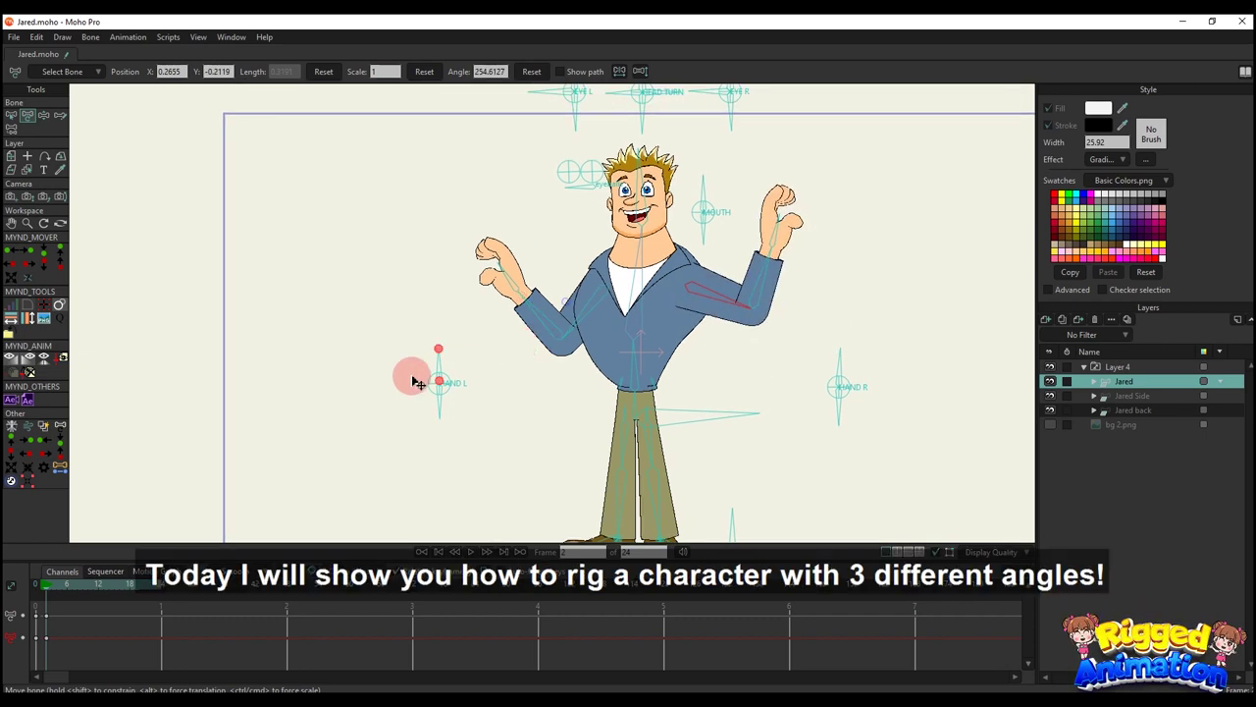
- Rotate the HAND L and HAND R control bones to switch hand shapes, setting the HAND R hand to an open palm
drag(412, 373, 459, 365)
drag(763, 386, 428, 480)
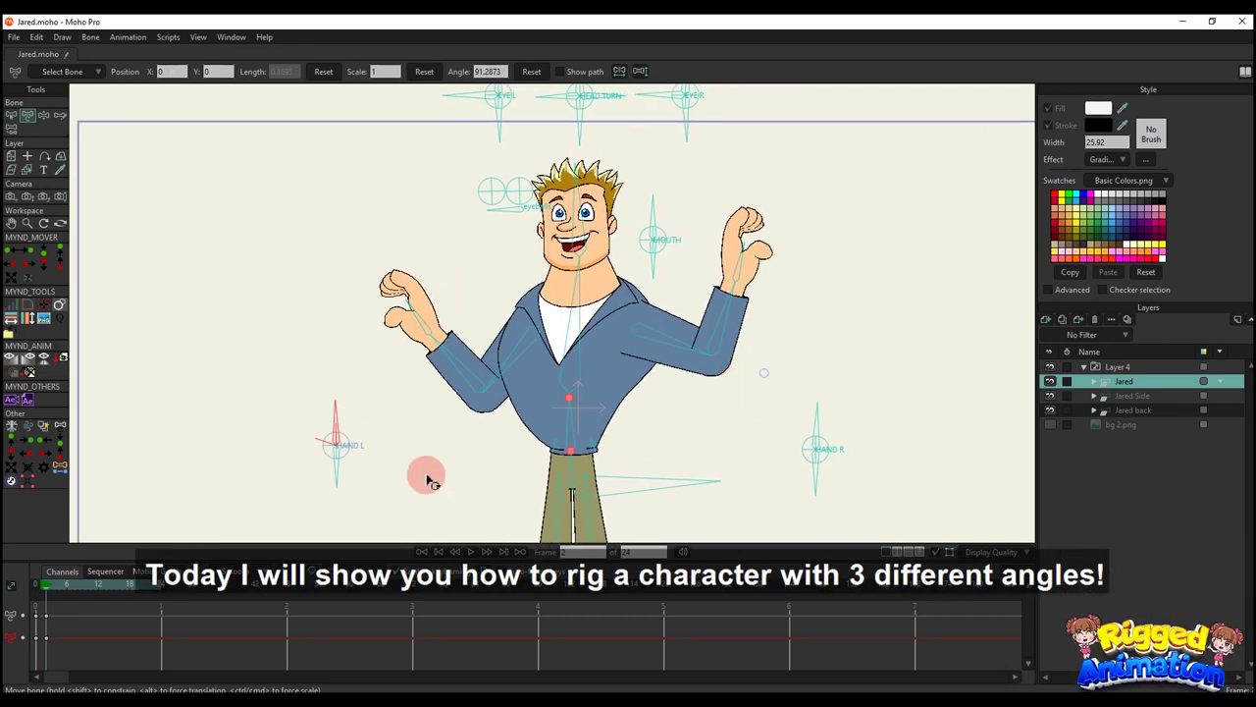
click(835, 422)
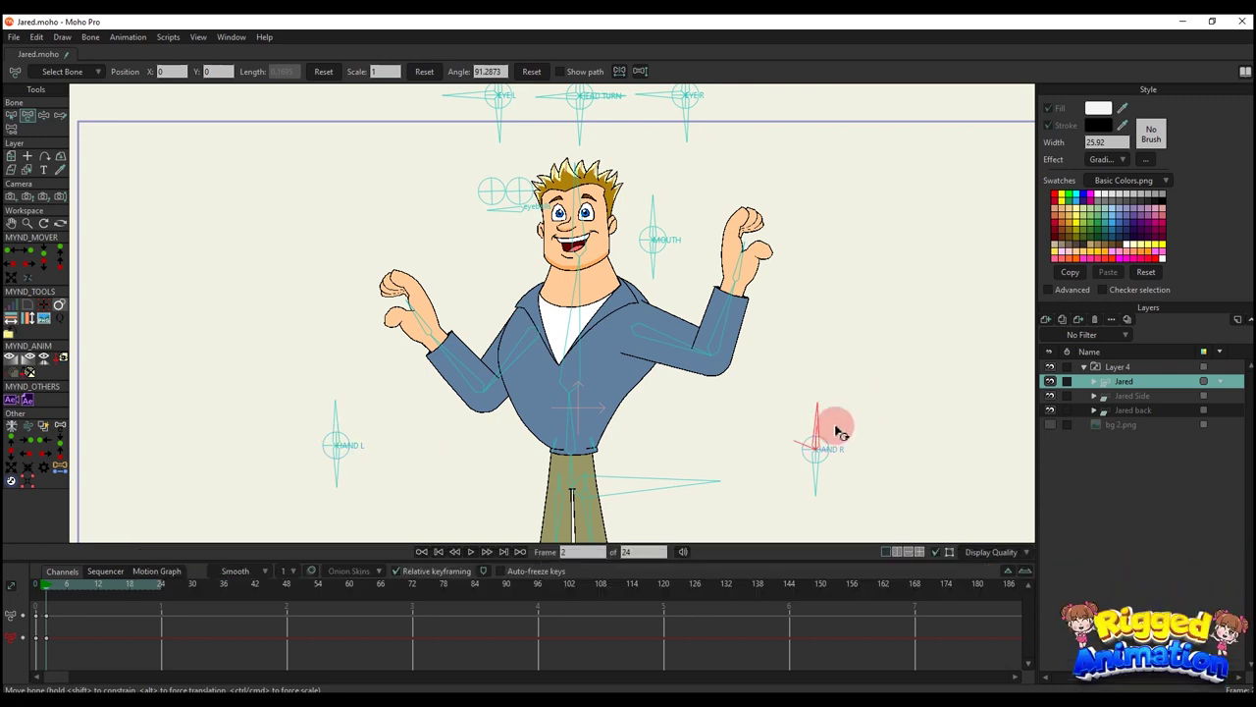
drag(839, 432, 998, 374)
drag(828, 424, 779, 450)
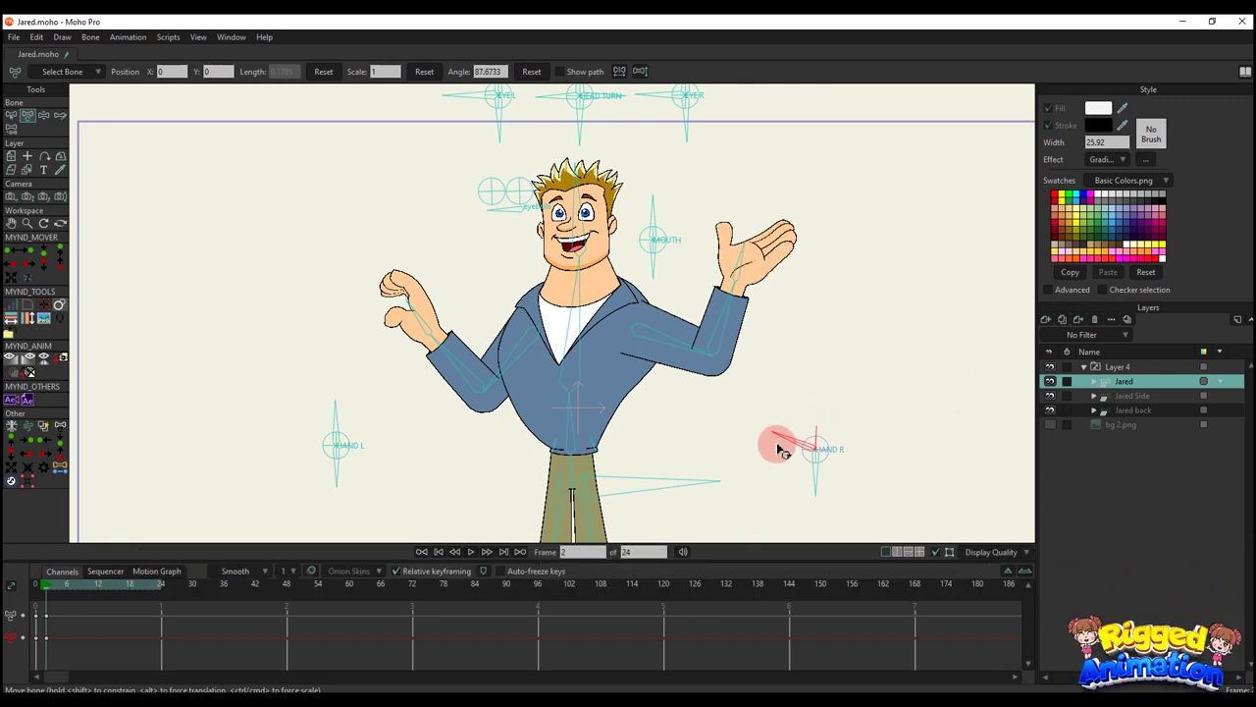
- Rotate the forearm and hand bones on the HAND R side into an outstretched, palm-up gesture
drag(682, 322, 760, 160)
scroll(805, 274, up, 3)
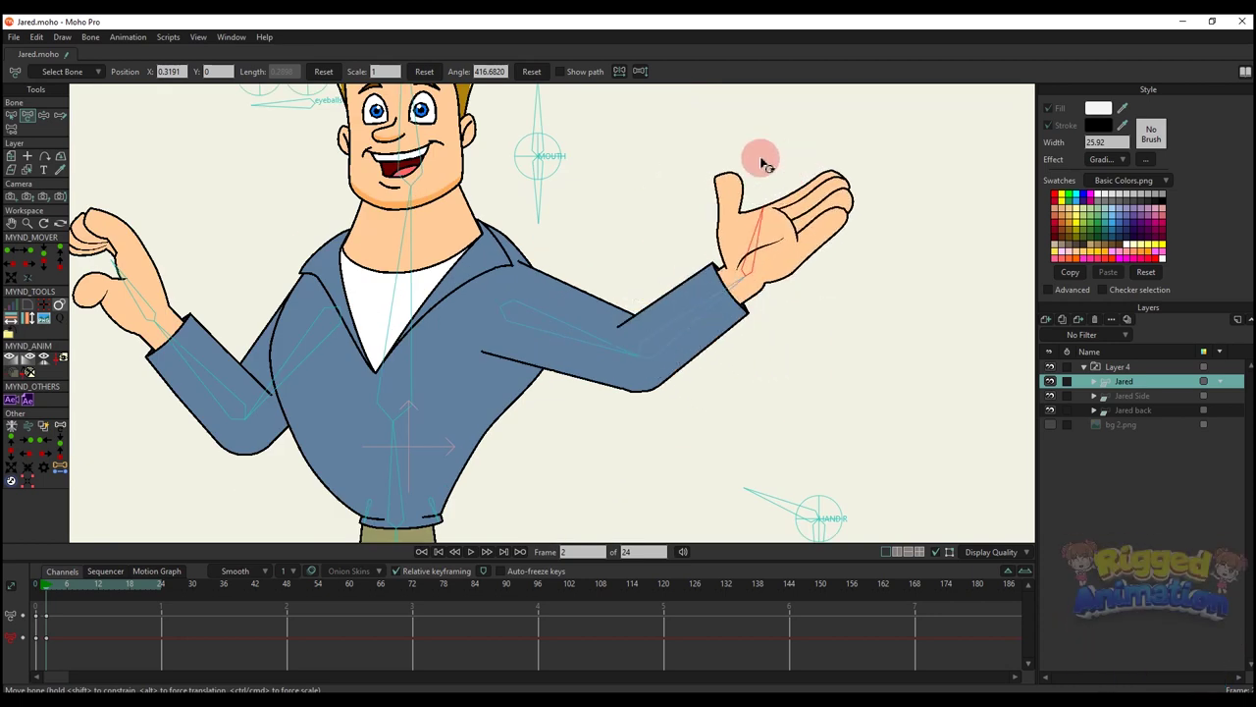
drag(713, 337, 803, 192)
scroll(509, 267, down, 3)
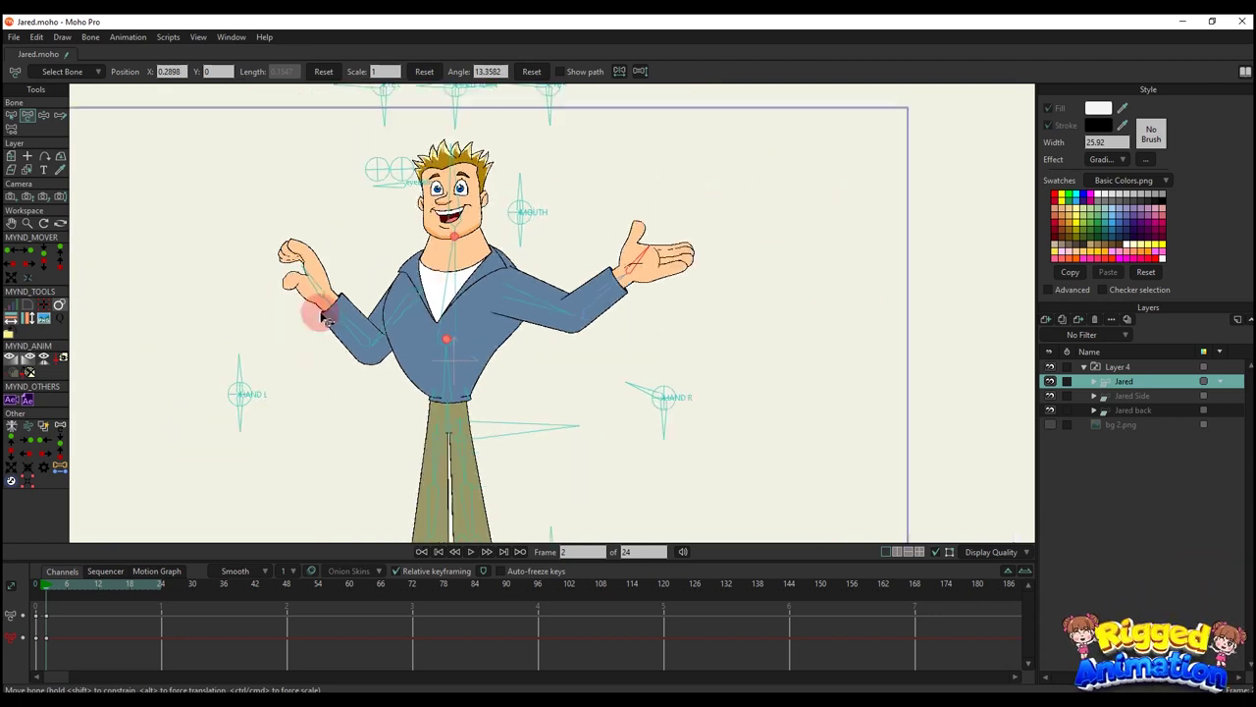
- Switch both hand shapes with the HAND L and HAND R controls and fold both forearms in front of the belly
drag(283, 324, 302, 318)
scroll(261, 388, up, 1)
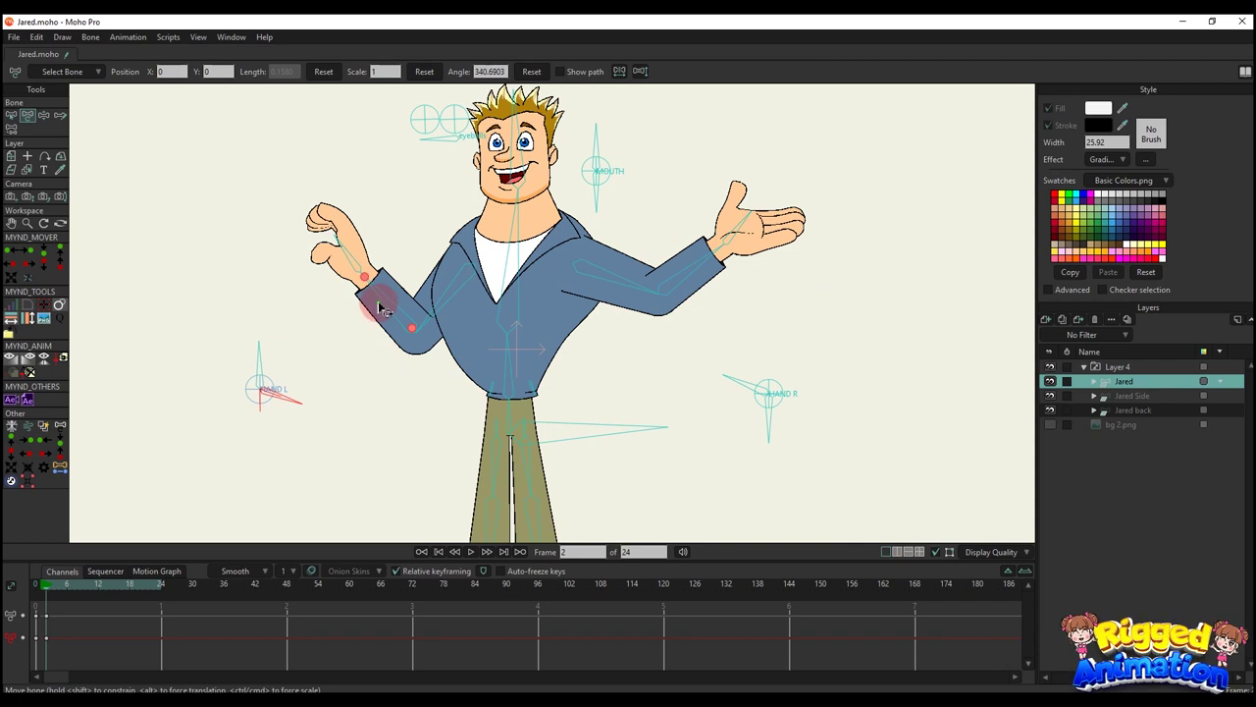
drag(382, 310, 638, 310)
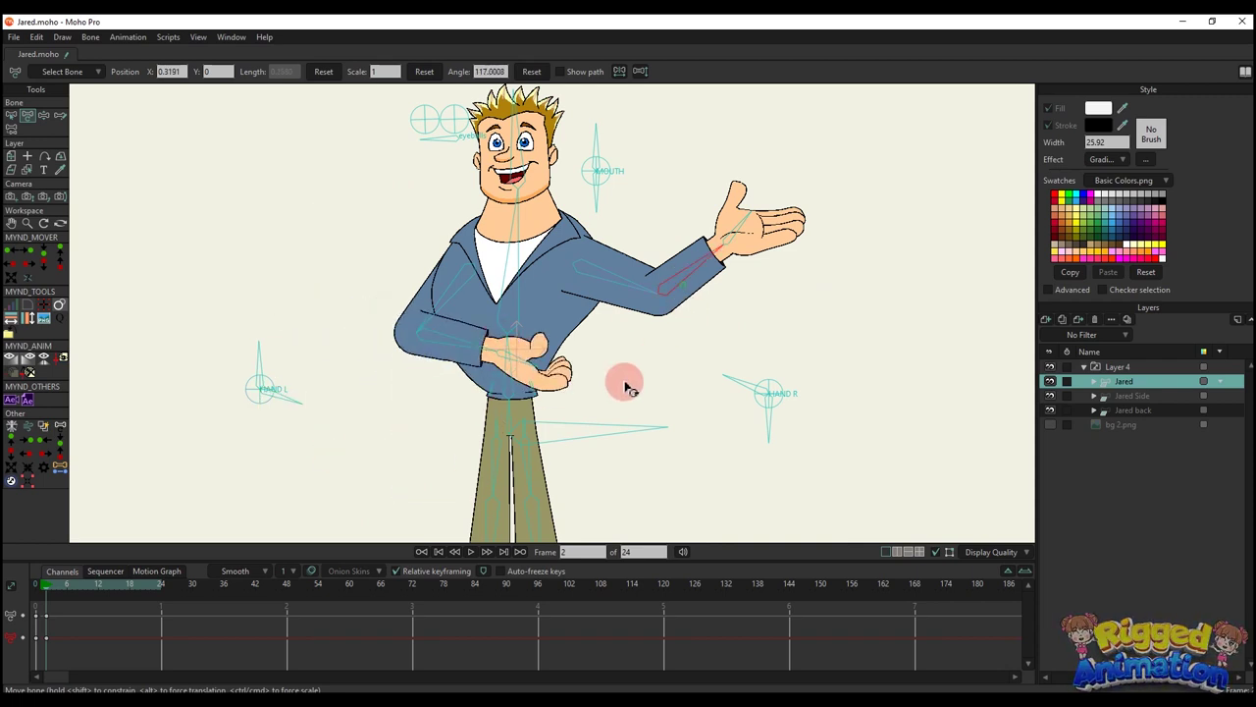
drag(628, 386, 535, 339)
click(790, 373)
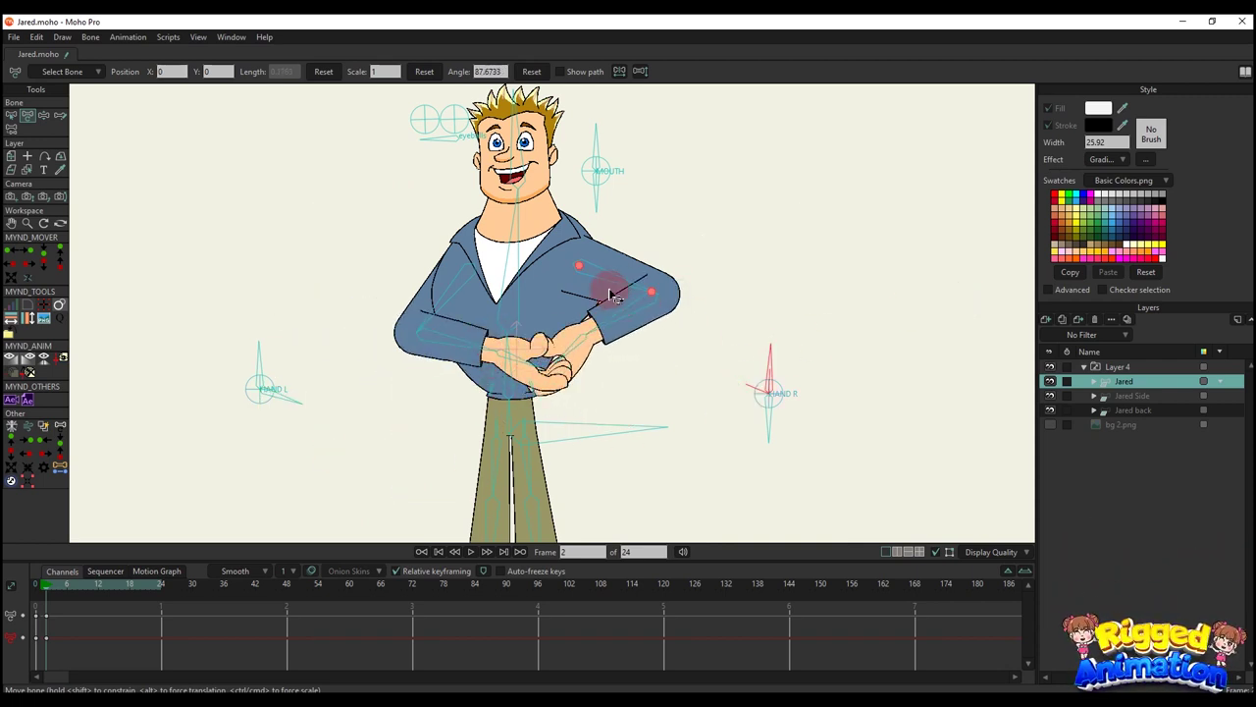
- Swing both forearms down beside the body with raised elbows, and switch the hand shape with the HAND L control
drag(610, 295, 606, 323)
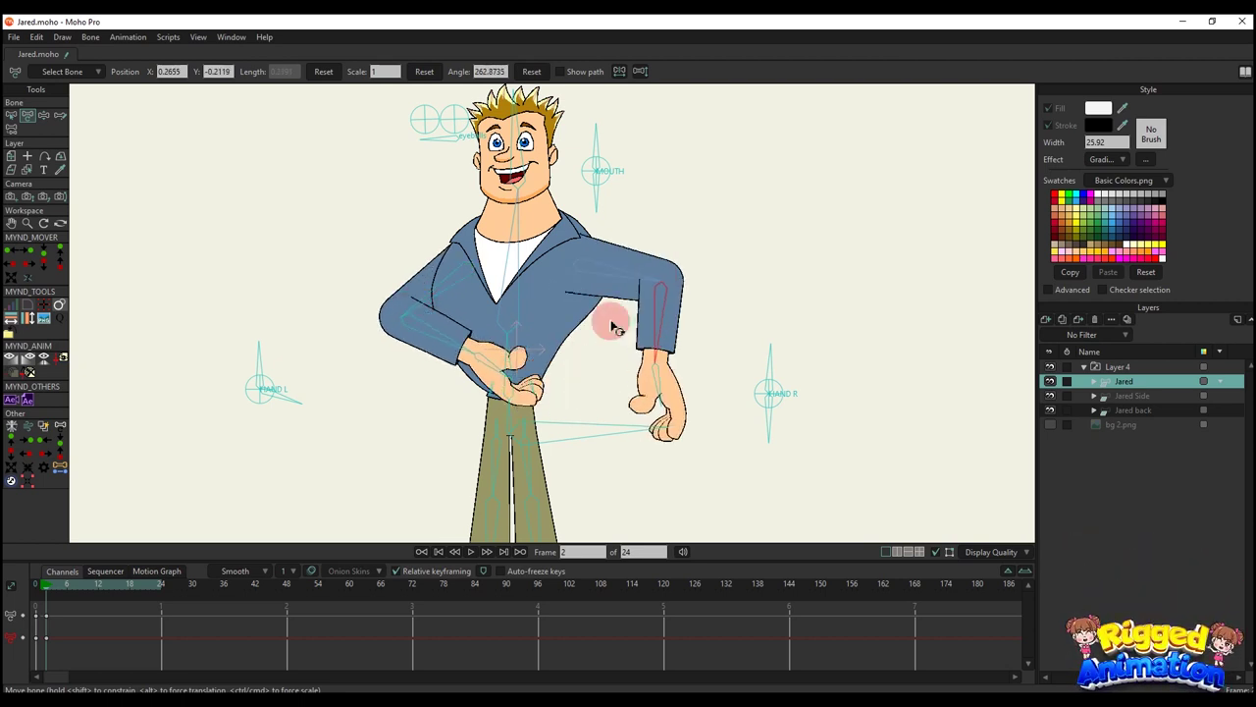
drag(426, 317, 402, 346)
click(324, 378)
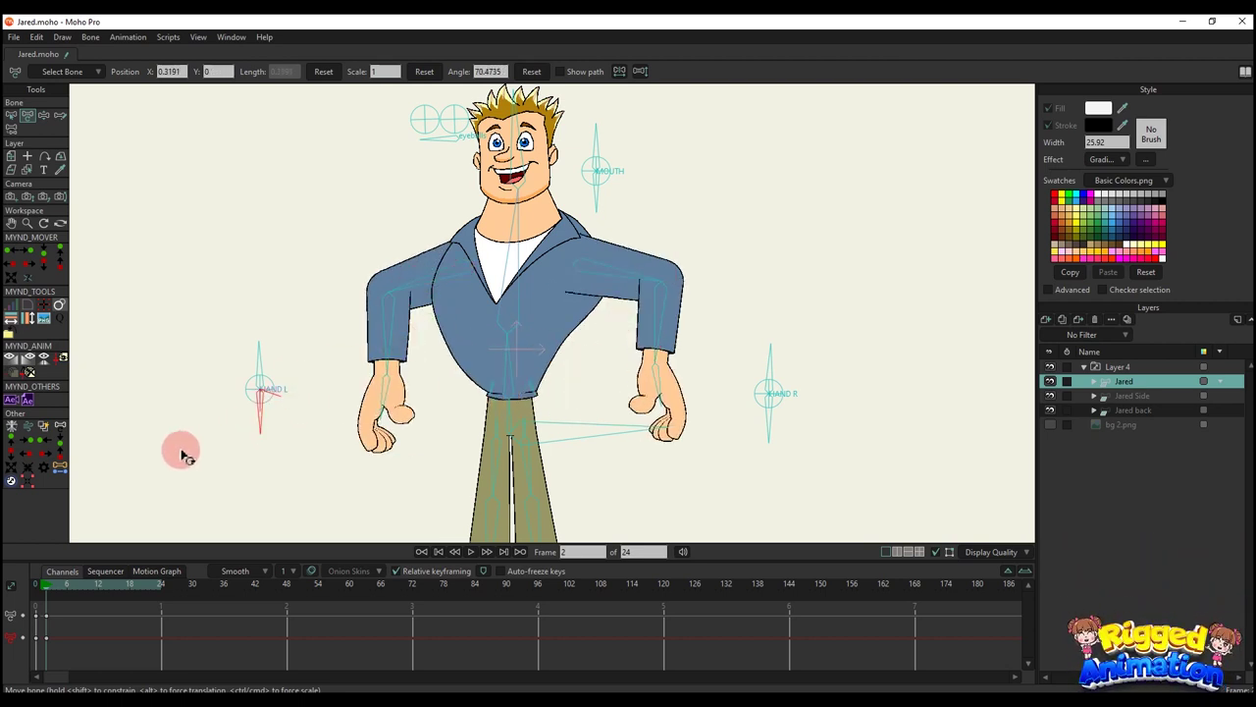
- Tuck both hands behind the hips with bent elbows, and swing both arms back out beside the body
drag(662, 344, 469, 322)
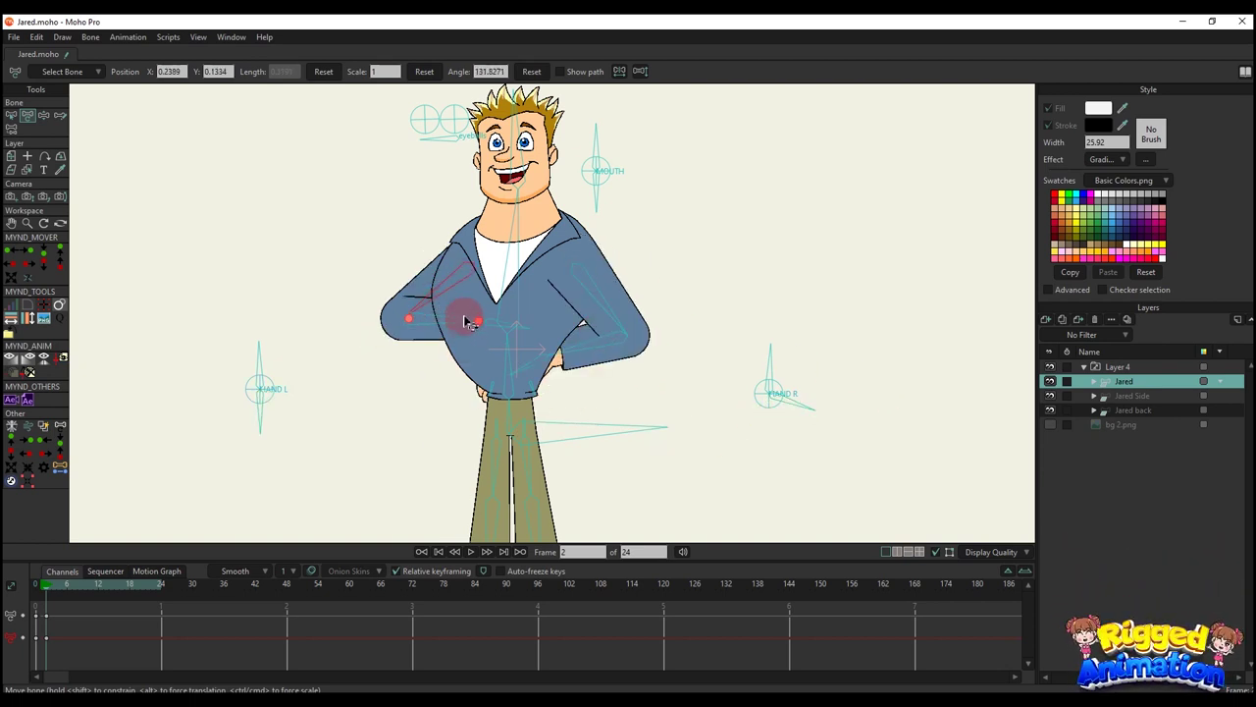
scroll(509, 309, down, 2)
drag(580, 303, 645, 326)
drag(433, 322, 395, 356)
- Swing the leg r control to switch the foot's direction, and lower that foot slightly with its target bone
scroll(625, 380, up, 3)
drag(589, 523, 548, 411)
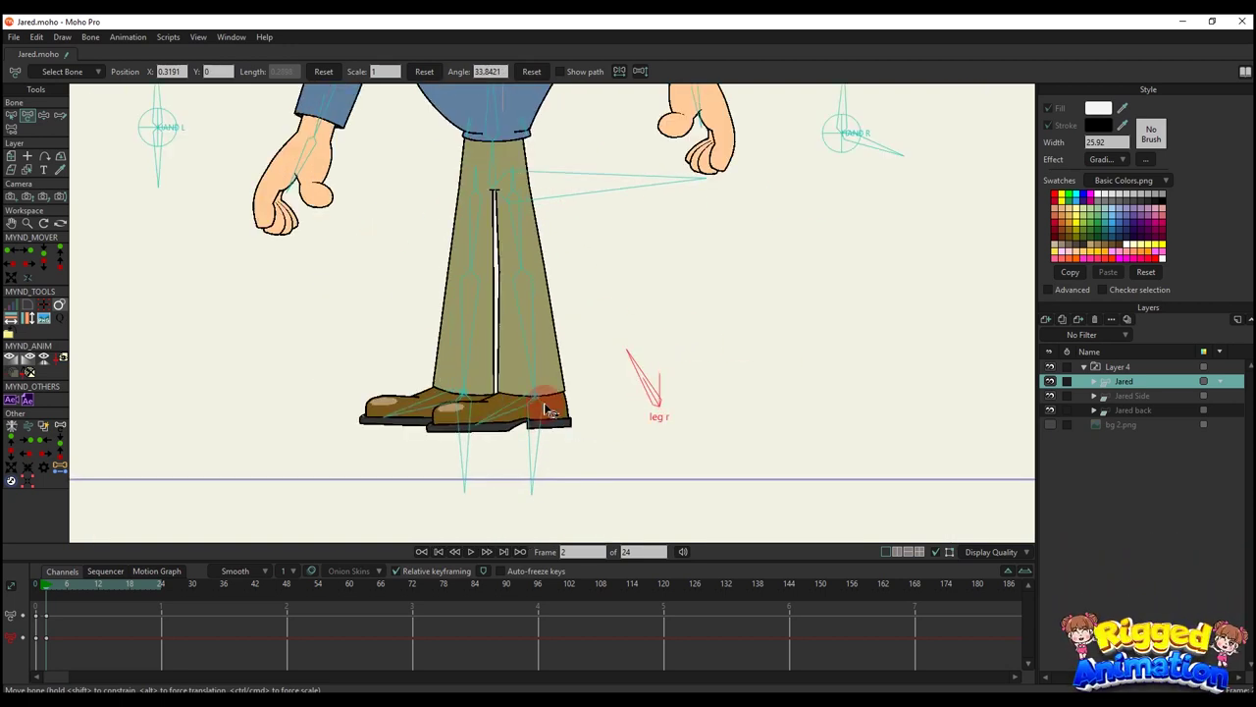
drag(714, 361, 728, 360)
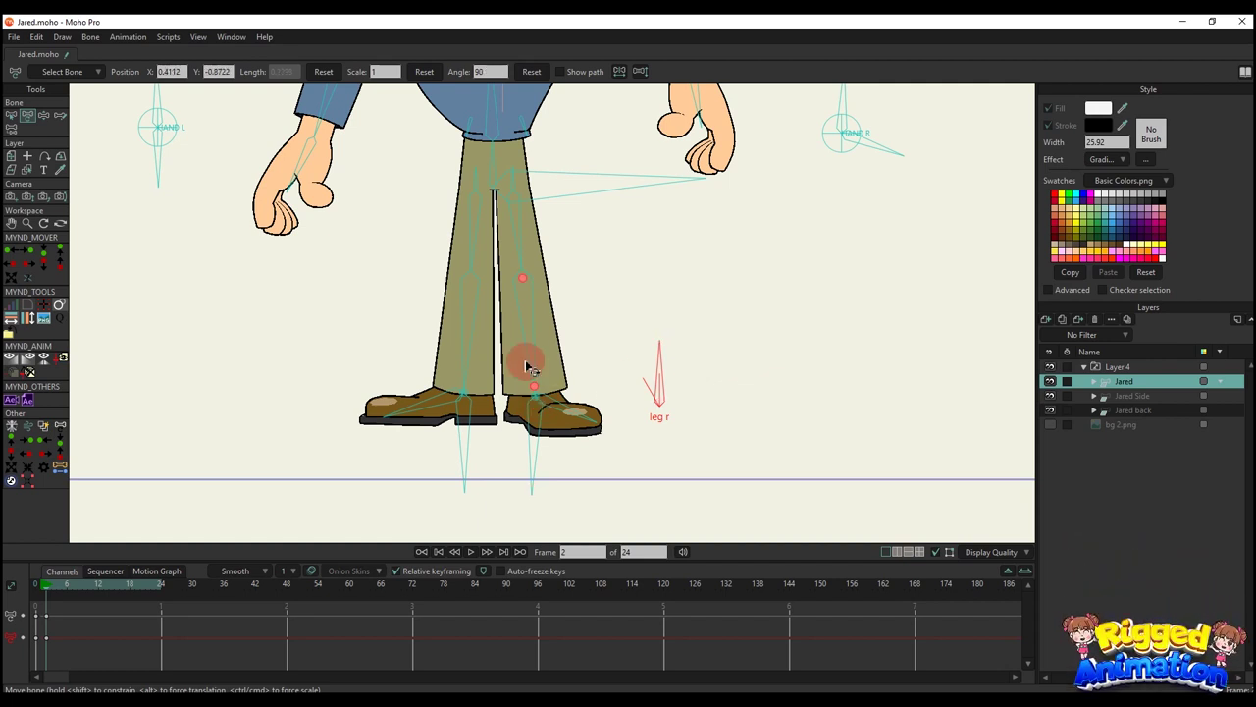
click(634, 233)
mouse_move(540, 410)
mouse_down()
mouse_move(559, 331)
mouse_move(538, 432)
mouse_up()
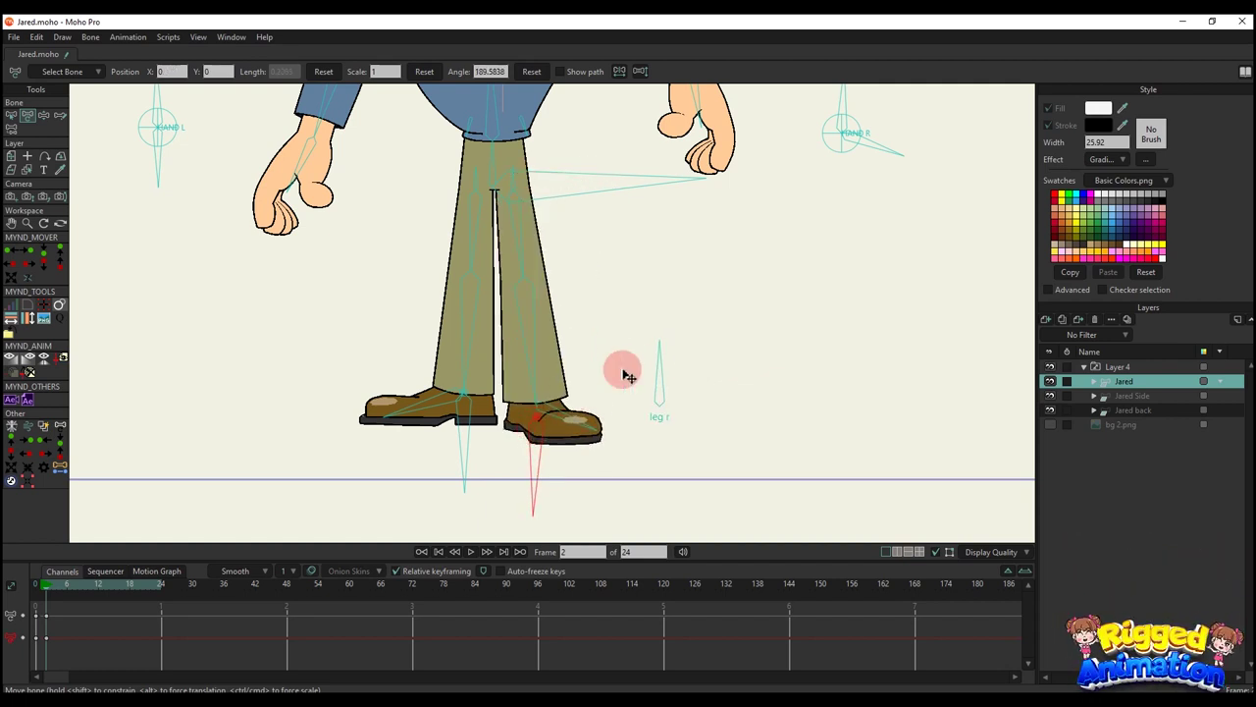
- Turn the foot inward with the leg r control and shift its target bone outward to widen the stance
drag(628, 375, 558, 375)
drag(543, 204, 467, 249)
drag(554, 376, 575, 418)
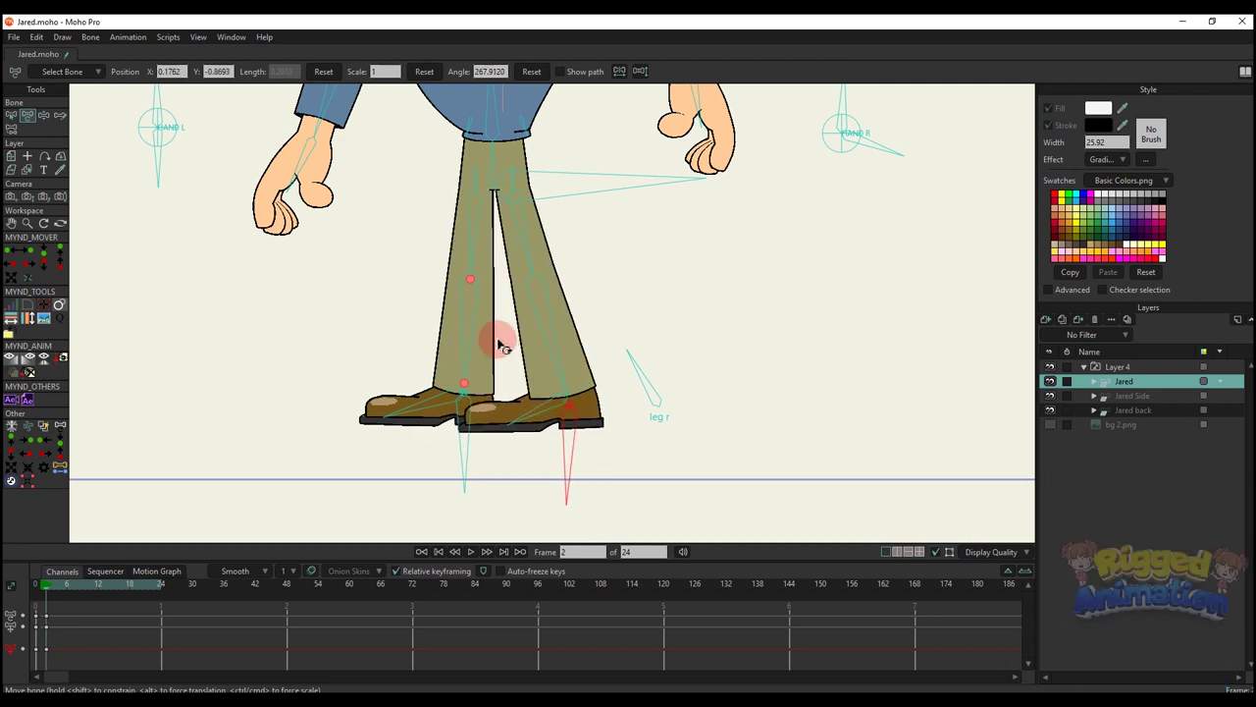
drag(546, 188, 585, 307)
- Undo the arm and leg pose changes on frame 2
scroll(567, 255, down, 2)
key(z)
key(ctrl+z)
scroll(555, 299, up, 4)
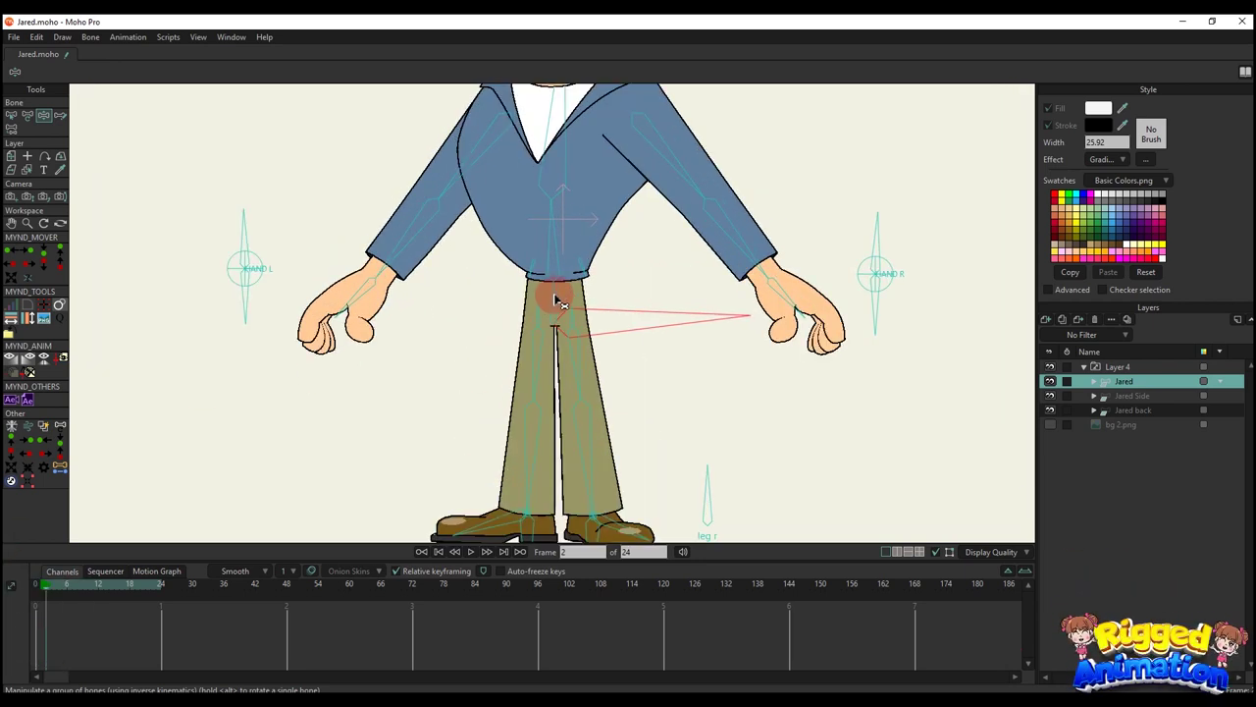
- Shift the hip bone and rotate the thigh to test the knee bending with the feet planted
scroll(551, 299, down, 1)
key(t)
scroll(550, 294, down, 1)
mouse_move(551, 296)
mouse_down()
mouse_move(544, 309)
mouse_move(556, 301)
mouse_move(541, 291)
mouse_move(557, 307)
mouse_up()
click(542, 342)
click(539, 359)
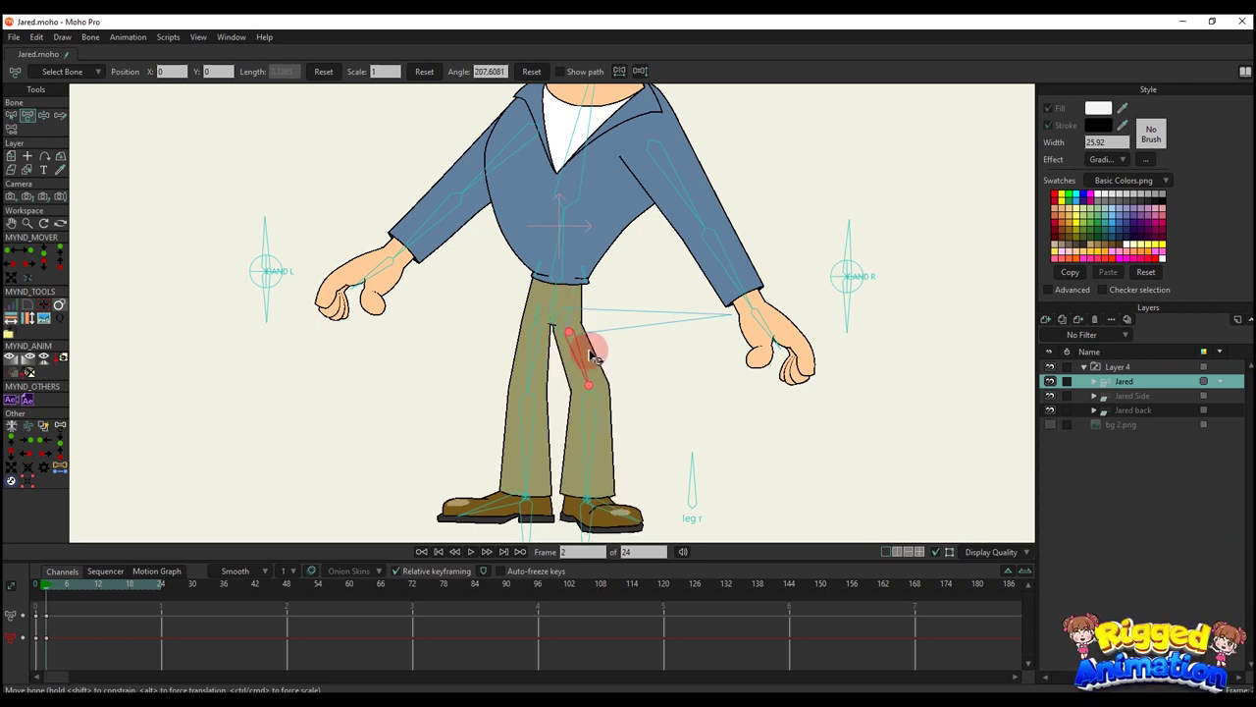
scroll(590, 351, down, 2)
scroll(599, 277, up, 5)
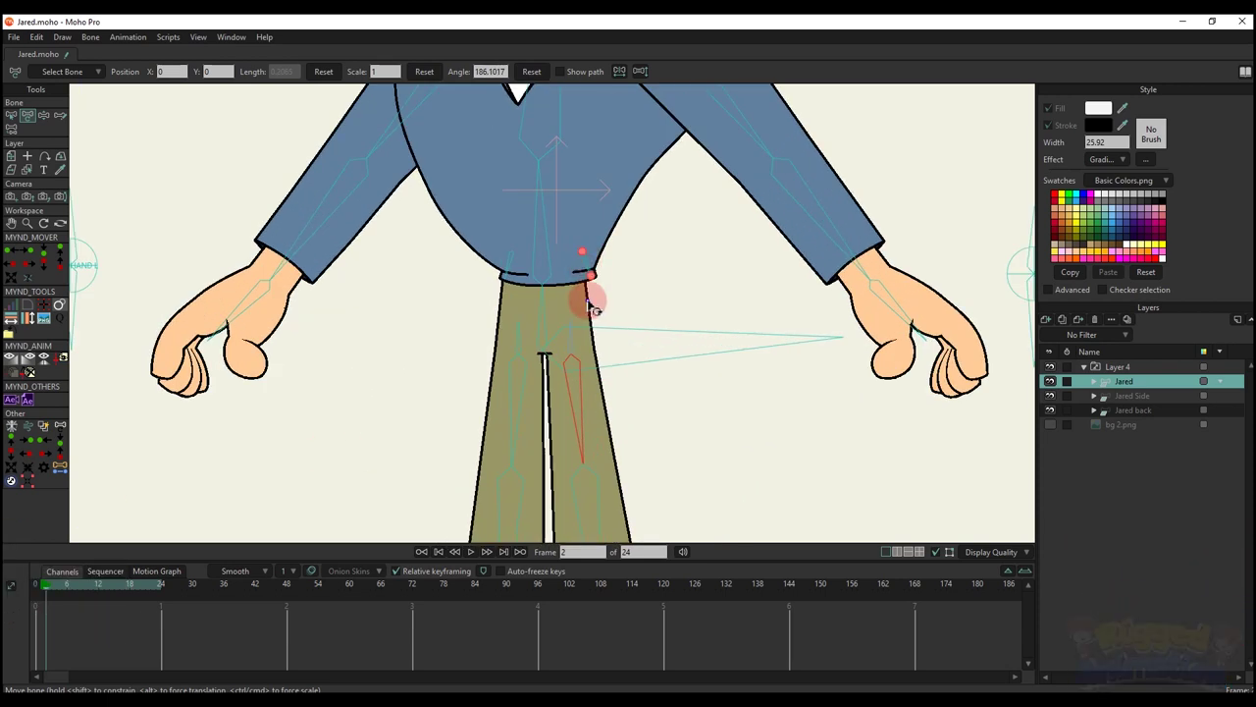
- Bend the torso toward the HAND L side and rotate the small jacket hem bone on that side
drag(559, 254, 557, 337)
drag(543, 308, 516, 338)
scroll(504, 326, up, 5)
drag(518, 382, 494, 396)
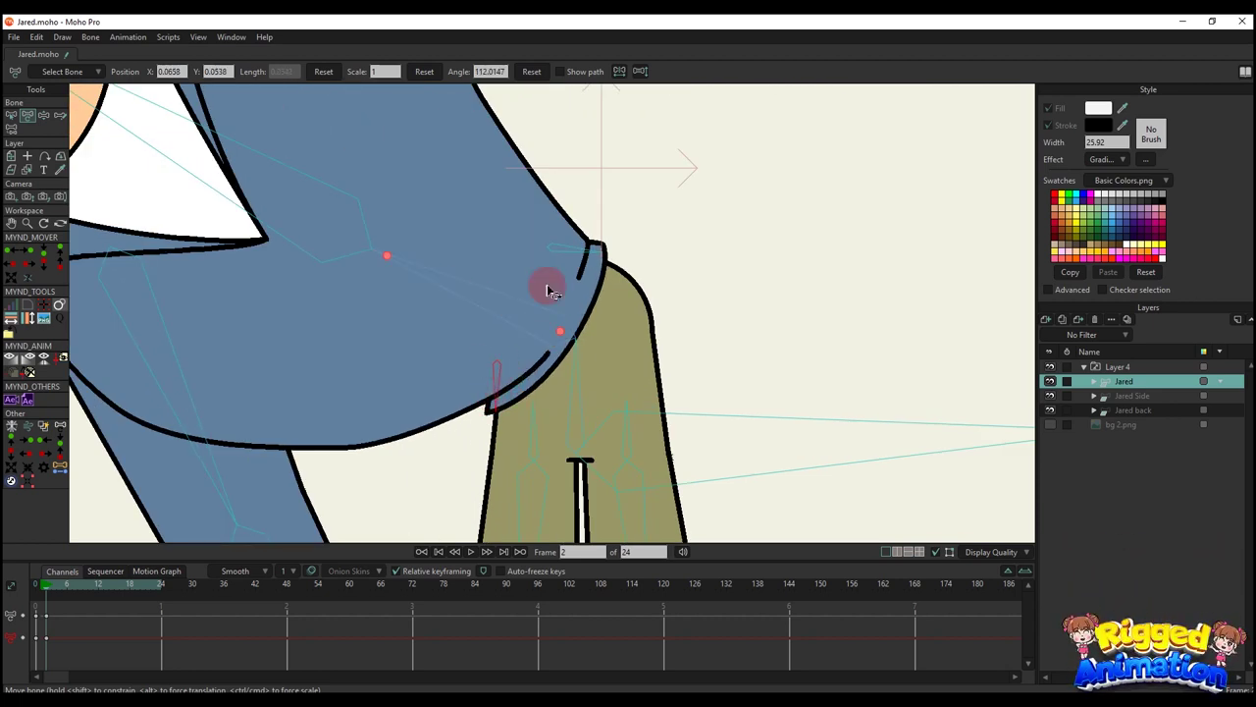
- Bend the torso toward the HAND R side, rotate that side's jacket hem bone, and delete the test keyframes
scroll(536, 294, down, 4)
drag(530, 296, 615, 283)
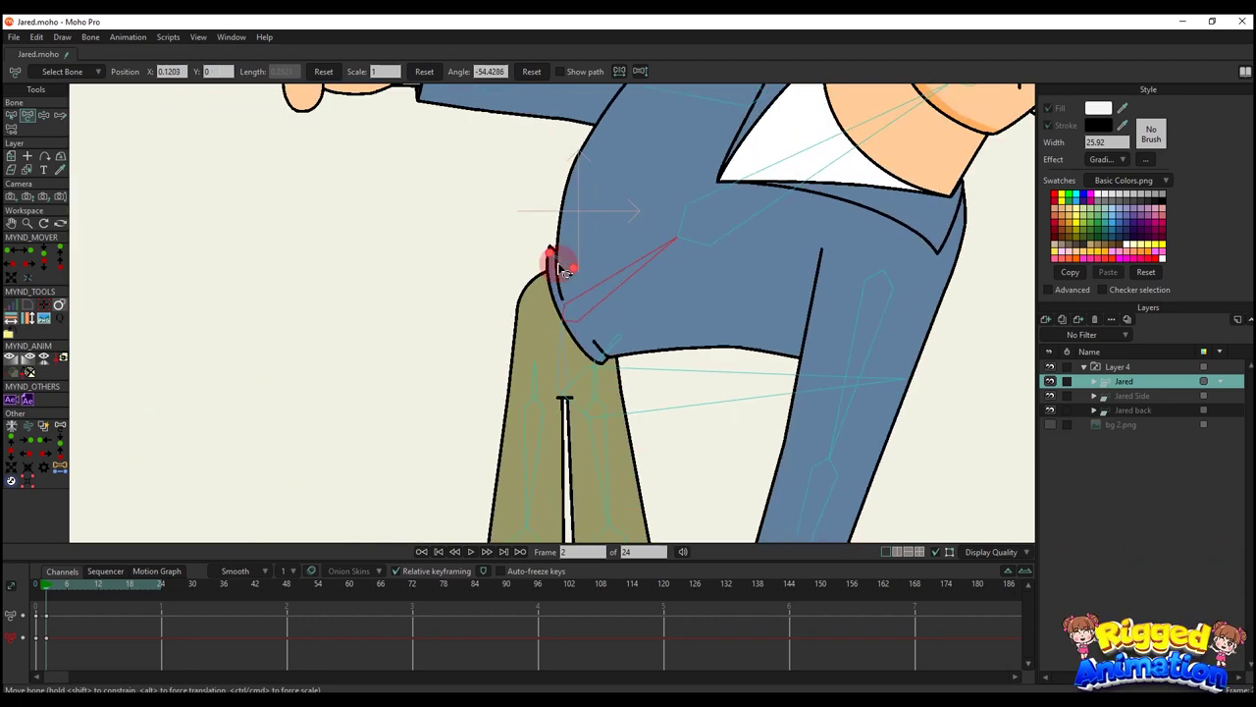
scroll(602, 331, up, 2)
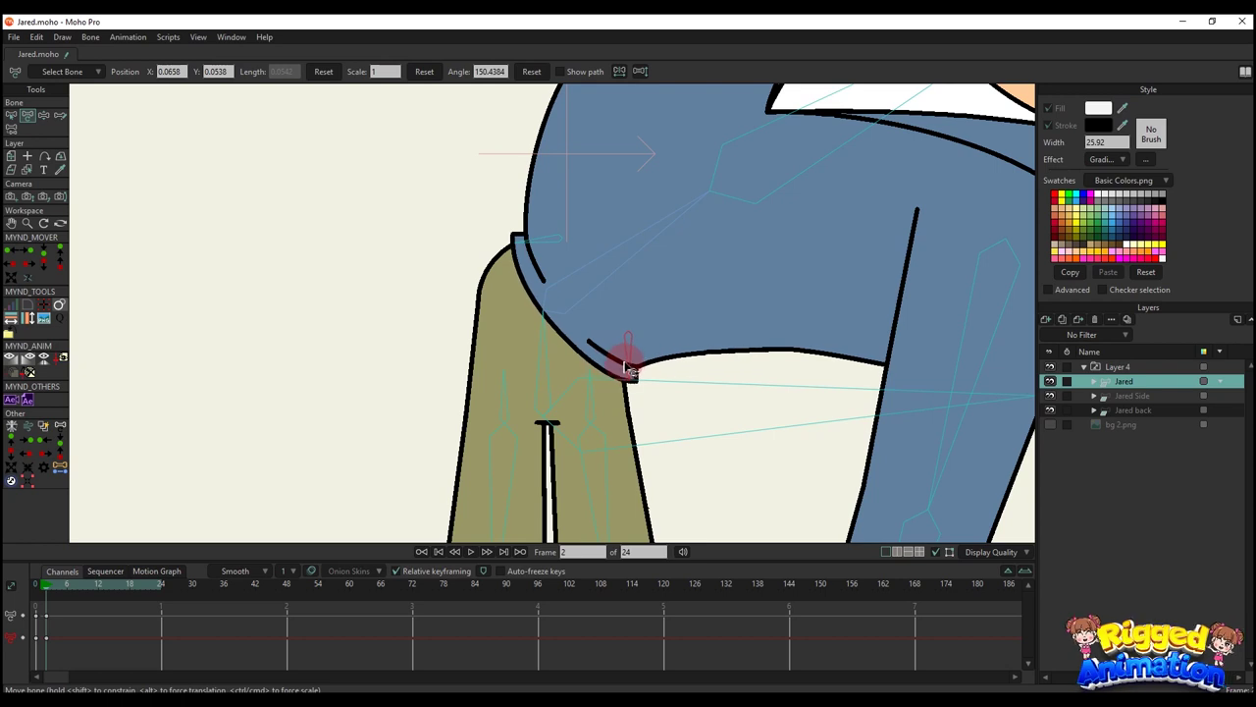
scroll(622, 365, down, 5)
drag(105, 631, 9, 516)
key(Delete)
- Tilt the chest bone toward the HAND R side, raise the opposite arm, and delete the test keyframes
scroll(628, 257, up, 3)
drag(602, 258, 694, 410)
scroll(594, 312, down, 3)
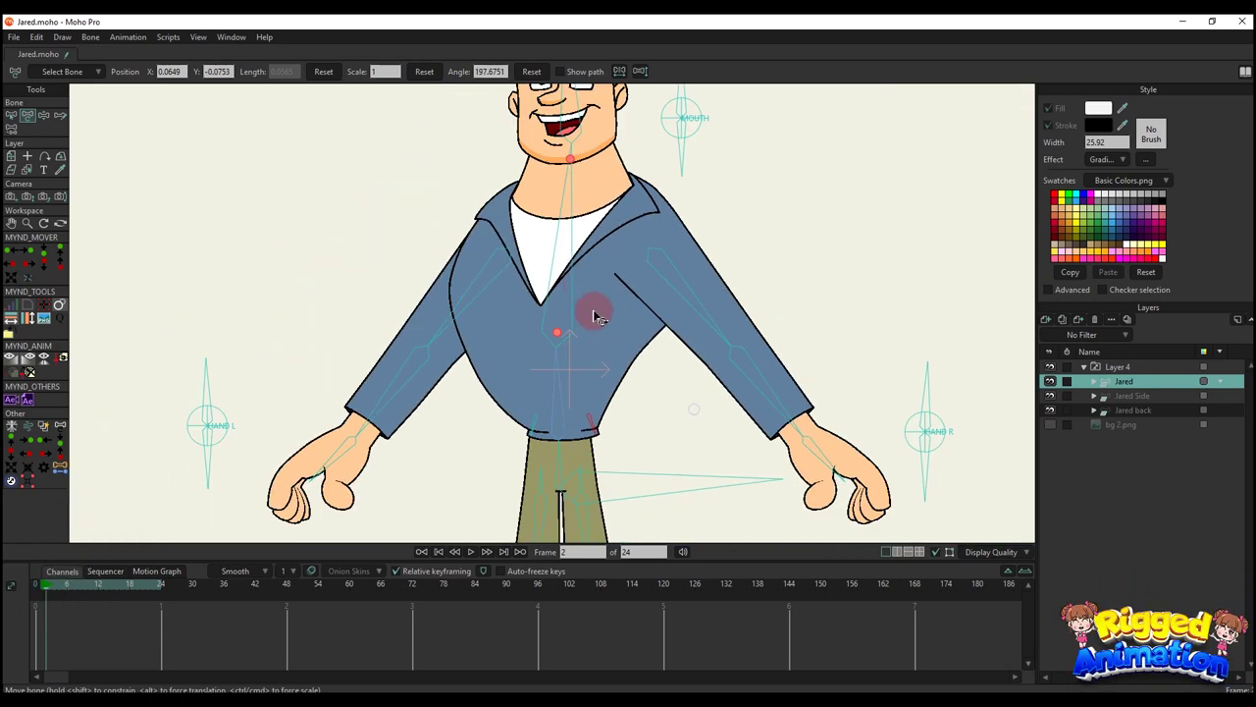
drag(591, 310, 629, 302)
scroll(629, 302, down, 3)
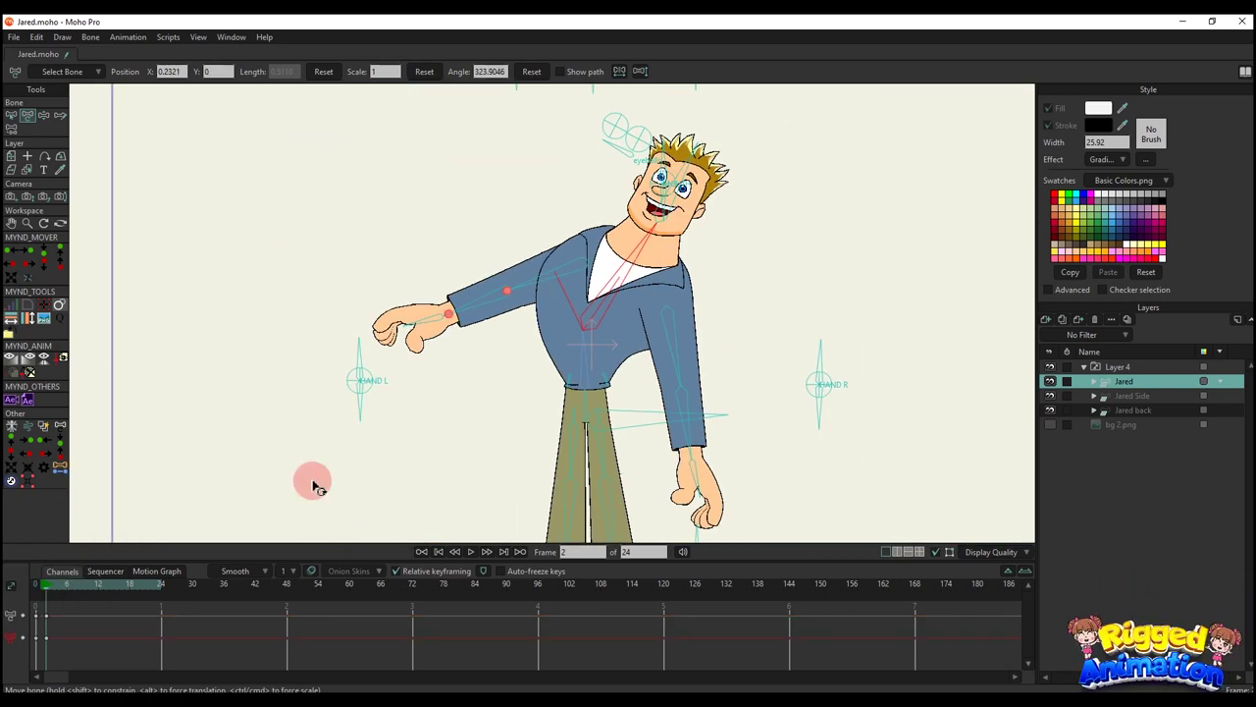
drag(169, 634, 10, 517)
key(Delete)
- Tilt the head bone sideways to test the neck, and delete the test keyframes
scroll(501, 297, up, 3)
drag(572, 301, 570, 359)
scroll(575, 356, down, 3)
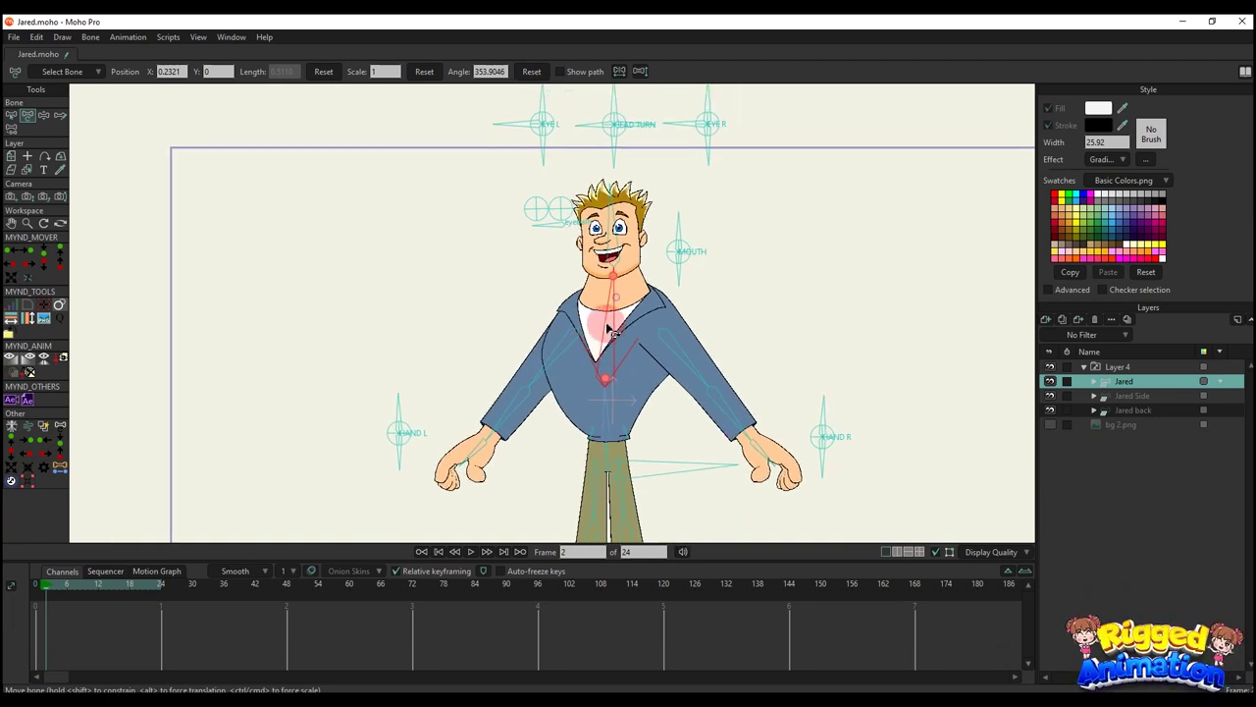
scroll(616, 237, up, 3)
mouse_move(624, 226)
mouse_down()
mouse_move(578, 218)
mouse_move(626, 223)
mouse_move(613, 220)
mouse_up()
drag(616, 221, 731, 257)
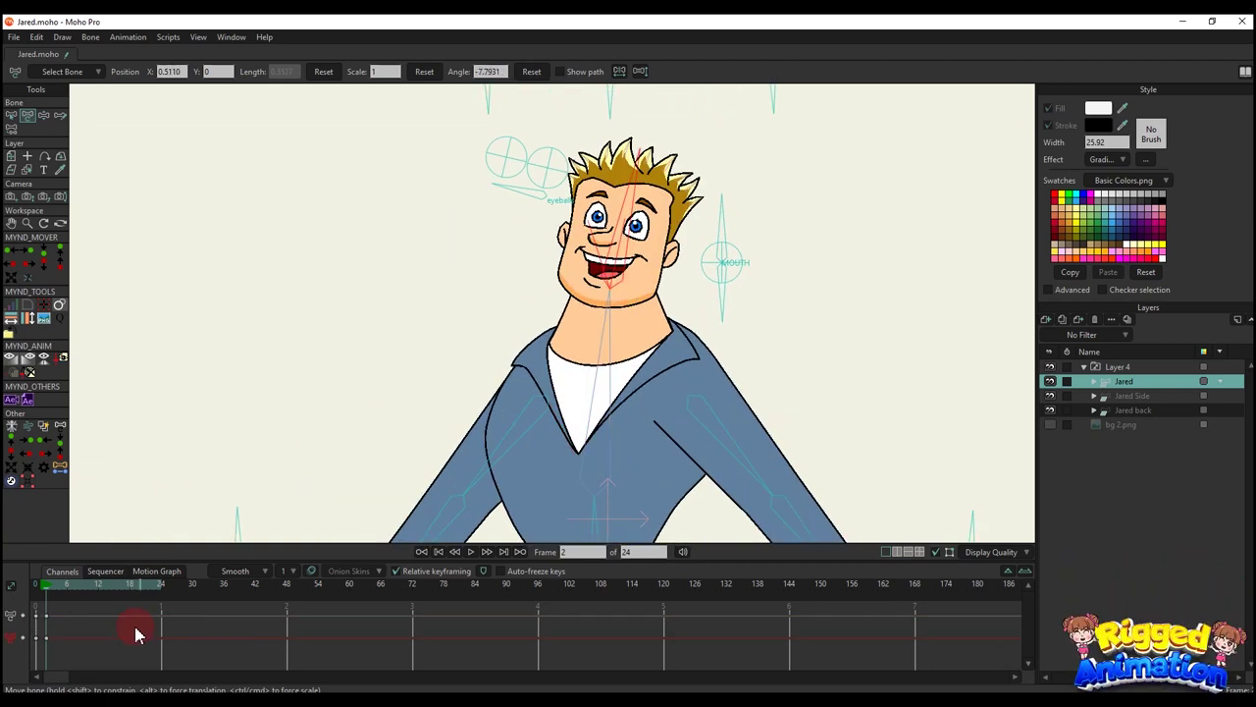
drag(93, 657, 21, 590)
key(Delete)
- Move the eyeballs control bone to shift the character's gaze
drag(506, 297, 497, 336)
scroll(505, 295, up, 2)
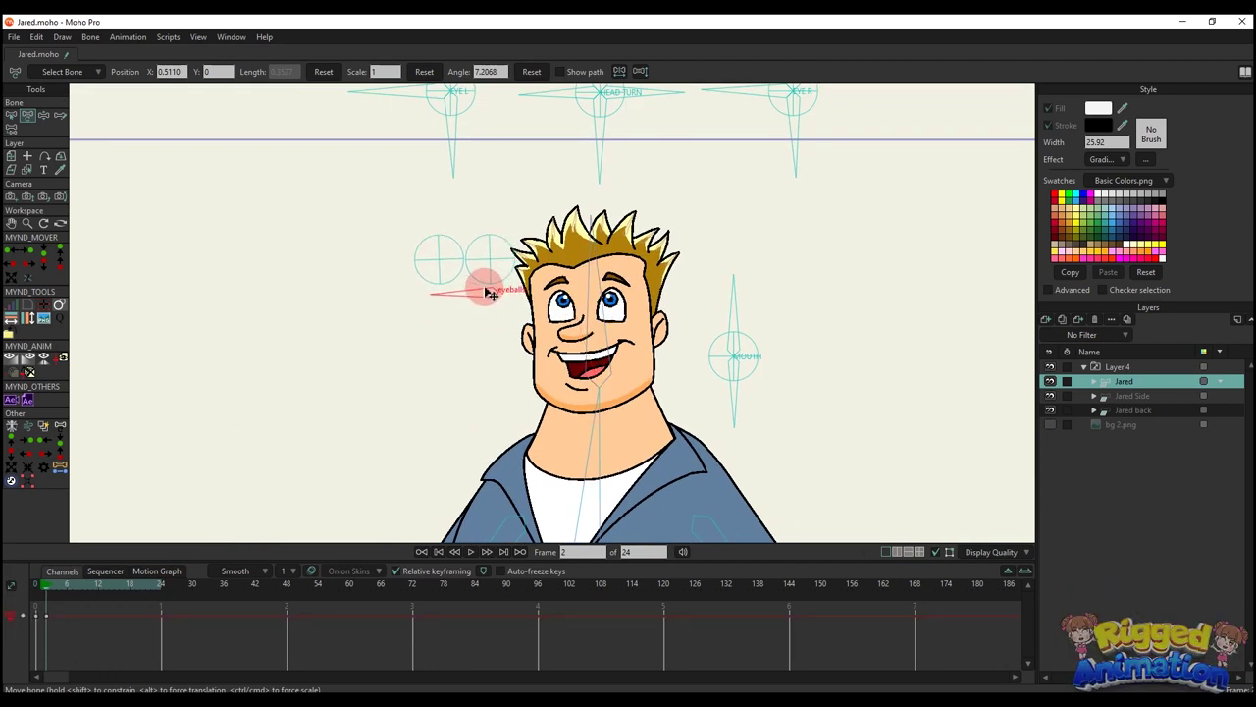
mouse_move(491, 295)
mouse_down()
mouse_move(477, 292)
mouse_move(501, 297)
mouse_up()
scroll(589, 314, down, 1)
- Rotate the upper and lower MOUTH control bones to switch mouth shapes, and delete the test keyframes
click(690, 308)
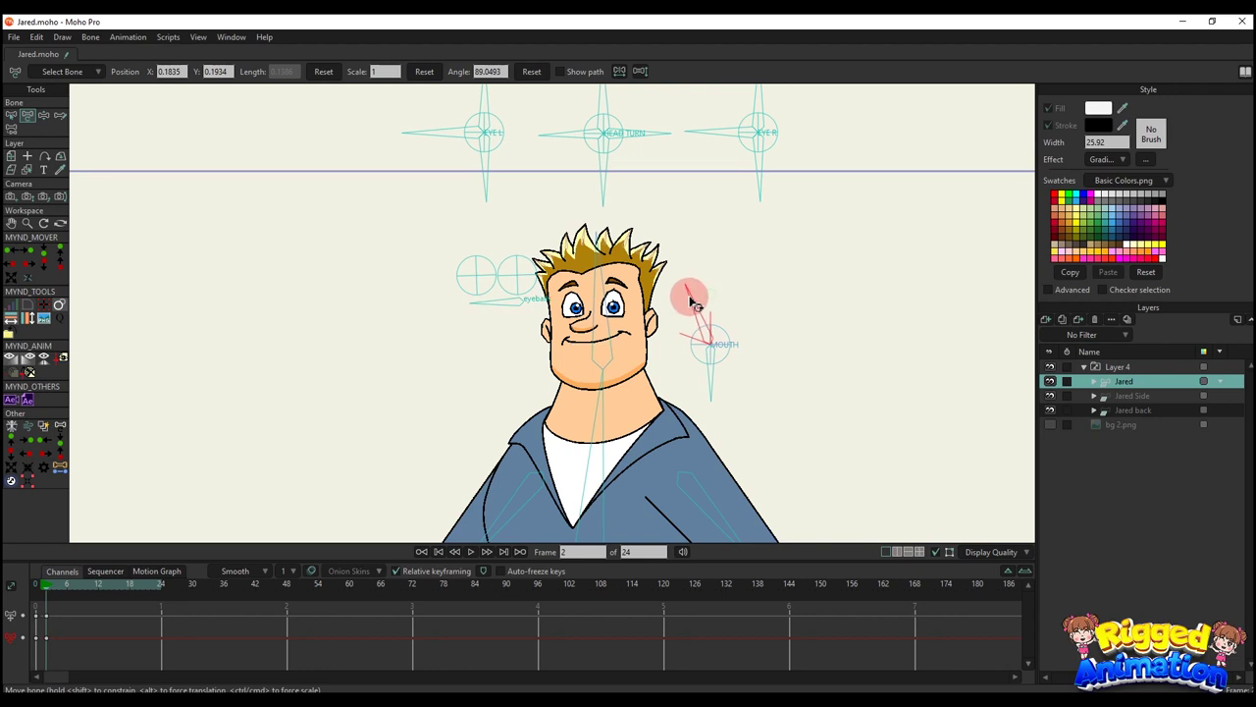
drag(684, 368, 700, 319)
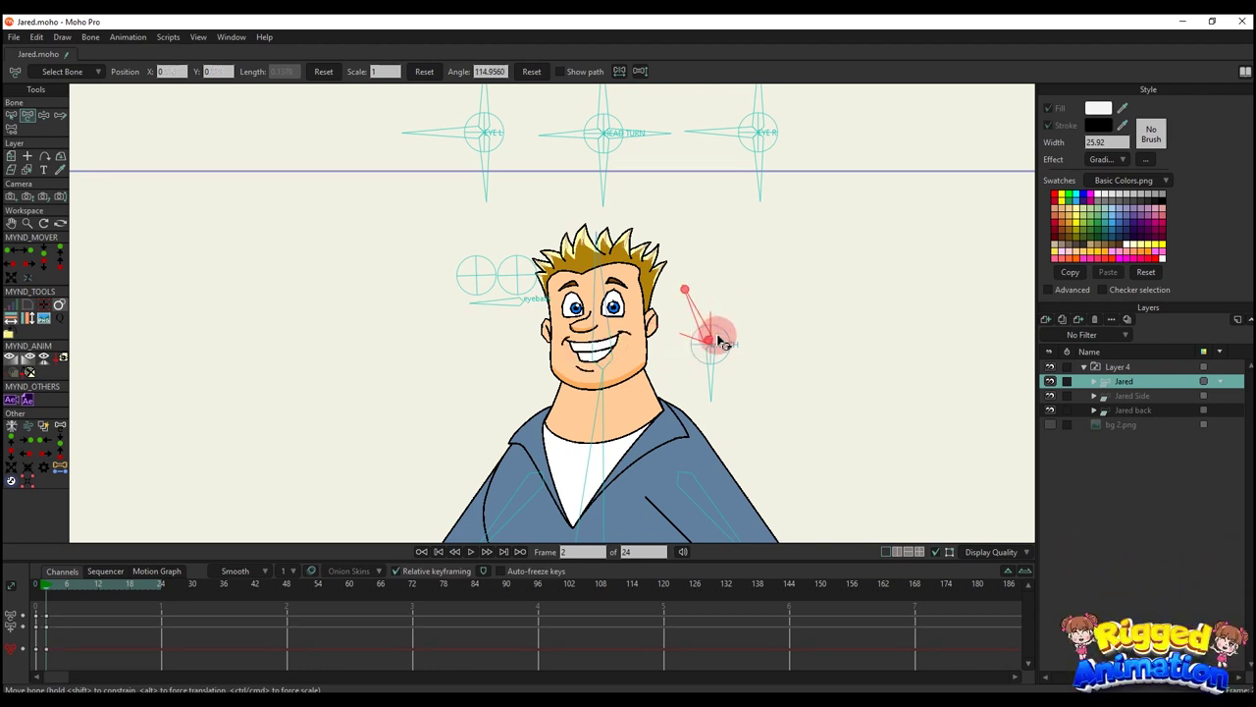
scroll(719, 337, up, 2)
drag(701, 395, 714, 400)
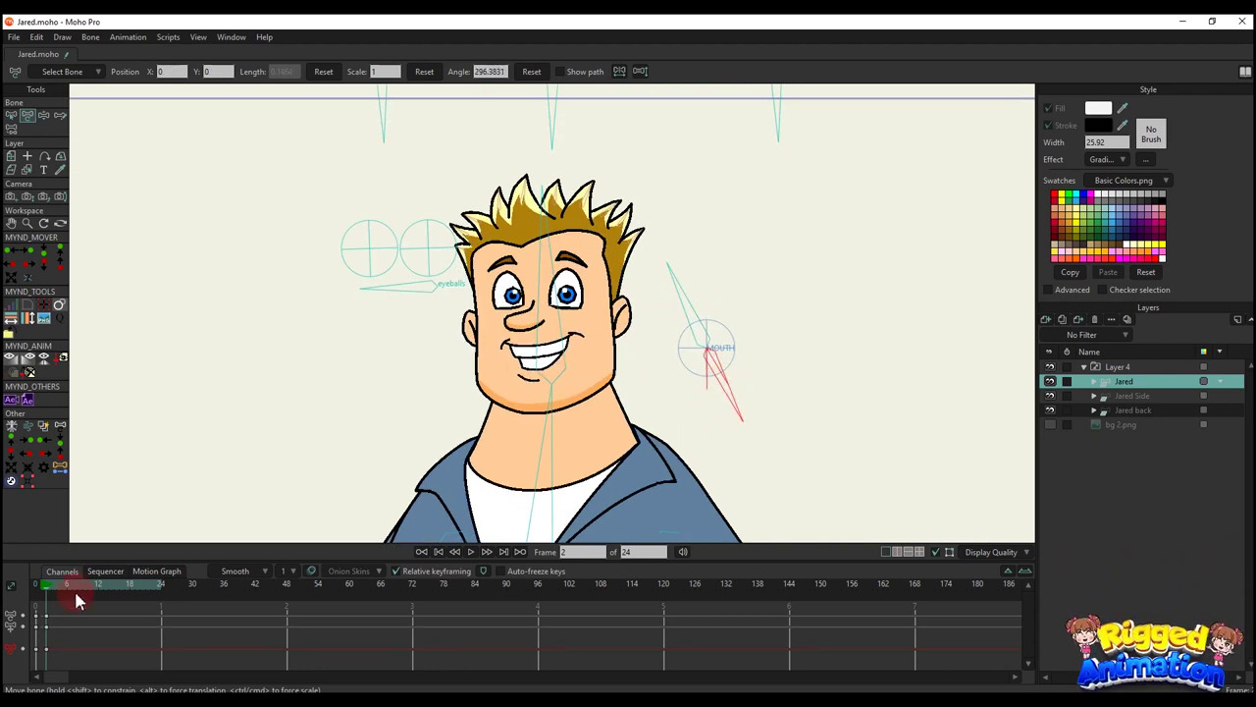
key(Delete)
scroll(386, 363, down, 2)
scroll(484, 244, up, 1)
- Swing the HEAD TURN control bones to test the head's movement, and return them to their rest angles
drag(482, 243, 551, 282)
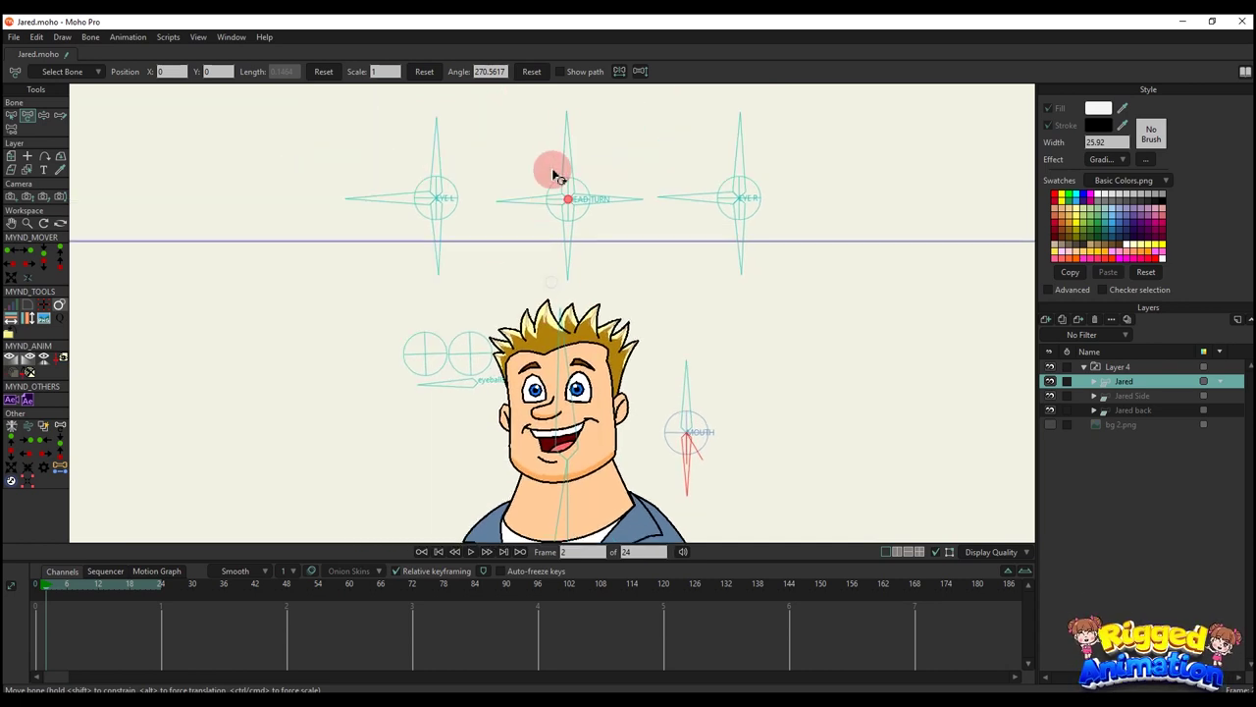
drag(535, 149, 682, 172)
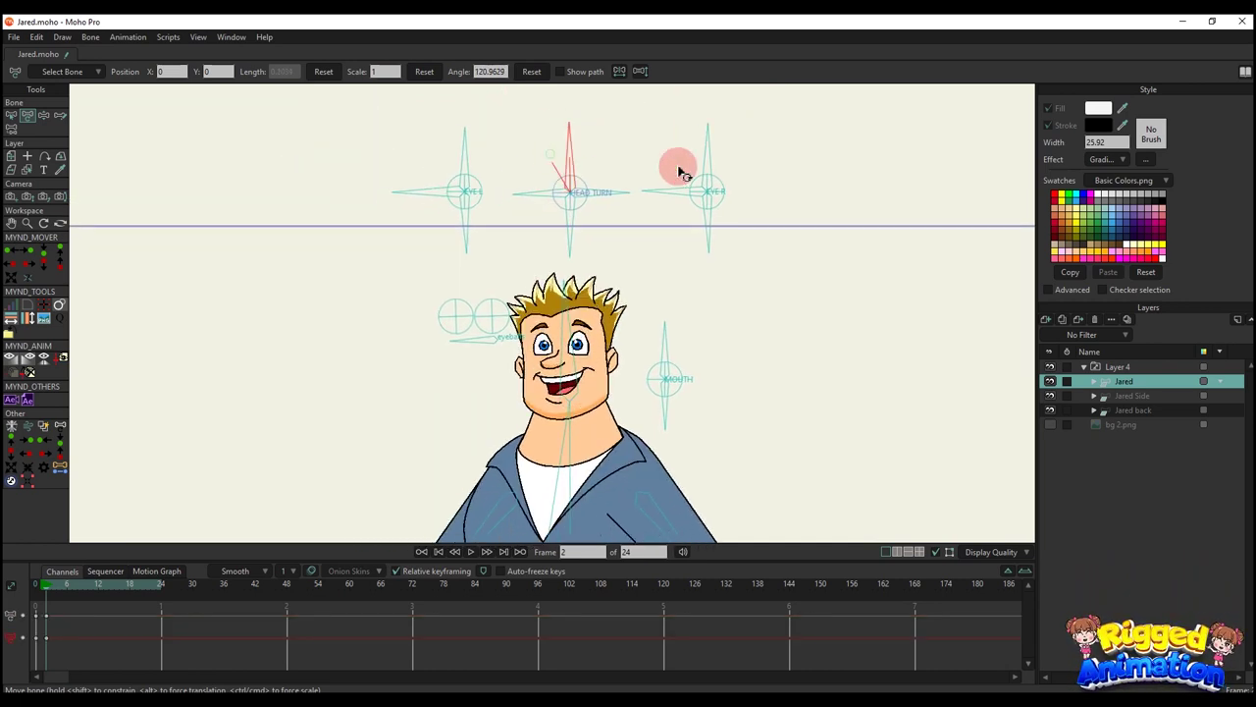
click(645, 174)
click(542, 173)
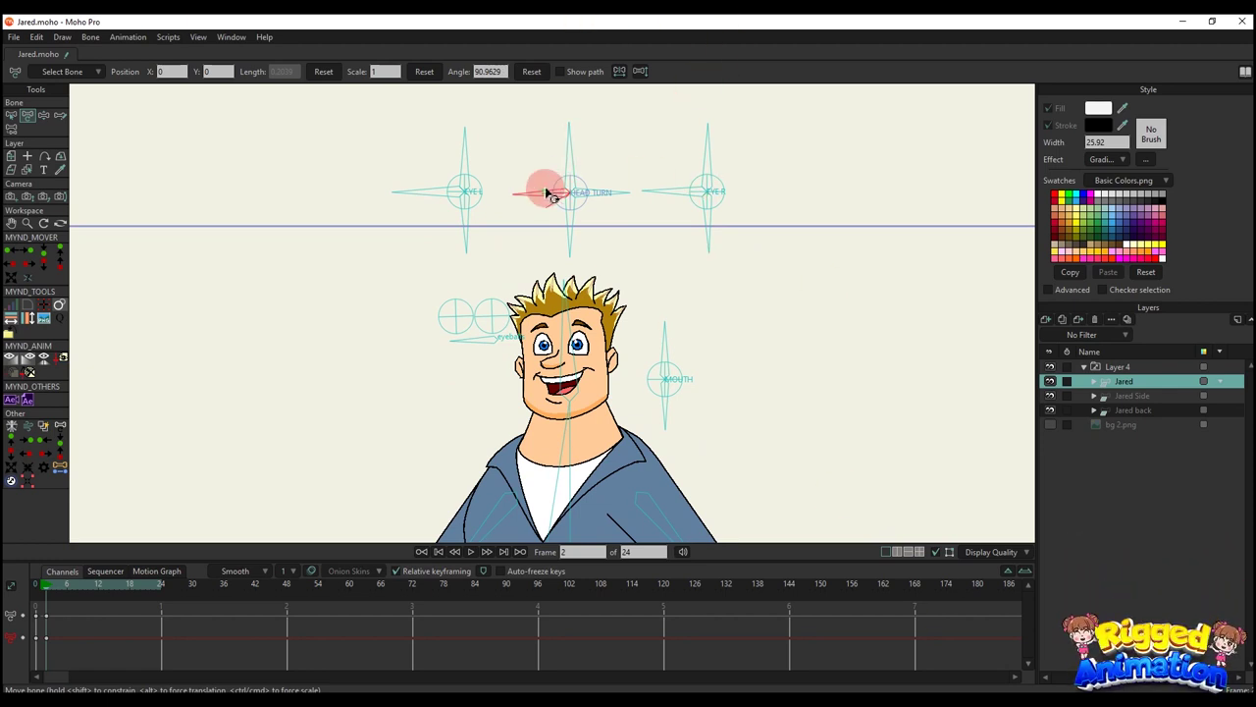
drag(547, 194, 144, 422)
- Rotate the EYE L control bones to lower the eyebrow, switch the pupil shape and change that eye's appearance
click(437, 165)
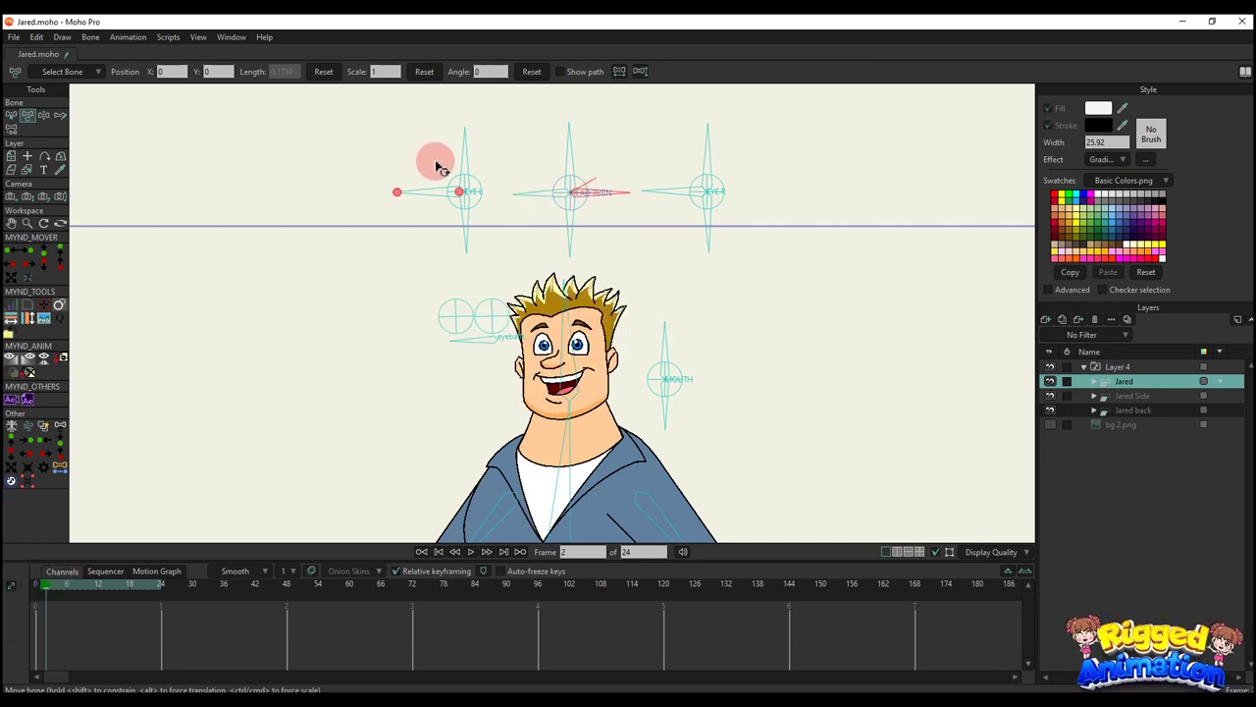
drag(469, 187, 418, 204)
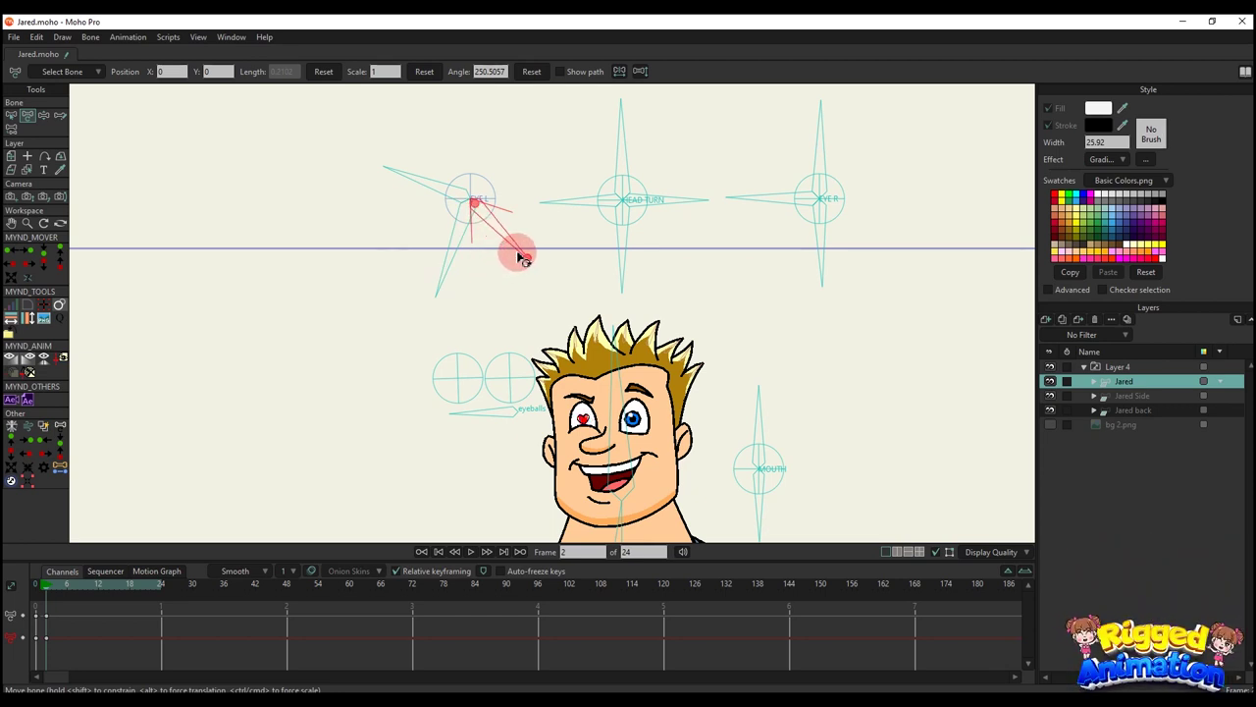
drag(528, 234, 535, 220)
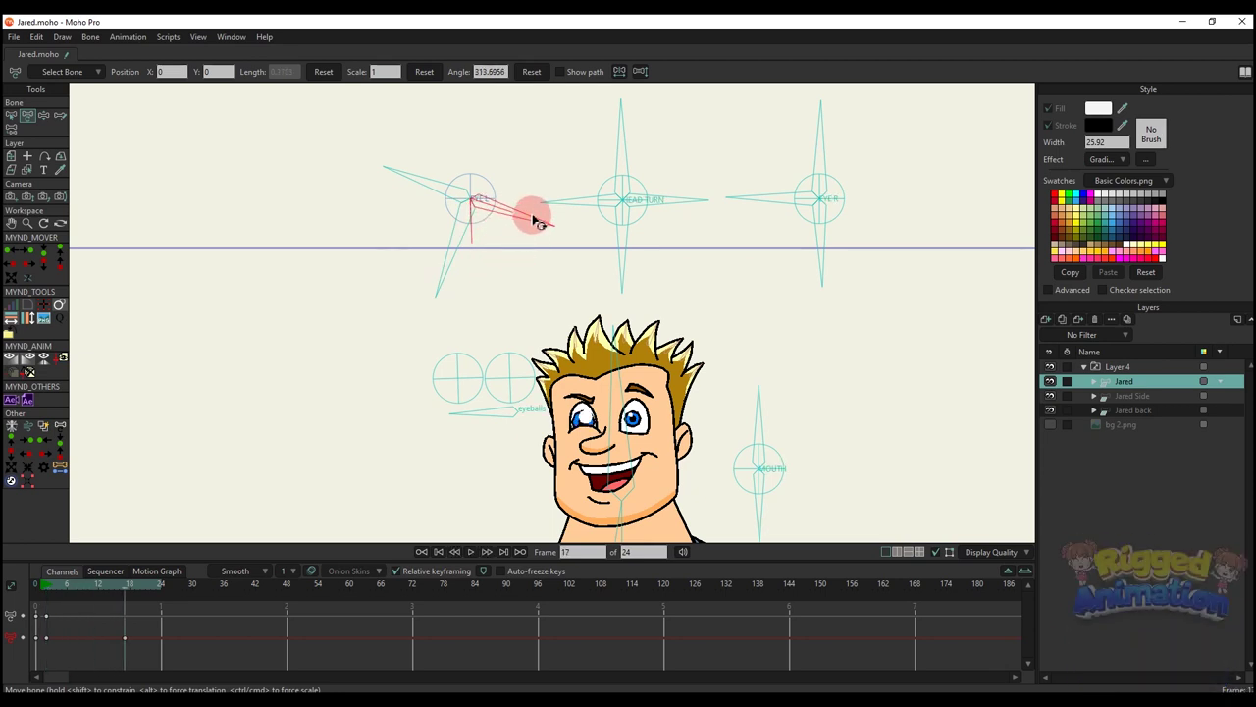
- Delete the test keyframes to reset the EYE L control bones to their rest pose
drag(205, 651, 12, 584)
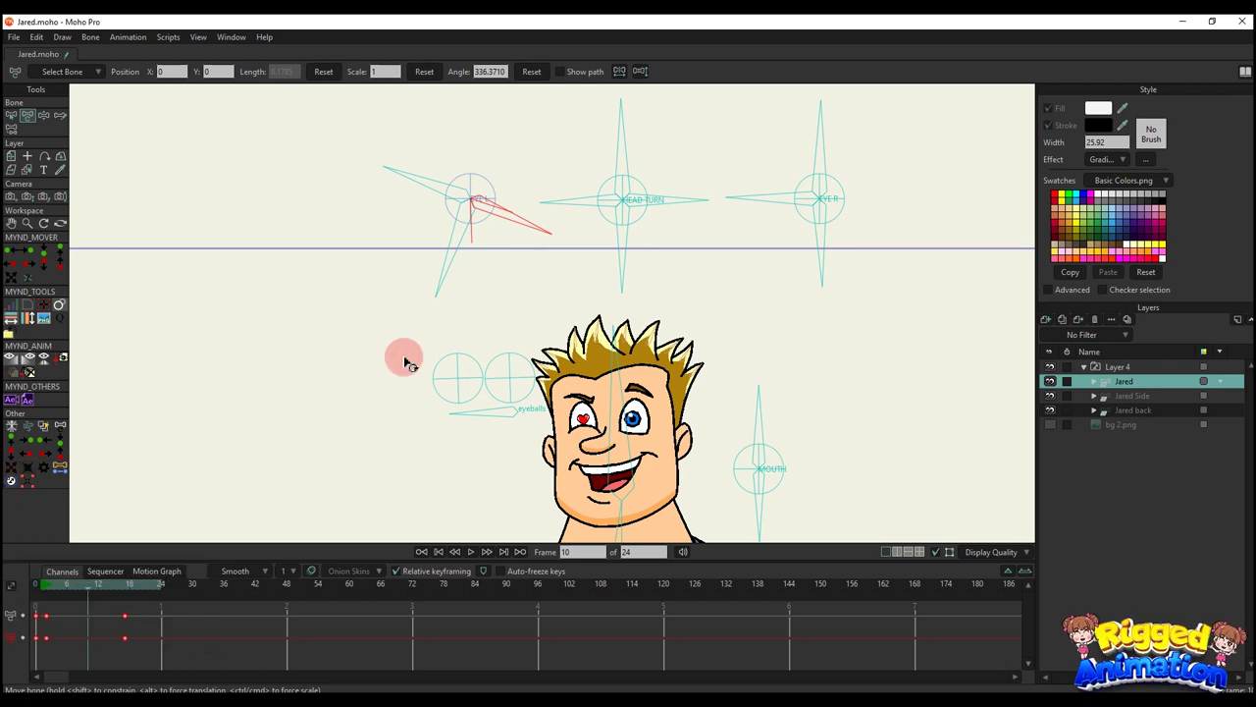
key(Delete)
scroll(692, 244, down, 5)
scroll(741, 199, up, 4)
- Rotate the EYE R and EYE L control bones to test the eyebrows, eyelids and pupil shapes of both eyes
drag(778, 169, 704, 266)
drag(458, 147, 396, 222)
drag(757, 218, 763, 304)
drag(380, 232, 464, 358)
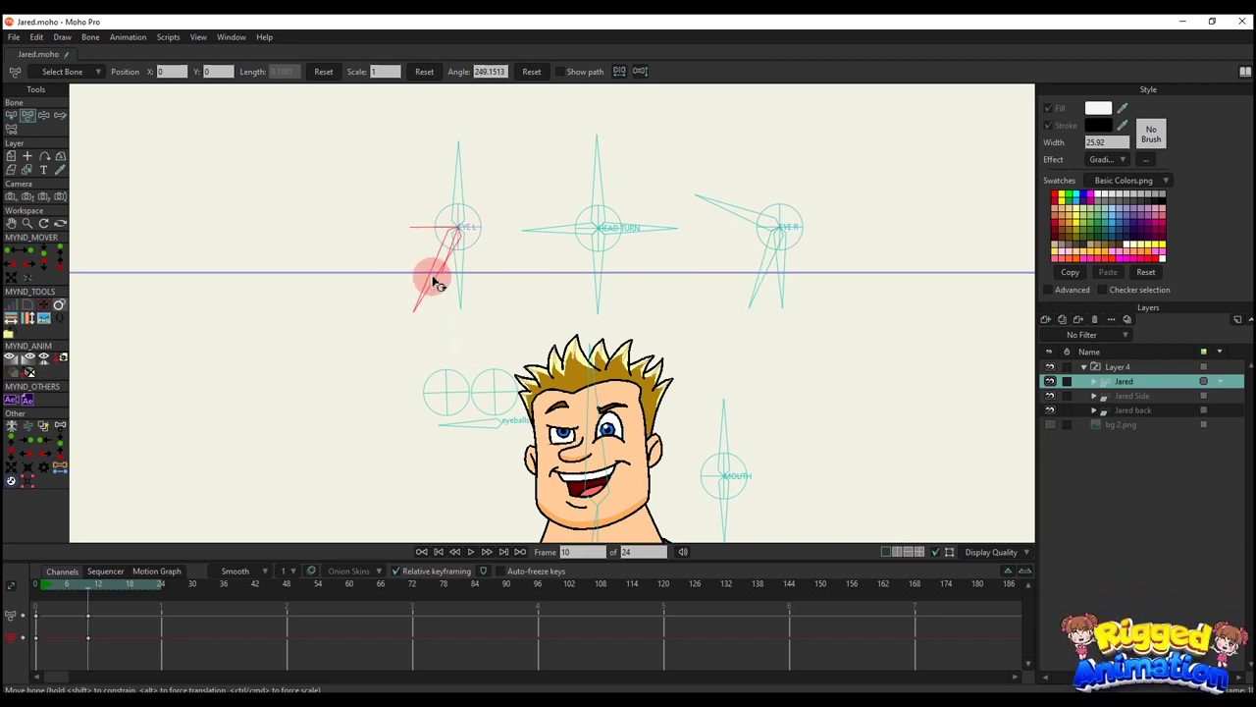
drag(769, 250, 864, 253)
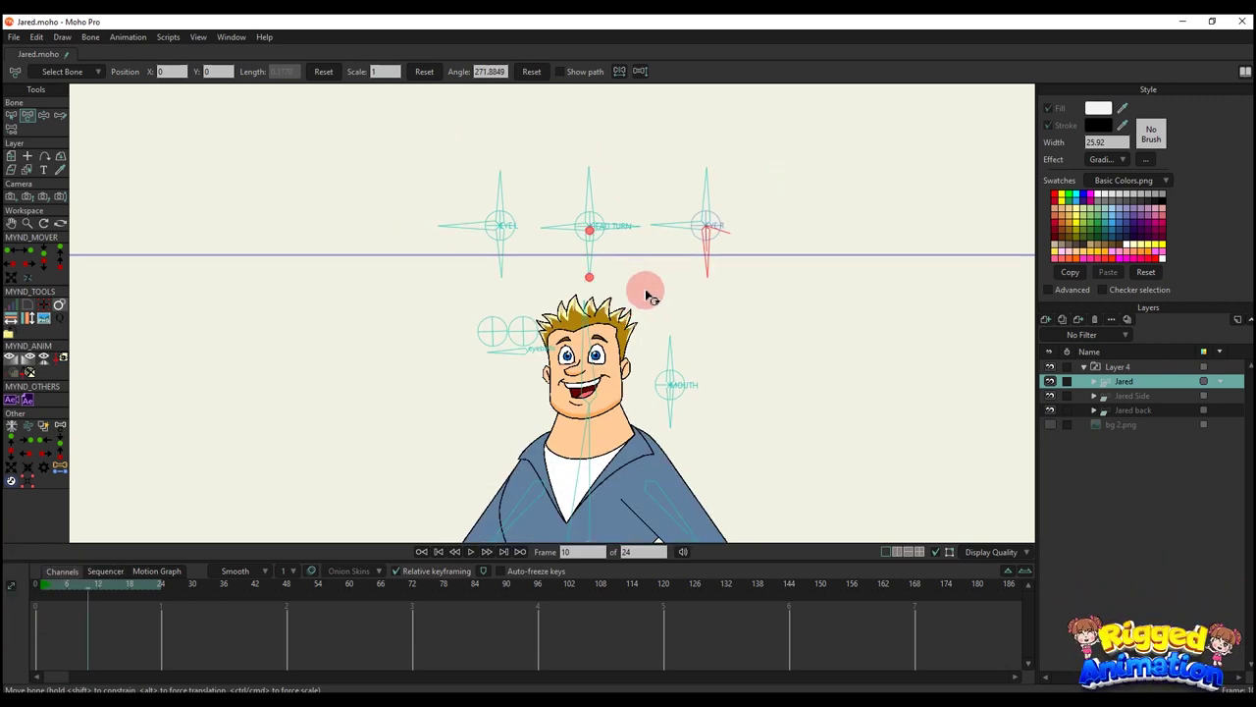
- Select the Jared Side layer and move its EYEBALLS control bone to shift the side view's gaze
scroll(665, 297, down, 5)
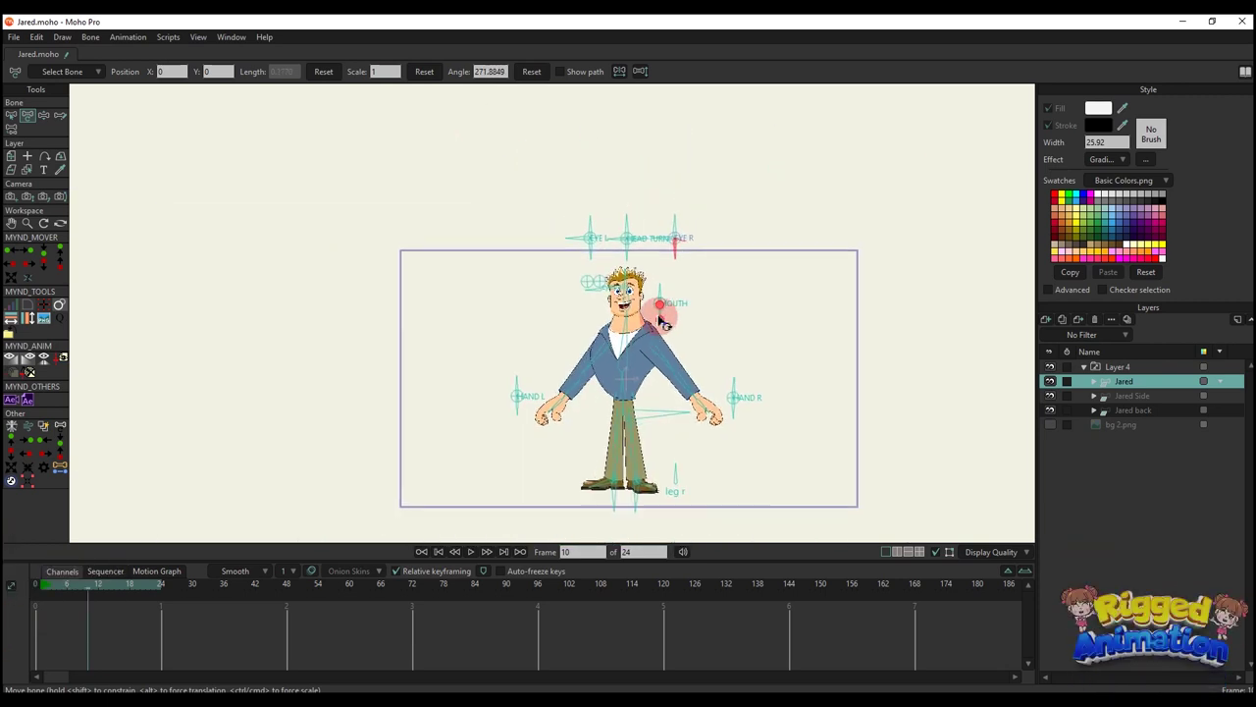
scroll(715, 377, up, 2)
click(1127, 396)
scroll(595, 270, up, 5)
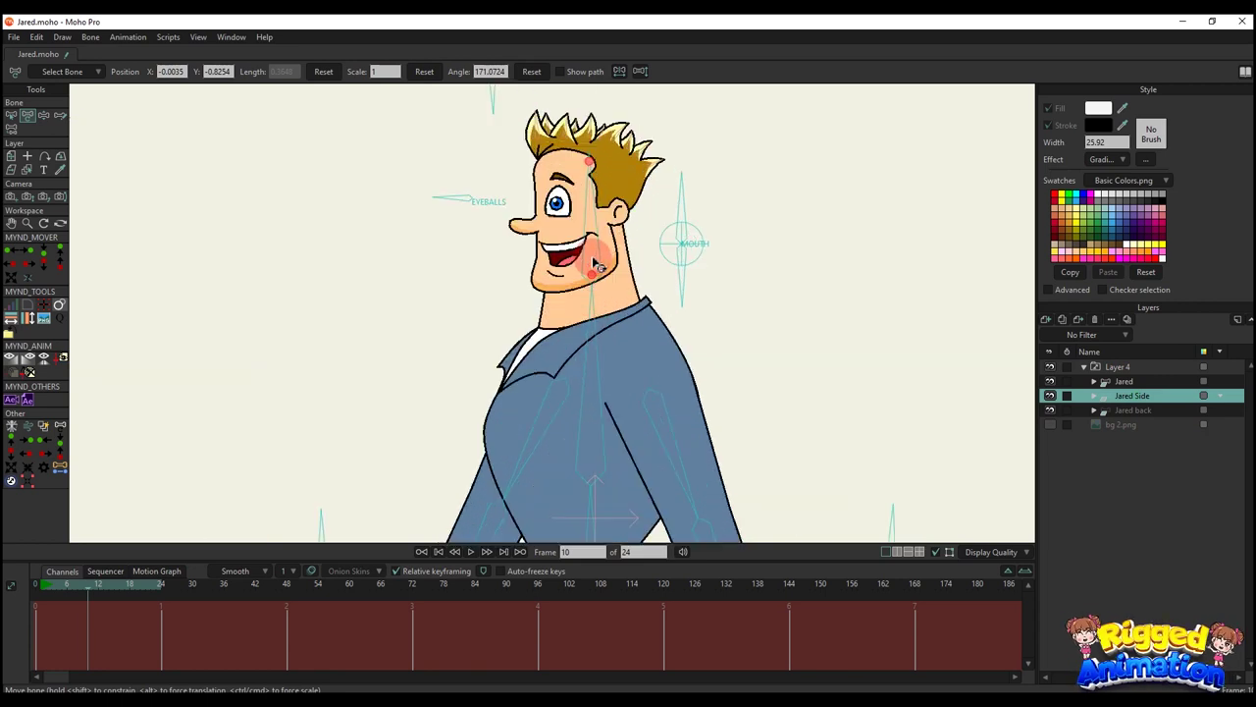
drag(488, 237, 469, 335)
scroll(478, 355, down, 2)
drag(514, 218, 520, 266)
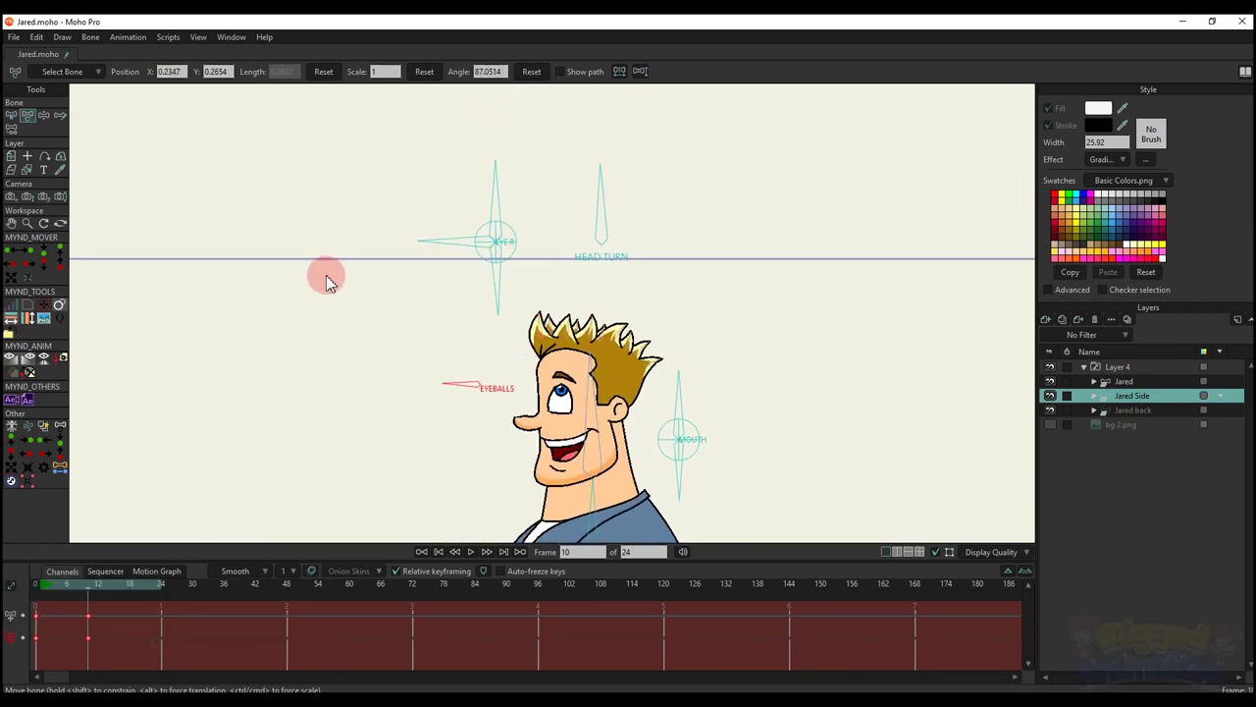
- Rotate the side view's EYE R and MOUTH control bones to change the eye and mouth shapes, and delete the test keyframes
drag(505, 177, 521, 231)
scroll(481, 294, up, 3)
drag(572, 196, 664, 265)
scroll(622, 216, down, 2)
scroll(572, 219, up, 2)
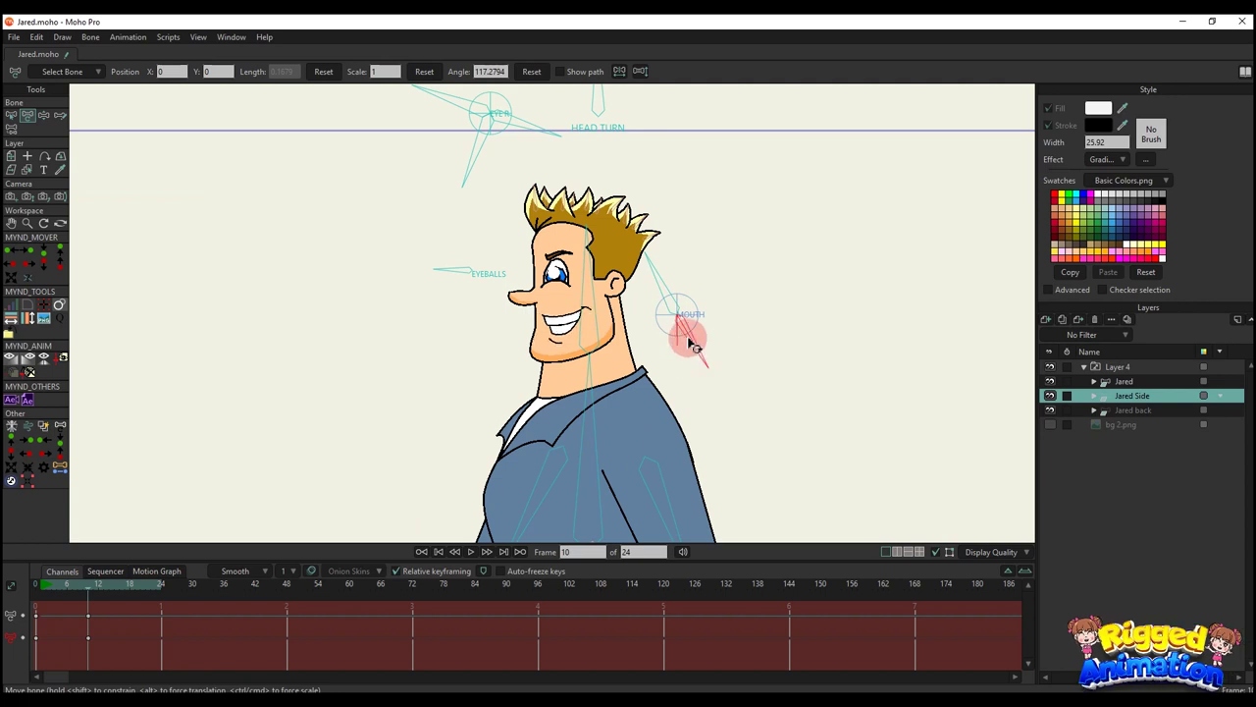
drag(701, 341, 703, 337)
scroll(673, 332, down, 2)
key(Delete)
- Swing the side view's torso bone to test the upper body's bending, and delete the test keyframes
drag(555, 417, 503, 257)
drag(575, 241, 363, 386)
drag(125, 667, 24, 583)
key(Delete)
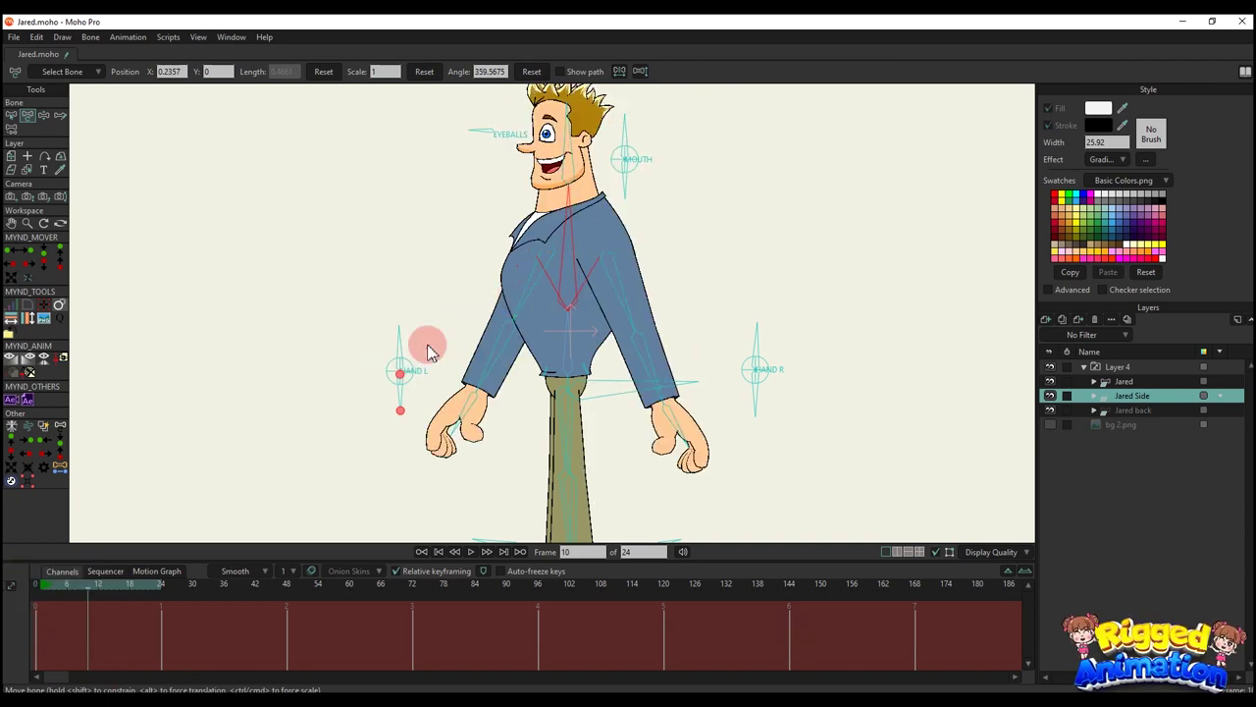
- Bend both arms of the side view at the elbows and rotate the HAND R control bone to test the hand shapes
drag(524, 282, 481, 259)
drag(436, 316, 676, 357)
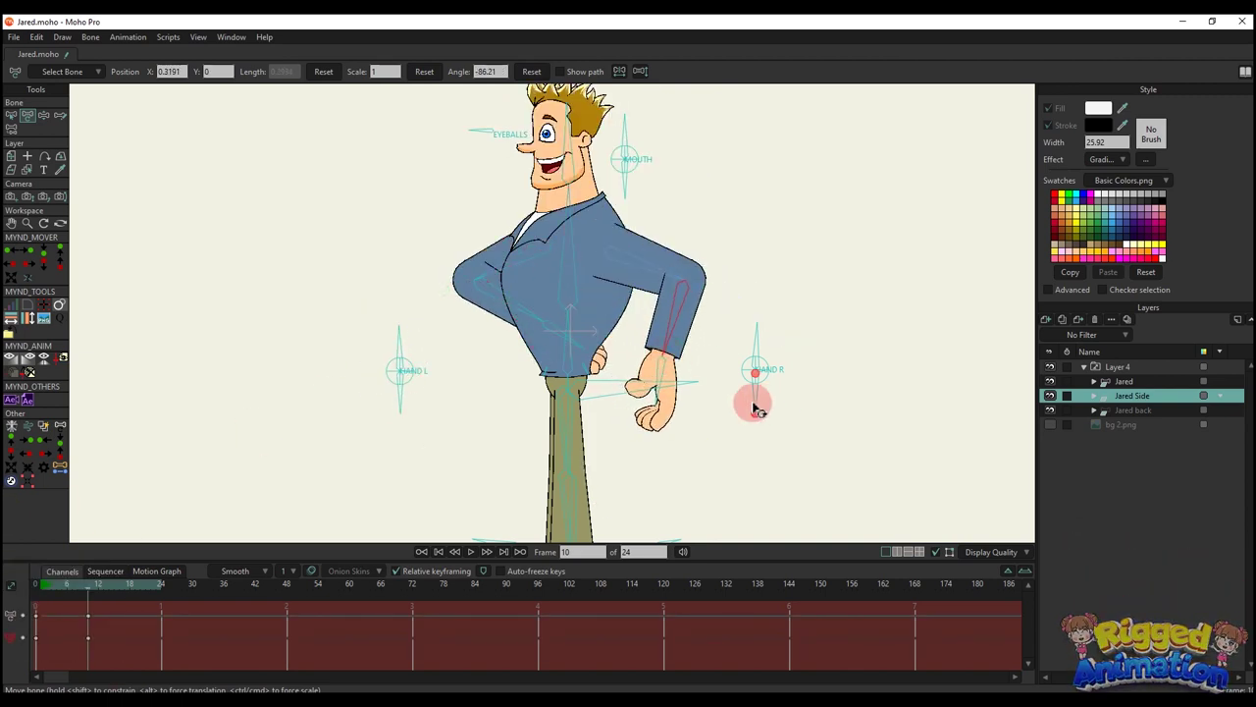
drag(753, 406, 850, 367)
scroll(627, 330, up, 2)
- Extend the left arm forward and fold the right arm across the waist, switching hand shapes with the HAND L and HAND R control bones
drag(630, 335, 592, 320)
drag(638, 265, 396, 391)
drag(489, 336, 556, 321)
click(785, 369)
drag(624, 341, 603, 281)
click(453, 324)
drag(454, 324, 356, 365)
scroll(393, 332, up, 1)
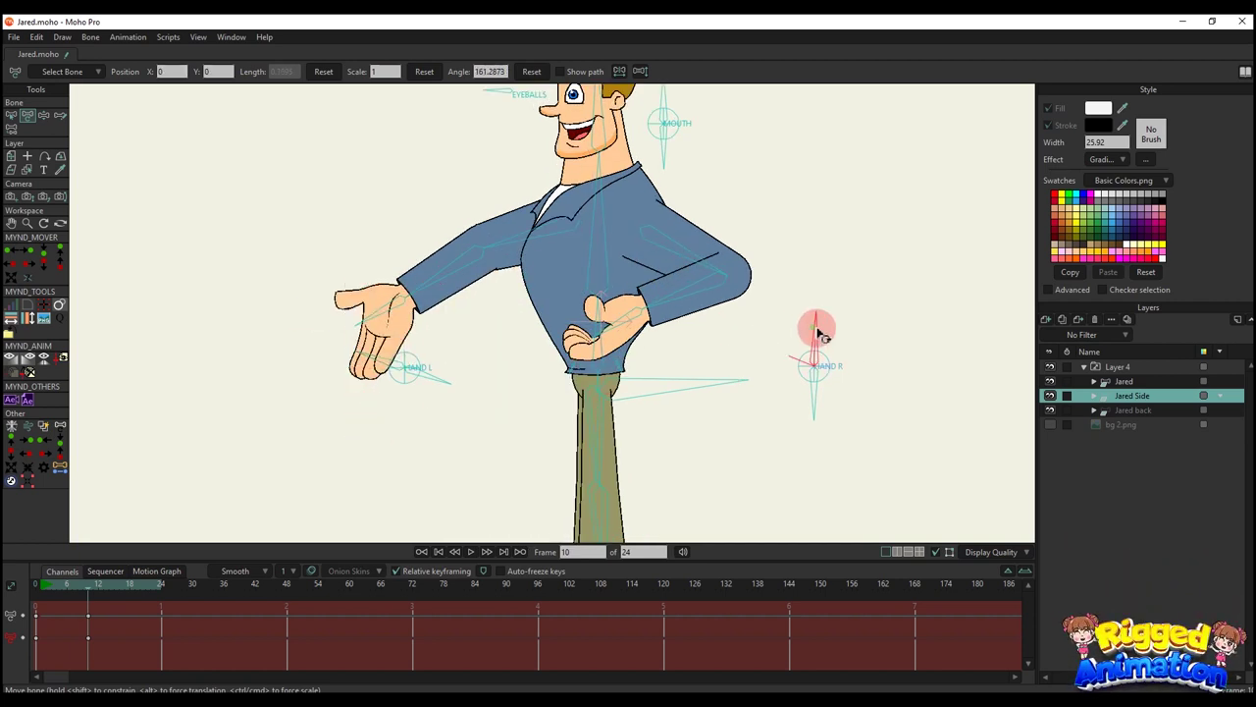
- Raise both forearms of the side view with open palms, rotating the HAND R control bone to open the right hand
drag(876, 386, 697, 428)
drag(664, 305, 751, 250)
drag(443, 269, 523, 193)
drag(605, 165, 615, 202)
drag(775, 283, 767, 273)
drag(681, 291, 685, 278)
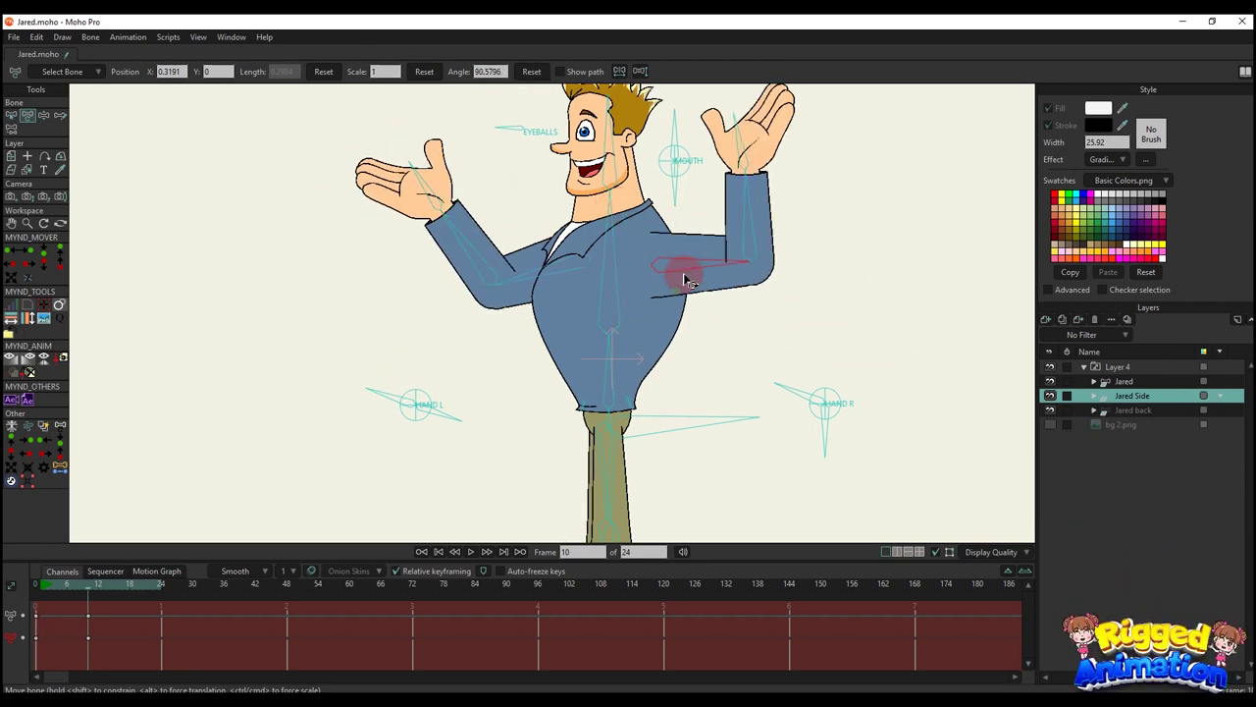
- Lower both arms until the hands meet in front of the waist, and rotate the HAND R control bone back to the upright angle
scroll(676, 282, down, 4)
scroll(657, 298, up, 2)
drag(595, 269, 589, 300)
drag(675, 269, 604, 298)
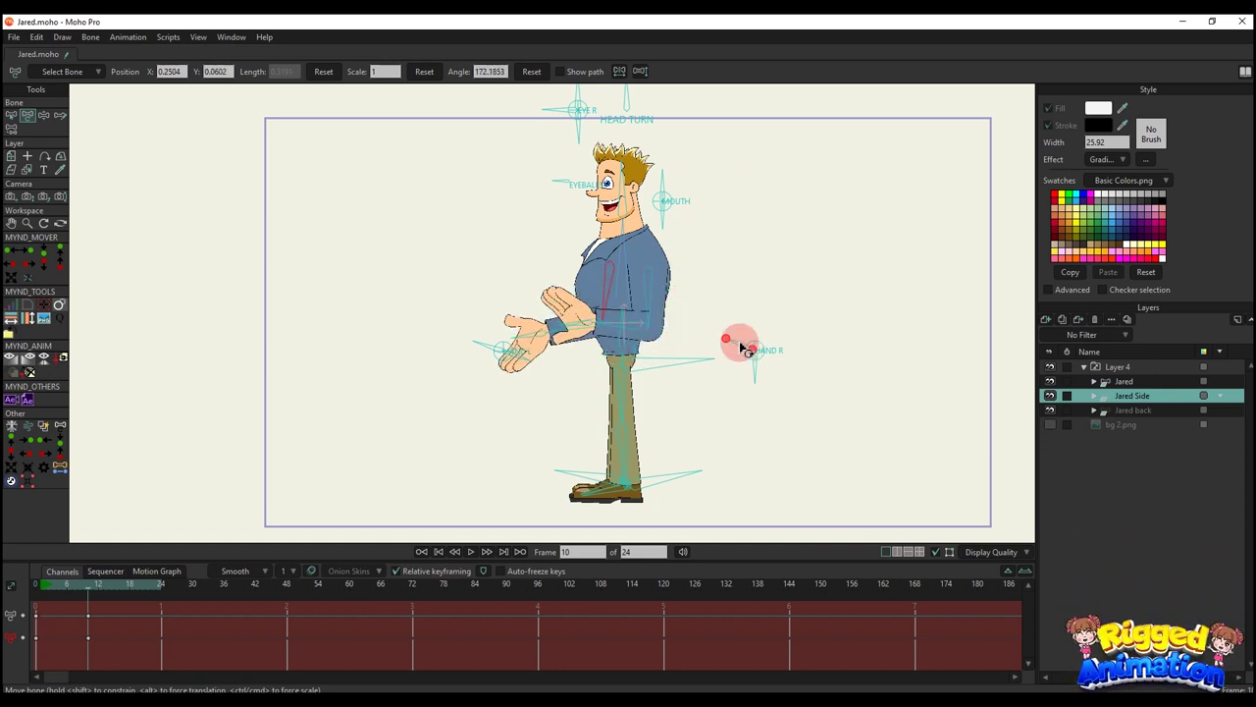
drag(746, 349, 841, 328)
scroll(567, 324, up, 2)
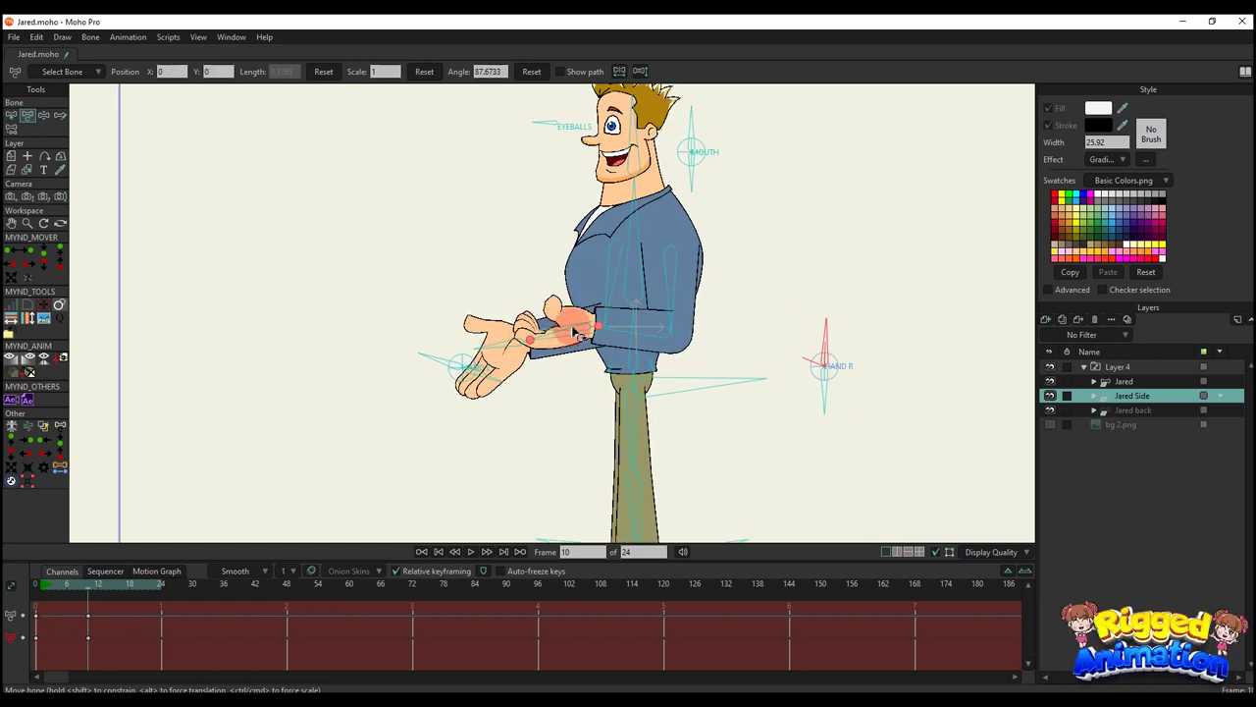
drag(574, 332, 530, 277)
click(496, 385)
drag(538, 311, 620, 308)
- Move the side view's foot bone and shift the hip bone to test how the legs bend
scroll(593, 293, down, 3)
scroll(633, 460, up, 2)
click(633, 460)
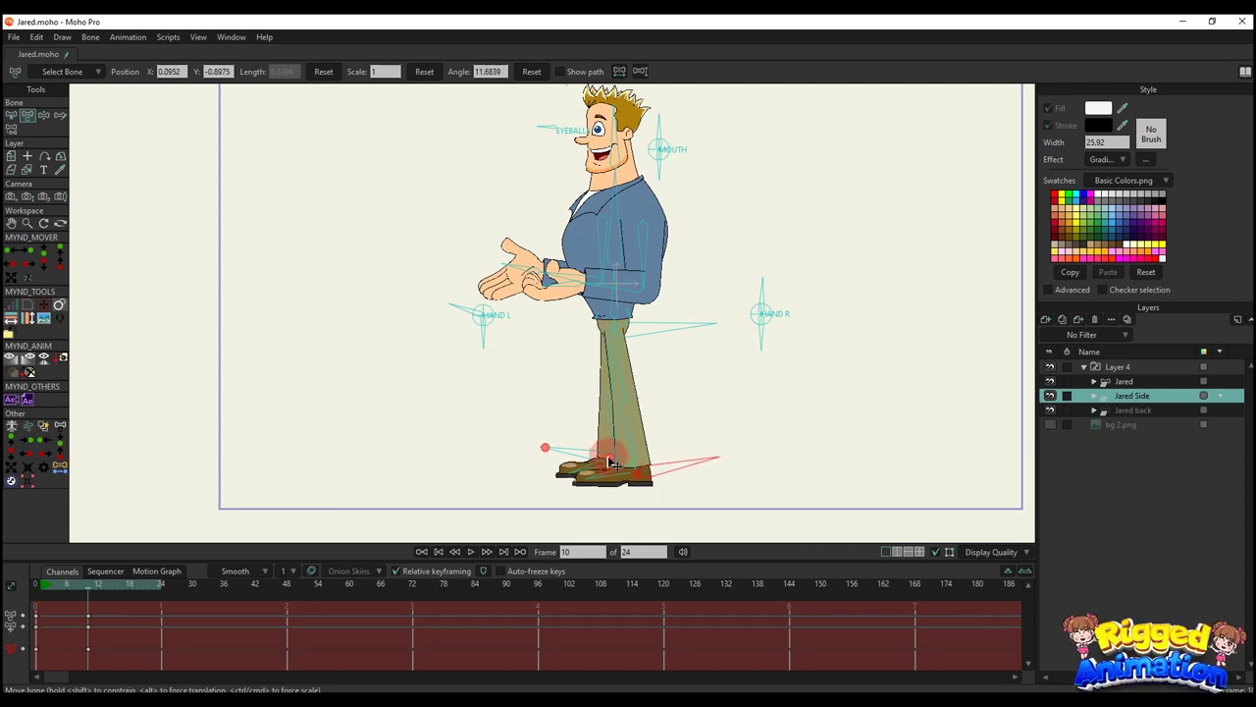
key(z)
mouse_move(645, 336)
mouse_down()
mouse_move(648, 362)
mouse_move(639, 320)
mouse_move(639, 334)
mouse_up()
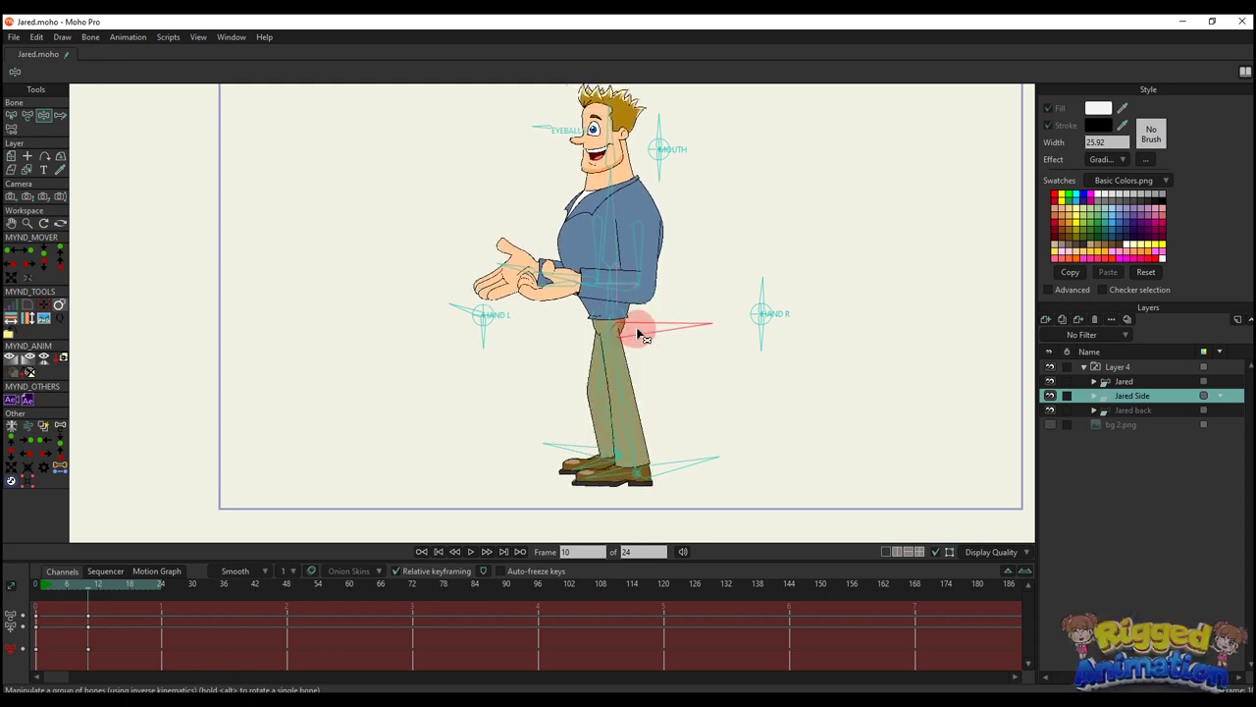
- Lean the side view's upper body backward with the spine bones, and delete the test keyframes
scroll(625, 297, up, 5)
key(t)
drag(599, 291, 643, 307)
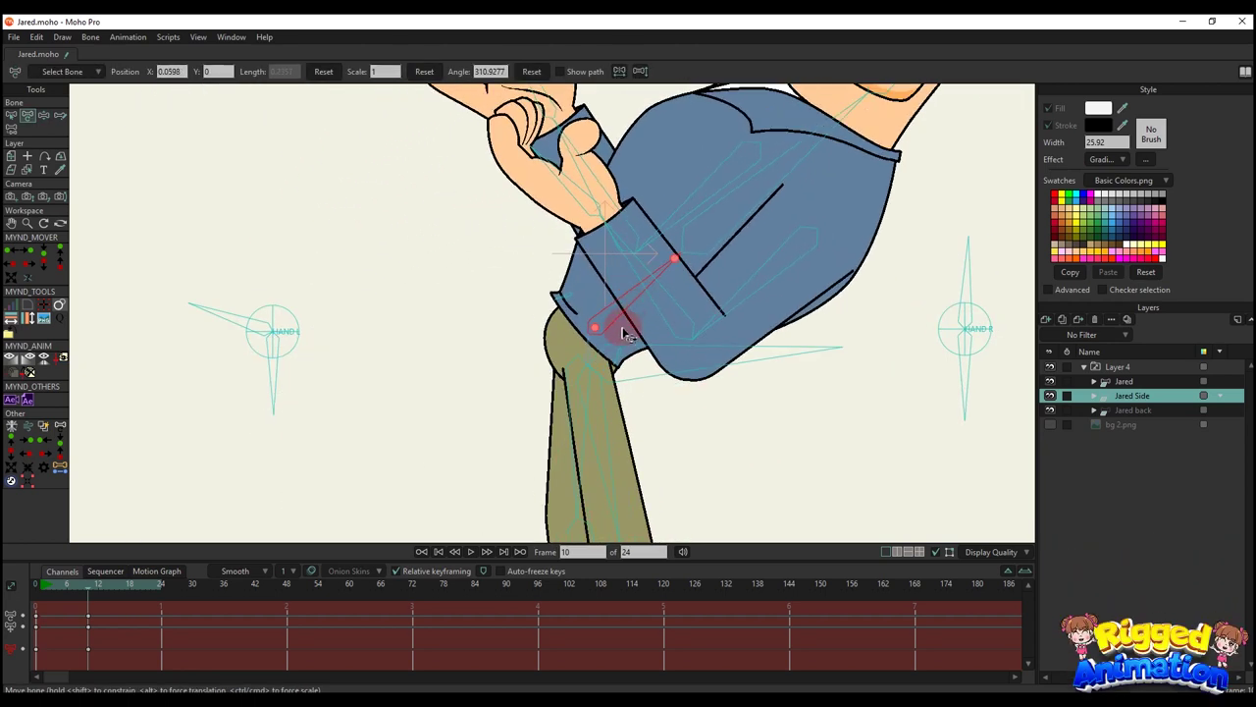
scroll(622, 328, up, 2)
scroll(625, 331, down, 3)
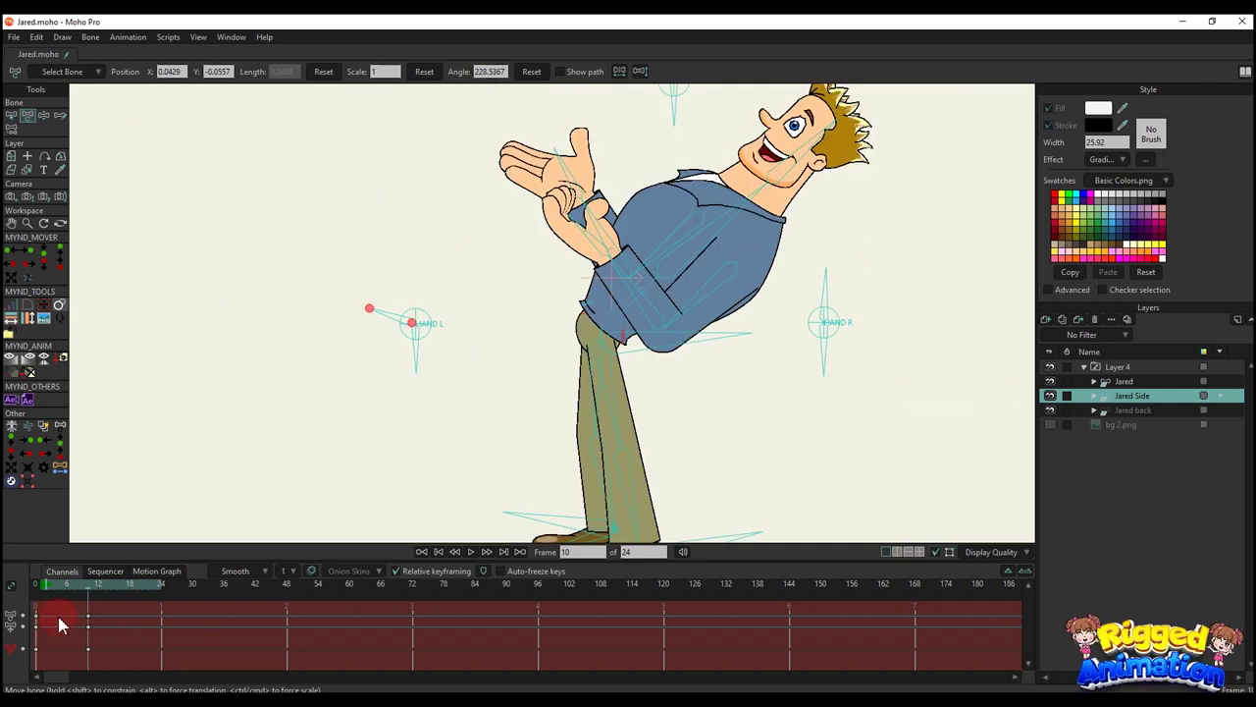
click(509, 341)
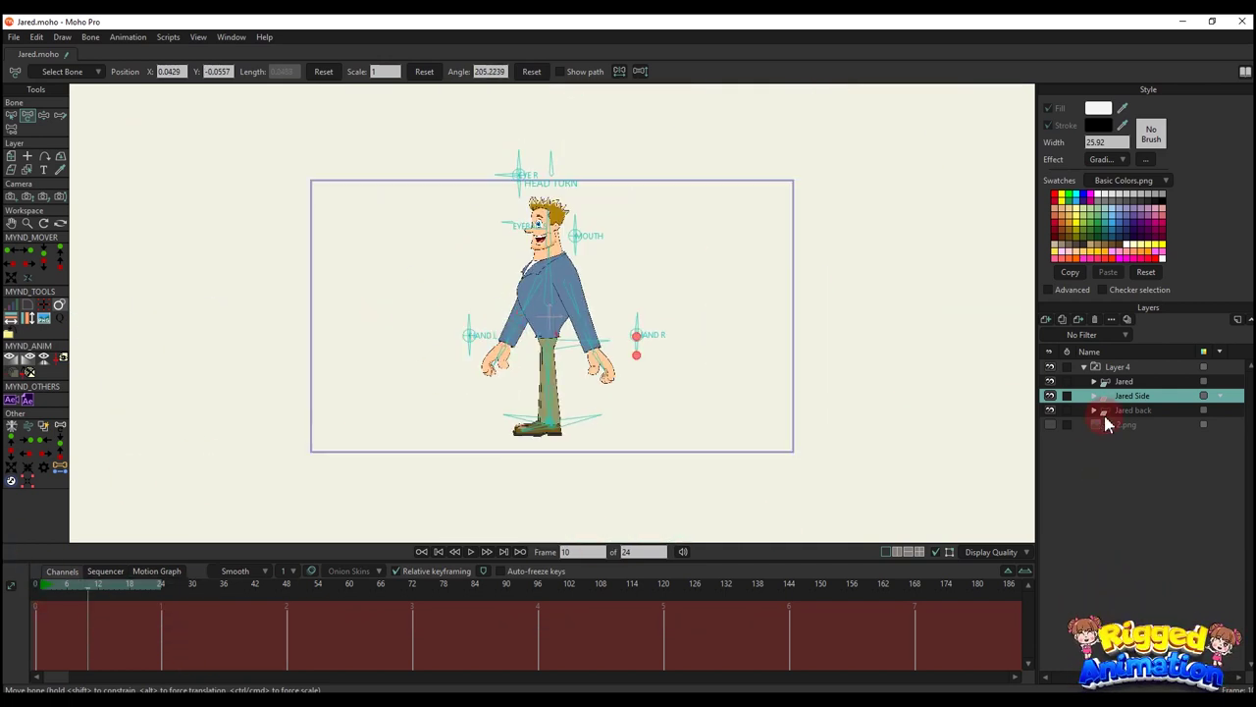
- Select the Jared back layer and swing its HEAD TURN control bone to test the back view's head movement
click(1119, 412)
click(616, 352)
scroll(481, 265, up, 3)
click(491, 352)
scroll(501, 397, down, 3)
click(560, 266)
scroll(561, 177, up, 2)
click(551, 214)
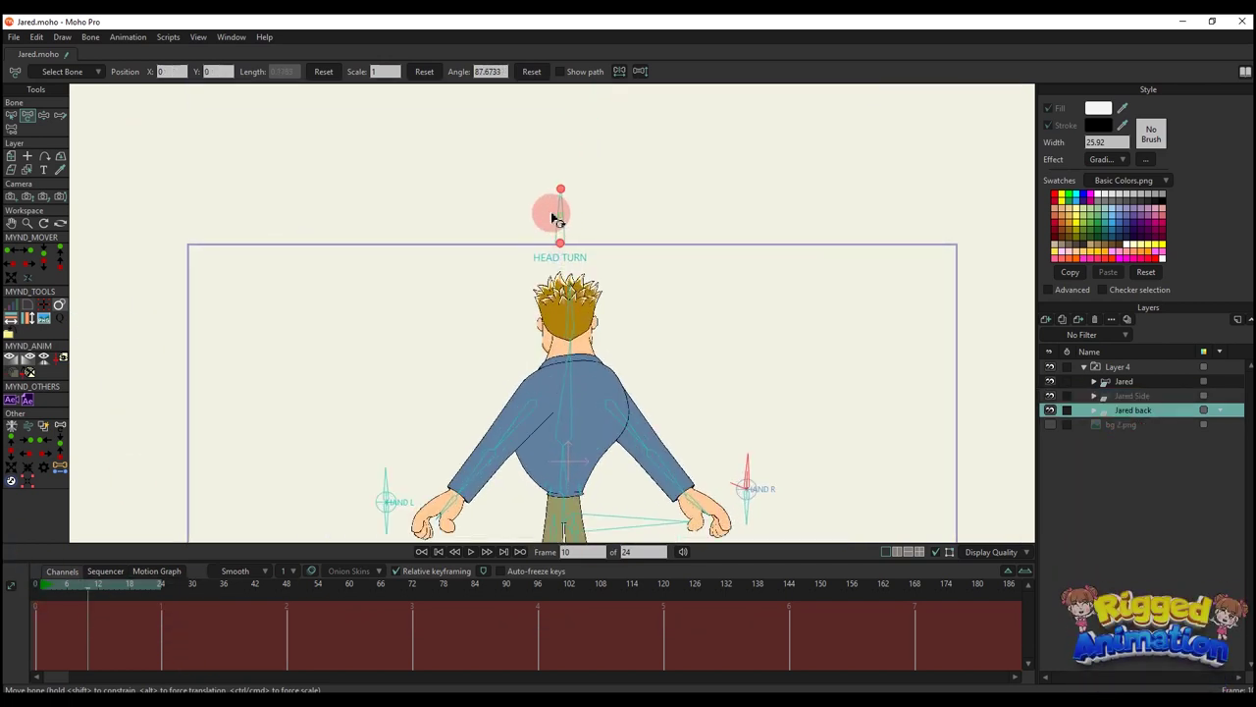
mouse_move(555, 202)
mouse_down()
mouse_move(642, 292)
mouse_move(485, 236)
mouse_move(598, 251)
mouse_move(562, 208)
mouse_up()
scroll(540, 321, down, 2)
scroll(481, 490, up, 3)
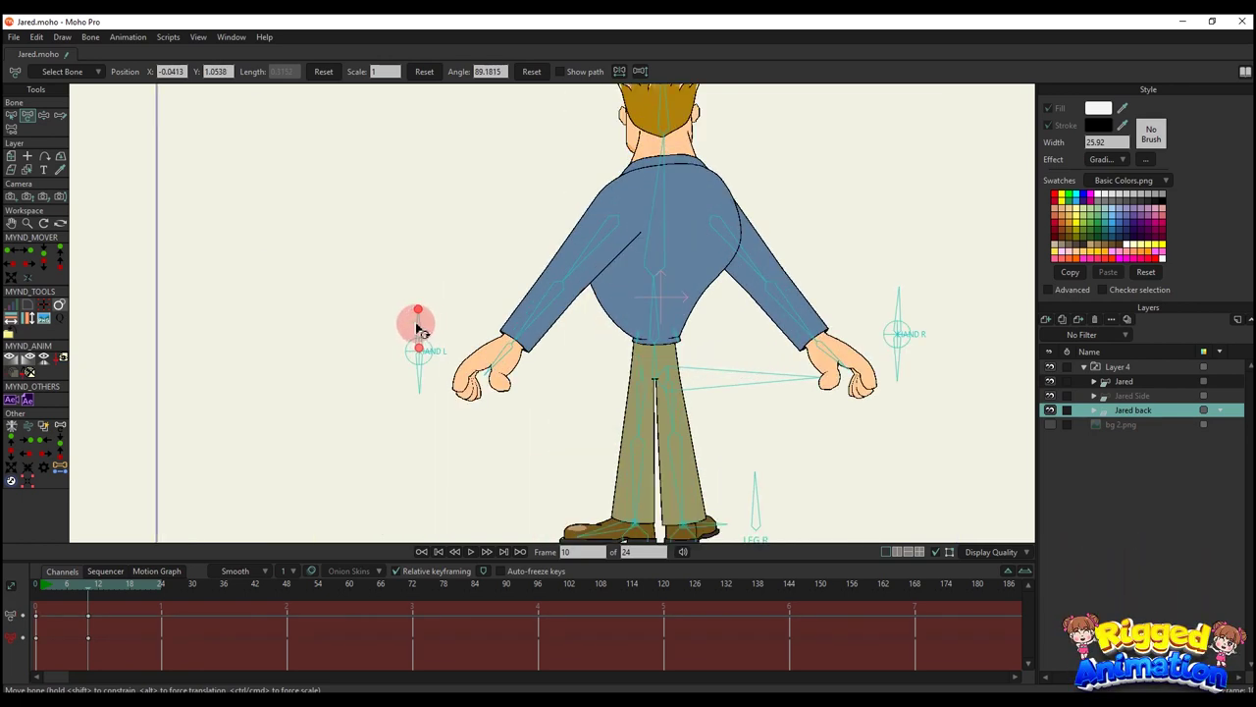
- Rotate the back view's HAND L control bone to switch the hand shape and back, and raise the left forearm outward
scroll(422, 326, up, 1)
drag(435, 323, 378, 388)
scroll(553, 327, down, 2)
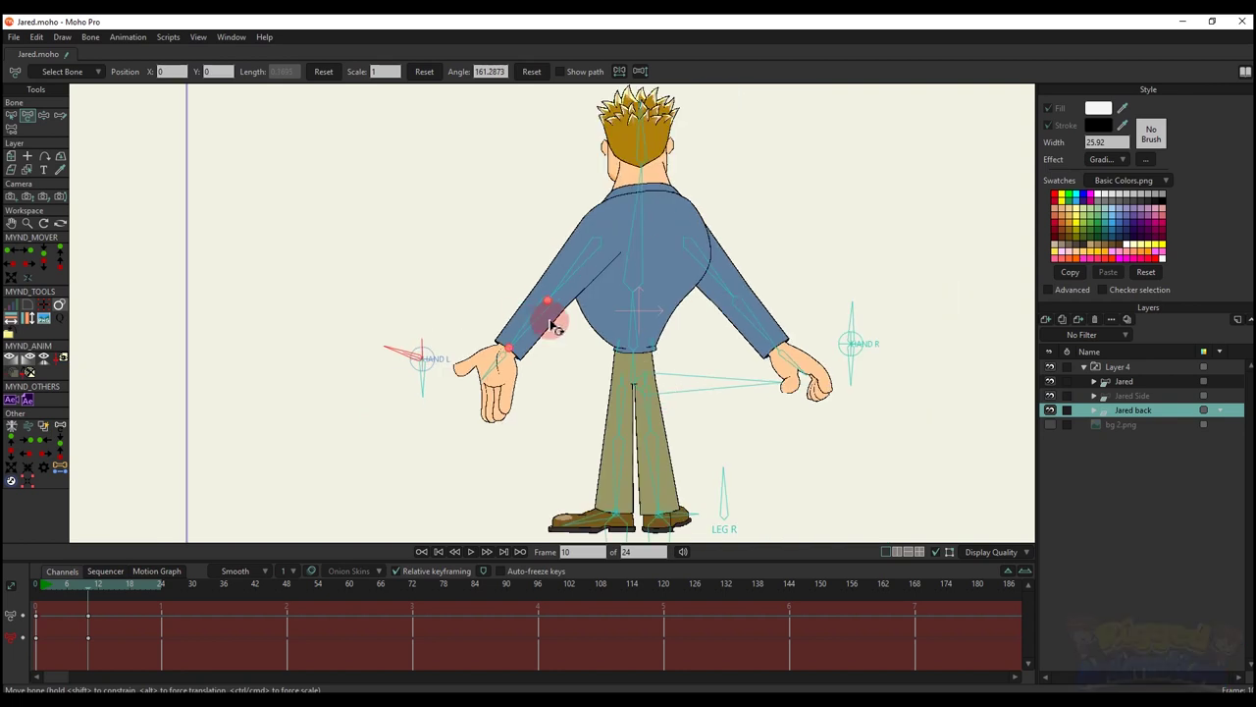
drag(531, 325, 502, 282)
drag(399, 350, 432, 327)
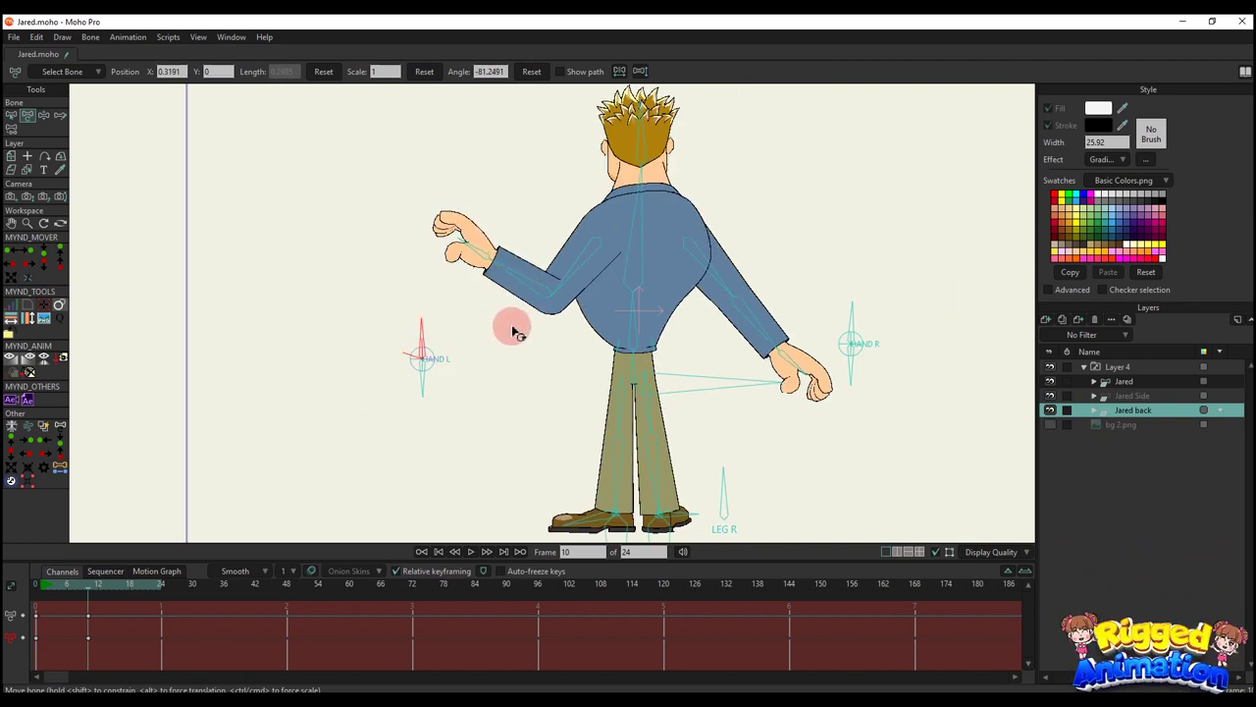
scroll(546, 286, up, 1)
drag(556, 278, 546, 265)
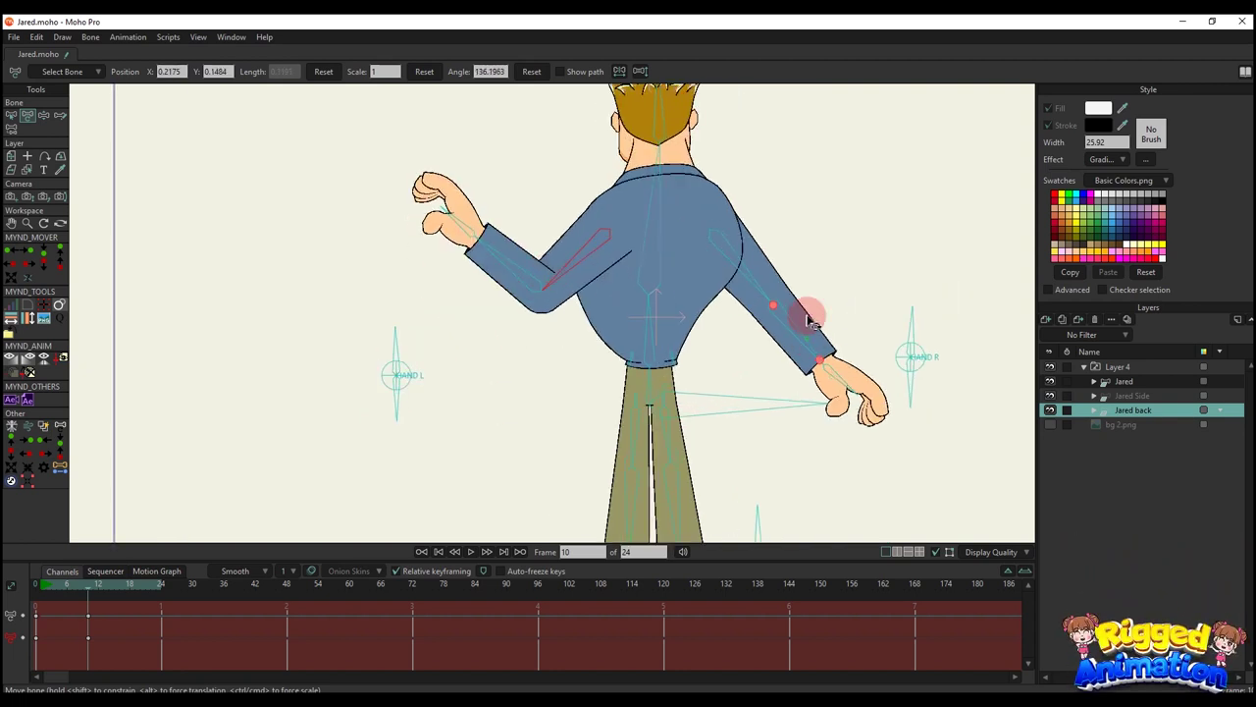
- Fold both arms of the back view in front of the torso and rotate the HAND L control bone
drag(808, 317, 648, 301)
drag(649, 313, 587, 389)
drag(465, 346, 334, 403)
drag(397, 356, 467, 345)
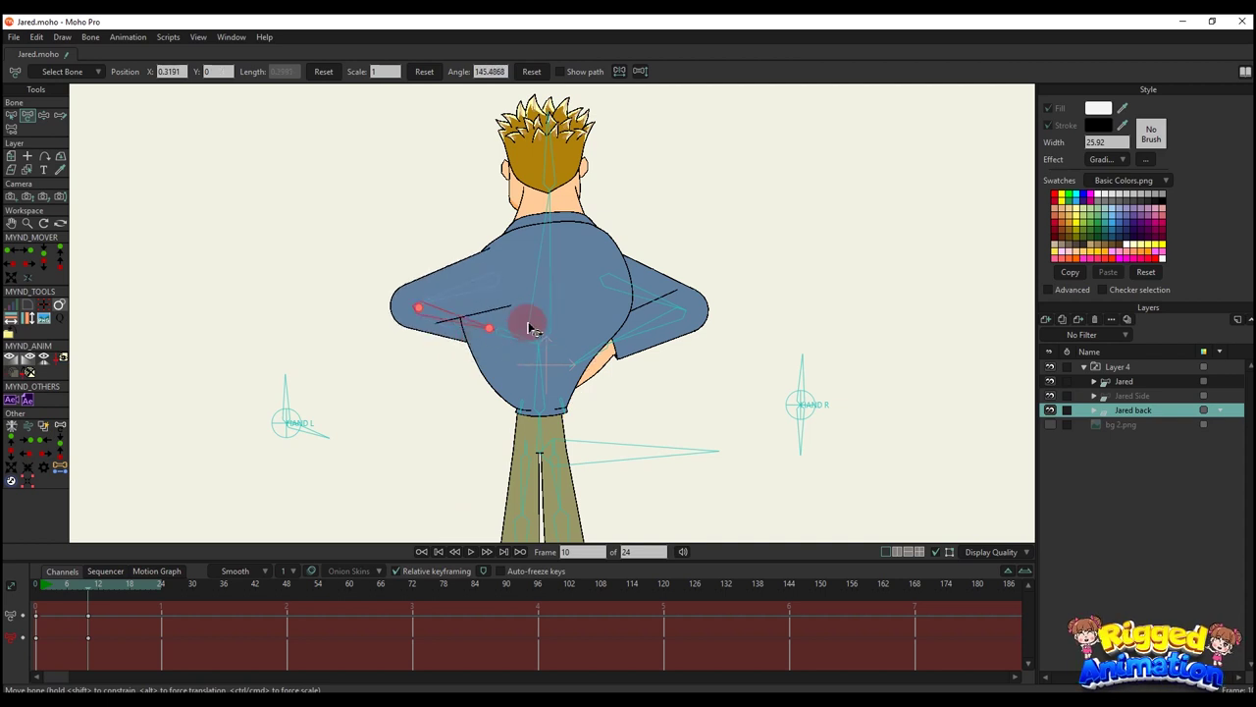
- Lower both arms beside the body and bend them to clasp the hands behind the back, adjusting the HAND L and HAND R controls
drag(633, 335, 448, 337)
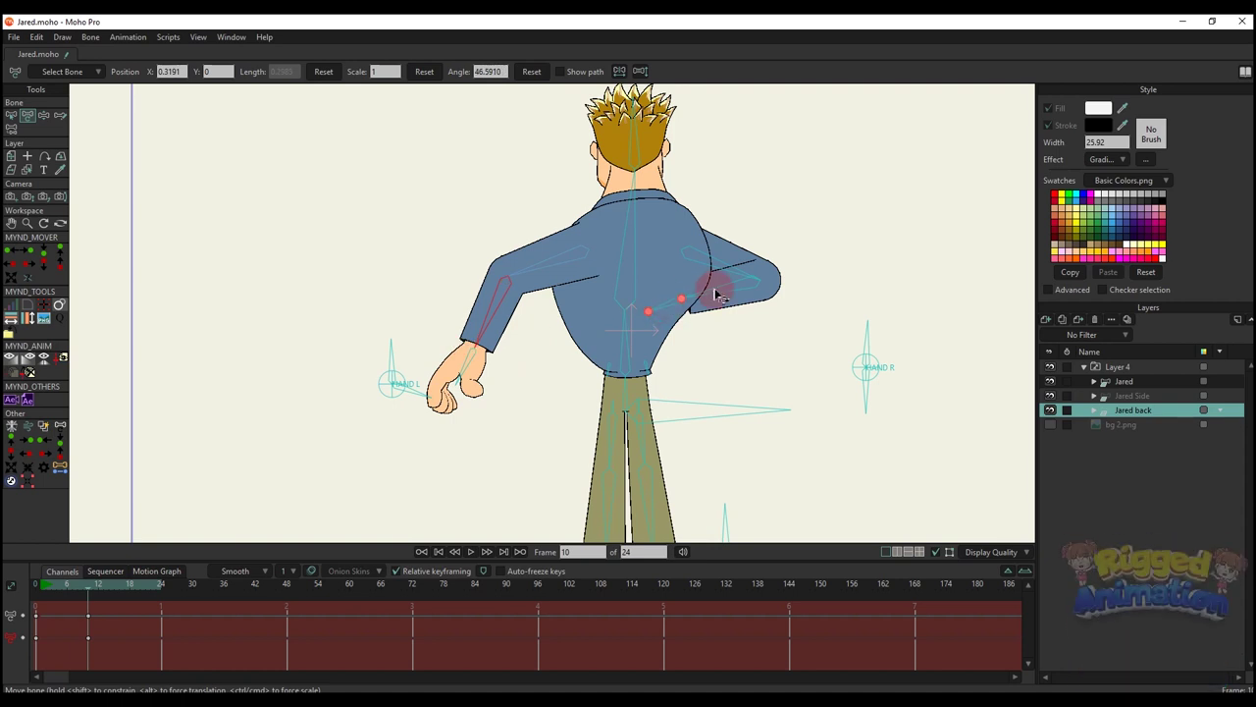
drag(715, 286, 801, 344)
drag(432, 387, 422, 390)
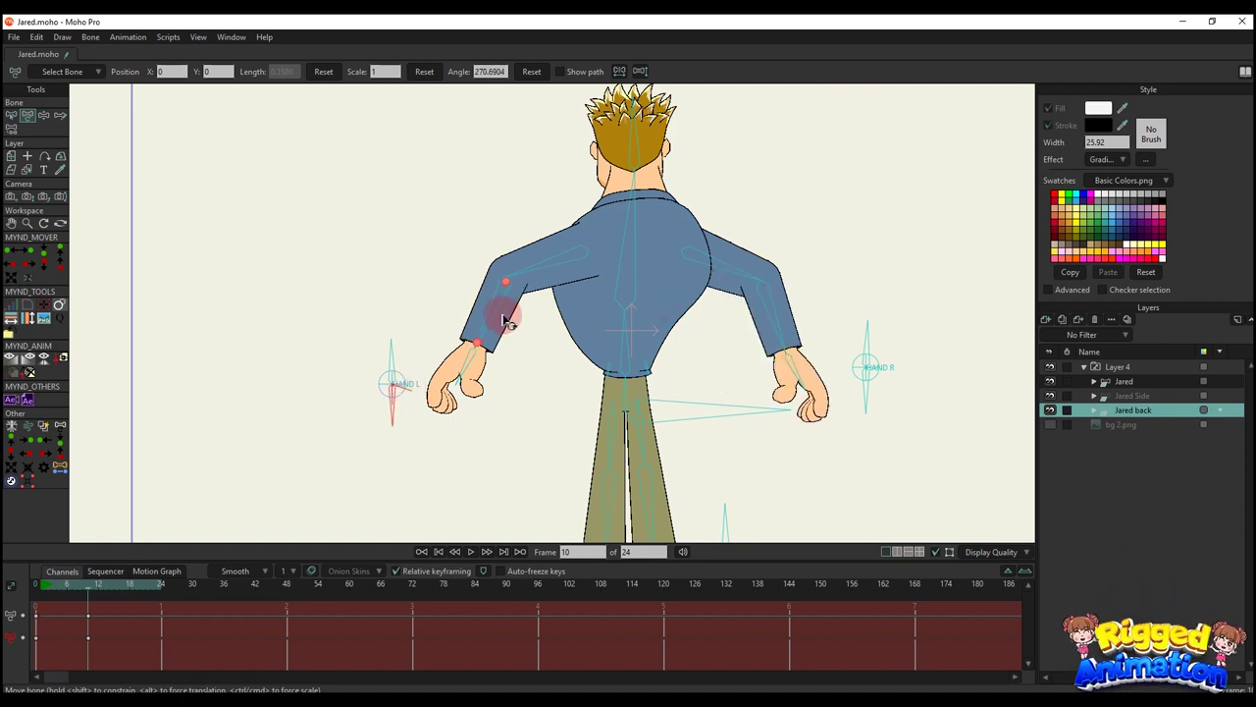
drag(507, 322, 612, 330)
click(888, 381)
drag(800, 317, 698, 287)
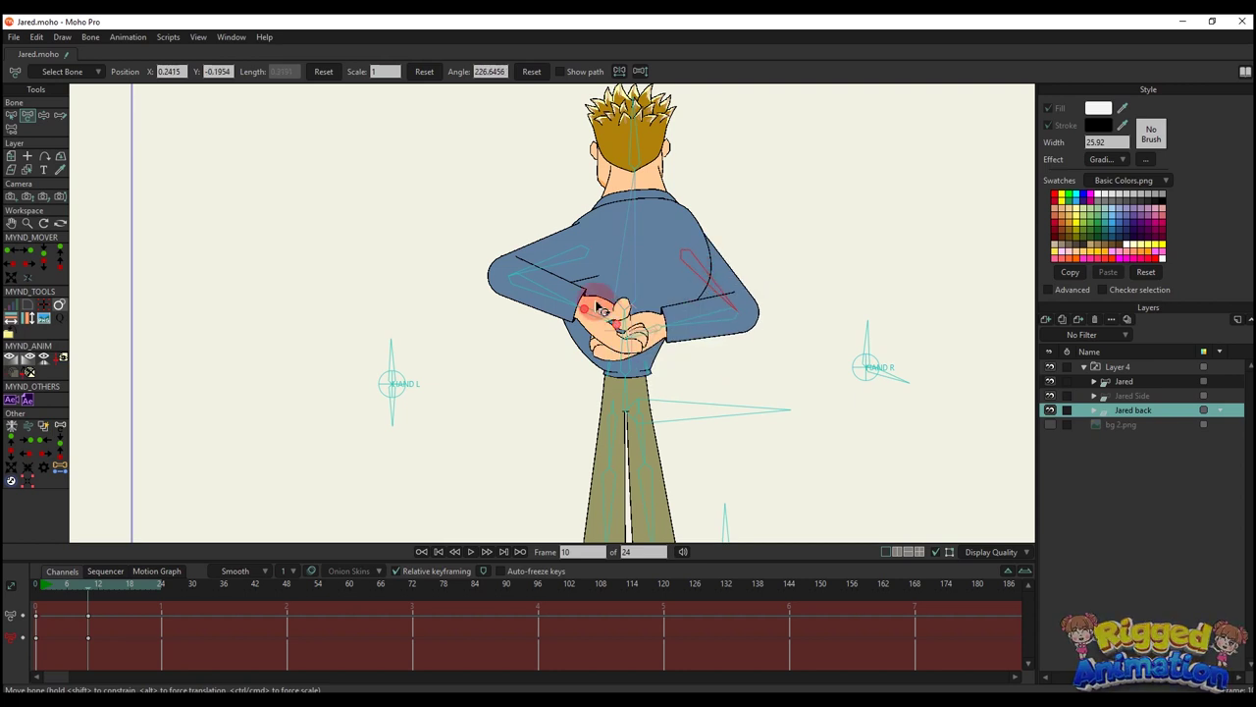
drag(598, 307, 514, 376)
- Lower the back view's hips into a crouch and move the left foot bone outward and back in to test the legs
scroll(670, 305, down, 3)
scroll(671, 305, up, 3)
key(z)
scroll(631, 365, up, 3)
key(t)
scroll(697, 364, down, 2)
key(z)
scroll(648, 382, up, 2)
scroll(564, 415, down, 2)
key(t)
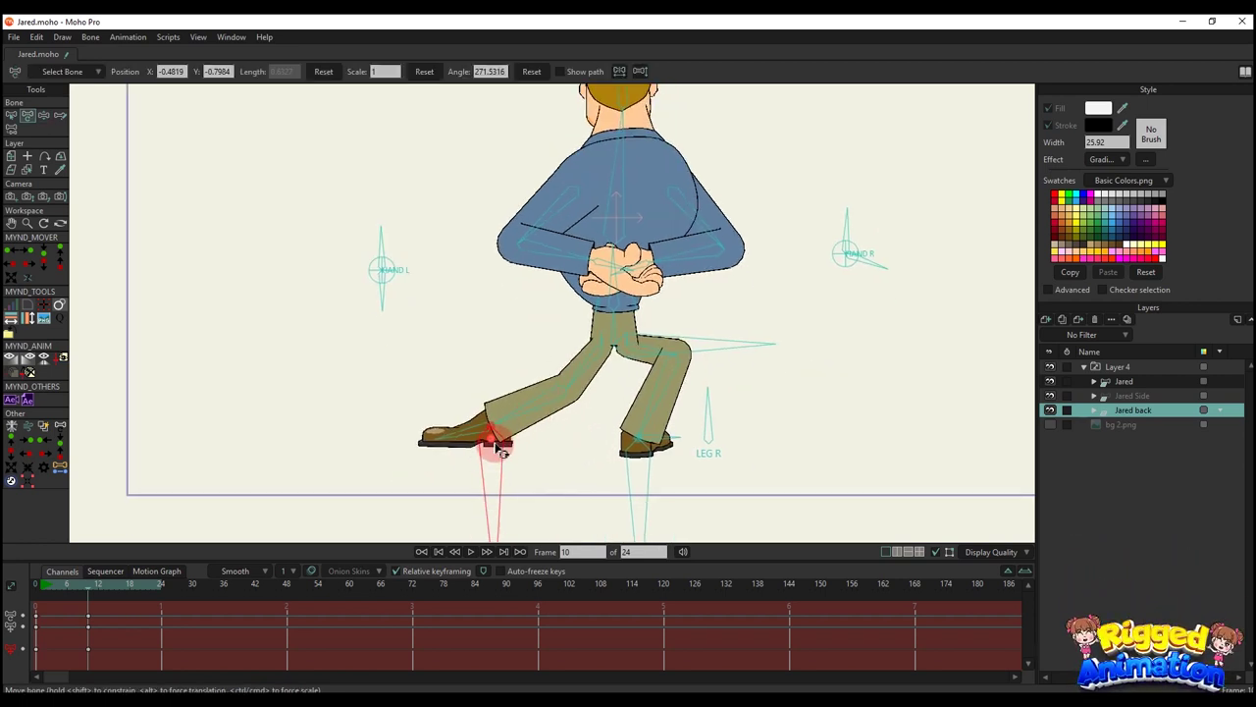
drag(501, 450, 600, 401)
click(678, 336)
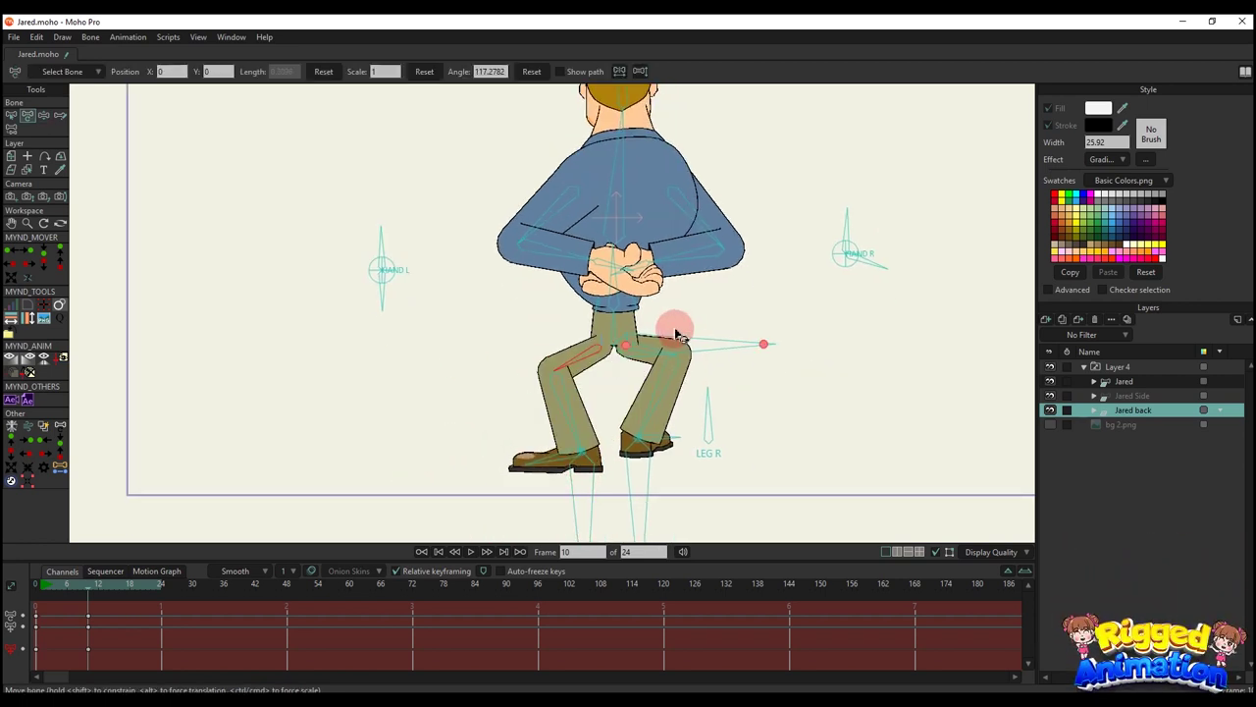
- Shift the back view's hip bone to test the crouch, and delete the test keyframes
key(z)
drag(677, 336, 693, 358)
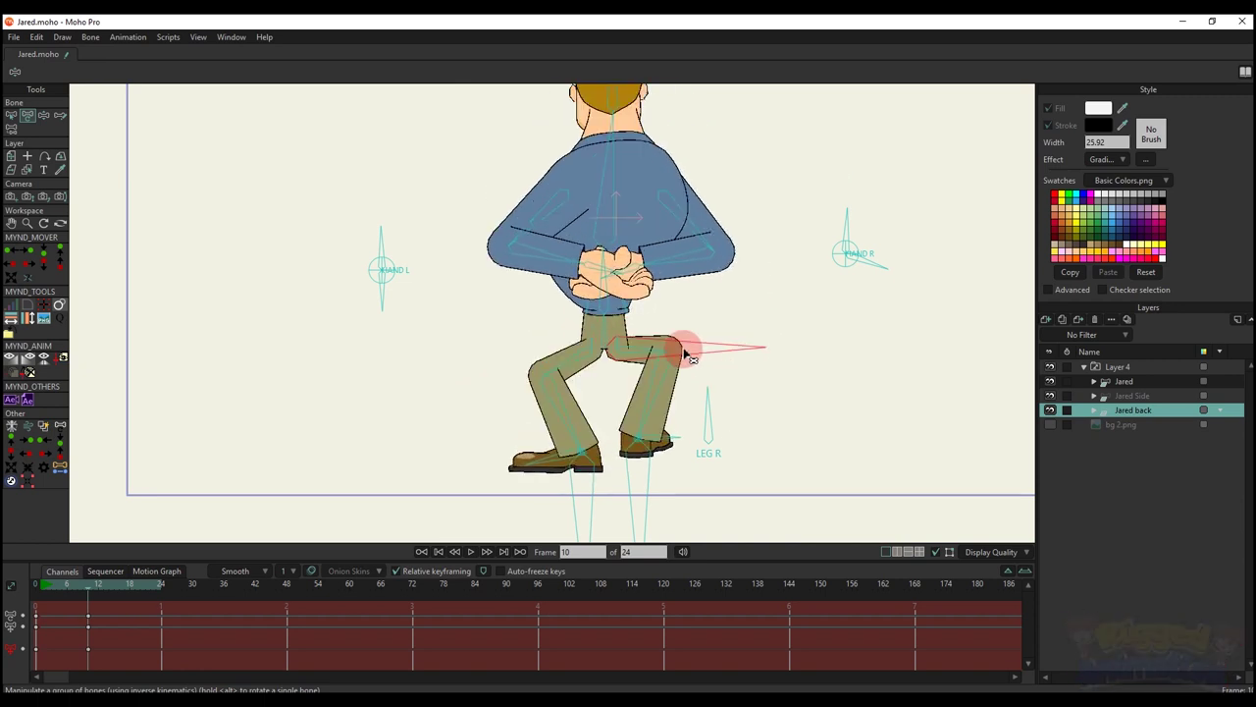
drag(37, 595, 159, 658)
key(Delete)
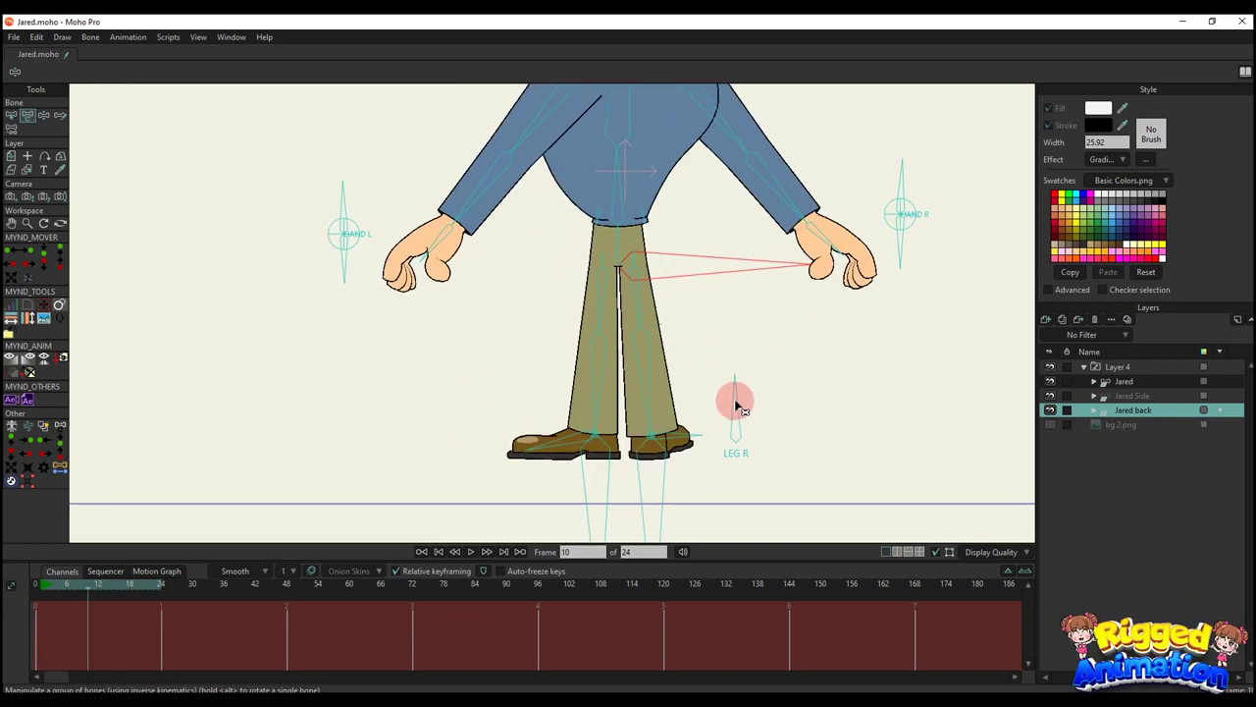
- Rotate the LEG R control bone to turn the right foot, lower the hips to bend both knees, and delete the test keyframes
drag(736, 407, 662, 497)
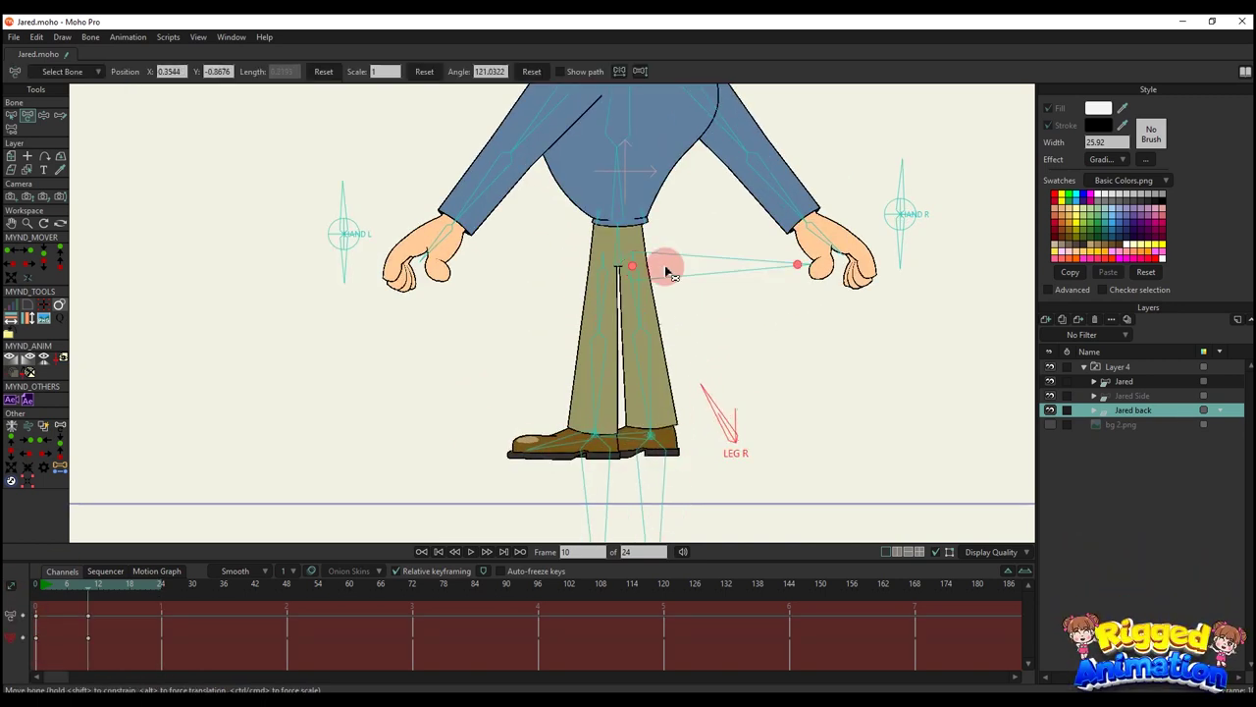
drag(664, 269, 643, 325)
drag(155, 644, 9, 524)
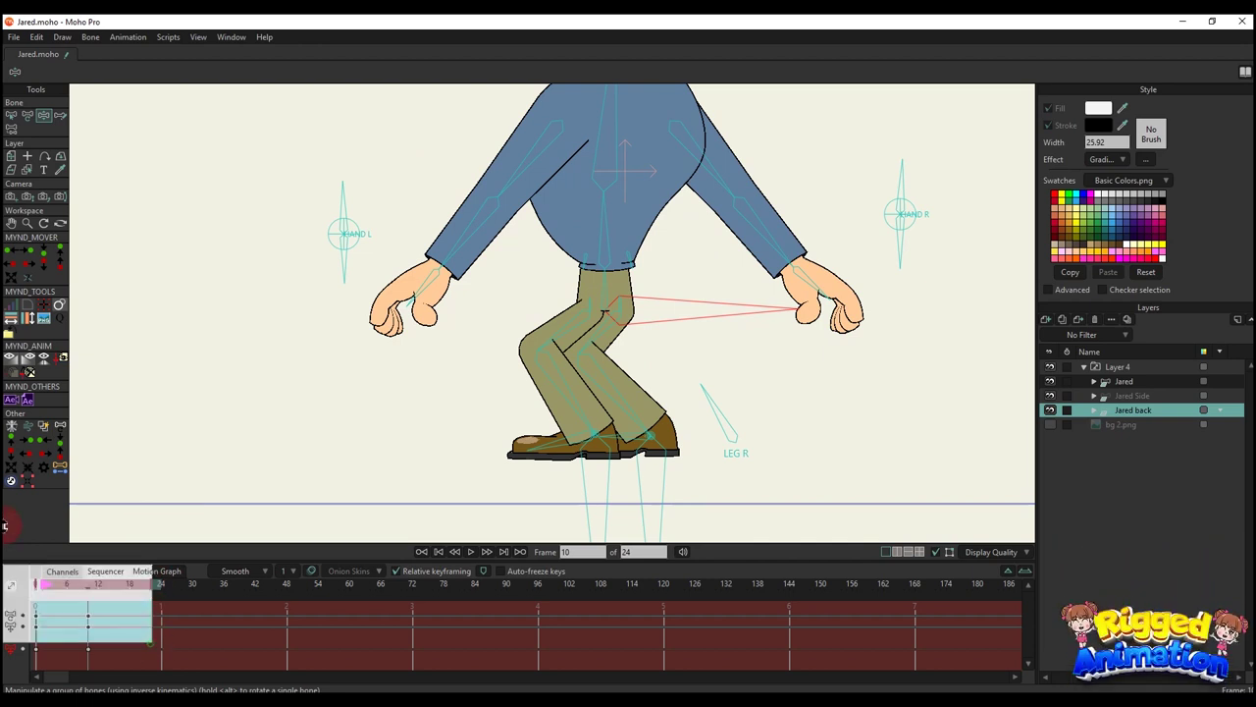
key(Delete)
- Shift the back view's hip bone sideways and scrub the timeline to check the body and head movement
scroll(618, 304, down, 2)
drag(618, 303, 435, 481)
scroll(584, 381, down, 3)
scroll(584, 393, up, 4)
scroll(593, 416, down, 2)
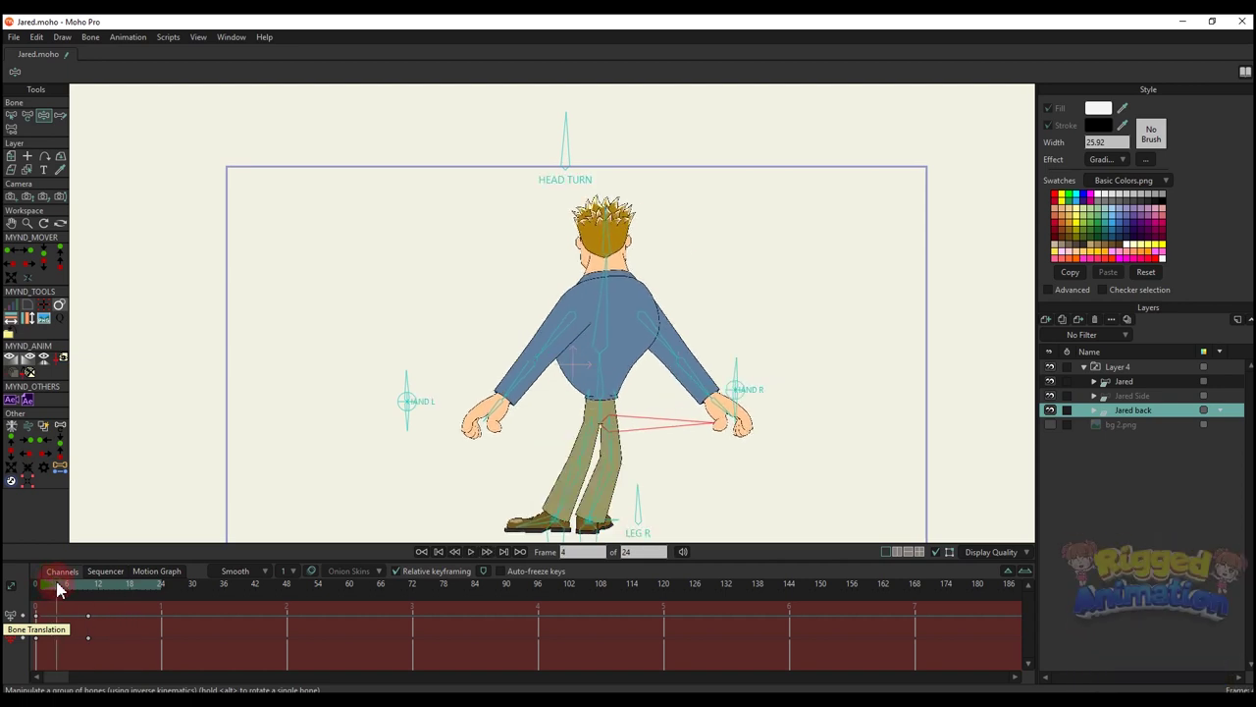
scroll(717, 173, up, 6)
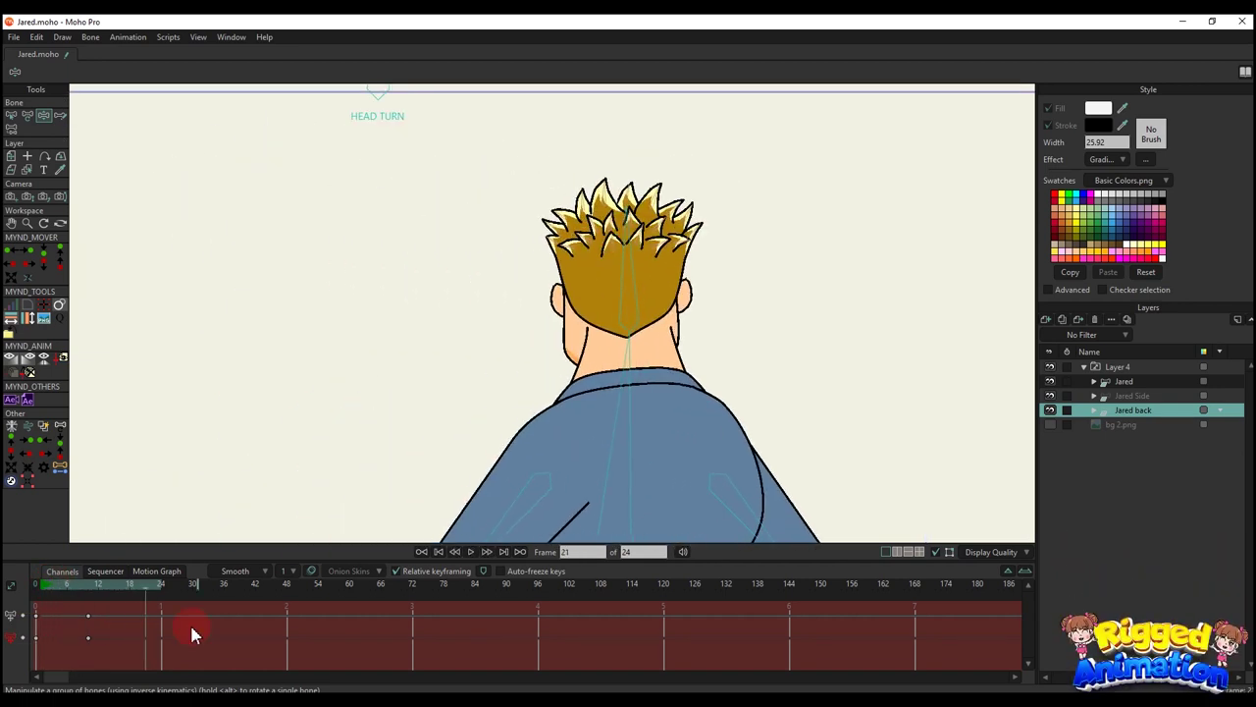
- Return to frame 0 and clear the back view's test keyframes
click(37, 586)
drag(108, 648, 15, 595)
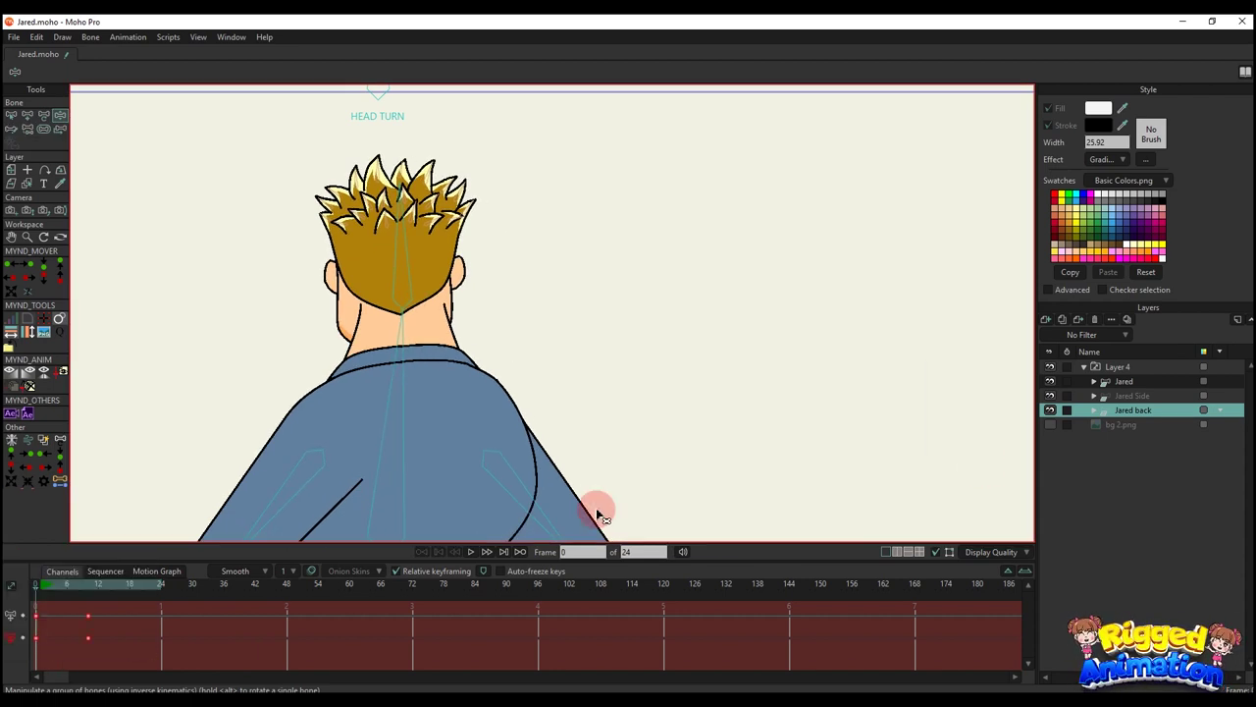
- Switch to the Jared Side layer and shift the side view's hip bone sideways at frame 8
click(1156, 395)
scroll(557, 329, down, 4)
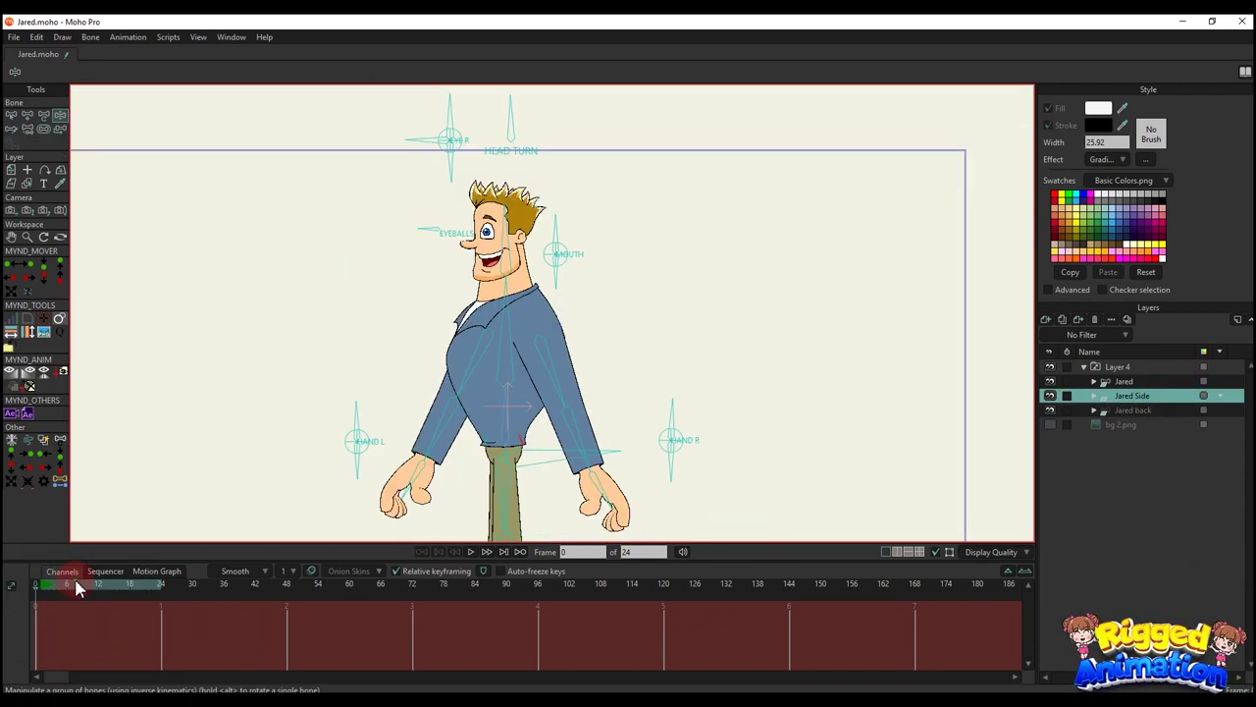
click(78, 586)
drag(536, 462, 704, 479)
scroll(721, 162, up, 4)
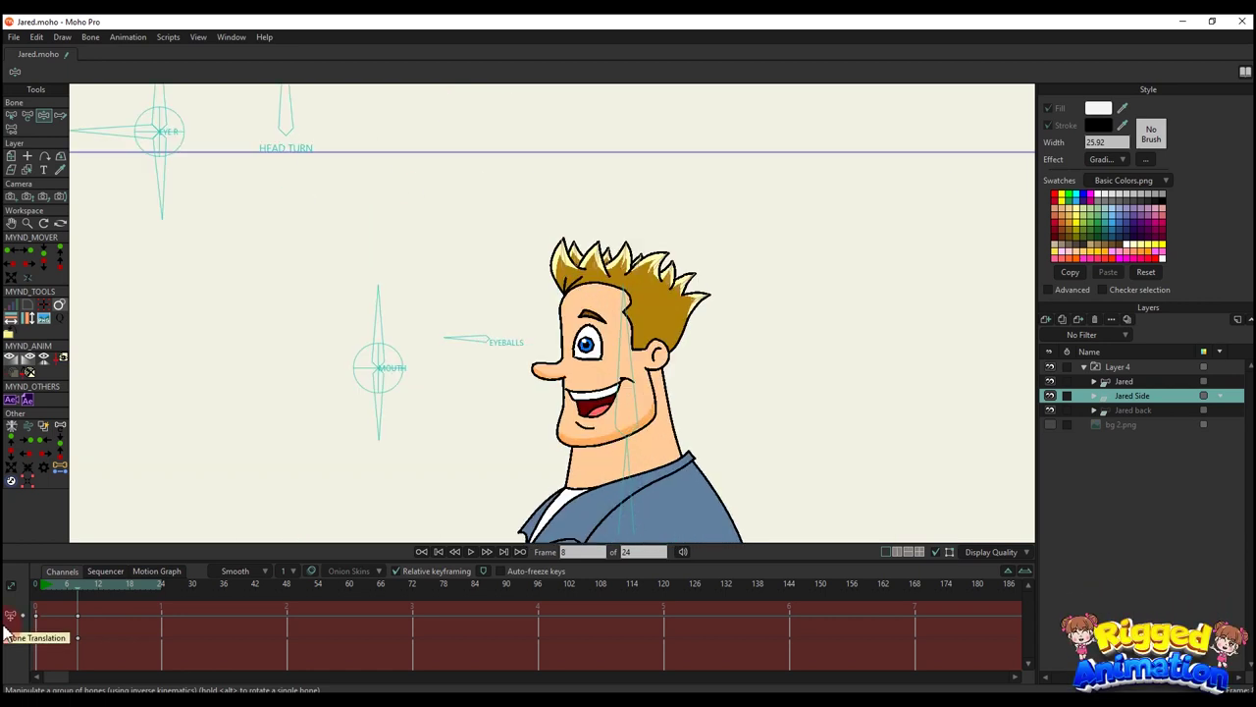
- Scrub and play back the side view's hip shift to check the head and hair movement
click(44, 586)
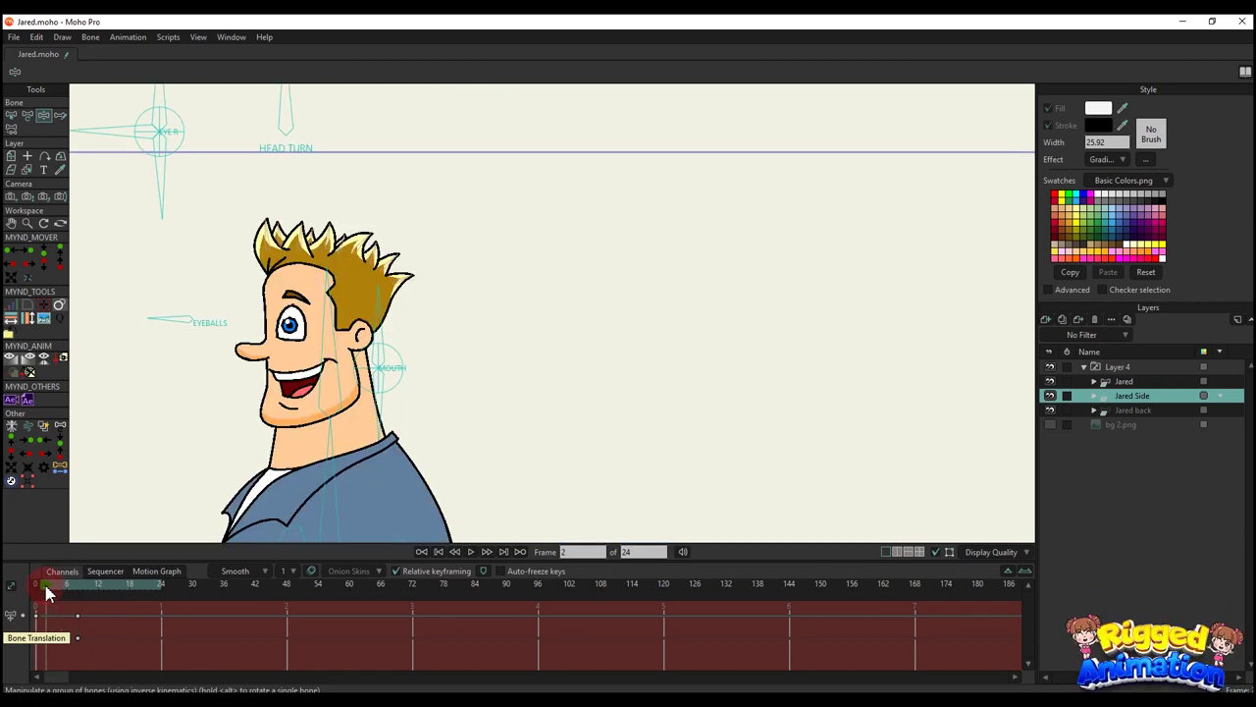
key(space)
key(space)
key(space)
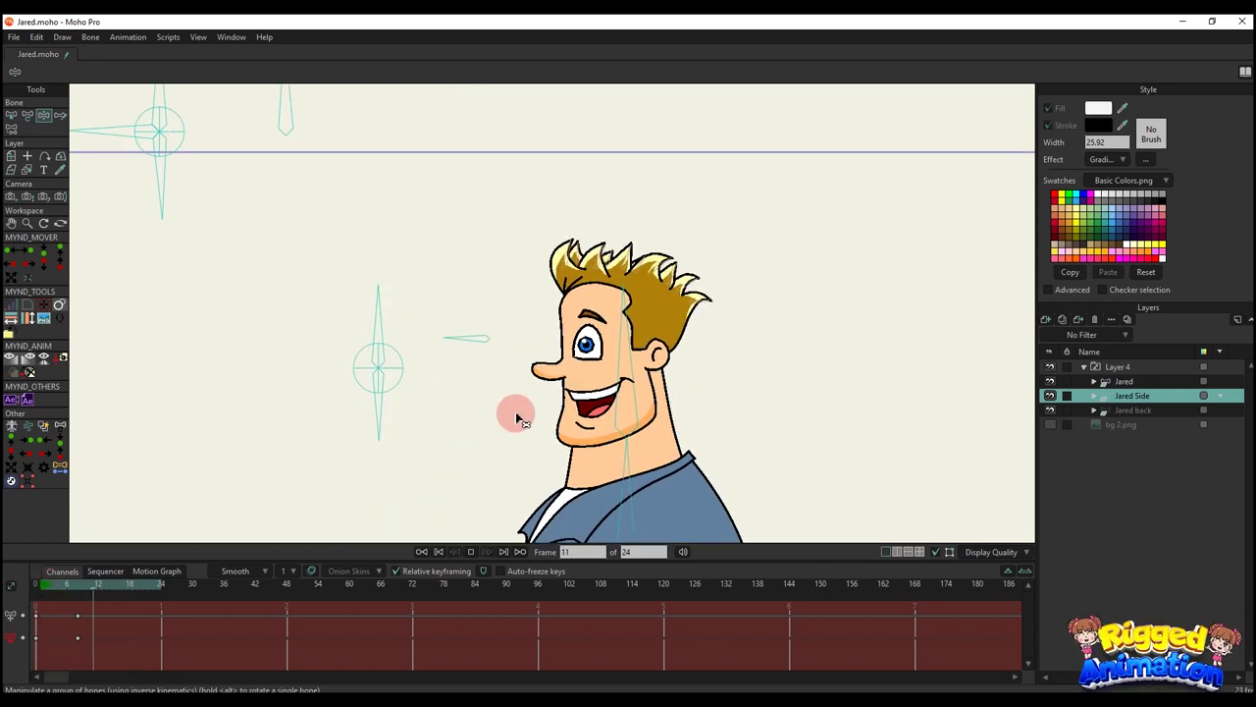
scroll(518, 413, down, 4)
- Switch to the front view Jared layer and shift its hip bone sideways at frame 6
click(1122, 383)
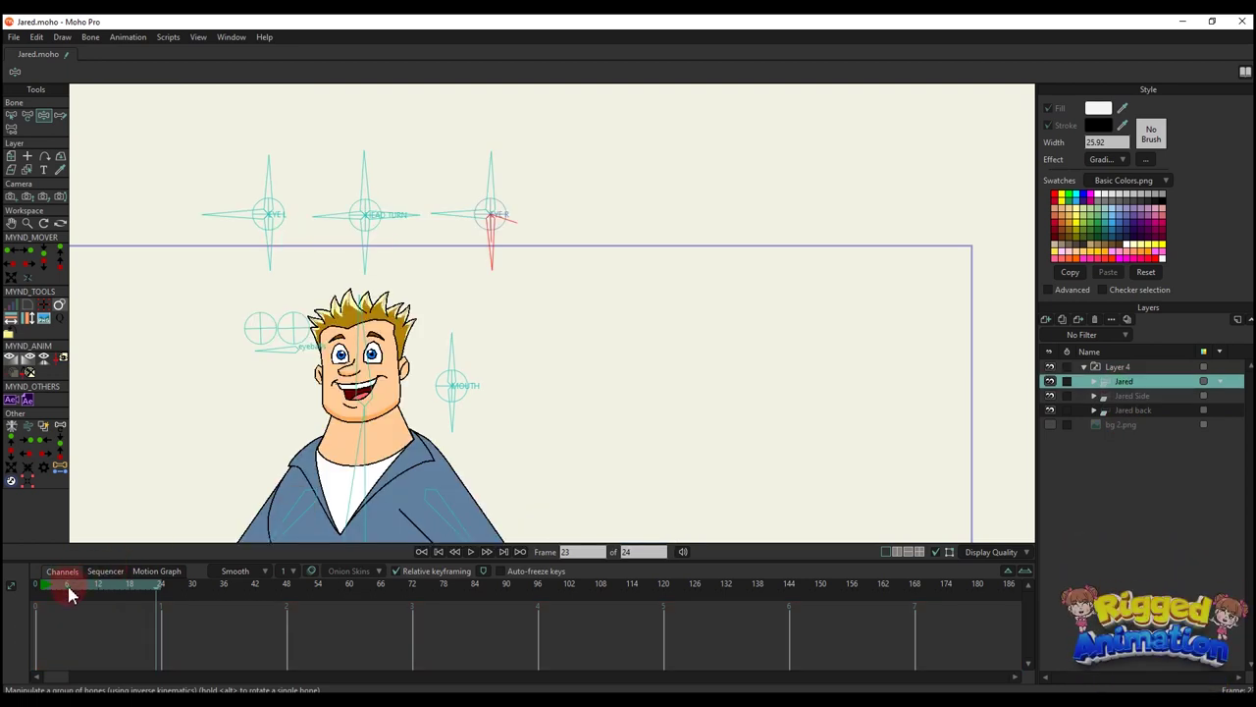
click(67, 588)
drag(449, 440, 490, 325)
scroll(488, 331, down, 4)
drag(545, 479, 675, 481)
drag(562, 325, 533, 409)
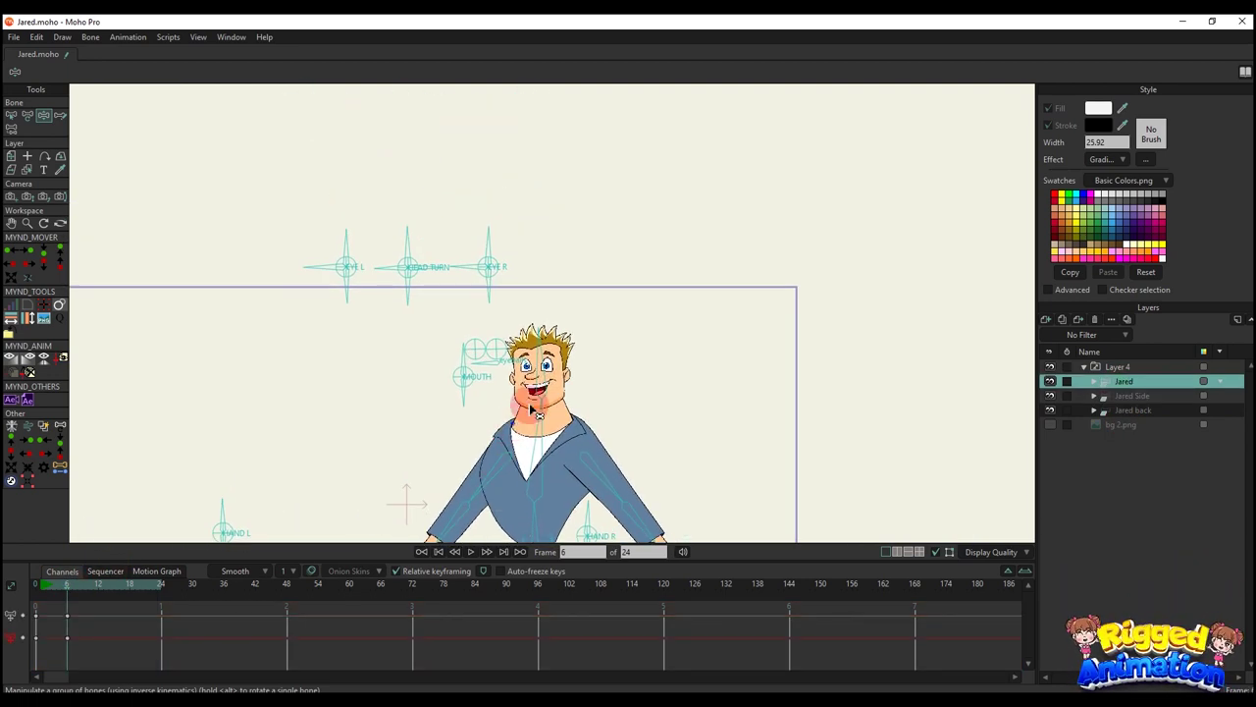
- Play back the front view's hip shift up close and from farther out to check the head and hair movement
scroll(533, 392, up, 5)
drag(496, 257, 486, 345)
key(ctrl+space)
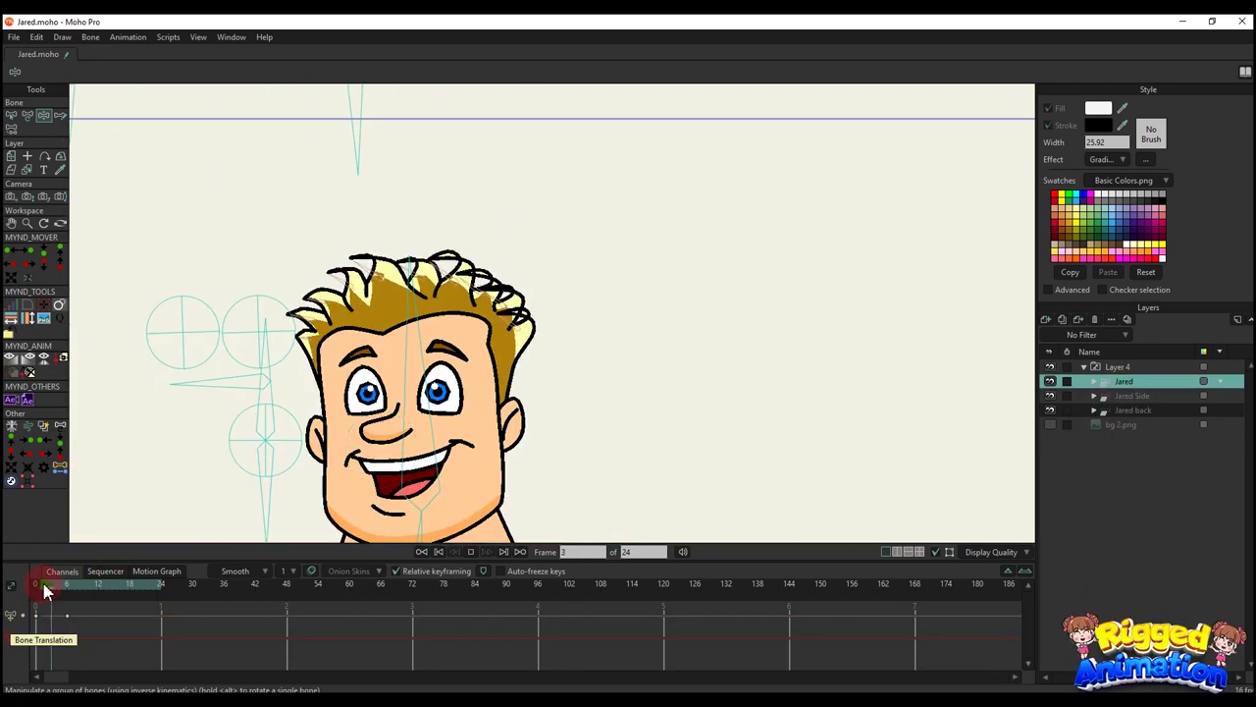
key(ctrl+space)
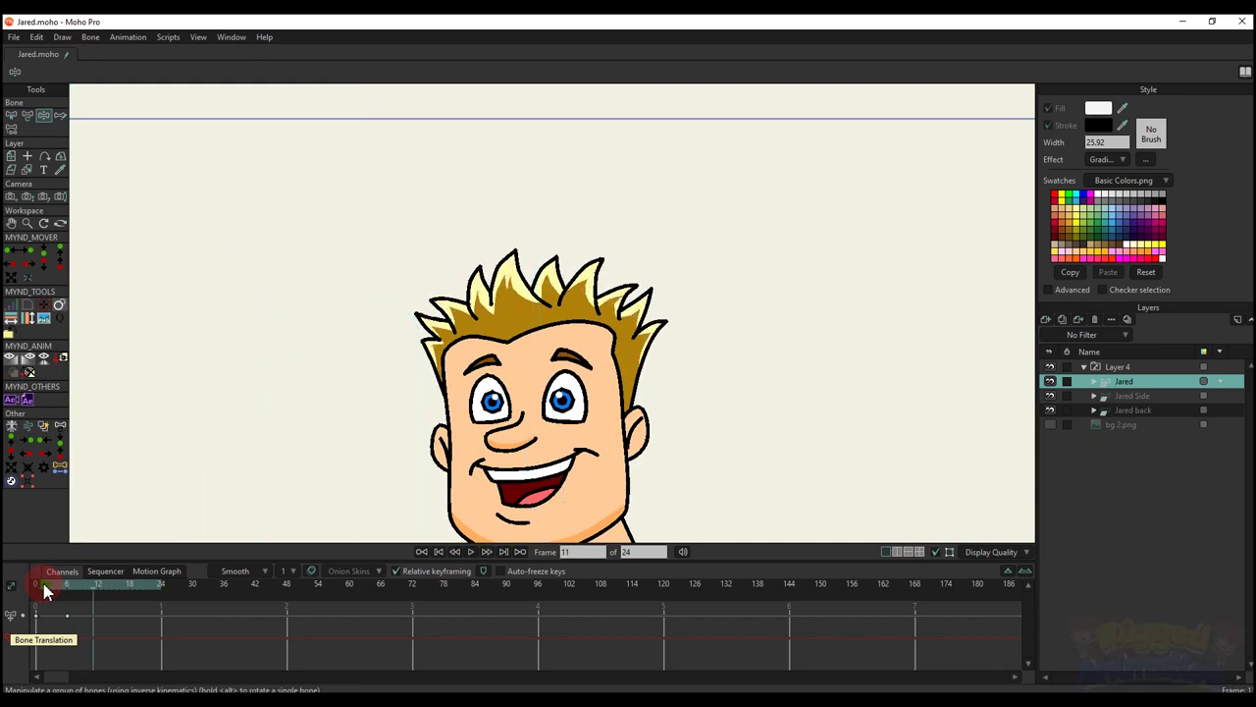
key(ctrl+space)
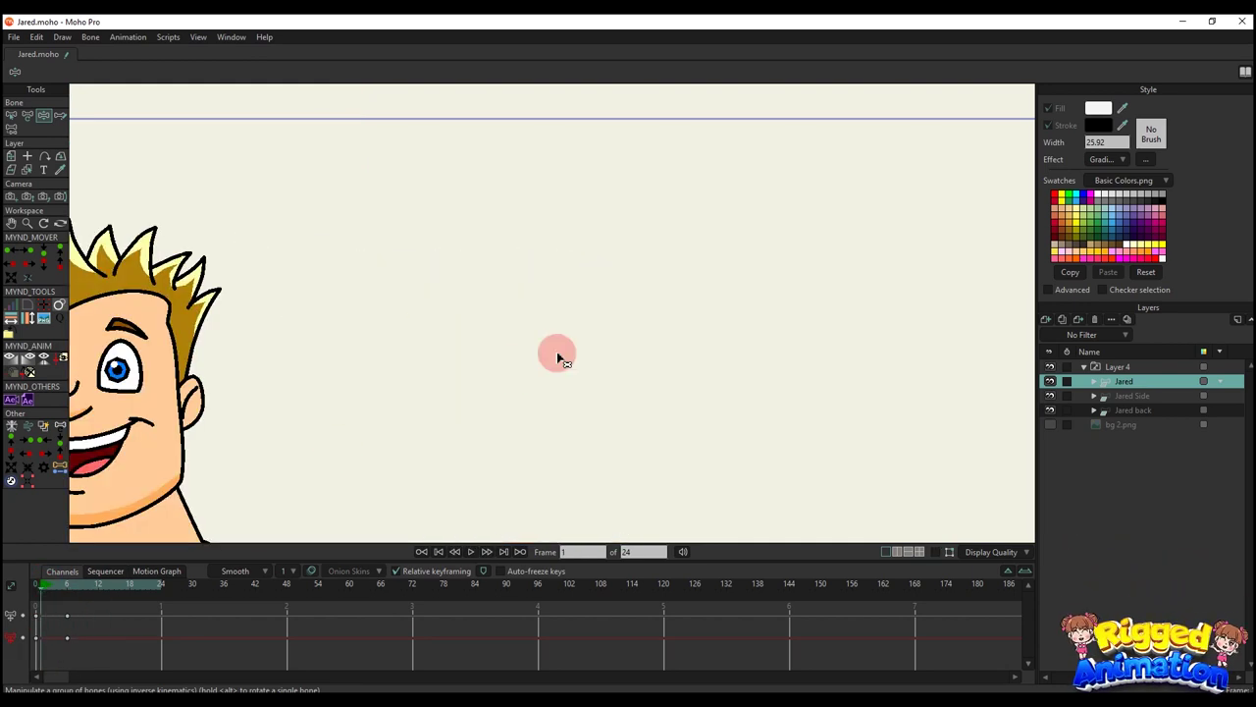
scroll(559, 359, down, 3)
key(ctrl+space)
click(45, 586)
scroll(478, 367, down, 5)
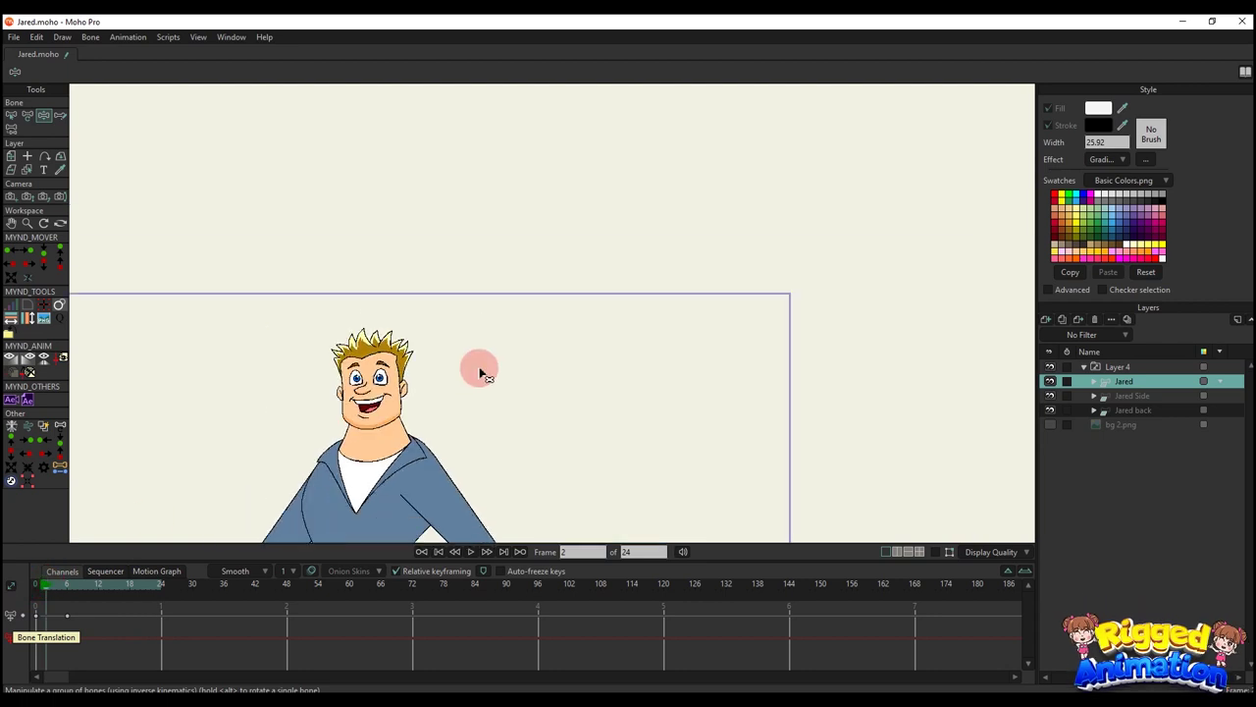
drag(480, 366, 594, 270)
key(ctrl+space)
- Delete the front view's test keyframes and return to frame 0
drag(116, 644, 9, 528)
key(Delete)
drag(49, 587, 35, 587)
scroll(577, 312, down, 3)
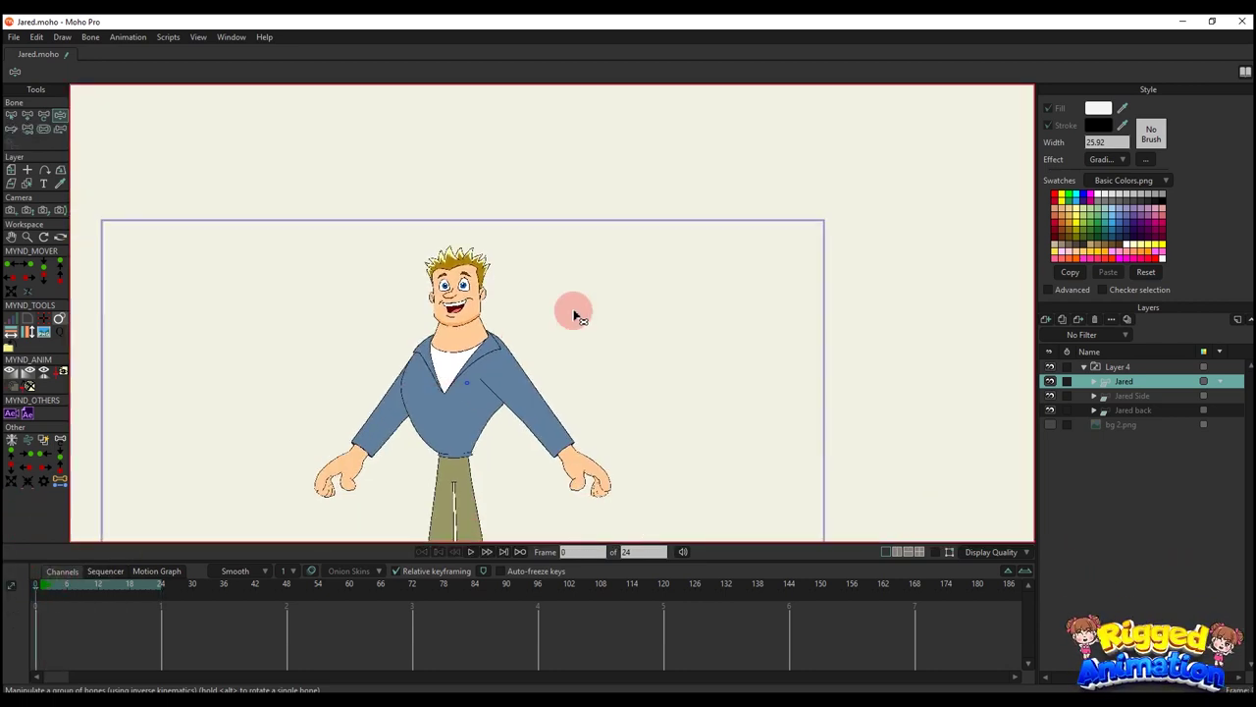
- Clear the test keyframes of the Jared Side layer and collapse the Layer 4 group
drag(576, 314, 619, 294)
click(1121, 396)
drag(140, 641, 5, 538)
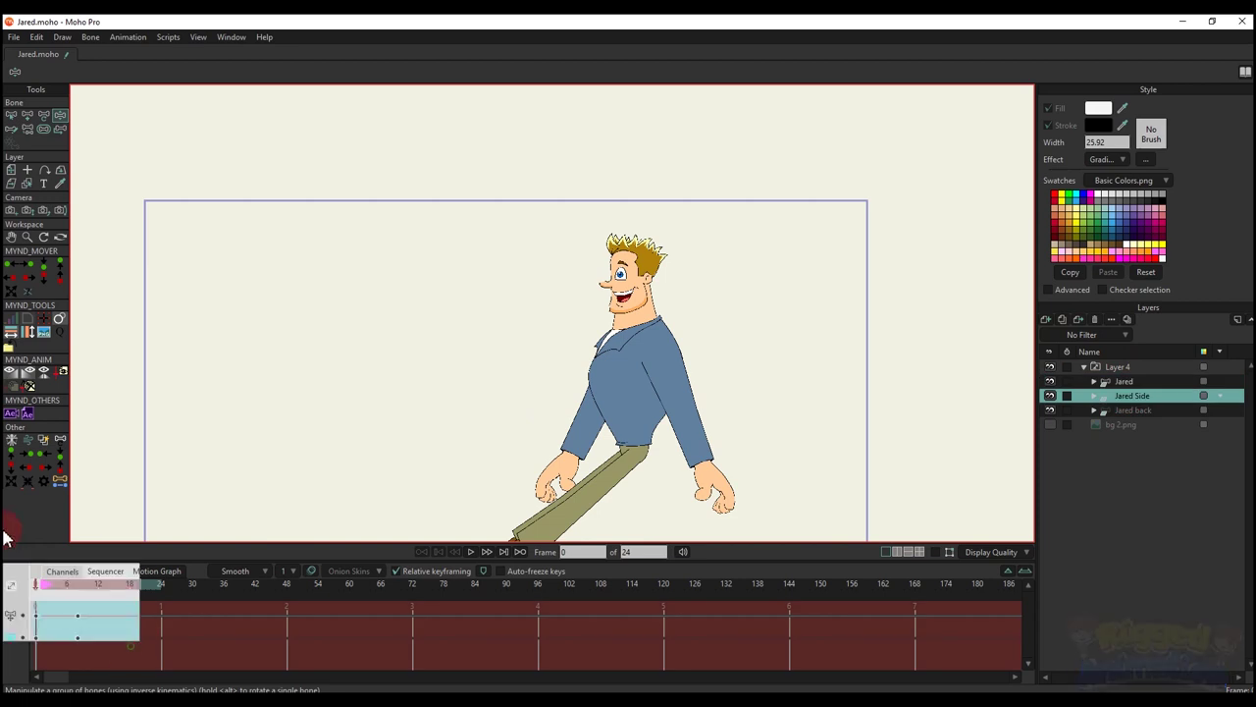
click(1129, 410)
click(1121, 424)
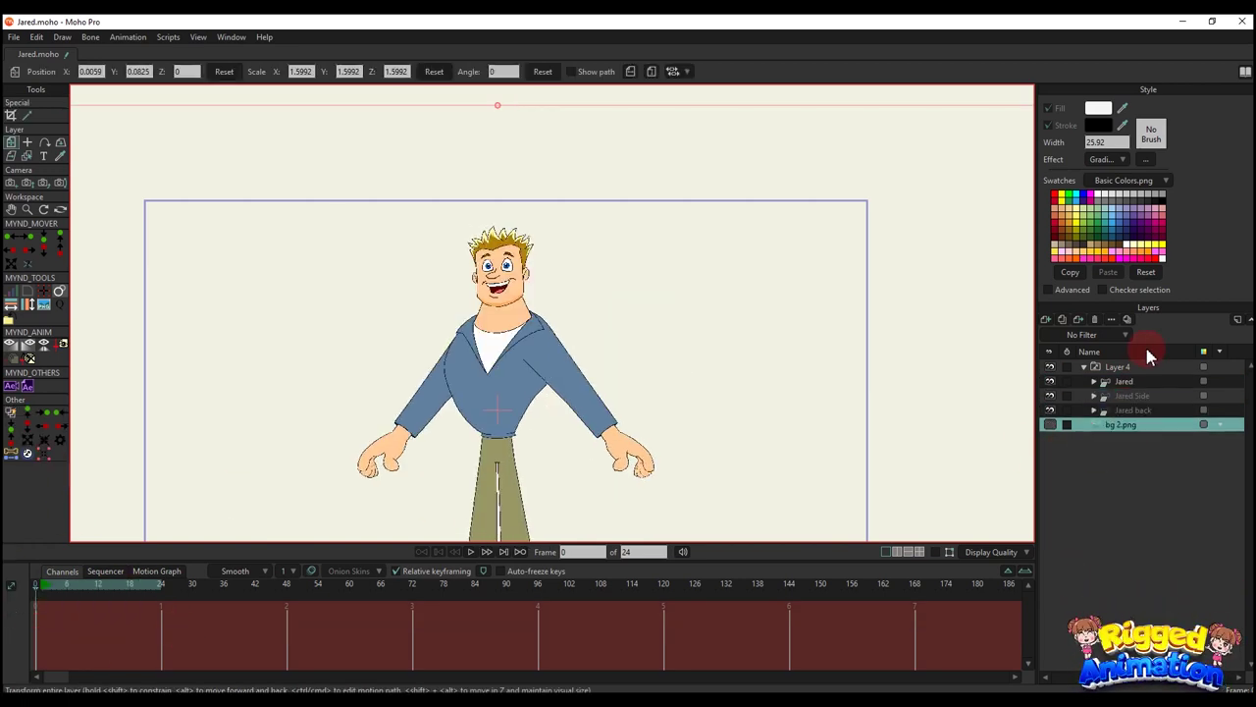
click(1127, 369)
click(1084, 366)
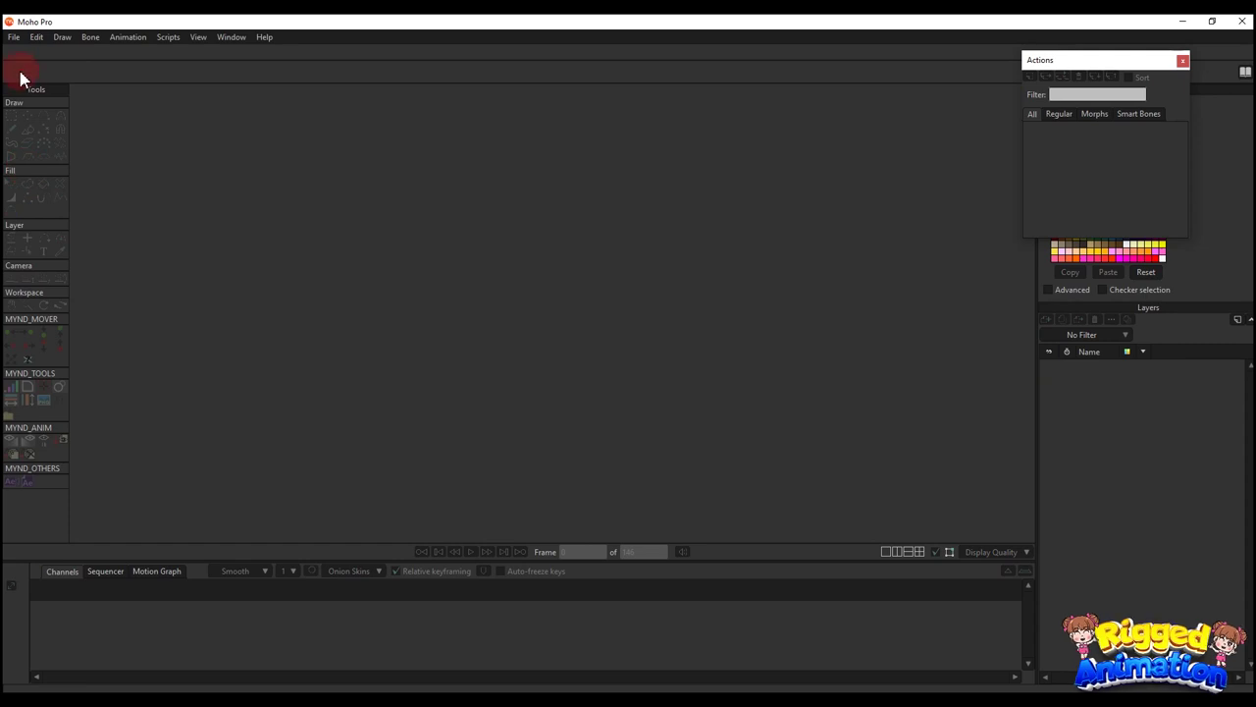
- Create a new project and set its dimensions to 1500 px wide and 2000 px high
click(15, 38)
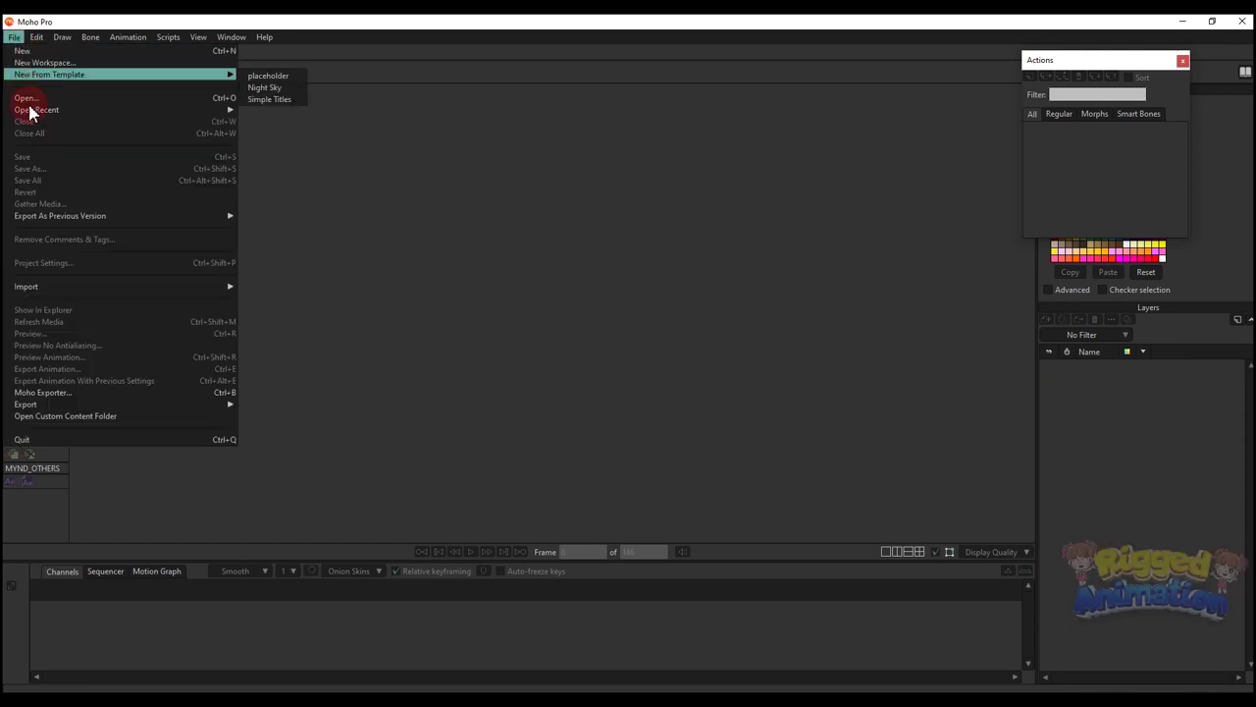
click(24, 50)
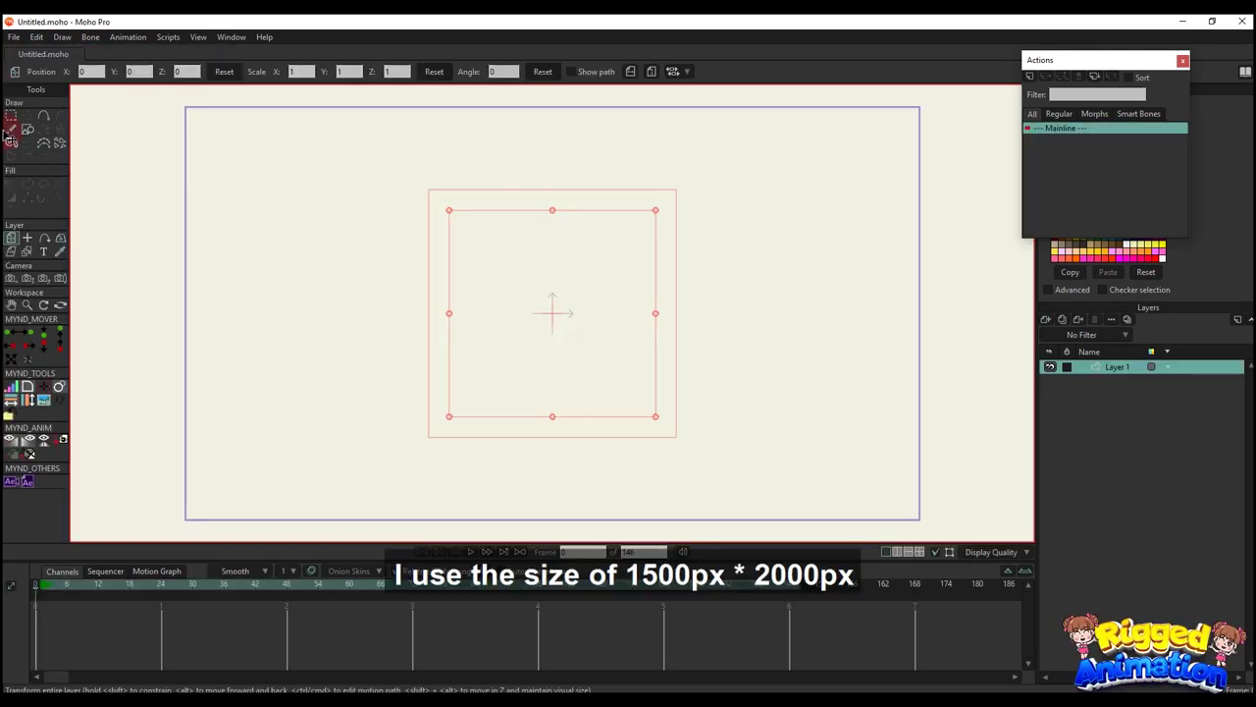
click(12, 38)
click(47, 261)
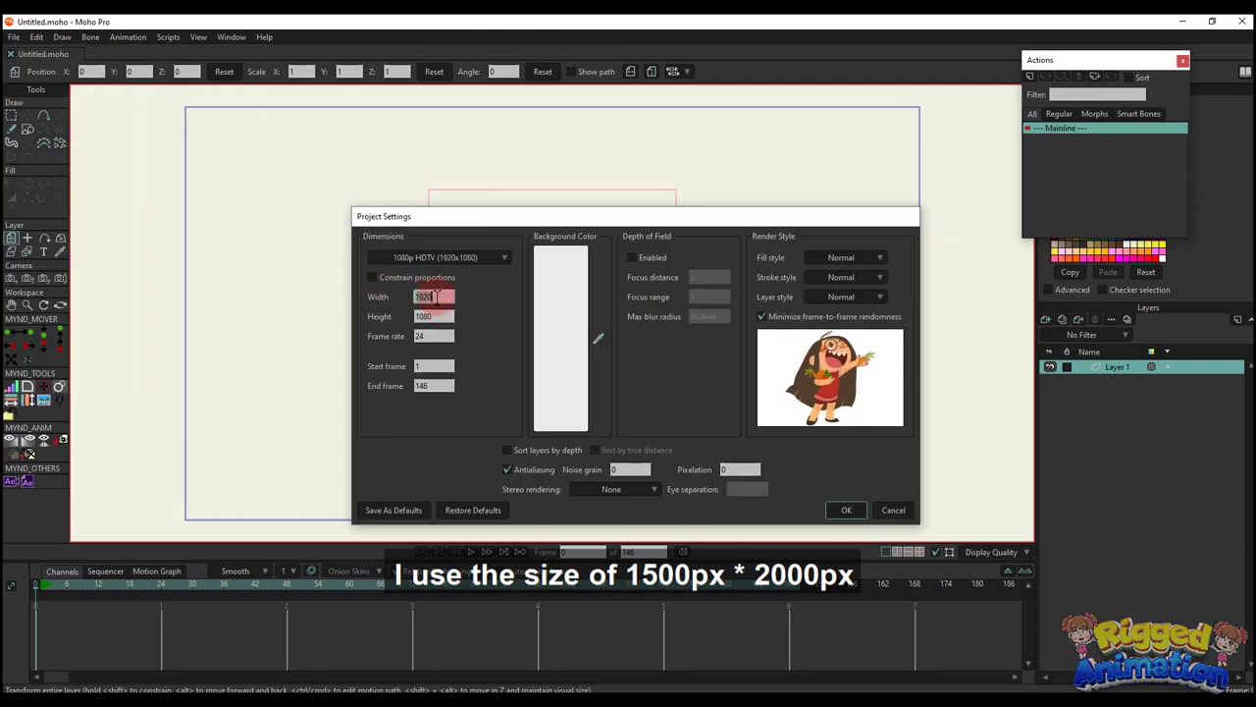
key(super+space)
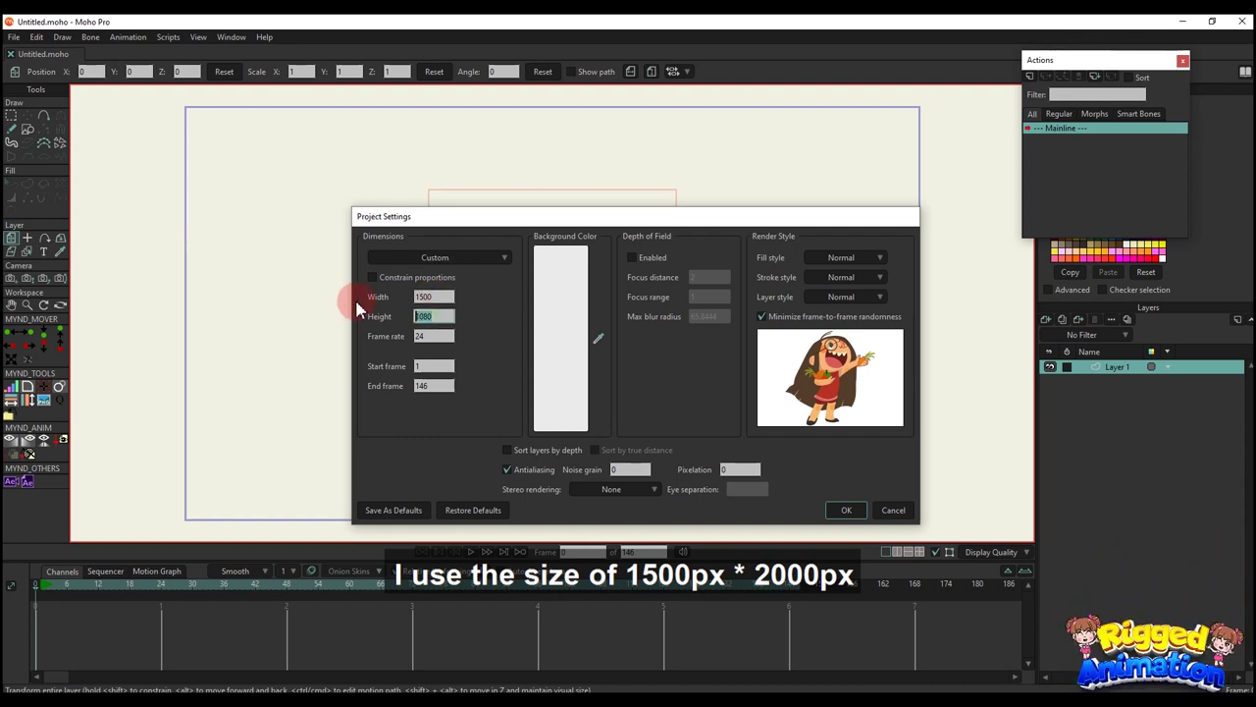
text(2000)
key(Return)
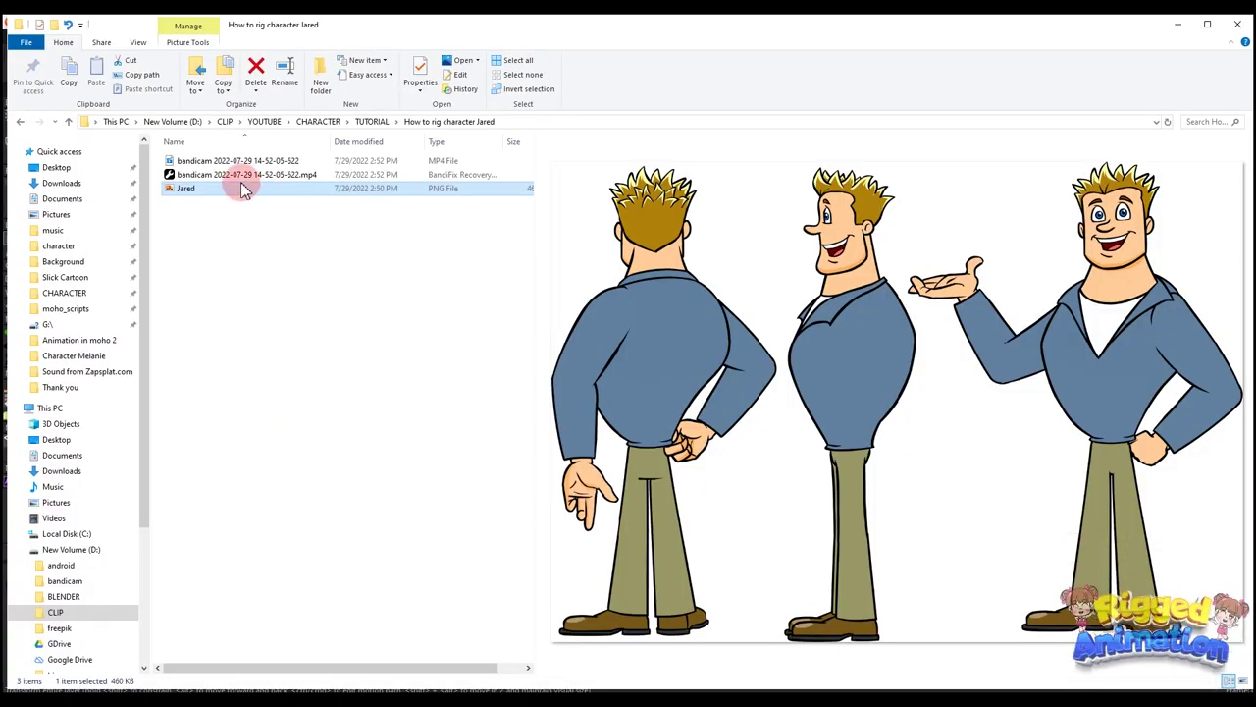
- Bring the Jared PNG from the "How to rig character Jared" folder into the new project as a reference image
drag(240, 189, 628, 334)
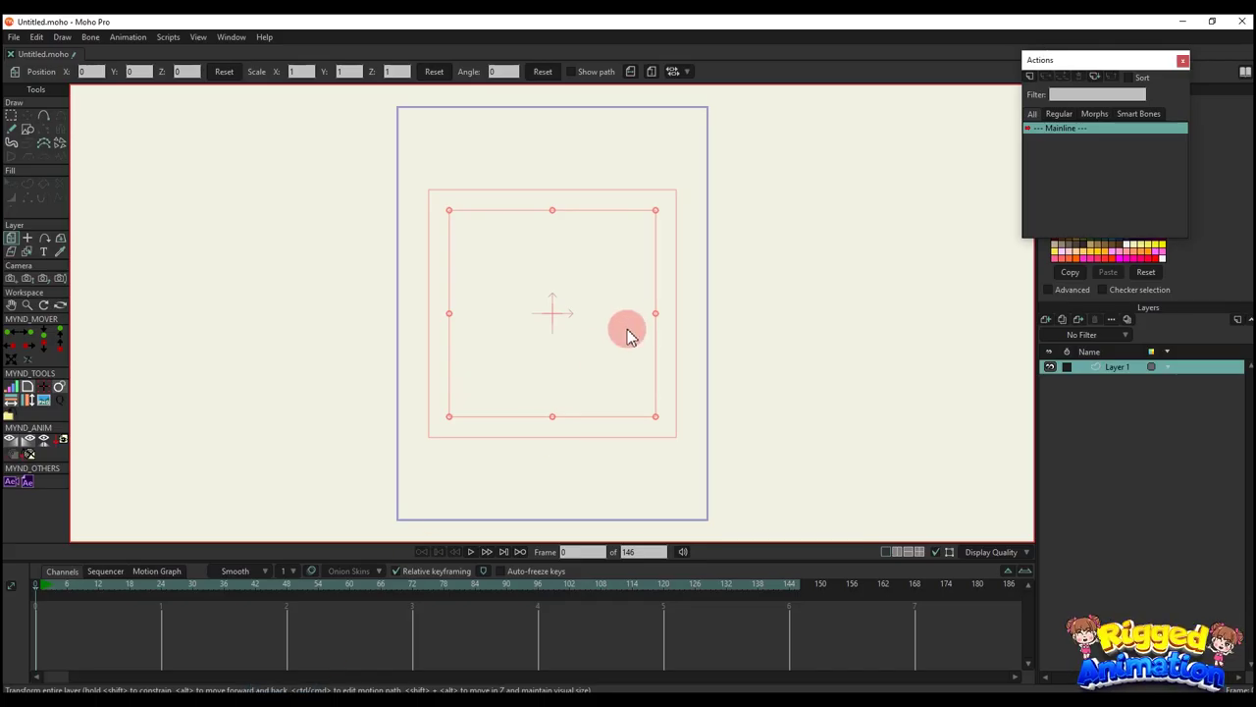
scroll(629, 322, down, 6)
scroll(423, 194, up, 2)
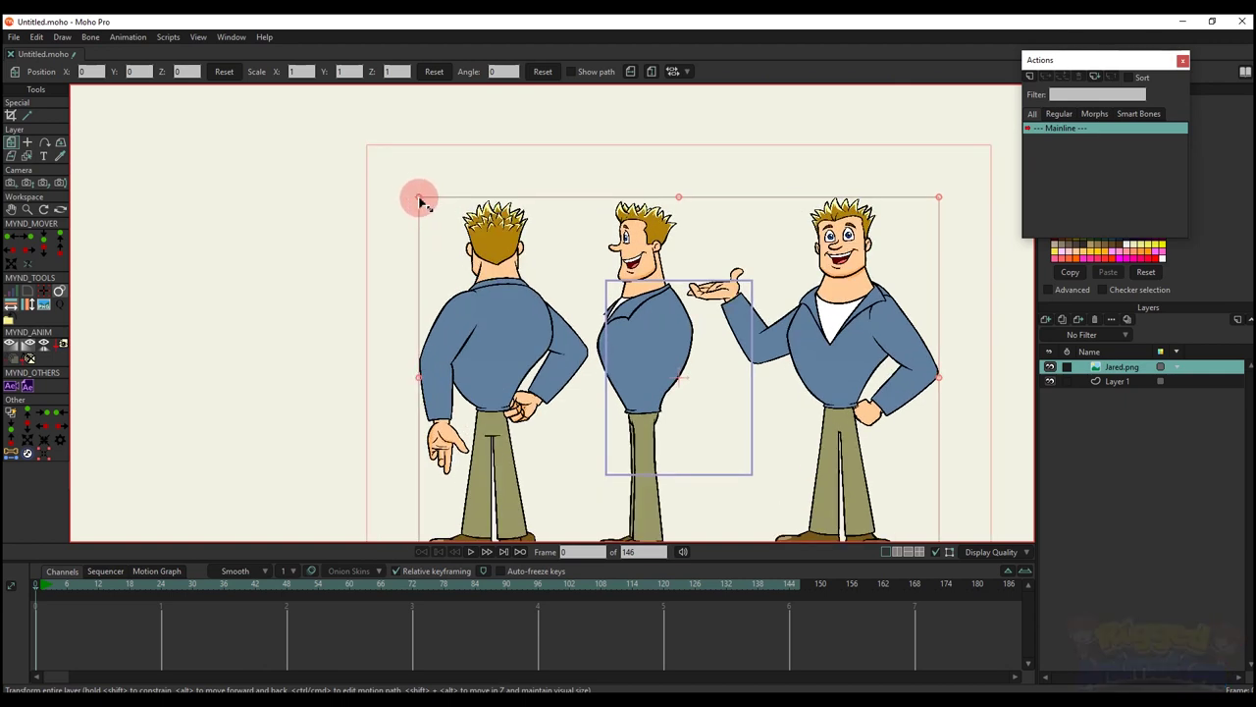
- Scale the Jared image down to about 0.48 and move it so the front view stands inside the project frame
drag(420, 201, 533, 272)
scroll(704, 392, up, 4)
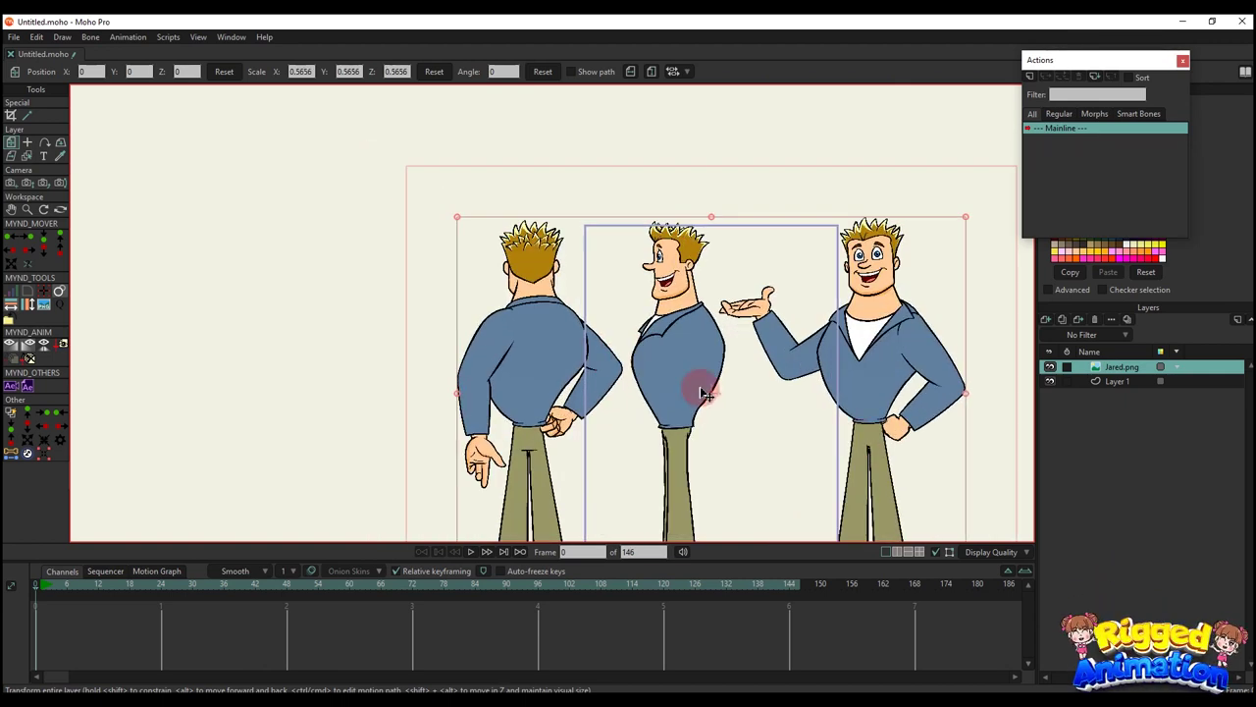
drag(841, 379, 723, 364)
scroll(731, 403, down, 3)
scroll(775, 295, up, 3)
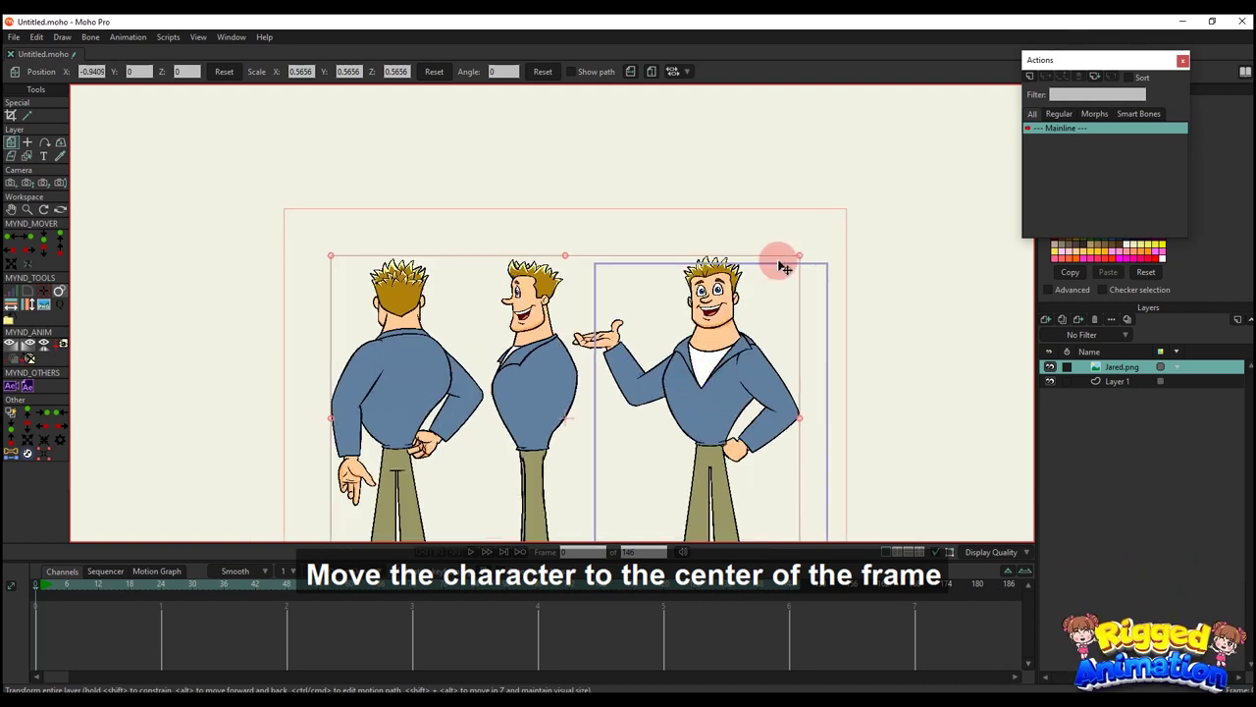
drag(800, 256, 768, 281)
drag(678, 462, 577, 343)
scroll(609, 367, up, 2)
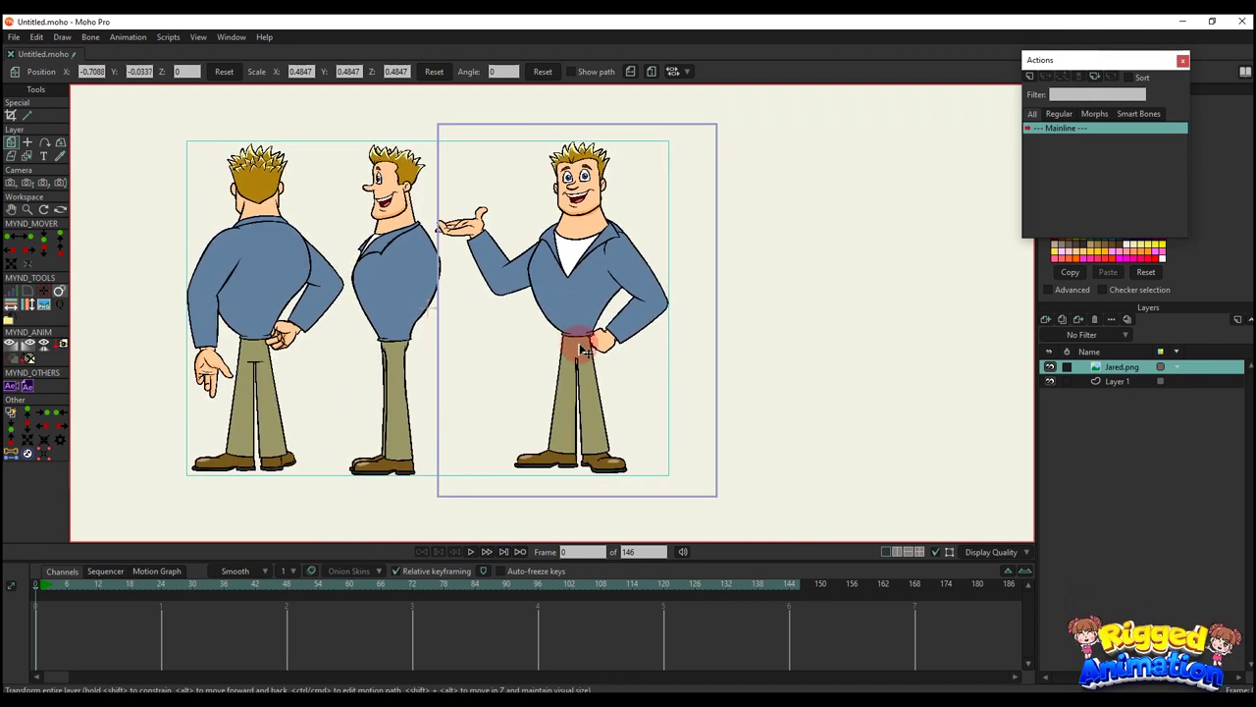
- Enlarge the Jared image to about 0.51 and reposition it so the front view is centred in the frame
scroll(649, 417, up, 1)
drag(628, 383, 643, 410)
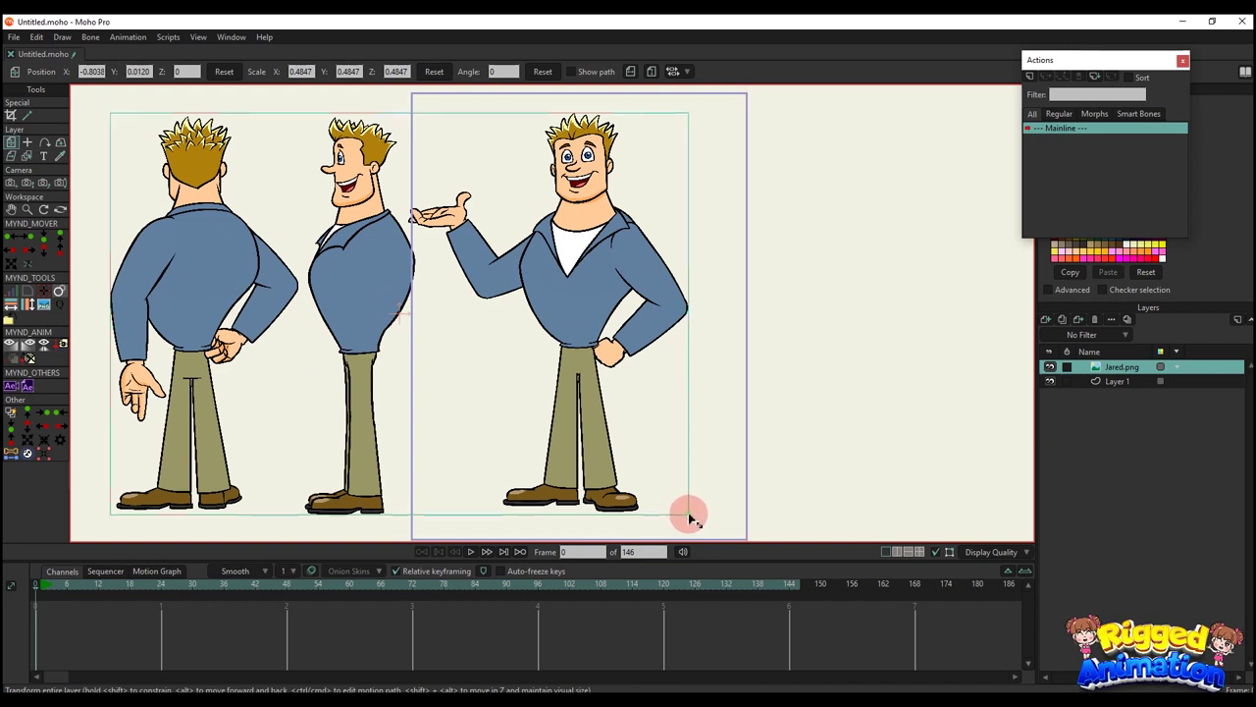
drag(688, 512, 707, 522)
drag(626, 381, 605, 383)
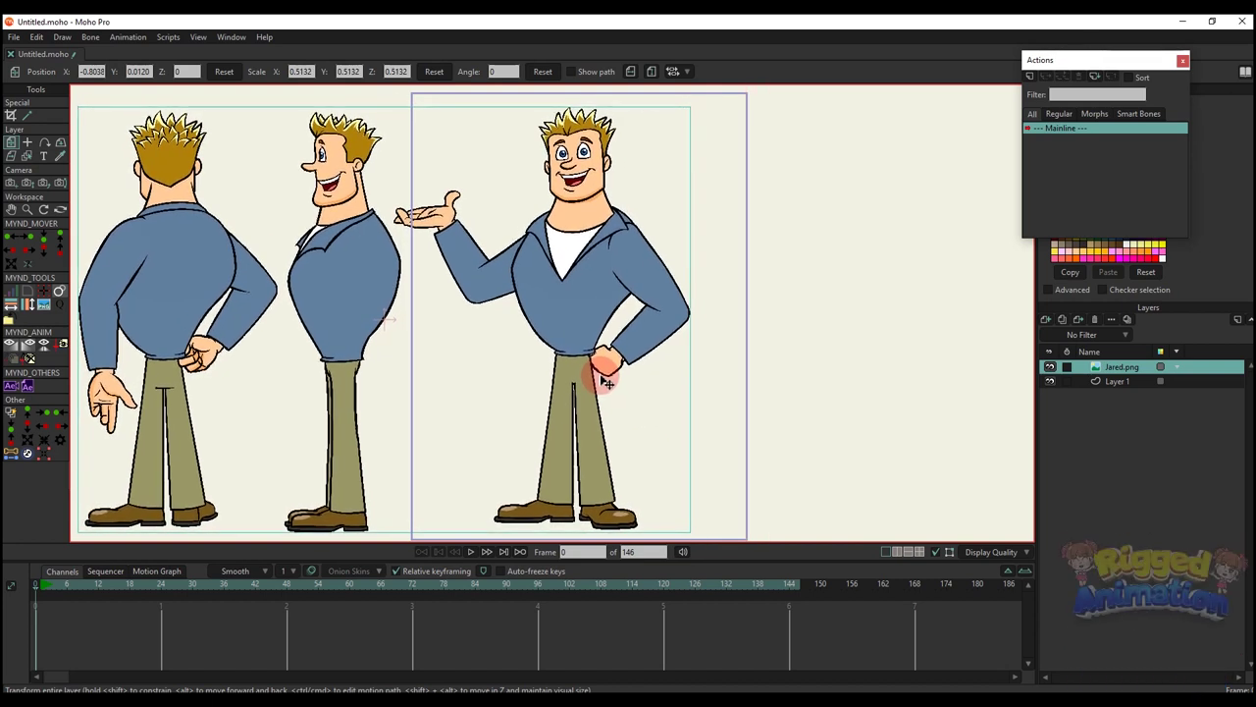
scroll(599, 373, down, 2)
scroll(584, 358, up, 5)
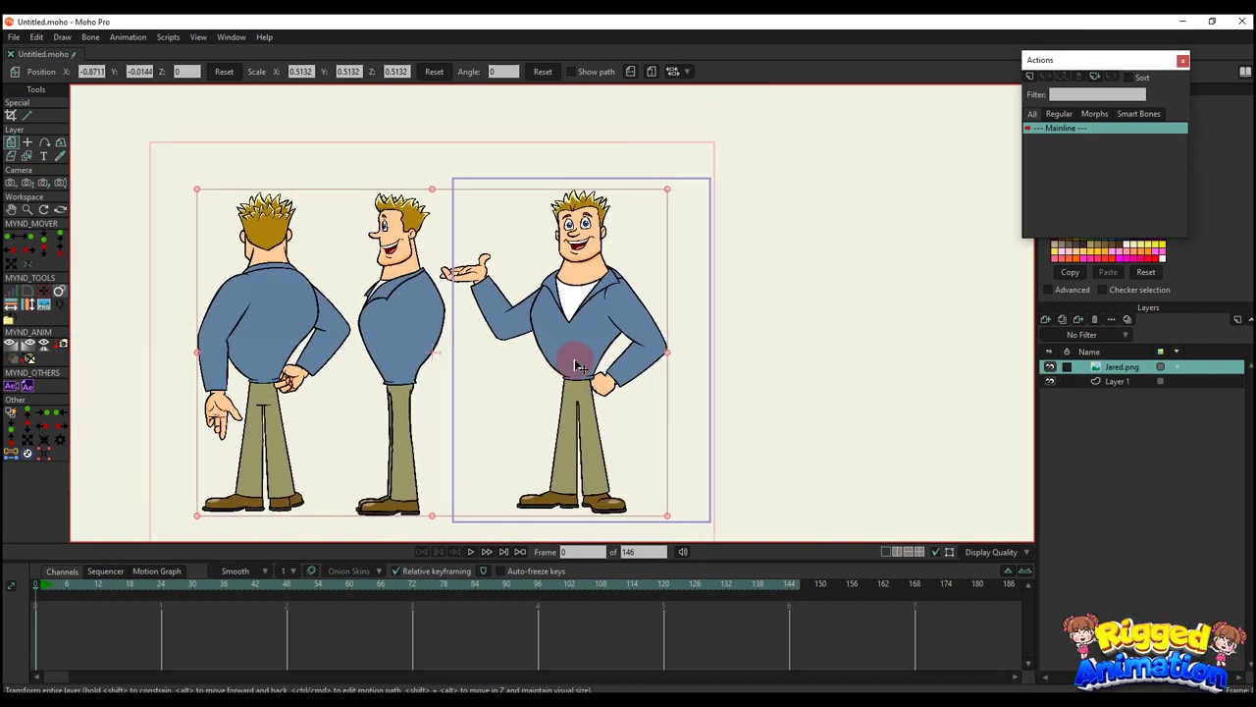
- Move Layer 1 above the Jared.png layer and rename it "face"
click(1116, 382)
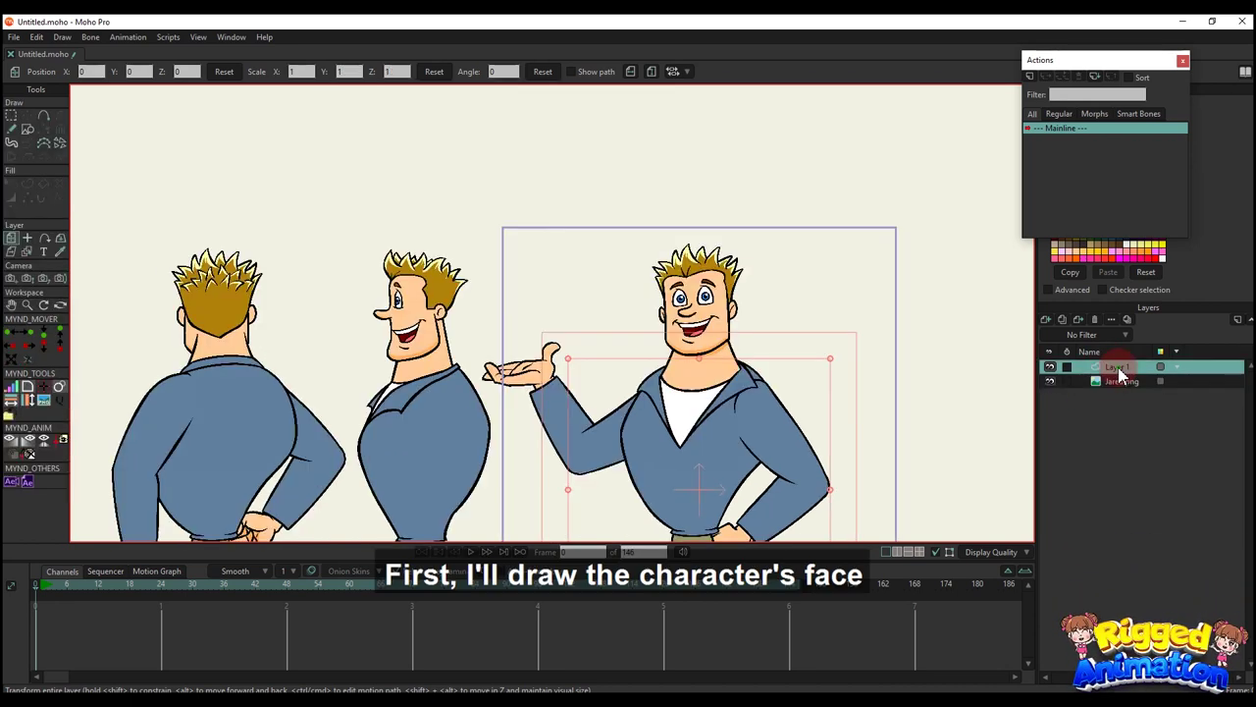
double_click(1119, 368)
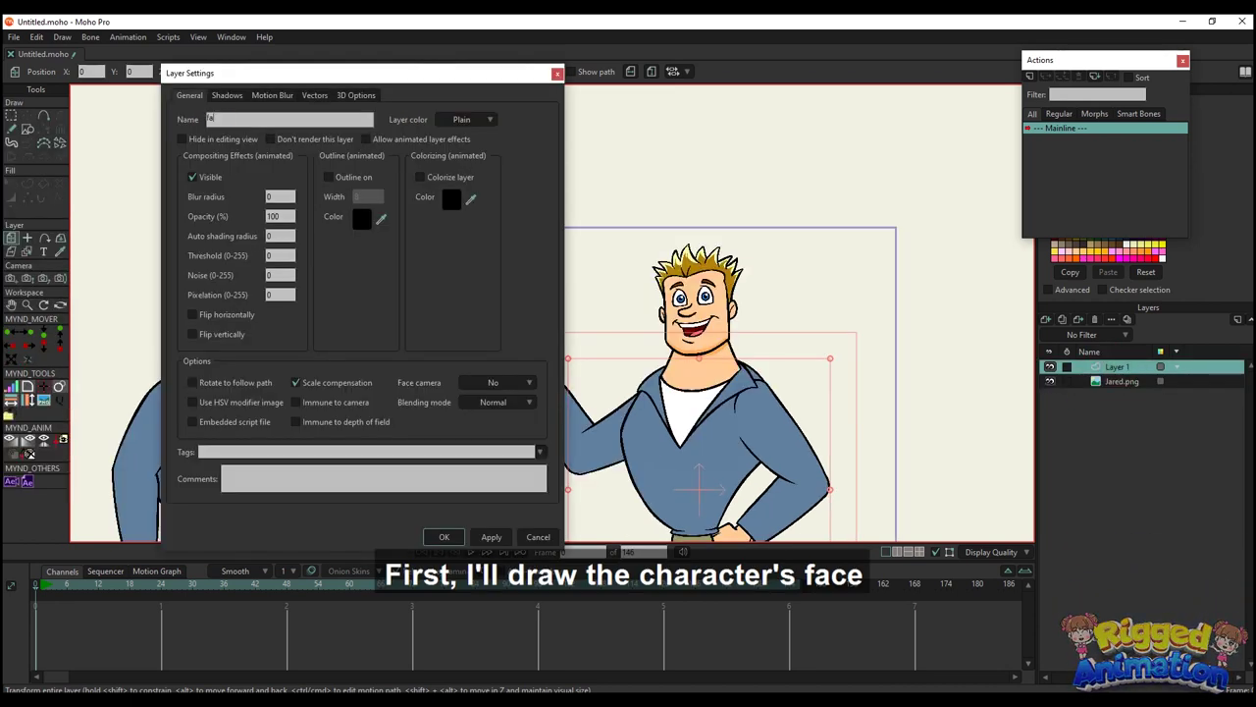
text(fa)
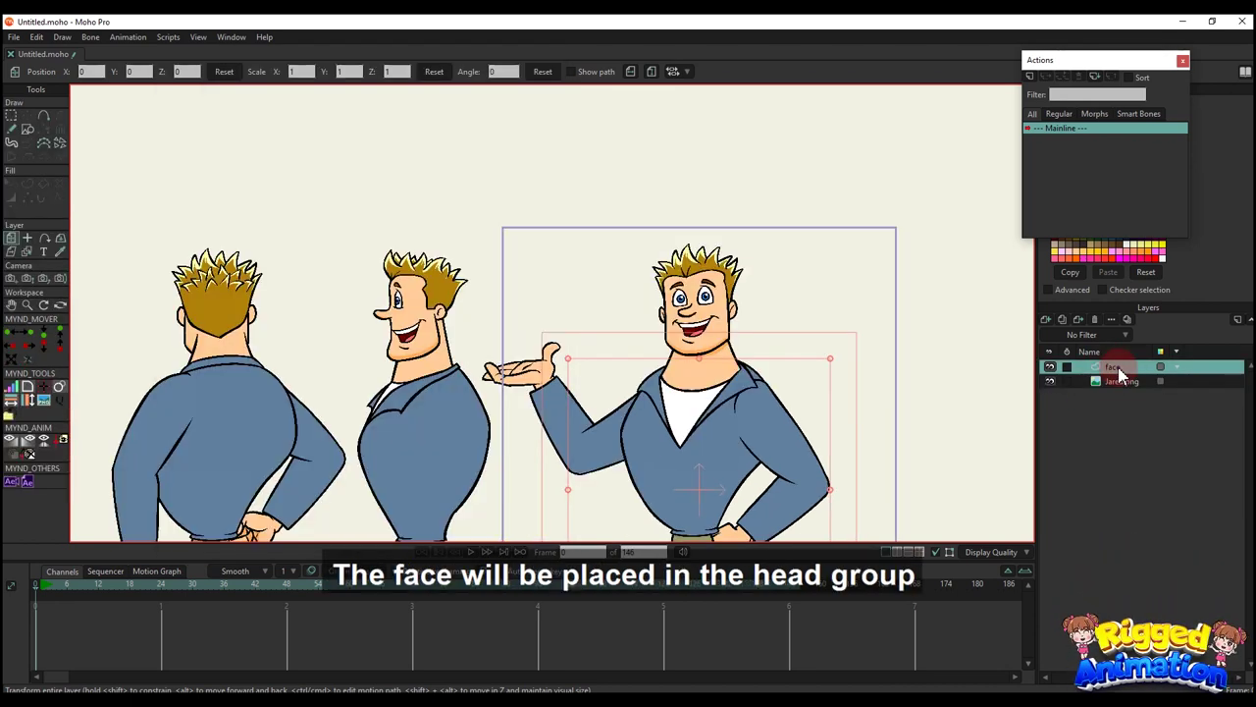
- Put the face layer into a new group and name the group "head"
right_click(1120, 372)
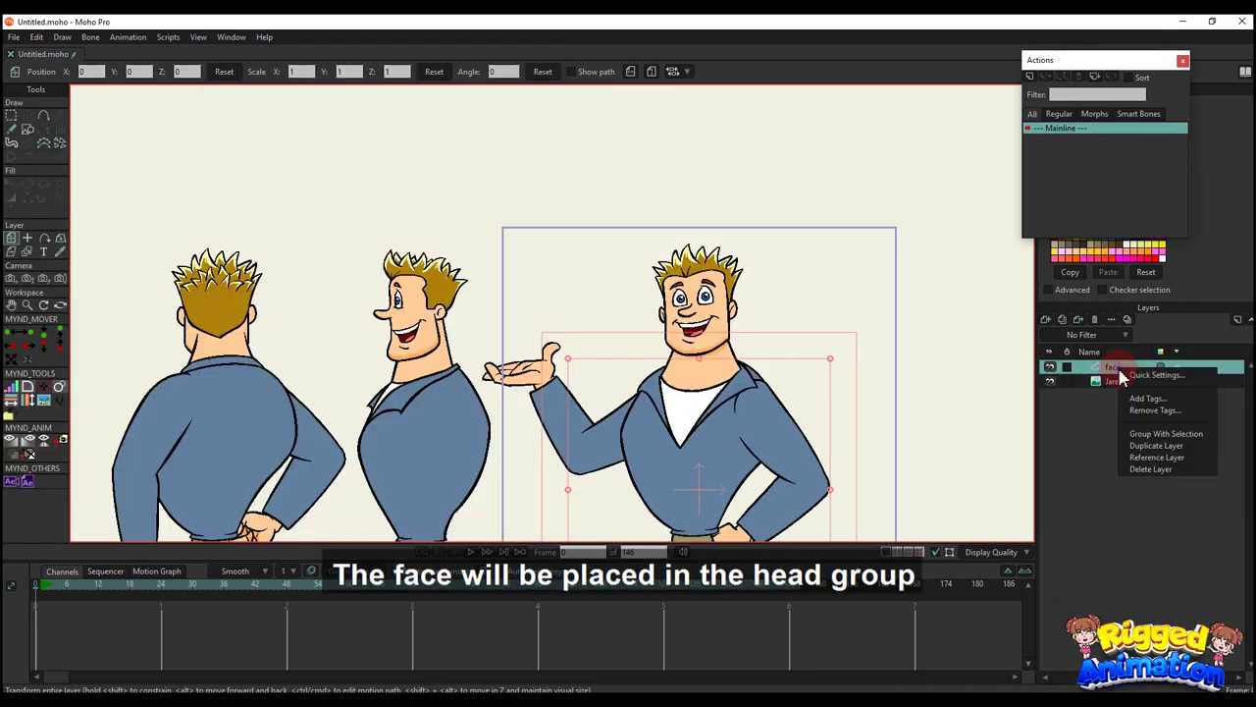
click(1166, 433)
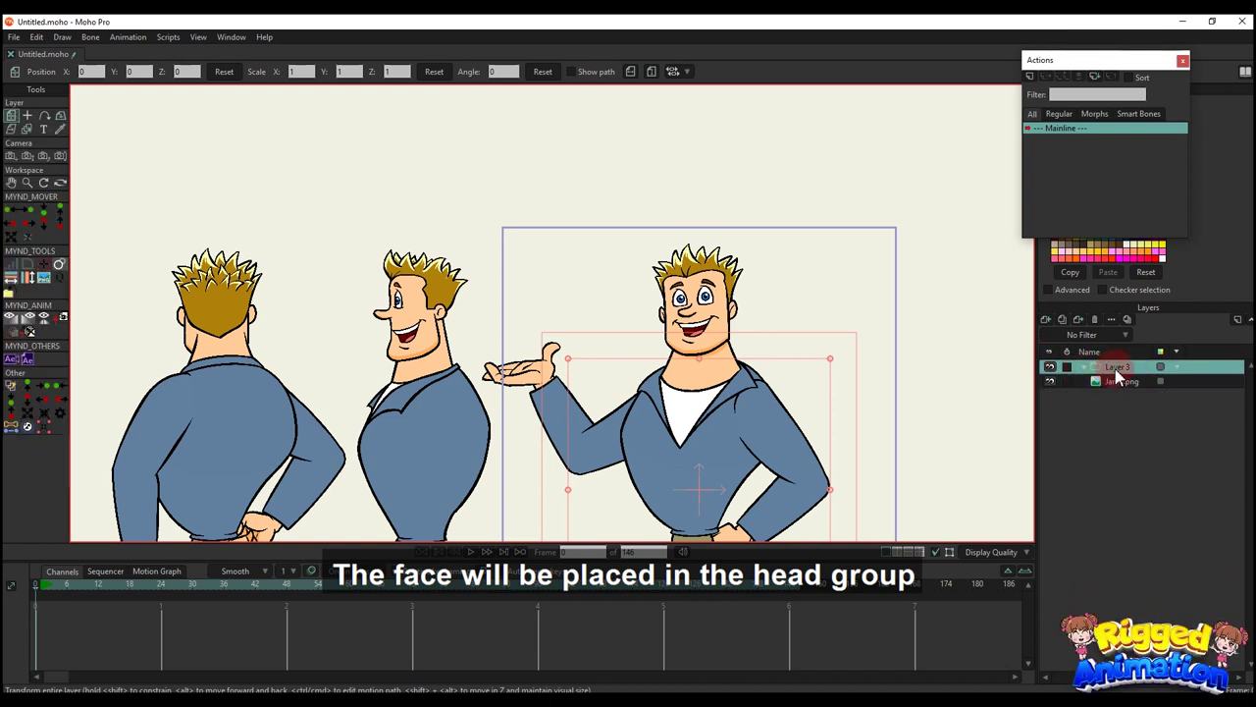
double_click(1117, 371)
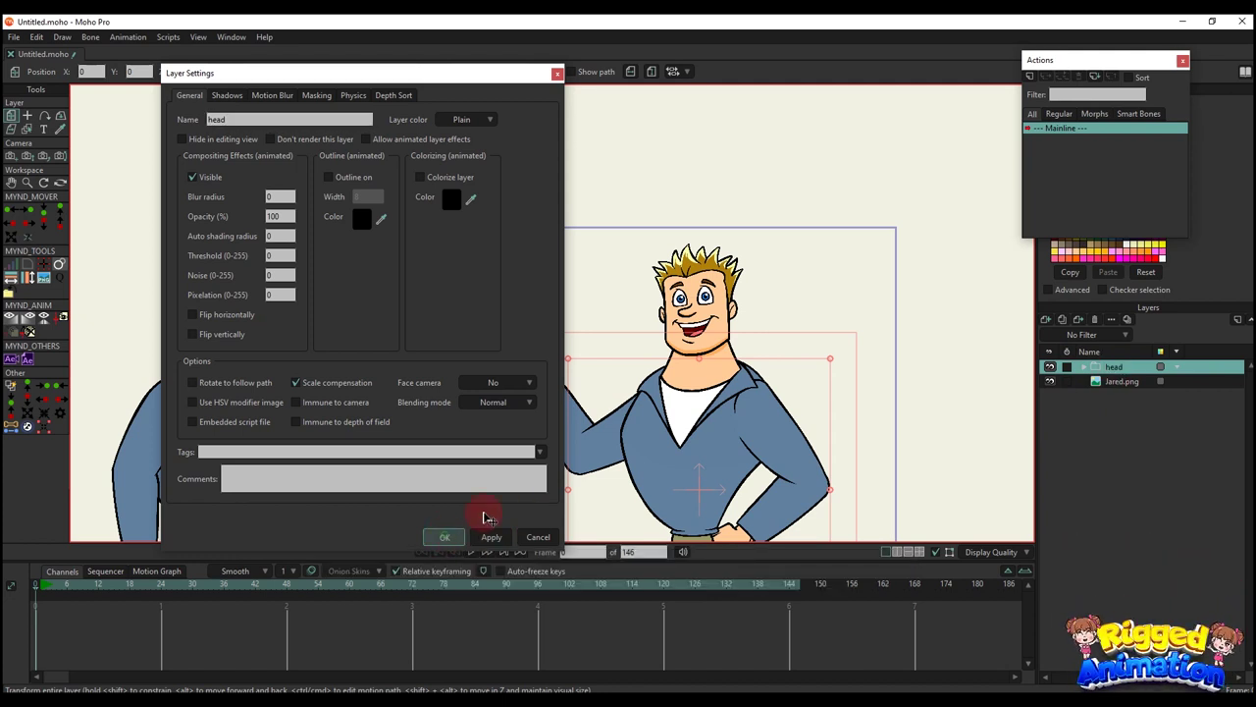
scroll(724, 390, down, 2)
drag(732, 413, 725, 348)
scroll(676, 283, up, 3)
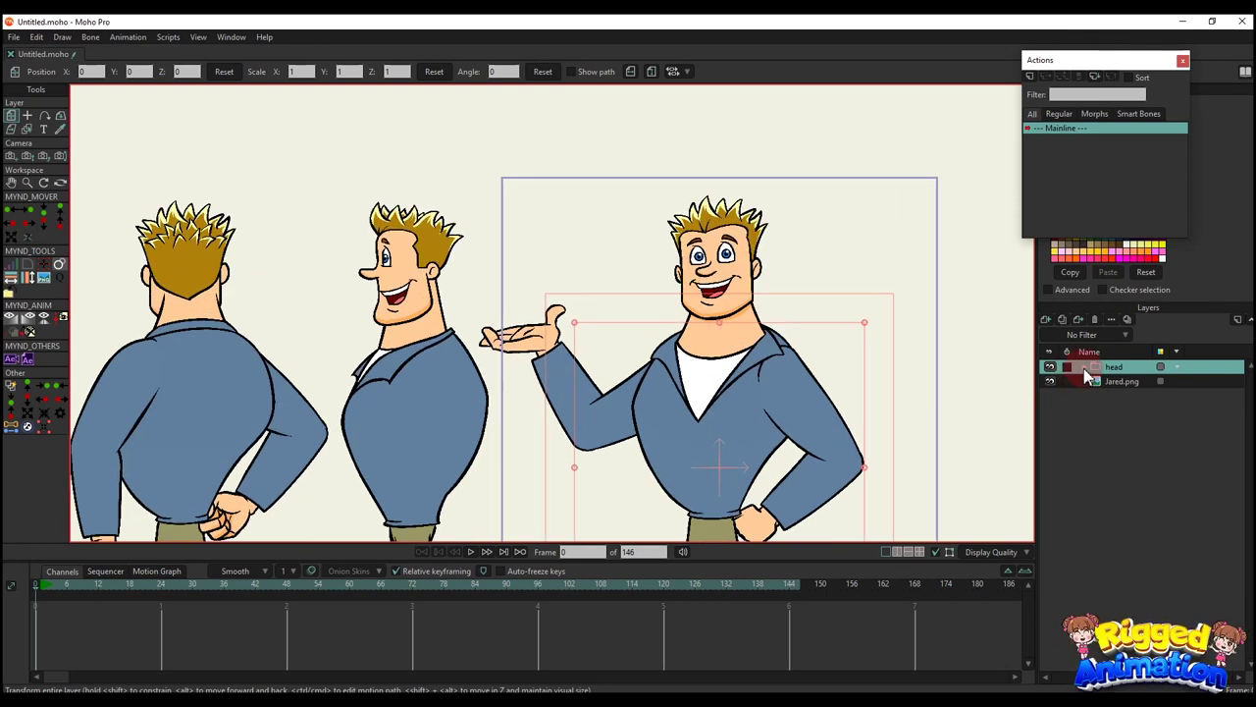
- Put the head group into a new parent group and name that group "Jared"
right_click(1092, 374)
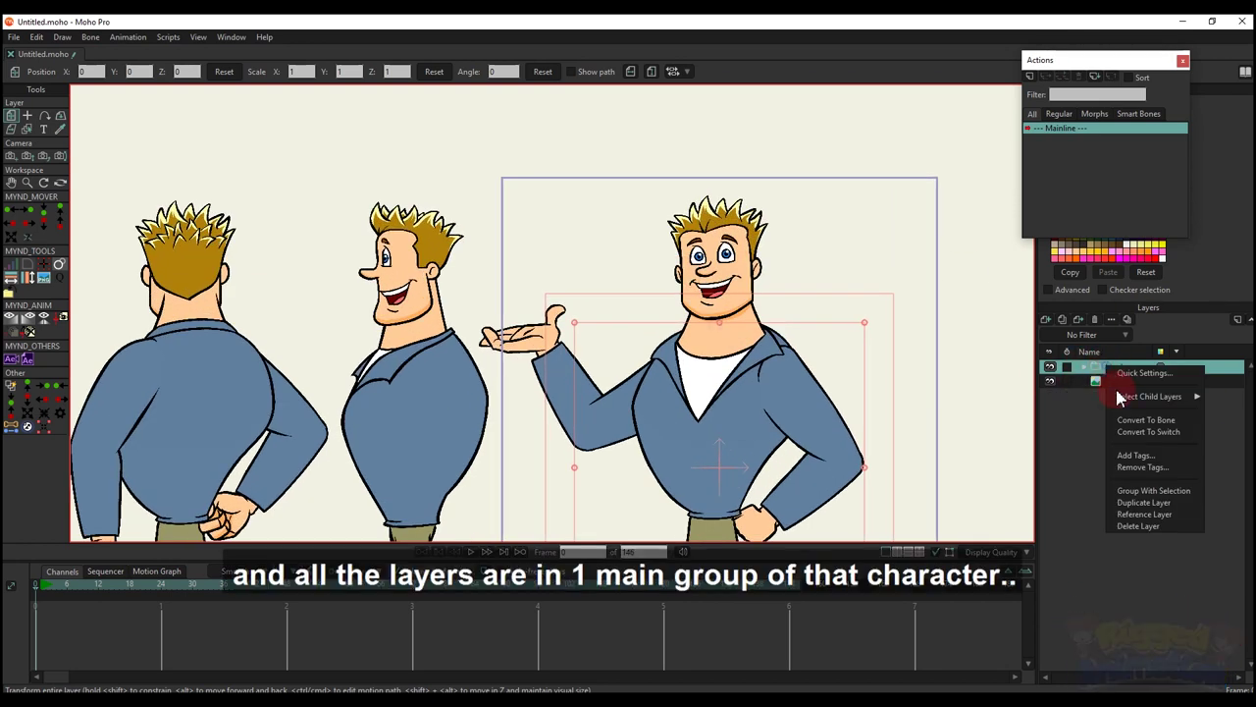
click(1149, 490)
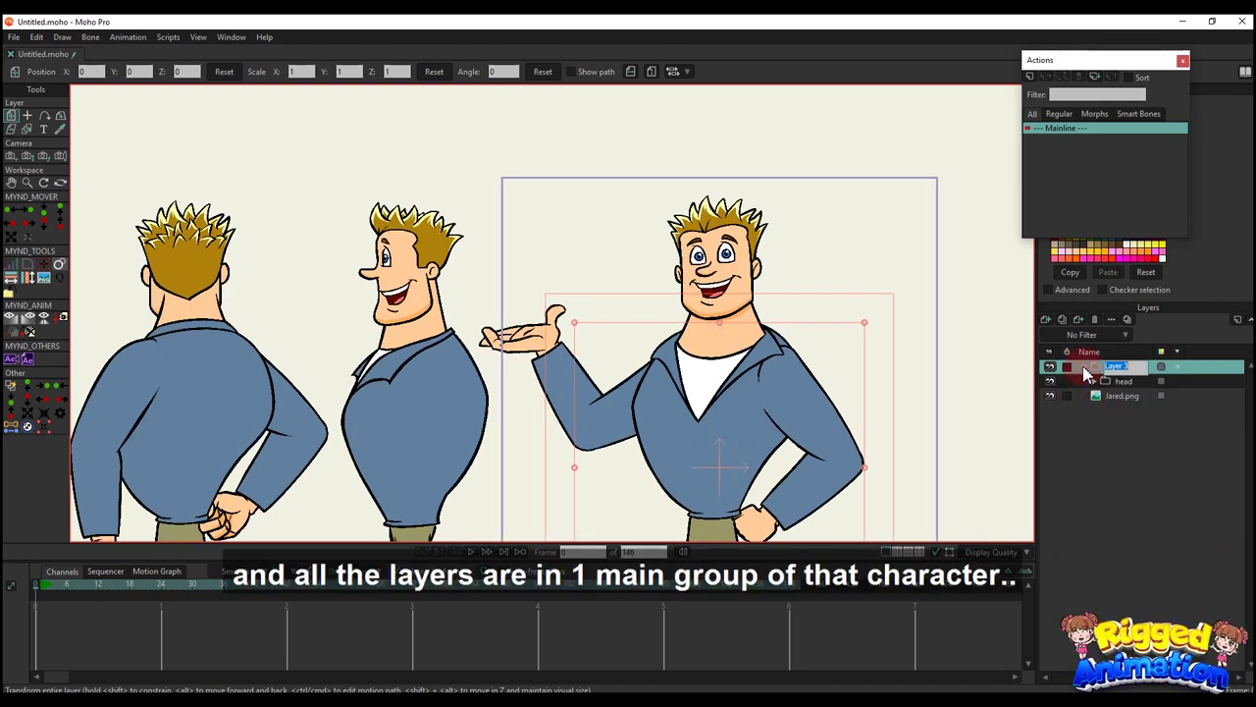
double_click(1128, 374)
text(Jared)
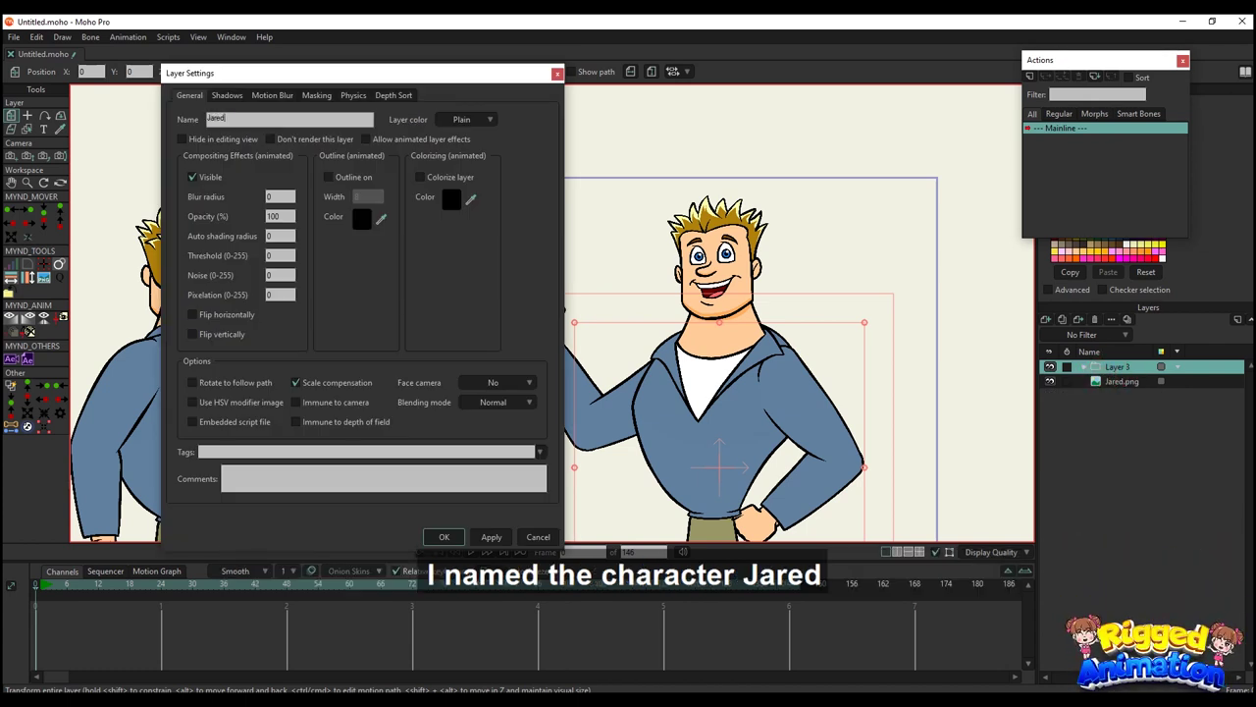
key(Return)
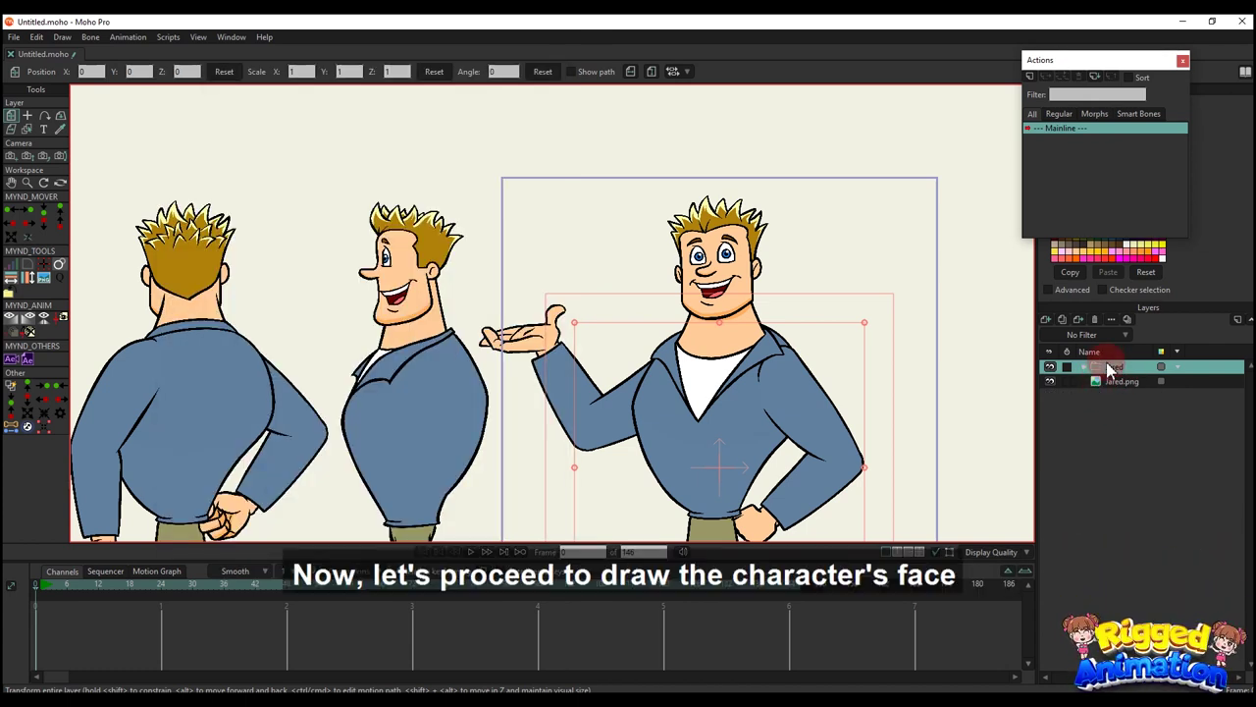
- On the face layer, trace a closed outline around the front view's face from the hairline around the jaw with the Add Point tool
click(1099, 380)
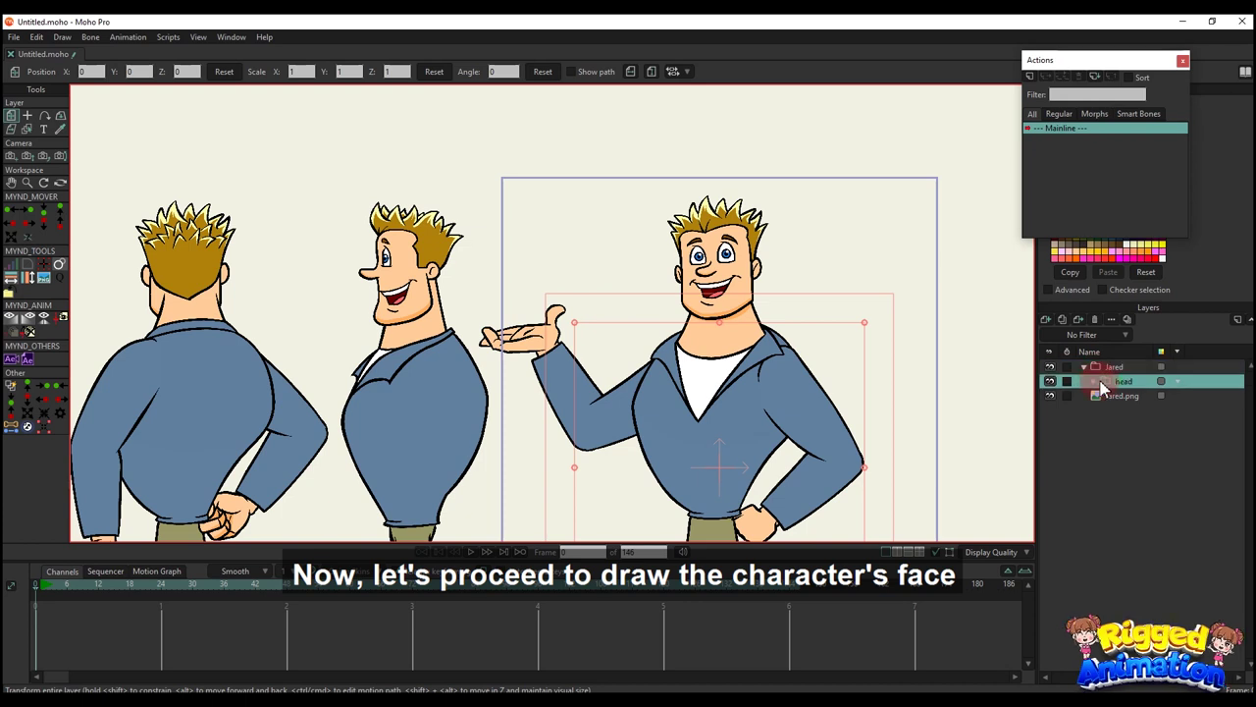
click(1095, 381)
click(1129, 396)
scroll(705, 257, down, 2)
scroll(692, 319, up, 5)
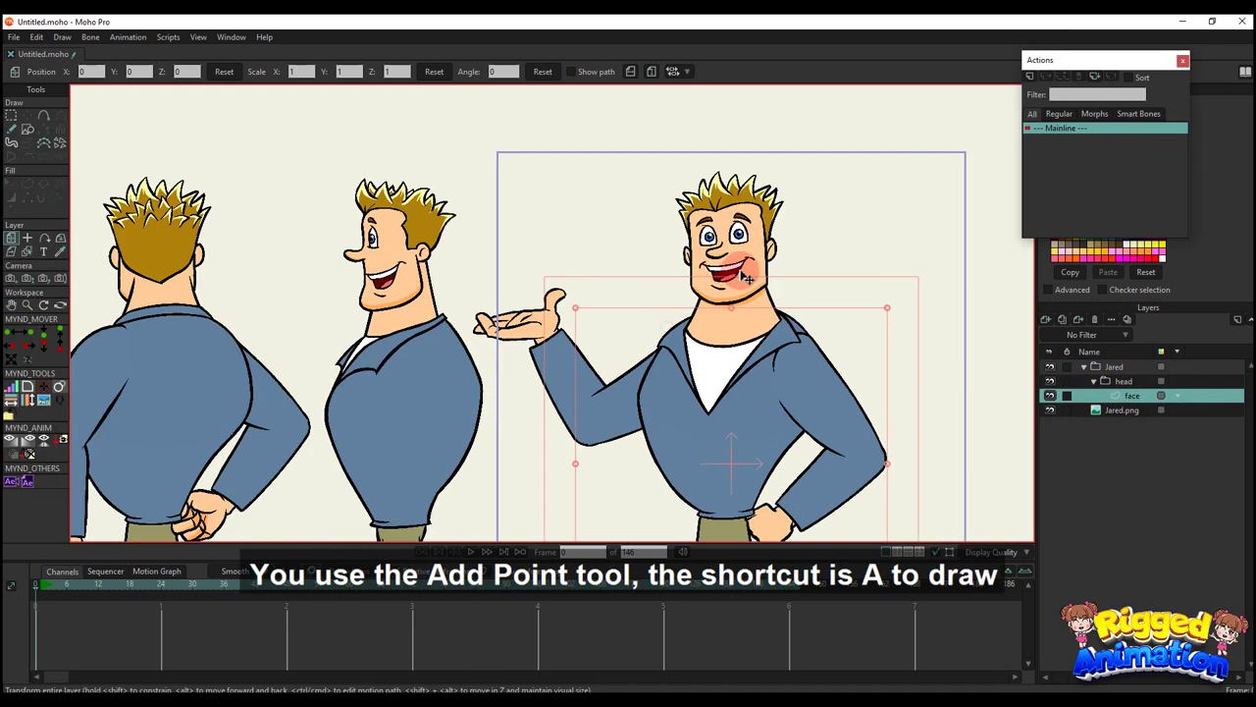
key(a)
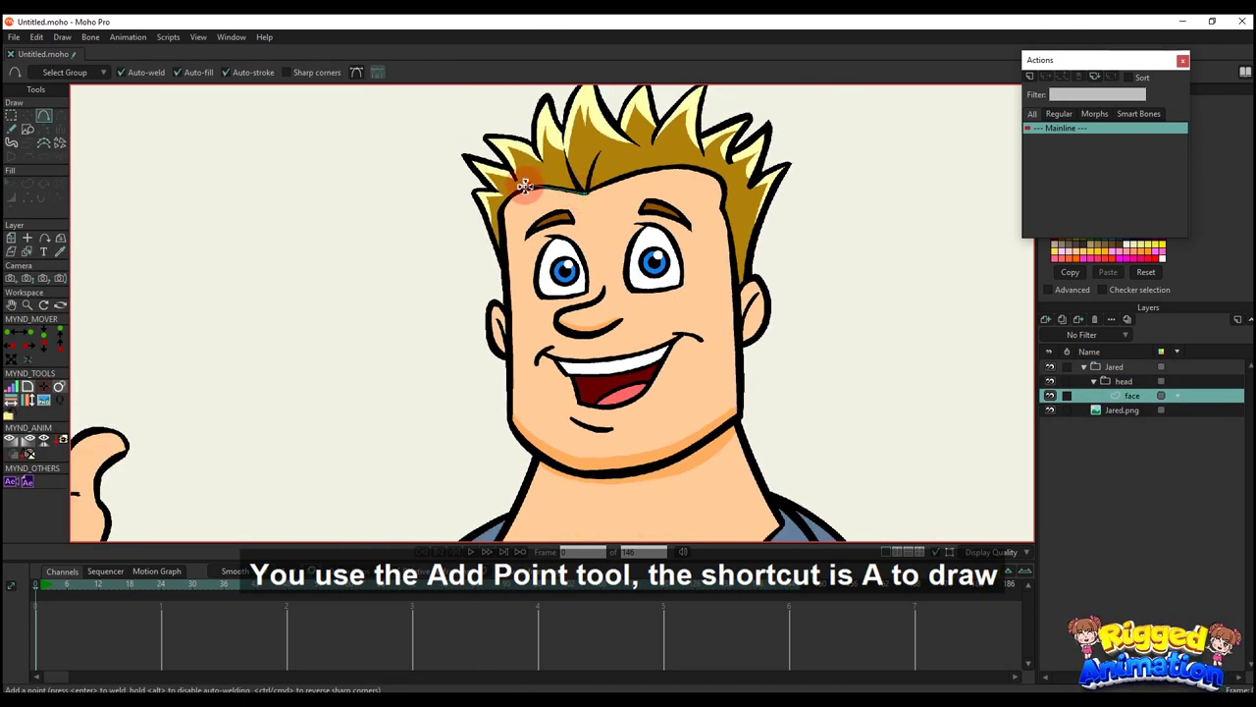
drag(525, 186, 531, 185)
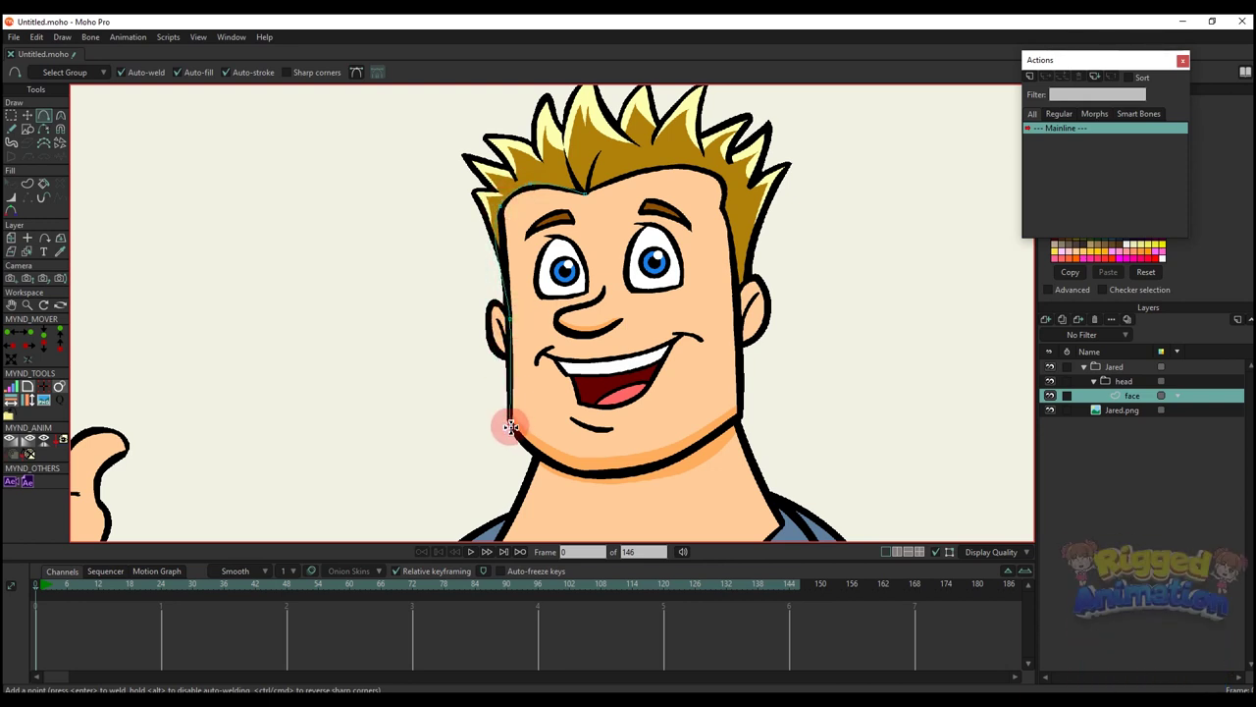
drag(509, 426, 580, 469)
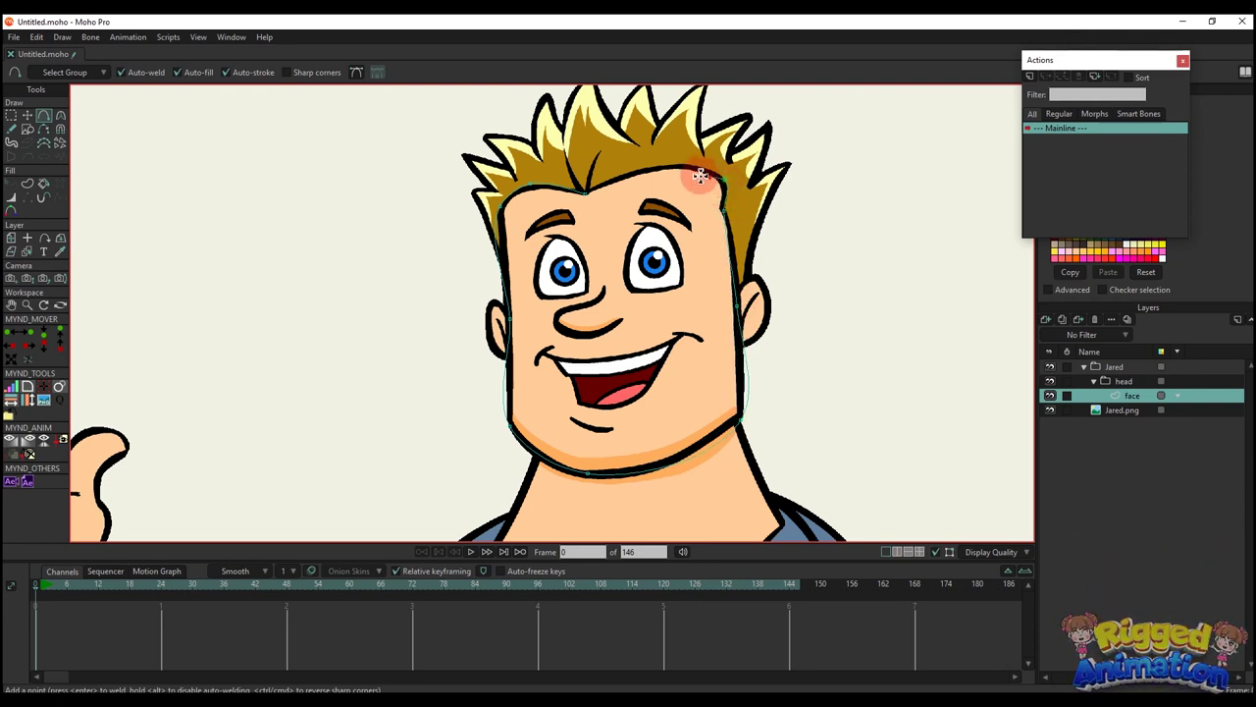
drag(700, 174, 674, 169)
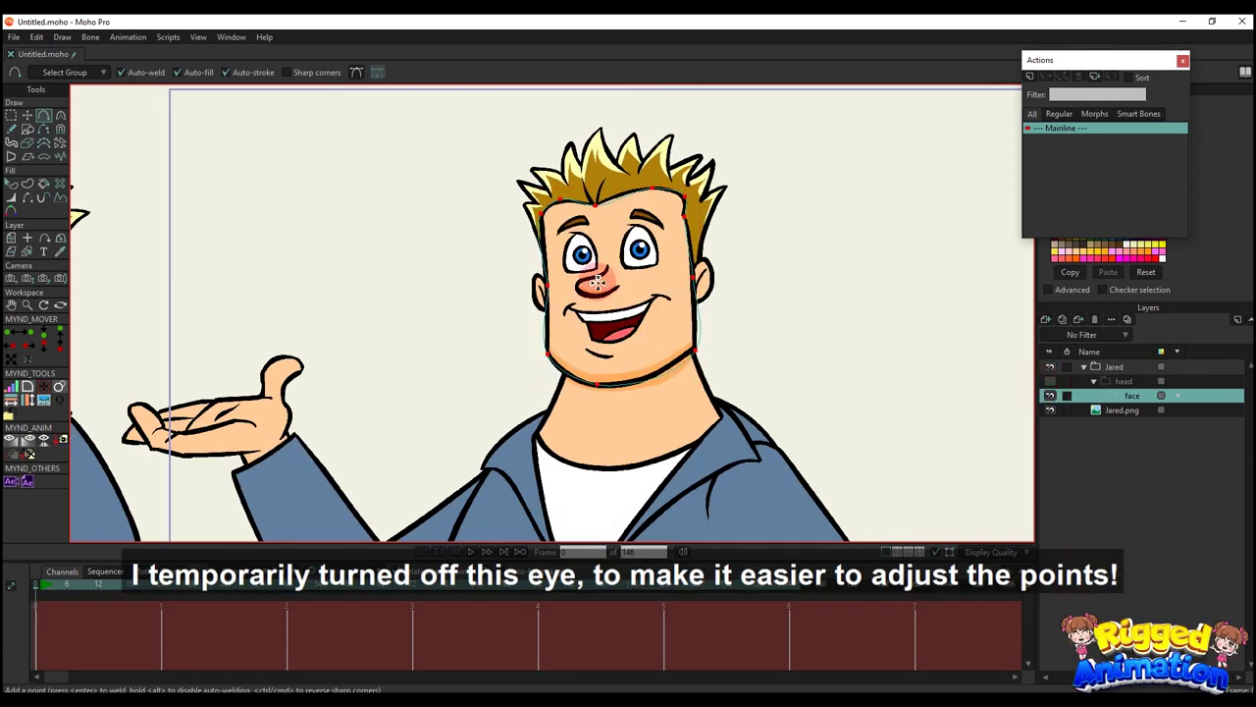
- Close the Actions window and adjust the face outline's points and curvature along the forehead and hairline to match the reference
click(1183, 61)
key(q)
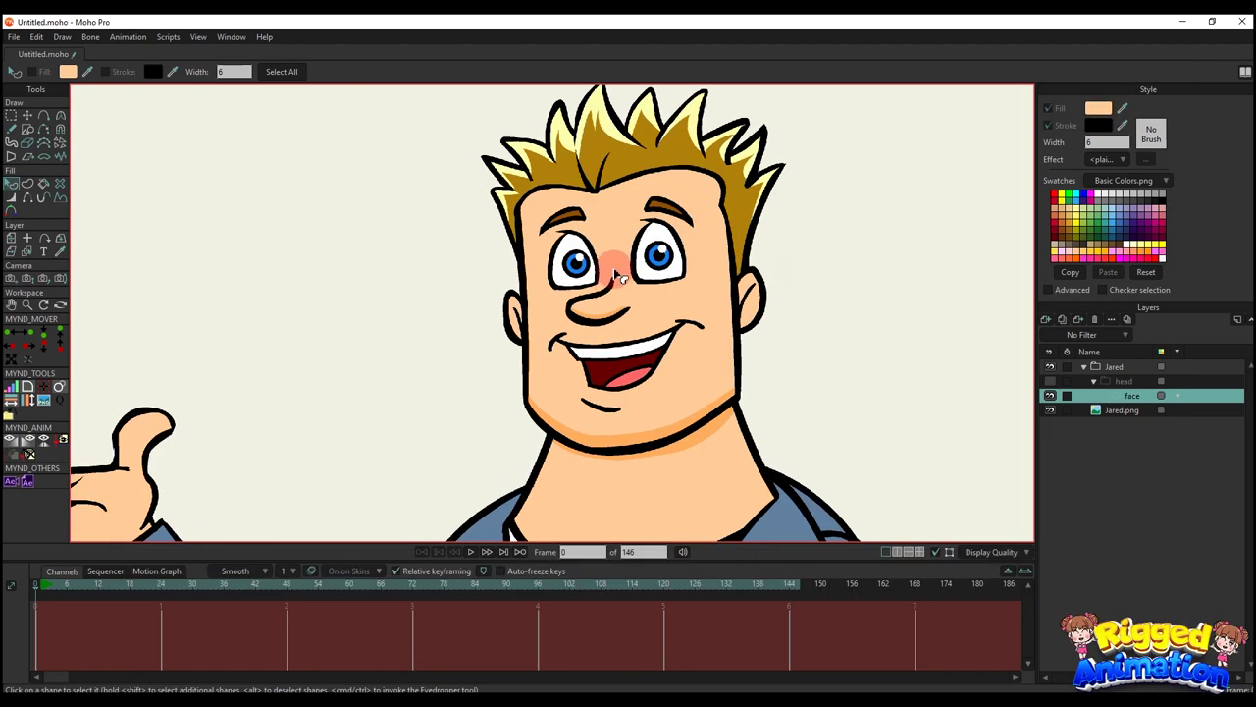
key(t)
scroll(643, 172, up, 2)
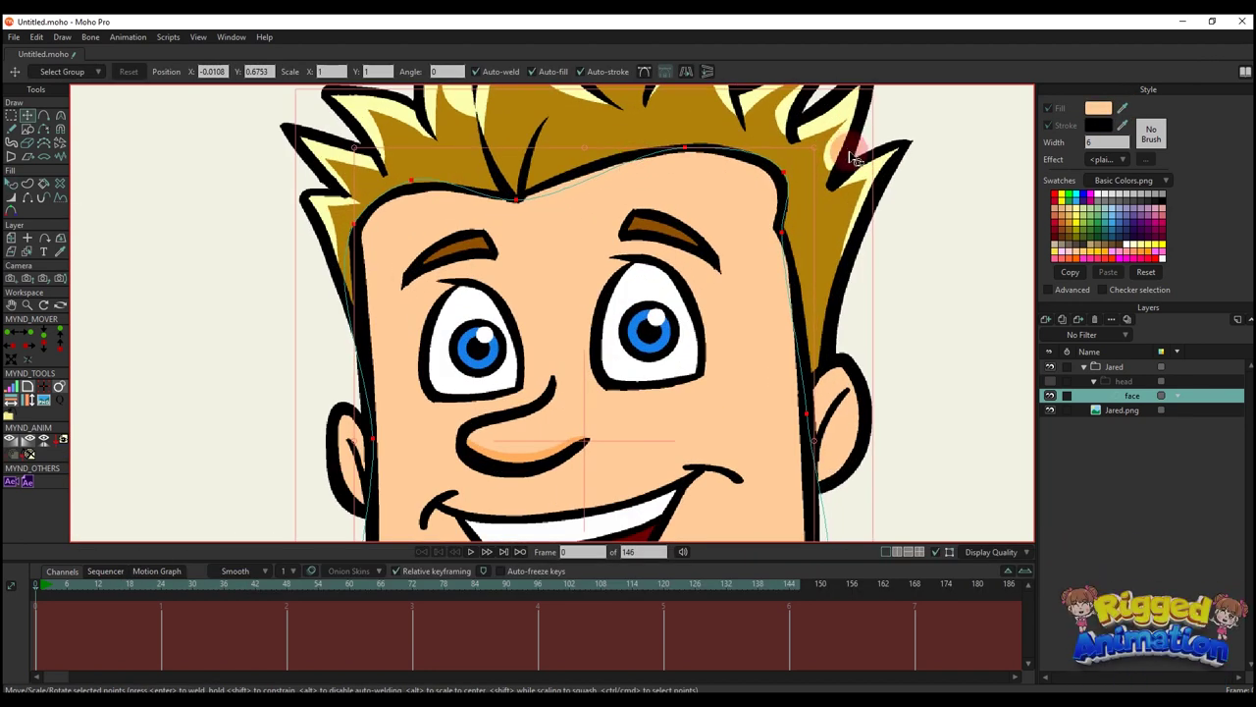
key(c)
scroll(609, 168, up, 4)
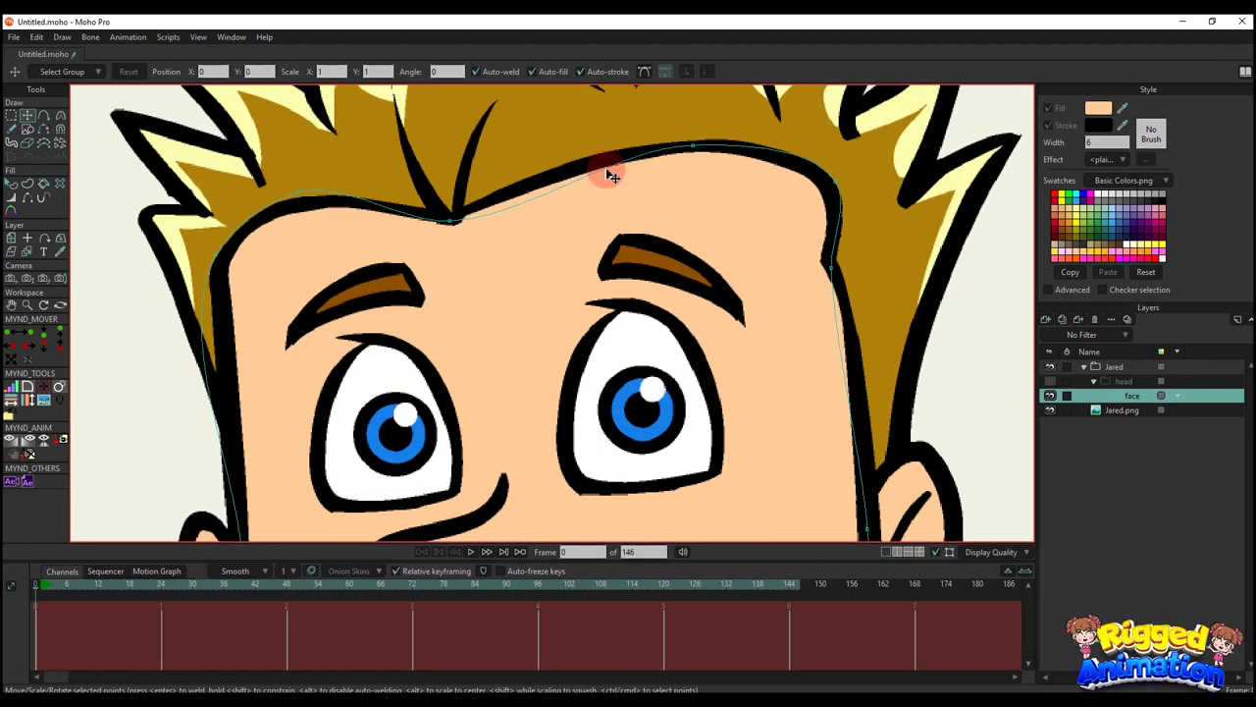
scroll(533, 292, down, 4)
key(t)
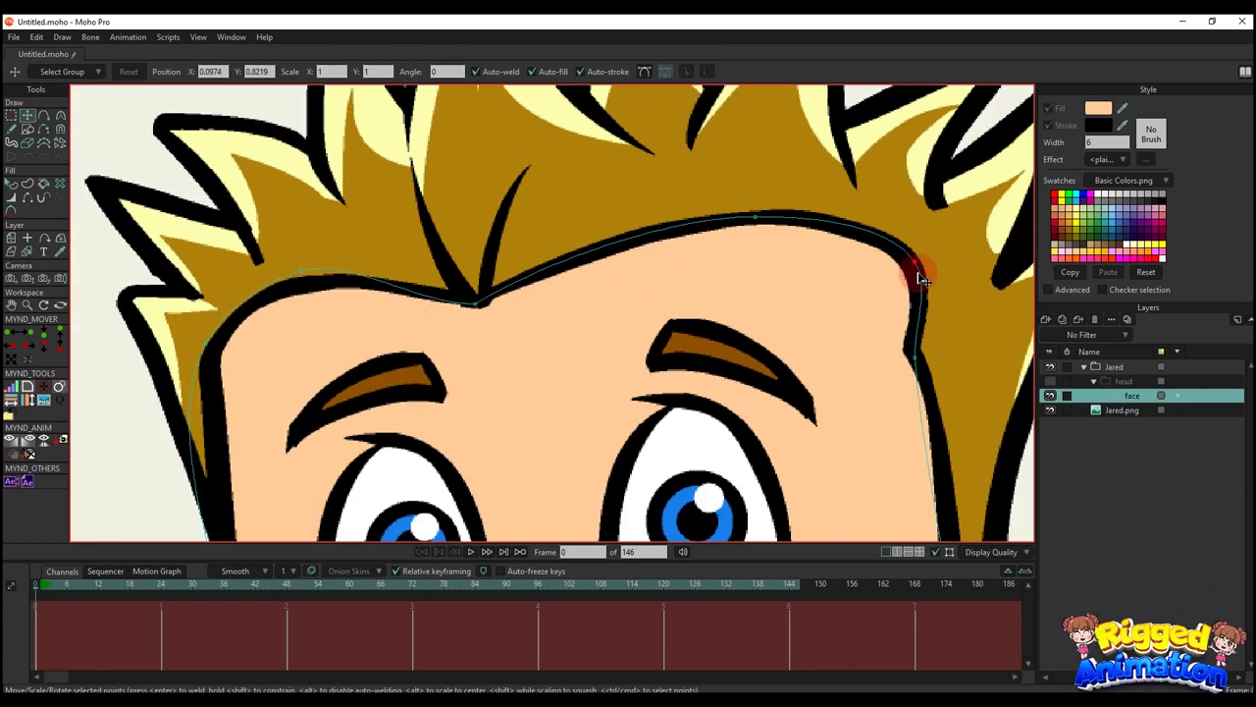
scroll(917, 272, down, 1)
key(c)
scroll(917, 340, up, 2)
scroll(886, 311, down, 3)
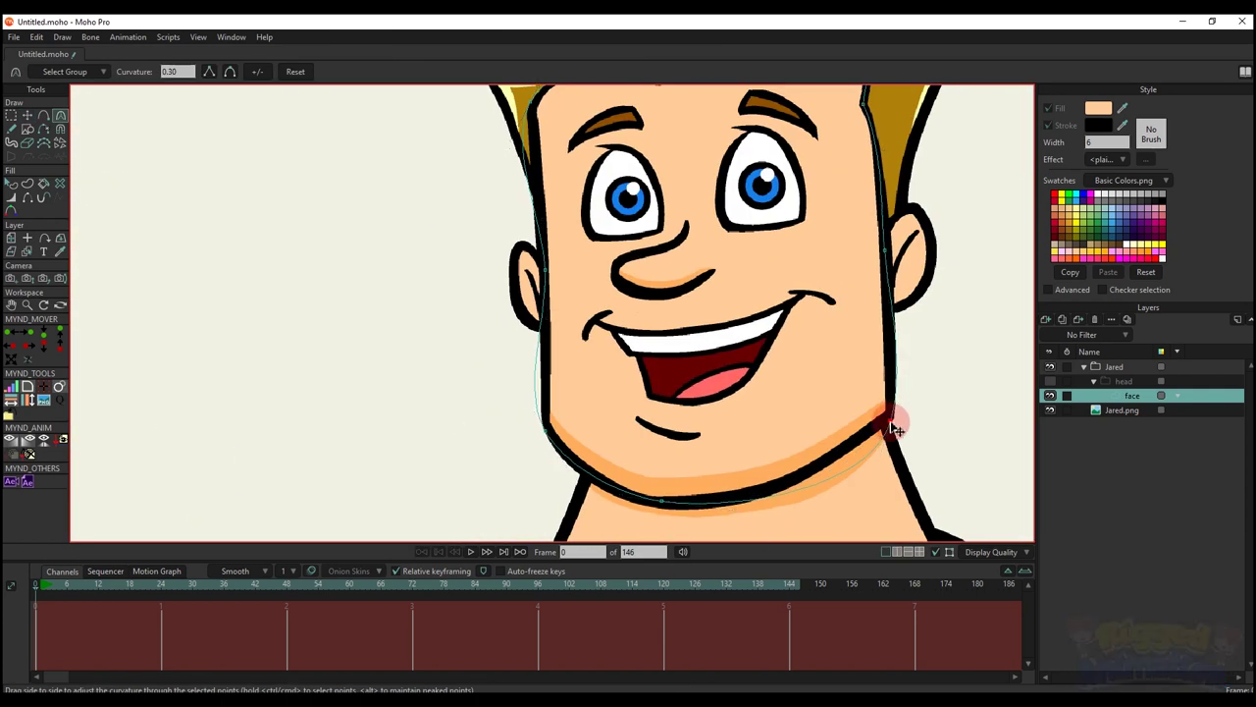
- Move the jaw corner point below the mouth's open side and reshape the curve from there to the chin along the reference line
key(t)
drag(893, 425, 892, 414)
key(c)
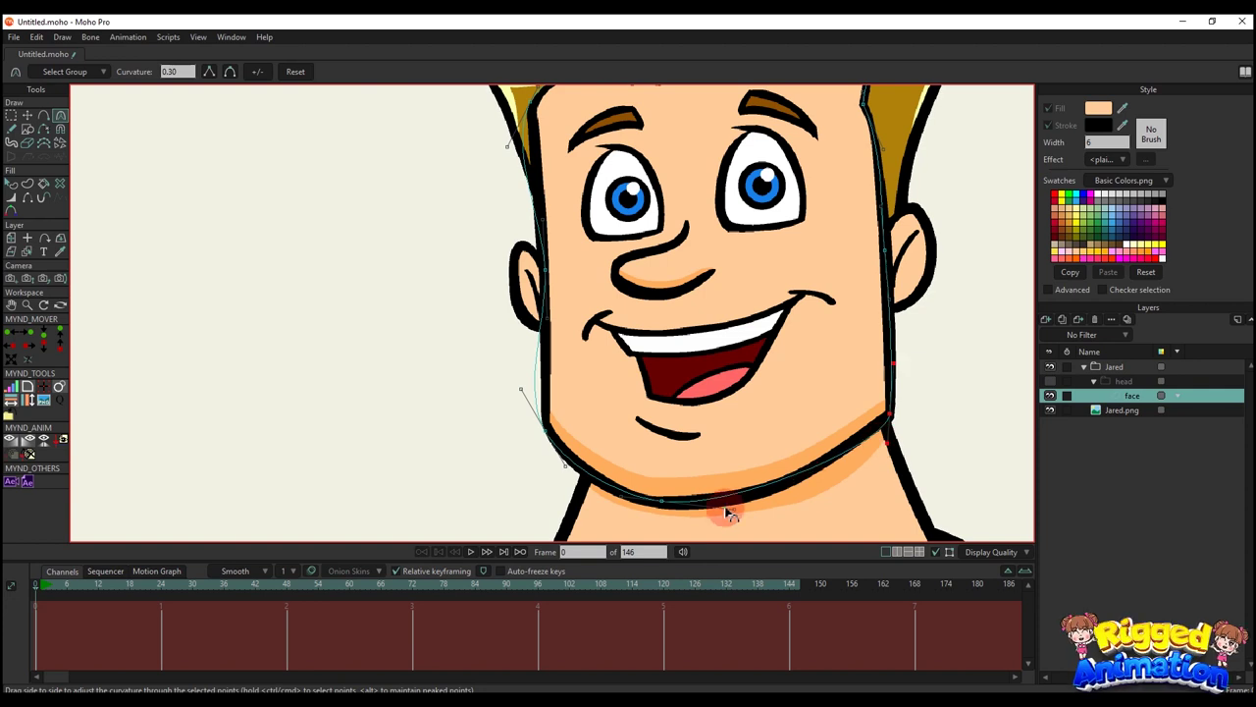
key(t)
key(c)
scroll(564, 461, up, 1)
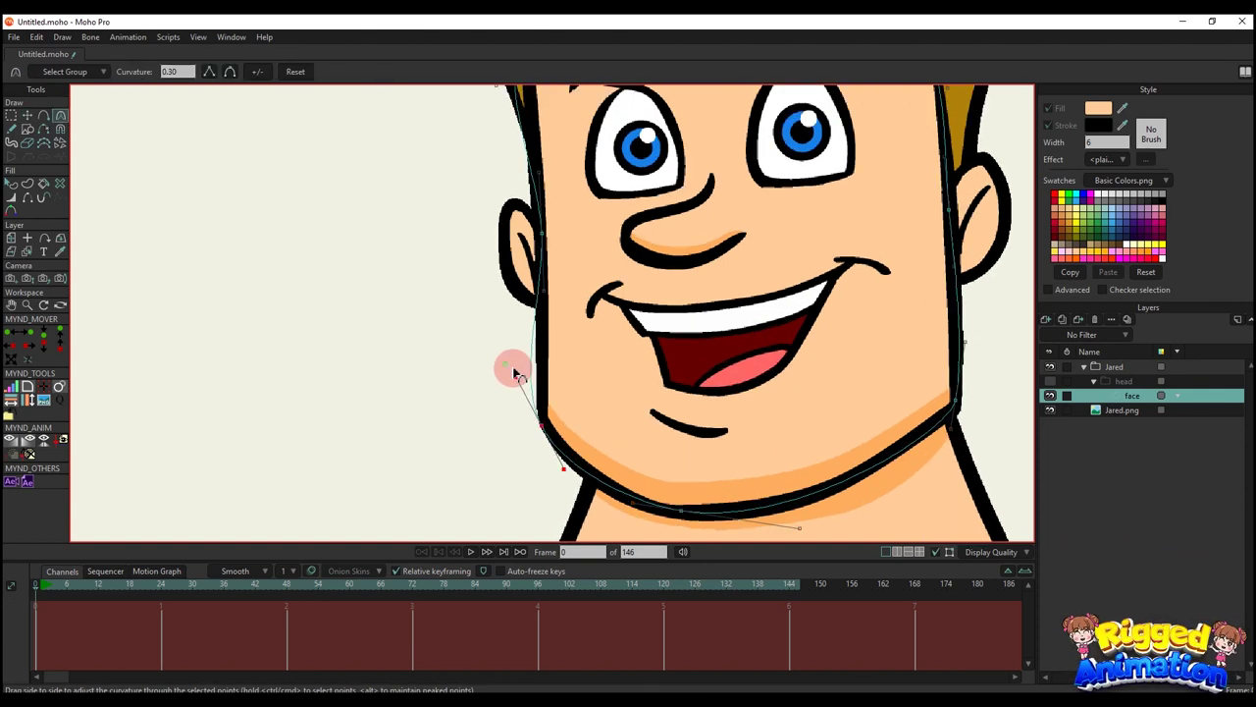
- Refine the opposite jaw corner and cheek by moving the point and adjusting its curve handles to follow the reference line
drag(513, 371, 526, 366)
key(t)
drag(545, 430, 548, 440)
key(c)
scroll(548, 378, down, 1)
drag(520, 373, 539, 409)
drag(545, 312, 549, 389)
drag(515, 263, 531, 261)
key(x)
key(q)
- Check the filled face shape against the reference by temporarily showing the head group
scroll(651, 267, down, 4)
scroll(665, 282, up, 2)
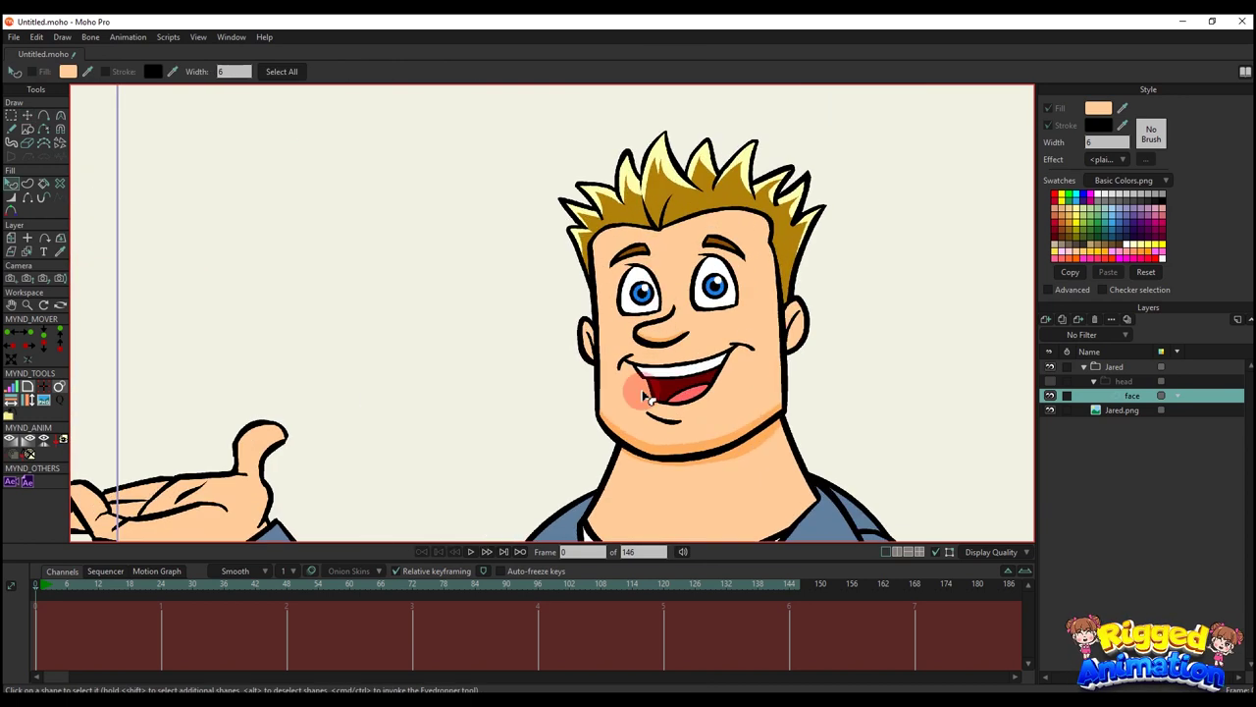
scroll(657, 429, down, 1)
key(t)
scroll(643, 432, up, 2)
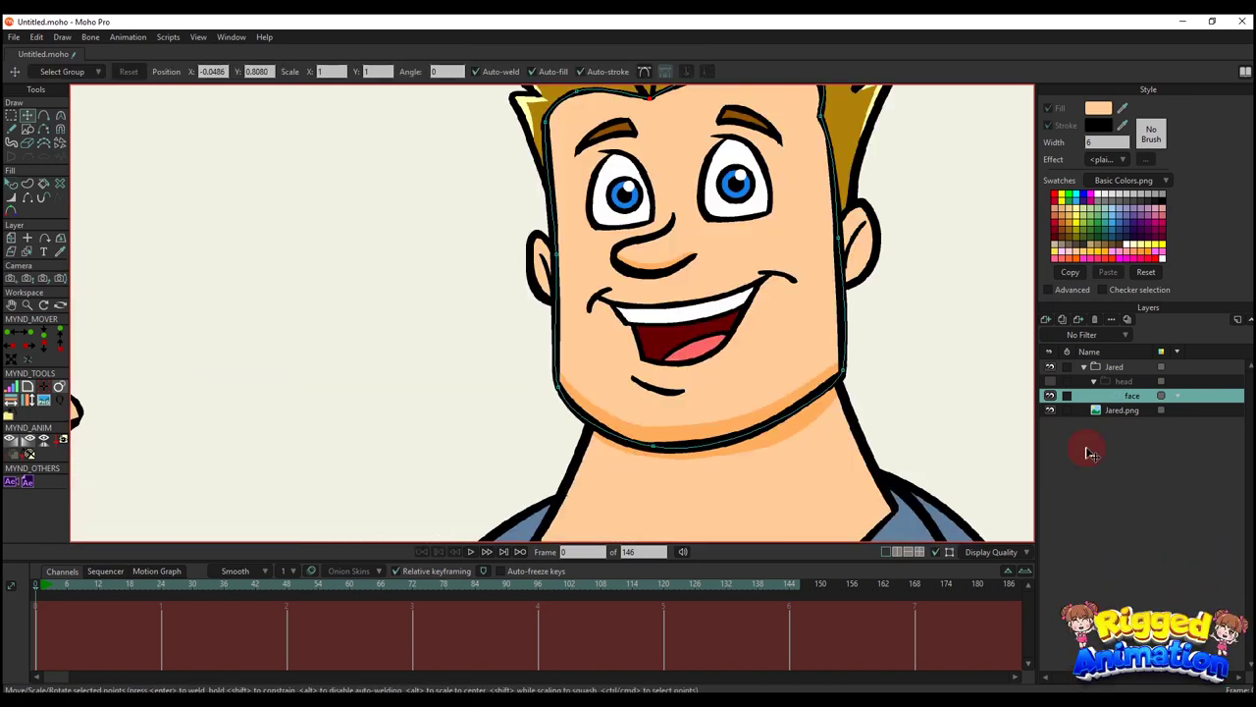
click(1051, 383)
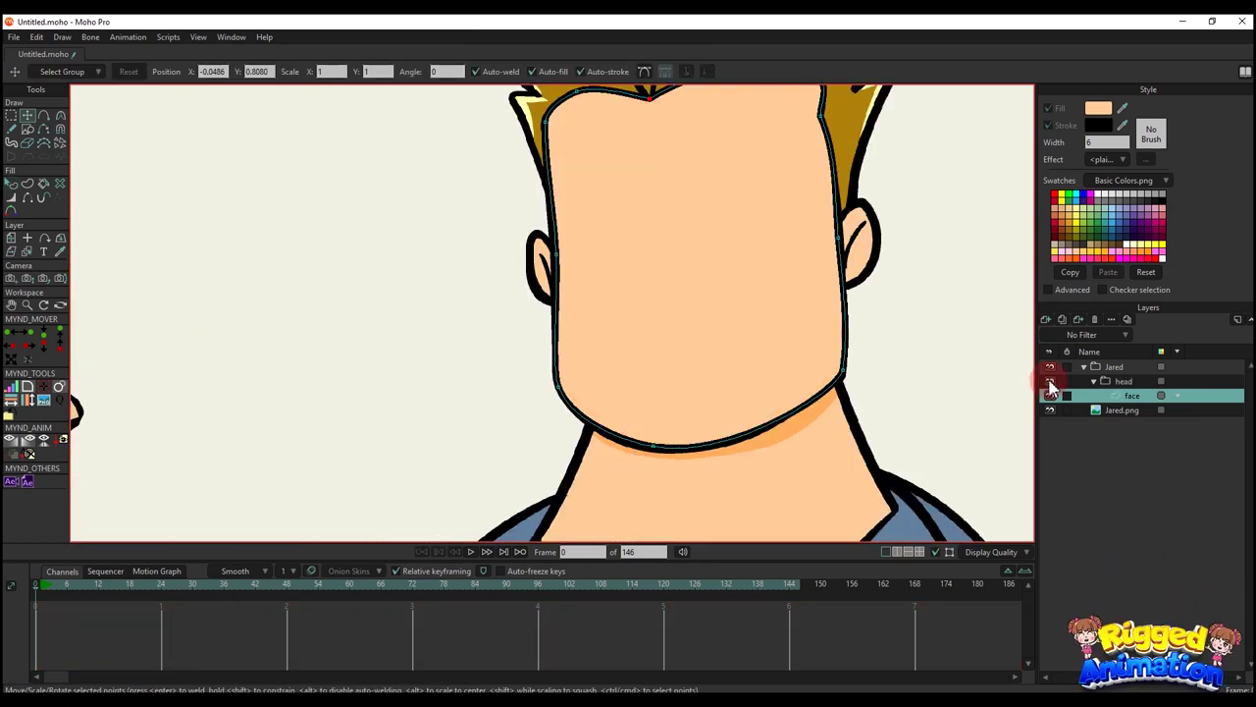
click(920, 396)
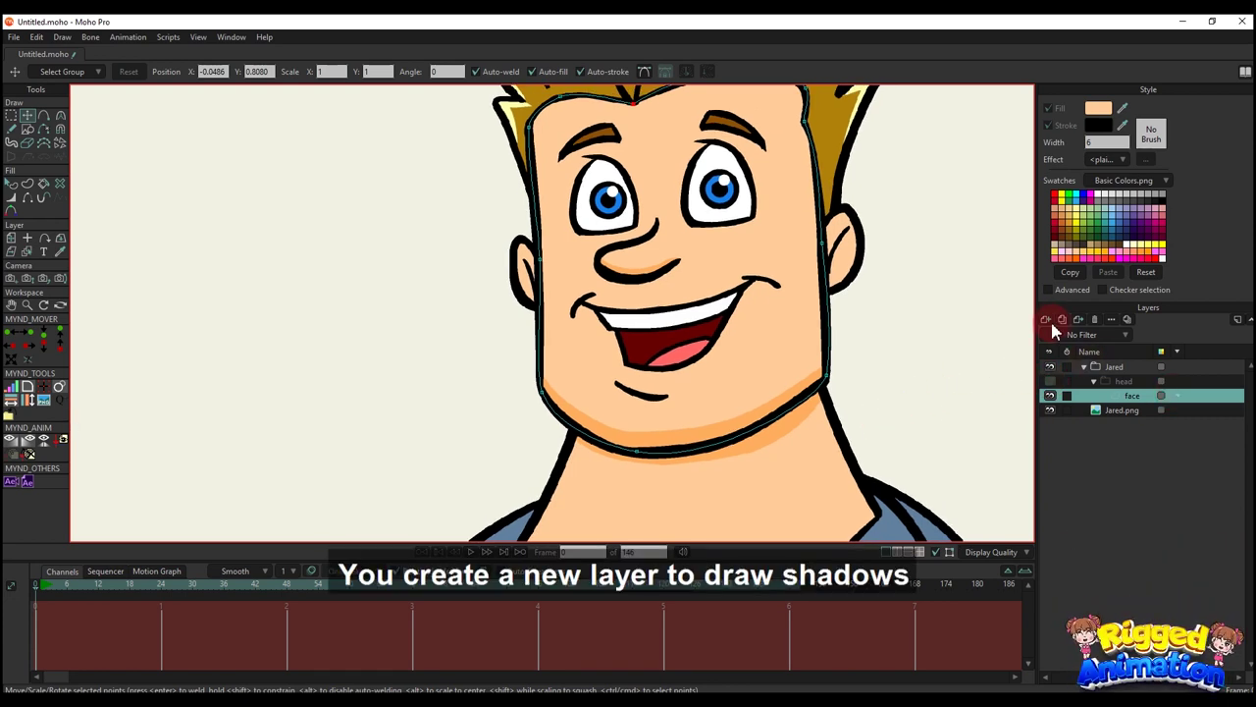
- Add a vector layer above the face layer, group both layers together and name the group "face"
click(1062, 321)
click(1064, 333)
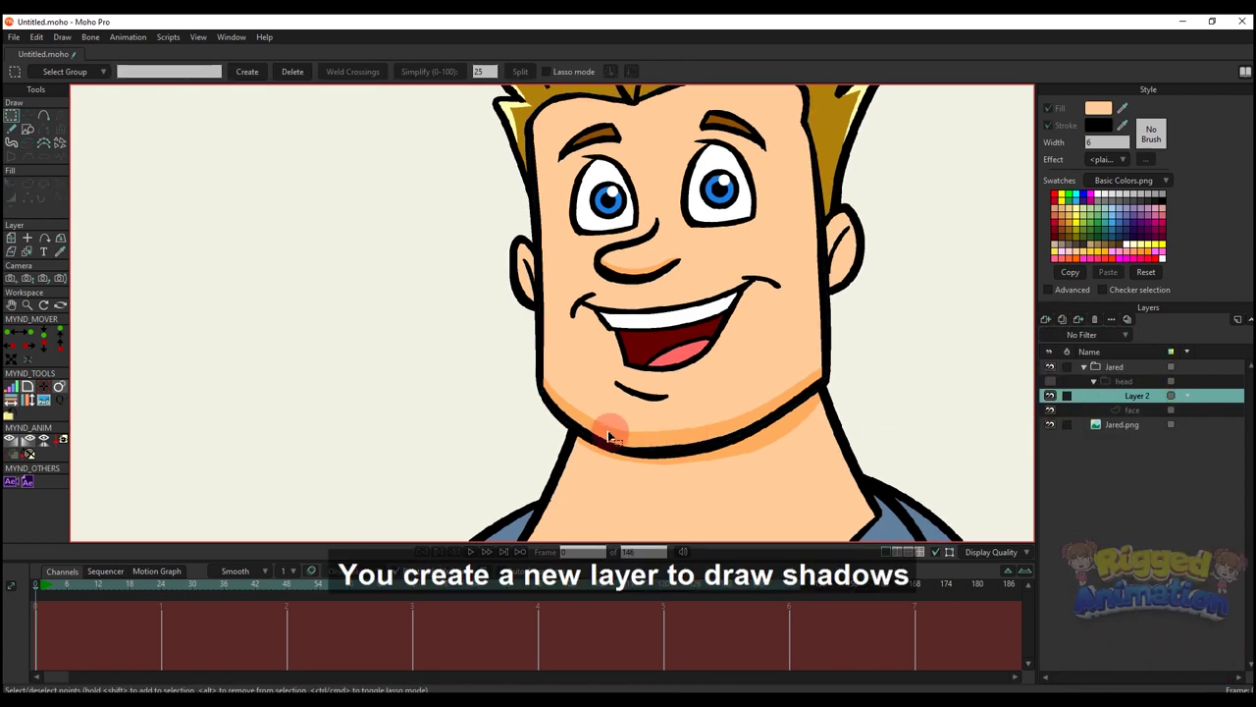
shift+click(1131, 412)
right_click(1141, 414)
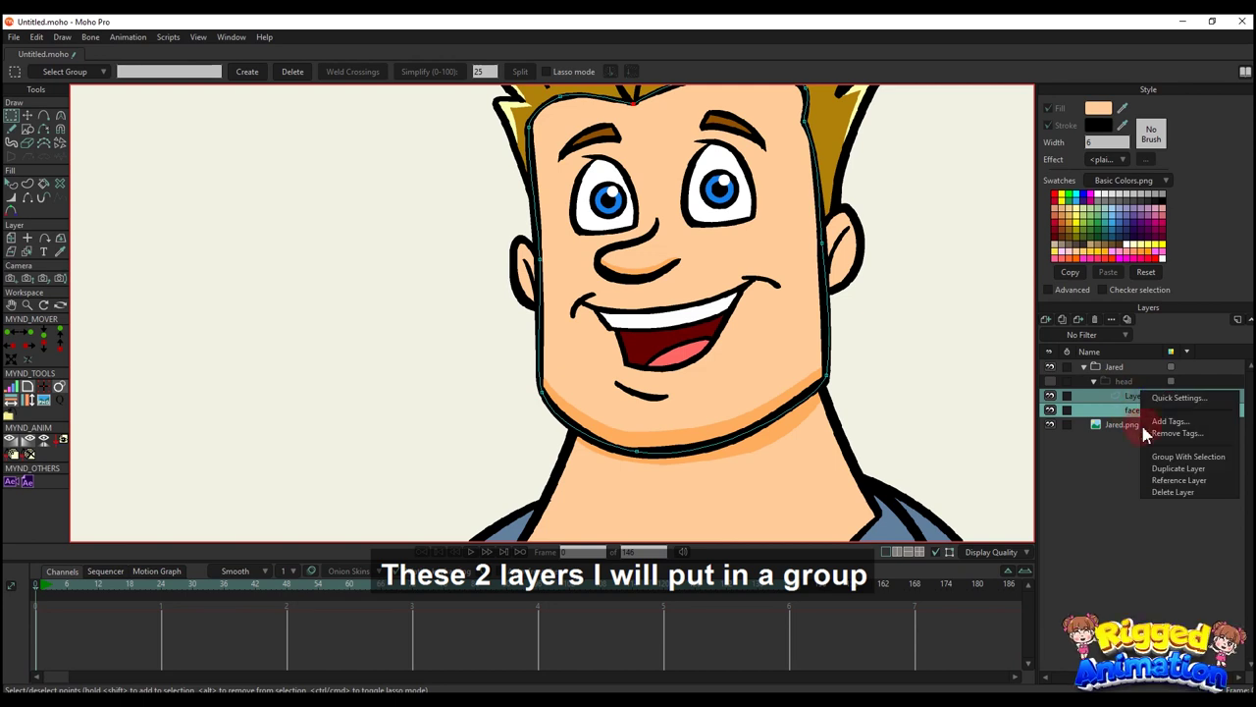
click(1102, 389)
key(ctrl+g)
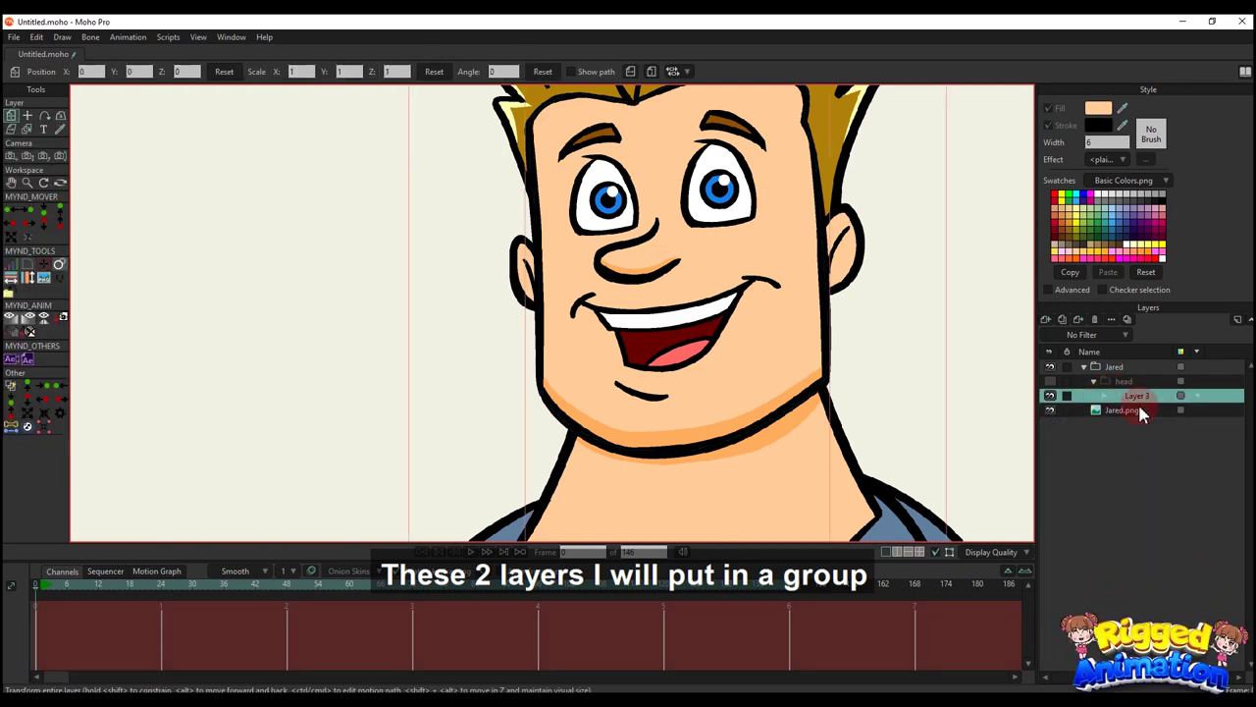
double_click(1137, 396)
text(fac)
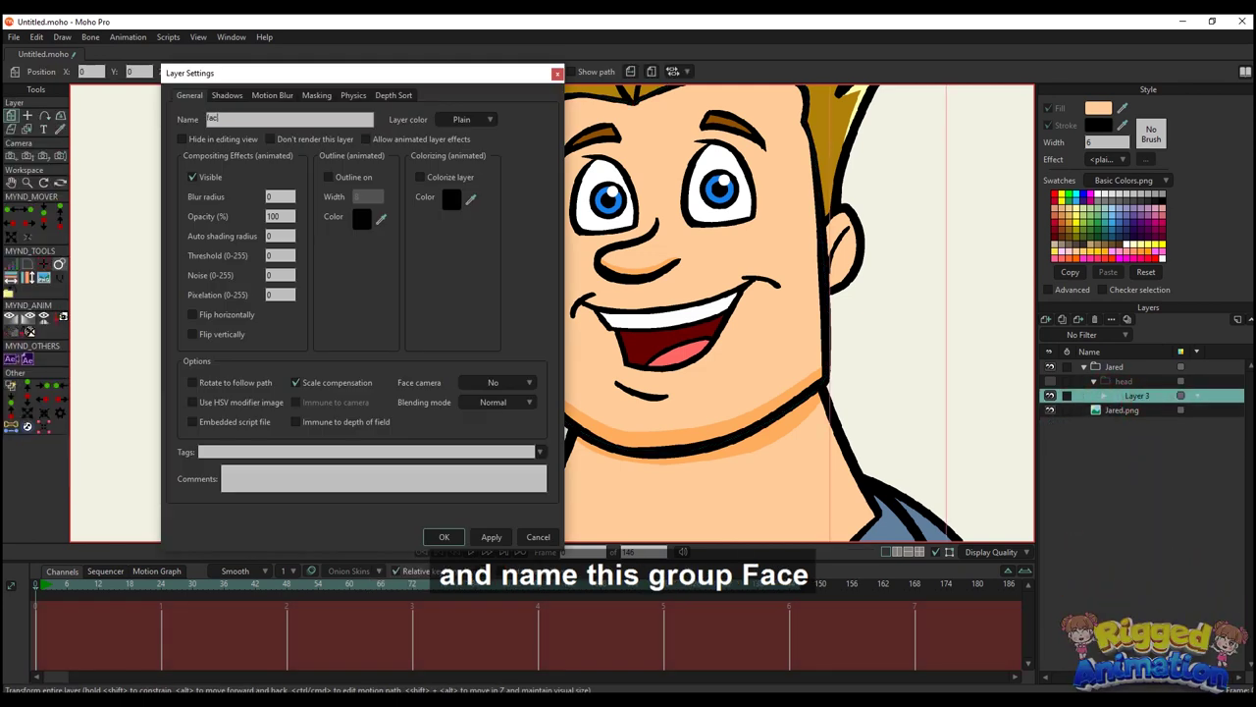
text(e)
key(Return)
- Rename Layer 2 inside the face group as "Shadow"
click(1103, 396)
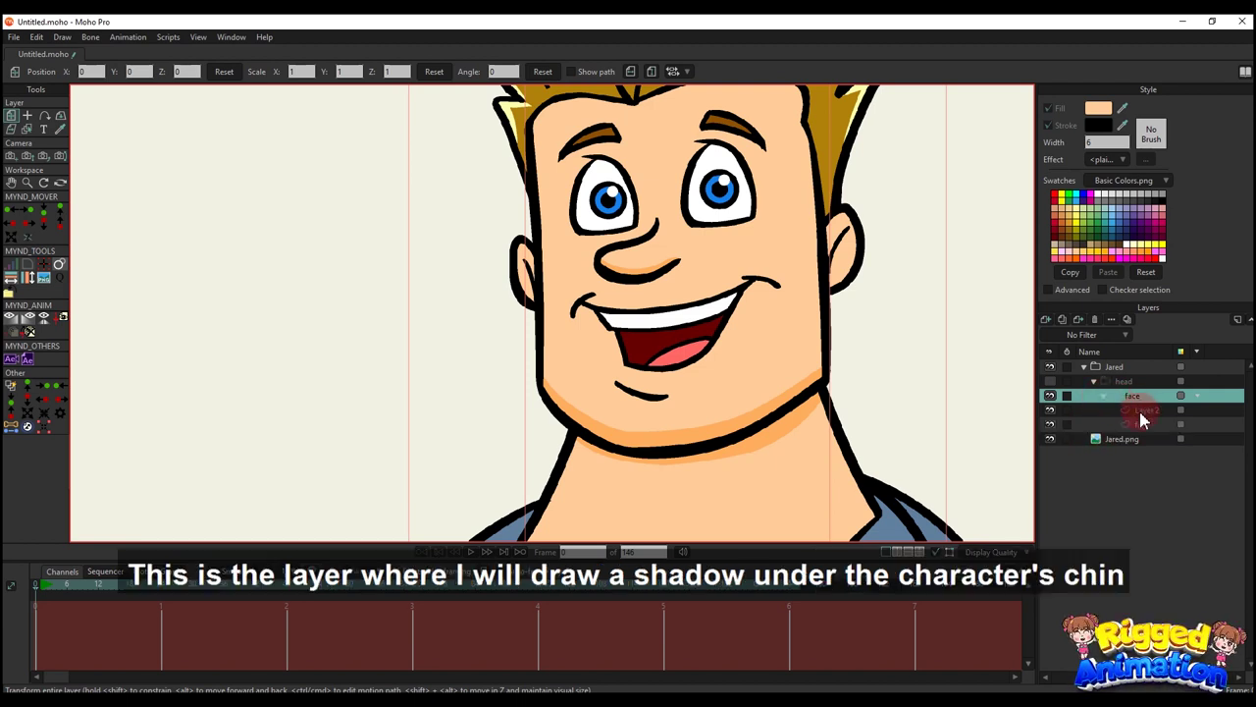
double_click(1142, 410)
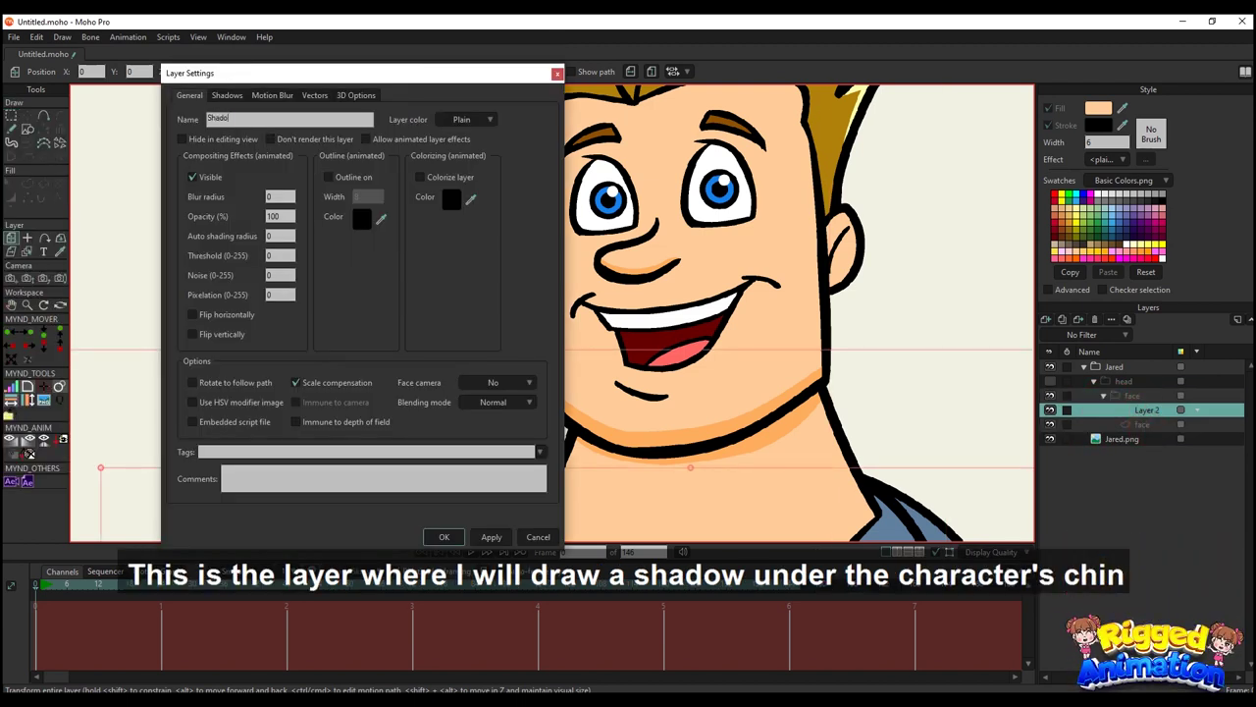
key(Return)
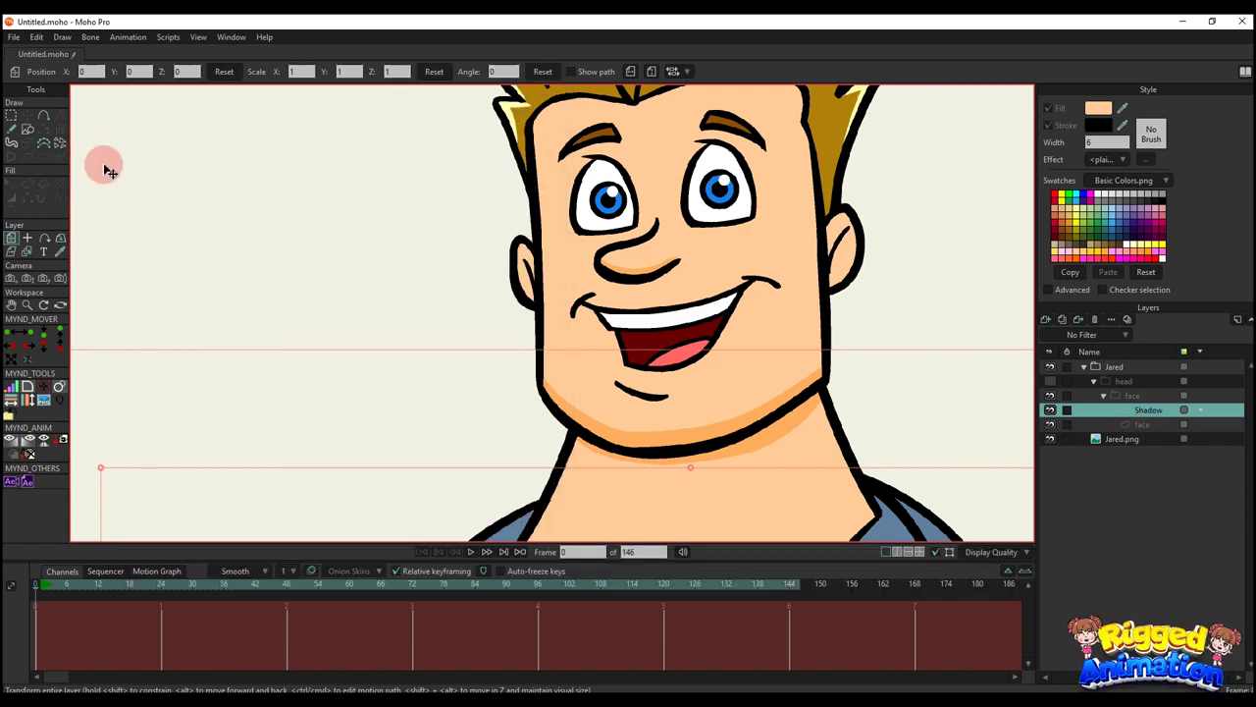
- On the Shadow layer, draw a closed crescent along the chin's shadow edge, extending past both sides of the jaw and below the chin
click(44, 115)
scroll(586, 443, up, 2)
drag(472, 320, 546, 393)
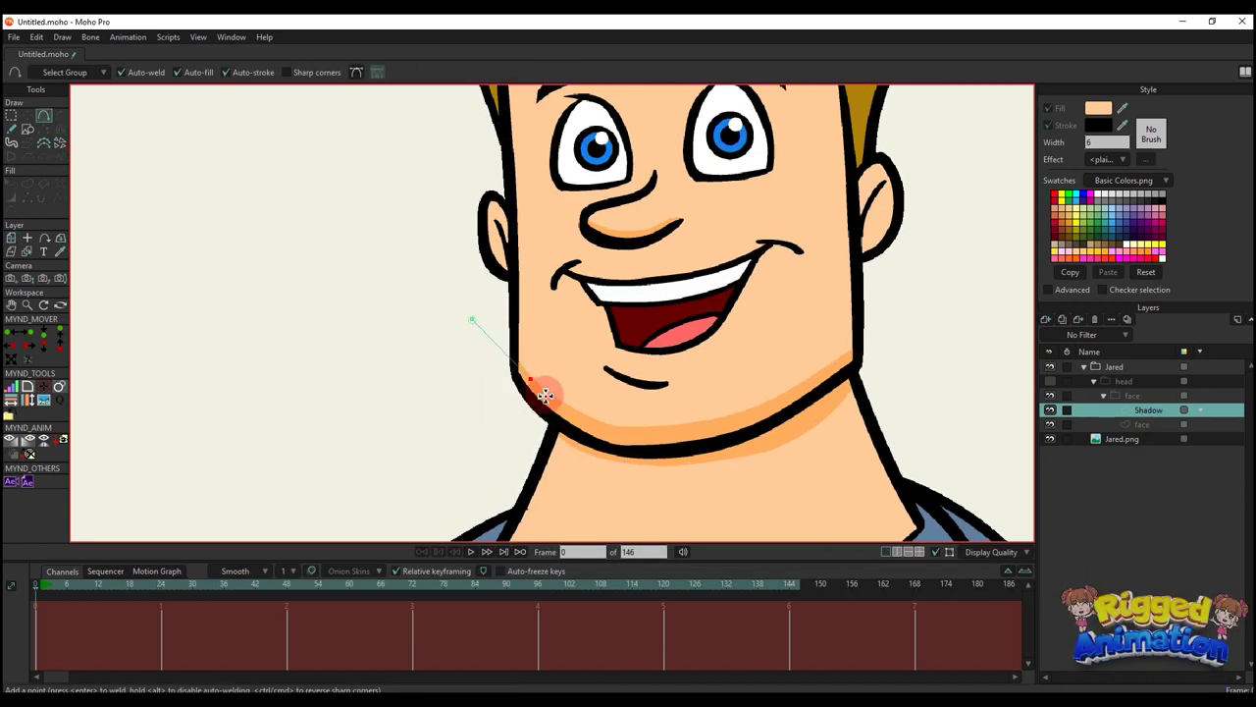
drag(620, 426, 761, 404)
click(889, 316)
click(871, 367)
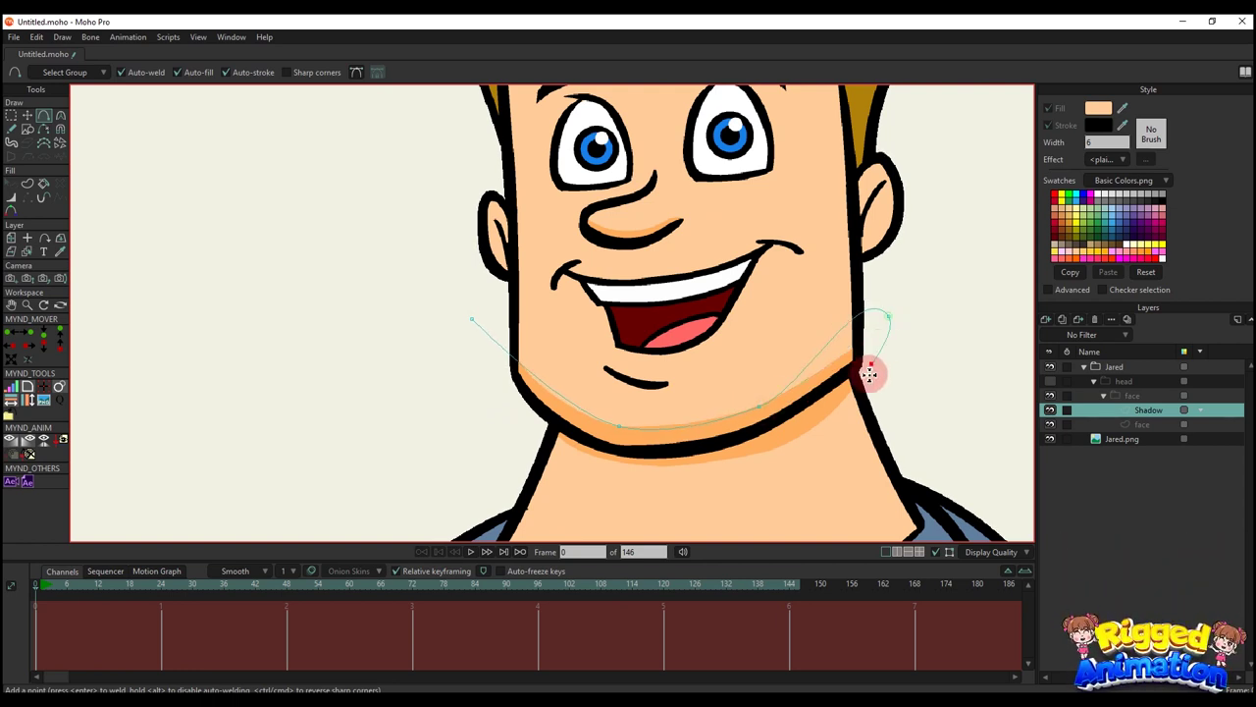
drag(879, 381, 766, 465)
drag(765, 464, 449, 412)
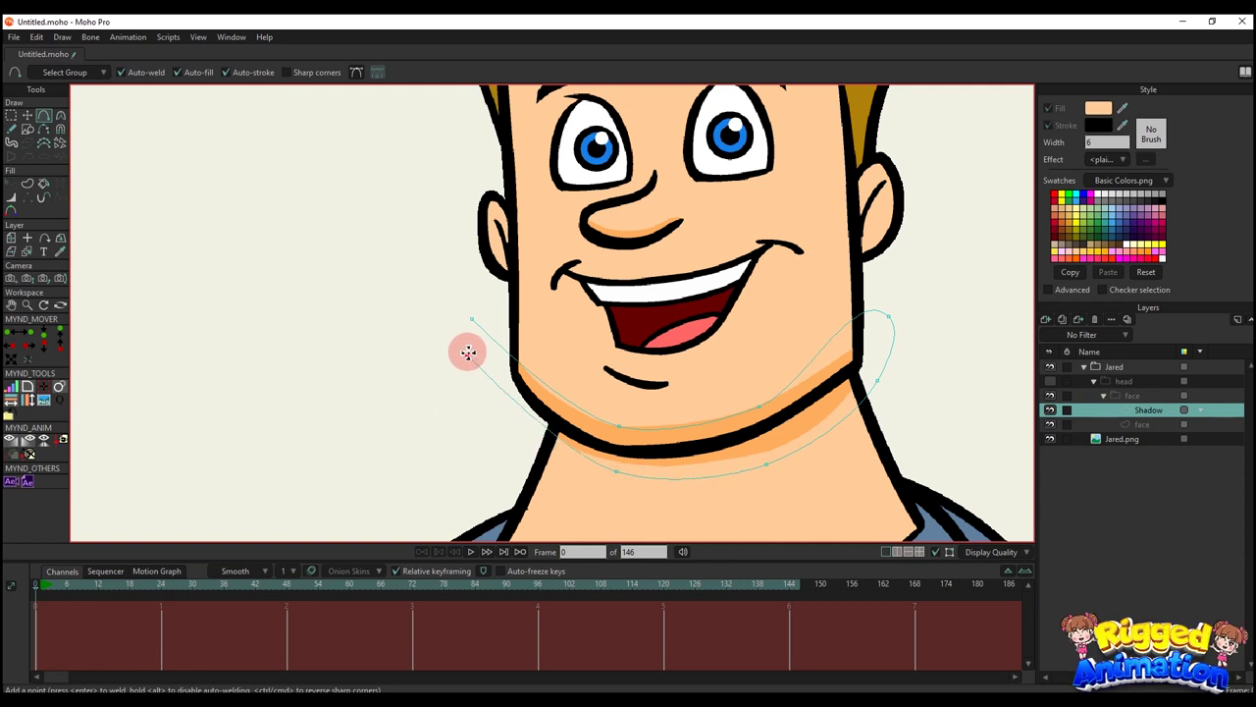
drag(473, 319, 5, 595)
- Adjust the points and curvature of the Shadow layer's crescent so its upper edge follows the reference's chin shadow
key(t)
key(c)
drag(889, 316, 333, 545)
key(t)
drag(557, 449, 482, 440)
key(c)
scroll(586, 395, up, 2)
drag(557, 423, 502, 422)
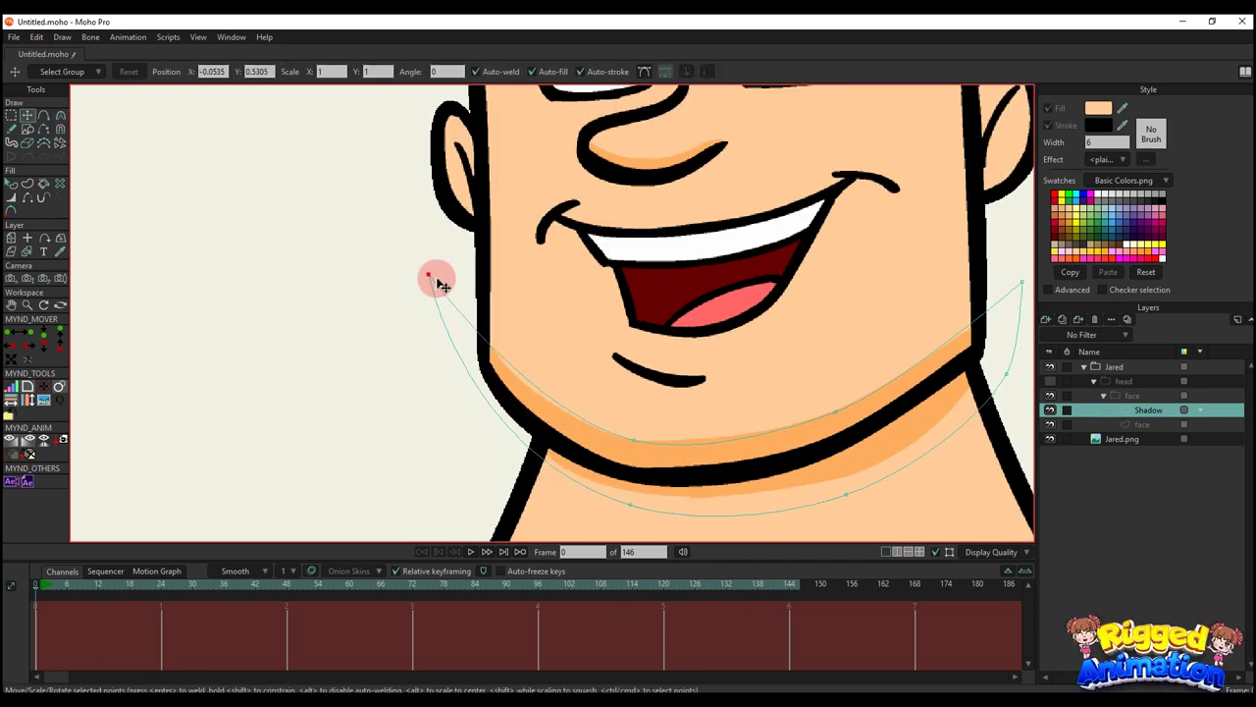
drag(501, 422, 738, 471)
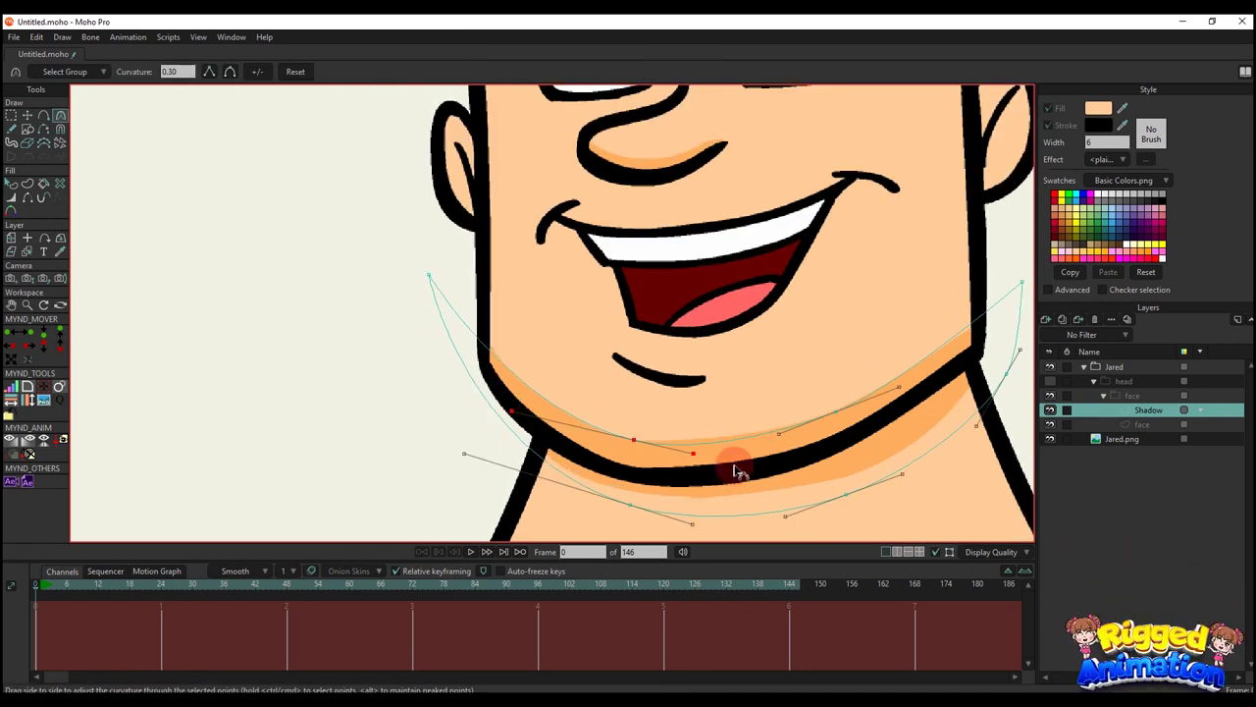
key(t)
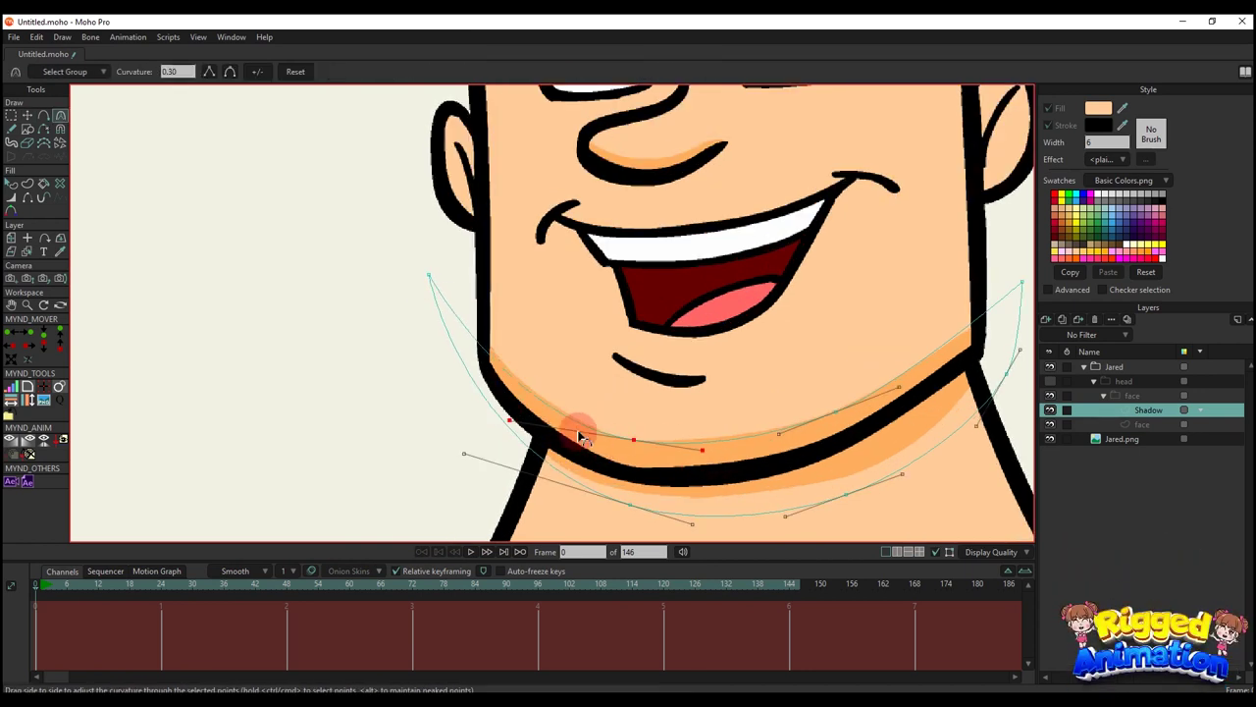
- Fill the chin shadow shape with the darker skin tone sampled from the reference and show the head group
key(q)
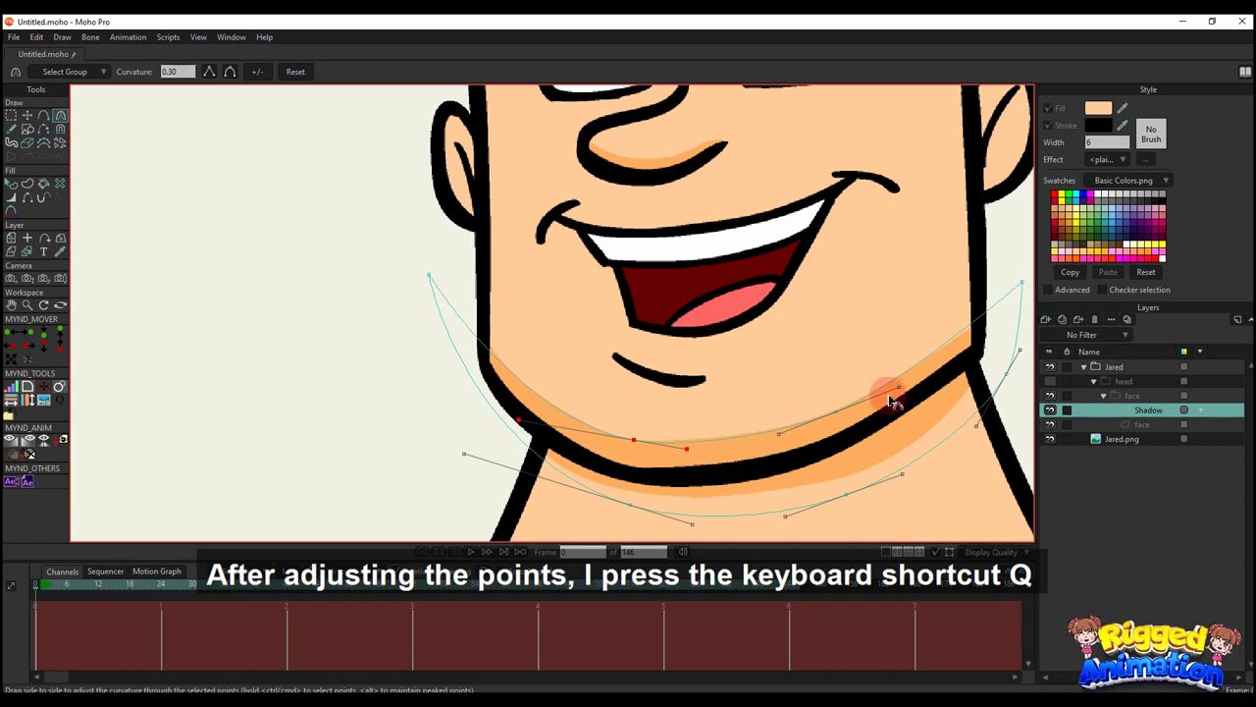
key(q)
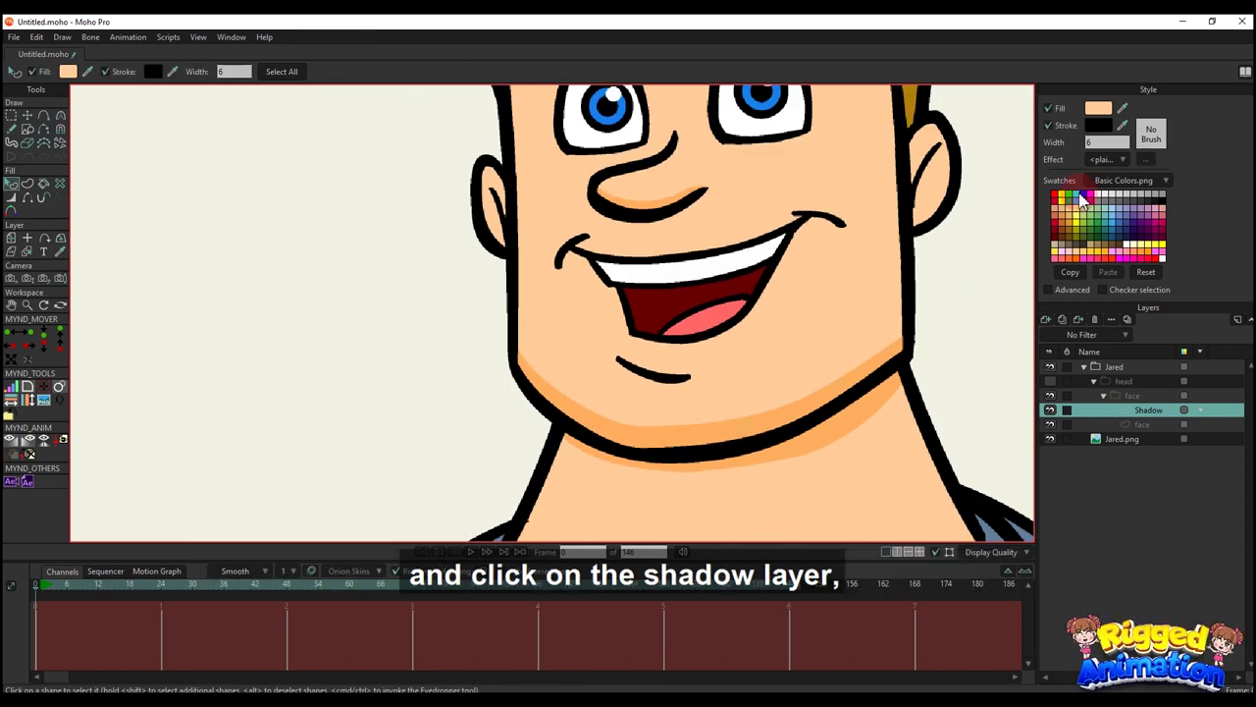
ctrl+click(723, 421)
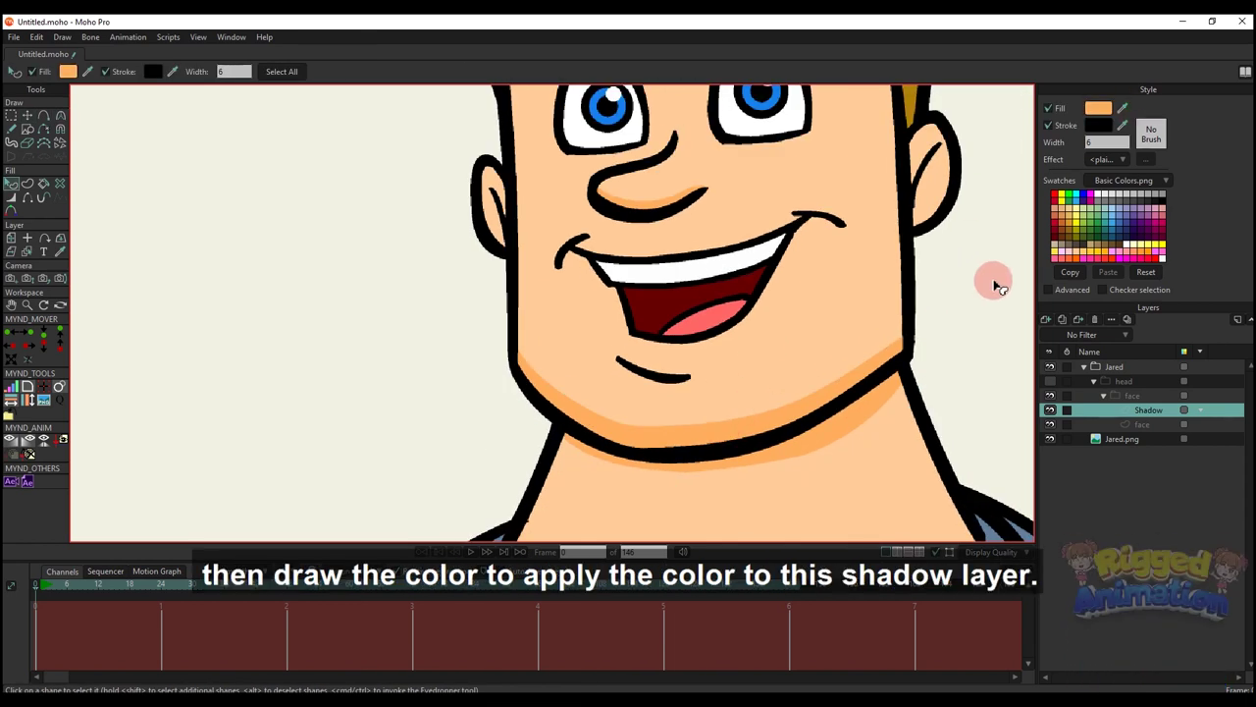
click(1052, 383)
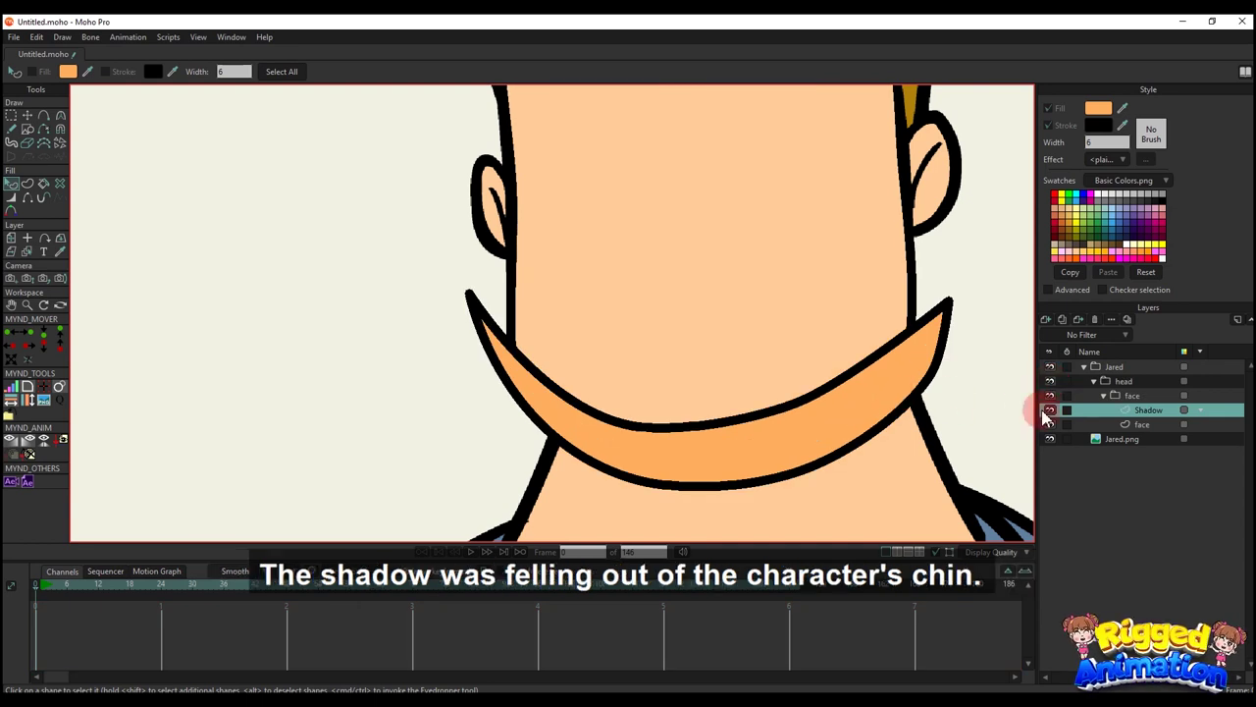
- Set the face group's group mask to Hide all
double_click(1139, 395)
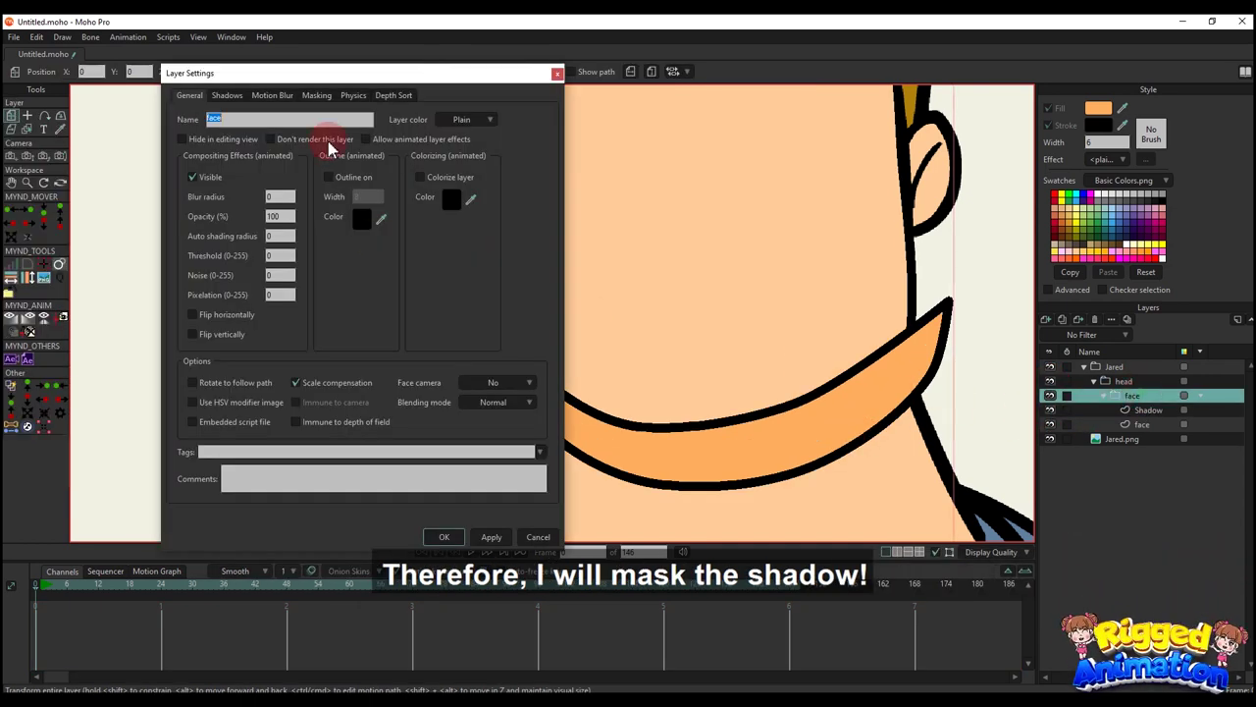
click(277, 97)
click(315, 99)
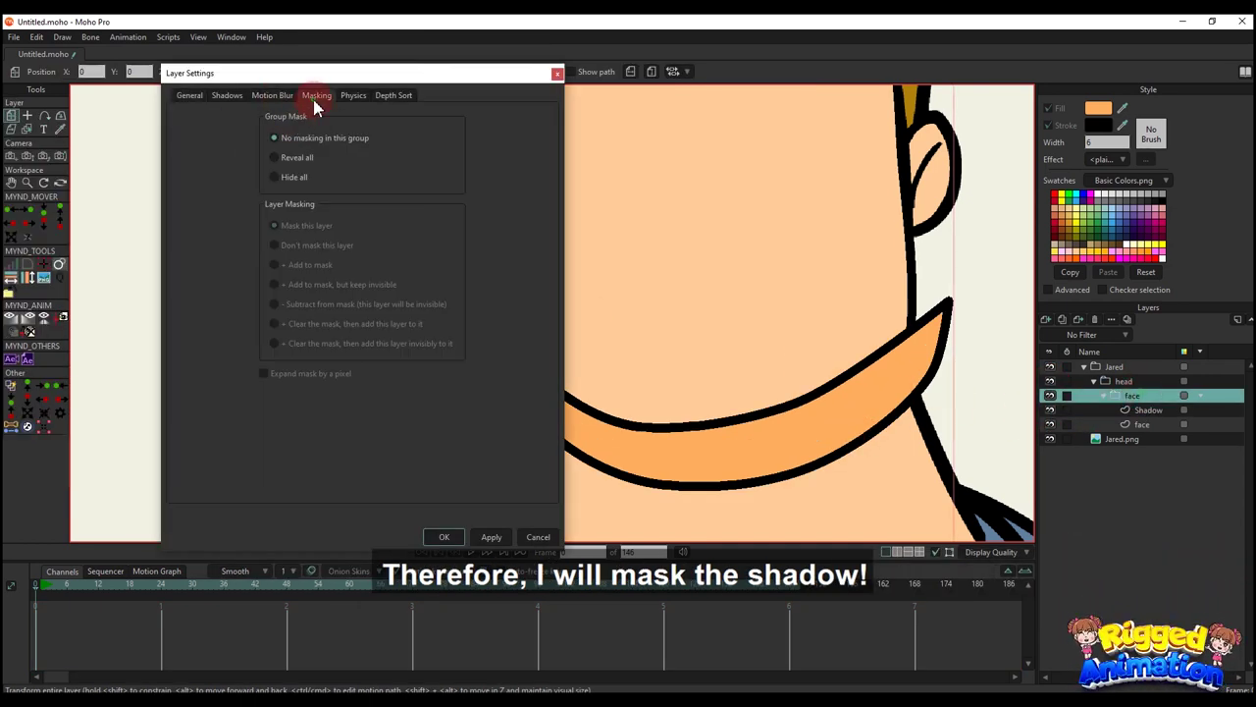
click(278, 178)
click(489, 537)
key(Return)
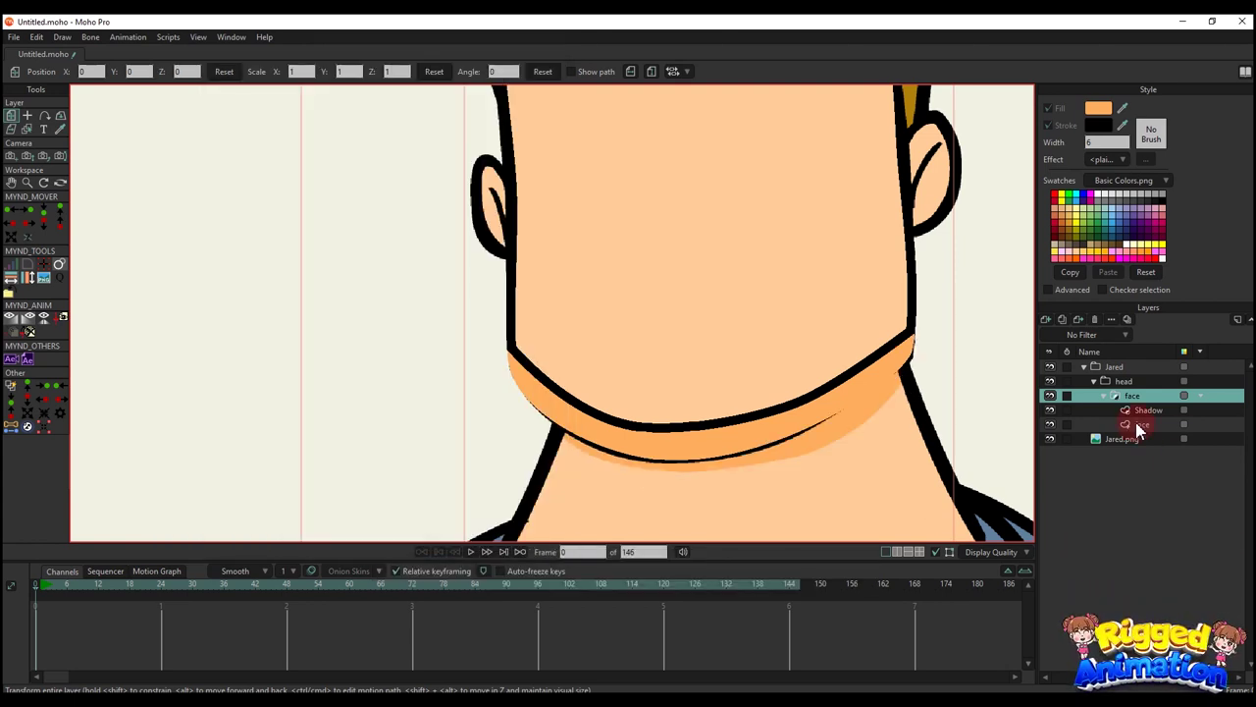
- Set the face layer inside the face group to "+ Add to mask" with strokes excluded
double_click(1142, 424)
click(316, 95)
click(274, 177)
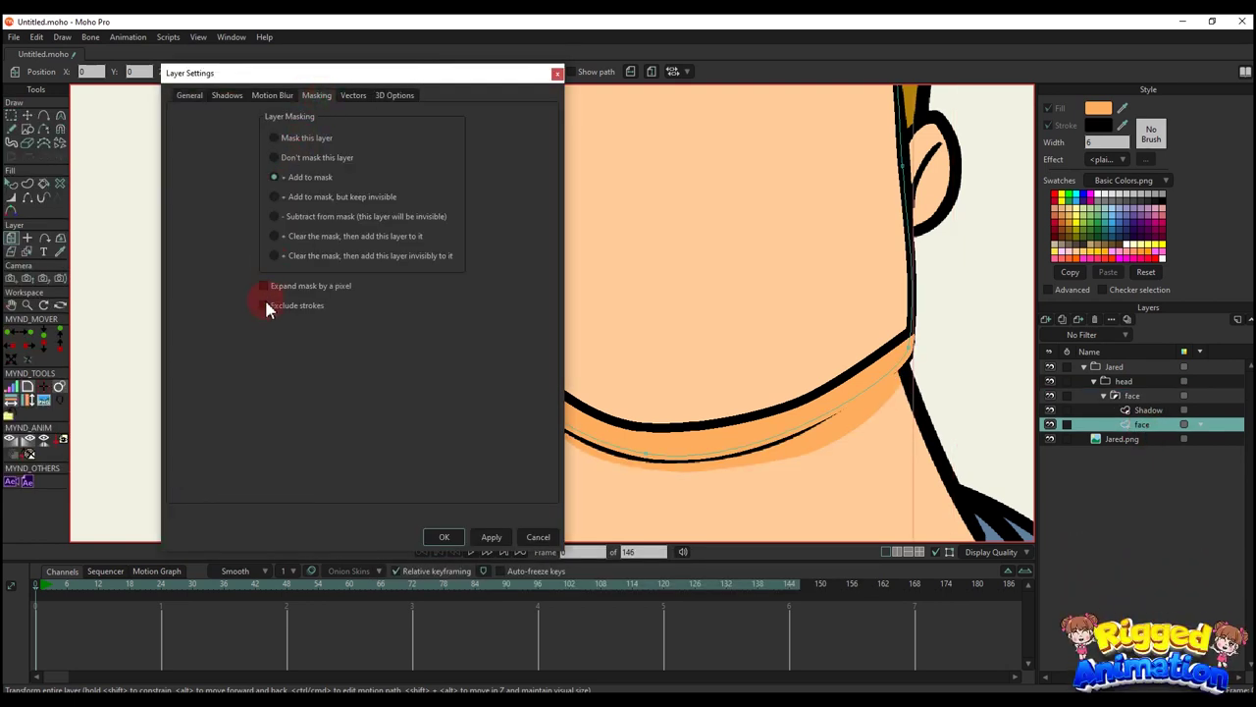
click(493, 538)
key(Return)
- Turn off the stroke of the chin shadow shape on the Shadow layer
key(q)
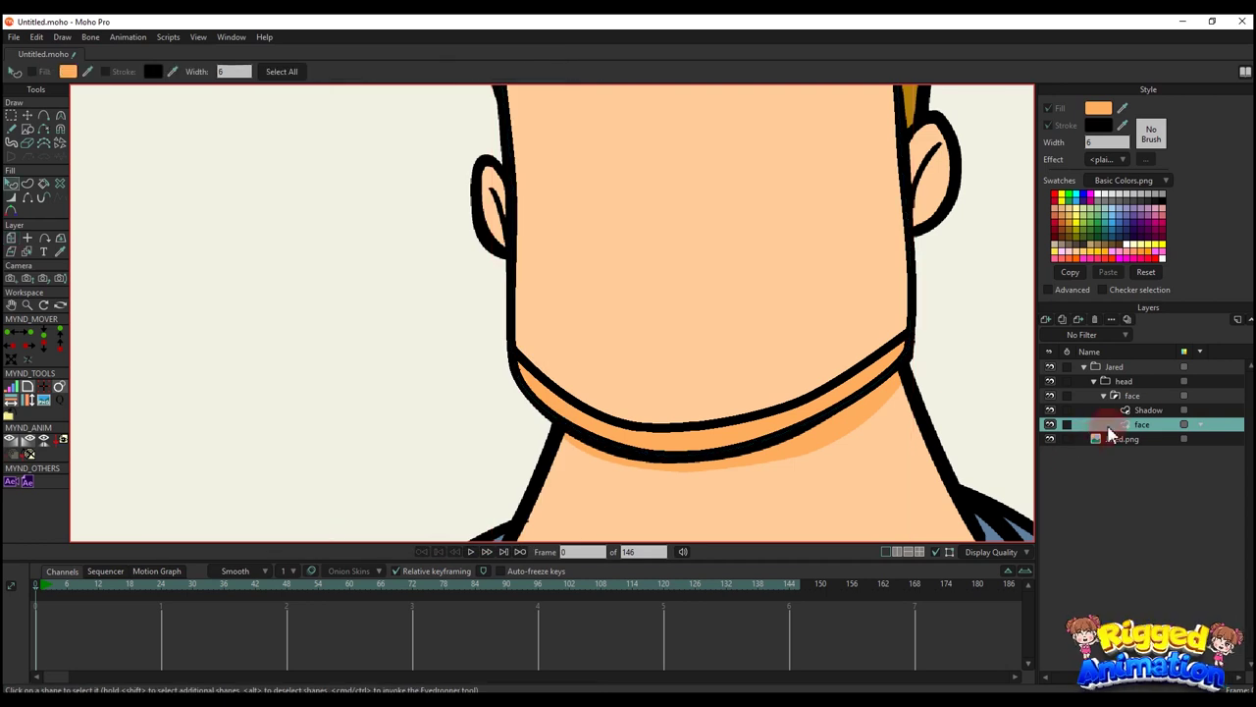
click(1129, 410)
click(803, 414)
click(1050, 124)
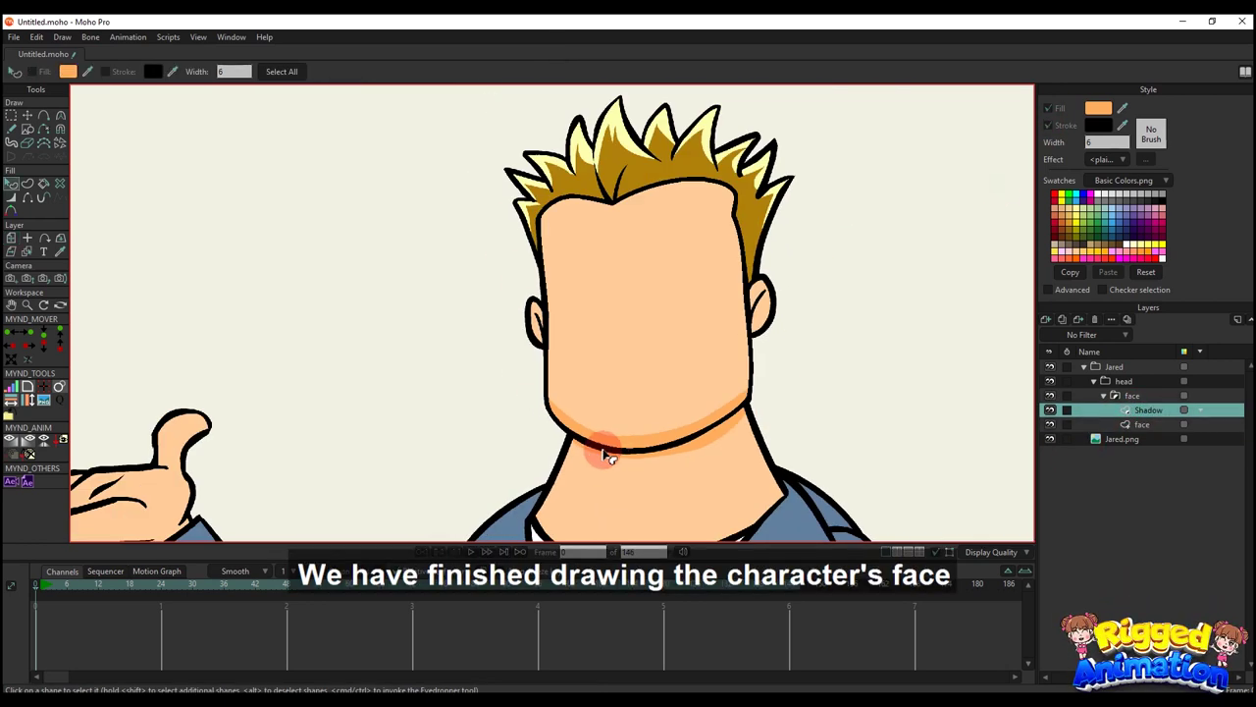
click(625, 447)
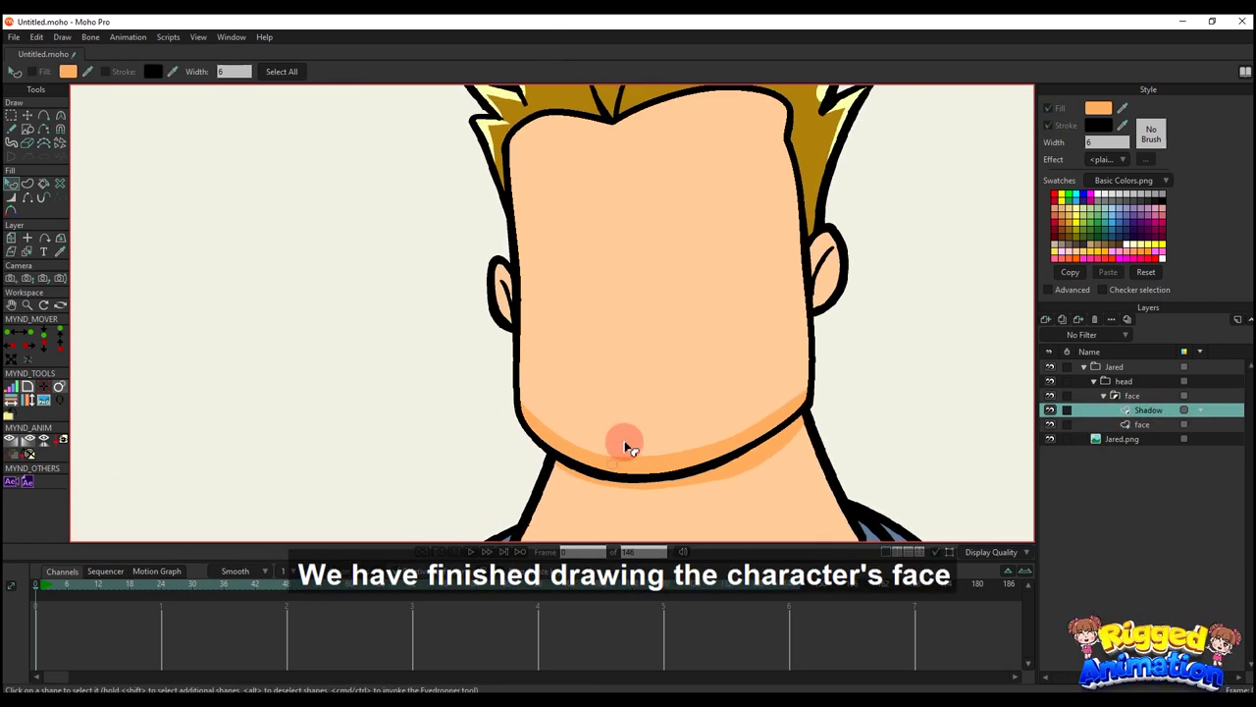
- Check the finished face on its own by temporarily hiding the Jared.png reference layer
click(1131, 394)
click(1049, 439)
click(781, 417)
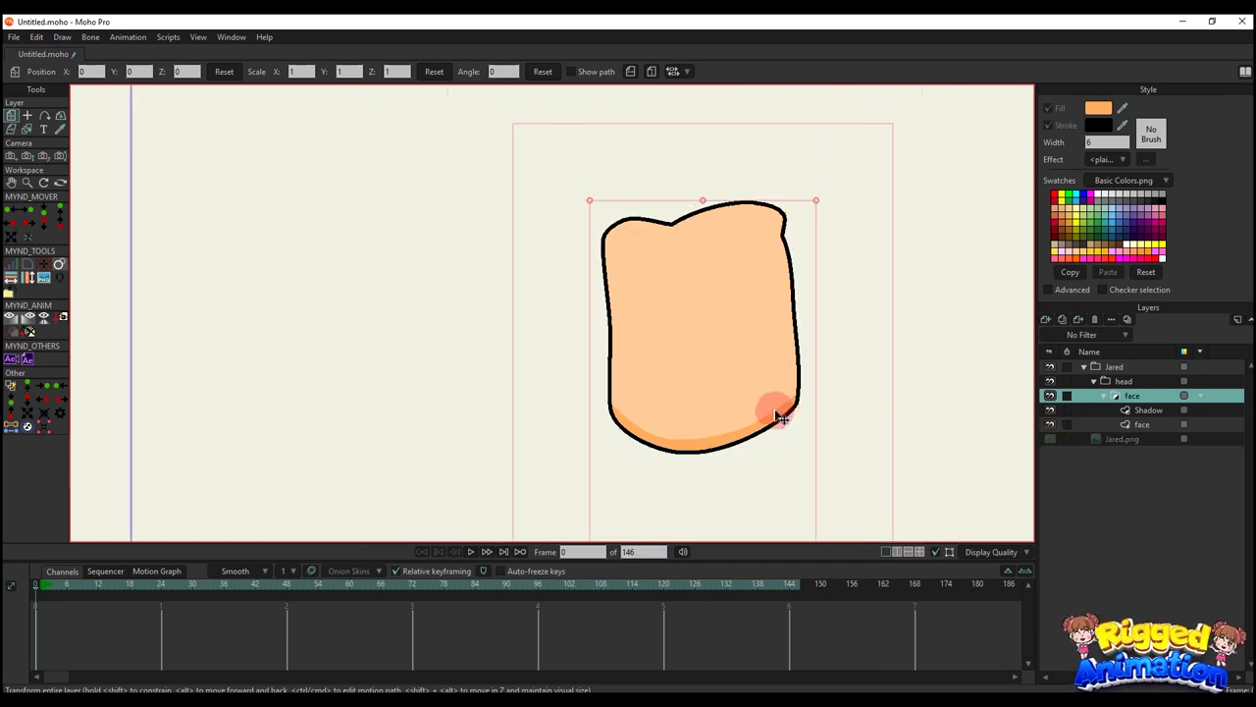
scroll(790, 415, down, 5)
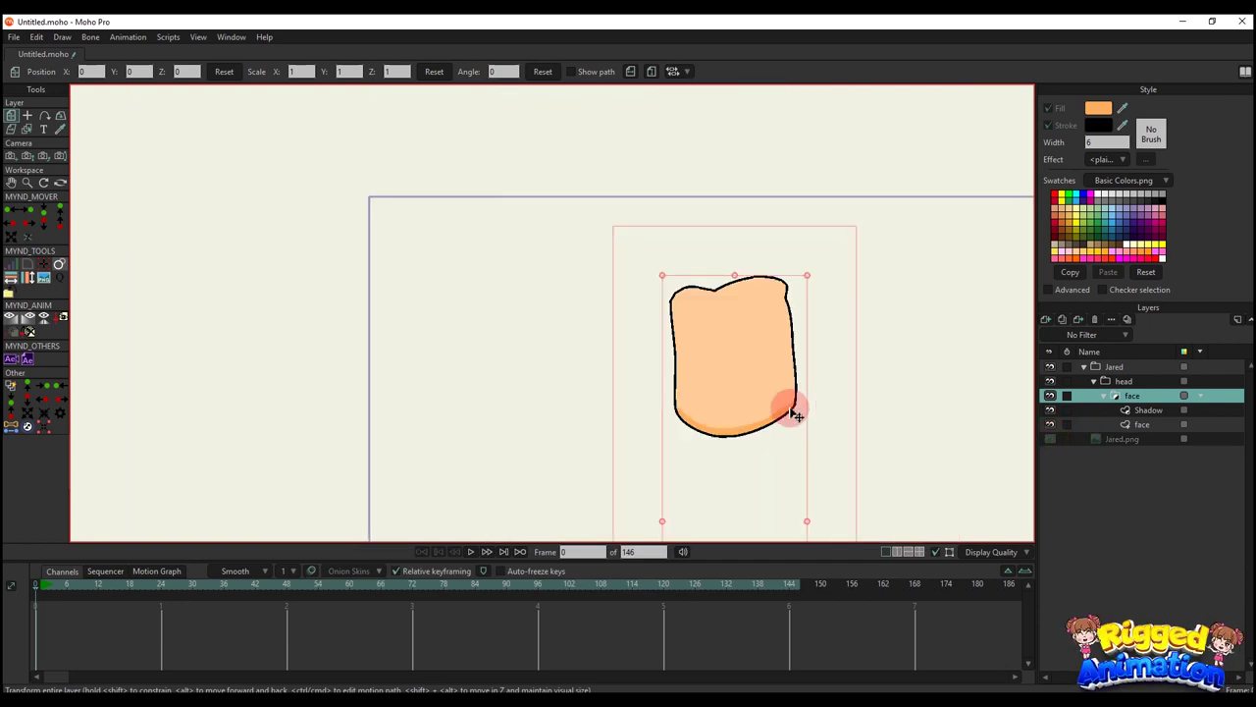
scroll(754, 420, up, 4)
click(1050, 438)
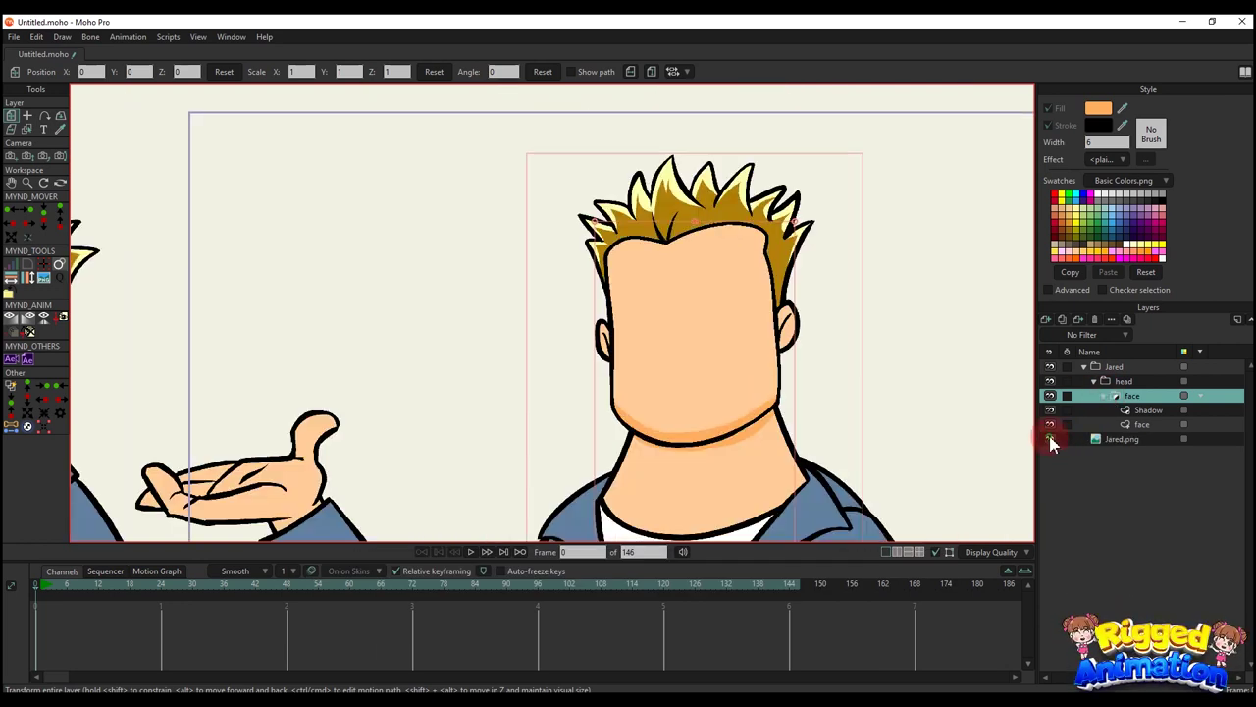
- Hide the head group and add a vector layer named "nose" above the collapsed face group
click(1093, 381)
click(1049, 381)
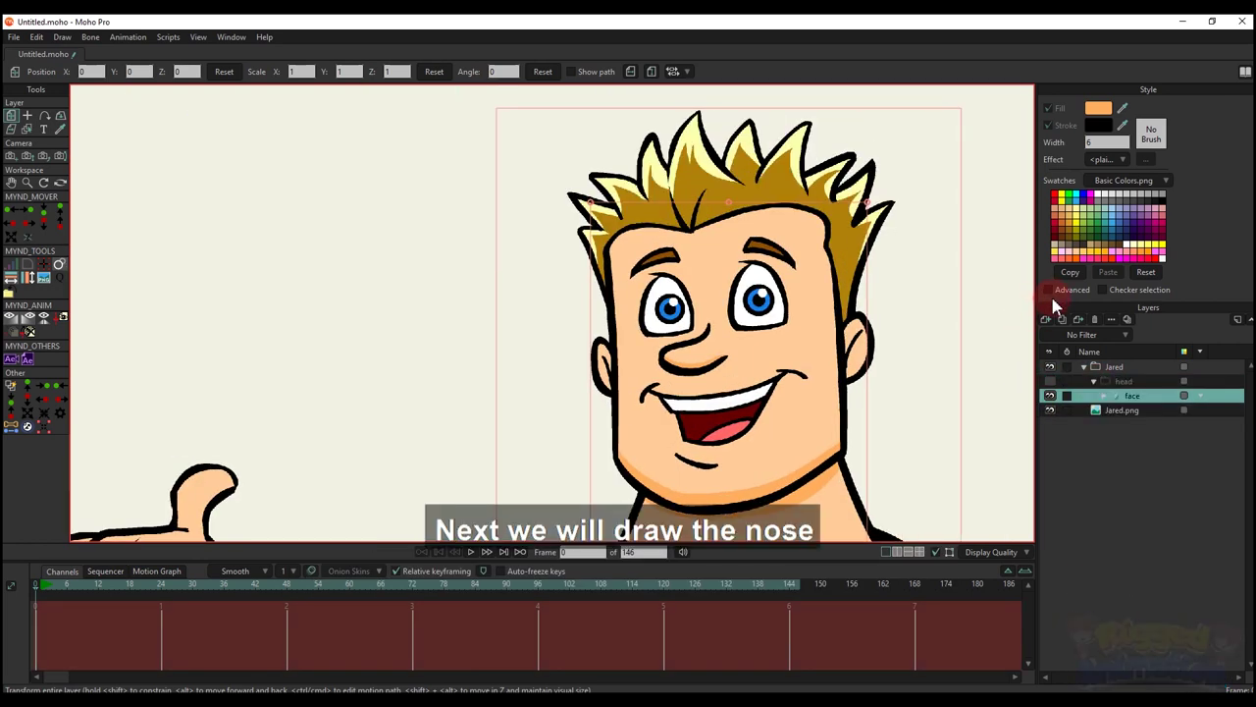
click(1047, 320)
click(1062, 332)
double_click(1135, 398)
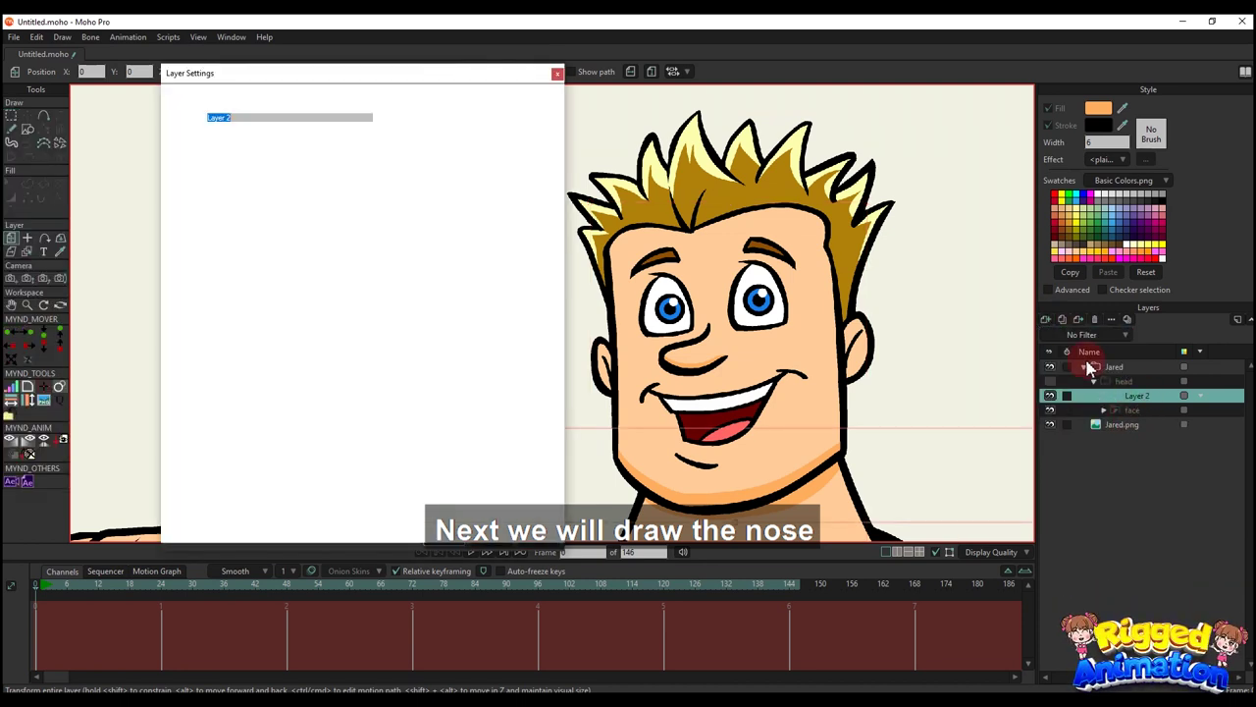
text(mo)
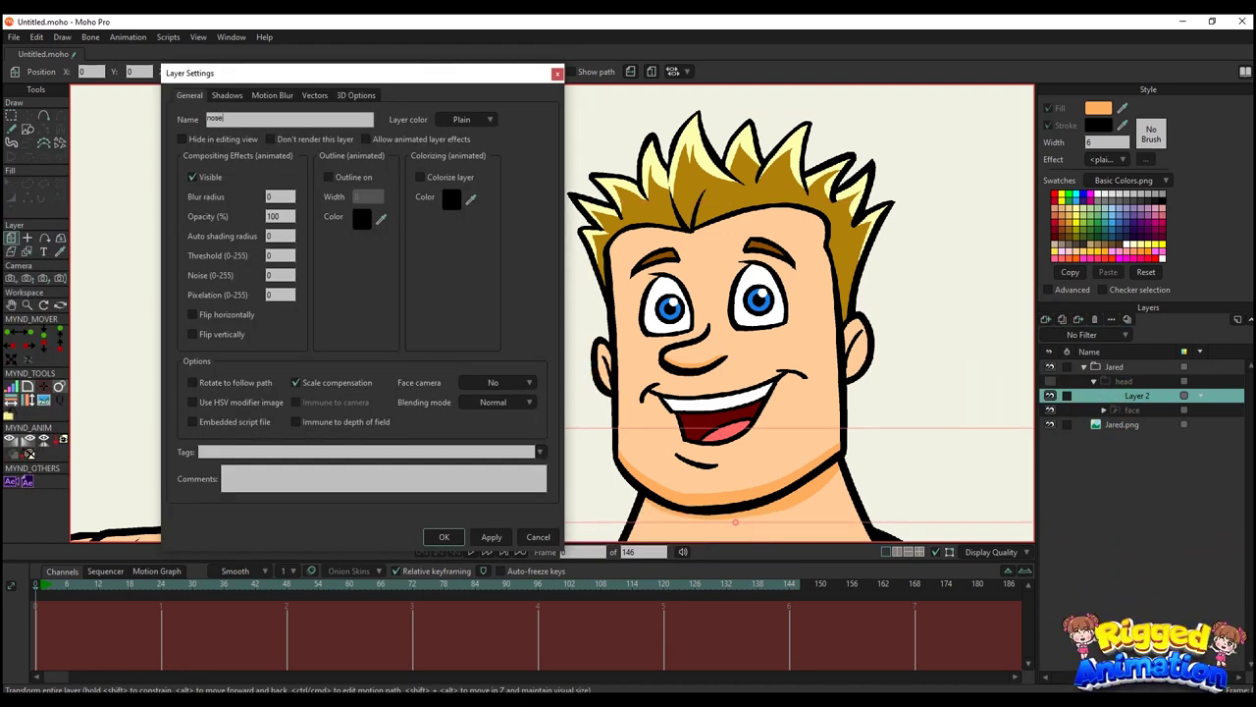
key(Return)
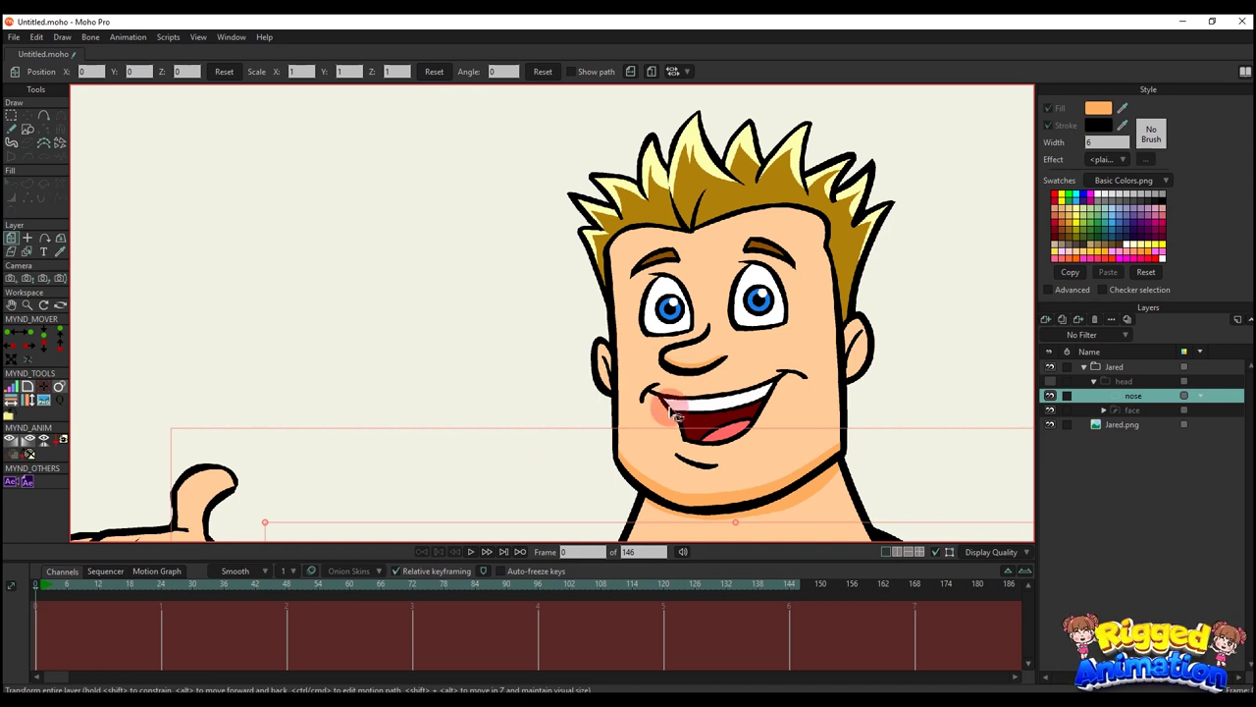
- On the nose layer, trace the reference nose from the bridge around its lower edge and close the outline back at the bridge
scroll(687, 344, up, 7)
key(a)
drag(698, 333, 694, 279)
scroll(694, 280, up, 2)
click(695, 272)
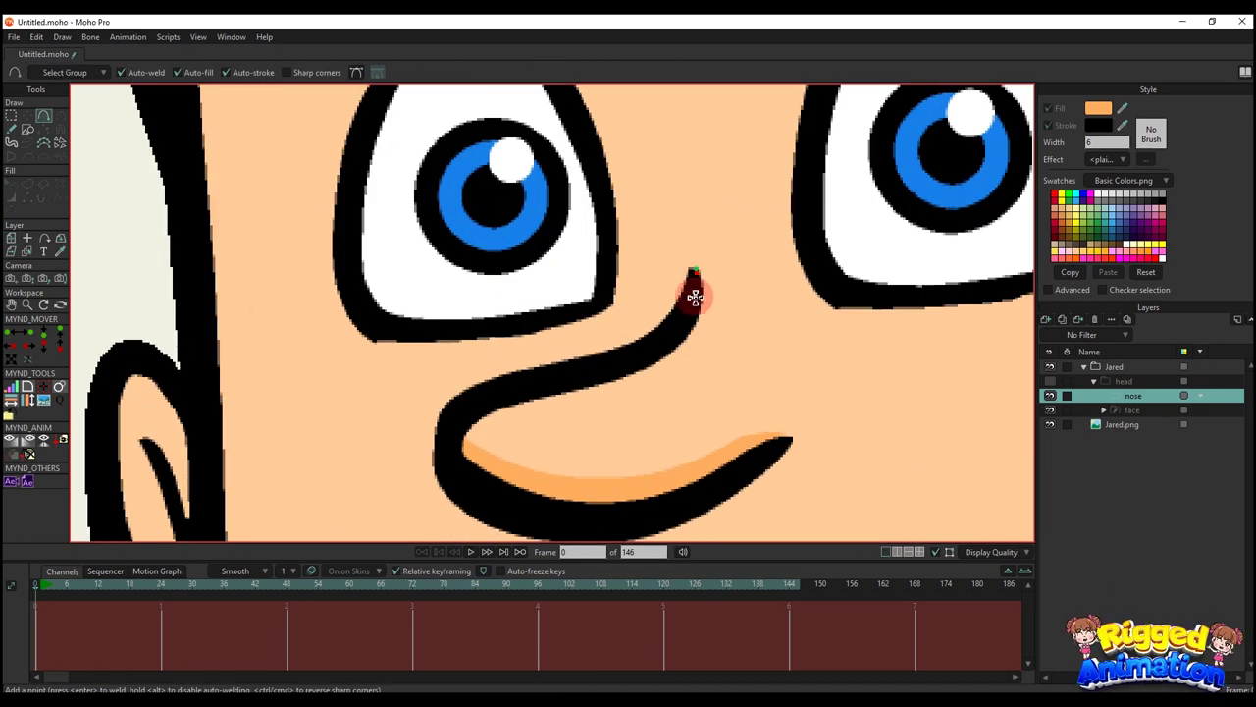
mouse_move(644, 356)
mouse_down()
mouse_move(442, 399)
mouse_move(437, 422)
mouse_move(424, 344)
mouse_move(514, 442)
mouse_move(598, 441)
mouse_move(763, 356)
mouse_move(681, 197)
mouse_up()
- Adjust the nose outline's points and curvature so its left and lower edges follow the reference line
key(t)
key(c)
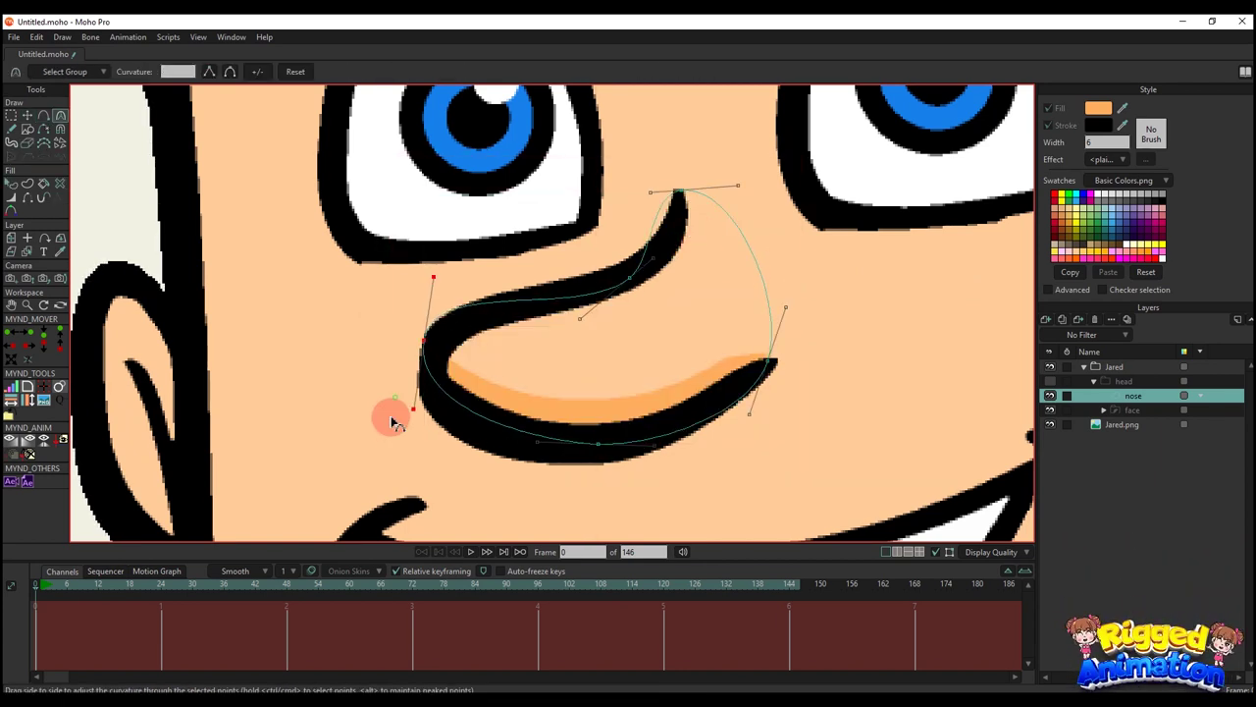
drag(392, 421, 385, 447)
key(x)
click(429, 337)
drag(444, 269, 430, 336)
key(t)
key(c)
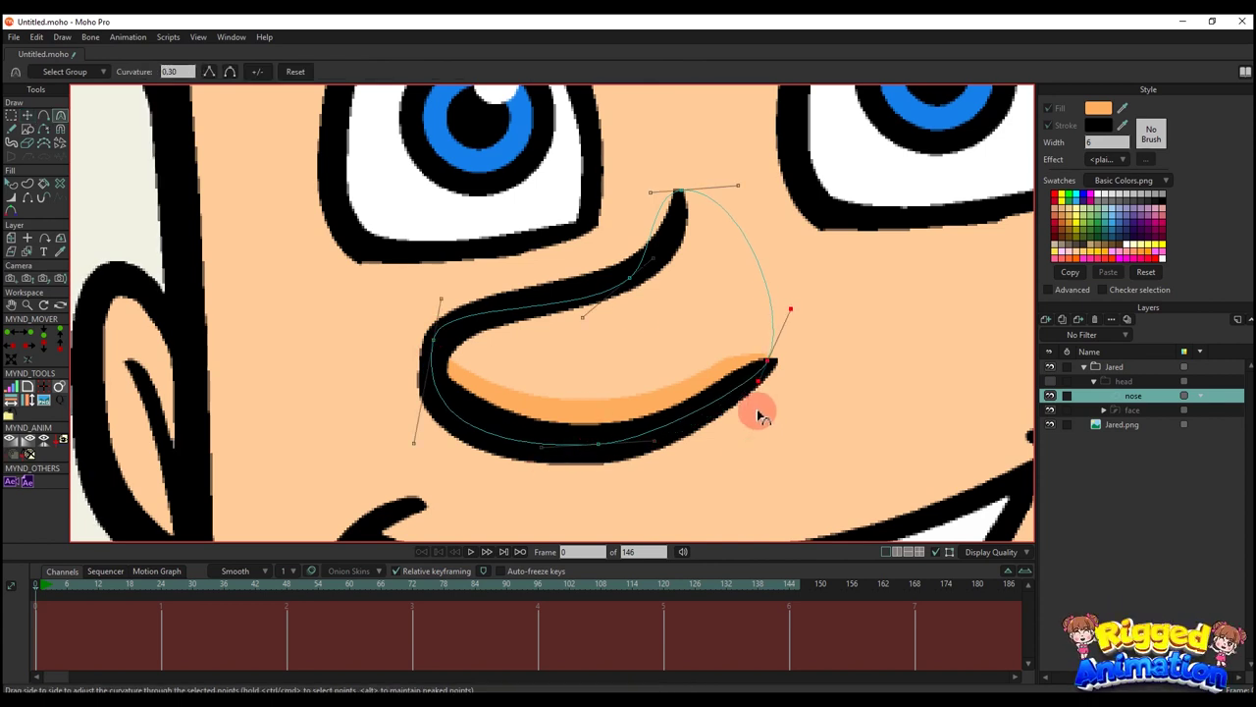
click(676, 211)
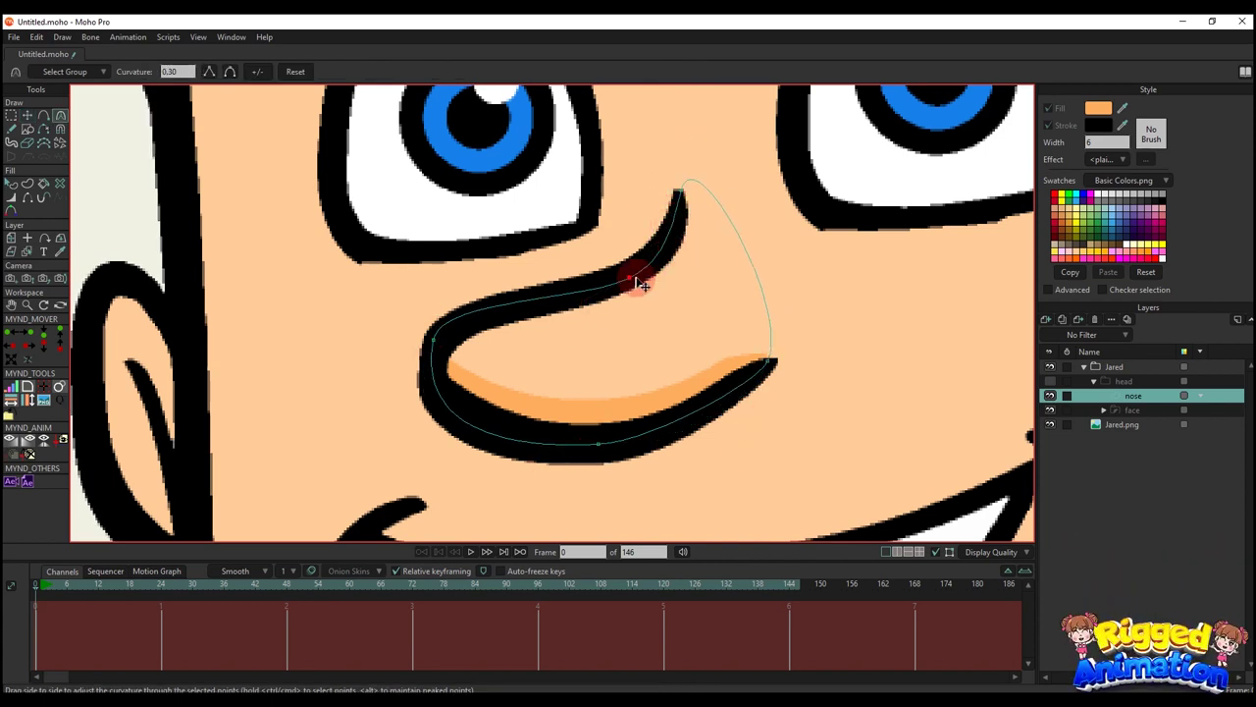
key(t)
click(434, 351)
- Draw a curve across the nose between its outer edges and fit it to the top of the reference's nose shadow
key(a)
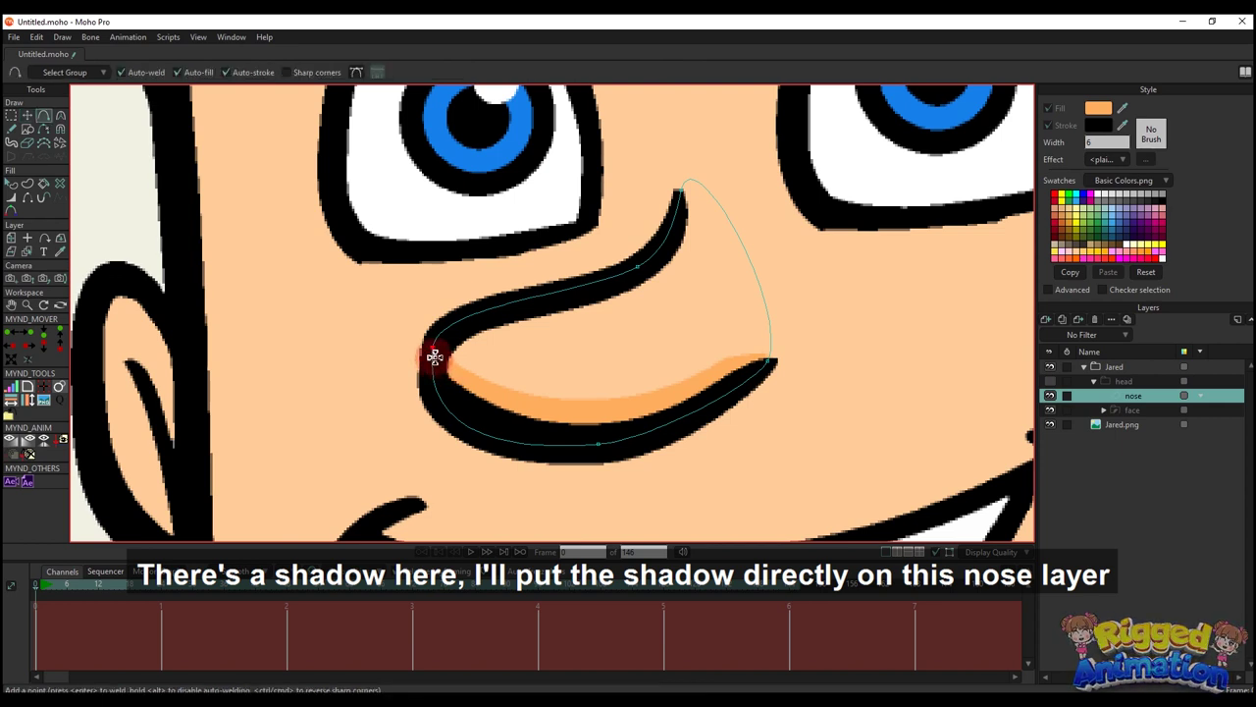
drag(433, 352, 771, 341)
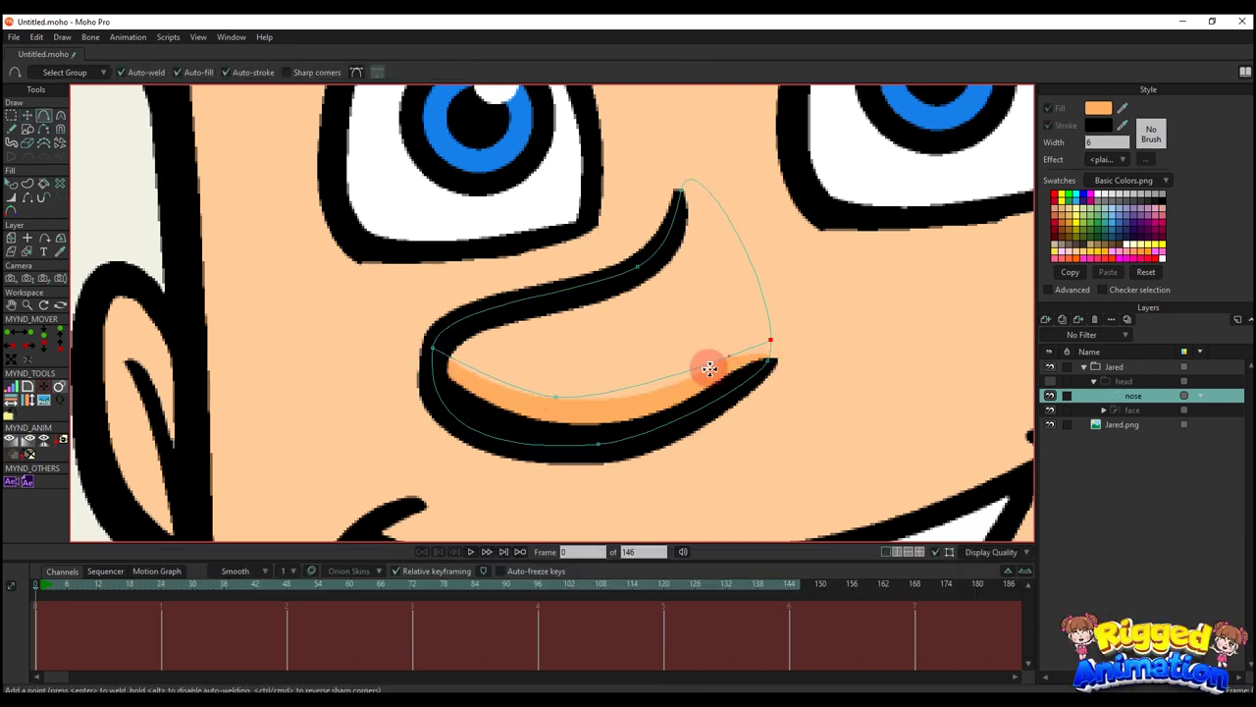
key(t)
key(c)
drag(518, 396, 493, 401)
drag(618, 400, 650, 405)
key(t)
drag(561, 396, 593, 397)
key(c)
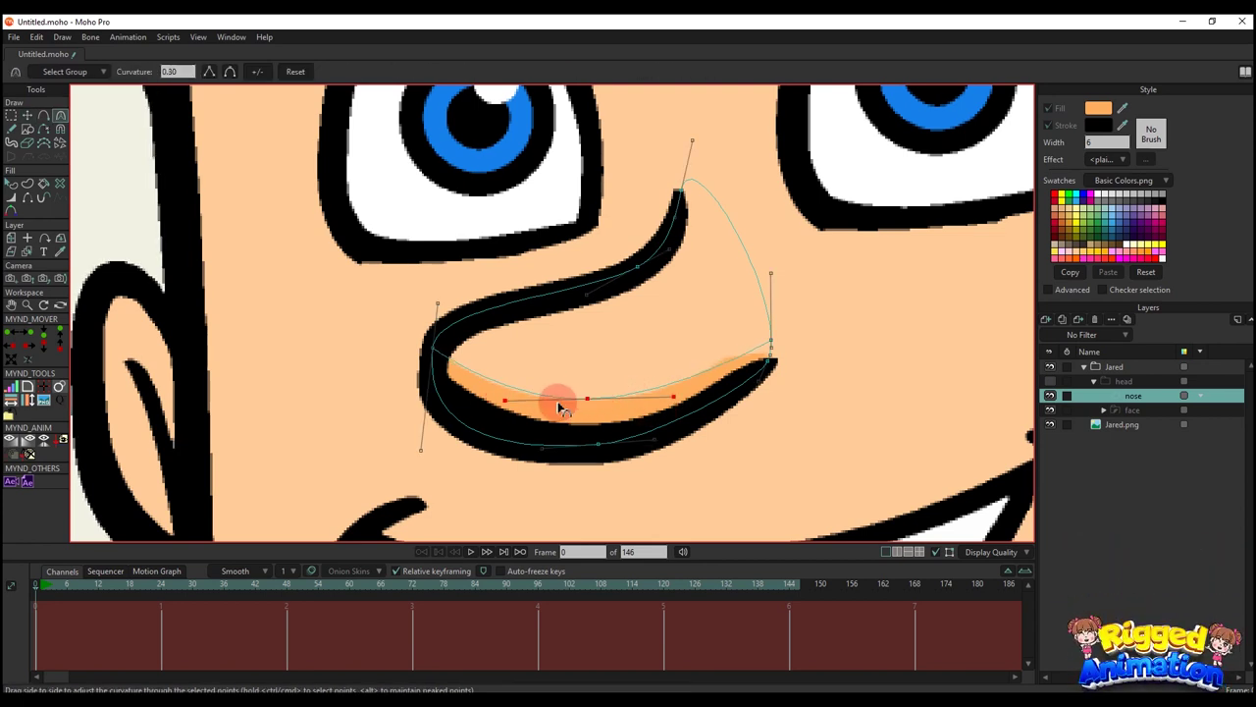
drag(504, 400, 483, 404)
- Create a shape with both fill and stroke from the points enclosing the lower nose shadow
key(g)
drag(390, 337, 675, 498)
drag(713, 305, 867, 417)
click(29, 183)
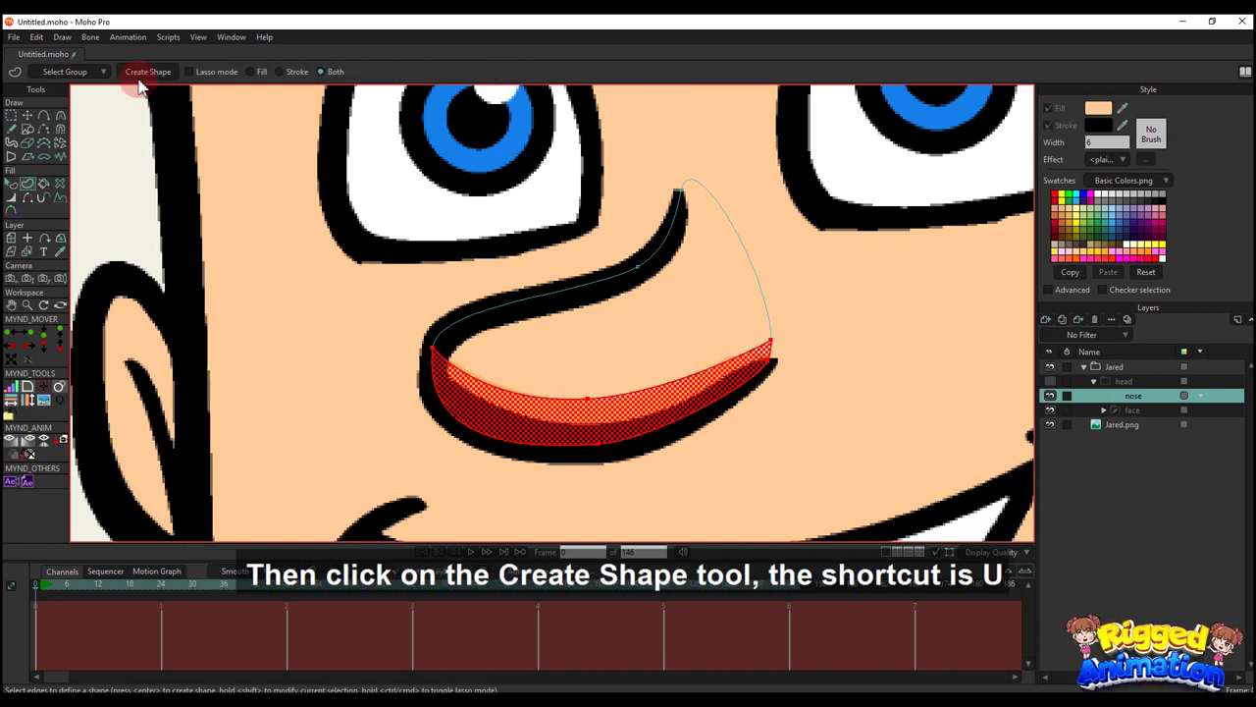
click(145, 76)
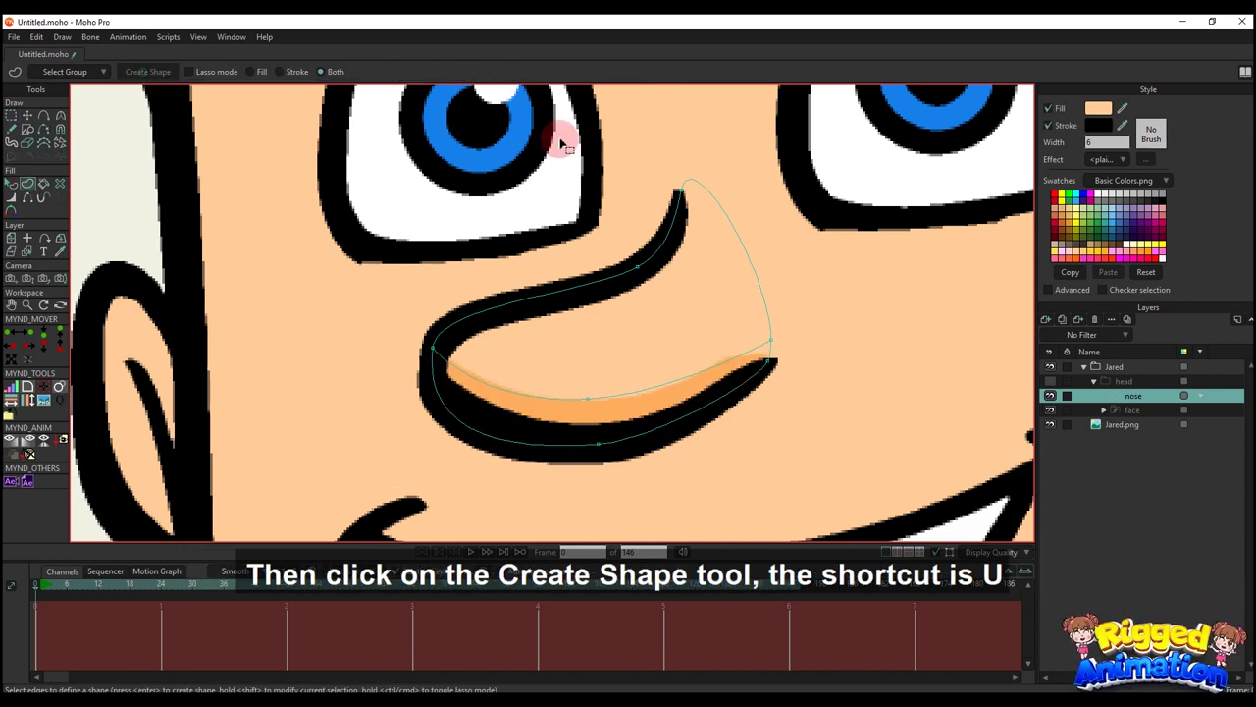
- Fill the nose shadow with the darker skin tone sampled from the reference and show the head group
click(1122, 108)
click(562, 402)
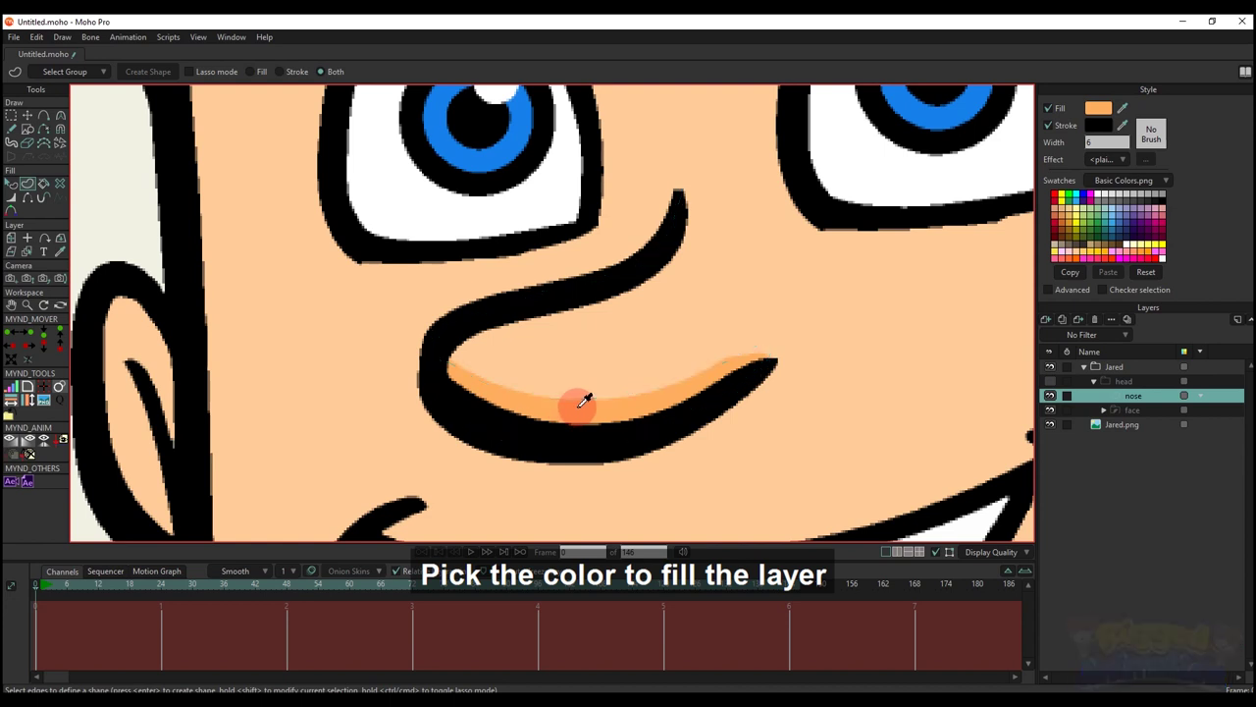
click(1050, 381)
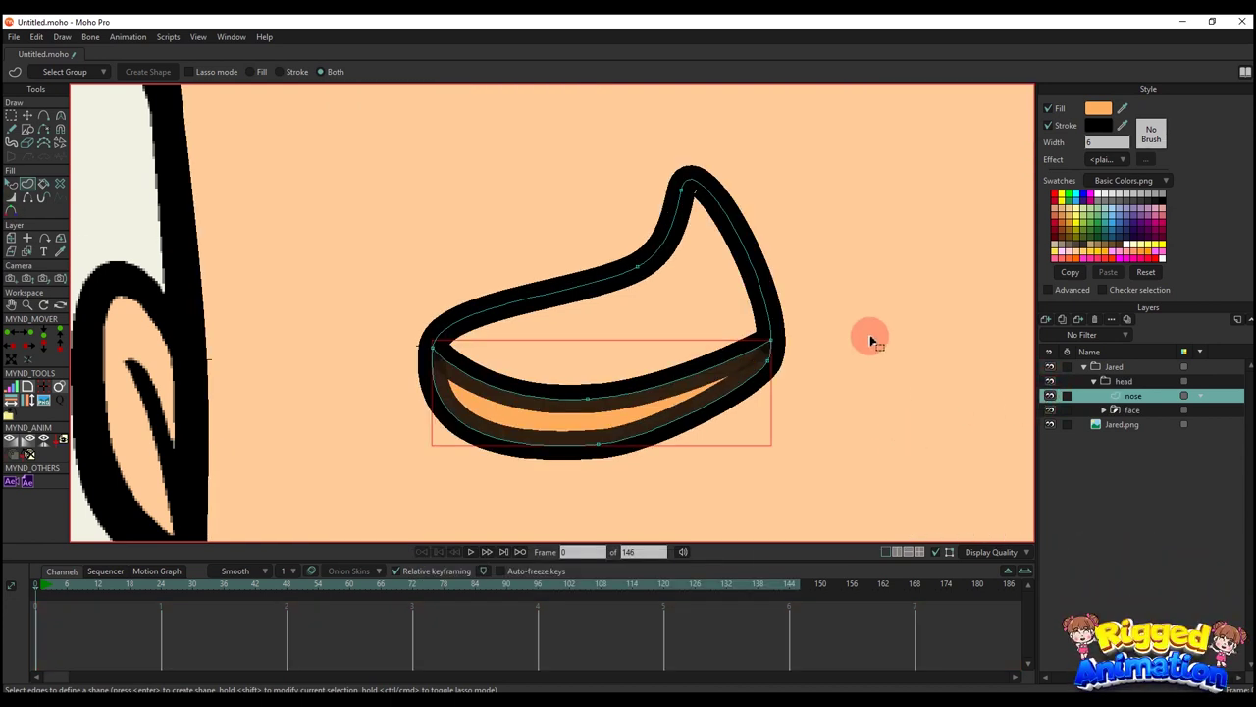
- Hide the stroke along the nose shadow's upper edge and the closing edge between the bridge and the nostril
click(26, 199)
click(494, 398)
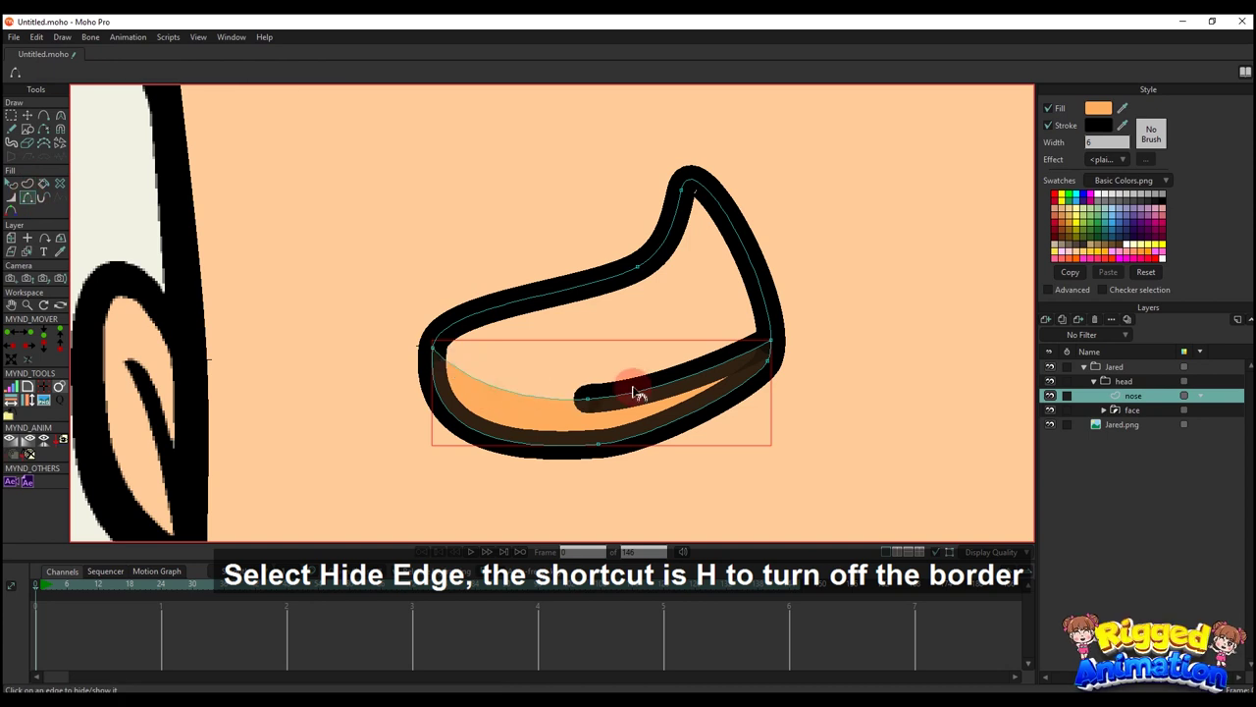
click(650, 385)
key(q)
click(27, 198)
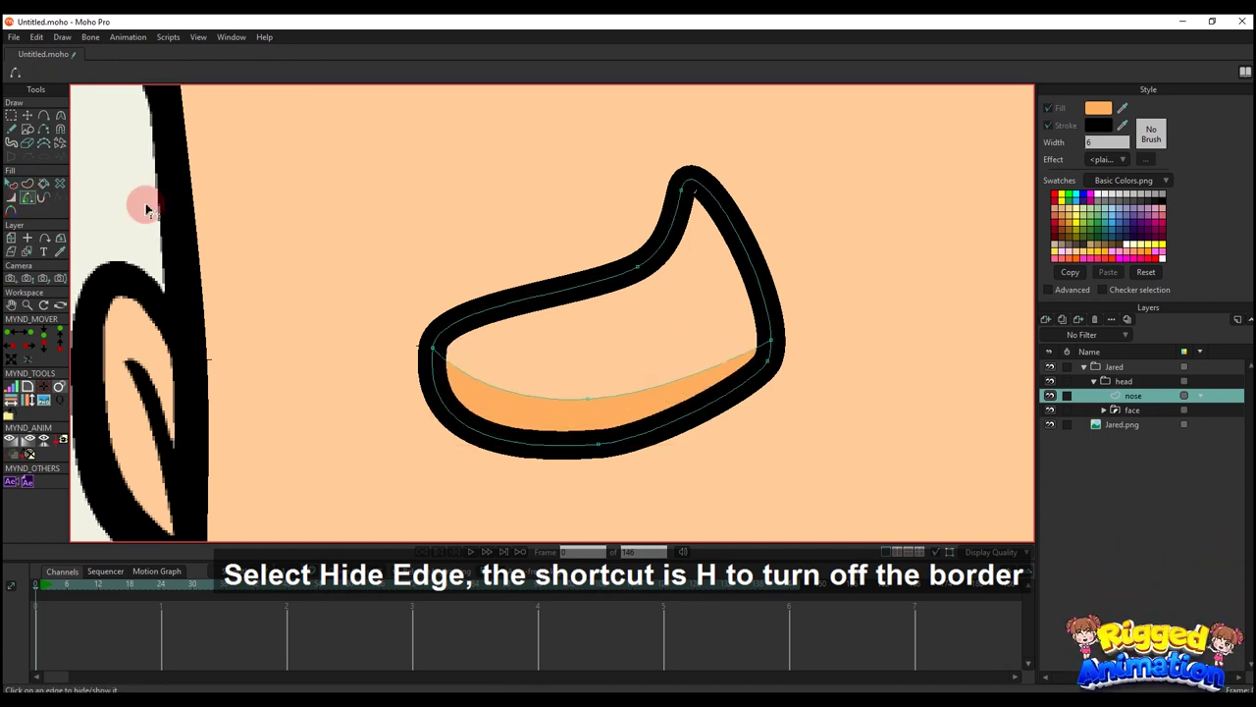
click(752, 246)
key(q)
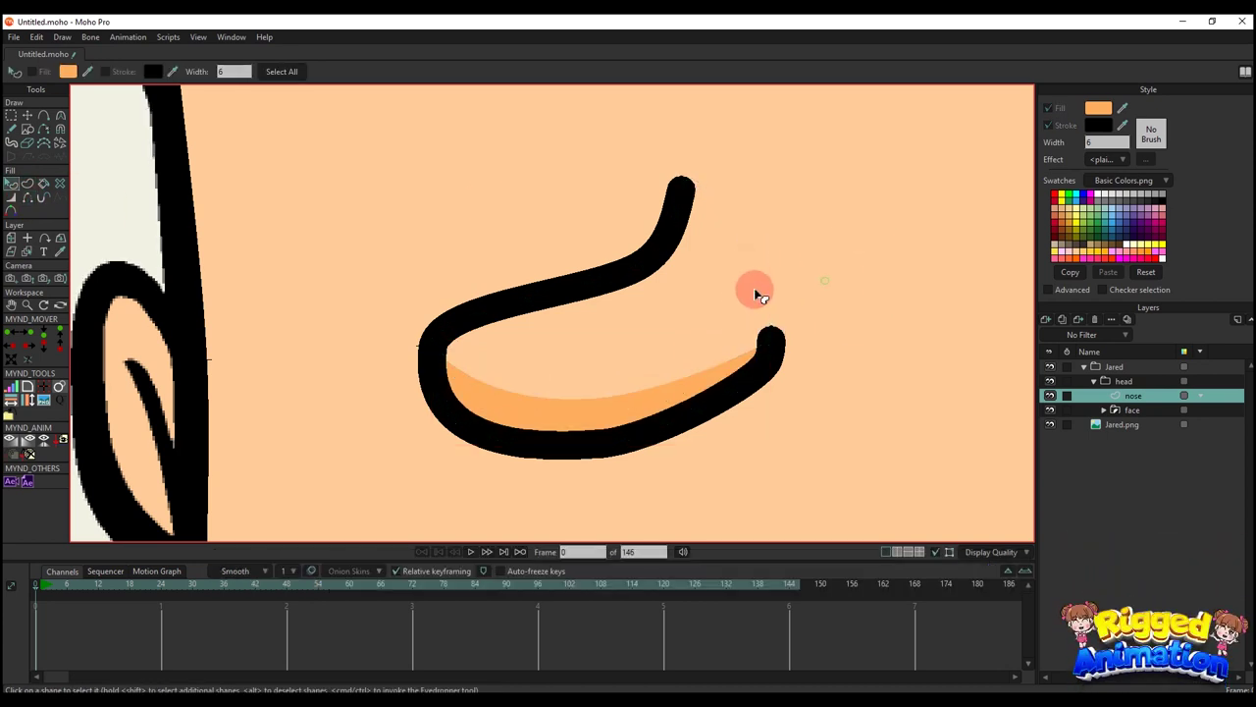
- Hide the short stroke segment at the outer end of the nose's lower edge
scroll(750, 304, down, 3)
scroll(751, 322, up, 3)
key(t)
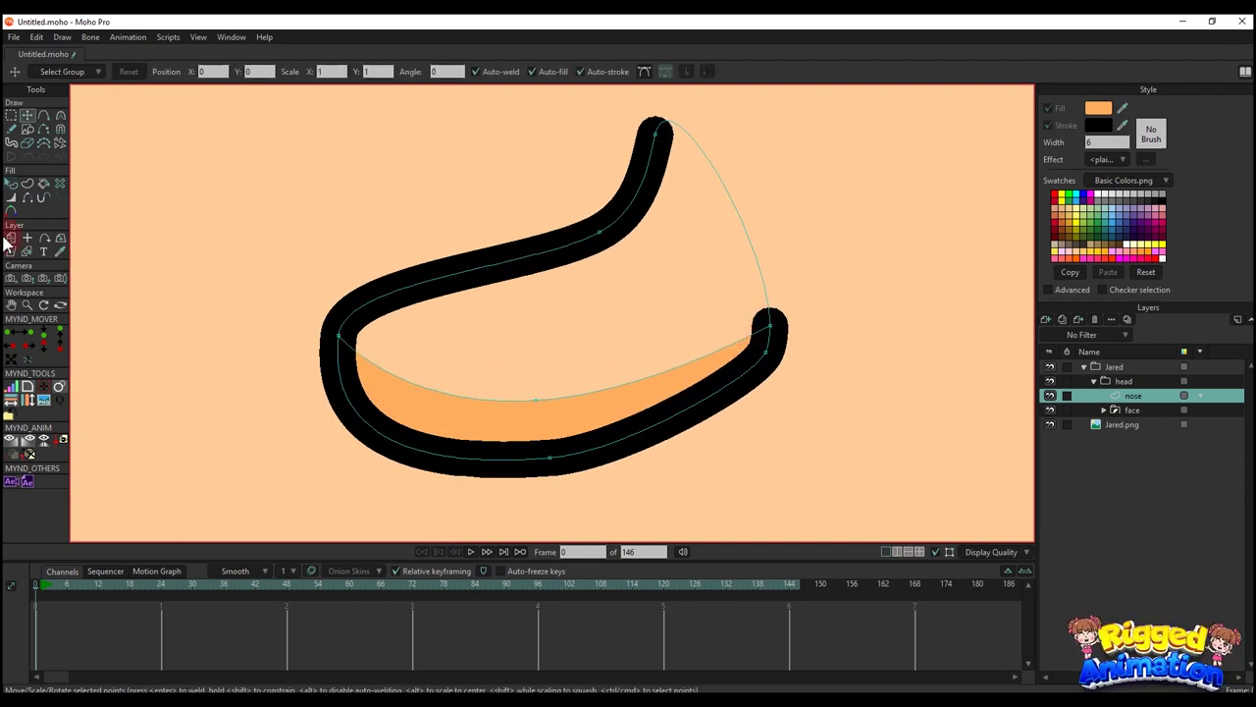
click(27, 200)
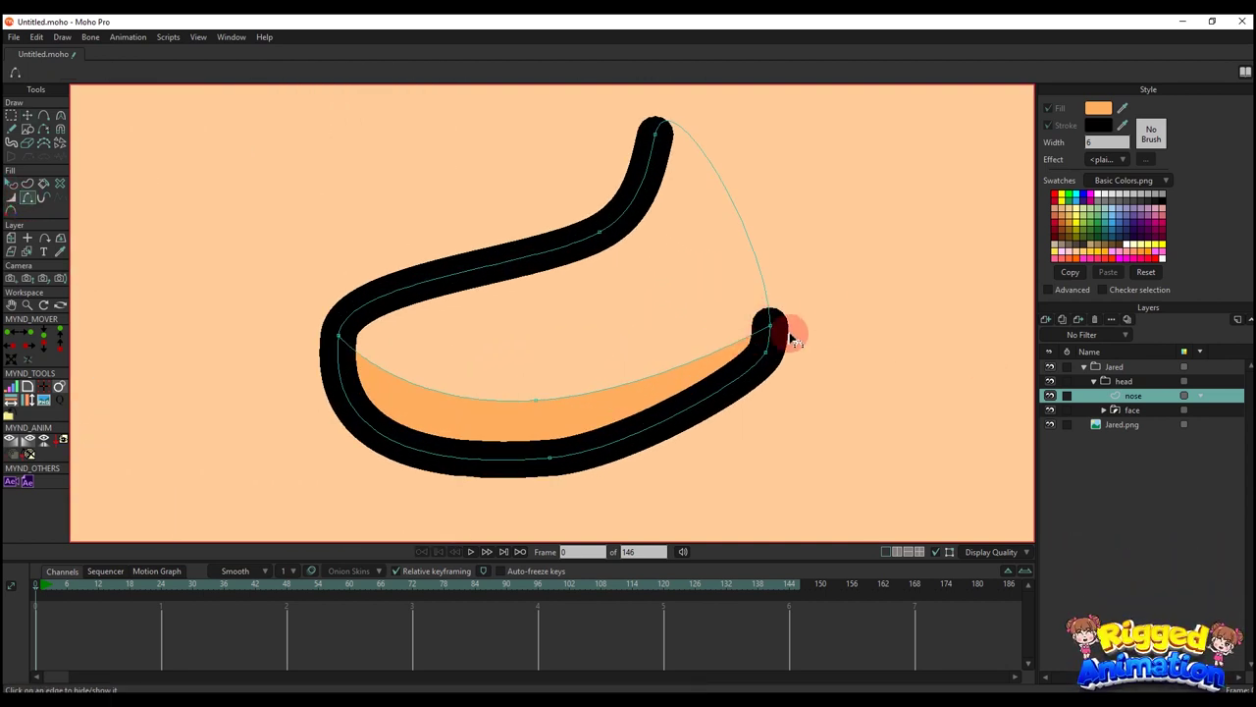
key(q)
scroll(827, 336, down, 3)
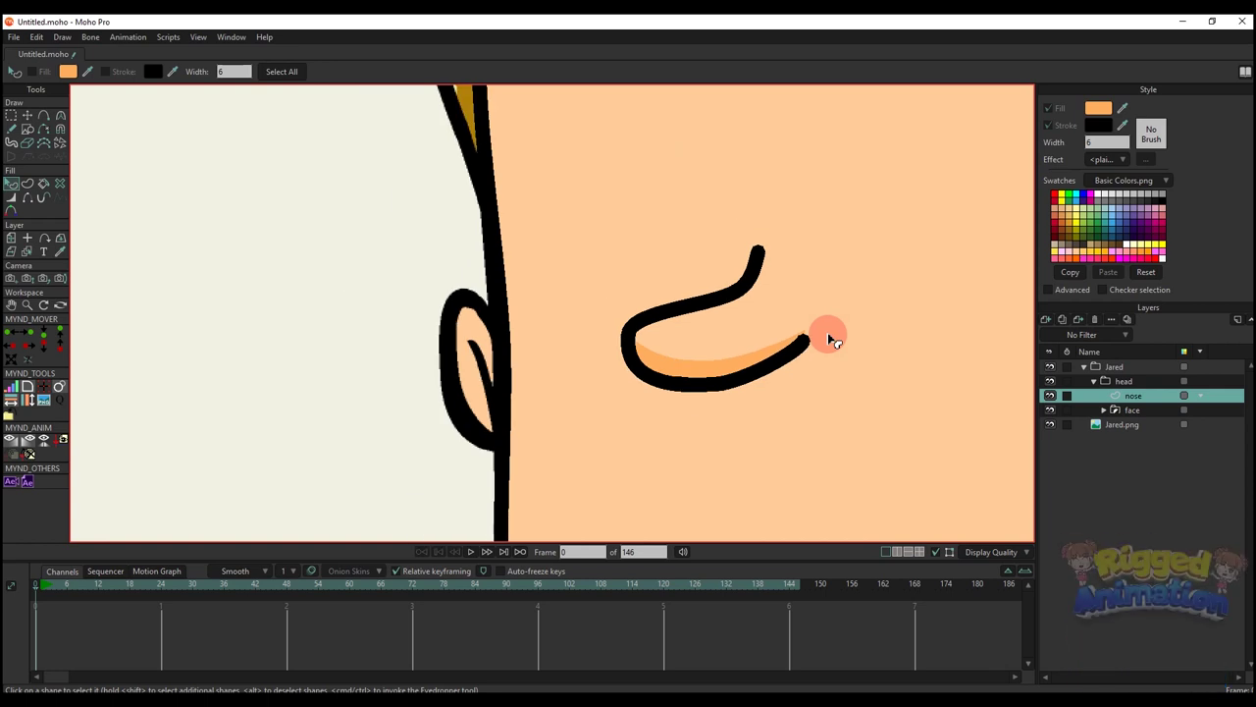
- Hide the Jared group to bring back the reference face
scroll(828, 334, up, 2)
click(1051, 367)
scroll(735, 348, down, 4)
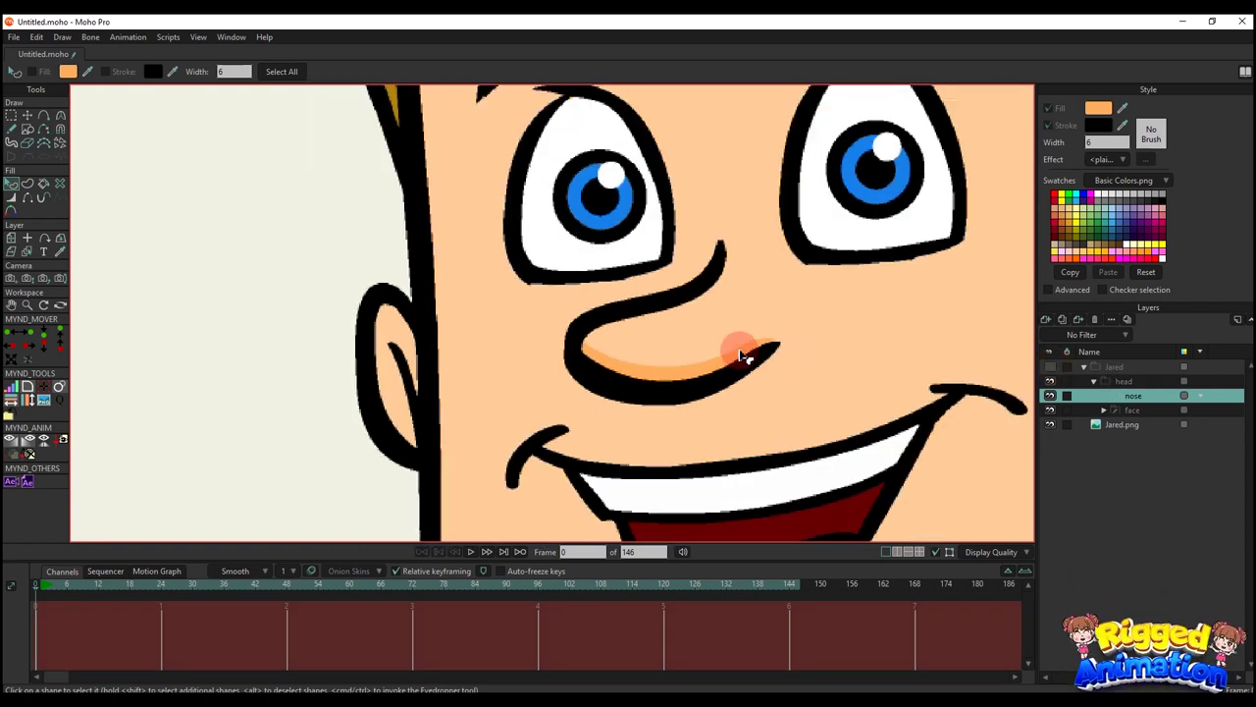
drag(687, 353, 685, 372)
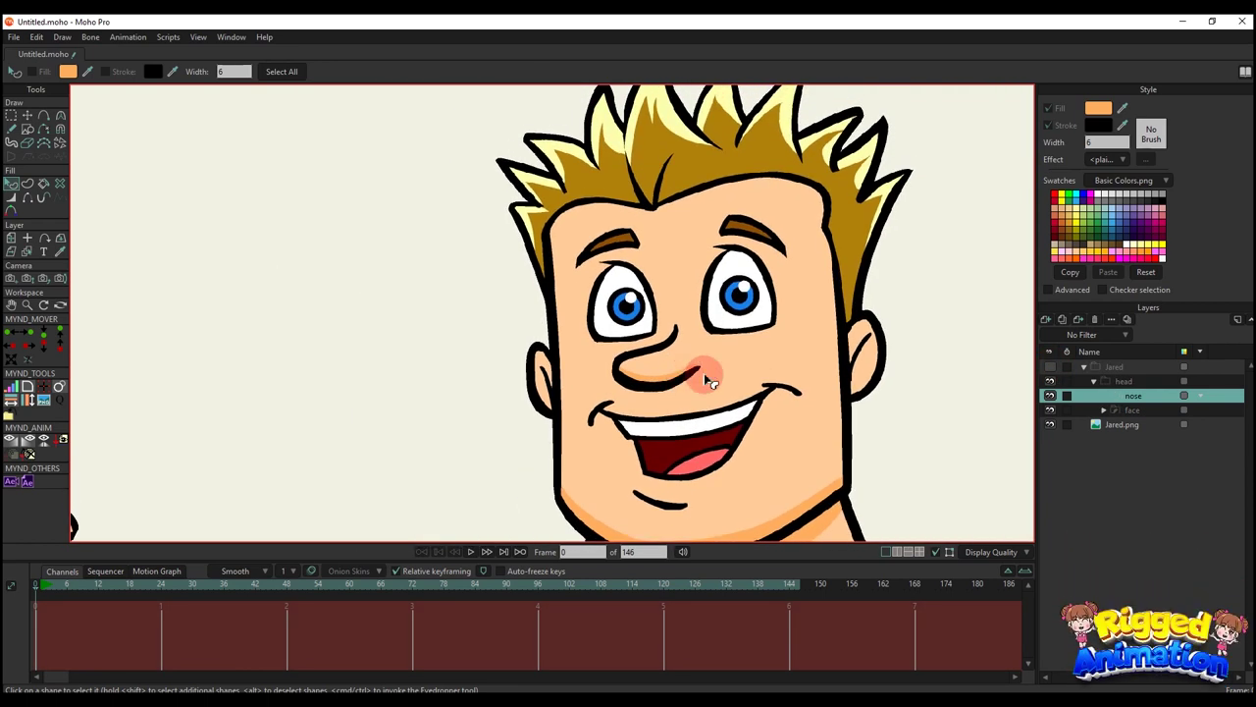
- Add a vector layer above the nose layer and place it in a new group named mouth
click(1048, 321)
click(1068, 332)
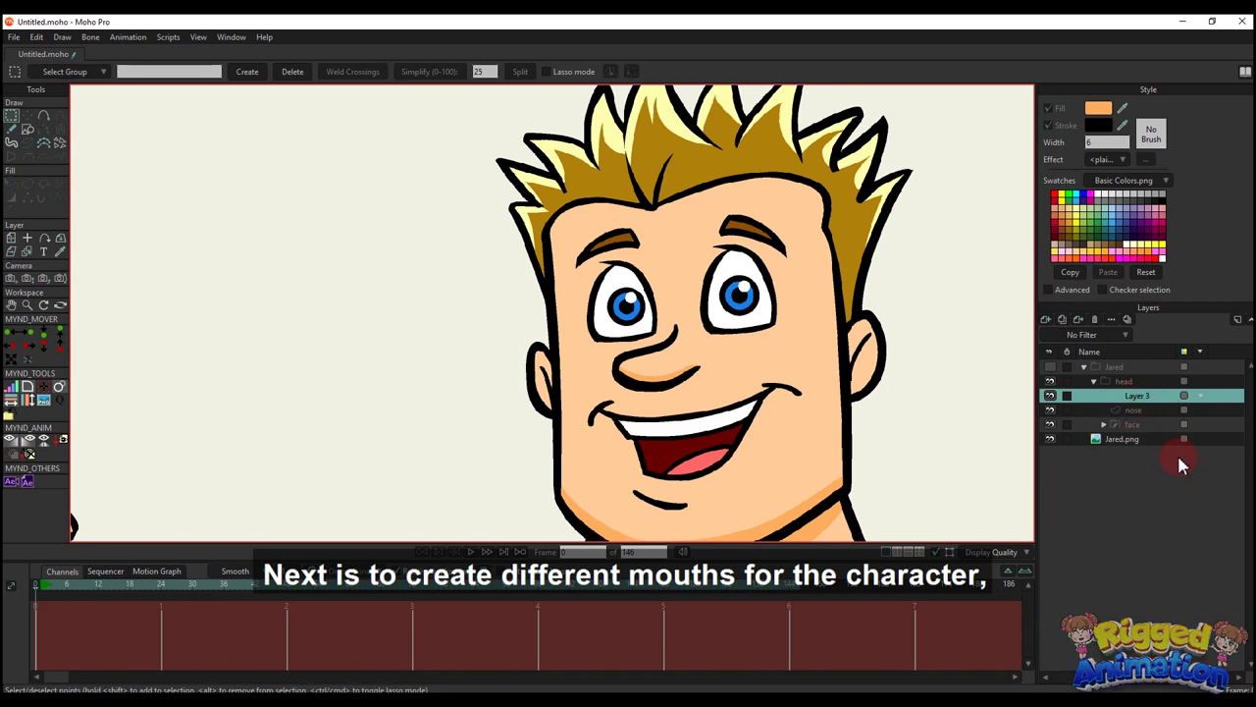
right_click(1138, 395)
click(1174, 460)
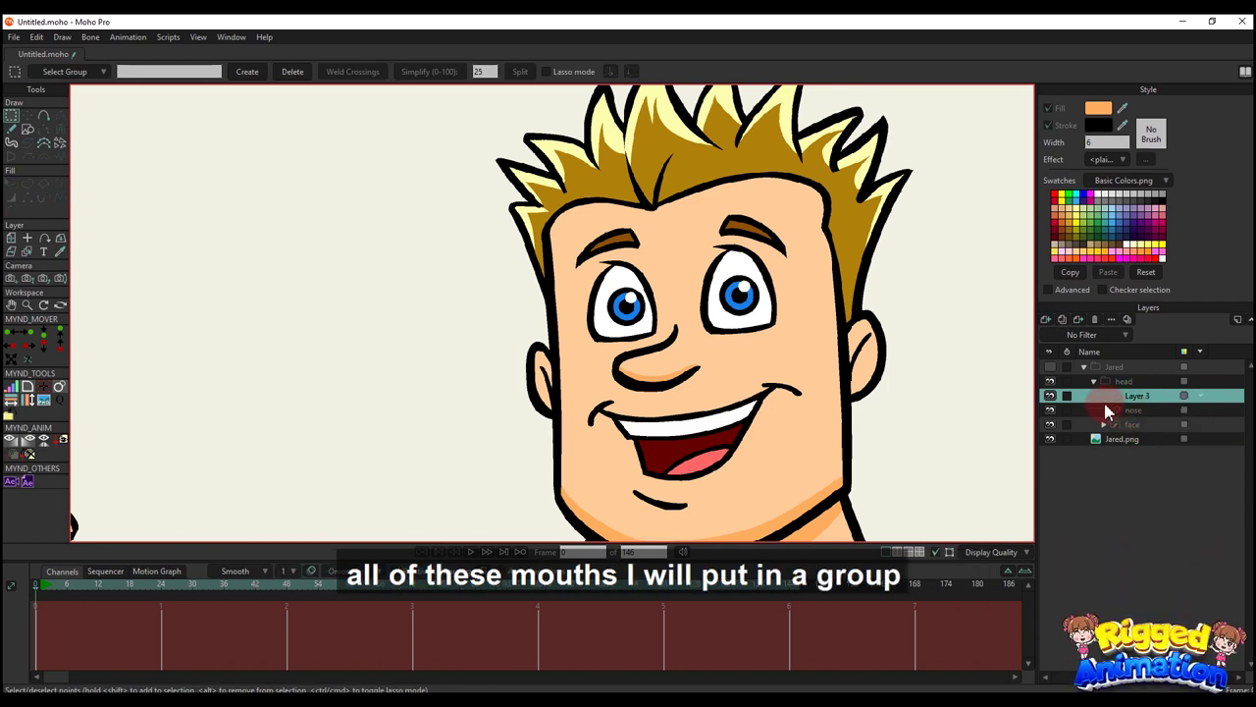
double_click(1080, 394)
text(mouth)
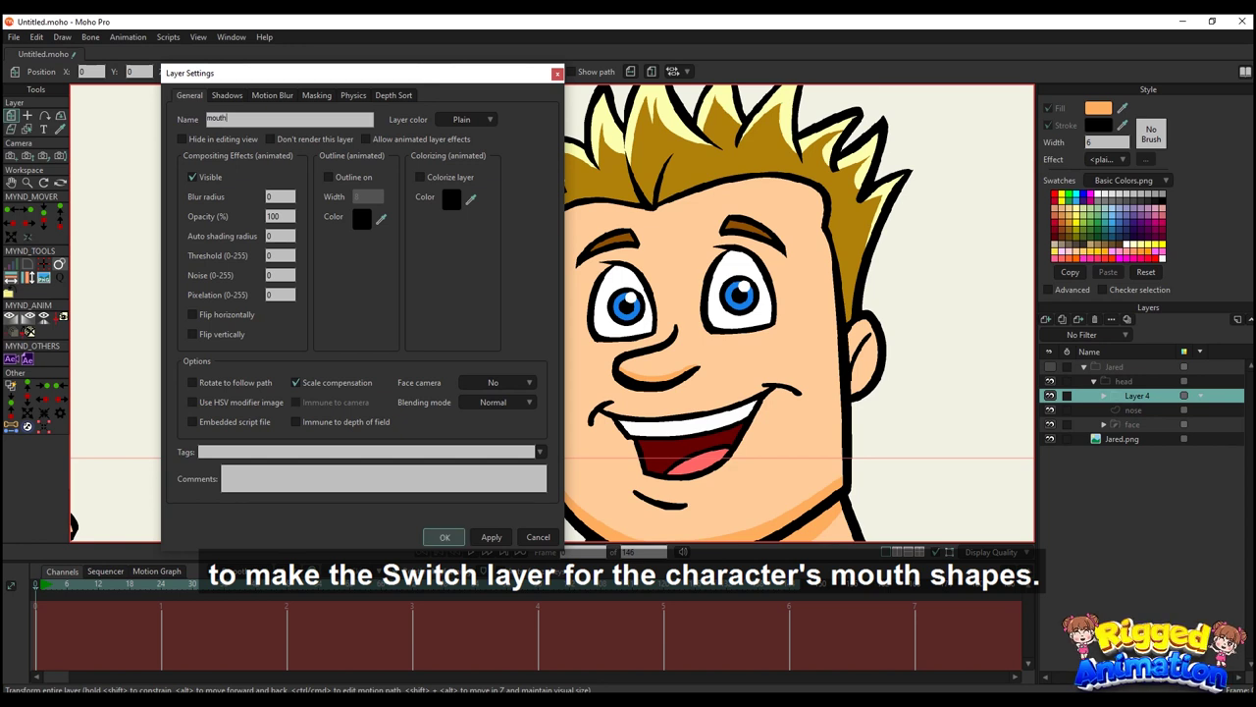
key(Return)
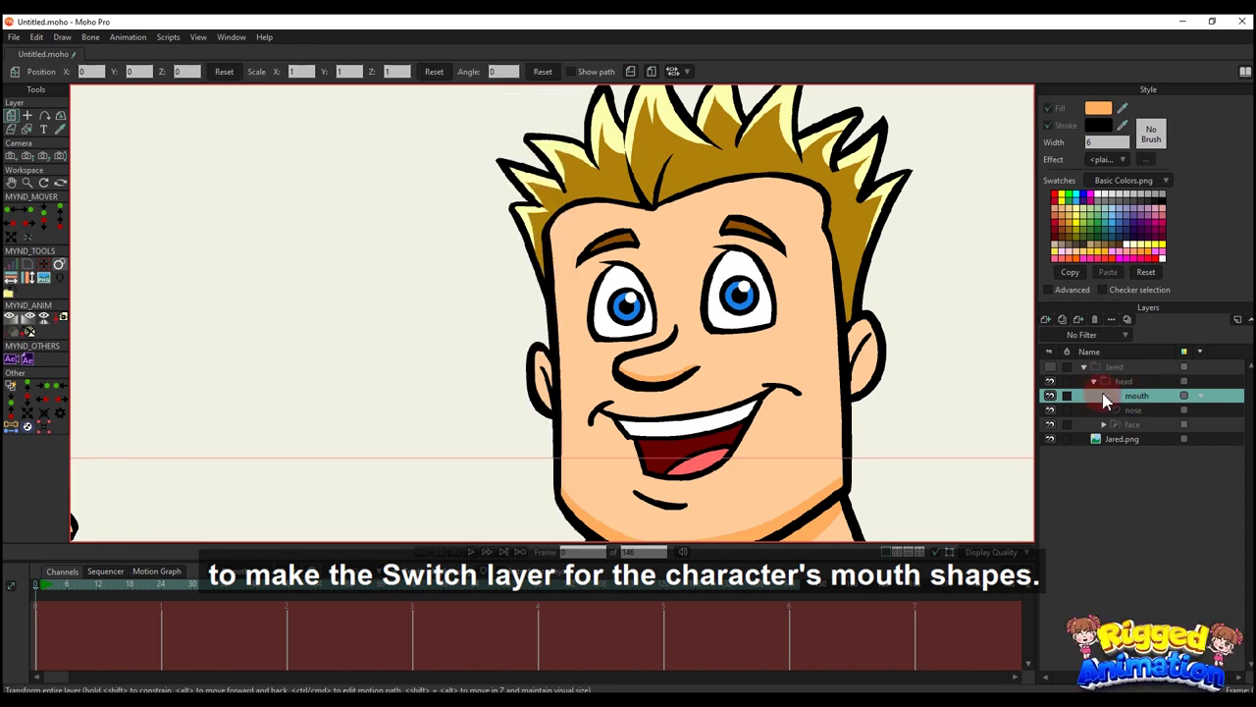
- Expand the mouth group and rename the vector layer inside it as 1
click(1103, 395)
click(1137, 412)
drag(656, 412, 579, 365)
scroll(579, 380, up, 2)
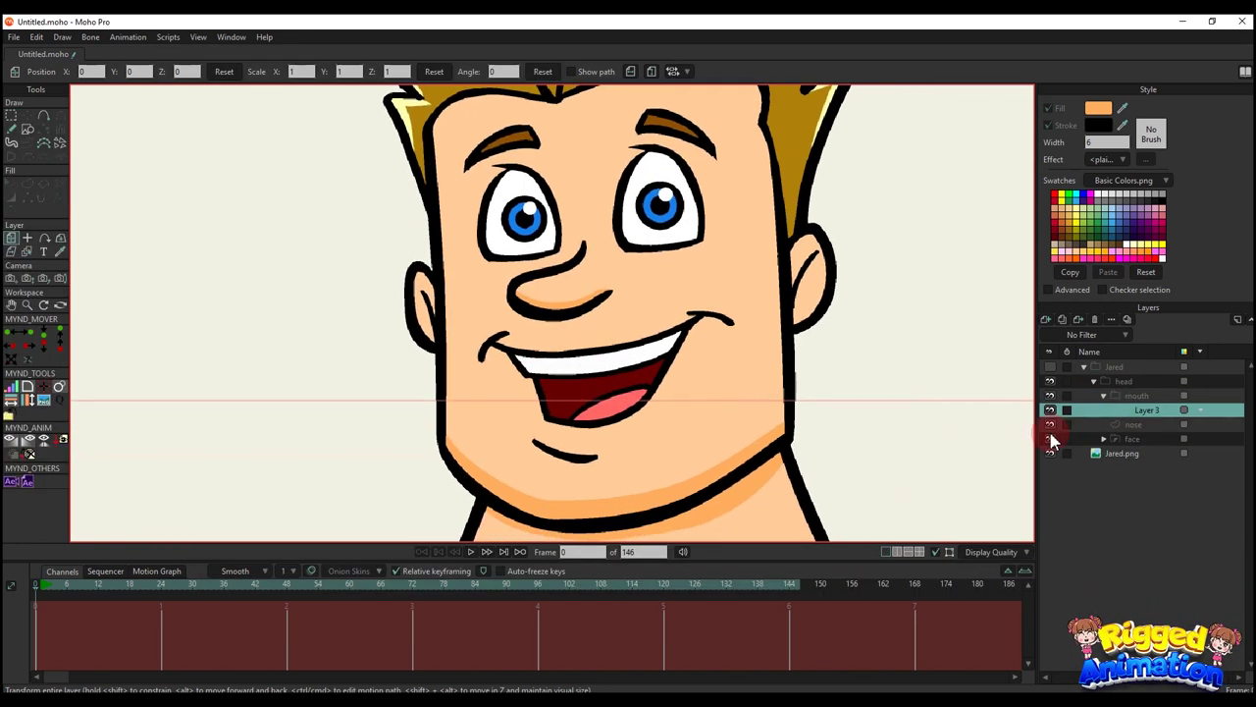
double_click(1155, 417)
text(1)
key(Return)
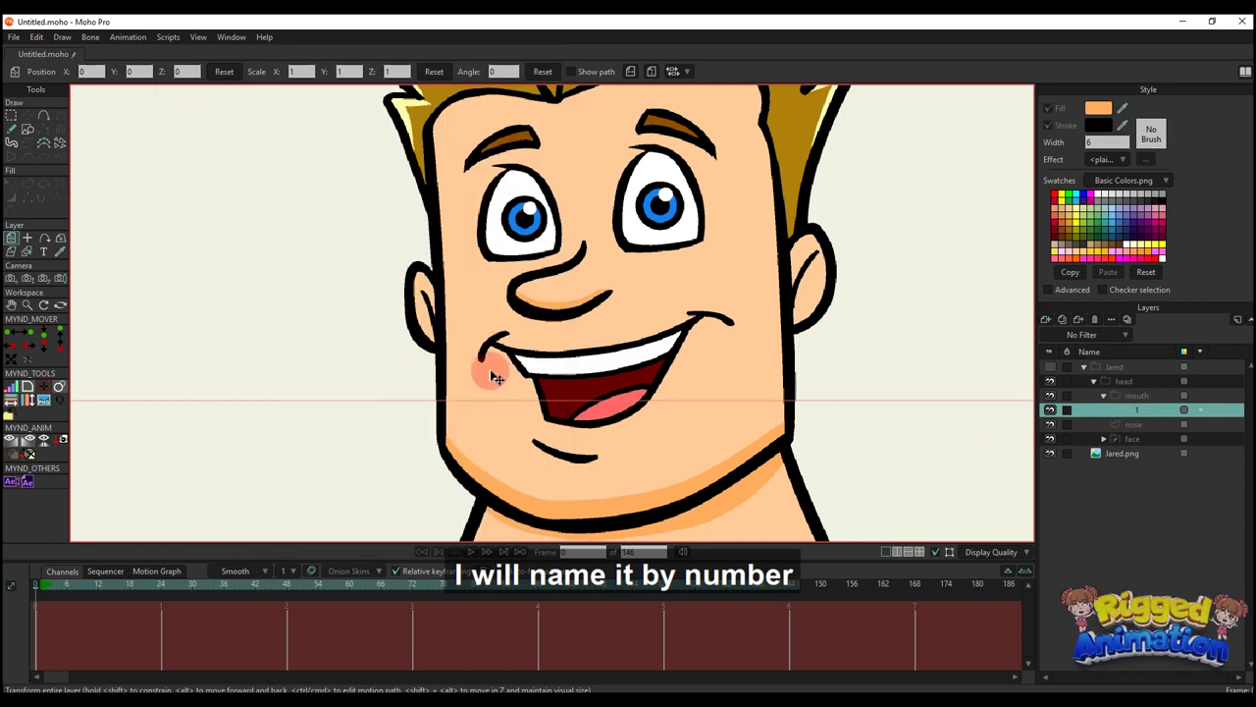
- Draw the upper mouth line across the reference smile, with a crossing crease line at each corner
scroll(511, 377, down, 2)
key(a)
scroll(491, 354, up, 5)
drag(513, 334, 763, 266)
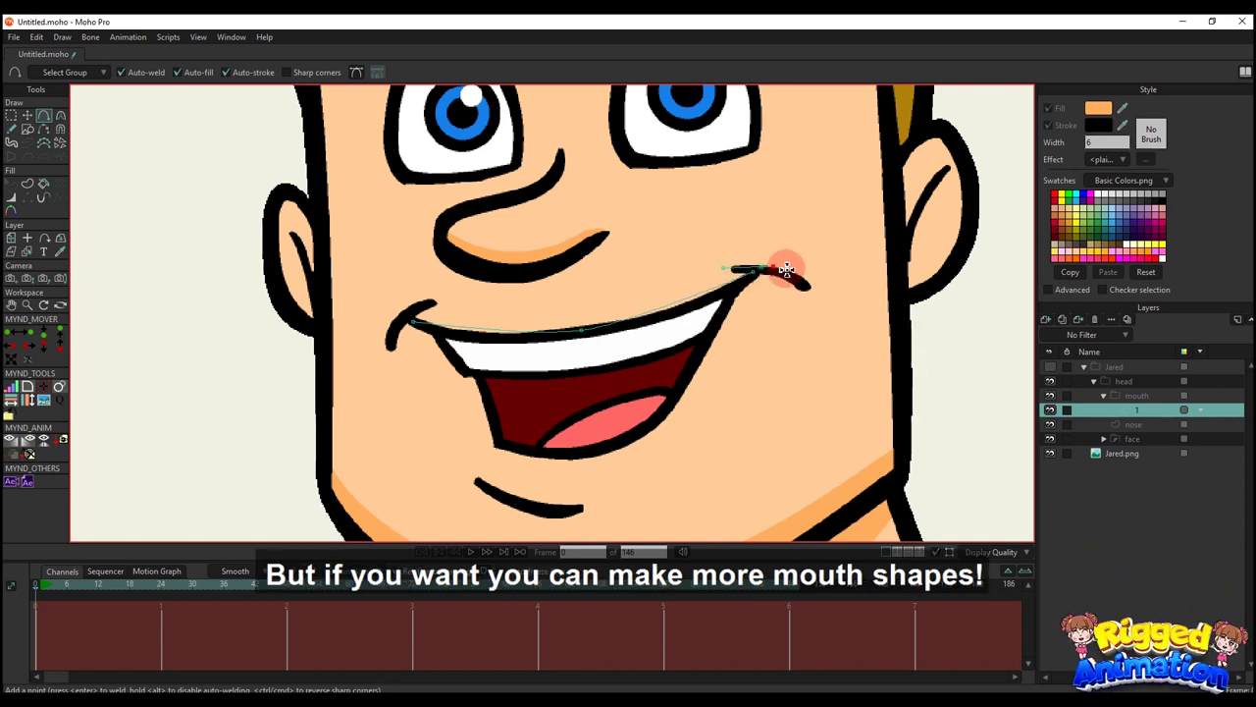
scroll(446, 287, up, 1)
mouse_move(447, 300)
mouse_down()
mouse_move(397, 313)
mouse_move(378, 360)
mouse_move(429, 373)
mouse_up()
scroll(402, 309, up, 4)
- Move the mouth line's points onto the reference and curve the crease at the right-hand mouth corner
key(t)
scroll(435, 373, down, 4)
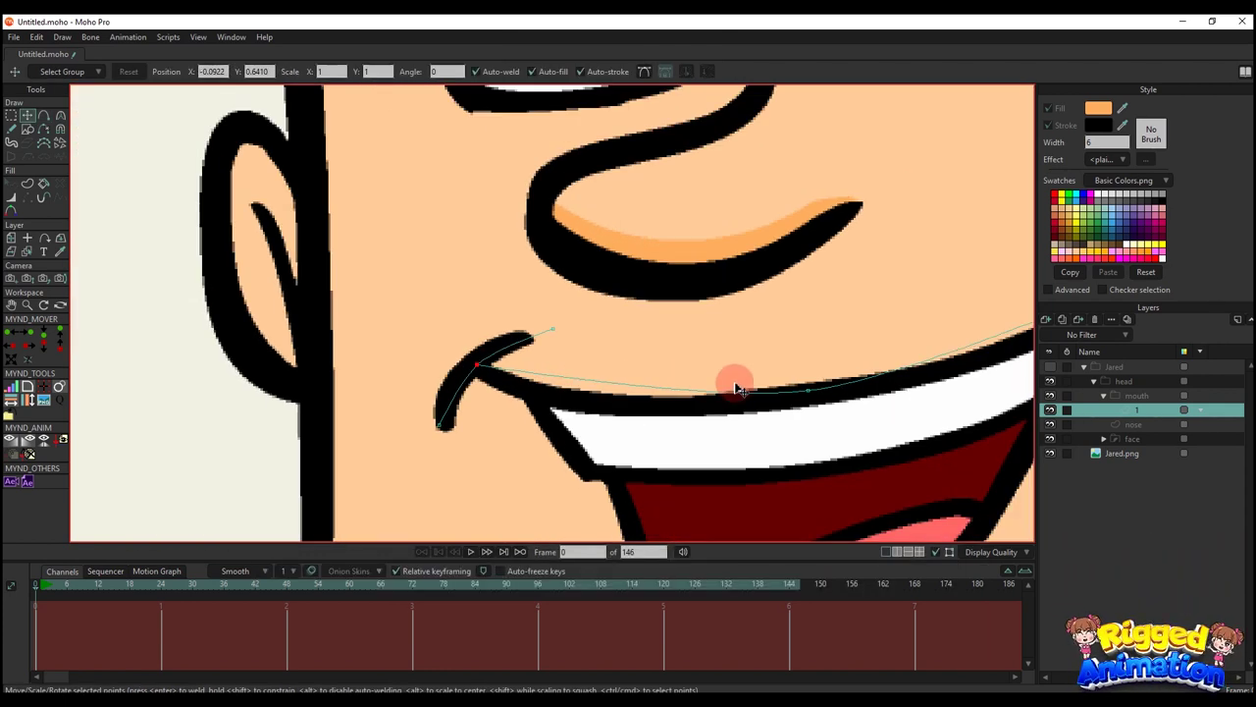
scroll(887, 286, up, 4)
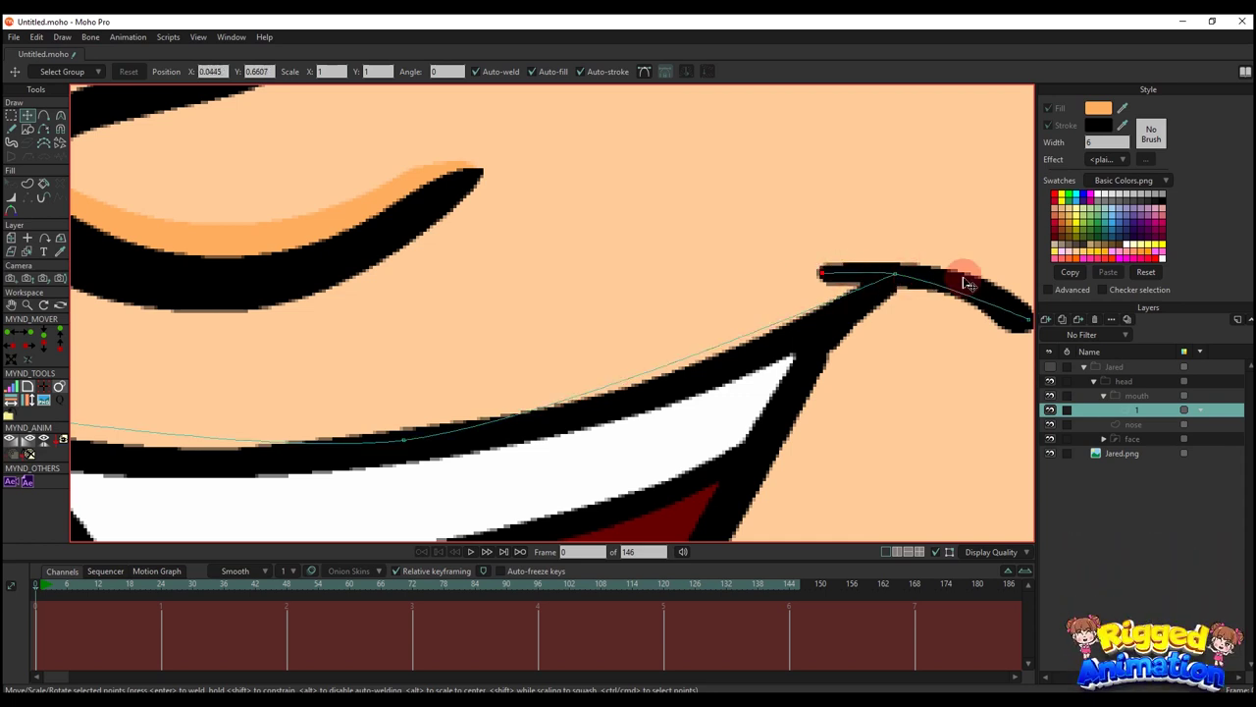
drag(1019, 299, 971, 292)
key(c)
scroll(901, 275, up, 2)
drag(899, 276, 928, 268)
scroll(799, 272, down, 3)
scroll(601, 373, up, 2)
- Adjust the curve handles along the middle of the mouth line to follow the reference's upper lip
drag(595, 379, 716, 376)
drag(396, 418, 623, 393)
drag(537, 390, 343, 415)
scroll(618, 359, down, 2)
- Fit the points and curvature of the left-hand mouth corner crease to the reference
key(t)
scroll(422, 331, up, 4)
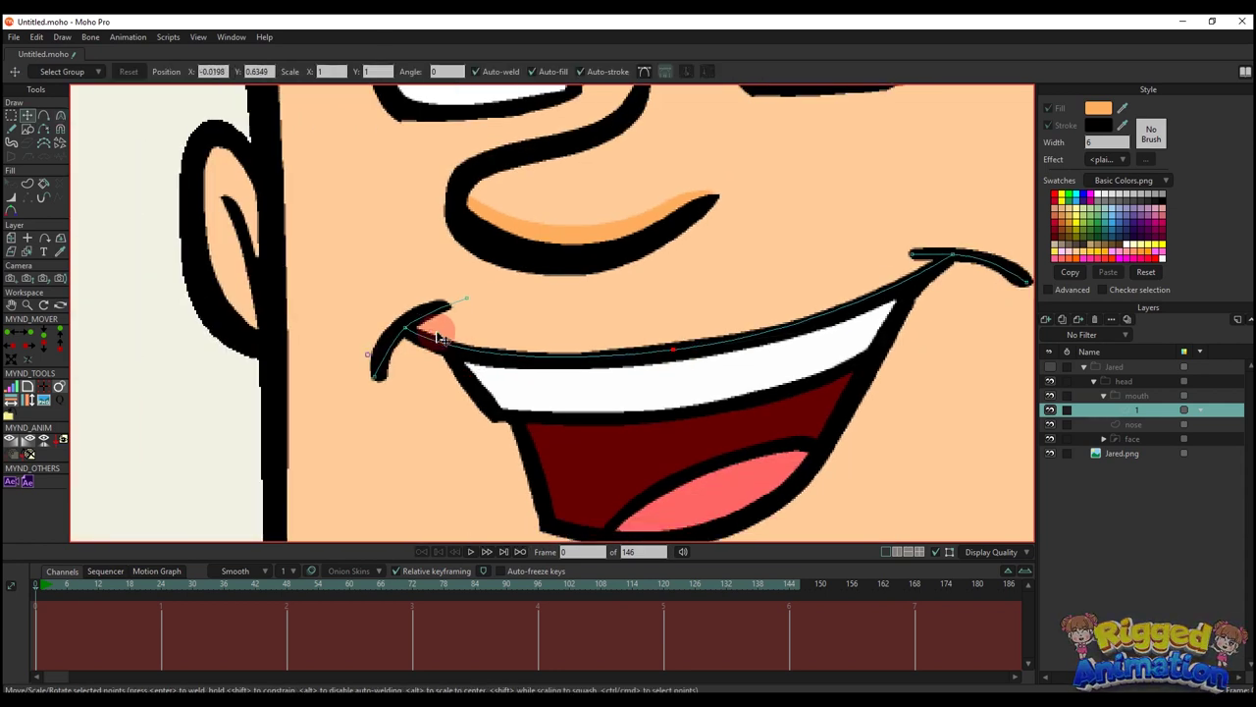
drag(530, 269, 491, 281)
key(c)
scroll(384, 343, up, 2)
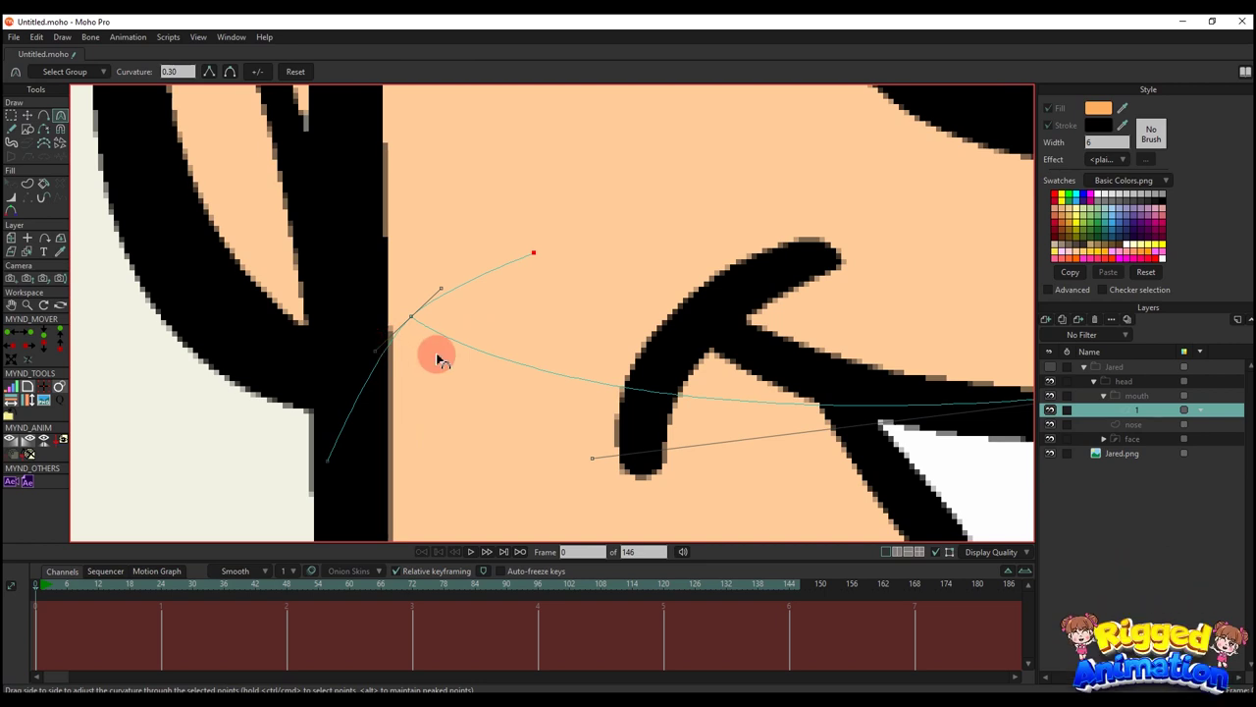
scroll(440, 356, down, 1)
key(t)
click(365, 436)
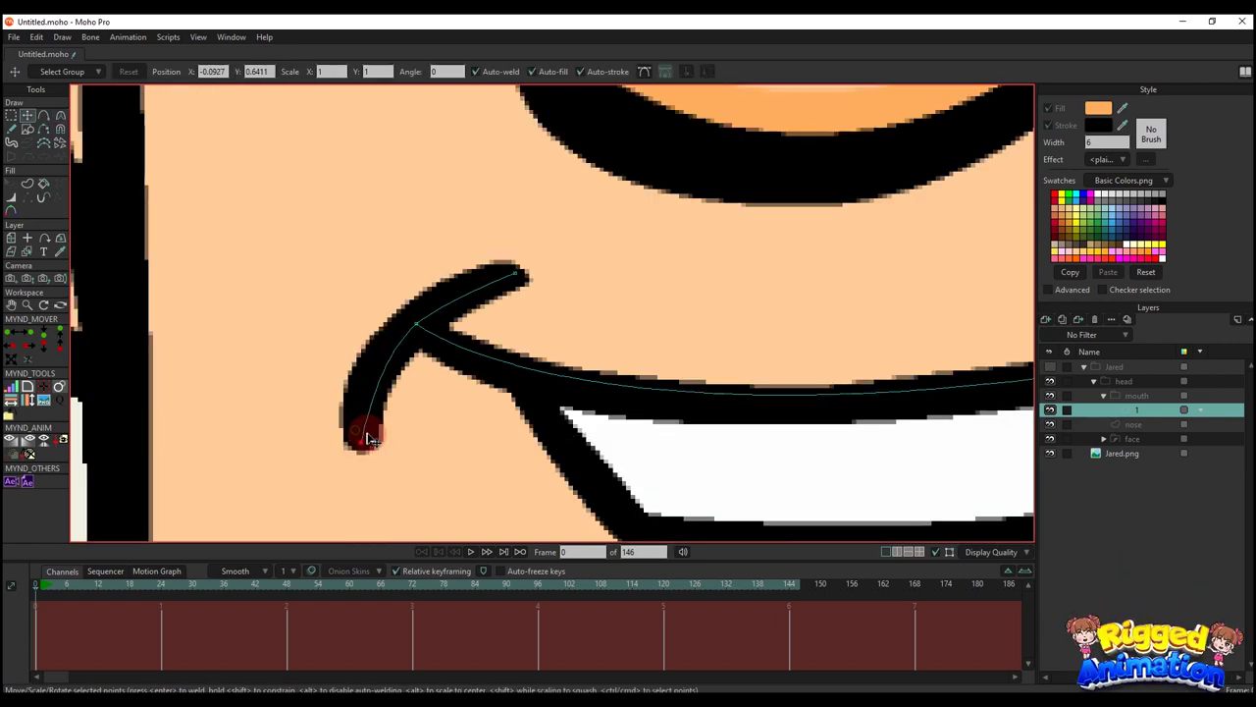
key(c)
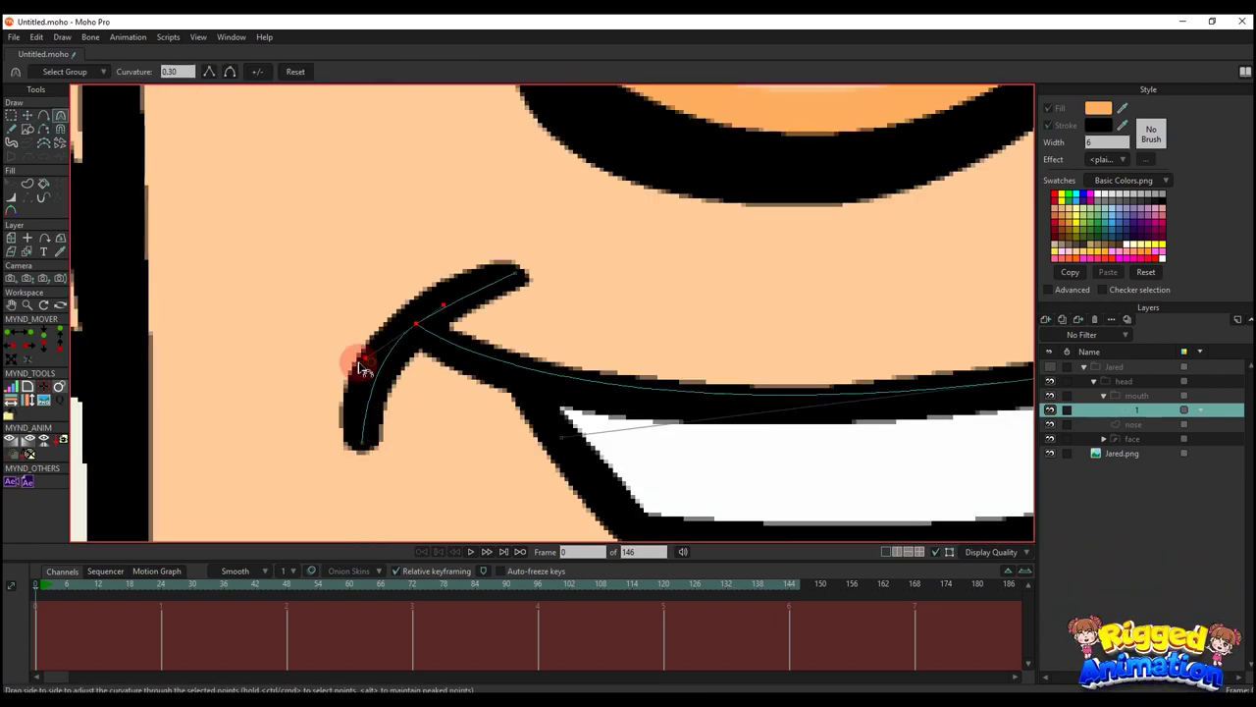
key(t)
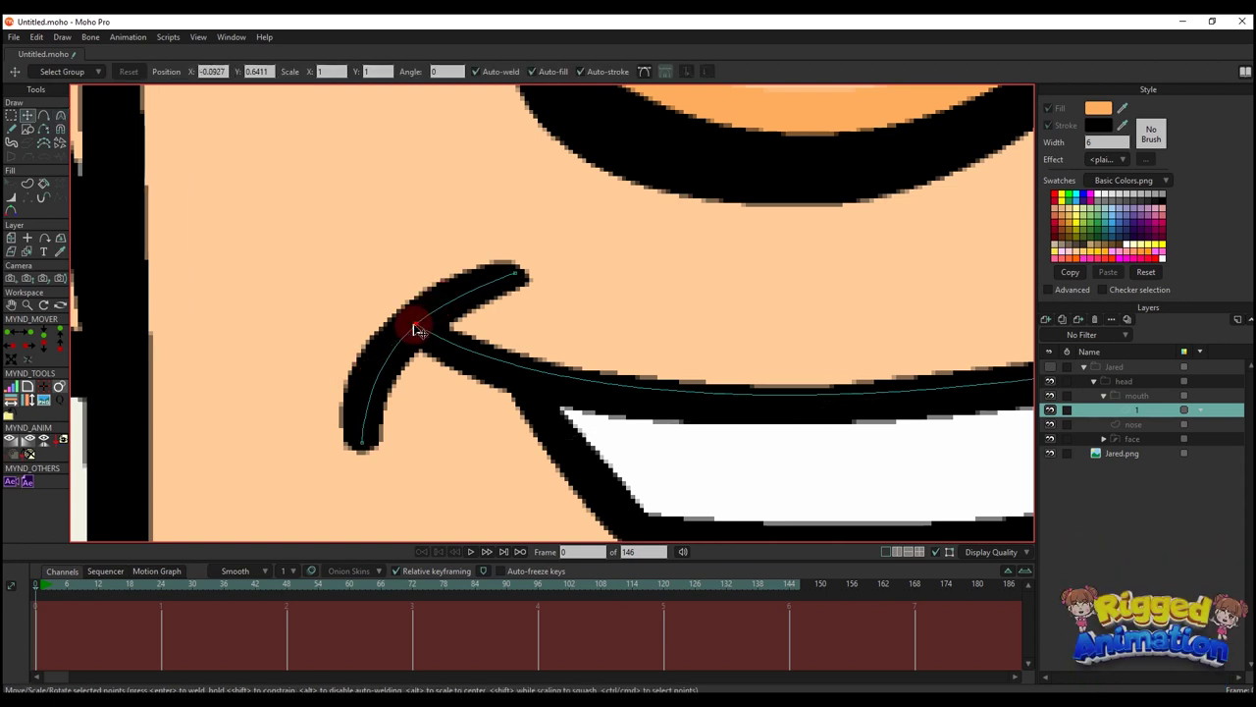
- Select the whole mouth line with its corner creases and create a shape from it
scroll(554, 349, down, 3)
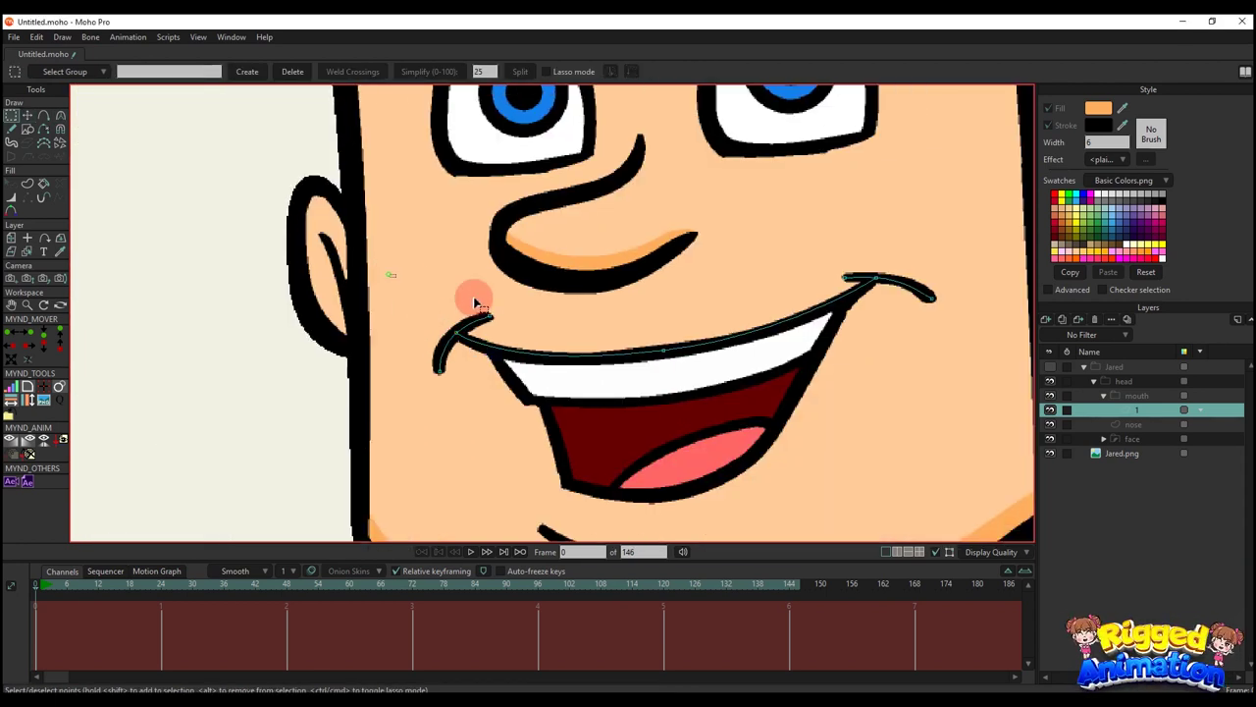
click(26, 182)
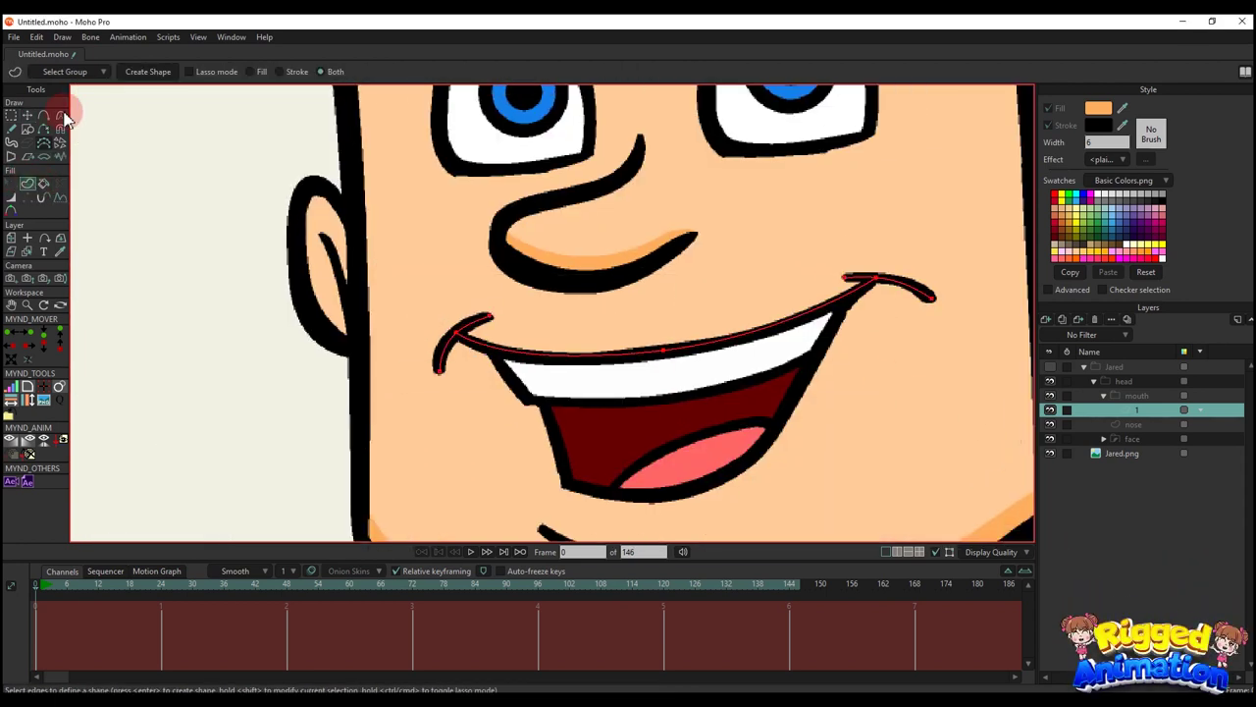
click(147, 72)
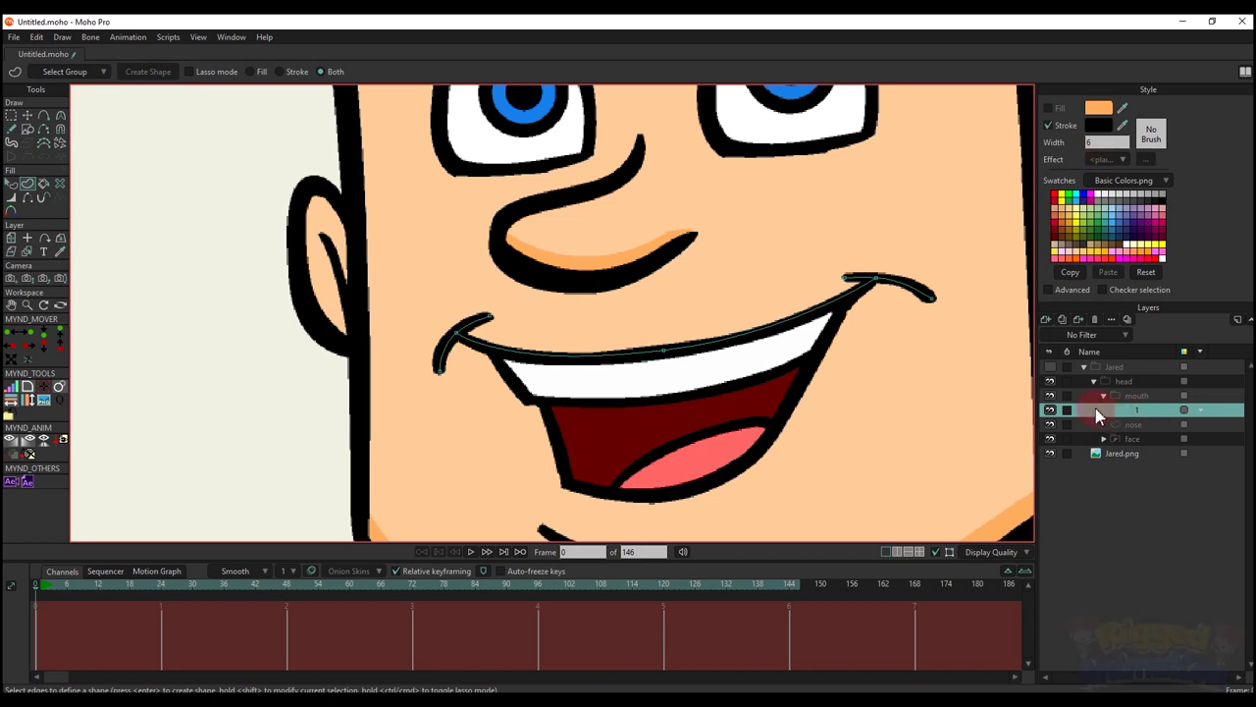
- Show the Jared group to check the mouth line on the face, and hide the group again
click(1048, 369)
key(q)
key(q)
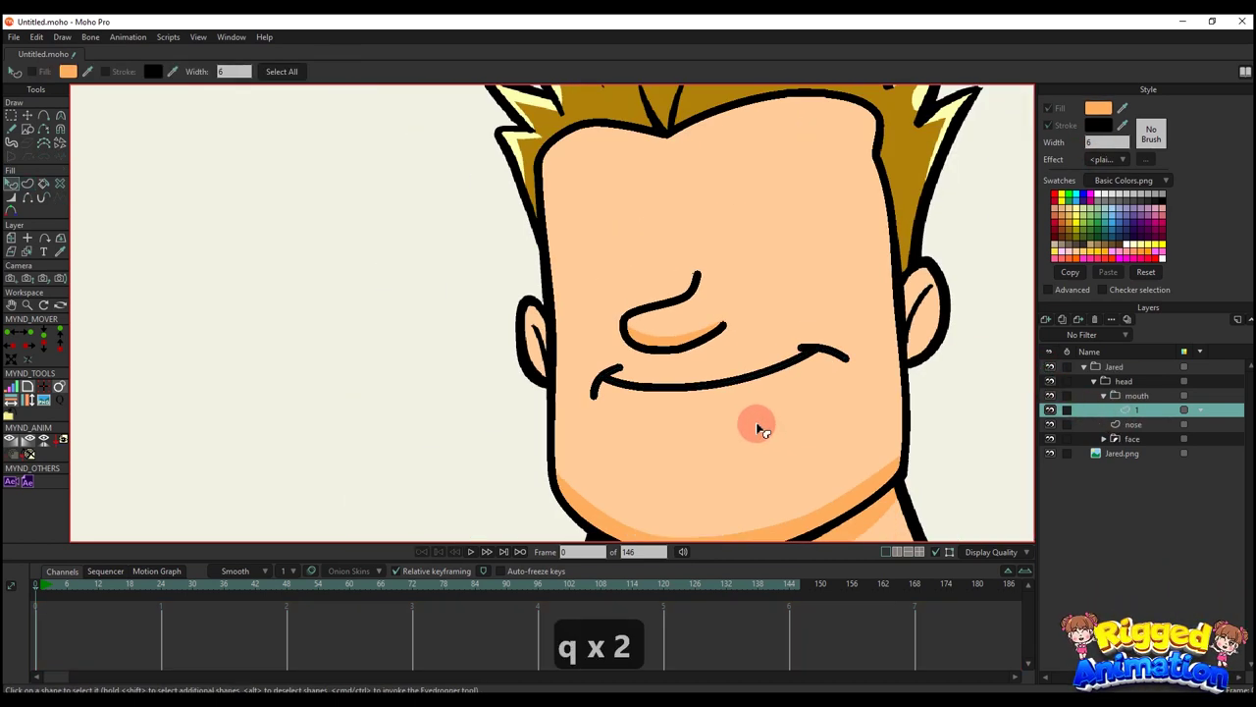
click(1051, 379)
- Draw the sides and lower edge of the upper teeth, joined to the mouth line at both ends
scroll(481, 334, up, 5)
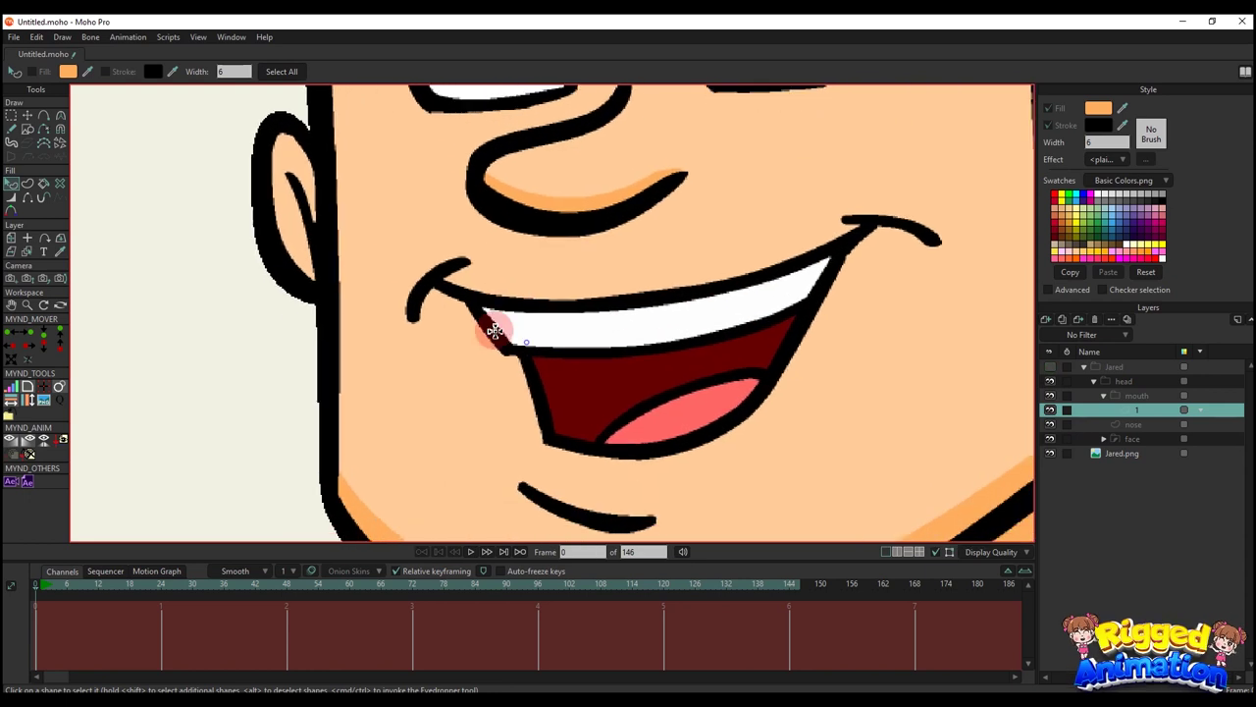
key(a)
drag(539, 406, 345, 342)
drag(359, 444, 933, 258)
scroll(752, 324, down, 1)
- Adjust the curvature at the teeth outline's lower corners to match the reference
key(g)
click(447, 428)
key(c)
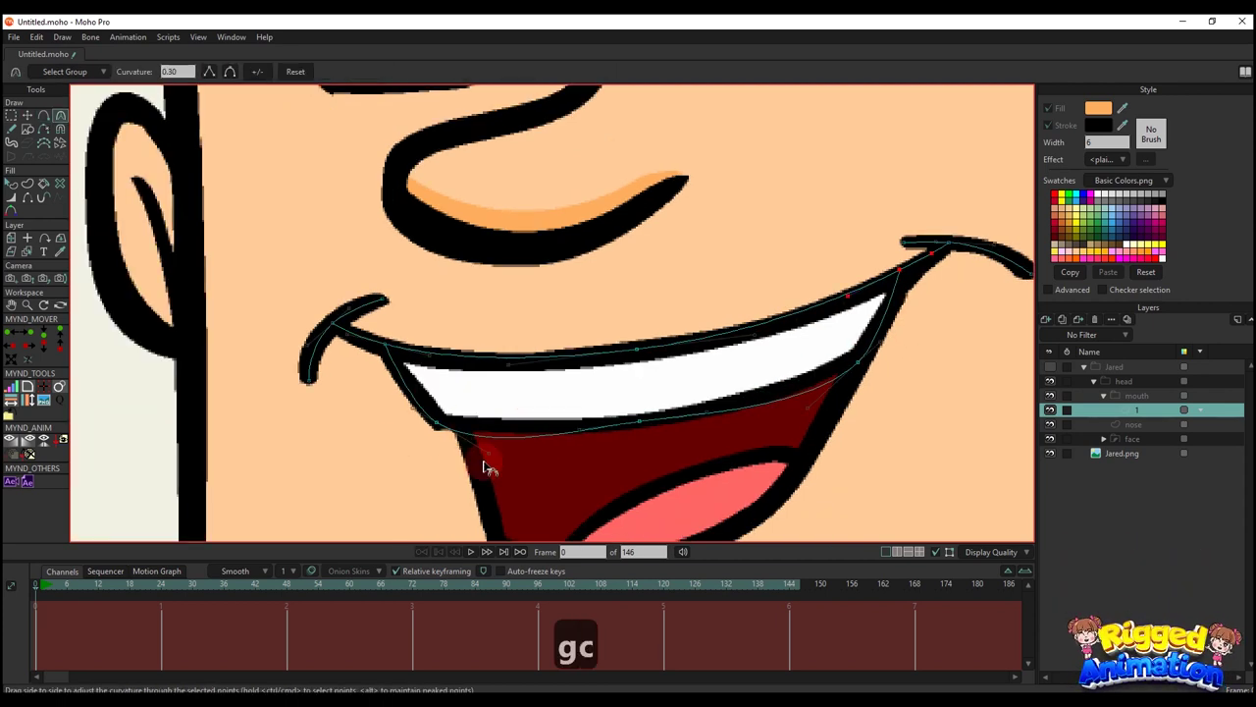
drag(444, 436, 466, 446)
scroll(638, 408, up, 1)
drag(865, 419, 882, 397)
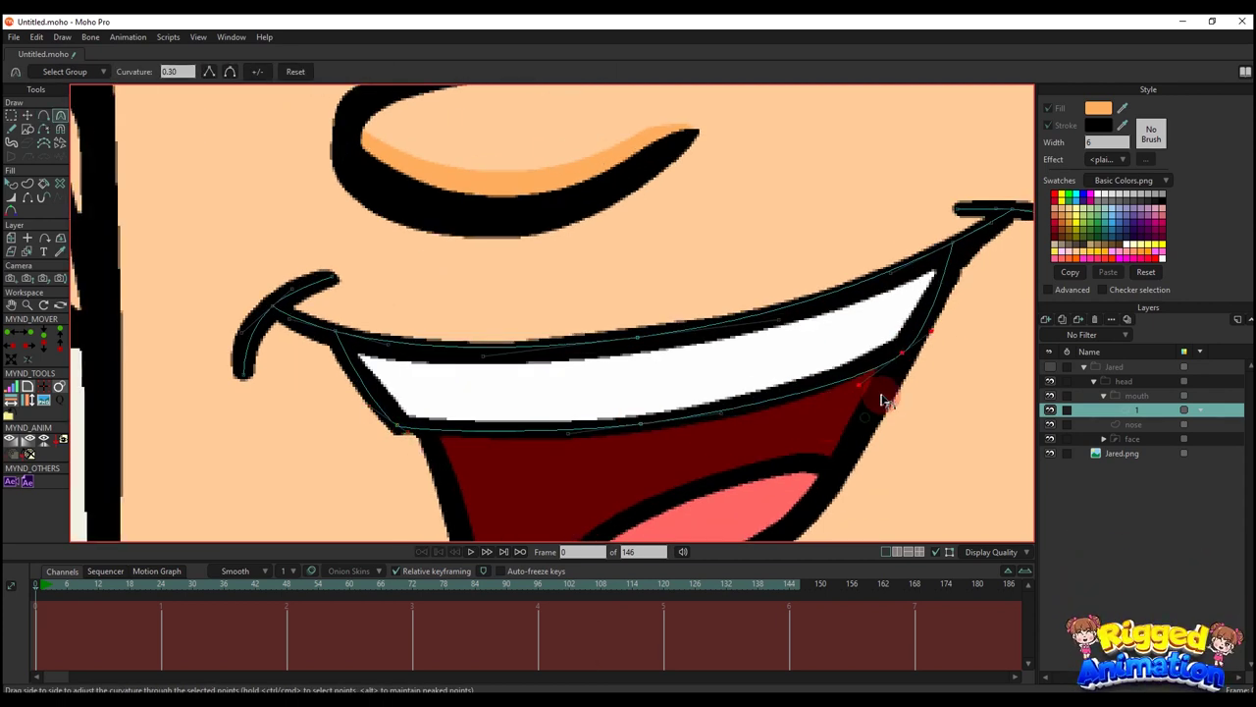
- Create a filled and stroked shape from the teeth outline and fill it with white sampled from the reference
scroll(808, 343, down, 1)
key(g)
drag(412, 314, 622, 475)
drag(864, 253, 962, 418)
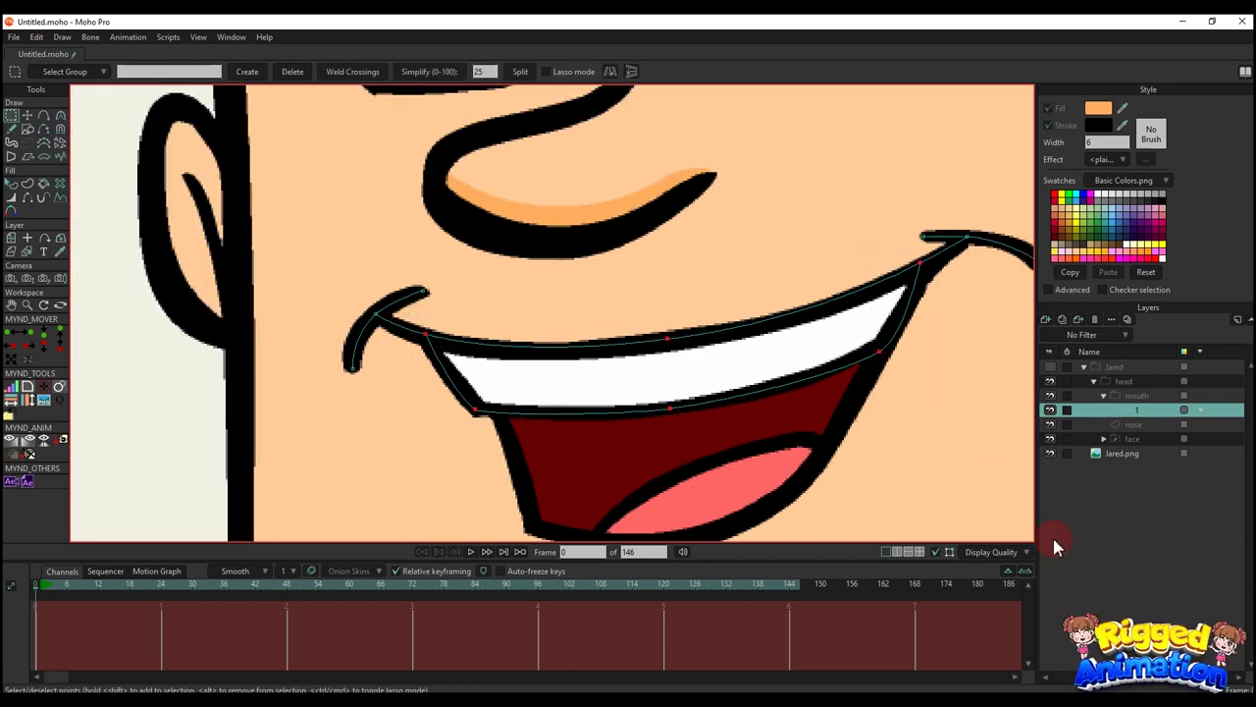
click(27, 186)
click(903, 133)
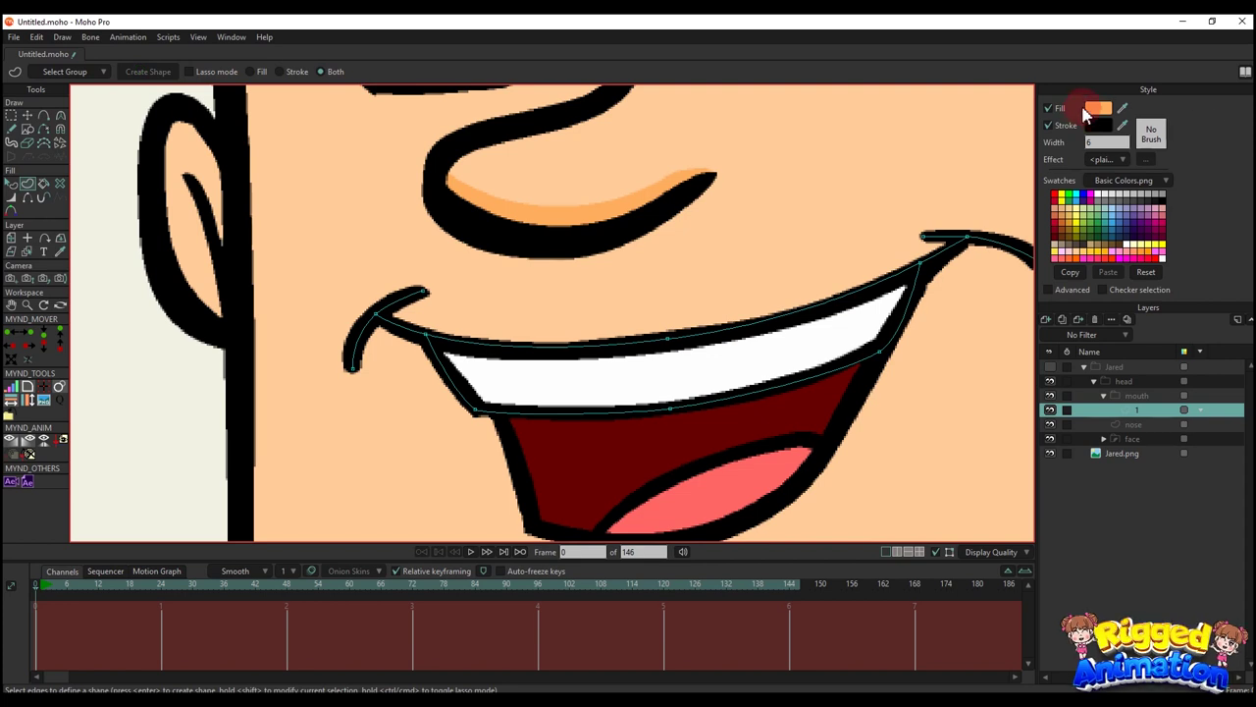
drag(1129, 108, 854, 334)
- Draw the lower mouth outline from the teeth's lower edge around the bottom lip to the opposite teeth corner
drag(532, 406, 461, 342)
key(a)
scroll(464, 344, up, 1)
mouse_move(496, 473)
mouse_down()
mouse_move(497, 420)
mouse_move(470, 335)
mouse_move(502, 475)
mouse_move(697, 491)
mouse_up()
drag(697, 491, 928, 271)
- Adjust the curve handles along the lower mouth outline and straighten its left side to follow the reference
key(t)
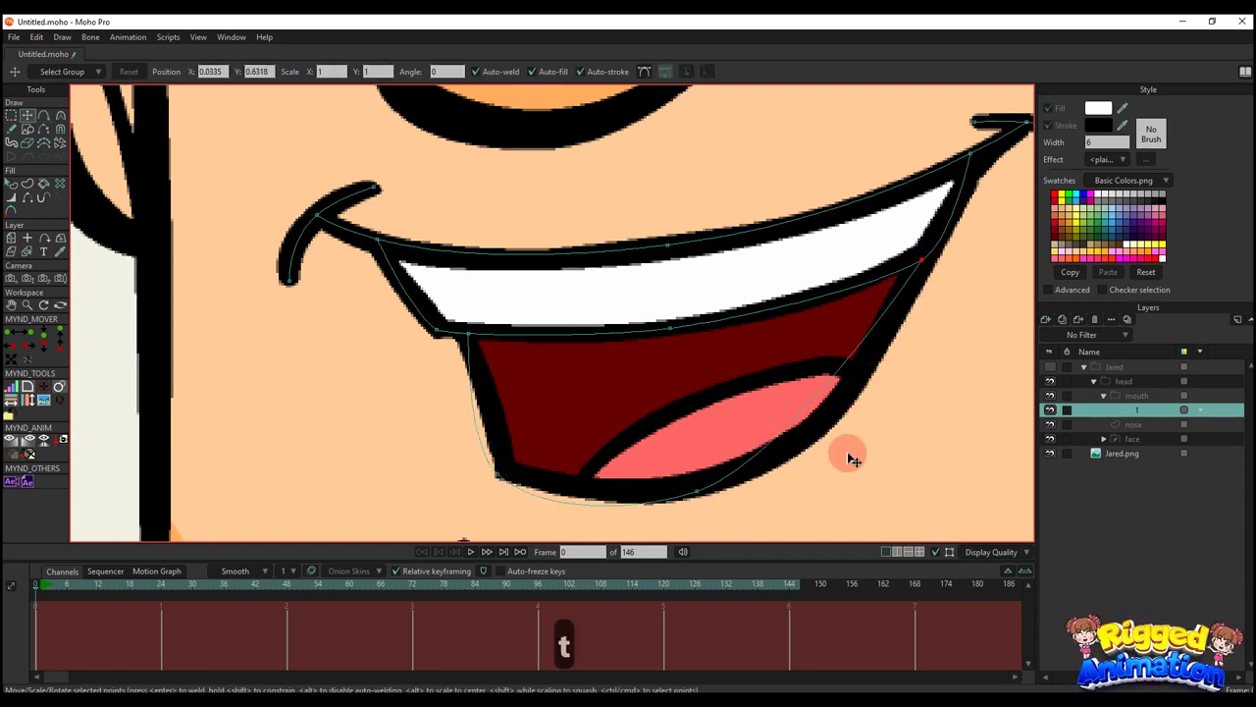
scroll(780, 435, down, 1)
key(c)
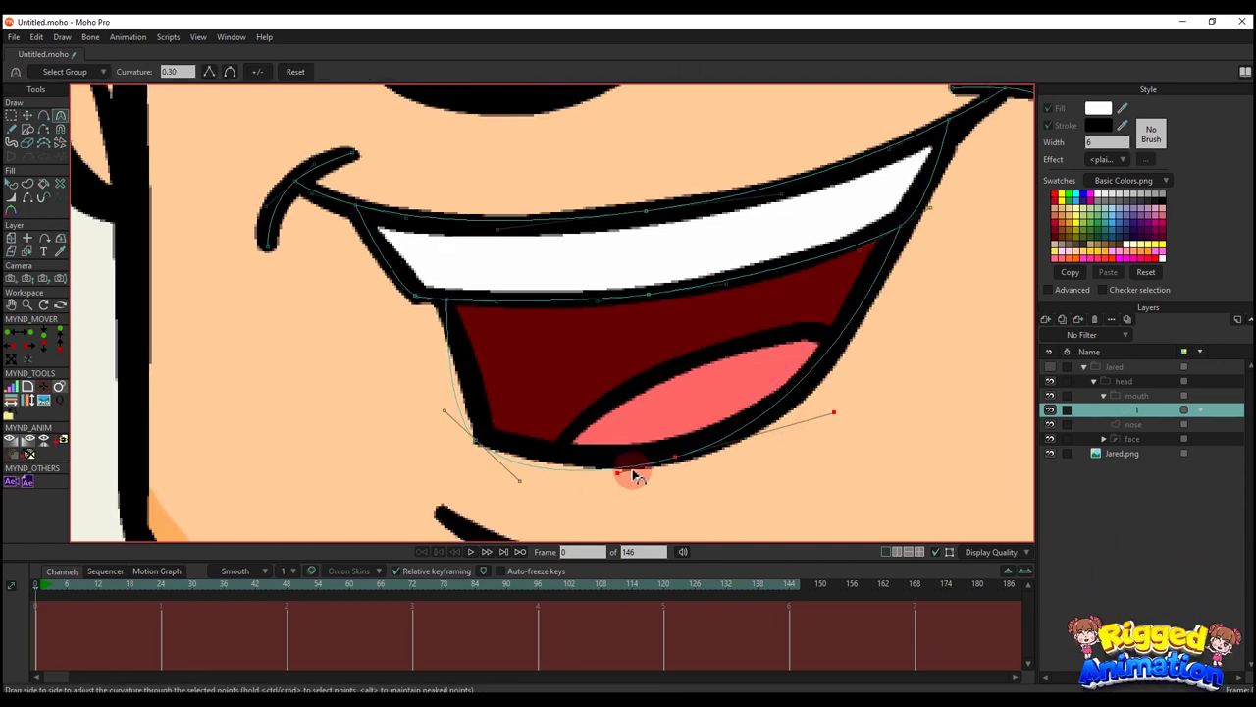
drag(511, 484, 495, 464)
key(c)
drag(429, 412, 474, 407)
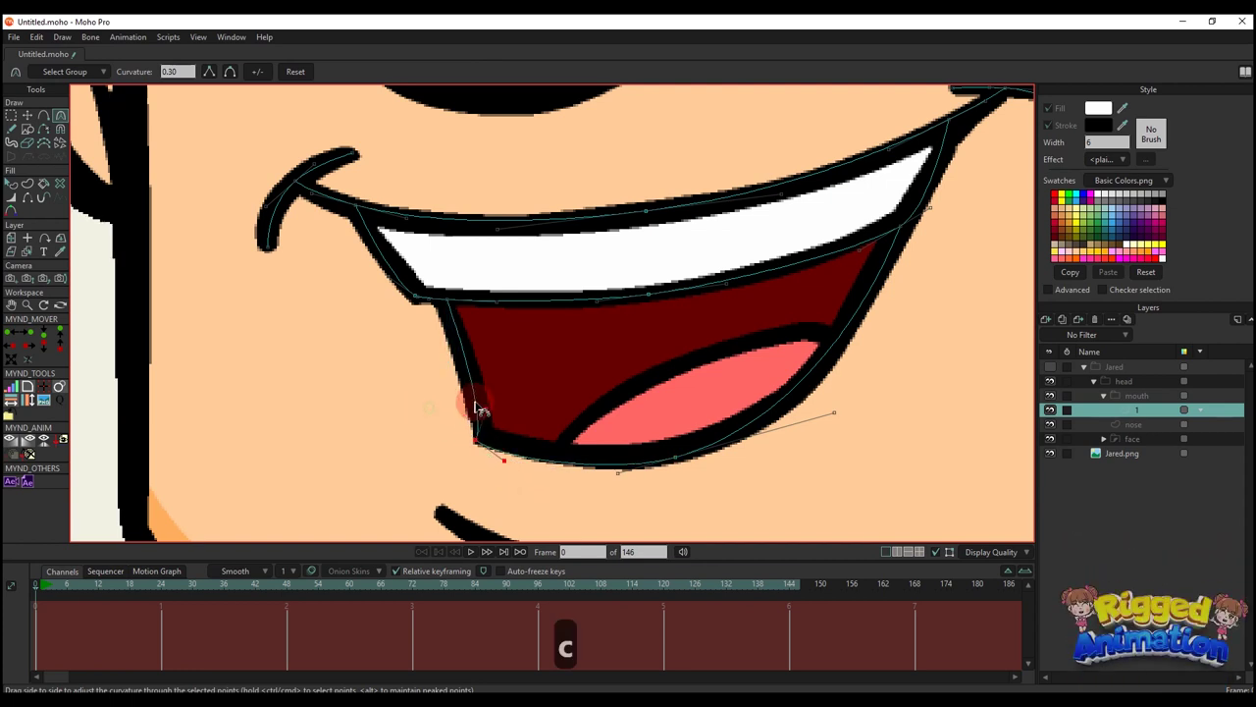
- Move the lower mouth's corner and bottom points onto the reference outline and refine the bottom curve
key(t)
click(479, 445)
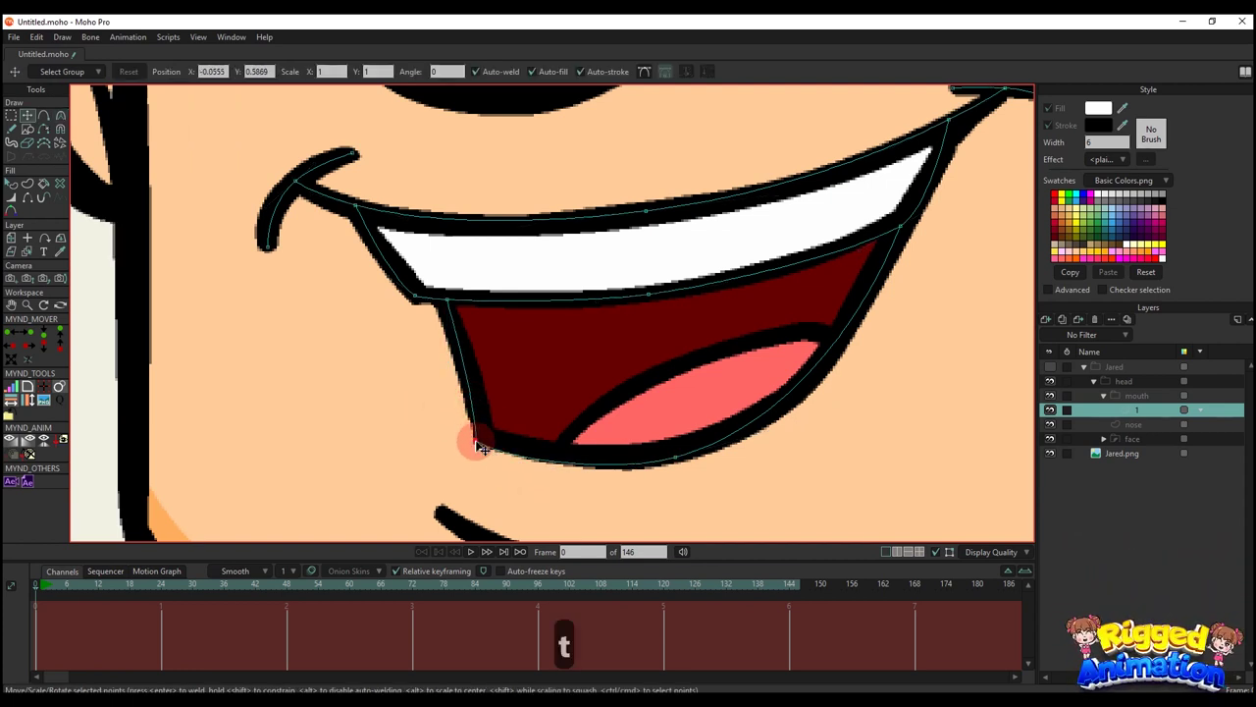
drag(479, 446, 482, 442)
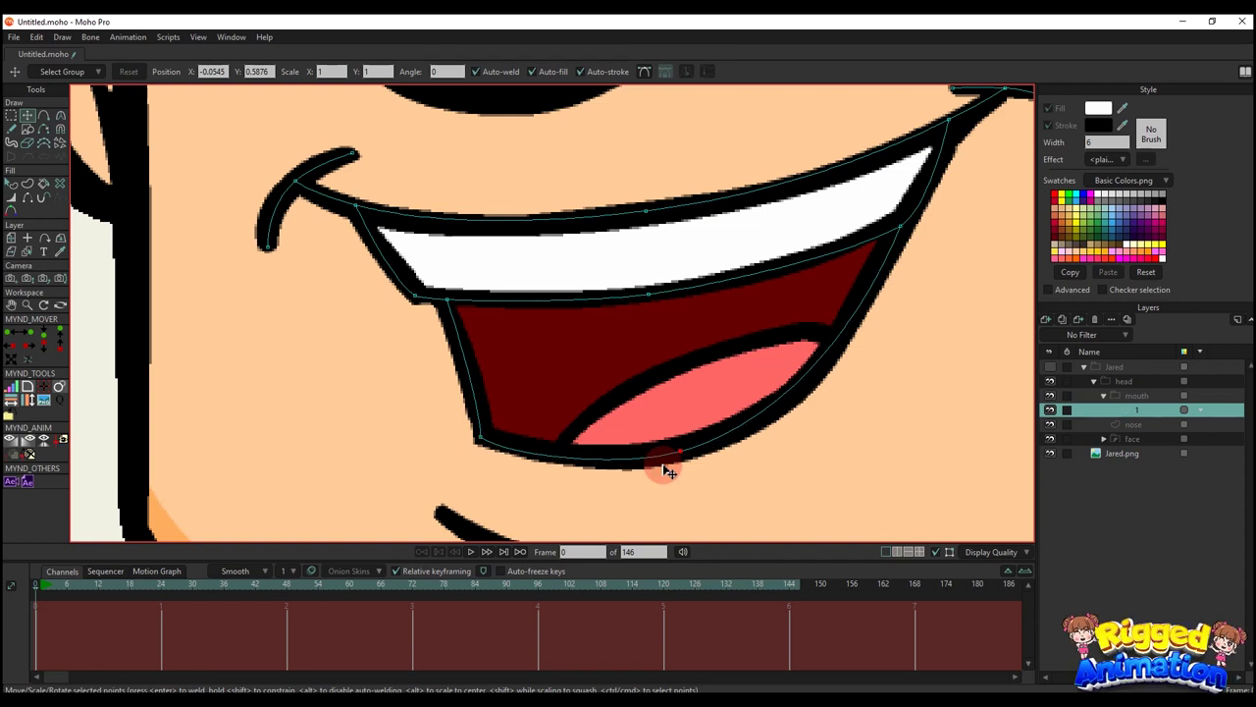
drag(666, 469, 693, 453)
key(c)
drag(848, 405, 845, 400)
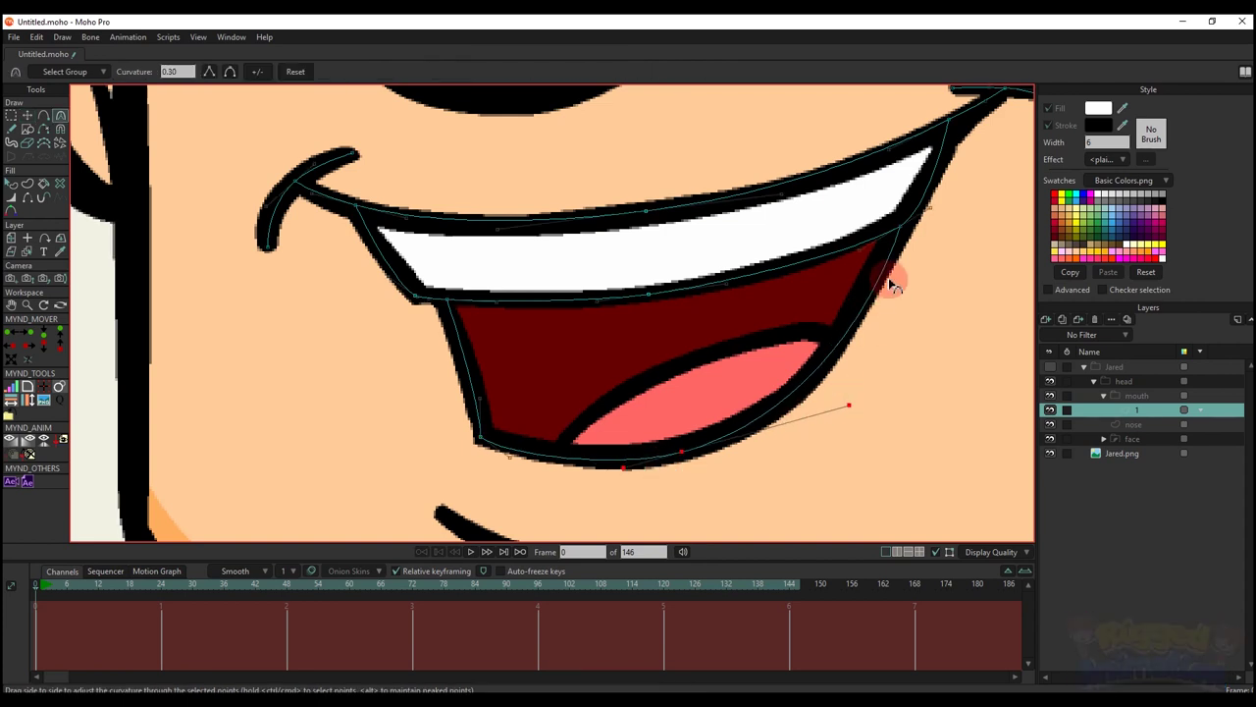
- Create a filled and stroked shape from the lower mouth outline and fill it with dark red sampled from the reference
scroll(900, 255, down, 2)
key(g)
drag(736, 449, 740, 451)
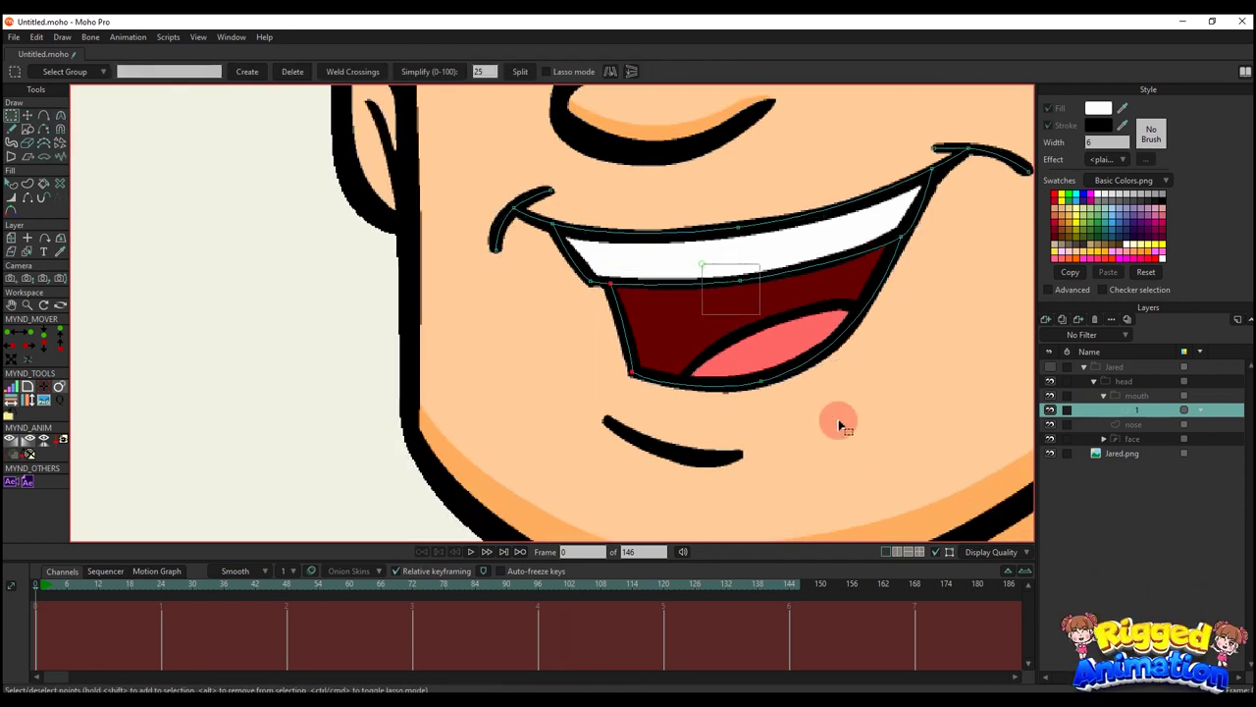
click(27, 185)
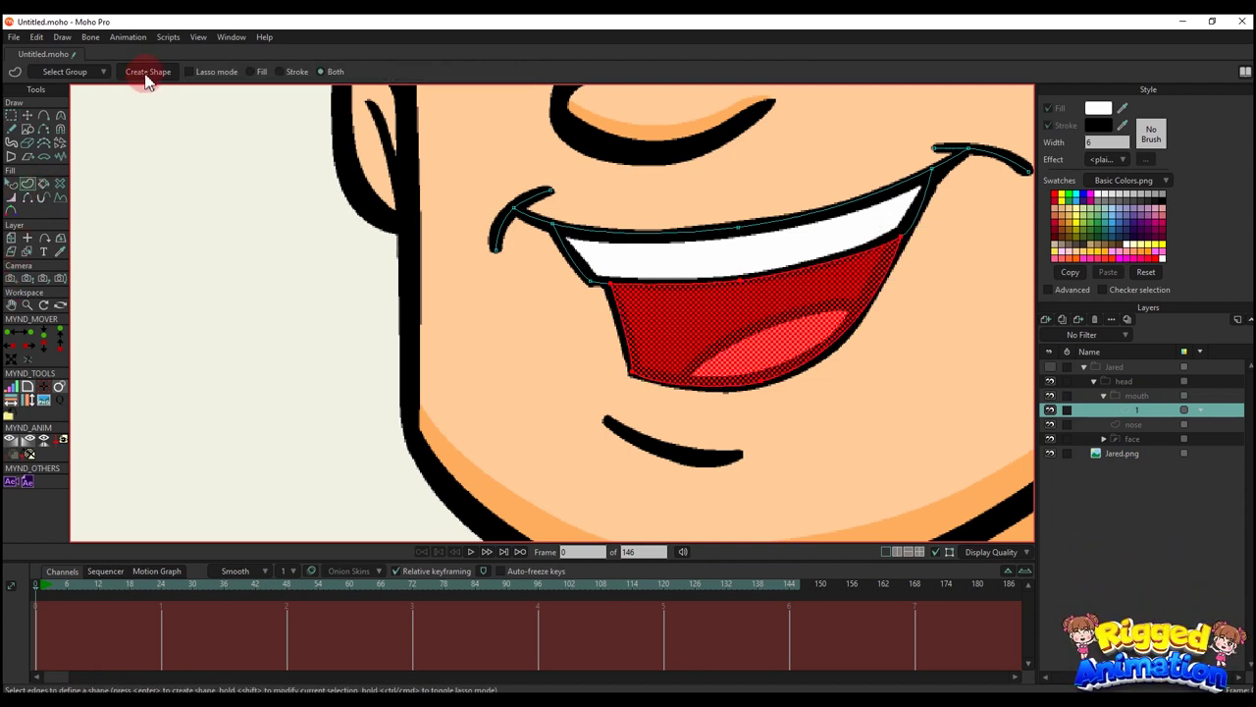
click(148, 72)
click(734, 305)
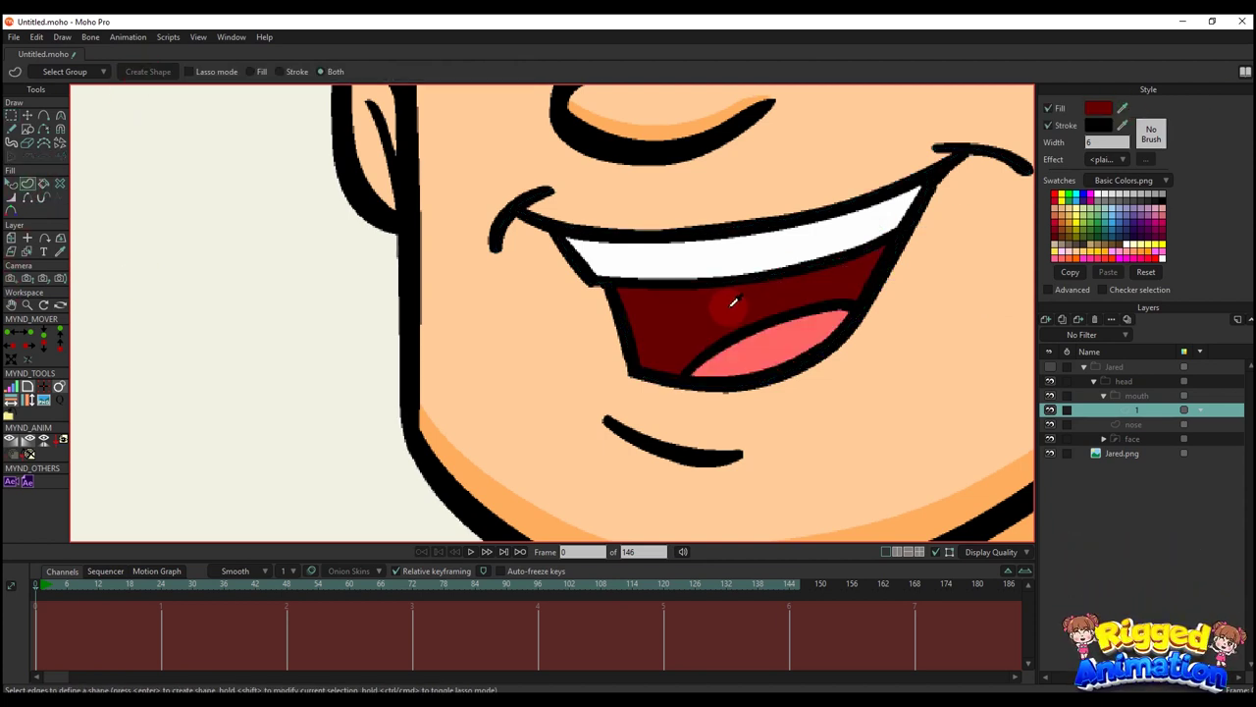
- Draw the tongue's upper edge as a three-point line from the bottom lip to the mouth's opposite side edge
key(g)
scroll(711, 353, up, 2)
drag(726, 354, 578, 415)
key(a)
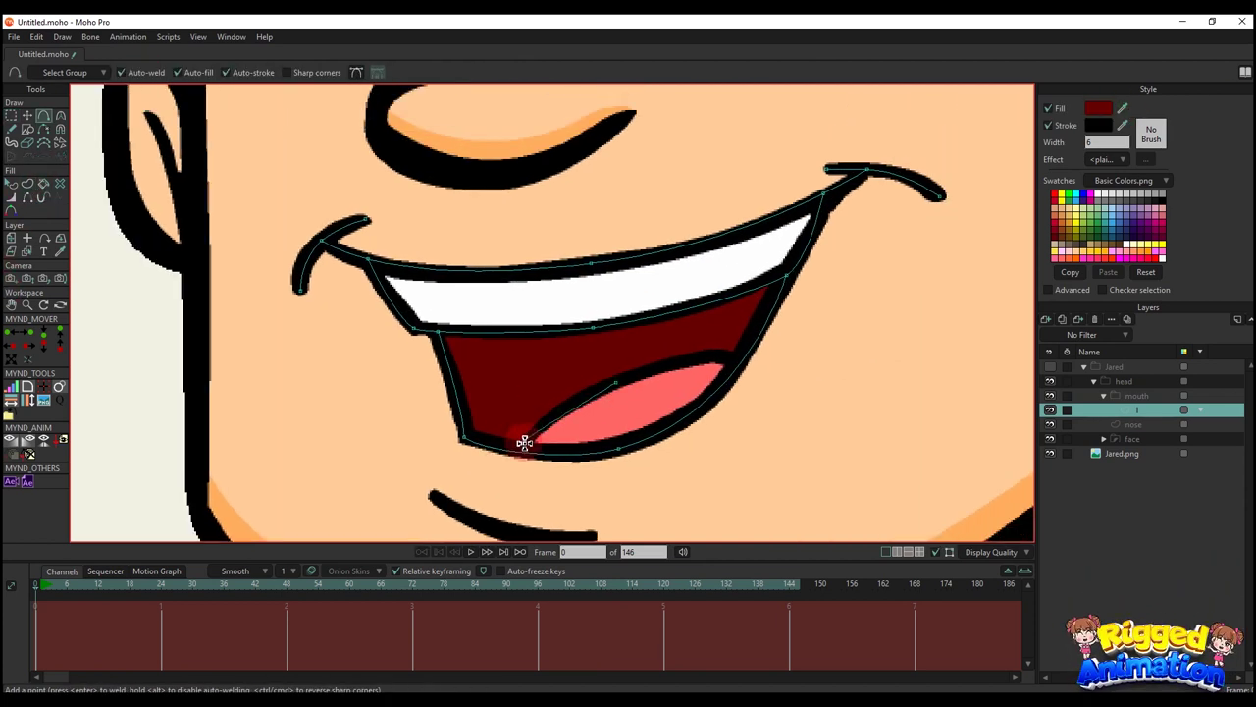
drag(519, 451, 616, 382)
drag(616, 382, 741, 360)
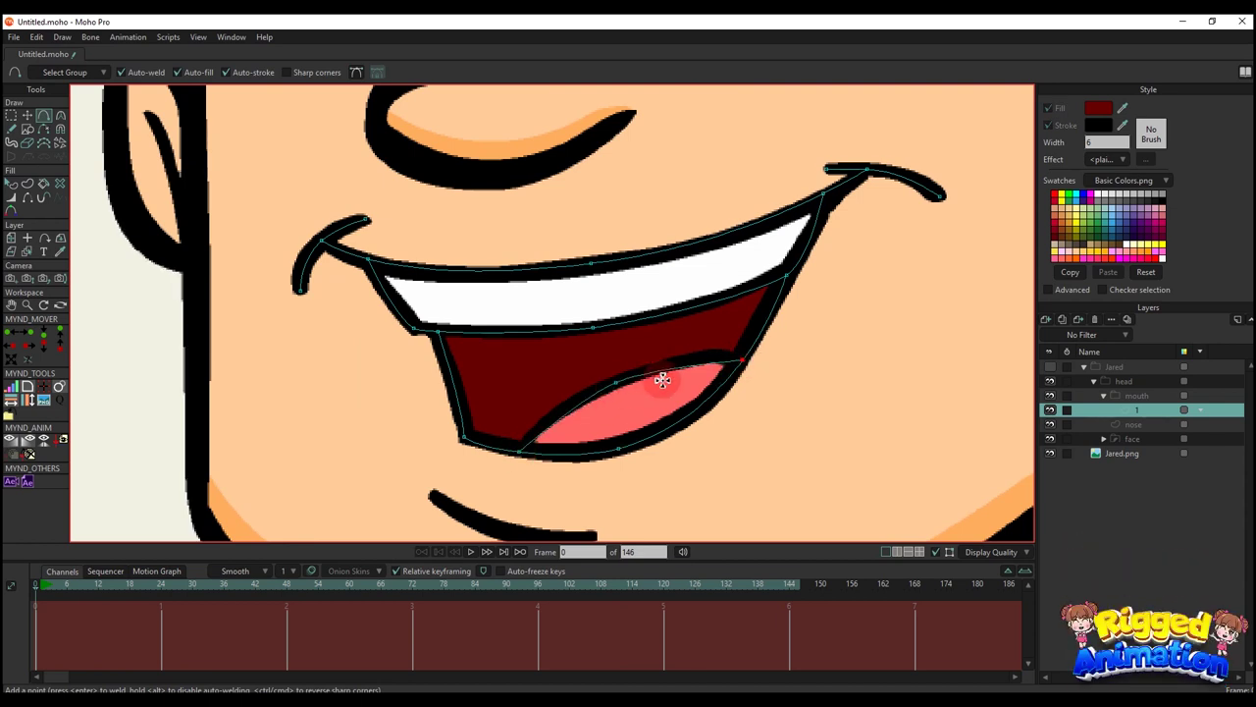
- Adjust the curve handles of the tongue's upper edge and refine its middle point to follow the reference
key(g)
key(c)
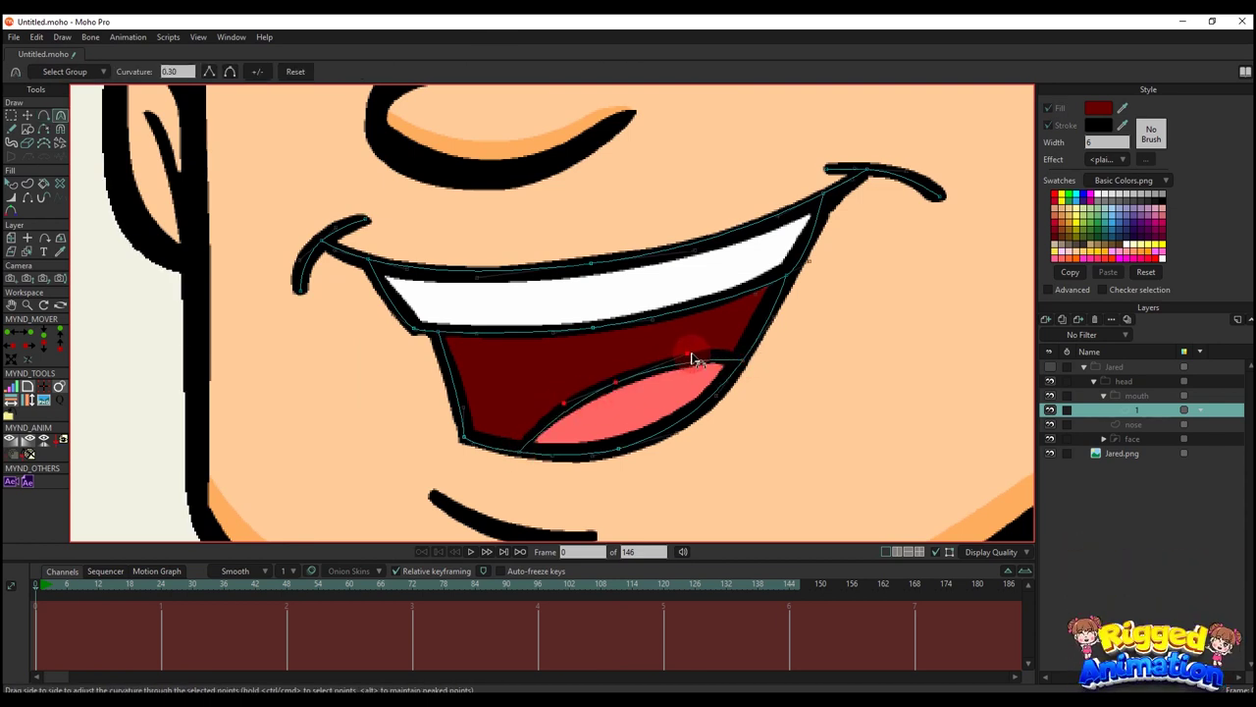
click(607, 398)
key(t)
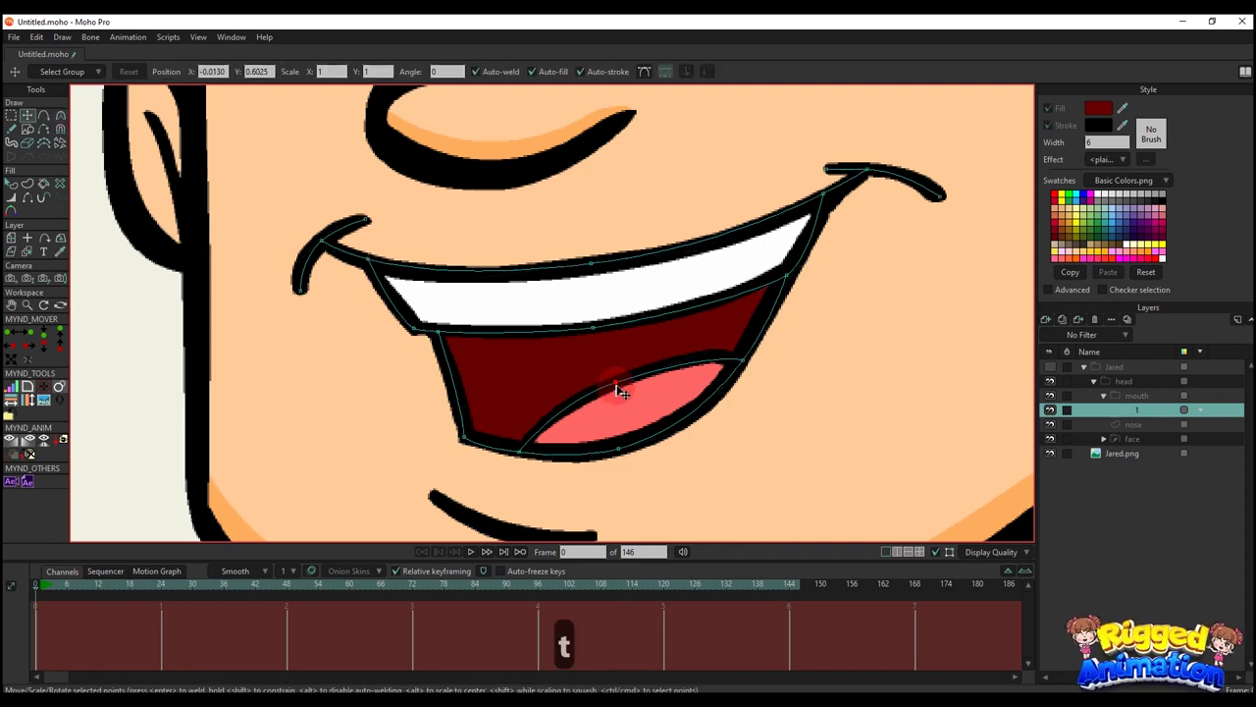
- Select the tongue's outline points and create a filled and stroked shape with pink sampled from the reference
key(g)
drag(517, 409, 651, 456)
drag(597, 361, 730, 454)
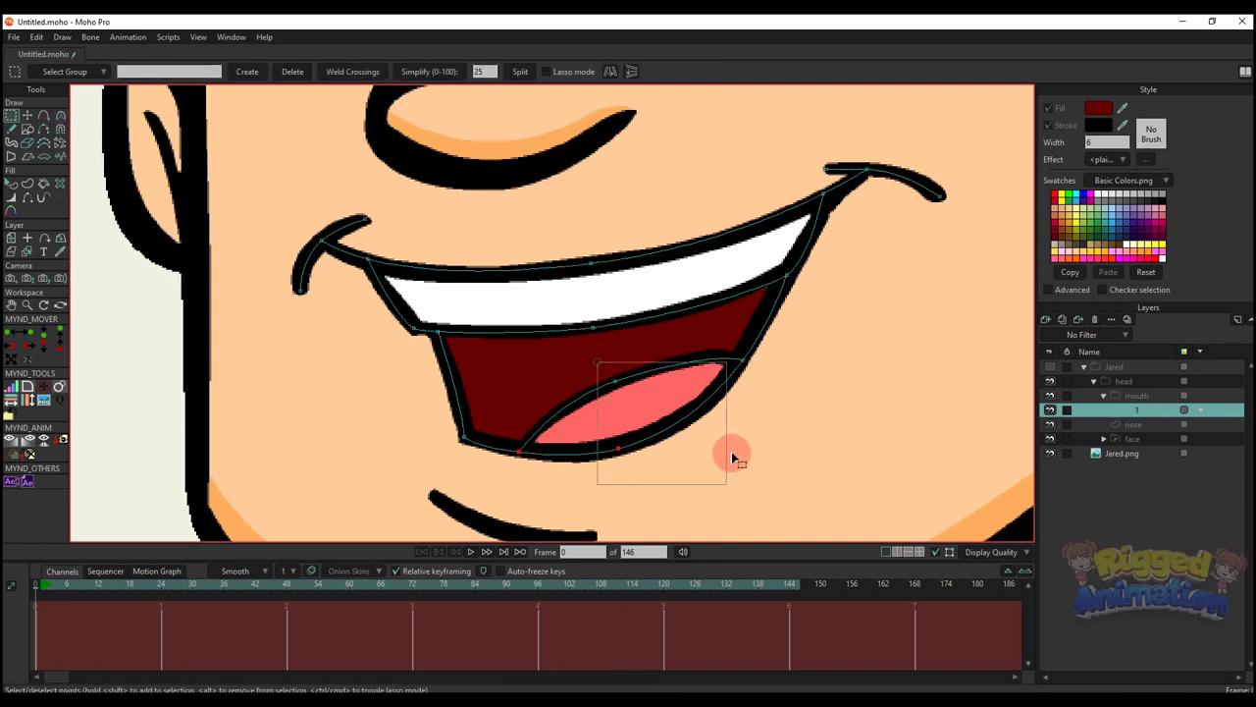
drag(723, 360, 856, 425)
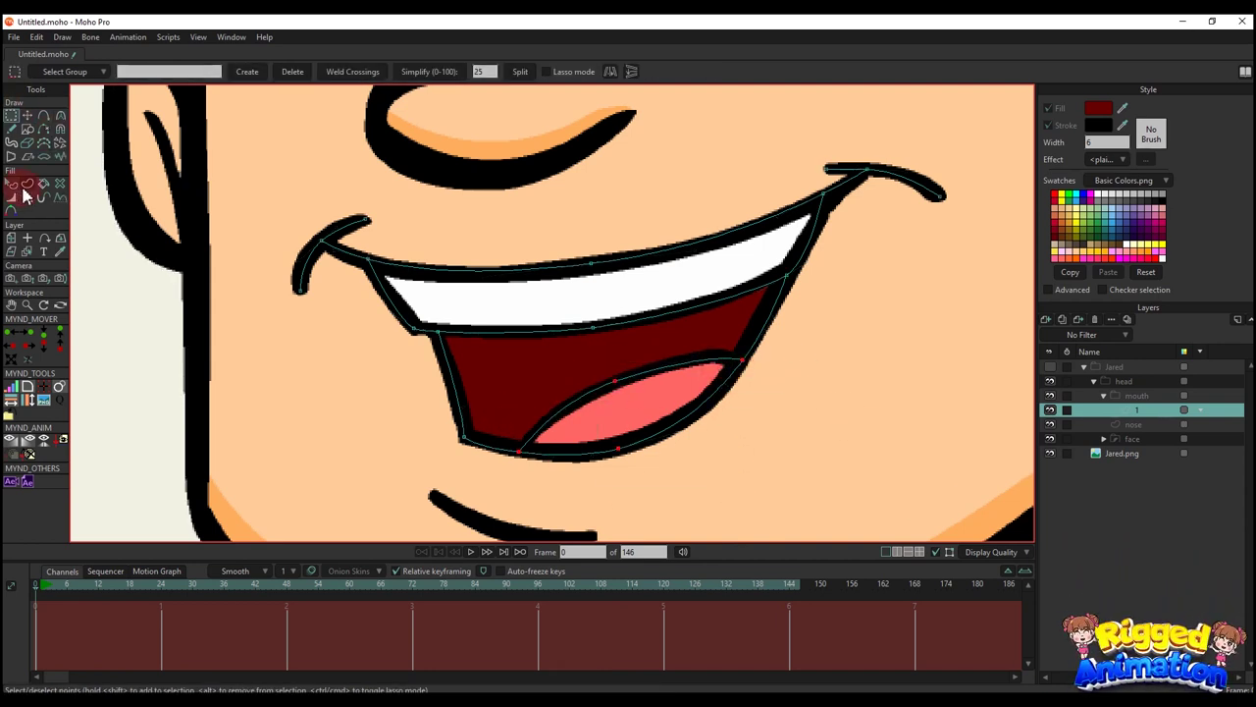
click(28, 184)
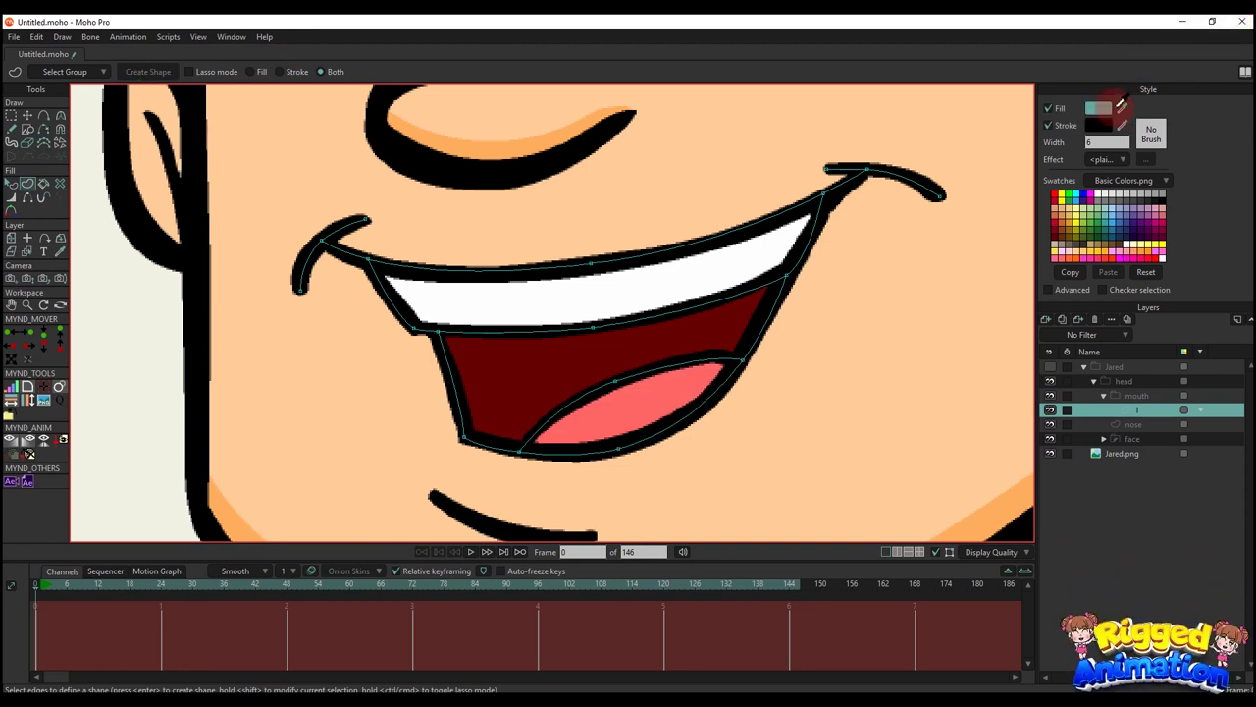
- Trace the chin crease below the mouth, adjusting its curvature and moving its end point onto the reference line
scroll(664, 432, down, 3)
scroll(569, 476, up, 3)
key(a)
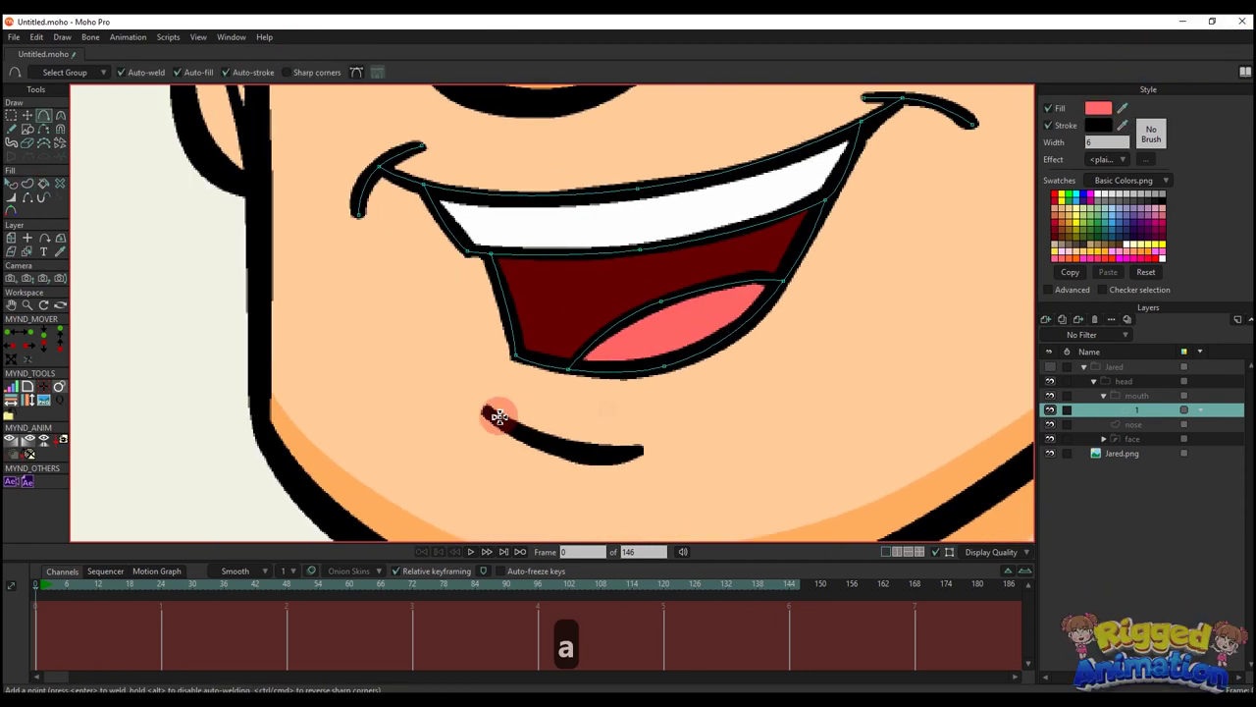
mouse_move(477, 404)
mouse_down()
mouse_move(549, 448)
mouse_move(612, 452)
mouse_up()
key(t)
key(c)
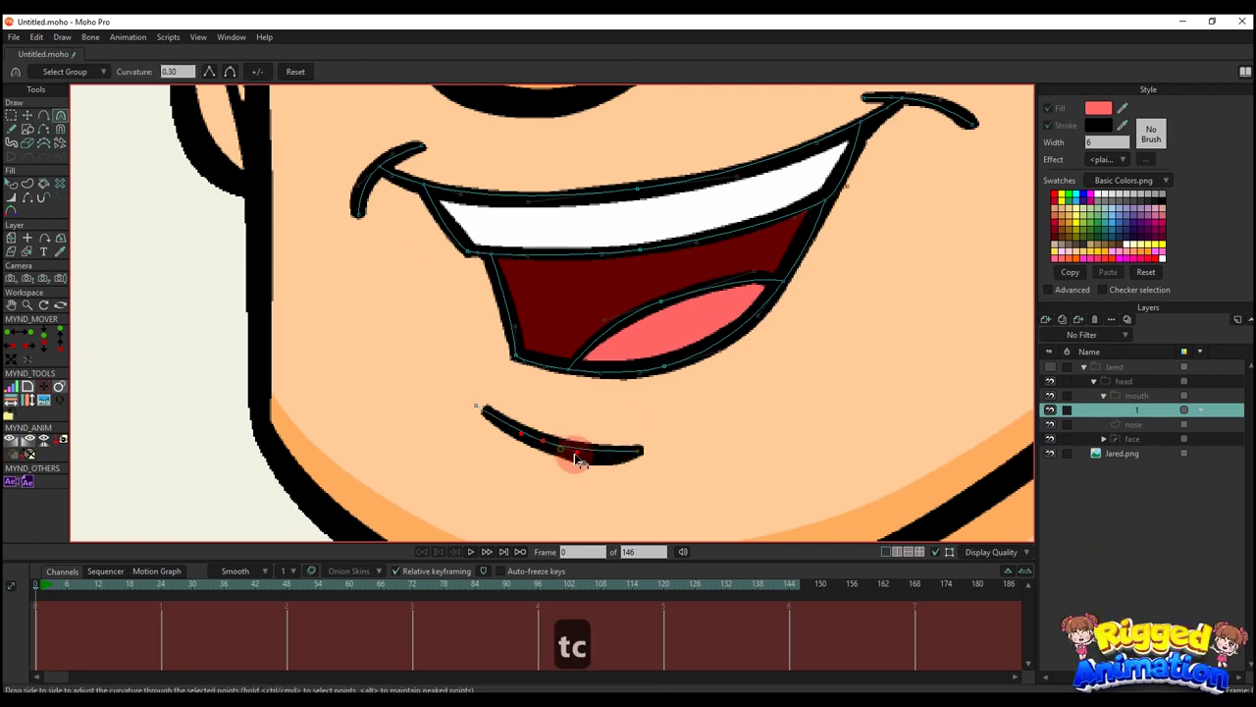
key(t)
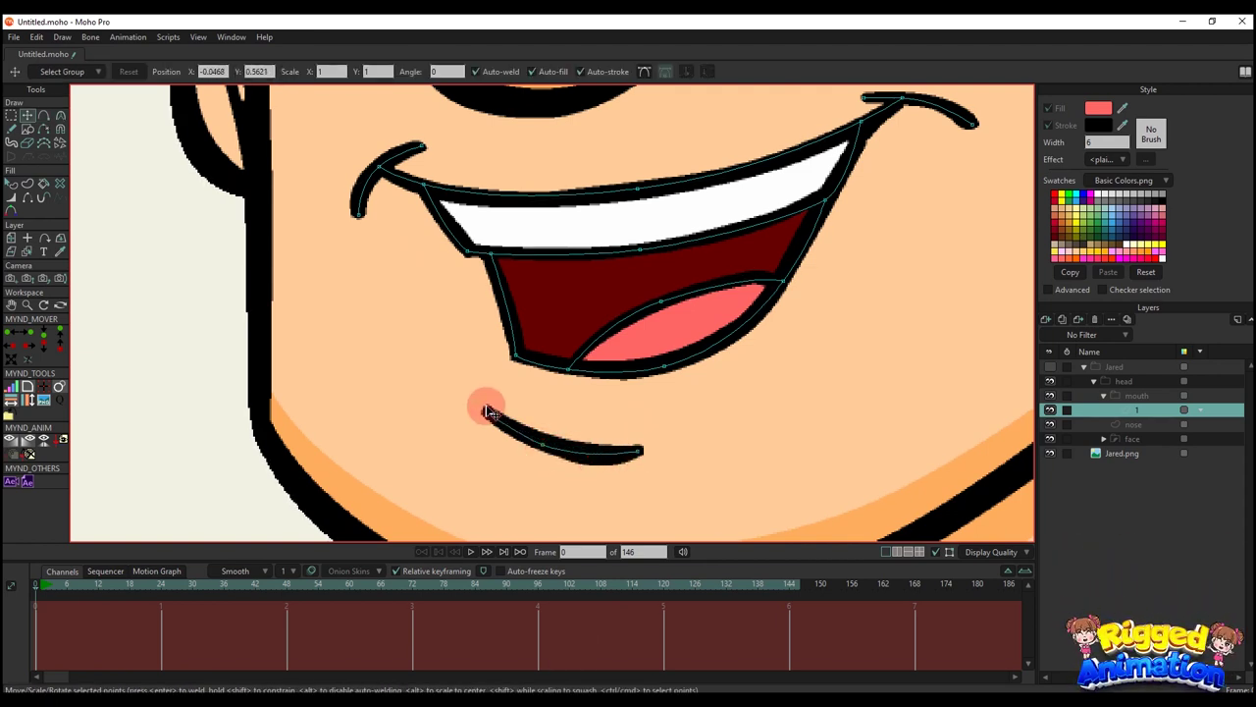
- Select the chin crease line and create a stroke-only shape from it
key(g)
double_click(521, 435)
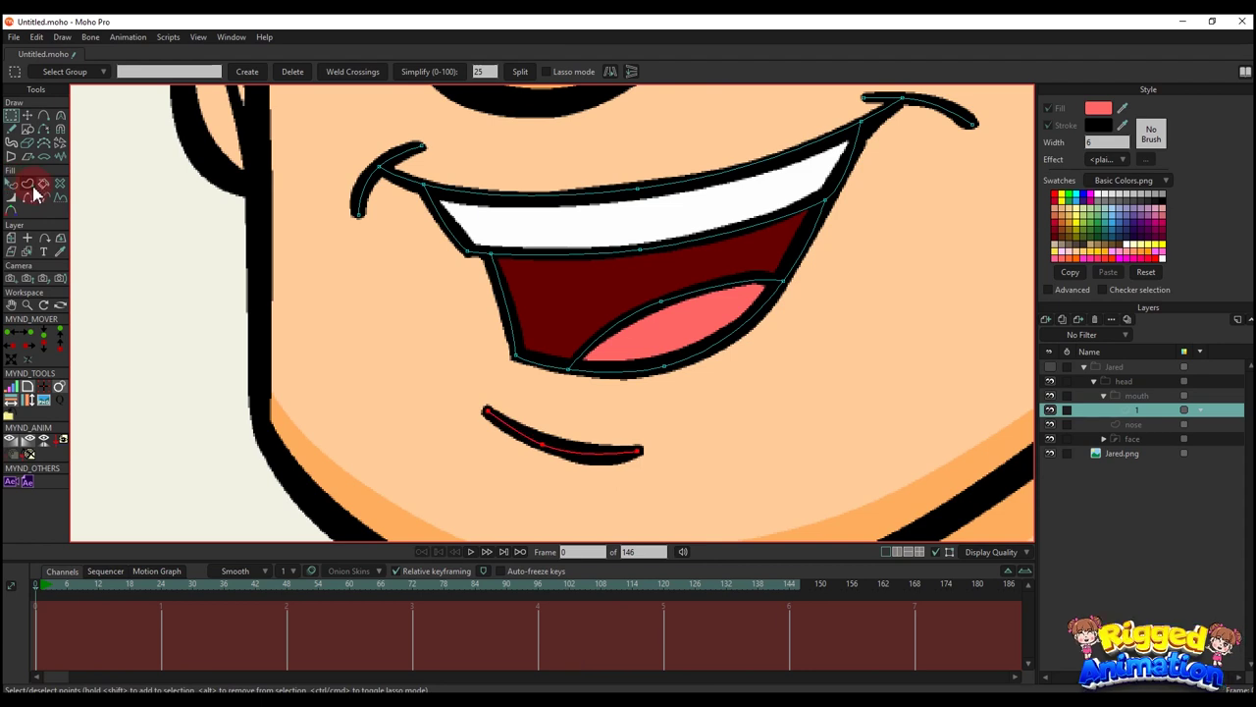
click(28, 184)
click(500, 232)
key(q)
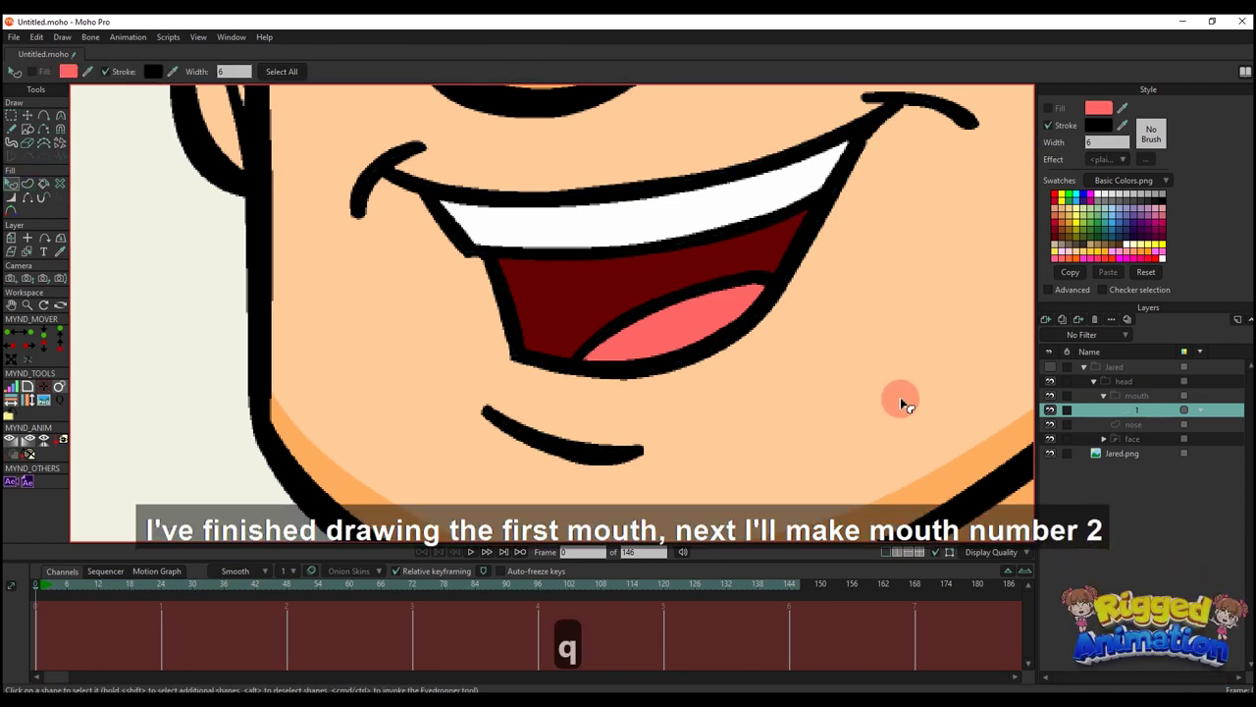
- Turn the Jared group's visibility back on and check the finished mouth on the whole head
click(1052, 368)
scroll(776, 390, down, 3)
key(q)
scroll(736, 431, down, 2)
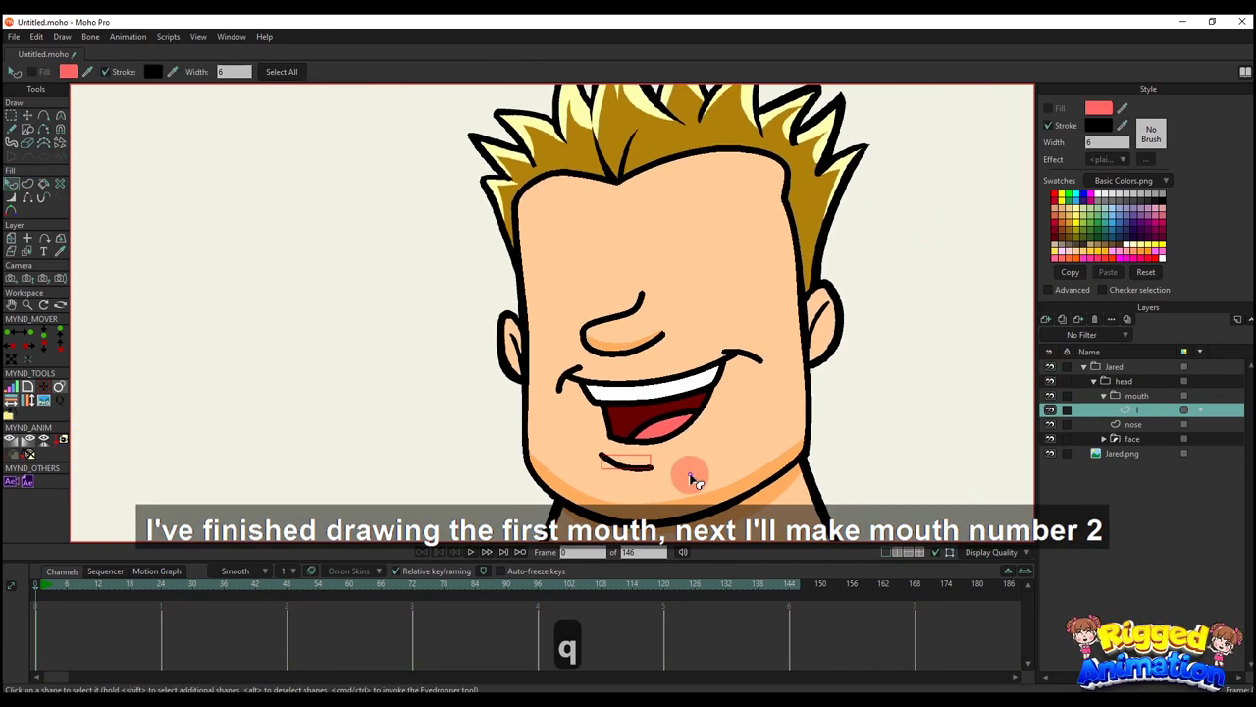
- Duplicate mouth layer 1 and name the copy 2
scroll(695, 475, up, 2)
key(a)
click(1063, 320)
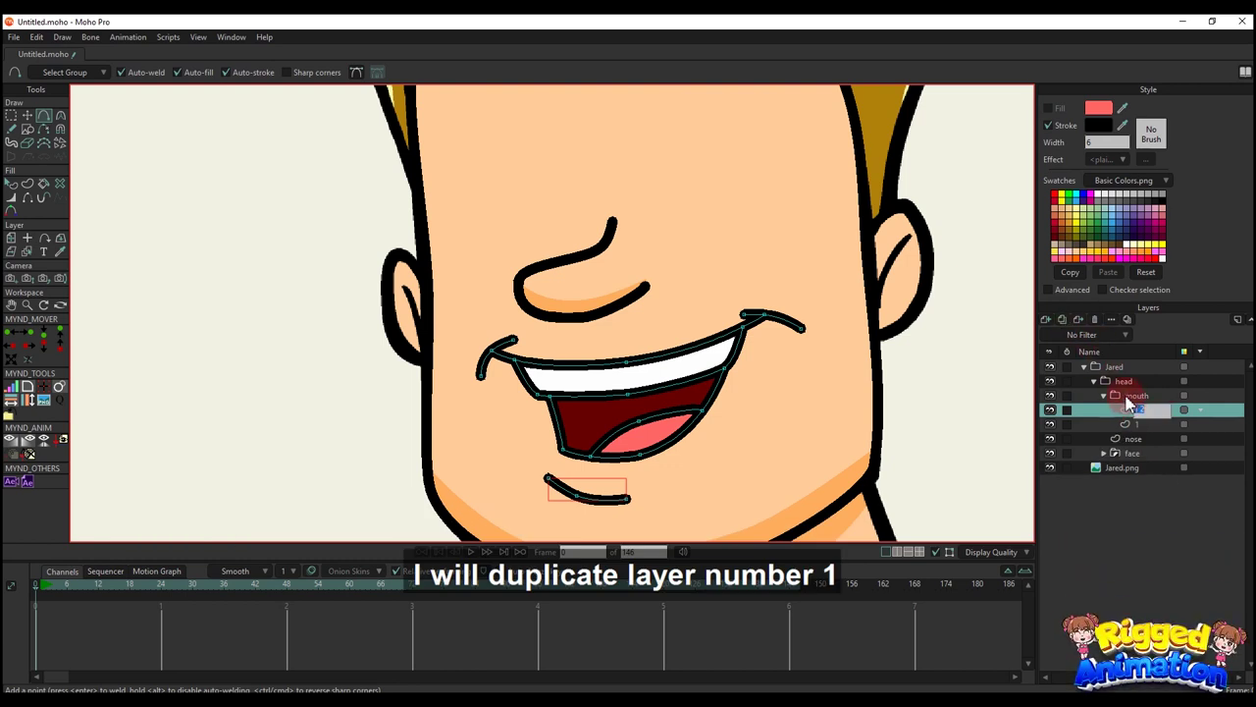
key(Return)
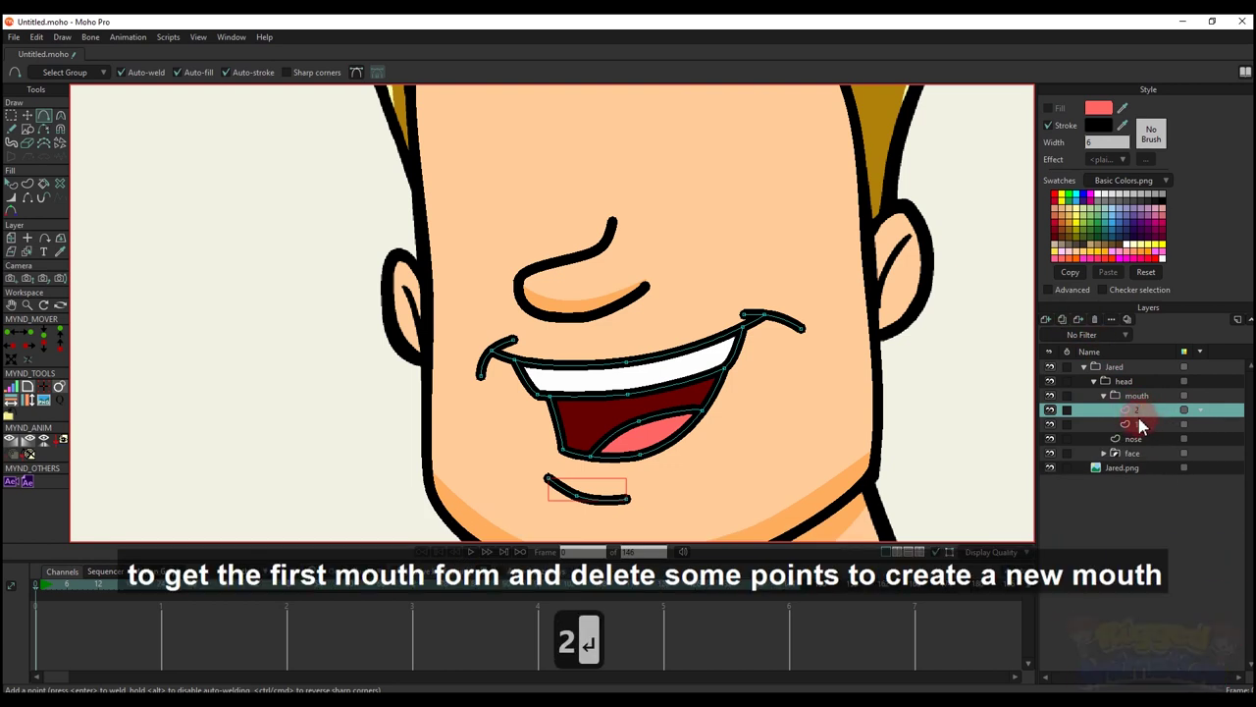
- Delete the teeth, lower mouth, tongue and chin crease edges from layer 2 with Delete Edge, leaving the closed smile line
key(g)
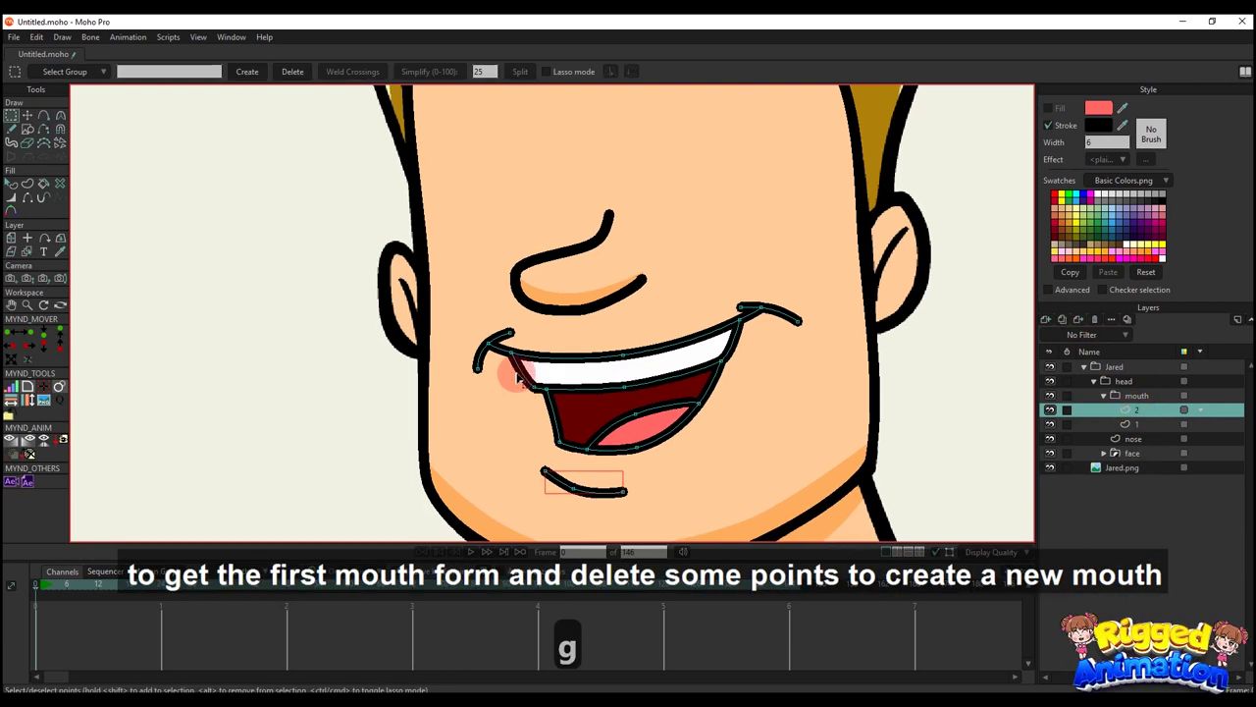
click(43, 128)
scroll(528, 348, up, 2)
click(522, 382)
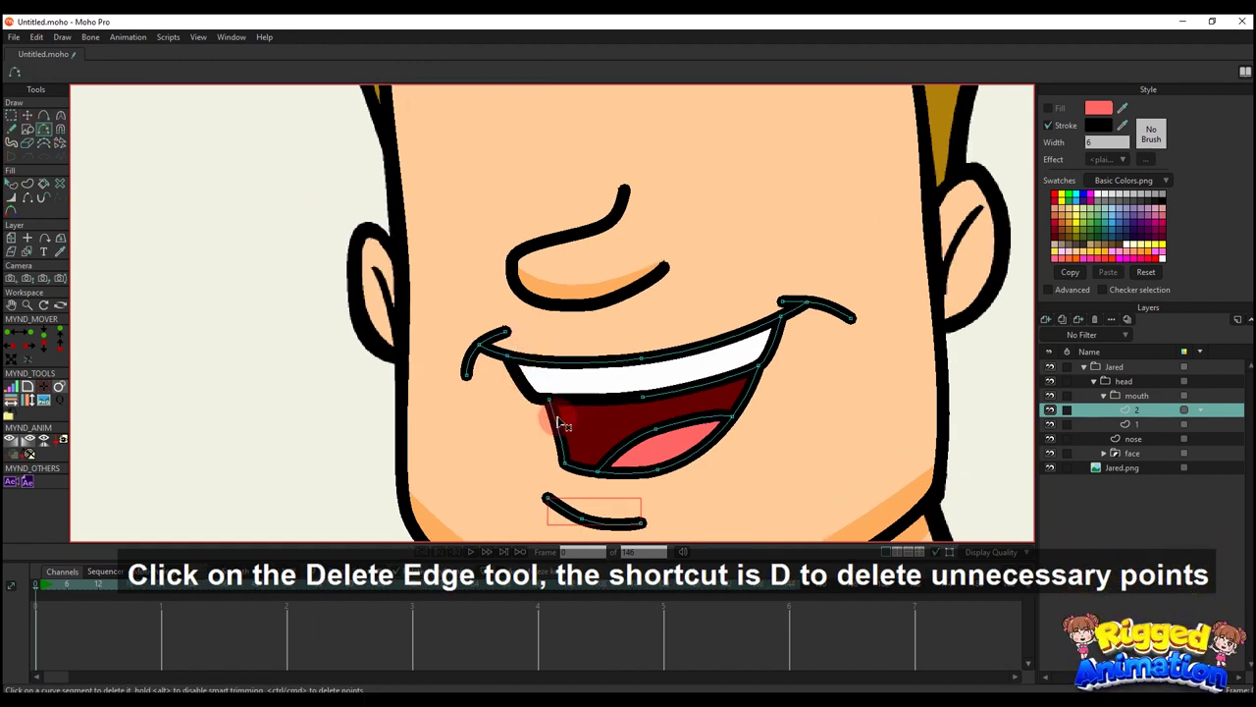
click(557, 422)
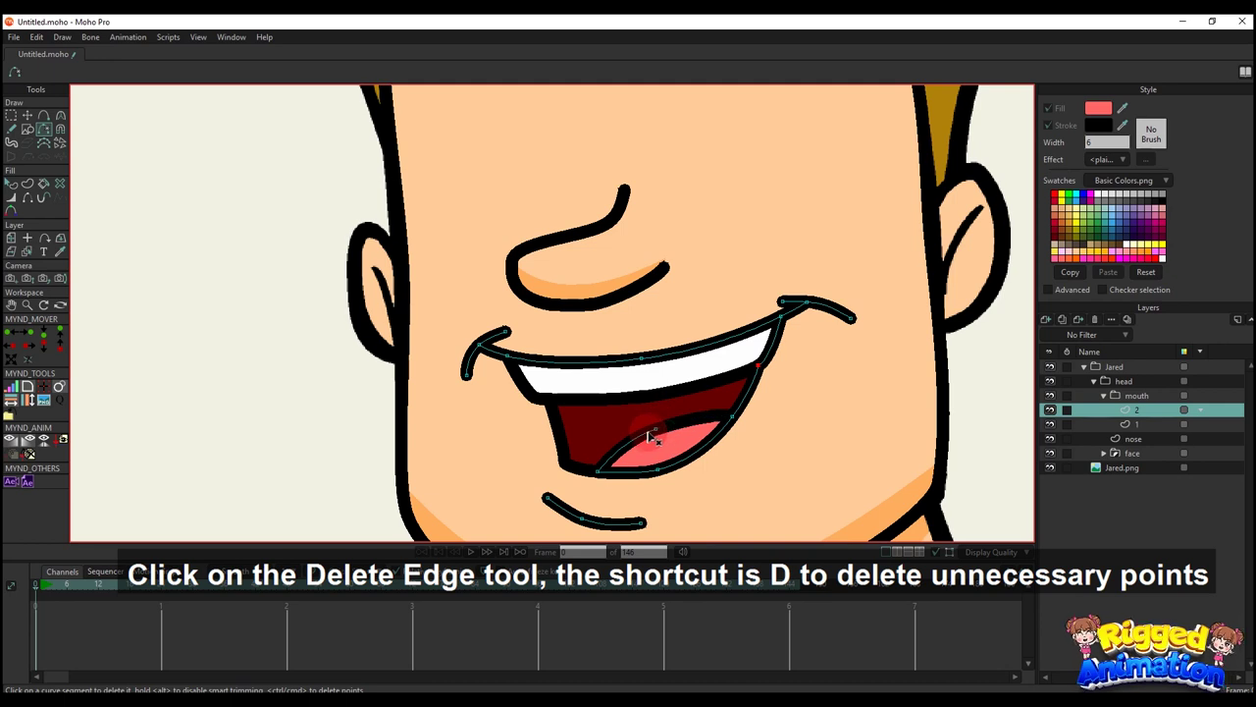
click(652, 438)
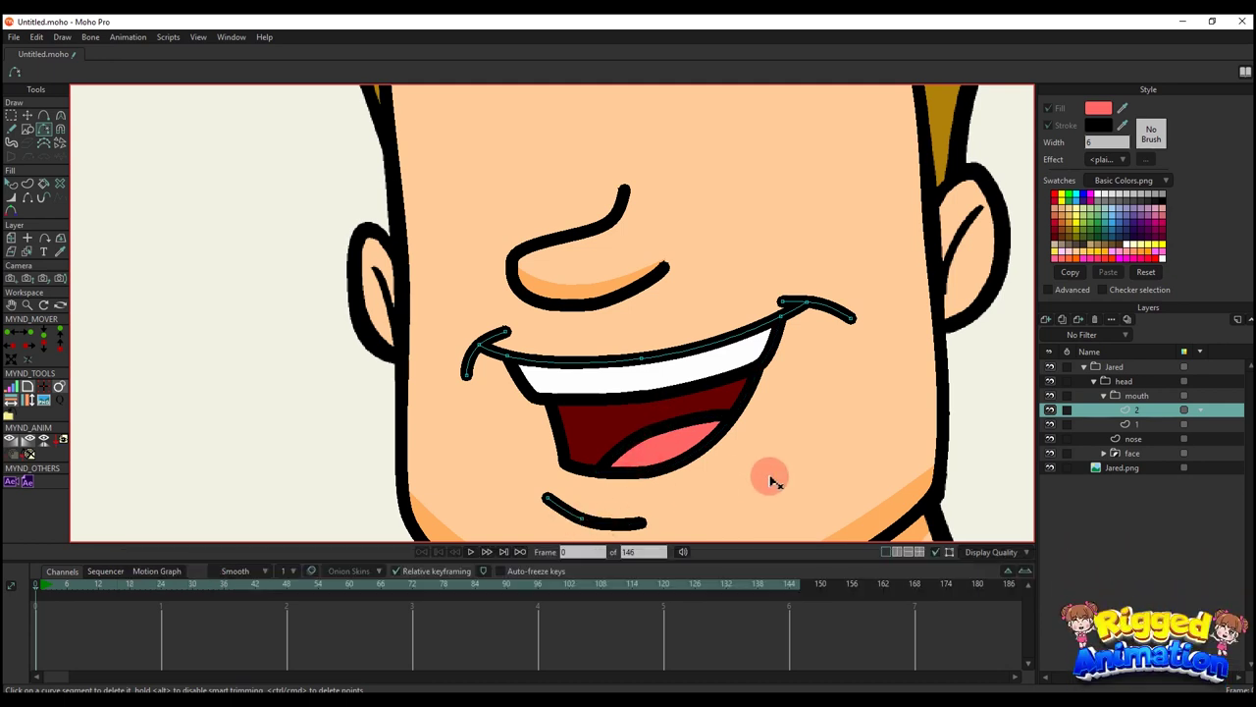
- Convert the mouth group into a Switch layer
right_click(1137, 397)
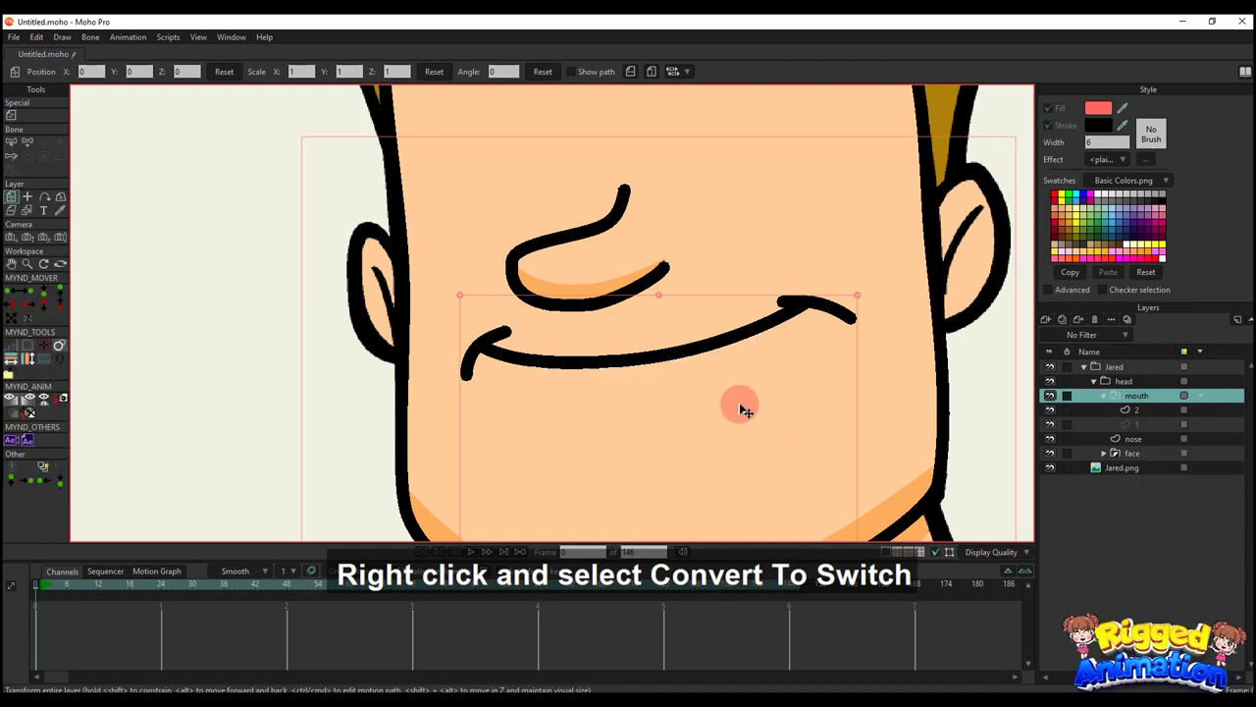
scroll(740, 407, down, 5)
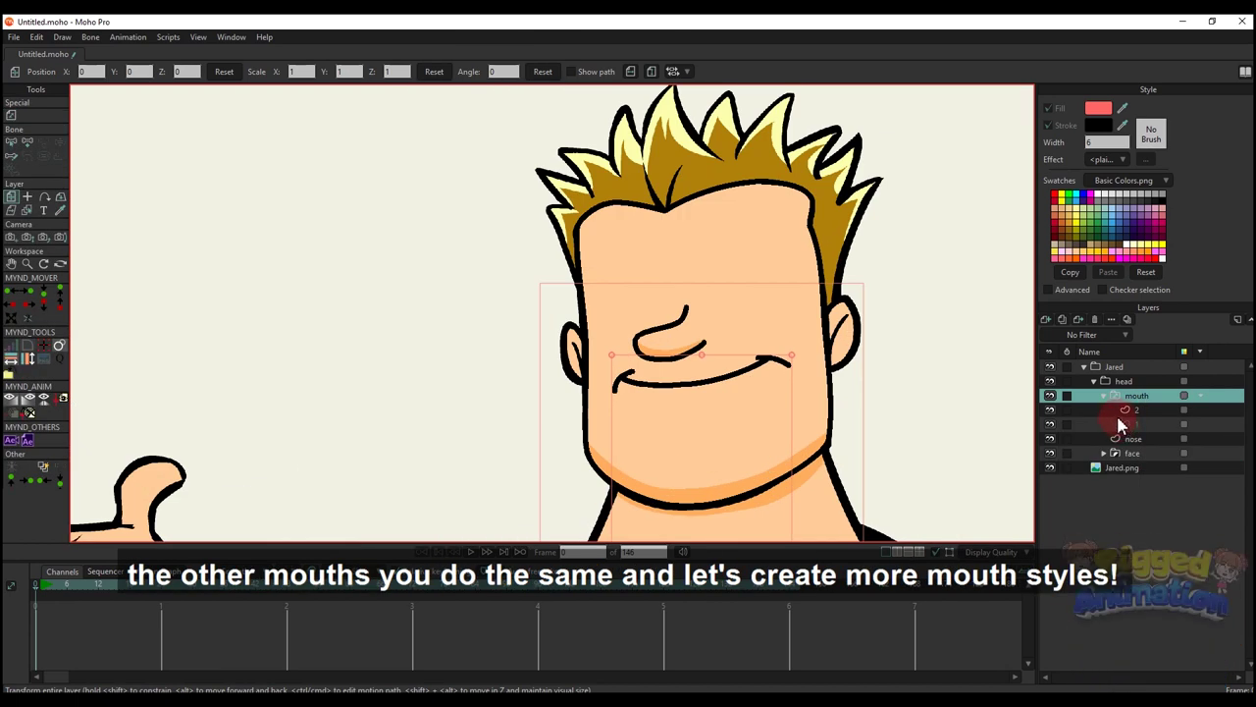
- Alternate between mouth layers 1 and 2 to check how the Switch layer displays each shape
click(1141, 424)
click(1143, 412)
click(1147, 424)
click(1151, 412)
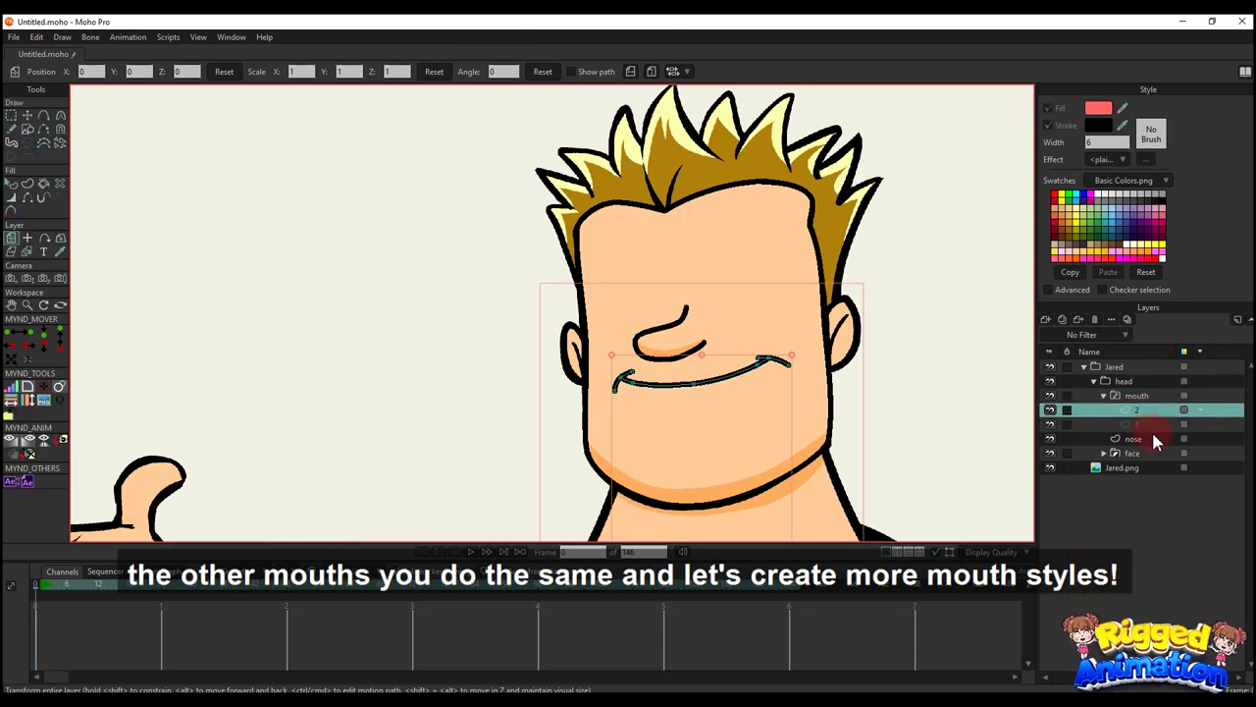
click(1152, 434)
click(1140, 411)
click(1144, 425)
click(1140, 409)
click(1146, 424)
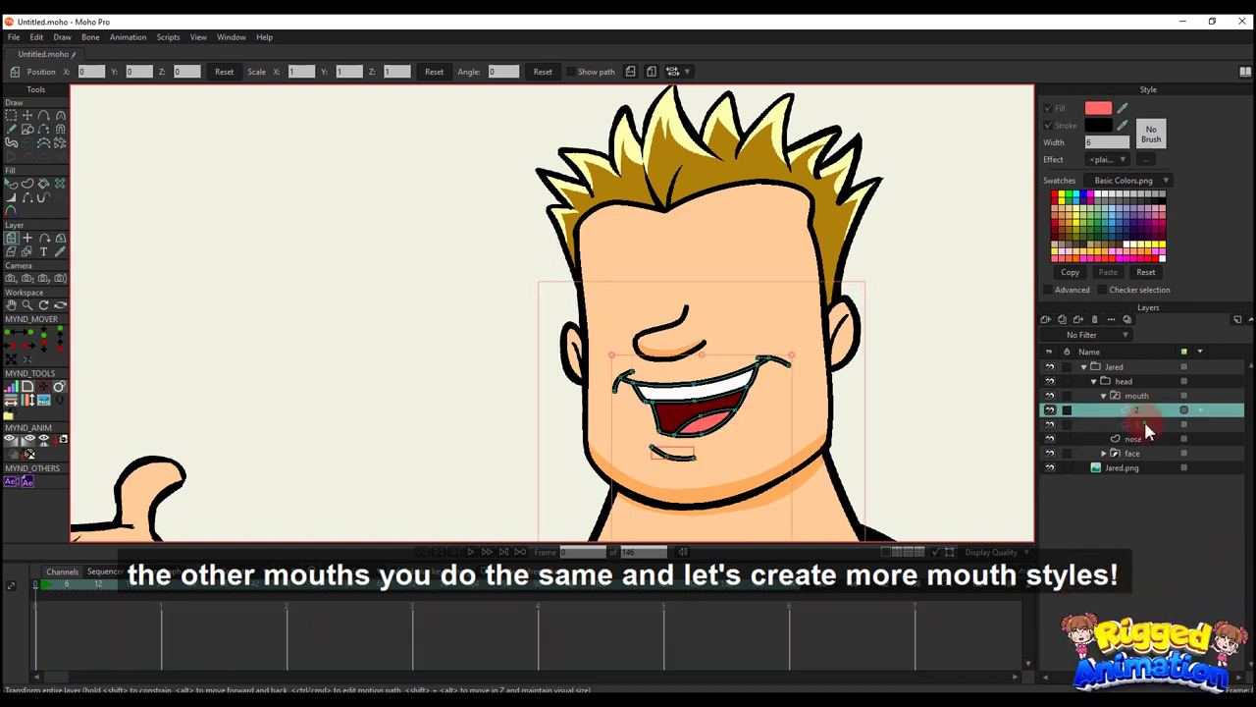
click(1142, 397)
click(1143, 410)
- Duplicate mouth layer 1, name the copy 3 and place it above layer 2 in the mouth group
scroll(736, 377, up, 3)
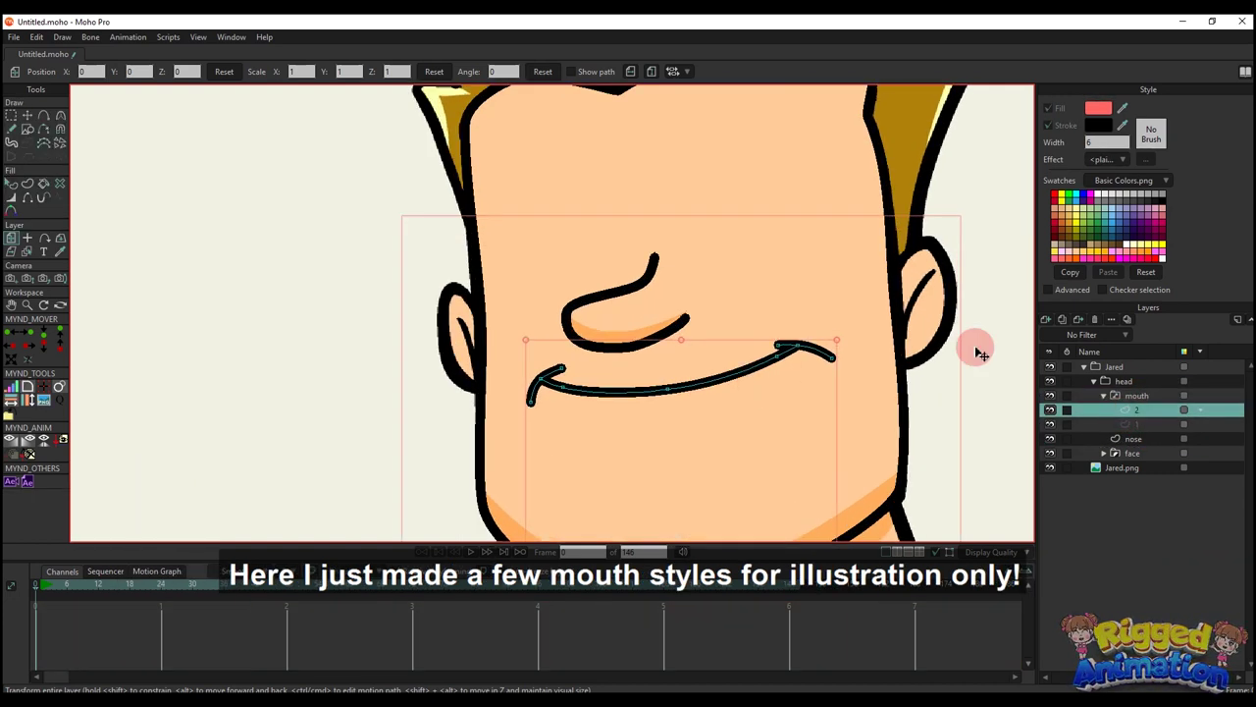
click(1139, 424)
click(1065, 326)
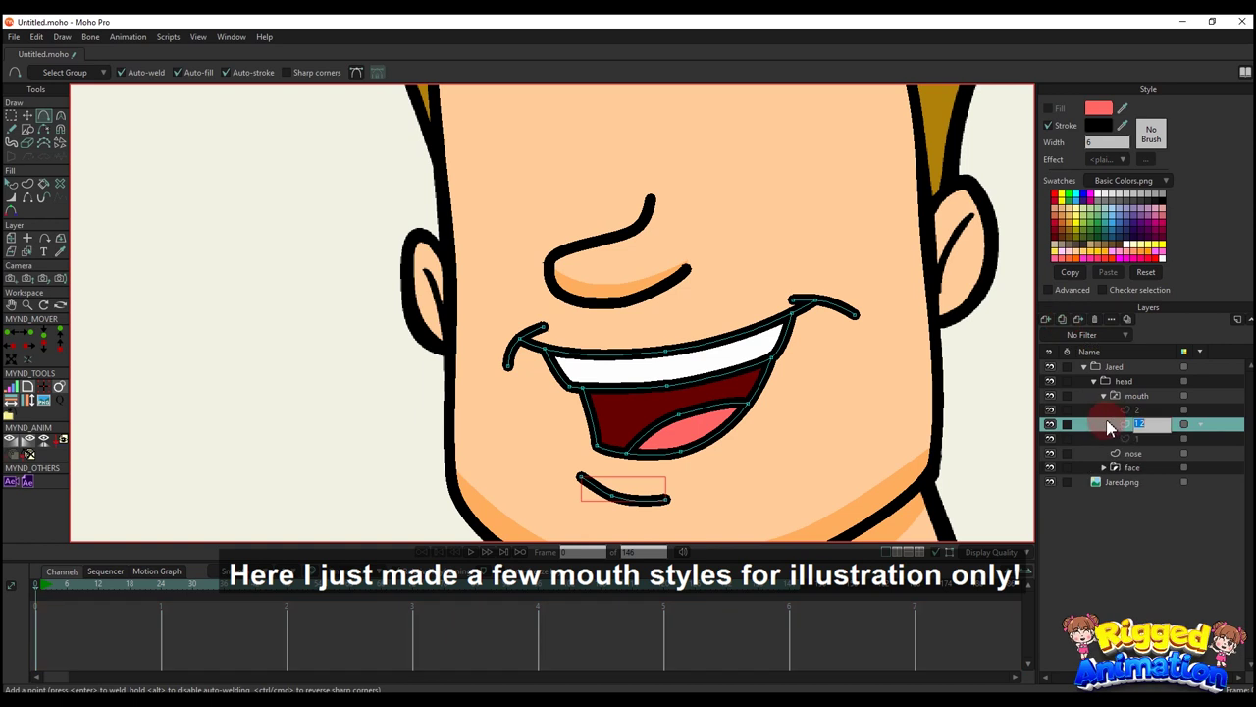
key(BackSpace)
text(3)
key(Return)
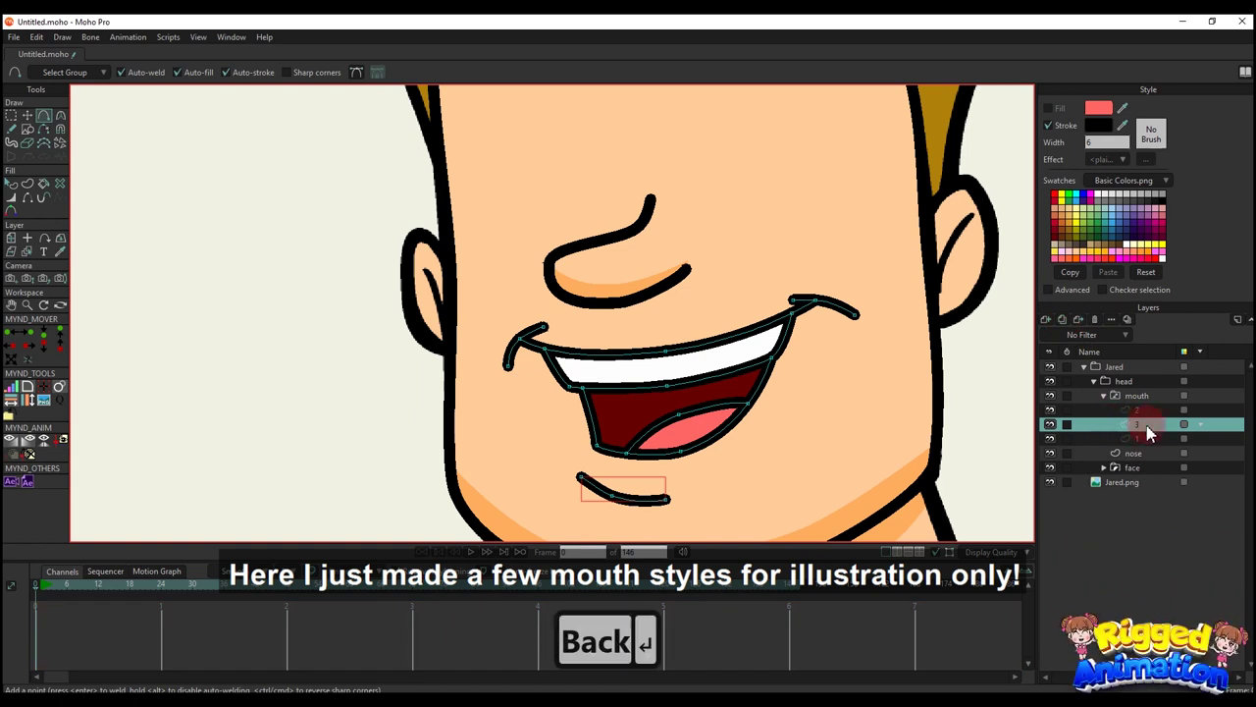
drag(1147, 428, 1142, 405)
- Select the points along the teeth's lower edge in layer 3 and move them down to make the teeth taller
scroll(685, 382, up, 1)
drag(619, 403, 611, 384)
scroll(596, 383, up, 4)
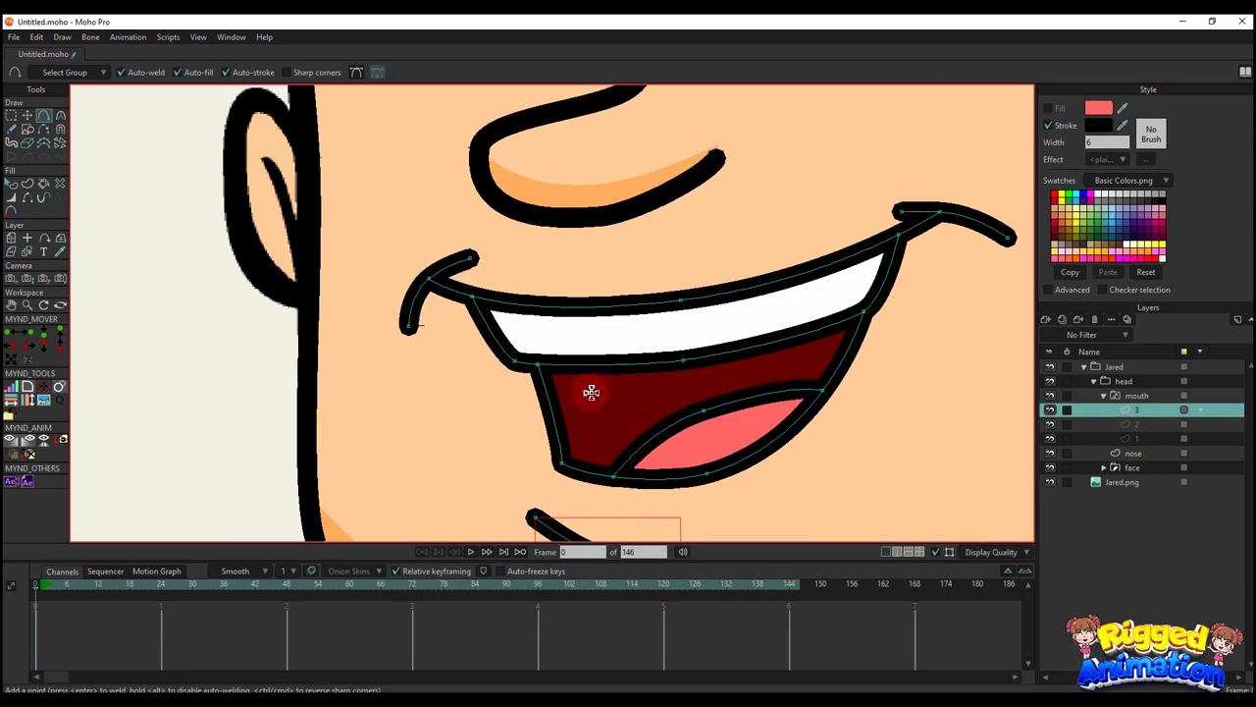
key(g)
drag(515, 358, 777, 389)
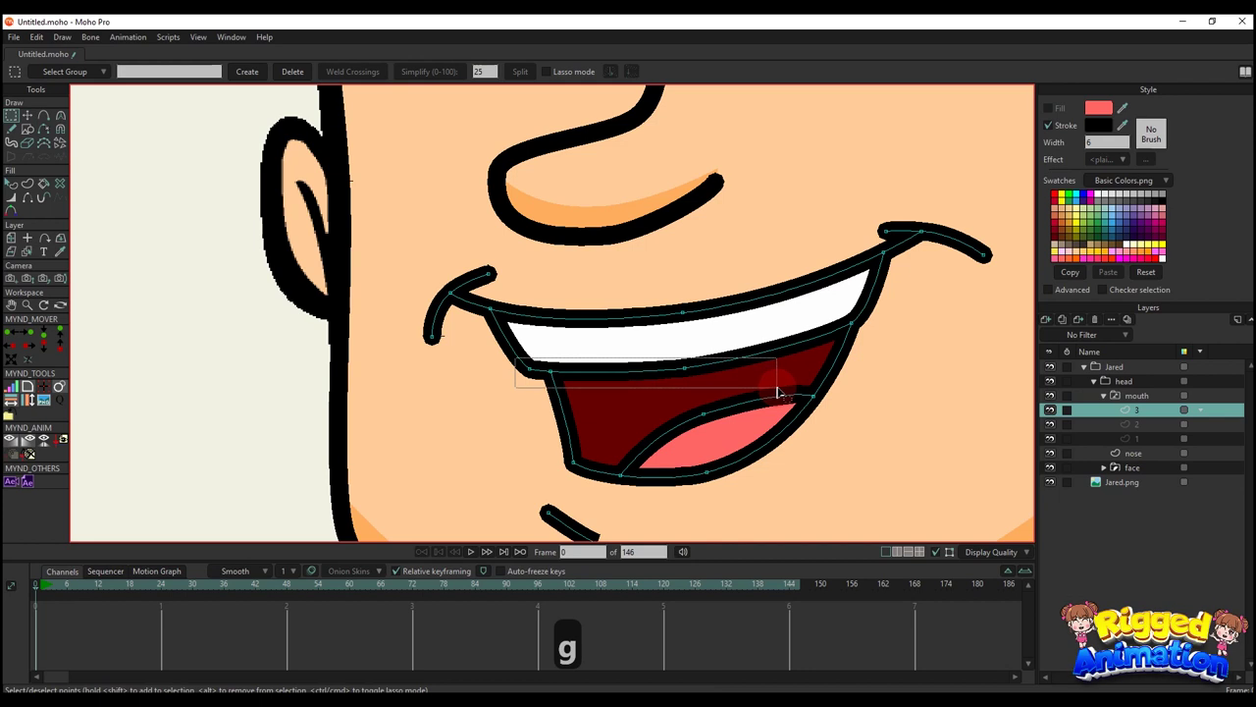
shift+drag(830, 299, 881, 334)
key(t)
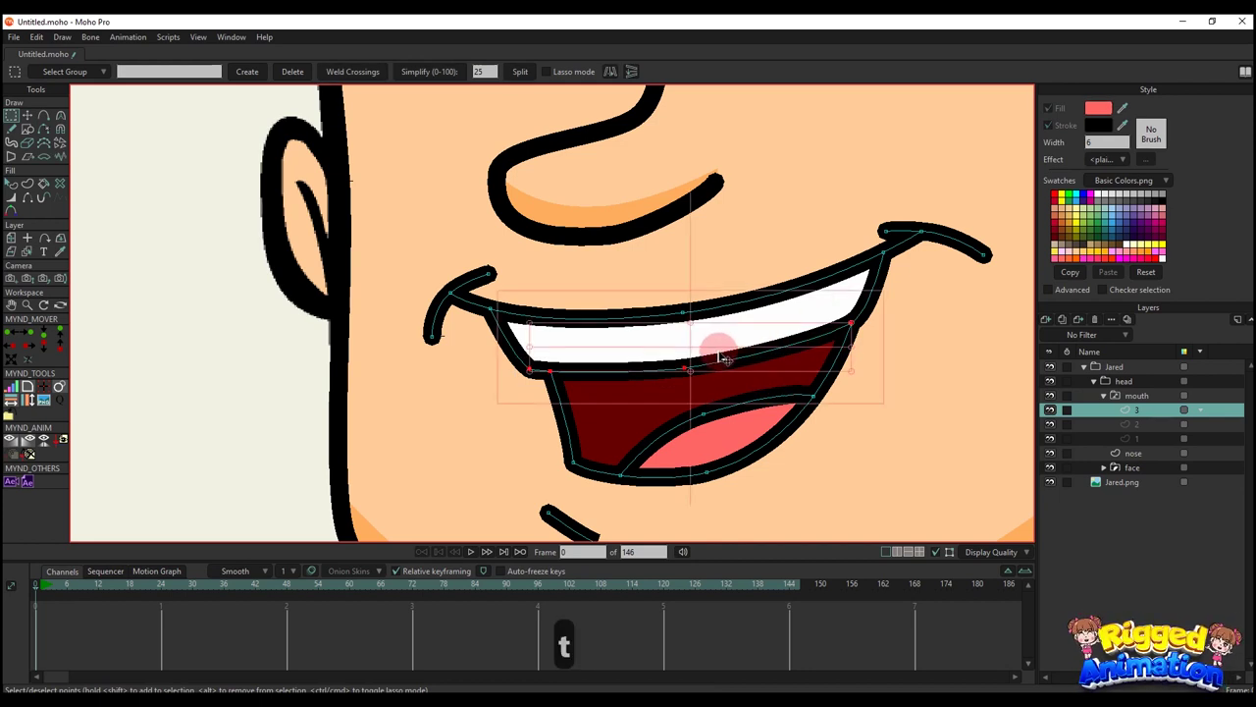
drag(710, 365, 713, 391)
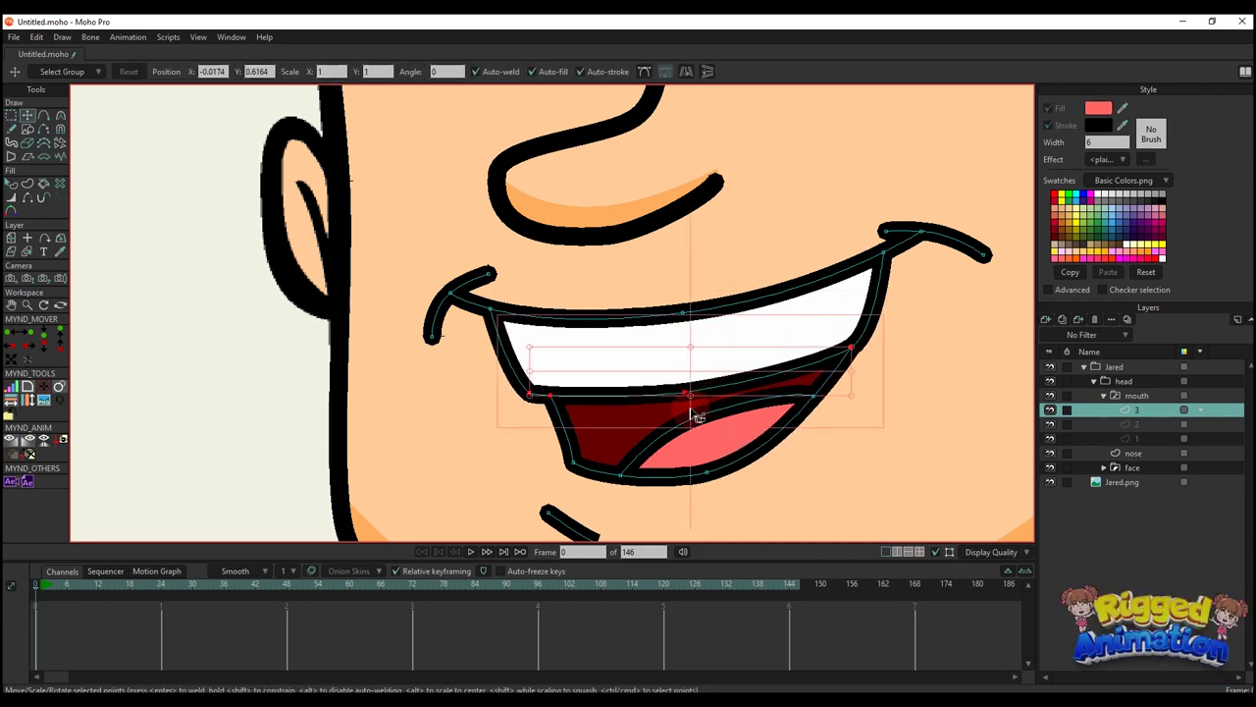
- Delete the tongue's upper curve segments inside the mouth in layer 3, keeping the mouth outline
key(f)
scroll(582, 440, up, 1)
key(a)
key(g)
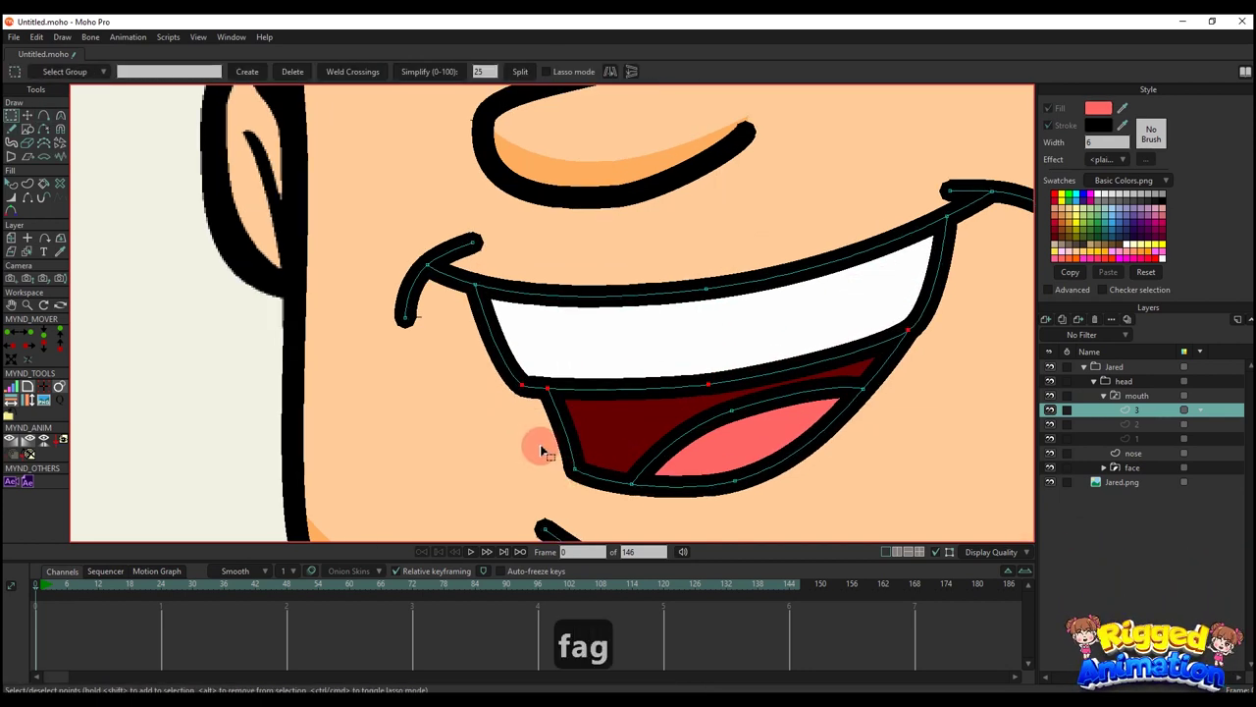
shift+drag(776, 494, 777, 496)
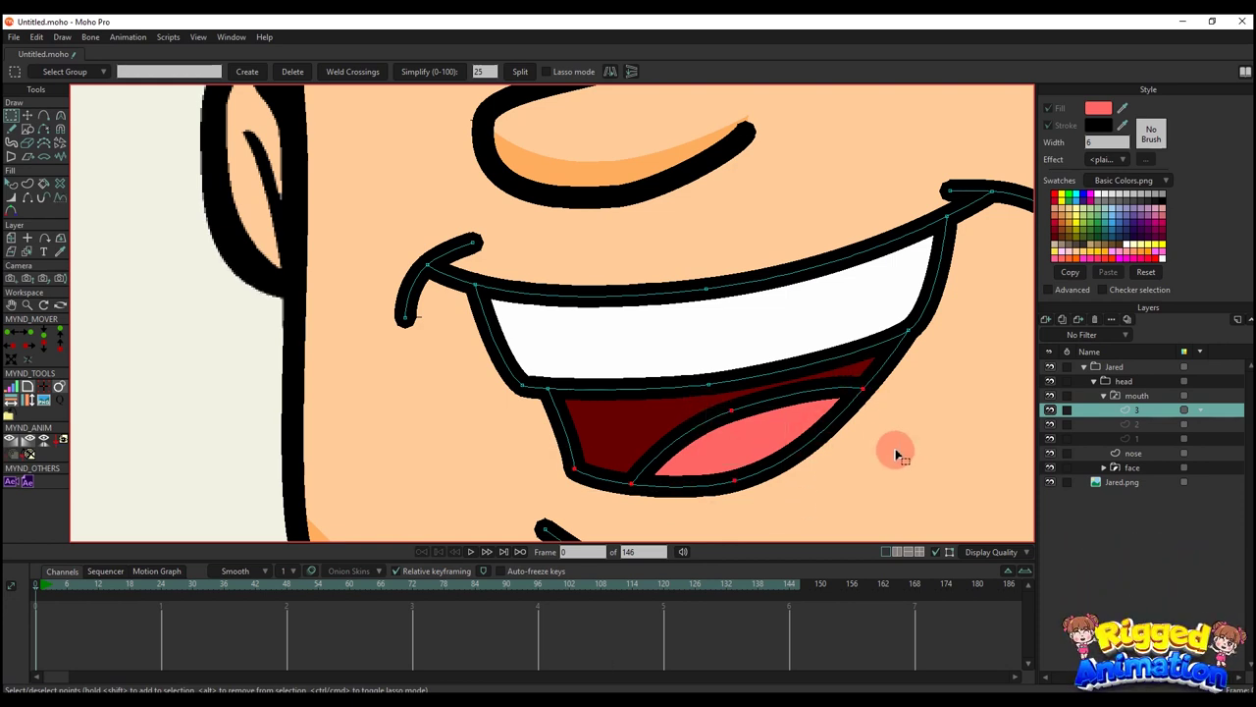
click(44, 128)
click(634, 328)
click(724, 417)
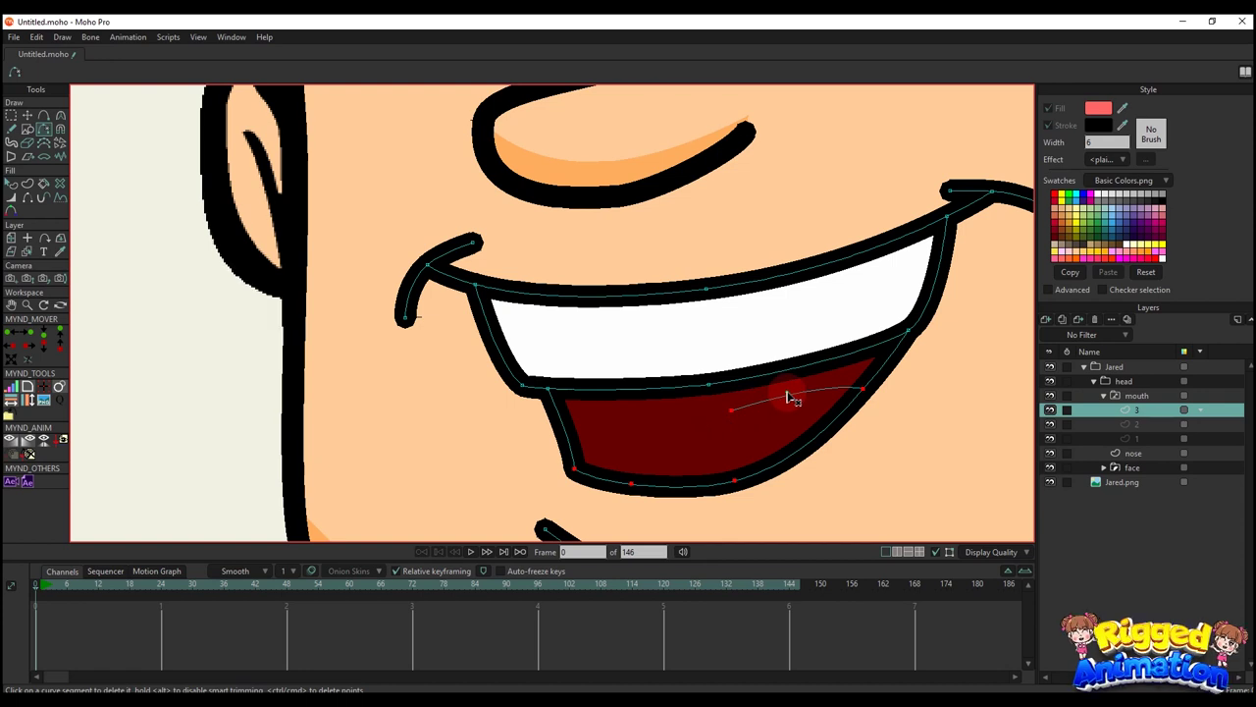
scroll(807, 421, down, 2)
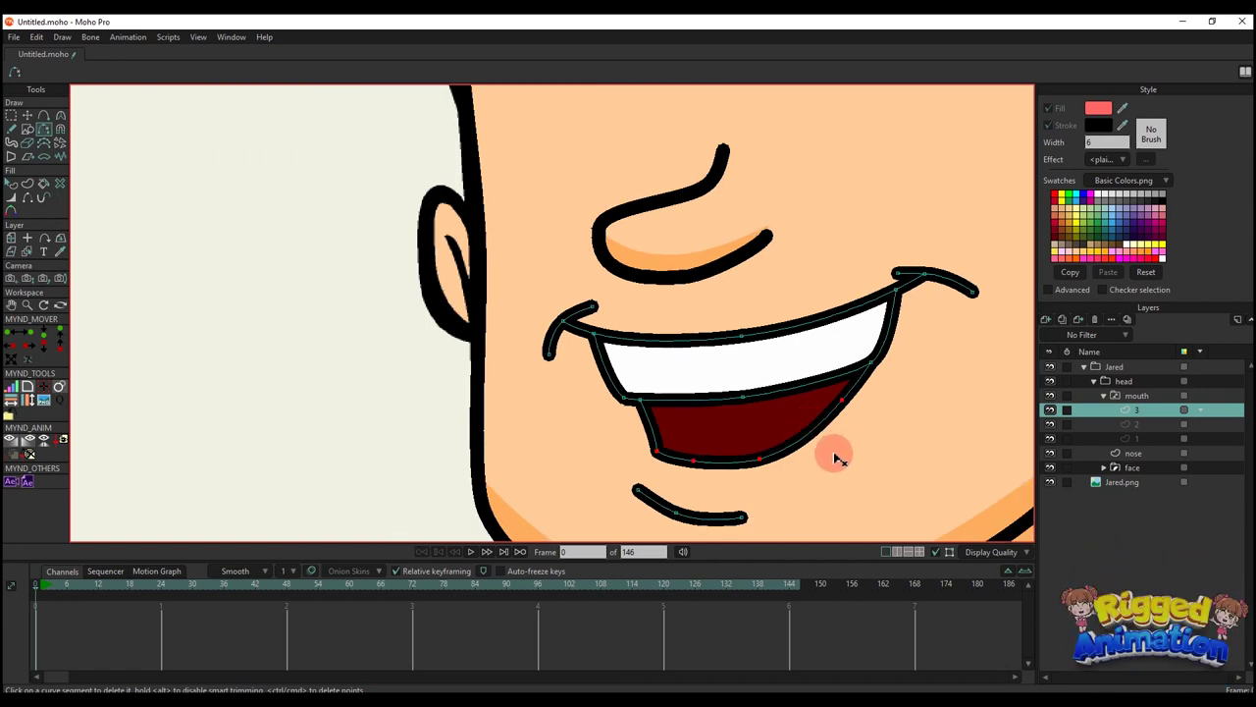
- Fill the lower mouth shape in layer 3 with the white sampled from the upper teeth
key(q)
click(774, 447)
ctrl+click(865, 319)
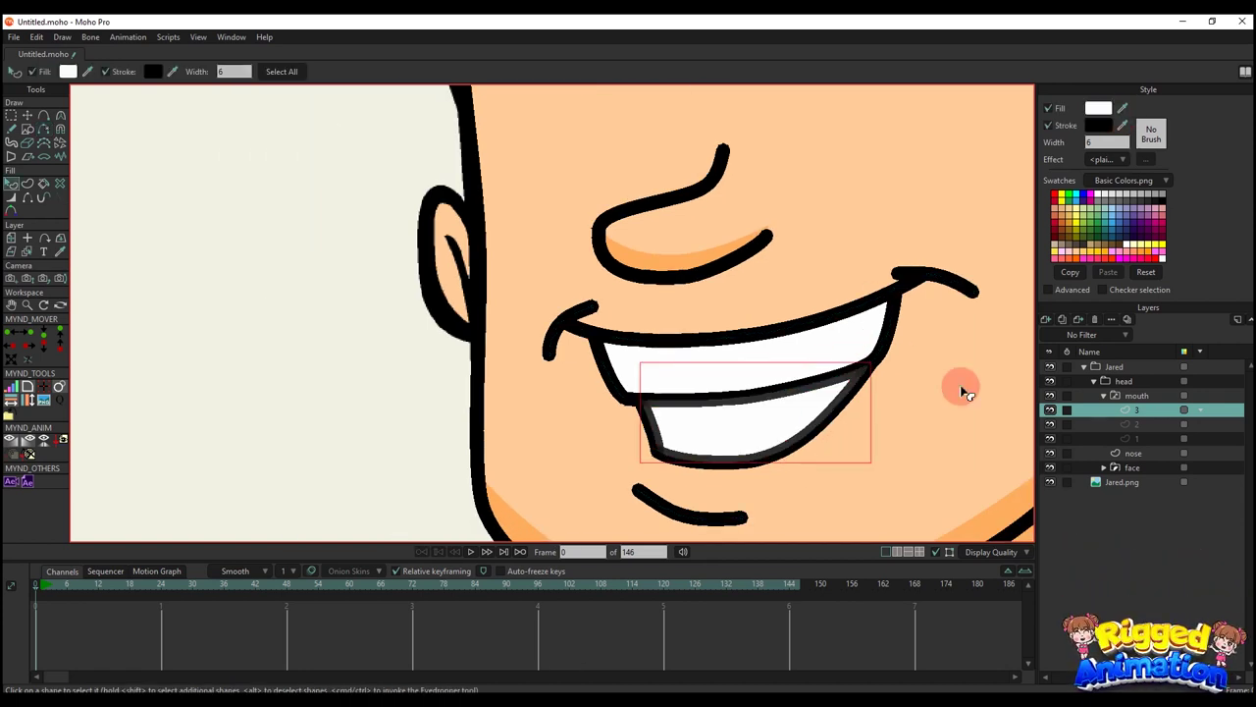
click(962, 391)
scroll(736, 429, down, 5)
scroll(718, 451, up, 3)
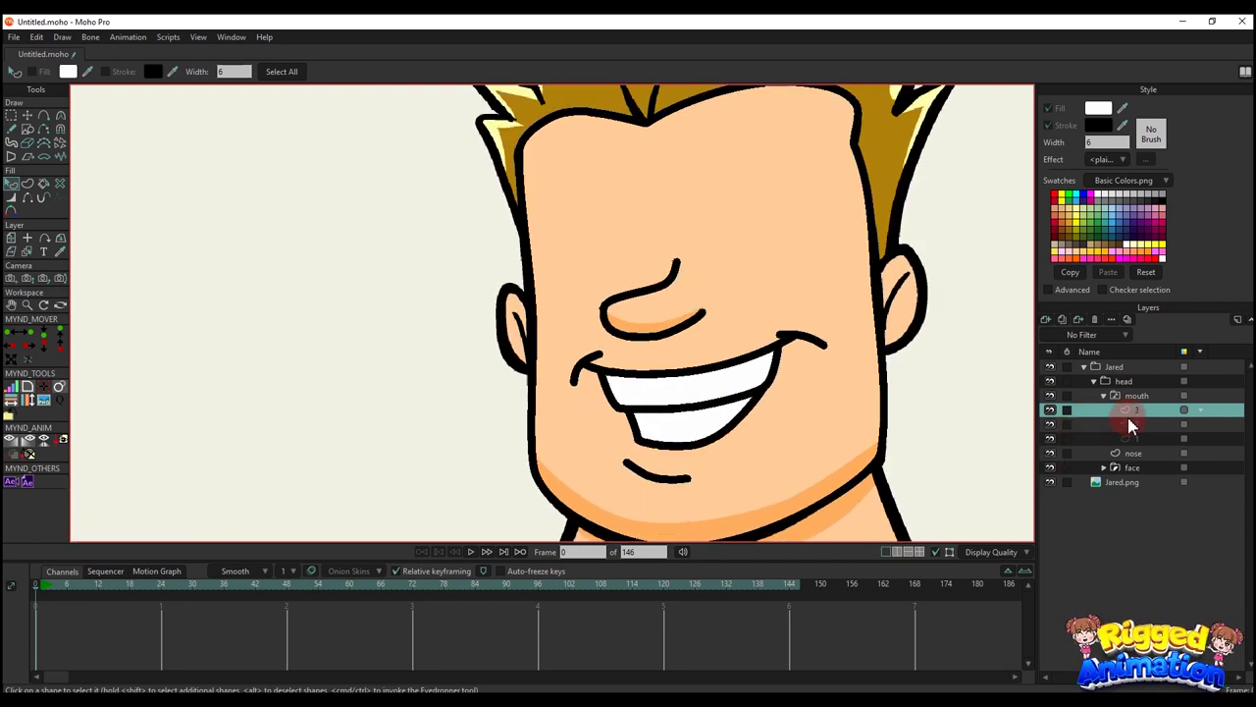
- Switch among mouth layers 1, 2 and 3 to compare their shapes on the face
click(1130, 422)
click(1131, 411)
click(1136, 438)
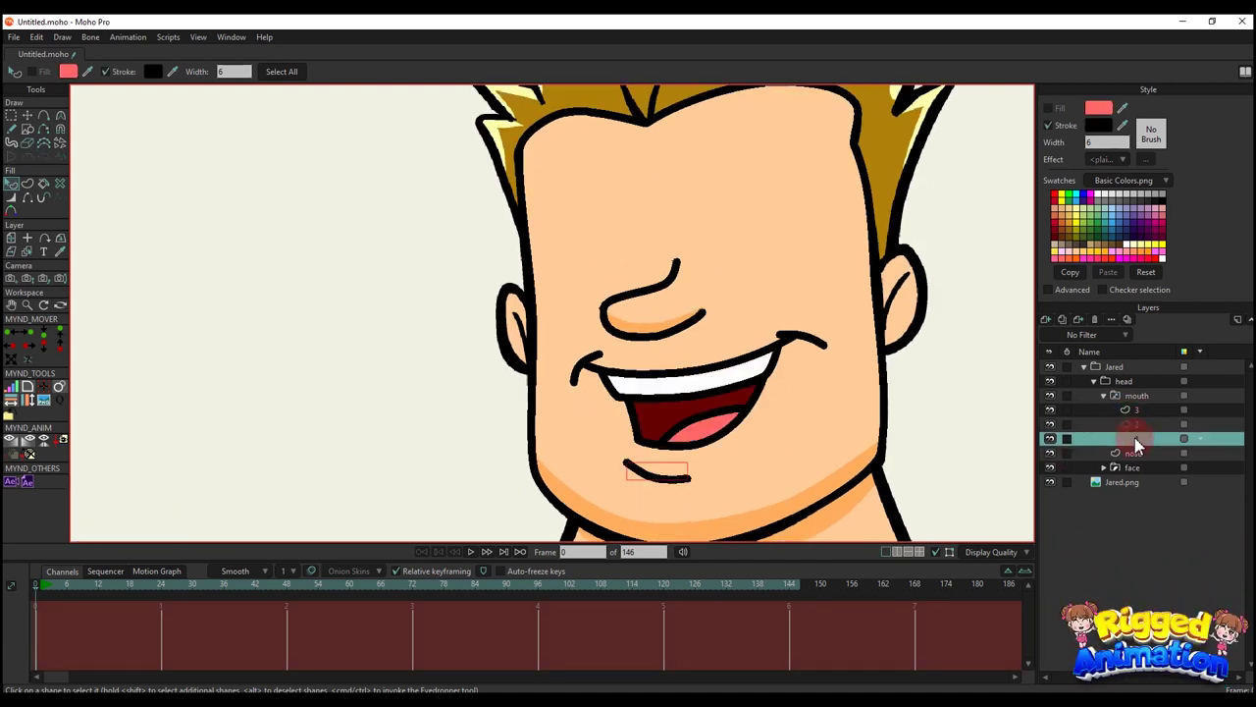
click(1132, 424)
click(1130, 410)
scroll(724, 422, down, 2)
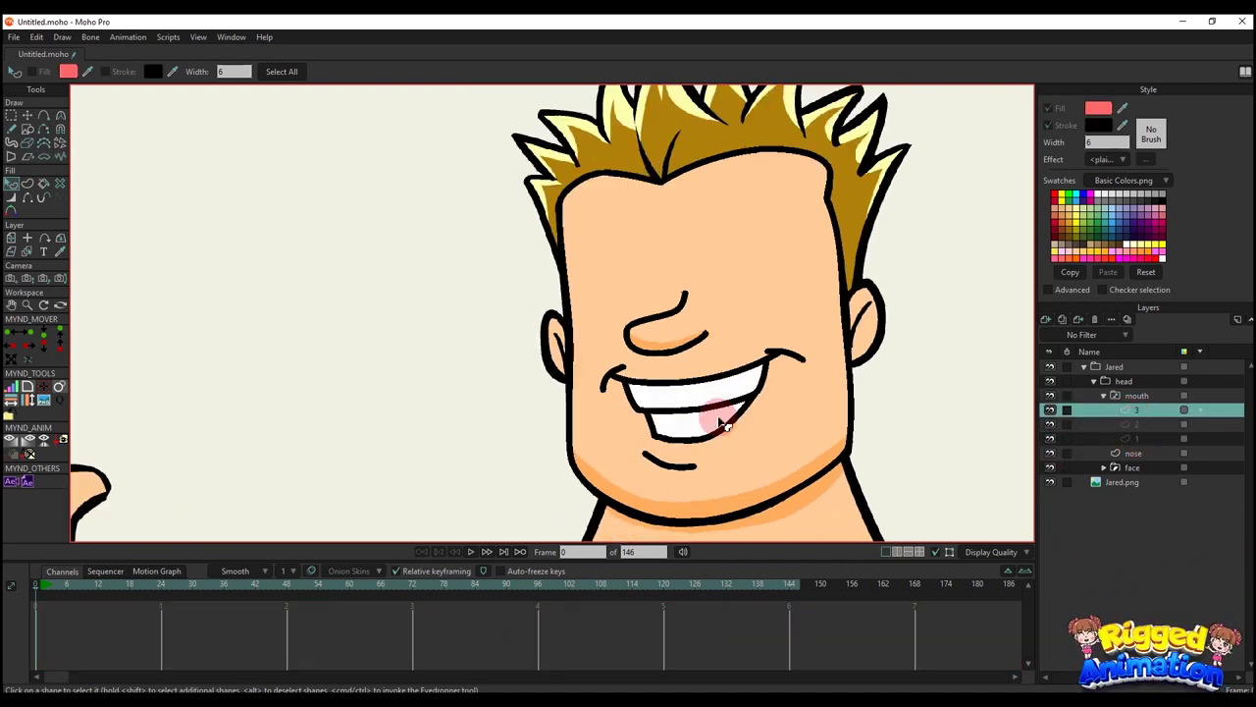
scroll(726, 429, up, 3)
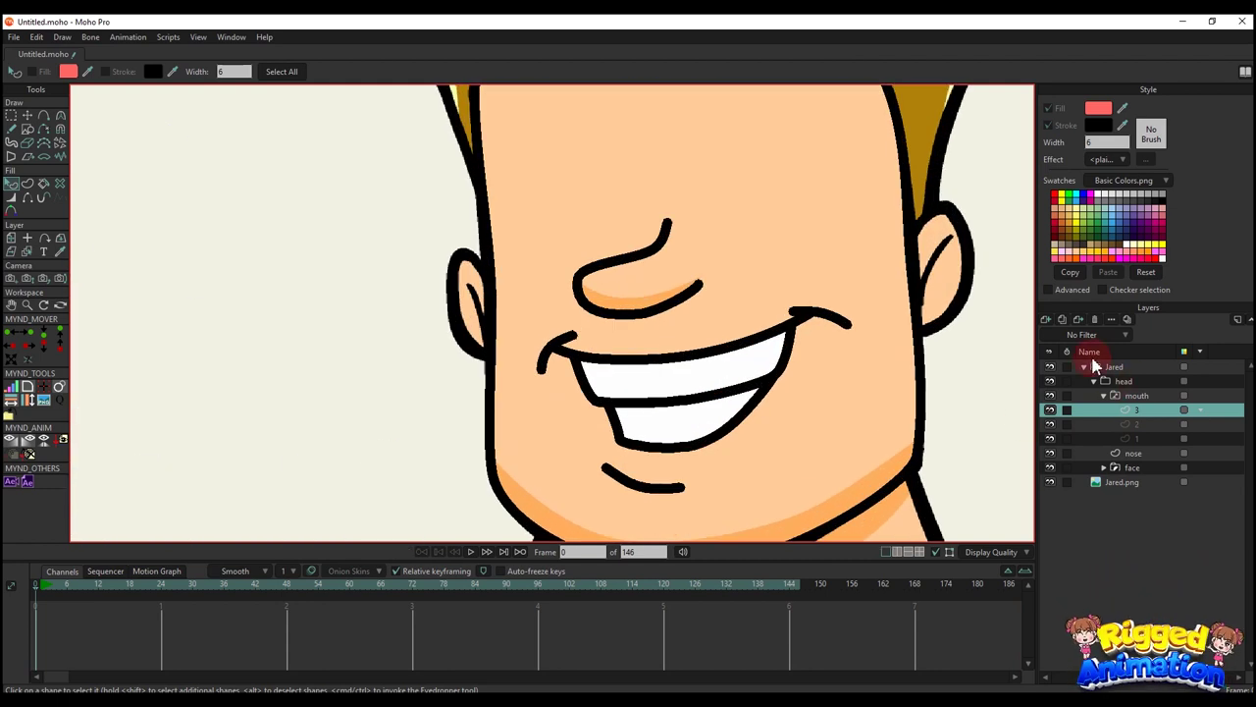
- Duplicate mouth layer 3 and name the copy 4
click(1062, 319)
double_click(1135, 410)
text(4)
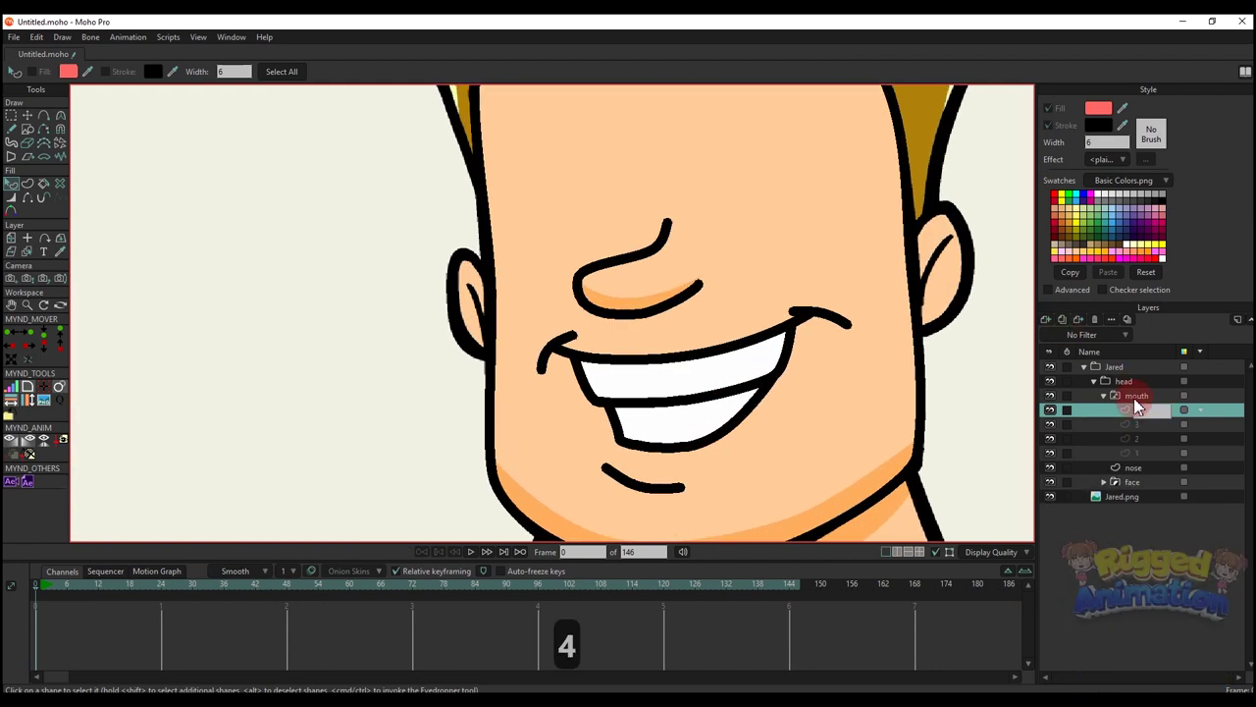
key(Return)
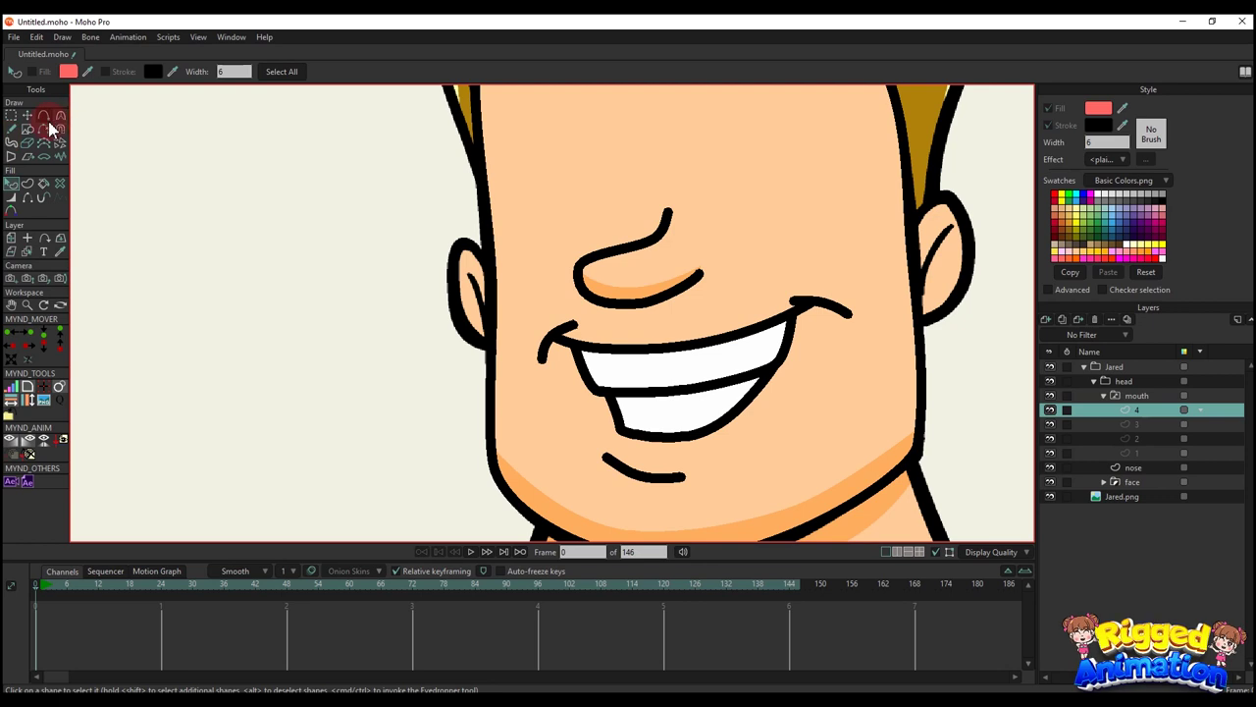
- Delete the curve segments dividing the upper and lower teeth in layer 4, leaving only the outer mouth outline
click(46, 117)
scroll(613, 343, up, 4)
drag(731, 371, 696, 356)
scroll(628, 351, down, 3)
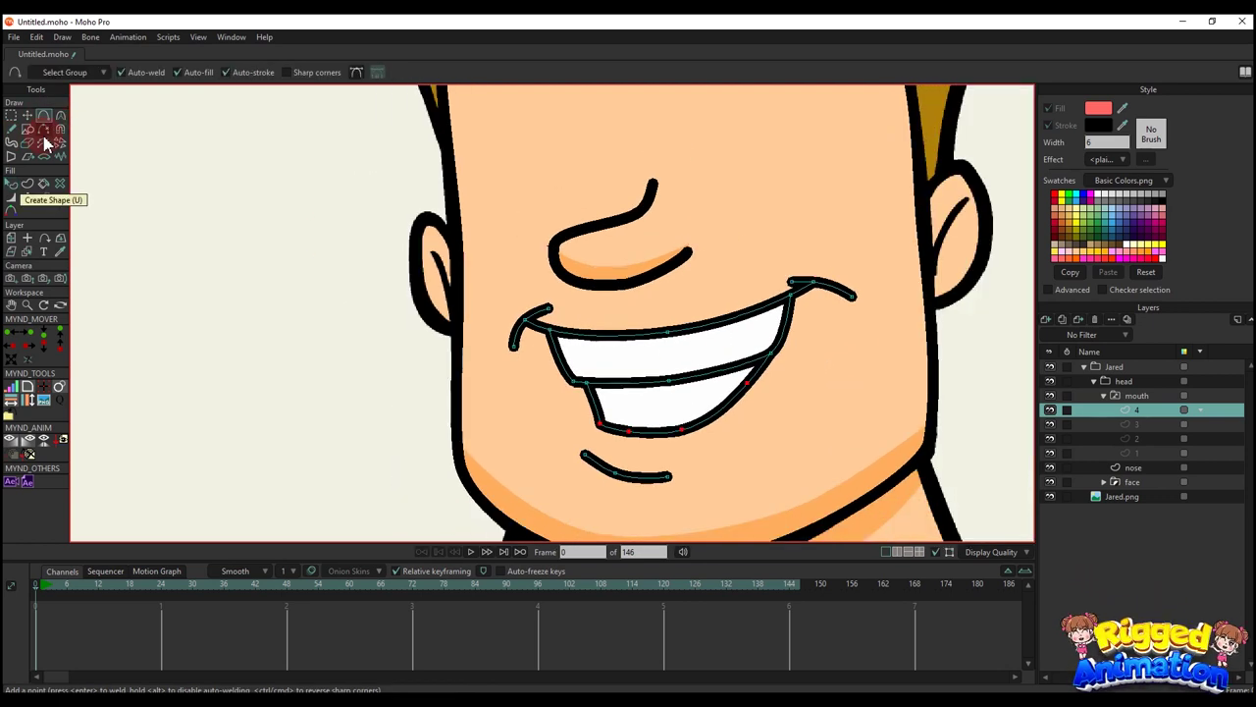
click(46, 138)
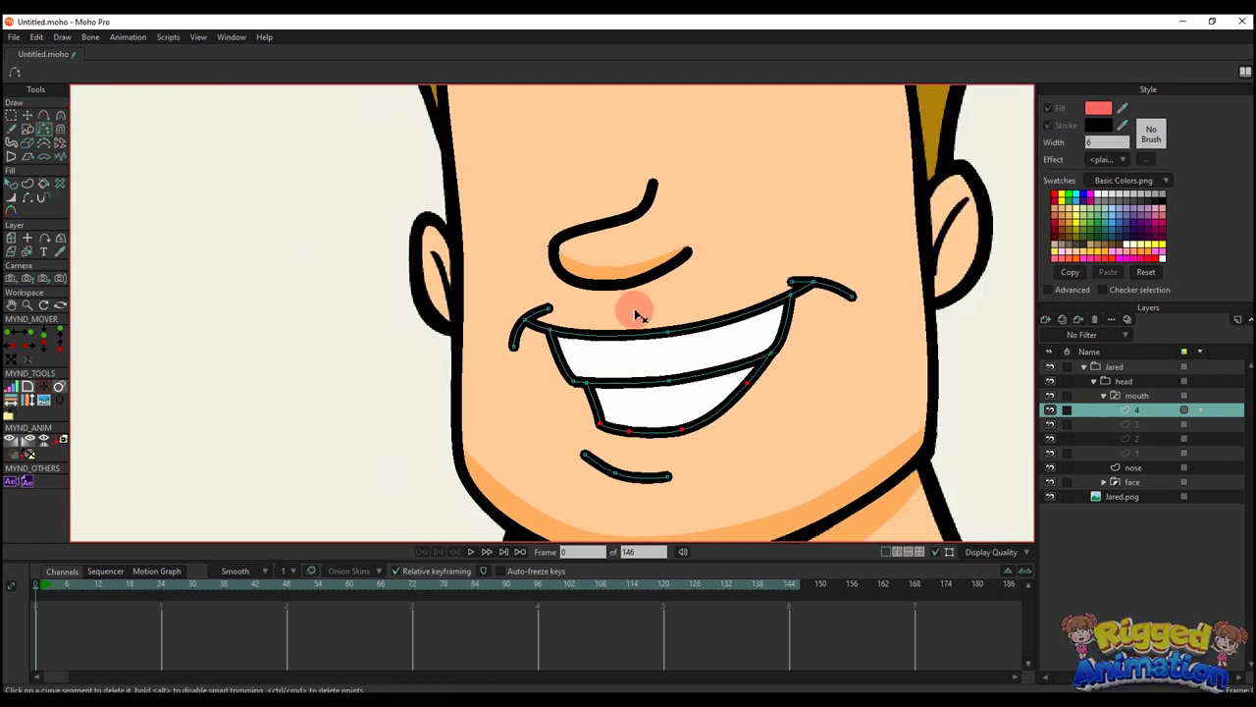
click(684, 382)
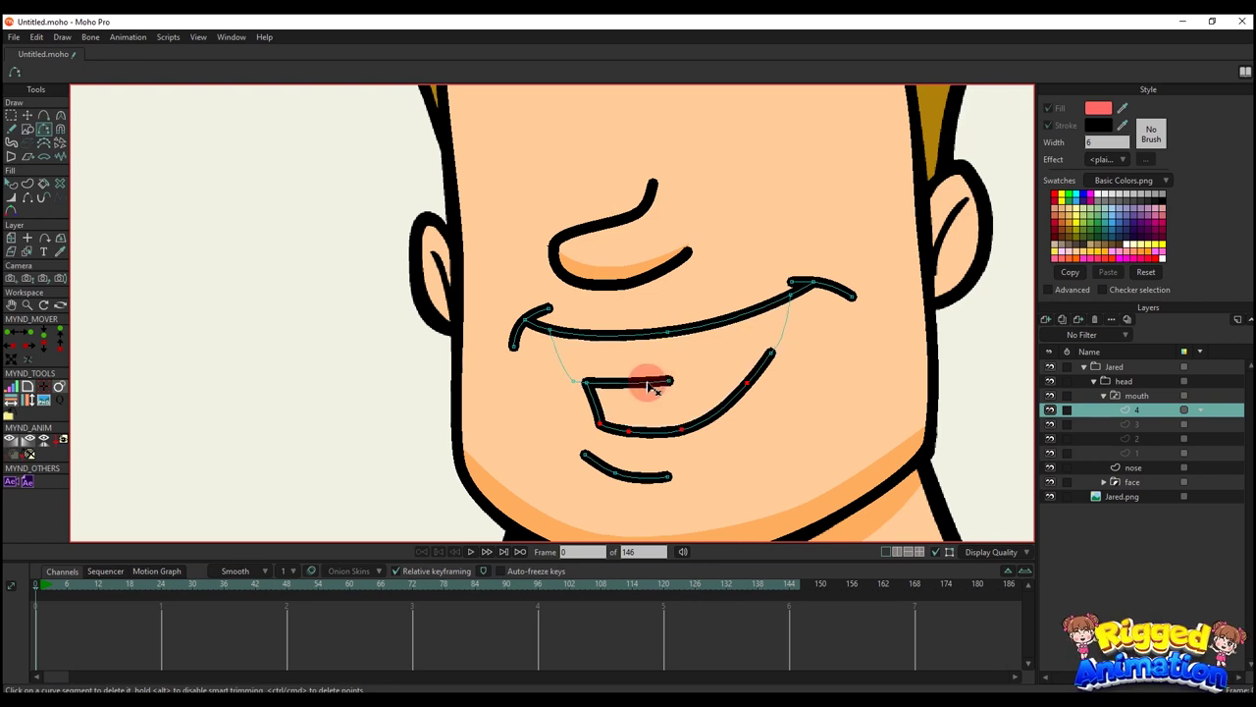
click(648, 382)
- Select the points around the open mouth outline in layer 4 and create a shape with both fill and stroke
key(g)
drag(533, 322, 583, 392)
drag(723, 448, 718, 441)
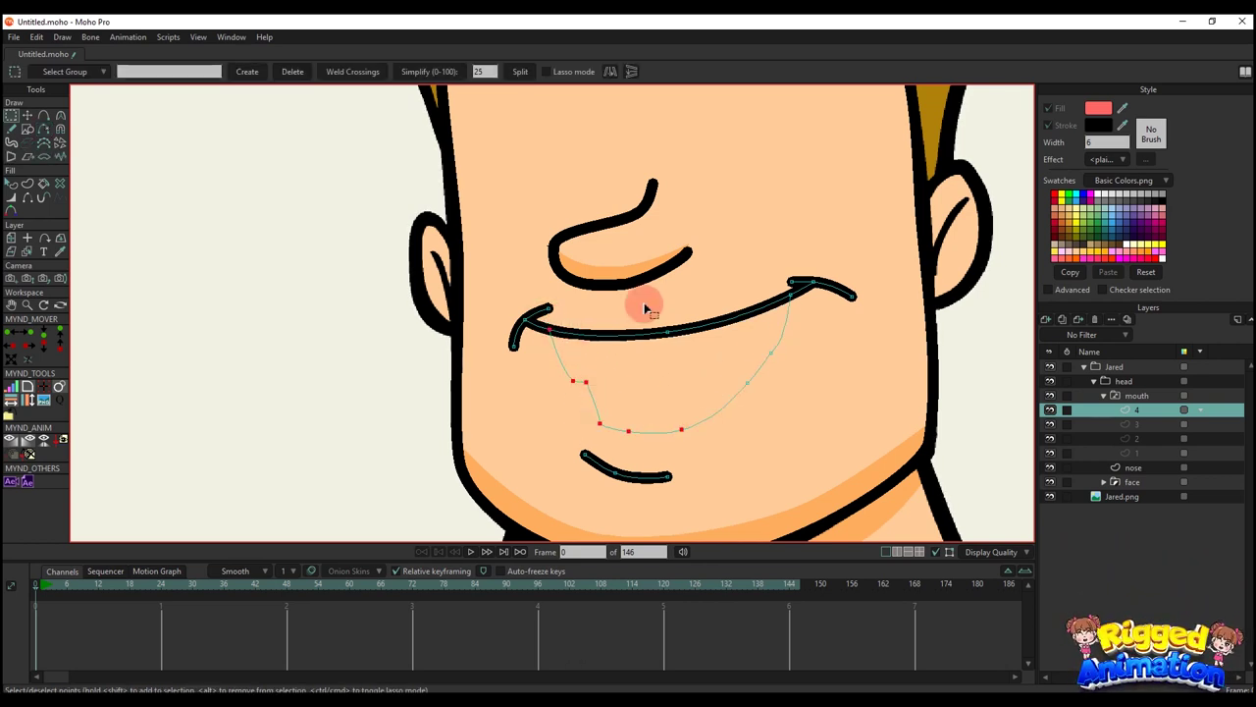
drag(644, 302, 838, 411)
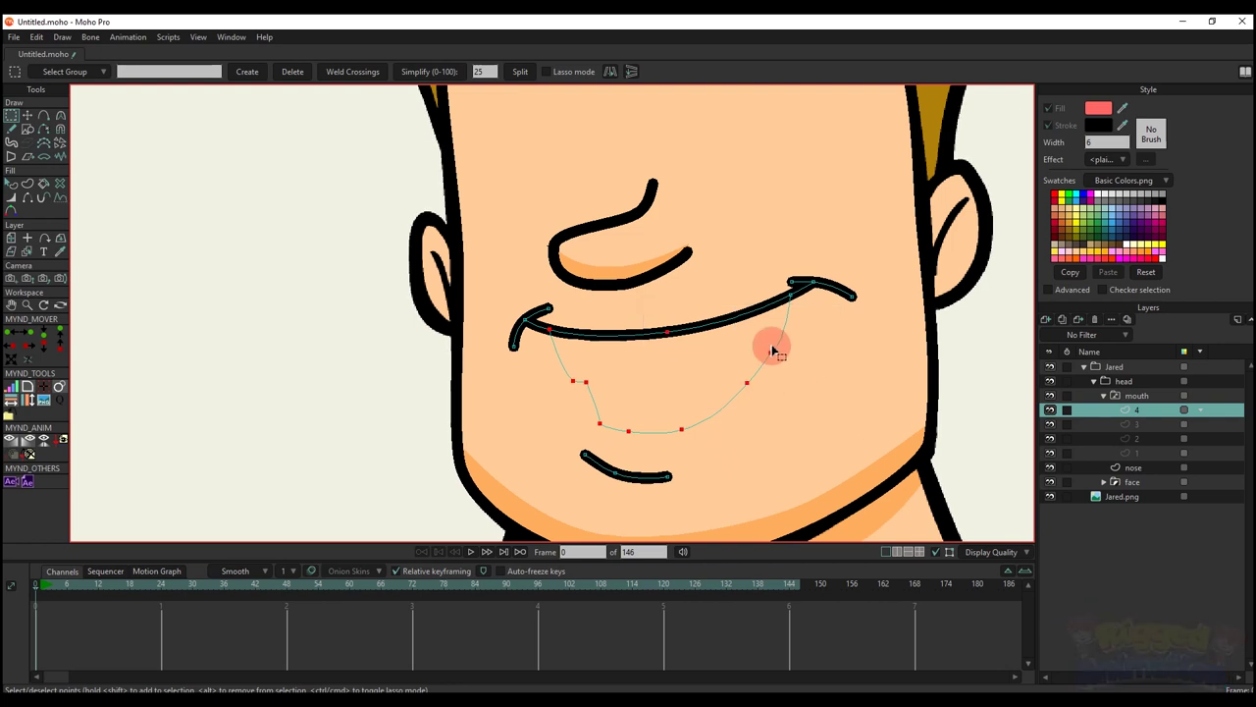
click(27, 186)
click(147, 71)
- Colour the new mouth shape with the dark red sampled from the reference character's mouth
scroll(584, 373, down, 6)
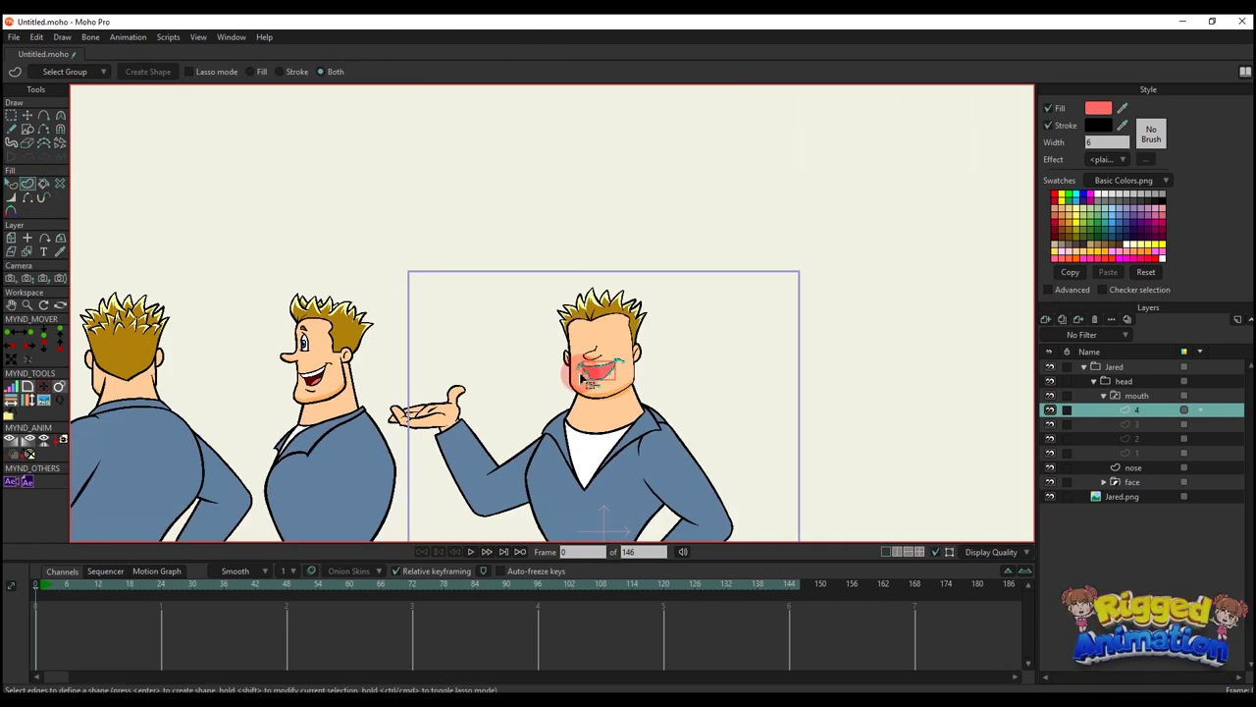
scroll(585, 378, up, 5)
key(q)
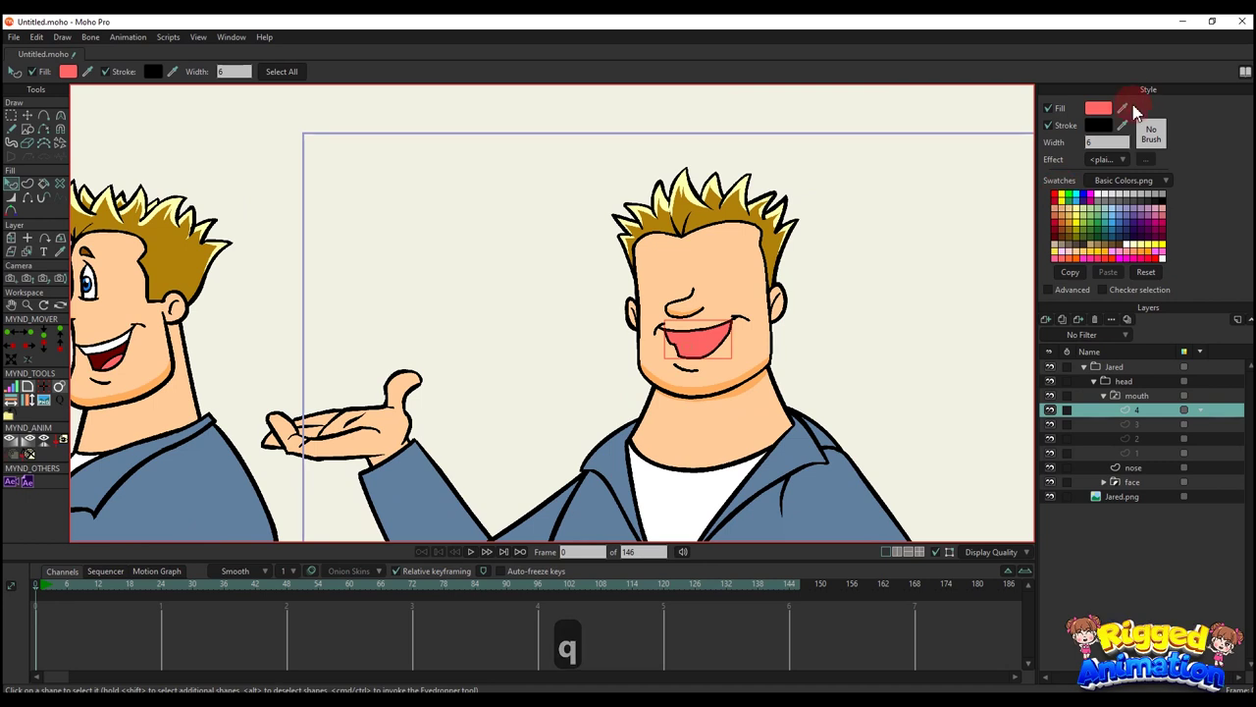
ctrl+click(98, 358)
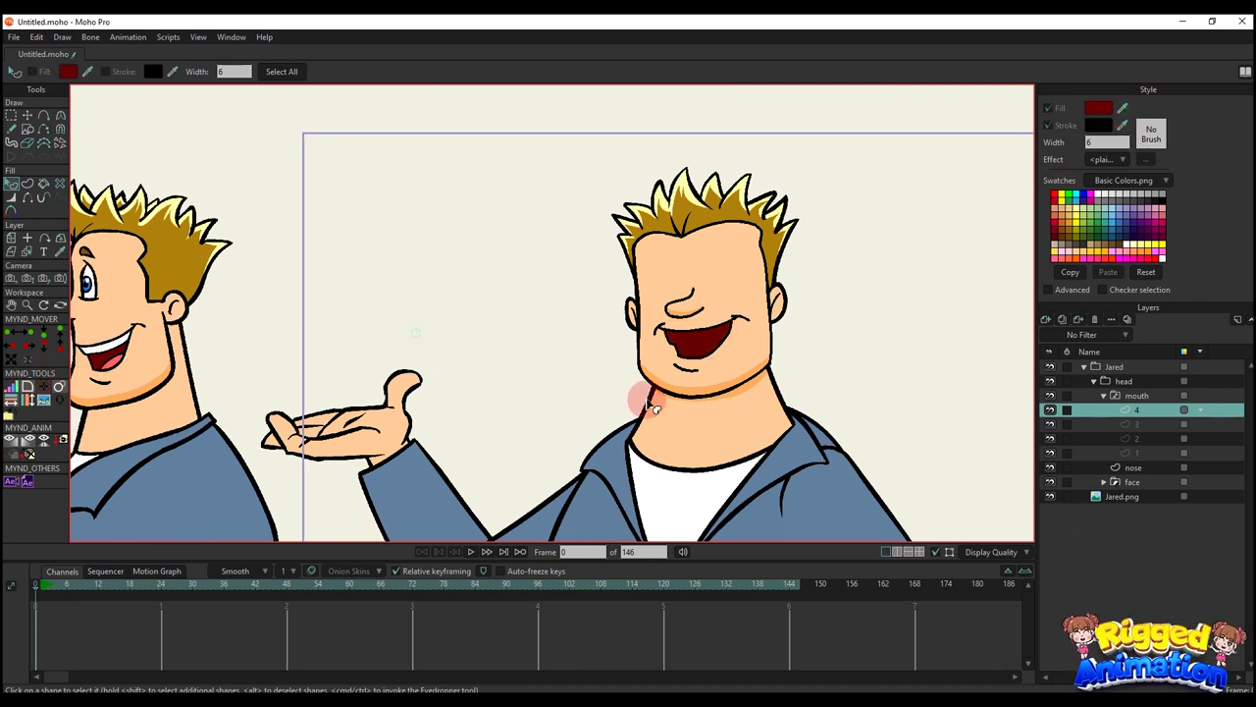
- Move the notched point on the mouth's left edge into line and adjust the curvature for a smoother side
scroll(737, 335, up, 4)
key(t)
scroll(734, 335, up, 10)
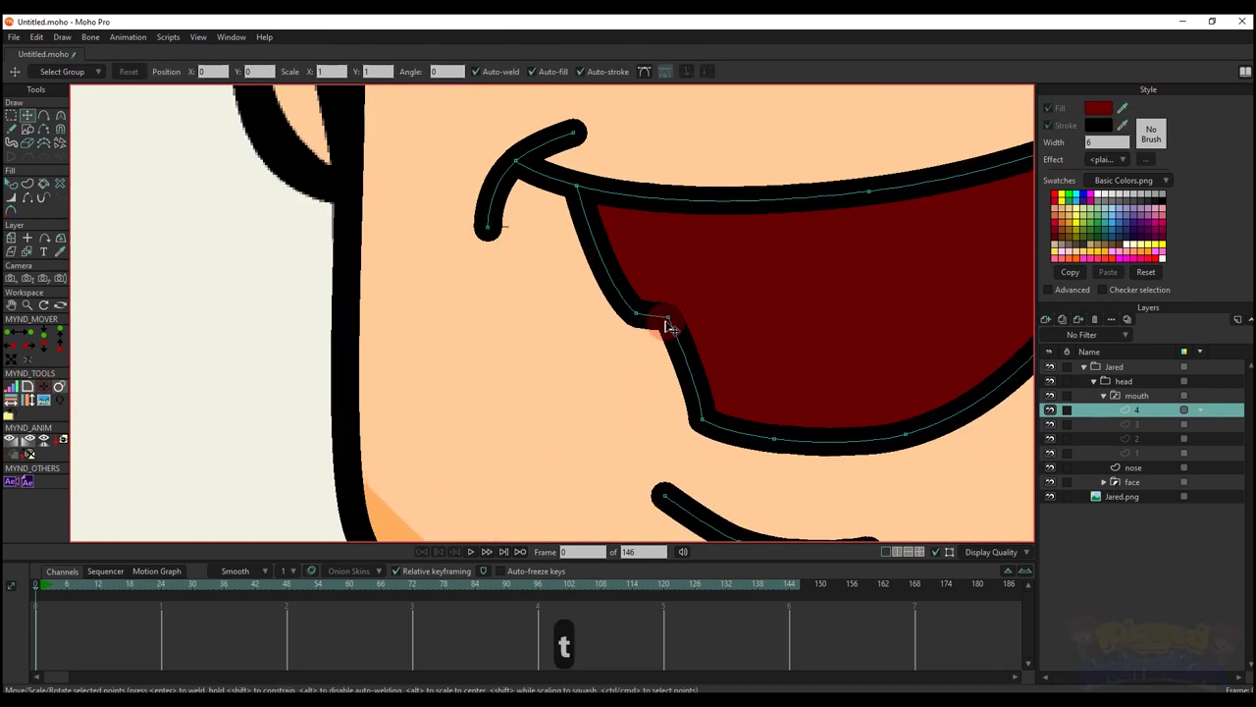
drag(673, 324, 653, 336)
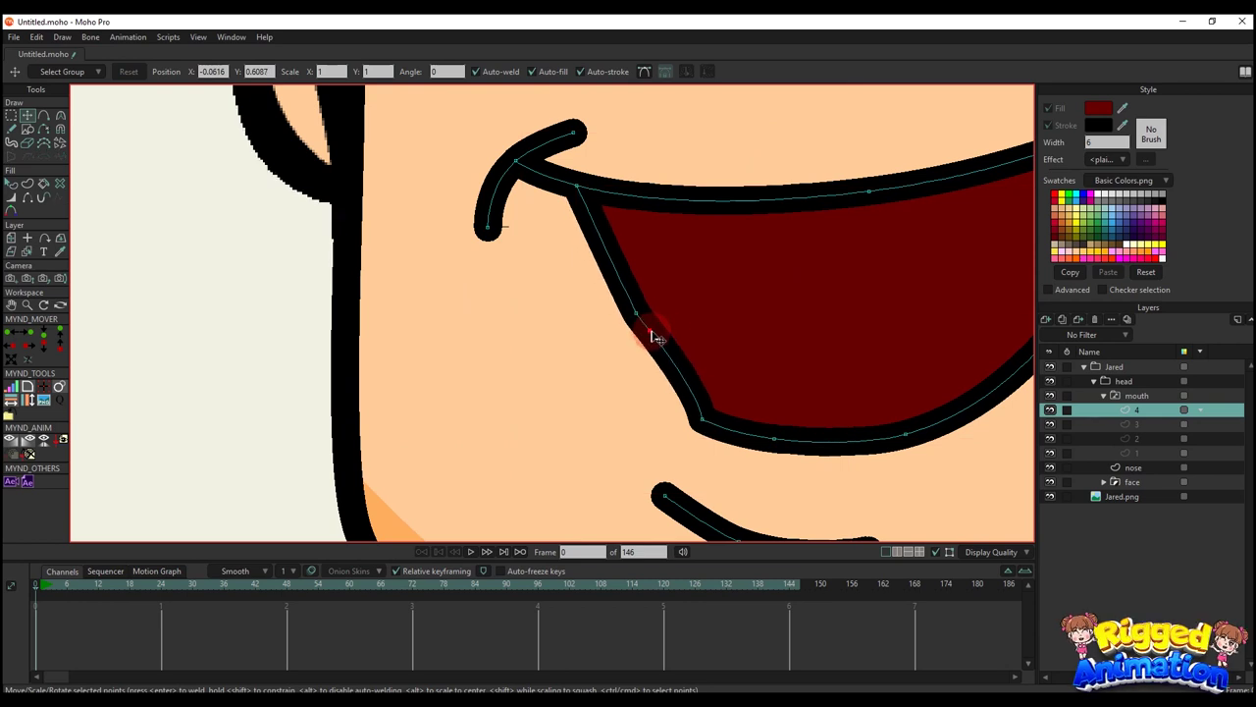
key(c)
drag(697, 381, 678, 388)
- Smooth the curve of the mouth's right edge and delete the redundant point on its left edge
scroll(653, 339, down, 5)
key(q)
scroll(687, 354, down, 3)
key(t)
scroll(756, 350, up, 6)
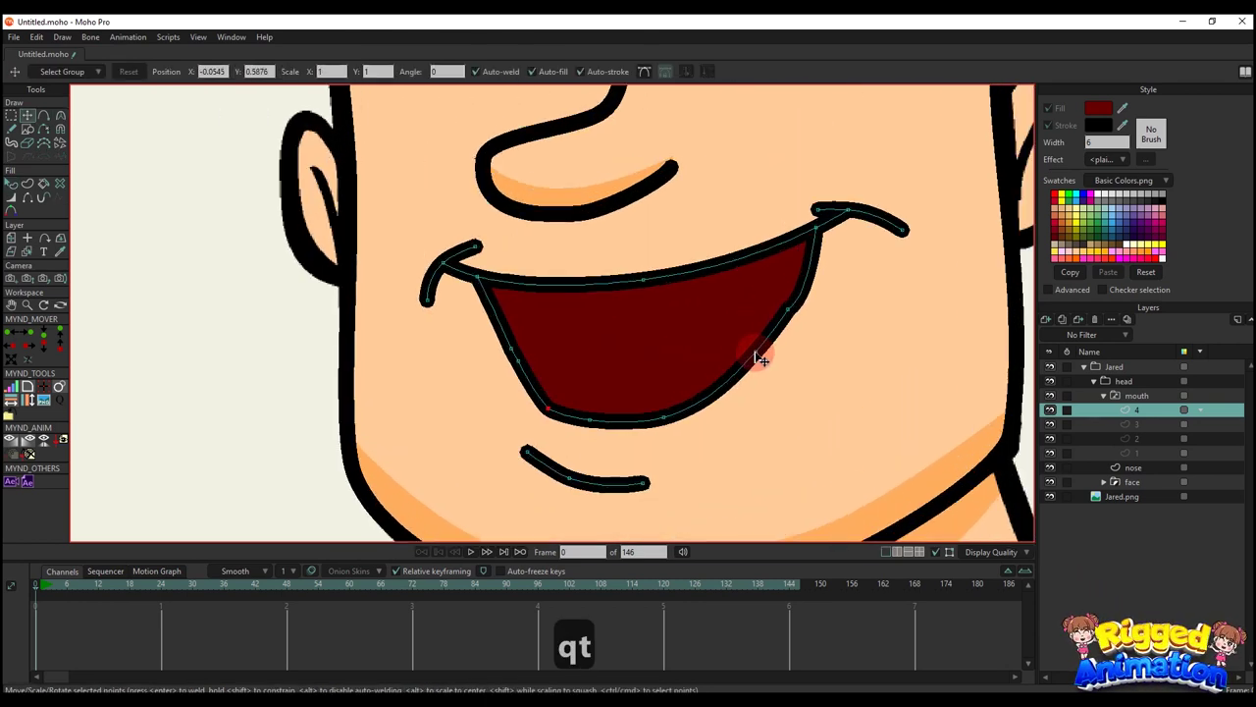
scroll(807, 319, up, 2)
key(c)
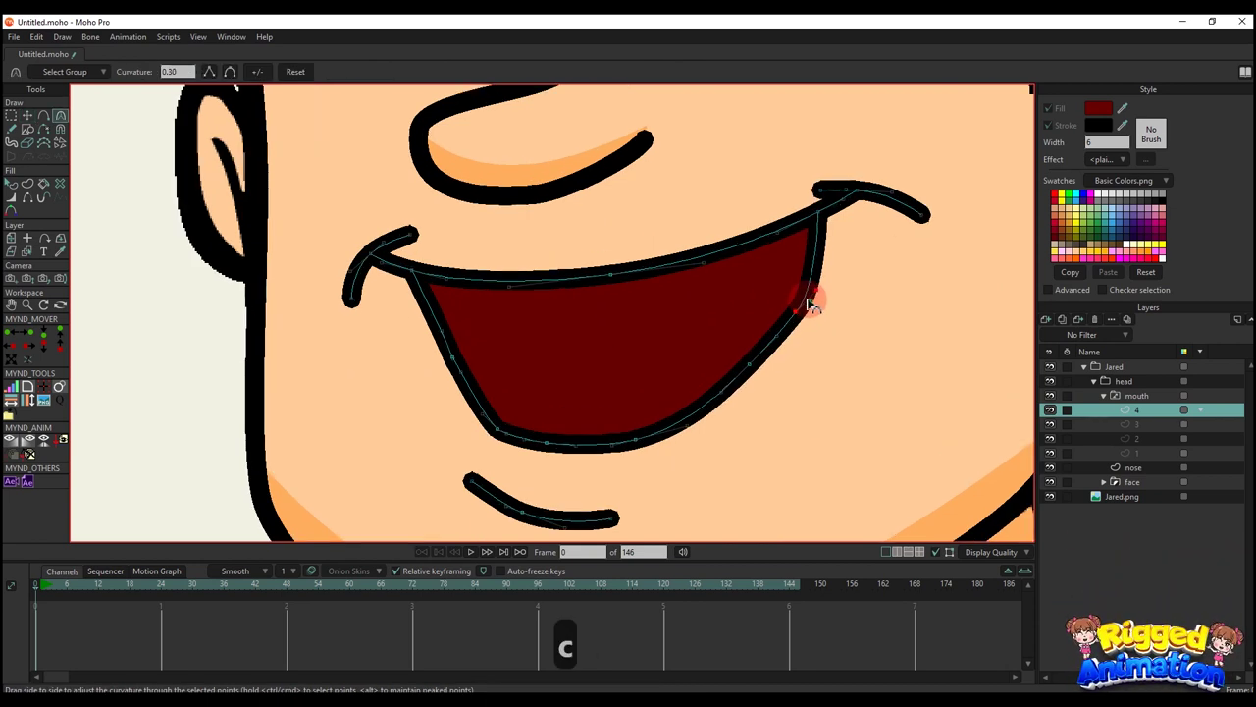
drag(810, 302, 754, 381)
key(t)
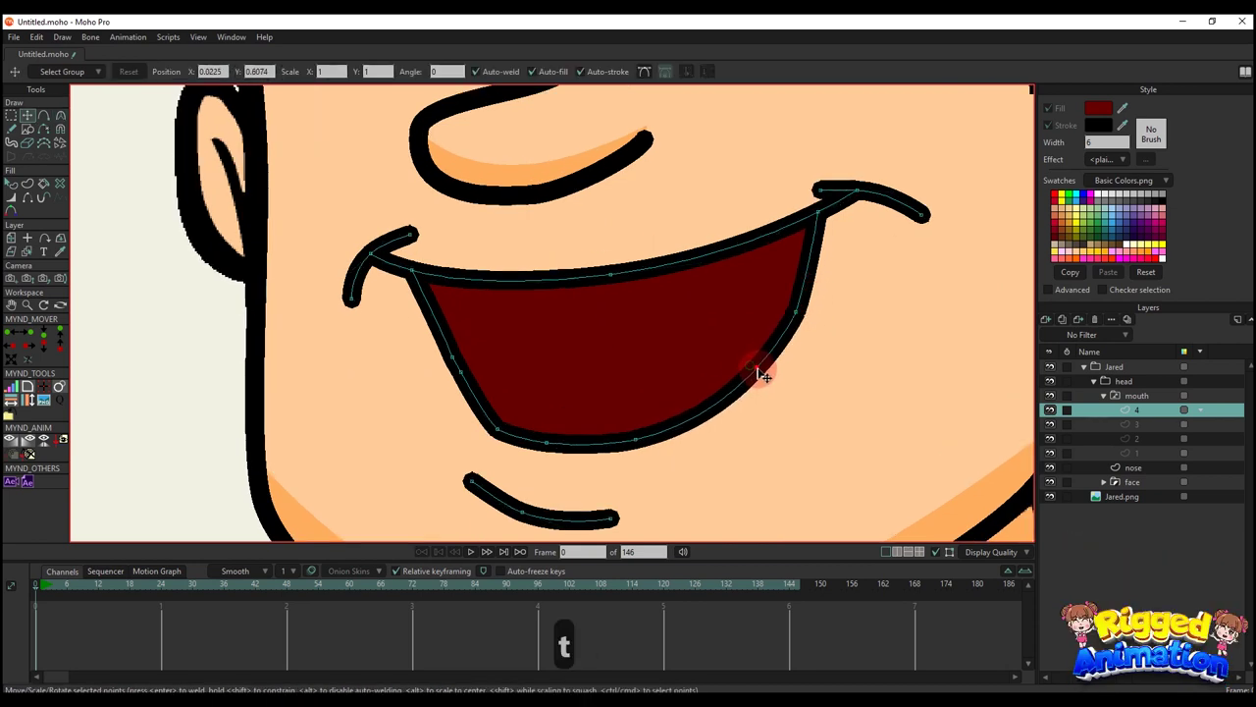
scroll(454, 350, up, 2)
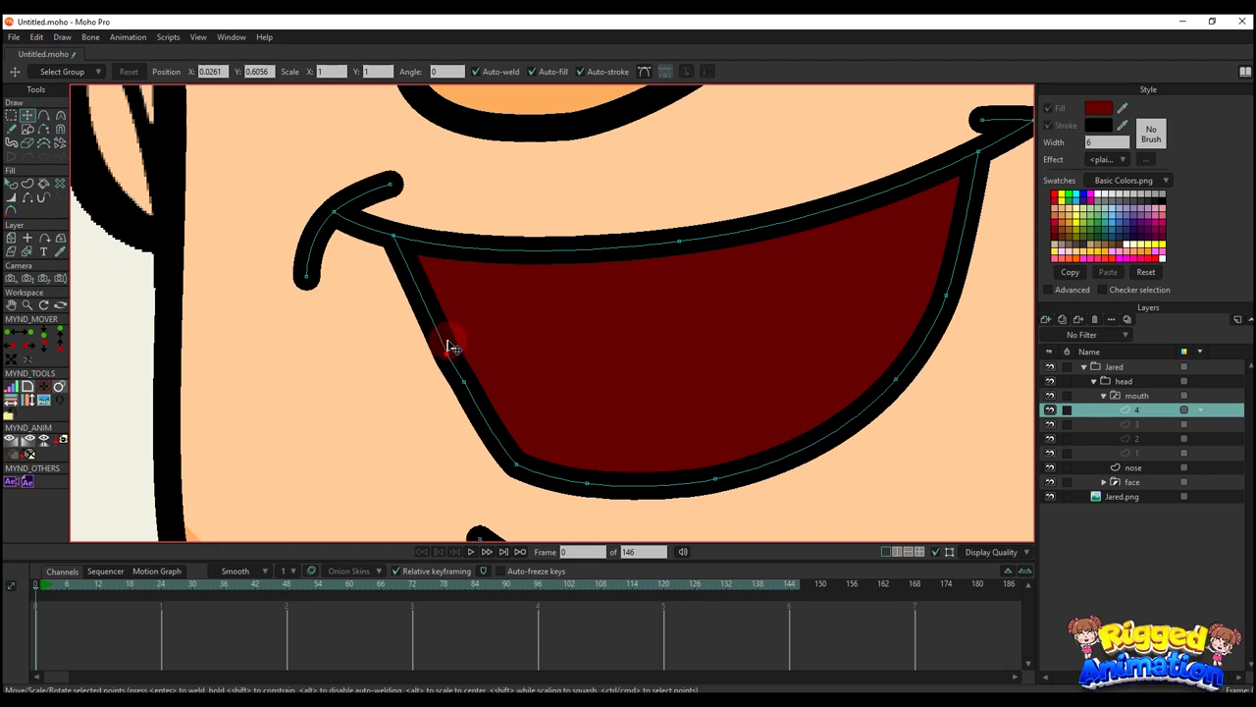
click(465, 382)
key(BackSpace)
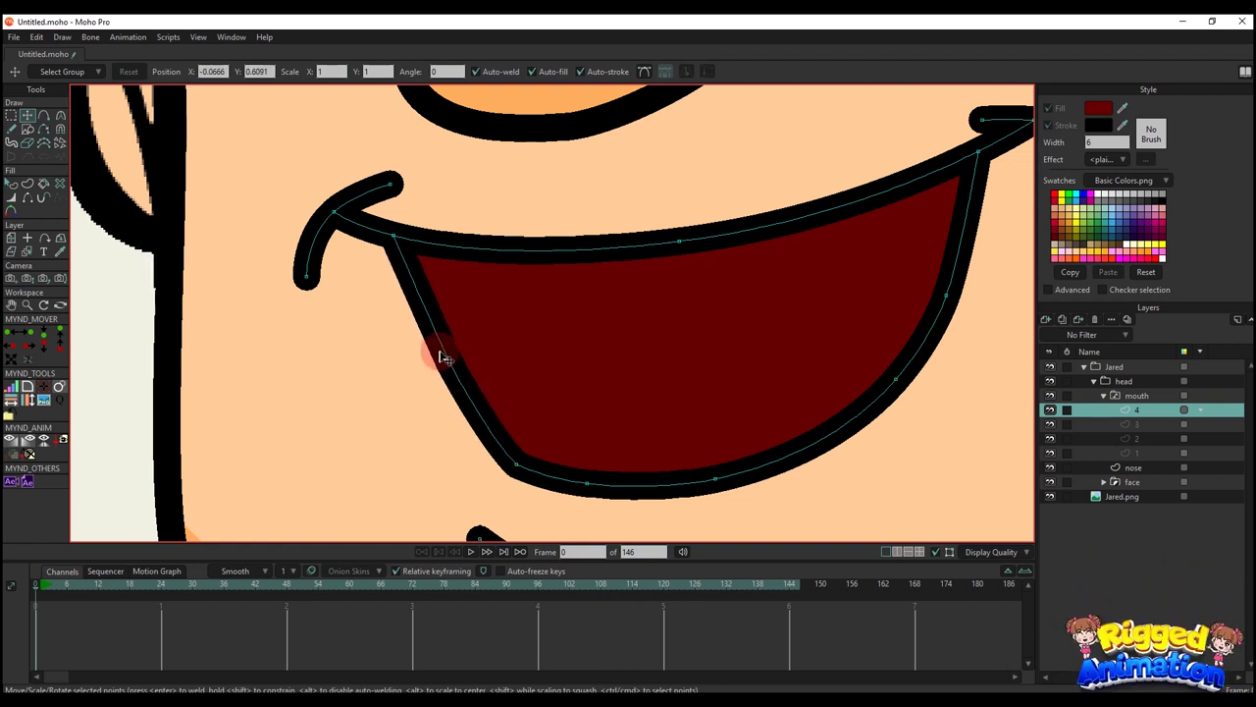
- Draw a tongue curve across the mouth from the lower edge to the right edge in layer 4 and smooth it
key(a)
scroll(540, 359, down, 3)
scroll(482, 454, up, 2)
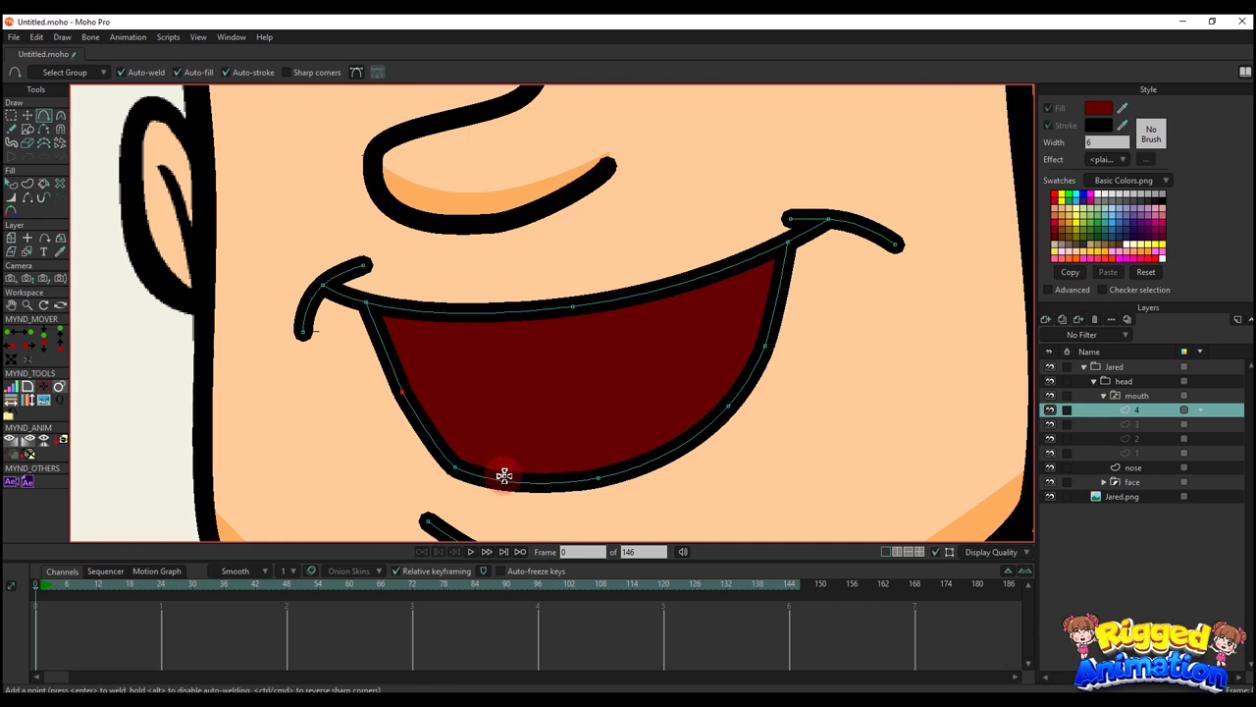
drag(638, 372, 762, 344)
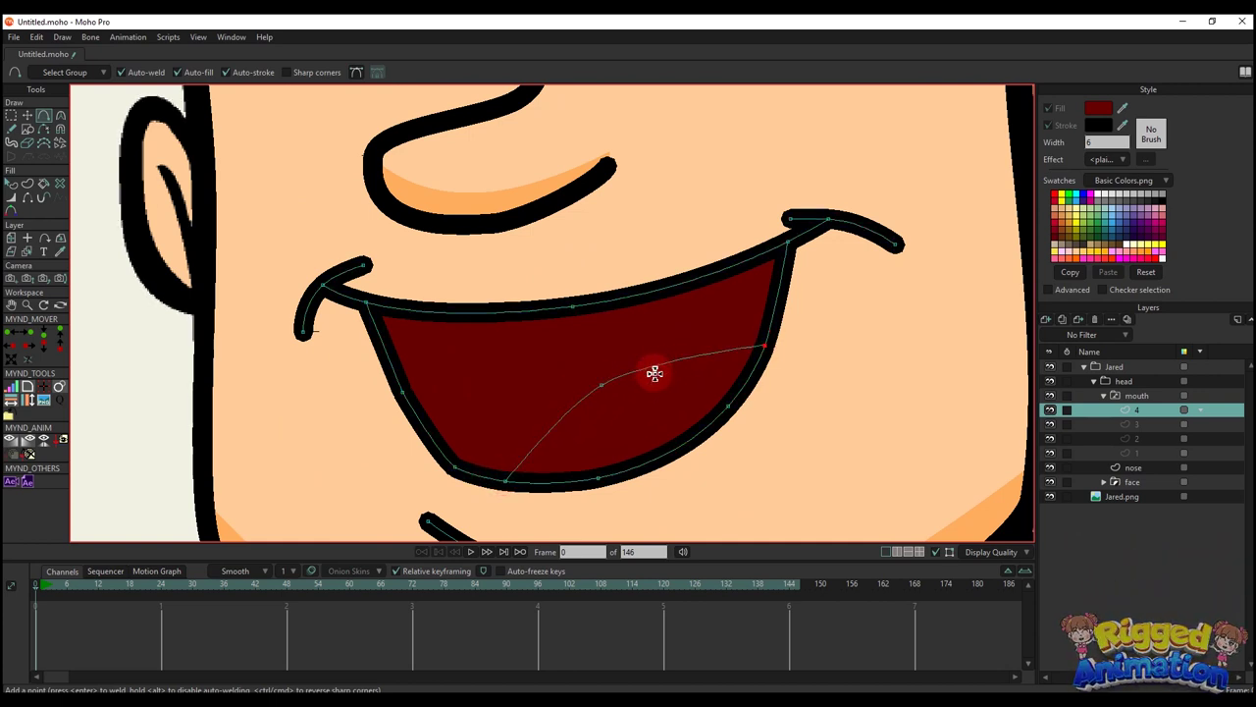
scroll(650, 367, down, 3)
scroll(635, 373, up, 2)
key(c)
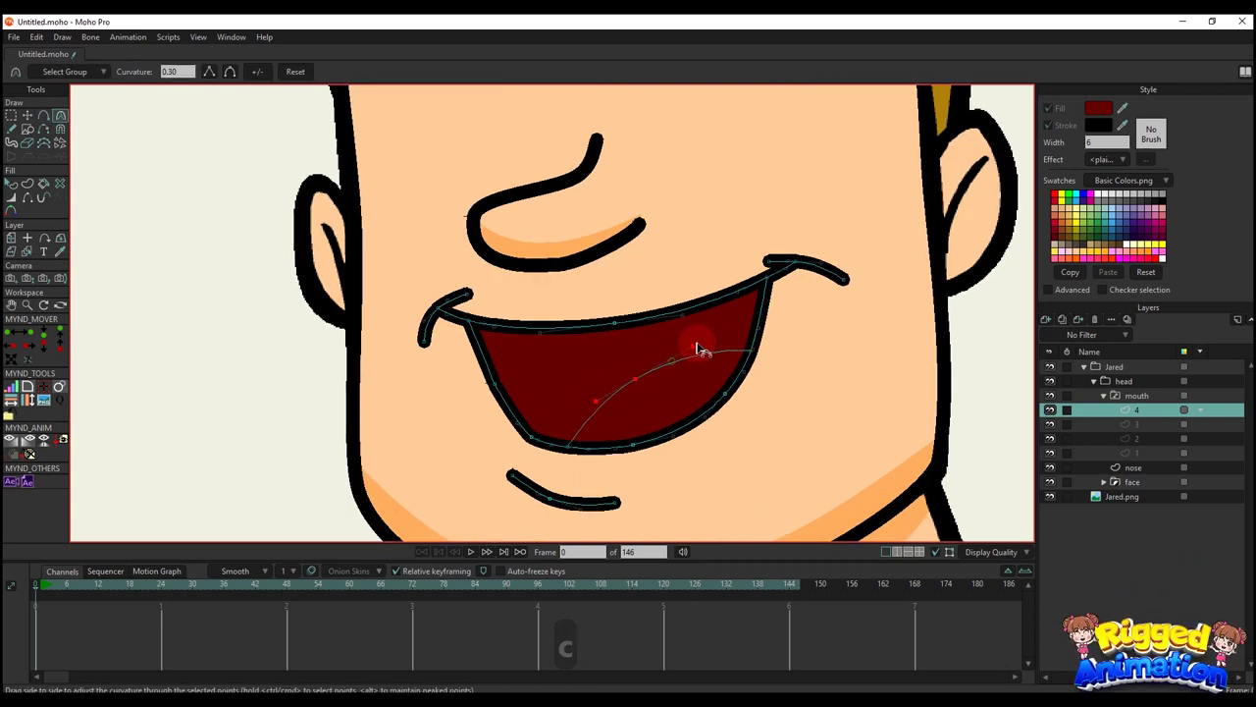
- Select the points enclosing the tongue area and create a filled, stroked shape from them
key(g)
drag(562, 419, 657, 453)
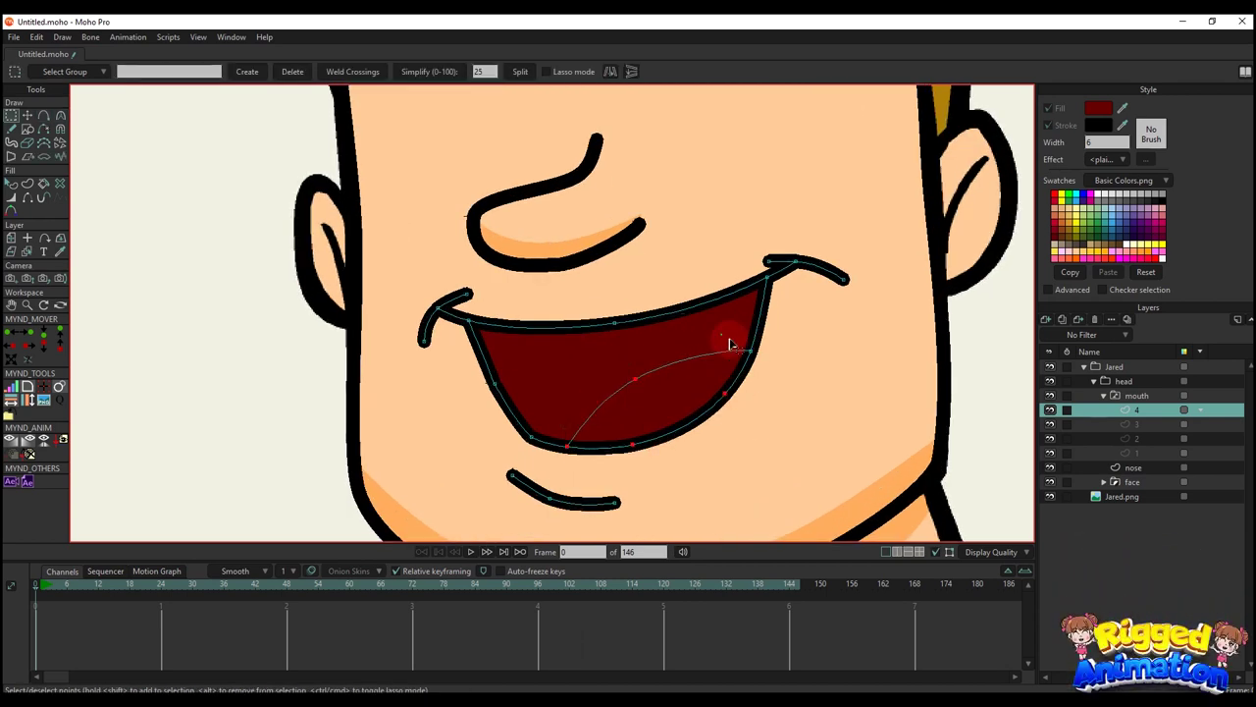
click(27, 183)
click(140, 78)
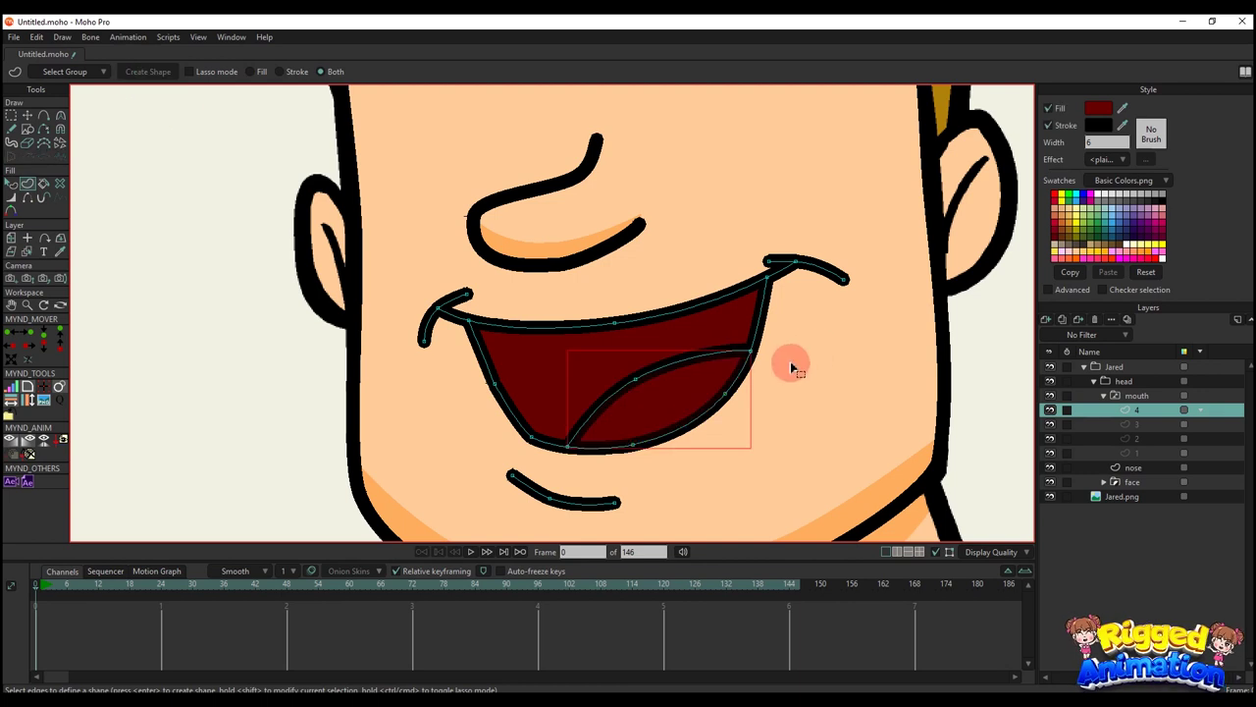
- Colour the tongue shape with the pink sampled from the reference character's tongue
scroll(792, 363, down, 7)
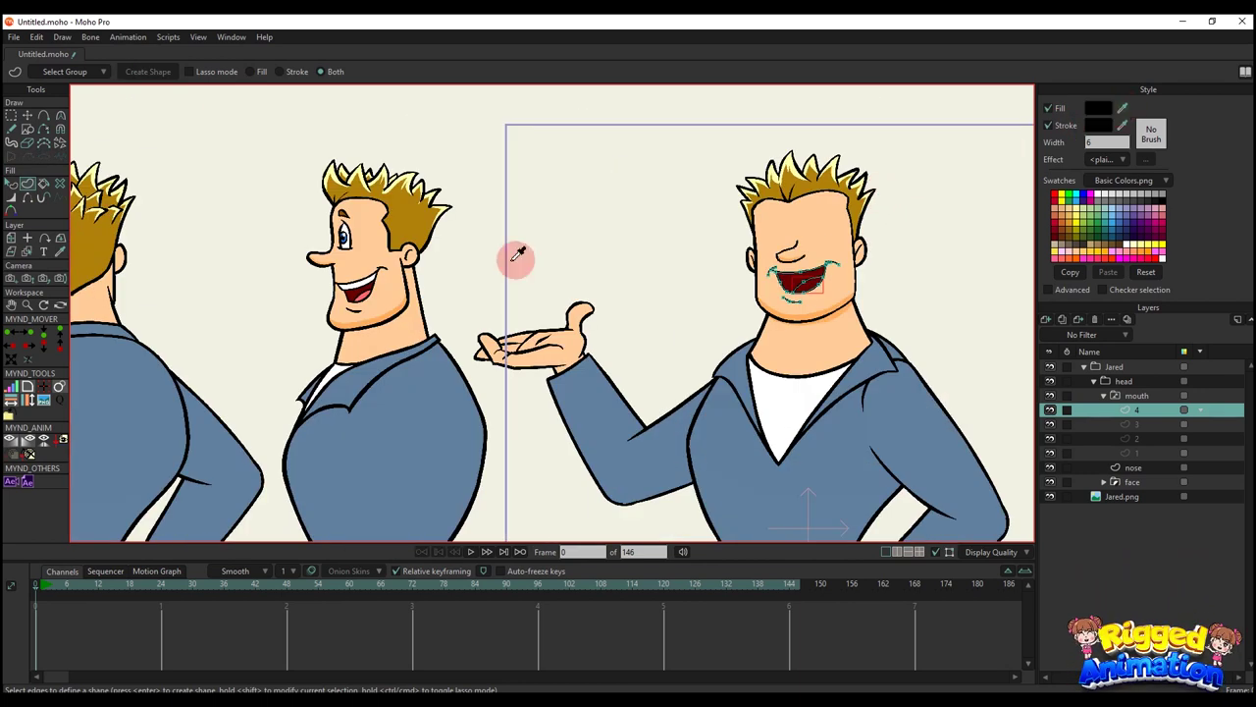
click(361, 291)
key(q)
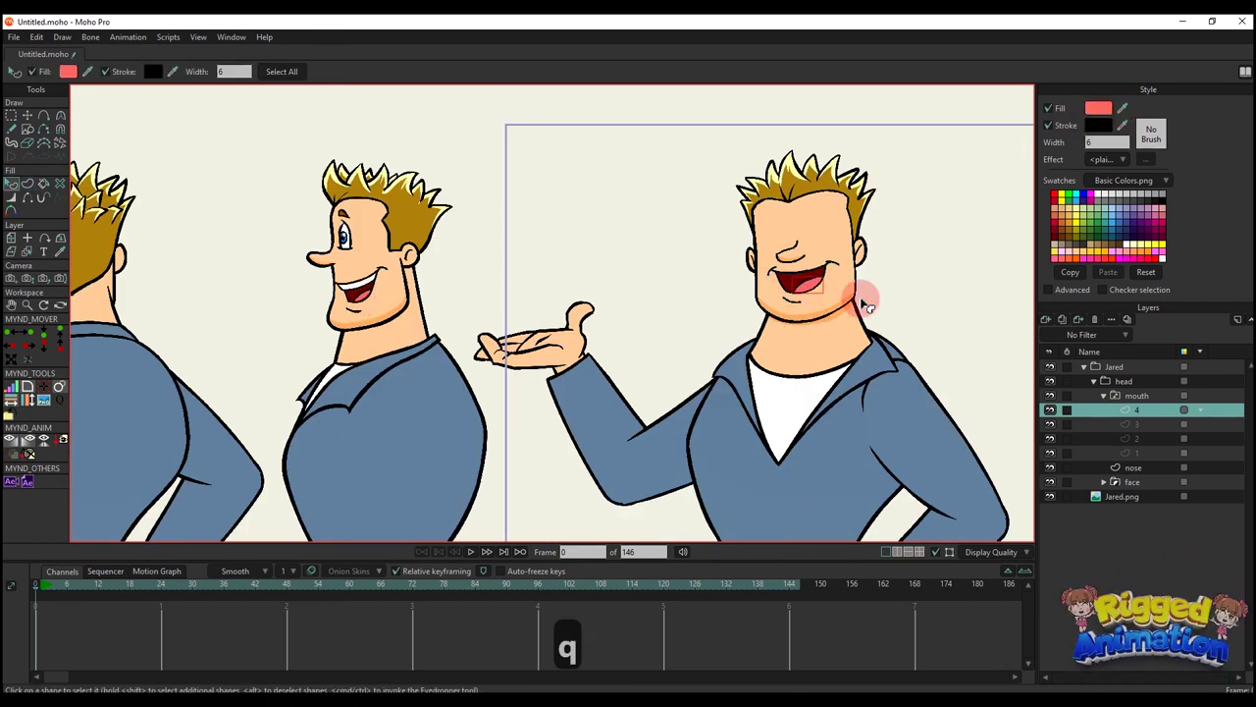
- Step through mouth layers 1 to 4 to compare the four mouth shapes on the face
scroll(834, 286, up, 3)
scroll(743, 308, down, 3)
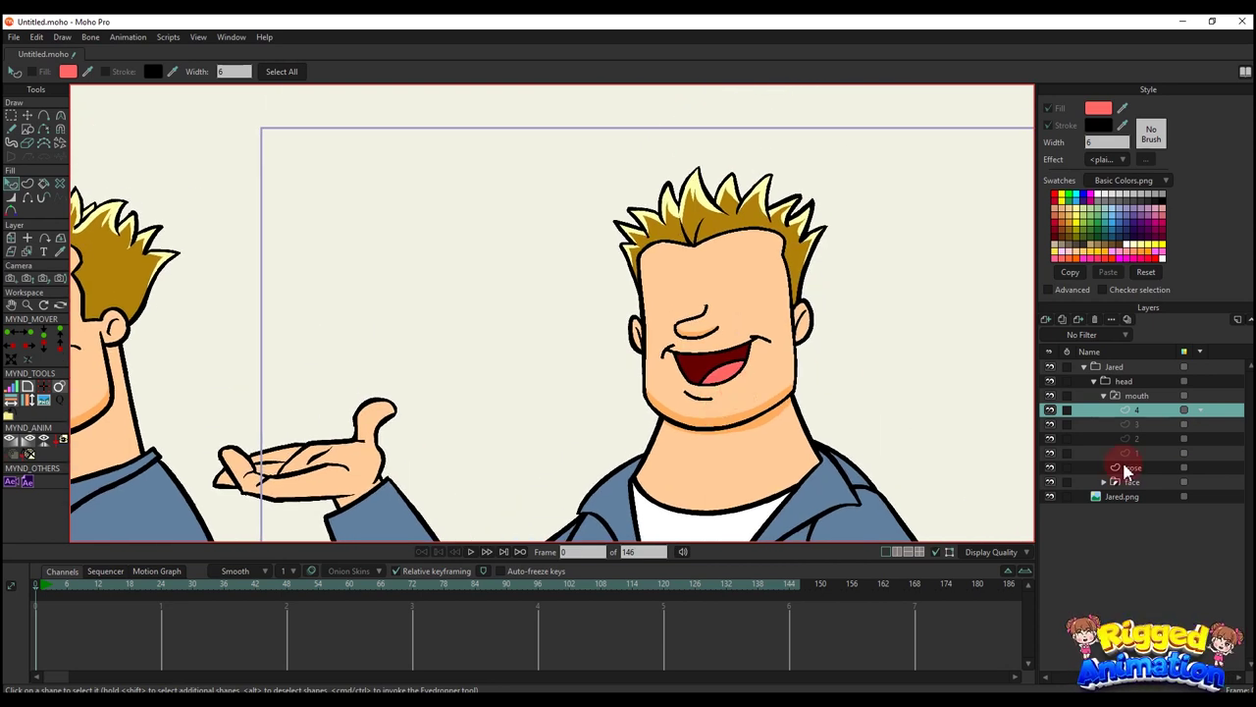
click(1130, 454)
click(1133, 438)
click(1133, 424)
click(1134, 411)
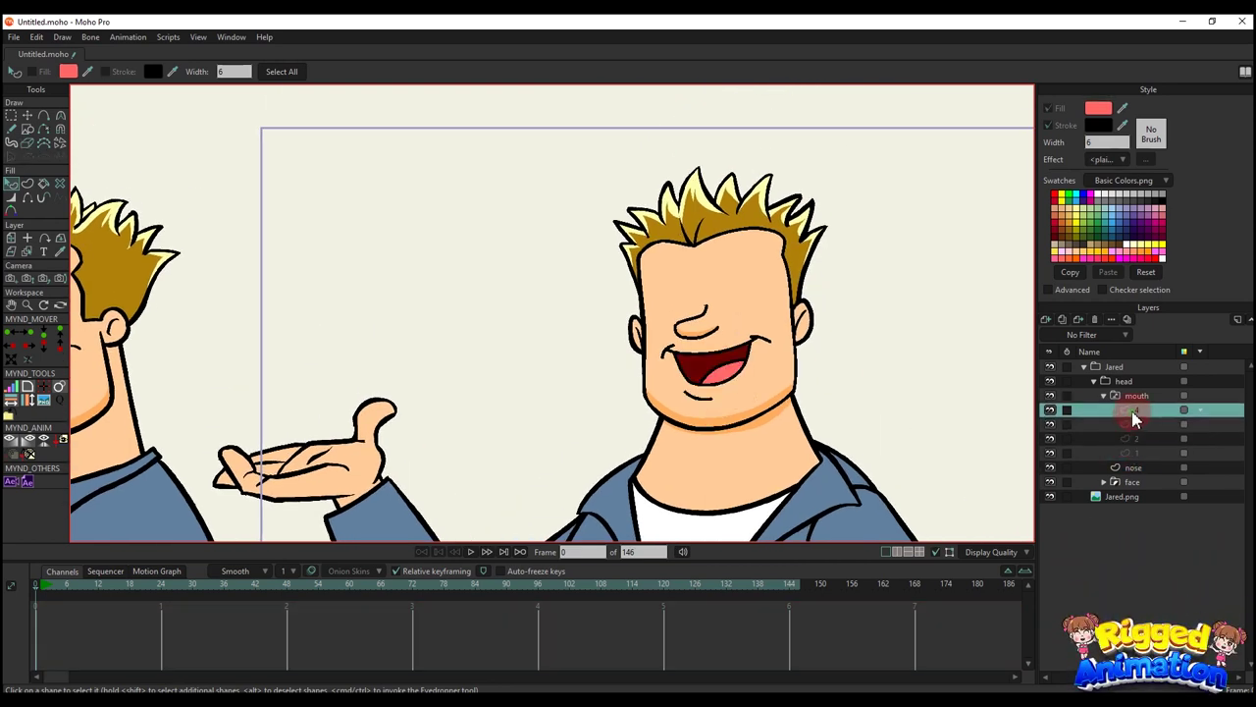
- Add a new vector layer at the top of the mouth Switch layer and name it 5
scroll(711, 373, up, 3)
drag(674, 364, 692, 414)
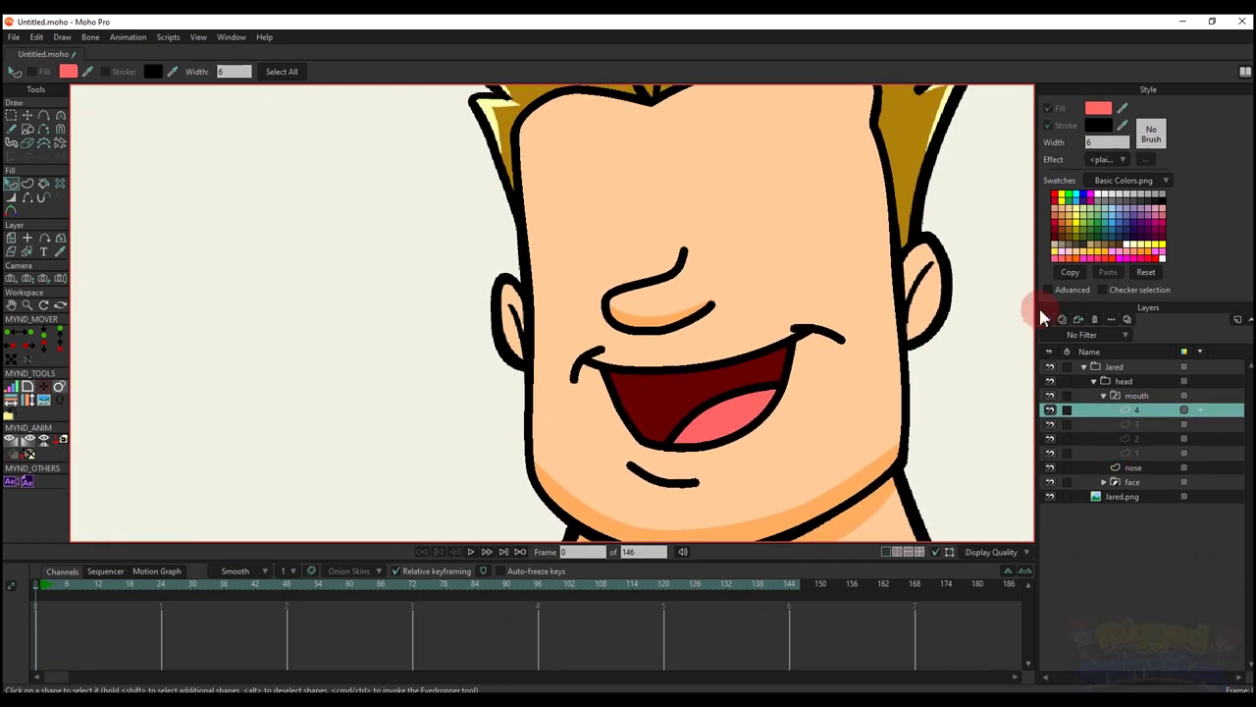
click(1046, 320)
click(1075, 343)
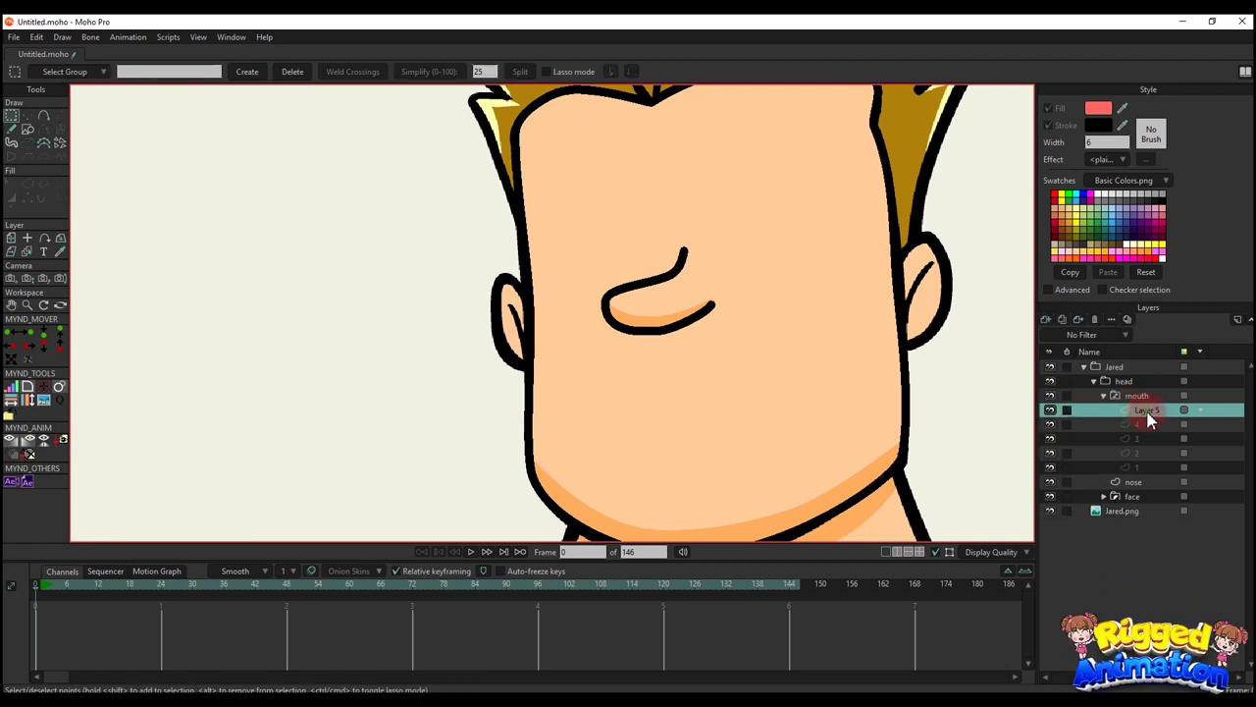
double_click(1151, 419)
text(5)
key(Return)
- Draw a slanted line below the nose in layer 5 that loops into a small teardrop-shaped open mouth
scroll(676, 384, up, 3)
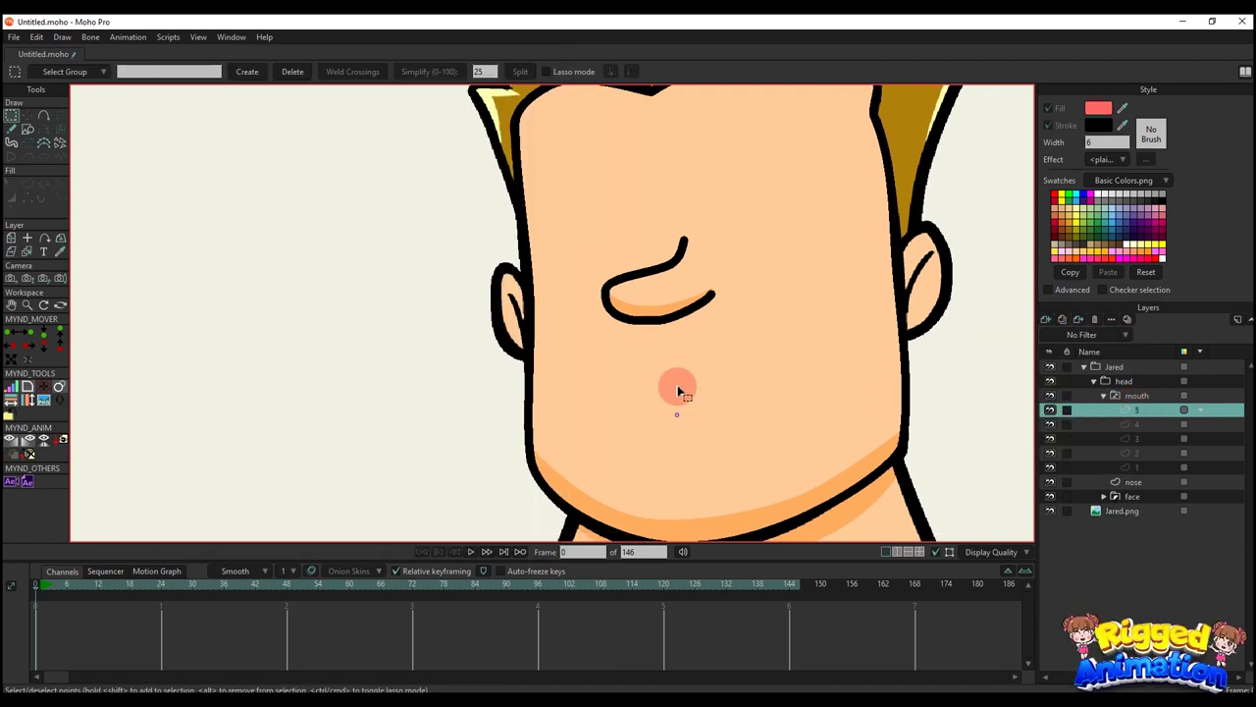
key(a)
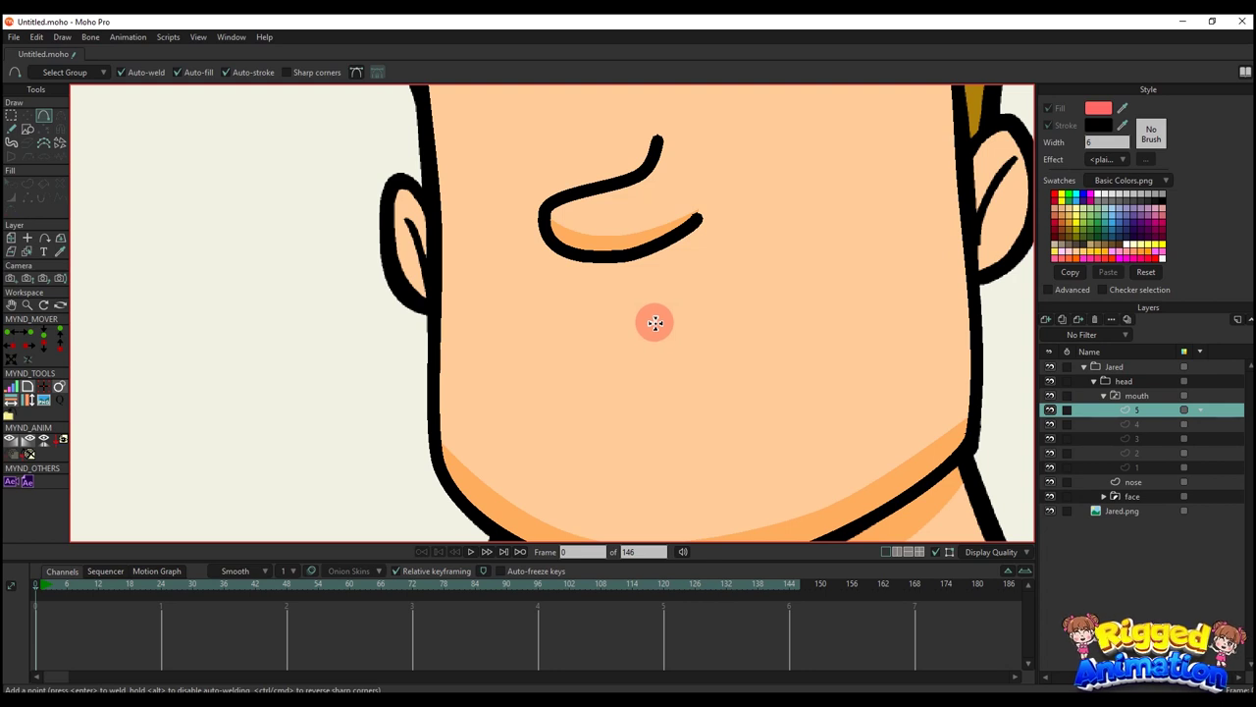
drag(655, 323, 708, 380)
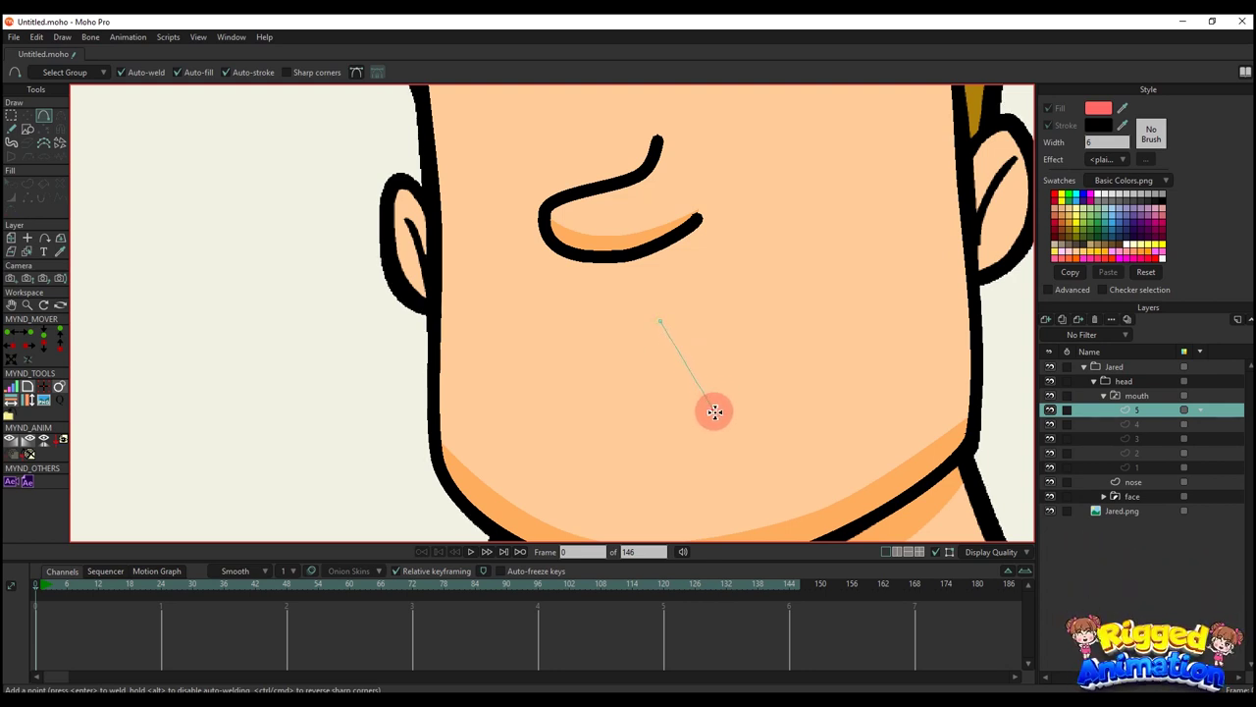
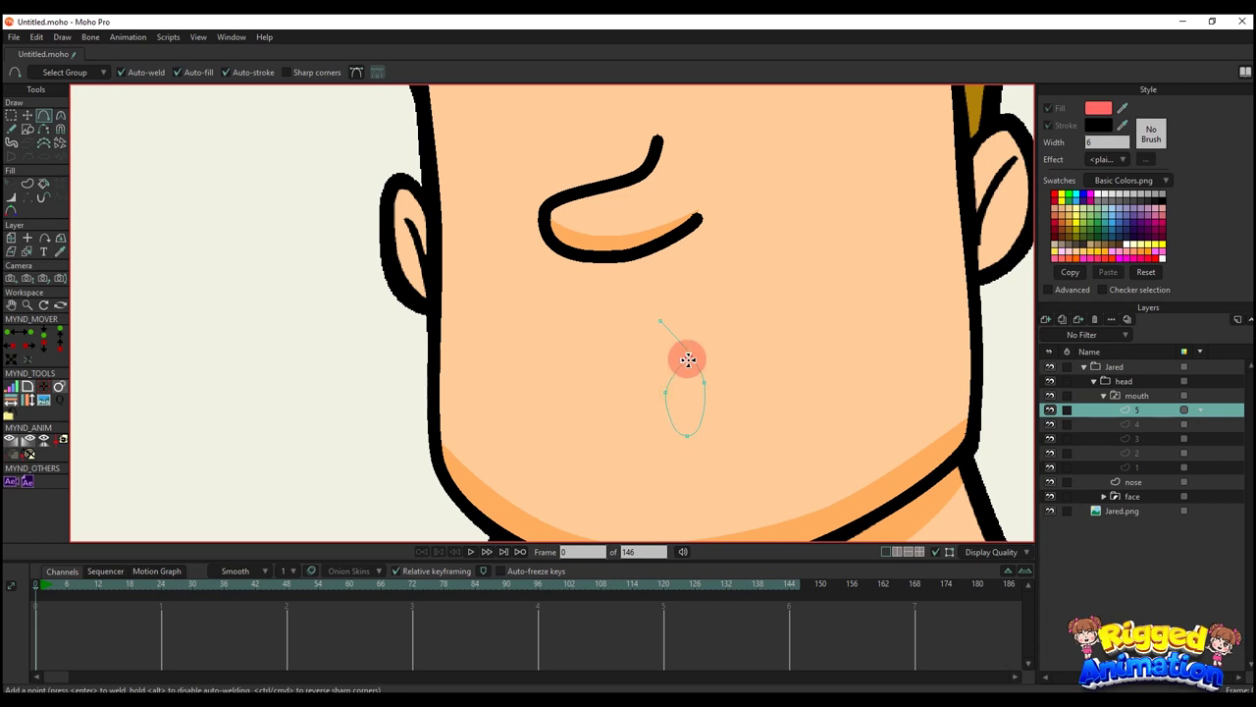
drag(688, 360, 689, 363)
- Reshape the teardrop mouth by moving its points and adjusting their curvature to round the sides of the loop
scroll(692, 378, down, 8)
key(q)
key(t)
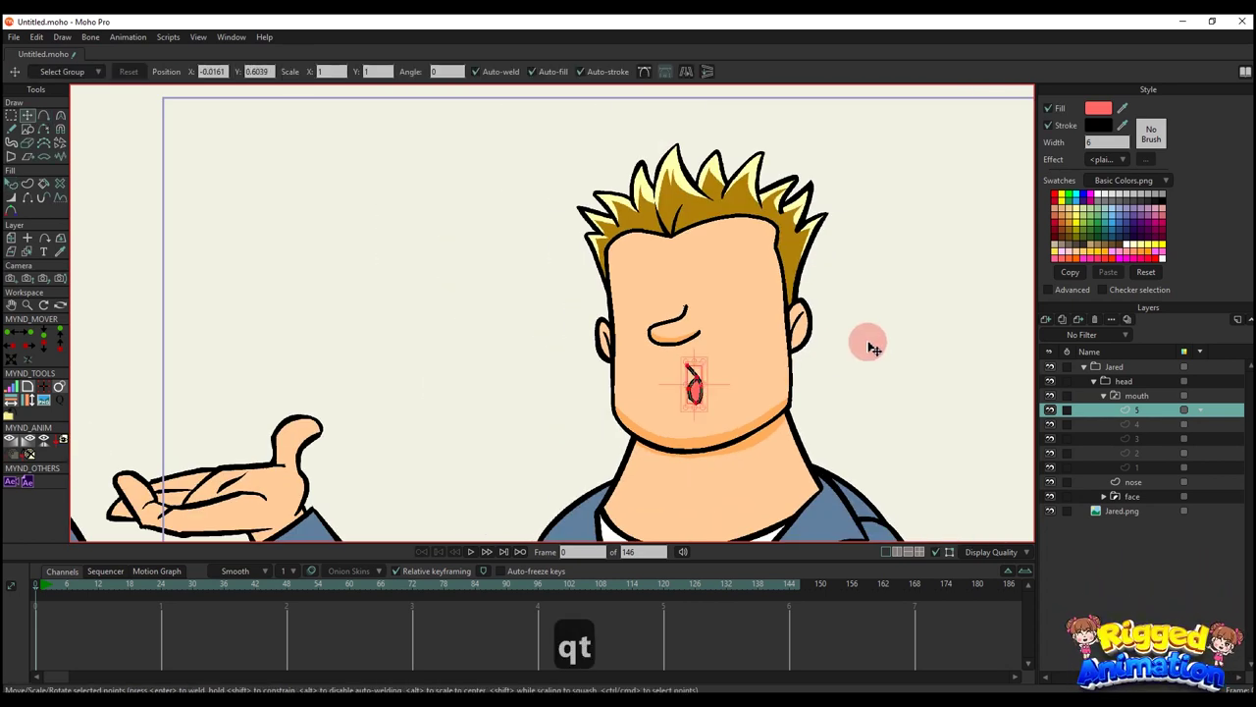
scroll(707, 387, up, 8)
key(c)
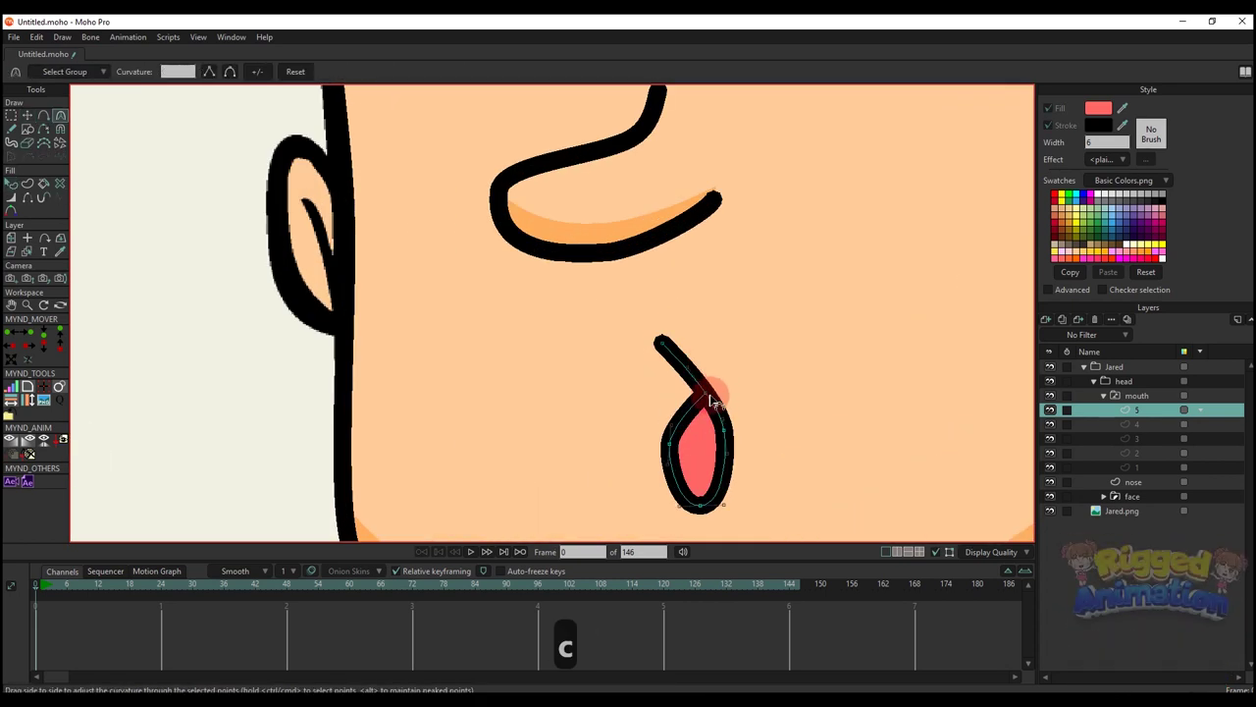
key(t)
drag(714, 397, 673, 407)
key(c)
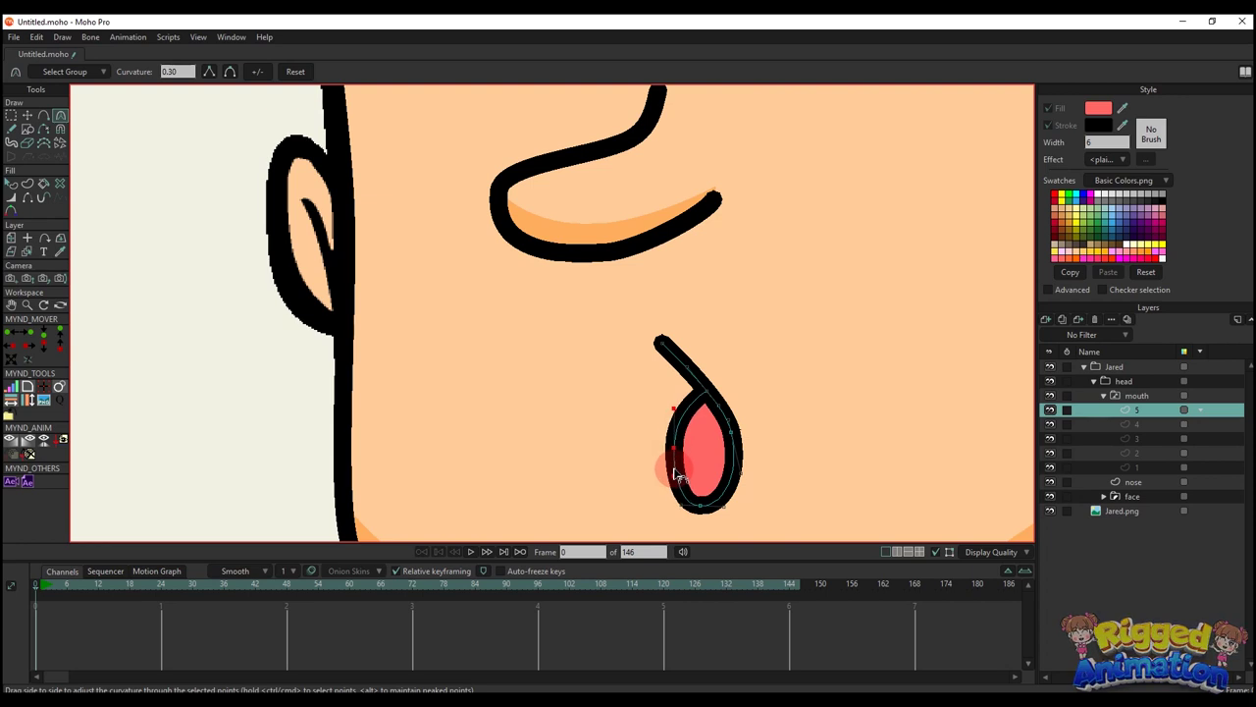
scroll(678, 475, down, 5)
scroll(687, 471, up, 4)
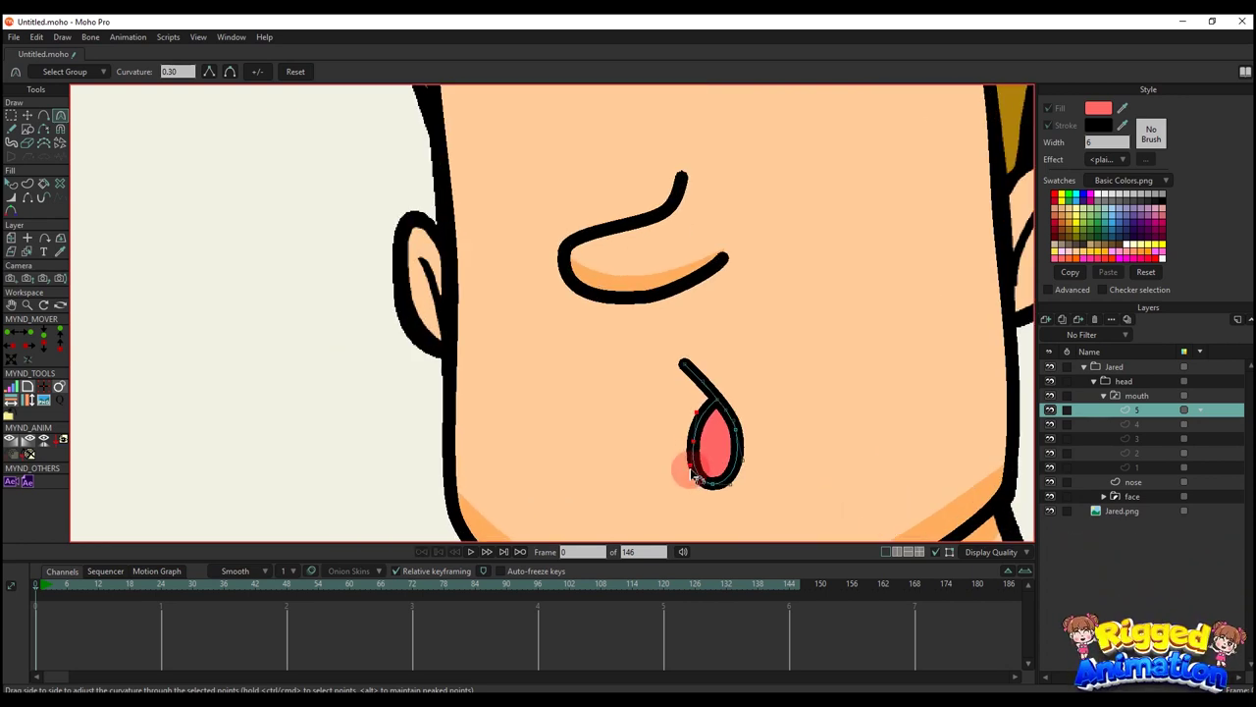
- Fill the small mouth with the dark red sampled from inside the reference character's mouth
scroll(693, 476, down, 6)
key(q)
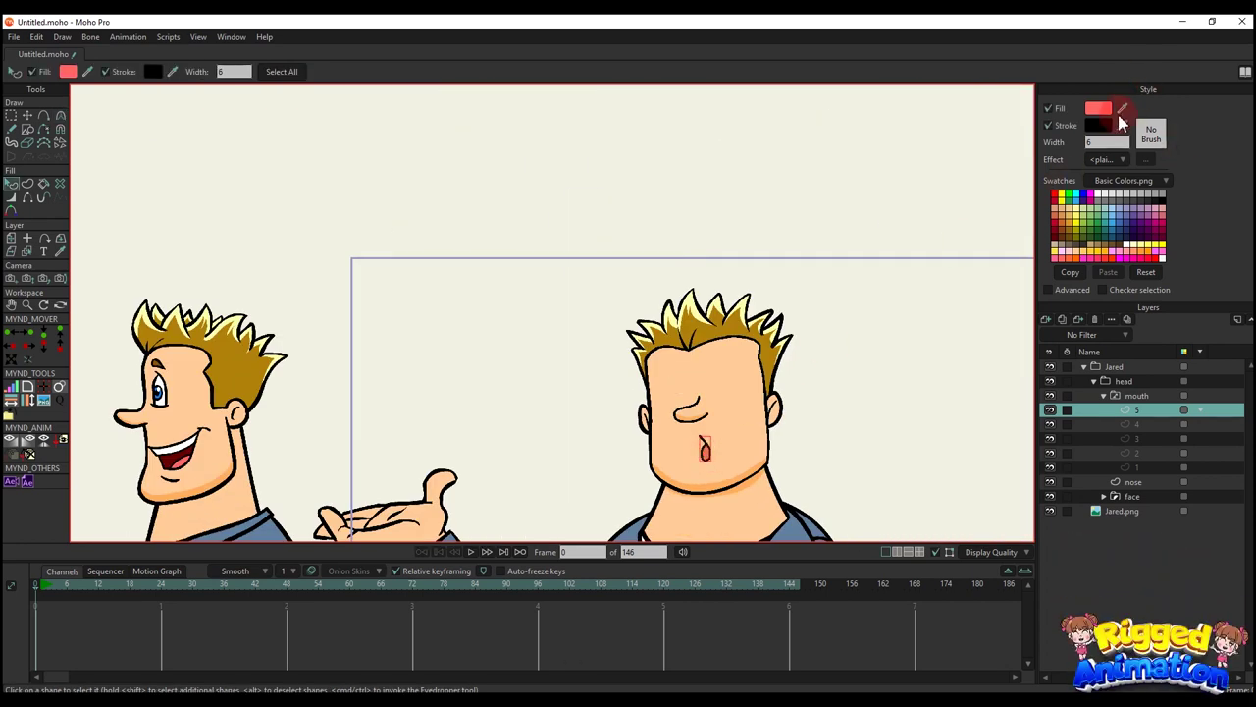
drag(5, 479, 160, 457)
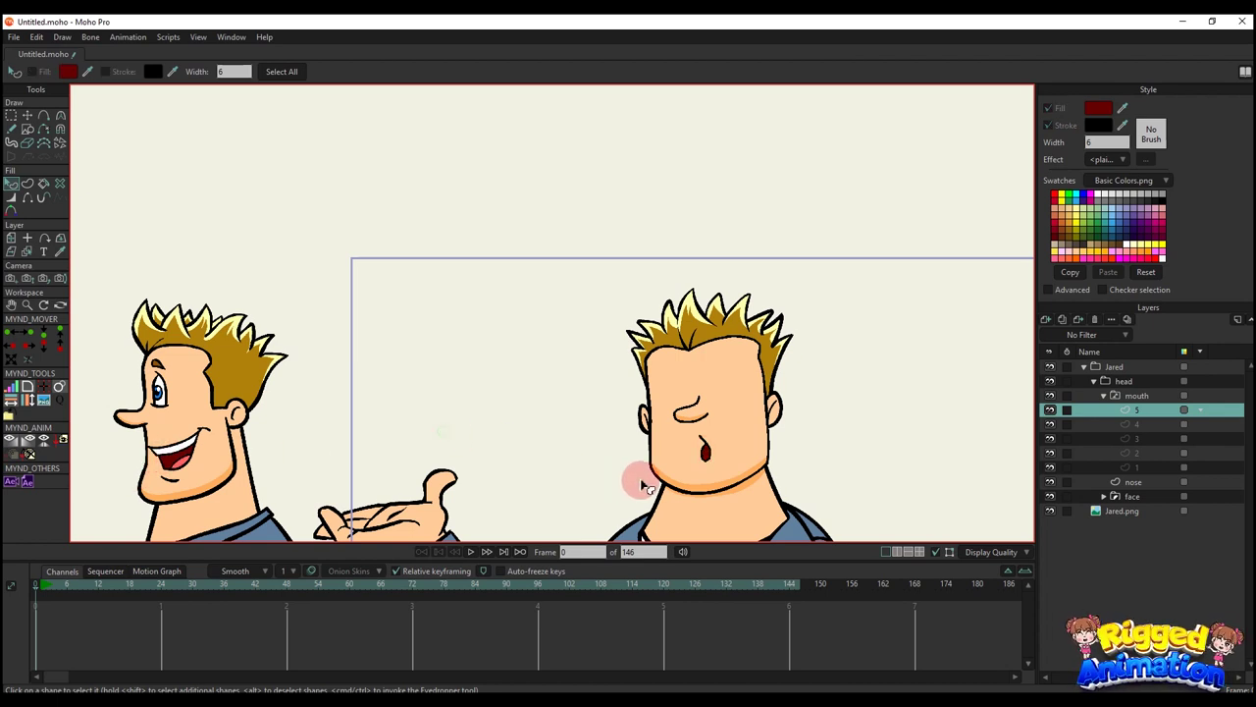
- Select all points of the small mouth and move it slightly closer to the nose
scroll(688, 461, up, 6)
key(t)
key(g)
drag(864, 549, 866, 552)
key(t)
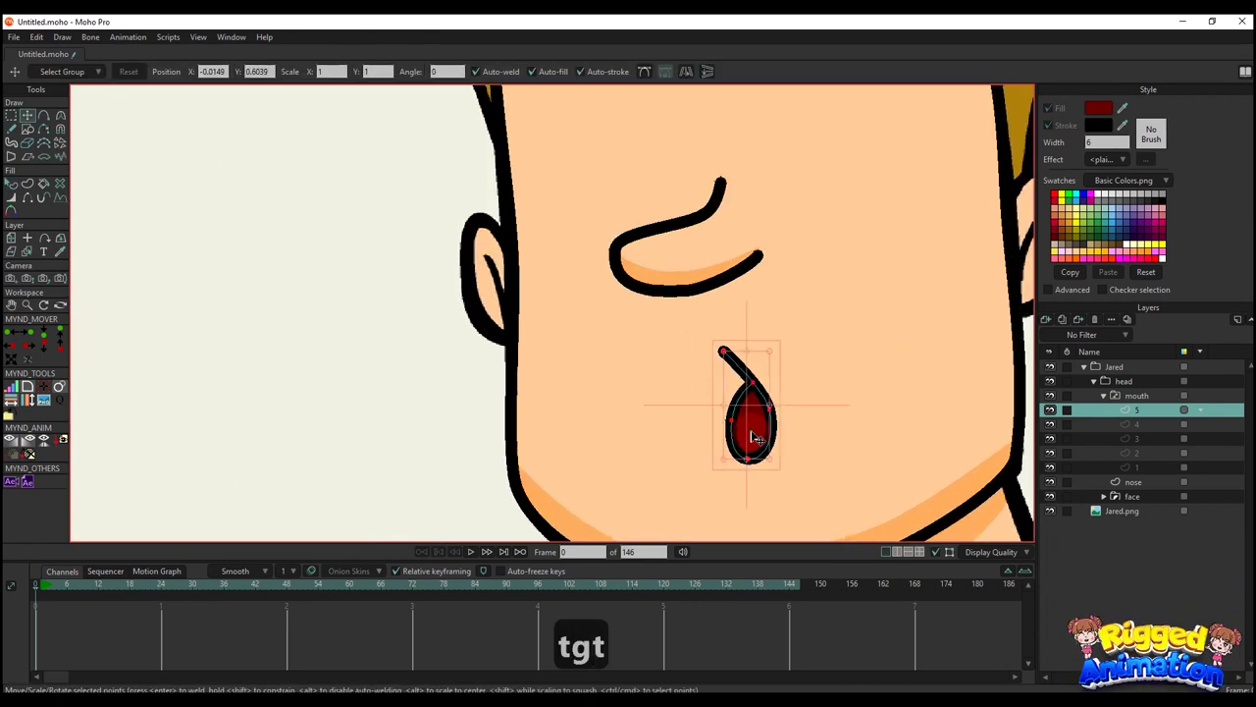
drag(753, 435, 664, 418)
scroll(751, 428, down, 3)
key(q)
- Draw a curved crease line around the lower right side of the small mouth in layer 5
key(a)
scroll(664, 422, up, 3)
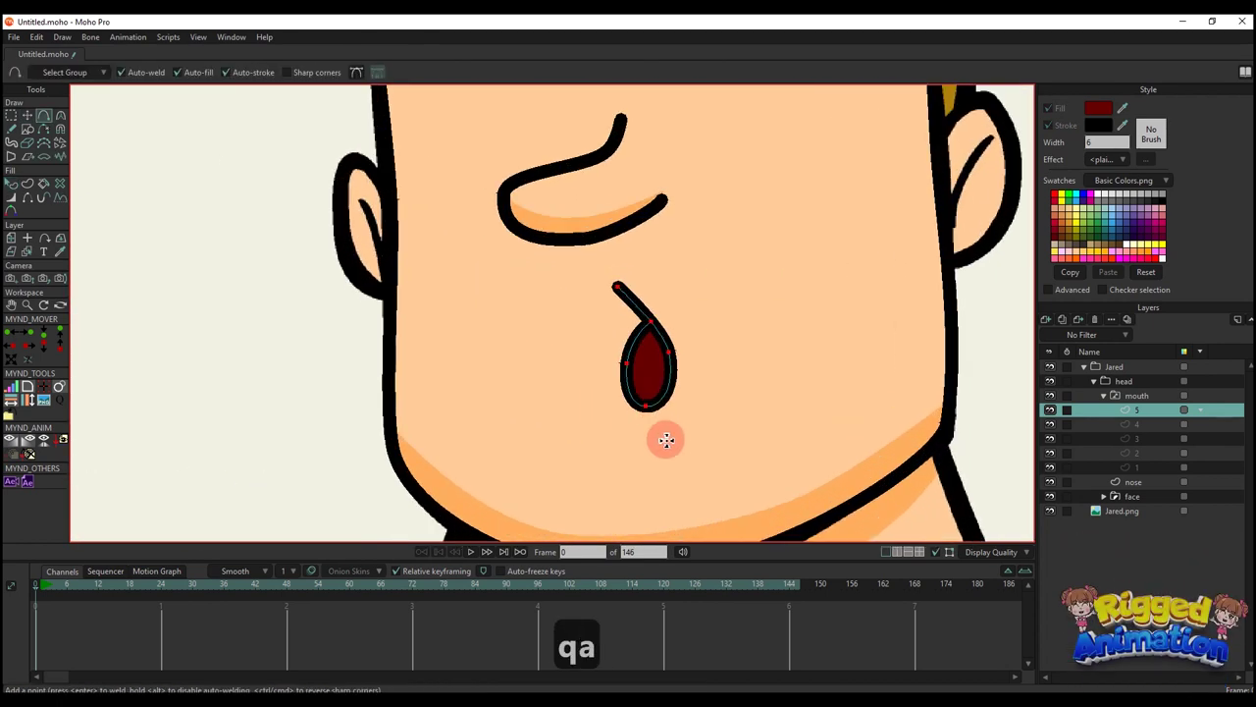
scroll(701, 371, up, 1)
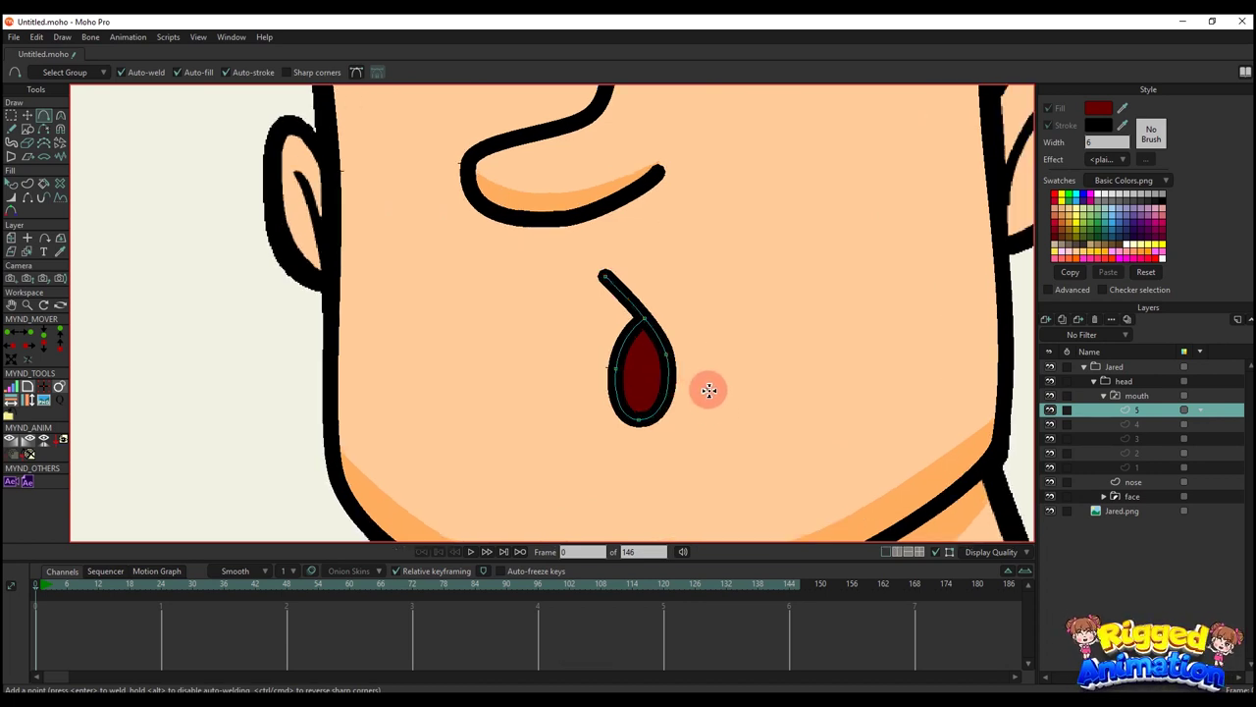
drag(709, 444, 650, 475)
- Select the crease line's points and create a stroke-only shape from them
key(g)
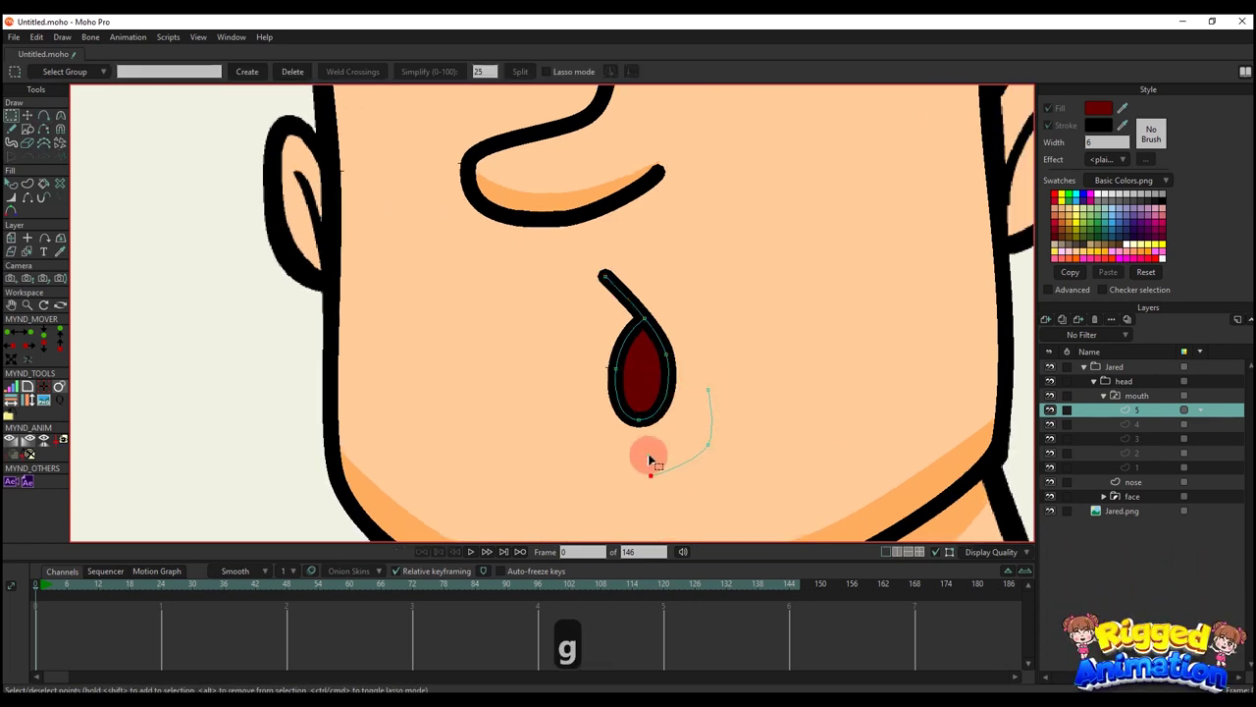
click(716, 442)
drag(730, 430, 663, 453)
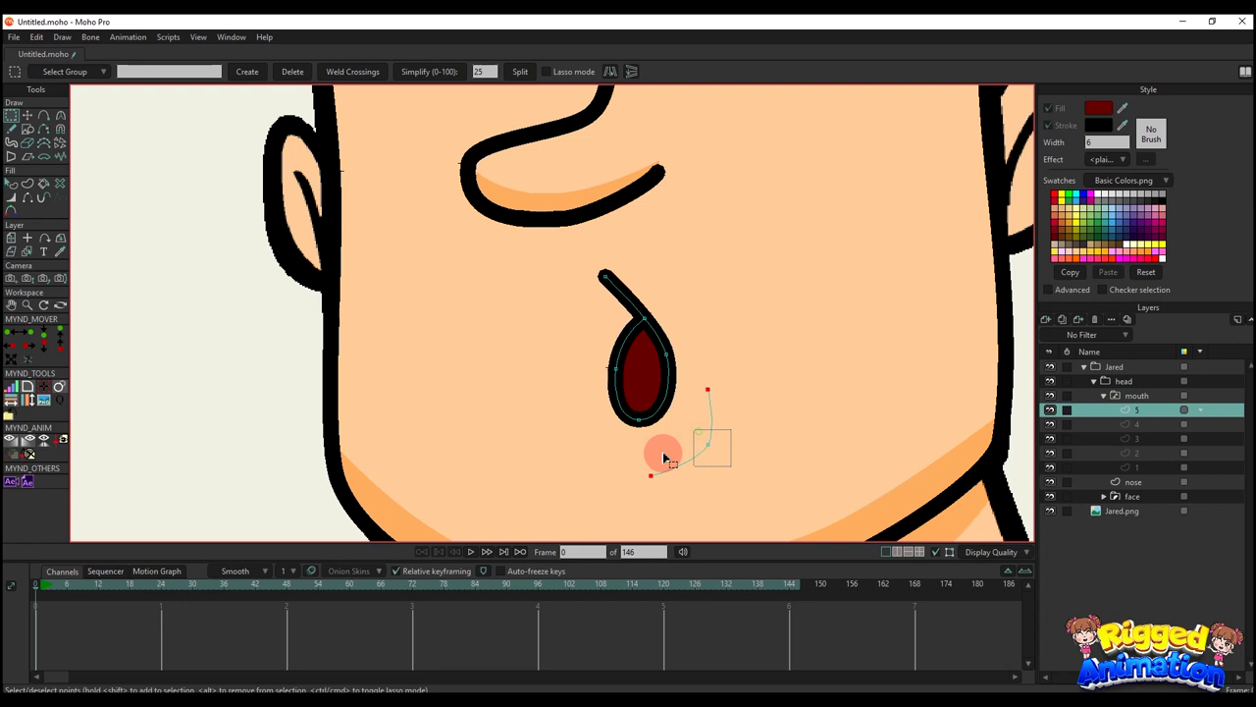
click(36, 189)
click(138, 74)
click(187, 309)
key(q)
scroll(620, 392, down, 1)
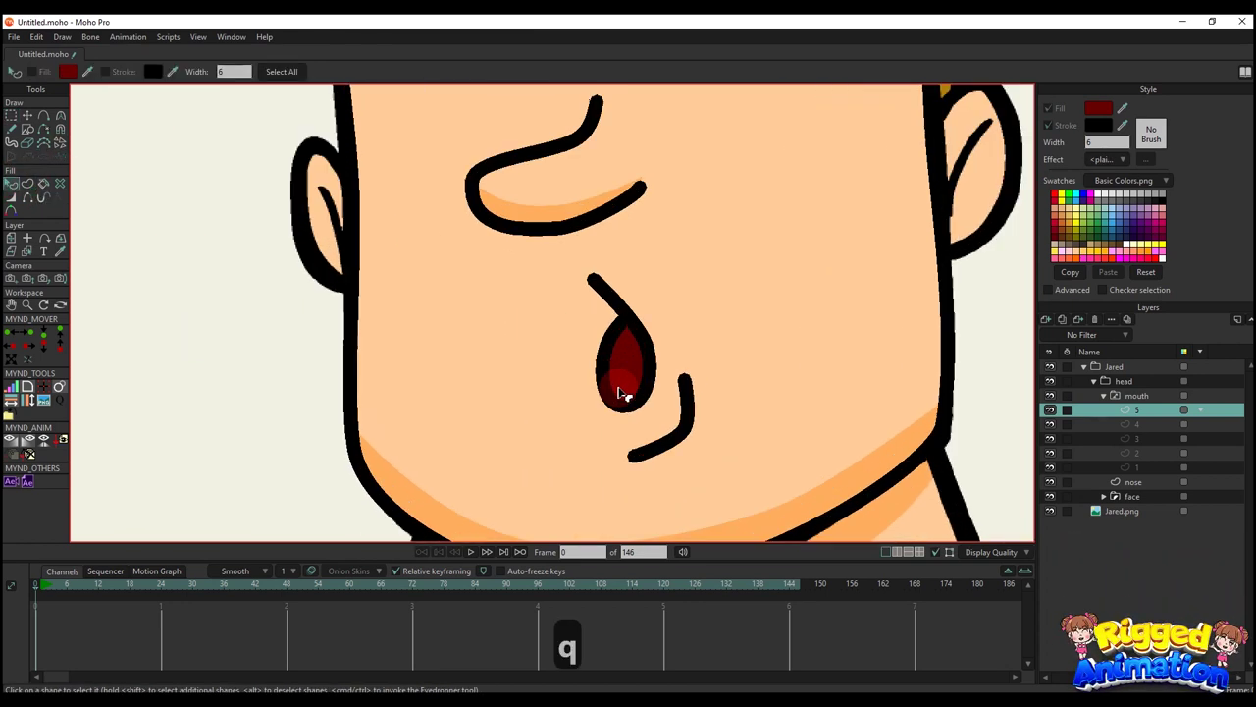
- Move the crease line's middle point and adjust its curvature for a smooth bend beside the mouth
key(t)
scroll(628, 402, up, 1)
click(666, 425)
click(669, 447)
drag(673, 448, 633, 481)
click(717, 396)
scroll(709, 394, up, 2)
key(c)
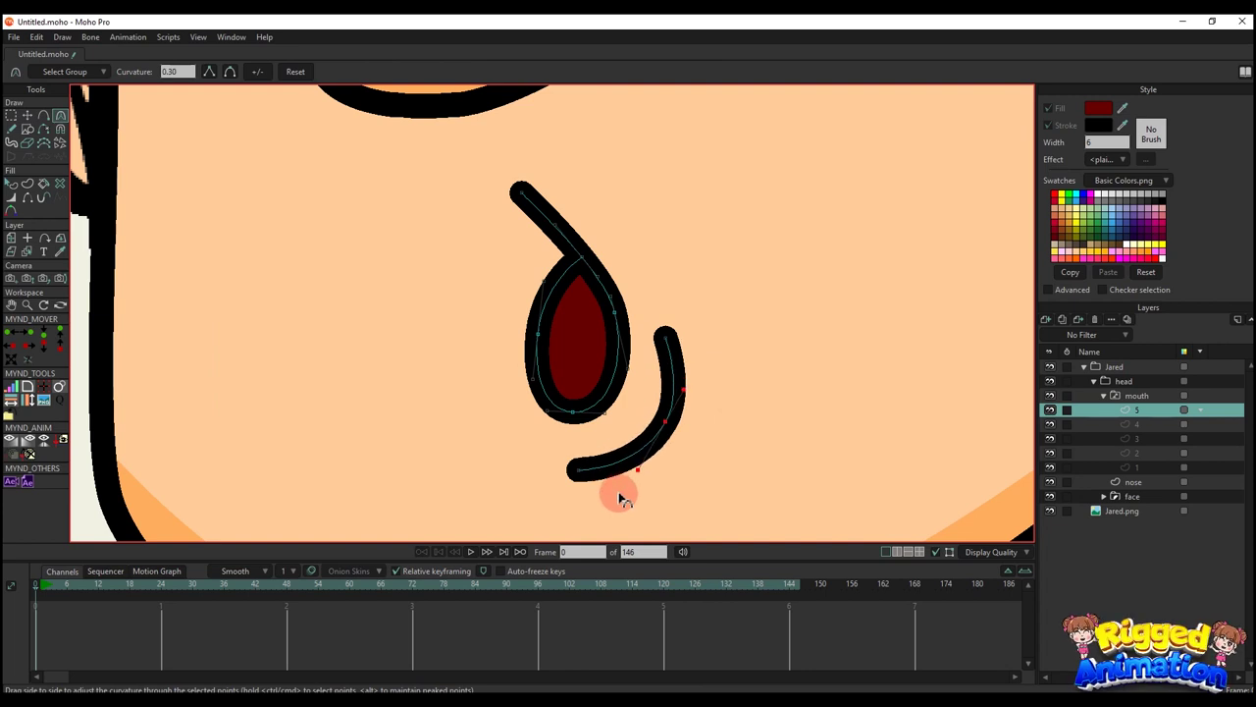
key(q)
scroll(667, 432, down, 5)
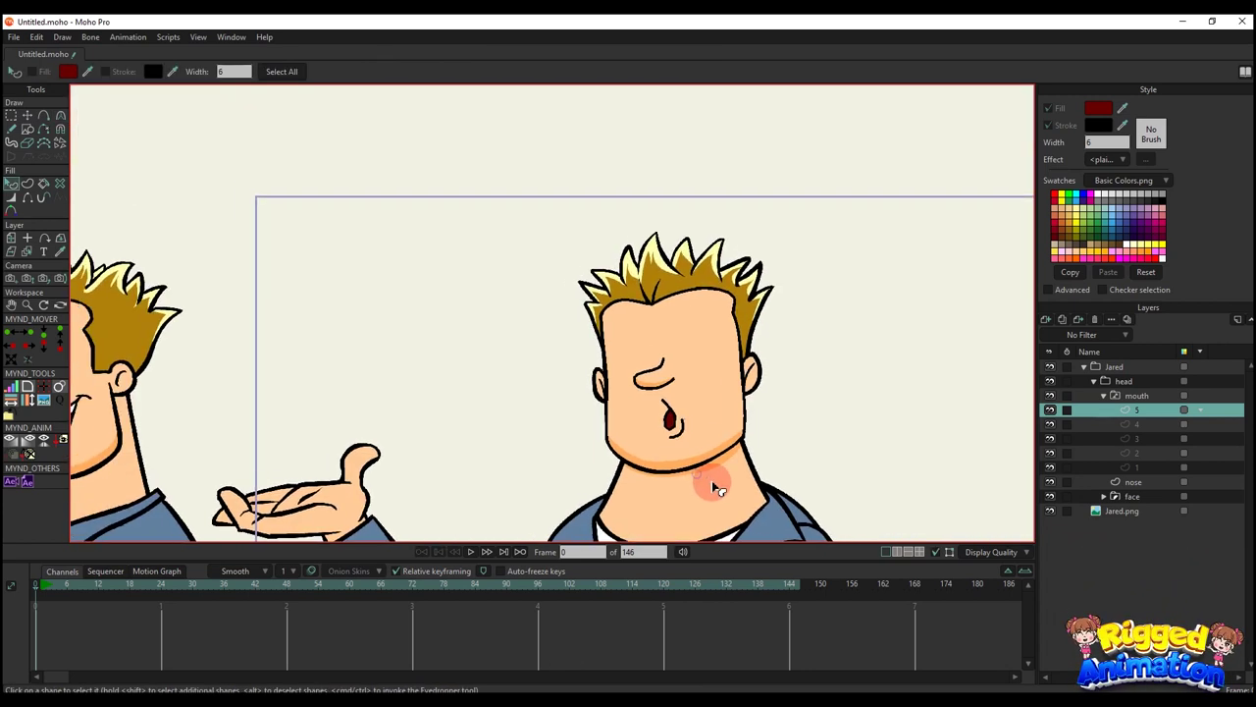
- Step through mouth layers 5 to 1 and back to compare all five mouth shapes on the face
click(1152, 425)
click(1150, 439)
click(1149, 452)
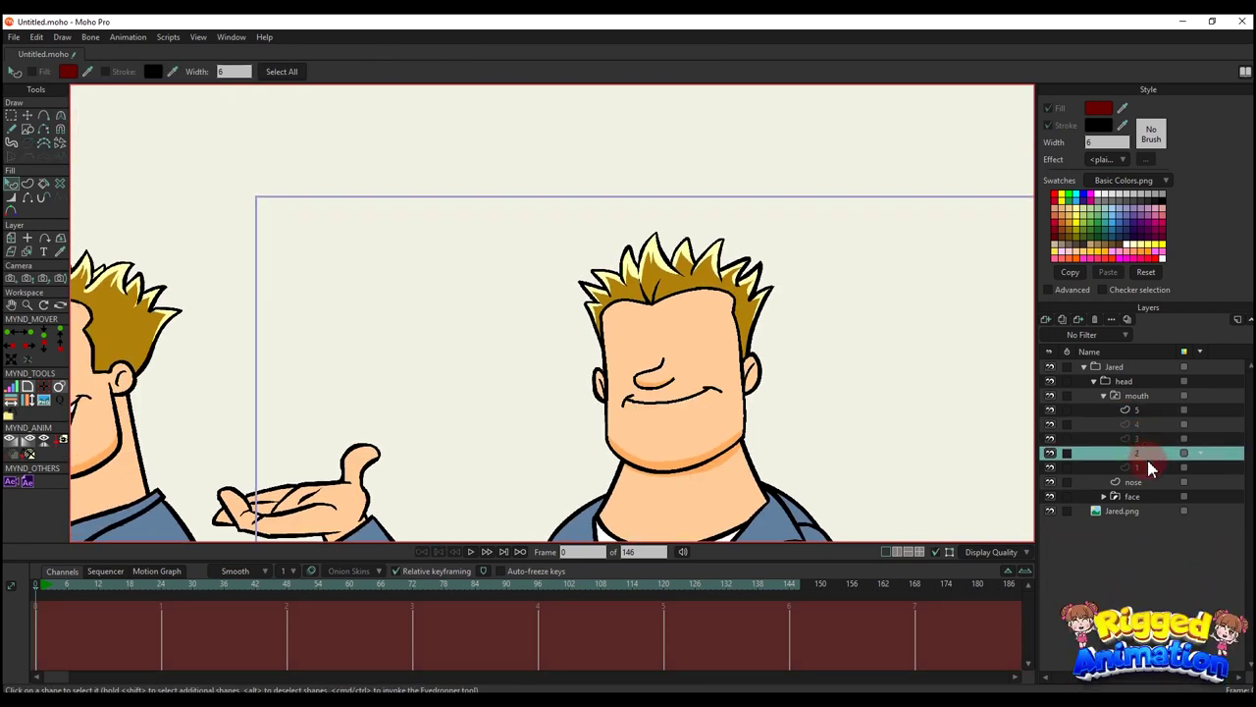
click(1143, 465)
click(1139, 452)
click(1133, 439)
click(1129, 424)
click(1127, 411)
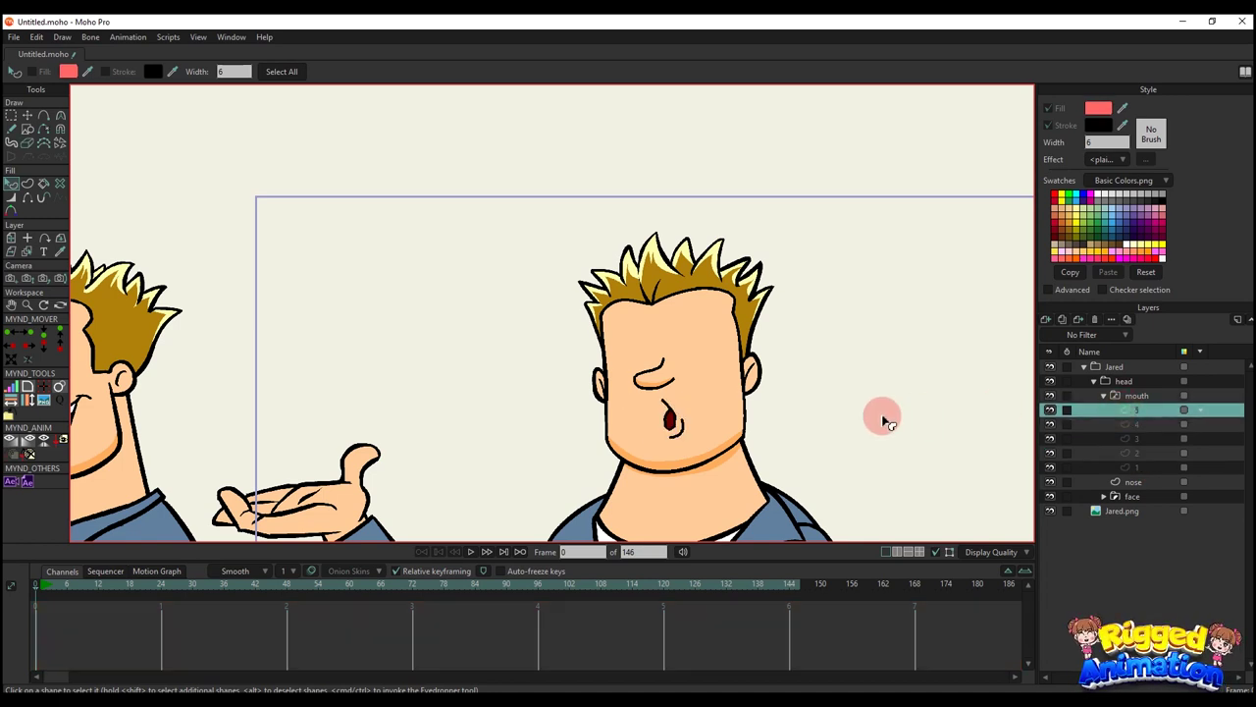
scroll(800, 451, down, 4)
scroll(743, 461, up, 5)
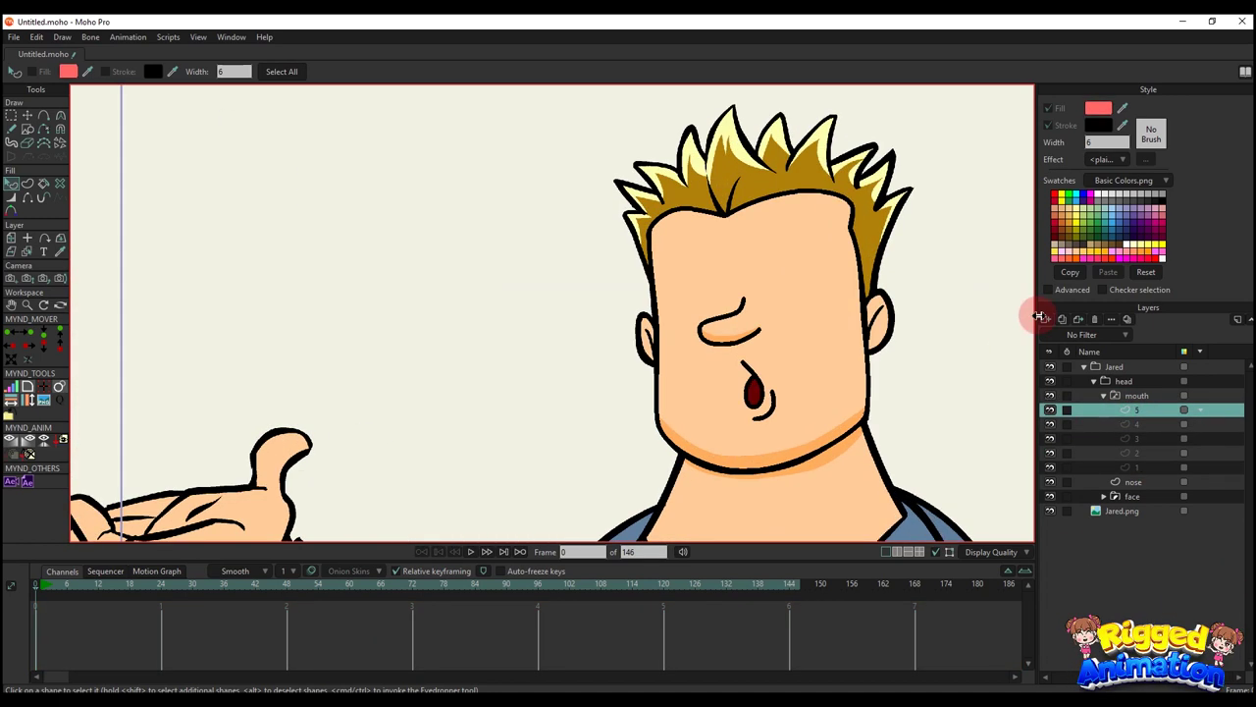
- Add an empty vector layer at the top of the mouth Switch layer and name it 6
click(1062, 320)
click(1062, 333)
double_click(1145, 412)
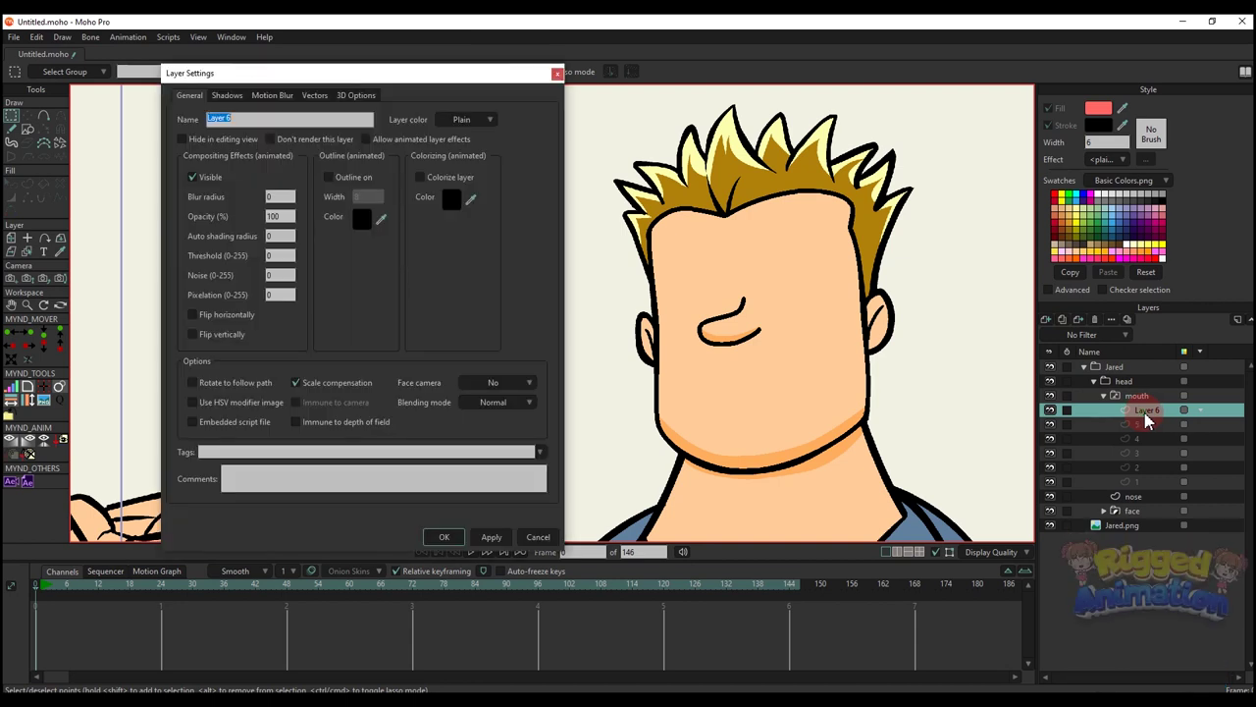
text(6)
key(Return)
- Duplicate closed-smile mouth layer 2 and move the copy to the top of the mouth Switch layer
click(1135, 469)
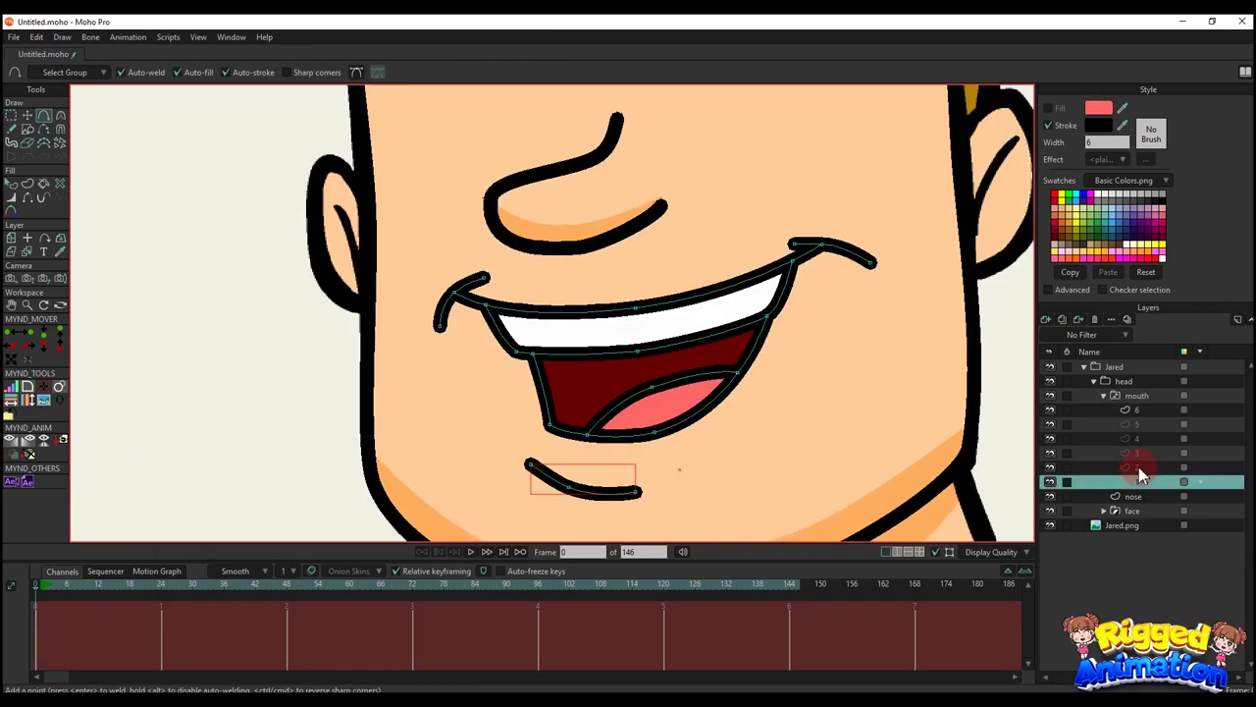
click(1141, 454)
click(1138, 437)
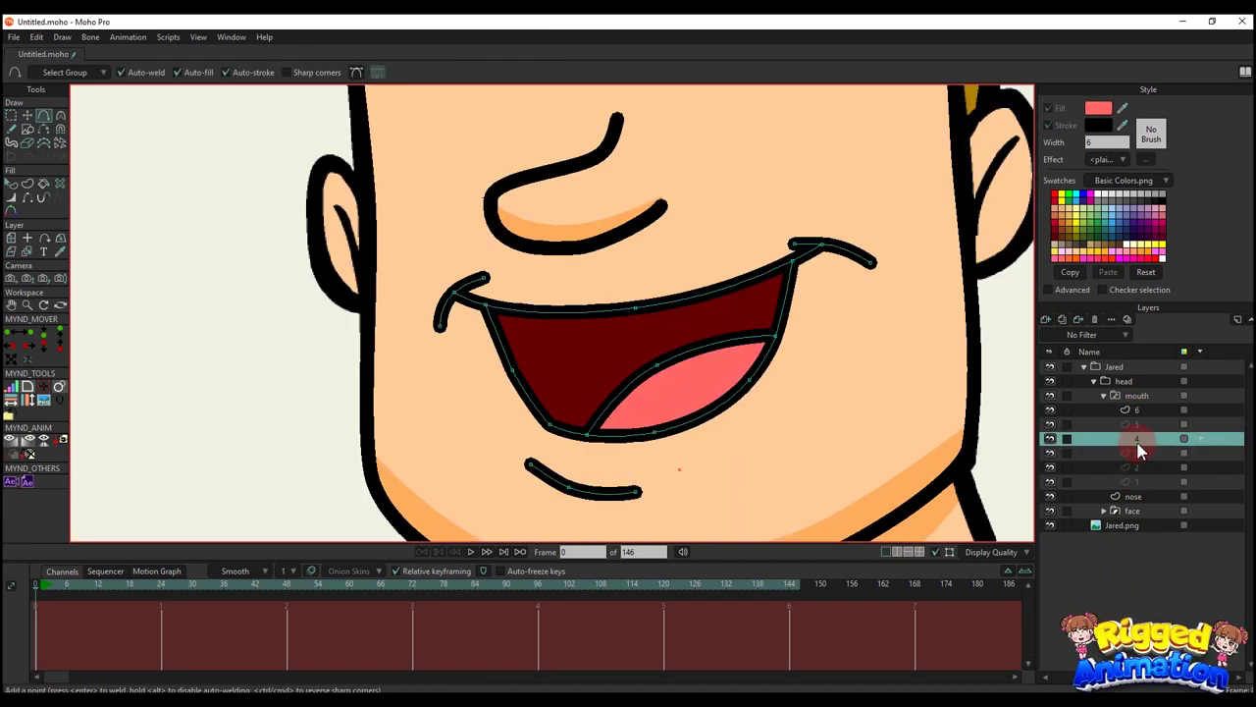
click(1141, 453)
click(1137, 469)
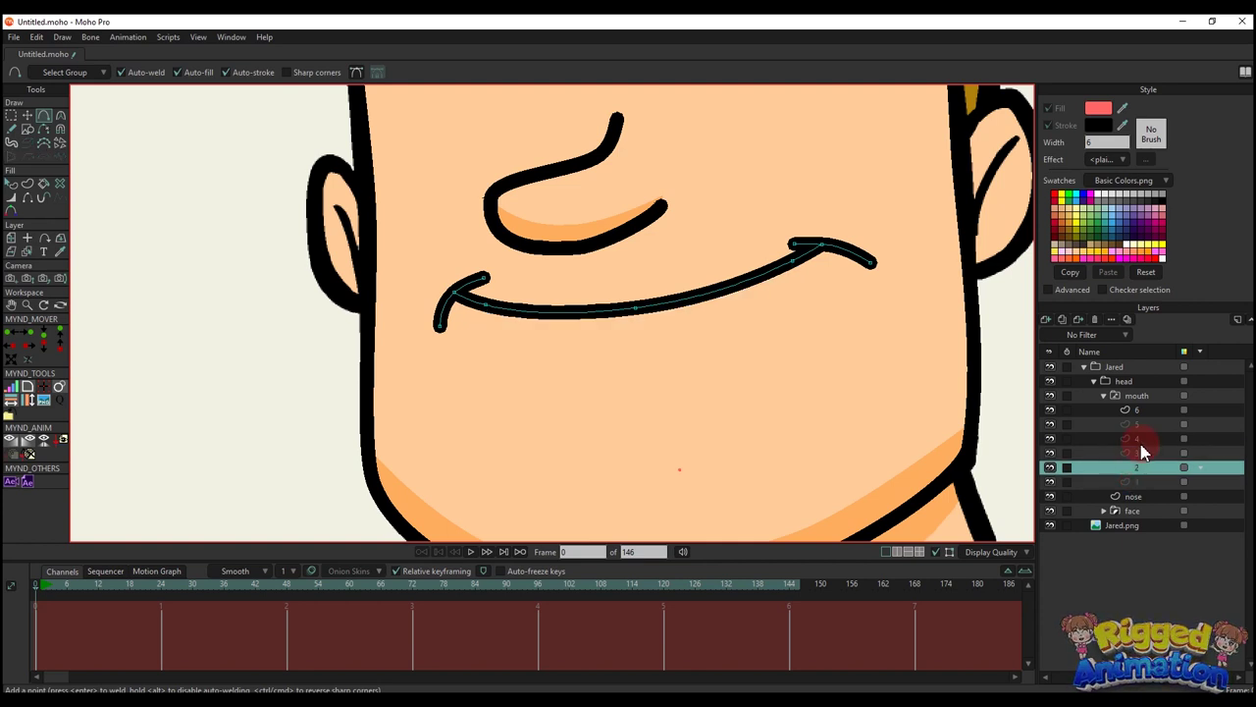
double_click(1115, 470)
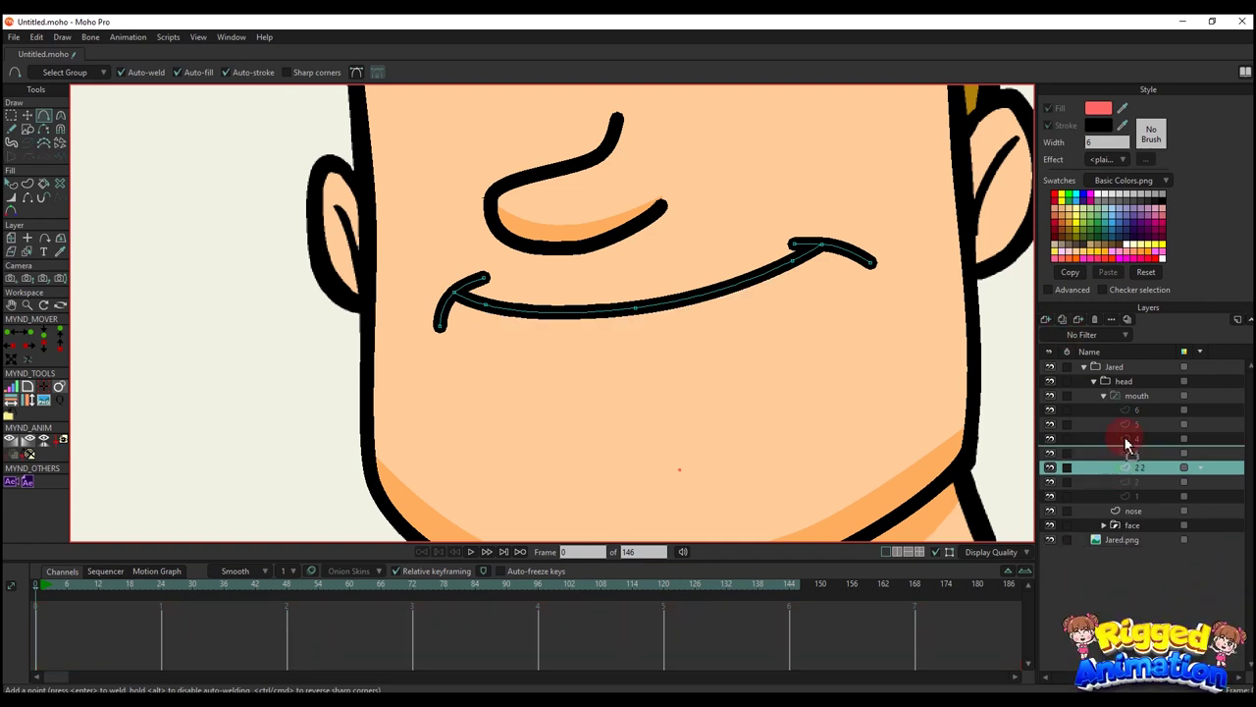
drag(1129, 417, 1139, 420)
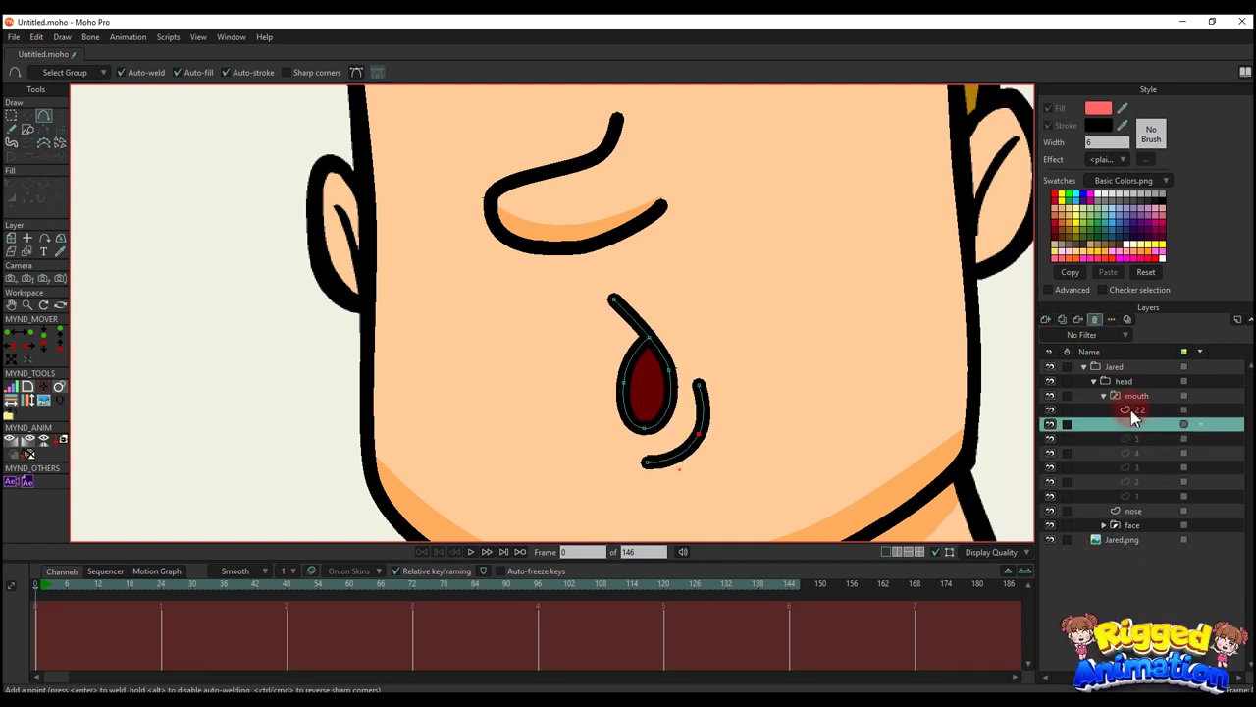
- Delete the empty layer 6 and rename the copied smile layer to 6
double_click(1139, 420)
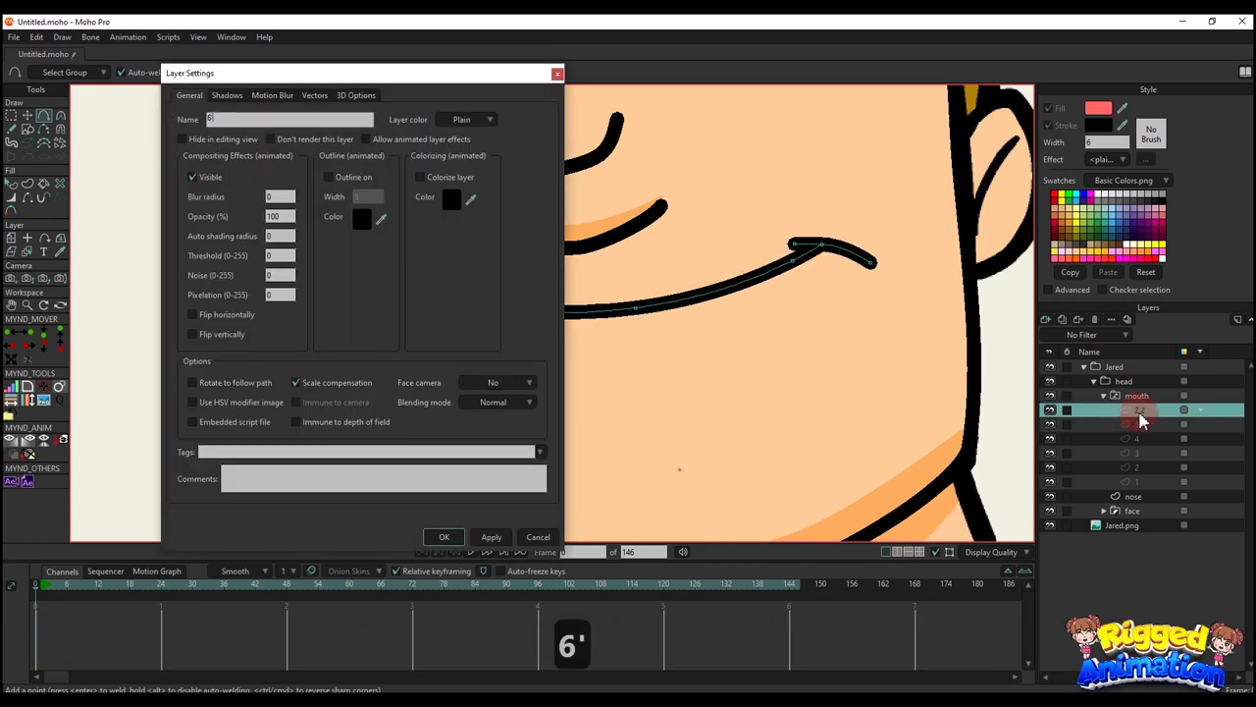
text(6')
key(BackSpace)
key(Return)
- Flip the layer 6 mouth vertically about an origin at its centre and rotate it so its right end tilts upward
scroll(775, 347, down, 4)
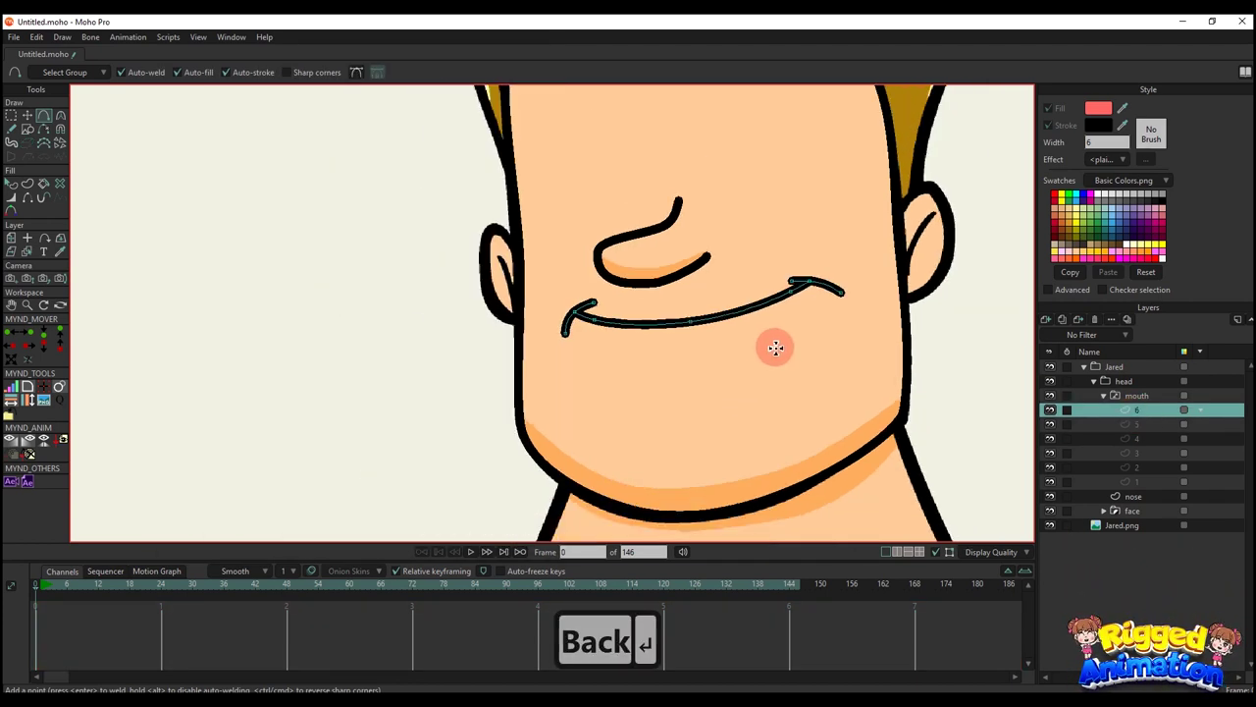
key(m)
key(m)
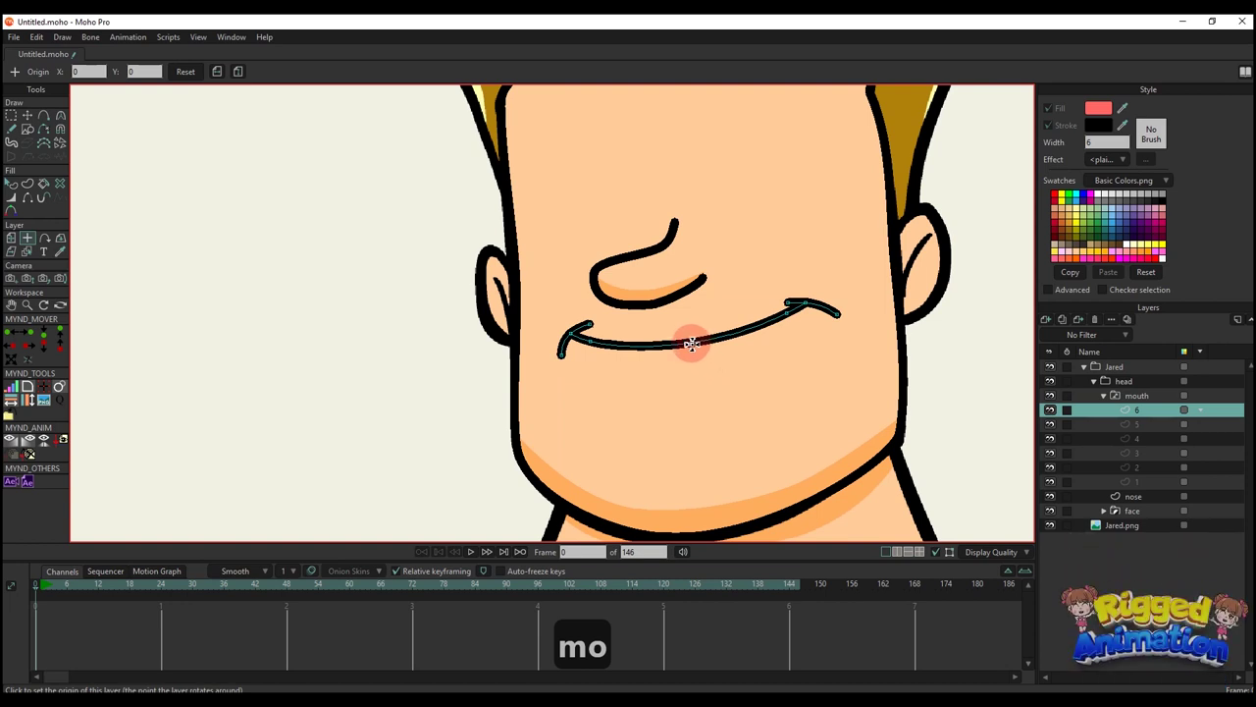
click(651, 72)
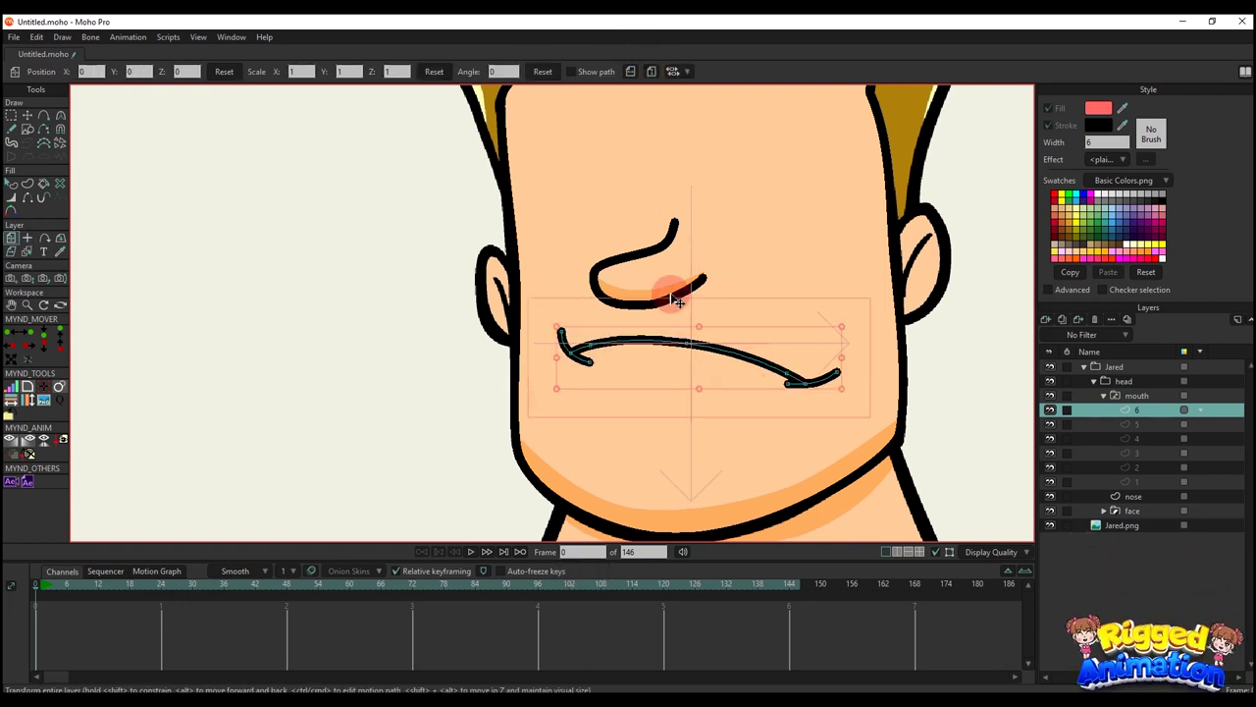
drag(851, 348, 825, 297)
key(q)
scroll(780, 358, down, 2)
scroll(784, 349, up, 4)
- Select the crease points at the frown's right corner and rotate them so the crease slopes downward across the mouth line's end
key(t)
key(g)
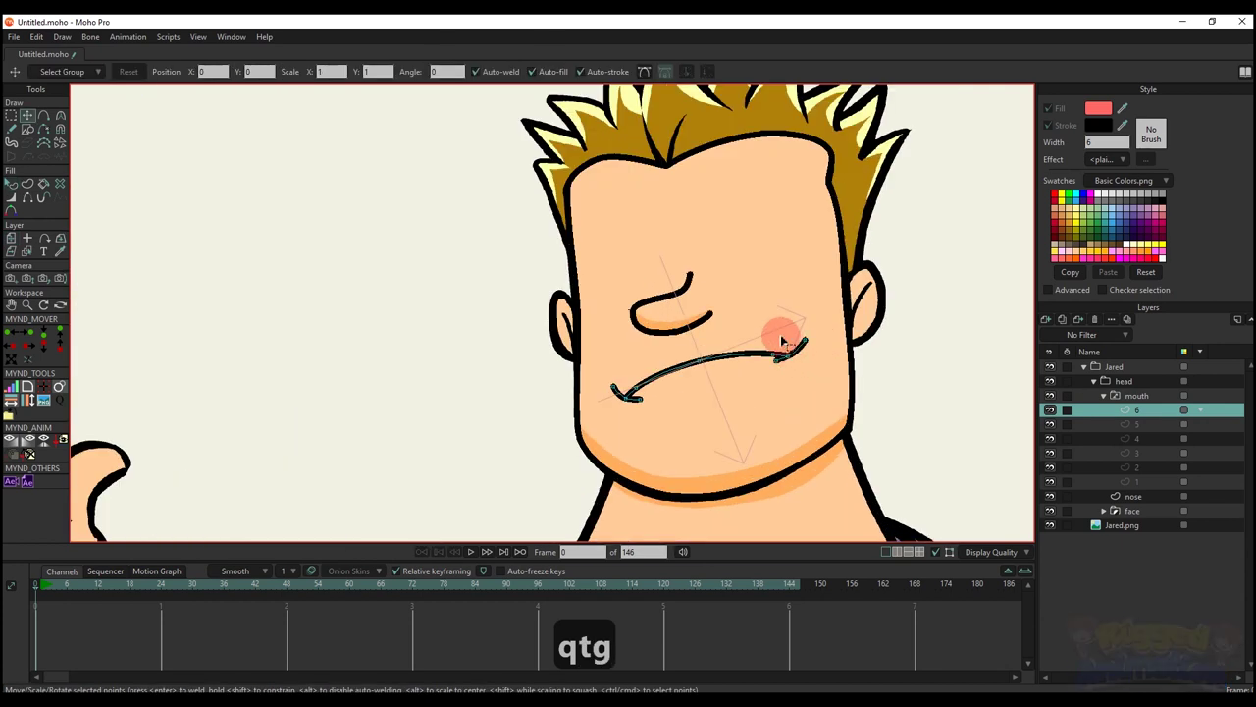
drag(776, 380, 801, 398)
shift+click(803, 378)
drag(818, 321, 784, 388)
scroll(831, 364, up, 3)
key(t)
scroll(834, 370, up, 2)
scroll(787, 365, down, 2)
key(q)
scroll(781, 407, down, 3)
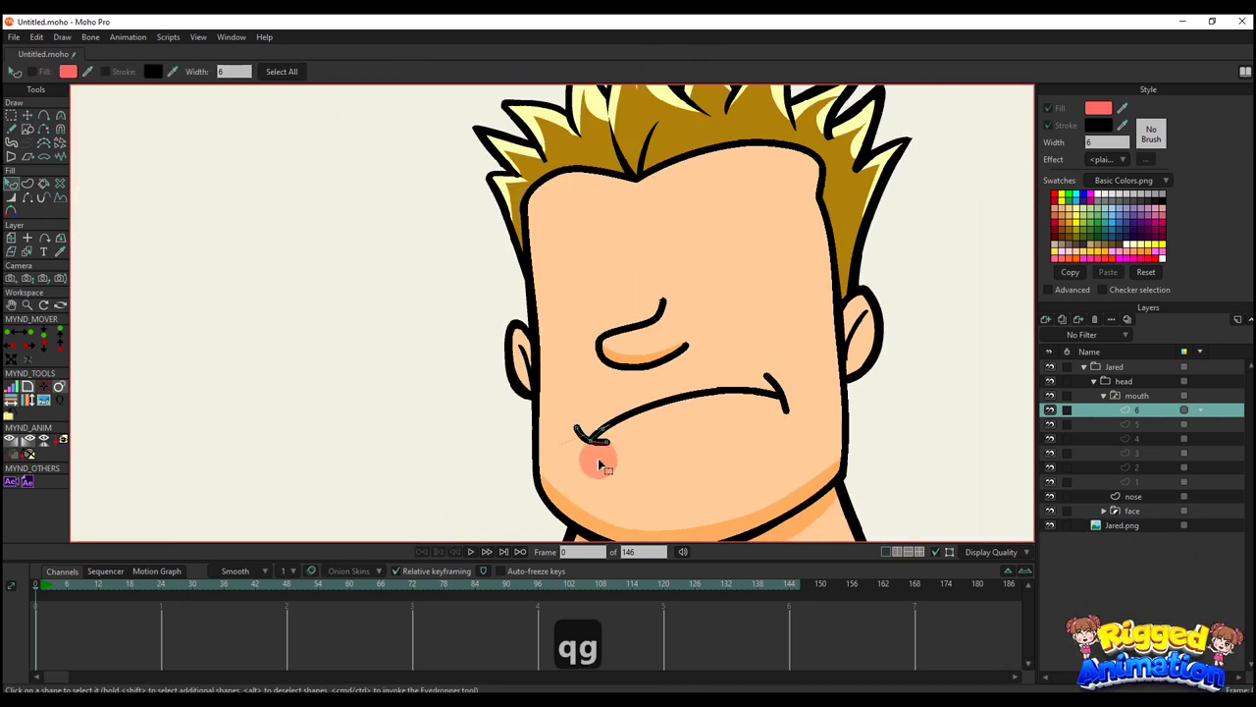
- Select the crease points at the frown's left corner and rotate them so the crease crosses the mouth line's end more steeply
key(g)
scroll(584, 446, up, 2)
drag(566, 418, 667, 390)
scroll(643, 456, up, 2)
key(t)
scroll(618, 437, up, 2)
scroll(547, 477, down, 4)
key(q)
scroll(569, 486, down, 4)
scroll(669, 391, down, 2)
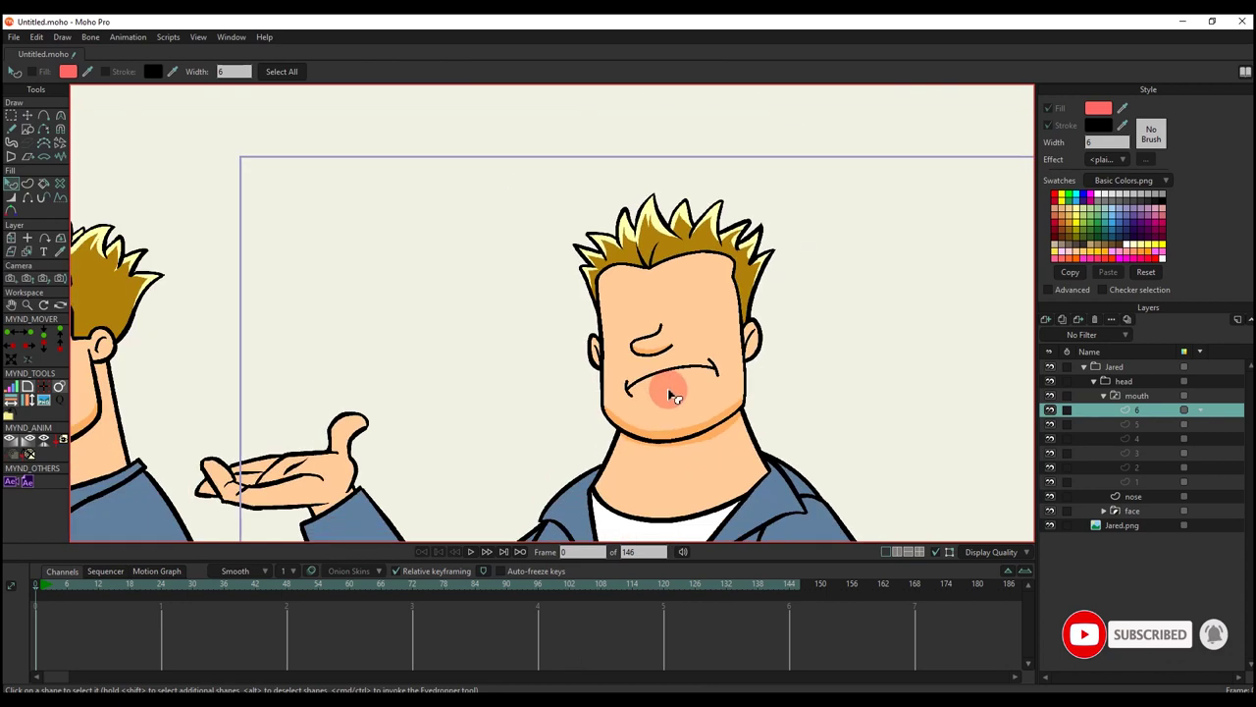
- Review mouth layers 5 down to 1 one by one to compare the finished mouth shapes
scroll(674, 396, up, 2)
click(1165, 426)
click(1151, 439)
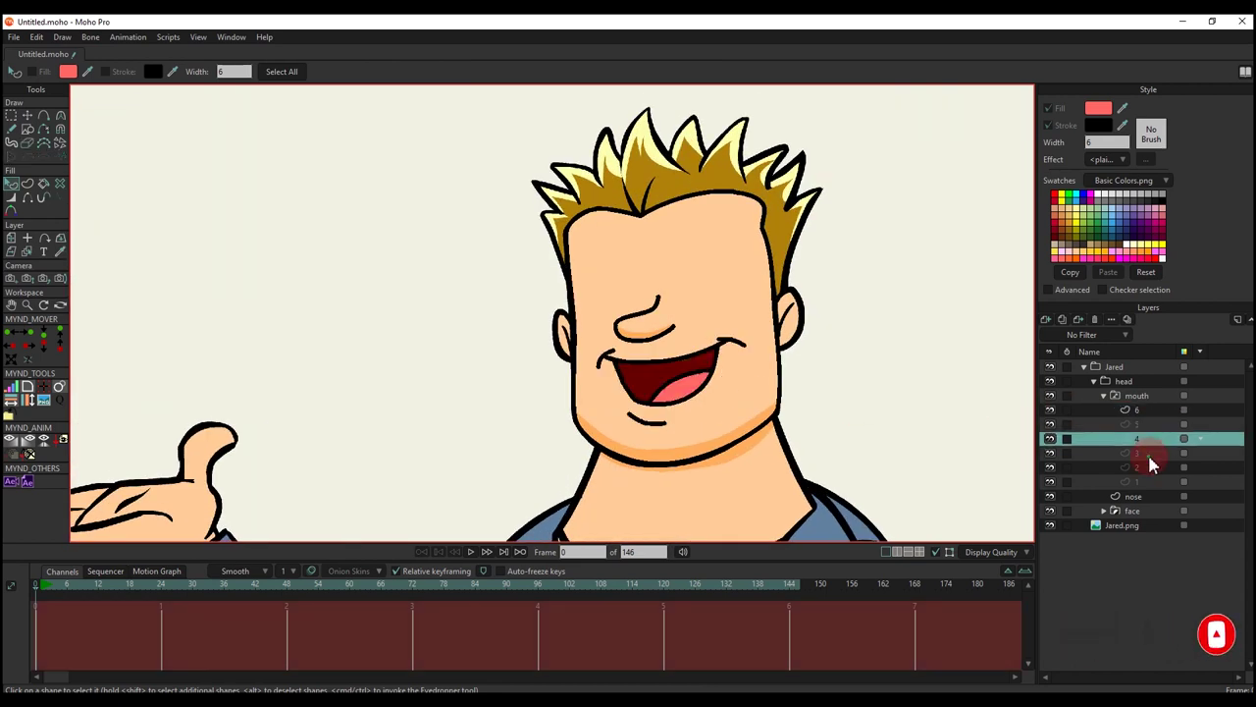
click(1149, 453)
click(1149, 467)
click(1152, 481)
click(1130, 450)
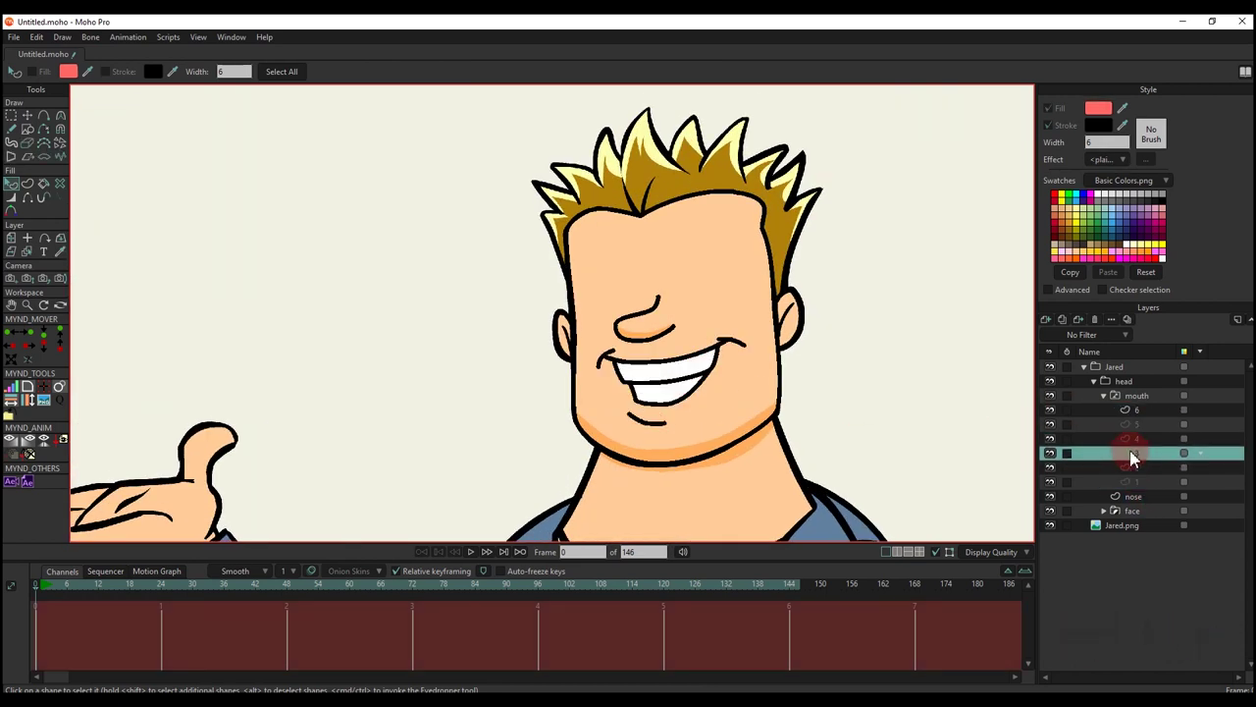
click(1133, 425)
- Set mouth 1 as the active child of the mouth Switch layer
click(1118, 397)
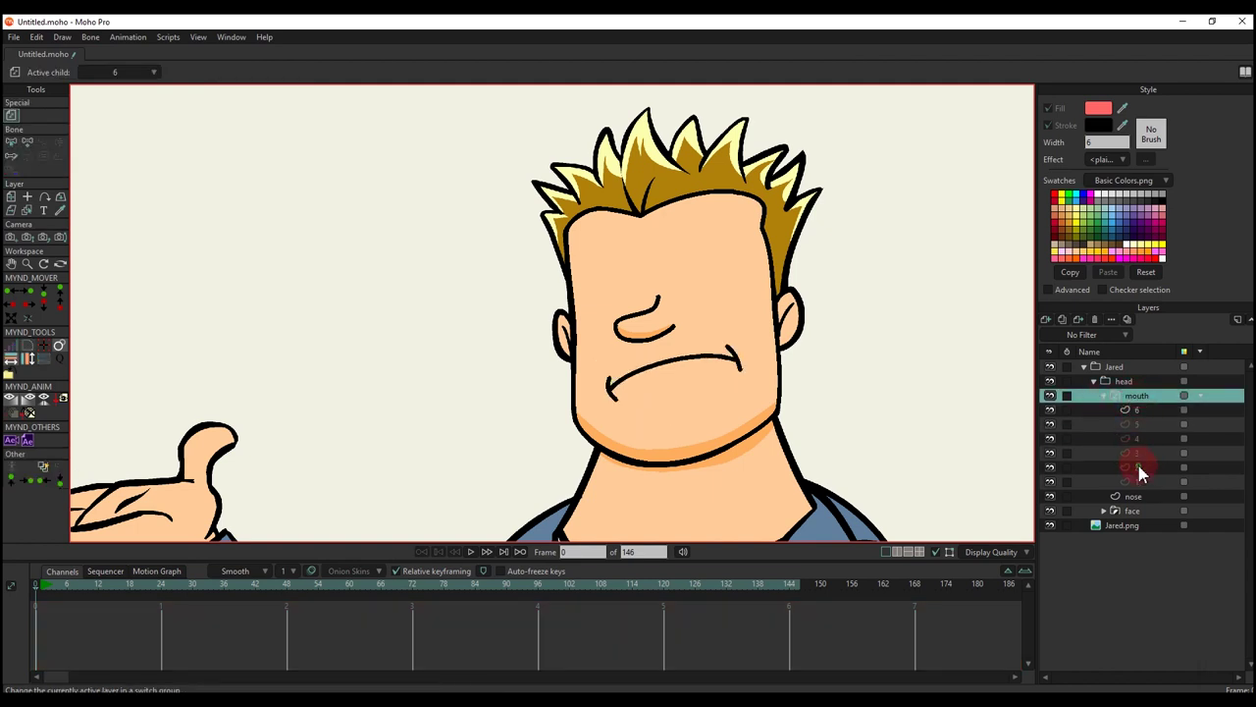
click(1143, 469)
click(1143, 484)
right_click(1136, 397)
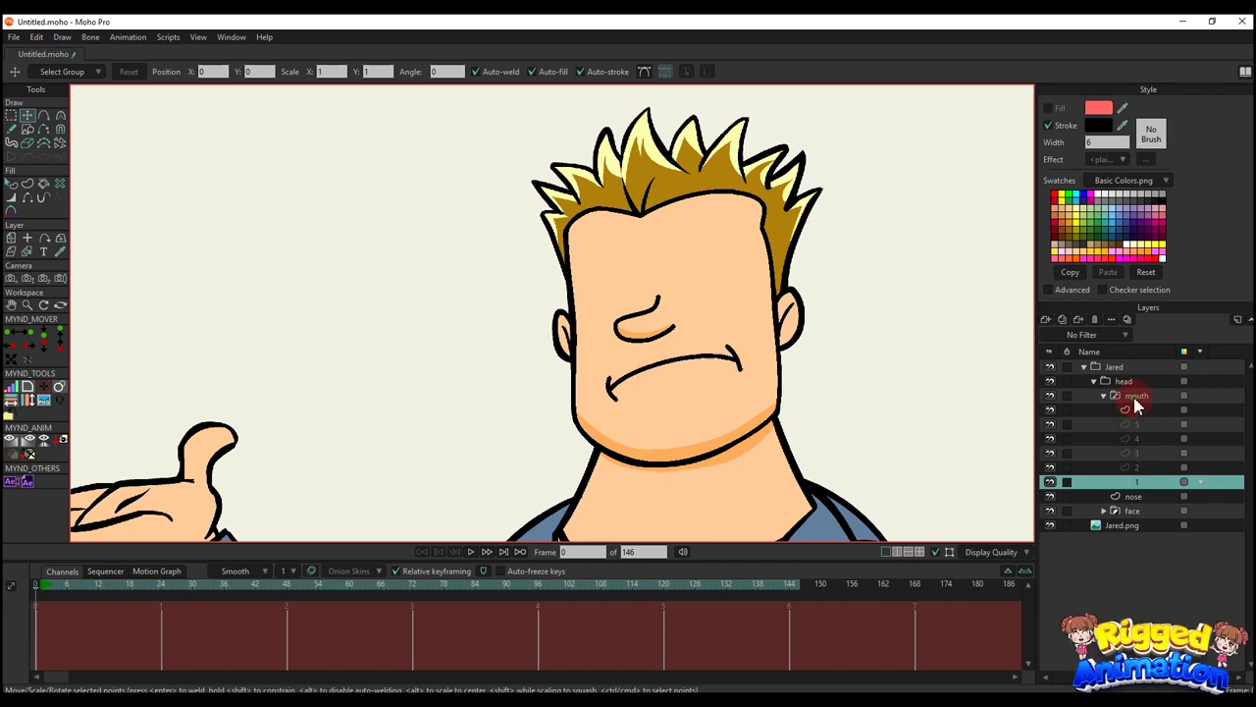
click(1150, 510)
- Collapse the mouth Switch layer and hide the Jared group to reveal the reference image's eyes
scroll(717, 416, down, 5)
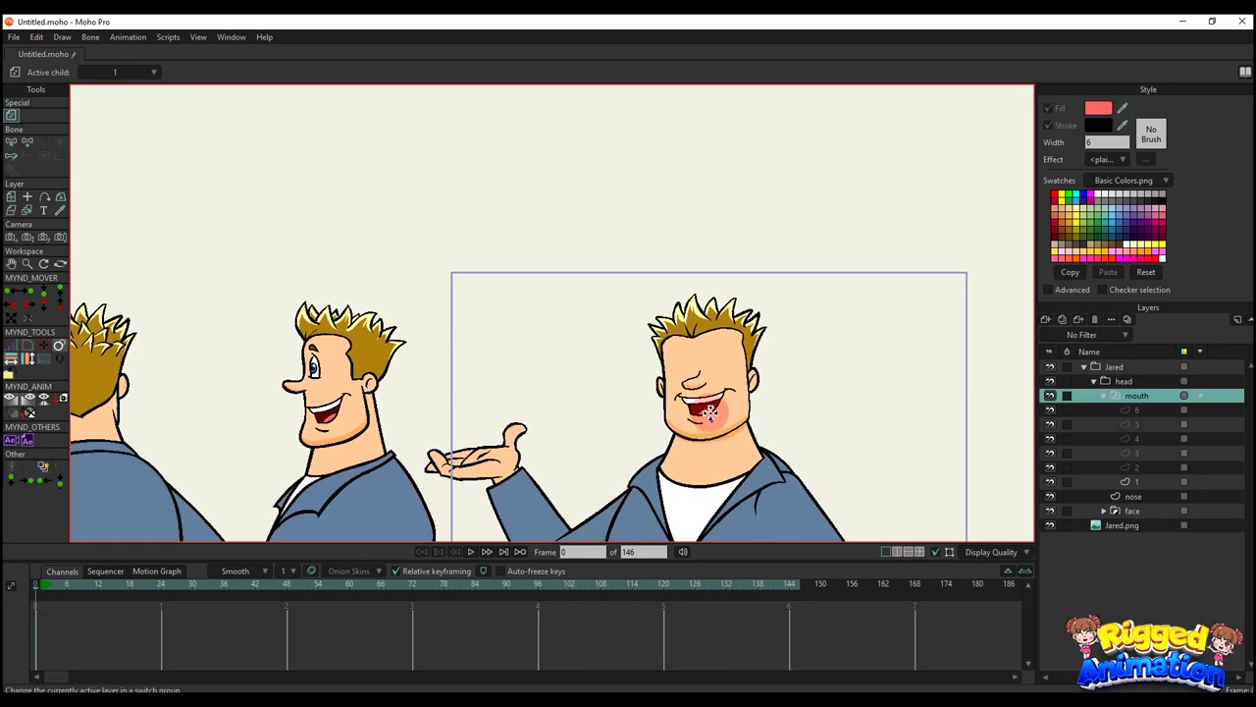
scroll(711, 413, up, 2)
click(1103, 398)
drag(611, 400, 677, 395)
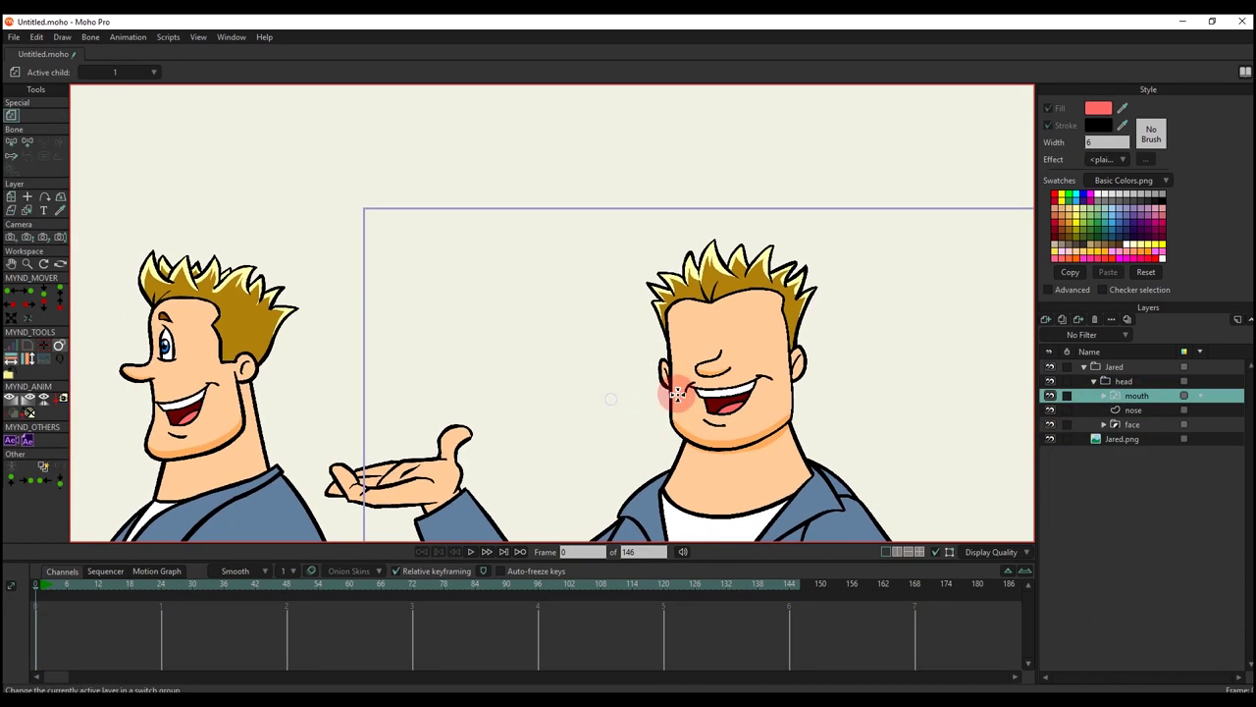
click(1052, 367)
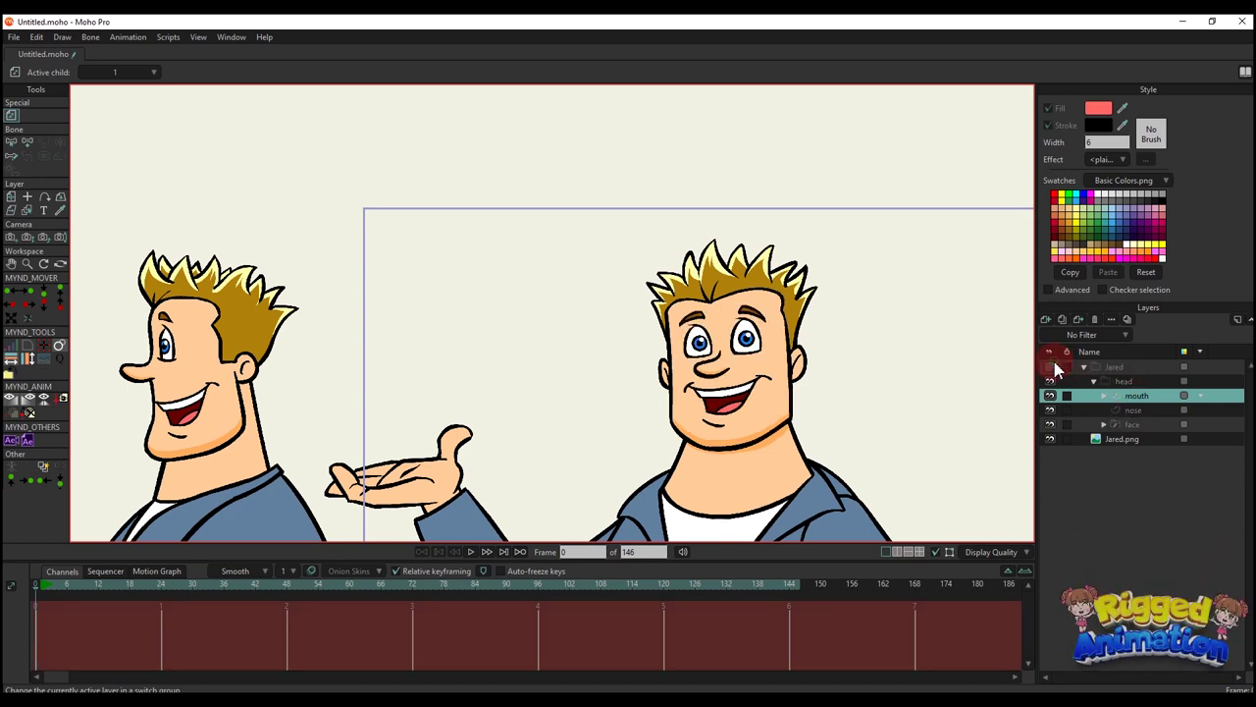
- Add a new vector layer above the mouth layer and place it in its own group
click(1046, 319)
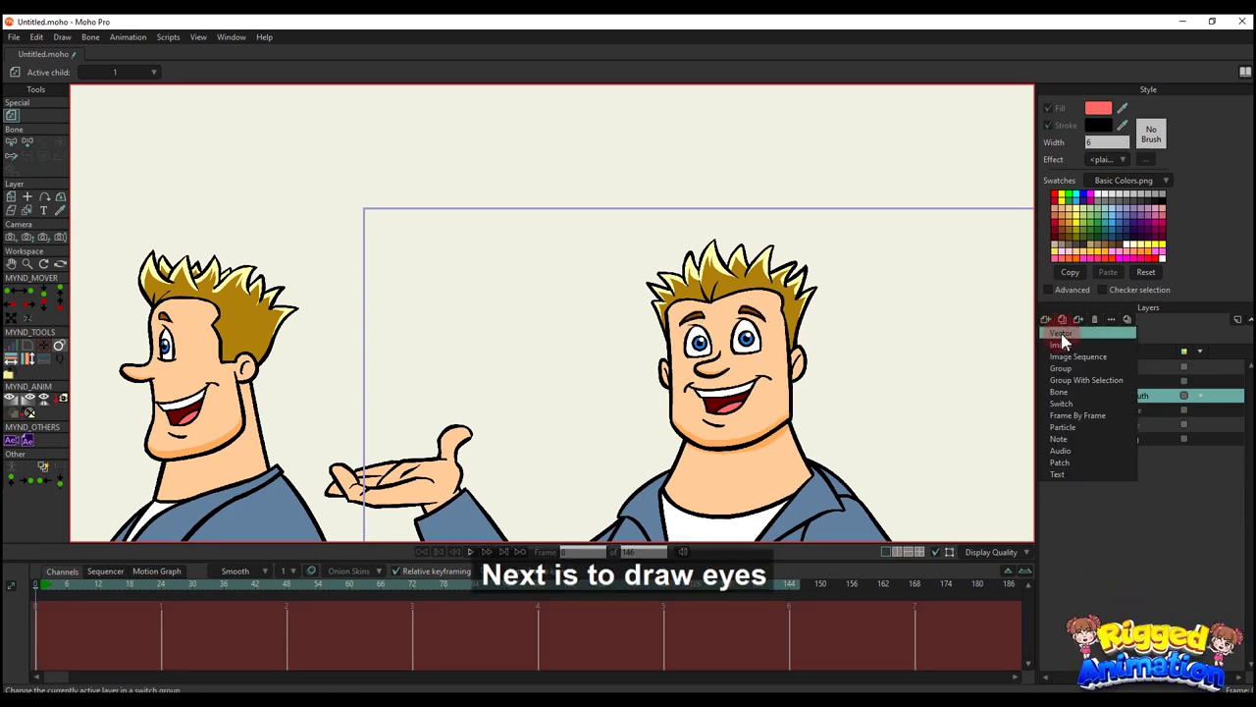
click(1065, 332)
right_click(1161, 397)
click(1205, 459)
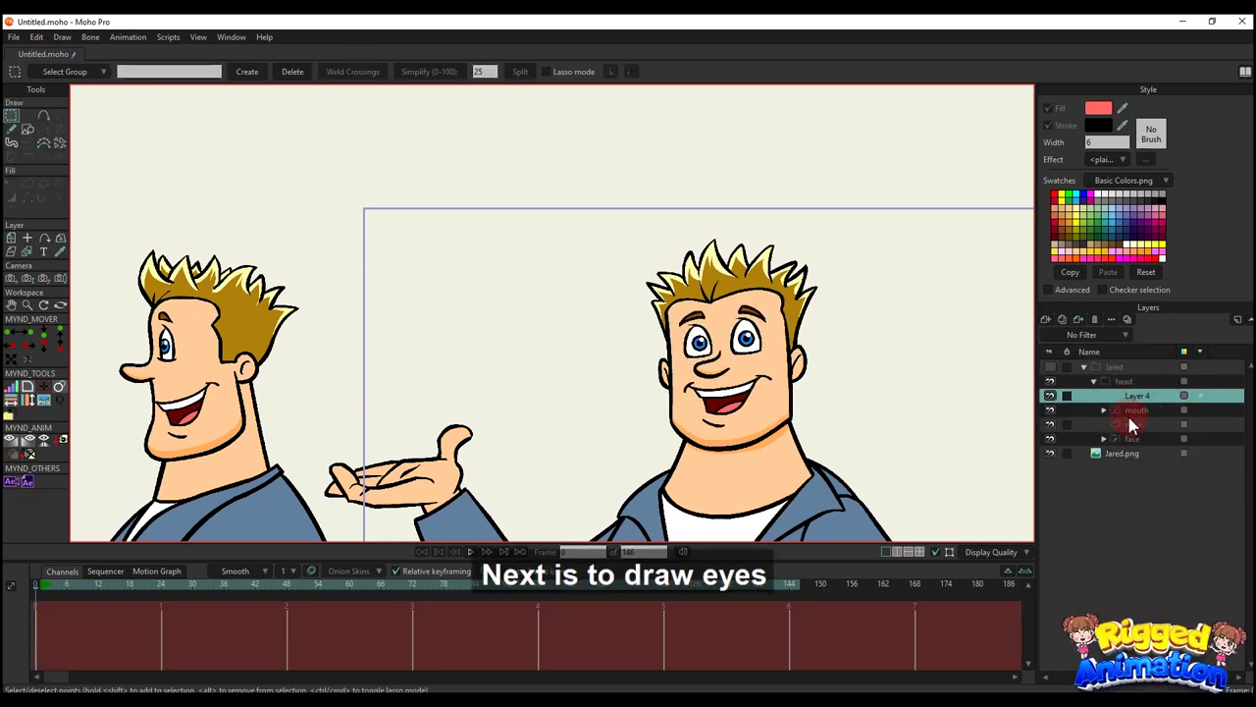
- Rename the new group above the mouth layer to "eye l"
click(1137, 400)
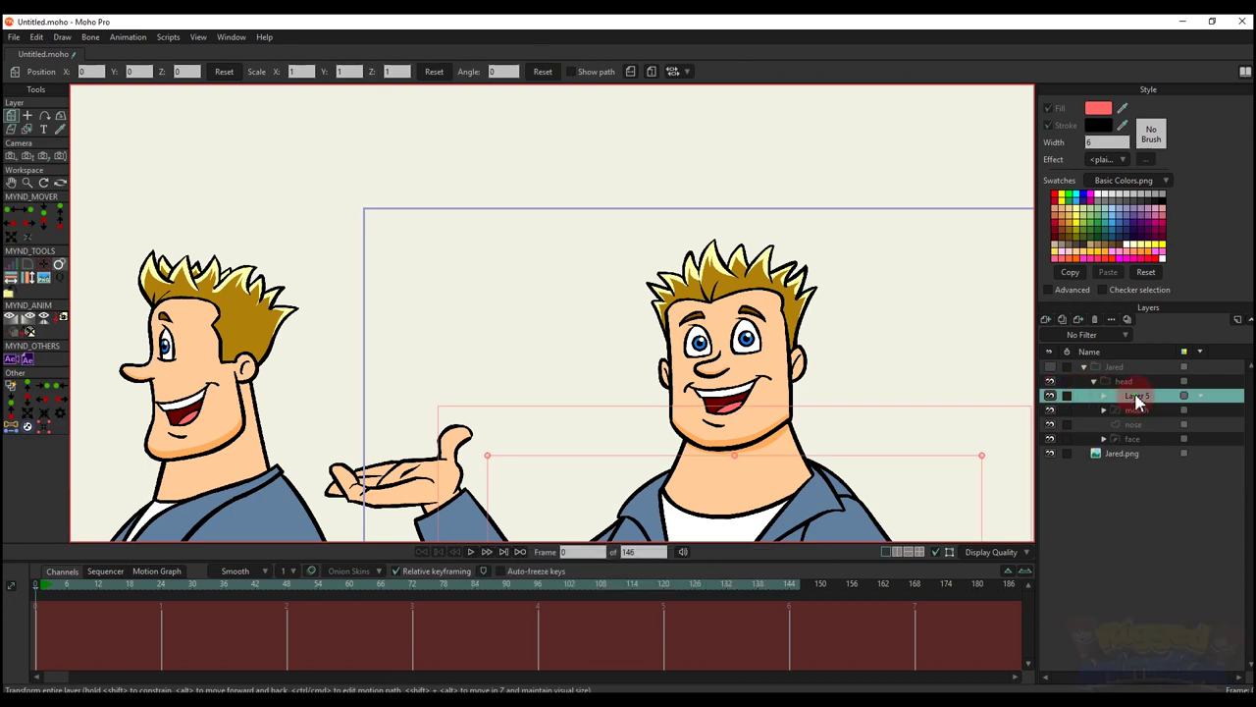
double_click(1137, 401)
text(eye)
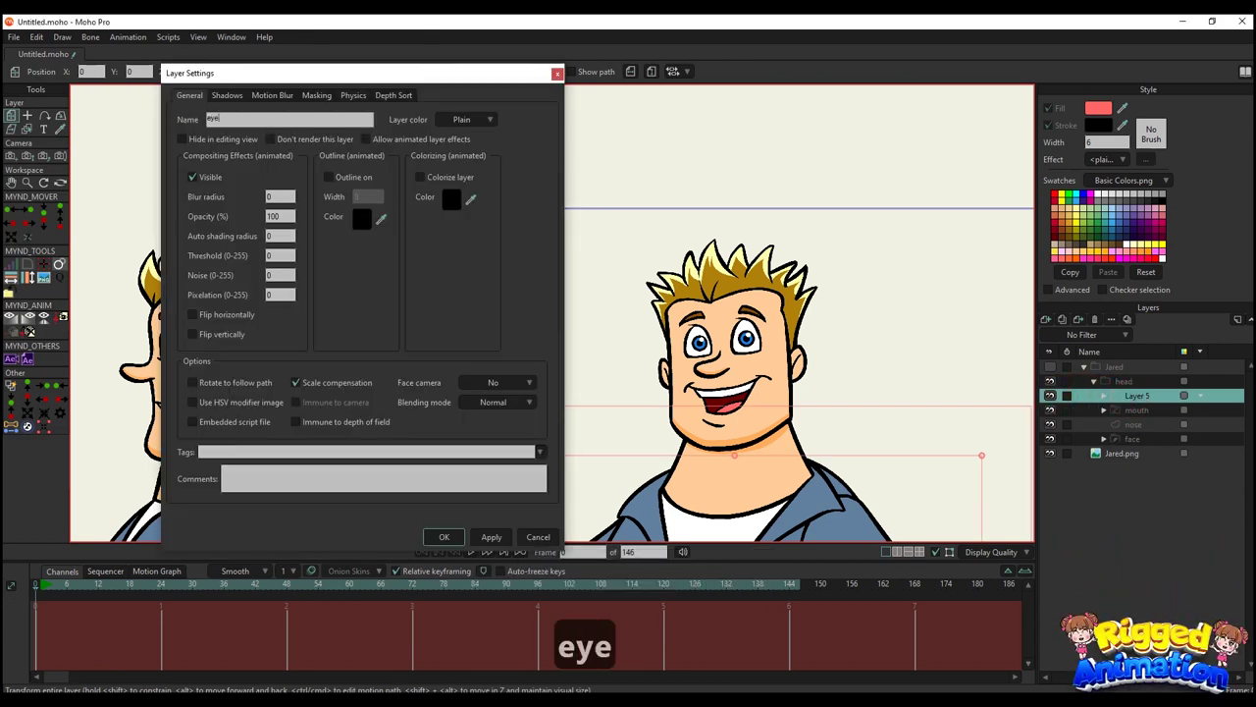
text(_l)
key(Return)
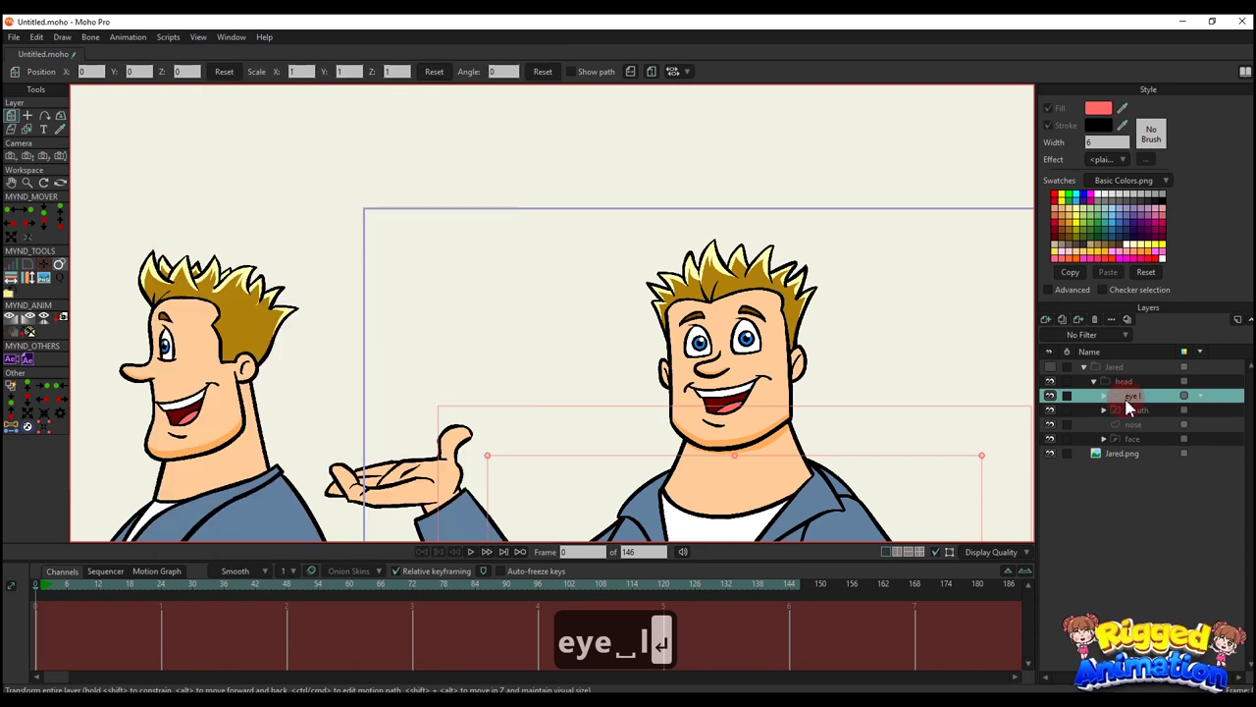
- Draw an oval over the reference's left eye on the vector layer inside the eye l group
click(1103, 396)
click(1119, 409)
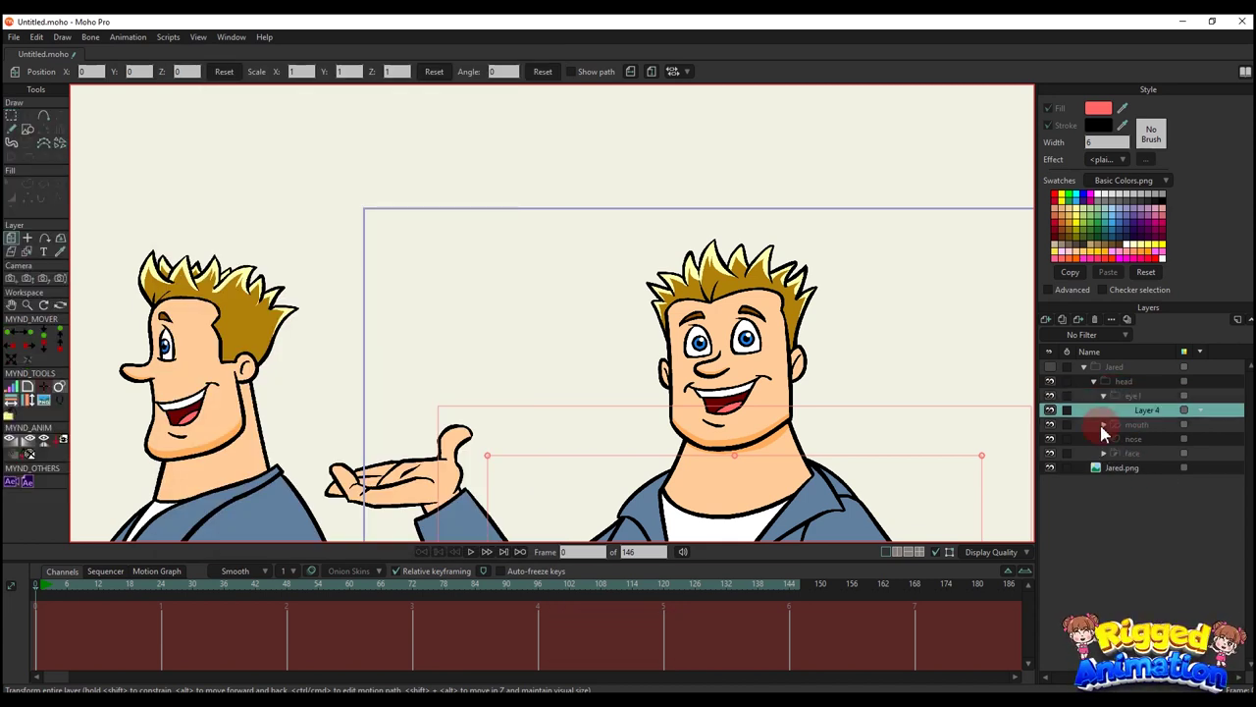
click(28, 129)
scroll(508, 187, up, 10)
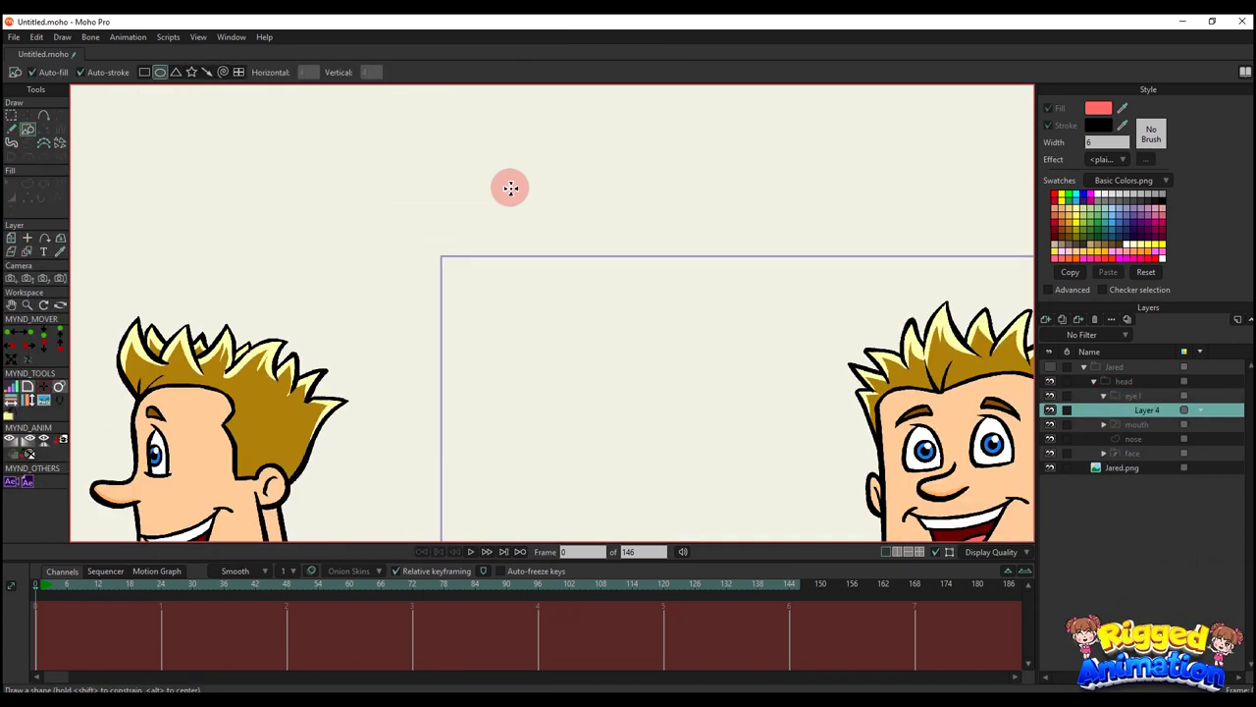
scroll(491, 278, up, 3)
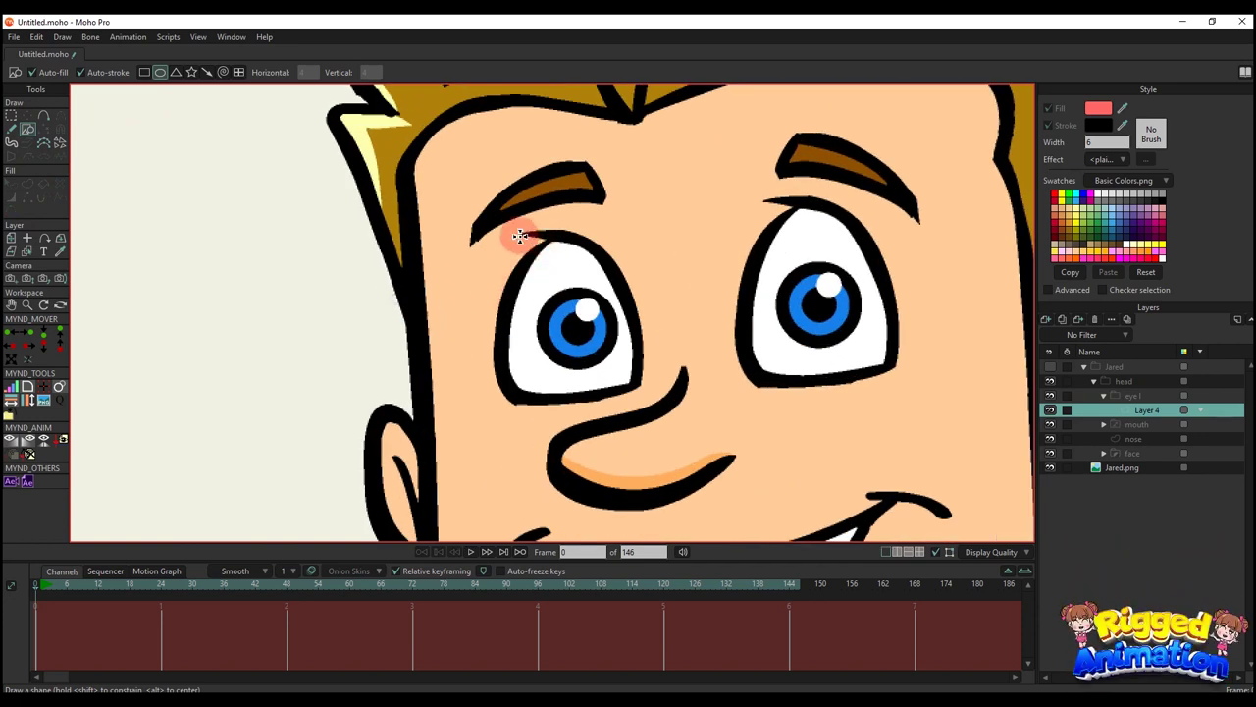
drag(519, 236, 643, 404)
- Move the oval's points onto the left eye's outline and add a point at its lower right corner
key(t)
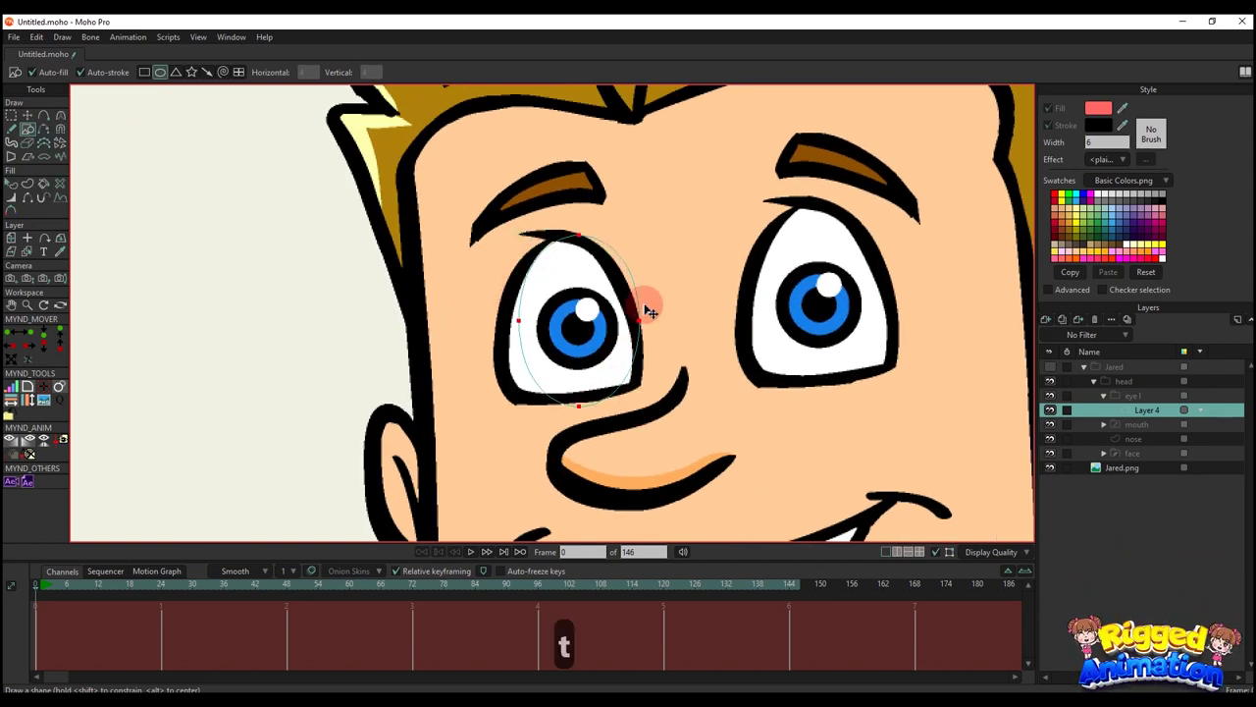
scroll(561, 239, up, 2)
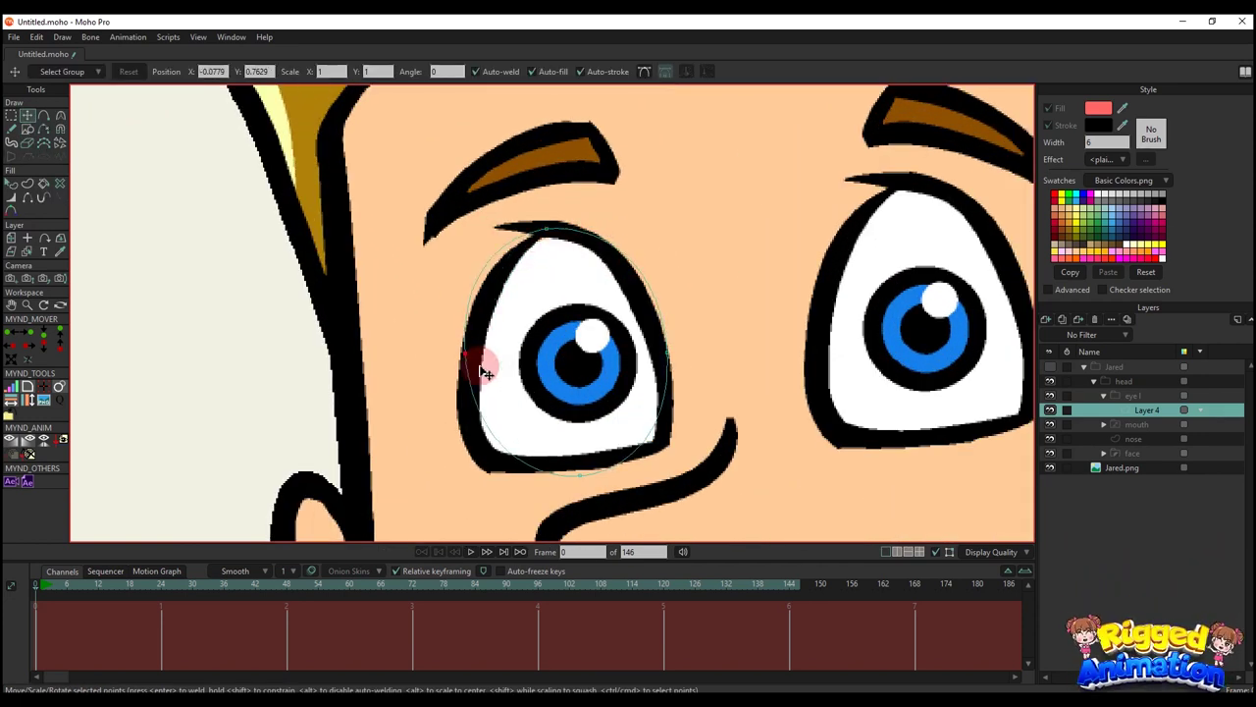
drag(669, 354, 662, 355)
drag(579, 476, 487, 465)
key(a)
drag(632, 439, 664, 445)
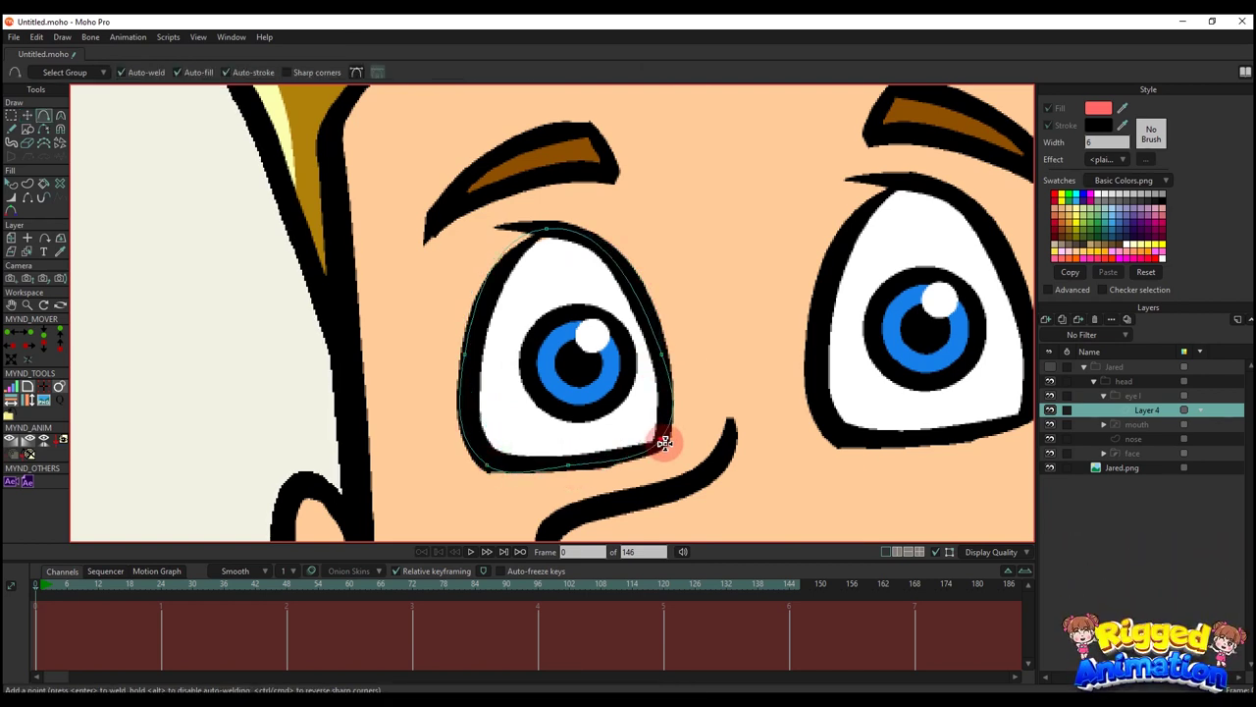
- Tighten the curvature at the eye shape's lower corners and refine the point on its right side
key(t)
scroll(500, 452, up, 2)
key(c)
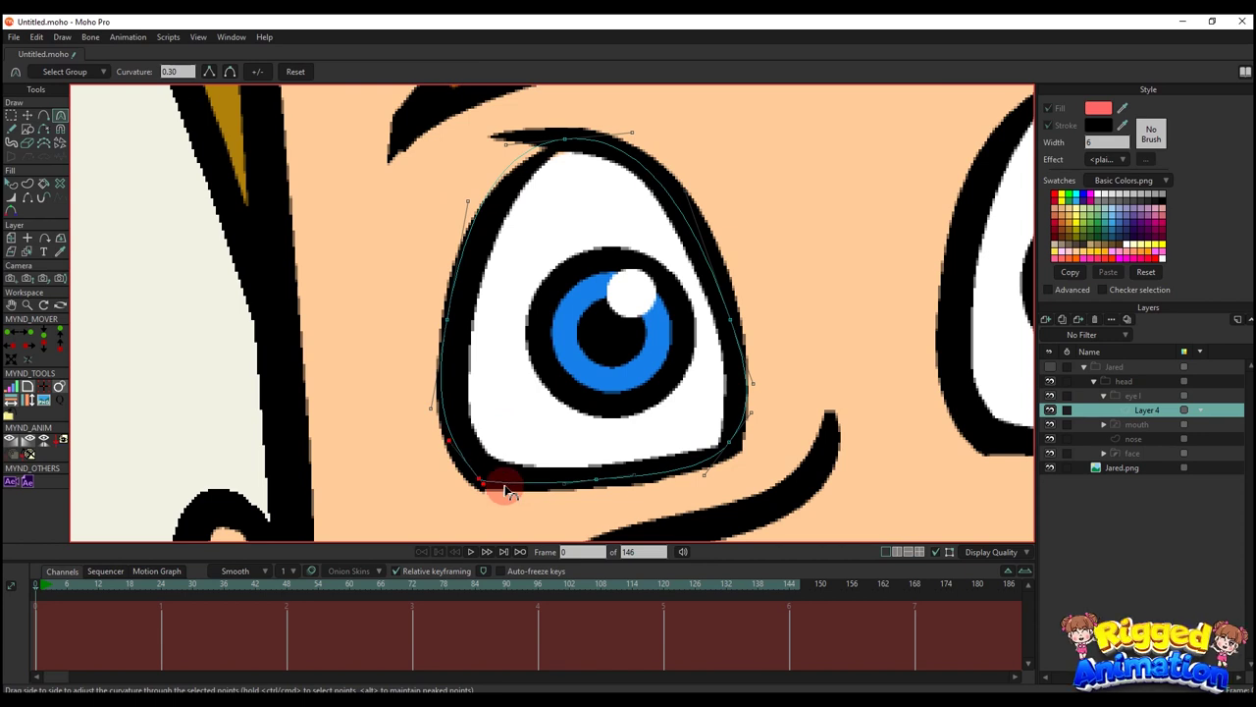
click(683, 488)
key(t)
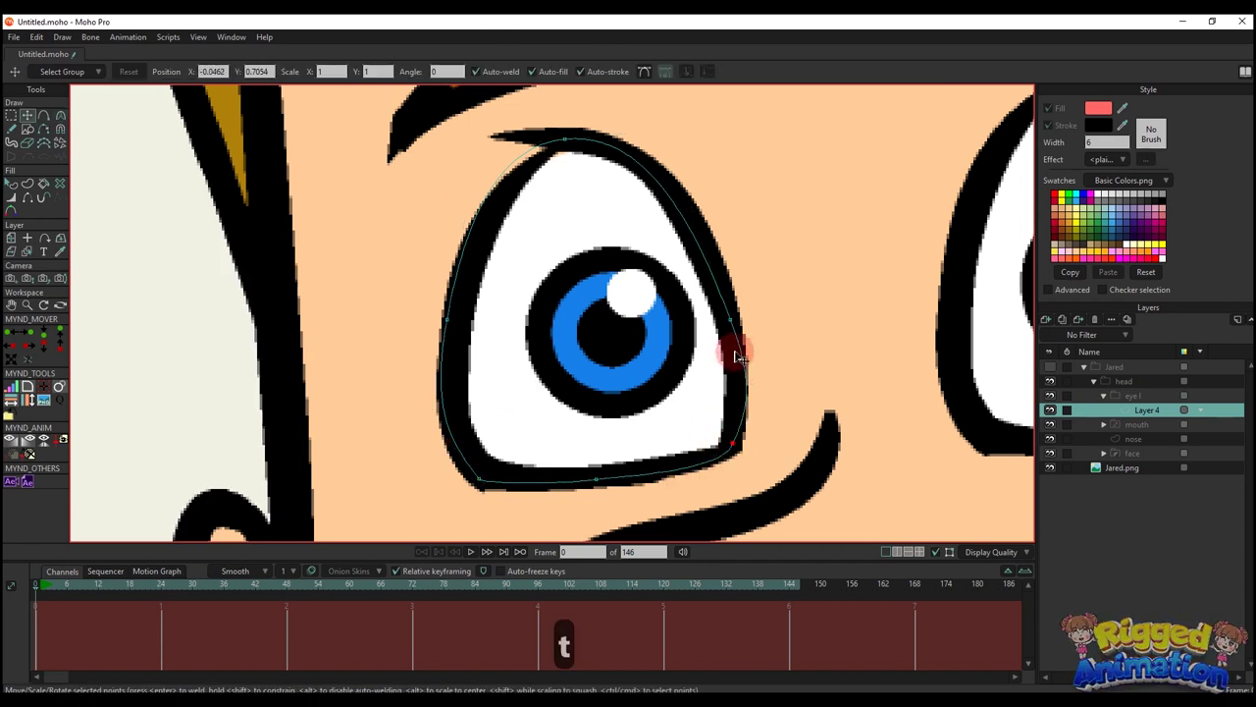
key(c)
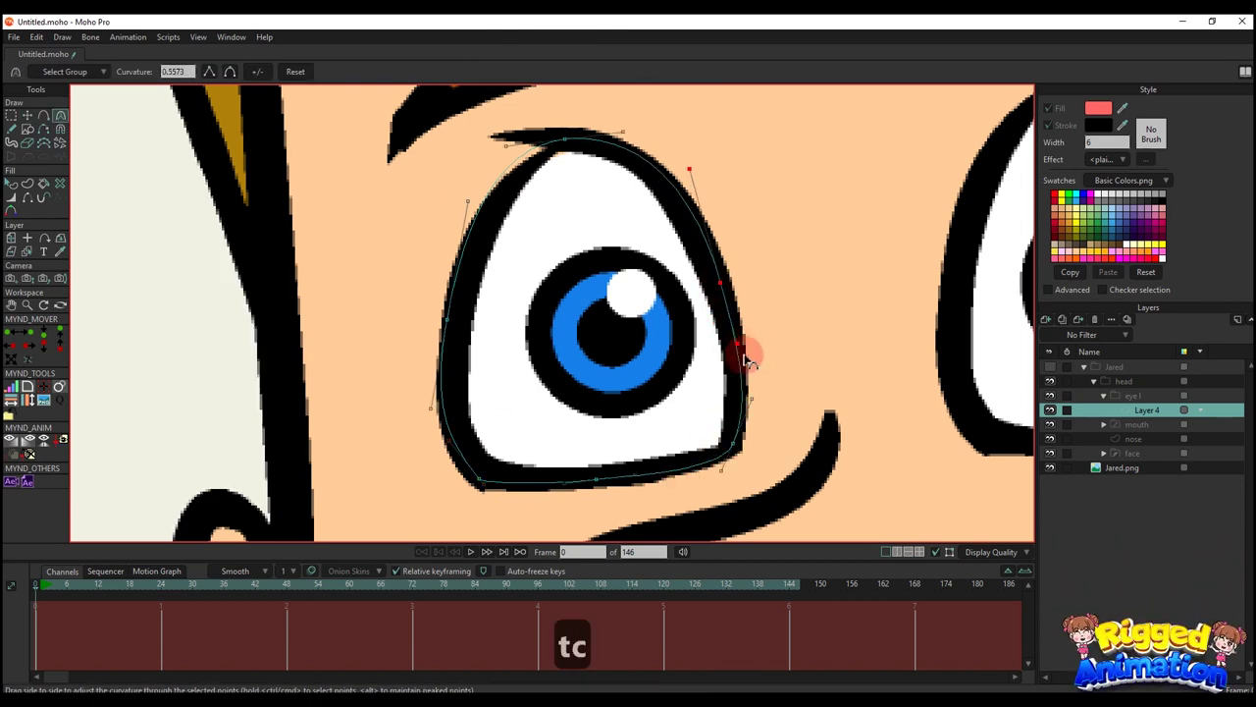
- Reposition the eye shape's lower right point and adjust the nearby curve handles to follow the eye's right edge
key(t)
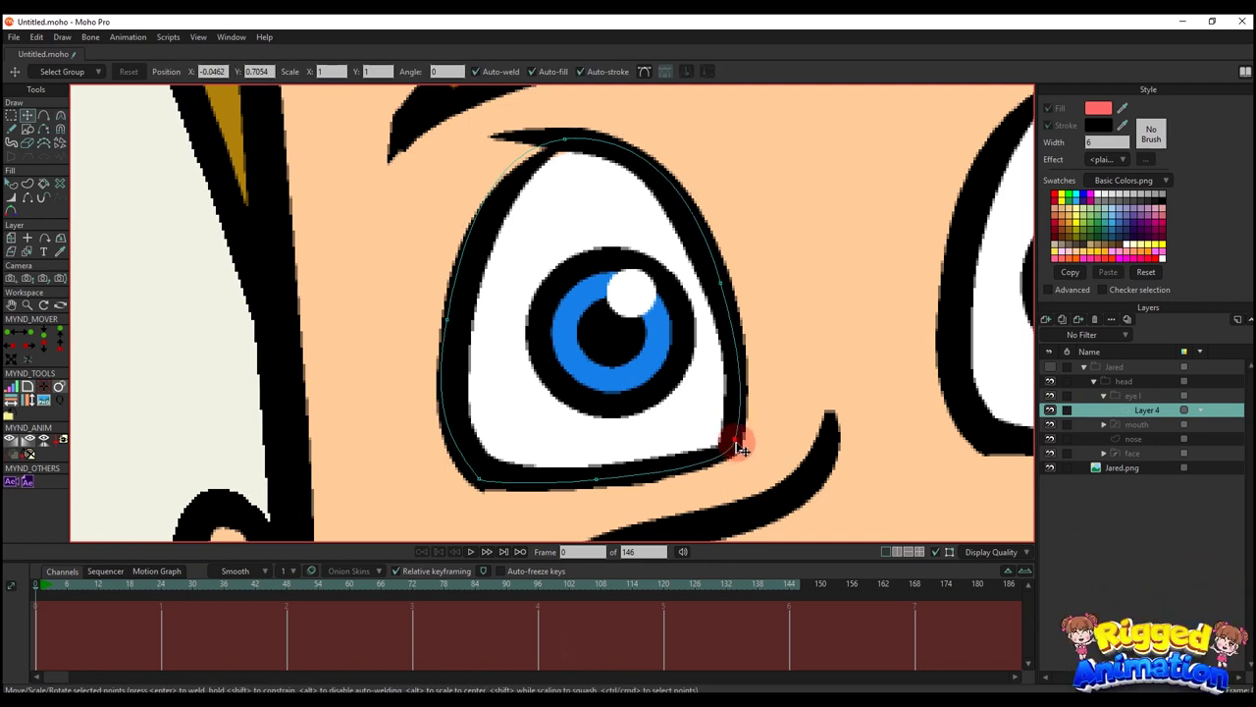
key(c)
key(t)
key(c)
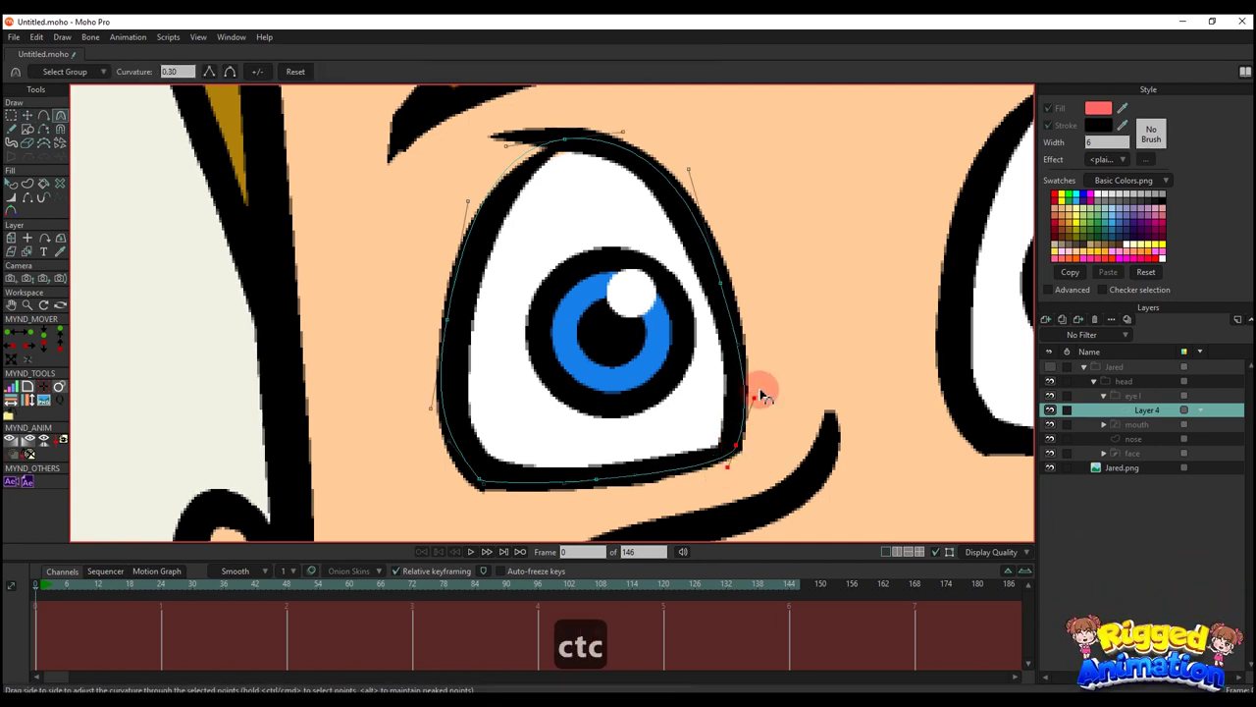
drag(749, 388, 745, 395)
drag(739, 447, 756, 393)
drag(744, 338, 749, 338)
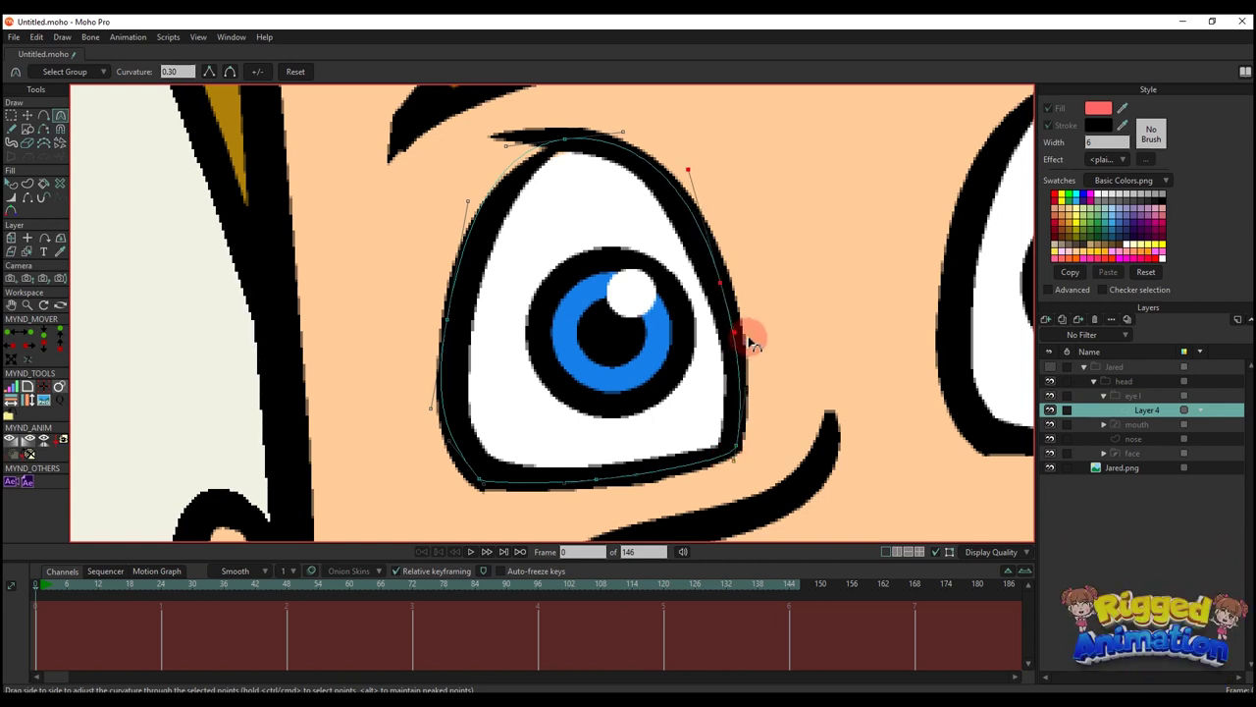
click(737, 449)
drag(733, 460, 729, 459)
drag(752, 395, 745, 353)
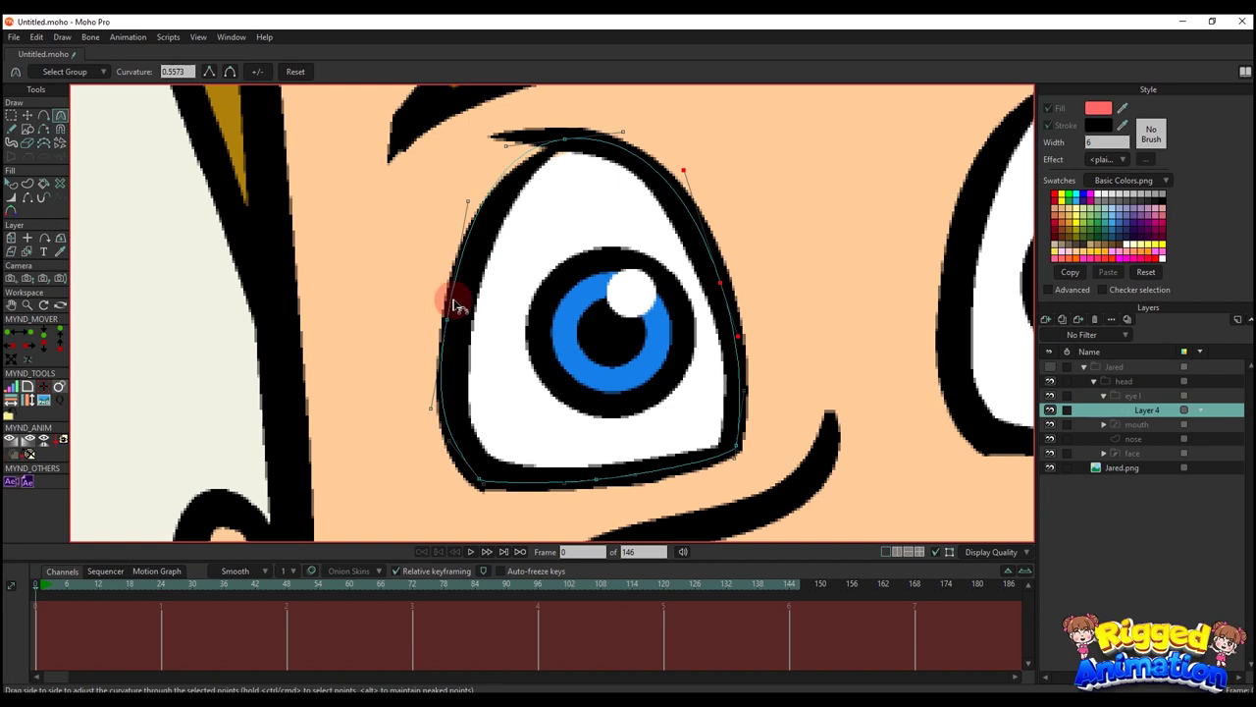
- Move the eye shape's top and left points and adjust their curve handles to match the reference outline
key(t)
click(563, 167)
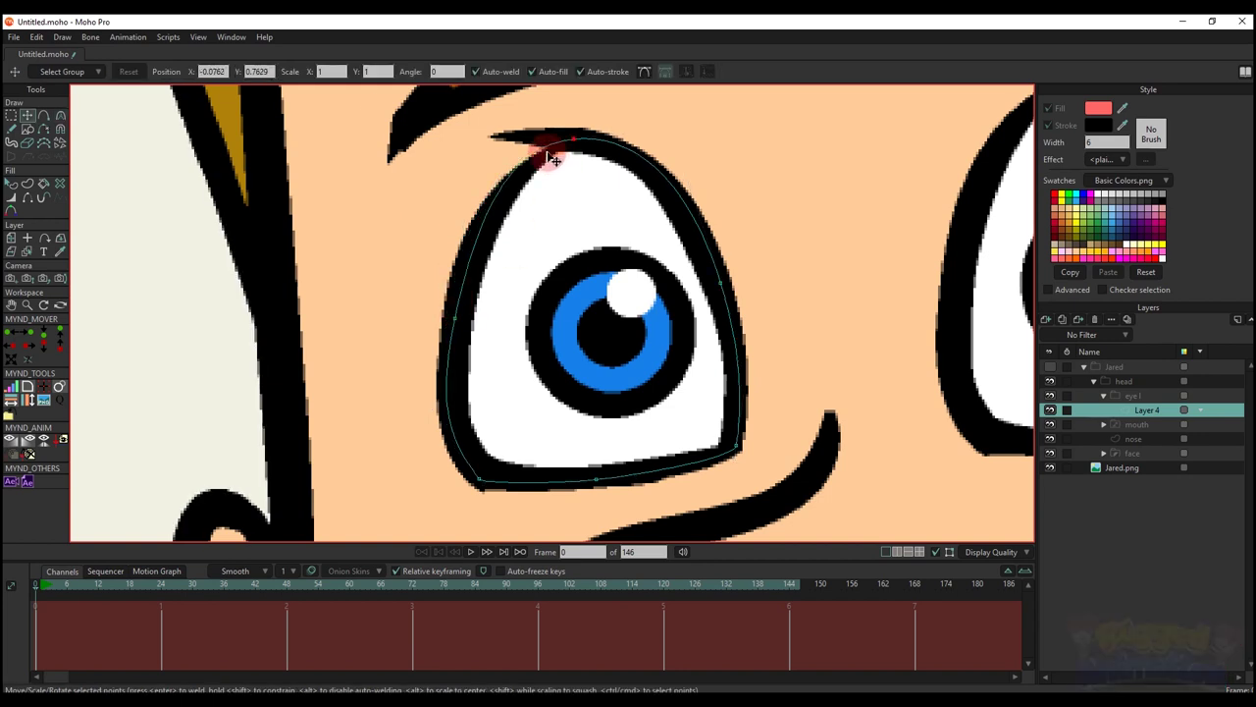
key(c)
click(508, 147)
drag(644, 138, 636, 136)
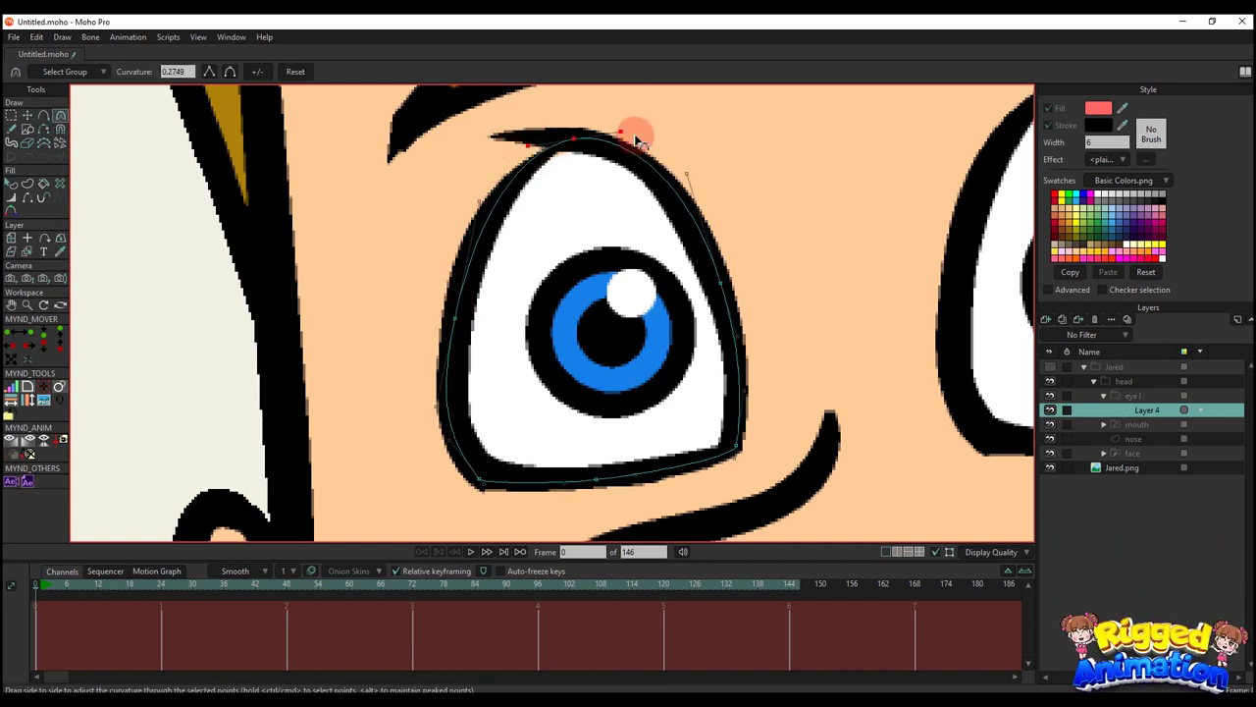
drag(692, 167, 701, 165)
click(441, 417)
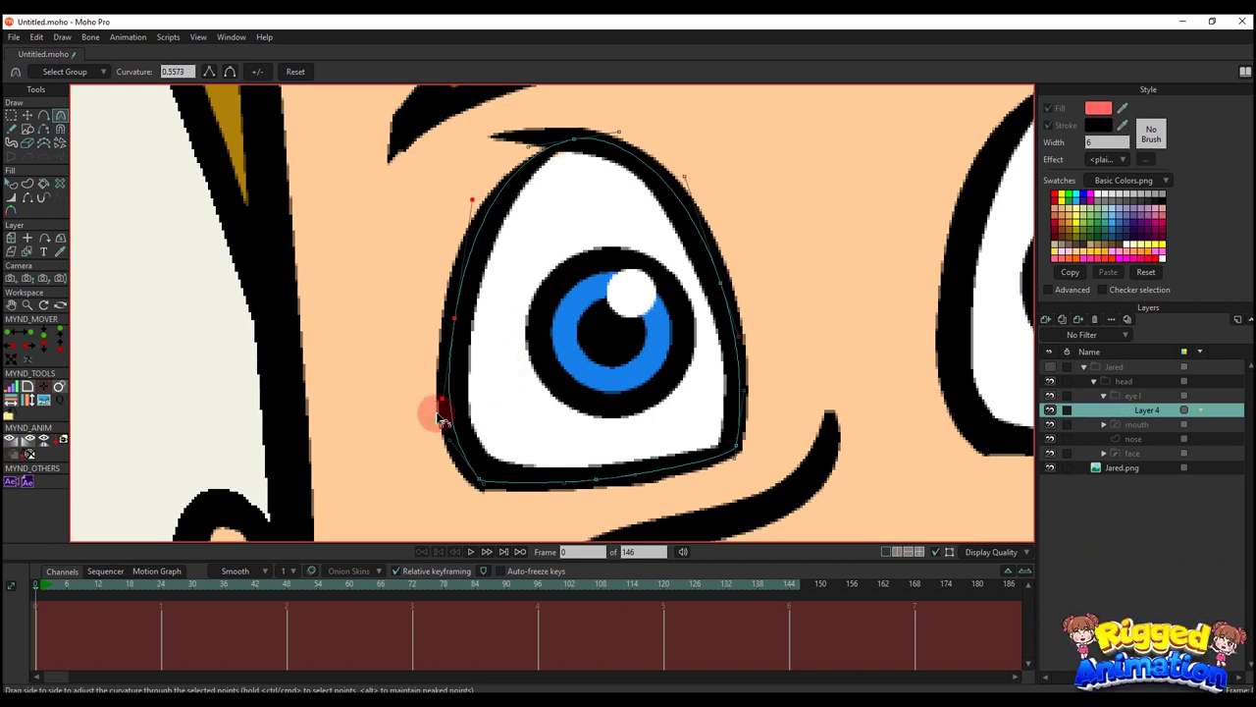
click(457, 462)
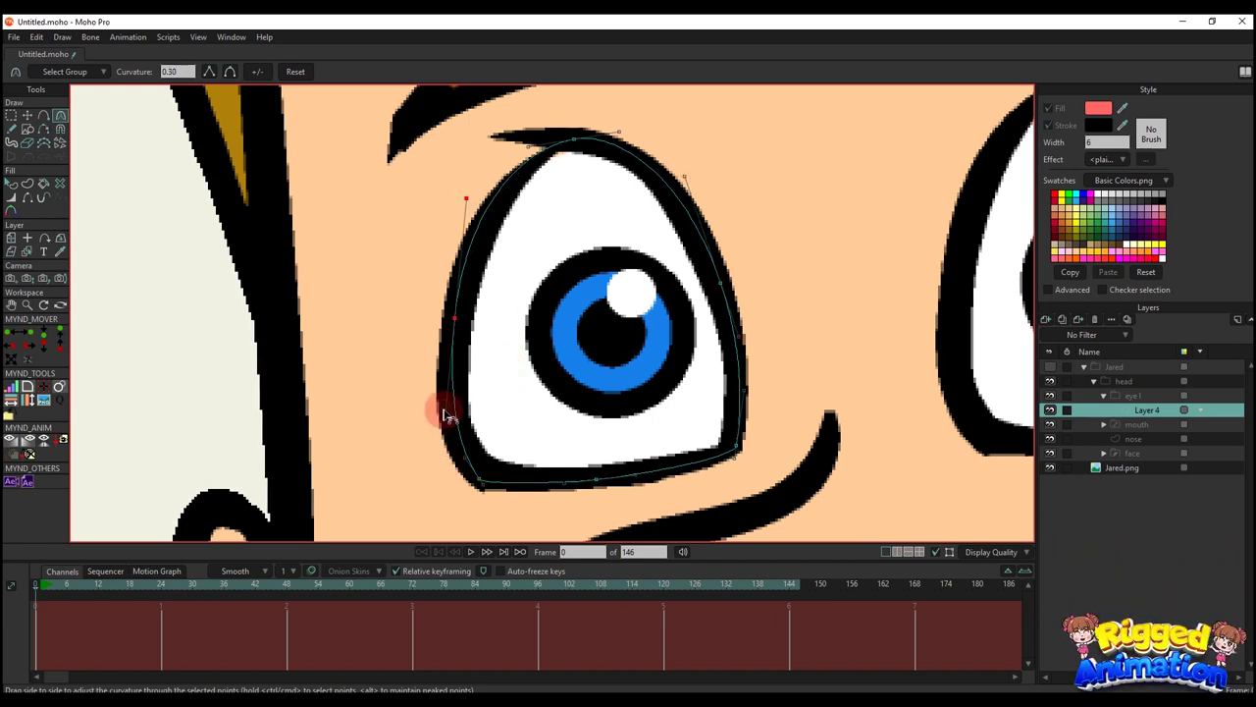
- Select the left eye shape and set its fill to the white sampled from the reference eye
scroll(444, 416, down, 8)
key(q)
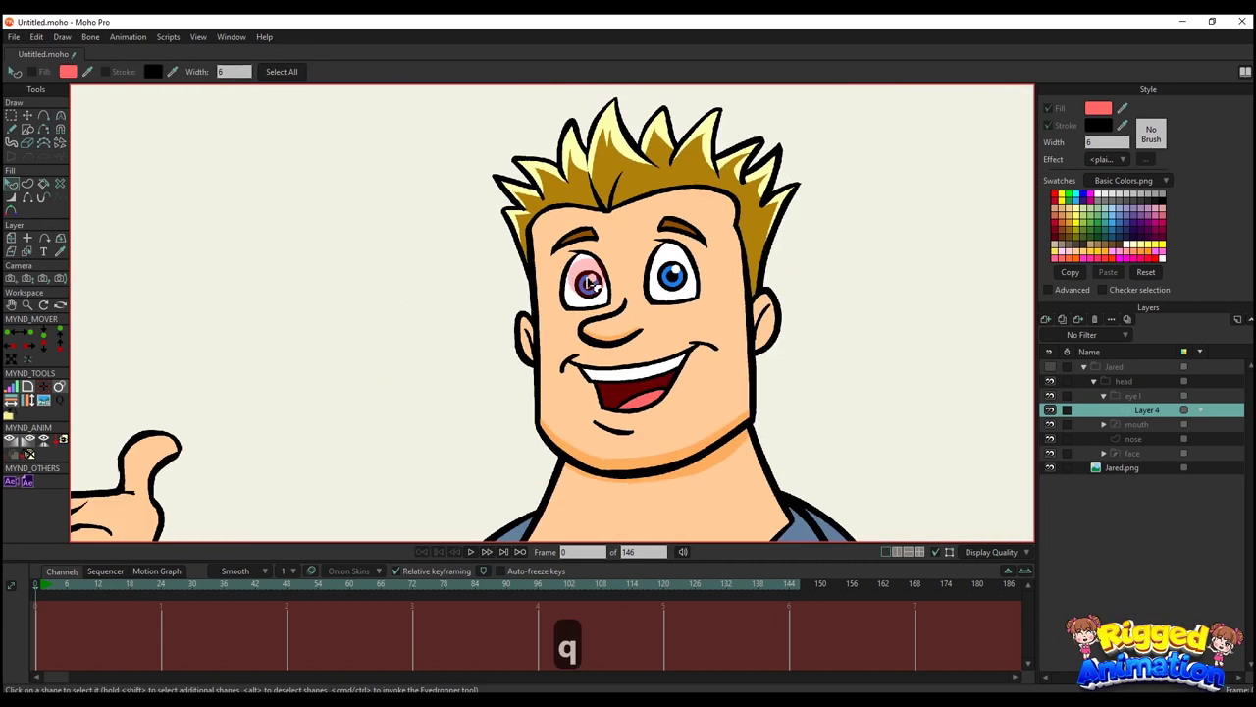
scroll(587, 282, up, 2)
key(q)
scroll(584, 280, up, 3)
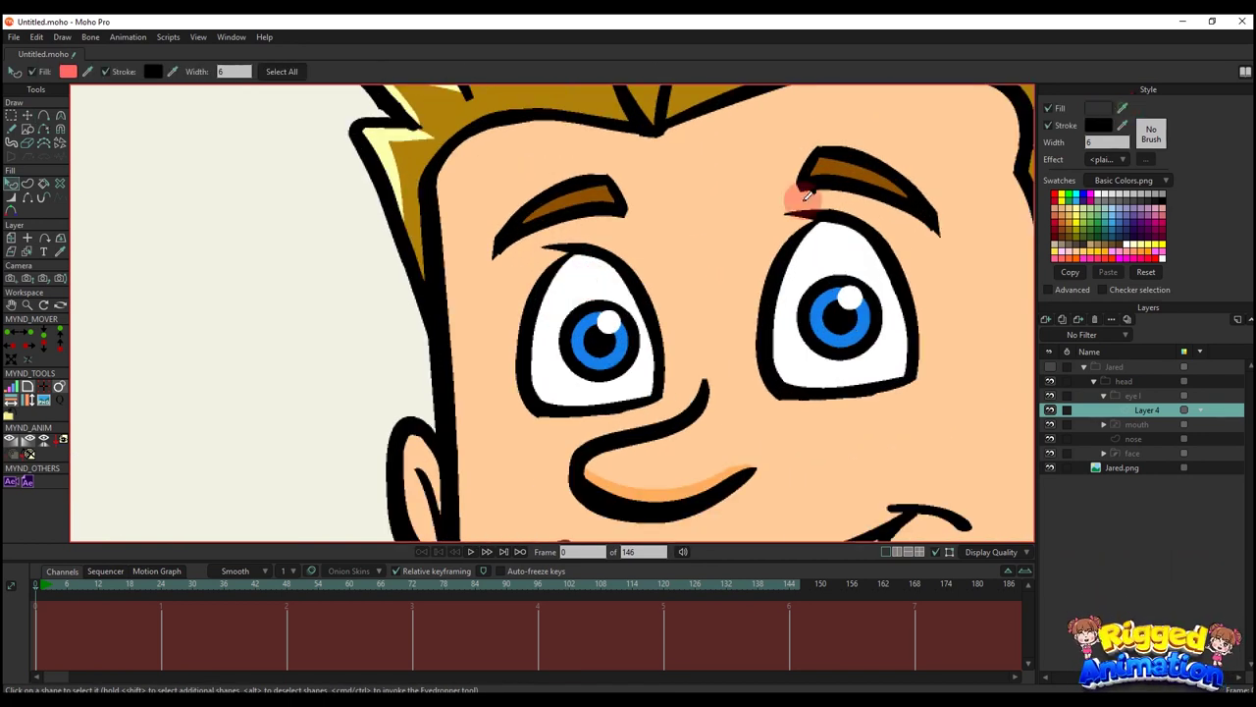
ctrl+click(595, 279)
click(706, 235)
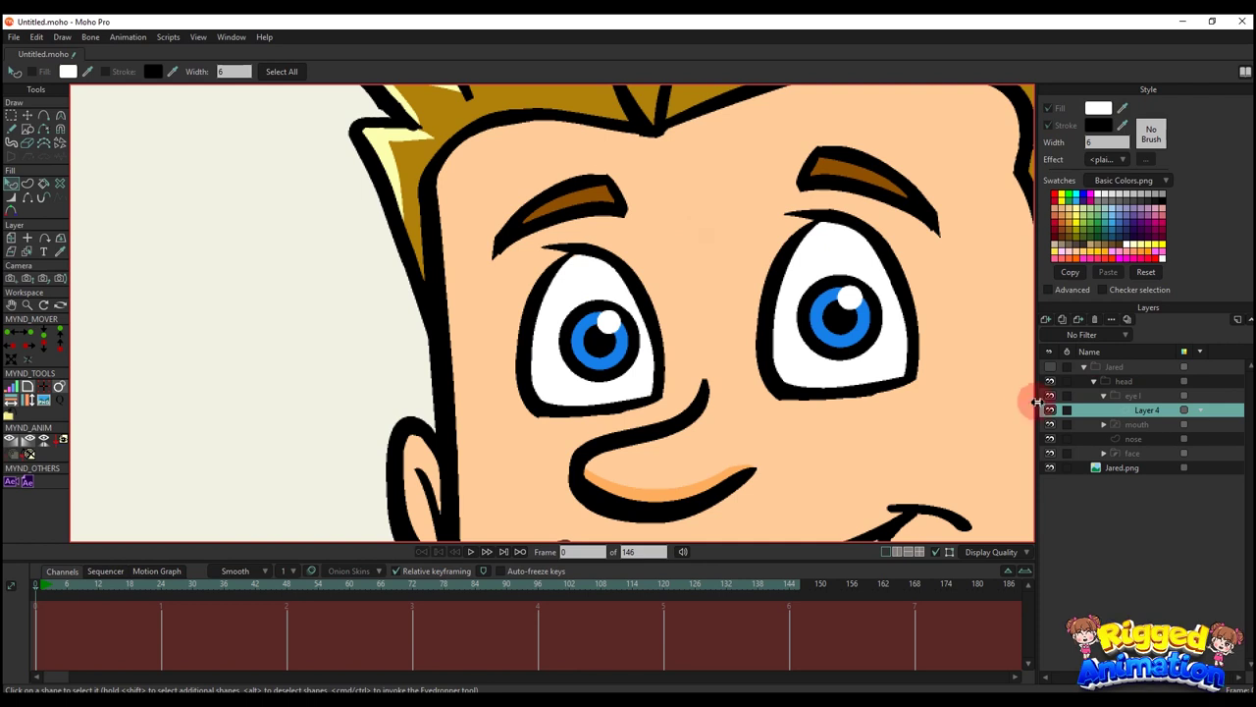
- Toggle the Jared group's visibility to check the left eye shape against the reference image
click(1048, 369)
click(1048, 369)
scroll(662, 320, down, 2)
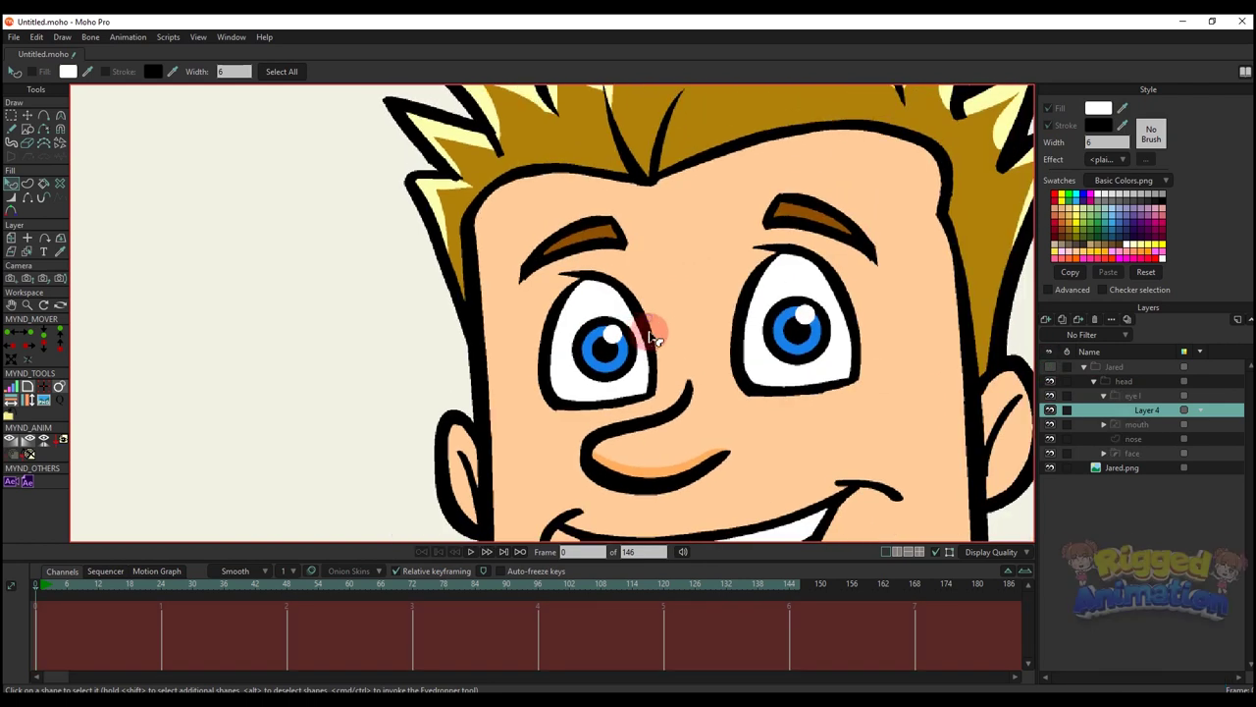
- Rename the vector layer inside the eye l group as mask
scroll(656, 337, up, 3)
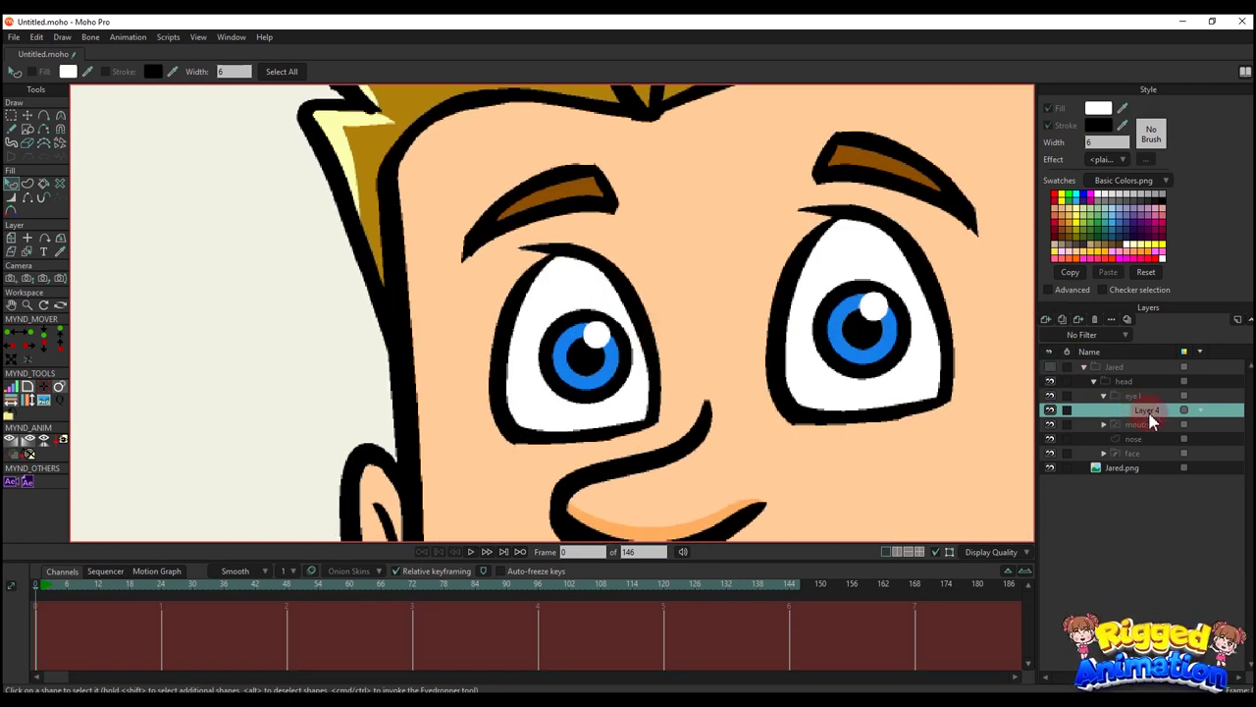
double_click(1150, 416)
text(ma)
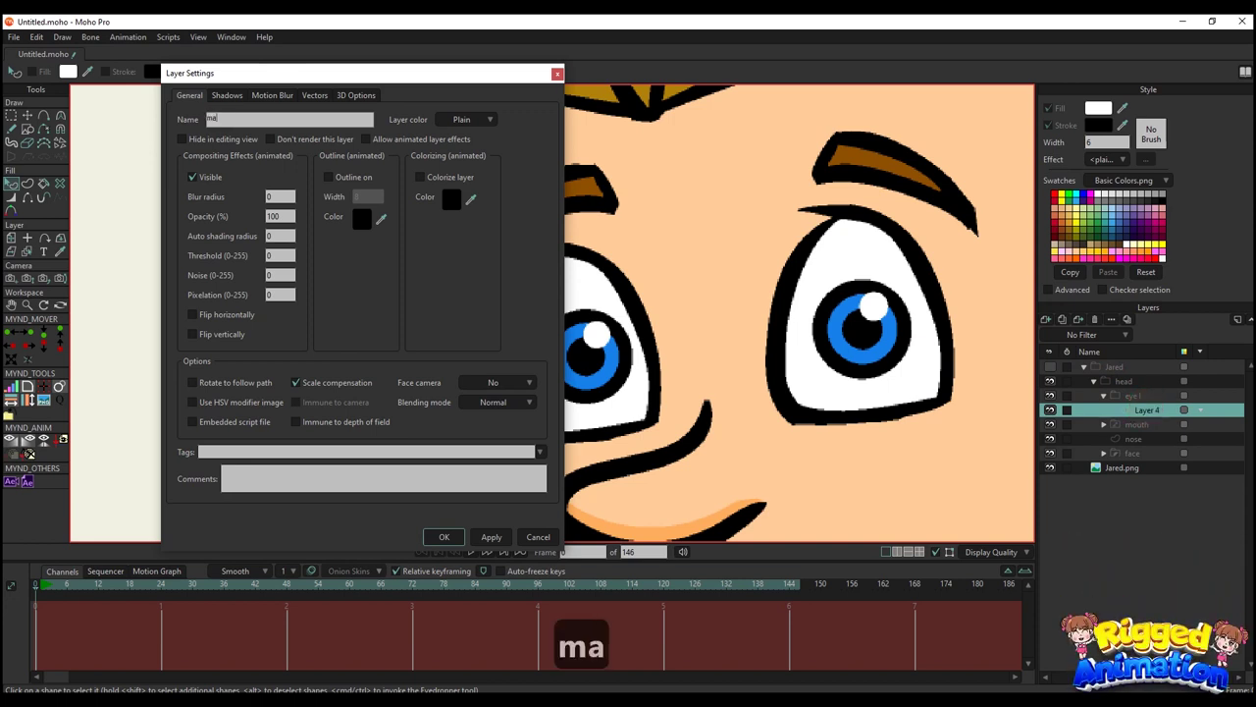
text(sk)
key(Return)
- Add a group with a vector layer in it above the mask layer and name the group eyeballs
click(1044, 320)
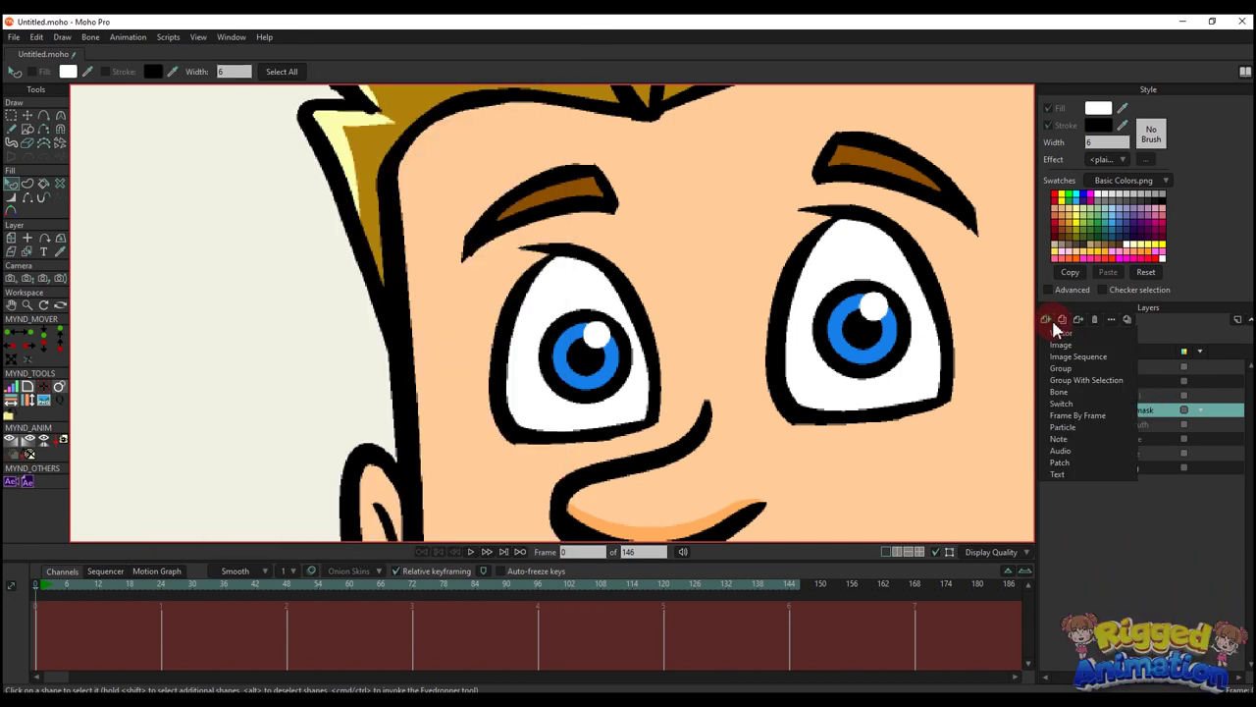
click(1080, 336)
double_click(1154, 418)
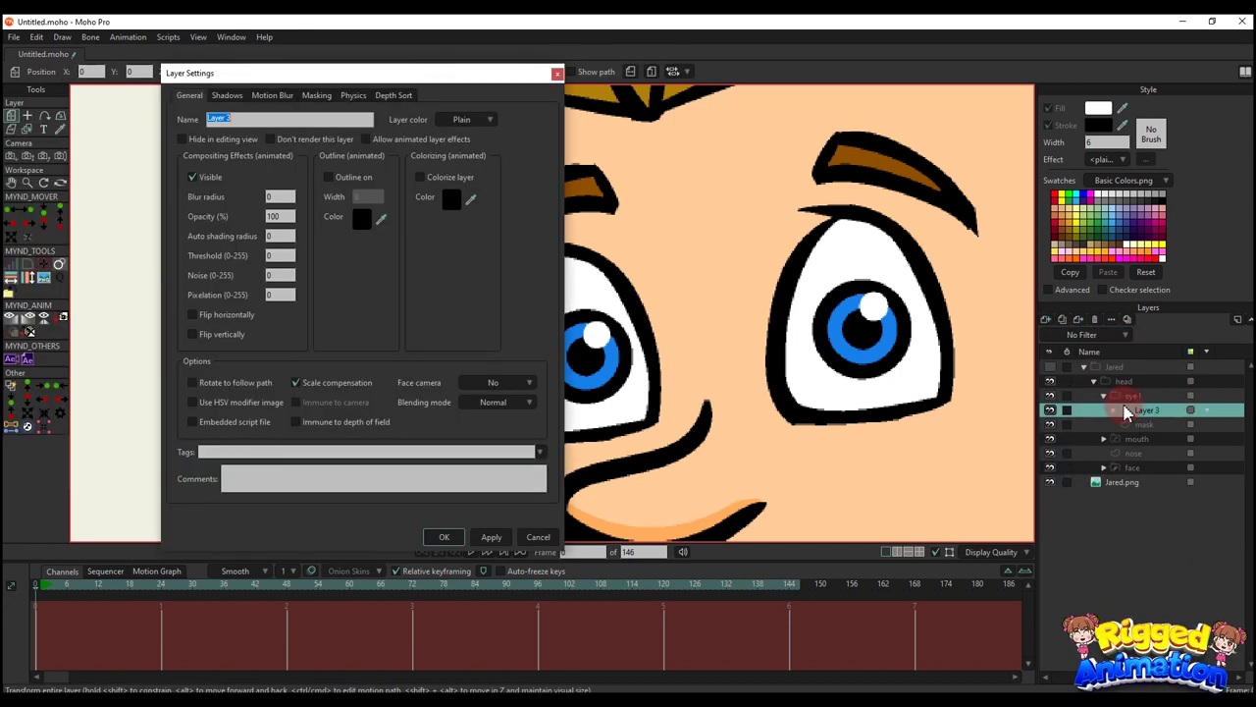
text(eyeballs)
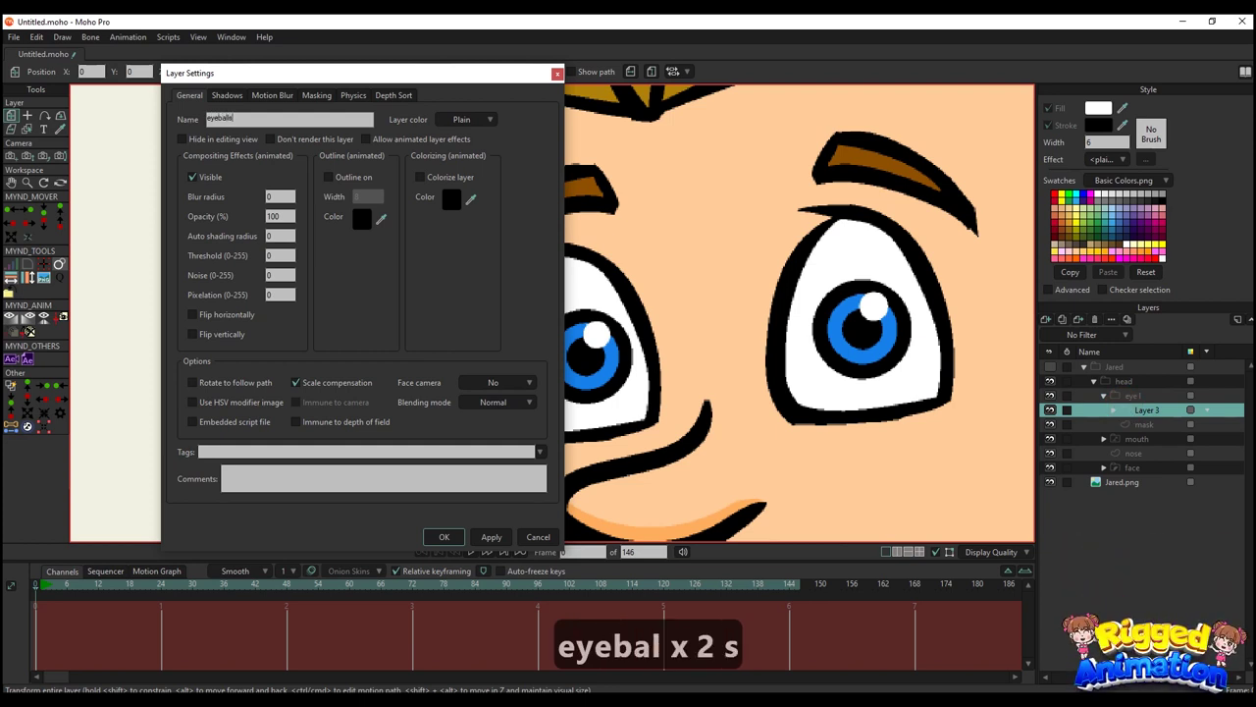
key(Return)
- Rename the vector layer inside the eyeballs group as 1
click(1114, 410)
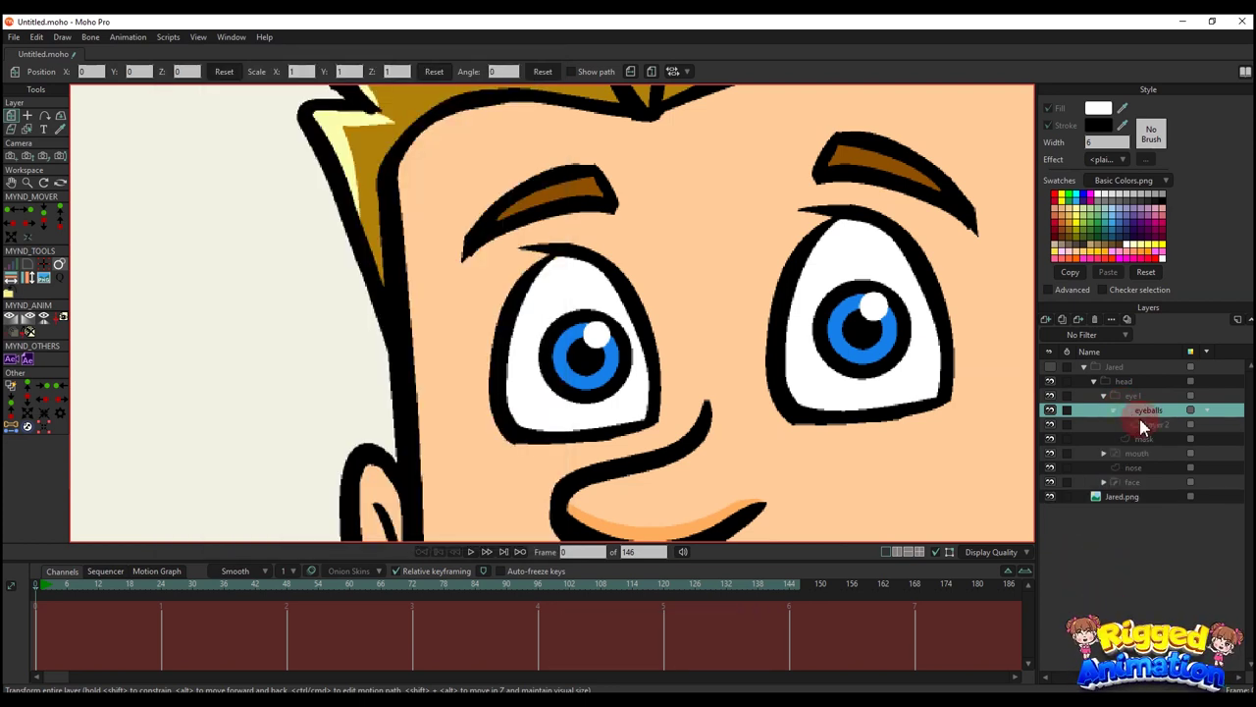
double_click(1155, 427)
text(1)
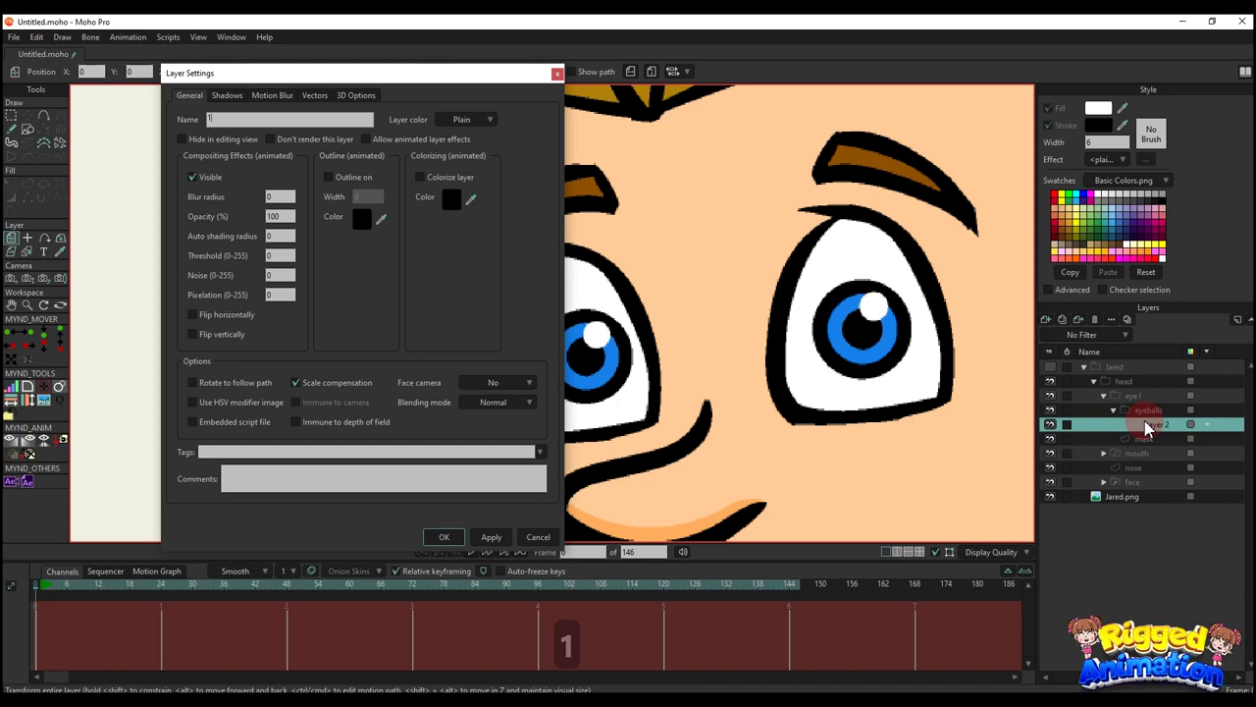
key(Return)
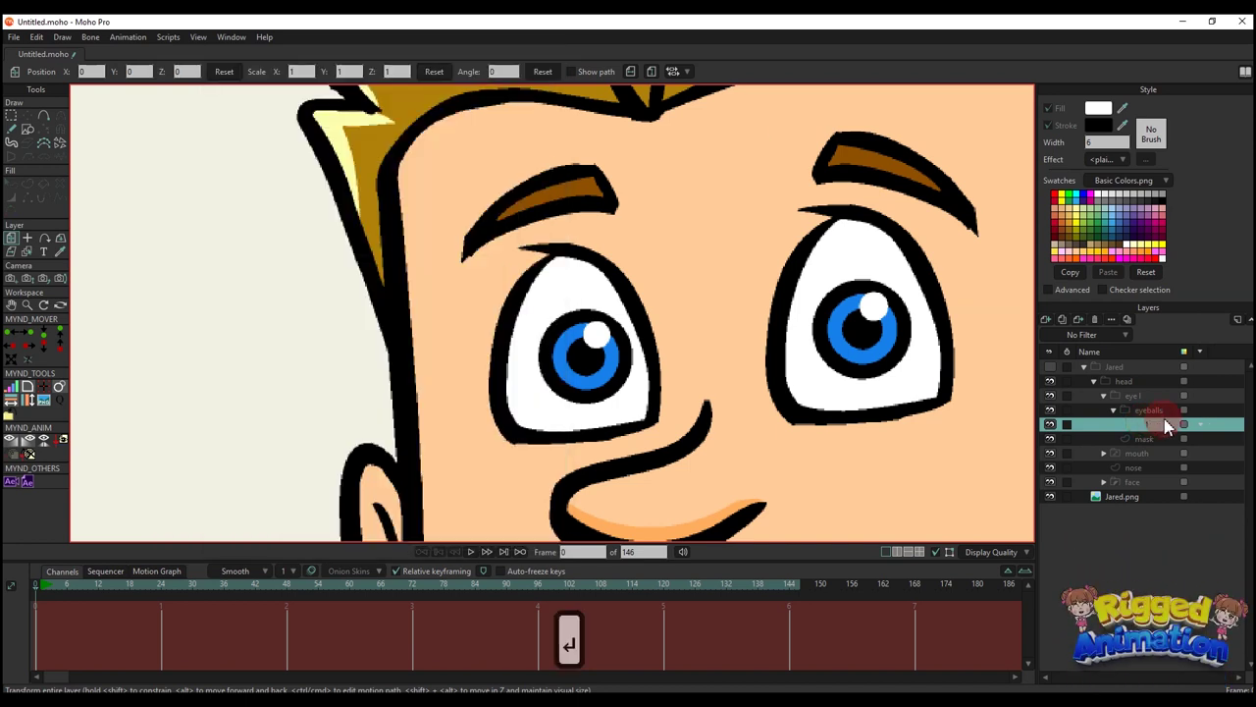
- Draw a circle on layer 1 that traces the outer ring of the character's left-hand iris
scroll(437, 324, down, 2)
click(27, 130)
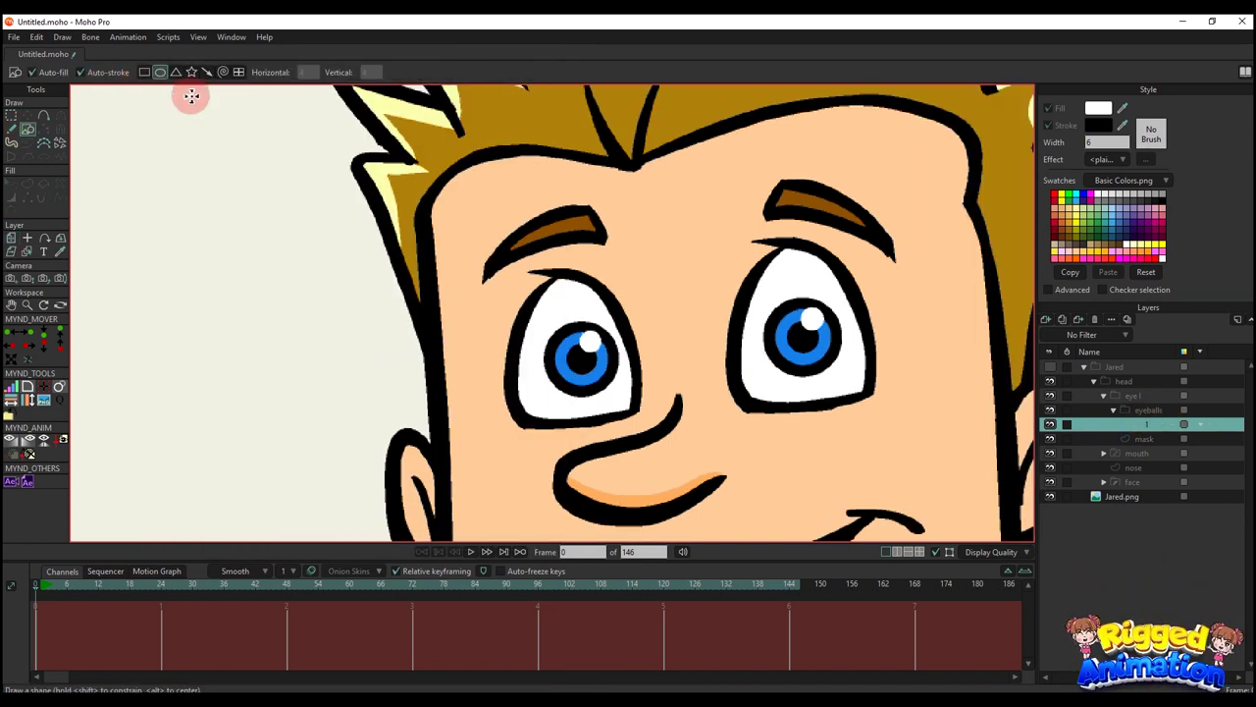
scroll(603, 373, up, 3)
drag(603, 381, 550, 337)
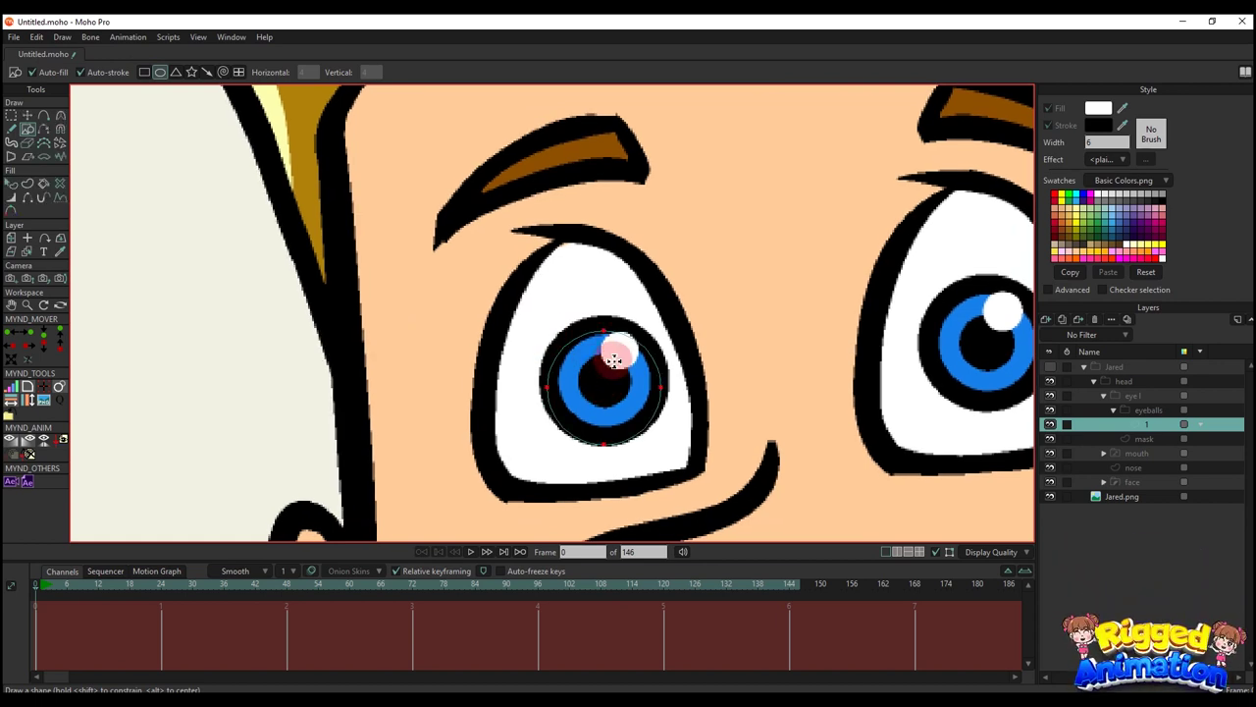
scroll(618, 351, up, 2)
key(t)
- Set the iris circle's fill to a bright blue based on the reference iris colour
key(q)
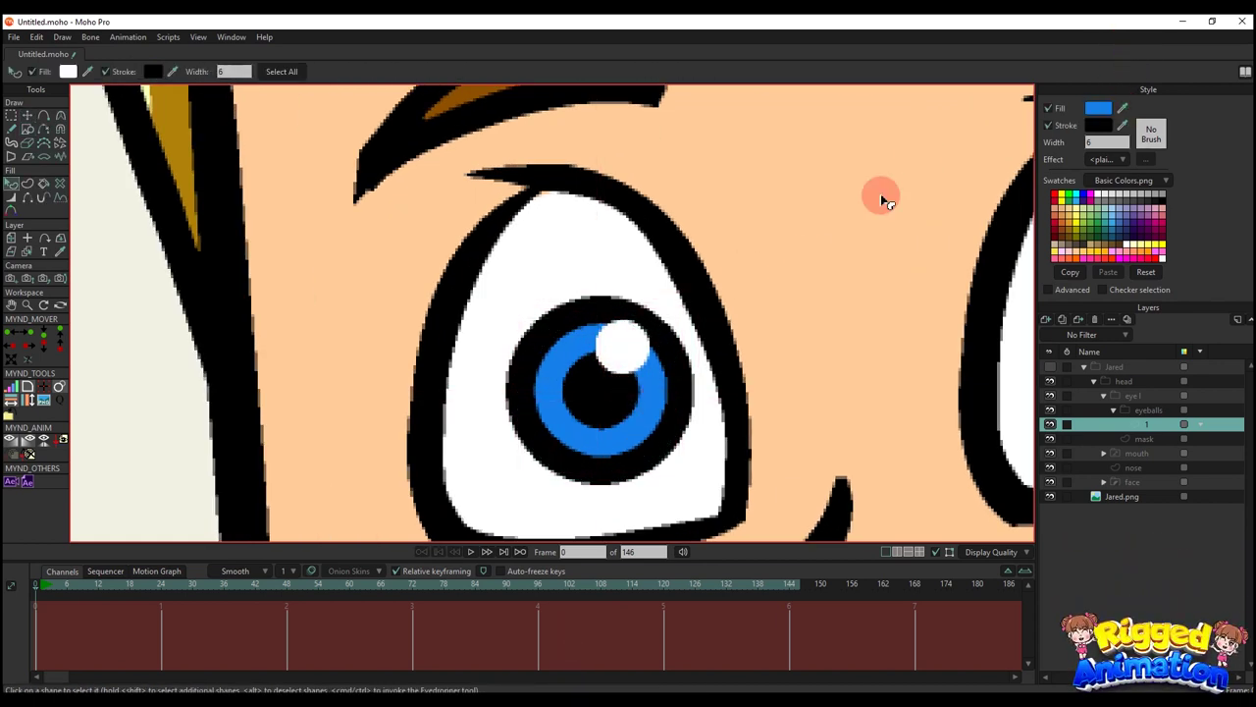
click(1098, 109)
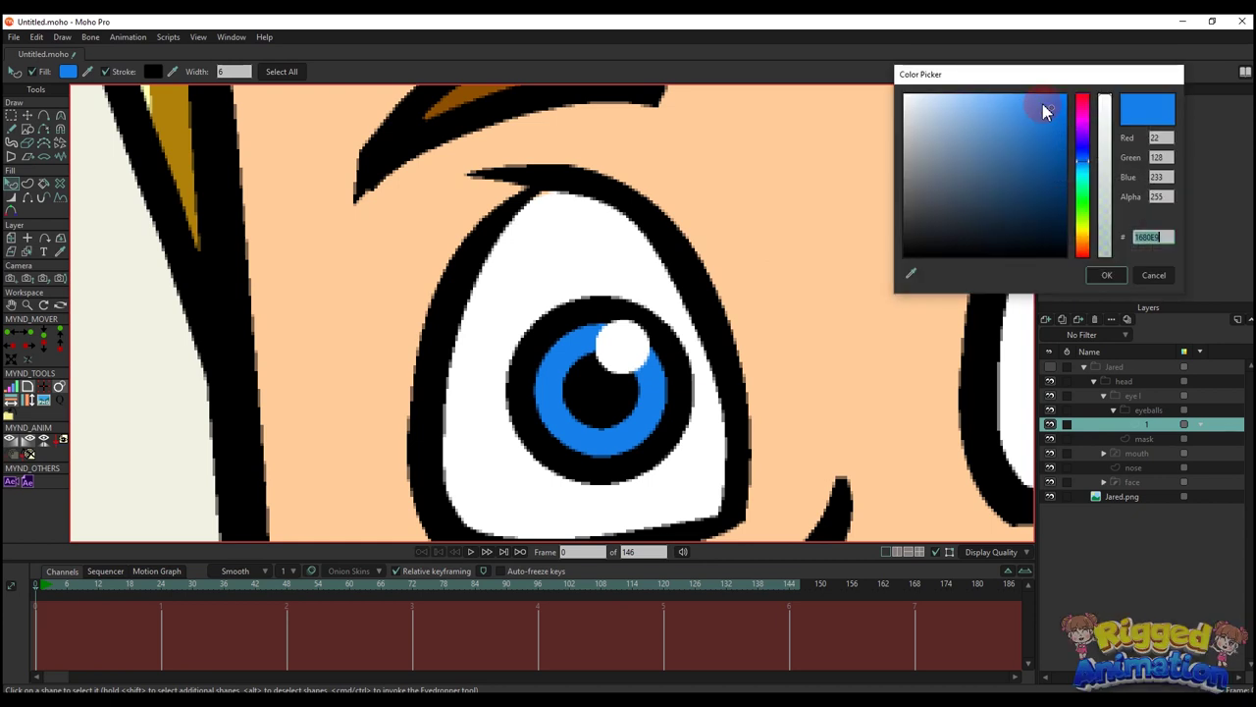
click(1107, 276)
- Duplicate the iris circle and scale the copy down to match the pupil
key(t)
scroll(662, 294, up, 1)
key(ctrl+c)
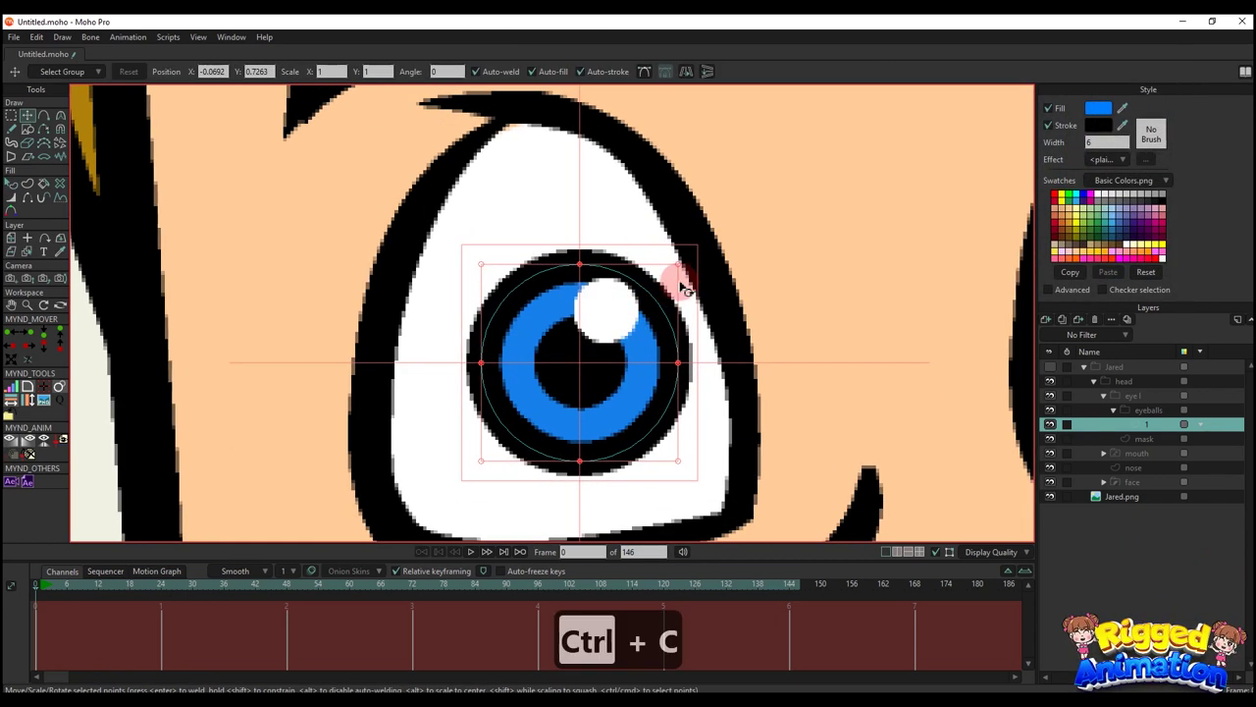
key(ctrl+v)
drag(675, 263, 633, 319)
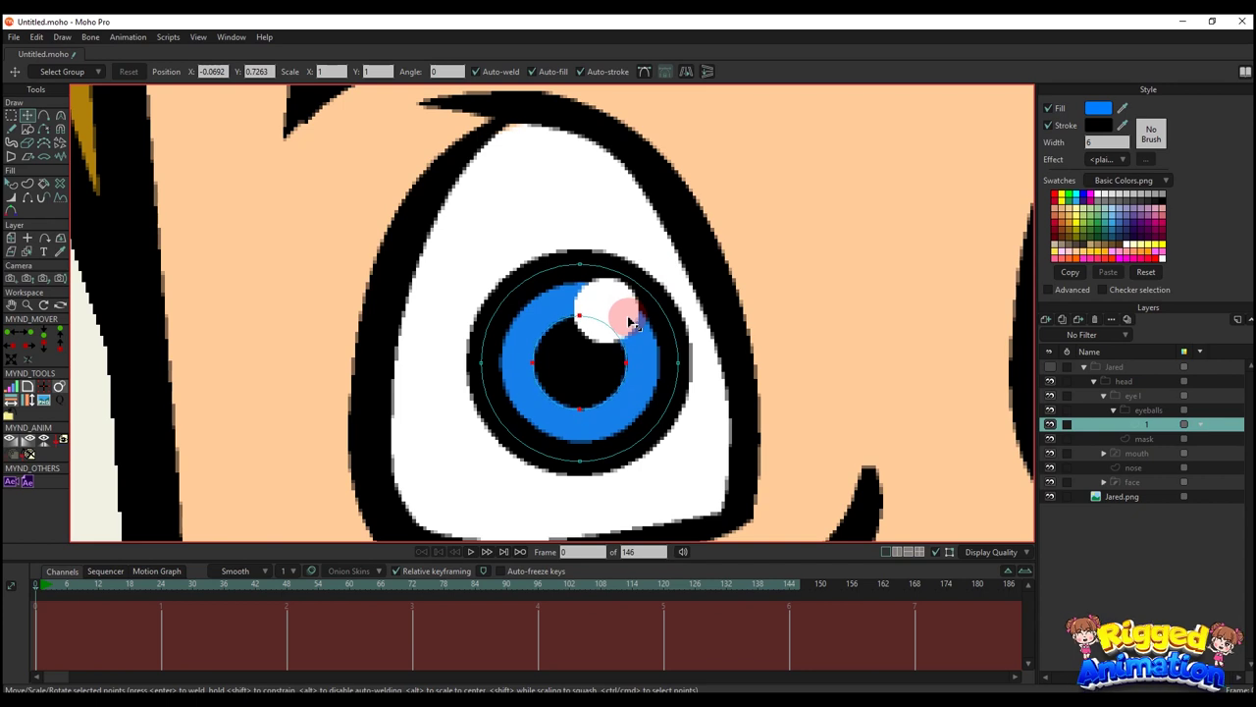
- Fill the pupil circle with black and turn off its stroke
key(q)
click(589, 370)
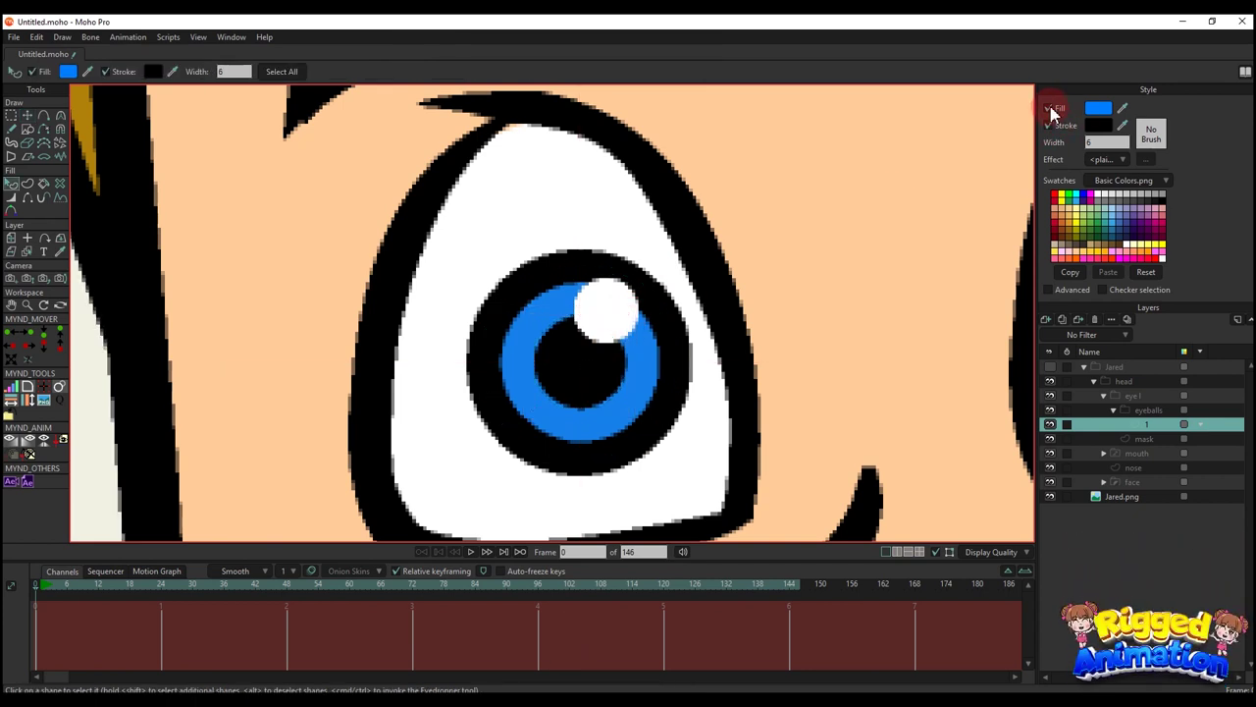
click(596, 324)
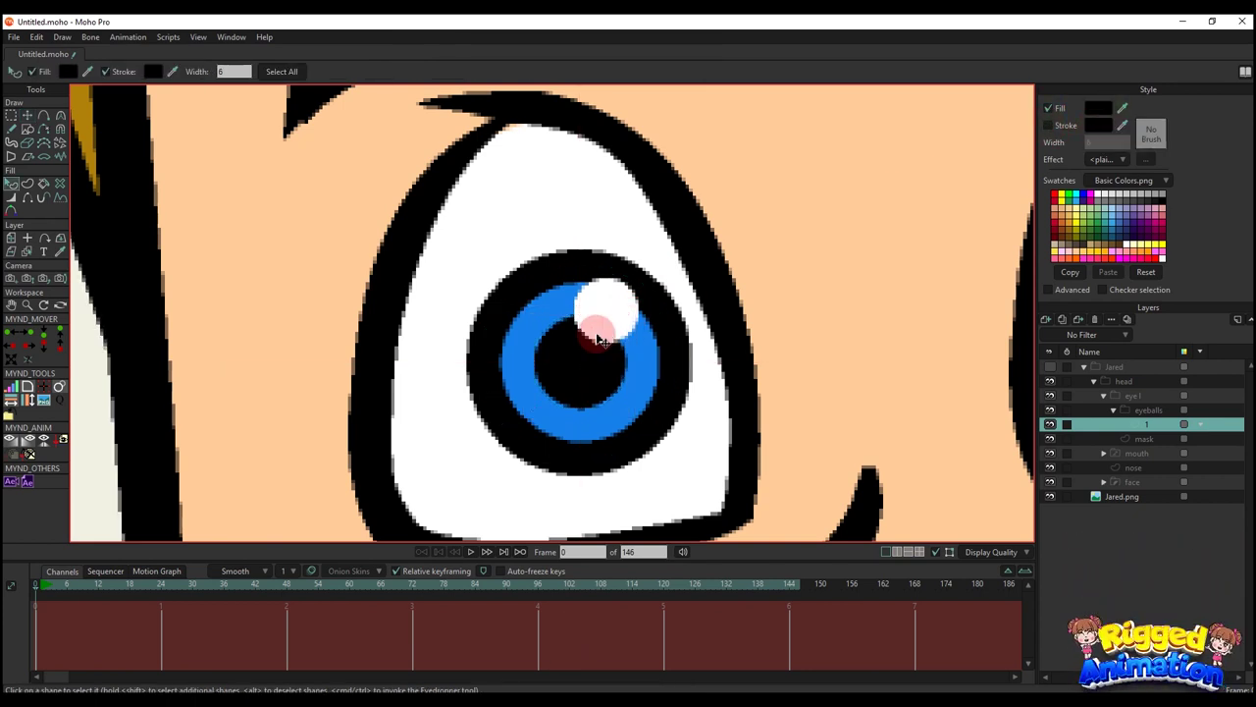
- Duplicate the pupil circle, then shrink and move the copy onto the eye's round highlight
key(t)
scroll(594, 319, up, 1)
key(ctrl+c)
key(ctrl+v)
drag(599, 374, 628, 321)
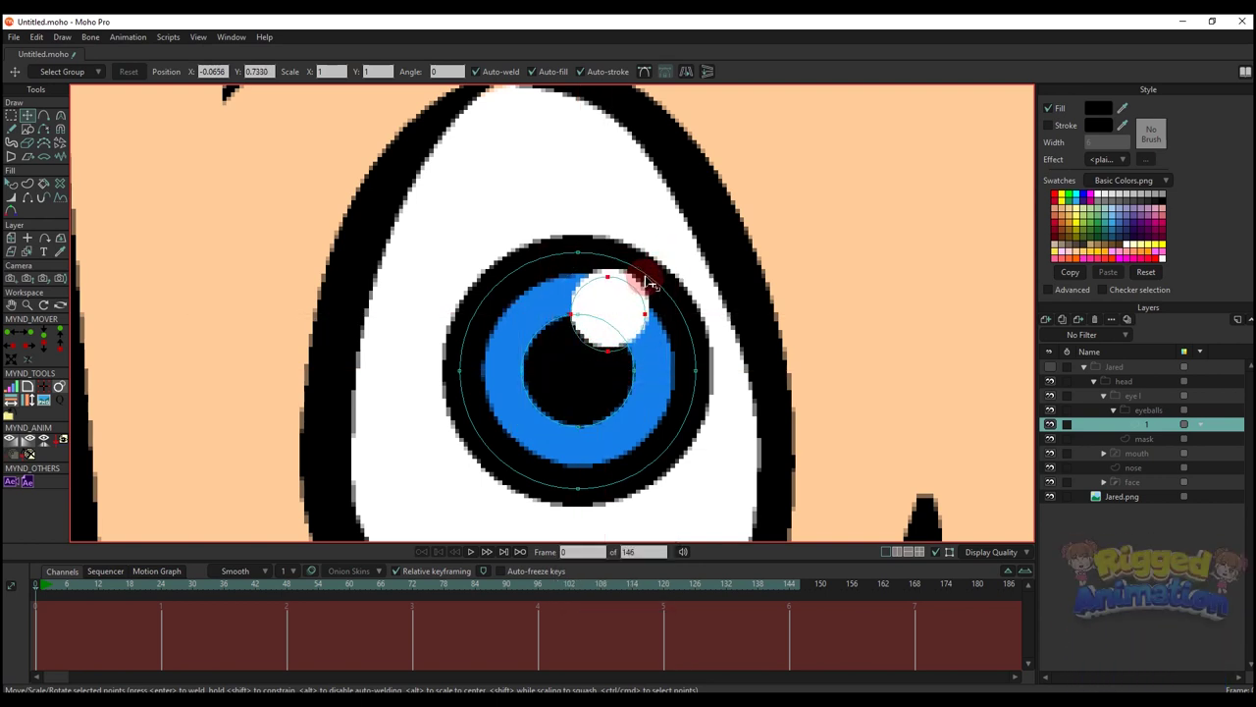
- Change the highlight circle's fill colour to white
key(q)
scroll(631, 302, down, 5)
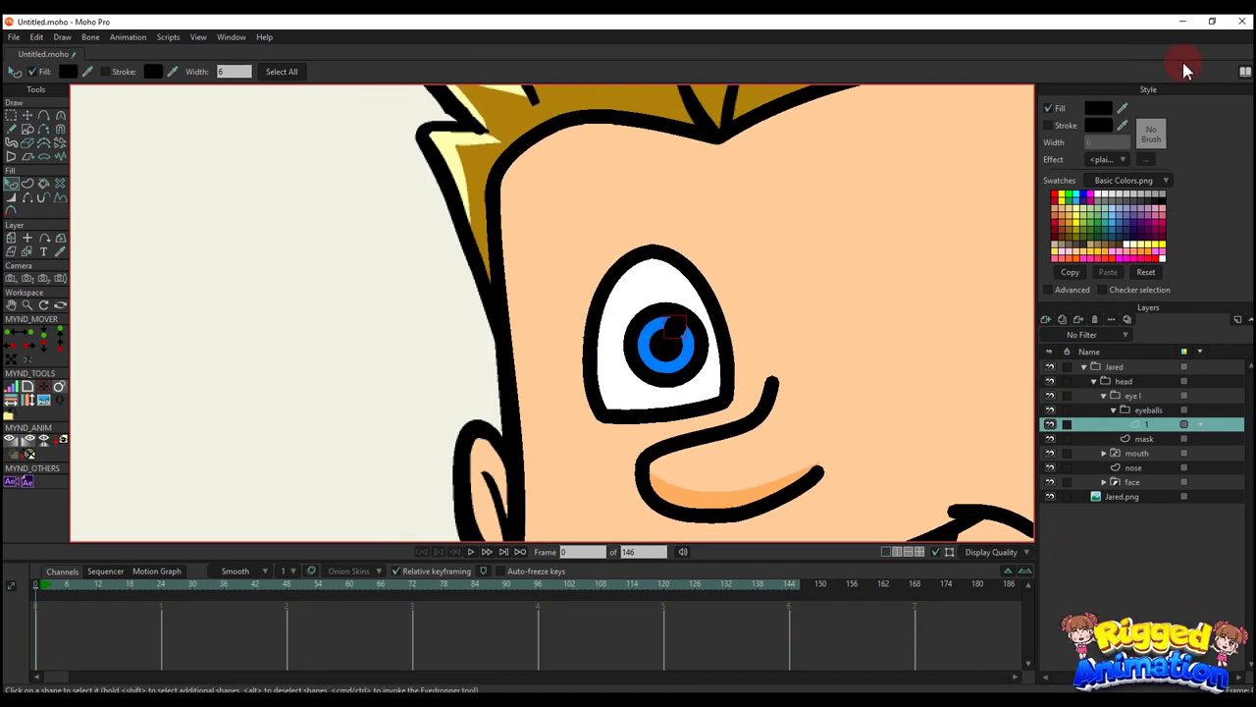
click(1102, 114)
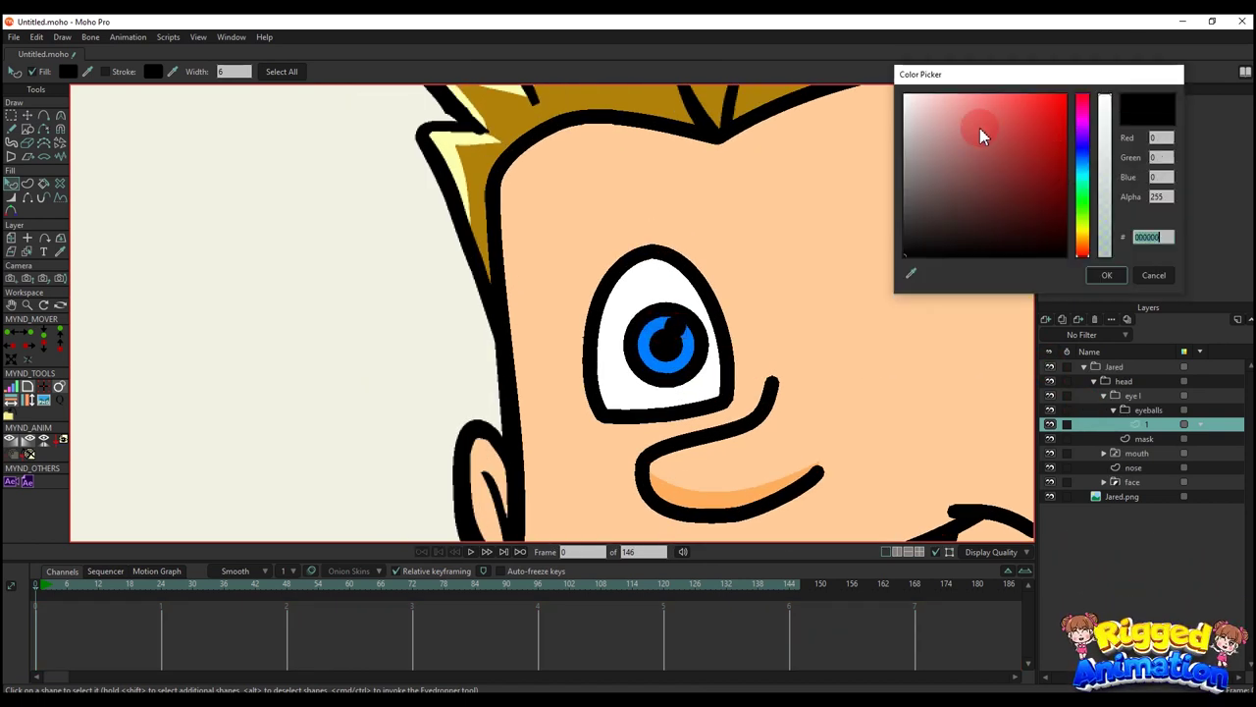
click(1108, 278)
- Collapse the eyeballs group and briefly hide the mask layer to check the eyeball on its own
scroll(657, 354, down, 3)
scroll(660, 368, up, 5)
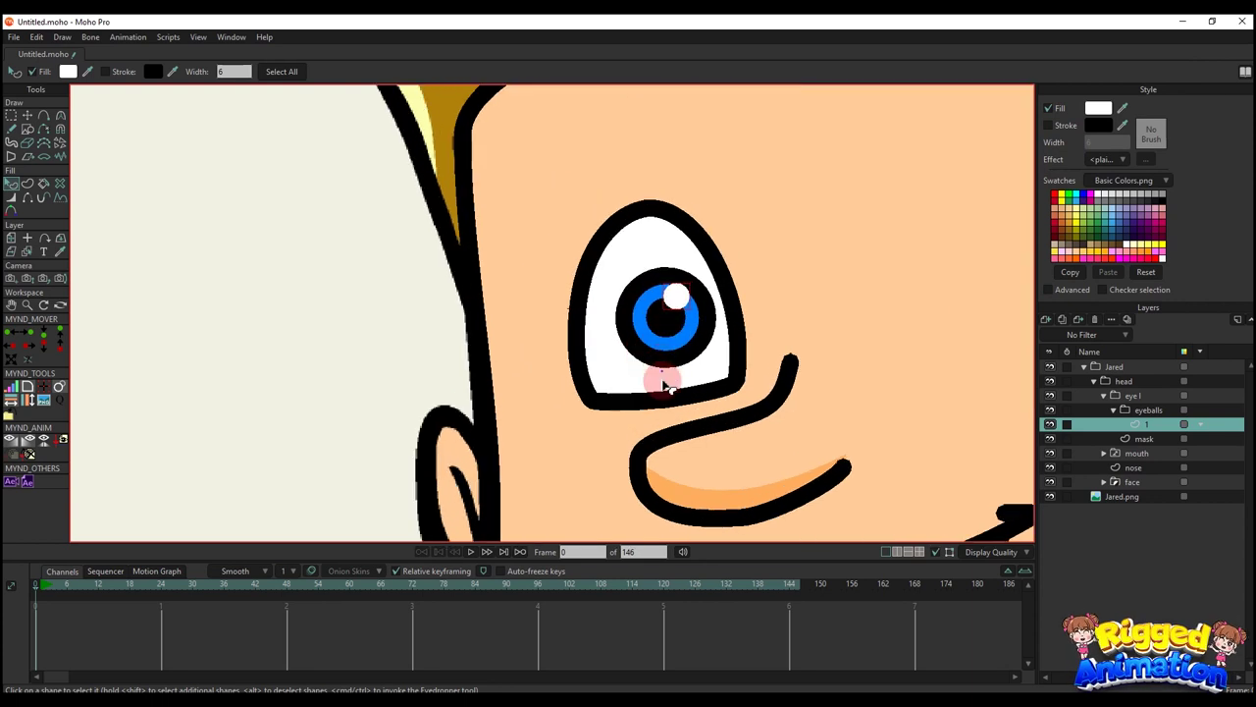
drag(663, 385, 664, 412)
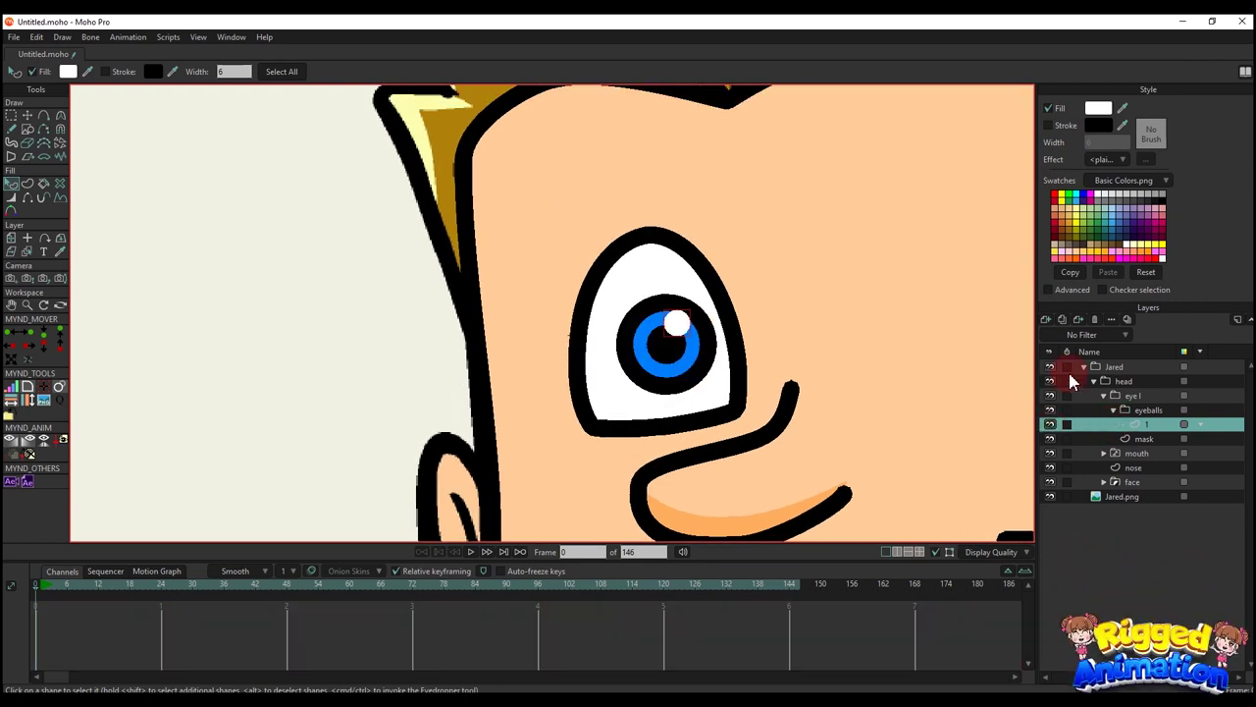
click(1112, 414)
click(1050, 424)
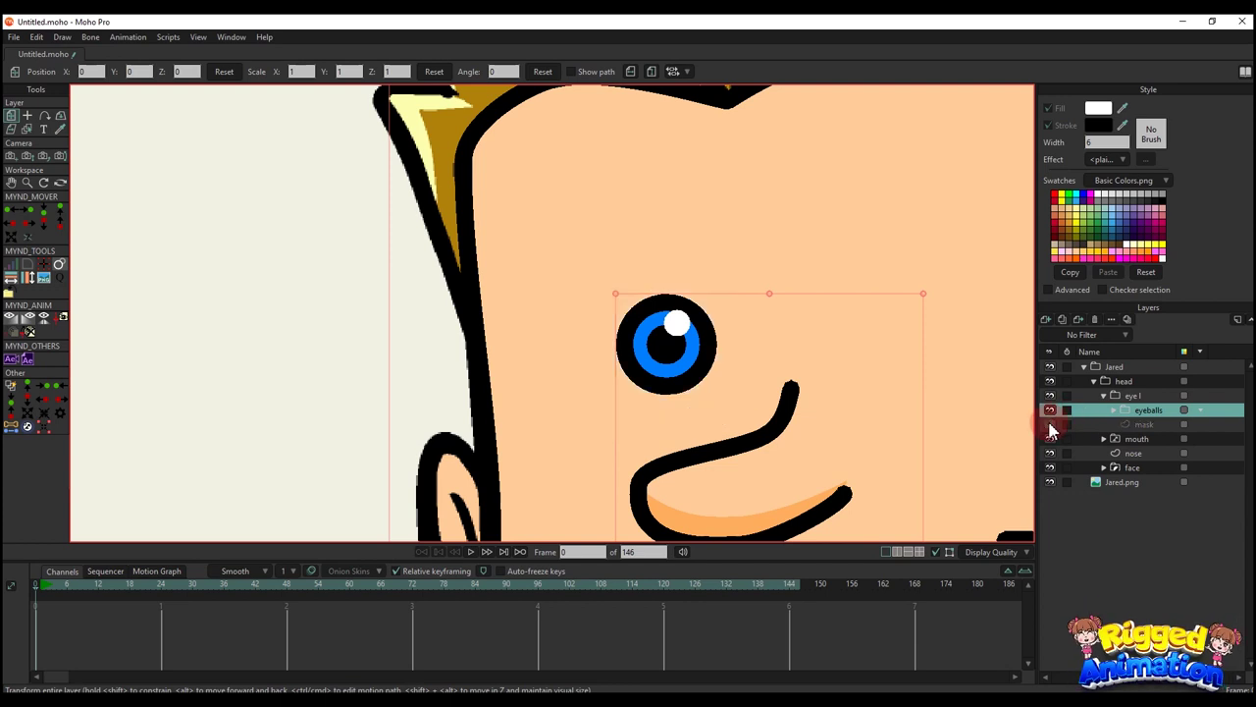
click(1050, 424)
- Set the eye l group's masking to Hide all, with the mask layer set to Add to mask
double_click(1131, 395)
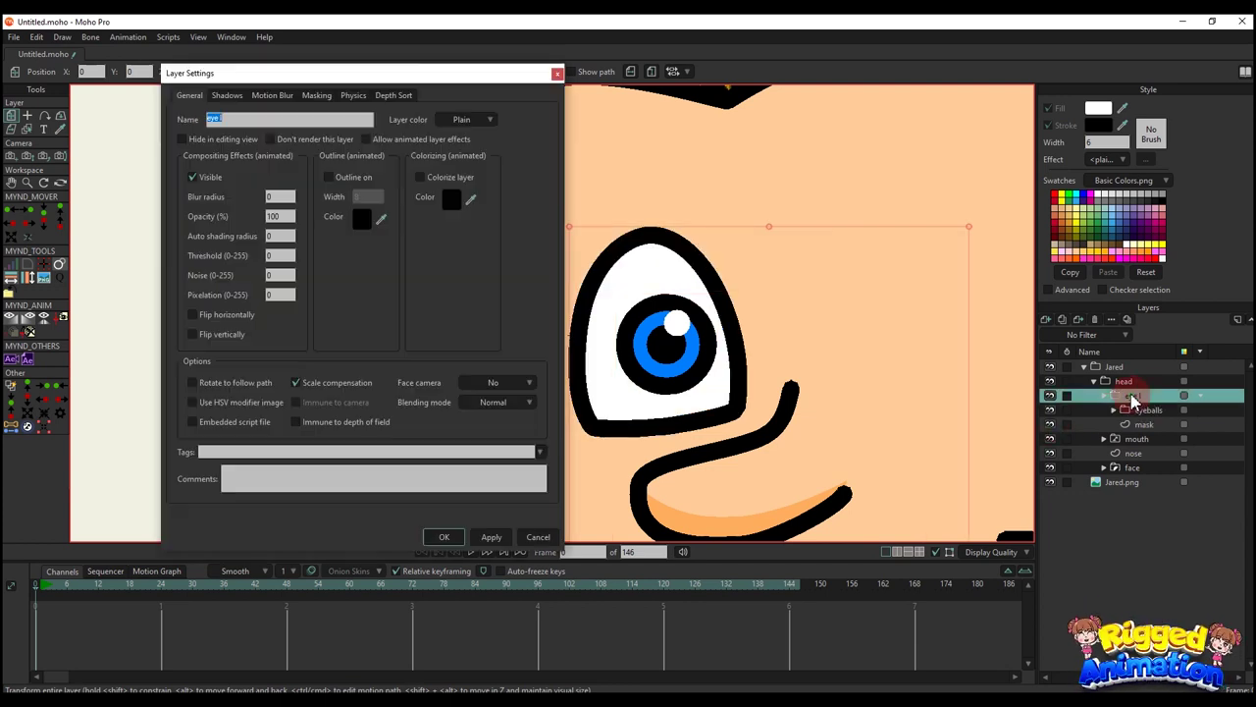
click(316, 95)
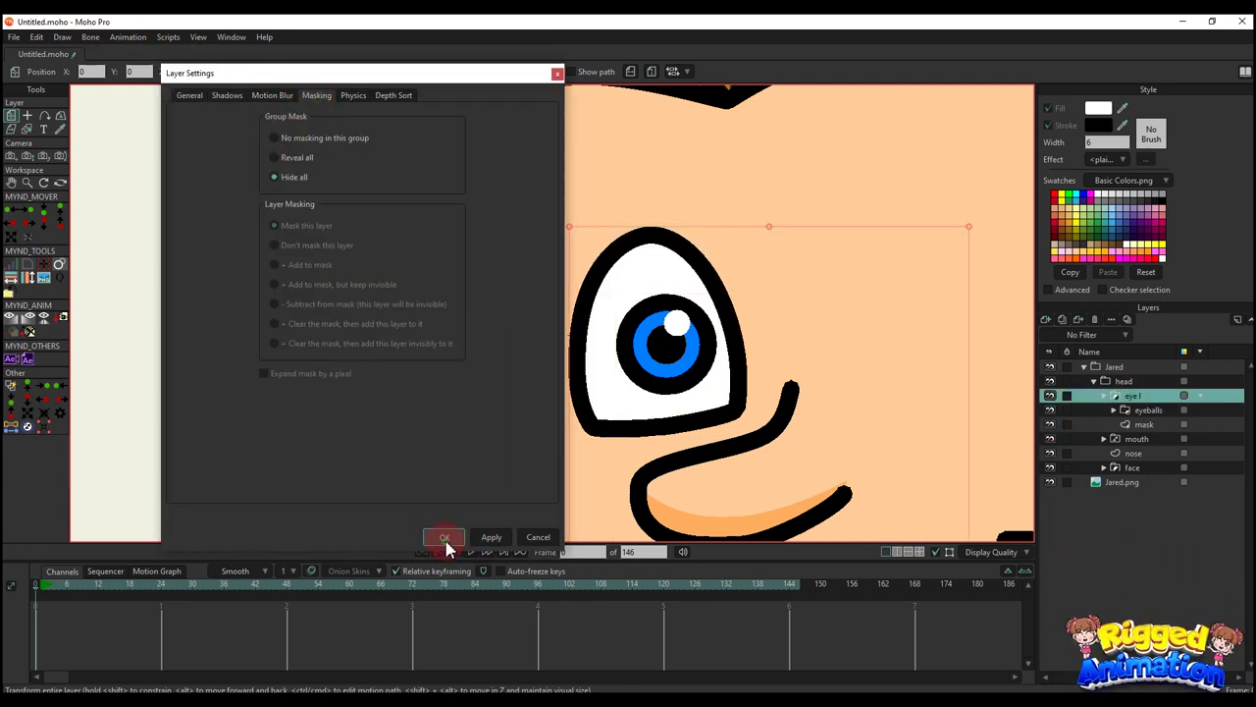
click(445, 537)
click(920, 398)
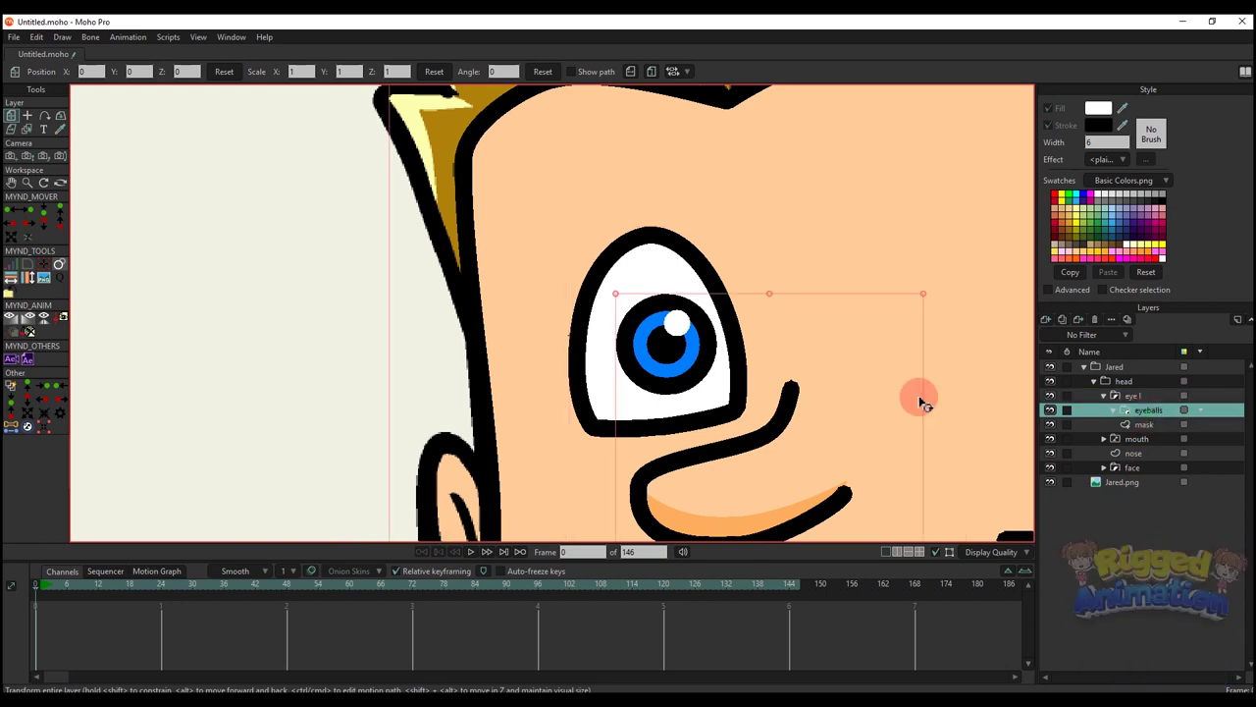
- Place the eyeballs group's origin at the centre of the pupil
click(45, 586)
key(n)
key(o)
click(665, 349)
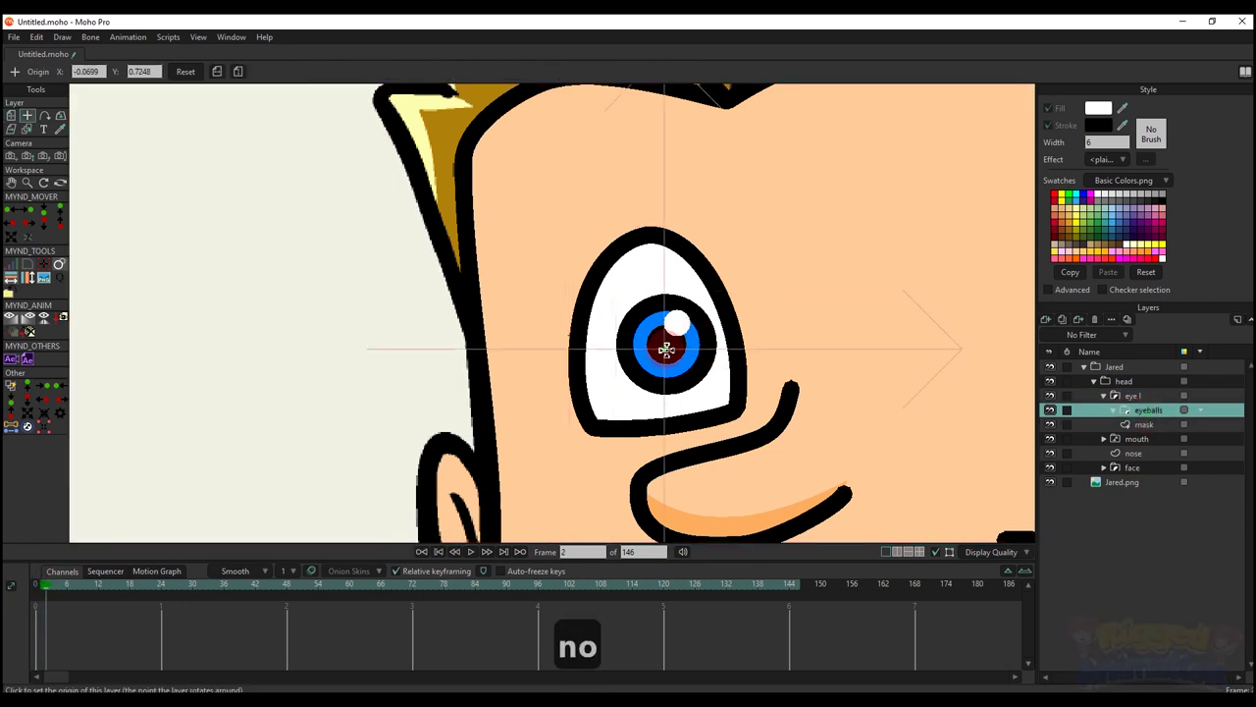
- Move the eyeballs group sideways over the eye's outer edge at frame 2 to test the mask
key(m)
drag(666, 349, 593, 340)
scroll(589, 337, up, 3)
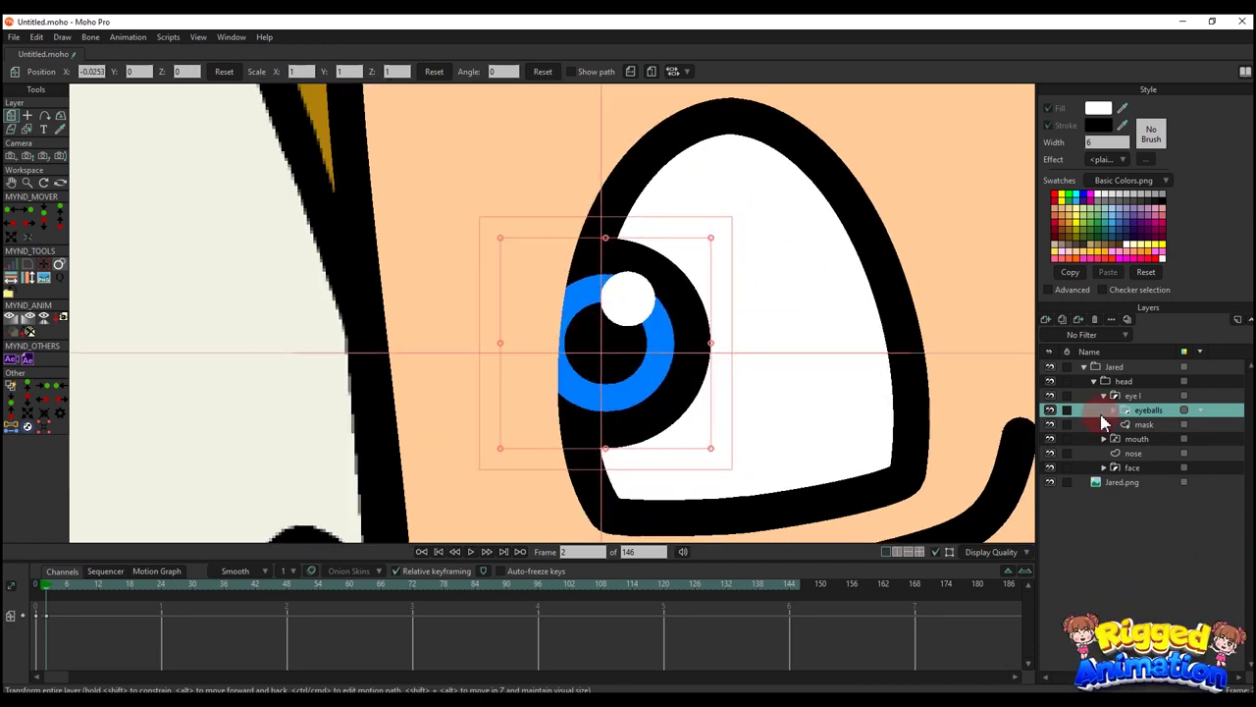
- Turn on Exclude strokes in the mask layer's masking settings
double_click(1139, 424)
click(316, 95)
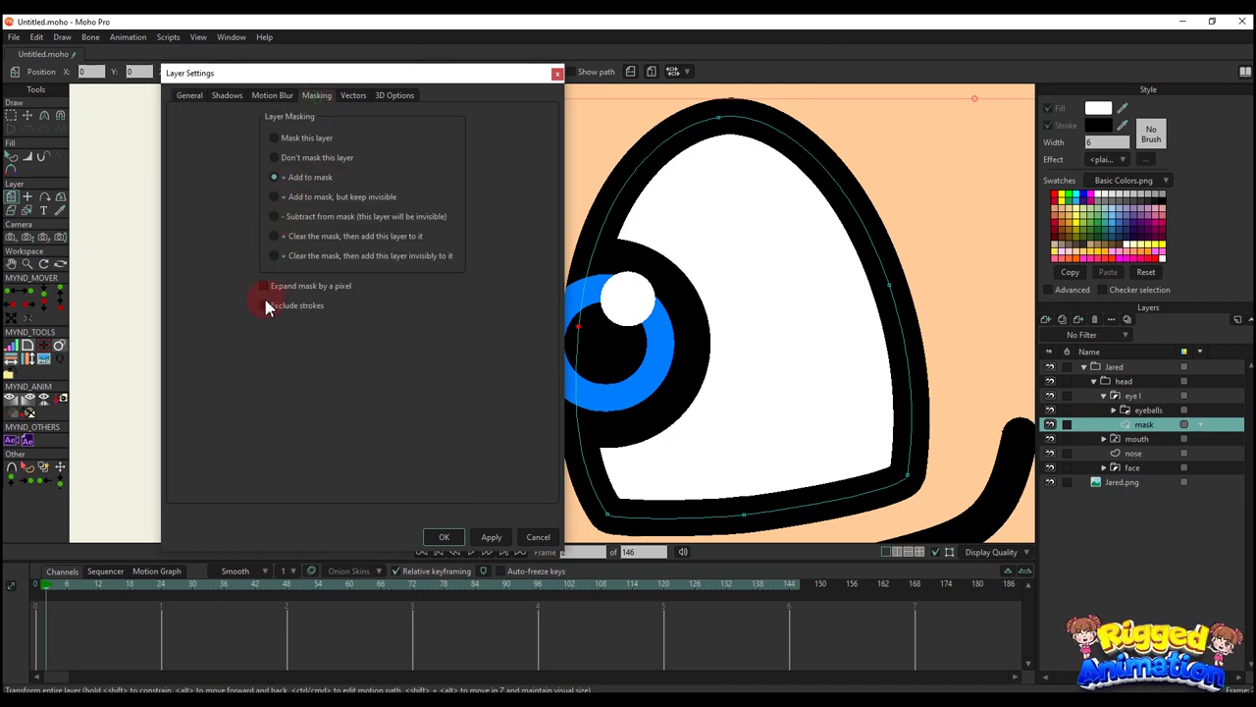
click(442, 536)
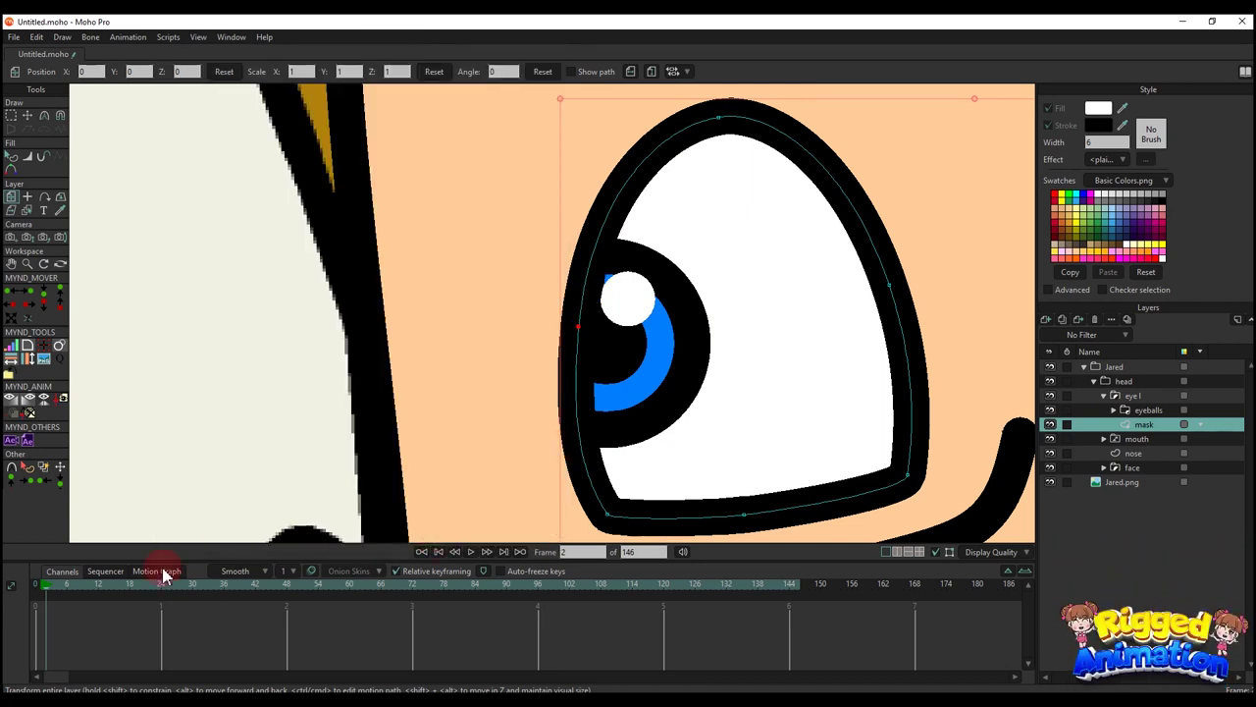
- Compare the eyeballs group at frames 0 and 3 to check the masking against the eye outline
drag(47, 591, 35, 589)
scroll(583, 351, down, 2)
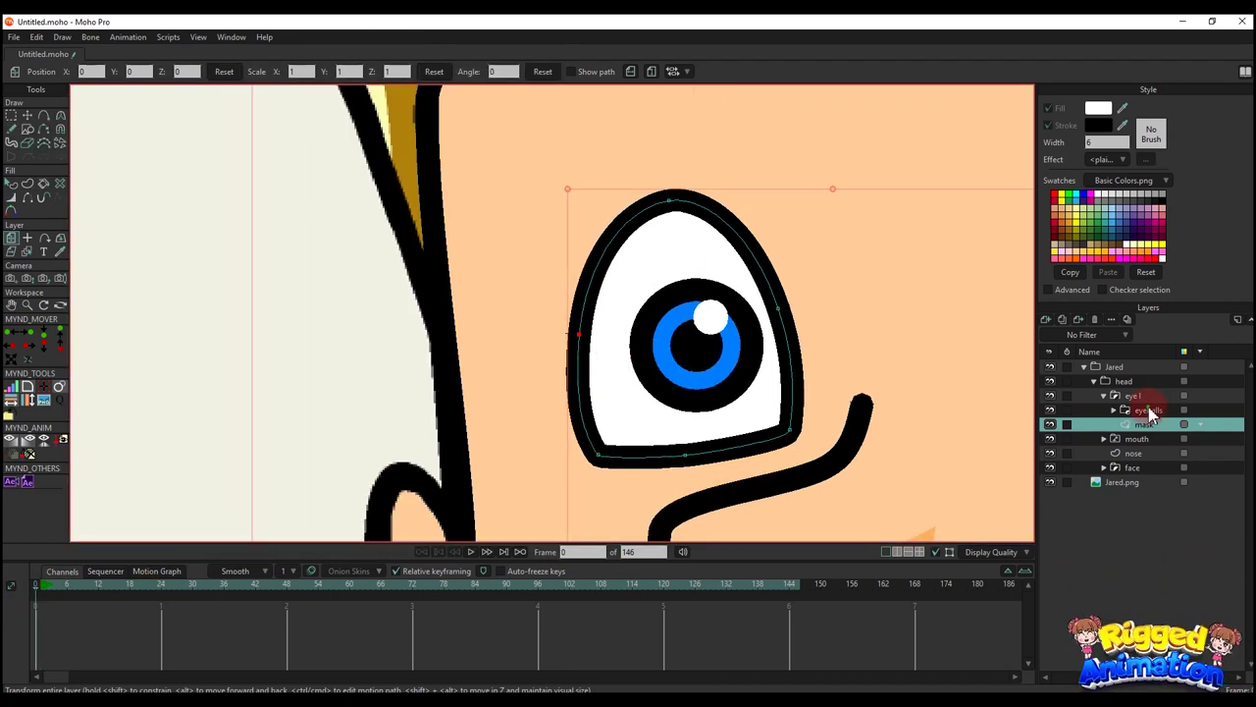
click(1151, 411)
click(49, 589)
scroll(504, 392, up, 2)
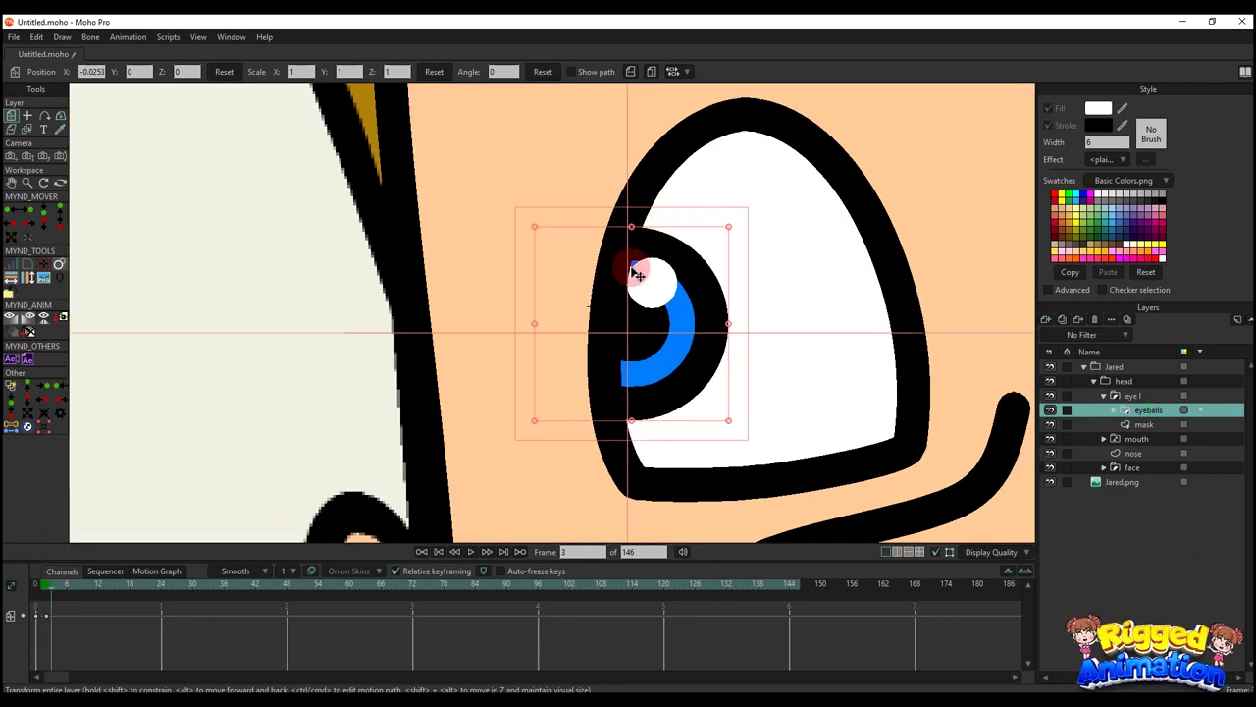
- Delete the eyeballs group's test movement keyframe and return to frame 0
key(BackSpace)
drag(159, 629, 17, 564)
scroll(569, 350, down, 4)
scroll(742, 334, up, 2)
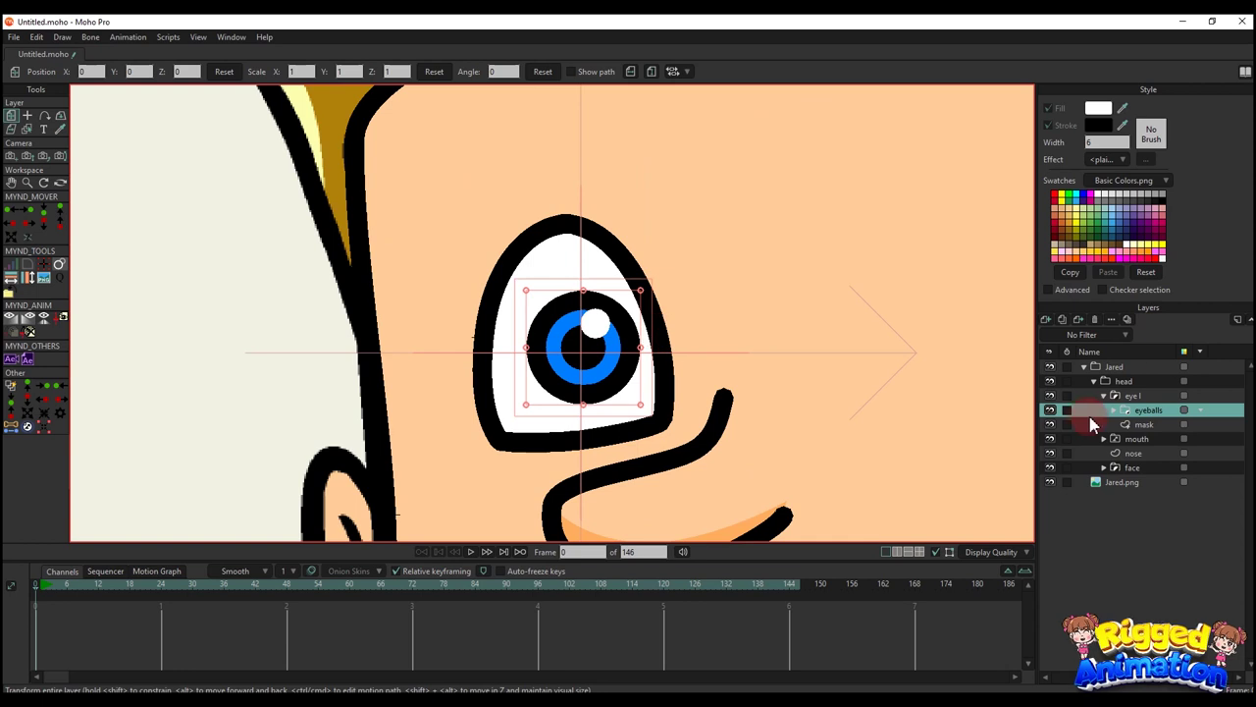
- Add a vector layer above layer 1 in the eyeballs group and name it 2
click(1114, 410)
click(1142, 426)
click(1047, 320)
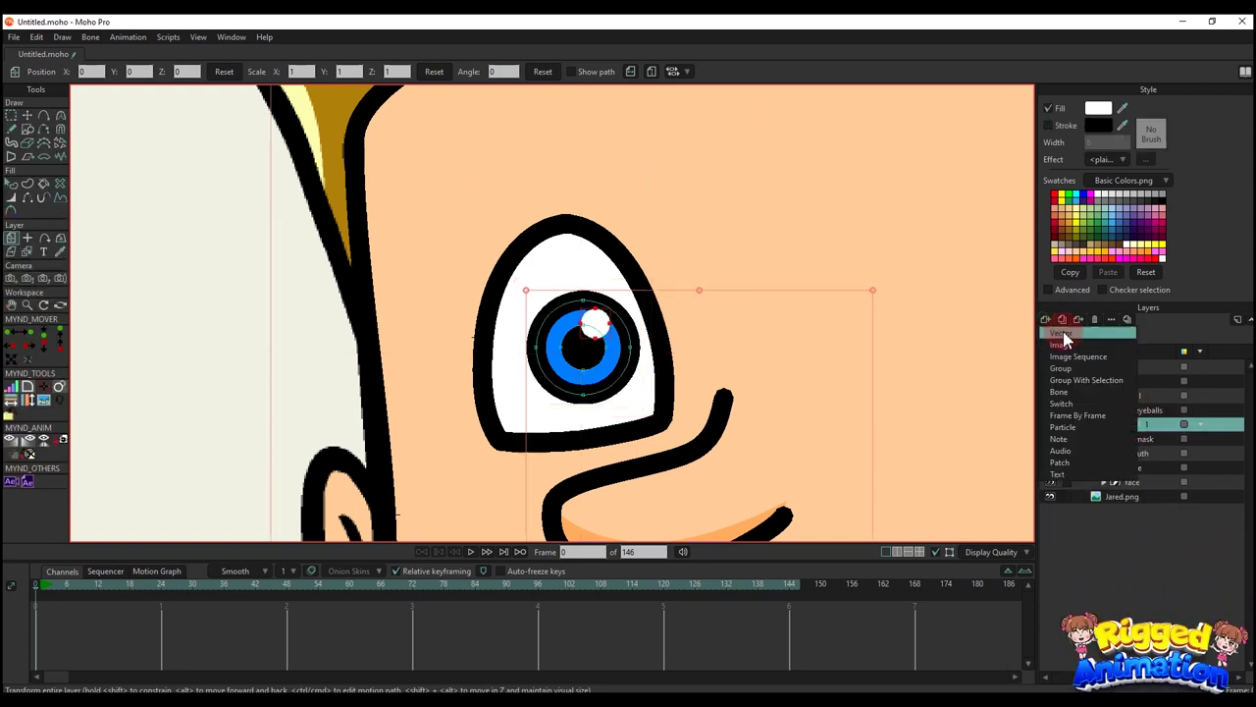
click(1154, 443)
double_click(1155, 425)
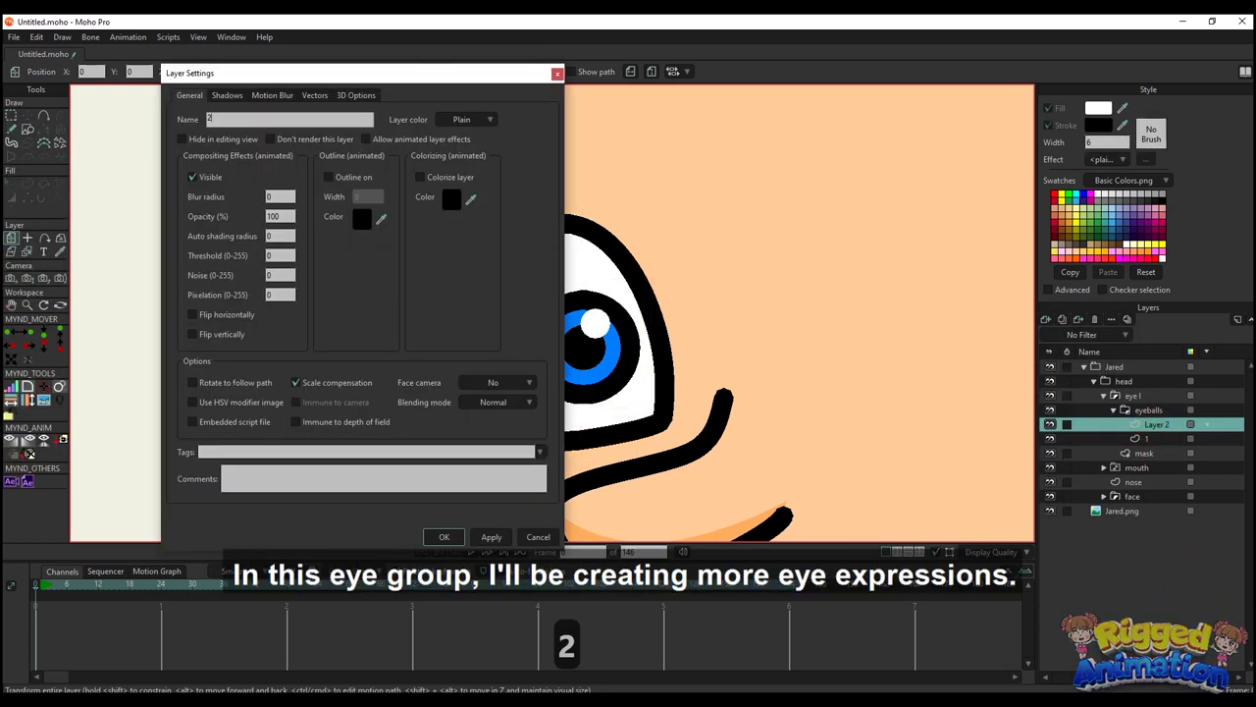
key(Return)
- Draw a closed four-point heart outline over the iris on layer 2 with the Add Point tool
click(43, 117)
scroll(229, 192, up, 1)
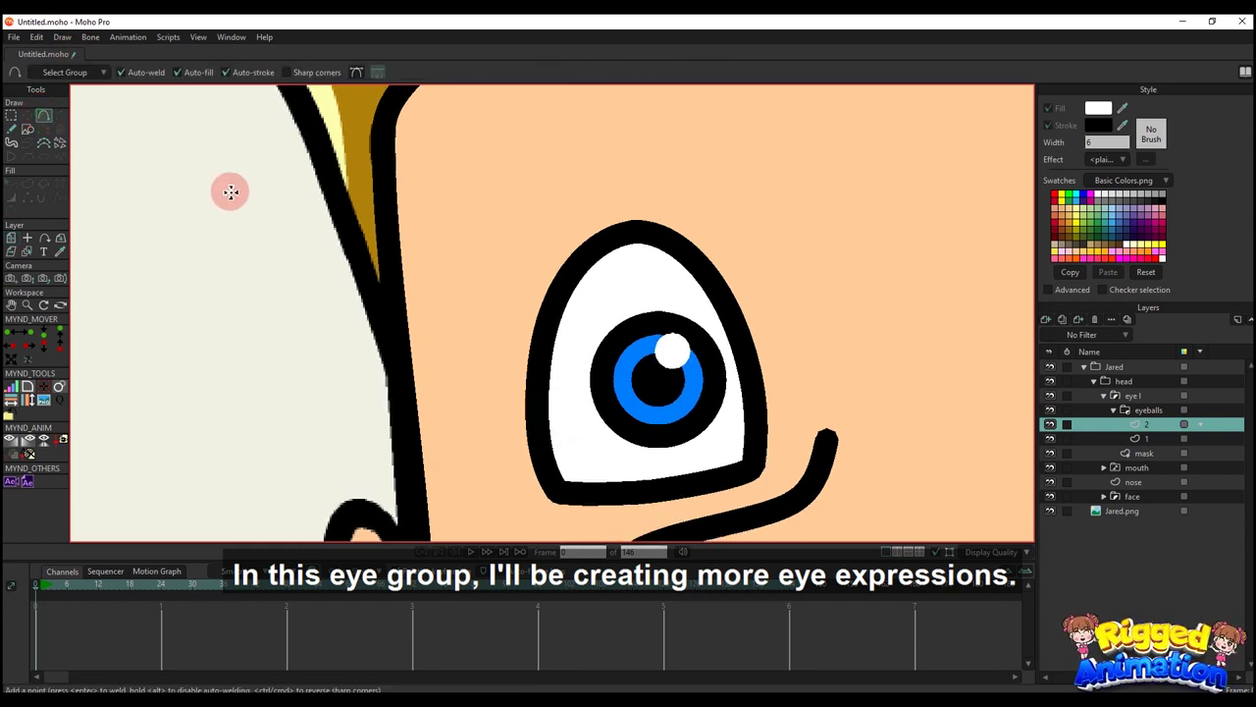
drag(601, 329, 478, 255)
scroll(599, 321, up, 2)
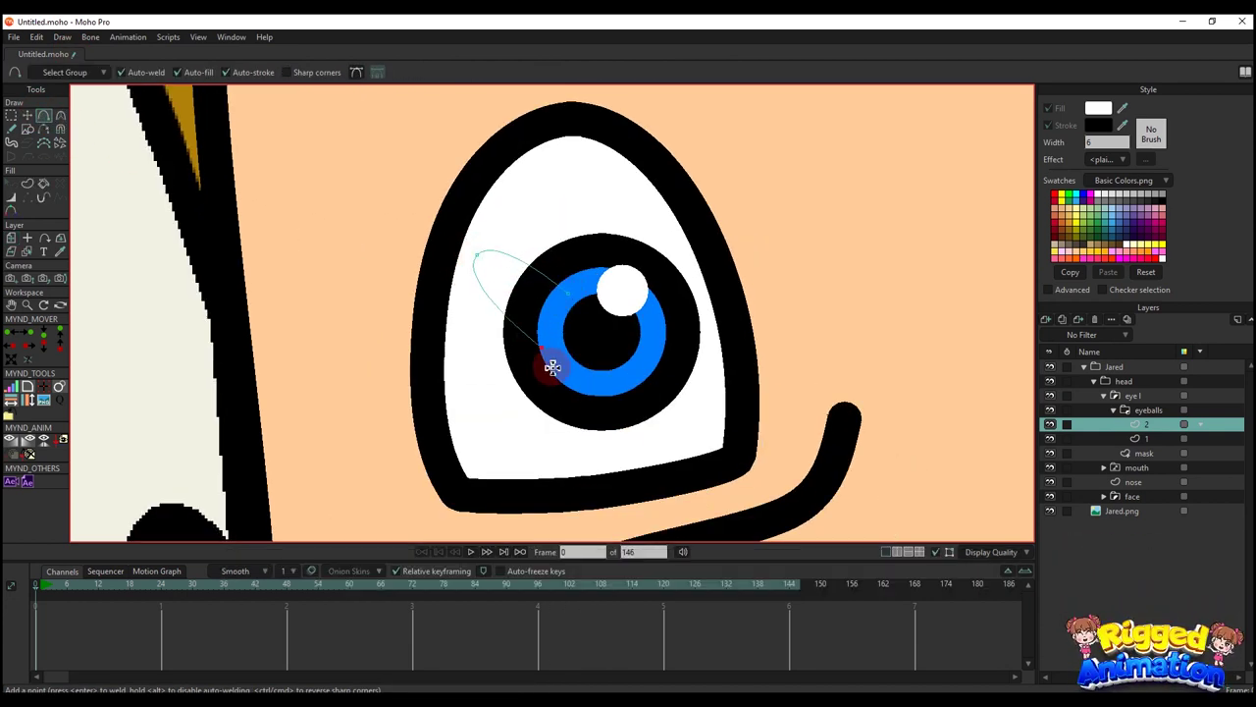
drag(610, 429, 685, 195)
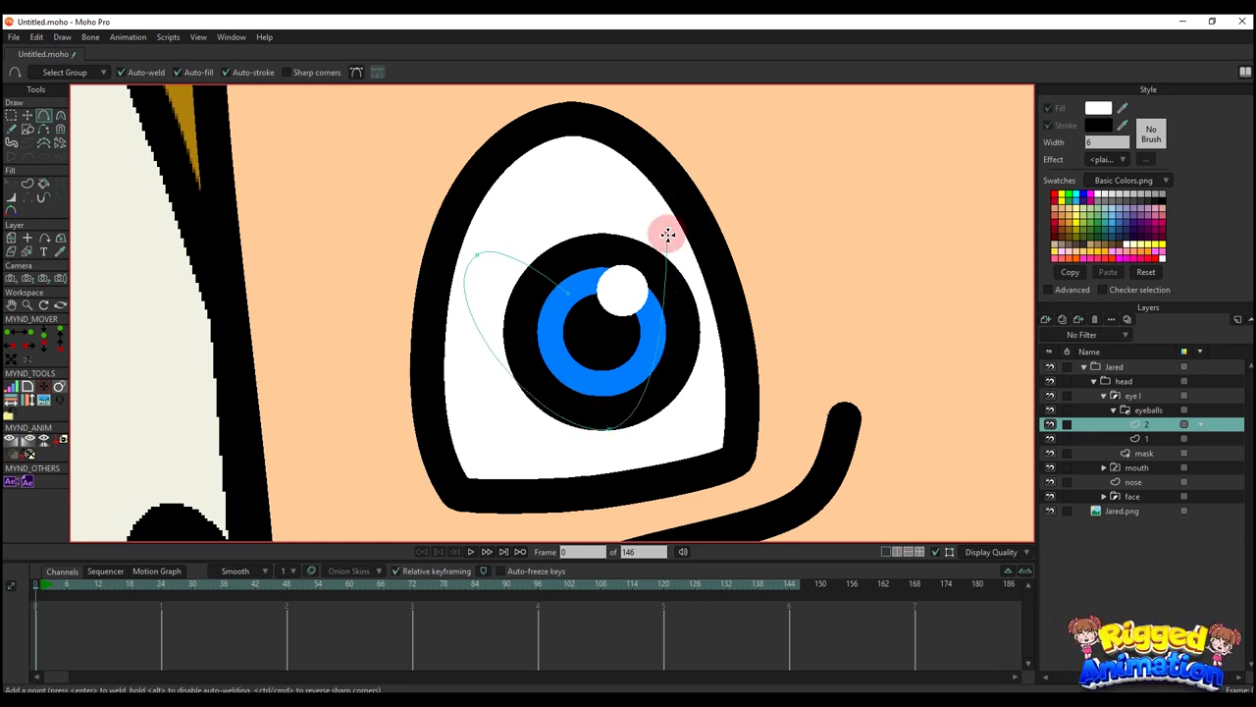
drag(581, 286, 569, 293)
- Set the heart's fill color to bright red
click(1098, 108)
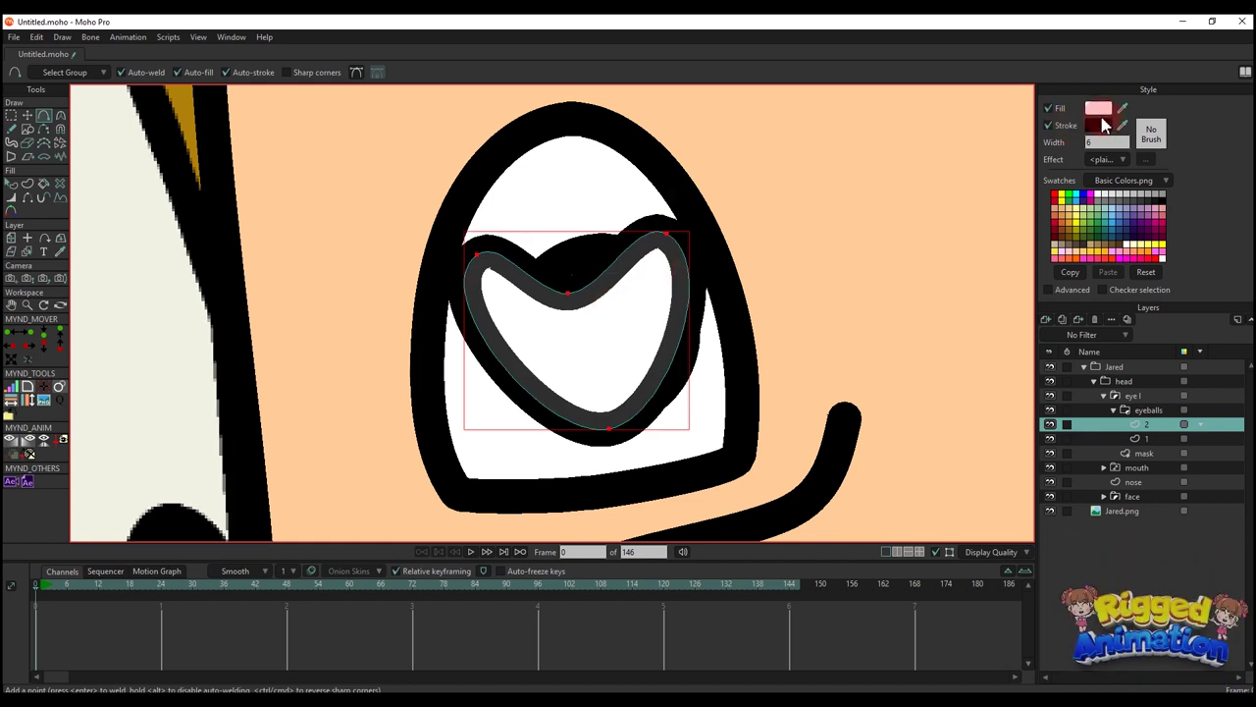
drag(1001, 126, 1158, 73)
click(1092, 279)
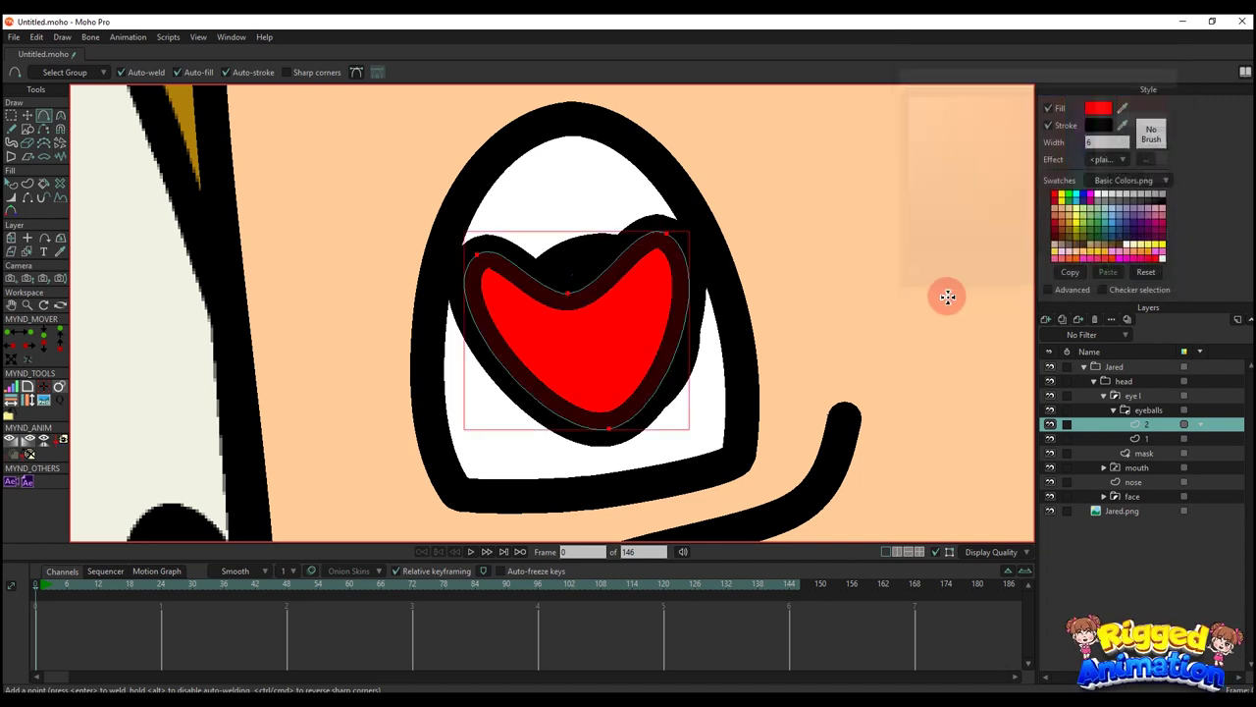
- Peak the heart's upper notch and lower tip into sharp corners with the Curvature tool
key(t)
key(c)
drag(396, 360, 425, 321)
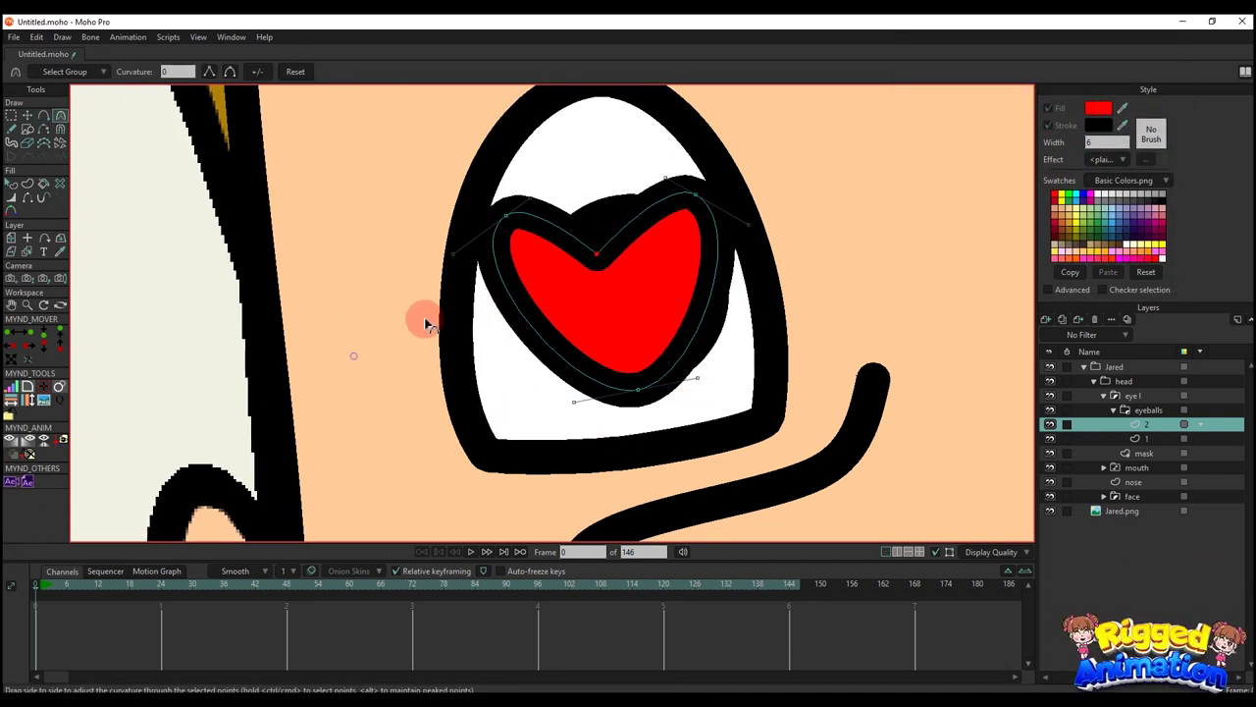
drag(575, 402, 517, 401)
drag(634, 391, 6, 554)
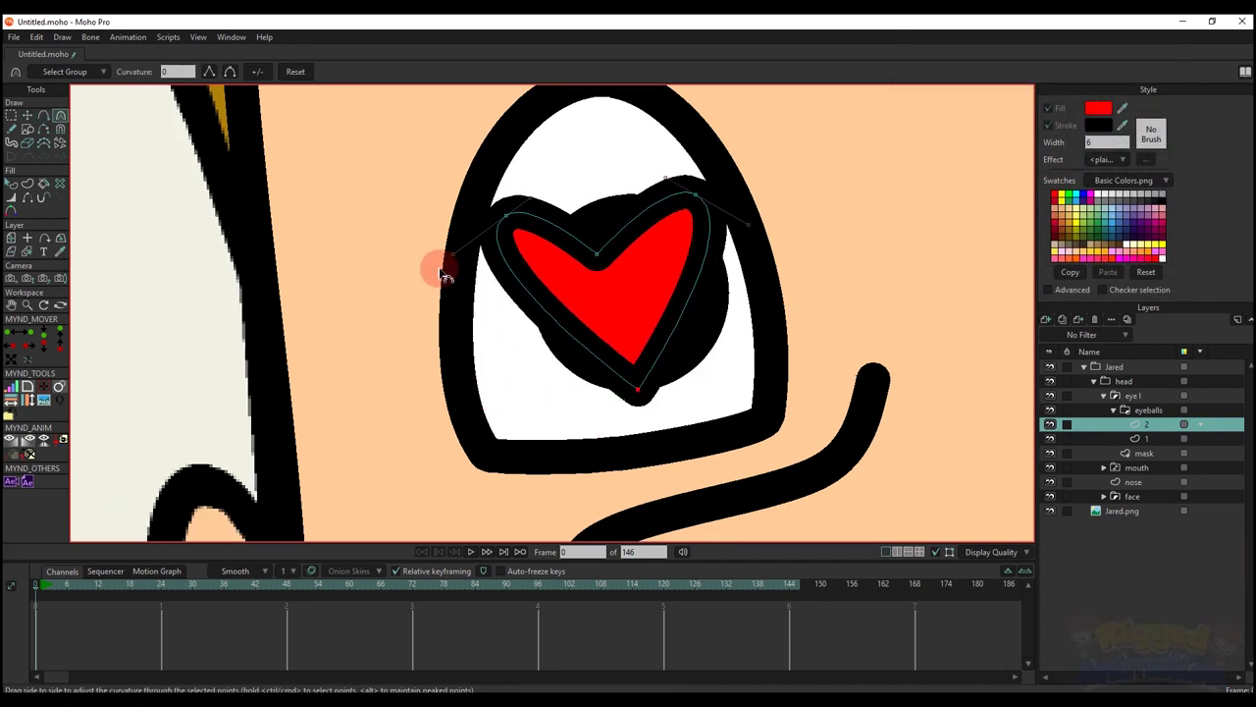
- Lengthen the curve handles of the two upper lobe points to round out the heart
drag(447, 264, 424, 312)
drag(521, 198, 560, 186)
drag(667, 177, 619, 159)
drag(750, 222, 781, 243)
drag(457, 247, 433, 279)
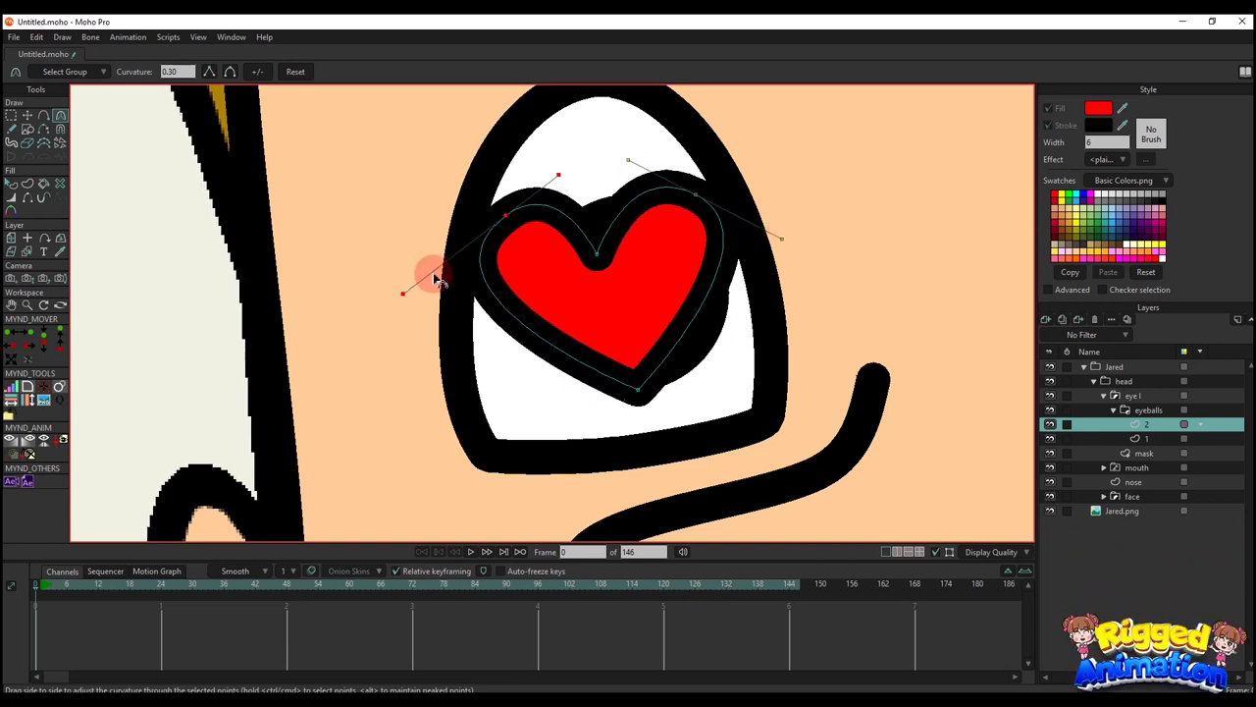
drag(550, 187, 605, 247)
- Reposition the heart's notch, lower tip and upper lobe points to even out its shape within the eye
key(t)
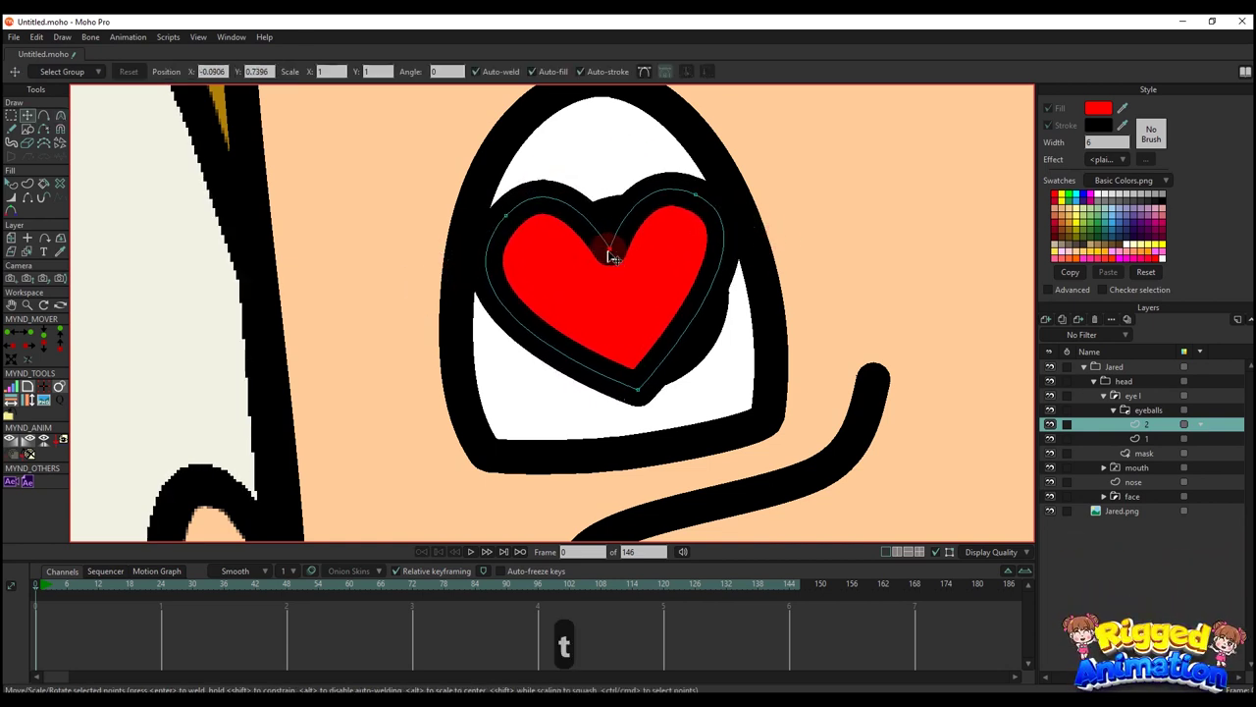
key(q)
scroll(654, 316, down, 6)
scroll(653, 316, up, 5)
key(t)
drag(637, 367, 629, 365)
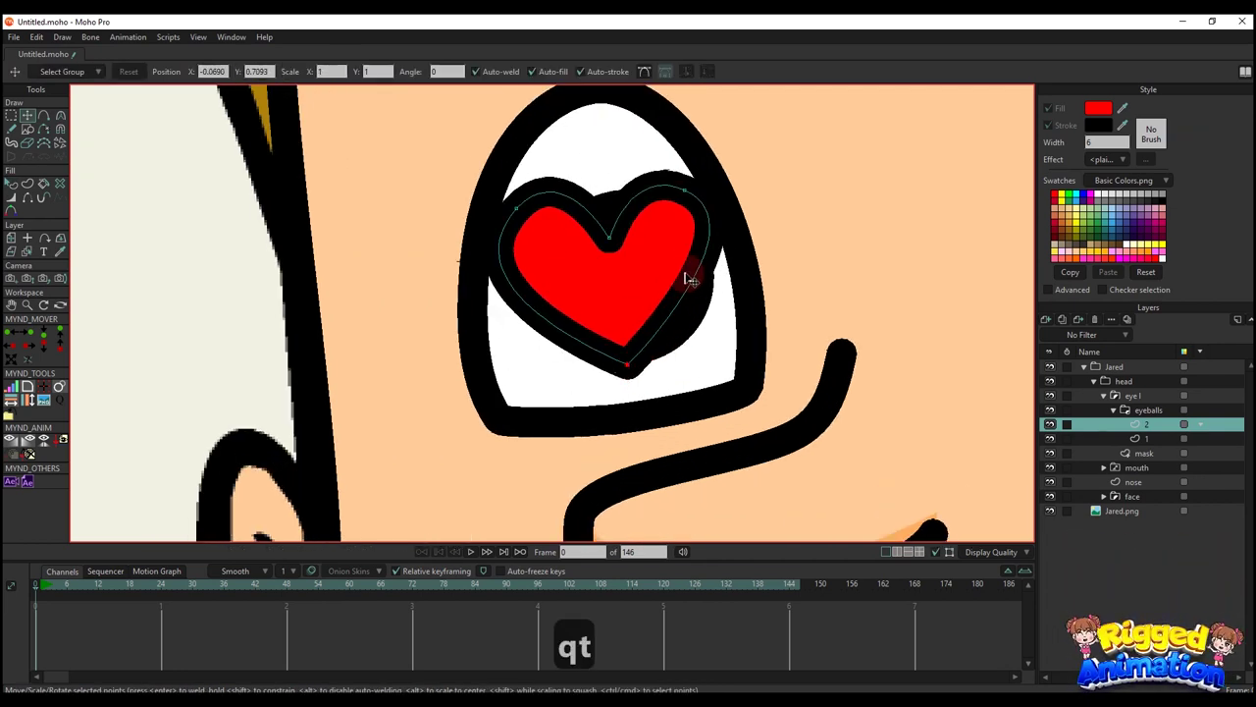
drag(696, 198, 699, 192)
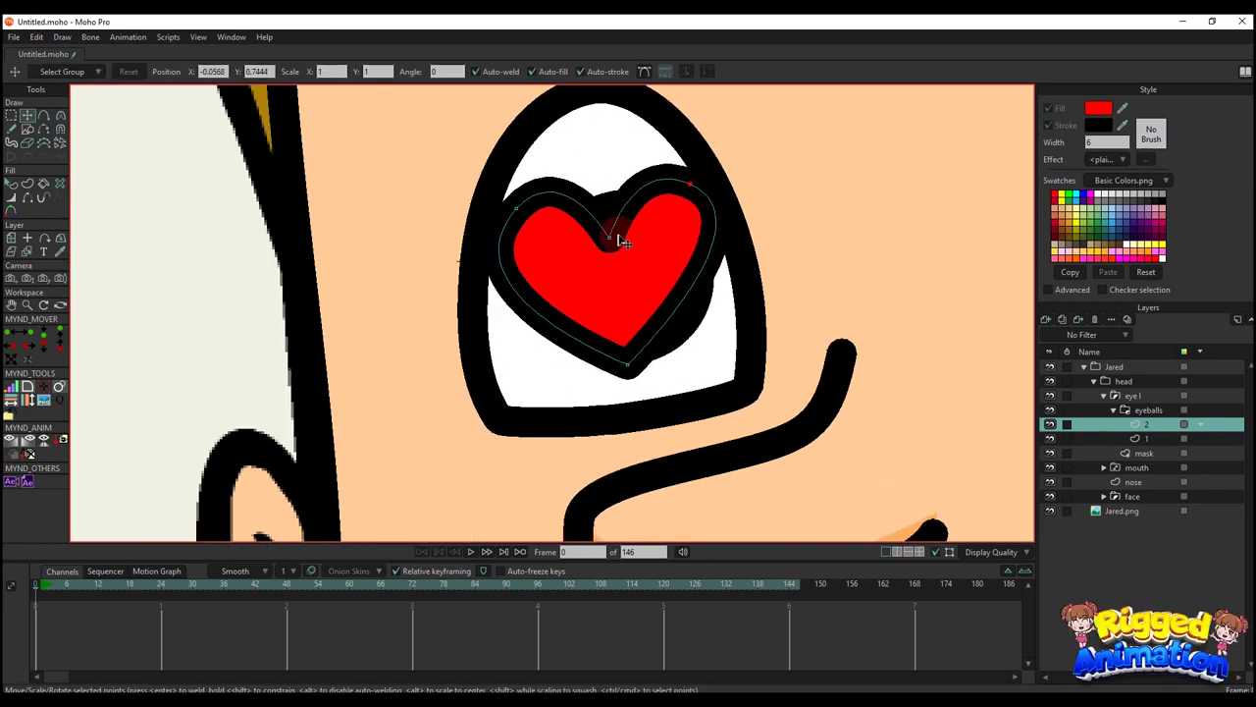
scroll(618, 240, down, 5)
key(q)
scroll(634, 271, down, 2)
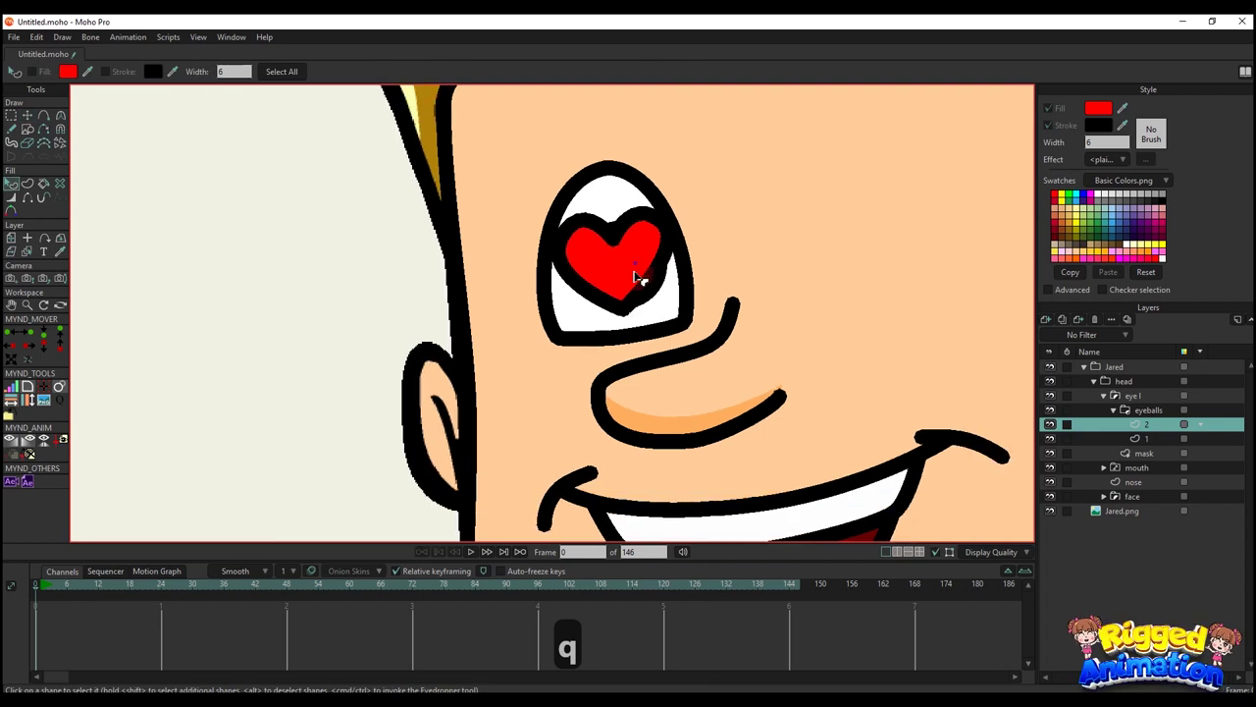
- Draw a small circle as a highlight inside the heart's right lobe
scroll(642, 281, up, 1)
click(28, 129)
scroll(794, 334, up, 3)
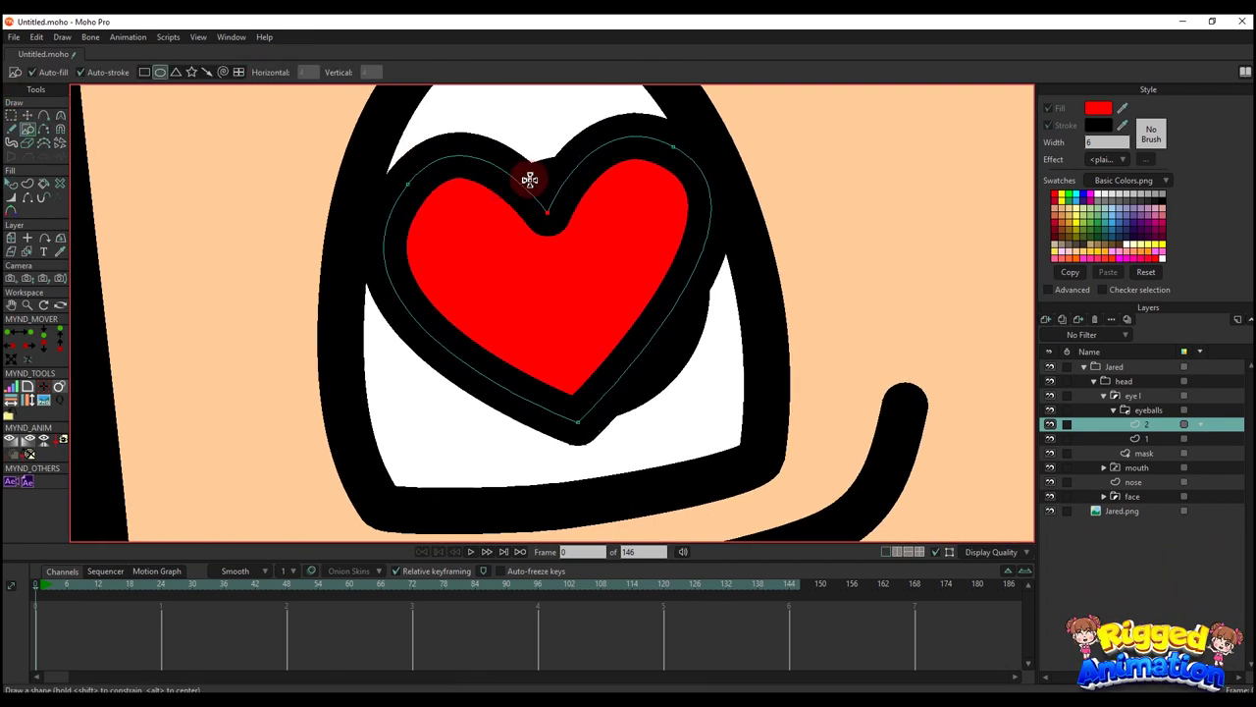
drag(643, 213, 644, 215)
scroll(632, 200, up, 1)
- Turn off the highlight circle's stroke and give it a light pink fill
key(q)
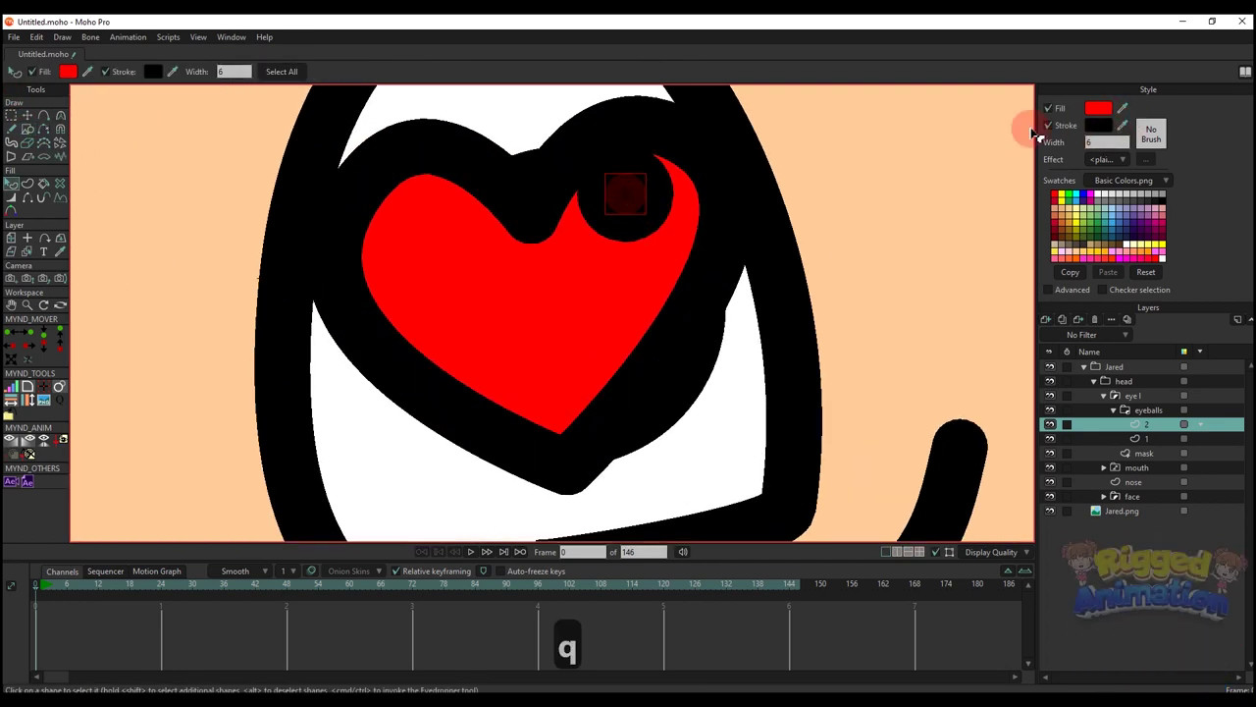
click(1058, 124)
click(1098, 108)
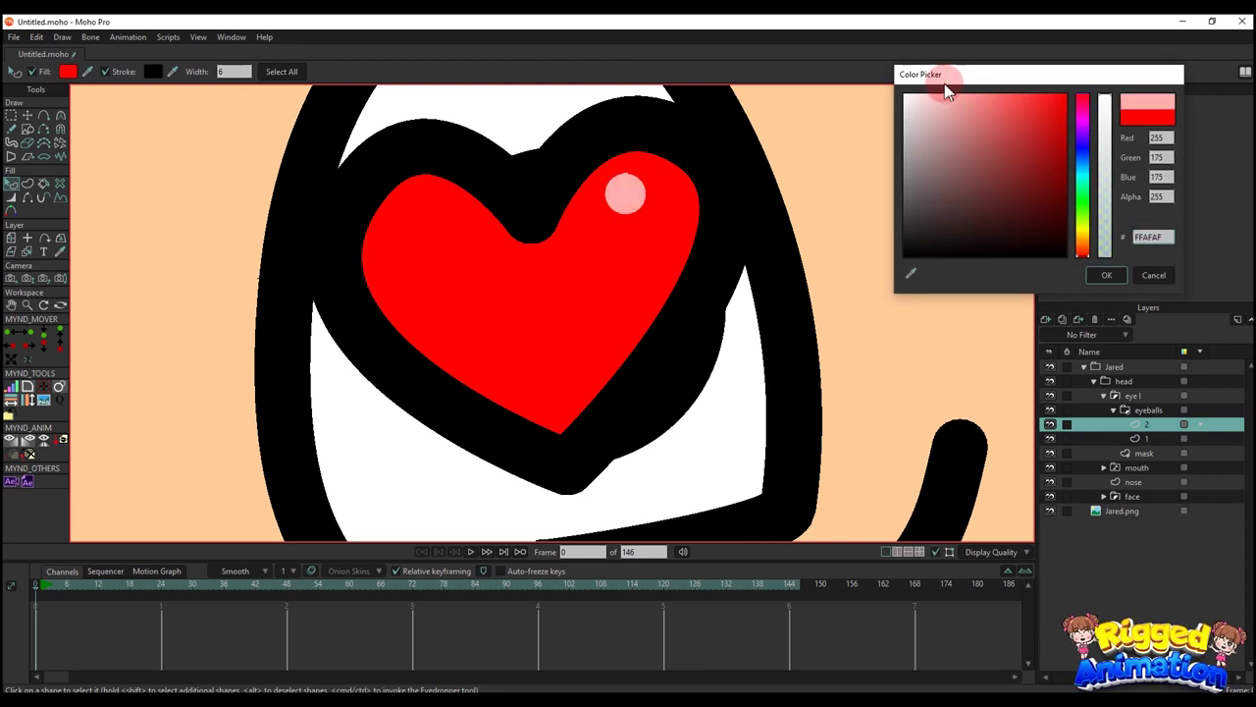
click(1107, 275)
- Duplicate the pink highlight circle and place a smaller copy just below it
key(t)
scroll(633, 194, up, 2)
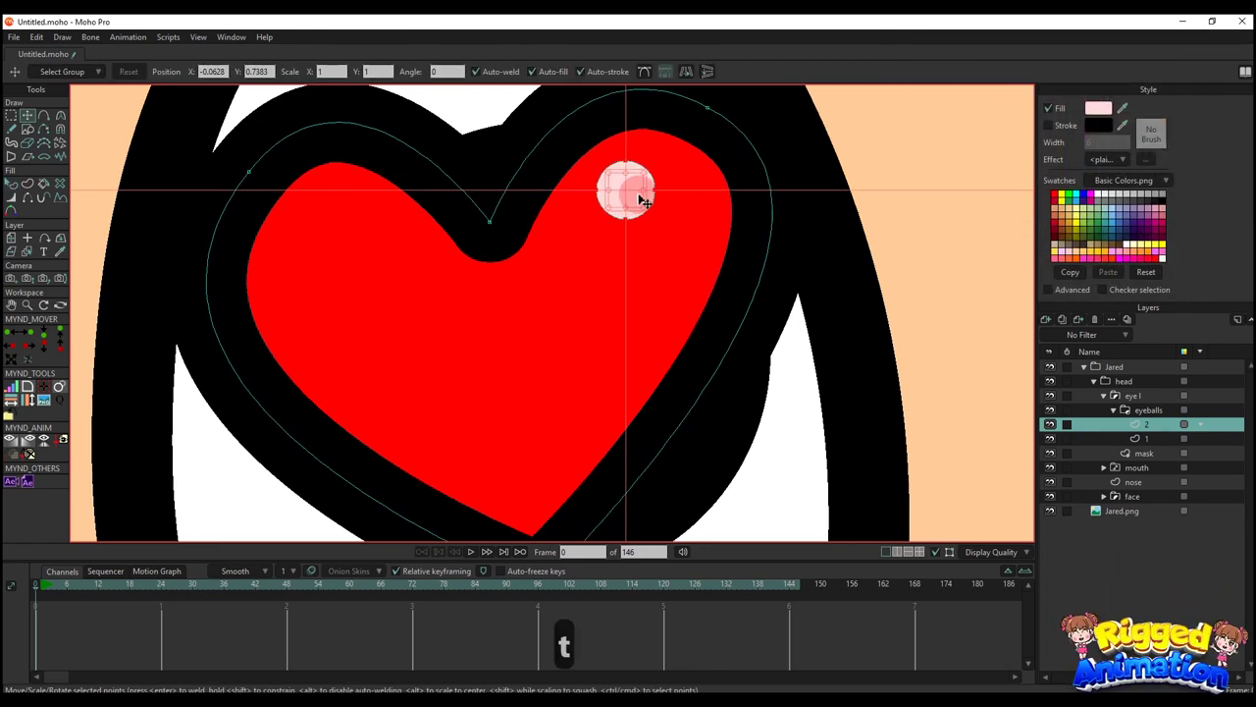
key(ctrl+c)
key(ctrl+v)
drag(636, 199, 638, 240)
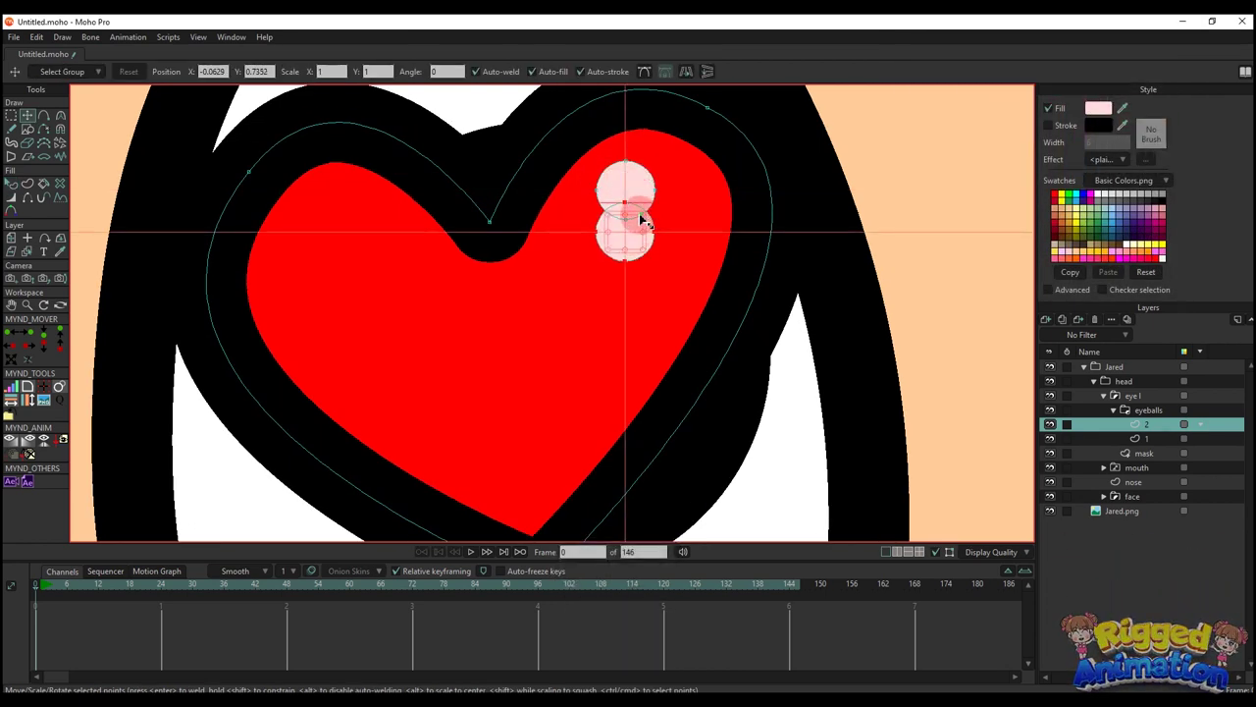
key(q)
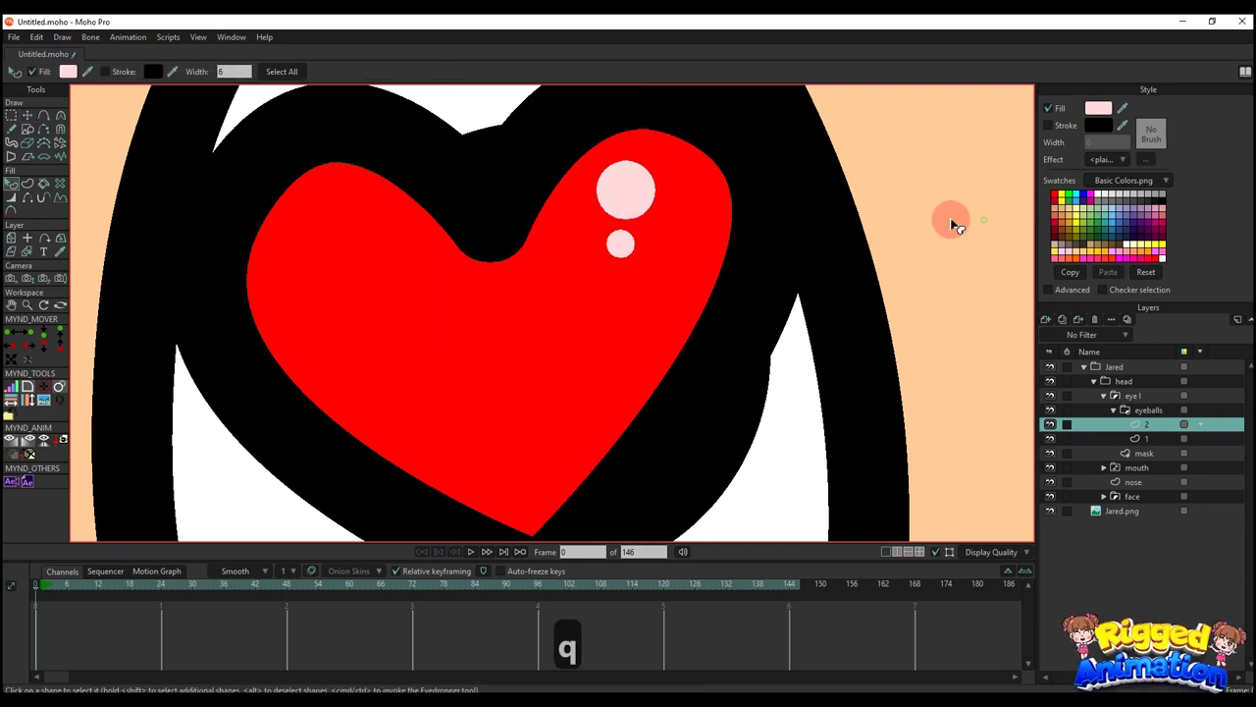
scroll(659, 261, down, 4)
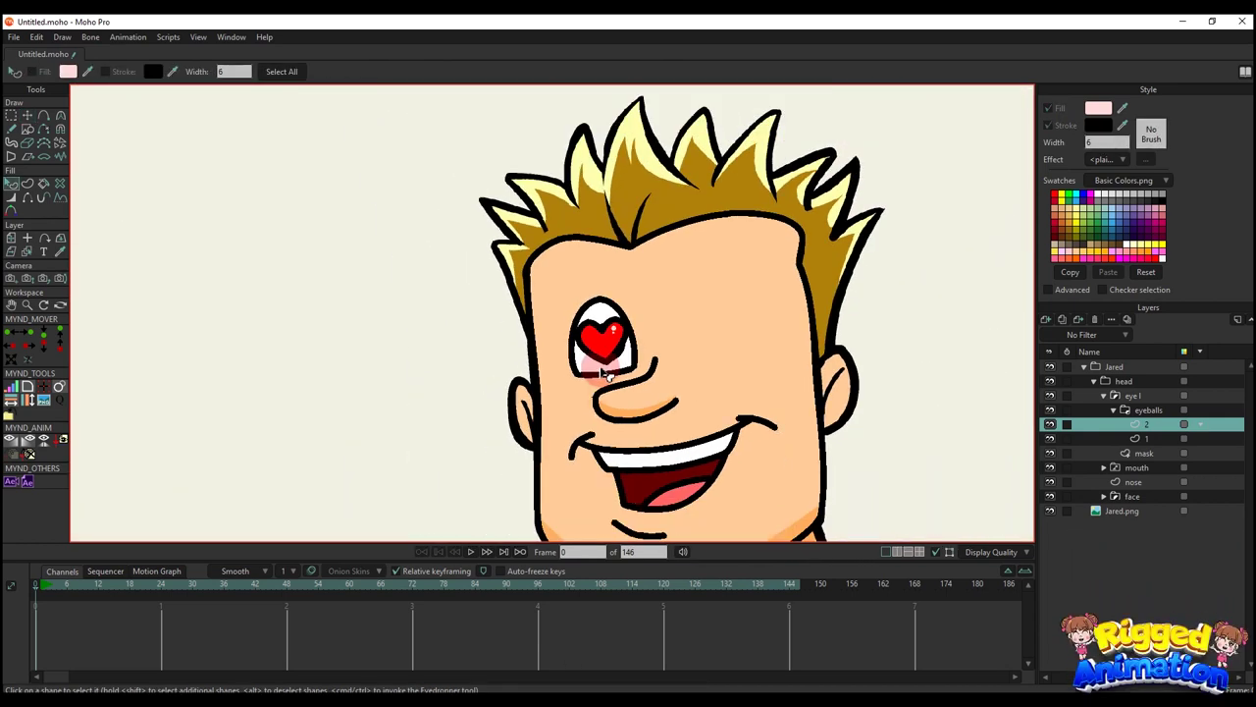
- Add a vector layer above layer 2 in the eyeballs group and name it 3
scroll(608, 365, up, 4)
click(1047, 320)
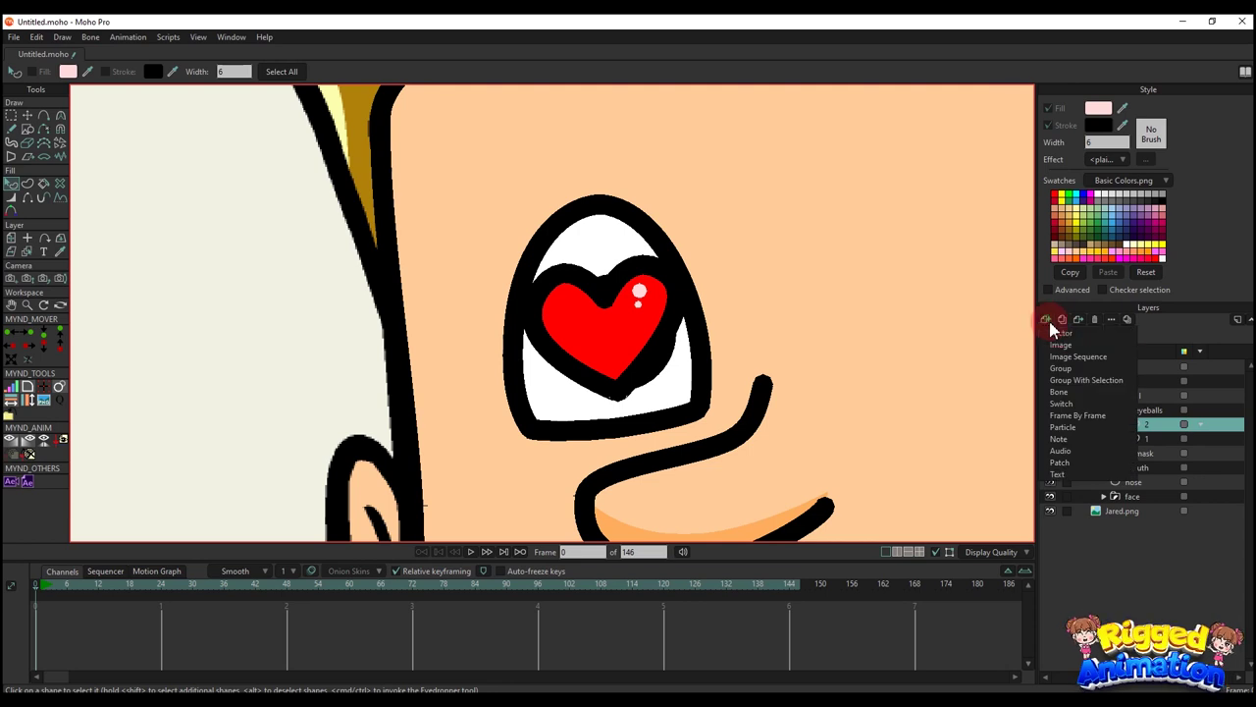
click(1098, 377)
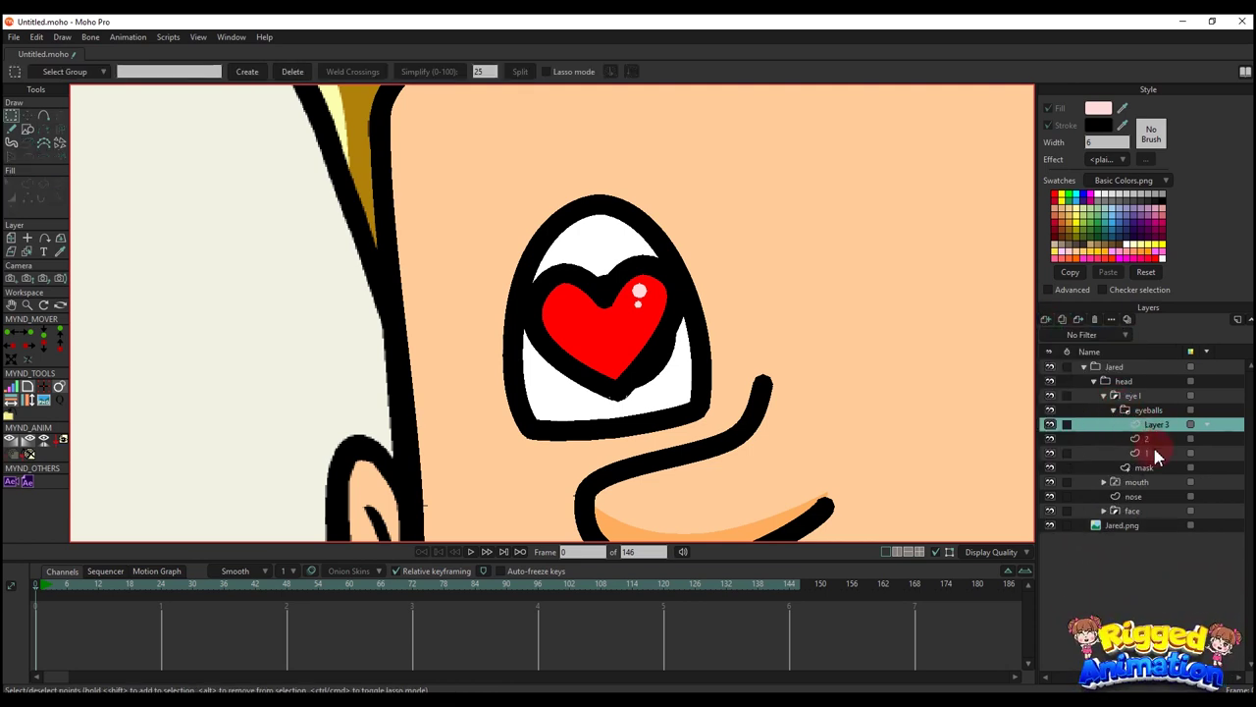
click(1155, 455)
double_click(1153, 426)
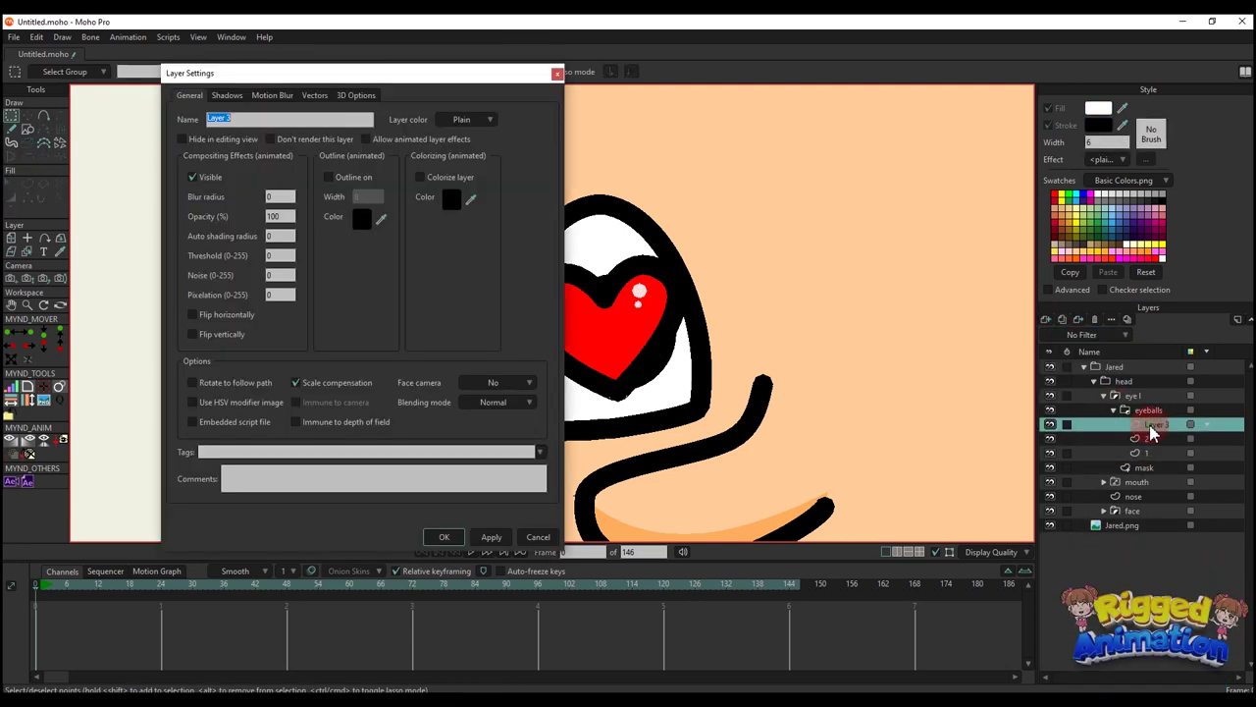
key(Return)
- Copy all the eye artwork from layer 1 and paste it into layer 3
click(1139, 453)
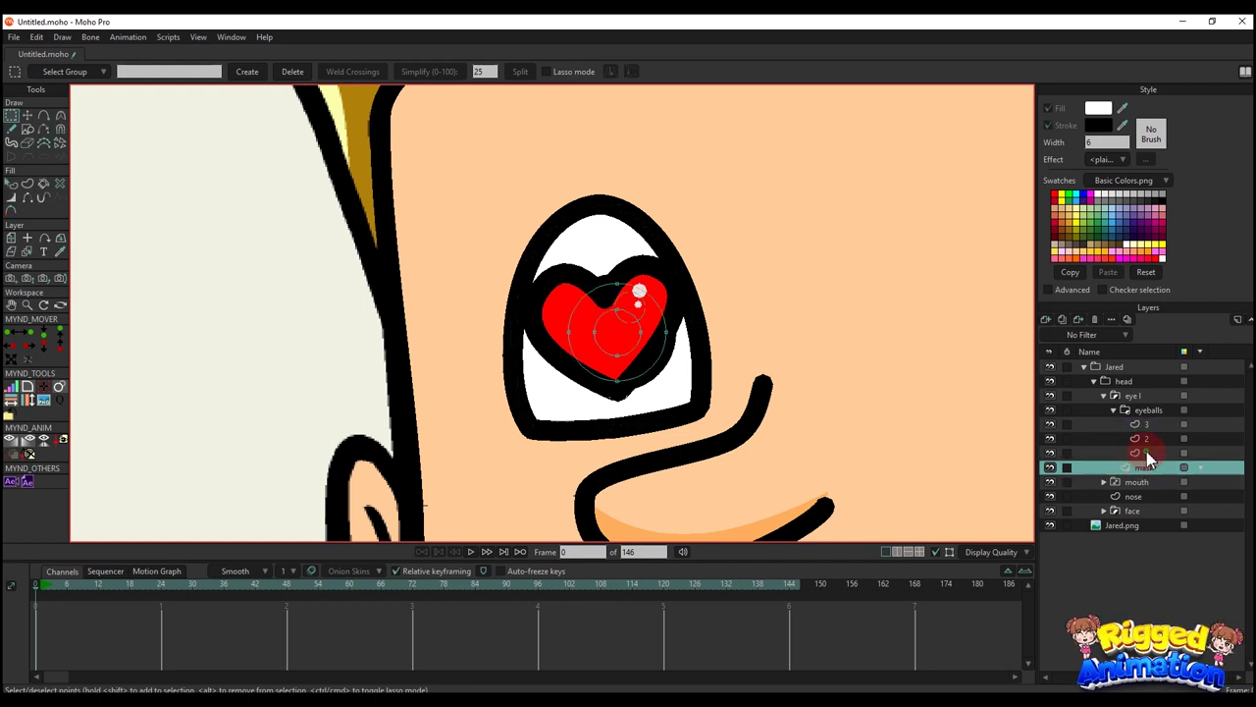
key(g)
key(ctrl+c)
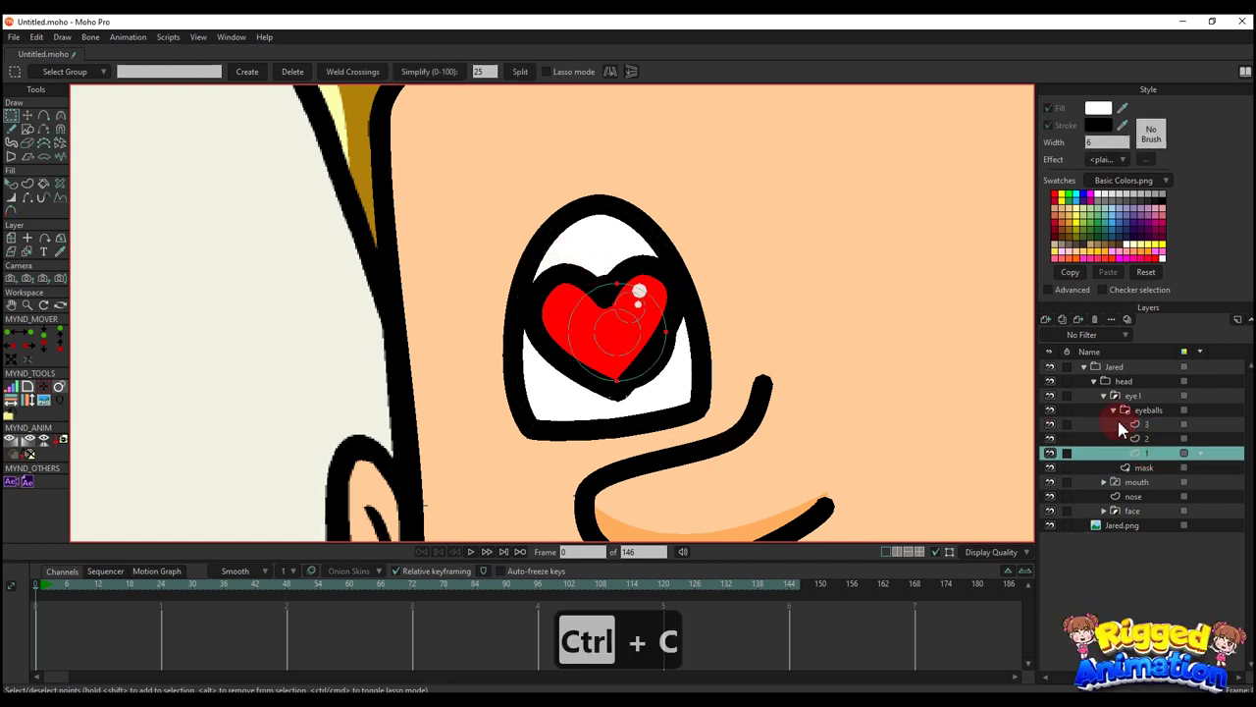
click(1129, 424)
key(ctrl+v)
scroll(617, 310, up, 2)
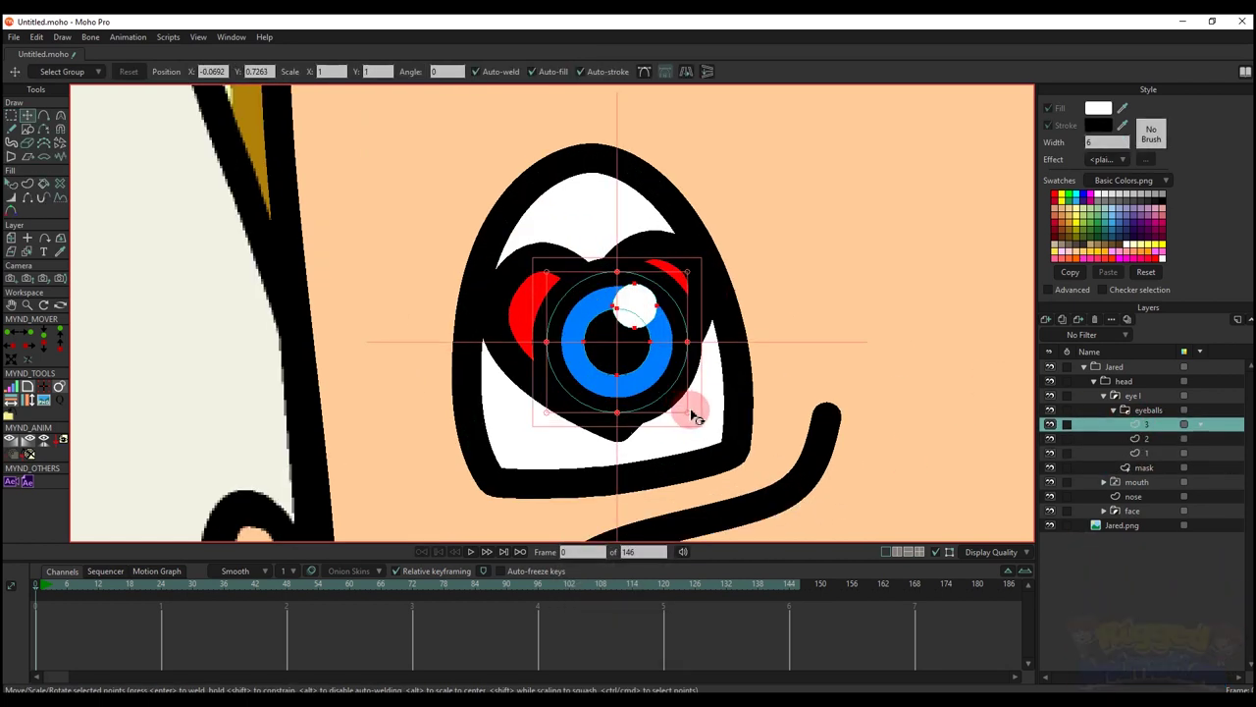
- Enlarge layer 3's iris and pupil so they nearly fill the white of the eye
drag(696, 422, 655, 397)
scroll(652, 394, down, 3)
key(q)
scroll(619, 332, up, 4)
key(t)
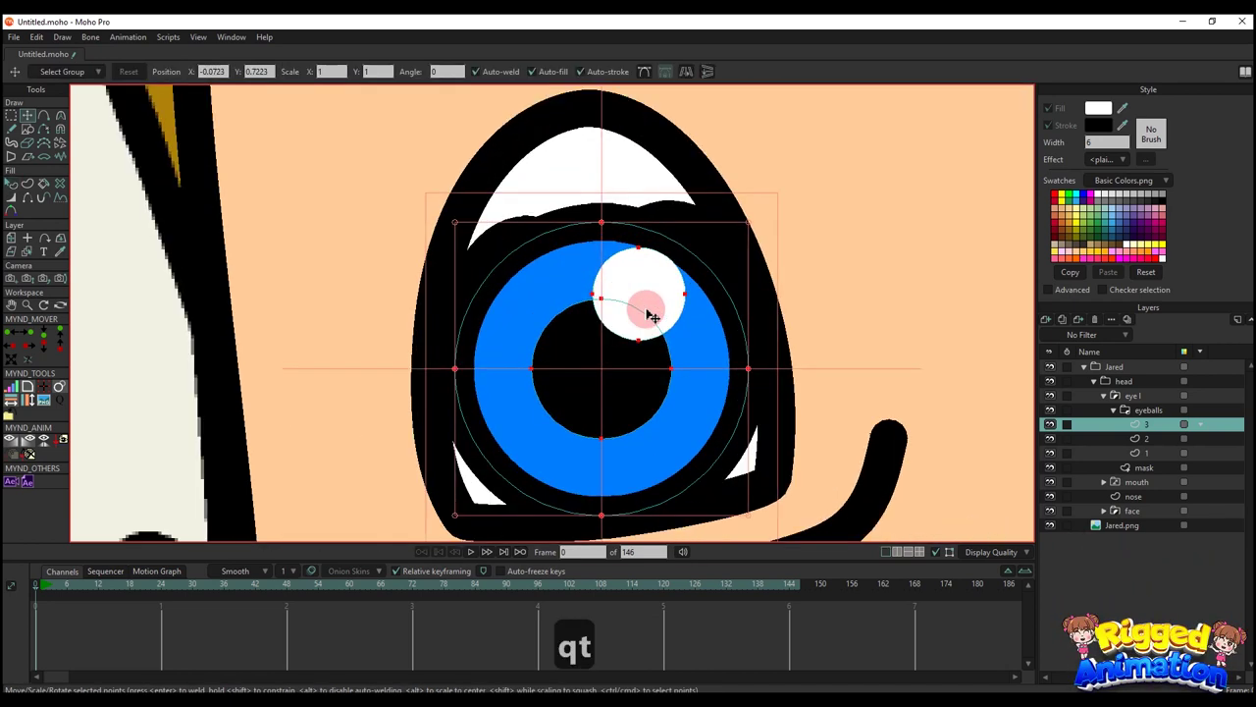
- Enlarge layer 3's white highlight and add two smaller copies of it along the lower part of the iris
click(648, 312)
drag(690, 348, 643, 439)
scroll(667, 320, down, 1)
key(ctrl+v)
key(ctrl+c)
key(ctrl+c)
key(ctrl+v)
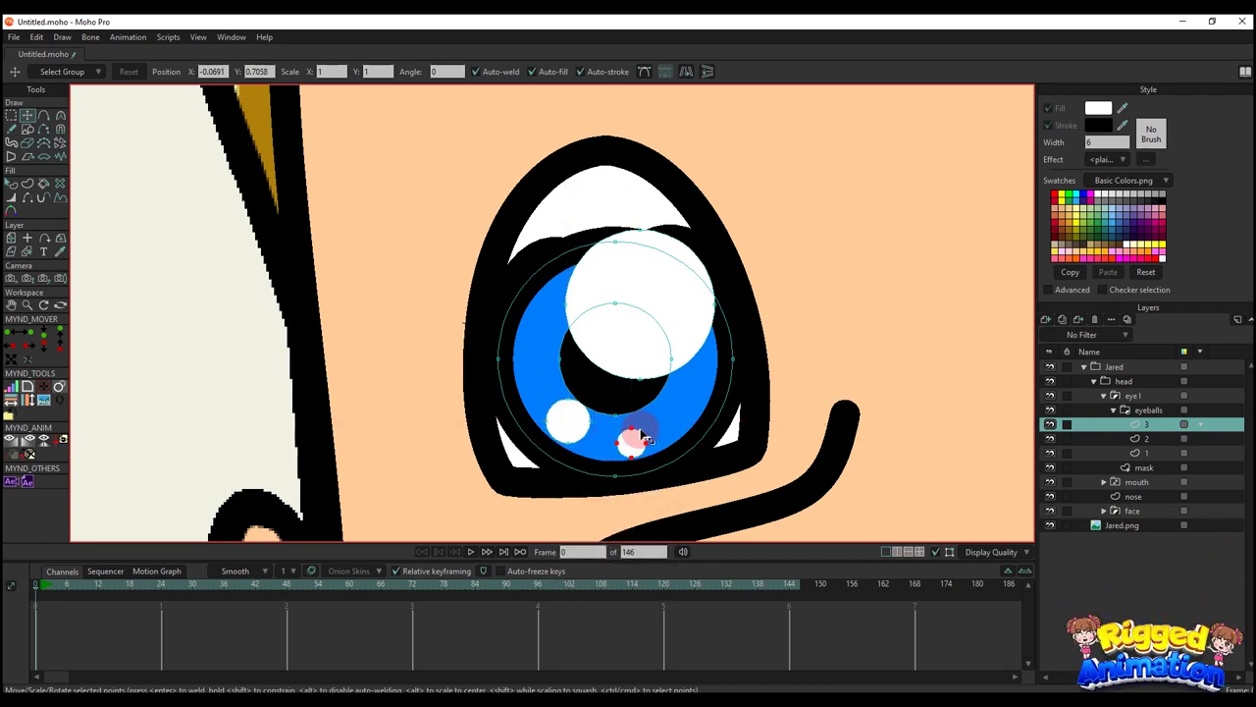
key(q)
scroll(786, 348, down, 5)
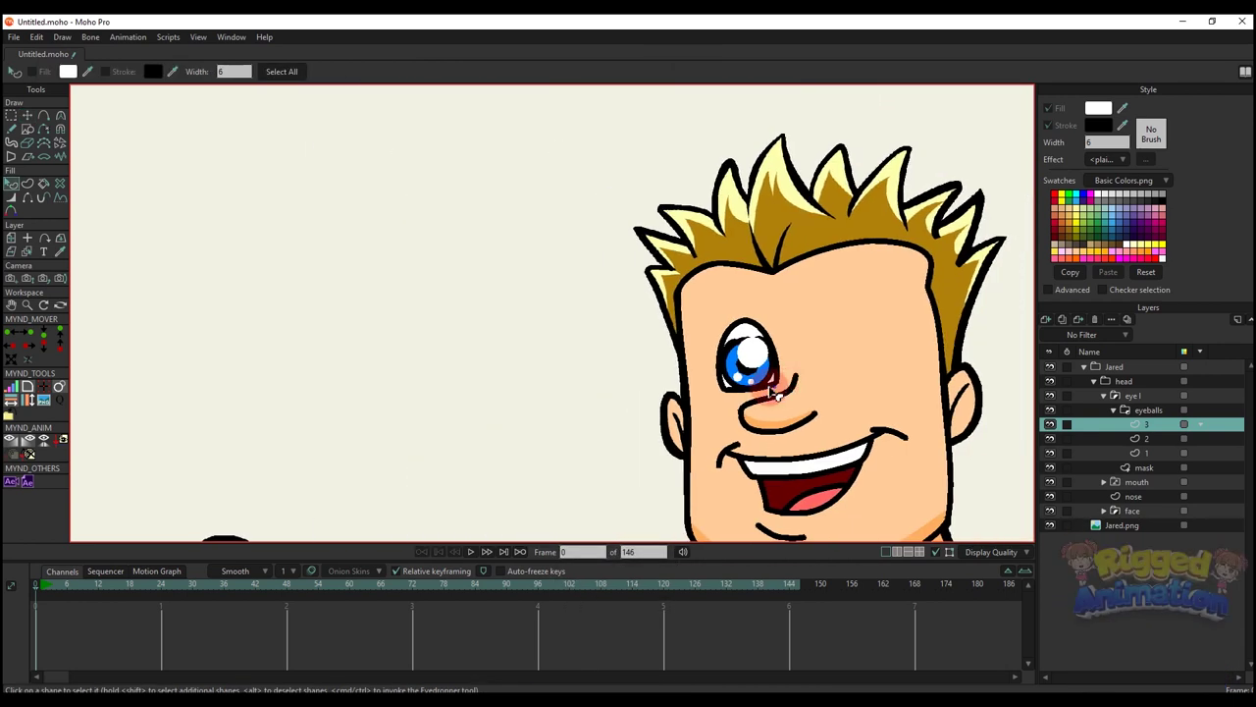
- Convert the eyeballs group into a switch layer
scroll(744, 376, up, 4)
scroll(744, 376, up, 3)
click(1148, 414)
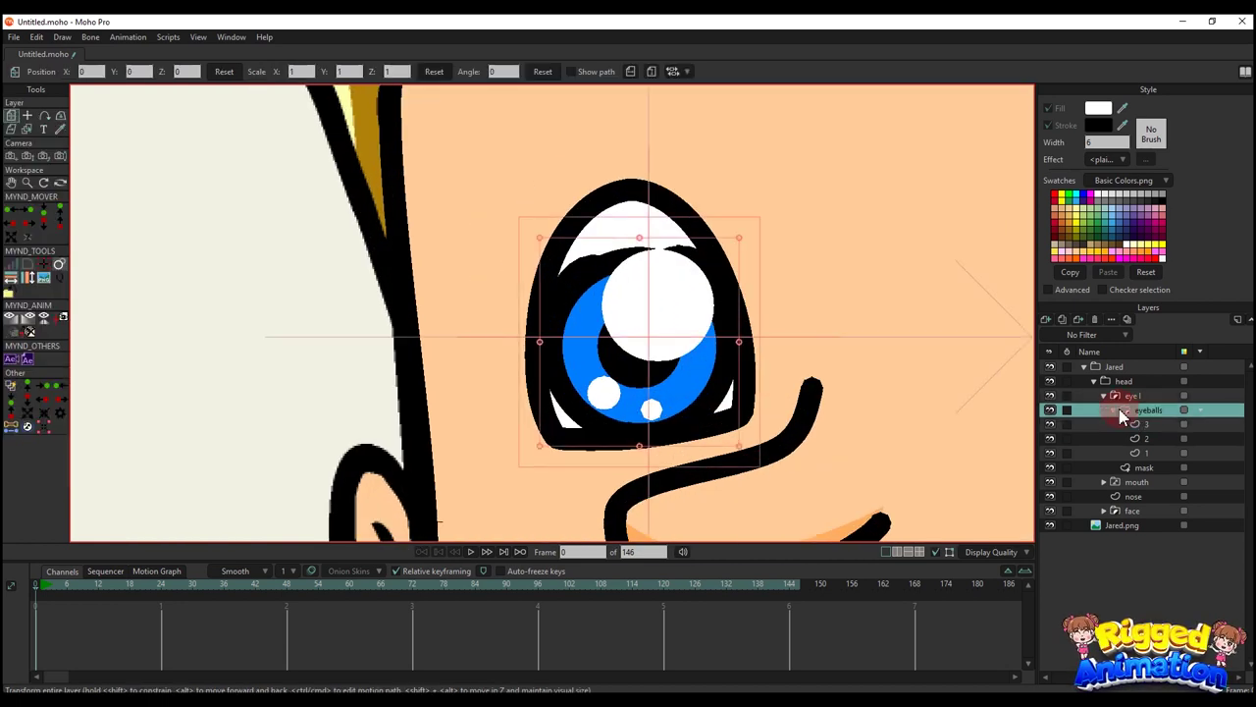
right_click(1176, 433)
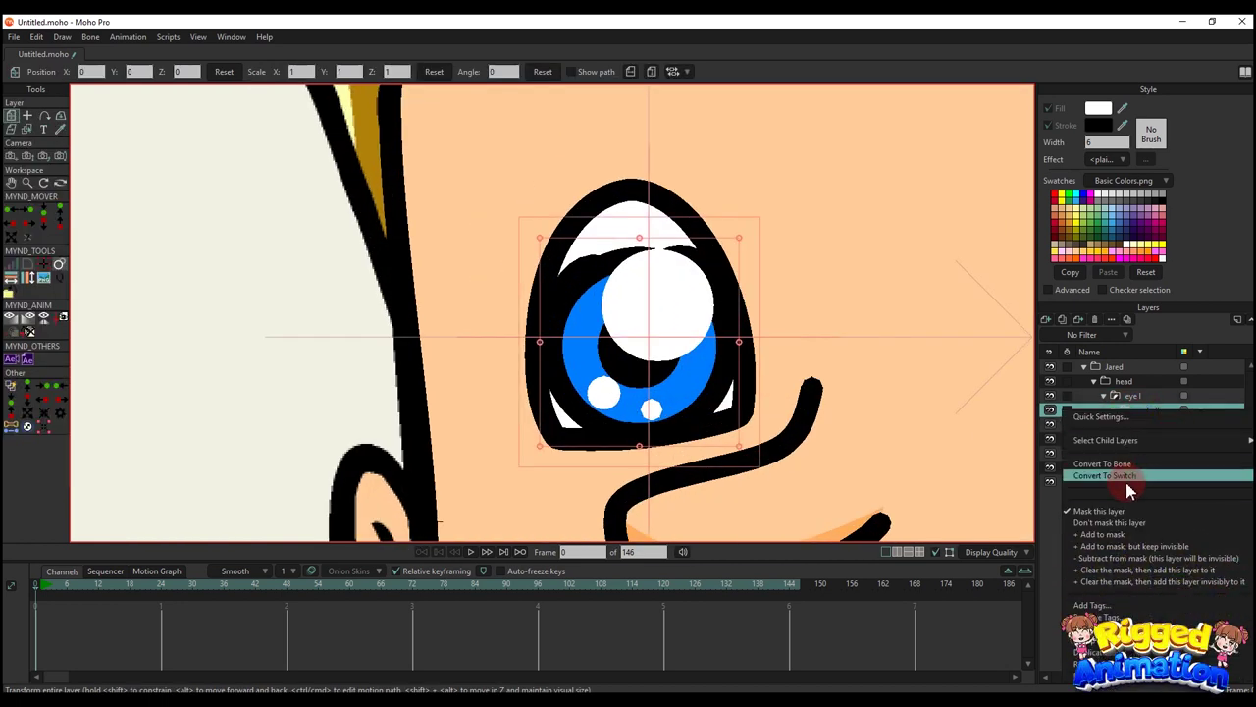
click(1129, 476)
- Set the eyeballs switch layer to show sublayer 1
scroll(997, 411, down, 3)
right_click(1162, 408)
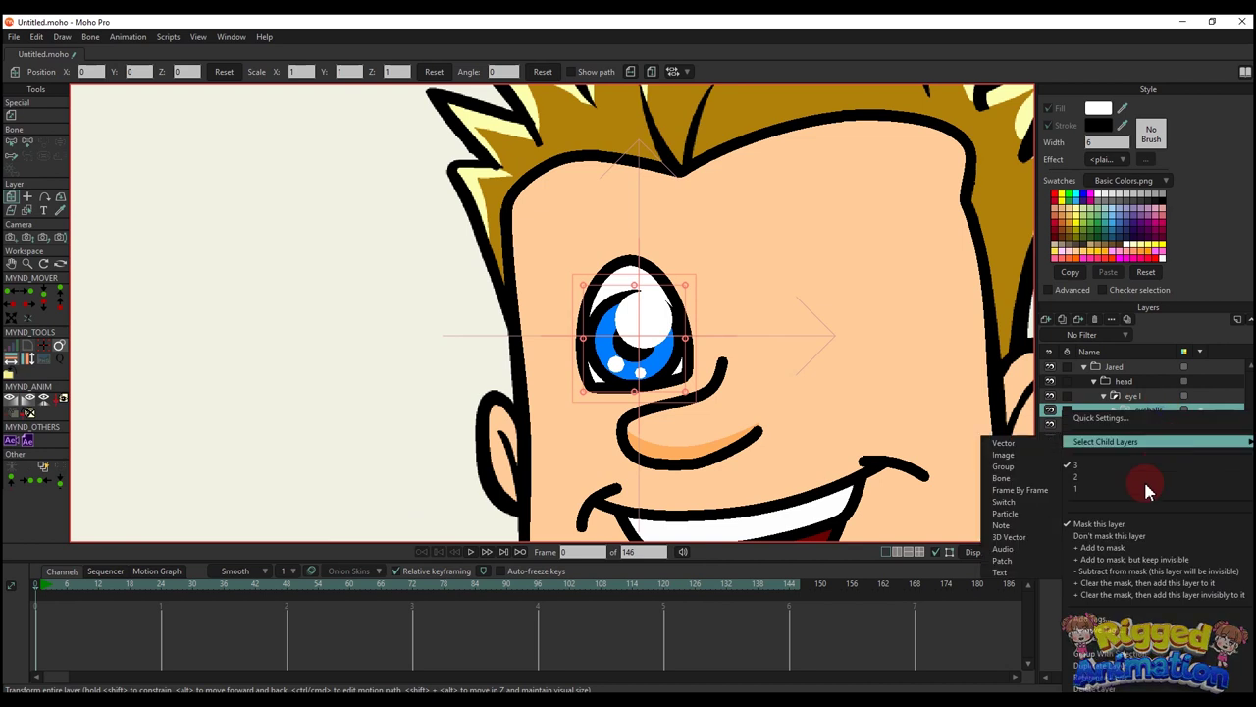
click(1085, 487)
scroll(628, 324, up, 2)
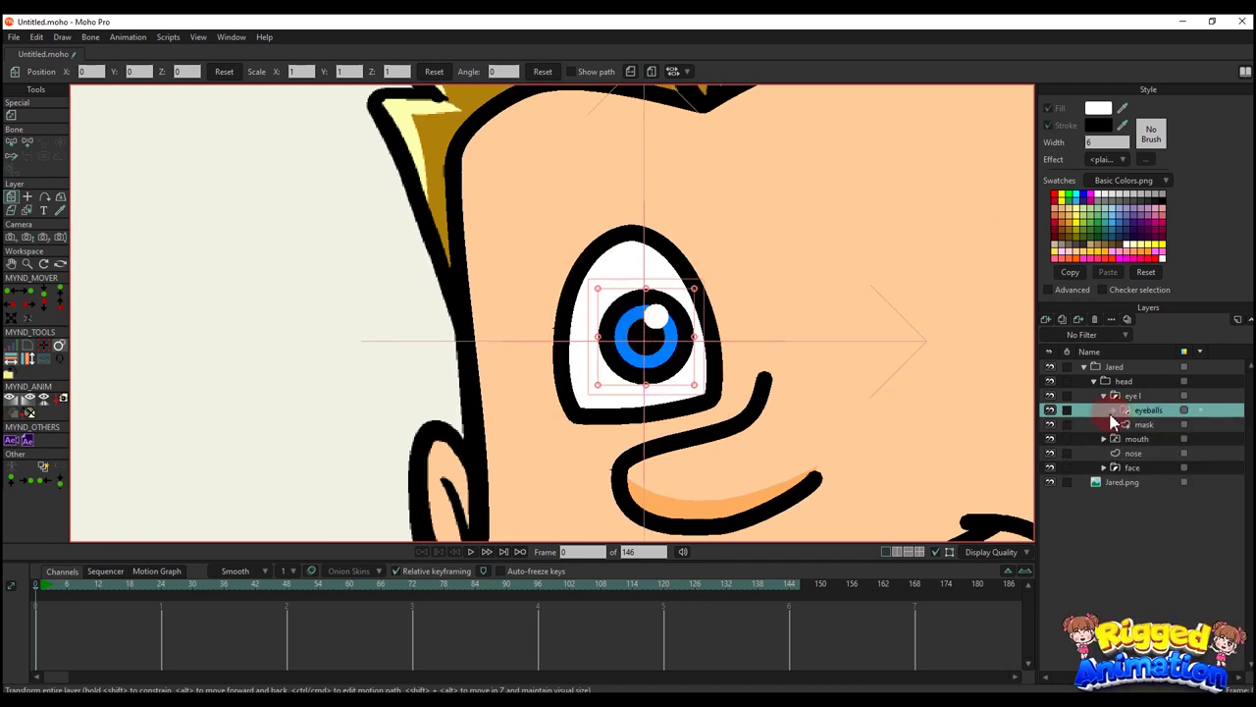
- Expand the eyeballs switch and preview the eye expressions on layers 1, 2 and 3
click(1113, 412)
click(1145, 440)
click(1144, 426)
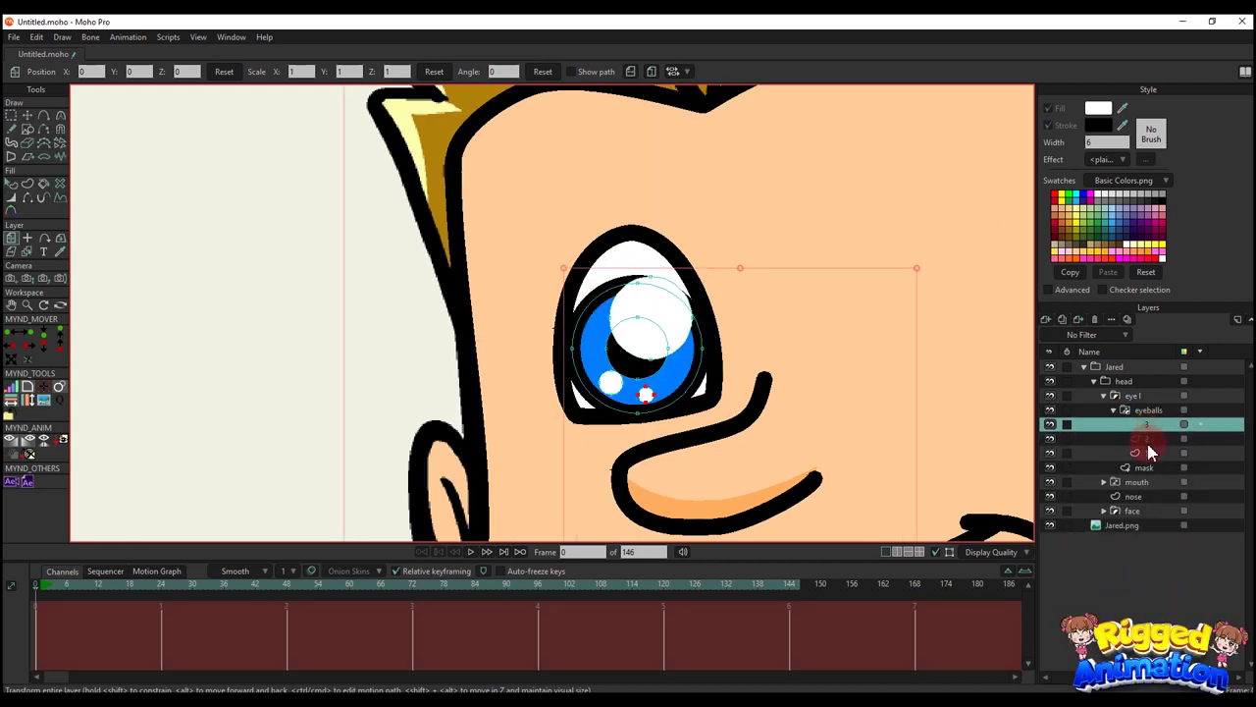
click(1146, 441)
click(1147, 454)
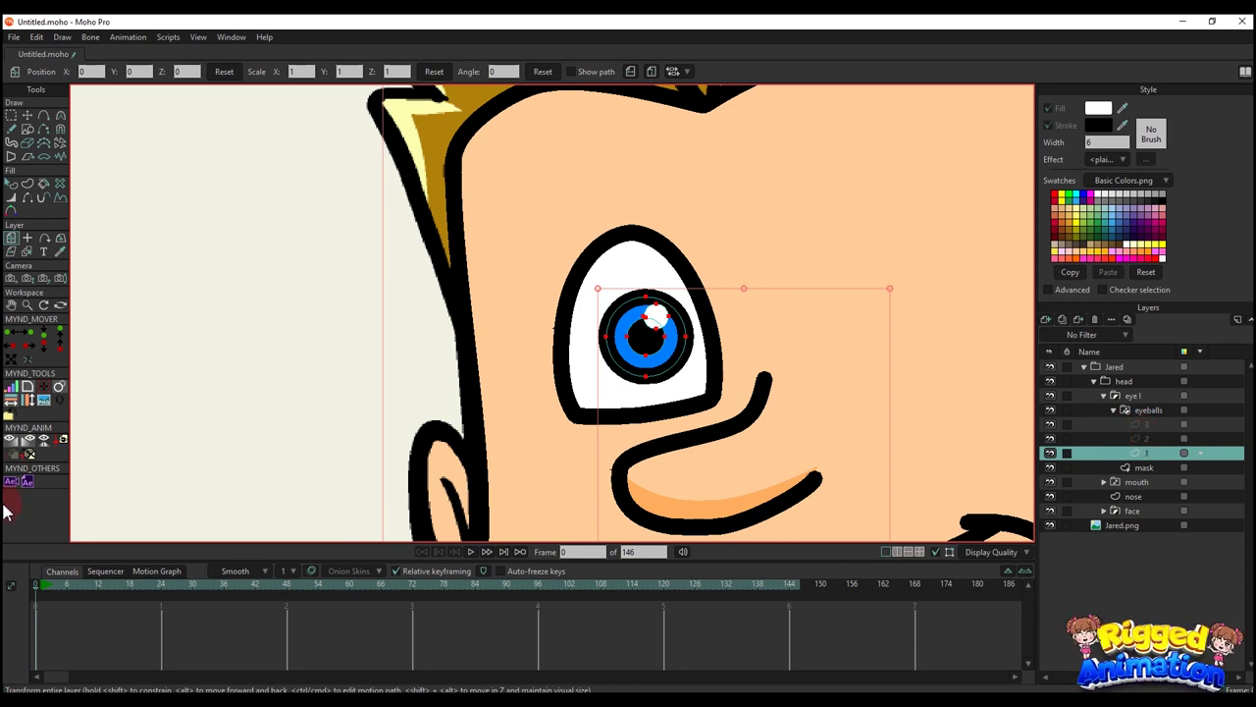
click(1178, 438)
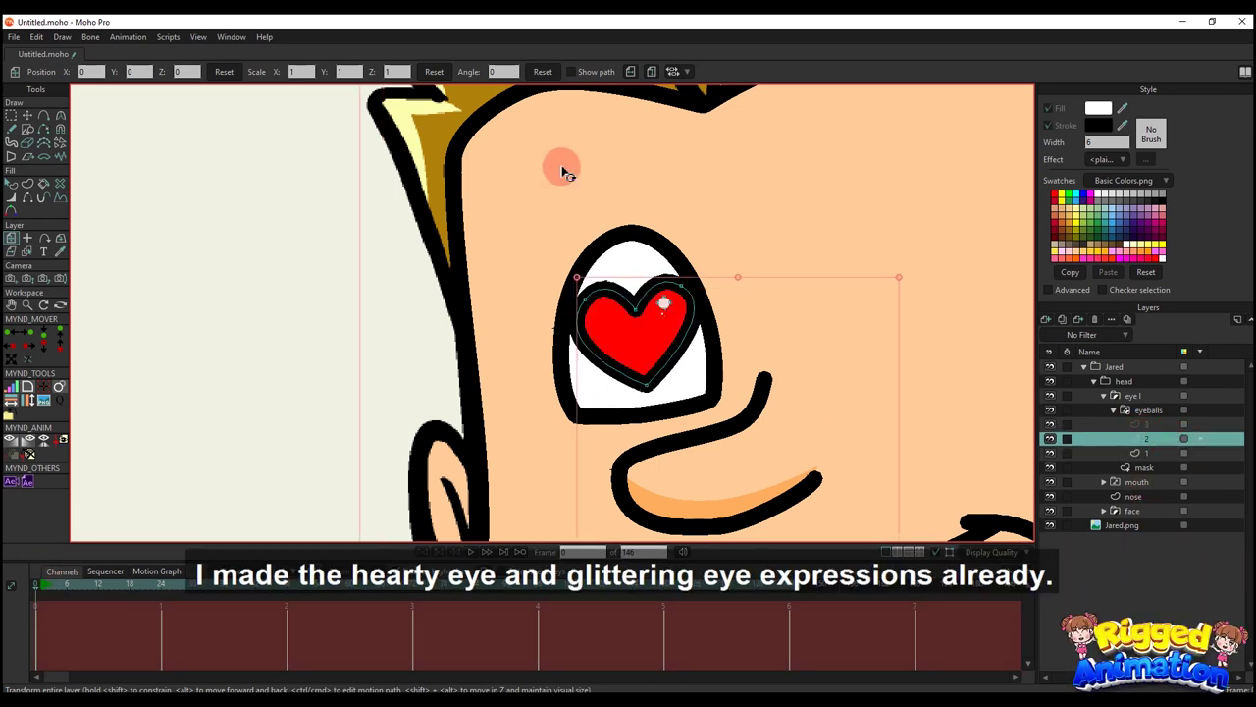
- On frame 3, place the origin of heart layer 2 at the centre of the heart
click(52, 587)
scroll(581, 382, up, 2)
key(t)
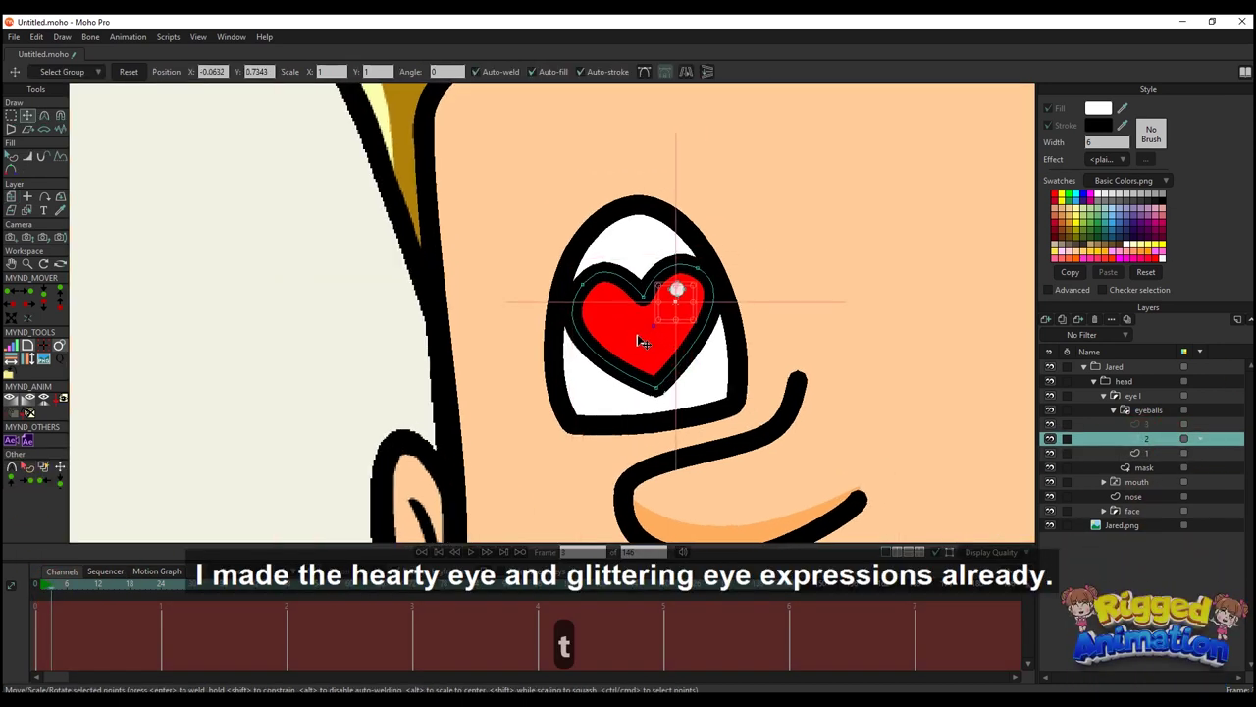
key(o)
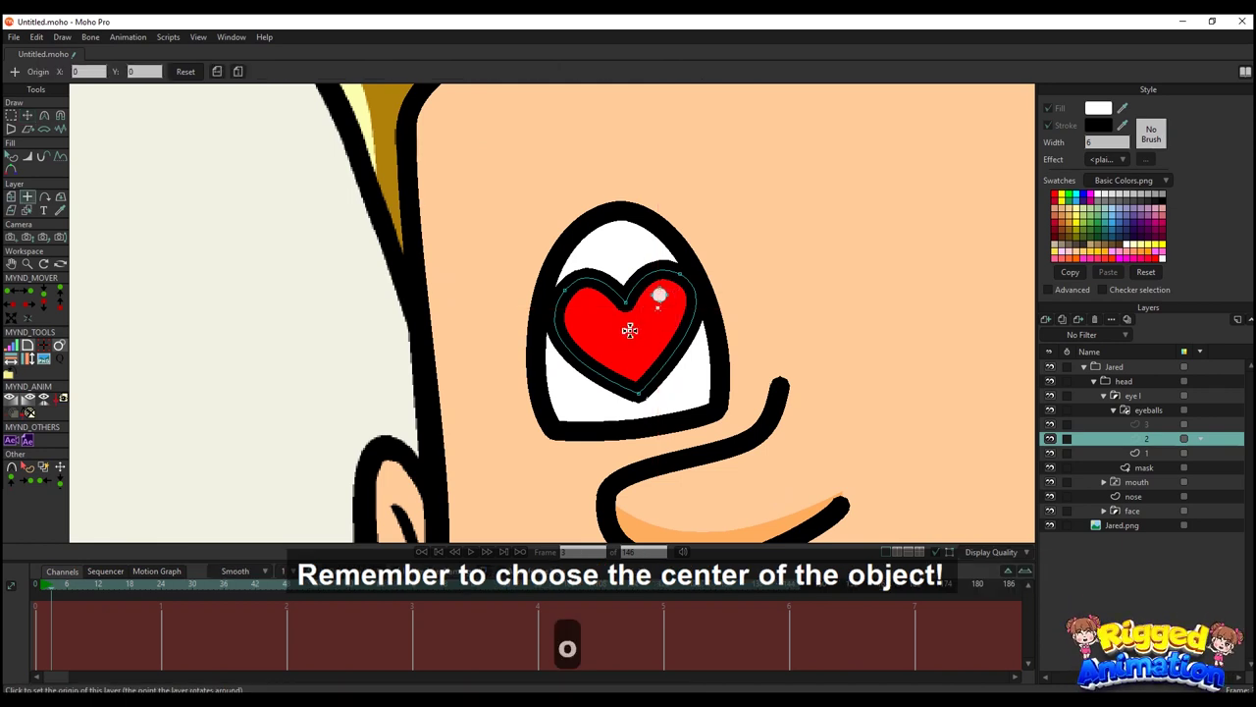
click(629, 331)
- Scale the heart layer down to about 0.41 at frame 3 and copy its full-size keyframe to frame 6
key(m)
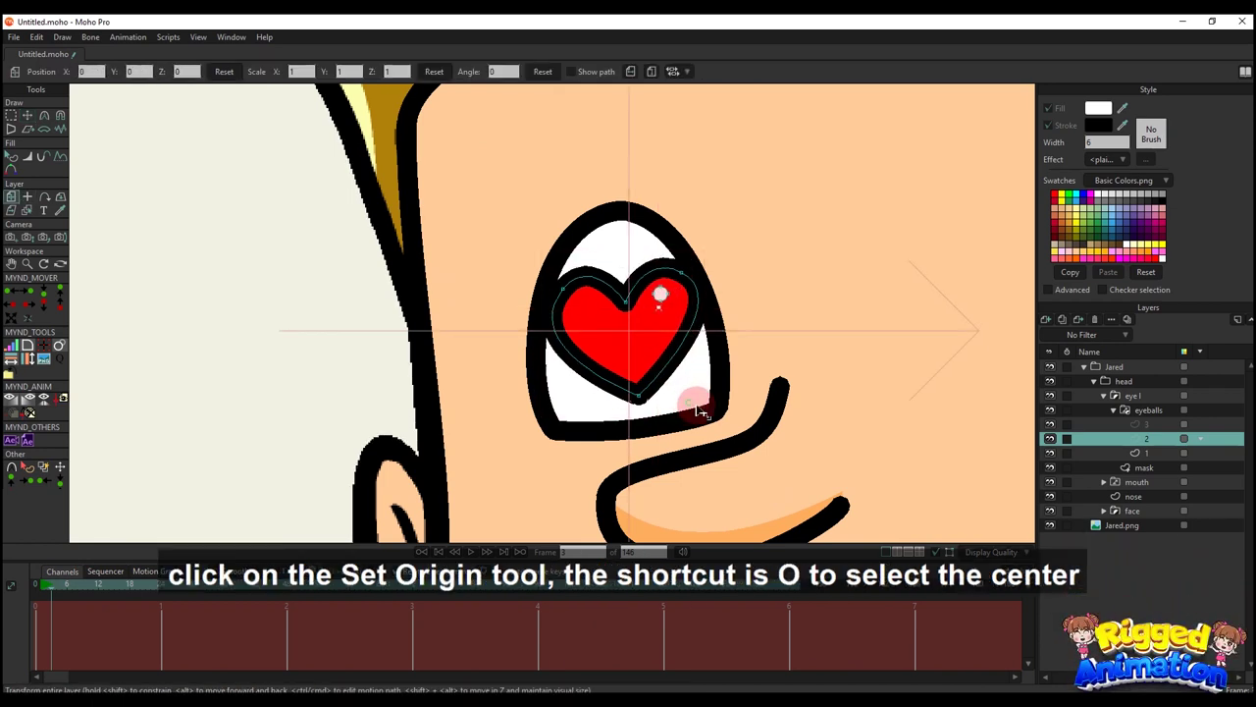
drag(699, 410, 649, 355)
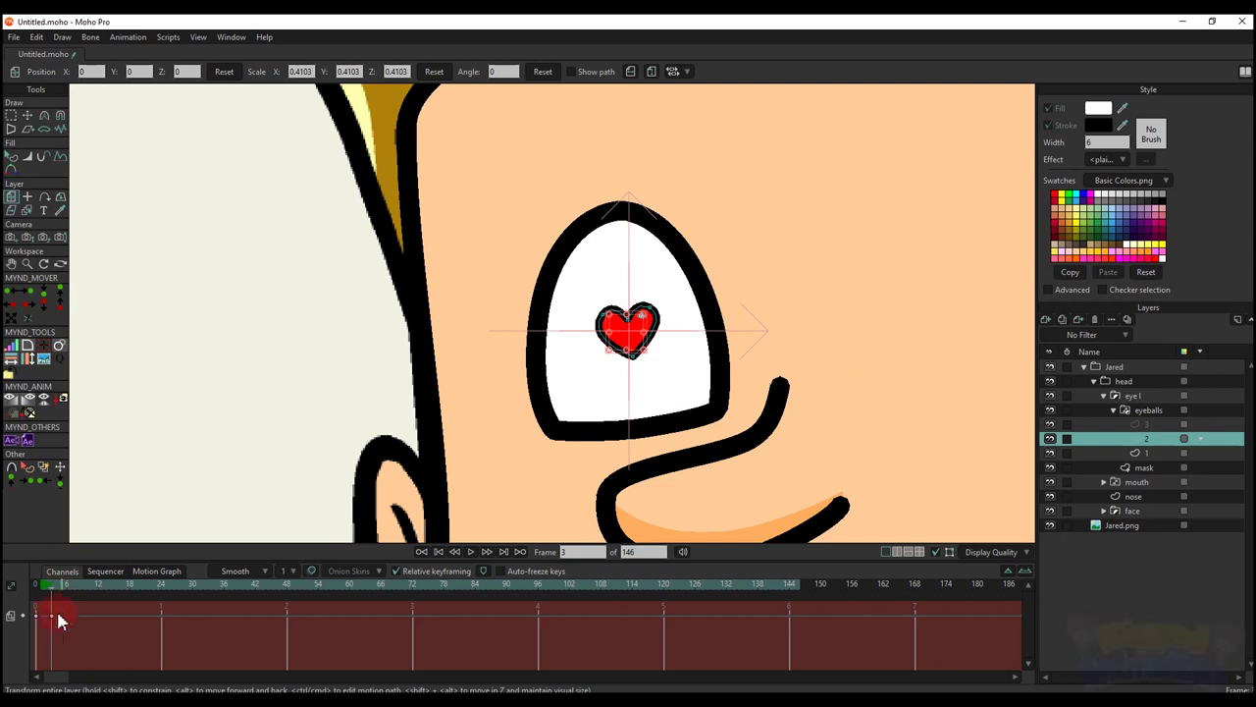
key(ctrl+c)
click(67, 584)
key(ctrl+v)
- Set the heart layer's frame 6 keyframe to Cycle interpolation and play the beating animation
right_click(67, 615)
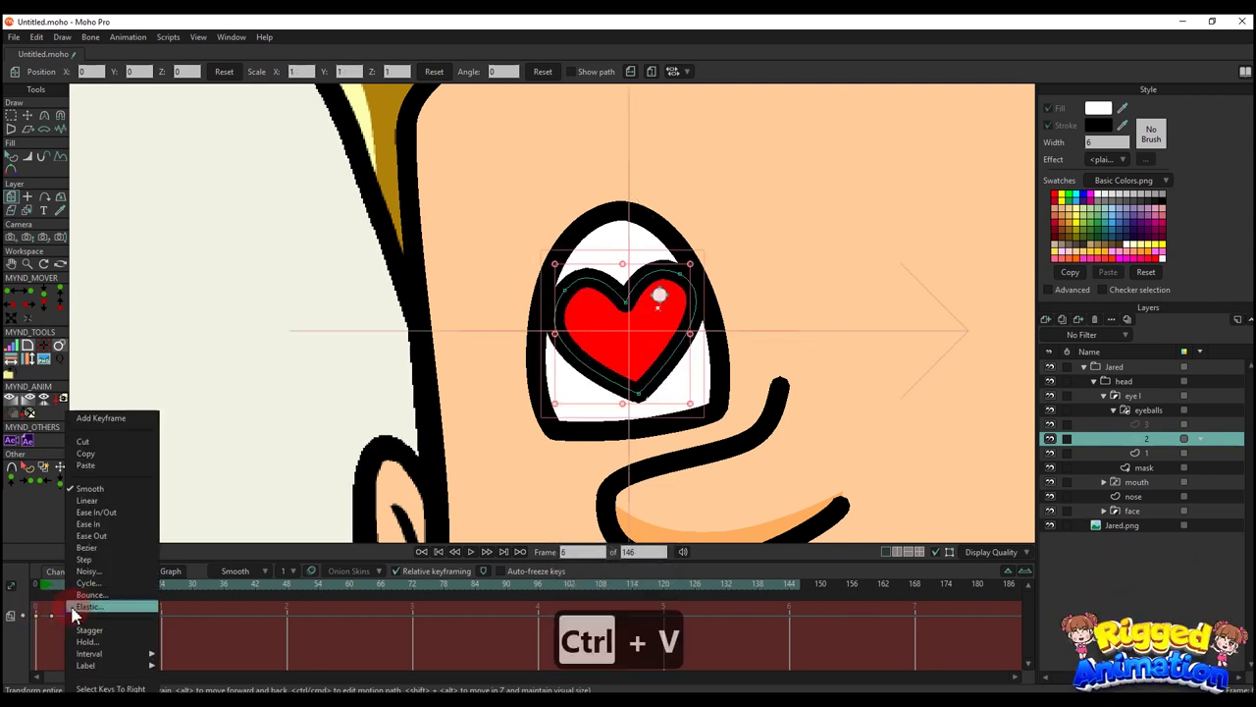
key(Return)
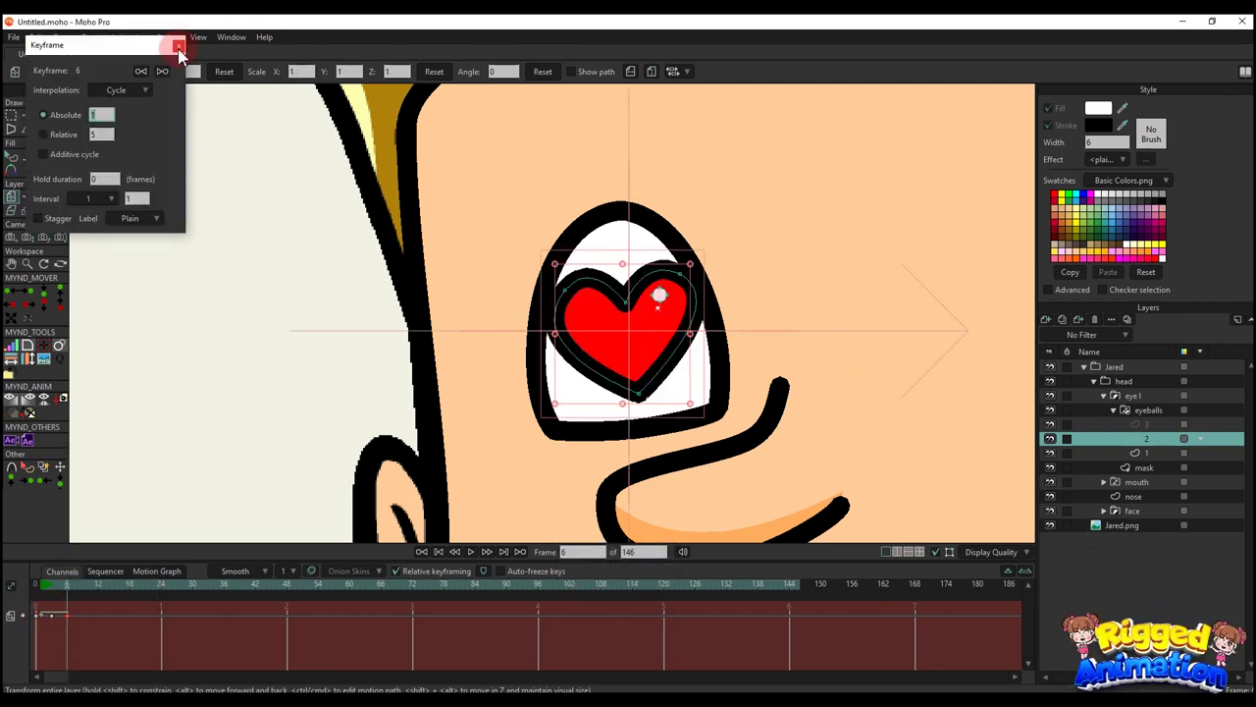
click(178, 47)
key(space)
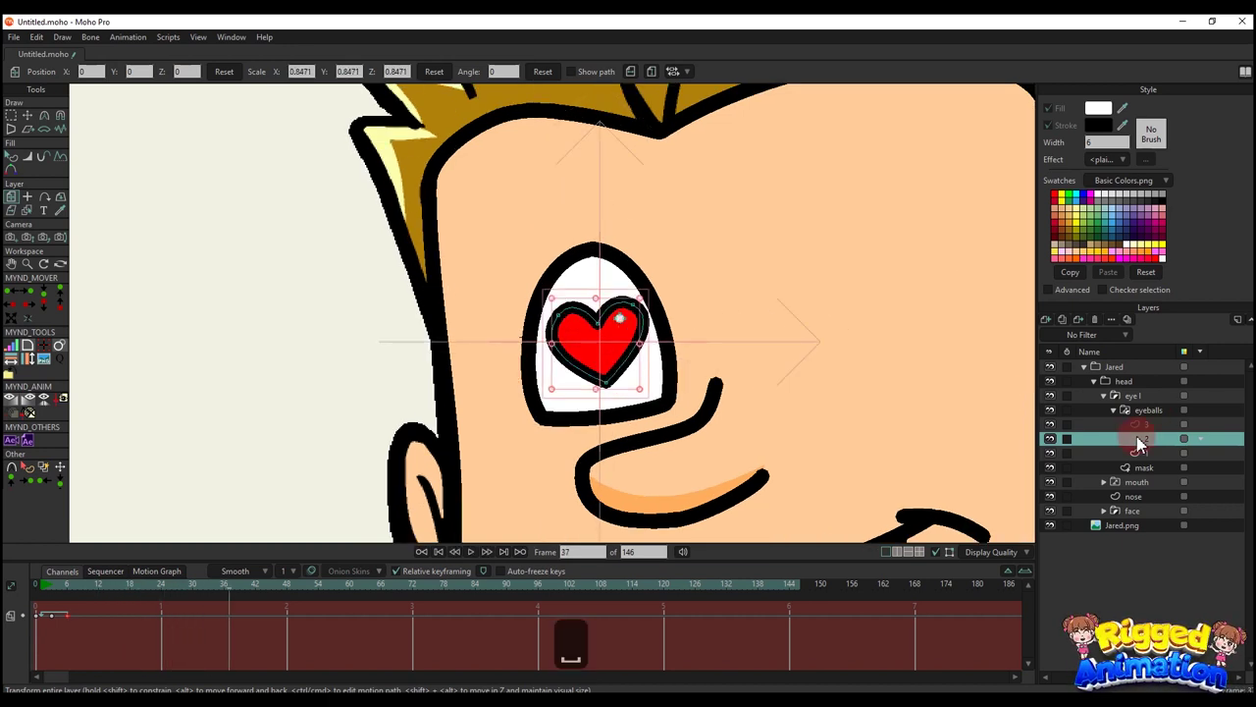
- Centre layer 3's origin on the iris and scale the layer to about 0.95 at frame 3
click(1138, 425)
scroll(564, 371, up, 2)
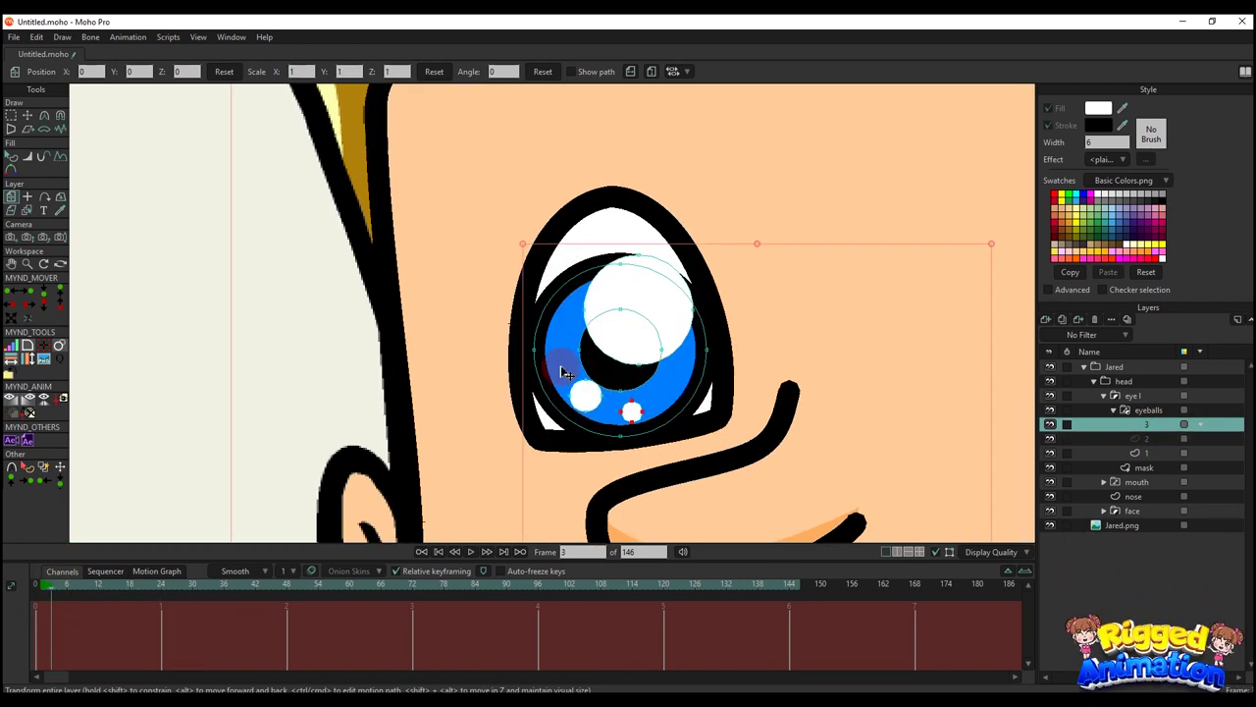
key(o)
click(620, 349)
key(m)
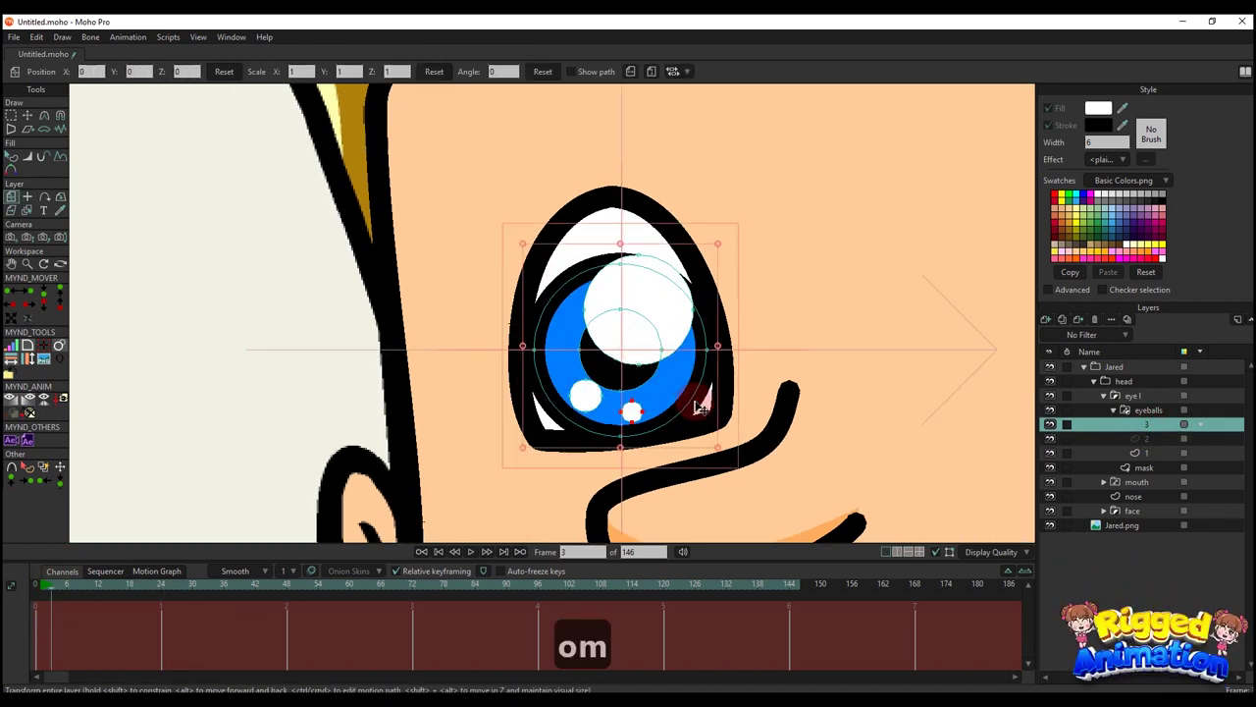
drag(718, 447, 712, 452)
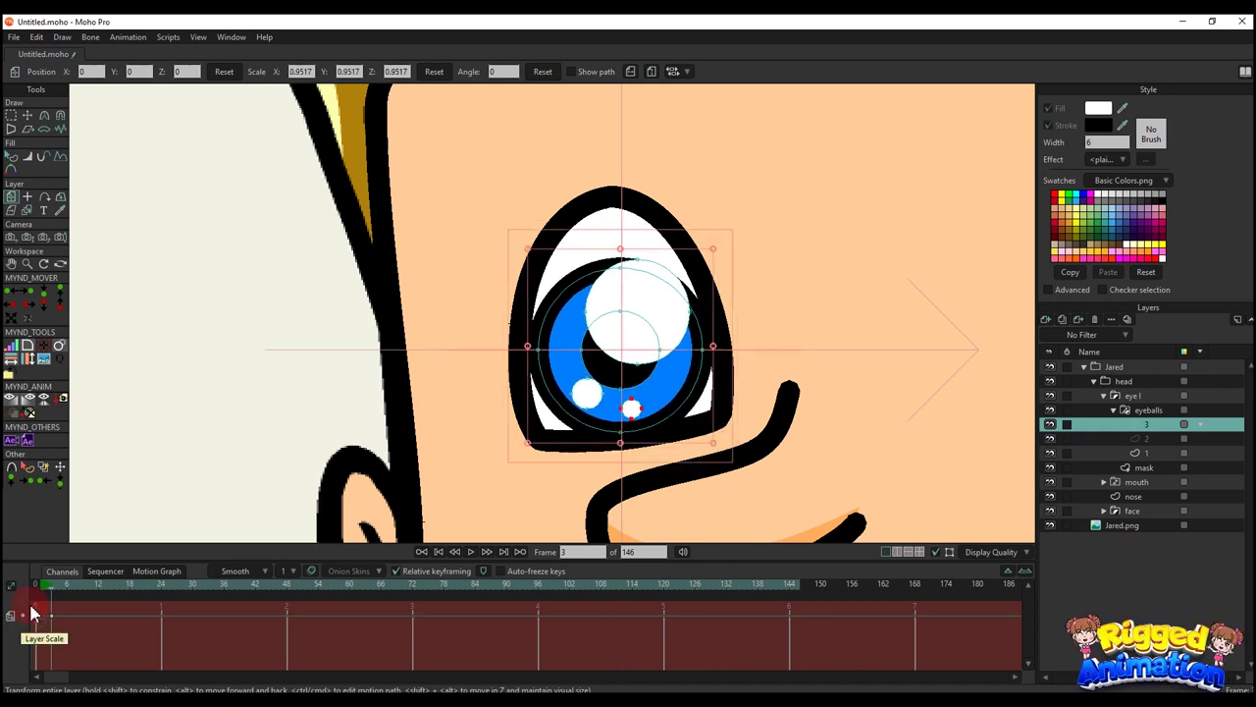
- Copy layer 3's full-size scale keyframe to frame 6, set it to Cycle interpolation and play the result
key(ctrl+c)
click(66, 584)
key(ctrl+v)
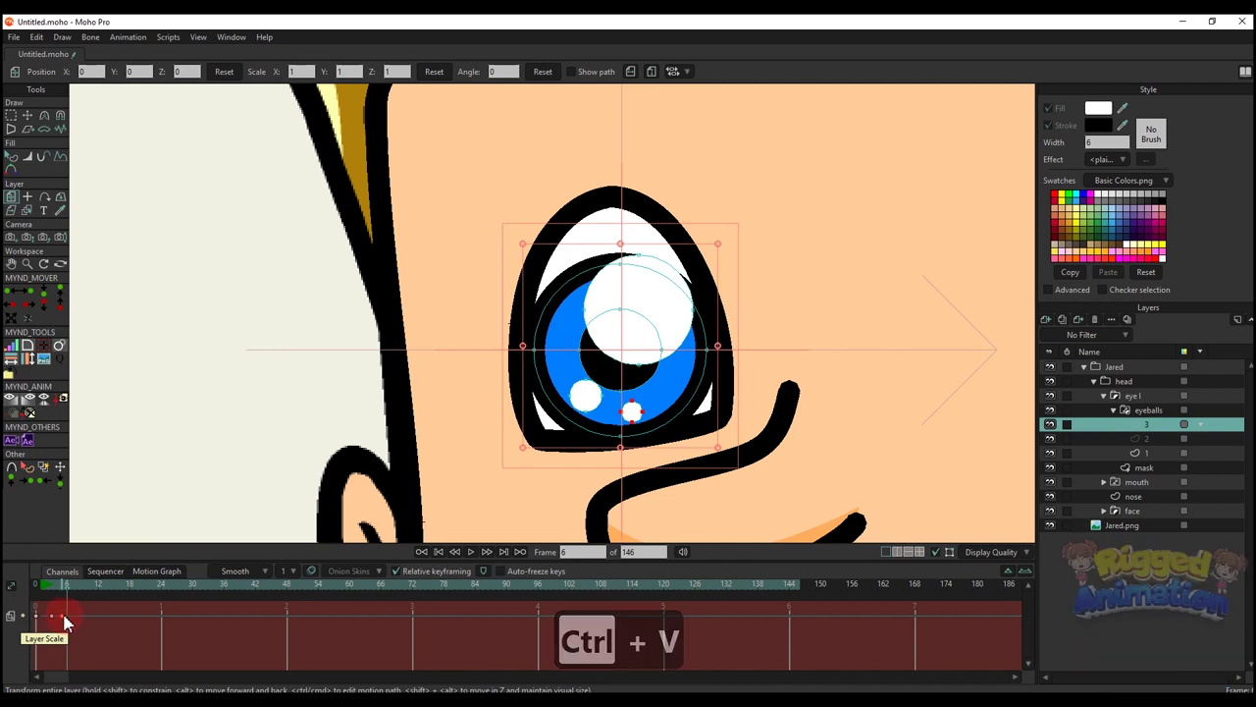
right_click(64, 613)
click(90, 583)
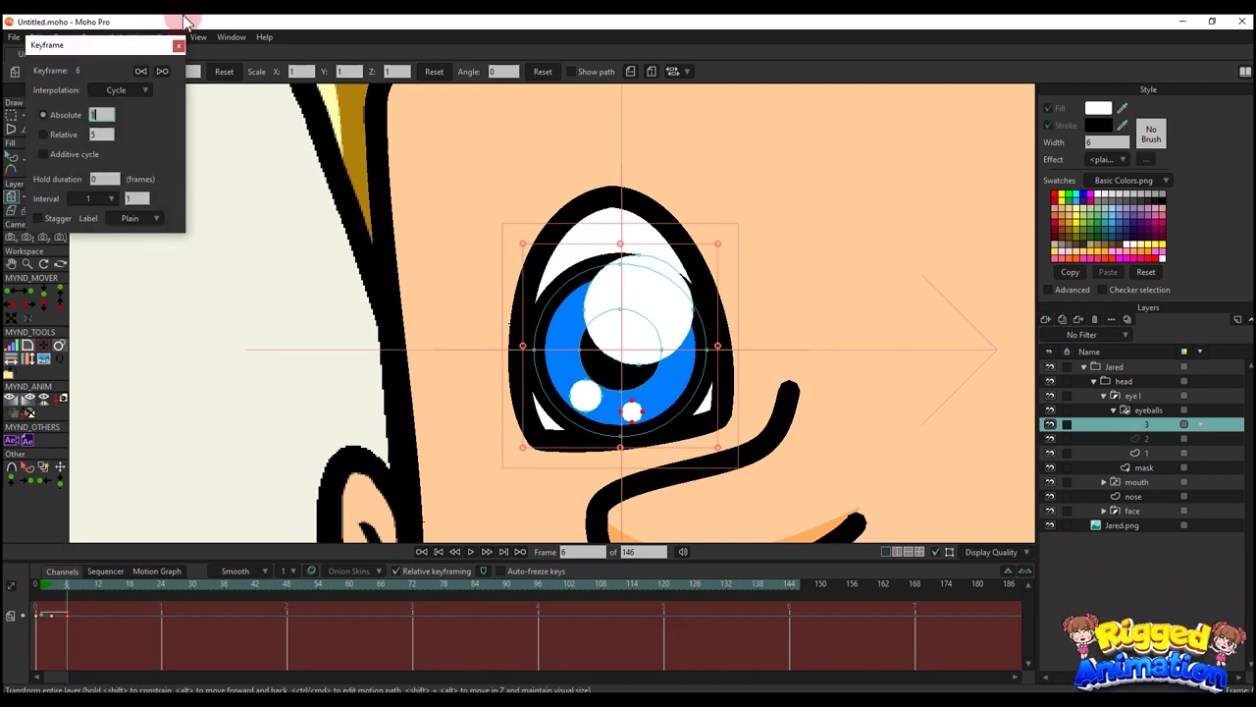
click(177, 46)
key(space)
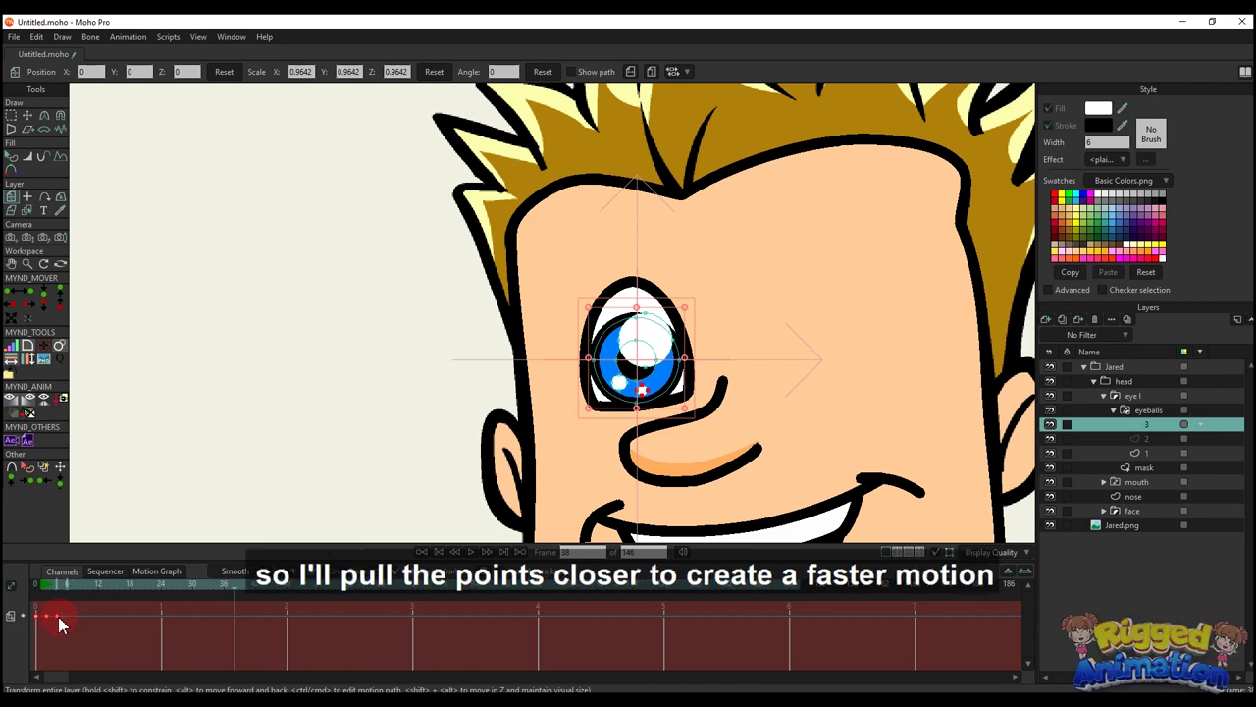
- Pull layer 3's scale keyframes closer together for a faster glittering motion and play back the animation
drag(59, 625, 60, 625)
click(44, 587)
key(space)
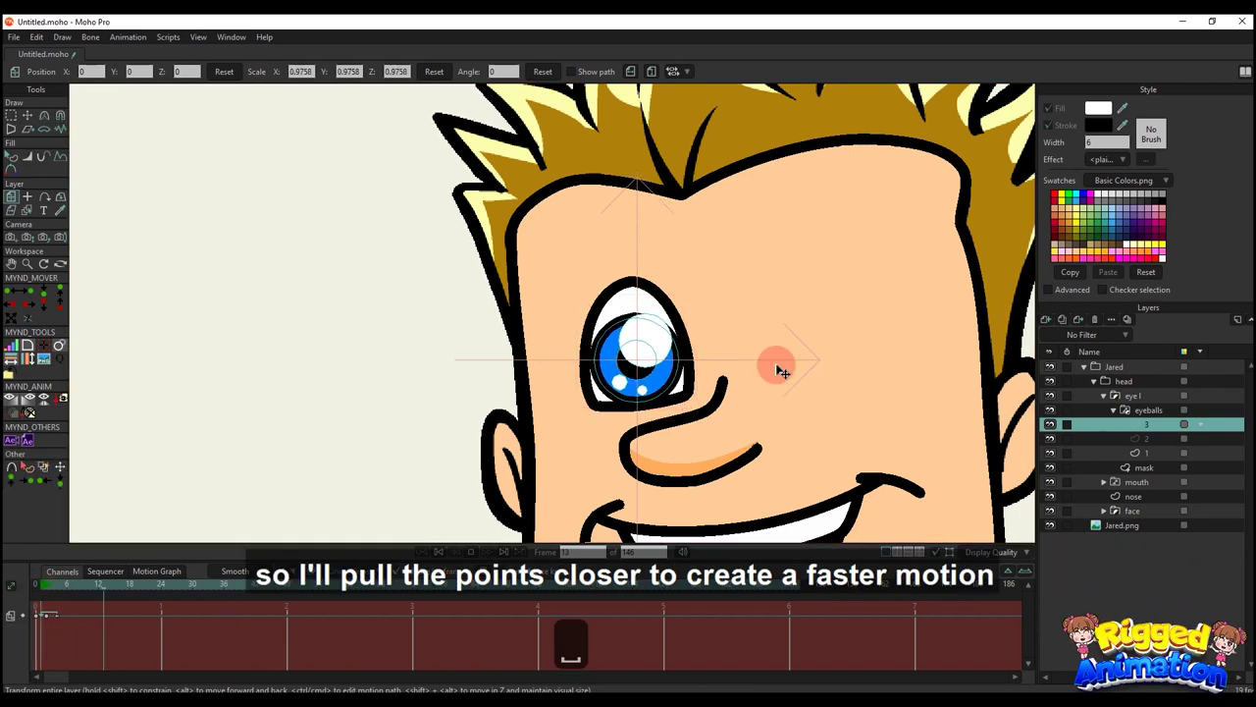
key(q)
scroll(709, 393, down, 4)
key(space)
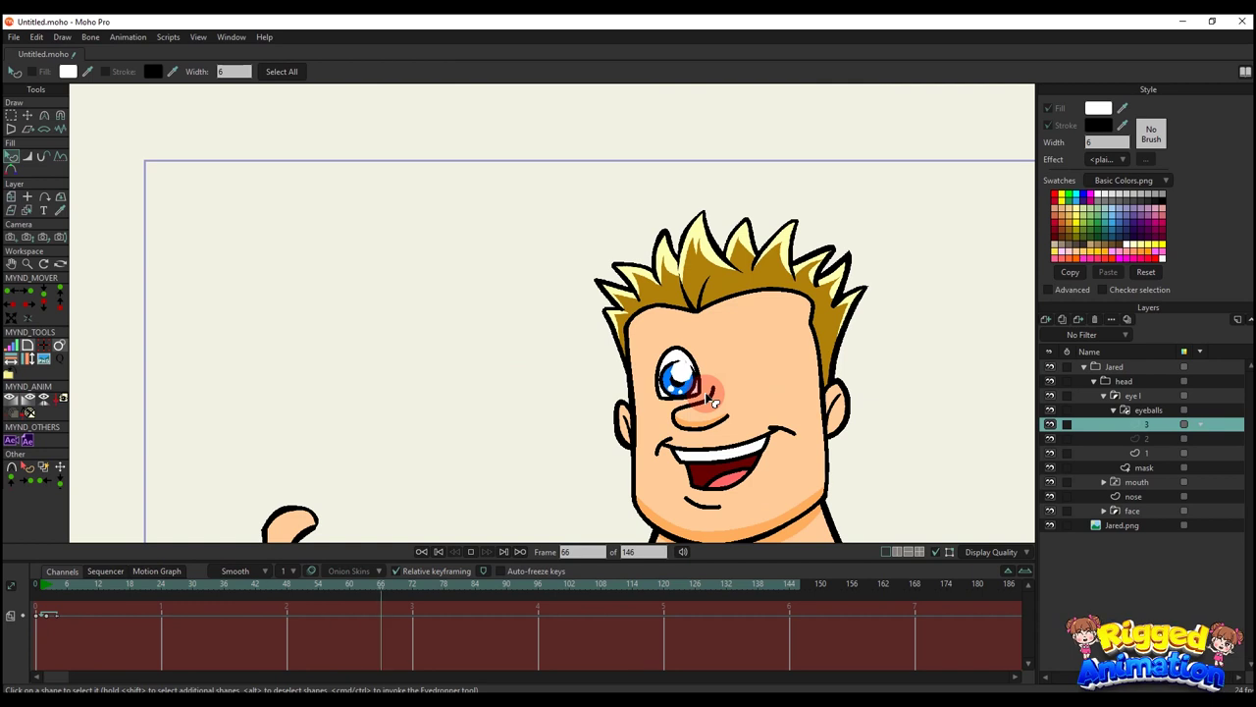
scroll(707, 395, up, 4)
key(space)
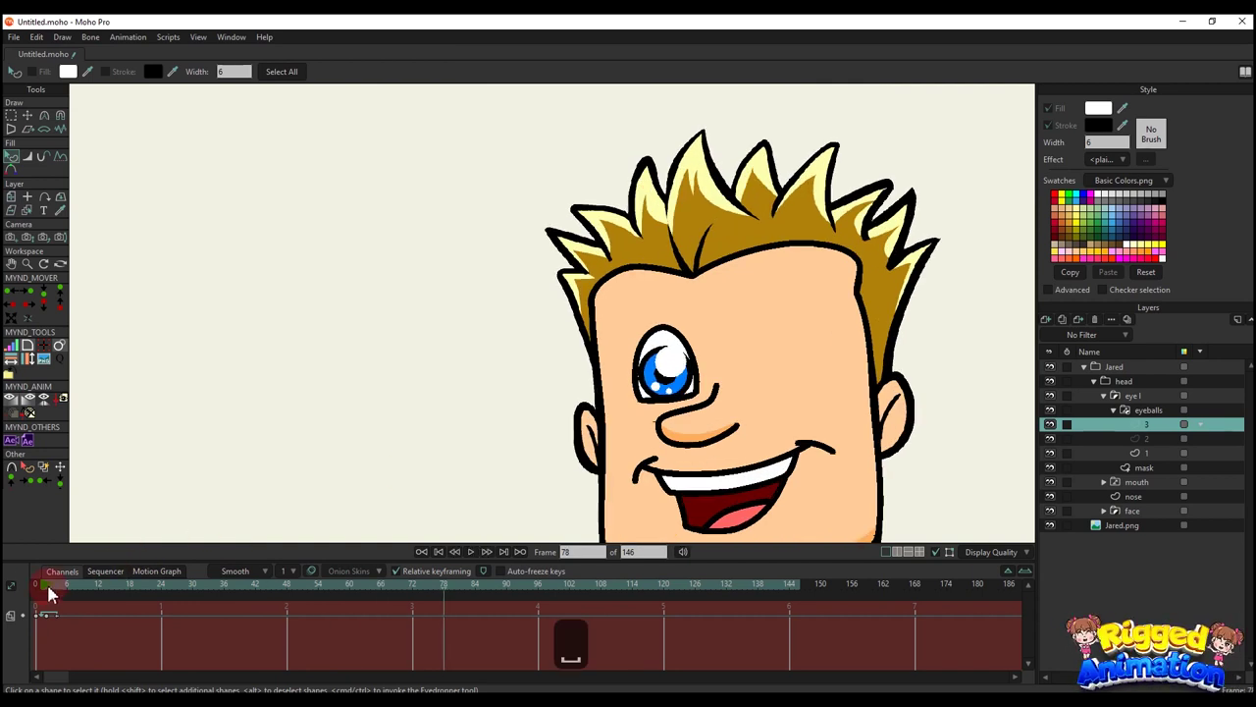
- Return to frame 0, select the eyeballs layer, and save the project as Jared
click(39, 585)
click(1144, 411)
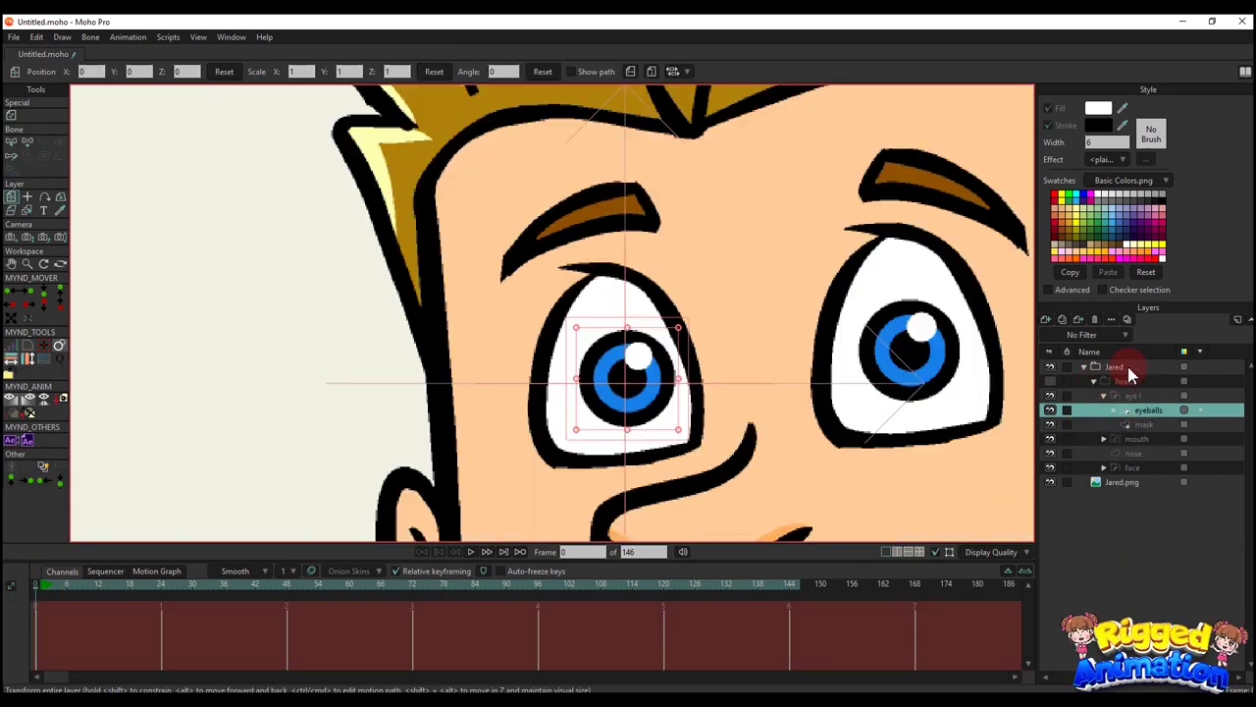
key(ctrl+s)
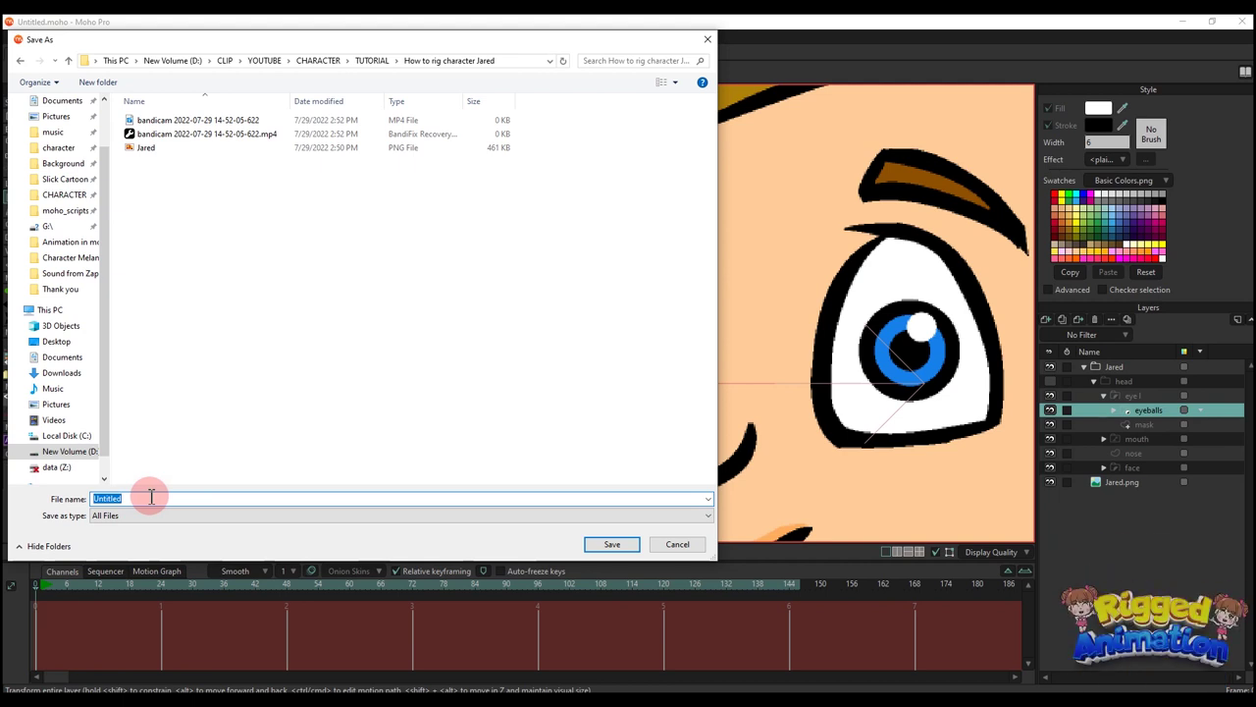
text(Ja)
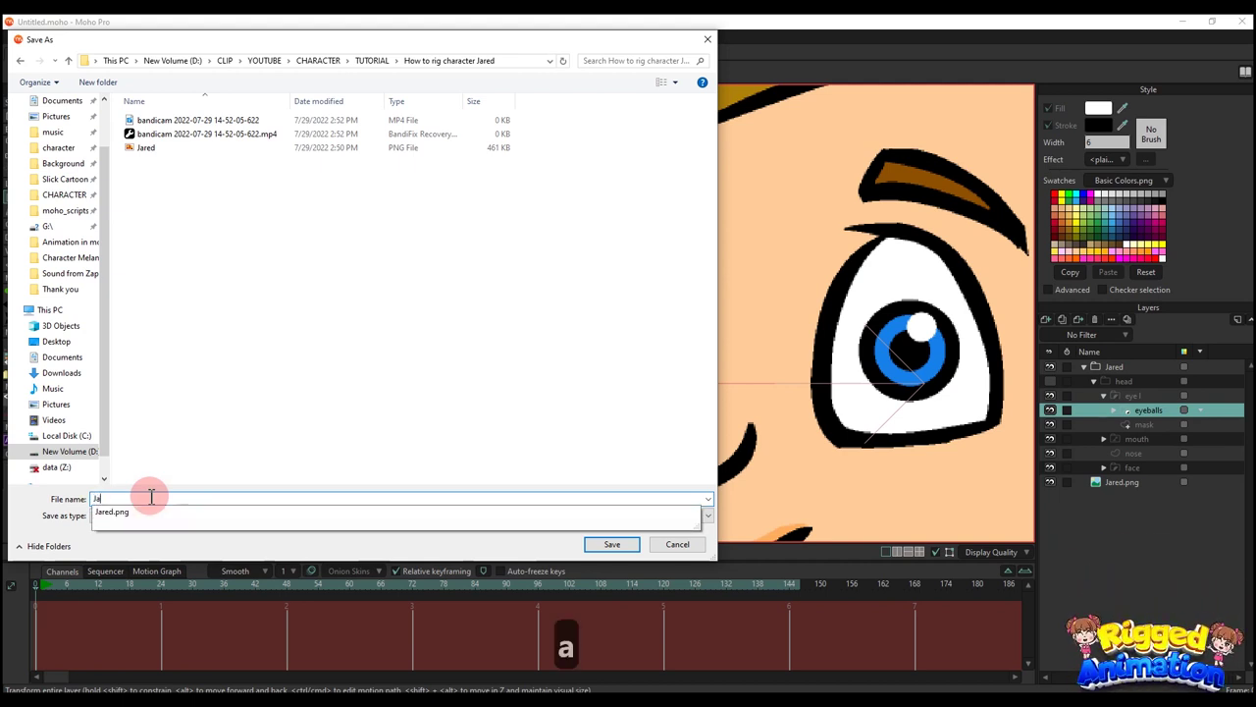
text(re)
text(d)
key(Return)
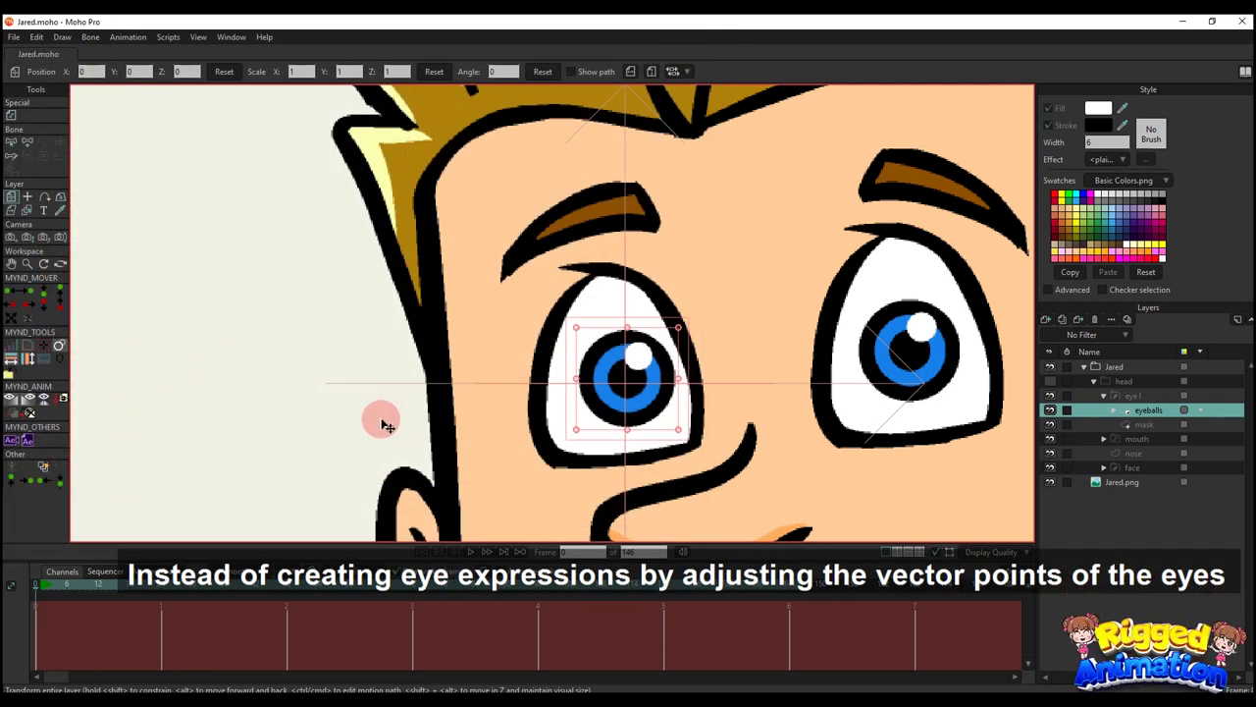
- Add a vector layer above eyeballs in the eye l group and wrap it in a group of its own
scroll(535, 344, down, 3)
scroll(535, 343, up, 4)
click(1048, 320)
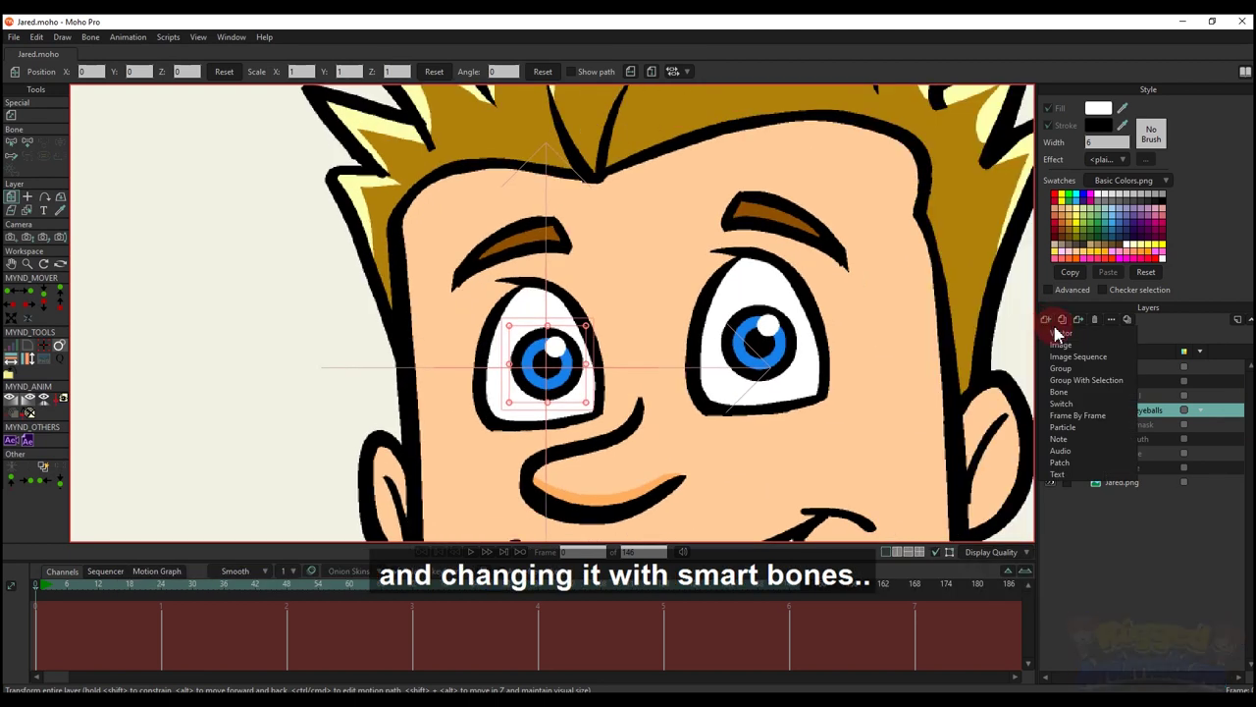
click(1059, 336)
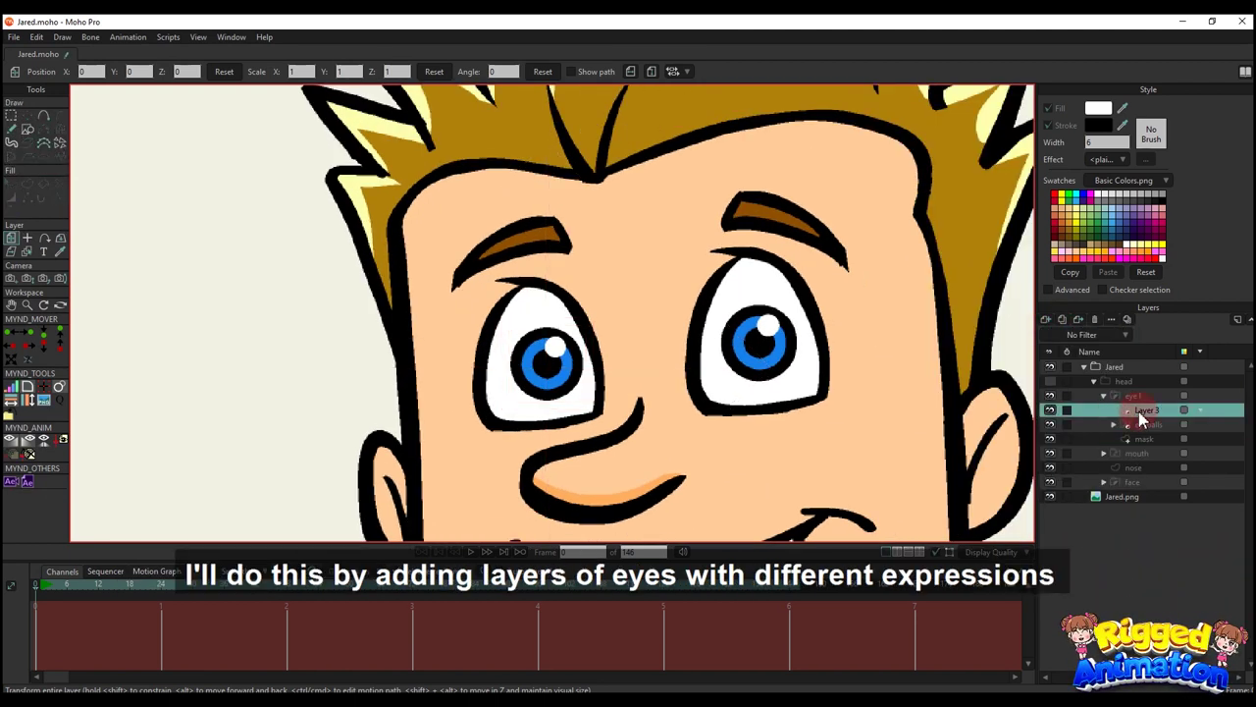
right_click(1142, 419)
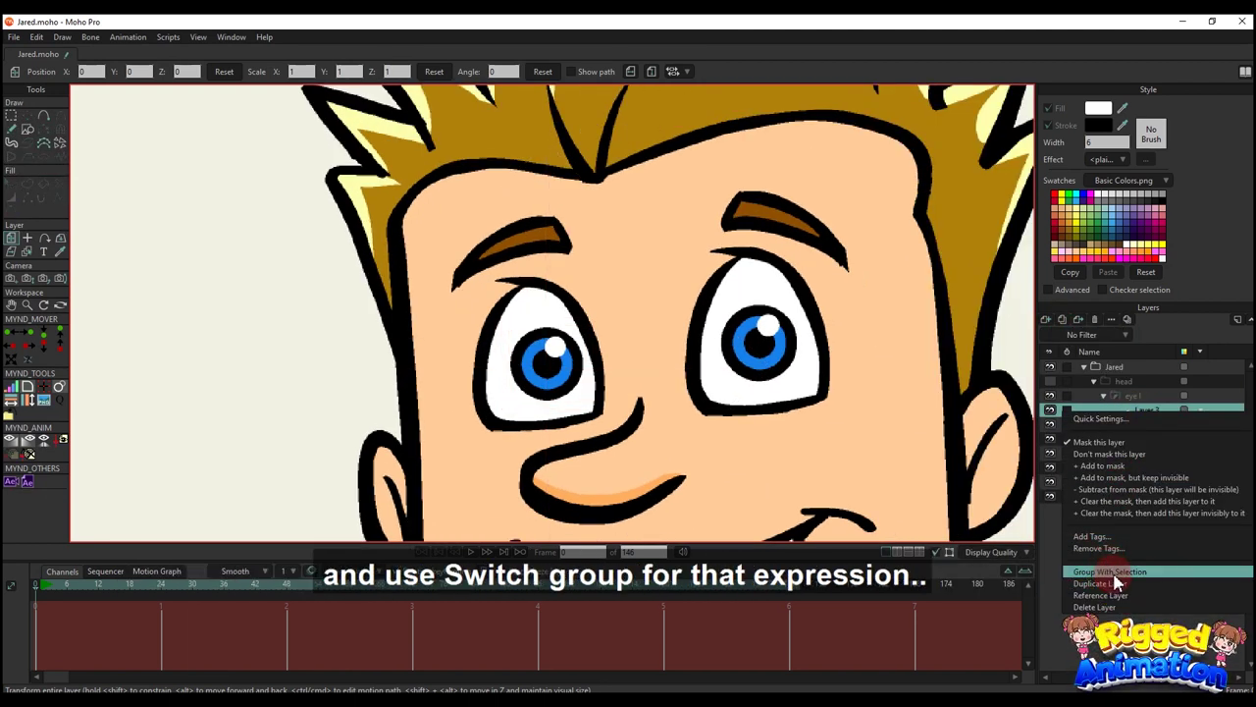
click(1139, 571)
- Name the new group exp and set it to not be masked
click(1115, 411)
double_click(1139, 411)
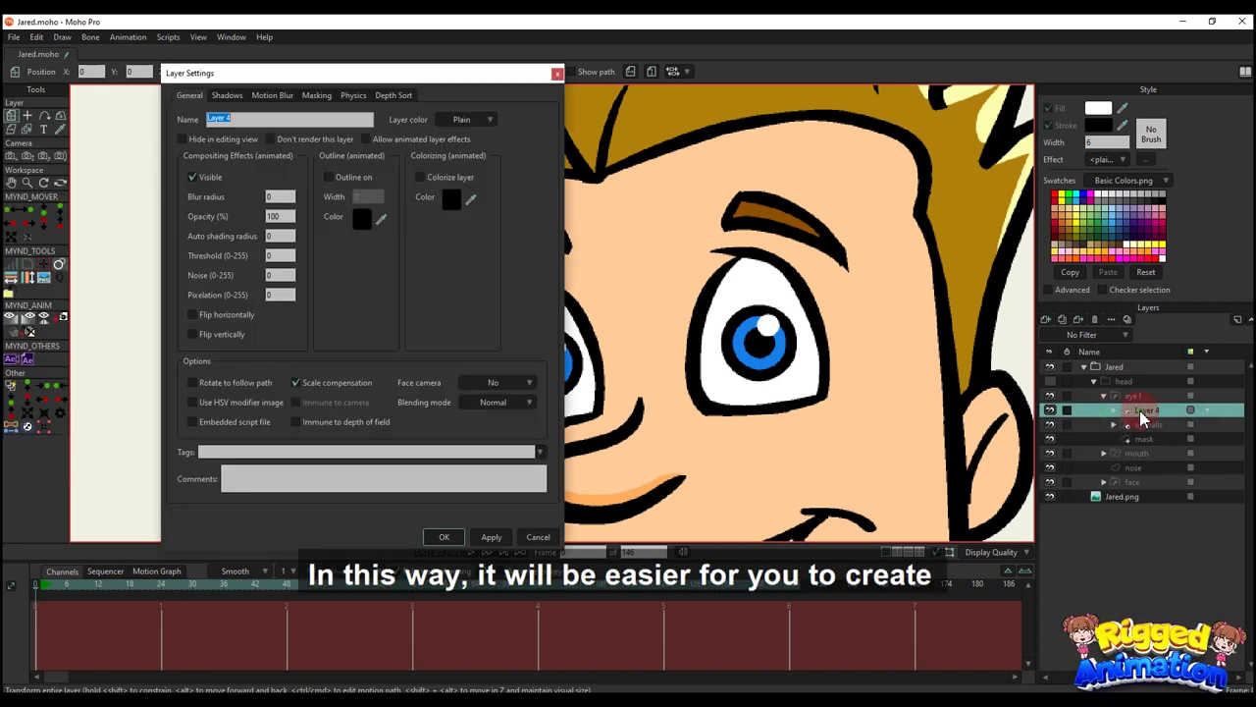
text(ex)
key(BackSpace)
key(BackSpace)
key(super+space)
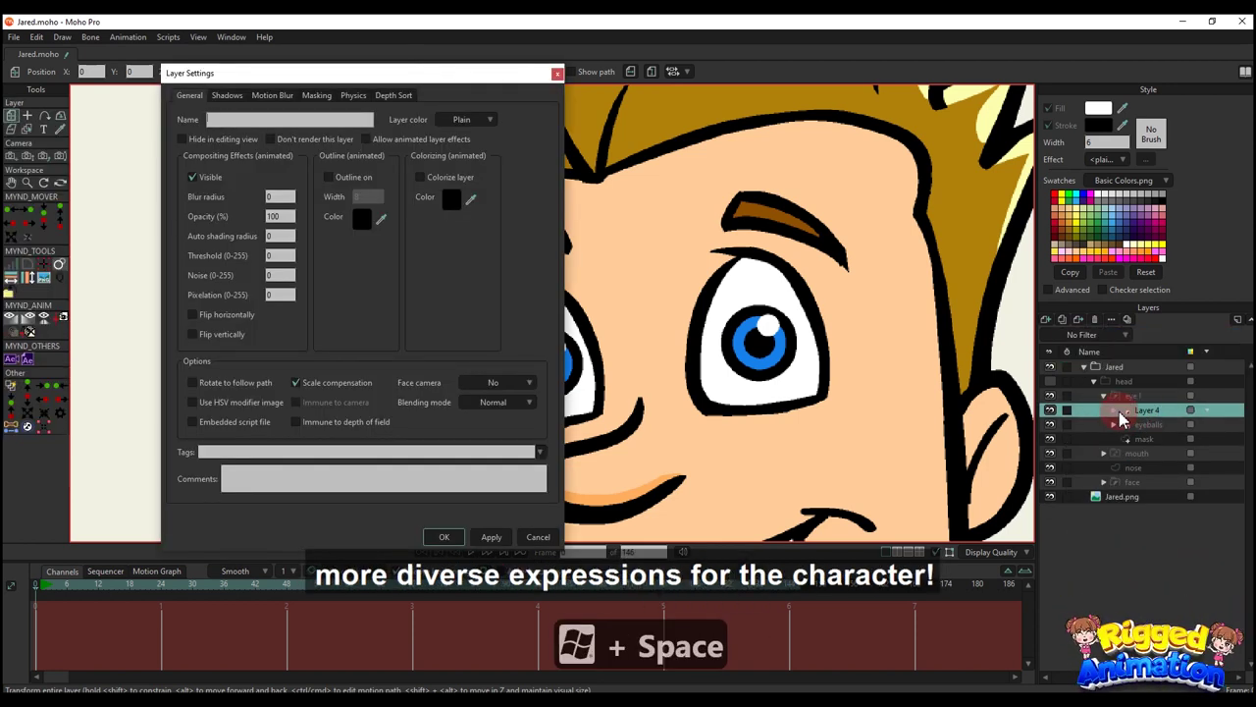
text(exp)
key(Return)
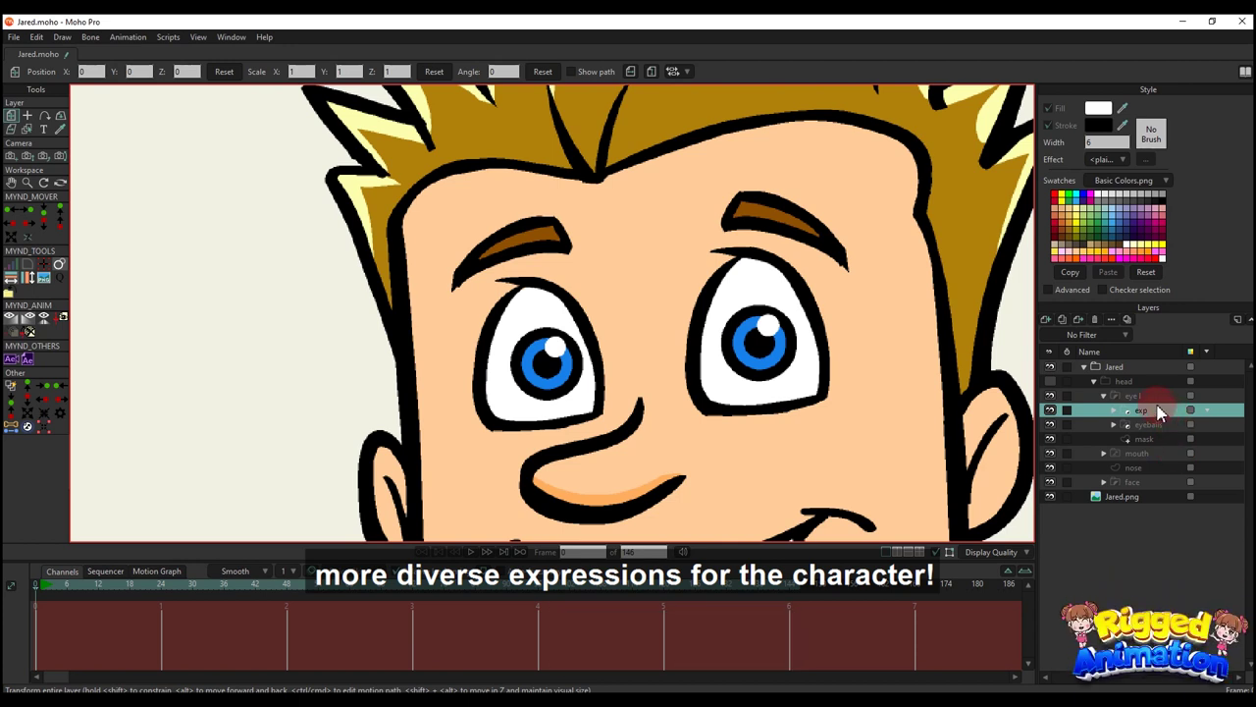
right_click(1158, 412)
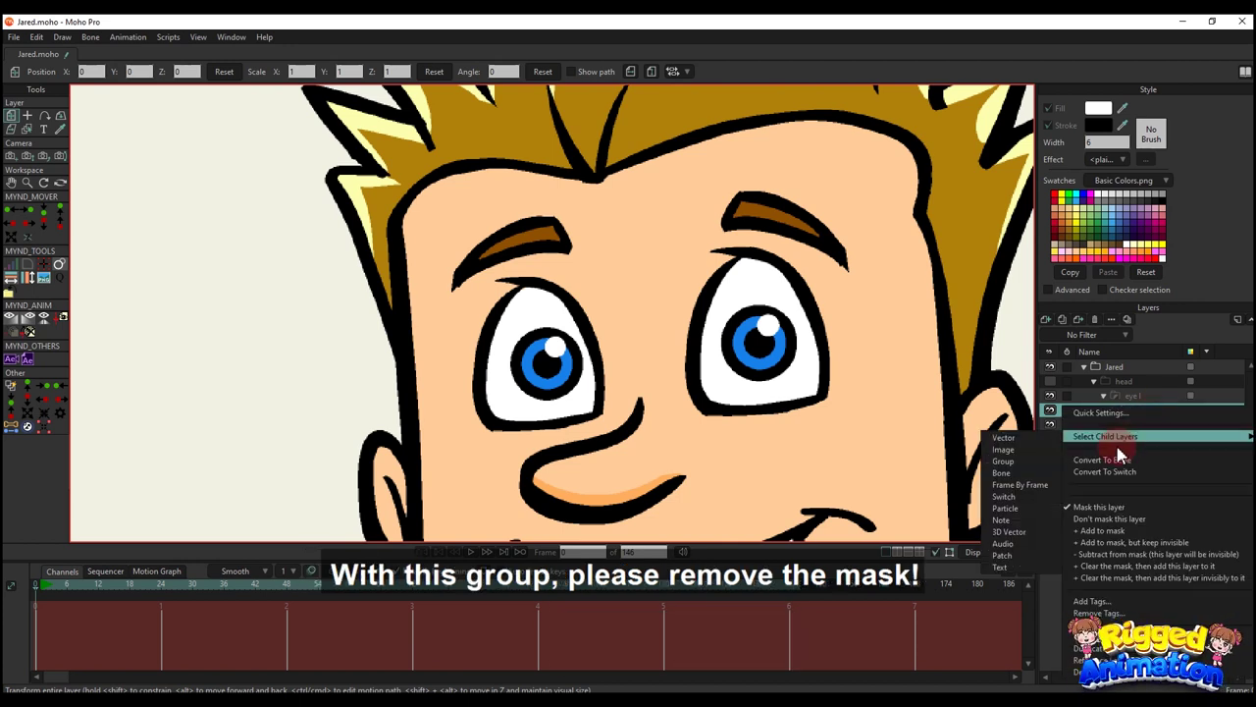
click(1149, 517)
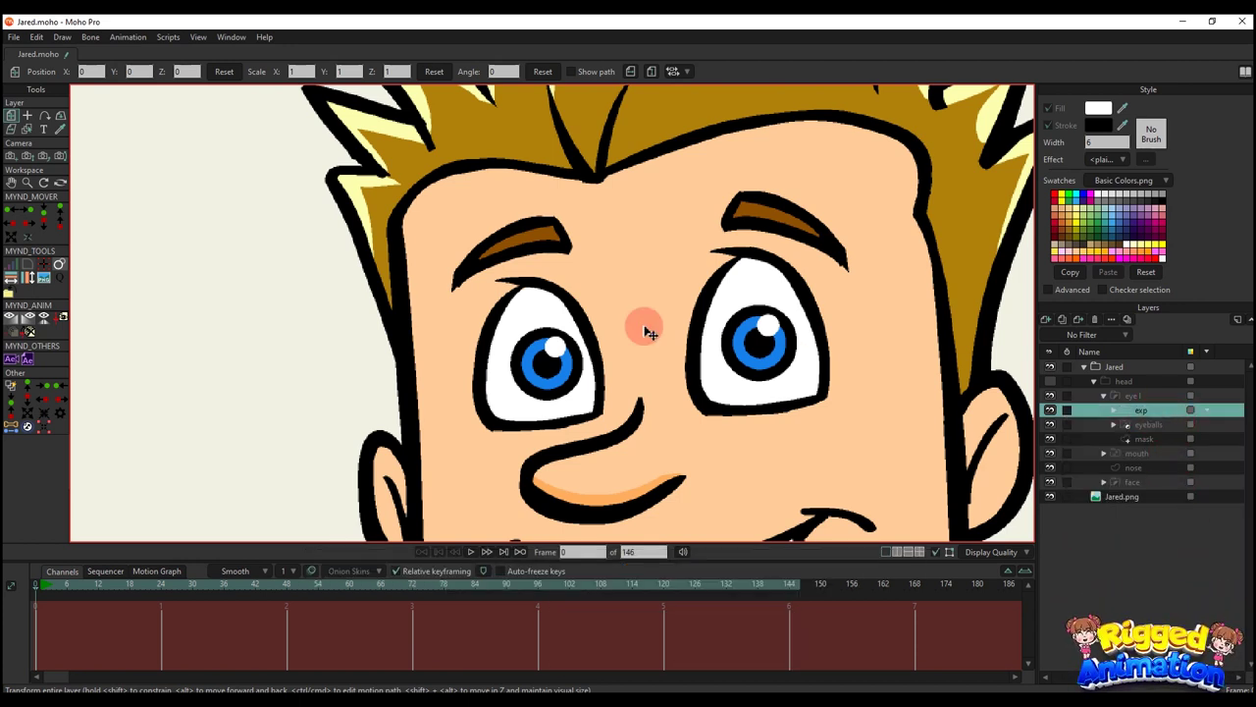
- On Layer 3 in the exp group, draw a closed, rounded lower-eyelid shape overlapping the bottom of the eye
scroll(628, 319, down, 2)
scroll(491, 333, up, 4)
key(a)
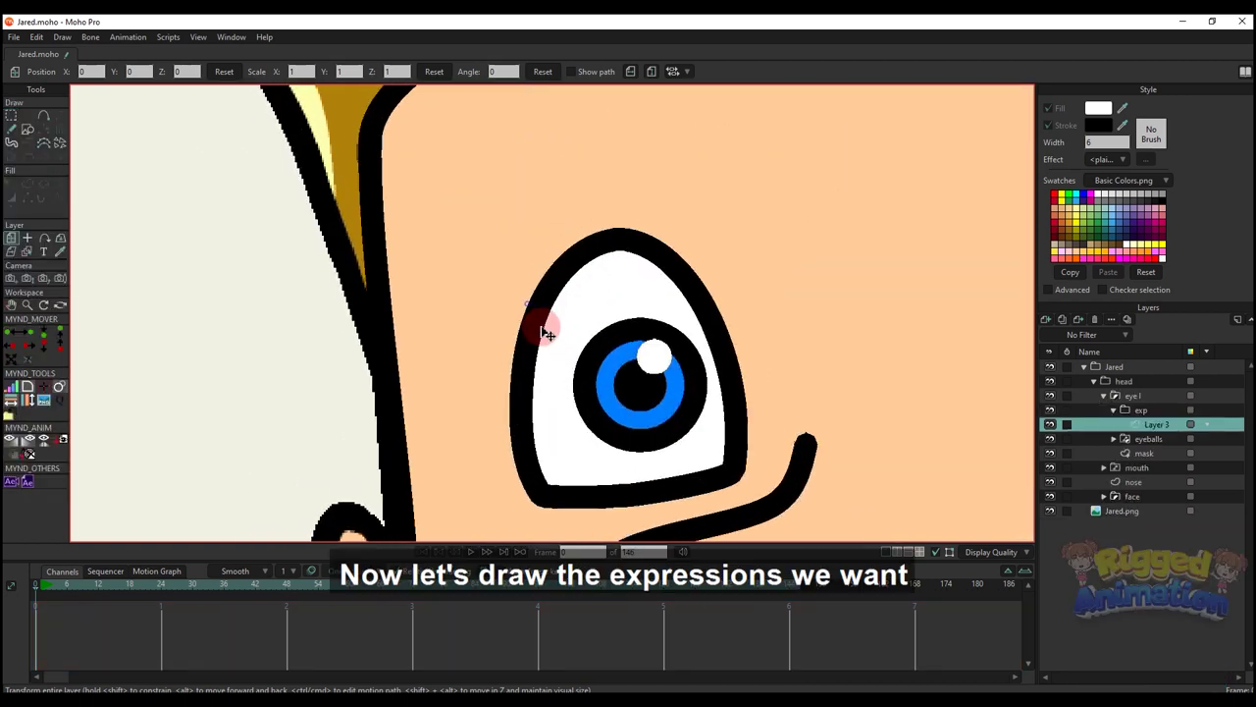
key(a)
scroll(541, 328, up, 3)
drag(476, 389, 482, 328)
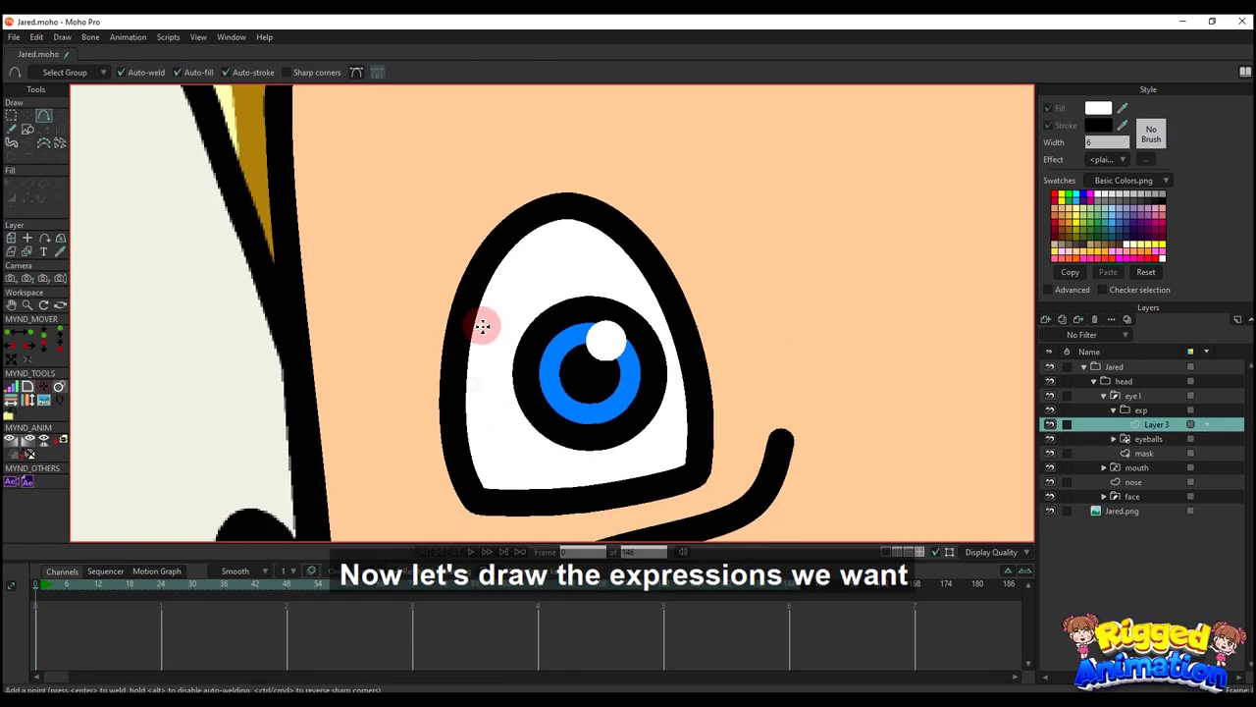
scroll(482, 328, down, 1)
drag(478, 422, 426, 406)
mouse_move(393, 447)
mouse_down()
mouse_move(446, 400)
mouse_move(620, 429)
mouse_move(419, 506)
mouse_up()
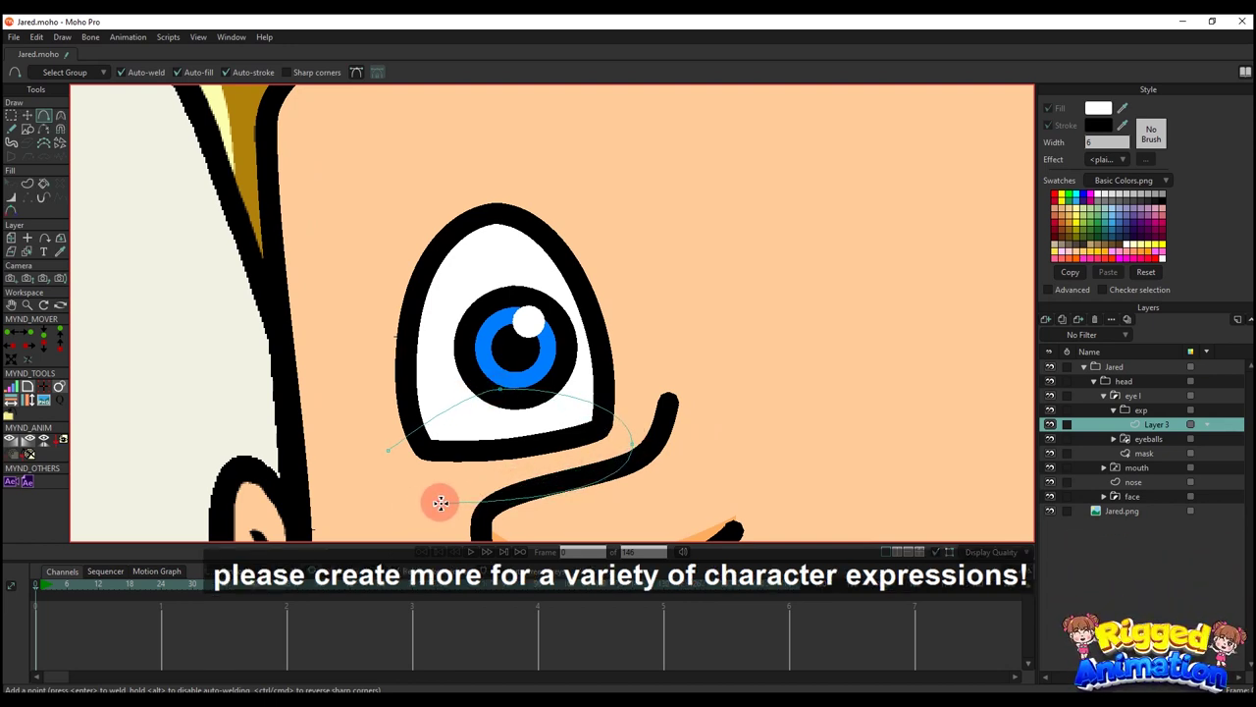
drag(393, 501, 387, 451)
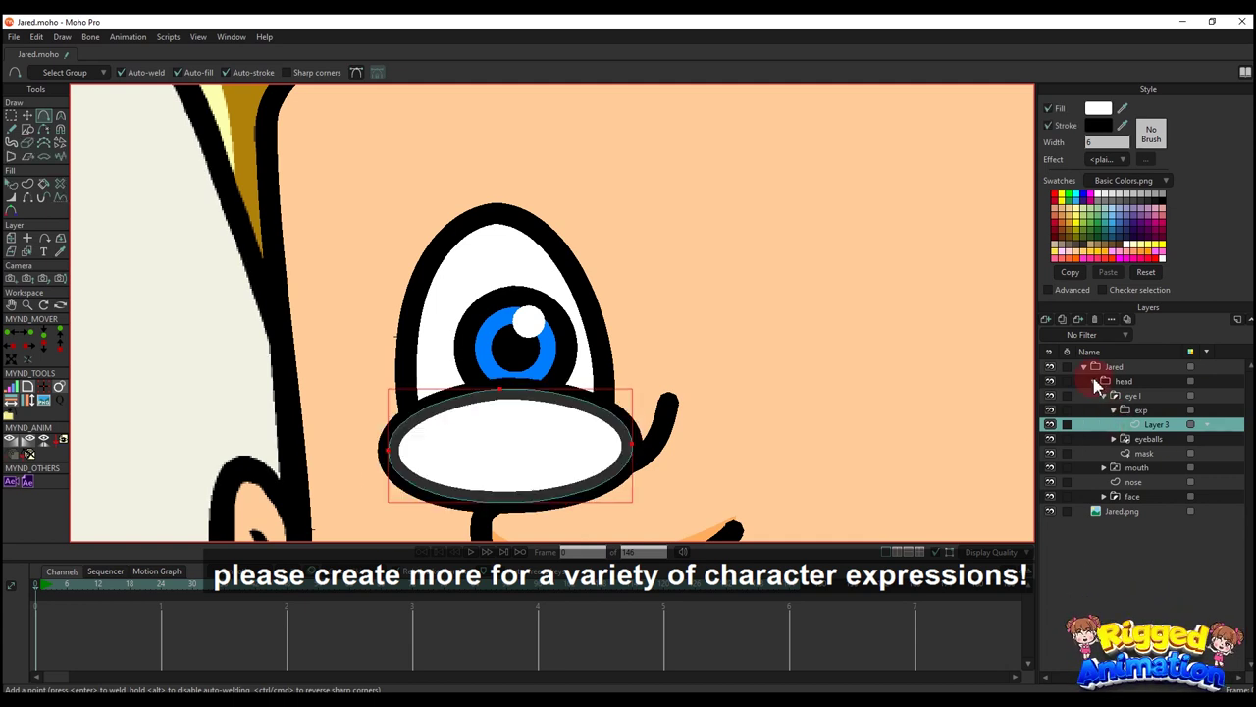
- Collapse the eye l group and move the nose layer above it within the head group
click(1096, 383)
click(1095, 382)
click(1104, 396)
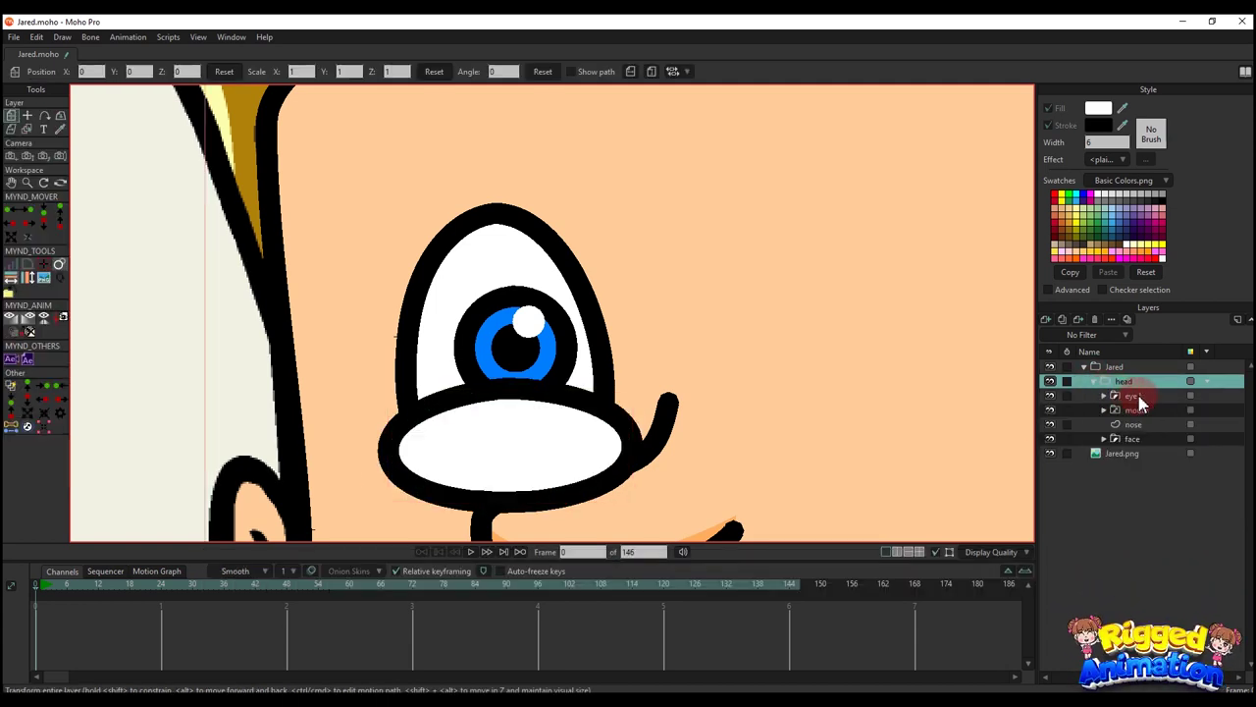
drag(1139, 426, 1131, 395)
scroll(713, 391, down, 5)
scroll(693, 500, up, 6)
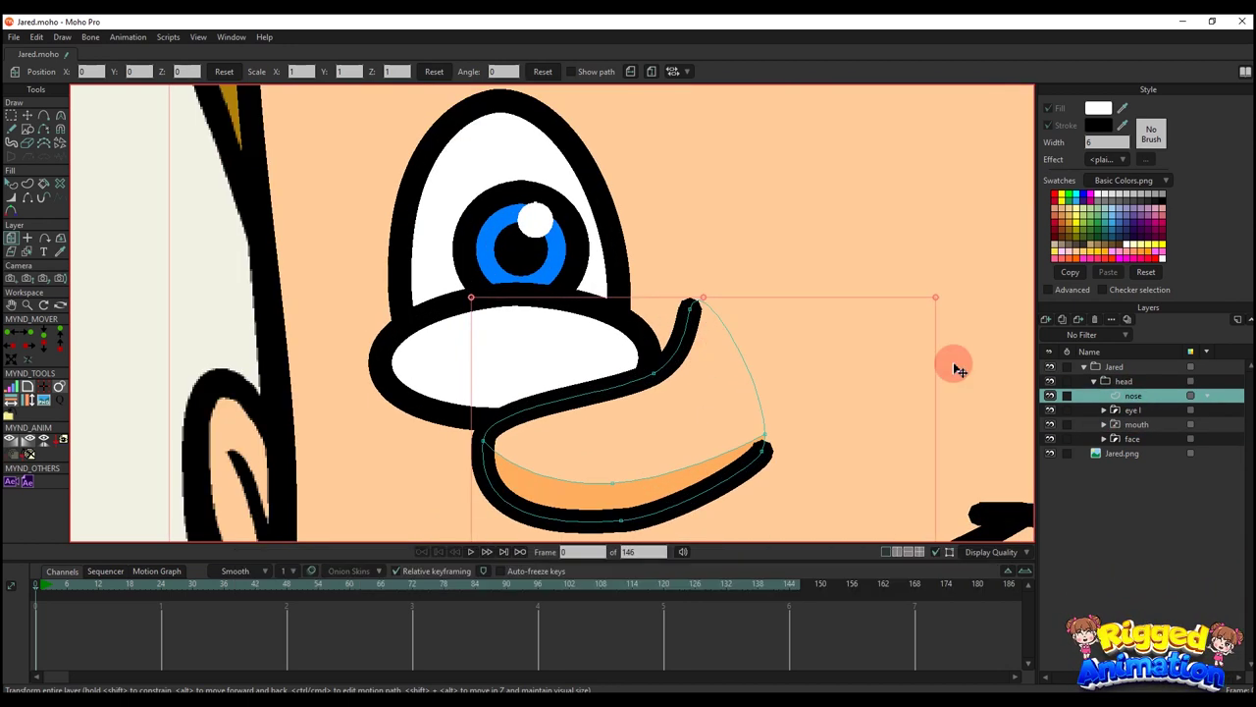
- Fill the lower-eyelid shape on Layer 3 of the exp group with the skin colour sampled from the face
click(1103, 410)
click(1113, 424)
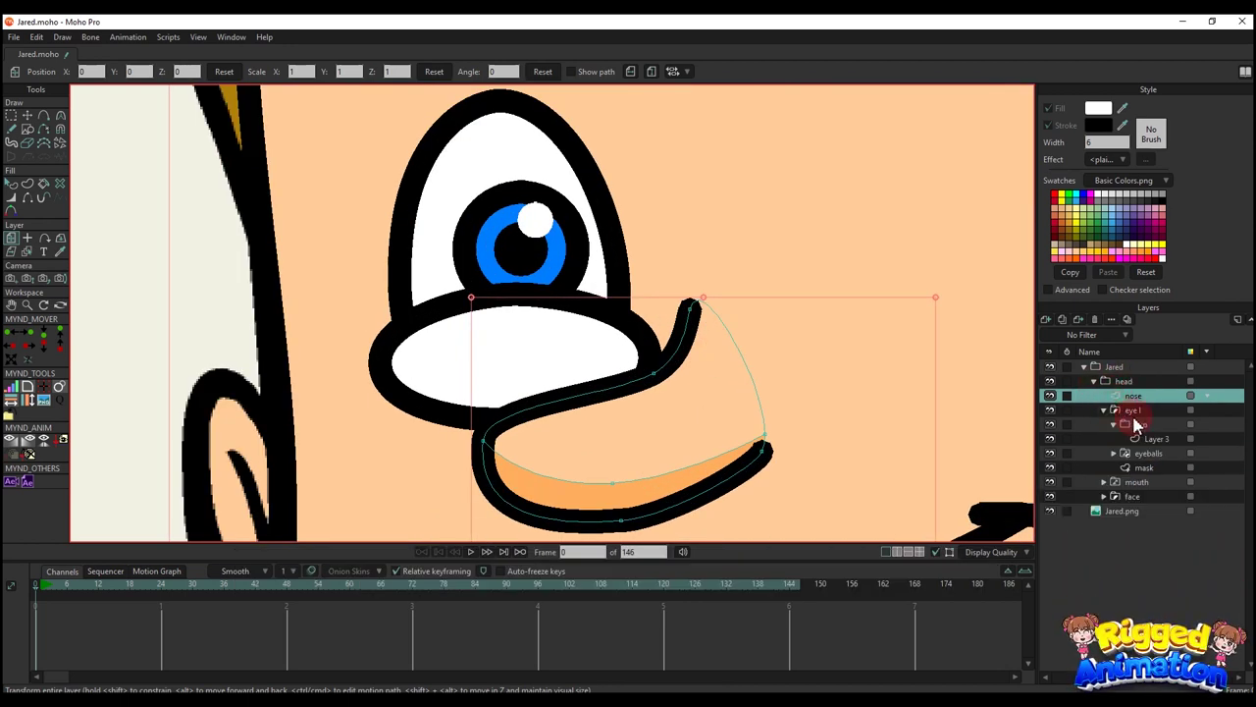
click(1149, 438)
key(q)
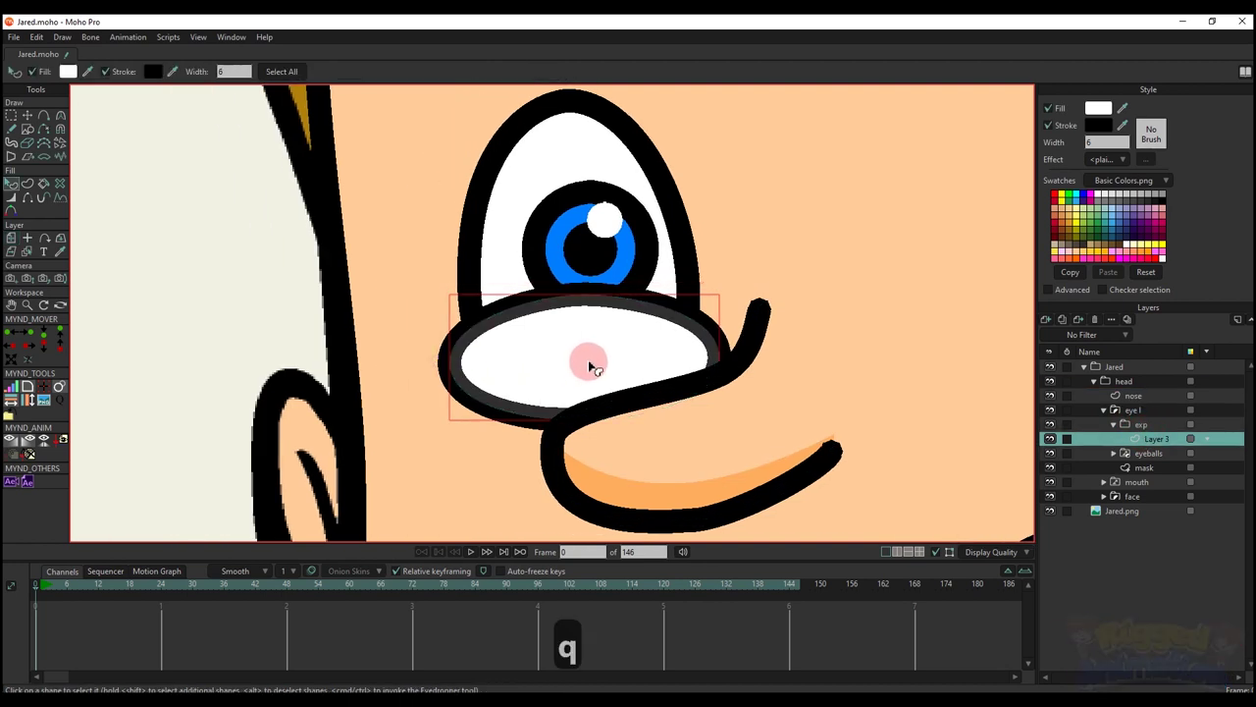
ctrl+click(809, 232)
scroll(809, 241, up, 2)
drag(787, 242, 673, 239)
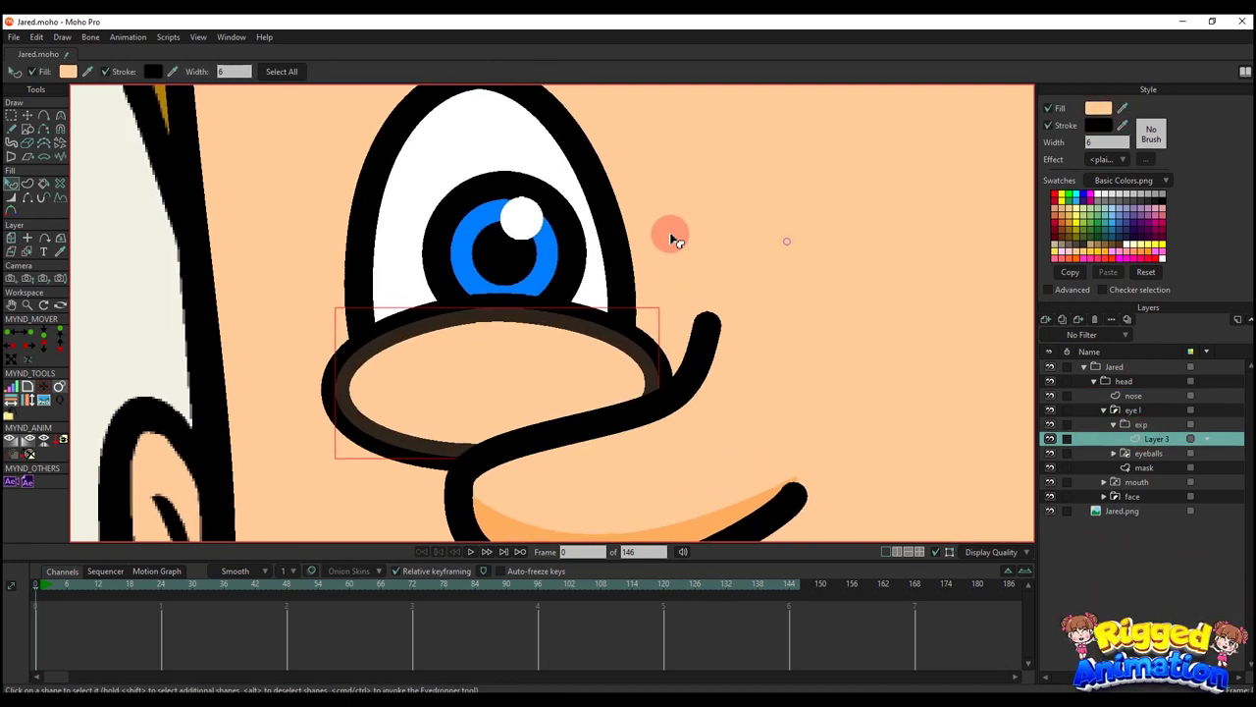
- Hide the nose layer and hide the lower edges of the eyelid shape's outline
click(27, 199)
click(1050, 394)
click(479, 422)
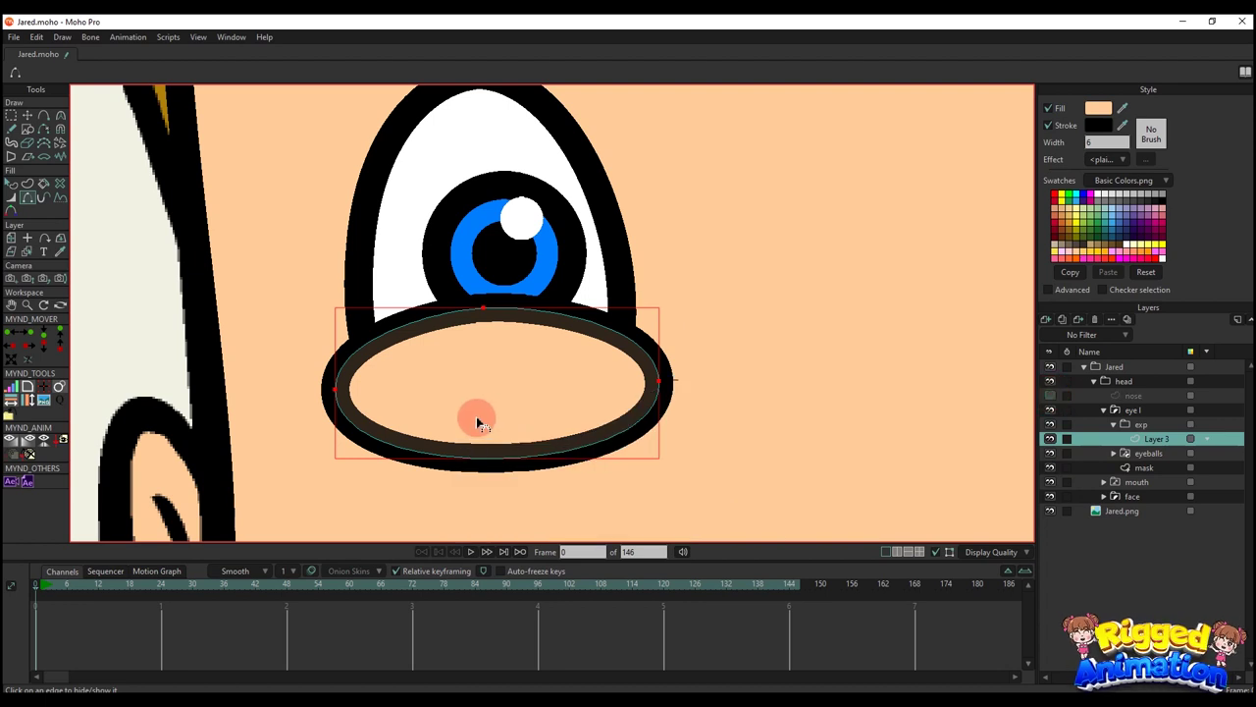
click(457, 463)
key(q)
- Adjust the curvature of the lower eyelid's points so its visible outline forms a wide, even arch under the eye
key(t)
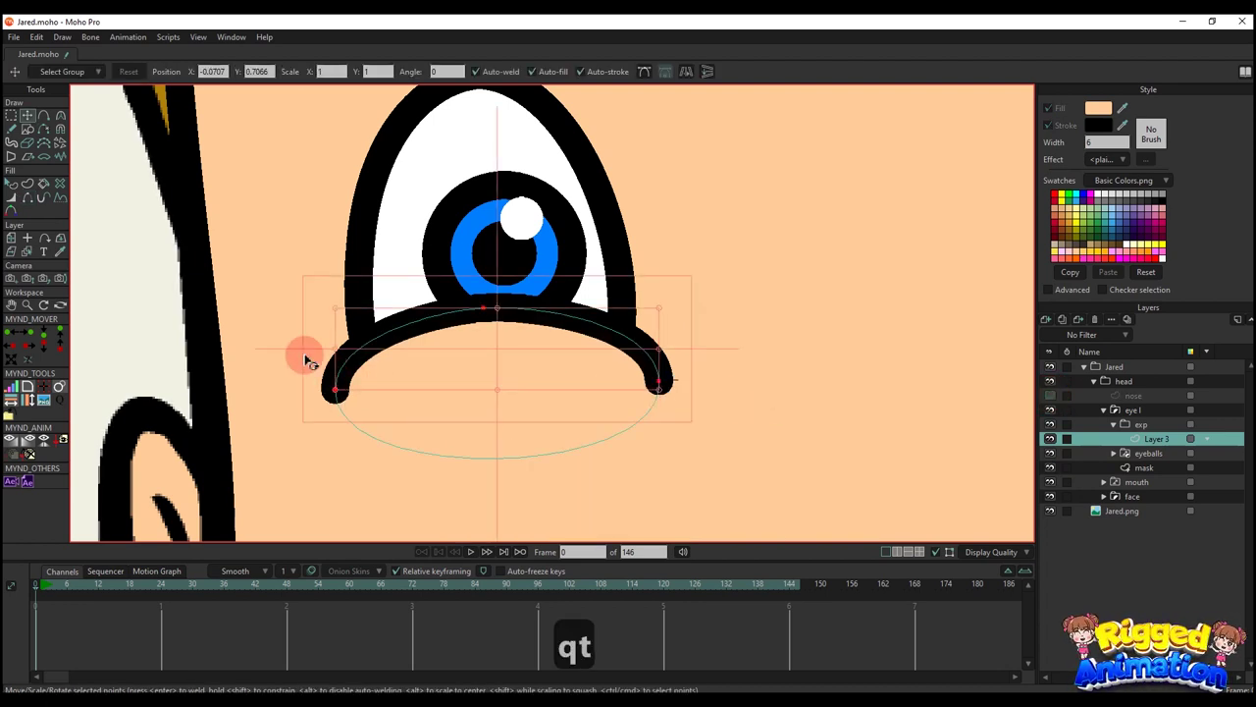
scroll(306, 356, up, 1)
key(c)
drag(328, 357, 729, 300)
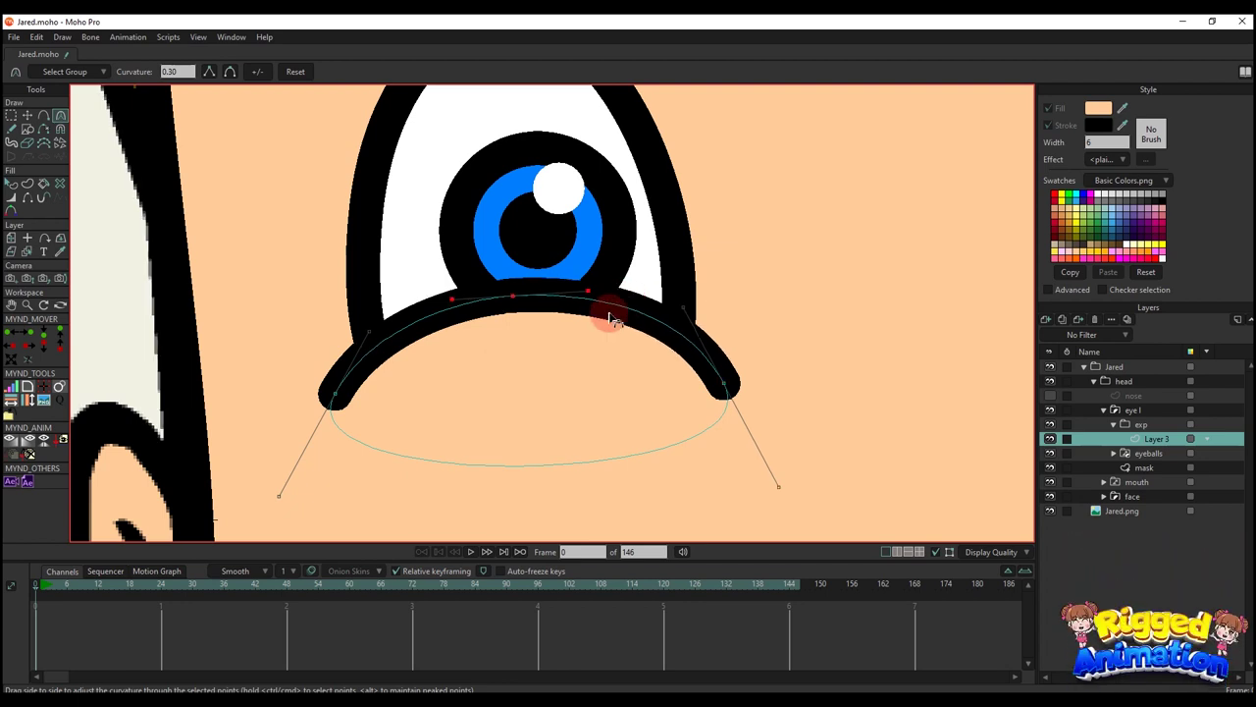
key(q)
scroll(593, 348, down, 3)
scroll(593, 348, up, 2)
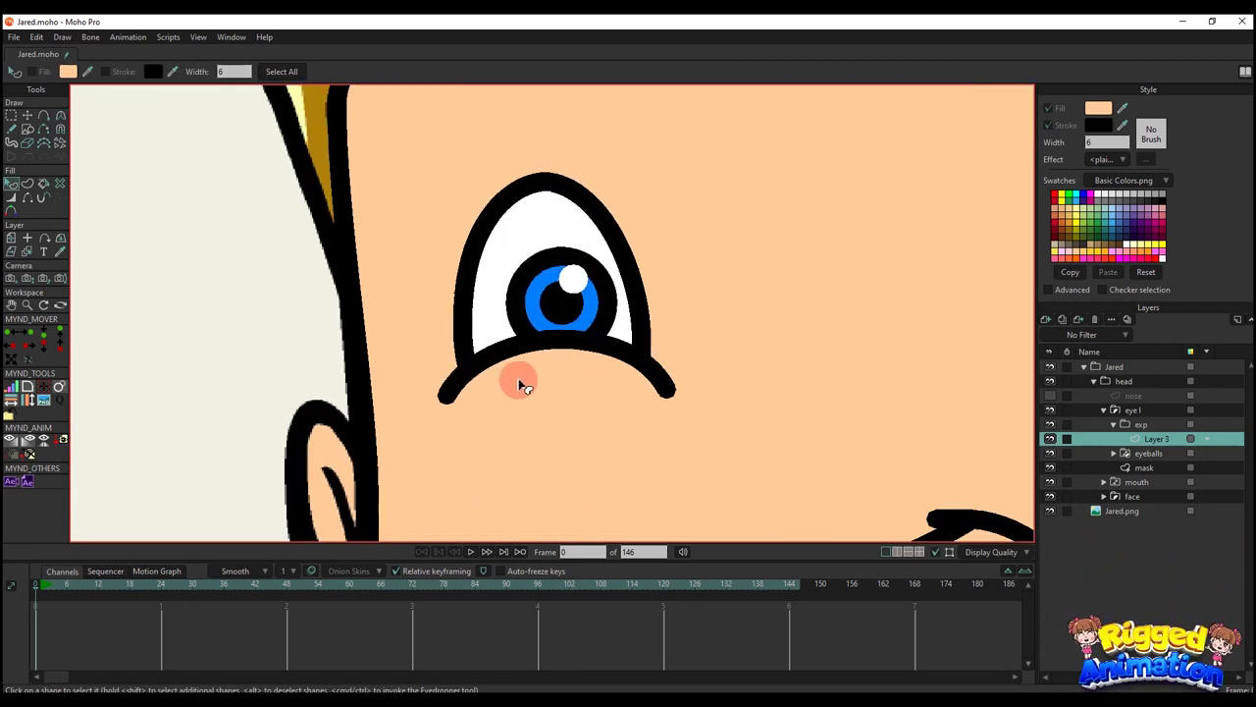
key(t)
scroll(449, 393, up, 1)
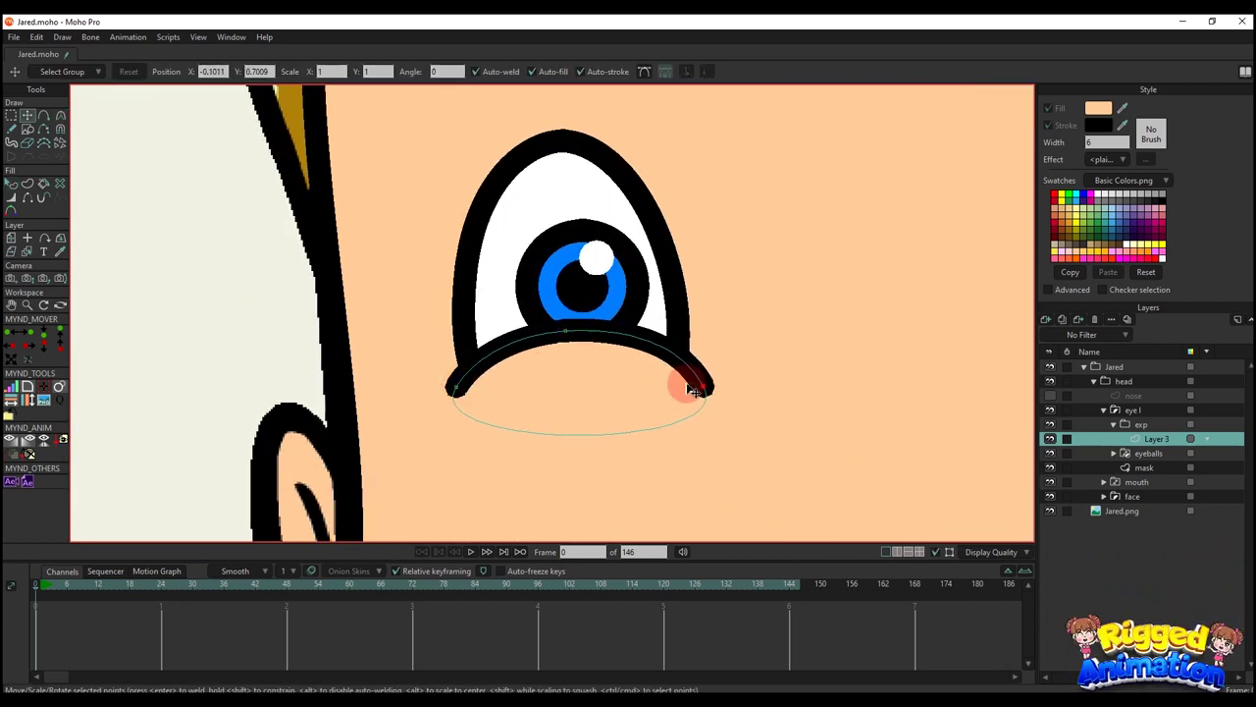
key(q)
scroll(619, 373, down, 4)
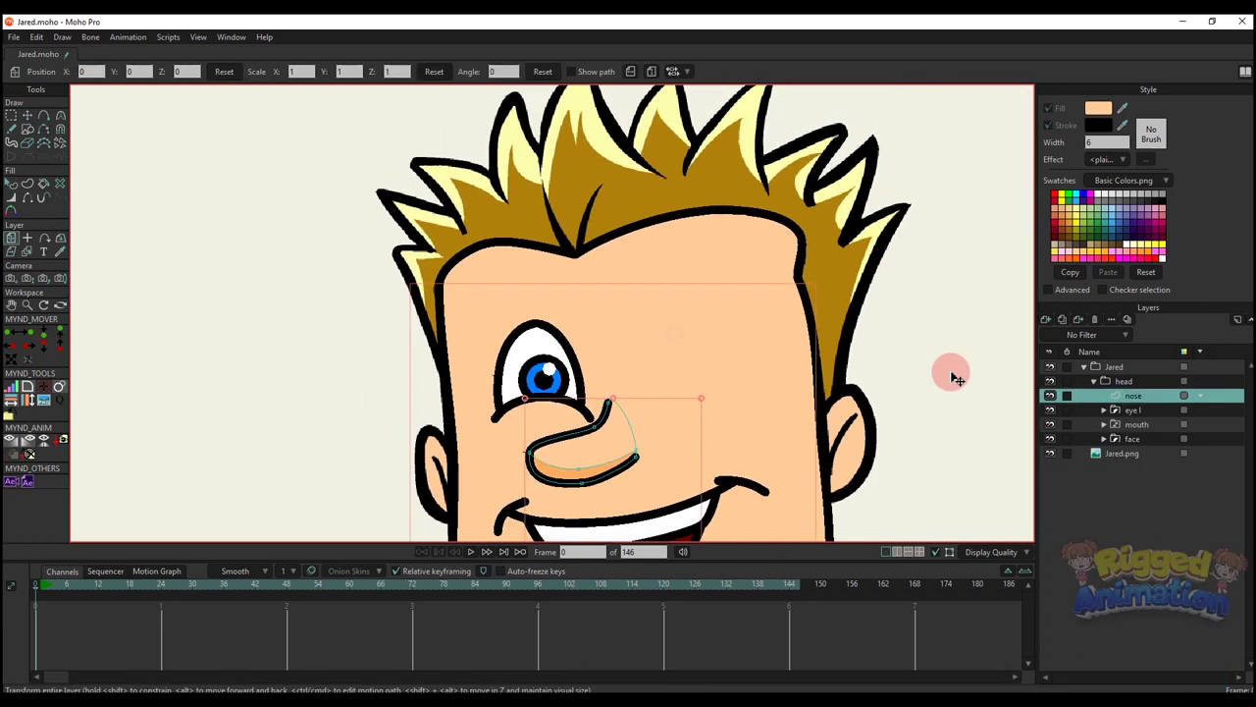
- Add a vector layer above layer 1 in the exp group and name it 2
click(1103, 410)
click(1151, 441)
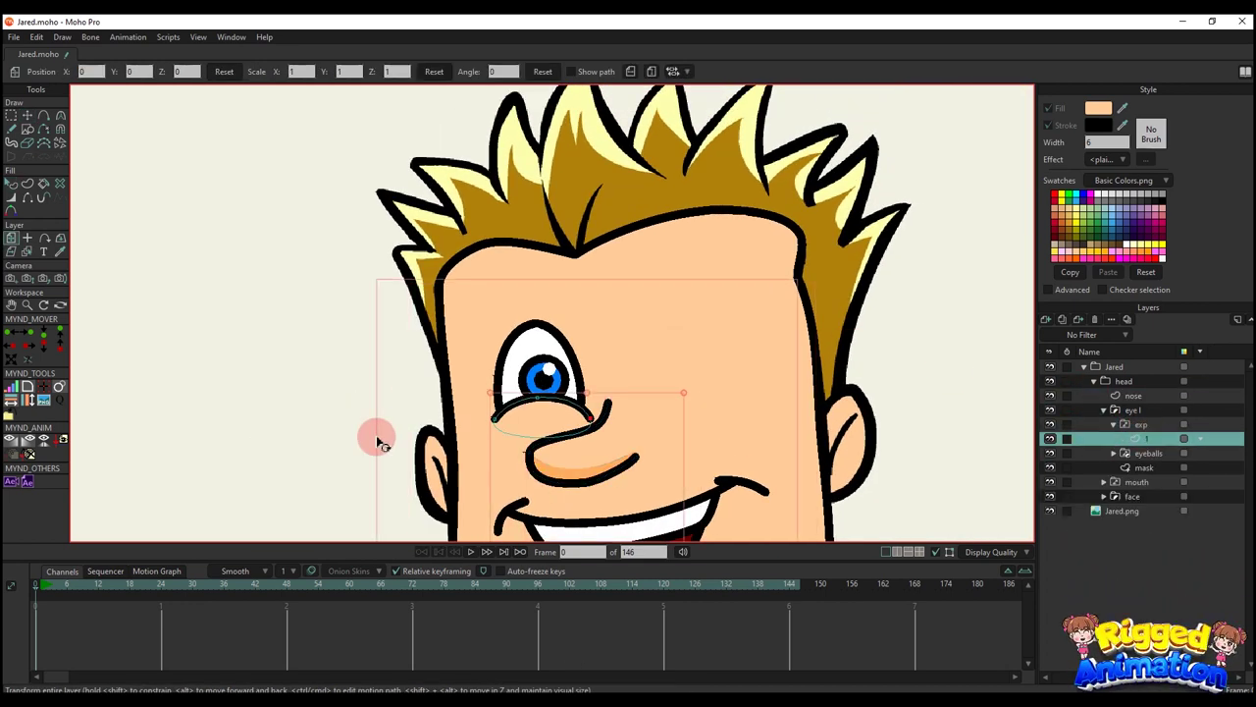
key(q)
scroll(510, 393, up, 3)
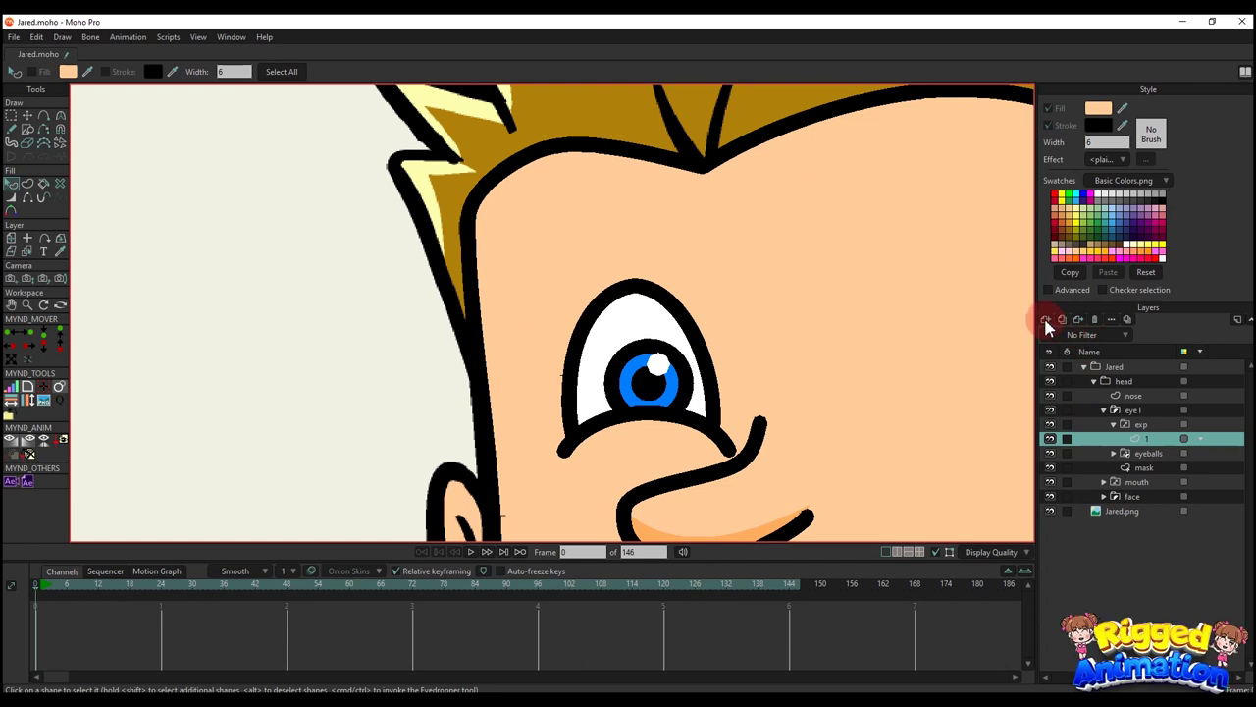
click(1046, 322)
click(1099, 383)
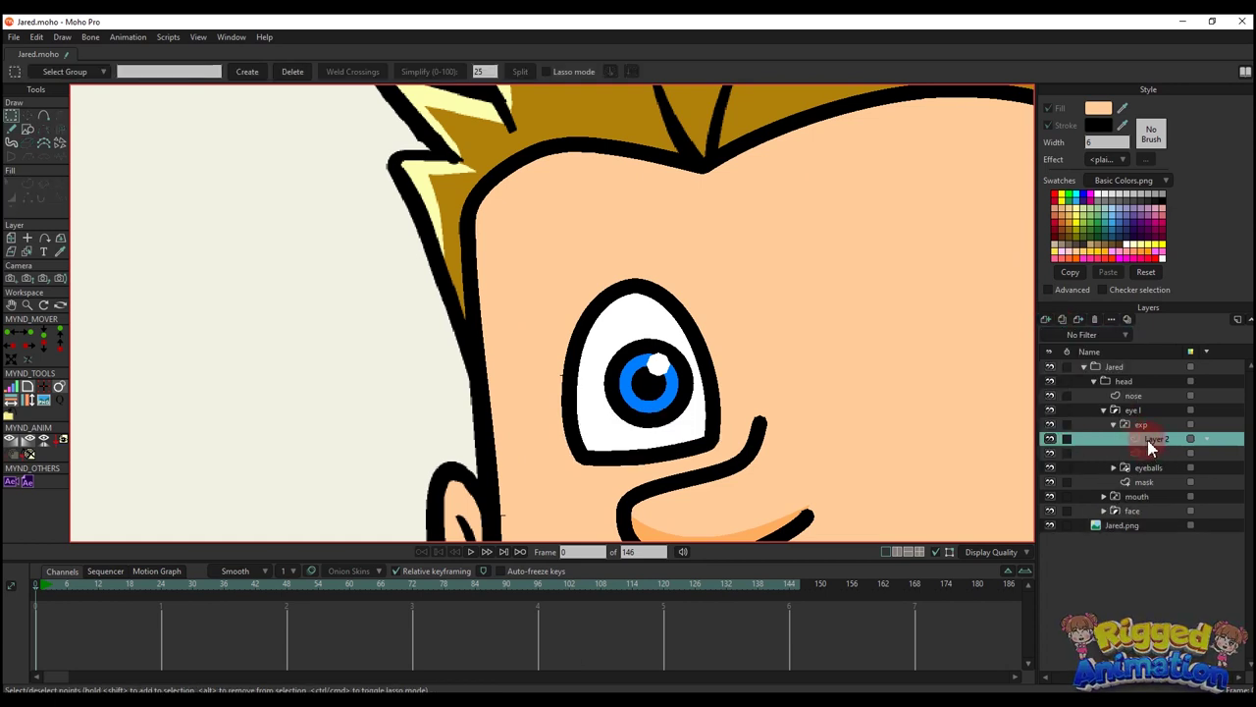
double_click(1147, 439)
text(2)
key(Return)
scroll(580, 406, up, 2)
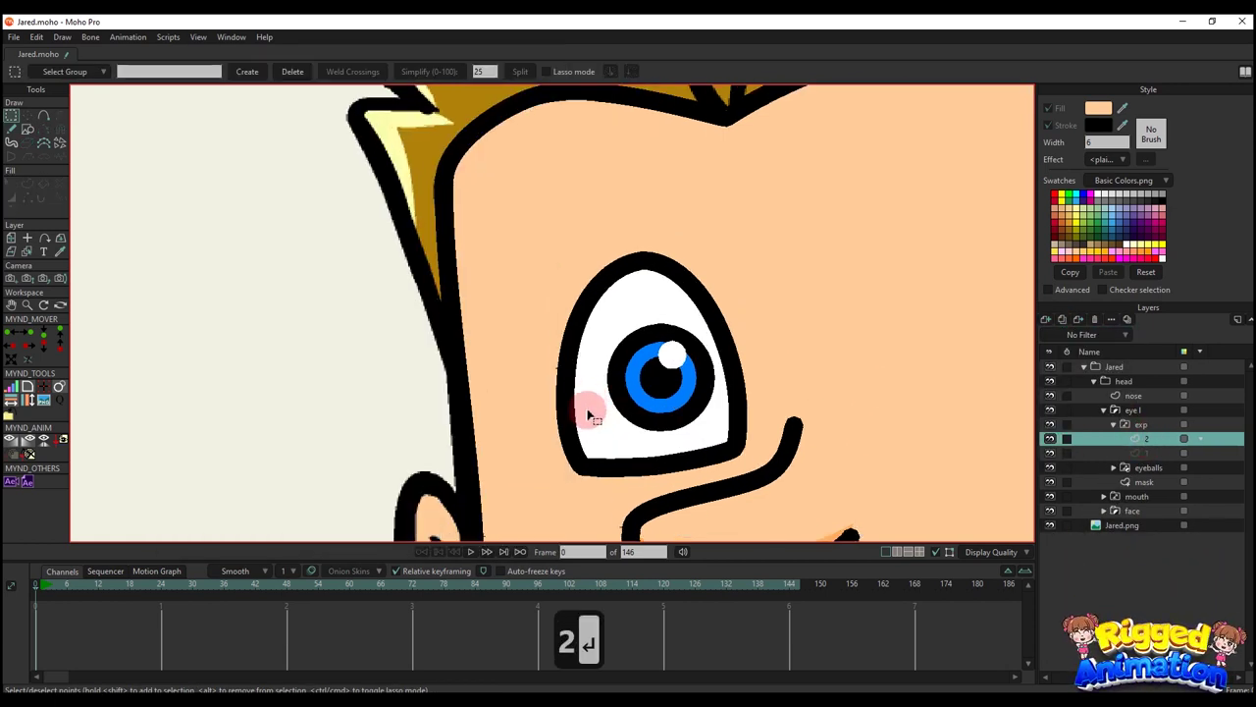
- On layer 2, draw a closed, rounded upper-eyelid shape with skin-coloured fill over most of the eye
key(a)
mouse_move(558, 397)
mouse_down()
mouse_move(761, 410)
mouse_move(735, 336)
mouse_move(661, 257)
mouse_move(558, 397)
mouse_up()
key(q)
click(707, 300)
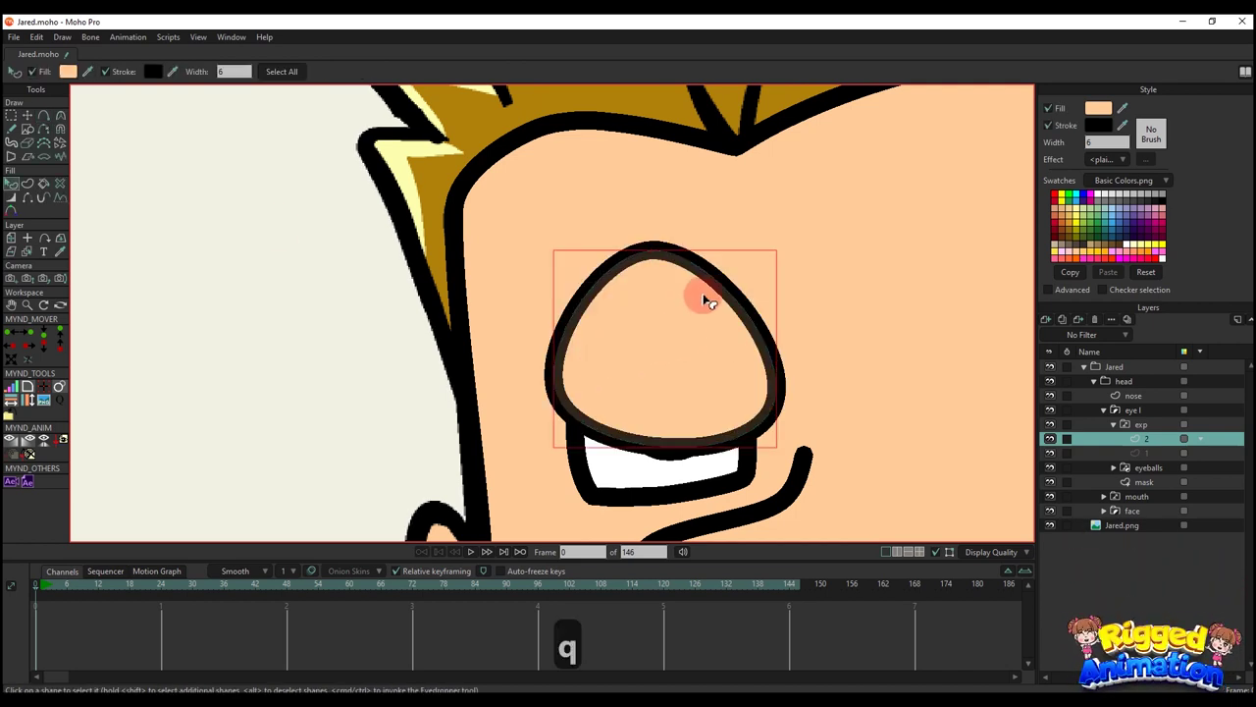
- Hide the upper edges of the layer 2 eyelid's outline and move the shape up to uncover part of the pupil
click(25, 200)
click(543, 271)
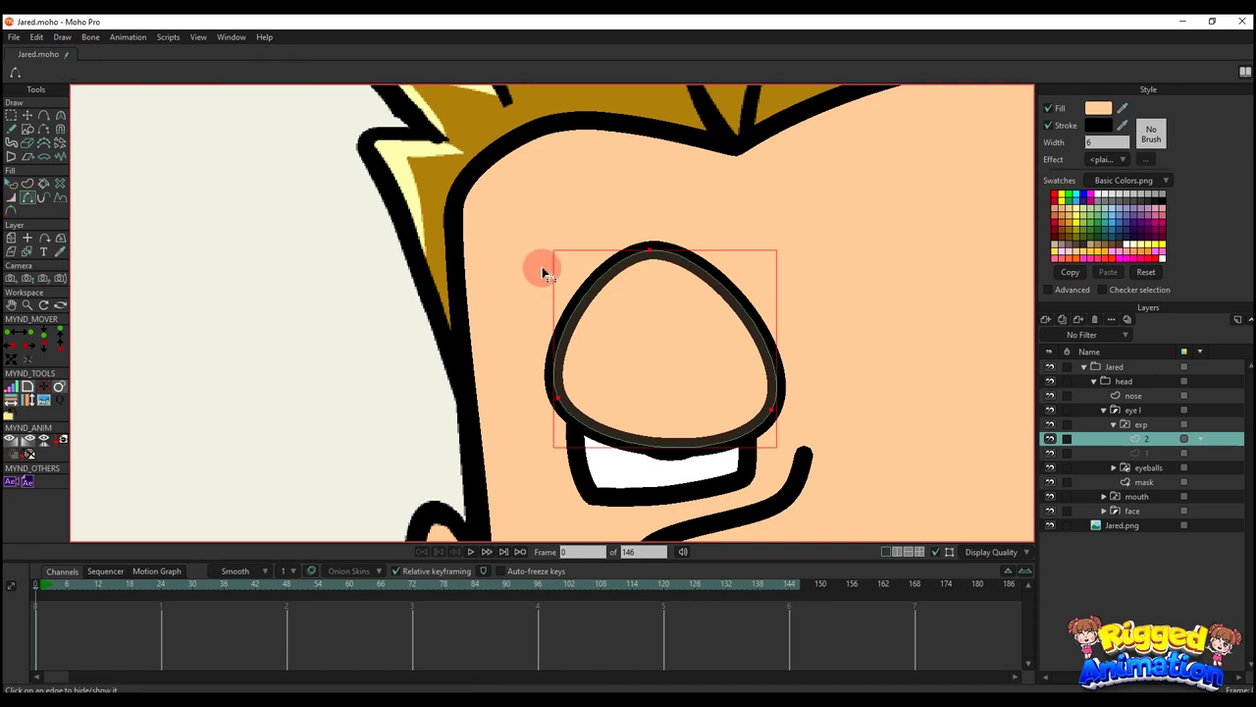
click(612, 266)
click(710, 274)
key(q)
click(840, 305)
key(t)
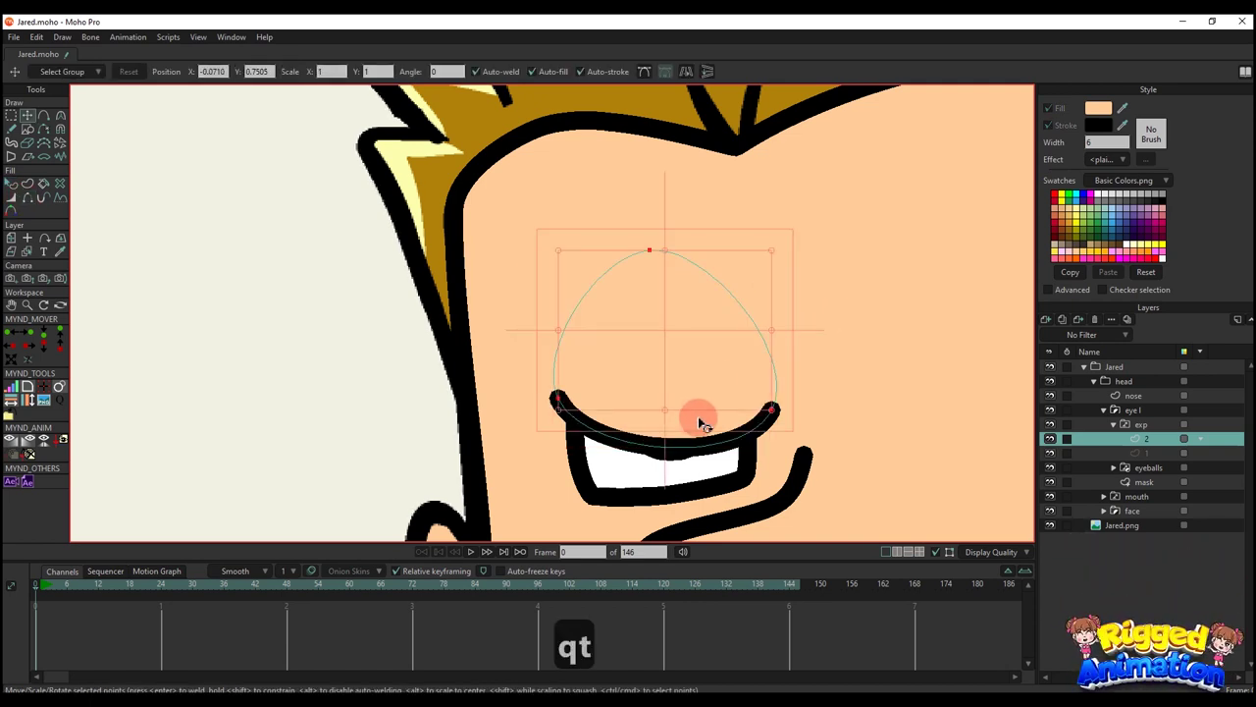
drag(706, 367, 709, 343)
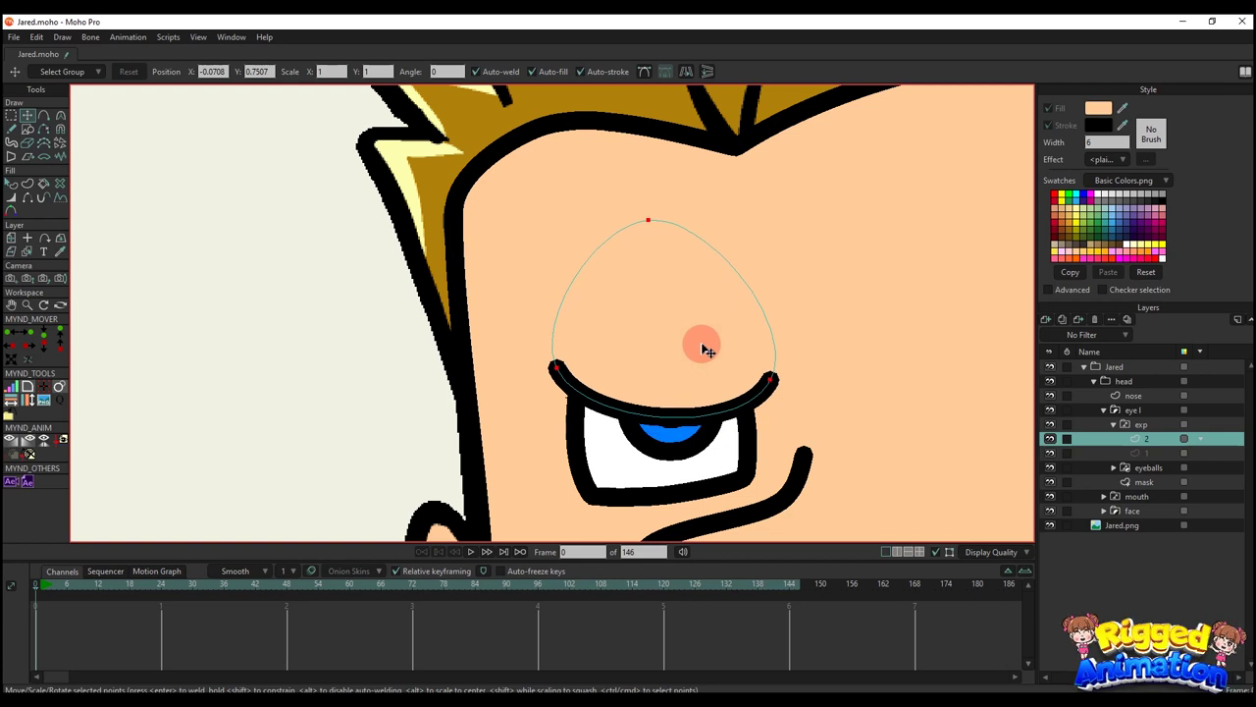
- Reshape the curvature at both ends of the layer 2 eyelid to flatten its lower edge across the eye
key(q)
key(t)
key(c)
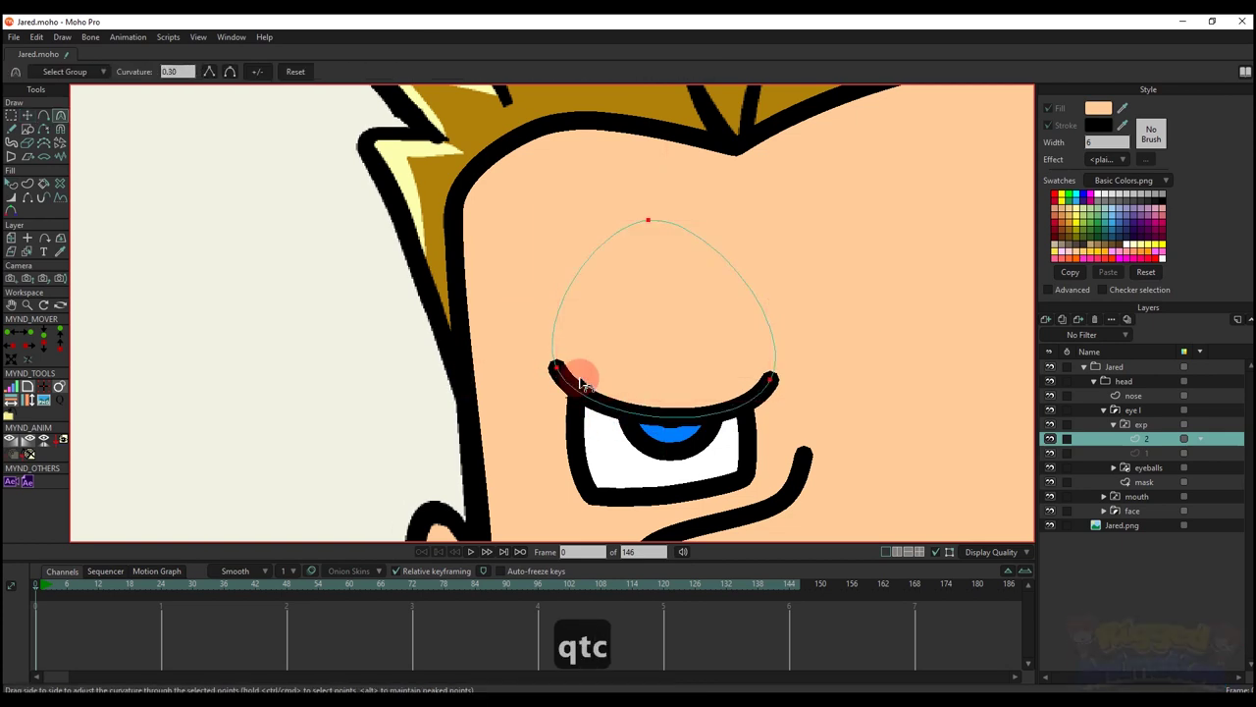
key(t)
key(c)
click(554, 372)
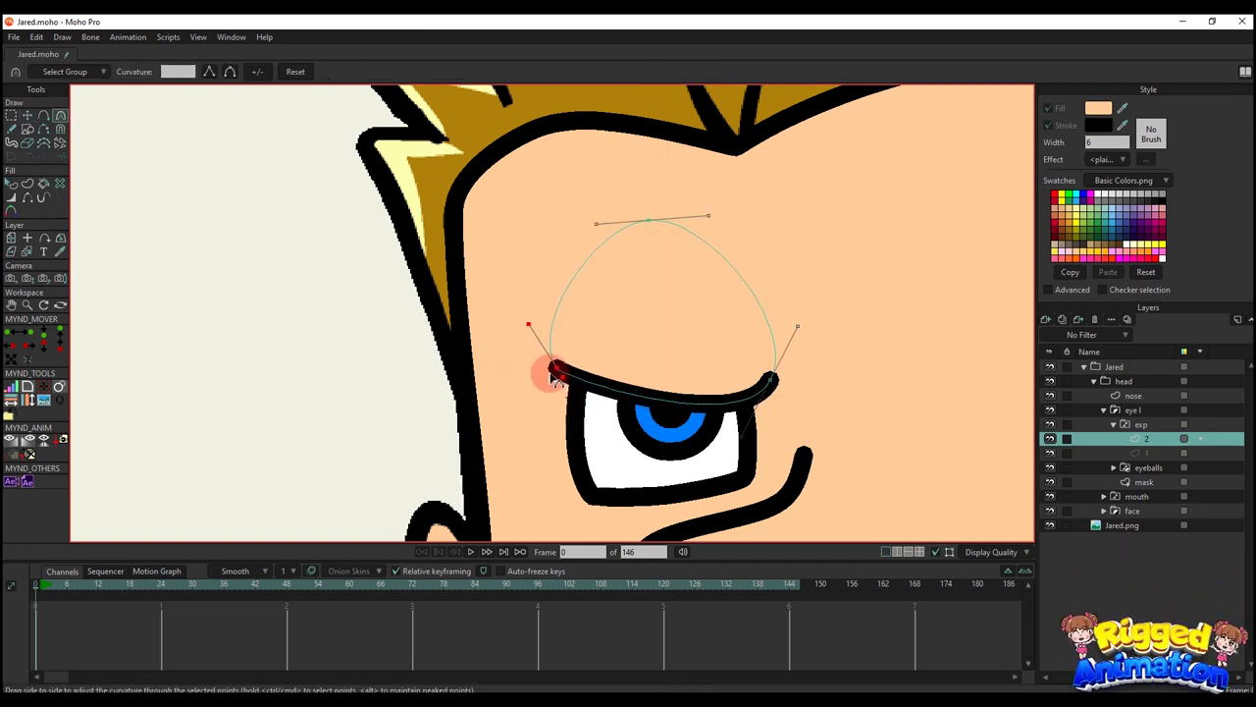
click(732, 429)
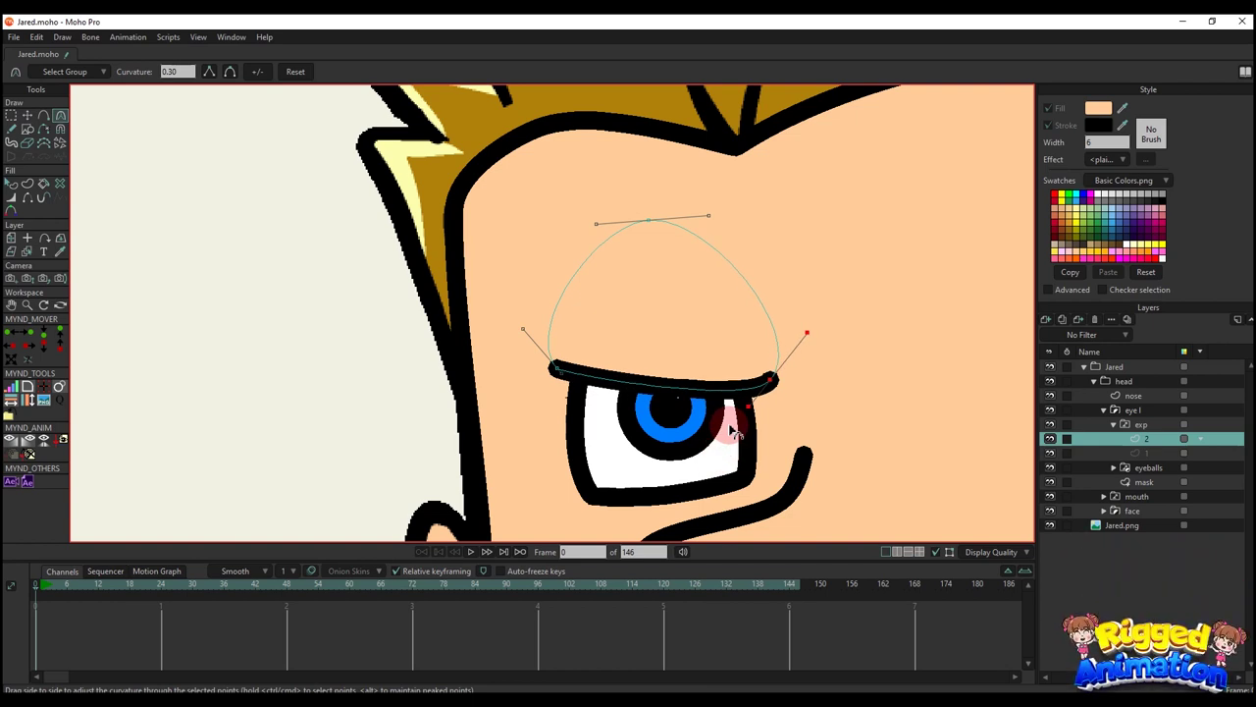
key(q)
scroll(687, 392, down, 4)
key(t)
key(c)
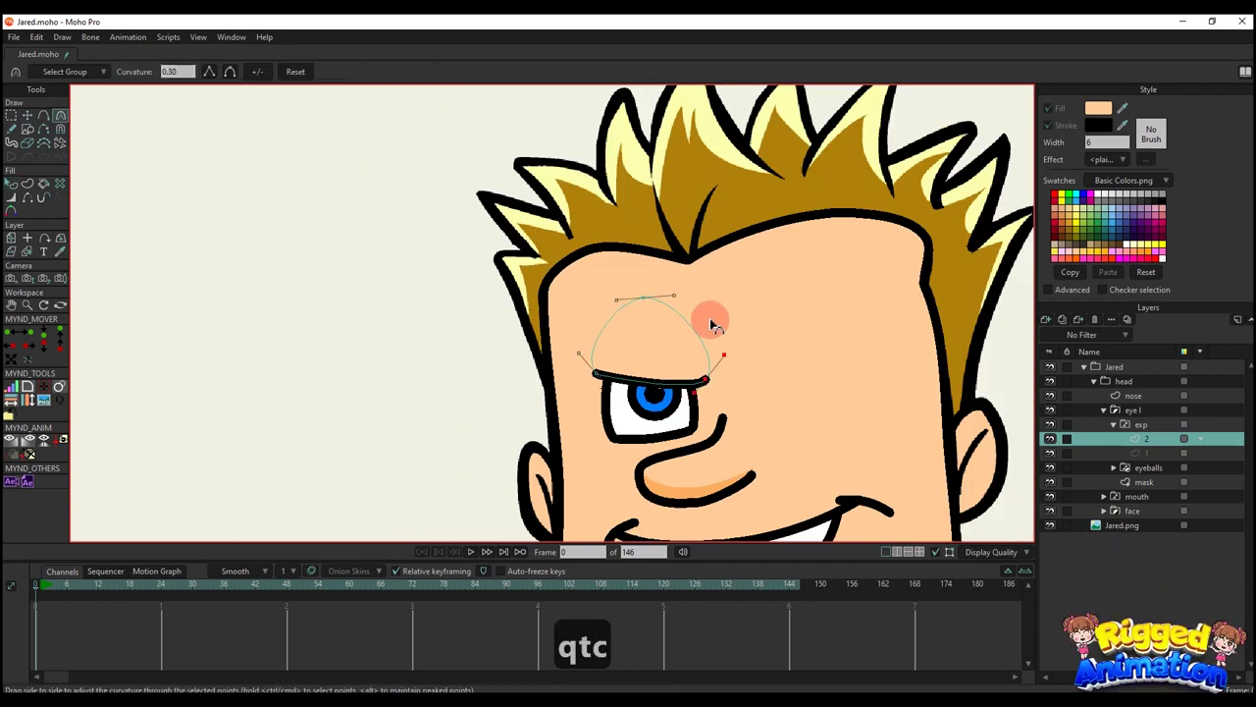
key(q)
scroll(738, 367, down, 3)
scroll(743, 402, up, 2)
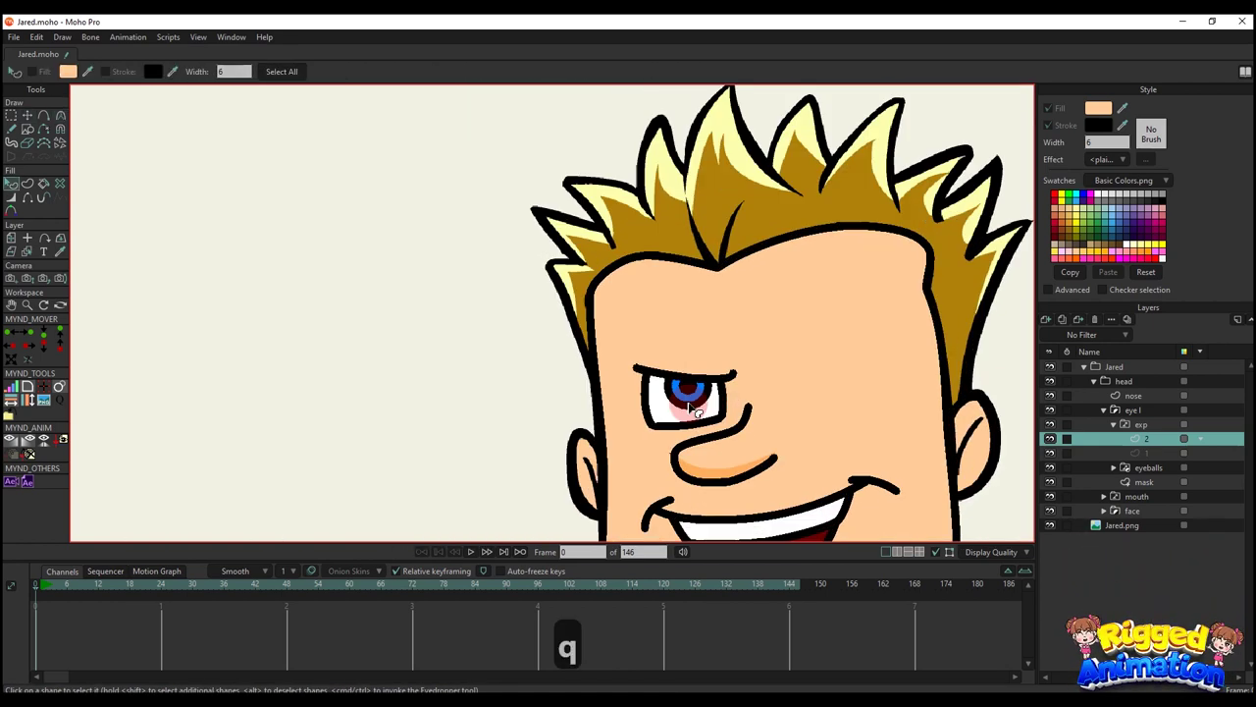
- Add a vector layer above layer 2 in the exp group and name it 3
click(1048, 322)
click(1102, 370)
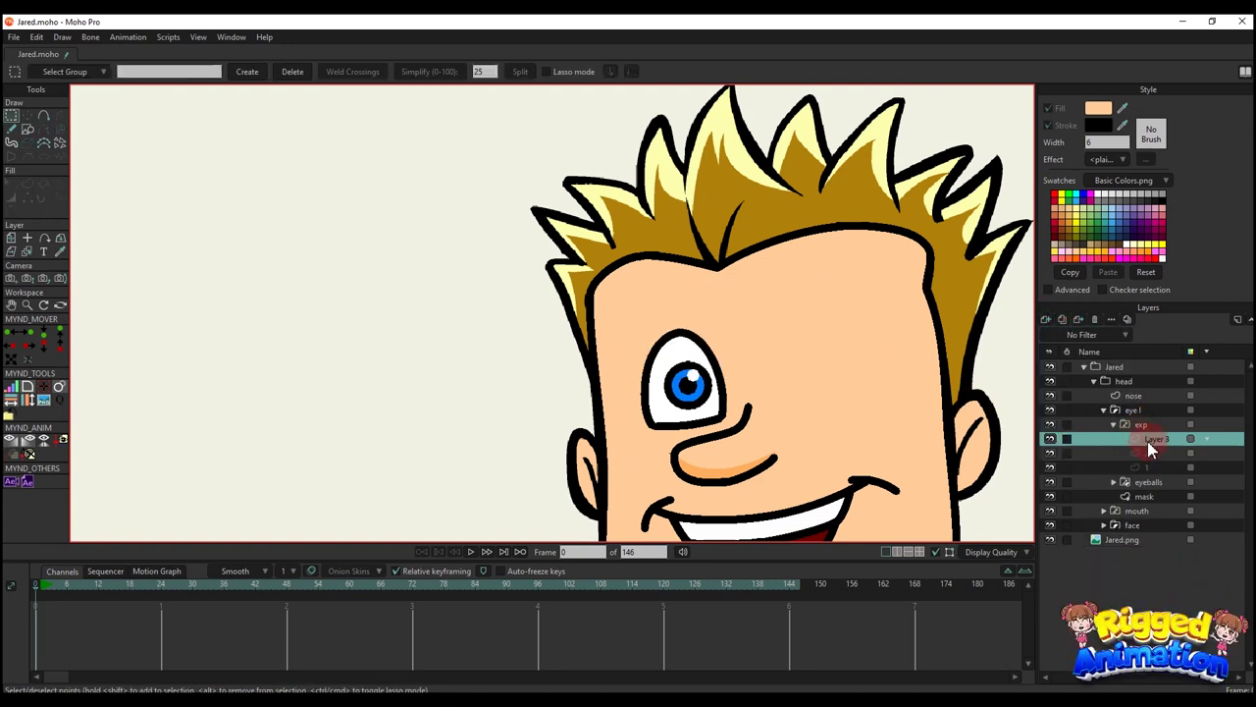
double_click(1156, 438)
text(3)
key(Return)
scroll(796, 347, up, 4)
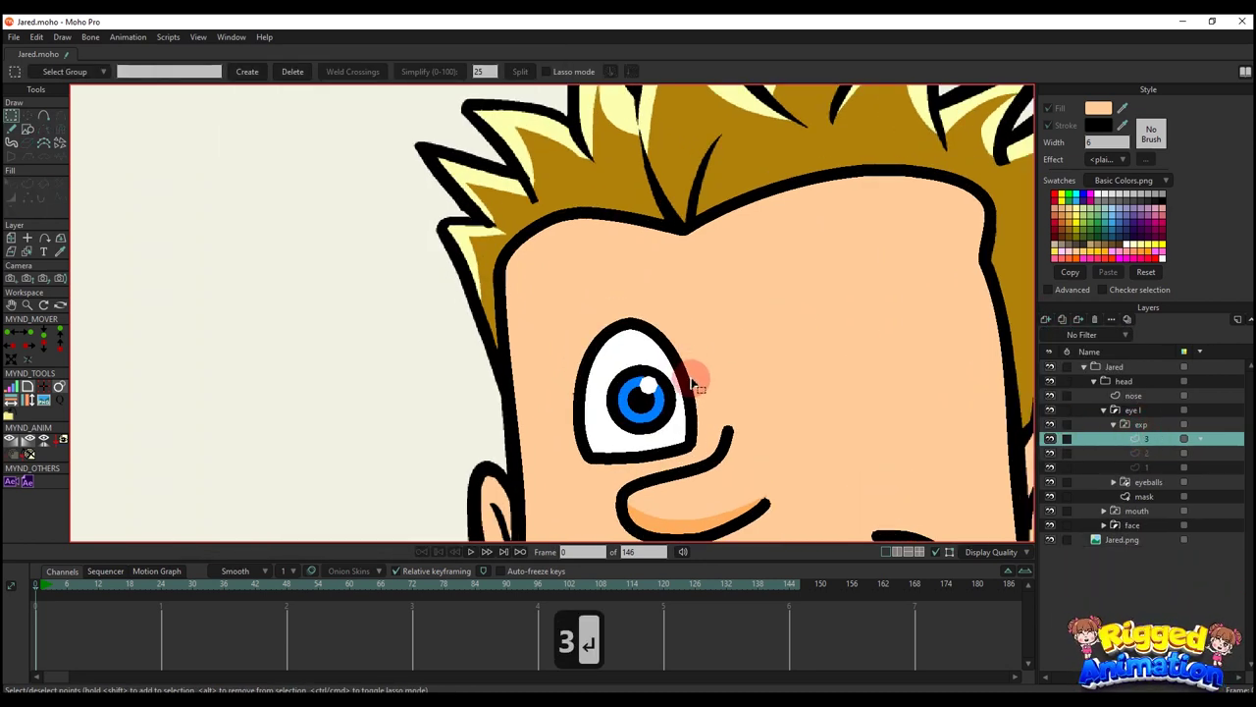
- On layer 3, draw a closed eyelid shape slanting up toward the nose side over the upper part of the eye
key(a)
drag(532, 451, 599, 279)
drag(598, 279, 534, 449)
- Hide the upper edges of the slanted eyelid's outline, keeping only its lower edge stroked
click(27, 197)
click(265, 255)
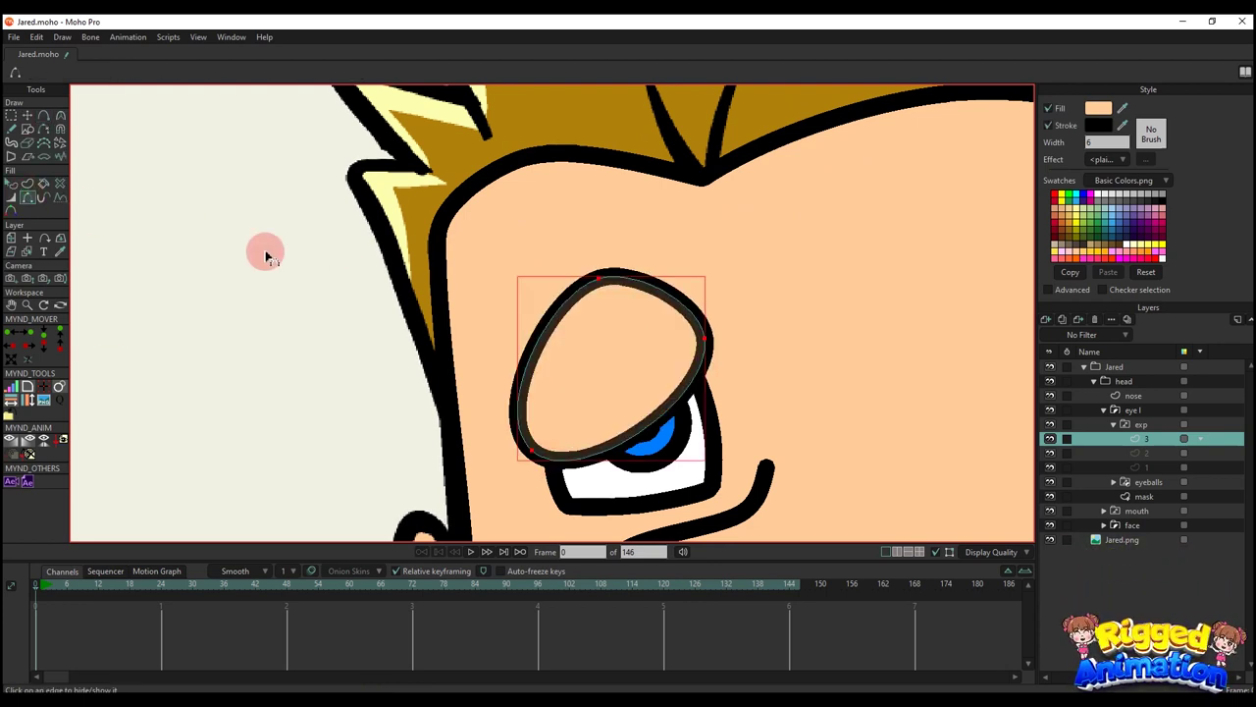
click(546, 327)
click(639, 274)
key(q)
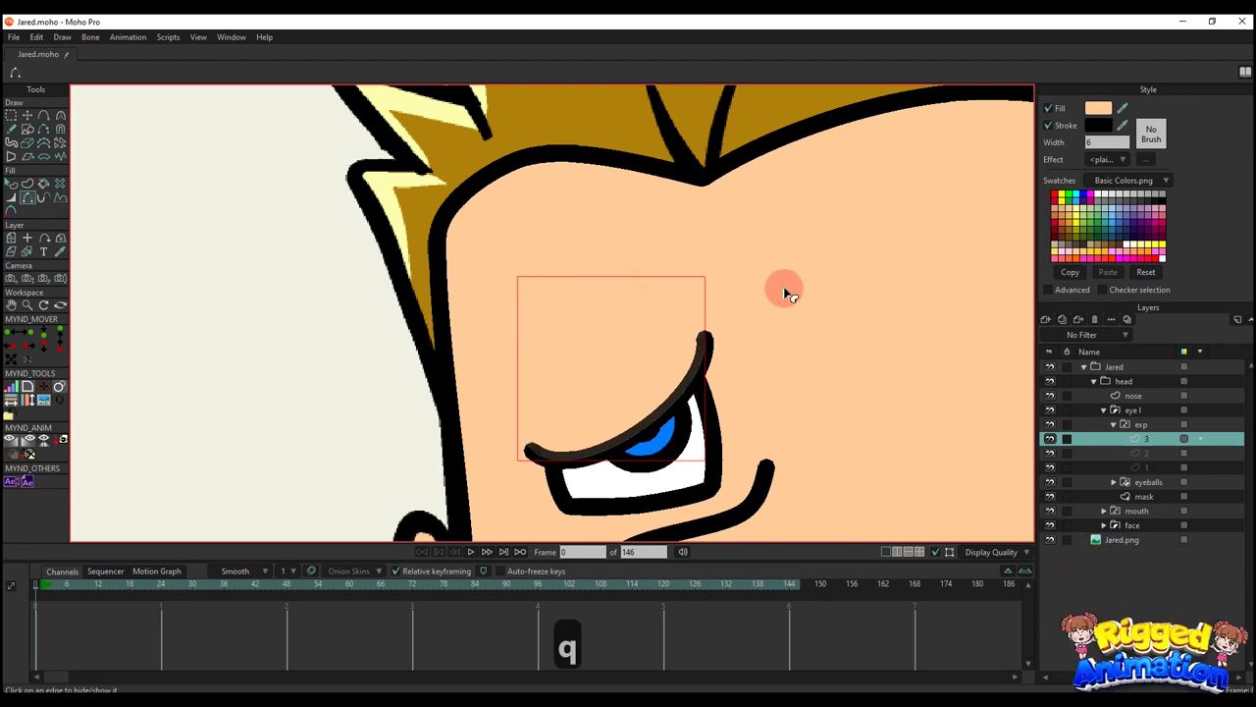
- Adjust the curvature handles at both ends of the slanted eyelid to straighten its lower edge
key(t)
key(c)
drag(583, 492, 545, 461)
drag(718, 422, 707, 392)
key(q)
scroll(709, 395, down, 5)
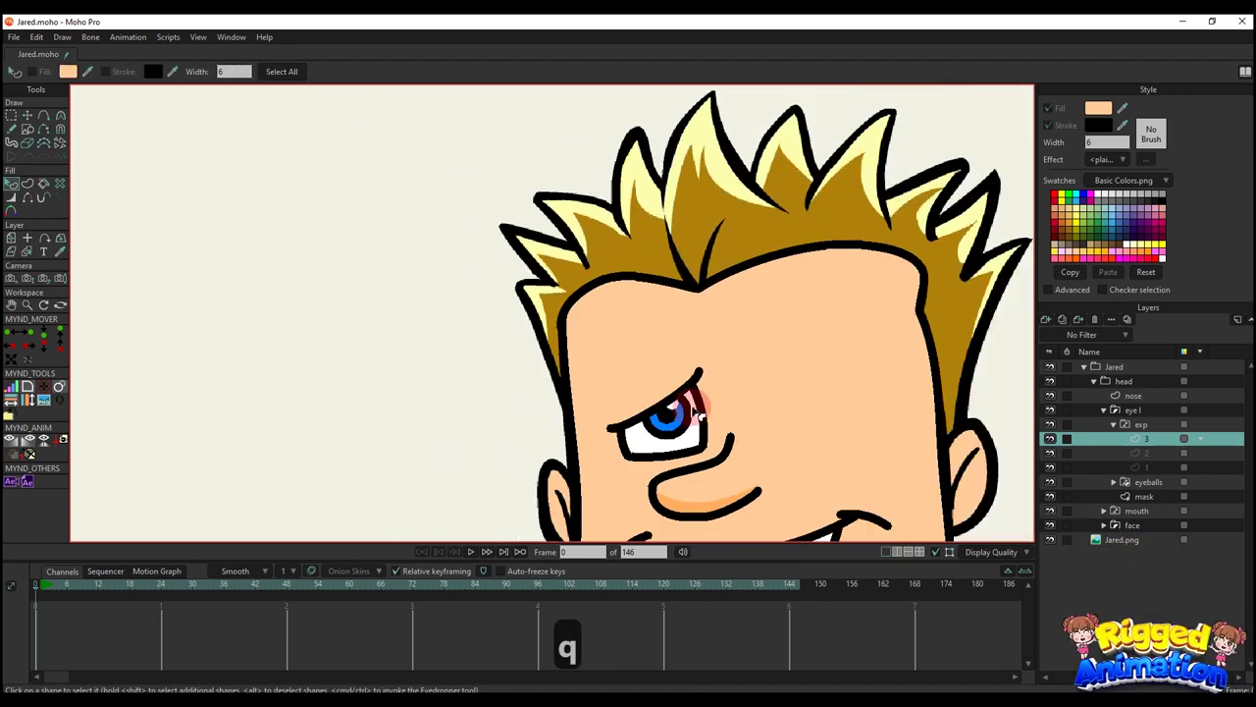
scroll(702, 392, up, 1)
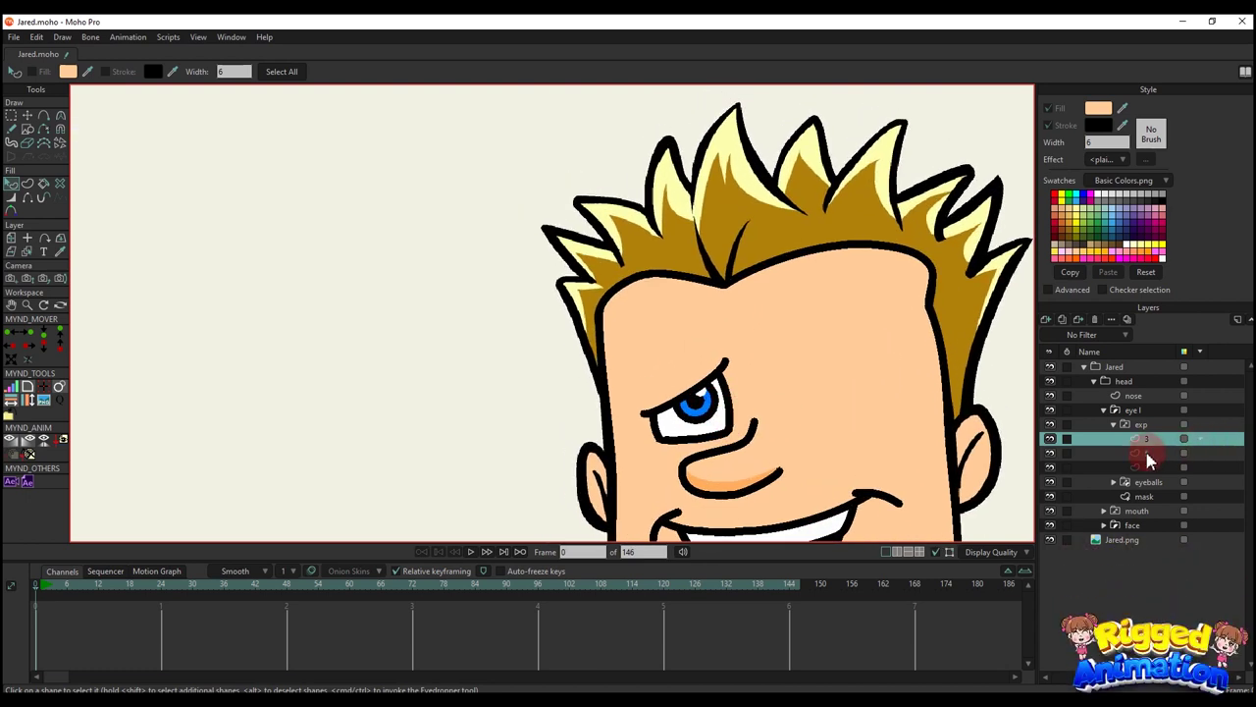
- Add another vector layer above layer 3 in the exp group
click(1141, 453)
key(Up)
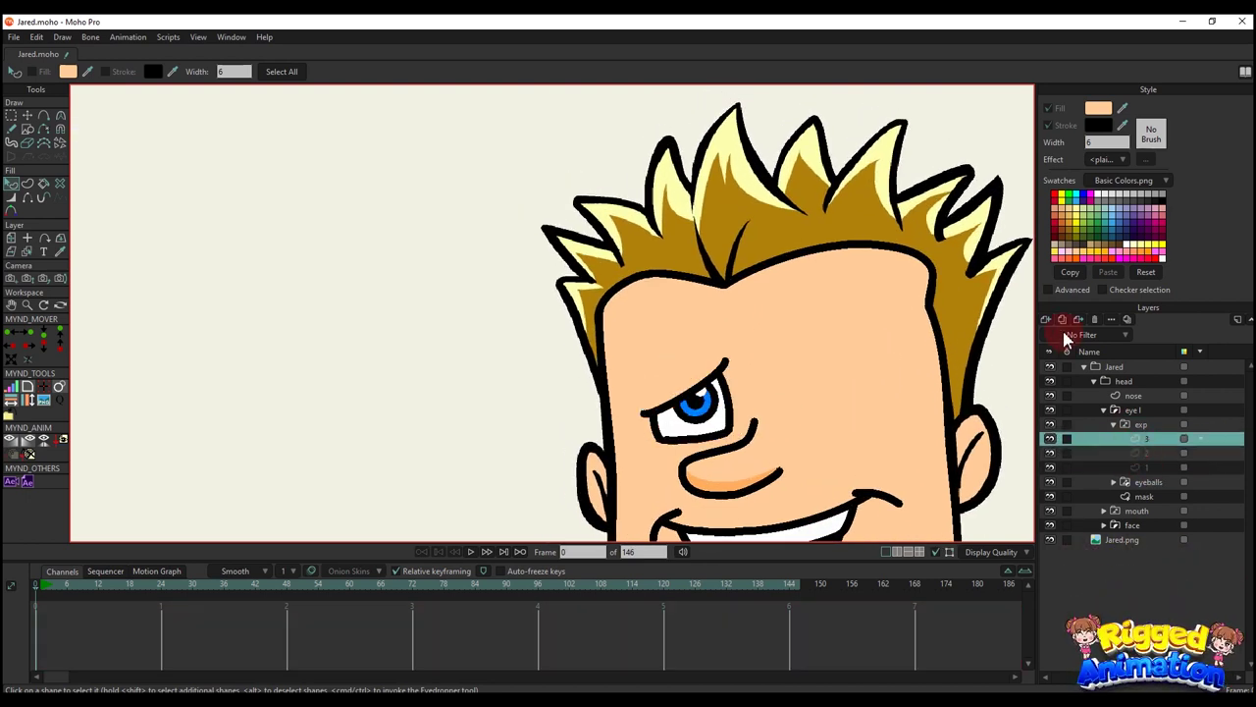
click(1047, 319)
click(1061, 334)
- On the new Layer 4, draw an arched three-point line across the eye over the pupil and create a stroked shape from it
scroll(677, 408, up, 5)
key(a)
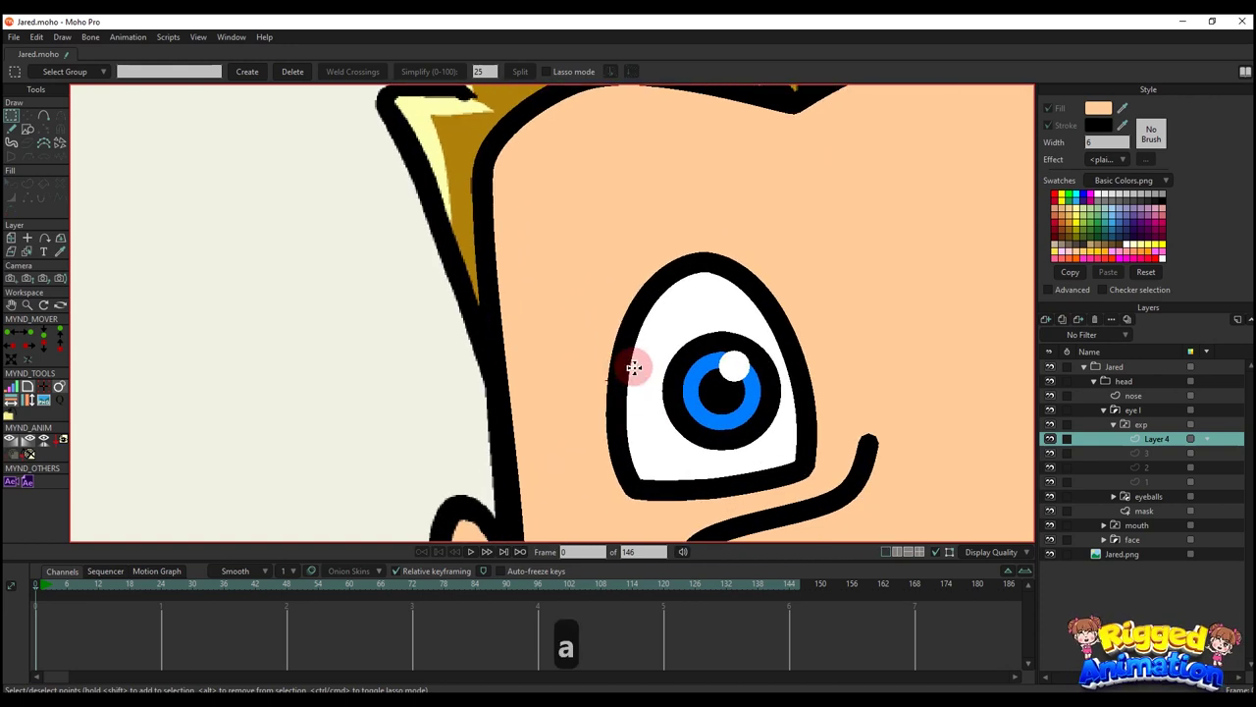
drag(620, 396, 795, 389)
key(g)
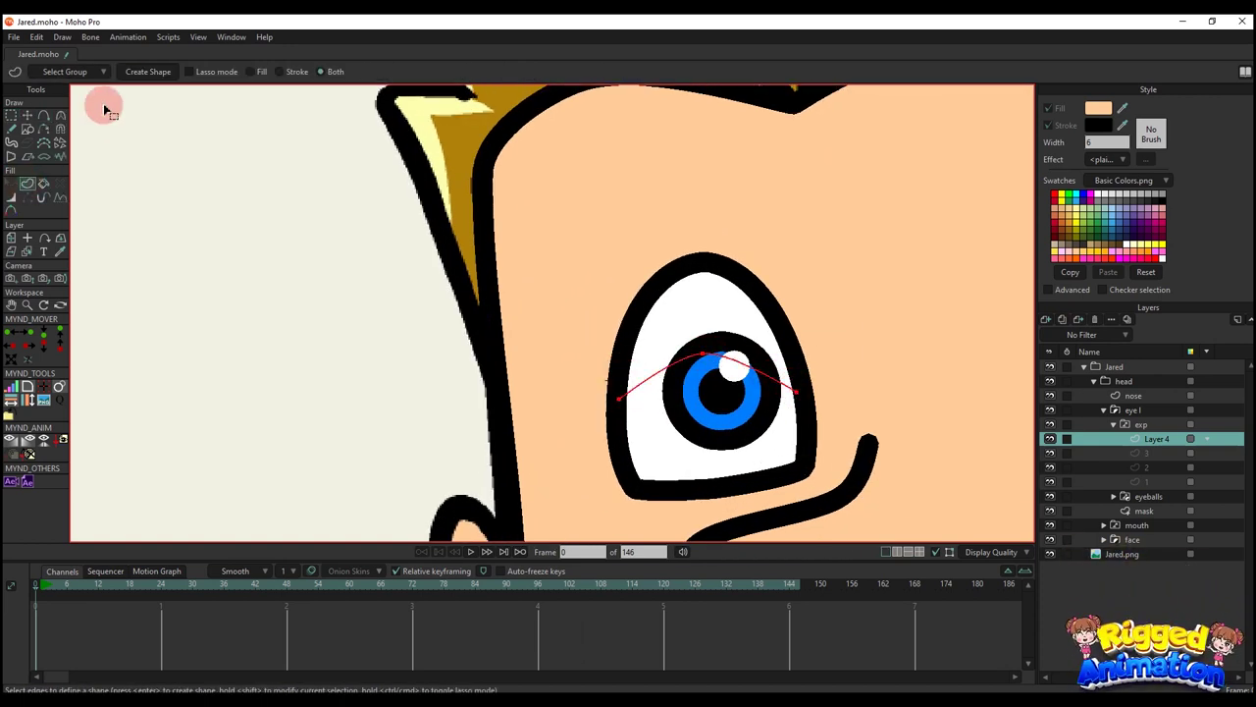
click(140, 72)
- Lengthen both curvature handles of the arched line's middle point to round the arch
key(t)
scroll(760, 330, up, 1)
key(c)
drag(649, 364, 636, 366)
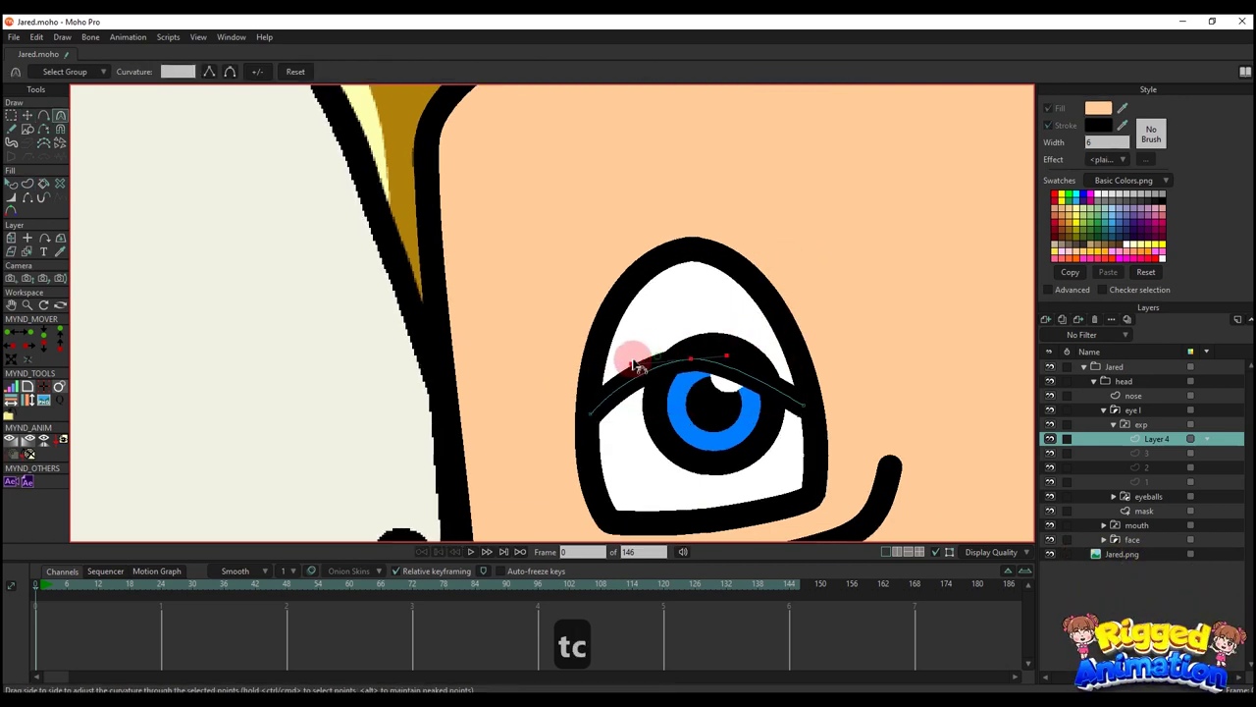
drag(739, 353, 766, 353)
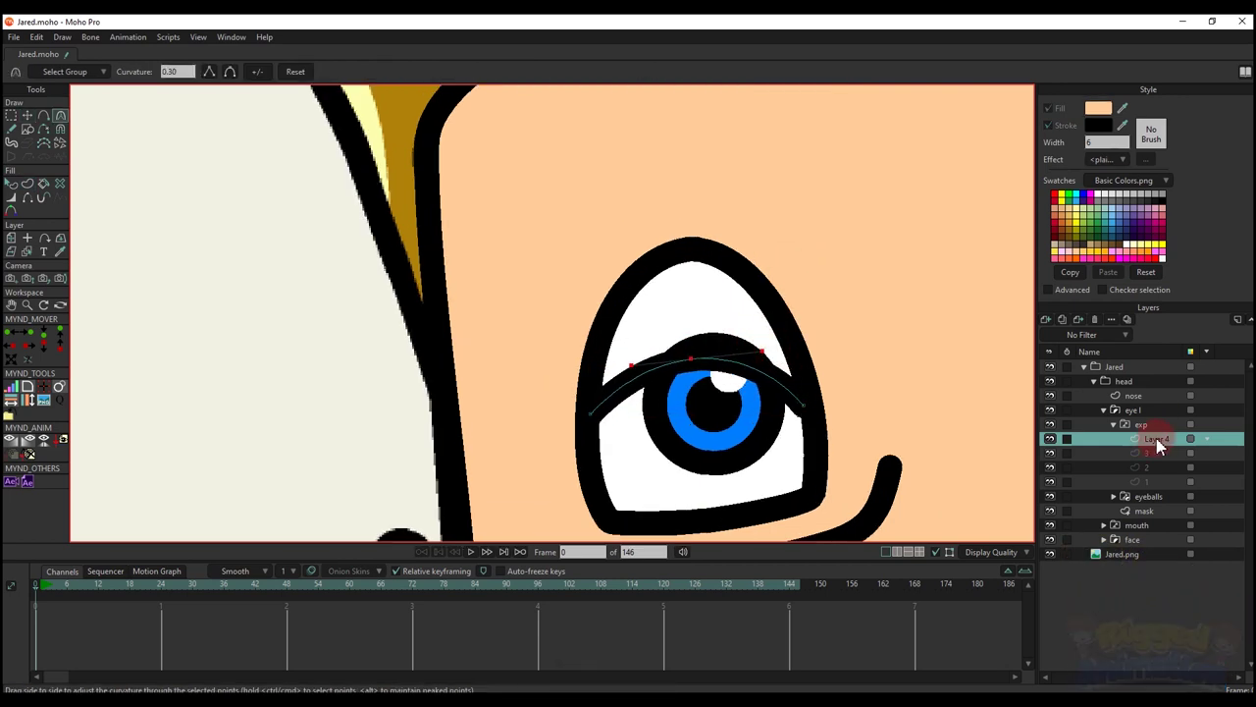
- Rename Layer 4 in the exp group to 4
double_click(1157, 438)
text(4)
key(Return)
- On layer 4, draw a filled skin-coloured oval over the whole eye and position it around the arched line
scroll(709, 361, down, 1)
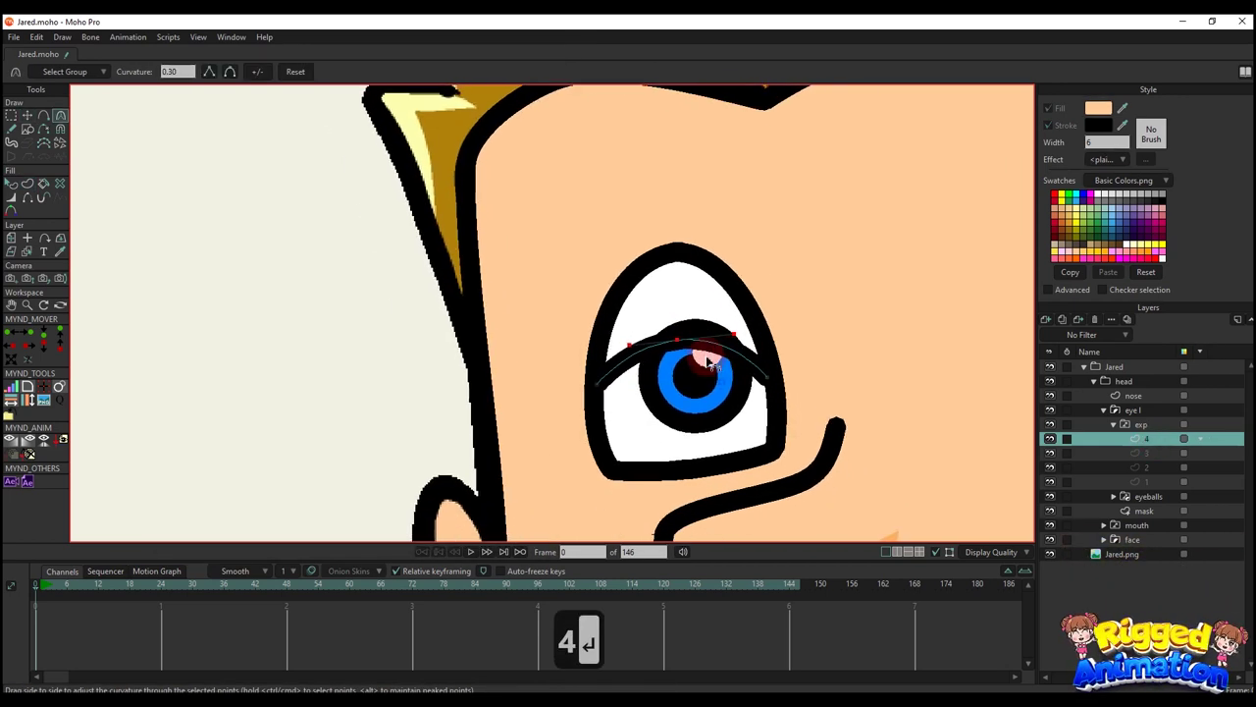
click(28, 129)
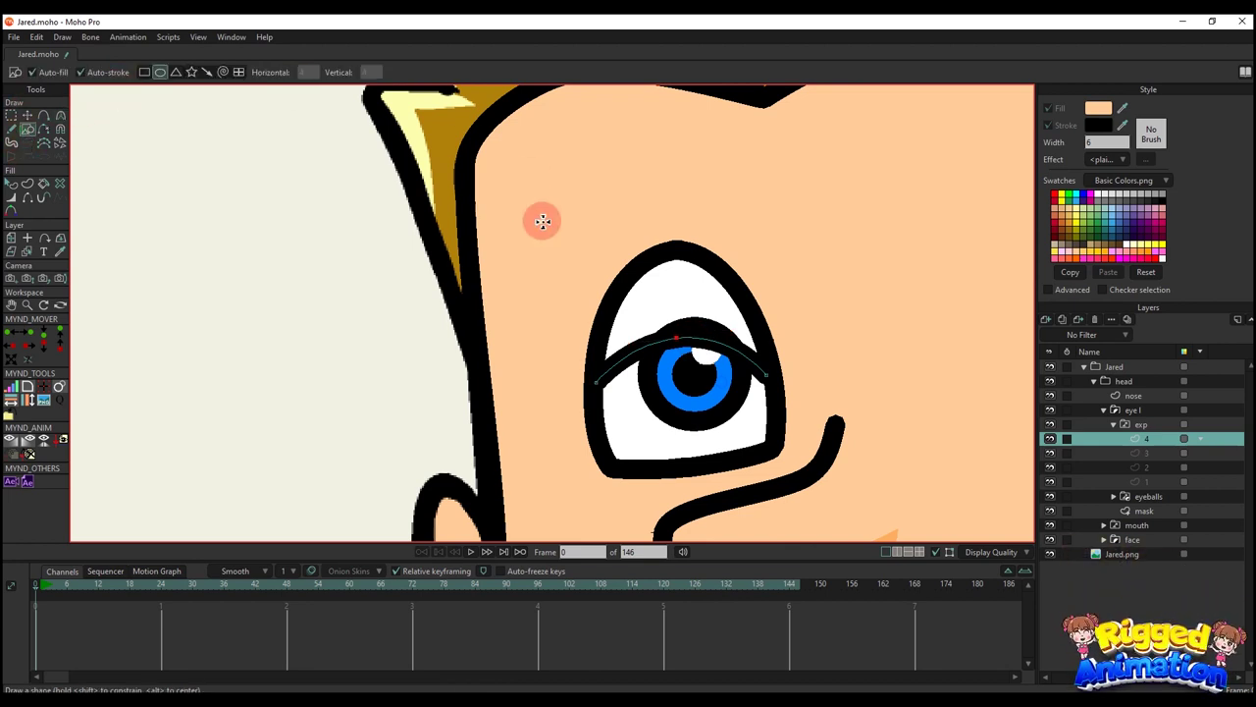
drag(595, 231, 833, 514)
key(t)
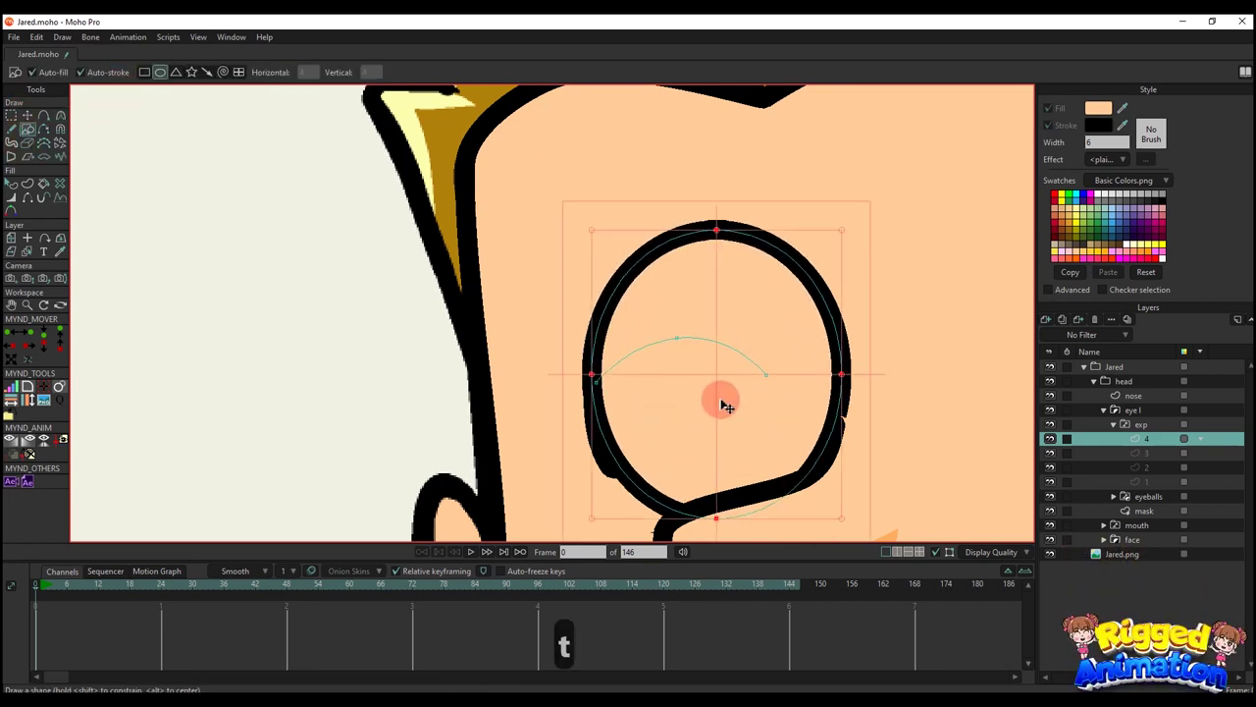
- Turn off the oval's stroke and lower the oval behind the arched line
key(q)
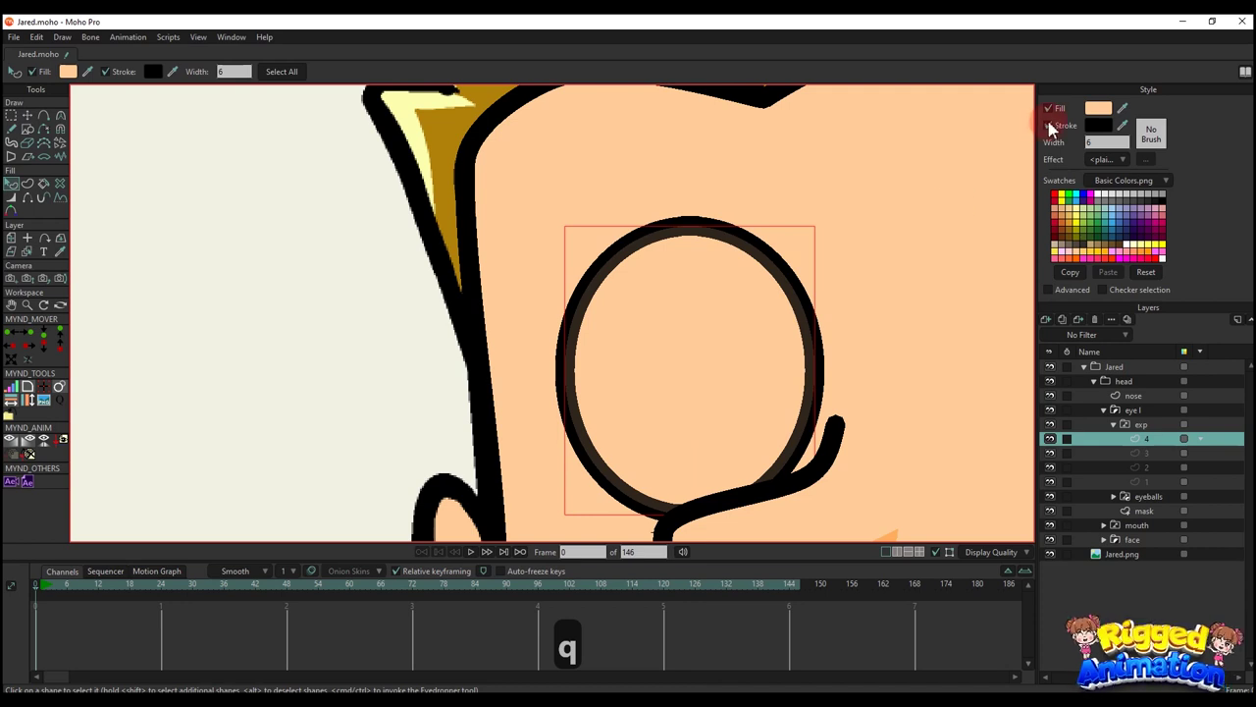
click(1048, 126)
key(alt+Down)
click(899, 391)
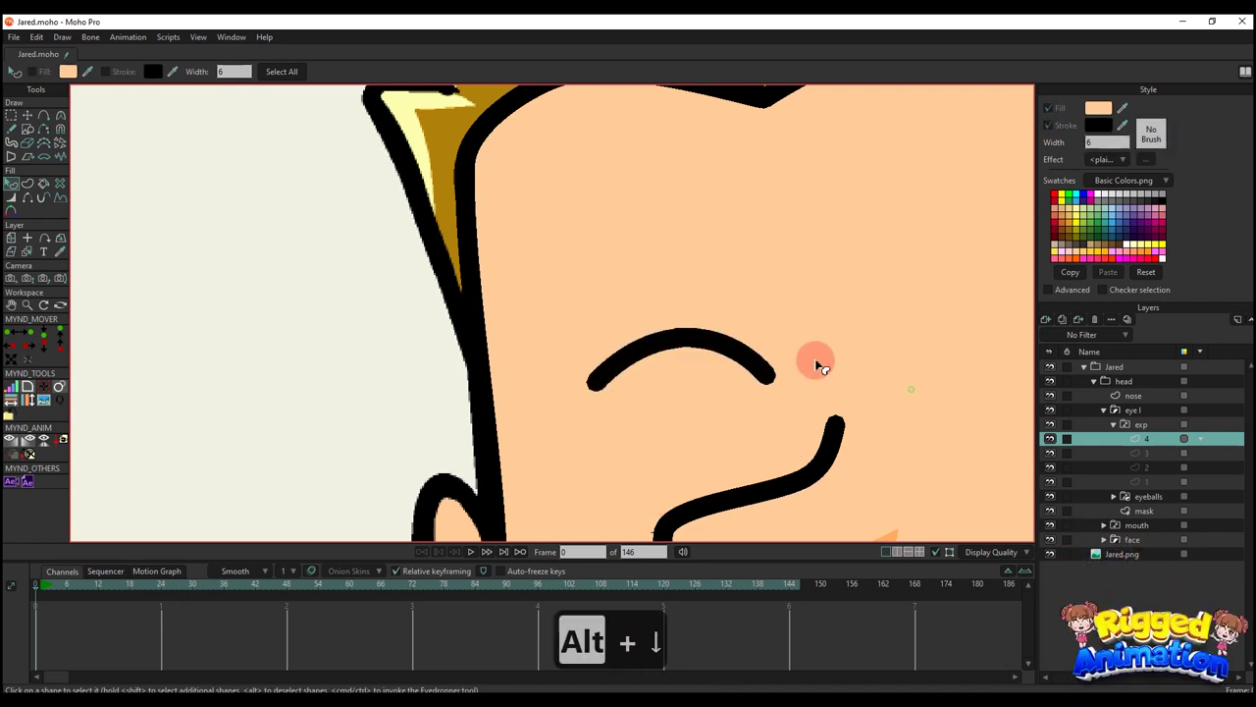
- Reduce the line width at the arched line's nose-side end so the stroke tapers there
scroll(716, 303, down, 5)
scroll(727, 306, up, 3)
key(t)
scroll(731, 309, up, 2)
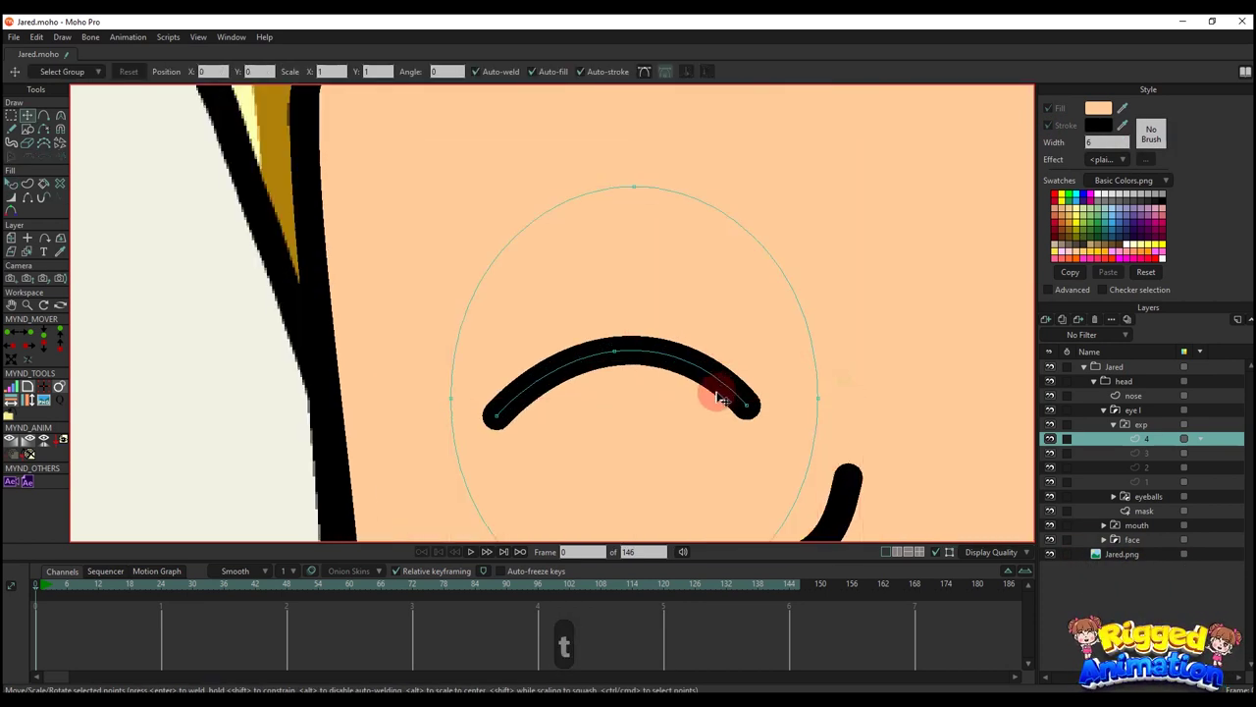
scroll(715, 392, up, 1)
key(a)
click(12, 199)
drag(756, 402, 724, 410)
- Draw a short curved crease line just under the arch's nose-side end and create a shape from it
scroll(743, 410, up, 1)
key(a)
key(c)
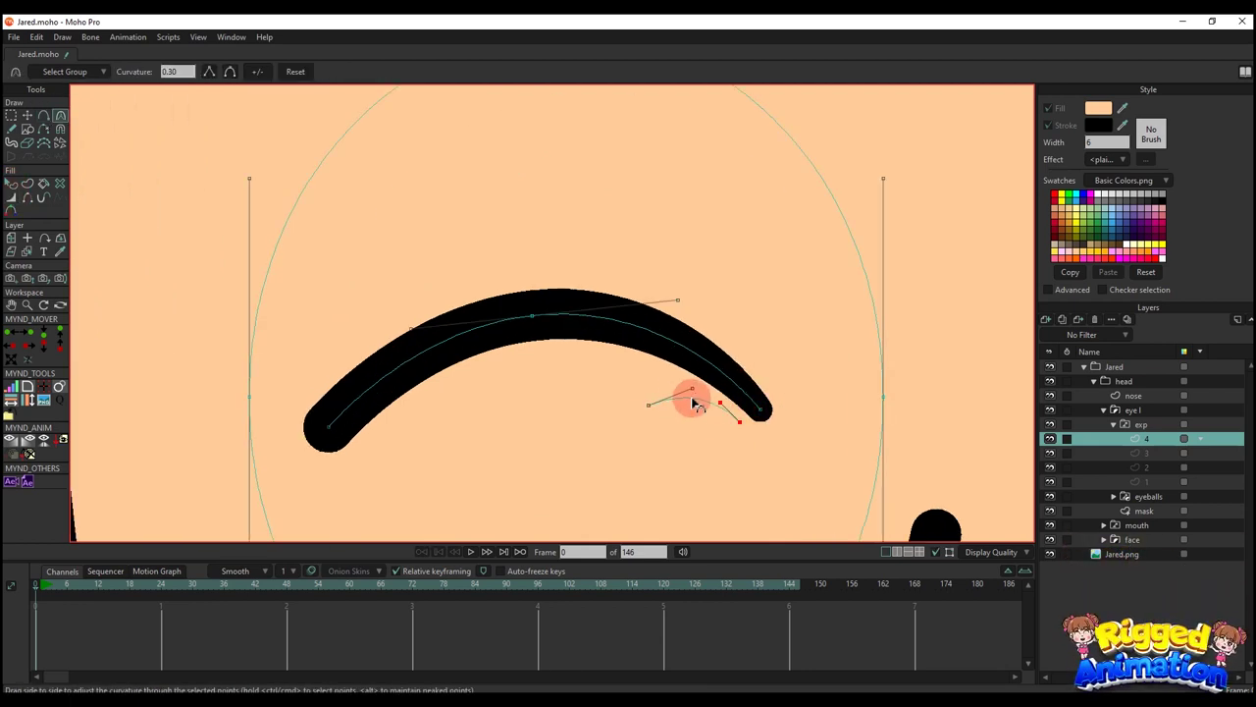
key(g)
drag(640, 379, 744, 452)
click(28, 183)
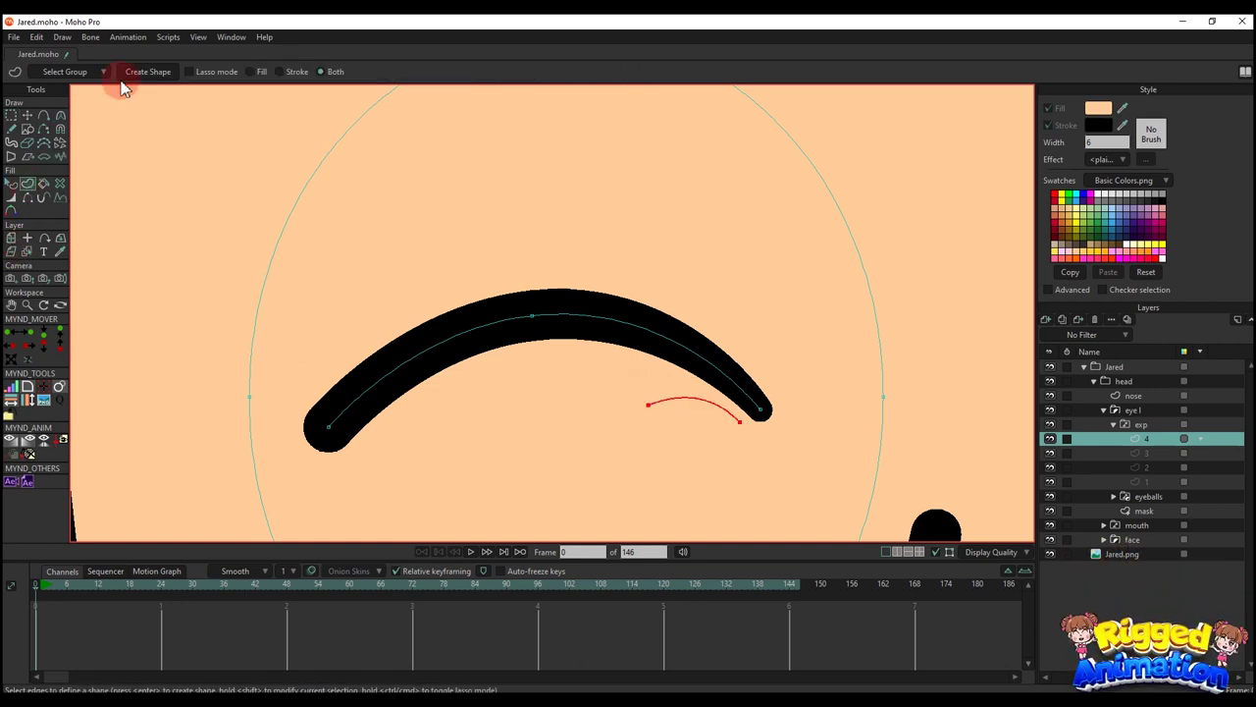
click(157, 74)
- Thin the short crease line at both ends, making its nose-side tip the narrower one
click(12, 211)
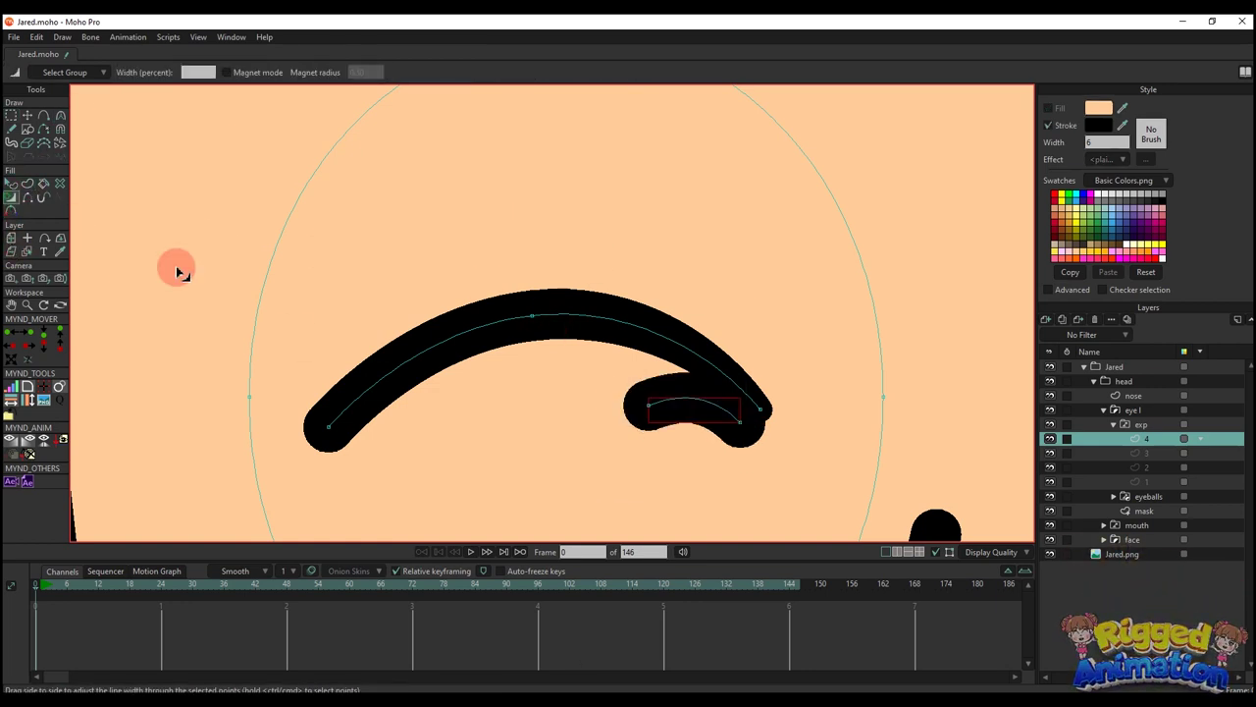
click(740, 432)
drag(714, 436, 651, 407)
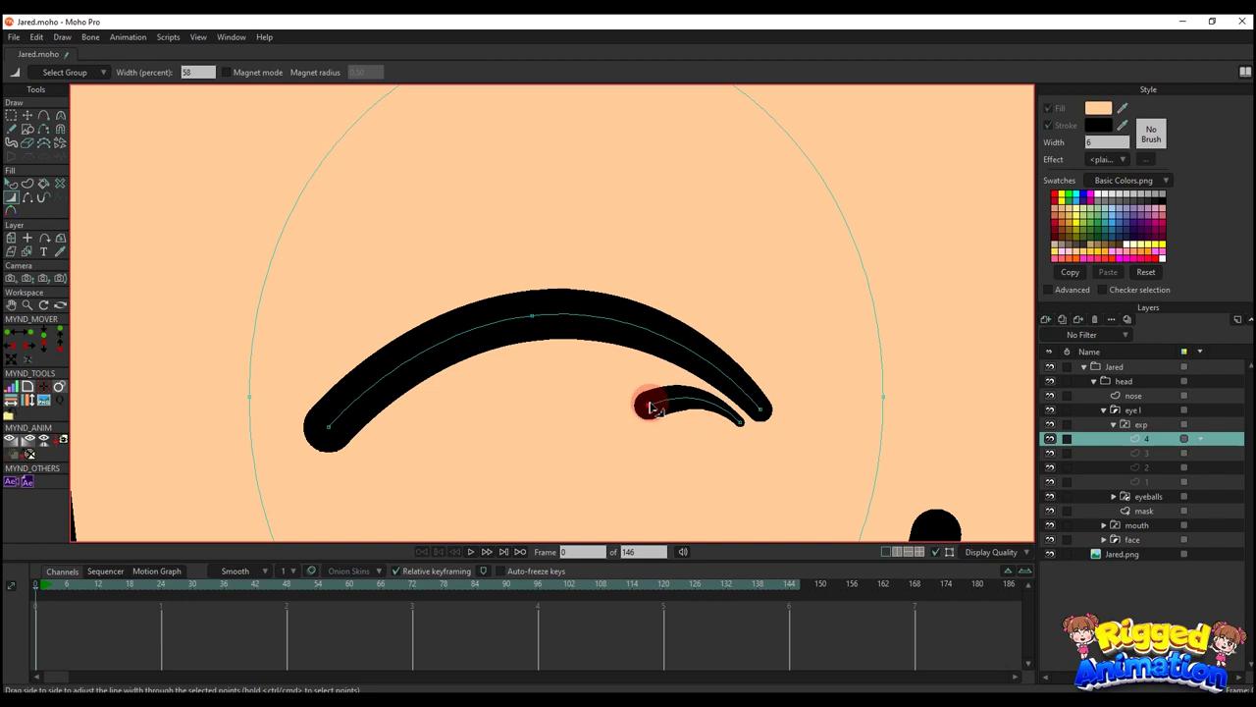
key(q)
scroll(749, 395, down, 4)
scroll(832, 362, up, 1)
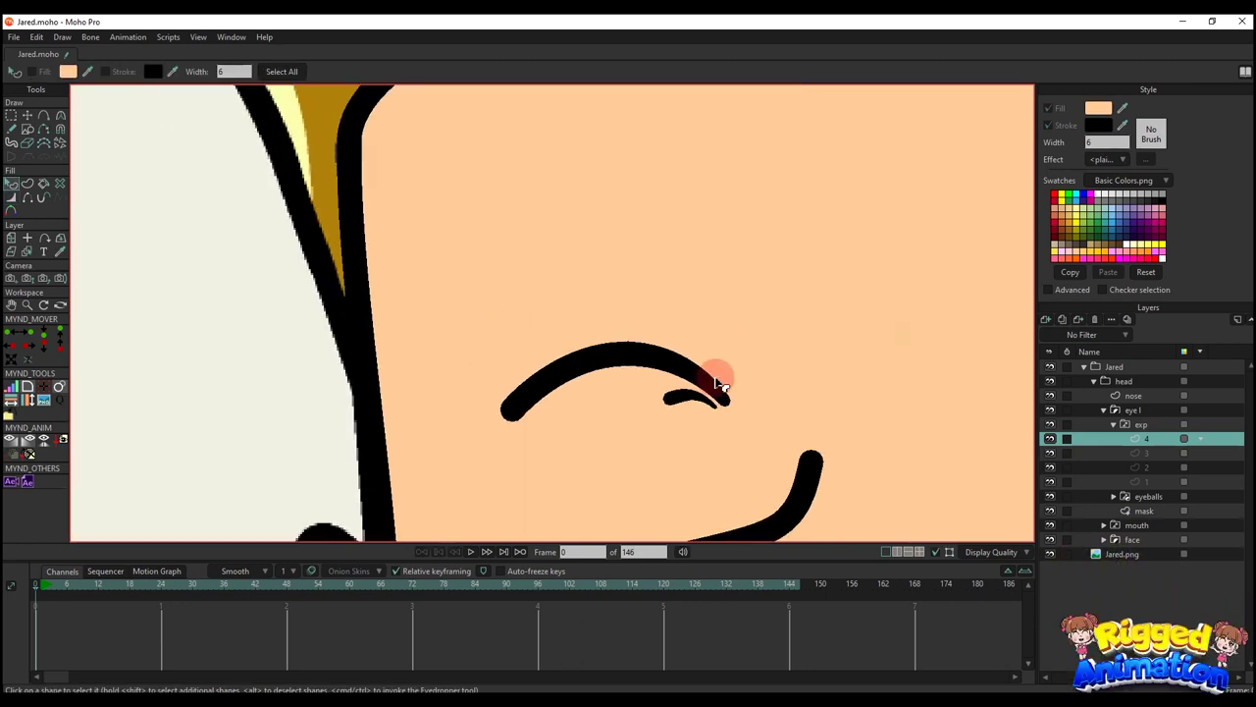
- Fine-tune the points and curvature of the short crease line below the arch
scroll(711, 391, up, 4)
key(t)
key(c)
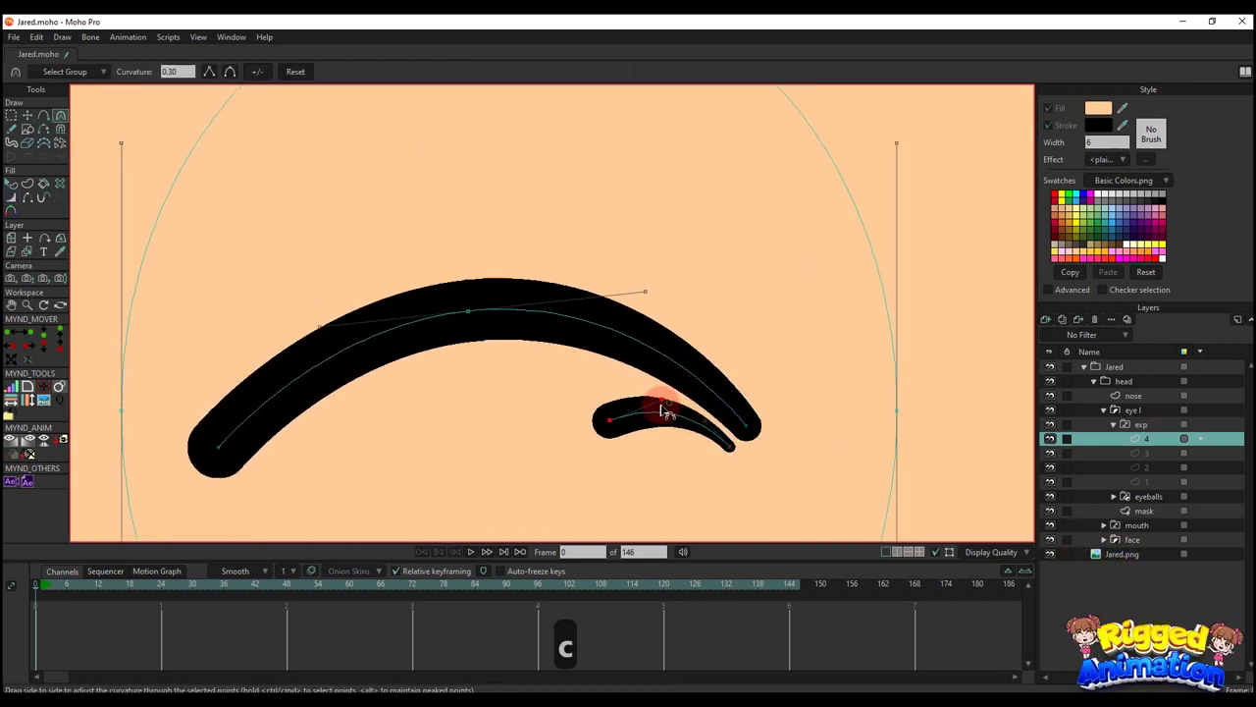
key(q)
scroll(697, 424, down, 1)
scroll(697, 424, down, 8)
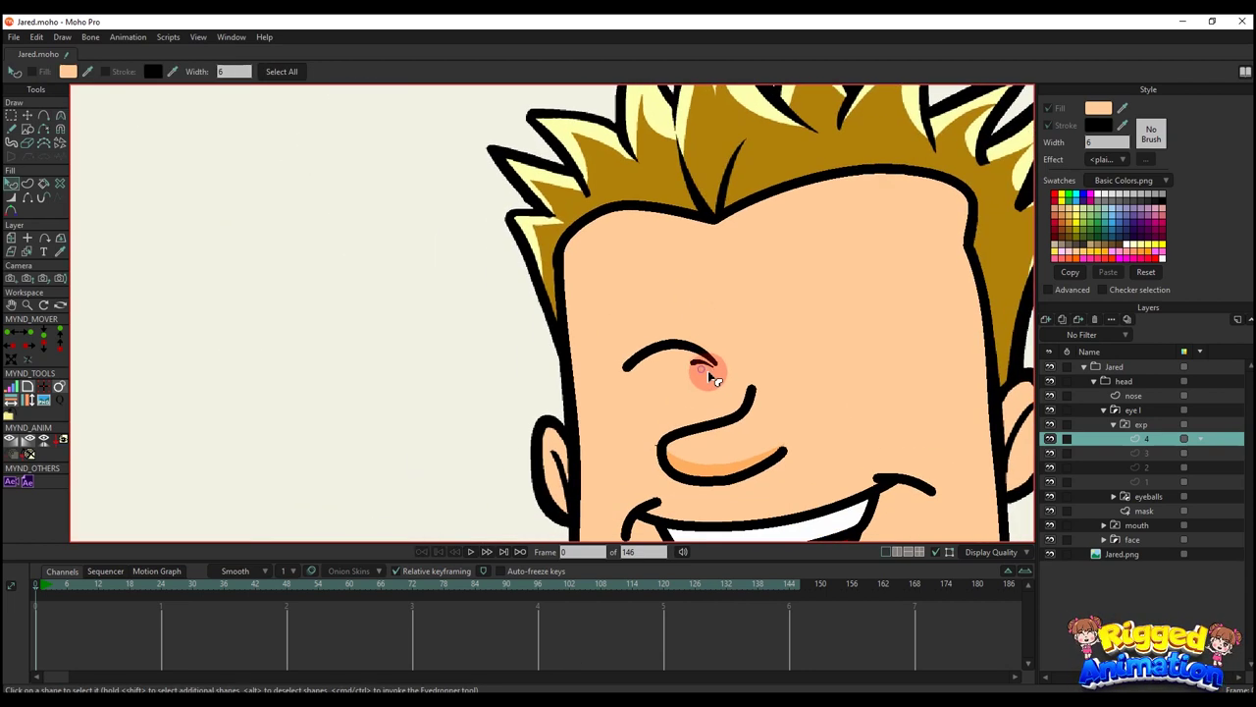
scroll(695, 348, up, 3)
- Add a vector layer above layer 4 in the exp group and name it 5
click(1062, 320)
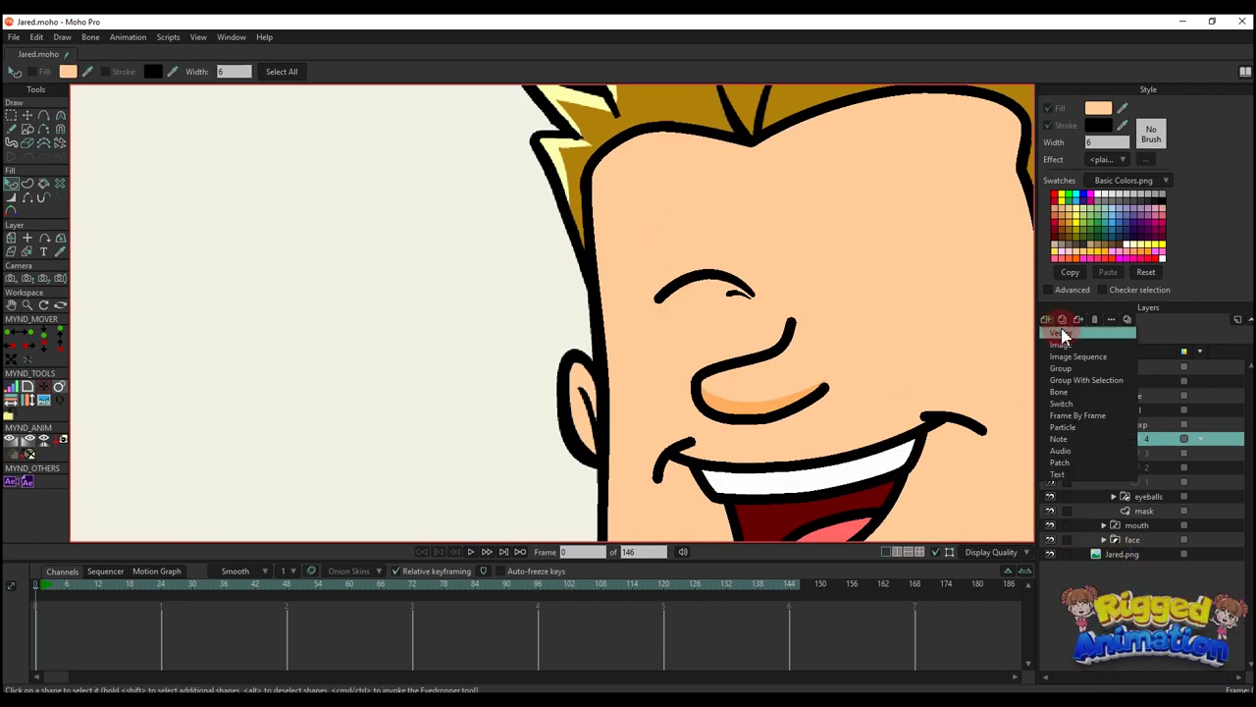
click(1062, 333)
double_click(1154, 439)
text(5)
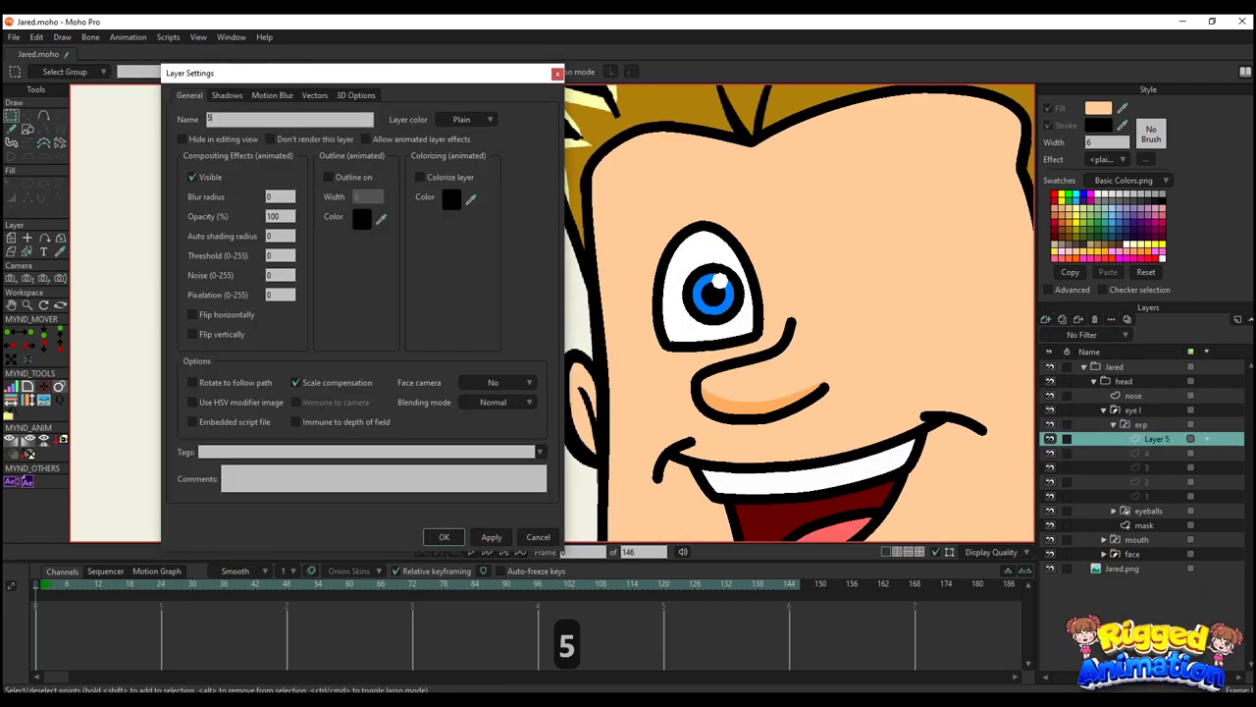
key(Return)
- On layer 5, draw a downward-bowed three-point line across the lower pupil and adjust its middle point's curvature
scroll(749, 264, up, 3)
key(a)
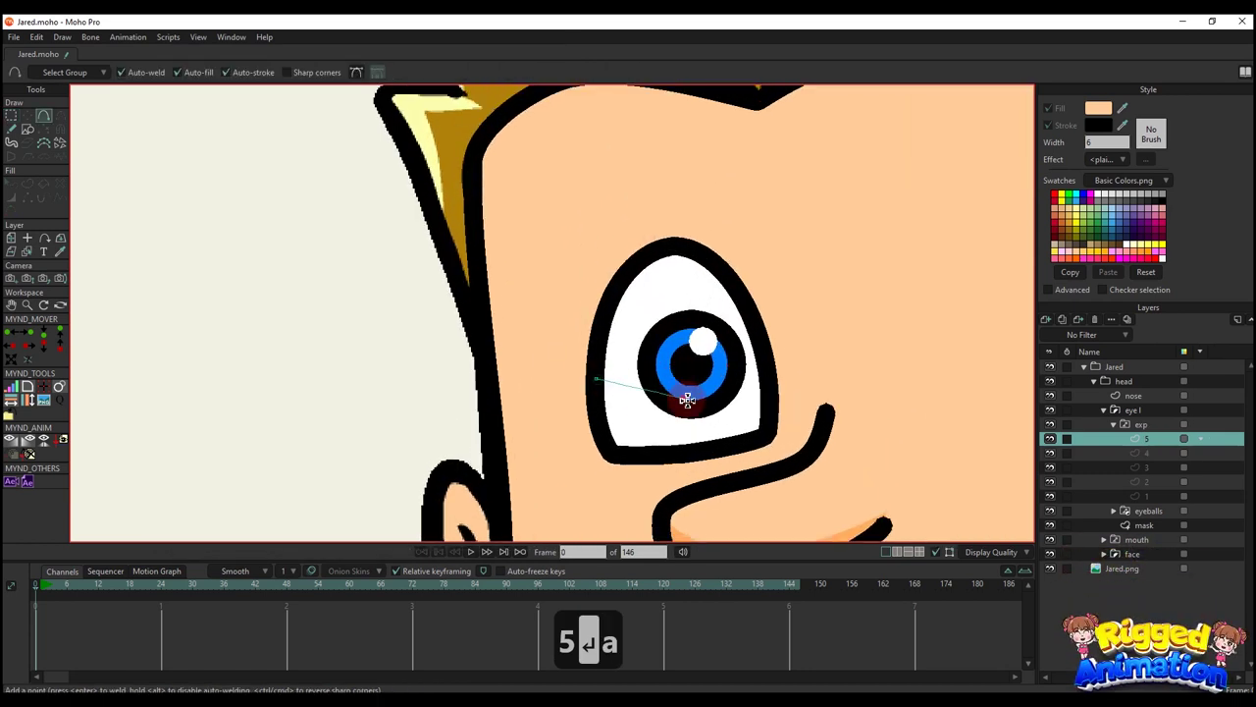
drag(687, 400, 753, 368)
key(v)
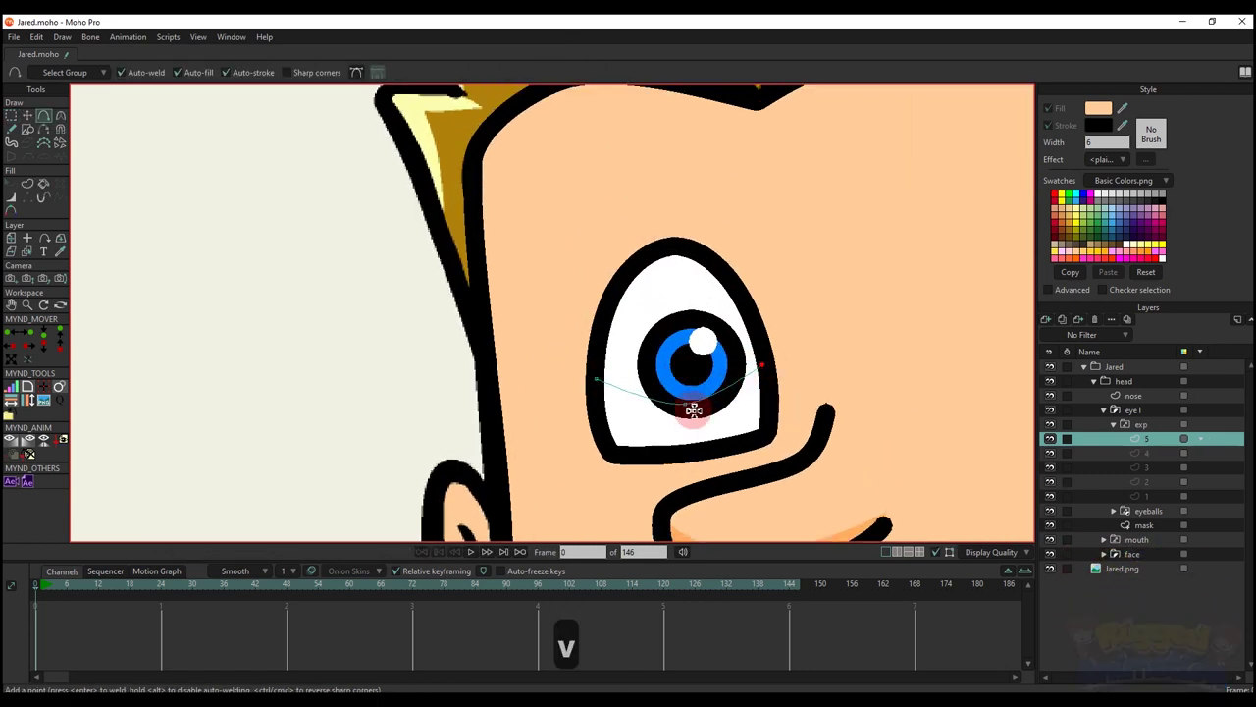
key(c)
click(660, 410)
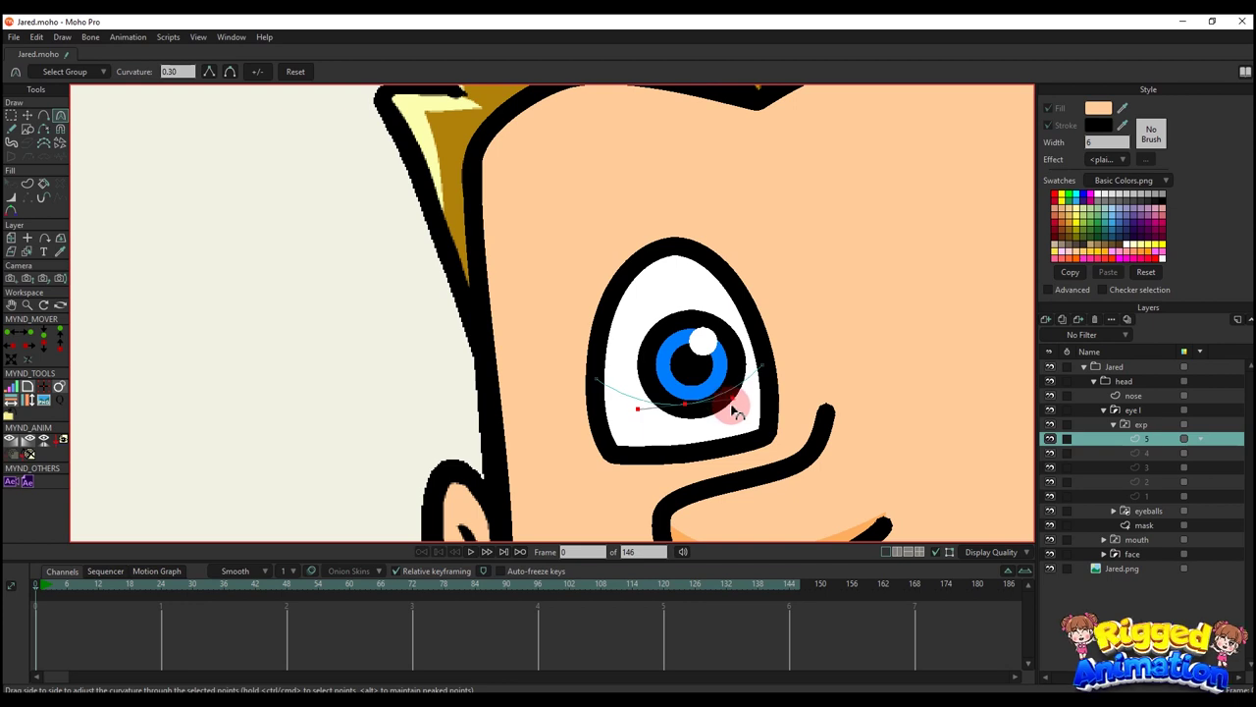
- Select the whole downward-bowed line and create a stroked shape from it
key(g)
click(363, 374)
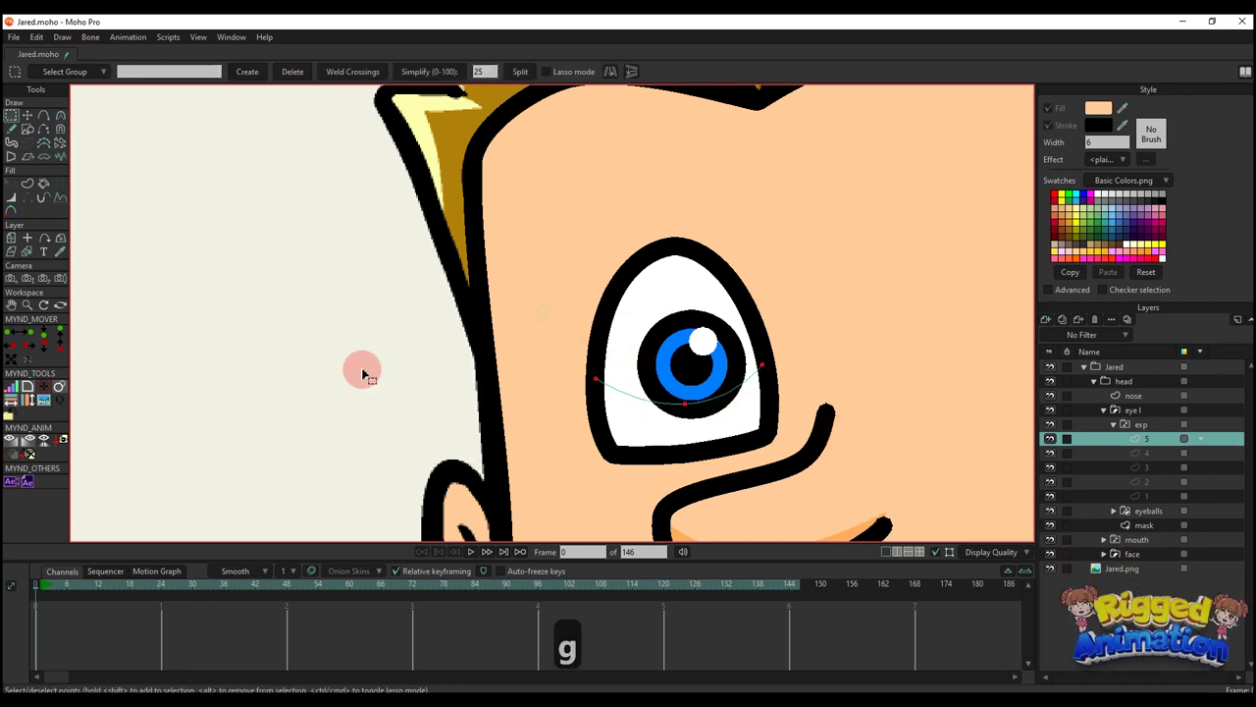
click(29, 185)
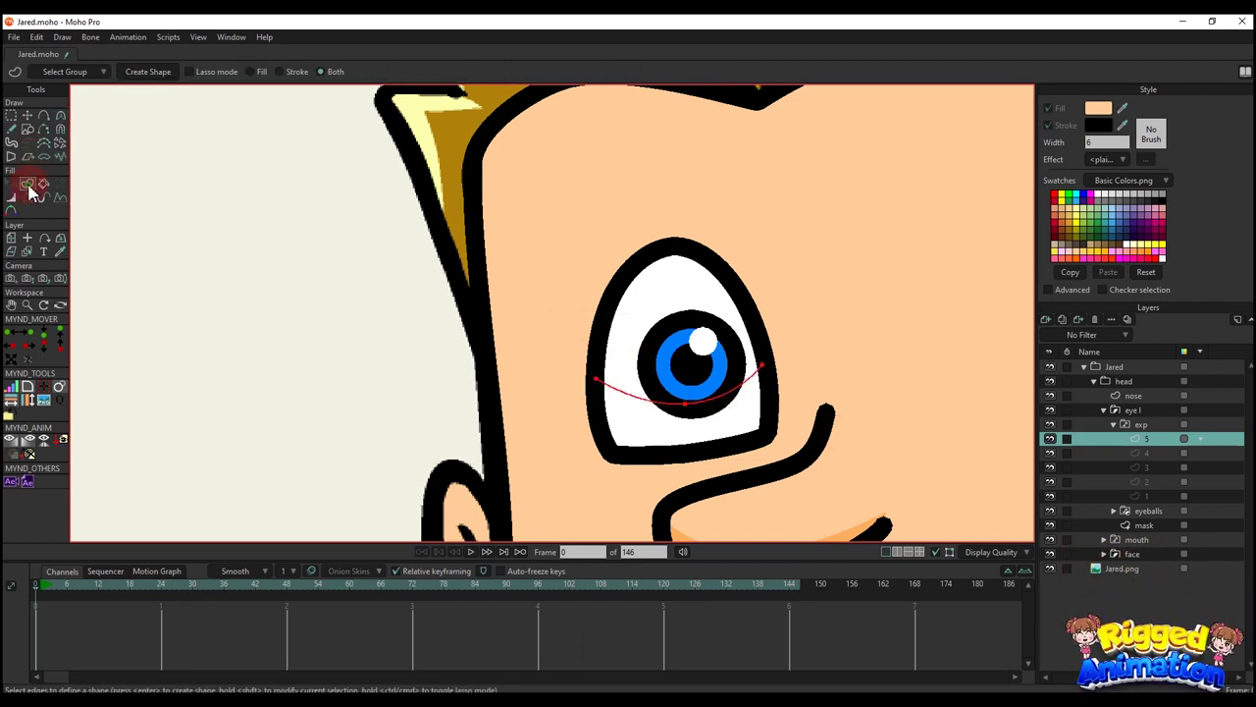
click(156, 79)
key(q)
click(770, 391)
click(85, 290)
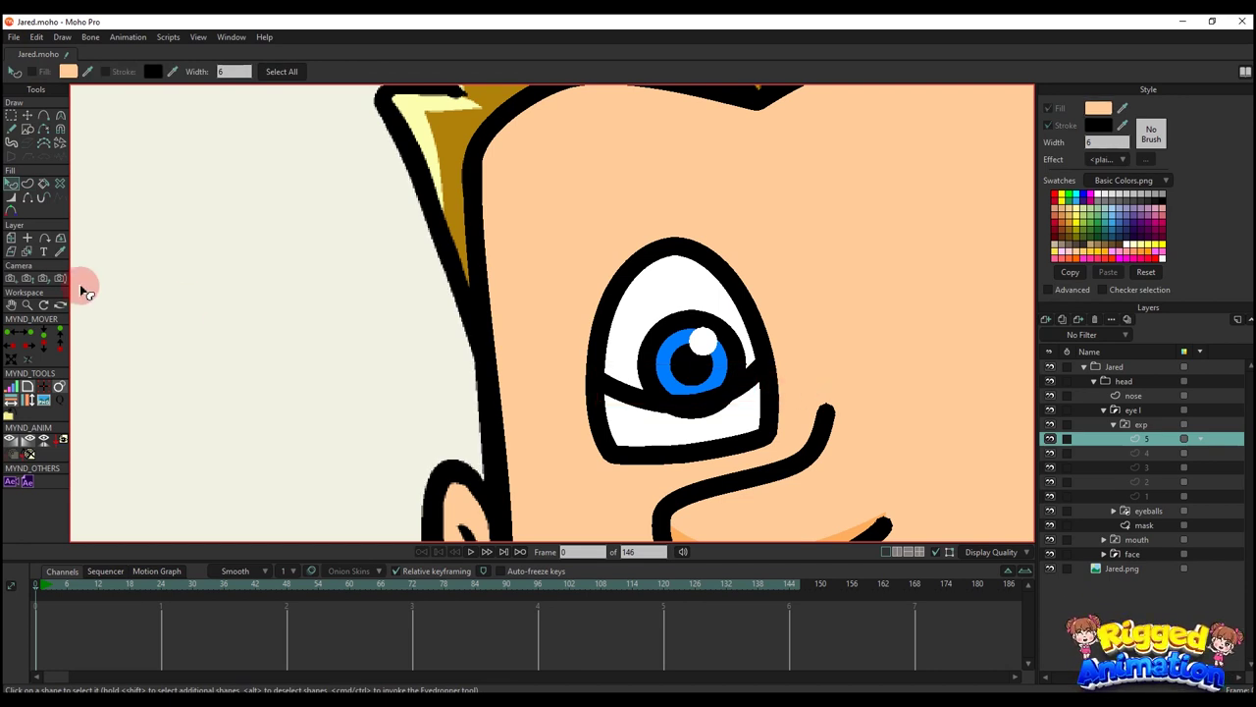
- Copy the skin-coloured oval from layer 4 and paste it into layer 5
click(1147, 455)
key(g)
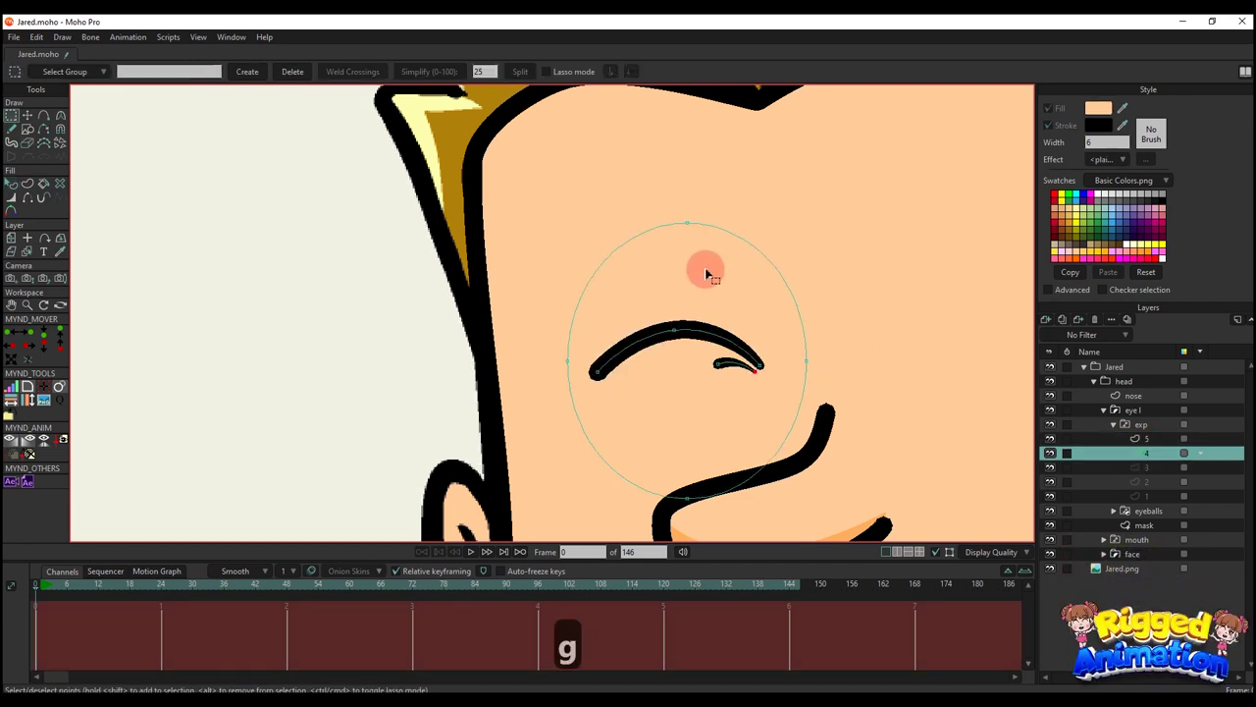
key(t)
key(ctrl+c)
click(1144, 439)
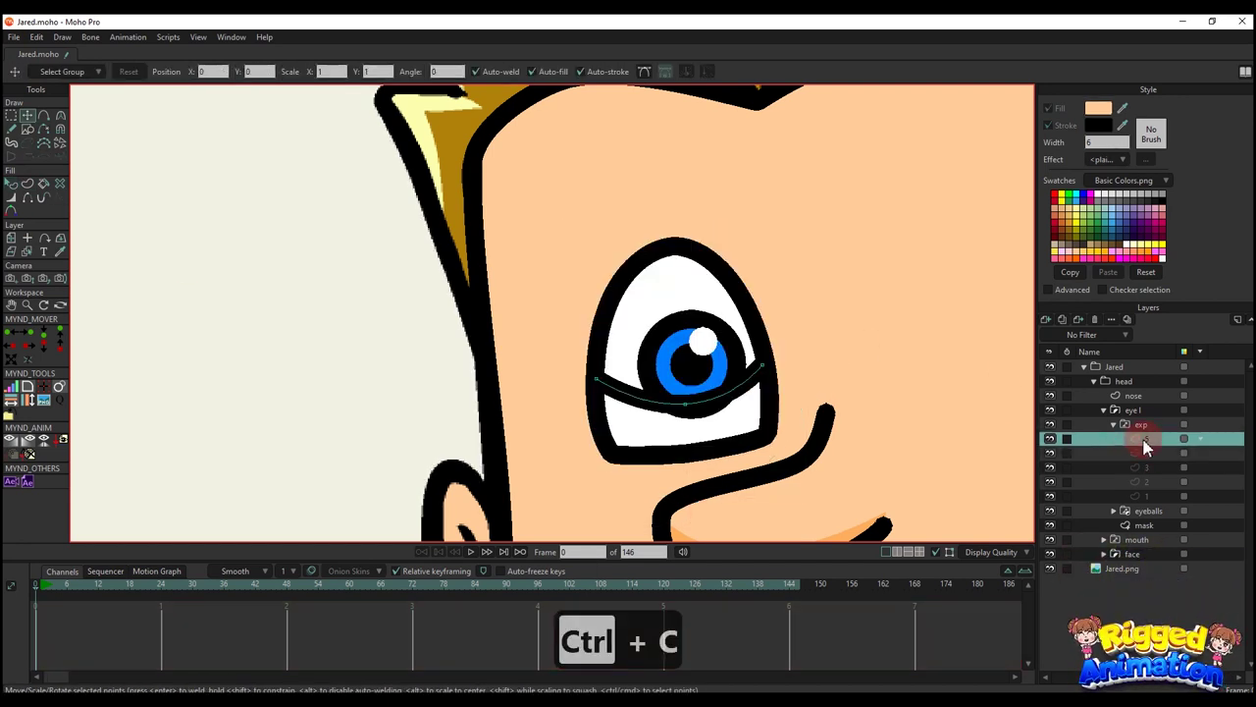
key(ctrl+v)
- Lower the pasted oval behind the downward-bowed line on layer 5
key(q)
click(697, 324)
key(alt+Down)
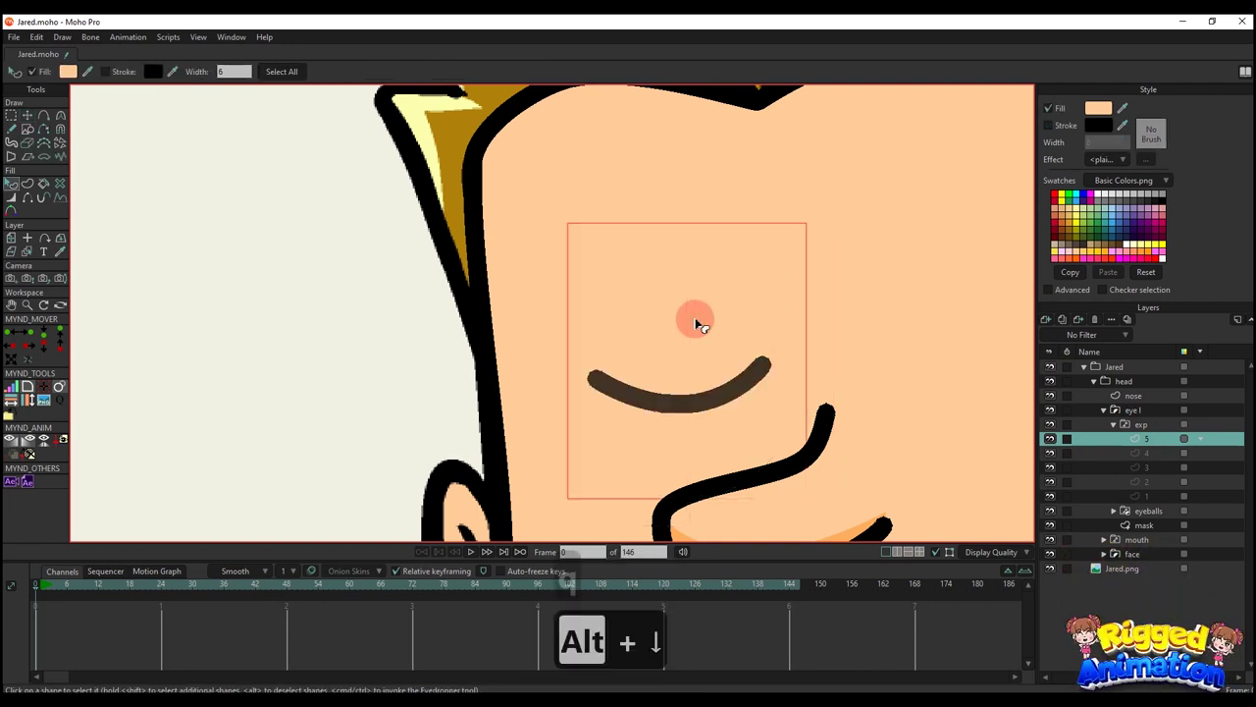
click(957, 363)
scroll(731, 412, down, 6)
scroll(678, 407, up, 2)
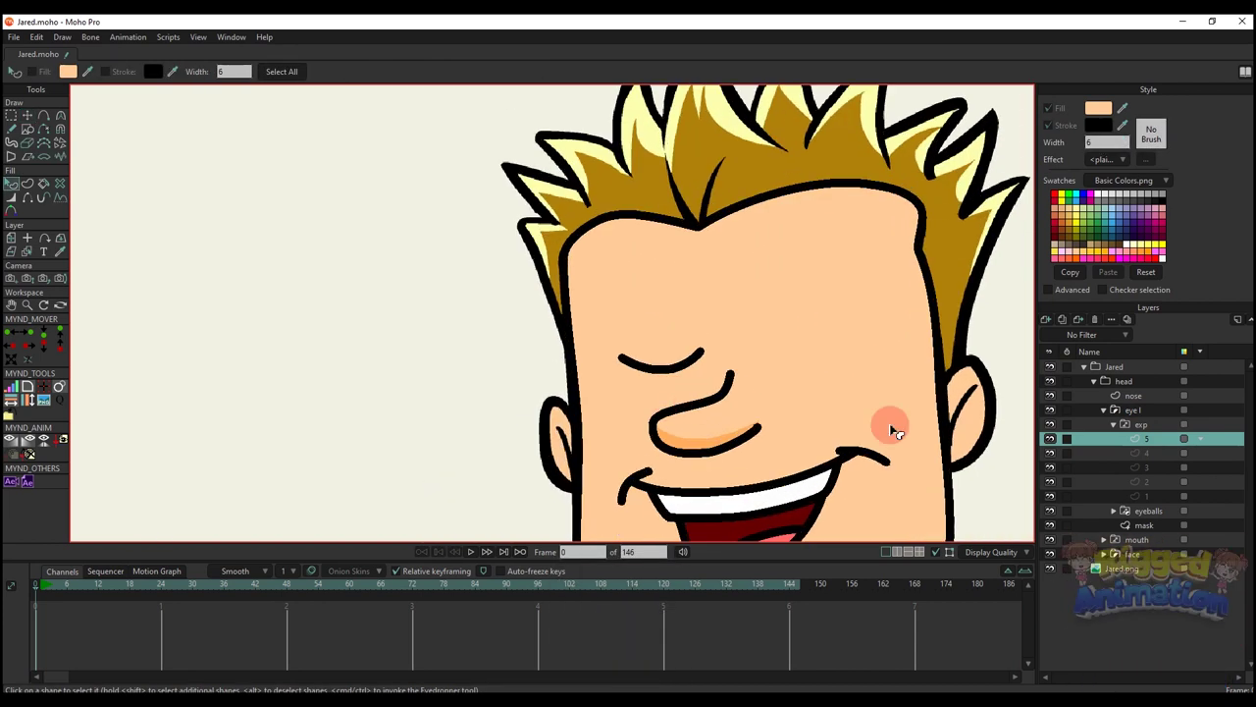
- Duplicate layer 1 of the exp group, name the copy 6 and move it to the top of the group
click(1147, 496)
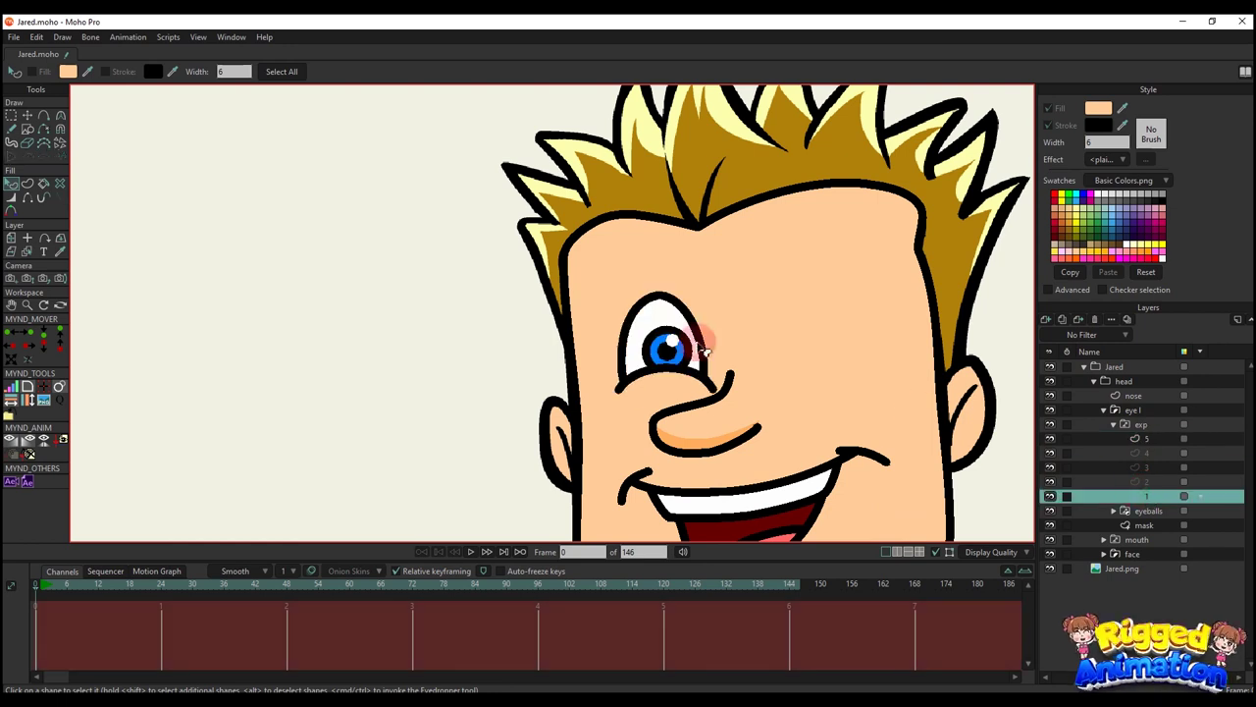
key(t)
click(1078, 319)
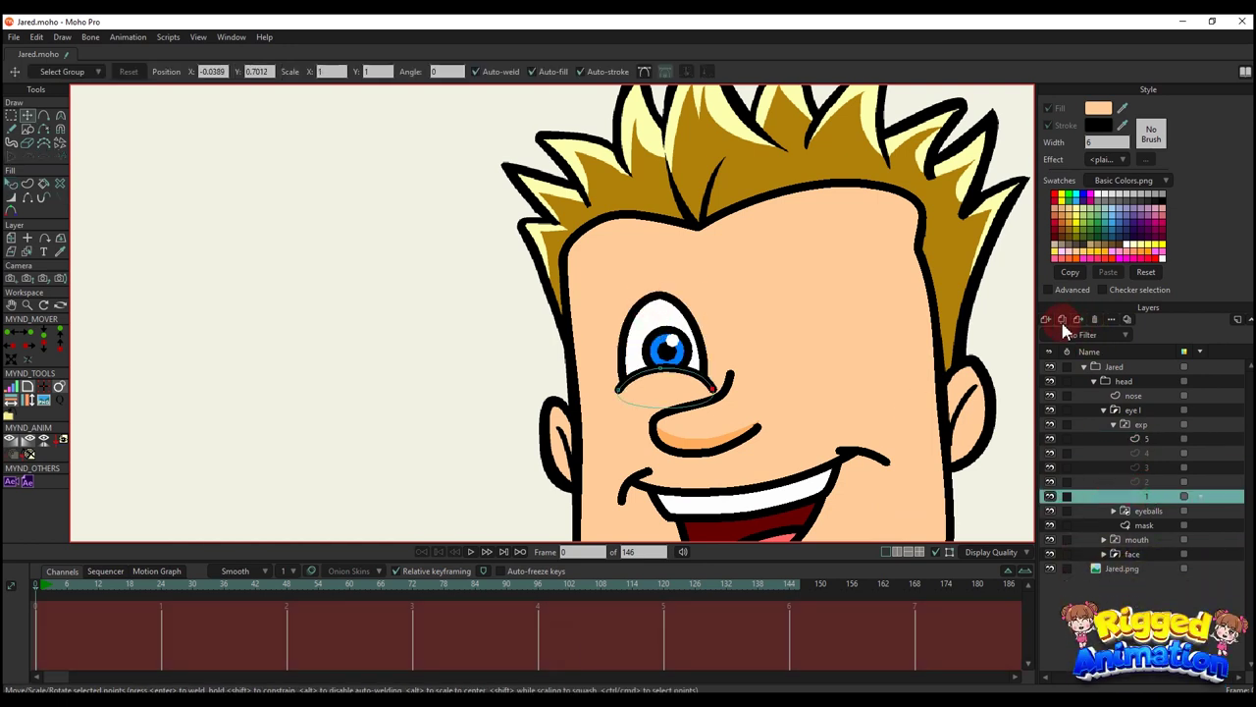
double_click(1159, 498)
text(6)
key(Return)
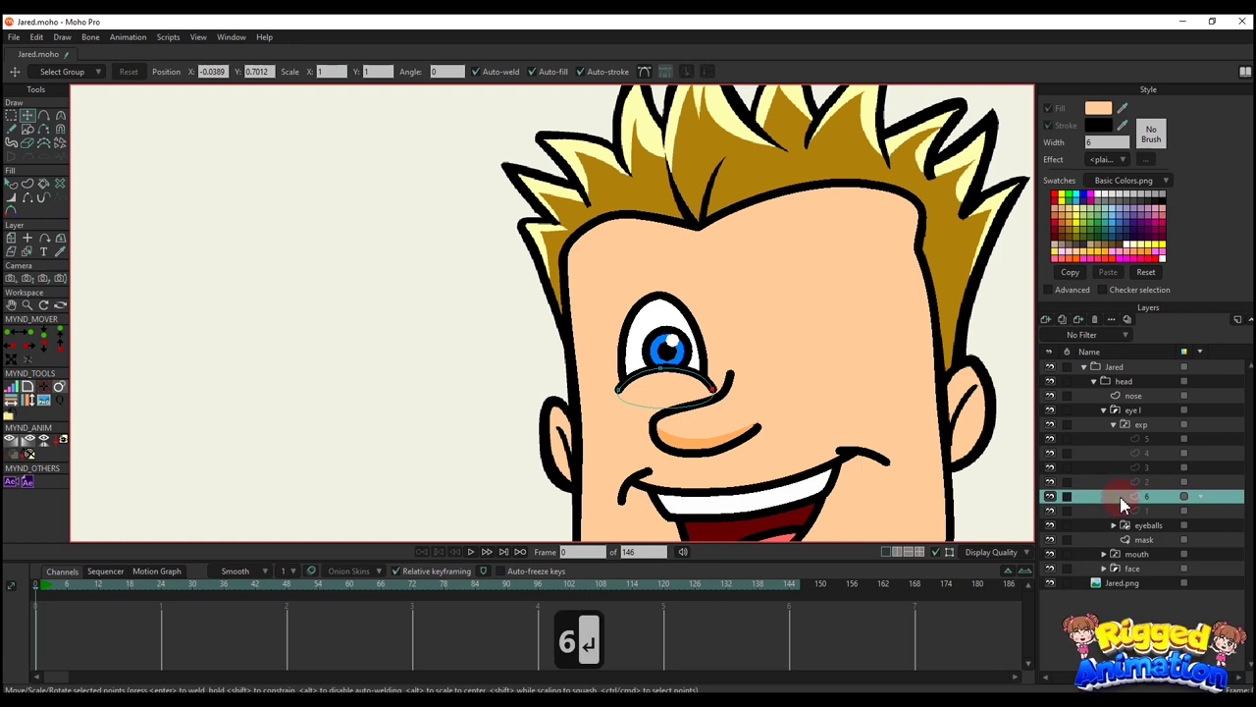
drag(1124, 504, 1141, 434)
- Delete the eyelid artwork from layer 6 to leave it empty, and collapse the exp group
click(677, 393)
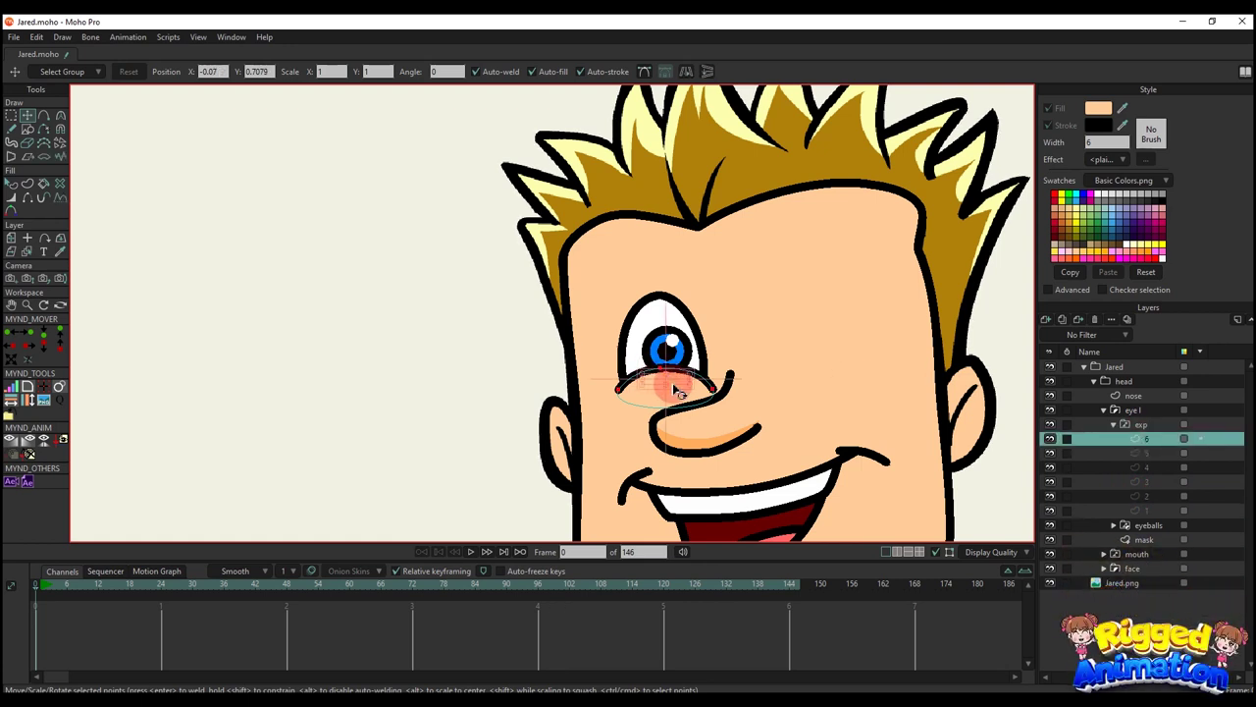
key(BackSpace)
click(1141, 426)
click(1114, 425)
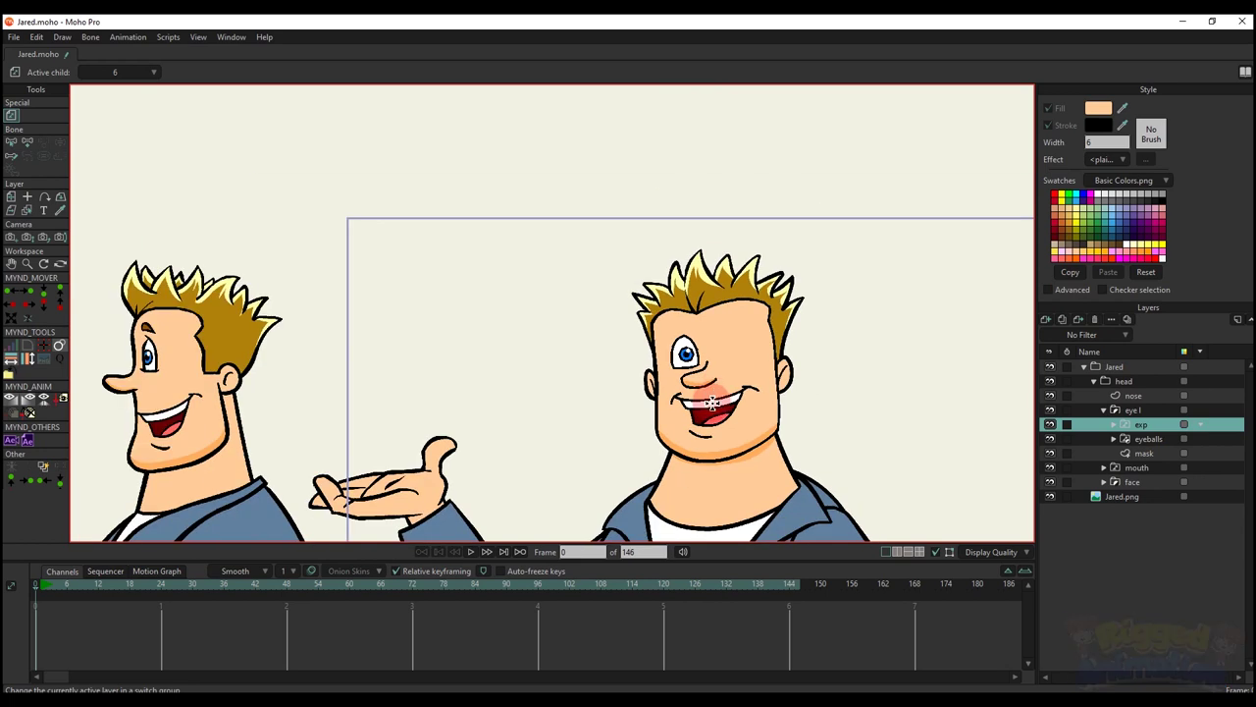
click(710, 401)
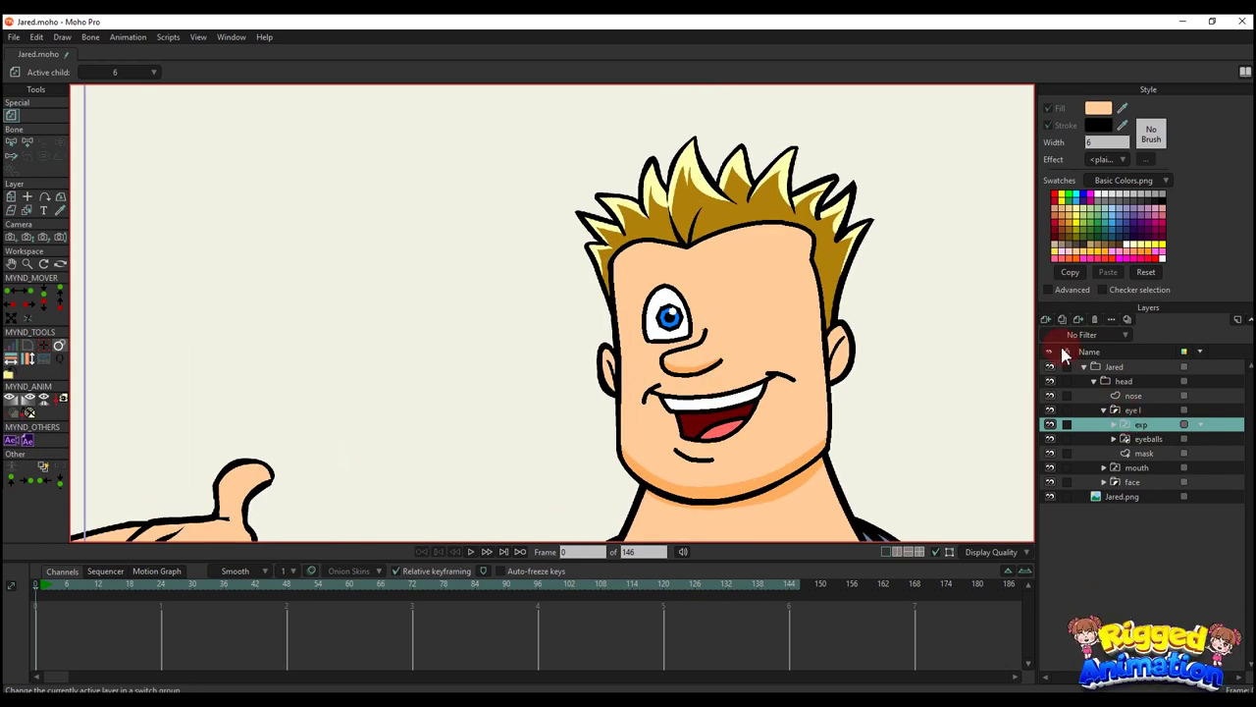
- Add a vector layer above exp inside eye l and place it in a new collapsed group of its own
click(1047, 321)
key(Return)
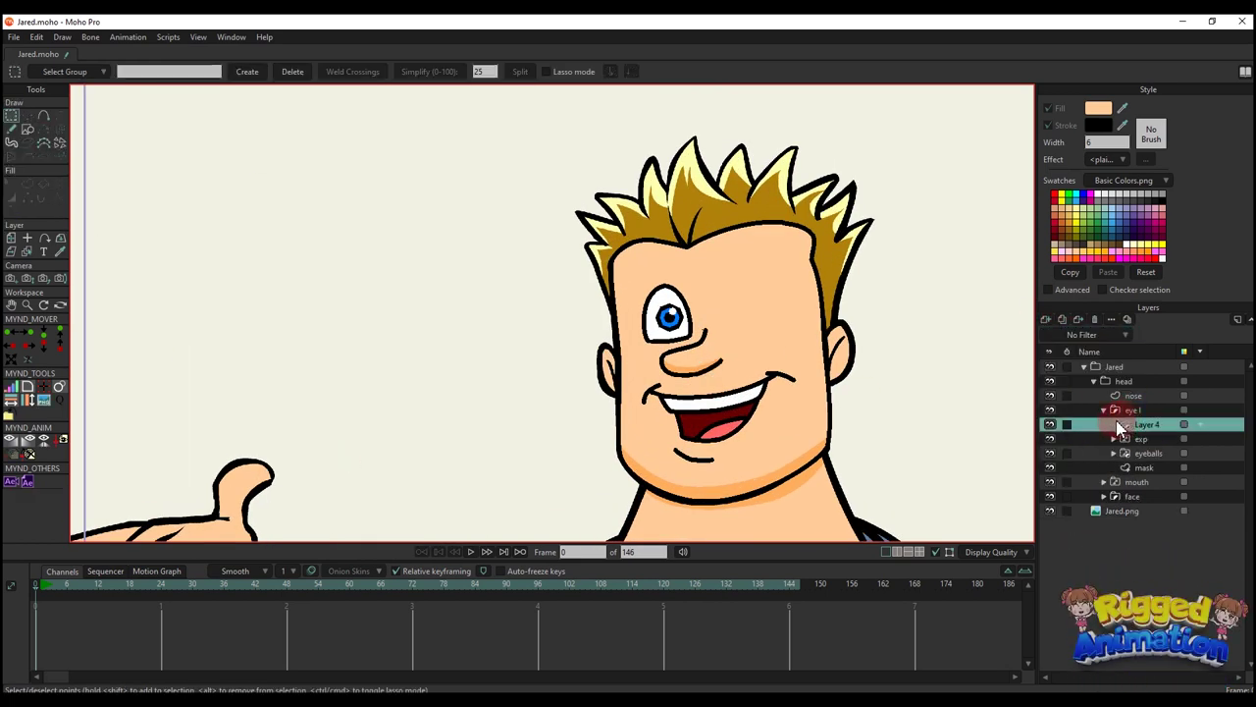
right_click(1149, 430)
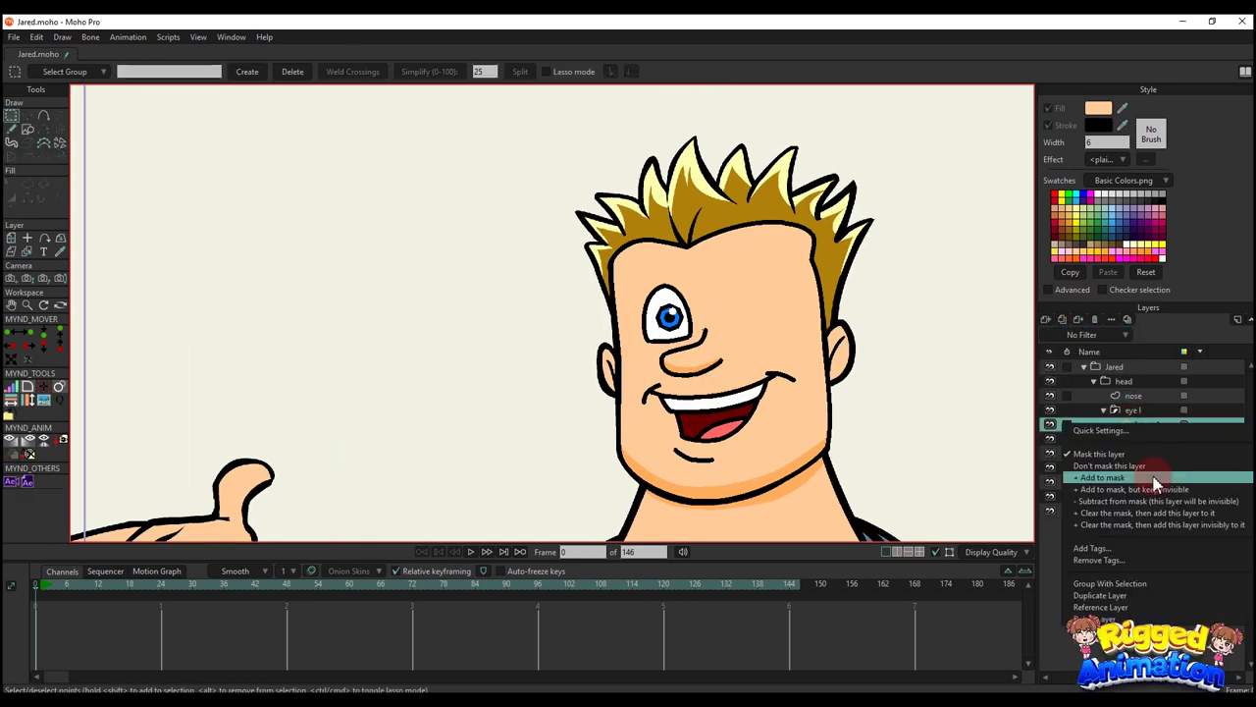
click(1116, 585)
click(1116, 428)
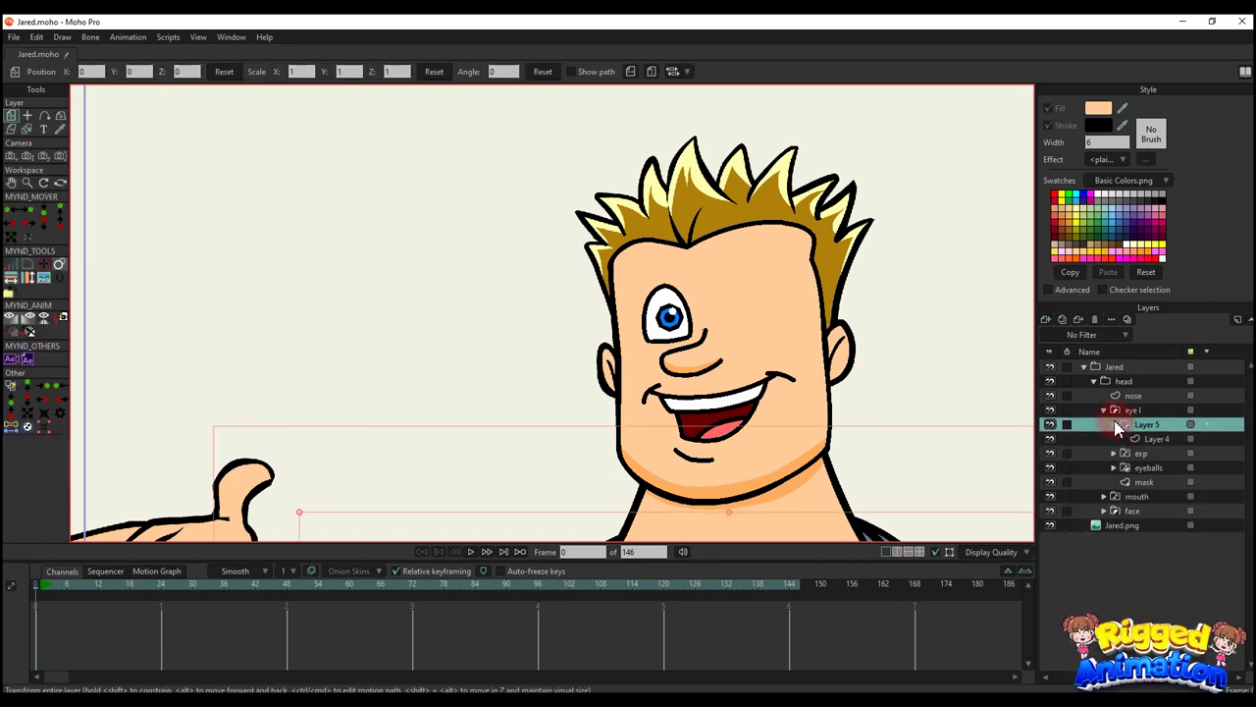
click(1116, 425)
- Rename the new group above exp inside eye l as eyesbrown
double_click(1153, 430)
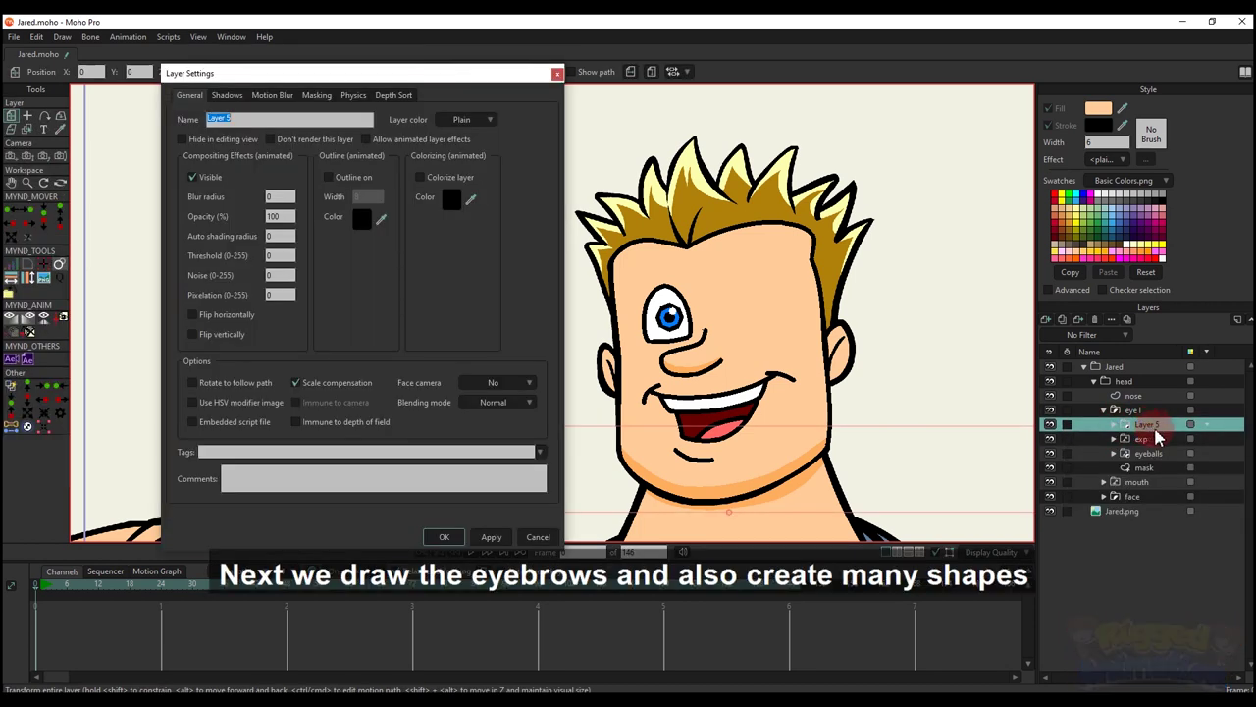
text(eyesbro)
key(BackSpace)
text(rown)
key(Return)
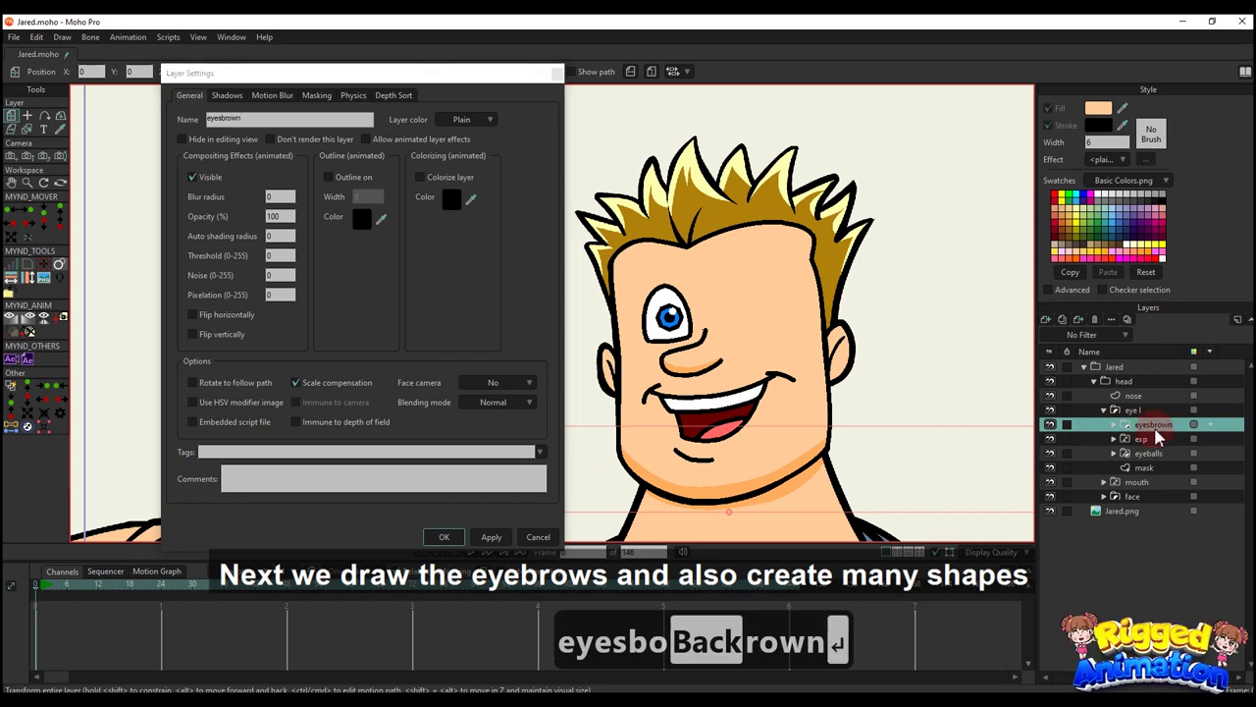
- Exclude the eyesbrown group from the eye l group's masking
double_click(1151, 426)
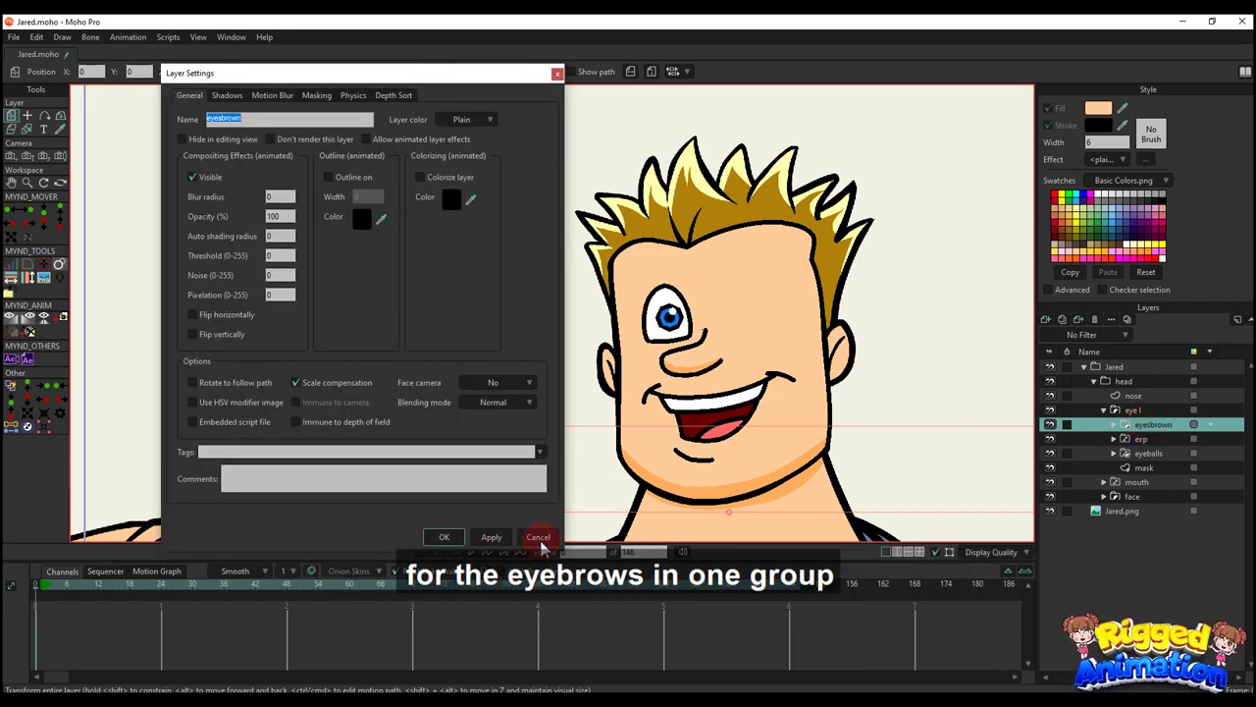
click(541, 540)
scroll(608, 318, up, 3)
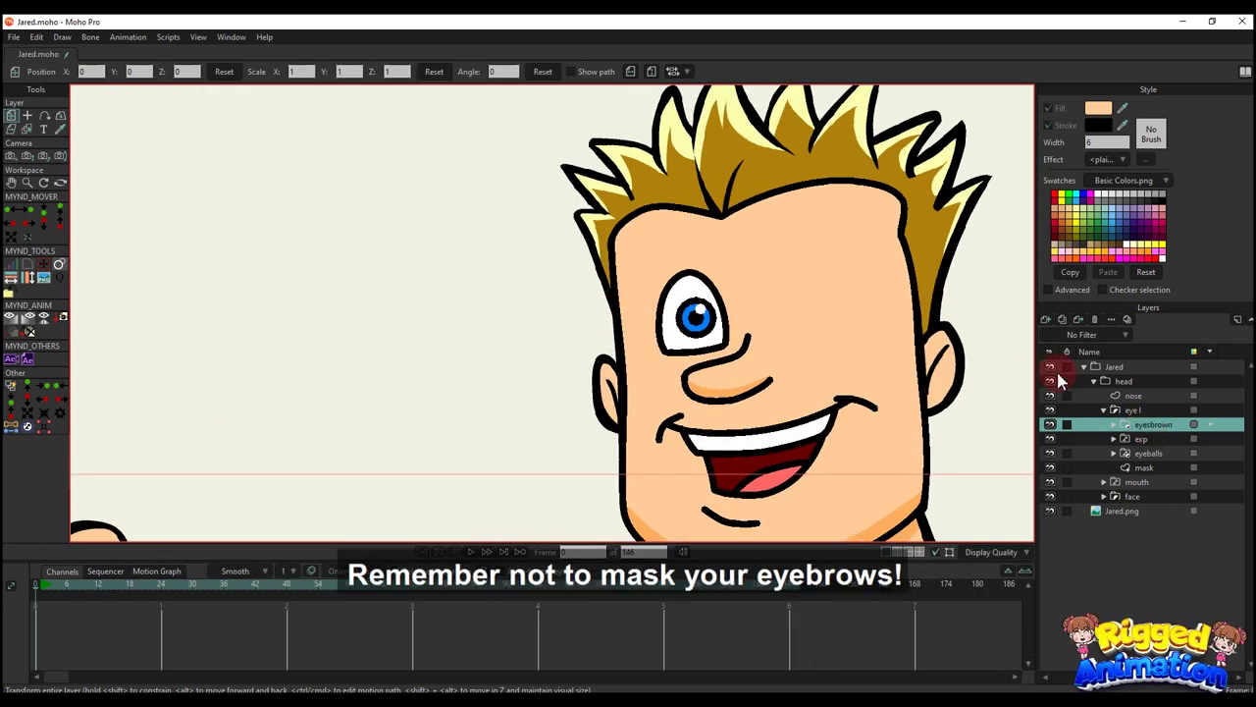
right_click(1151, 428)
click(1128, 535)
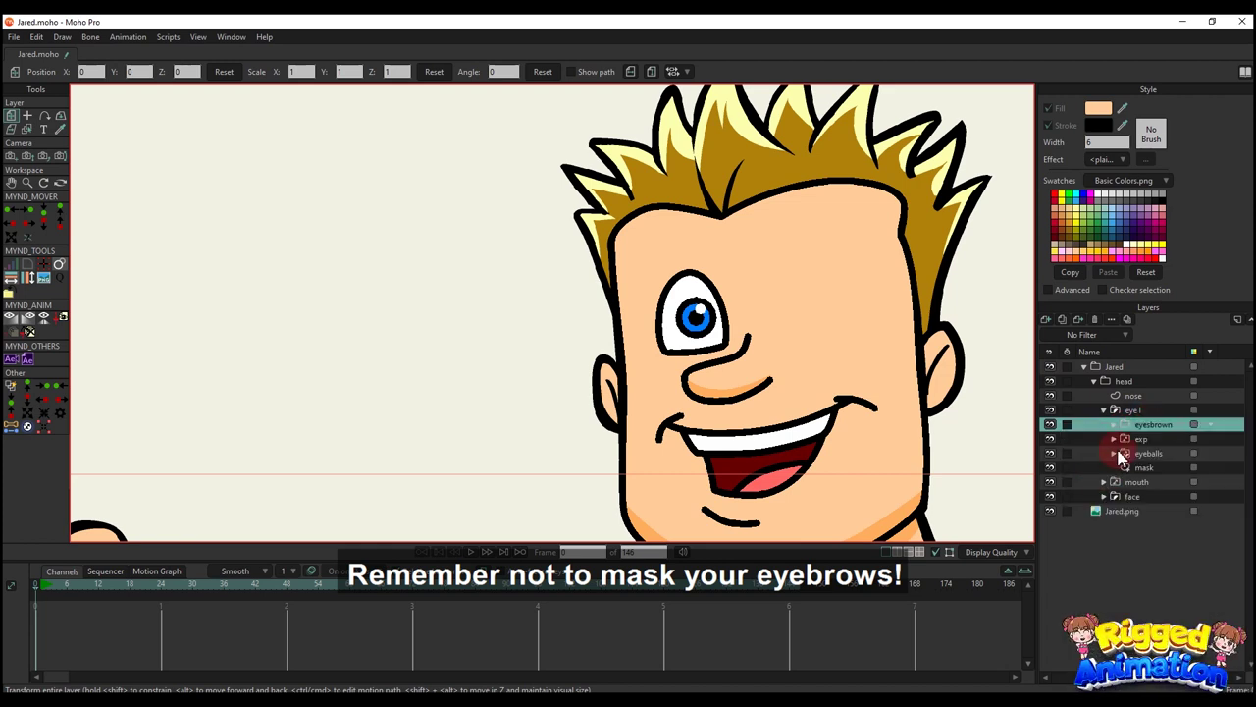
- Hide the head group and trace the reference image's left-hand eyebrow as a closed outline on Layer 4 inside eyesbrown
click(1051, 385)
click(1114, 425)
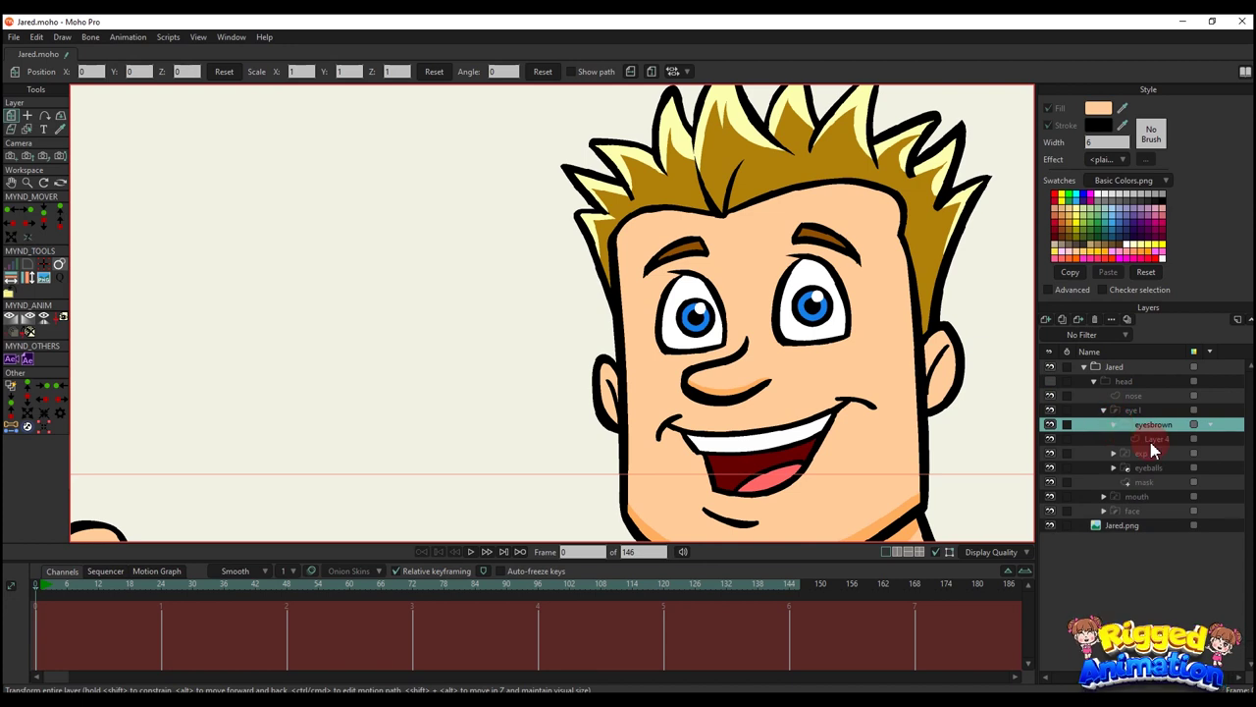
click(1154, 442)
scroll(613, 320, up, 6)
key(a)
scroll(581, 314, up, 3)
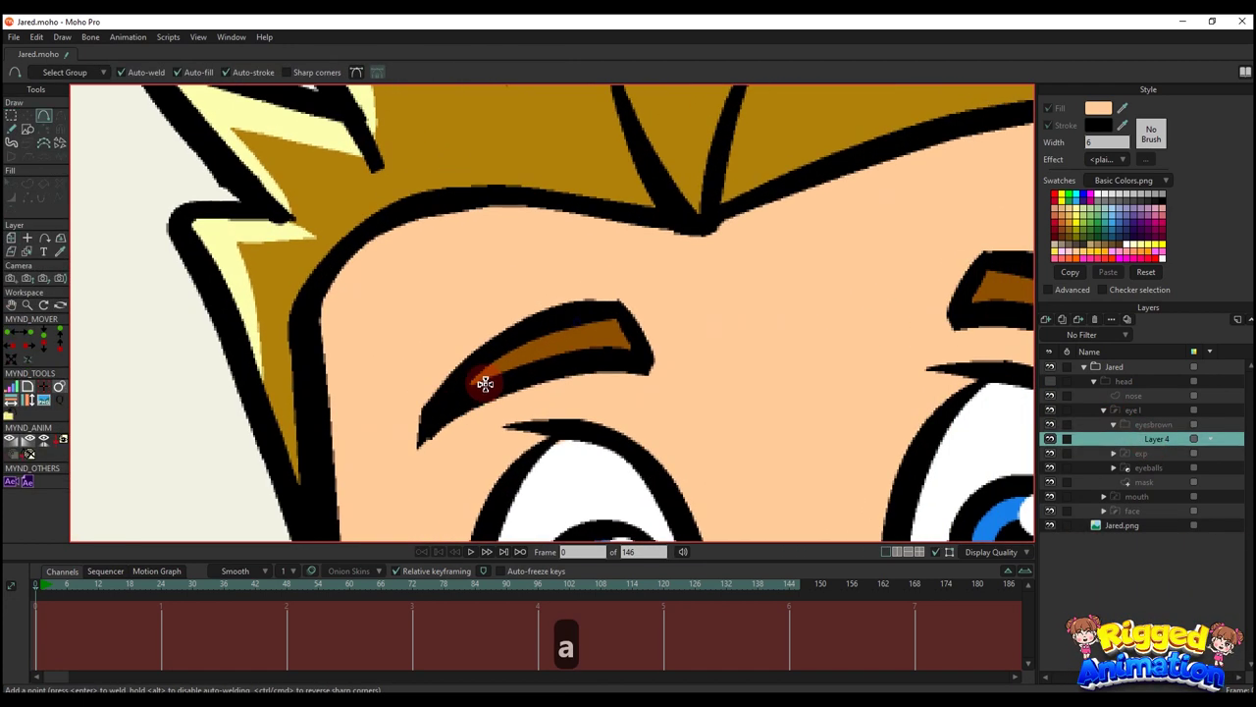
drag(556, 365, 553, 364)
drag(552, 364, 615, 315)
click(458, 371)
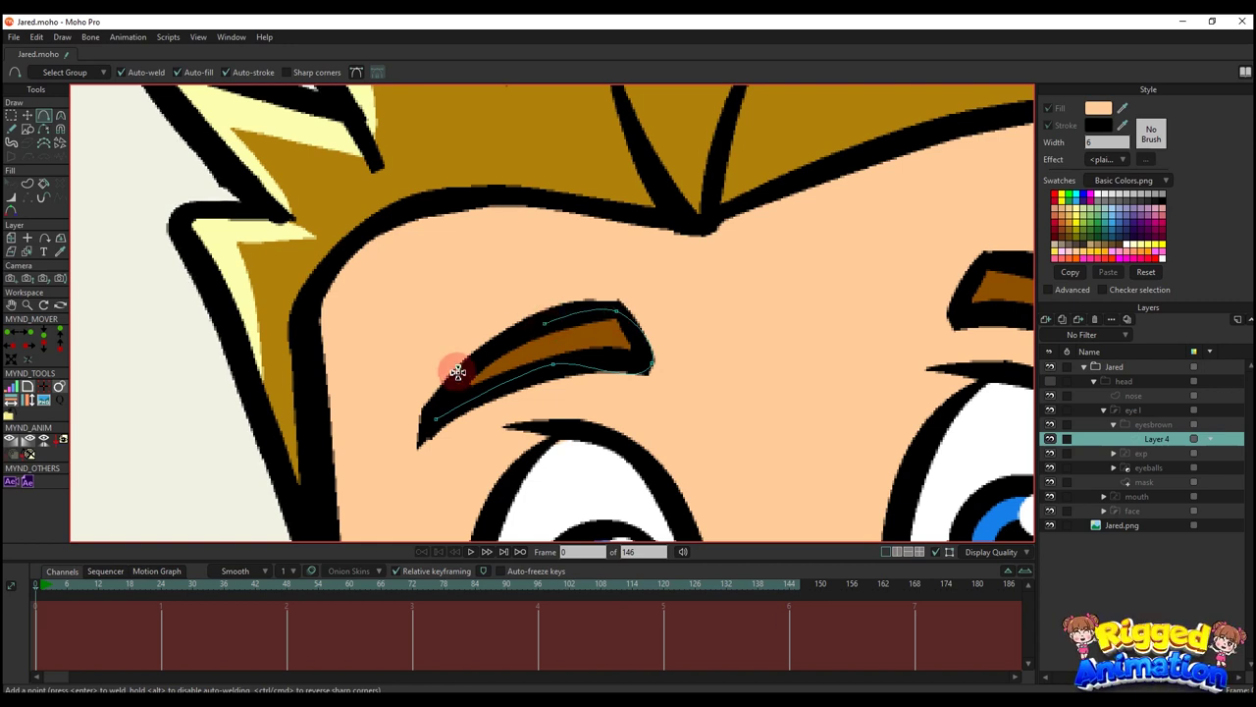
key(ctrl+z)
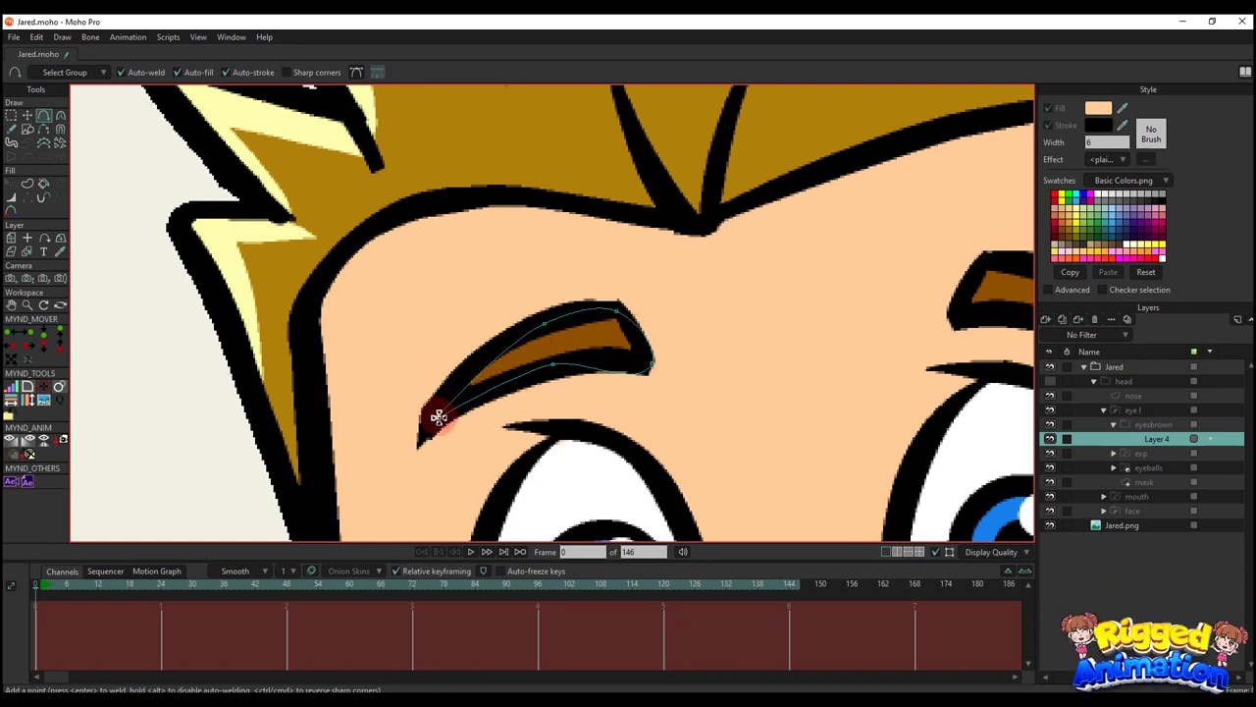
drag(438, 415, 524, 365)
- Sharpen the eyebrow outline's corner points and adjust the curvature of its upper and lower edges to match the reference drawing
key(f)
key(t)
key(c)
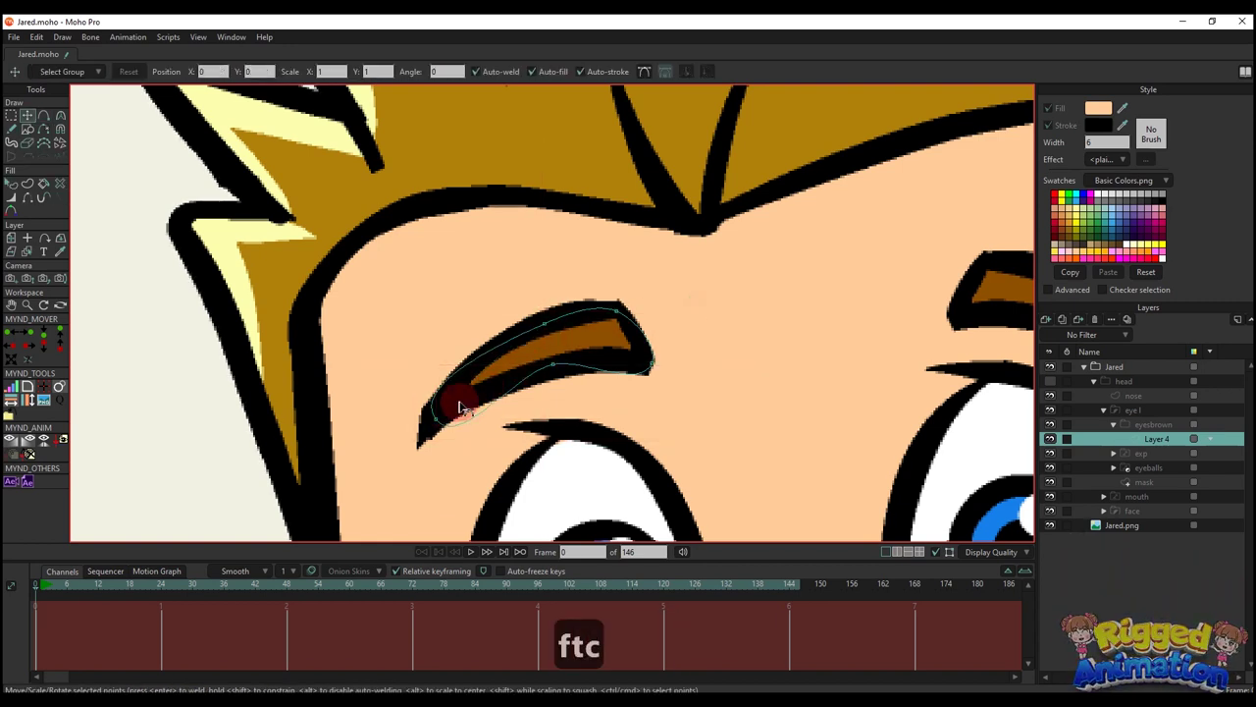
scroll(644, 385, up, 2)
drag(655, 361, 56, 595)
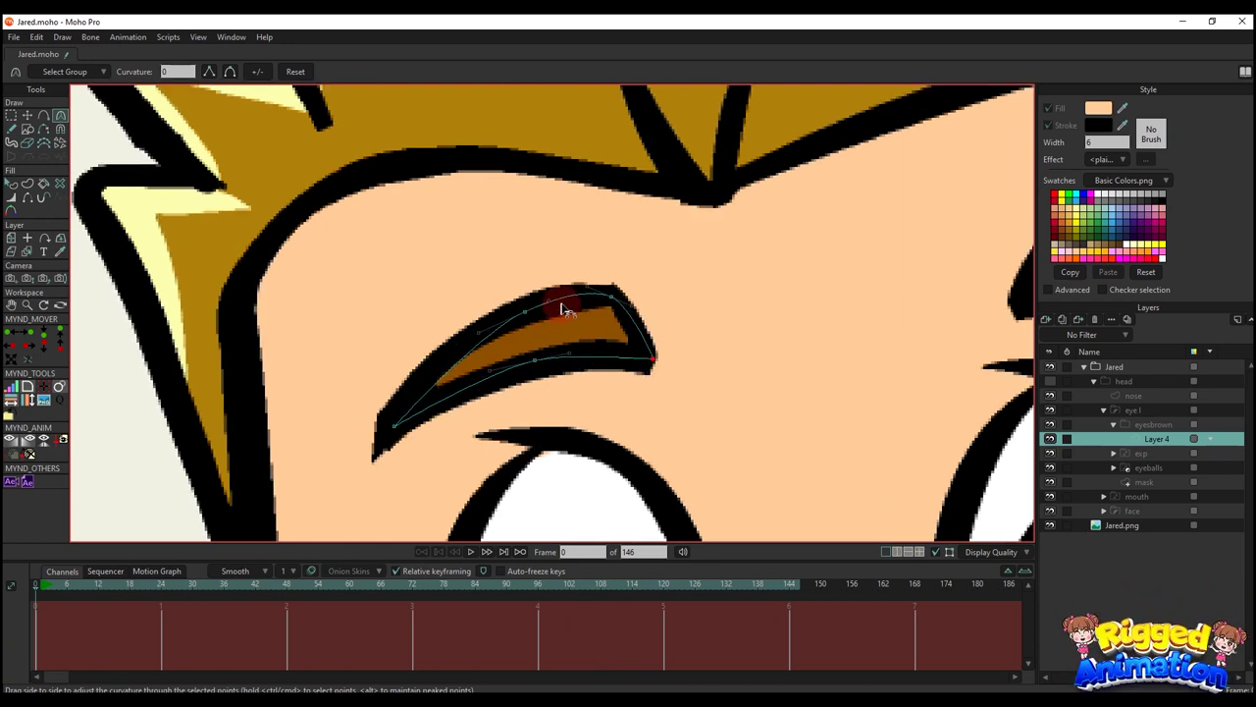
drag(610, 296, 168, 420)
scroll(501, 311, up, 2)
drag(571, 298, 454, 342)
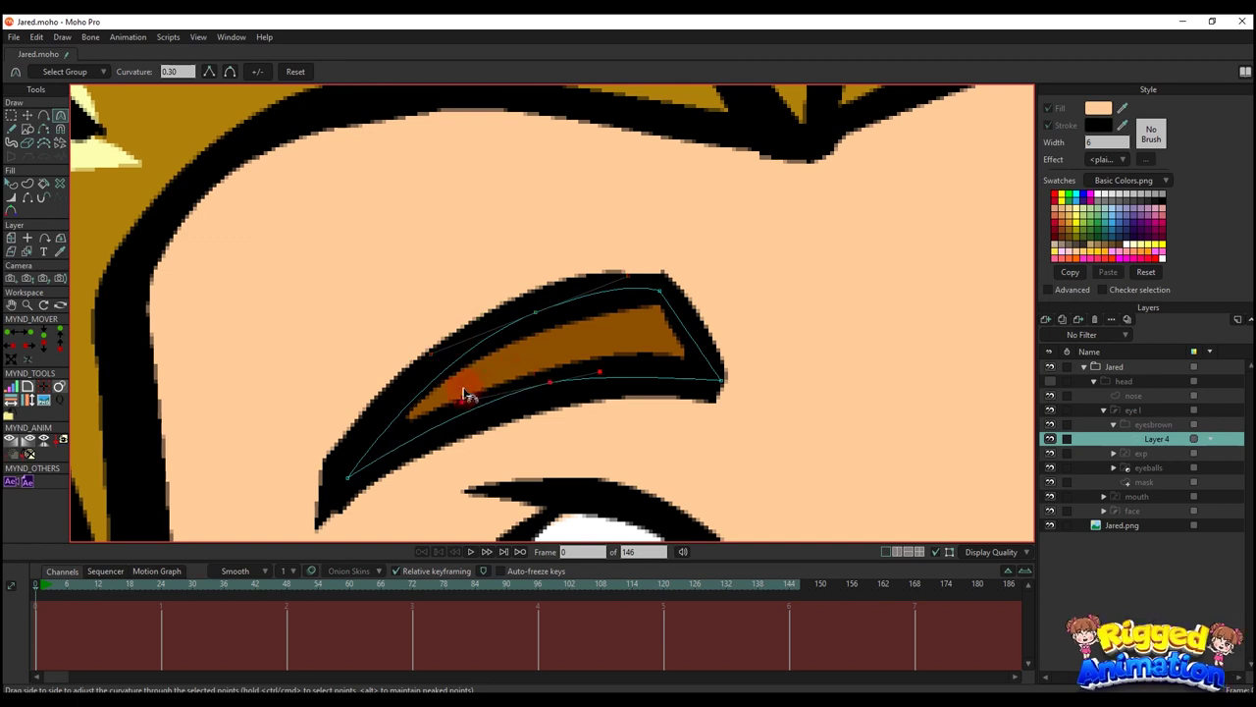
drag(468, 395, 640, 360)
scroll(527, 317, down, 3)
- Create a filled and stroked shape from the eyebrow outline, with a brown fill and a black stroke of width 6
key(g)
drag(421, 271, 703, 402)
click(147, 74)
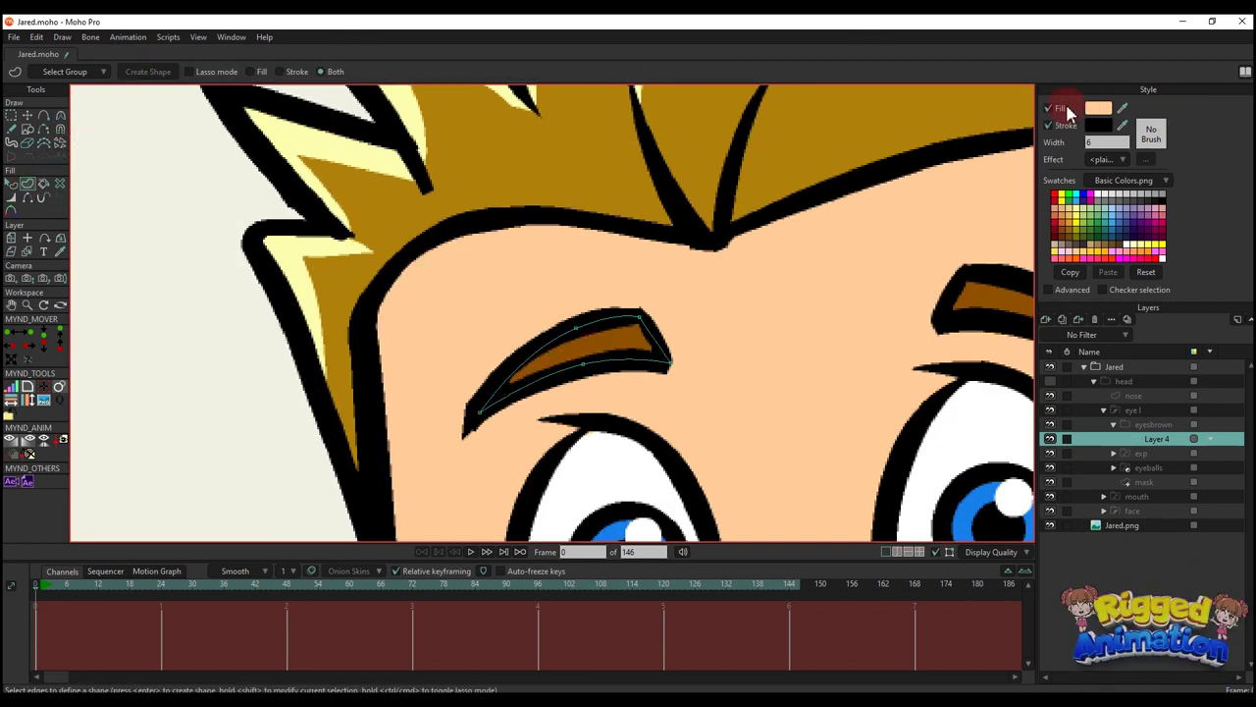
key(q)
click(721, 343)
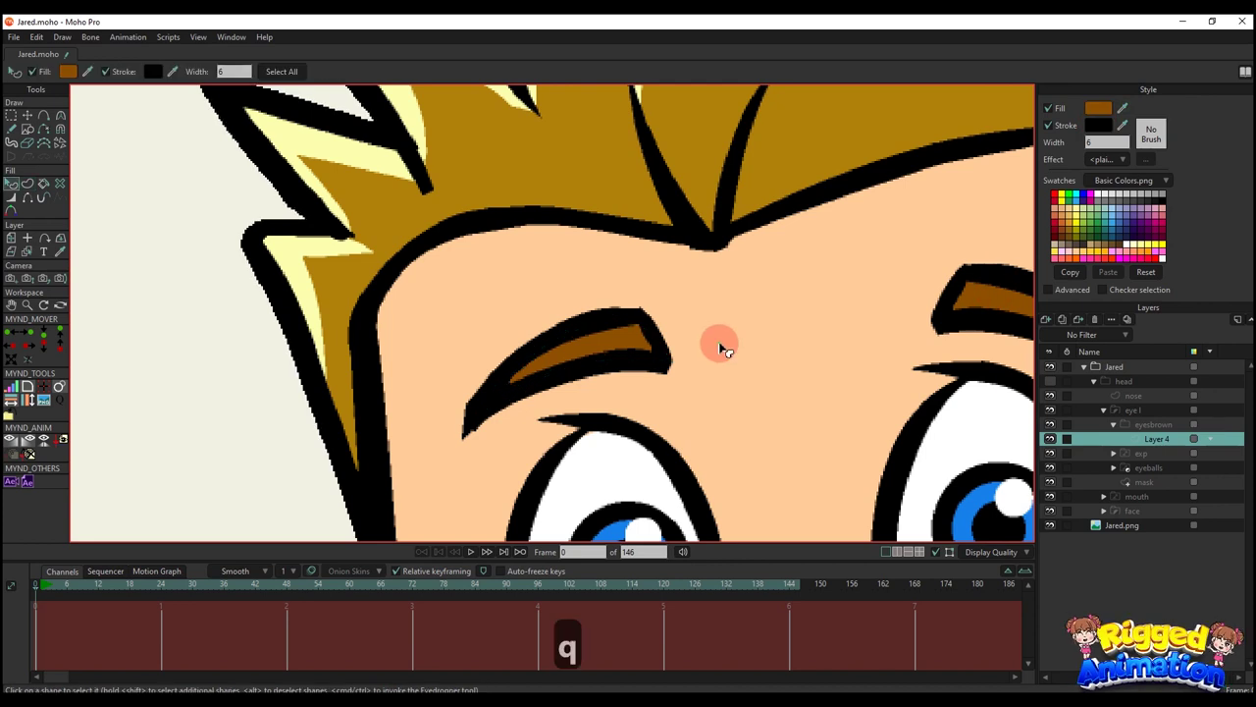
- Rename the eyebrow layer as 1 and show the head group again
click(1158, 440)
text(1)
key(Return)
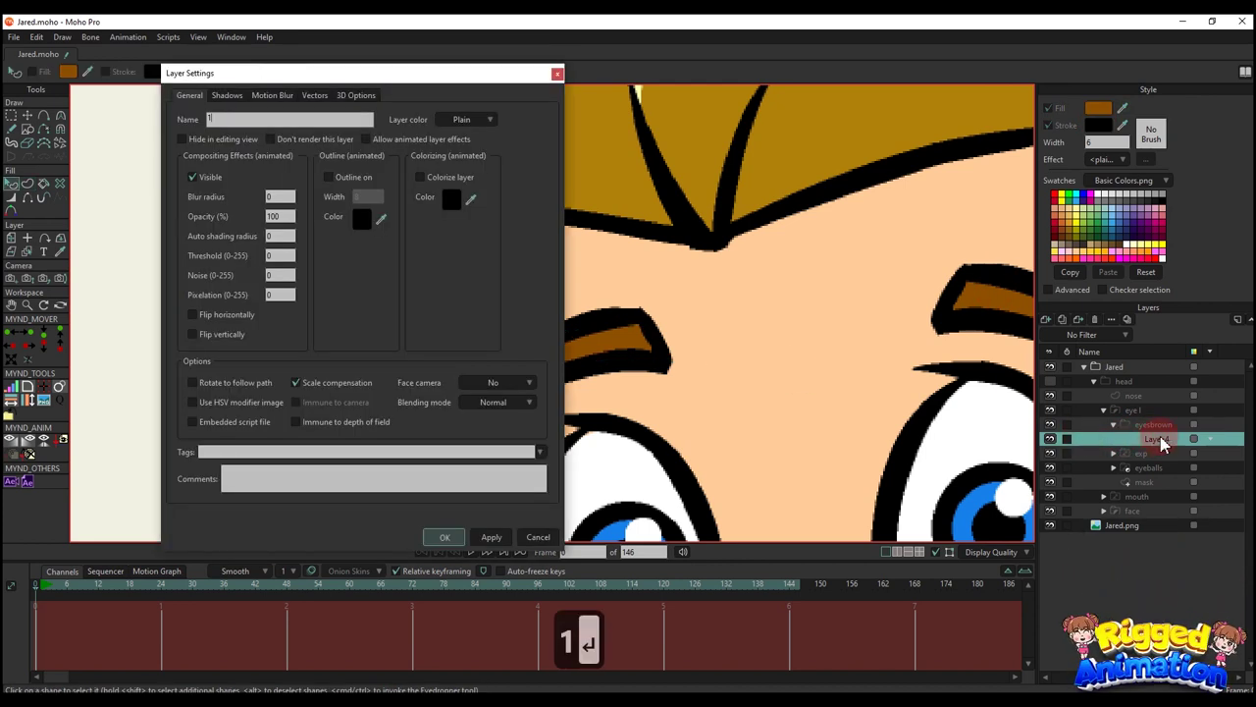
click(745, 385)
scroll(933, 390, down, 6)
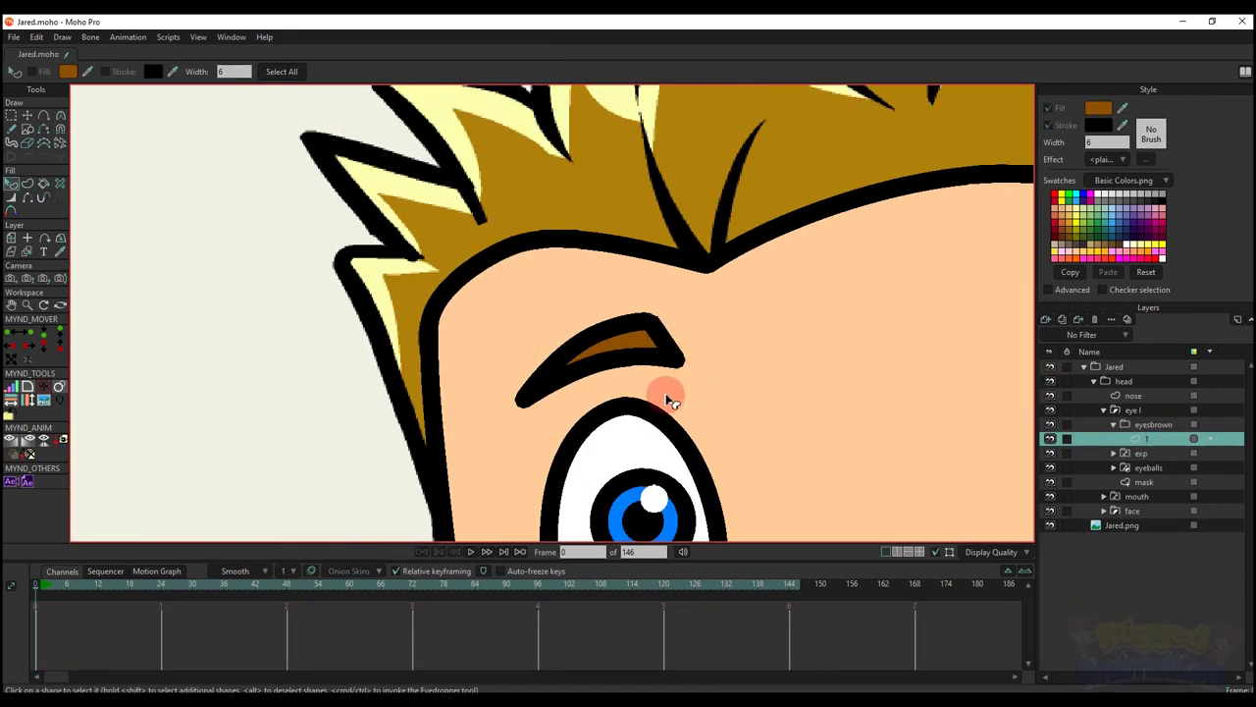
scroll(677, 365, up, 3)
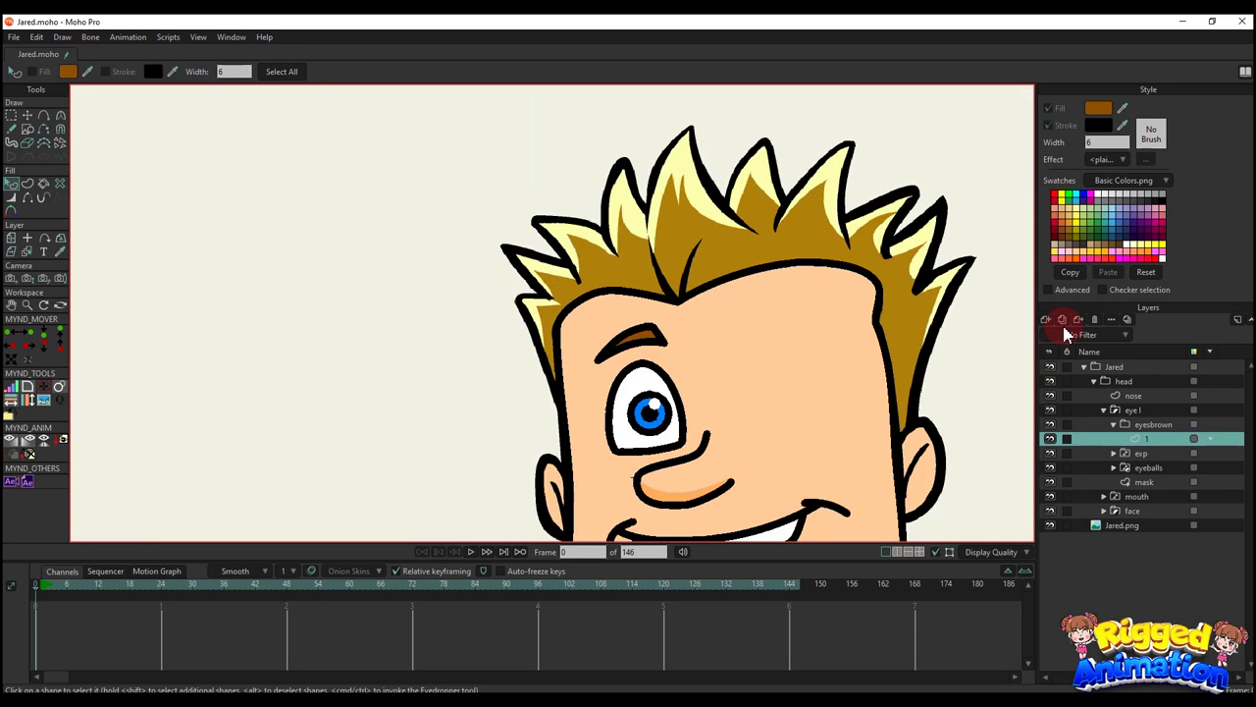
- Convert the eyesbrown group to a switch group
double_click(1134, 424)
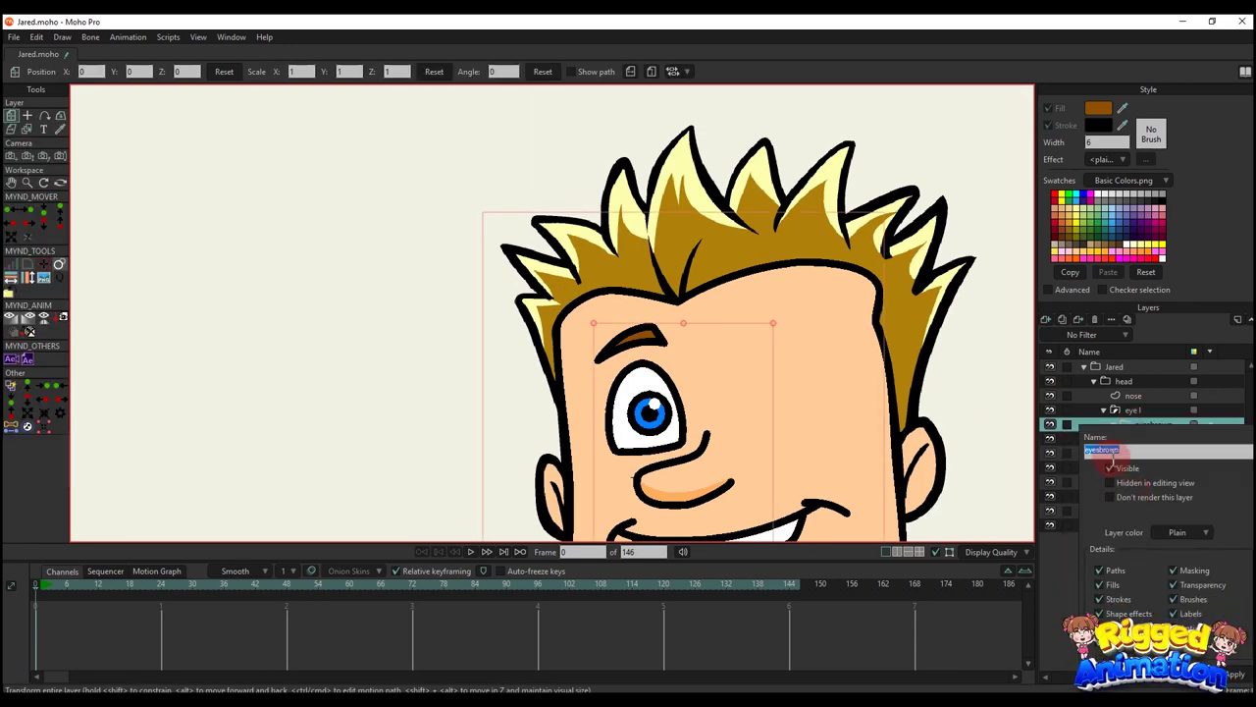
click(1192, 269)
right_click(1144, 426)
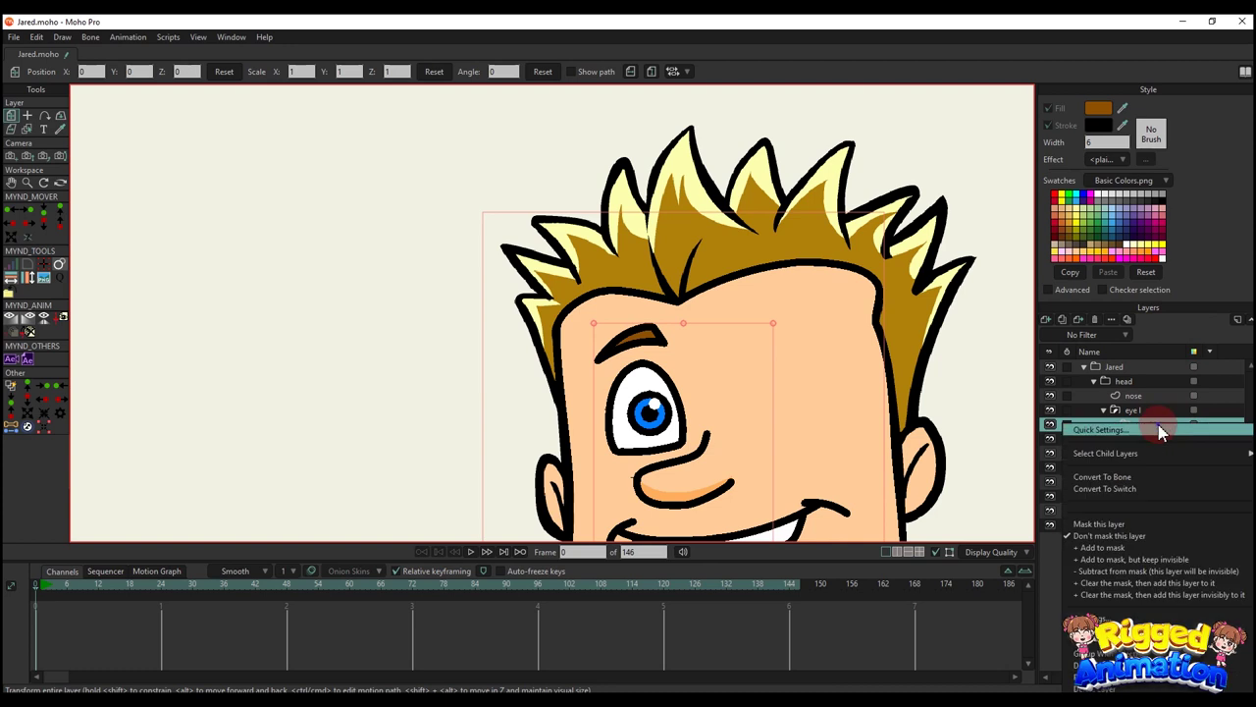
click(1124, 489)
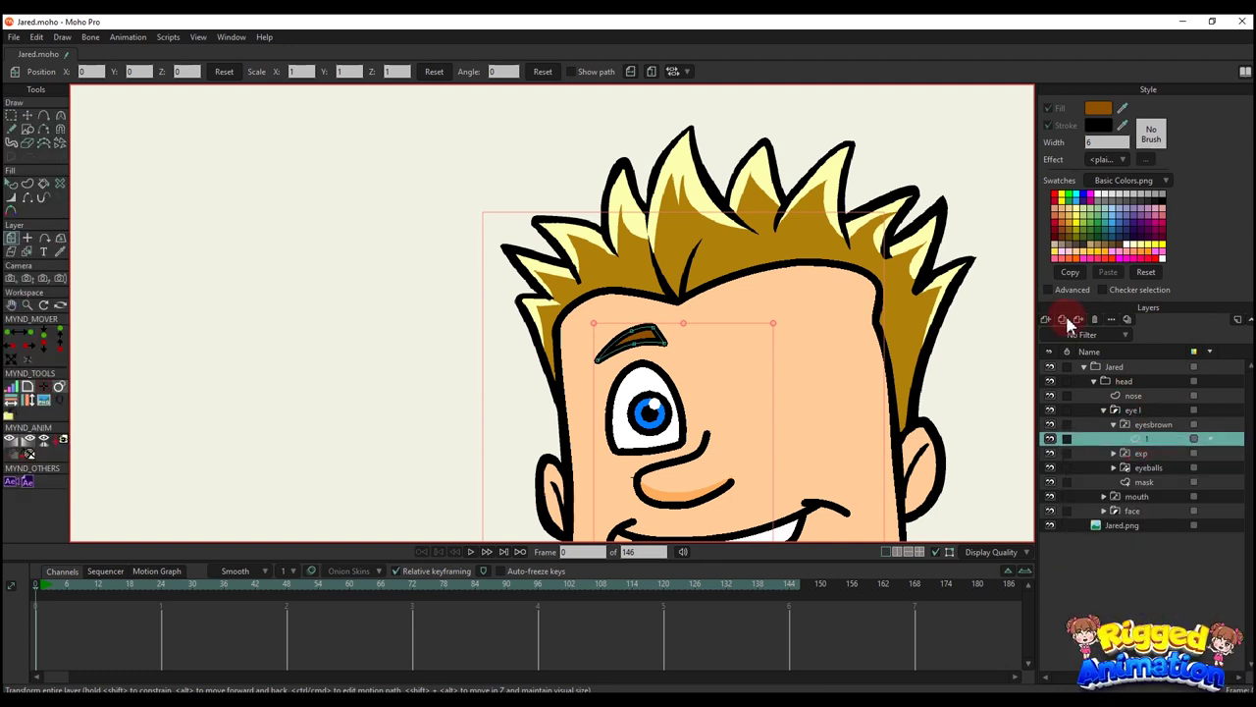
- Duplicate eyebrow layer 1 and name the copy 2
click(1064, 322)
click(1161, 439)
text(2)
key(Return)
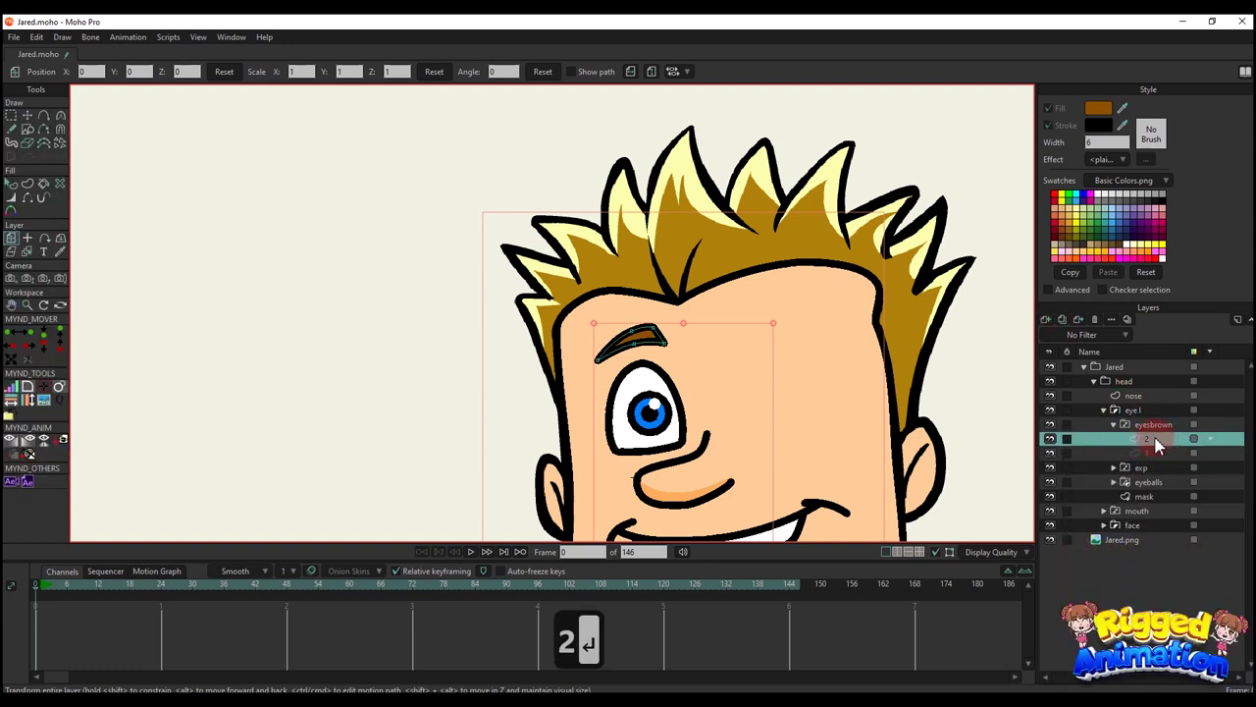
- Reshape the eyebrow on layer 2 into a worried look with a flat outer tail and a raised, pointed inner end
scroll(645, 393, up, 2)
drag(637, 309, 760, 401)
scroll(648, 356, up, 5)
key(t)
drag(635, 403, 665, 391)
drag(713, 358, 714, 351)
drag(638, 397, 645, 411)
key(q)
scroll(678, 418, down, 5)
scroll(697, 458, down, 4)
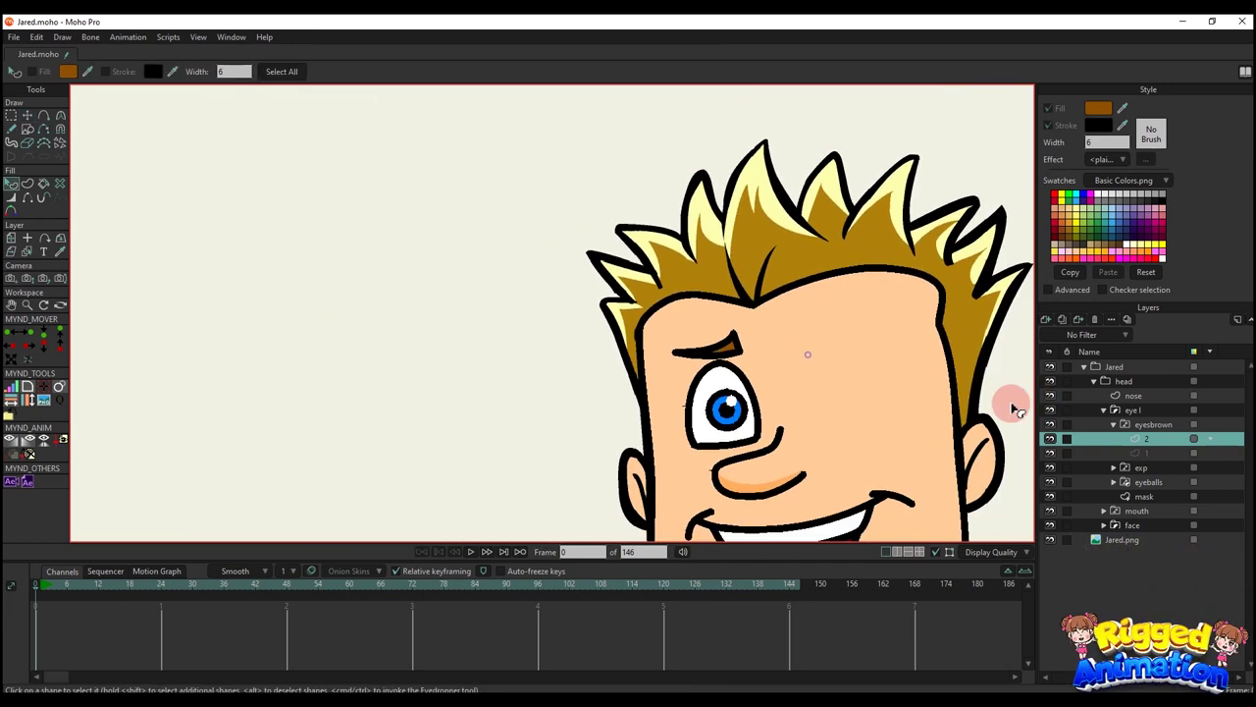
- Duplicate eyebrow layer 2 and name the copy 3
click(1140, 443)
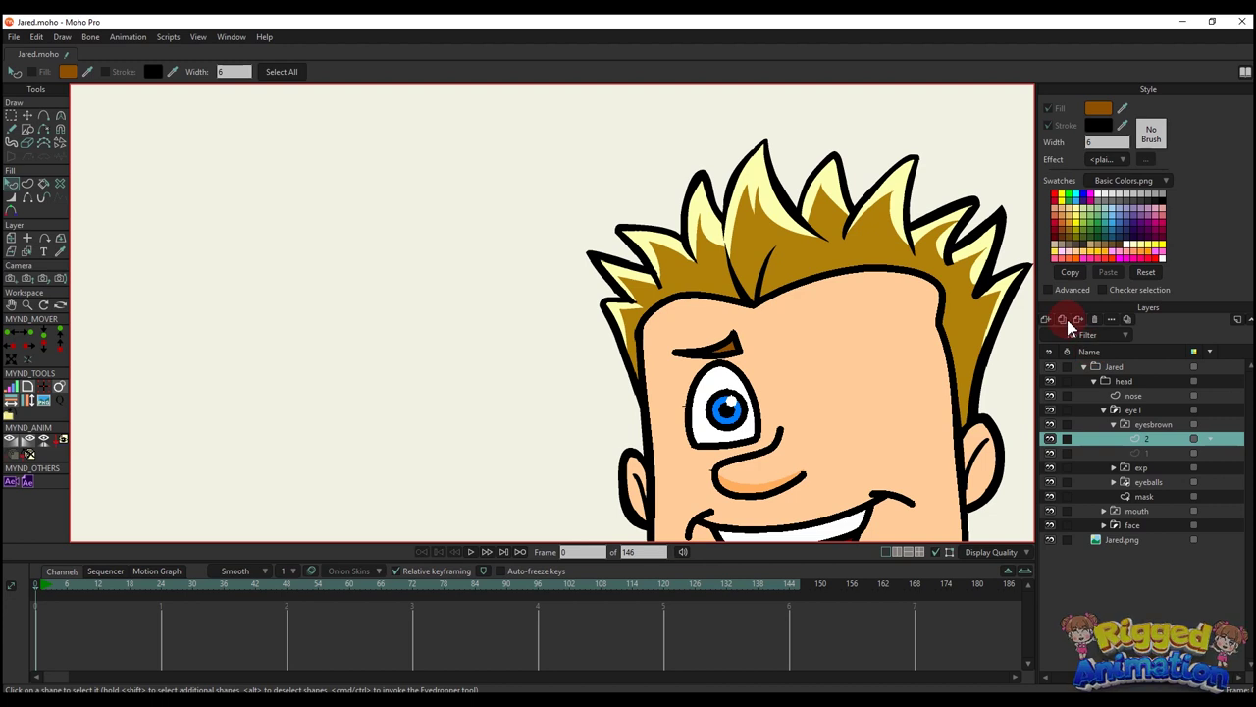
click(1067, 321)
double_click(1142, 444)
text(3)
key(Return)
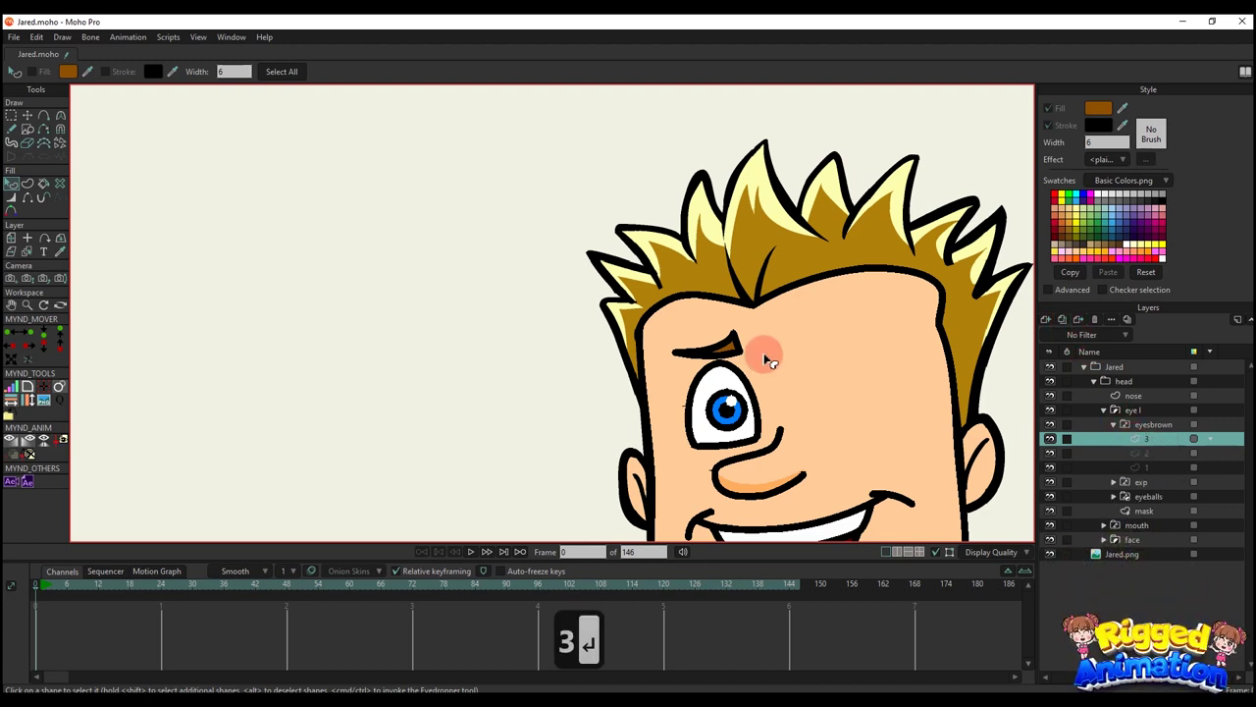
- Reshape the eyebrow on layer 3 into an angry look, with its inner end lowered towards the nose and its edges arched
scroll(751, 344, up, 6)
key(a)
key(t)
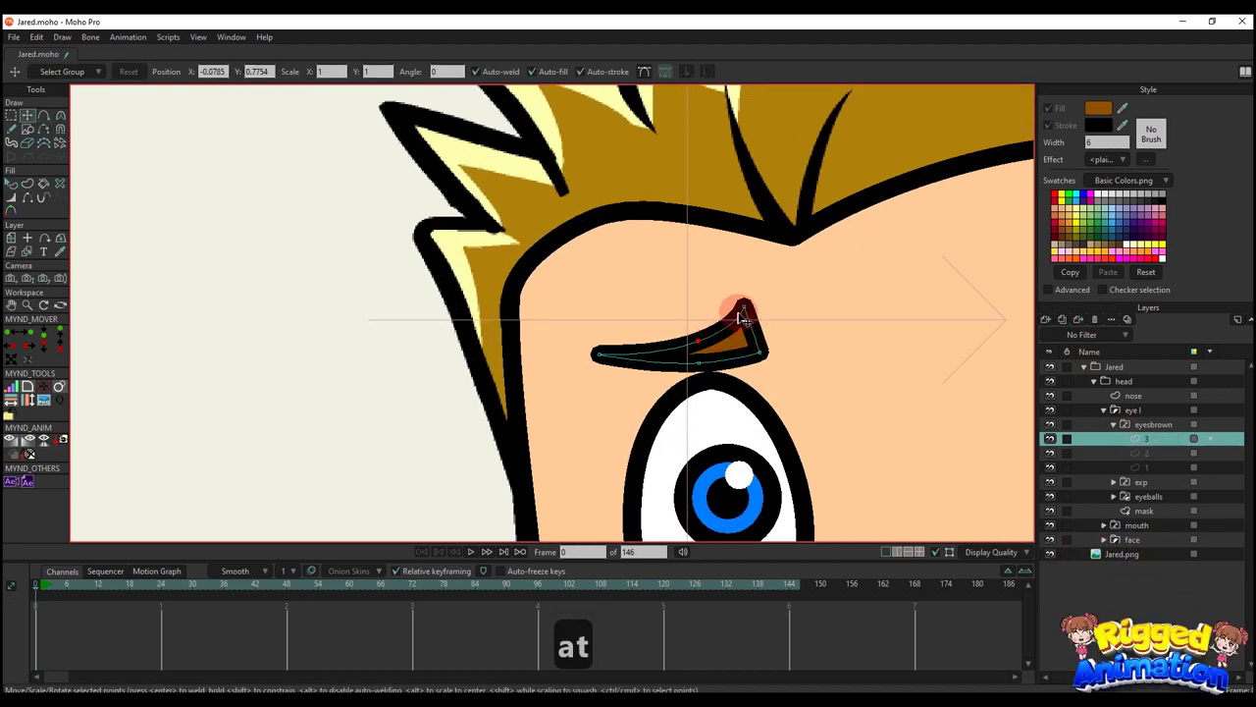
drag(769, 357, 744, 387)
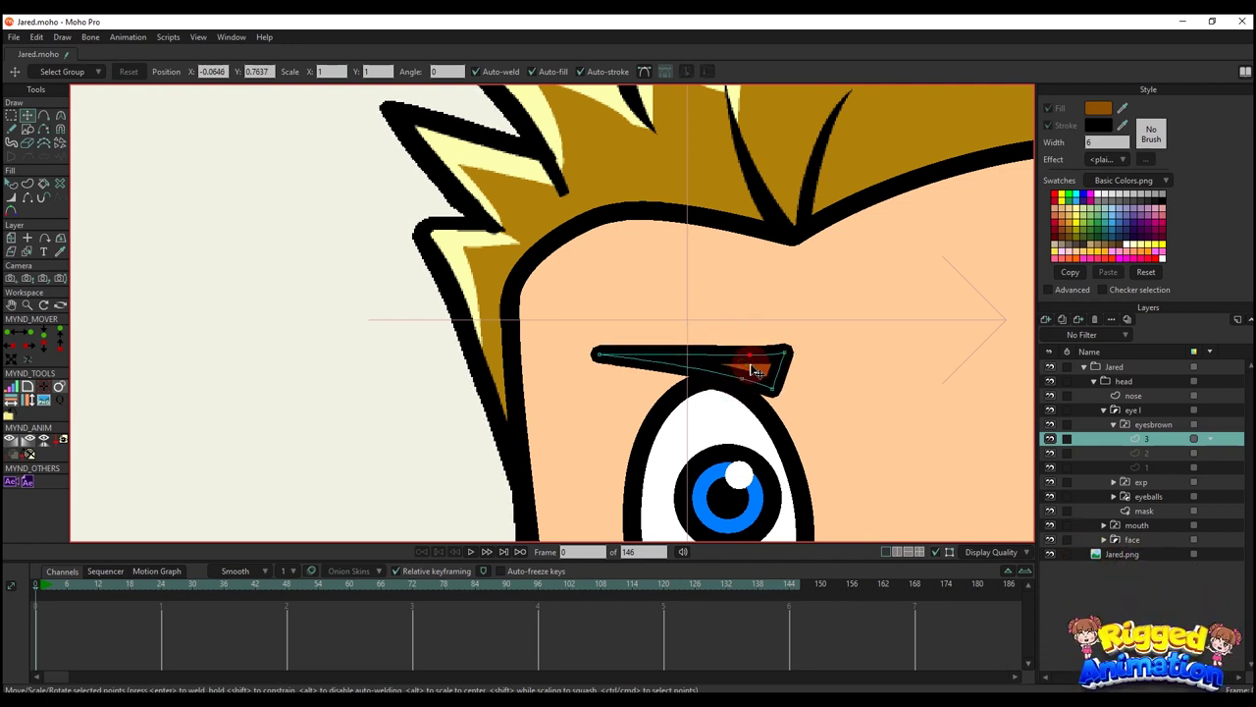
scroll(707, 358, up, 2)
key(c)
drag(668, 350, 691, 337)
key(q)
scroll(763, 376, down, 5)
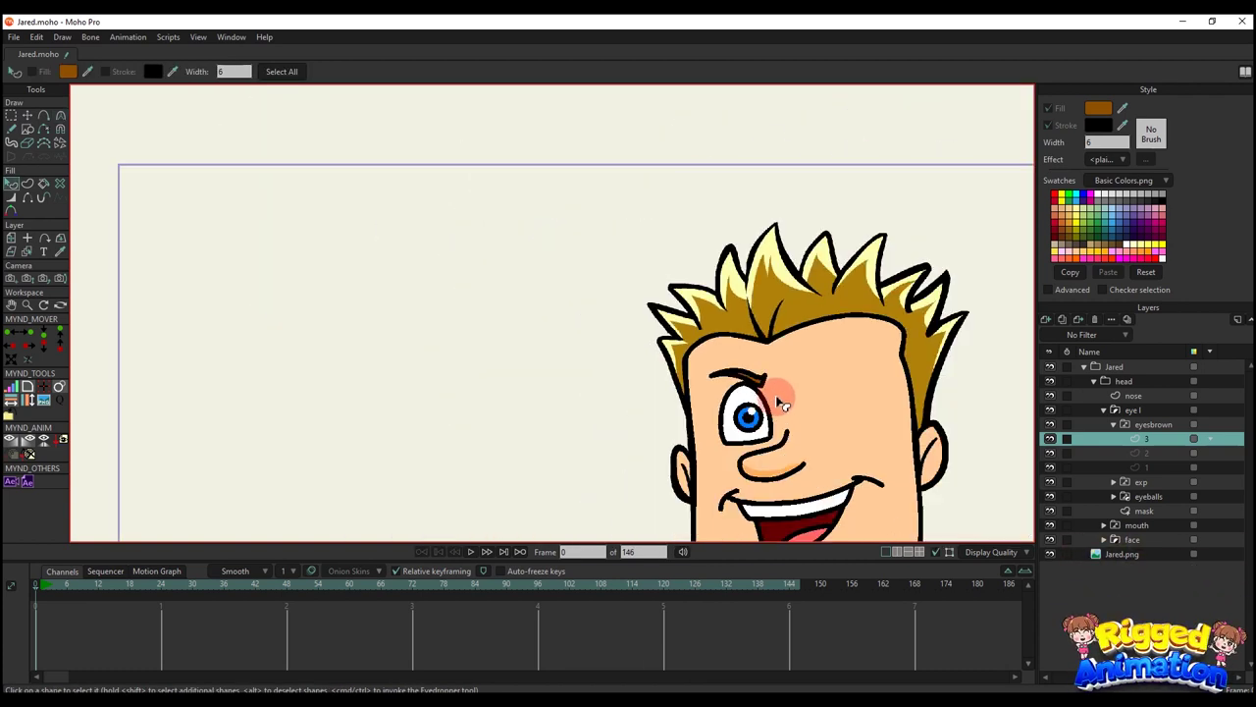
scroll(754, 388, up, 1)
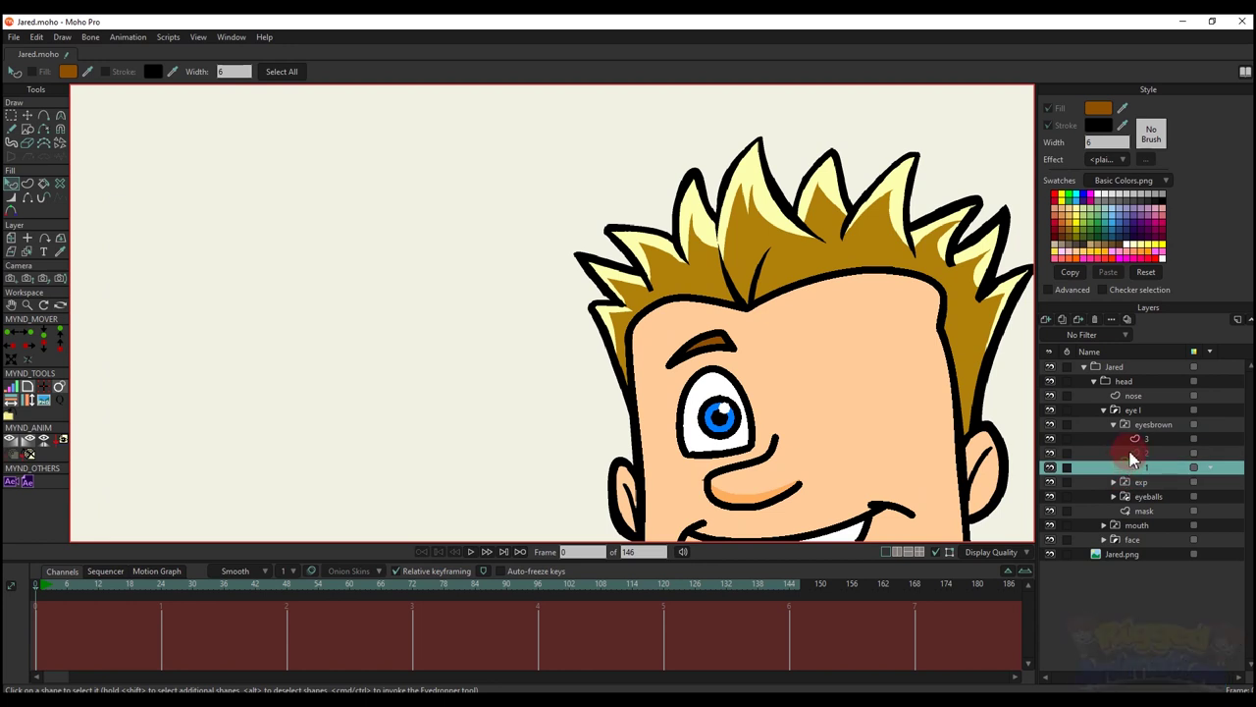
- Collapse the eyesbrown and eye l groups, duplicate eye l and name the copy eye r
click(1125, 424)
click(1114, 424)
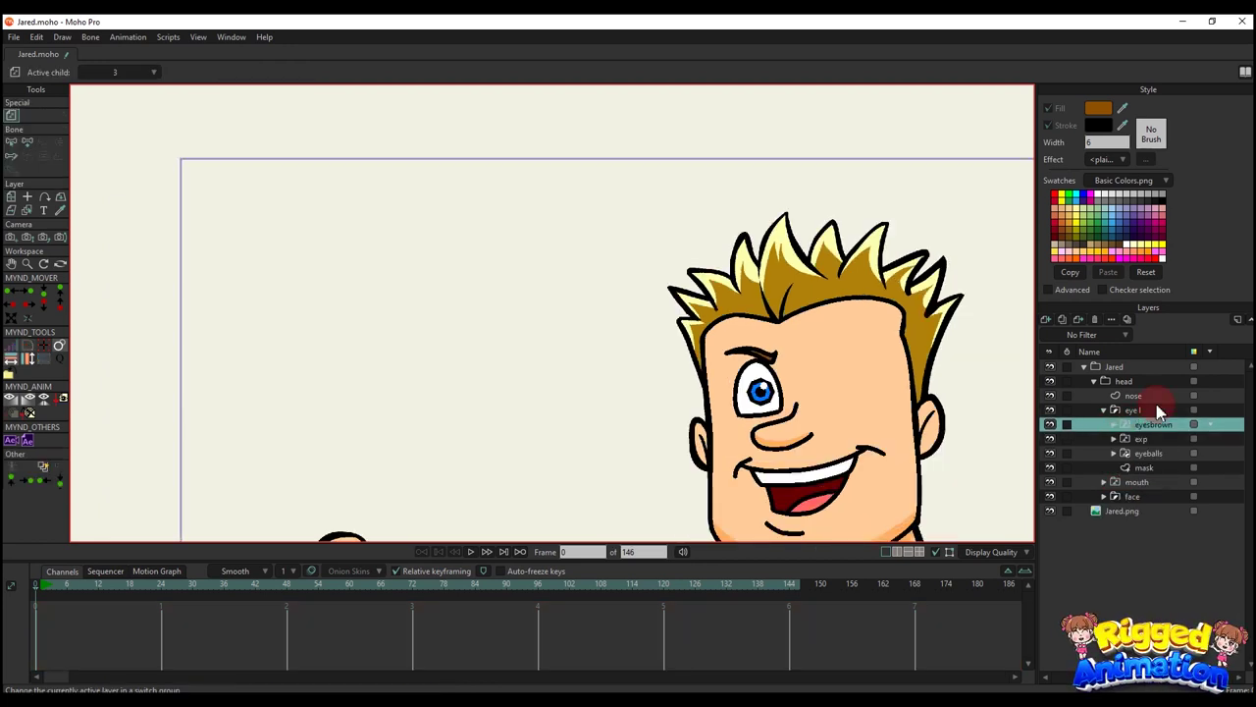
click(1130, 410)
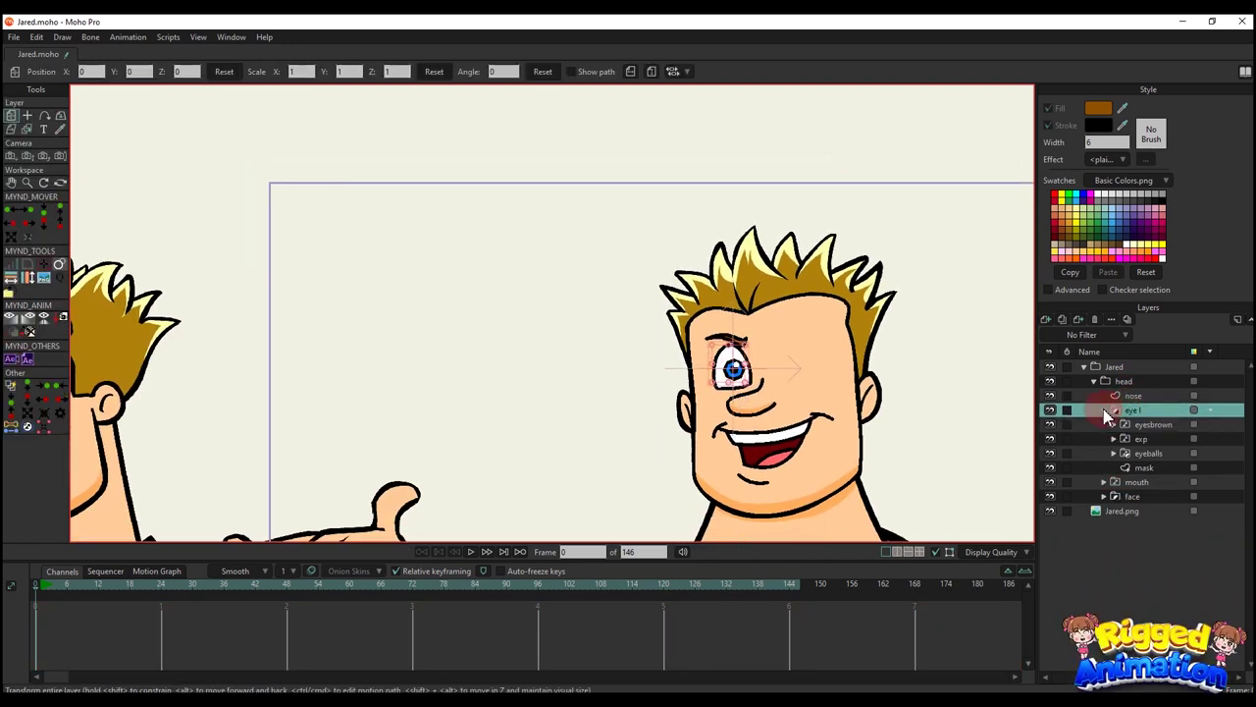
click(1103, 410)
click(1062, 319)
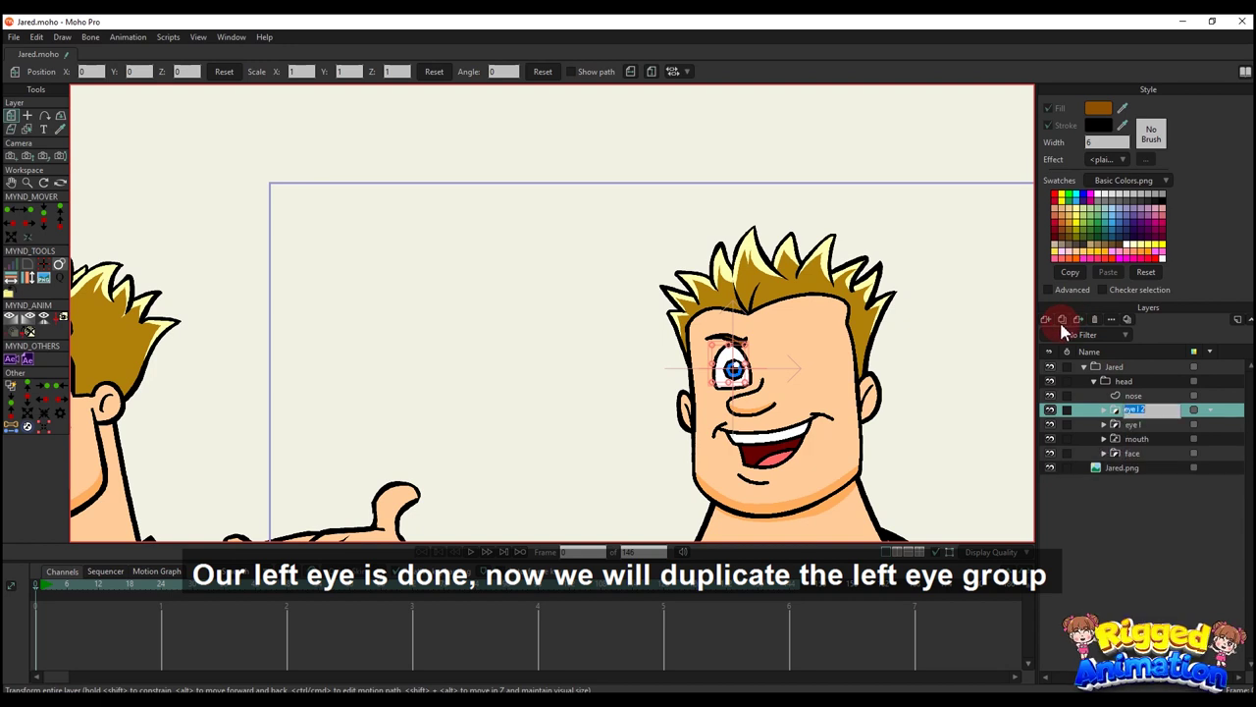
double_click(1138, 410)
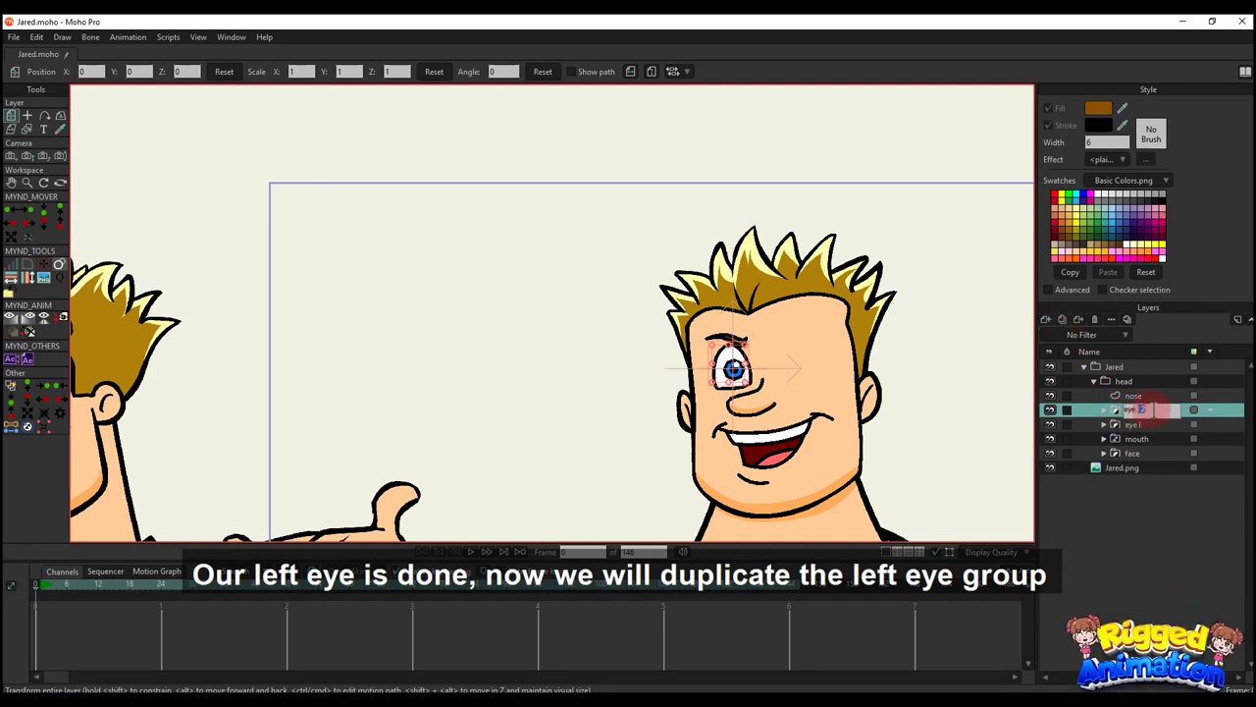
text(r)
key(Return)
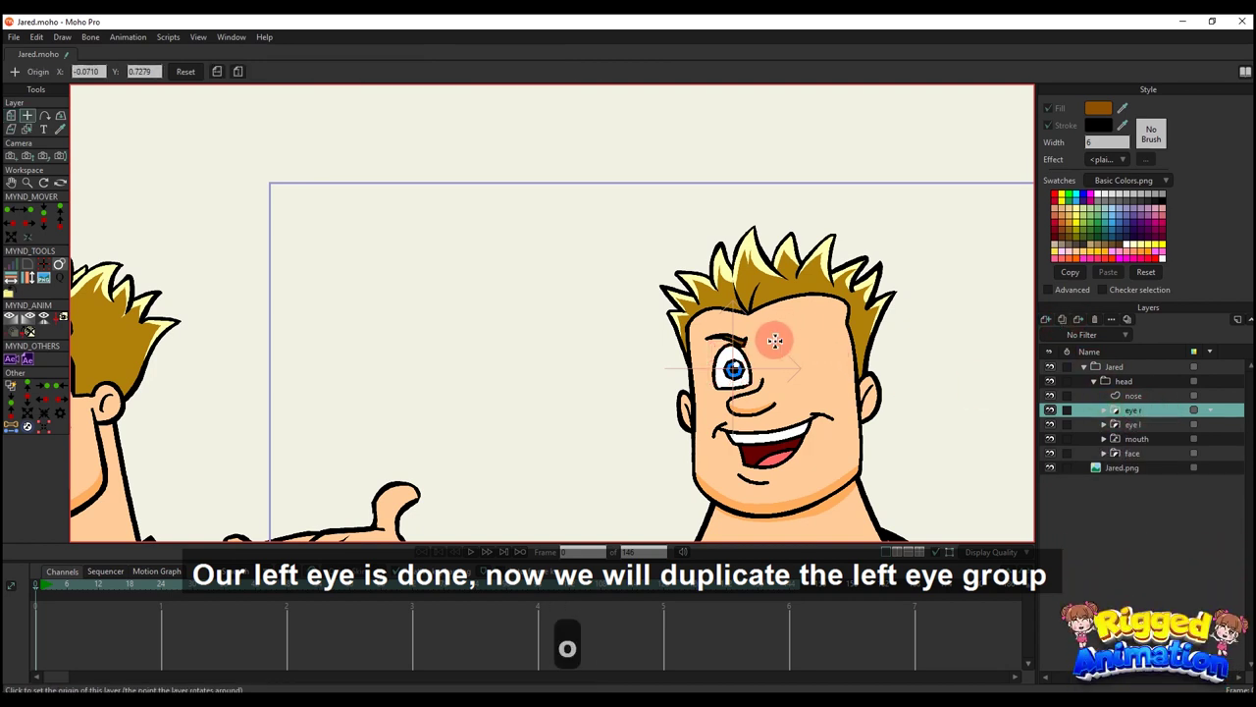
- Flip the eye r group horizontally and move it across the nose to the opposite side of the face
scroll(710, 359, up, 5)
key(0)
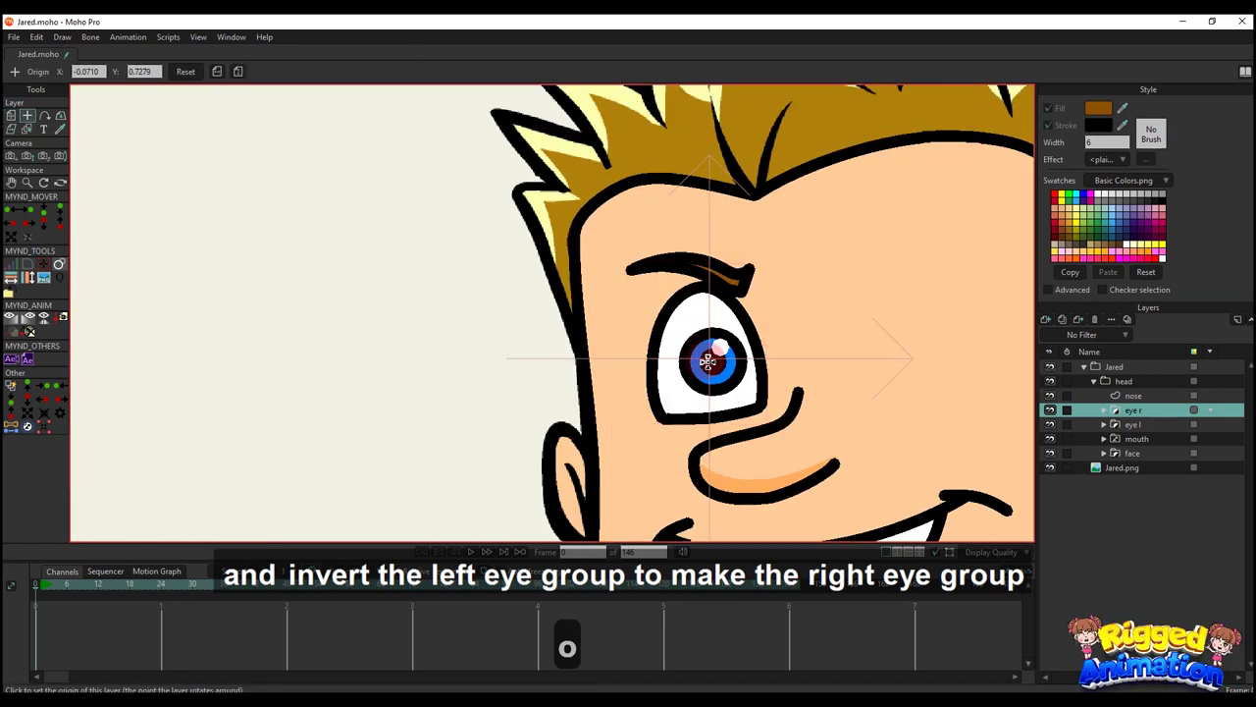
scroll(703, 364, up, 2)
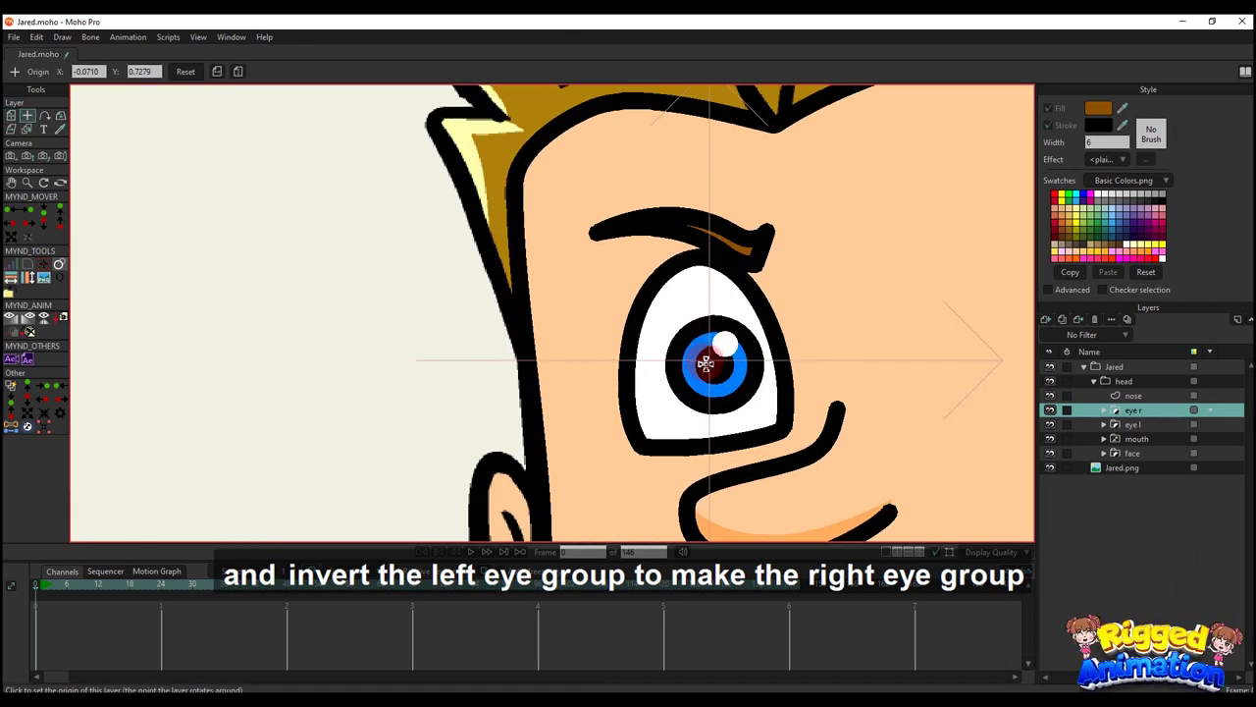
scroll(708, 361, down, 3)
key(m)
click(631, 70)
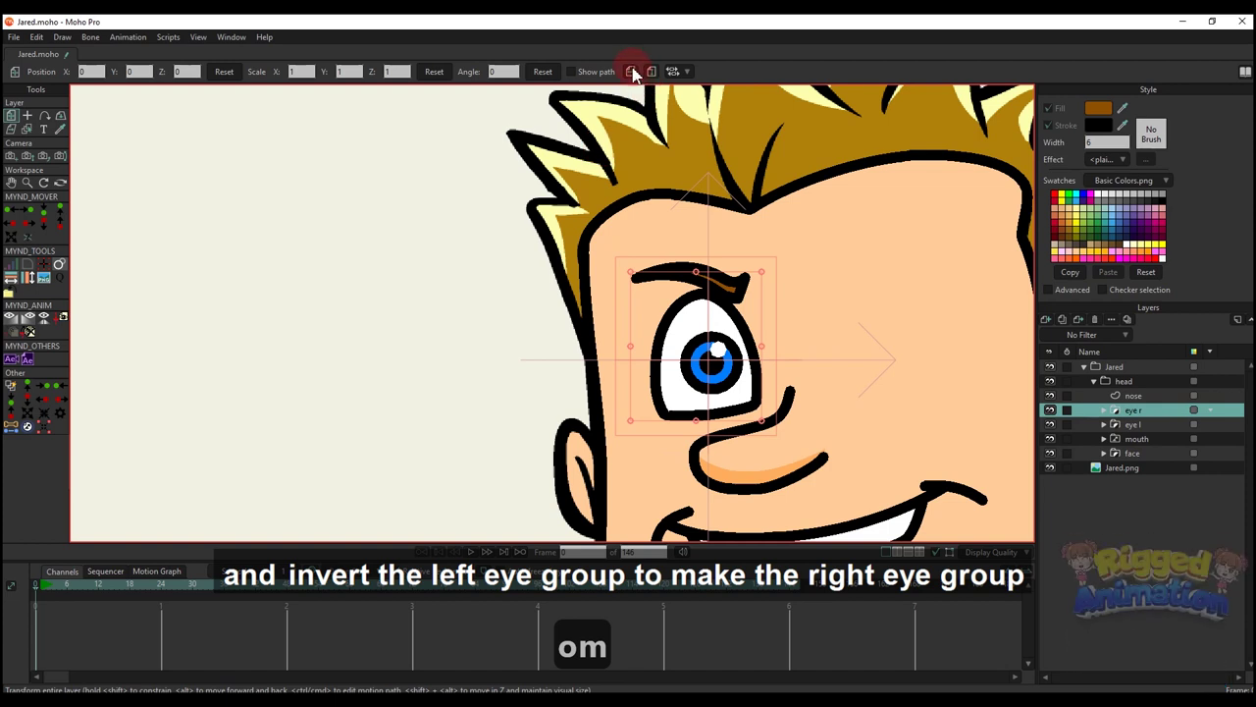
click(771, 318)
drag(770, 322, 637, 318)
drag(563, 345, 747, 343)
- Scale the eye r group uniformly to about 1.09, rotate it about 2.2 degrees and fit it over the reference eye
scroll(787, 383, down, 2)
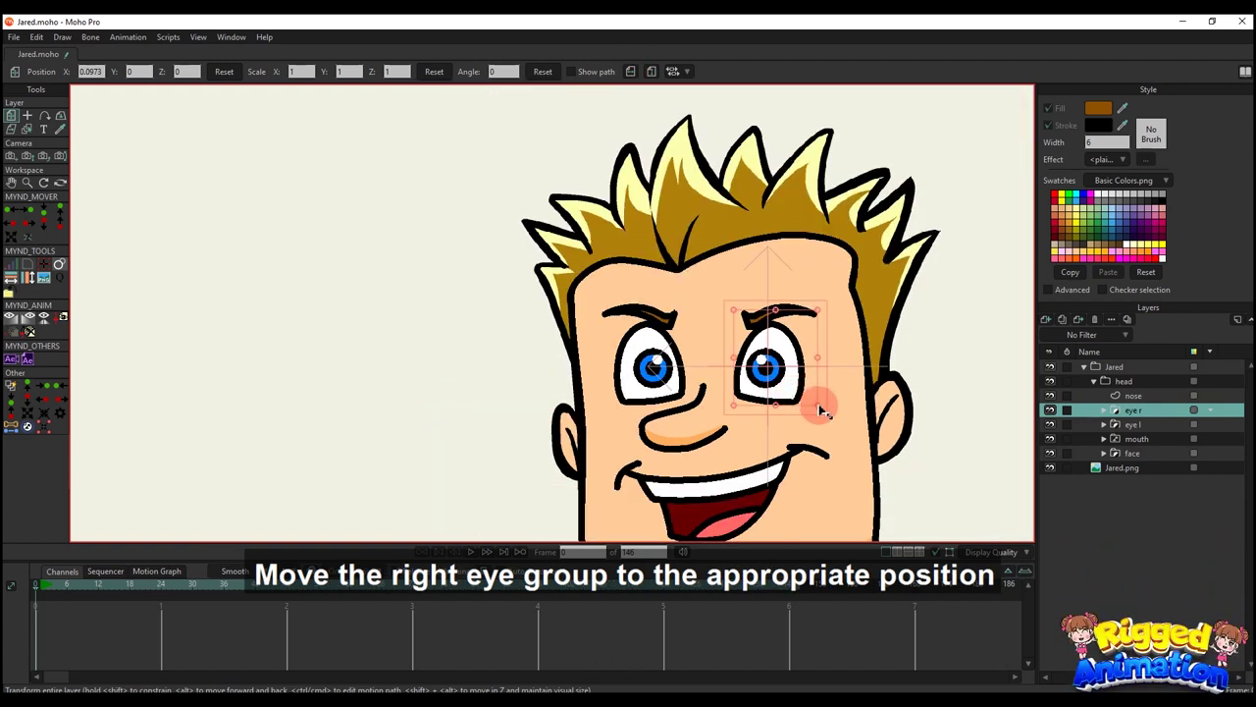
drag(819, 405, 779, 384)
scroll(772, 387, down, 3)
scroll(774, 384, up, 2)
scroll(775, 381, down, 5)
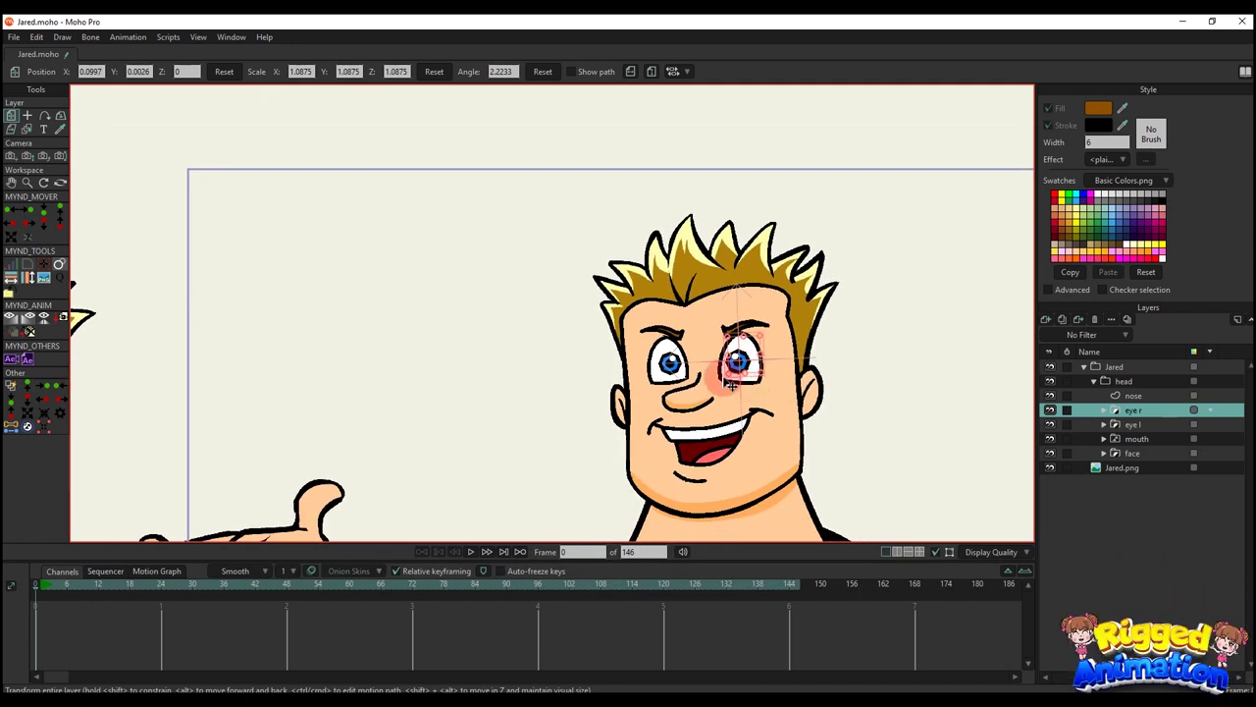
scroll(733, 380, up, 4)
- Switch the eyesbrown layers of both eye groups from the angry eyebrow to the raised eyebrow shape
click(1105, 410)
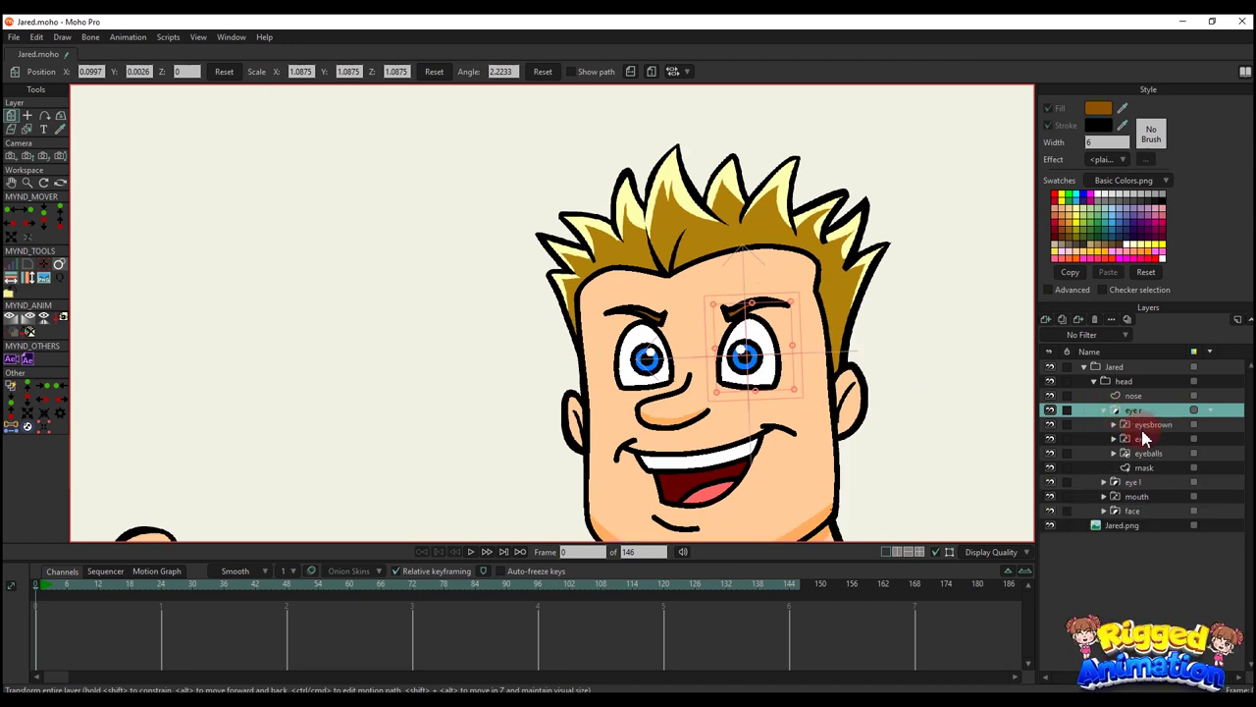
right_click(1147, 427)
click(1118, 486)
click(1139, 488)
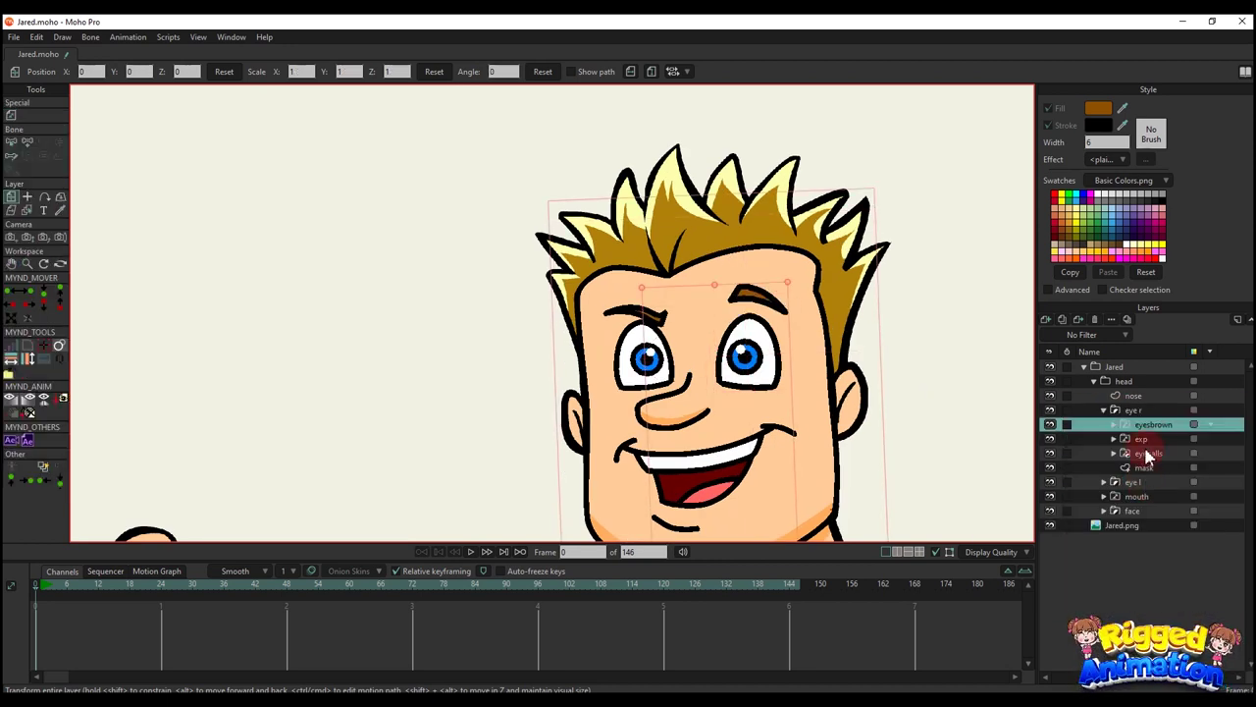
click(1105, 482)
click(1139, 496)
right_click(1139, 496)
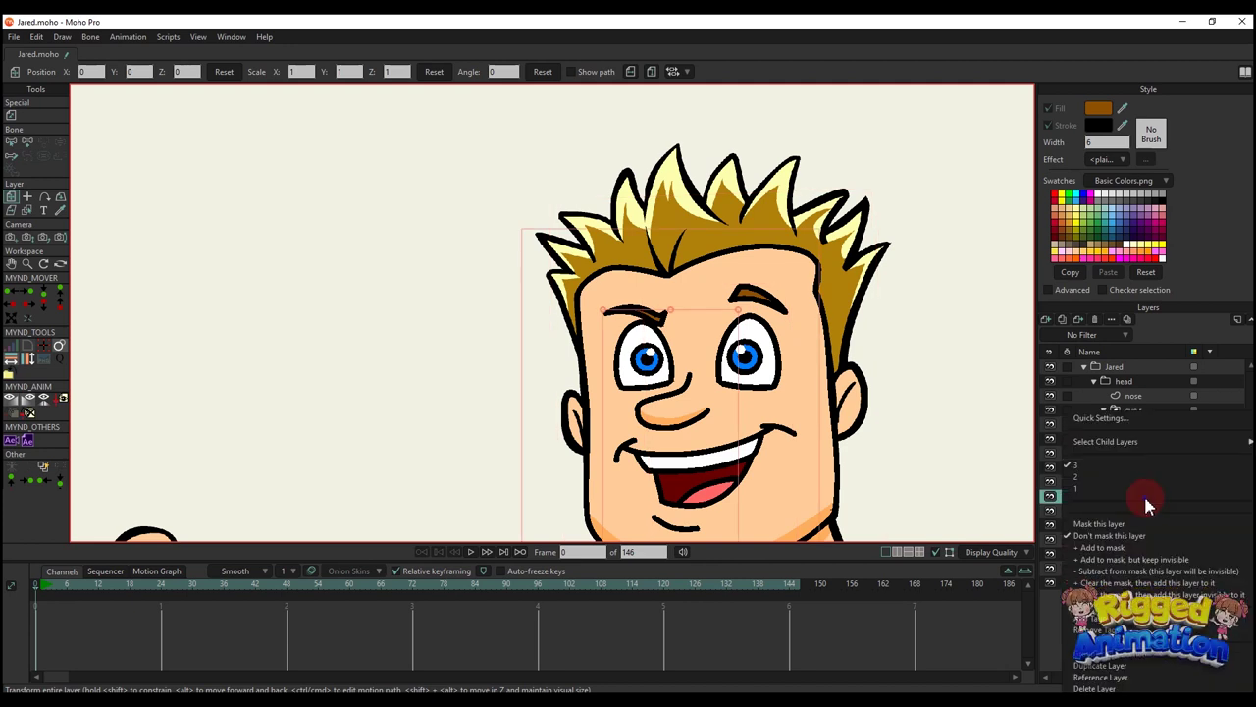
click(1133, 475)
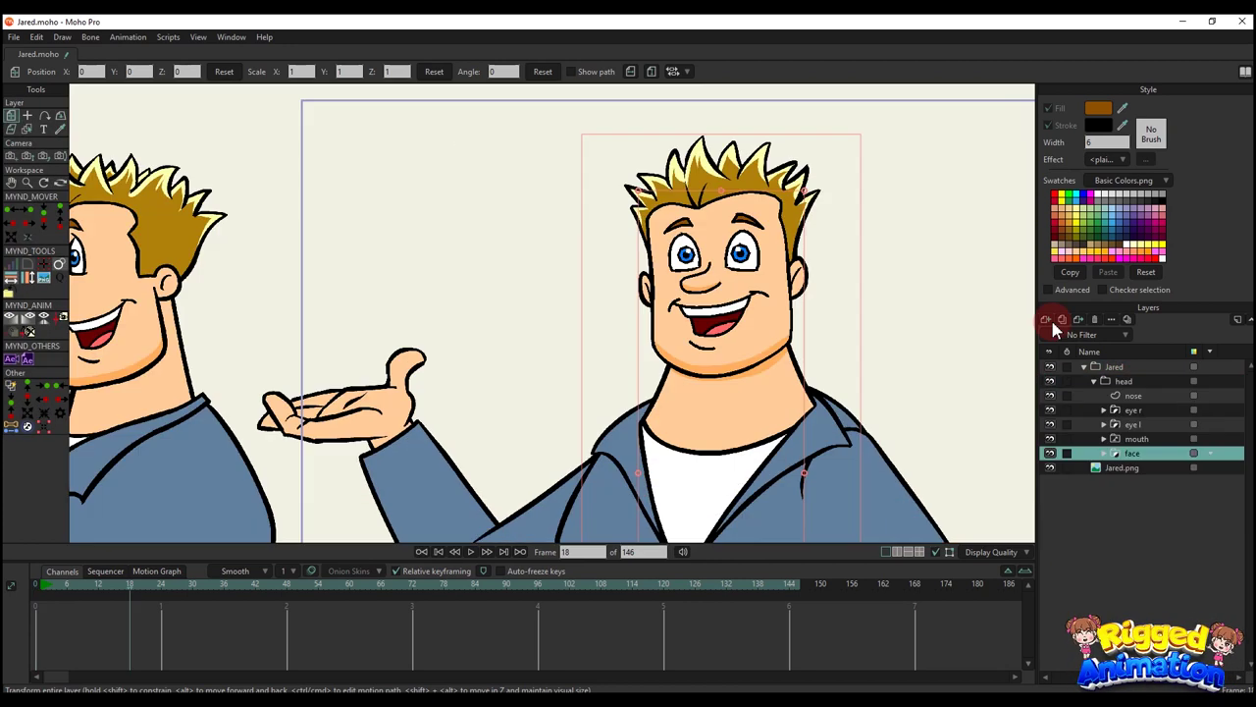
- Return to frame 0, add a vector layer below the face group inside head and name it ear
click(1061, 320)
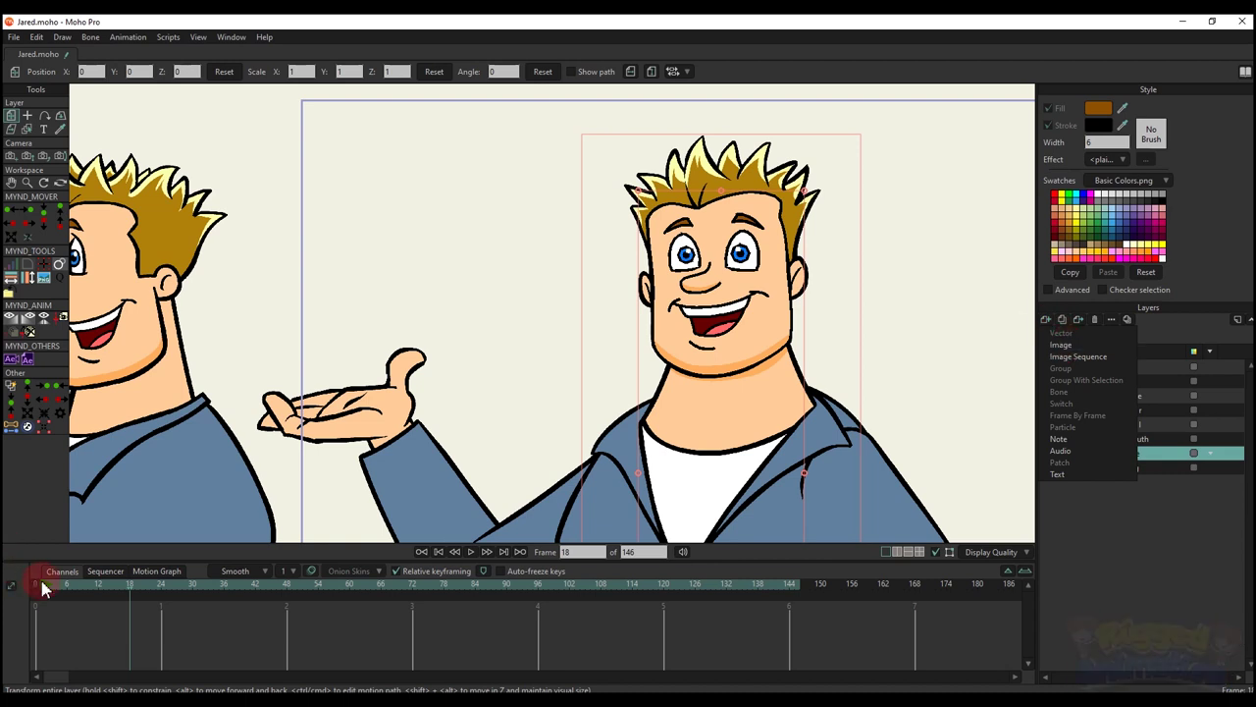
drag(42, 587, 8, 587)
click(1061, 321)
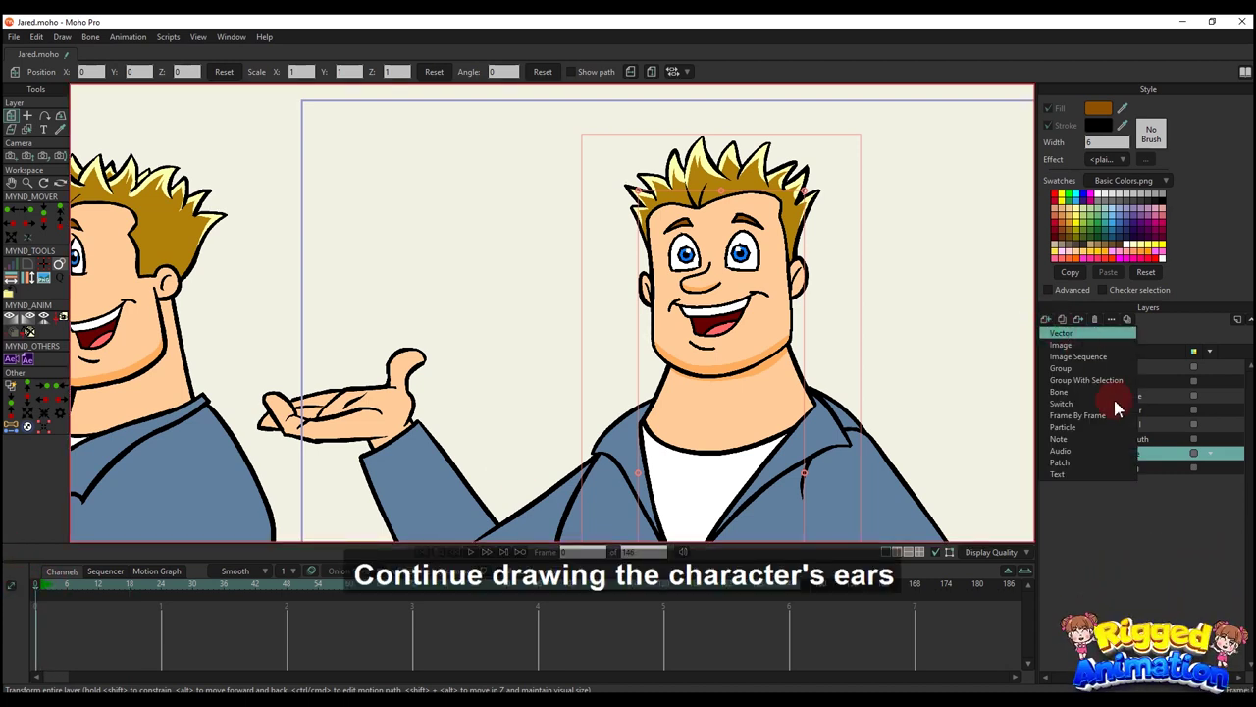
click(1064, 334)
drag(1139, 466, 1139, 448)
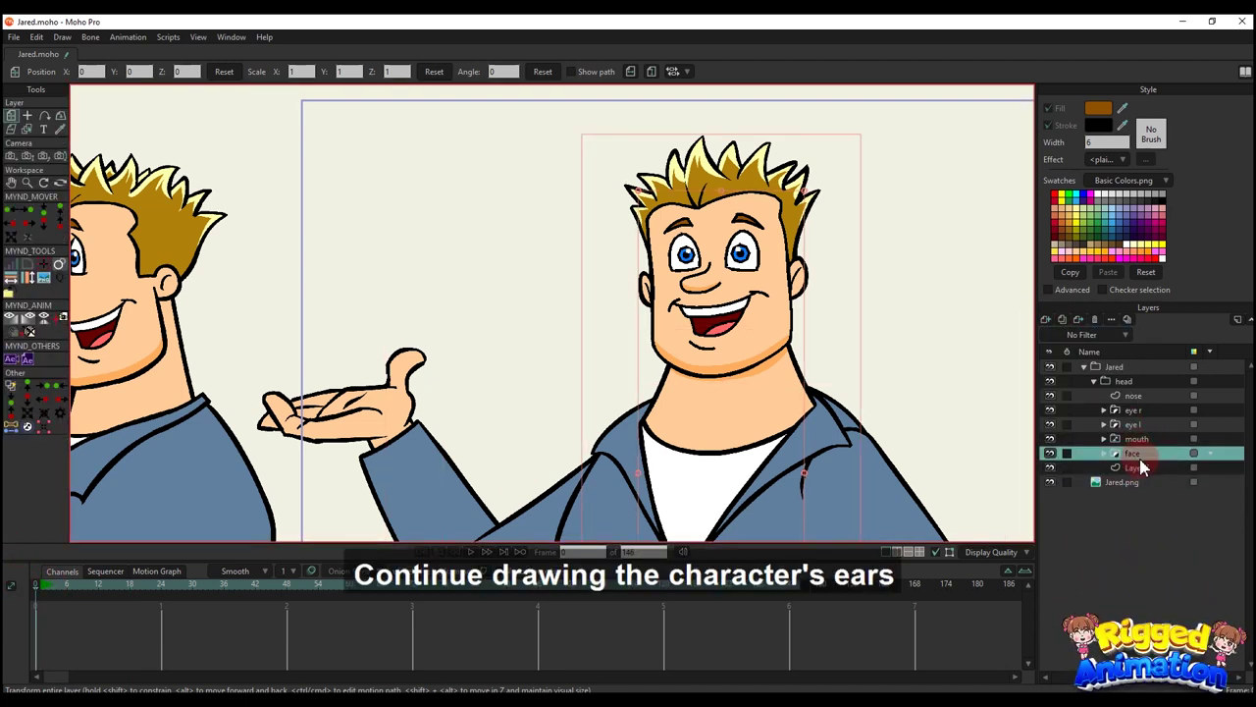
double_click(1139, 468)
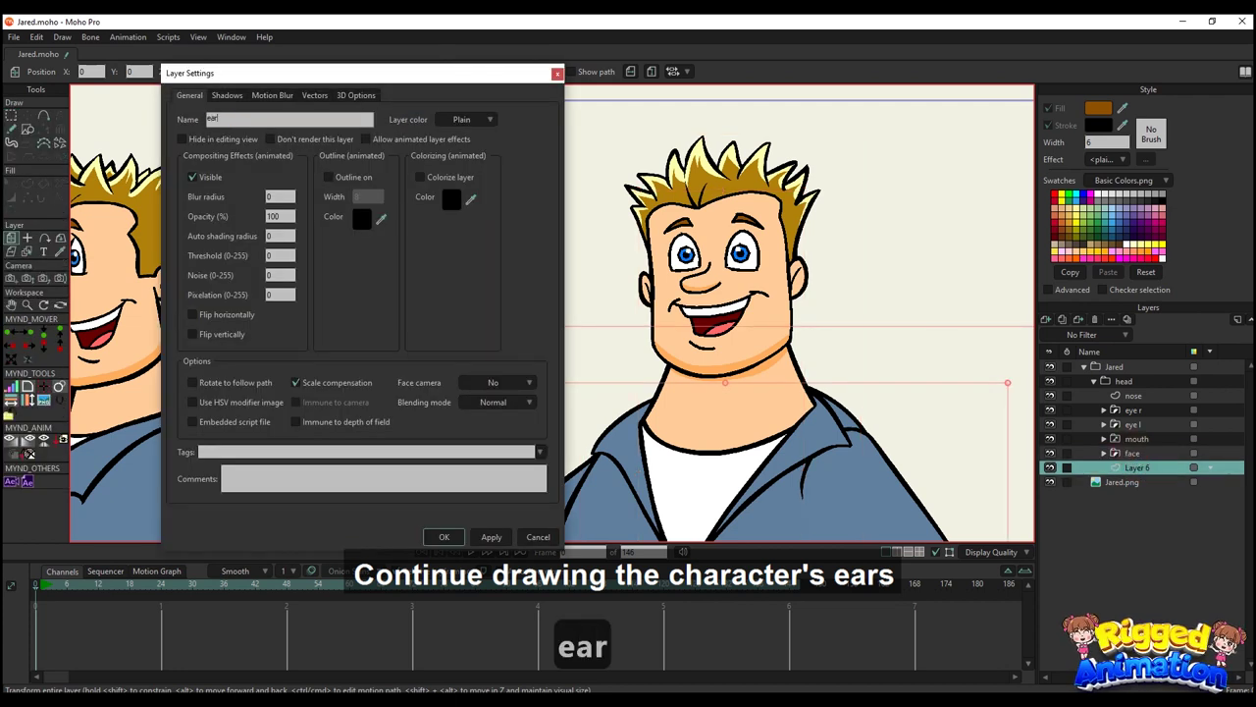
key(Return)
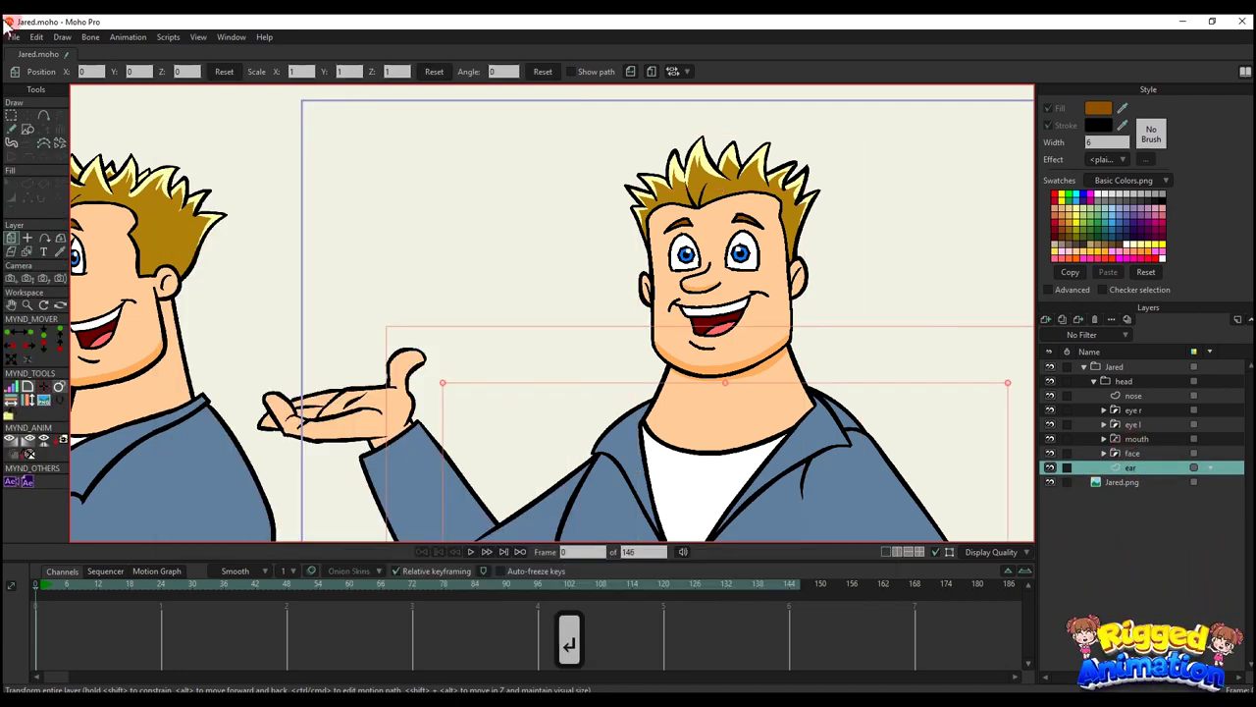
- Draw a closed outline over the reference ear beside eye r, extending its inner side behind the face
click(43, 116)
scroll(800, 282, up, 6)
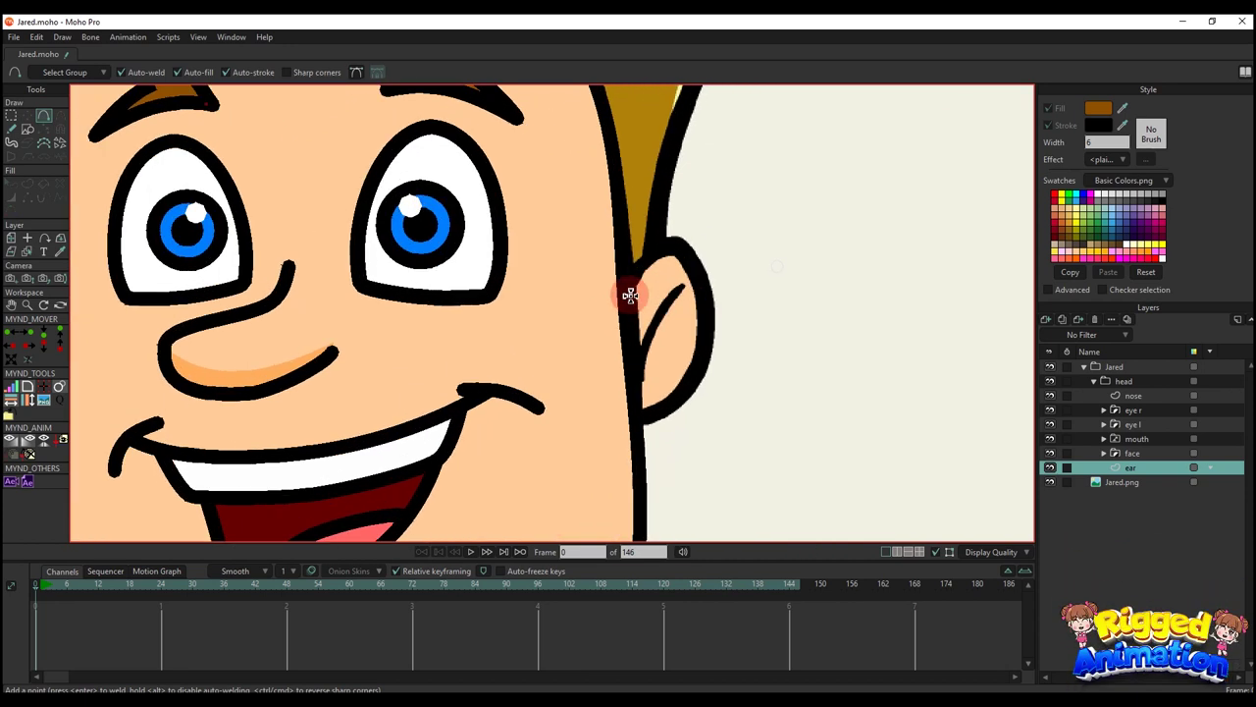
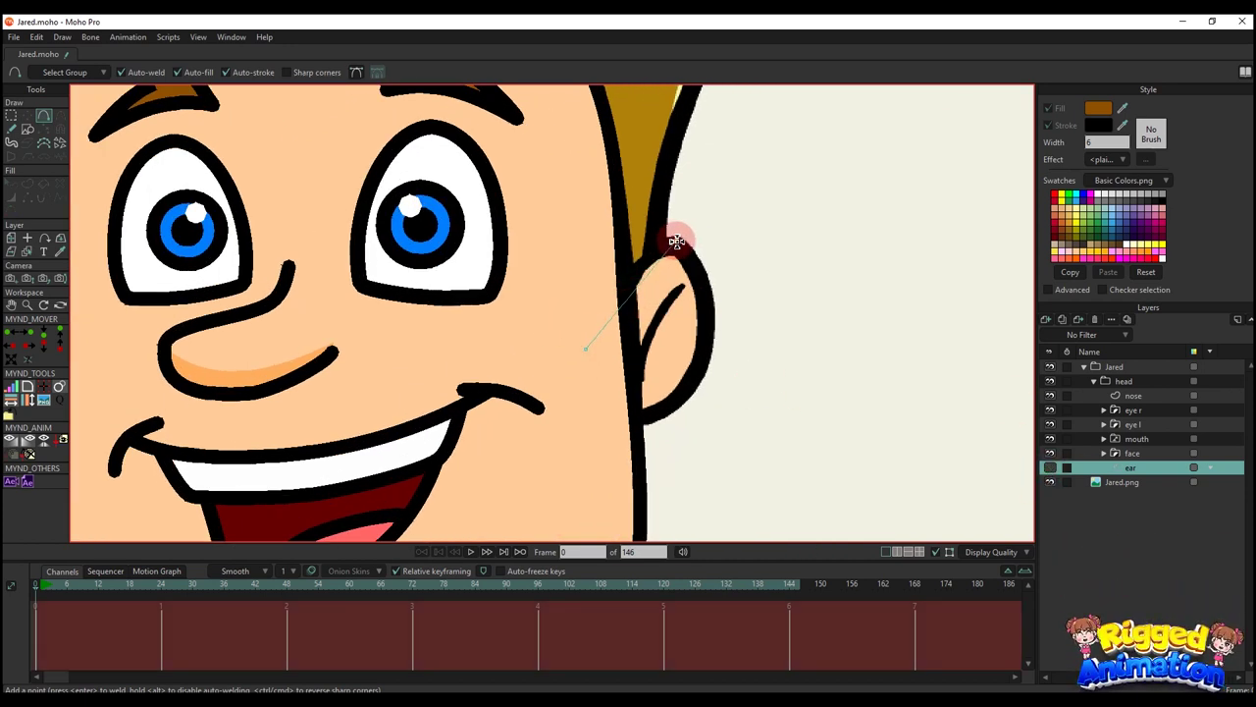
drag(677, 240, 586, 348)
key(t)
click(734, 342)
drag(706, 338, 704, 361)
- Refine the ear outline's points and curvature to match the reference, and set its fill to the sampled skin colour
scroll(702, 249, up, 2)
click(677, 257)
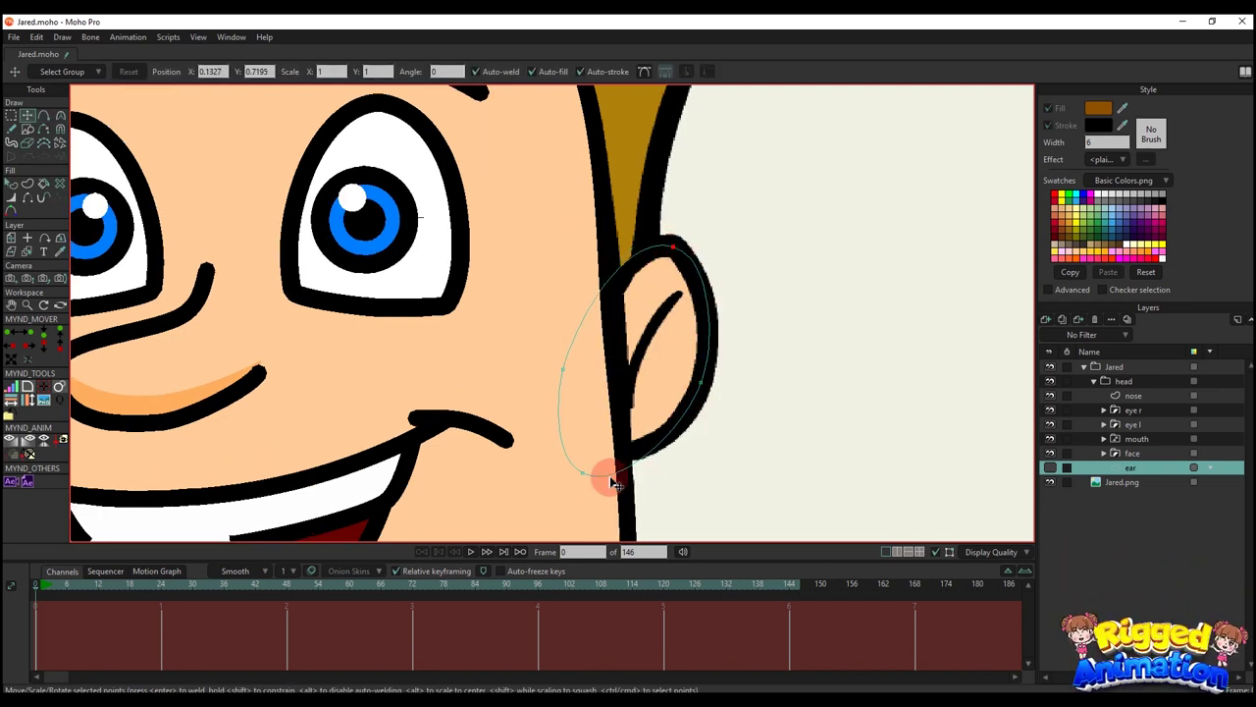
drag(603, 477, 587, 475)
key(c)
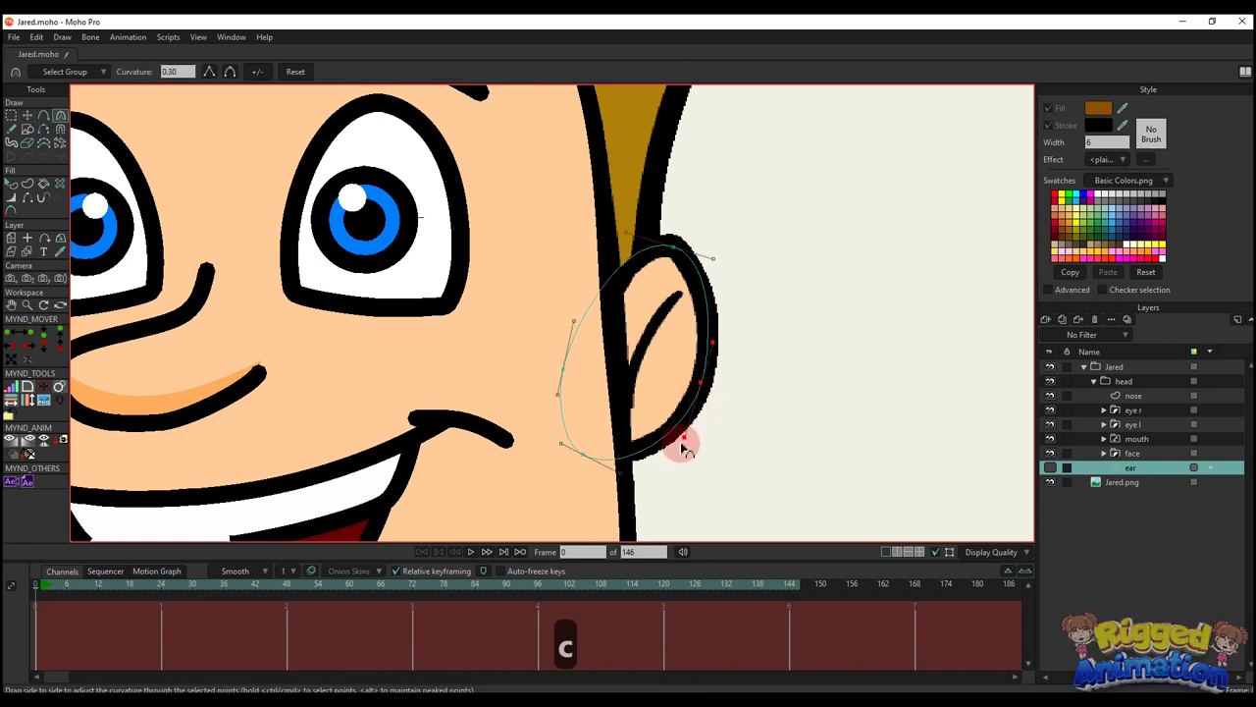
click(721, 359)
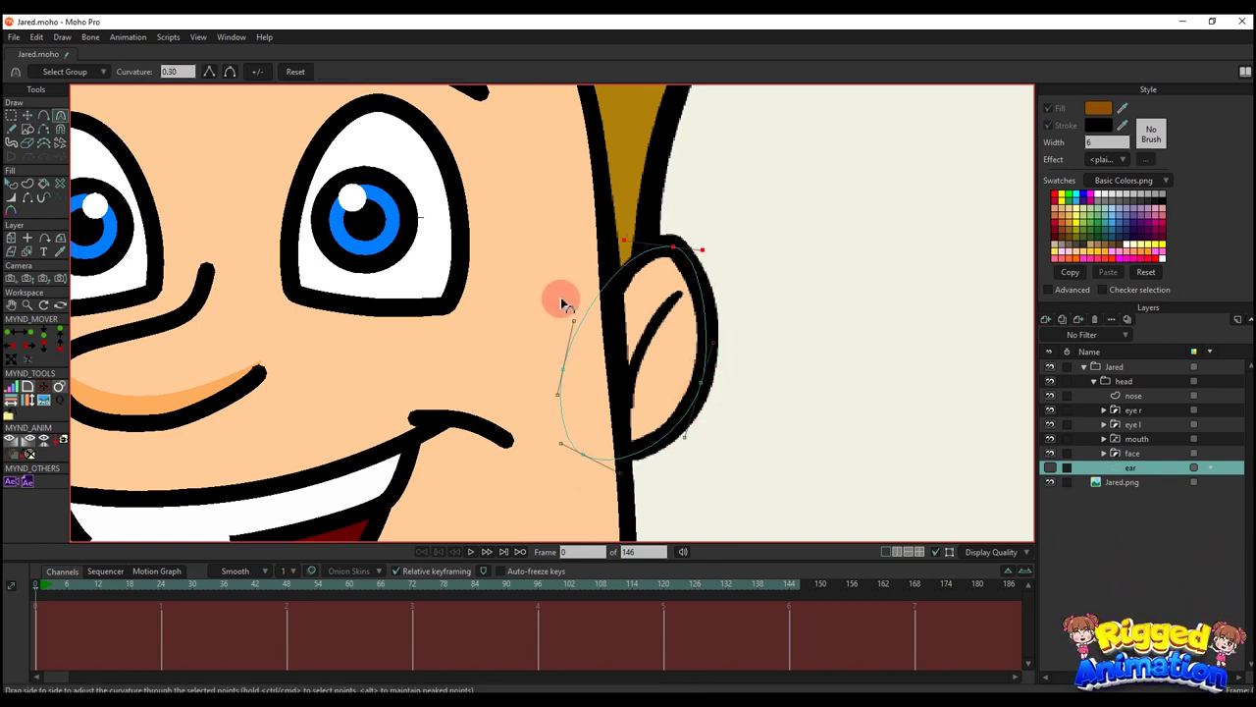
key(t)
click(675, 252)
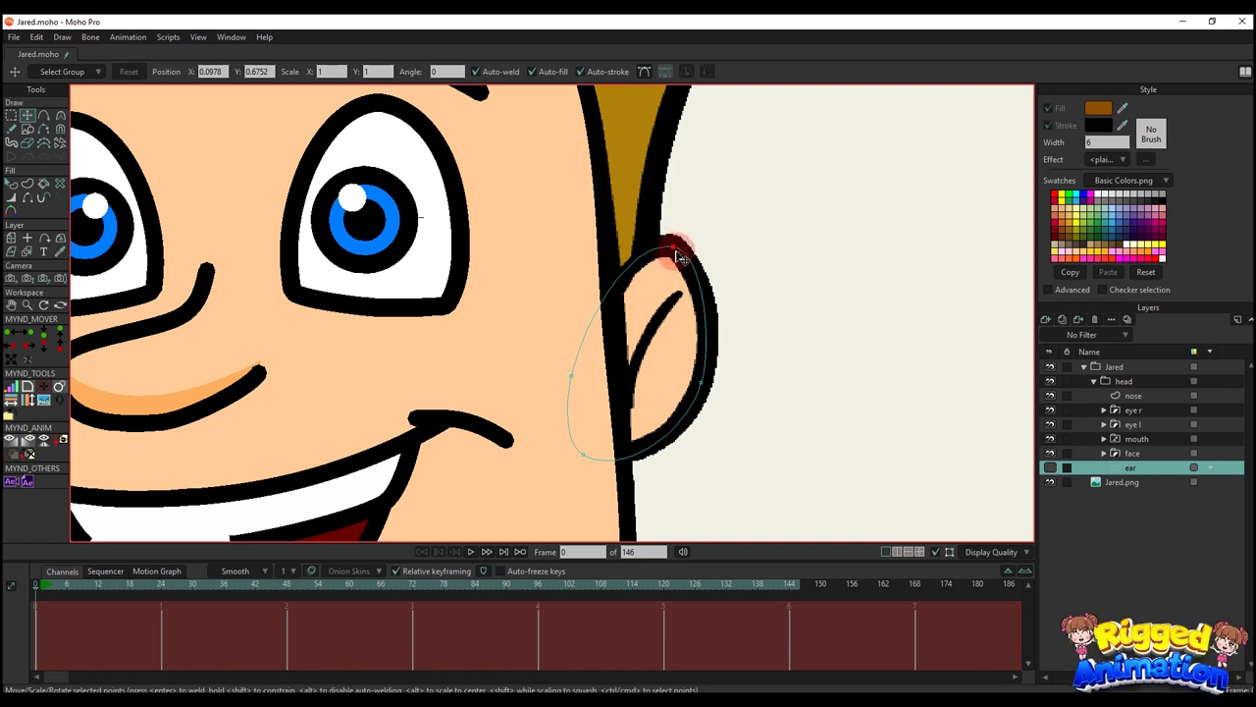
key(q)
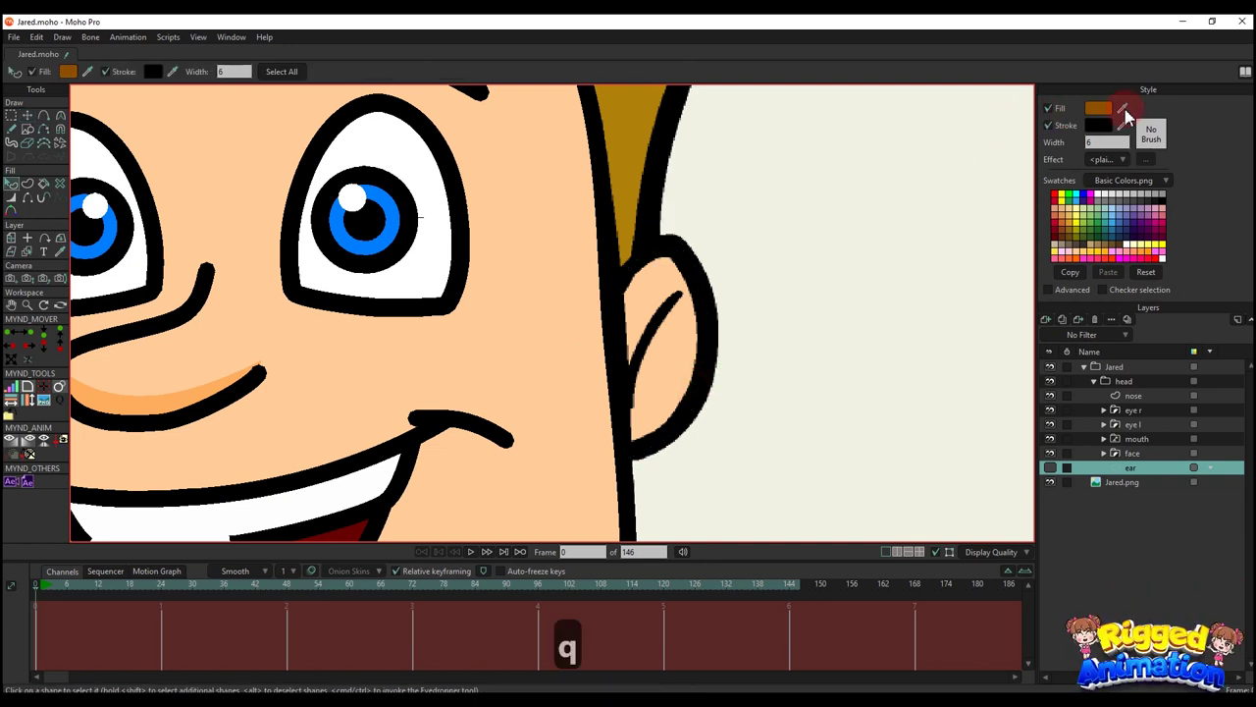
click(673, 364)
- Draw the curved inner fold line of the ear and turn it into a black stroke-only shape of width 6
key(a)
click(679, 298)
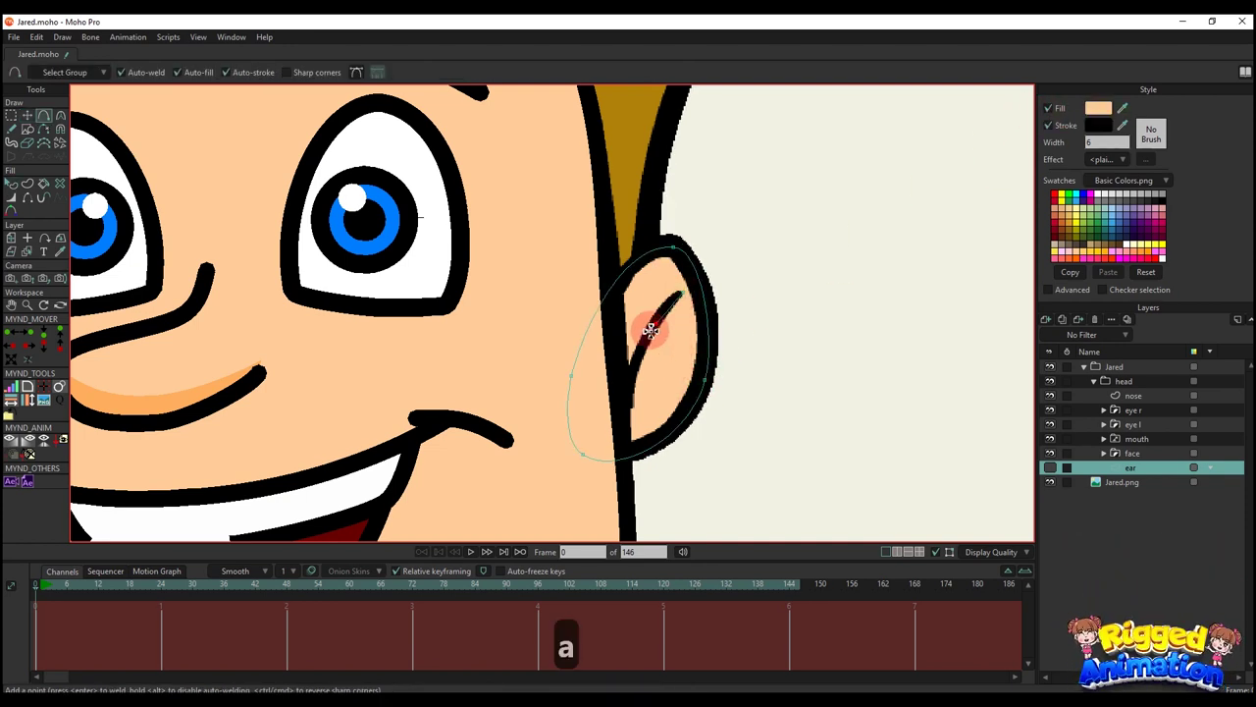
key(t)
key(c)
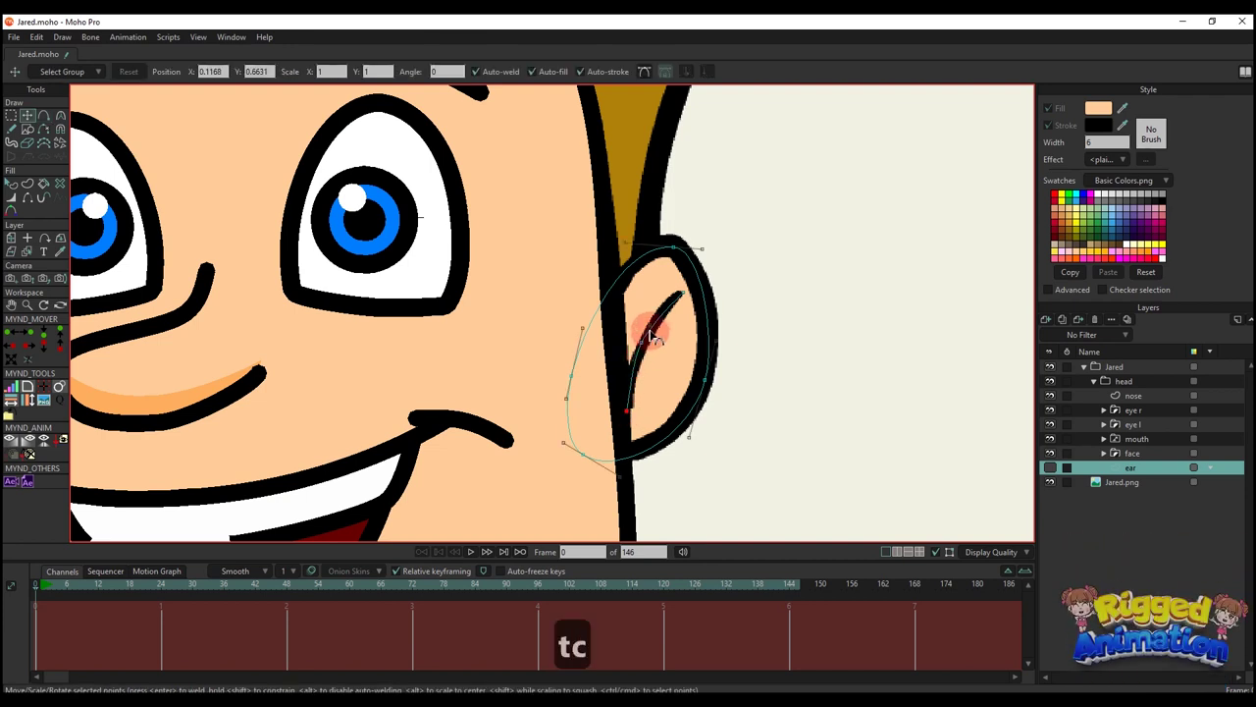
key(g)
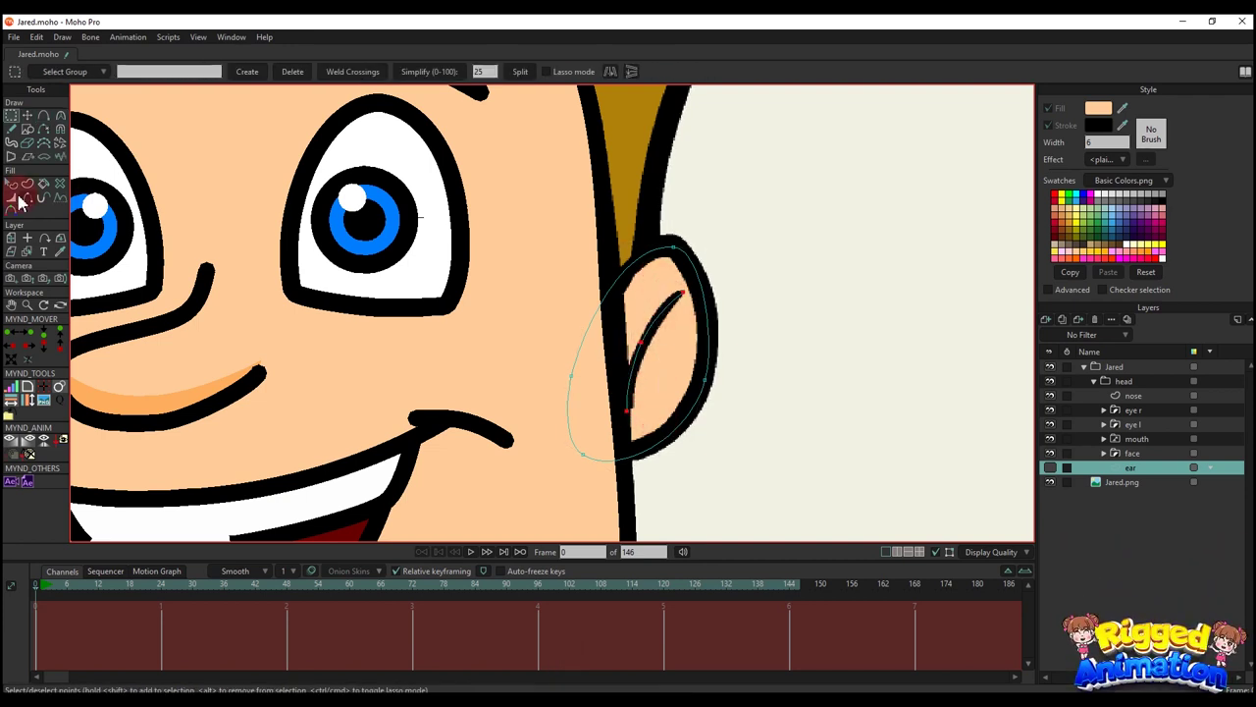
key(u)
key(Return)
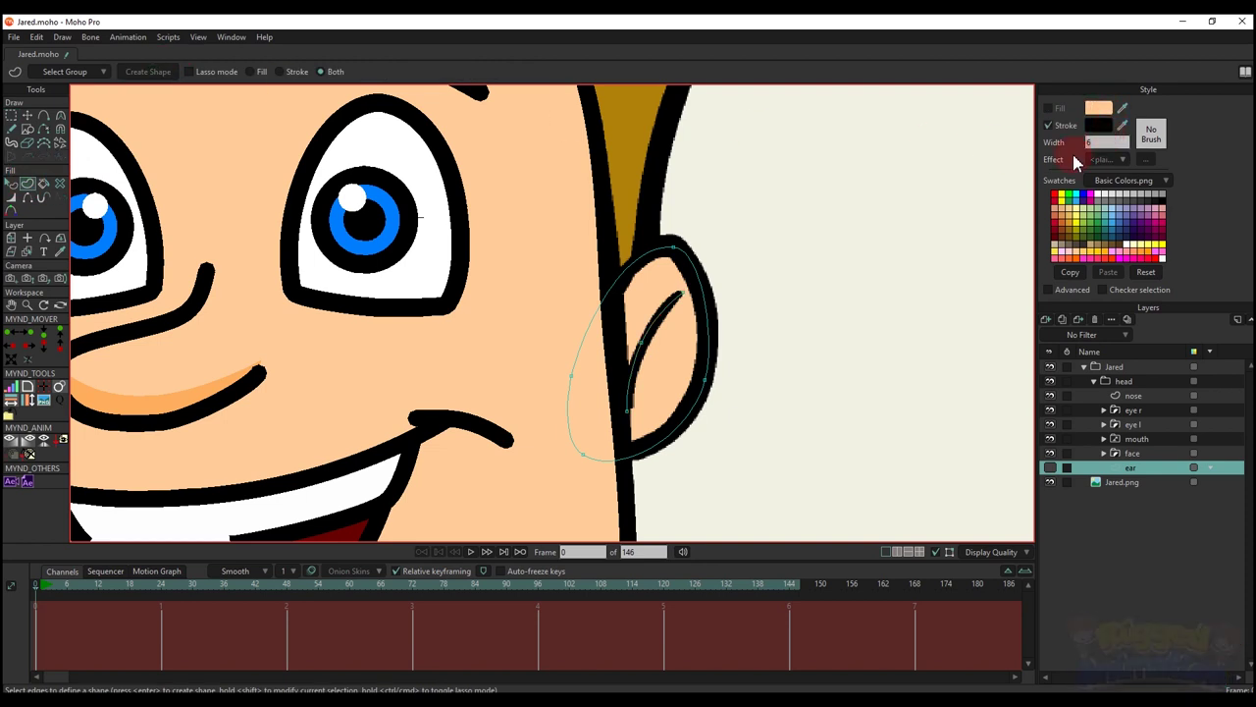
key(q)
scroll(749, 356, down, 4)
- Copy and paste the whole ear, flip the copy horizontally and place it on the other side of the head
key(g)
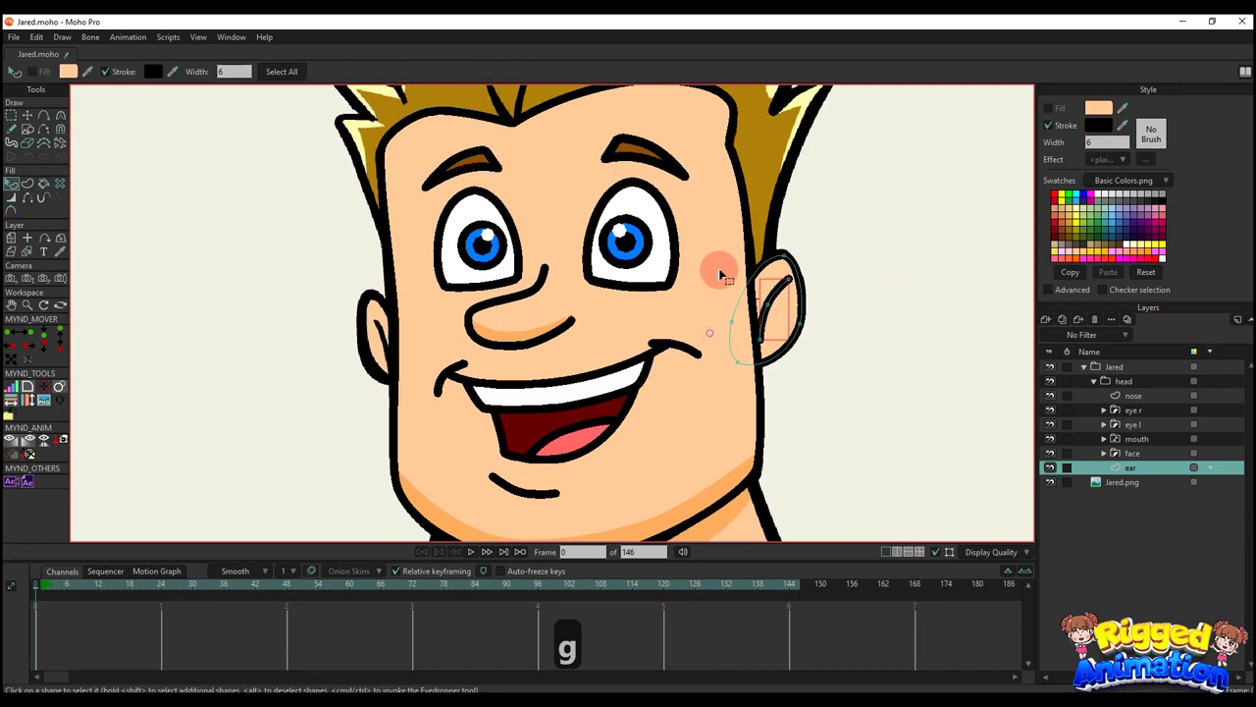
drag(724, 236, 854, 432)
key(ctrl+c)
key(ctrl+v)
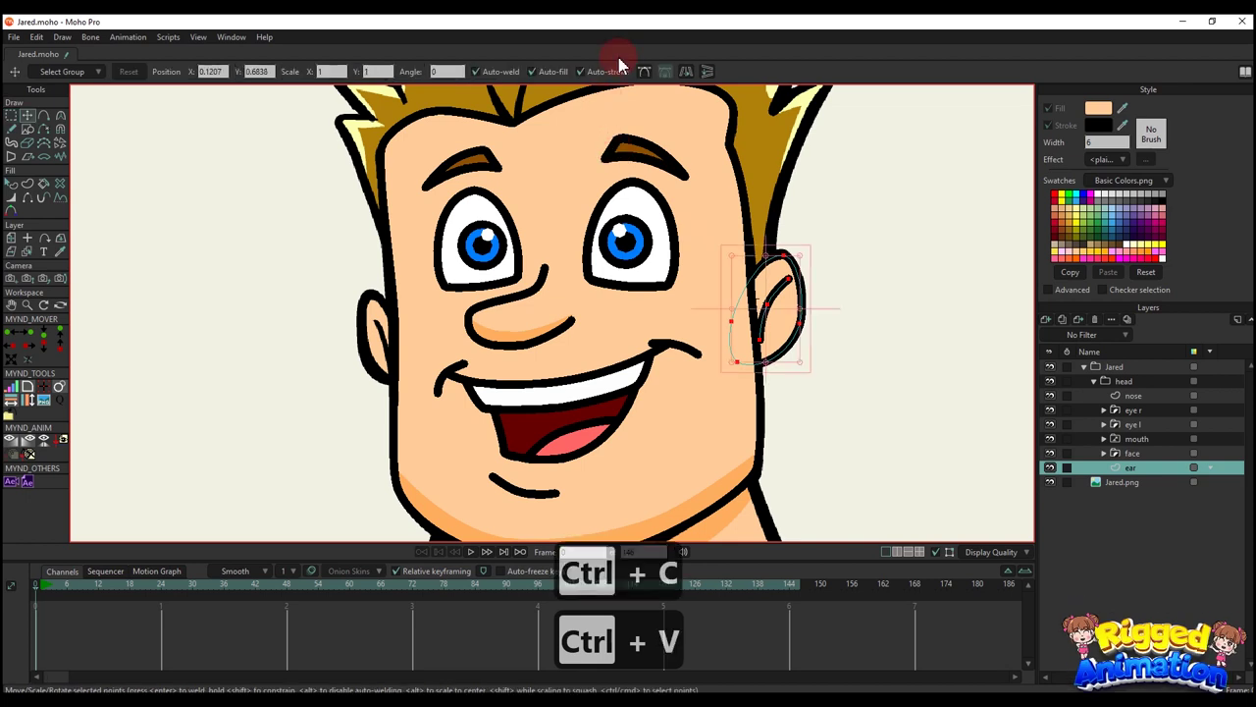
key(t)
drag(766, 307, 413, 357)
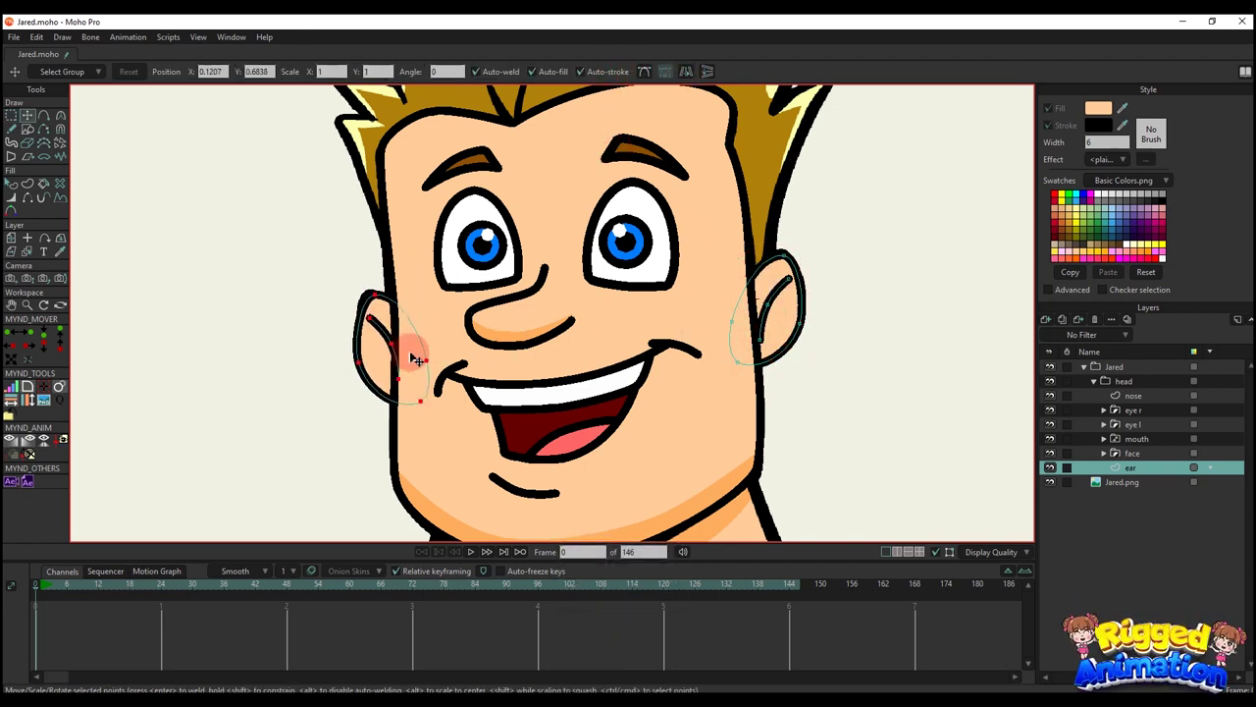
- Adjust the copied ear's outline points so that it fits the reference ear beside eye l
scroll(413, 354, up, 3)
drag(449, 262, 424, 311)
key(q)
scroll(424, 310, down, 8)
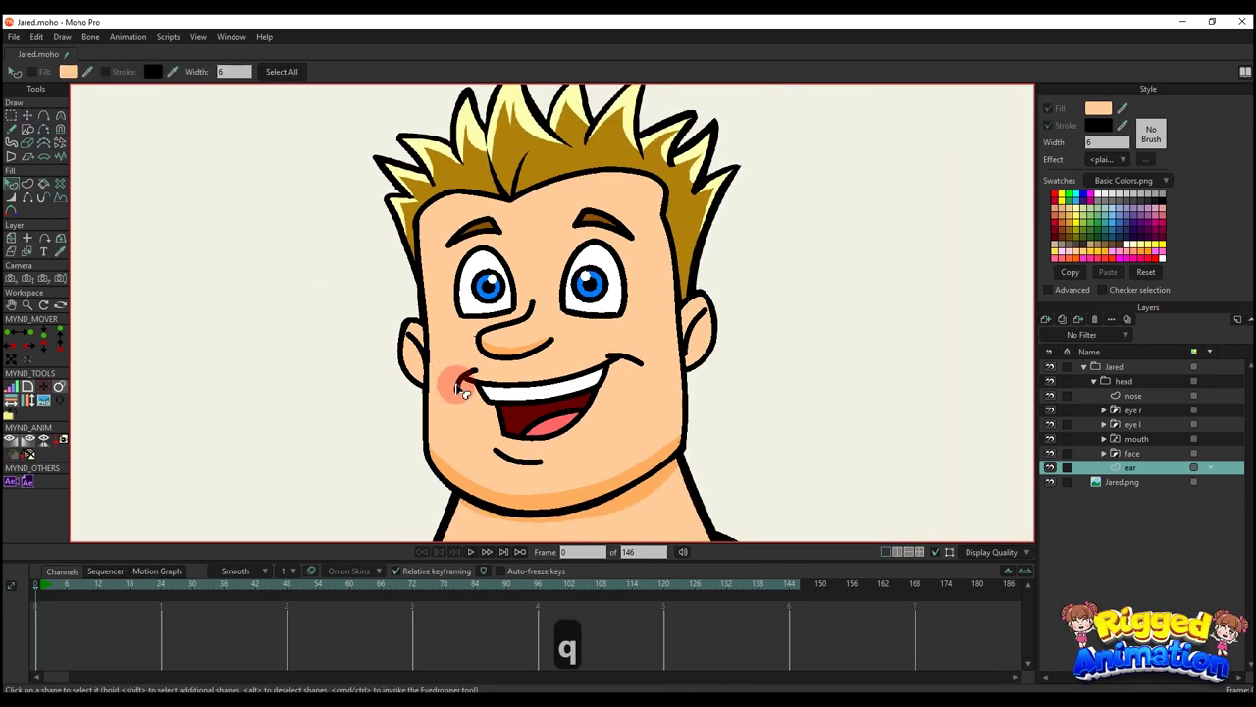
scroll(626, 342, up, 1)
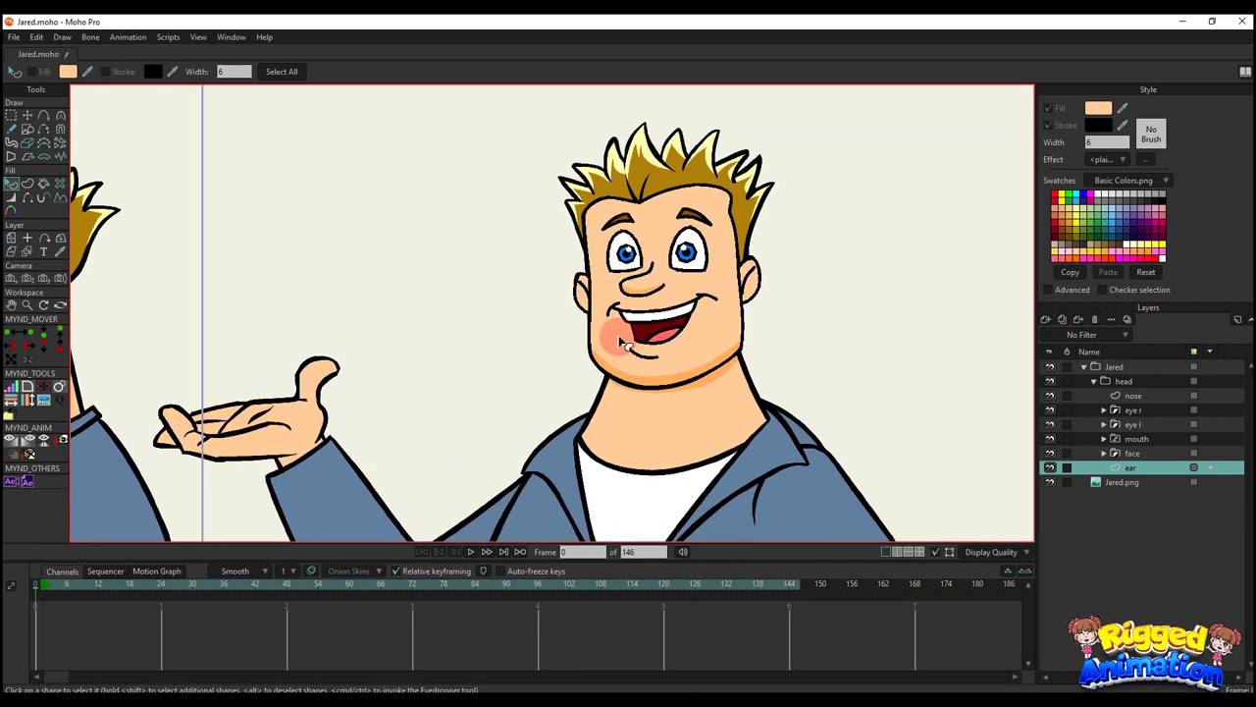
key(t)
click(477, 308)
scroll(579, 294, up, 5)
drag(607, 273, 577, 310)
- Hide the ear layer, move the copied ear's inner fold points onto the reference line, and show the layer again
click(1051, 467)
scroll(638, 320, up, 2)
key(t)
click(448, 337)
drag(608, 362, 589, 372)
drag(596, 319, 624, 330)
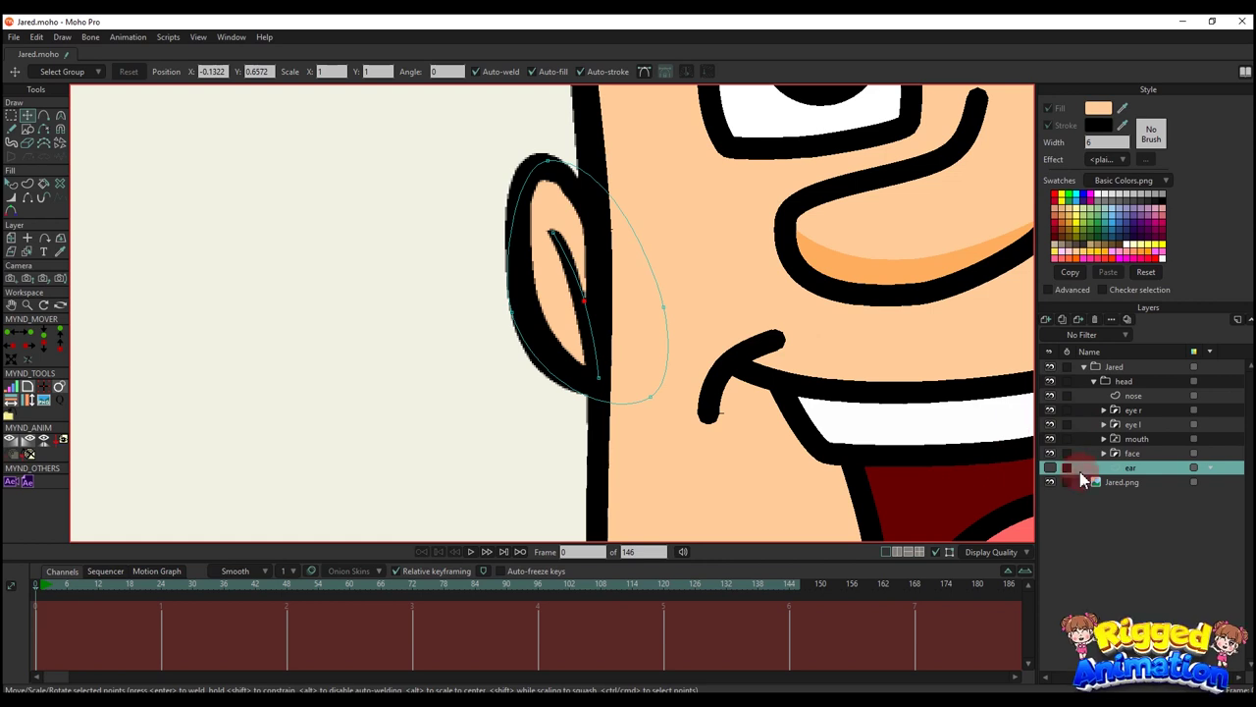
key(q)
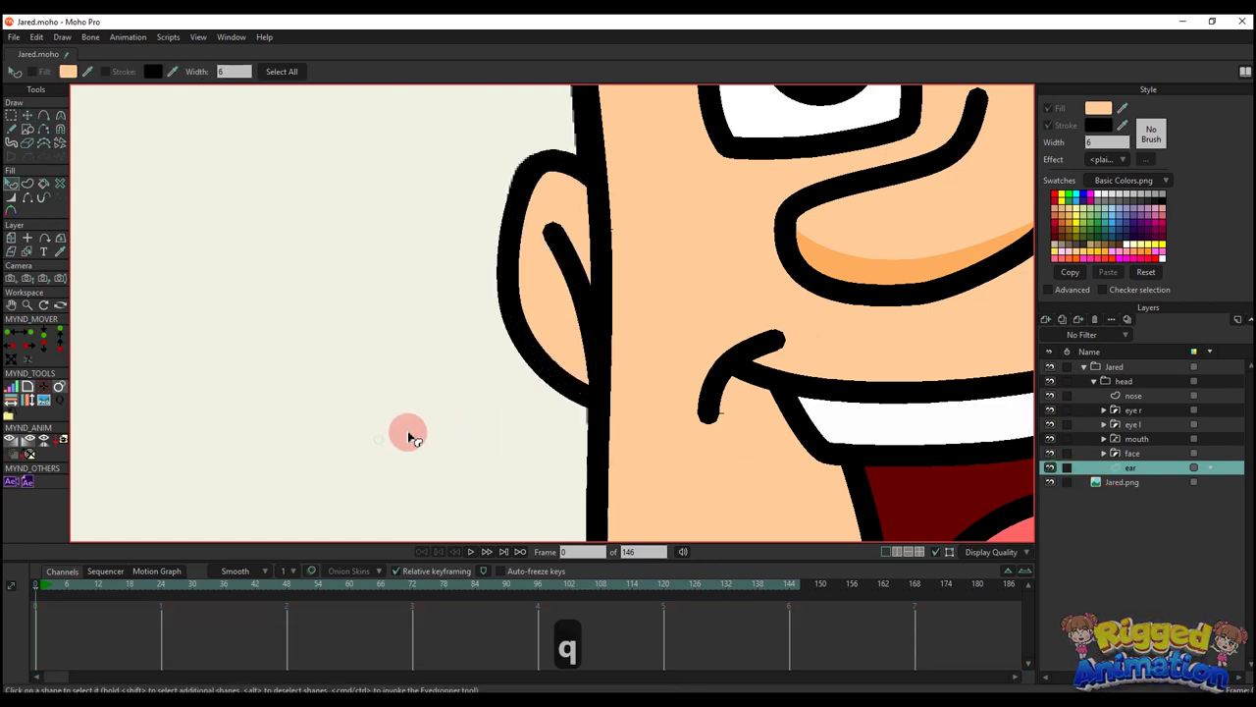
scroll(406, 435, down, 5)
scroll(552, 376, down, 2)
scroll(573, 341, up, 3)
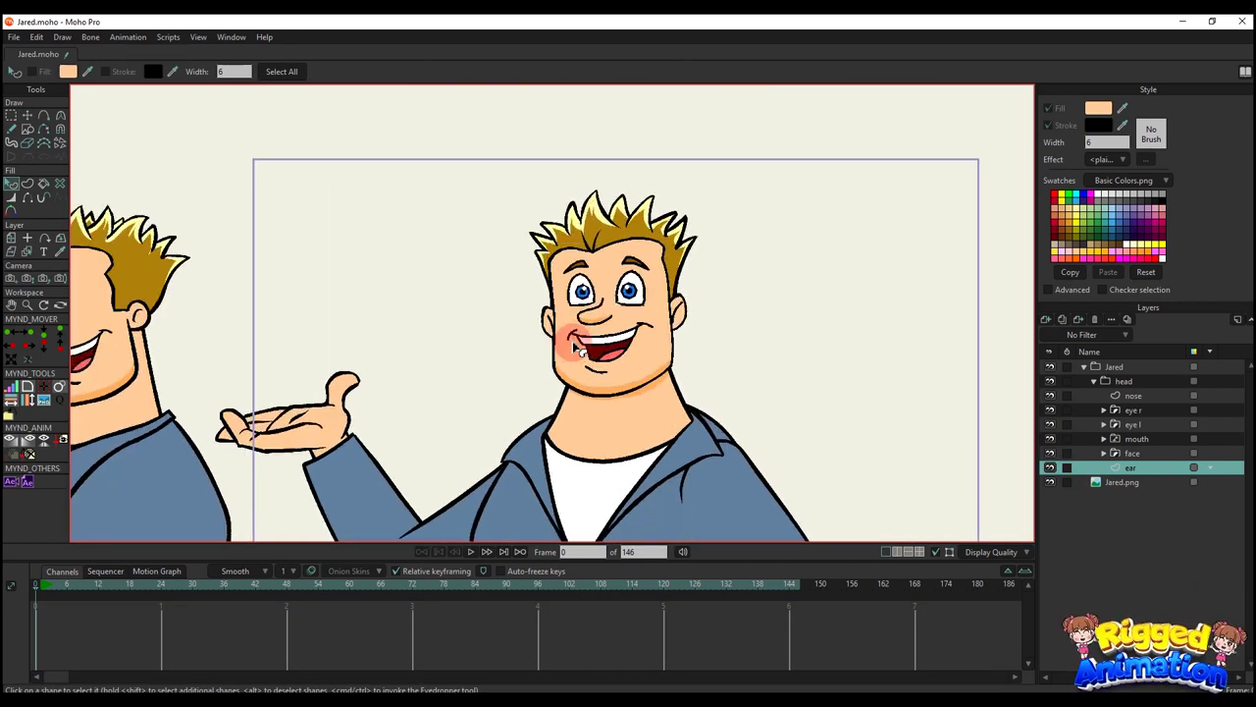
- Add a vector layer named hair inside the head group, directly below the ear layer
click(1047, 321)
click(1057, 332)
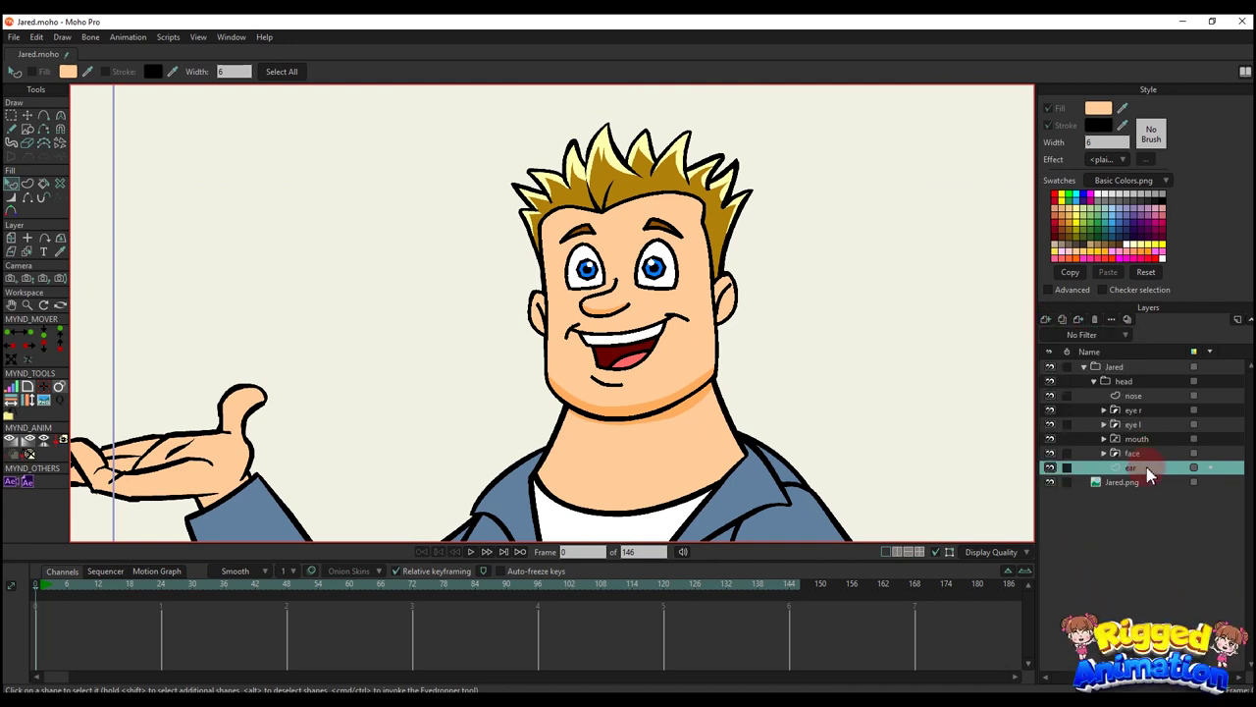
drag(1133, 482, 1130, 461)
double_click(1137, 481)
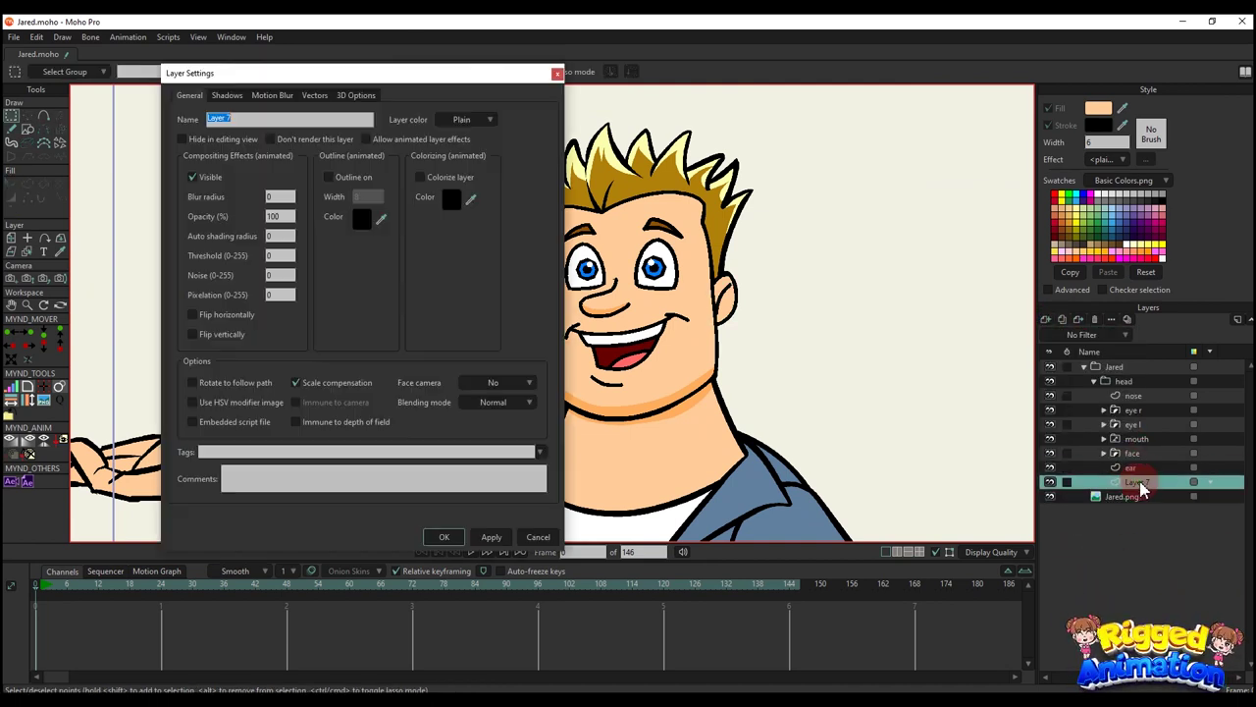
text(hair)
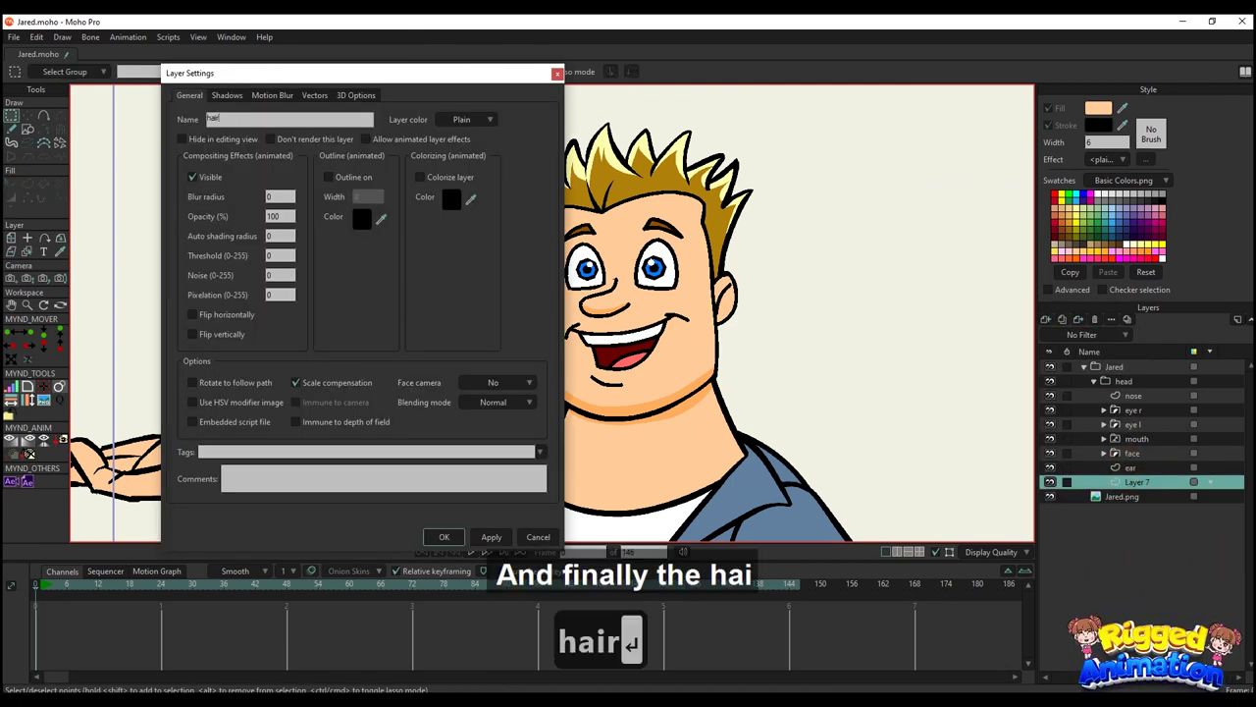
key(Return)
- Start tracing the hair outline from inside the face up along the reference hair's first three spikes on the left side
scroll(570, 354, up, 3)
scroll(569, 354, up, 2)
key(a)
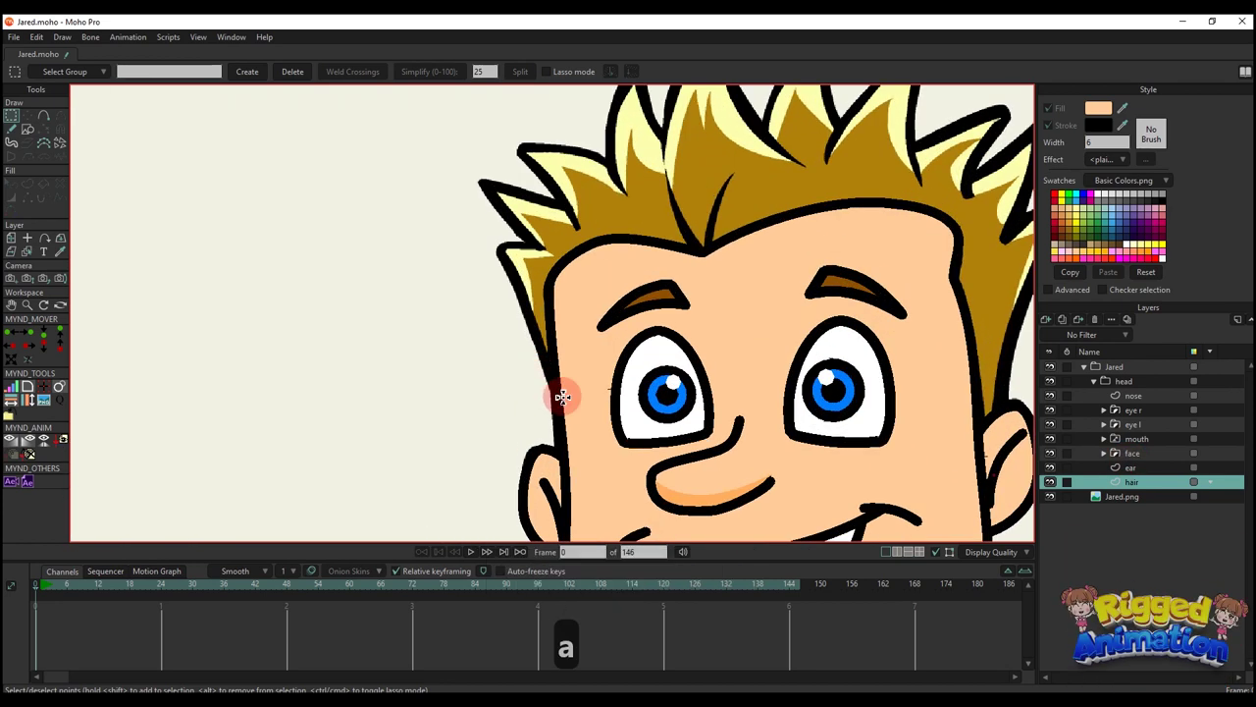
scroll(560, 396, down, 3)
drag(596, 465, 555, 350)
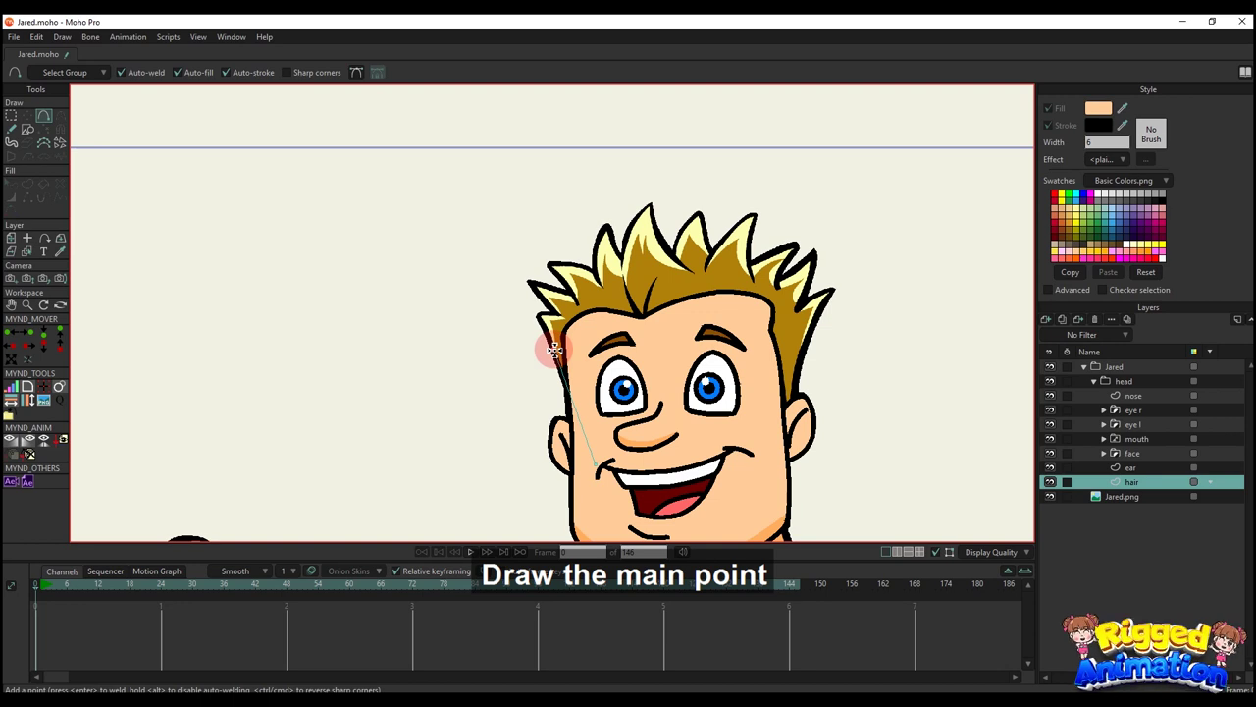
scroll(555, 350, up, 3)
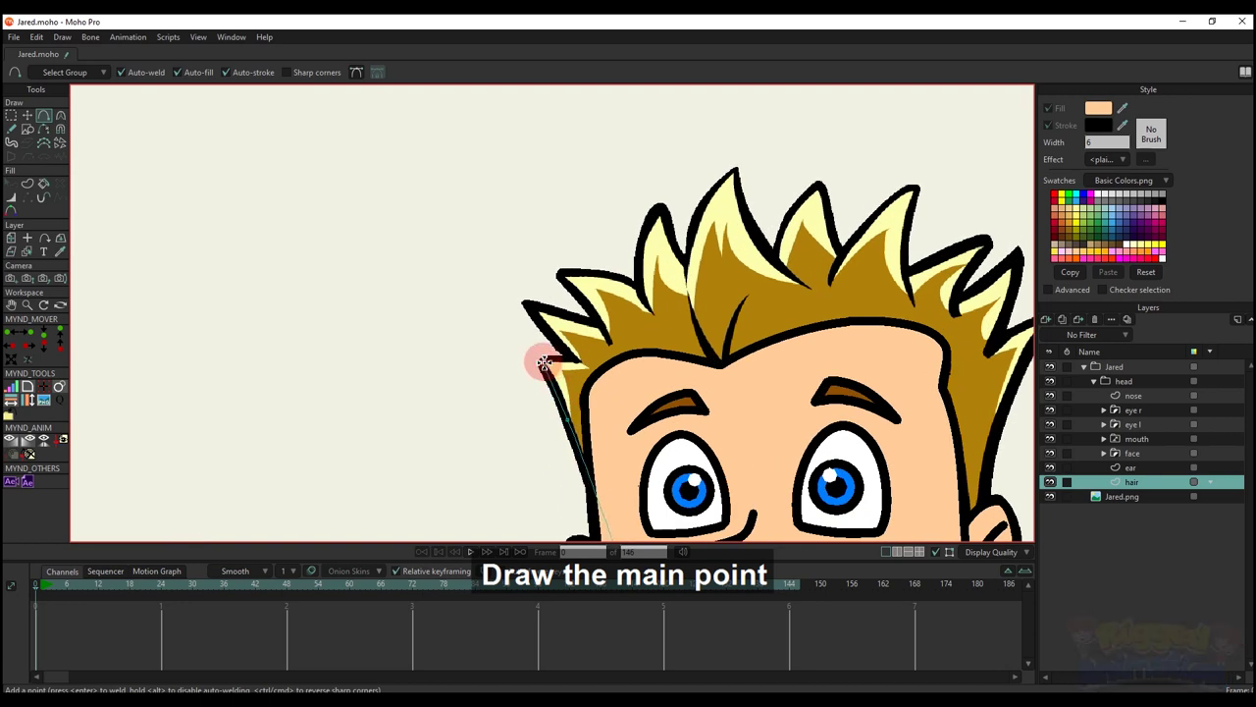
scroll(545, 363, up, 3)
drag(537, 418, 587, 415)
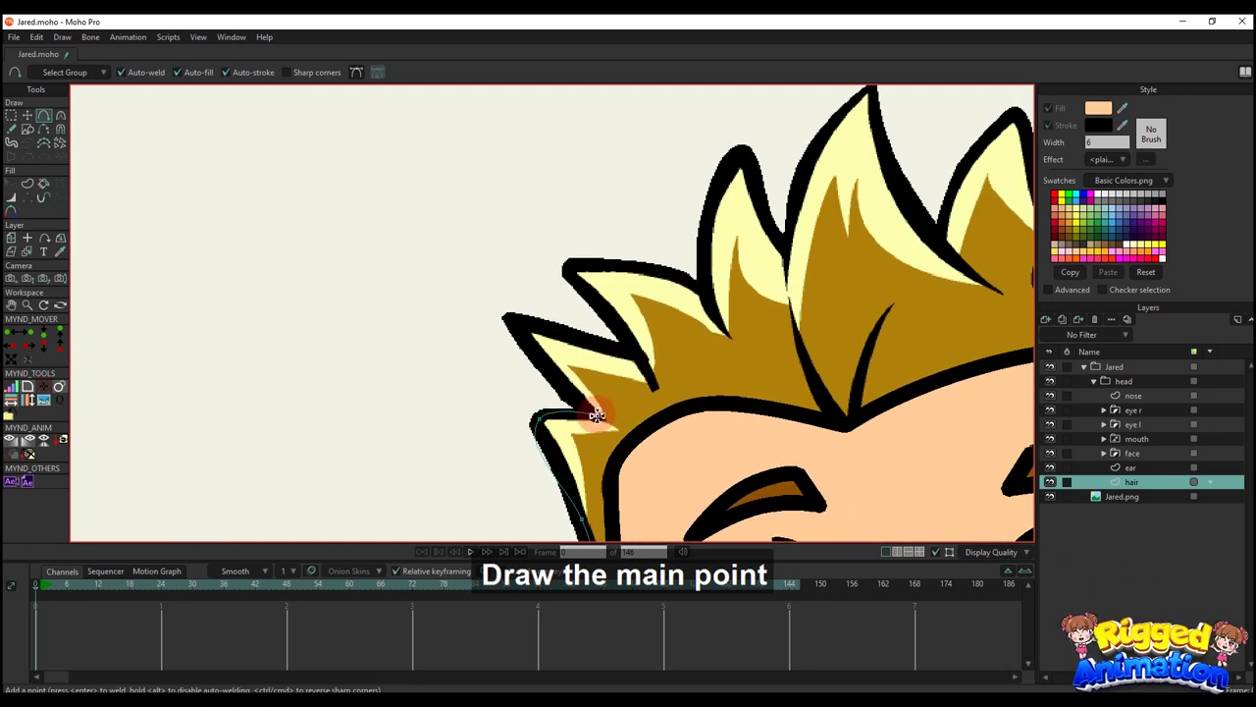
drag(517, 324, 512, 320)
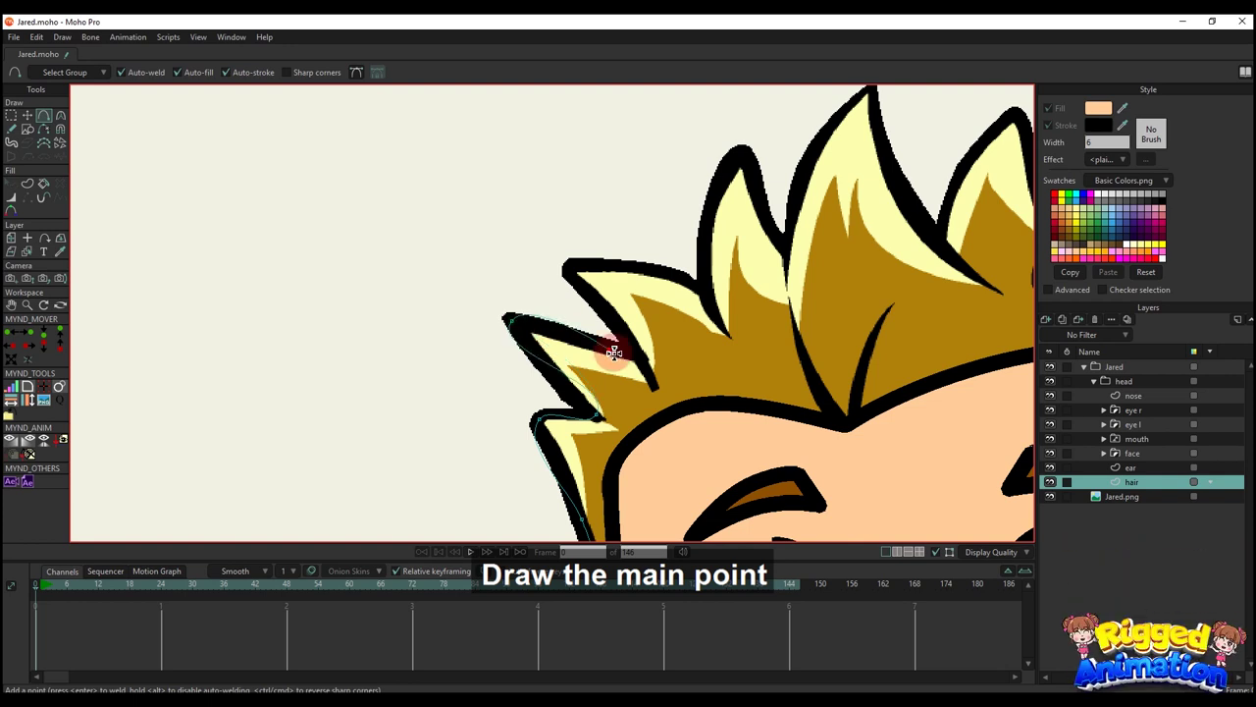
drag(632, 353, 573, 272)
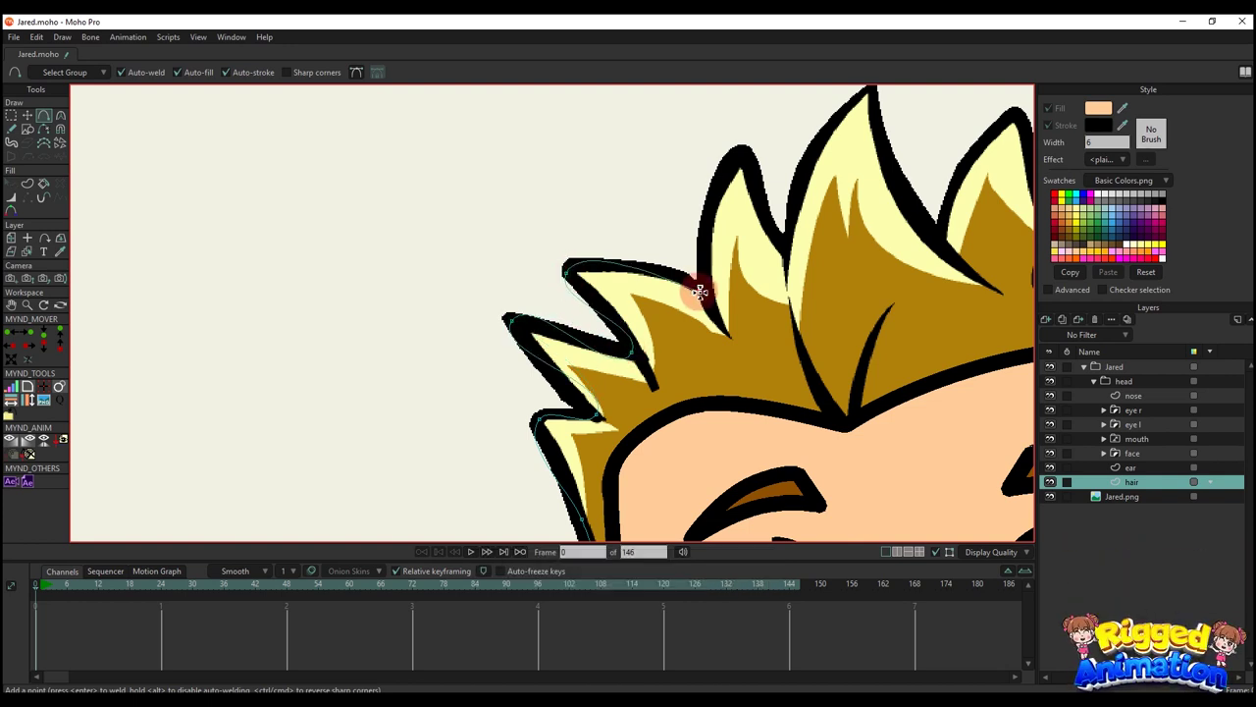
- Continue the hair outline over the middle spikes to the valley before the last spike, undoing the misplaced point
drag(699, 291, 598, 341)
drag(598, 342, 873, 336)
drag(873, 336, 557, 285)
drag(558, 285, 842, 381)
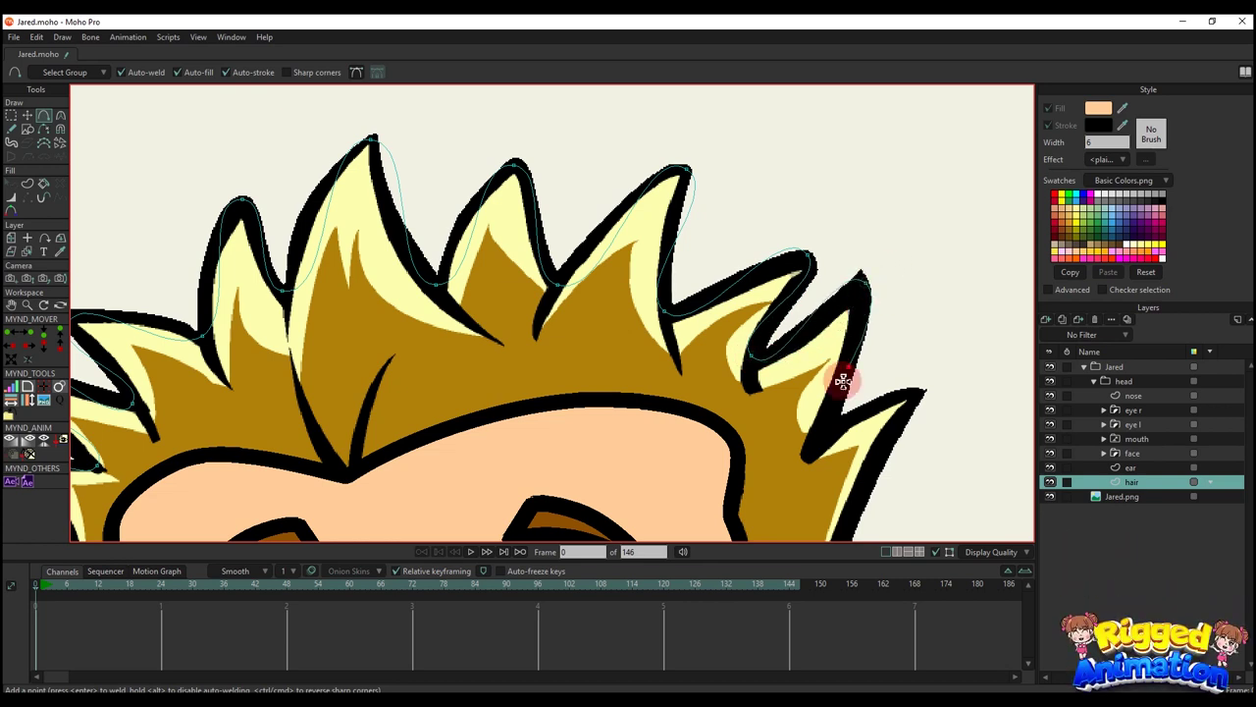
drag(827, 430, 782, 194)
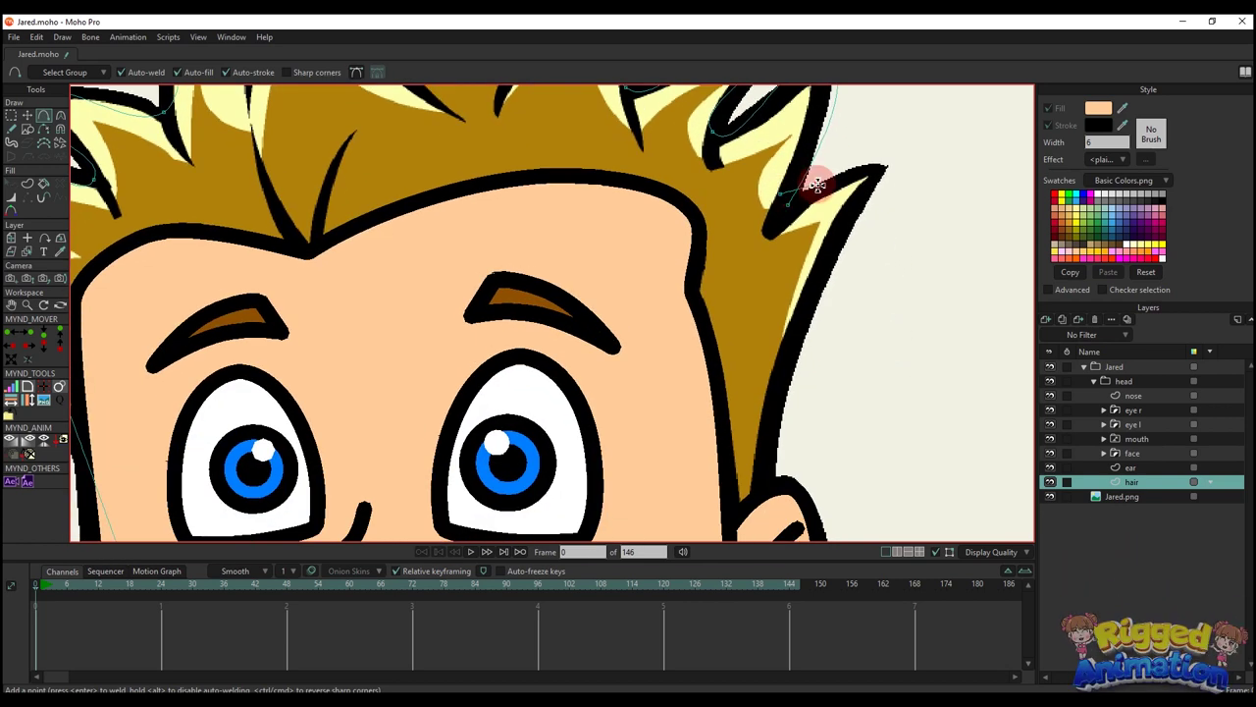
key(ctrl+z)
- Trace the last spike, close the hair outline behind the face, and give it a golden-brown fill with a black stroke of width 6
drag(874, 174, 786, 368)
drag(793, 338, 845, 89)
drag(838, 118, 767, 503)
drag(773, 451, 770, 440)
drag(771, 440, 223, 442)
scroll(400, 338, down, 5)
drag(406, 332, 574, 380)
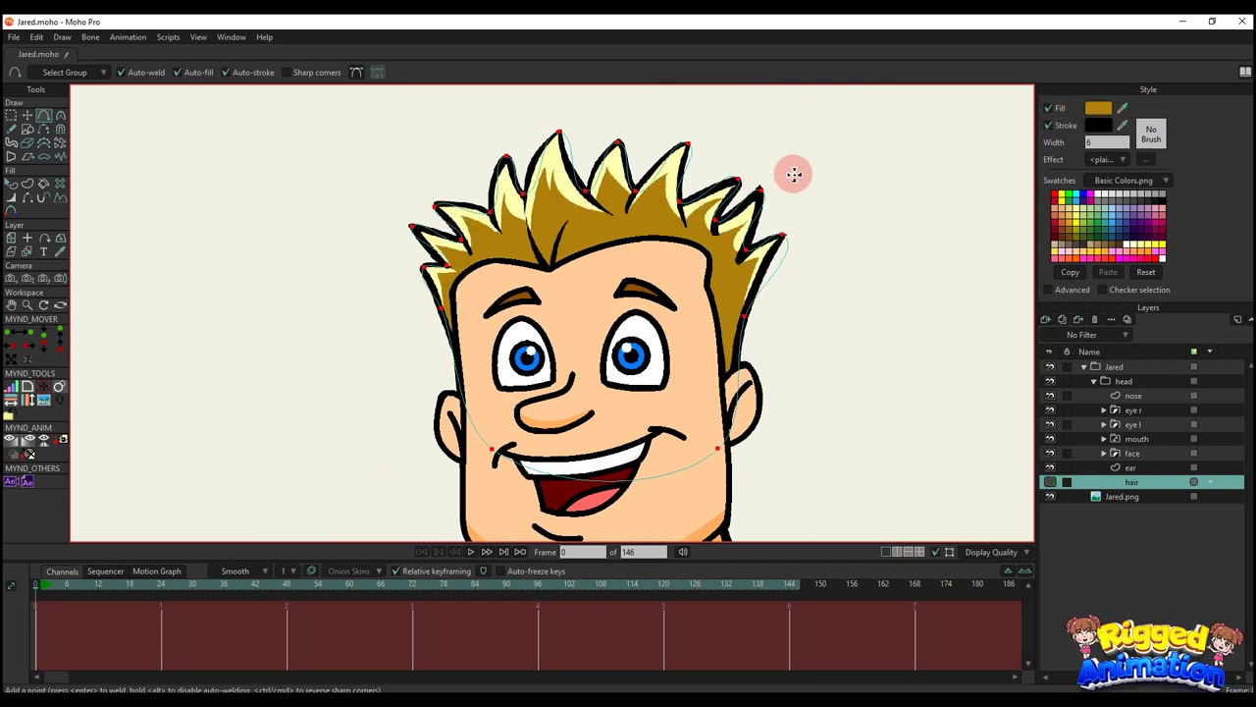
- Set the curvature of all hair outline points to 0 so that every corner is peaked
key(q)
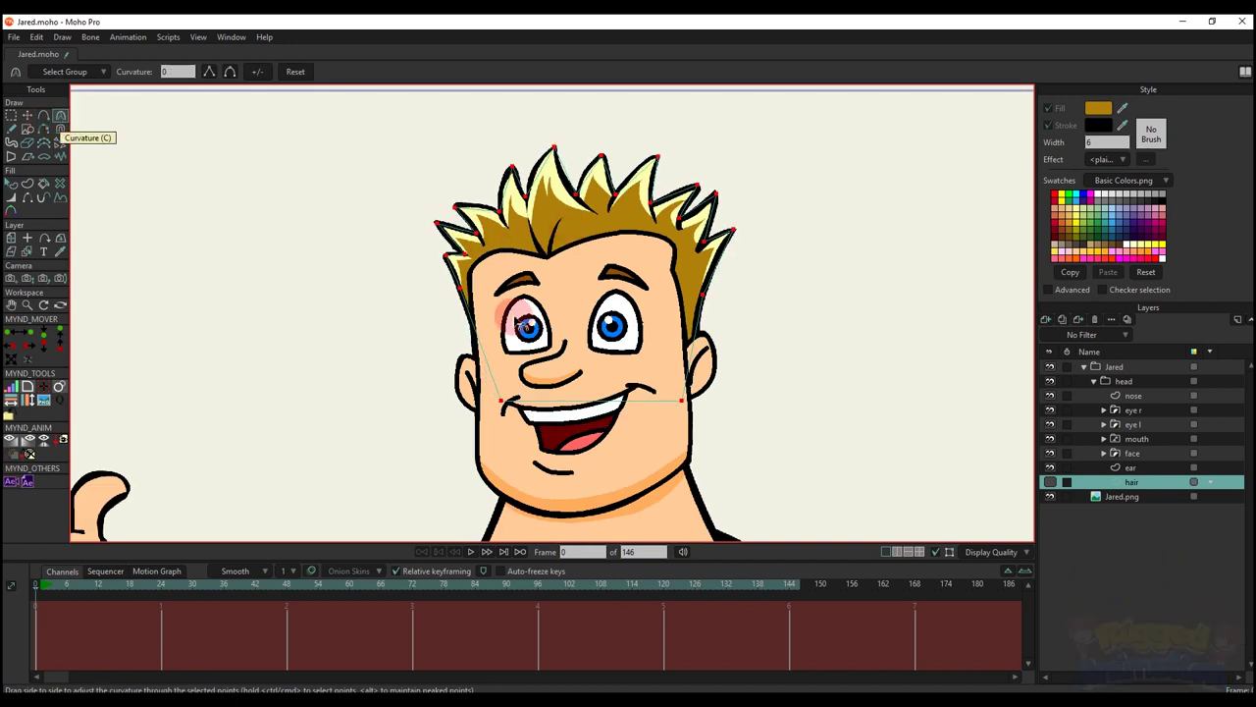
key(q)
key(t)
- Soften the outer edge of the first spike on the left by curving its edge point to follow the reference
scroll(477, 196, up, 5)
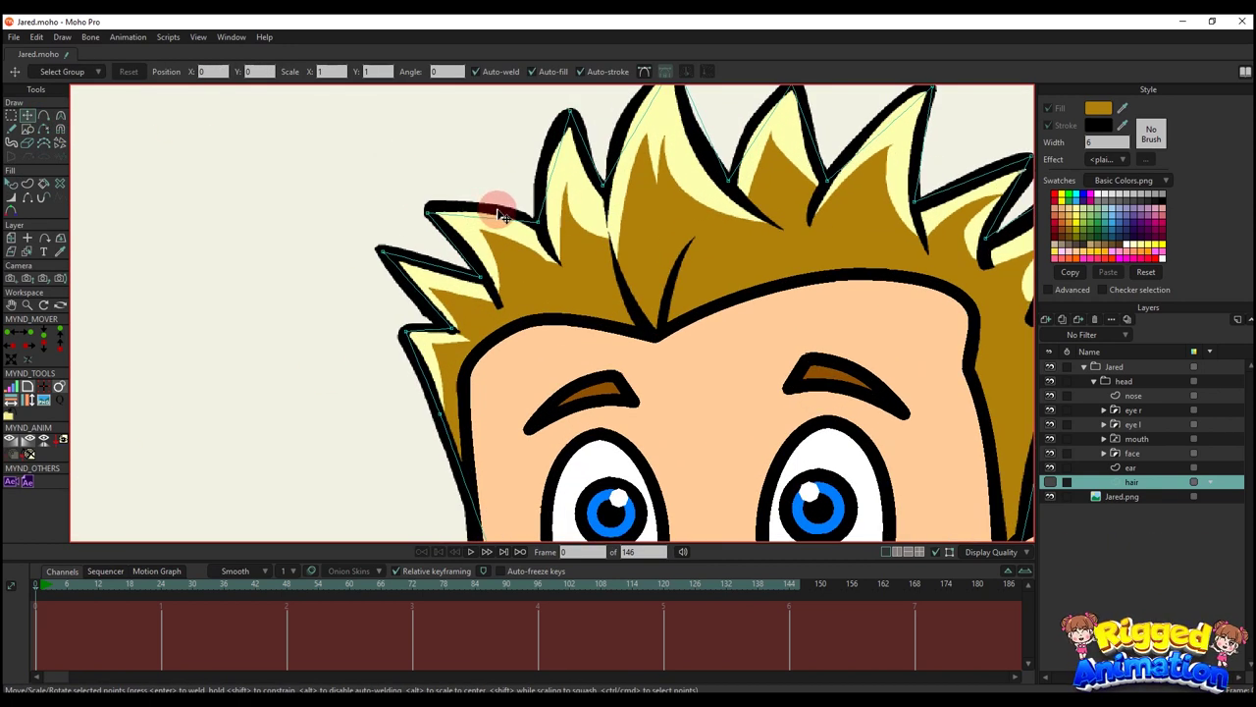
scroll(530, 245, up, 3)
scroll(535, 284, down, 5)
scroll(589, 304, up, 3)
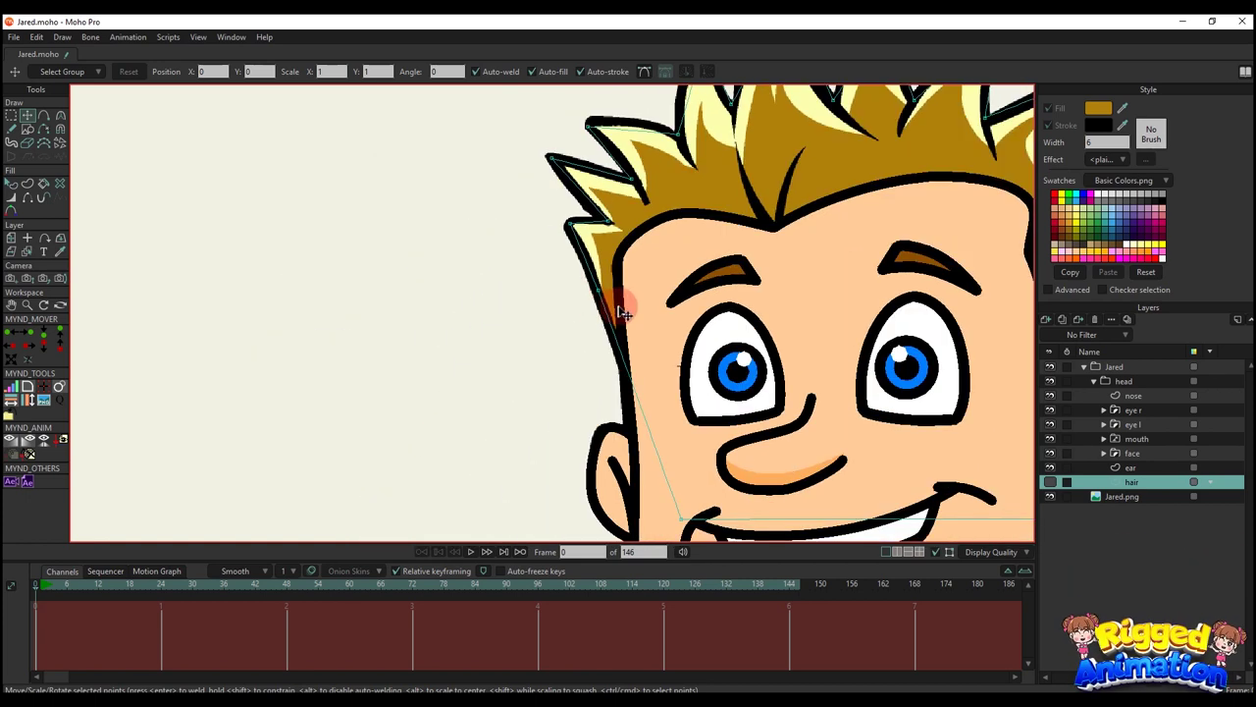
scroll(620, 312, up, 4)
key(a)
key(t)
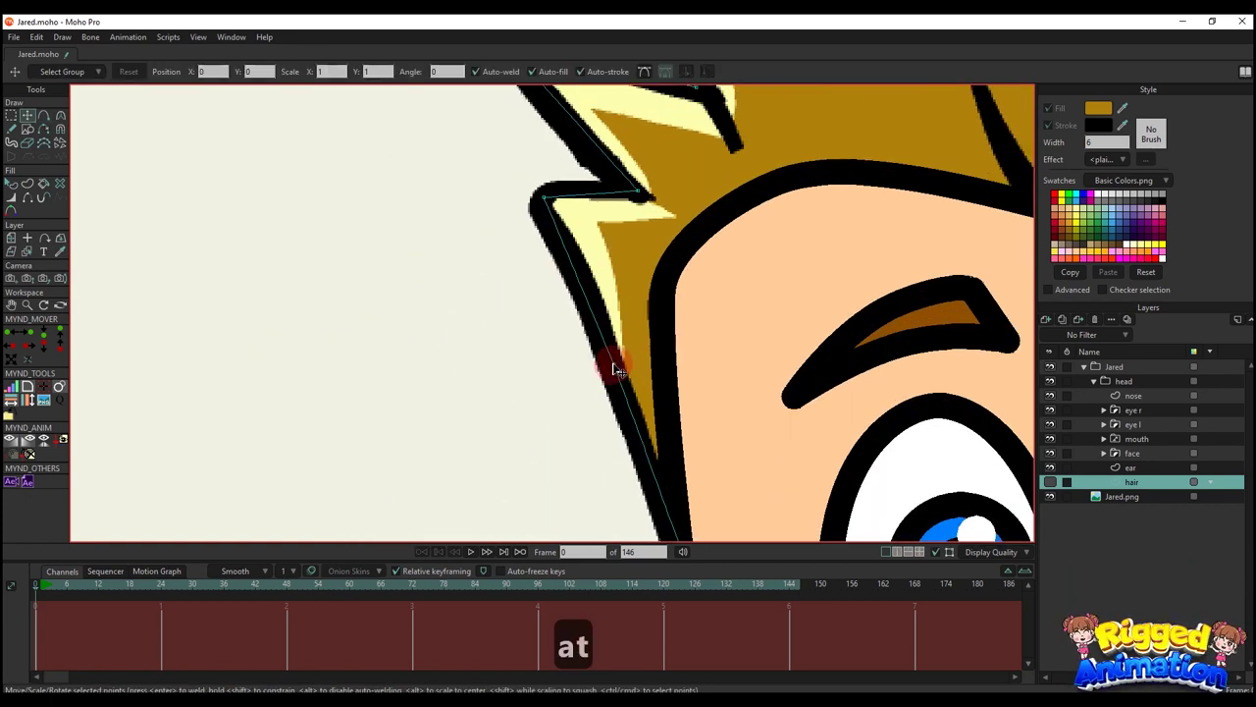
key(c)
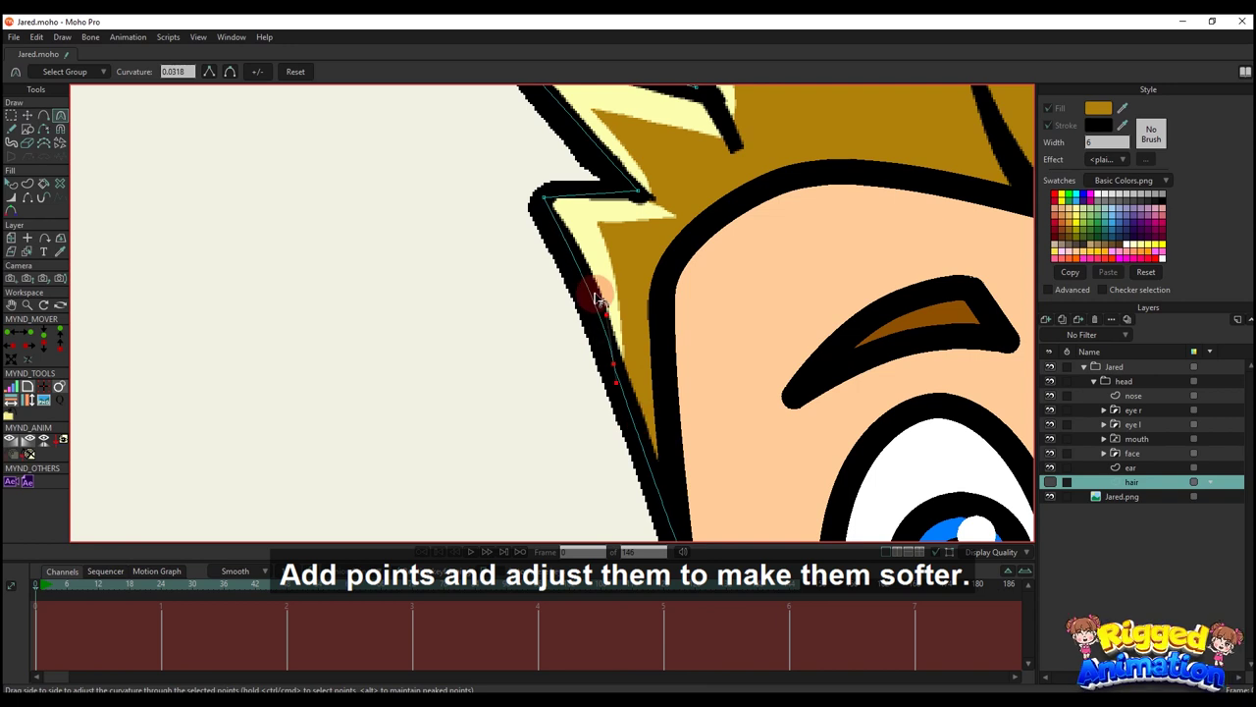
- Add a point to the upper edge of the first left spike, then adjust its curvature and reposition the spike's tip on the reference
scroll(592, 251, up, 3)
key(a)
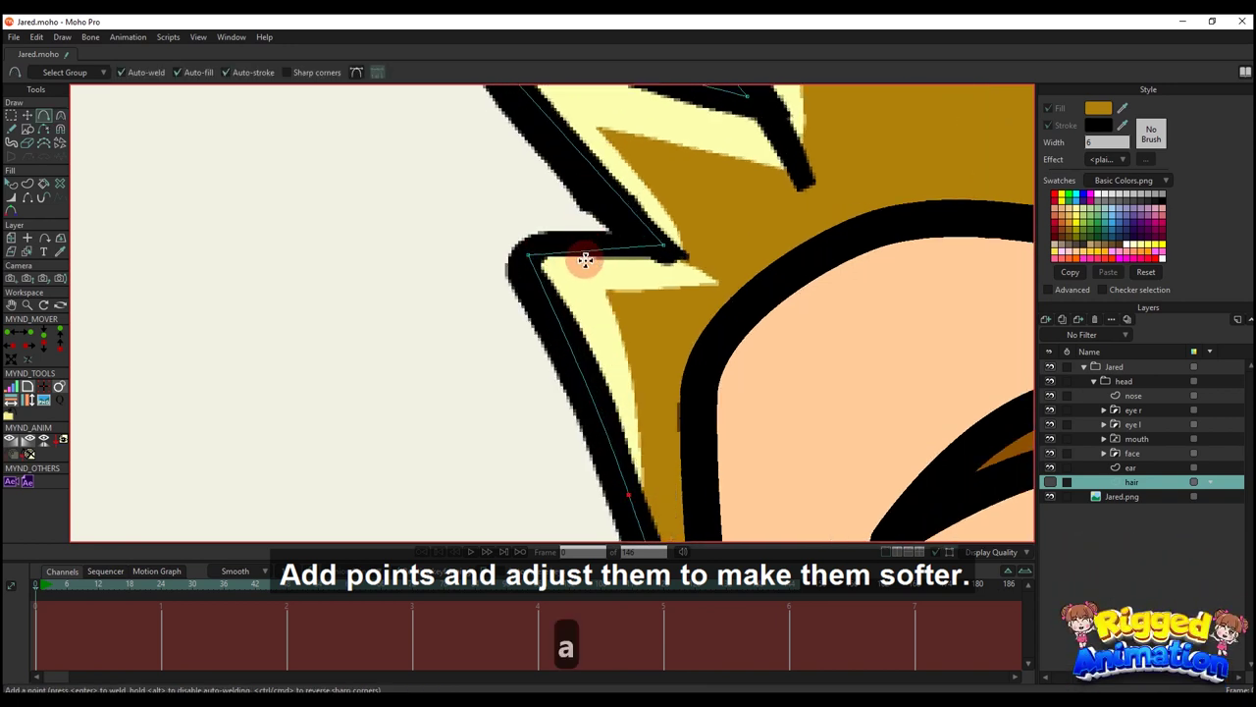
click(587, 243)
scroll(586, 243, up, 1)
key(t)
drag(522, 259, 510, 265)
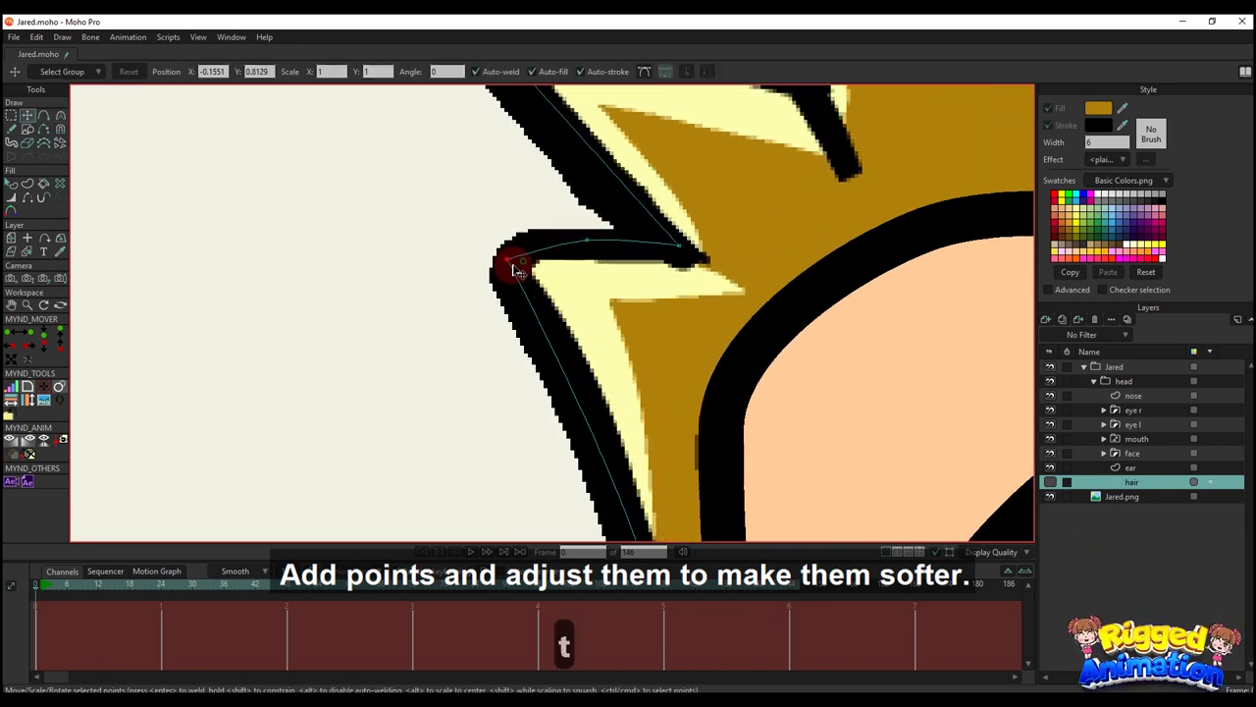
click(595, 248)
key(c)
drag(611, 234, 713, 357)
key(t)
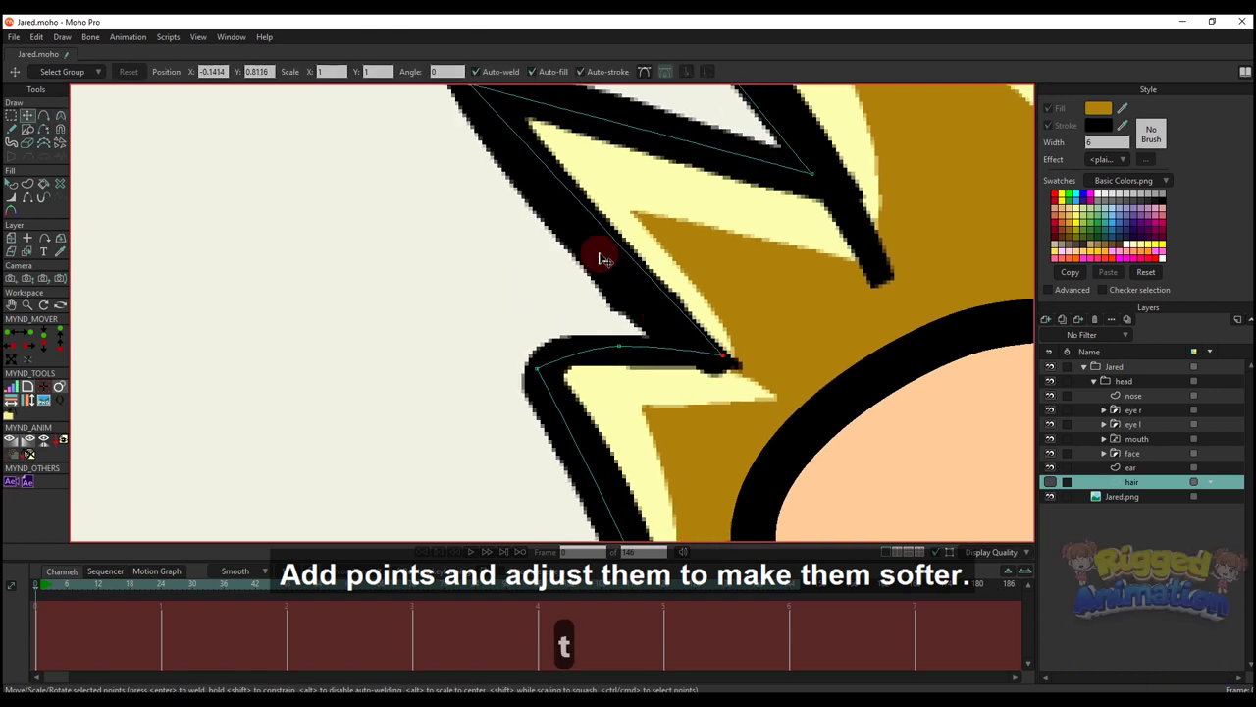
- Add a point to each edge of the second left spike and move them so the edges follow the reference line
drag(597, 253, 639, 356)
key(a)
click(632, 388)
scroll(666, 394, down, 1)
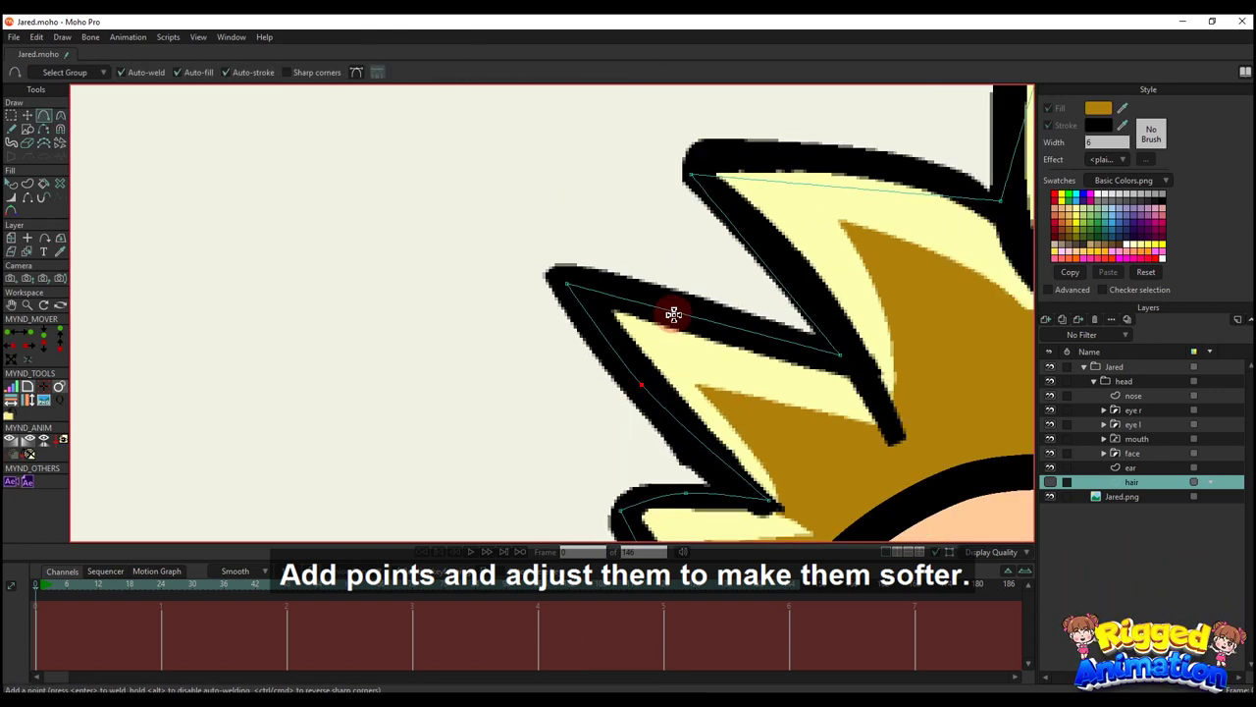
click(665, 312)
key(t)
scroll(687, 313, up, 1)
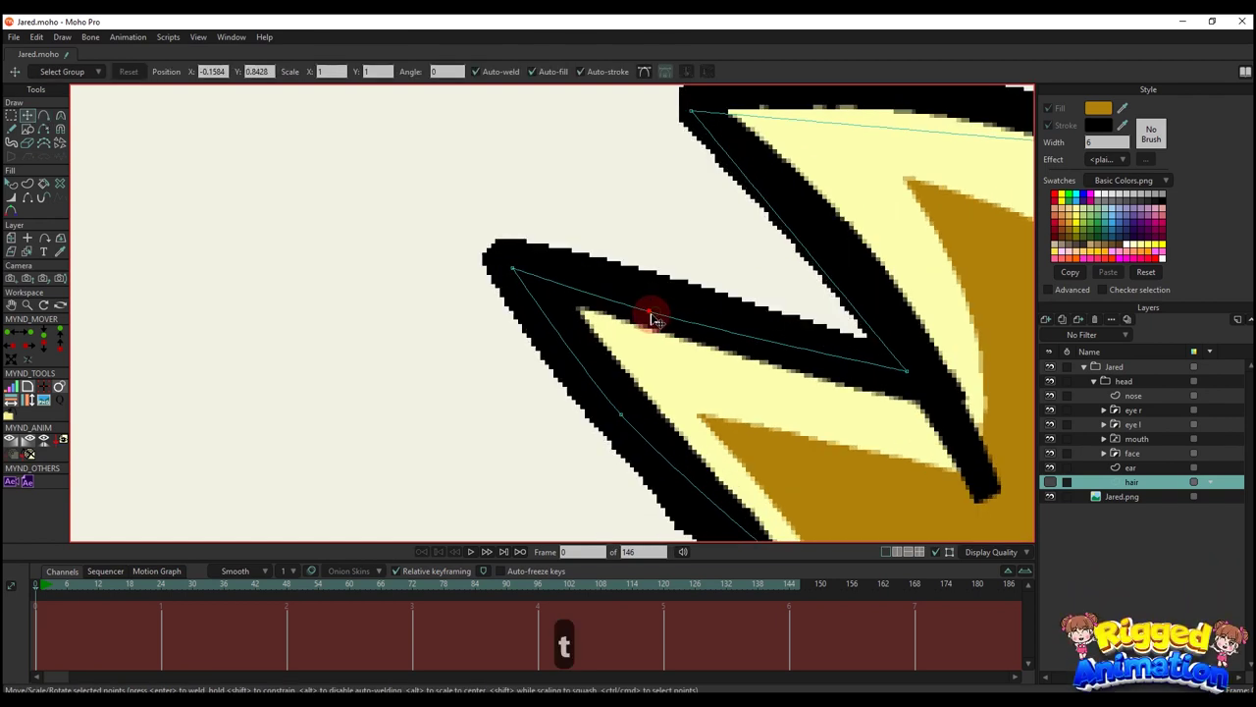
scroll(763, 319, down, 1)
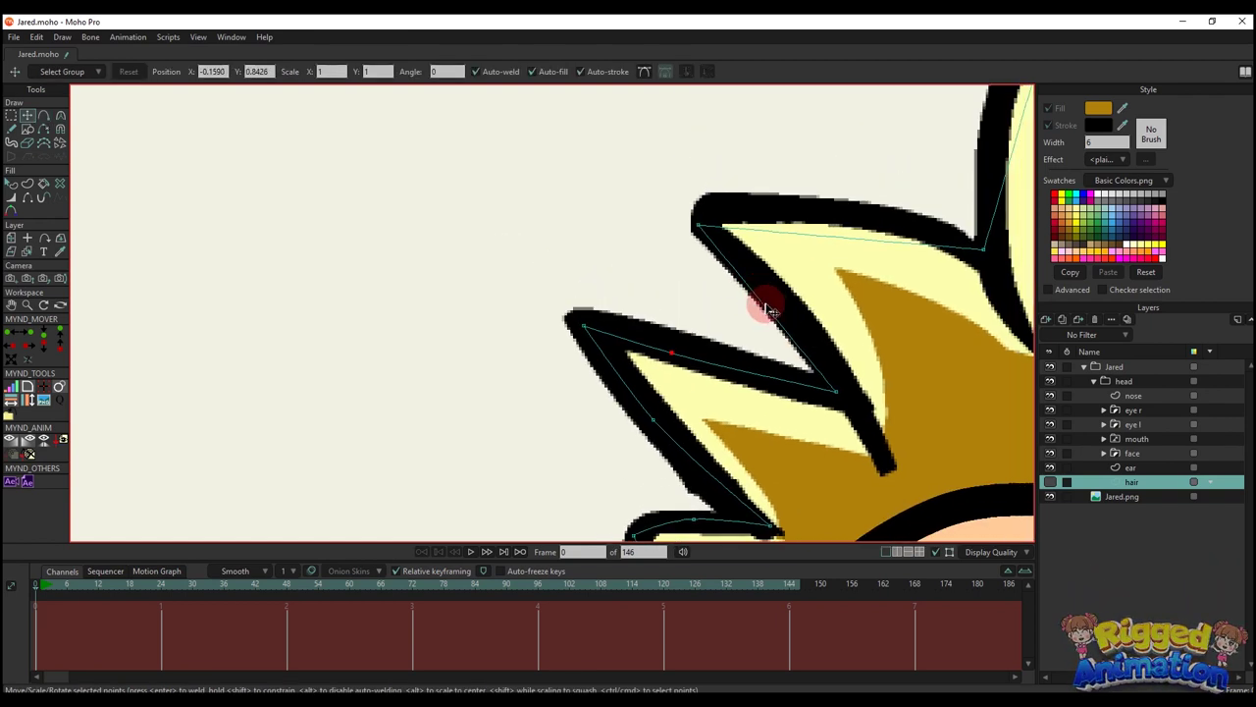
- Add points to both edges of the third left spike and adjust their curvature to match the reference
key(a)
scroll(778, 300, up, 1)
mouse_move(780, 255)
mouse_down()
mouse_move(745, 300)
mouse_move(756, 237)
mouse_move(708, 229)
mouse_move(873, 237)
mouse_up()
key(ctrl+z)
key(c)
drag(766, 370, 509, 449)
scroll(790, 395, down, 2)
- Add points that curve both edges of the fourth spike and of the tall fifth spike along the reference
key(a)
drag(750, 248, 725, 231)
key(c)
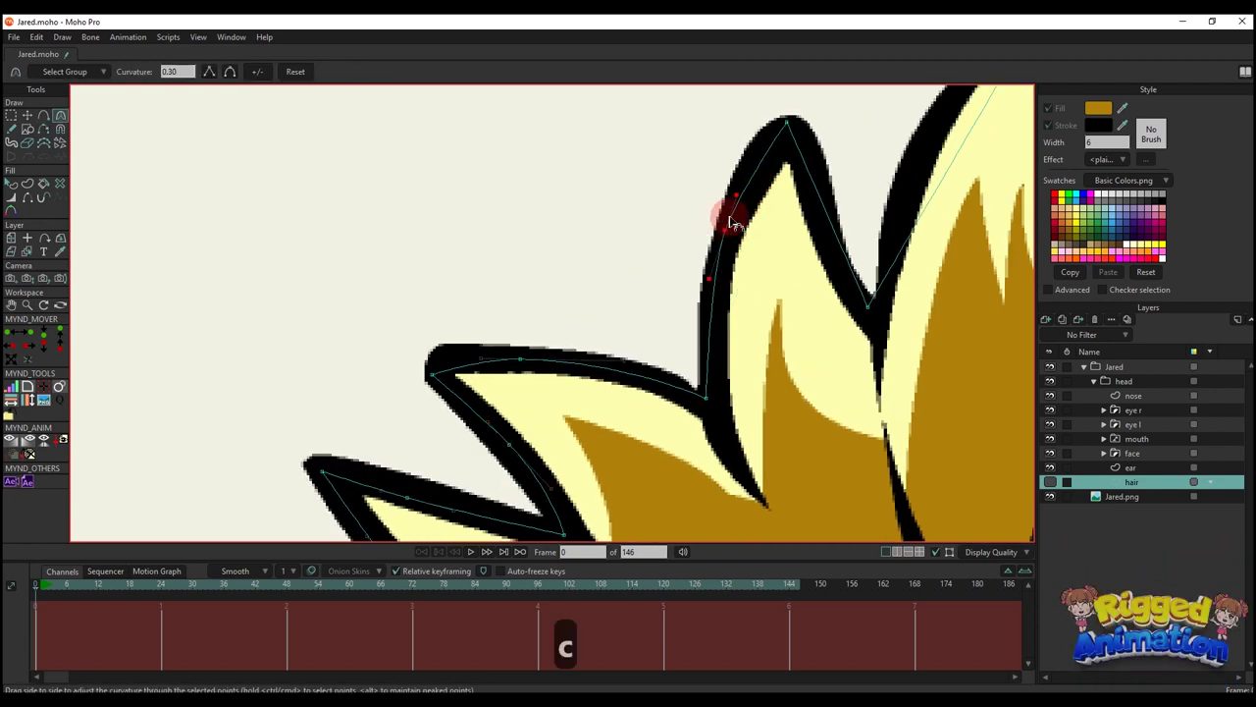
key(a)
drag(800, 248, 789, 253)
drag(864, 260, 678, 337)
drag(759, 249, 719, 239)
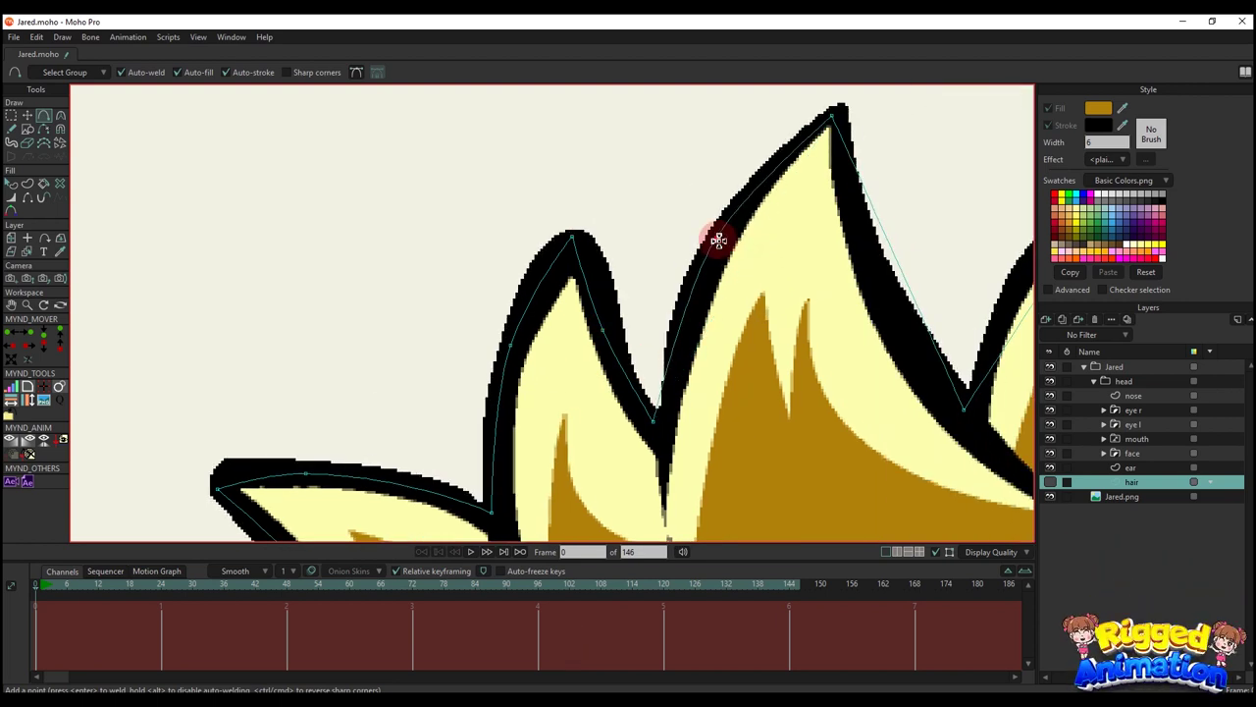
drag(903, 280, 597, 269)
- Add a point to each edge of the sixth spike and move its tip onto the reference outline
drag(730, 245, 702, 232)
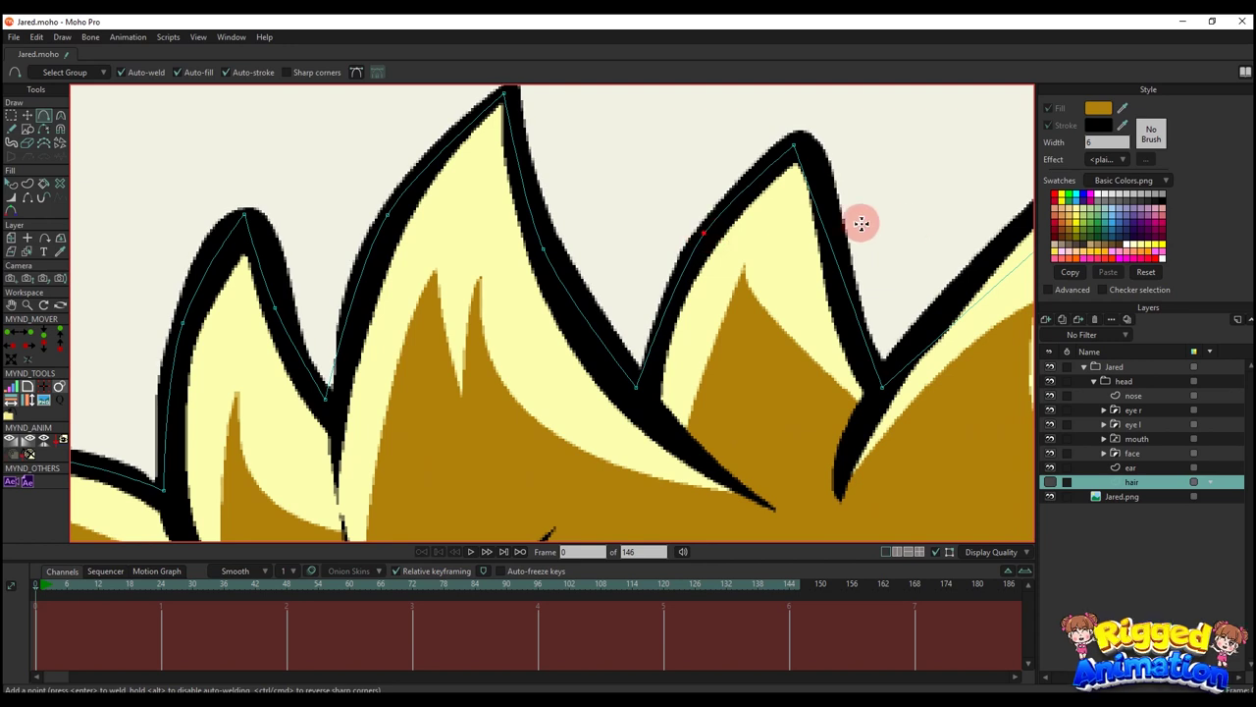
key(ctrl+z)
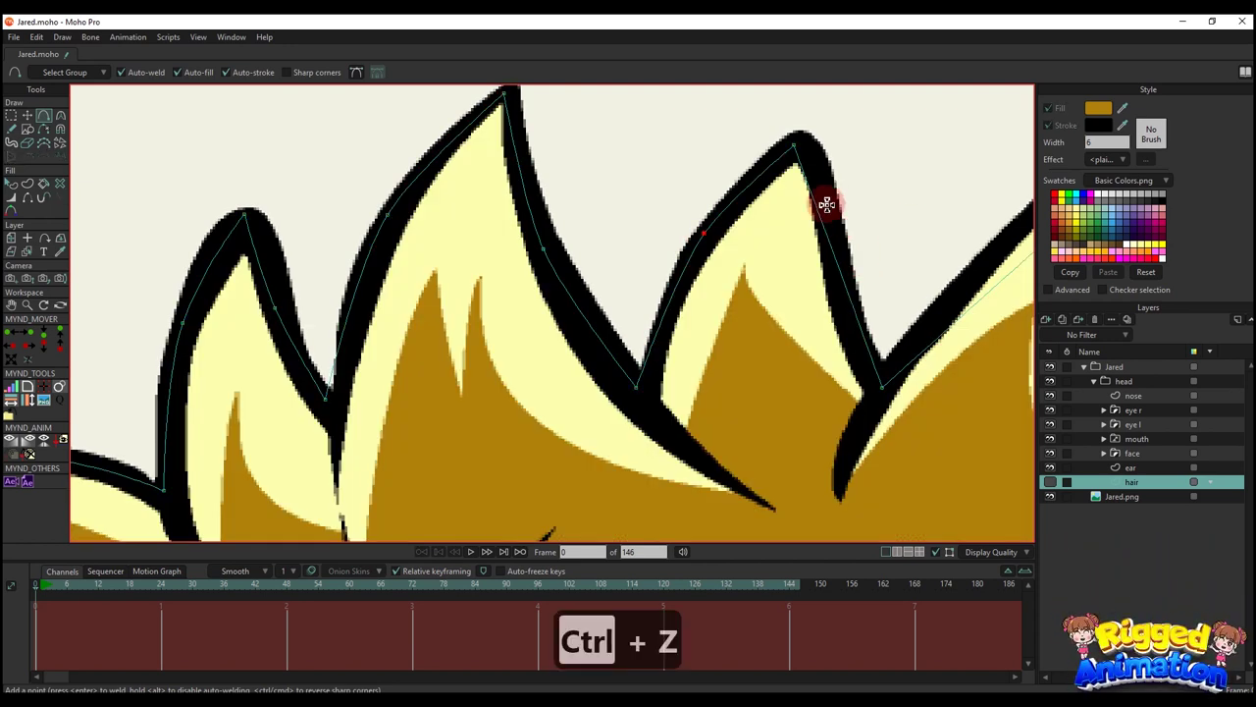
key(t)
drag(800, 155, 806, 145)
key(c)
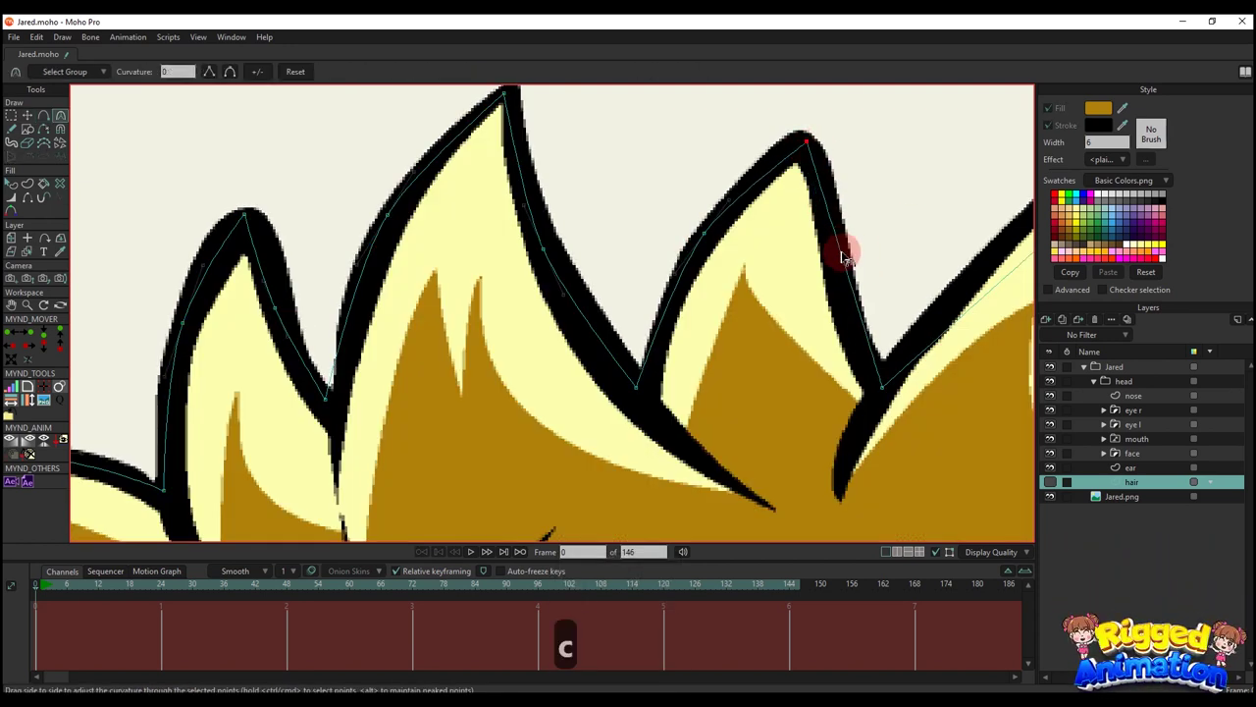
key(a)
click(833, 256)
- Curve both edges of the seventh spike with added points and adjust the valley point at its right base
scroll(871, 264, right, 5)
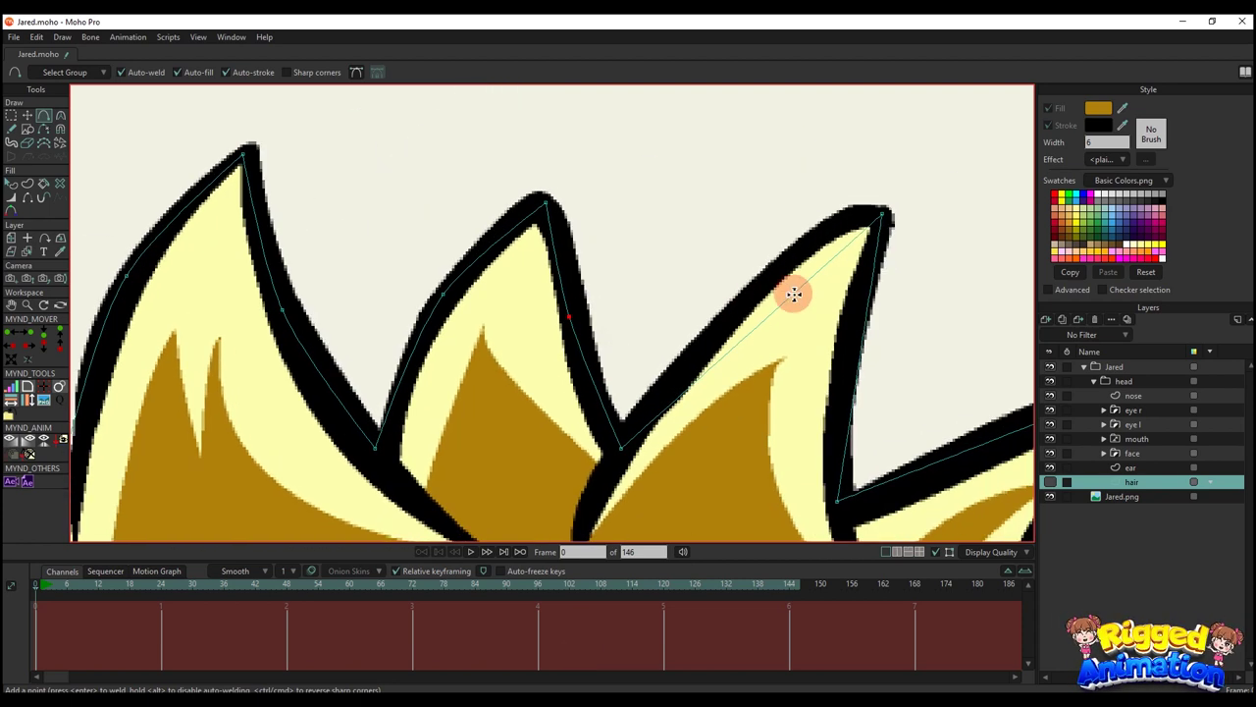
drag(793, 295, 773, 284)
key(c)
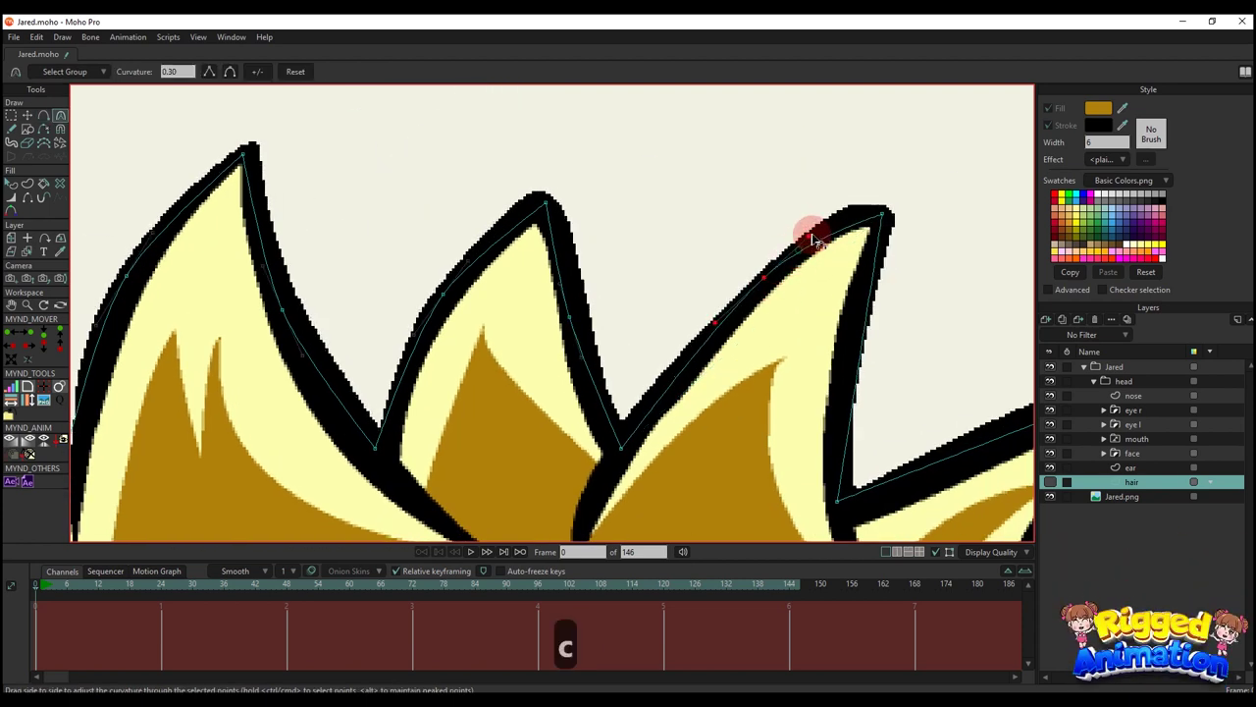
key(a)
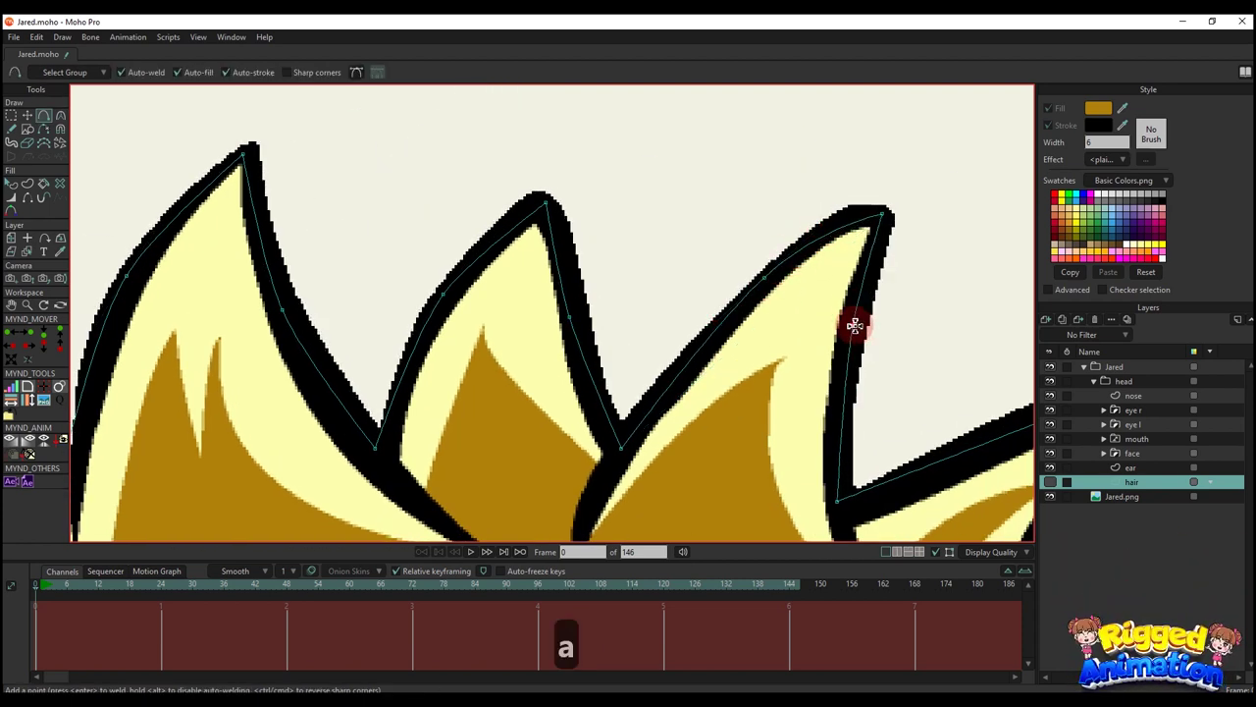
drag(913, 379, 563, 294)
key(t)
drag(517, 438, 524, 445)
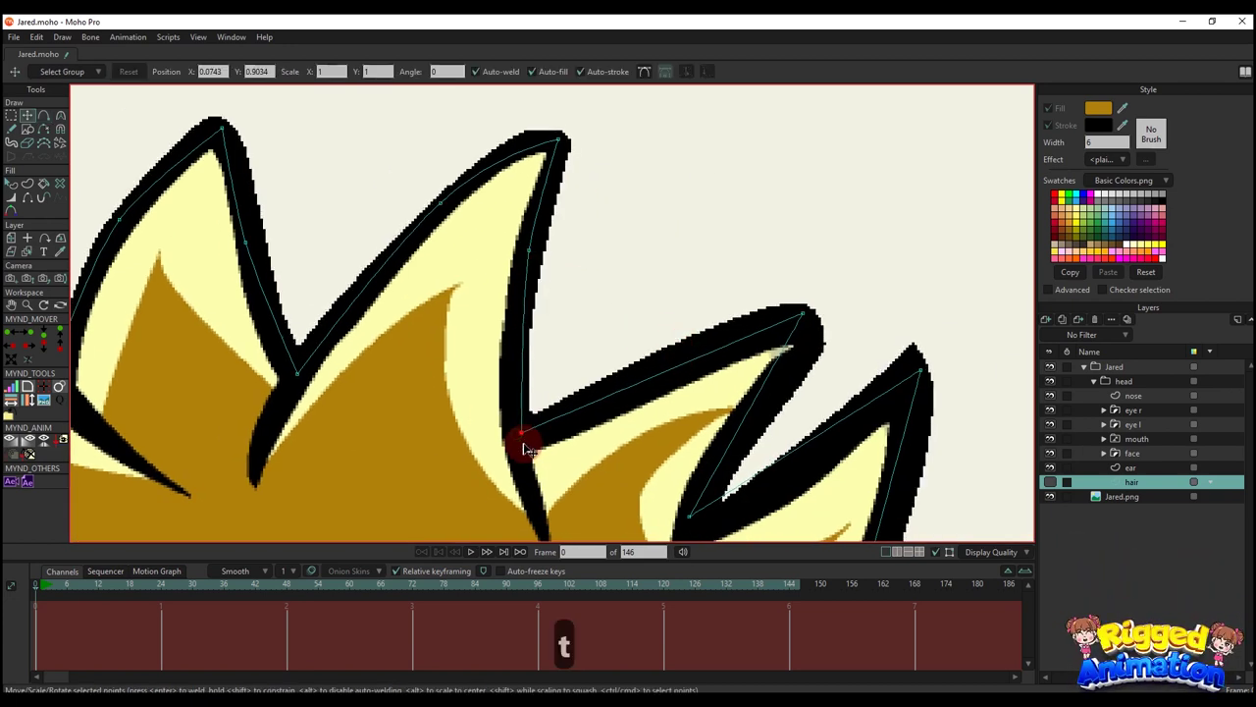
- Add points to both edges of the eighth hair spike and adjust them and the tip to follow the reference outline
key(a)
click(673, 357)
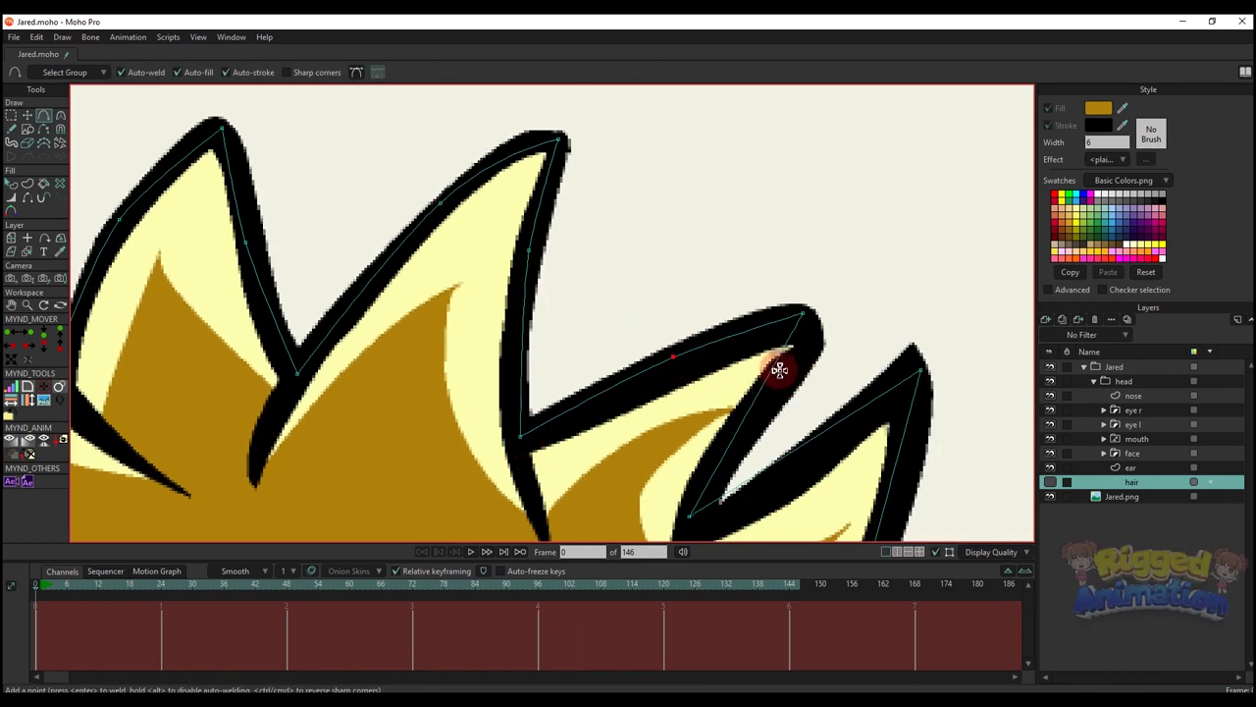
key(t)
drag(805, 324, 816, 339)
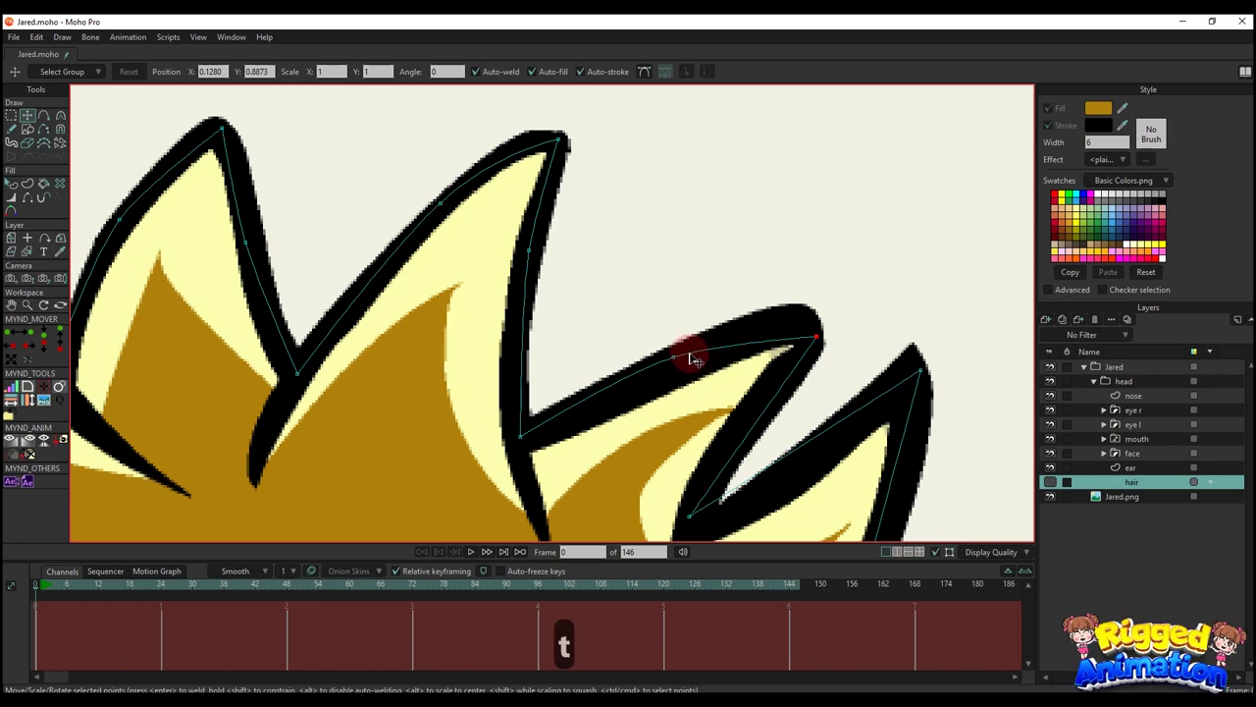
key(t)
drag(677, 356, 675, 364)
key(c)
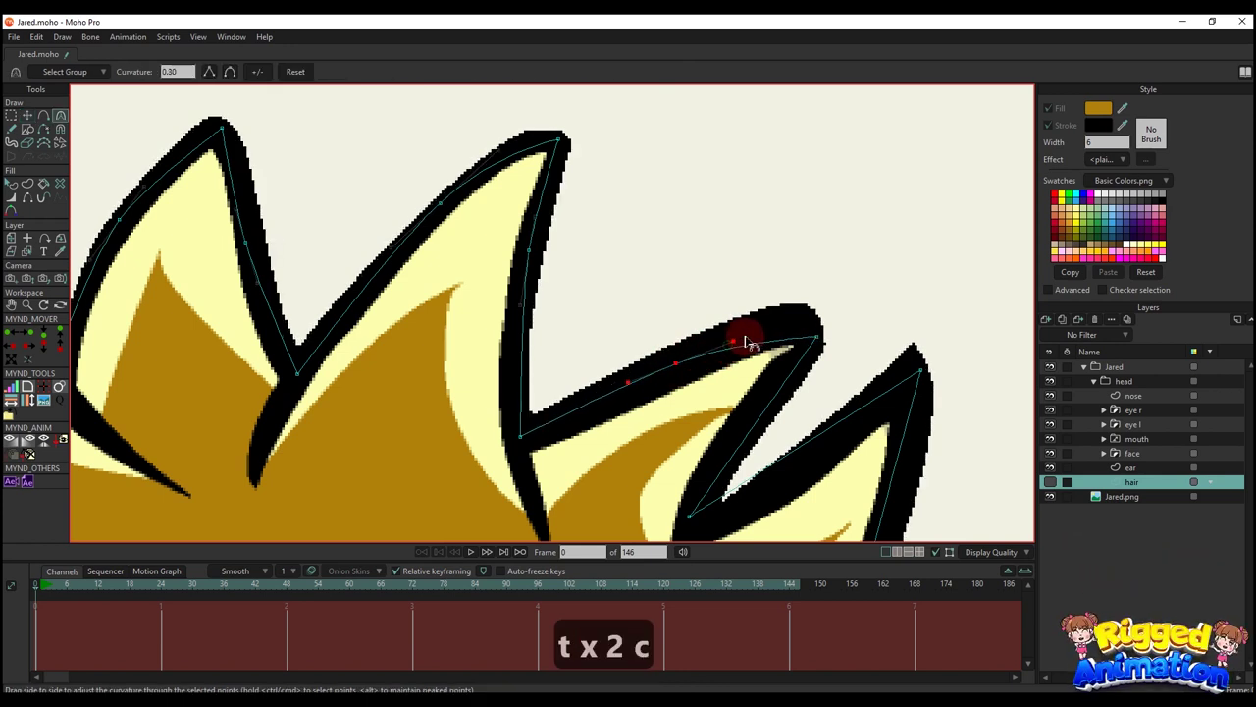
key(t)
key(a)
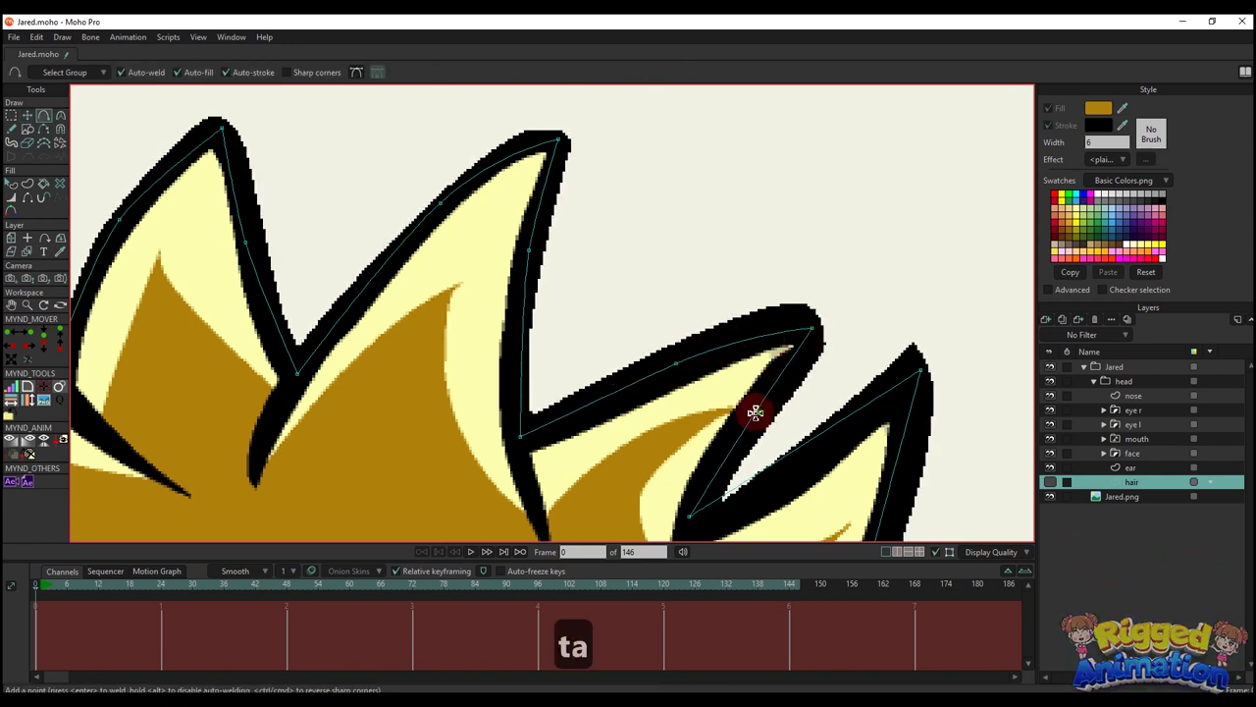
click(750, 412)
key(t)
drag(816, 334, 819, 329)
- Curve both edges of the ninth spike with added points and reposition its tip and left base valley point on the reference
drag(775, 381, 655, 262)
key(a)
key(t)
drag(576, 404, 580, 420)
key(a)
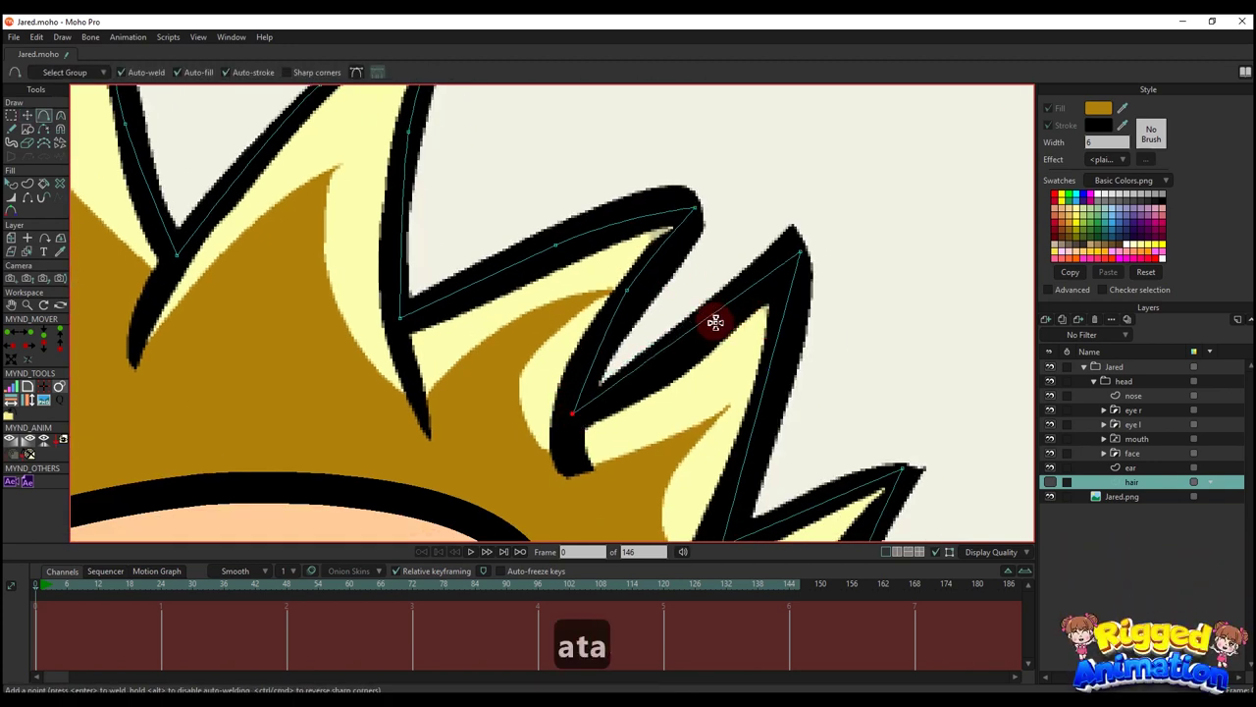
drag(715, 323, 712, 324)
key(ctrl+z)
key(t)
drag(803, 253, 799, 238)
key(a)
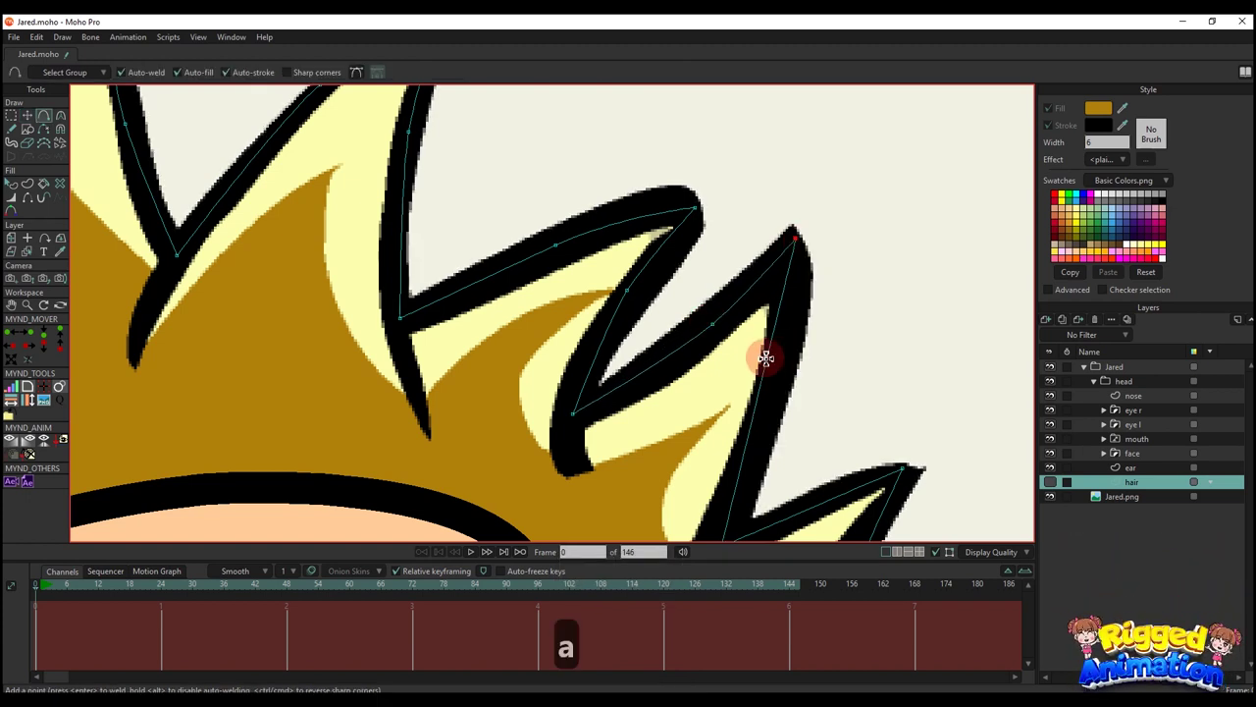
drag(765, 361, 783, 374)
- Add points to both edges of the tenth spike and move its tip and left base valley point onto the reference outline
drag(752, 335, 667, 187)
drag(743, 357, 743, 346)
key(ctrl+z)
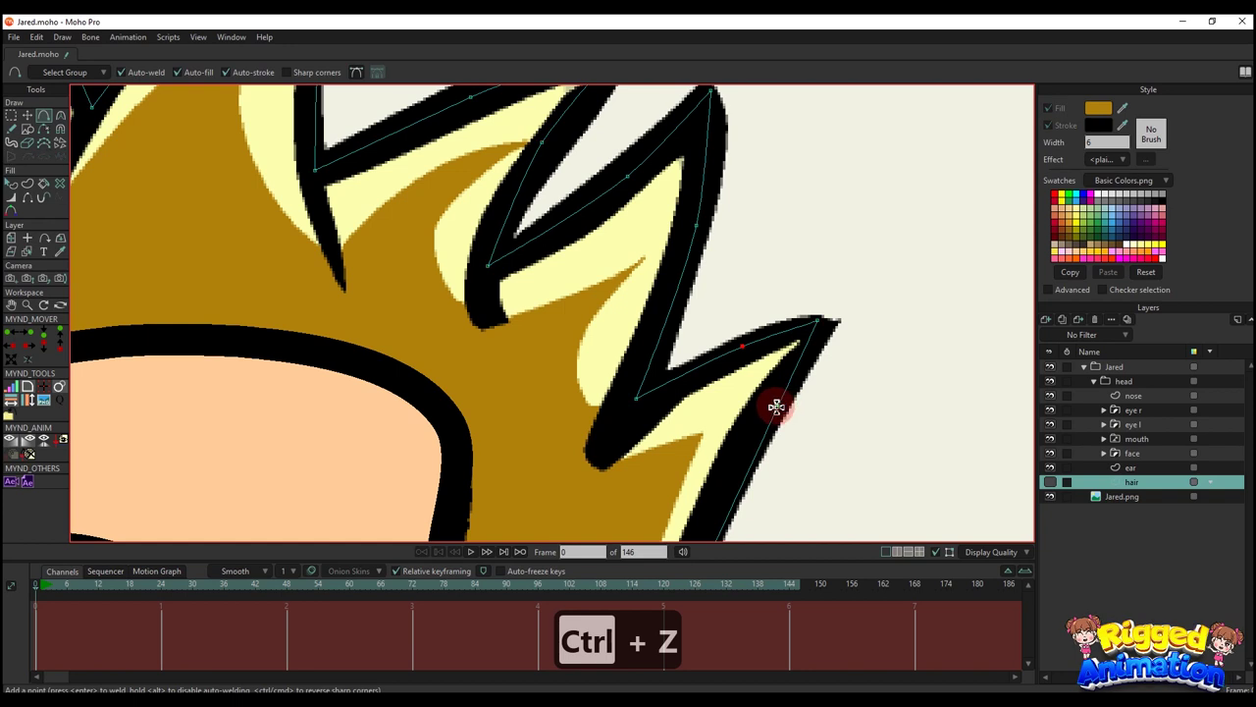
key(t)
scroll(692, 381, down, 2)
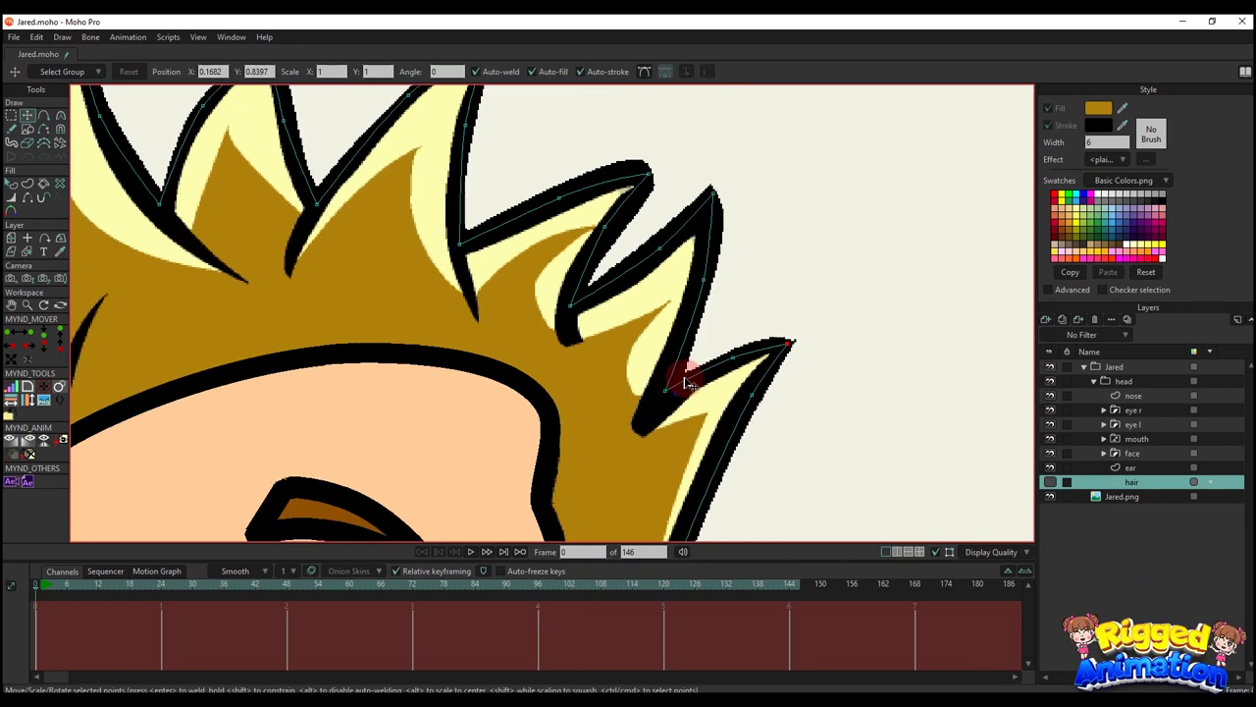
scroll(687, 383, up, 2)
key(t)
scroll(795, 245, down, 1)
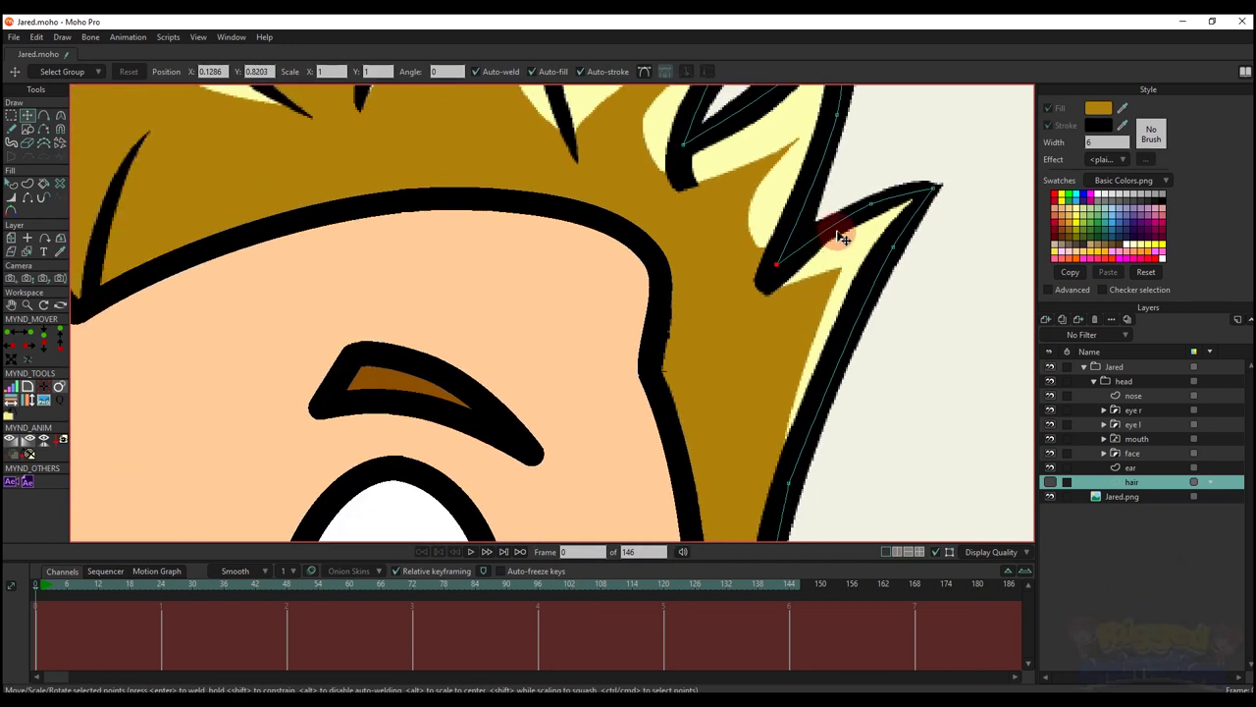
- Adjust the curvature of the tenth spike's edges and of the hair's outer side down towards the ear
key(c)
click(896, 189)
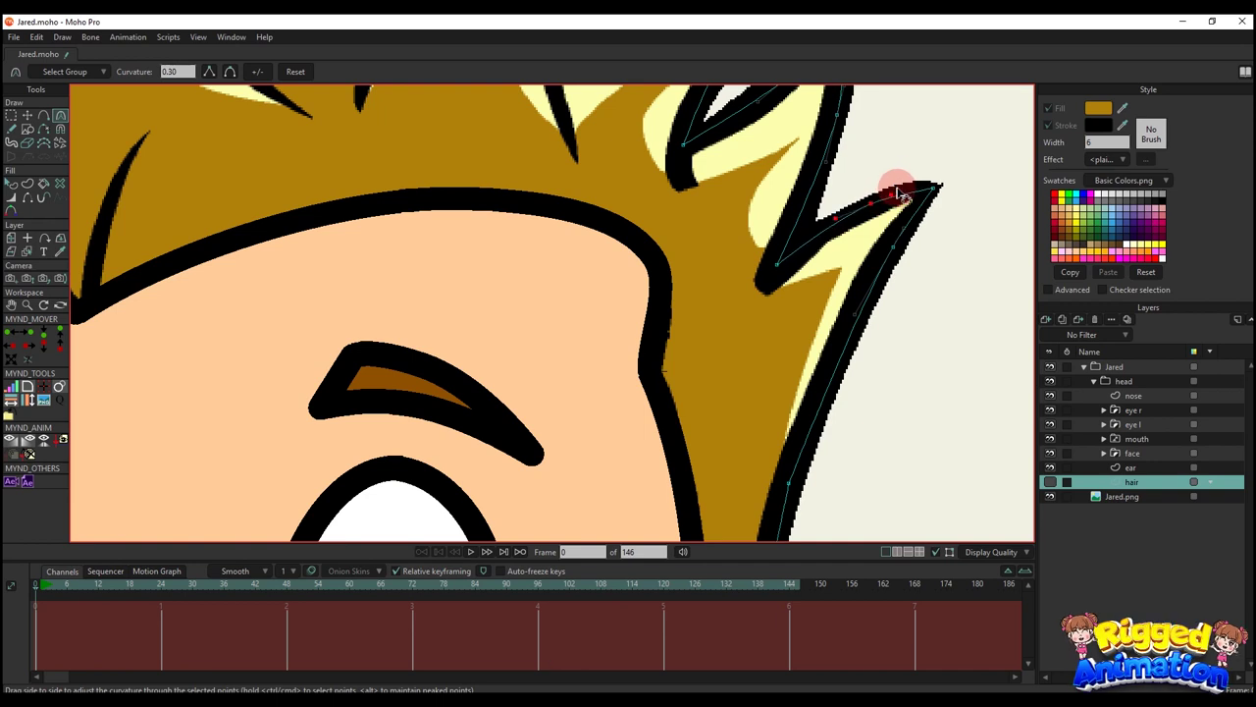
click(872, 326)
scroll(850, 326, down, 2)
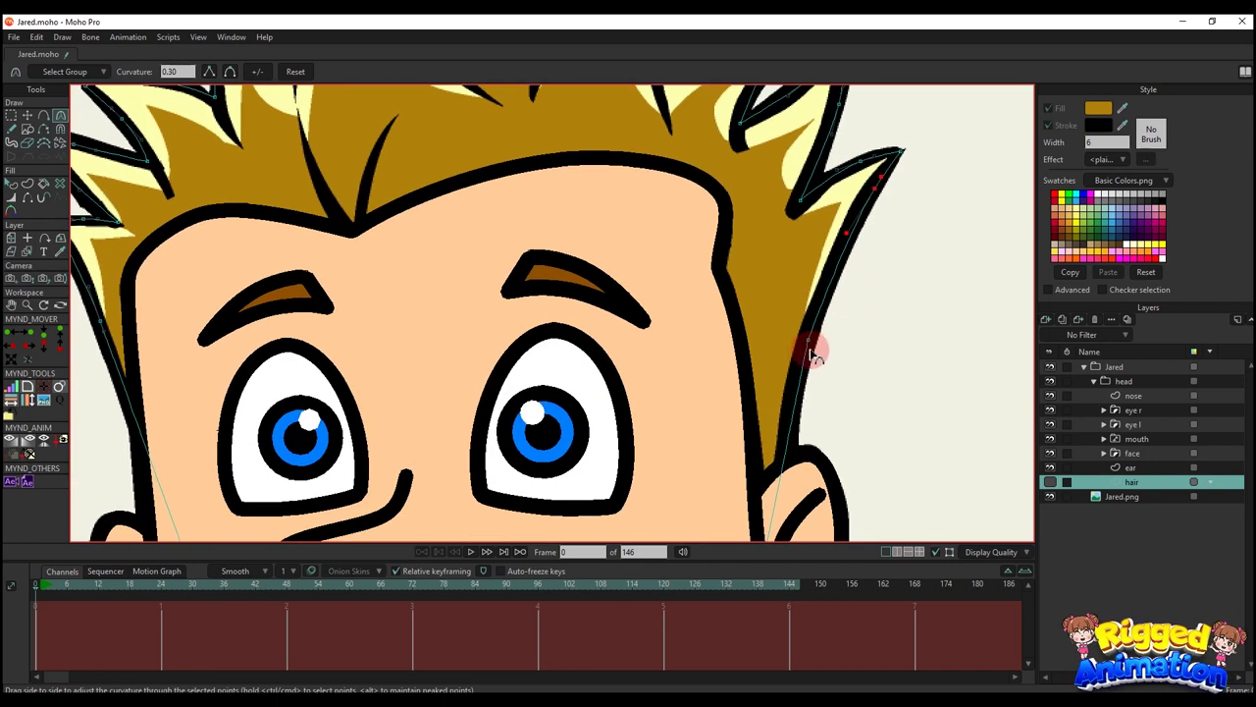
drag(817, 291, 826, 282)
drag(805, 351, 794, 387)
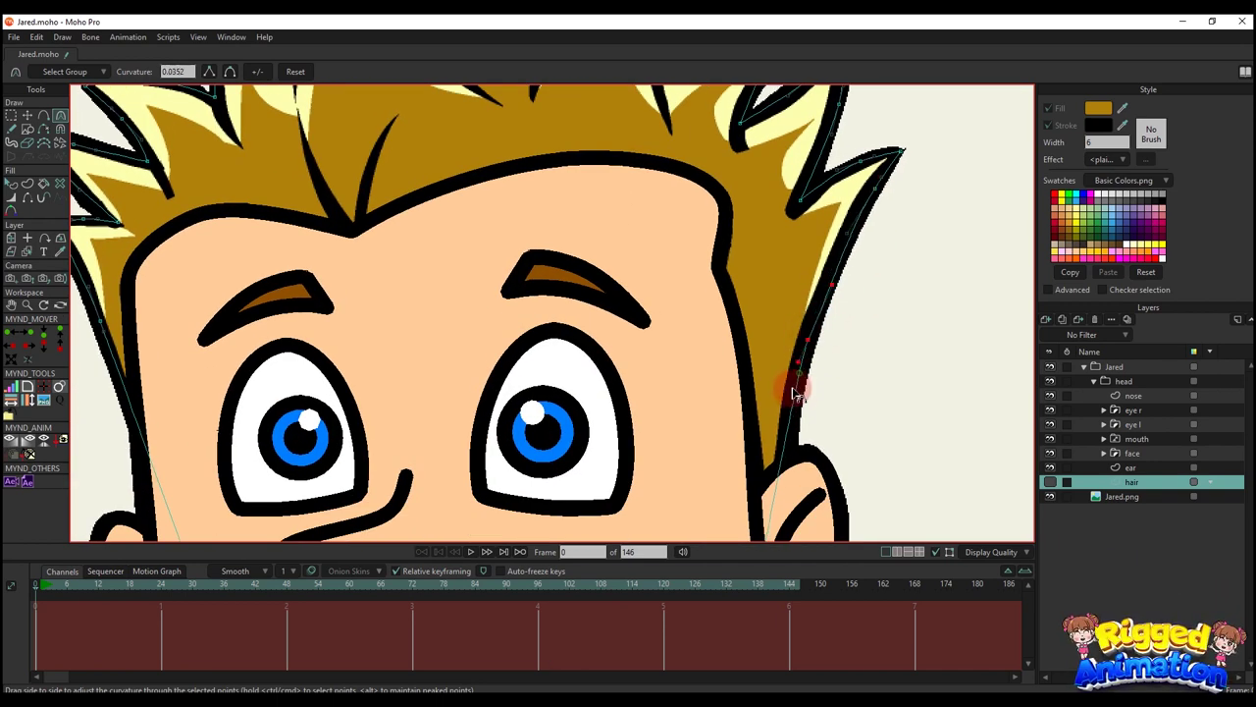
- Draw inner strand lines from the three valleys between the second and fifth spikes, following the black reference strands
scroll(791, 395, down, 2)
scroll(427, 309, up, 1)
scroll(429, 312, up, 3)
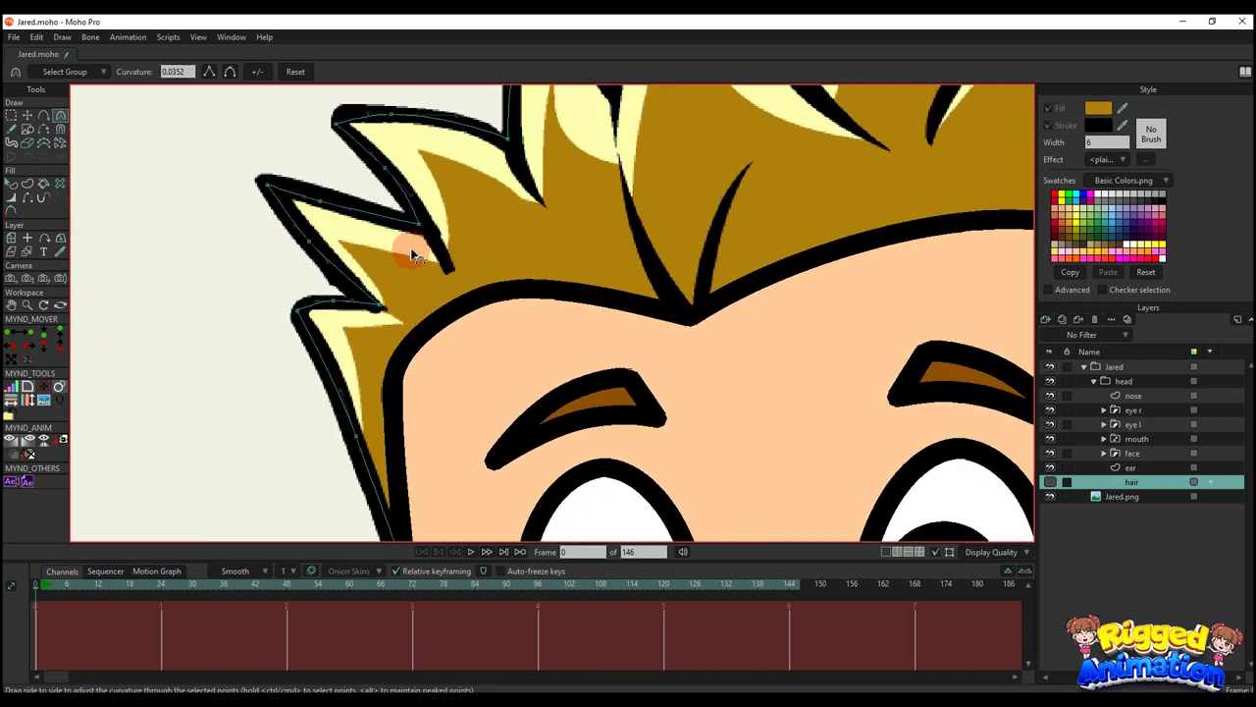
key(a)
key(t)
scroll(435, 245, up, 2)
key(a)
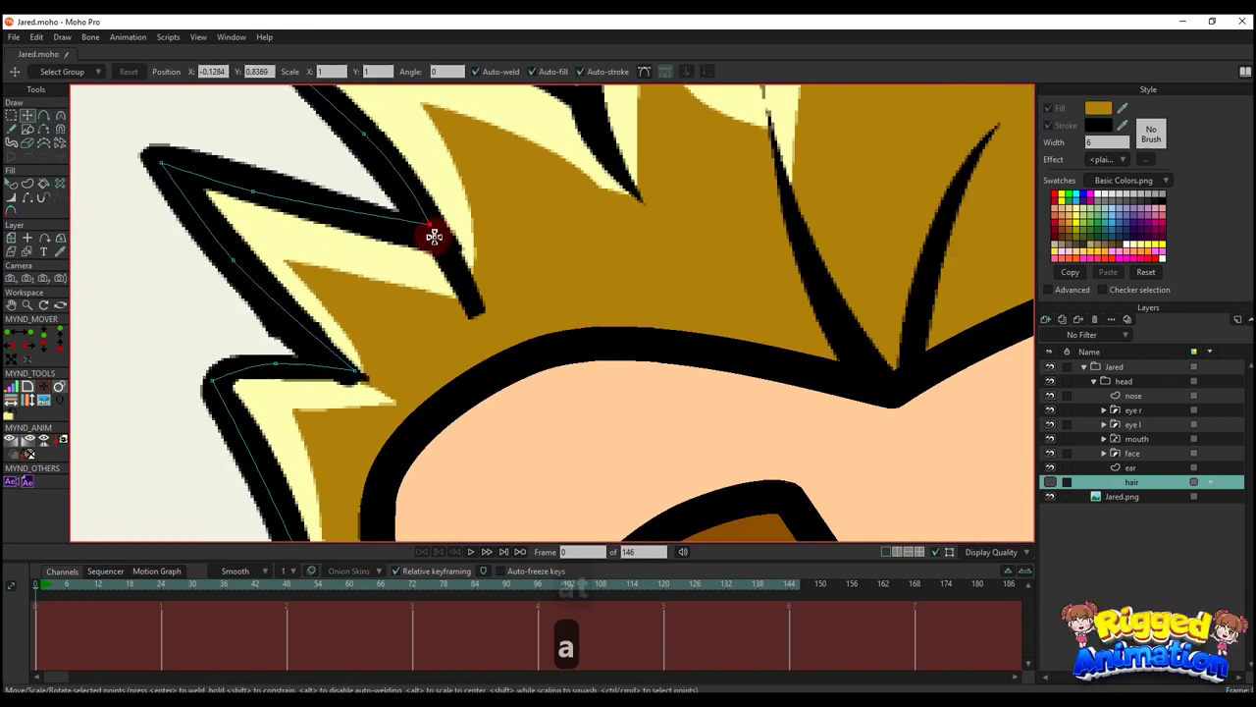
click(469, 304)
scroll(482, 303, down, 3)
scroll(516, 238, up, 3)
drag(496, 241, 538, 343)
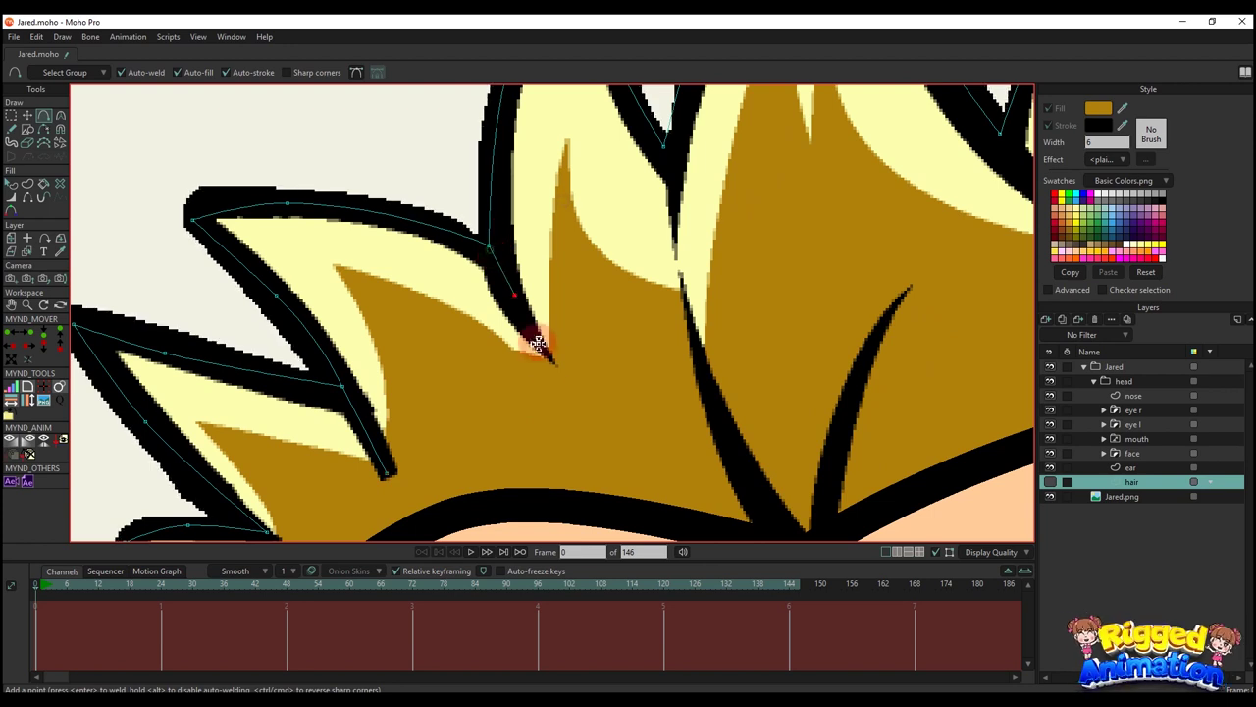
click(662, 150)
drag(665, 150, 670, 241)
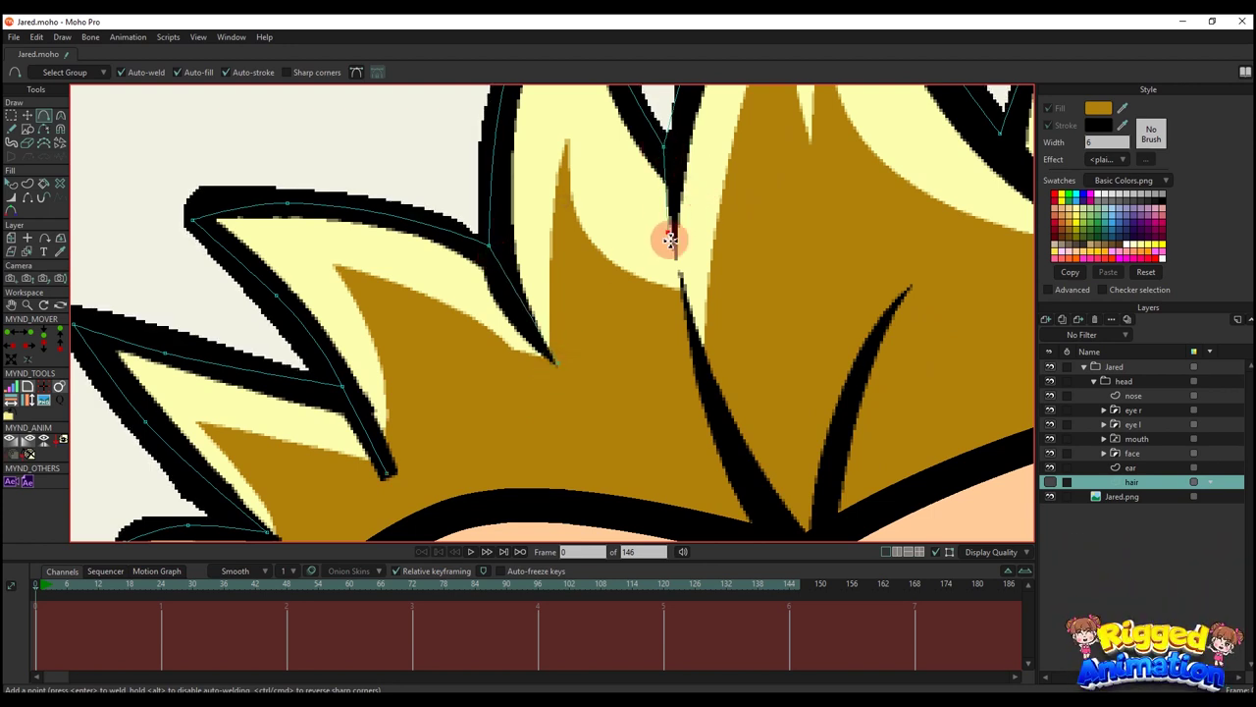
- Draw strand lines from the valleys on both sides of the sixth spike to the ends of the reference strands
drag(754, 239, 263, 356)
drag(514, 250, 656, 364)
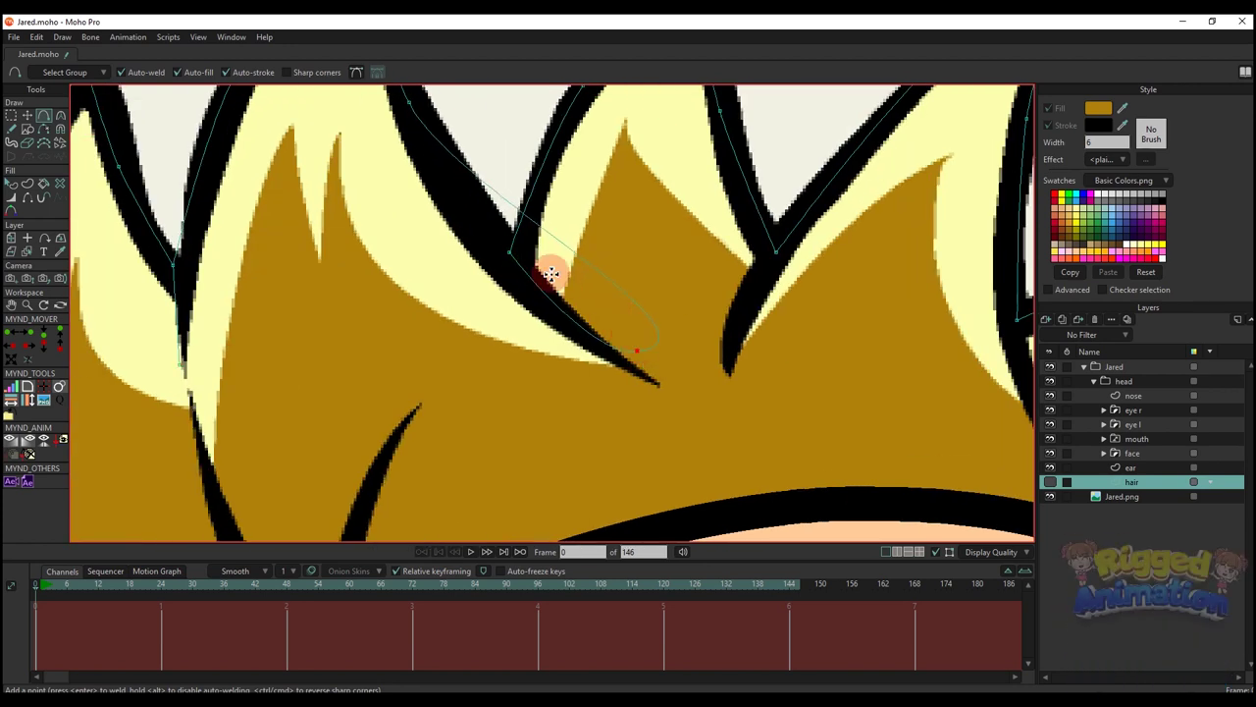
key(ctrl+z)
drag(511, 251, 666, 378)
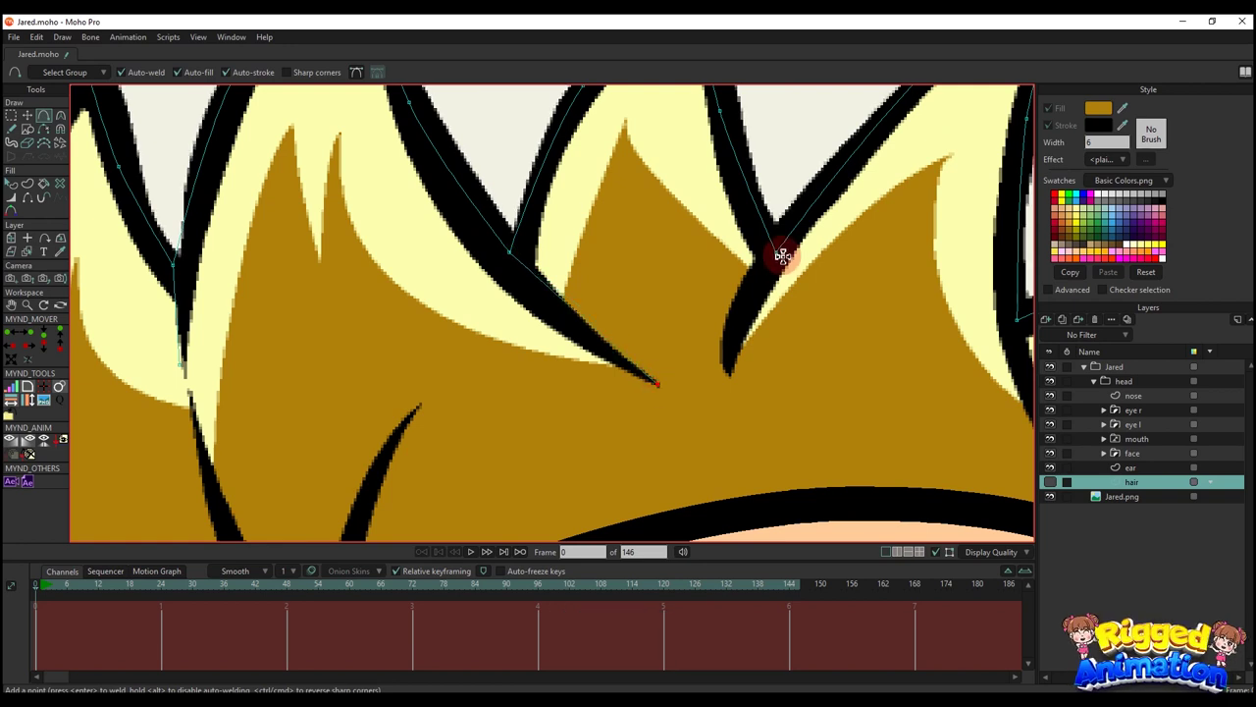
drag(782, 253, 737, 366)
- Extend strand lines inward from the three valleys between the seventh and tenth spikes along the reference
drag(819, 357, 293, 321)
drag(448, 293, 490, 287)
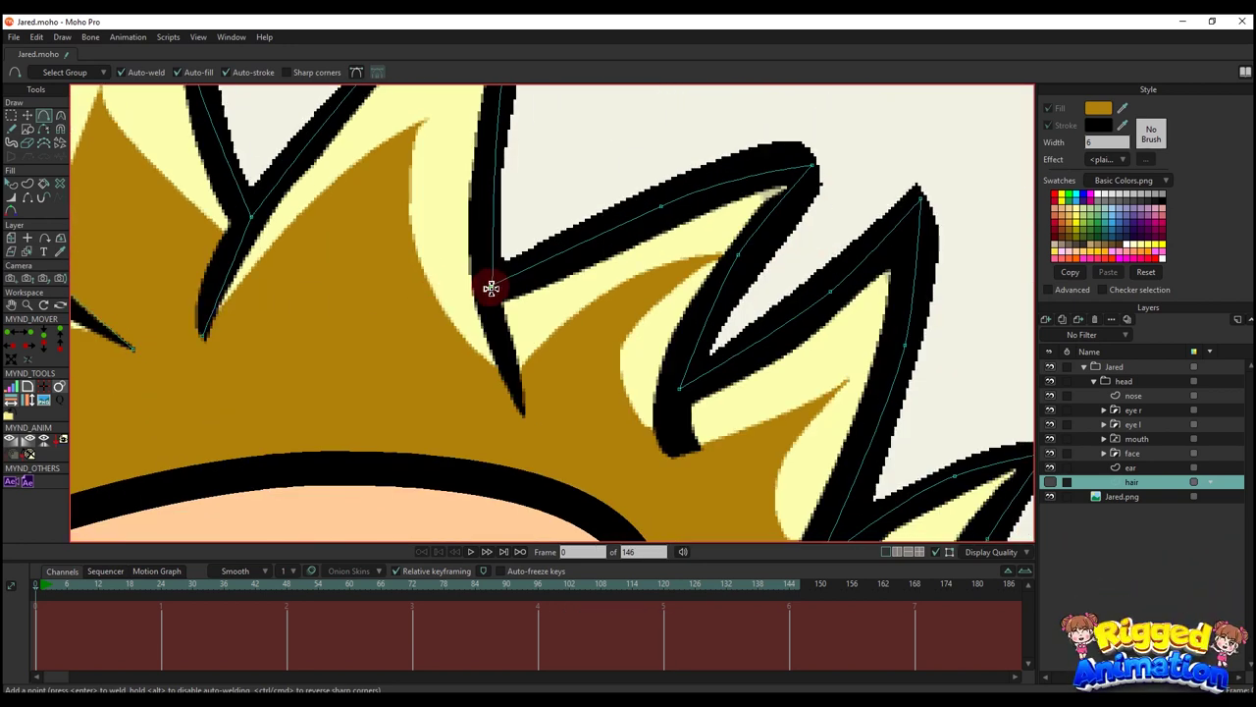
drag(517, 396, 522, 411)
drag(671, 394, 614, 330)
drag(747, 446, 723, 482)
scroll(784, 433, down, 3)
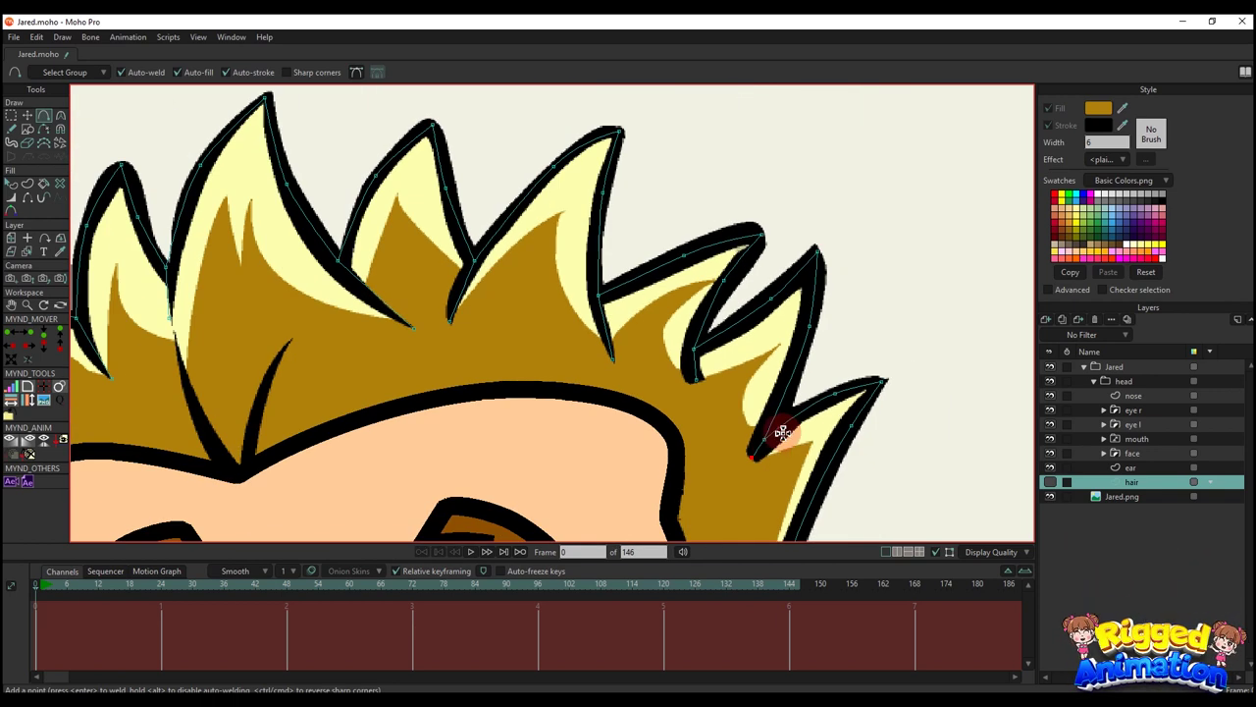
- Adjust the curvature of the strand lines on the hair's right half to match the bends of the reference strands
drag(766, 410, 789, 241)
scroll(721, 245, up, 3)
scroll(752, 300, down, 3)
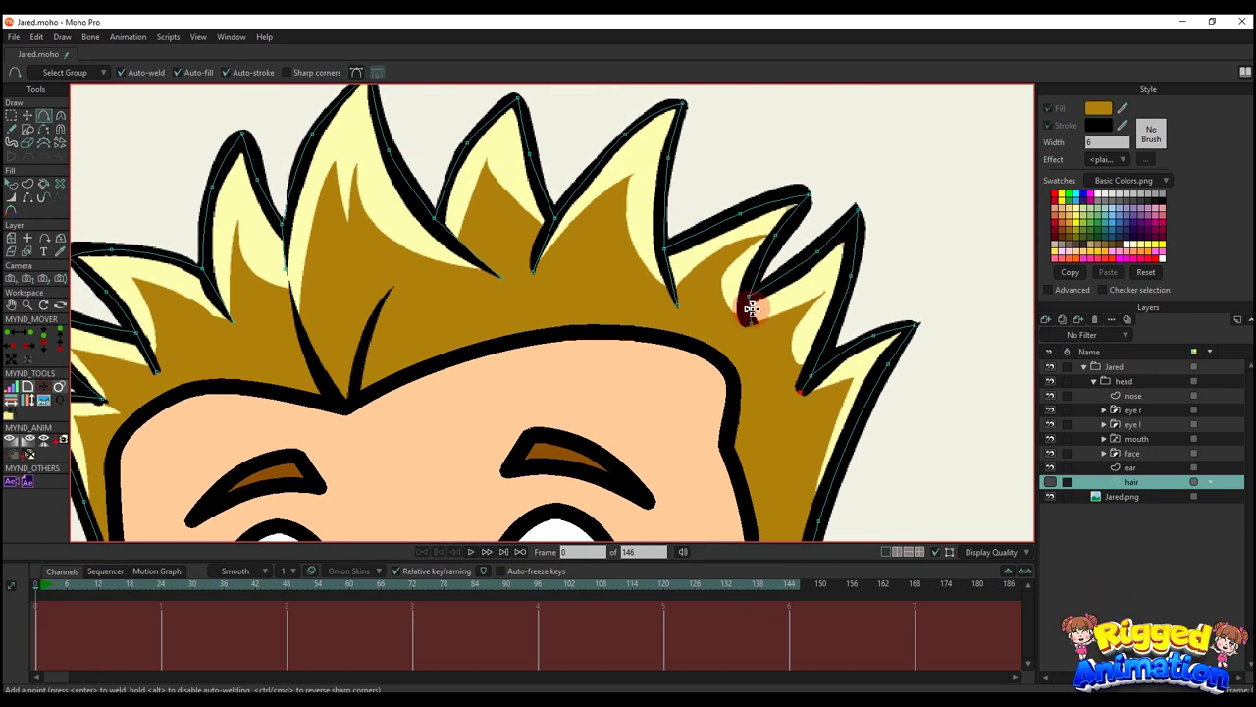
scroll(752, 304, up, 5)
key(c)
drag(732, 307, 732, 310)
drag(746, 329, 740, 335)
scroll(715, 322, down, 2)
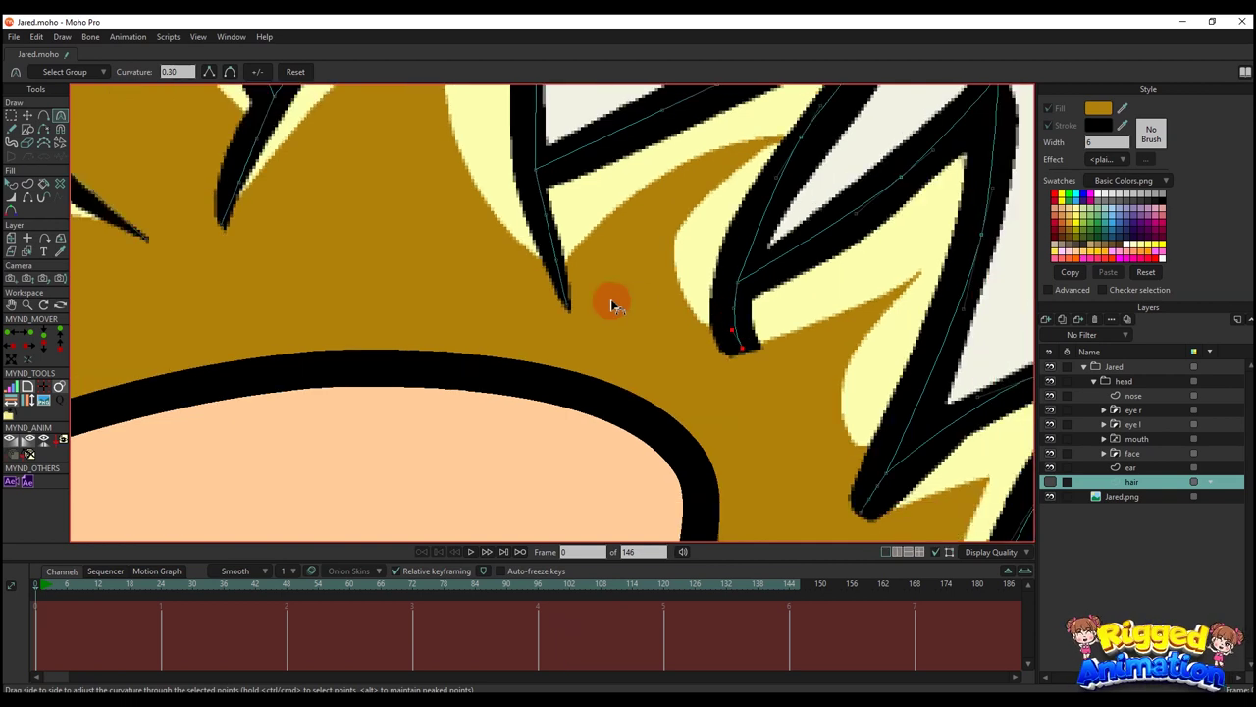
drag(610, 298, 623, 350)
drag(528, 341, 756, 452)
drag(551, 342, 540, 340)
drag(547, 382, 536, 383)
- Reposition the valley points beside the tall fifth spike, its left strand's end, and the valley between the third and fourth spikes
drag(308, 346, 423, 338)
key(t)
scroll(404, 337, down, 2)
drag(303, 383, 537, 332)
scroll(459, 311, up, 2)
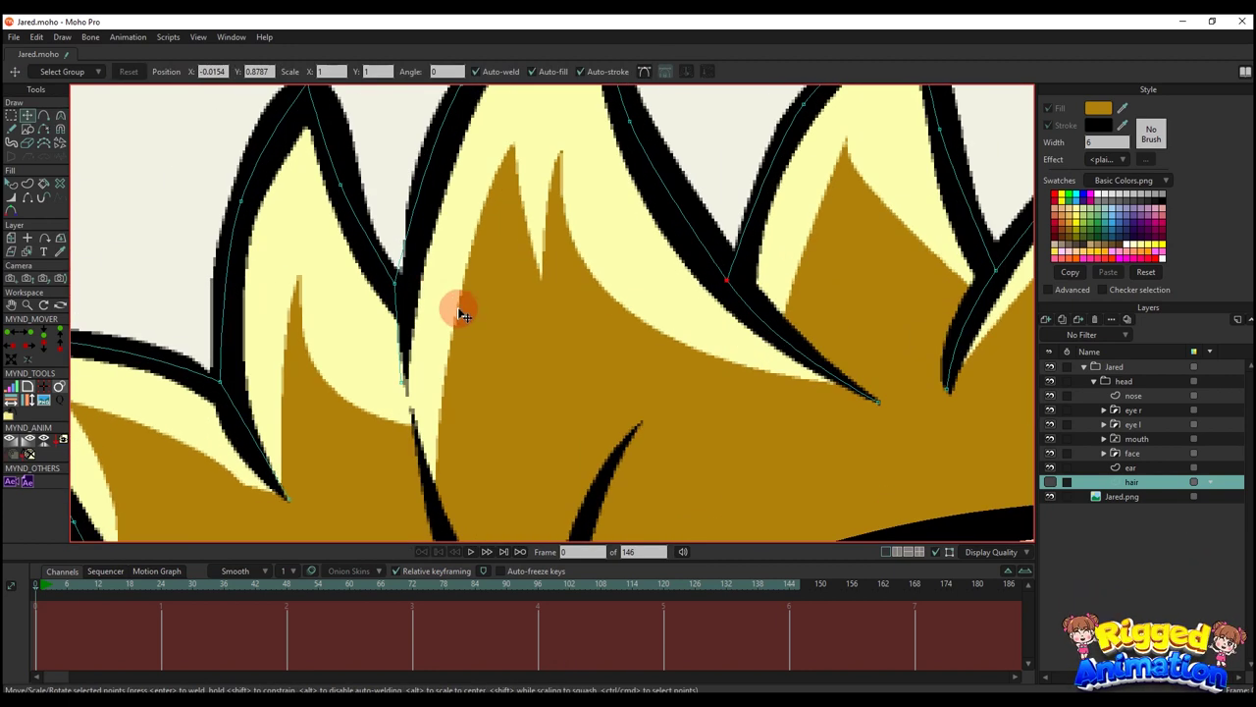
scroll(416, 295, up, 1)
drag(398, 282, 400, 294)
scroll(405, 329, down, 2)
scroll(404, 344, up, 2)
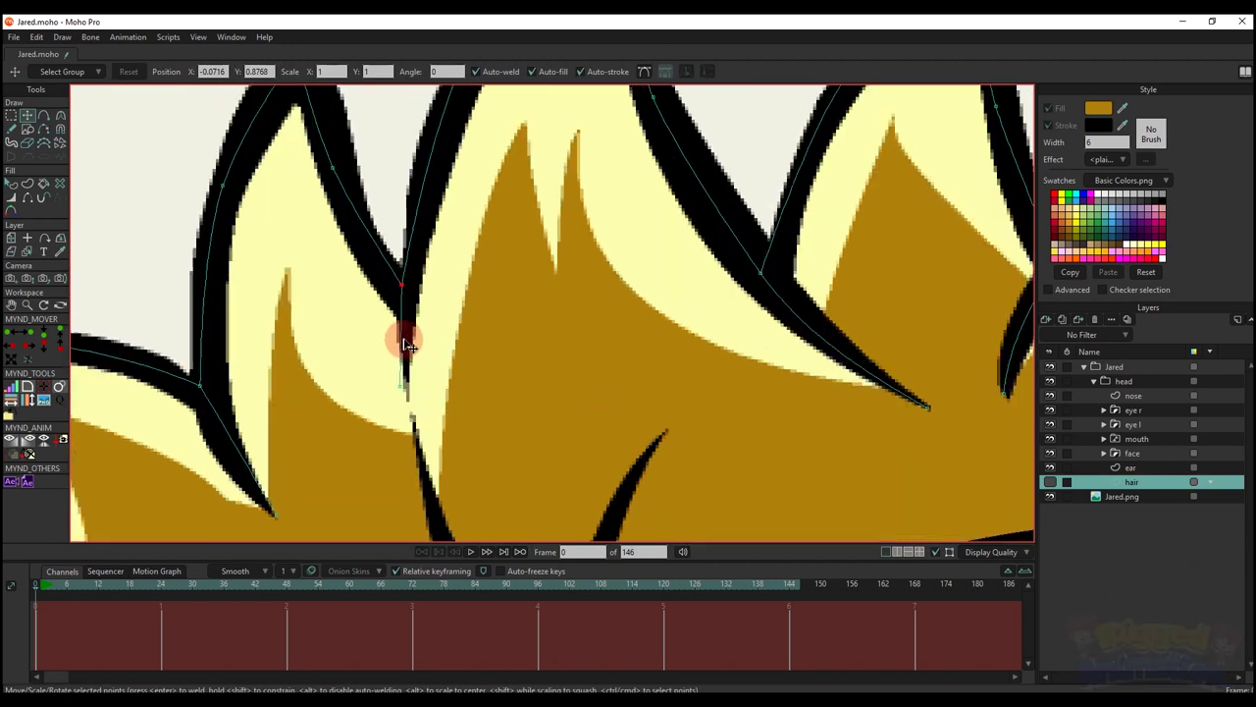
drag(406, 384, 508, 322)
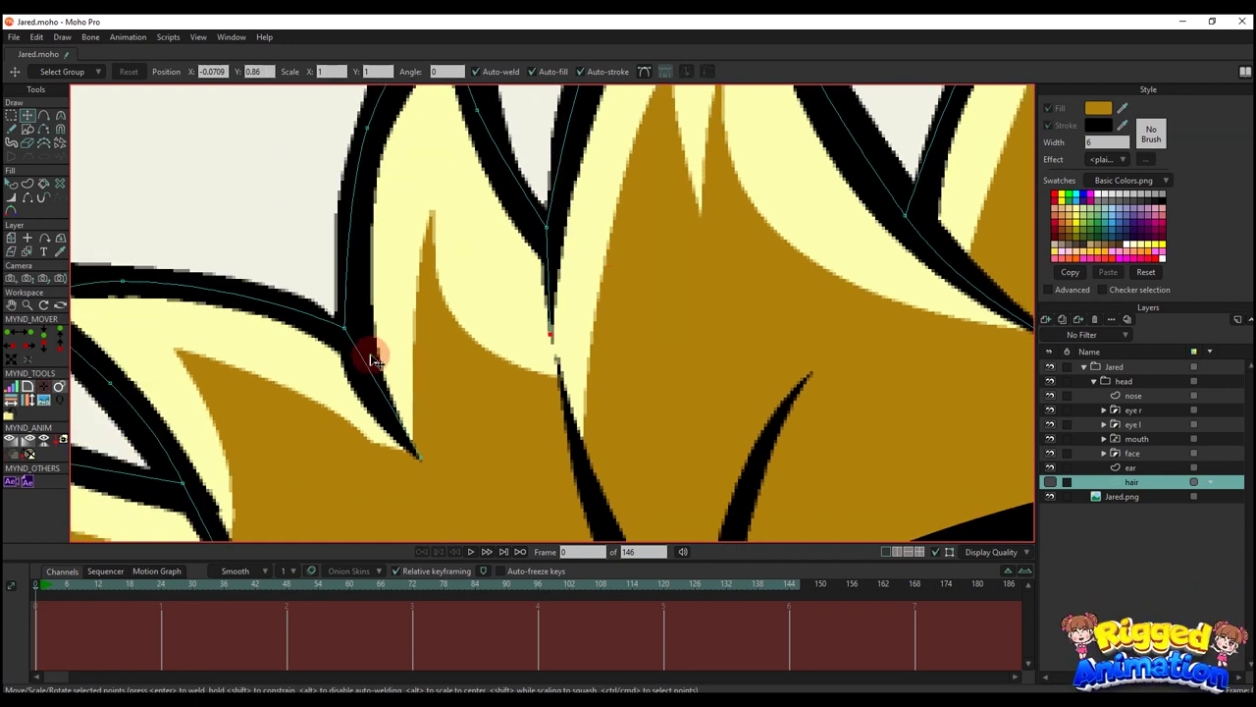
drag(373, 357, 375, 355)
- Curve the strand lines in the valleys on both sides of the third spike to match the reference
key(c)
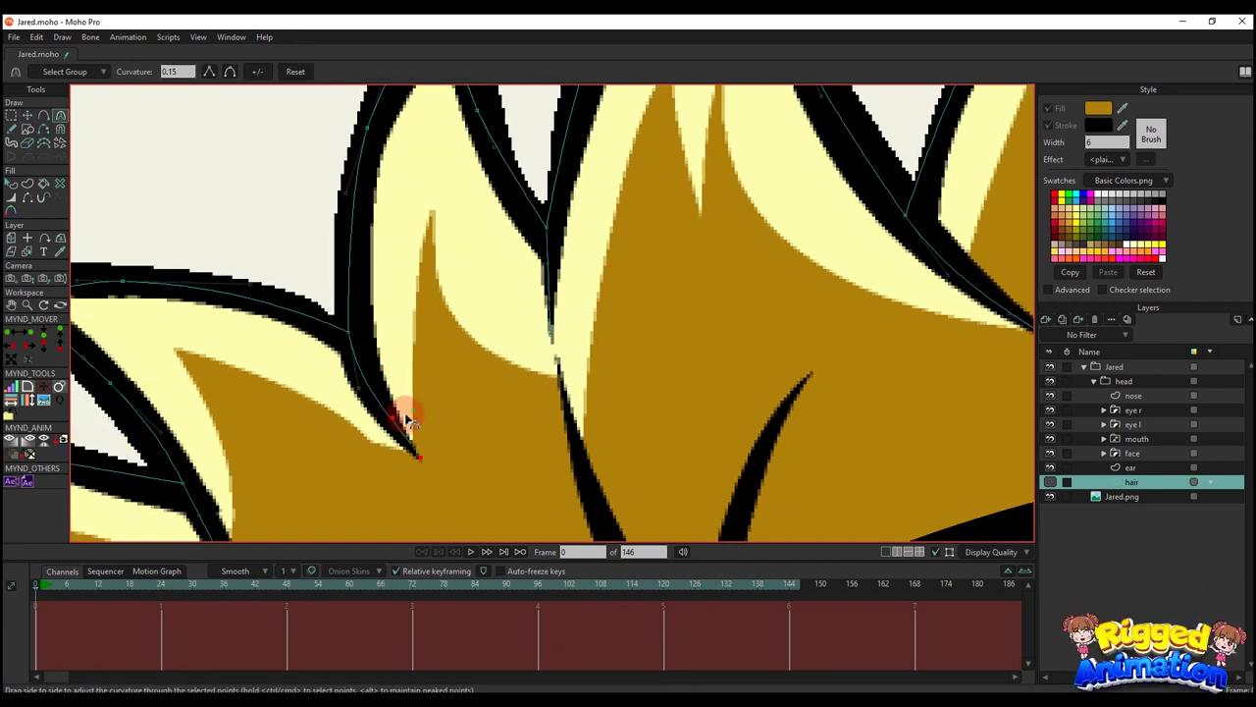
drag(242, 473, 461, 383)
drag(418, 424, 407, 390)
key(t)
key(c)
drag(438, 449, 444, 457)
- Select the valley and end points of all the inner strand lines and create a stroke shape from them
scroll(363, 491, down, 2)
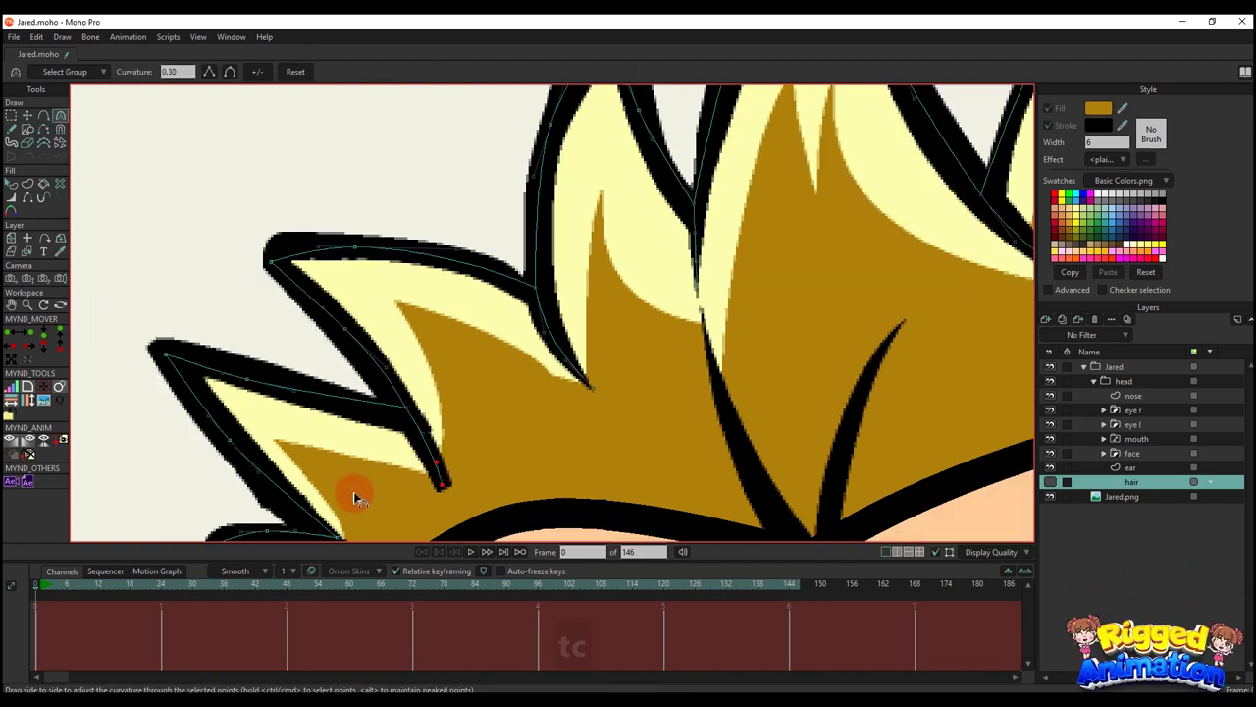
drag(356, 497, 481, 279)
scroll(455, 297, up, 2)
scroll(467, 331, down, 4)
key(g)
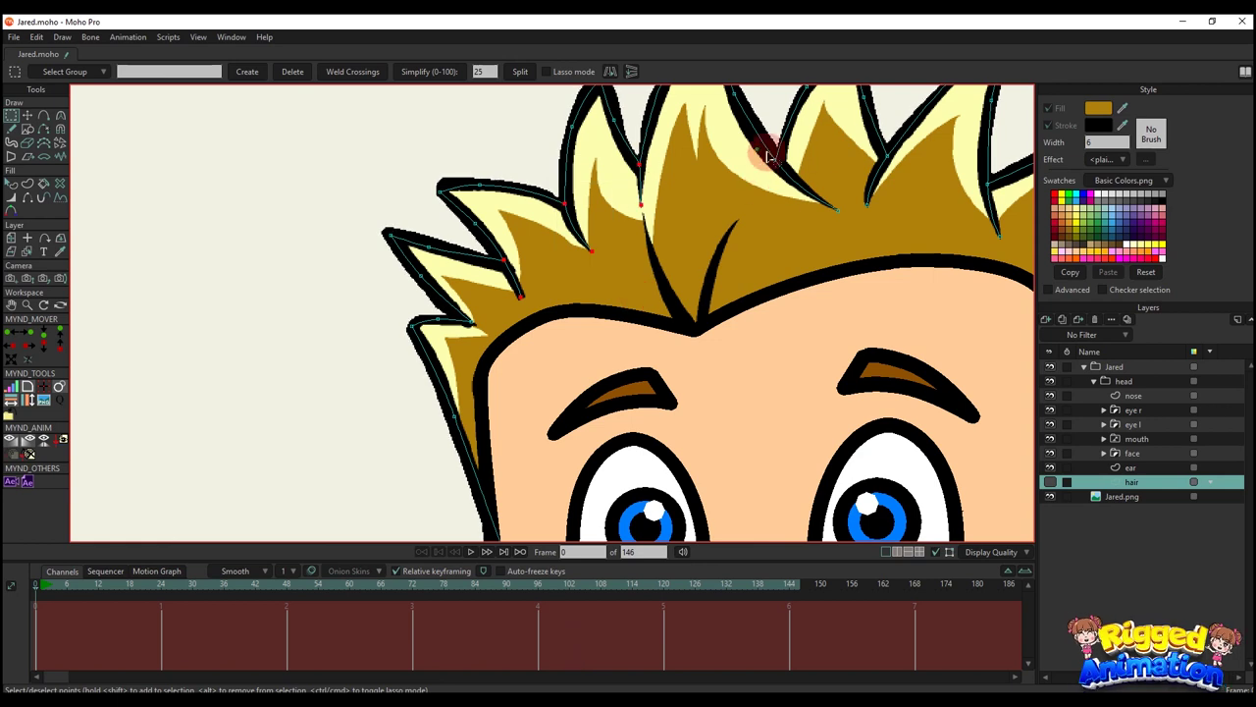
drag(857, 132, 911, 234)
drag(804, 243, 509, 294)
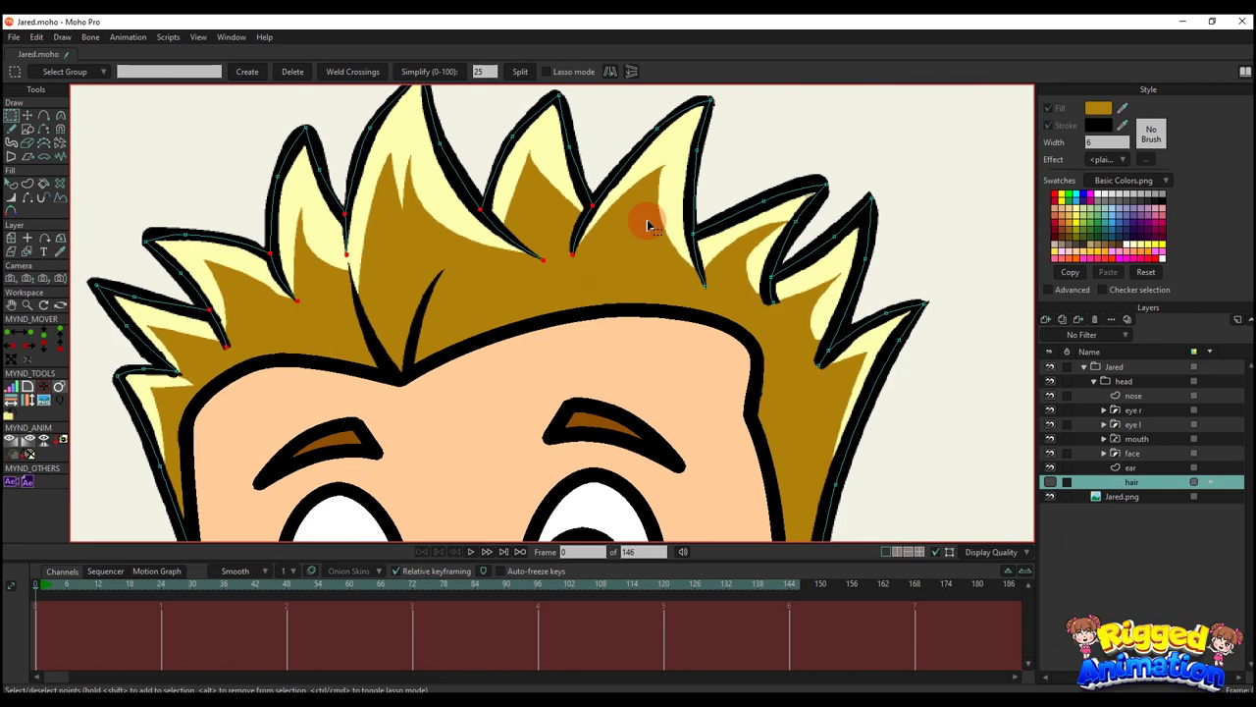
drag(656, 223, 718, 307)
drag(759, 267, 765, 274)
drag(799, 348, 828, 389)
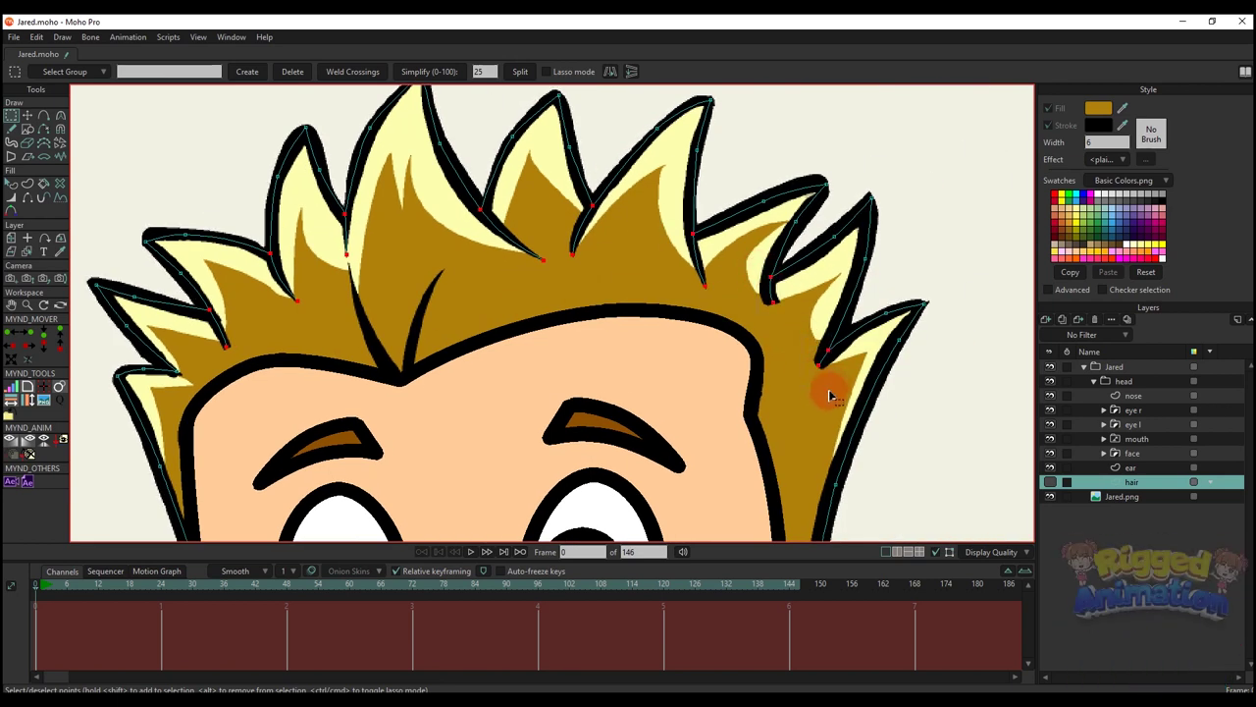
click(27, 183)
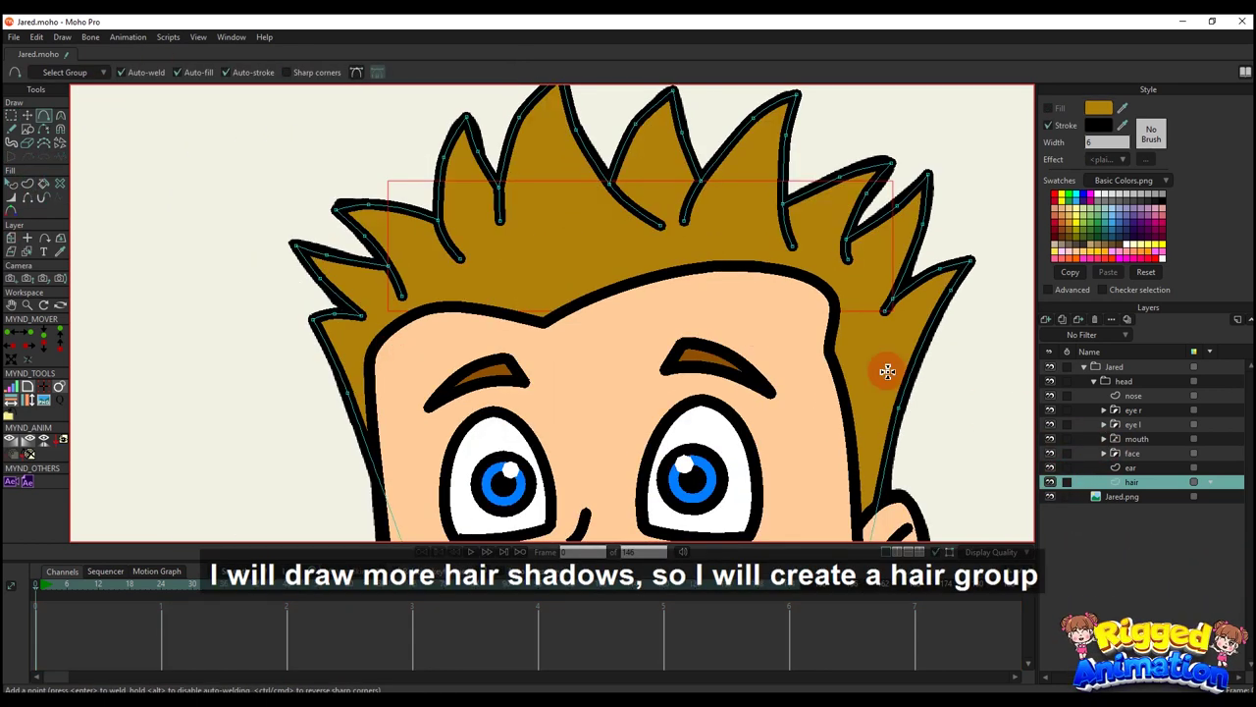
- Place the hair layer inside a new group and name the group "hair"
scroll(592, 255, down, 3)
key(q)
scroll(855, 194, down, 4)
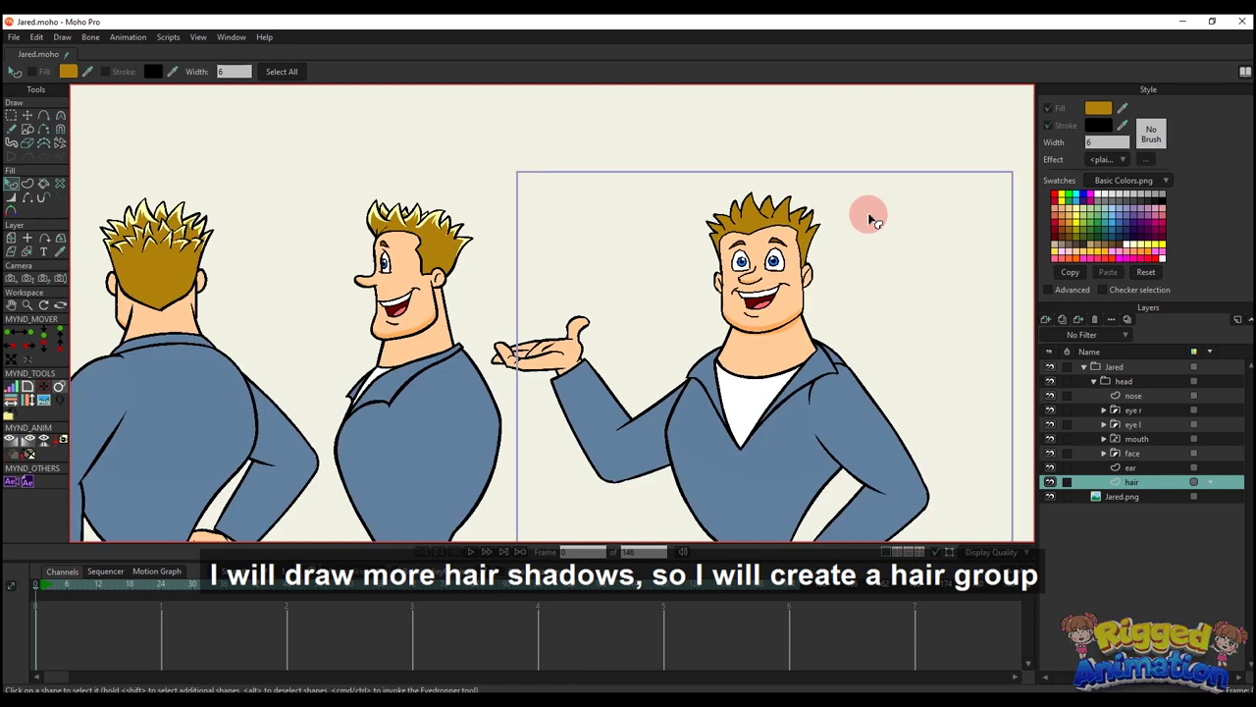
scroll(778, 233, up, 5)
right_click(1168, 482)
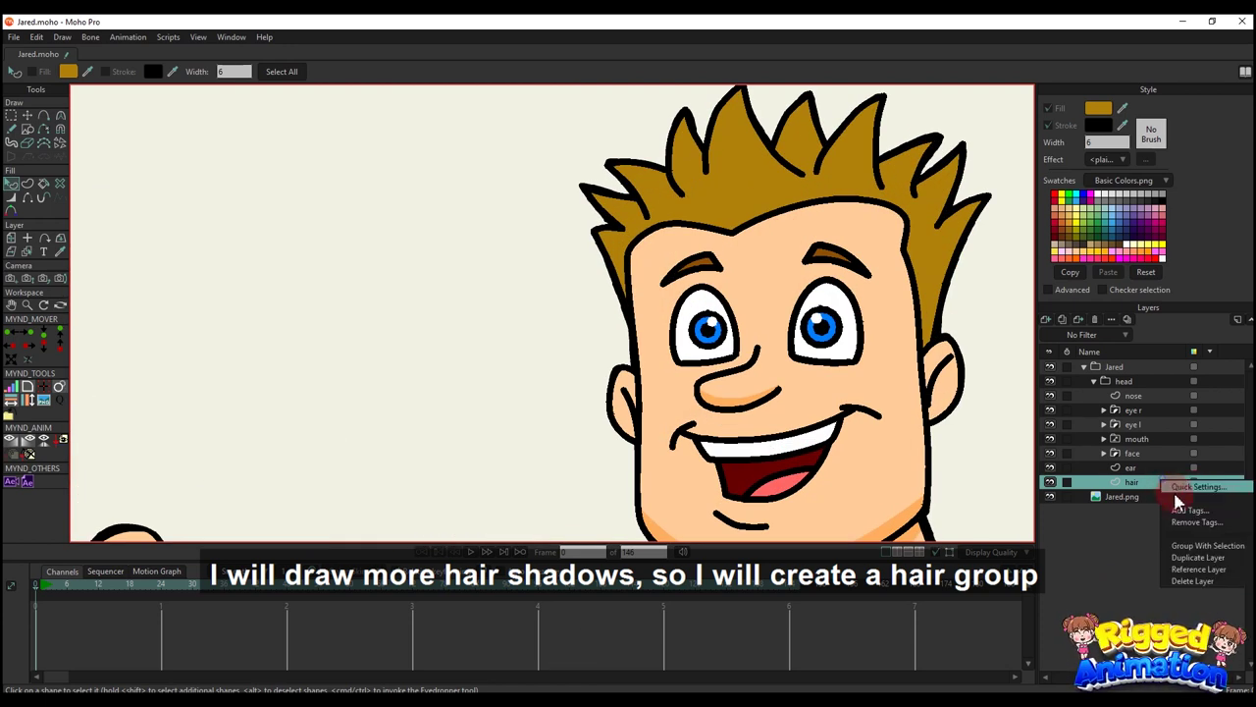
click(1205, 546)
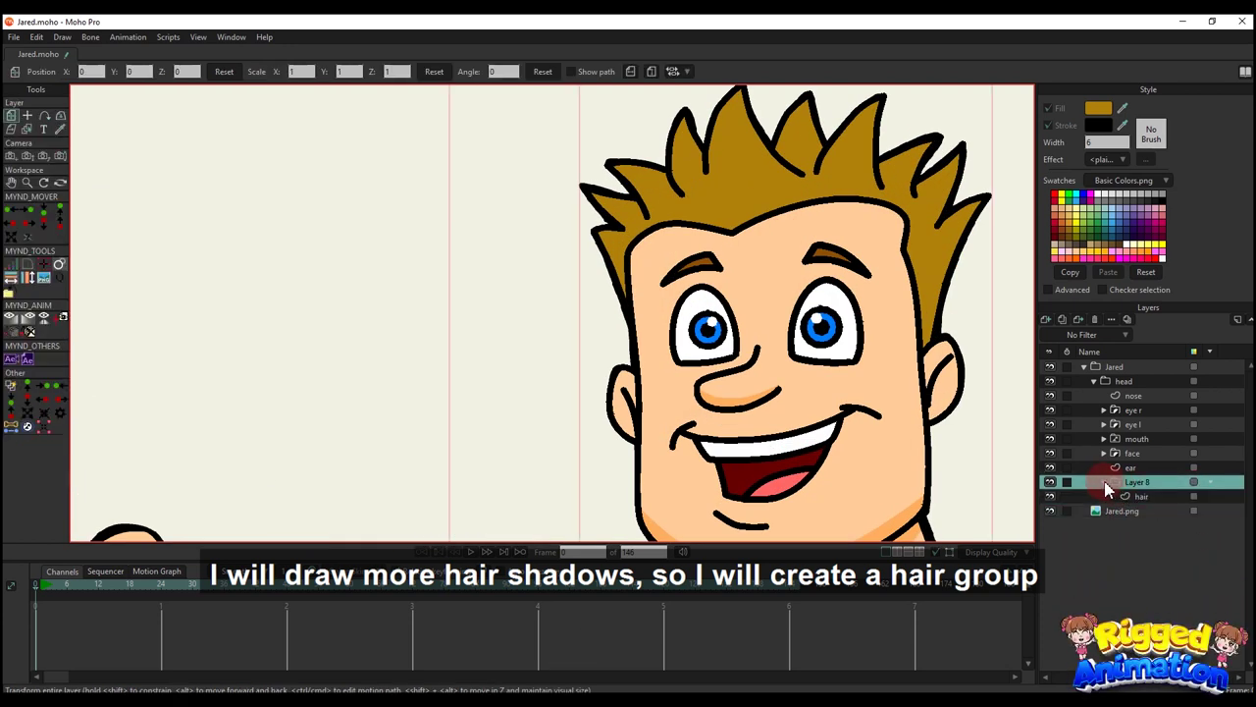
double_click(1137, 482)
text(hai)
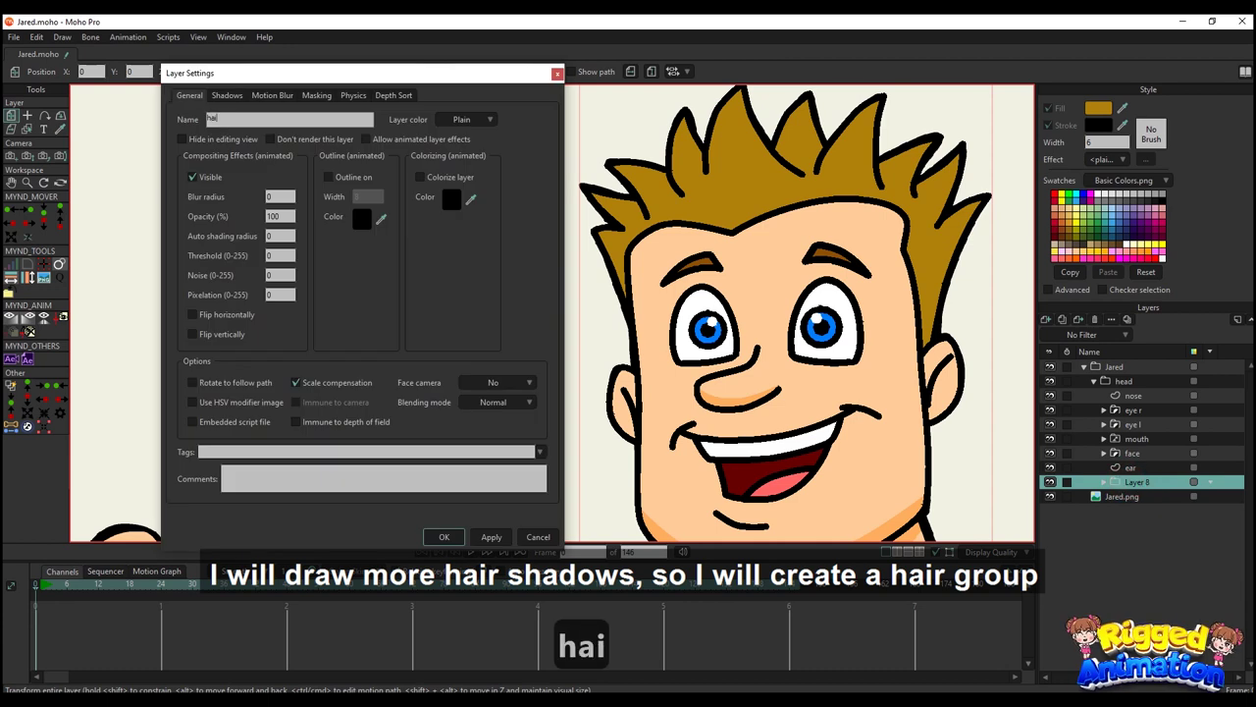
text(r)
key(Return)
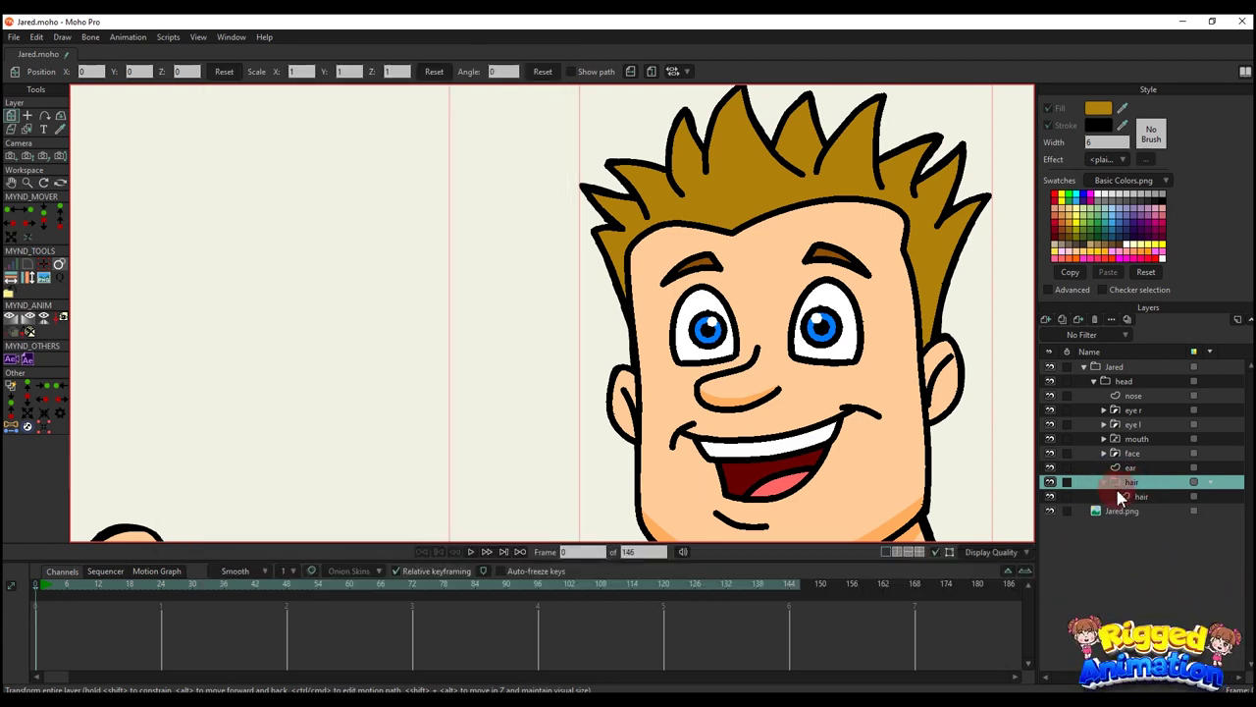
- Add a vector layer above the hair drawing inside the hair group and name it "Shadow"
click(1137, 499)
click(1047, 320)
click(1075, 340)
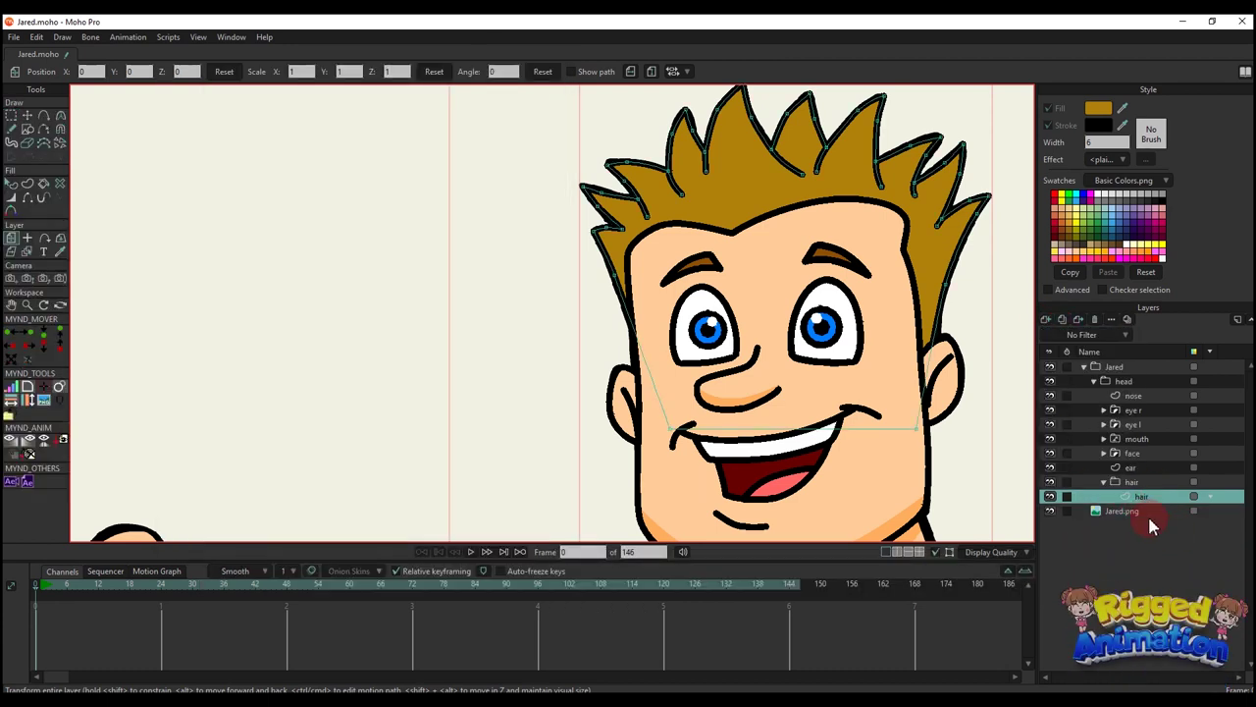
double_click(1144, 498)
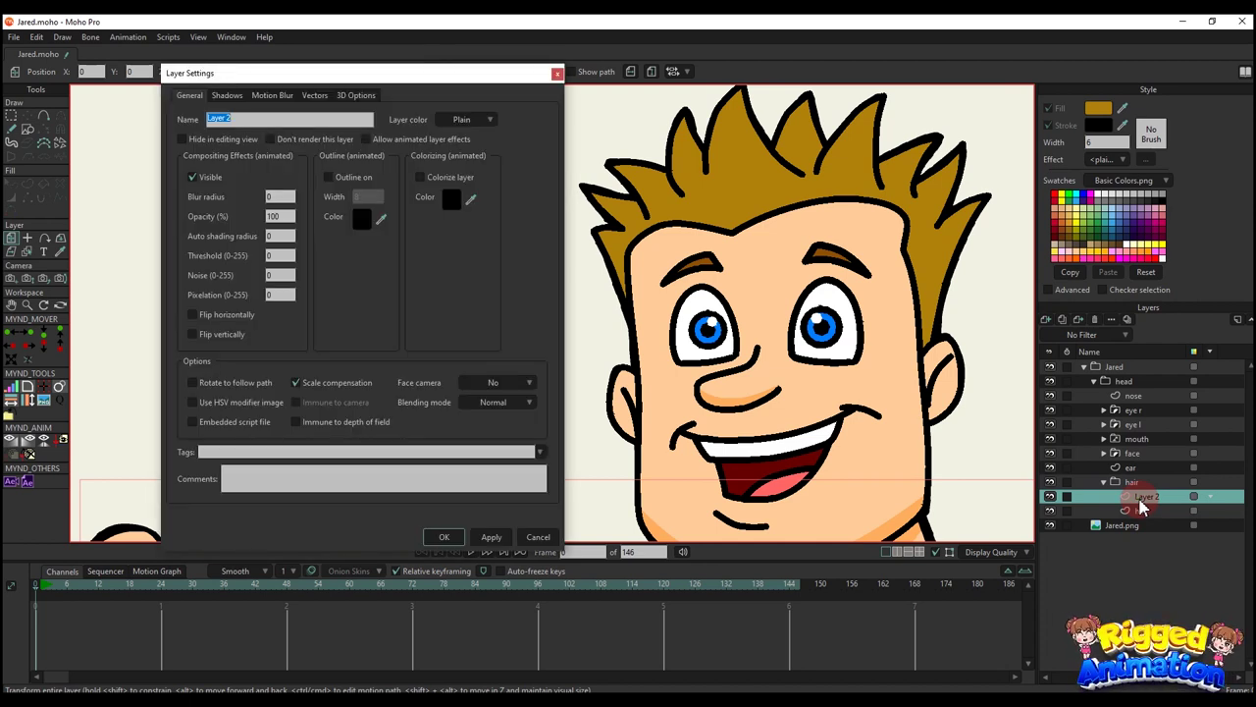
text(Shadow)
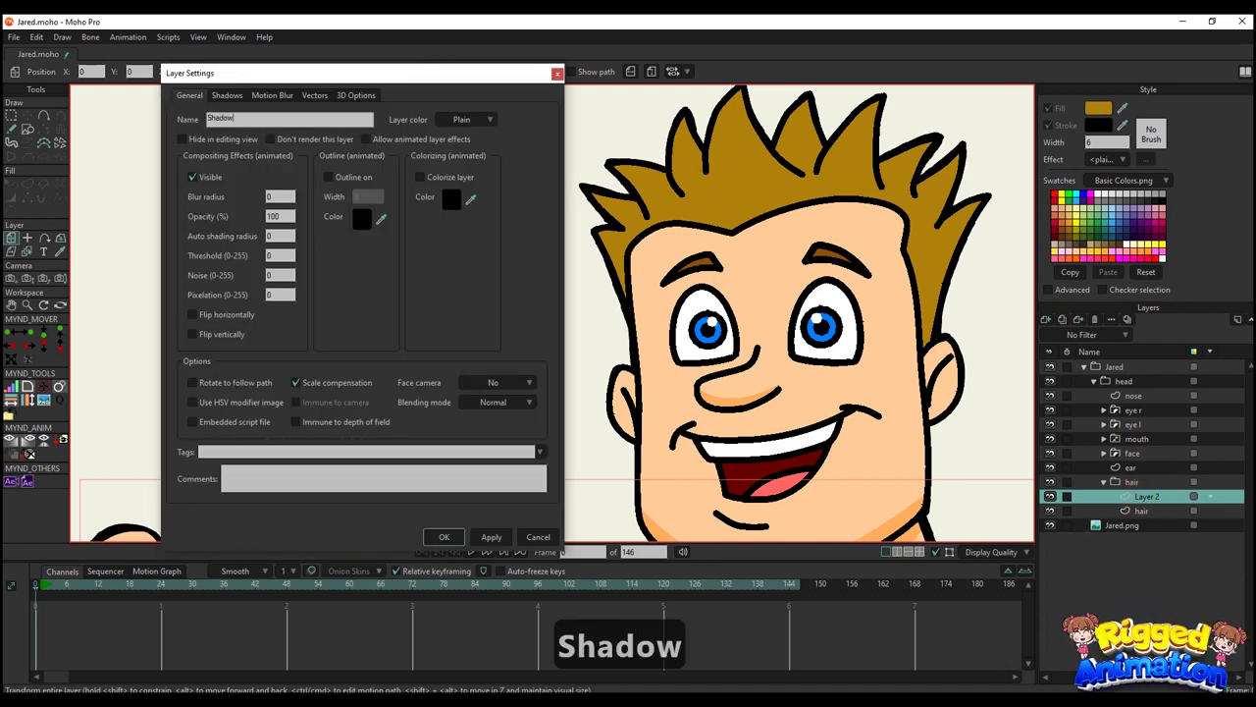
key(Return)
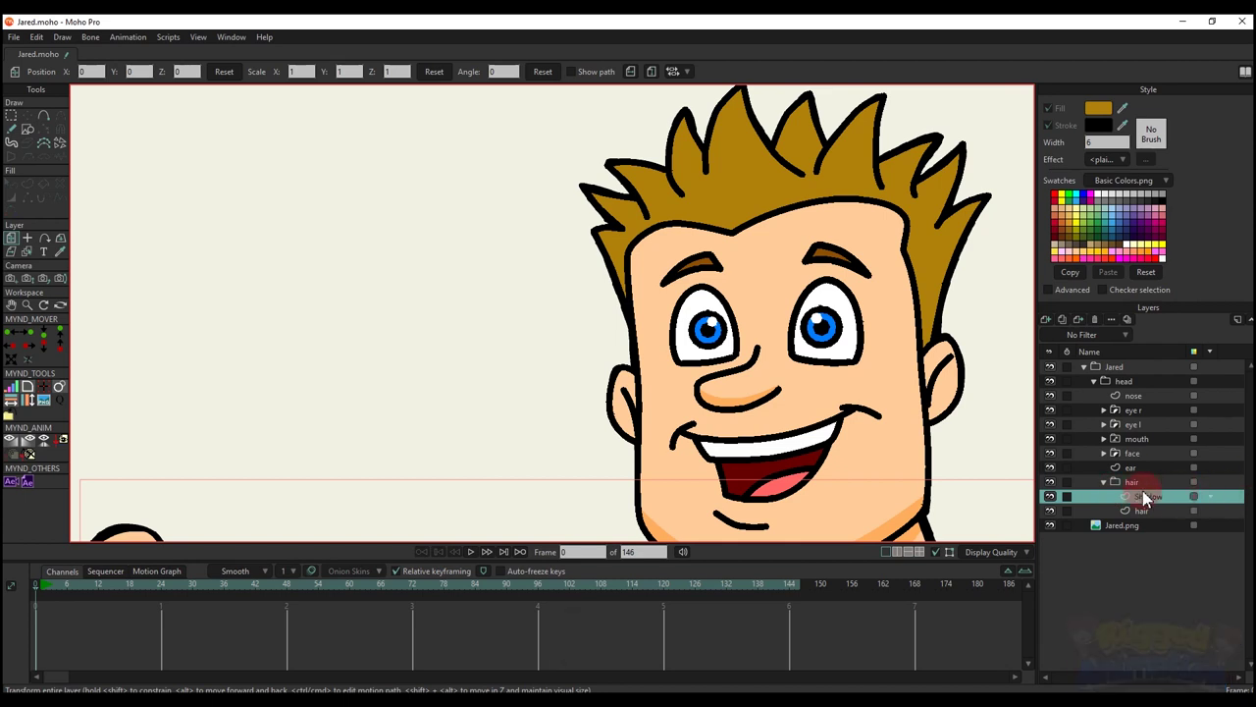
- Set the hair group's mask to Hide all and its inner hair layer to Add to mask
double_click(1132, 482)
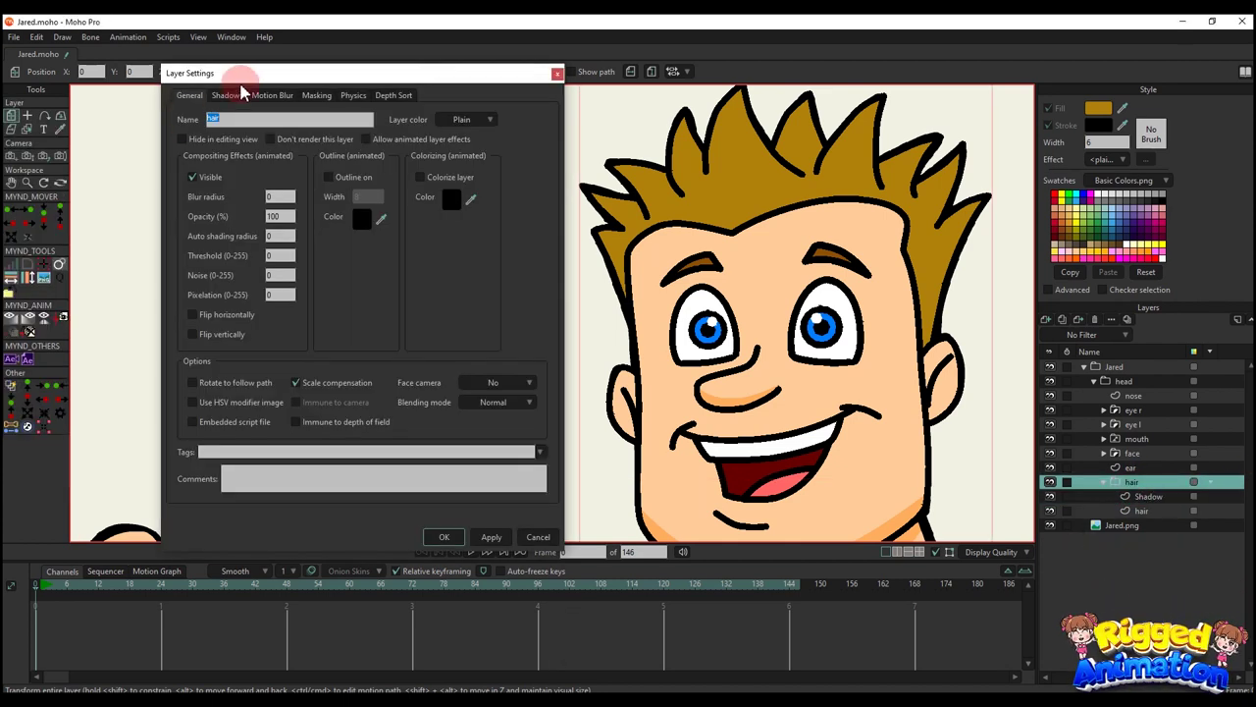
click(317, 95)
click(275, 176)
click(491, 537)
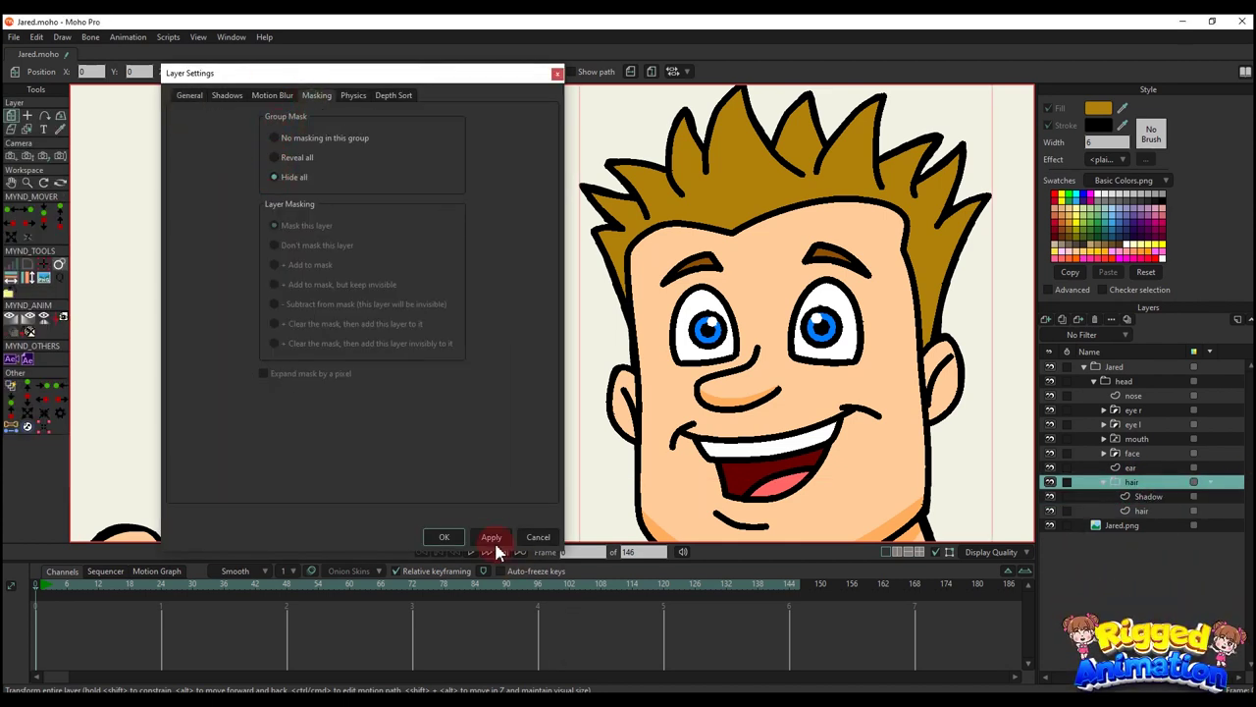
click(444, 537)
double_click(1151, 513)
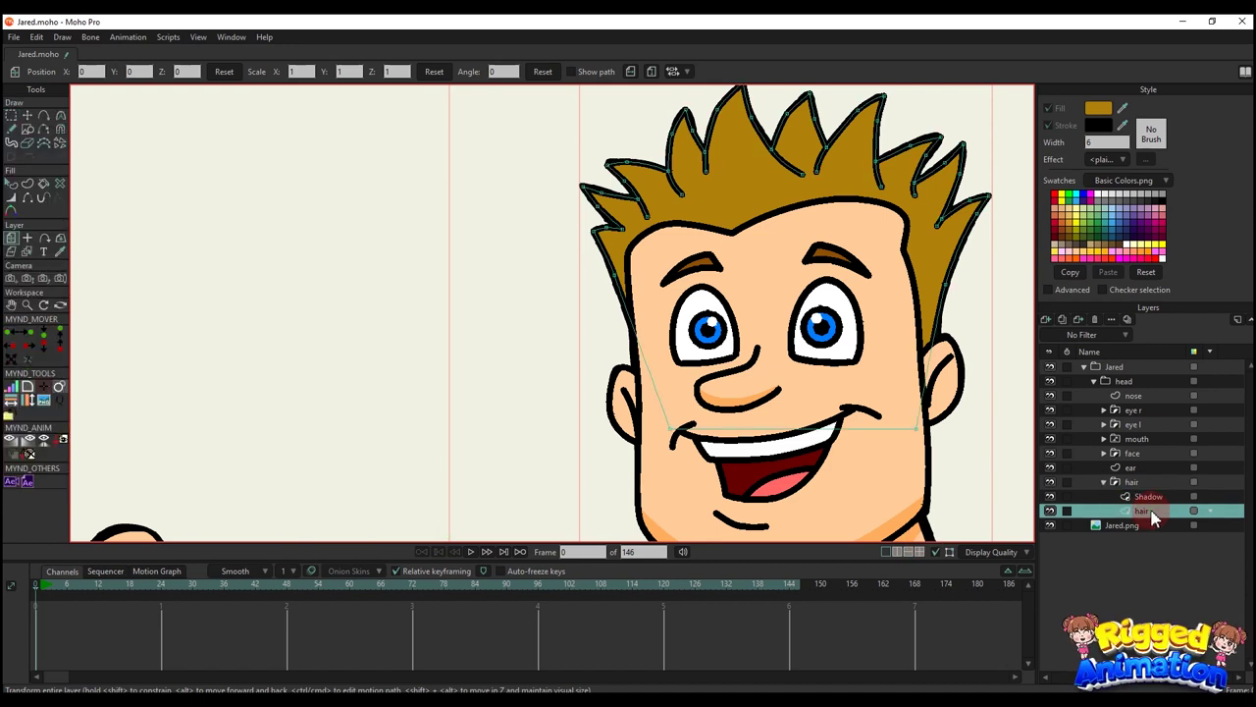
click(316, 95)
click(277, 217)
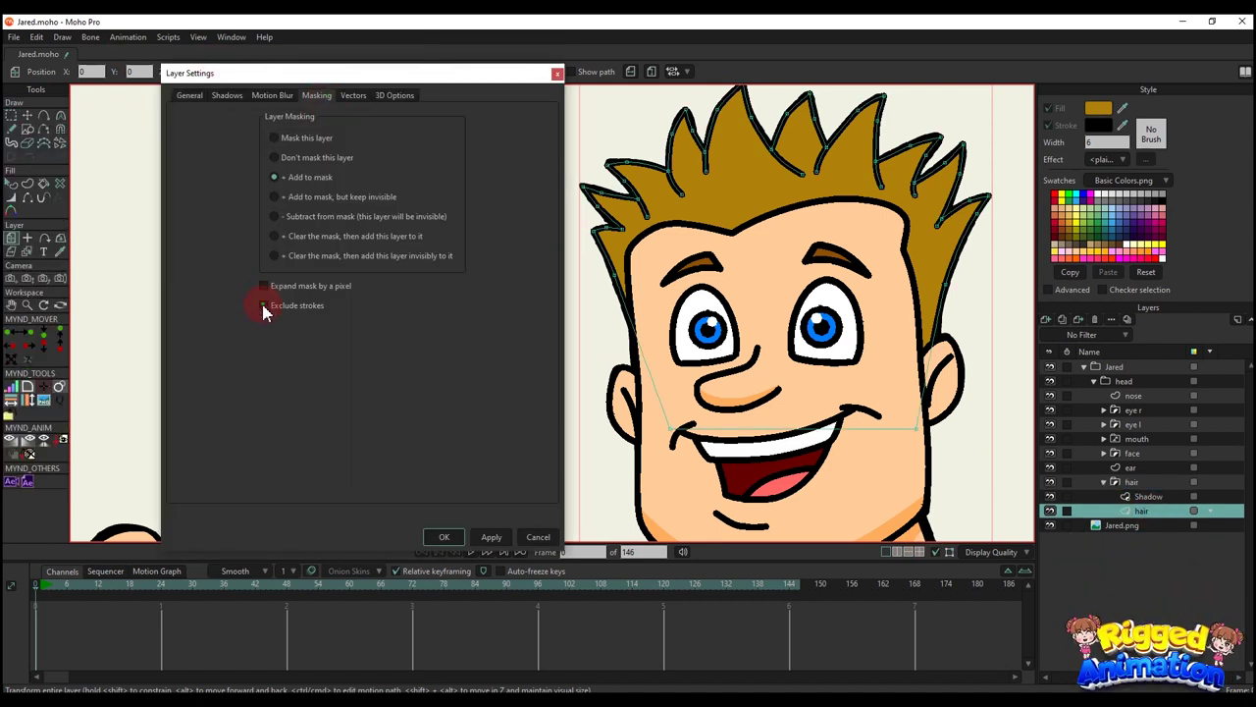
click(444, 537)
- Undo the masking changes on the hair group and its inner hair layer
key(ctrl+z)
key(ctrl+z)
key(ctrl+z)
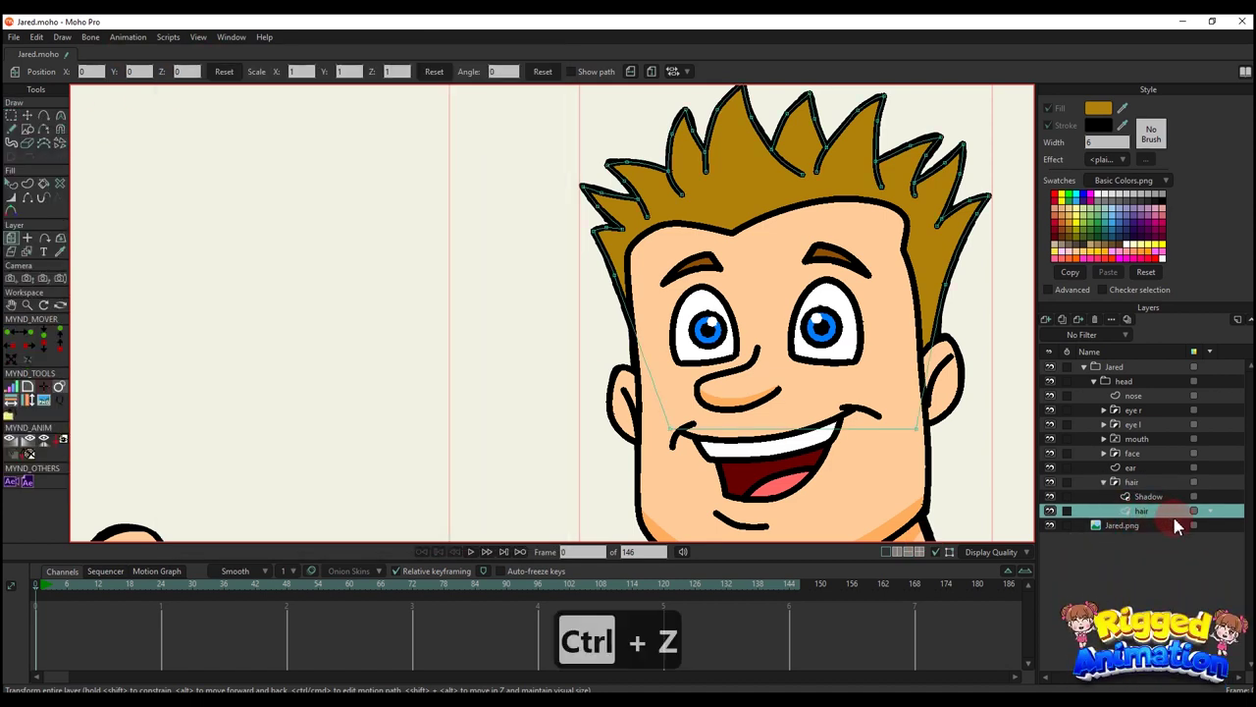
key(ctrl+z)
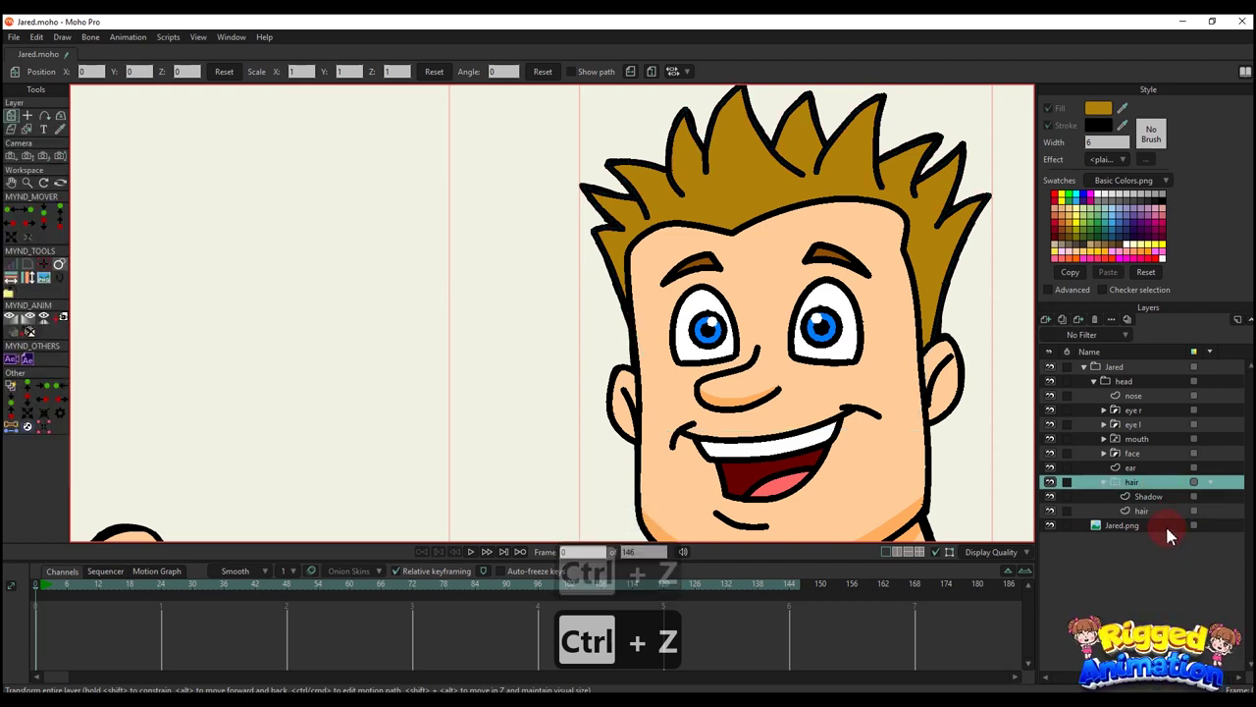
- Hide the hair group and, on the Shadow layer, trace the reference's shadow edge across the three leftmost spikes
click(1148, 497)
scroll(575, 197, up, 8)
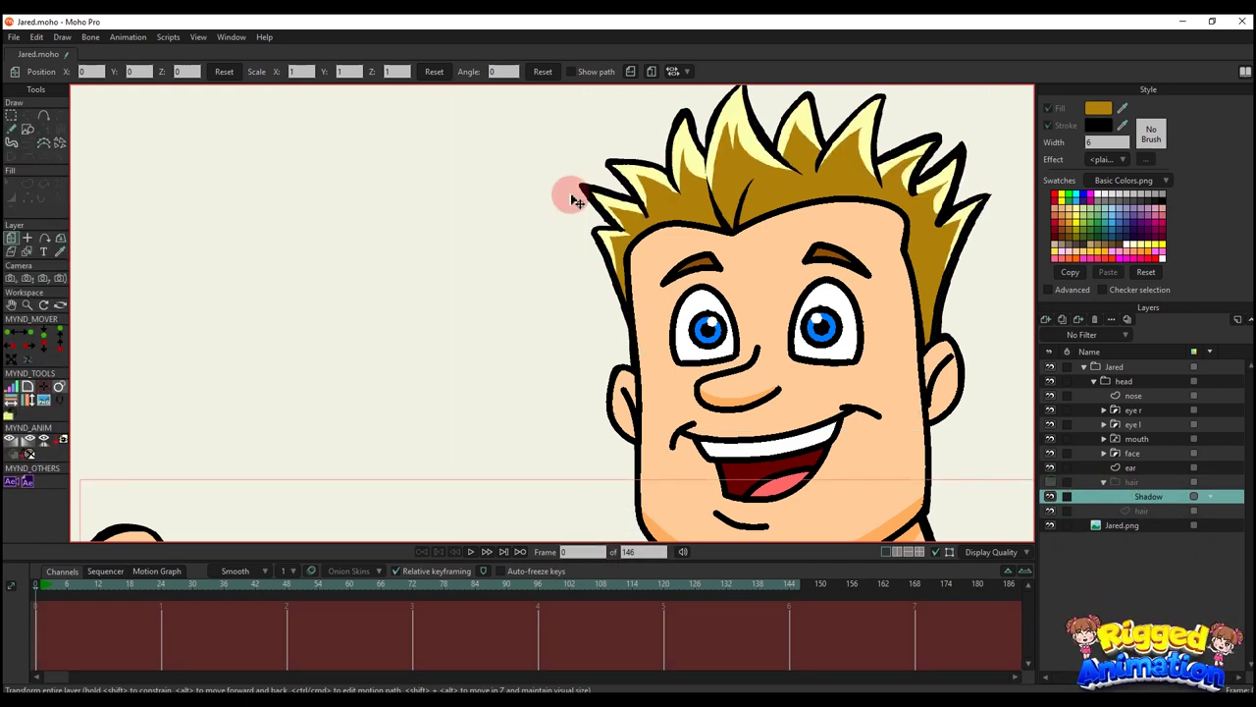
key(a)
key(ctrl+z)
mouse_move(465, 499)
mouse_down()
mouse_move(473, 383)
mouse_move(460, 340)
mouse_move(498, 340)
mouse_up()
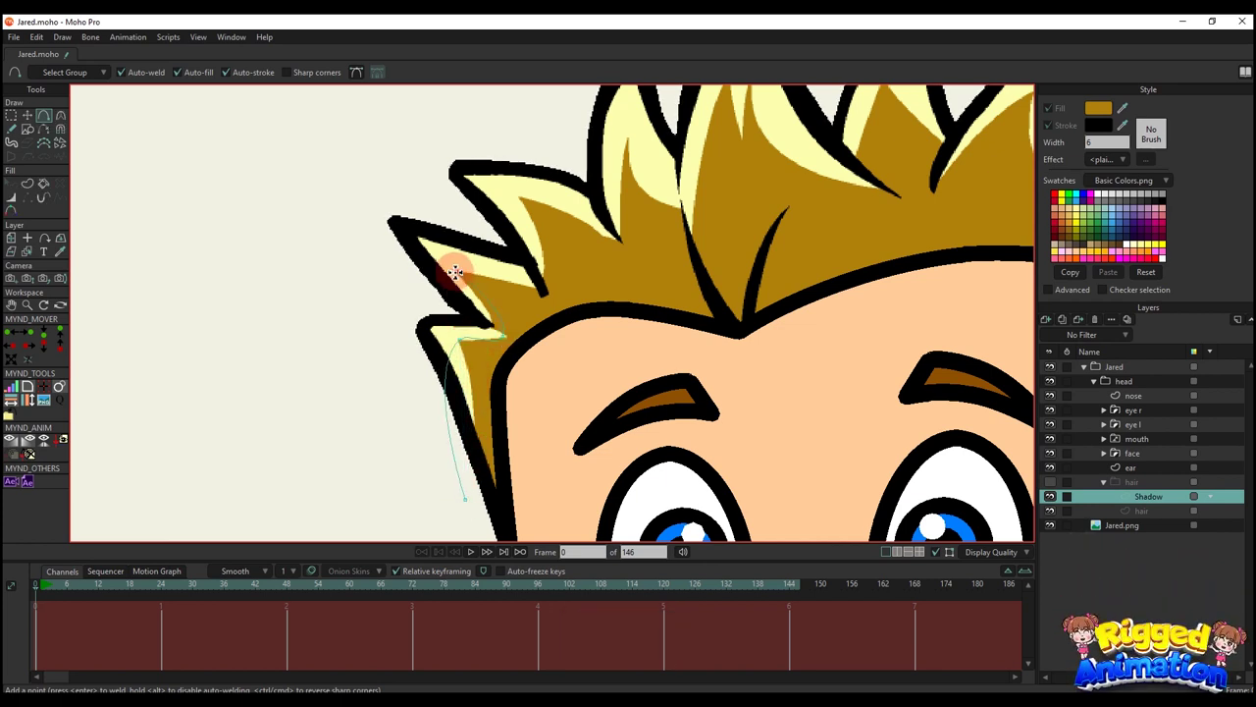
drag(454, 272, 523, 203)
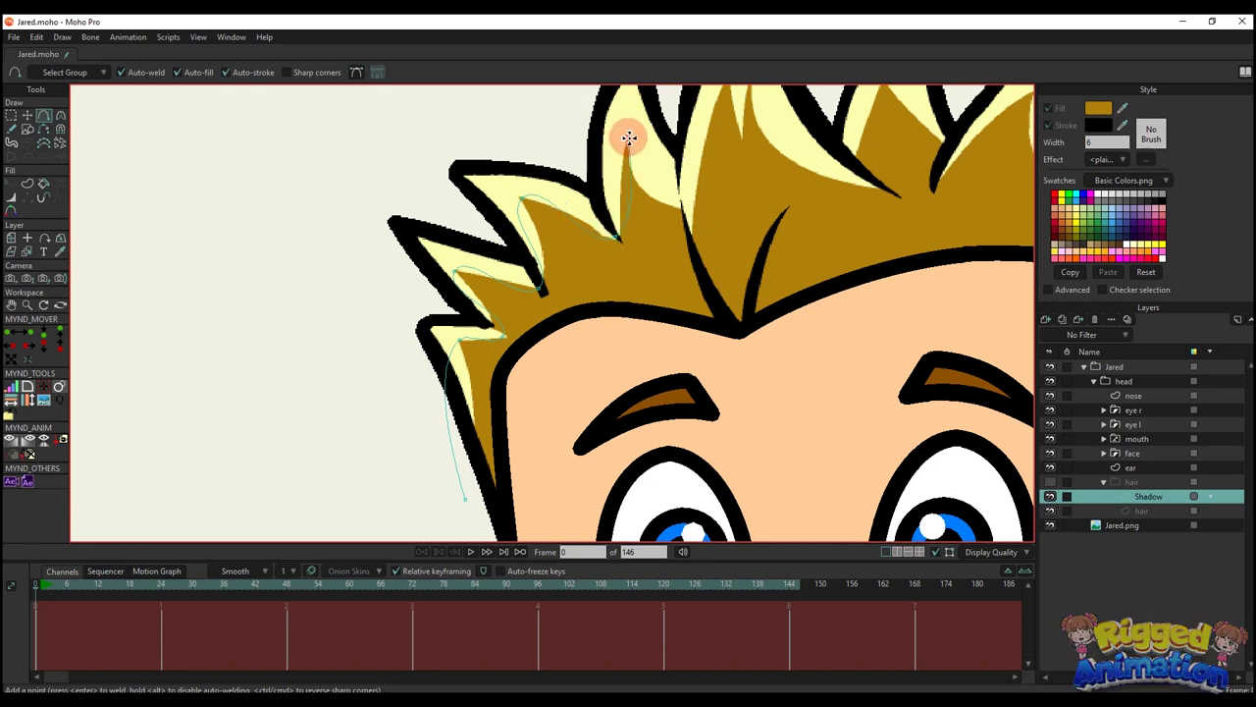
- Continue the shadow line over the fourth spike, the notched tall fifth spike and the sixth spike
drag(629, 139, 611, 379)
drag(612, 379, 670, 304)
drag(670, 305, 680, 251)
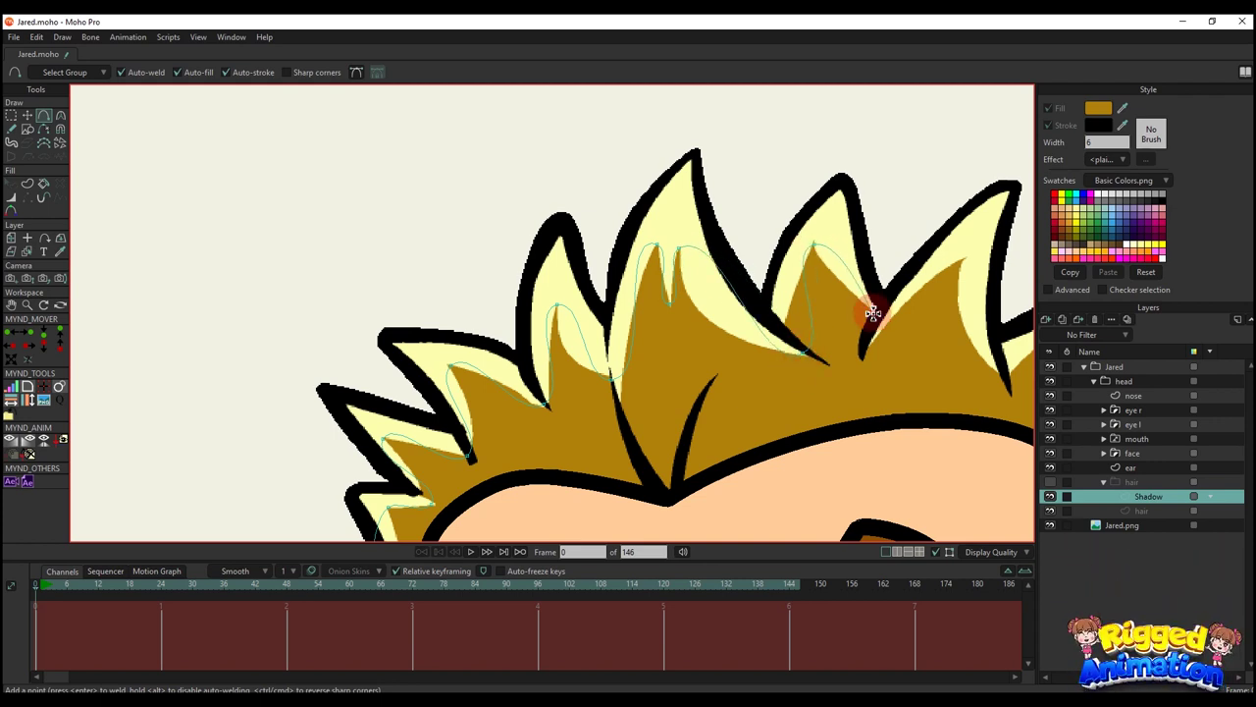
- Extend the shadow line over the seventh to tenth spikes and down the hair's right side
drag(873, 314, 971, 340)
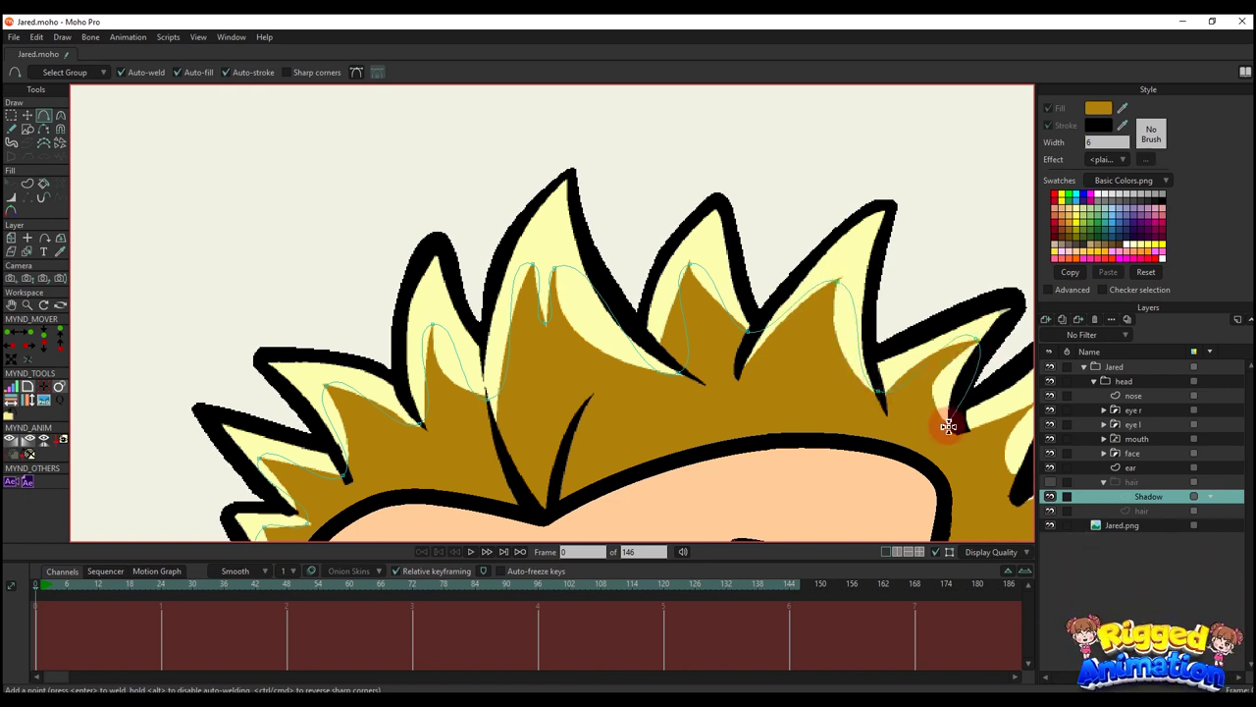
drag(962, 420, 675, 370)
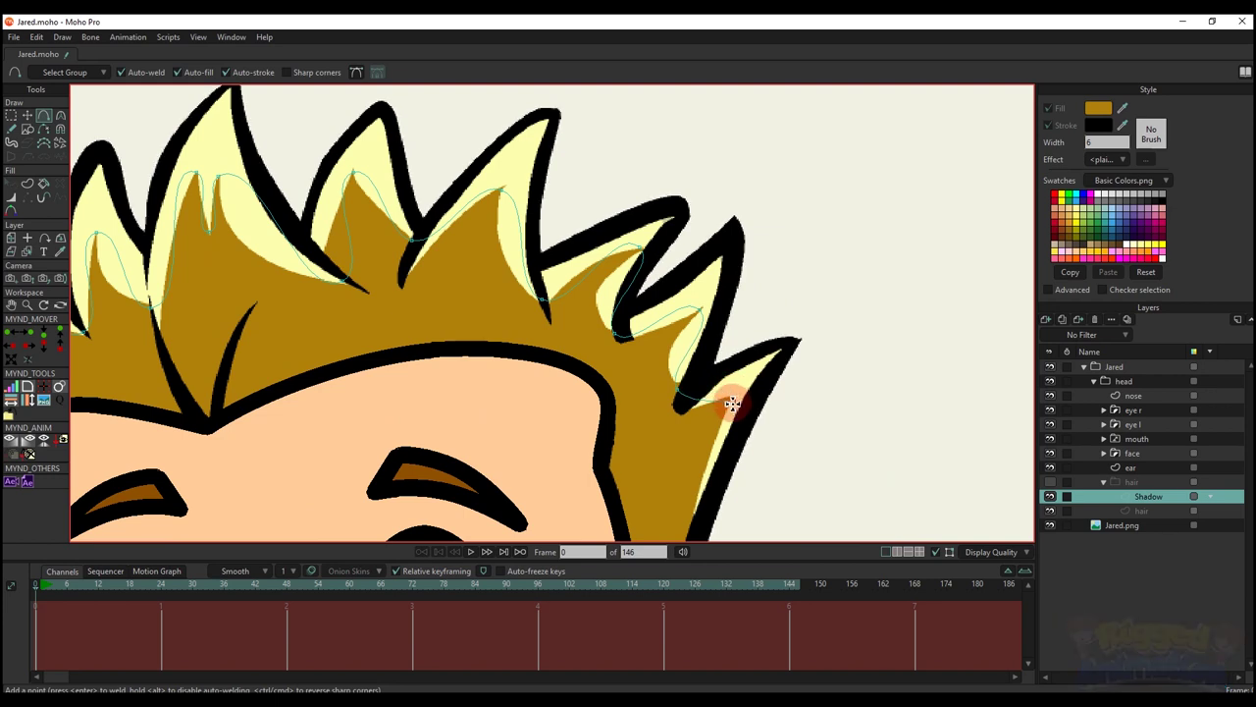
drag(732, 403, 782, 260)
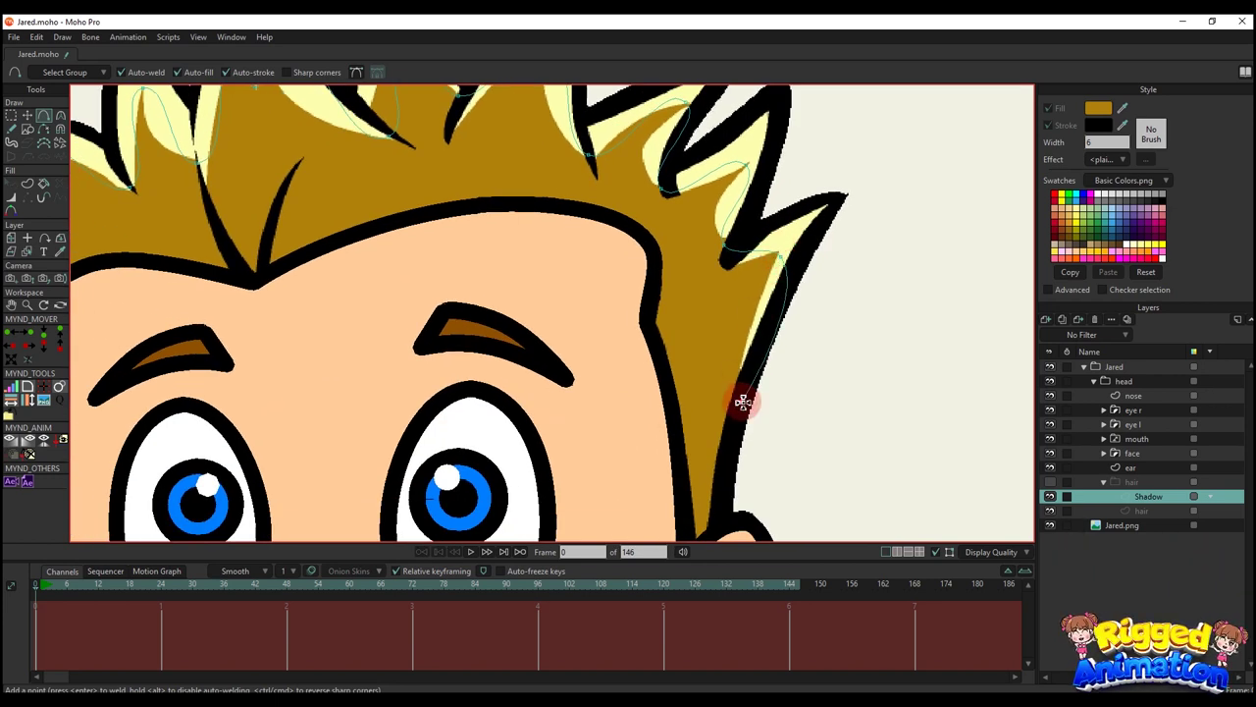
- Close the shadow outline by running it across the lower face back to its starting point beside the left temple
scroll(743, 402, down, 5)
key(t)
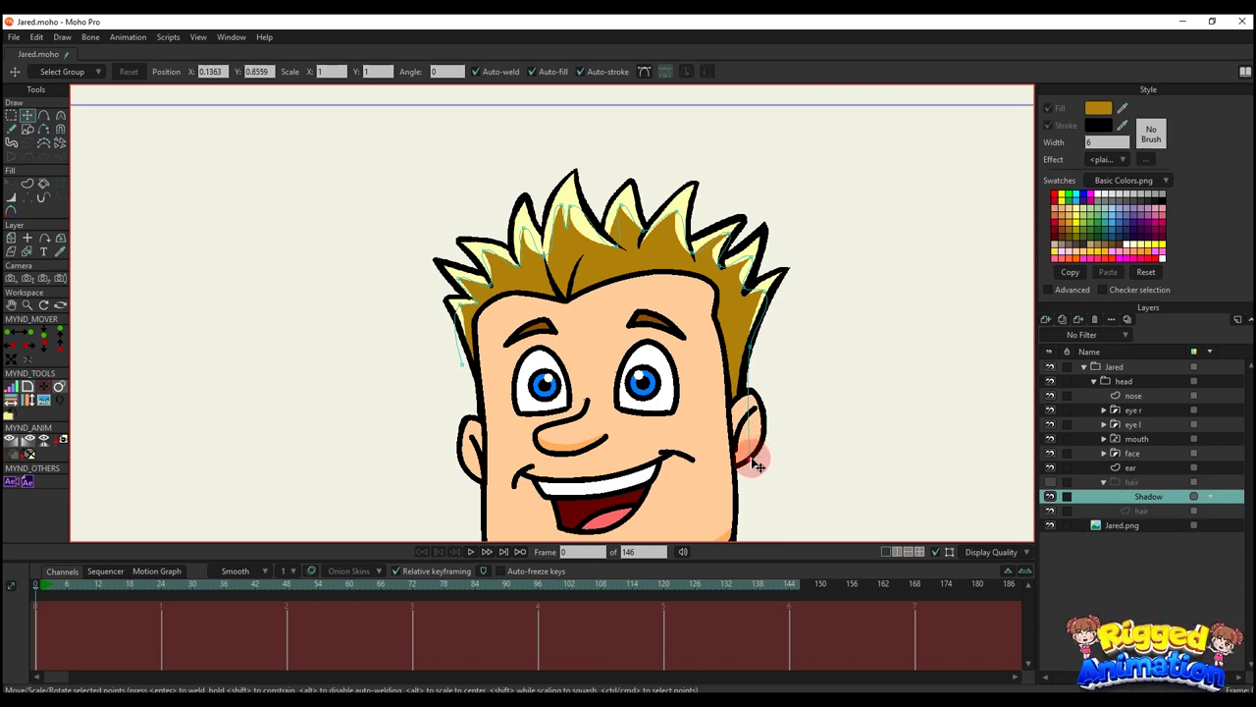
key(a)
drag(629, 496, 539, 498)
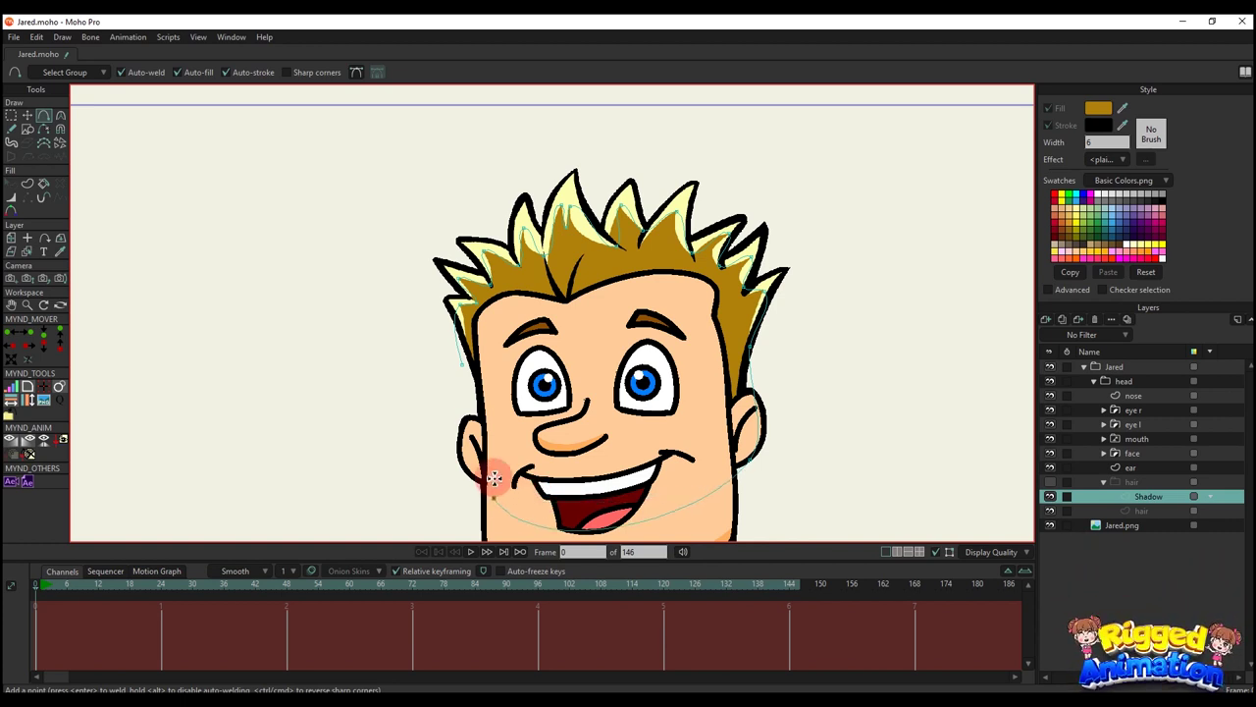
click(464, 368)
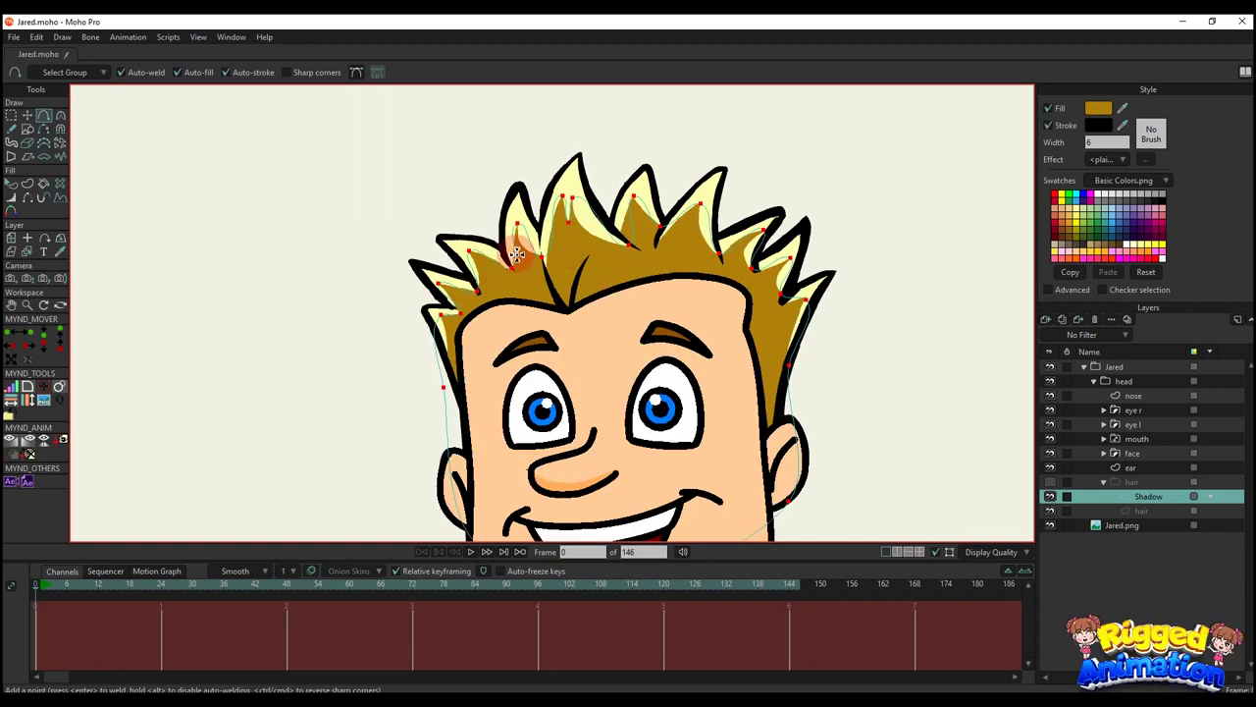
- Make all points of the shadow outline sharp corners and move the point beside the left temple onto the hair's edge
key(t)
key(c)
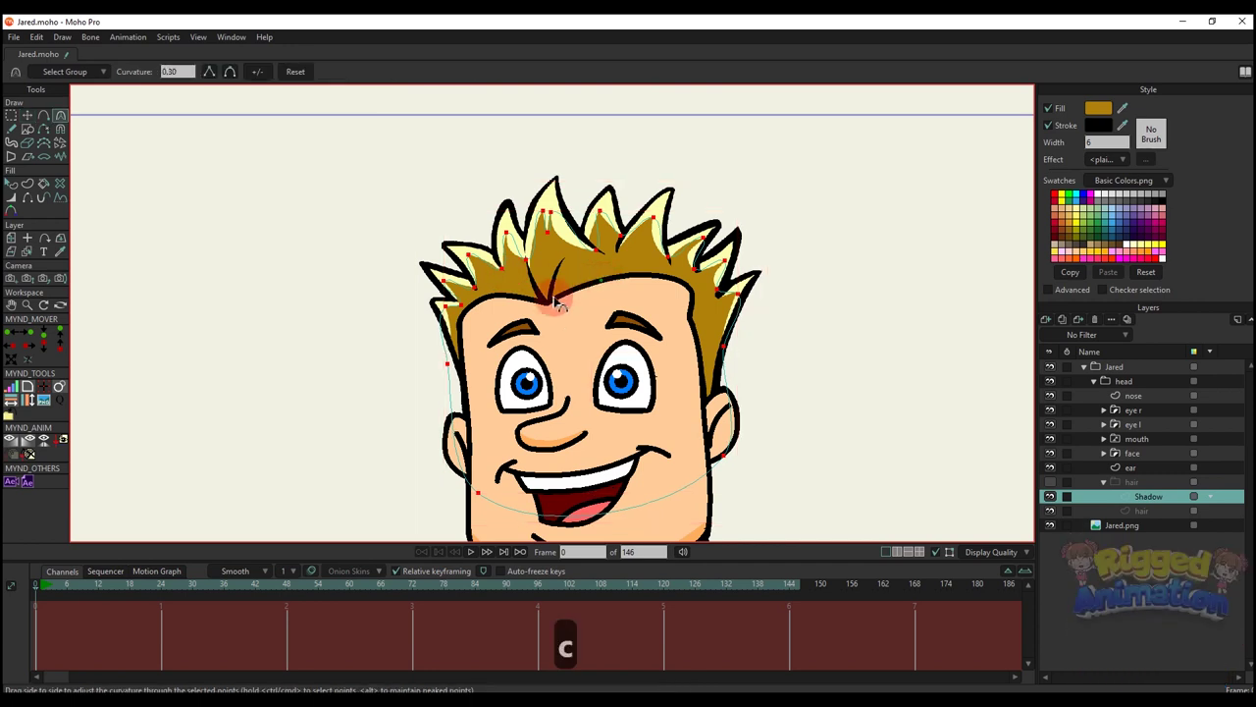
key(t)
scroll(457, 316, up, 5)
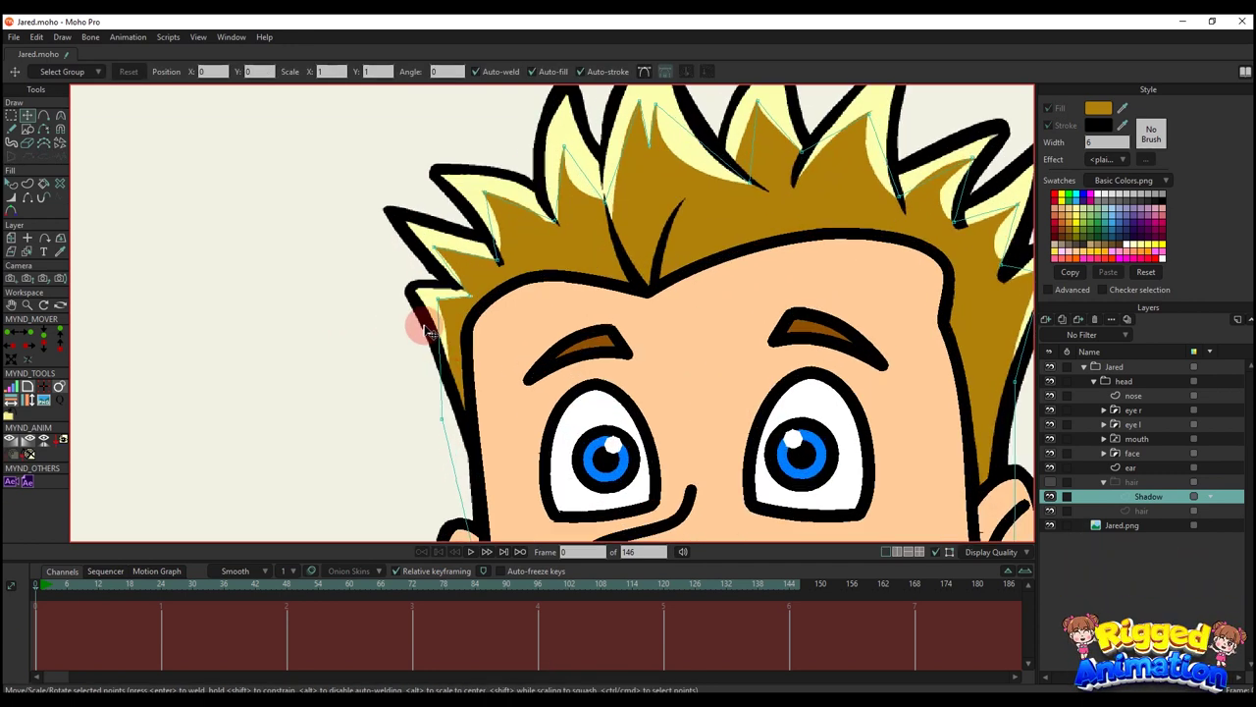
drag(437, 436, 459, 458)
- Insert points along the shadow edges of the three leftmost spikes and bend the segments to match the reference
scroll(435, 317, up, 3)
key(a)
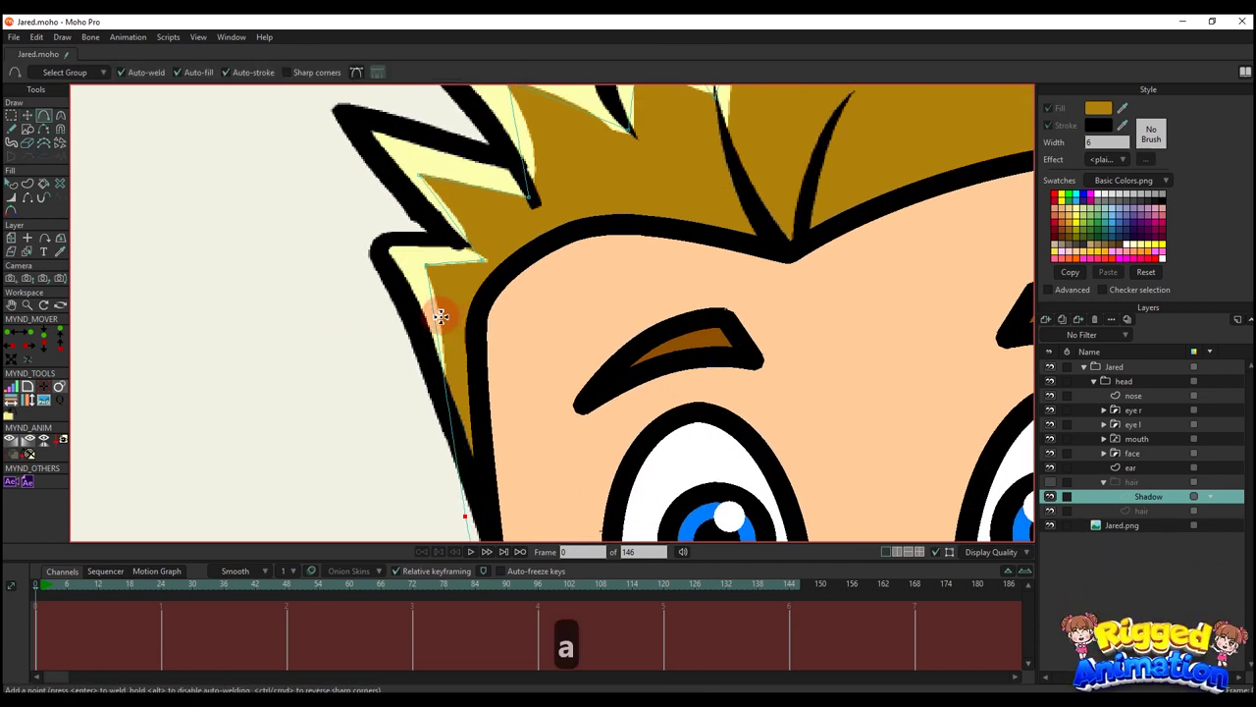
click(468, 228)
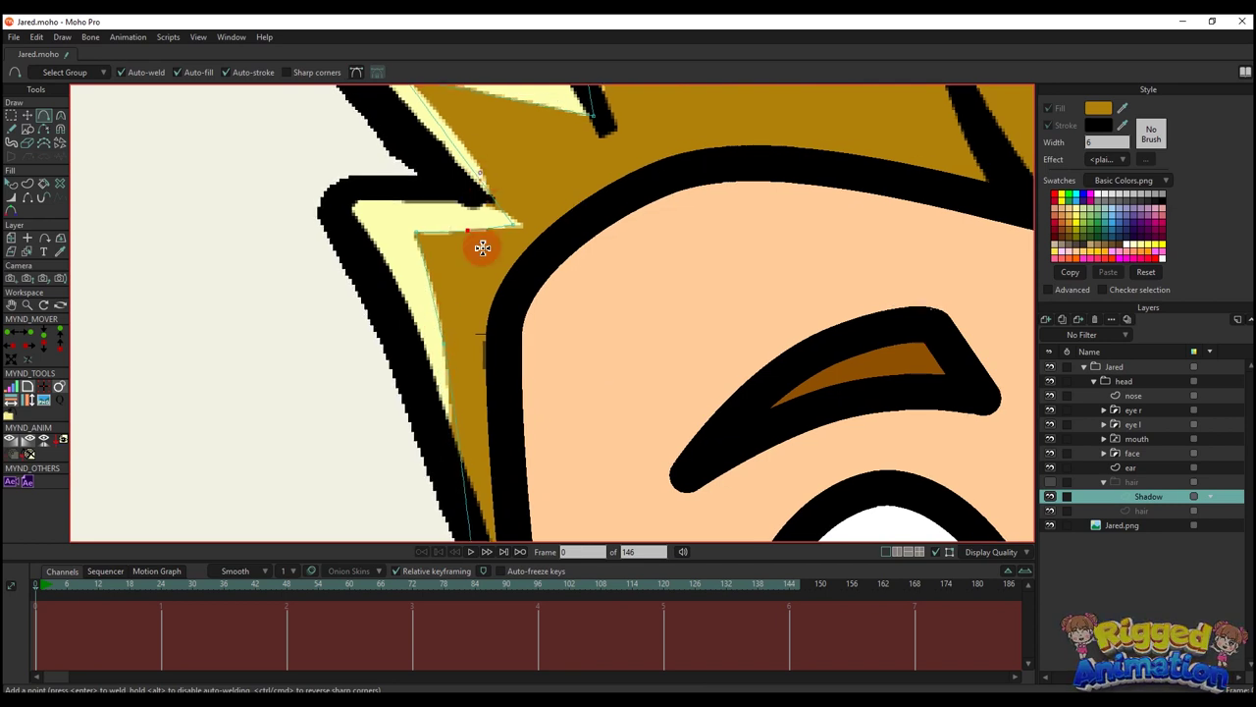
drag(456, 137, 444, 299)
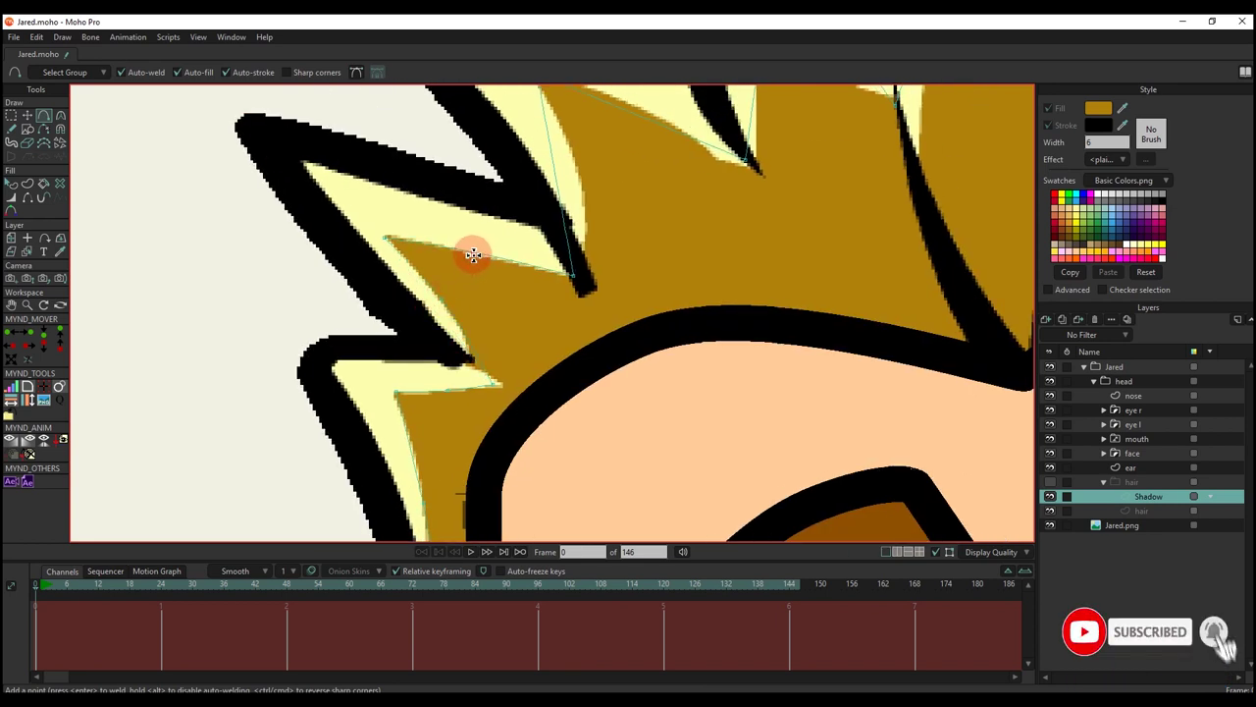
scroll(473, 255, down, 3)
scroll(482, 384, up, 3)
click(563, 353)
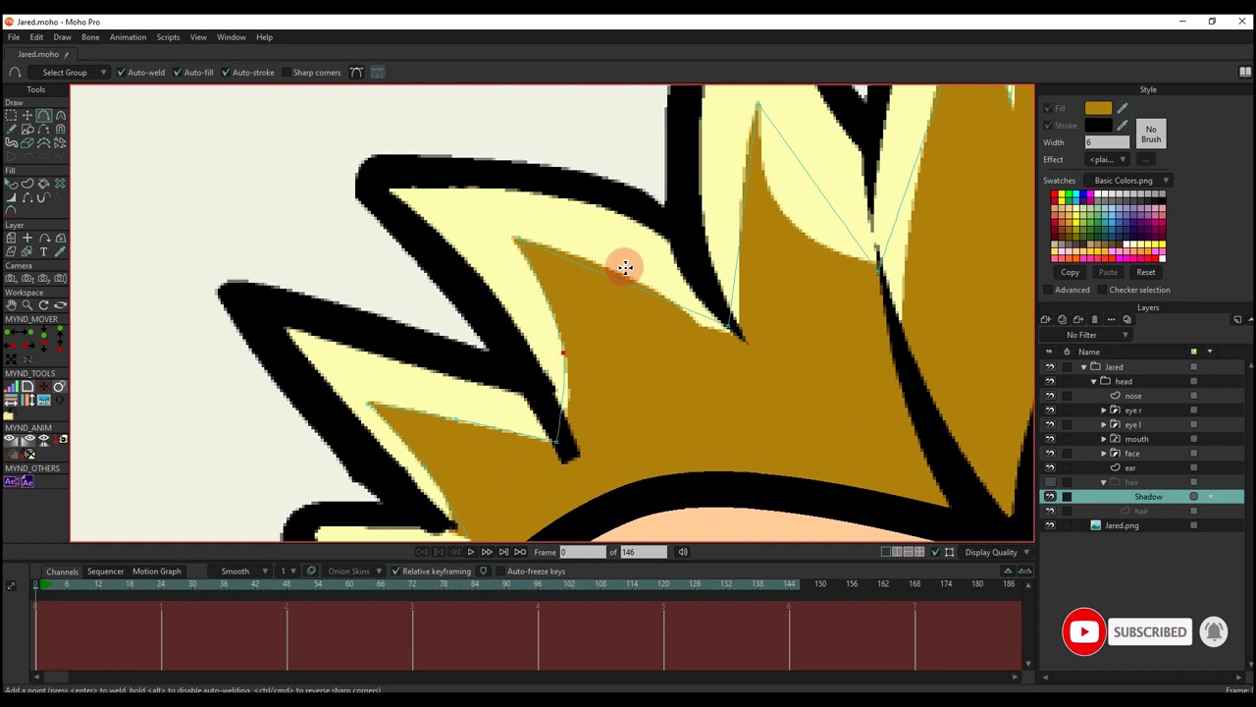
- Insert points on both shadow edges of the fourth spike and the tall fifth spike's left edge to curve them
scroll(625, 267, down, 3)
scroll(555, 328, up, 3)
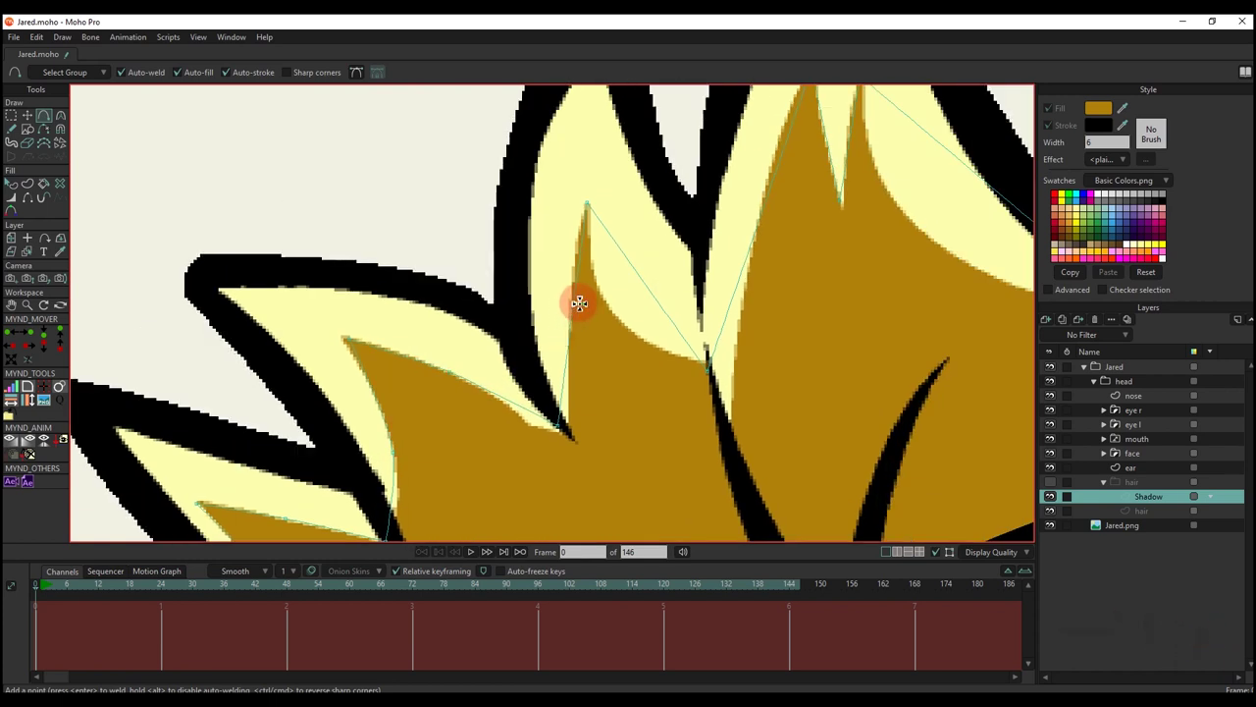
click(579, 303)
key(ctrl+z)
click(565, 306)
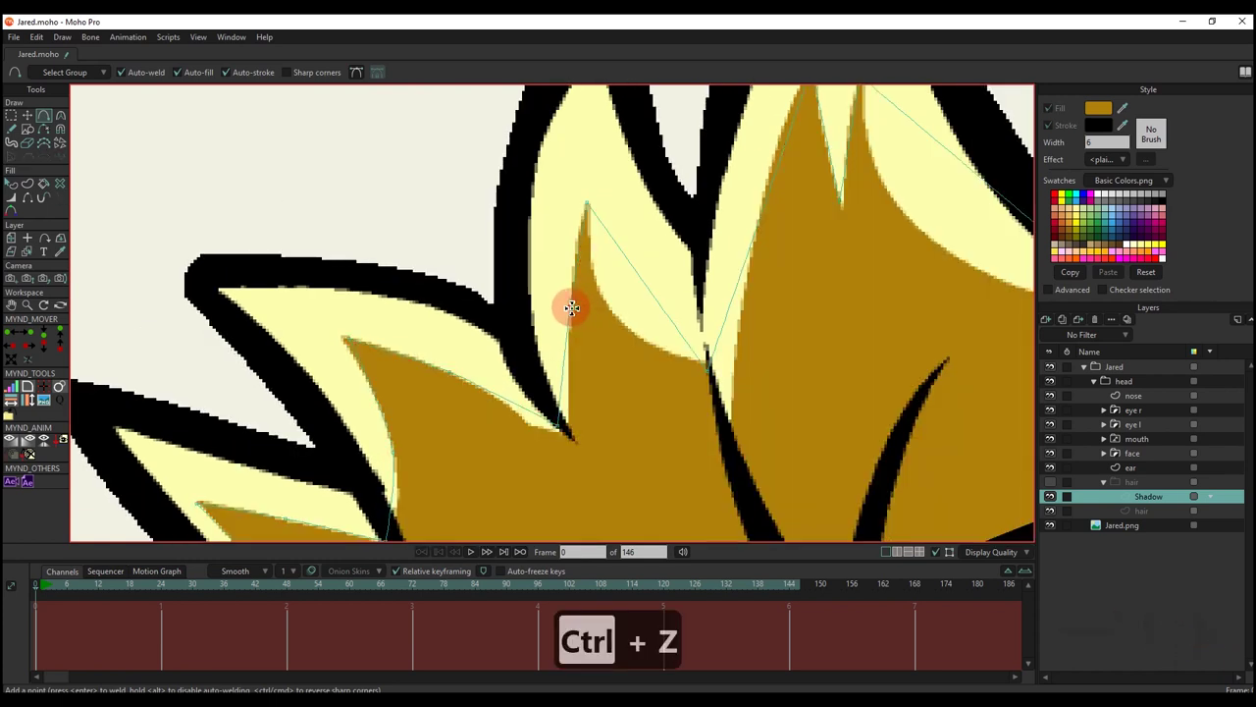
click(625, 286)
drag(755, 234, 629, 298)
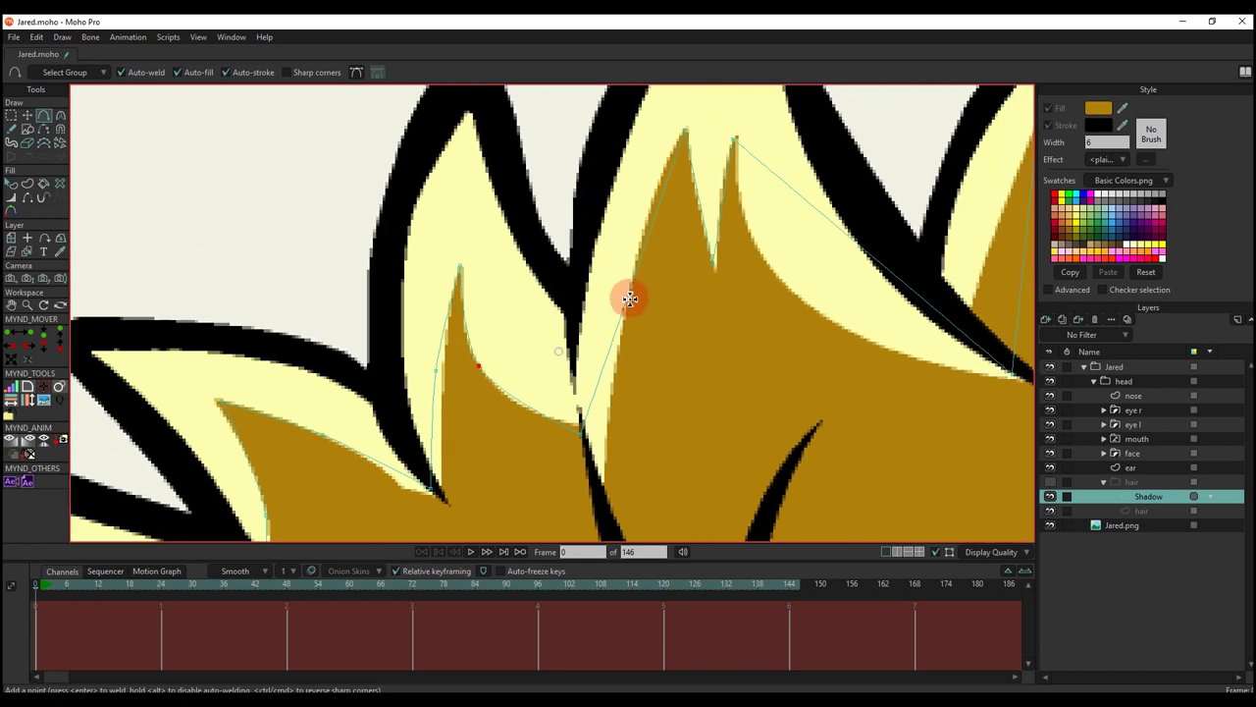
click(631, 282)
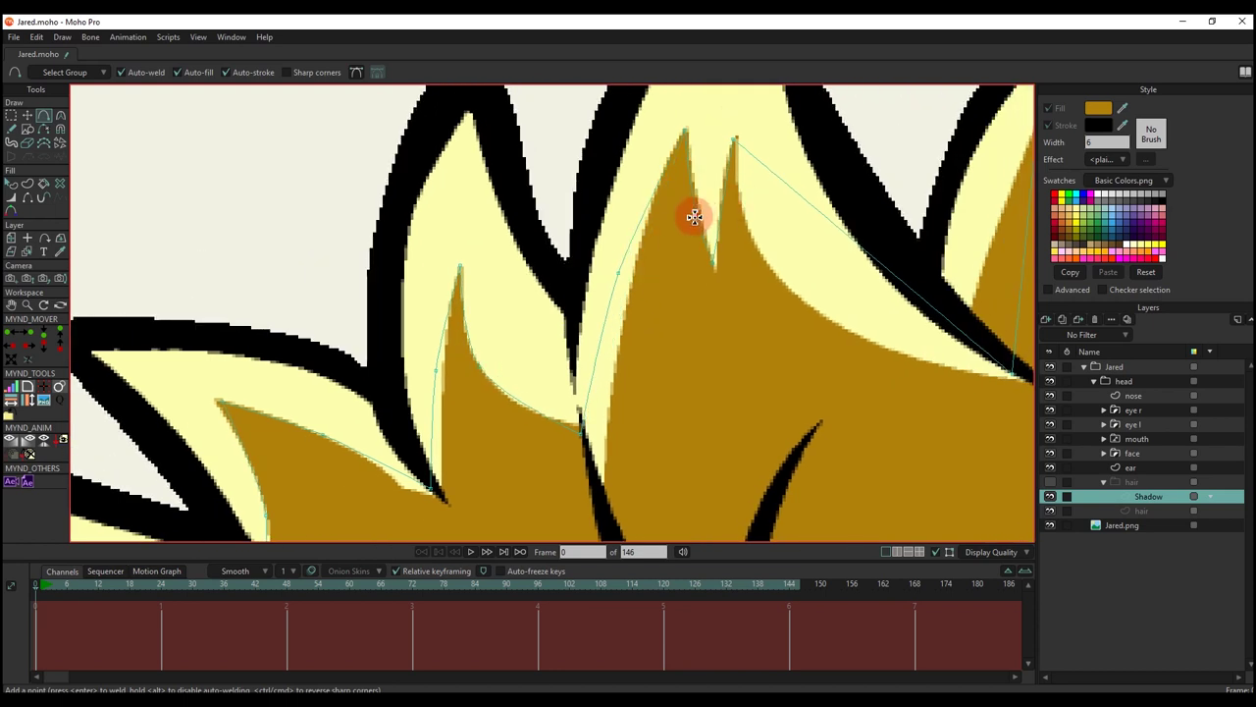
- Insert points on the tall fifth spike's notch and long right shadow edge, curve them to the reference, and lower the point at its left base
drag(730, 207, 704, 284)
click(670, 247)
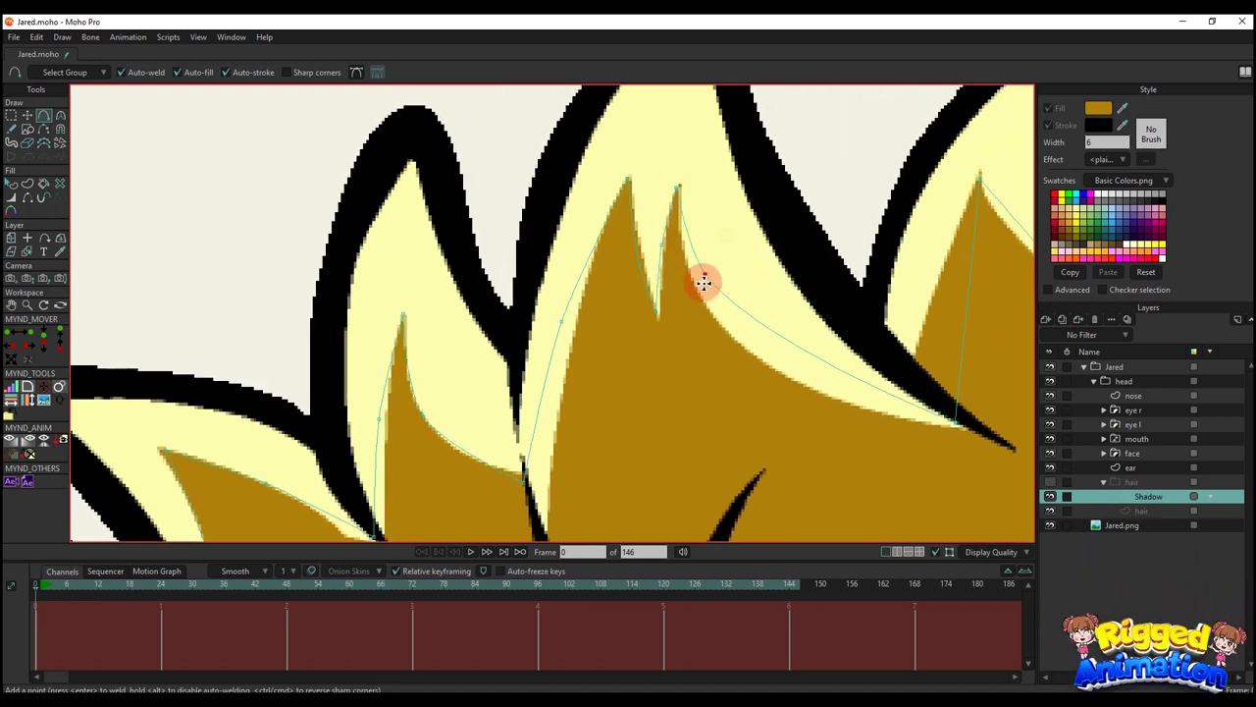
scroll(736, 338, down, 2)
key(c)
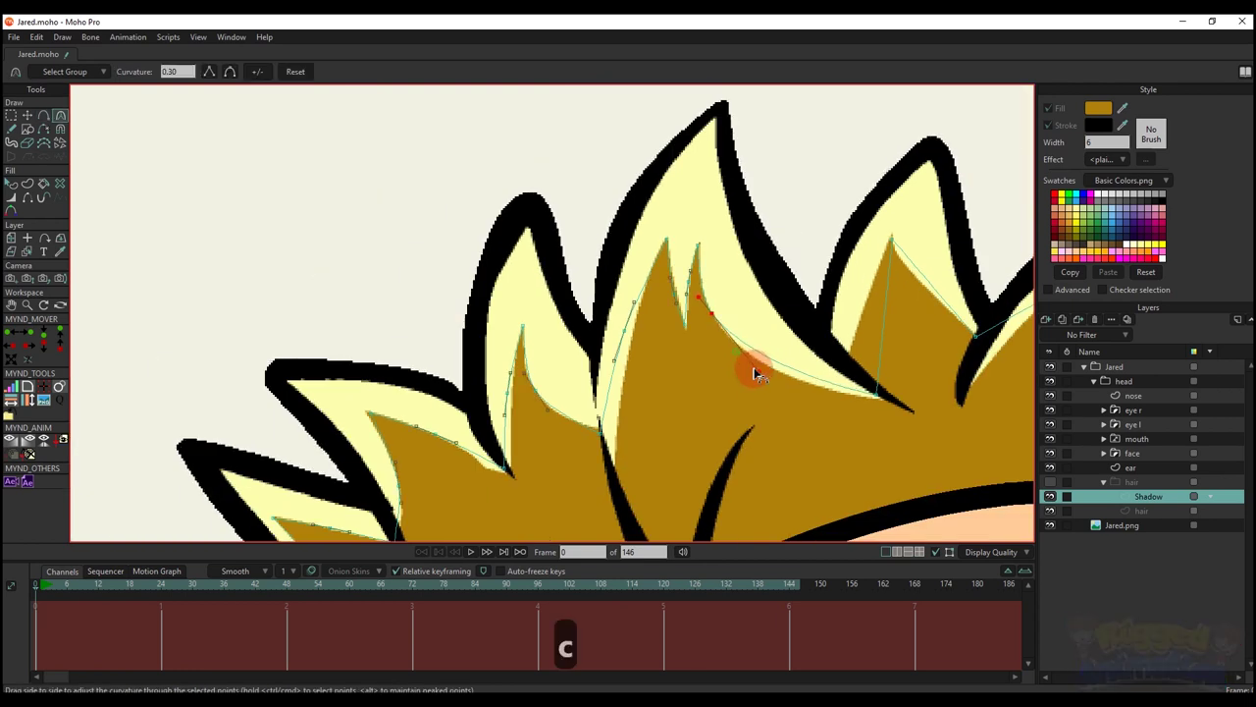
scroll(687, 390, right, 4)
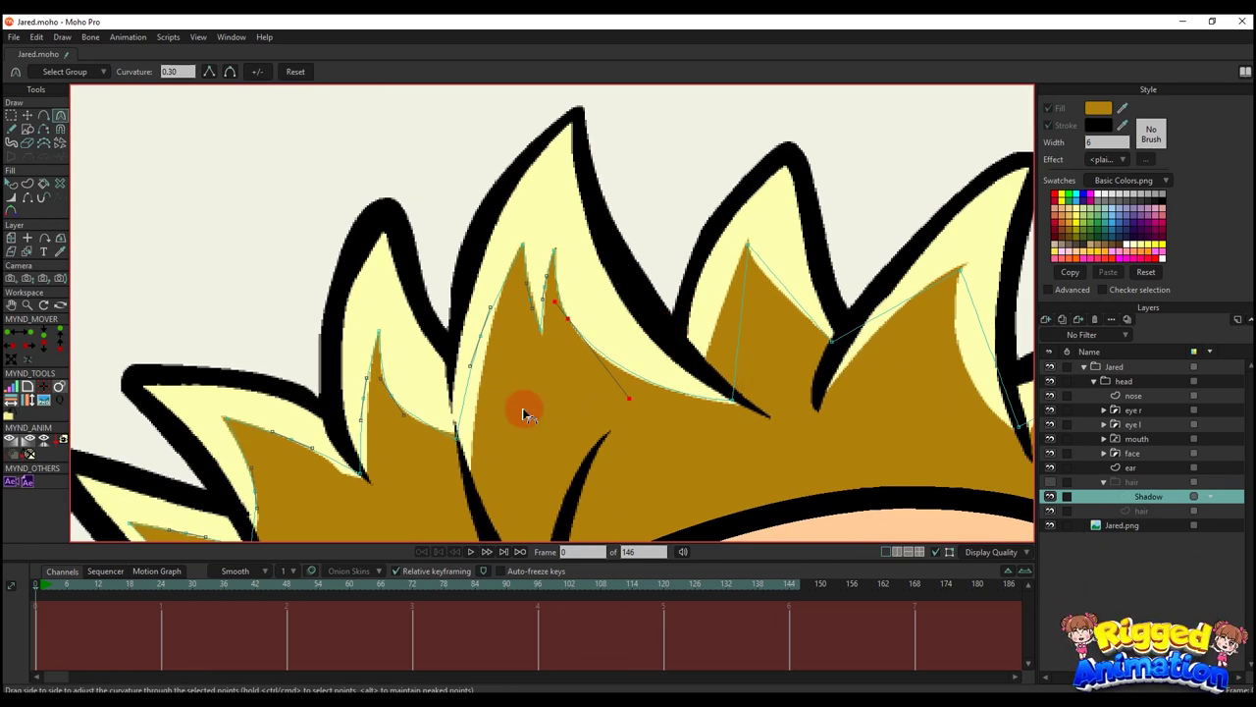
key(t)
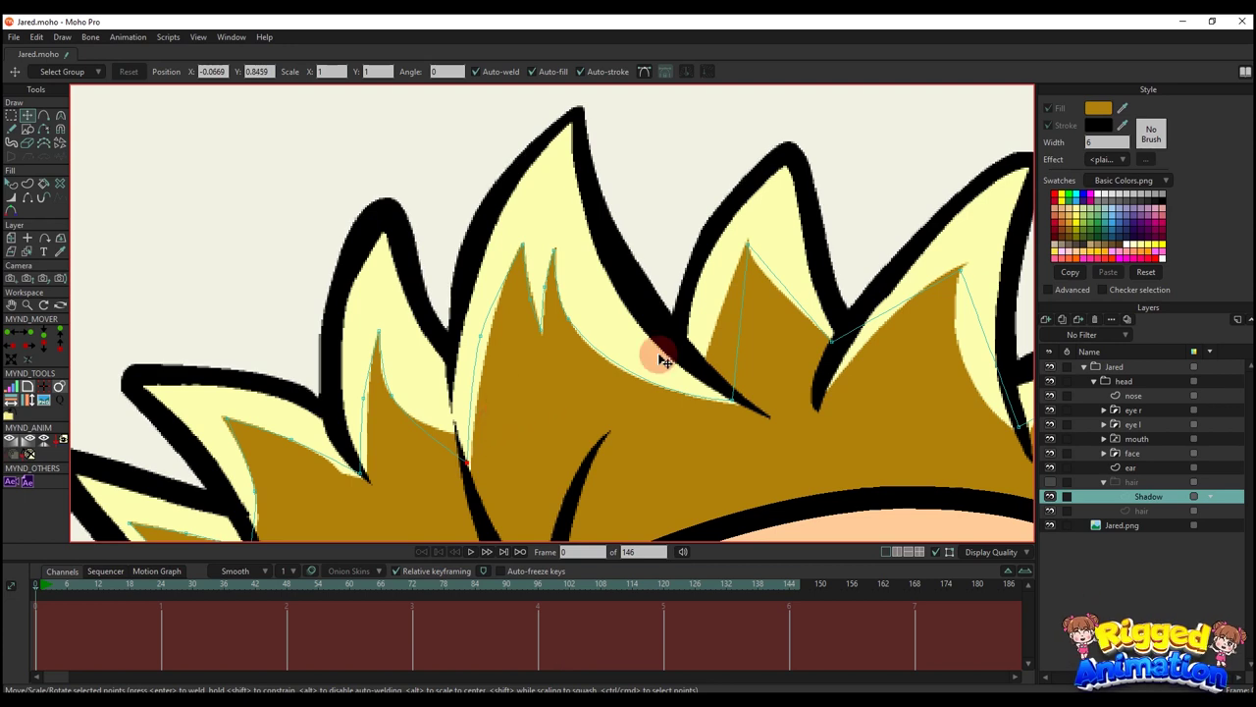
- Insert points on both shadow edges of the sixth spike to curve them, and lower its right base point into the black hair line
scroll(687, 354, right, 3)
key(a)
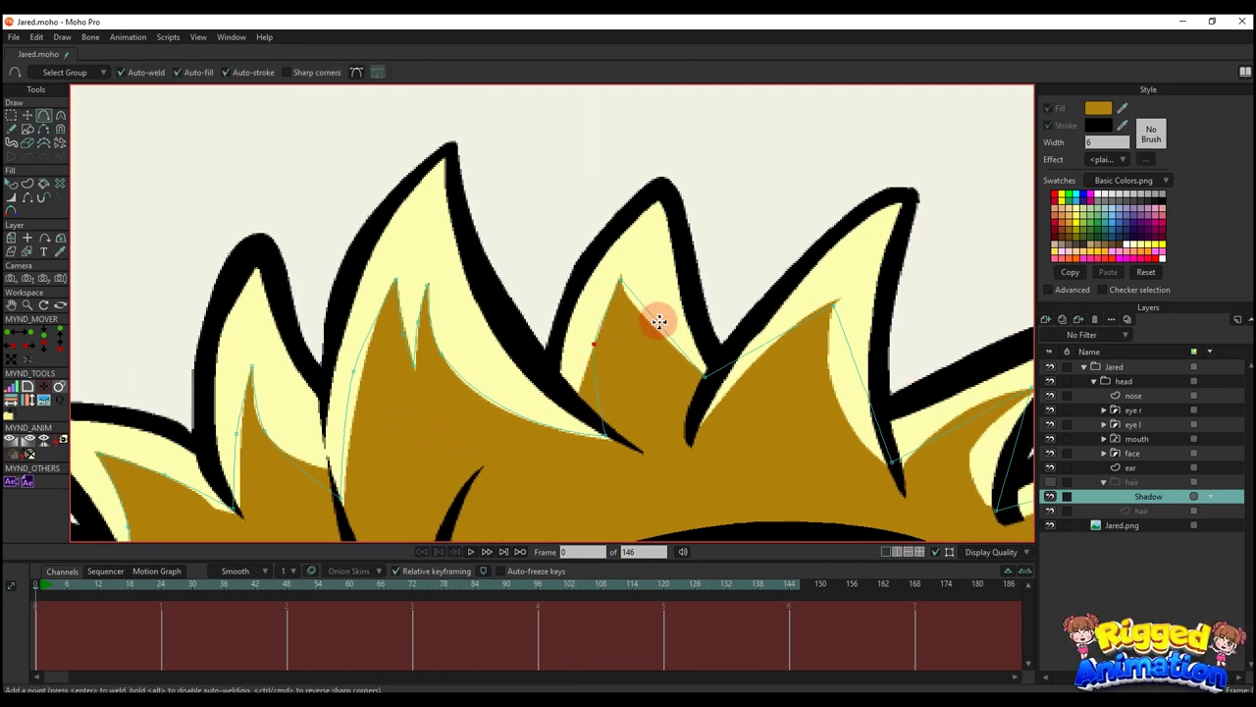
click(653, 330)
key(c)
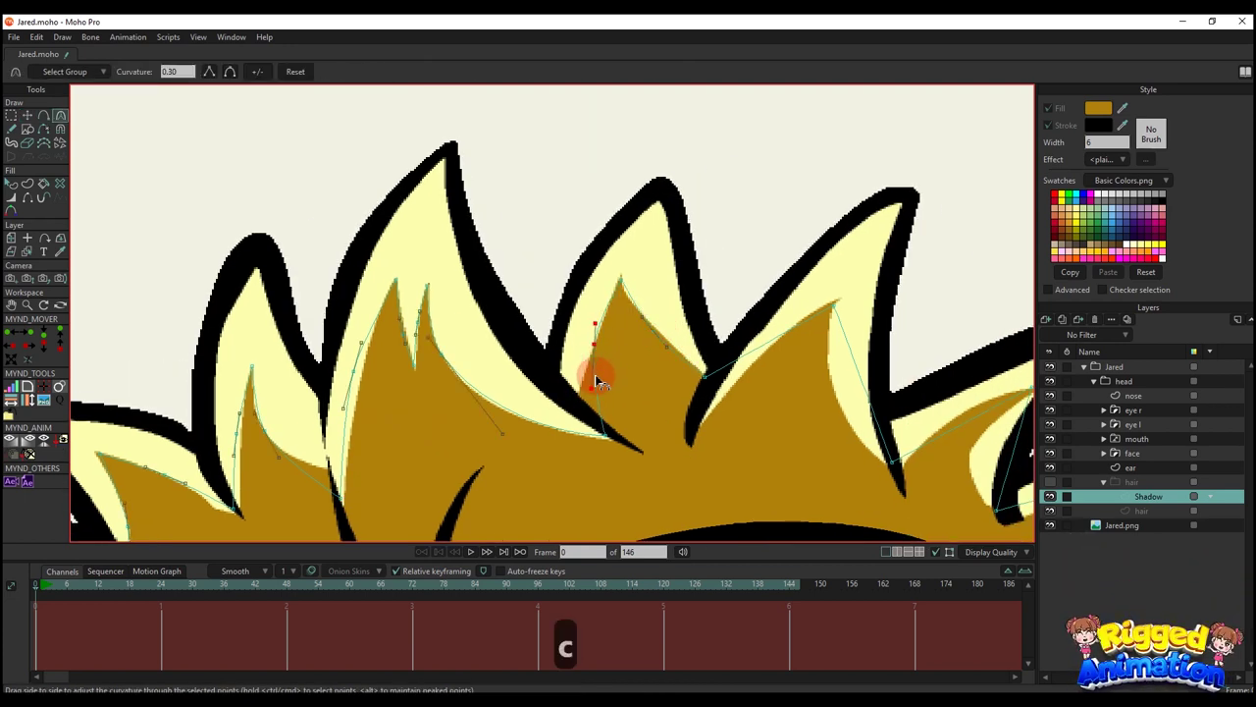
key(a)
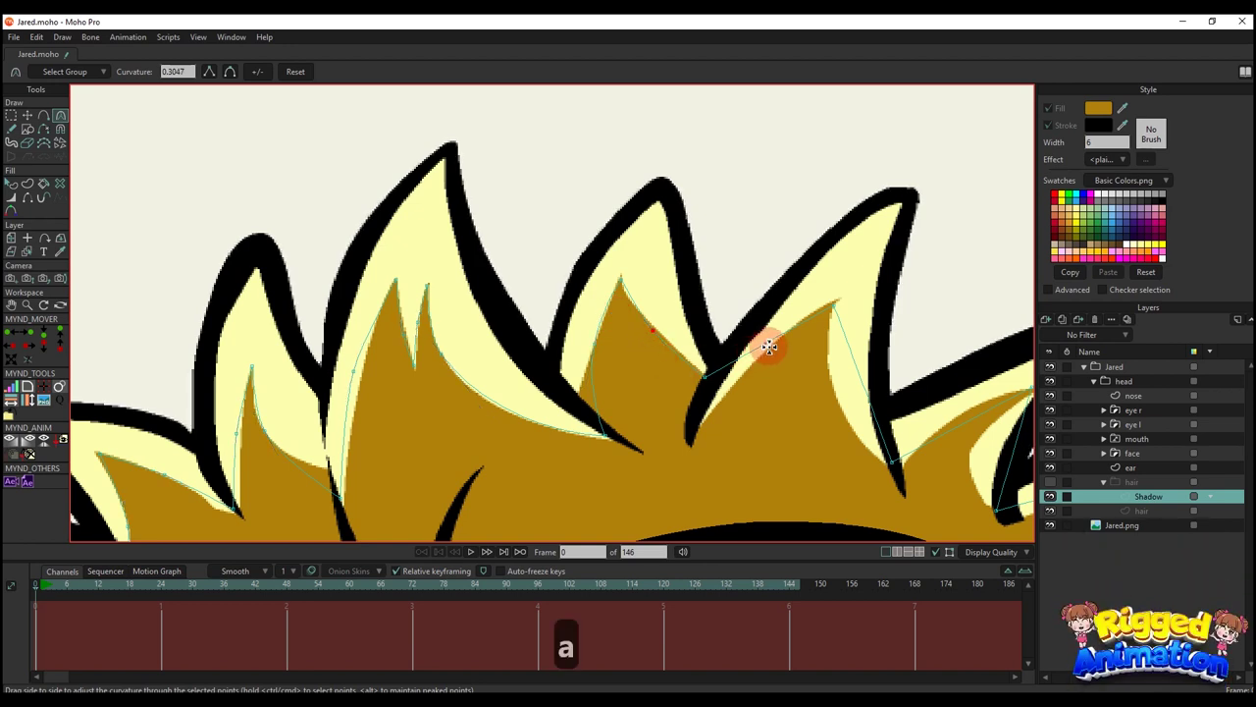
key(t)
drag(705, 377, 700, 396)
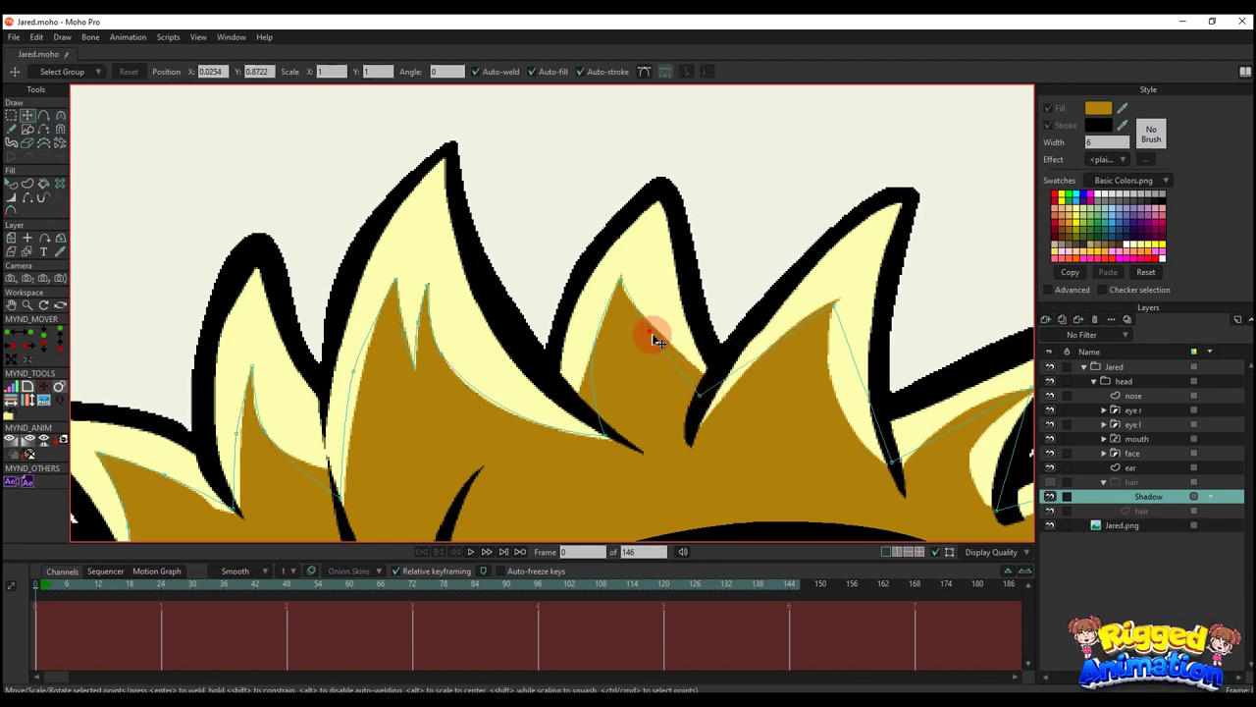
- Insert points on both shadow edges of the seventh spike and bend the segments to match the reference
key(a)
click(786, 329)
drag(856, 344, 763, 414)
key(c)
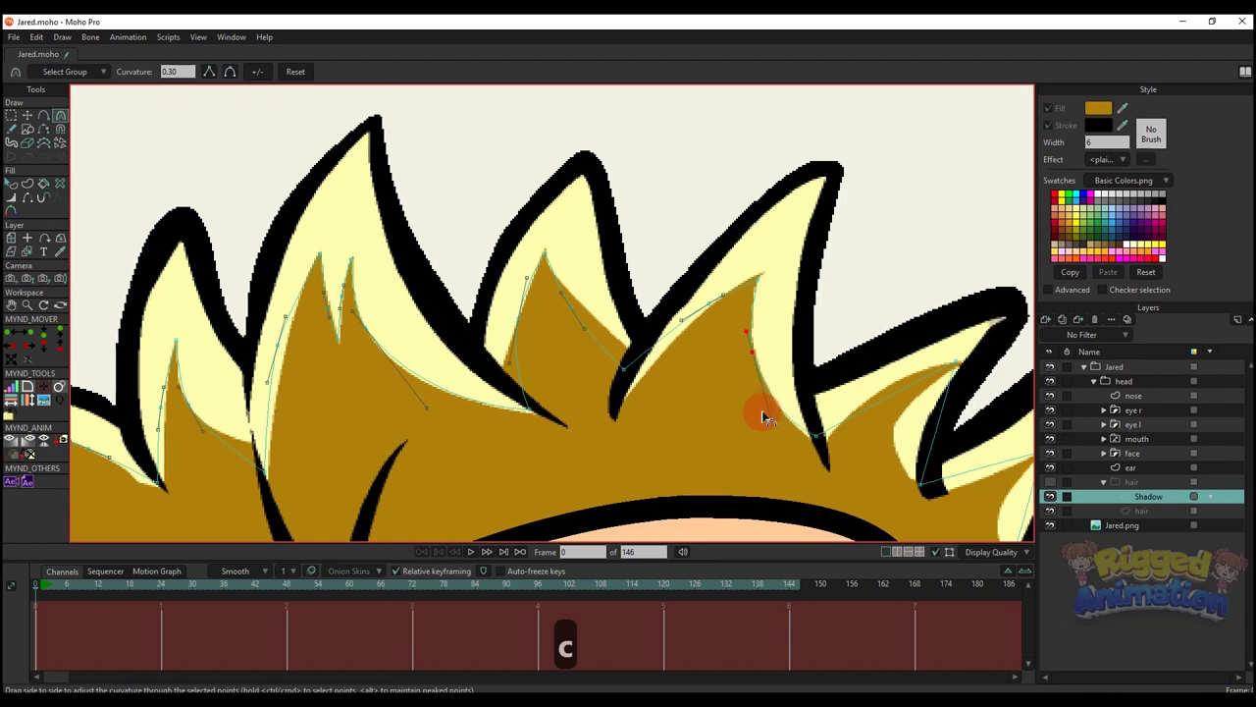
- Add points to the Shadow outline on the right-hand hair spikes and fit it to the yellow highlight edges
key(a)
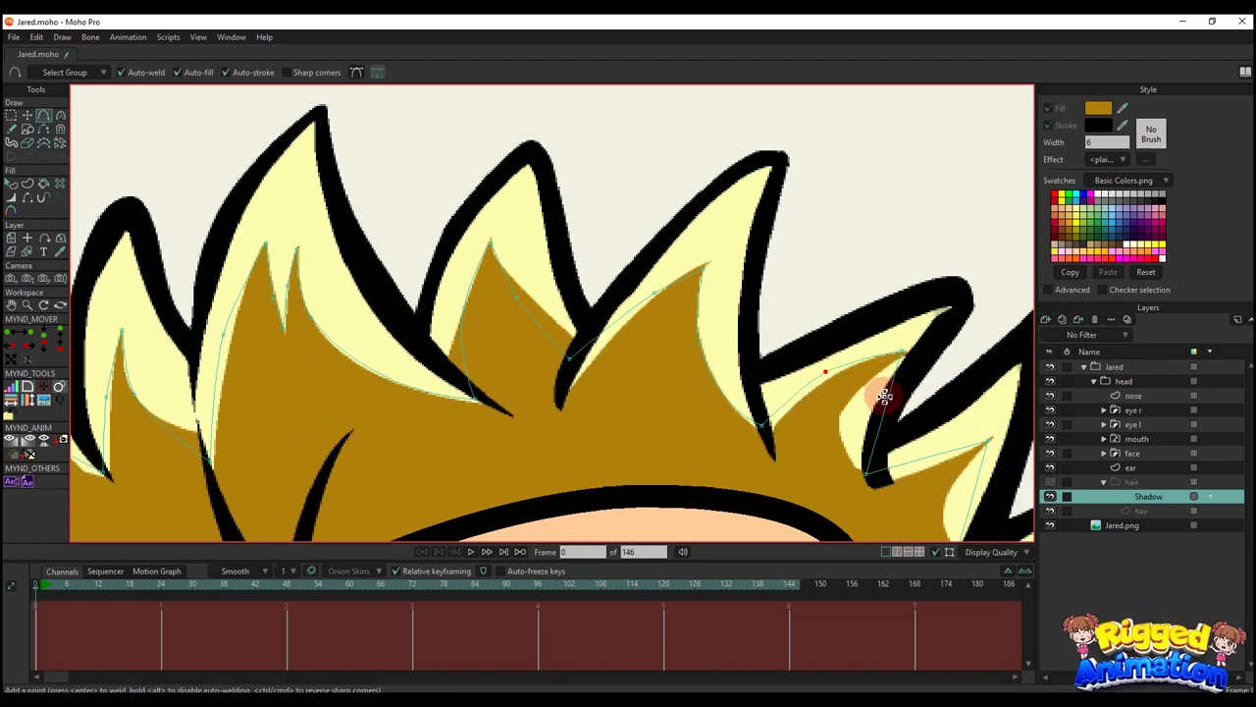
scroll(850, 415, up, 2)
key(t)
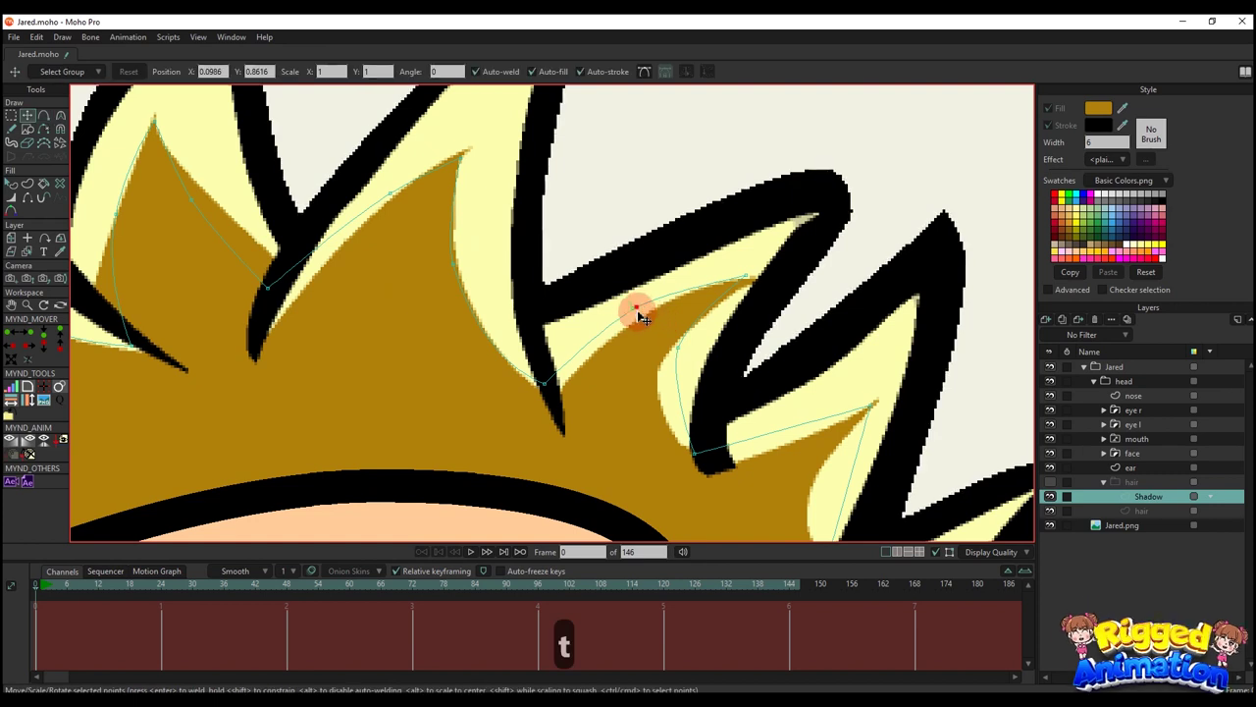
key(a)
drag(732, 358, 749, 395)
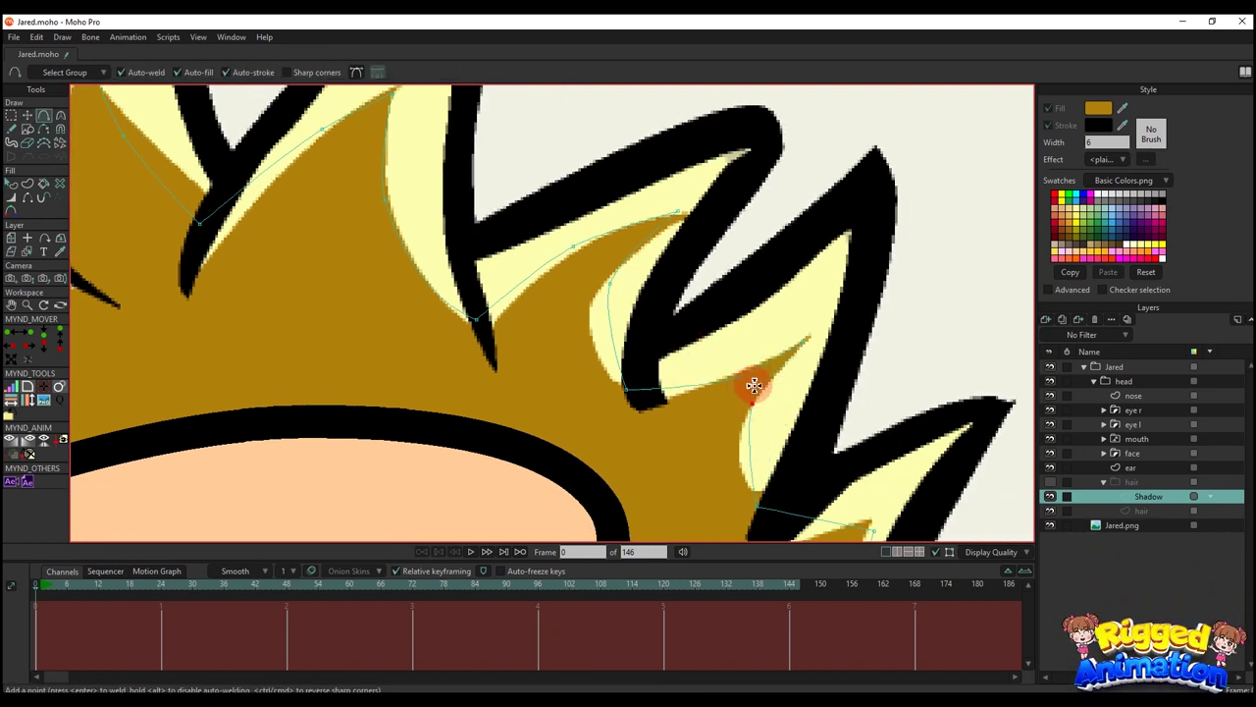
- Move the Shadow outline's tip and inner side on the second-lowest right-hand hair spike into place
key(t)
drag(799, 347, 803, 319)
click(784, 417)
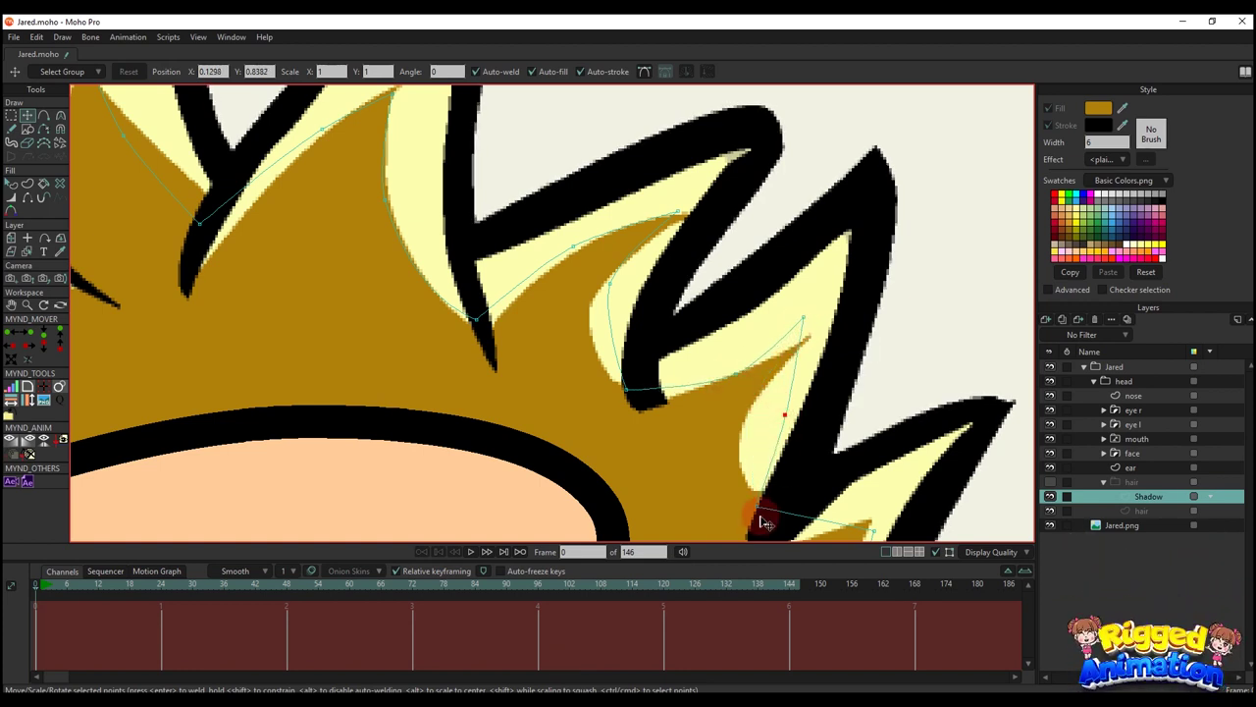
- Add and adjust Shadow outline points along both edges of the lowest hair spike on the right
drag(812, 504, 792, 403)
key(a)
key(t)
drag(713, 387, 790, 407)
drag(799, 512, 809, 370)
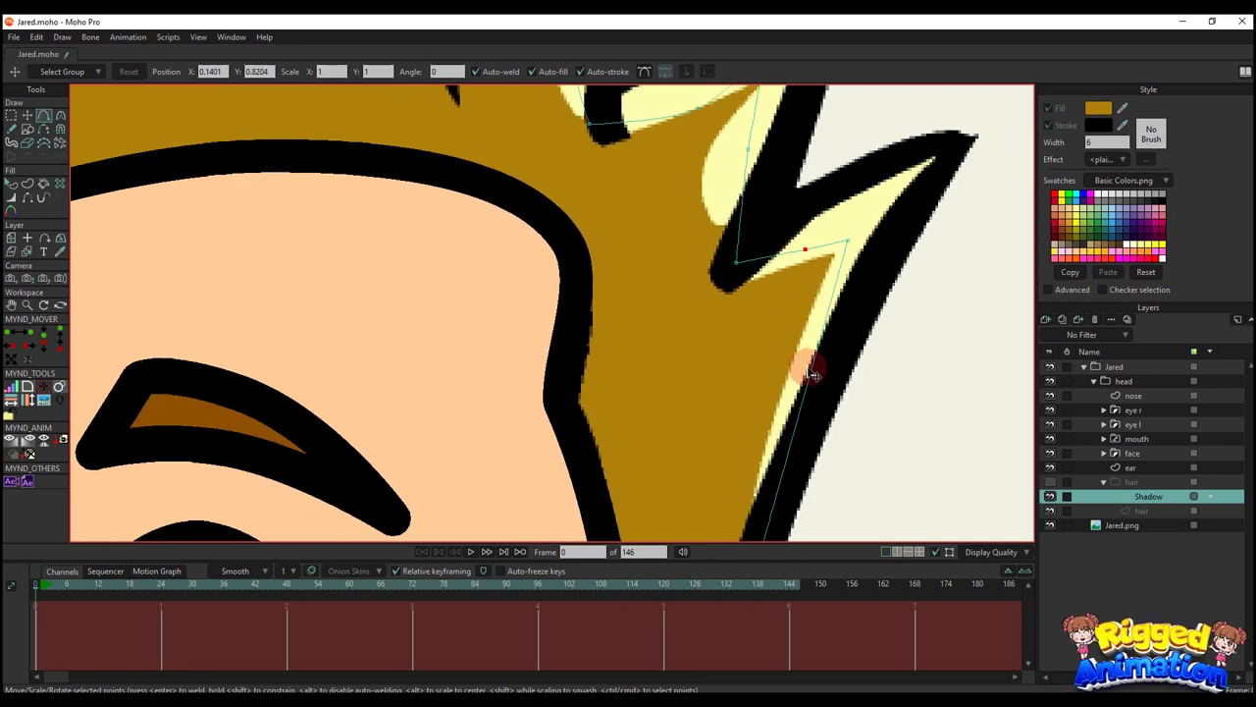
key(a)
scroll(810, 374, down, 2)
scroll(786, 385, down, 5)
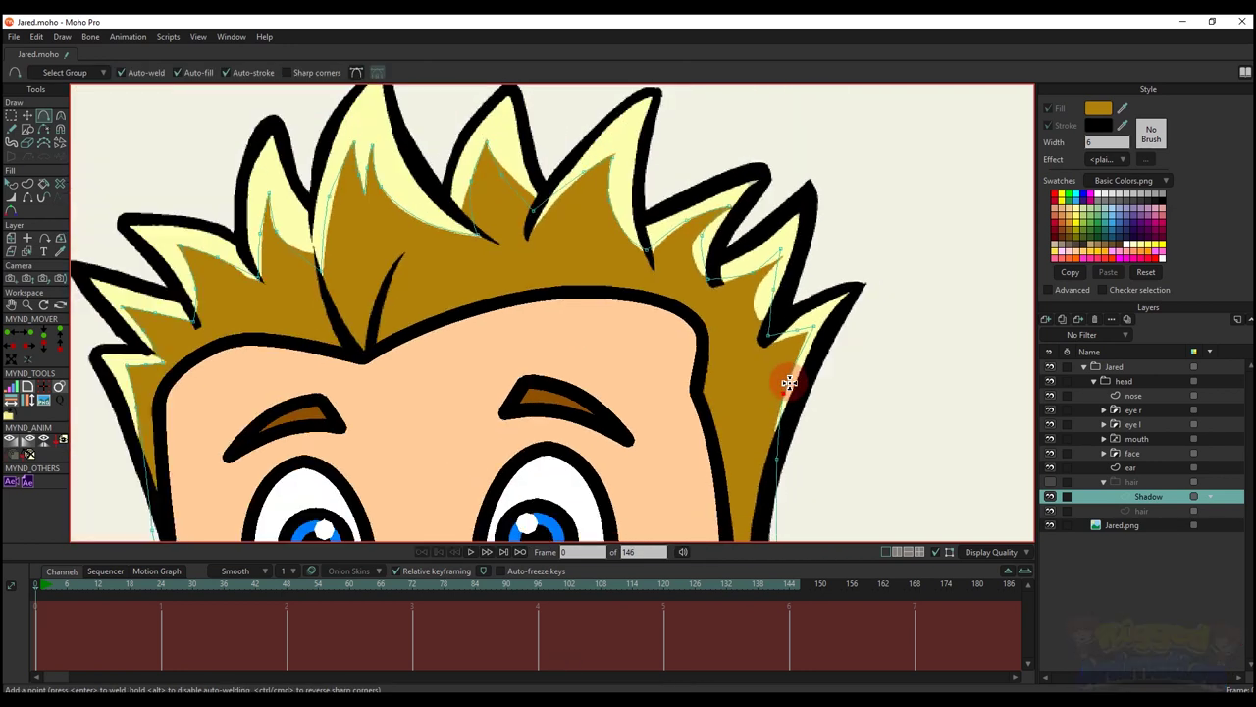
- Make the hair group visible again over the reference drawing
key(q)
click(1052, 483)
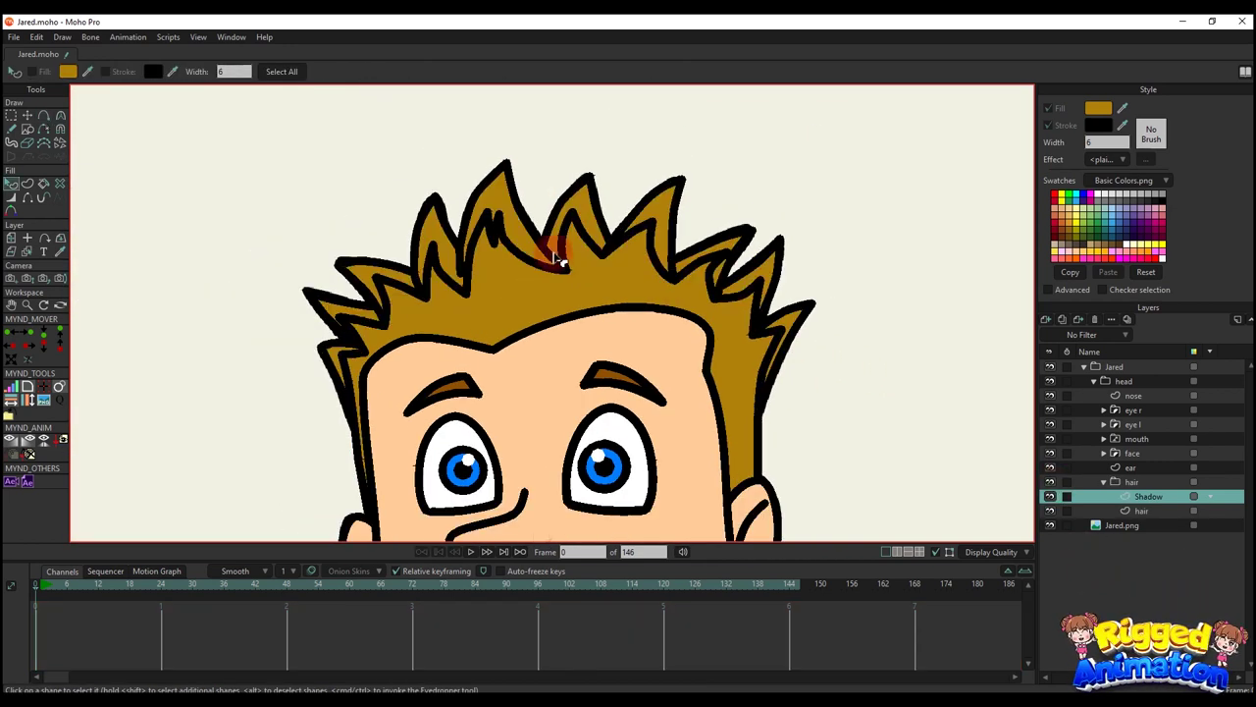
scroll(553, 250, down, 2)
drag(552, 249, 722, 247)
- Select the brown shape on the Shadow layer and turn off its stroke
click(1098, 498)
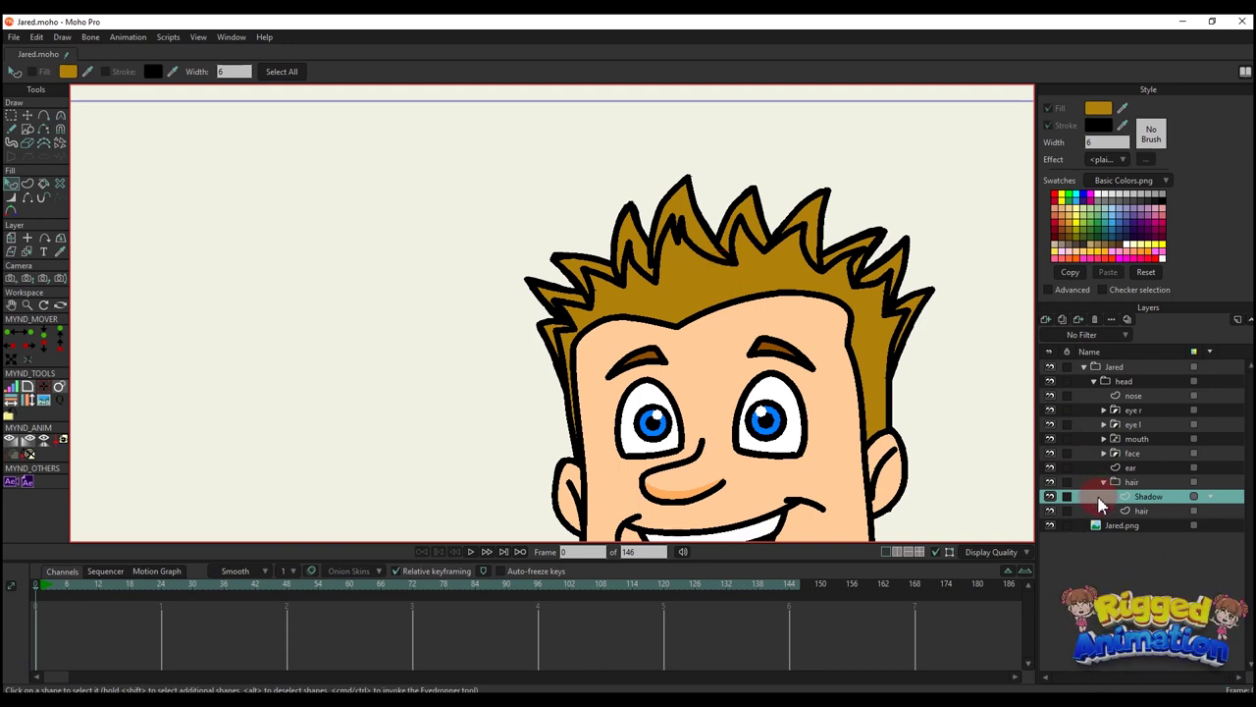
click(700, 271)
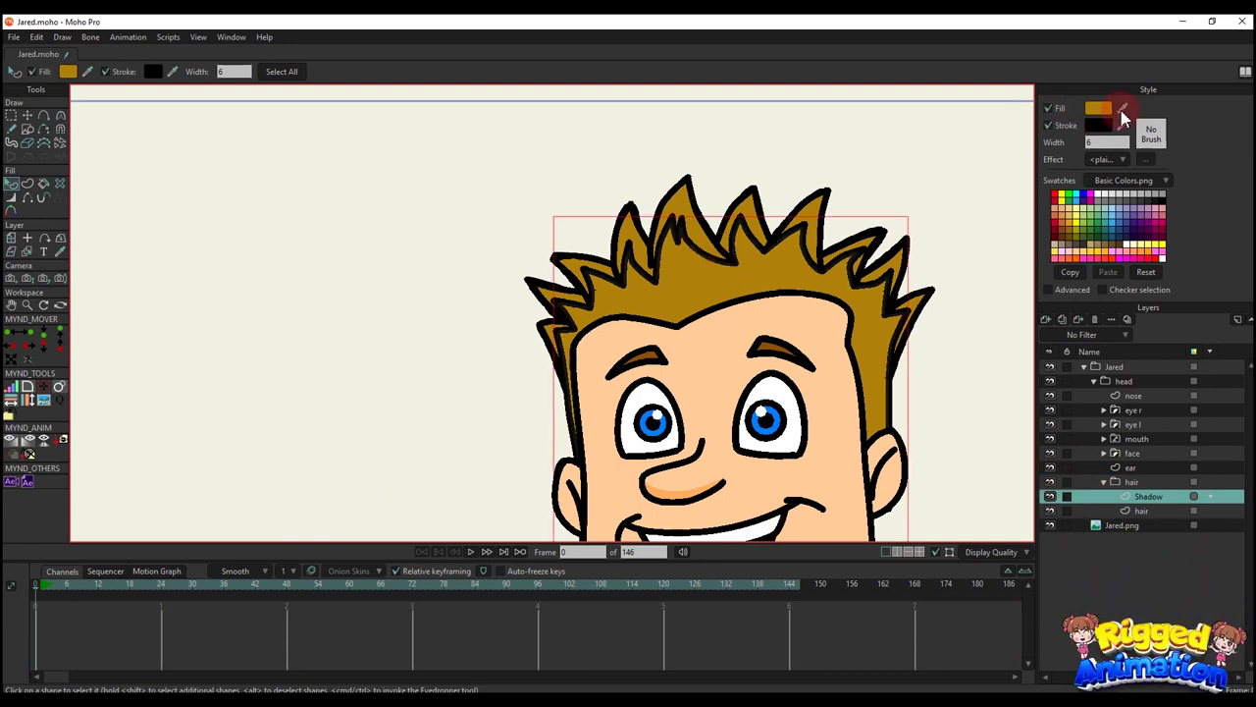
scroll(801, 190, down, 3)
scroll(762, 224, up, 2)
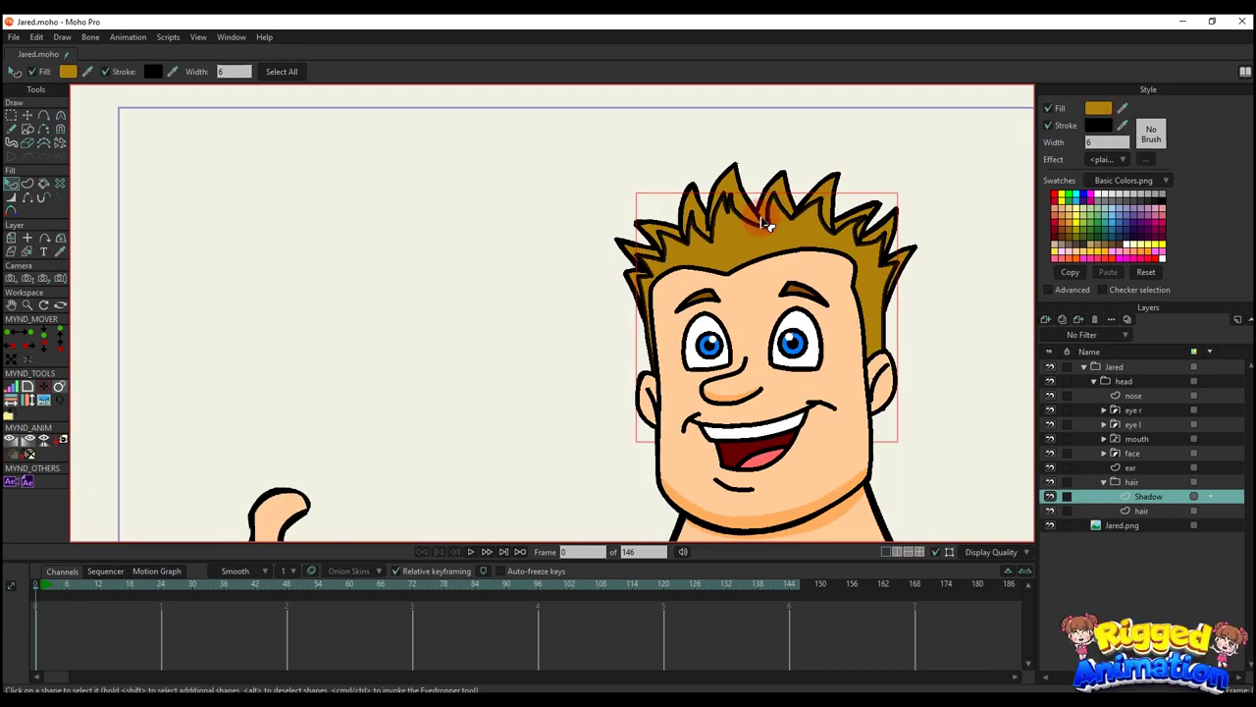
click(1047, 128)
scroll(926, 171, down, 5)
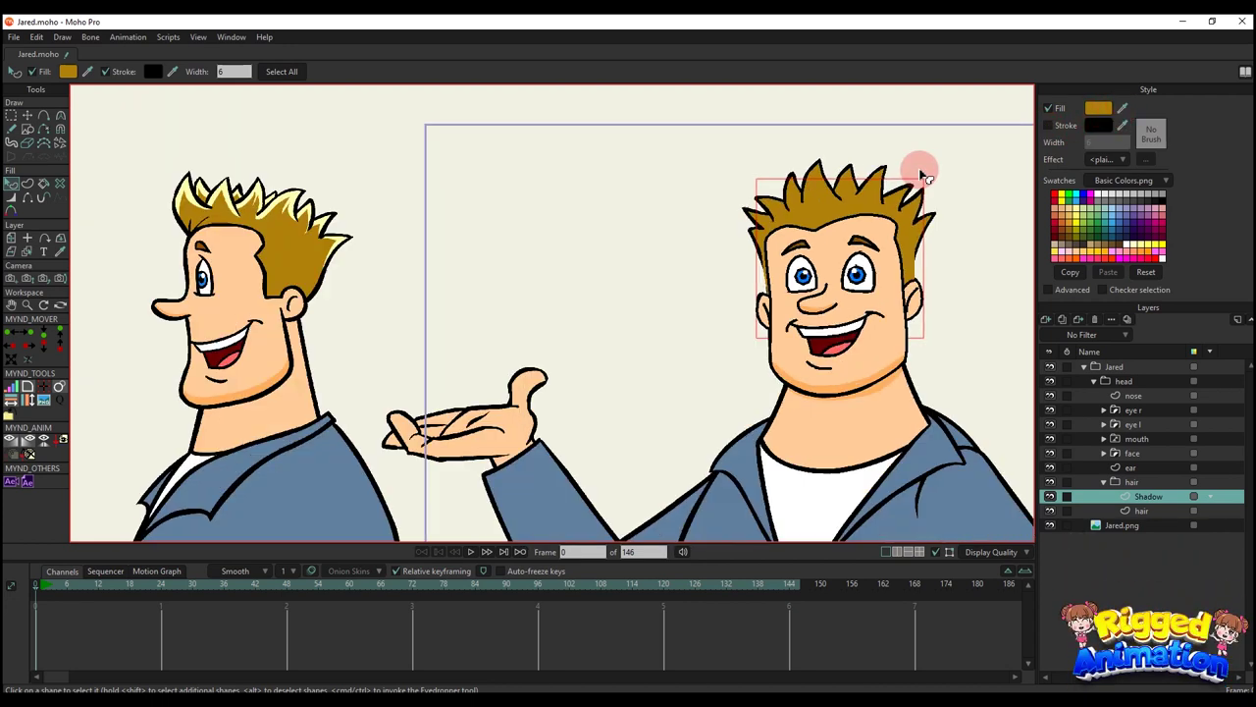
scroll(834, 208, up, 3)
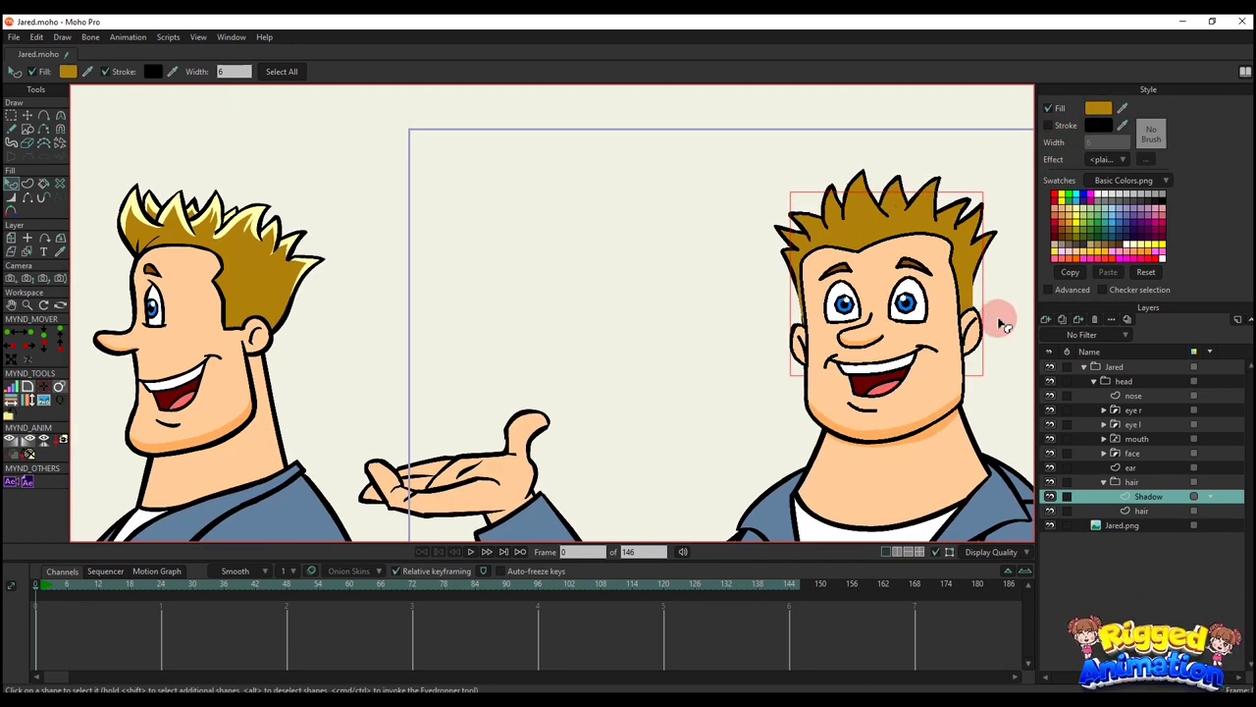
- Fill the hair layer's shape with the light yellow sampled from the side-view hair highlights, then deselect it
click(1129, 510)
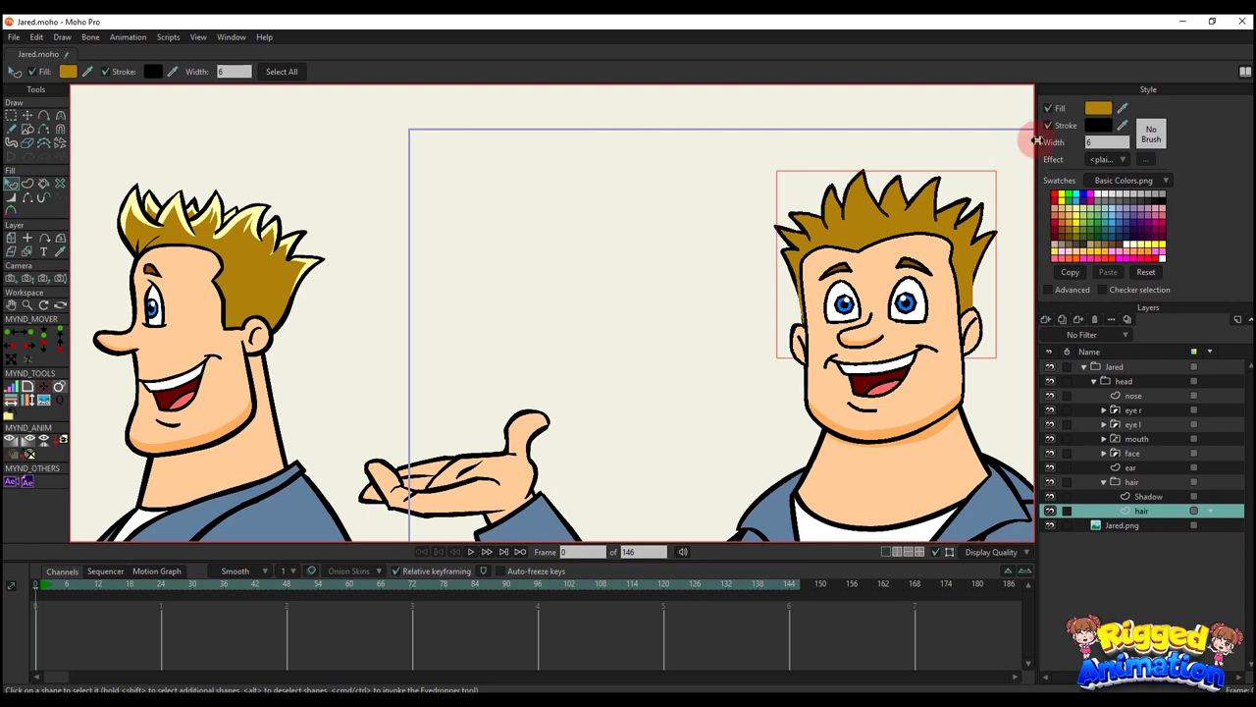
ctrl+click(256, 215)
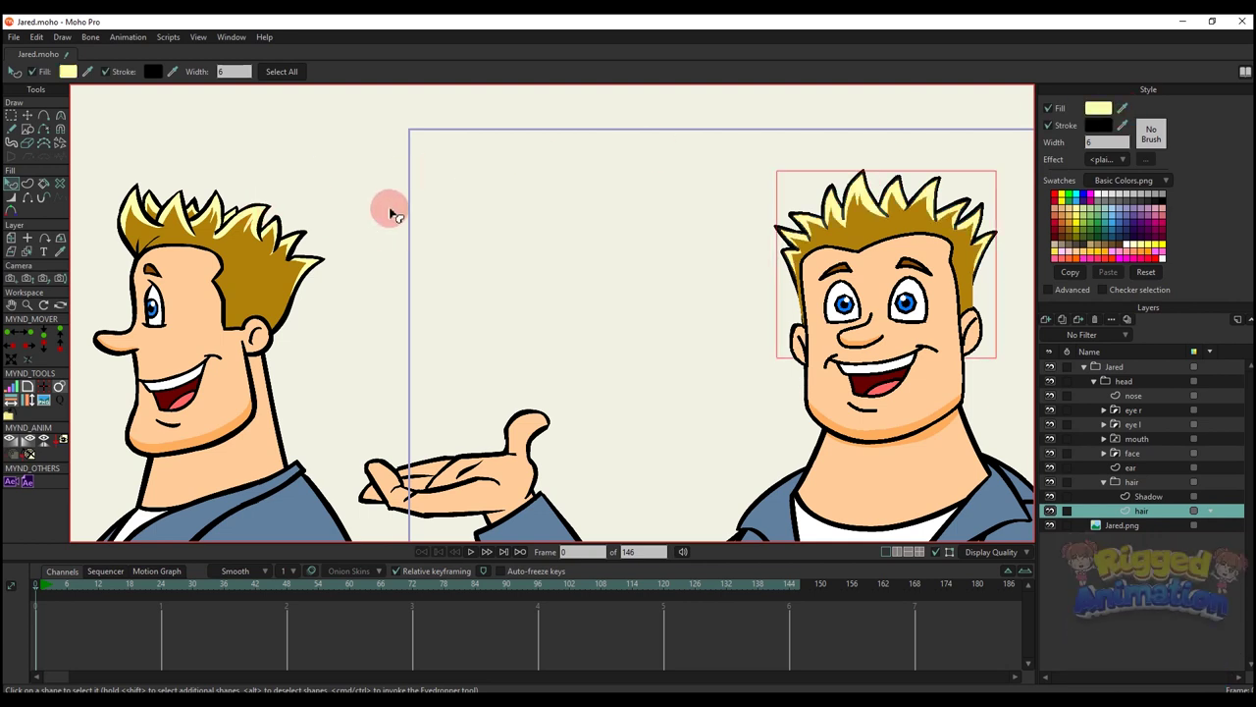
click(457, 210)
scroll(766, 299, down, 2)
drag(766, 299, 612, 309)
scroll(723, 285, up, 3)
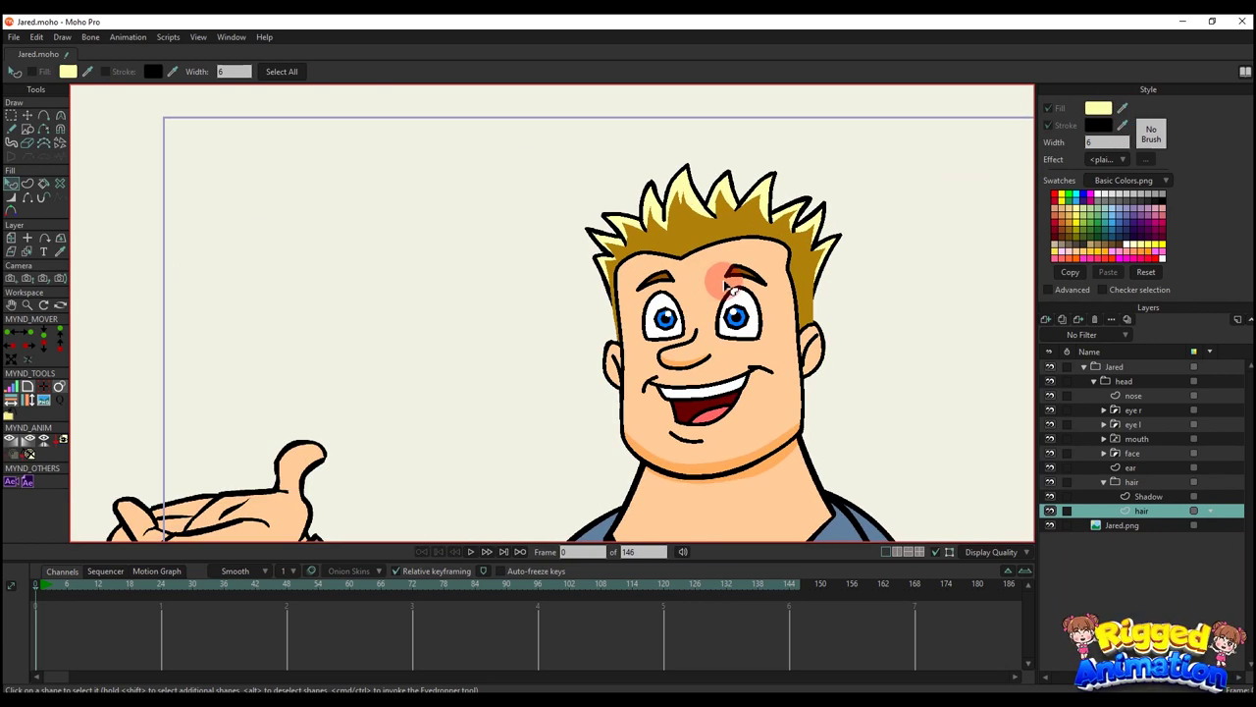
scroll(726, 285, up, 1)
scroll(751, 334, down, 2)
- Enable group masking in the hair group's layer settings
double_click(1141, 482)
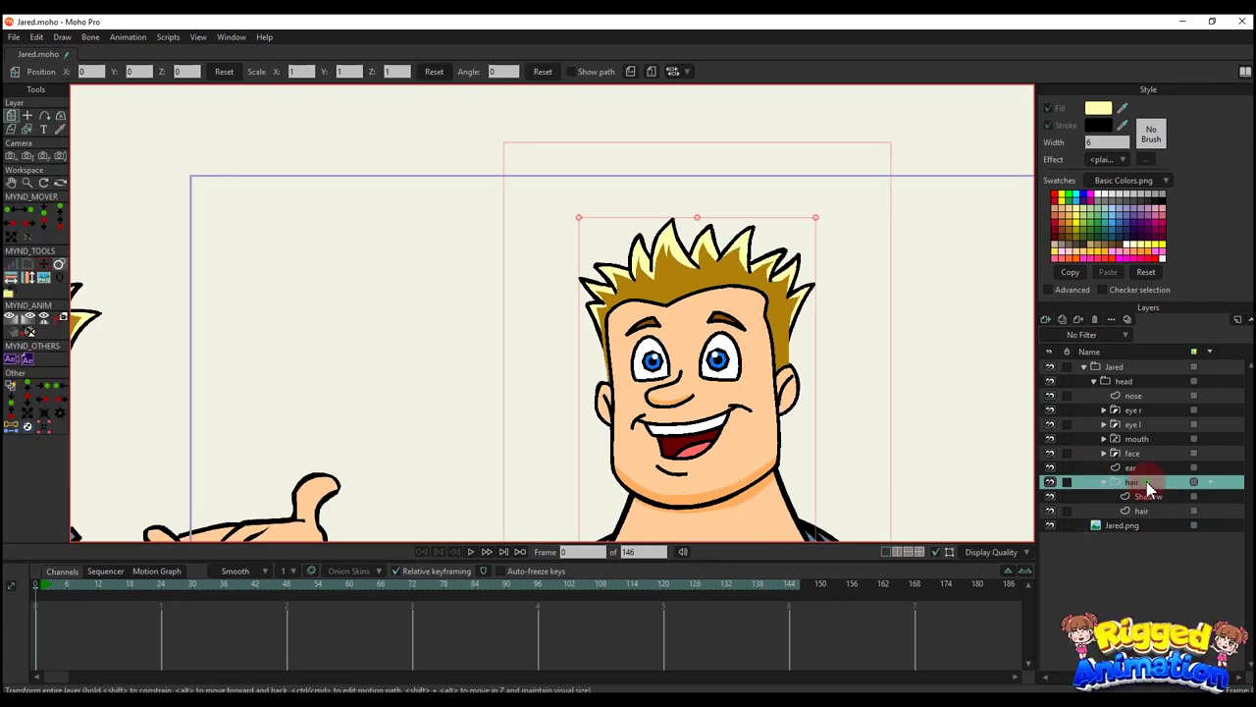
click(316, 95)
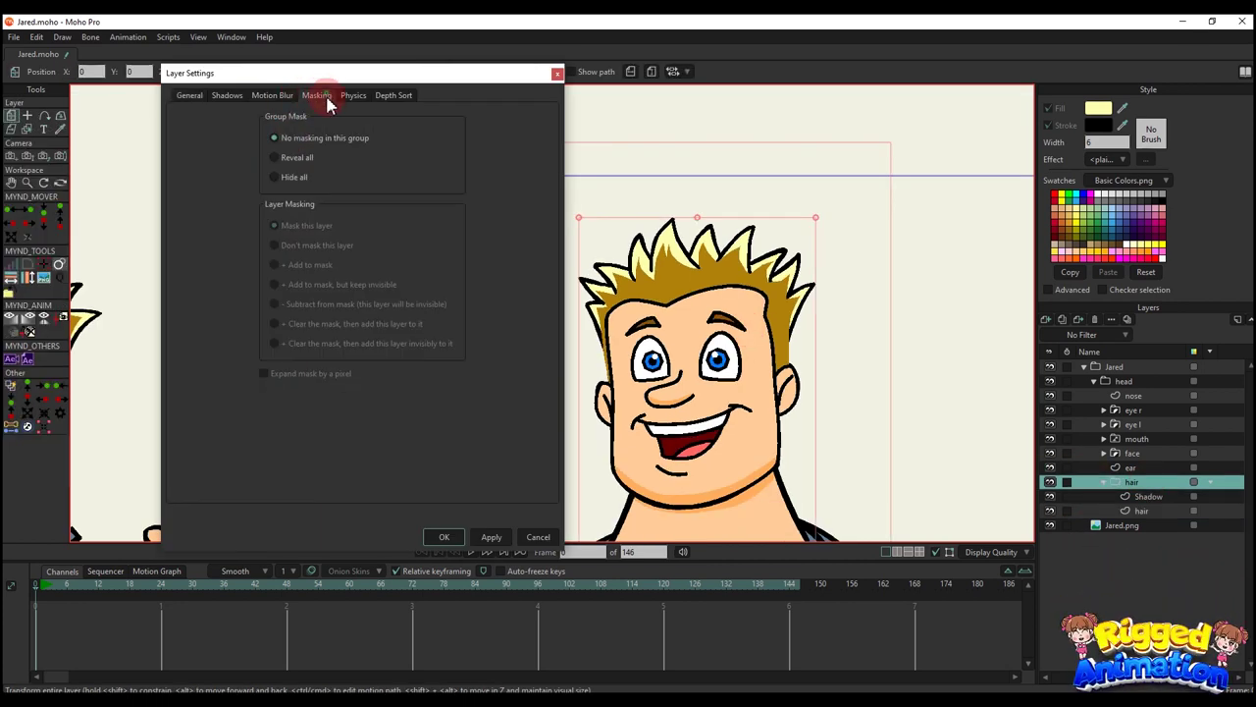
click(489, 539)
click(459, 537)
- Set the hair layer's masking to "+ Add to mask" with Exclude strokes enabled
click(1139, 512)
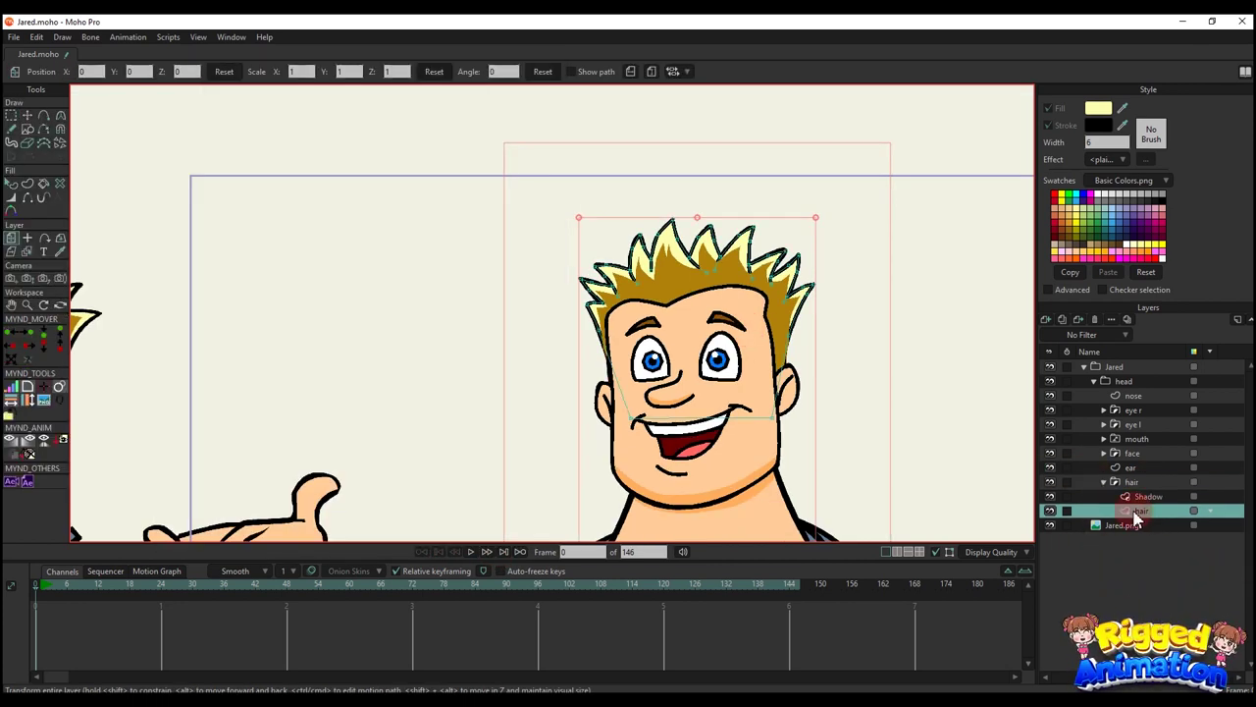
scroll(643, 324, up, 2)
double_click(1140, 512)
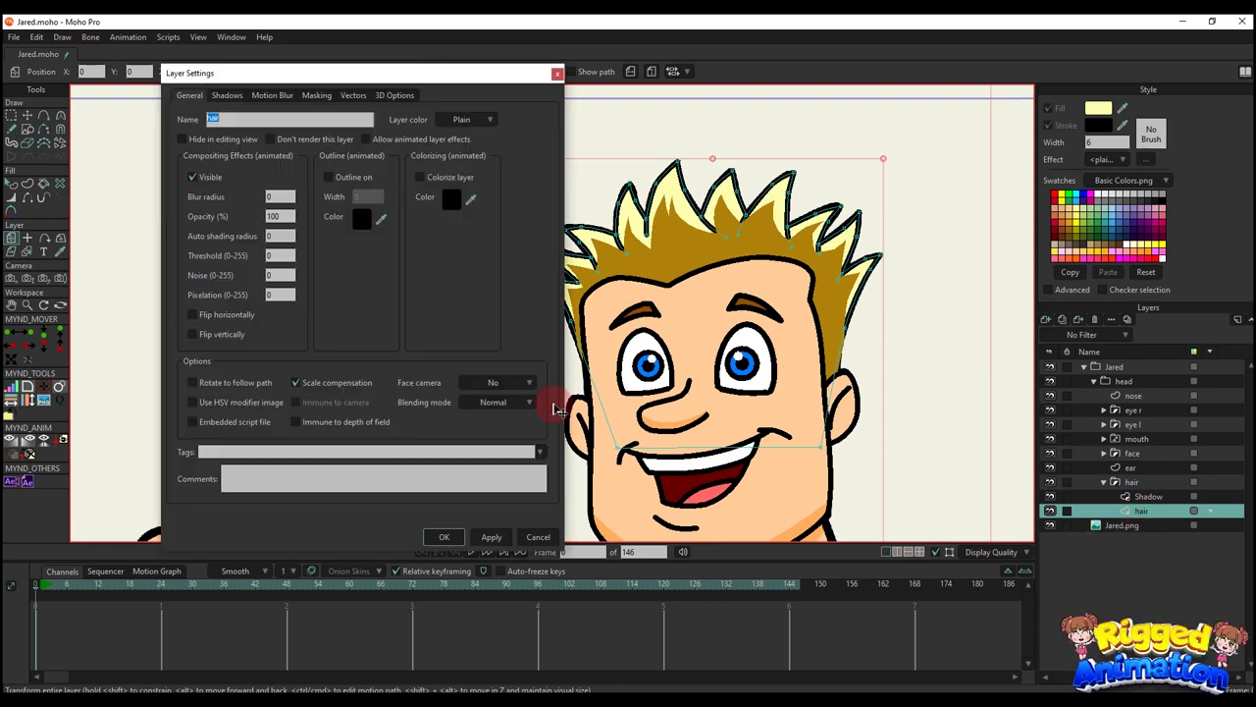
click(316, 95)
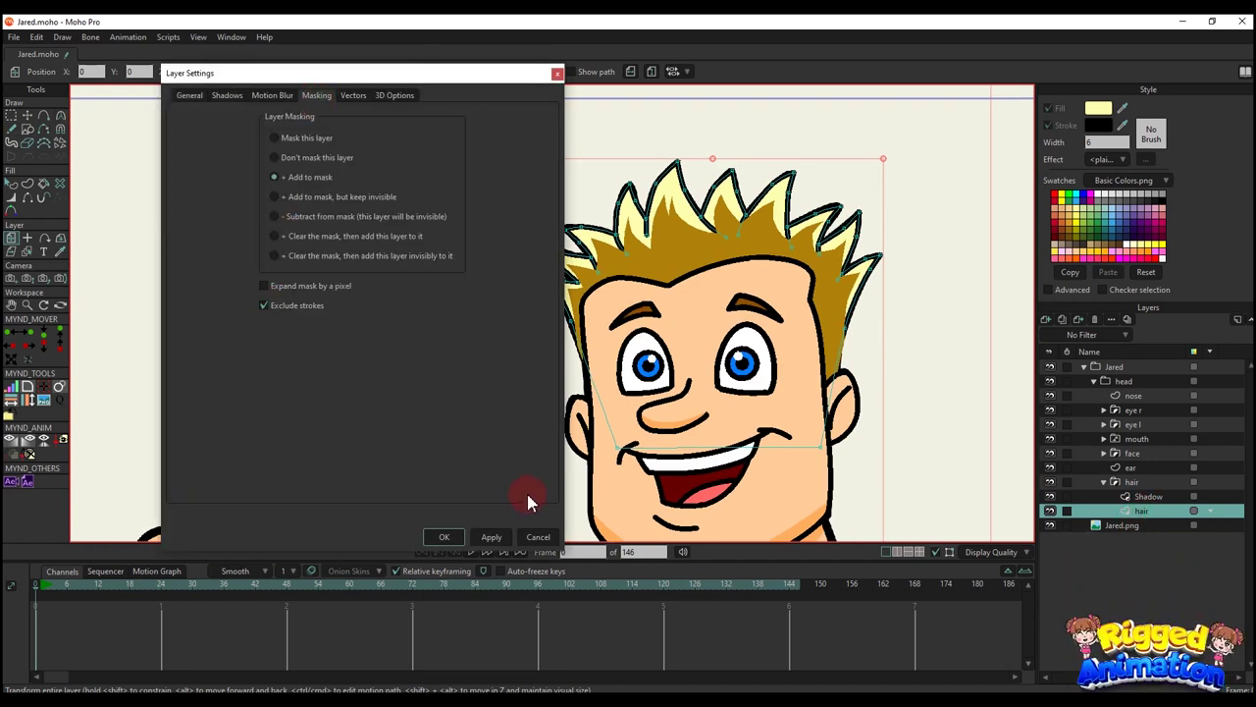
click(442, 537)
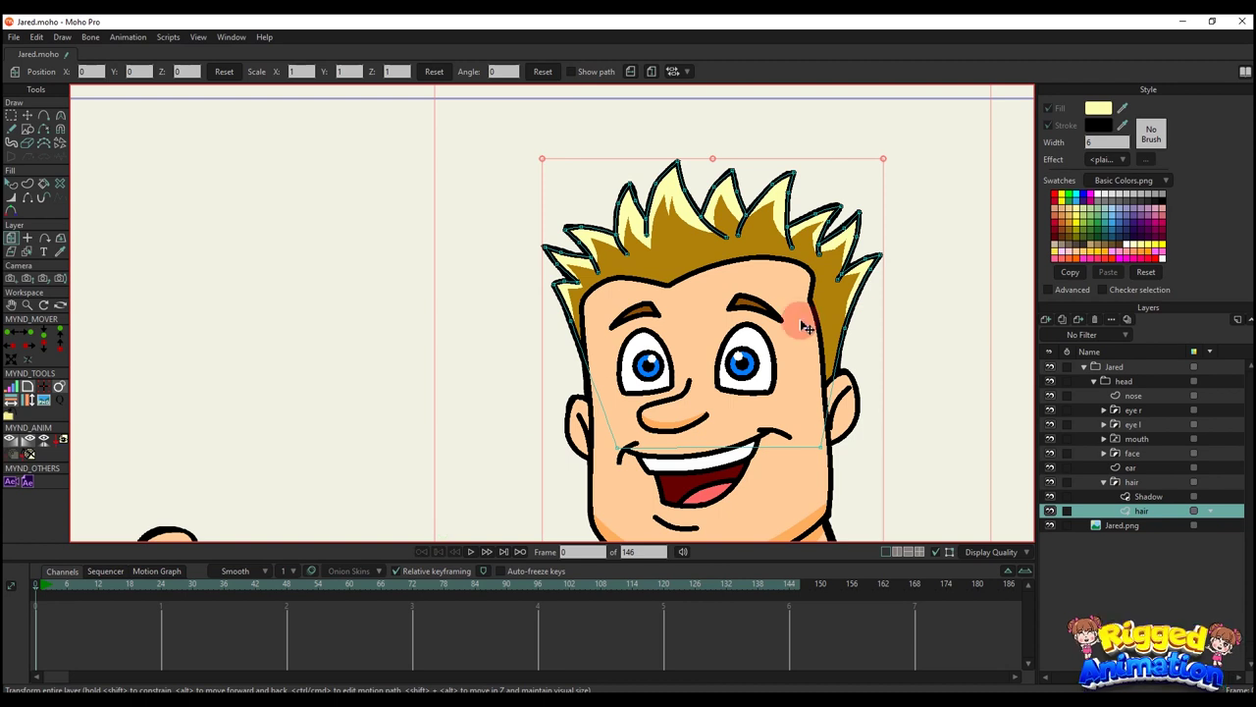
key(q)
scroll(736, 294, down, 5)
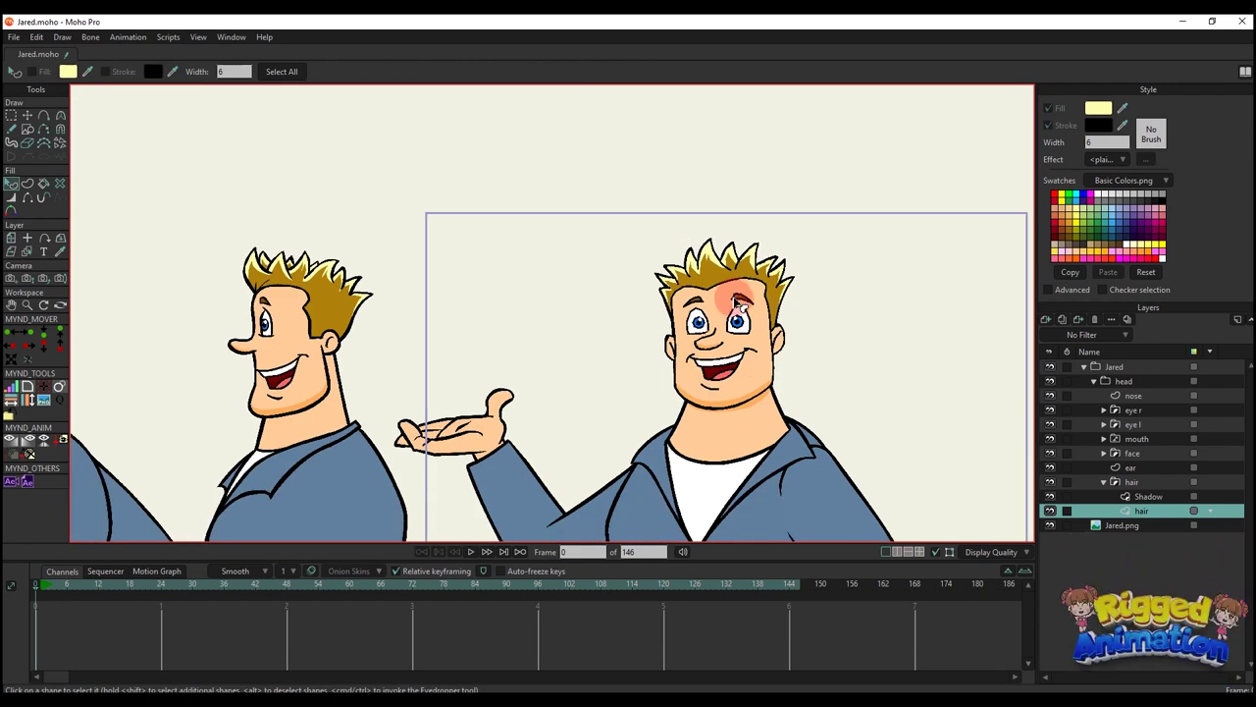
scroll(748, 320, up, 3)
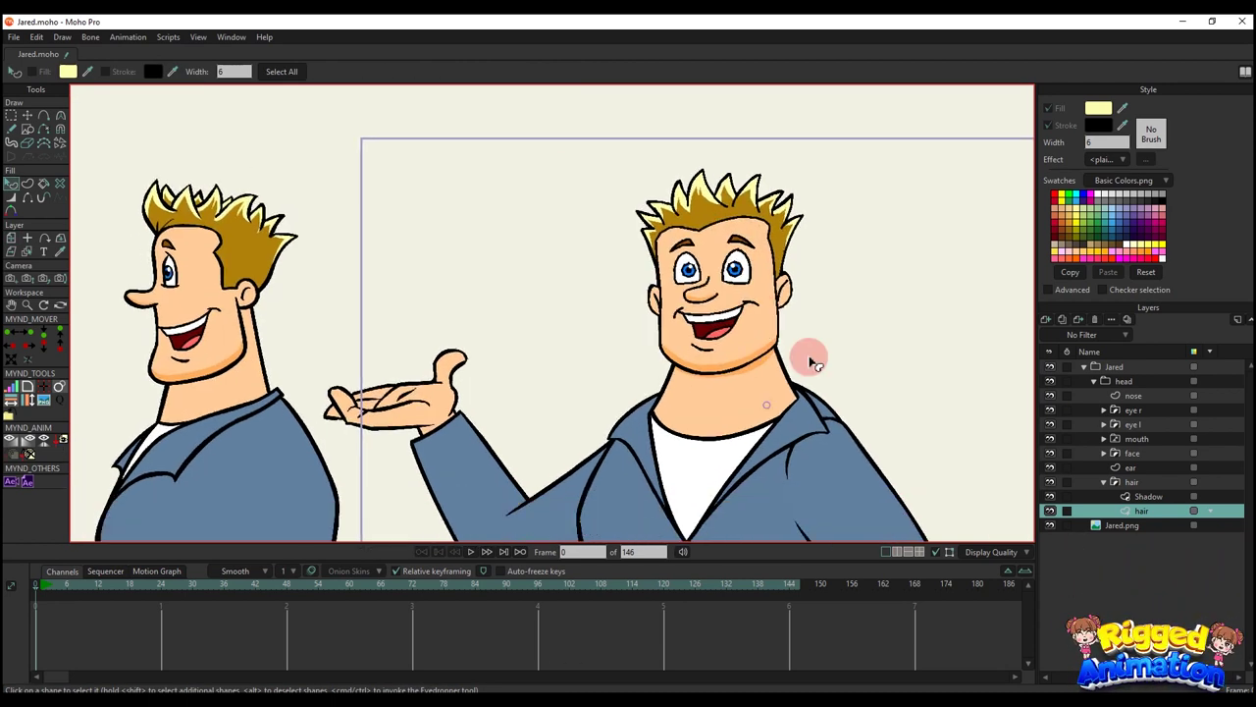
- Collapse the head group and toggle its visibility to compare it with the reference drawing
click(1095, 381)
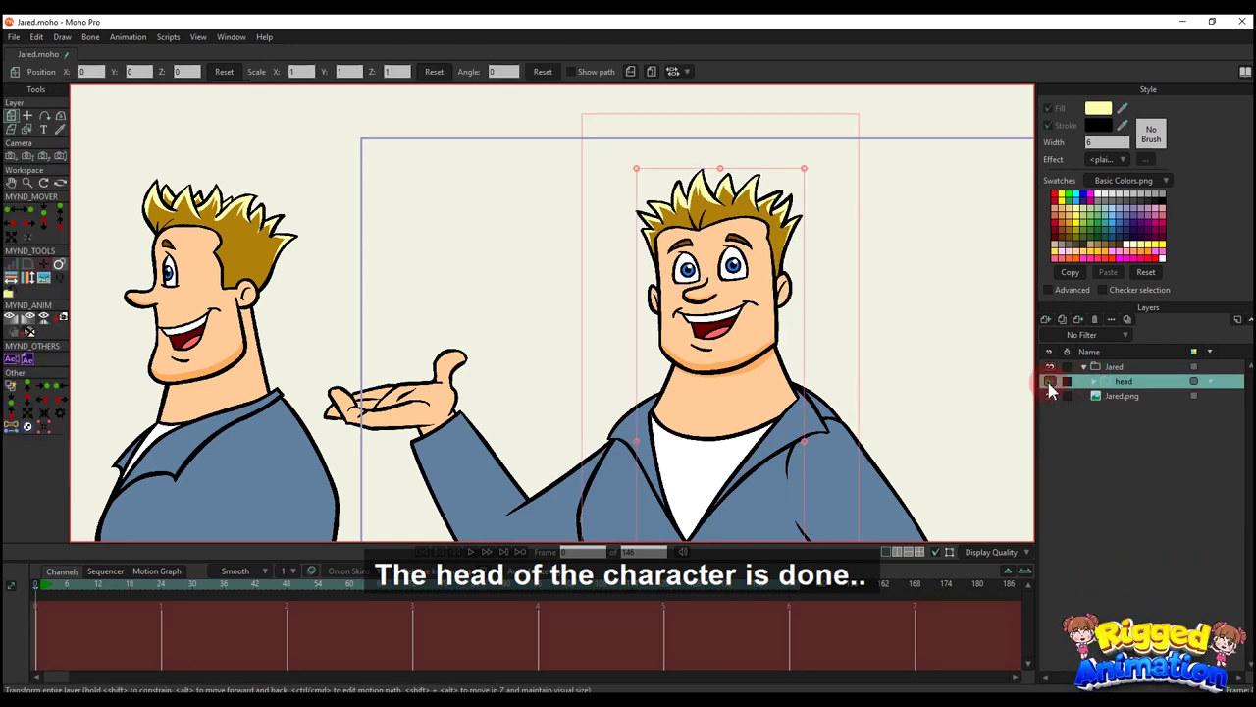
click(1049, 382)
click(1049, 382)
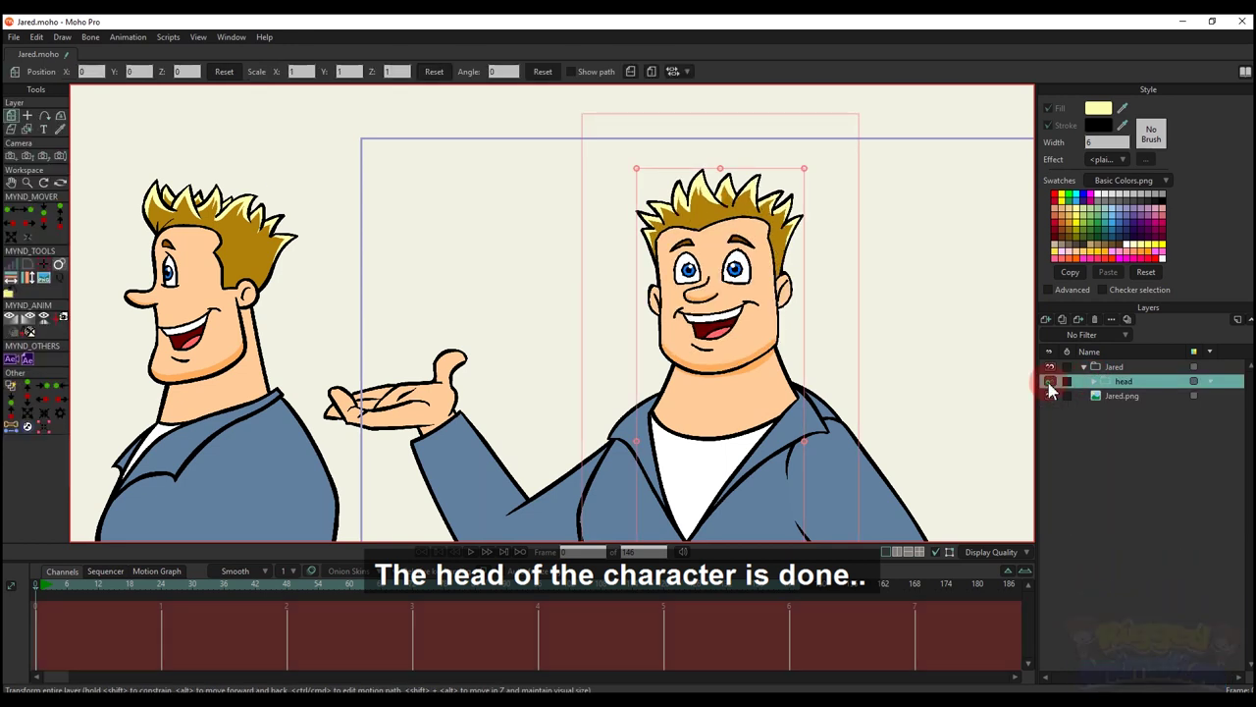
click(1049, 382)
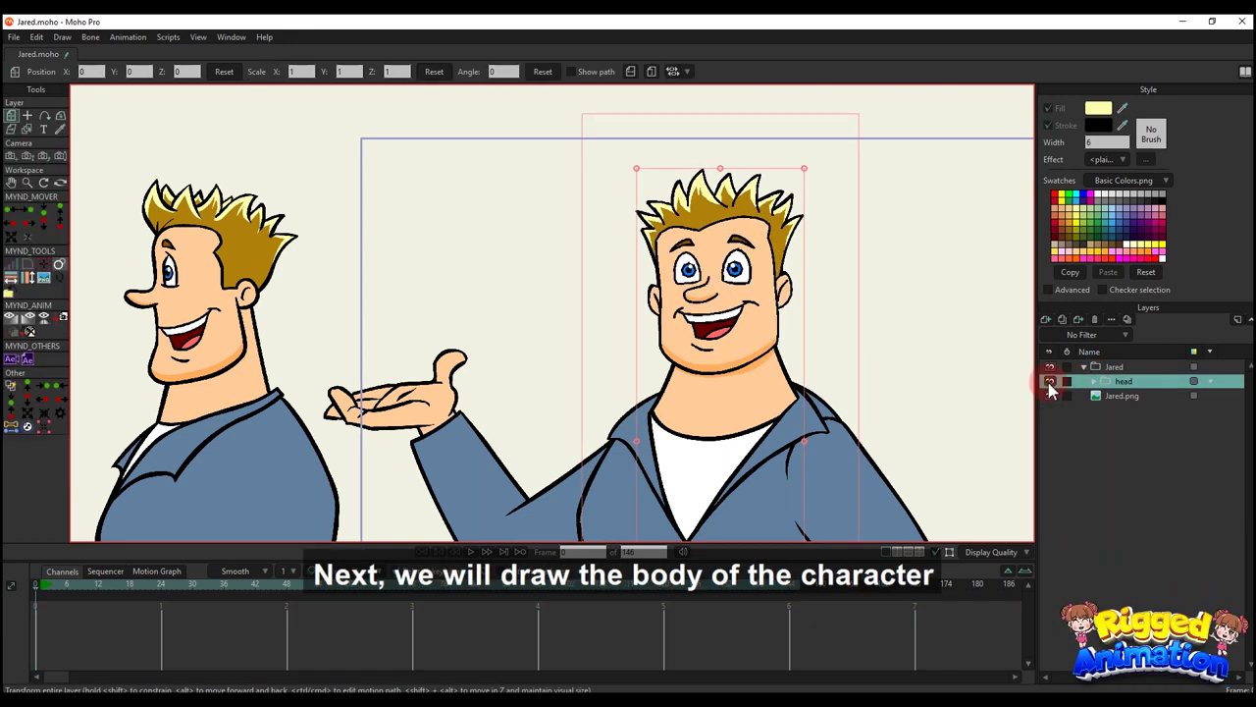
- Add a new vector layer directly above Jared.png and place it in a group of its own
click(1116, 398)
click(1048, 320)
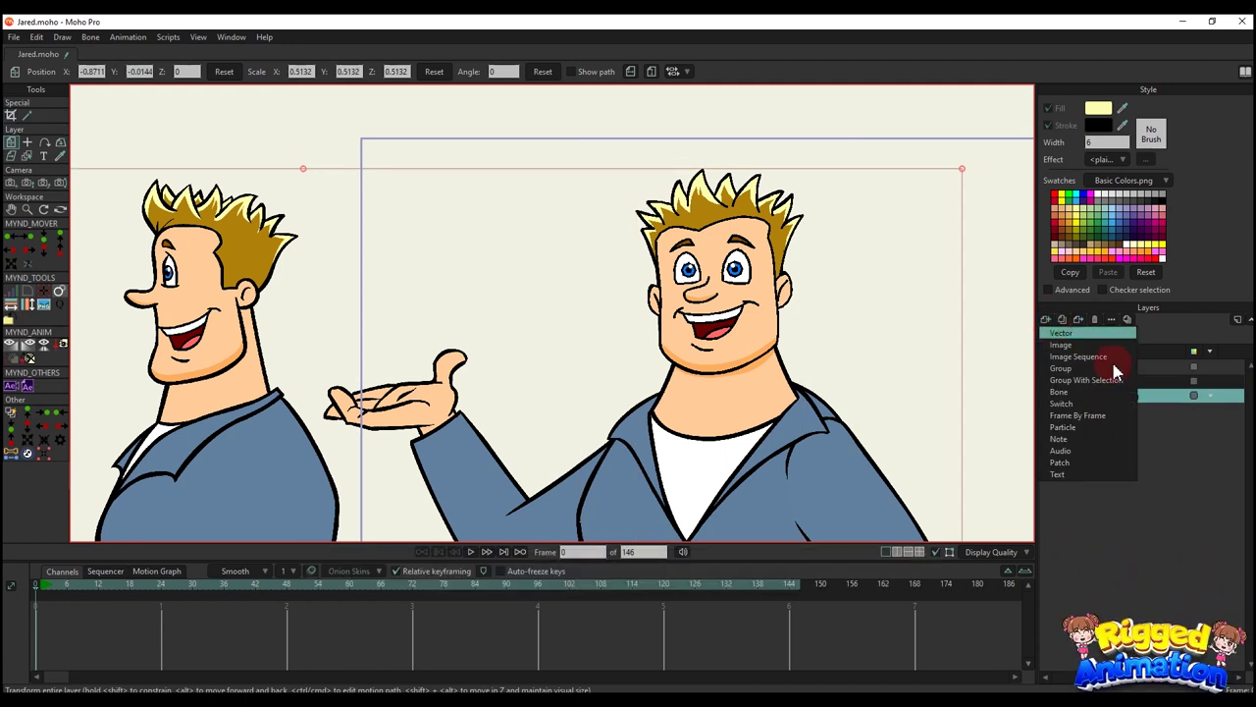
click(1085, 334)
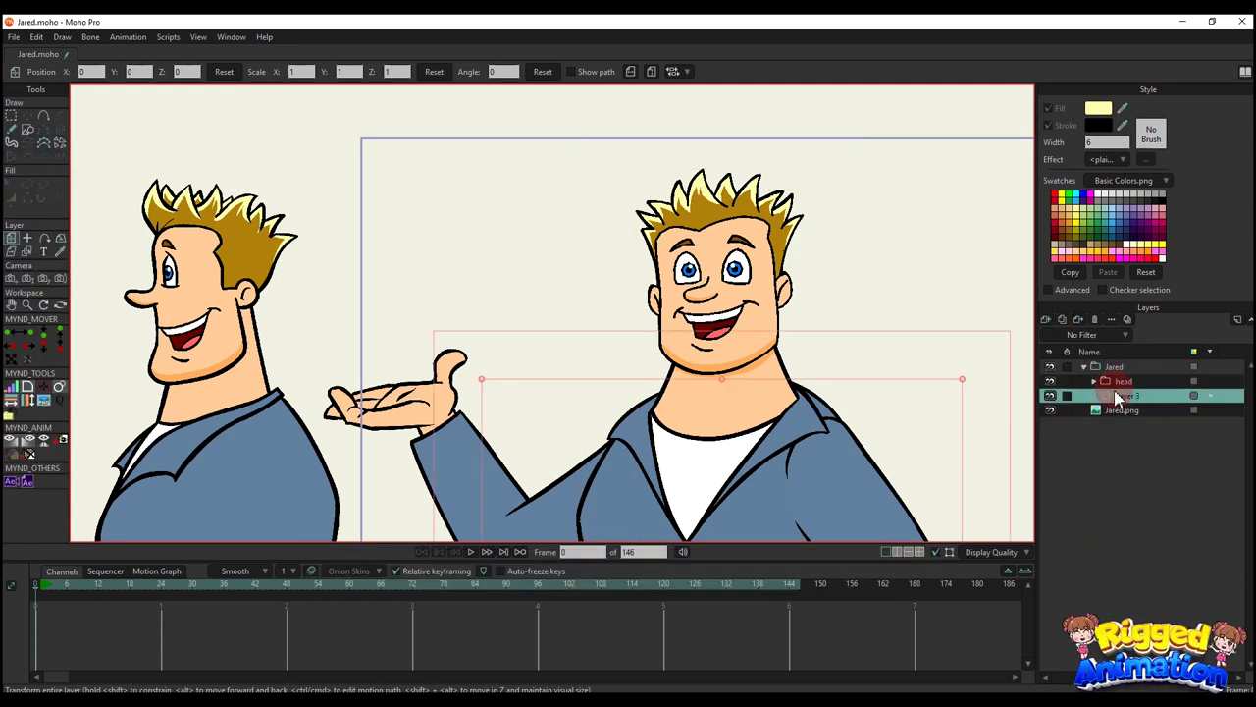
right_click(1116, 396)
click(1143, 443)
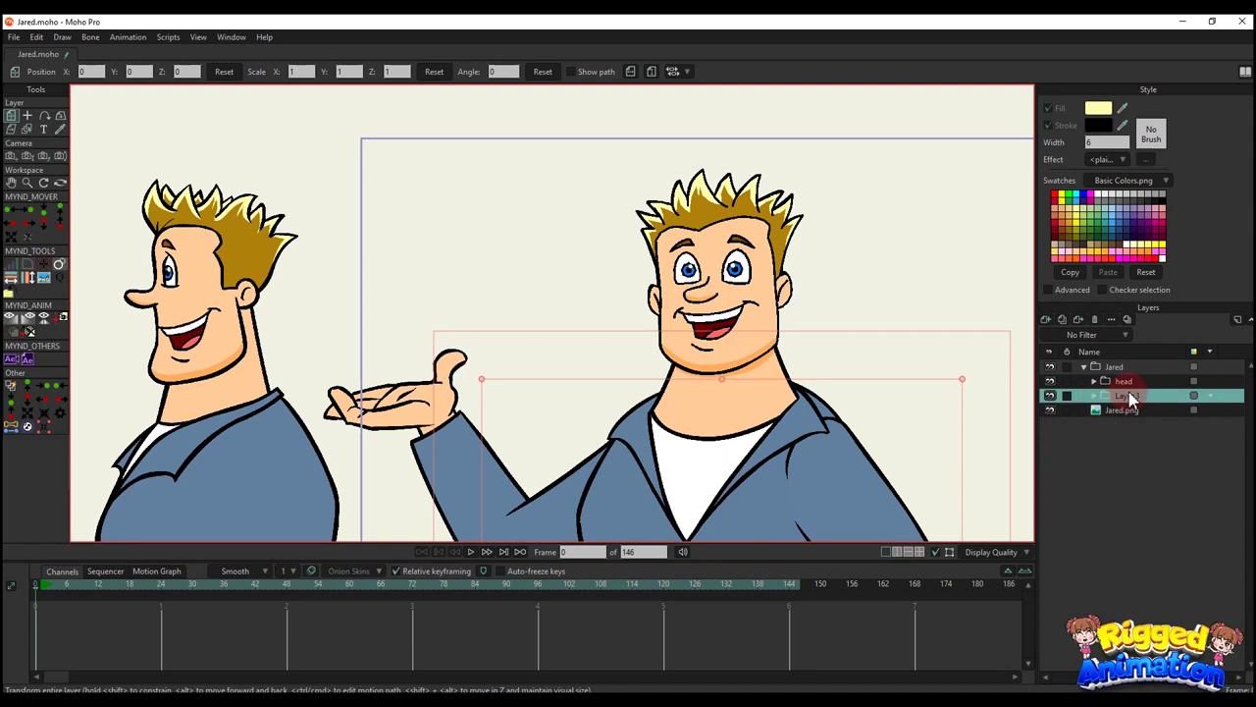
- Rename the new group as body
double_click(1128, 396)
text(body)
key(Return)
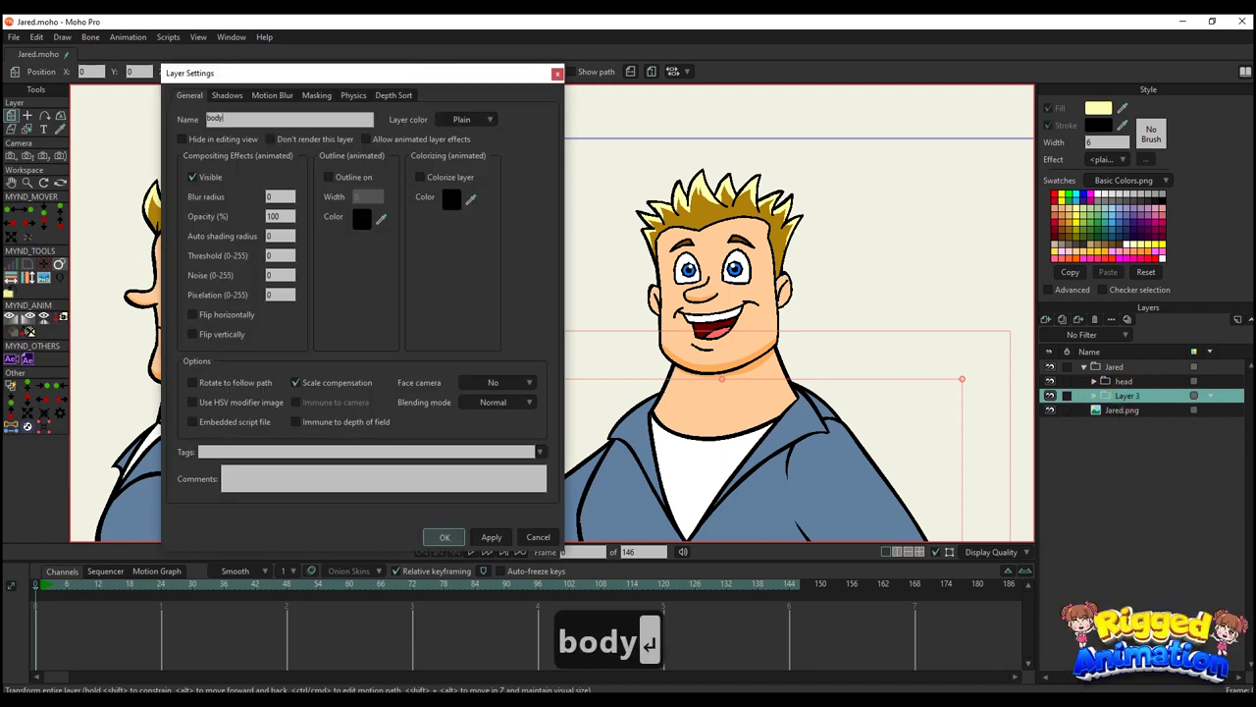
scroll(717, 361, down, 4)
scroll(715, 358, up, 4)
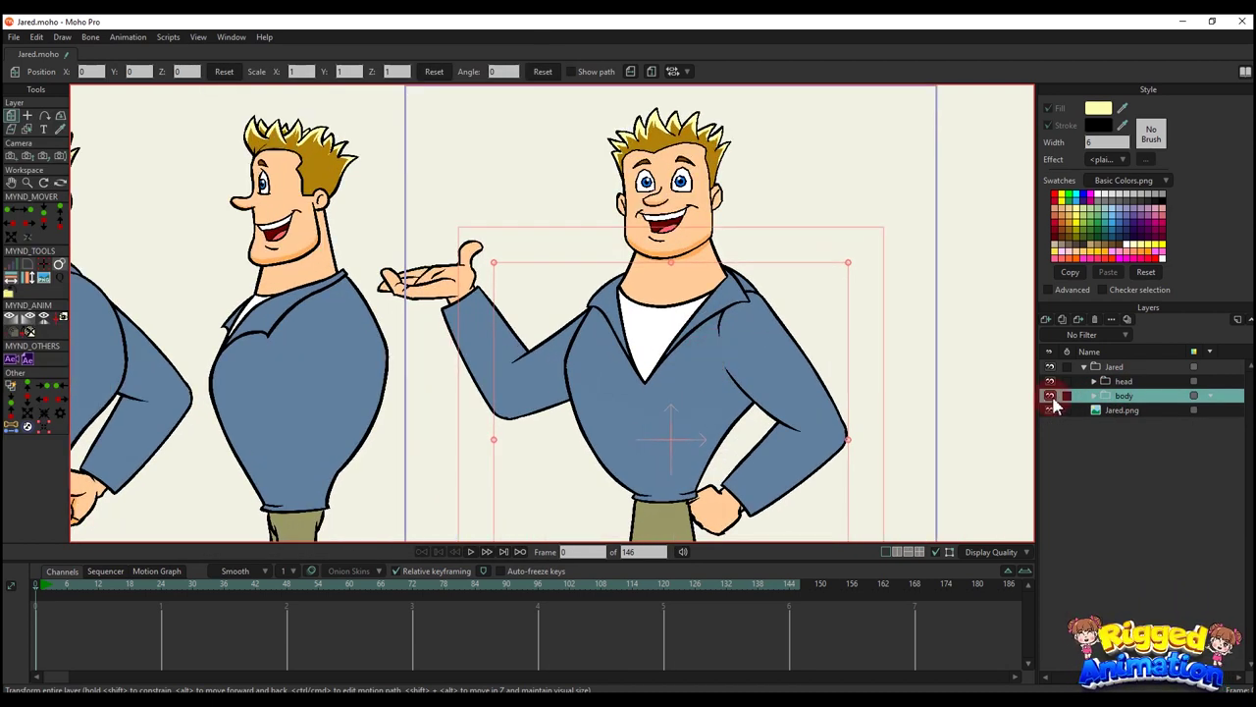
- Select the vector layer inside the body group and draw a circle over the character's neck
click(1094, 396)
click(1130, 410)
scroll(677, 339, down, 4)
key(a)
scroll(679, 294, up, 3)
scroll(684, 237, up, 3)
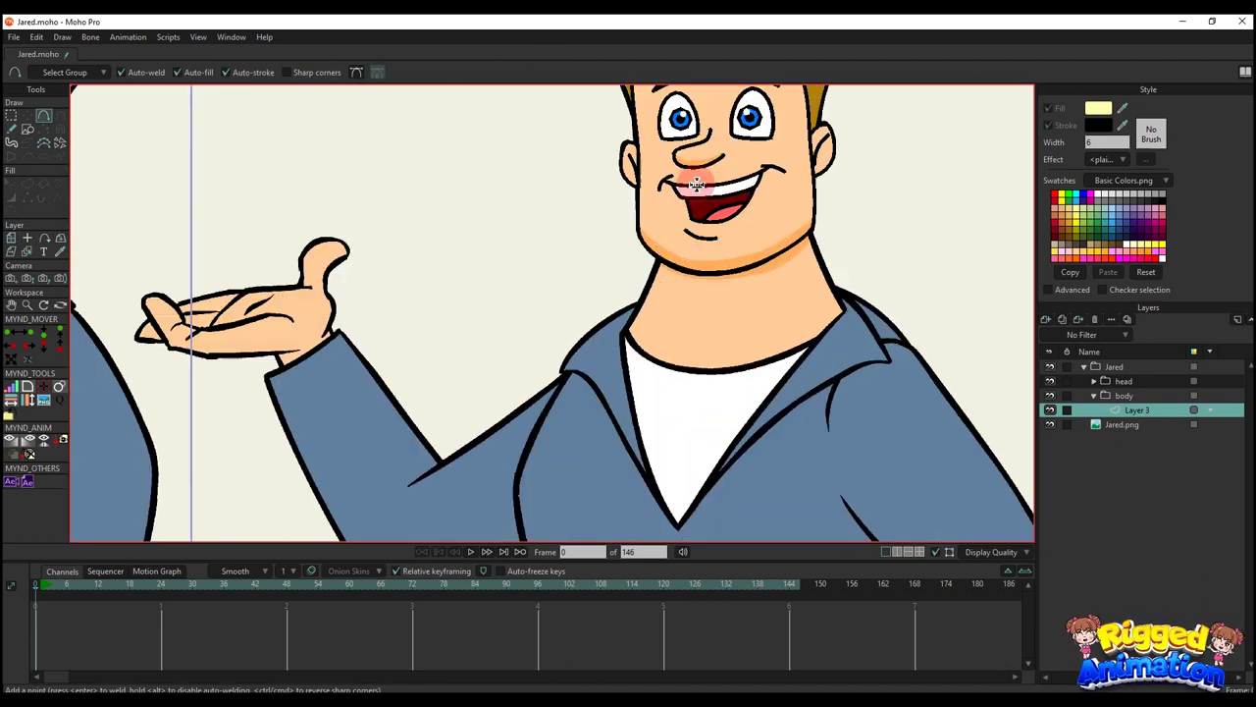
click(29, 131)
scroll(573, 170, up, 2)
mouse_move(744, 301)
mouse_down()
mouse_move(647, 238)
mouse_move(760, 327)
mouse_move(834, 441)
mouse_move(774, 377)
mouse_up()
- Fill the neck circle with the skin colour sampled from the face, then deselect it
key(t)
key(q)
click(1123, 108)
click(800, 246)
click(905, 371)
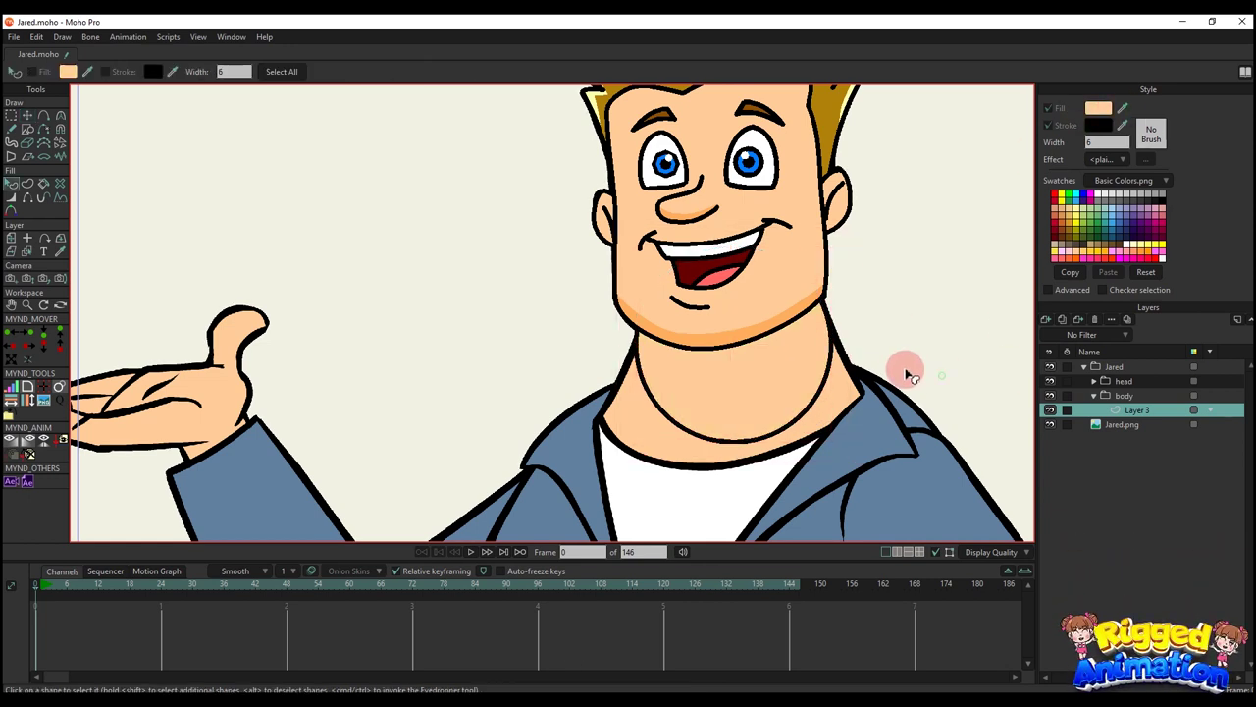
scroll(618, 448, up, 3)
key(a)
key(t)
drag(886, 293, 823, 348)
key(ctrl+z)
scroll(838, 309, down, 1)
scroll(707, 301, up, 1)
- Trace a closed neck-and-chest outline from the jaw corners down to the shirt opening and give it the skin fill and black outline
key(a)
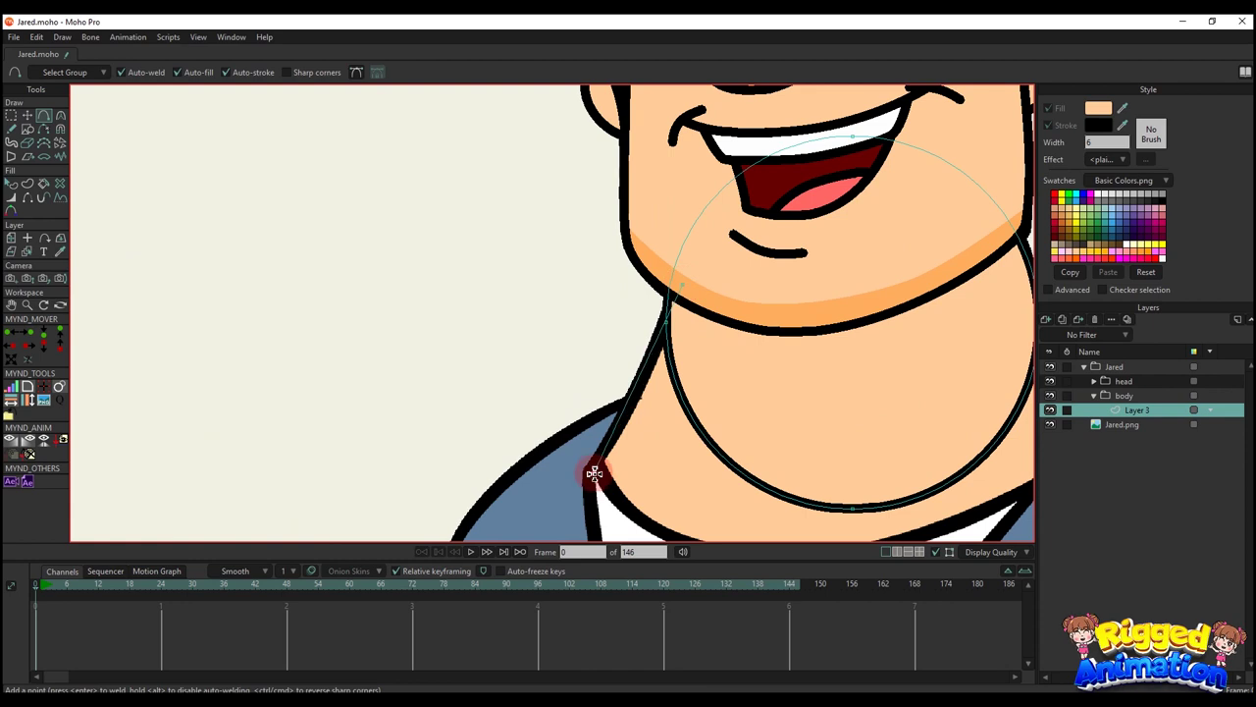
scroll(595, 473, down, 3)
key(t)
key(a)
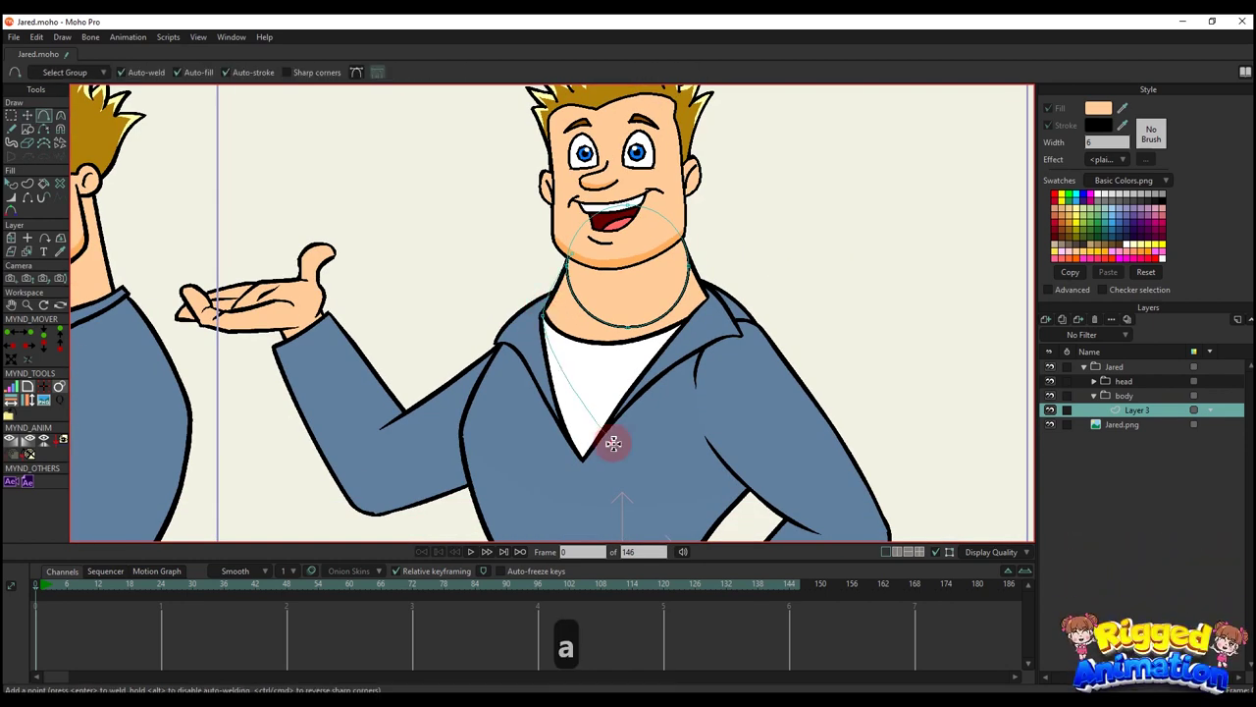
click(572, 256)
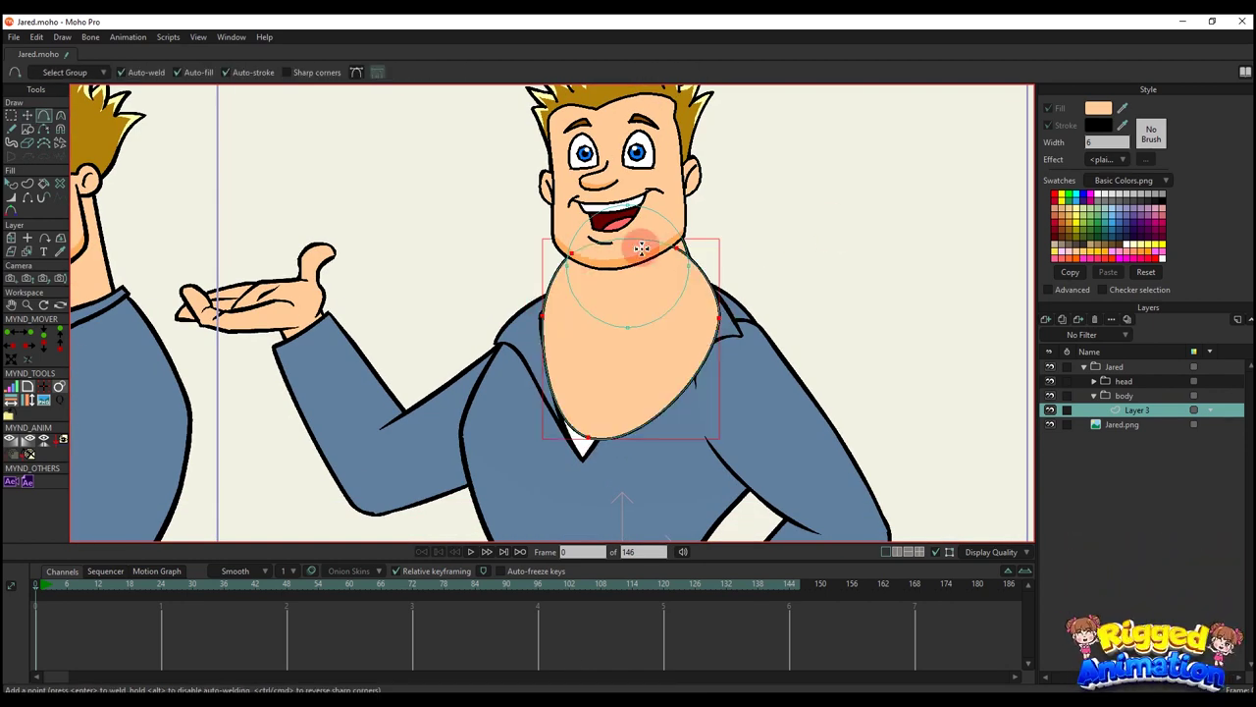
key(q)
- Hide the neck layer, then move the shape's upper right point and bend that side to match the reference neck line
click(1050, 410)
key(t)
scroll(687, 241, up, 4)
drag(713, 273, 754, 283)
scroll(780, 284, down, 2)
key(c)
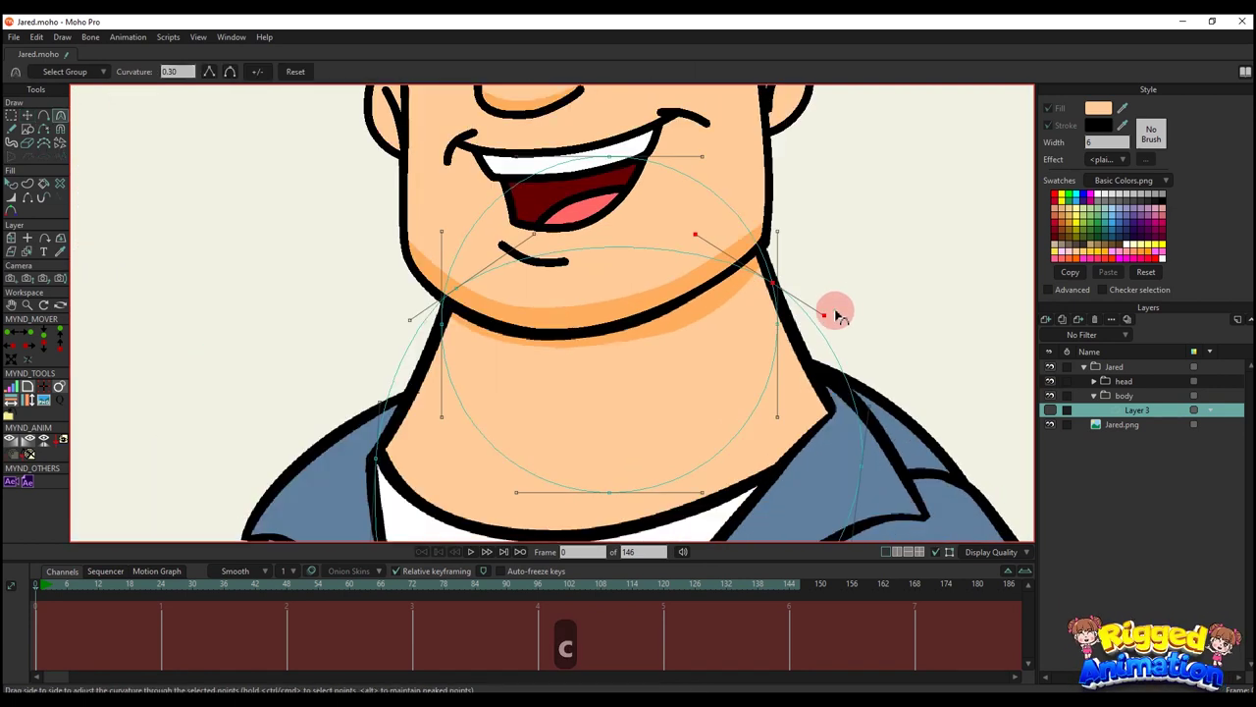
drag(836, 314, 793, 358)
drag(856, 398, 847, 414)
- Bend the left side of the neck shape to follow the reference down to the collar, then show the layer again
scroll(400, 321, up, 1)
drag(396, 325, 439, 348)
key(ctrl+z)
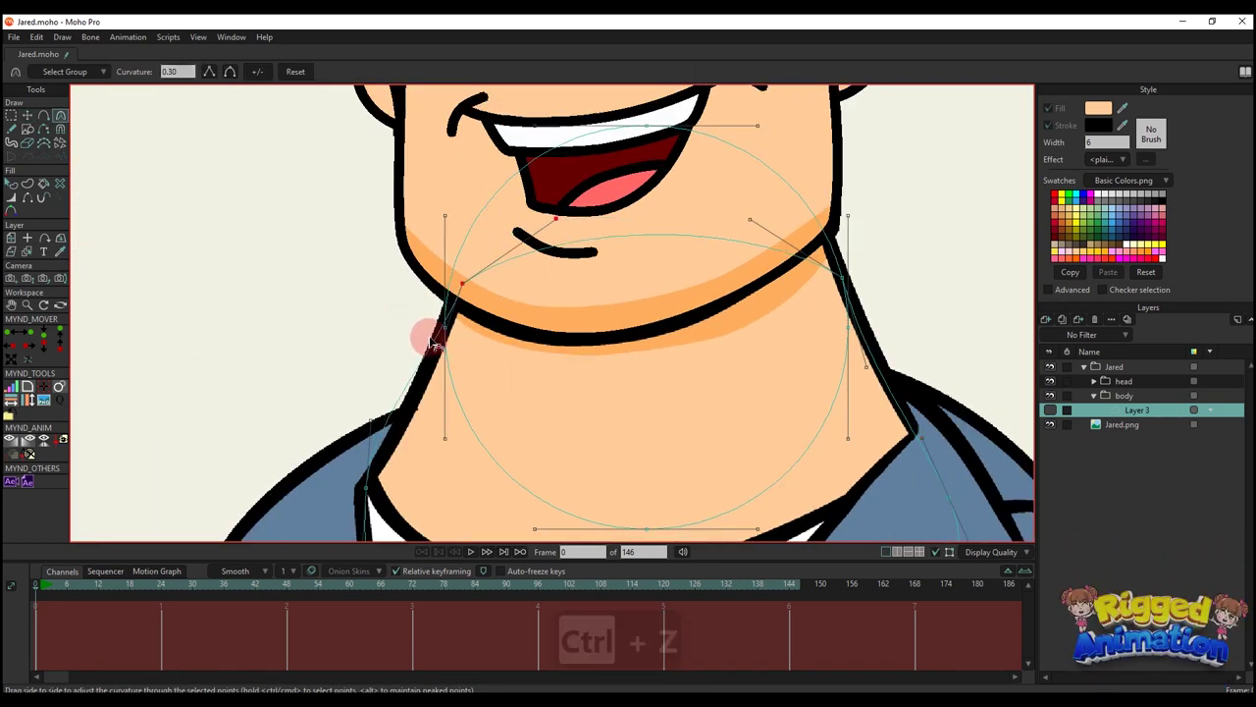
key(t)
scroll(432, 338, up, 1)
scroll(438, 358, down, 1)
scroll(404, 412, up, 2)
key(c)
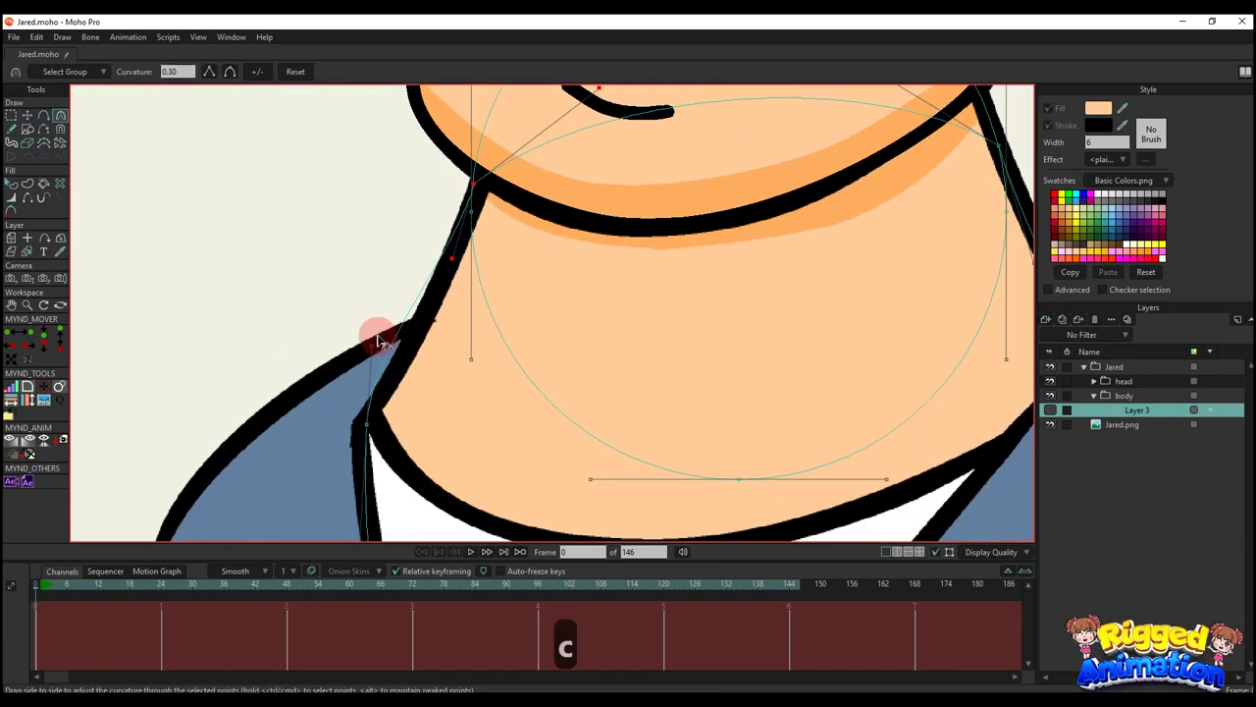
drag(379, 337, 415, 356)
scroll(416, 360, down, 5)
scroll(550, 338, up, 3)
click(1050, 410)
scroll(763, 300, down, 2)
key(q)
key(q)
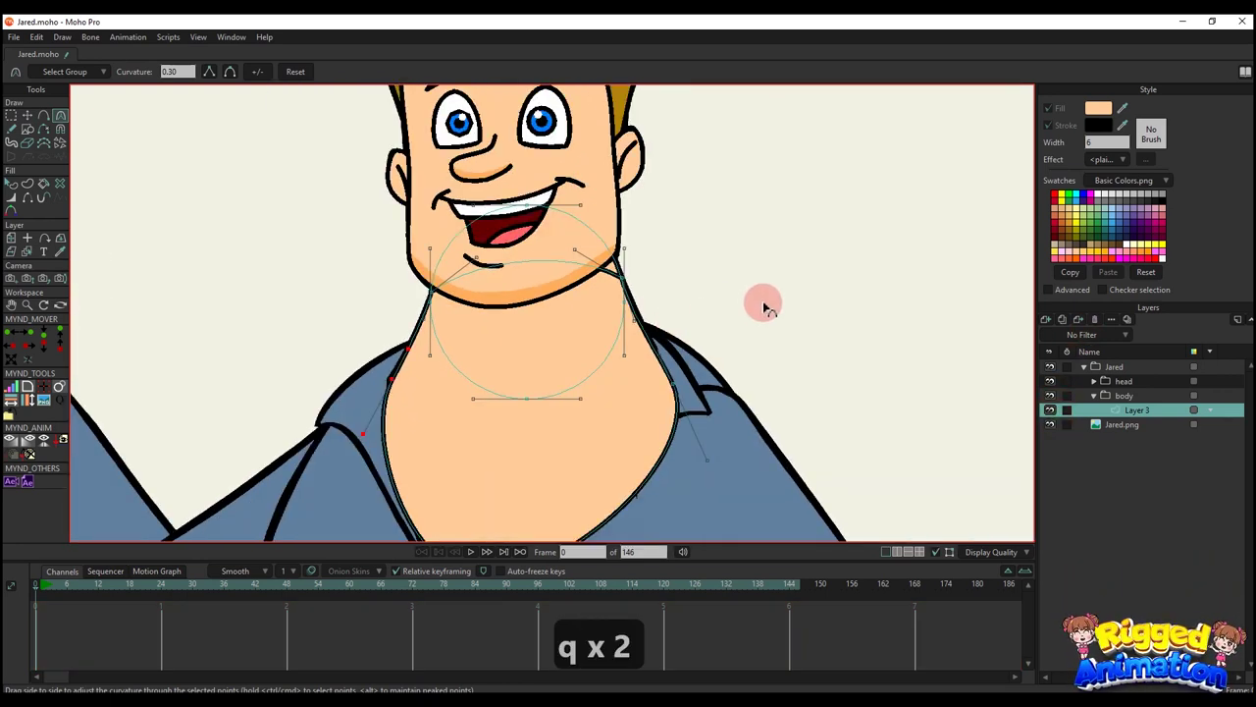
- Hide the neck shape's top edge stroke across the chin and nudge its upper left corner onto the reference line
scroll(488, 253, up, 1)
scroll(566, 266, up, 1)
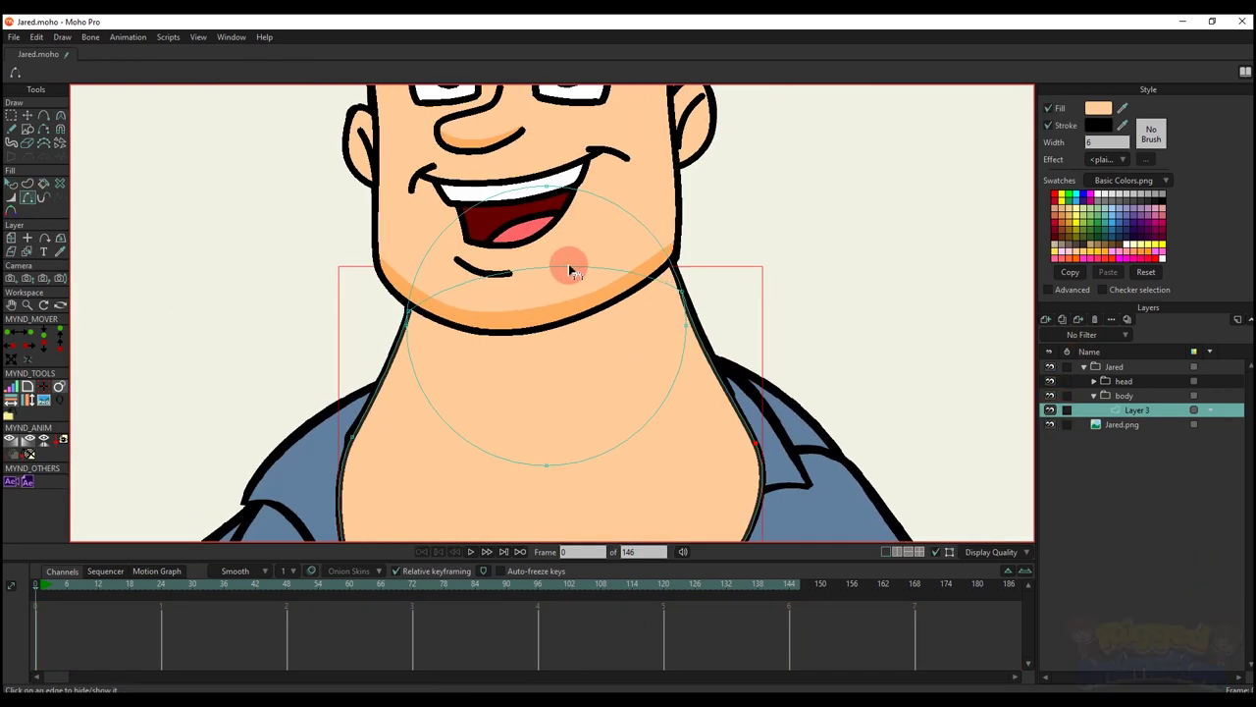
key(t)
scroll(410, 320, up, 1)
scroll(323, 317, up, 1)
scroll(334, 317, up, 1)
scroll(334, 317, up, 1)
drag(471, 289, 461, 298)
scroll(454, 305, down, 3)
key(q)
key(t)
scroll(928, 235, up, 3)
click(712, 315)
scroll(715, 321, down, 2)
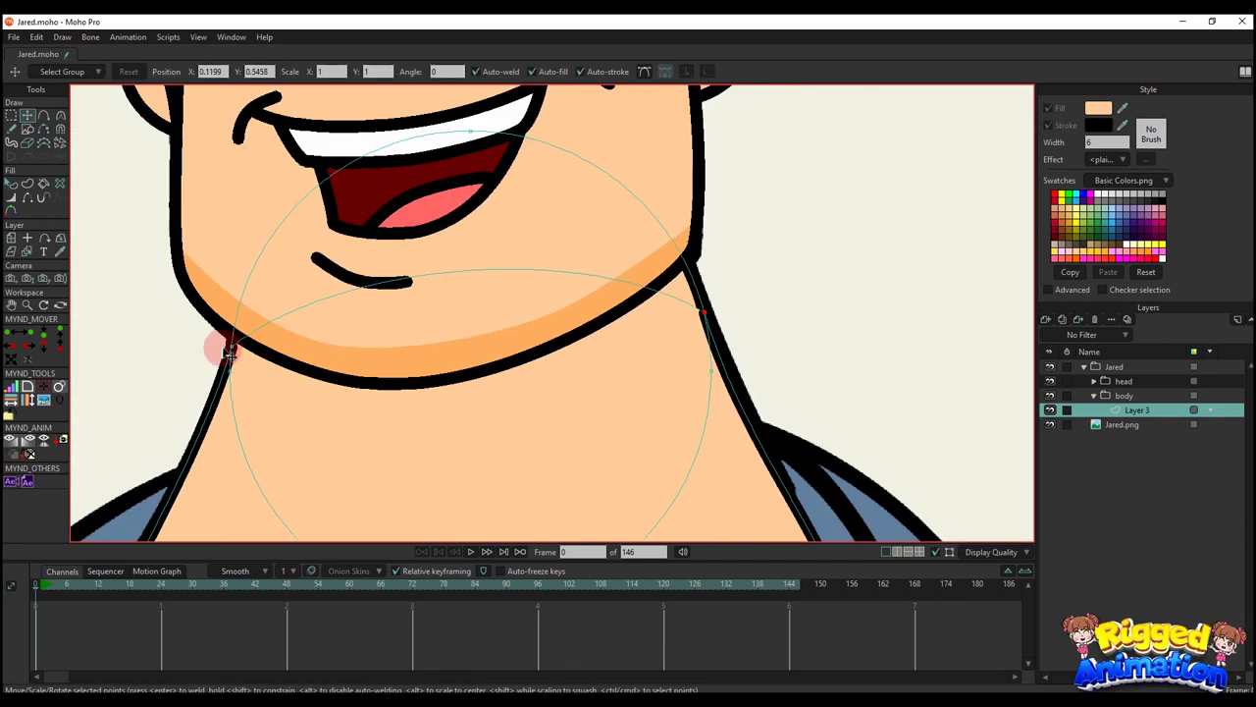
- Make the neck shape's upper corners peaked and move the right corner up under the jaw line
key(v)
key(g)
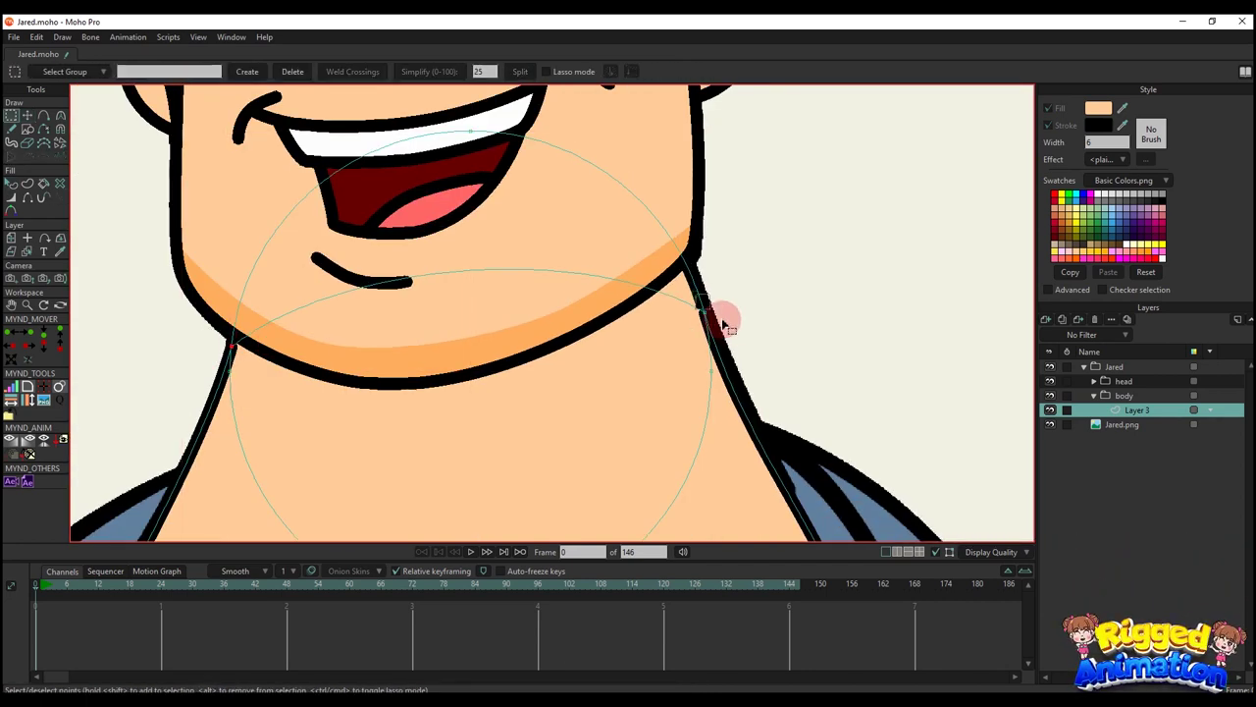
key(q)
key(t)
scroll(702, 311, up, 2)
scroll(702, 310, up, 2)
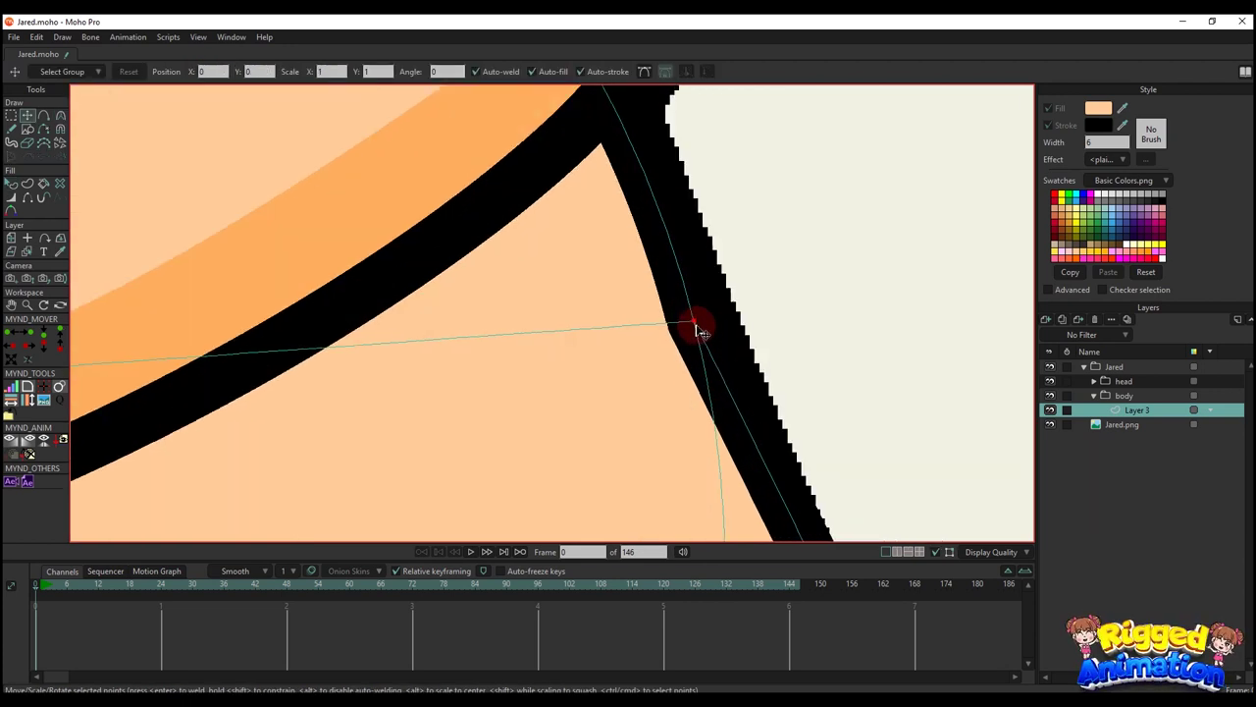
drag(695, 327, 674, 239)
scroll(756, 225, down, 3)
key(q)
key(t)
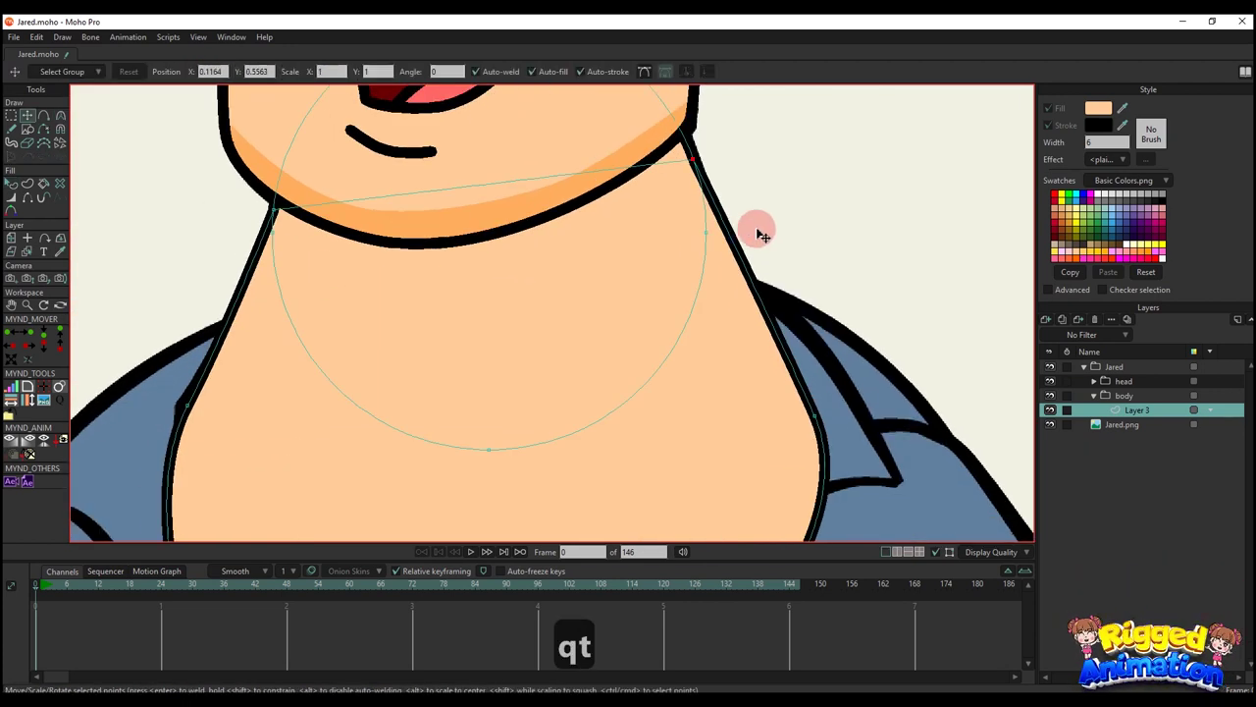
- Refine the curvature of both neck sides and tuck the upper left corner behind the jaw
key(c)
key(x)
key(c)
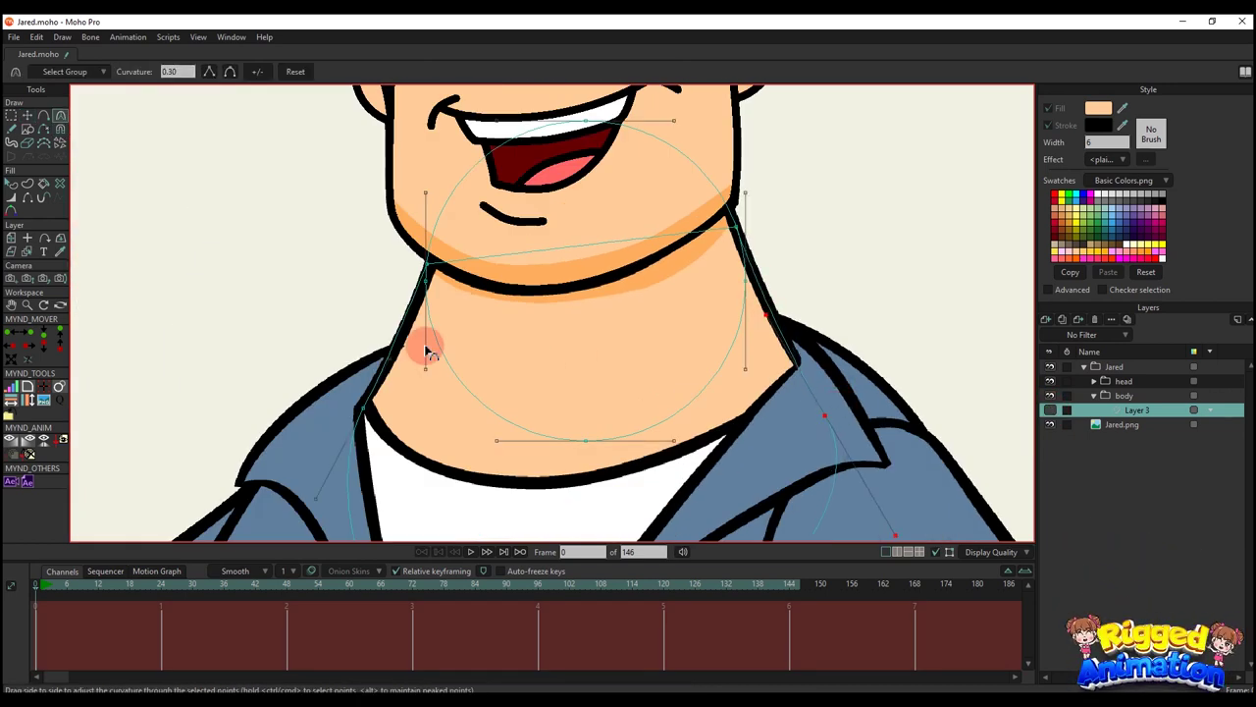
key(q)
key(t)
scroll(435, 272, up, 5)
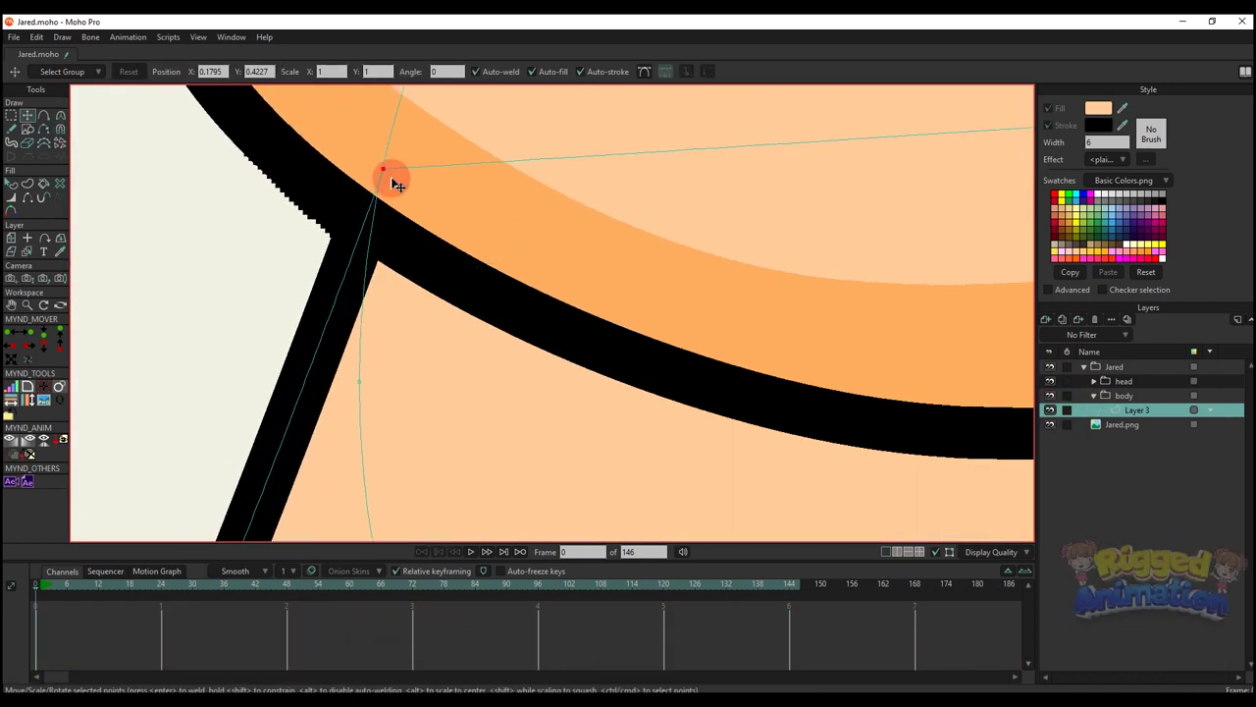
scroll(390, 181, down, 5)
key(c)
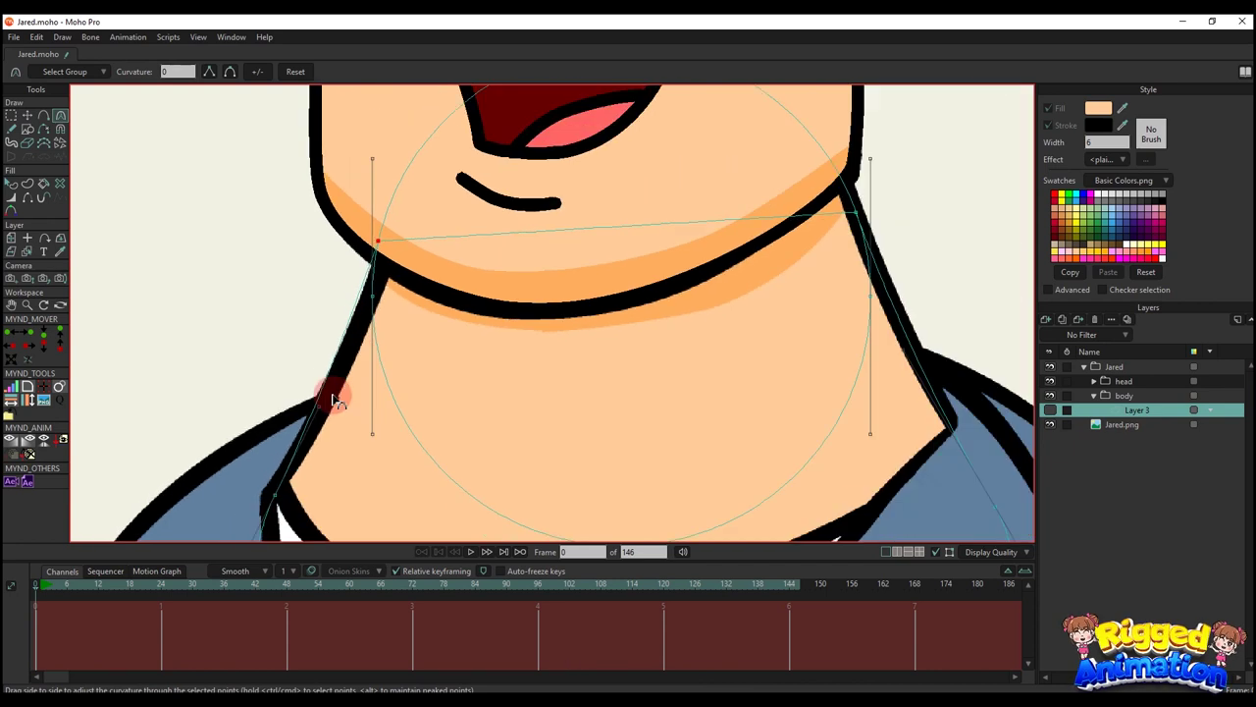
key(q)
scroll(628, 314, down, 5)
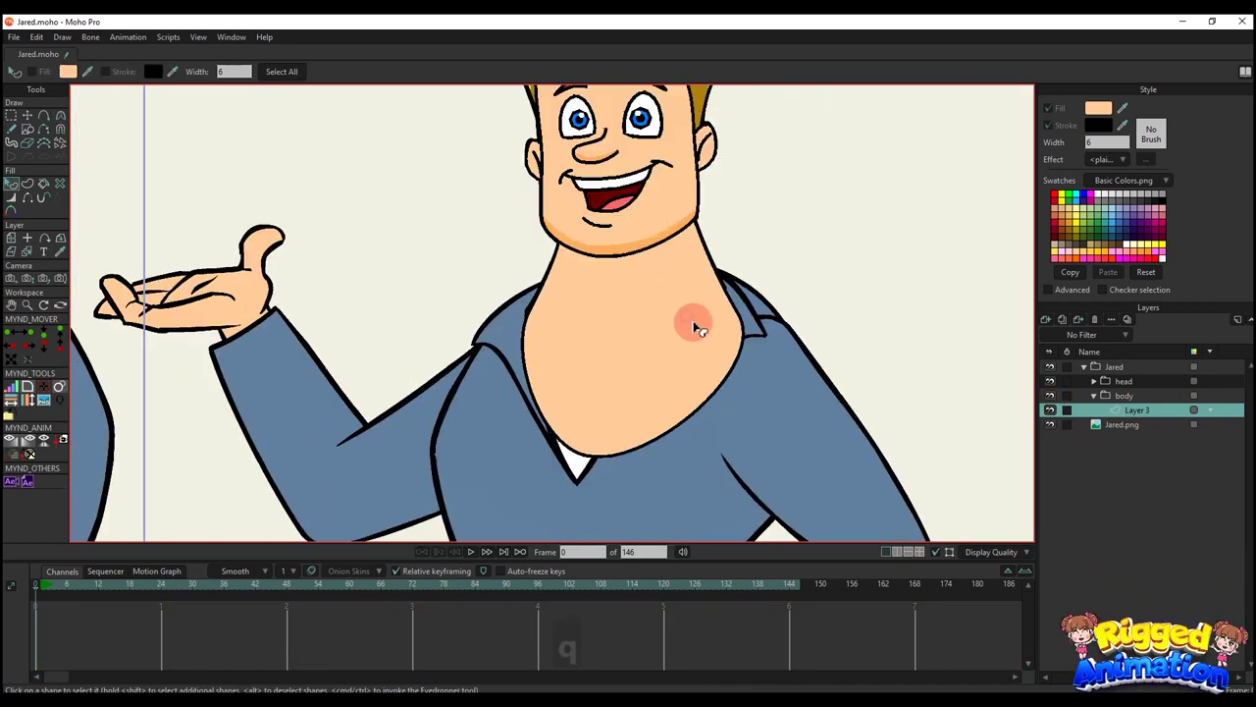
- Add a new vector layer above the neck layer in the body group and hide the group
click(1049, 411)
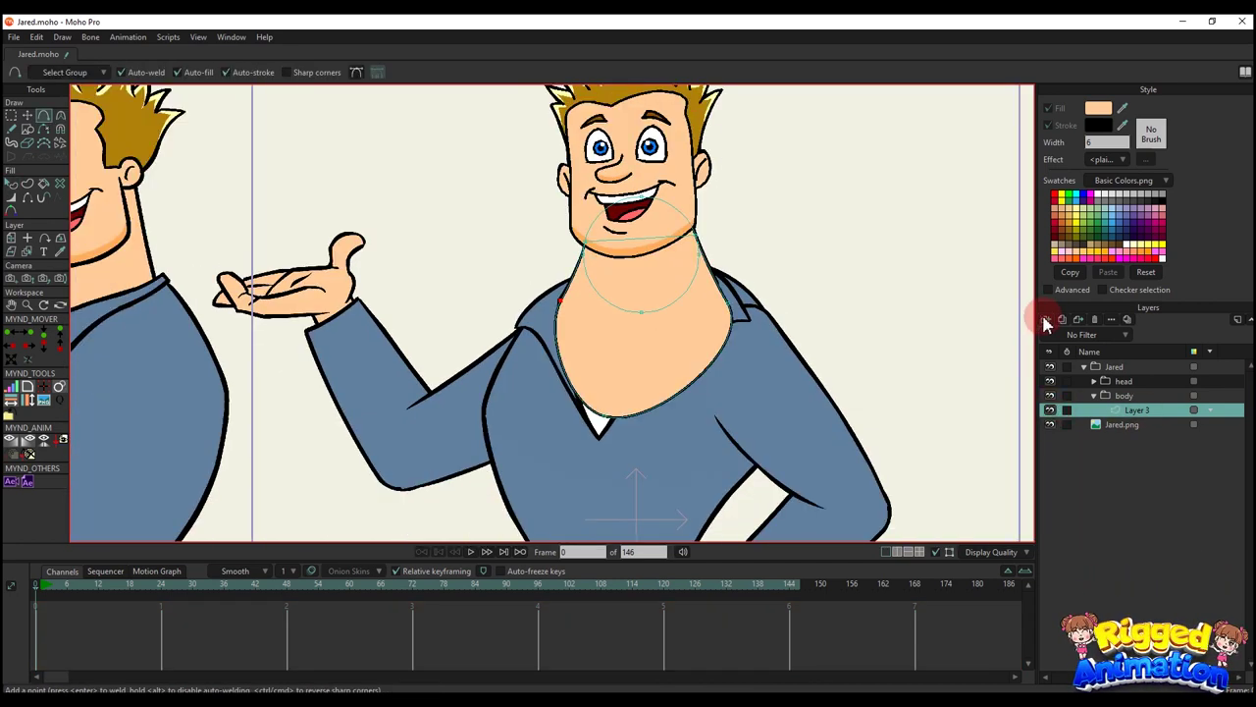
click(1046, 320)
click(1059, 334)
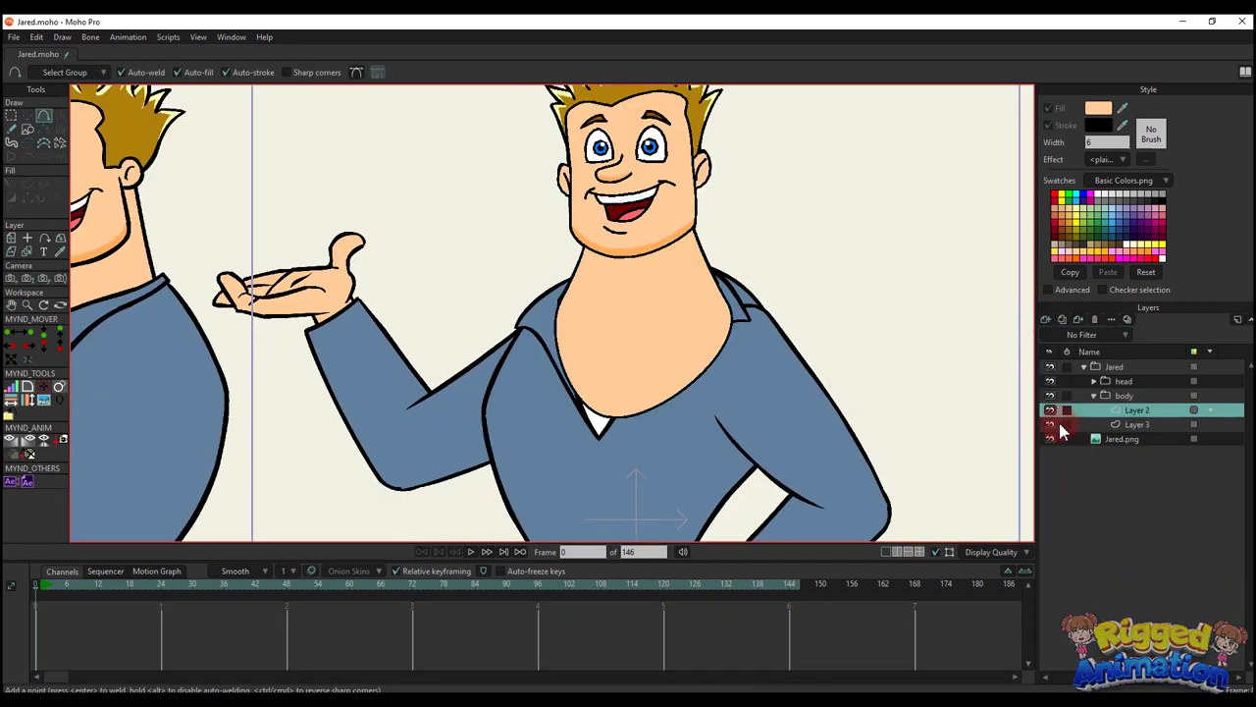
click(1049, 395)
- Draw a rough closed five-point outline for the shirt, following the neckline and looping down over the chest
drag(735, 314, 676, 297)
key(a)
scroll(503, 286, up, 4)
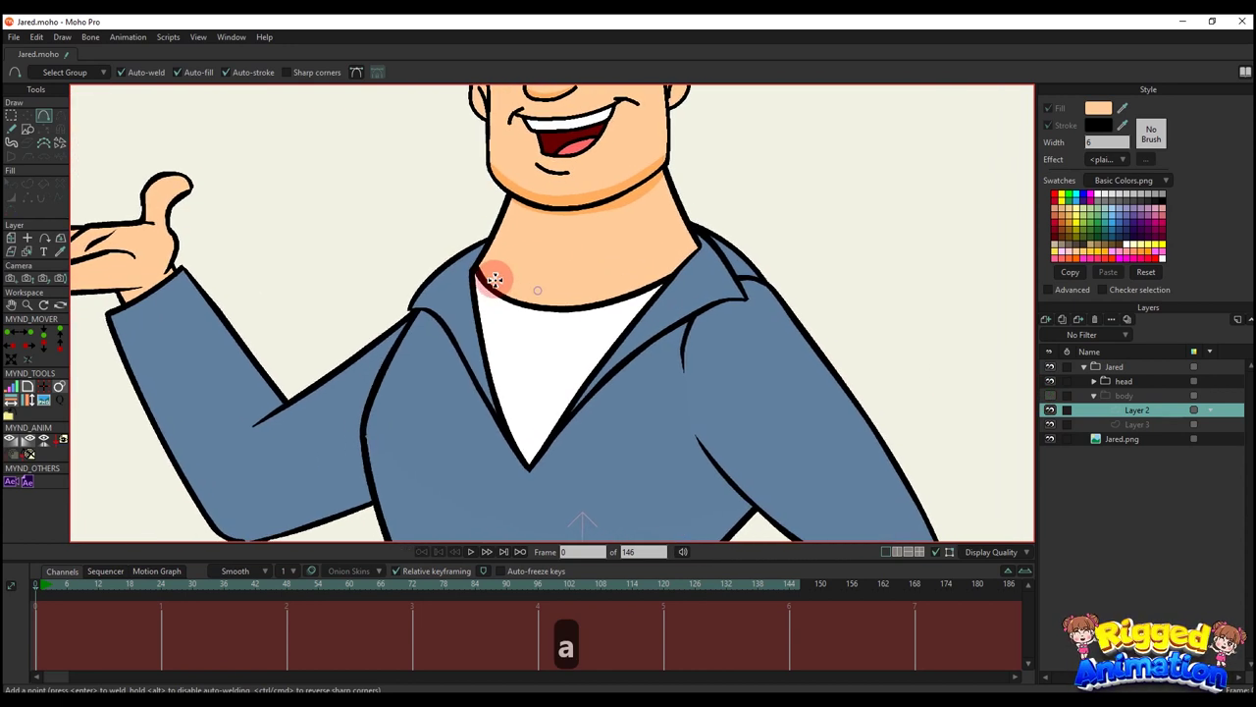
scroll(465, 263, up, 2)
drag(567, 322, 579, 316)
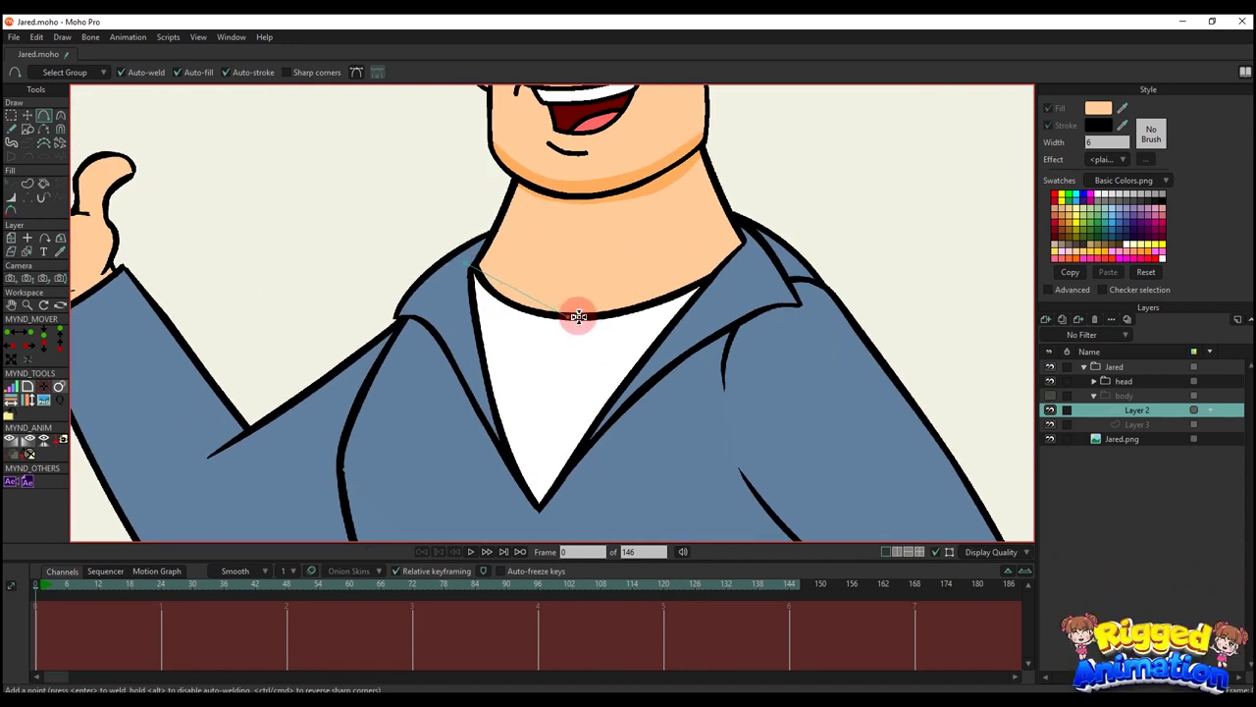
key(ctrl+z)
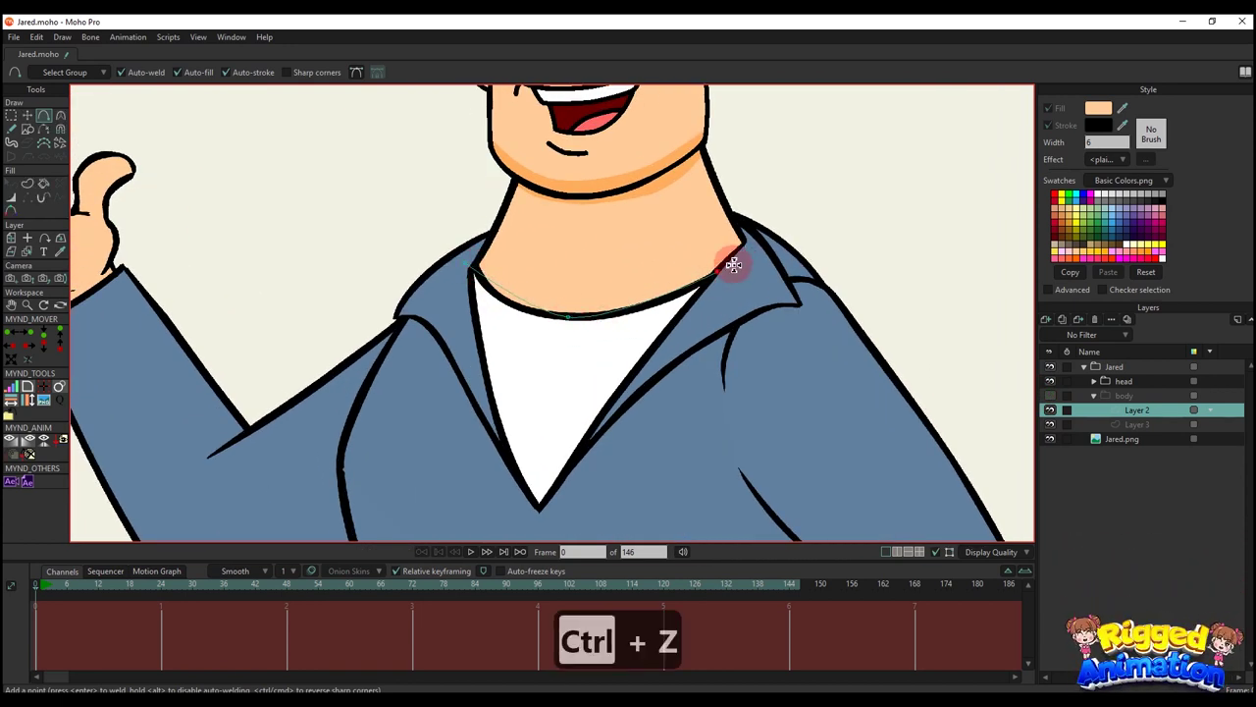
drag(735, 265, 761, 249)
scroll(762, 247, down, 2)
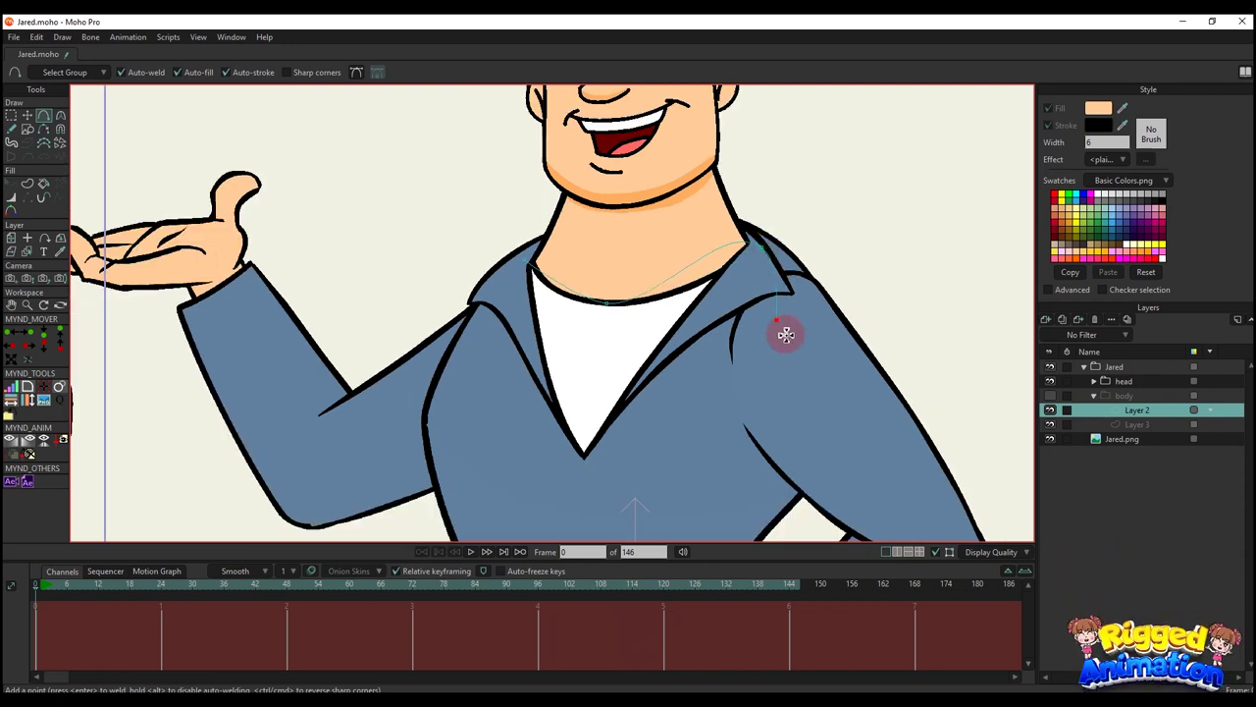
click(844, 373)
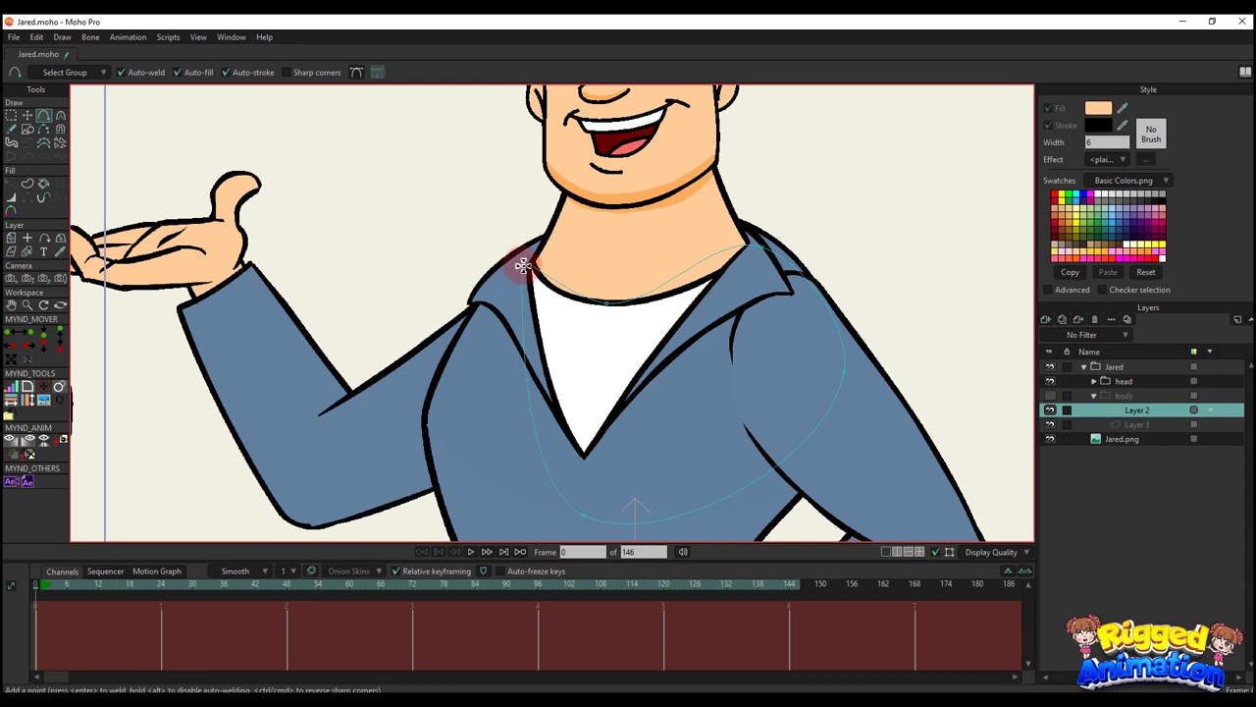
key(t)
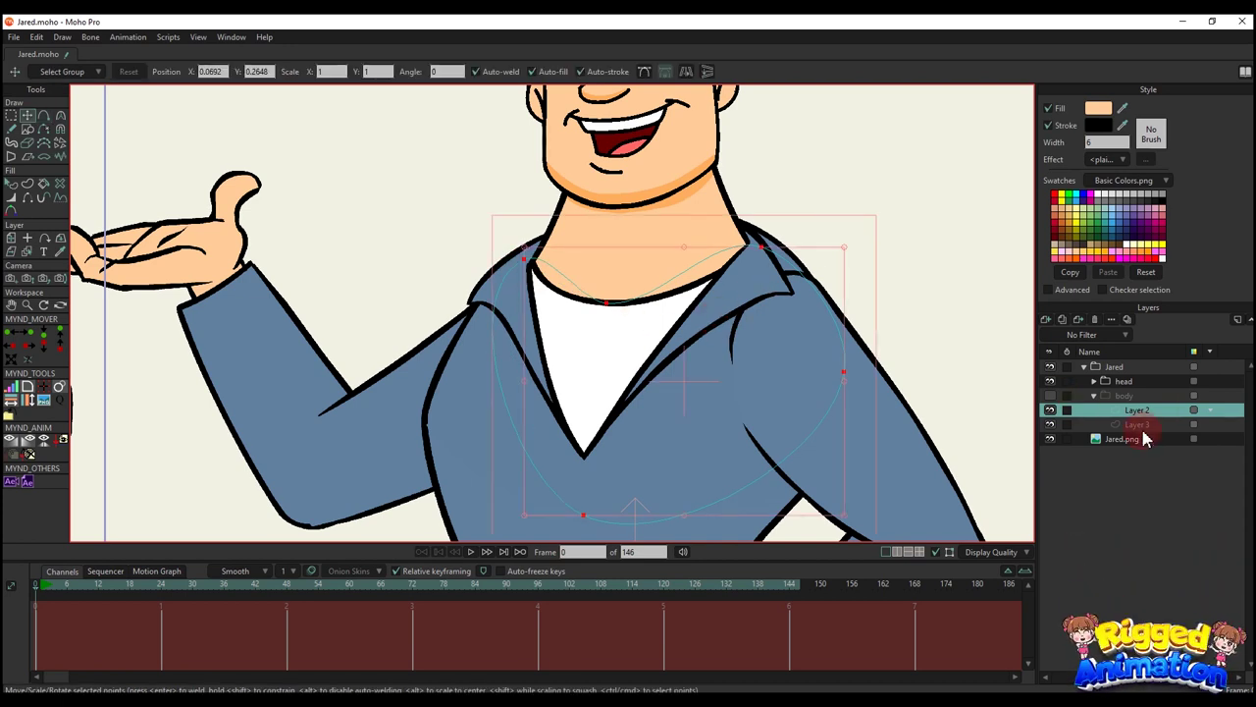
- Rename the layer holding the neck shape as neck
click(1135, 426)
double_click(1134, 428)
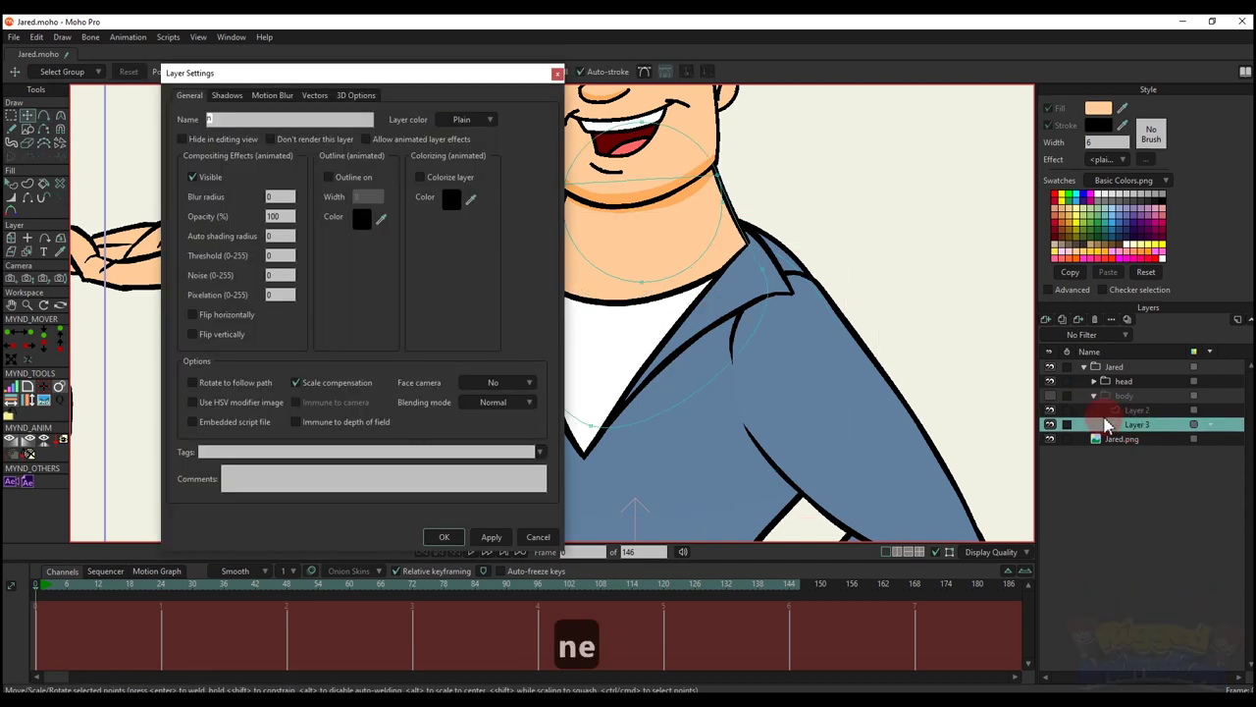
key(Return)
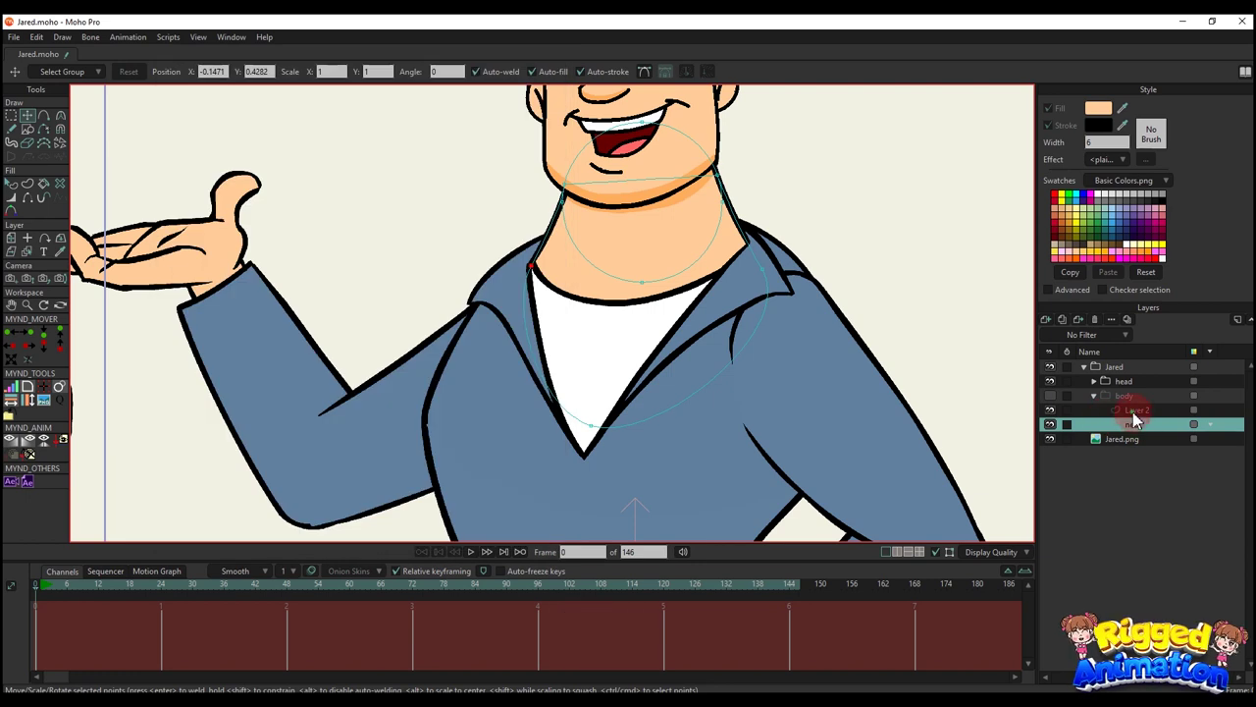
- Select the layer with the new chest outline and rename it as shirt
click(1134, 411)
scroll(696, 303, down, 2)
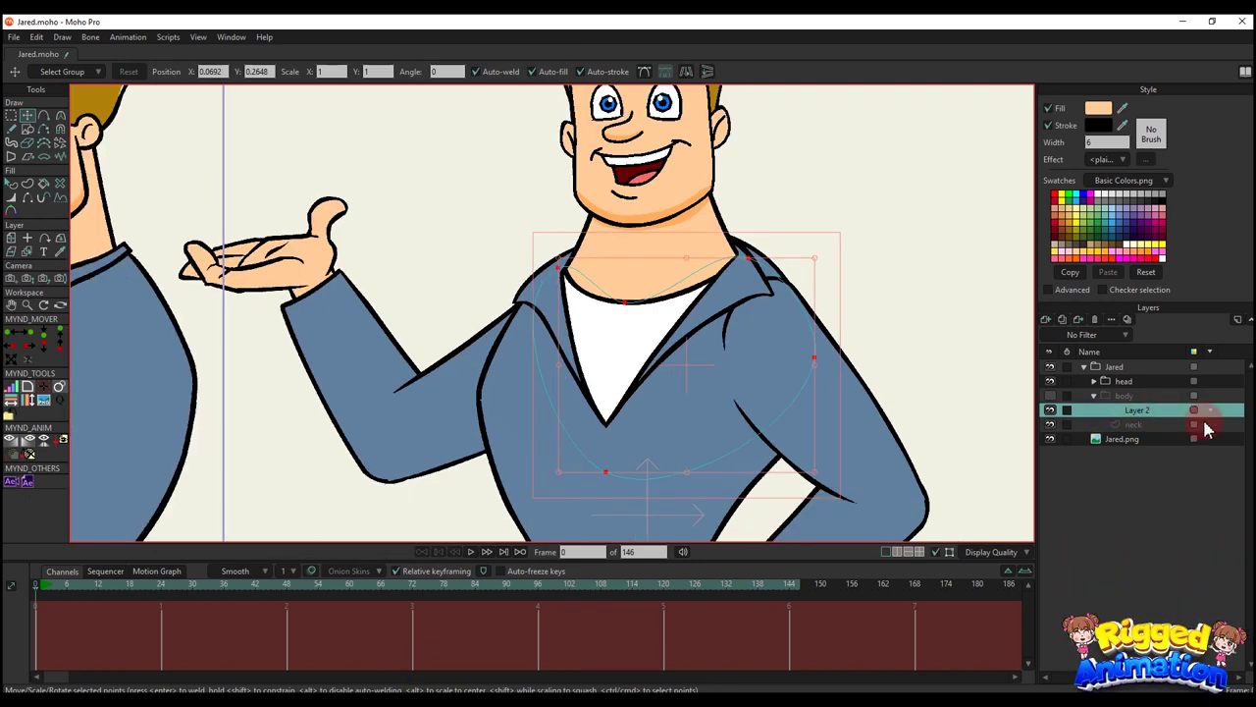
double_click(1154, 418)
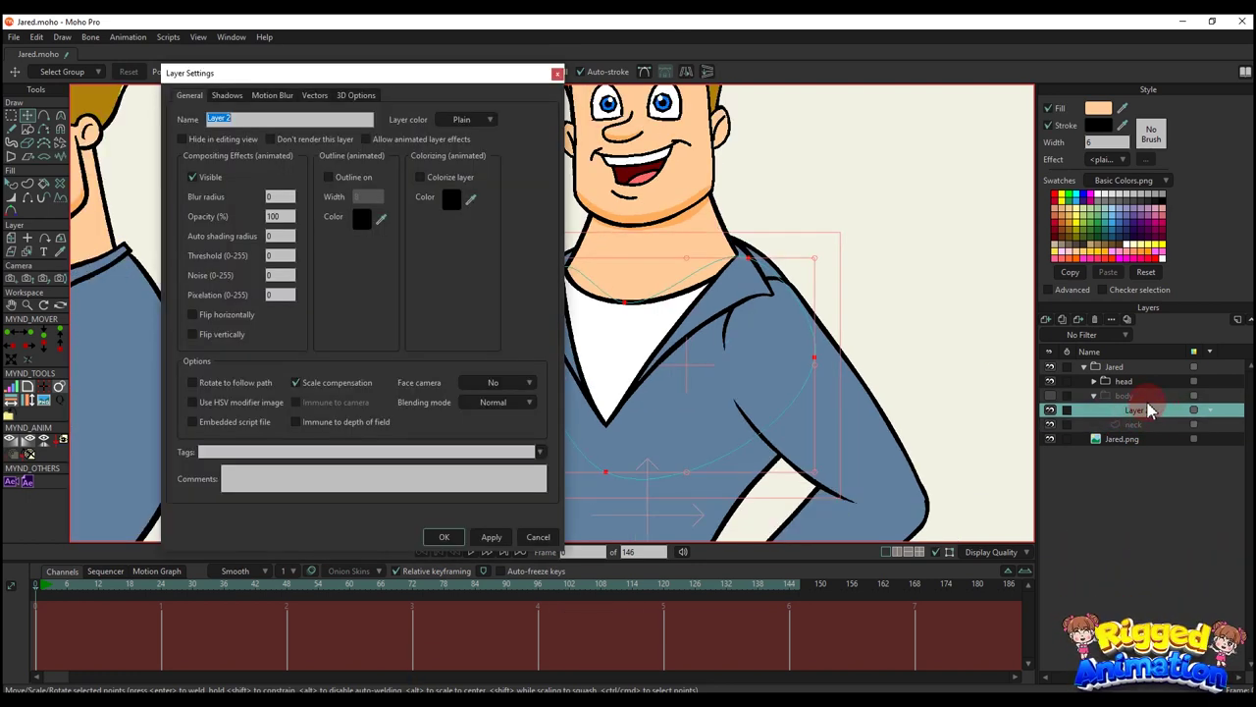
text(shirt)
key(Return)
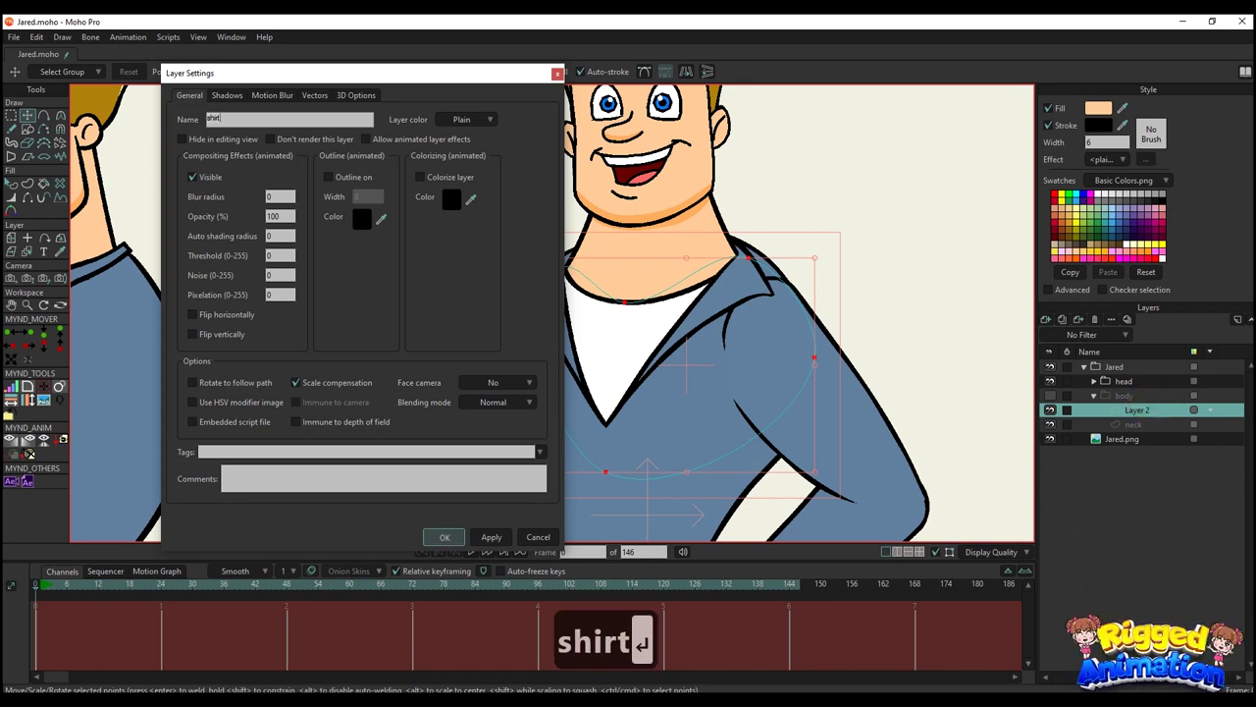
- Set the shirt shape's fill to the jacket blue, fit its points to the V opening, and bend the left part of the neckline
scroll(785, 203, up, 5)
key(t)
key(c)
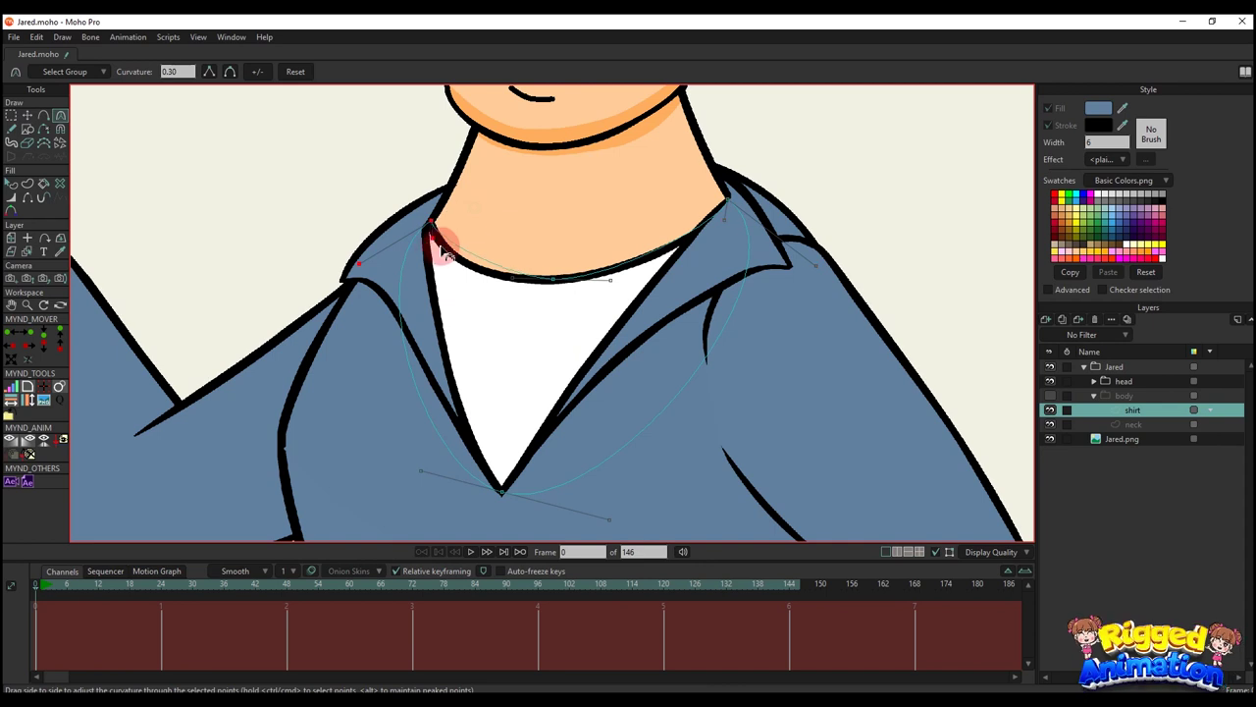
scroll(515, 269, up, 2)
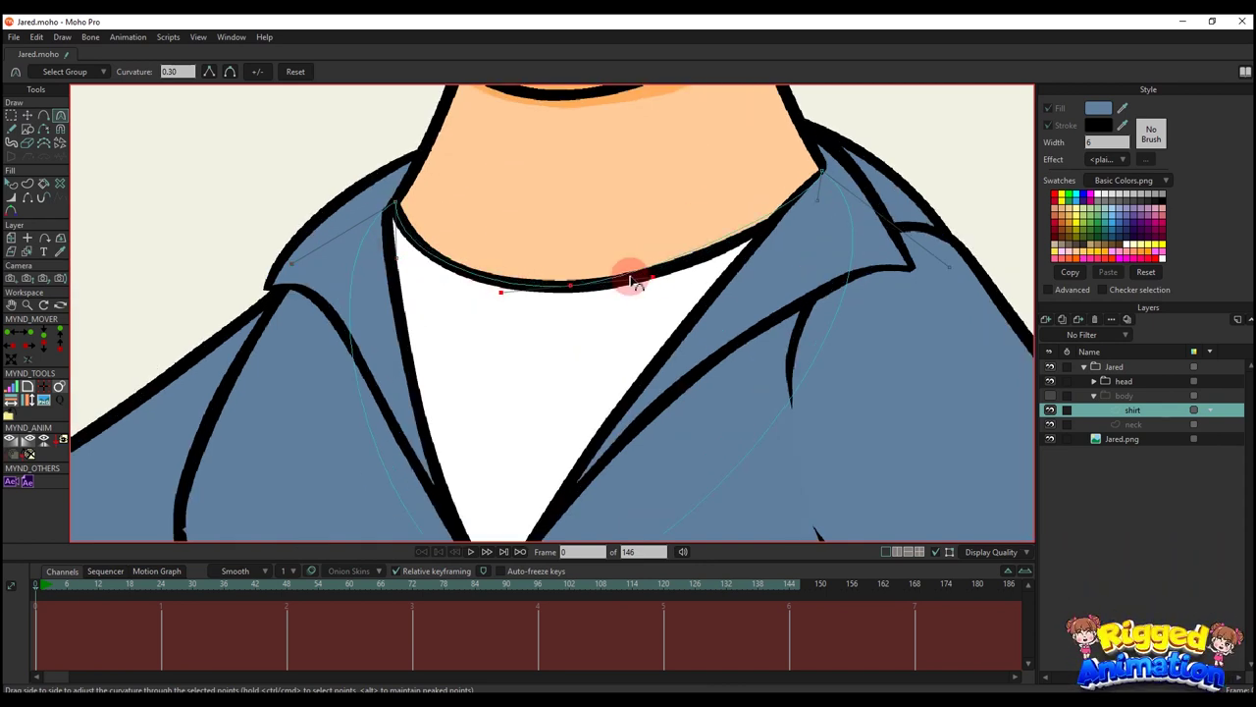
- Bend the shirt shape's right V edge and the right part of its neckline to follow the reference
scroll(776, 267, down, 2)
drag(747, 424, 722, 375)
drag(674, 449, 612, 316)
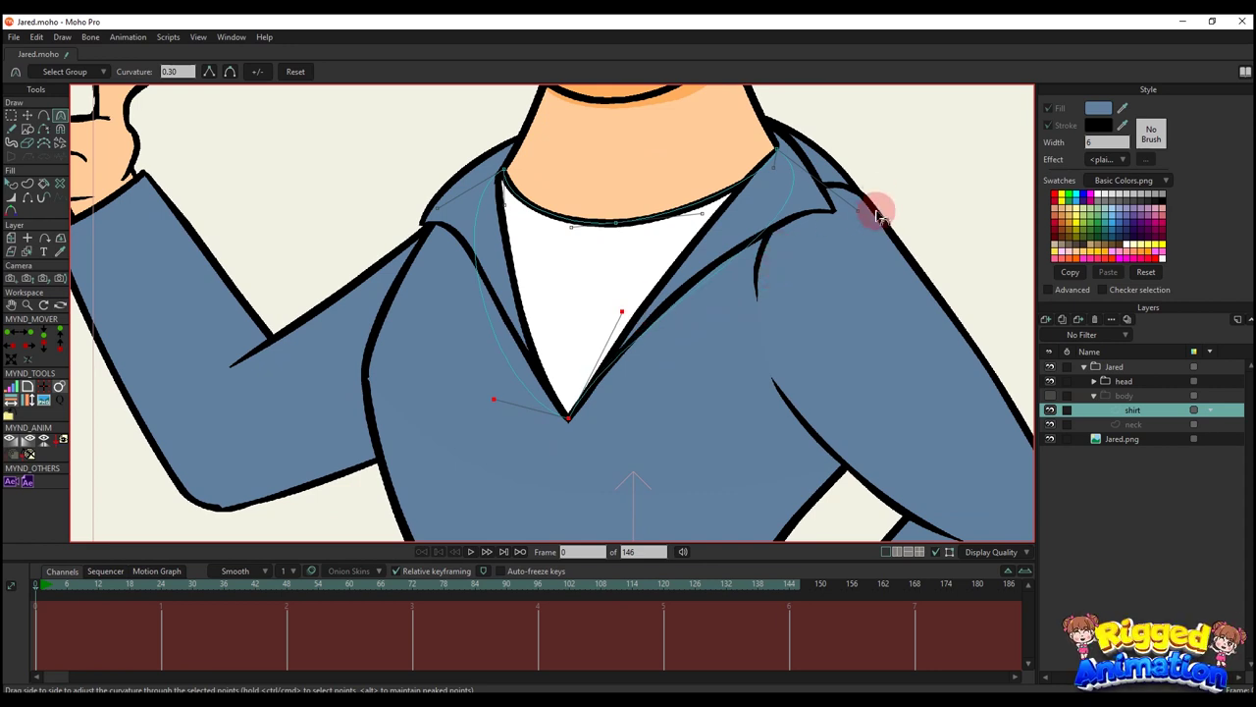
scroll(626, 313, up, 1)
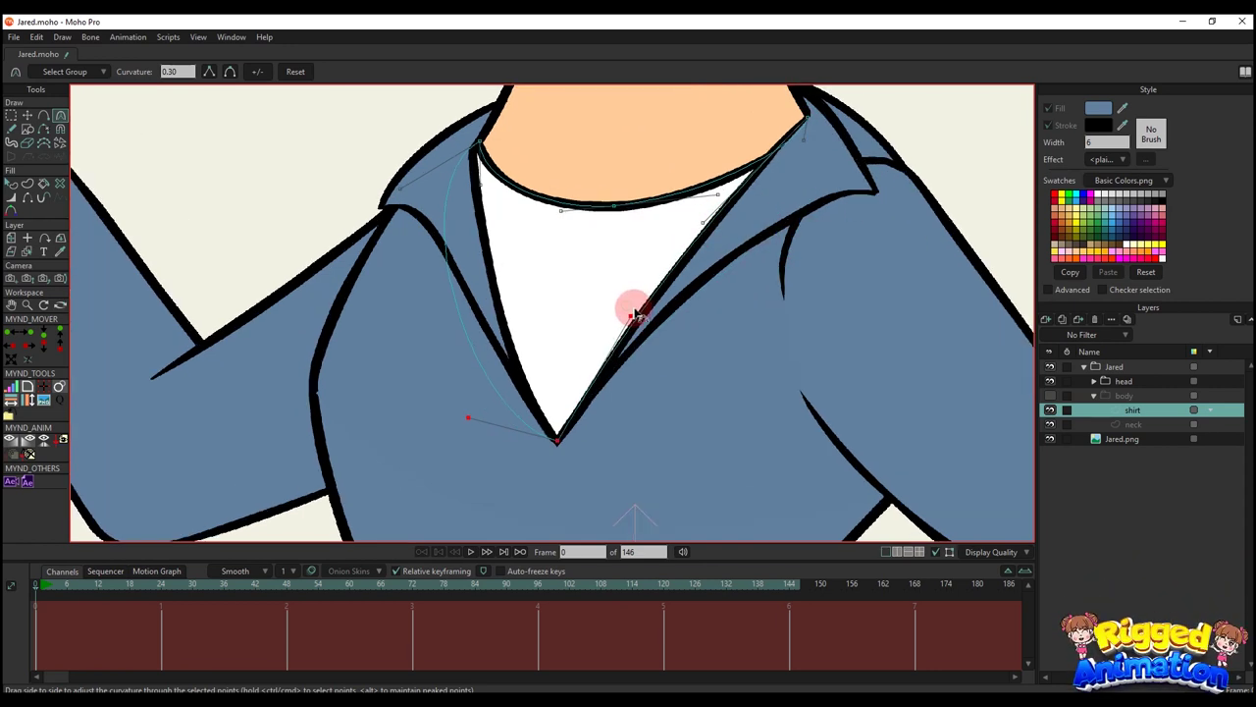
scroll(814, 218, up, 3)
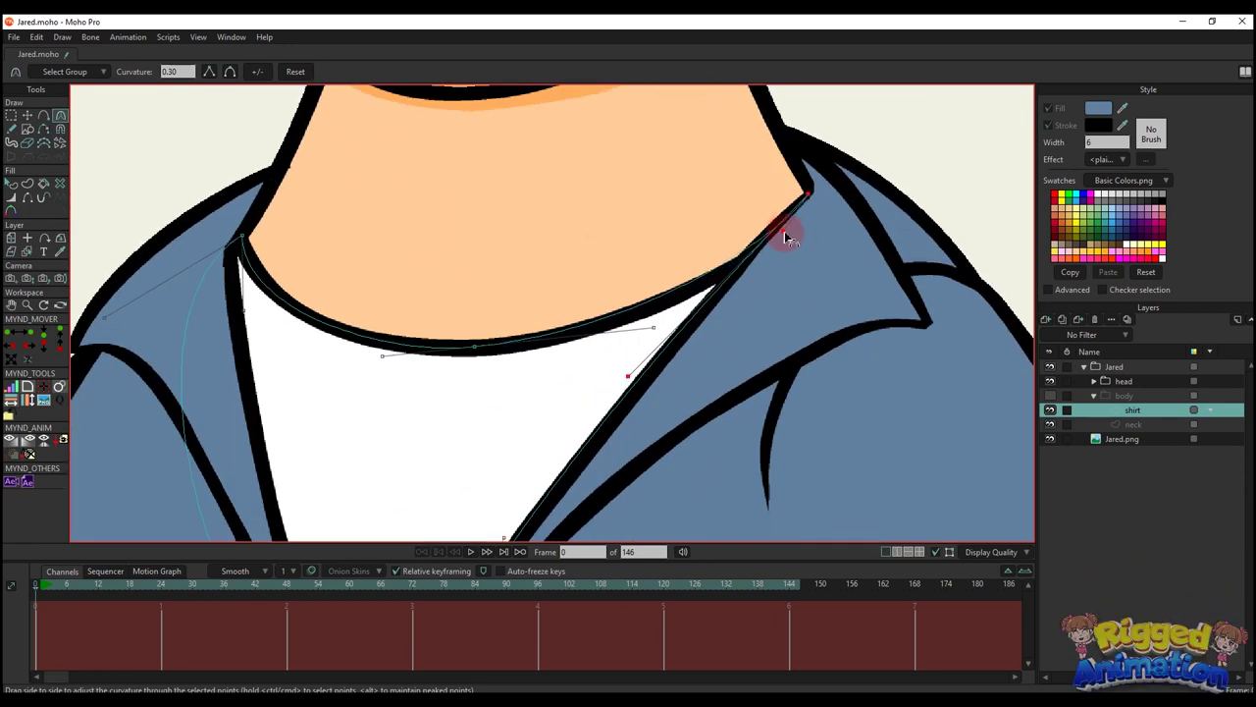
drag(785, 237, 772, 232)
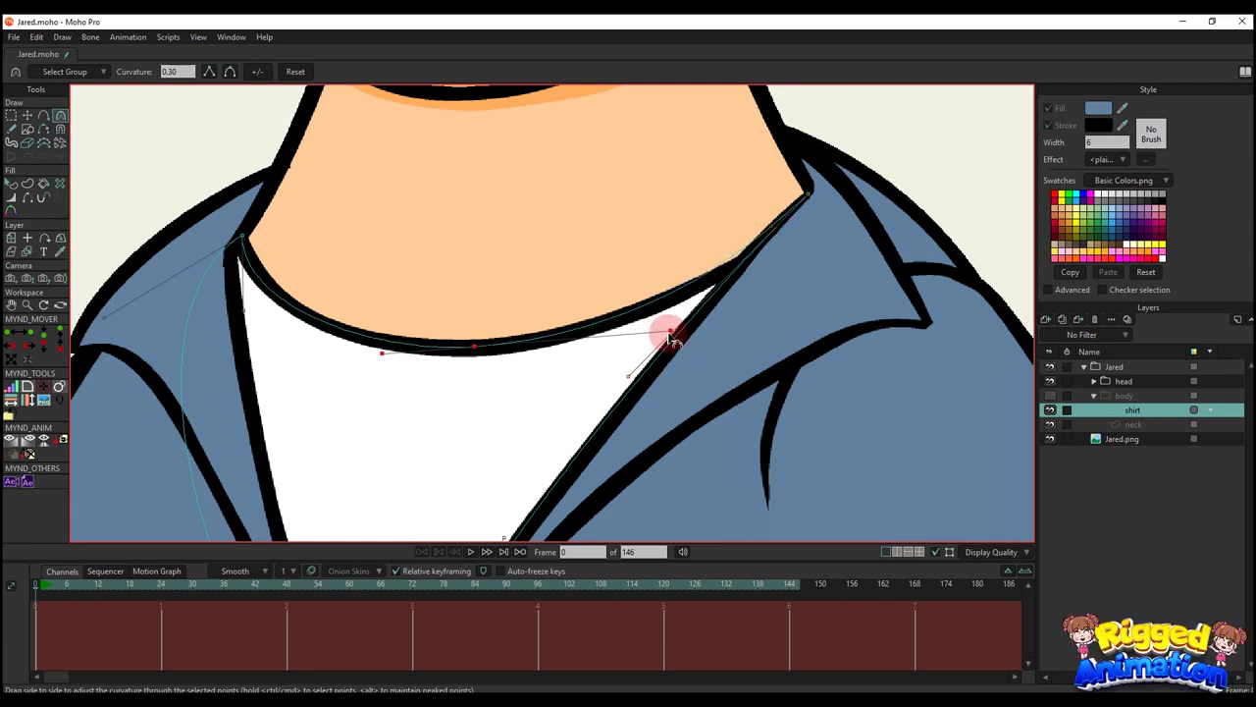
- Bend the left V edge of the shirt shape inward so it follows the opening's outline in the reference
scroll(671, 331, down, 3)
scroll(637, 356, up, 2)
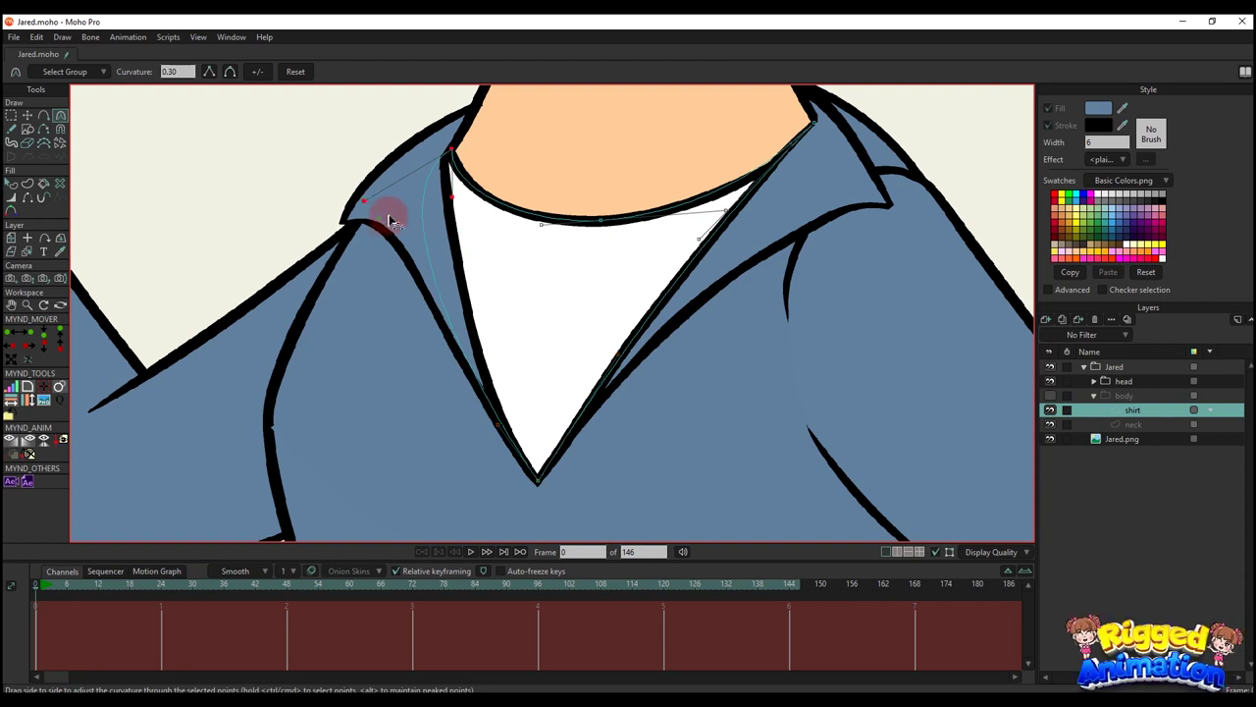
drag(391, 220, 434, 213)
scroll(442, 218, down, 3)
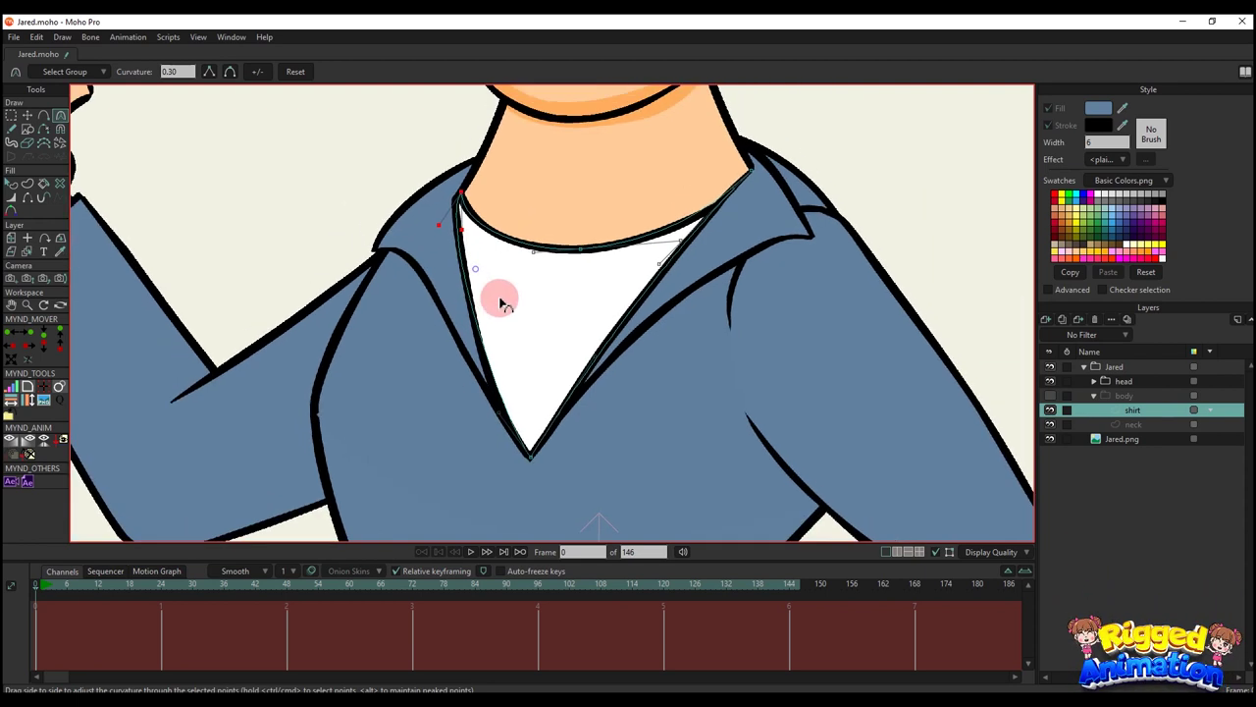
scroll(737, 187, up, 1)
- Add points for the right collar, running from the neckline corner around the collar tip and down to the V's lower point
key(a)
scroll(763, 138, up, 3)
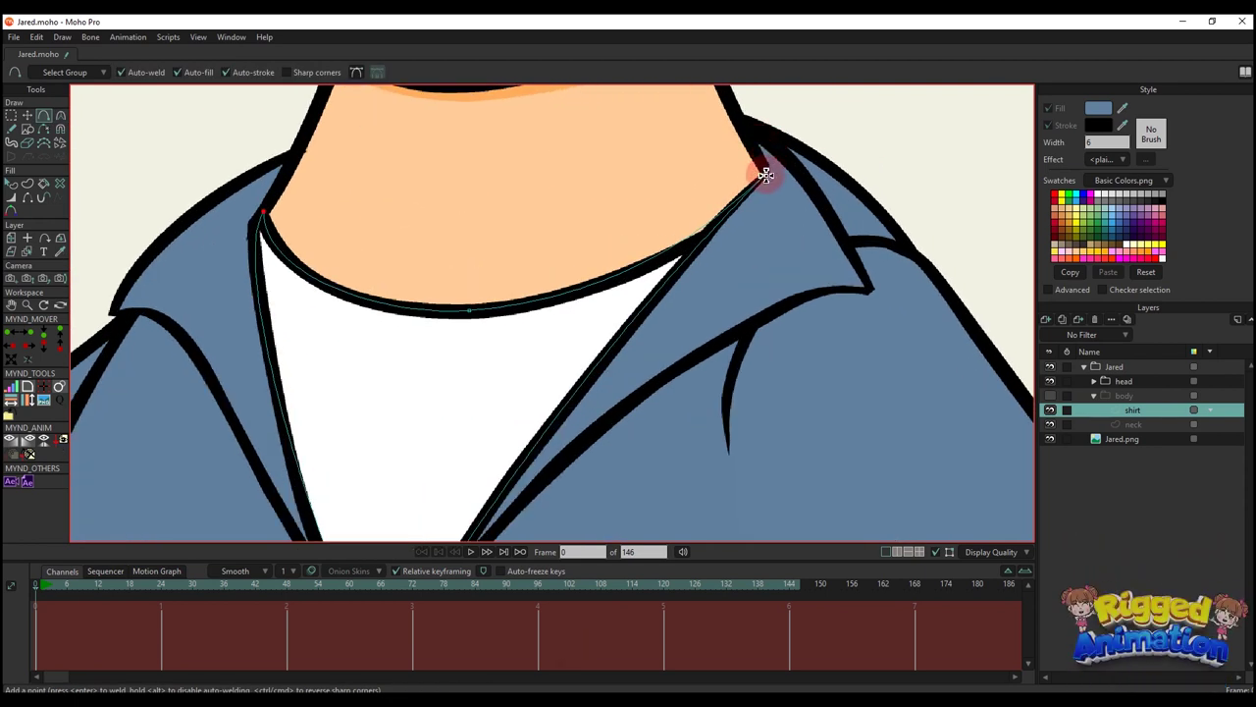
drag(753, 132, 863, 264)
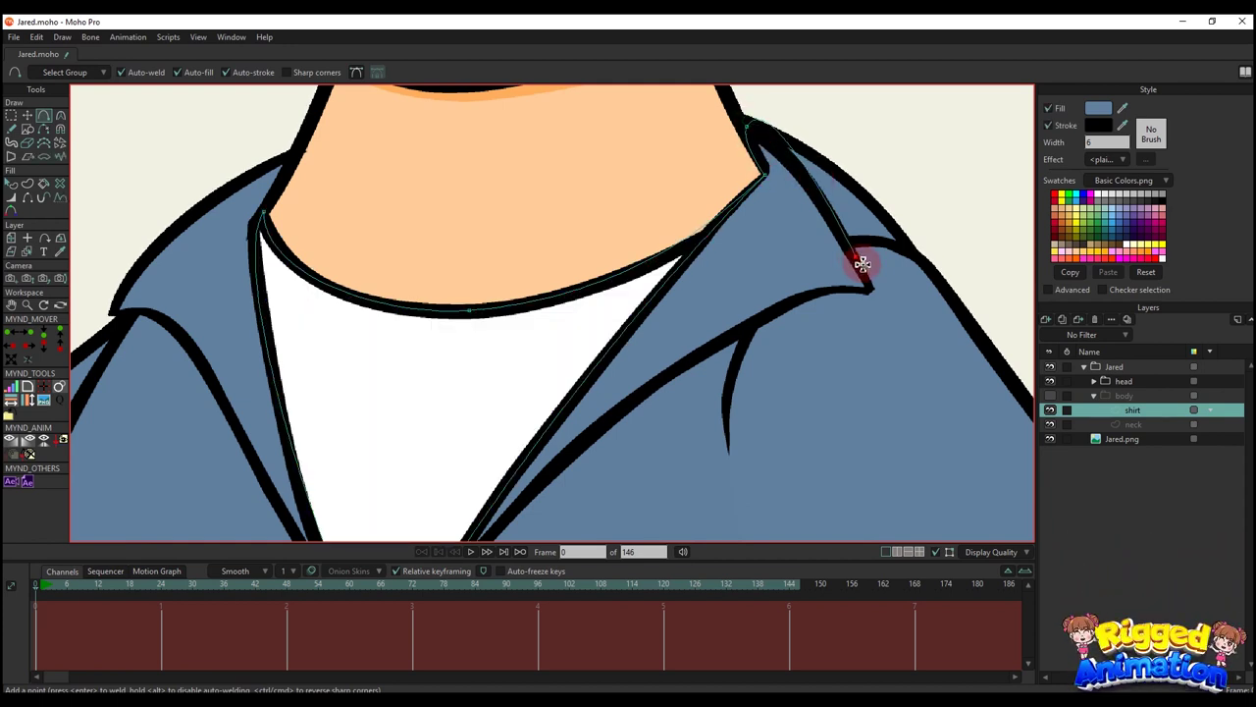
scroll(874, 285, down, 3)
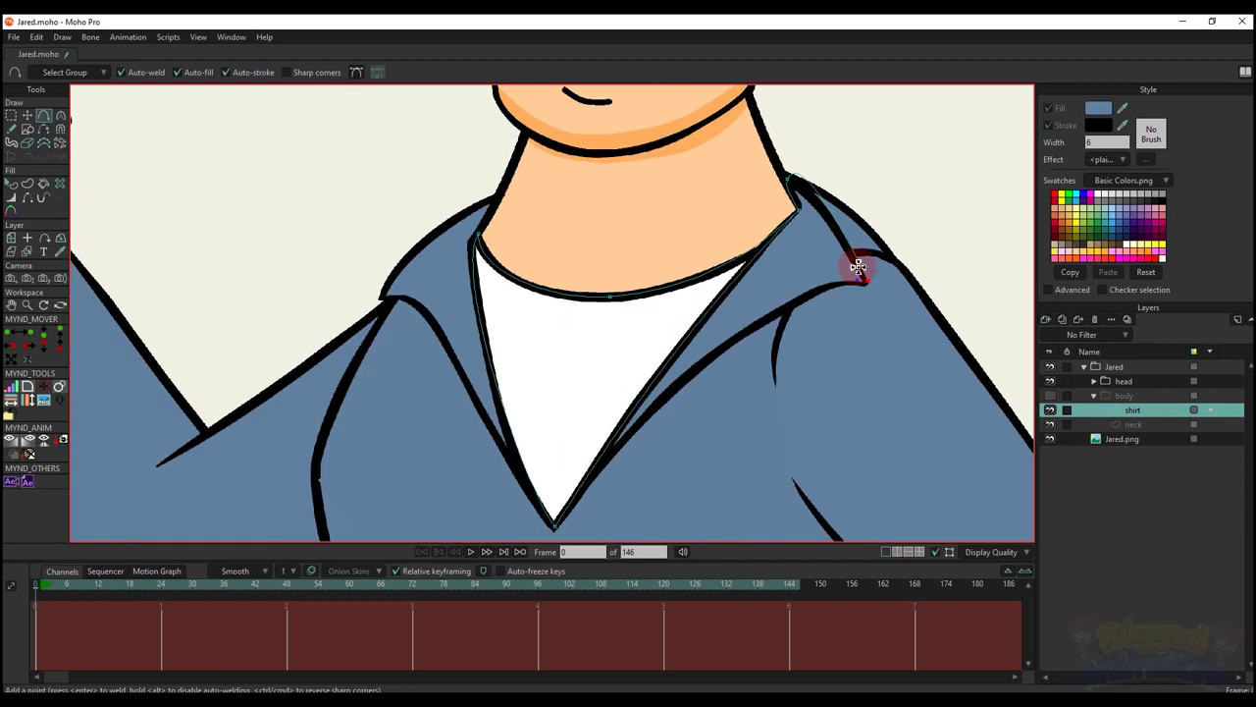
scroll(861, 272, up, 3)
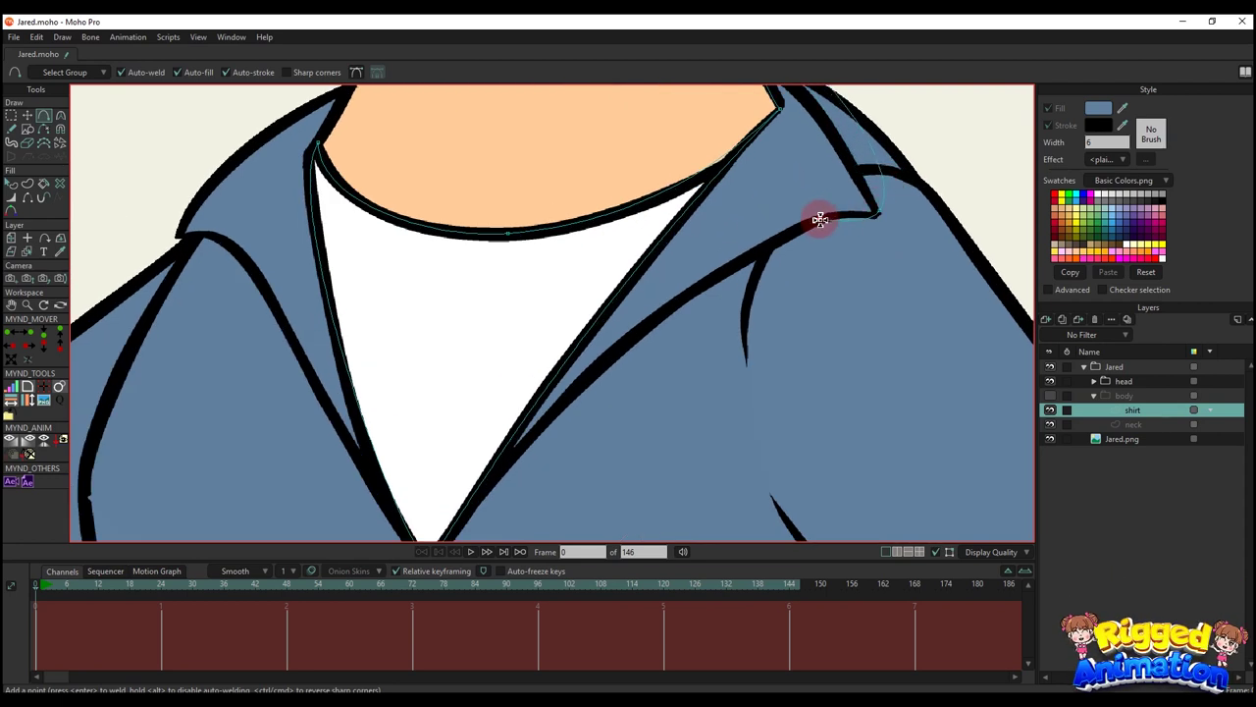
scroll(594, 380, down, 3)
scroll(718, 188, up, 3)
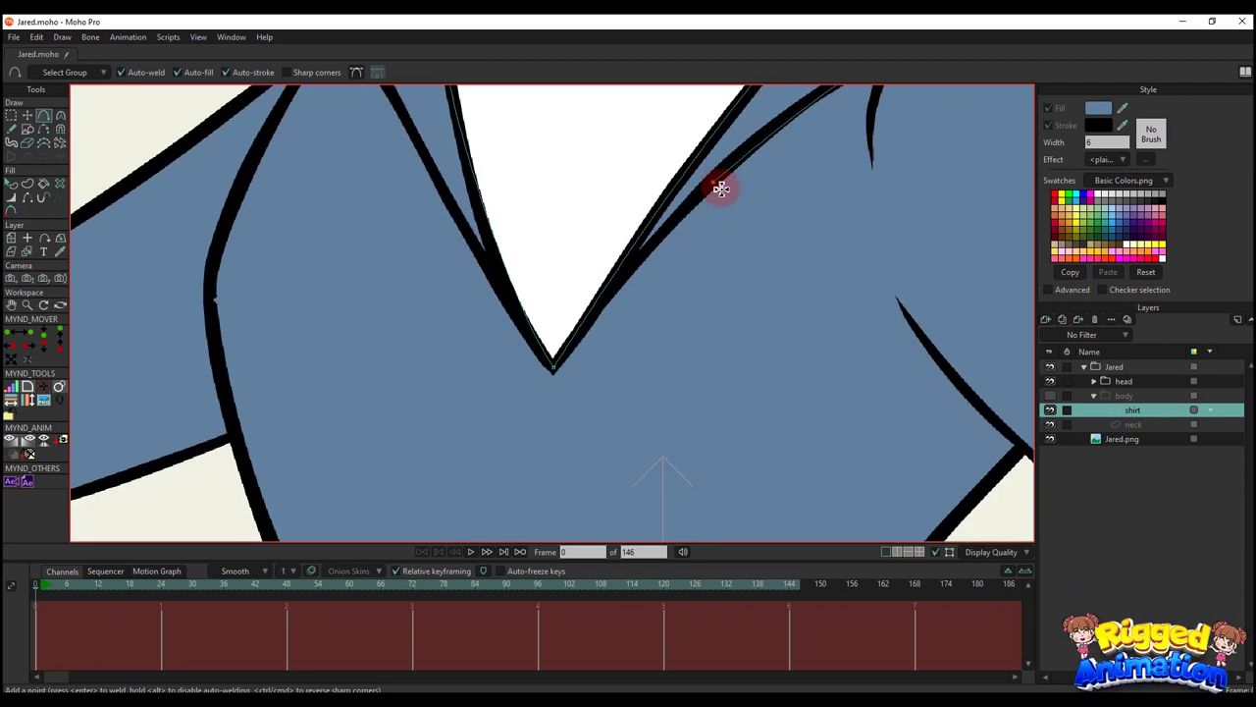
key(t)
scroll(562, 369, down, 3)
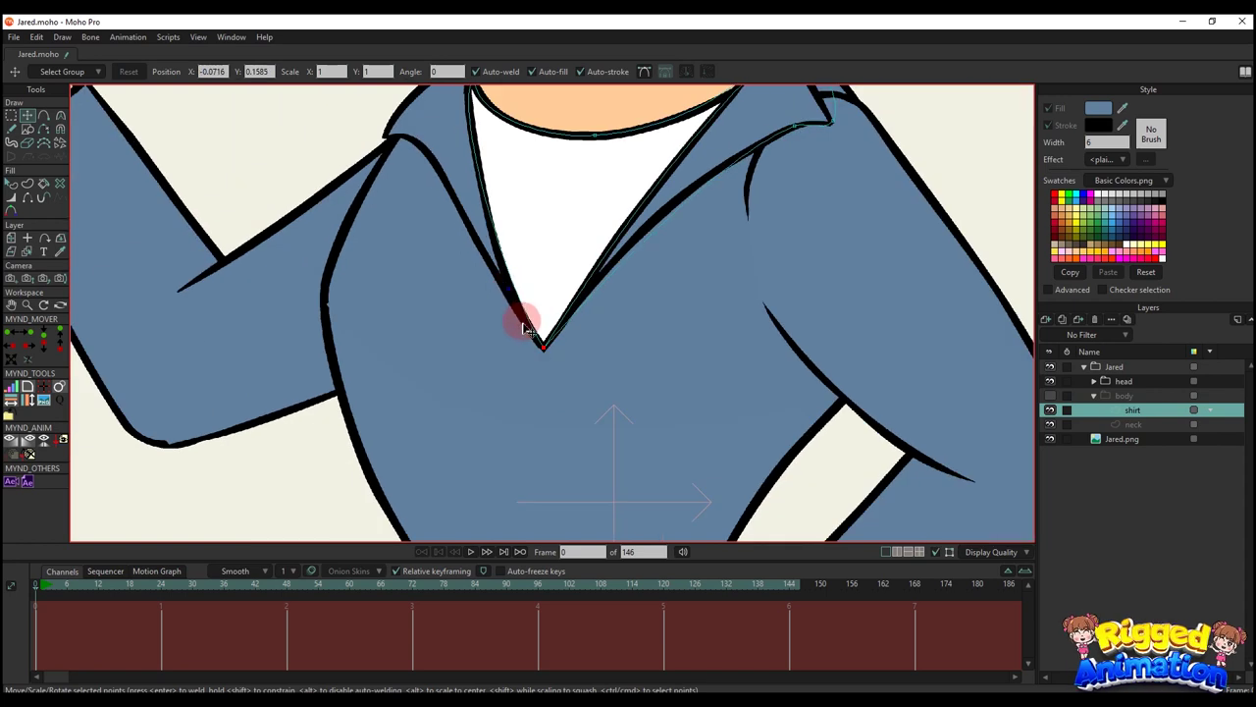
- Add the left collar outline from the side of the neck around the collar tip to the V's lower point
scroll(518, 317, up, 2)
key(a)
scroll(530, 182, up, 1)
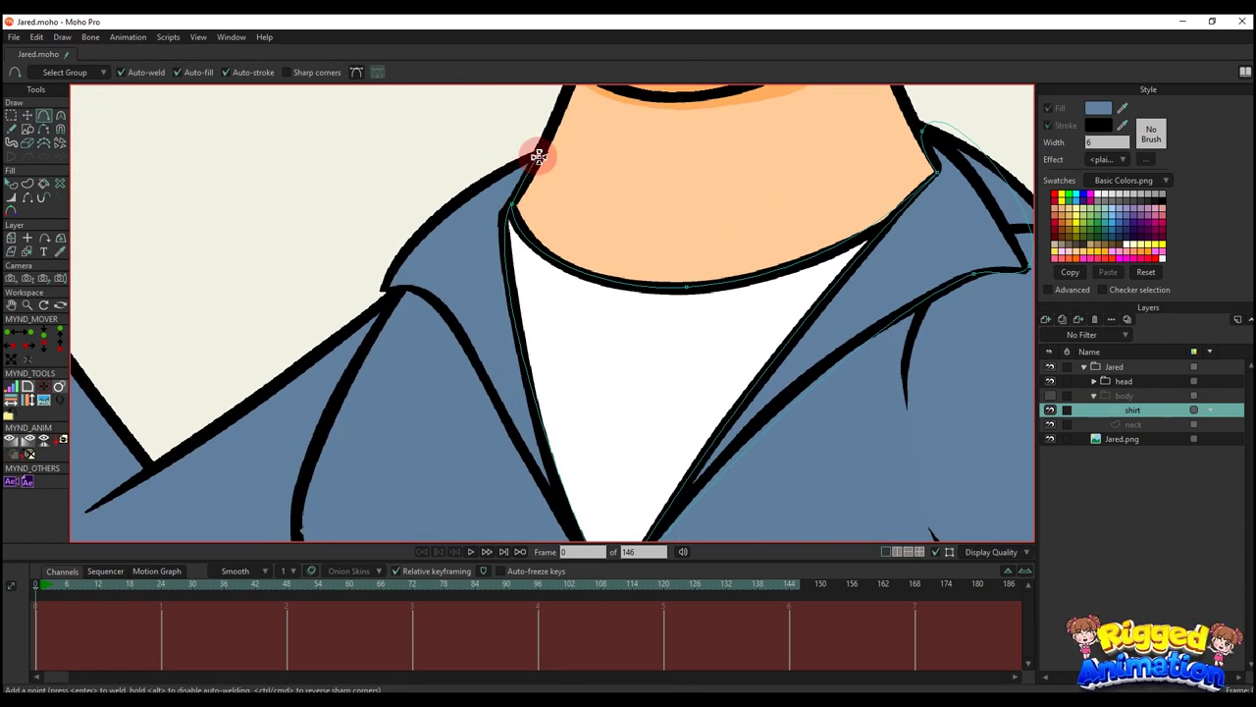
drag(538, 157, 481, 368)
scroll(429, 293, down, 2)
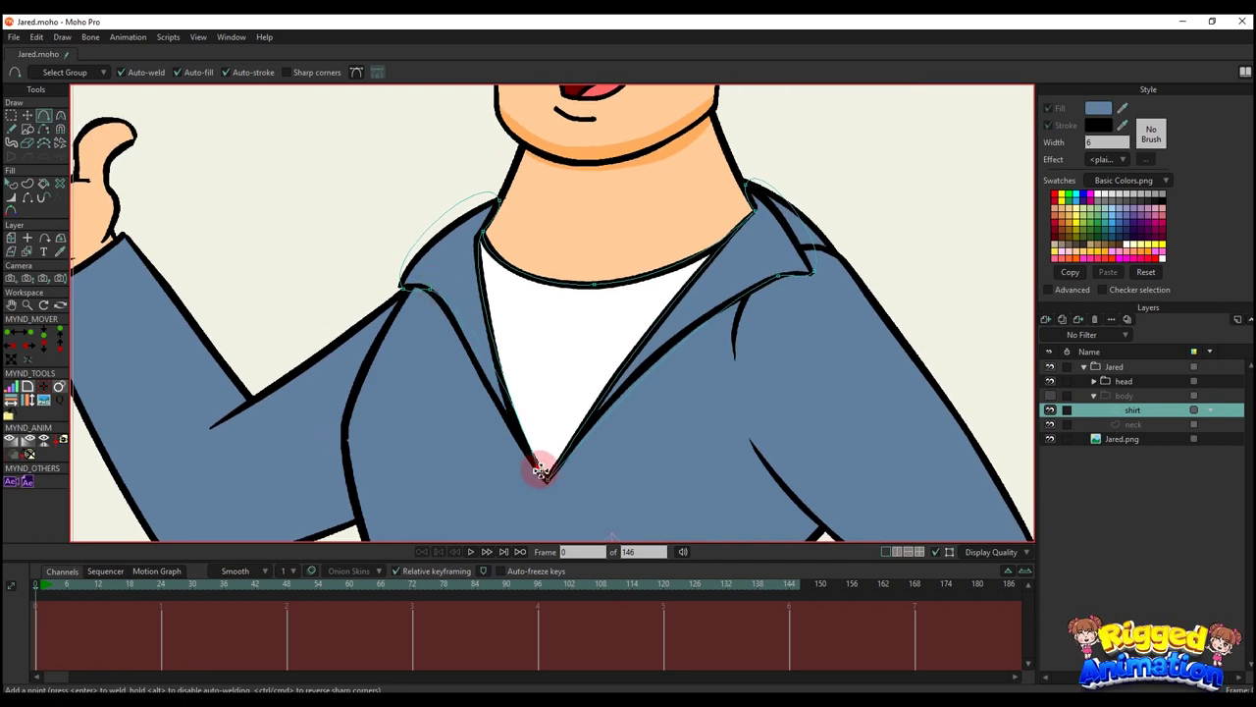
key(t)
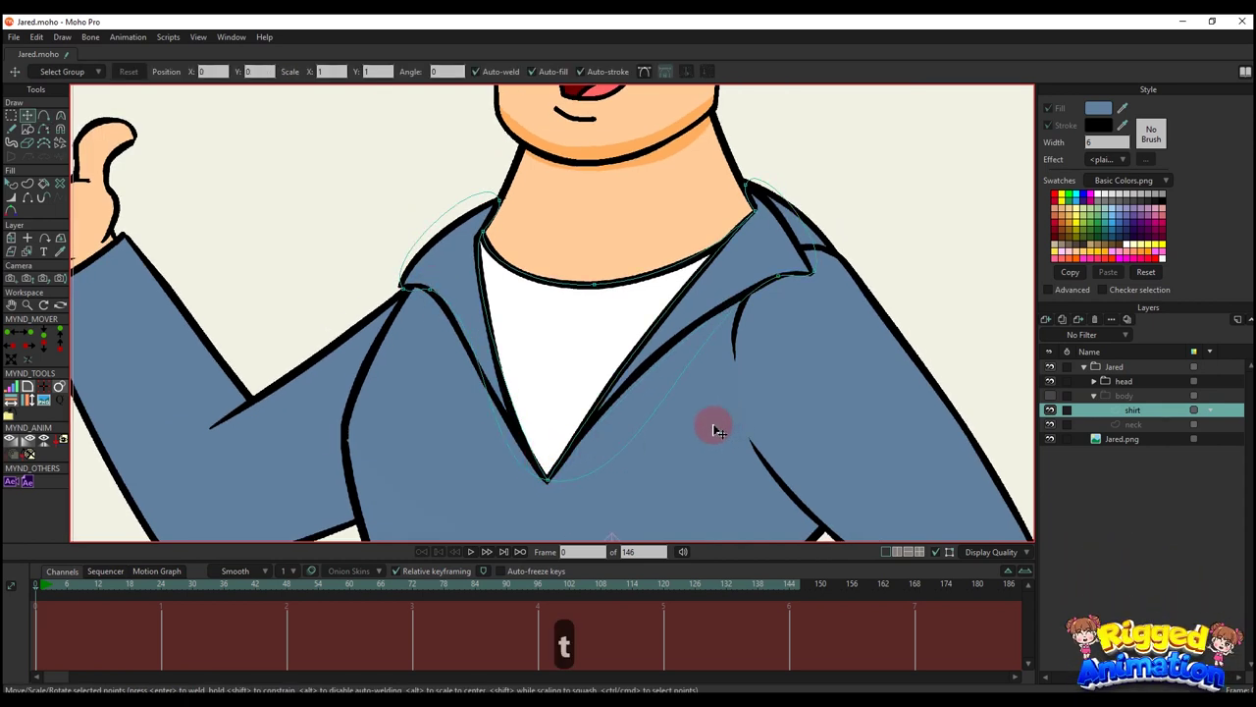
- Move the right collar's top point and the adjoining neckline corner onto the reference lines
key(c)
scroll(735, 216, up, 5)
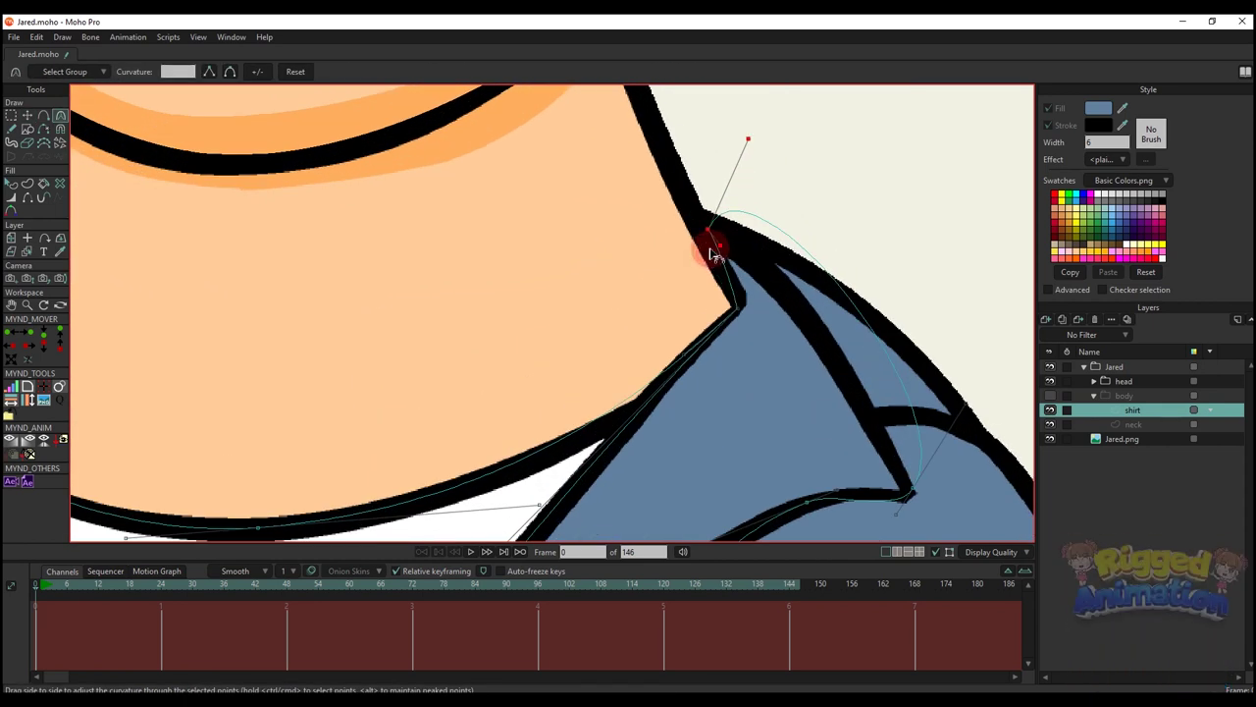
drag(710, 250, 702, 216)
key(t)
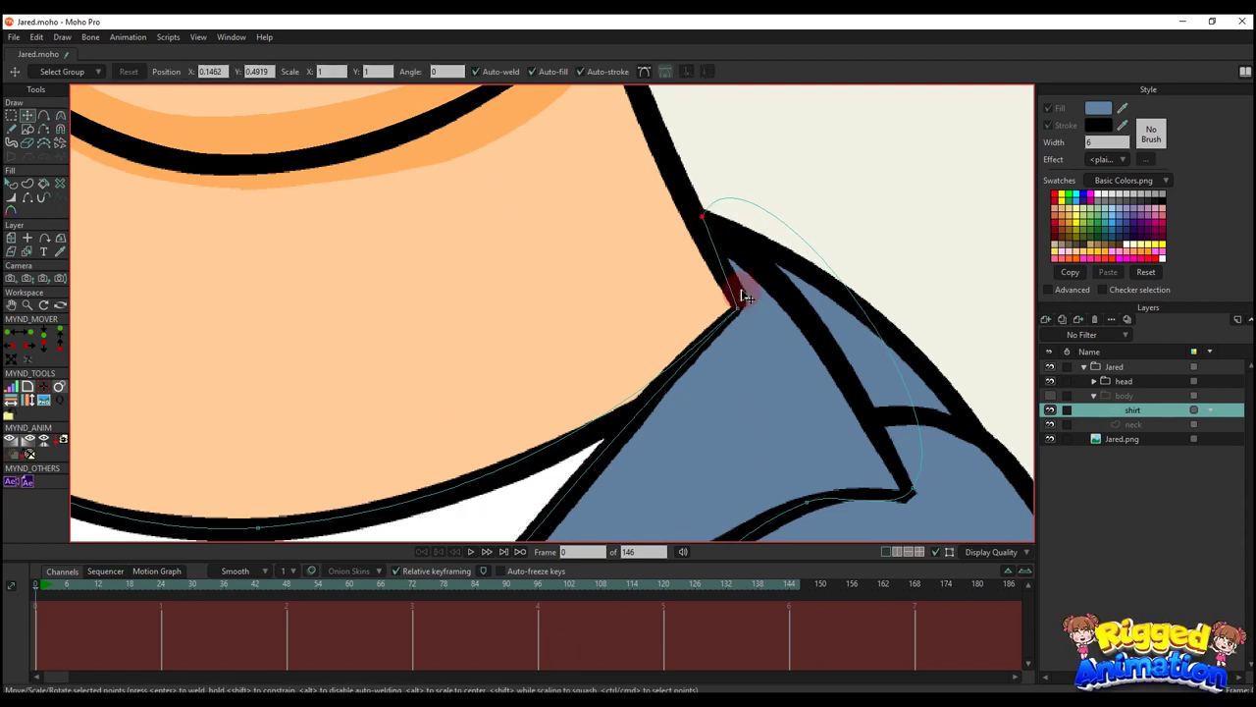
click(746, 297)
drag(743, 297, 743, 301)
- Bend the right collar's outer edge from the neck down to its tip to match the reference
key(c)
drag(731, 123, 738, 205)
scroll(777, 252, down, 3)
drag(884, 325, 847, 345)
scroll(849, 382, up, 1)
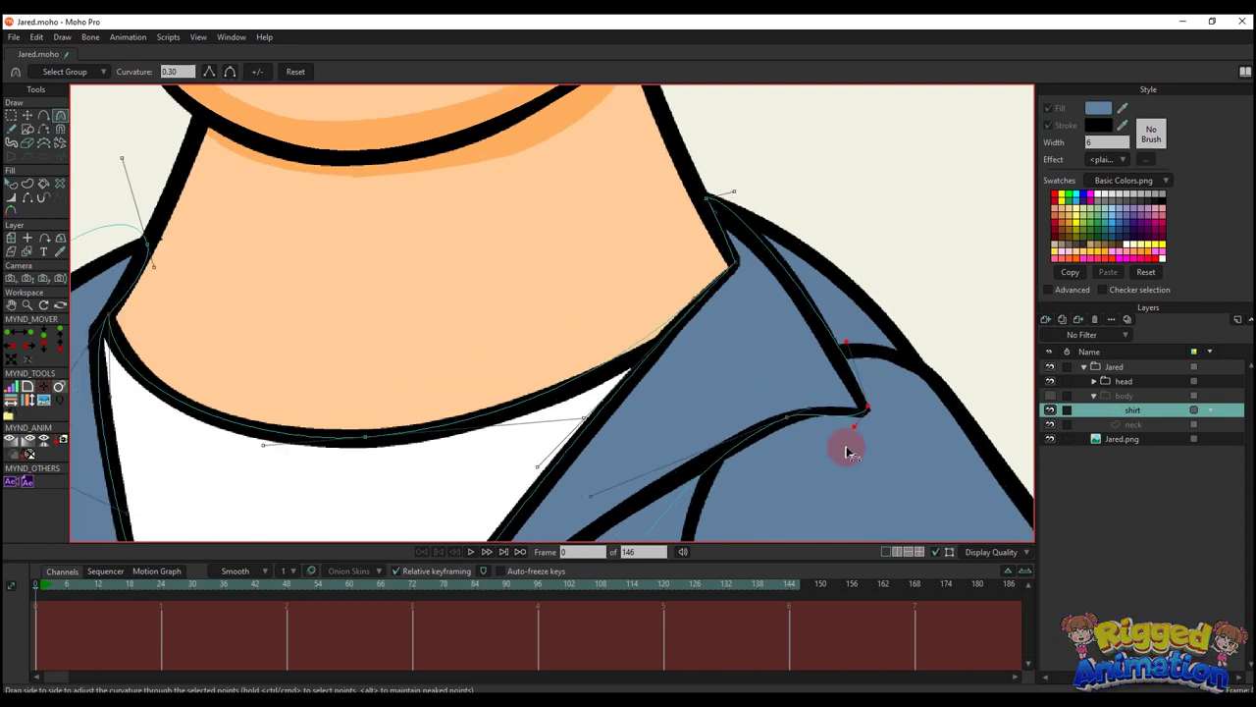
drag(846, 449, 837, 431)
- Bend the right collar's lower edge between its tip and the V's lower point along the reference line
scroll(775, 393, down, 2)
drag(731, 370, 710, 222)
scroll(684, 194, down, 5)
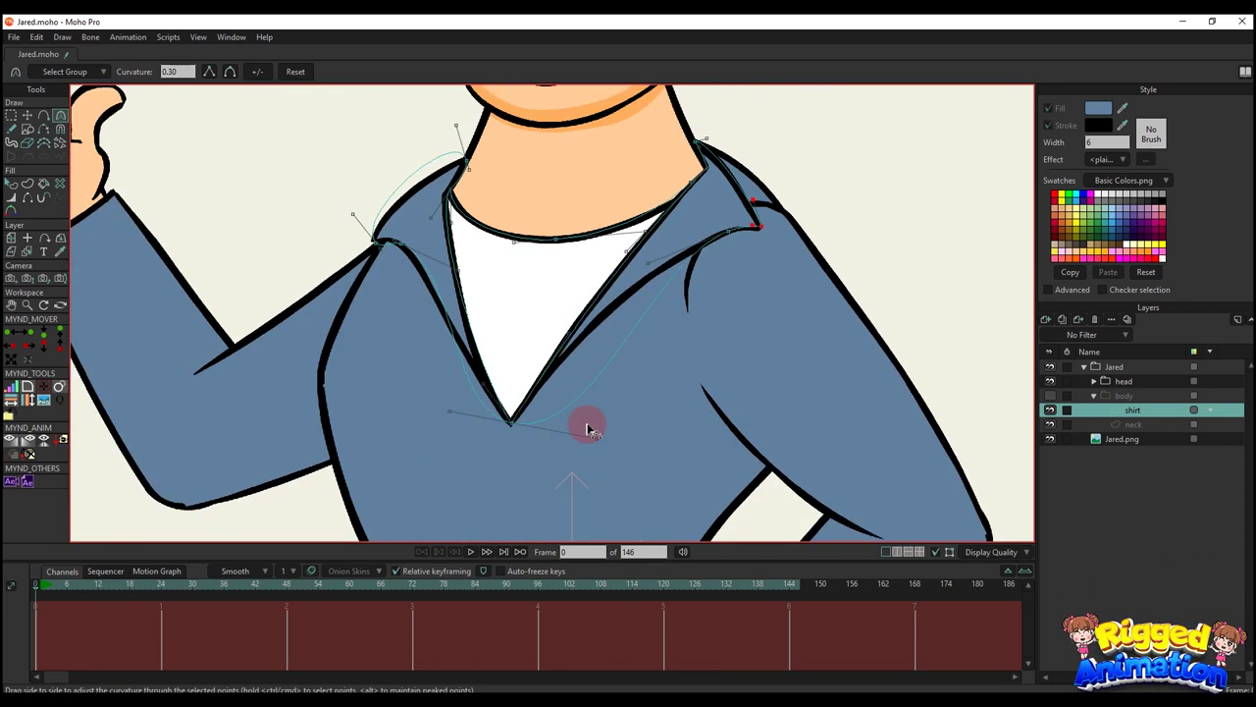
drag(589, 446, 548, 367)
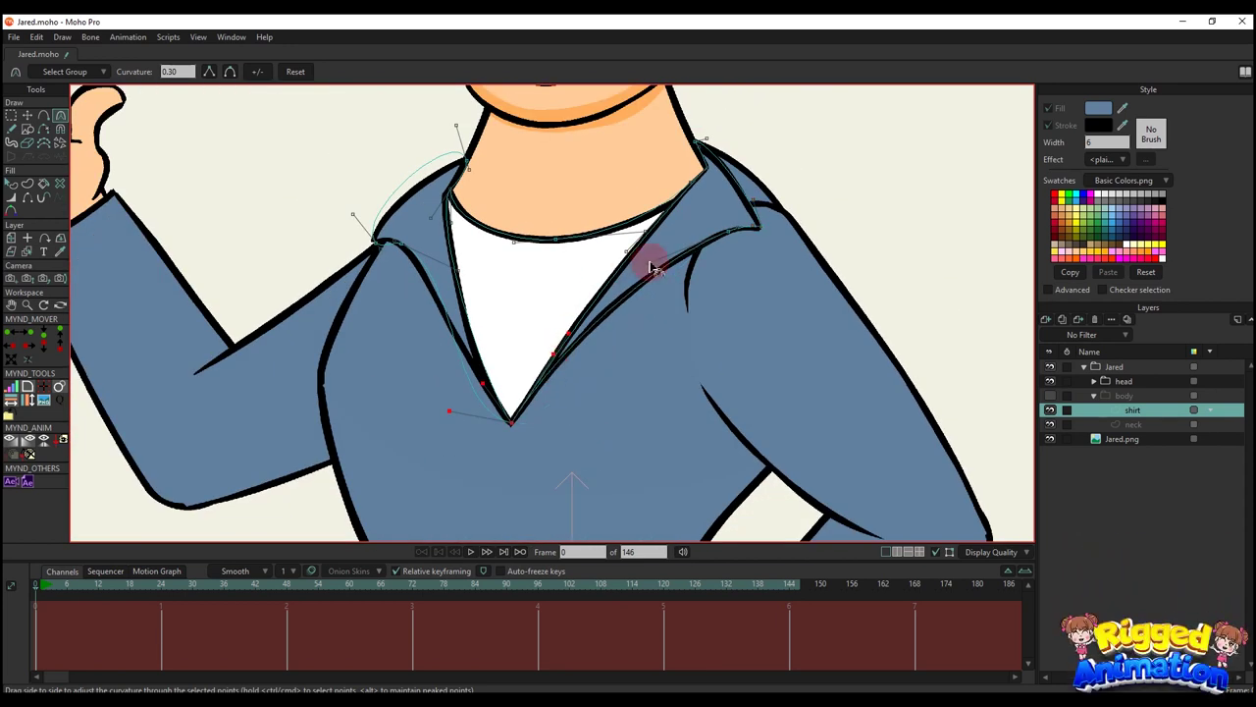
scroll(651, 264, up, 2)
drag(651, 264, 646, 265)
drag(721, 280, 738, 285)
- Move the left collar's tip point onto the corner in the reference
scroll(449, 225, up, 2)
scroll(462, 401, up, 1)
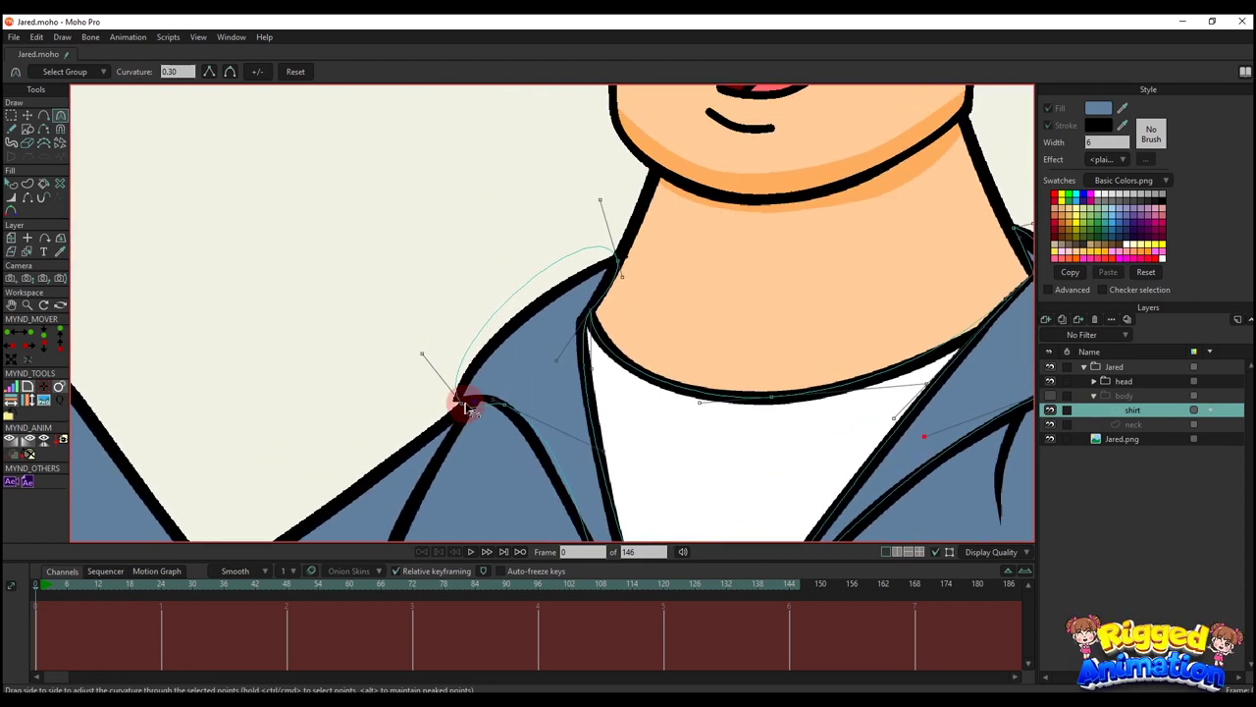
scroll(471, 409, up, 1)
key(t)
drag(470, 416, 462, 410)
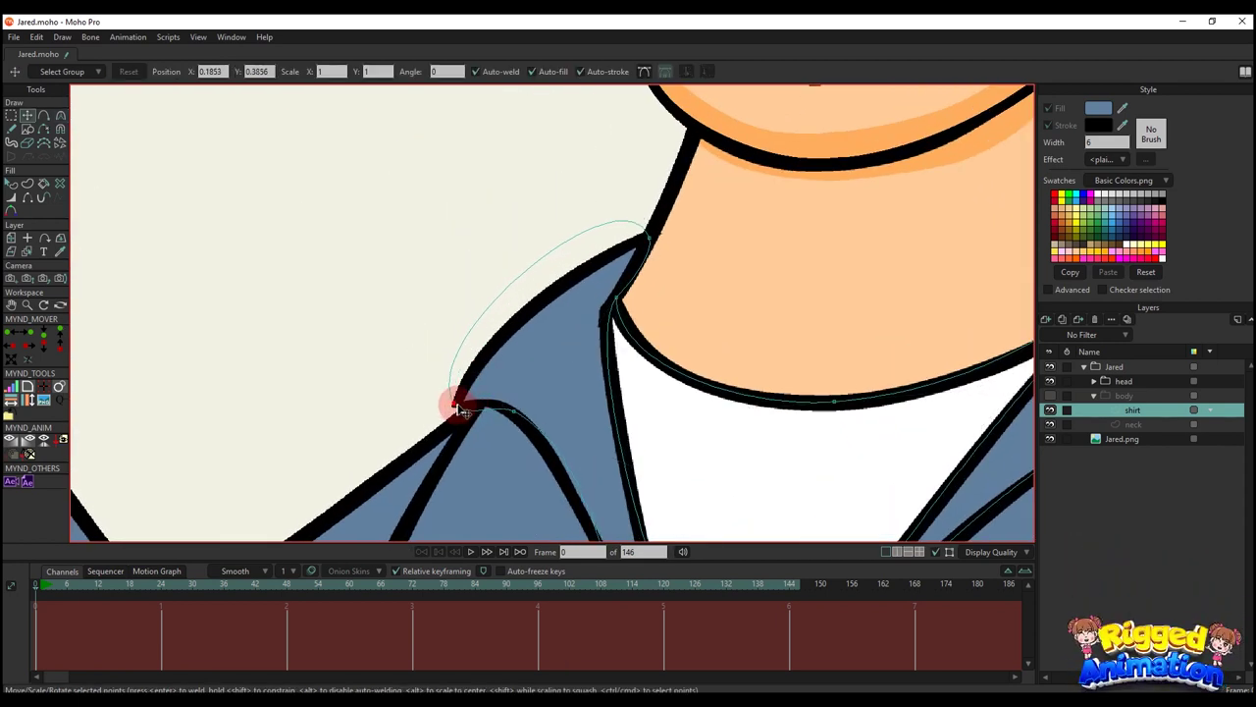
- Bend the left collar's outer edge between its tip and the neck to follow the shoulder curve
key(c)
scroll(459, 409, up, 2)
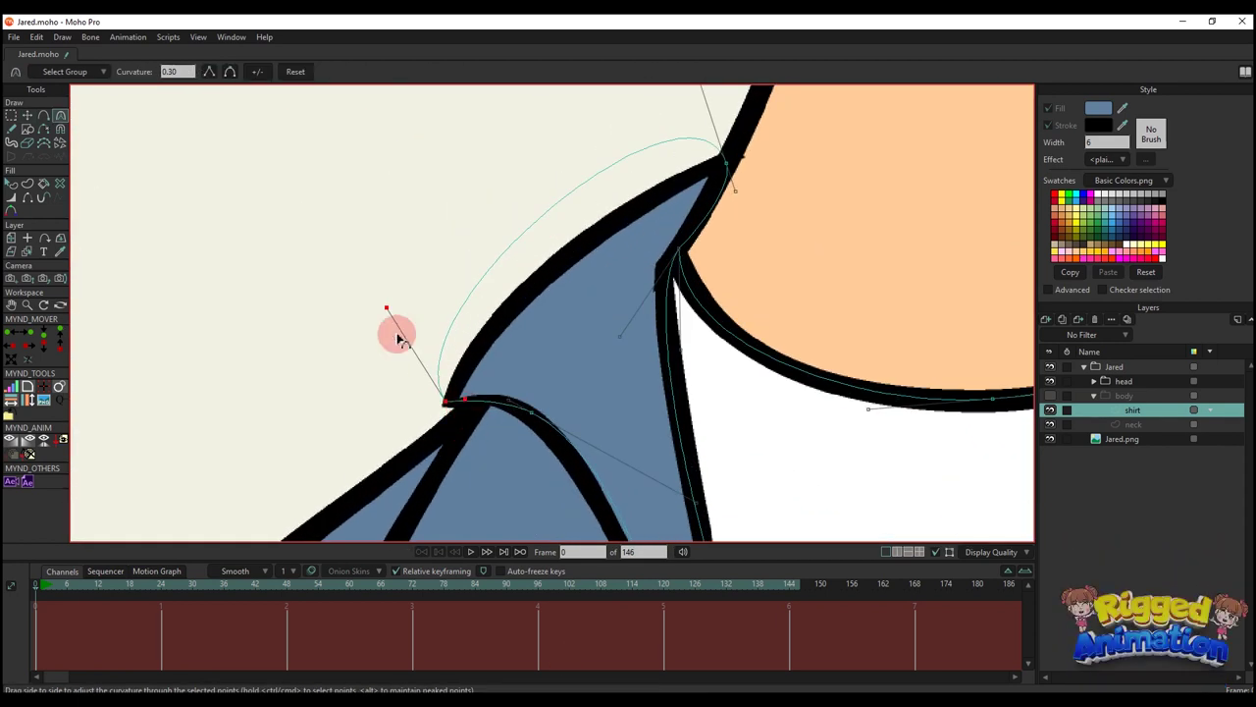
drag(396, 334, 493, 336)
drag(727, 196, 690, 305)
mouse_move(723, 216)
mouse_down()
mouse_move(652, 274)
mouse_move(640, 304)
mouse_move(458, 392)
mouse_move(508, 367)
mouse_up()
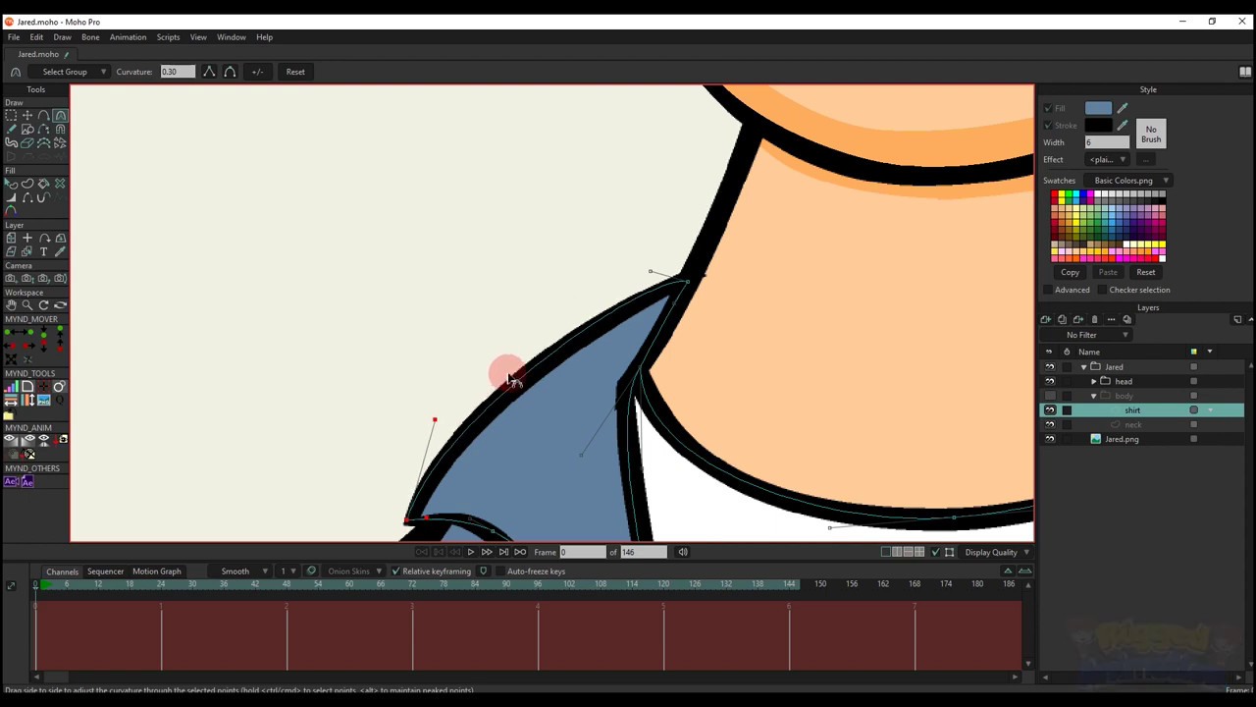
- Bend the left collar's lower edge down to the V's lower point and refine the curve near the collar tip
scroll(503, 248, down, 3)
scroll(503, 248, down, 3)
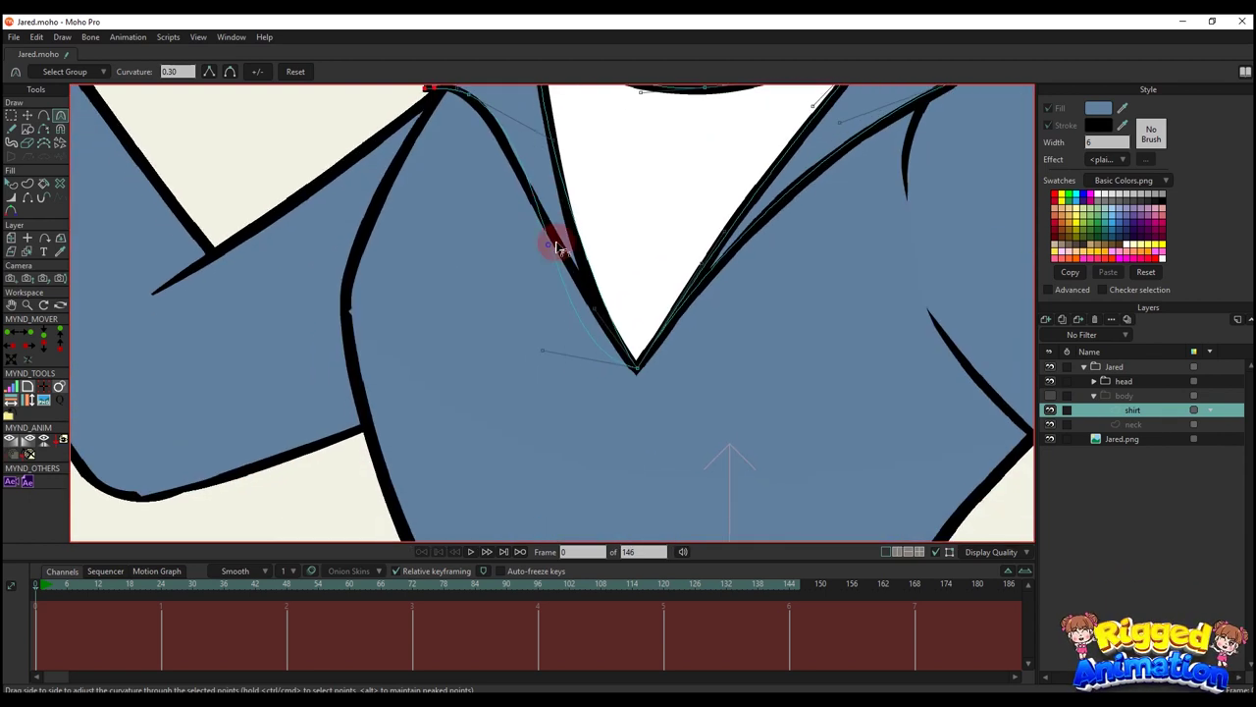
drag(554, 356, 610, 352)
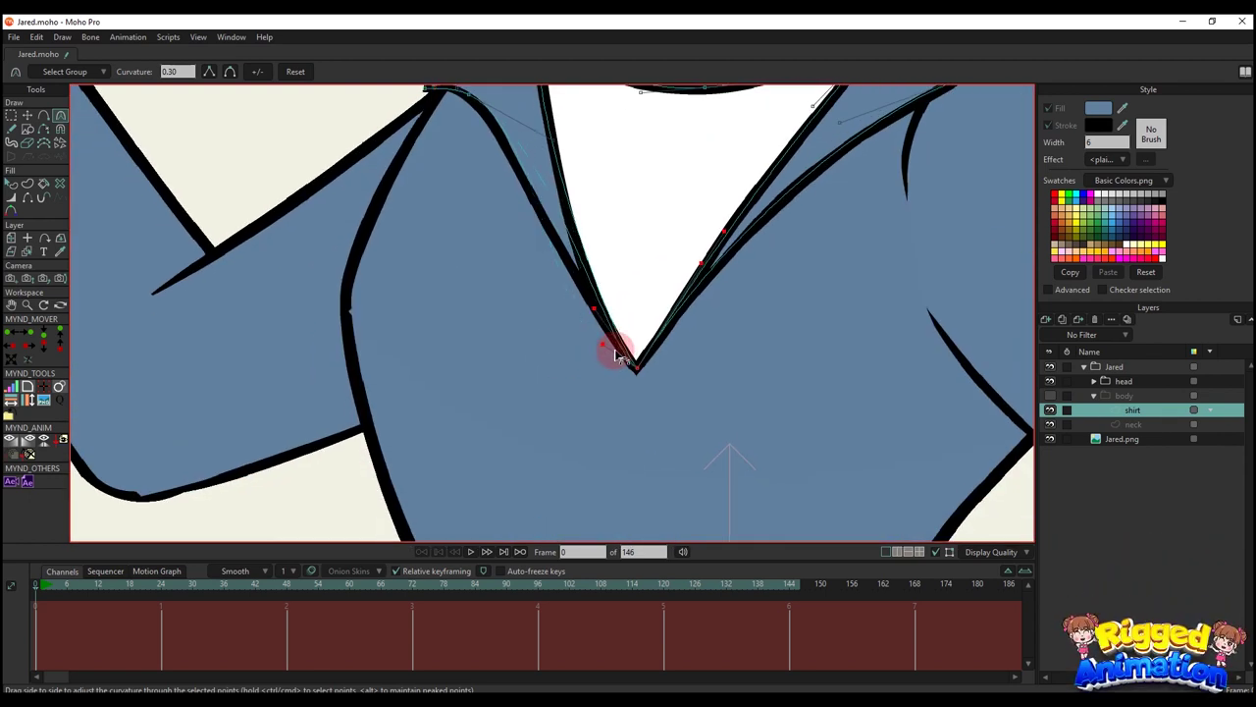
drag(556, 135, 524, 144)
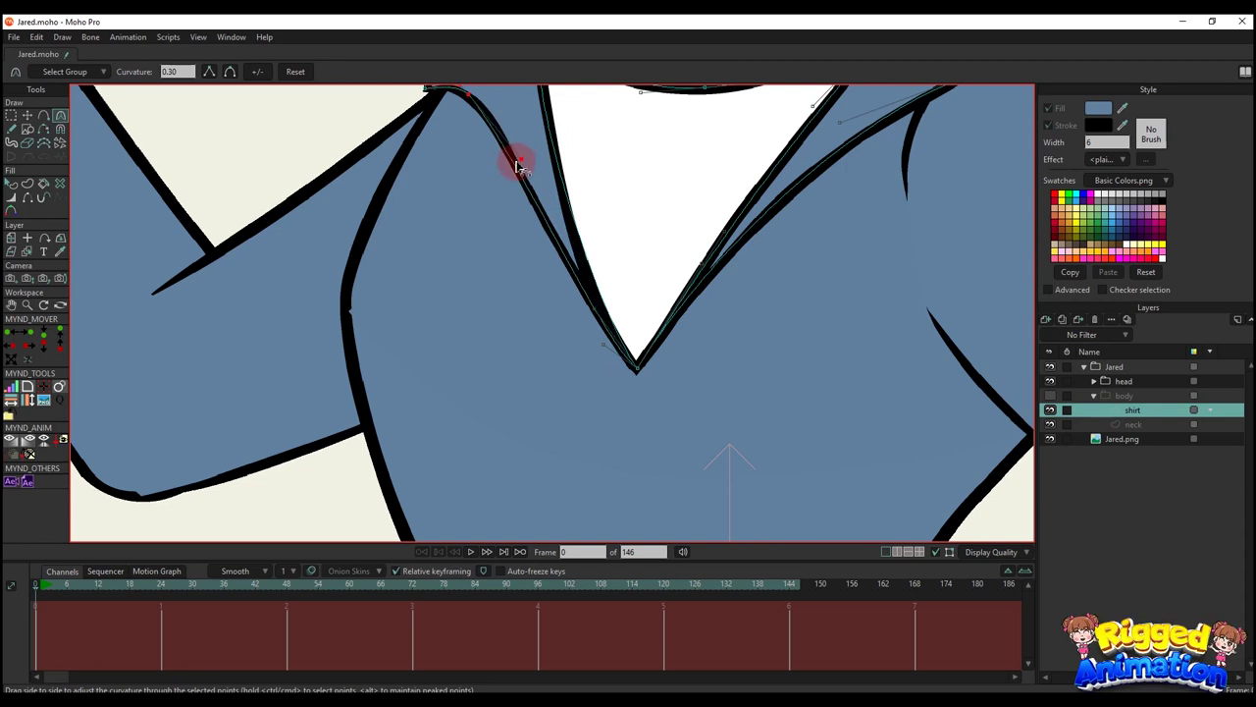
scroll(530, 246, down, 3)
scroll(530, 295, up, 3)
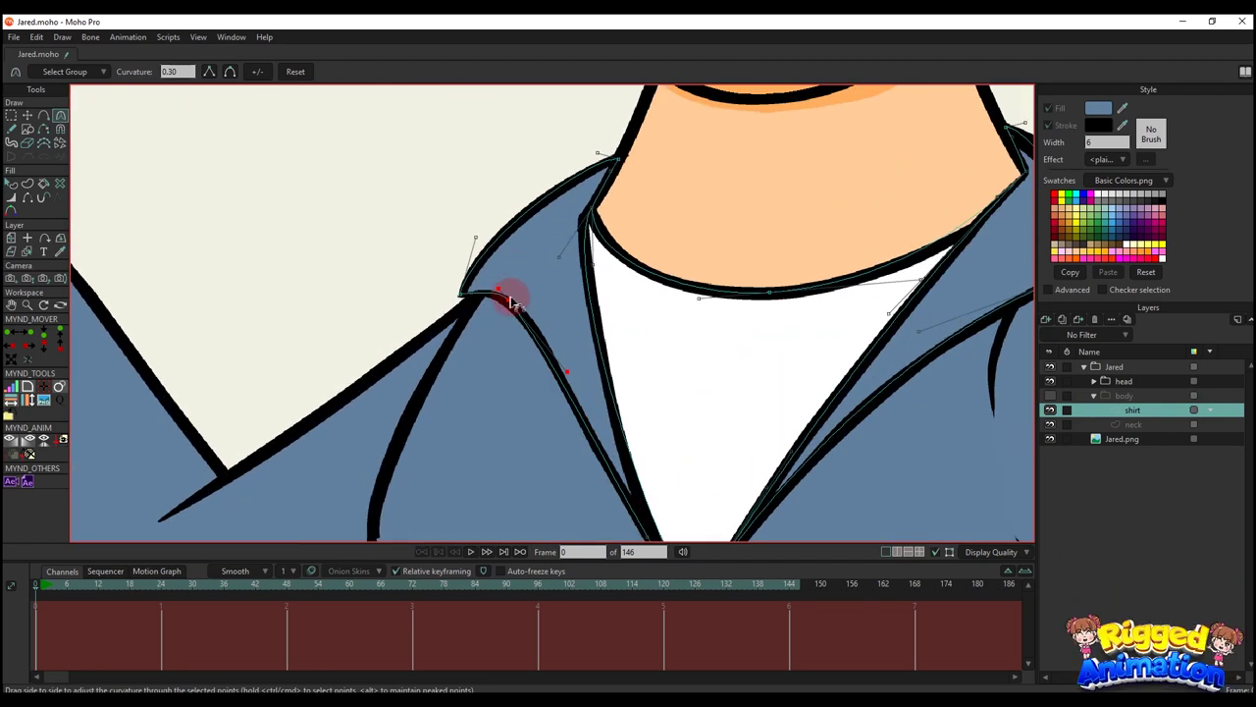
key(t)
key(c)
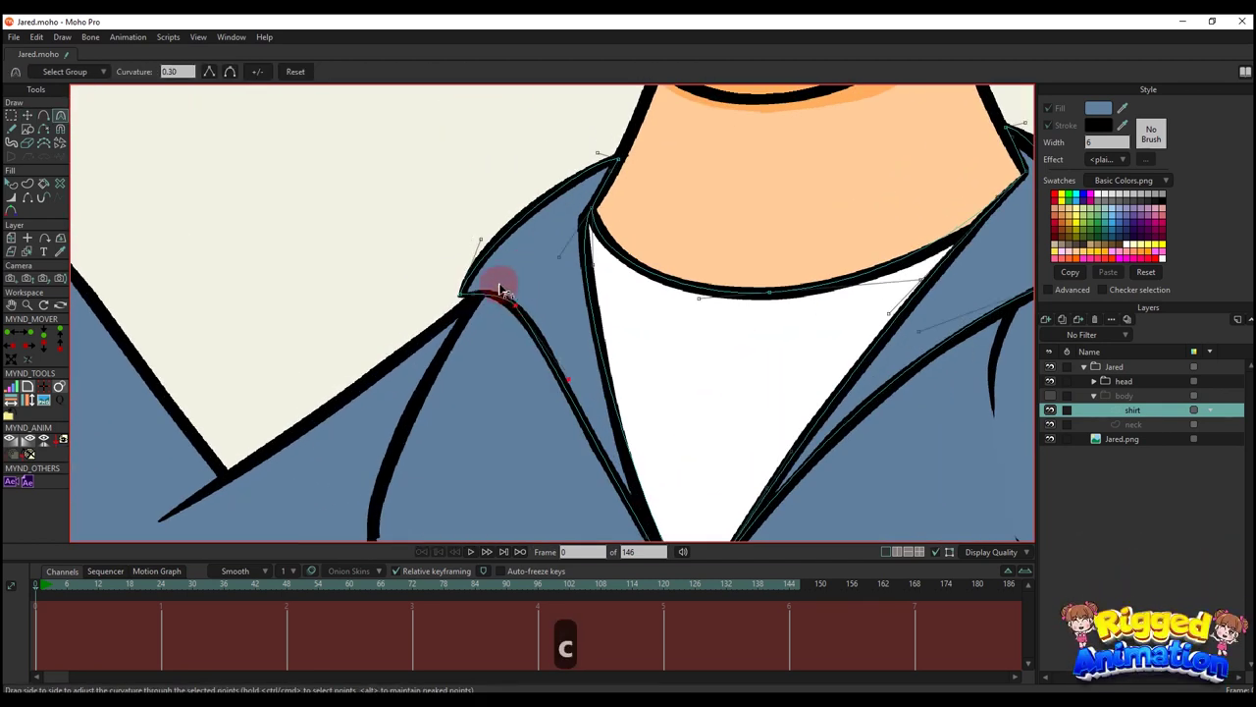
scroll(565, 351, down, 4)
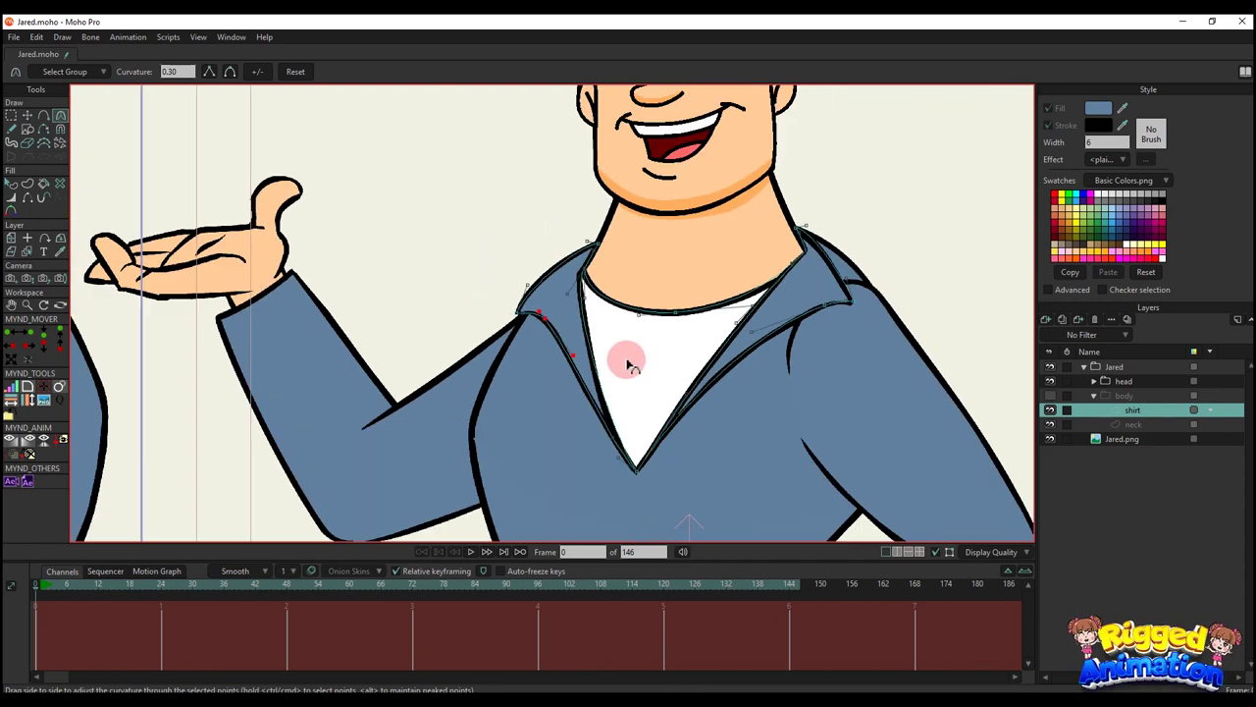
- Make the body group visible and set the fill of the V-shaped chest opening to white
click(1051, 408)
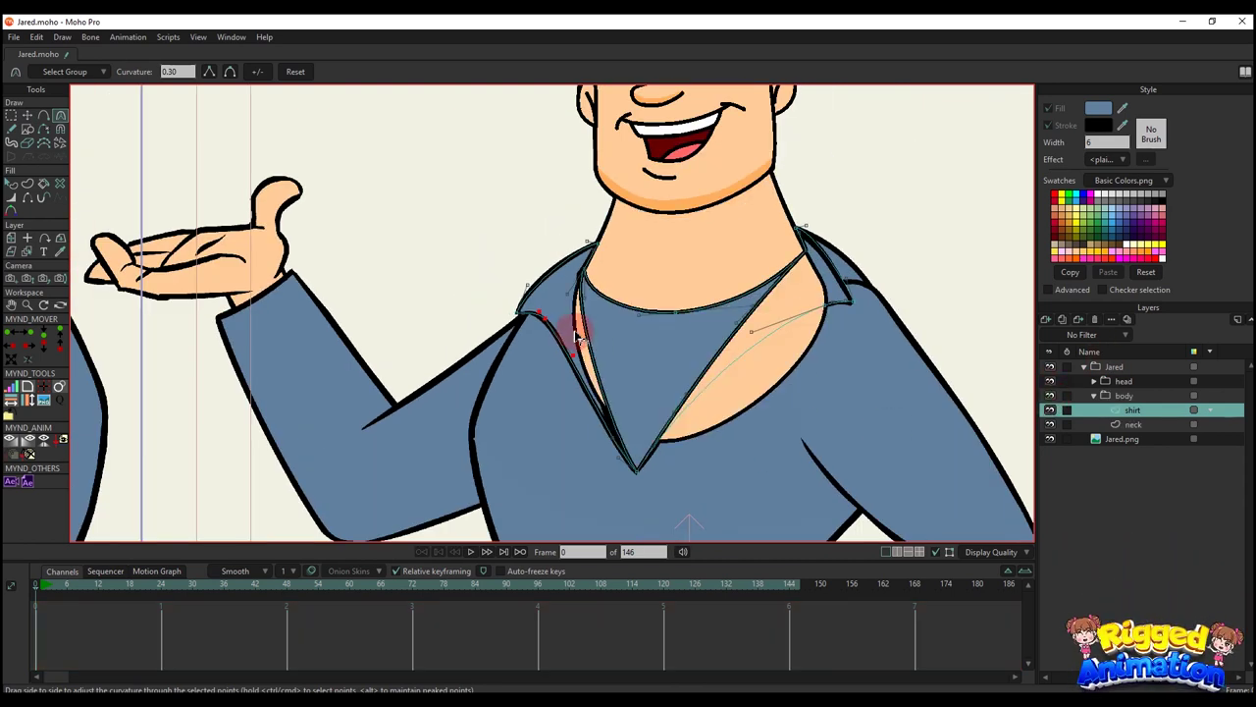
key(q)
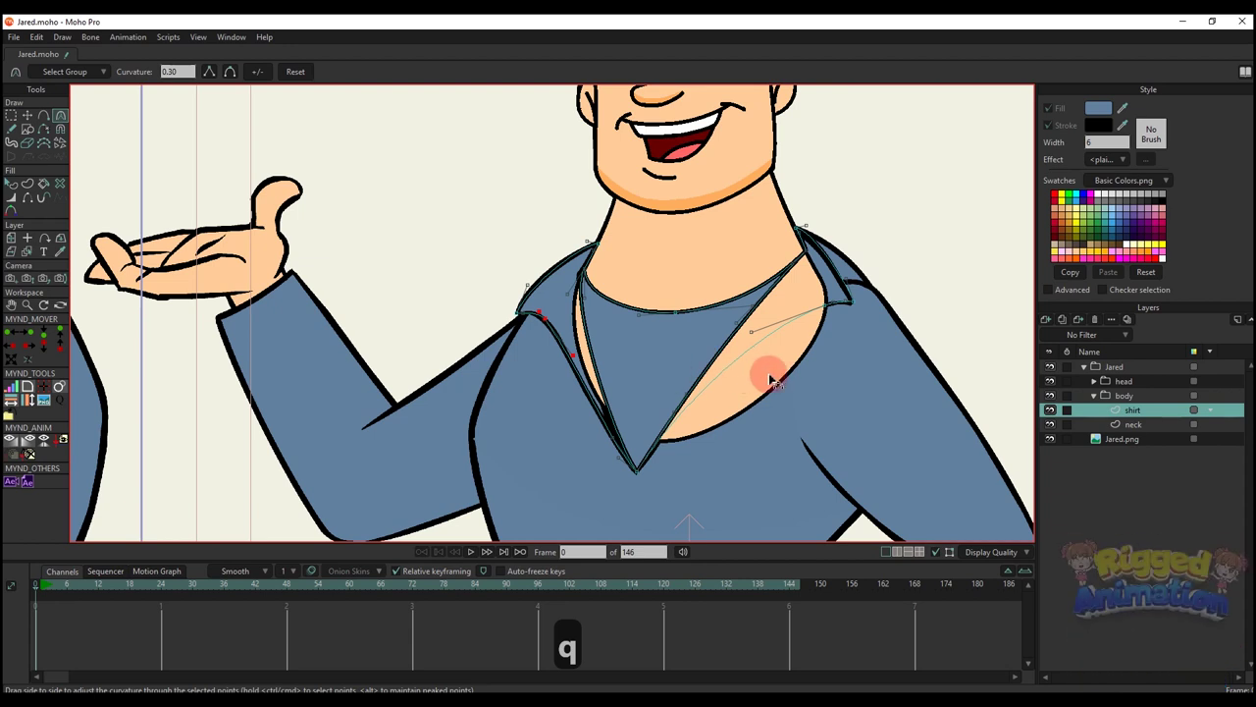
drag(770, 381, 700, 328)
key(g)
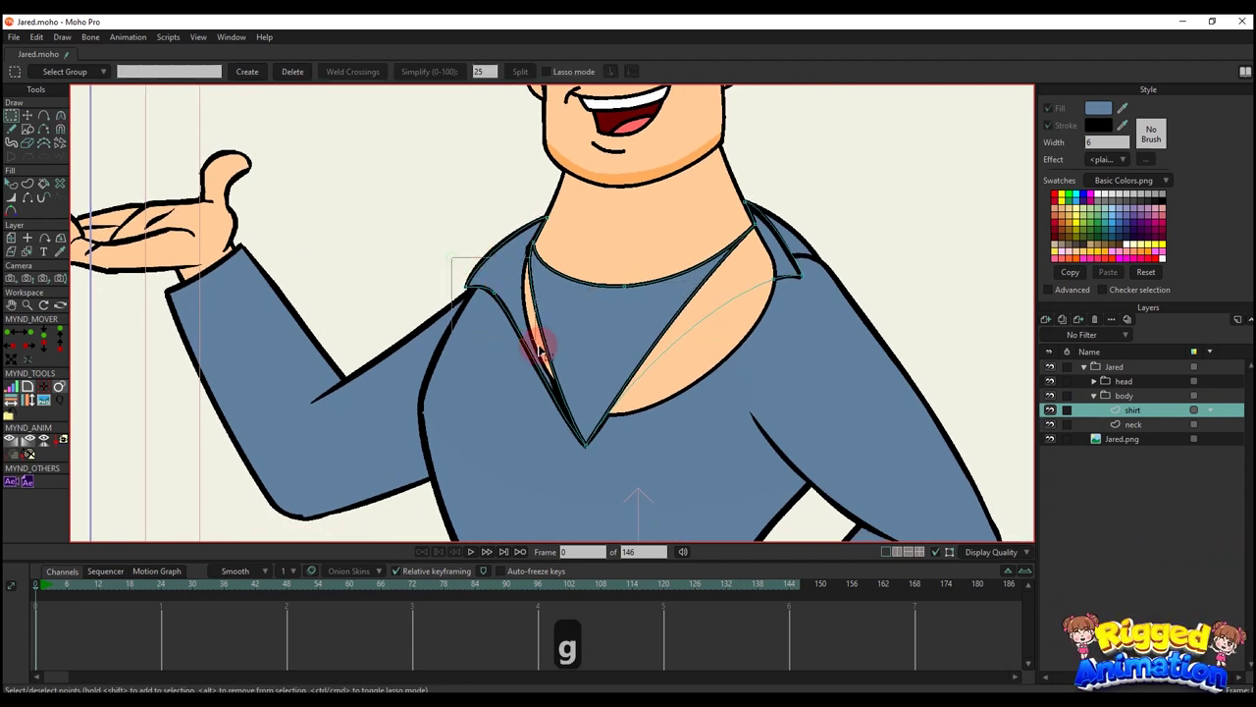
click(505, 224)
key(q)
click(587, 306)
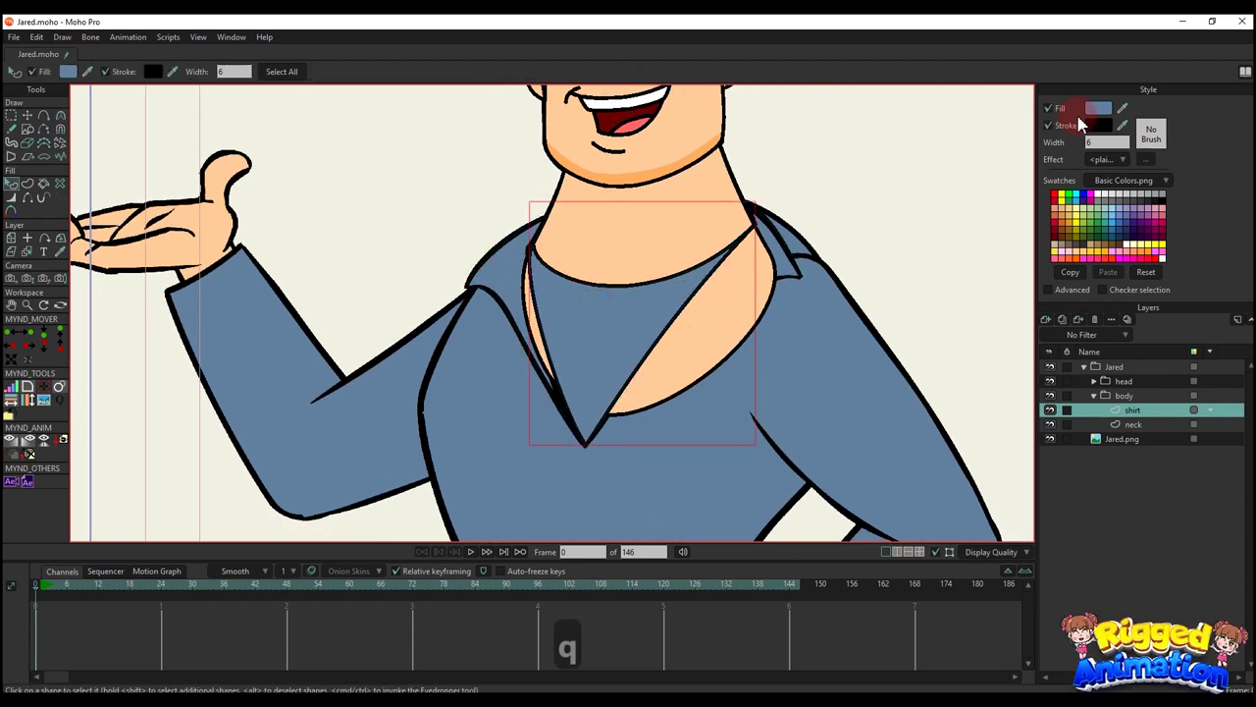
click(1099, 108)
drag(985, 145, 903, 92)
click(1119, 281)
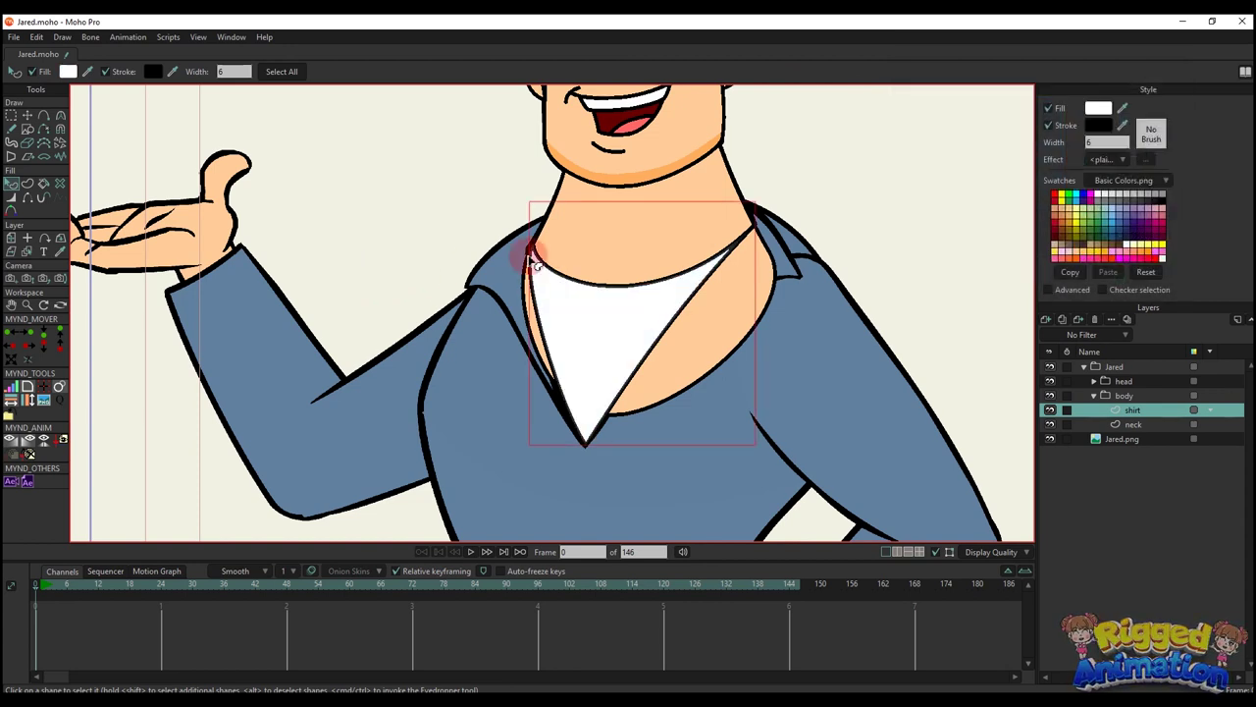
- Create a filled and stroked shape from the left collar's outline points and give it the shirt's blue fill
click(498, 282)
key(g)
drag(416, 217, 541, 295)
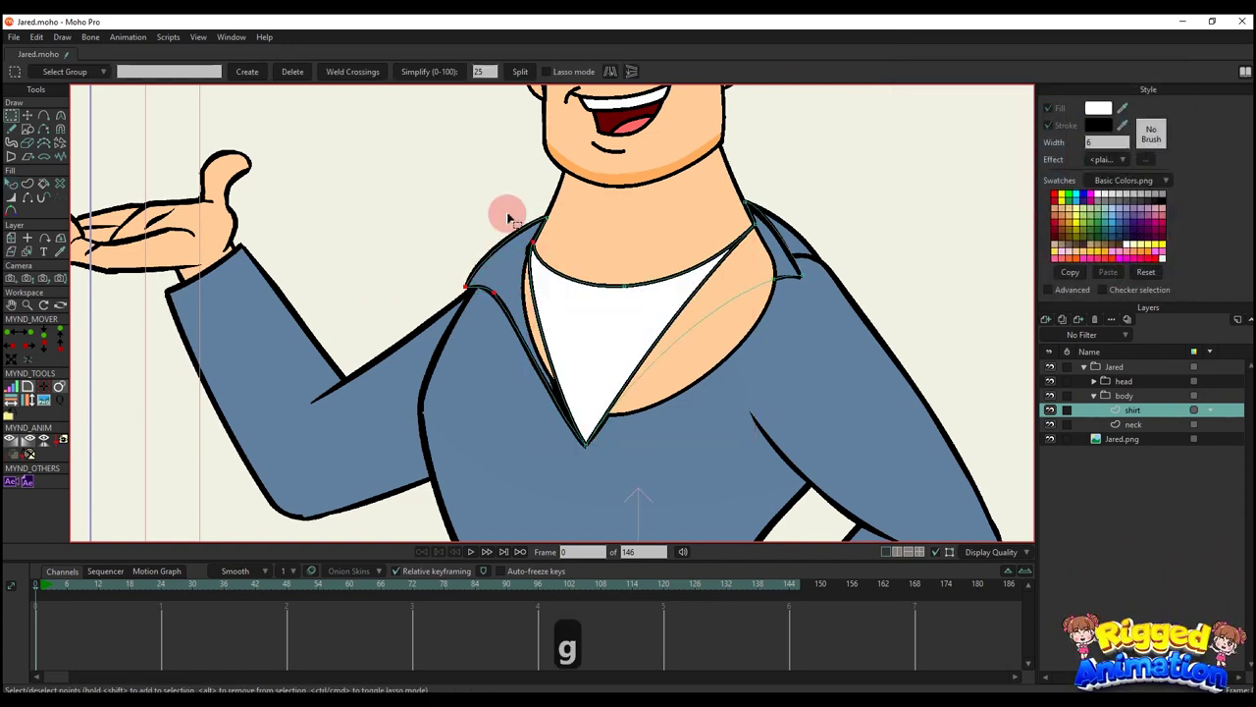
drag(616, 491, 621, 485)
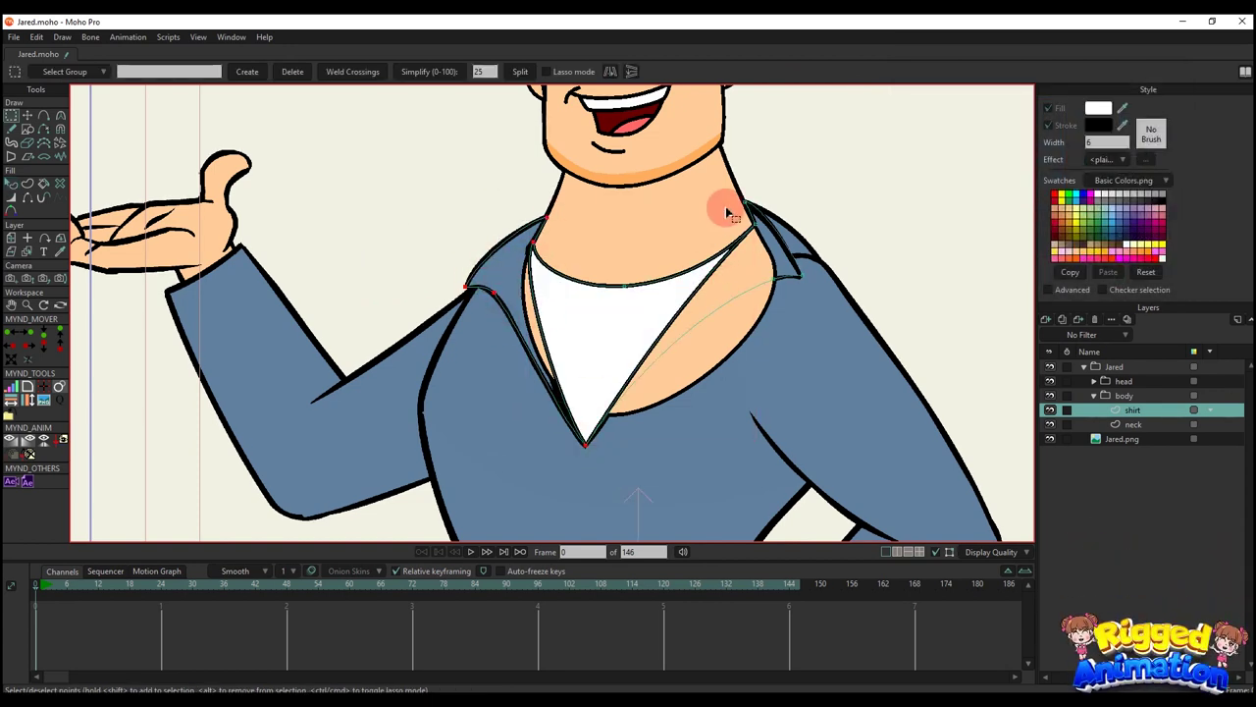
click(28, 184)
click(984, 107)
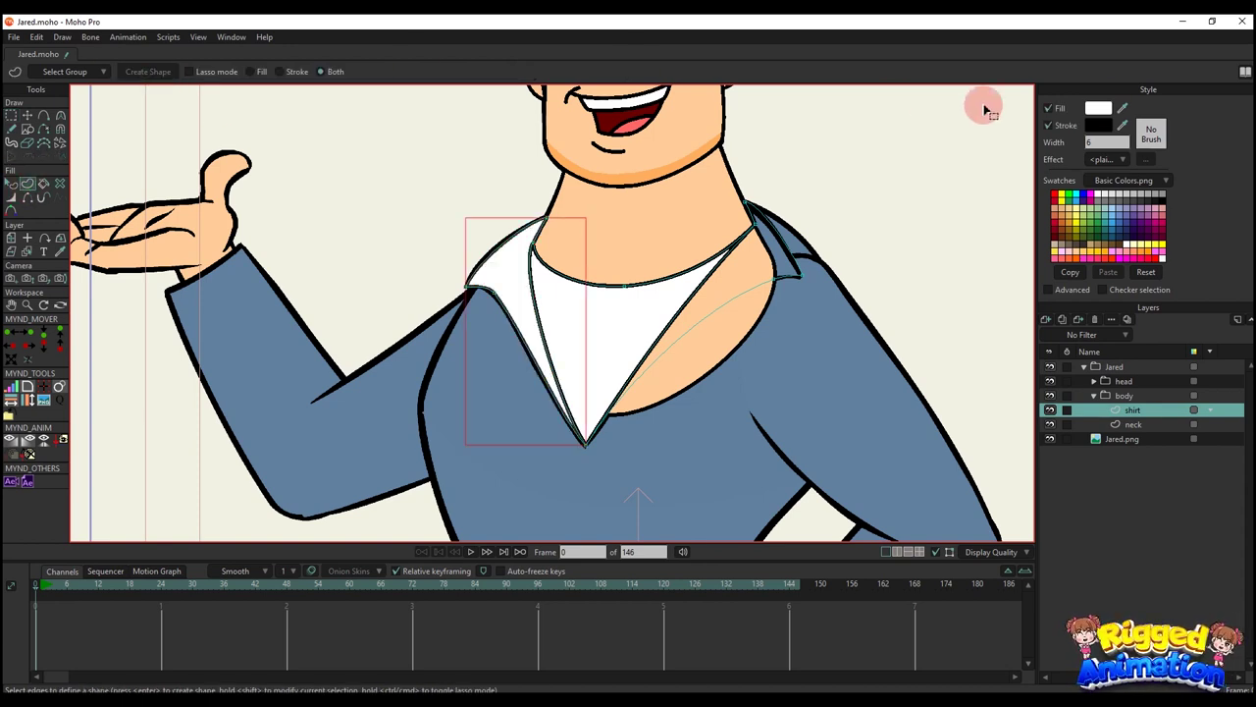
- Create a blue filled and stroked shape from the right collar's outline points
key(g)
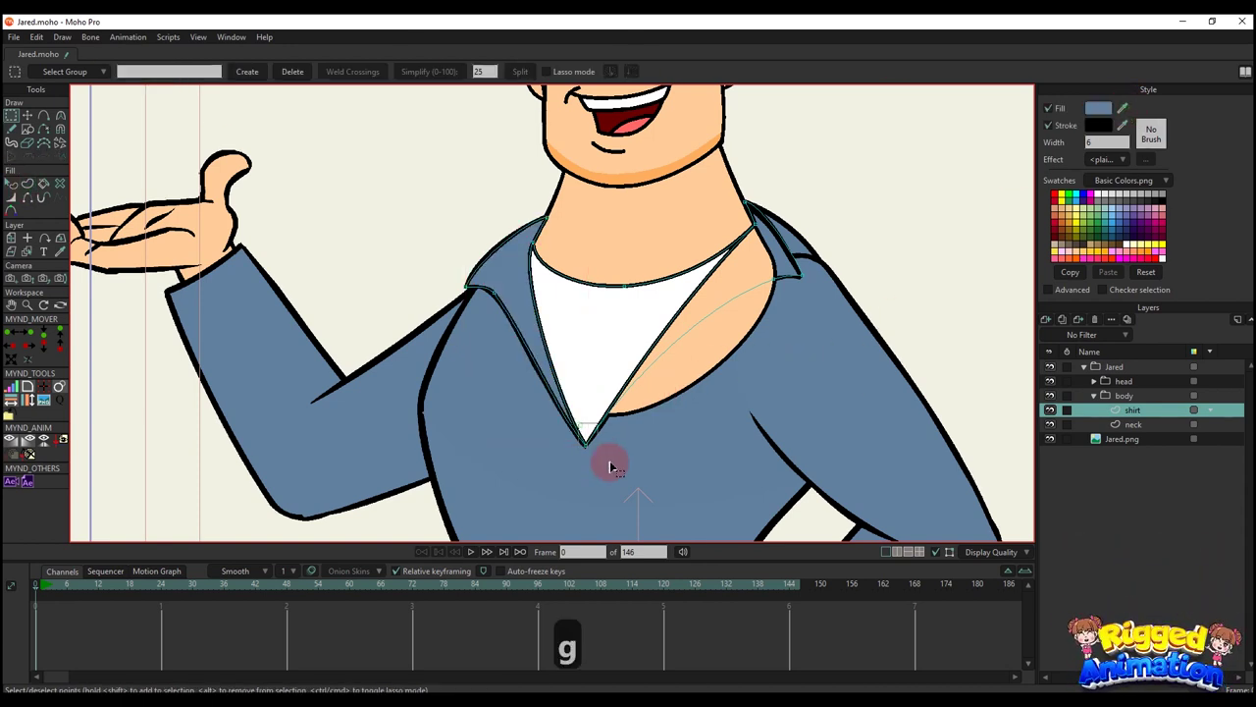
drag(817, 268, 823, 281)
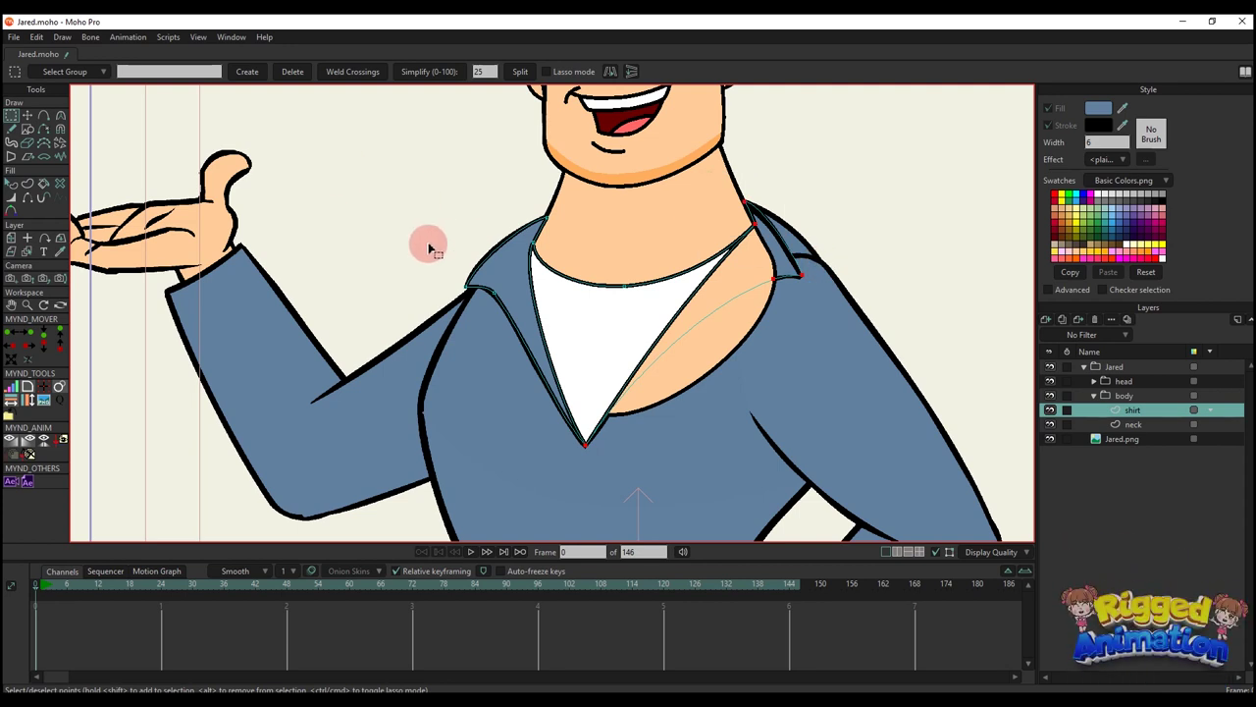
click(27, 187)
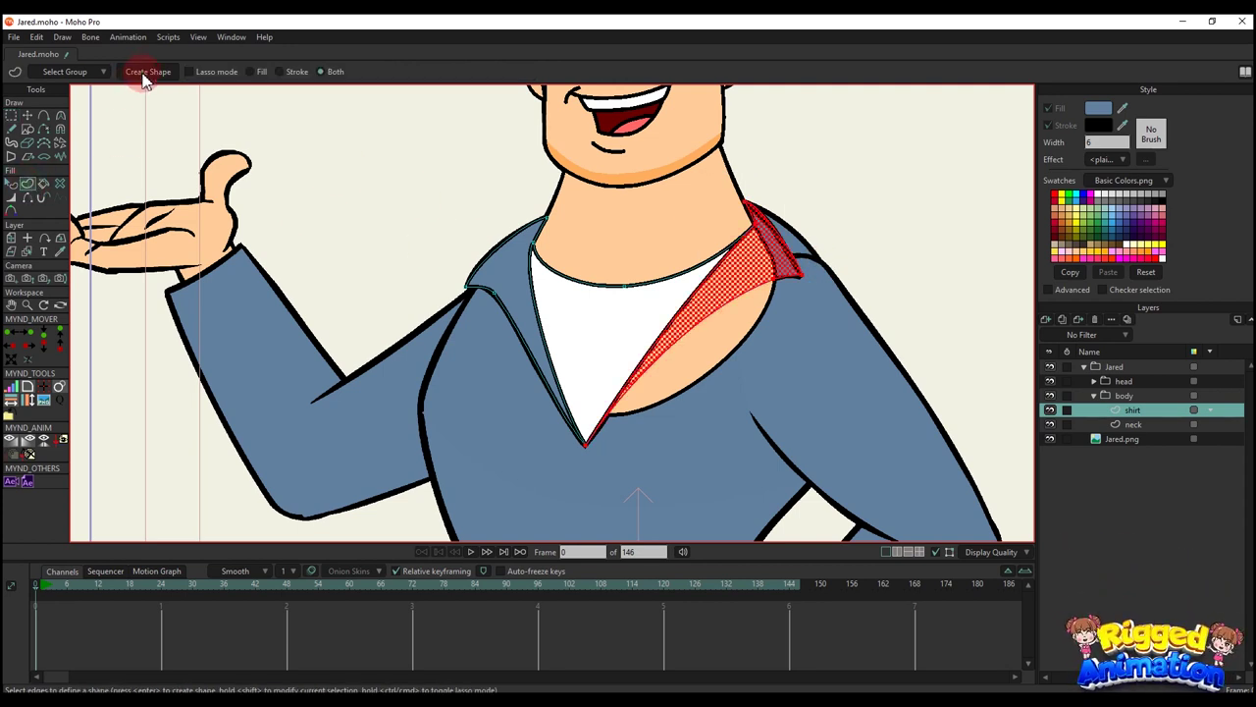
click(140, 75)
key(q)
scroll(679, 343, down, 2)
click(680, 344)
scroll(679, 344, up, 3)
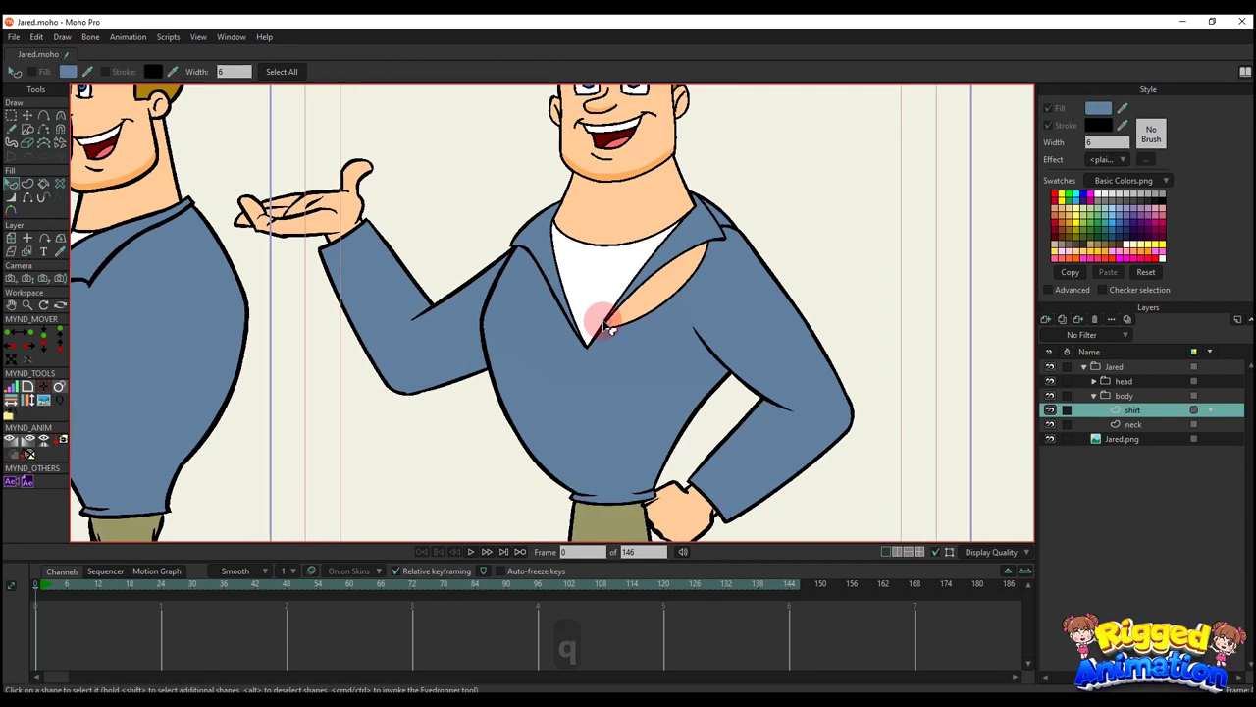
- Draw the torso's left outline from inside the left collar down along the chest and belly to the waist
key(a)
scroll(504, 202, up, 2)
scroll(503, 202, down, 2)
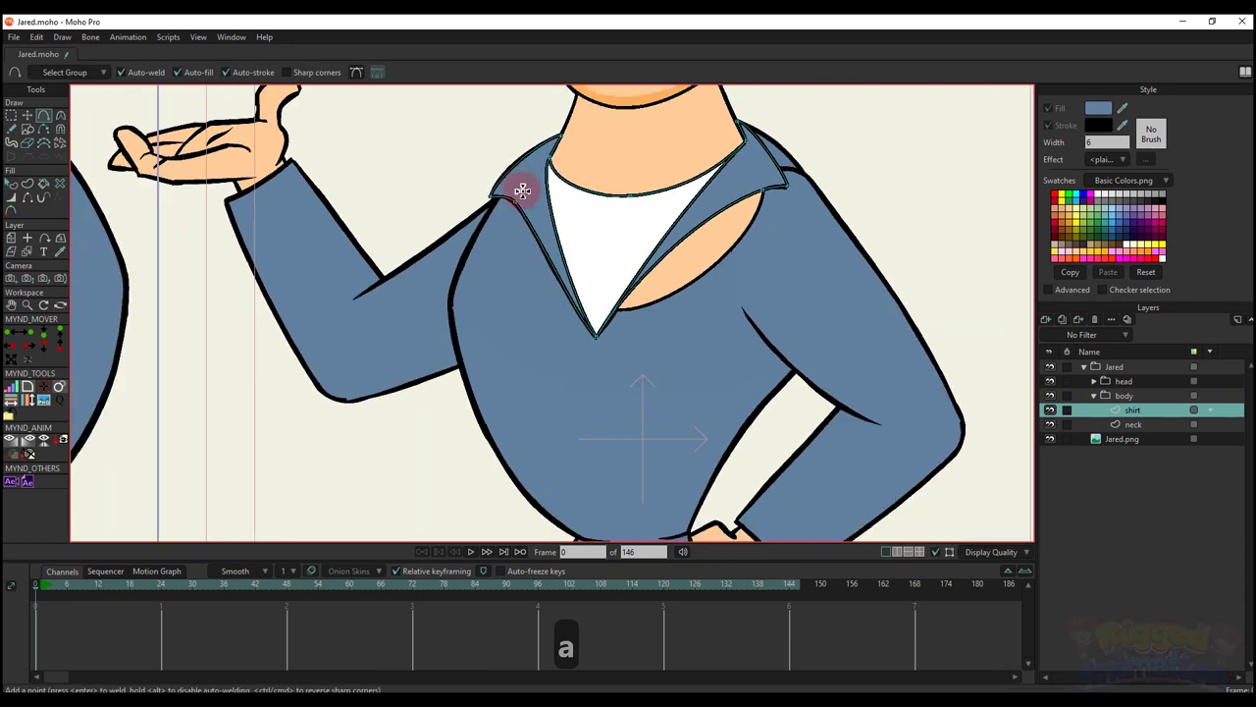
scroll(519, 191, up, 1)
drag(530, 148, 482, 219)
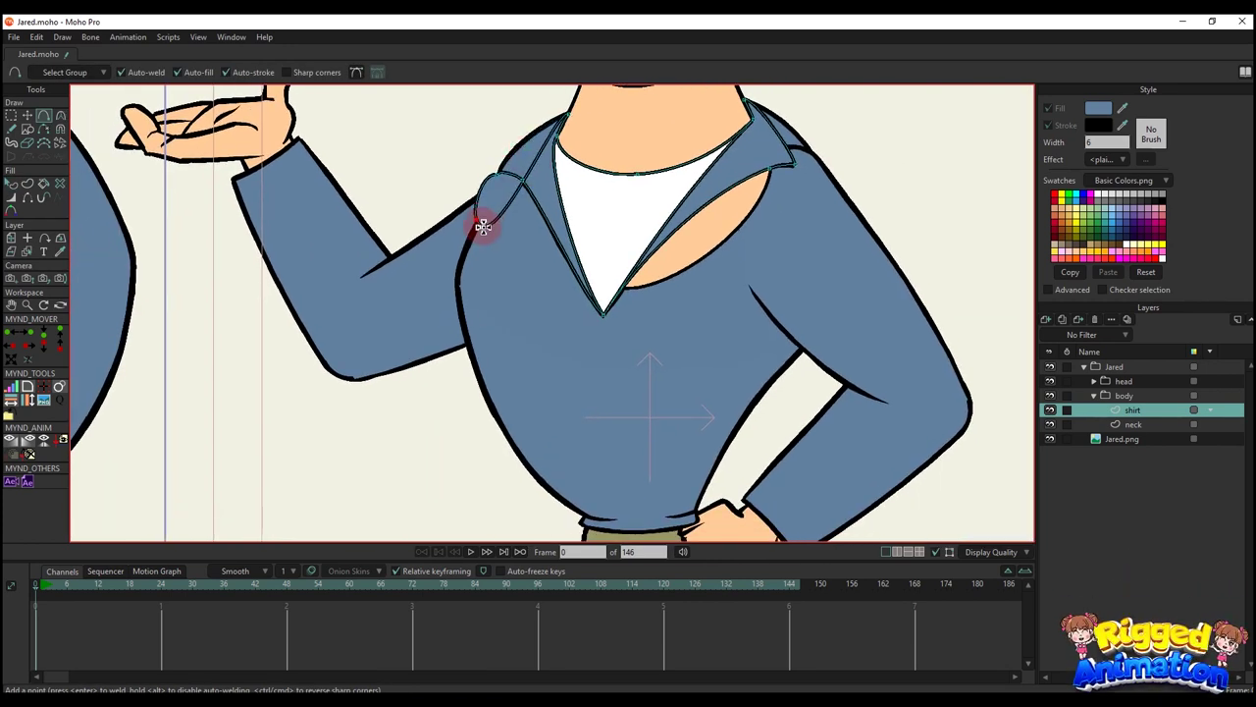
key(ctrl+z)
scroll(522, 157, up, 1)
drag(508, 175, 565, 506)
scroll(422, 182, down, 2)
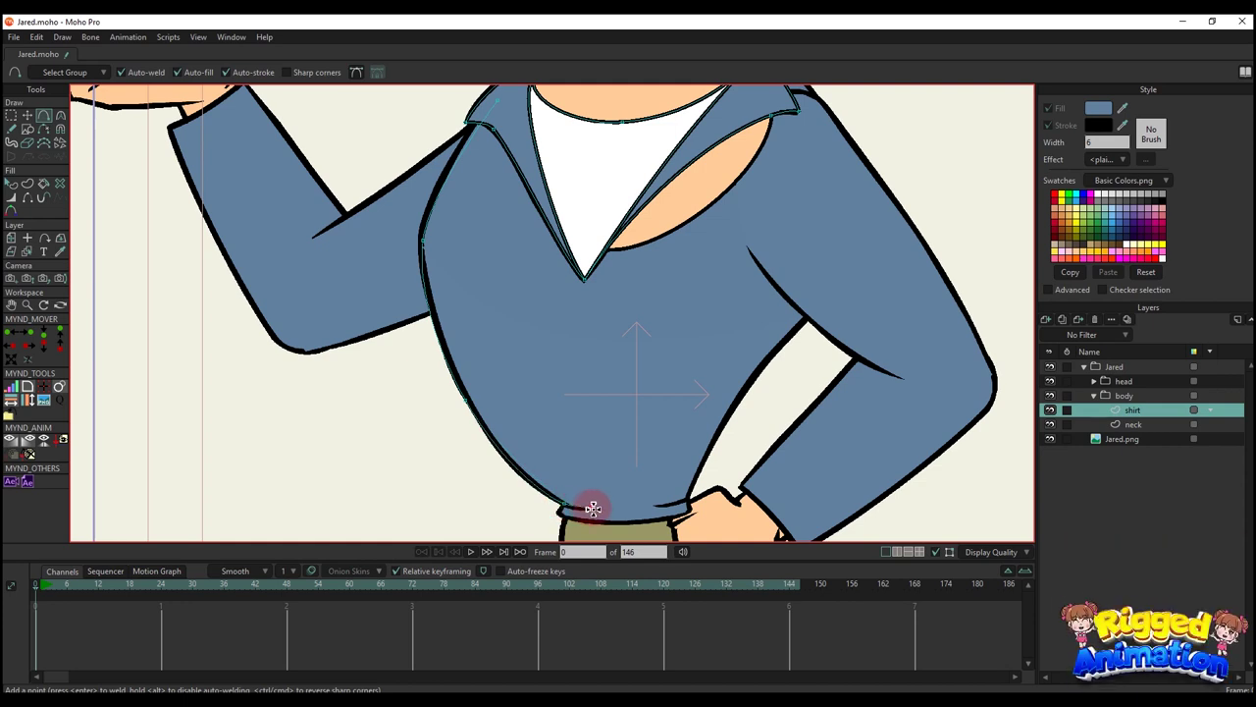
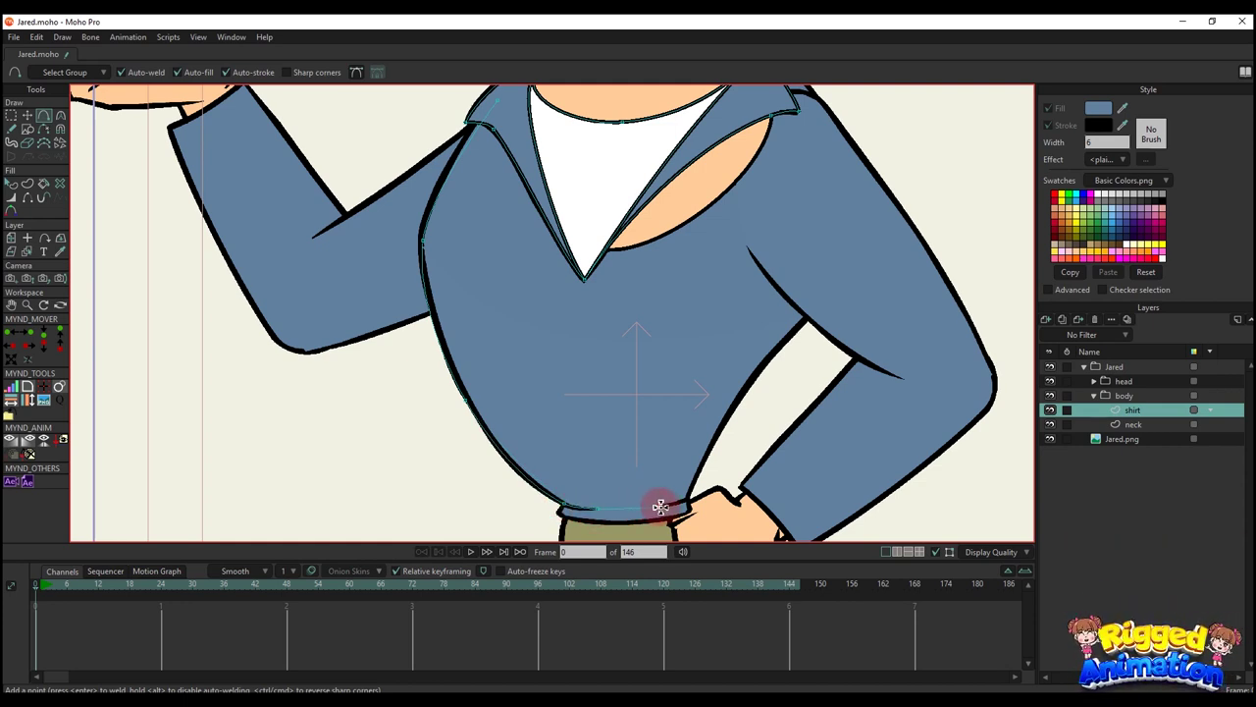
- Continue the torso outline across the waist, up the right side and over the shoulder to the right collar's neck corner
drag(678, 498, 634, 141)
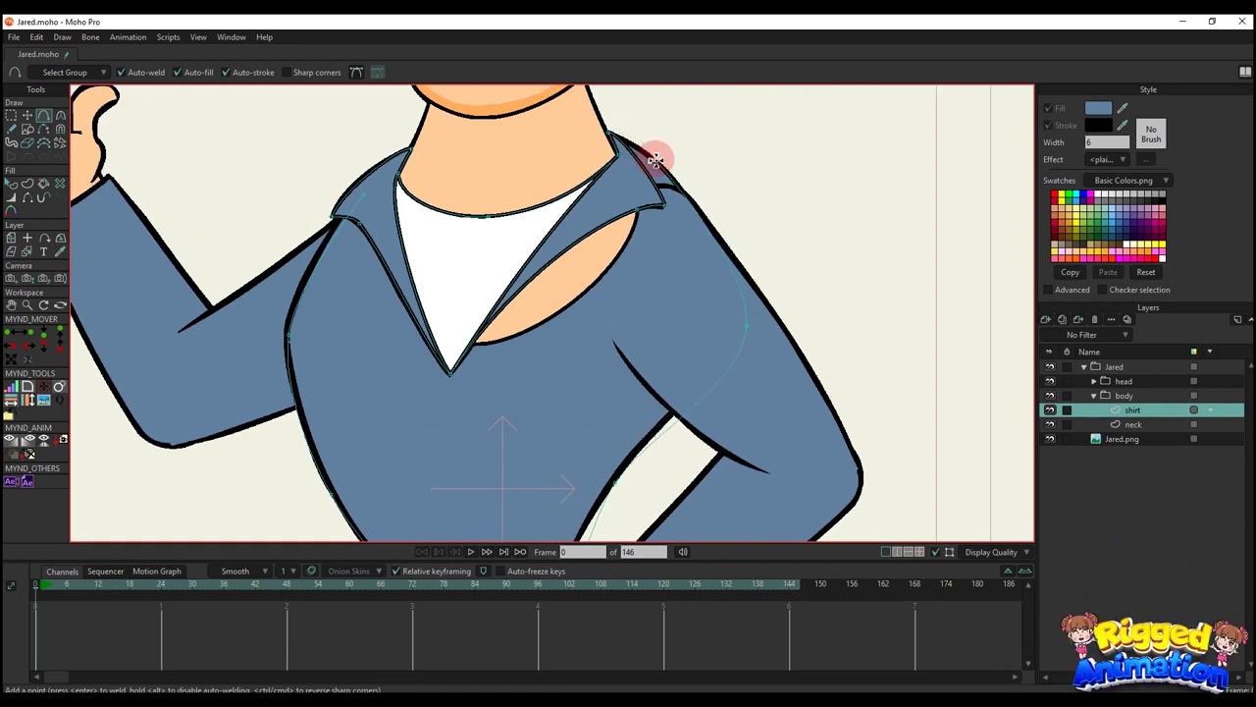
scroll(656, 160, up, 2)
drag(654, 157, 799, 331)
scroll(799, 331, up, 2)
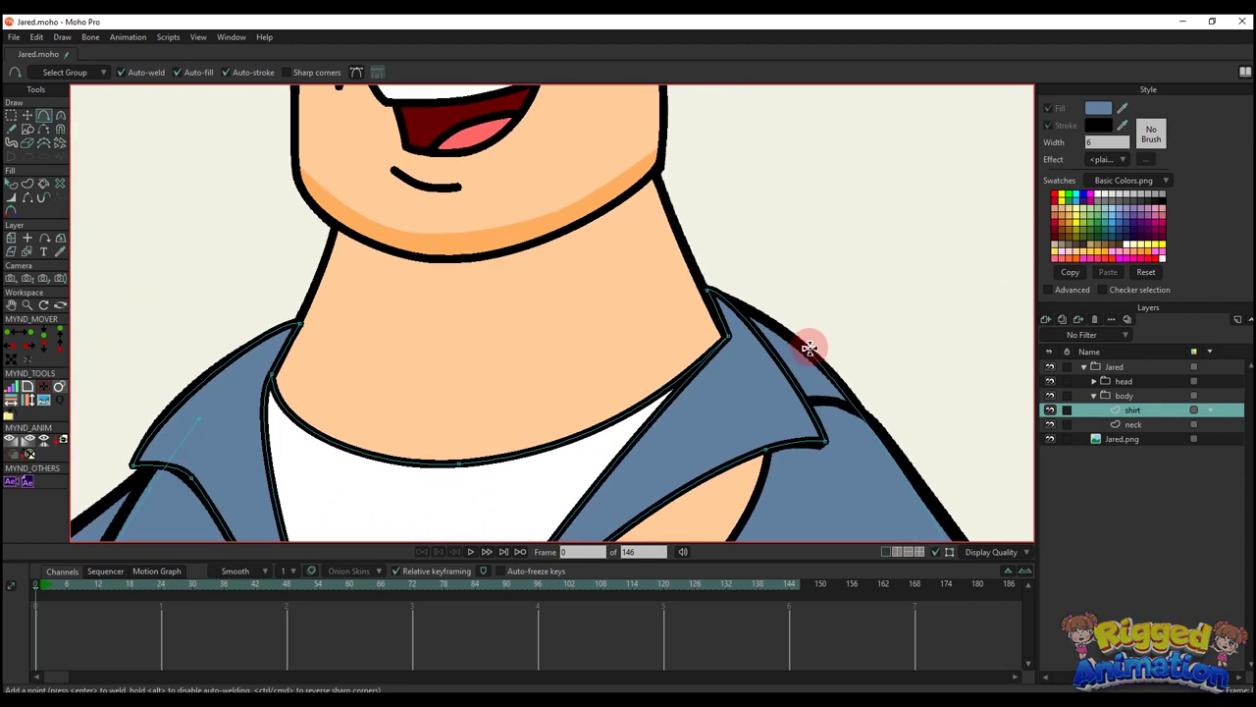
click(809, 348)
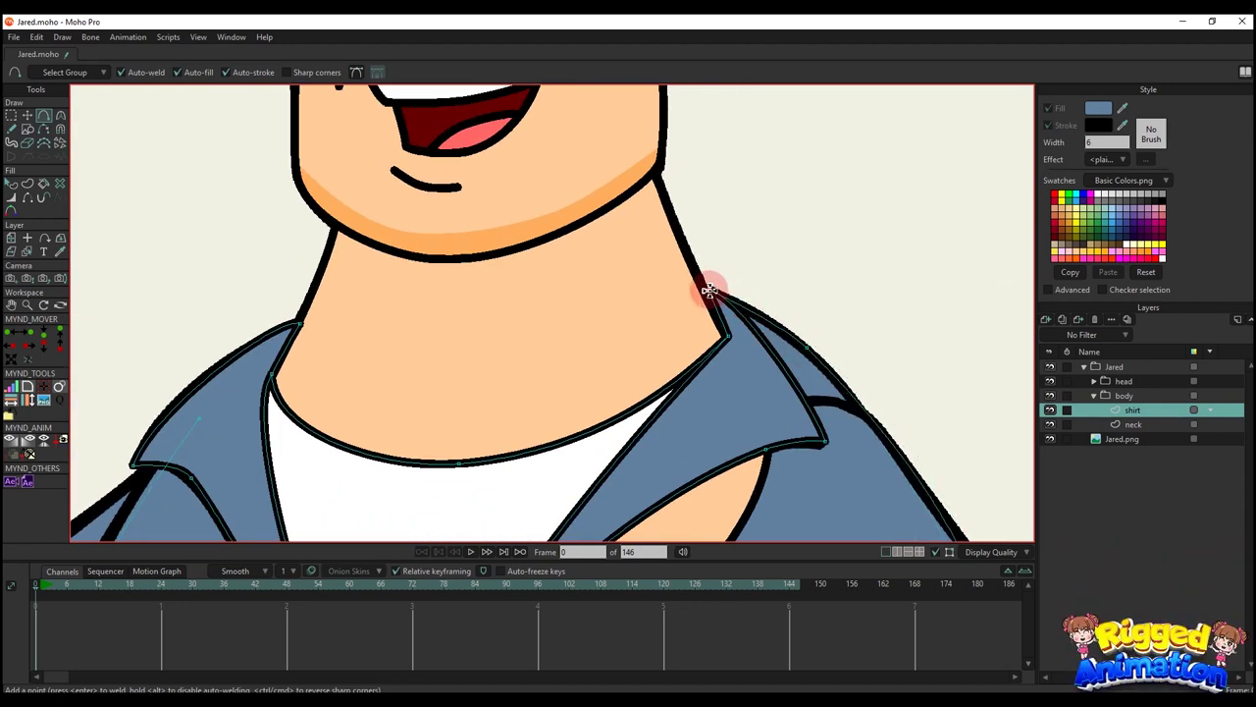
scroll(750, 305, down, 5)
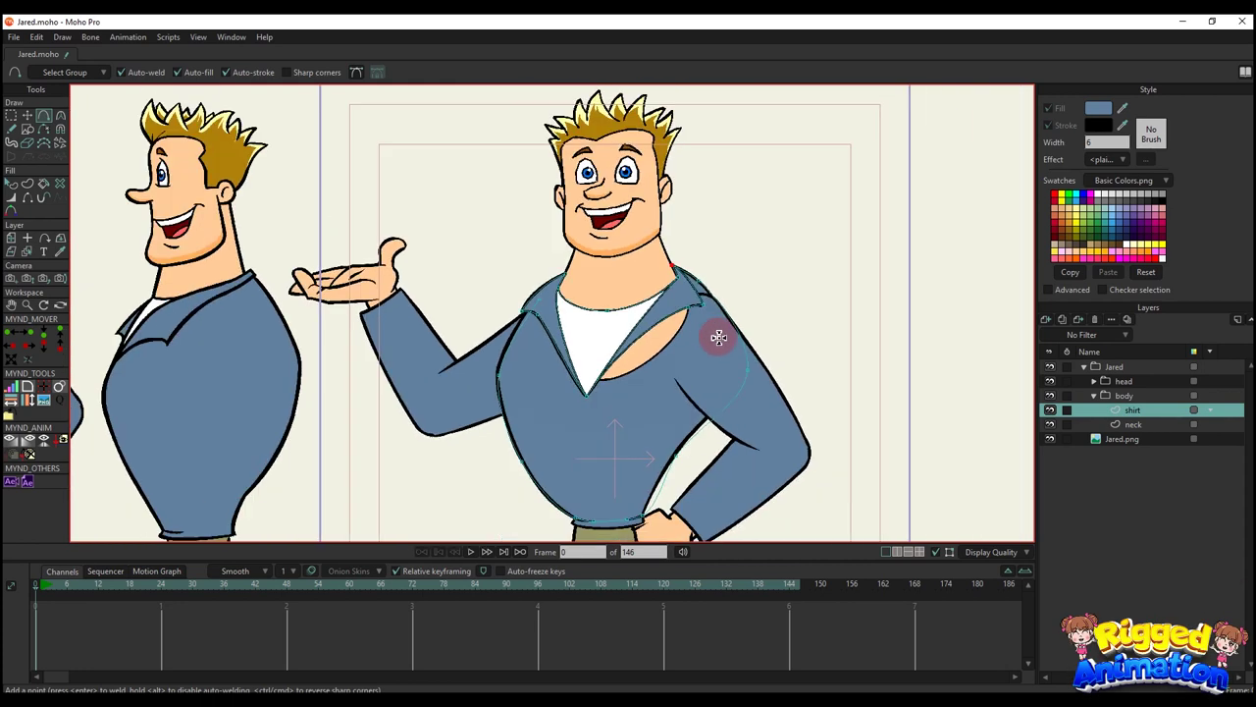
- Bend the torso's lower right edge just above the waist to follow the reference line
key(g)
scroll(709, 317, up, 2)
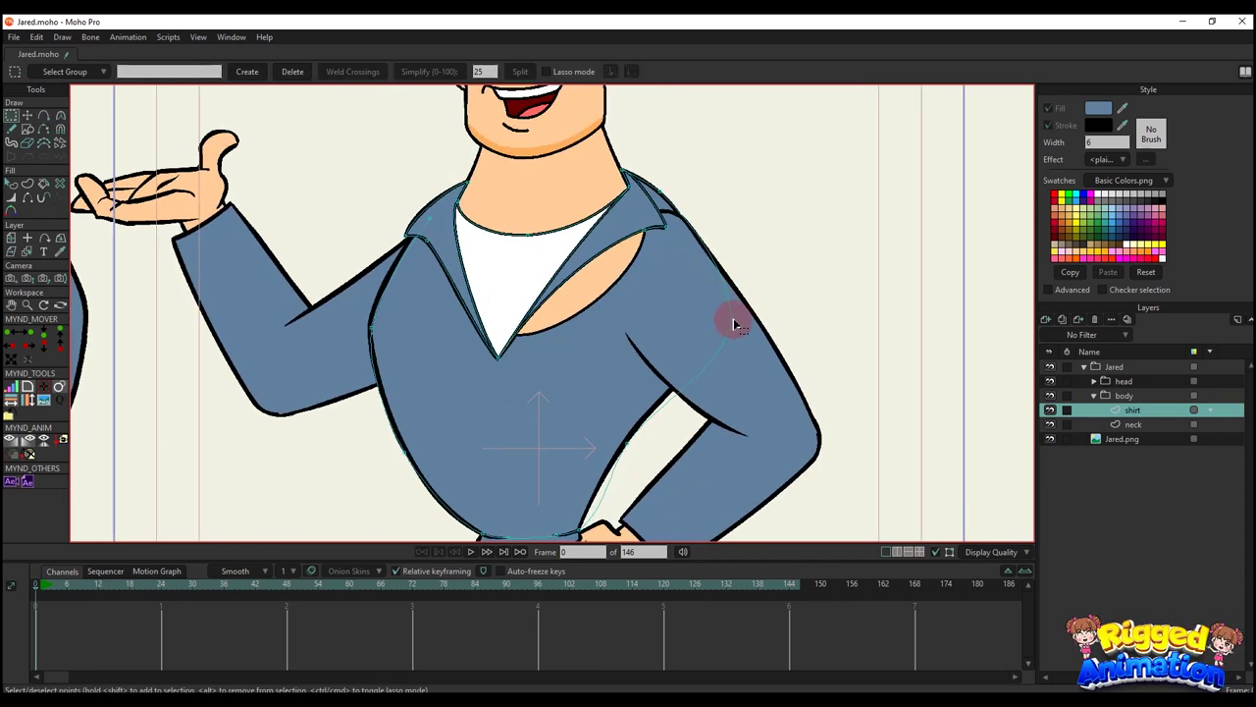
key(t)
click(724, 314)
scroll(725, 317, up, 6)
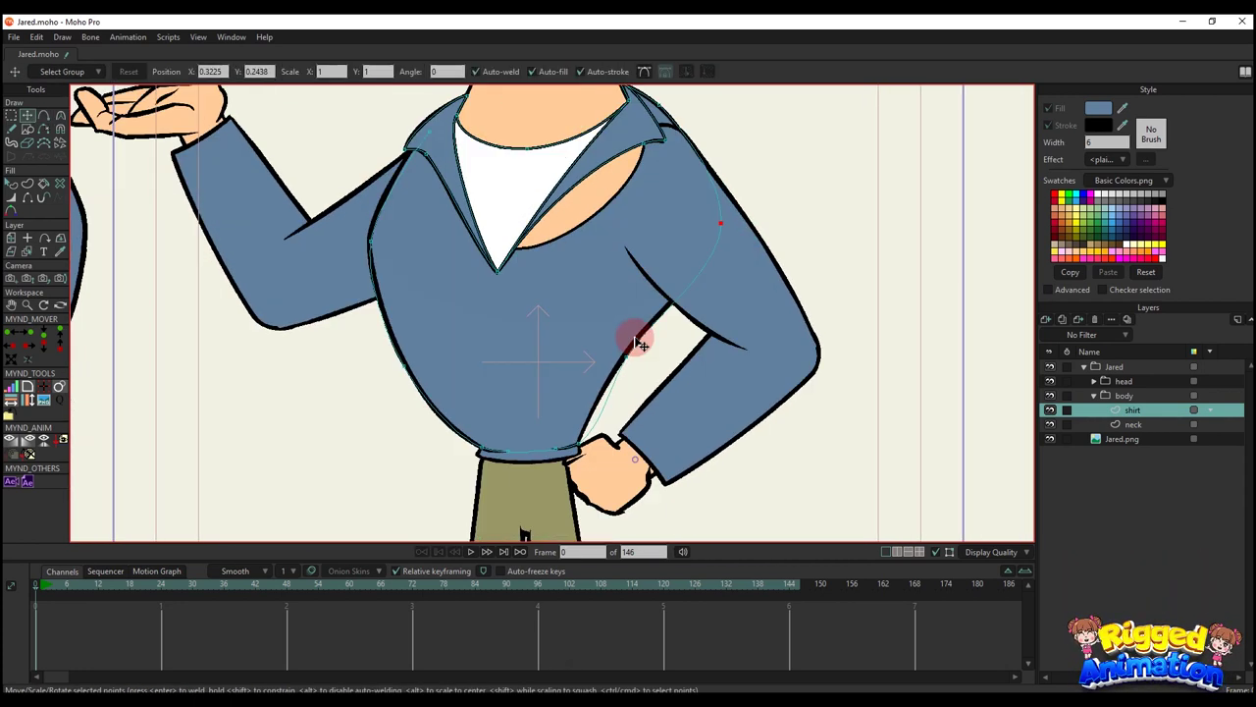
key(c)
drag(559, 403, 591, 328)
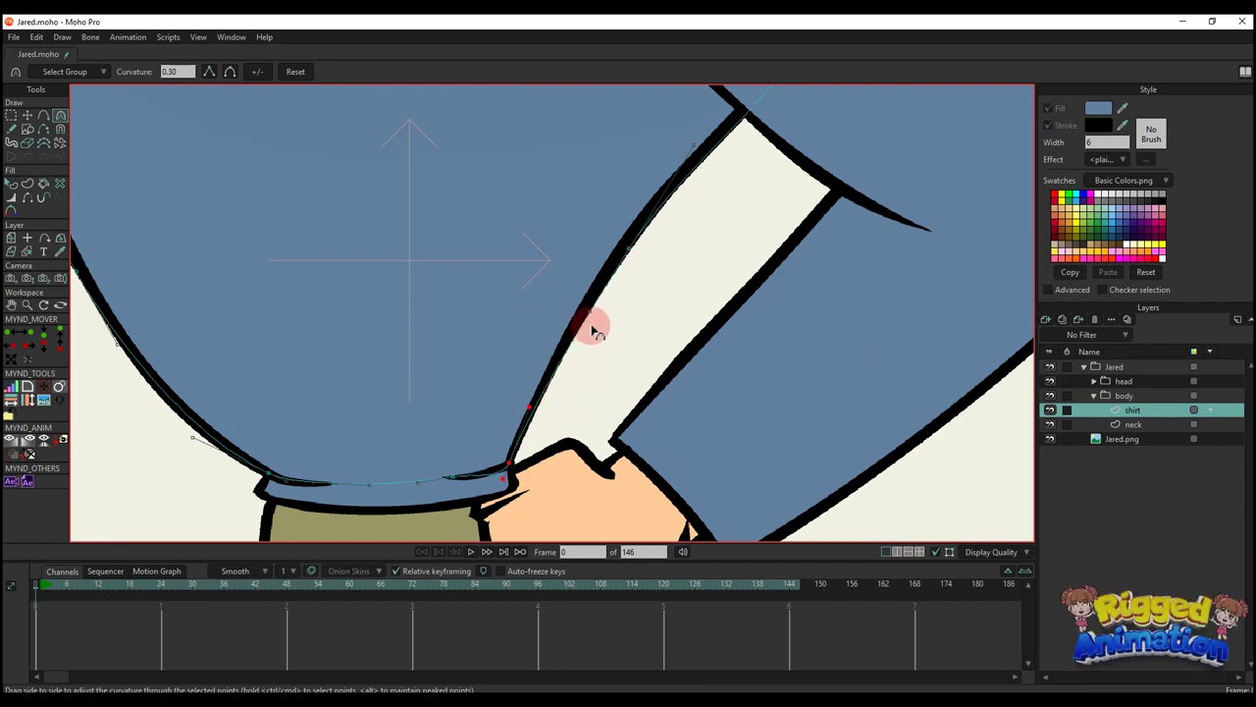
- Adjust the point on the torso's lower right edge and refine the curve at the waist's right corner
scroll(591, 328, up, 2)
key(t)
drag(627, 249, 630, 240)
drag(444, 483, 504, 384)
scroll(544, 408, up, 2)
click(545, 410)
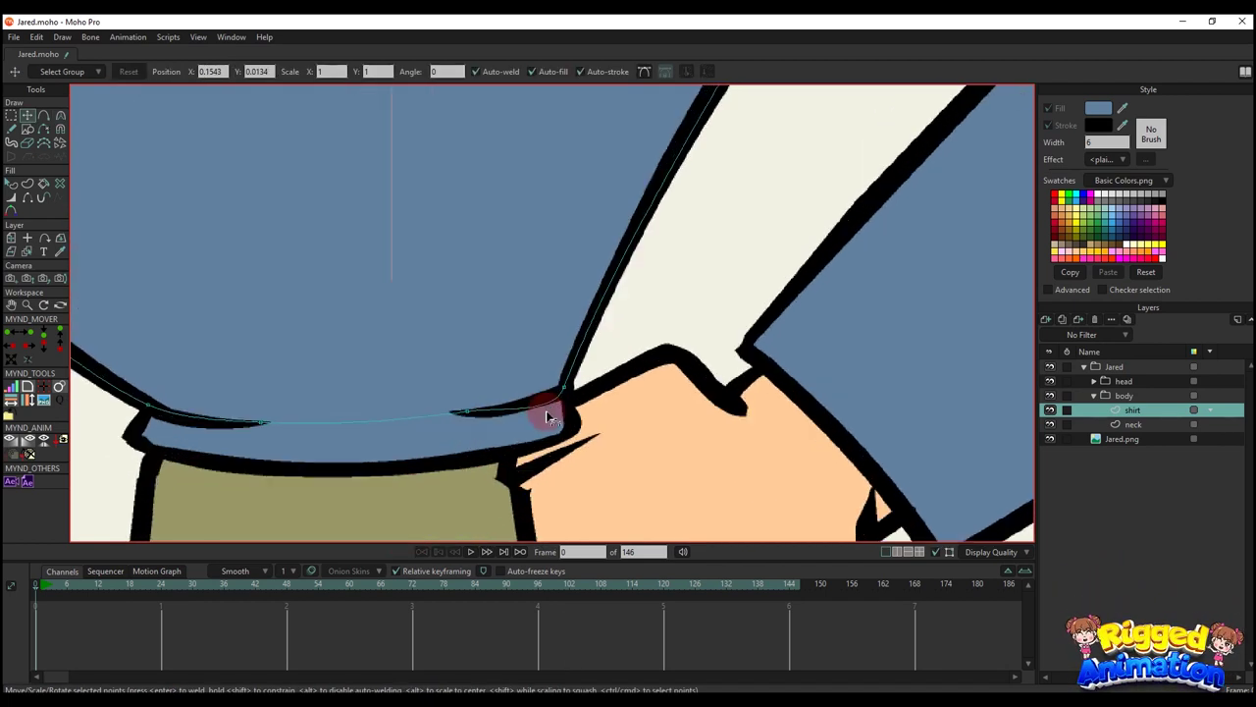
key(c)
drag(545, 419, 544, 408)
drag(612, 311, 587, 288)
- Refine the curve at the waist's left corner to match the reference fold
scroll(491, 339, down, 3)
drag(387, 384, 538, 477)
scroll(538, 477, up, 1)
scroll(492, 473, up, 1)
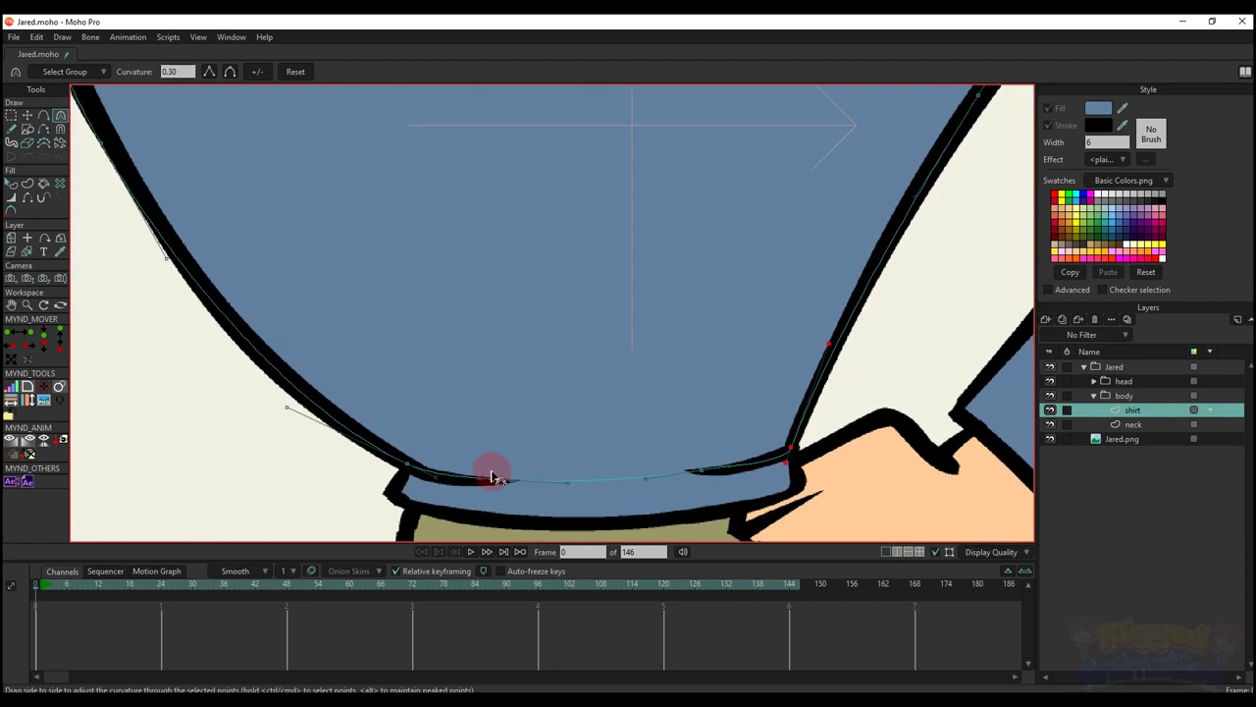
drag(451, 479, 441, 484)
scroll(386, 430, down, 3)
scroll(319, 388, down, 2)
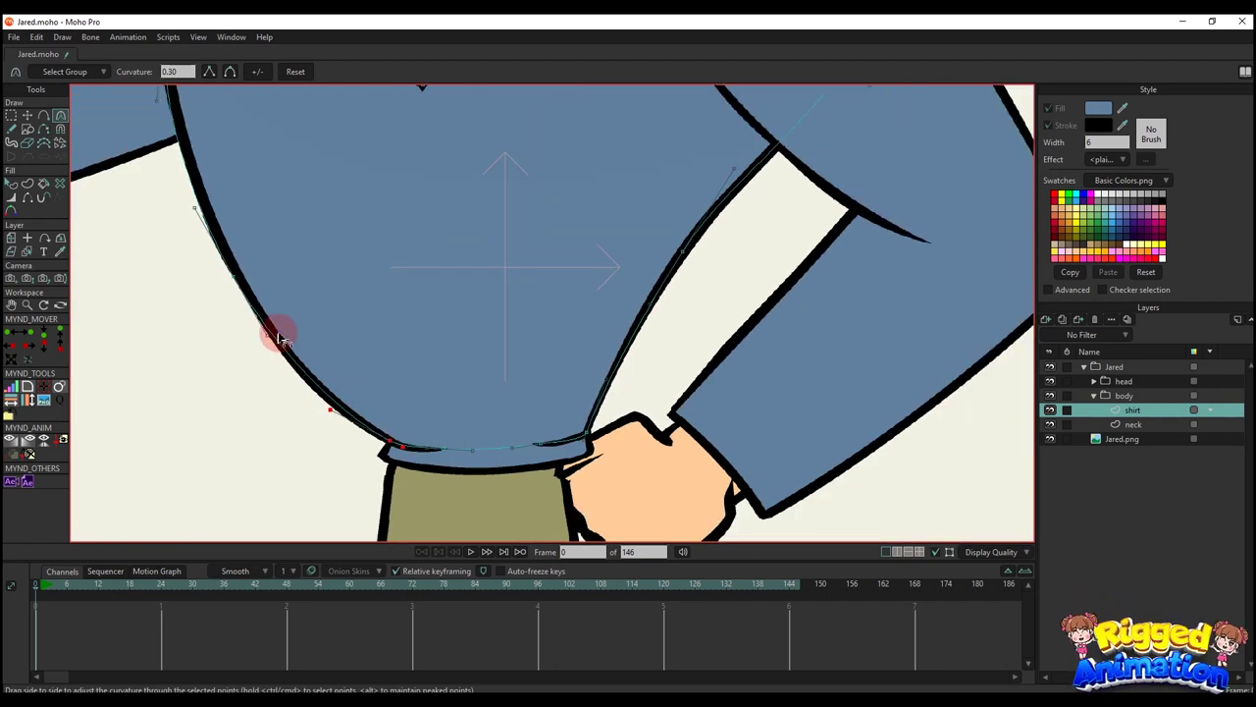
- Adjust the curves and points along the torso's left edge, from the waist up to the chest, to follow the reference
drag(216, 246, 305, 471)
scroll(306, 471, up, 3)
scroll(305, 471, down, 3)
drag(403, 390, 550, 130)
scroll(514, 295, up, 1)
drag(513, 295, 512, 447)
key(r)
key(t)
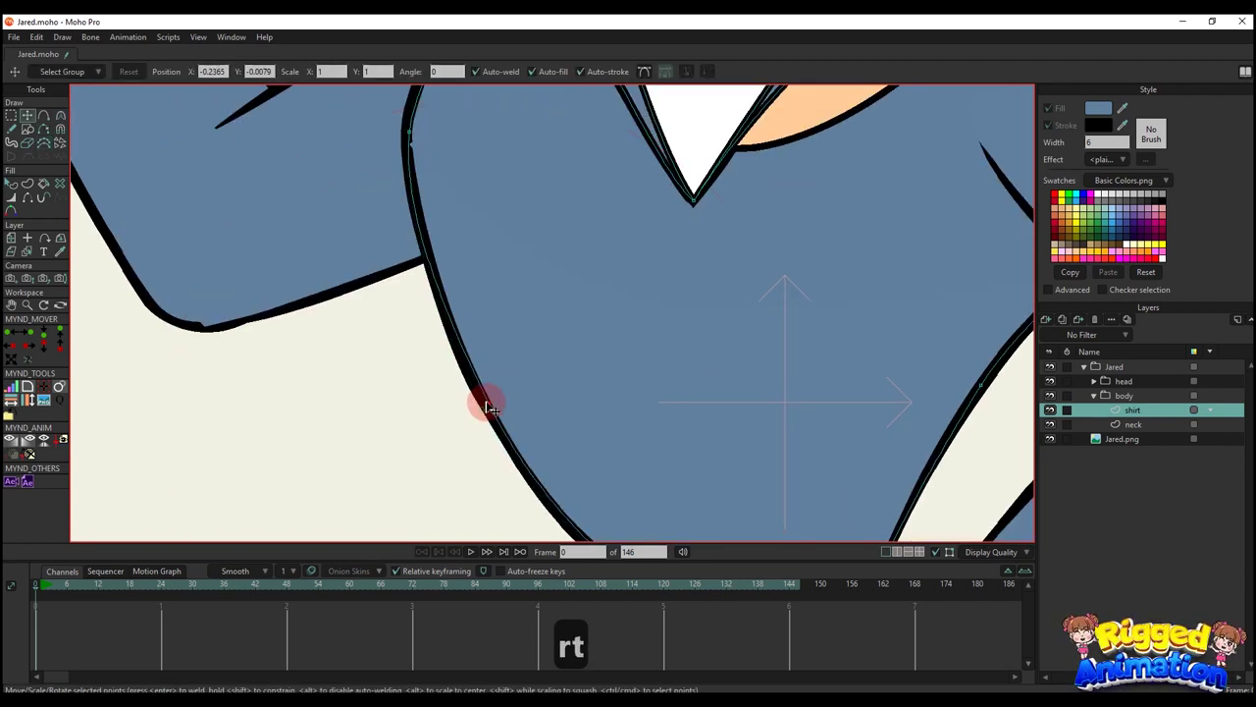
scroll(449, 270, down, 1)
drag(451, 263, 448, 488)
- Align the torso's starting corner at the neck and bend its upper left edge beneath the collar along the reference
key(c)
scroll(420, 353, up, 1)
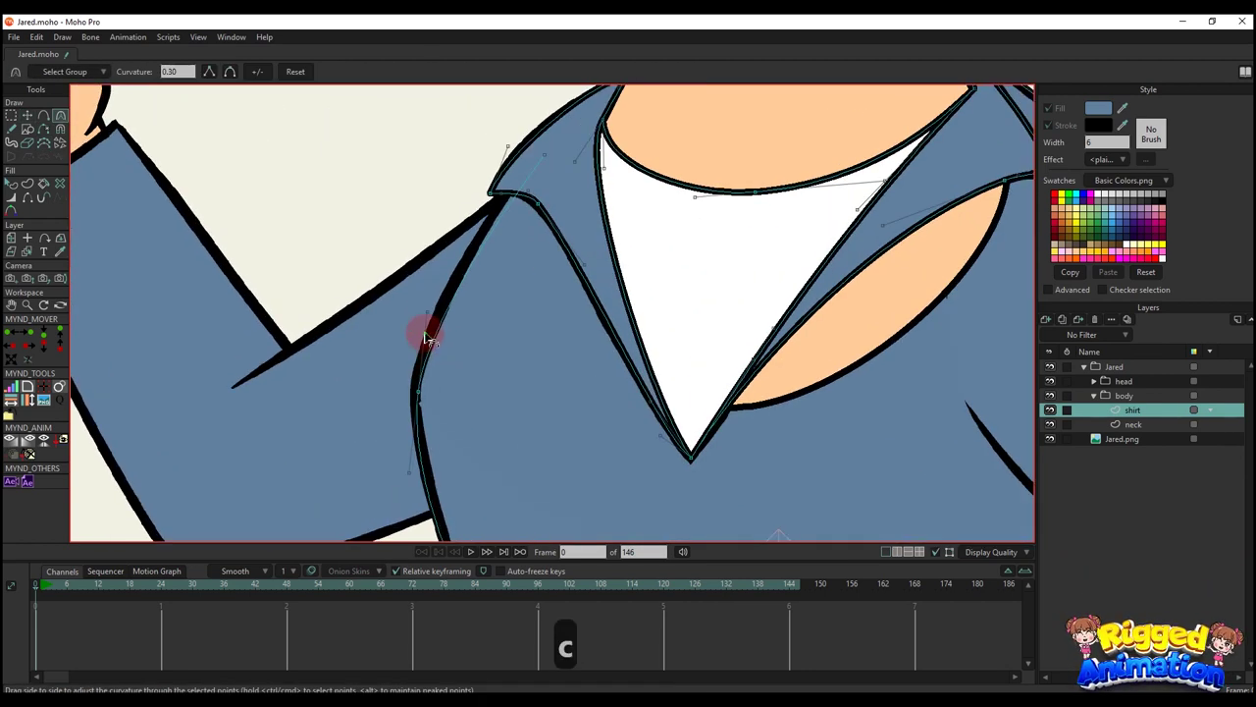
drag(531, 202, 578, 204)
key(t)
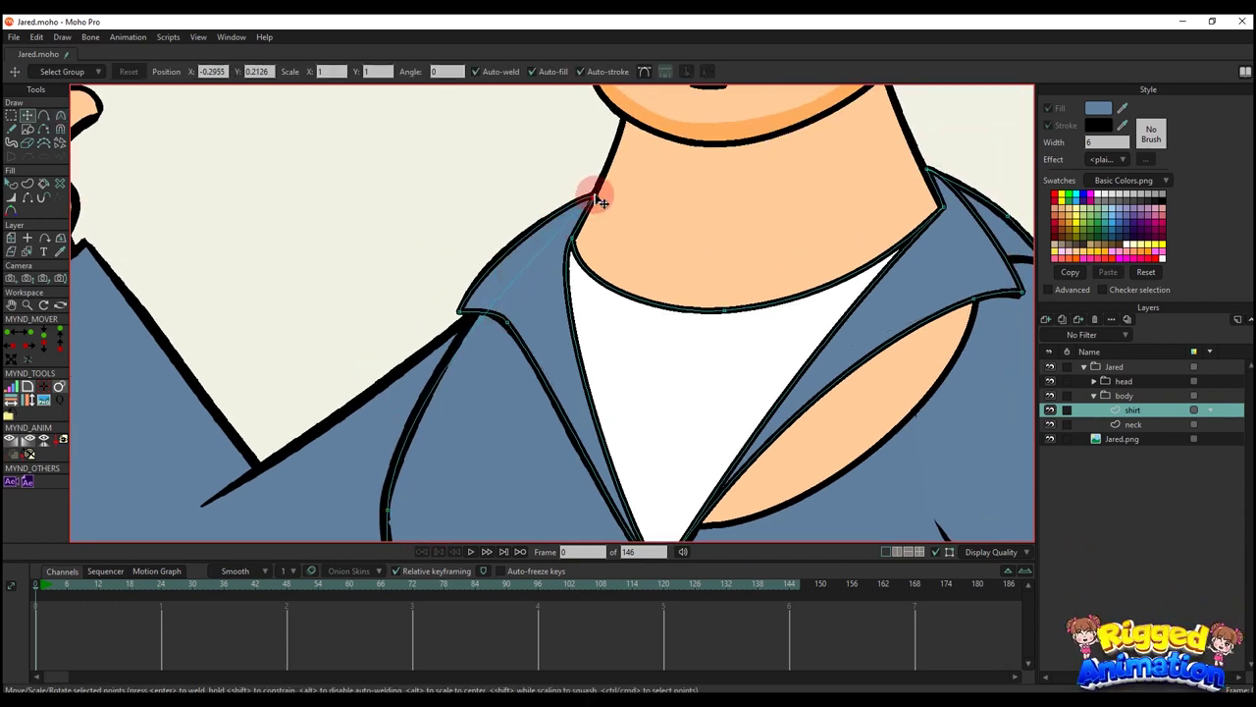
drag(593, 198, 592, 196)
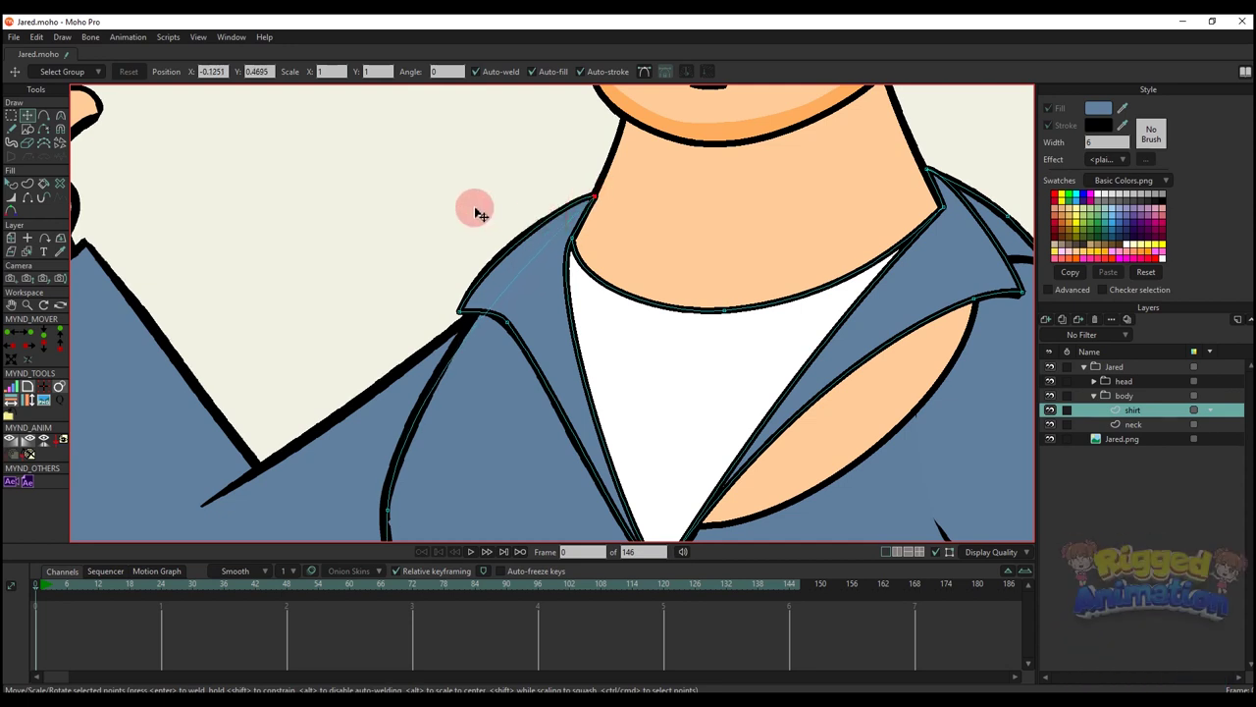
key(y)
key(c)
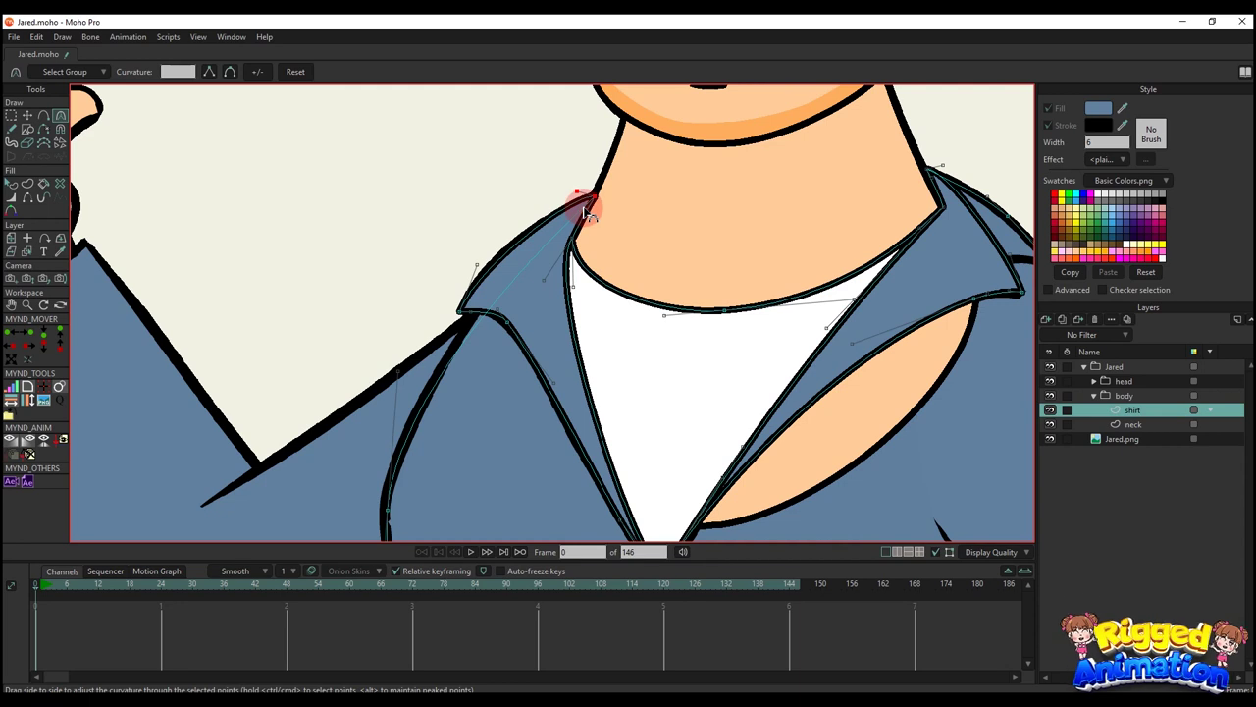
key(ctrl+z)
scroll(513, 302, up, 1)
drag(373, 382, 407, 316)
scroll(426, 360, down, 3)
scroll(466, 288, up, 4)
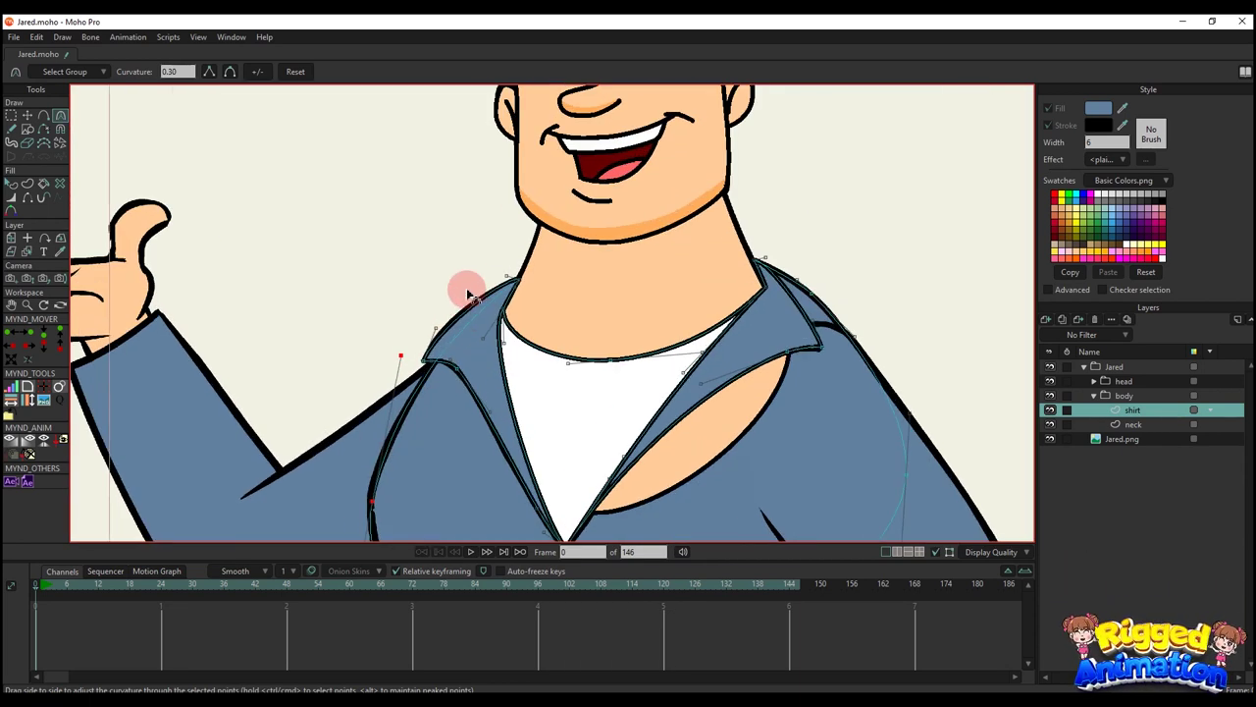
- Select the points around the torso, including the collar and neck edges, and create a blue filled and stroked shape
key(g)
scroll(510, 306, down, 4)
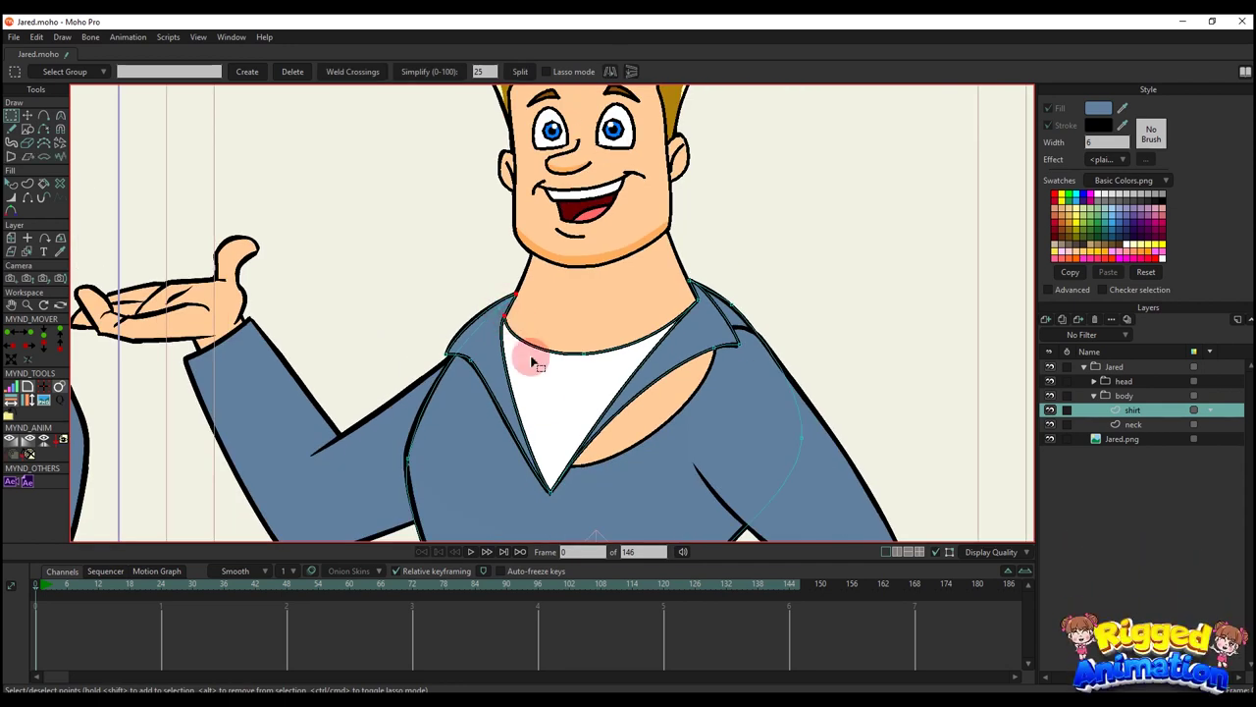
scroll(508, 319, up, 2)
scroll(515, 363, down, 2)
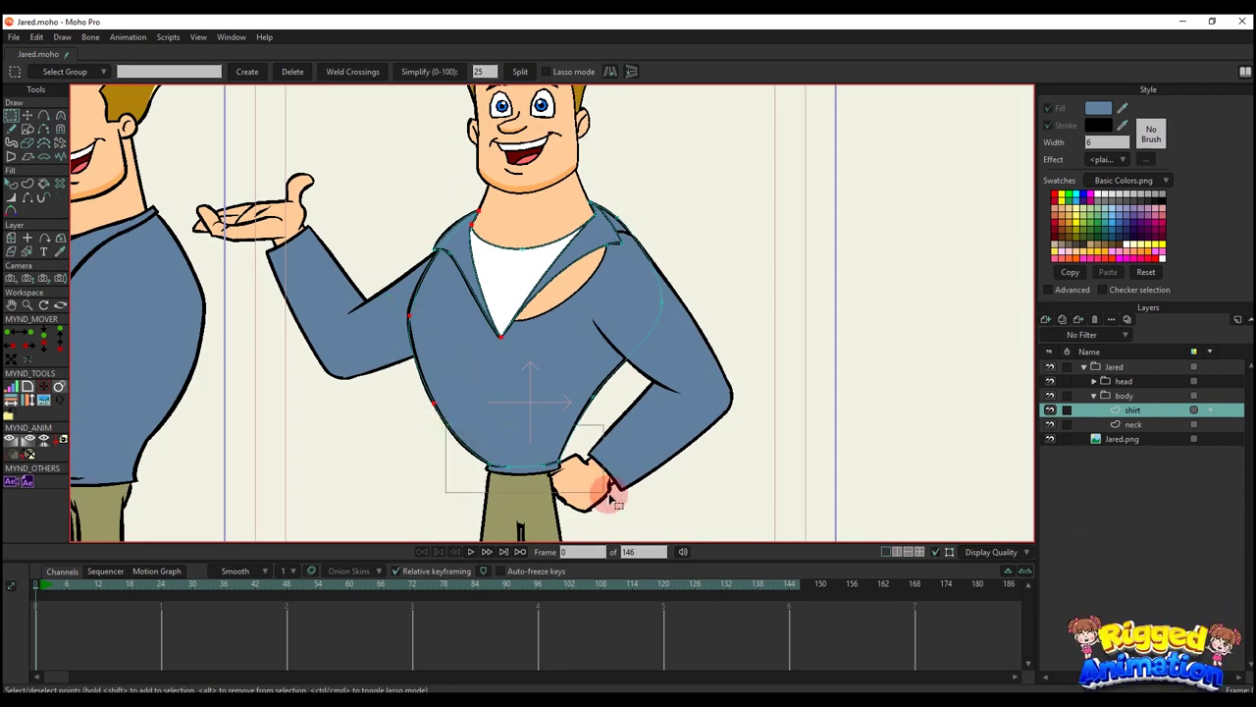
scroll(613, 218, up, 2)
scroll(613, 217, up, 1)
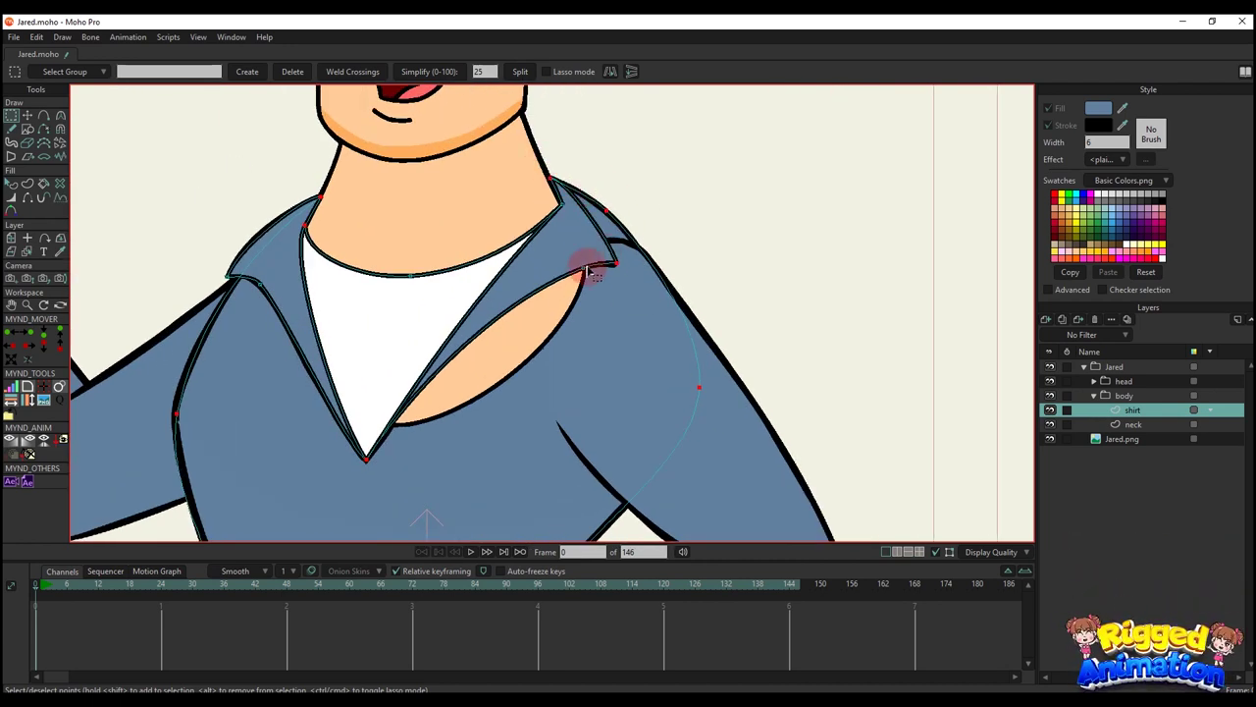
scroll(505, 357, down, 2)
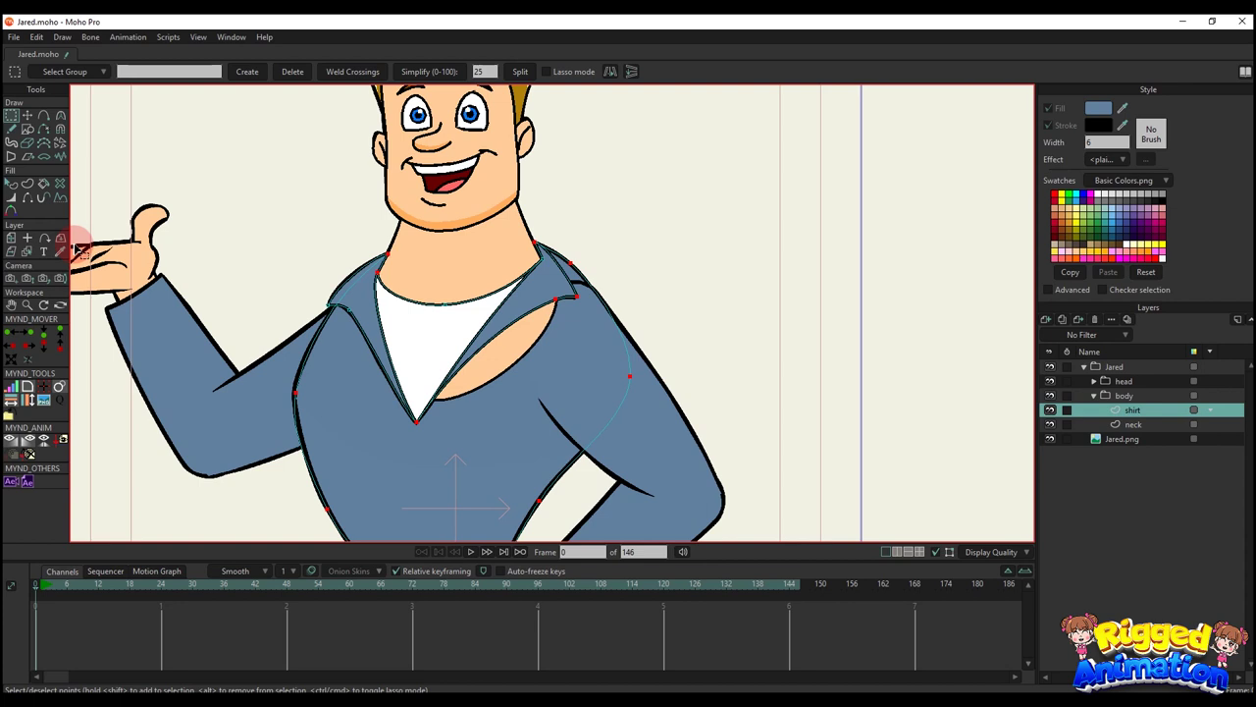
click(30, 184)
click(157, 71)
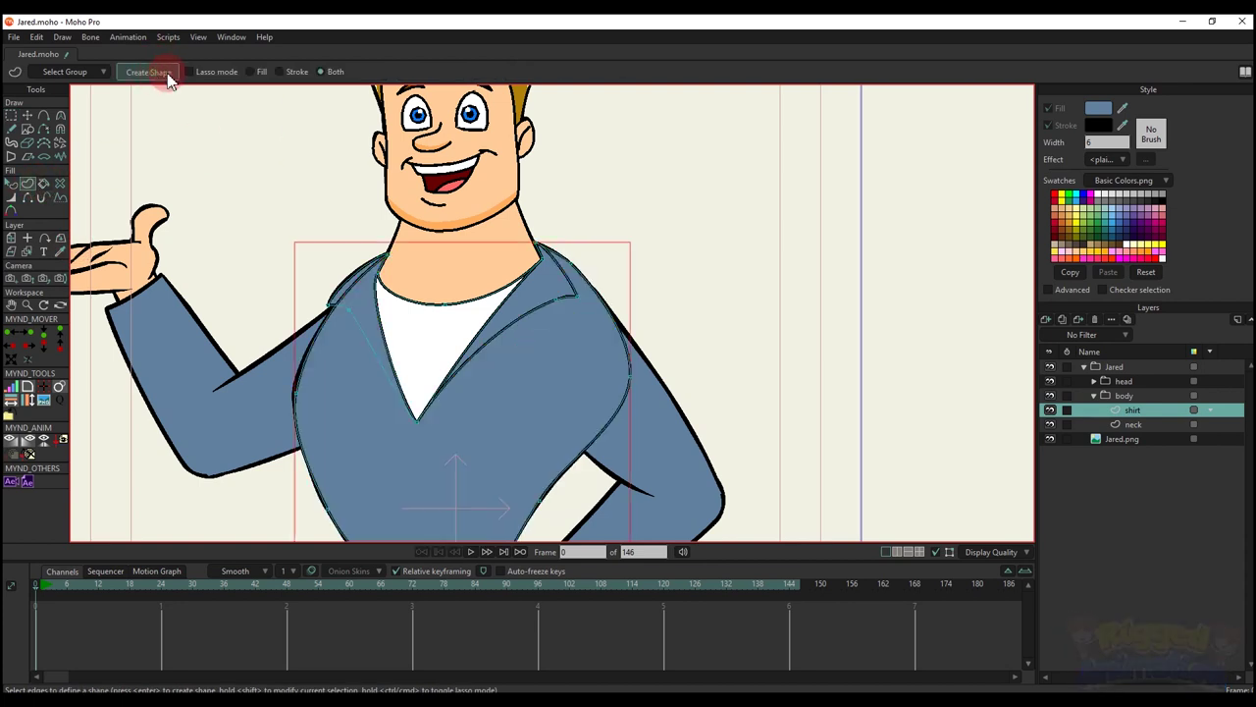
drag(482, 430, 538, 357)
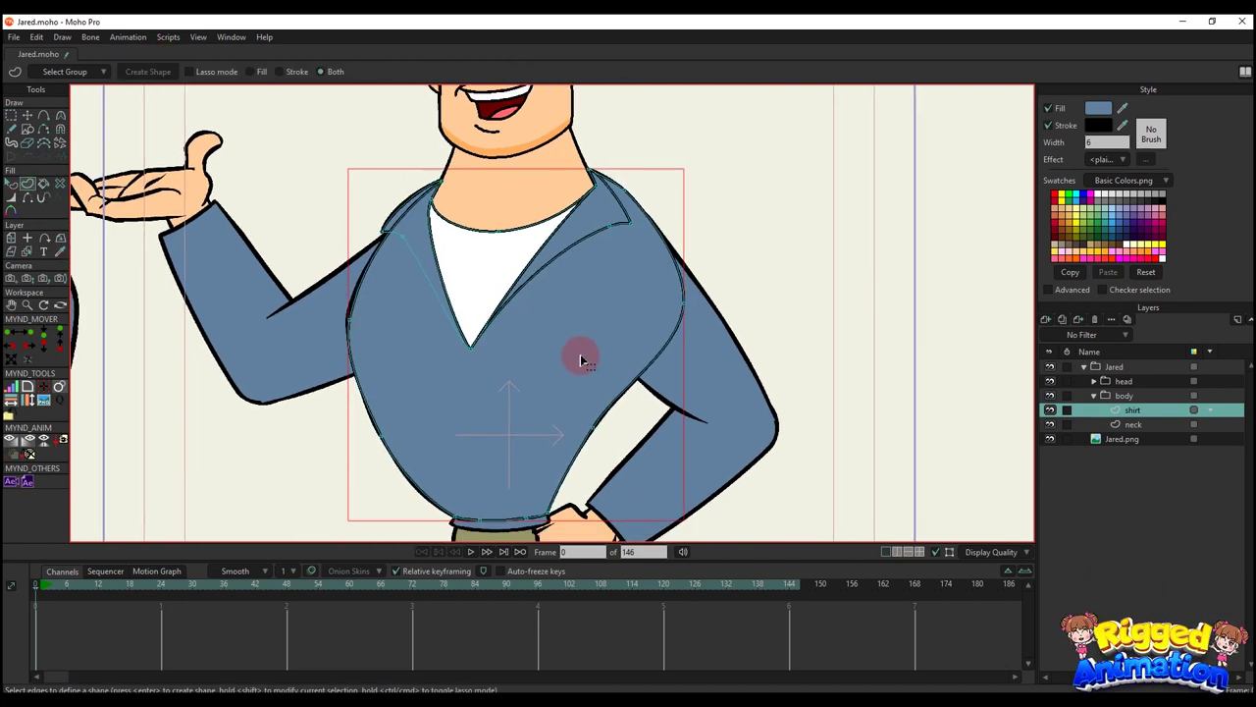
- Lower the torso shape in the stacking order so it sits behind the collars and the white chest opening
key(q)
key(alt+Up)
key(alt+Down)
key(alt+Down)
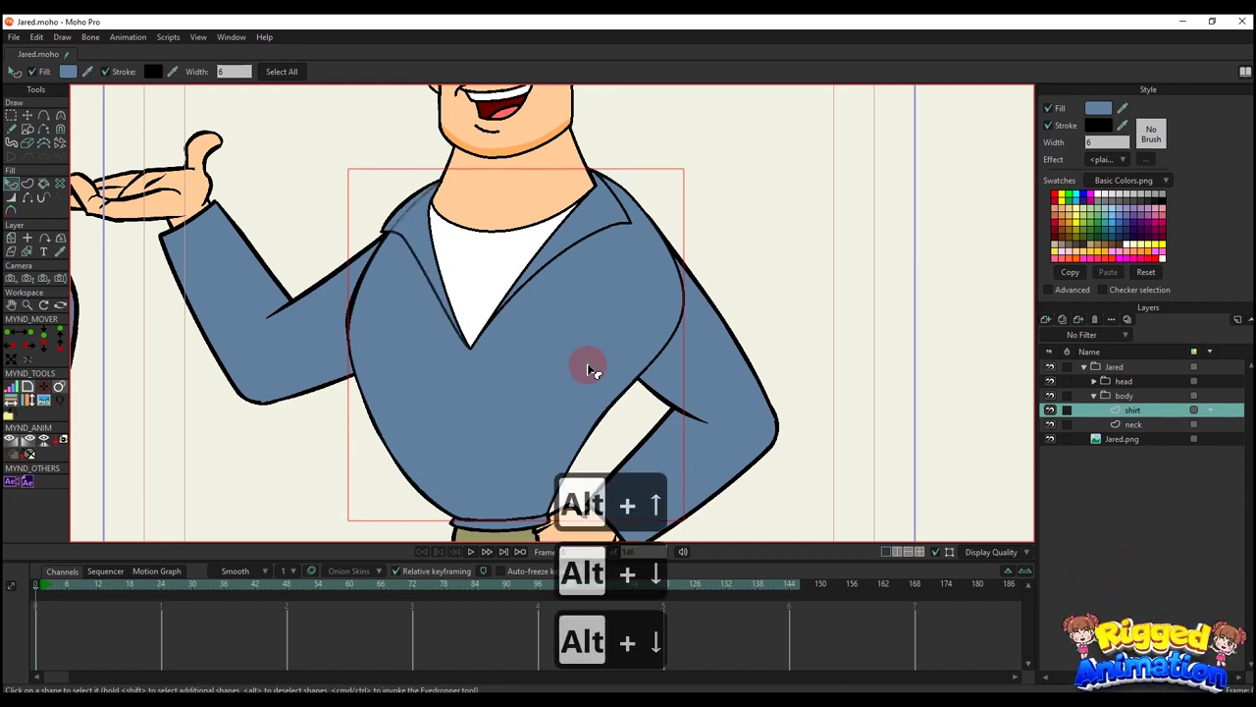
key(alt+Down)
click(748, 263)
key(q)
scroll(691, 296, down, 2)
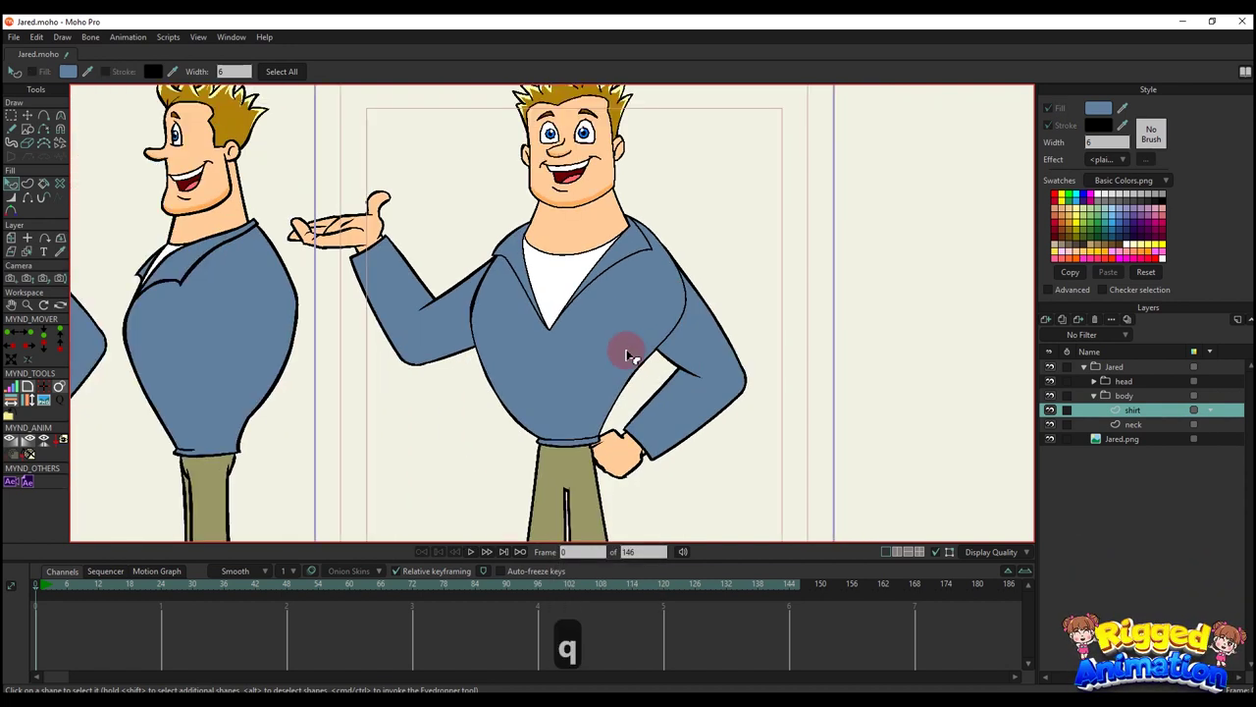
- Hide the middle segment of the torso's bottom outline, leaving short stroke ends at both sides of the waist
key(t)
scroll(447, 303, up, 2)
scroll(482, 314, up, 3)
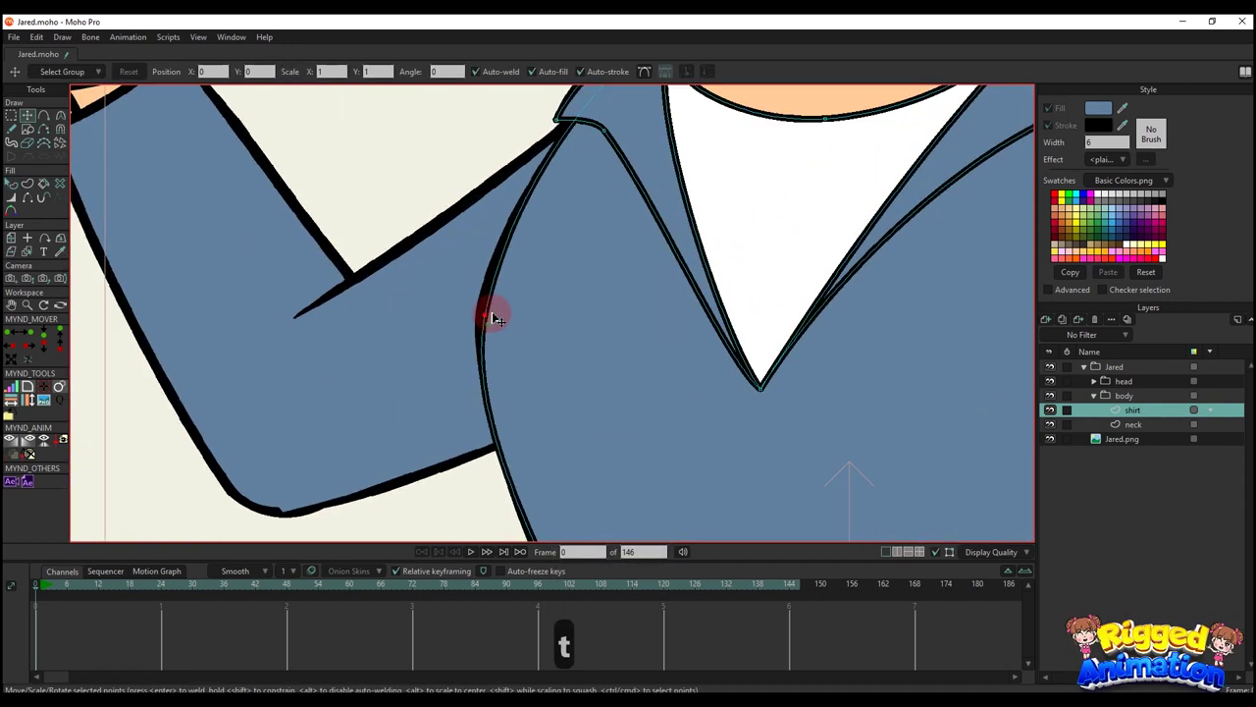
key(q)
scroll(510, 334, down, 2)
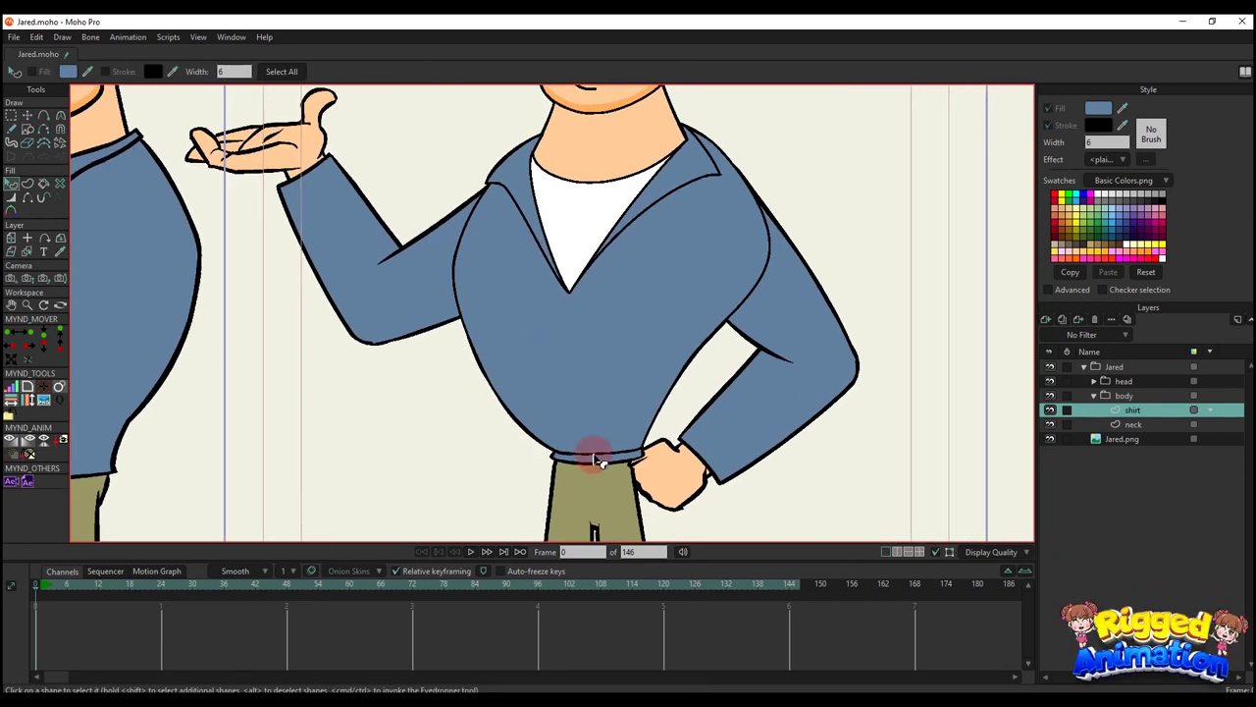
scroll(597, 458, up, 2)
click(28, 198)
scroll(574, 483, up, 2)
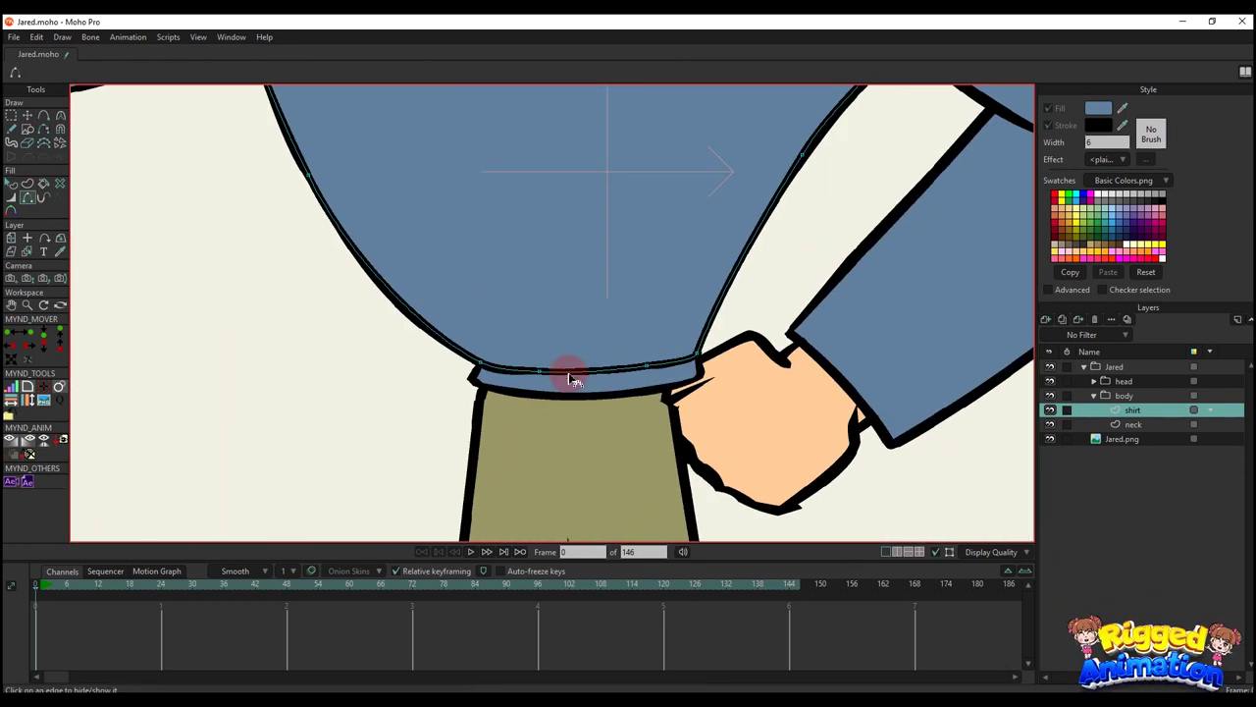
scroll(481, 353, up, 3)
- Draw the shirt's waist hem as a closed blue shape with black stroke, welding its start and end points below the torso
key(a)
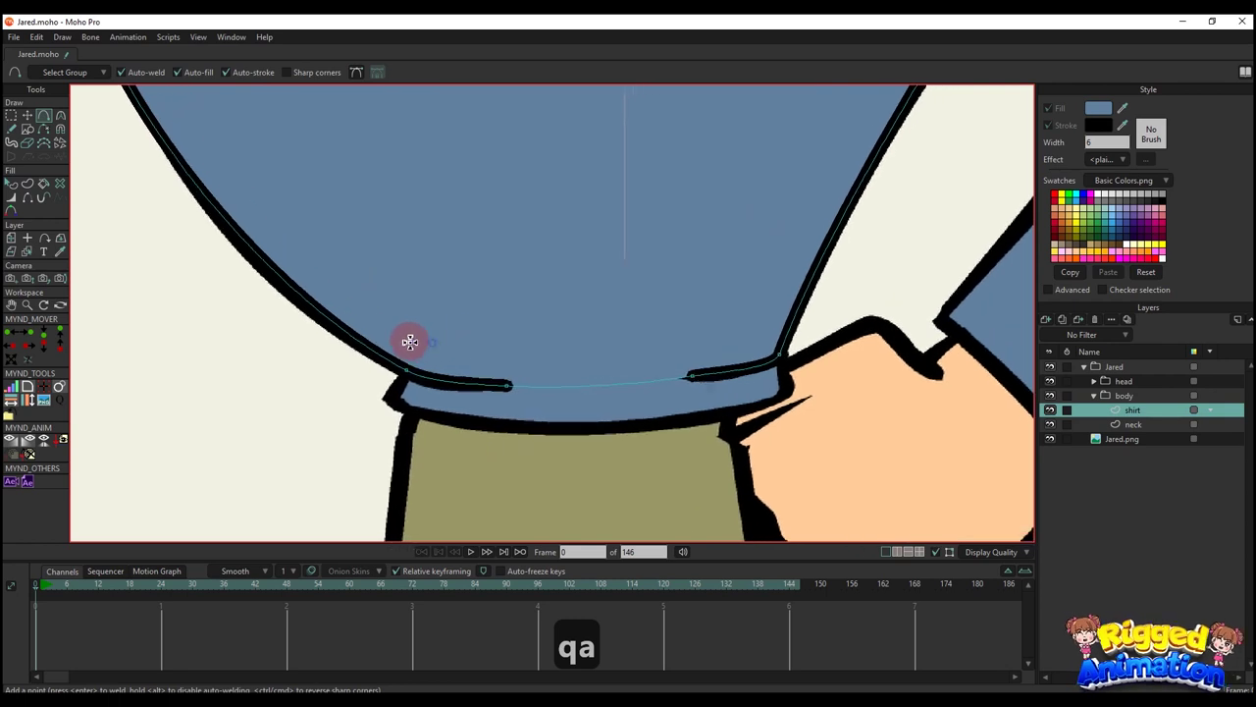
mouse_move(392, 401)
mouse_down()
mouse_move(628, 429)
mouse_move(599, 428)
mouse_move(827, 393)
mouse_move(787, 391)
mouse_move(778, 357)
mouse_up()
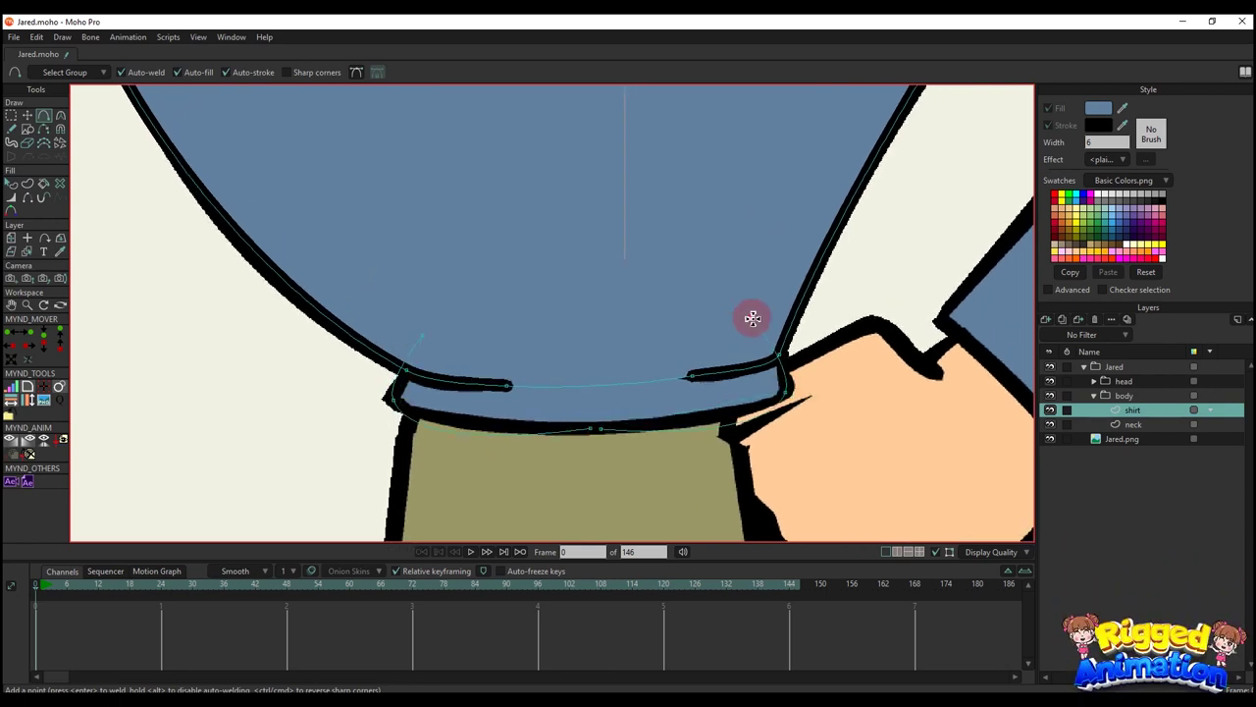
drag(752, 317, 422, 334)
key(q)
key(t)
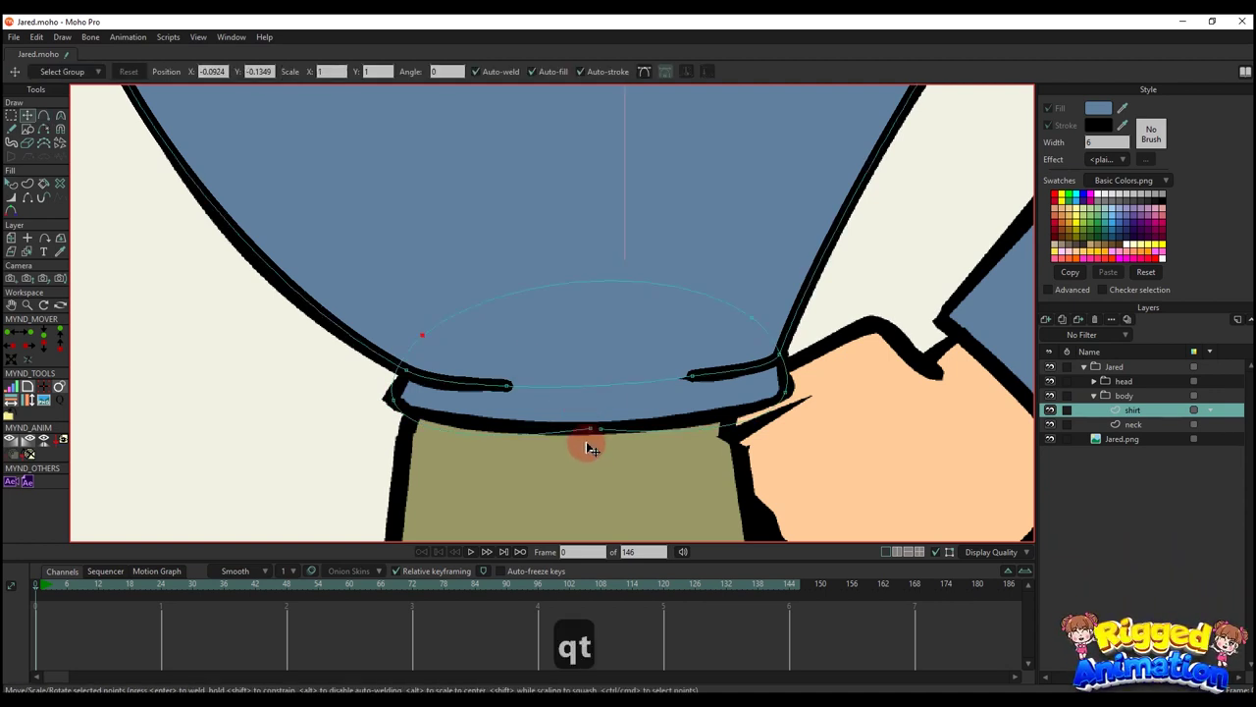
scroll(587, 446, up, 1)
drag(591, 426, 602, 427)
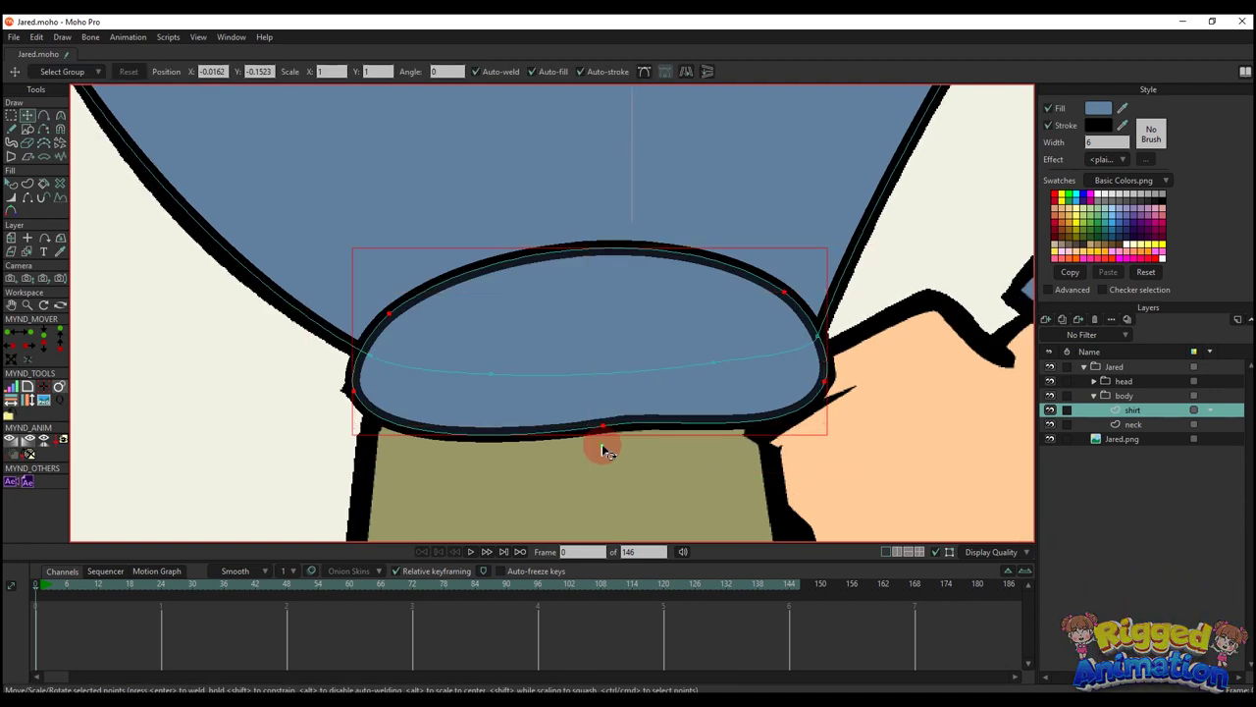
key(Return)
- Hide the shirt layer's artwork and sharpen the hem's lower left corner to curvature 0 on the reference corner
click(1049, 412)
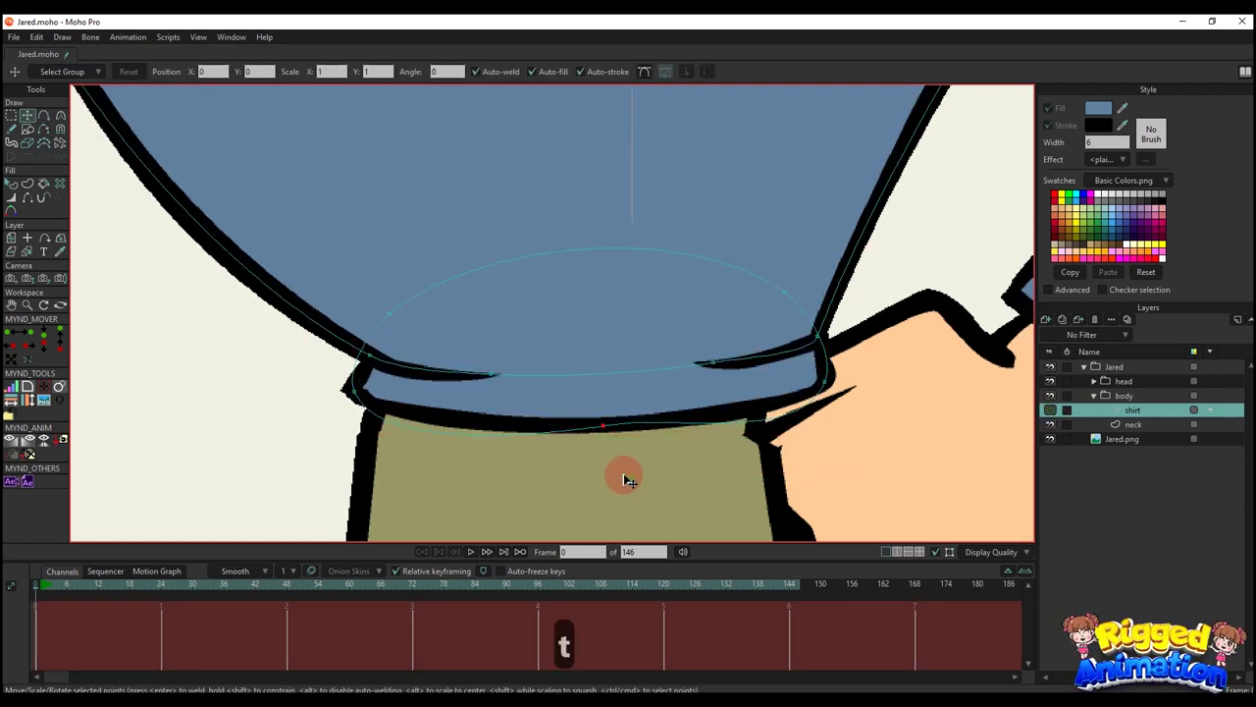
scroll(399, 396, up, 3)
key(c)
click(360, 399)
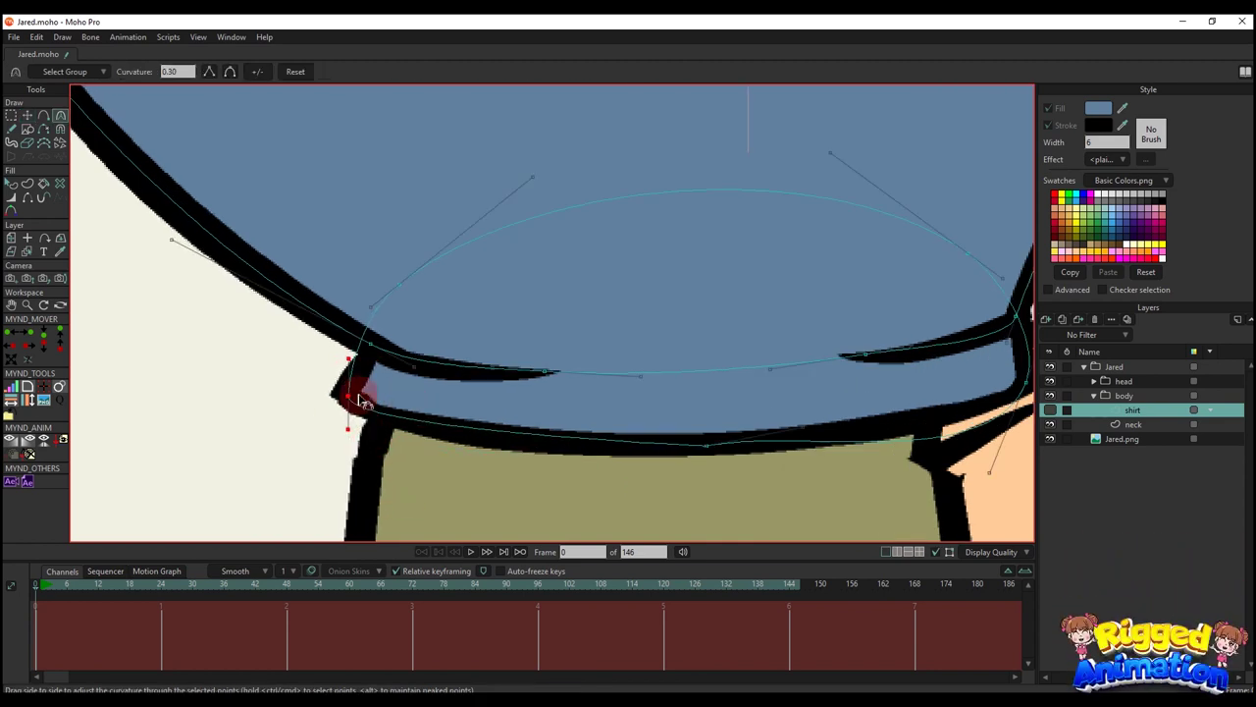
key(x)
key(c)
drag(359, 400, 328, 406)
drag(925, 347, 694, 335)
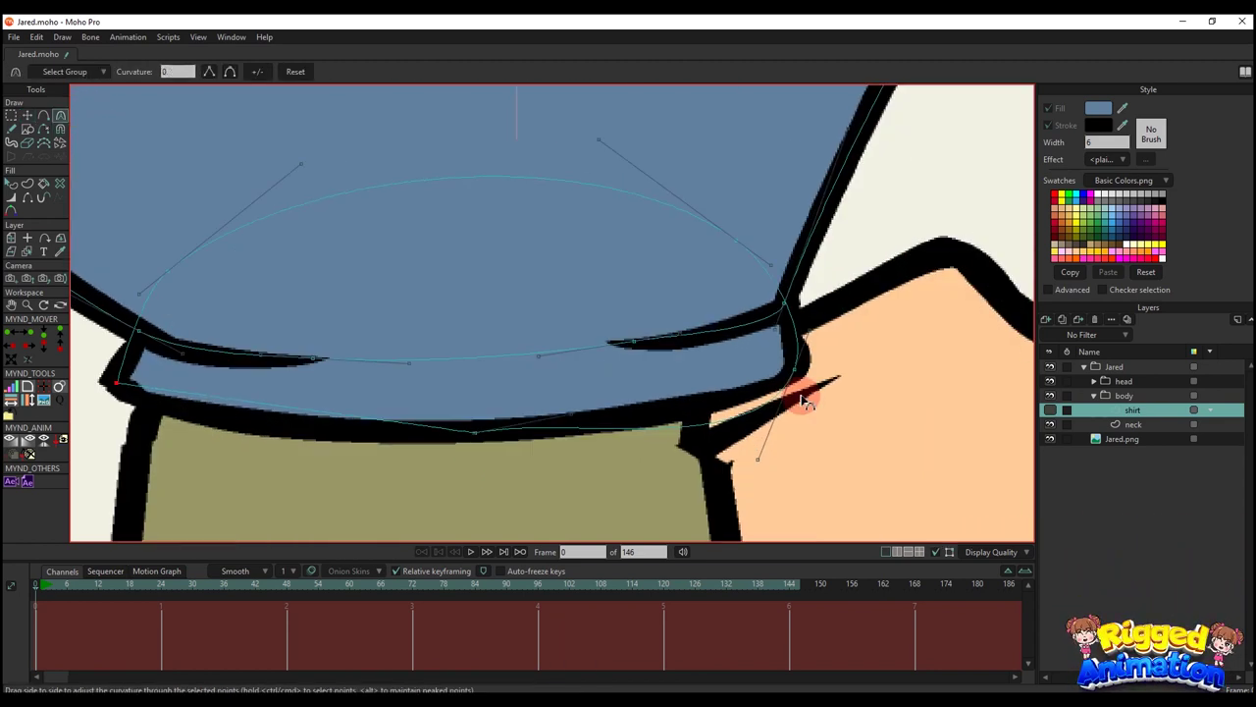
- Align the hem's lower right corner and bottom midpoint with the reference, and smooth the bottom edge with a curvature of 0.30
scroll(472, 500, up, 5)
key(t)
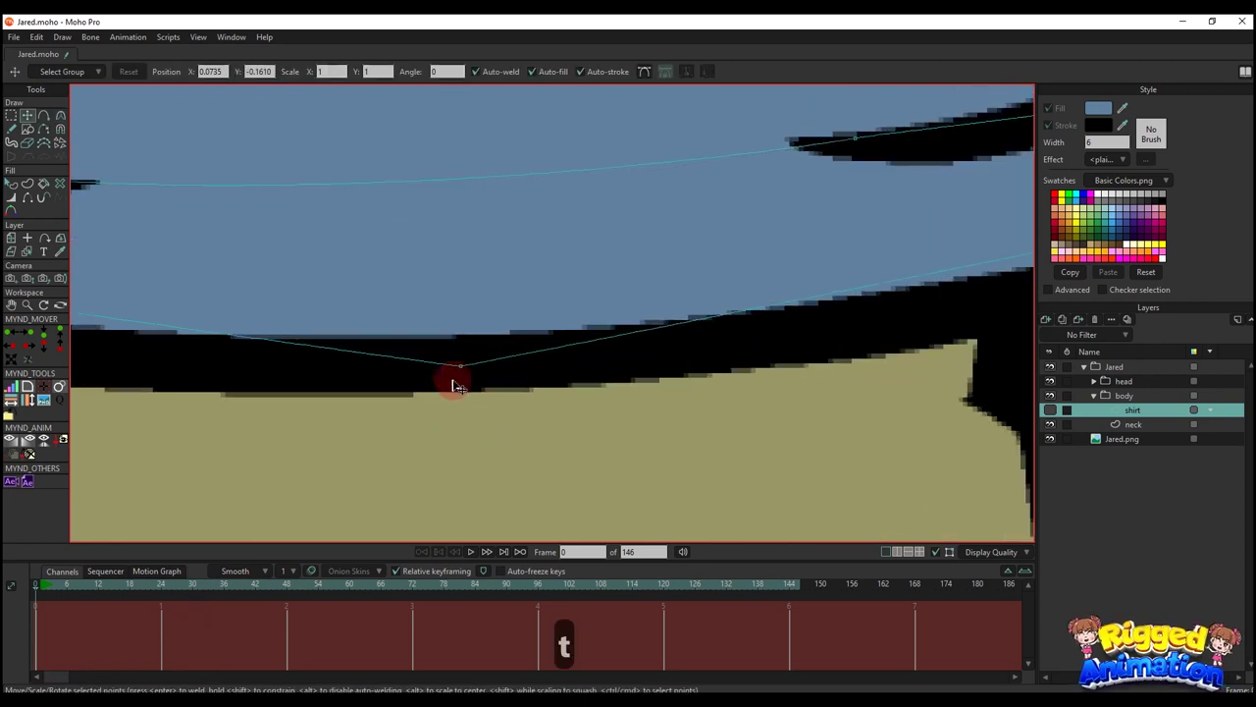
scroll(460, 388, down, 5)
key(c)
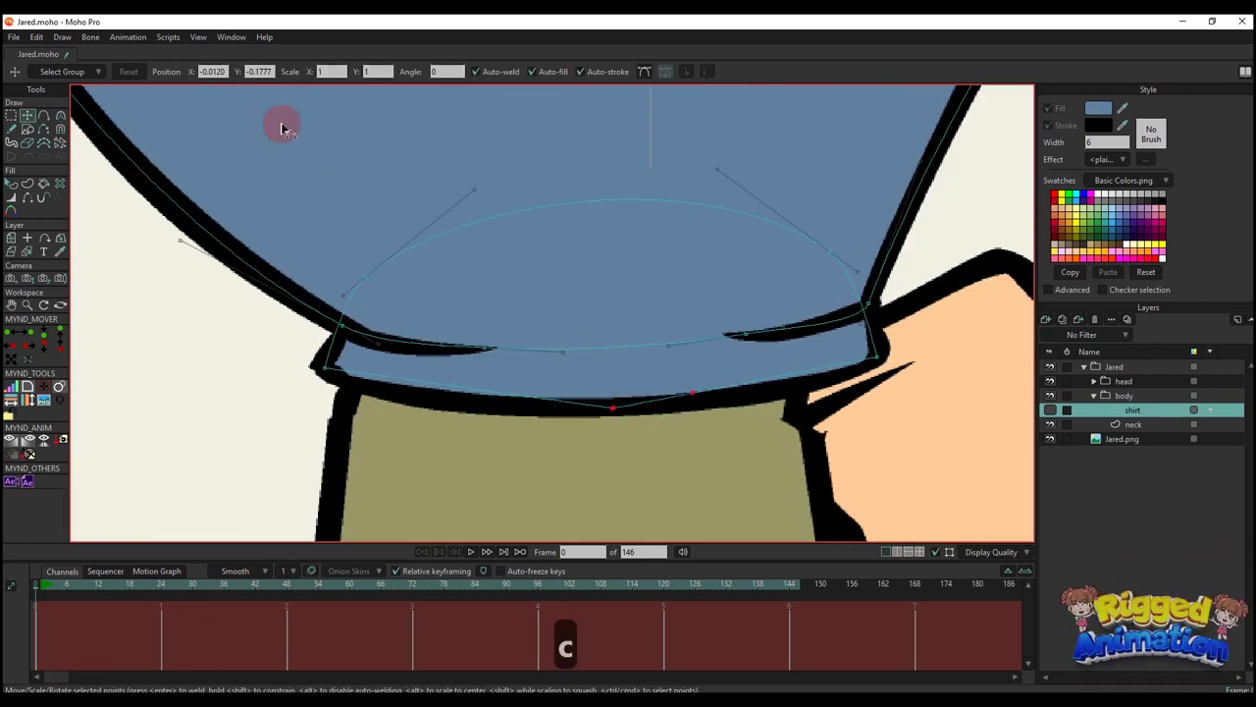
click(229, 72)
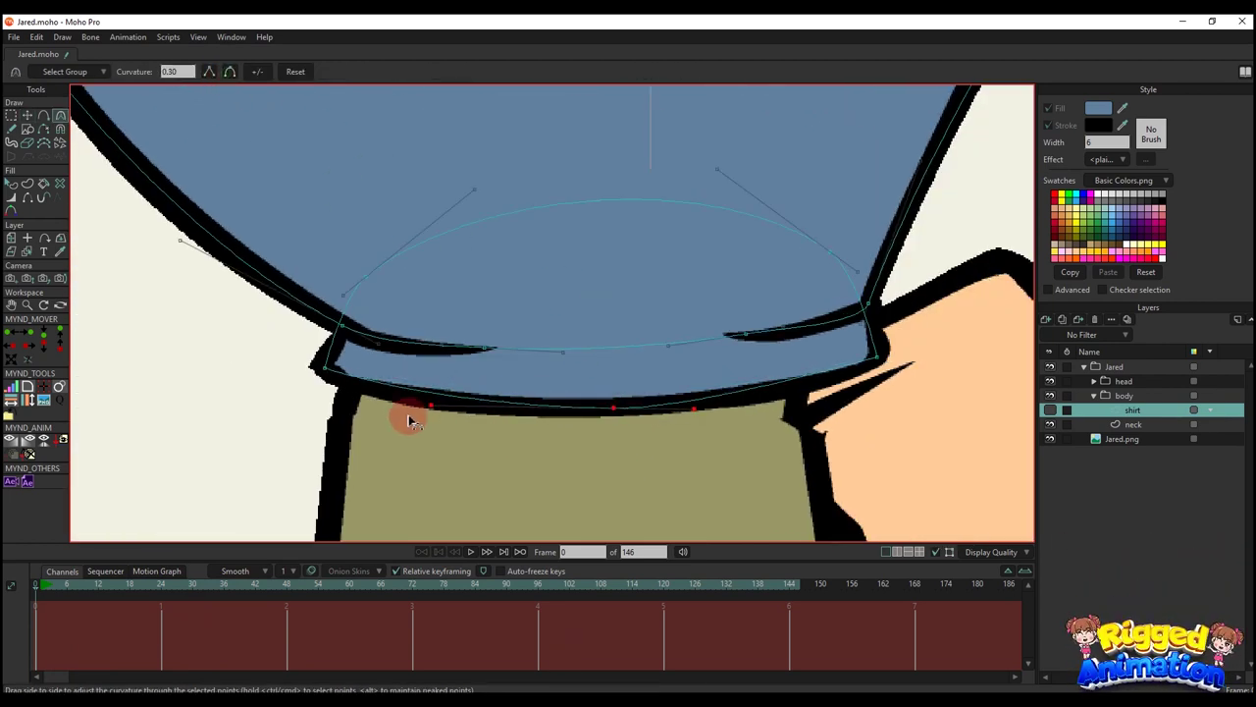
drag(408, 417, 411, 418)
drag(694, 408, 770, 401)
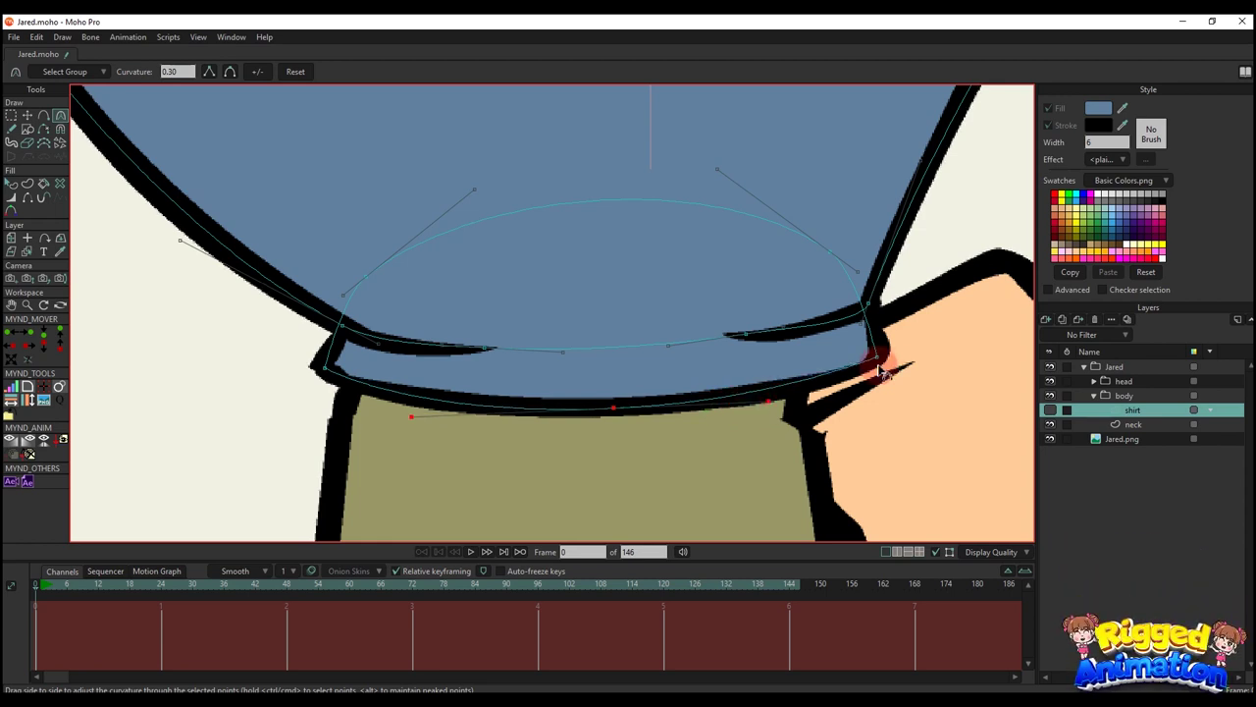
drag(881, 371, 870, 371)
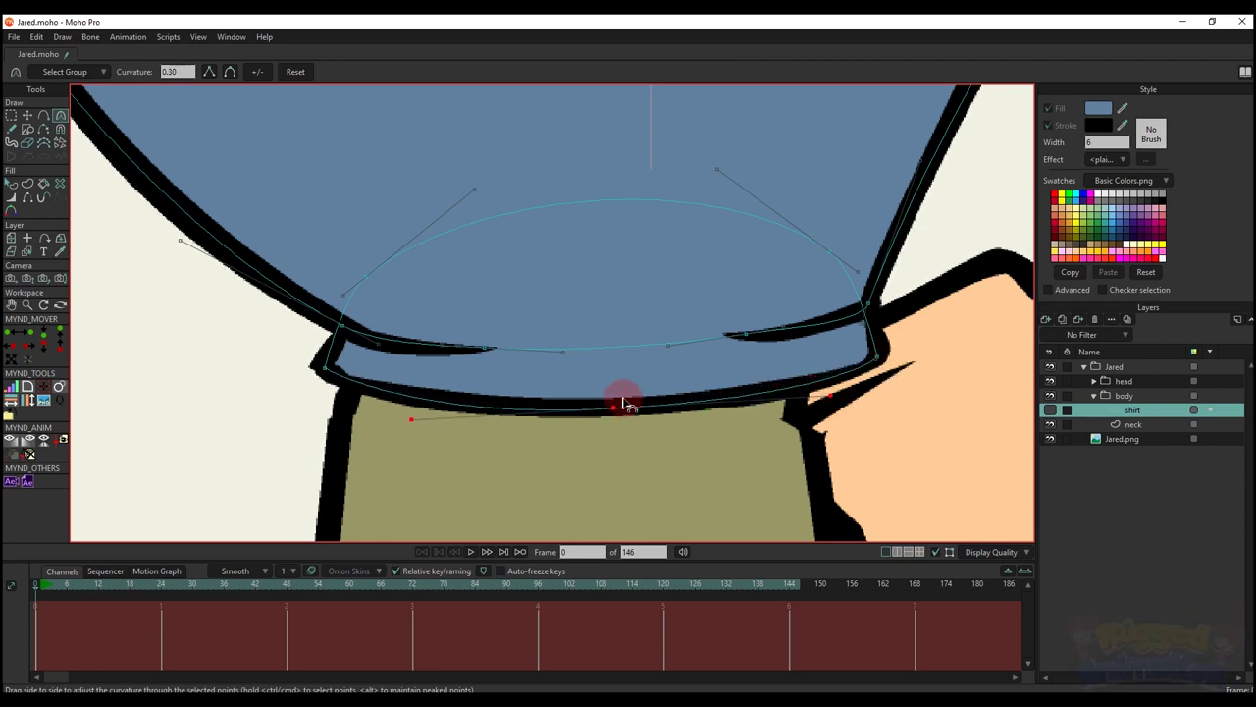
- Show the shirt layer again and lower the hem shape in the stacking order so it sits behind the torso
key(t)
scroll(615, 410, down, 3)
key(q)
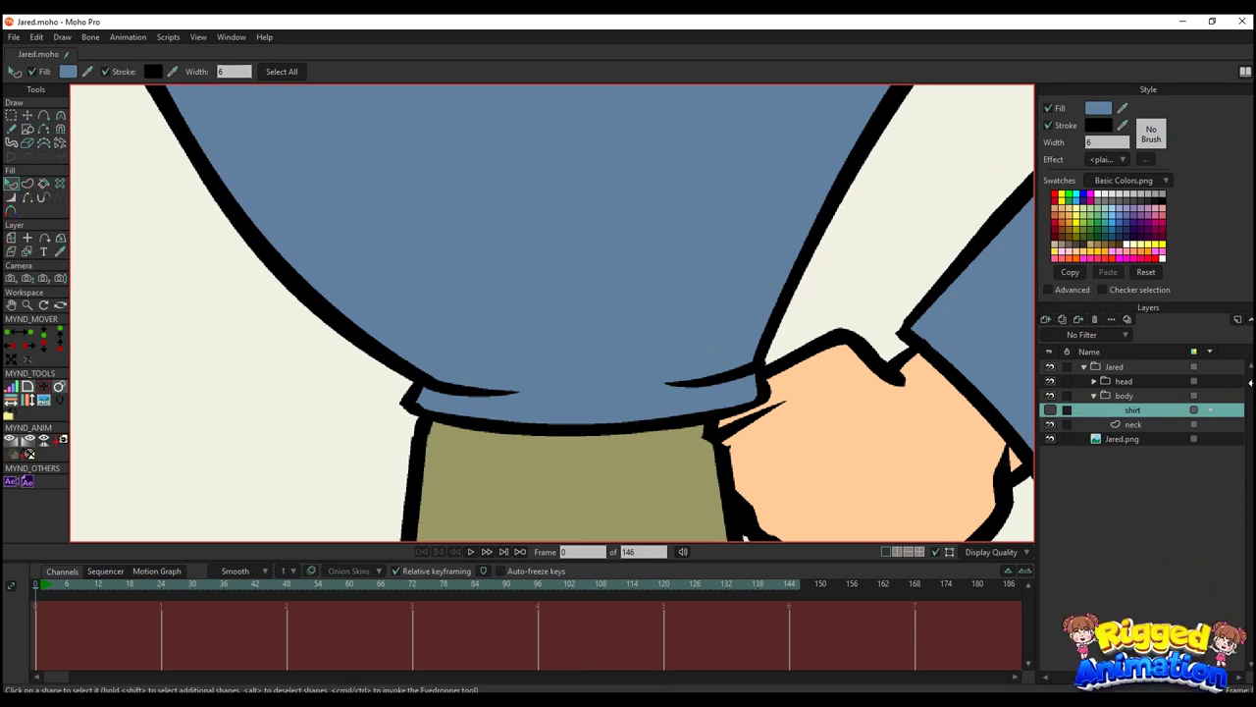
click(772, 427)
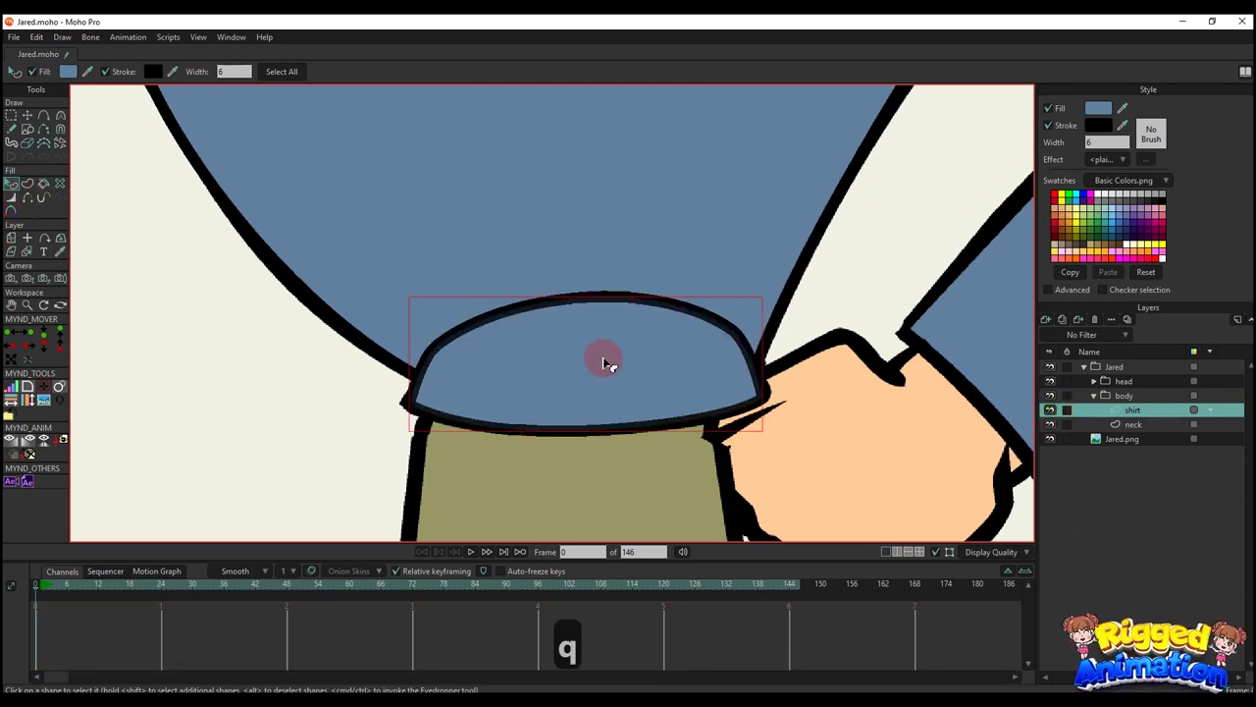
key(alt+Down)
key(alt+Down)
key(alt+Down)
key(alt+Down)
key(alt+Down)
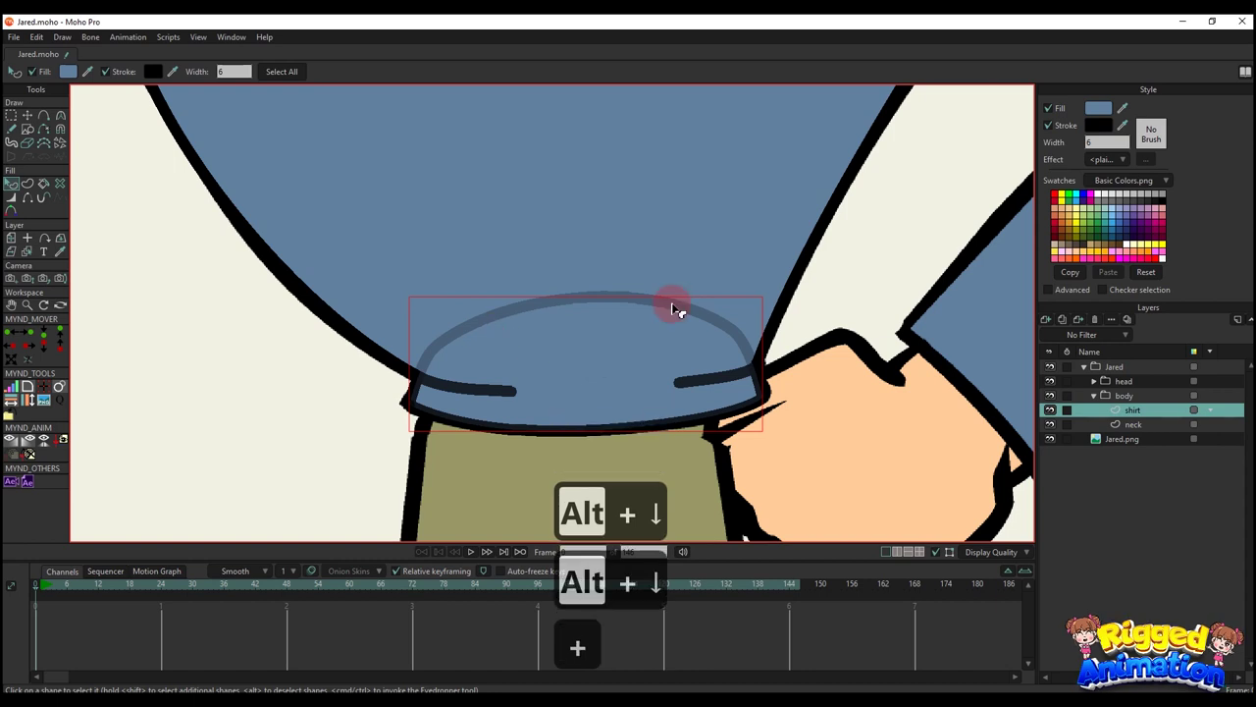
- Check the traced shirt against the reference by toggling the Jared group's visibility, and examine the trousers
scroll(906, 379, down, 8)
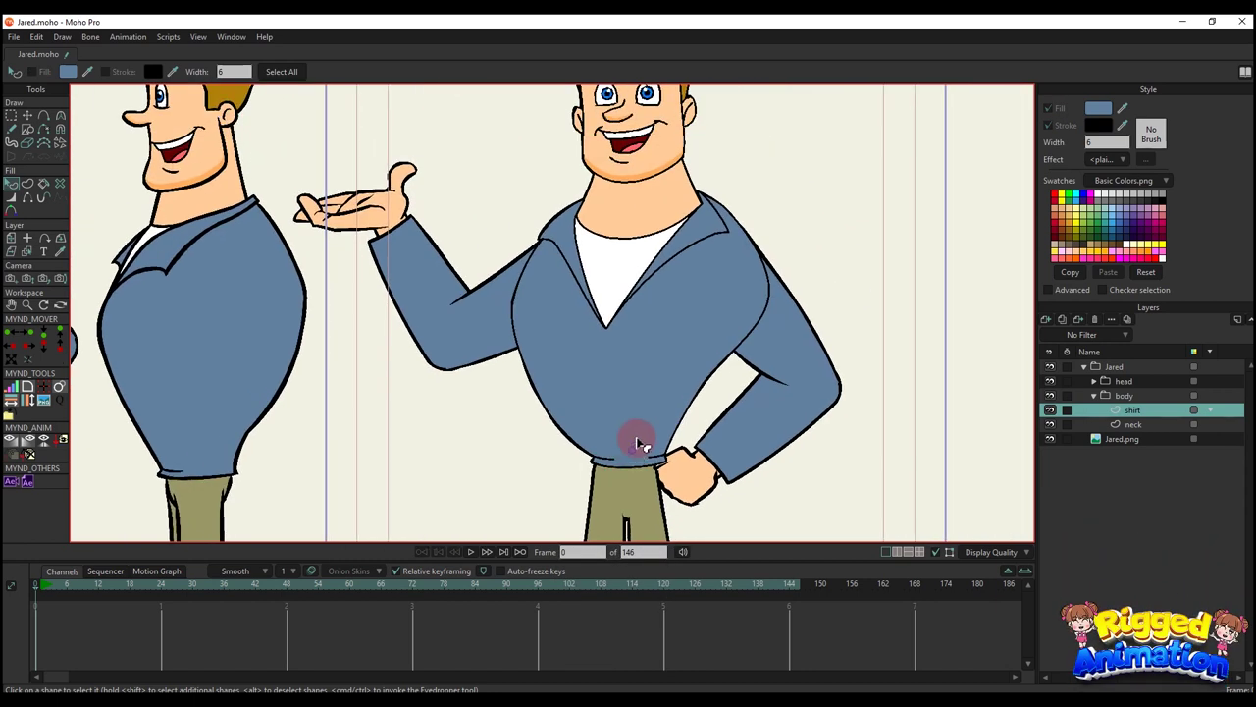
scroll(636, 444, down, 2)
scroll(596, 415, up, 3)
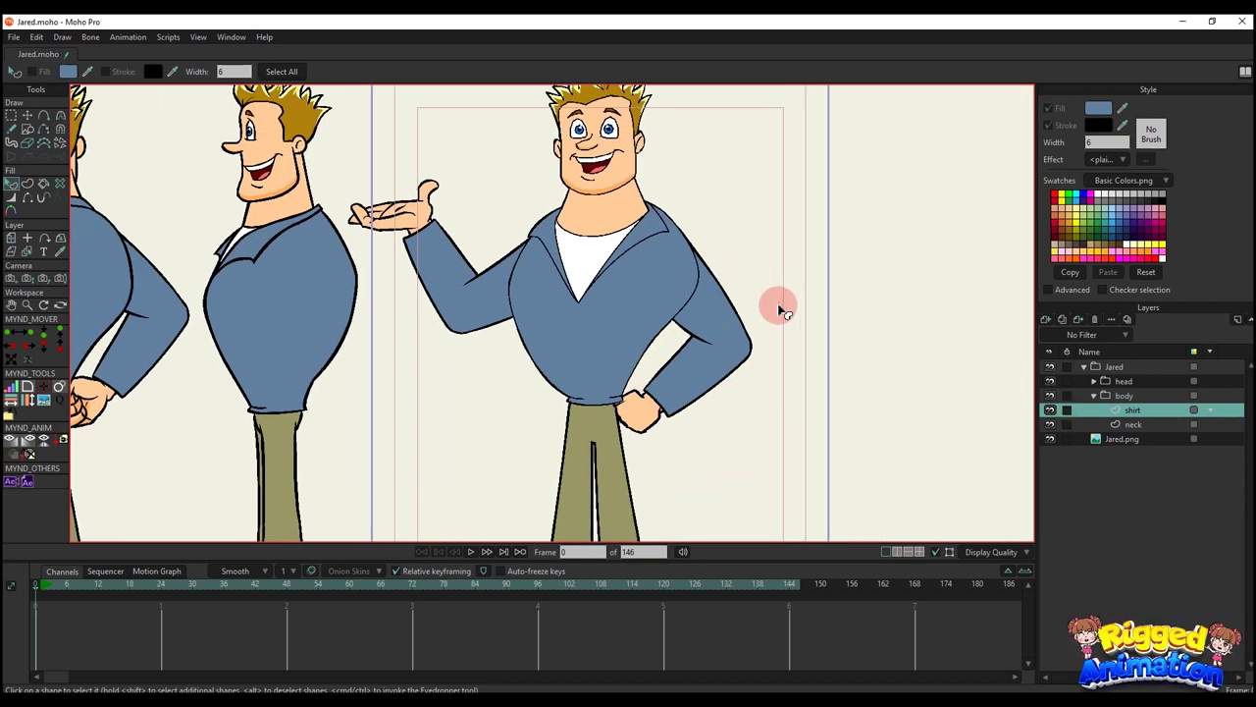
click(1053, 367)
click(1055, 367)
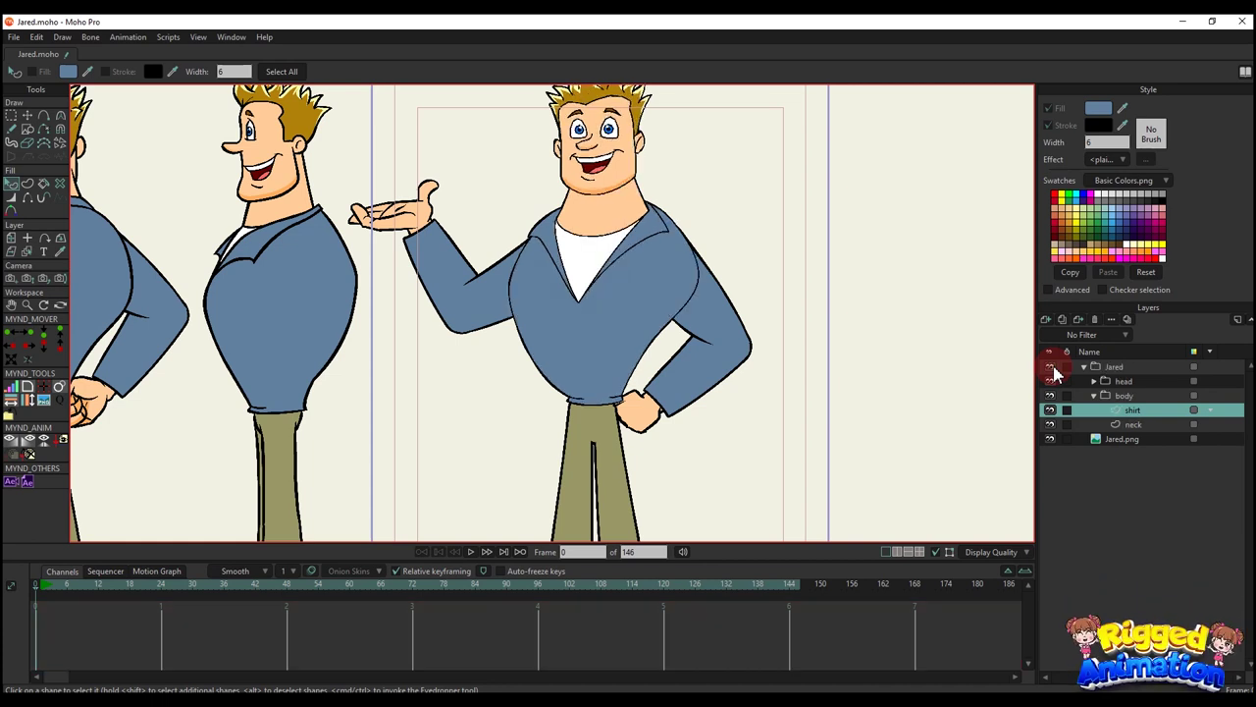
scroll(509, 373, up, 2)
scroll(643, 389, down, 2)
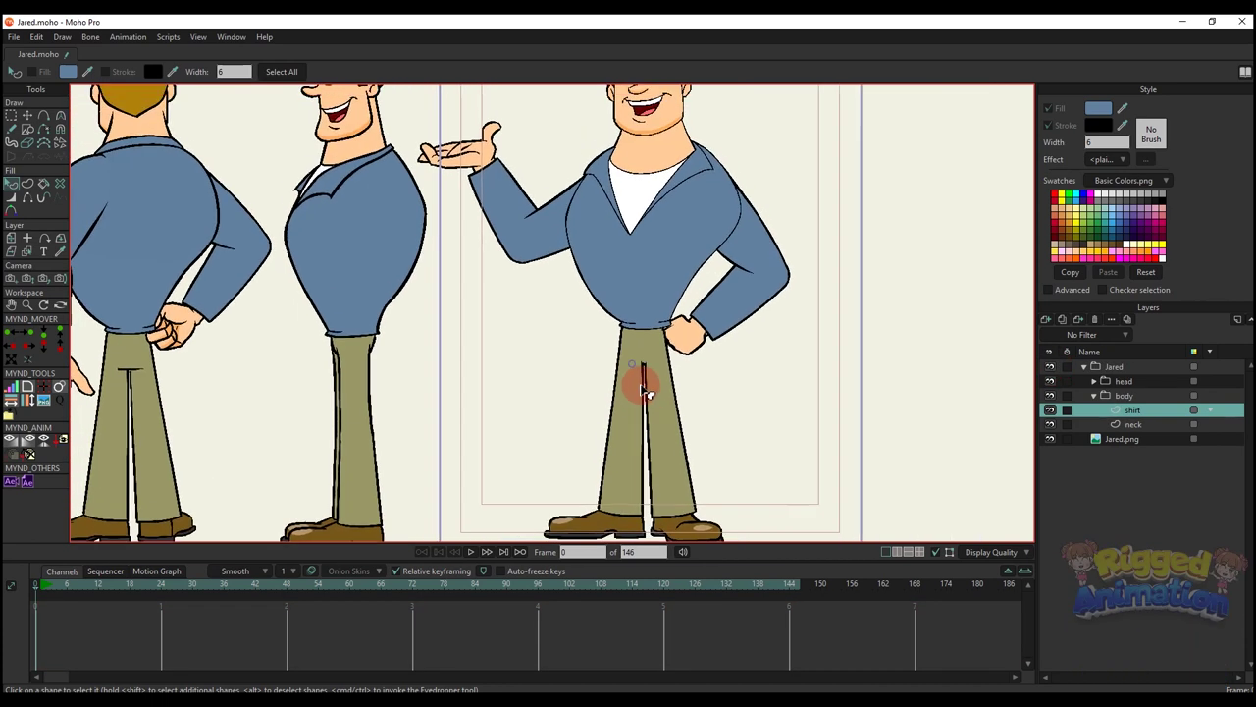
- Collapse the body group and add a vector layer named hip between it and the reference image
click(1135, 424)
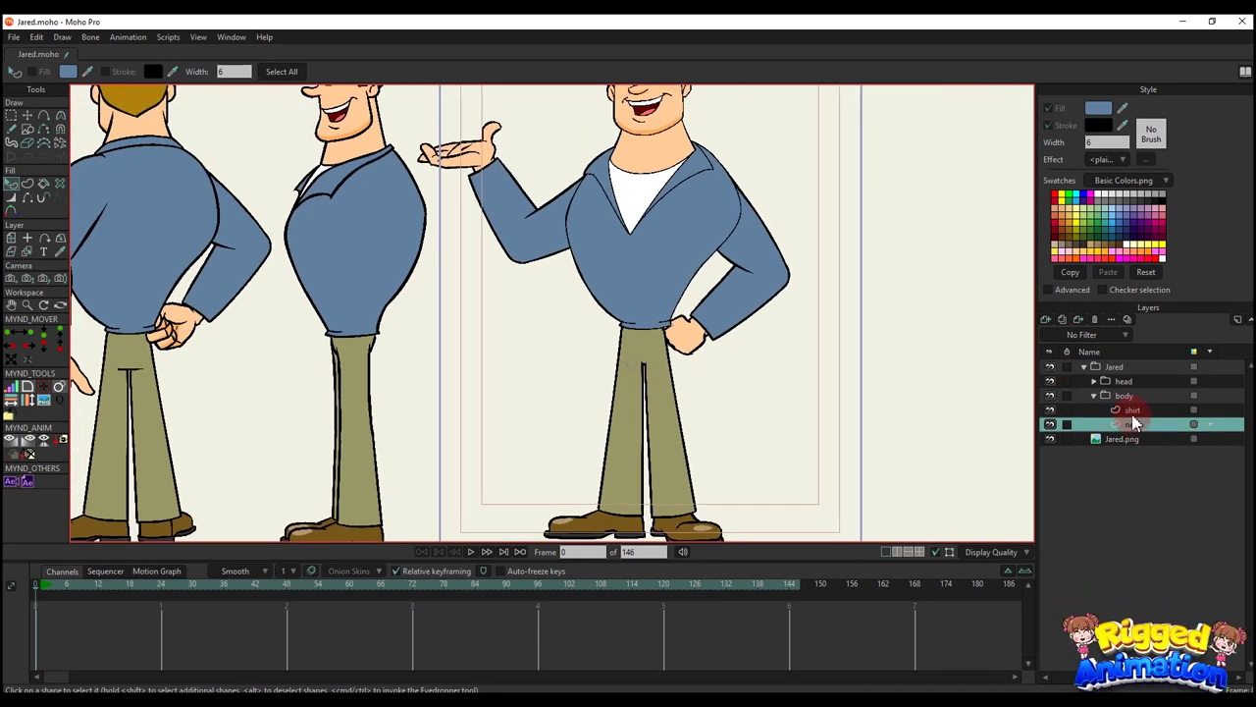
click(1097, 401)
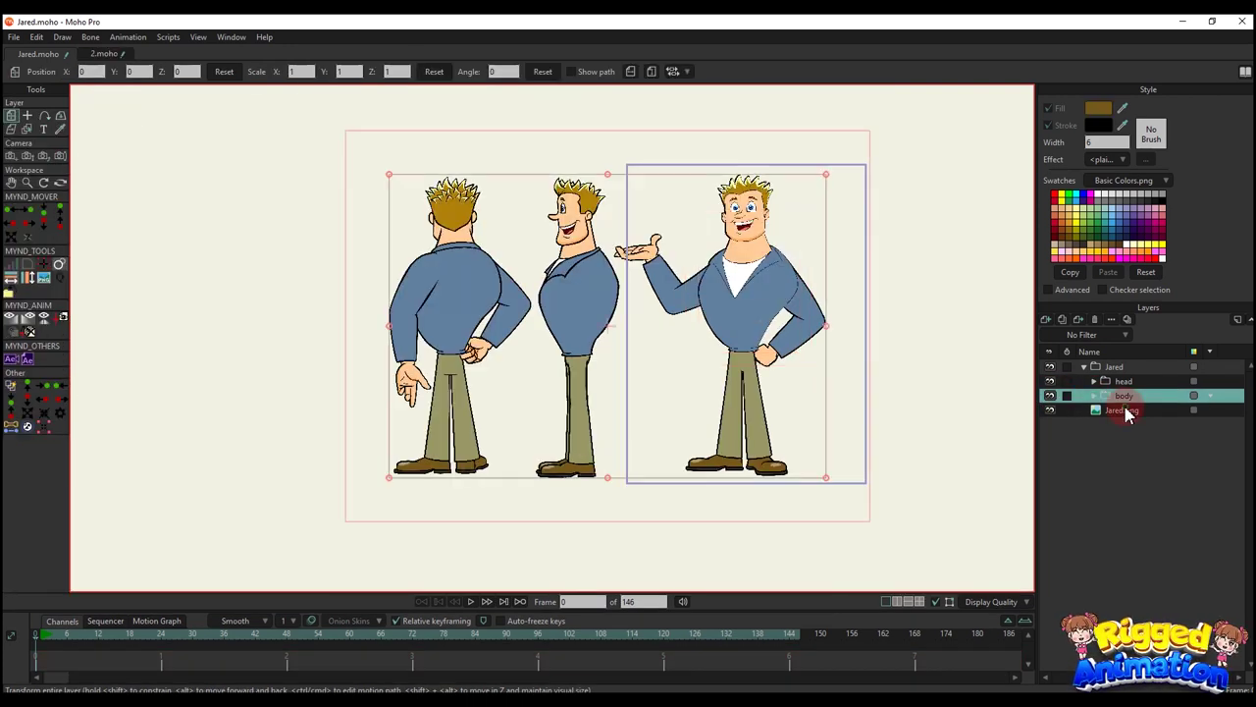
click(1049, 321)
click(1129, 432)
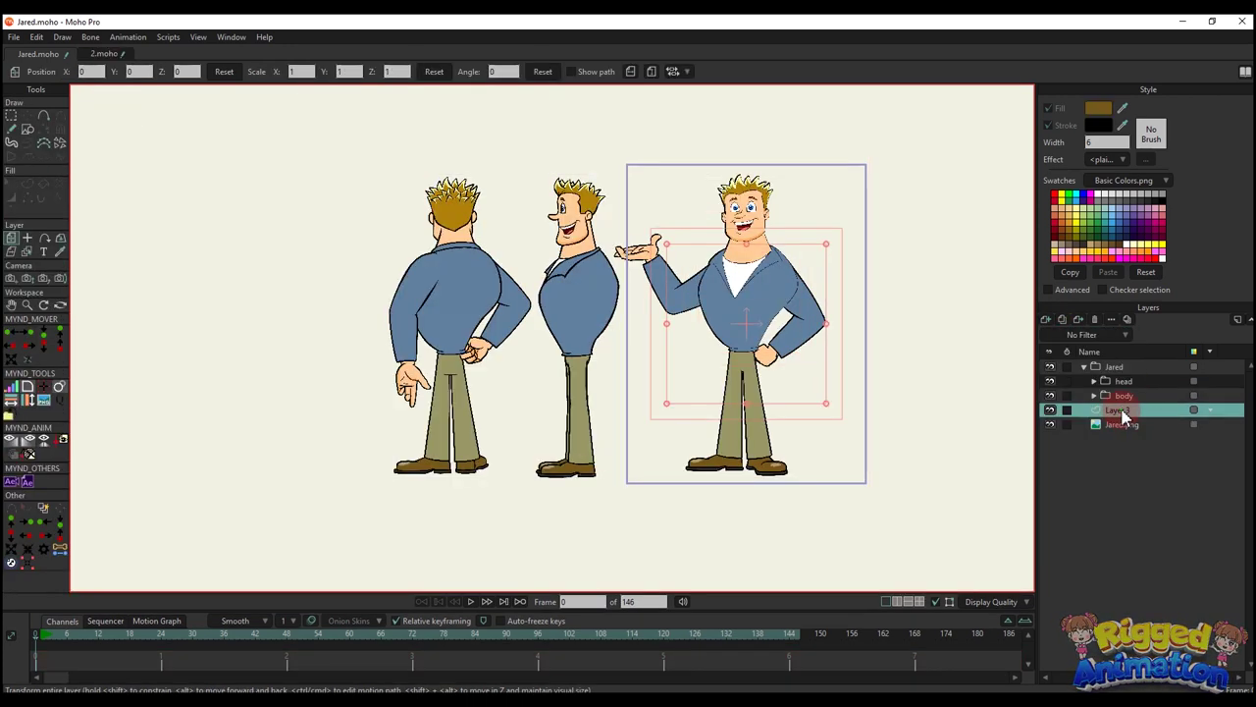
double_click(1129, 410)
text(hip)
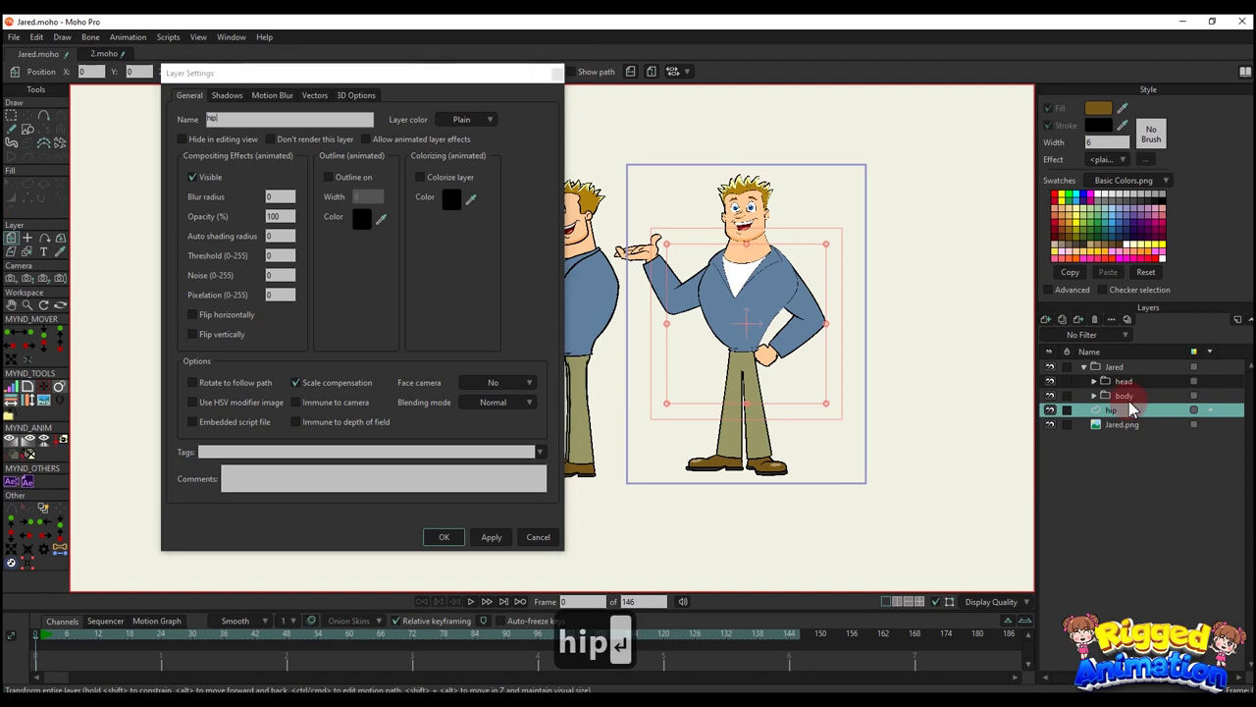
key(Return)
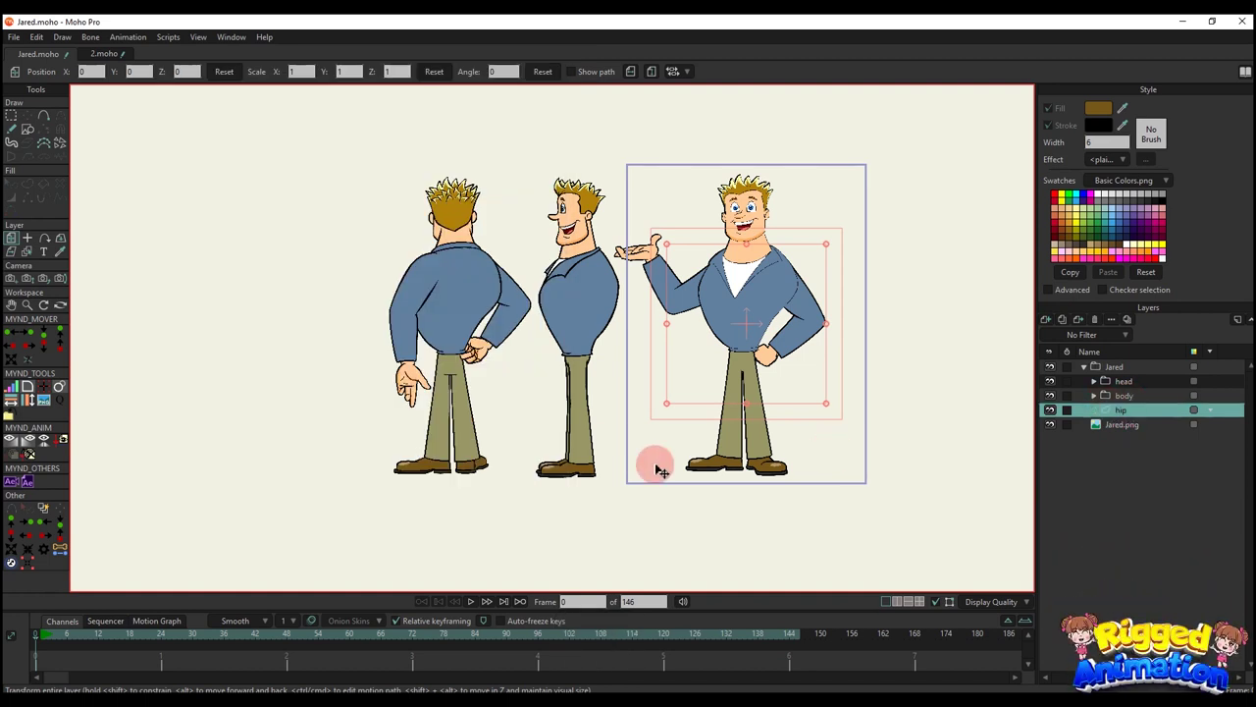
- Draw a brown filled circle on the hip layer and fit it to the trousers' width just below the hem
scroll(645, 463, up, 8)
scroll(648, 363, up, 1)
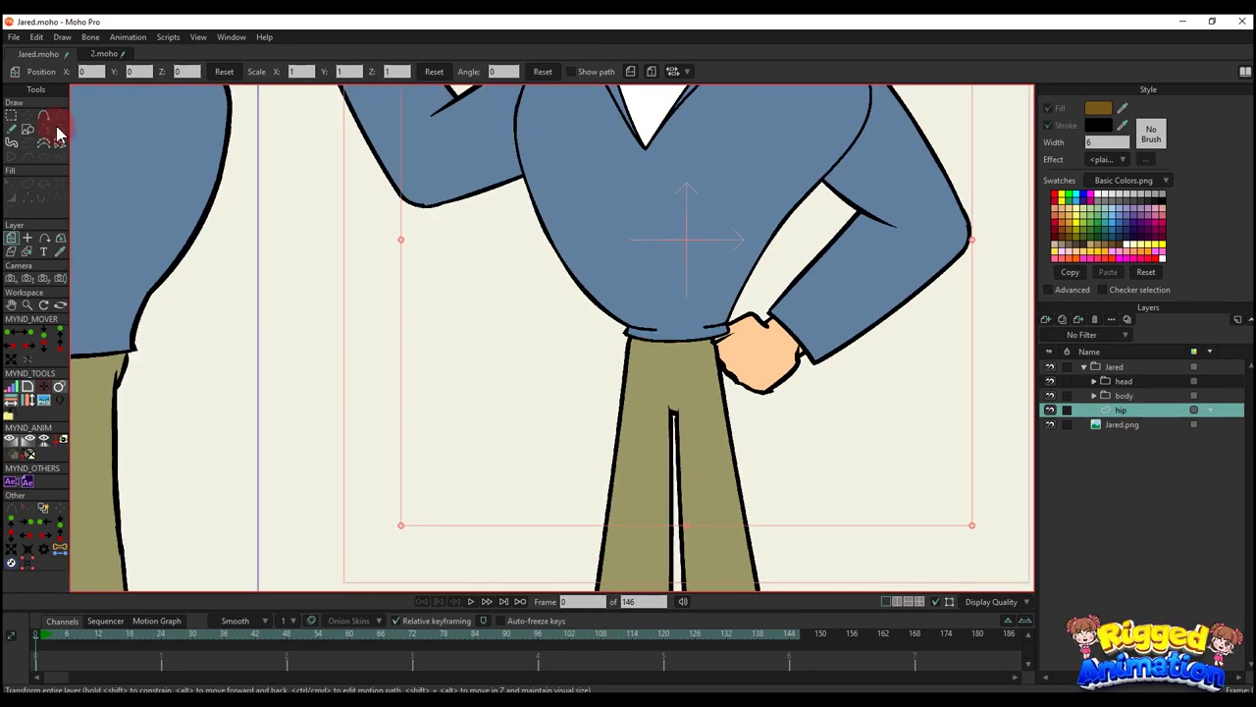
click(27, 128)
scroll(658, 343, up, 4)
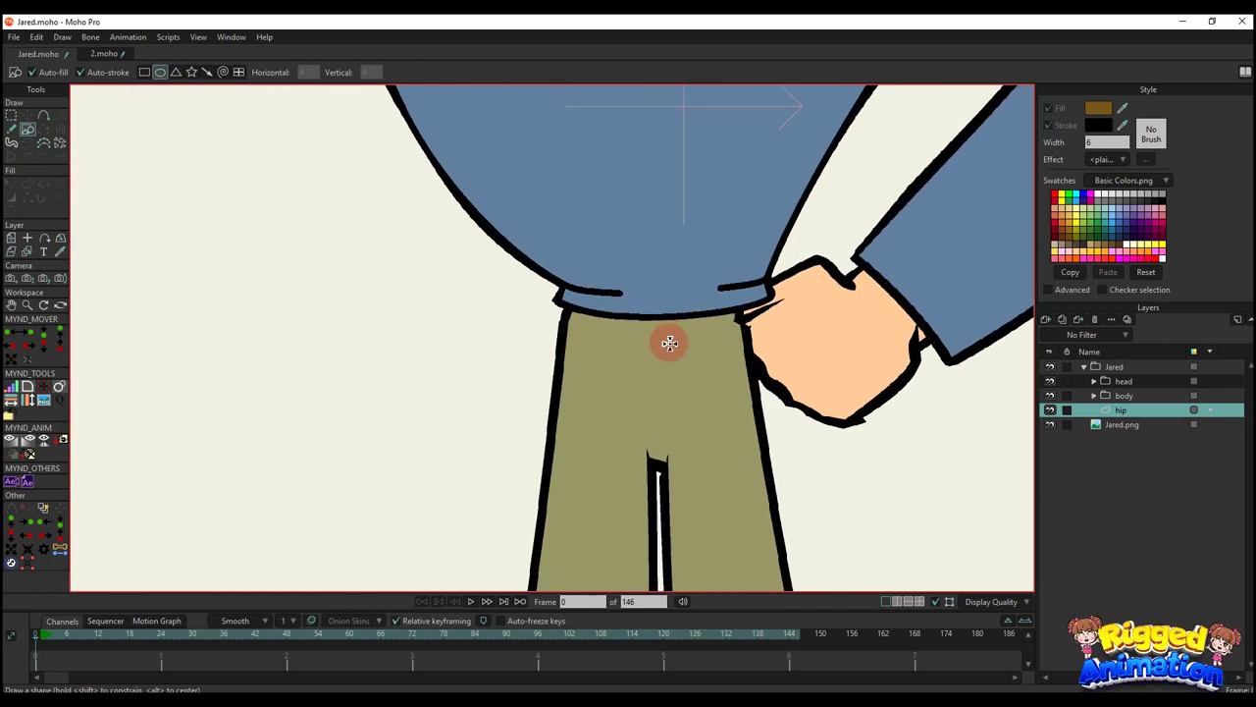
drag(672, 344, 569, 258)
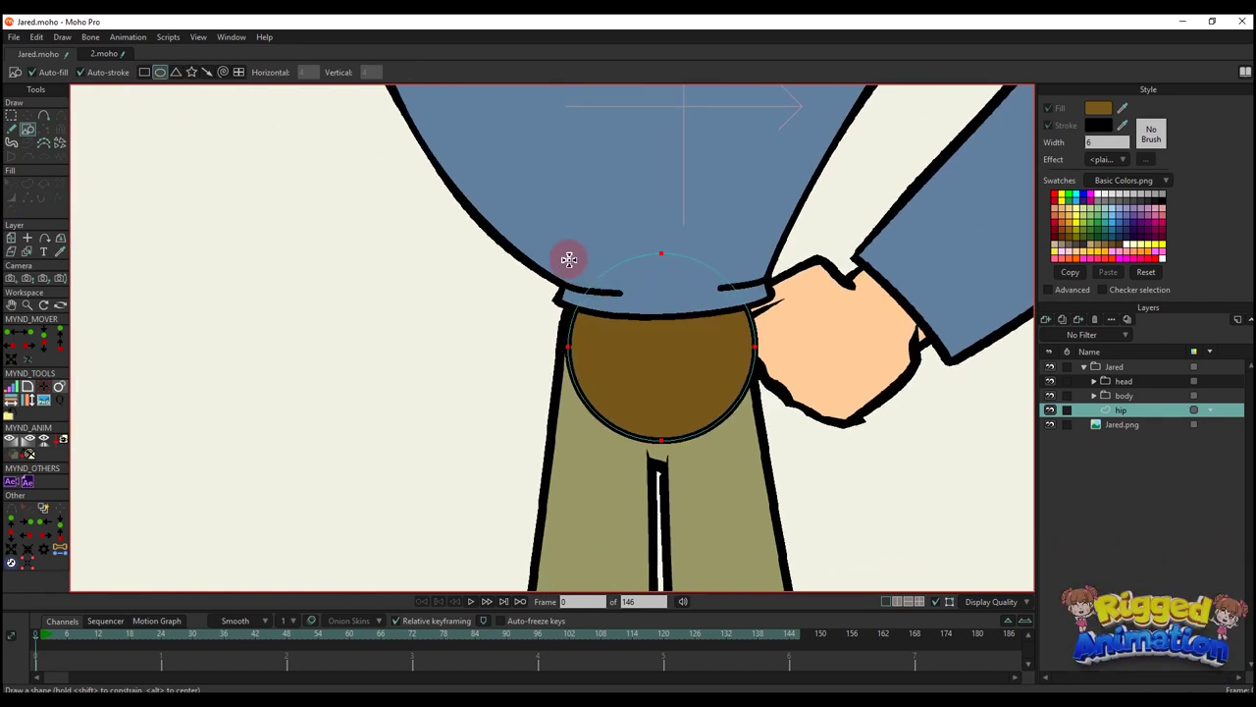
key(t)
click(675, 346)
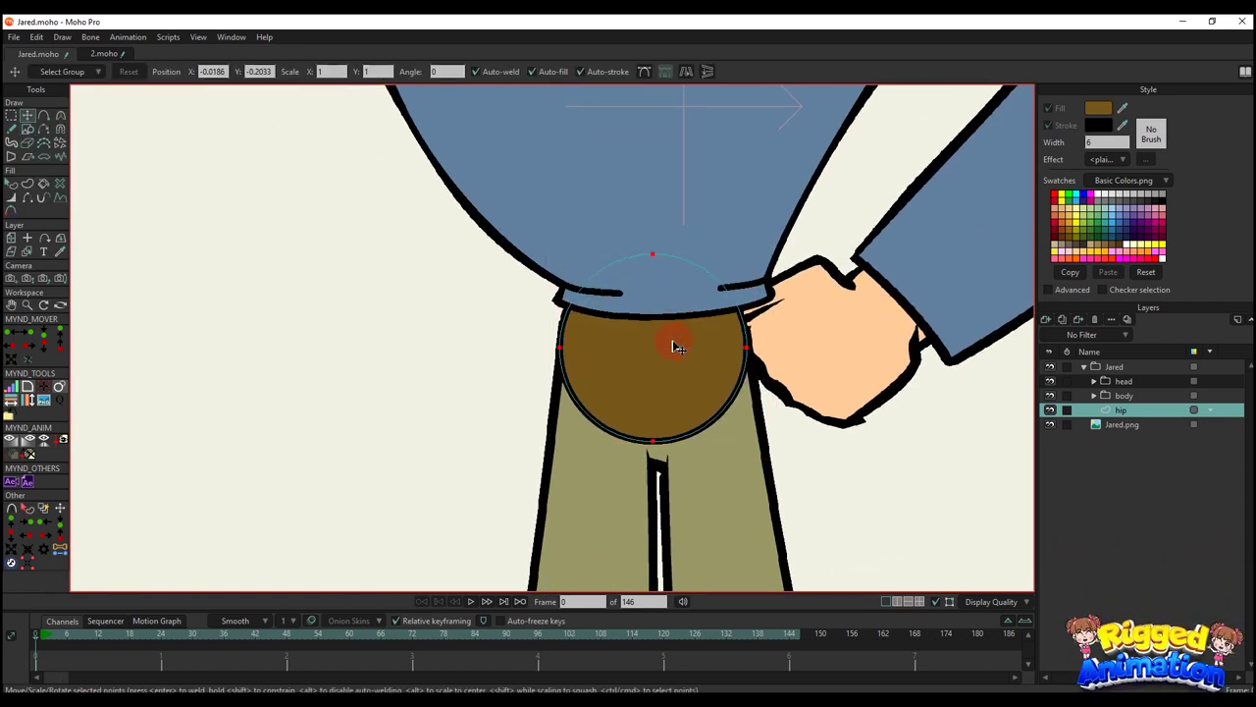
key(q)
scroll(674, 346, down, 2)
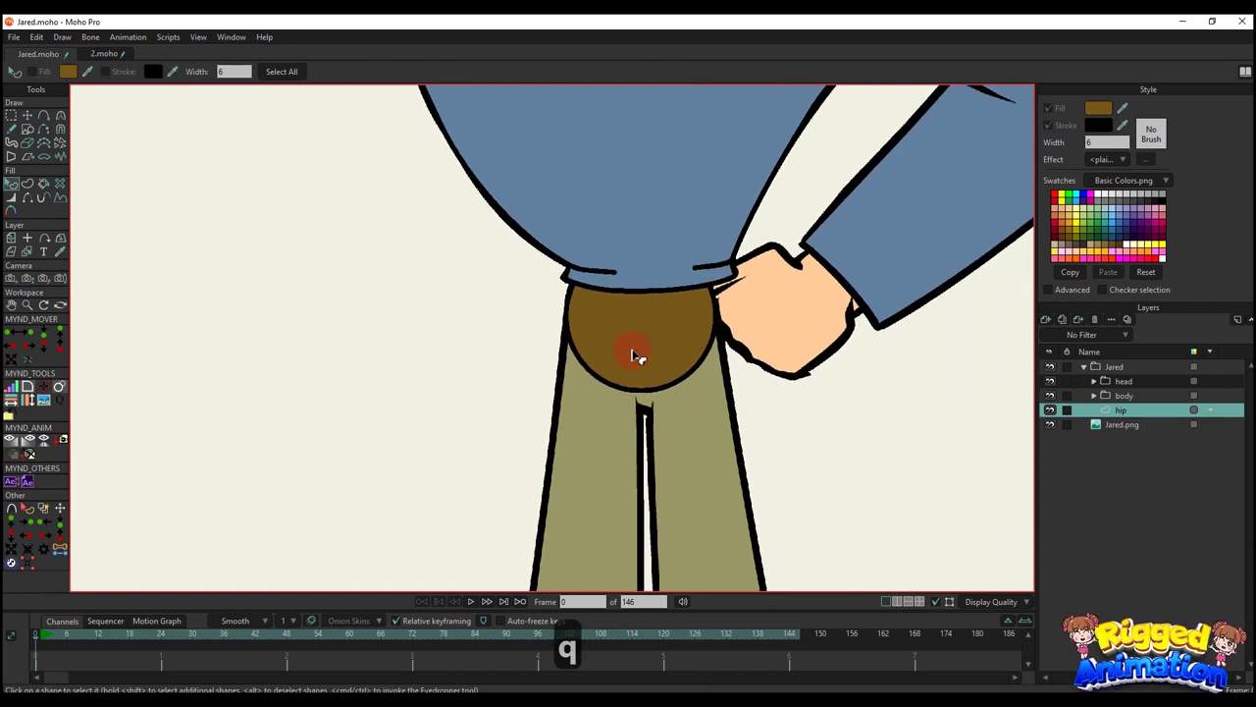
- Duplicate the hip circle, shrink the copy and fit it over the top of the left trouser leg
key(a)
key(t)
key(ctrl+c)
key(ctrl+v)
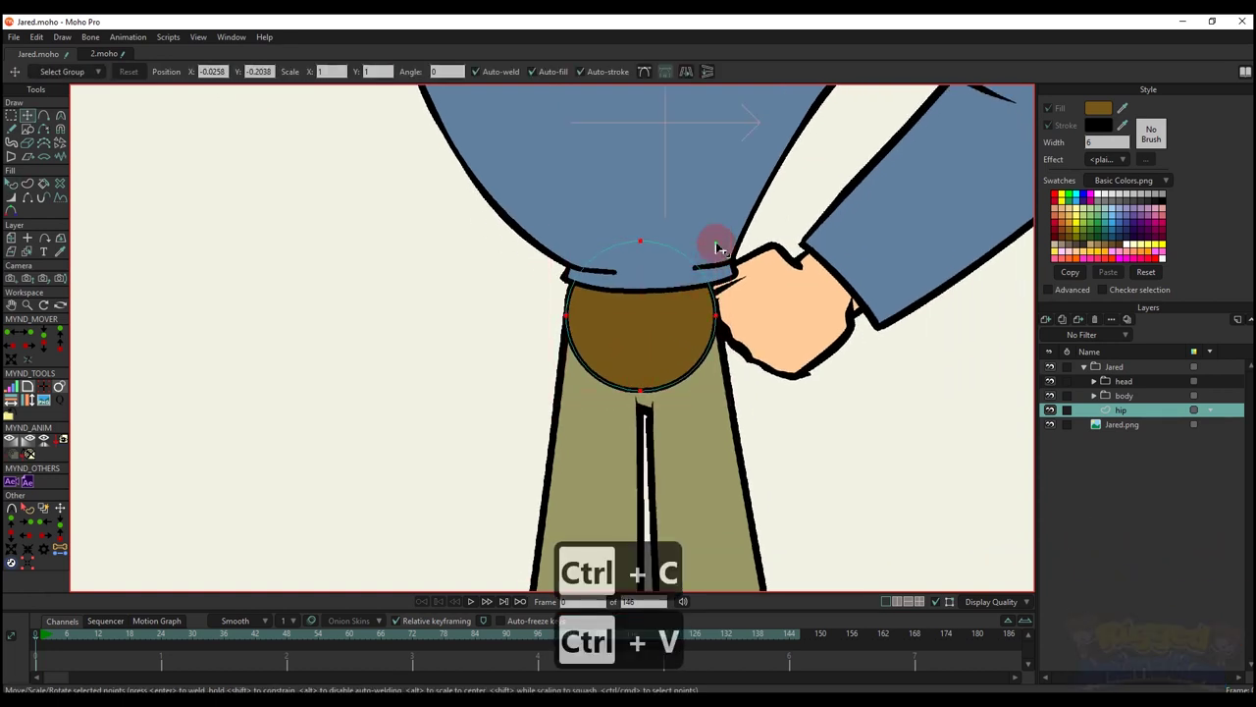
drag(717, 244, 632, 524)
scroll(660, 307, up, 2)
scroll(594, 421, up, 1)
drag(581, 472, 582, 477)
drag(631, 523, 635, 528)
- Duplicate the small leg circle and place the copy over the top of the right trouser leg
drag(589, 482, 695, 453)
click(637, 535)
key(ctrl+c)
key(ctrl+v)
key(a)
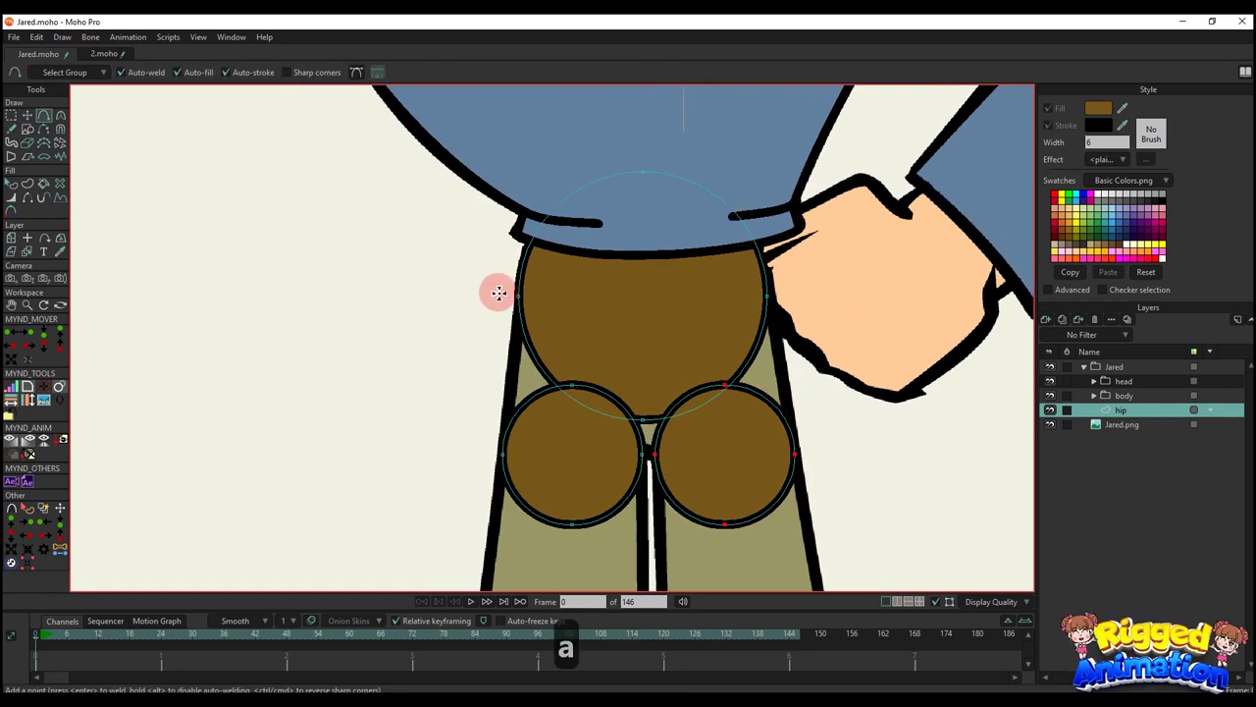
drag(623, 294, 622, 294)
key(ctrl+z)
key(ctrl+z)
- Draw a filled four-point shape across the hip, bridging the large circle and both leg circles, with all corners sharp
mouse_move(485, 301)
mouse_down()
mouse_move(780, 291)
mouse_move(796, 304)
mouse_move(834, 462)
mouse_move(482, 468)
mouse_move(485, 304)
mouse_up()
key(c)
drag(671, 363, 213, 481)
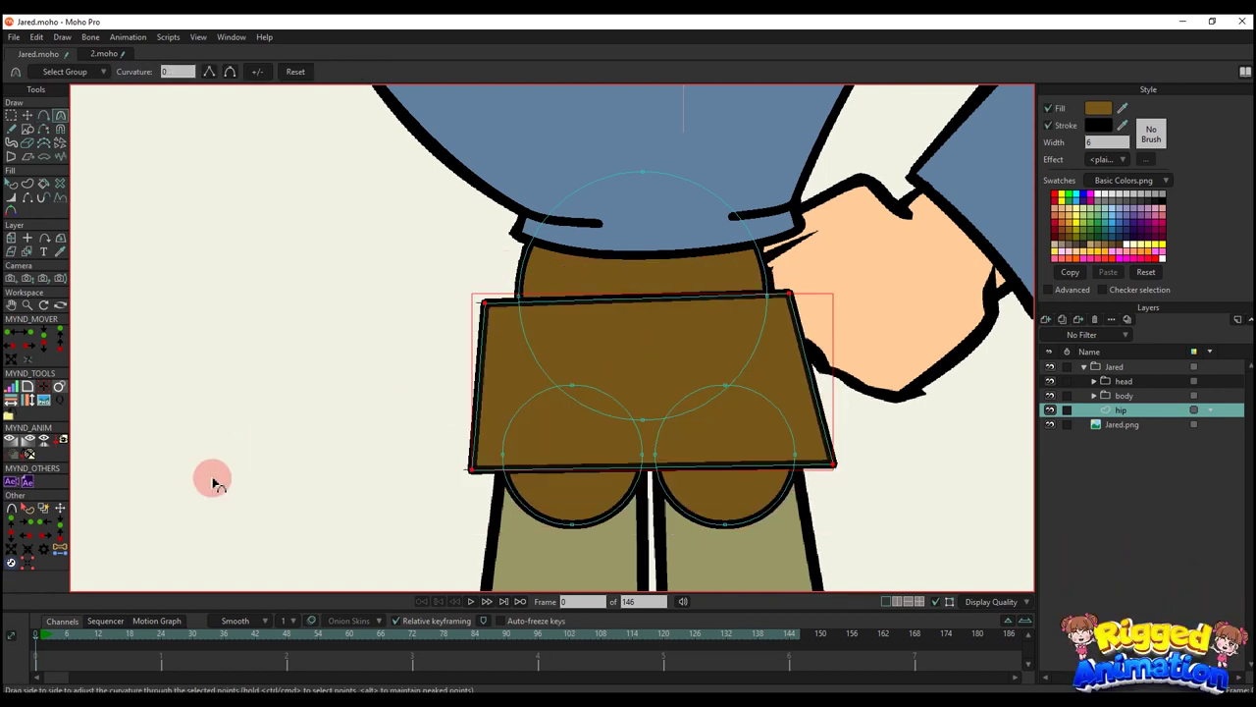
- Snap the four-point shape's two upper corners to the exact positions of the large circle's left and right side points
key(t)
click(28, 563)
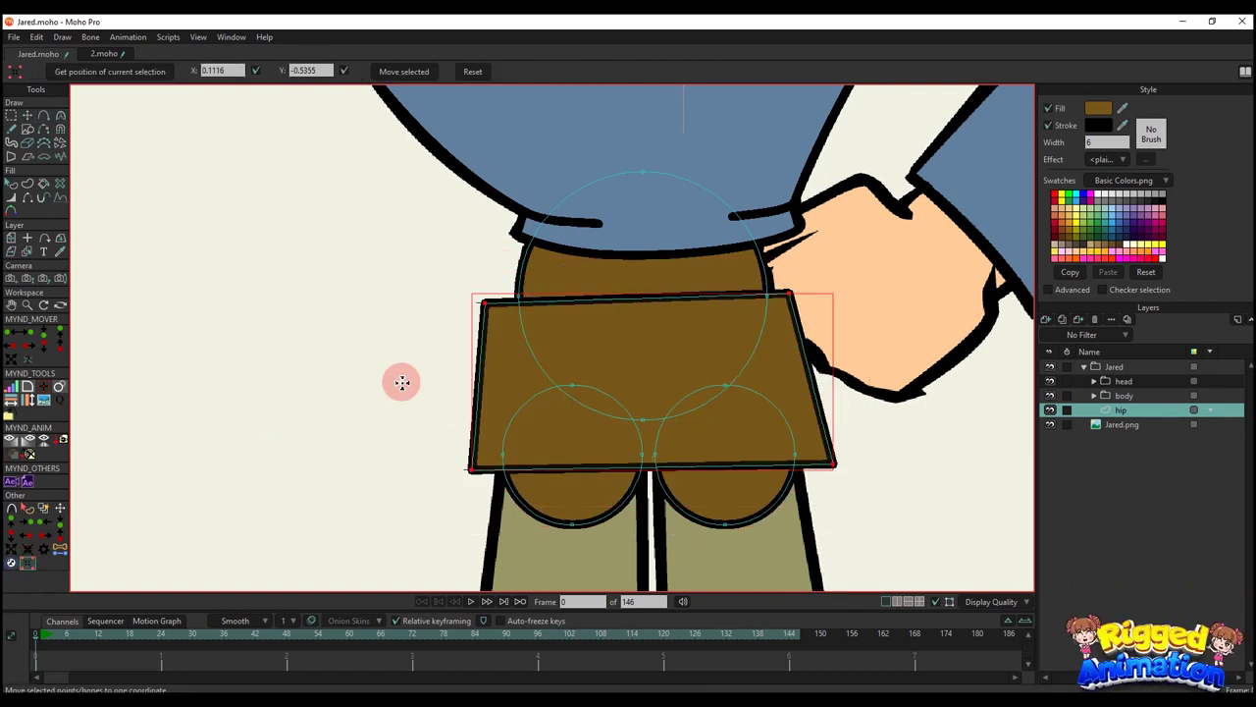
click(152, 136)
click(457, 260)
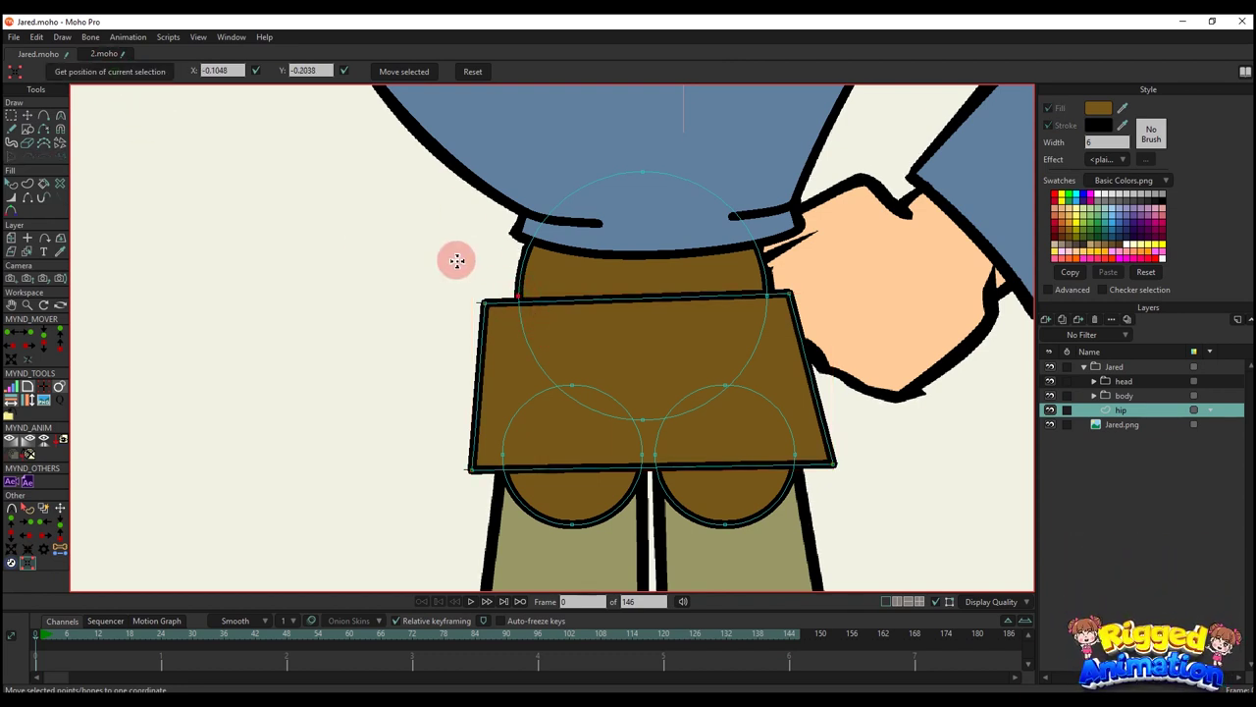
click(682, 202)
click(126, 69)
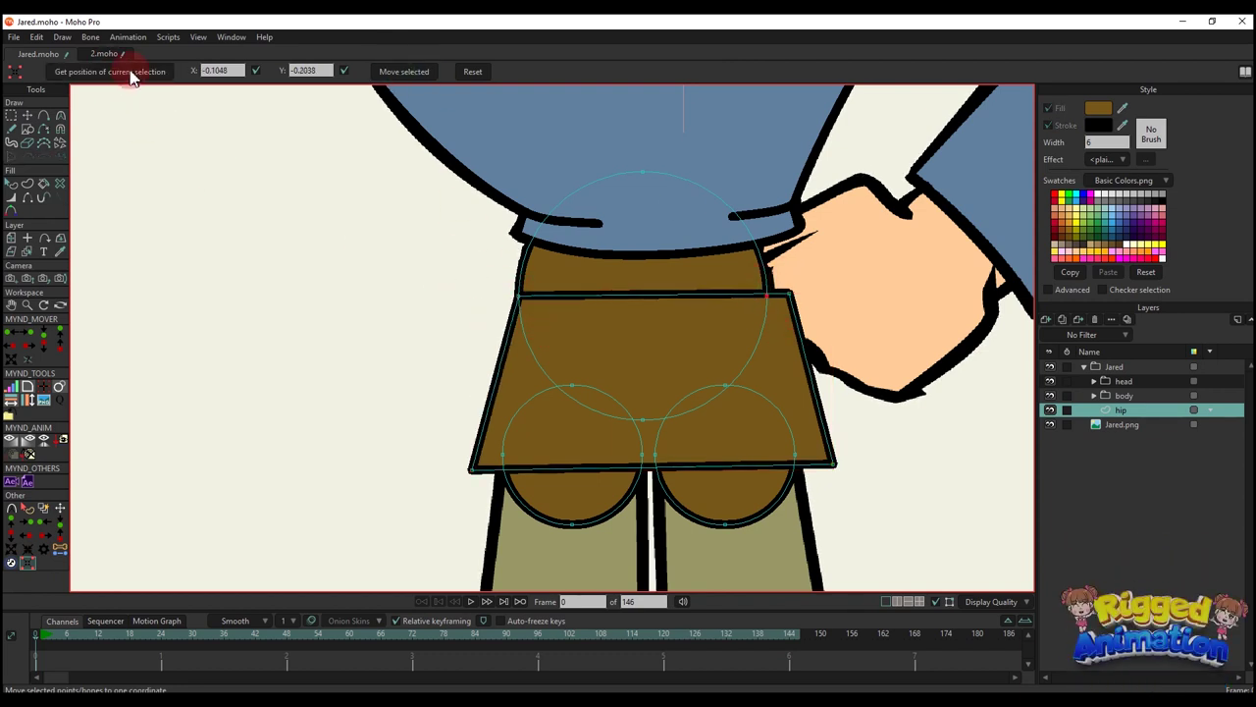
click(761, 295)
click(546, 409)
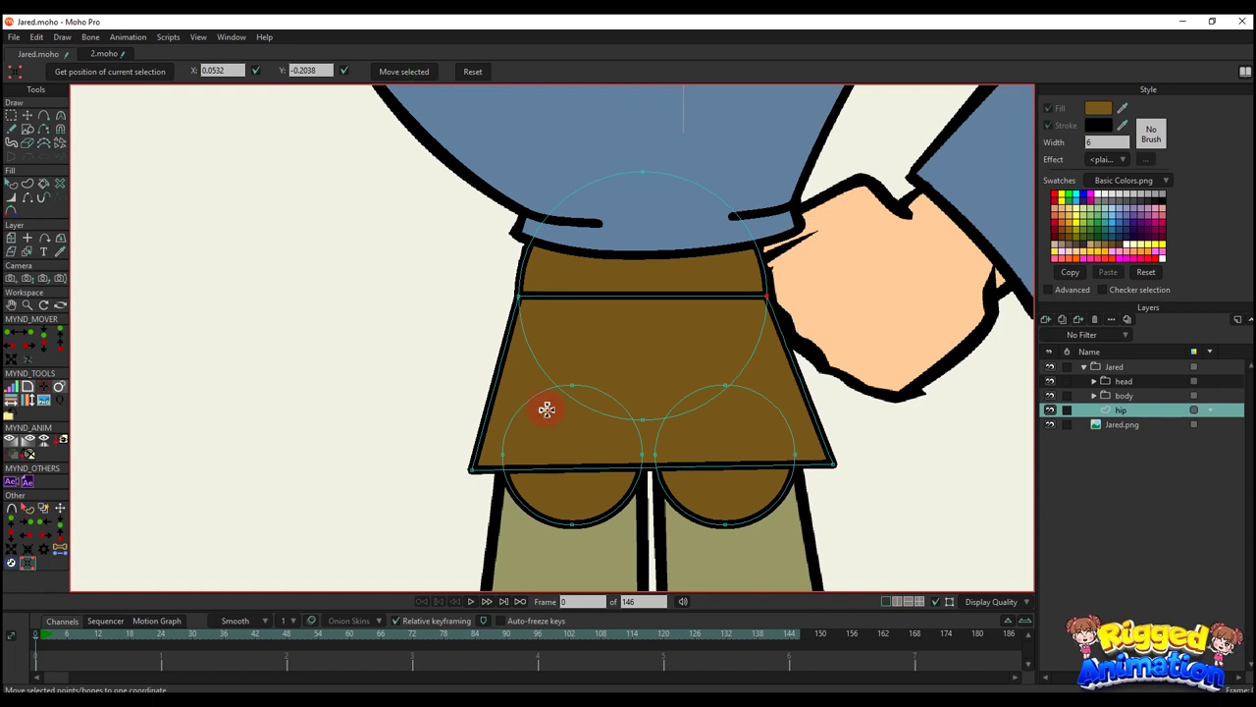
- Snap the four-point shape's two lower corners to the exact positions of the leg circles' outer side points
click(106, 72)
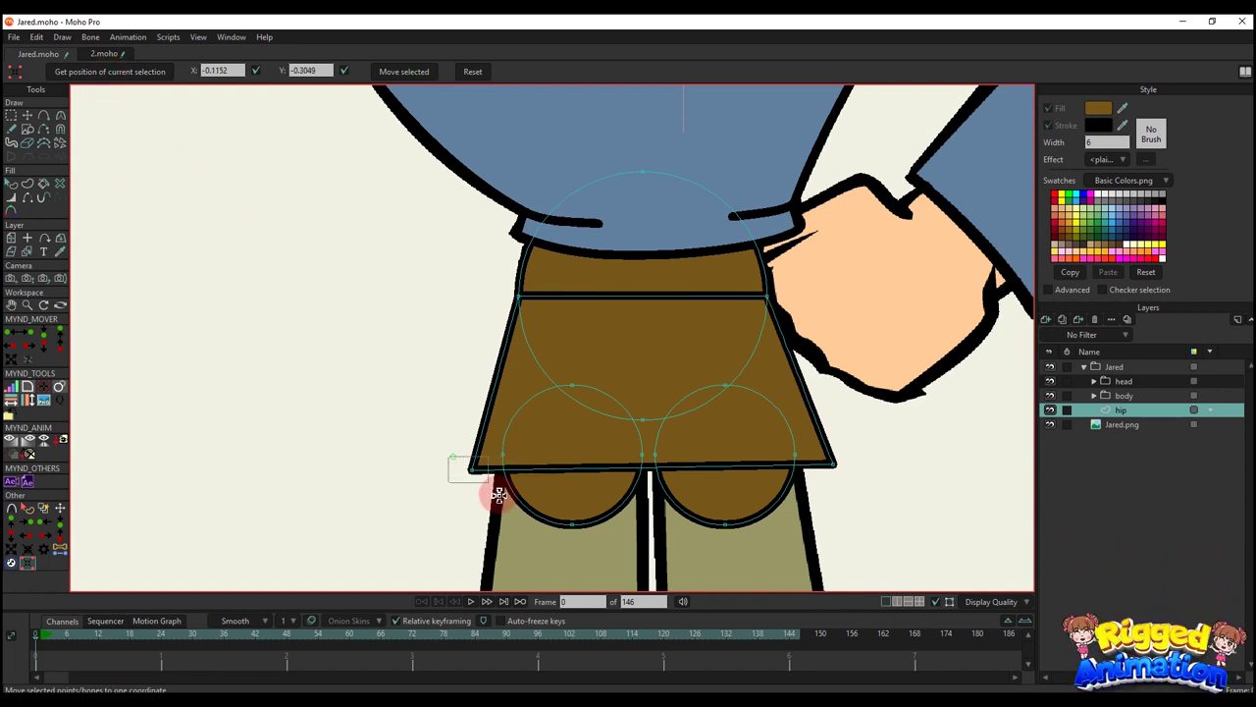
click(375, 89)
click(403, 71)
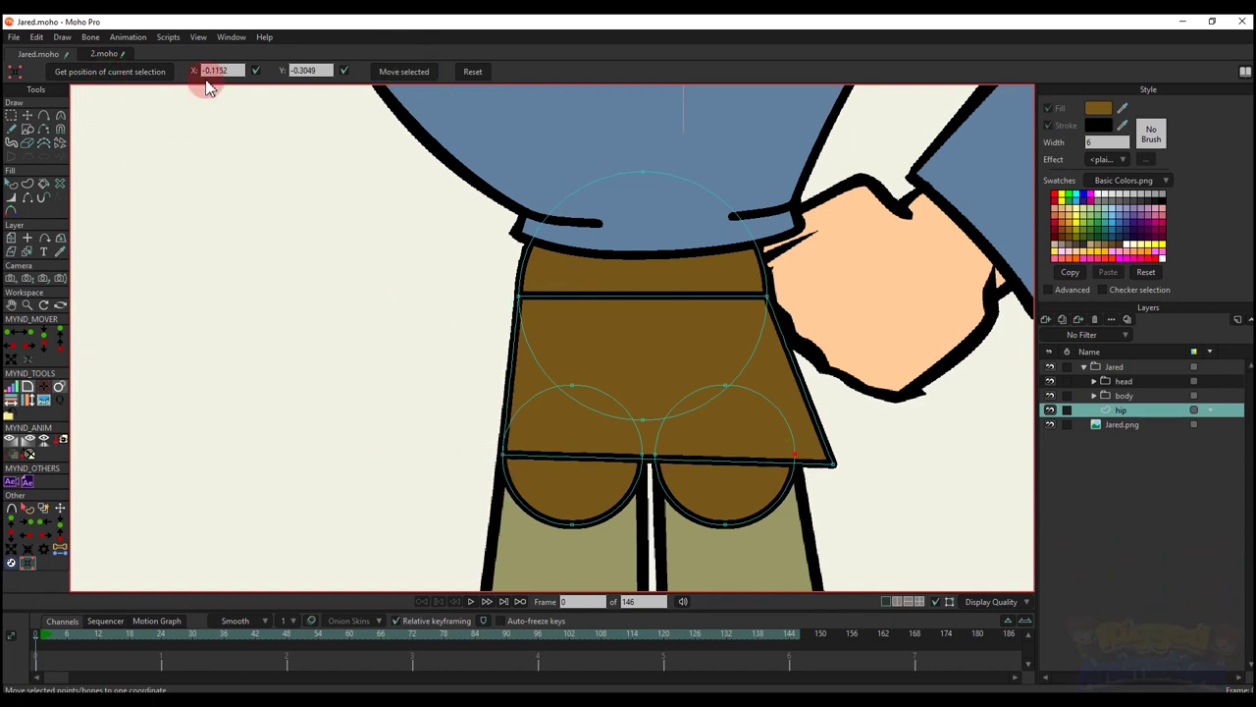
click(141, 75)
click(829, 462)
click(510, 134)
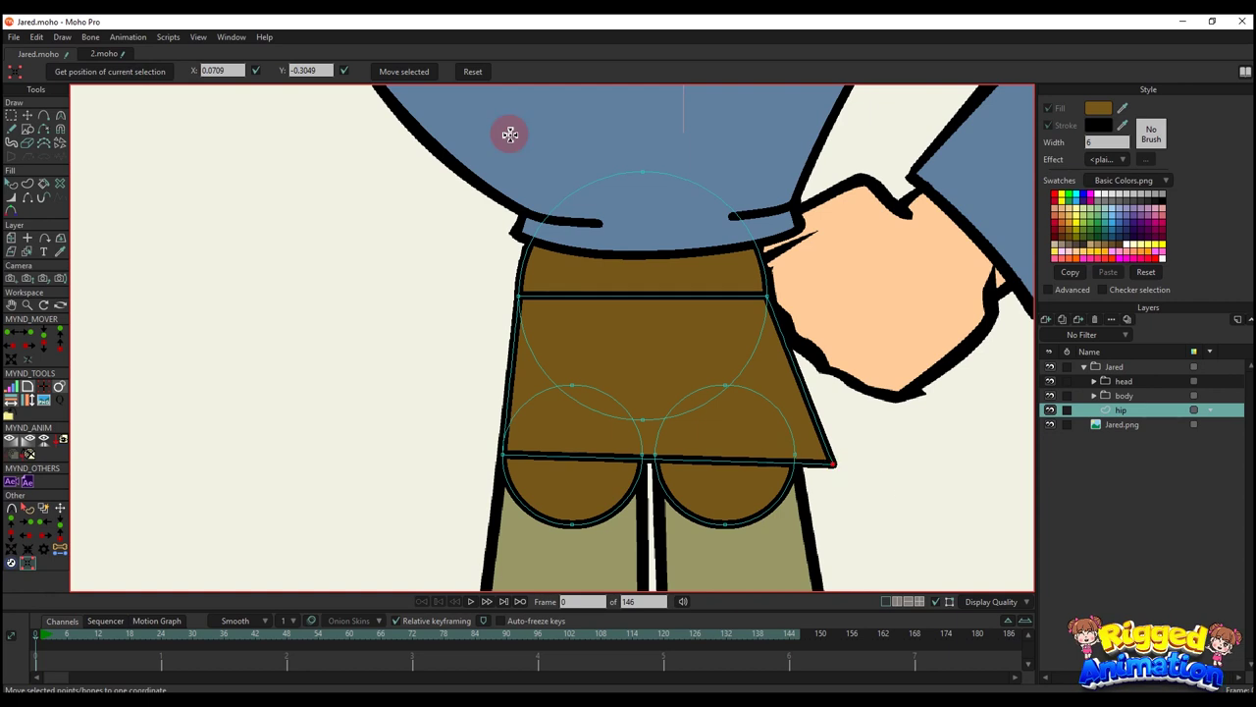
click(406, 72)
- Hide the outline along the top edge of the four-point hip shape
click(659, 359)
key(q)
click(634, 367)
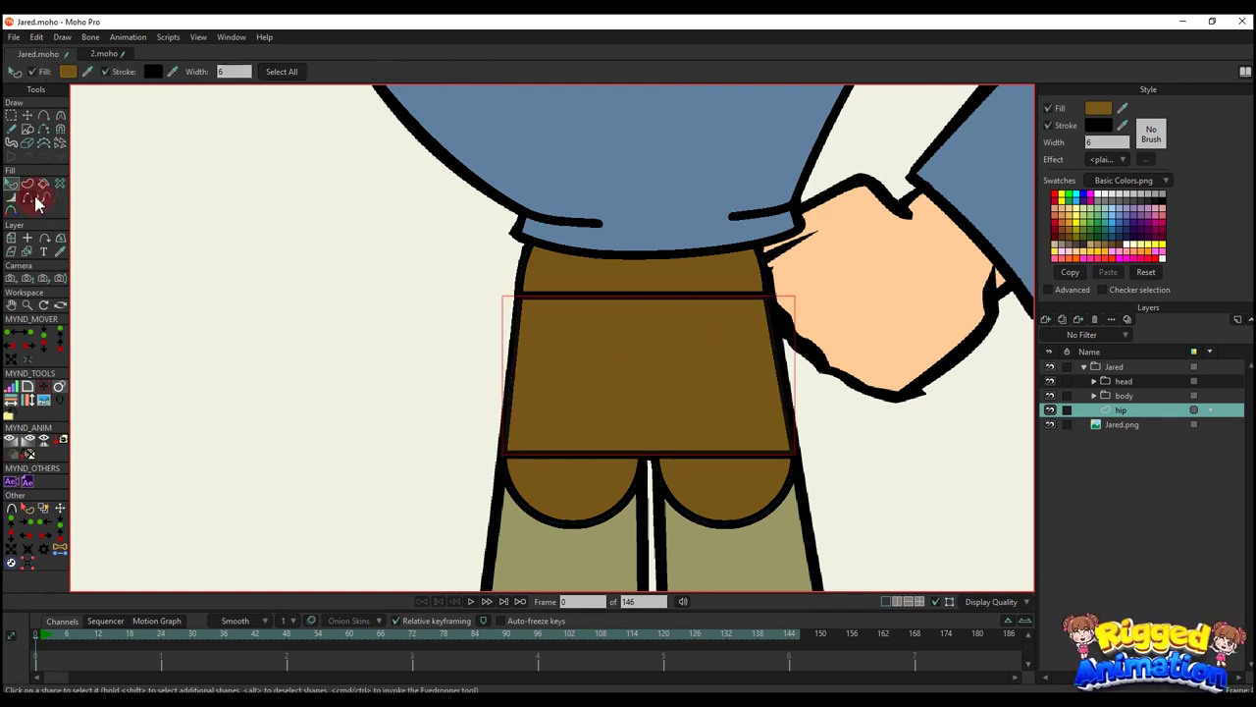
click(33, 200)
scroll(586, 454, up, 1)
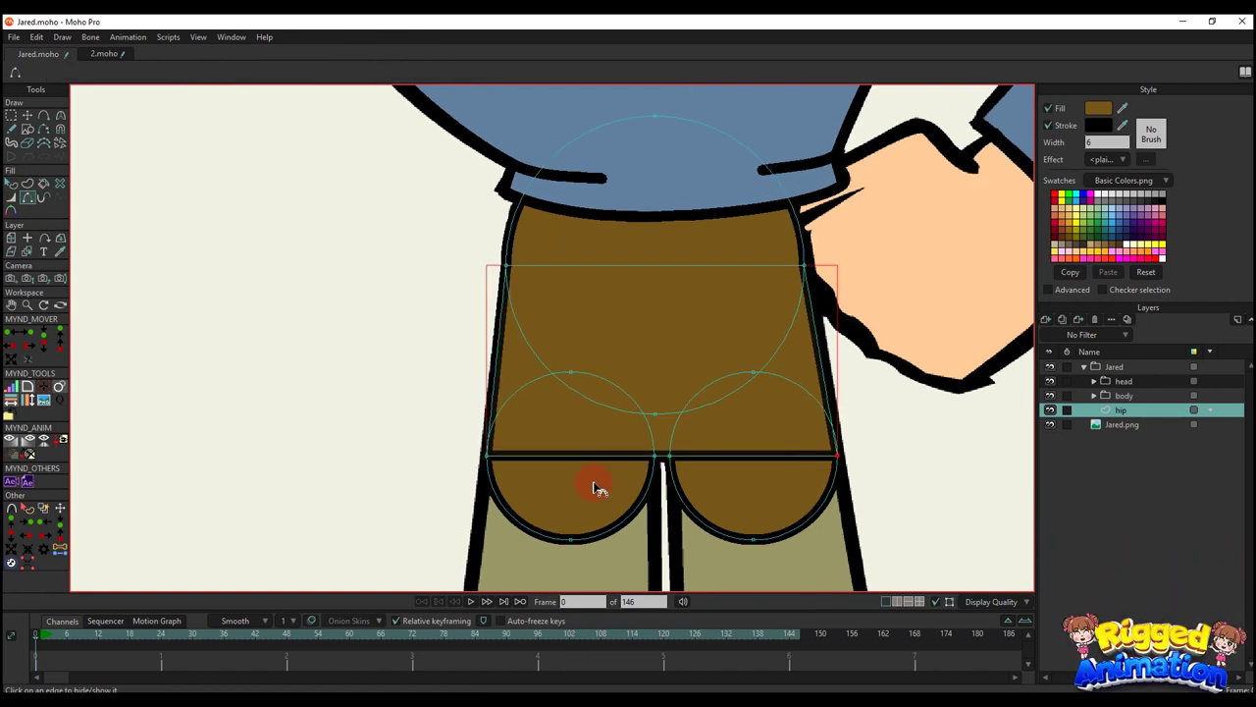
key(q)
click(940, 410)
- Add two points on the hip shape's bottom edge, one just inside each leg circle beside the gap between the legs
scroll(749, 457, up, 1)
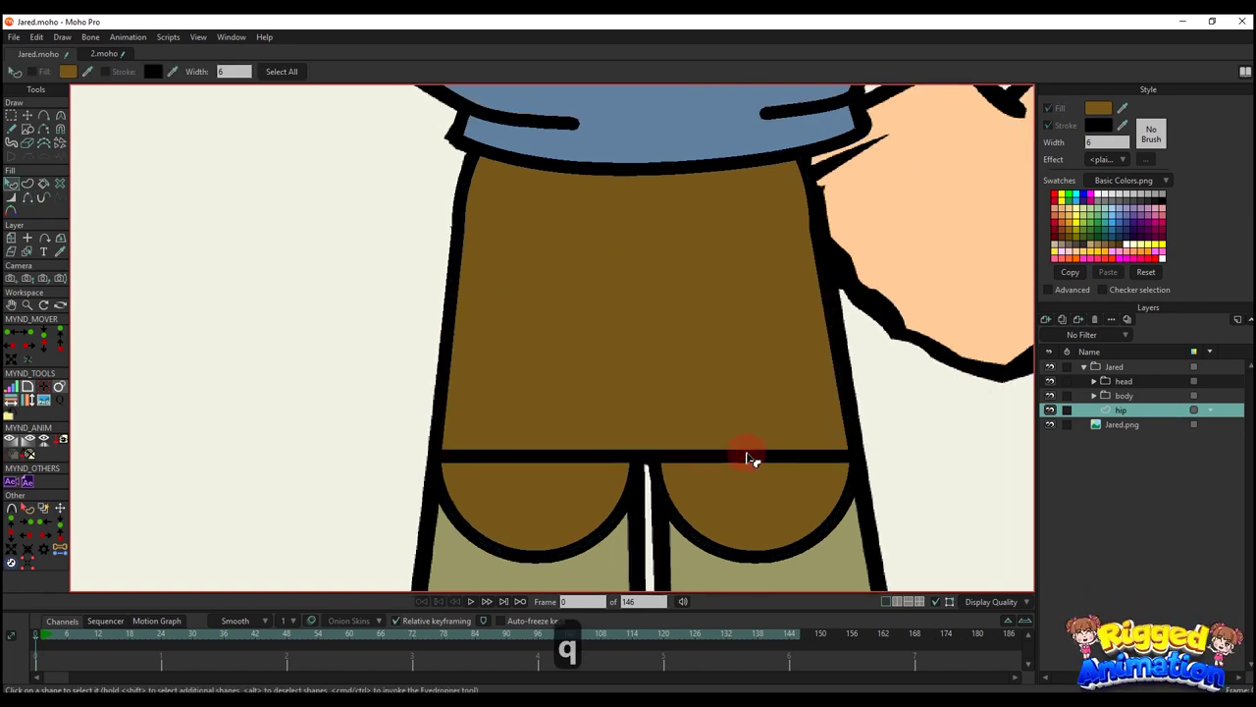
key(a)
scroll(617, 457, up, 2)
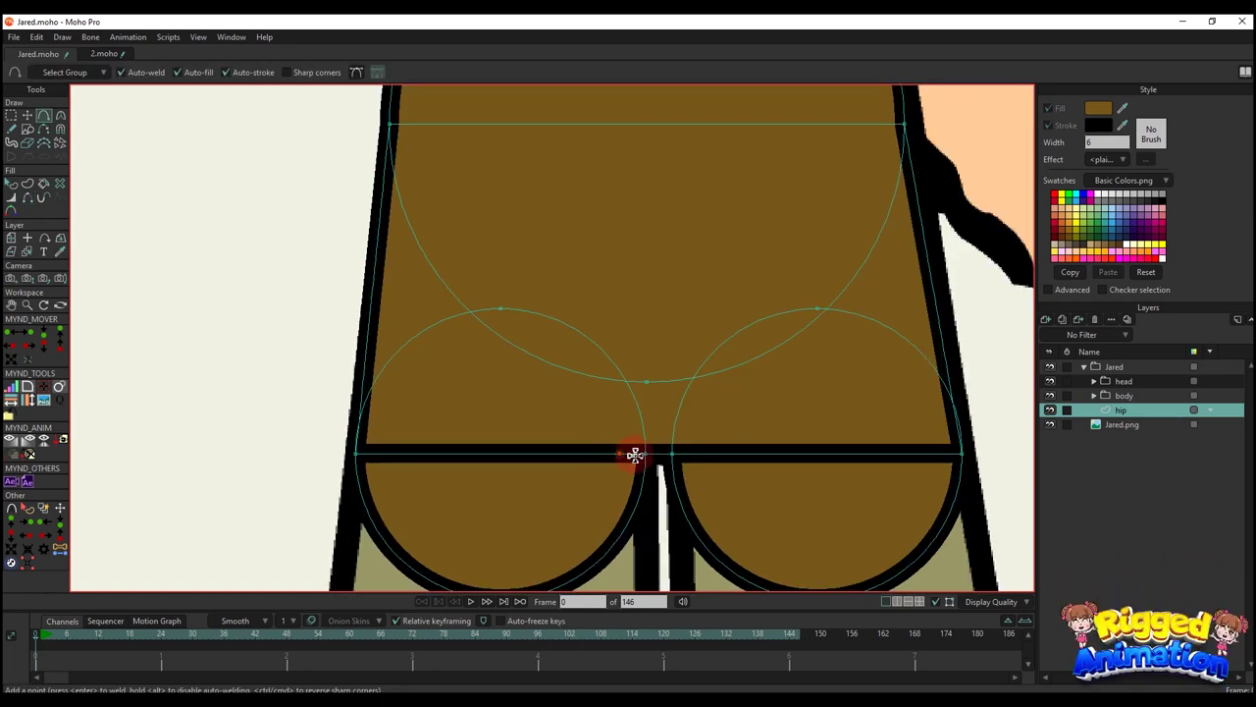
click(703, 455)
key(ctrl+z)
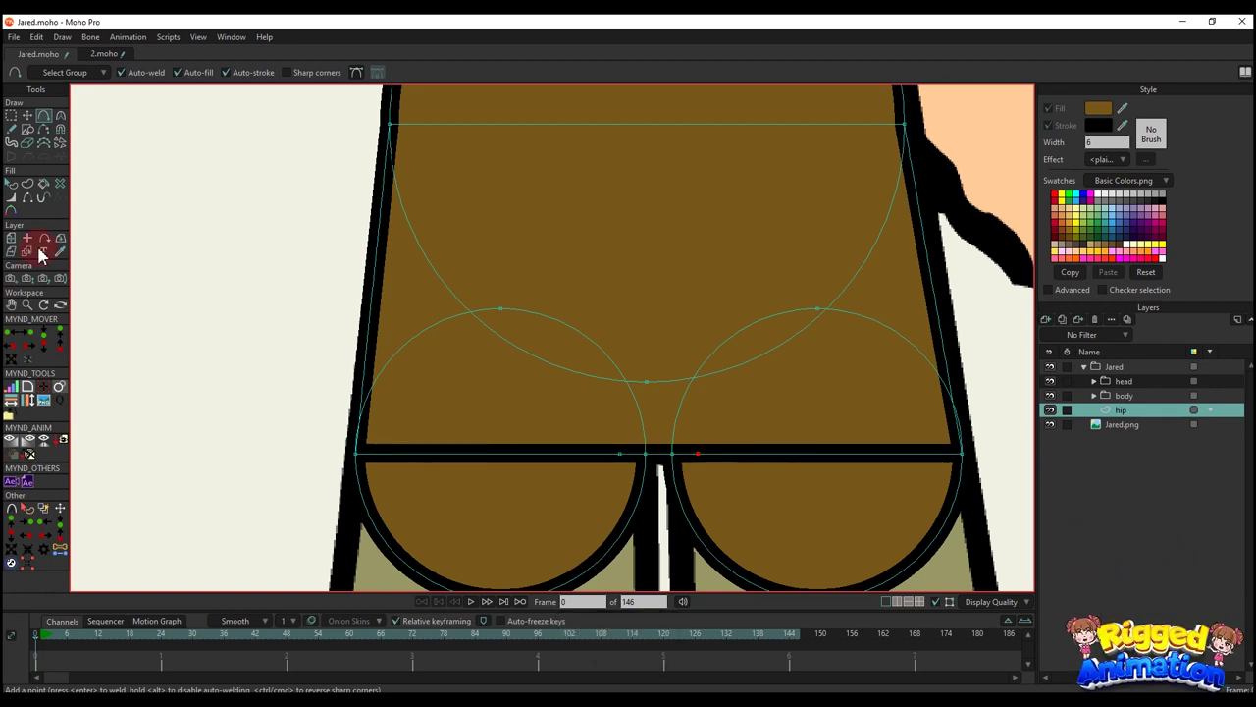
- Hide the bottom-edge outline across both leg circles, keeping only the short segment over the gap between the legs
click(30, 199)
click(480, 456)
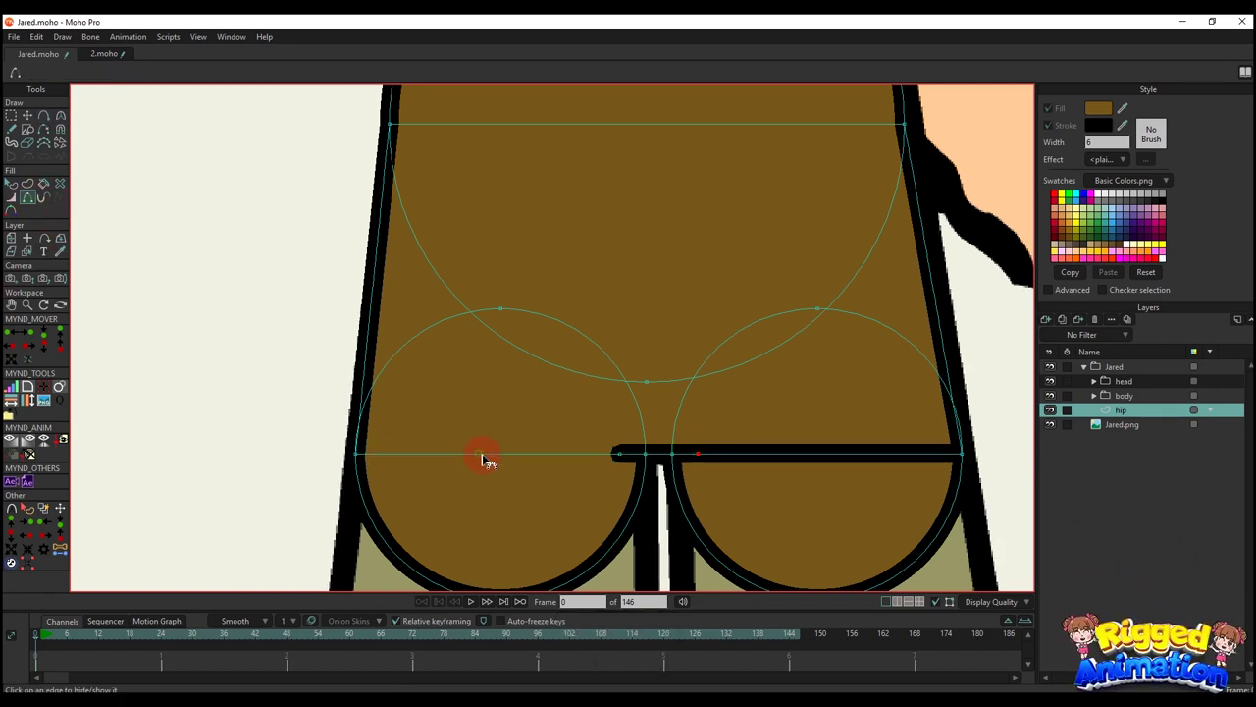
click(805, 457)
key(q)
scroll(662, 448, down, 5)
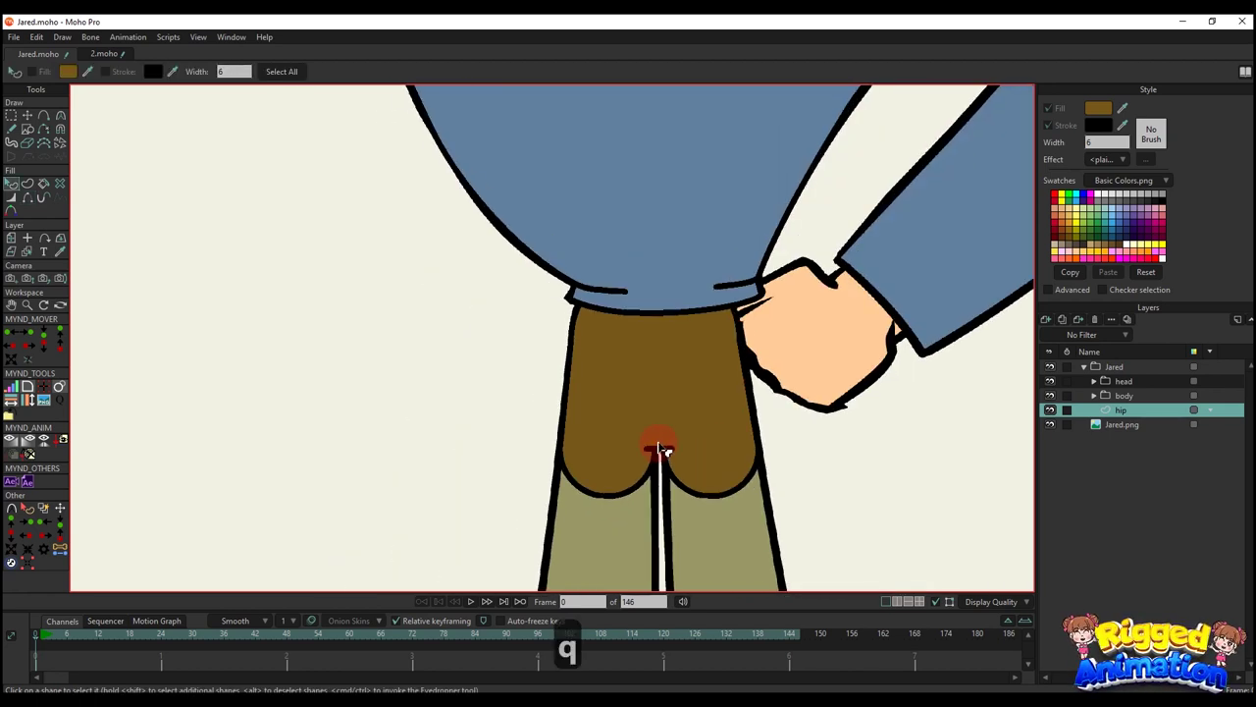
- Examine the joined hip outline against the shirt hem and the trouser edges of the reference image
key(t)
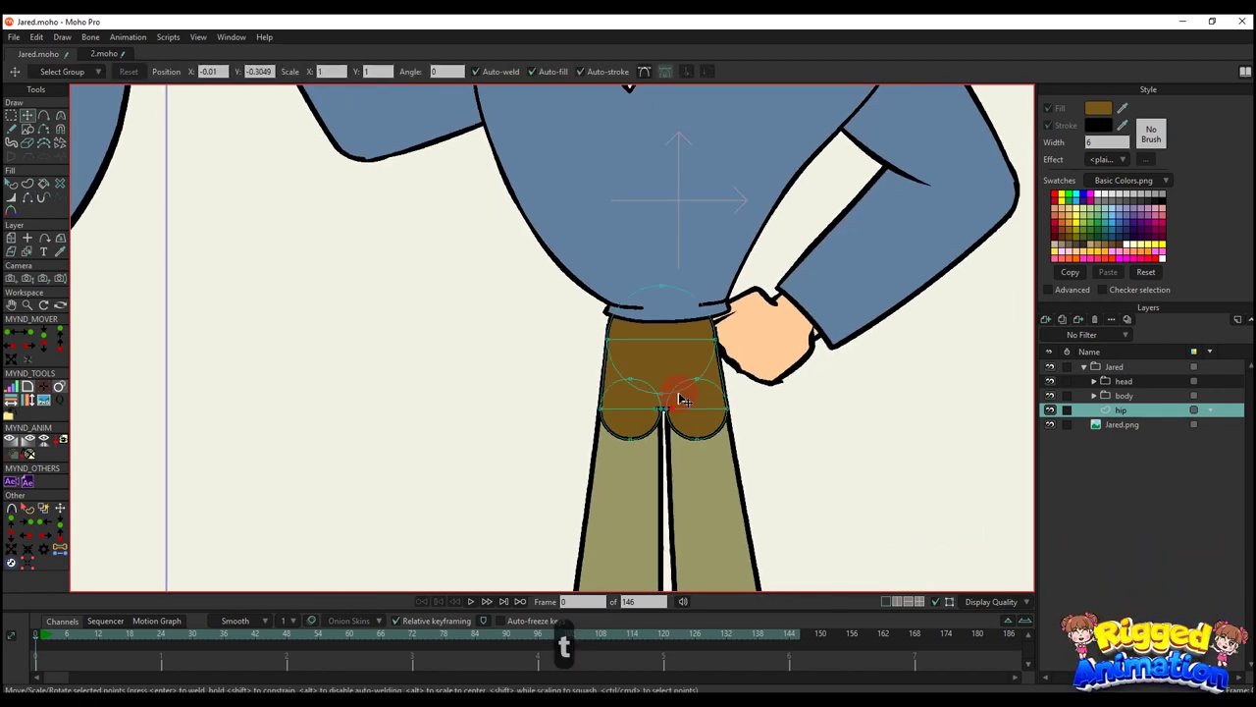
key(q)
scroll(687, 401, down, 3)
scroll(668, 365, up, 3)
scroll(665, 365, up, 5)
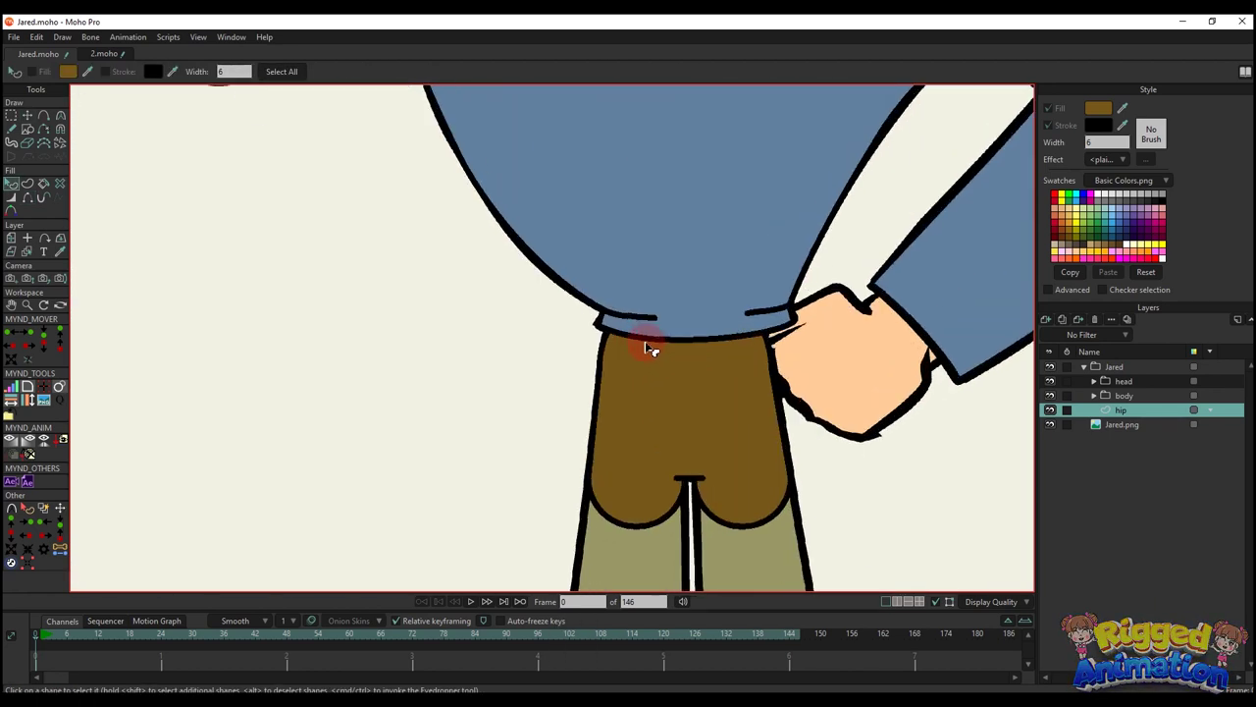
key(t)
key(q)
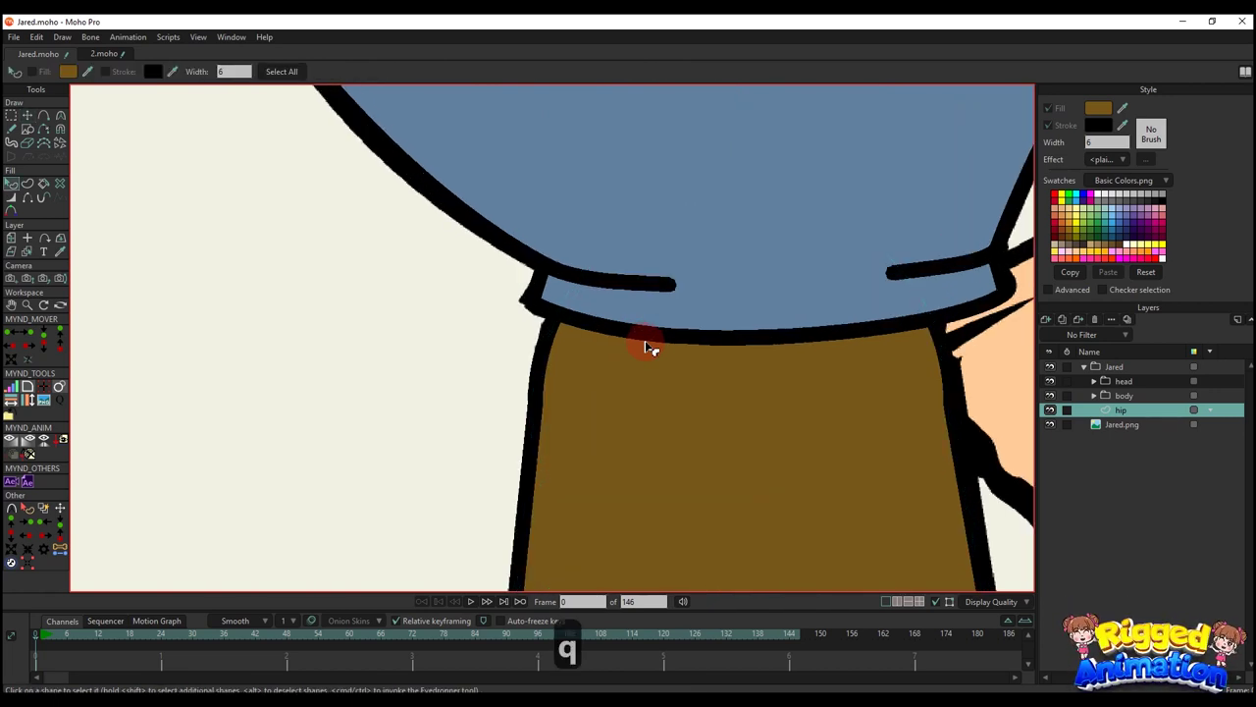
scroll(650, 345, down, 3)
- Raise the large hip circle towards the shirt hem and shrink it slightly to match the trousers' width there
key(t)
scroll(687, 359, up, 2)
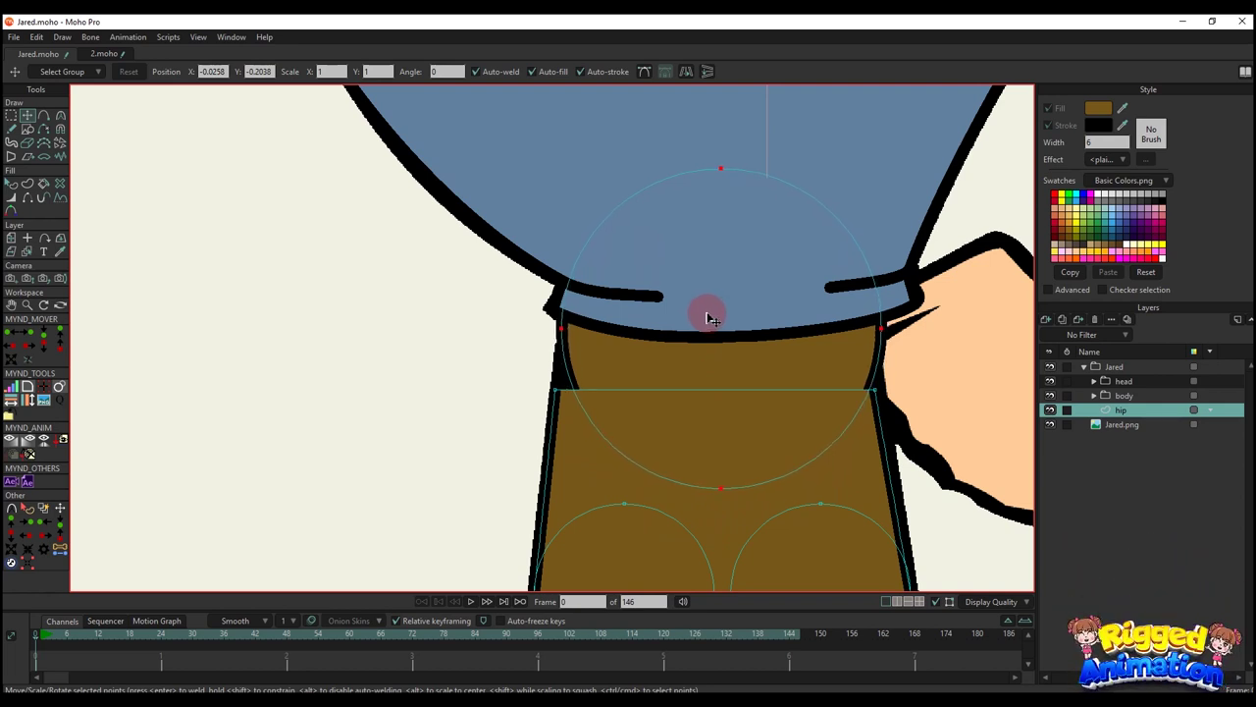
drag(707, 313, 706, 313)
key(g)
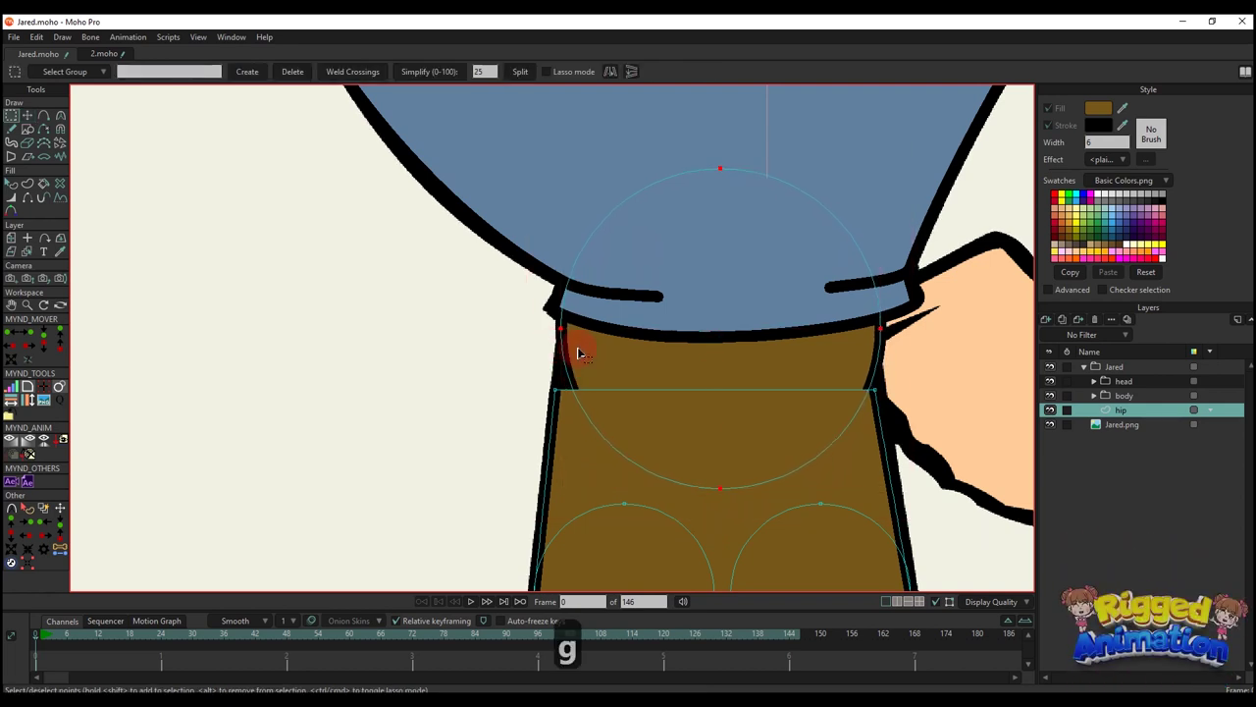
key(t)
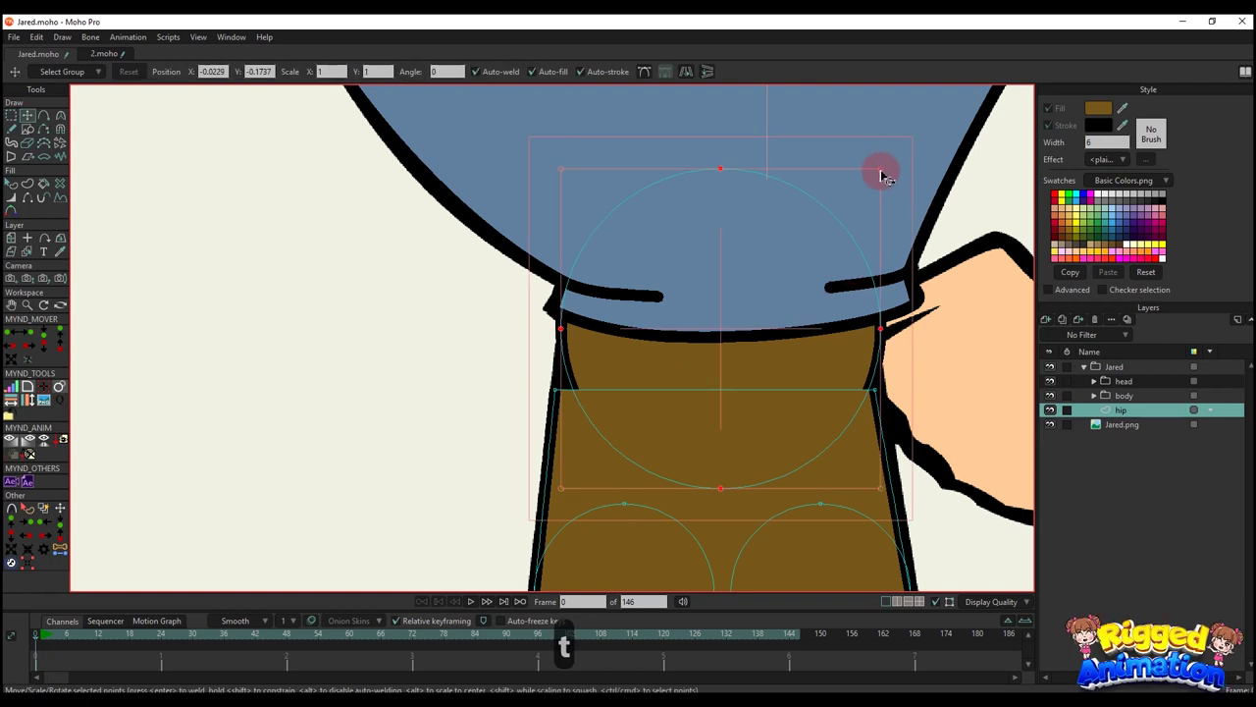
drag(880, 171, 875, 173)
key(ctrl+z)
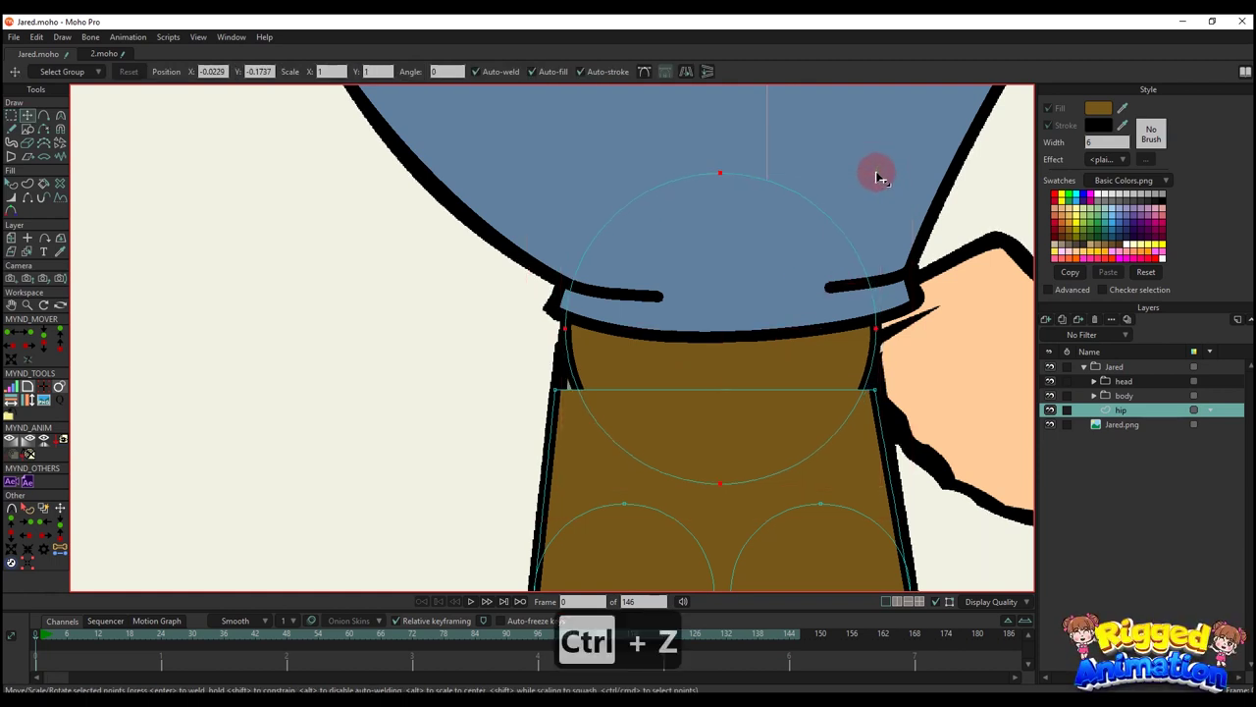
drag(811, 243, 811, 237)
scroll(810, 253, down, 5)
key(q)
key(t)
- Snap the hip shape's two upper corners to the raised circle's side points to straighten the sides up to the hem
scroll(718, 316, up, 3)
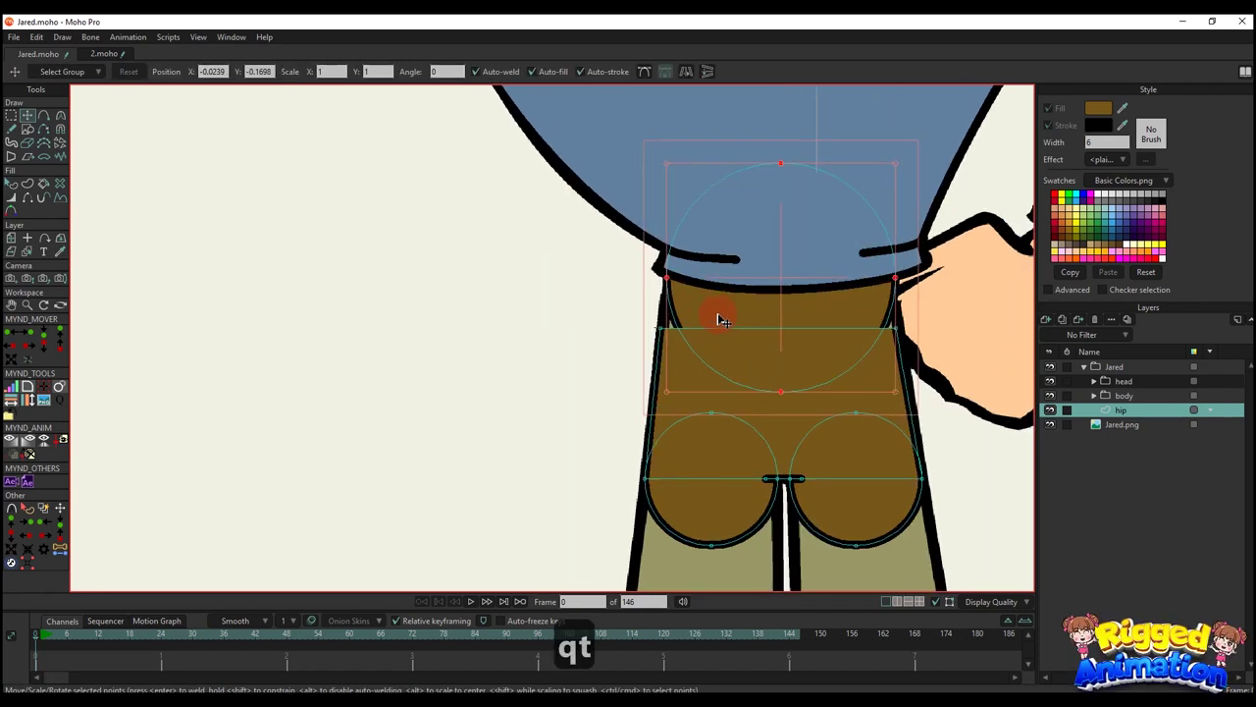
key(g)
drag(652, 321, 668, 339)
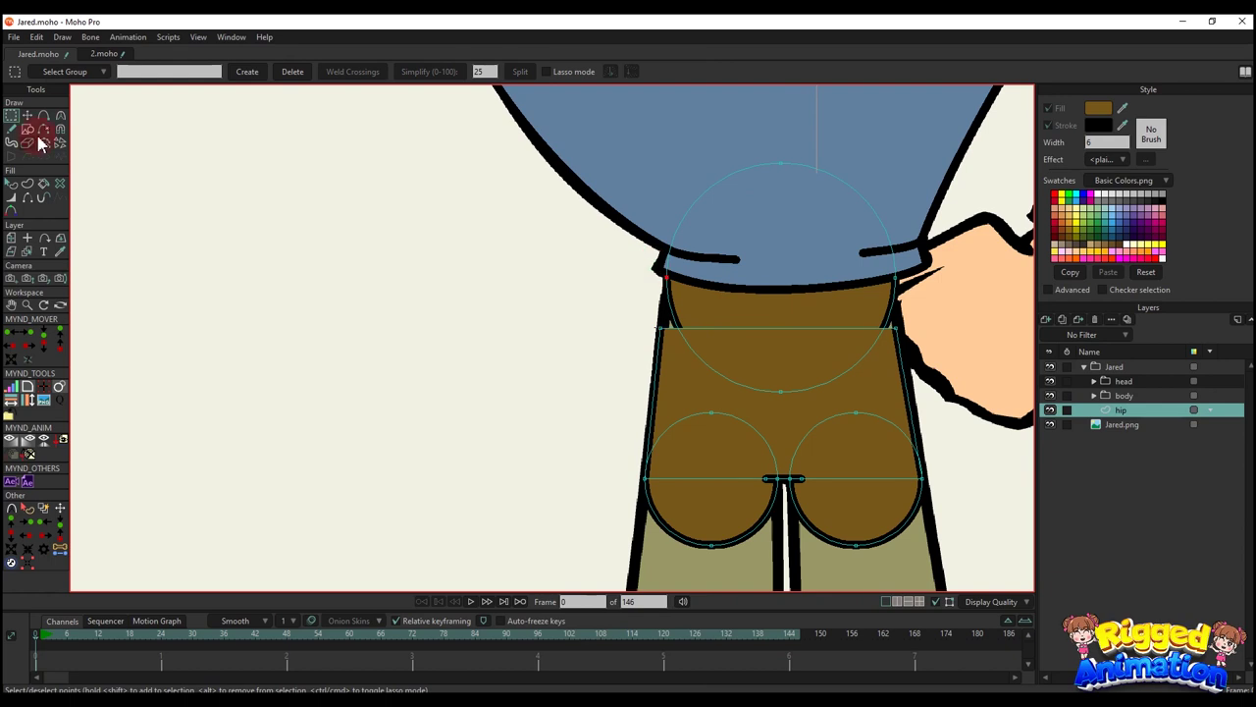
click(29, 564)
click(103, 73)
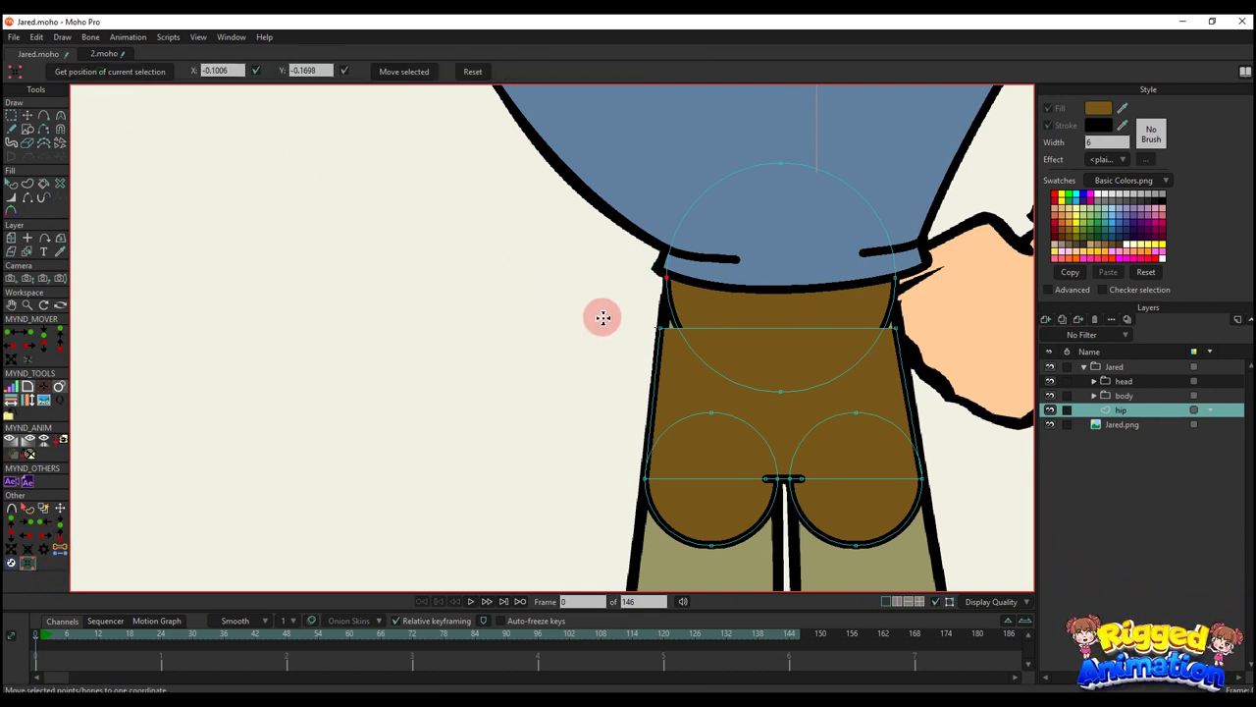
click(408, 74)
drag(842, 283, 730, 302)
scroll(729, 299, up, 3)
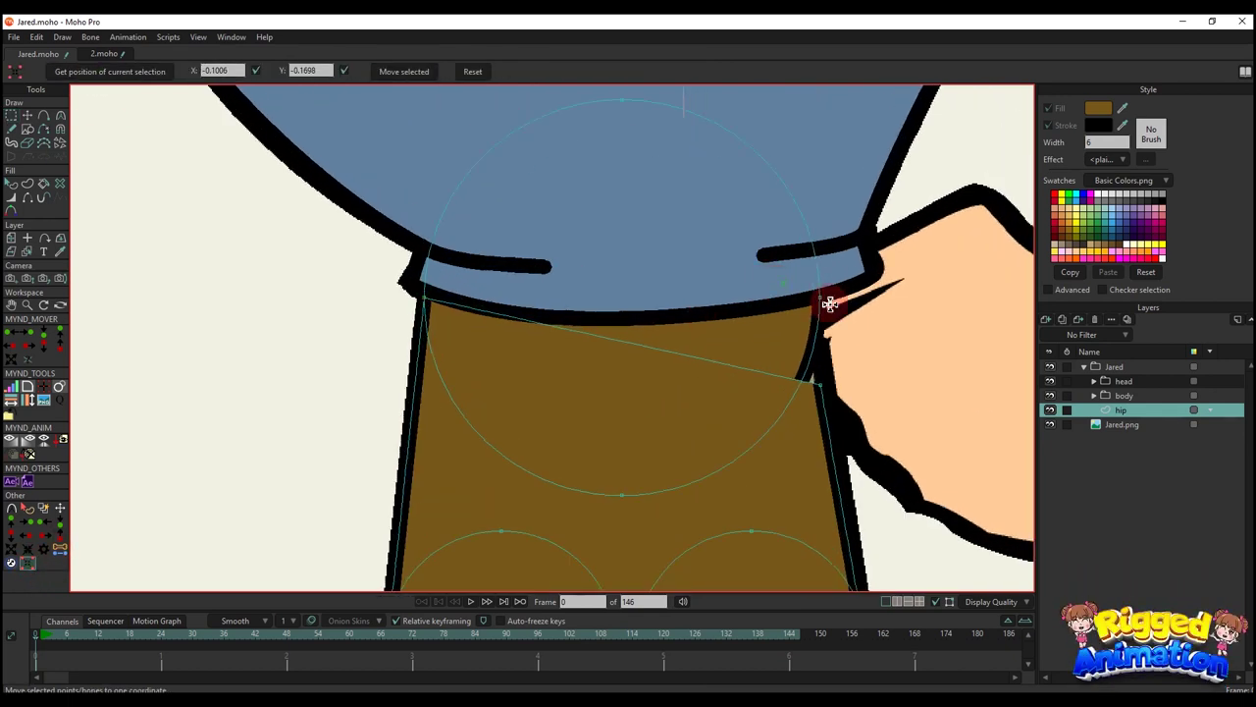
click(821, 299)
drag(797, 365, 883, 441)
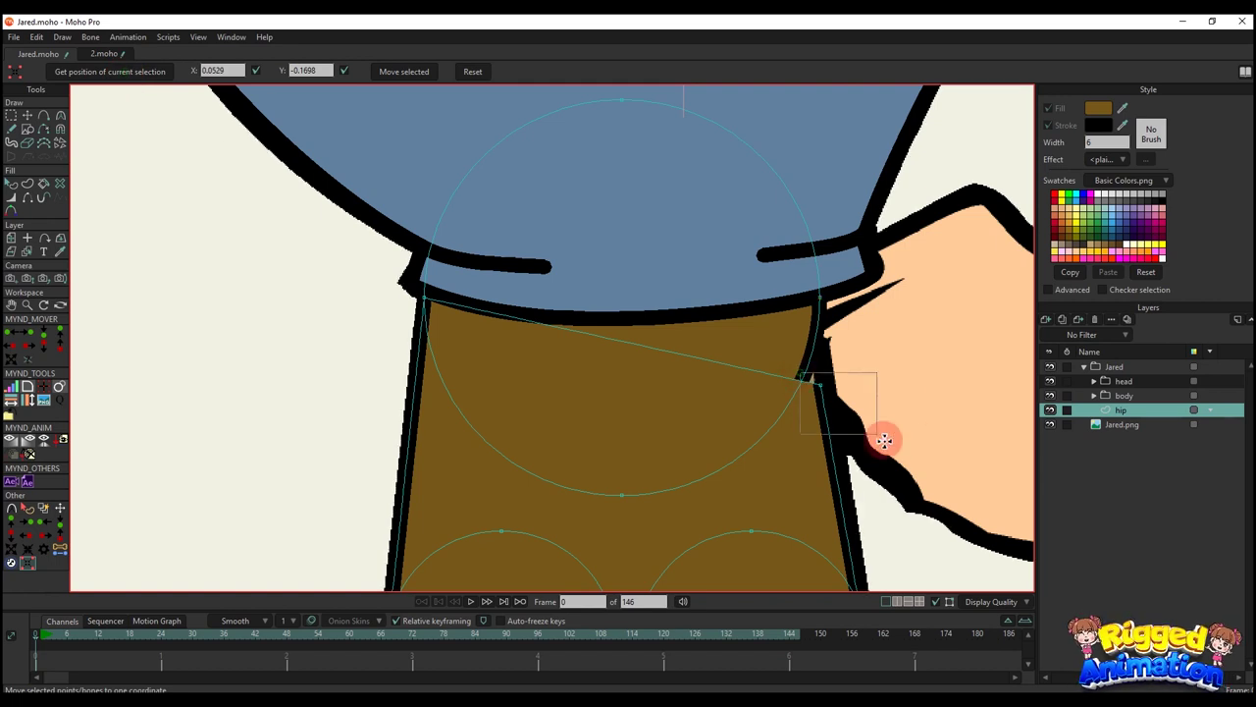
click(422, 72)
- Check the hip's outline against the trousers and the whole figure, with and without the construction curves
key(q)
scroll(868, 311, down, 5)
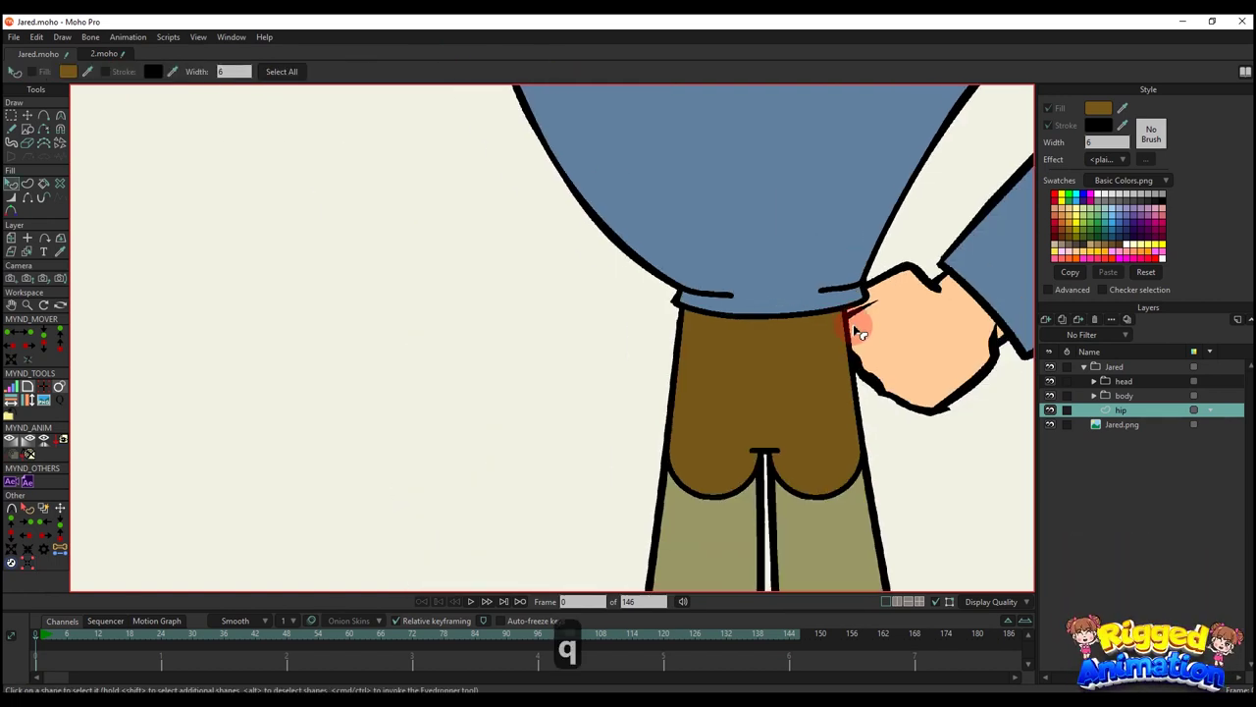
key(t)
key(t)
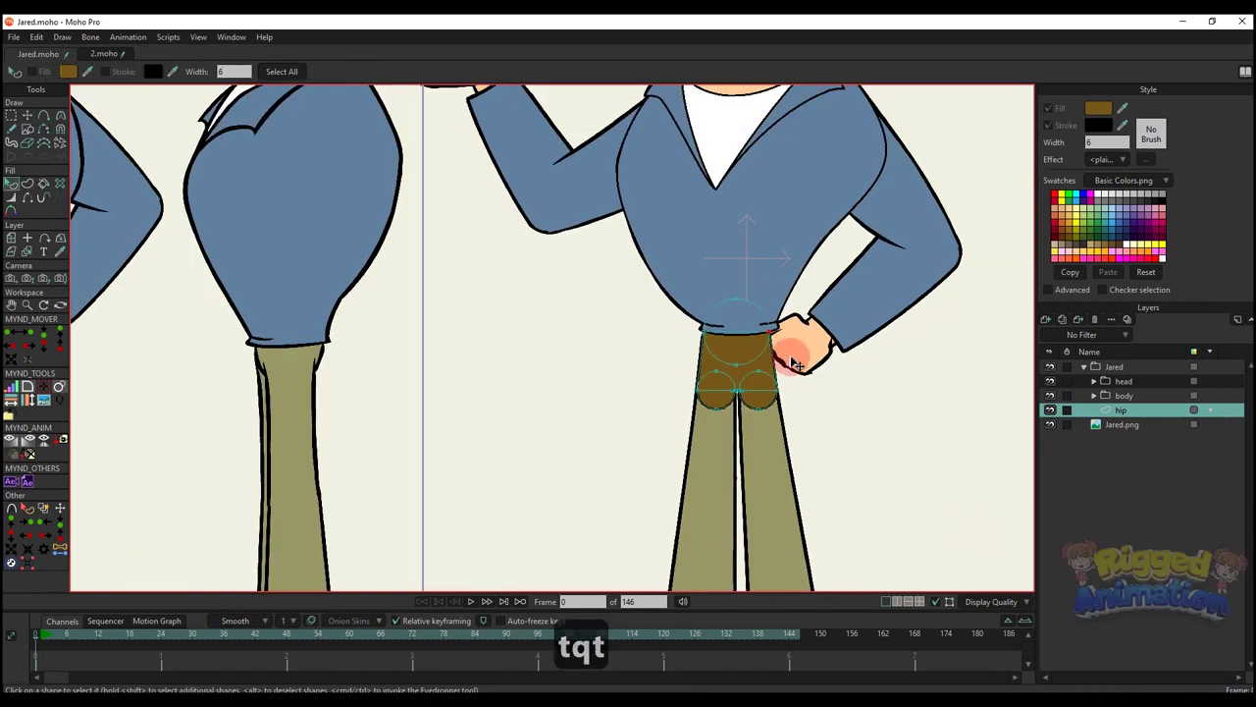
key(q)
scroll(792, 362, down, 4)
scroll(754, 359, up, 3)
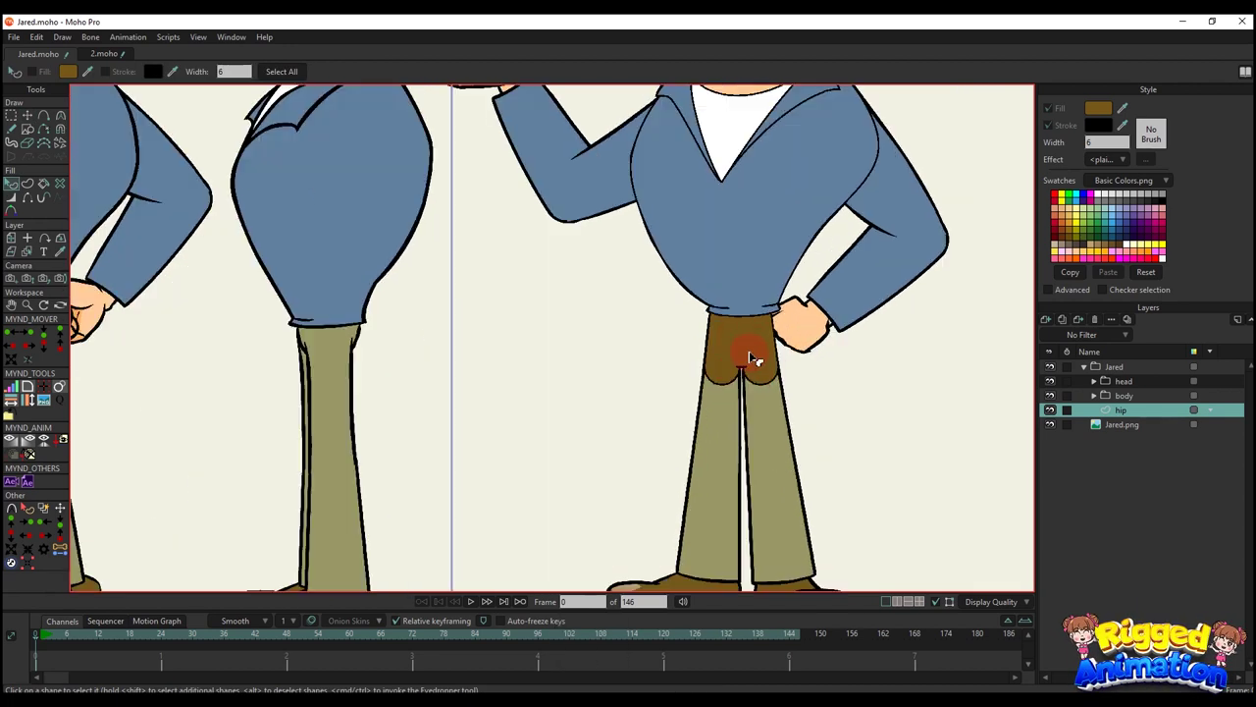
scroll(748, 338, up, 4)
- Hide the body group and recolour all the hip shapes with the olive fill sampled from the reference trousers
click(1050, 397)
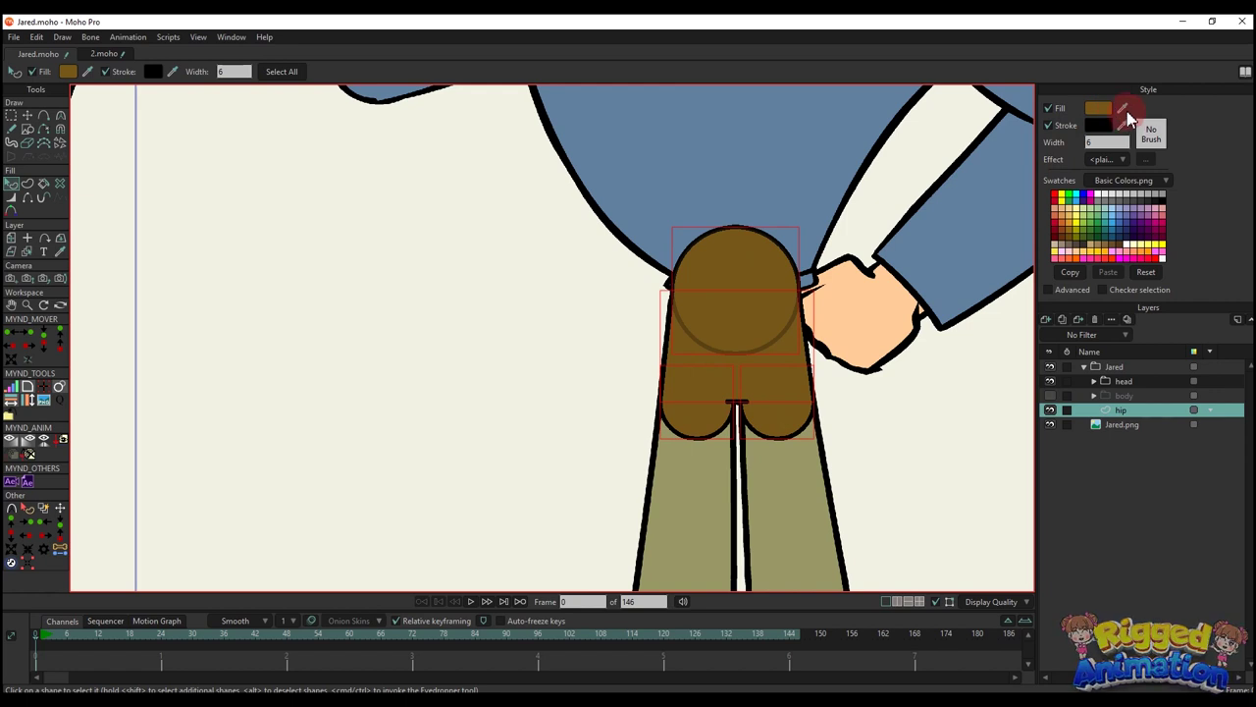
drag(1125, 110, 774, 466)
click(878, 429)
scroll(808, 389, down, 4)
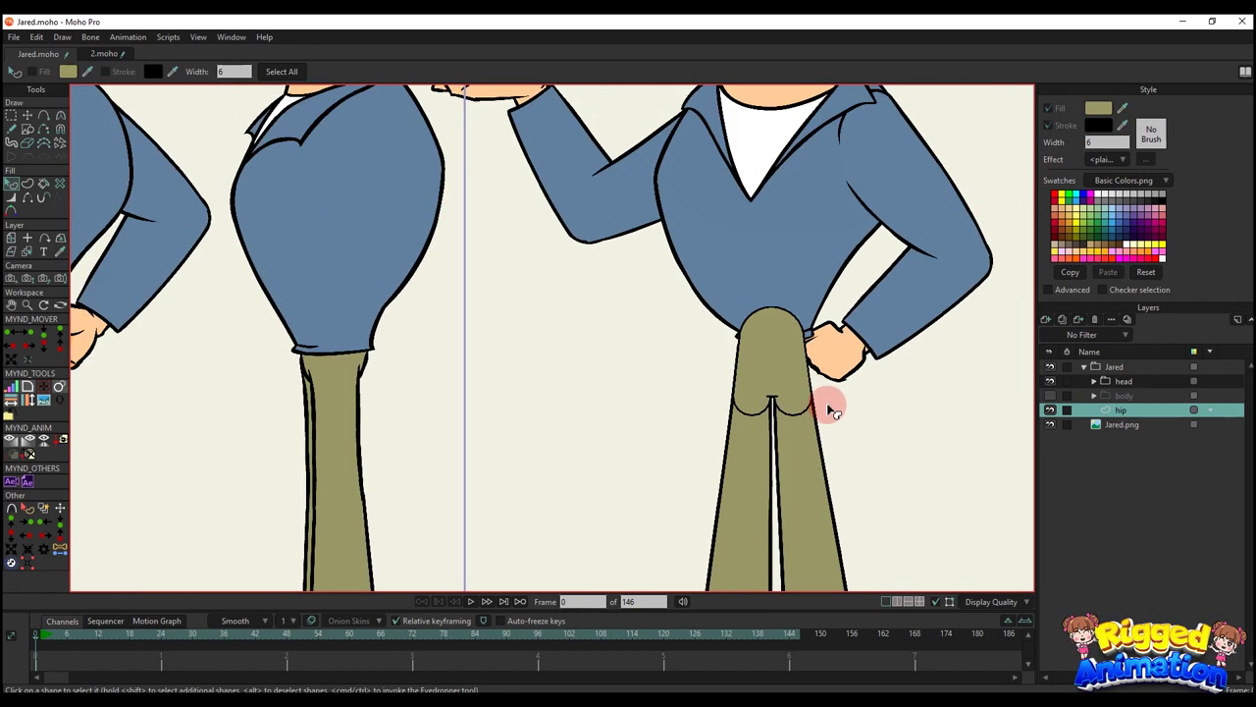
- Show the body group again and hide the Jared.png reference layer to view the traced character alone
key(q)
scroll(851, 408, down, 3)
click(1050, 396)
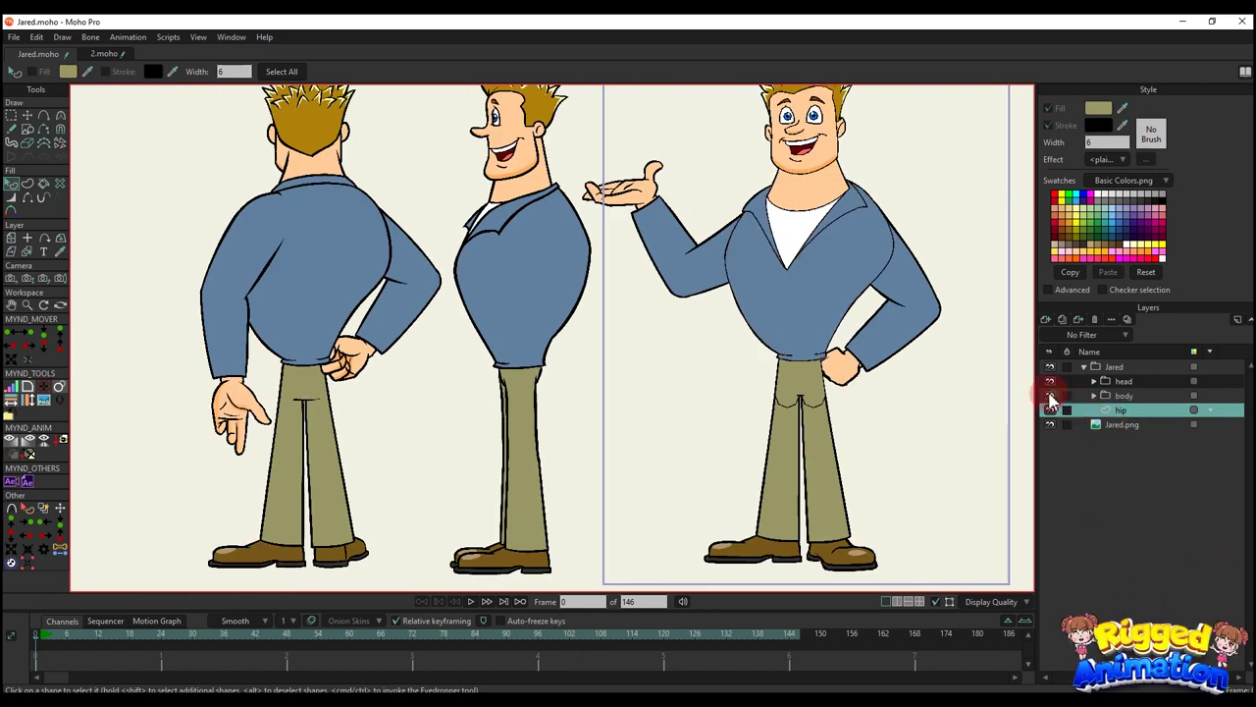
scroll(957, 412, up, 4)
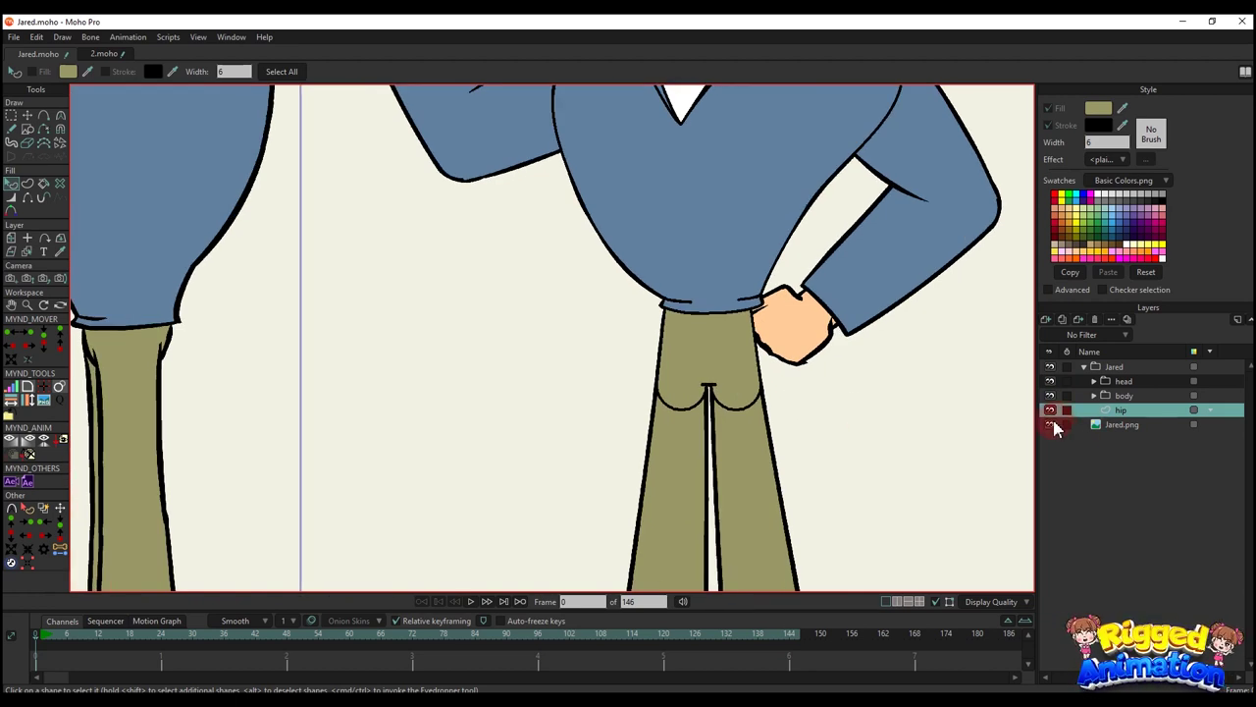
click(1050, 424)
scroll(791, 404, down, 5)
scroll(799, 406, up, 2)
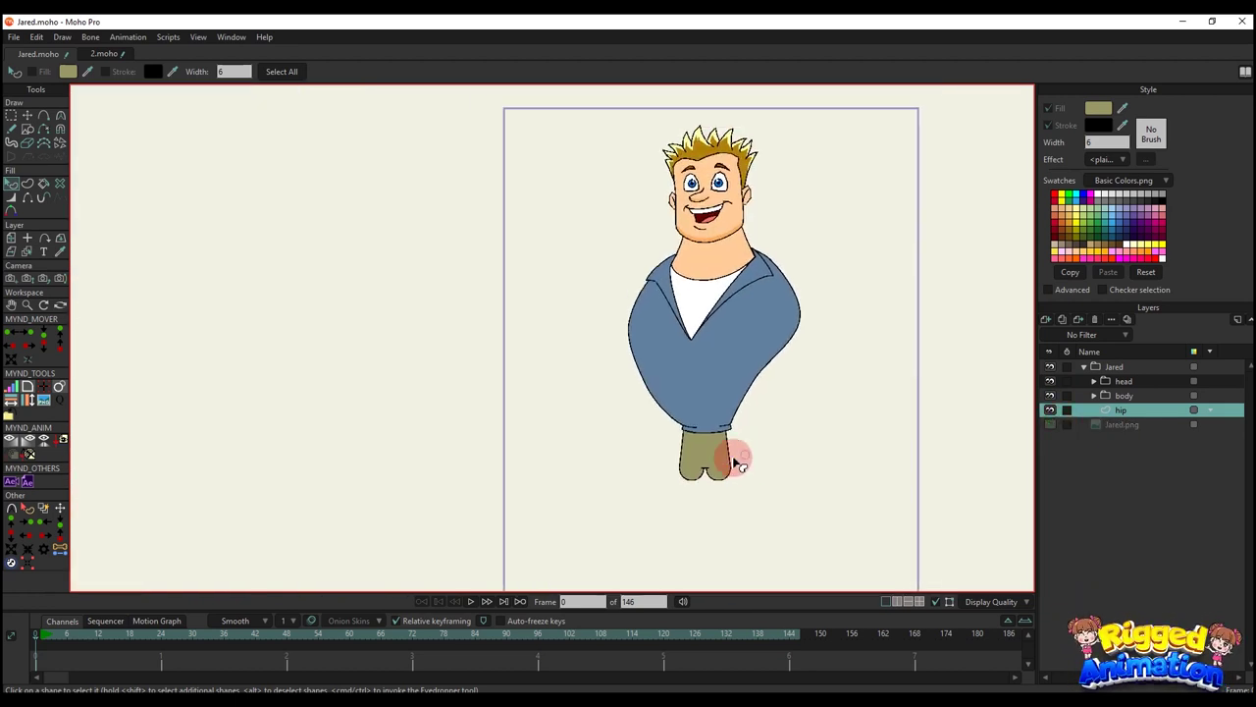
- Select the circle of the left buttock in the hip layer and copy it
scroll(738, 459, up, 2)
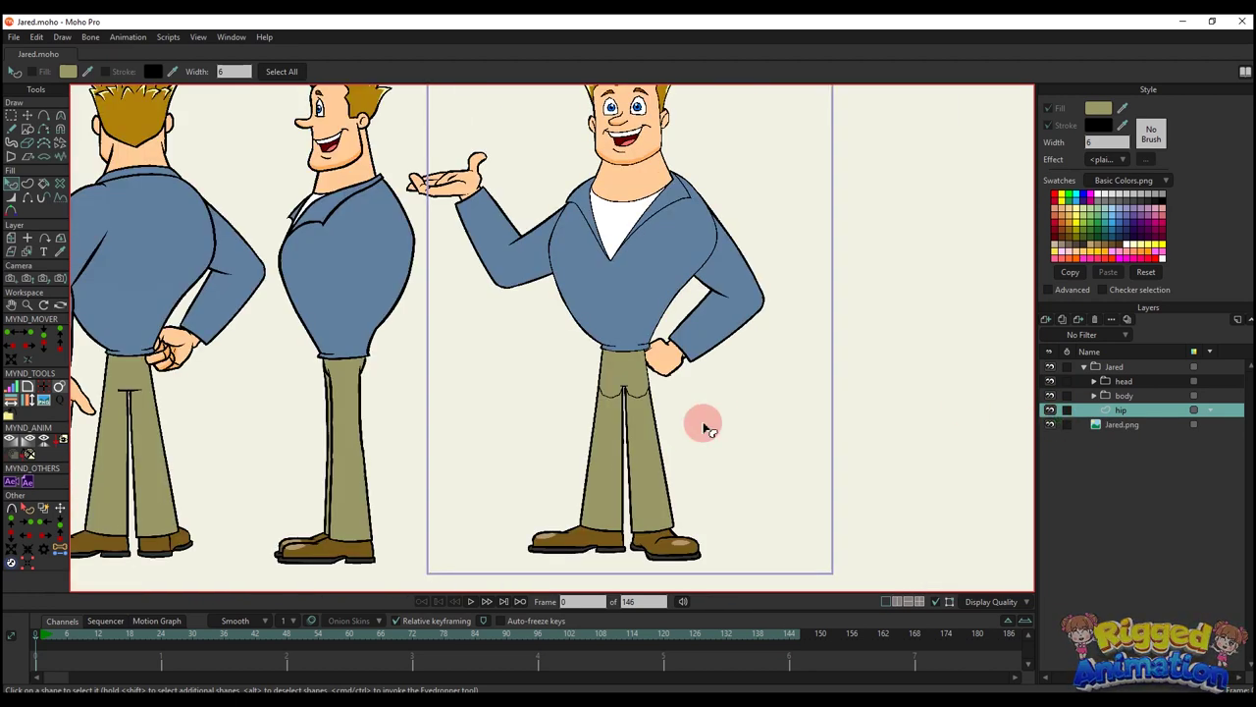
scroll(701, 421, up, 3)
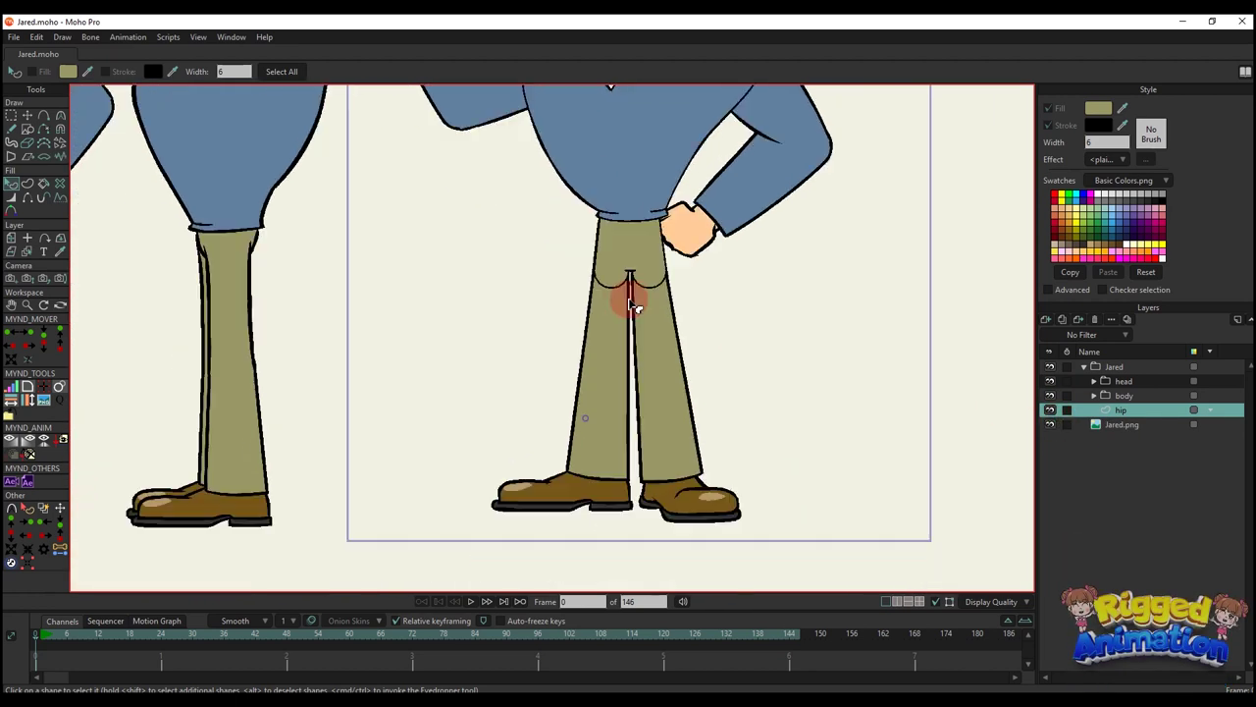
scroll(633, 305, up, 2)
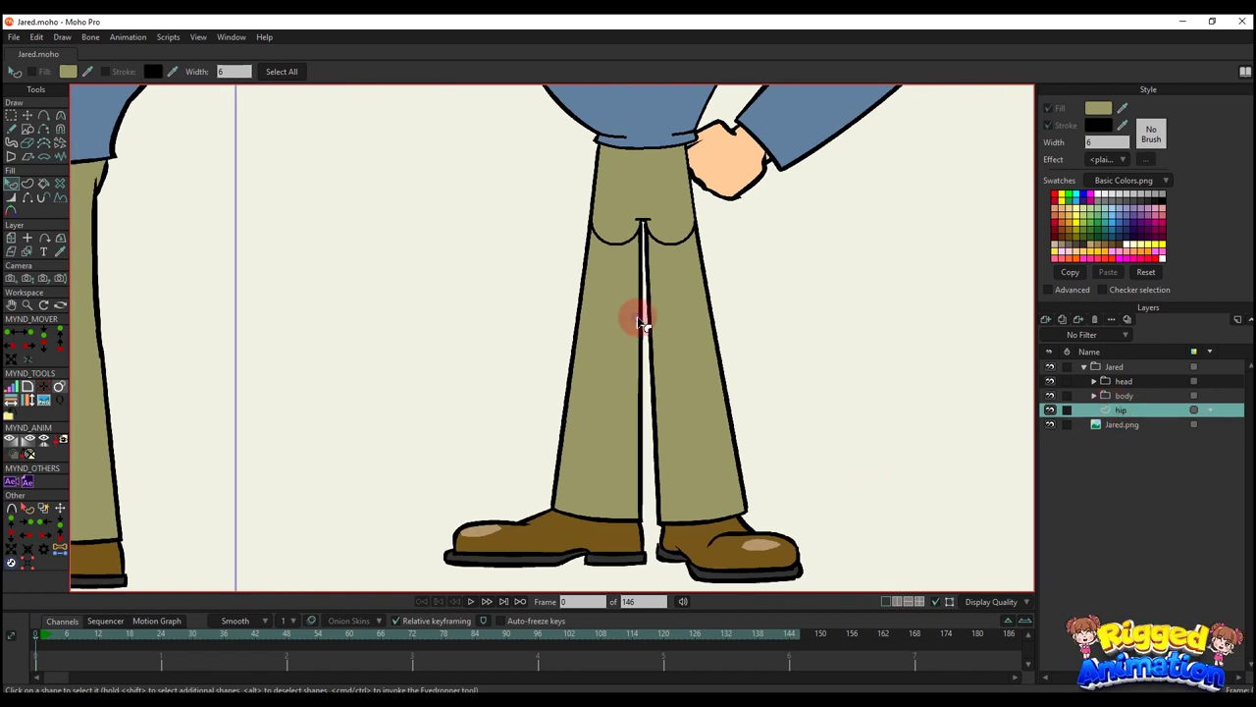
key(t)
scroll(623, 221, up, 2)
click(629, 190)
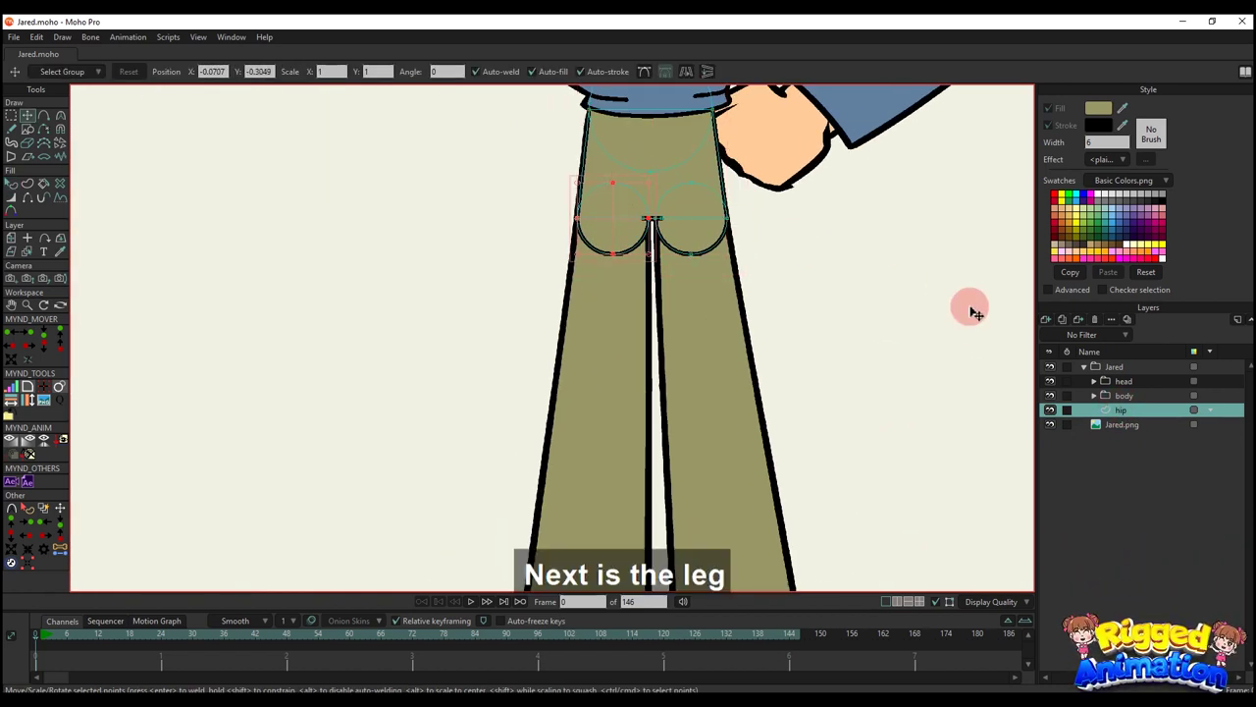
key(ctrl+c)
- Add a new vector layer directly above the Jared.png reference layer and enclose it in a group of its own
click(1122, 425)
click(1046, 321)
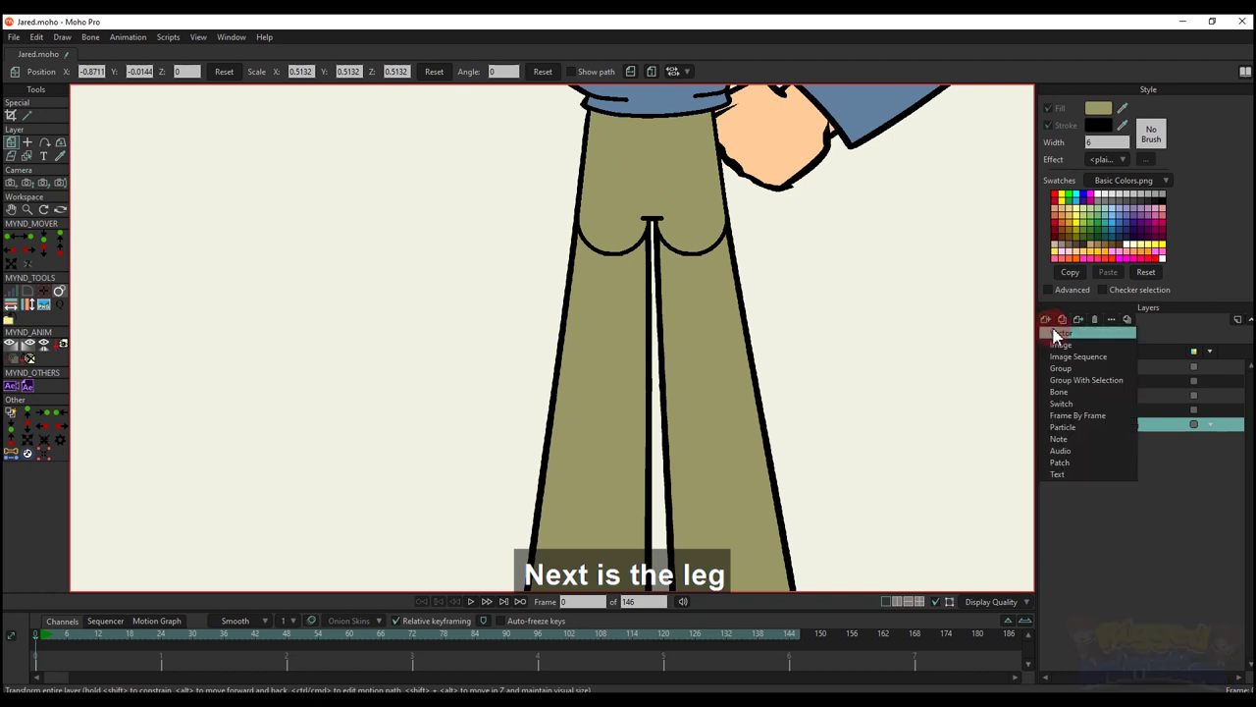
click(1057, 333)
right_click(1110, 426)
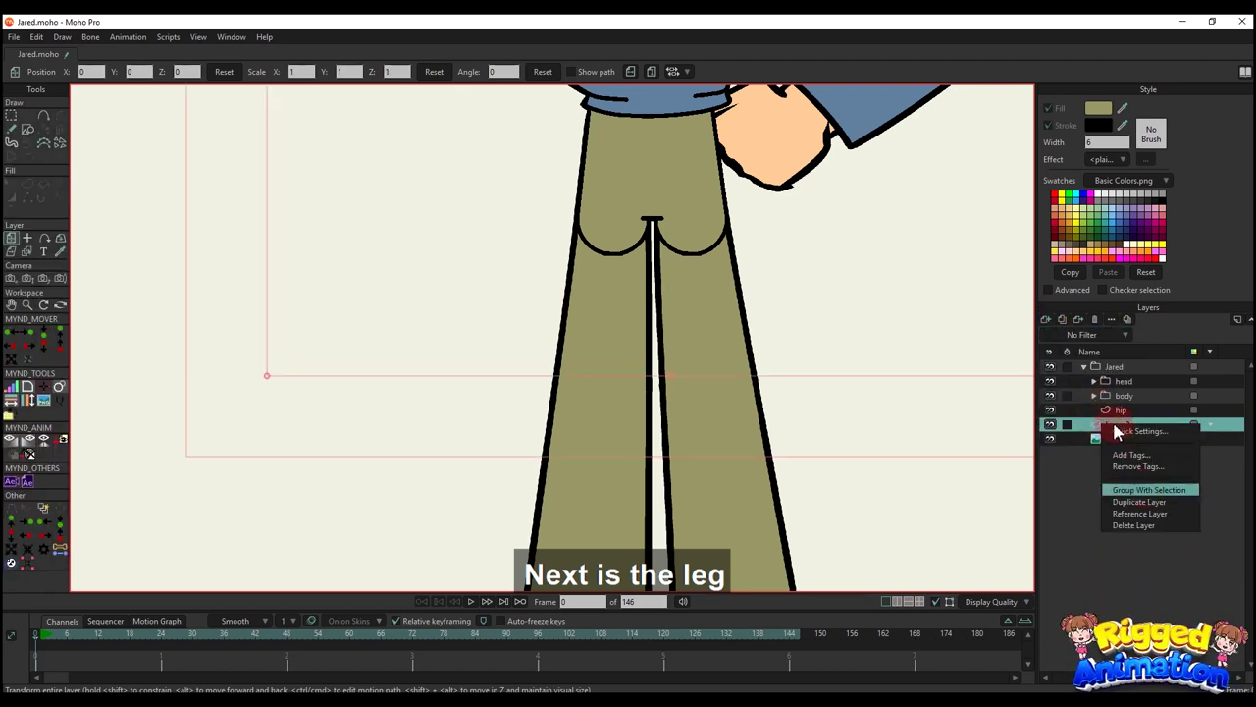
click(1143, 490)
- Rename the new group as leg l
click(1091, 425)
double_click(1119, 432)
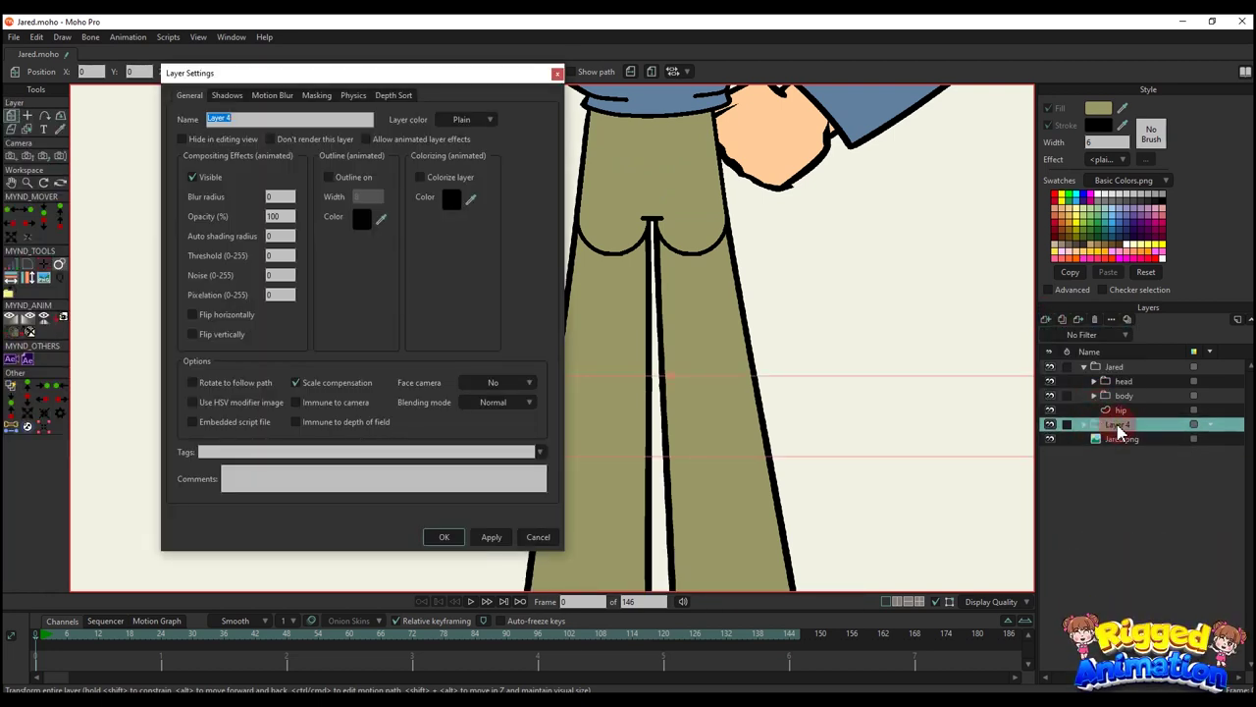
text(leg l)
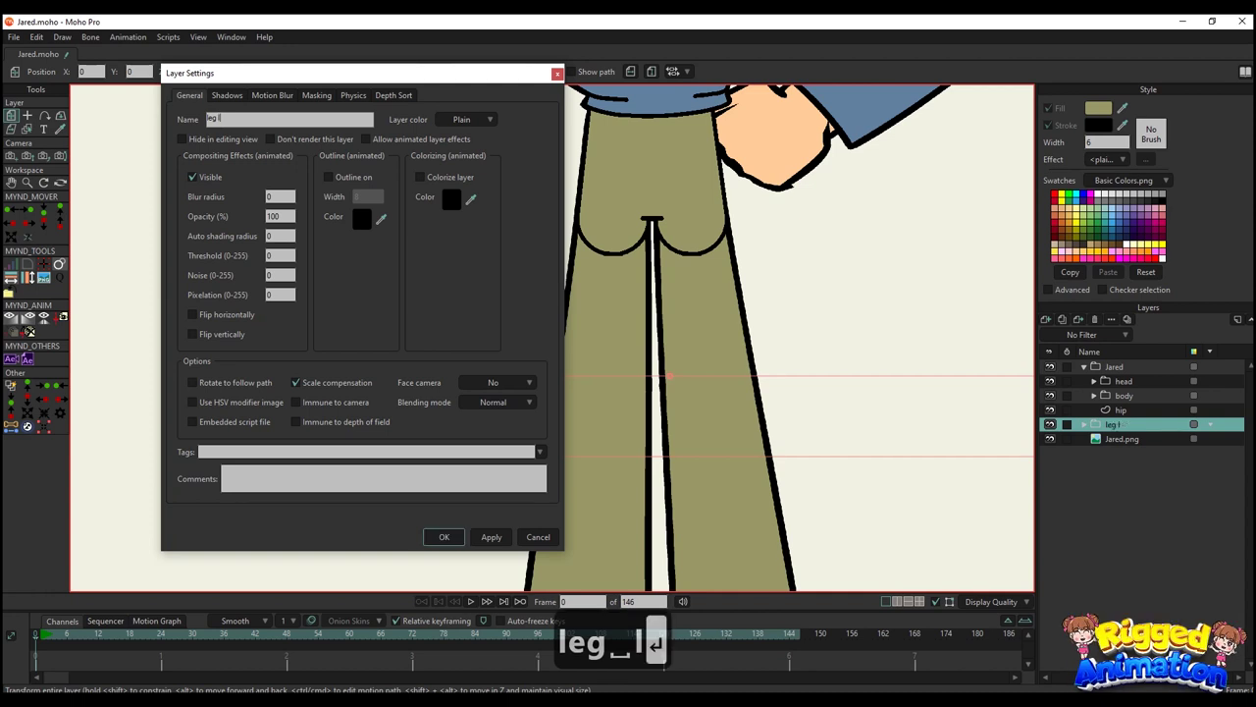
key(Return)
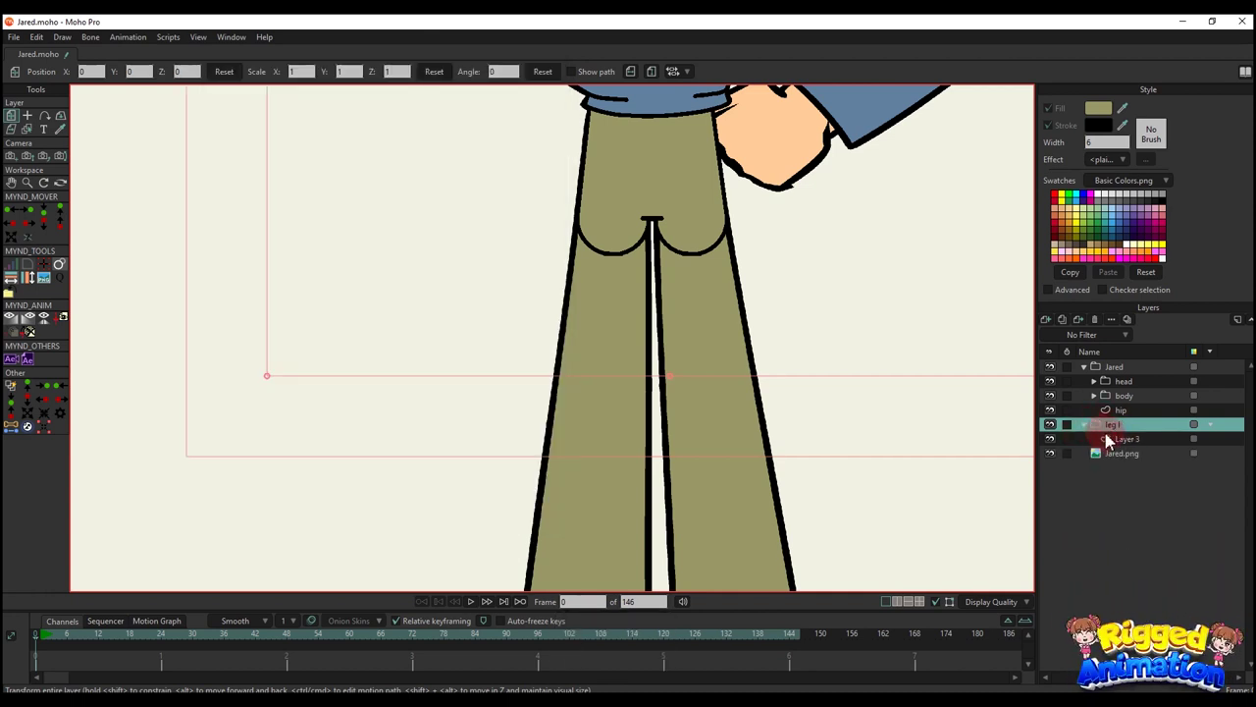
- Rename the vector layer inside the leg l group as thigh
click(1125, 442)
double_click(1125, 442)
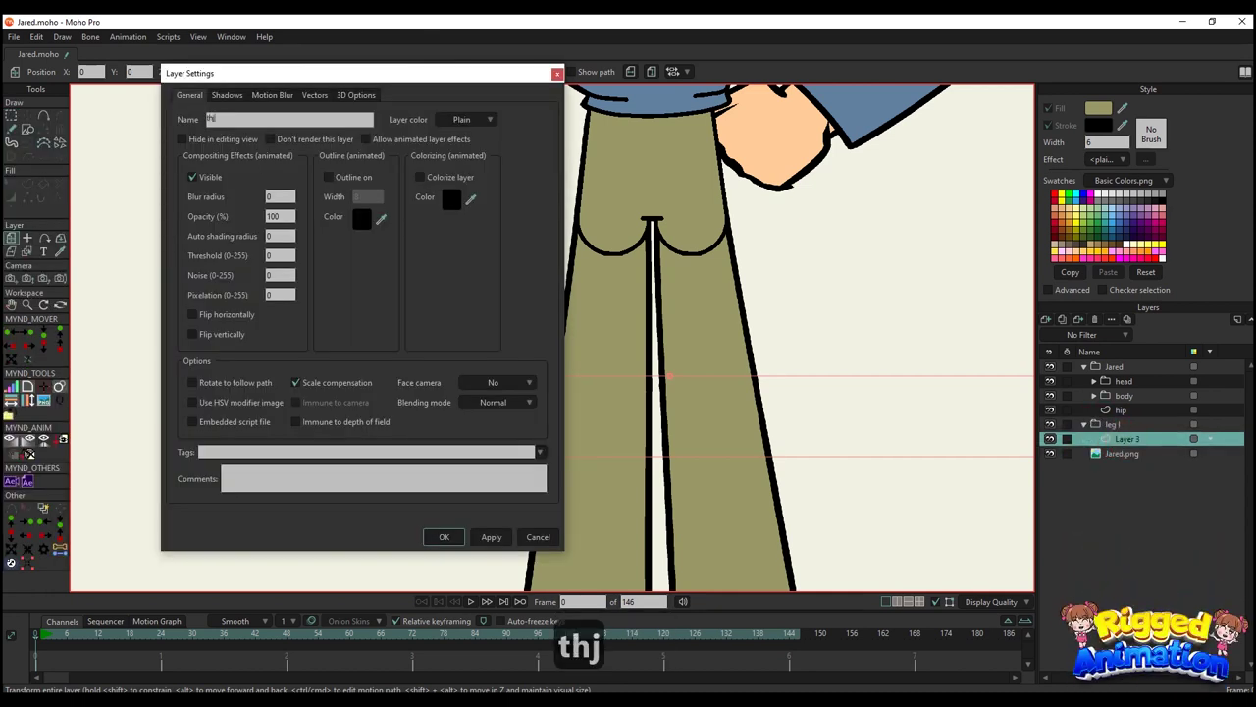
text(thji)
key(BackSpace)
key(BackSpace)
text(ig)
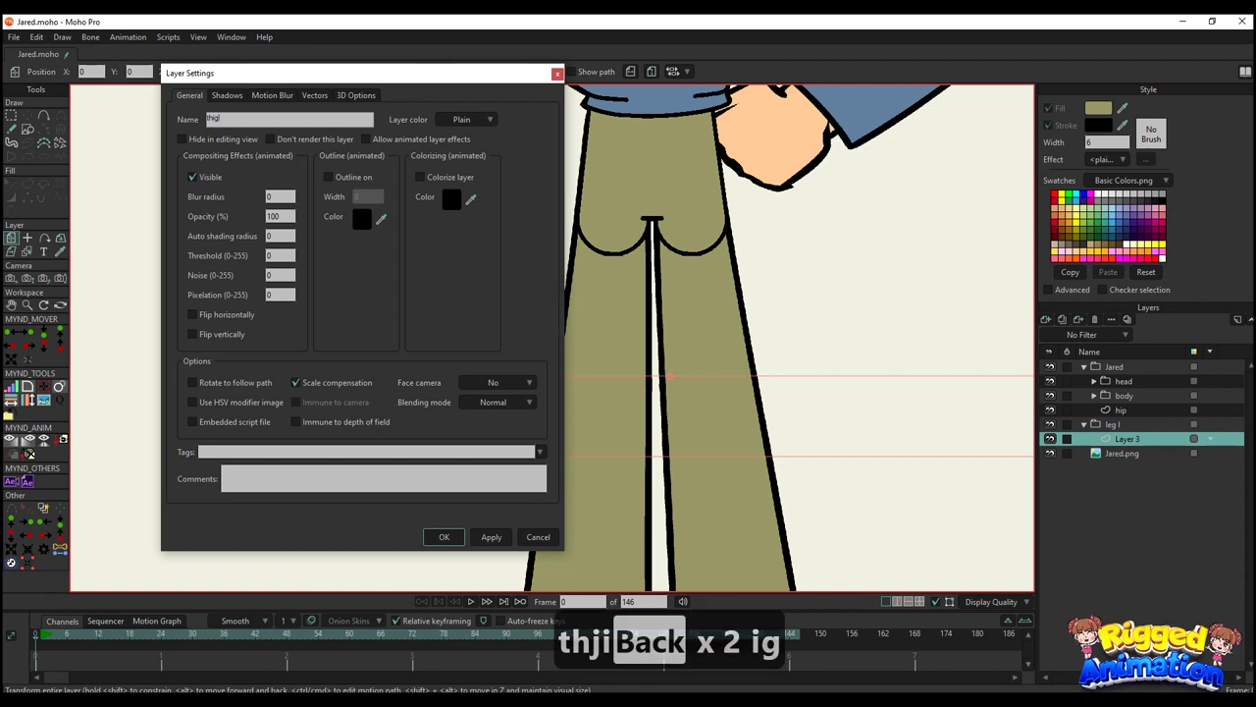
text(h)
key(Return)
- Copy the left buttock circle from the hip layer and paste it into the thigh layer
click(1121, 410)
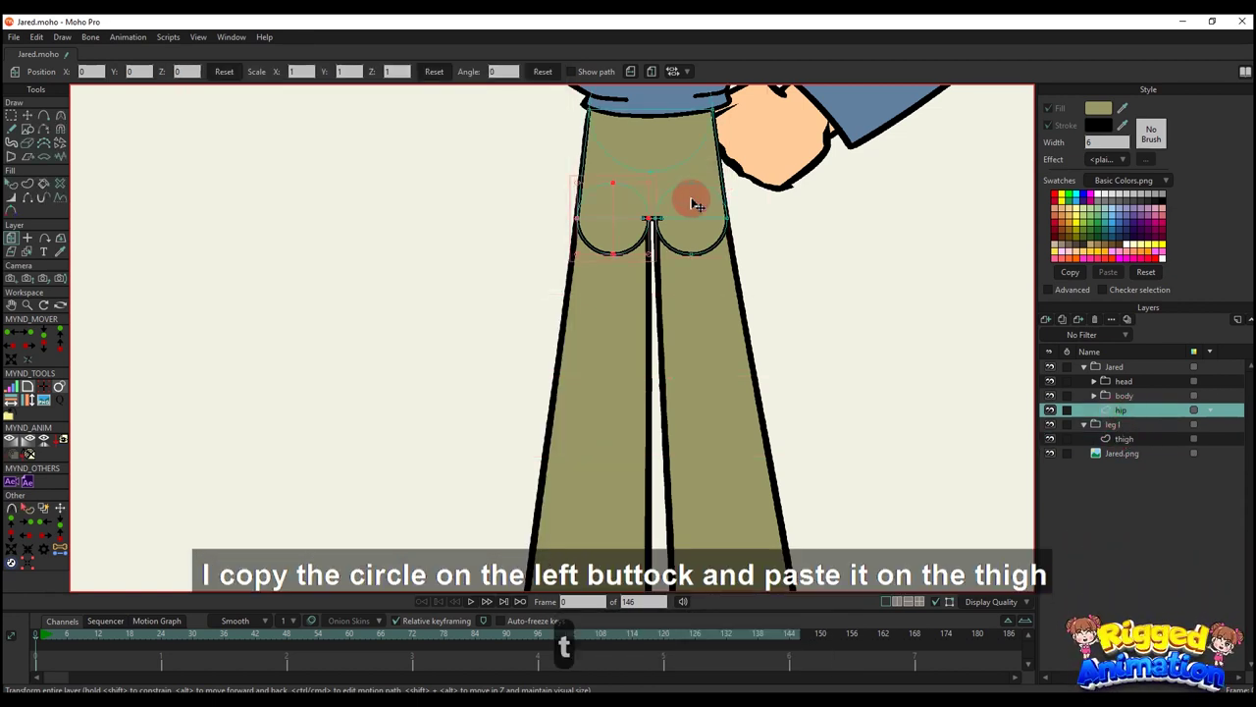
key(t)
scroll(746, 294, down, 3)
key(ctrl+c)
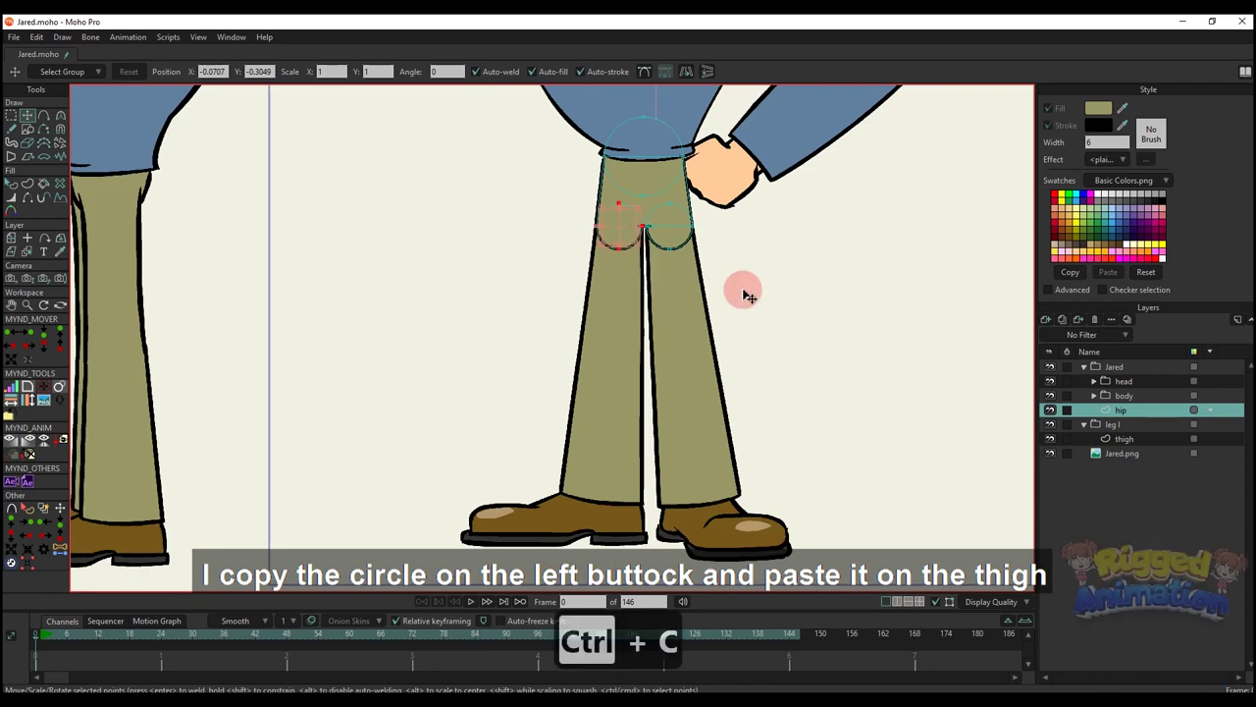
click(1124, 439)
key(ctrl+v)
scroll(633, 279, up, 3)
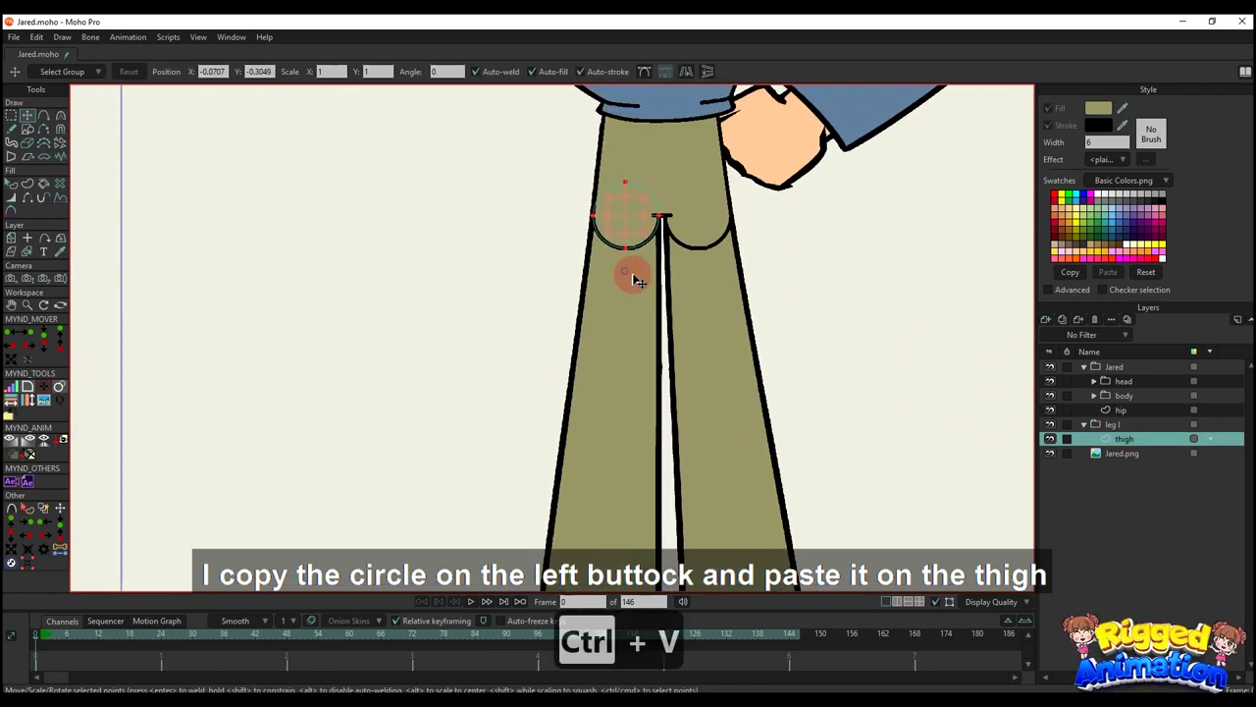
- Duplicate the pasted circle within the thigh layer and move the copy down to the knee of the left trouser leg
scroll(634, 279, down, 3)
key(ctrl+c)
key(ctrl+v)
drag(631, 246, 626, 346)
scroll(628, 348, up, 3)
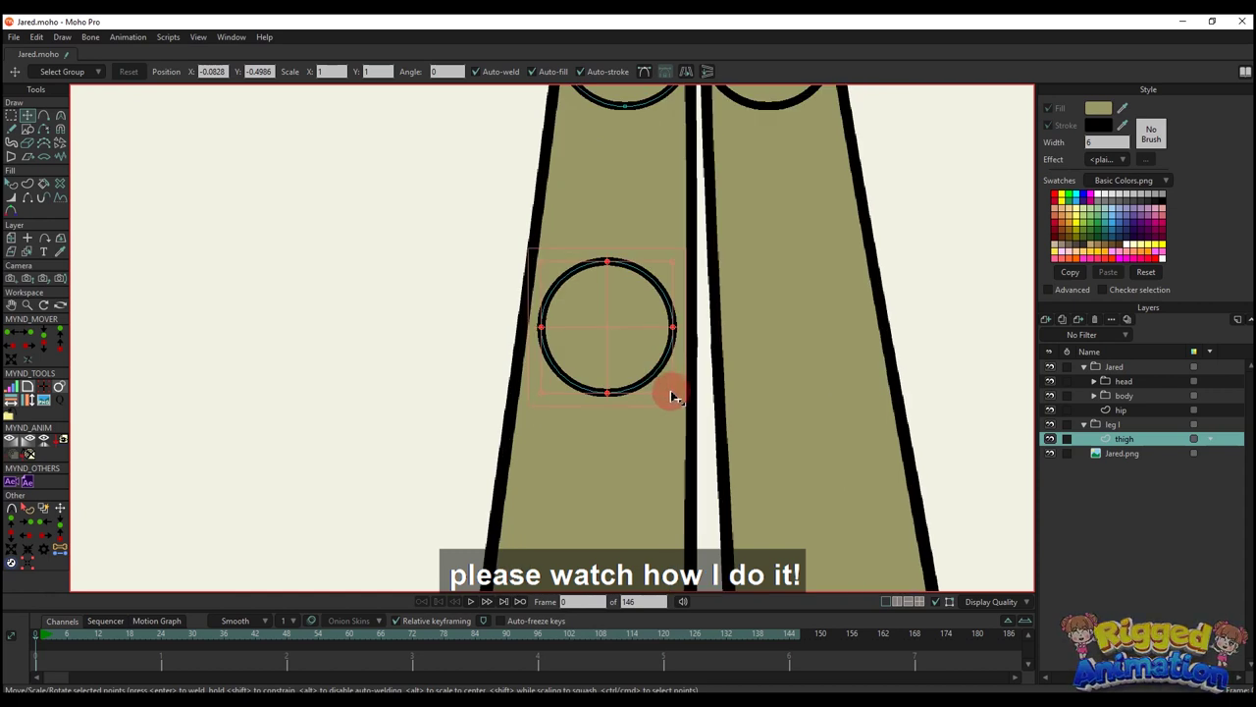
- Enlarge the knee circle to the full width of the reference trouser leg and shift it slightly lower
drag(673, 396, 700, 409)
scroll(684, 388, down, 2)
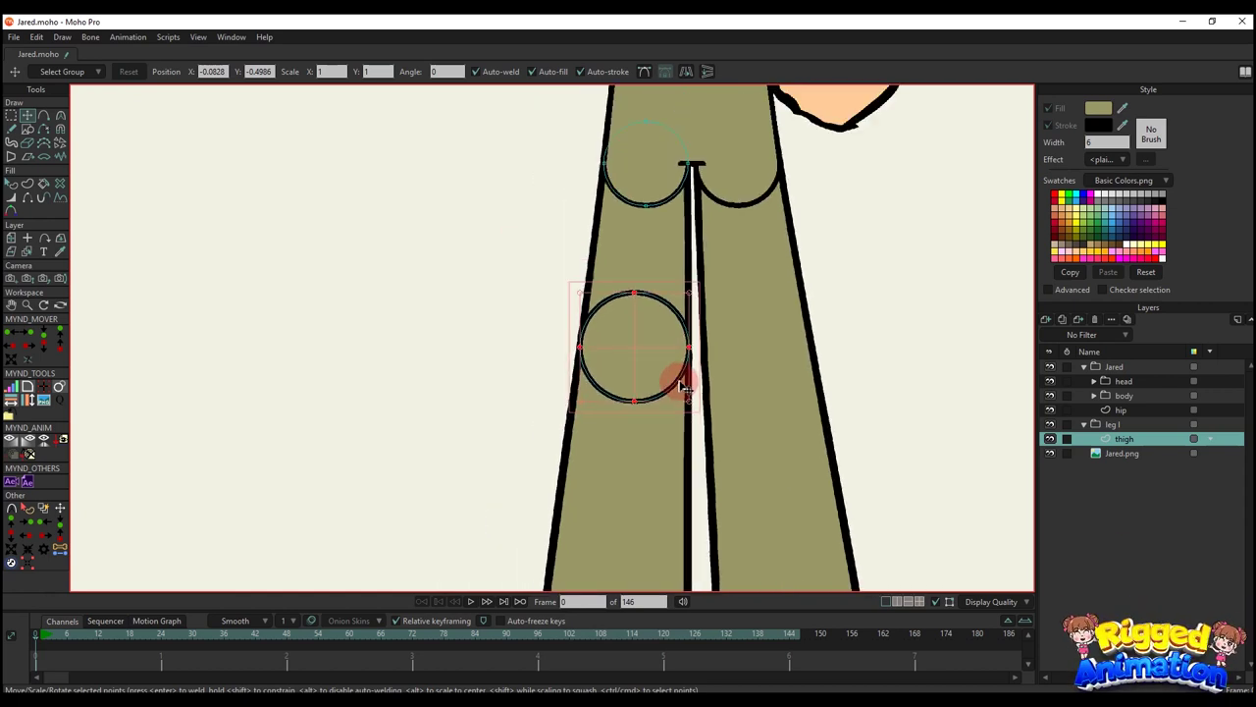
scroll(681, 388, down, 3)
drag(661, 363, 671, 380)
scroll(663, 374, up, 3)
click(764, 490)
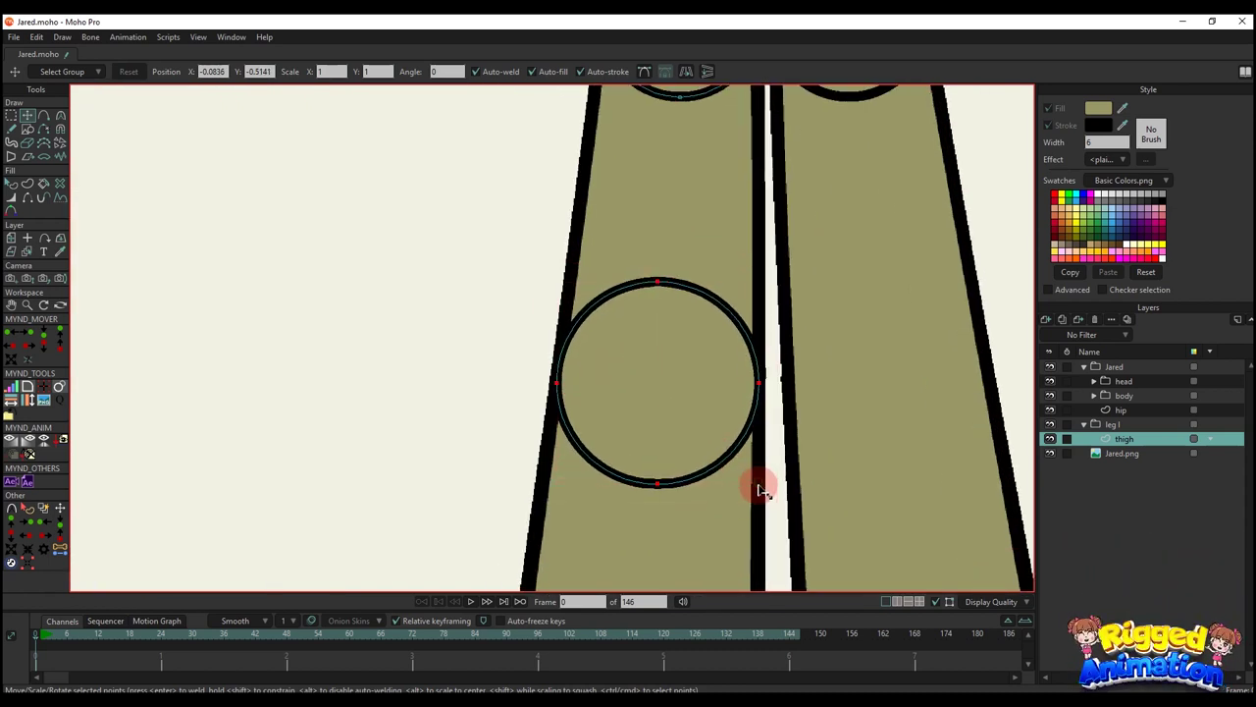
drag(759, 486, 760, 486)
scroll(711, 441, down, 3)
key(q)
scroll(707, 429, down, 2)
scroll(687, 429, down, 2)
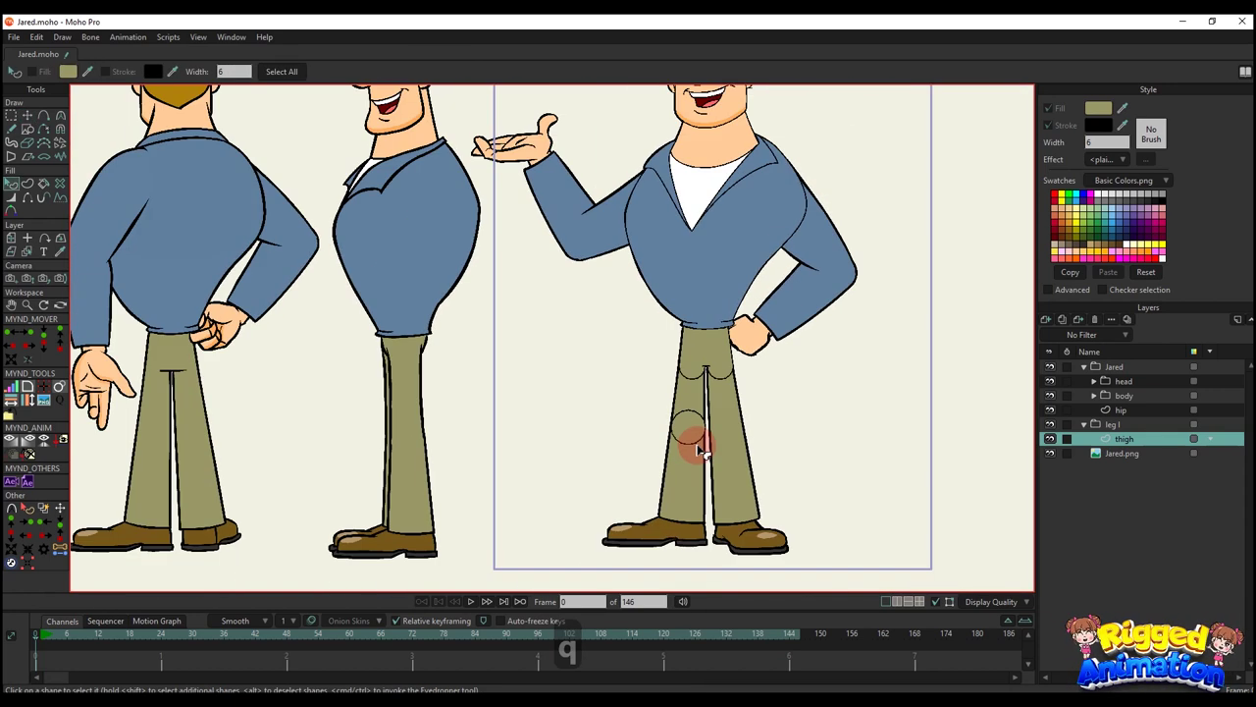
- Draw a closed four-point shape spanning the upper circle and the knee circle, and turn its corners into sharp peaks
scroll(696, 426, up, 1)
scroll(684, 397, up, 5)
key(t)
key(a)
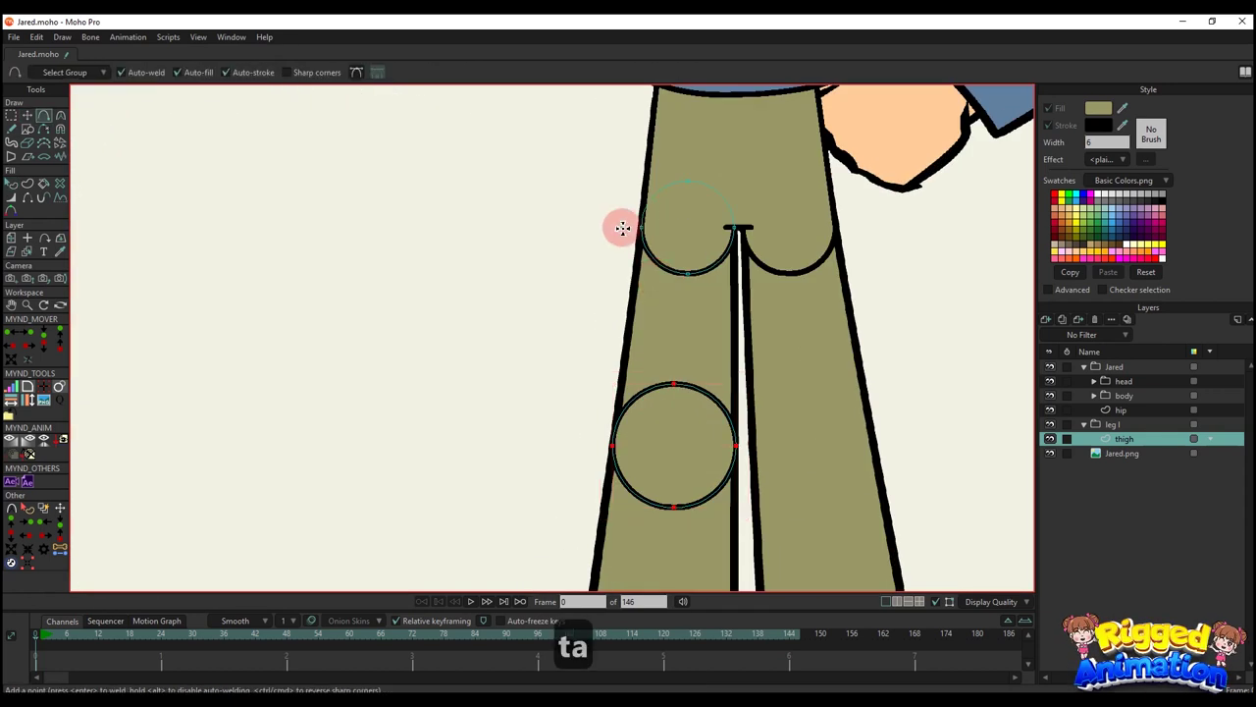
drag(749, 227, 764, 448)
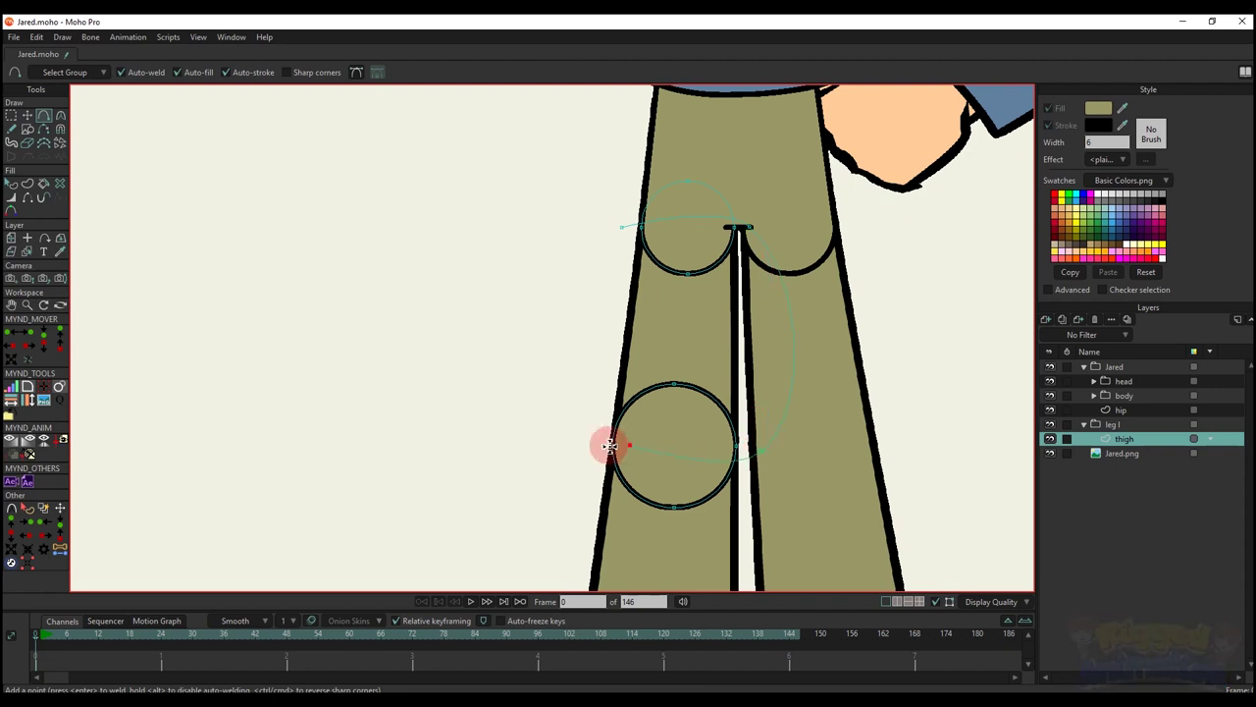
drag(593, 451, 622, 227)
key(c)
drag(678, 324, 12, 521)
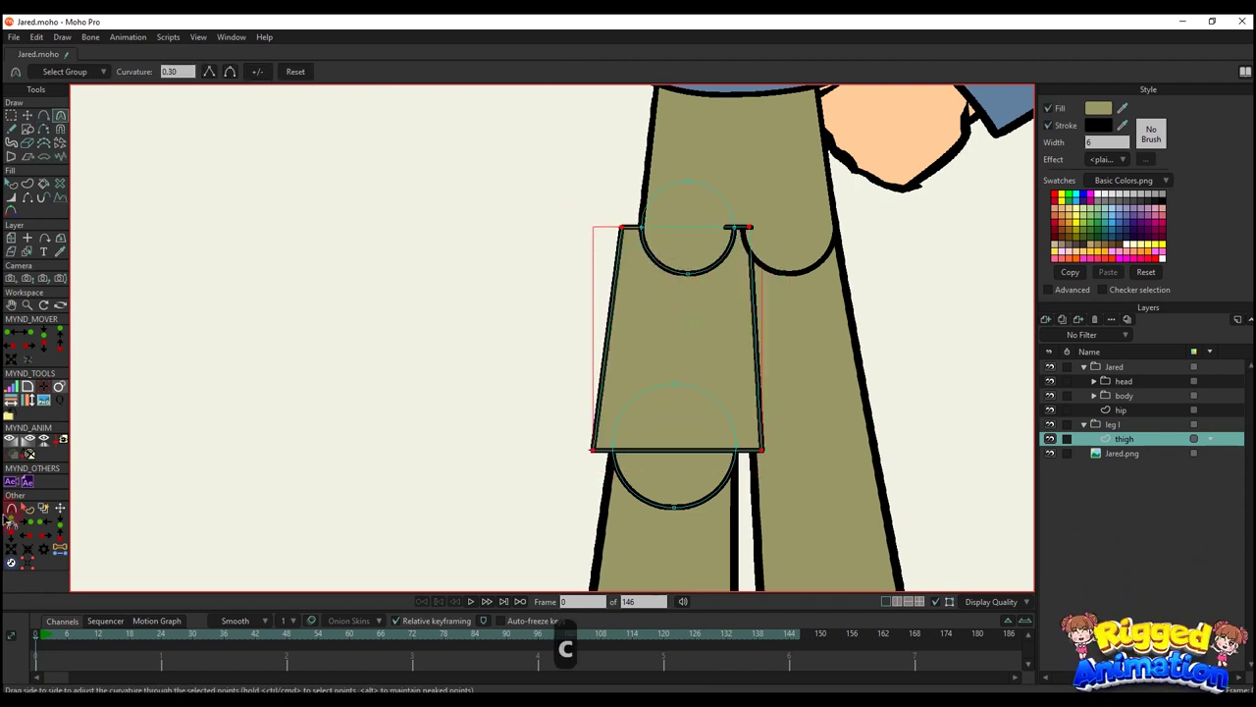
- Snap the thigh shape's two upper corners to the side points of the upper circle
key(t)
scroll(668, 207, up, 2)
key(g)
click(628, 234)
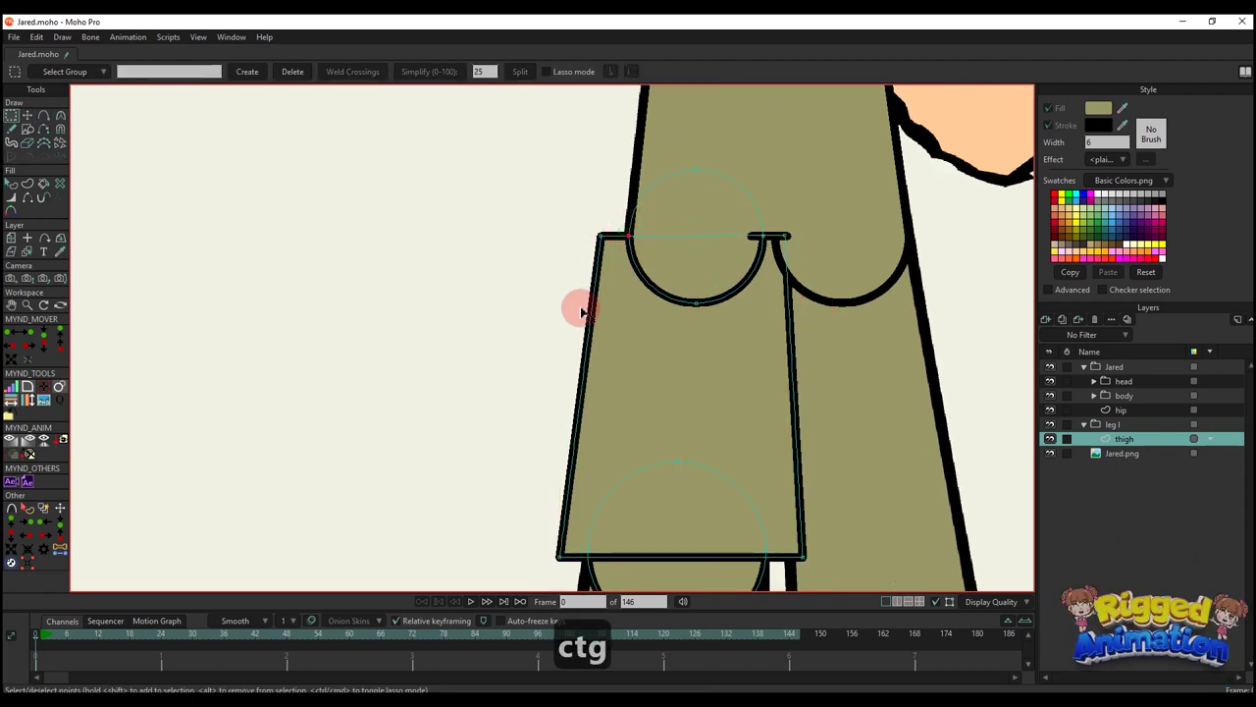
click(28, 563)
click(123, 76)
drag(566, 213, 613, 268)
click(399, 75)
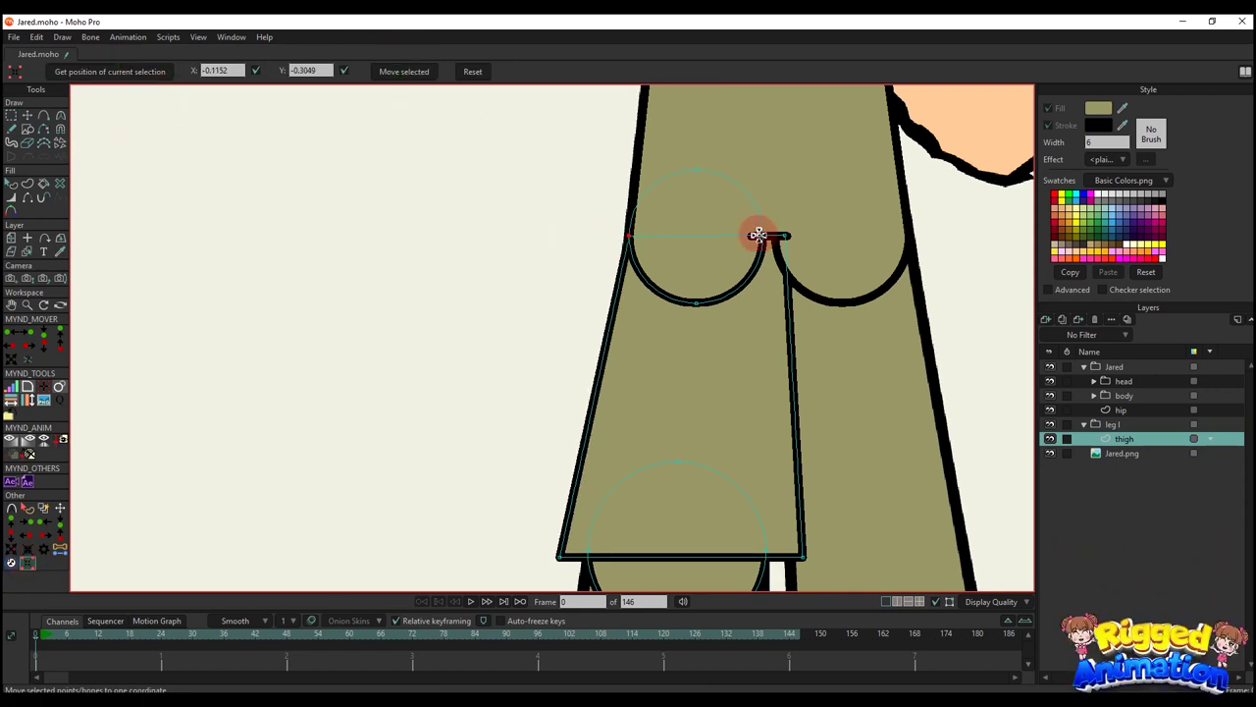
click(147, 73)
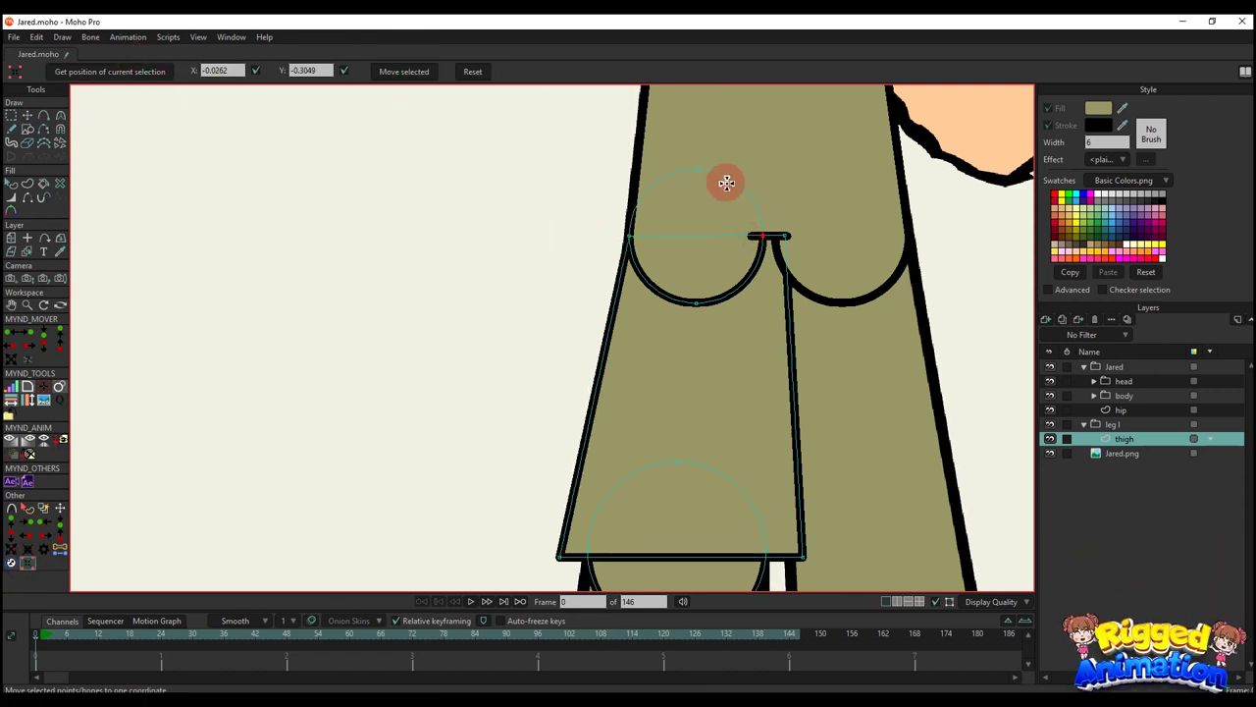
click(405, 77)
- Snap the thigh shape's two lower corners to the side points of the knee circle
drag(580, 330, 572, 308)
scroll(595, 422, up, 2)
drag(575, 552, 514, 440)
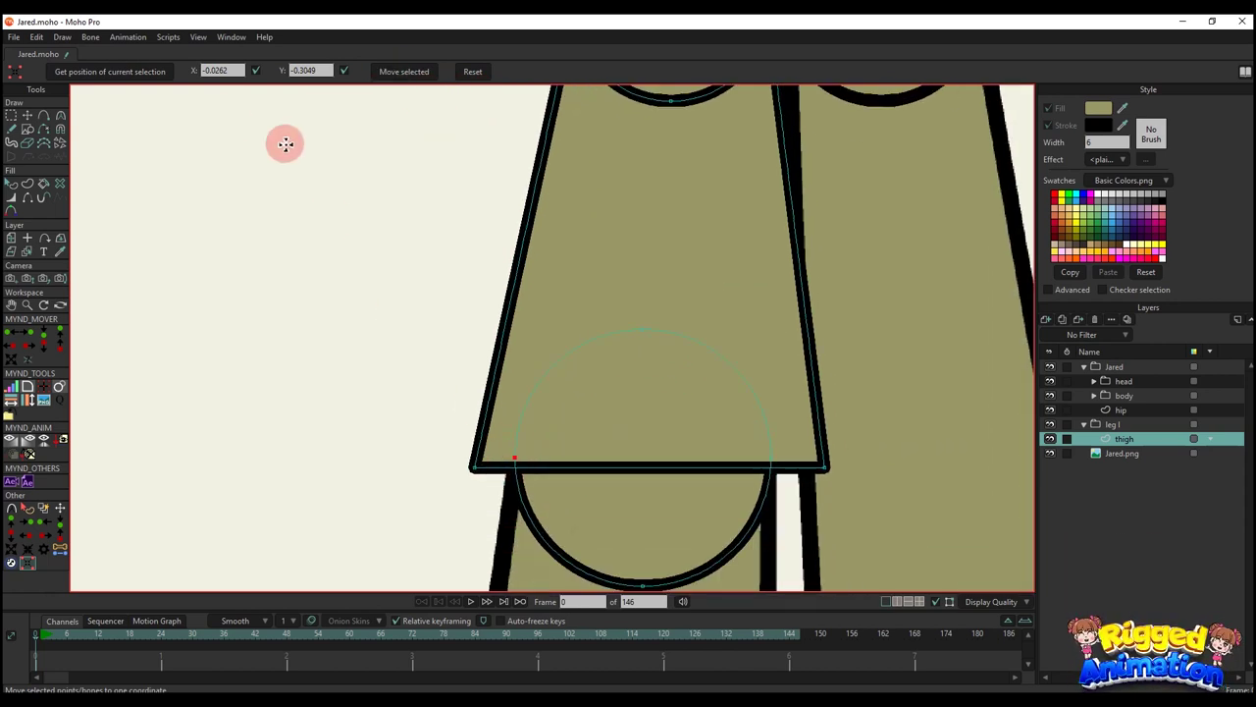
click(461, 479)
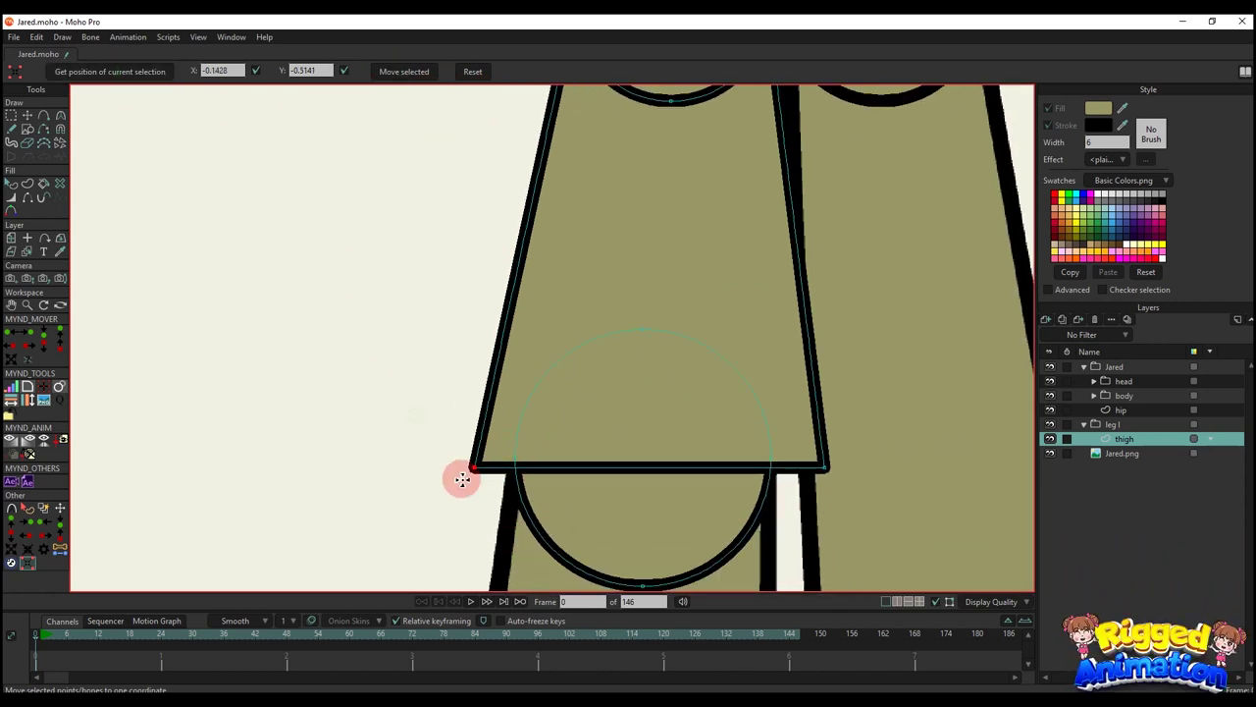
click(406, 72)
drag(786, 499, 786, 500)
click(121, 73)
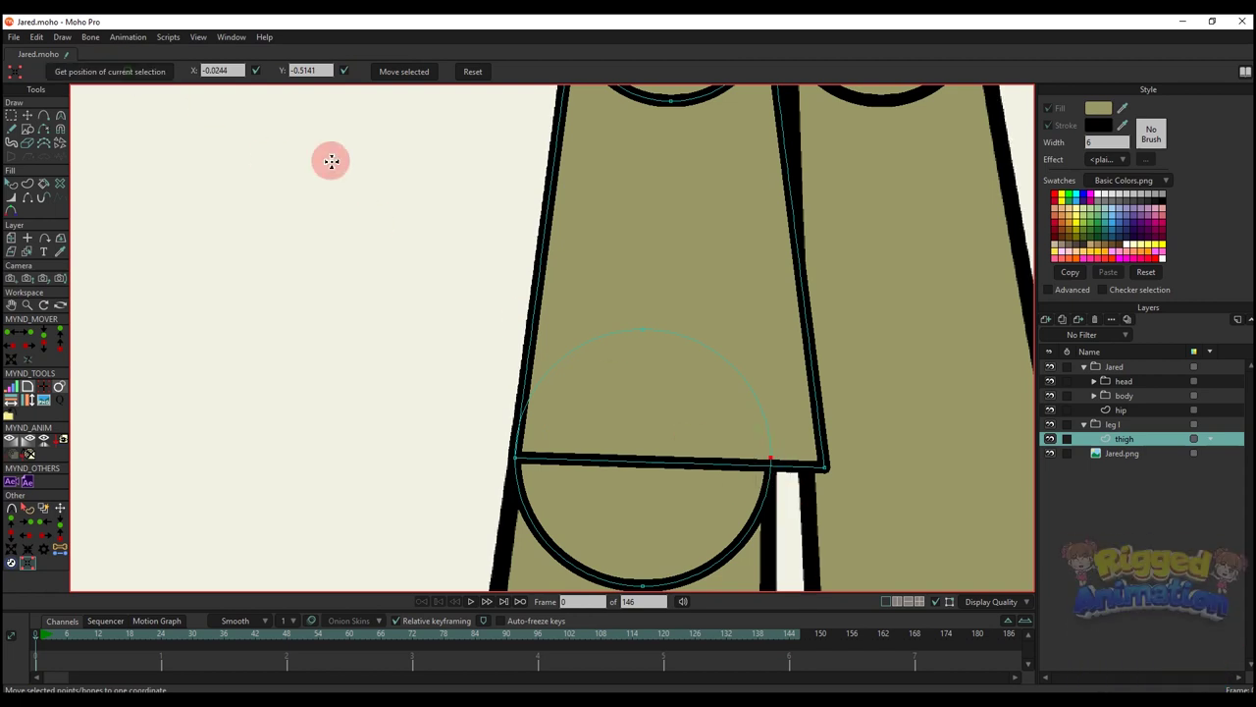
drag(799, 440, 853, 507)
click(405, 72)
scroll(707, 384, down, 3)
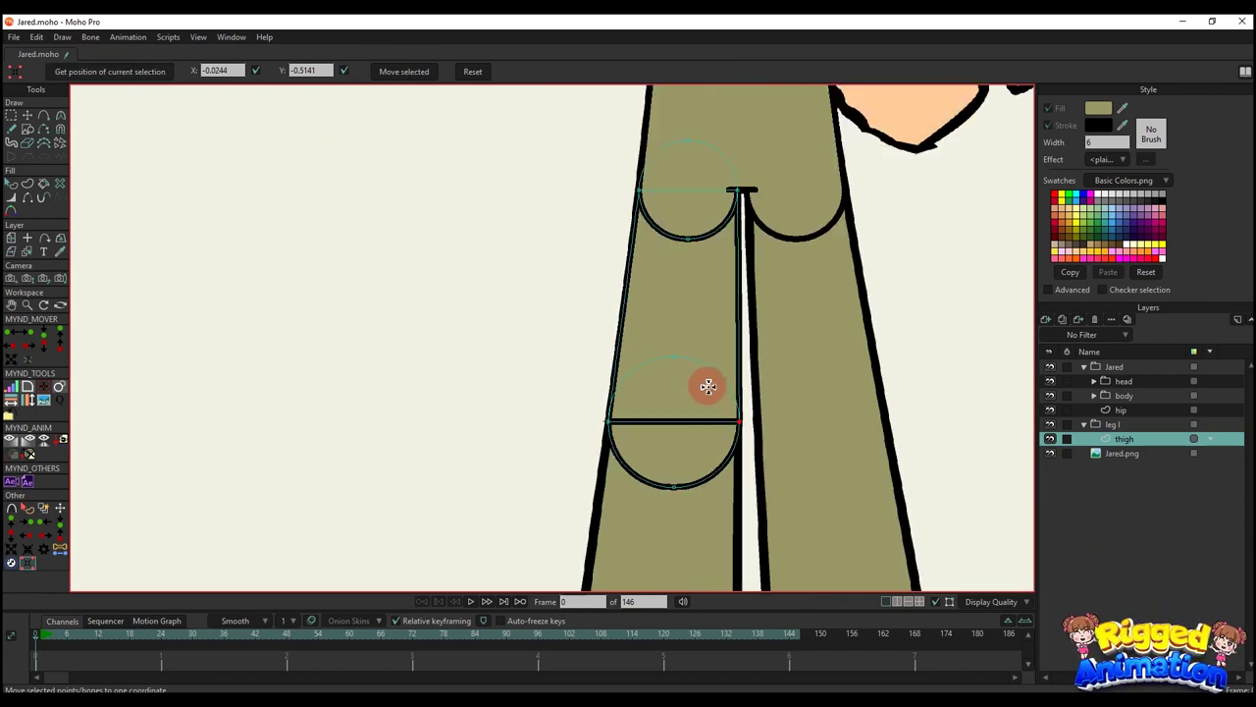
- Rotate the upper circle, together with the thigh corners on it, slightly clockwise
scroll(673, 187, up, 4)
key(g)
drag(581, 140, 842, 423)
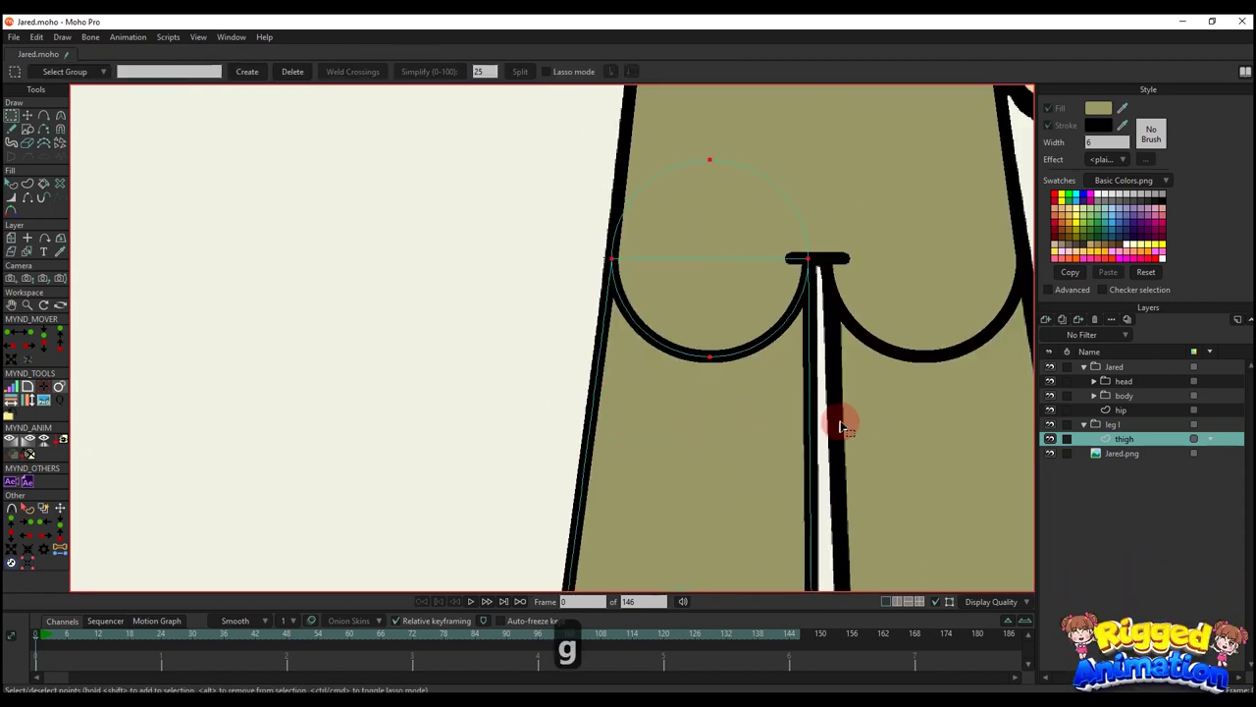
scroll(795, 294, up, 5)
key(t)
drag(870, 224, 876, 246)
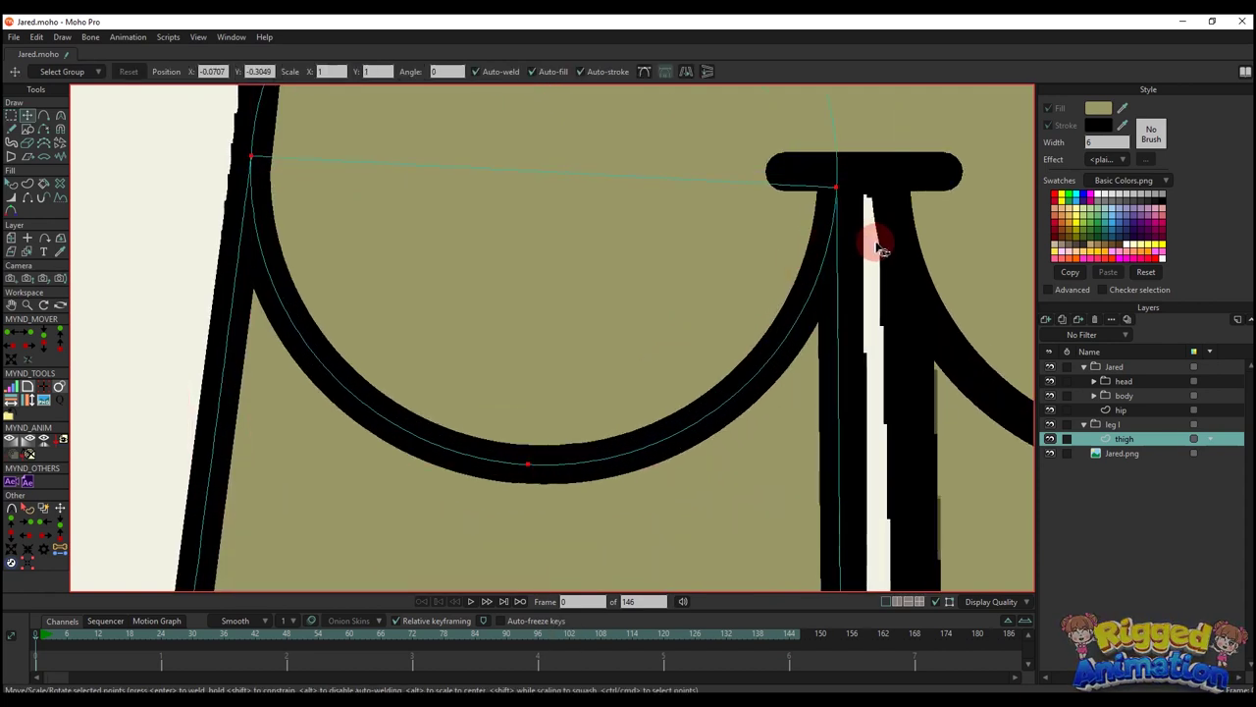
scroll(875, 245, down, 6)
- Rotate the knee circle and the lower thigh corners slightly clockwise to match the slant of the leg
scroll(752, 340, up, 1)
key(g)
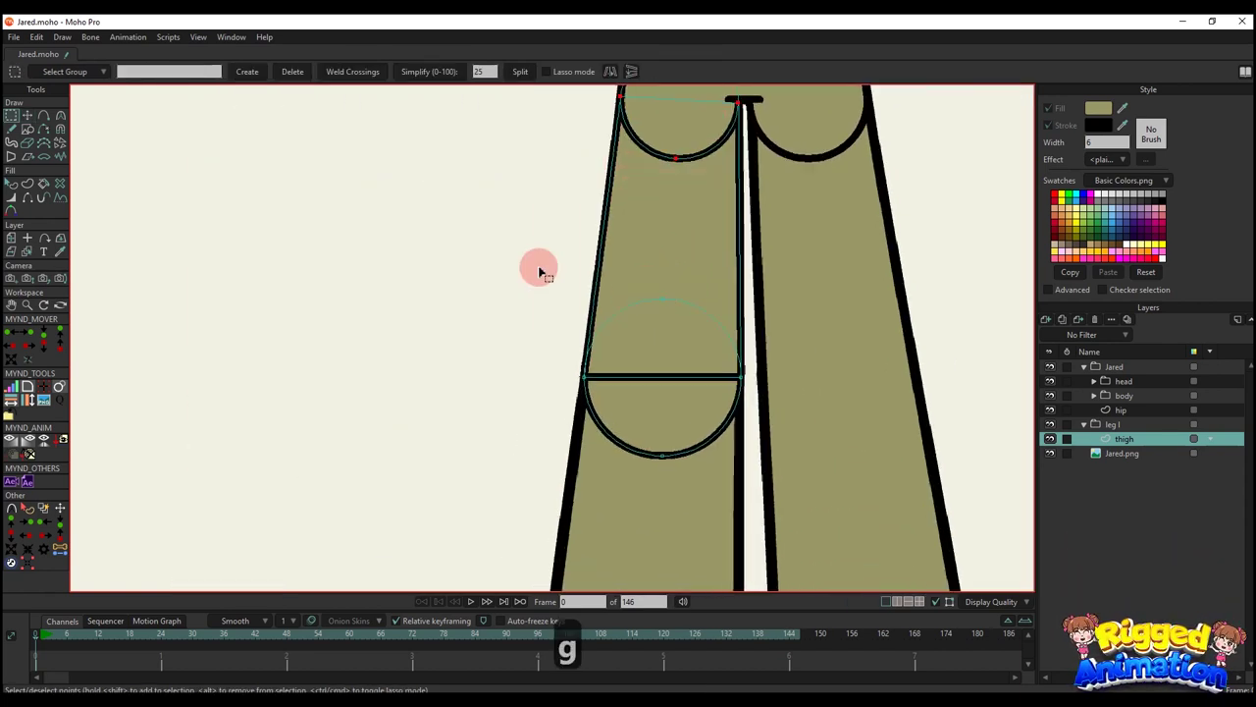
drag(538, 267, 751, 449)
scroll(691, 345, up, 5)
key(t)
drag(891, 428, 908, 451)
scroll(832, 390, down, 4)
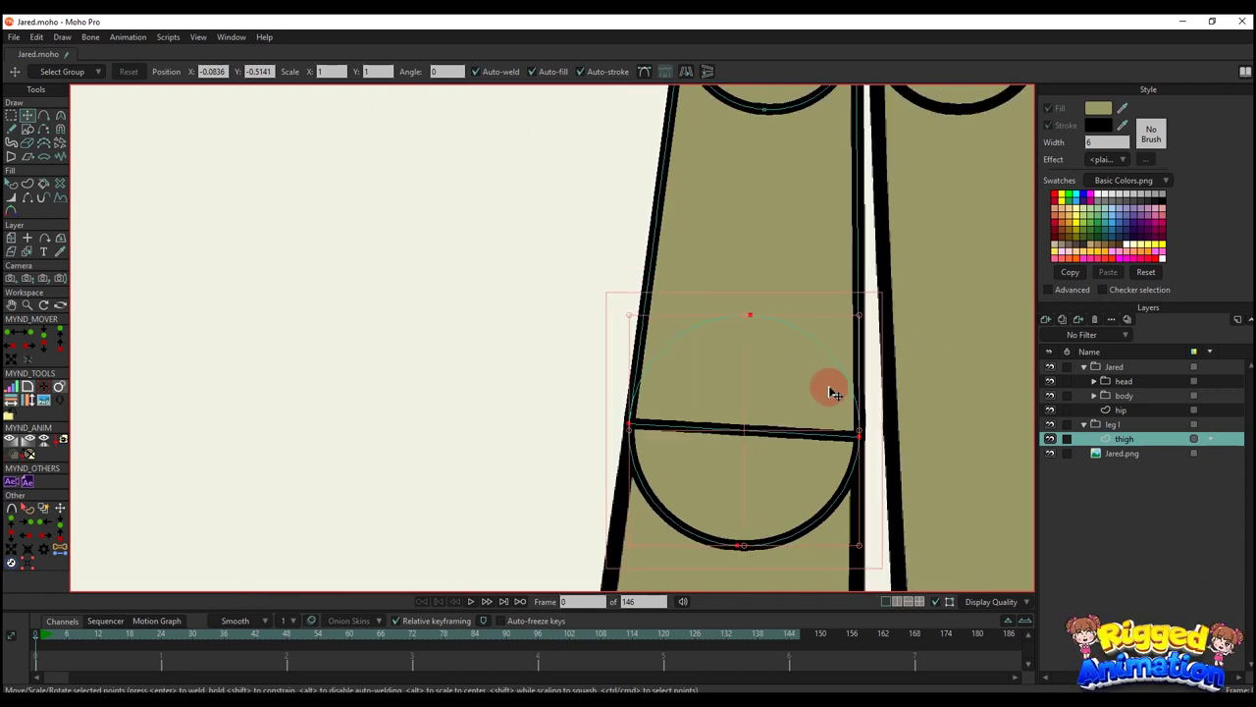
- Hide the thigh outline's top and bottom edges that cross the two circles, keeping the hip layer hidden only during this edit
key(q)
scroll(823, 381, down, 3)
drag(822, 379, 776, 424)
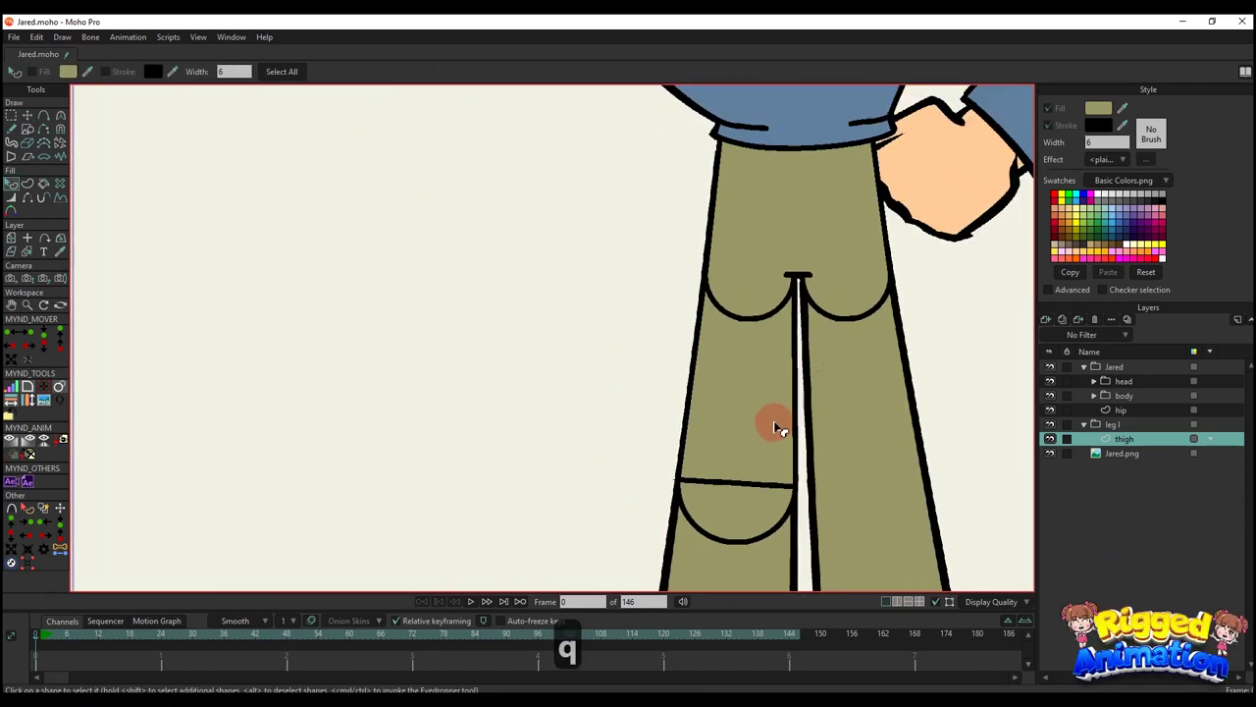
click(1050, 410)
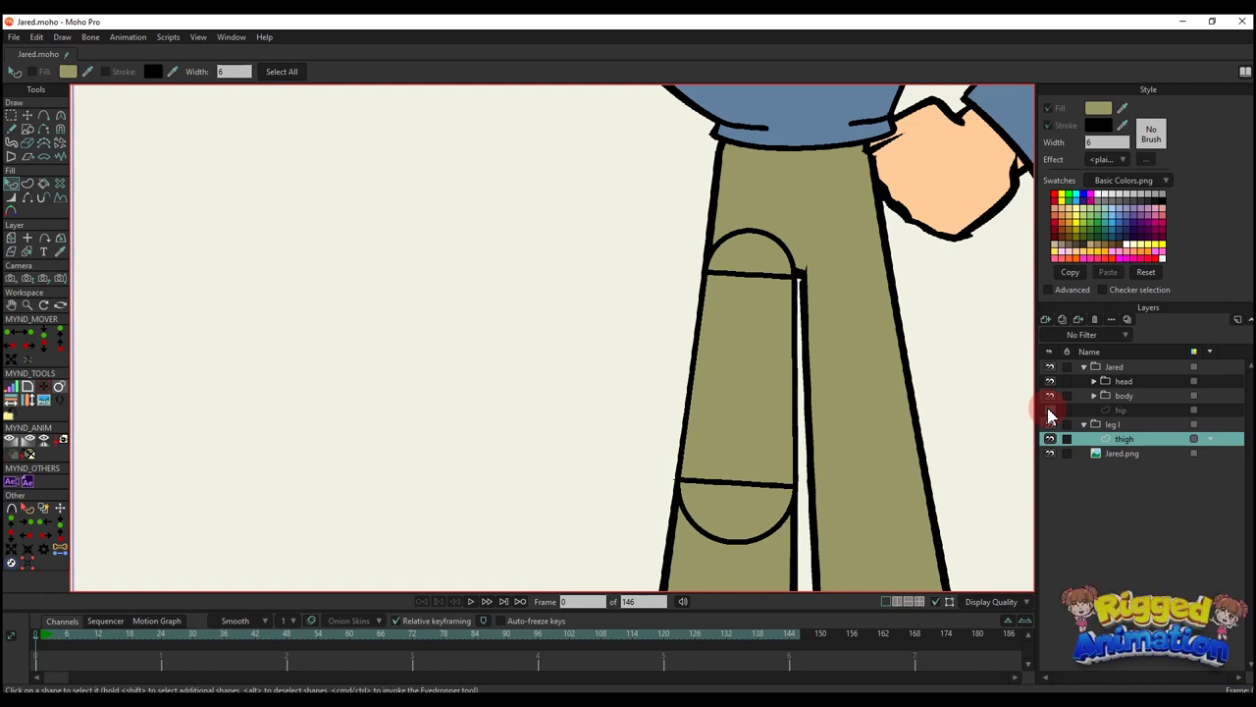
click(28, 197)
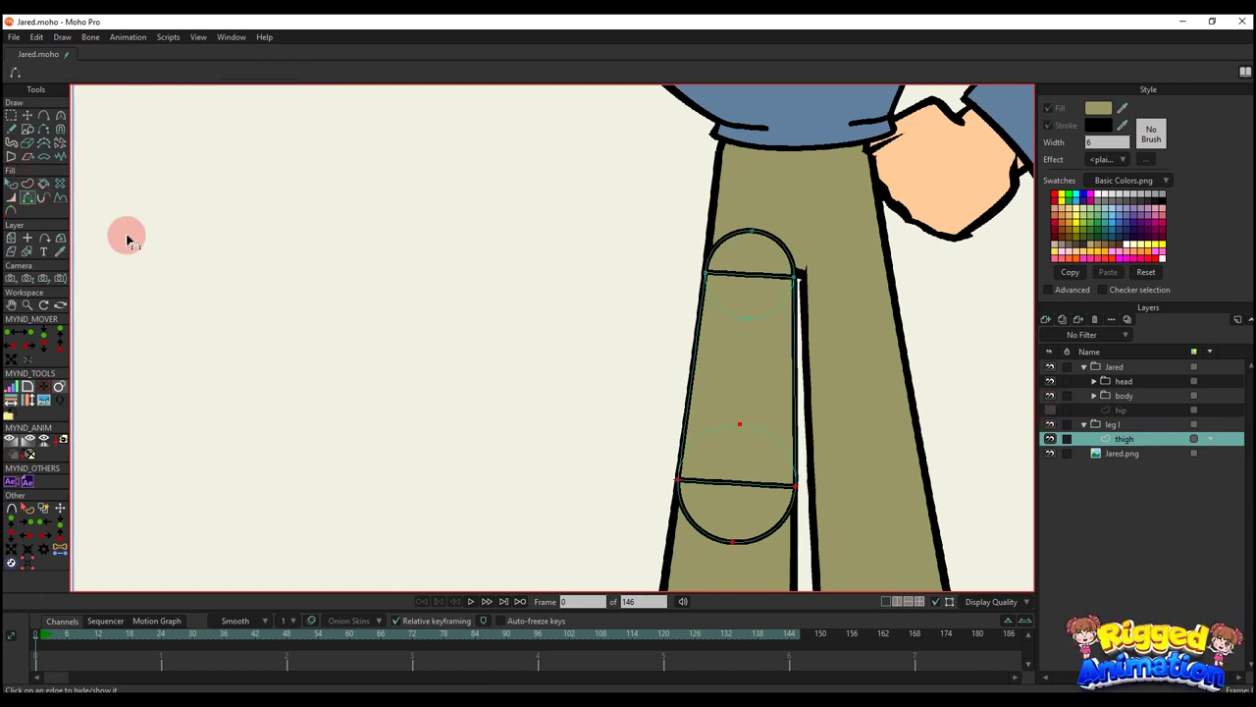
click(743, 281)
click(735, 484)
key(q)
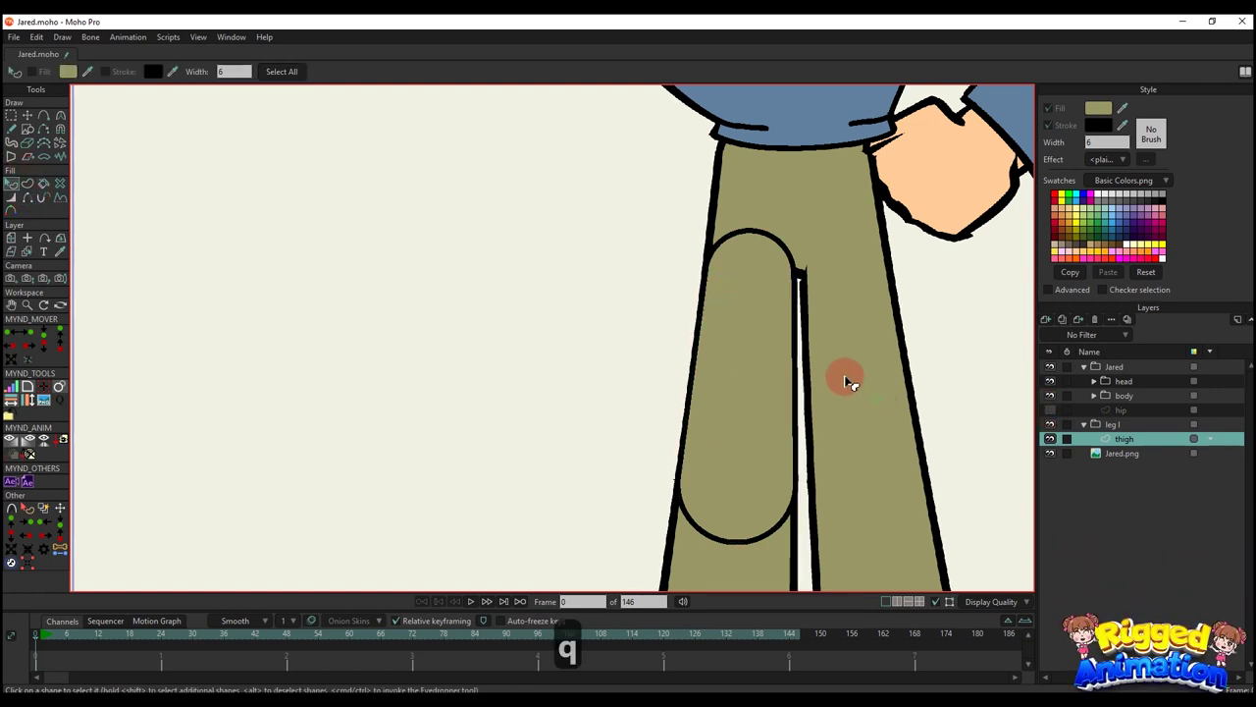
click(1050, 410)
- Add a new vector layer named calf above the thigh layer in the leg l group
drag(886, 351, 862, 173)
key(t)
click(1046, 320)
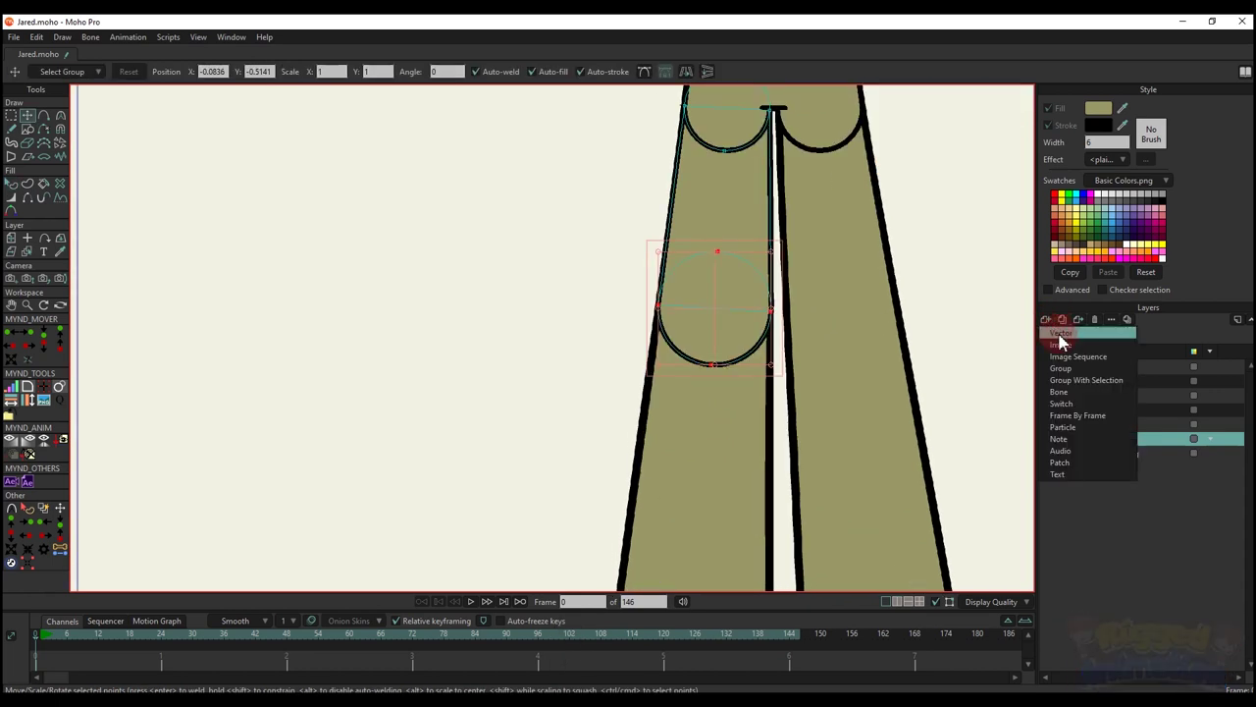
click(1061, 337)
double_click(1133, 440)
text(ca)
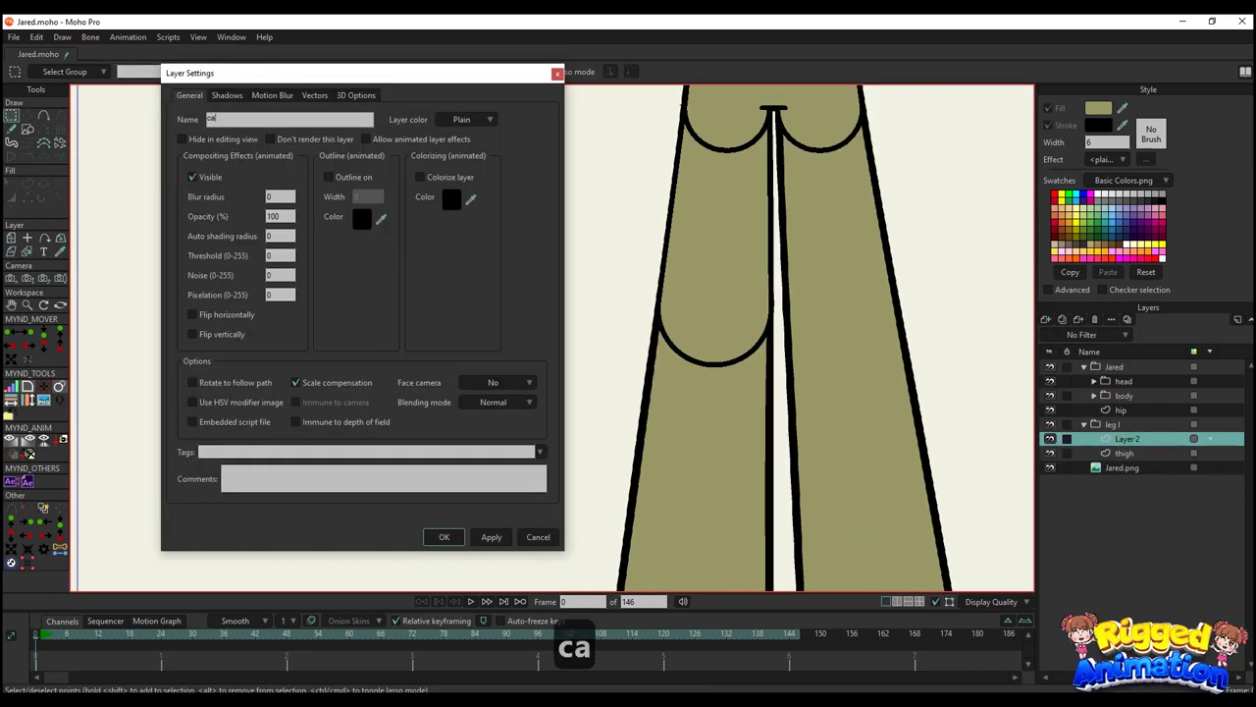
text(lf)
key(Return)
- Copy the knee circle from the thigh layer and paste it into the calf layer
click(1124, 453)
scroll(764, 330, up, 1)
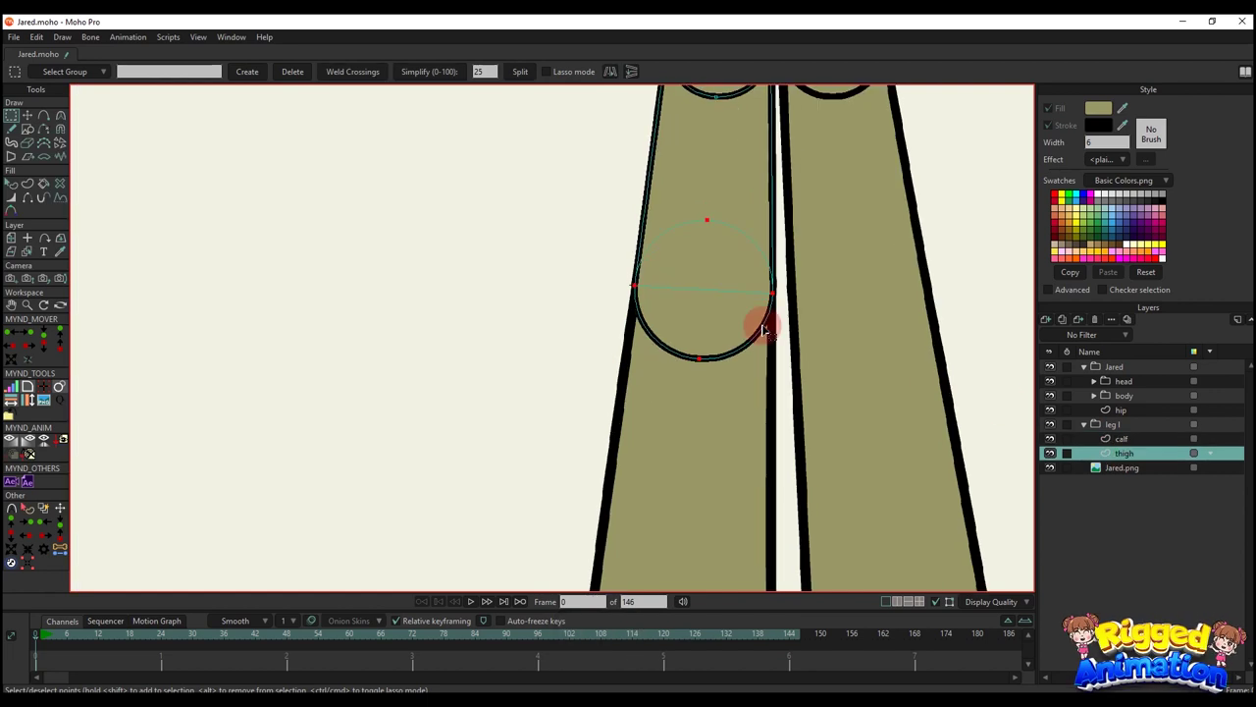
key(t)
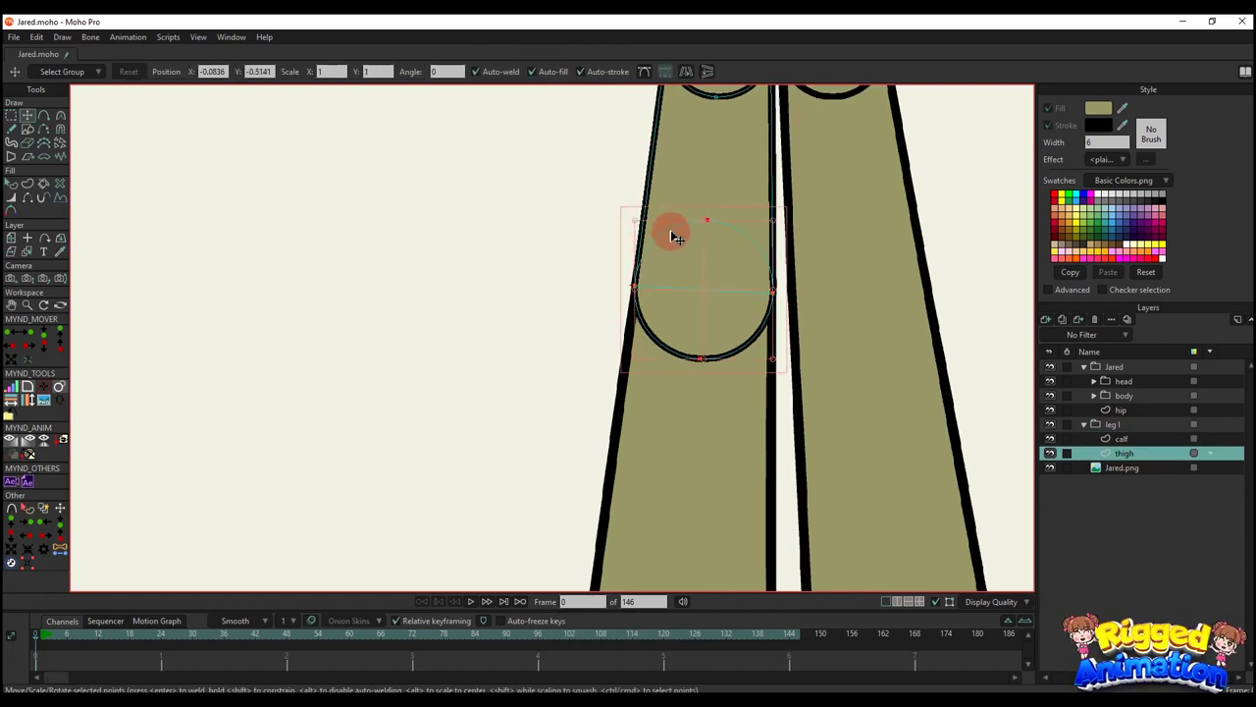
key(ctrl+c)
click(1100, 437)
key(ctrl+v)
- Draw a closed four-point calf shape from the knee circle to the trouser hem and make all its corners sharp
scroll(714, 309, down, 2)
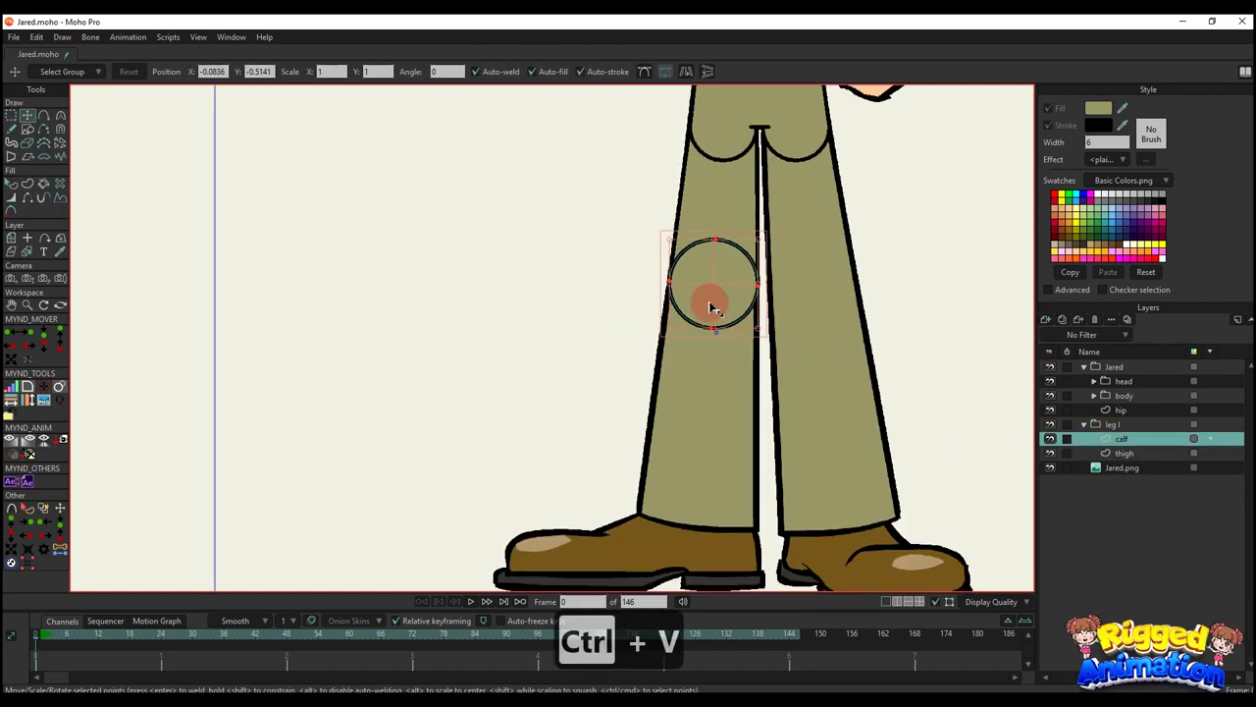
key(a)
scroll(687, 265, up, 2)
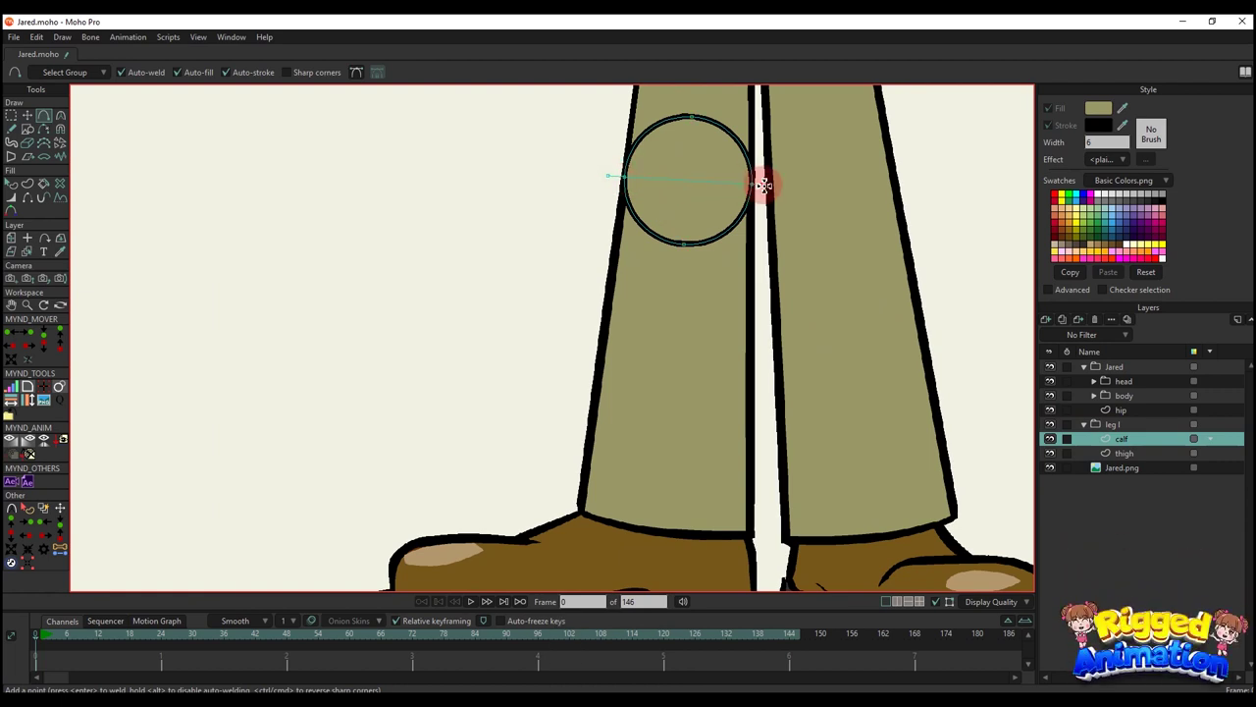
drag(754, 531, 667, 533)
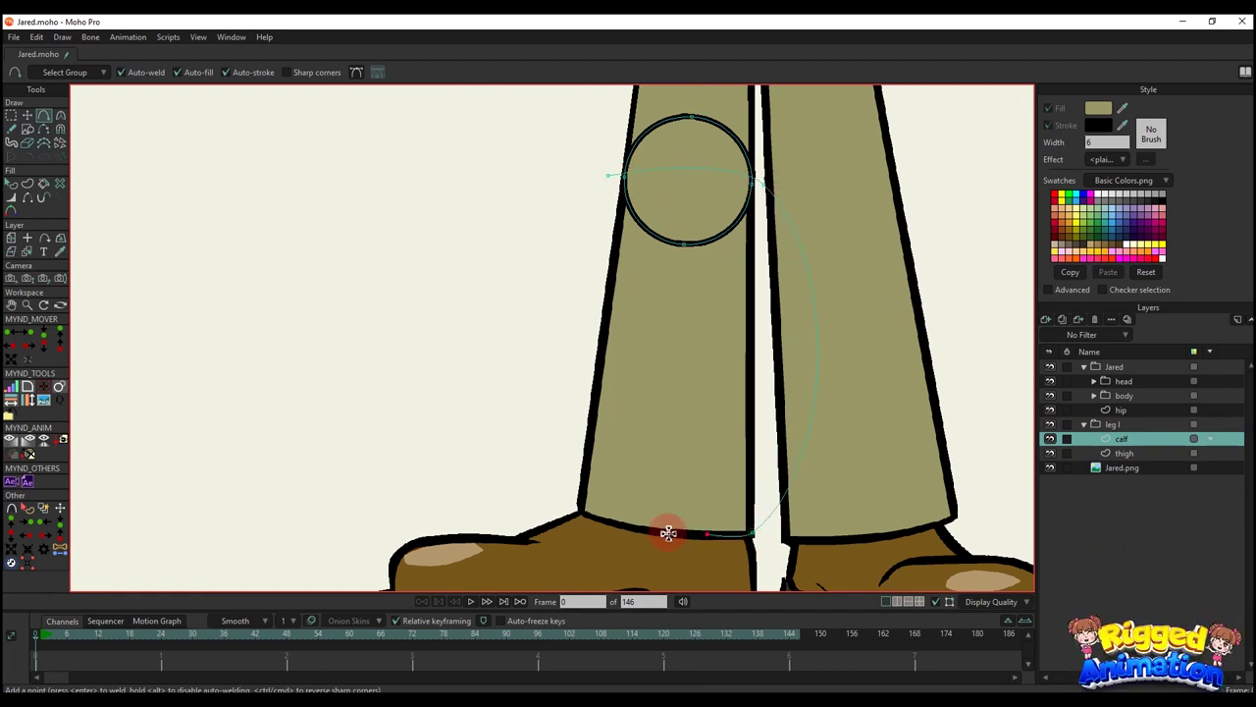
drag(581, 508, 609, 176)
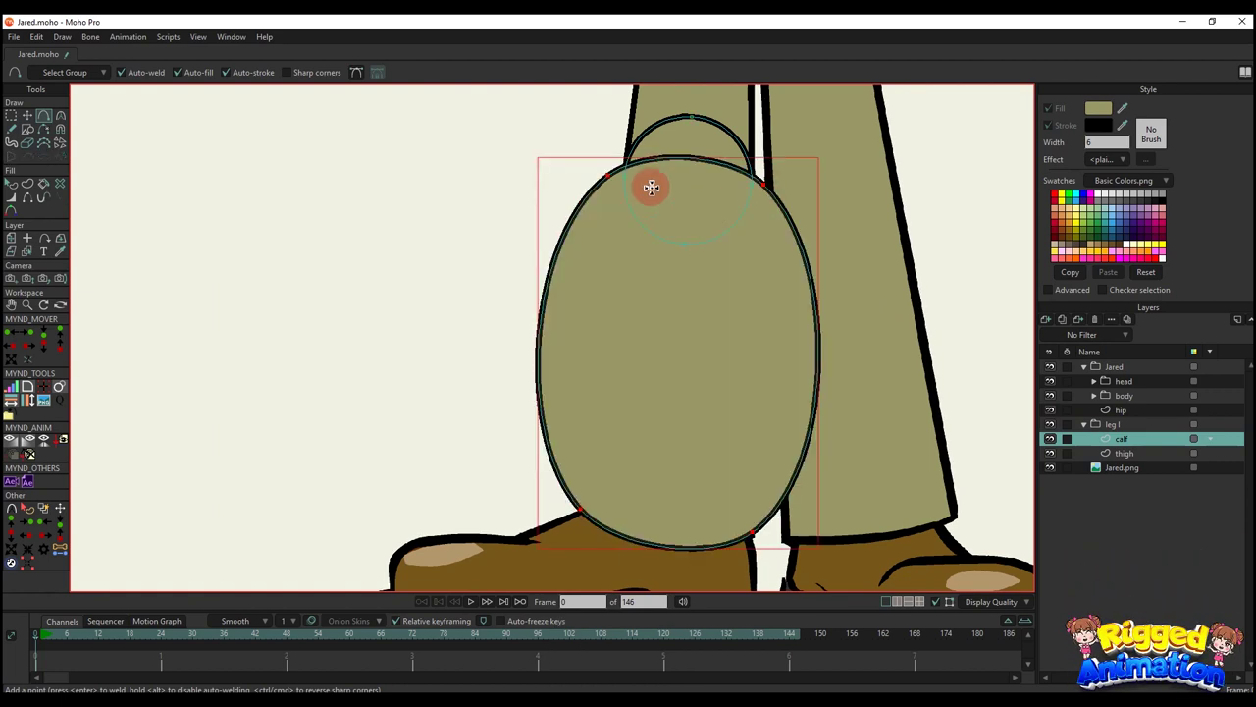
key(c)
drag(756, 309, 8, 652)
- Snap the calf shape's two upper corners to the side points of the knee circle
key(t)
scroll(684, 183, up, 2)
key(g)
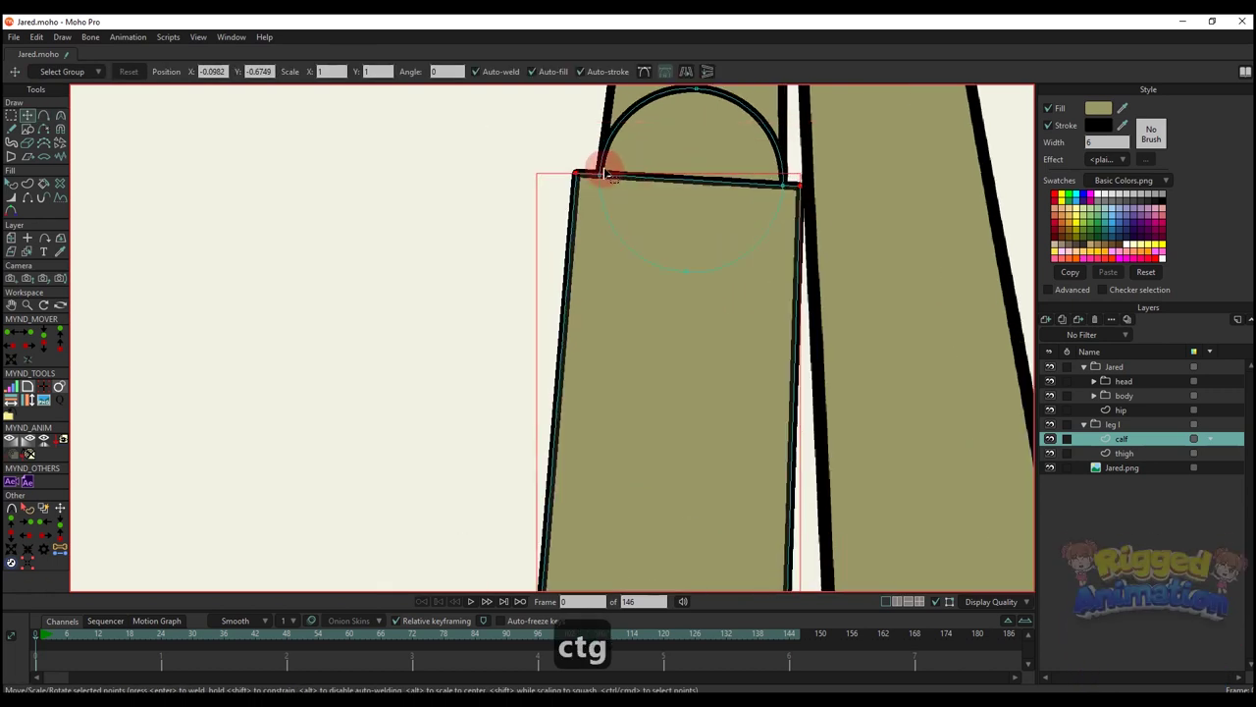
drag(586, 161, 644, 209)
click(27, 564)
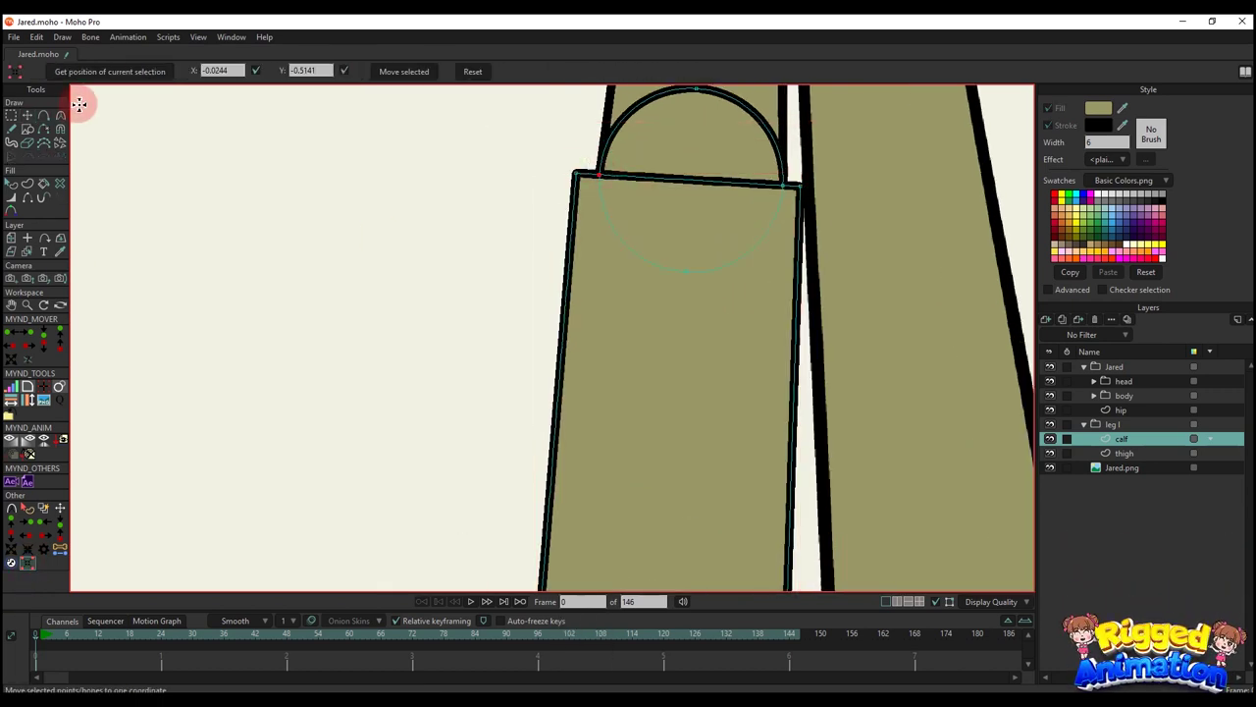
click(410, 74)
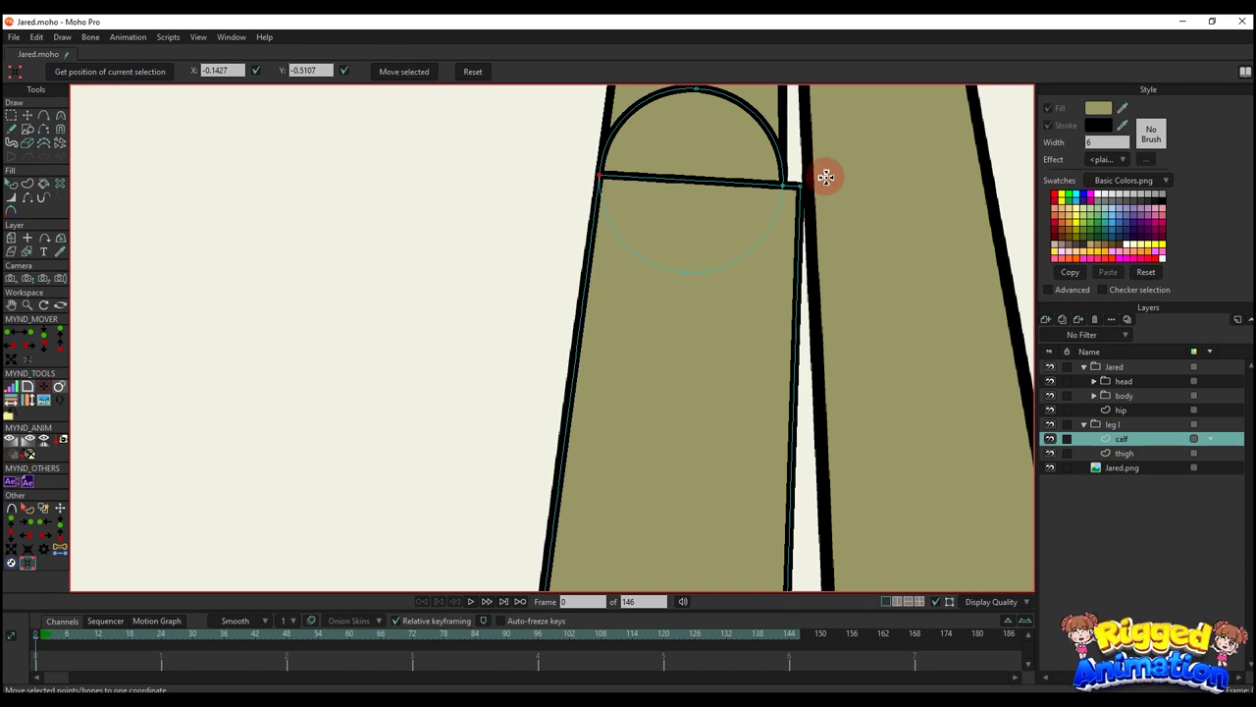
click(156, 79)
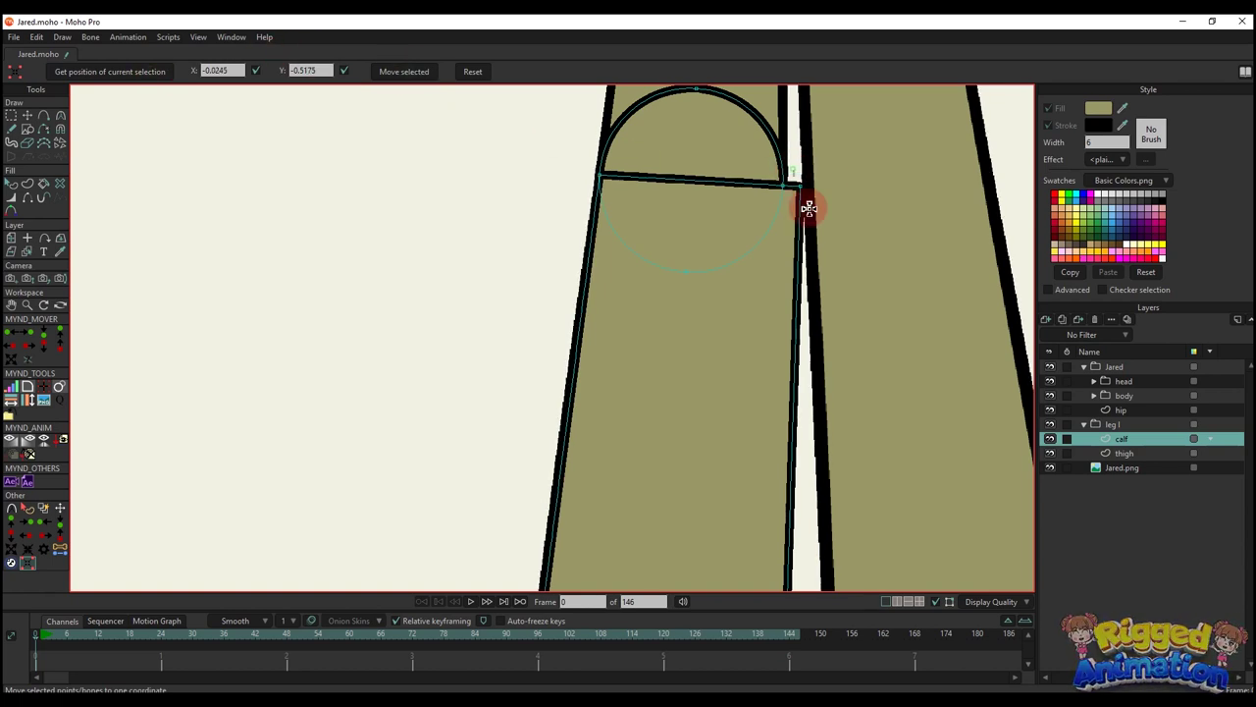
click(404, 71)
- Add a point on the calf's bottom edge, pull it down to the trouser hem and smooth the curve to match the reference
scroll(602, 422, down, 3)
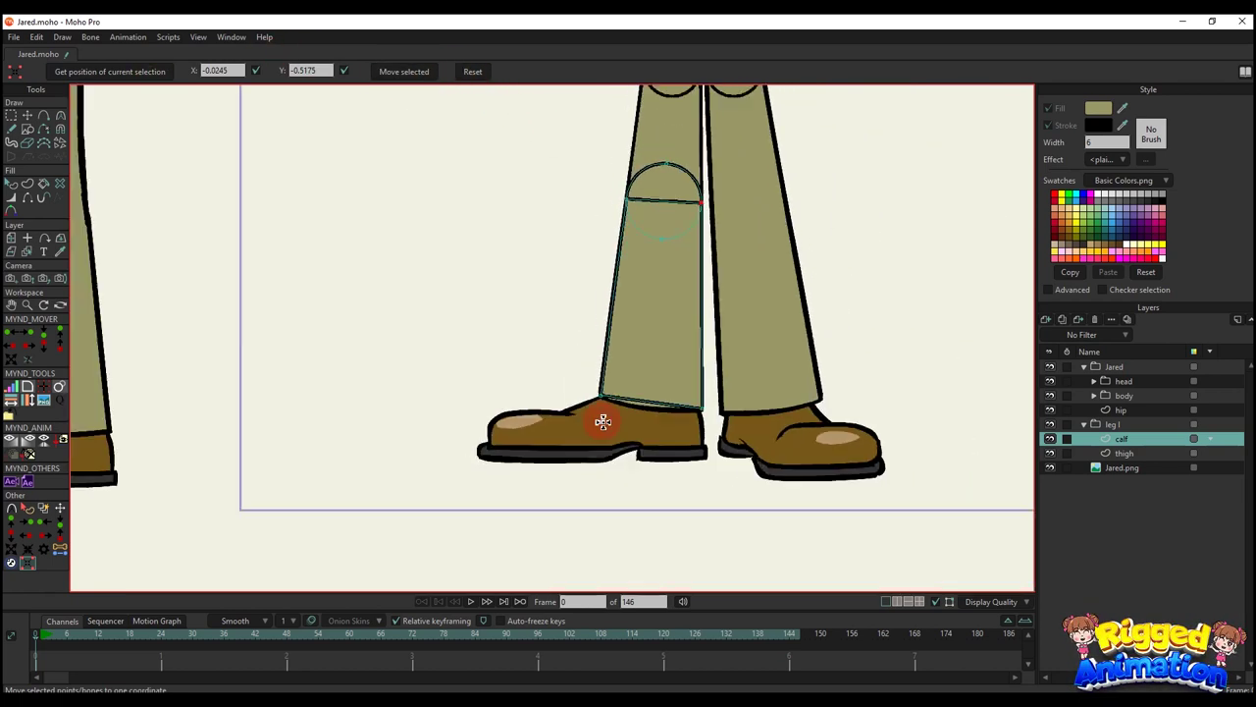
scroll(602, 423, up, 5)
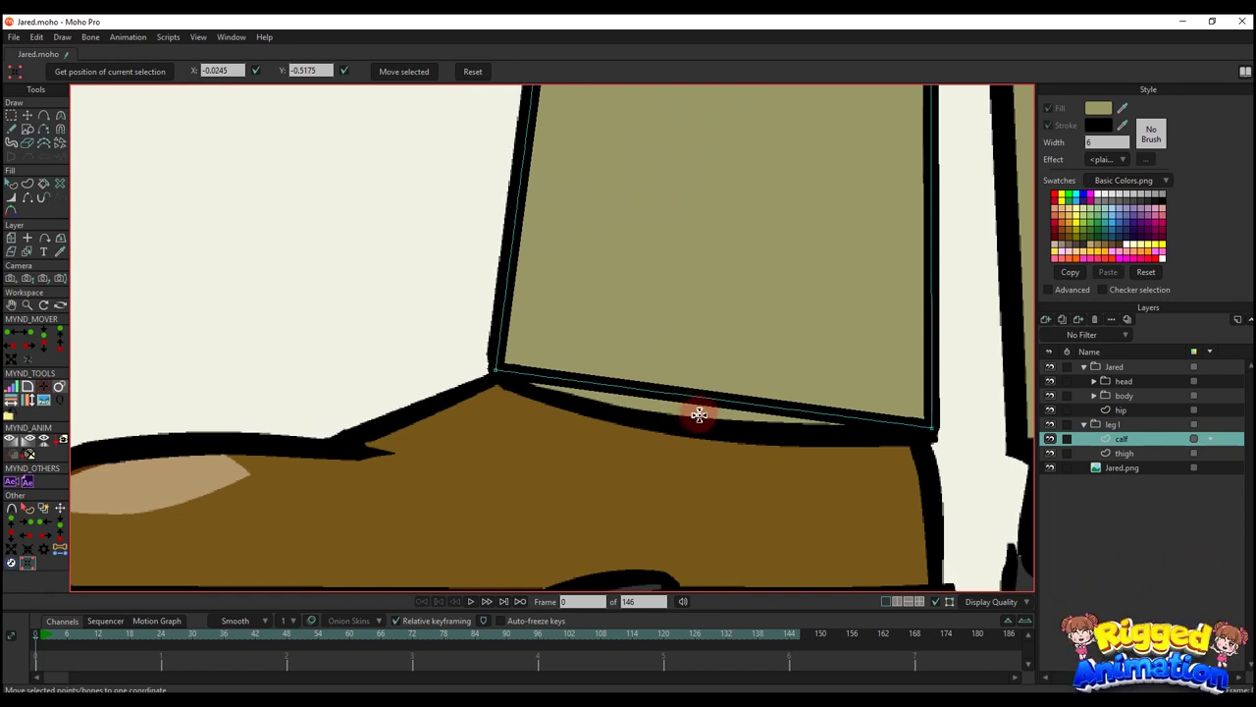
key(a)
drag(696, 404, 696, 429)
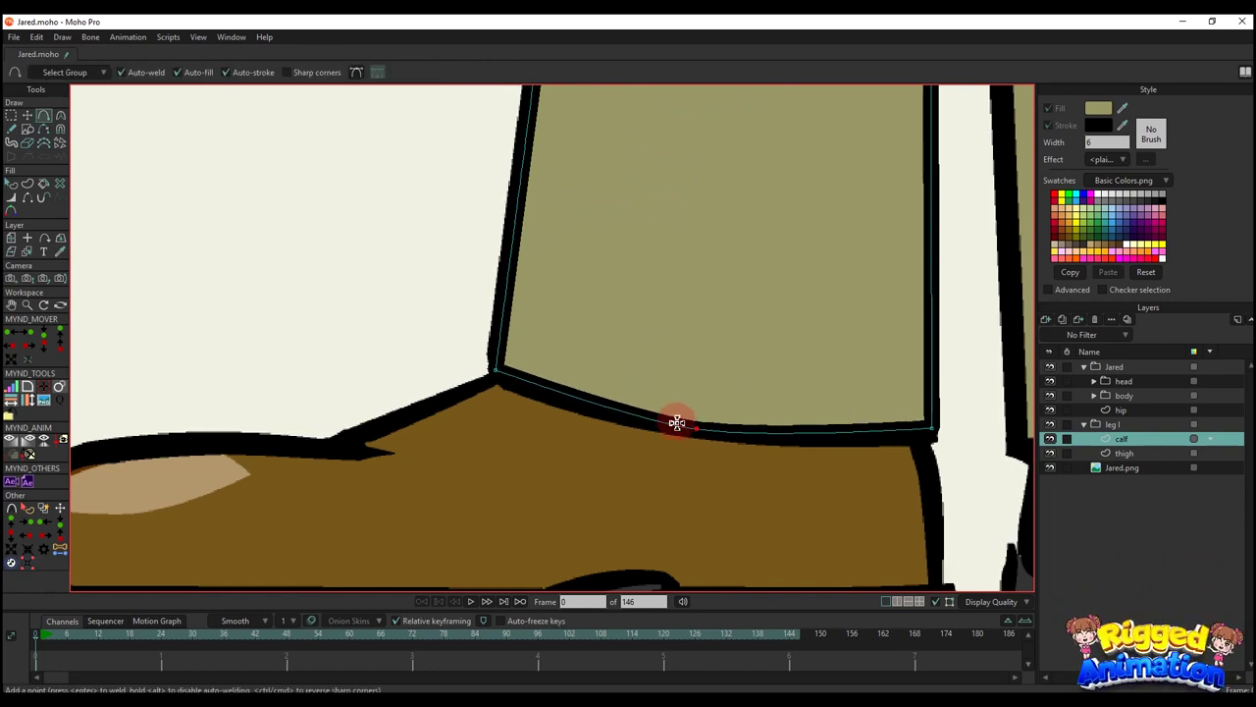
key(c)
drag(603, 424, 800, 457)
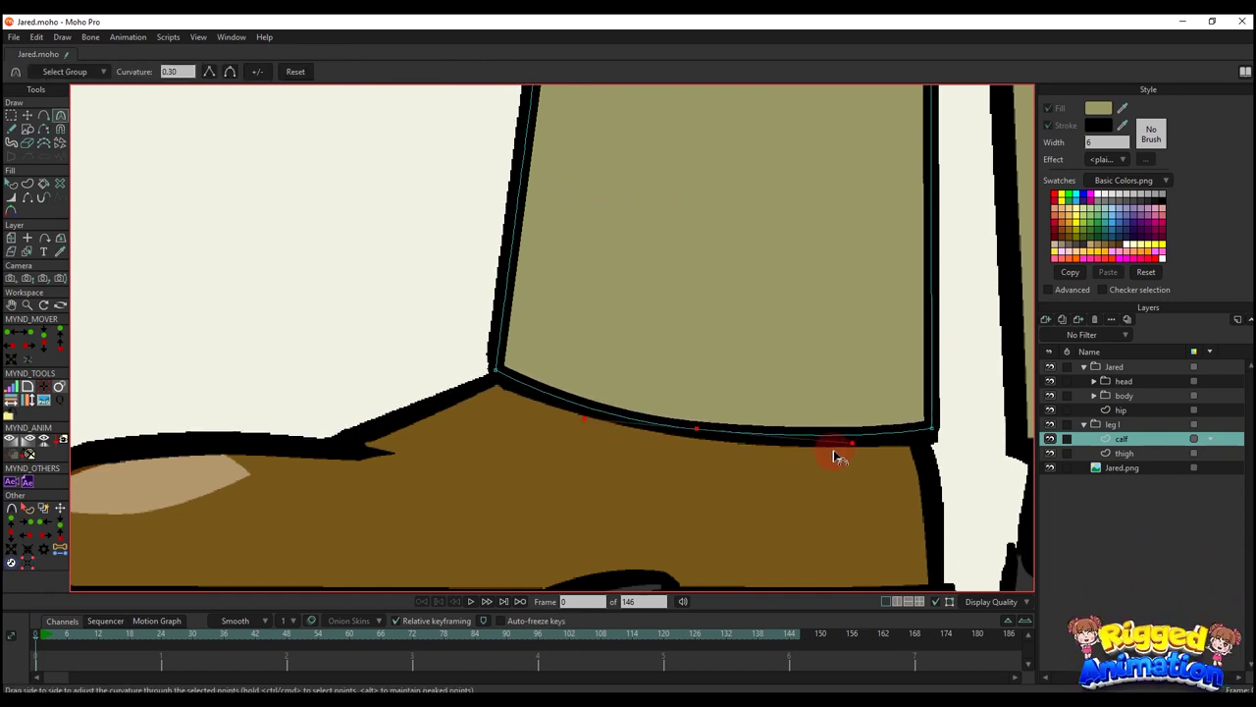
- Turn off both fill and stroke for the knee circle in the calf layer
scroll(752, 287, down, 5)
scroll(743, 269, up, 5)
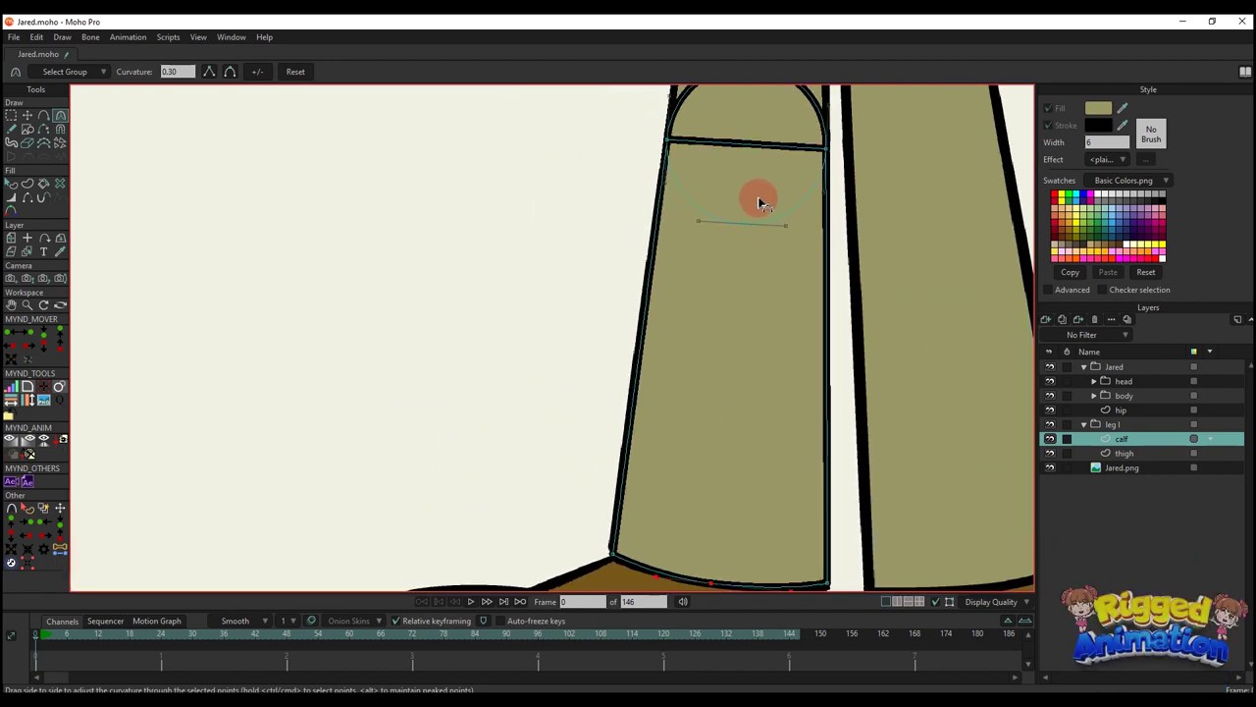
drag(747, 238, 741, 280)
scroll(748, 286, down, 2)
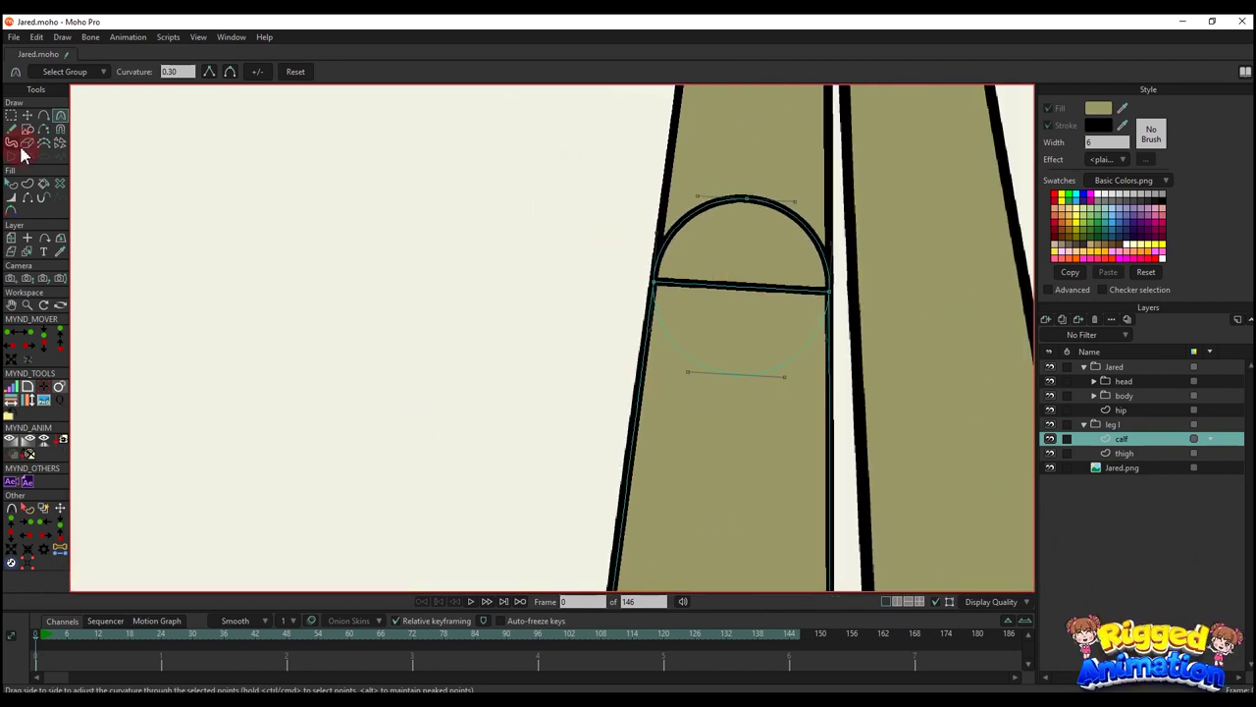
key(q)
click(744, 235)
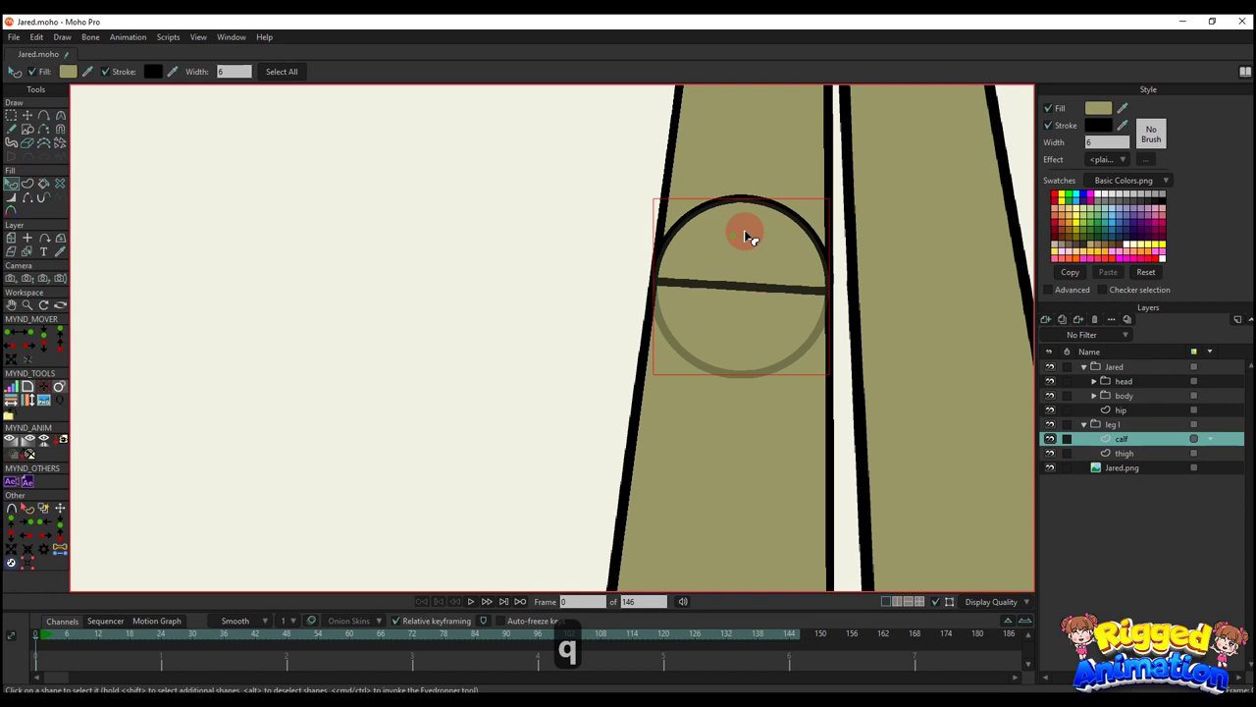
click(1048, 108)
click(1049, 125)
- Hide the calf shape's top edge where it crosses the knee circle
click(33, 201)
click(660, 300)
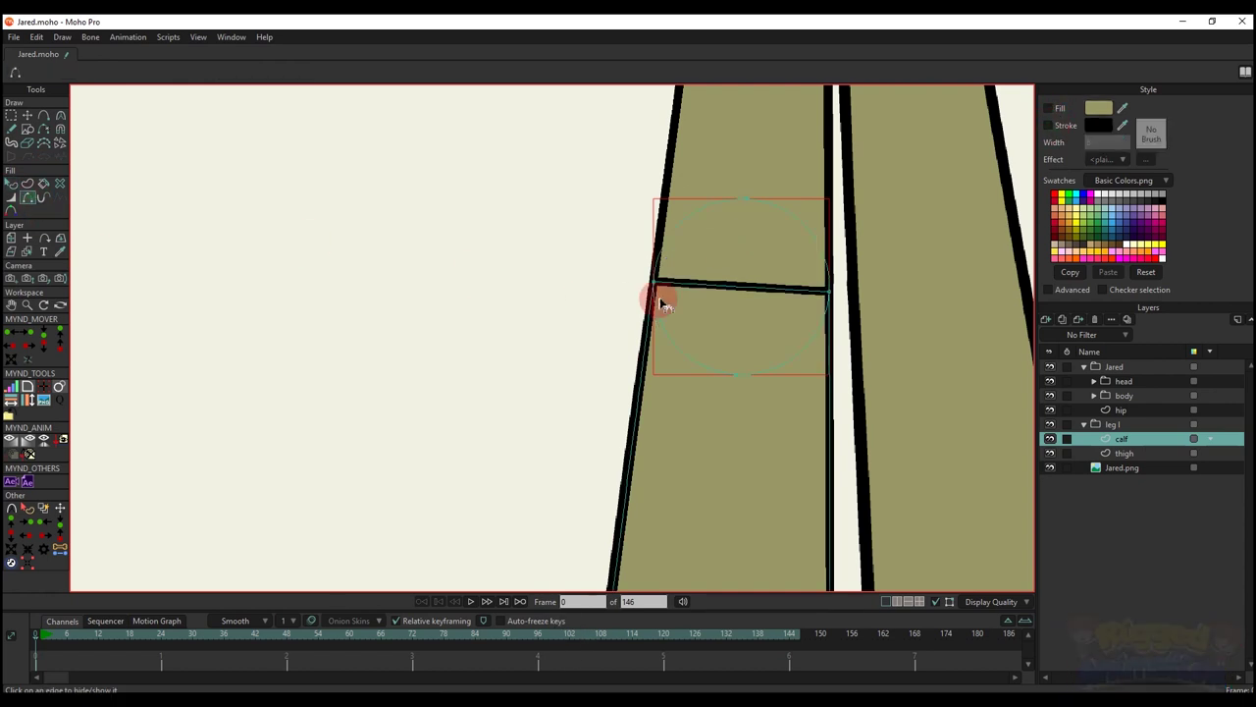
click(704, 289)
key(q)
scroll(589, 348, down, 3)
scroll(645, 274, up, 4)
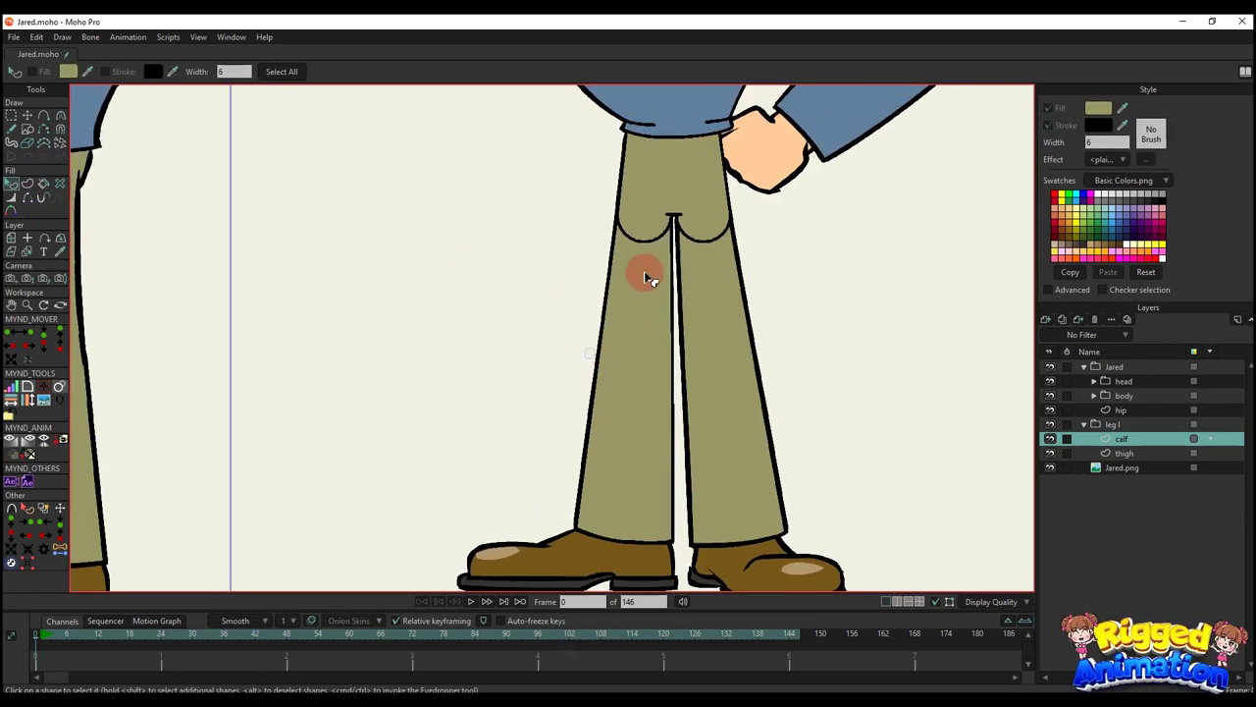
- Hide the Jared.png reference layer and turn off fill and stroke for the hip circle overlapping the thigh
click(1050, 468)
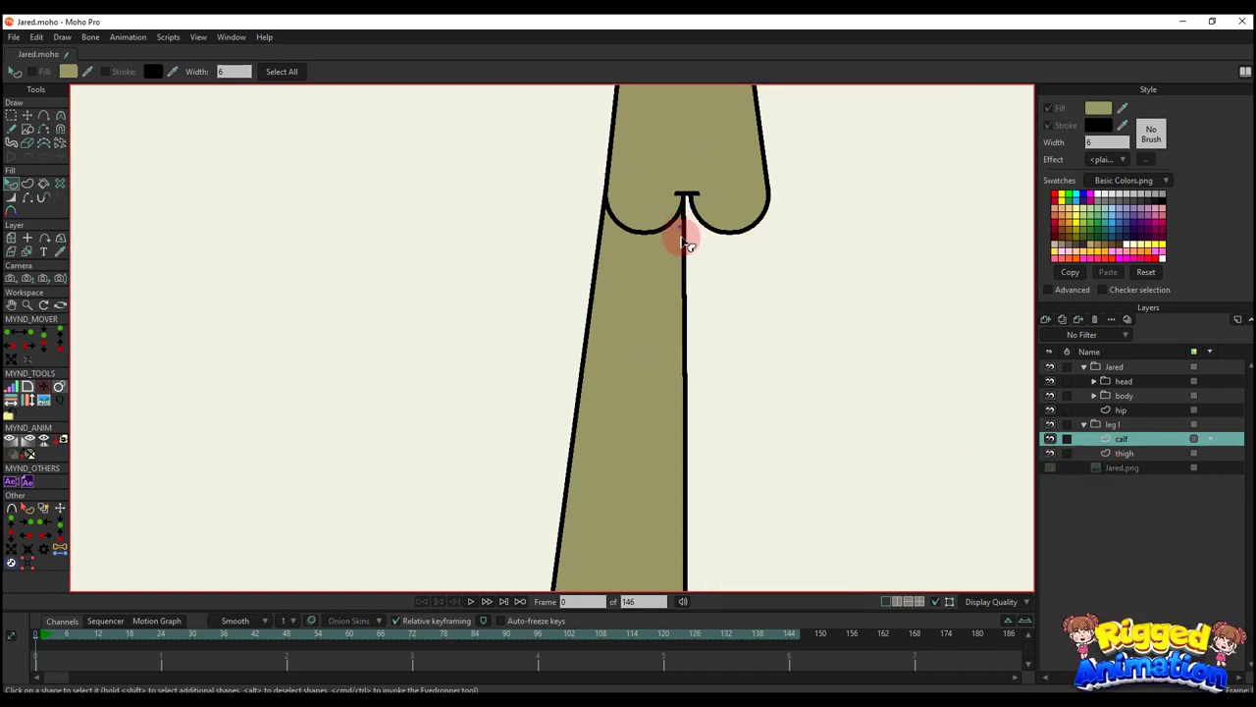
scroll(662, 257, up, 4)
click(674, 314)
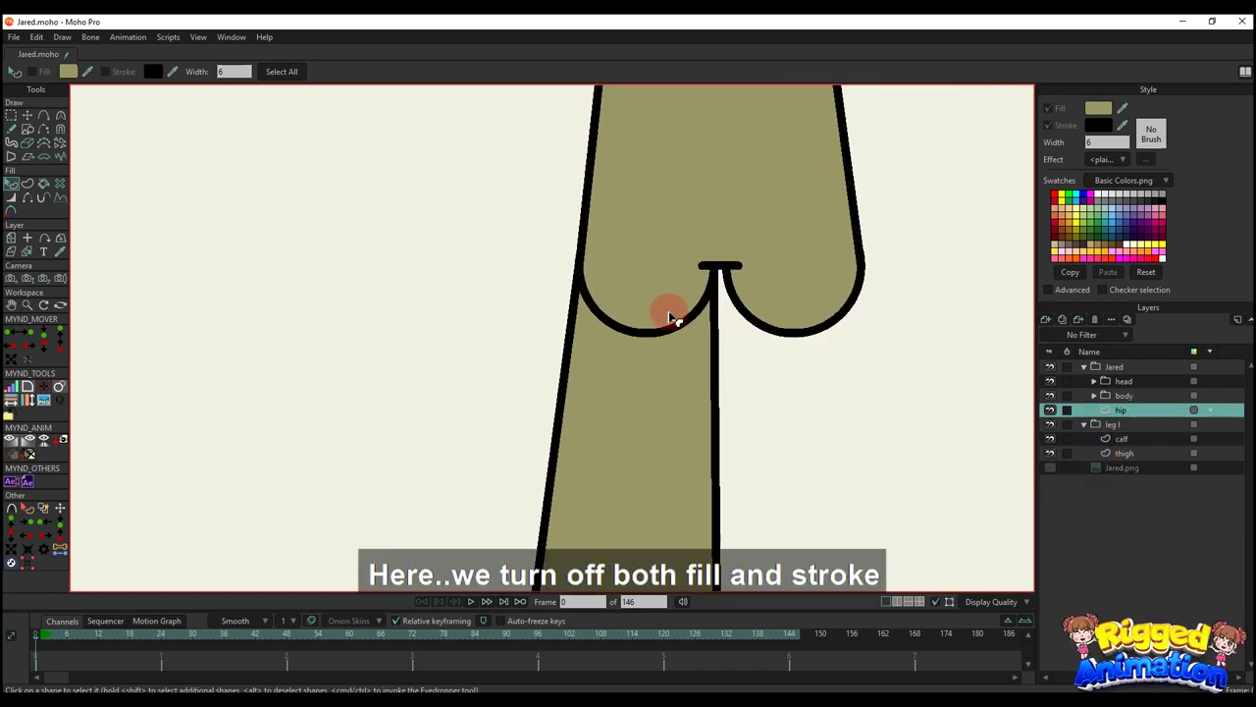
click(673, 310)
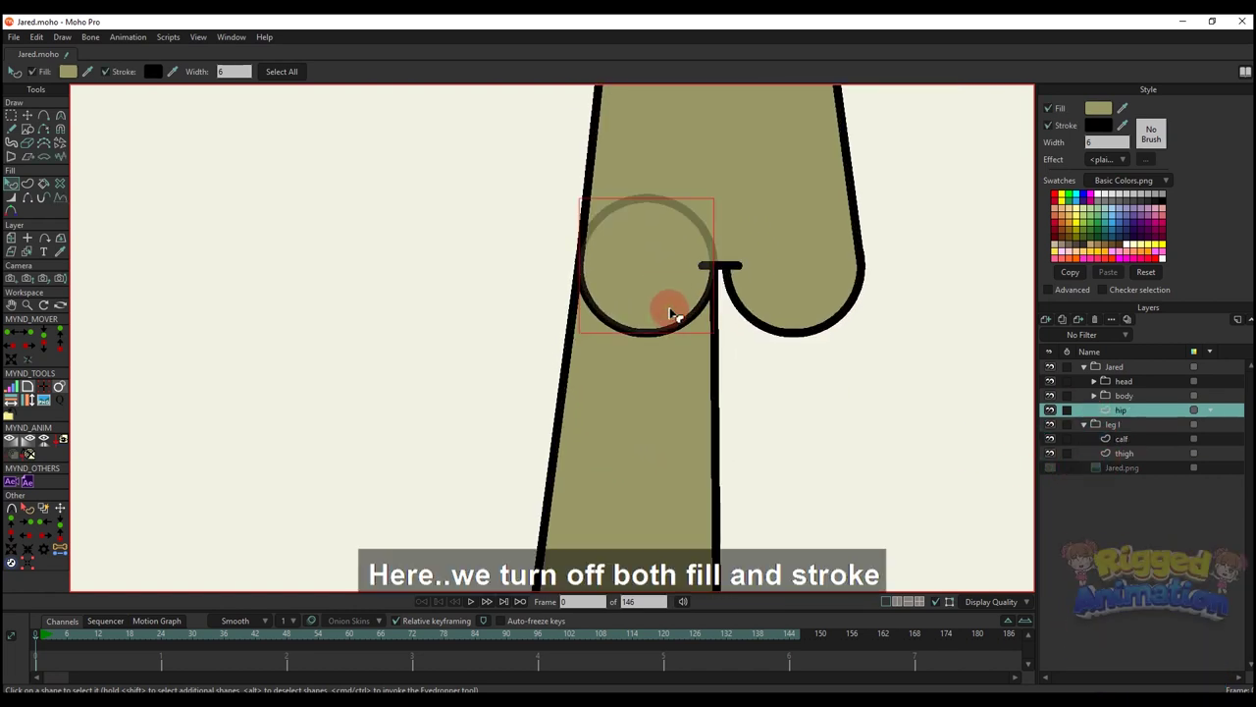
click(1048, 125)
- Check how the hip, thigh and calf join on the whole figure, and show the Jared.png reference layer again
scroll(716, 365, down, 3)
key(t)
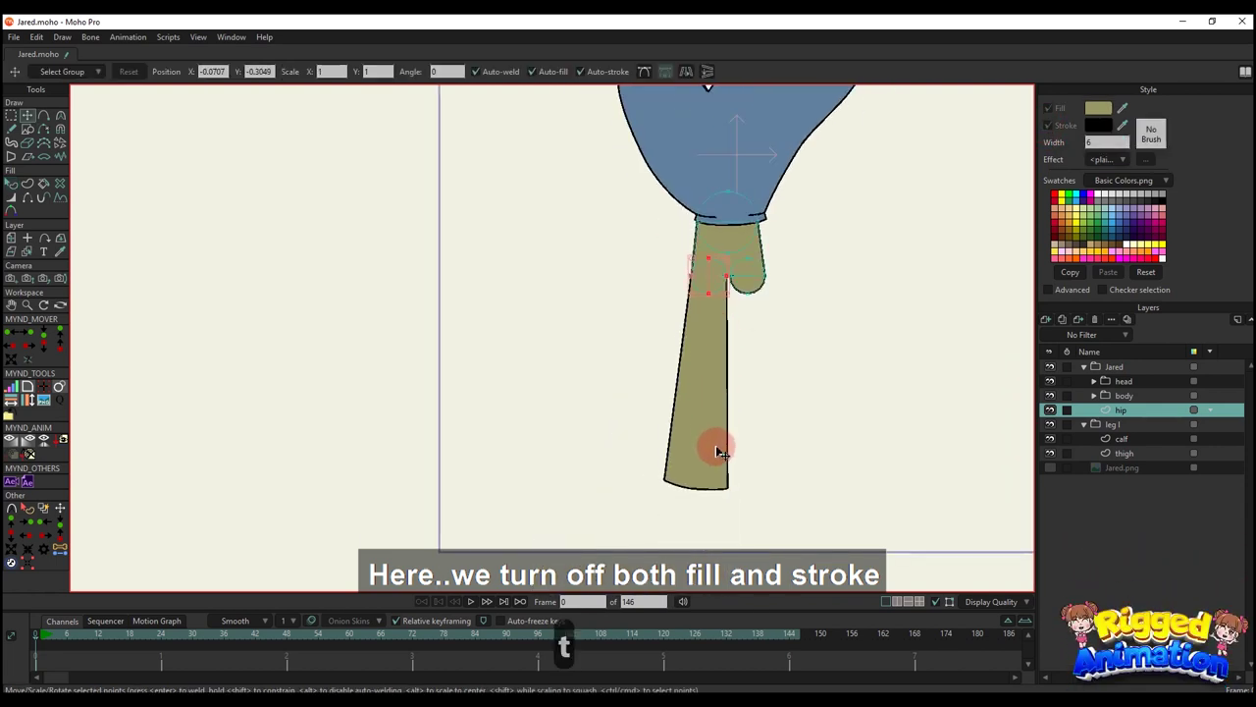
scroll(717, 452, up, 1)
click(1119, 453)
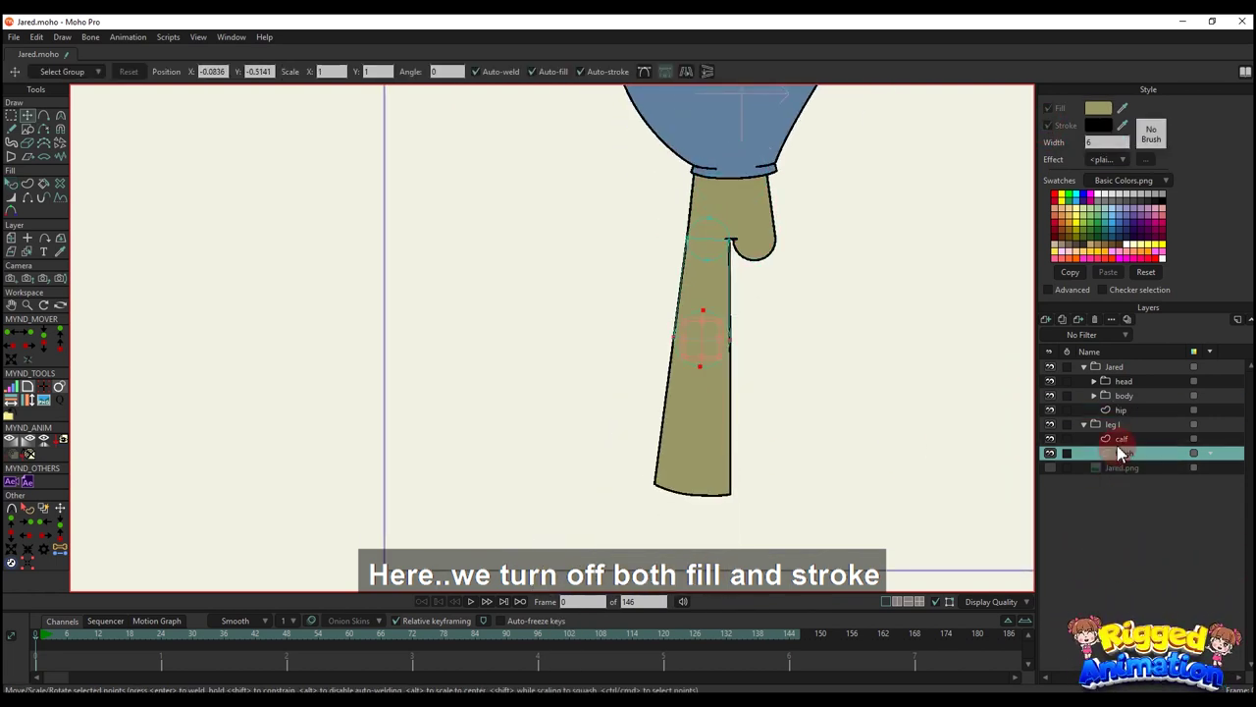
key(q)
scroll(893, 432, down, 2)
scroll(873, 432, up, 2)
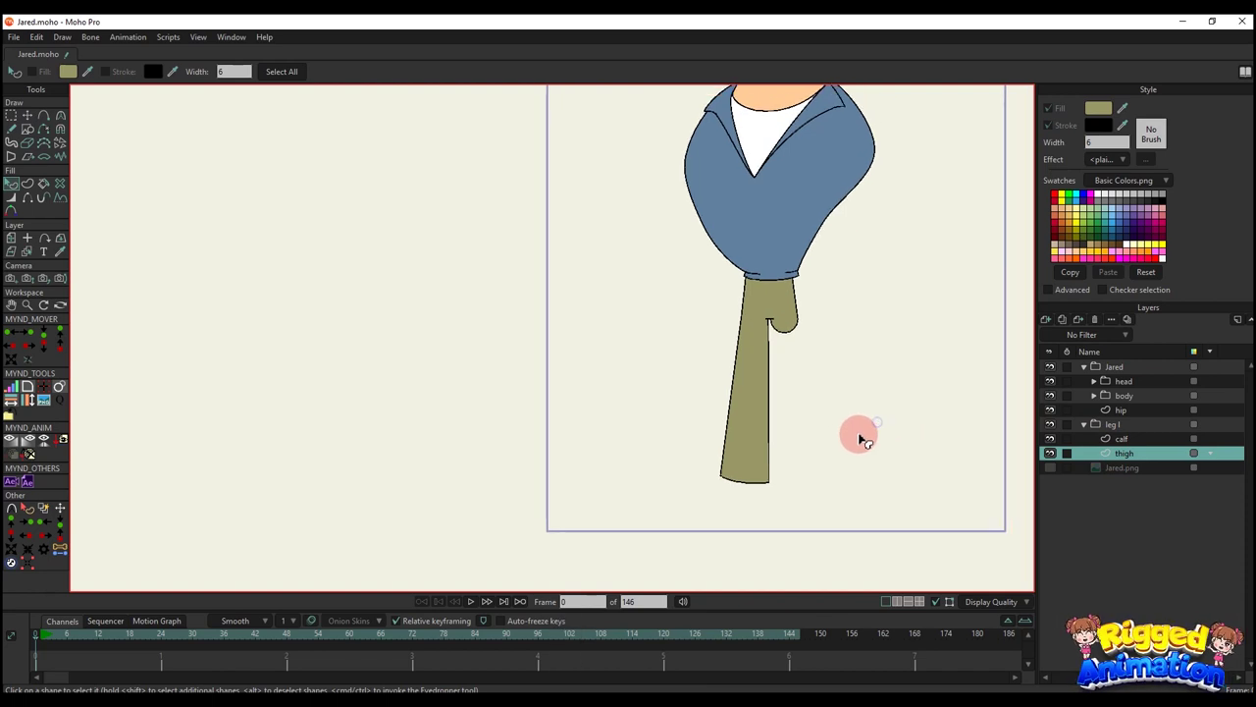
click(1050, 468)
- Add a new vector layer named foot and place it below the thigh layer in the leg l group
scroll(1026, 417, up, 2)
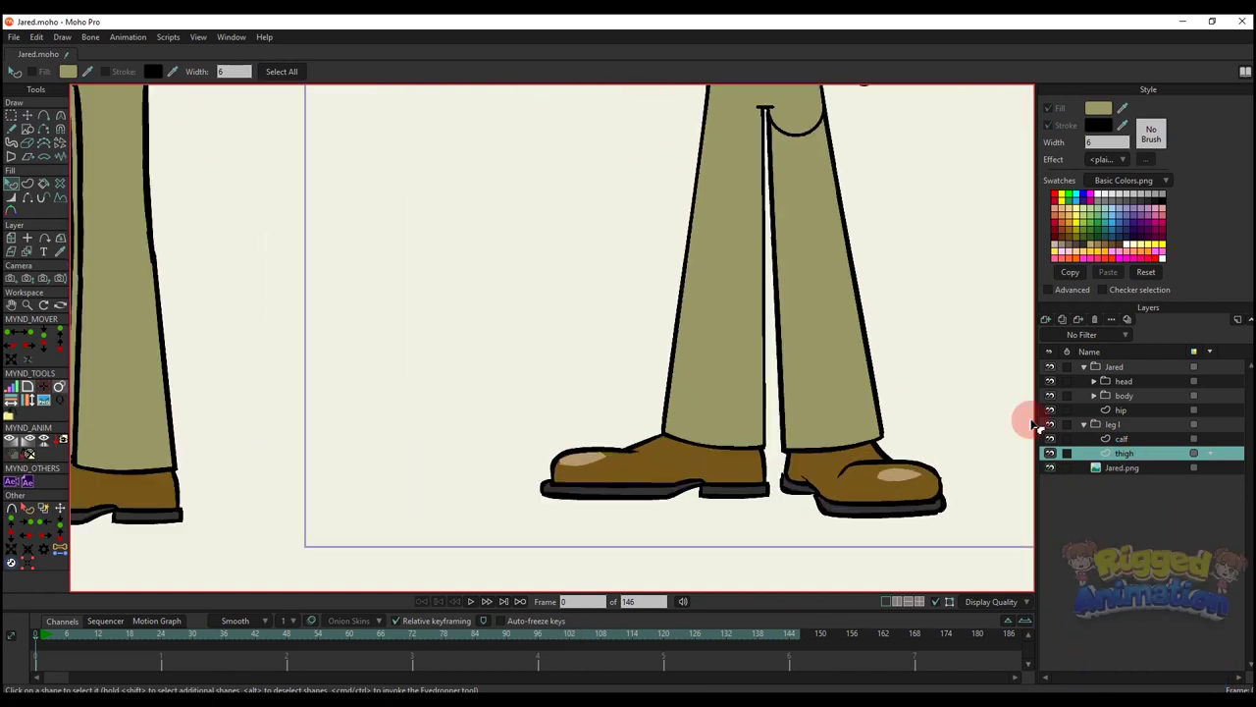
click(1046, 324)
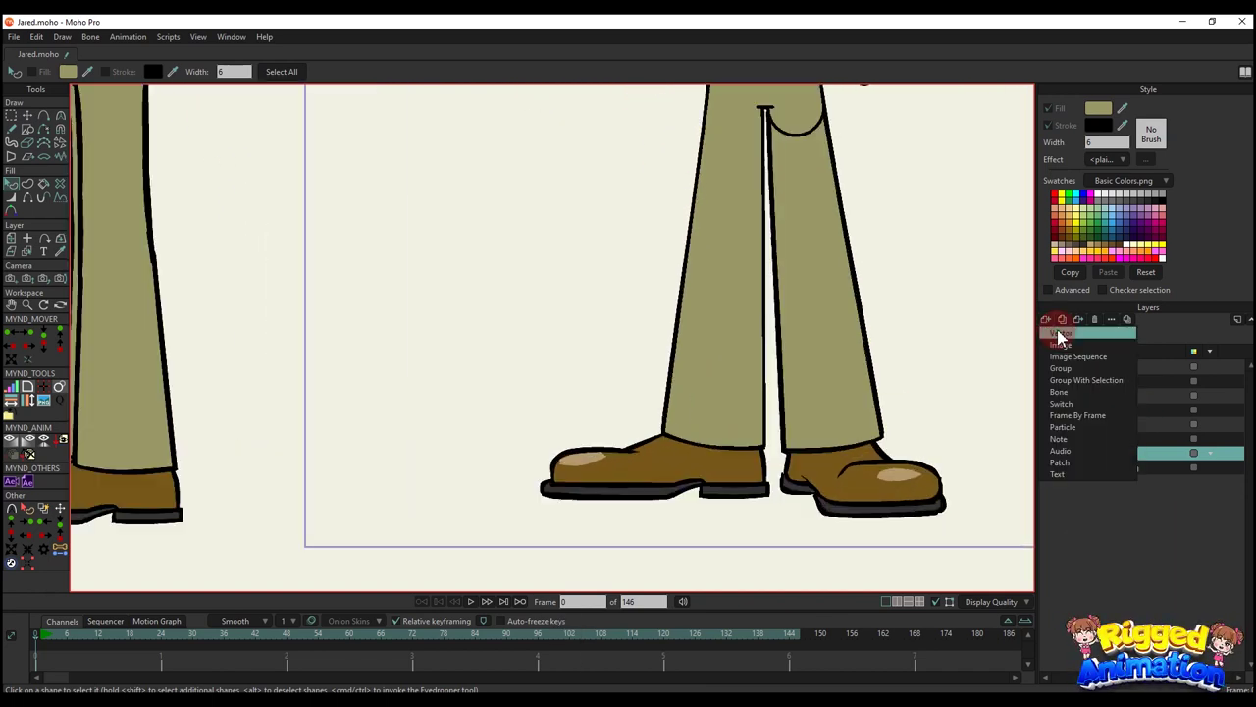
click(1134, 450)
text(foot)
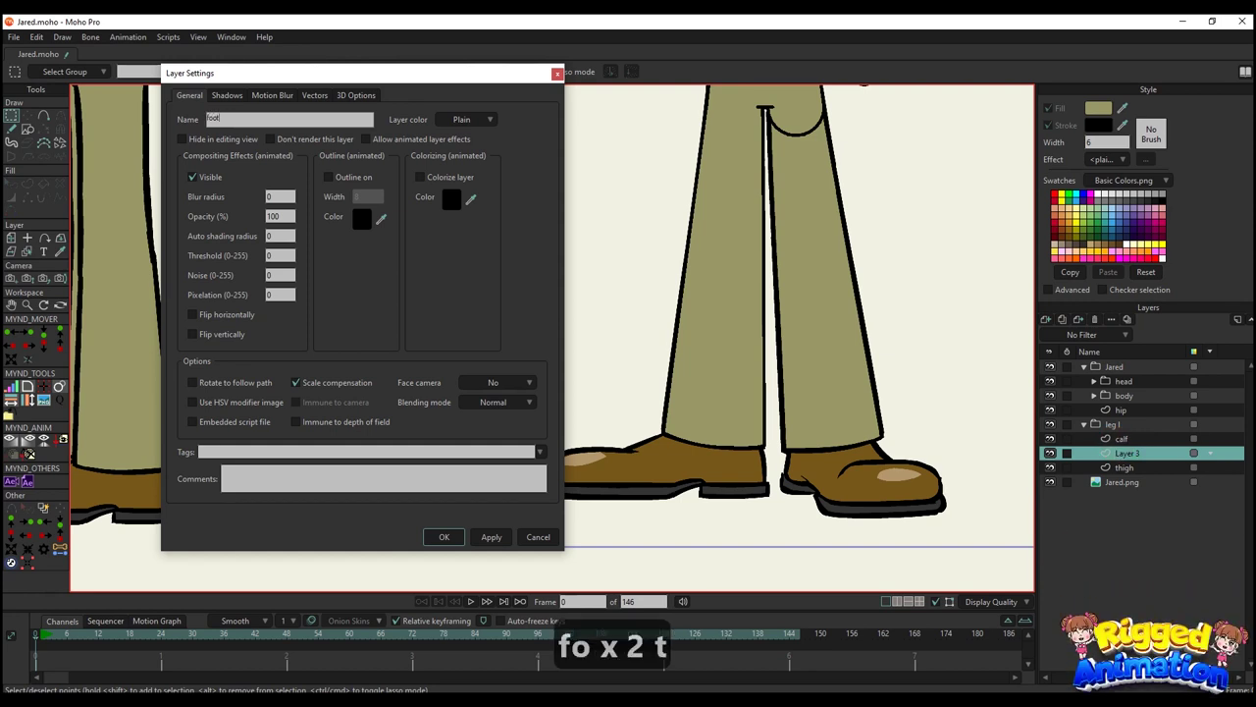
key(Return)
drag(1120, 466, 1123, 452)
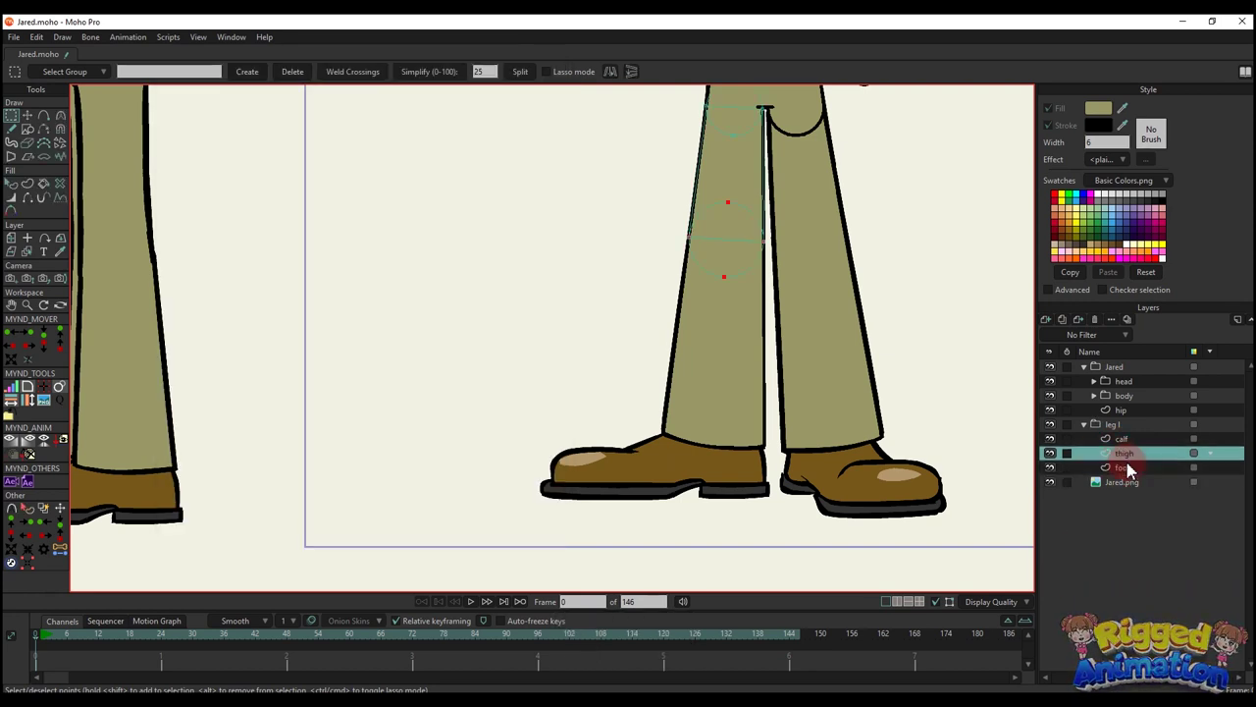
- On the foot layer, trace a closed shoe shape over the reference left shoe, with its top arching up behind the trouser hem
click(1123, 467)
scroll(707, 442, up, 2)
drag(718, 446, 701, 364)
scroll(699, 362, up, 3)
key(a)
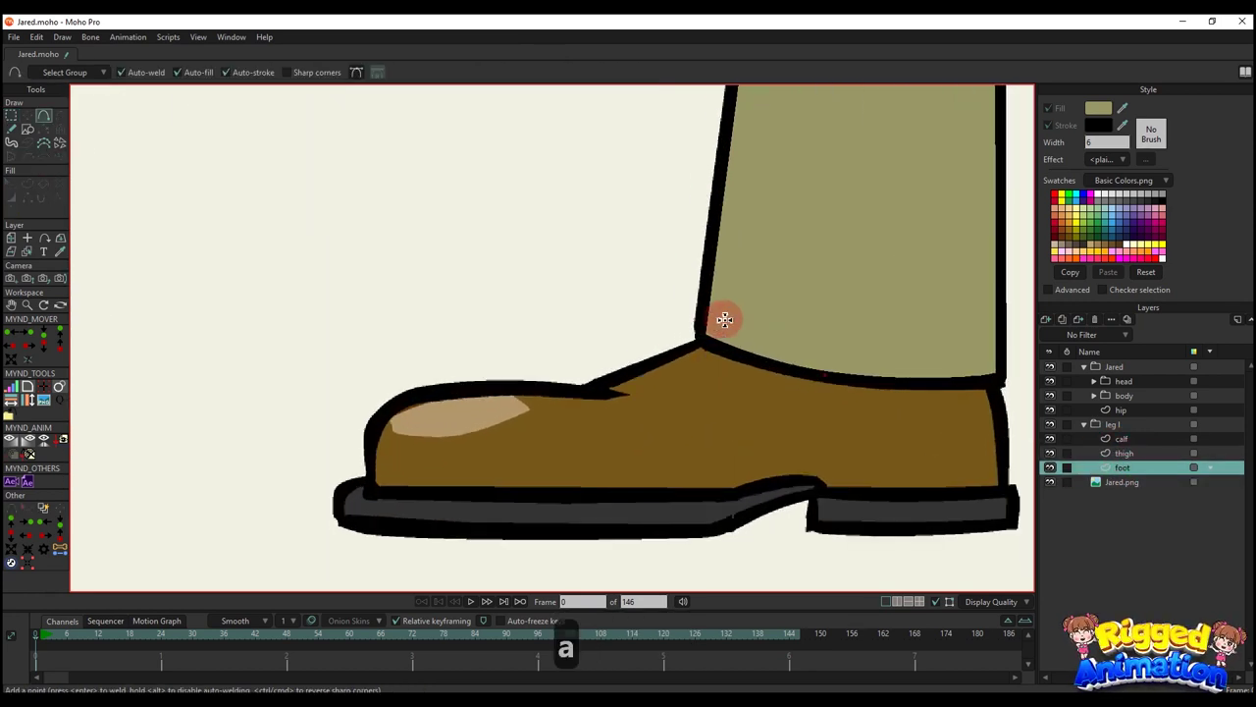
scroll(742, 305, down, 1)
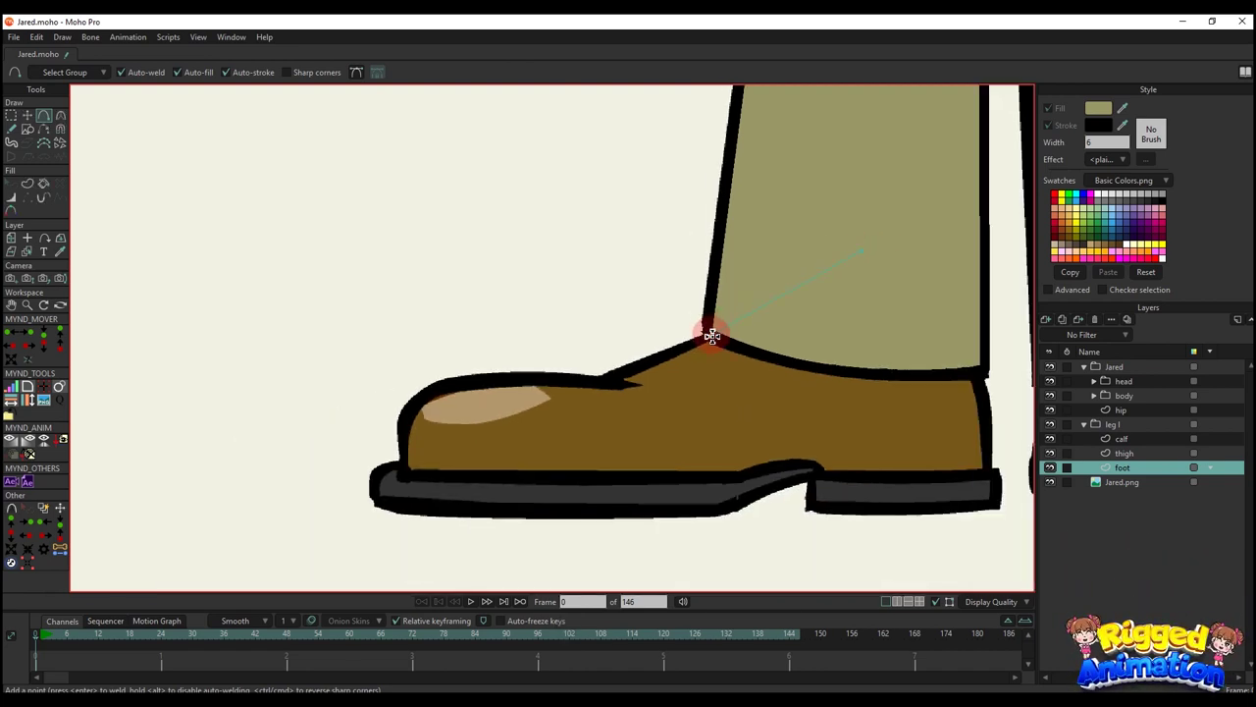
click(466, 382)
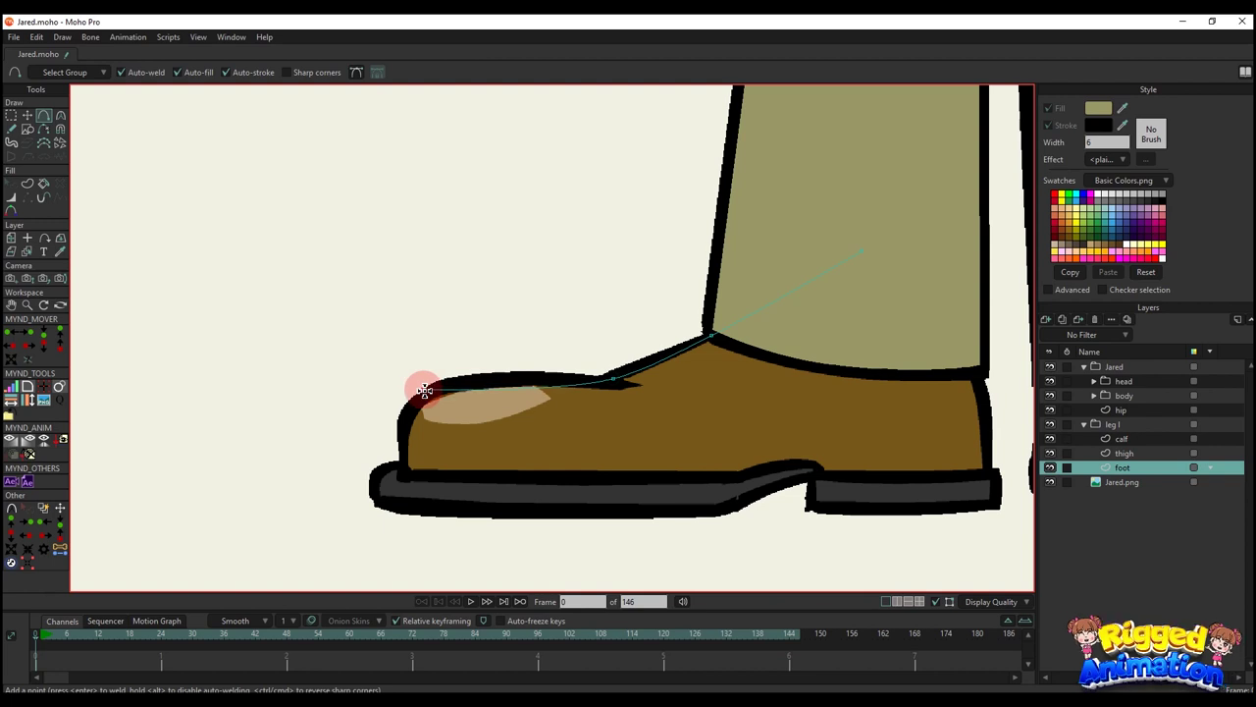
drag(424, 389, 396, 454)
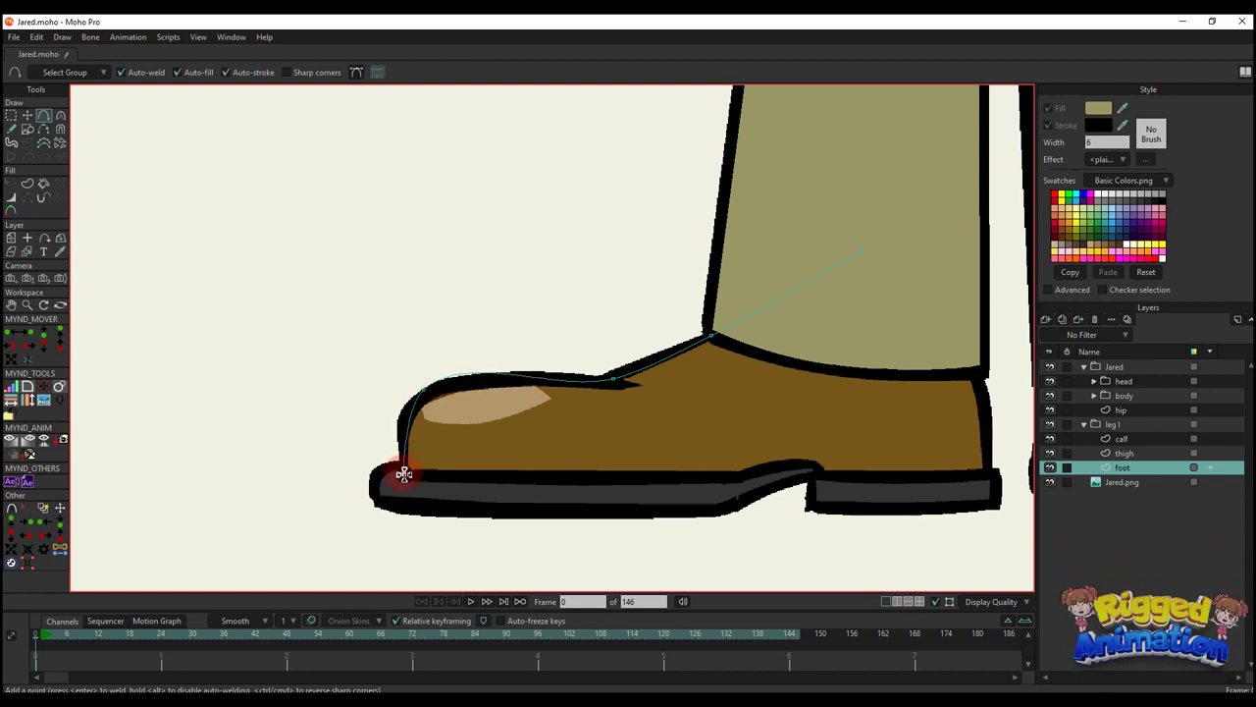
drag(735, 477, 979, 371)
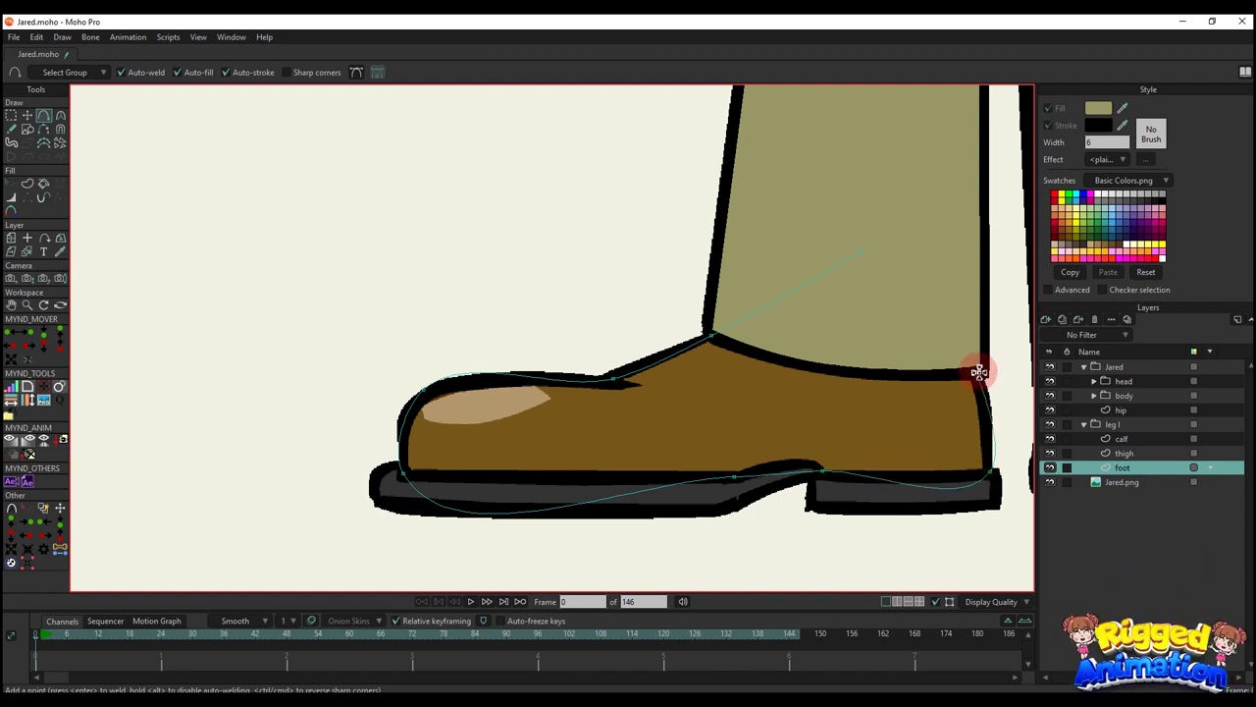
drag(876, 253, 861, 250)
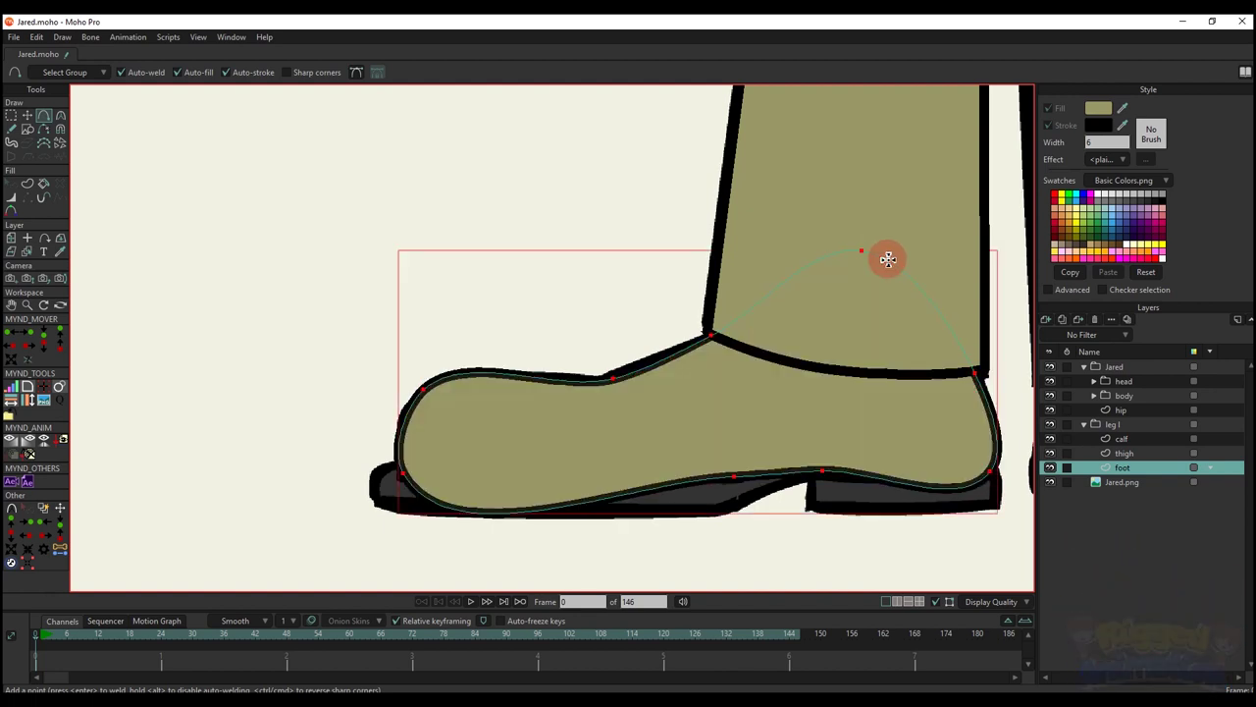
scroll(737, 342, down, 5)
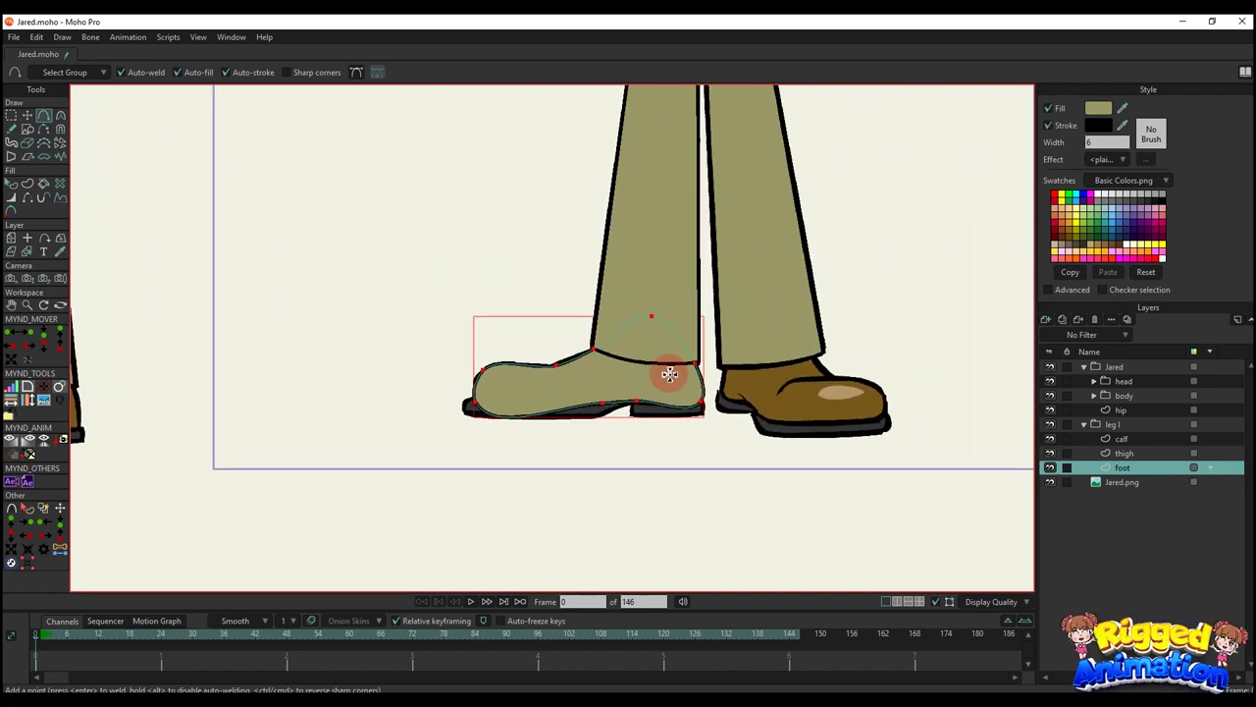
- Fill the shoe shape with the brown sampled from the reference shoe, and hide the foot layer
key(q)
click(772, 364)
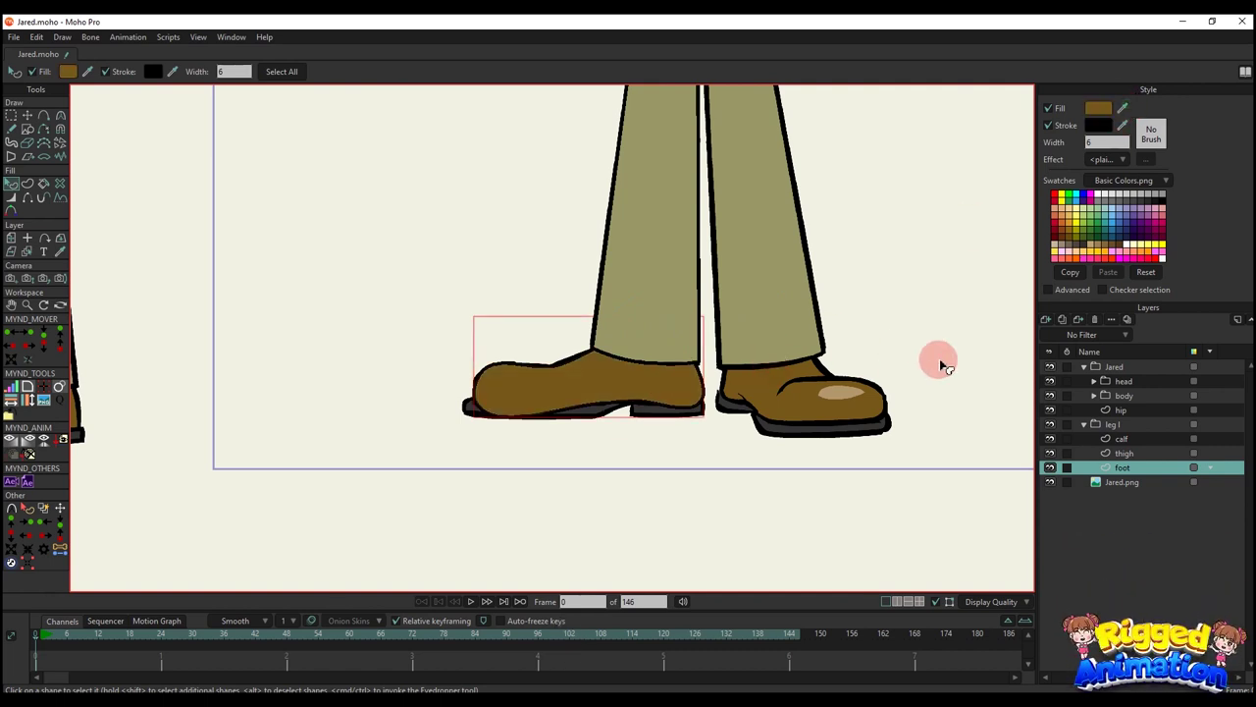
click(1055, 470)
- Reshape the curve handles of the shoe's hidden top arch at the ankle so it stays inside the trouser leg
key(t)
scroll(629, 359, up, 4)
click(752, 288)
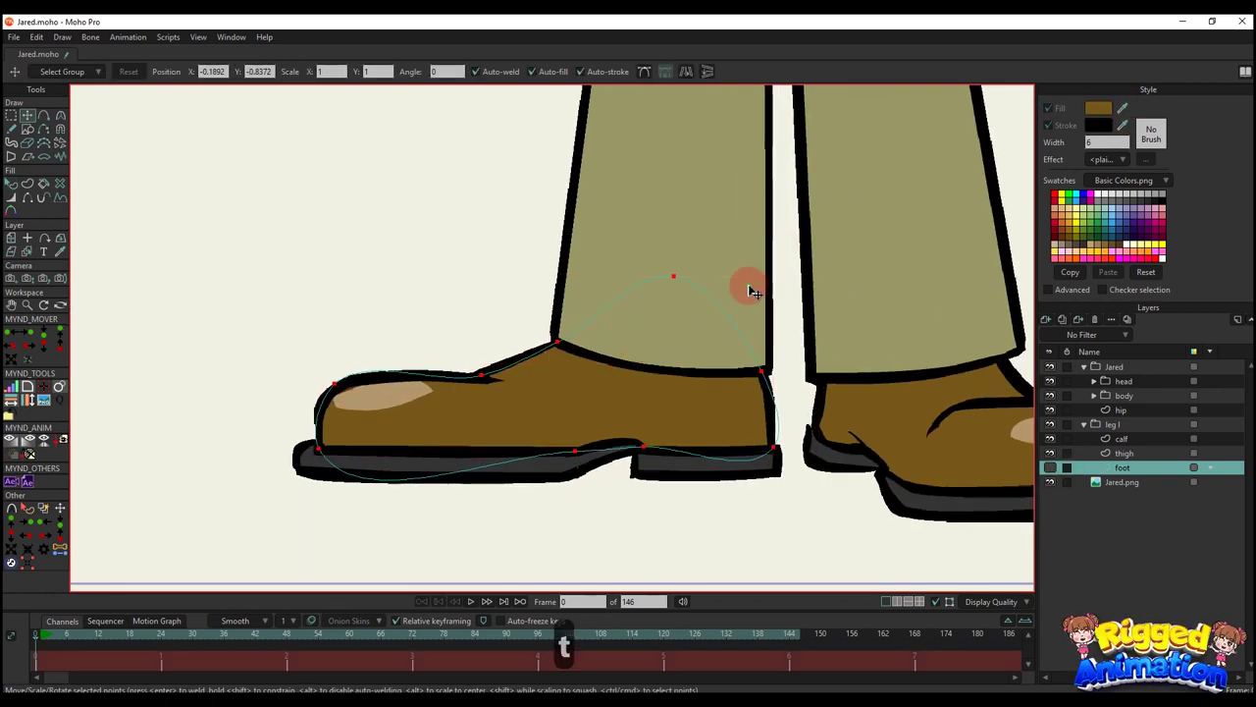
scroll(643, 270, up, 2)
key(c)
drag(622, 273, 610, 277)
drag(566, 344, 539, 338)
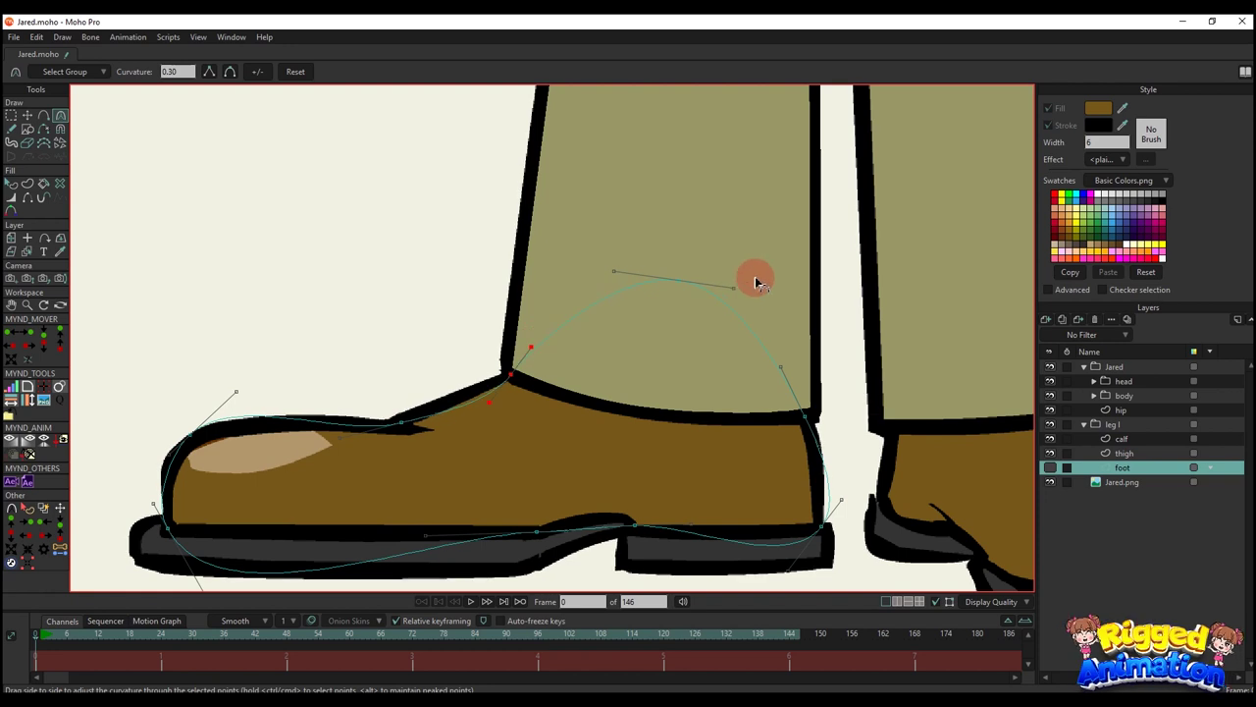
drag(755, 279, 822, 291)
drag(636, 276, 616, 277)
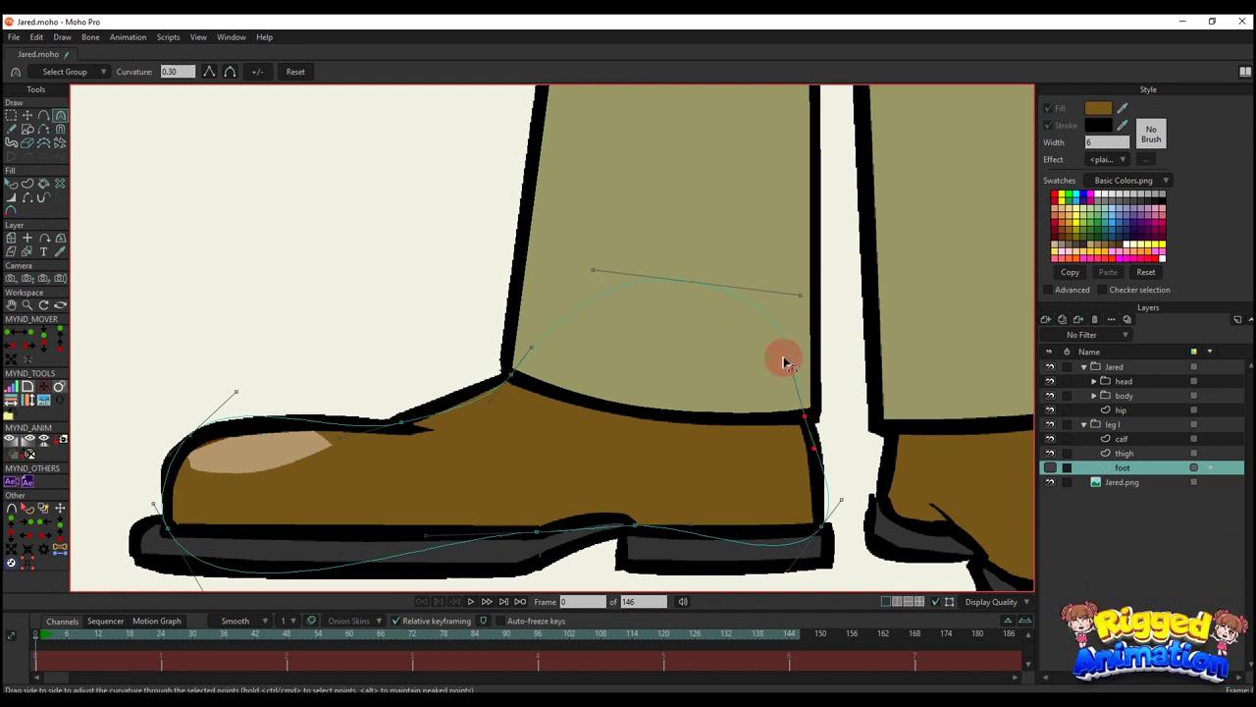
drag(783, 358, 790, 356)
drag(797, 290, 778, 292)
- Move the upper heel point onto the reference outline and adjust the handles so the shoe's back edge follows it
scroll(817, 511, up, 3)
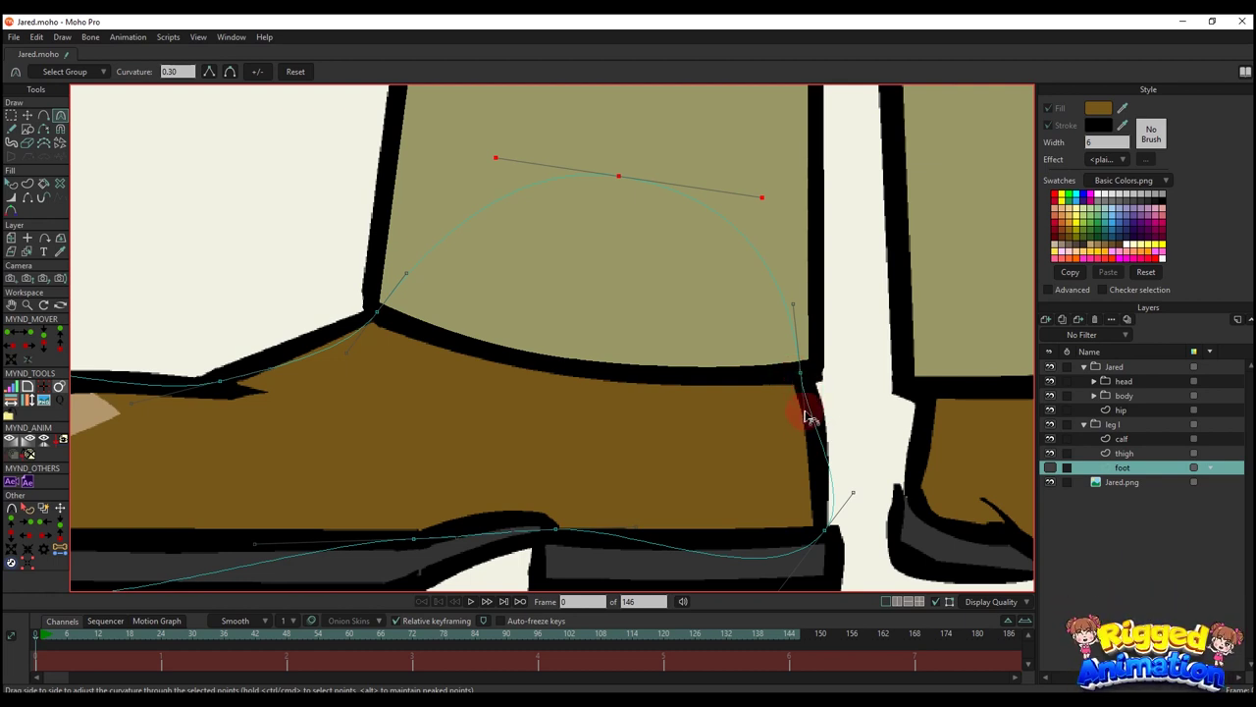
key(t)
drag(801, 375, 806, 372)
key(c)
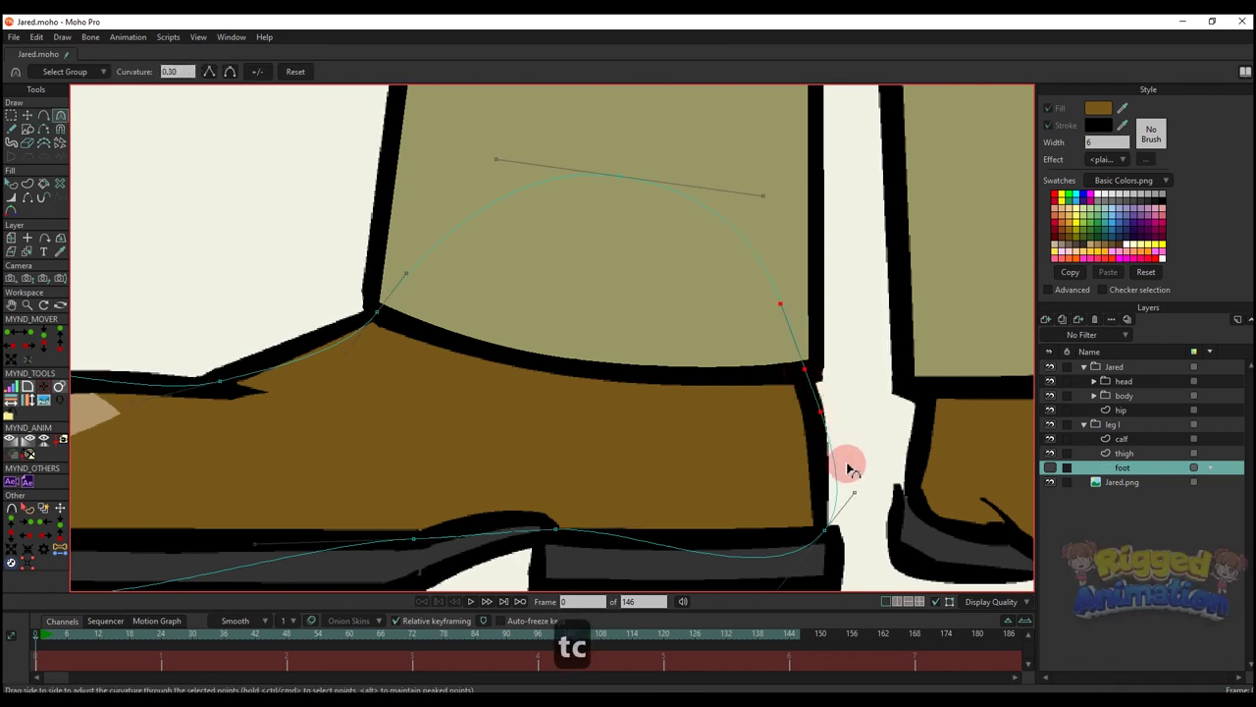
drag(853, 493, 831, 487)
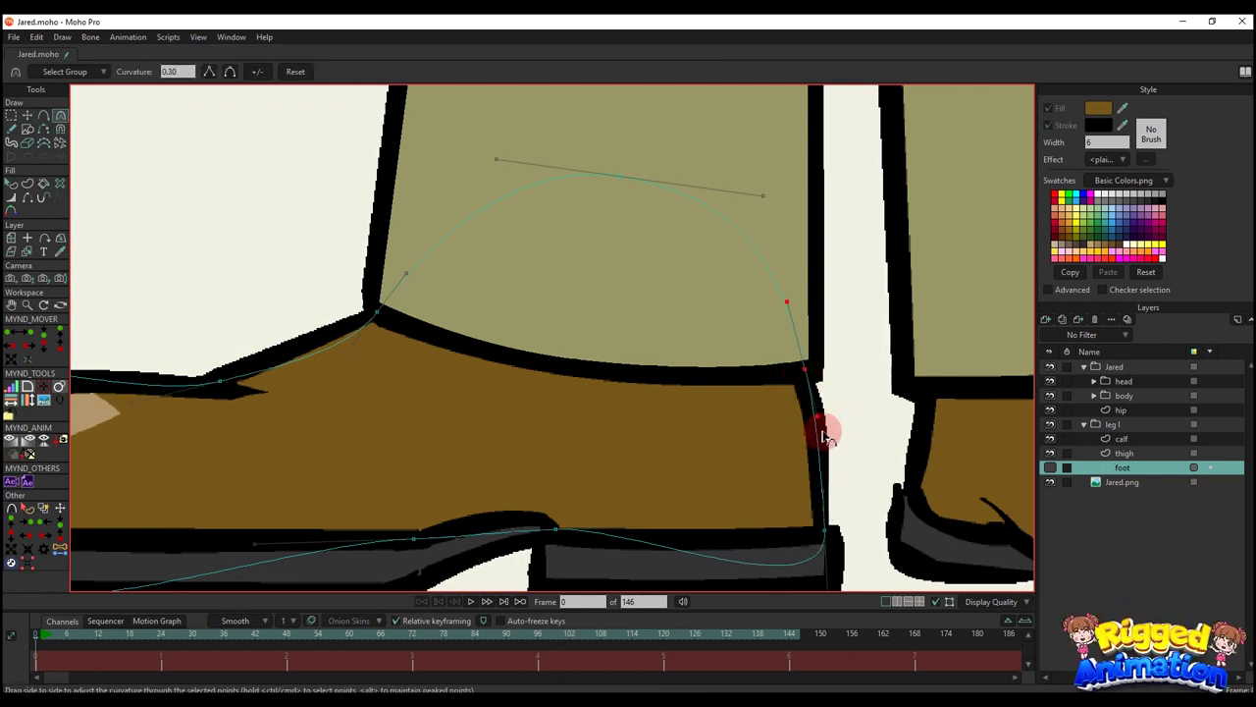
drag(822, 437, 833, 379)
drag(800, 502, 808, 455)
key(v)
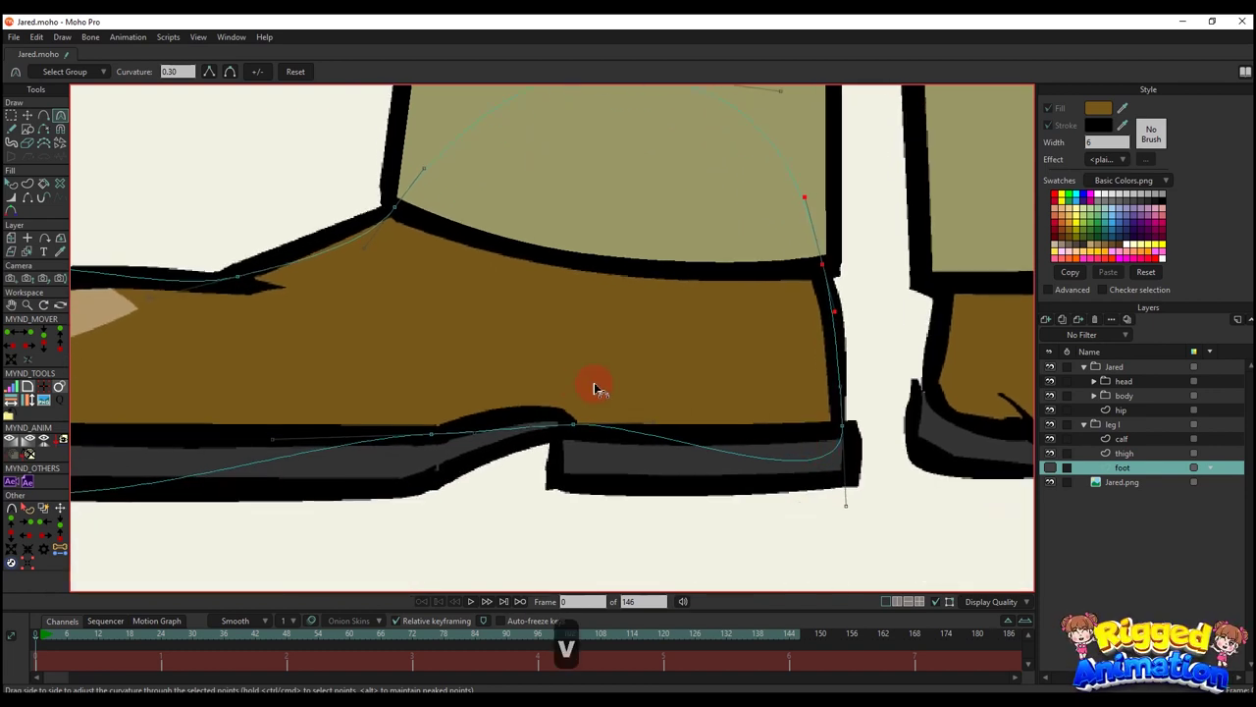
drag(557, 387, 805, 477)
key(ctrl+z)
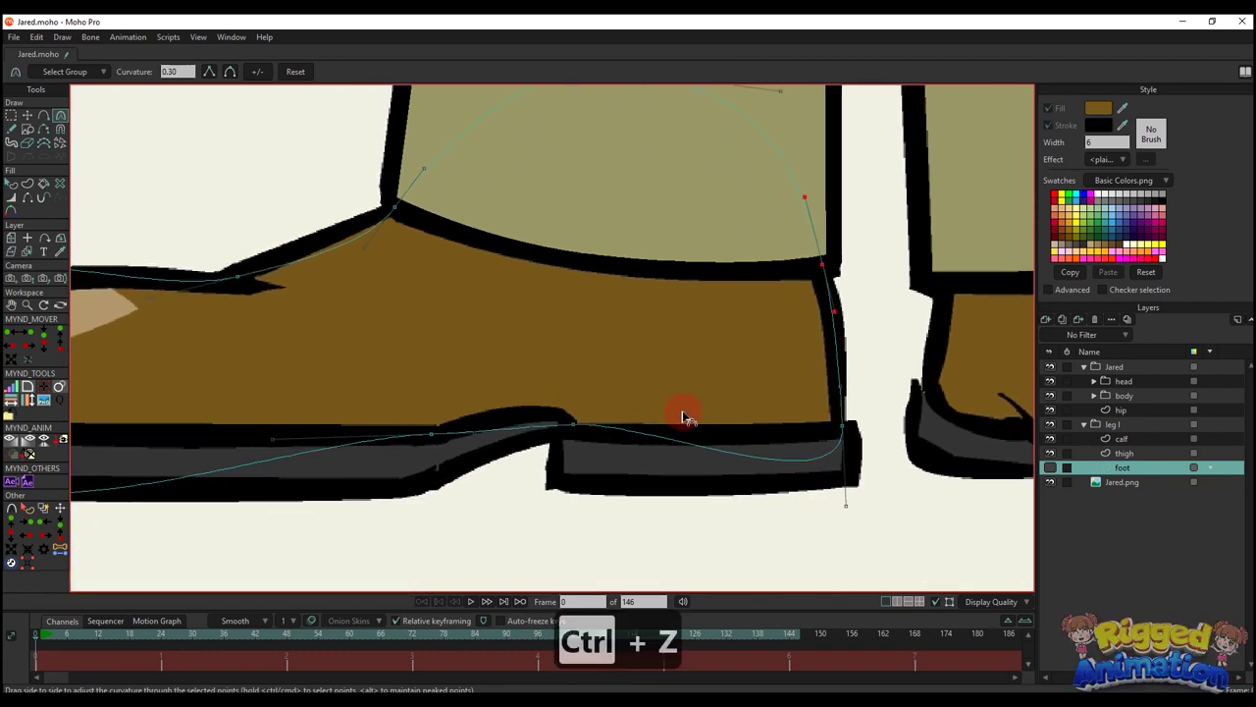
- Select the four points along the shoe's lower edge and make them sharp corners
key(g)
drag(822, 419, 860, 448)
scroll(504, 397, down, 2)
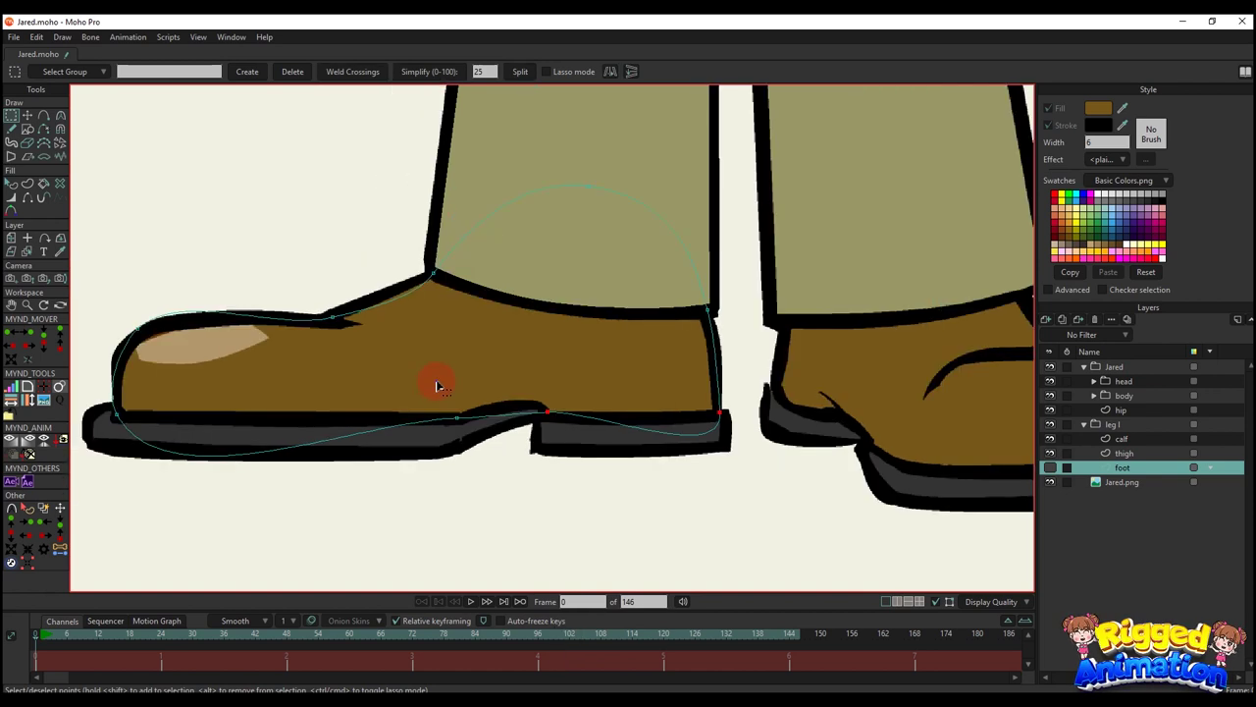
drag(435, 384, 575, 412)
drag(580, 433, 630, 476)
drag(222, 414, 322, 526)
key(c)
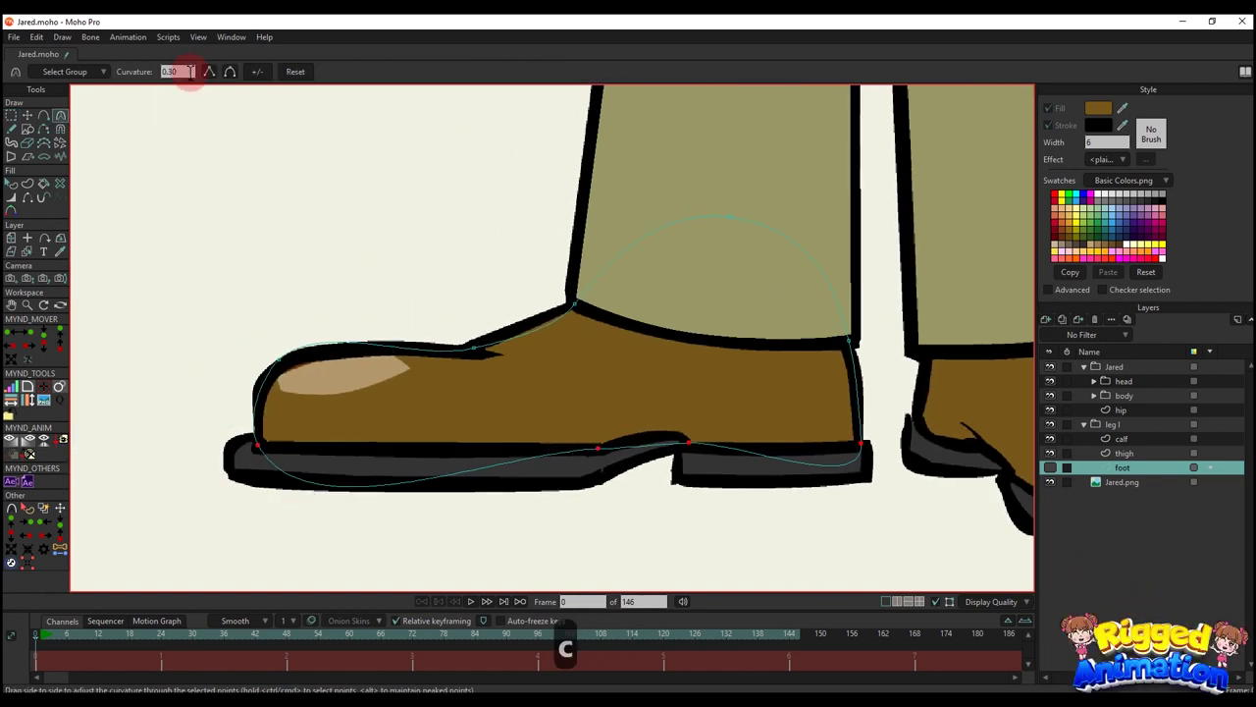
click(208, 74)
- Move the toe cap's upper point onto the reference outline and show its curve handles
key(t)
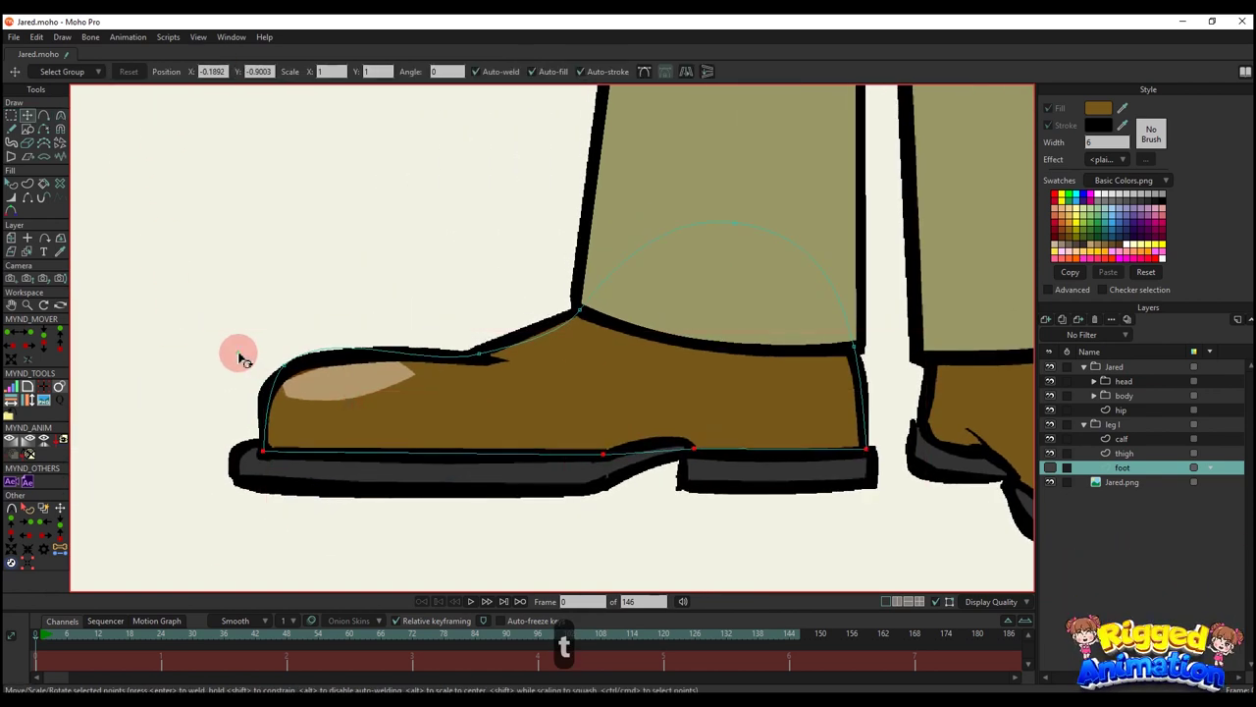
scroll(284, 364, up, 2)
drag(285, 367, 262, 386)
key(c)
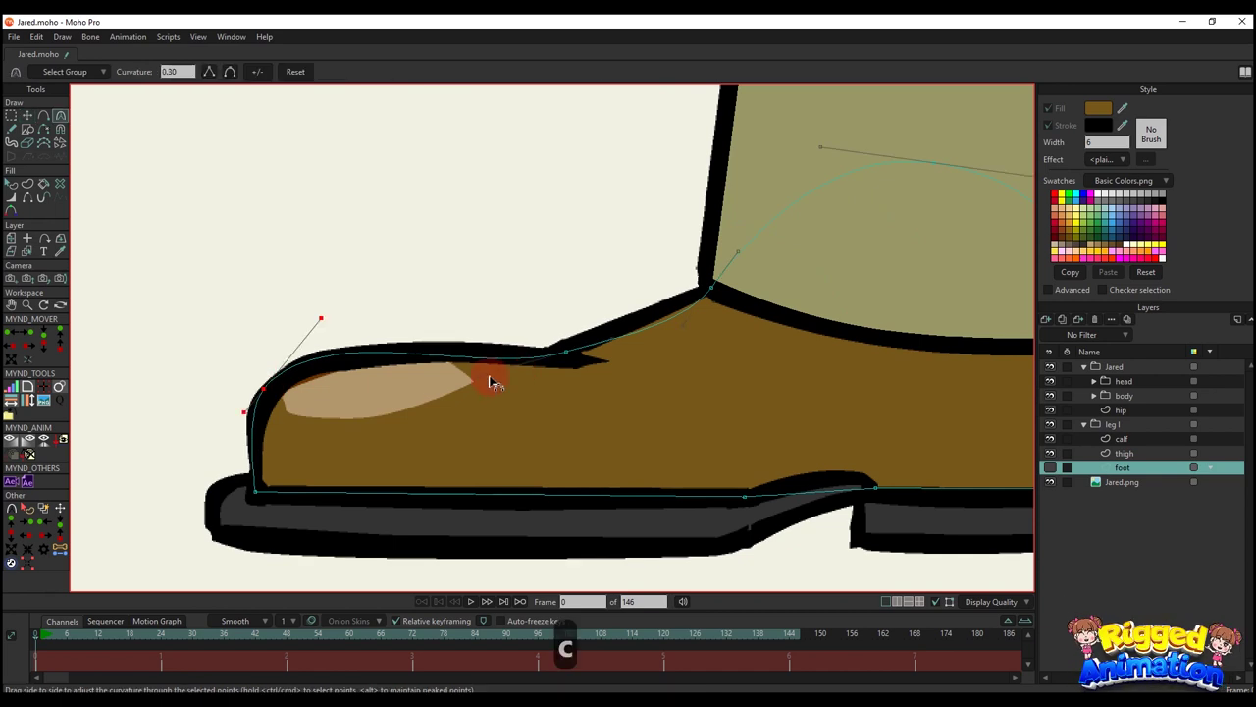
- Fit the instep point to the reference and adjust the curve handles between the instep, front ankle and top arch
drag(491, 372, 553, 359)
key(t)
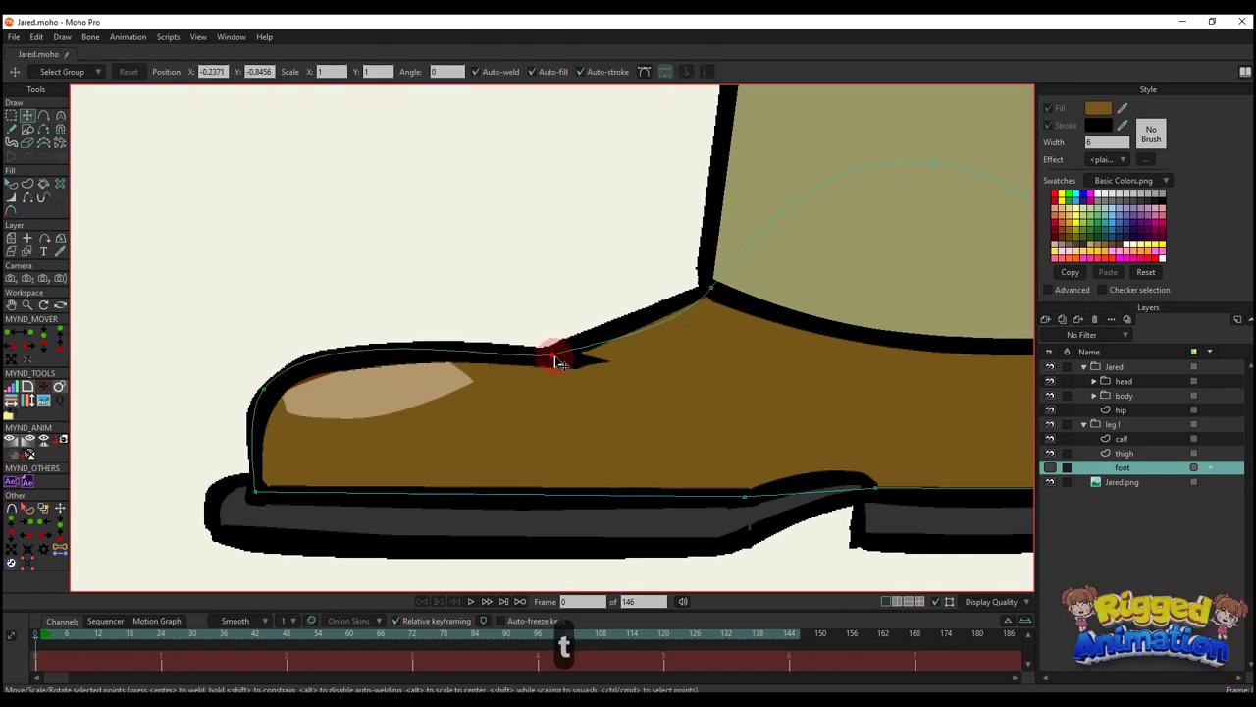
key(c)
click(705, 296)
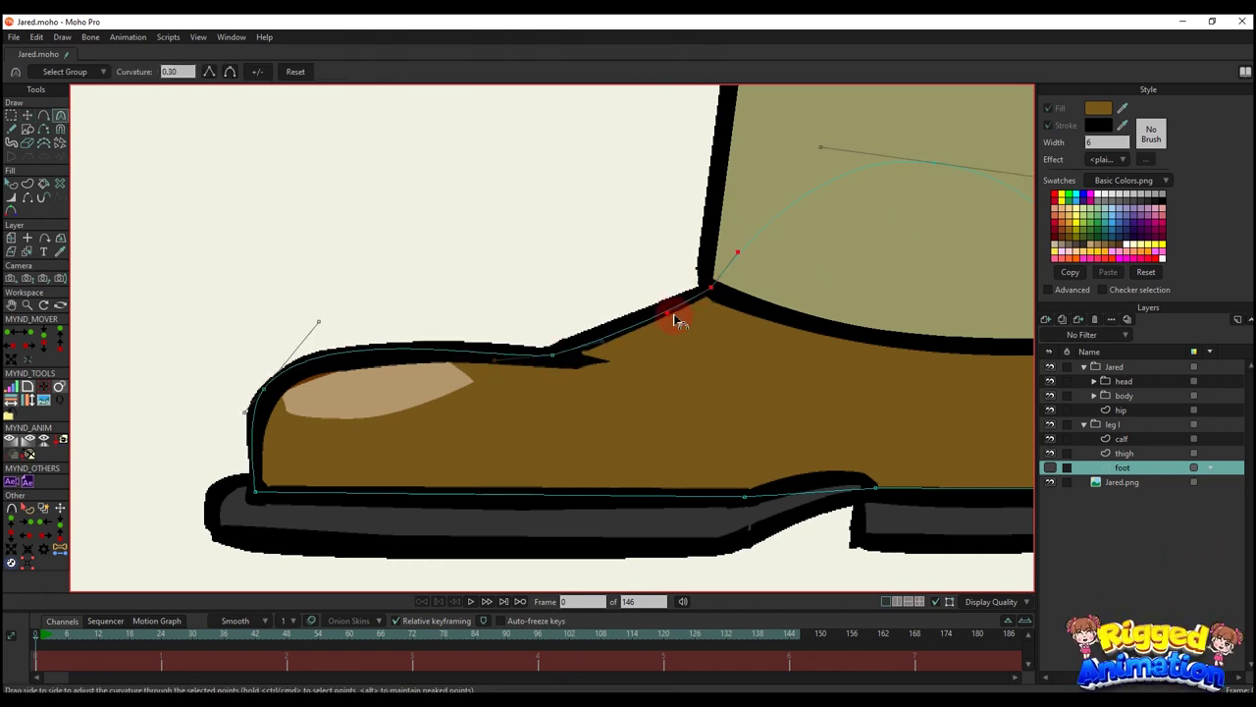
scroll(743, 303, down, 2)
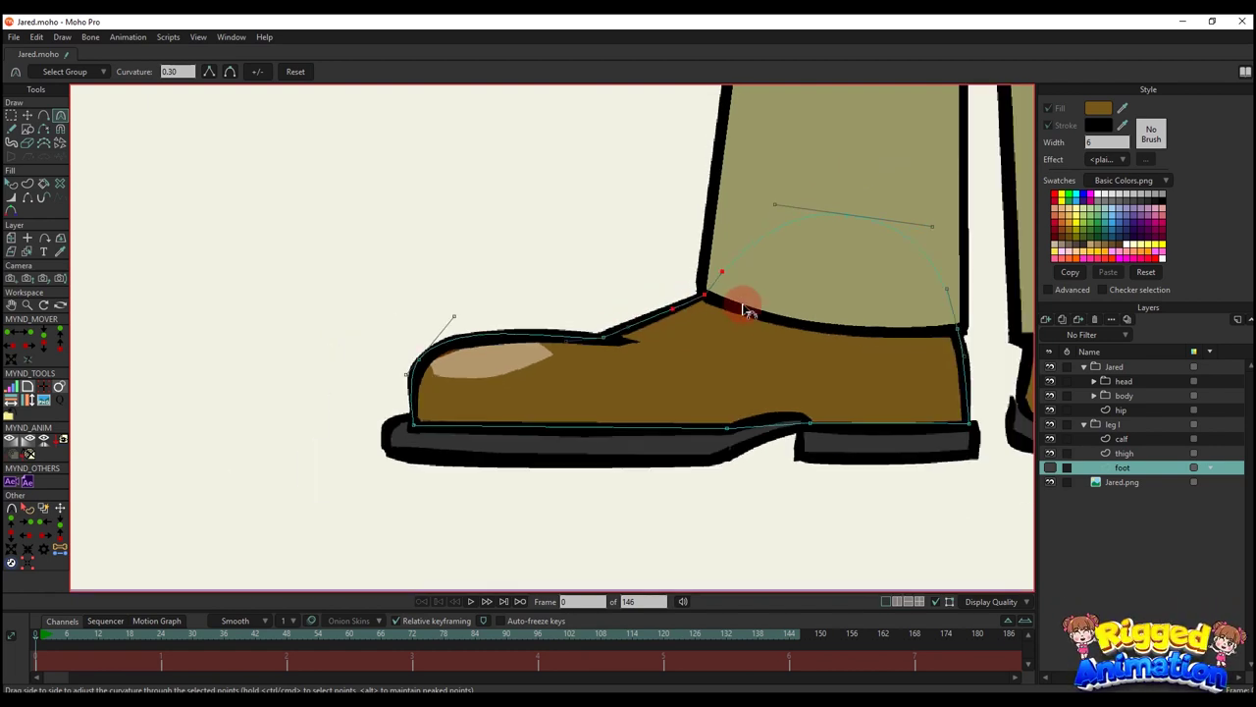
scroll(706, 289, up, 2)
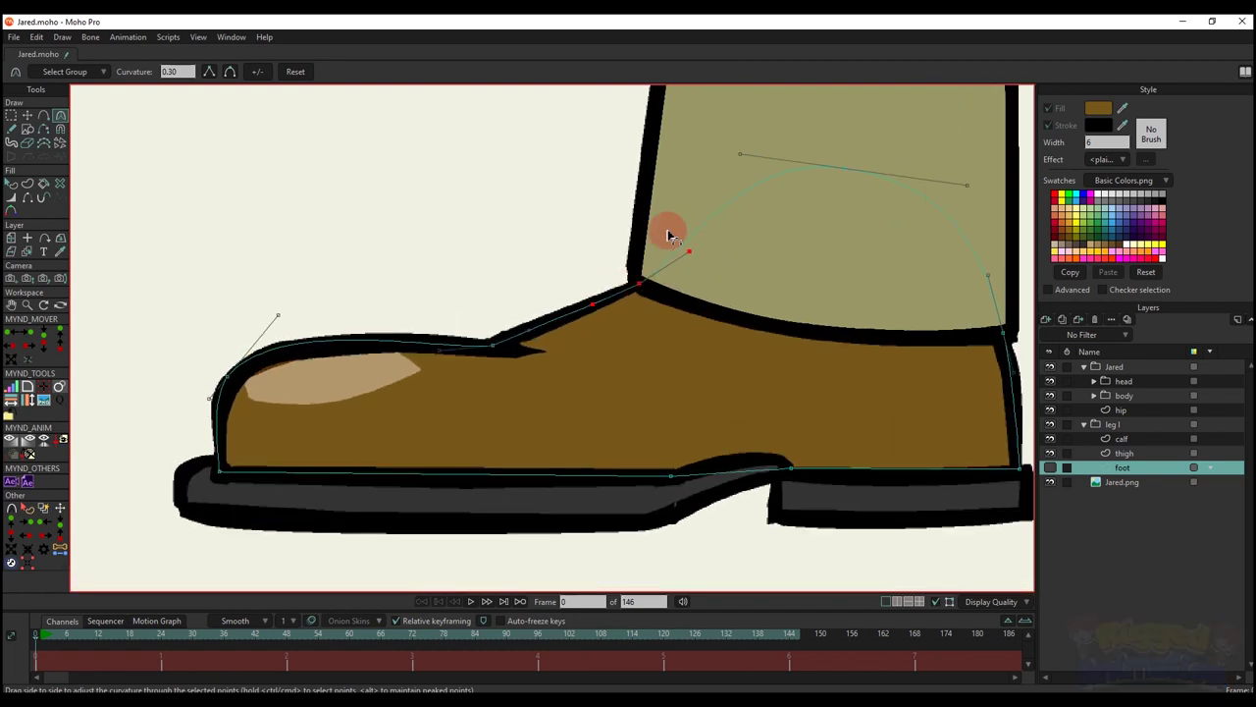
click(738, 149)
click(703, 247)
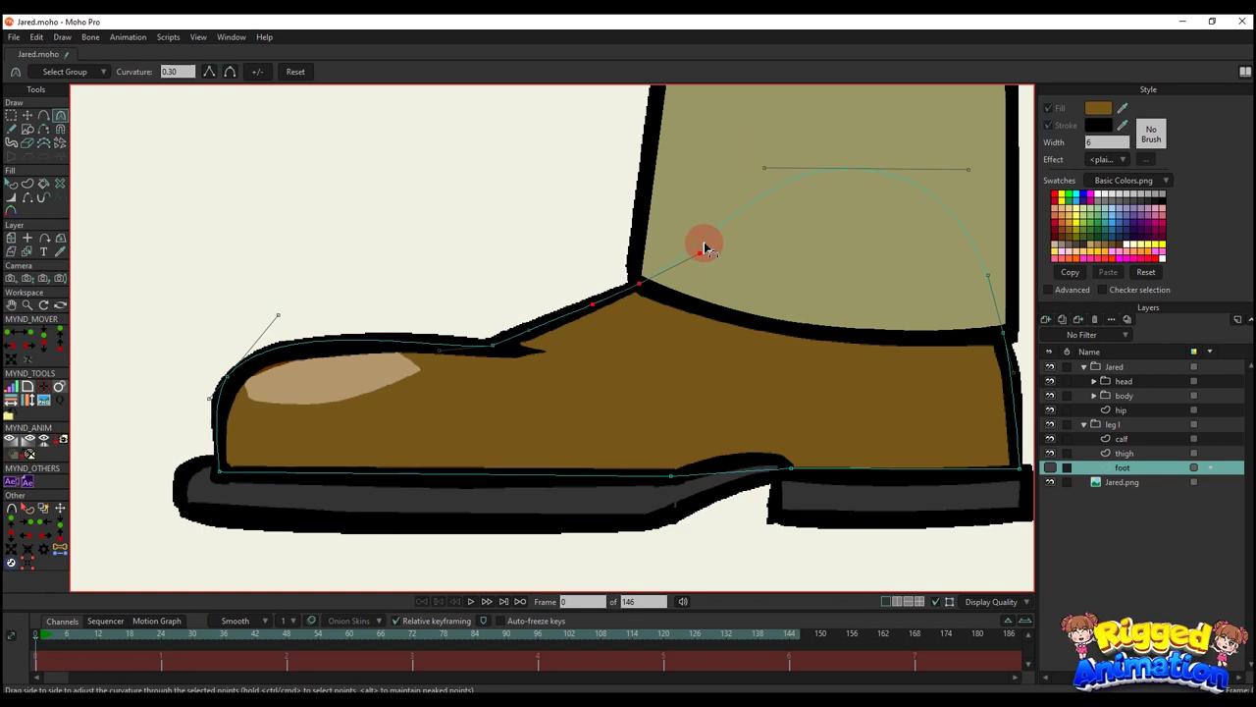
scroll(699, 253, down, 1)
scroll(626, 285, up, 1)
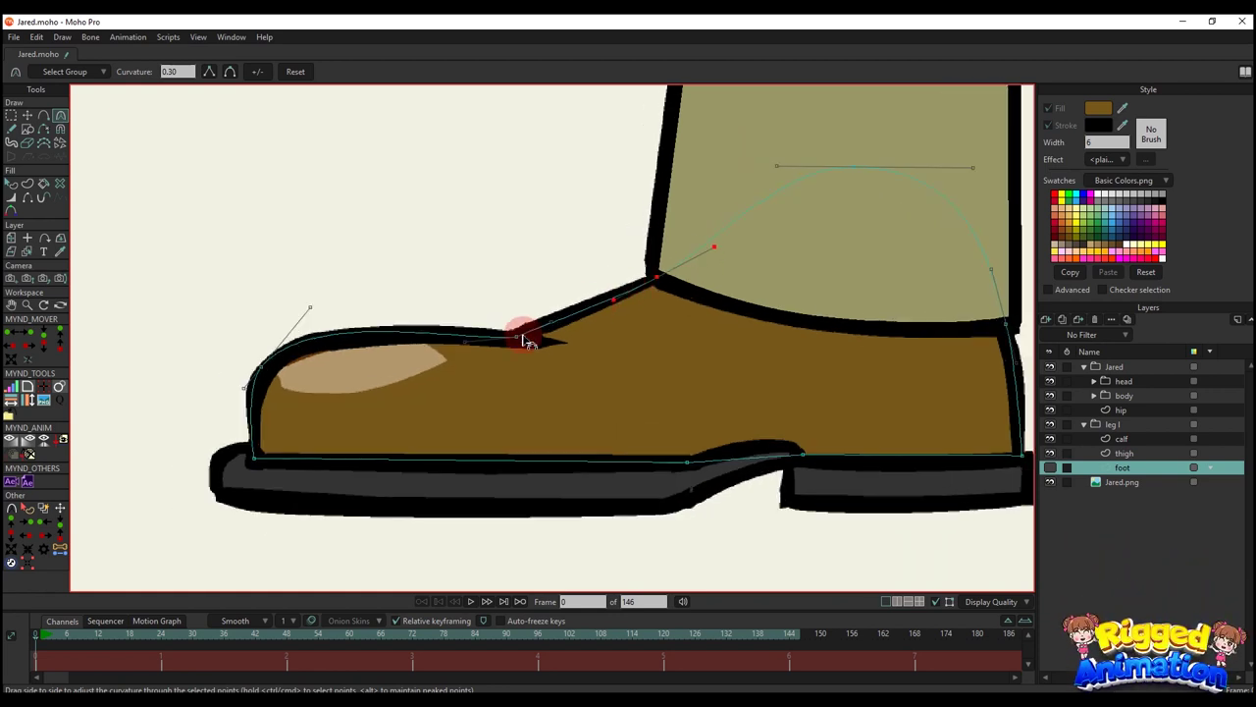
- Add a short crease line extending from the instep point into the shoe and create a stroked shape from it
key(a)
scroll(521, 333, up, 1)
drag(515, 337, 575, 340)
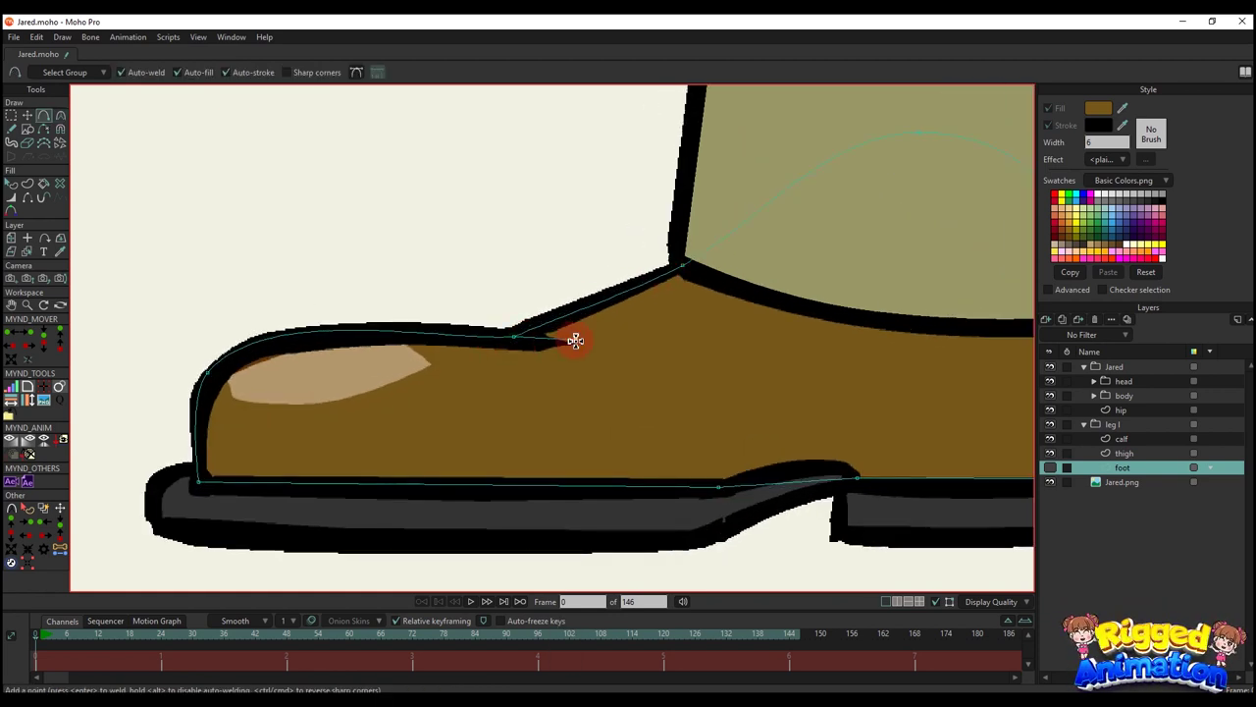
scroll(575, 340, down, 2)
key(g)
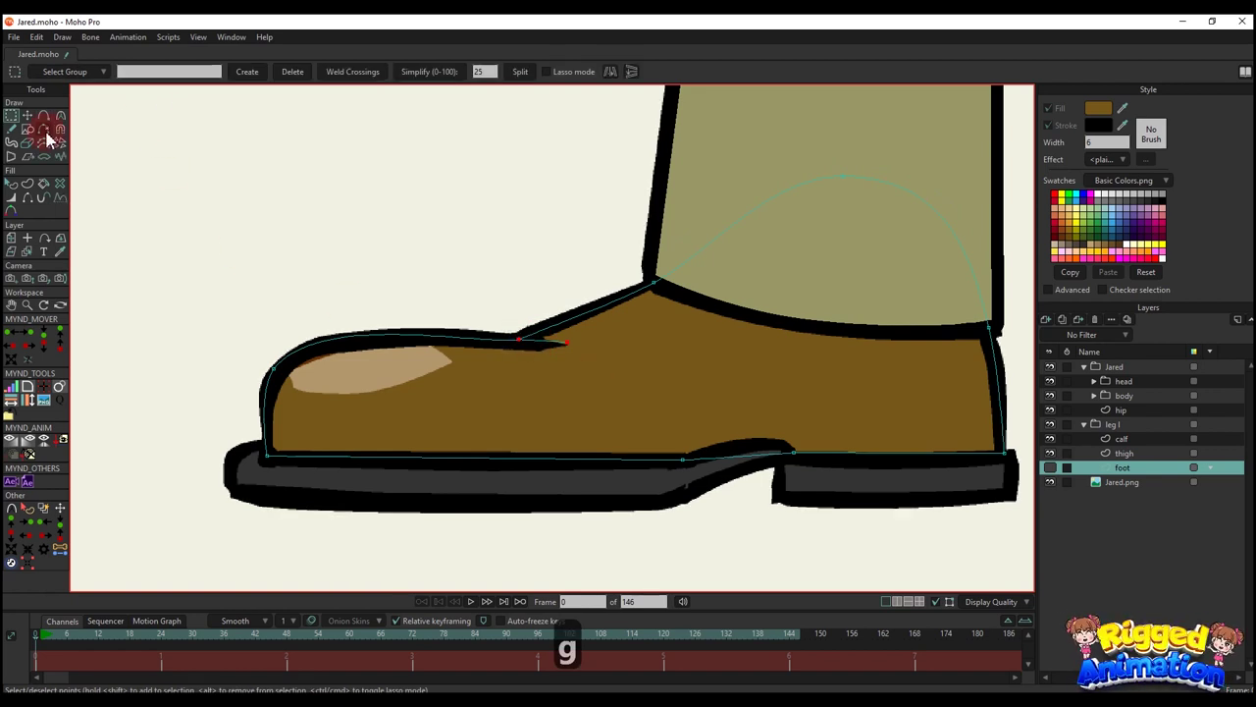
click(28, 184)
click(148, 74)
- Bend the shoe's lower edge upward between the sole and heel block to match the reference arch
drag(378, 306, 429, 280)
drag(374, 402, 357, 374)
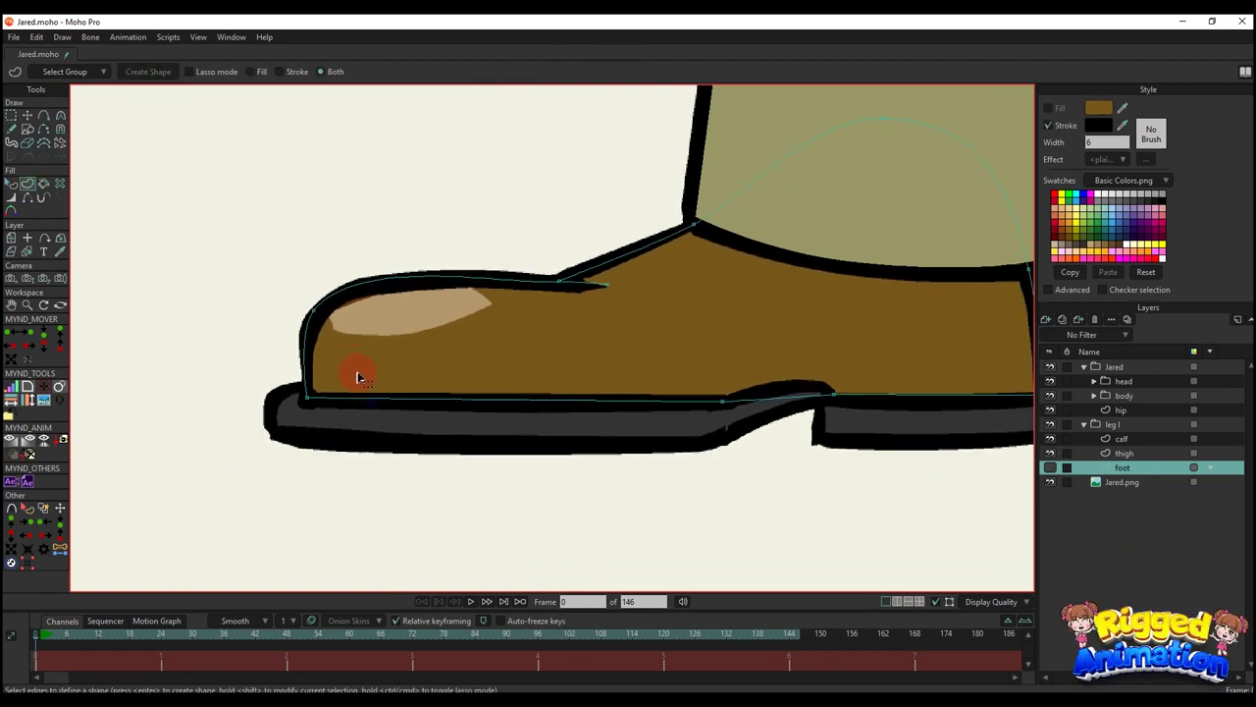
scroll(471, 373, down, 1)
scroll(707, 393, up, 2)
scroll(786, 381, up, 1)
key(a)
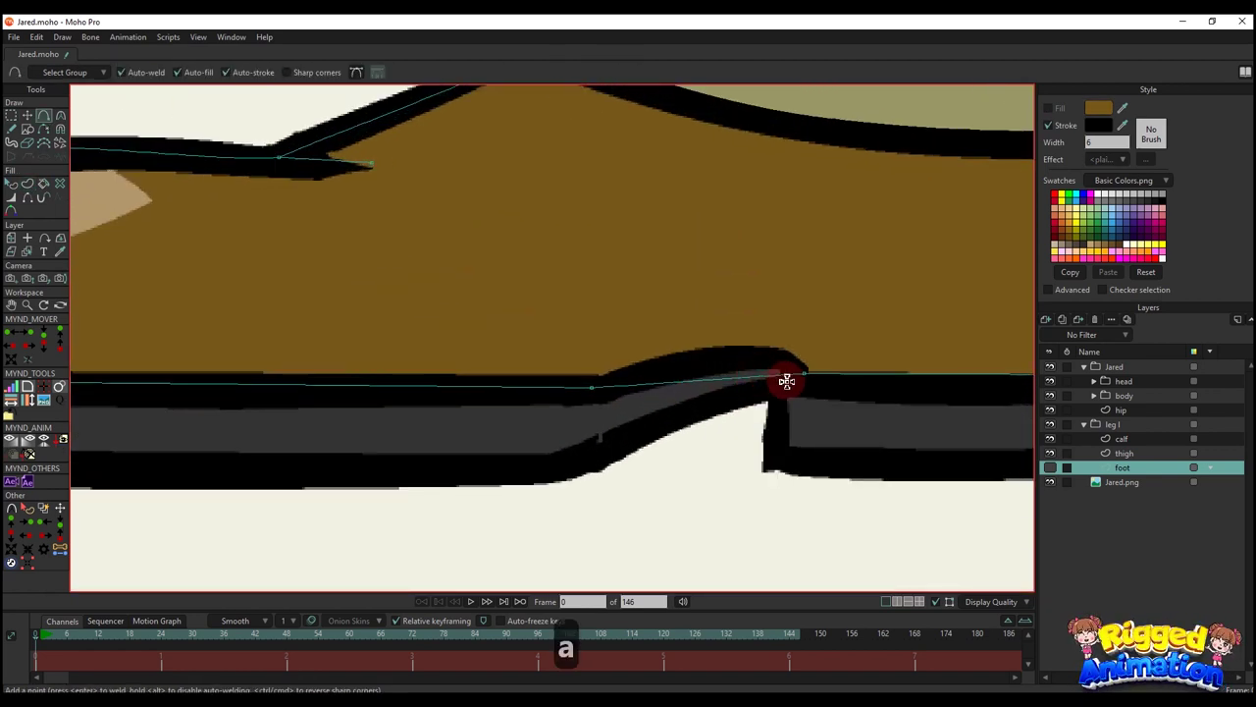
key(t)
key(c)
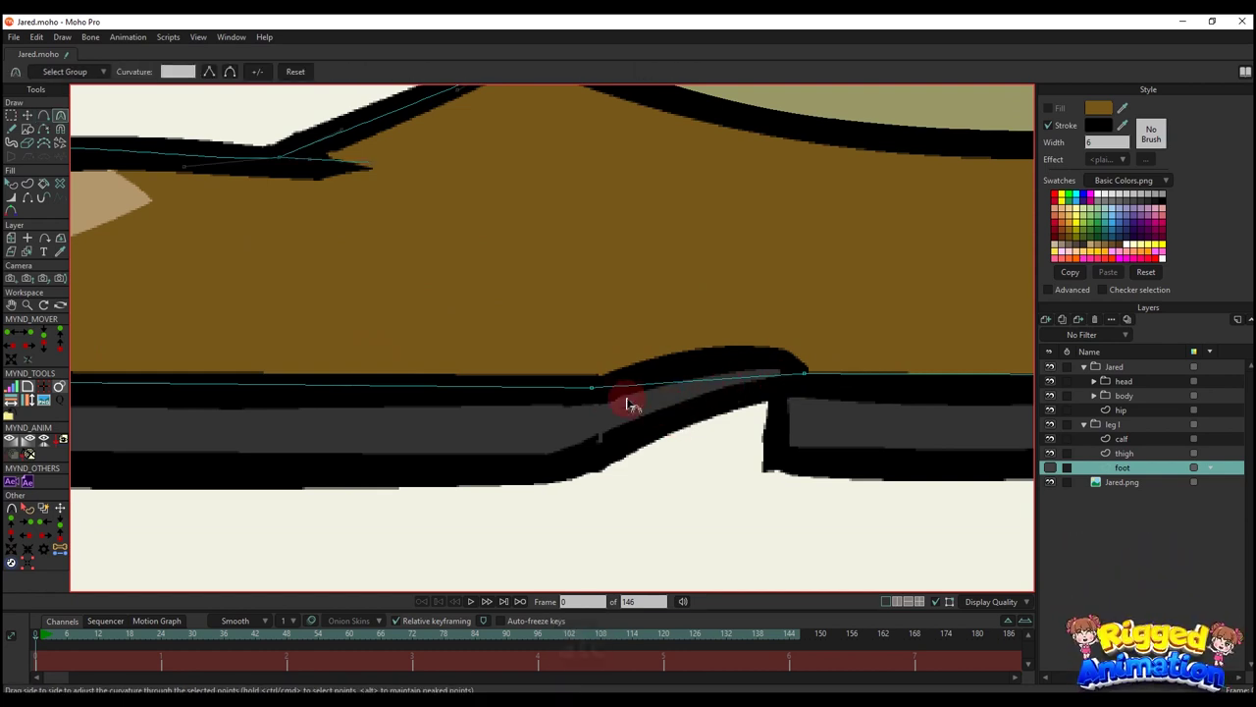
key(ctrl+z)
drag(609, 396, 684, 363)
scroll(797, 332, down, 3)
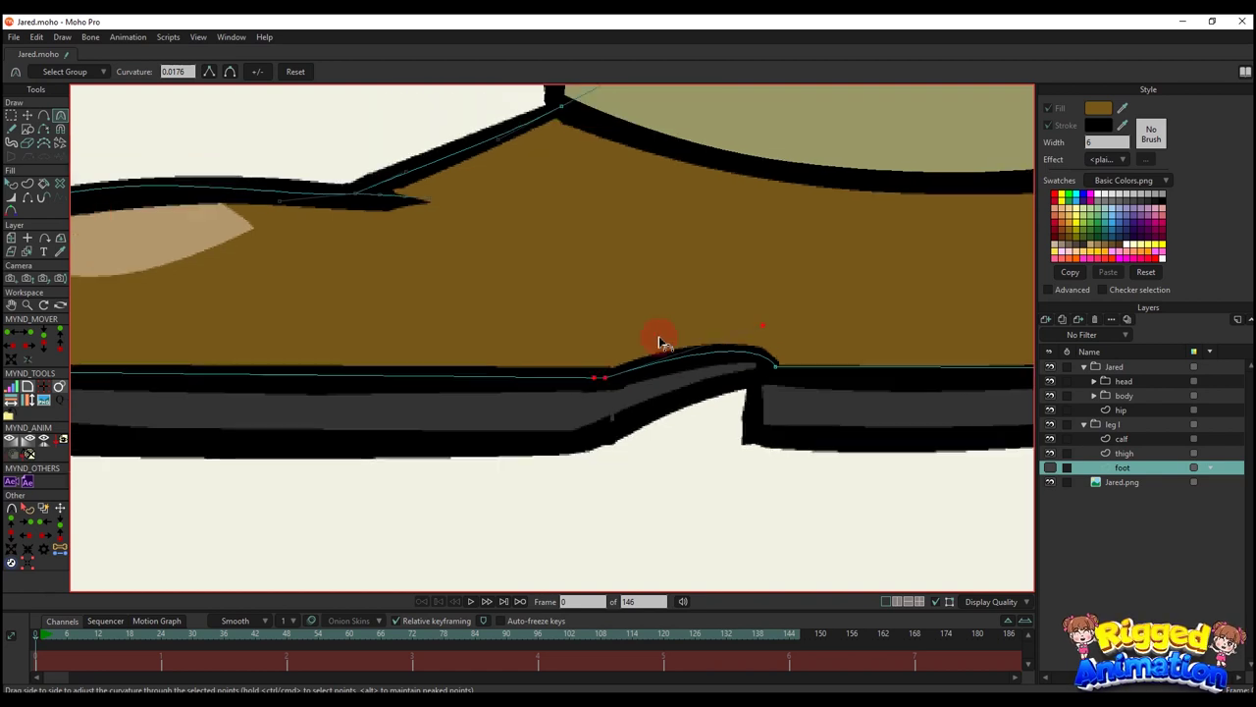
- Trace a closed sole and heel shape around the underside of the left shoe
key(a)
scroll(330, 348, down, 2)
mouse_move(220, 352)
mouse_down()
mouse_move(257, 336)
mouse_move(211, 351)
mouse_move(213, 406)
mouse_move(670, 438)
mouse_move(743, 426)
mouse_move(273, 367)
mouse_move(411, 309)
mouse_move(401, 357)
mouse_move(667, 367)
mouse_move(693, 357)
mouse_move(695, 309)
mouse_up()
key(ctrl+z)
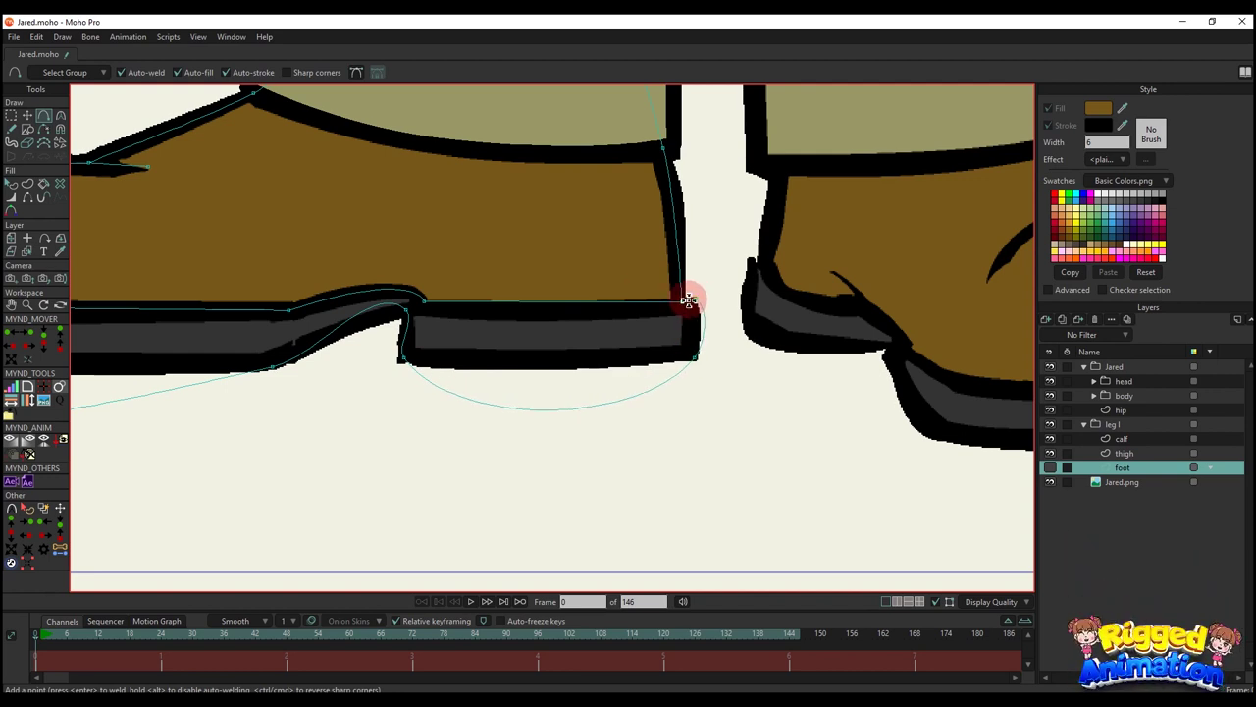
drag(251, 263, 407, 299)
- Make all points of the sole shape sharp corners with a curvature of 0
key(t)
scroll(464, 288, down, 3)
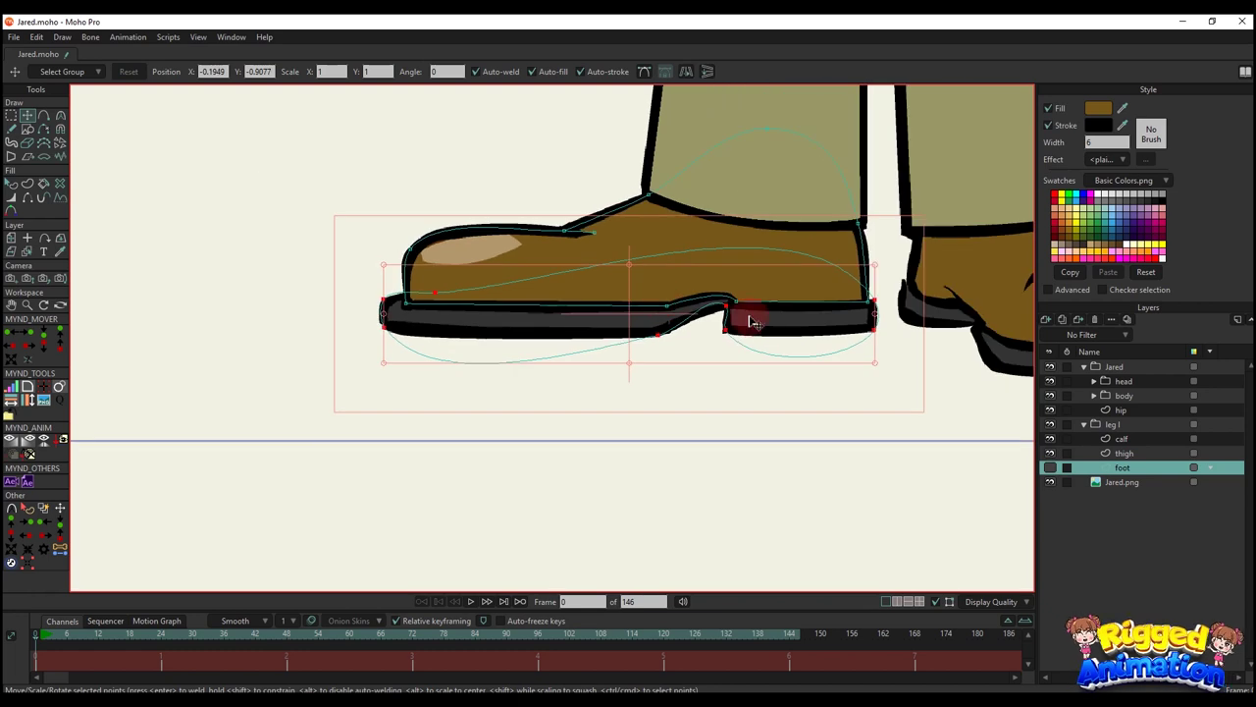
key(c)
drag(803, 341, 9, 601)
key(t)
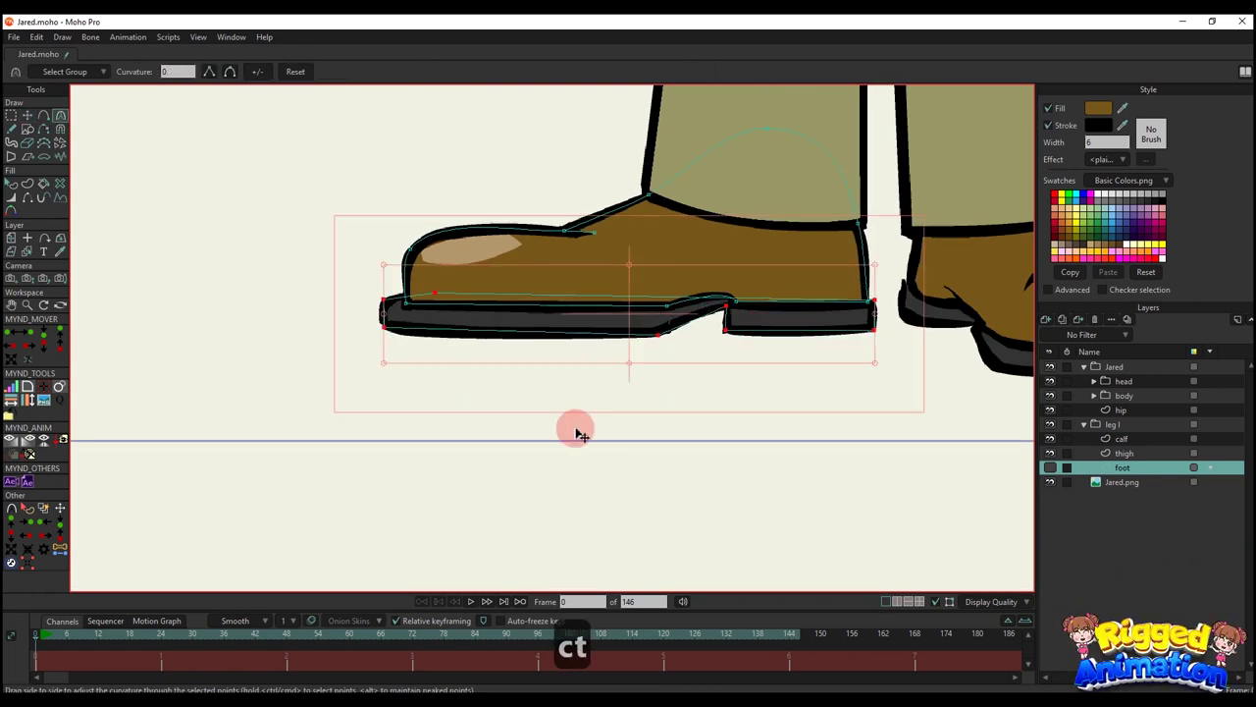
- Smooth the upper front corner of the sole shape and move its point onto the reference toe outline
click(577, 430)
scroll(452, 314, up, 3)
scroll(344, 304, up, 2)
key(a)
scroll(349, 300, up, 2)
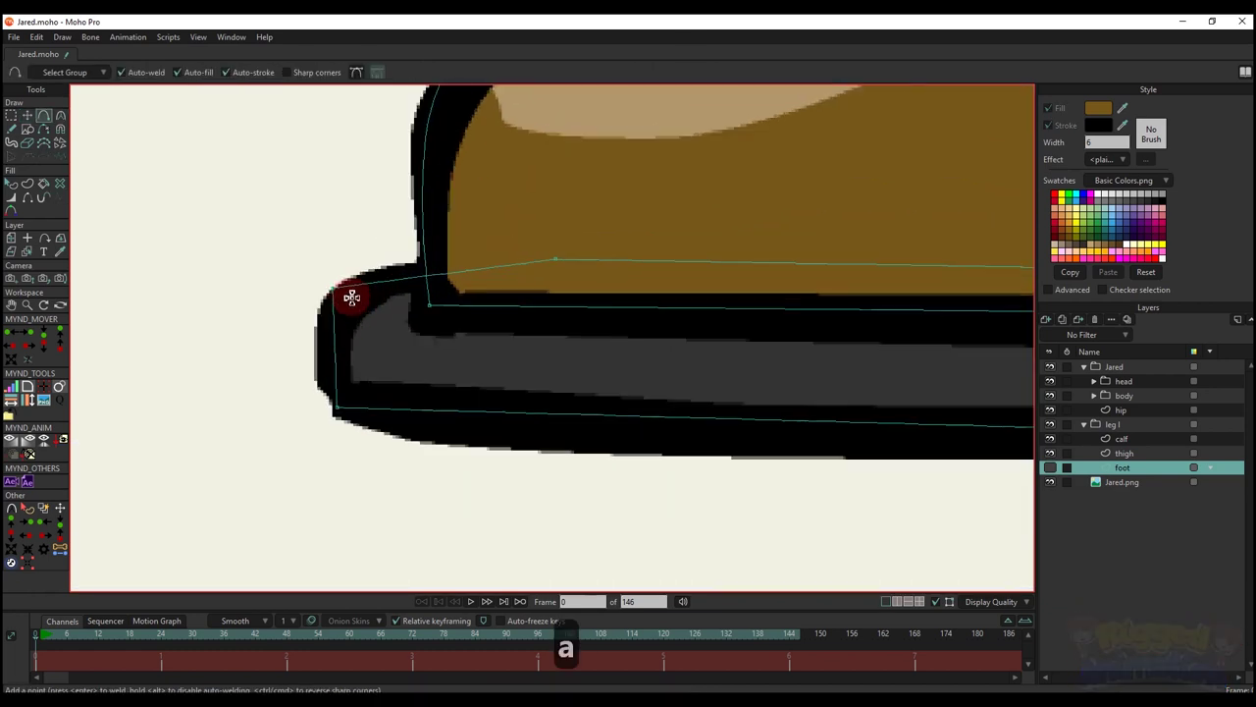
key(g)
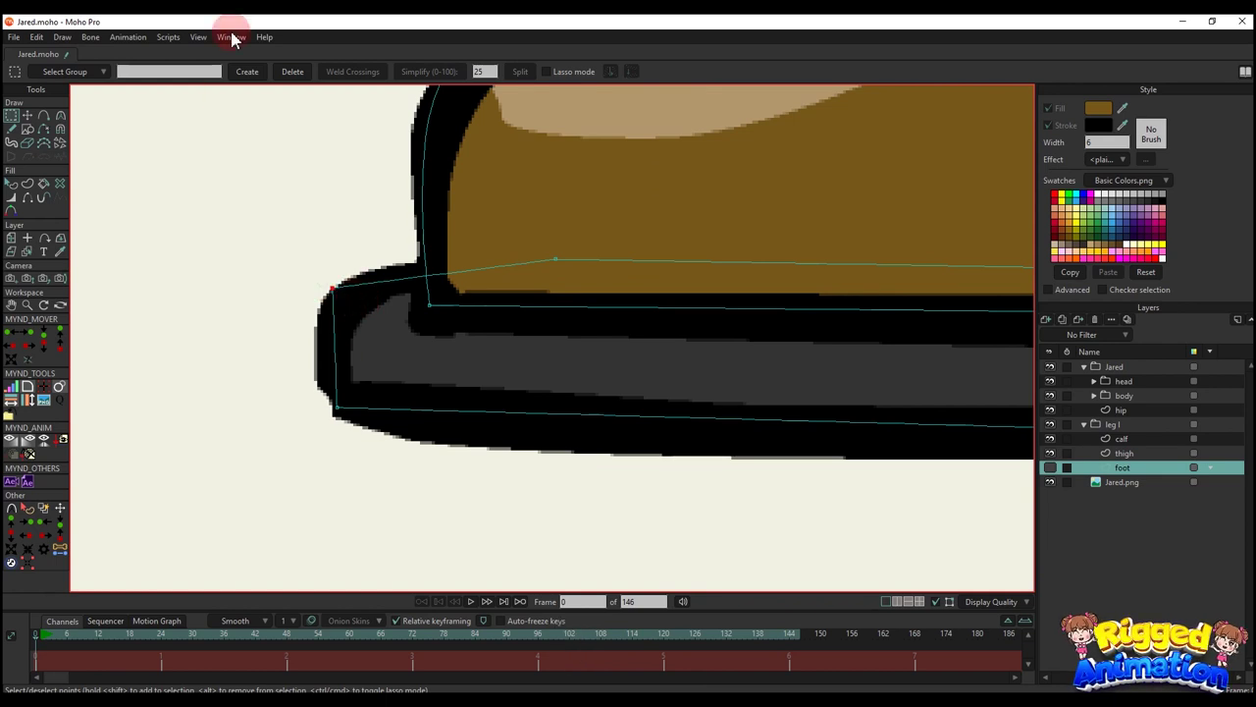
key(c)
click(230, 73)
key(t)
scroll(342, 286, up, 2)
drag(342, 292, 345, 310)
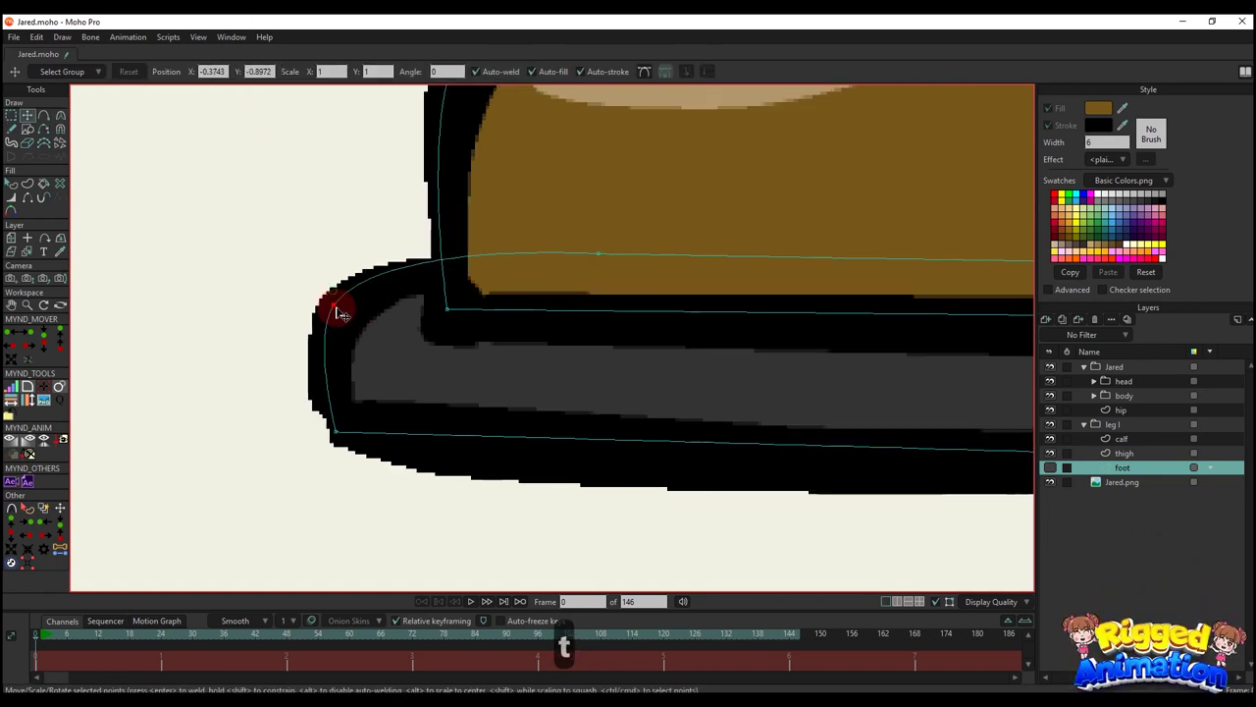
- Adjust the curvature of the sole's upper front point to about 0.30 to match the rounded toe edge
scroll(345, 310, down, 2)
key(c)
drag(371, 262, 384, 259)
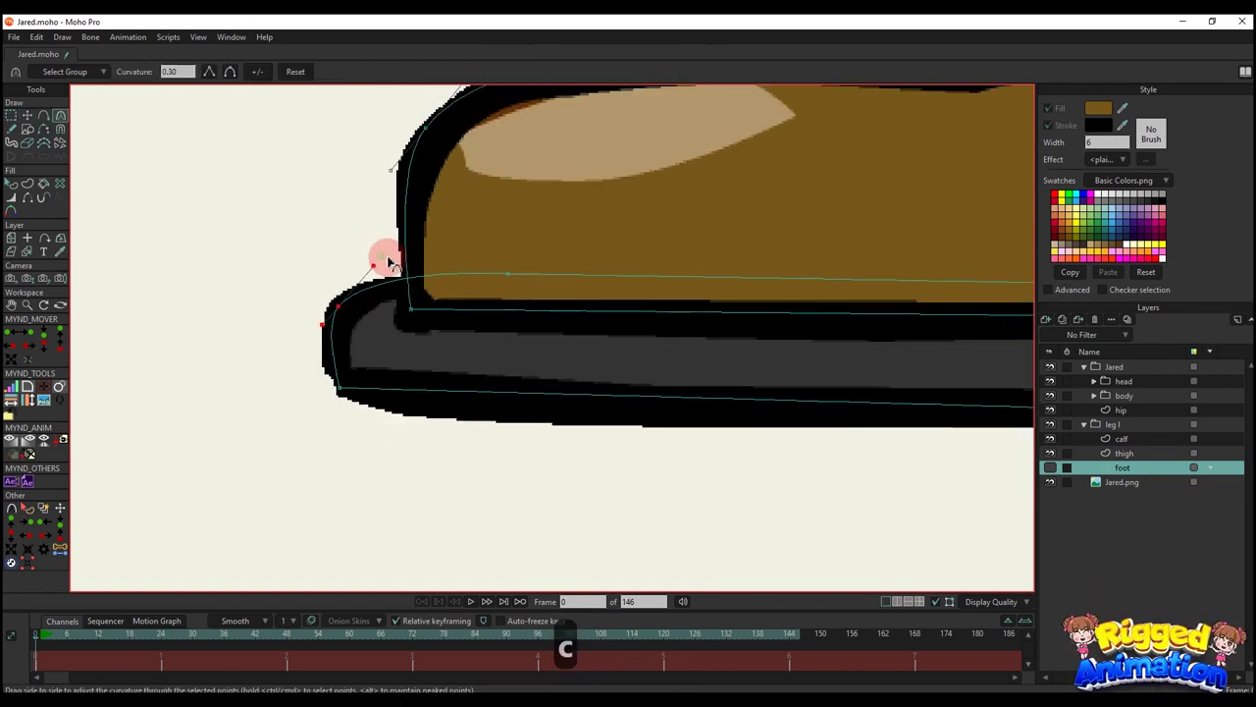
key(t)
scroll(376, 354, down, 2)
- Add points along the sole's upper edge, raising it above the arch and bringing it down near the heel
drag(810, 387, 552, 381)
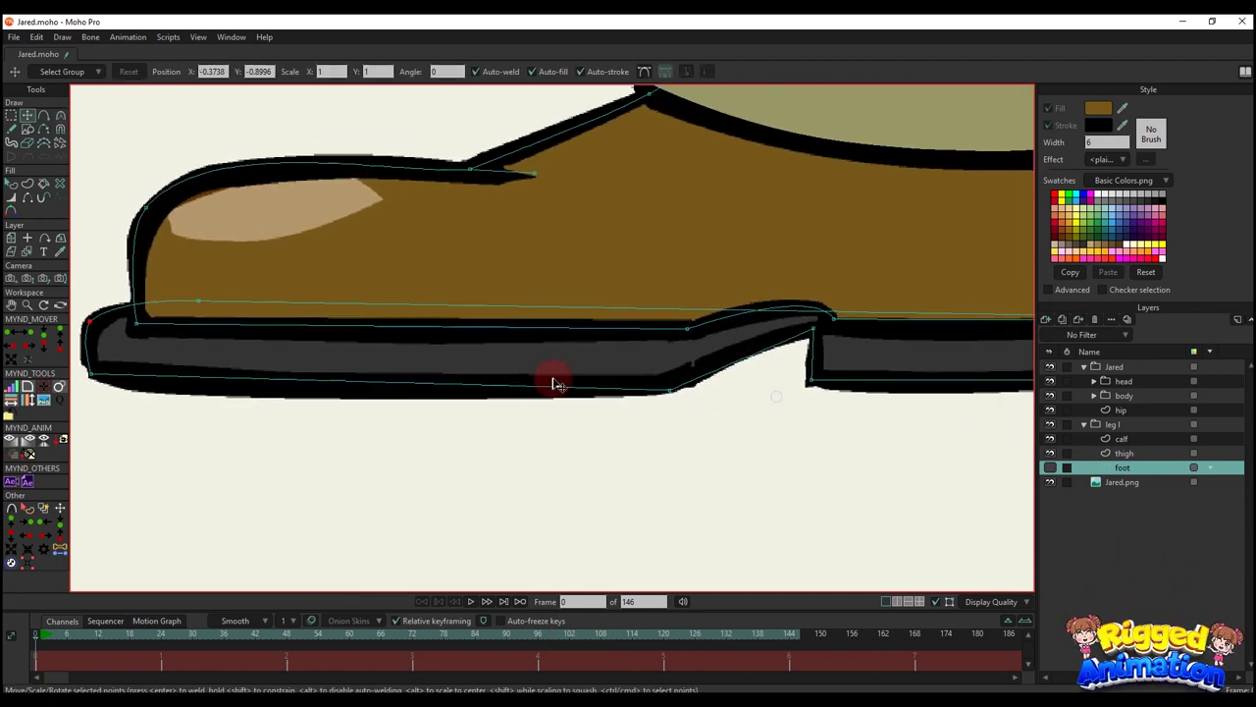
scroll(736, 344, down, 2)
scroll(803, 340, up, 2)
key(a)
drag(757, 317, 759, 291)
key(ctrl+z)
scroll(760, 289, down, 2)
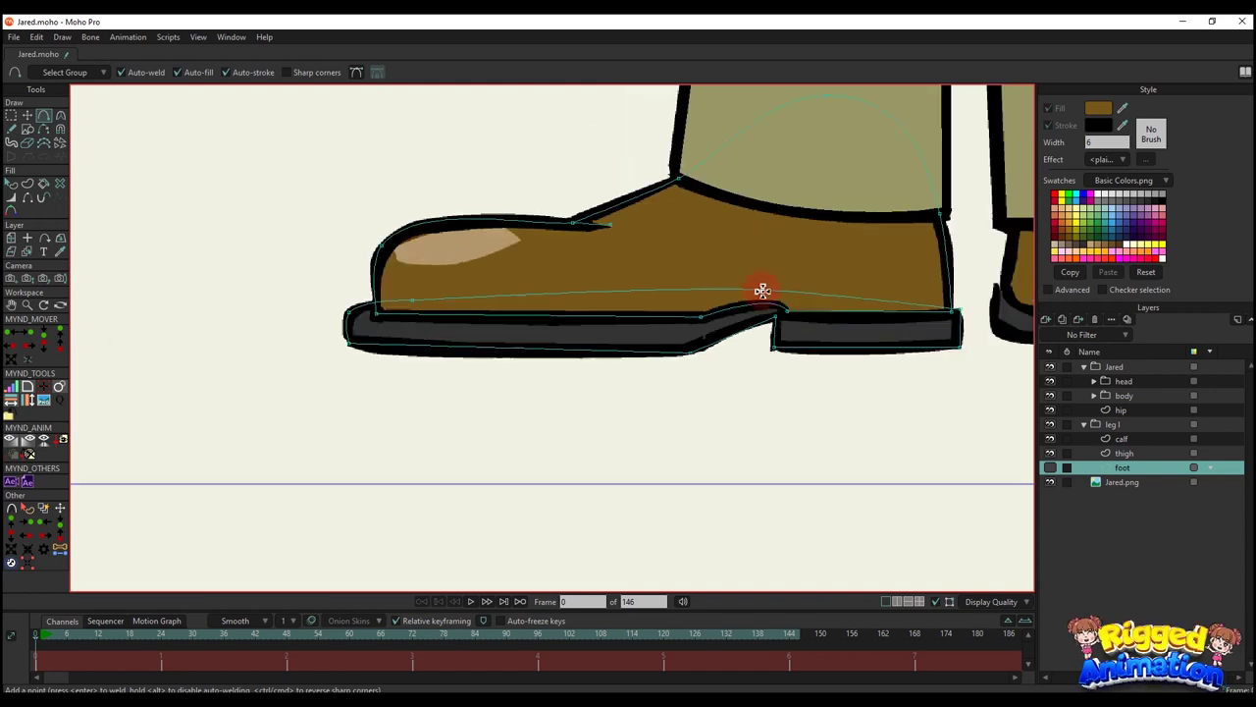
drag(875, 293, 773, 299)
scroll(800, 307, up, 3)
scroll(844, 312, up, 1)
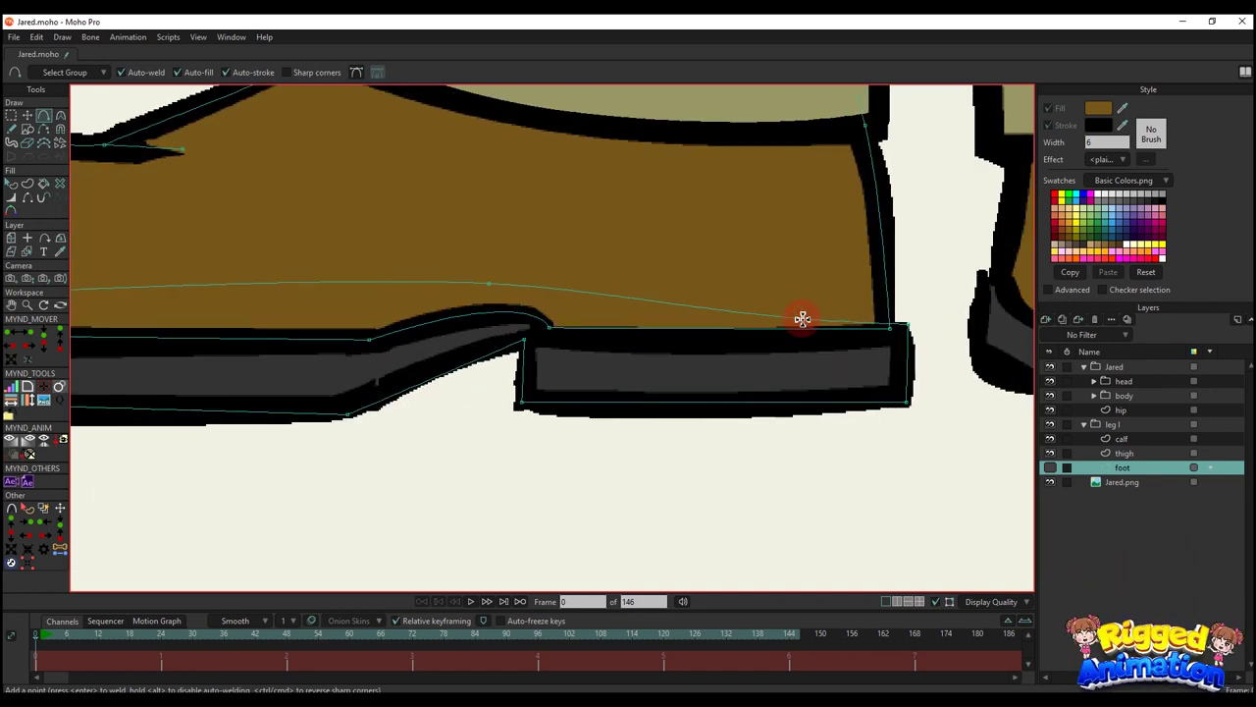
scroll(886, 331, up, 1)
key(t)
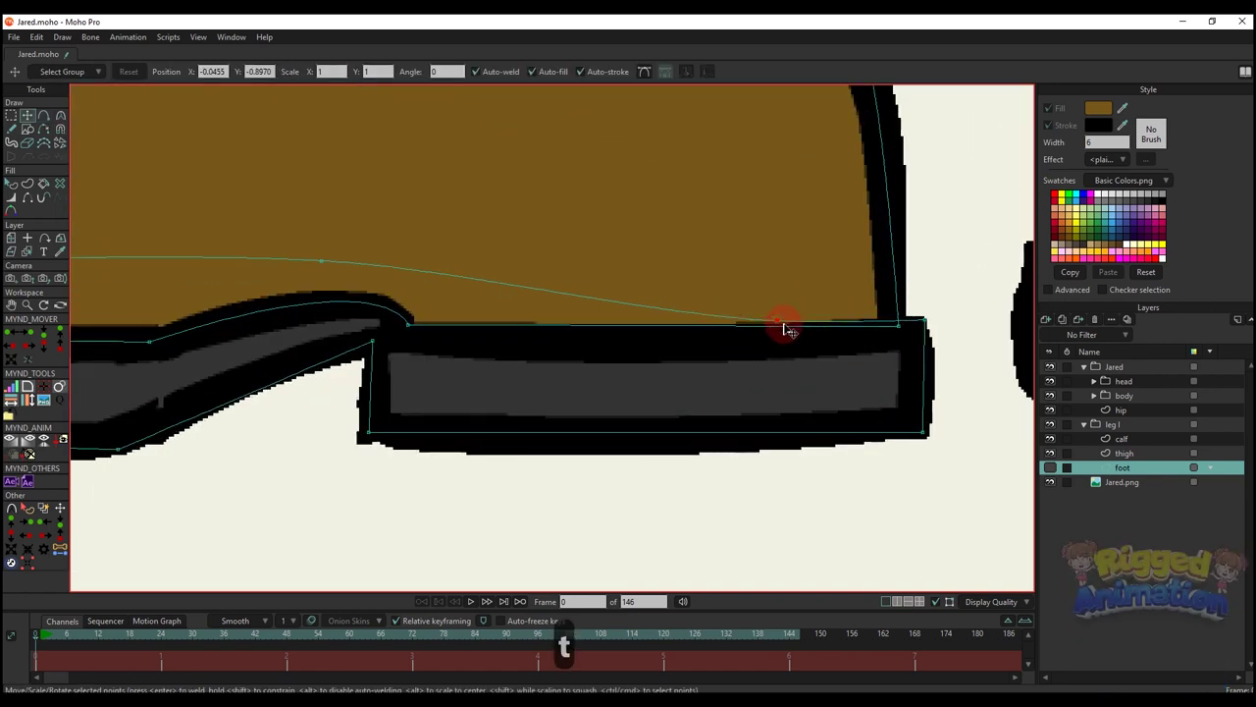
- Fill the sole shape with the dark grey sampled from the reference sole
scroll(898, 331, down, 3)
key(q)
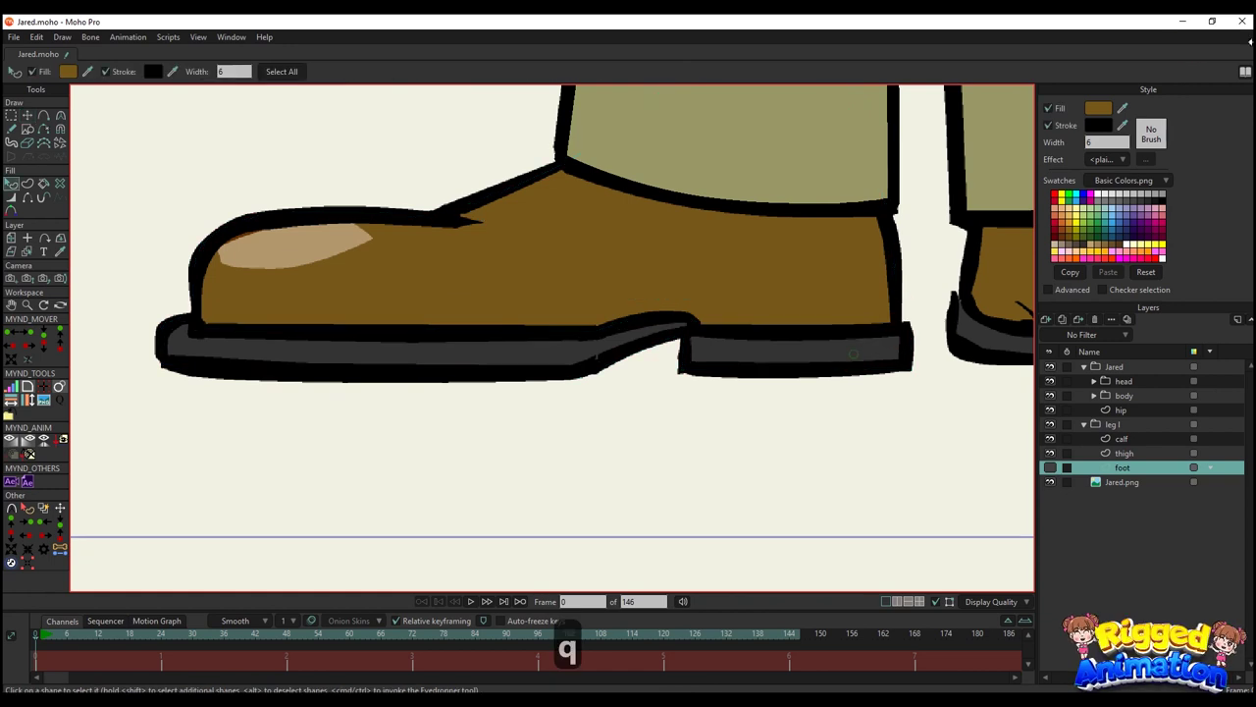
click(803, 339)
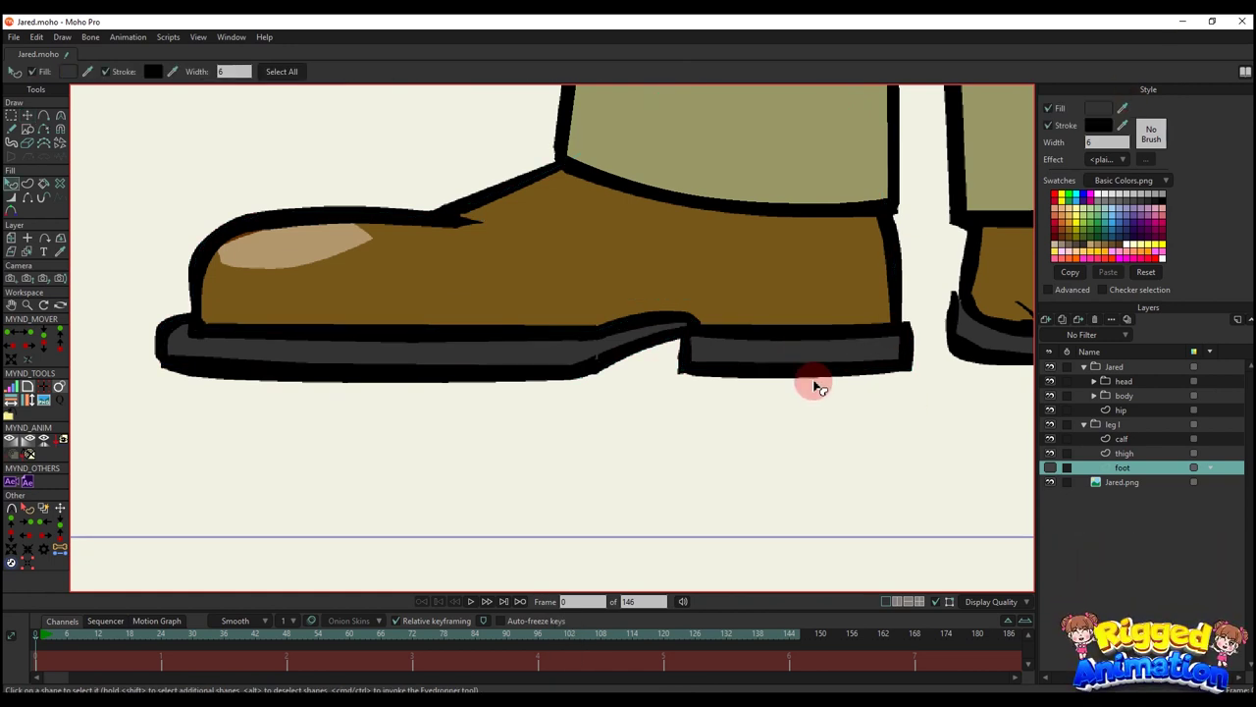
- Curve the sole's lower edge at the arch by setting the inner heel point's curvature to about 0.24
key(t)
scroll(654, 337, up, 4)
key(c)
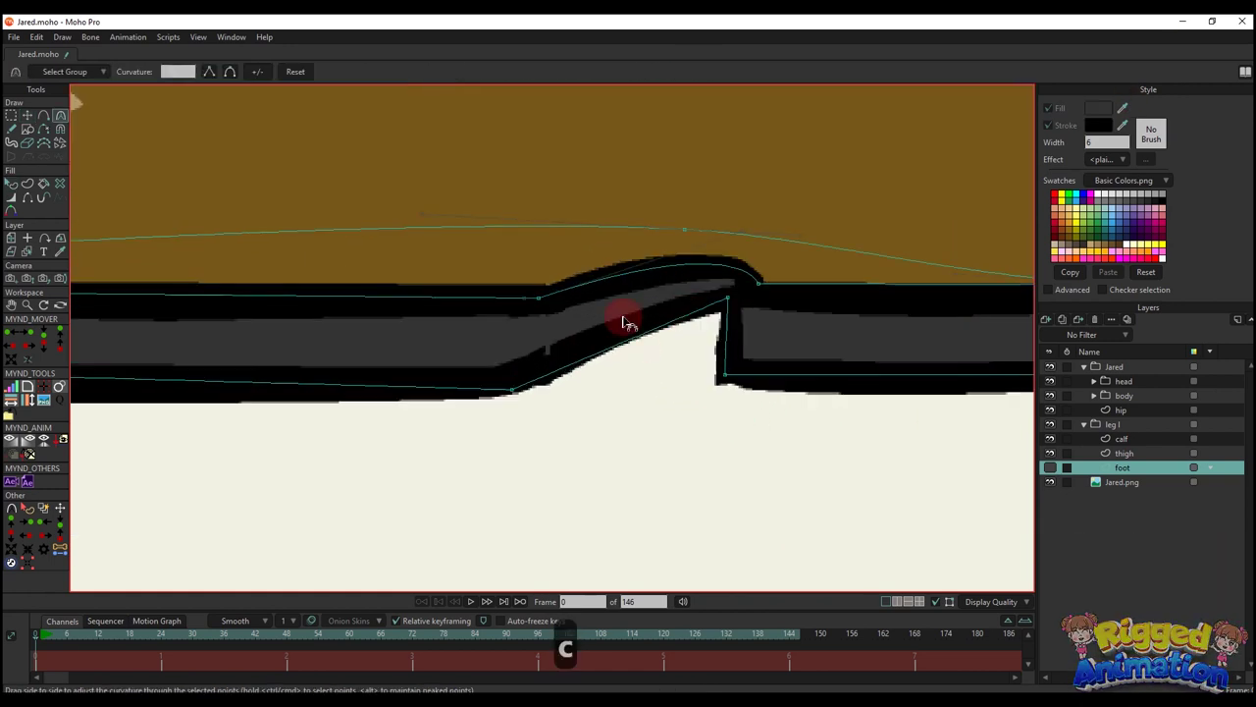
drag(581, 362, 599, 342)
key(ctrl+z)
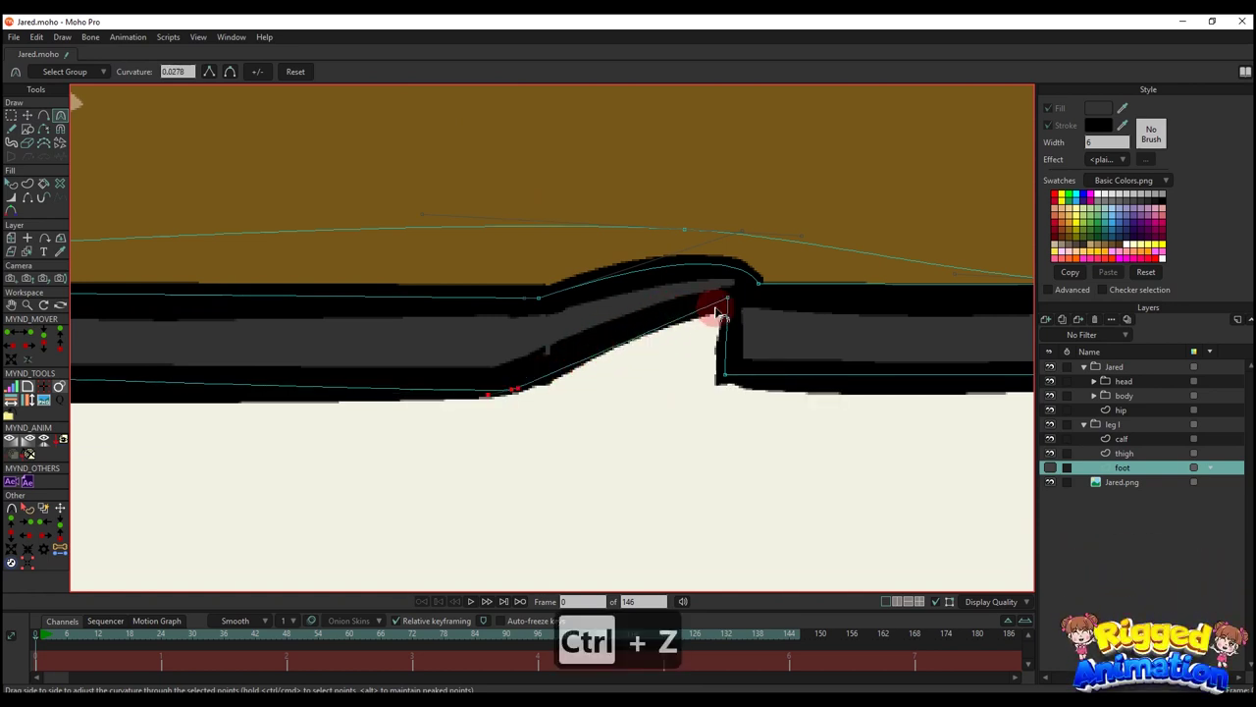
mouse_move(718, 300)
mouse_down()
mouse_move(685, 314)
mouse_move(707, 307)
mouse_up()
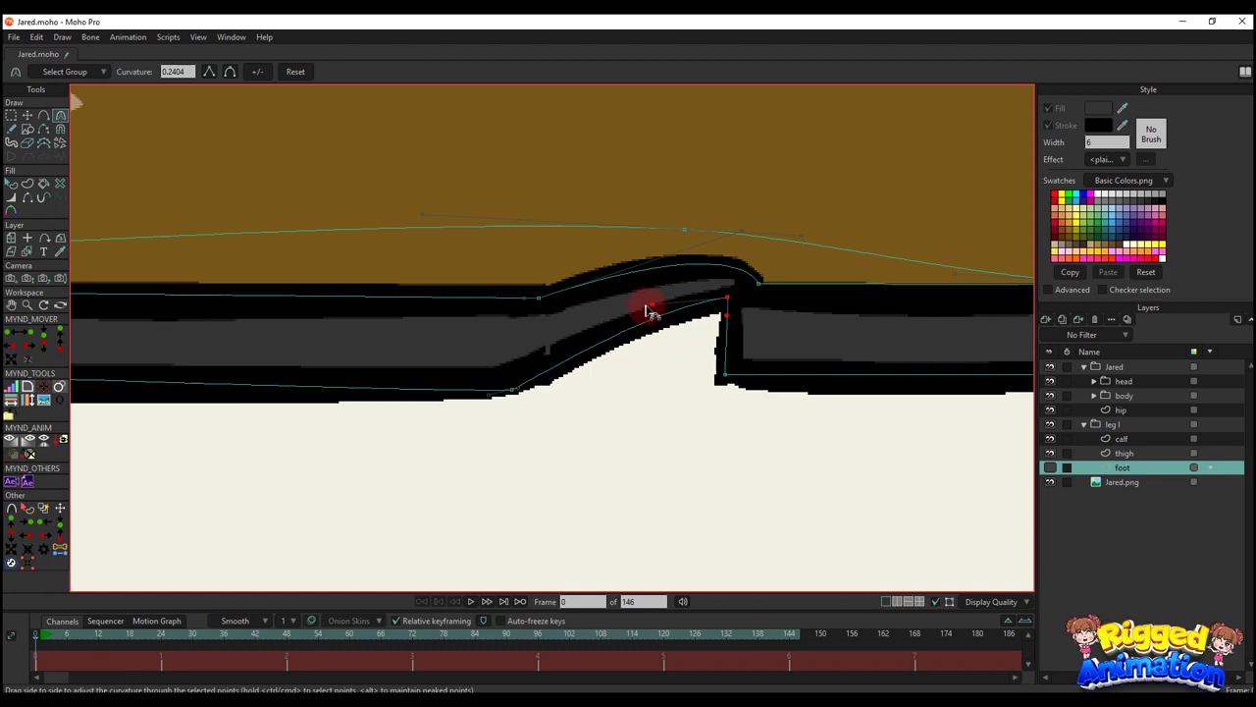
- Show the foot layer and lower the sole shape behind the brown shoe shape
key(q)
scroll(970, 409, down, 4)
click(1049, 466)
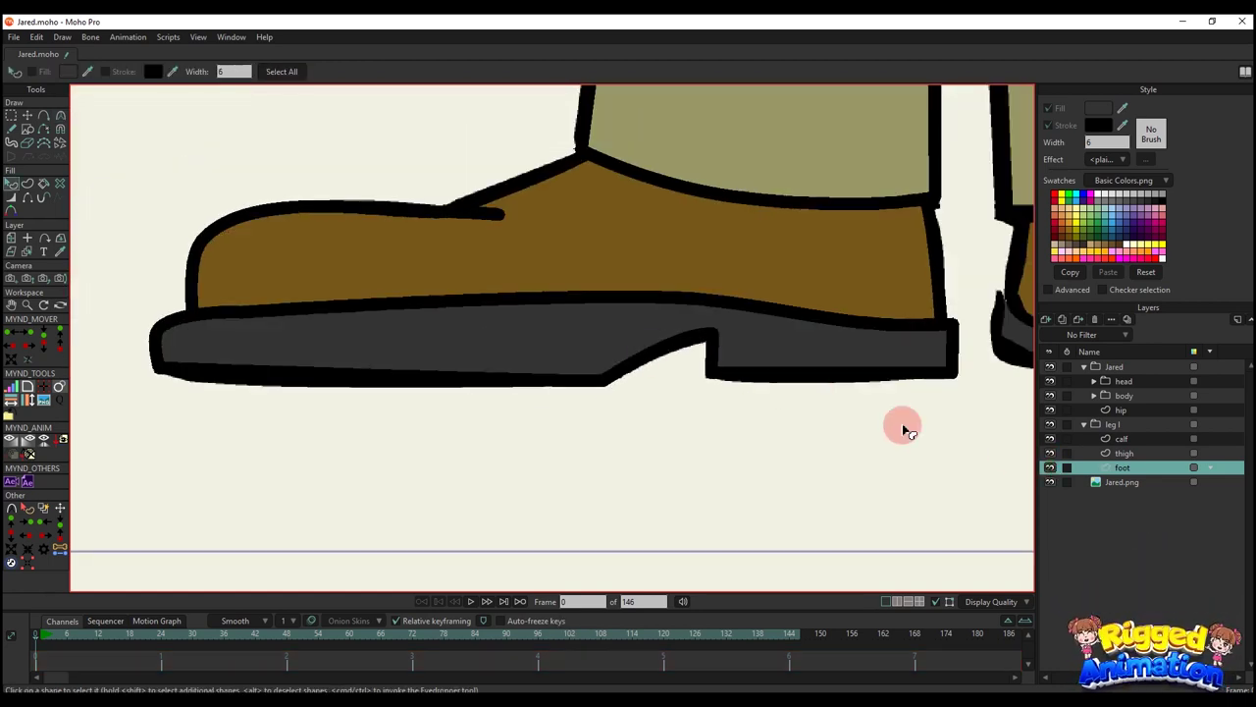
click(619, 322)
key(alt+Down)
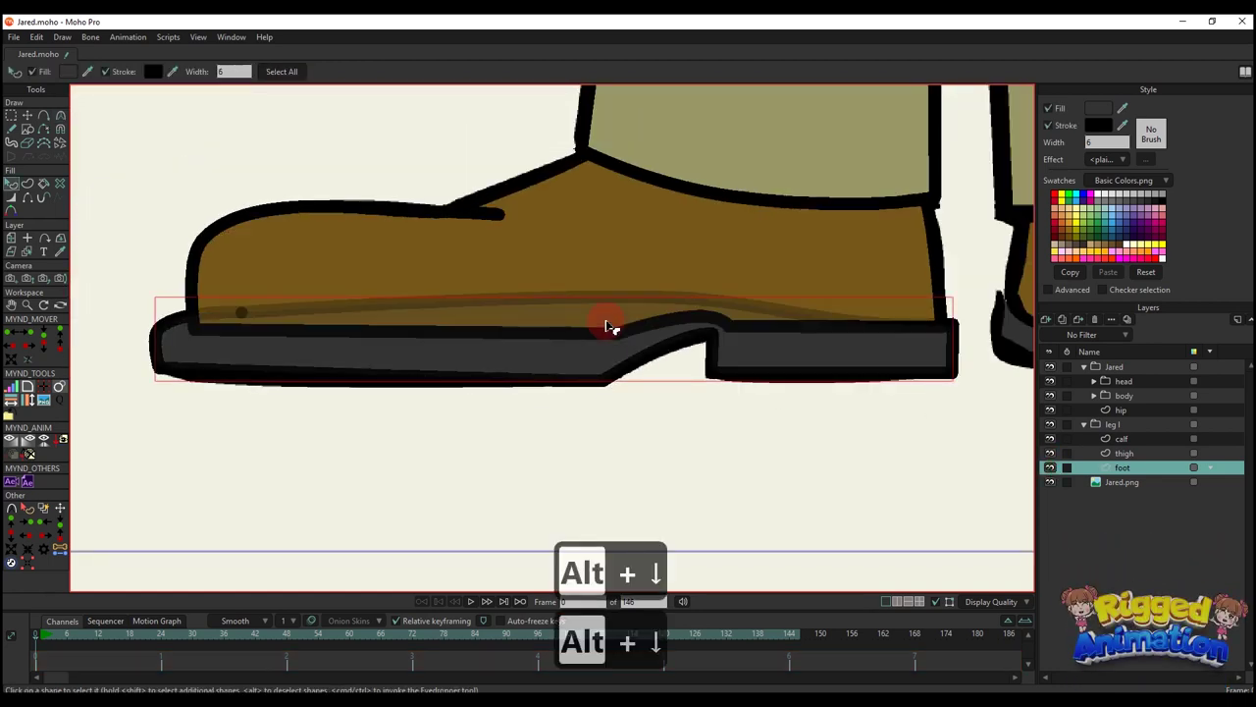
click(659, 477)
scroll(639, 455, down, 4)
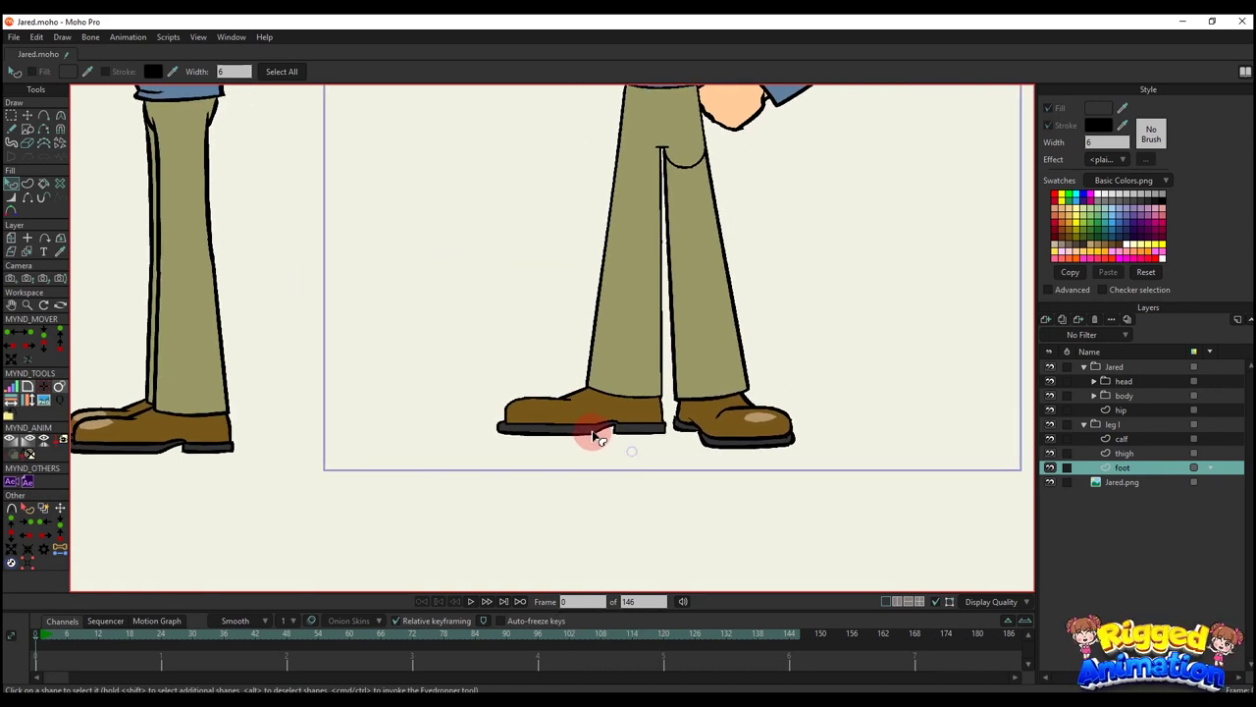
- Collapse the leg l group, add a new vector layer above it and place that layer in a new group
key(t)
key(q)
scroll(677, 412, down, 4)
mouse_move(687, 410)
mouse_down()
mouse_move(670, 438)
mouse_move(698, 445)
mouse_up()
scroll(683, 412, up, 4)
click(1083, 425)
click(1111, 427)
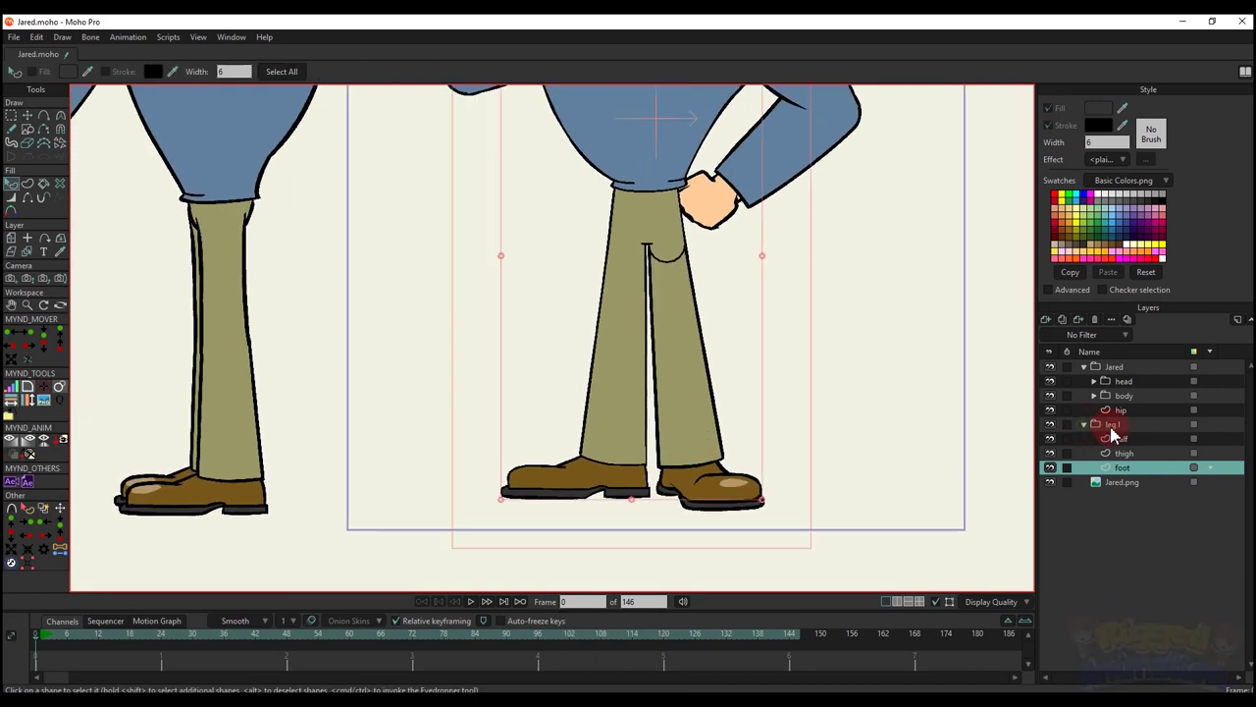
click(1052, 321)
click(1144, 446)
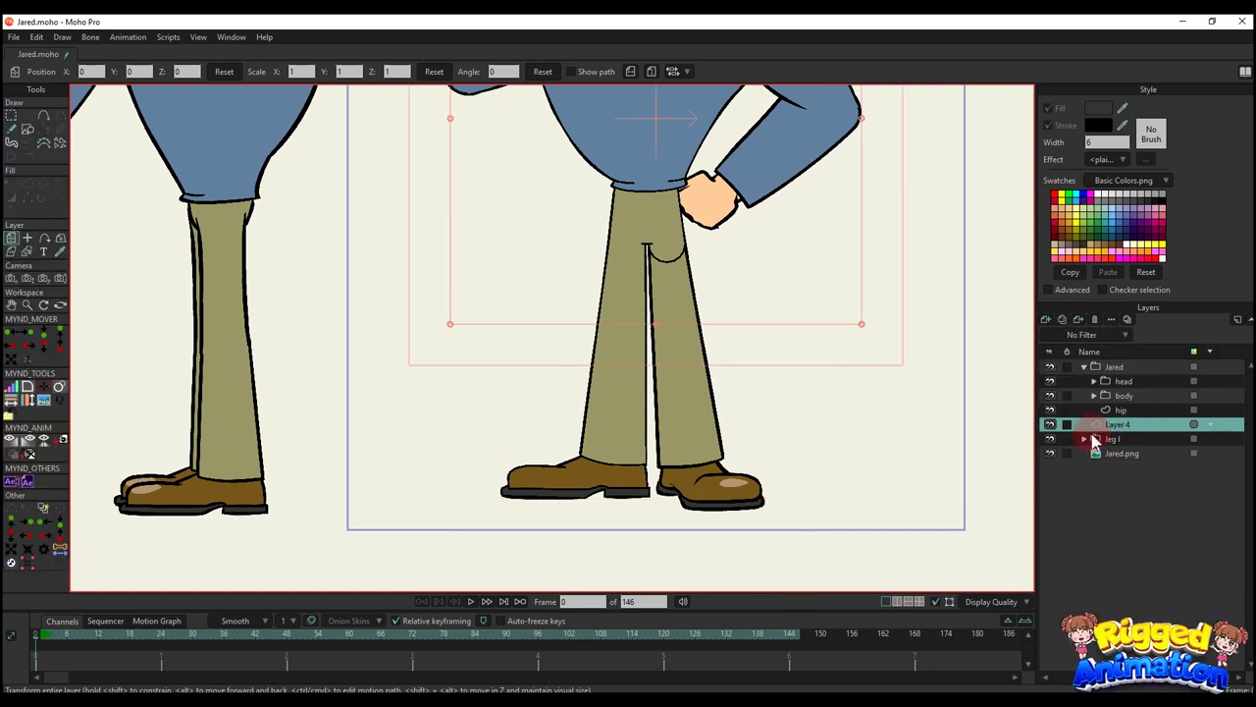
right_click(1108, 423)
click(1155, 490)
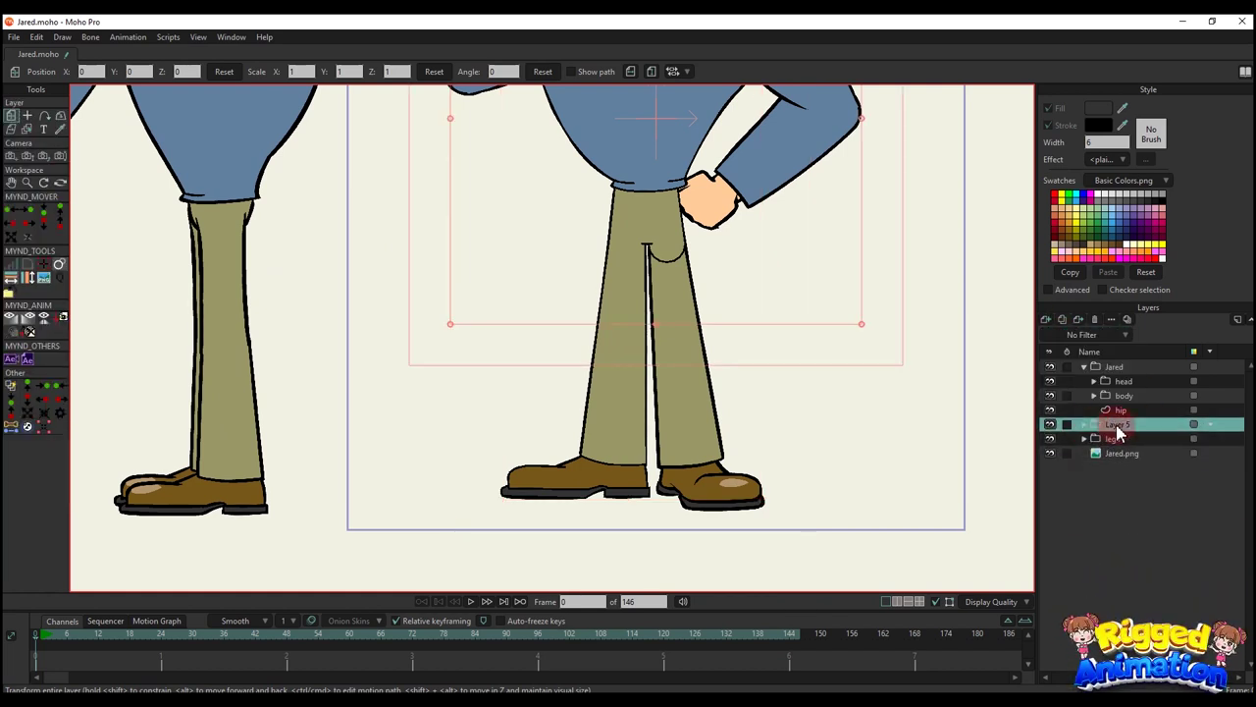
- Rename the new group as leg r and the vector layer inside it as thigh
double_click(1122, 428)
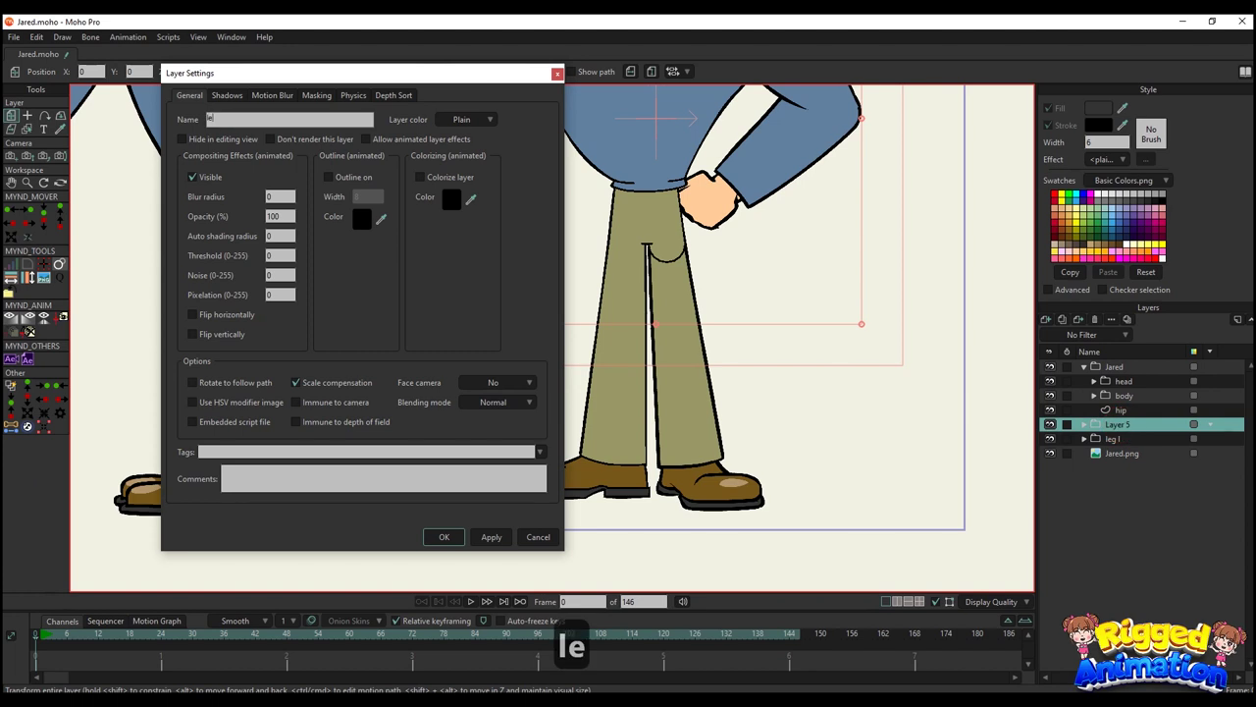
text(leg r)
key(Return)
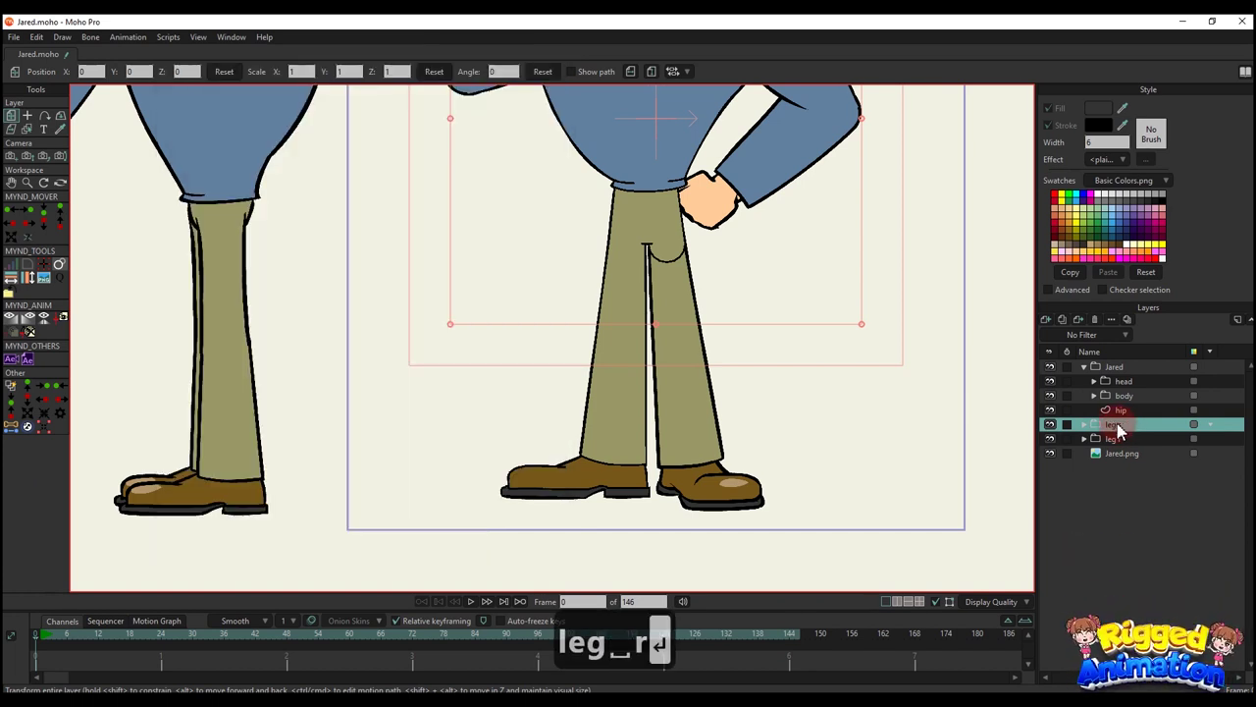
click(1084, 424)
double_click(1119, 439)
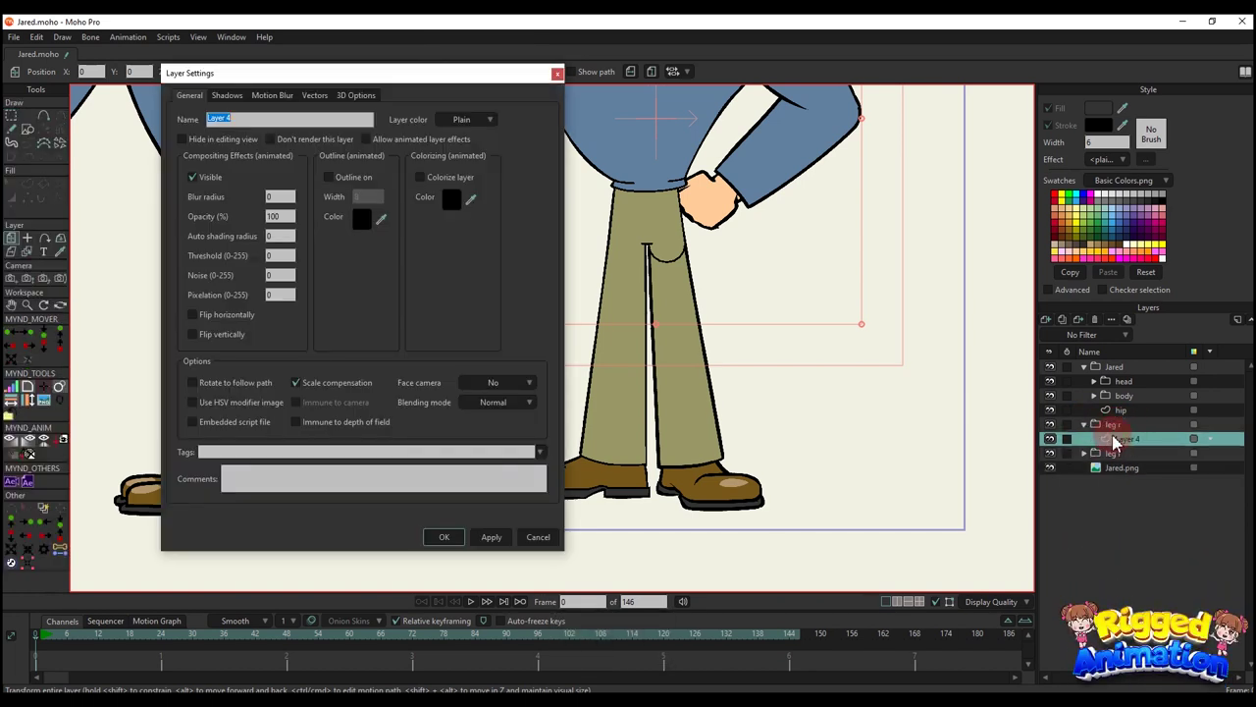
key(Return)
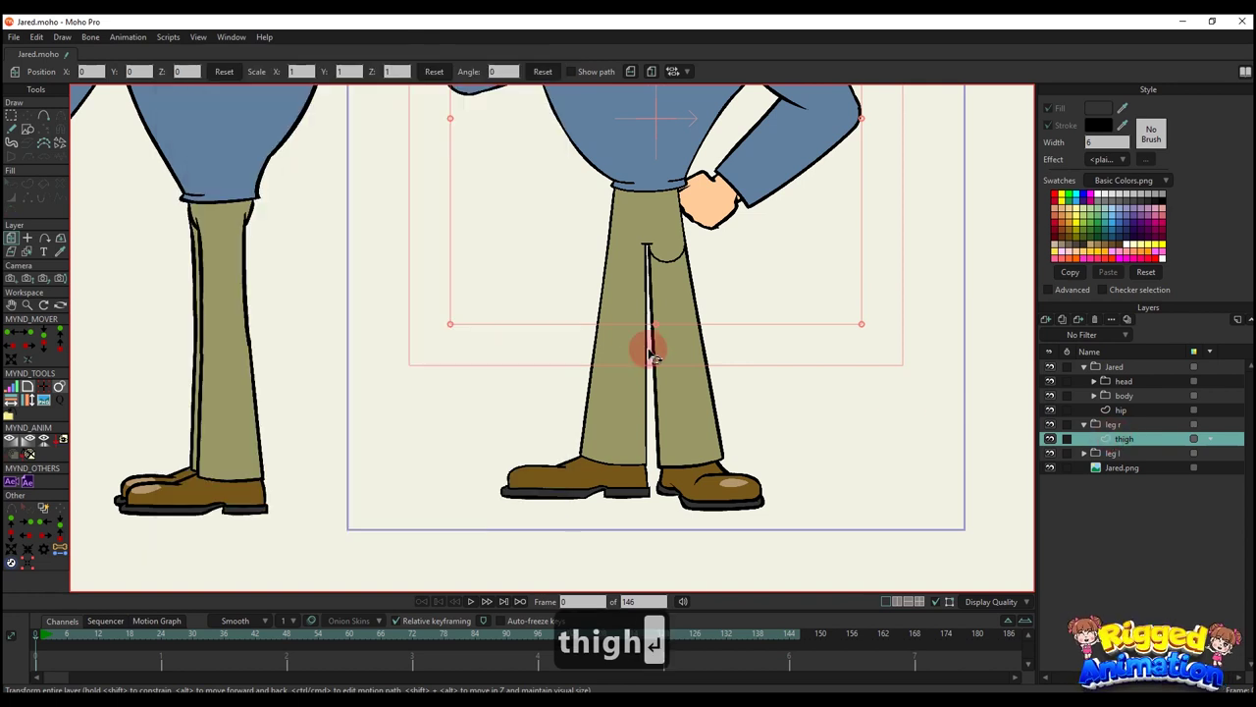
- Select the left leg's thigh layer
alt+right_click(606, 282)
key(f)
drag(565, 196, 637, 309)
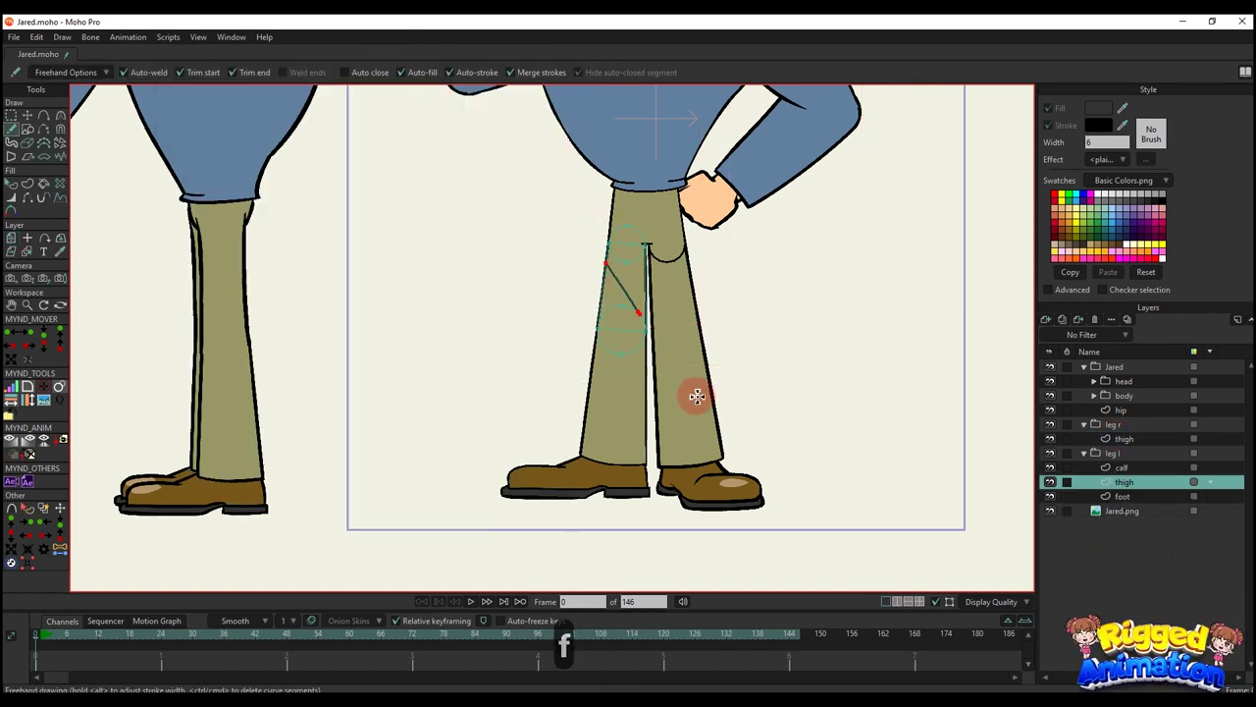
key(ctrl+z)
- Copy all of the left thigh's points and paste them into the thigh layer of the leg r group
key(g)
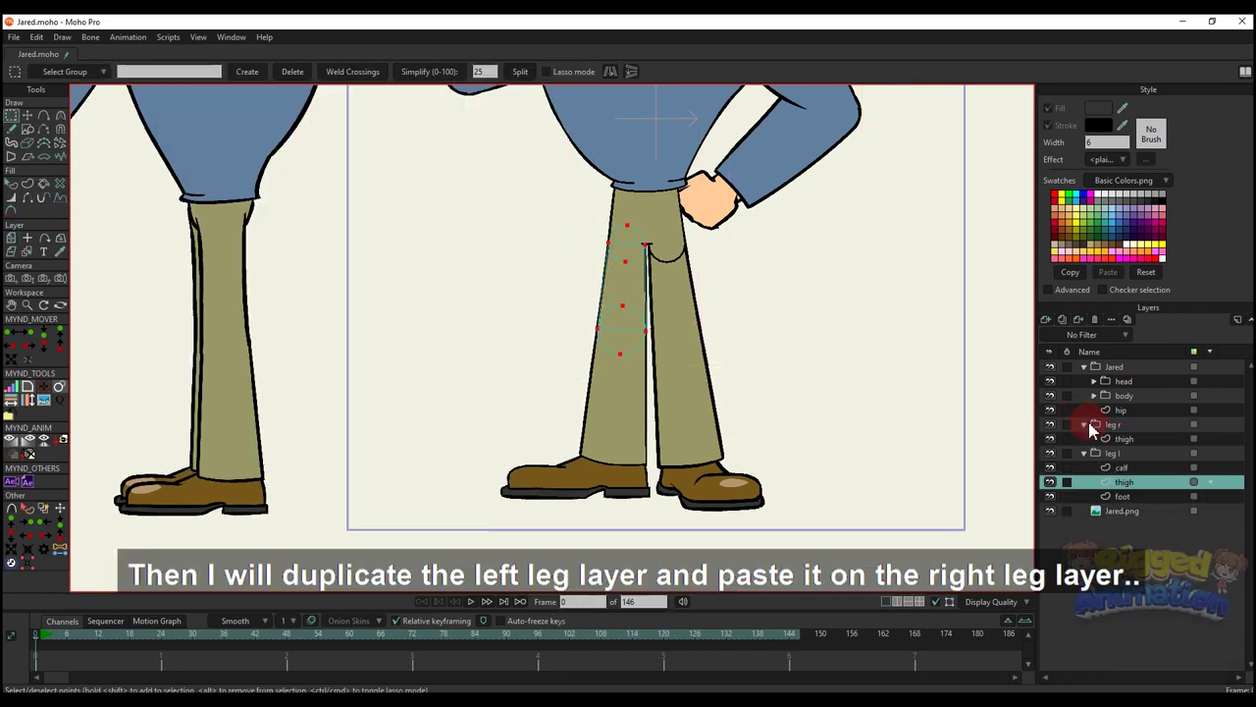
key(ctrl+c)
click(1124, 439)
key(ctrl+v)
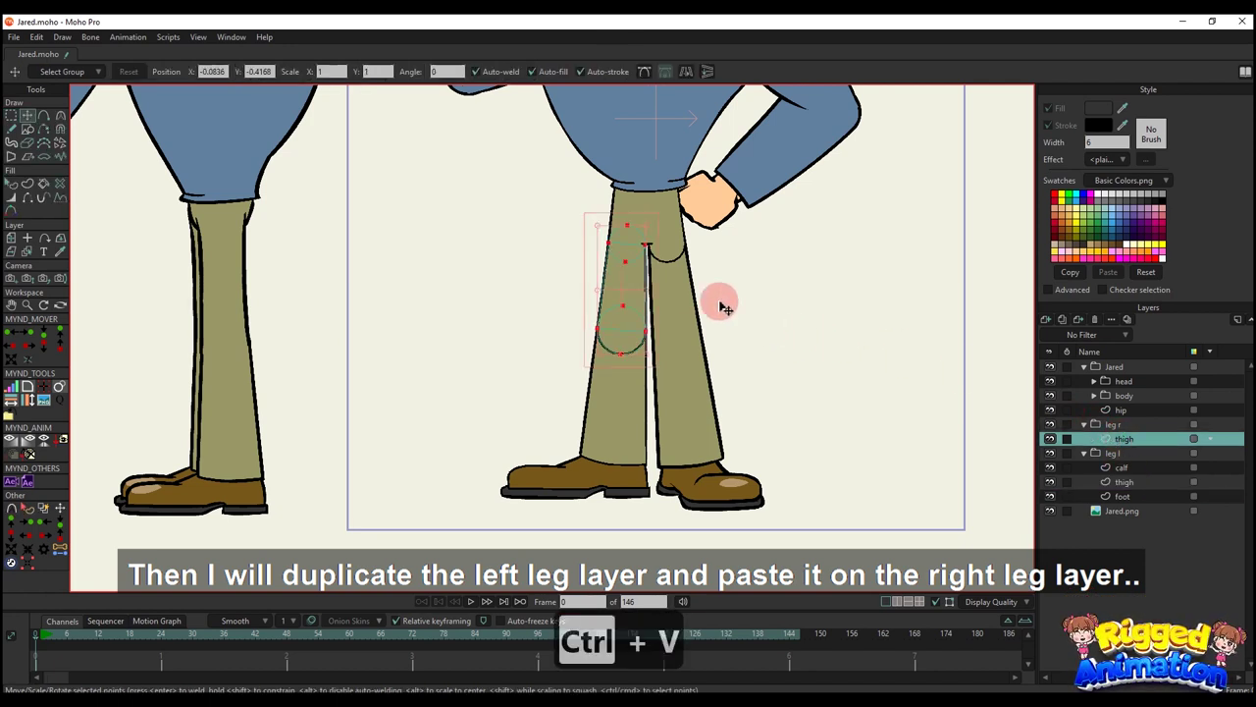
- Flip the pasted thigh horizontally, then move, rotate and scale it to fit the reference right thigh
scroll(620, 236, up, 3)
click(686, 72)
scroll(651, 289, up, 2)
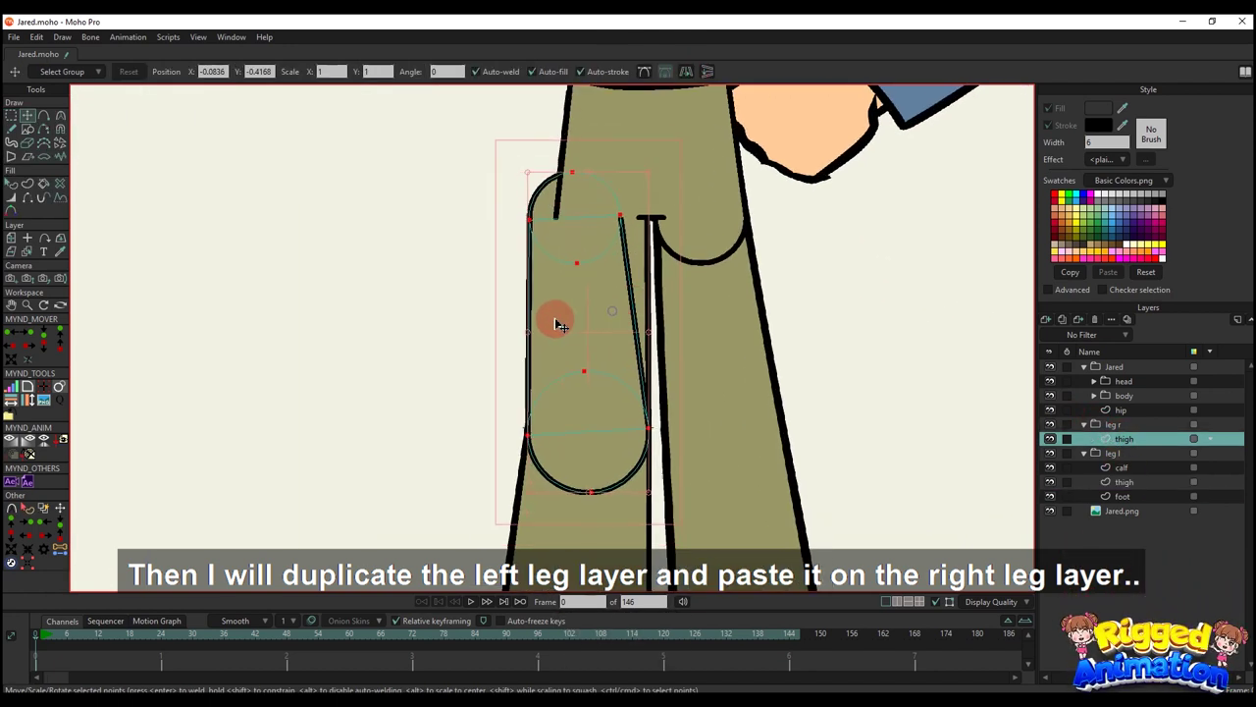
drag(558, 325, 687, 320)
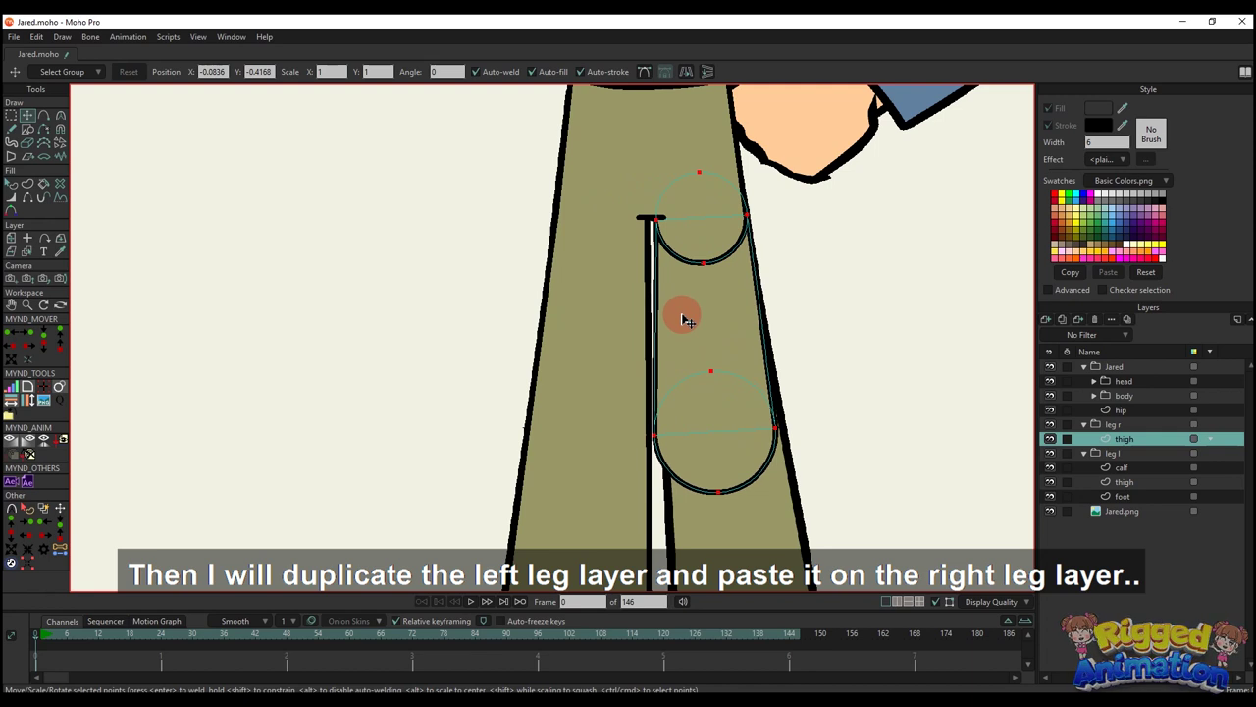
scroll(722, 369, up, 2)
drag(732, 533, 739, 533)
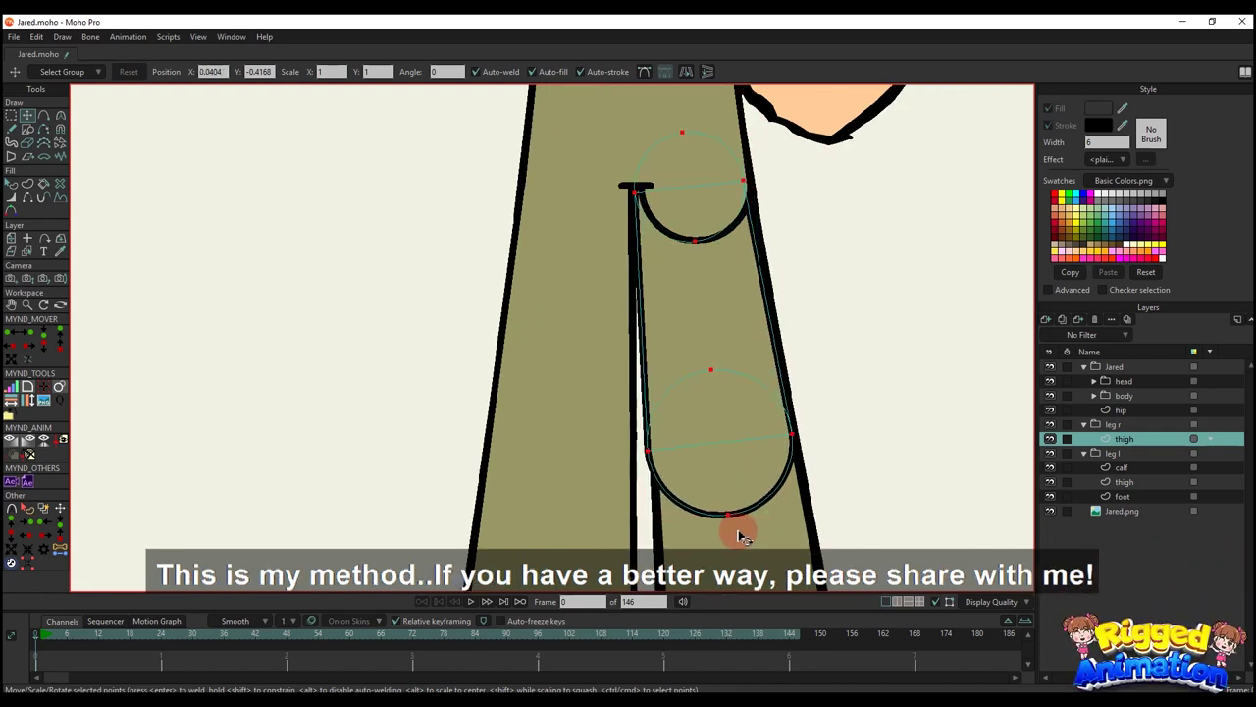
drag(694, 424, 700, 418)
scroll(735, 417, up, 1)
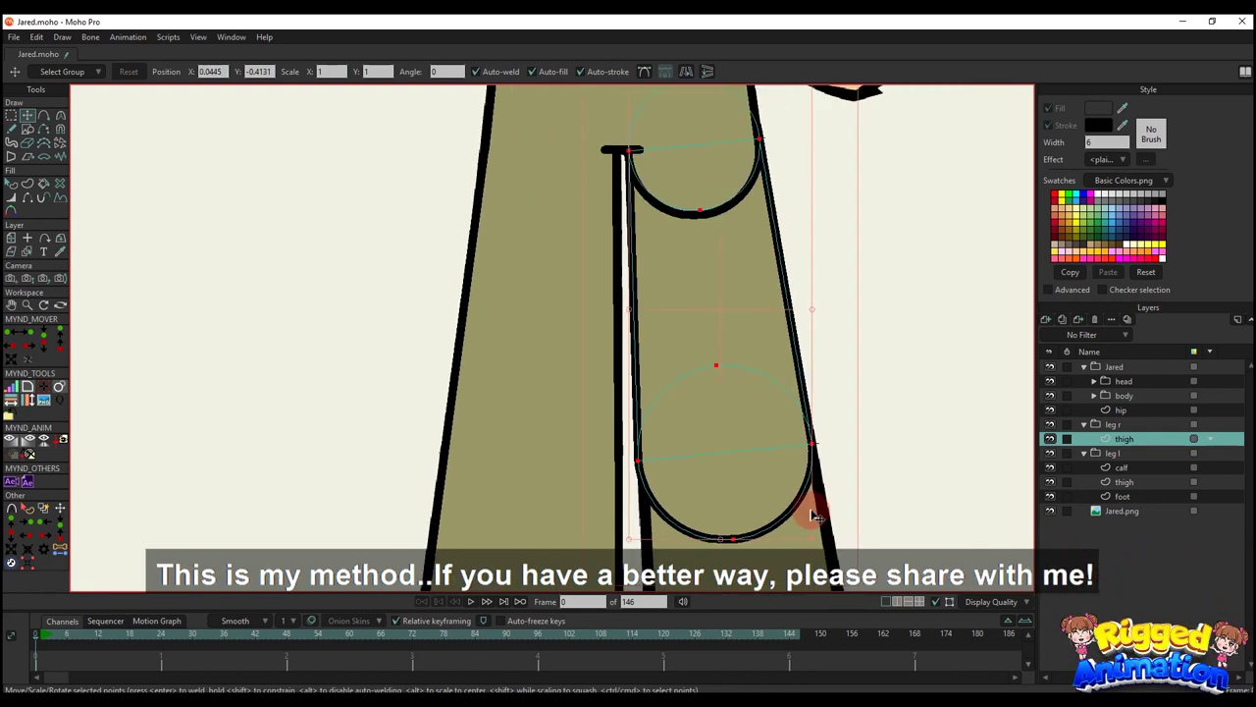
- Copy the right-leg circle from the hip layer and paste it into the leg r thigh layer
scroll(765, 464, down, 3)
key(q)
scroll(721, 250, up, 2)
click(724, 255)
key(t)
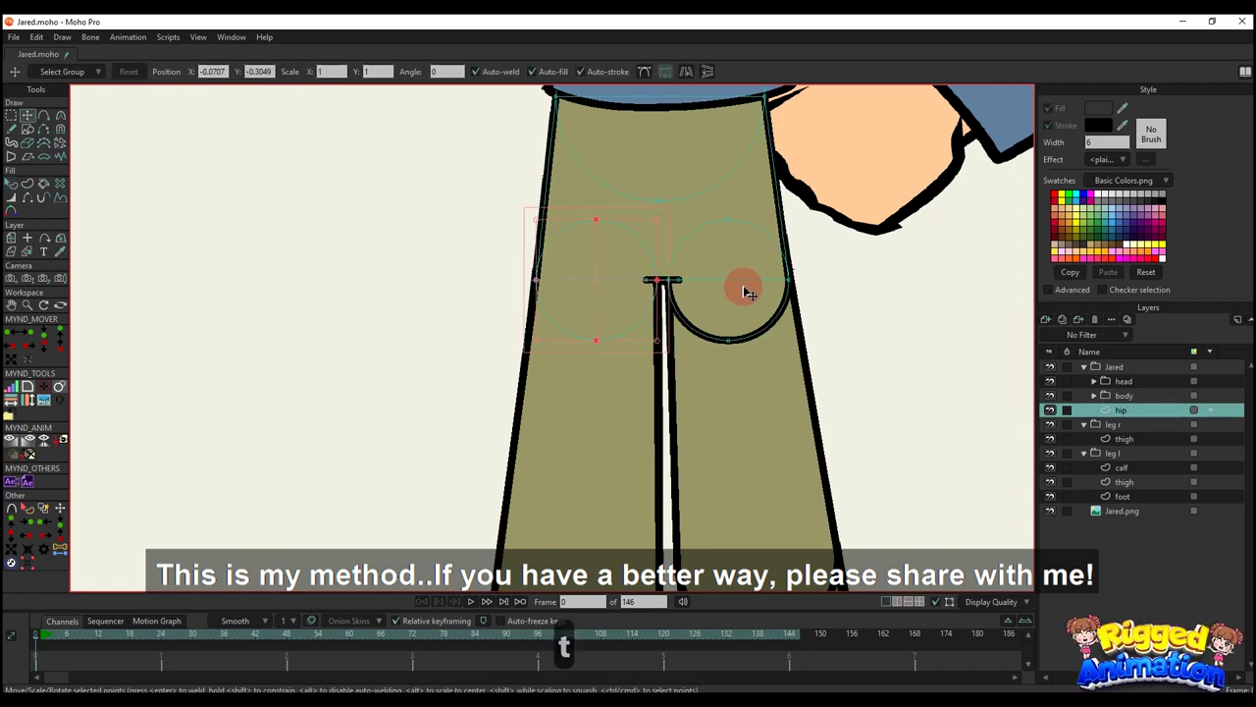
key(ctrl+c)
click(1124, 438)
key(ctrl+v)
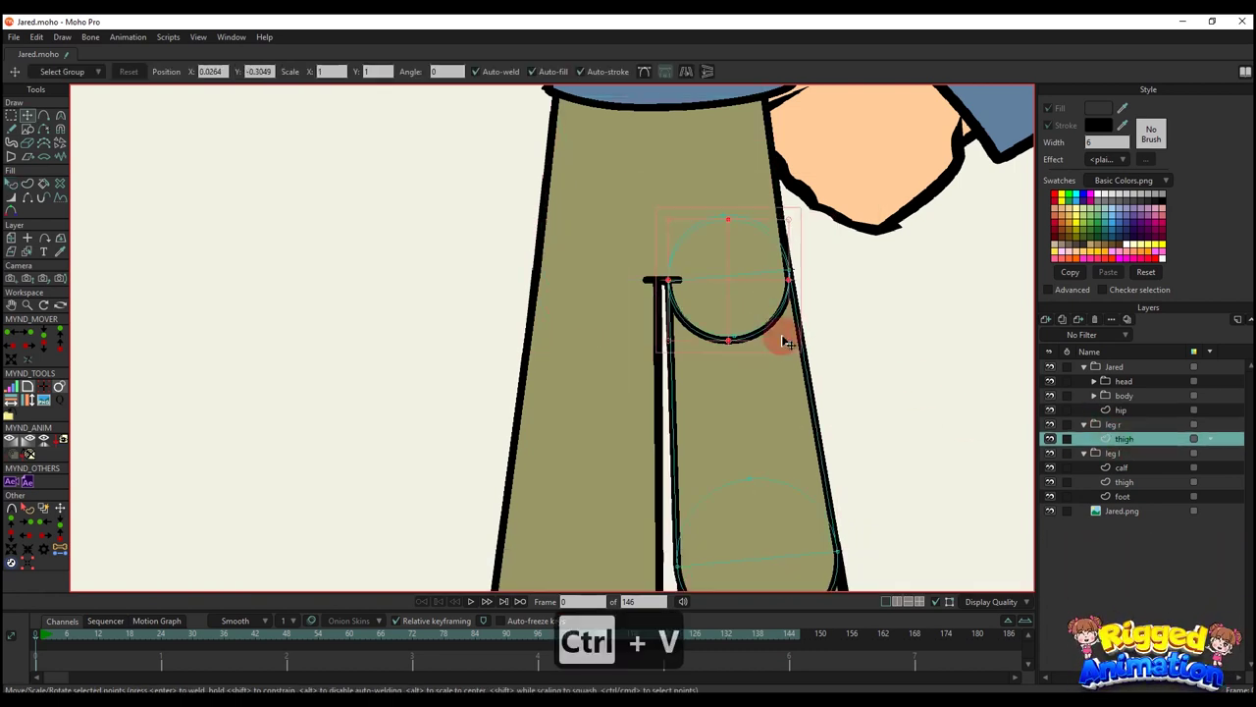
- Delete the top and bottom points of the thigh's original upper circle, keeping the pasted hip circle
scroll(721, 308, up, 1)
scroll(716, 302, up, 1)
click(724, 367)
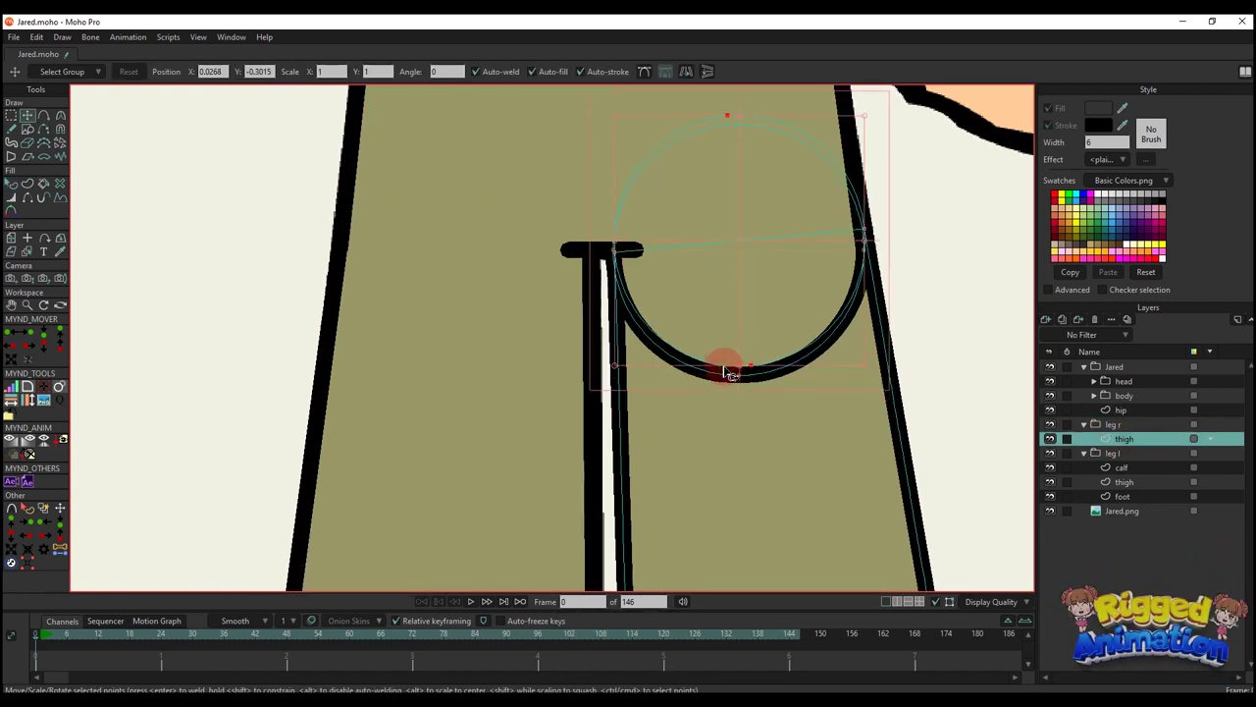
key(BackSpace)
- Move the thigh's inner upper corner to the pasted circle's inner point at X -0.0181, Y -0.3049
scroll(613, 251, up, 2)
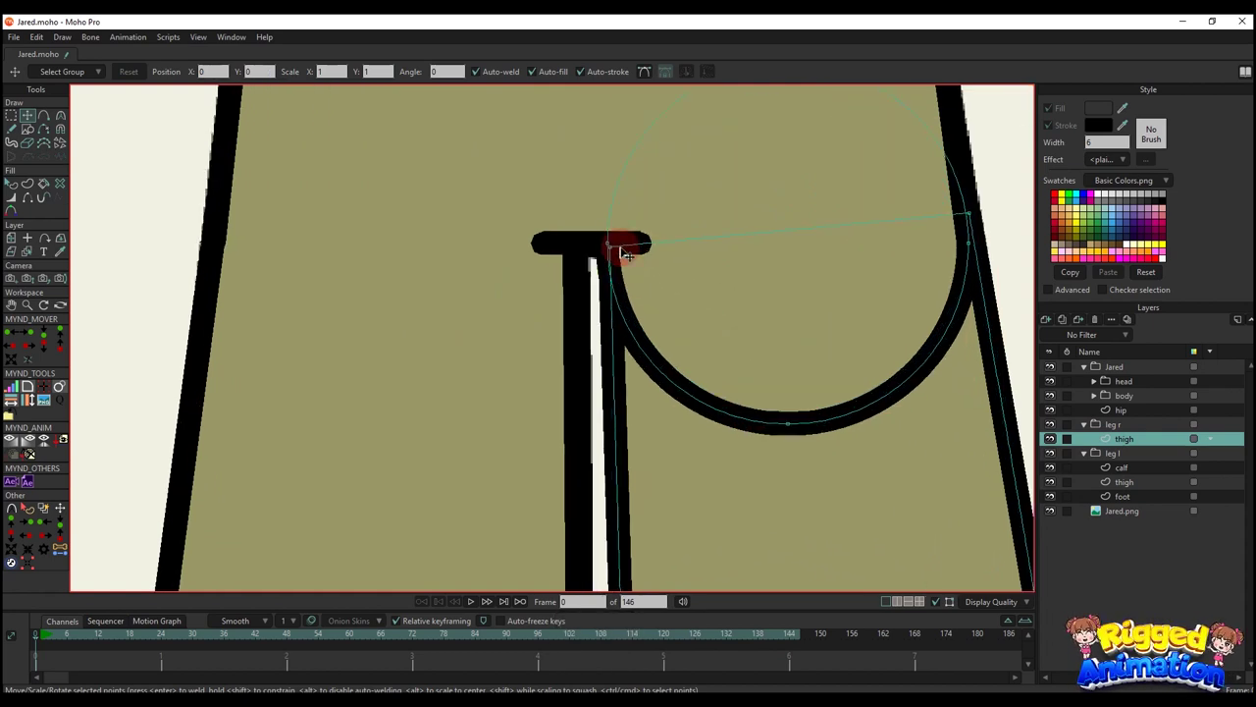
key(g)
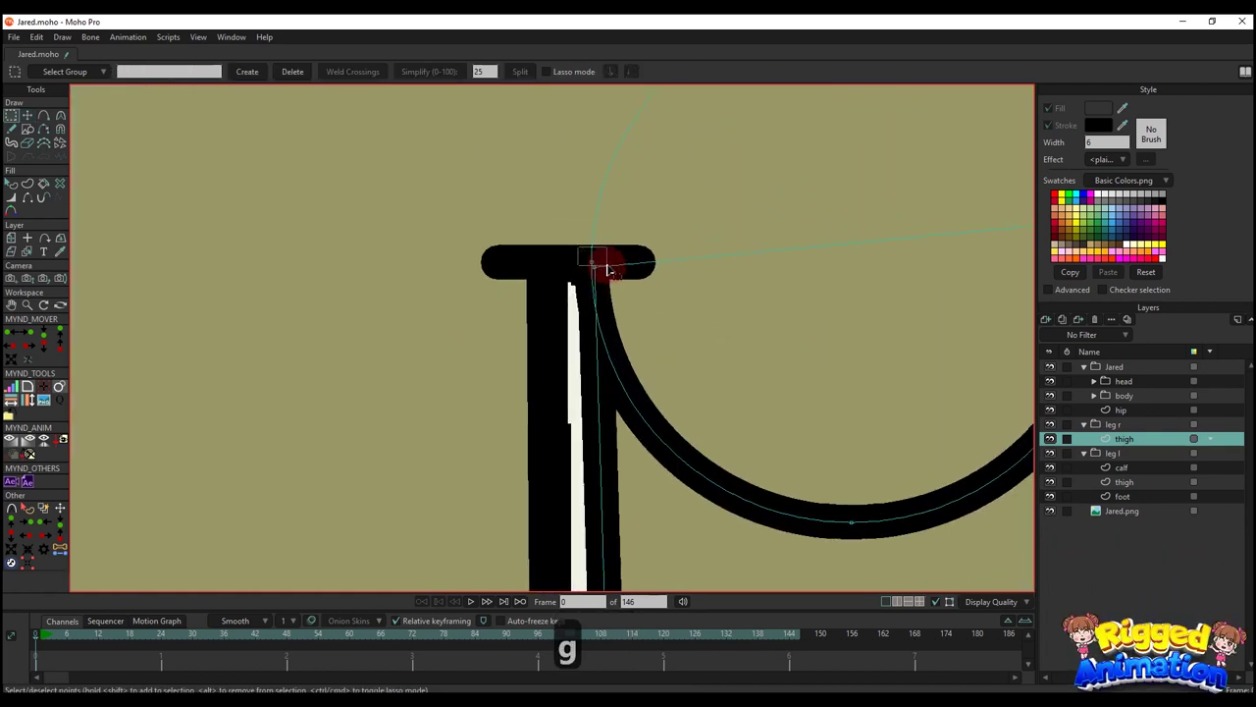
drag(609, 270, 608, 270)
click(23, 563)
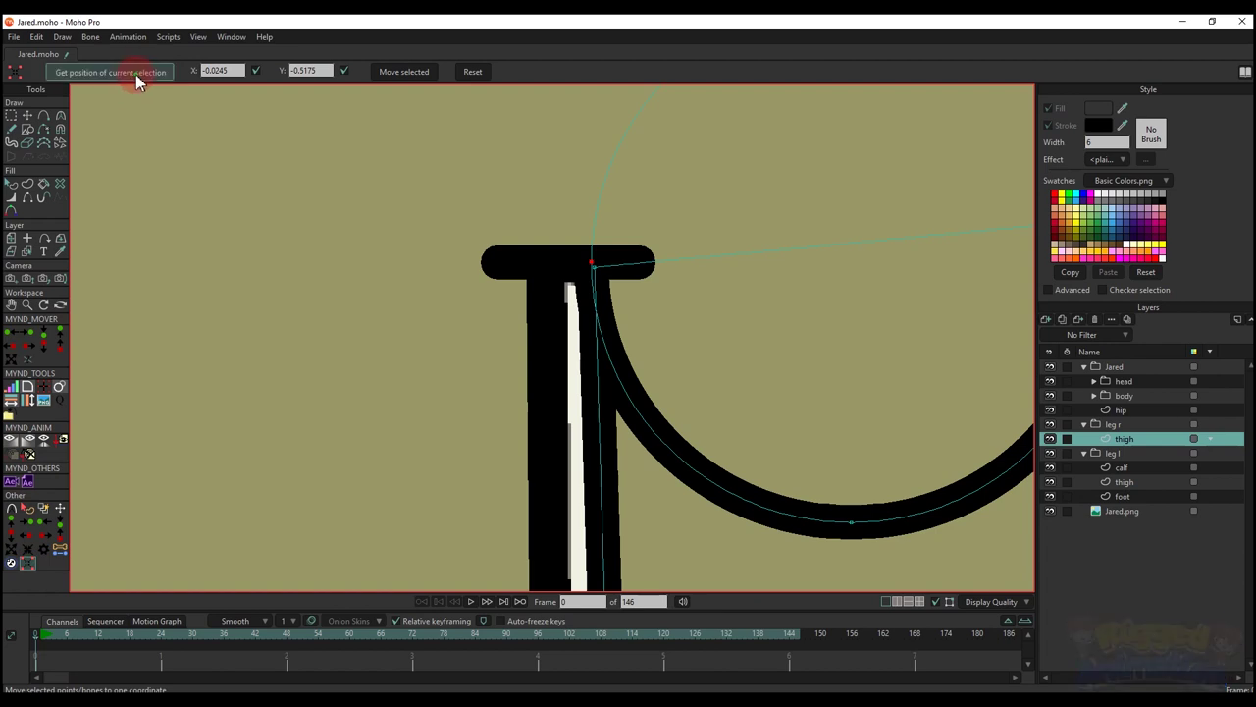
click(405, 75)
scroll(628, 216, down, 5)
- Align the thigh's outer upper corner with the pasted circle's outer side point
scroll(835, 211, up, 6)
drag(741, 251, 834, 295)
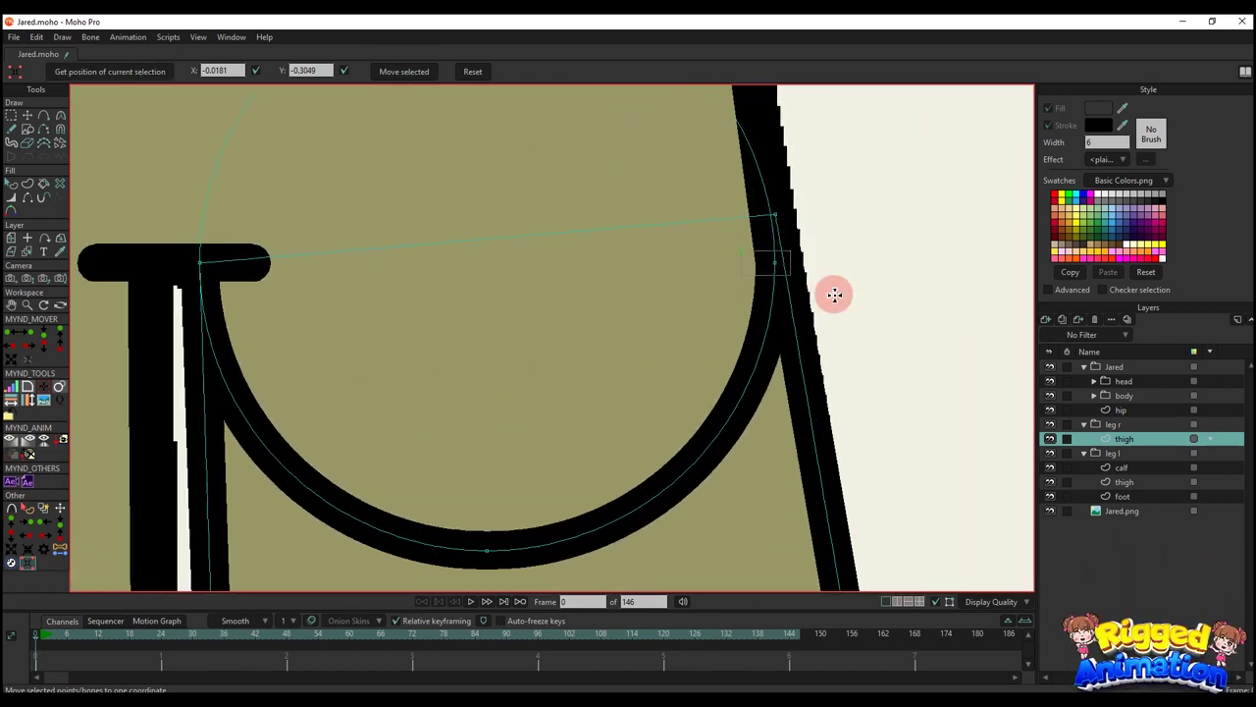
- Move the thigh shape's outer top corner onto the upper joint circle's edge point and rotate the circle to fit the leg outline
click(175, 72)
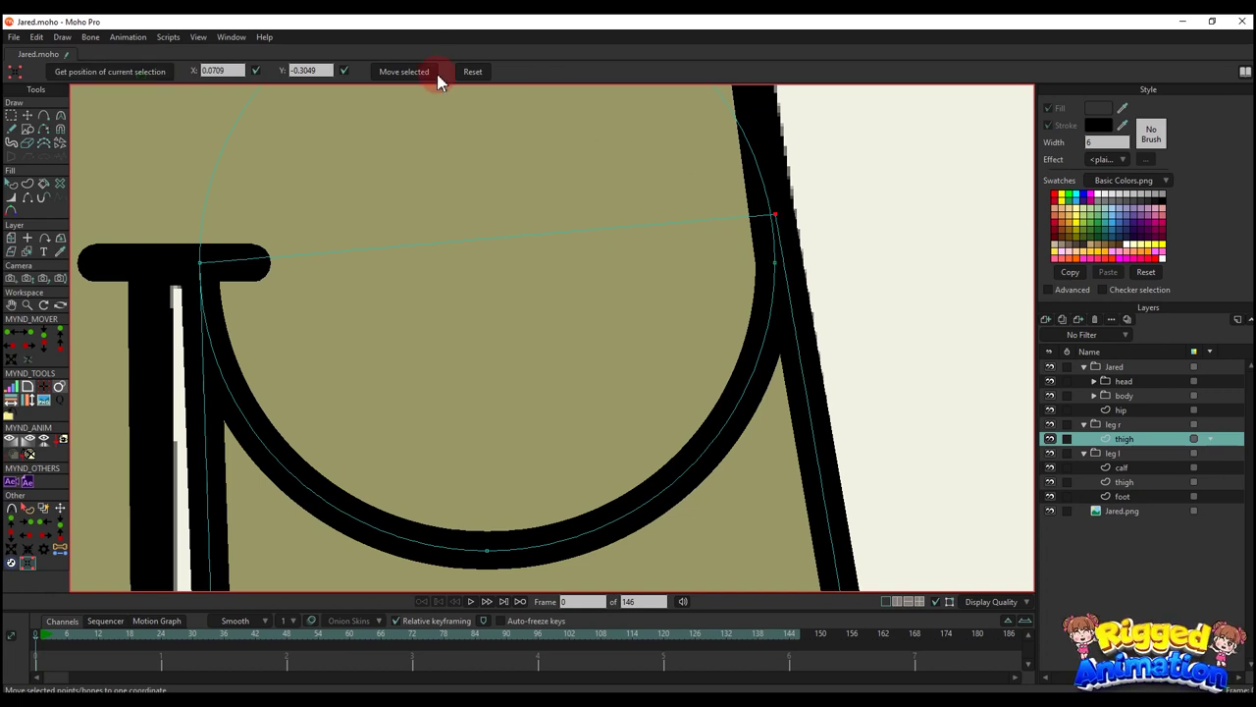
scroll(639, 284, down, 3)
key(g)
drag(453, 126, 854, 495)
key(t)
scroll(785, 392, up, 3)
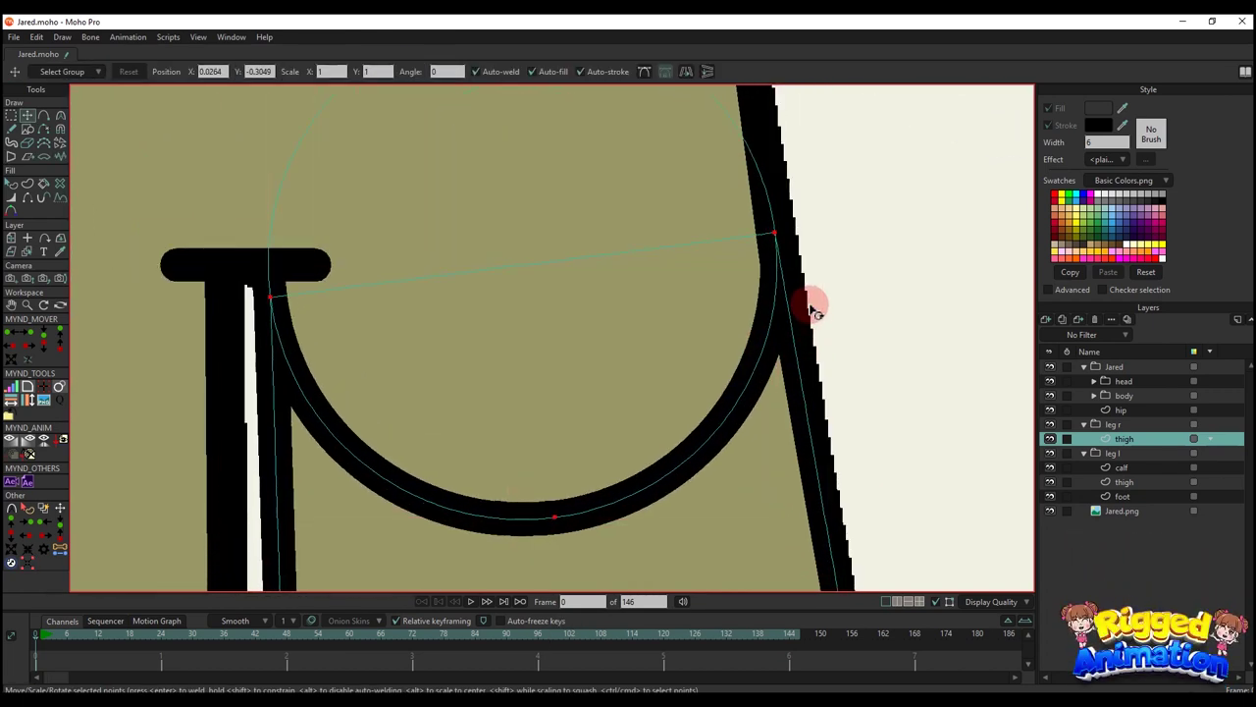
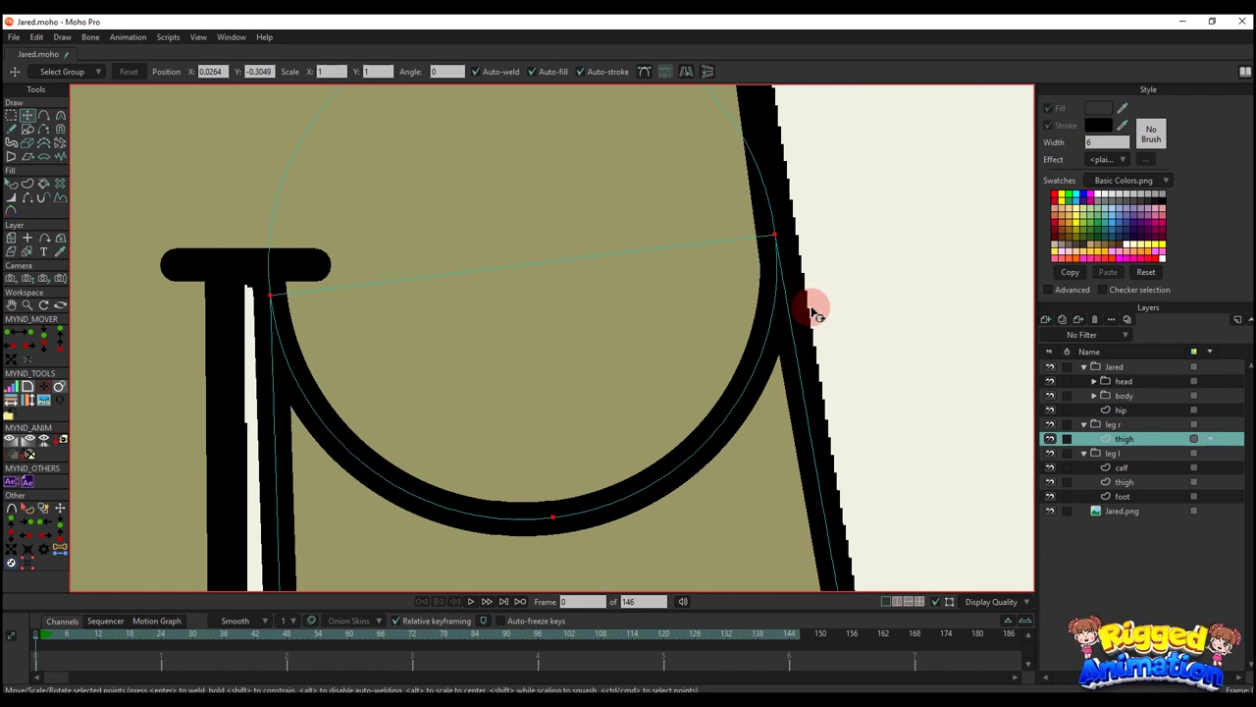
key(q)
scroll(794, 328, down, 5)
scroll(752, 350, up, 3)
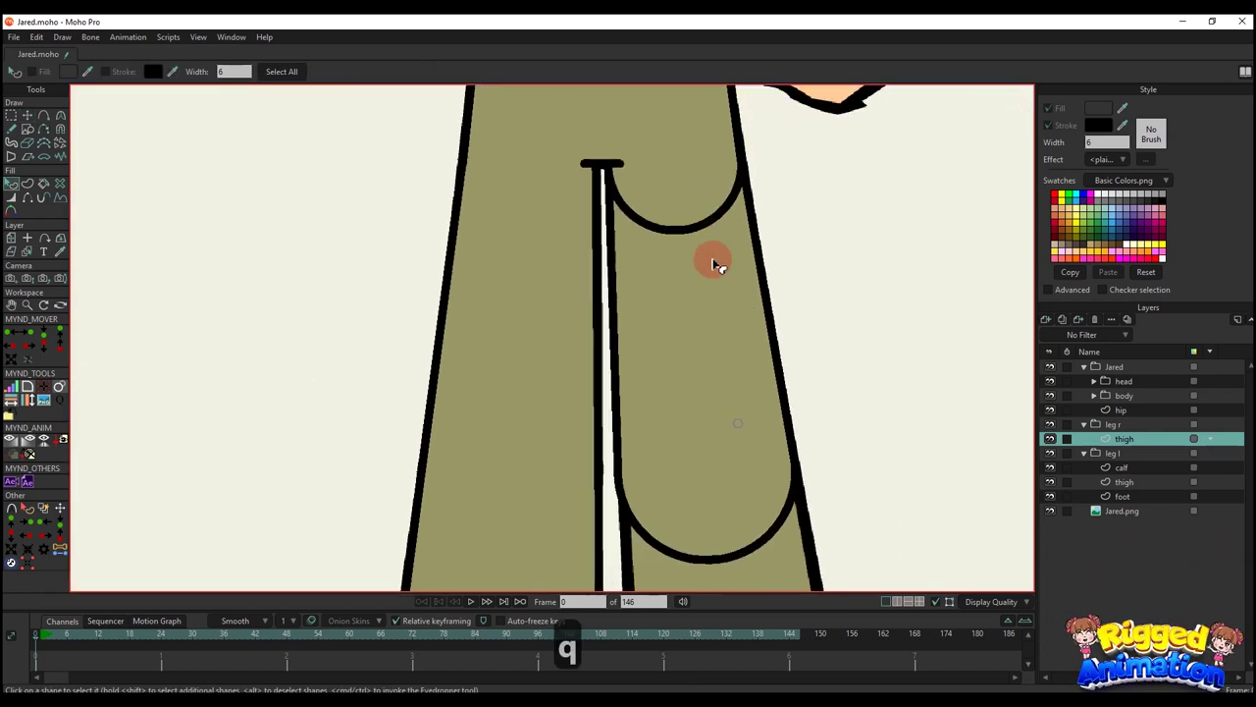
scroll(710, 408, up, 5)
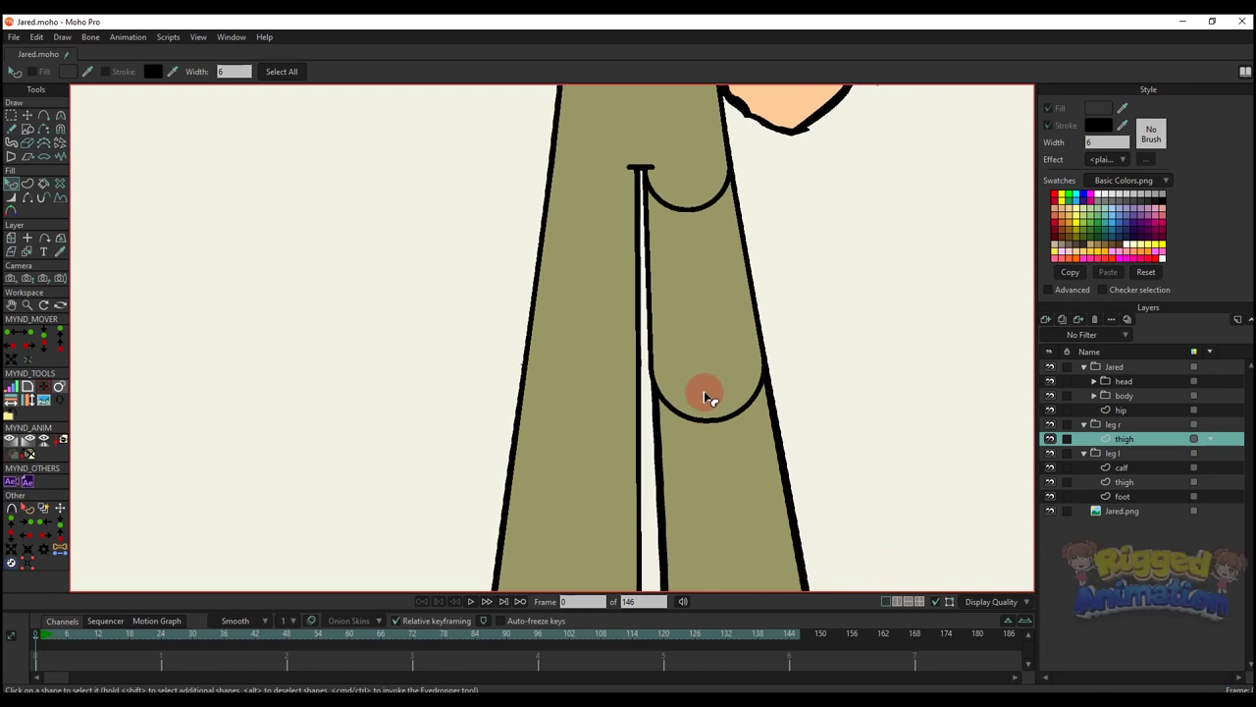
- Select the points of the thigh's lower joint circle and copy them
key(g)
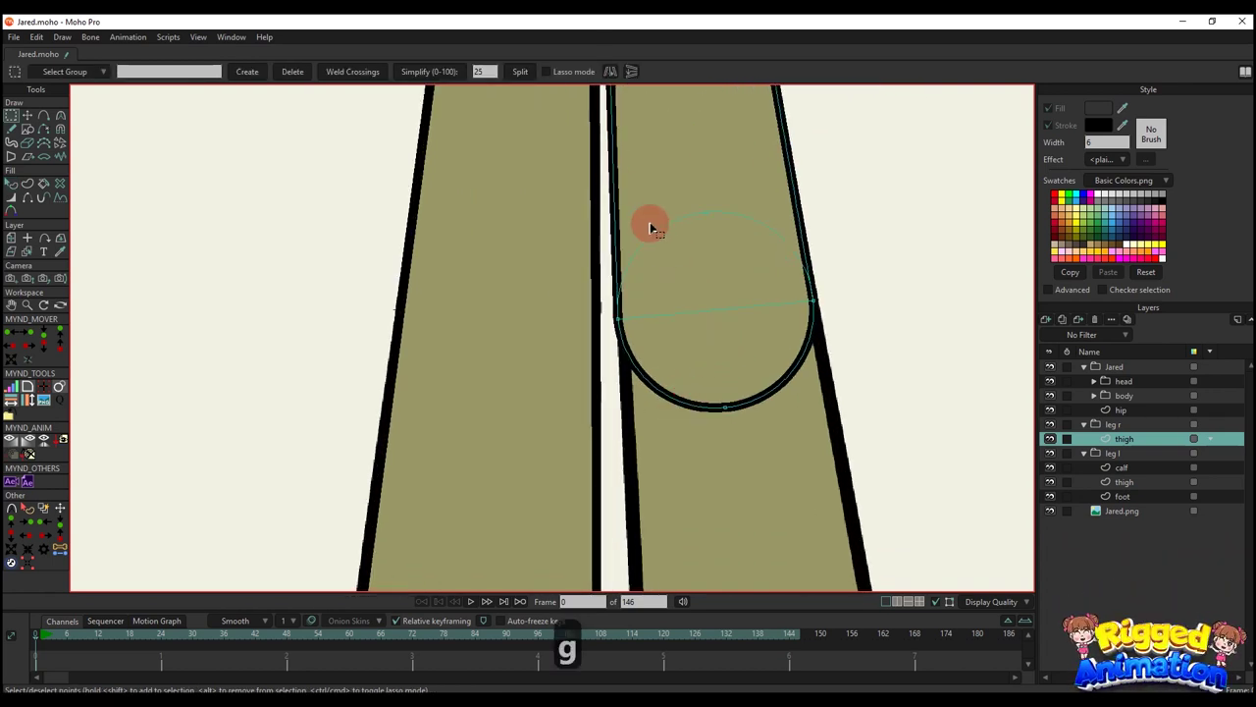
drag(649, 228, 833, 477)
key(t)
scroll(723, 323, up, 2)
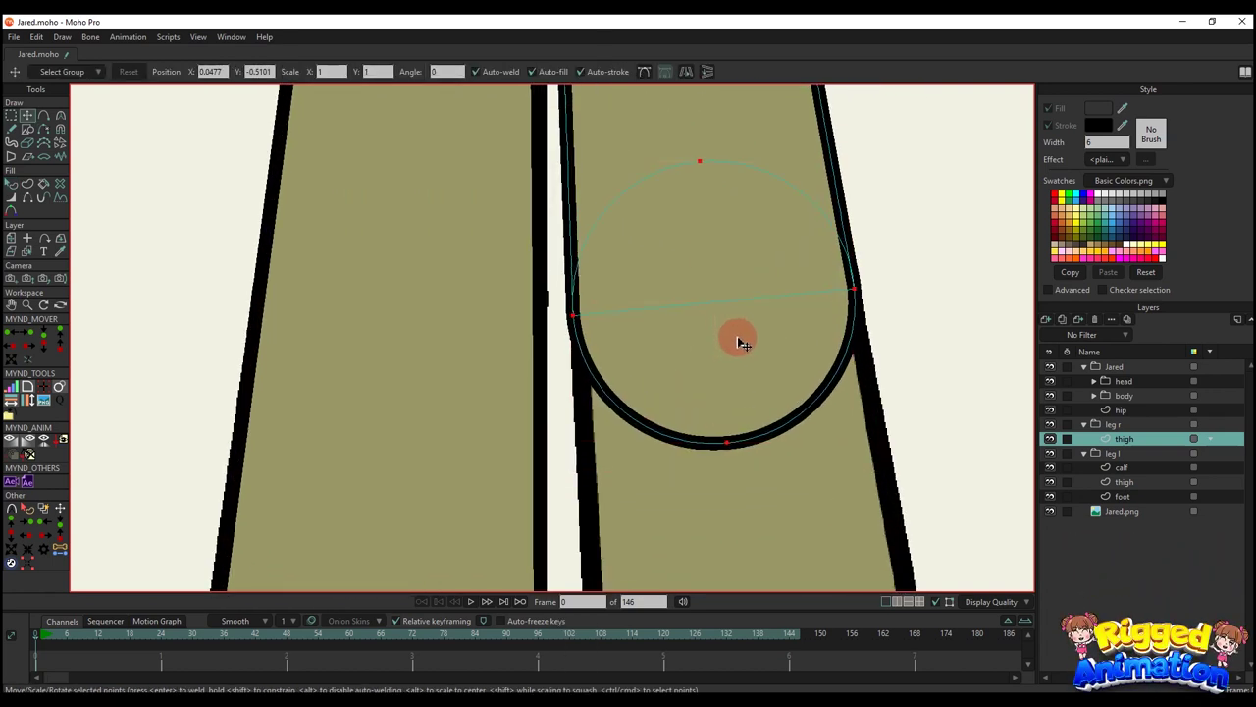
drag(741, 341, 743, 338)
key(ctrl+z)
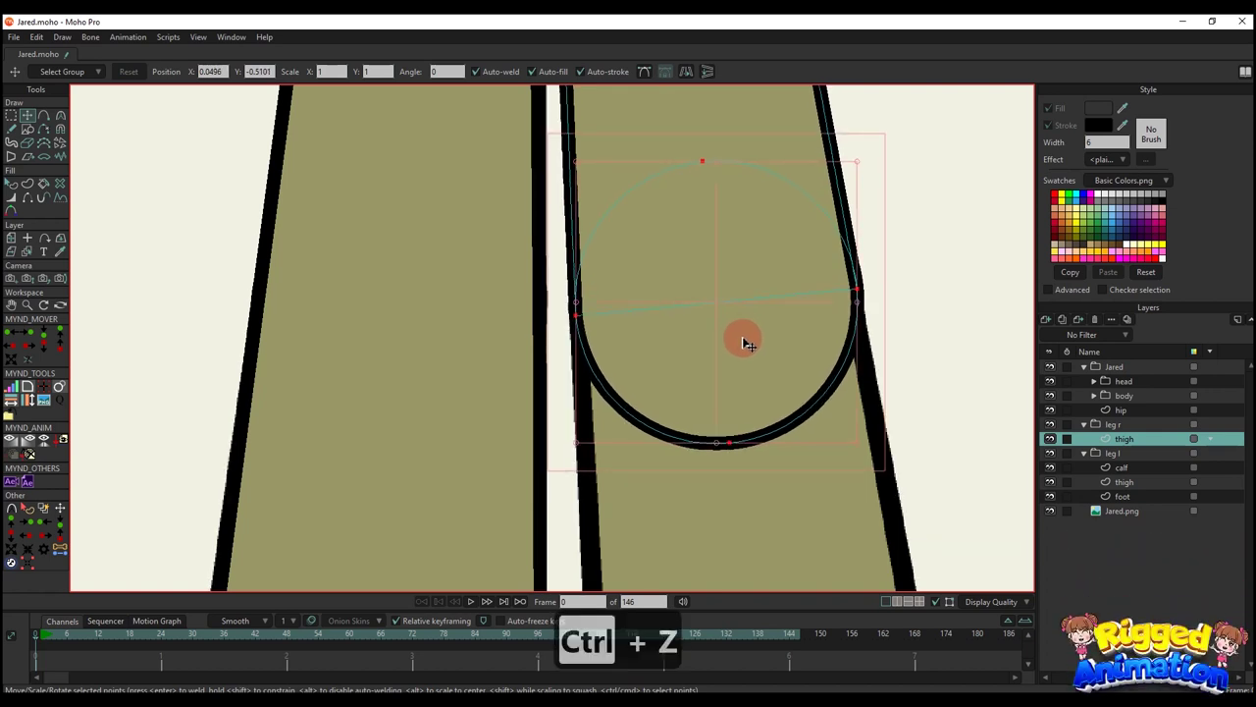
scroll(744, 341, down, 5)
key(q)
key(t)
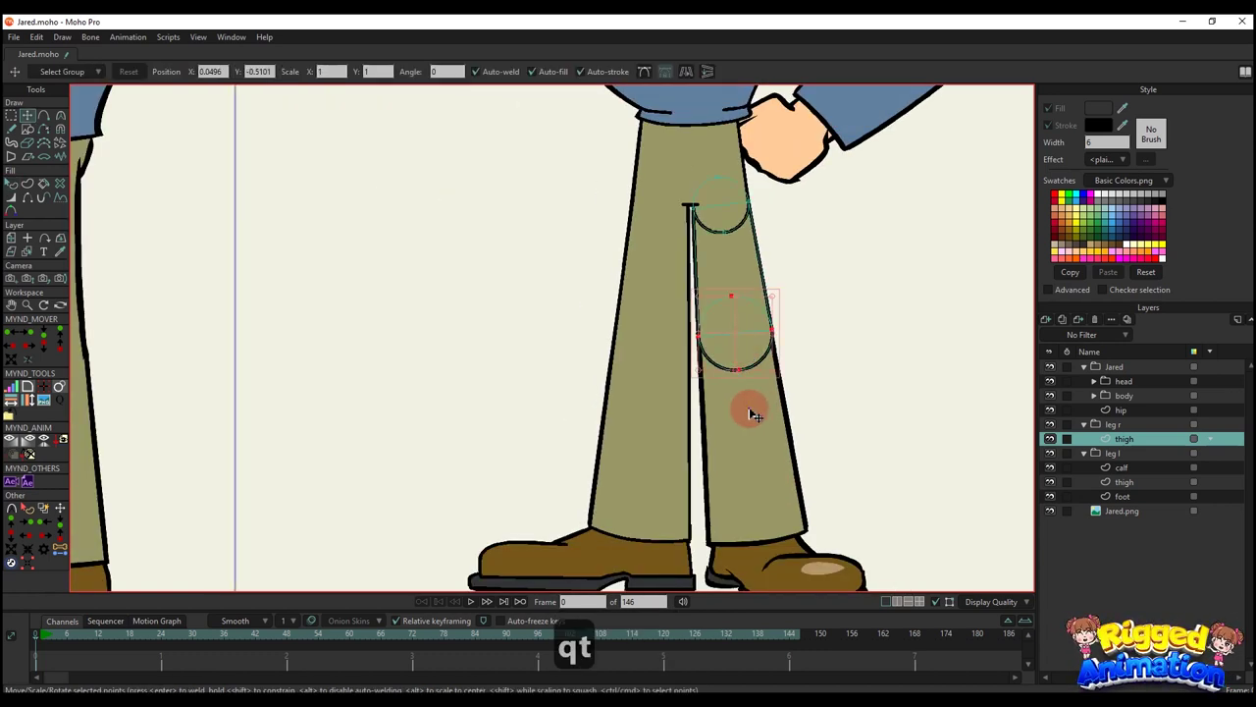
drag(749, 415, 700, 302)
key(ctrl+c)
- Create a vector layer named calf in the leg r group and paste the joint circle into it
click(1046, 321)
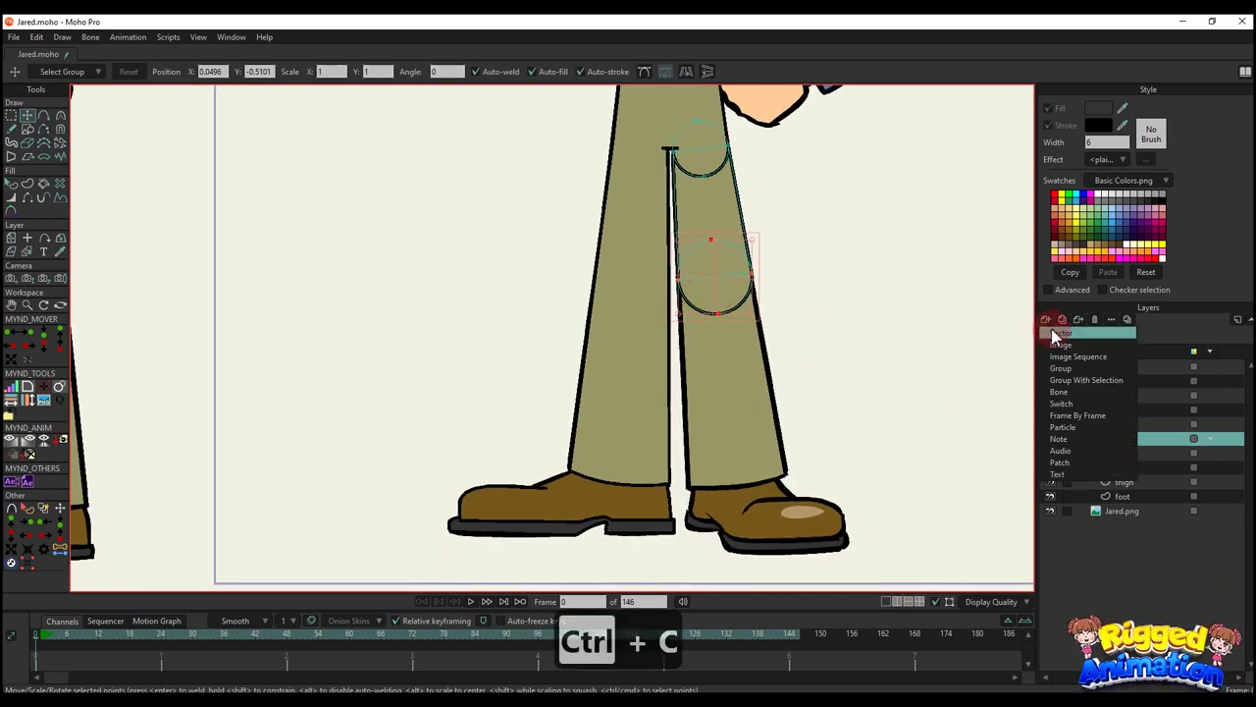
click(1054, 334)
double_click(1126, 439)
text(calf)
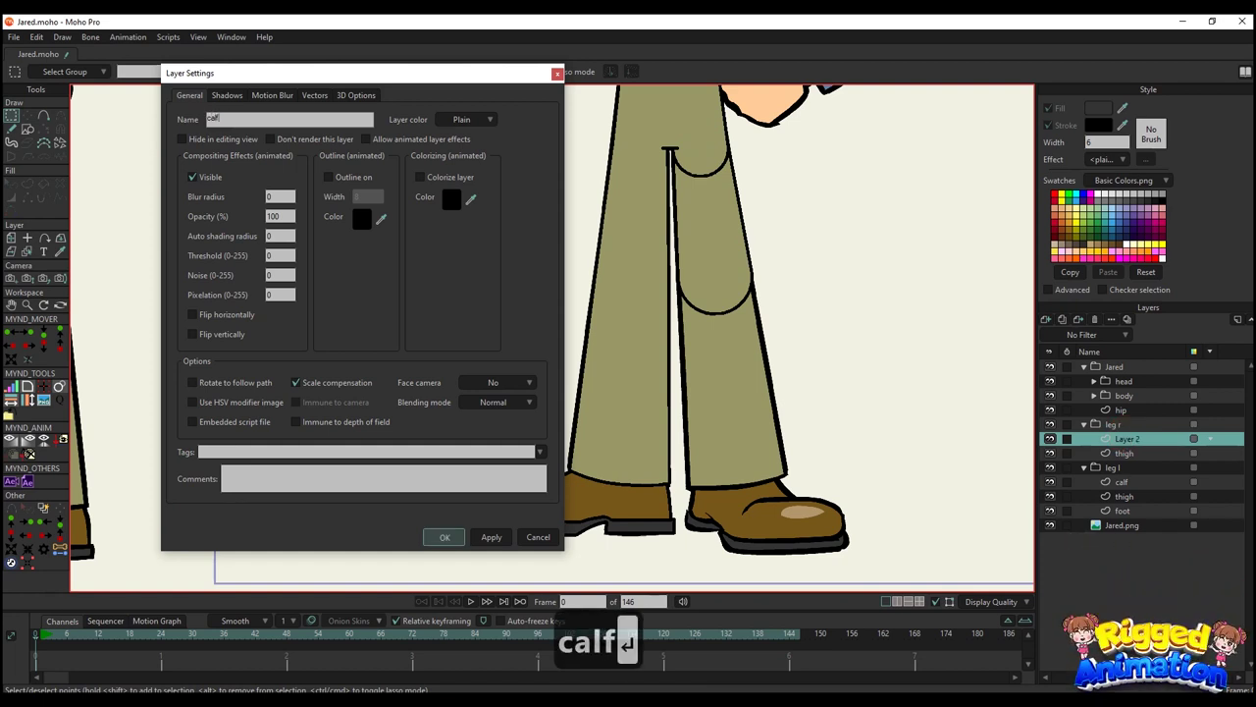
key(Return)
key(ctrl+v)
scroll(735, 357, up, 5)
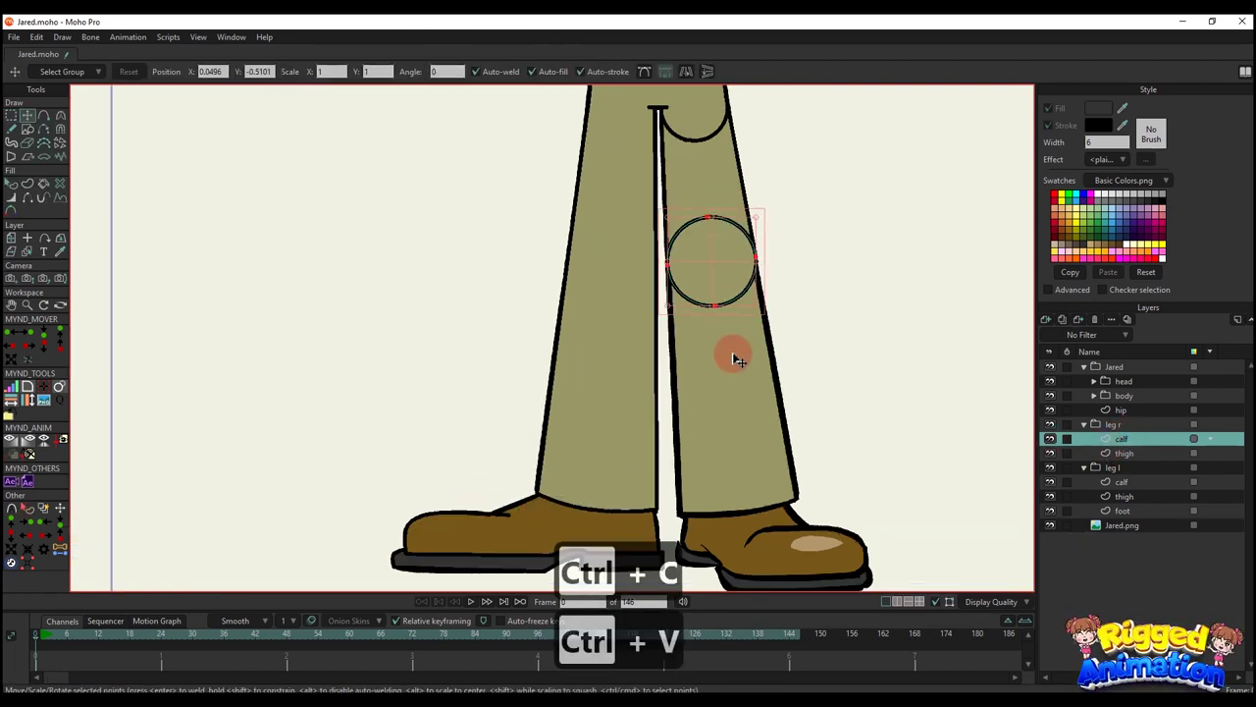
- Draw a closed four-point calf shape from the sides of the joint circle down to both ends of the trouser hem
key(a)
scroll(652, 244, down, 2)
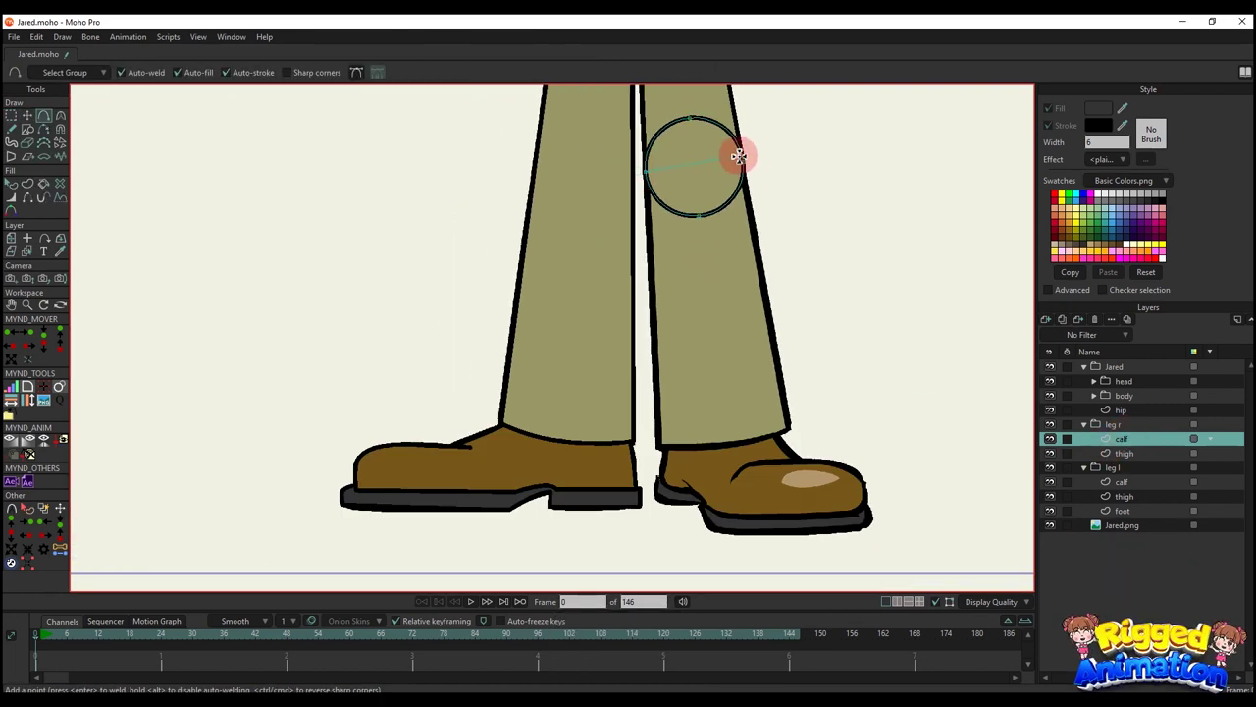
key(ctrl+z)
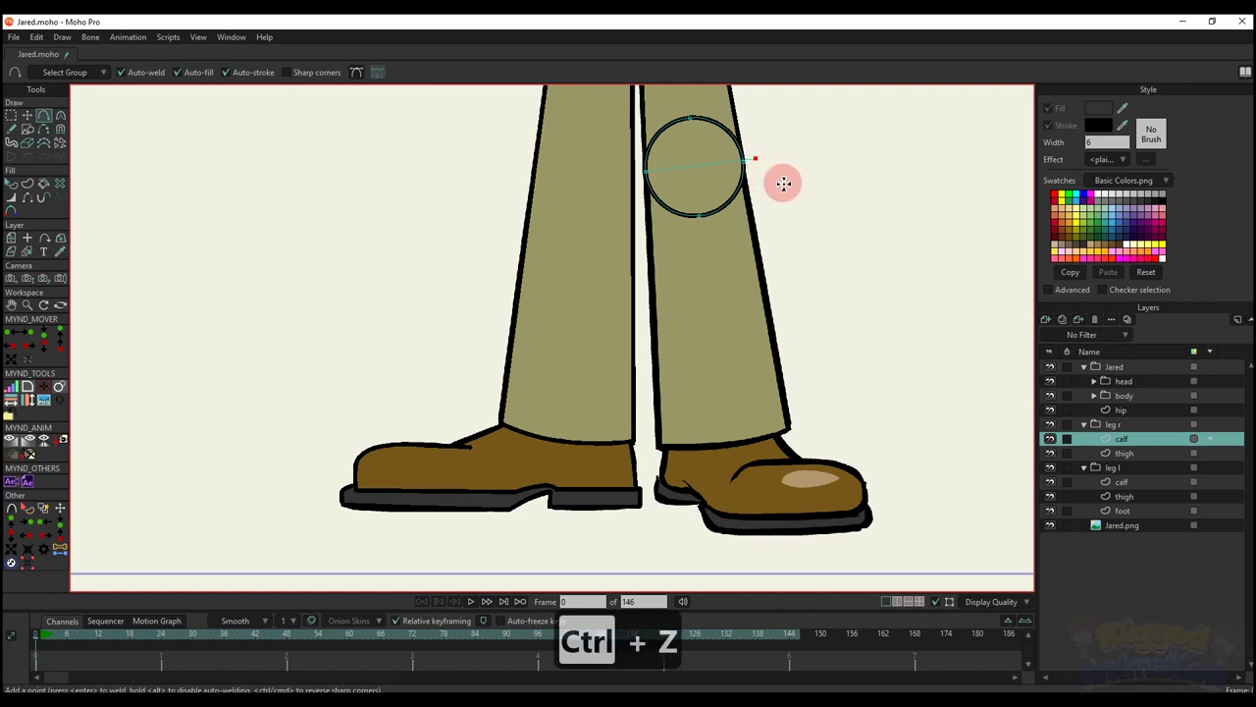
key(ctrl+z)
drag(631, 172, 749, 158)
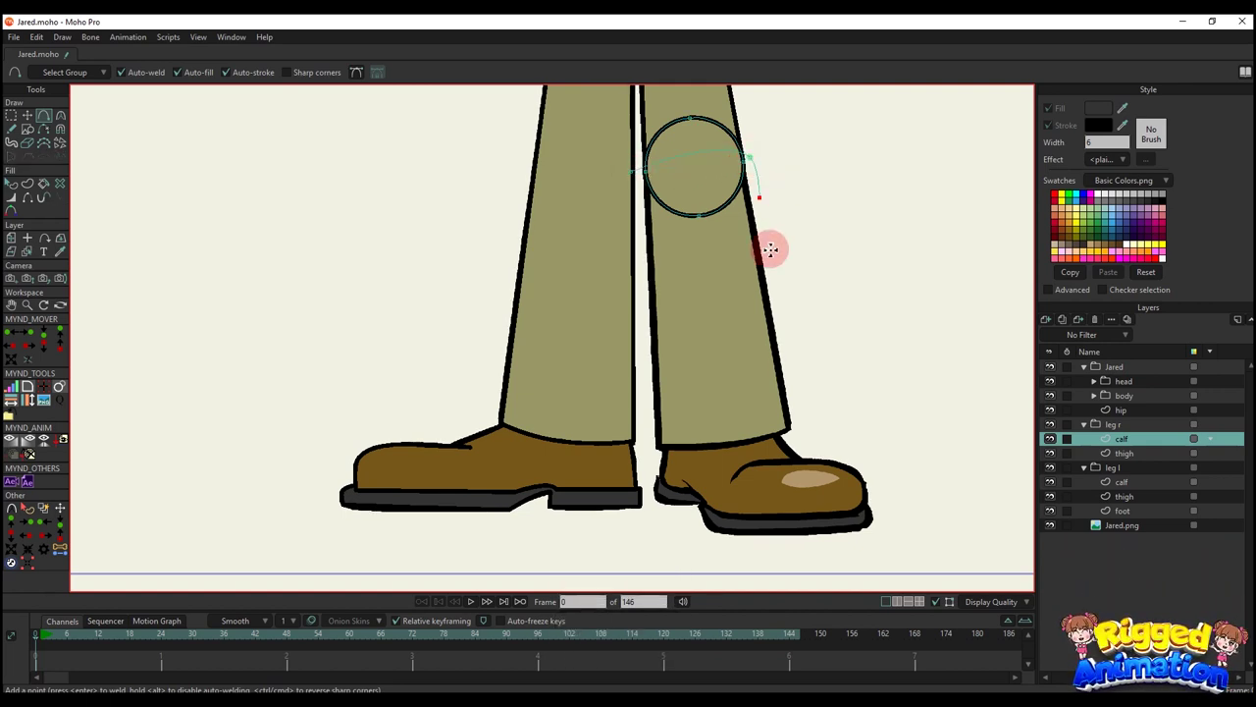
click(725, 440)
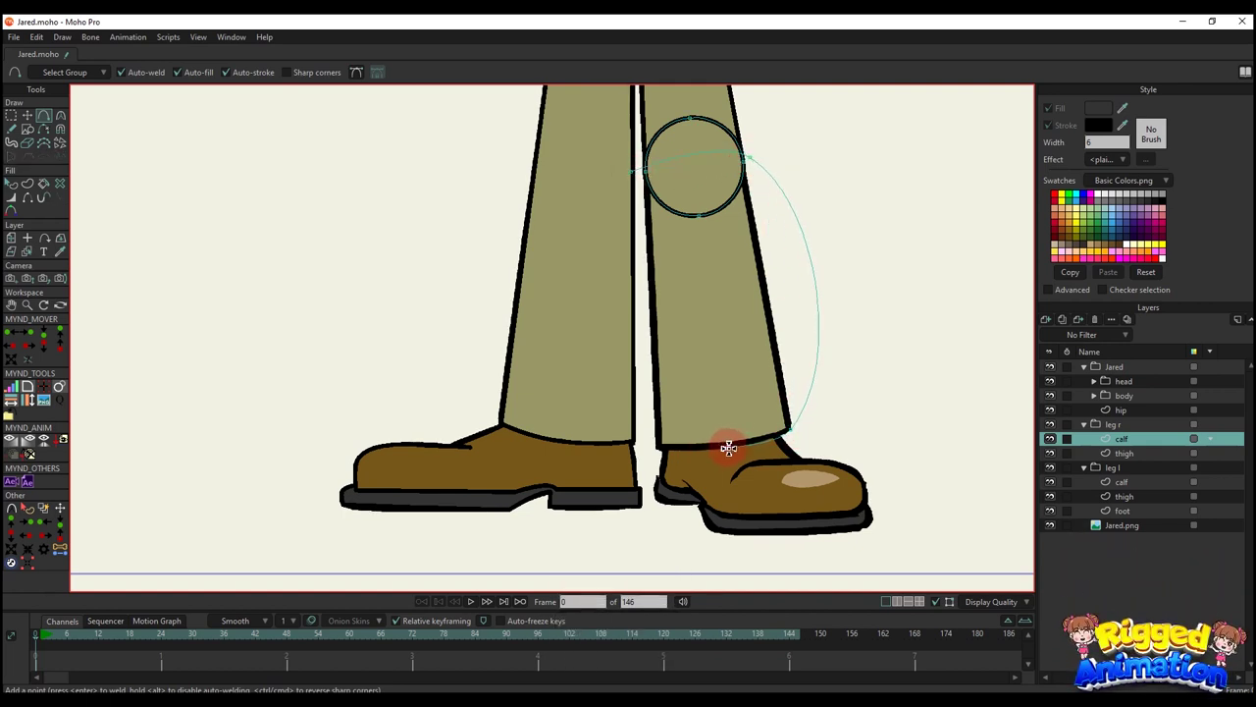
key(ctrl+z)
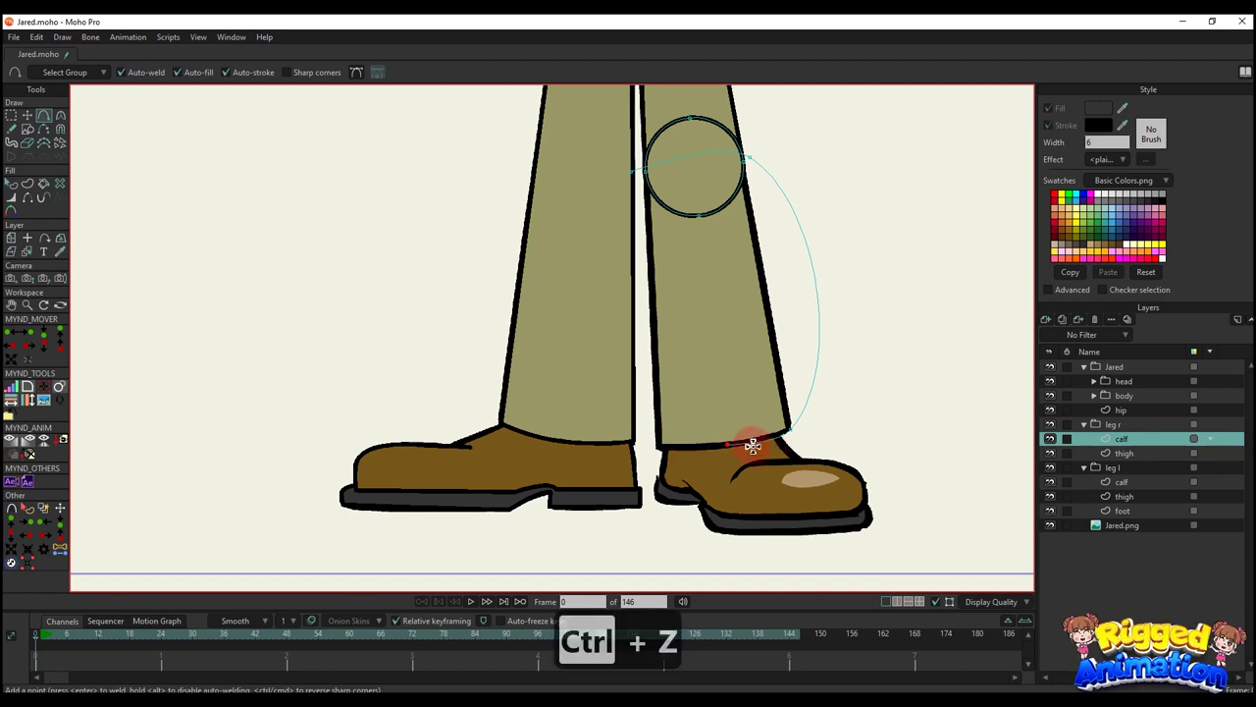
key(ctrl+z)
drag(801, 424, 664, 447)
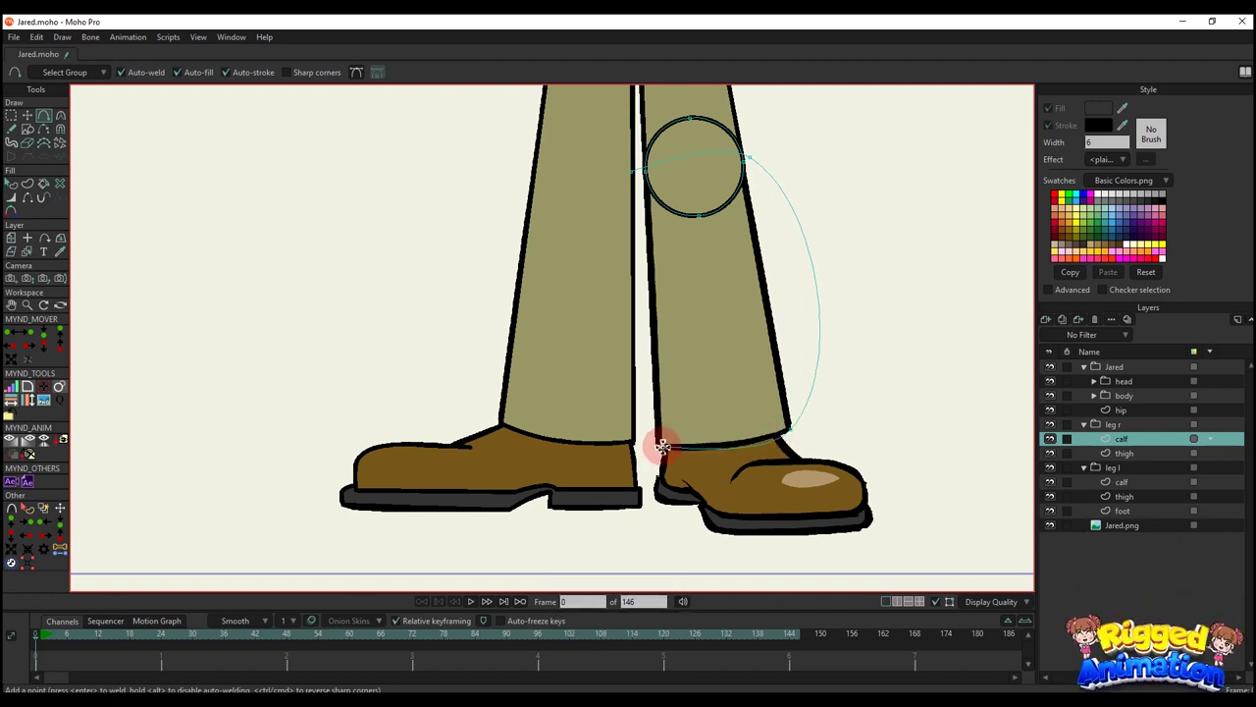
click(636, 173)
- Reduce the curvature so the calf shape has straight edges, and give it the trousers' olive fill colour
key(c)
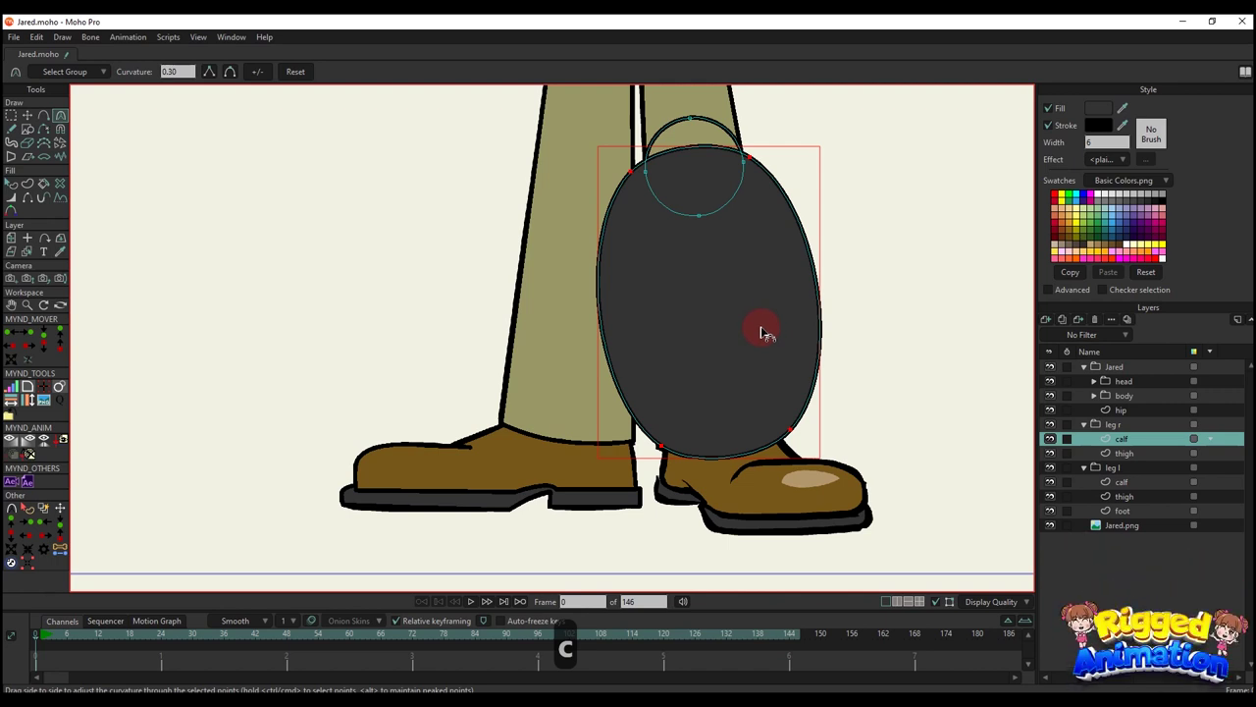
key(c)
drag(752, 331, 718, 252)
key(t)
key(q)
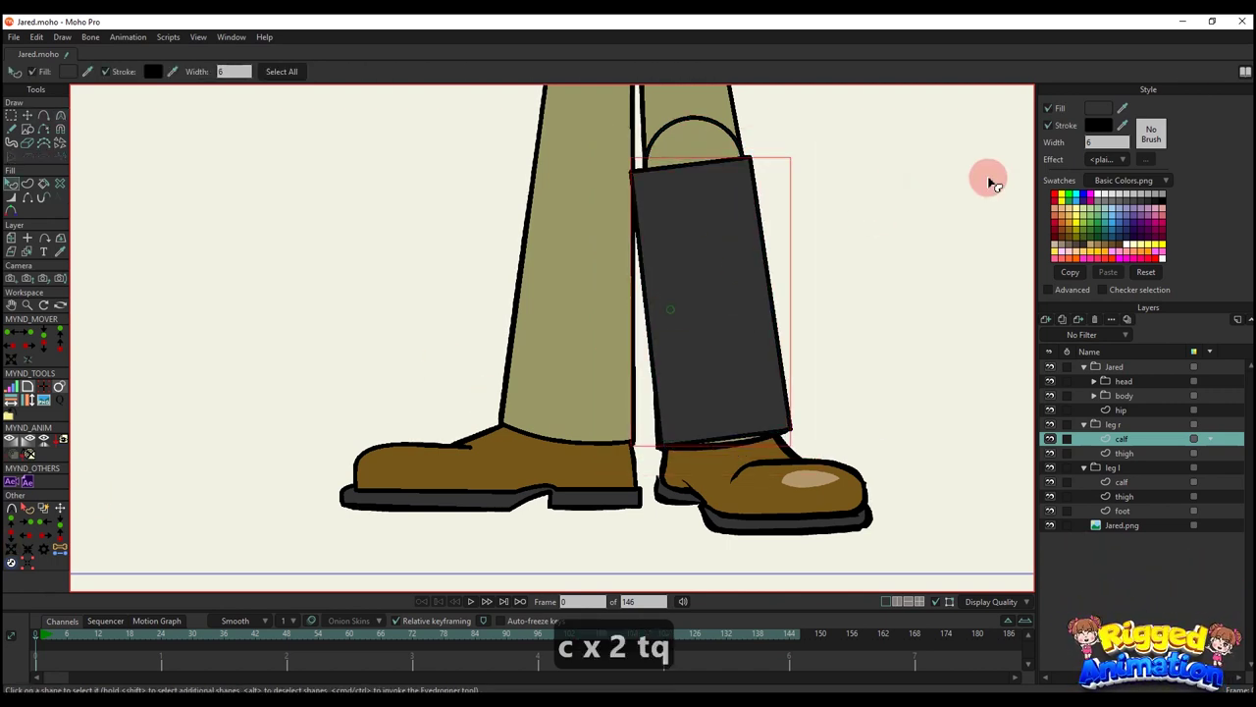
ctrl+click(598, 229)
- Match the joint circle's side points and the calf shape's two top corners to the same positions
scroll(676, 148, up, 5)
key(g)
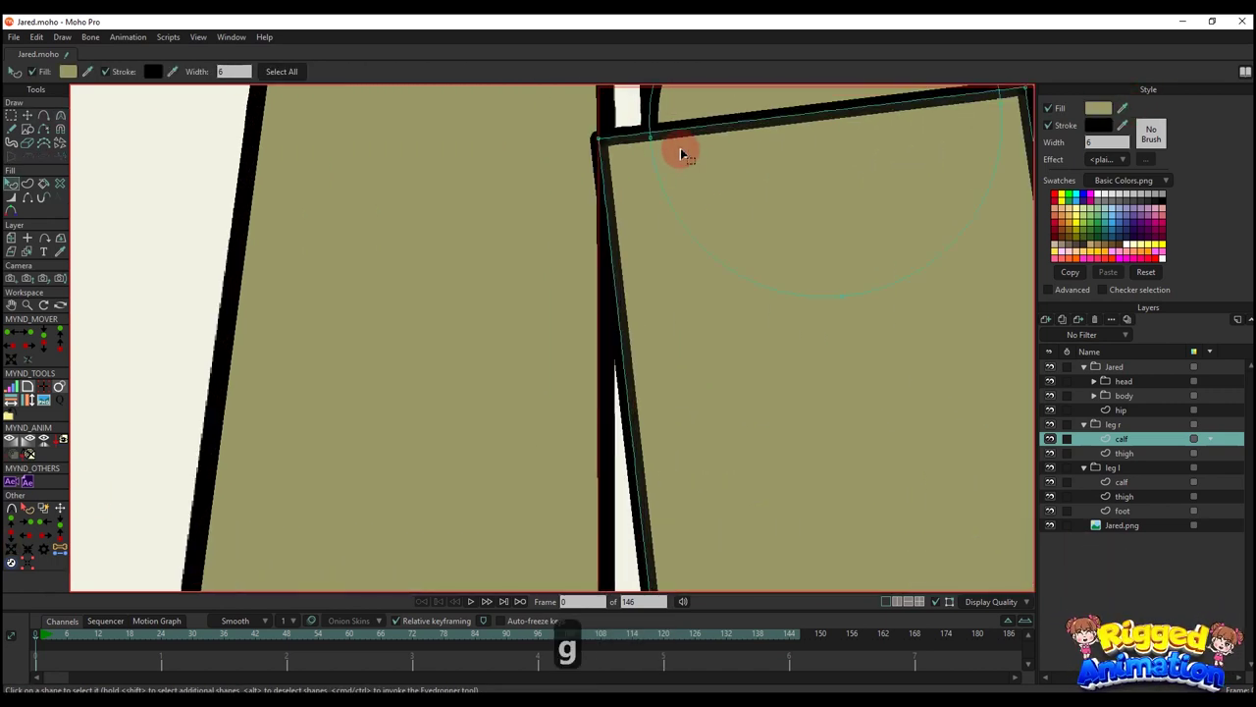
click(28, 562)
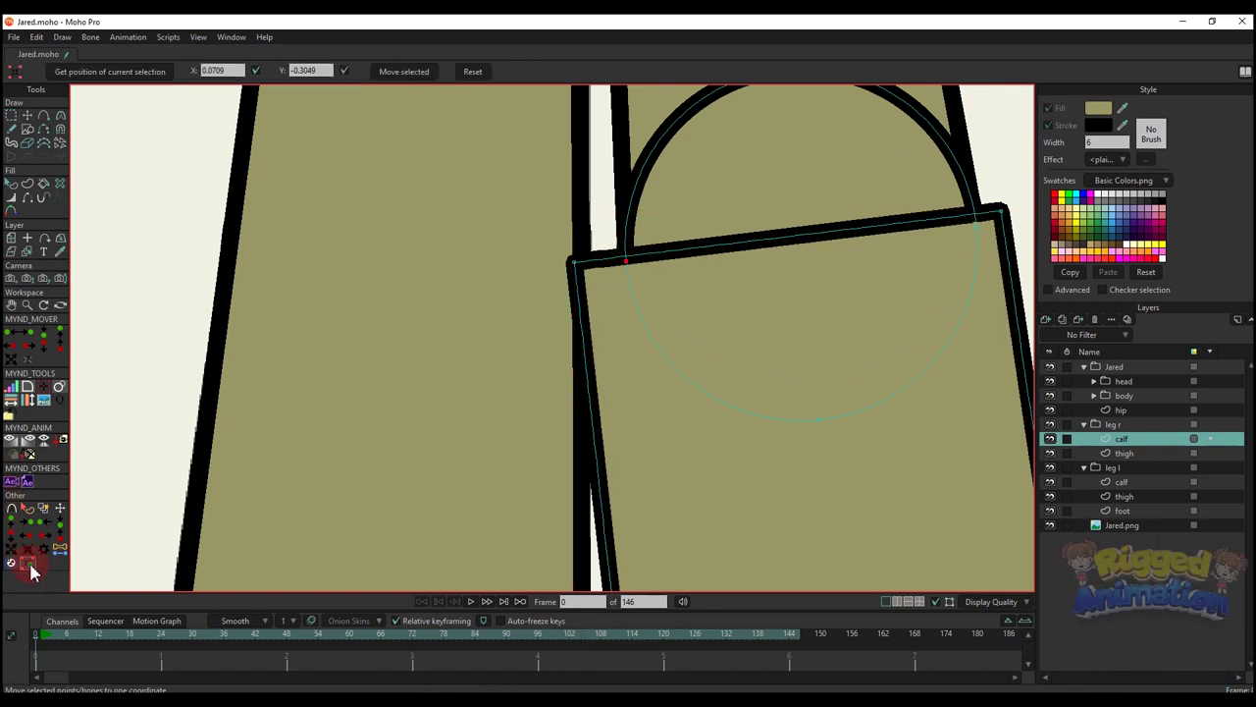
click(406, 71)
drag(915, 216, 852, 226)
click(913, 240)
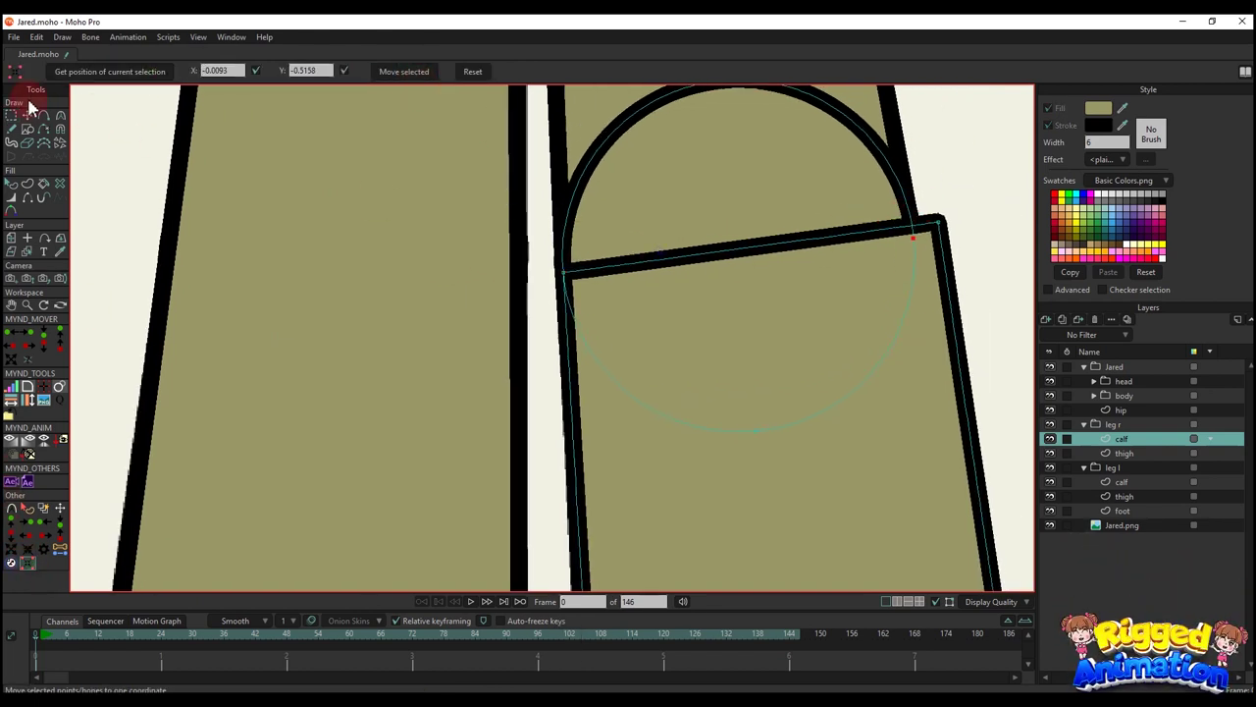
click(106, 74)
click(946, 227)
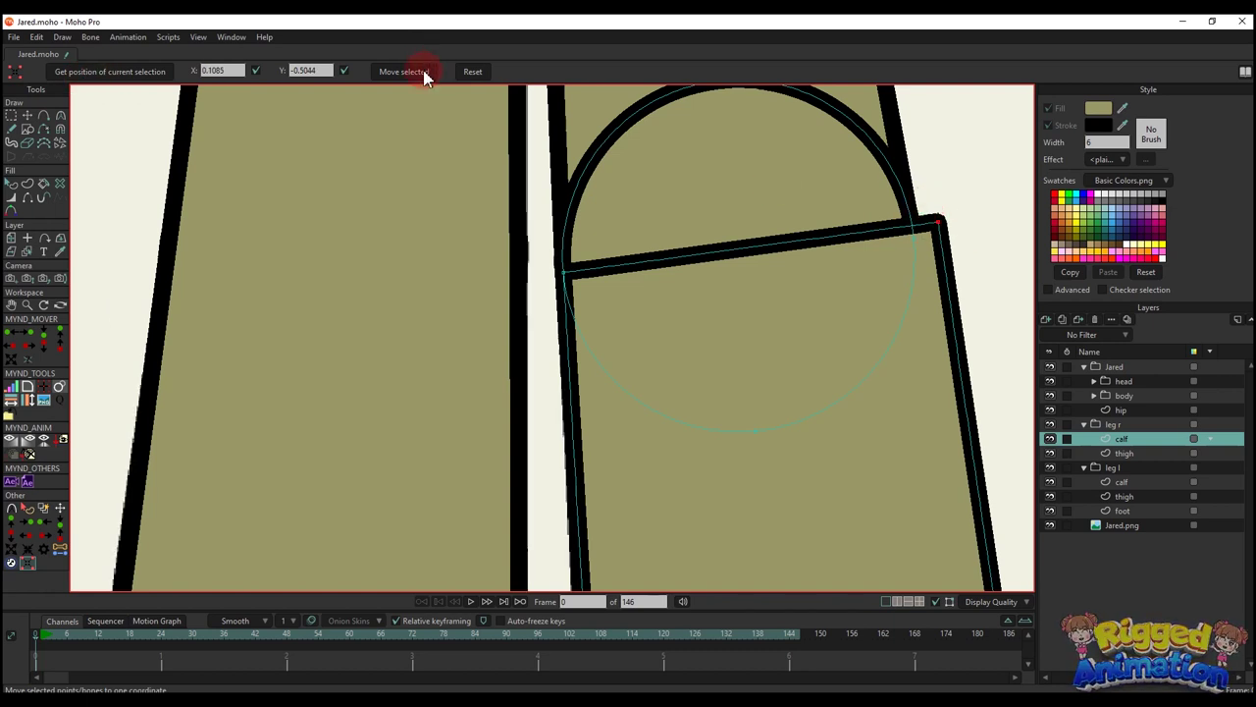
- Select the calf's joint circle and rotate it to fit the trouser leg's side outlines
scroll(794, 331, down, 4)
scroll(715, 241, up, 3)
key(g)
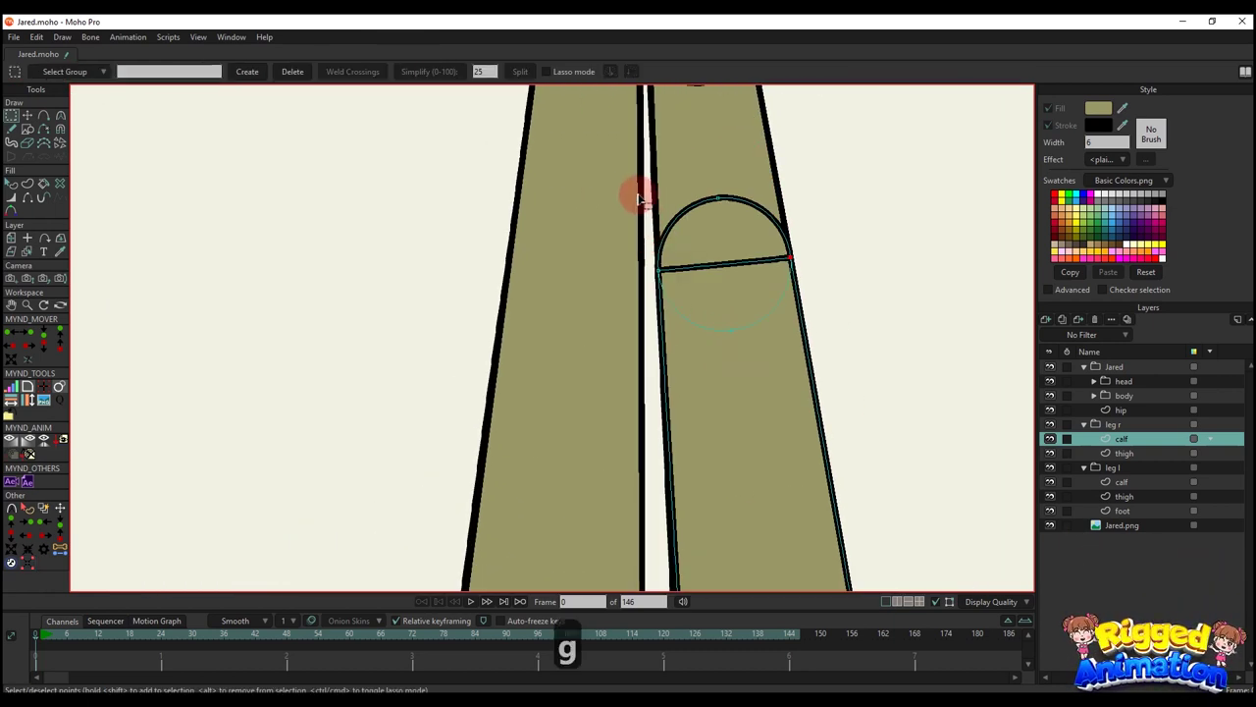
drag(880, 428, 881, 428)
scroll(799, 280, up, 5)
key(t)
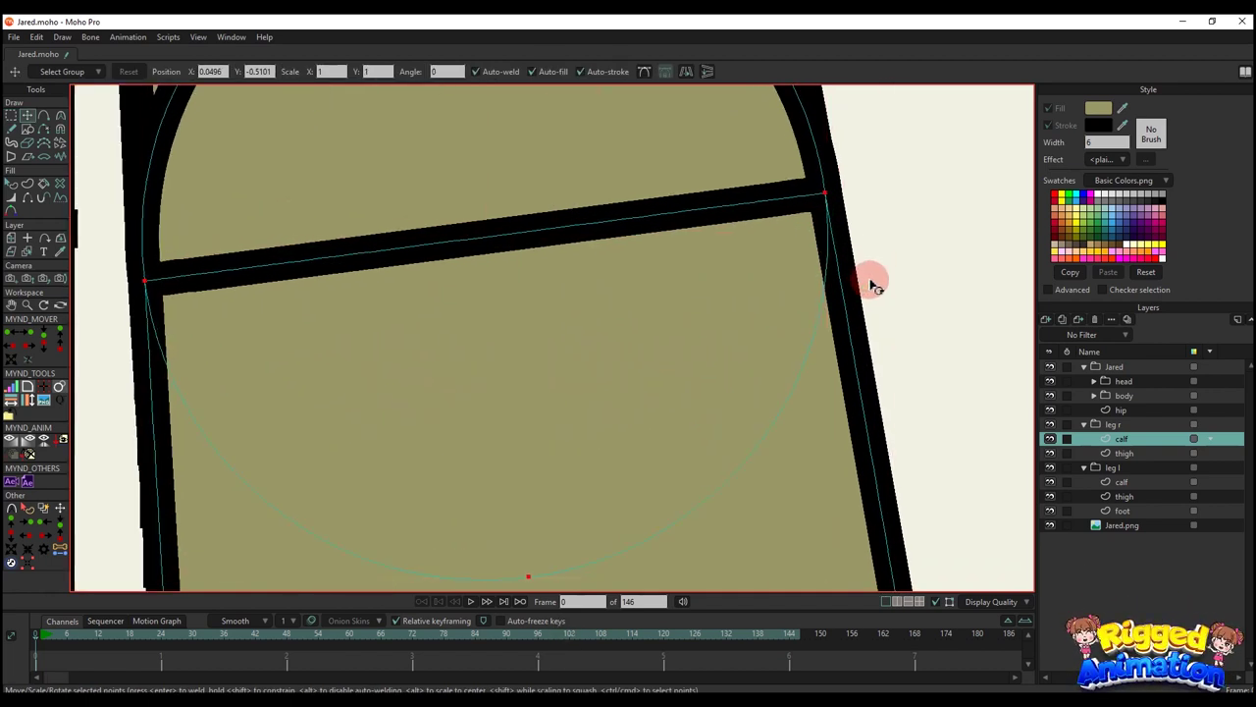
scroll(872, 285, down, 3)
- Turn off the stroke of the calf's joint circle and hide the line across the calf shape's top
key(q)
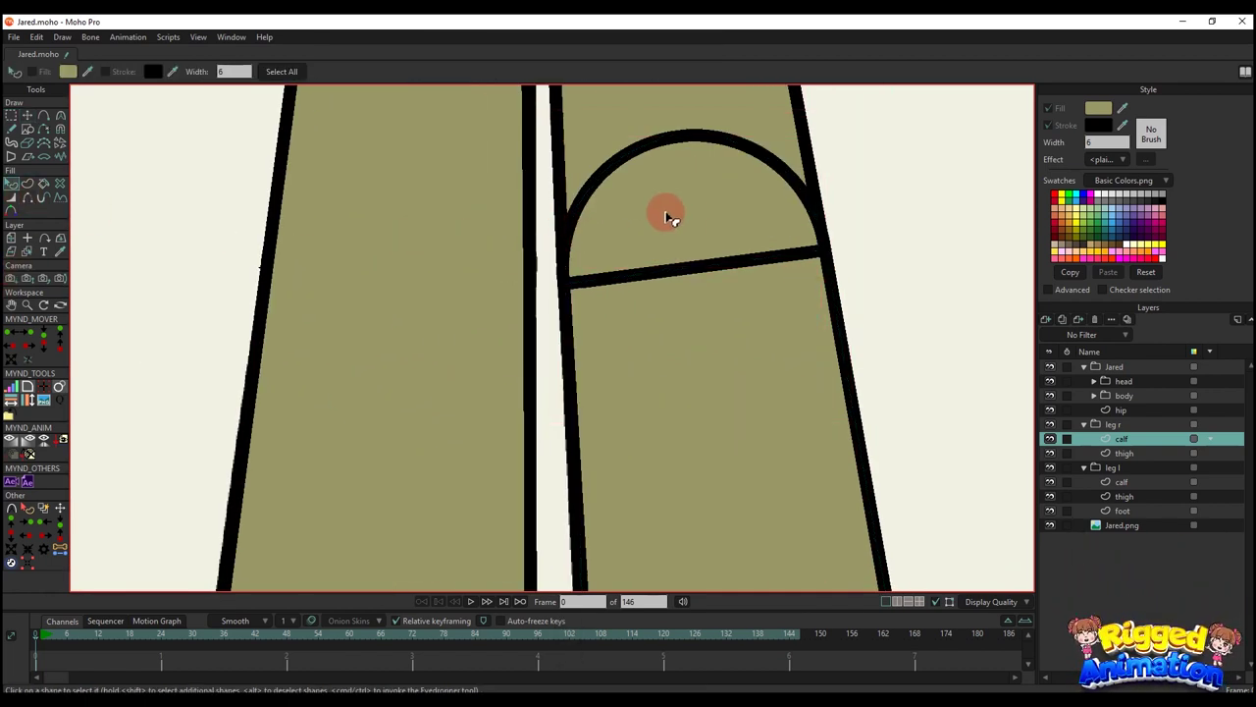
click(666, 217)
click(1044, 126)
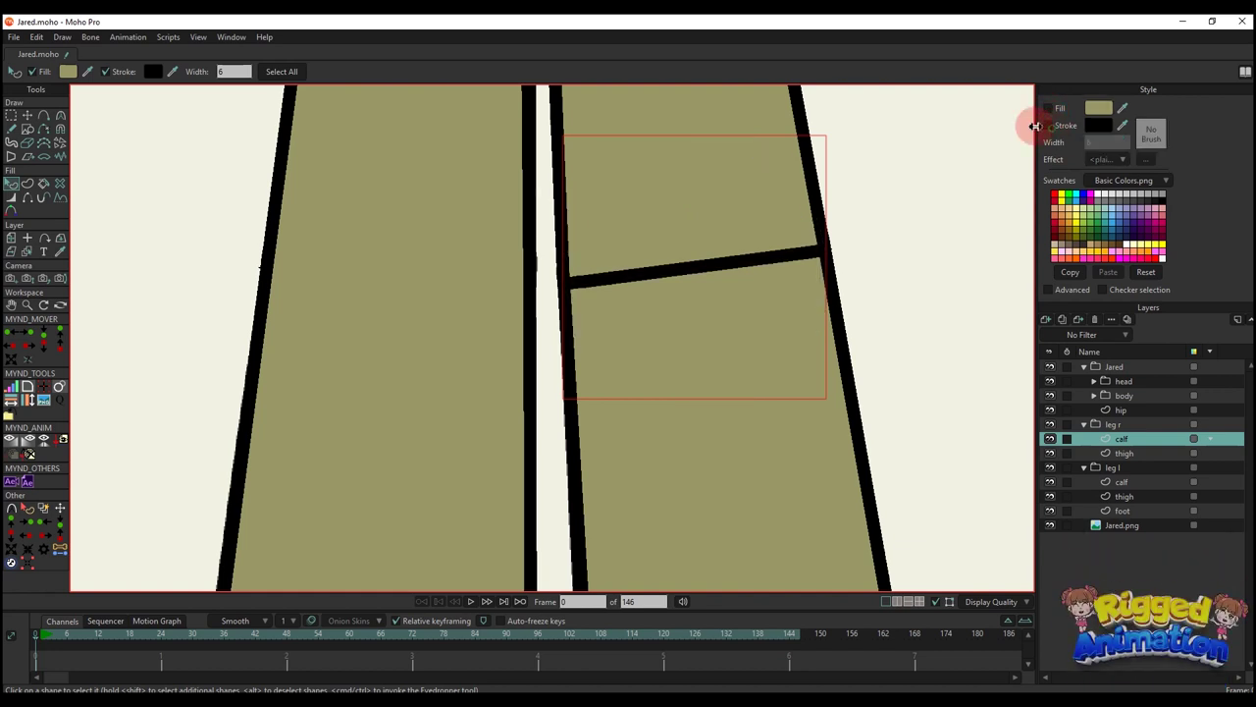
scroll(716, 328, down, 5)
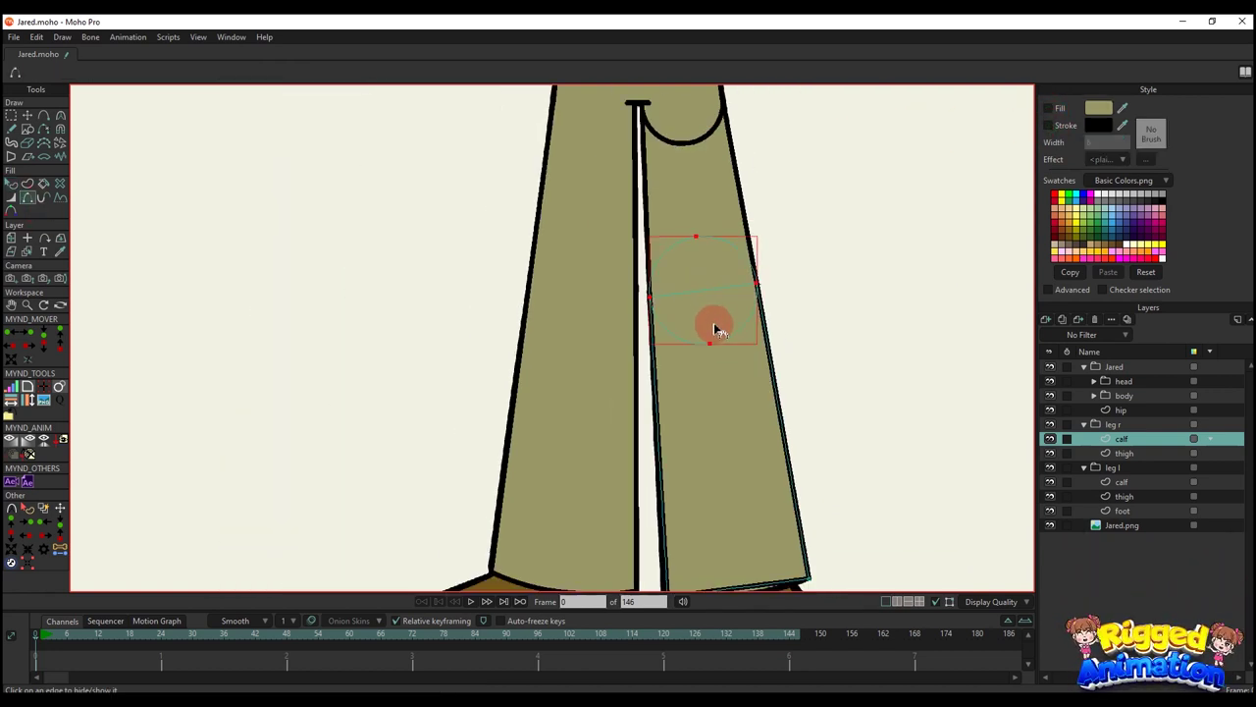
key(q)
- Add a point on the calf's bottom edge and adjust its curvature handles to follow the trouser hem
scroll(746, 471, up, 8)
key(a)
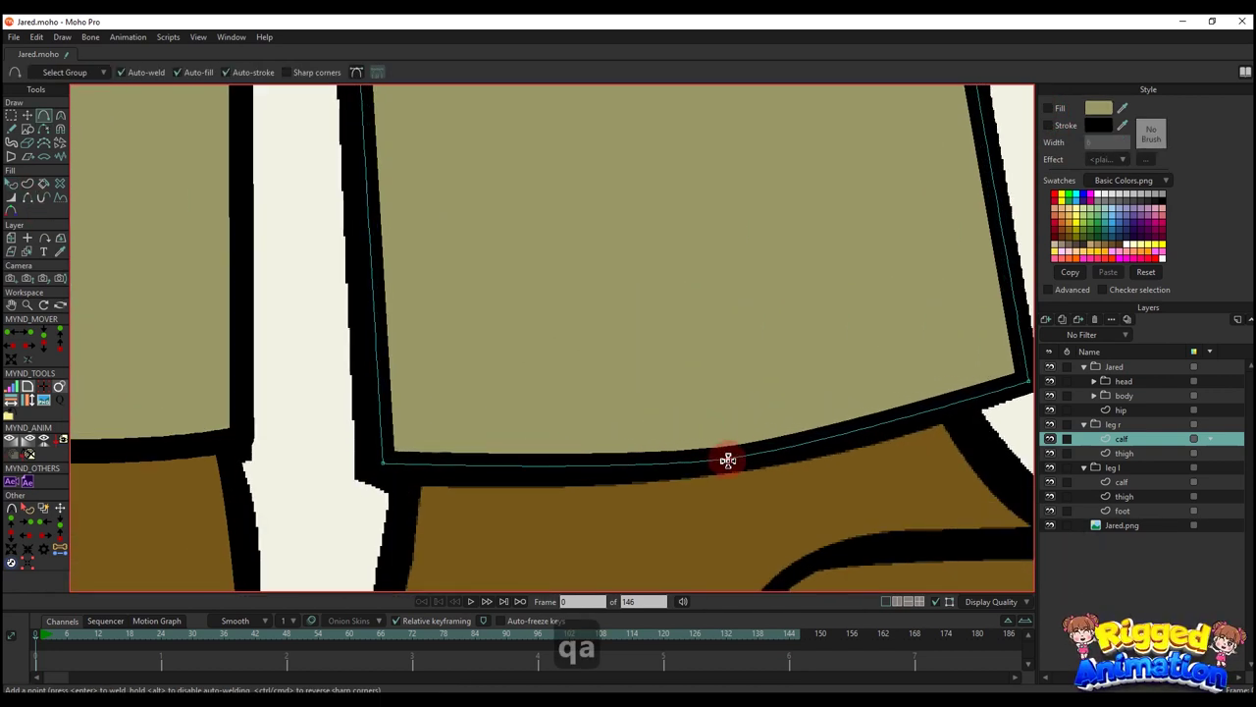
key(c)
drag(618, 478, 883, 464)
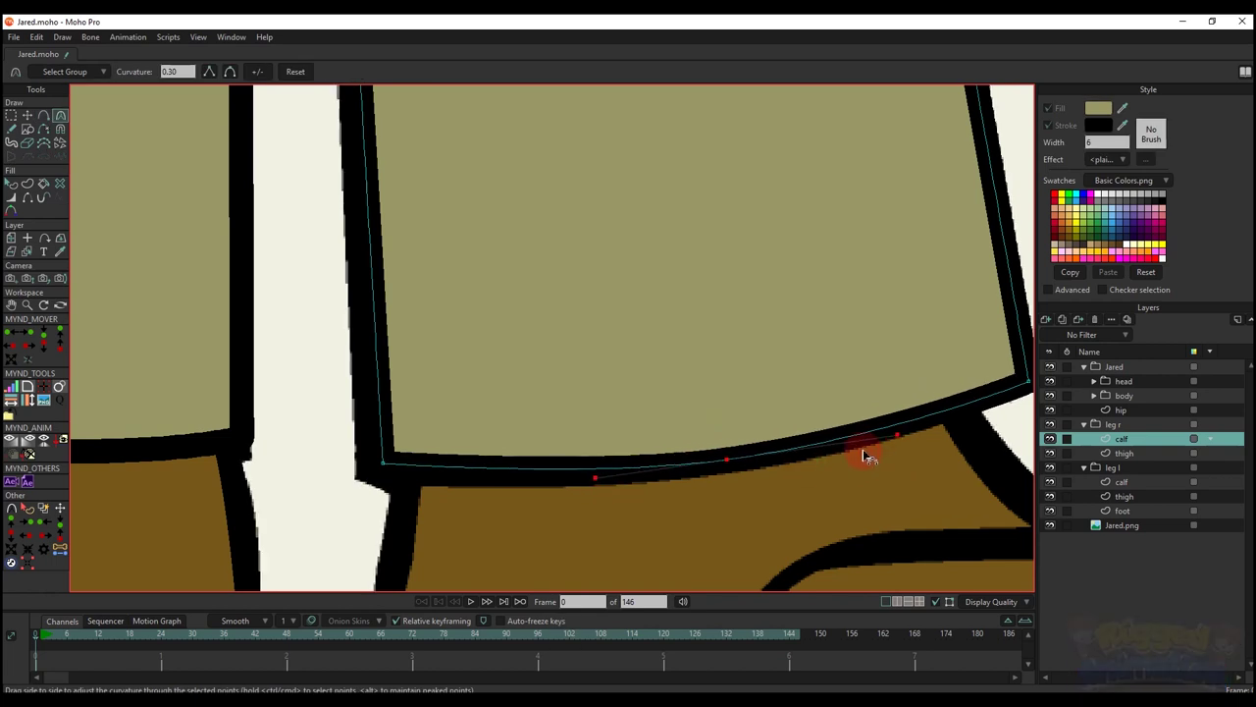
scroll(654, 434, down, 8)
key(q)
scroll(657, 435, up, 3)
- Select all points of the foot in the leg l group and copy them
key(t)
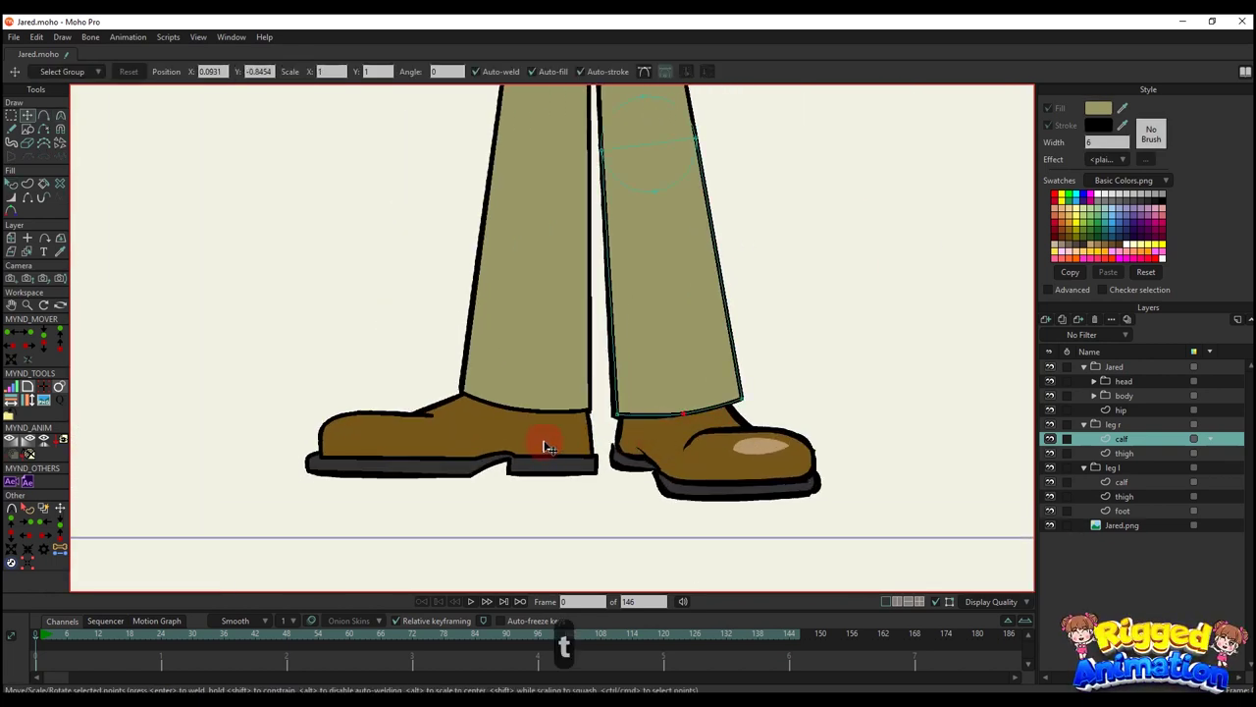
click(547, 446)
key(g)
drag(190, 289, 674, 561)
key(ctrl+c)
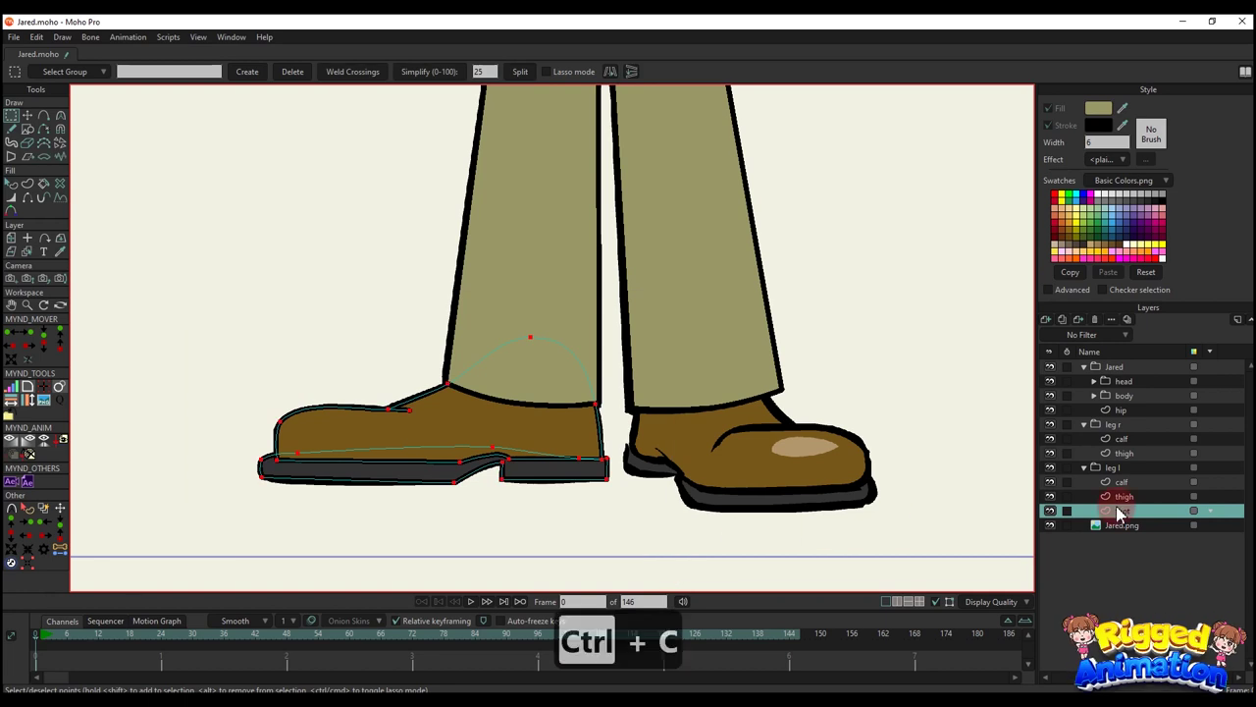
- Add a new vector layer below the thigh in the leg r group and name it foot
click(1124, 453)
click(1047, 320)
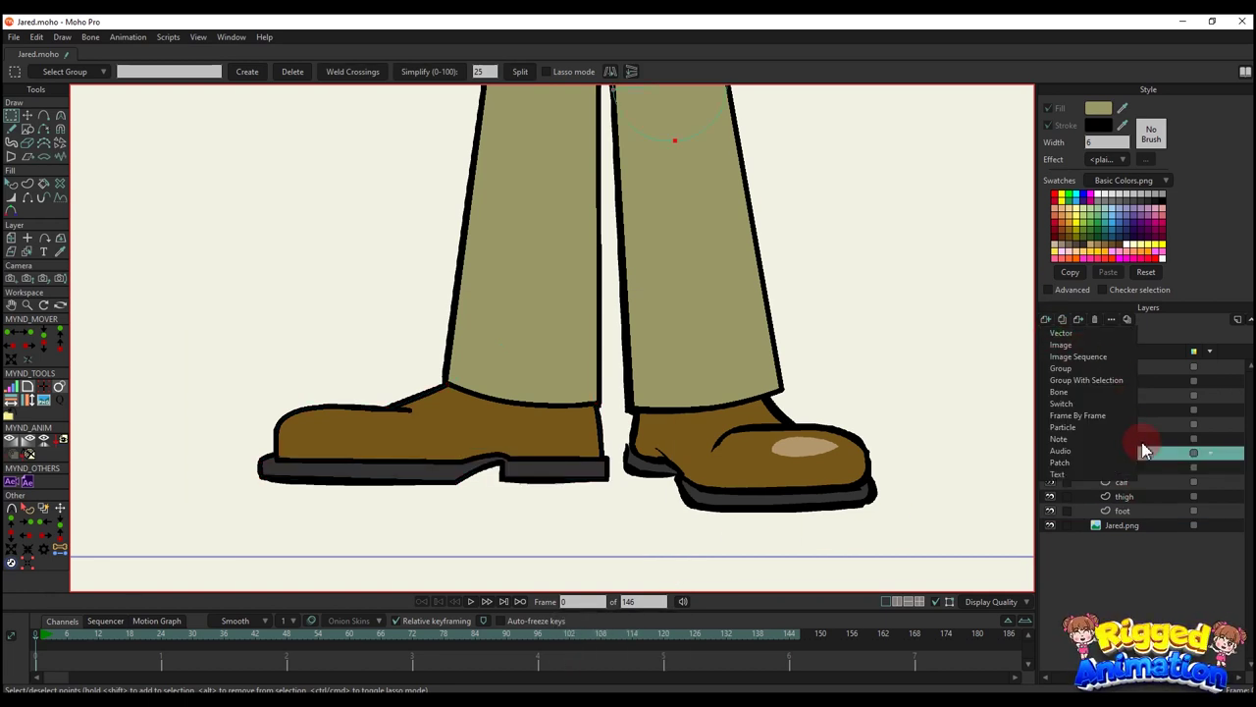
click(1061, 333)
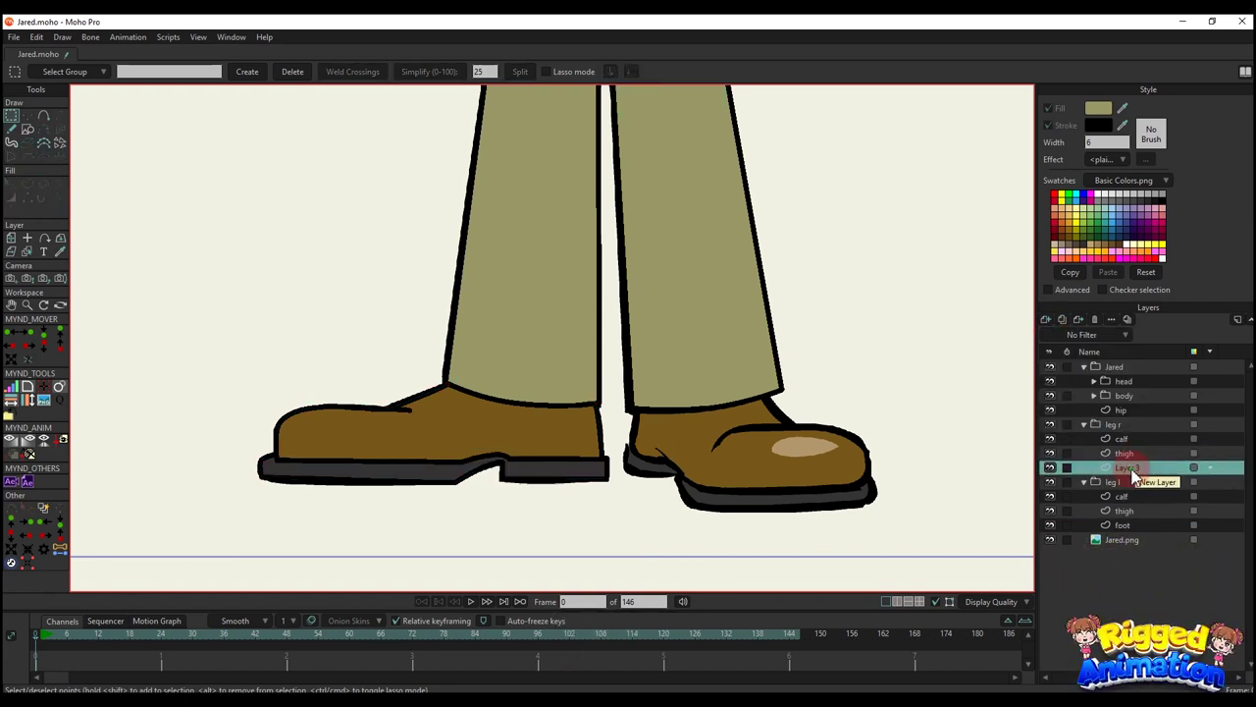
double_click(1124, 469)
text(foot)
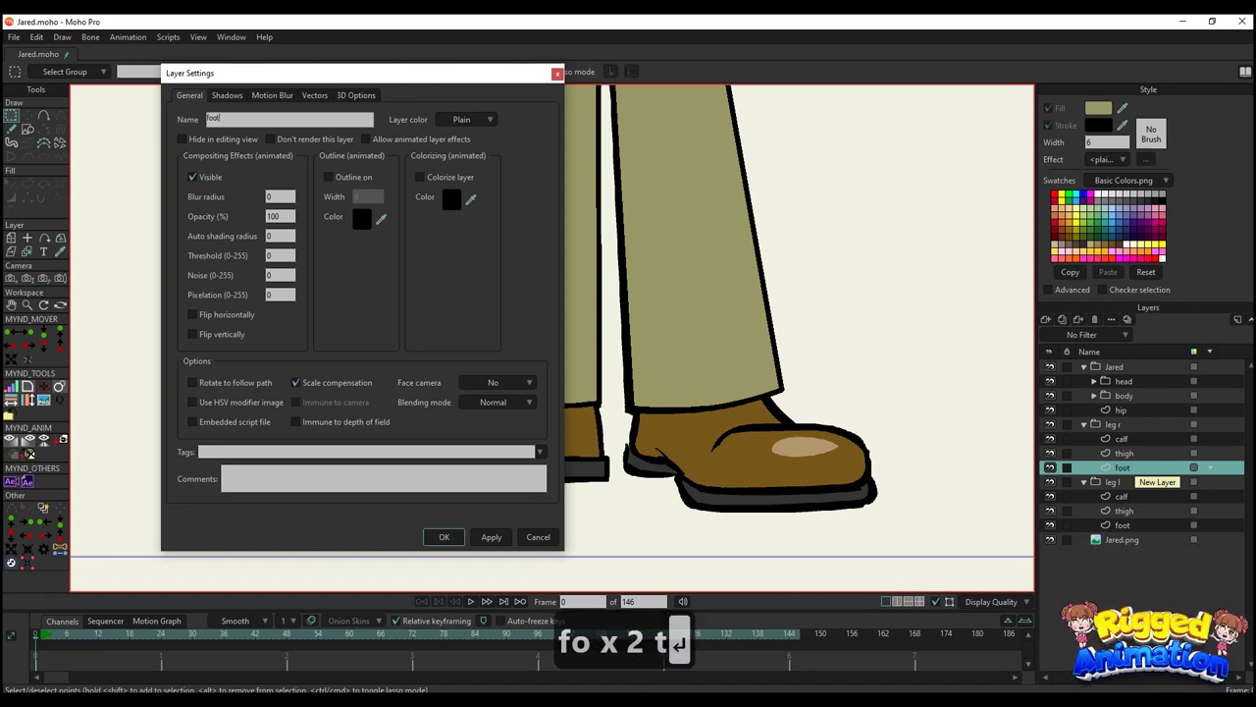
key(Return)
- Paste the copied foot points into the new layer, flip them horizontally and move them under the leg r trouser hem
key(ctrl+v)
click(687, 72)
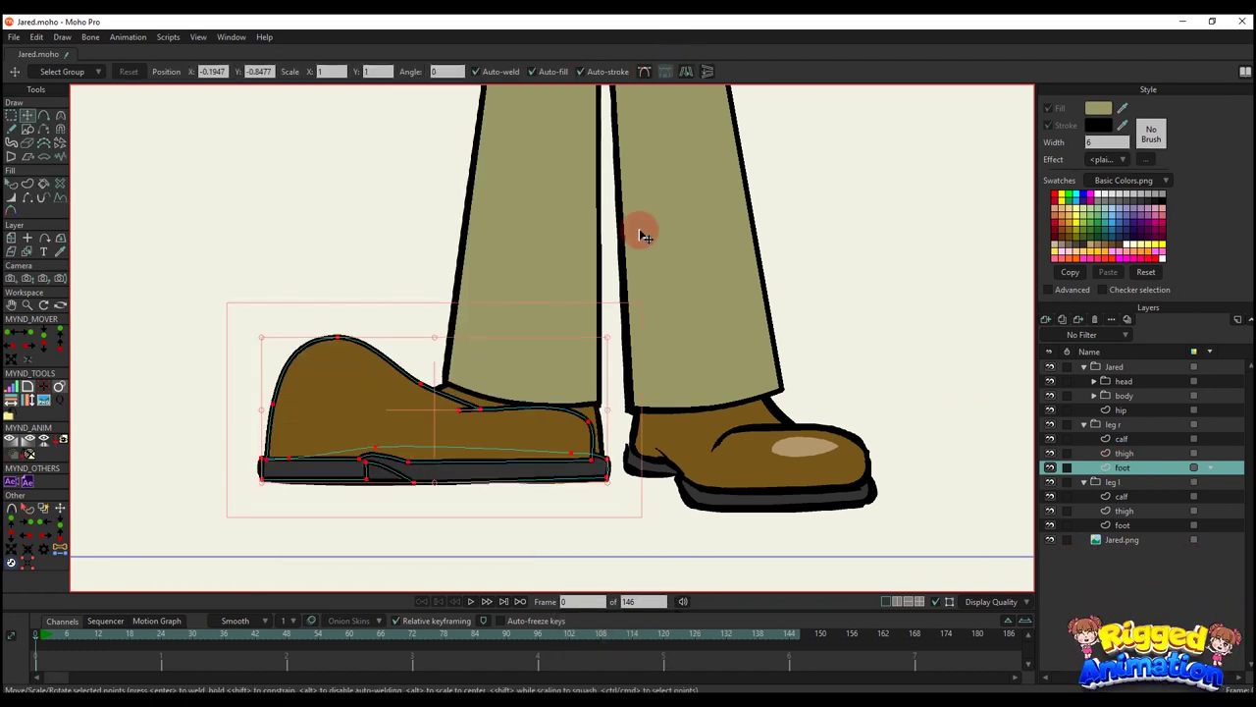
drag(566, 470, 815, 433)
scroll(395, 370, up, 2)
scroll(776, 410, up, 1)
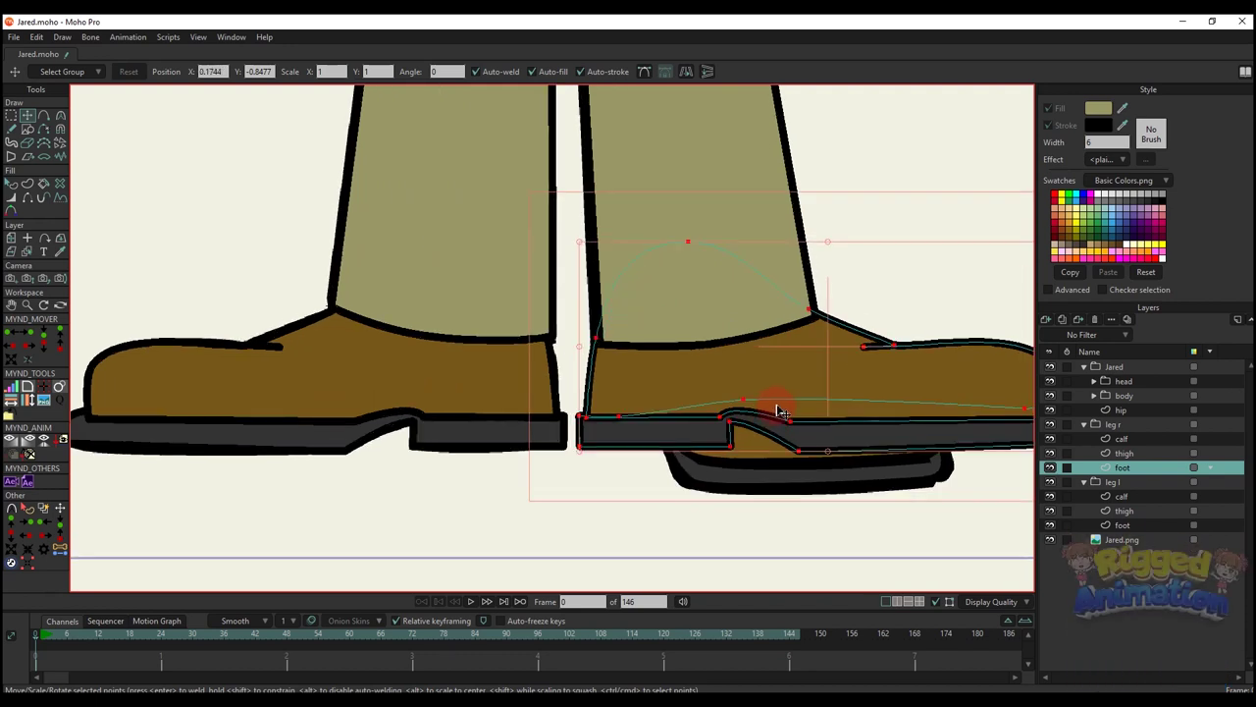
scroll(783, 399, up, 1)
- Move the two bottom corner points of the leg r calf to align with the trouser hem and the foot
alt+right_click(679, 312)
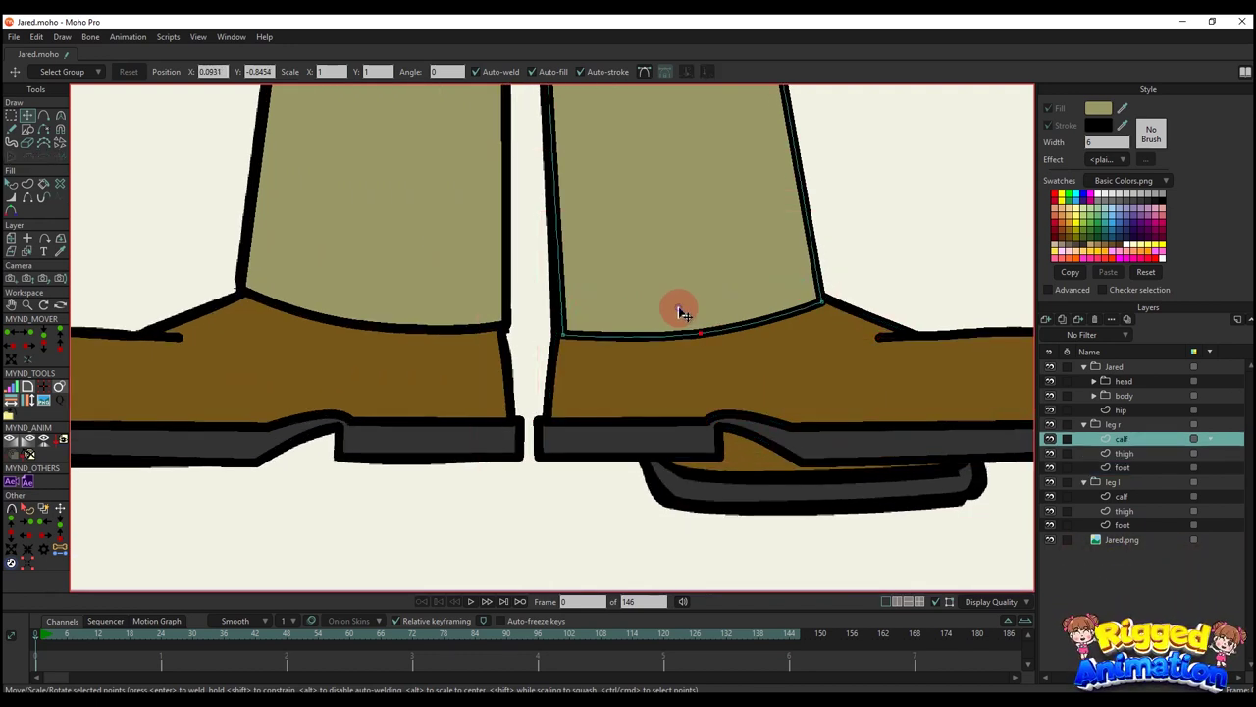
scroll(561, 333, up, 1)
drag(568, 343, 555, 343)
drag(941, 305, 948, 290)
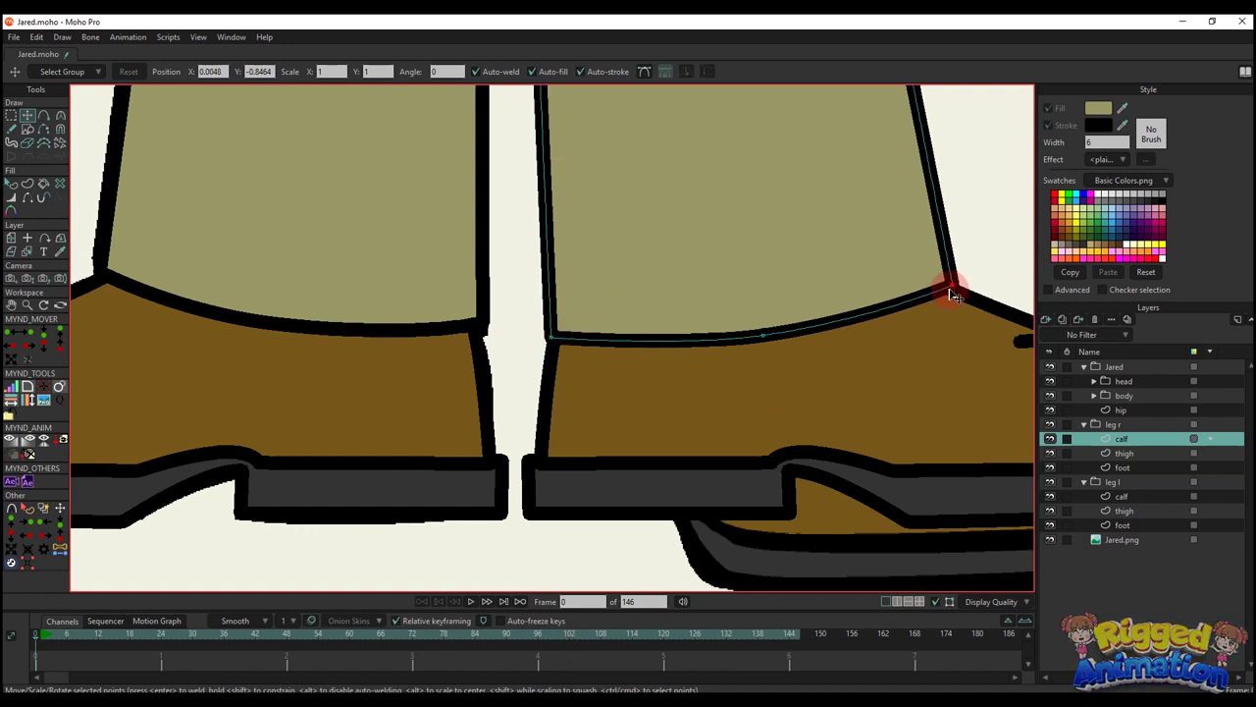
drag(547, 342, 551, 349)
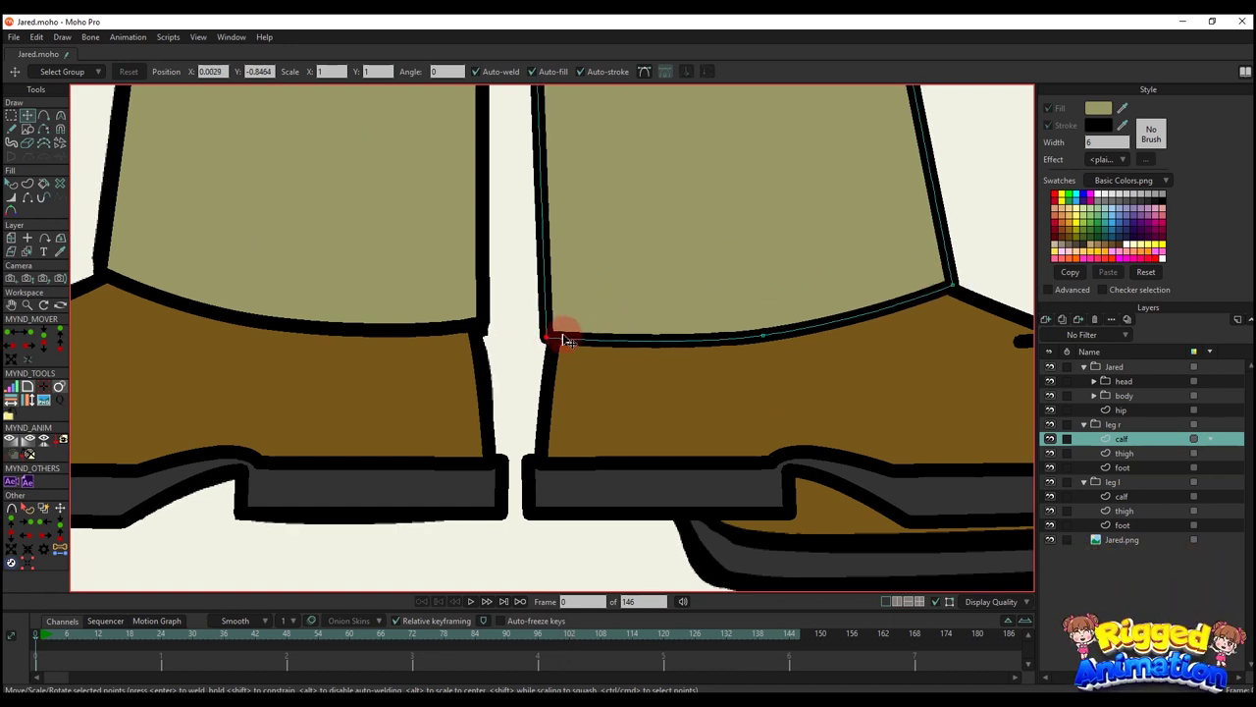
key(q)
scroll(768, 369, down, 7)
drag(771, 369, 593, 429)
- Set the leg r foot layer's origin at the ankle and flip the layer horizontally
key(t)
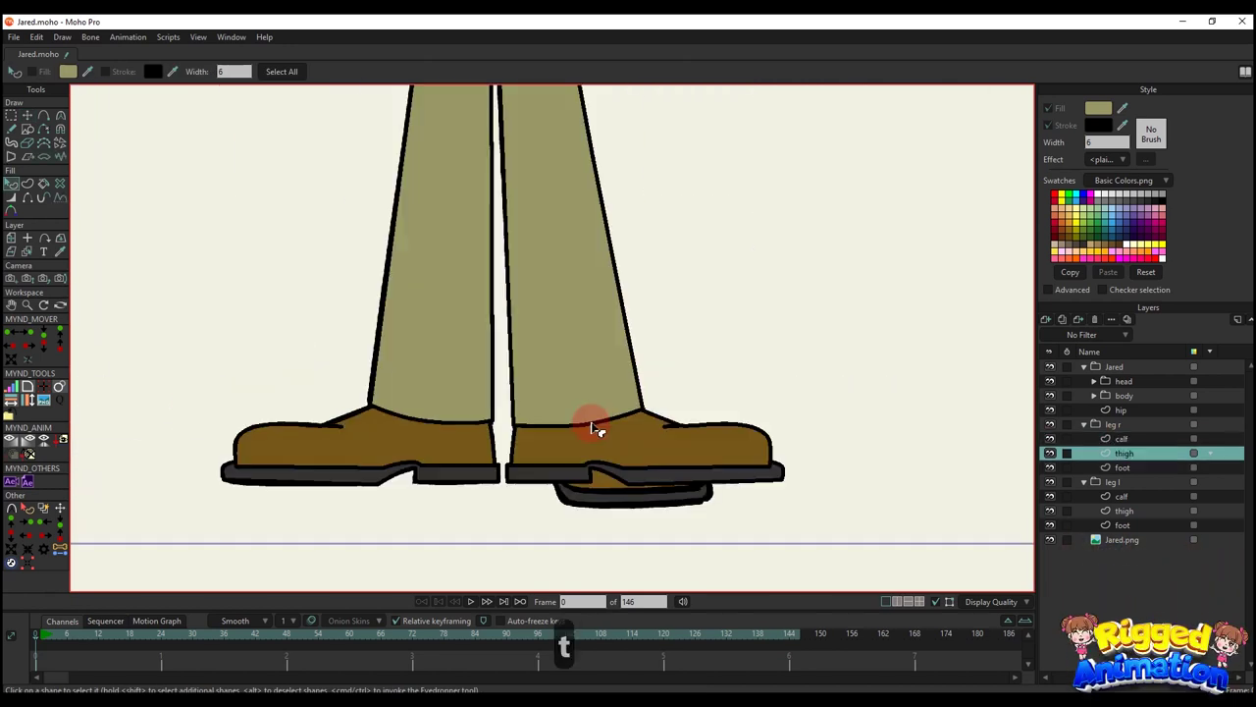
key(m)
click(1122, 467)
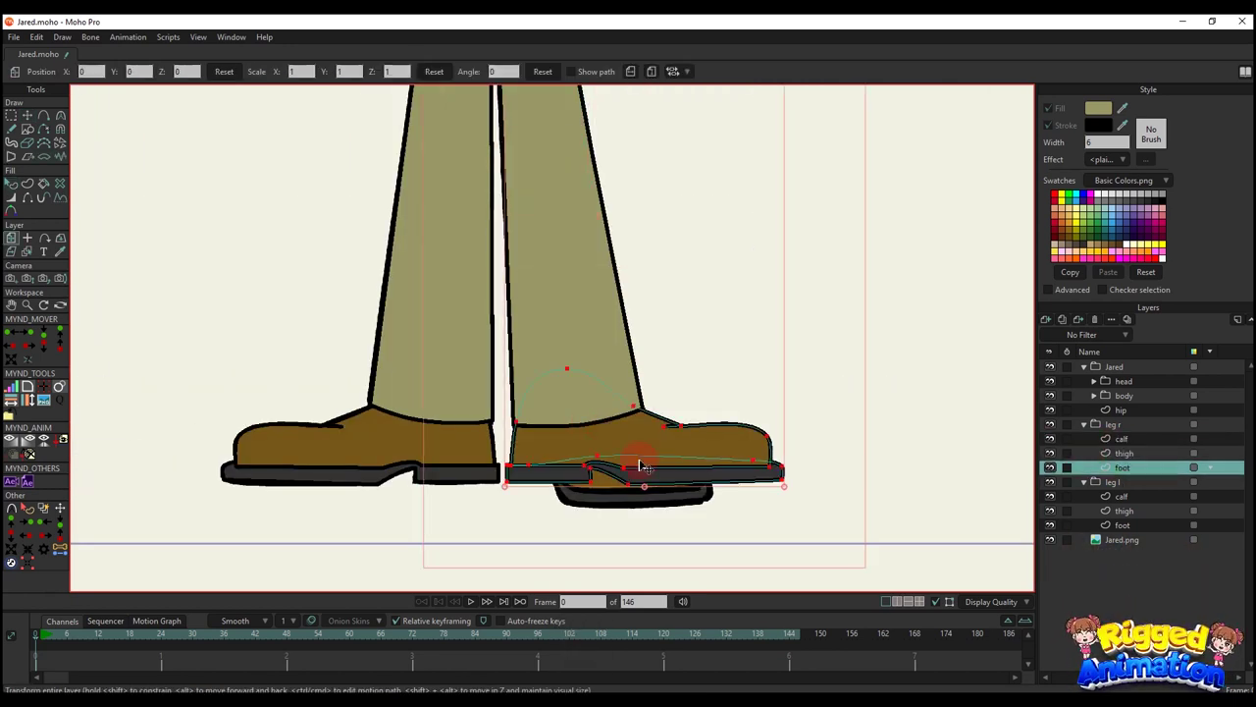
key(t)
scroll(575, 323, up, 3)
key(0)
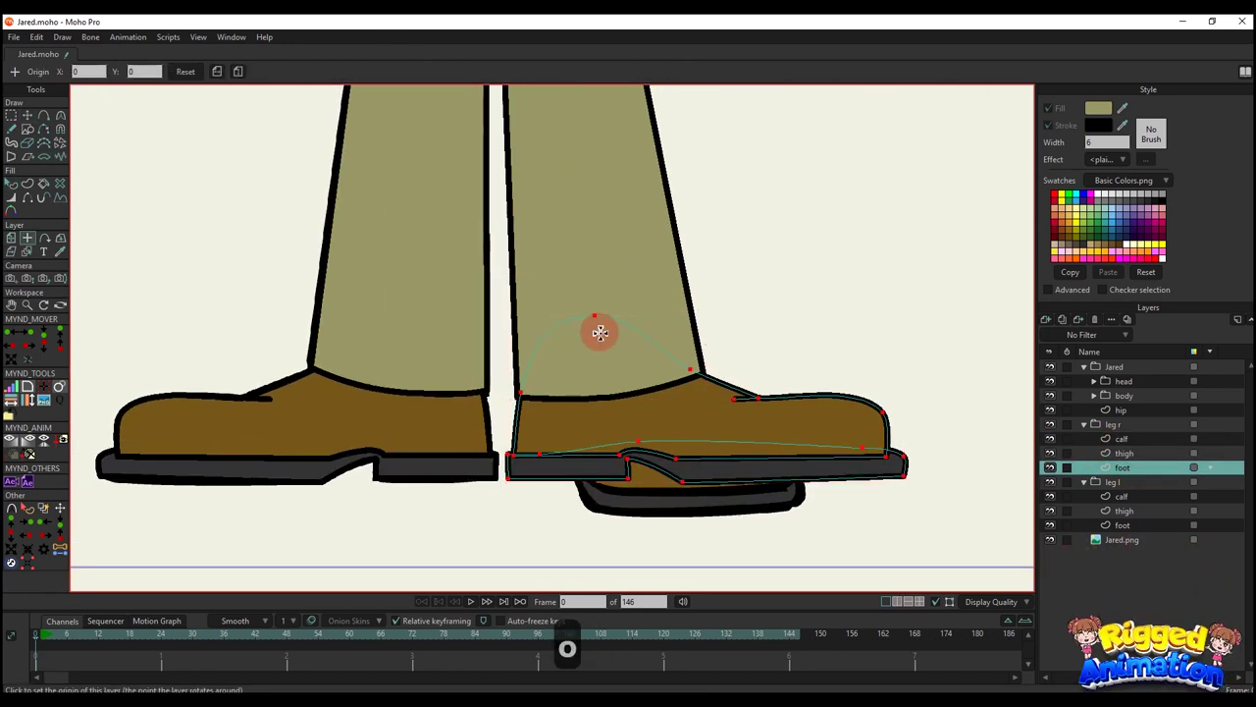
key(m)
click(633, 71)
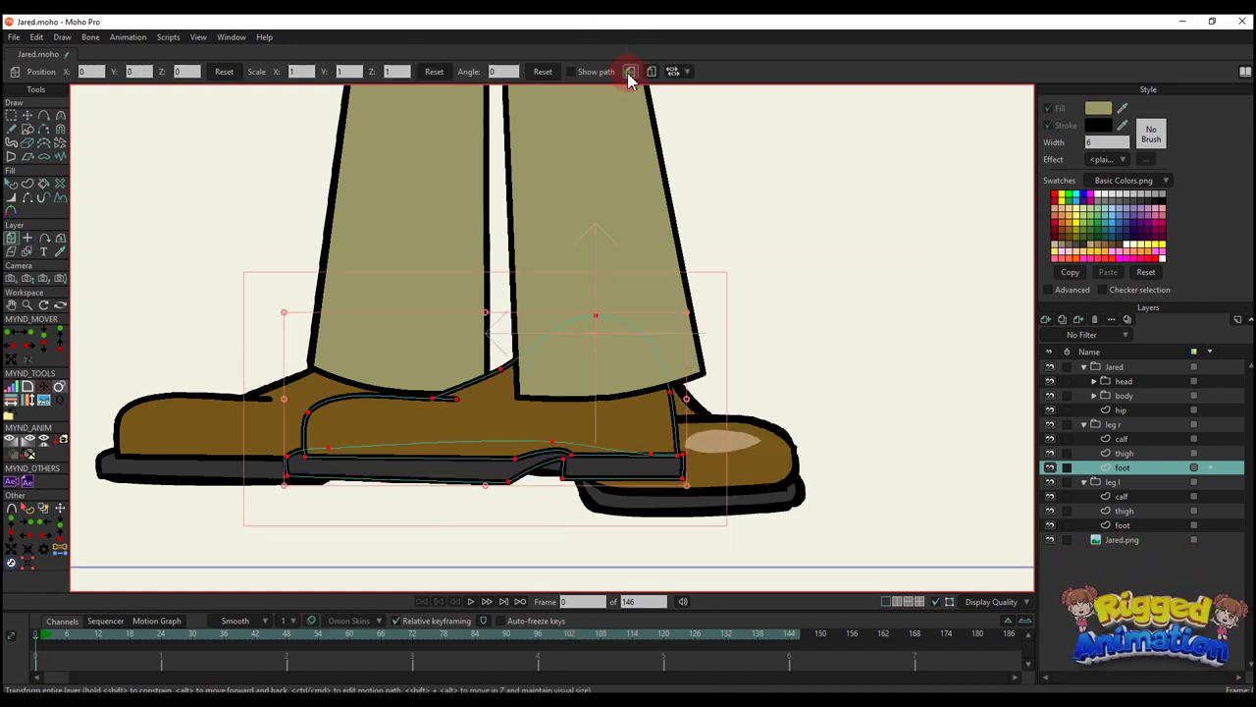
- Move the flipped foot's points so its ankle sits inside the leg r trouser hem
scroll(575, 373, down, 3)
scroll(579, 390, up, 3)
mouse_move(585, 389)
mouse_down()
mouse_move(629, 388)
mouse_move(607, 389)
mouse_up()
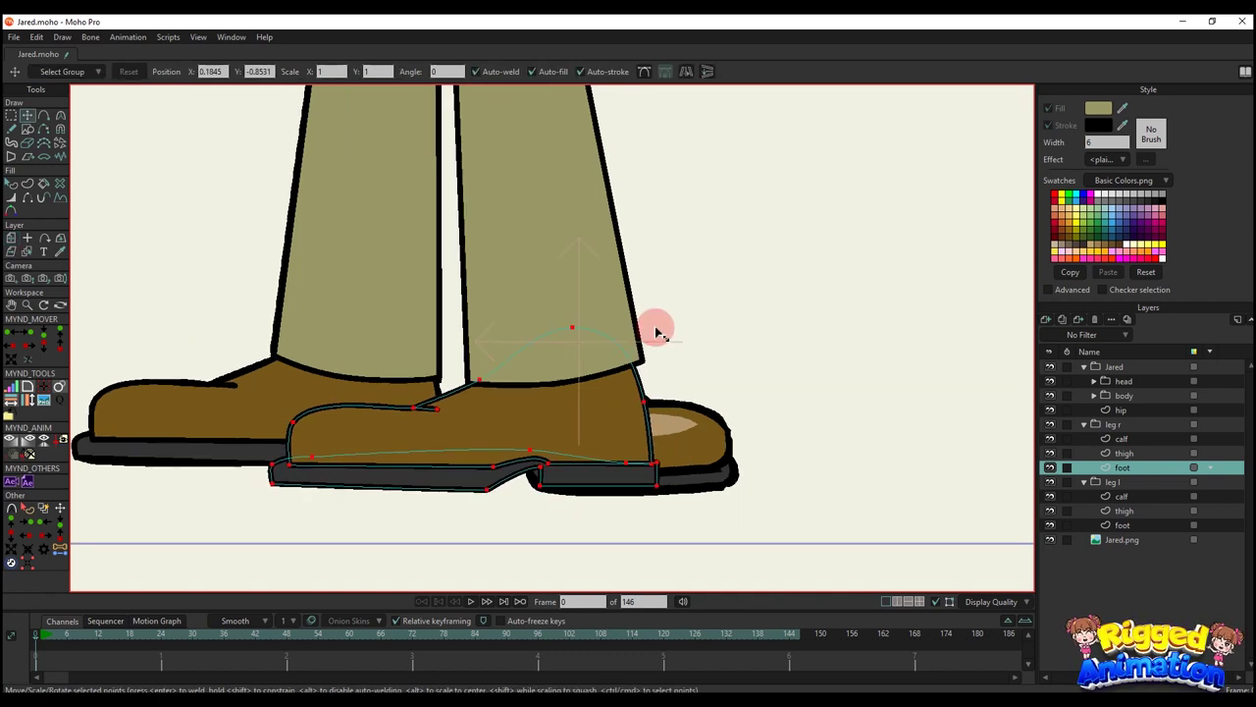
drag(656, 328, 592, 414)
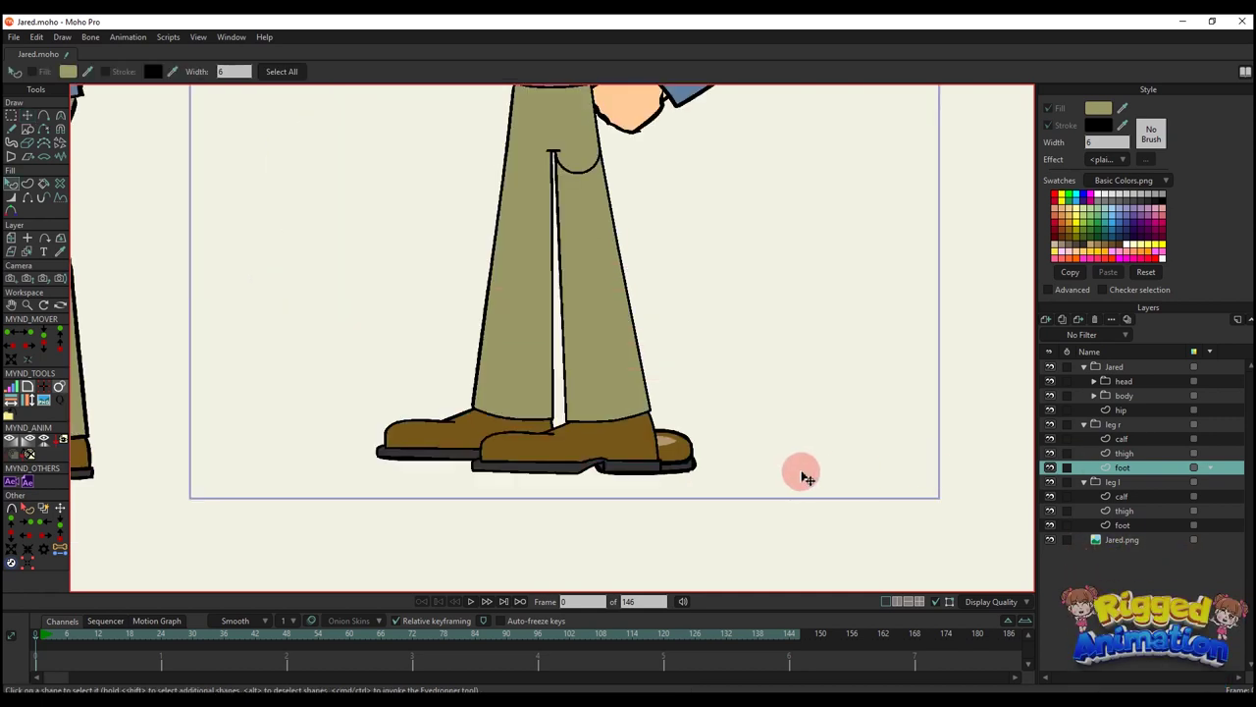
key(t)
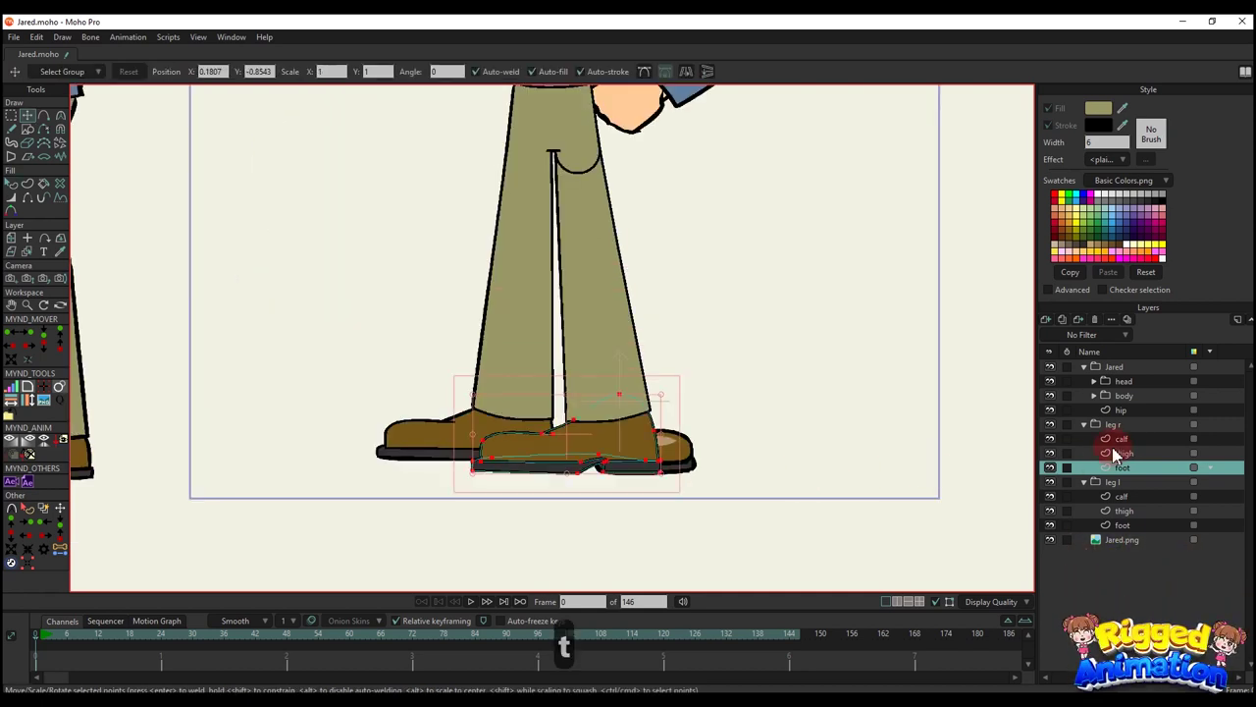
- Place the leg r foot layer in a new group and name the group foot
right_click(1129, 467)
click(1176, 531)
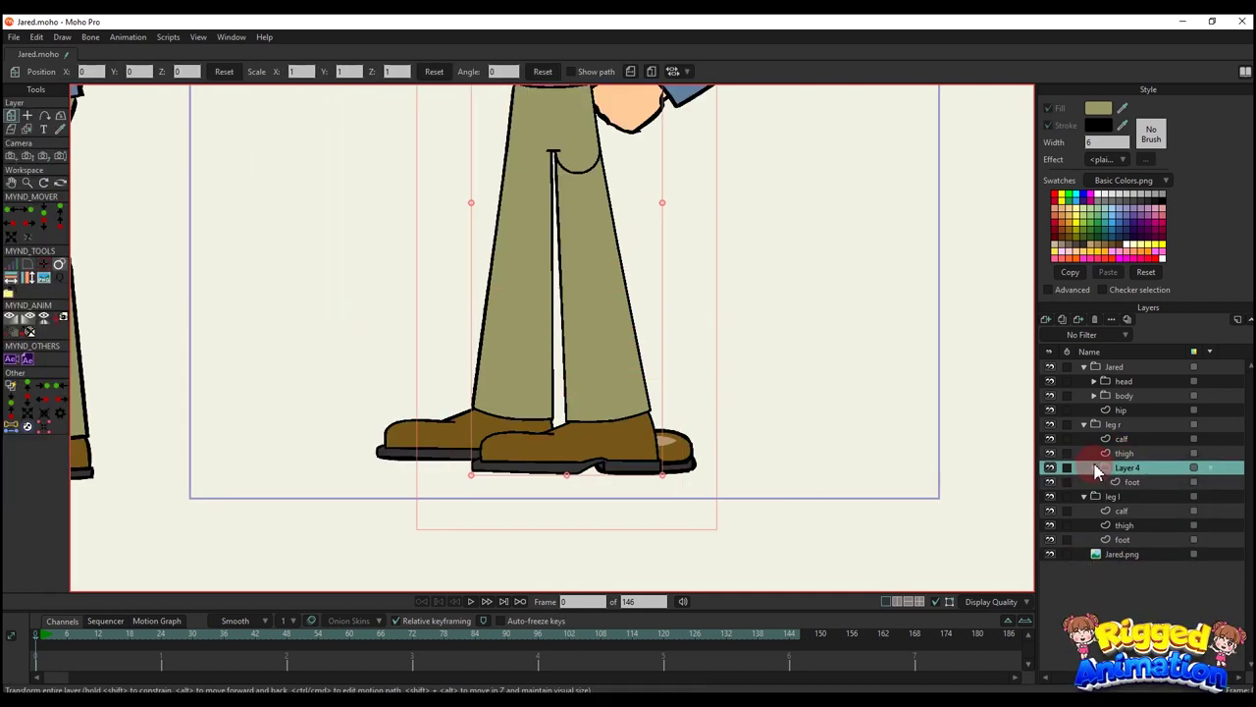
click(1085, 468)
double_click(1126, 468)
text(fot)
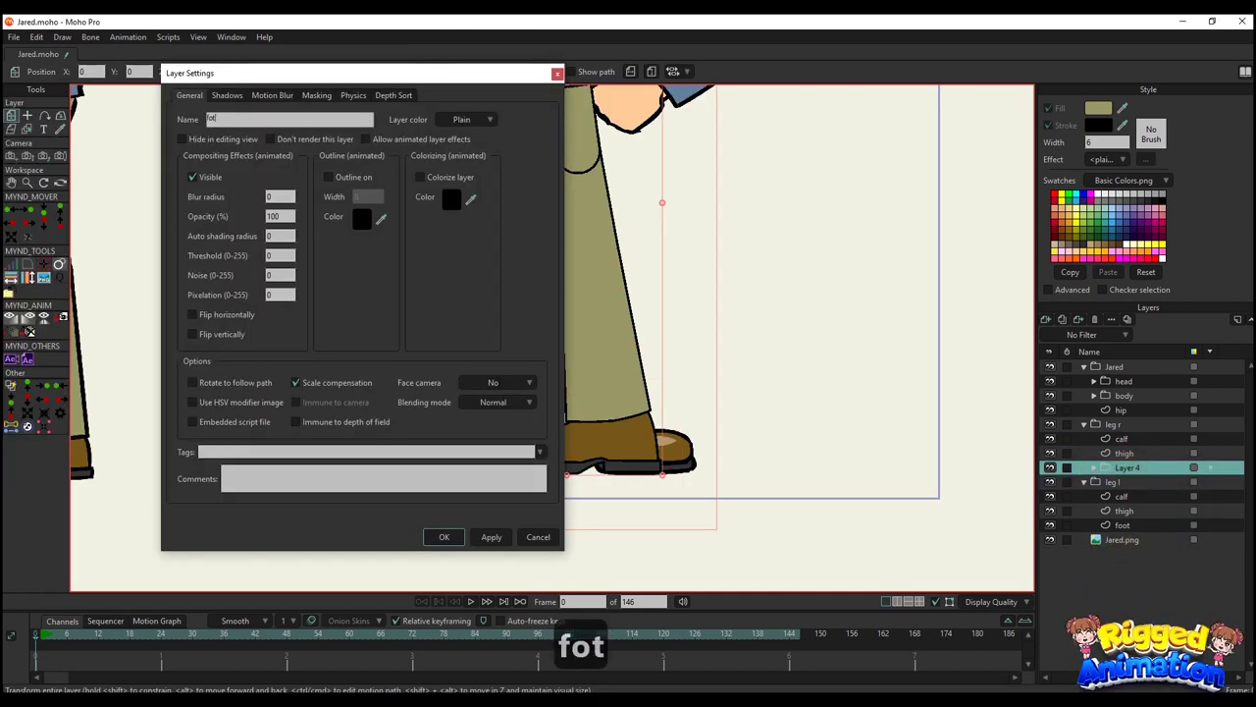
key(BackSpace)
text(ot)
key(Return)
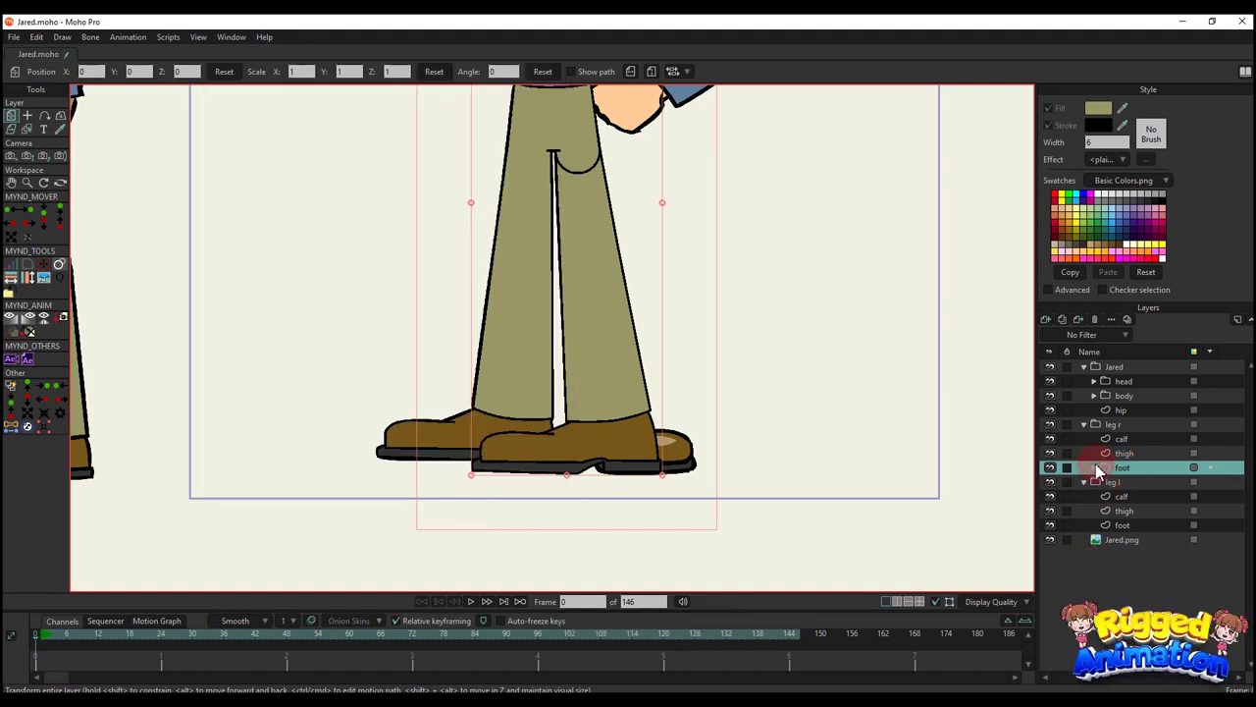
- Expand the foot group and rename the vector layer inside it as 1
click(1094, 468)
scroll(762, 384, down, 3)
scroll(768, 429, up, 4)
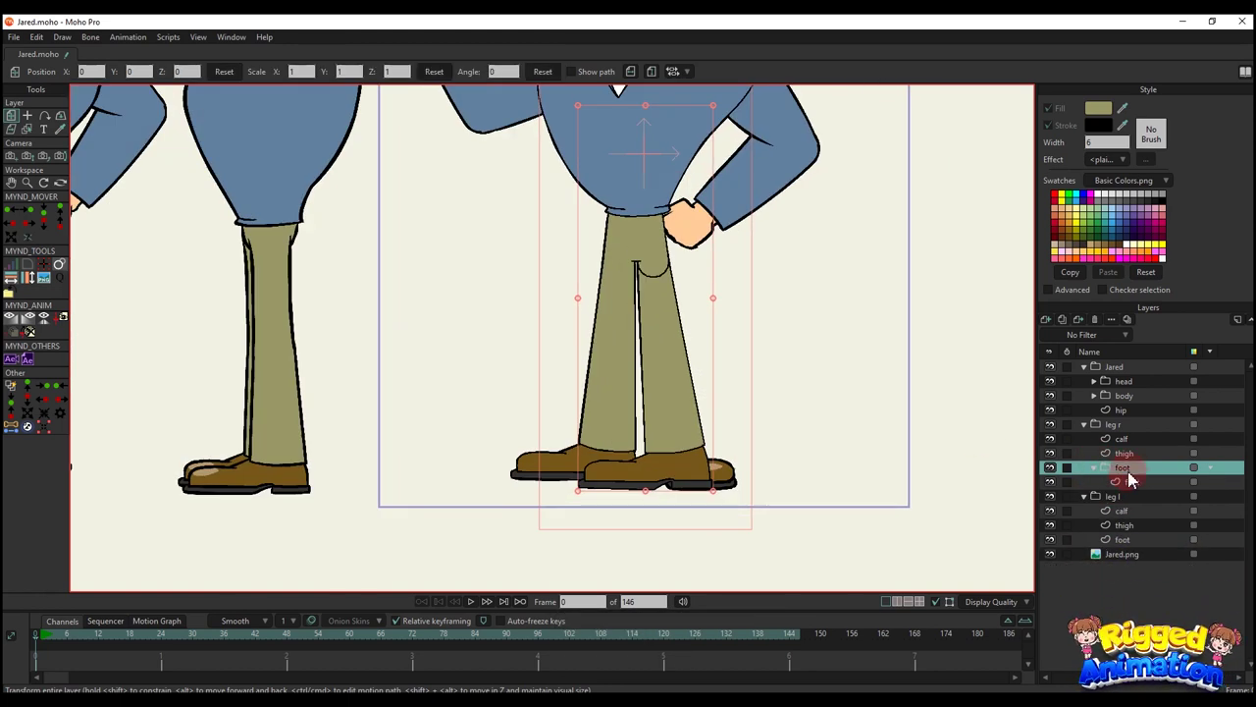
double_click(1129, 480)
text(1)
key(Return)
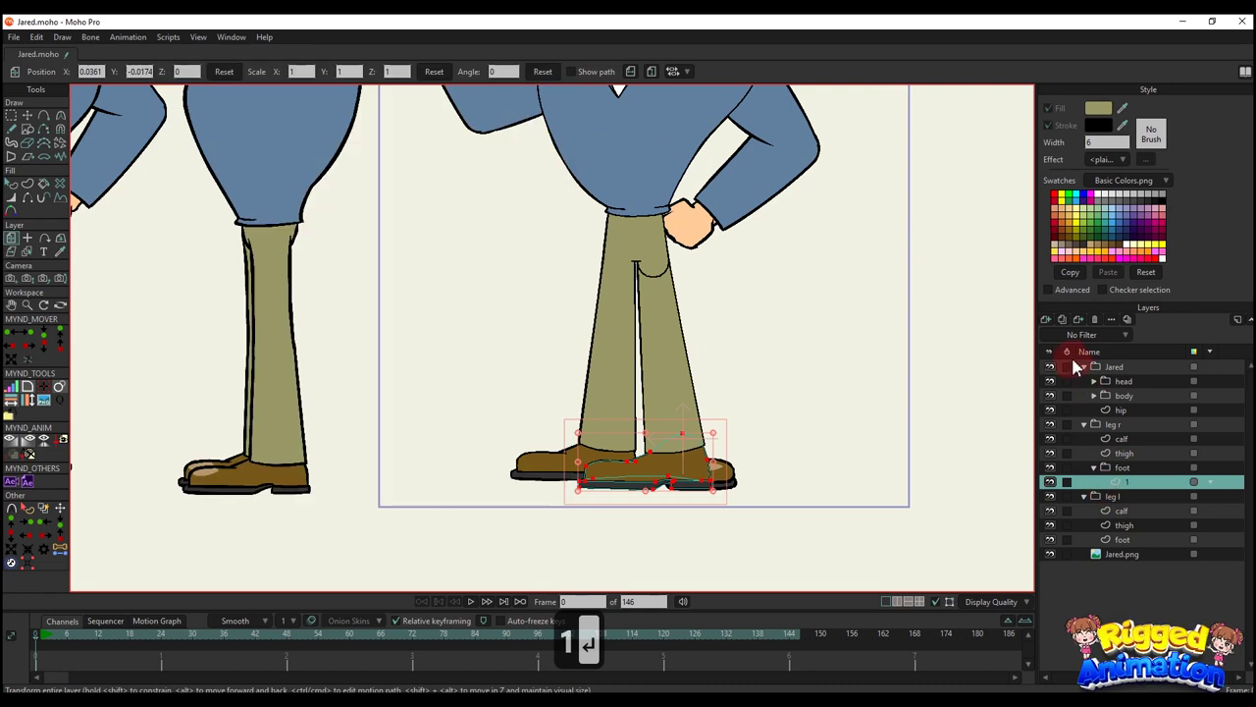
- Add a second vector layer inside the foot group and name it 2
click(1046, 320)
click(1065, 332)
double_click(1134, 482)
text(2)
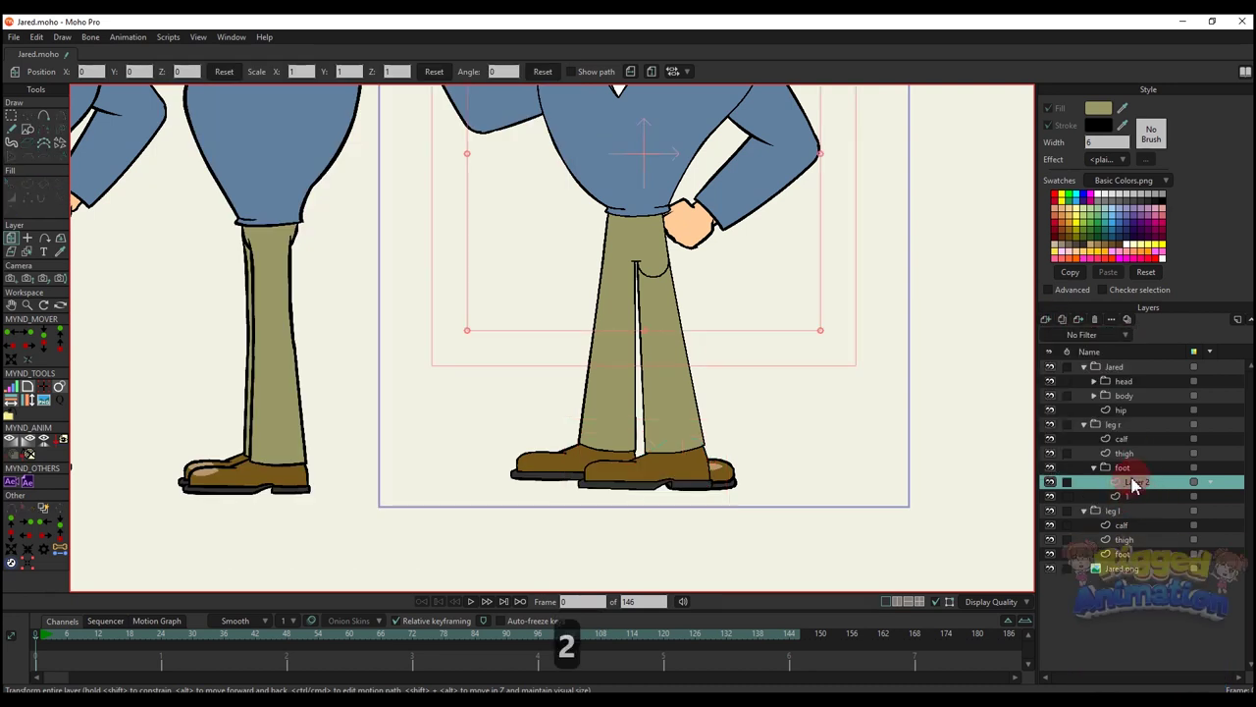
double_click(1135, 483)
text(2)
key(Return)
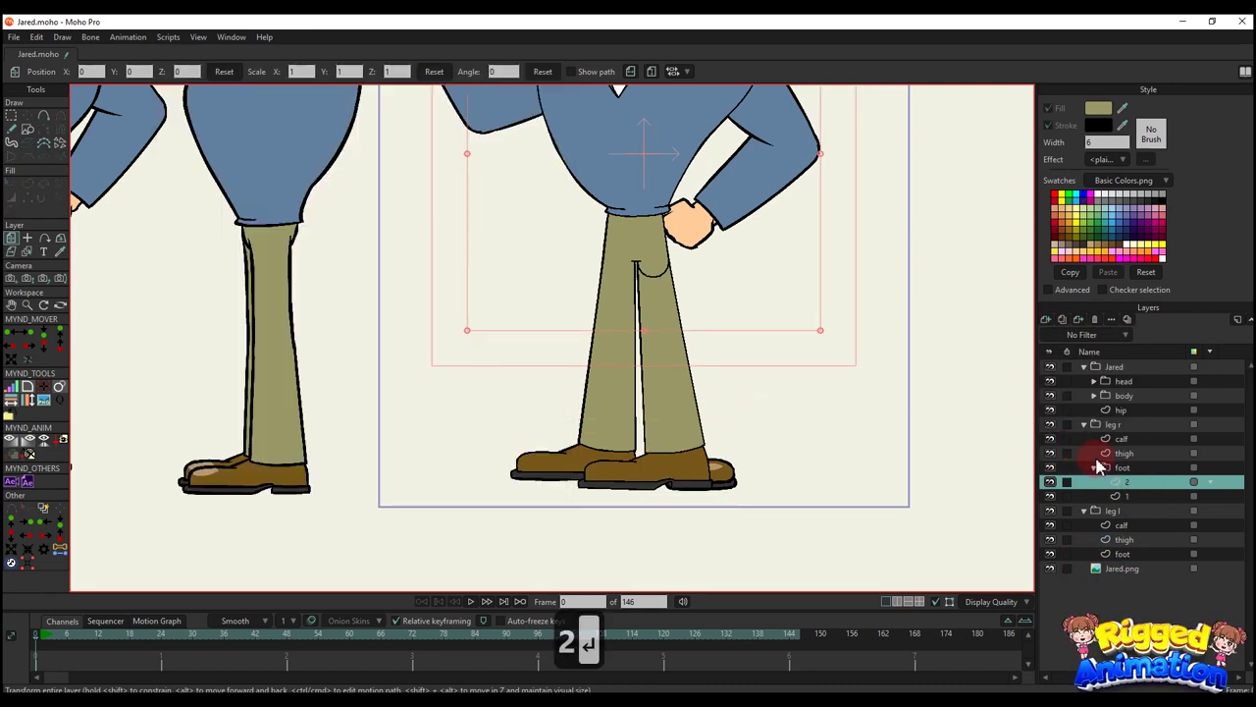
- Convert the foot group into a switch layer
click(1138, 469)
right_click(1141, 470)
click(1181, 537)
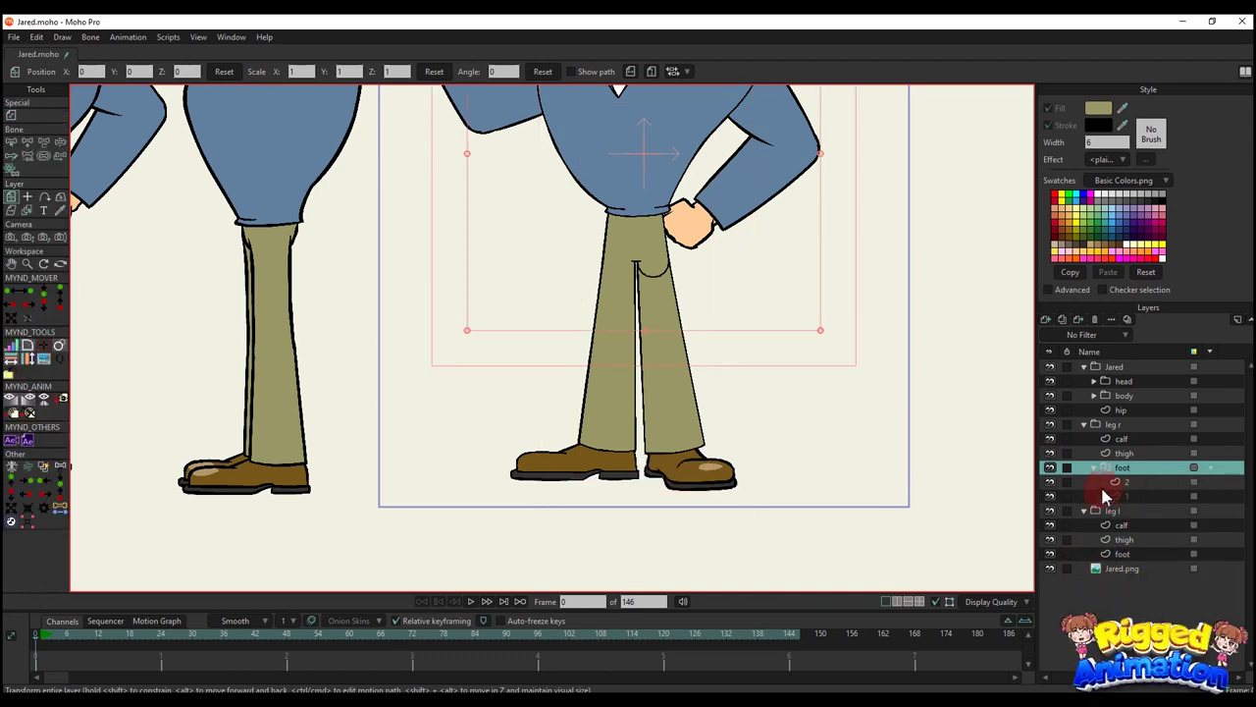
- On layer 2, draw a closed shoe outline over the reference's front-facing foot with Add Point, extending the ankle above the trouser hem
click(1119, 482)
scroll(645, 449, up, 10)
key(a)
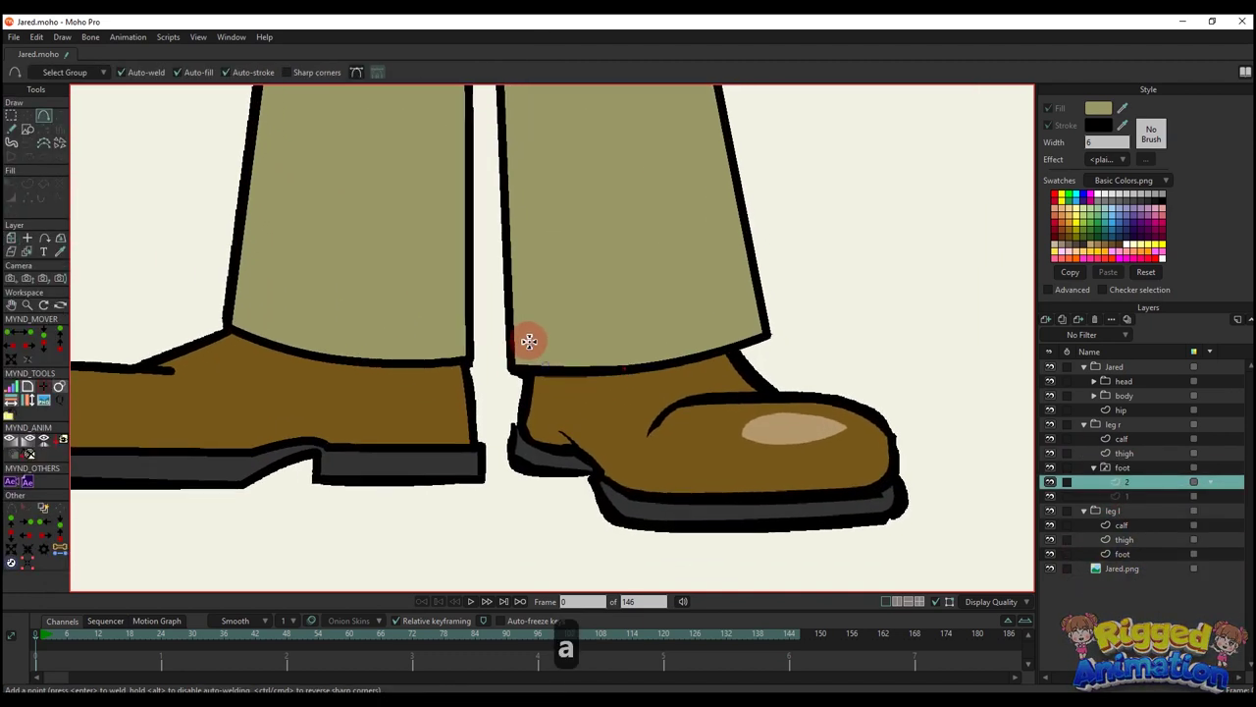
drag(527, 305, 522, 288)
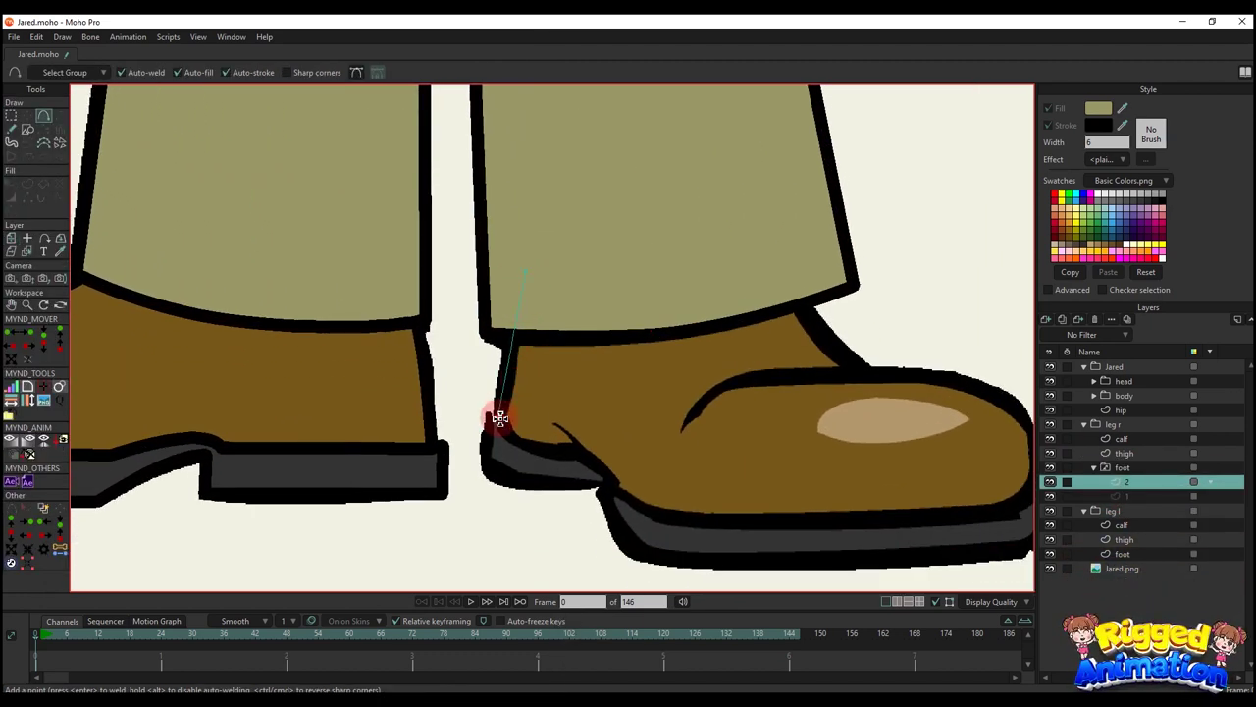
click(573, 450)
drag(572, 450, 477, 374)
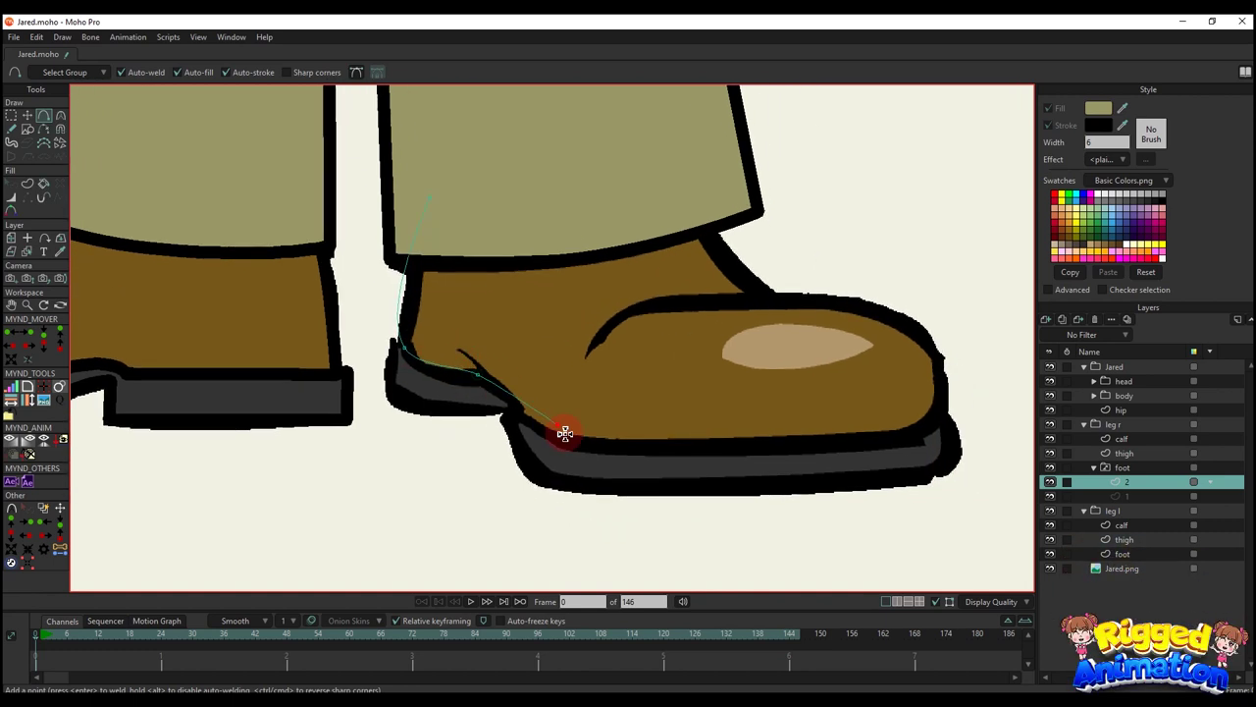
drag(561, 444, 771, 451)
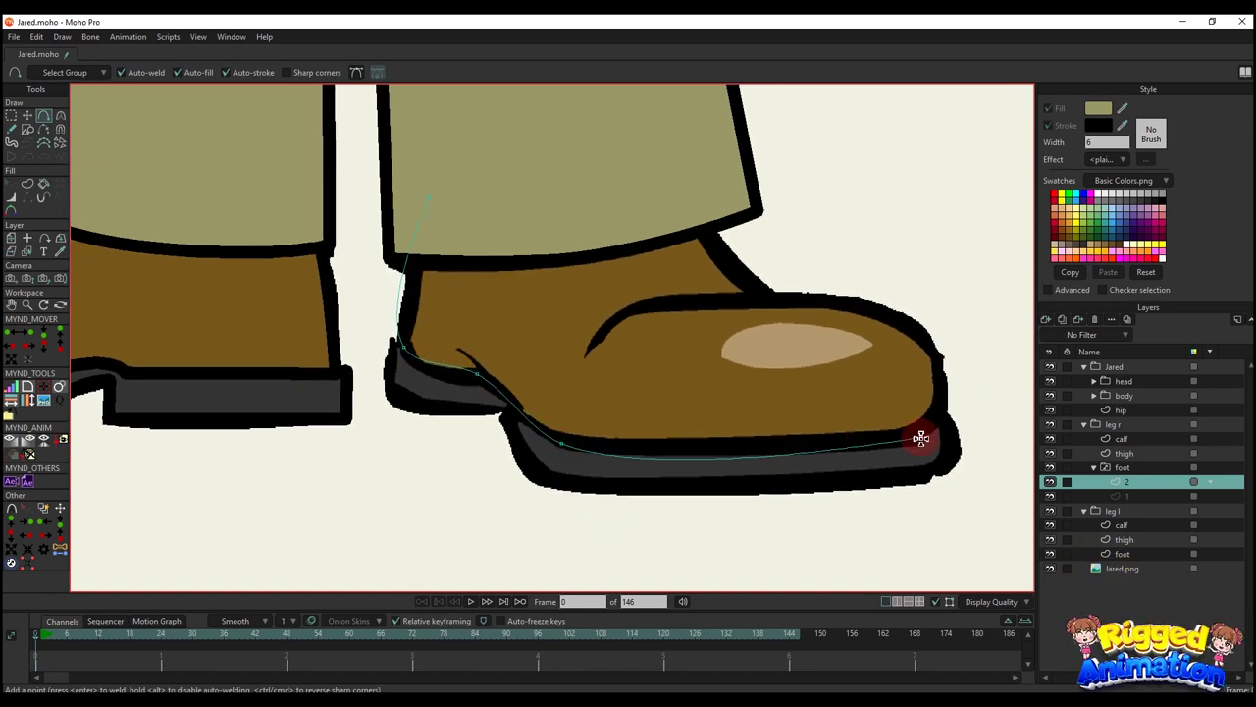
drag(921, 438, 926, 368)
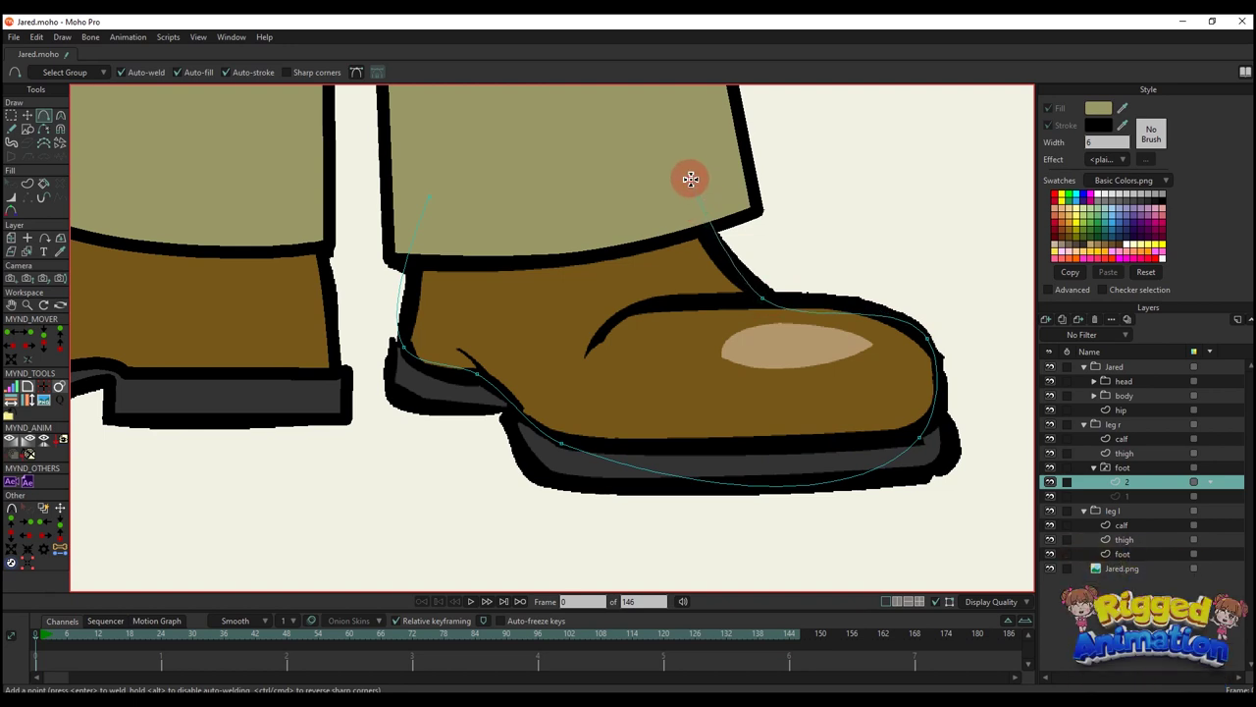
click(430, 195)
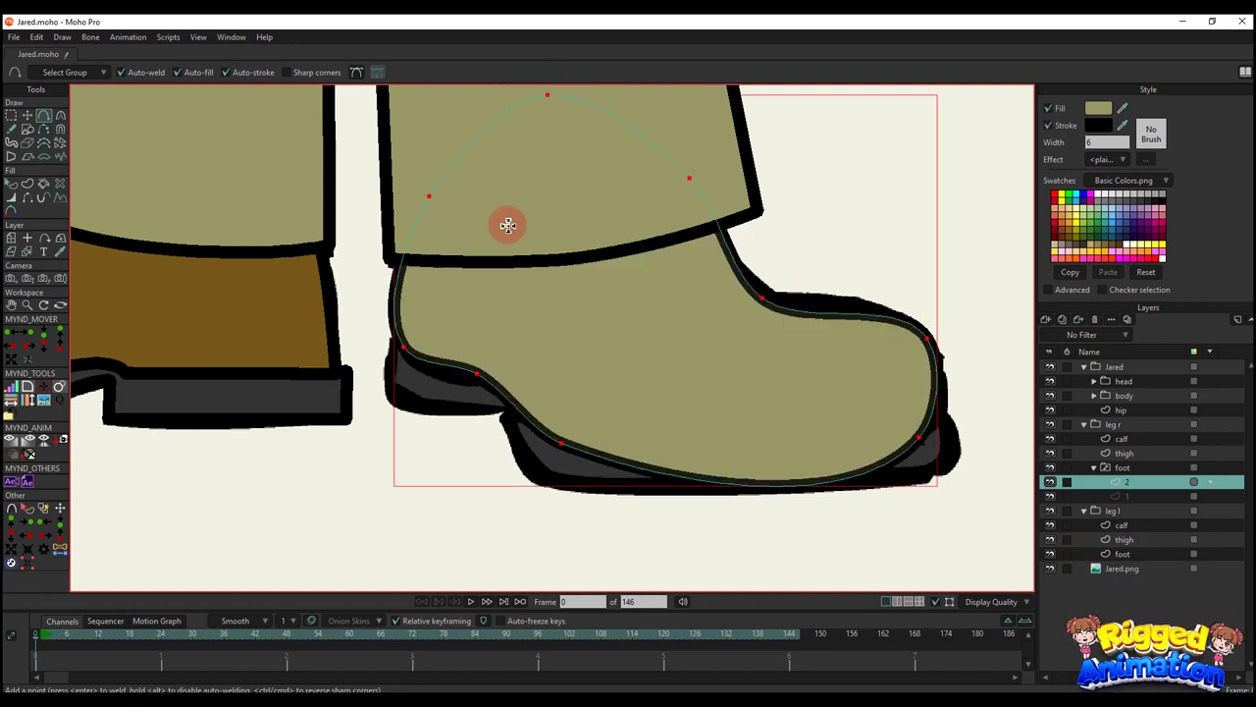
- Set the new shoe shape's fill to the brown sampled from the other shoe
scroll(506, 224, down, 2)
drag(1123, 110, 98, 355)
click(103, 349)
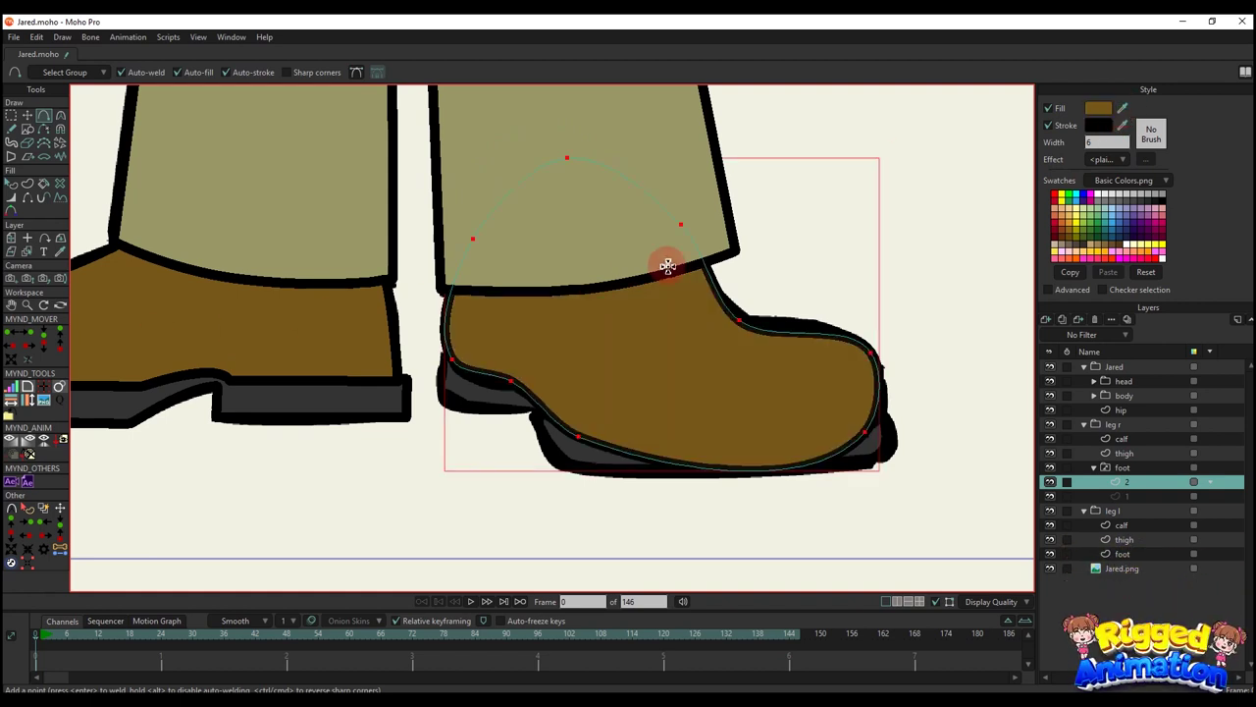
- Hide layer 2 and adjust the curvature of the shoe outline's ankle points behind the trouser leg into a smooth rounded top
key(t)
click(1049, 482)
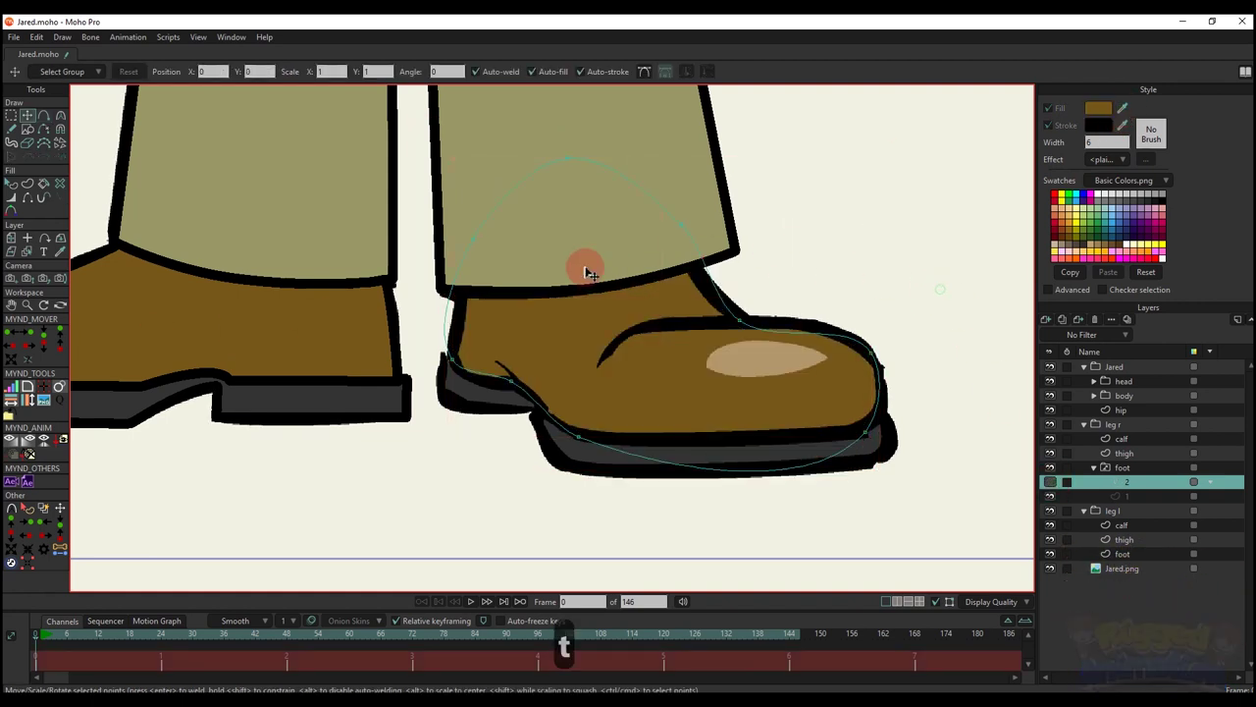
scroll(435, 344, up, 3)
key(c)
drag(430, 390, 460, 396)
drag(439, 317, 446, 319)
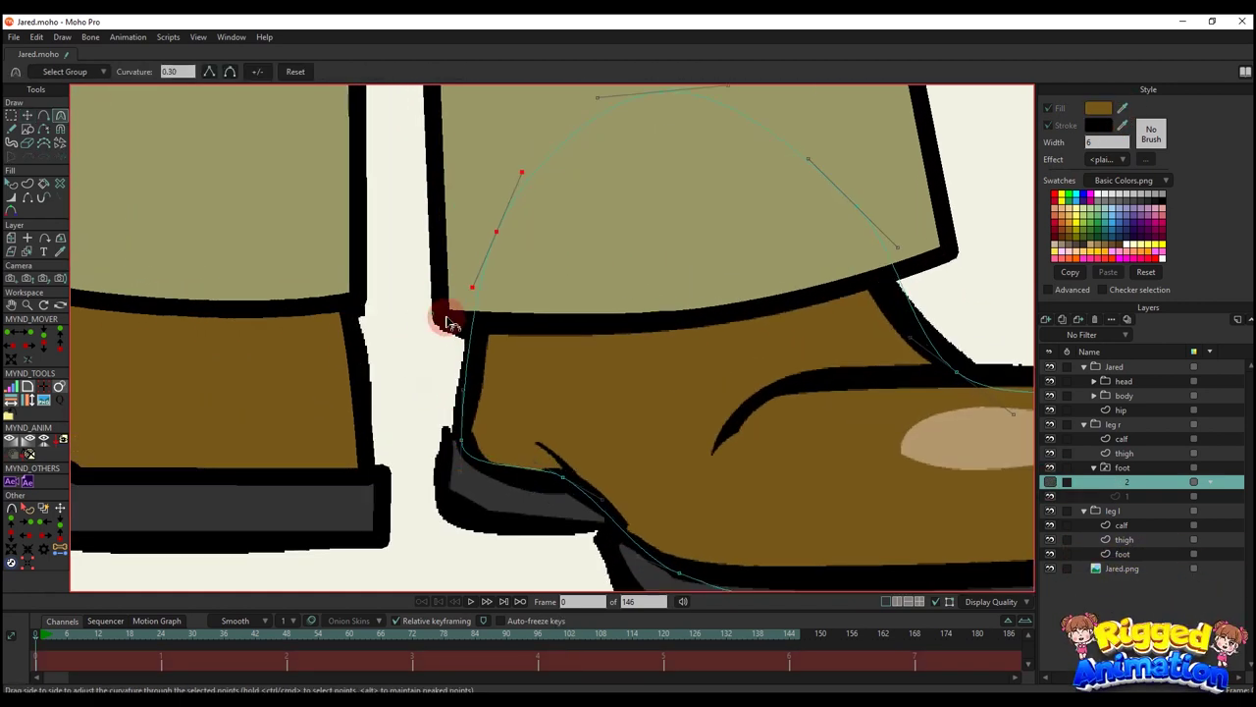
drag(580, 128, 555, 146)
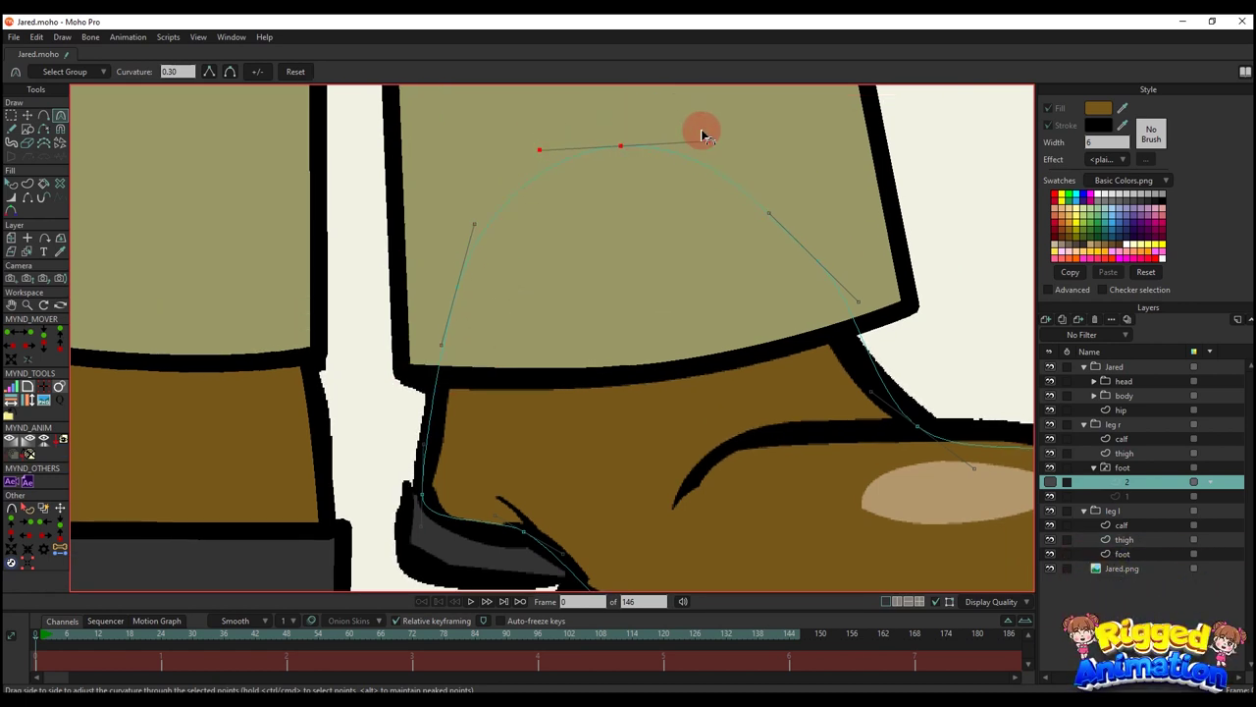
click(775, 208)
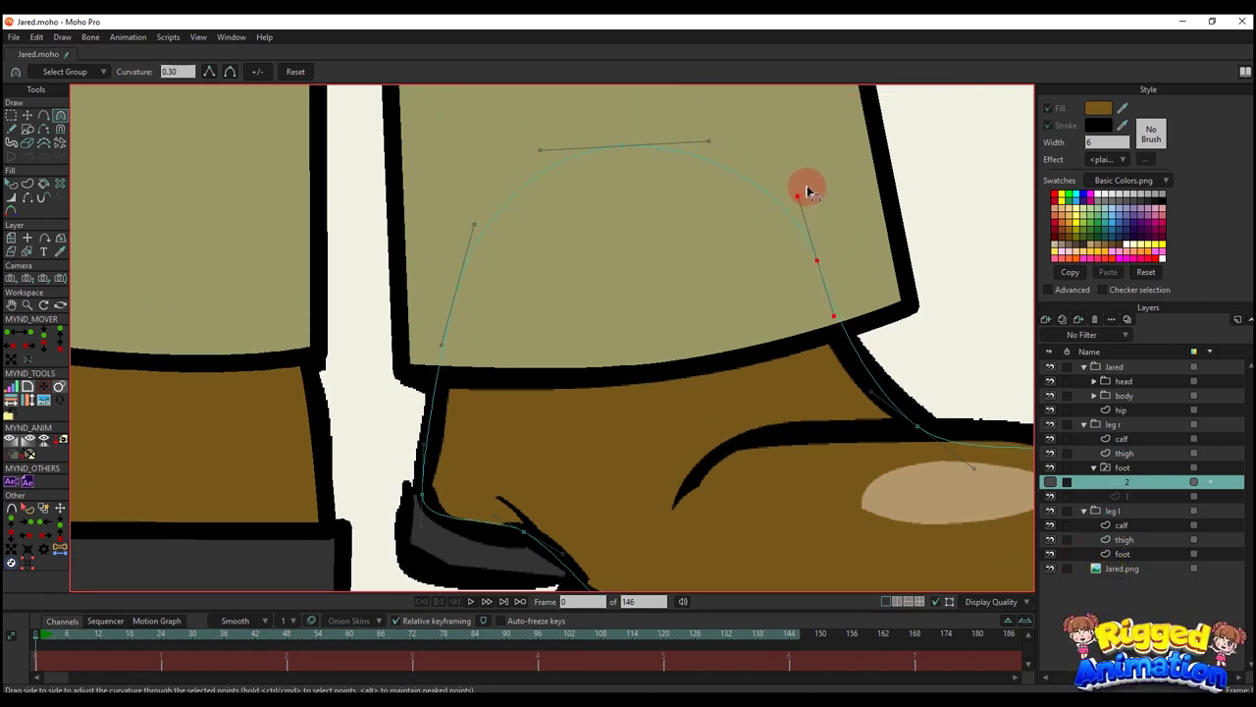
drag(807, 189, 809, 186)
- Refine the front ankle, instep and toe points and their curve handles to follow the reference shoe
drag(839, 368, 698, 303)
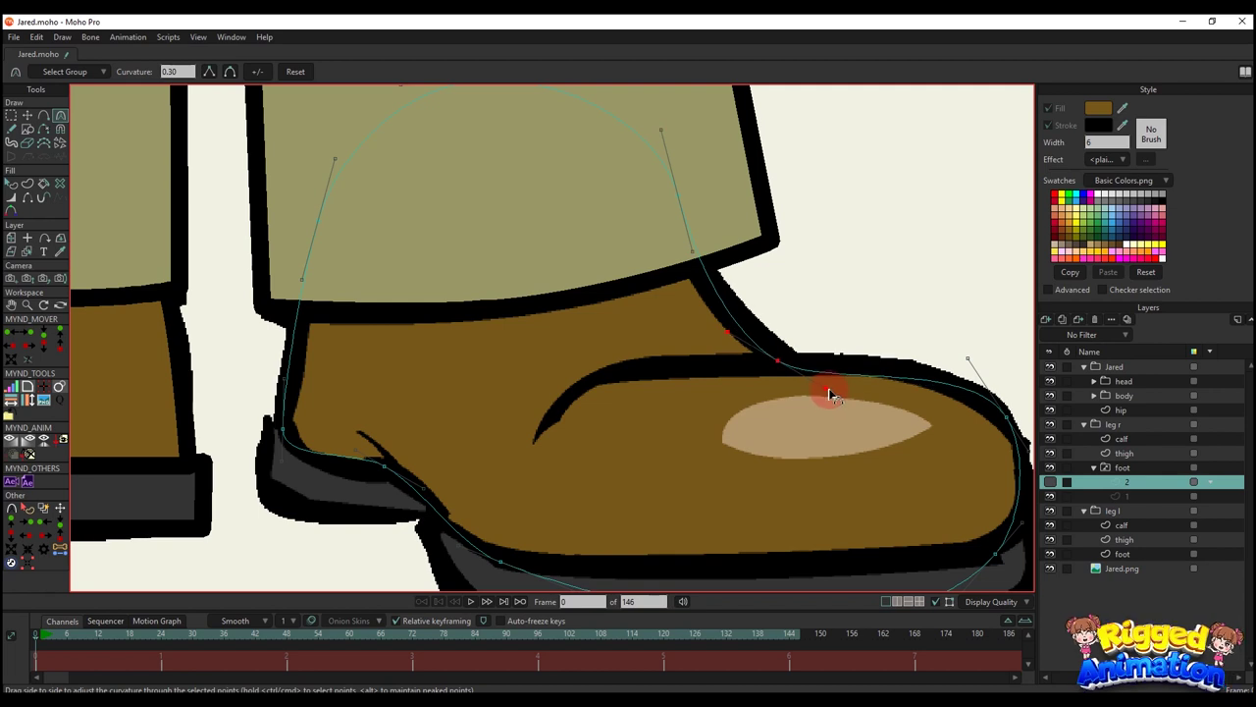
click(669, 218)
key(t)
drag(679, 196, 676, 193)
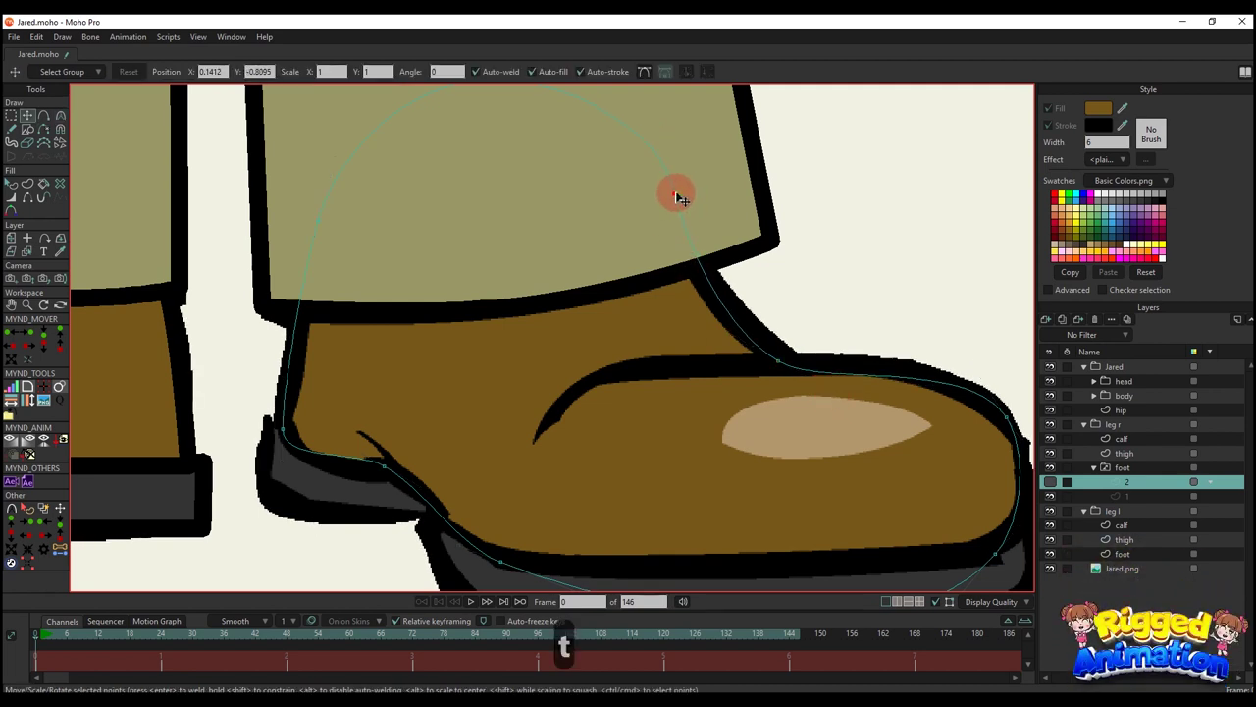
key(c)
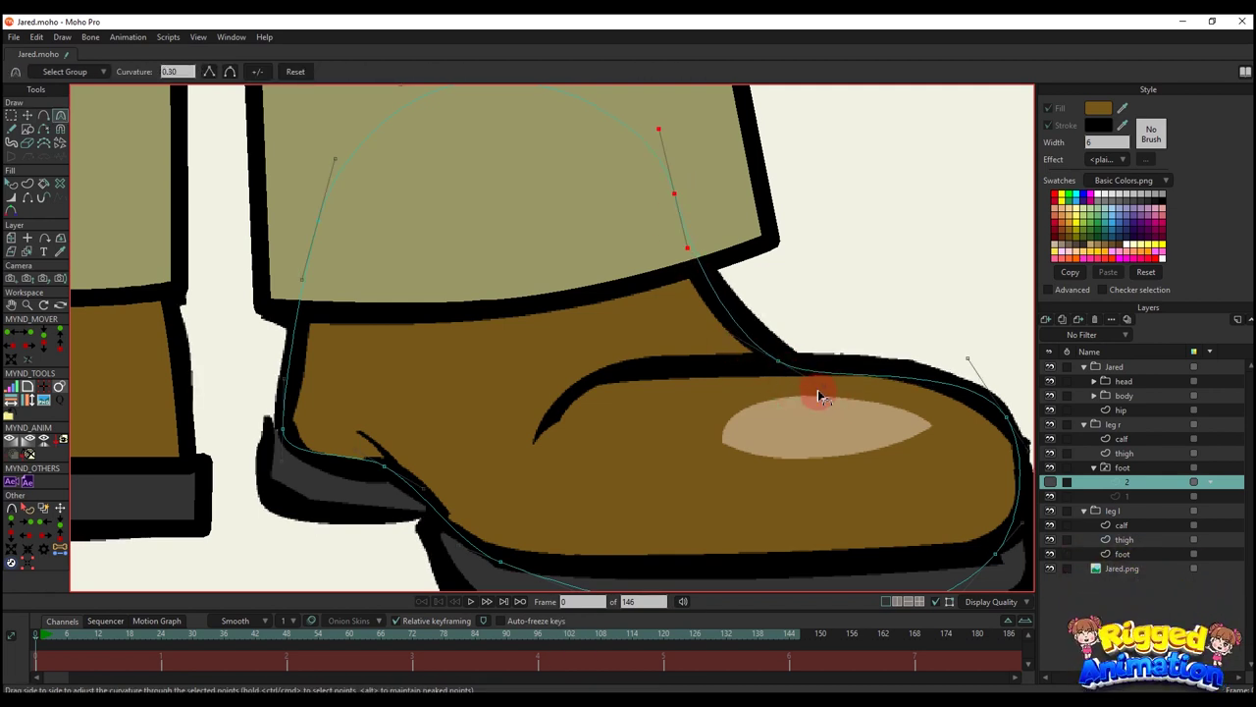
click(718, 348)
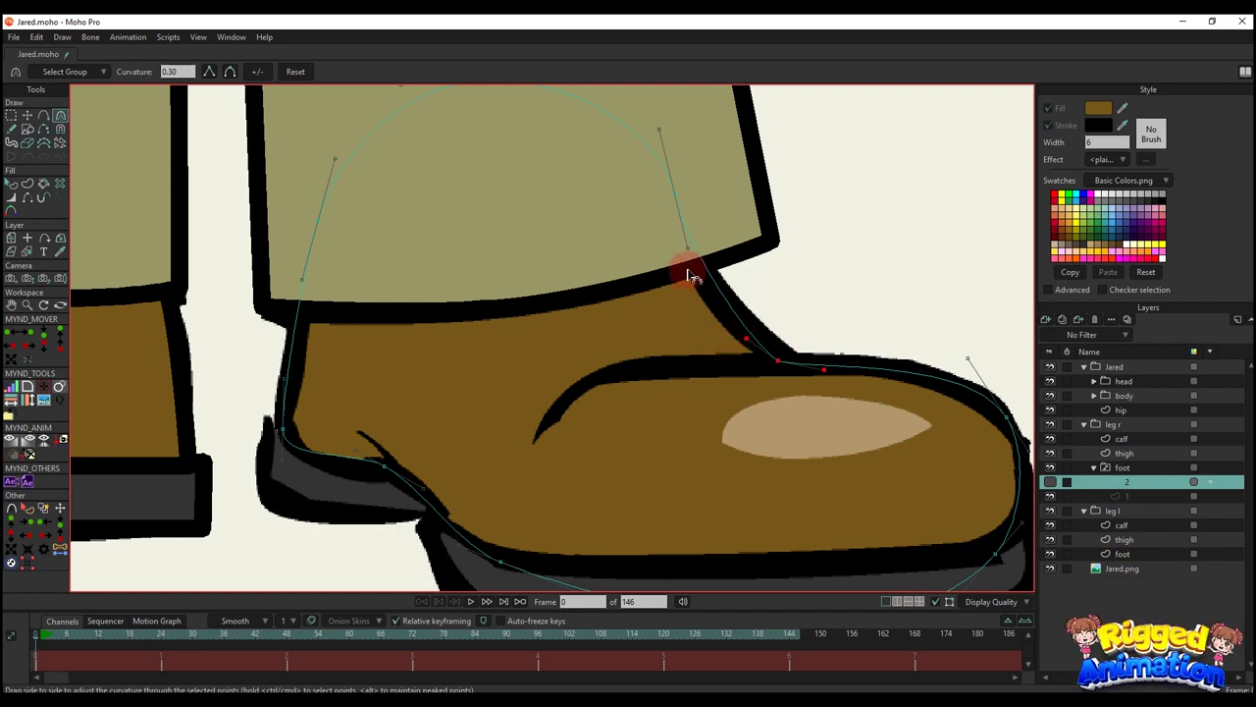
key(t)
click(782, 369)
drag(775, 366, 615, 311)
drag(871, 414, 858, 382)
key(c)
- Peak the two lower corner points of the shoe outline to straighten its bottom edge
drag(836, 475, 356, 483)
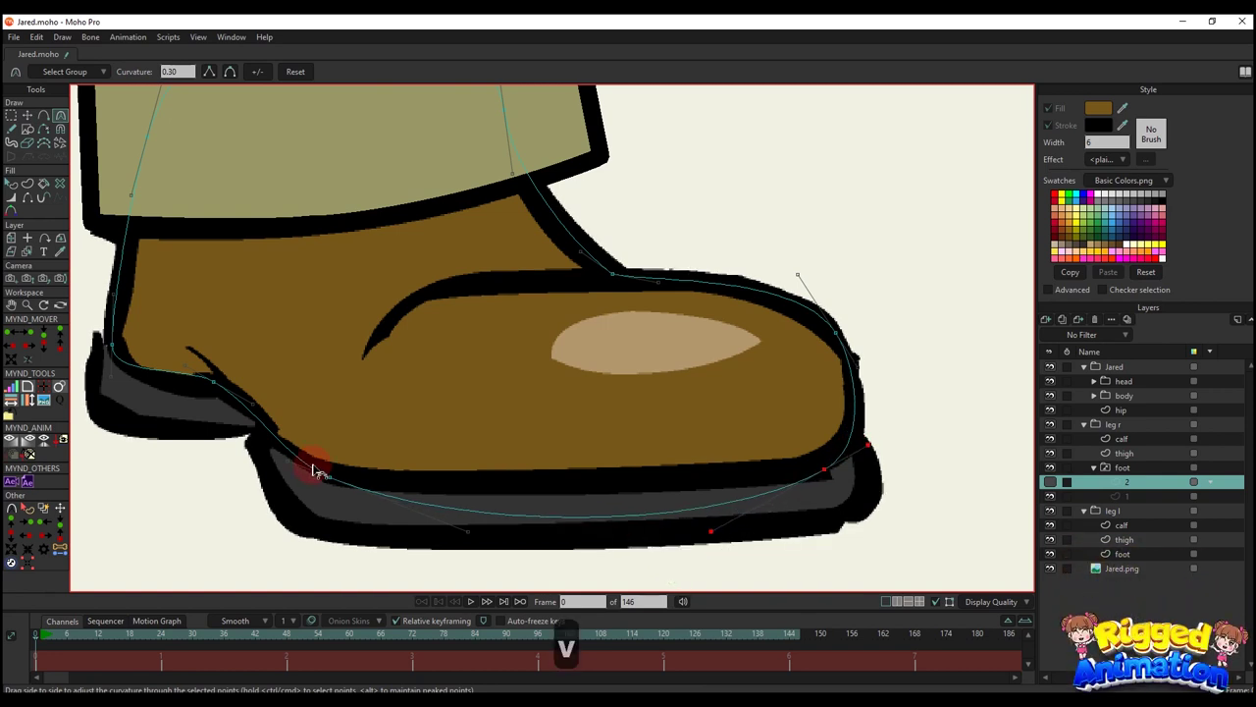
key(g)
key(c)
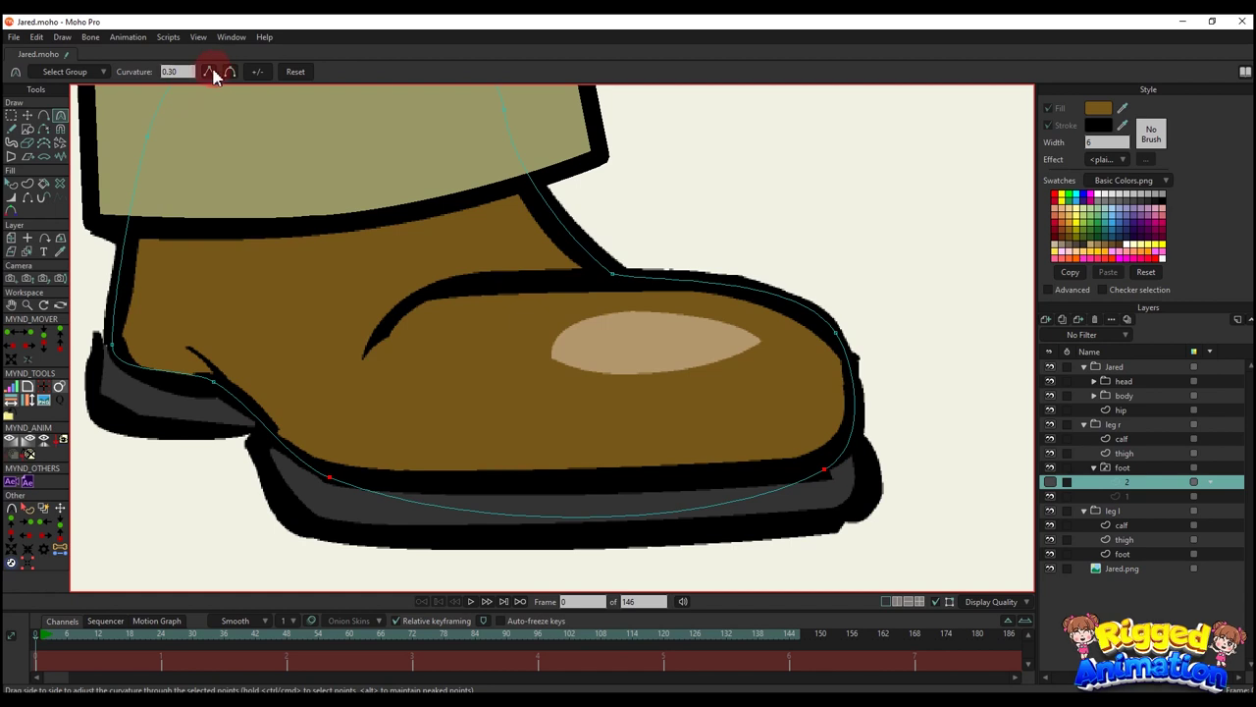
scroll(549, 428, down, 5)
key(t)
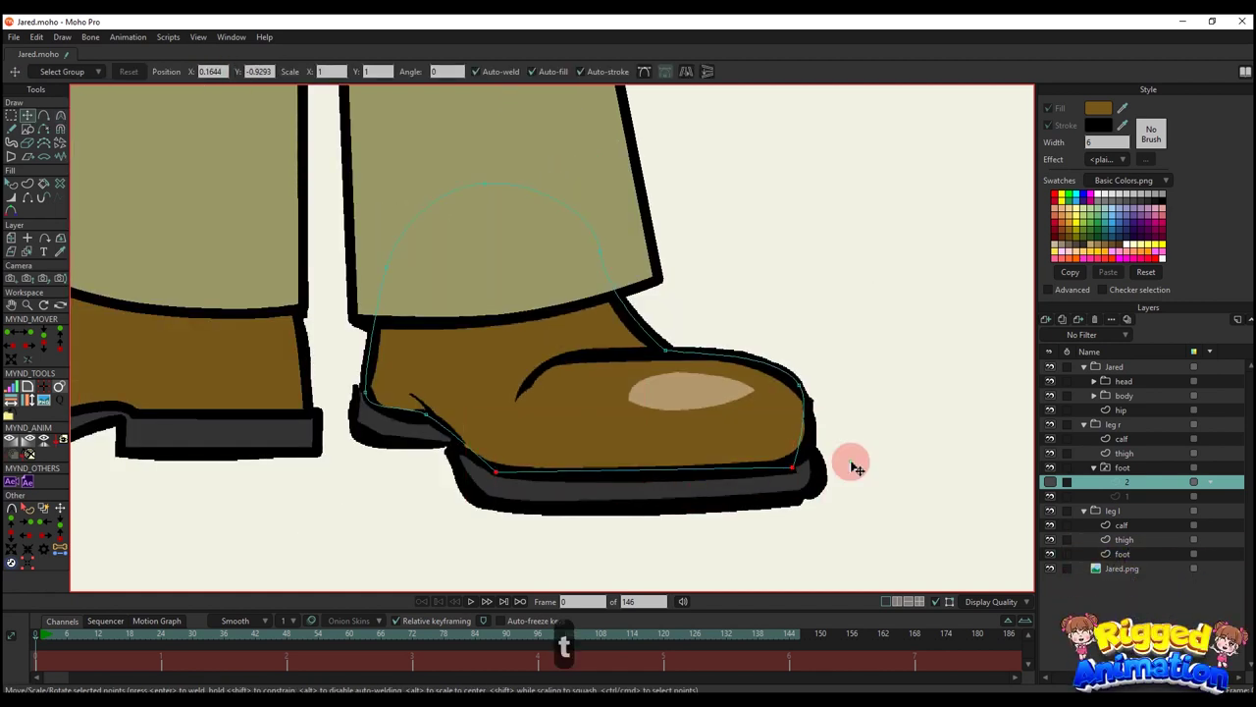
- Adjust the toe's curve handles and reposition the front lower corner point onto the reference outline
key(c)
scroll(853, 467, up, 5)
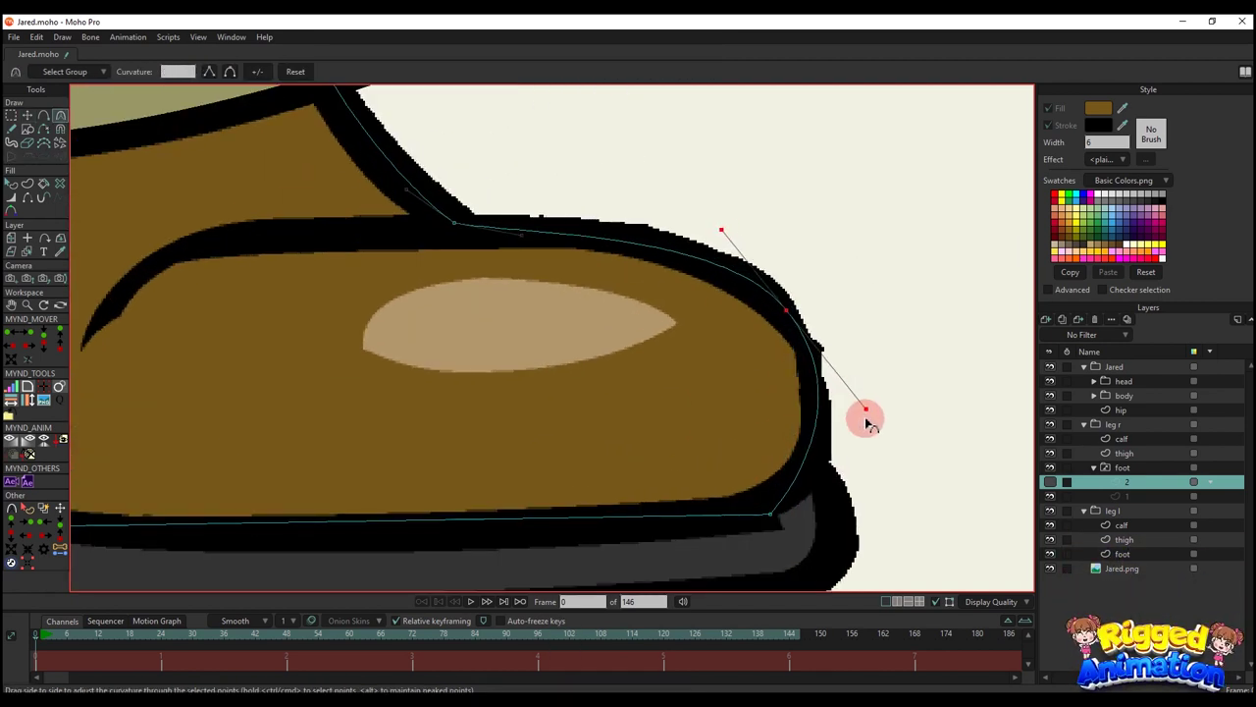
key(t)
click(771, 511)
key(c)
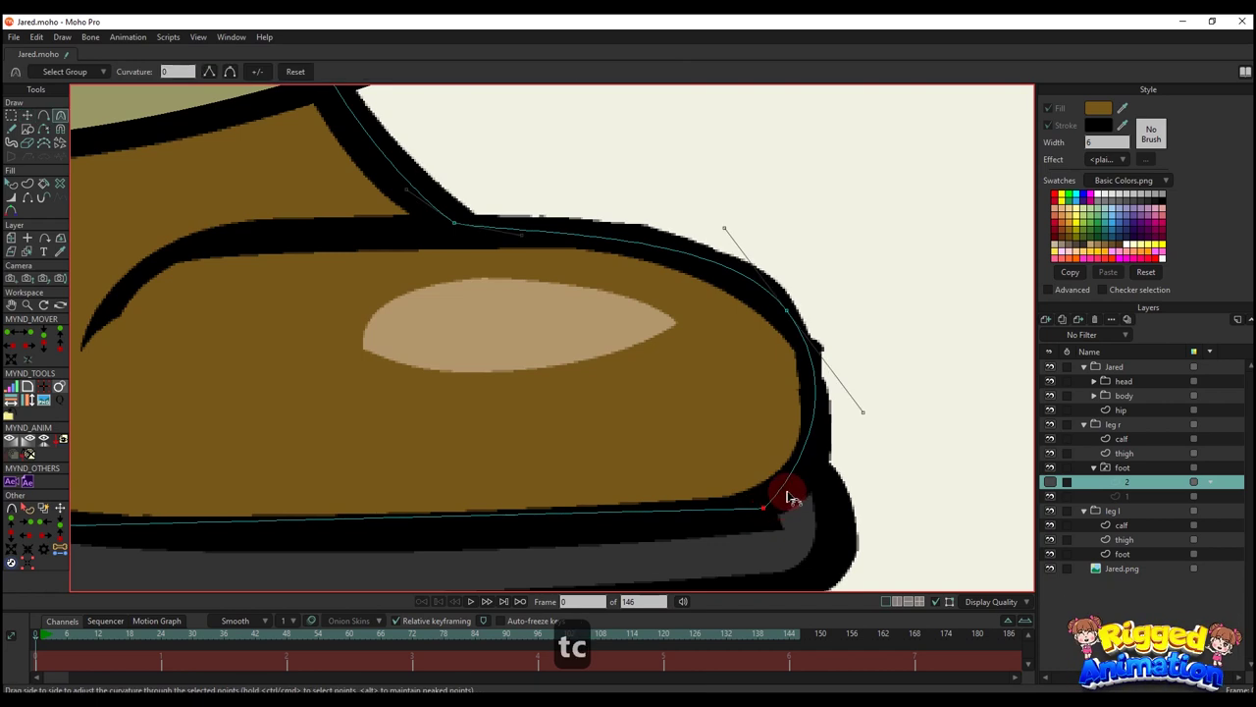
- Reshape the curve handles at the heel notch and rear lower corner to match the reference shoe's underside
scroll(789, 496, down, 3)
scroll(393, 443, up, 5)
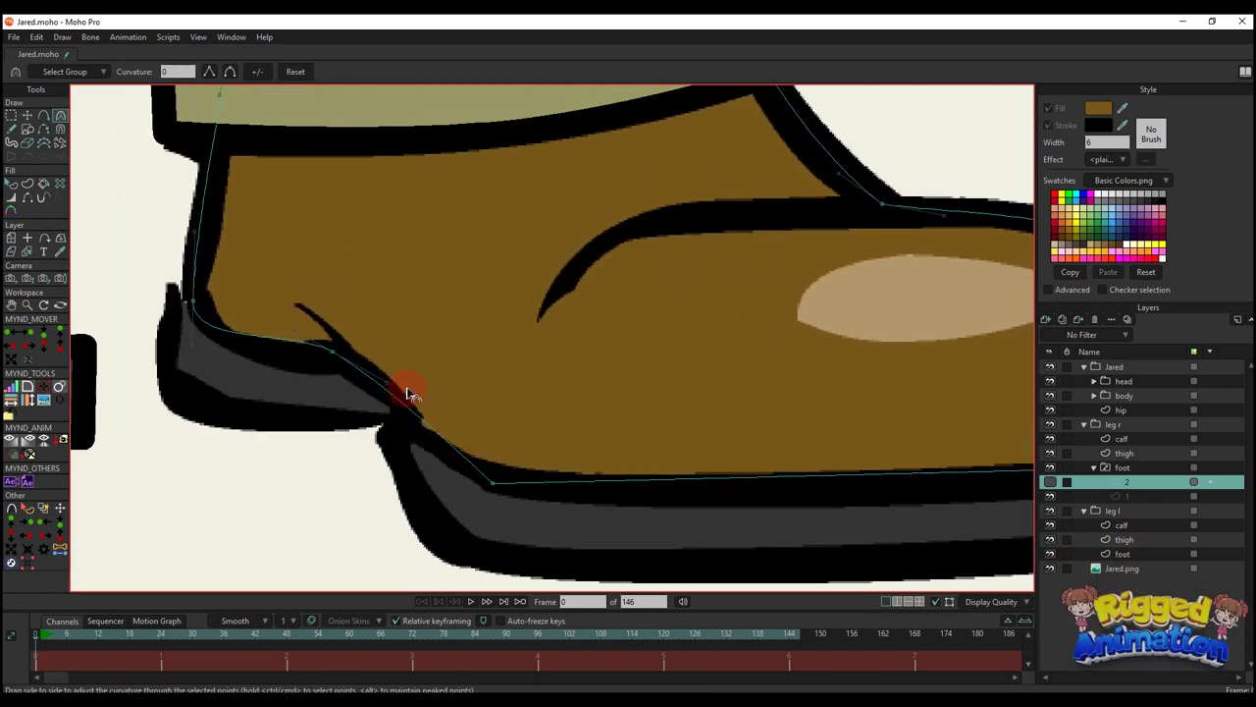
drag(410, 393, 297, 346)
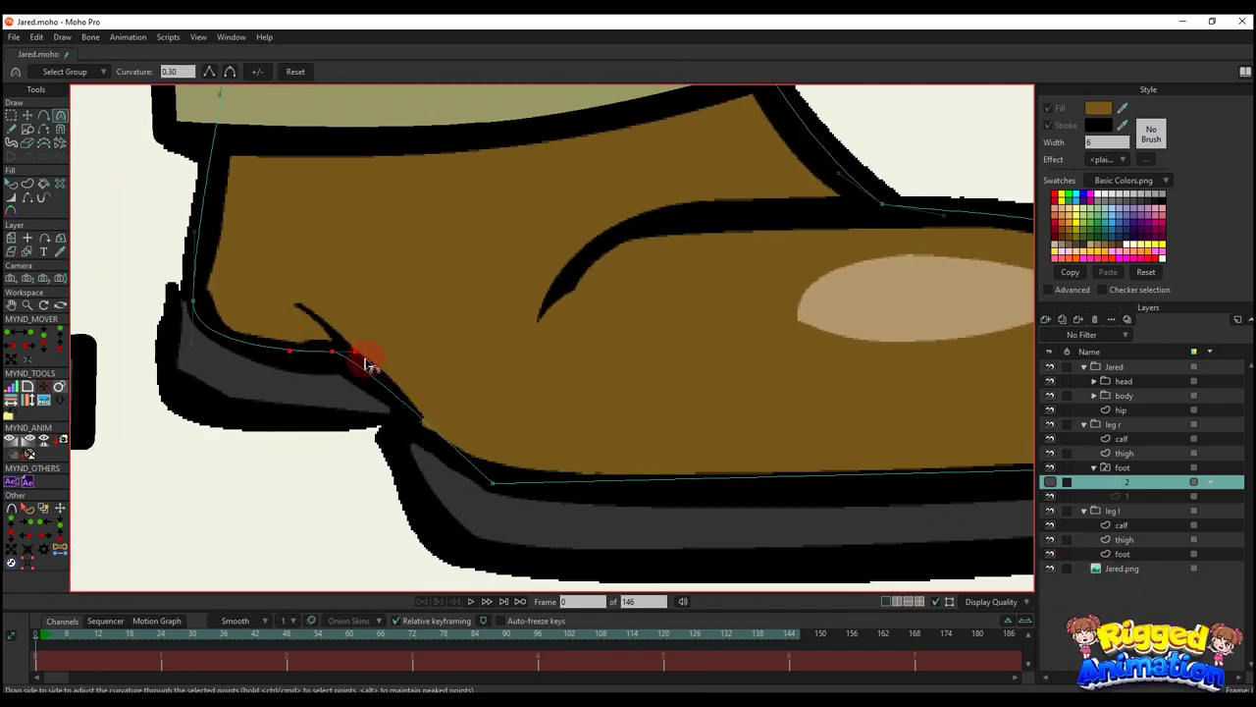
scroll(463, 477, up, 1)
drag(500, 484, 622, 503)
drag(447, 465, 393, 429)
scroll(393, 429, down, 3)
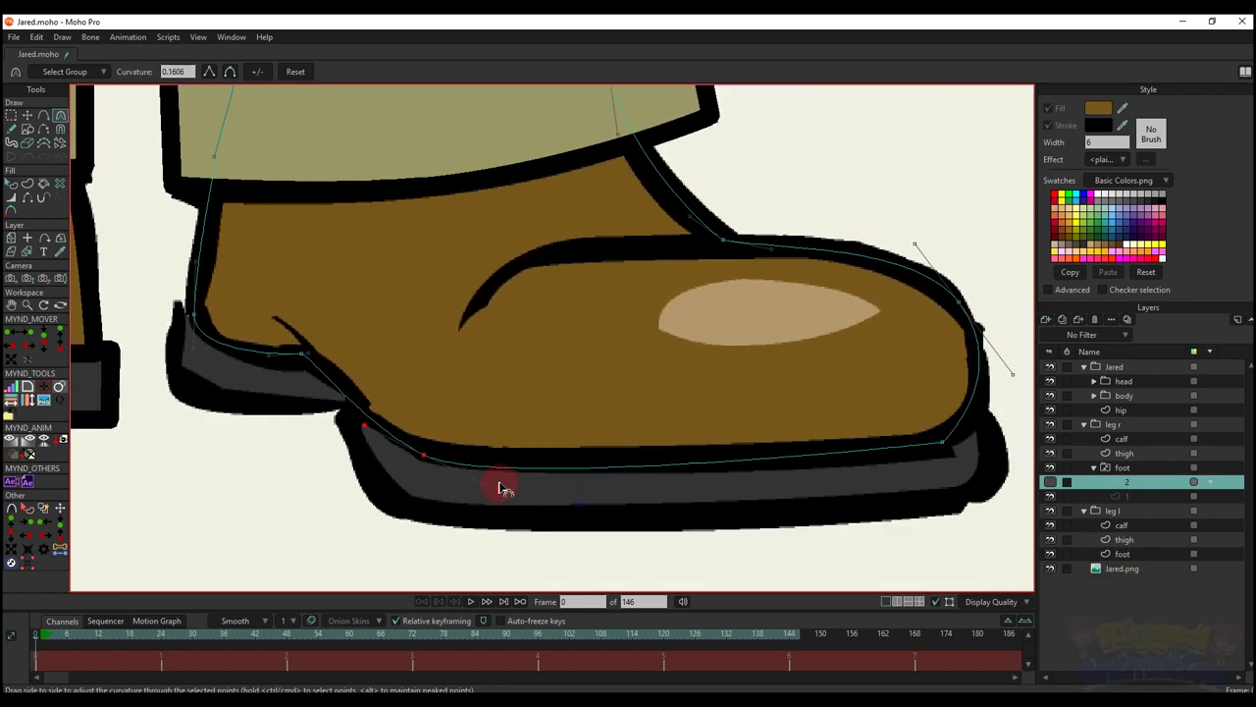
- Round the front lower corner slightly and nudge the rear lower corner point to fit the reference outline
mouse_move(957, 456)
mouse_down()
mouse_move(925, 471)
mouse_move(957, 442)
mouse_up()
scroll(962, 437, down, 2)
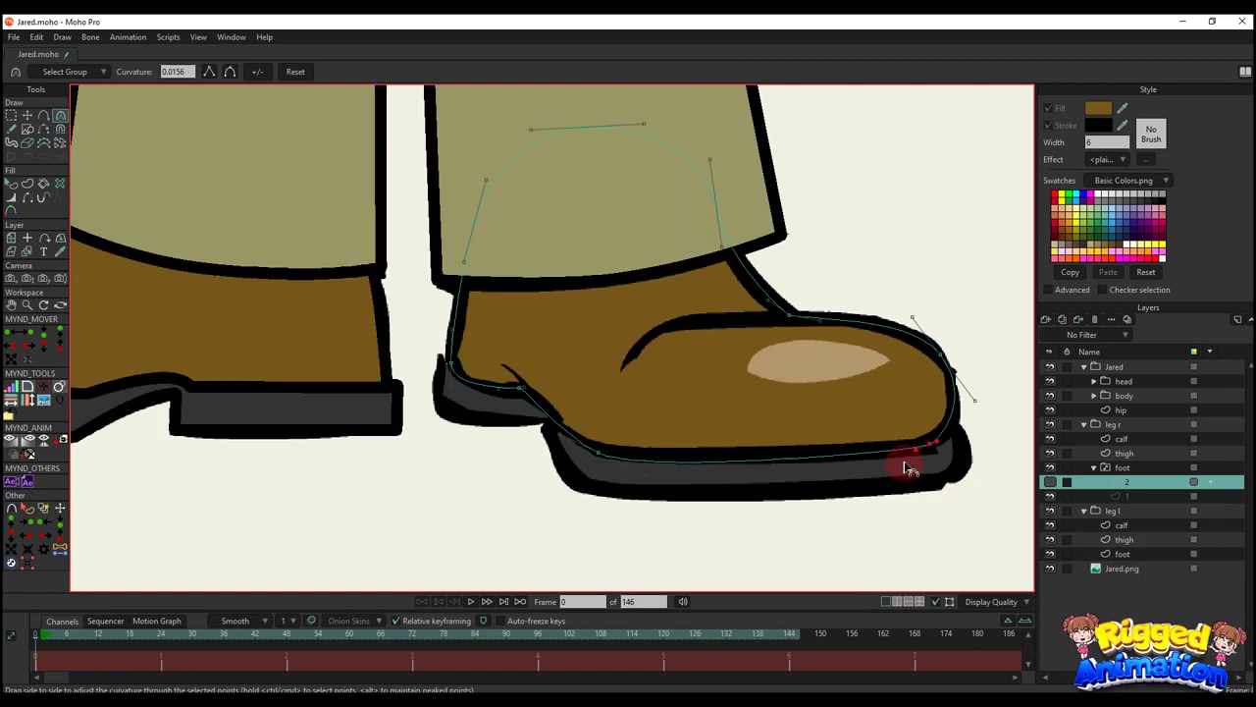
scroll(935, 453, up, 2)
key(t)
drag(473, 463, 477, 457)
scroll(482, 460, down, 1)
- Trace a closed sole shape around the reference's heel and sole with Add Point, overlapping its upper edge into the shoe
key(a)
scroll(326, 371, up, 3)
drag(293, 381, 357, 318)
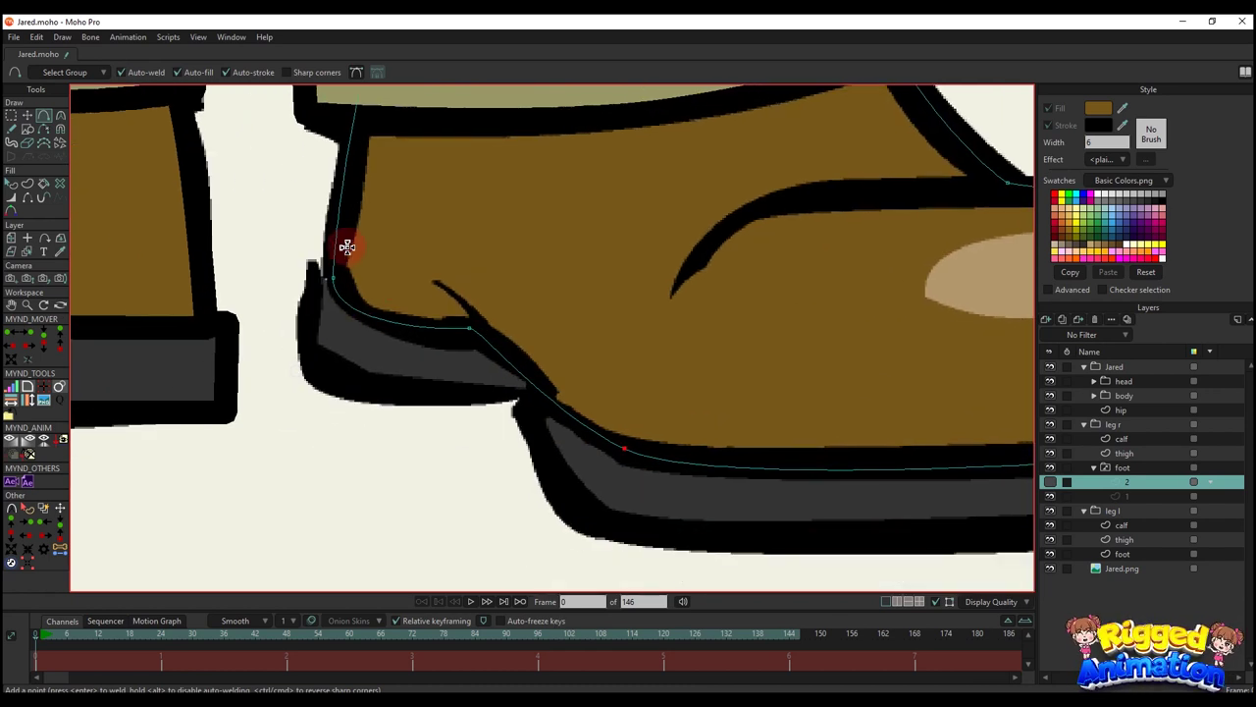
drag(355, 239, 872, 289)
scroll(409, 385, down, 2)
drag(438, 285, 417, 285)
drag(417, 285, 260, 209)
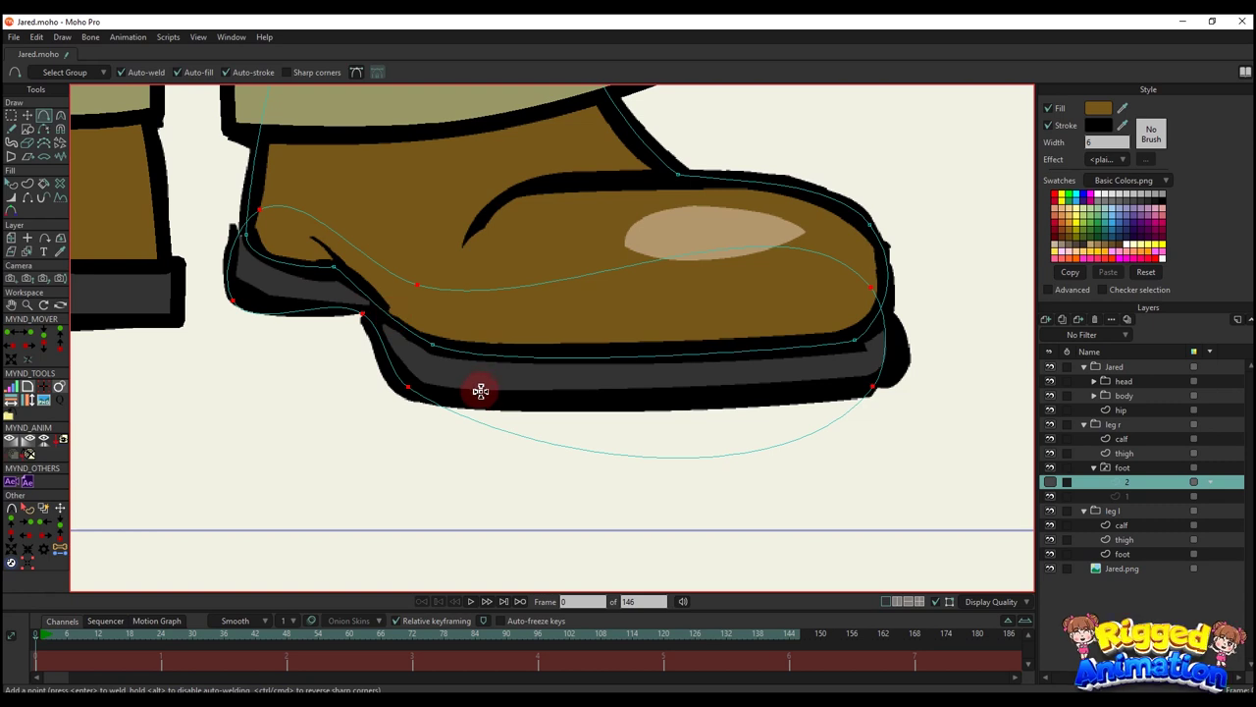
- Adjust the points and curvature of the sole's front and bottom edge to follow the reference sole
key(t)
click(489, 443)
key(c)
drag(816, 489, 808, 393)
scroll(869, 380, up, 2)
drag(914, 390, 891, 379)
key(t)
key(c)
drag(386, 497, 286, 437)
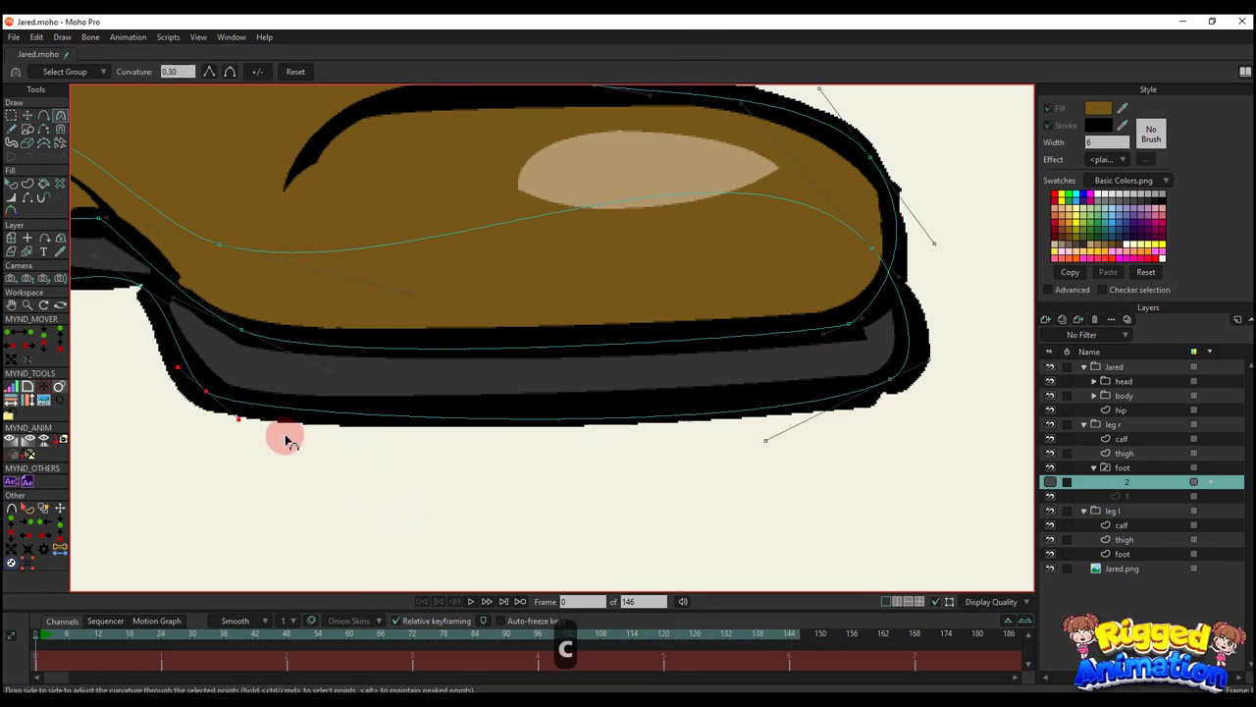
drag(684, 462, 682, 448)
drag(194, 387, 494, 426)
- Shape the sole's arch corner and heel points and curves to match the reference heel
scroll(401, 354, up, 2)
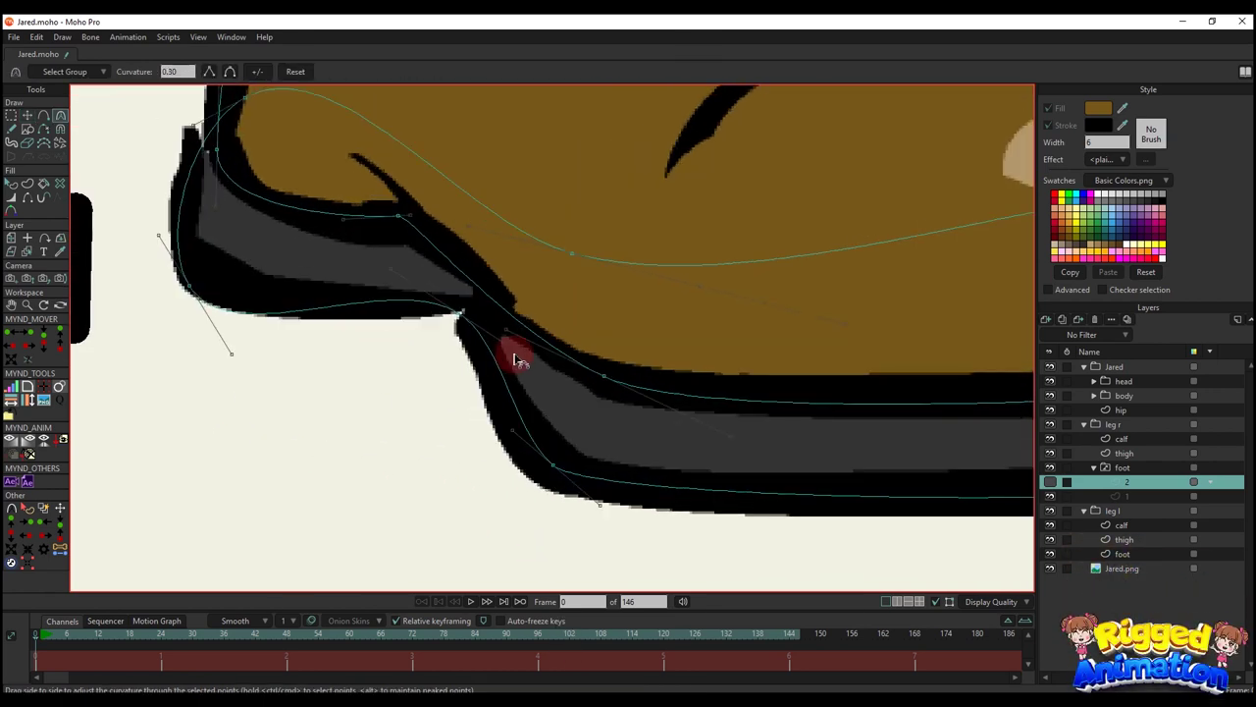
drag(497, 344, 472, 329)
drag(405, 290, 430, 306)
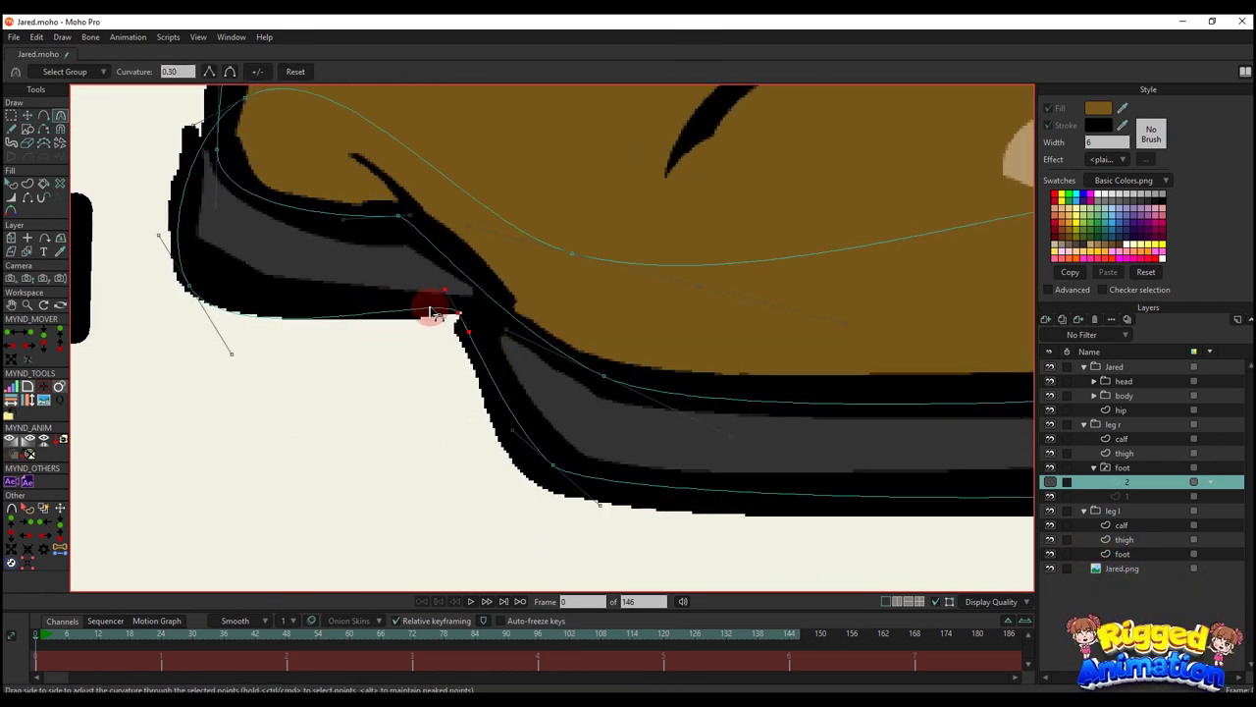
key(t)
drag(240, 344, 203, 288)
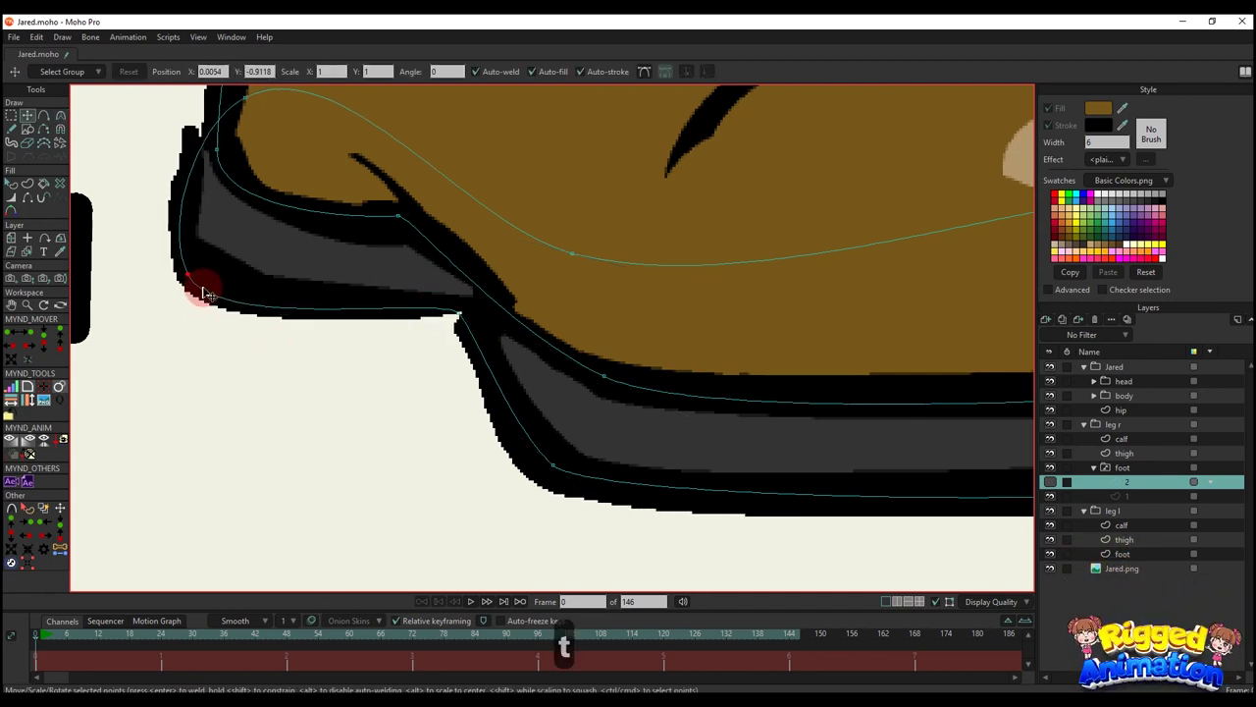
drag(233, 237, 291, 318)
- Fill the sole shape with the dark grey sampled from the reference sole and show layer 2 again
scroll(392, 266, down, 4)
key(q)
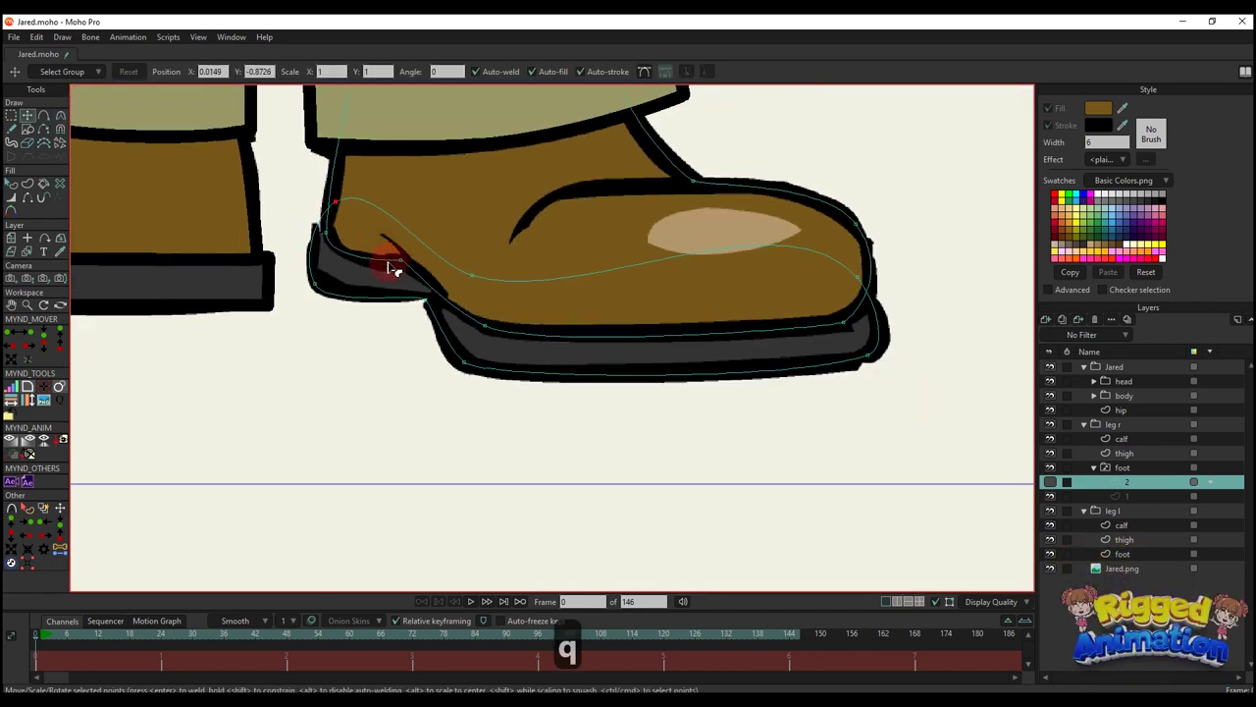
click(704, 370)
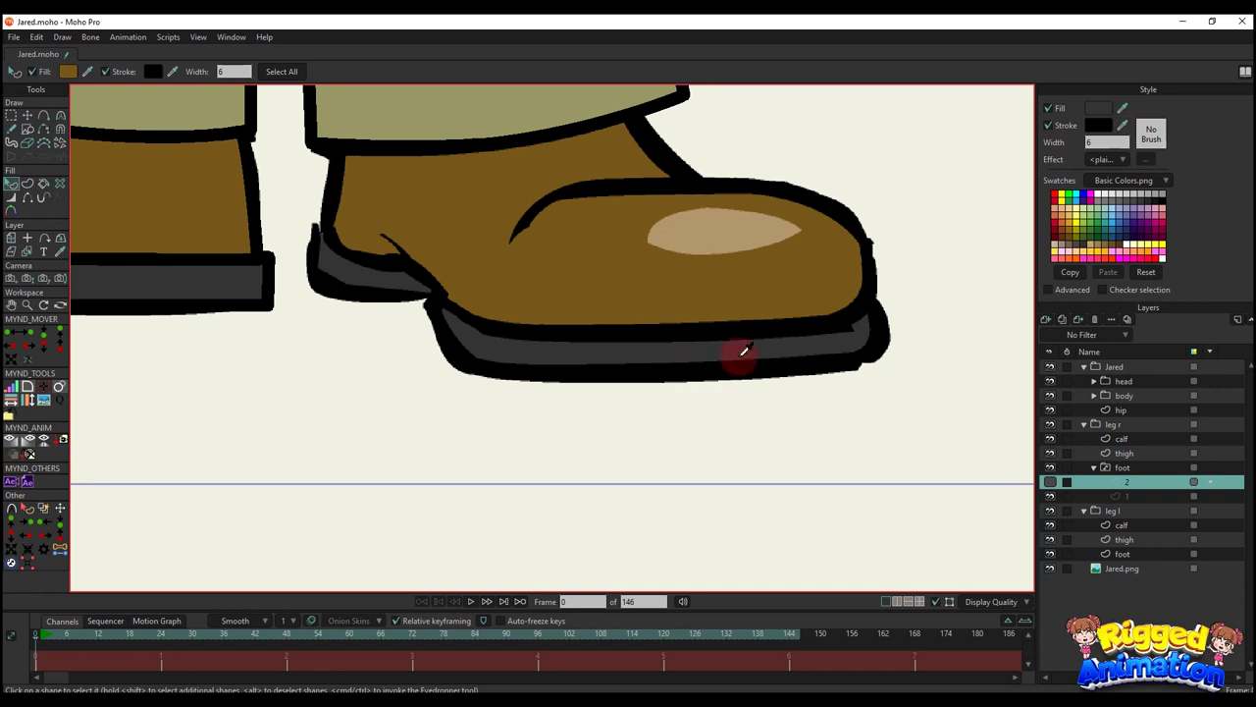
click(1055, 486)
scroll(727, 423, down, 2)
drag(716, 356, 727, 369)
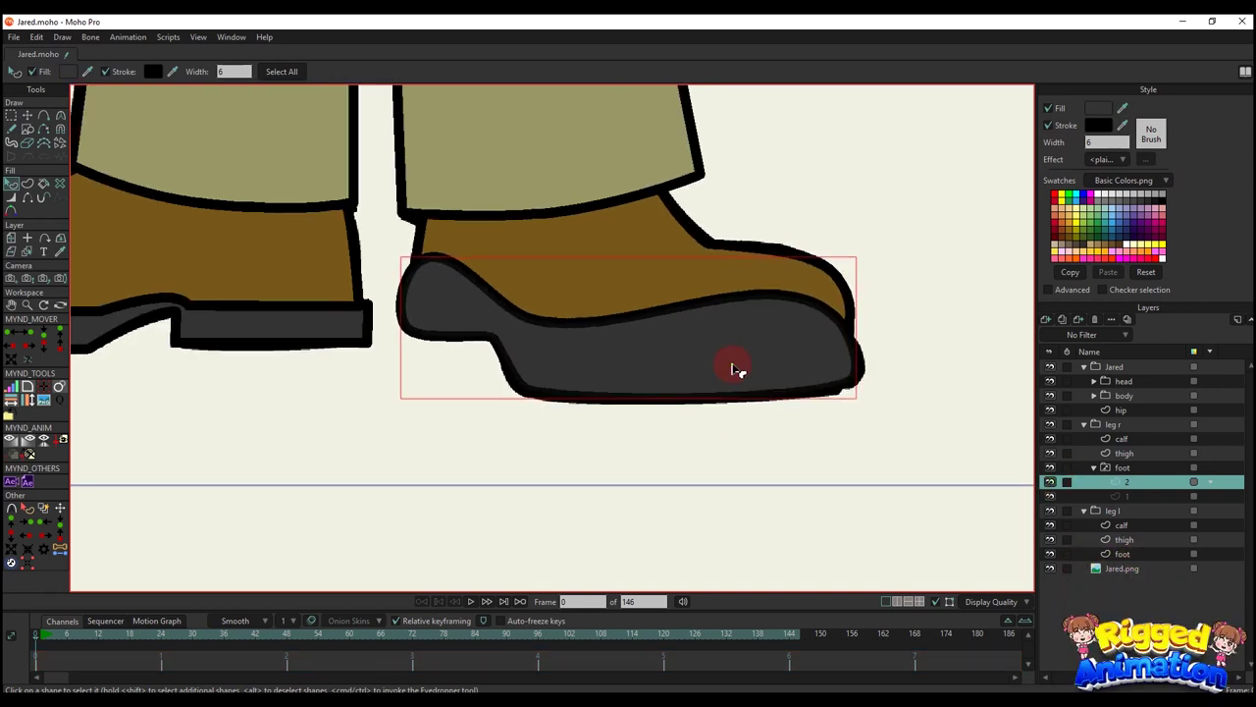
- Lower the sole shape behind the brown shoe shape and check its fit at the toe
key(alt+Down)
key(alt+Down)
scroll(723, 398, down, 4)
scroll(766, 421, up, 6)
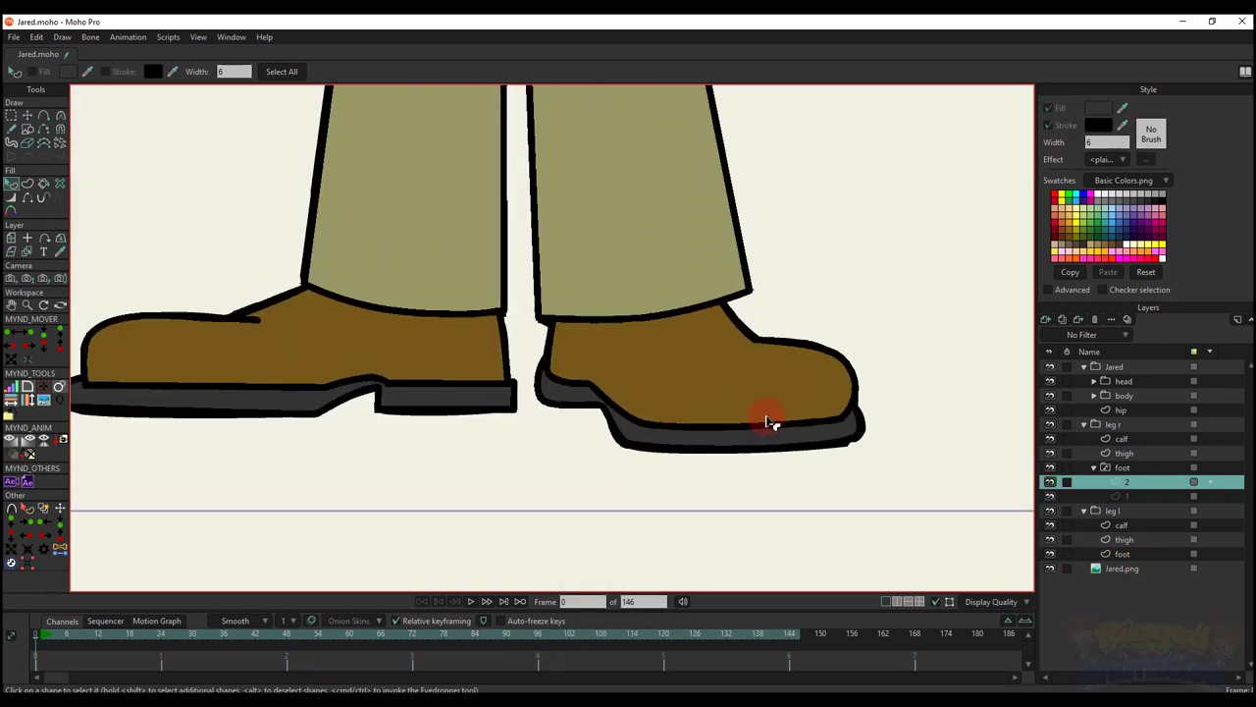
key(t)
scroll(889, 415, up, 2)
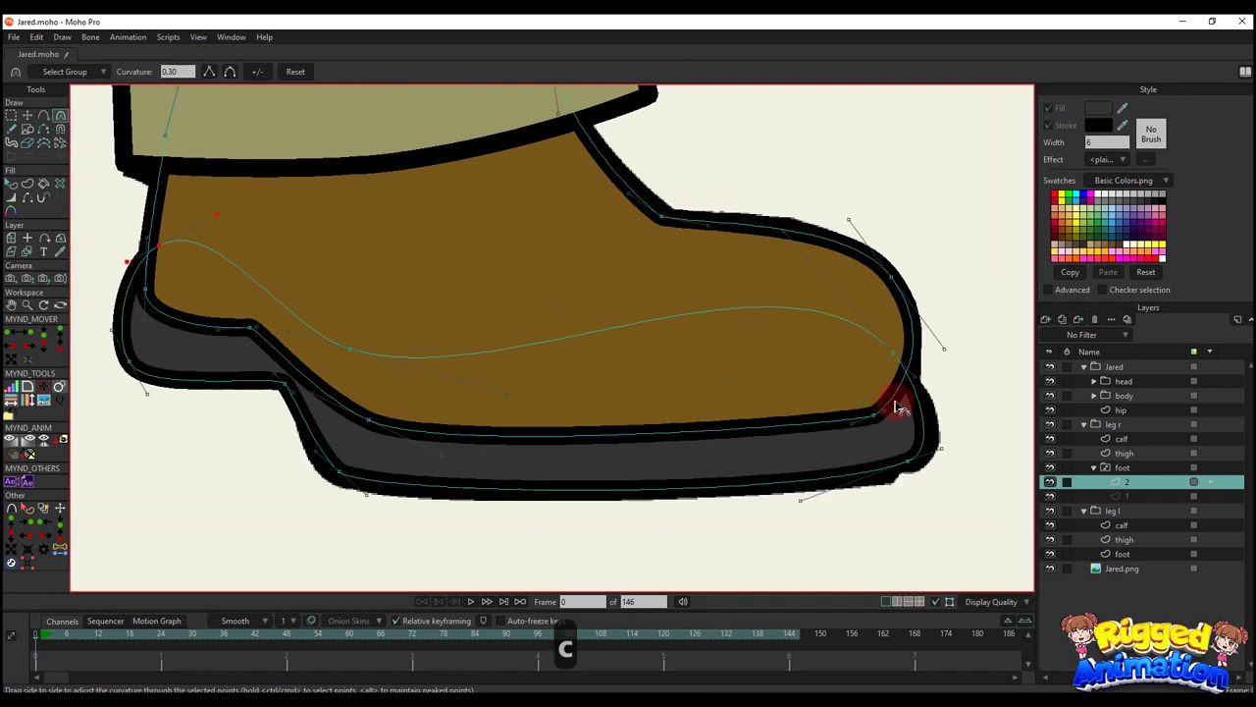
key(q)
scroll(893, 414, down, 2)
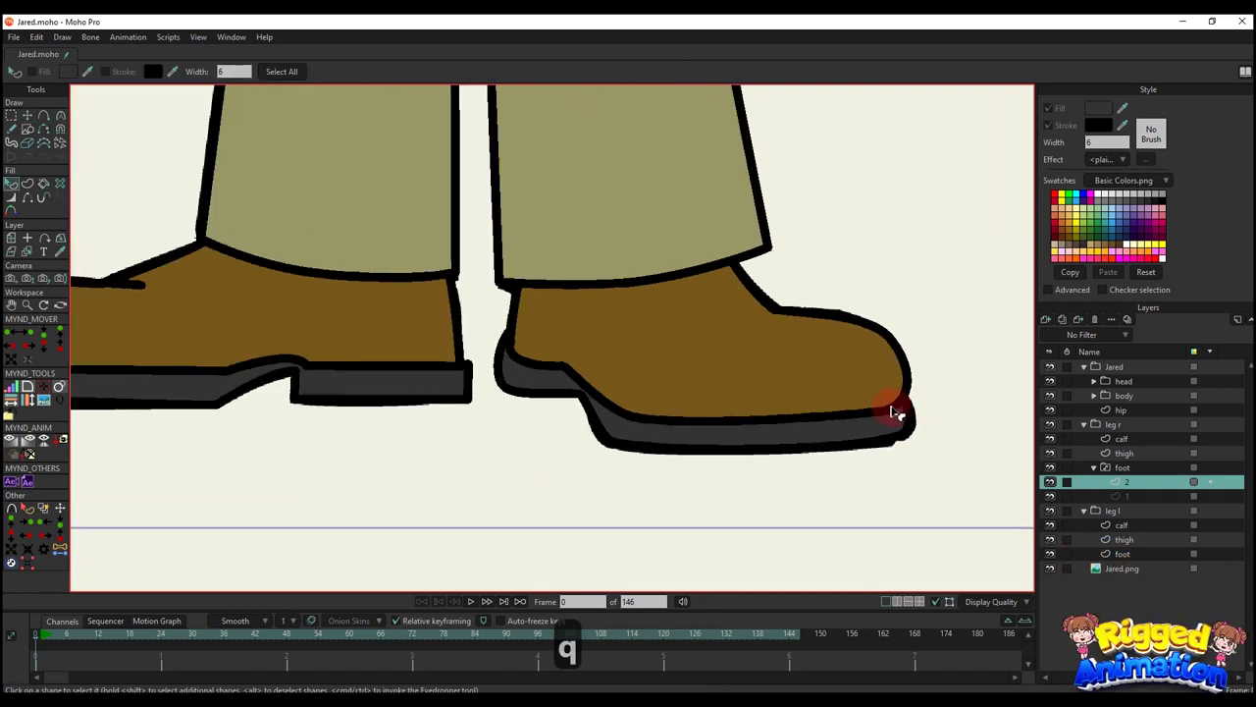
- Hide layer 2 and trace the shoe's crease line with Add Point, ending it on the instep point of the outline
key(t)
key(a)
scroll(785, 348, up, 2)
scroll(787, 339, up, 1)
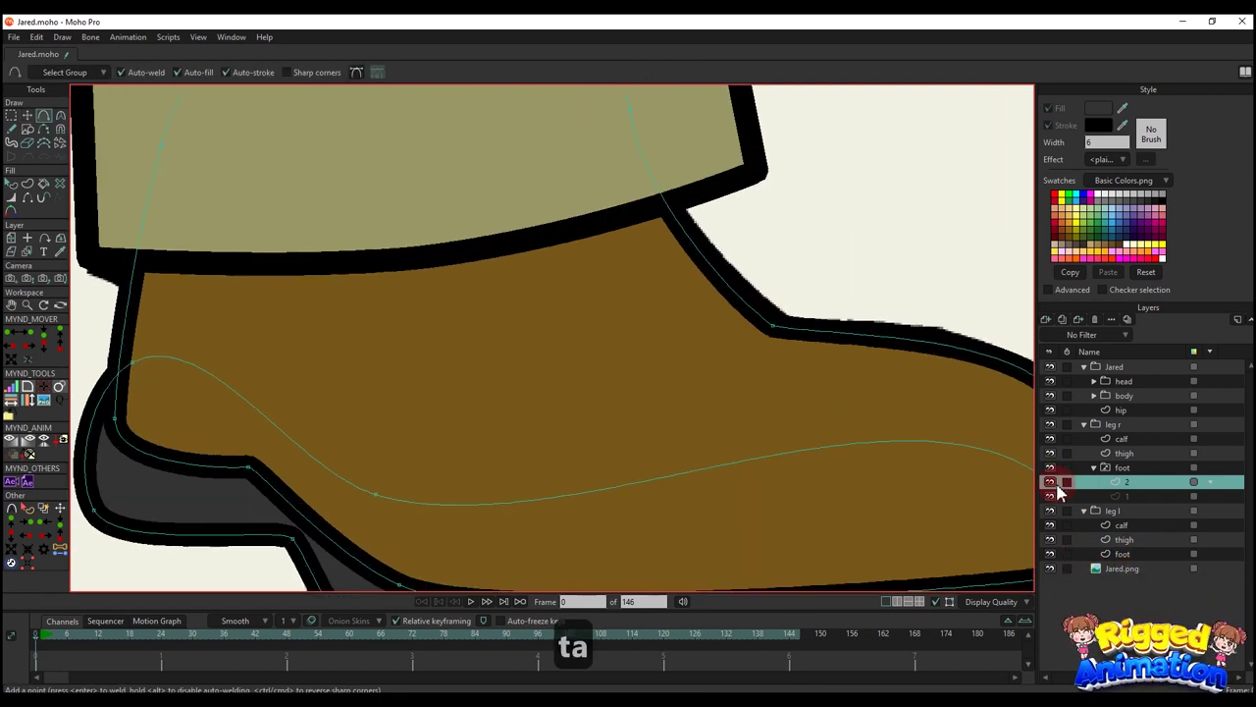
click(1053, 483)
drag(446, 431, 532, 345)
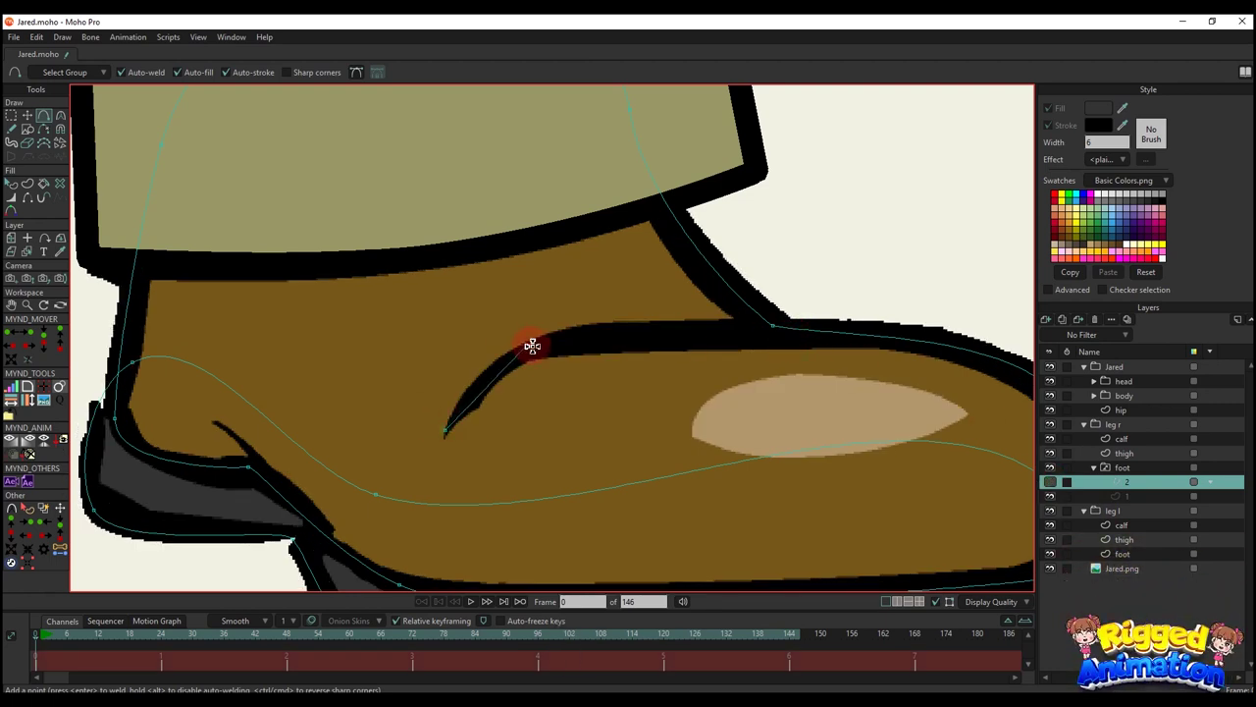
drag(755, 332, 773, 327)
- Select the crease line's three points and create a stroke-only shape from them
scroll(670, 330, down, 2)
key(g)
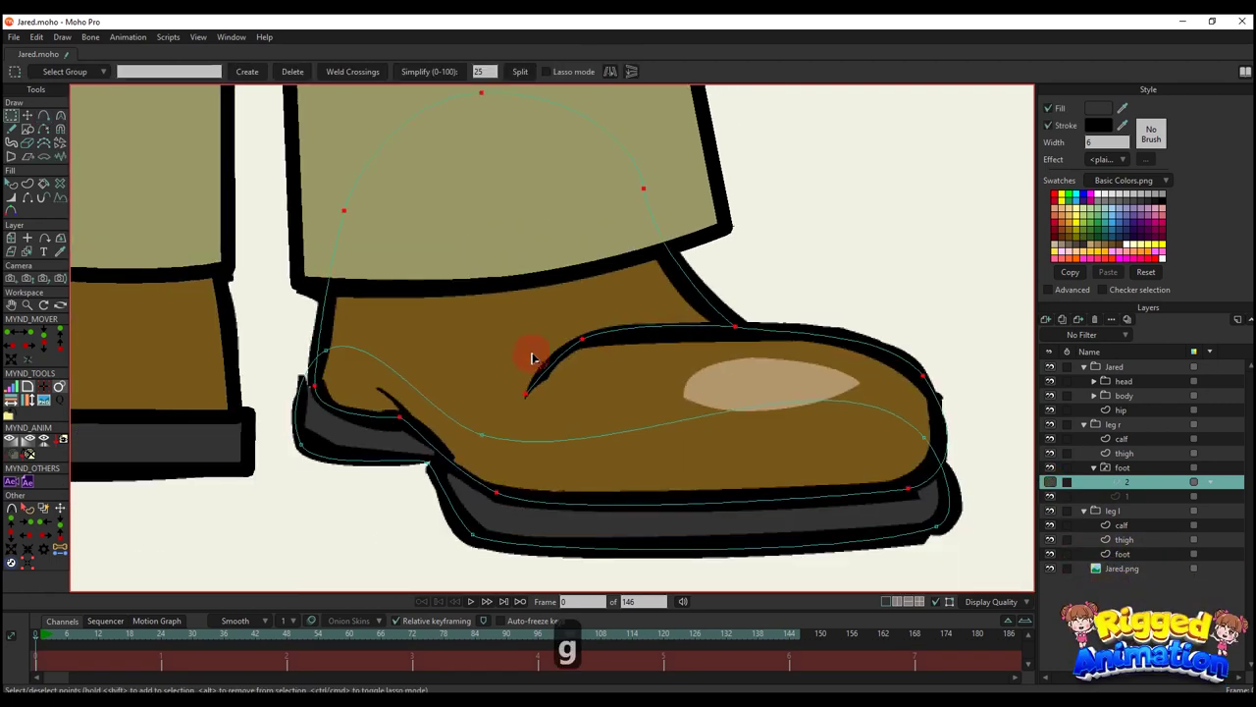
drag(508, 364, 544, 405)
drag(558, 316, 587, 348)
drag(692, 285, 773, 343)
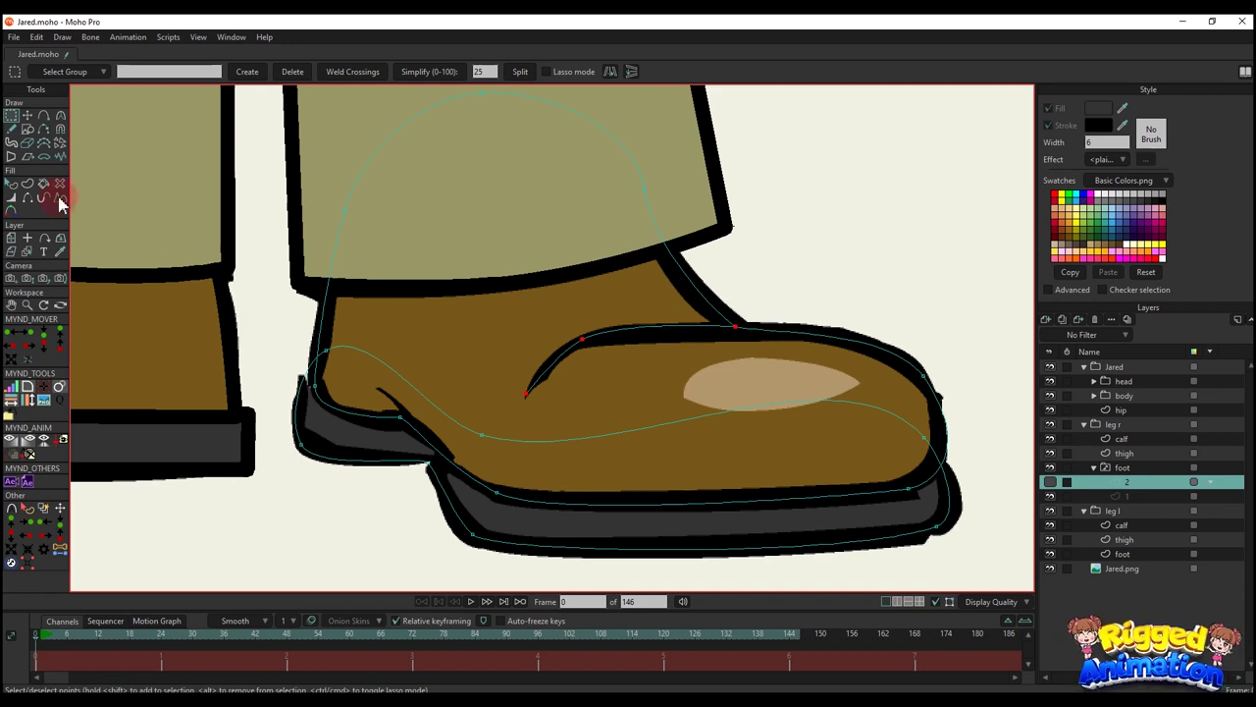
key(q)
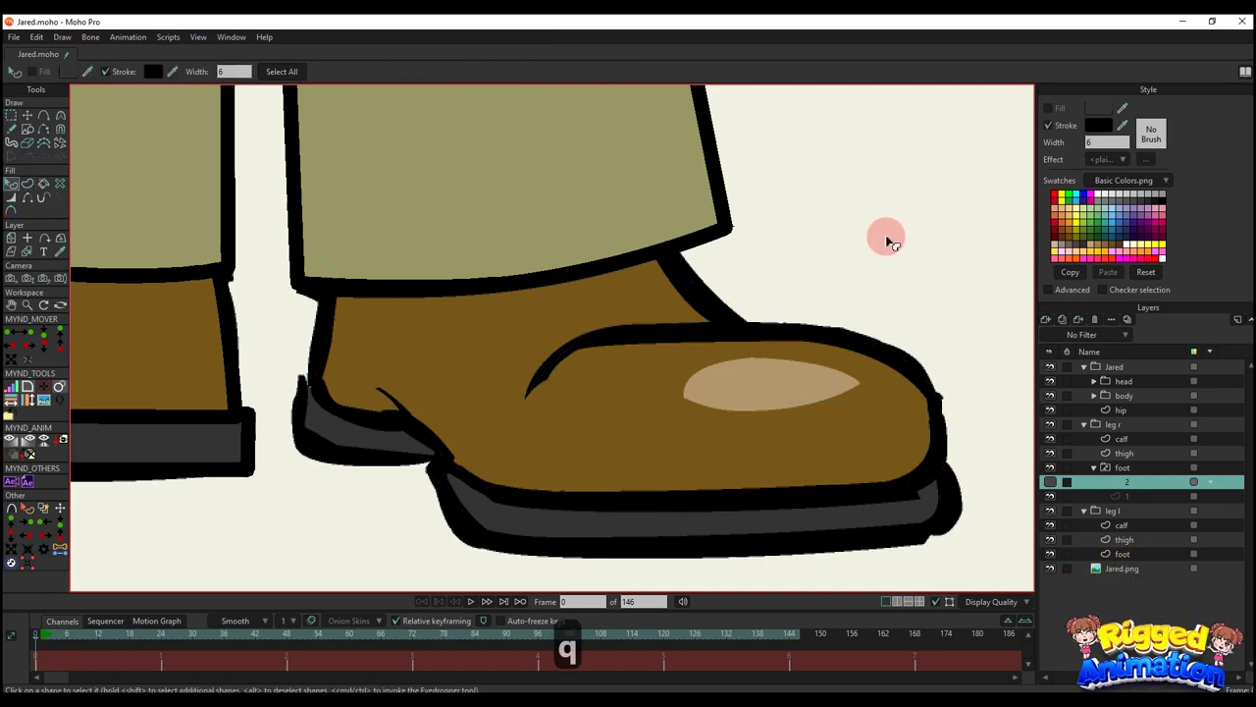
click(887, 239)
- Draw an oval over the reference highlight on the shoe's toe and adjust its points to match the highlight
click(27, 129)
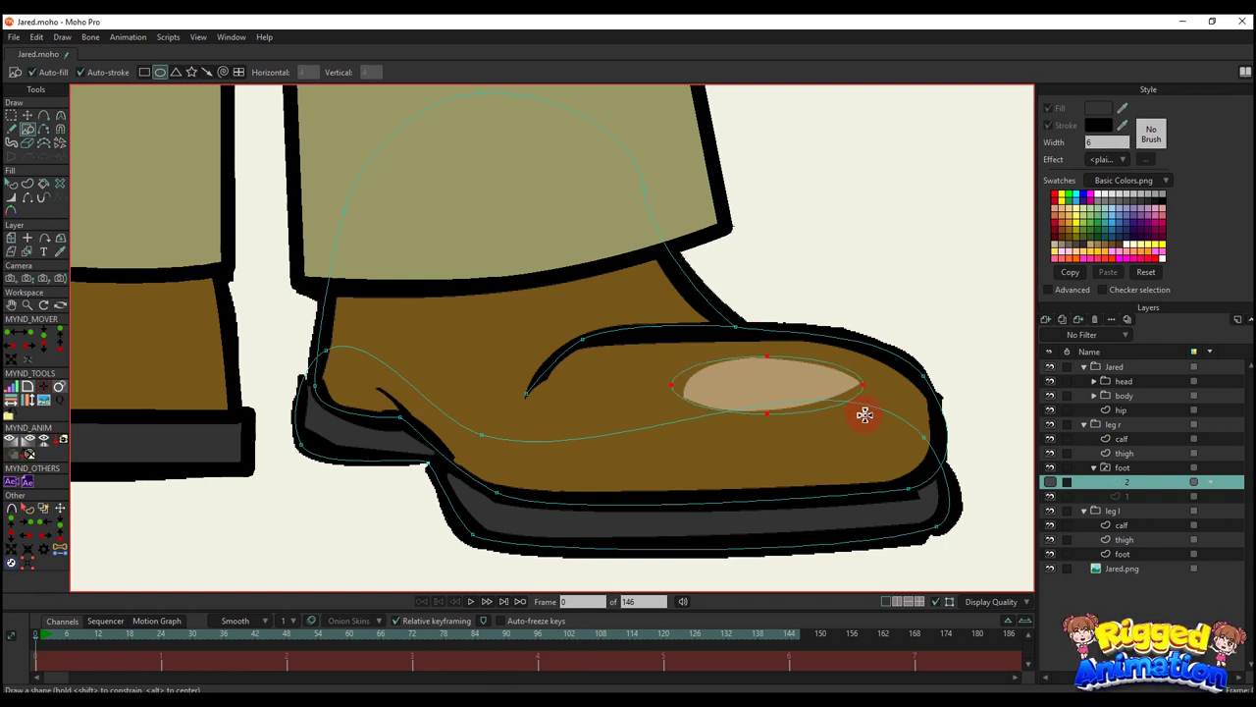
key(t)
scroll(768, 379, up, 2)
drag(911, 356, 847, 390)
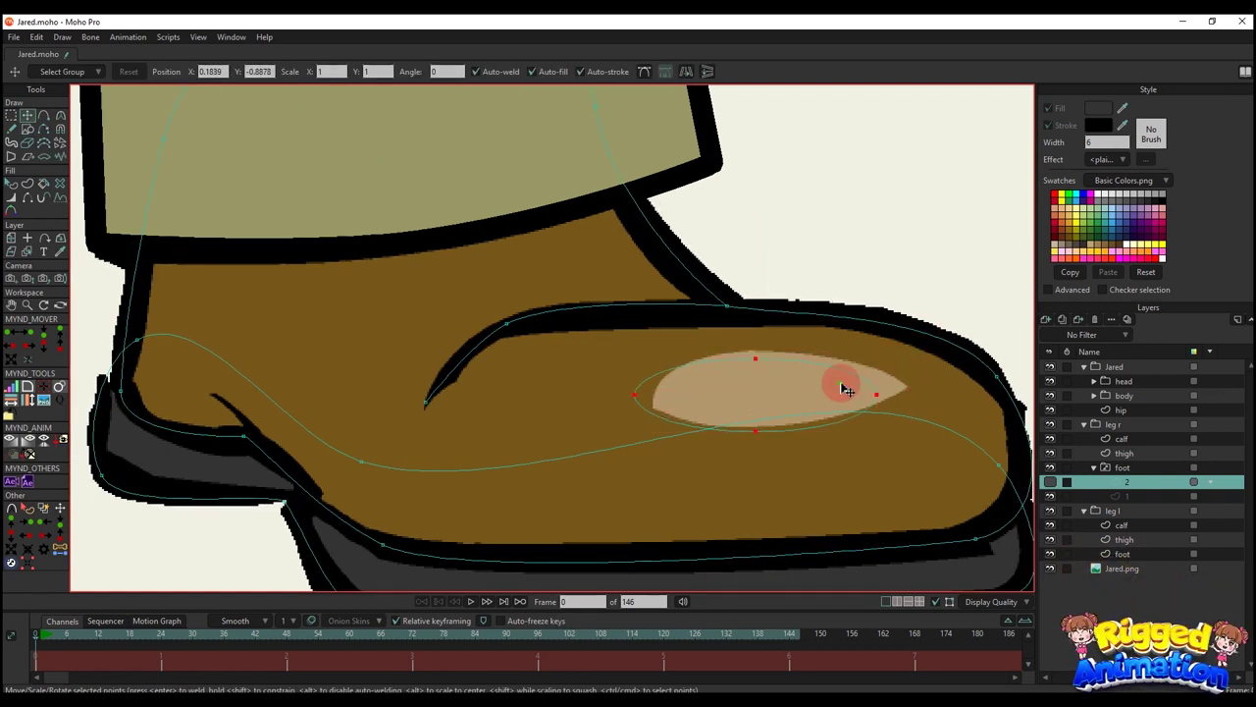
- Fill the toe highlight oval with the light tan sampled from the reference highlight
key(q)
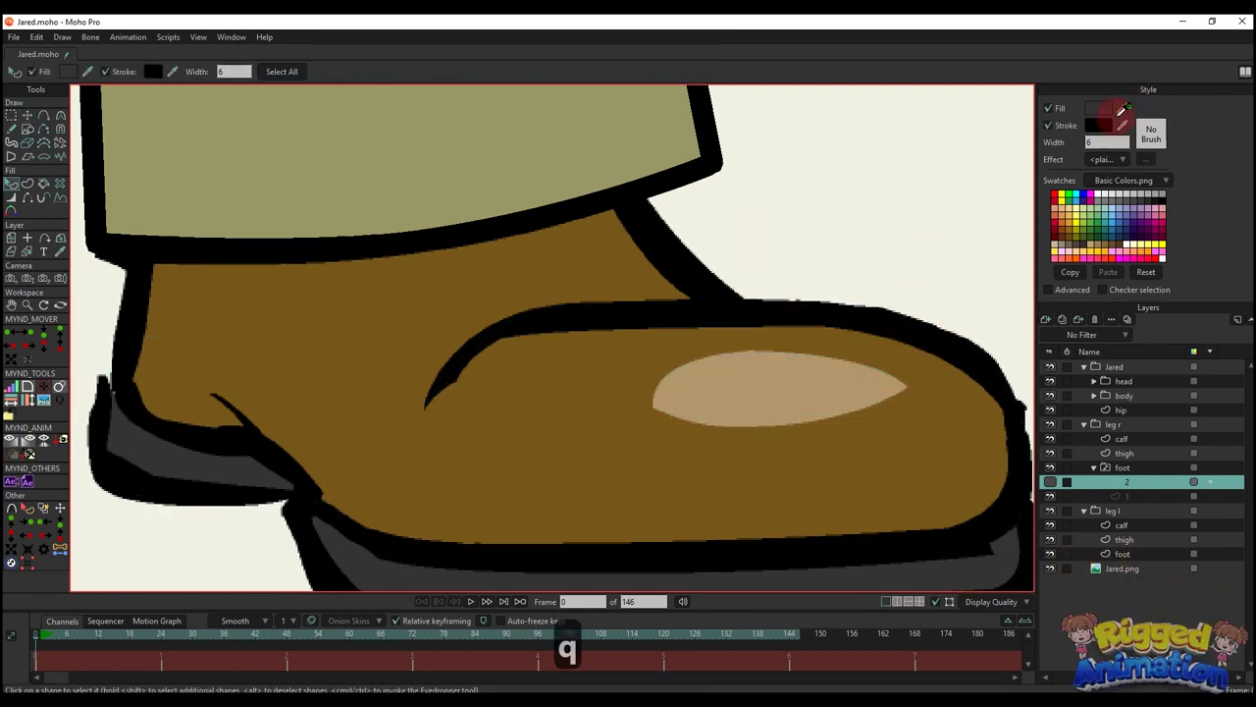
click(818, 367)
scroll(741, 370, down, 3)
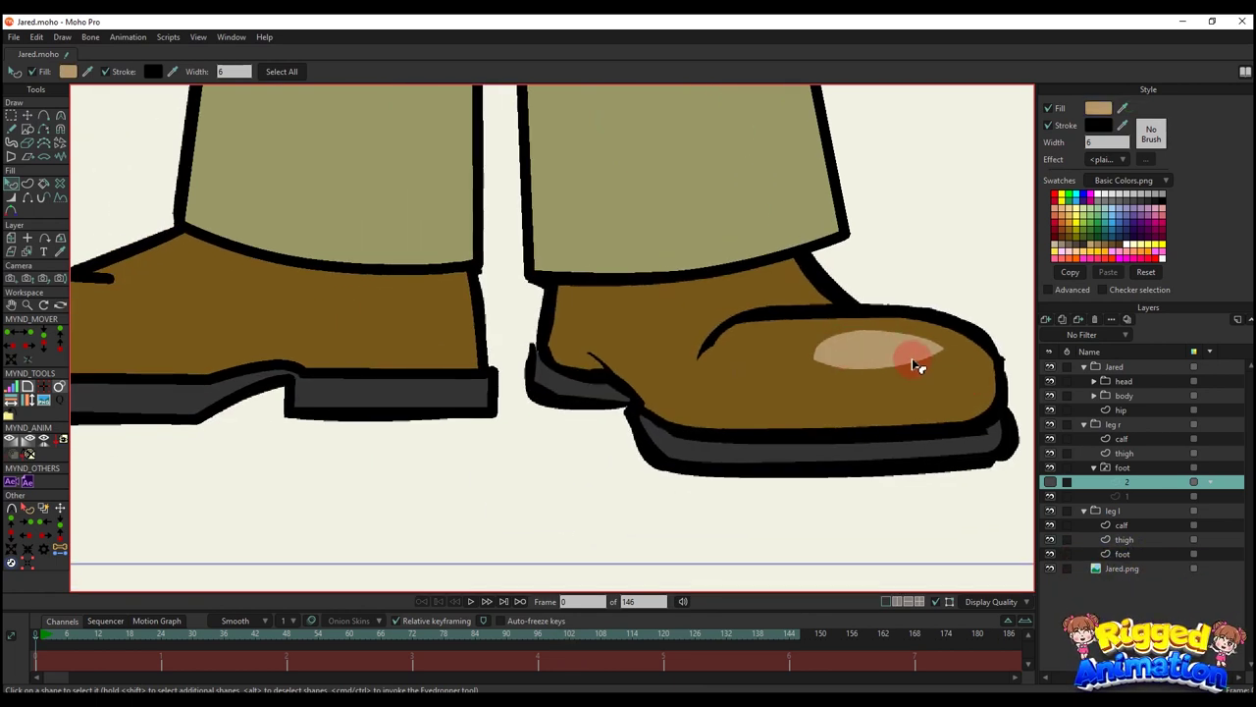
- Show layer 2, delete the dark grey shape covering the shoe and remove the highlight oval's stroke
key(t)
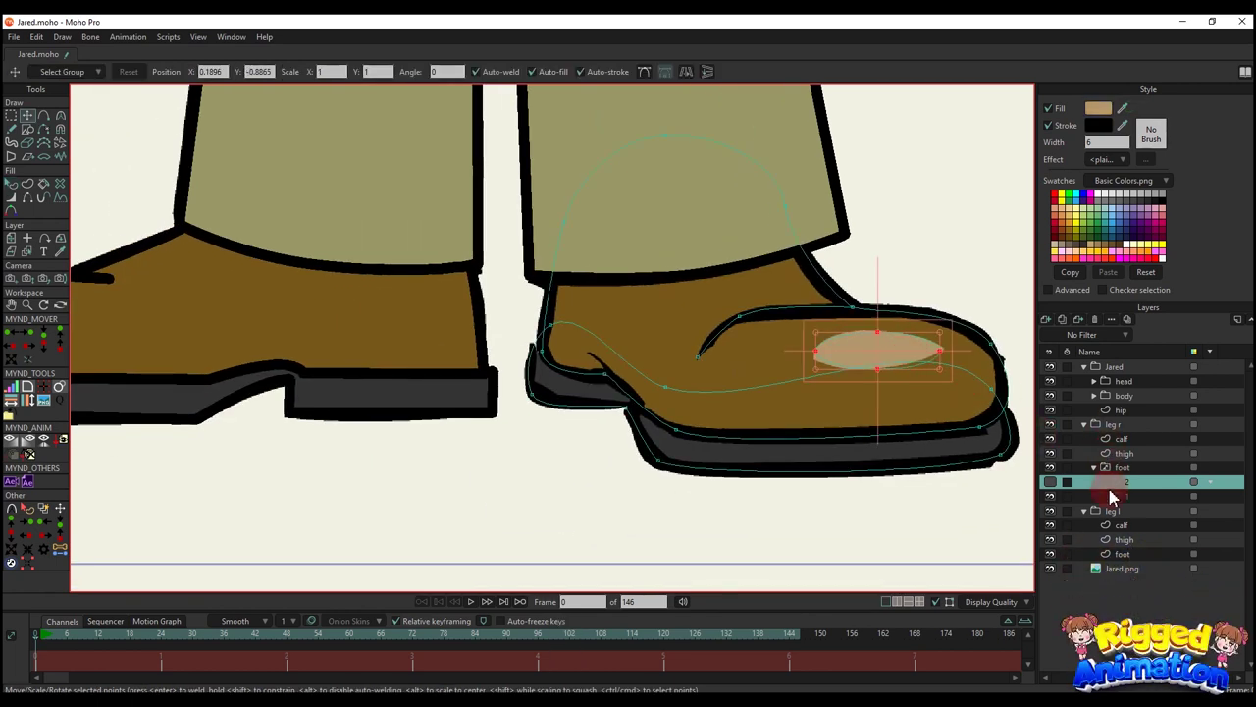
click(1050, 484)
key(q)
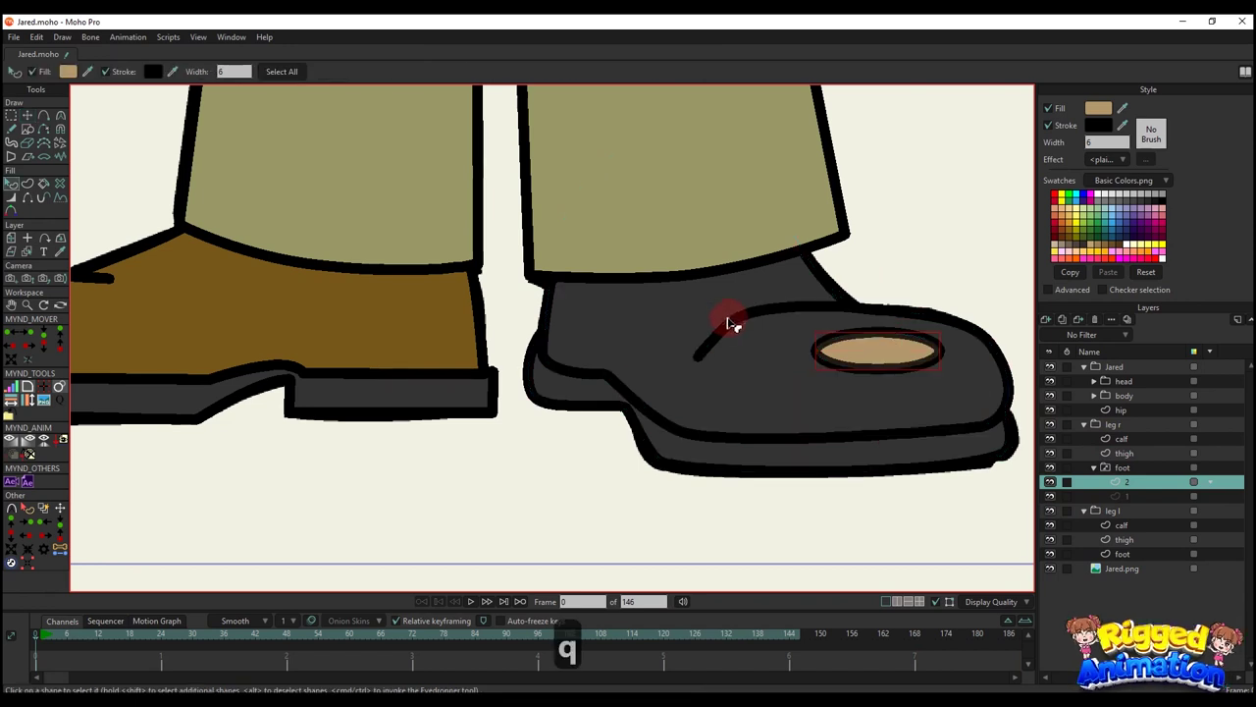
scroll(687, 316, down, 1)
key(BackSpace)
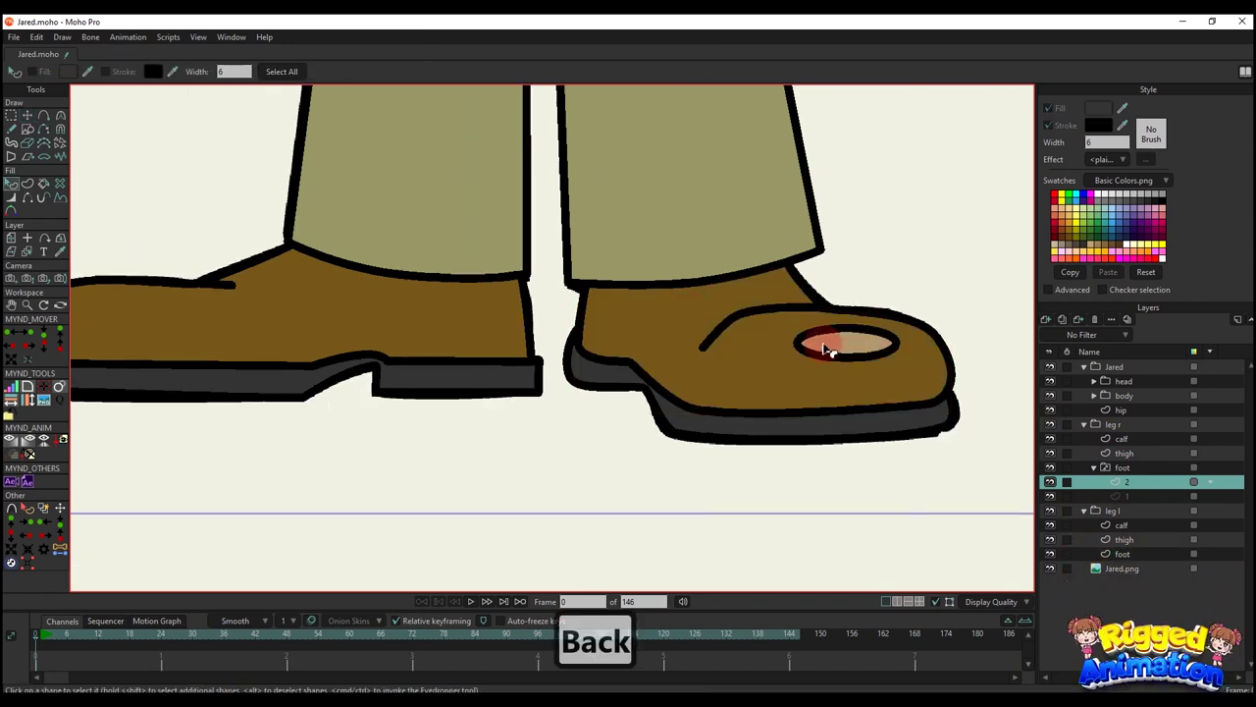
scroll(850, 347, down, 2)
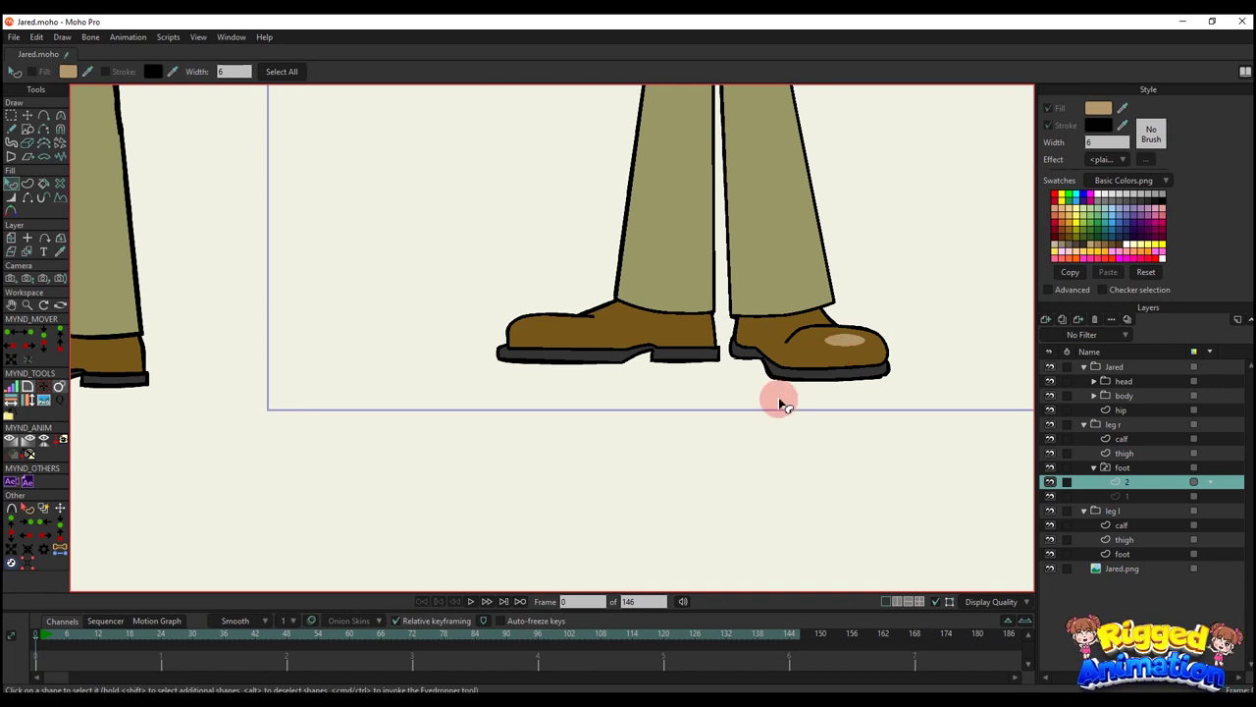
- Copy the highlight oval from layer 2 and paste it into foot layer 1
scroll(780, 401, up, 3)
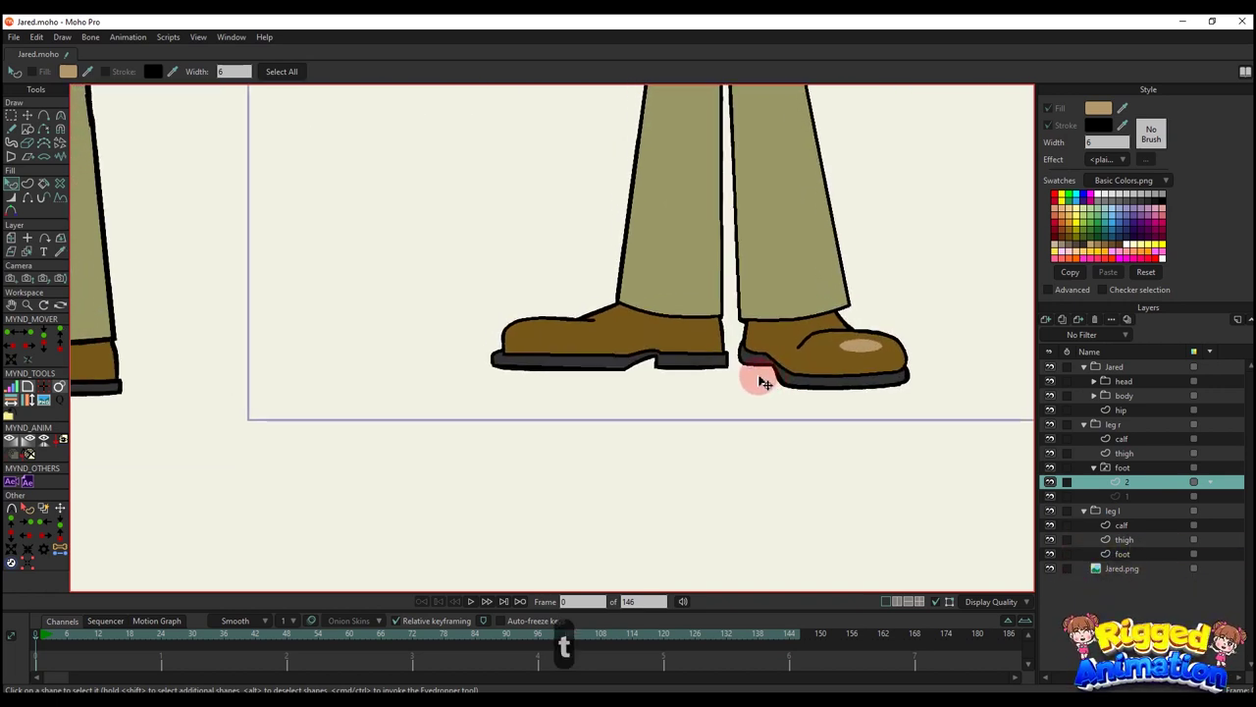
key(t)
key(ctrl+c)
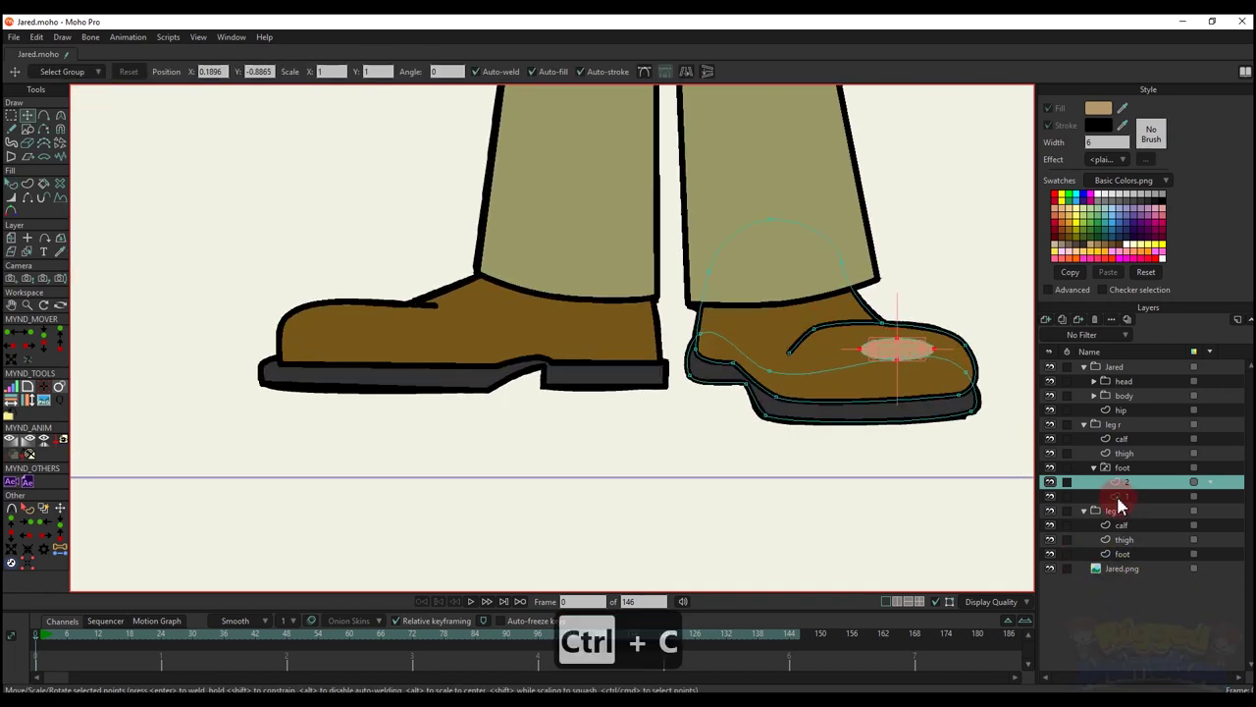
click(1121, 497)
key(ctrl+v)
scroll(668, 379, up, 2)
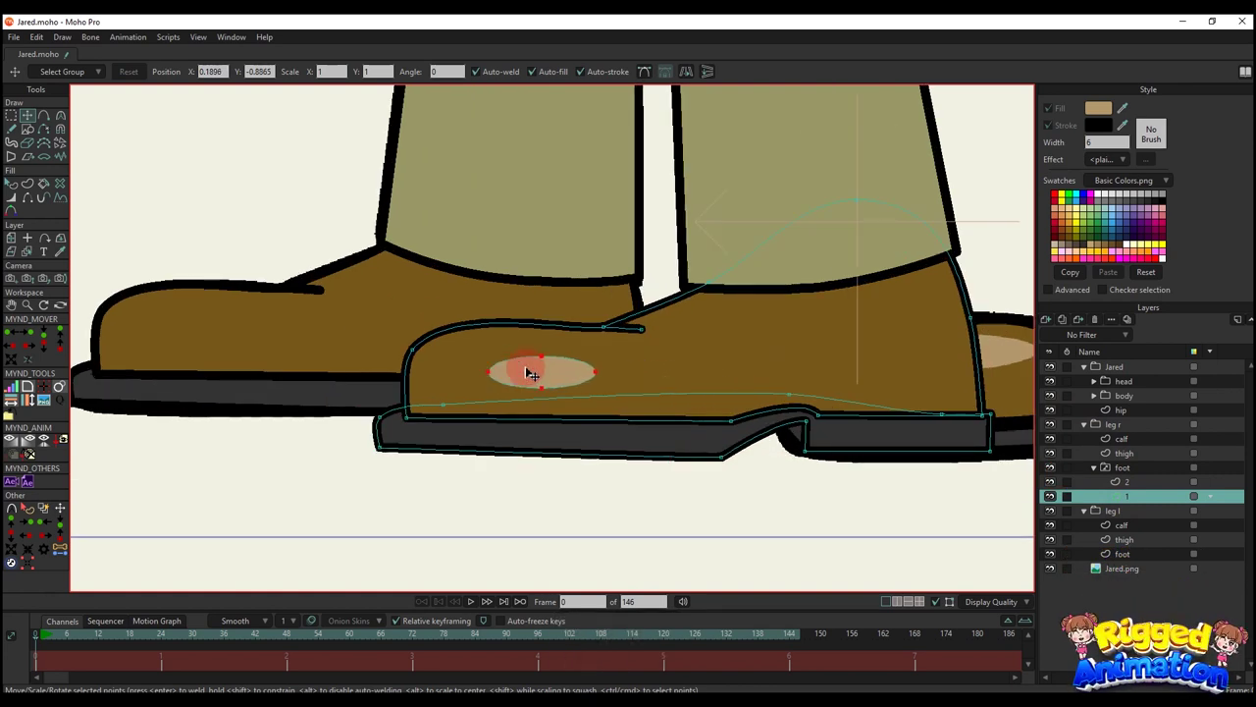
- Move the highlight onto the toe of the layer 1 shoe and enlarge and tilt it to follow the outline
drag(530, 373, 474, 345)
scroll(520, 329, up, 2)
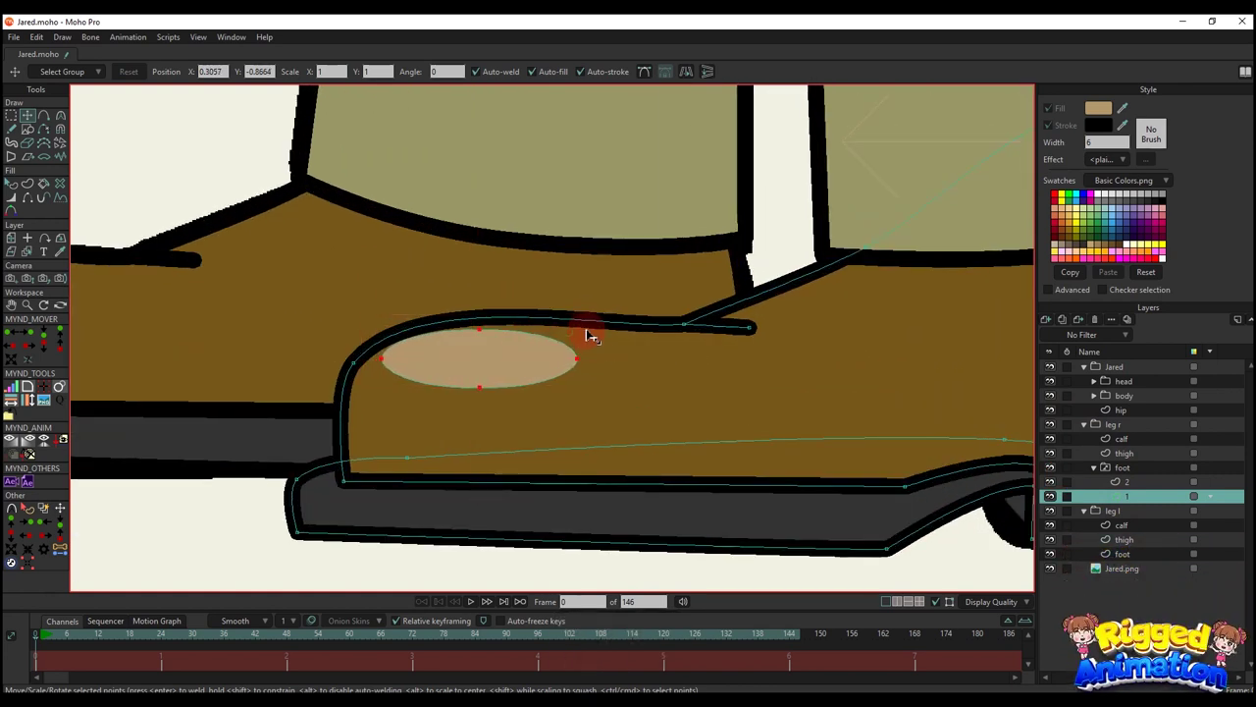
drag(587, 330, 597, 326)
drag(510, 358, 507, 362)
drag(593, 362, 518, 358)
scroll(519, 358, down, 2)
- Copy the adjusted highlight from layer 1 and paste it into the leg l foot layer
key(ctrl+c)
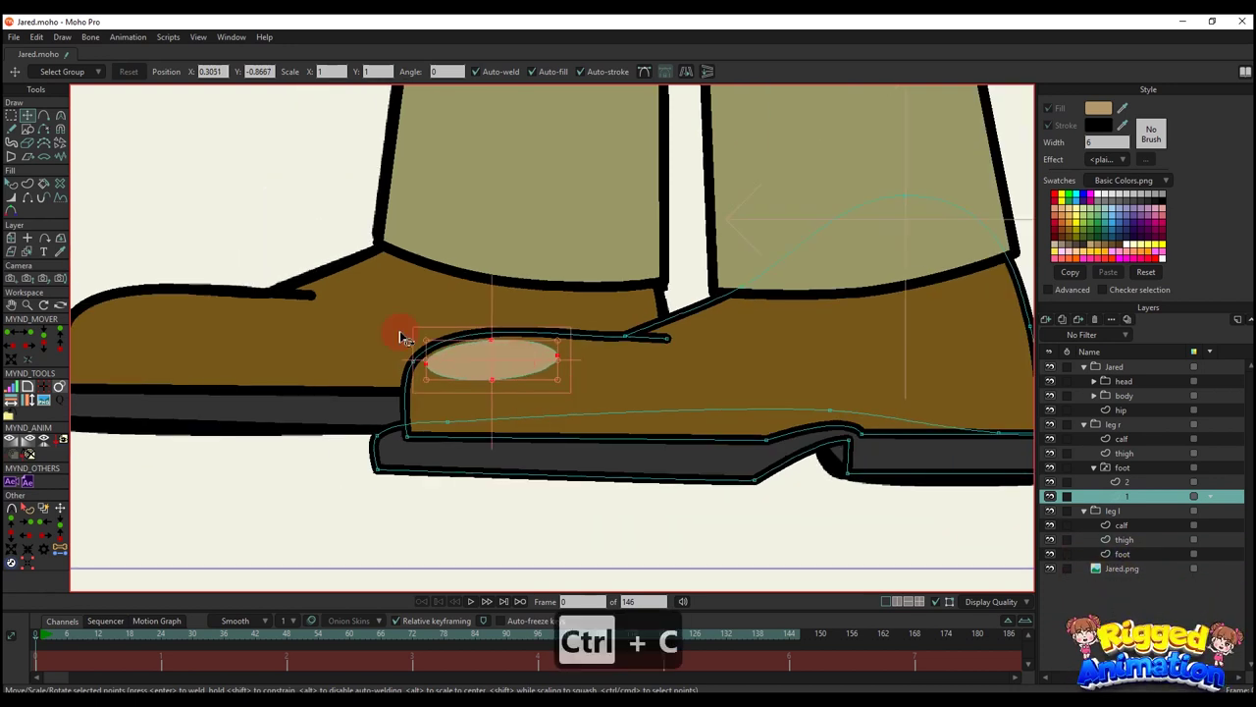
alt+right_click(285, 341)
drag(284, 342, 609, 359)
key(ctrl+v)
scroll(665, 352, down, 5)
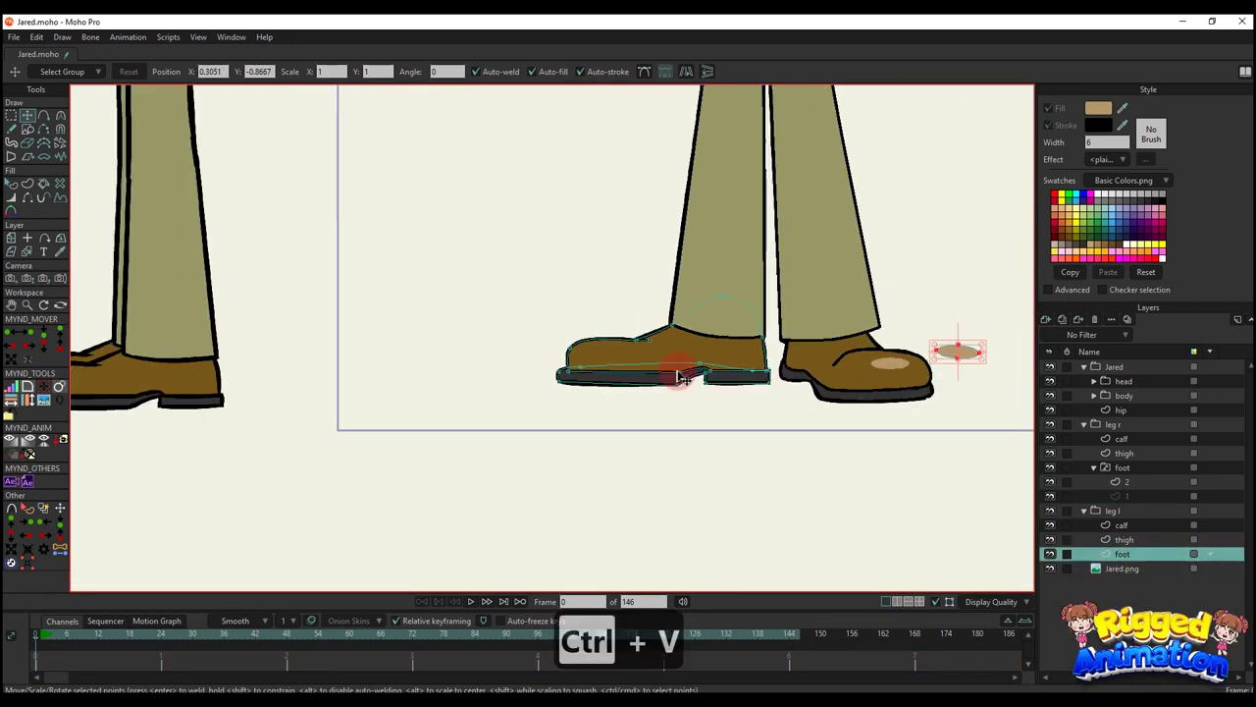
- Position the pasted highlight just inside the toe outline of the leg l shoe
scroll(925, 359, up, 3)
drag(976, 355, 339, 309)
scroll(270, 334, up, 5)
drag(460, 316, 333, 293)
scroll(398, 294, down, 8)
key(q)
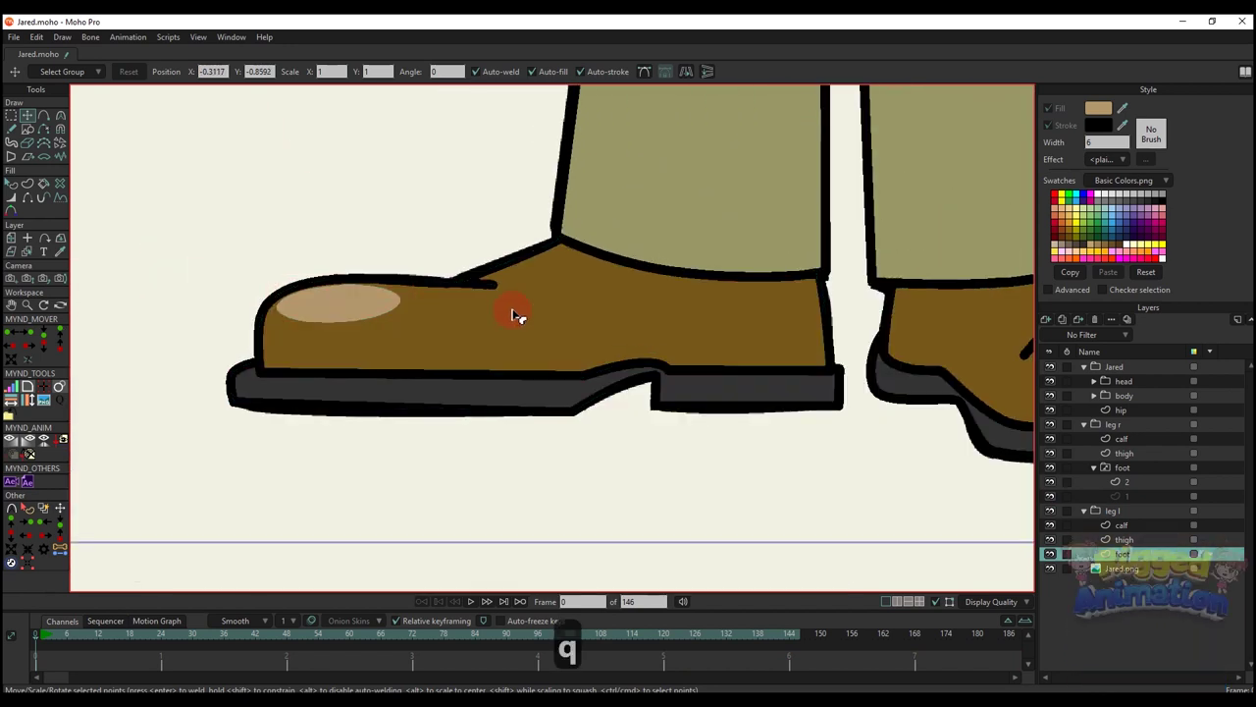
drag(624, 404, 582, 425)
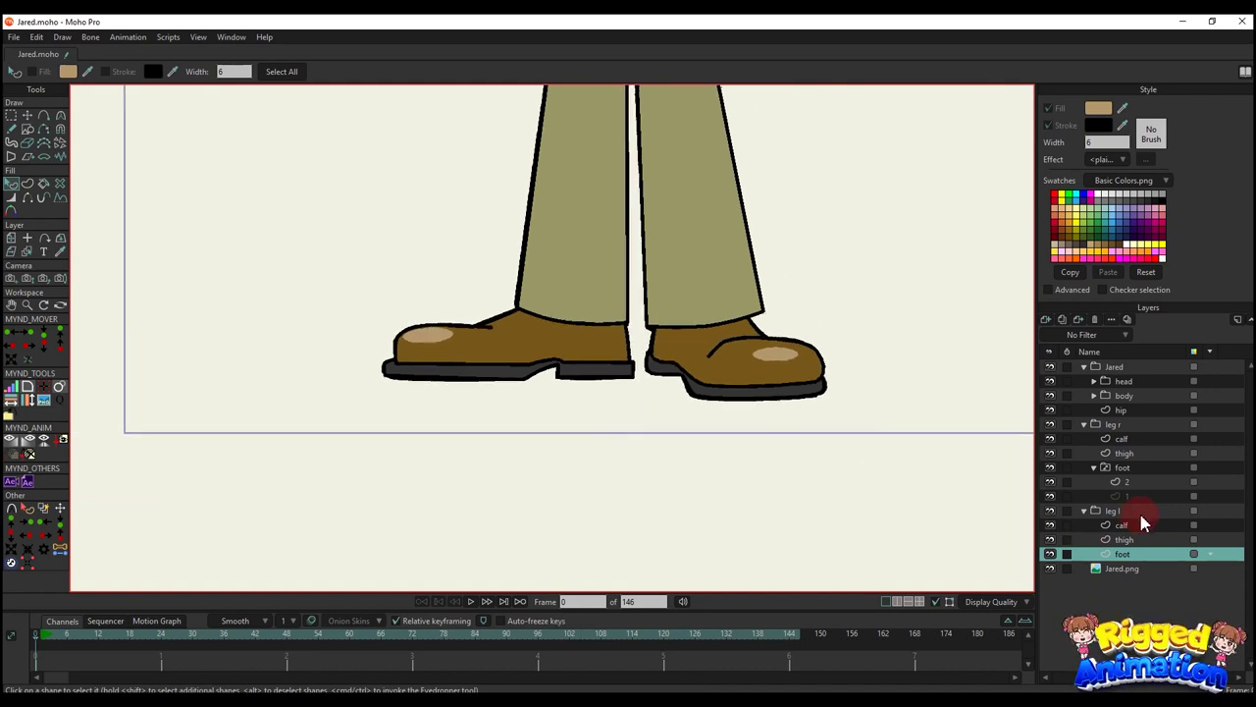
- Alternate between layers 1 and 2 in the foot switch group to examine the two foot views
click(1119, 495)
click(1130, 481)
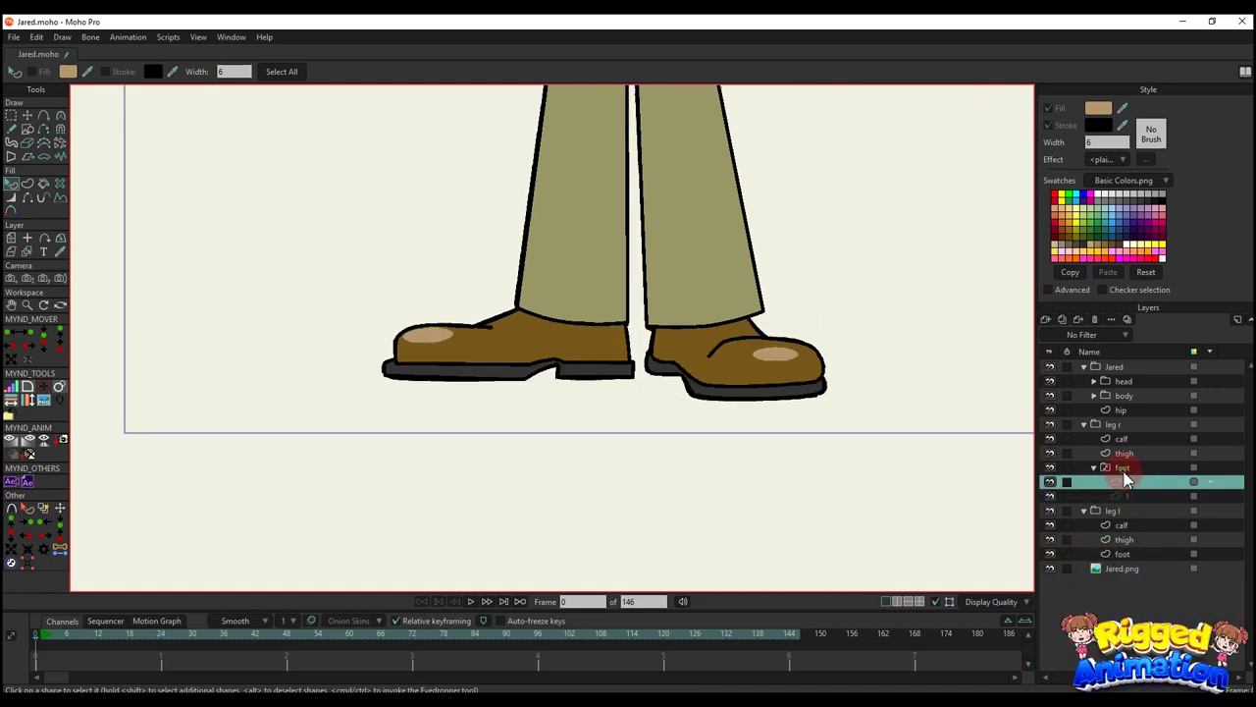
click(1124, 471)
click(1128, 495)
click(1129, 482)
click(1130, 496)
click(1130, 482)
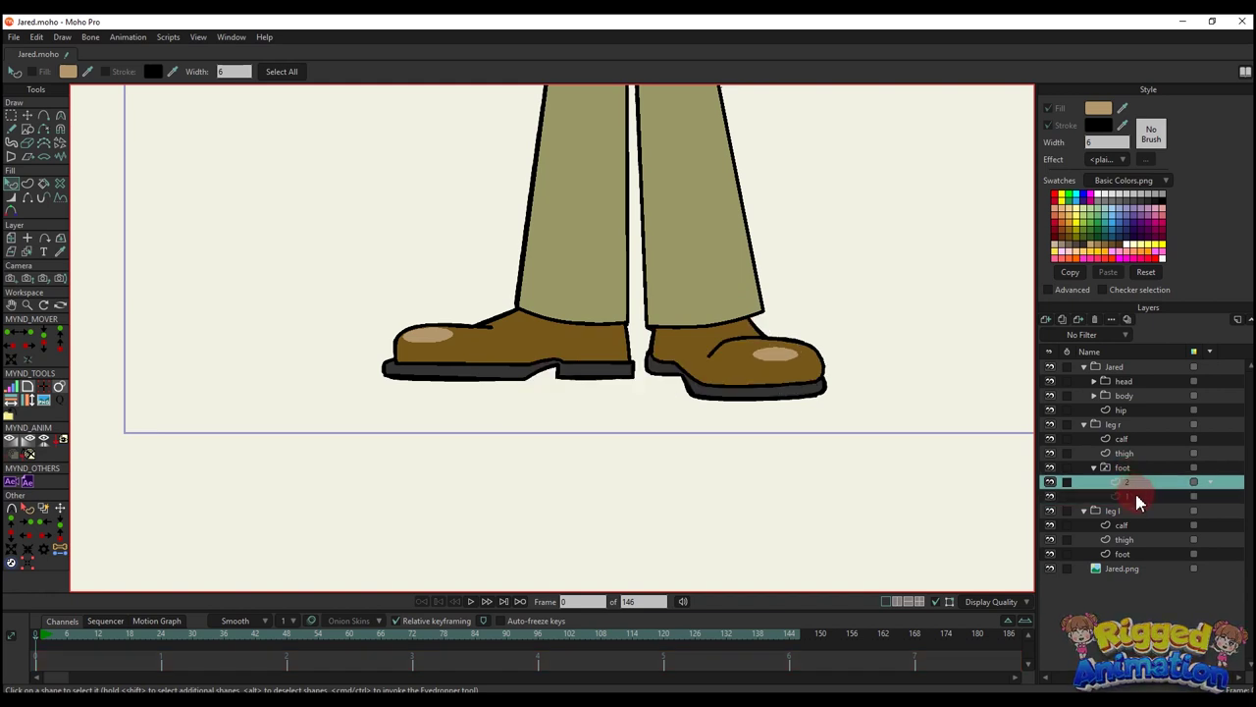
click(1137, 496)
click(1122, 471)
scroll(690, 378, down, 6)
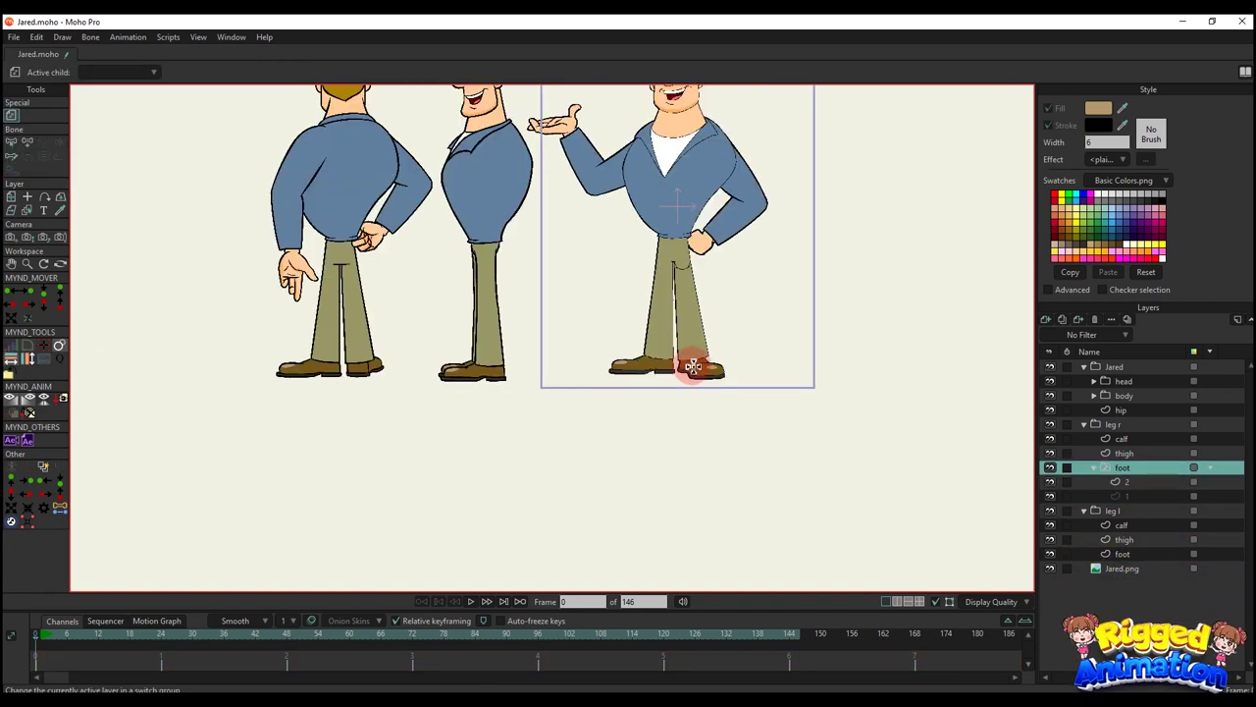
- Turn off the fill and stroke of the circle shape at the top of the right leg on the hip layer
scroll(696, 376, up, 2)
drag(663, 320, 744, 442)
scroll(756, 427, up, 4)
click(1124, 453)
ctrl+alt+click(724, 331)
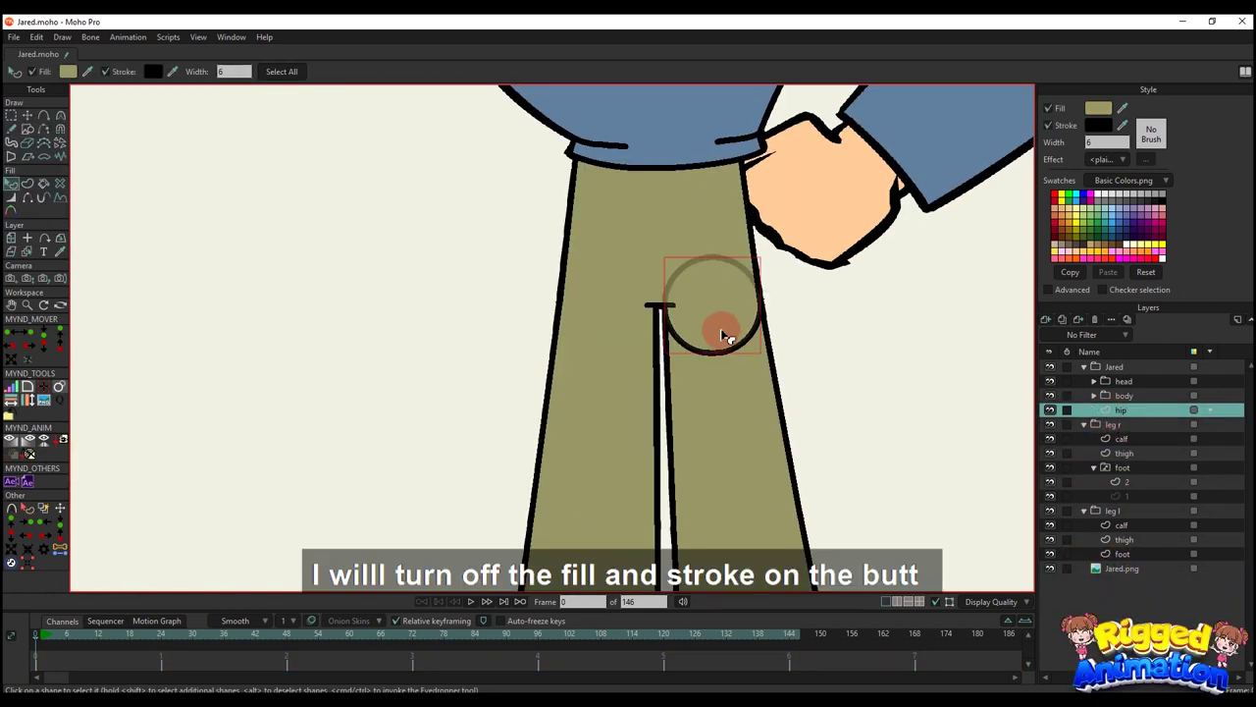
click(741, 355)
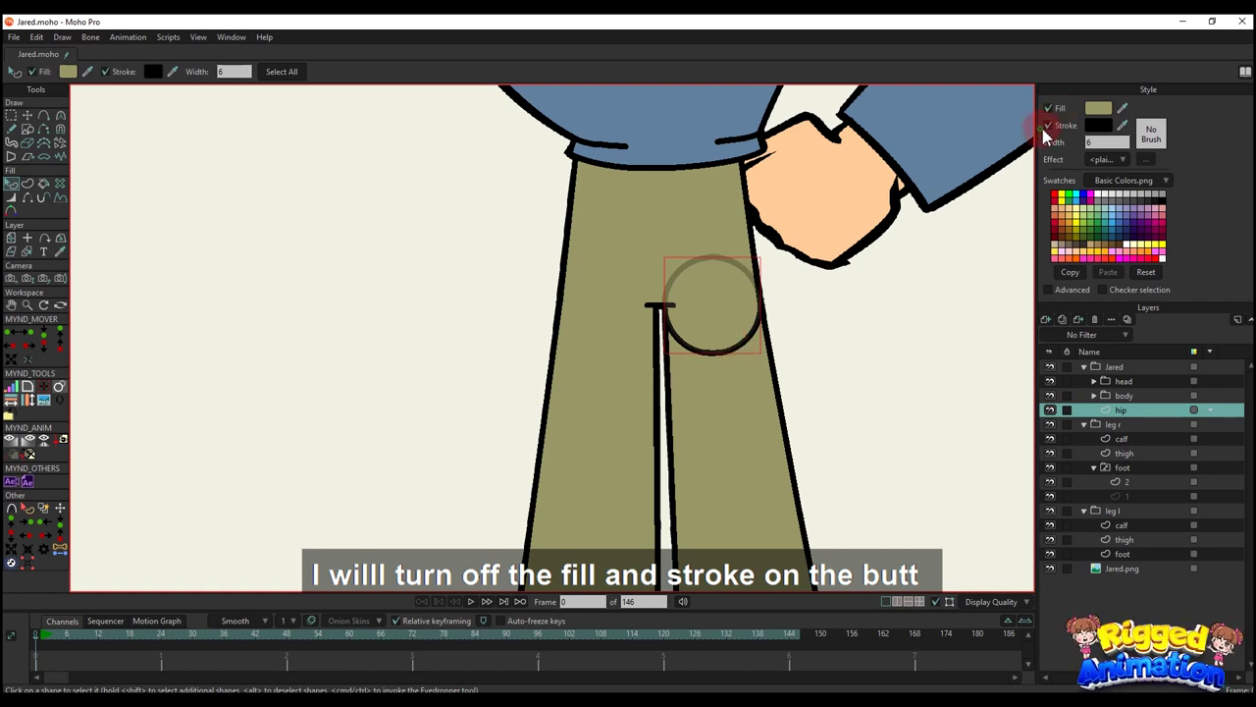
click(1047, 125)
click(1047, 108)
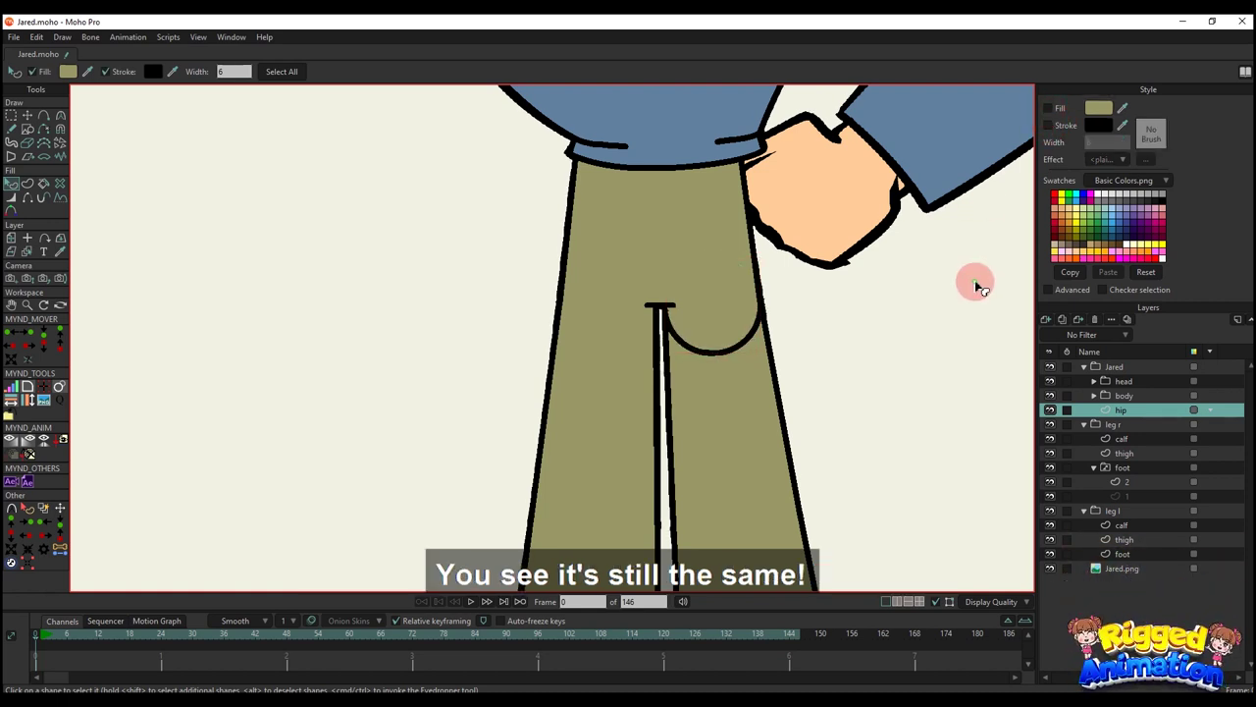
click(976, 284)
- Lower the circle shape at the top of the right thigh behind the thigh's leg shape
scroll(660, 407, up, 2)
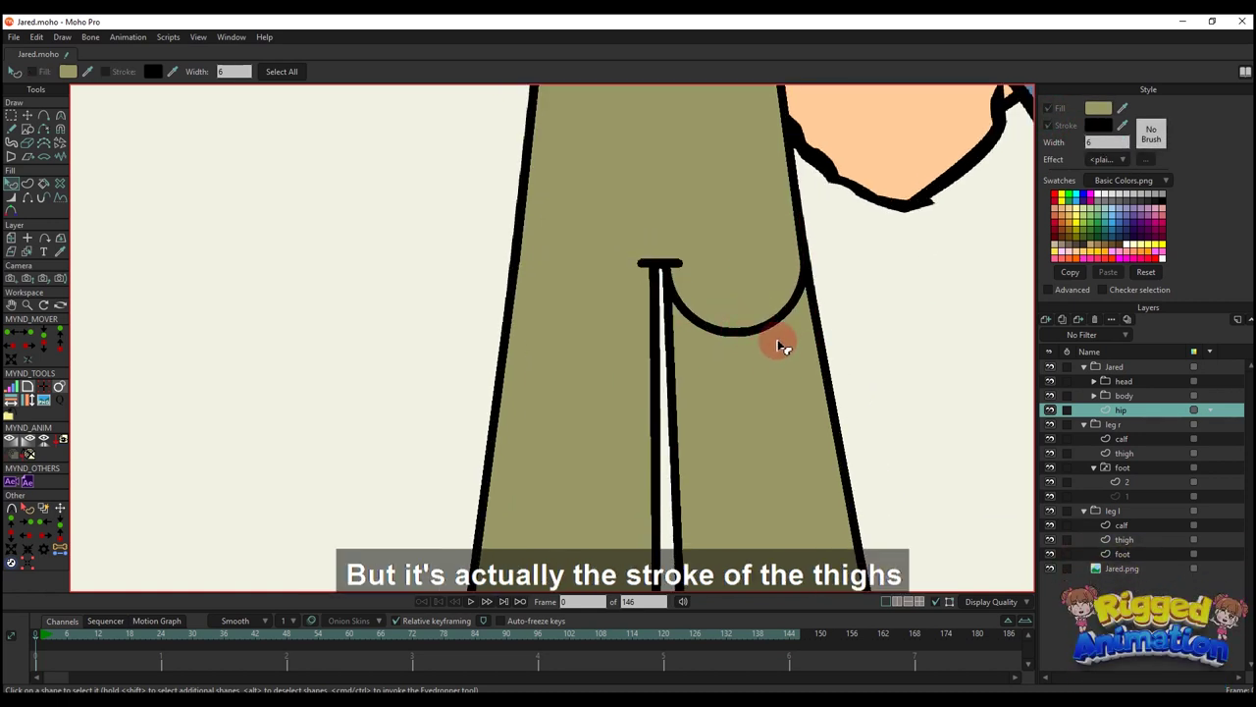
click(753, 319)
key(alt+Down)
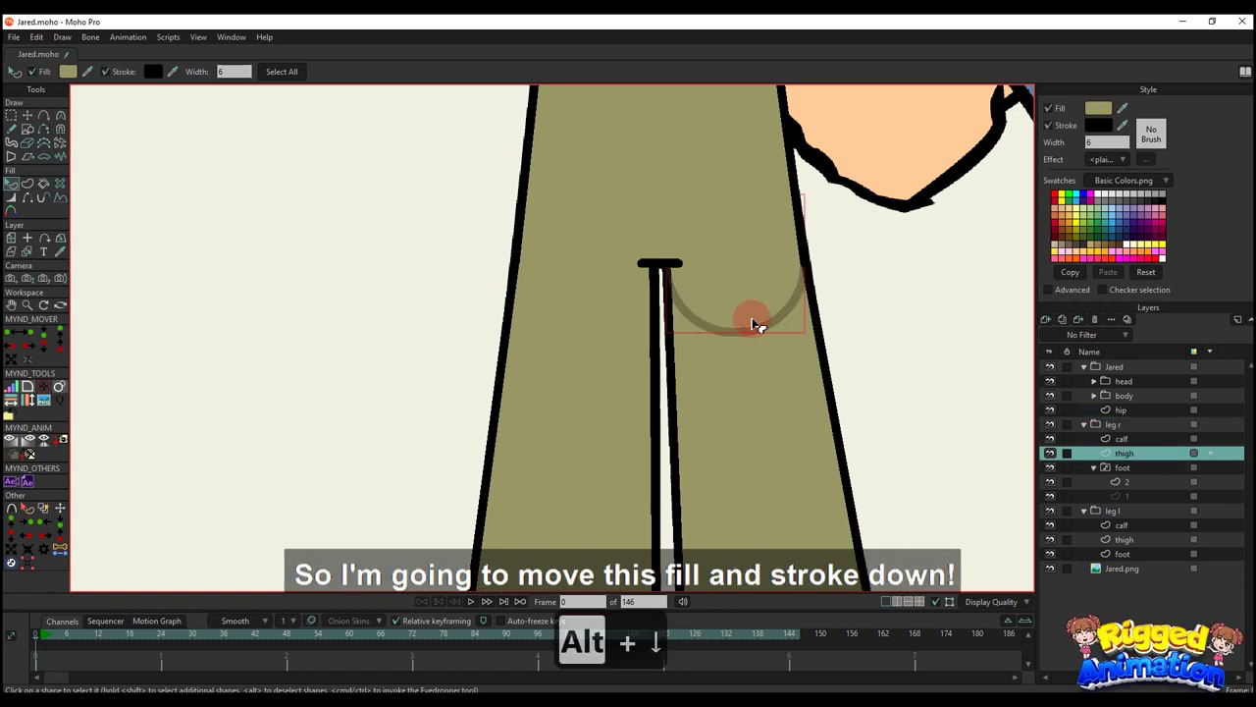
scroll(786, 358, down, 4)
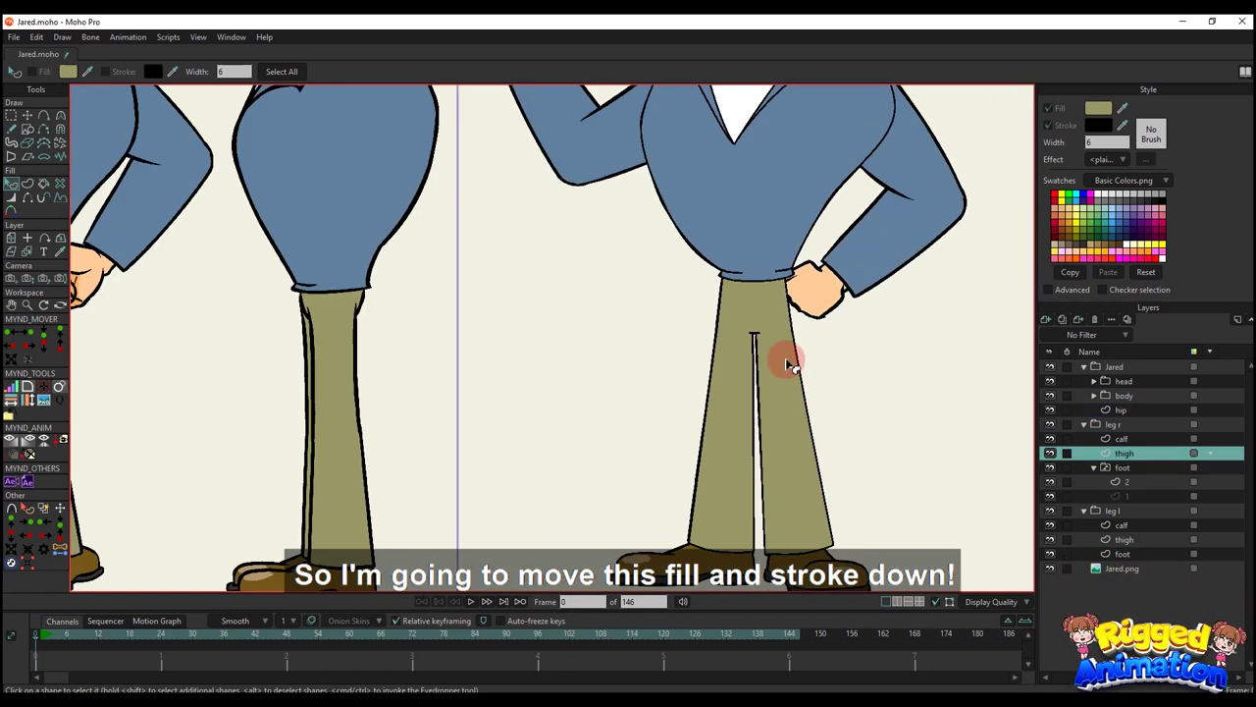
scroll(804, 402, down, 3)
scroll(793, 414, up, 2)
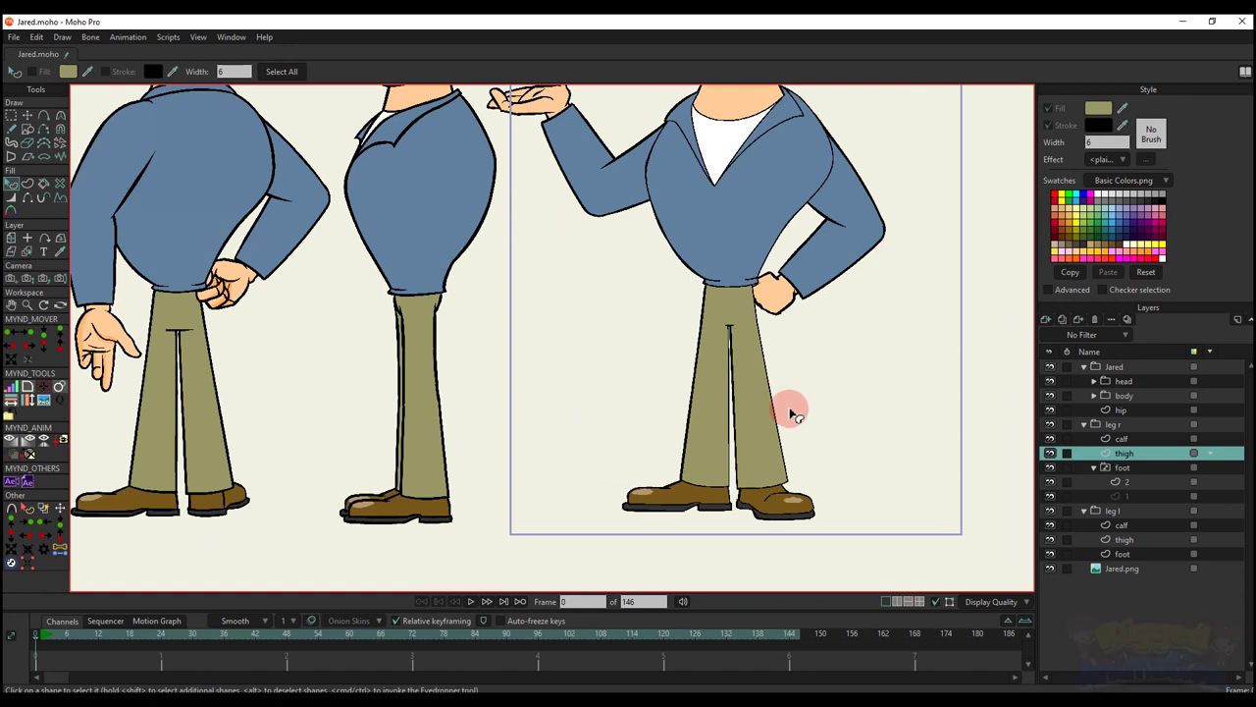
- Hide the Jared.png reference to inspect the vector character on its own, then show the reference again
scroll(793, 414, down, 2)
click(1050, 569)
scroll(846, 458, down, 3)
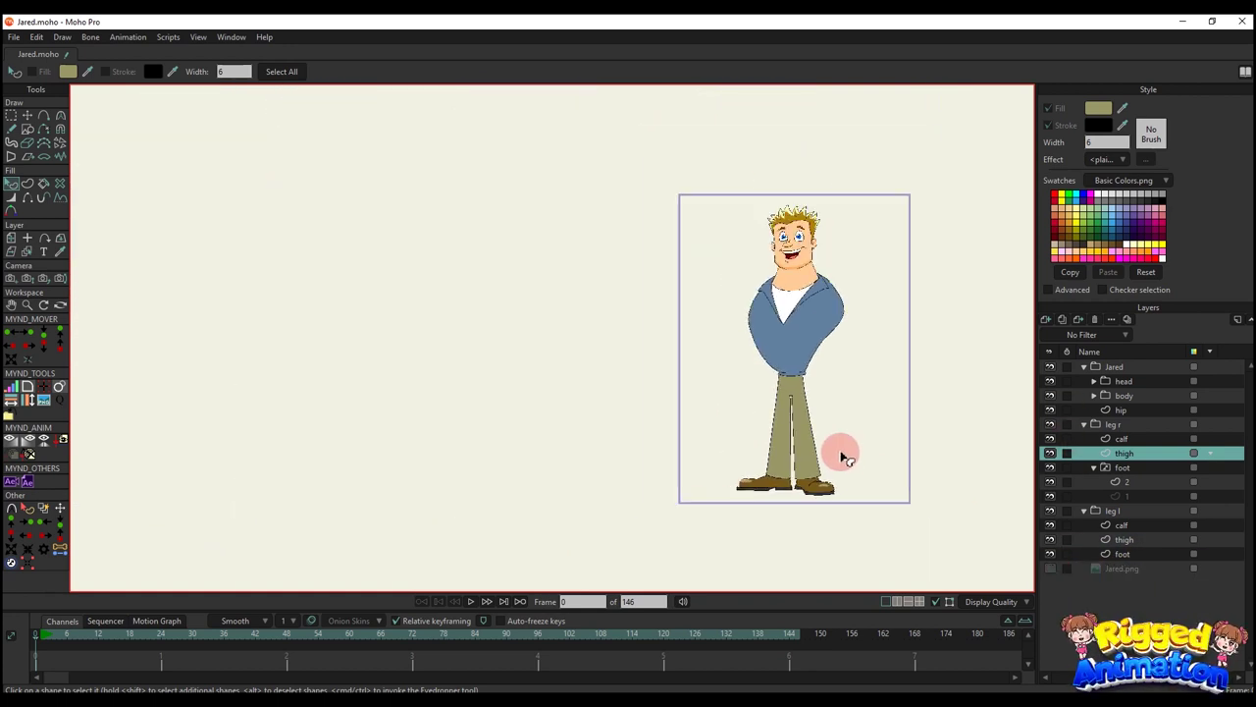
scroll(785, 412, up, 2)
click(1050, 568)
scroll(707, 283, up, 5)
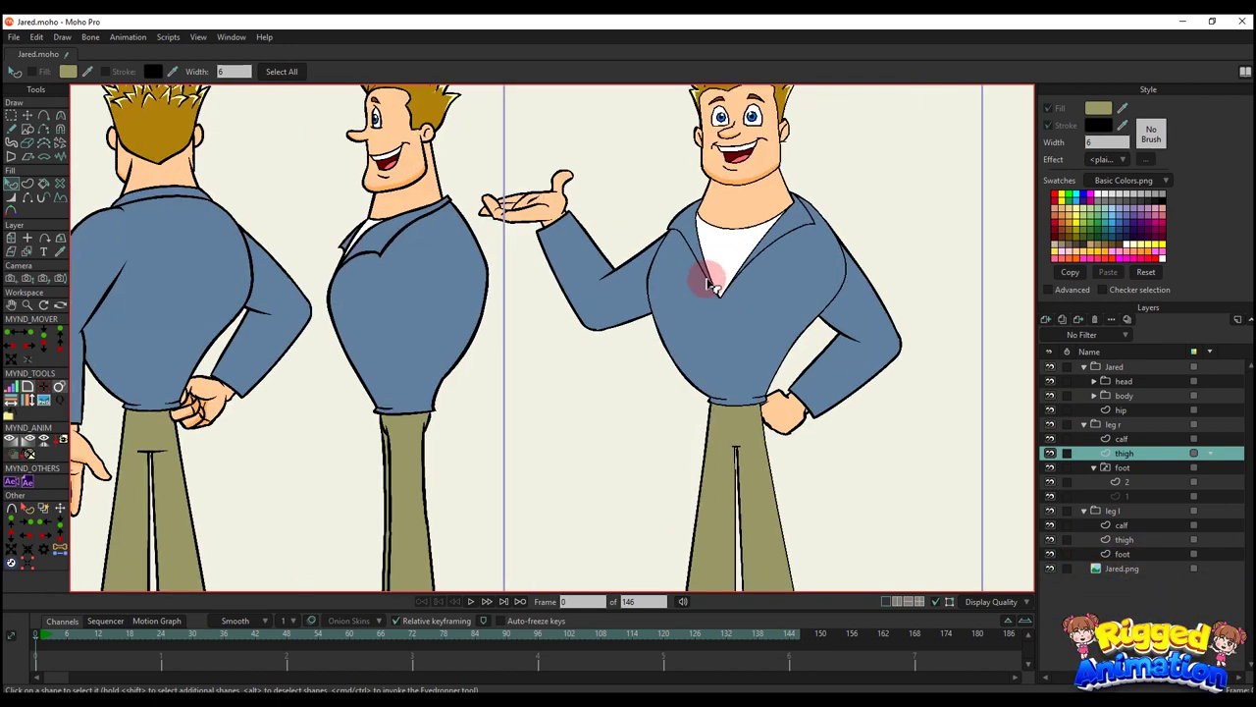
- Move the leg r and leg l groups into the Jared group, placing leg r above the hip layer
drag(706, 282, 723, 324)
click(1097, 511)
click(1084, 511)
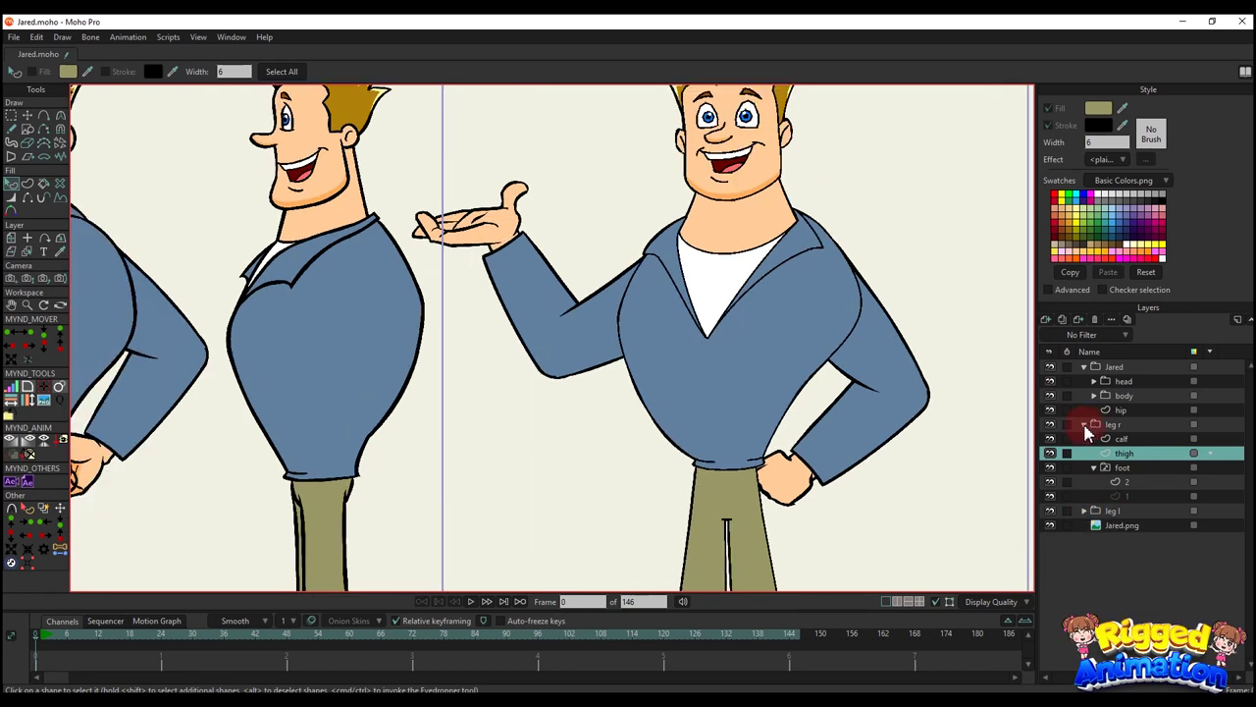
click(1084, 425)
click(1083, 367)
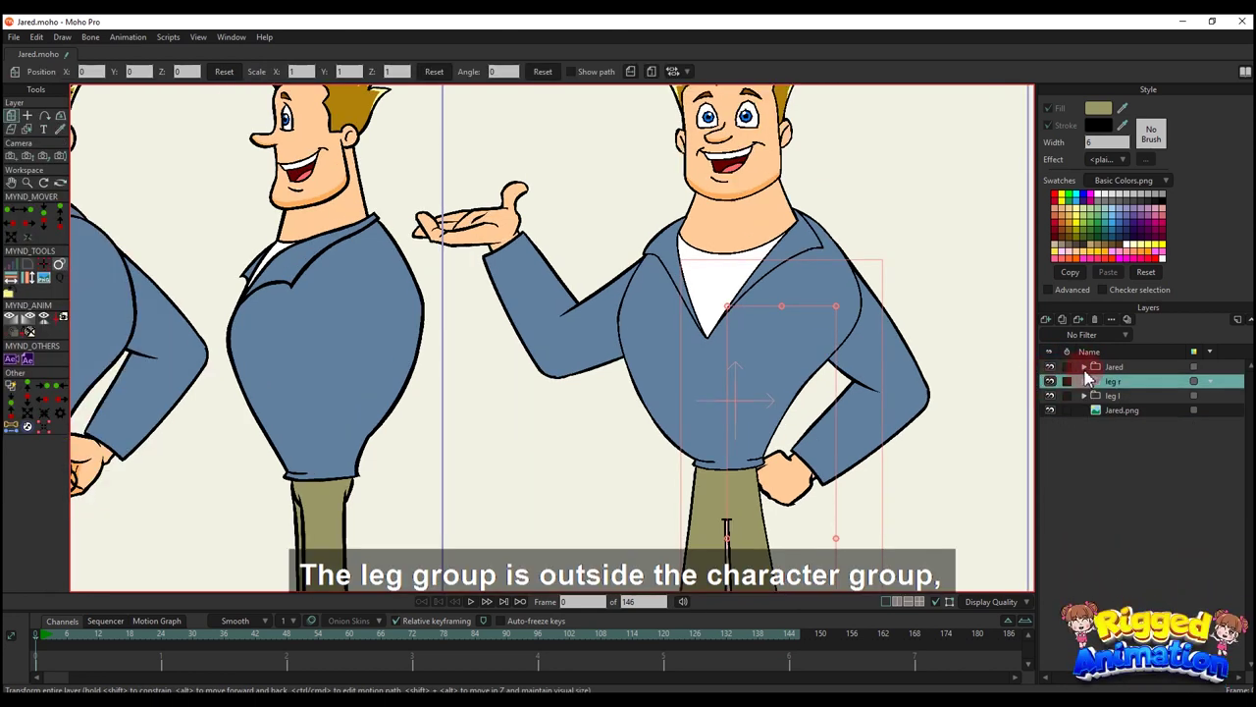
drag(1055, 381, 1114, 368)
ctrl+click(1122, 444)
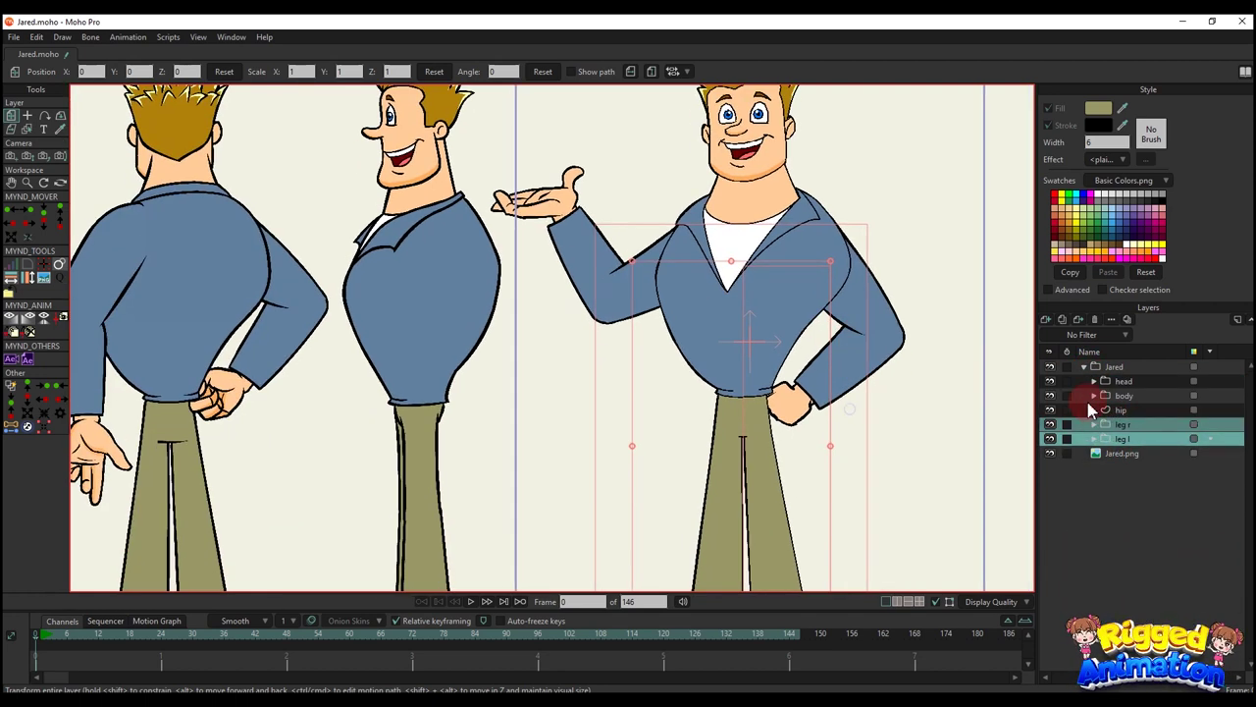
drag(1127, 425, 1085, 411)
scroll(765, 422, up, 5)
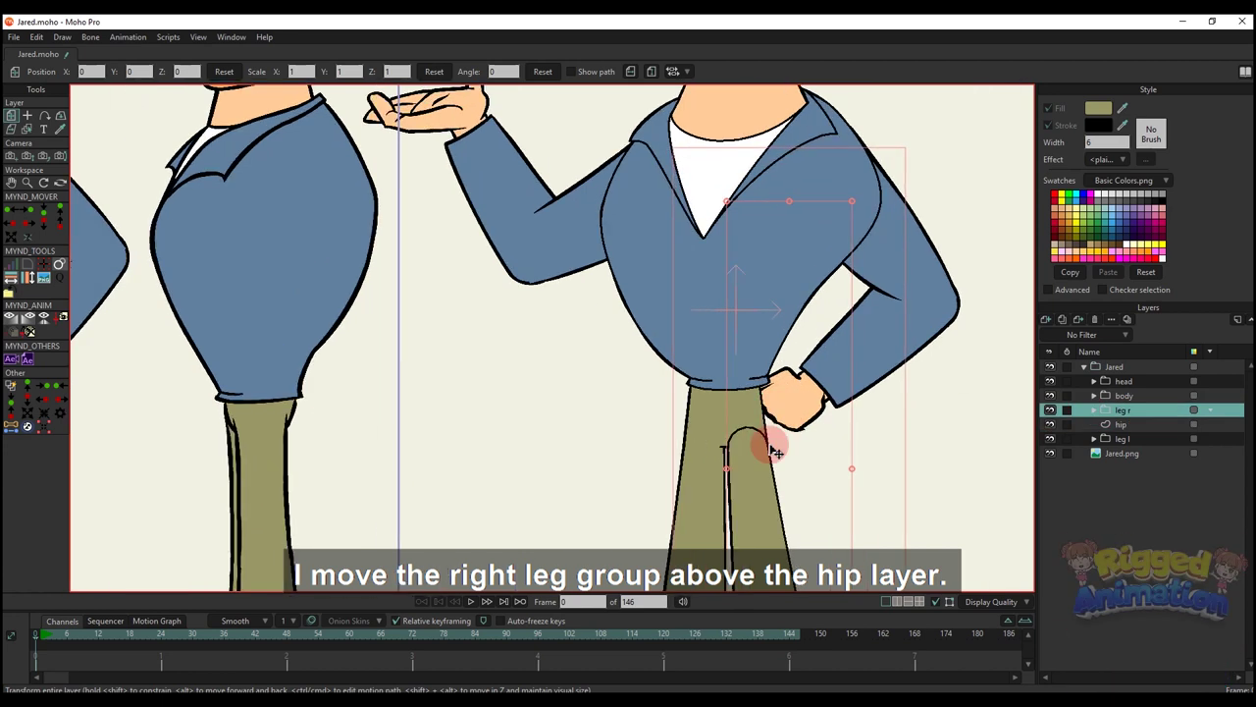
- Turn off the fill and stroke of the circle at the top of the leg r thigh
ctrl+alt+click(762, 405)
key(q)
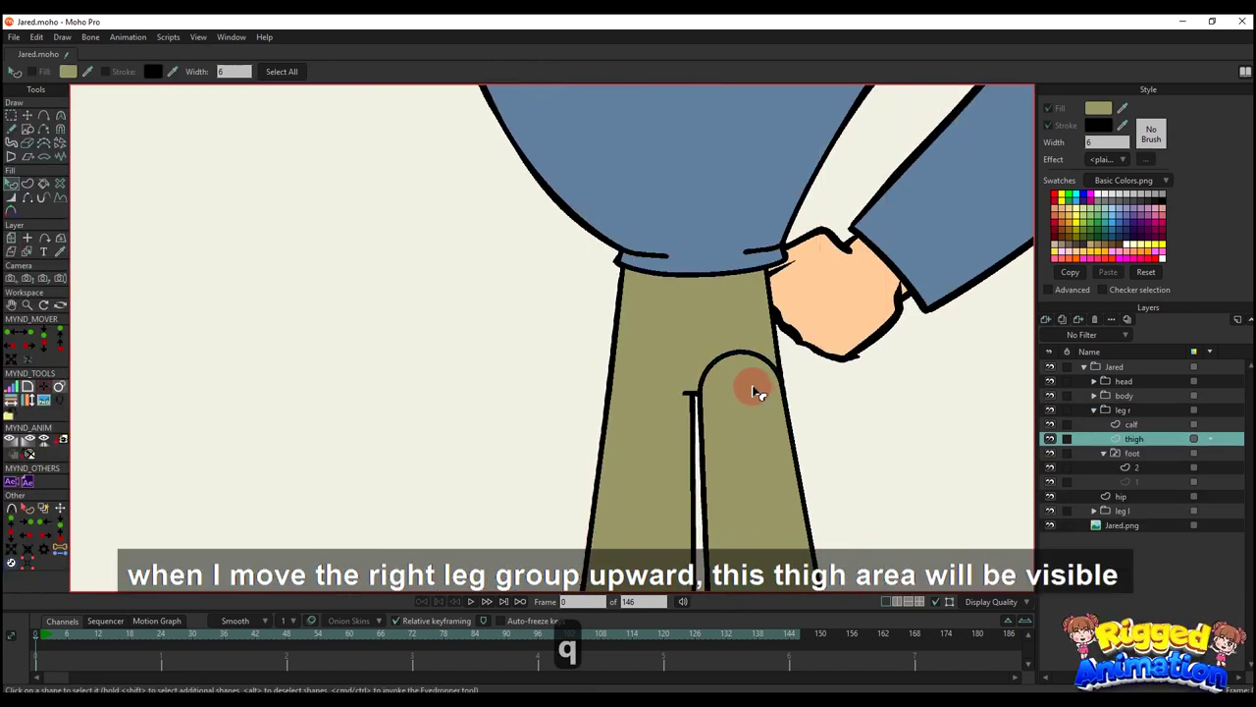
click(1048, 110)
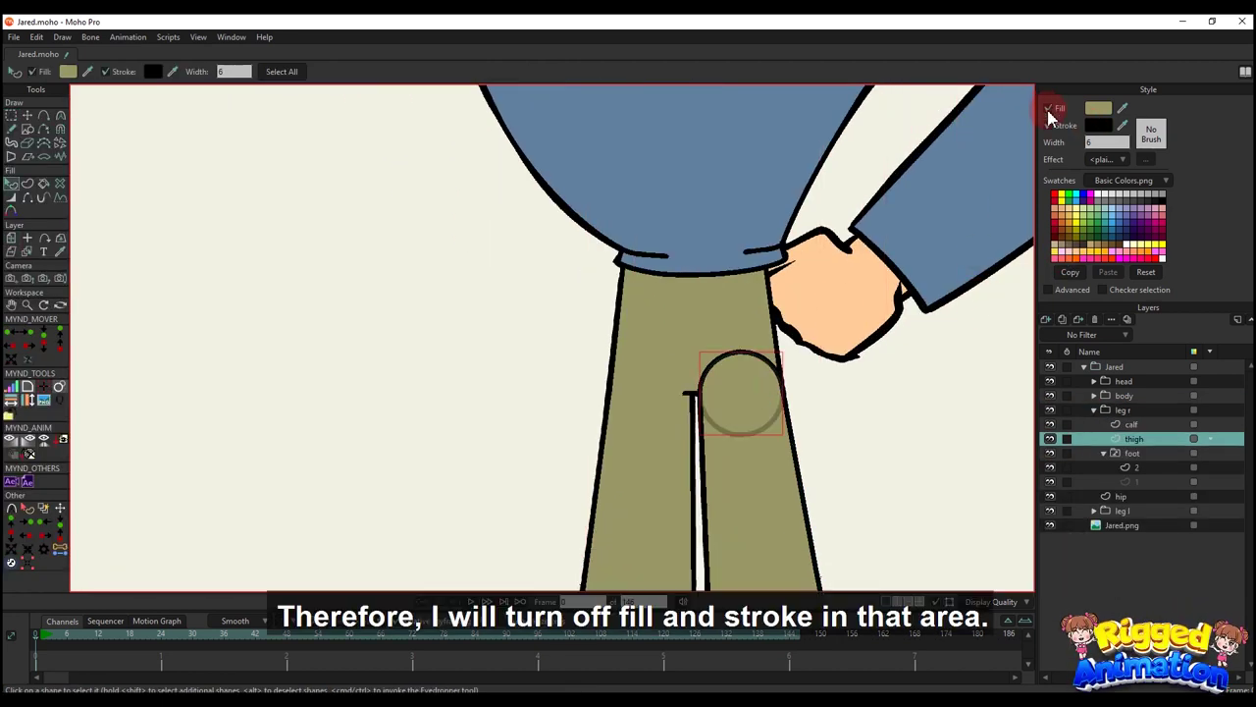
click(1048, 125)
click(898, 384)
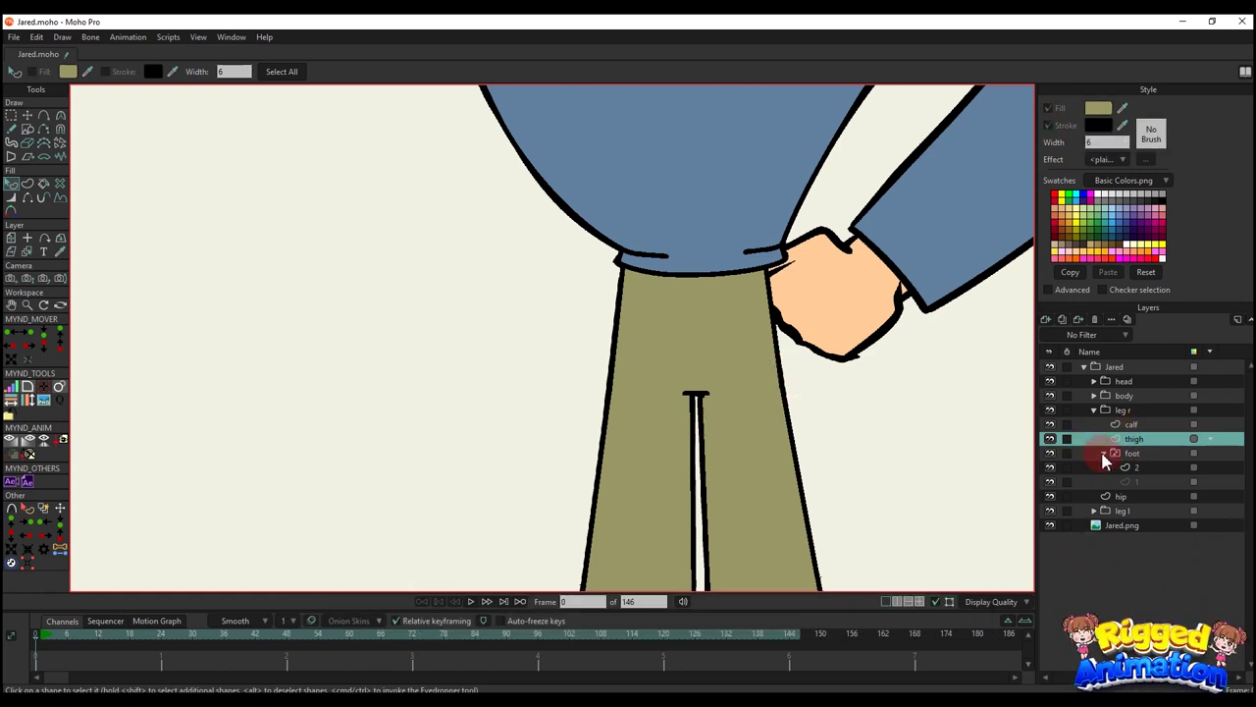
- Collapse the leg r group, toggle the body group's visibility to check the thigh beneath the shirt, and expand the body group
click(1103, 453)
click(1094, 409)
click(1078, 410)
click(1050, 396)
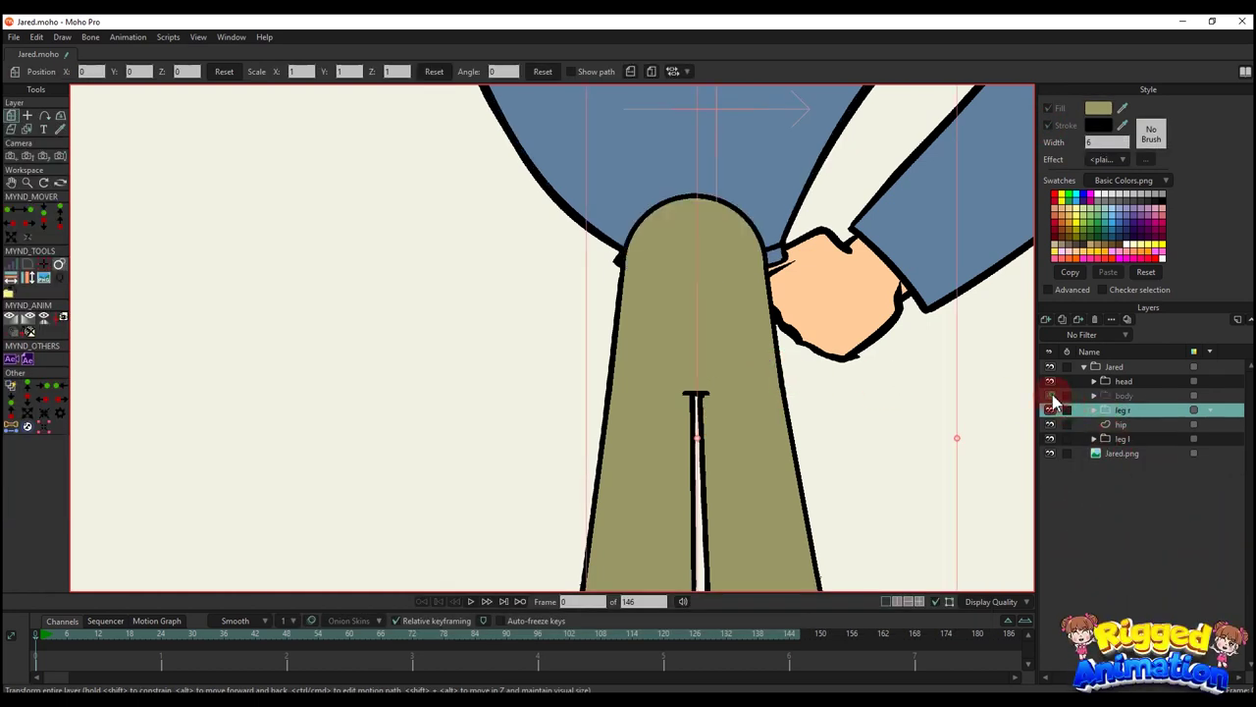
click(1051, 395)
click(1094, 396)
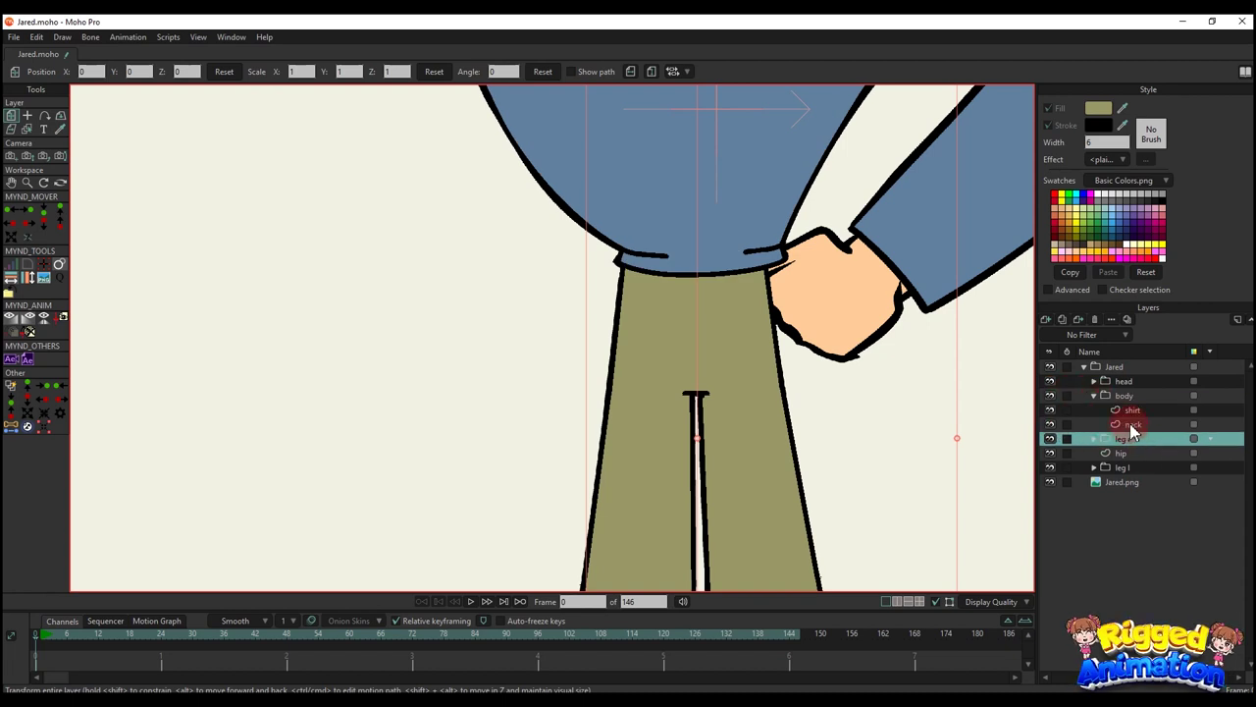
- Select the hip layer and hide the leg r group and the Jared.png reference to isolate the hip shape
click(1122, 453)
scroll(743, 434, up, 1)
key(q)
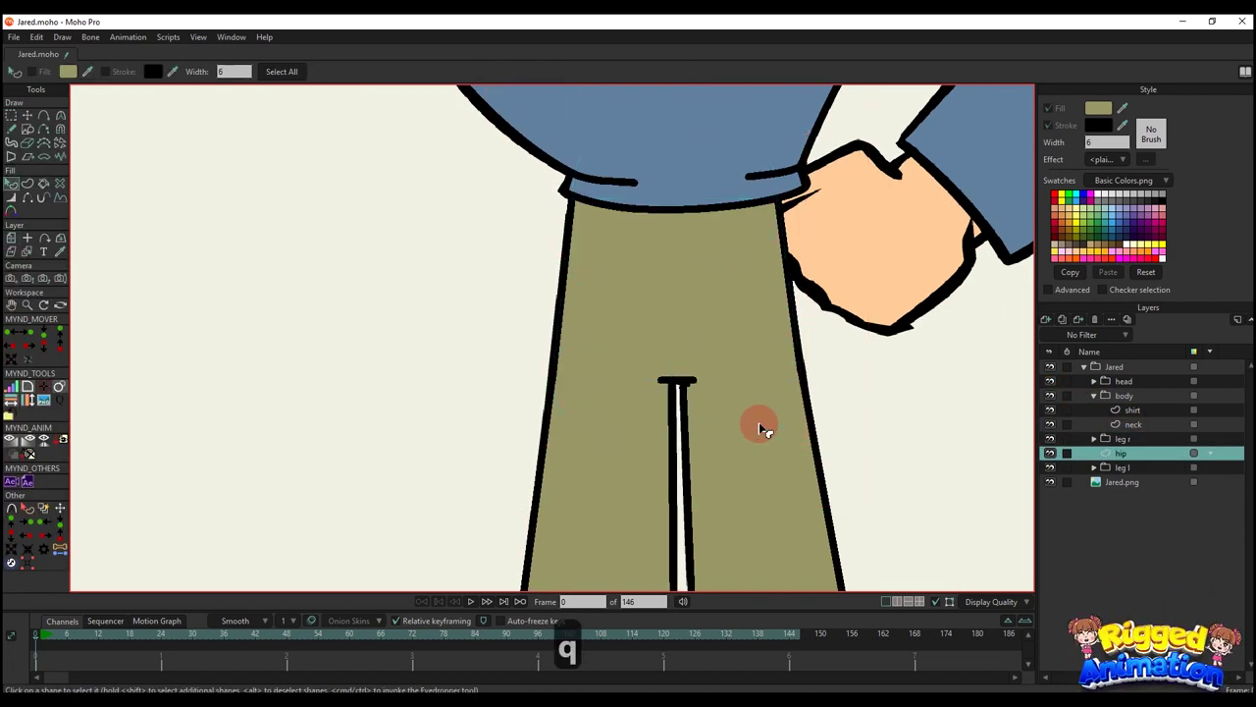
click(1050, 439)
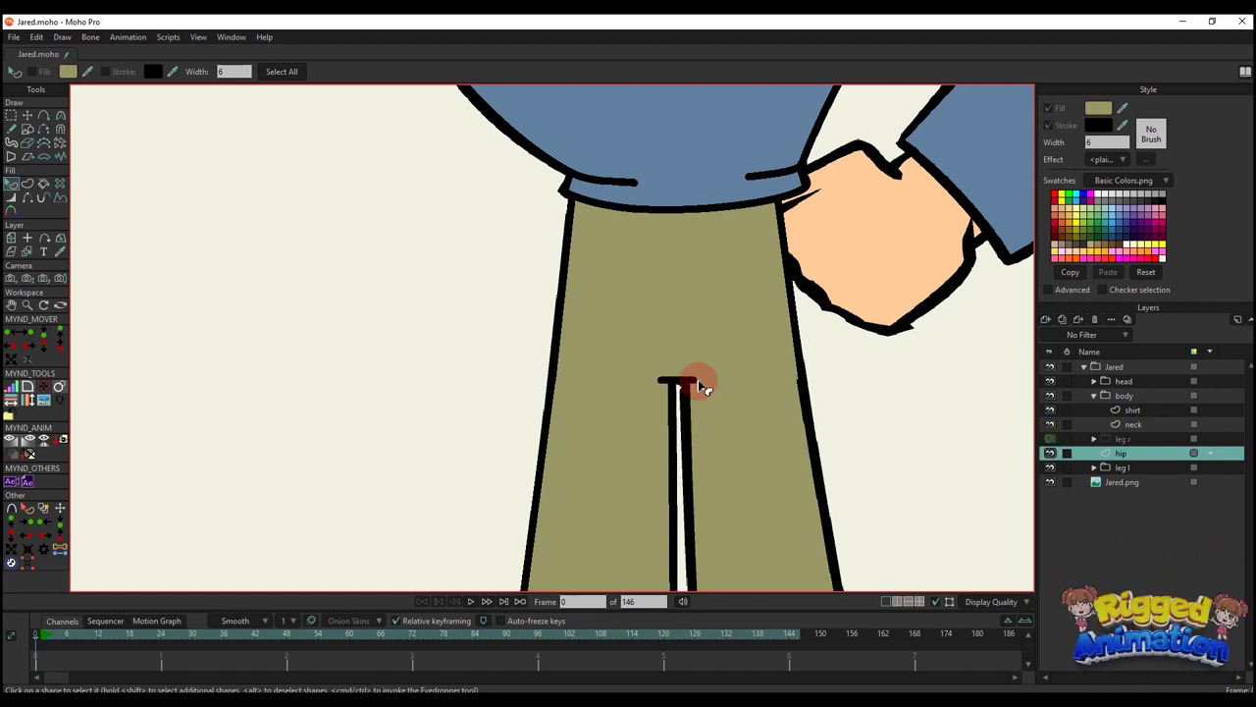
click(733, 368)
click(1050, 482)
click(893, 453)
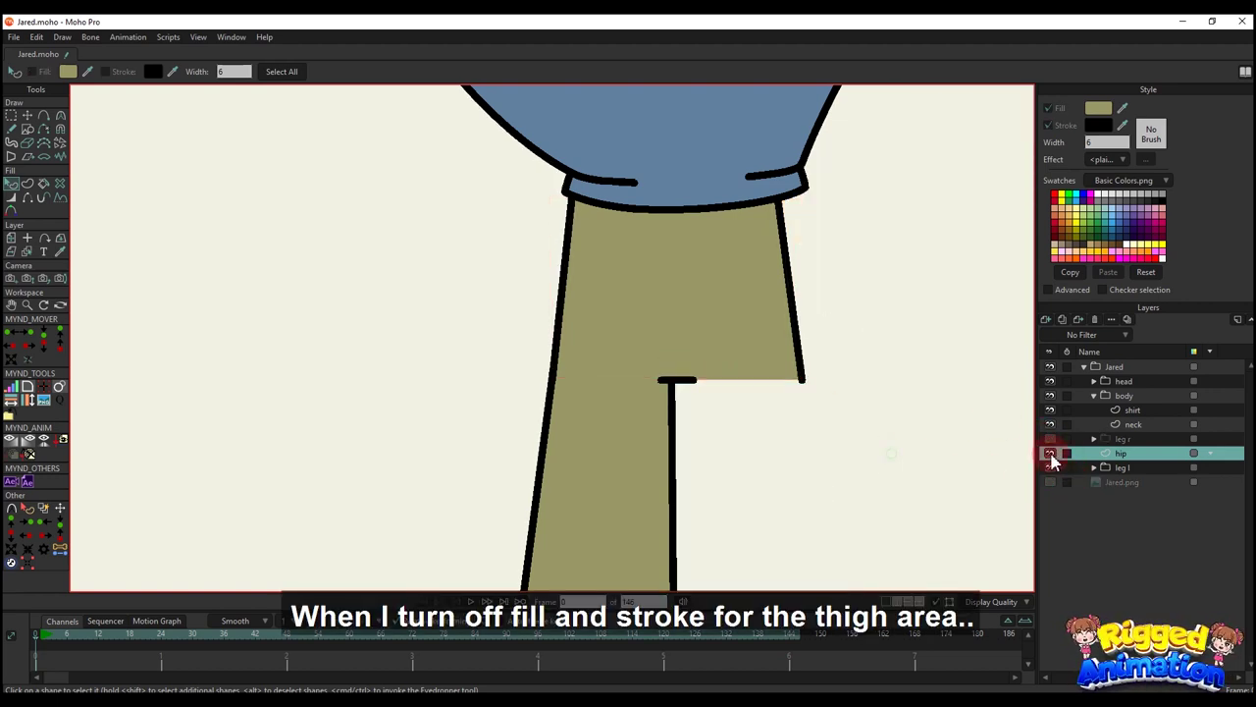
click(1045, 439)
click(1046, 439)
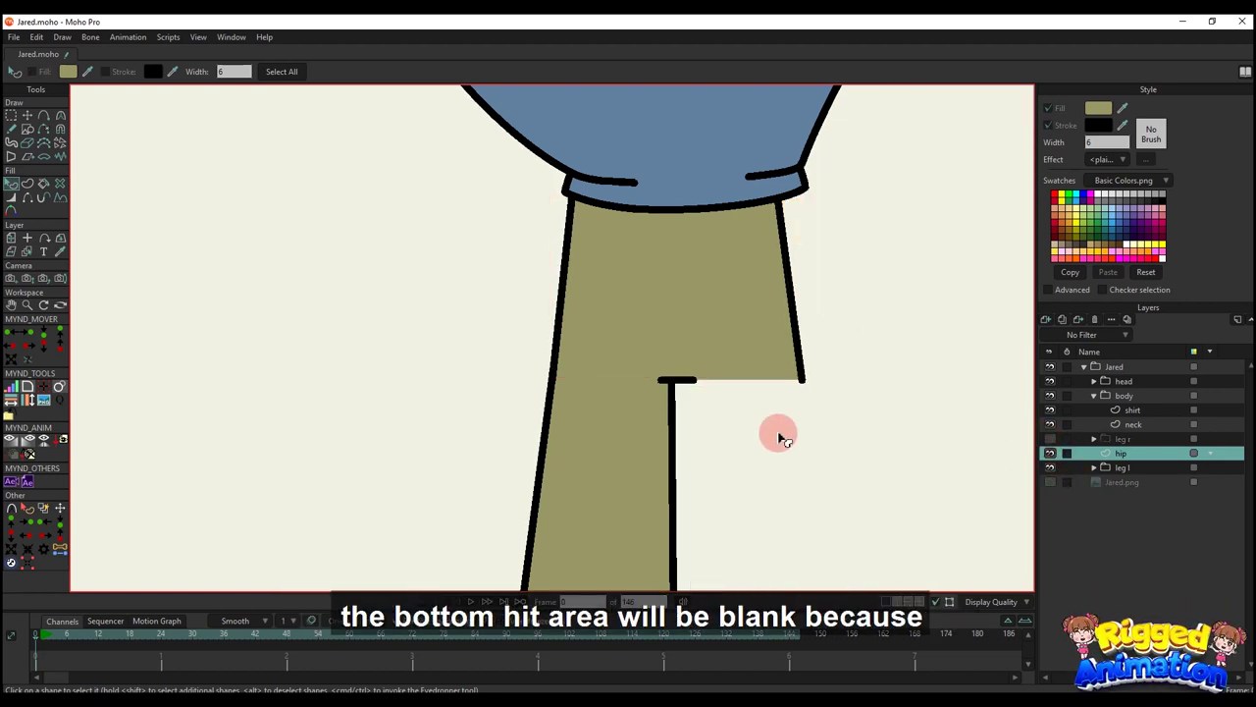
- Create a filled, stroked shape from the hip layer's circle above the right leg, lower it behind the hip shape, and show leg r again
click(29, 186)
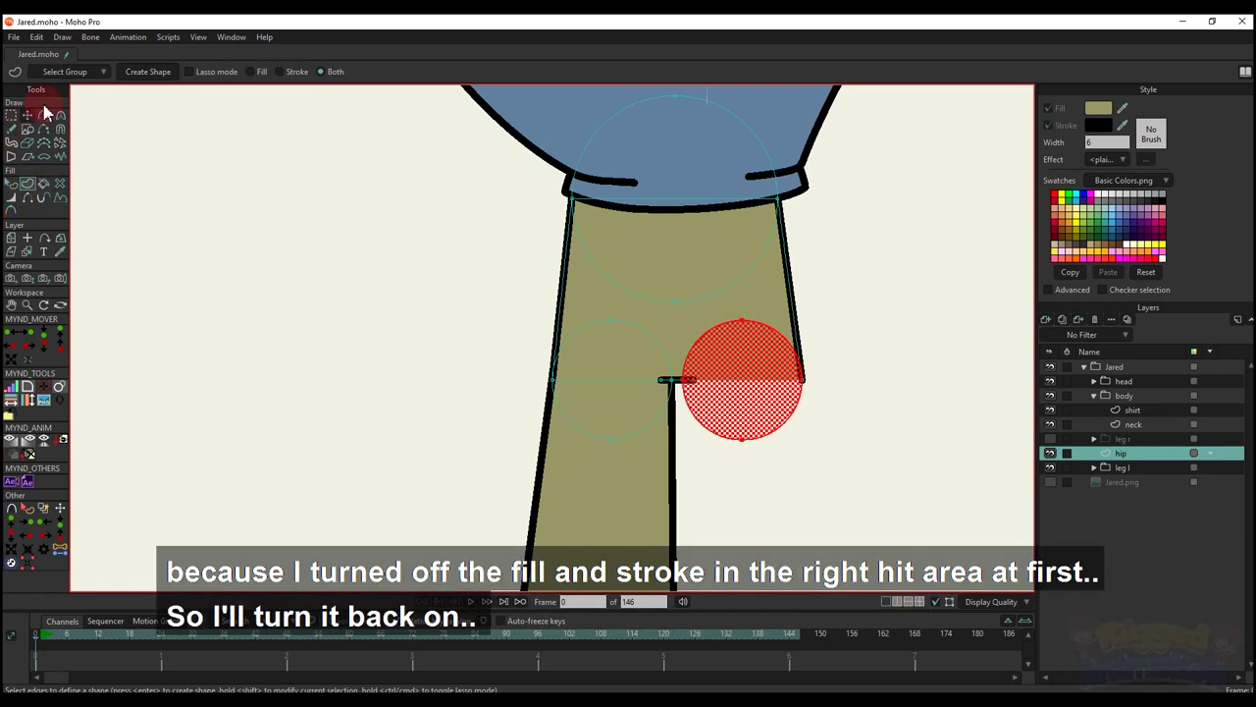
click(152, 76)
key(q)
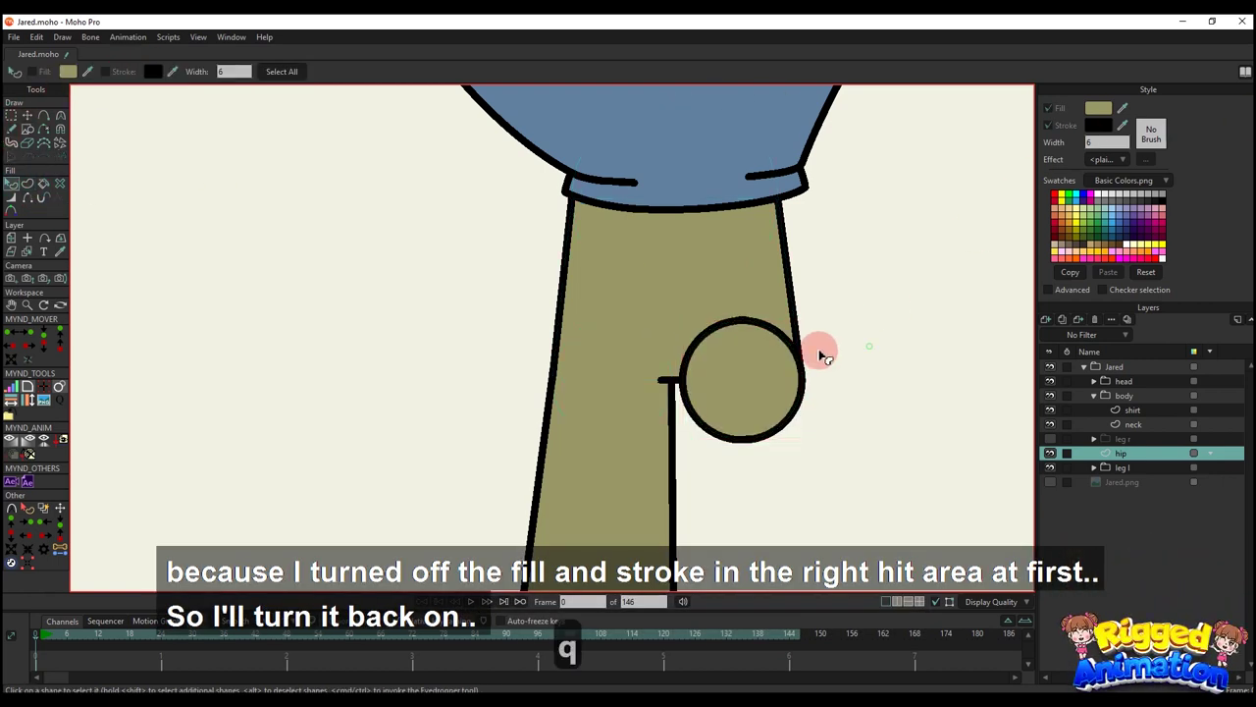
click(730, 378)
key(alt+Down)
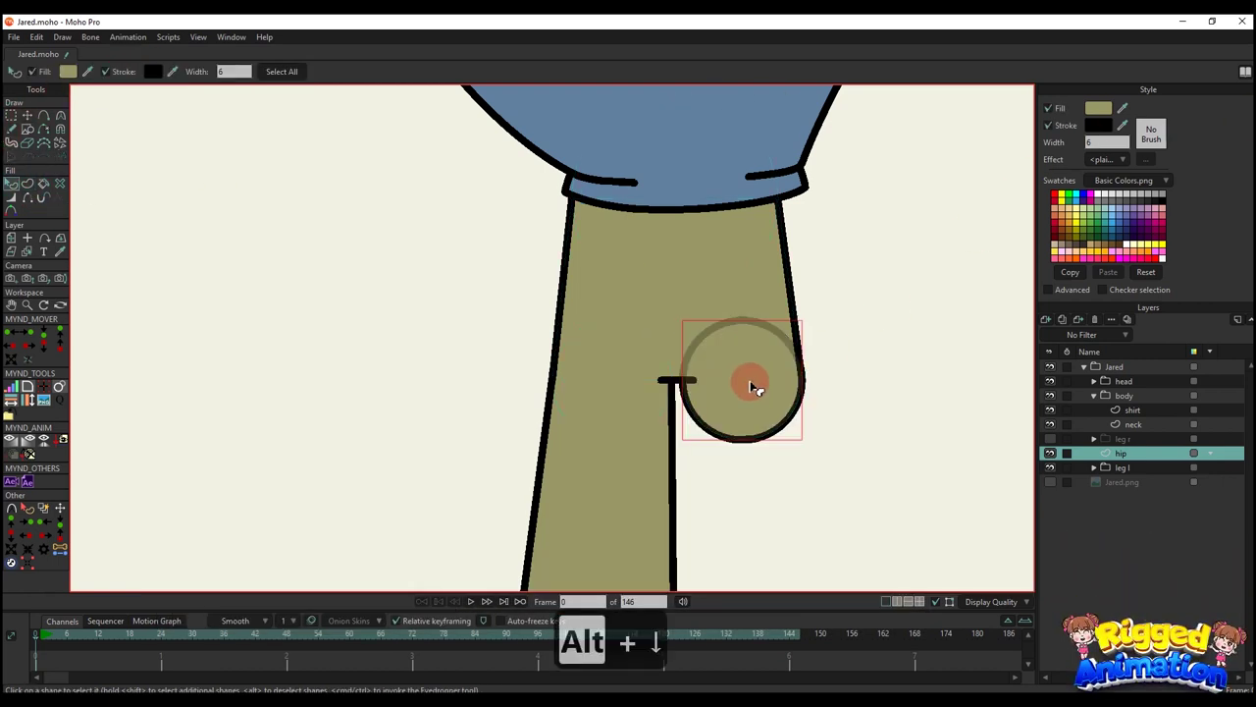
click(886, 436)
click(1050, 439)
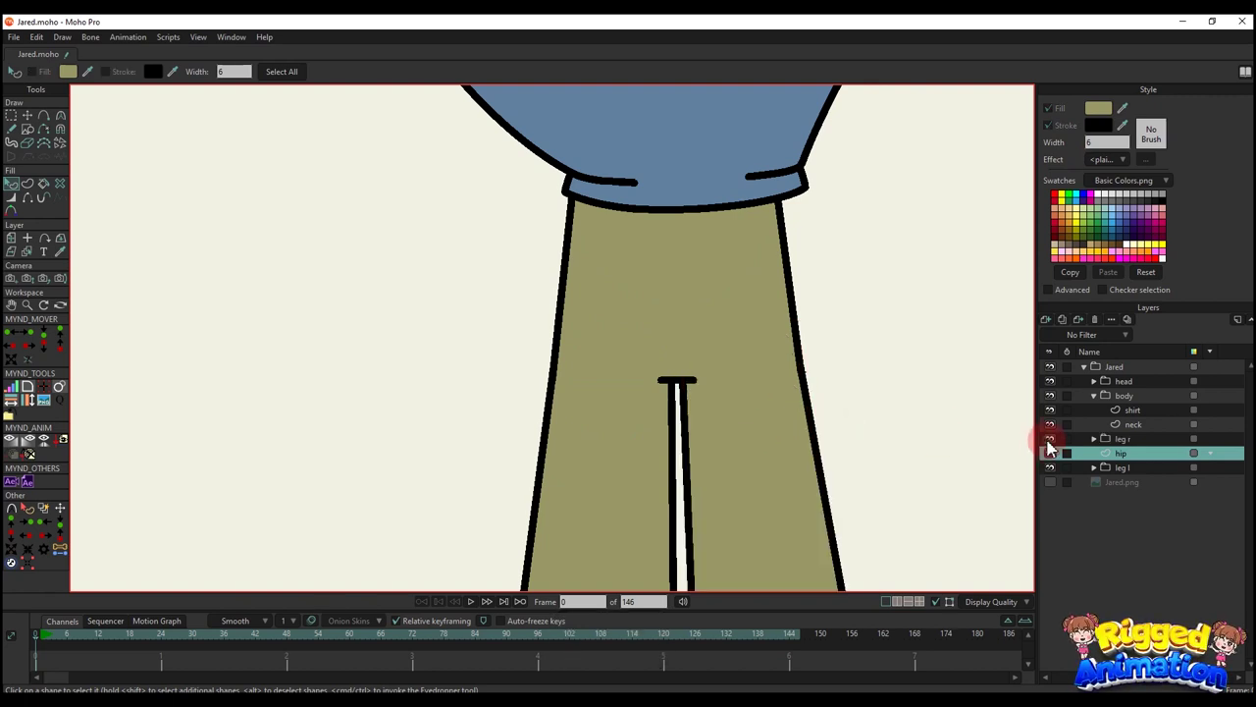
- Set the leg r group's origin at the top of the right thigh, at about X 0.0182, Y -0.2980
scroll(766, 422, down, 5)
drag(766, 428, 766, 353)
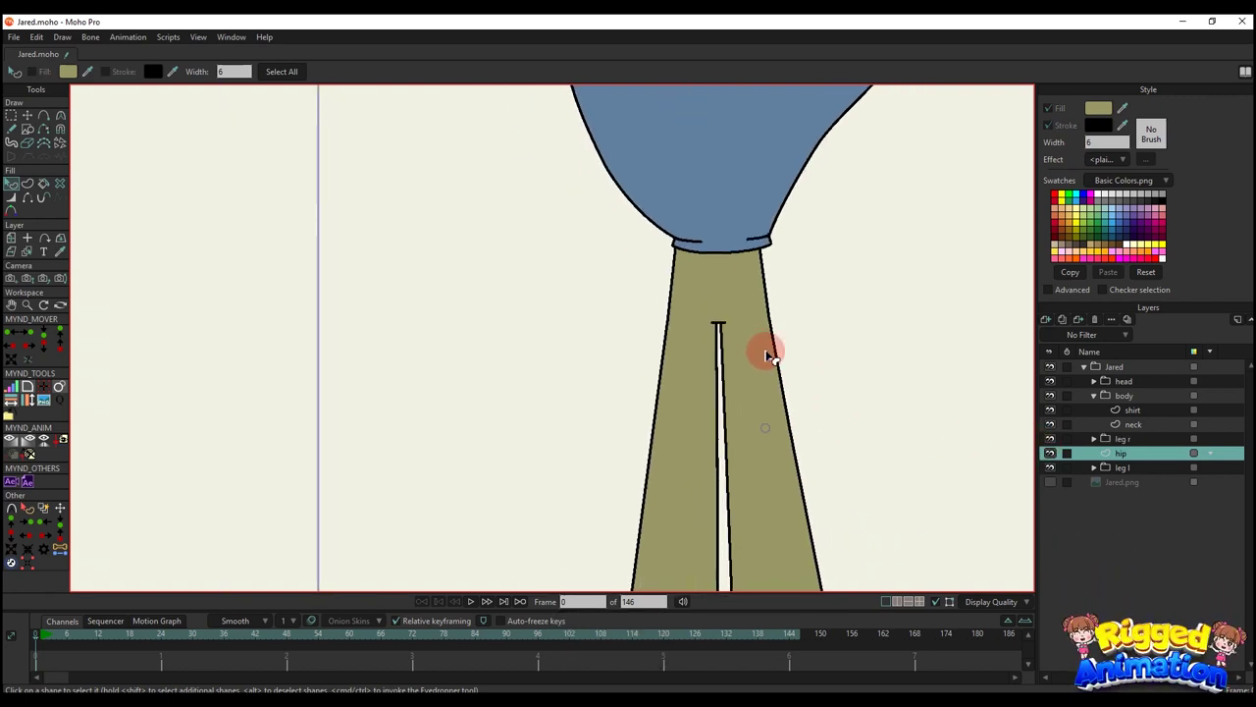
click(1144, 439)
scroll(786, 373, down, 3)
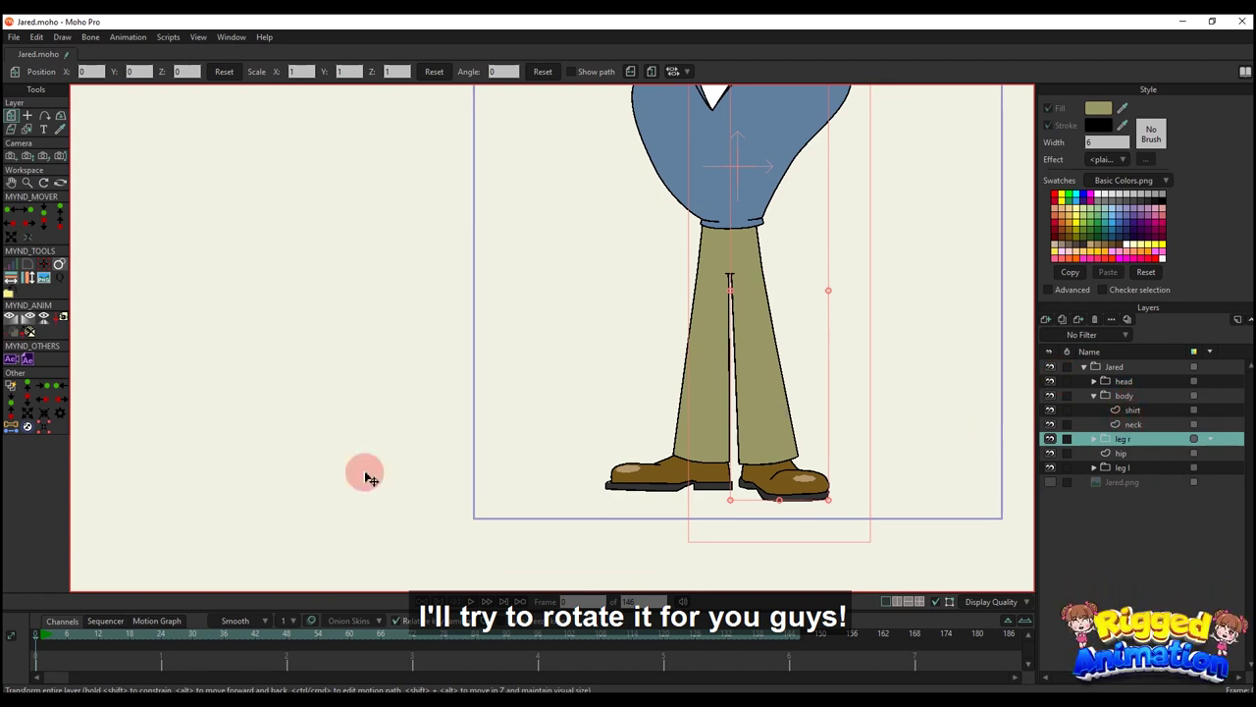
drag(577, 344, 580, 317)
key(o)
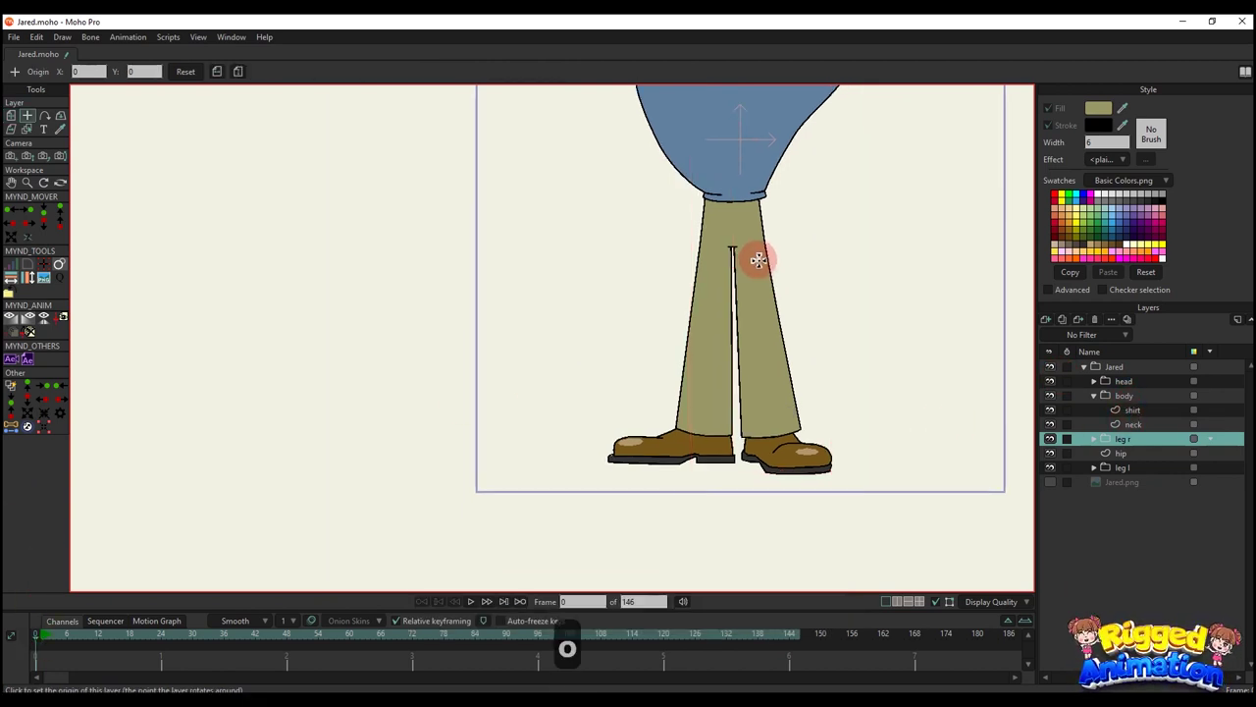
drag(752, 246, 748, 245)
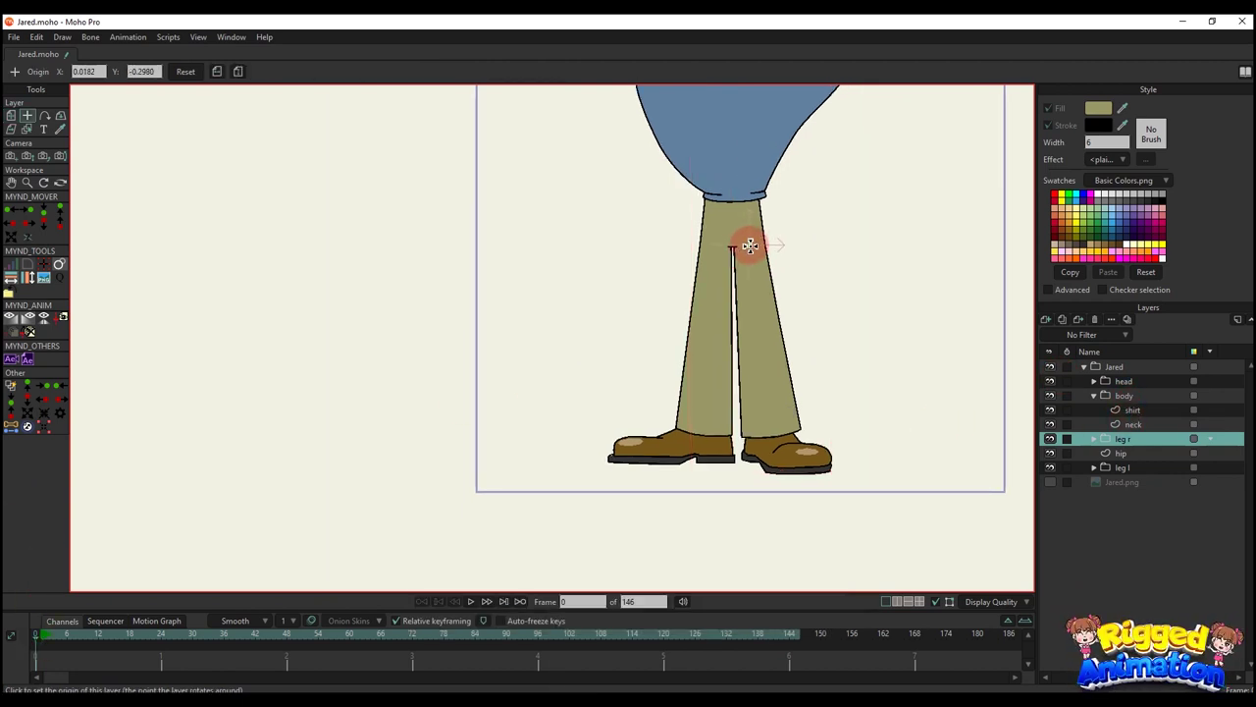
- Test the leg r group's rotation by swinging it to about -72 degrees around its origin, and undo it
key(m)
drag(831, 327, 731, 324)
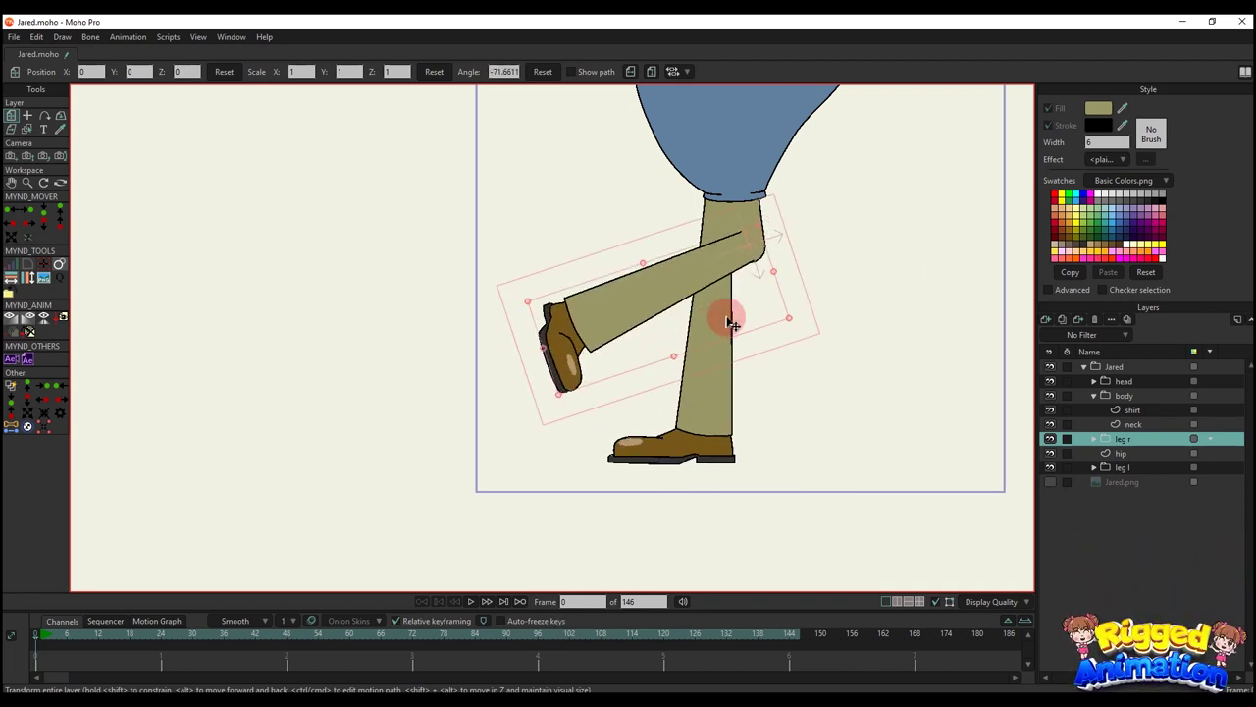
key(ctrl+z)
scroll(791, 334, down, 2)
drag(833, 350, 830, 370)
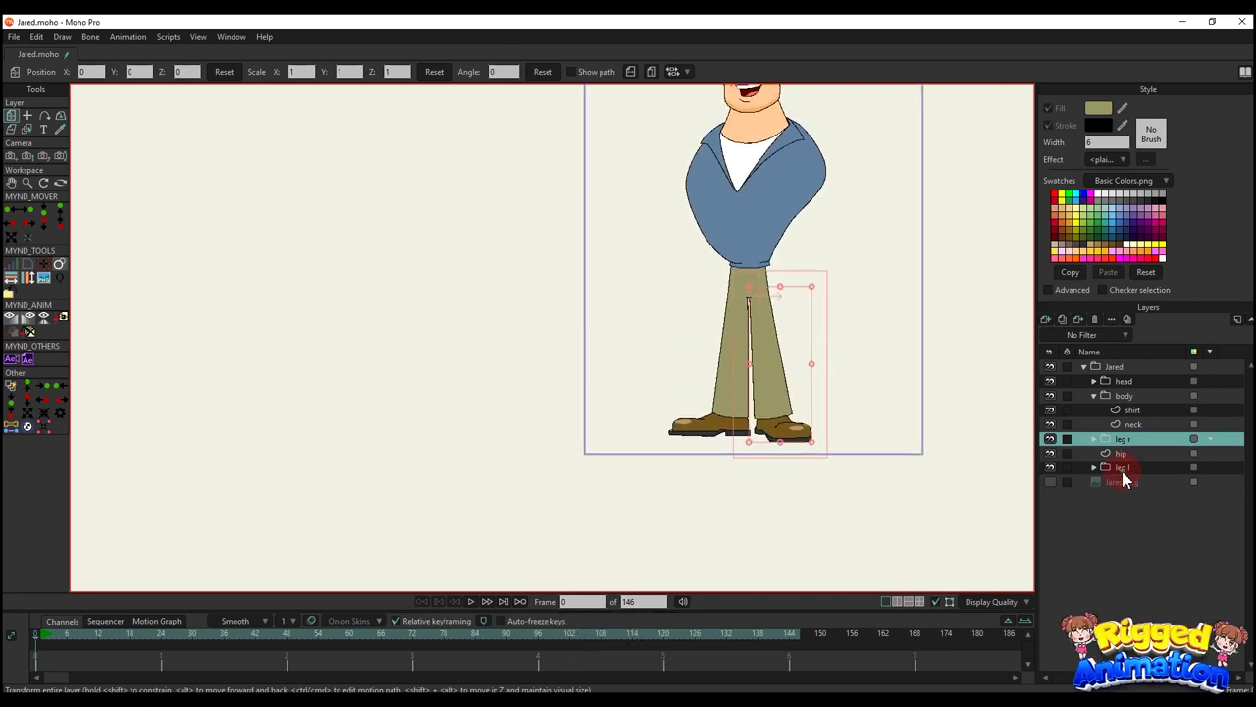
- Examine the assembled character from head to feet with the reference image hidden
click(1124, 473)
scroll(768, 334, up, 3)
drag(769, 328, 775, 375)
click(1113, 367)
scroll(826, 322, down, 2)
drag(821, 322, 784, 402)
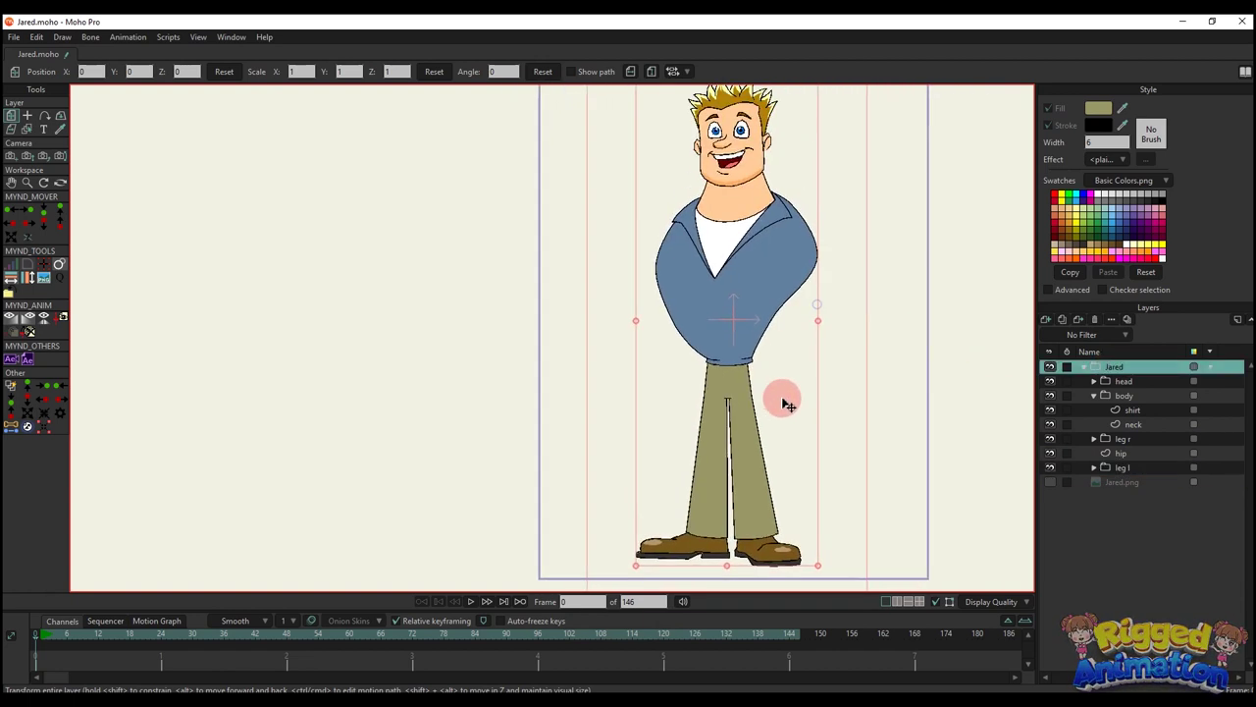
click(1086, 368)
click(1084, 369)
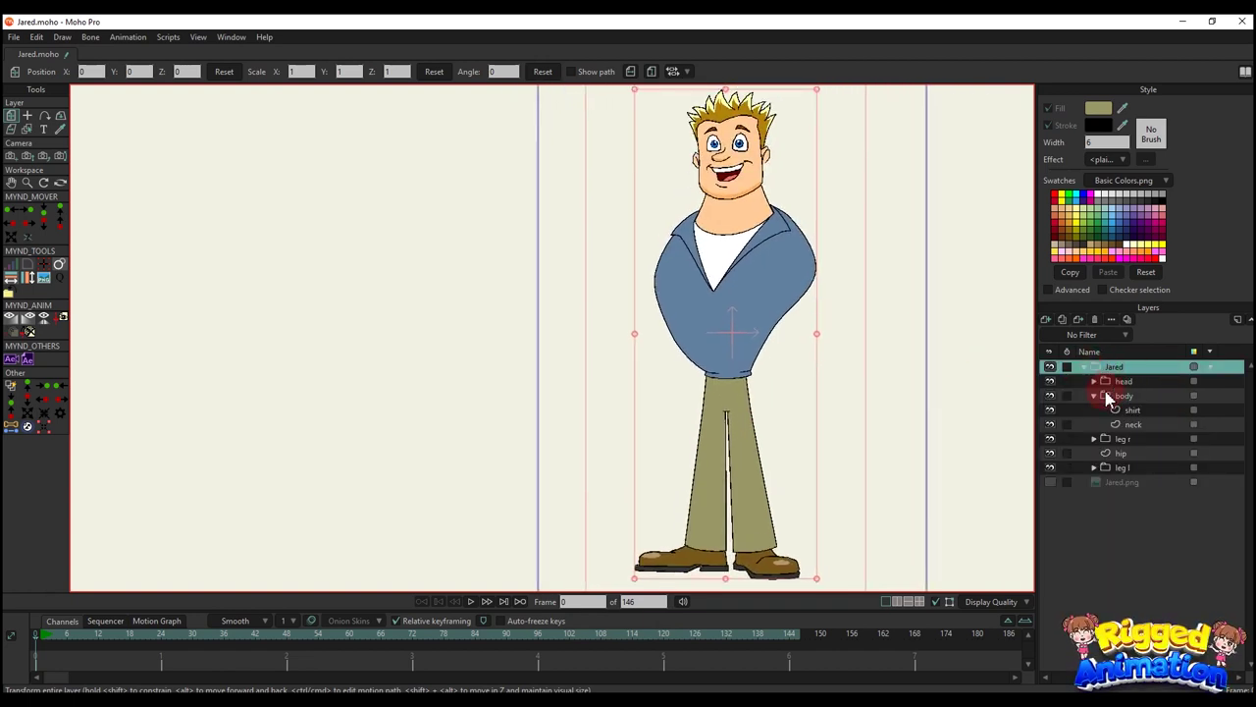
- Add a vector layer above the head group inside the Jared group and name it "upper arm r"
click(1129, 382)
click(1063, 319)
click(1060, 333)
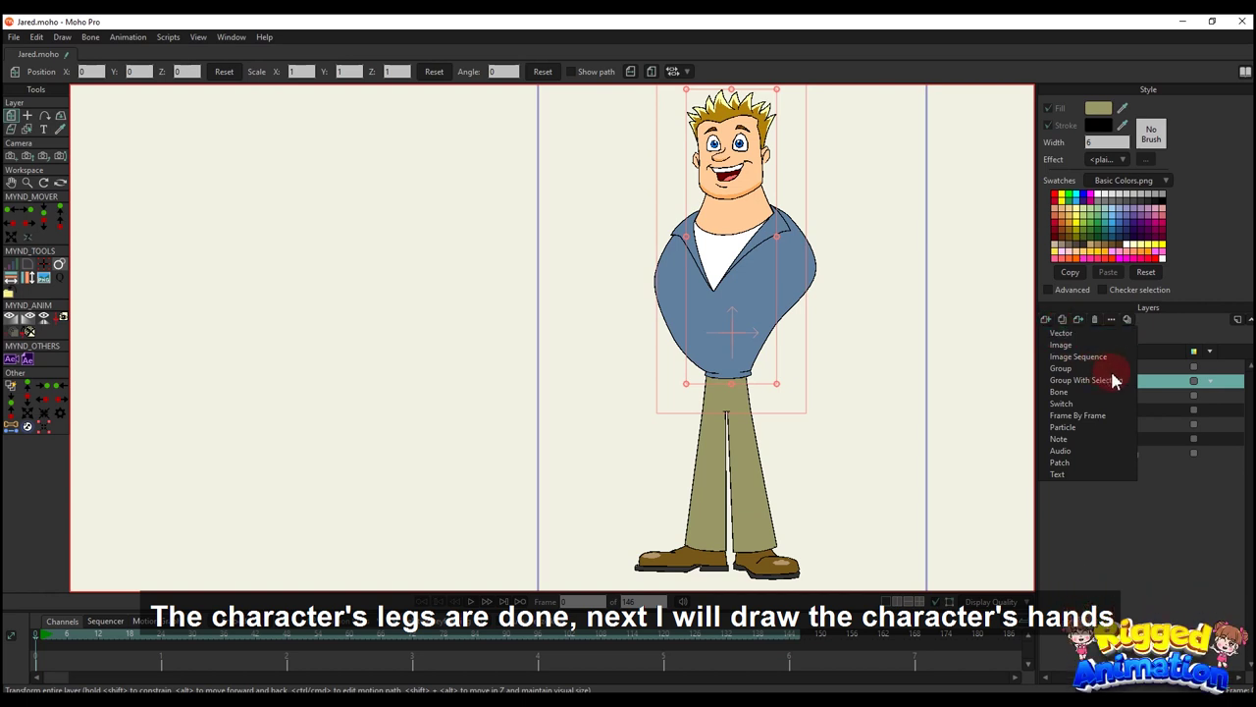
double_click(1116, 383)
text(upper a)
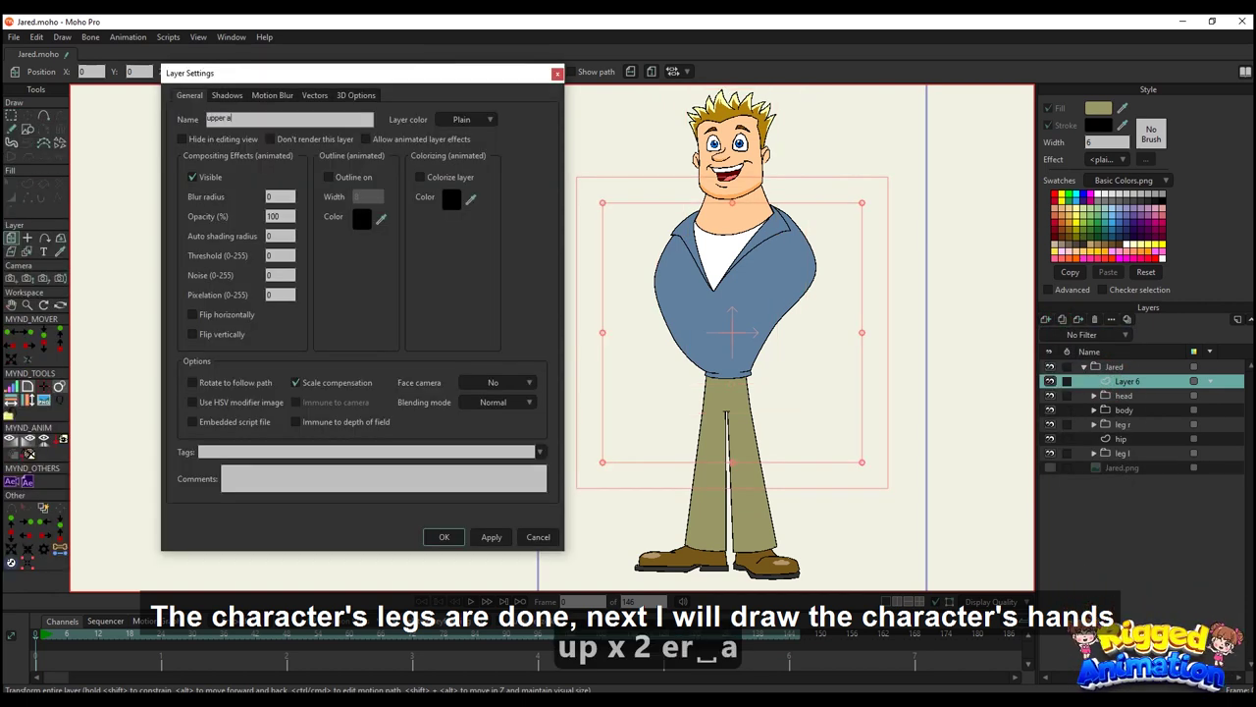
text(rm r)
key(Return)
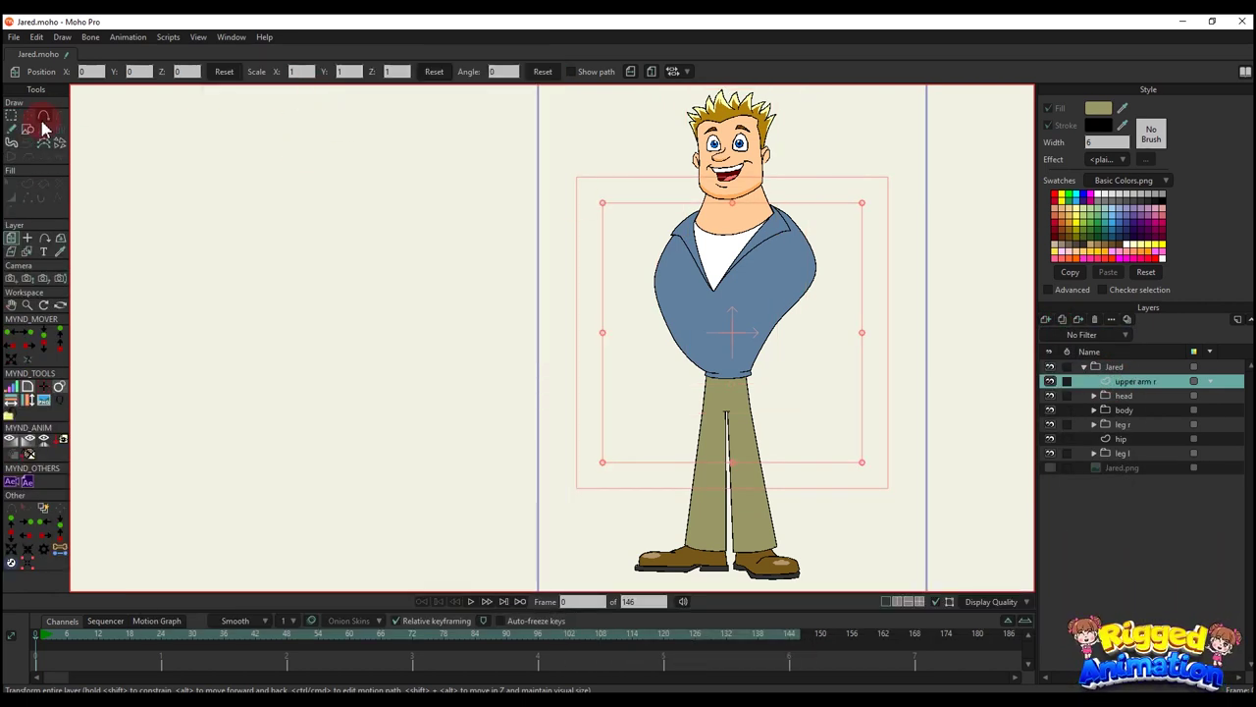
- Show the Jared.png reference and draw a circle over the right shoulder on the upper arm r layer
click(28, 128)
scroll(787, 227, up, 4)
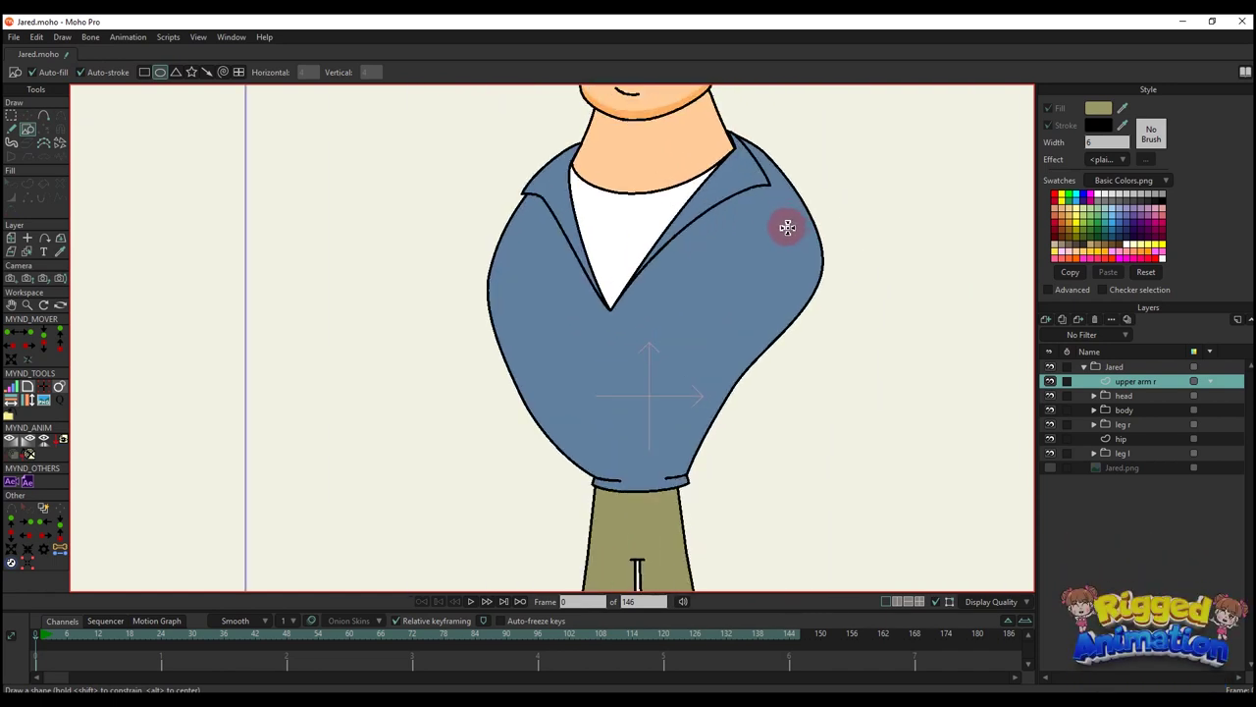
scroll(766, 216, down, 3)
key(t)
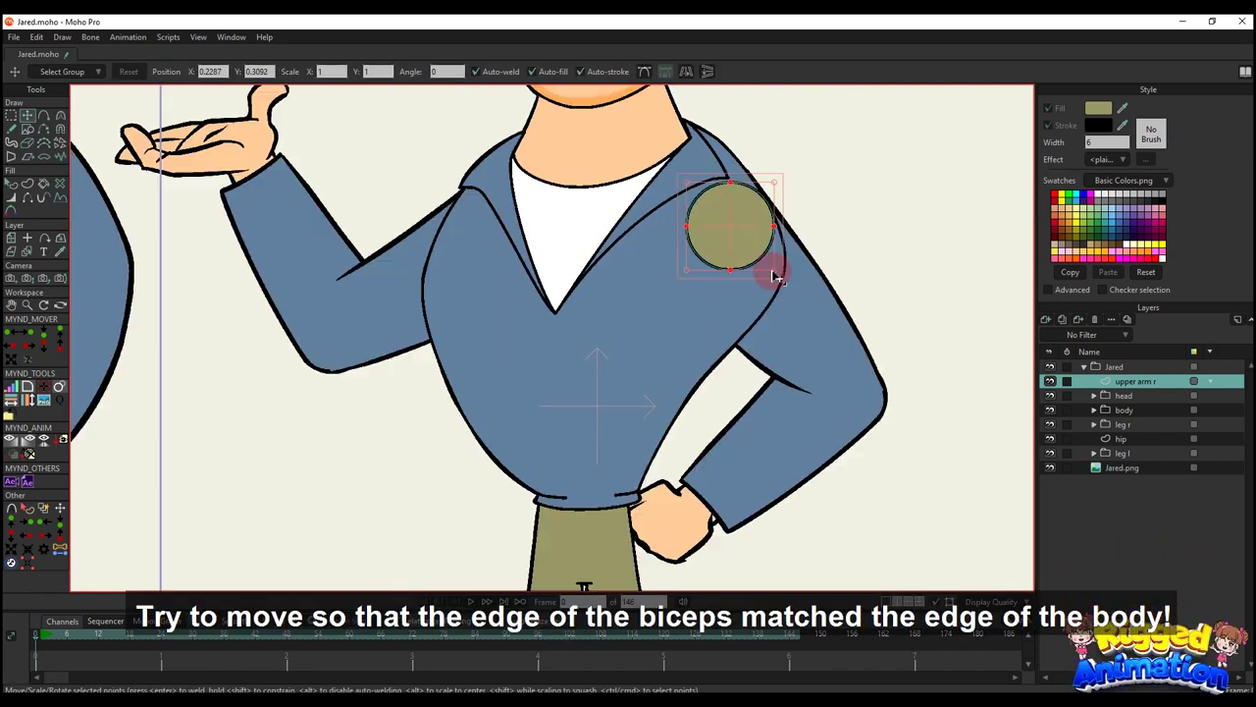
- Enlarge the shoulder circle and place it at about X 0.1984, Y 0.3025 so its outer edge follows the shoulder
drag(774, 272, 788, 278)
drag(762, 234, 749, 242)
drag(778, 293, 785, 296)
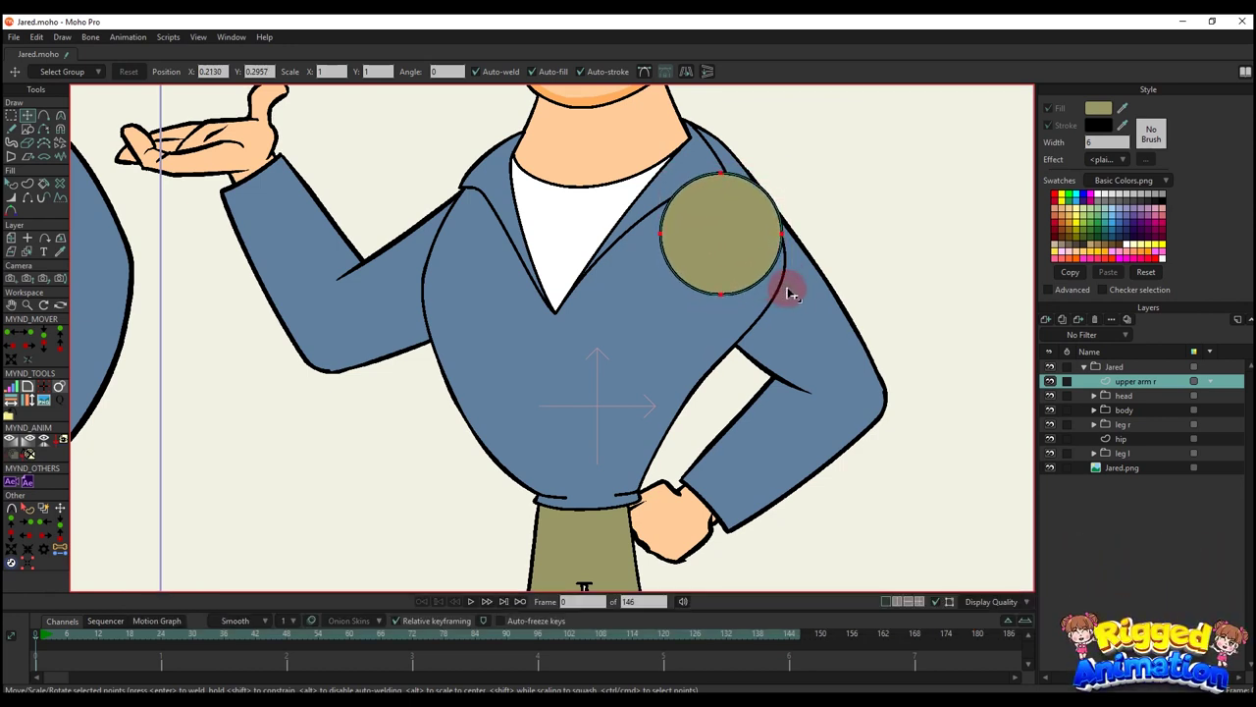
drag(748, 245, 782, 278)
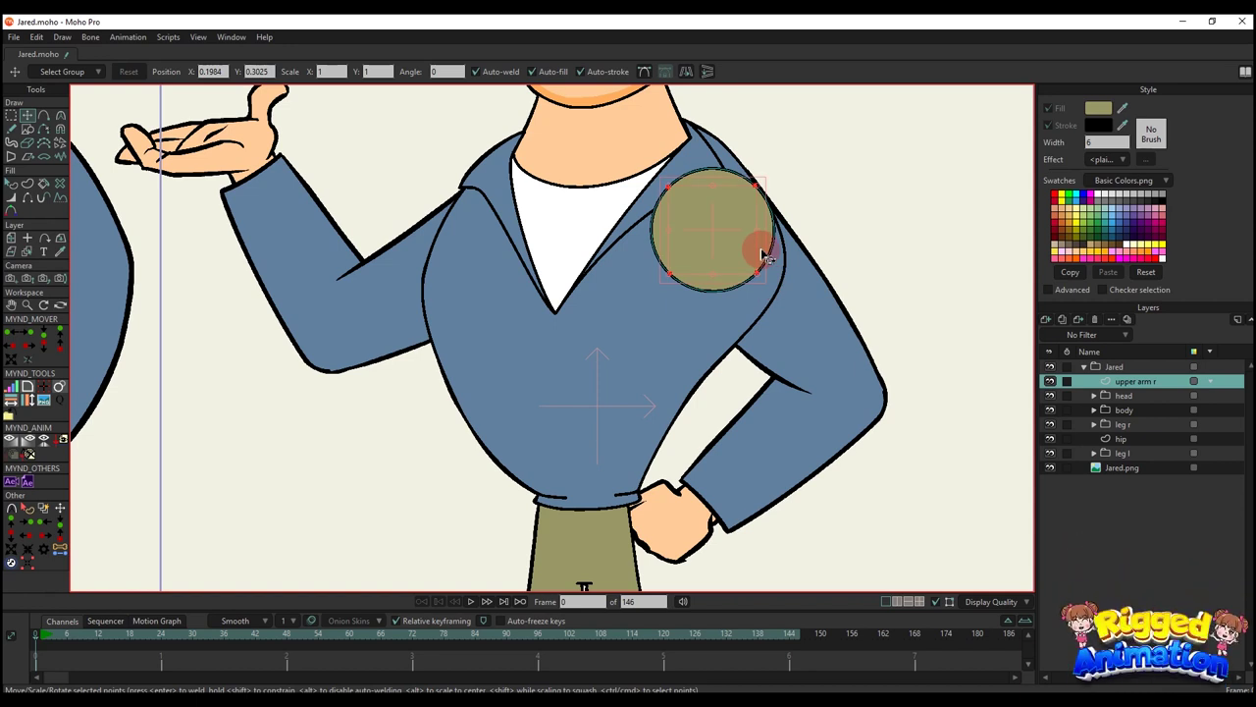
drag(747, 244, 738, 239)
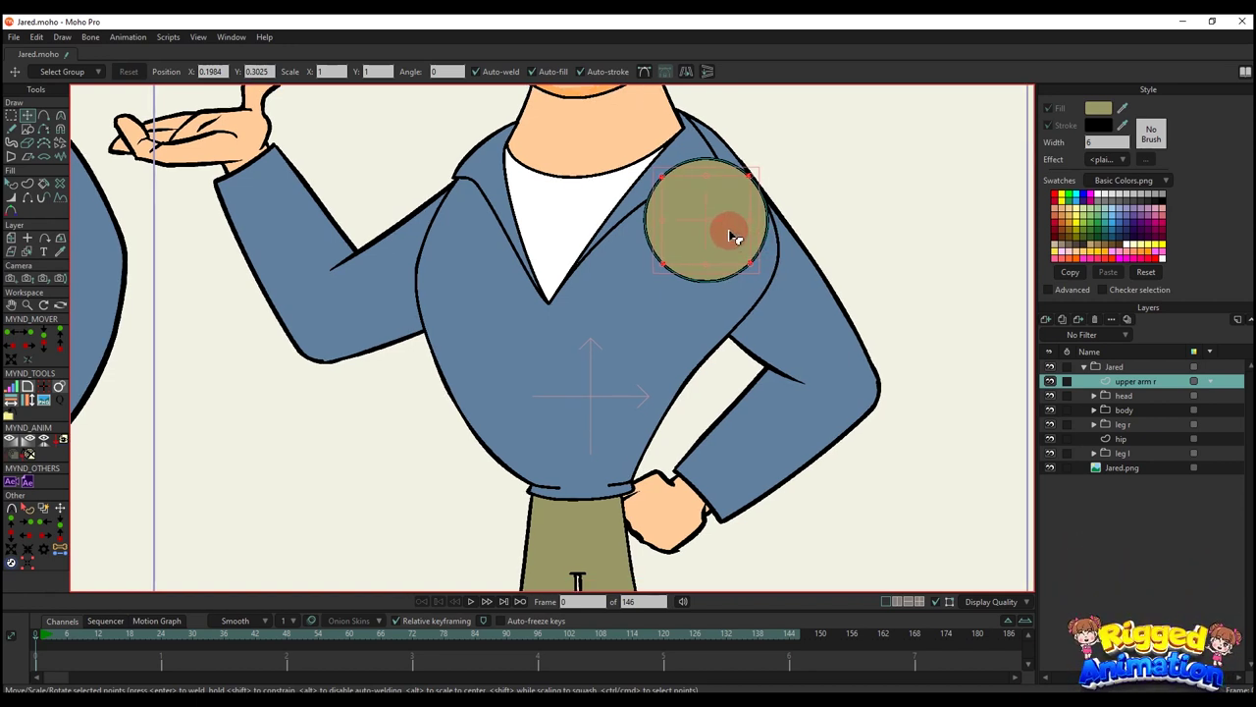
- Apply the shirt's blue fill to the shoulder circle, keeping the black stroke at width 6
key(q)
ctrl+click(621, 315)
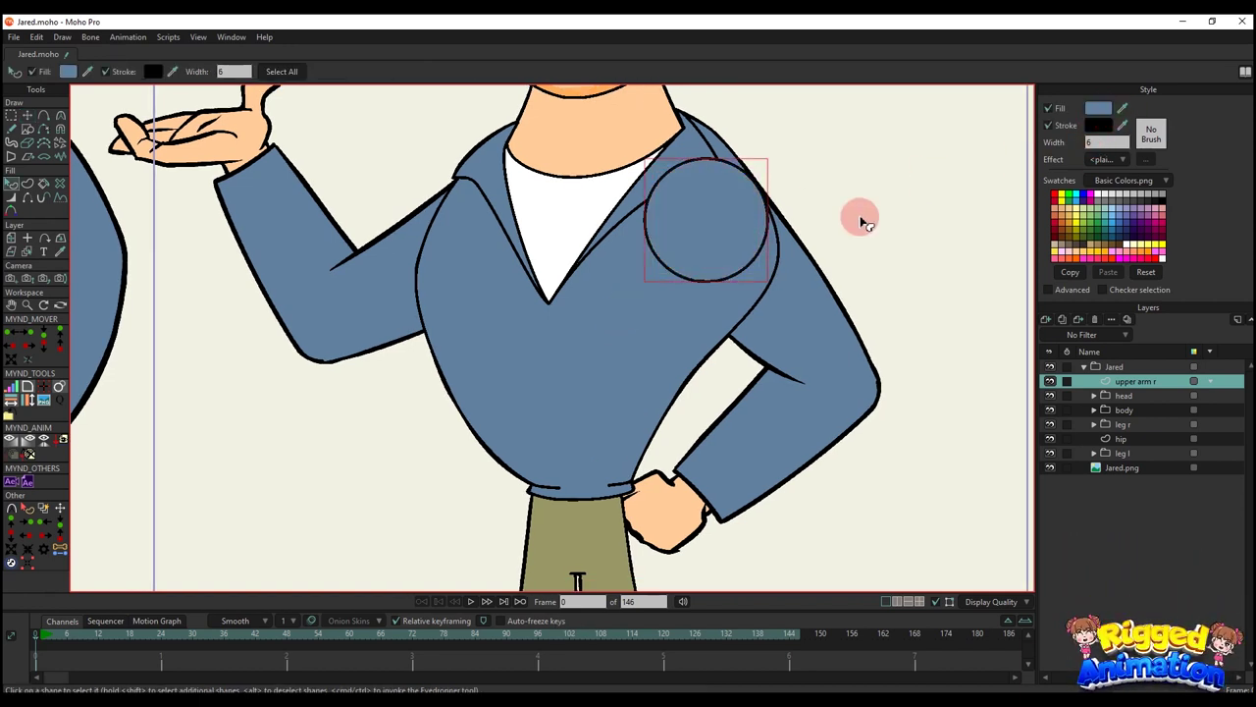
click(861, 216)
drag(813, 227, 781, 212)
scroll(719, 208, up, 1)
- Duplicate the shoulder circle, scale the copy down, and place it over the right elbow at about X 0.4033, Y 0.0592
key(t)
drag(677, 217, 694, 254)
key(ctrl+c)
key(ctrl+v)
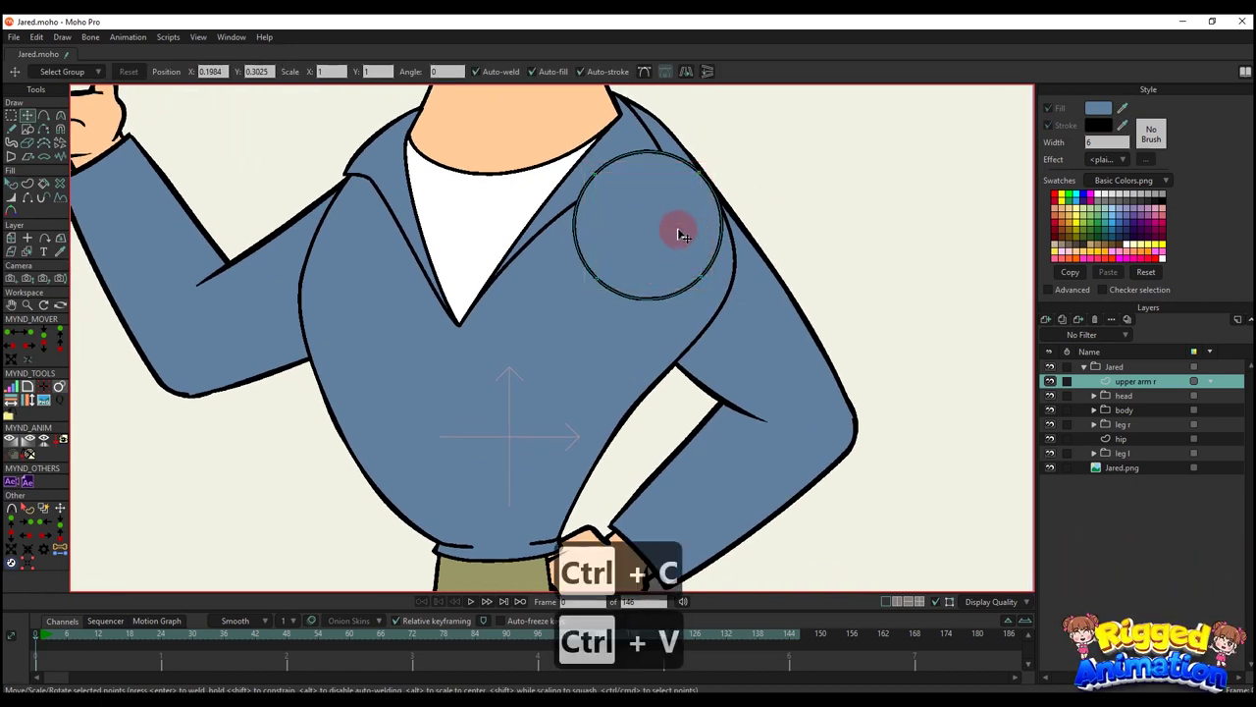
scroll(679, 224, down, 3)
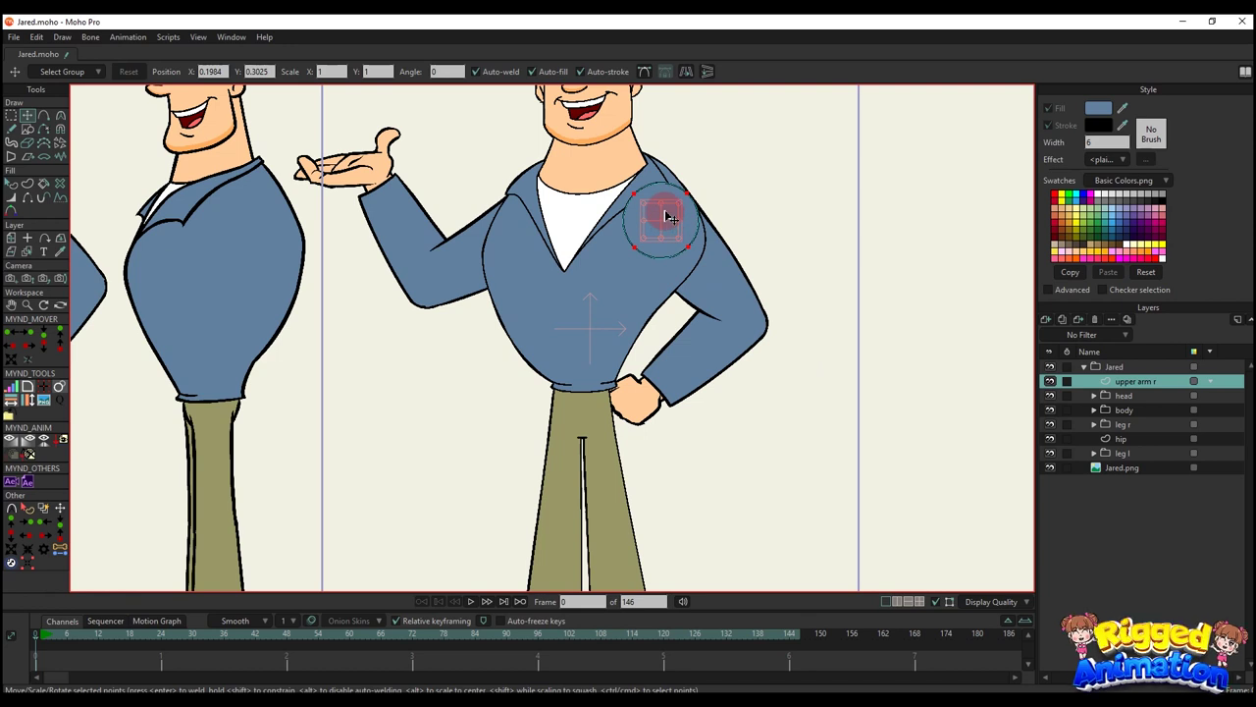
drag(676, 222, 762, 283)
scroll(745, 292, up, 2)
key(q)
scroll(732, 310, down, 3)
key(t)
scroll(731, 309, up, 5)
scroll(755, 292, down, 3)
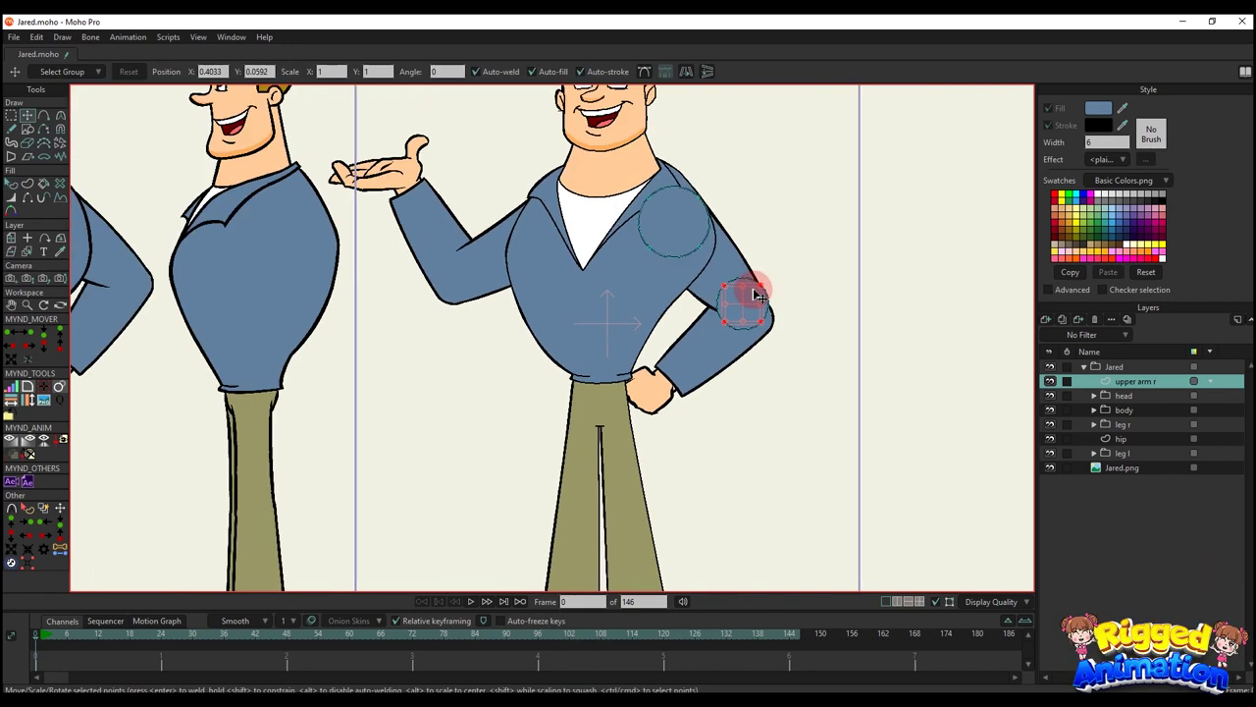
scroll(757, 294, down, 2)
scroll(753, 294, up, 4)
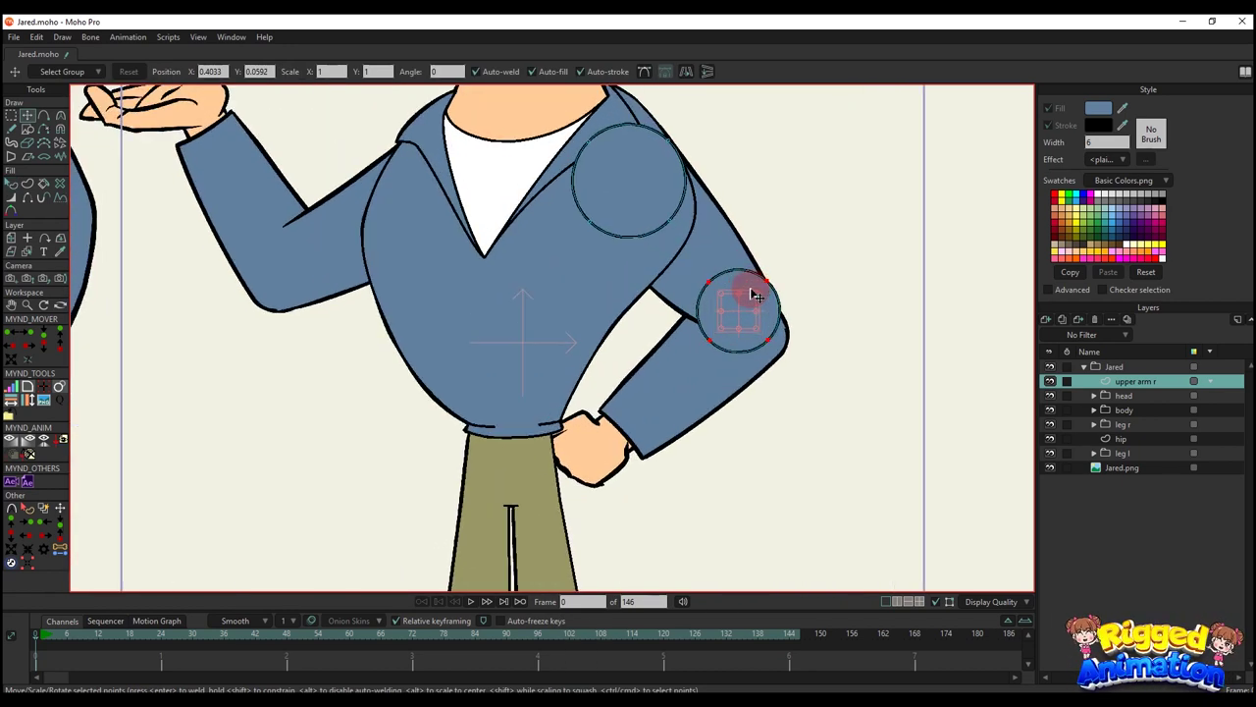
- Draw a closed four-point shape spanning the shoulder and elbow circles, and make its corners sharp with a blue fill and black stroke
key(a)
drag(582, 236, 706, 363)
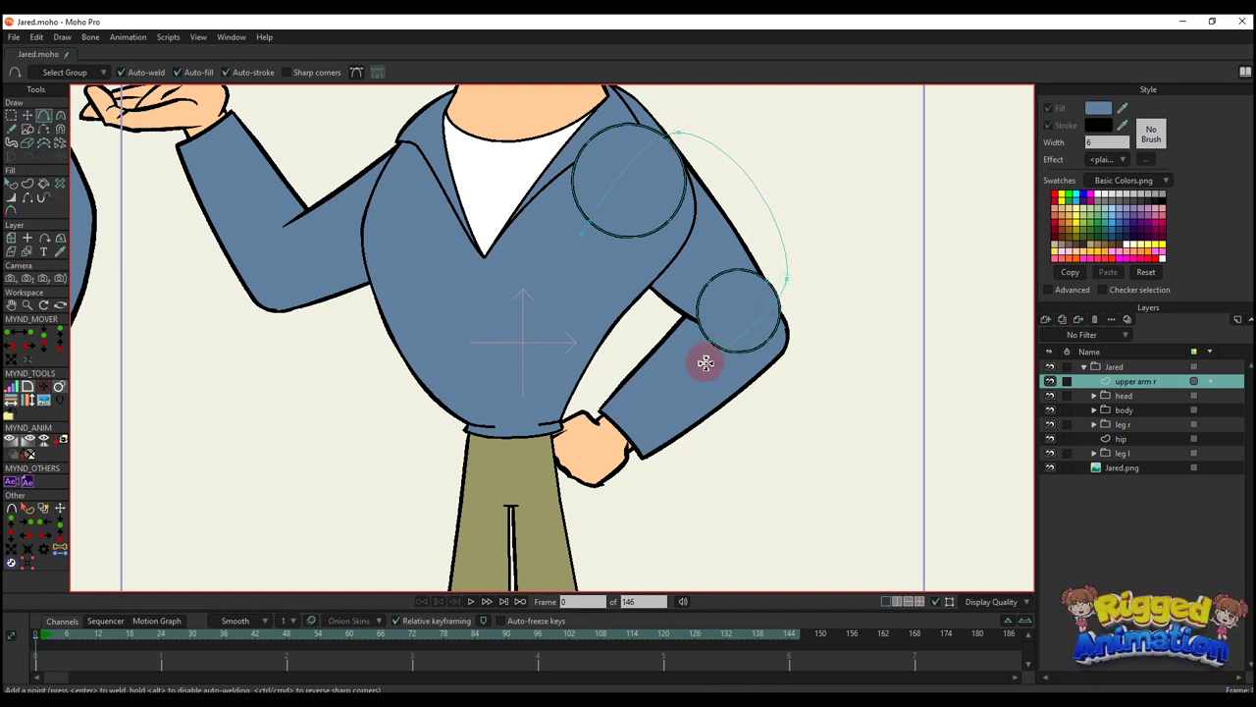
drag(581, 238, 581, 235)
key(c)
click(29, 562)
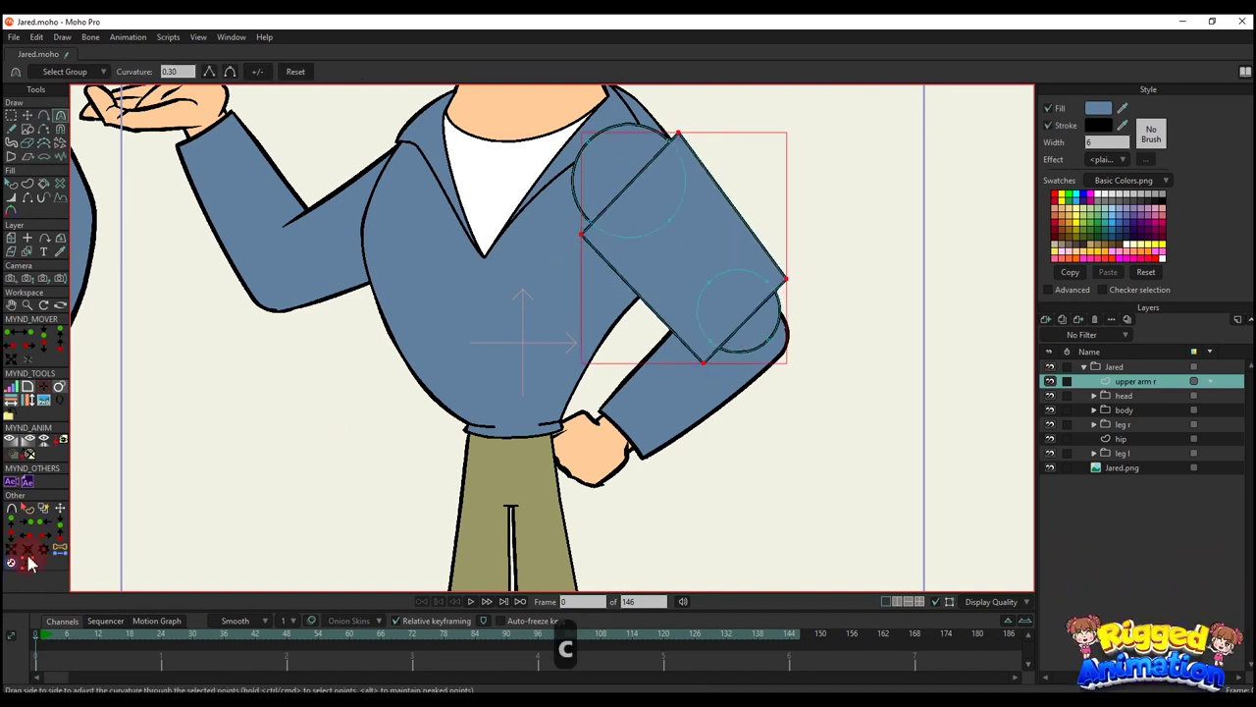
key(q)
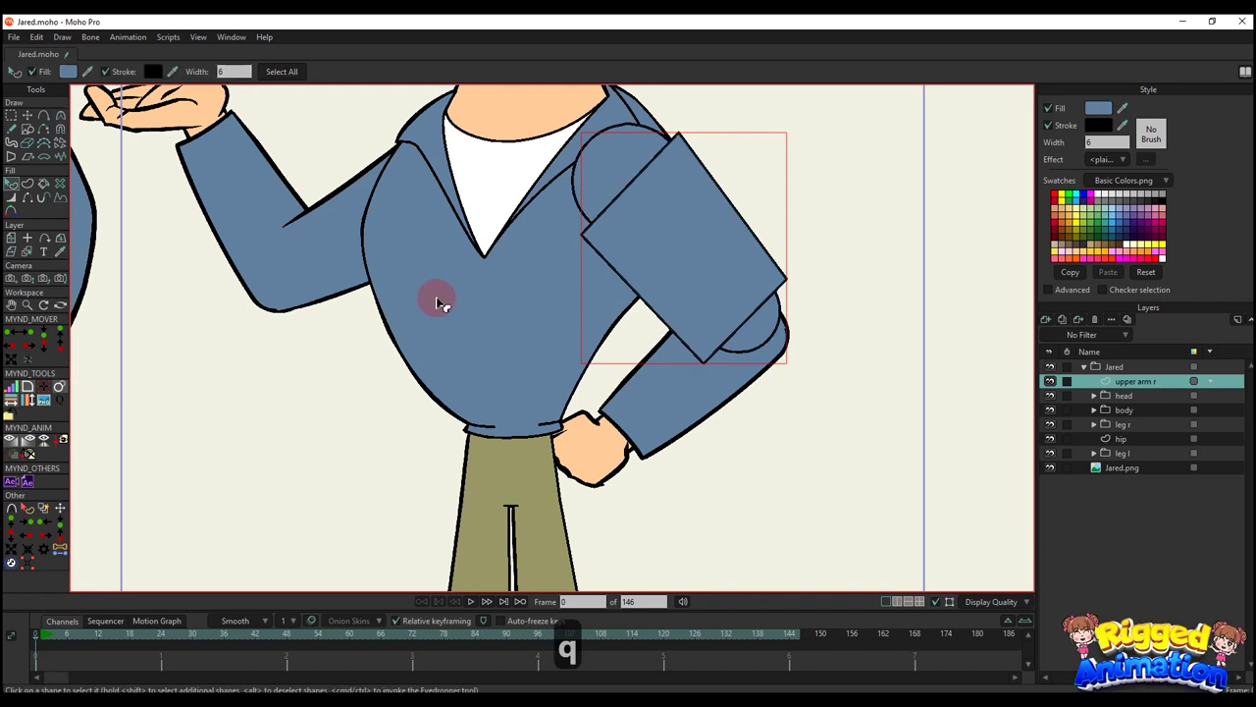
- Snap the sleeve shape's lower shoulder corner onto the shoulder circle's lower-left point at X 0.1251, Y 0.2265
scroll(450, 303, down, 2)
scroll(490, 267, up, 3)
key(t)
key(g)
scroll(594, 289, up, 3)
click(624, 300)
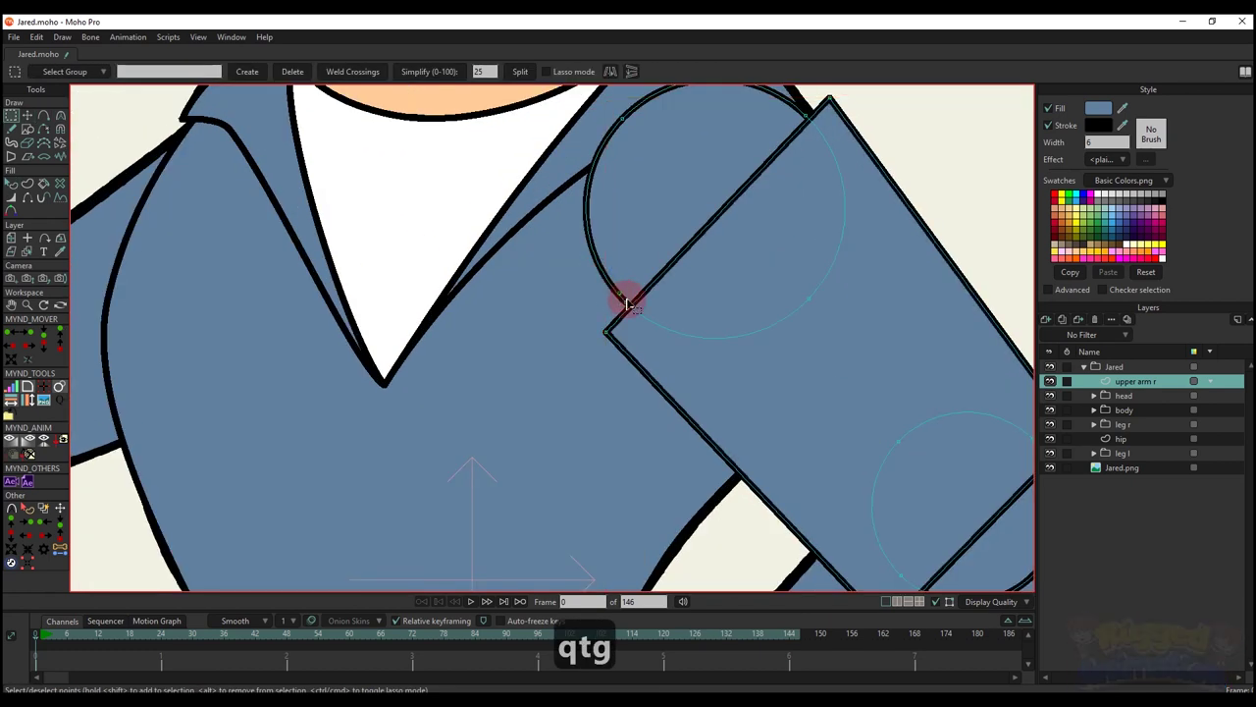
click(27, 564)
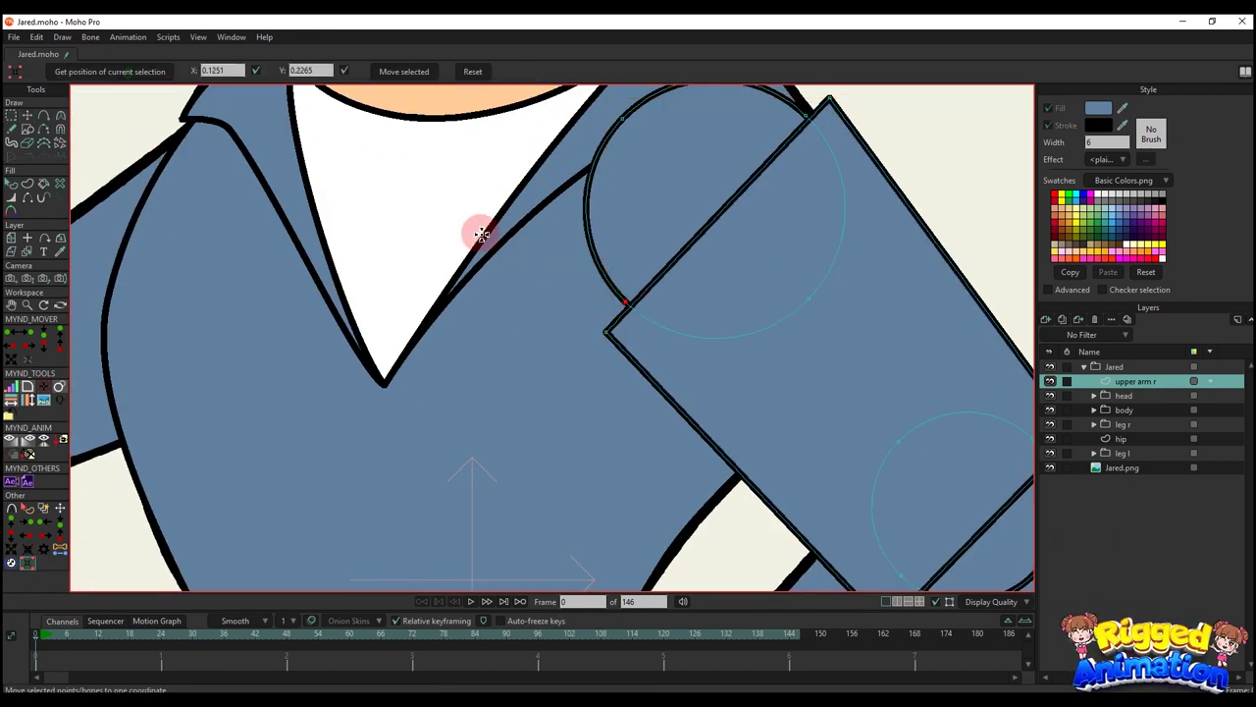
click(415, 76)
- Snap the sleeve shape's upper shoulder corner onto the shoulder circle's upper-right point at X 0.2717, Y 0.3784
drag(609, 214, 639, 274)
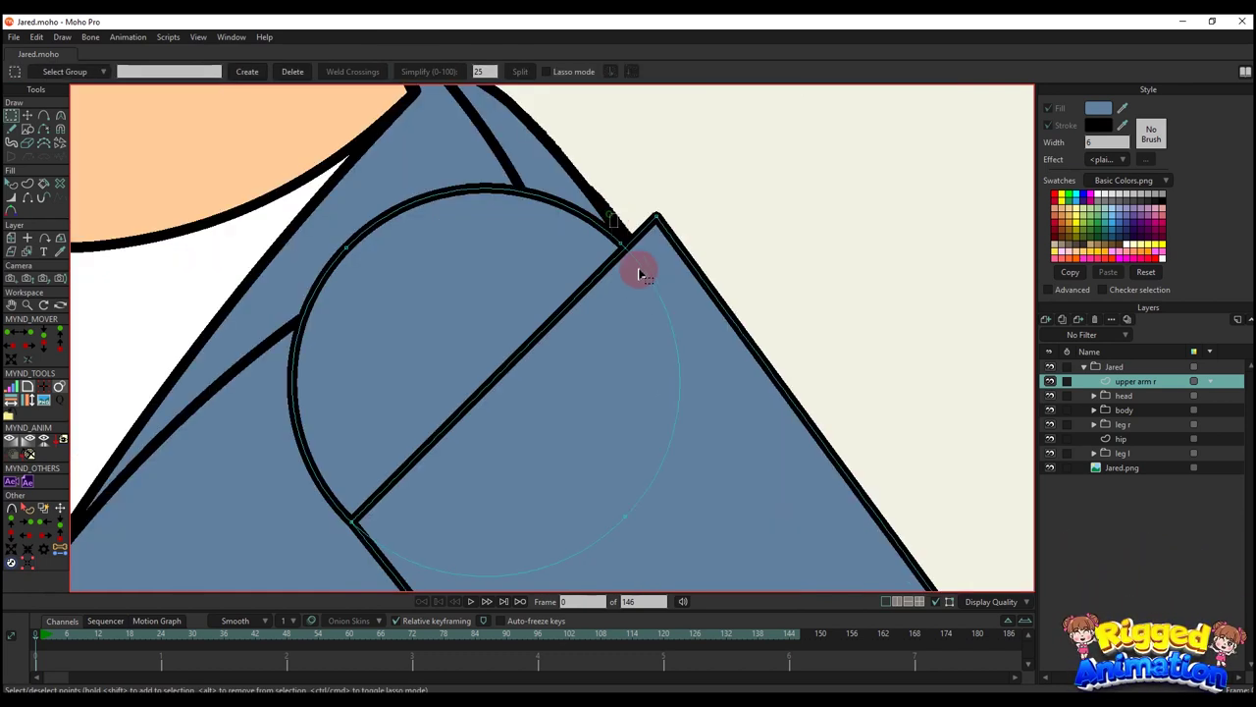
click(28, 564)
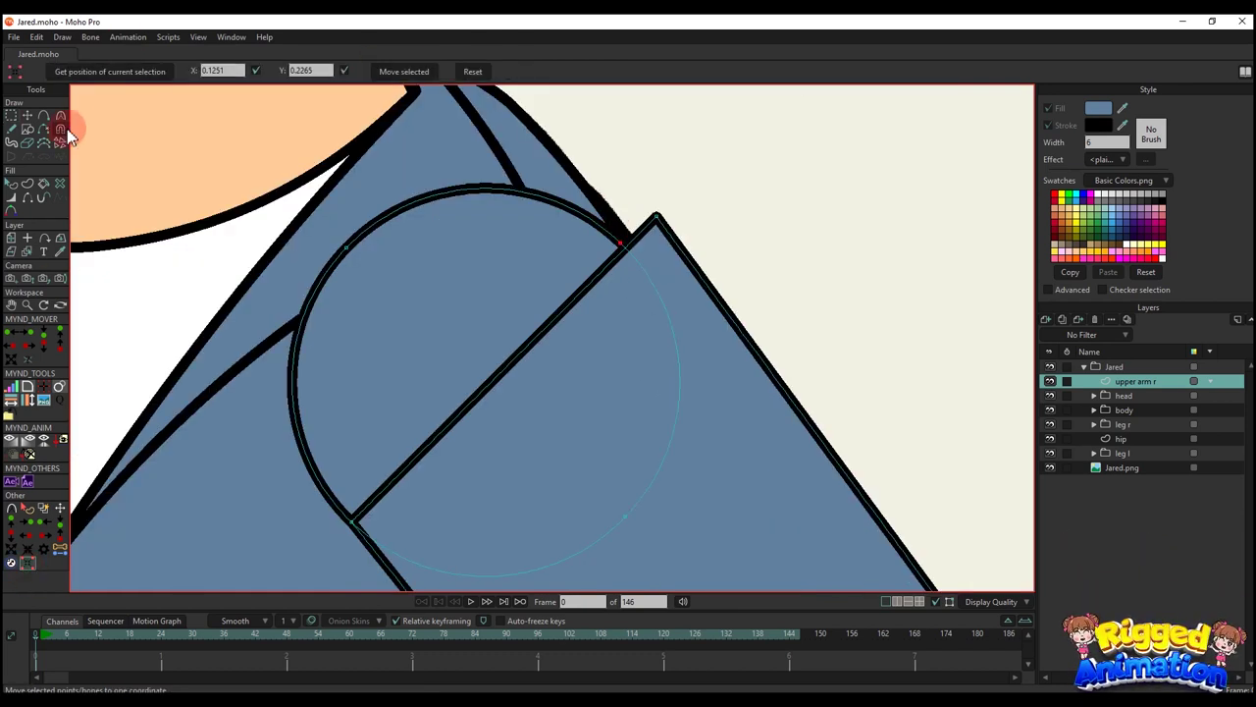
click(104, 71)
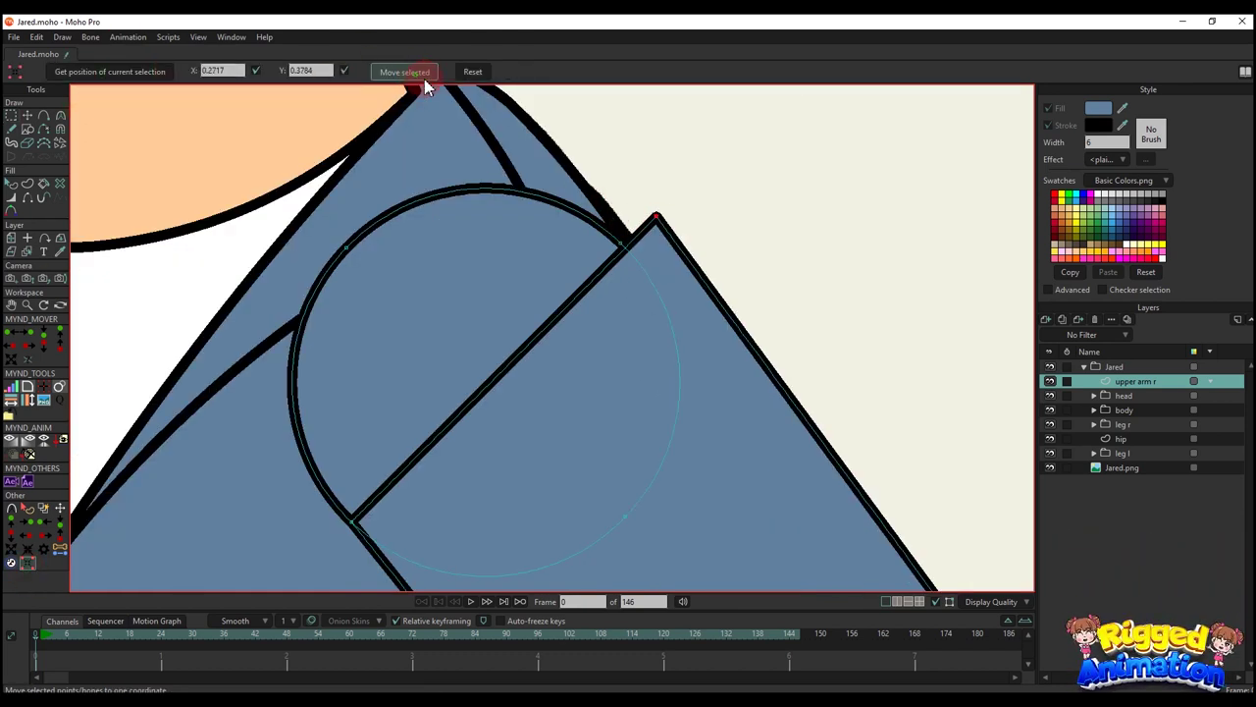
click(424, 76)
scroll(569, 272, down, 3)
- Rotate the shoulder circle so its joined points line up with the sleeve edges, and shift it to about X 0.2007, Y 0.3042
key(g)
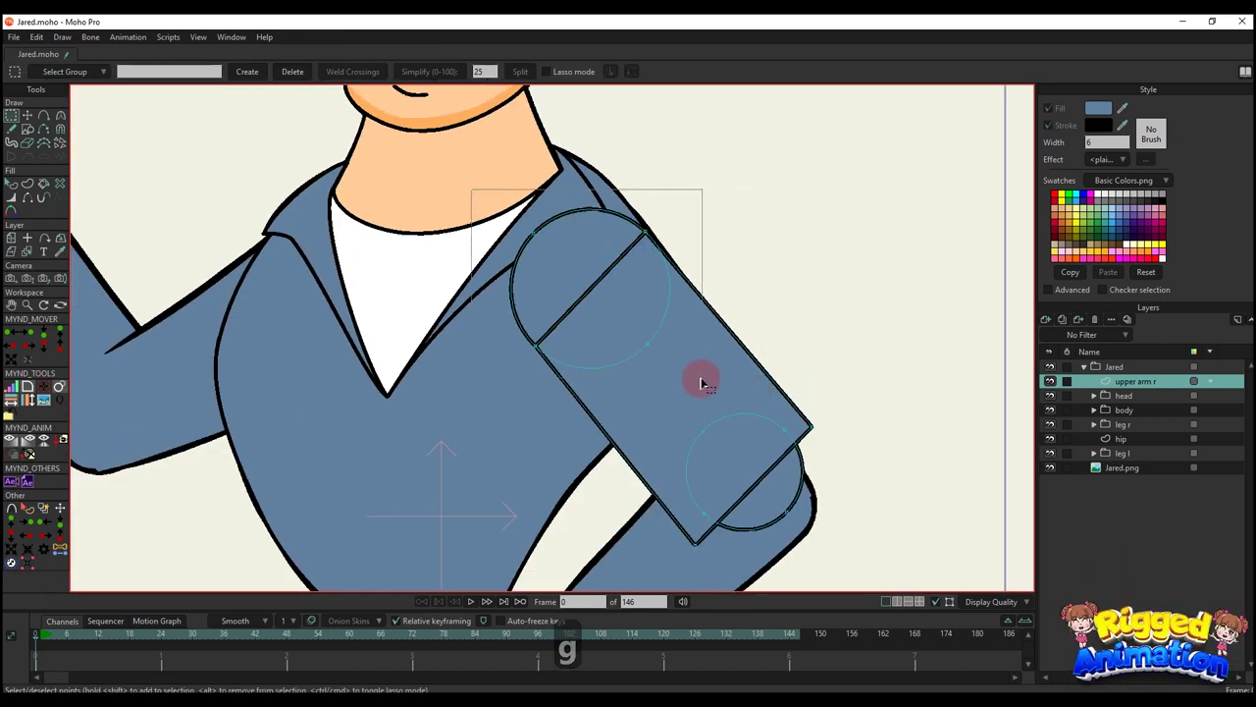
key(t)
scroll(674, 284, up, 4)
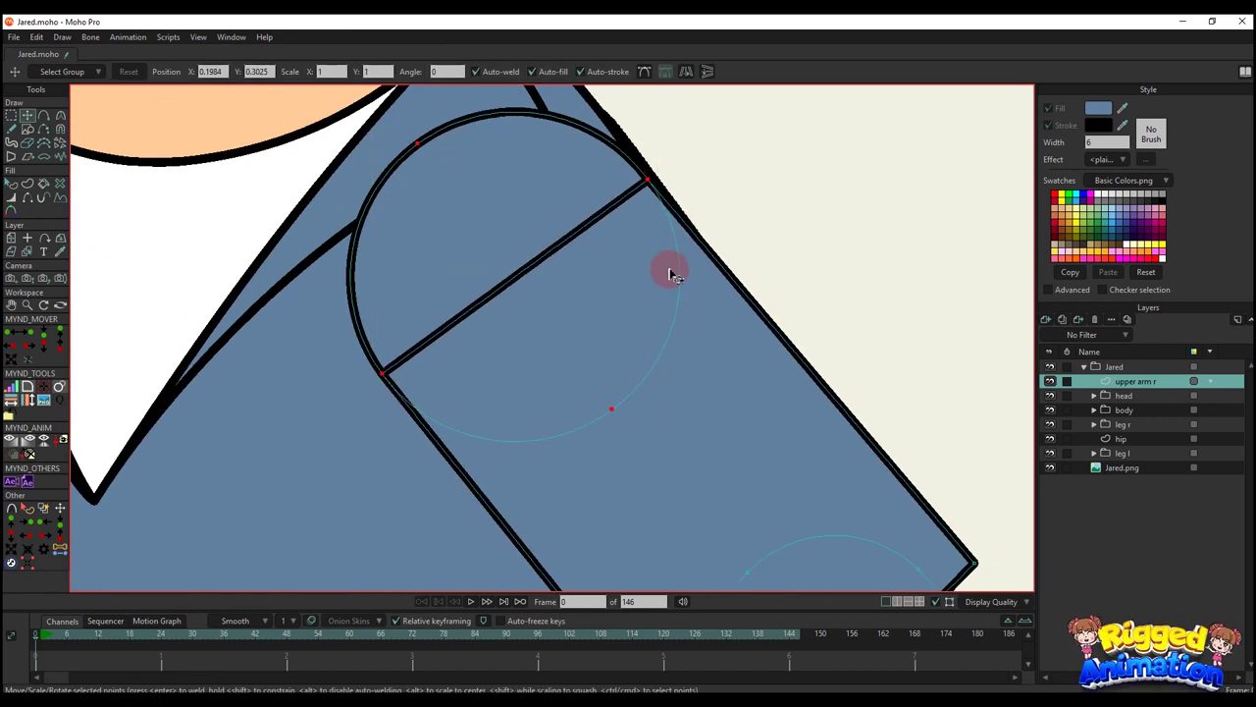
scroll(633, 258, up, 2)
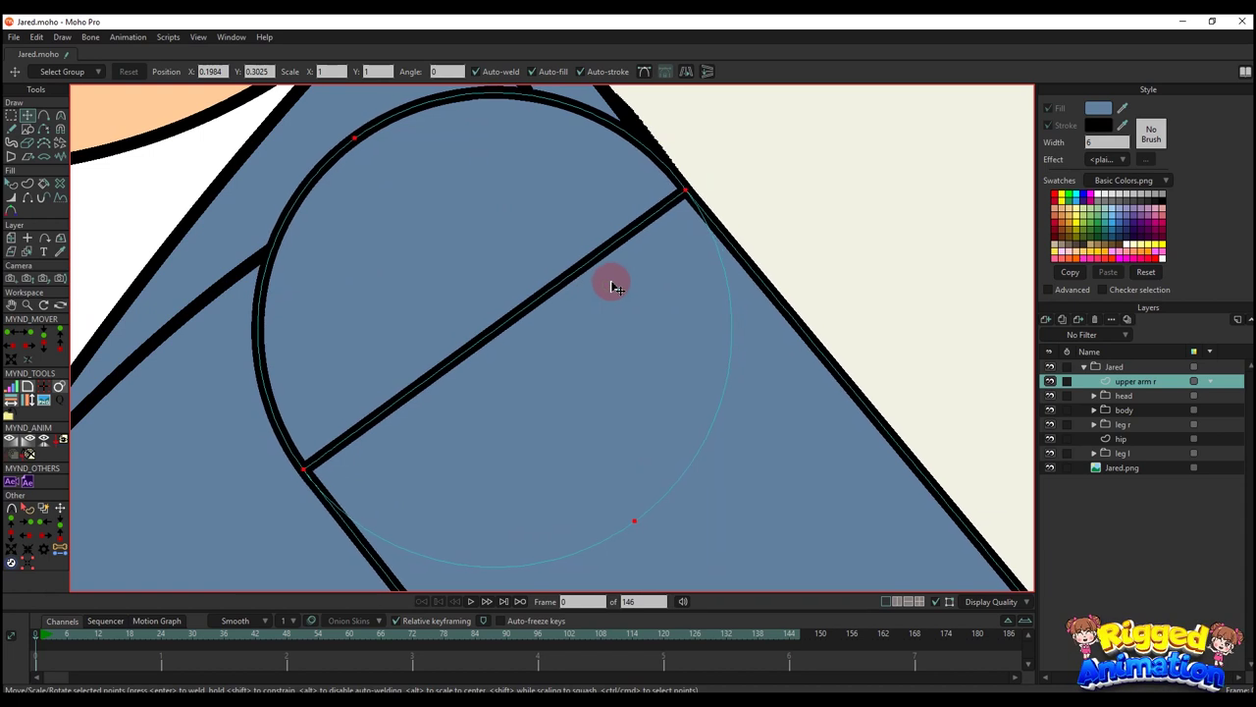
scroll(608, 295, down, 5)
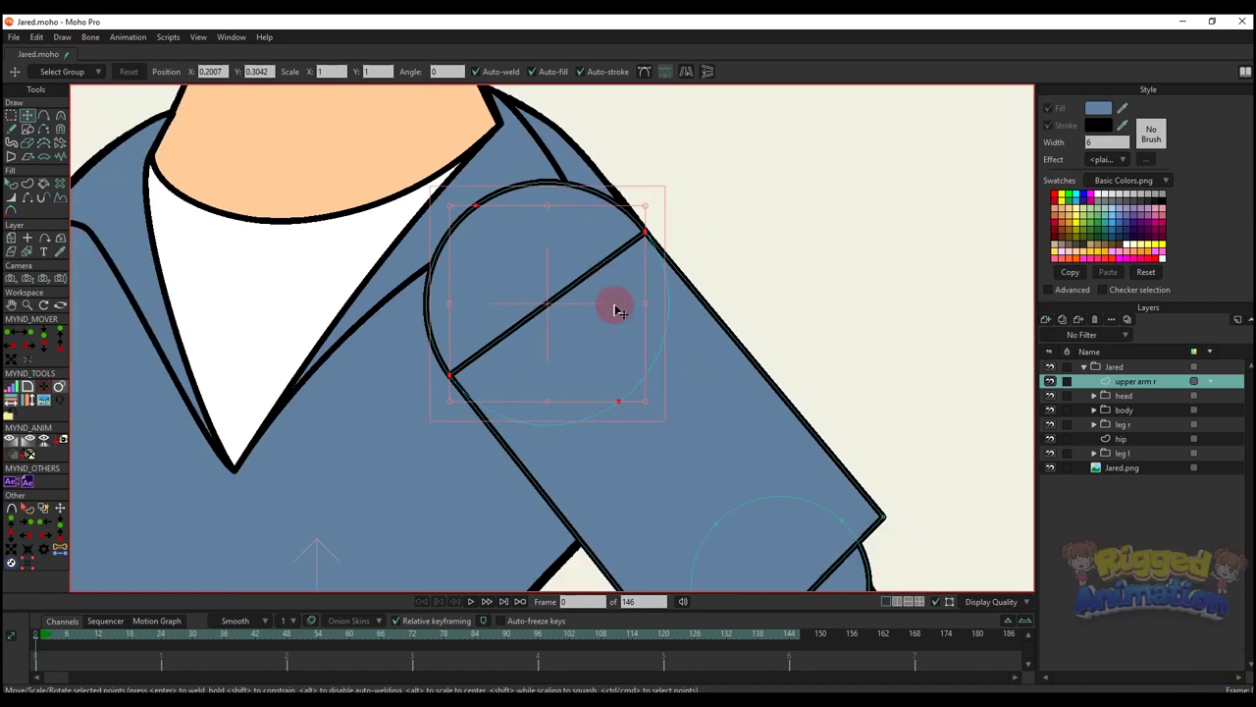
scroll(596, 346, up, 4)
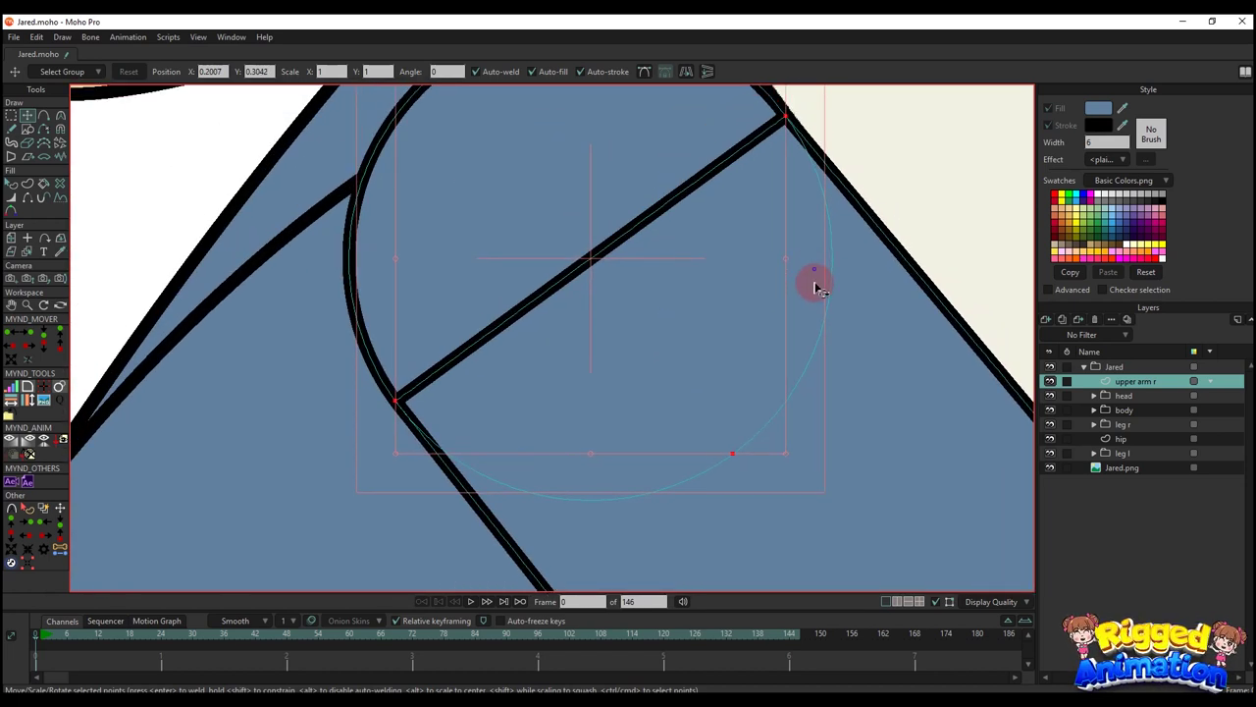
drag(803, 307, 813, 302)
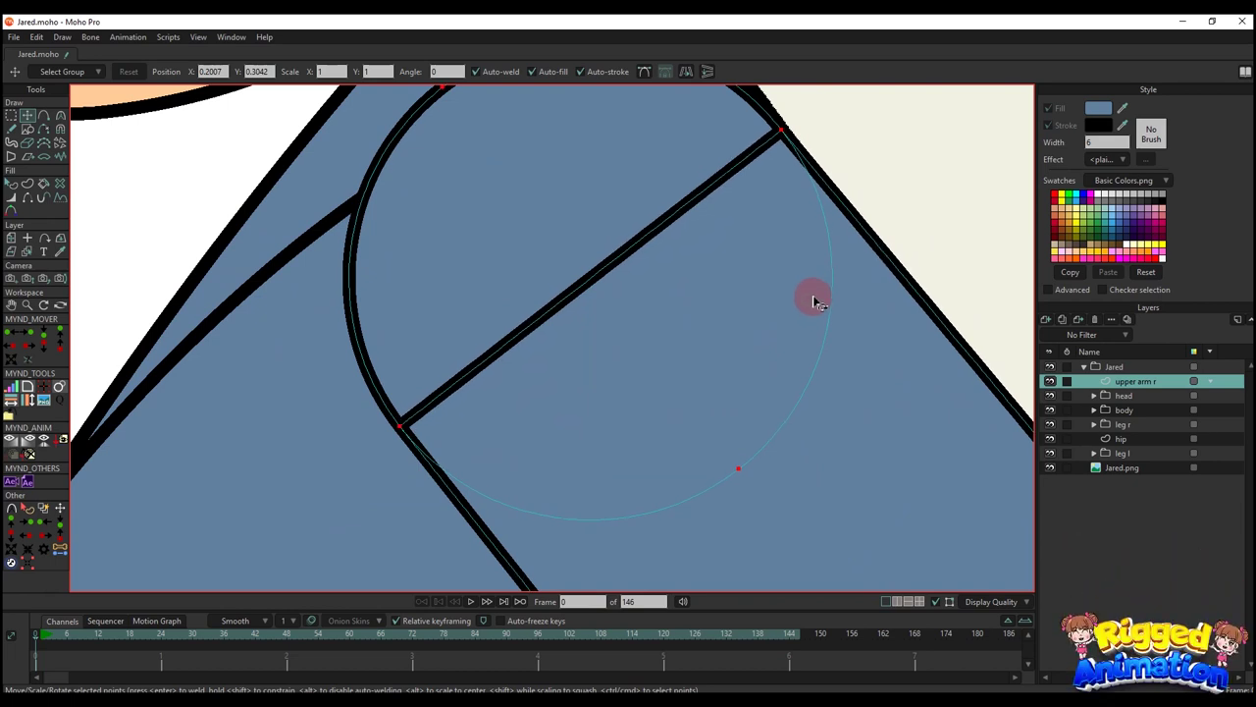
- Snap the sleeve shape's two elbow corners onto the elbow circle's points at X 0.3495, Y 0.0035 and X 0.4570, Y 0.1149
scroll(811, 443, down, 3)
scroll(776, 398, up, 2)
key(g)
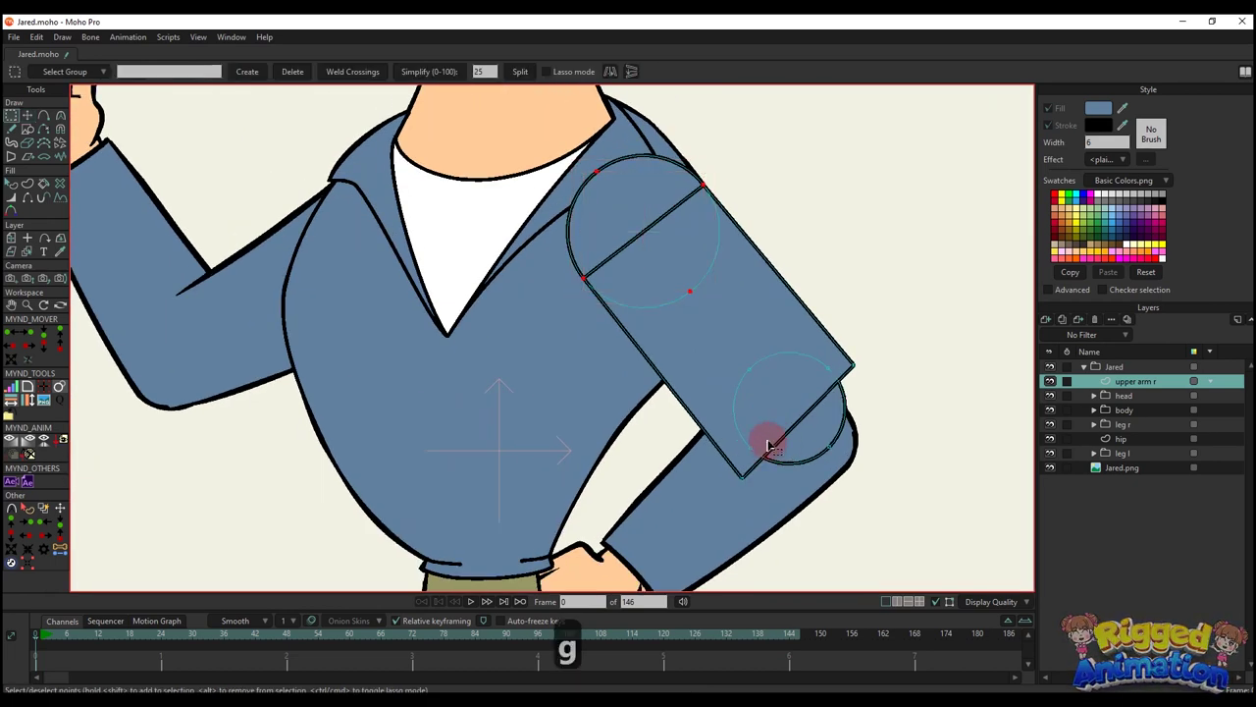
click(28, 562)
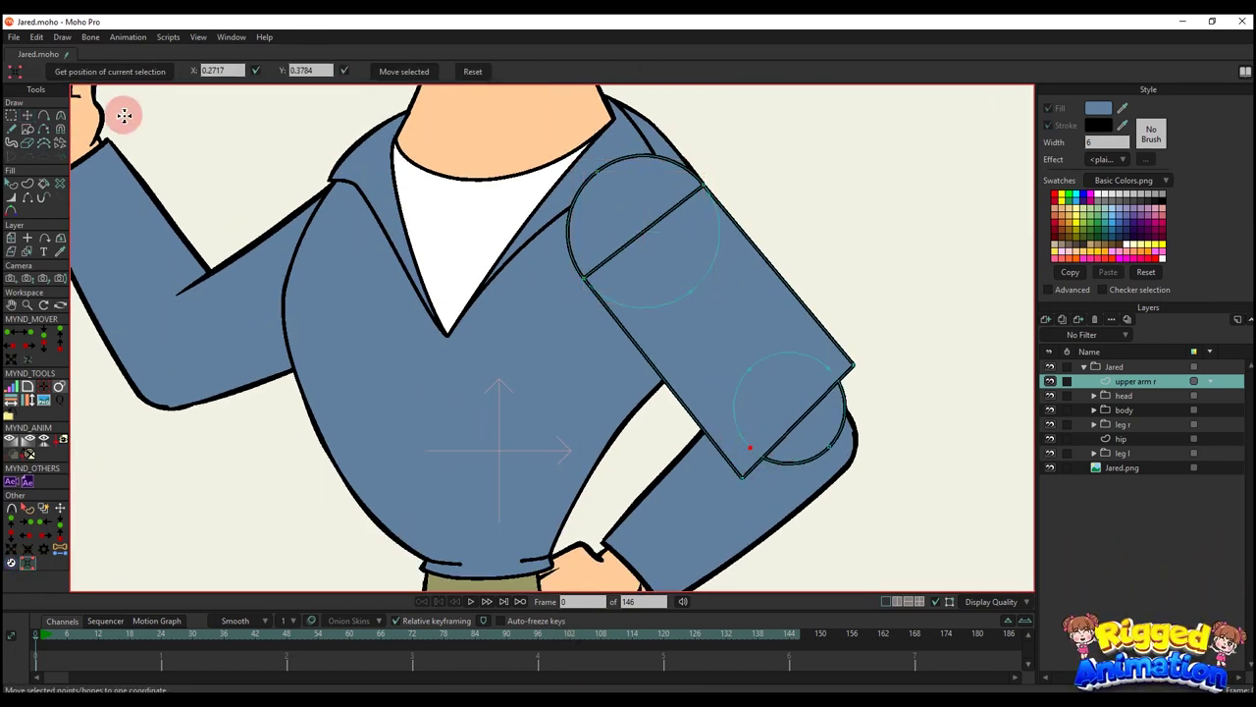
click(117, 80)
drag(723, 469, 752, 494)
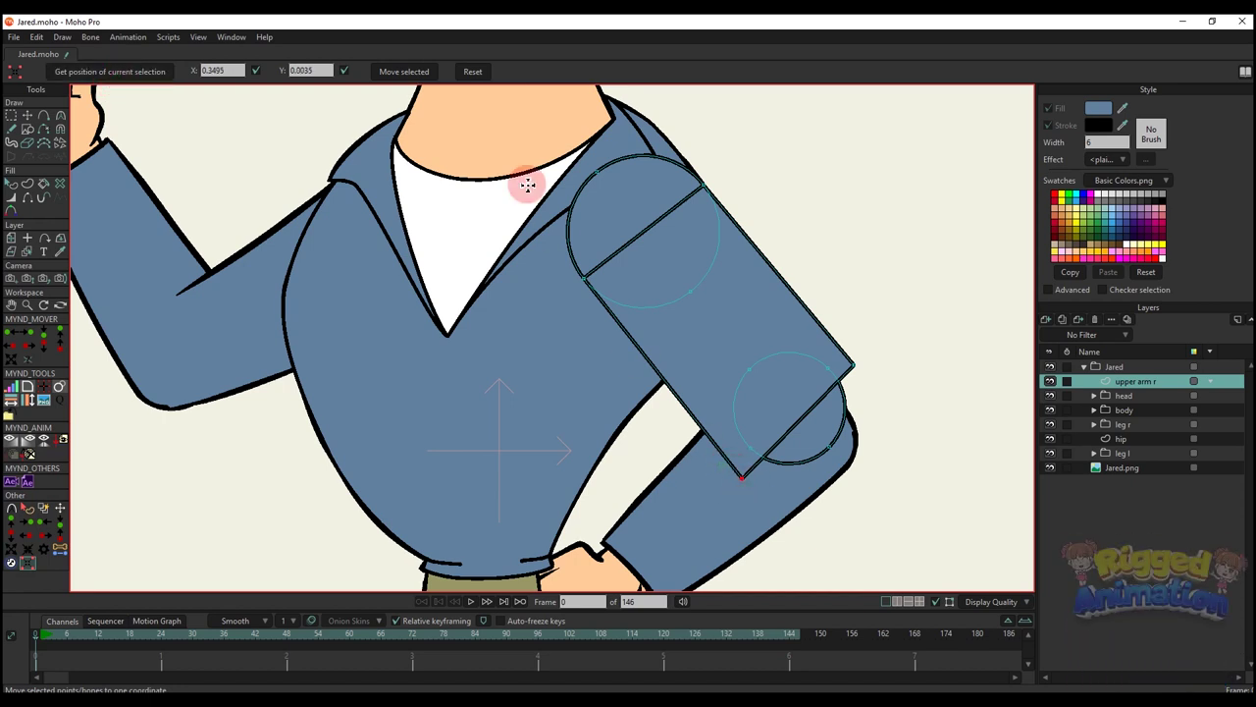
click(422, 72)
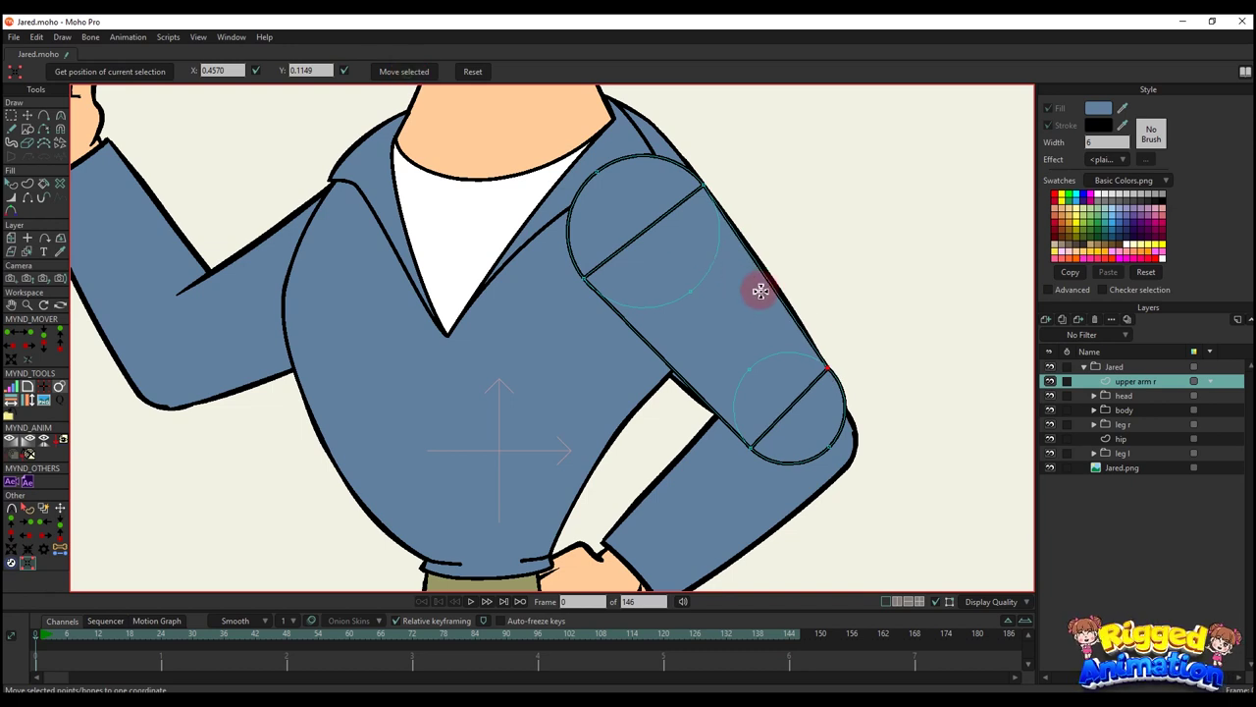
- Select the elbow circle and rotate it slightly so the sleeve edges run smoothly into its curve
scroll(774, 382, down, 2)
scroll(794, 402, up, 4)
key(g)
drag(709, 314, 987, 536)
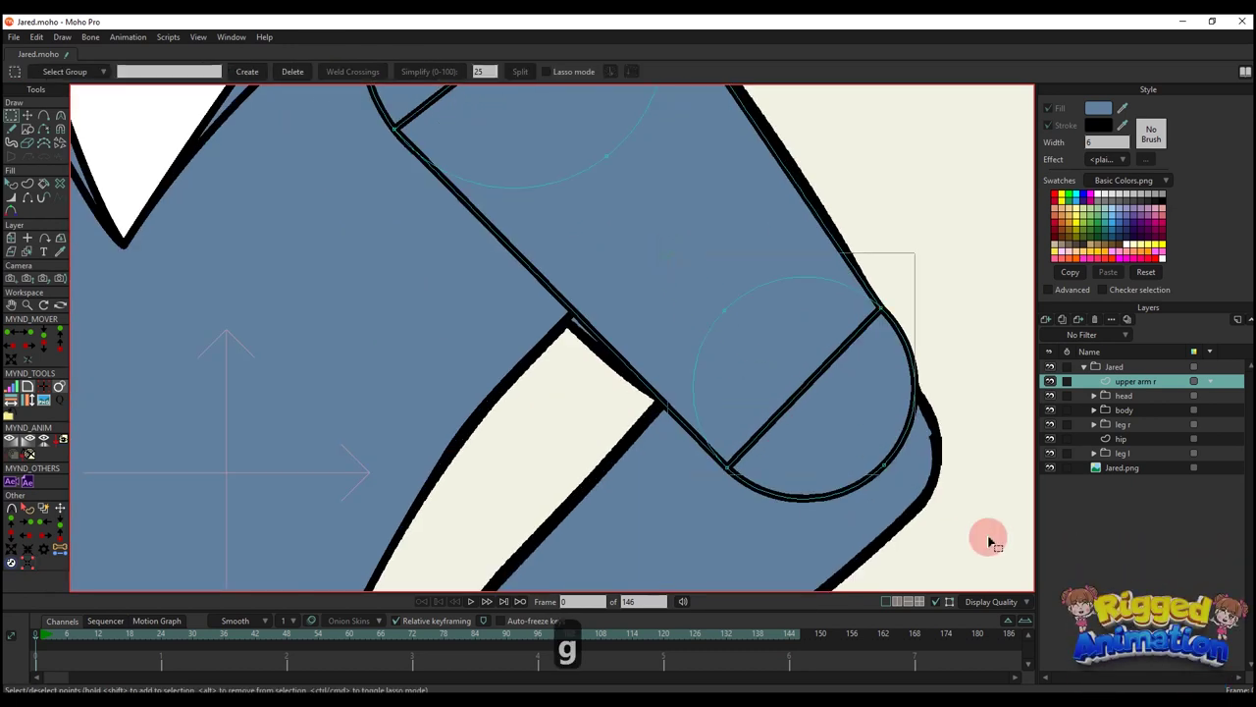
scroll(878, 423, up, 1)
key(t)
drag(880, 382, 892, 404)
- Hide the sleeve shape's straight edges that cross the shoulder and elbow circles
key(q)
scroll(746, 406, down, 3)
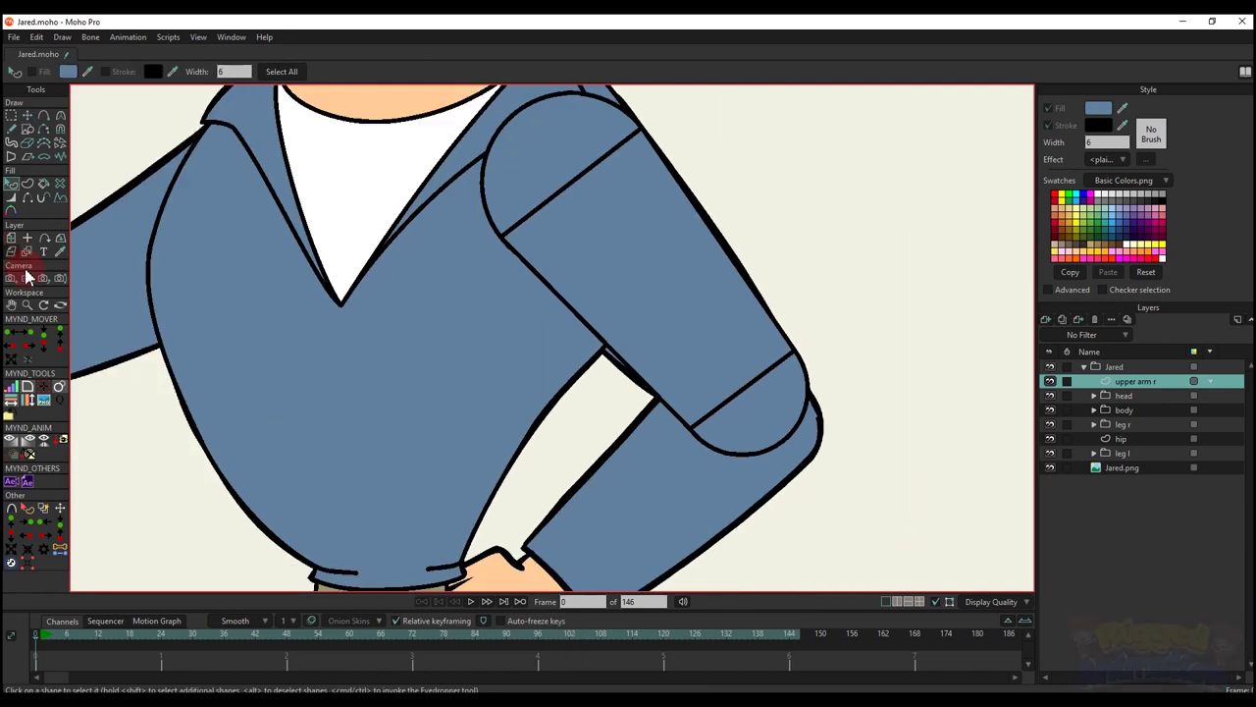
click(29, 199)
click(565, 194)
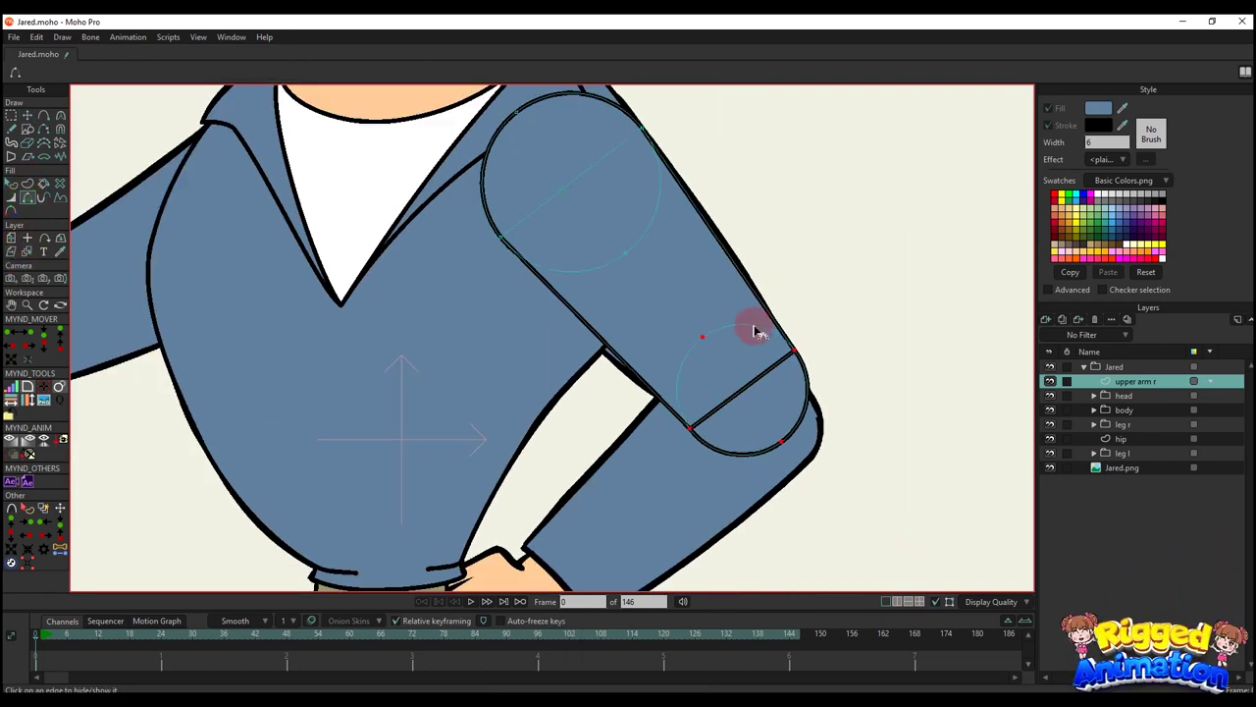
- Turn off the fill and stroke of the shoulder circle shape
key(q)
click(558, 151)
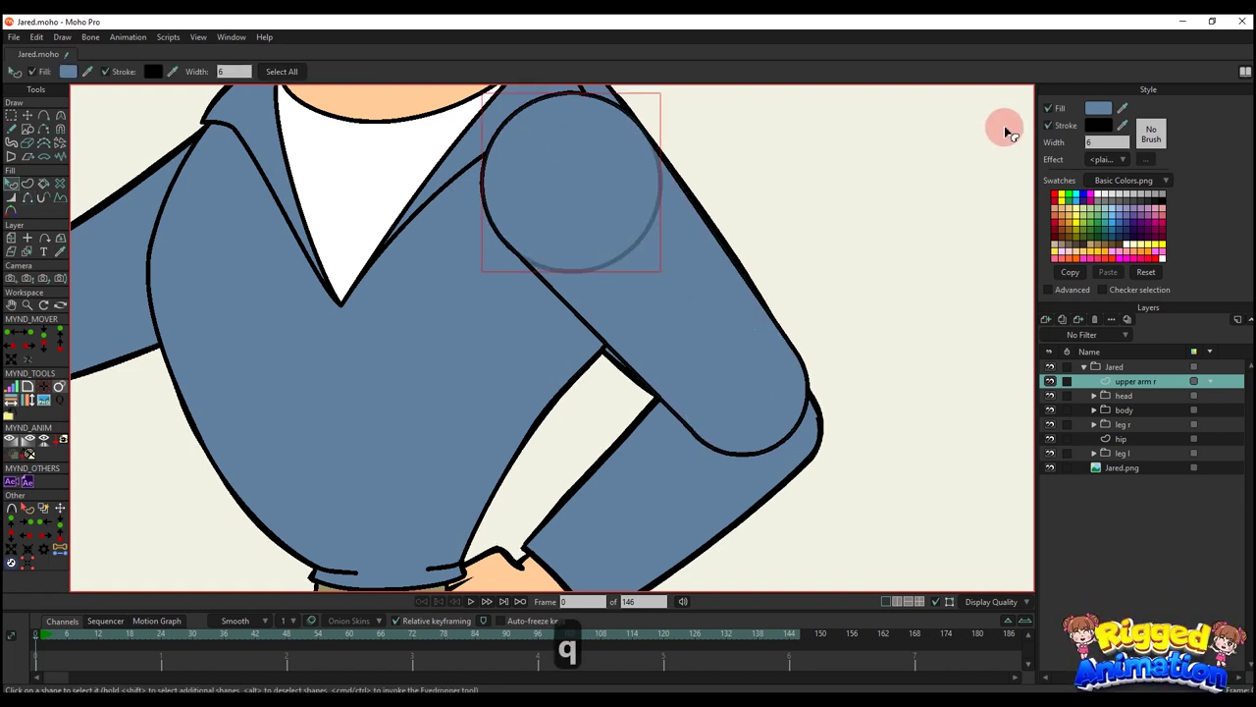
click(1049, 110)
click(1049, 126)
click(794, 205)
scroll(695, 211, down, 2)
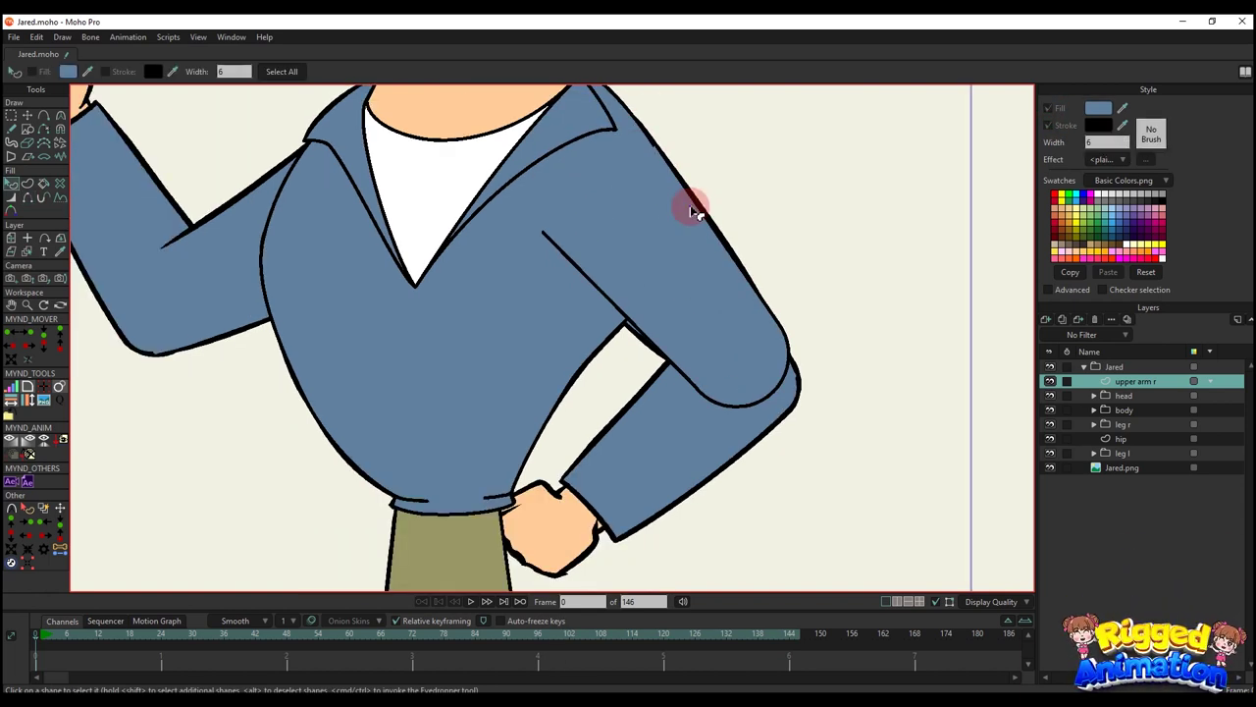
- Hide the Jared.png reference layer and nudge the shoulder circle to about X 0.1976, Y 0.3034 so the sleeve meets the shoulder line
drag(697, 211, 714, 274)
click(1048, 469)
scroll(942, 429, up, 2)
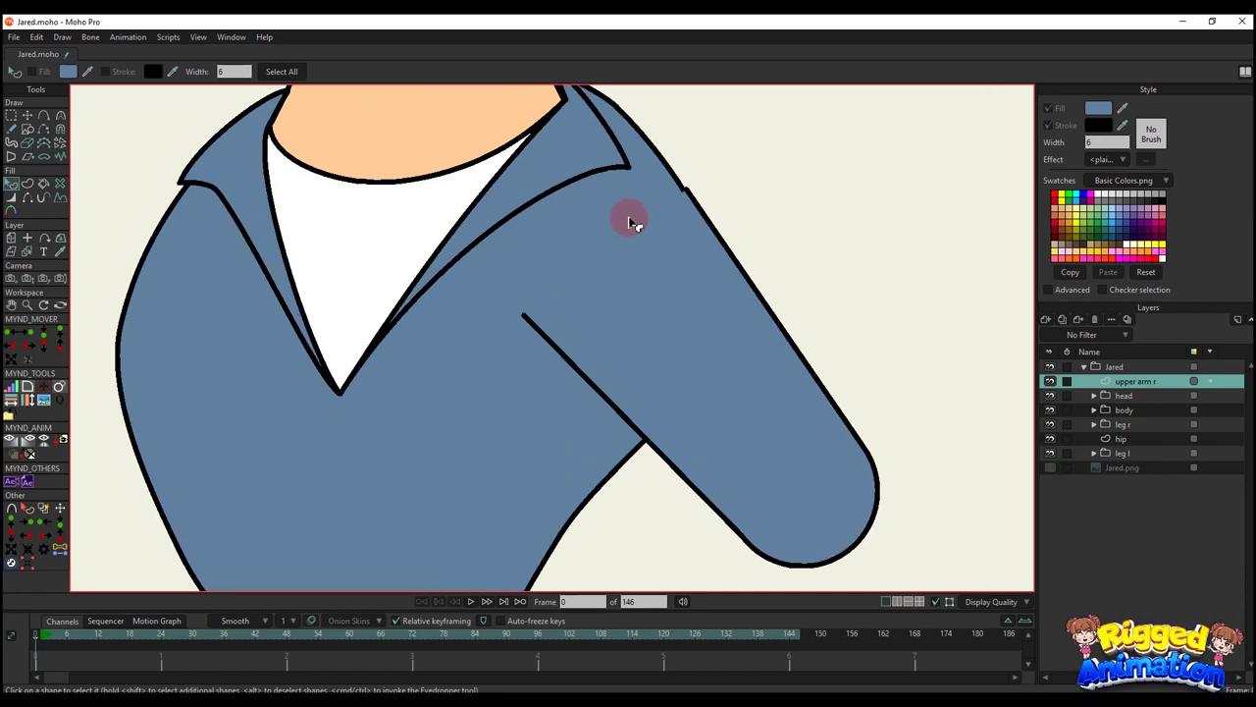
key(g)
key(g)
click(536, 194)
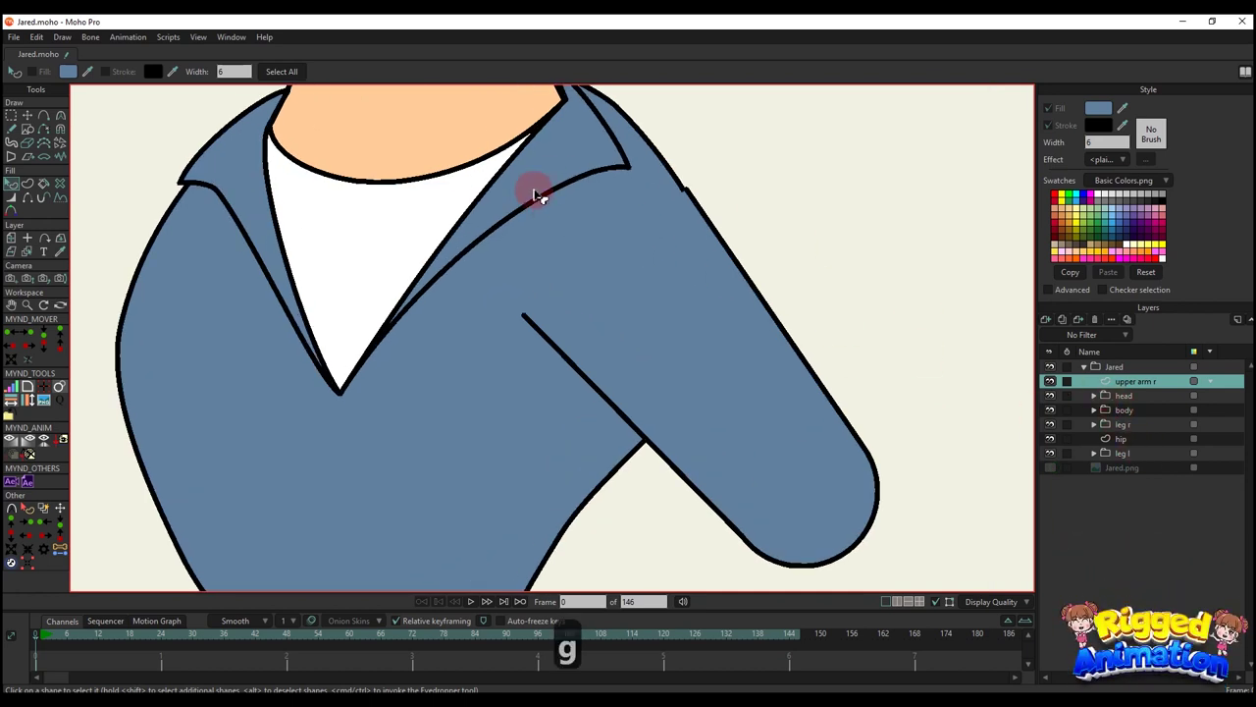
scroll(576, 214, down, 1)
key(g)
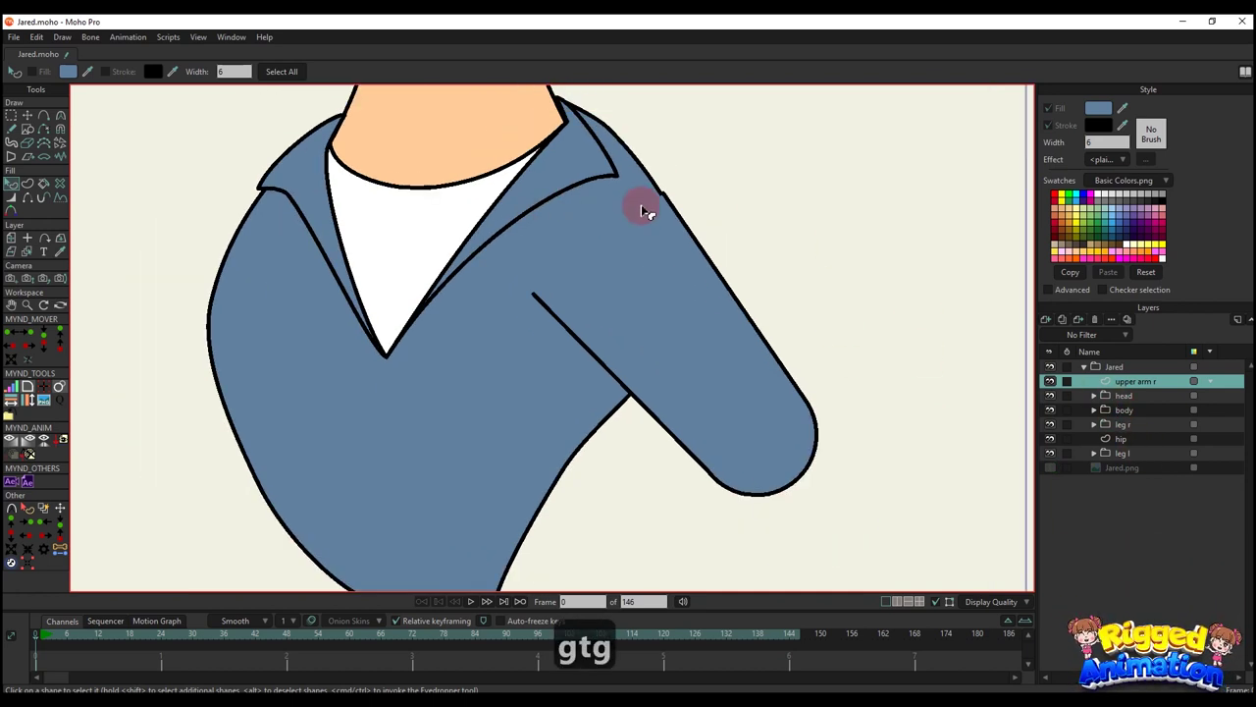
key(t)
click(28, 115)
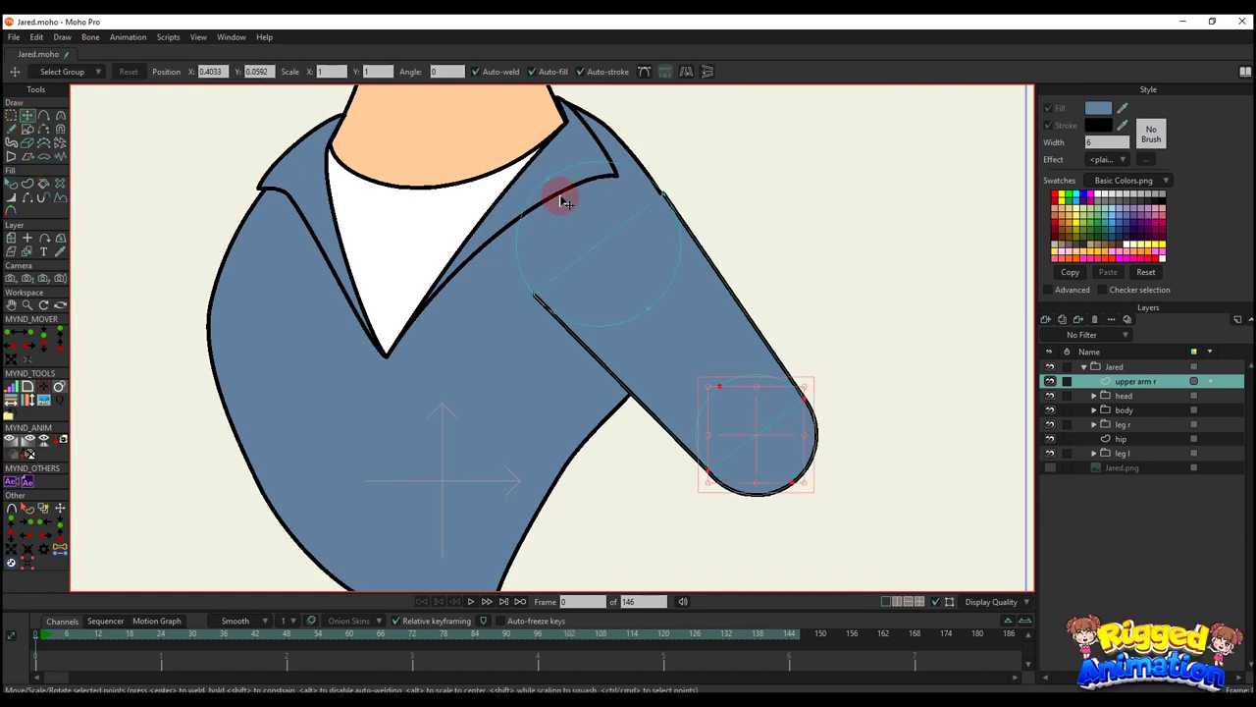
key(g)
drag(488, 126, 716, 359)
scroll(600, 236, up, 5)
key(t)
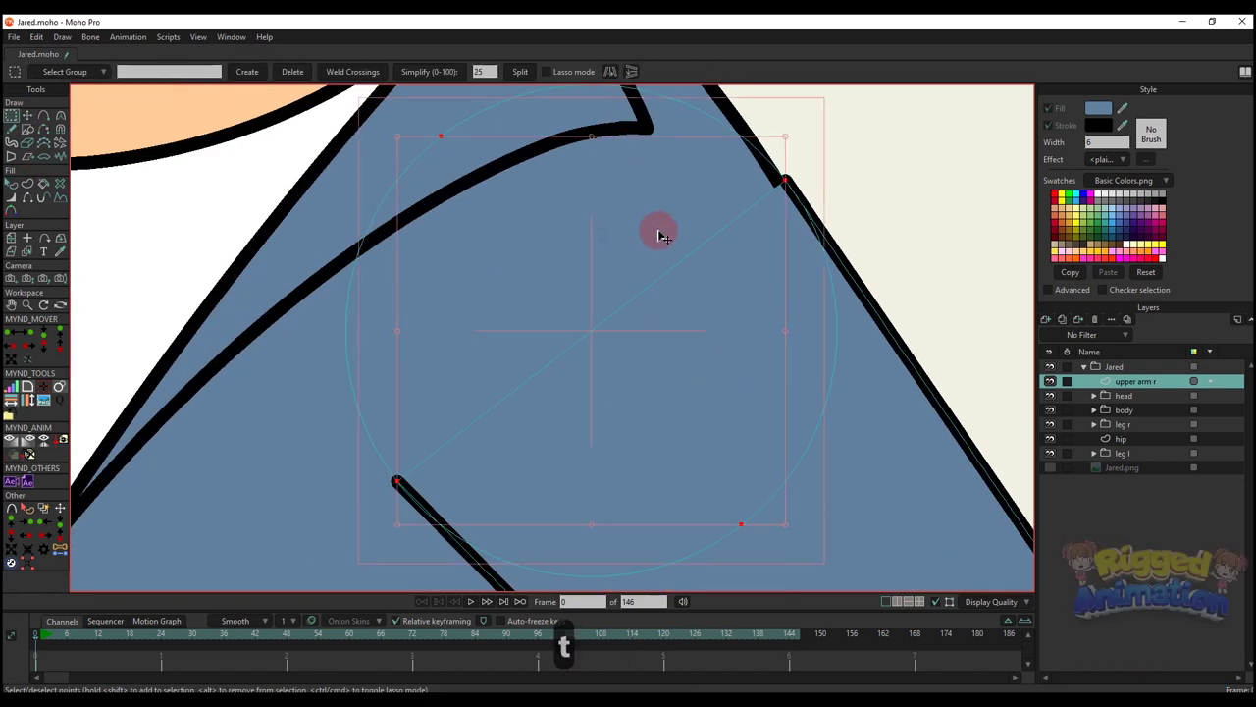
drag(689, 234, 680, 237)
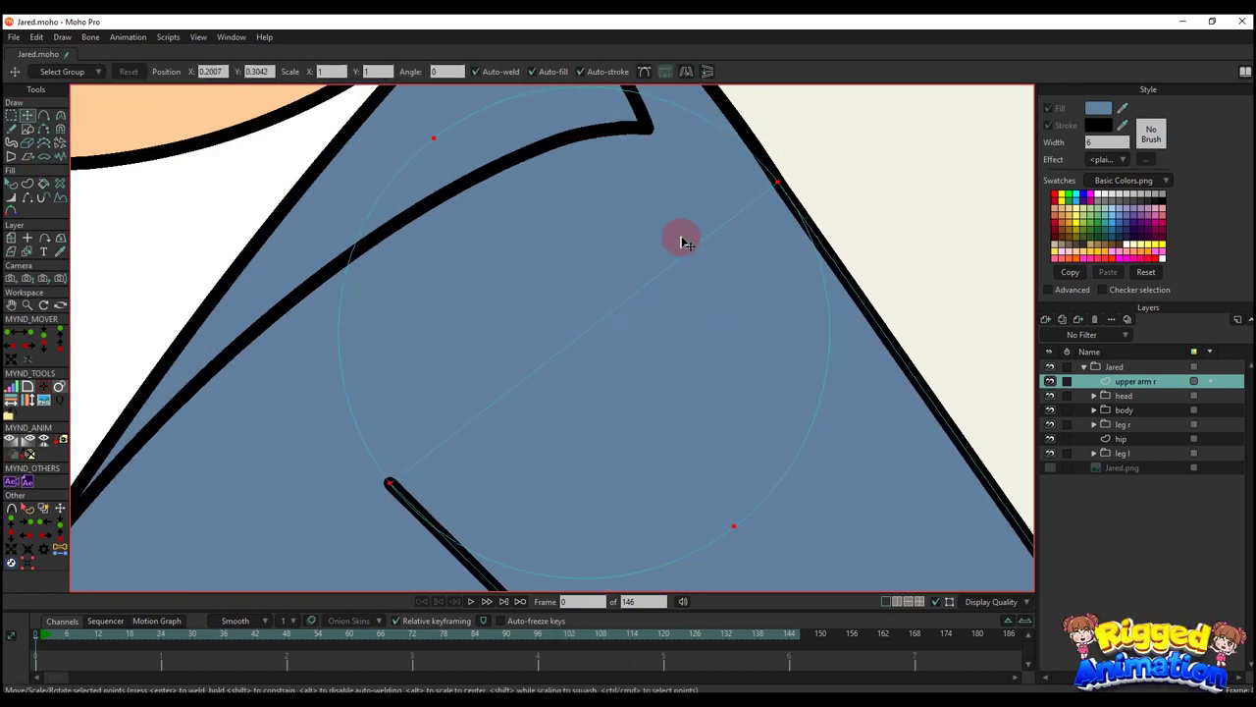
- Check the upper arm's outline against the body and show the Jared.png reference layer again
key(q)
scroll(687, 253, down, 4)
scroll(746, 407, down, 2)
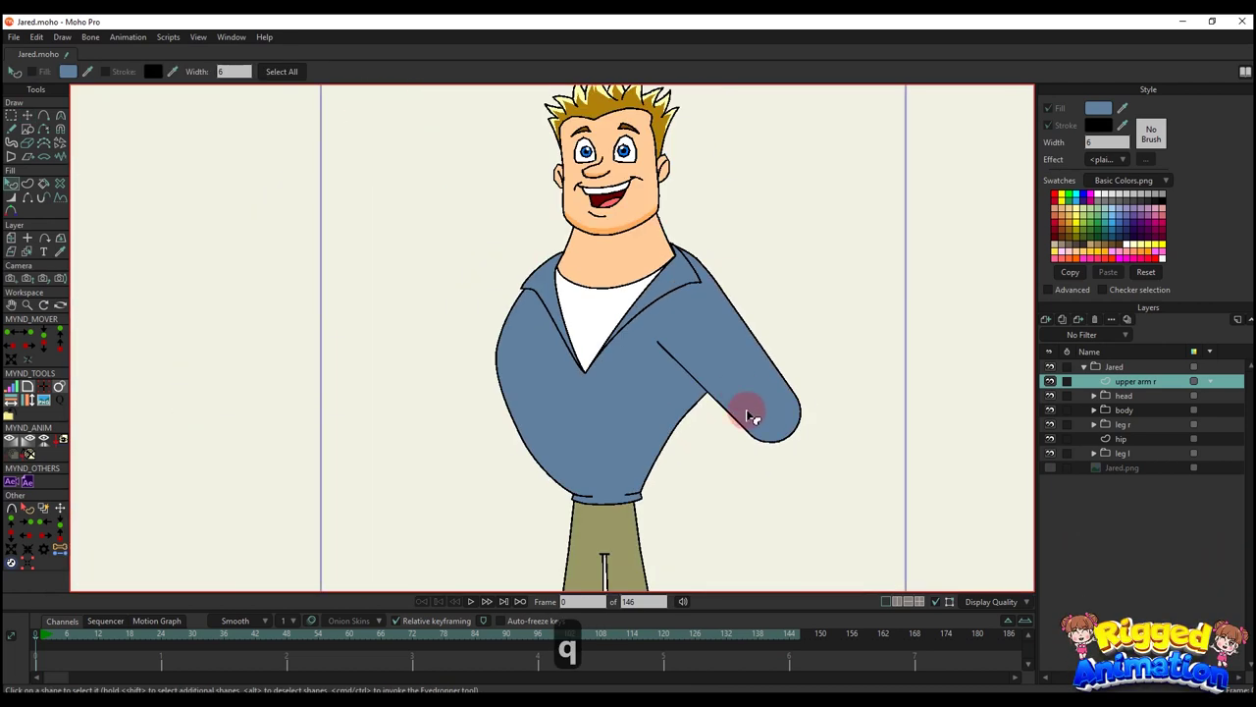
key(t)
scroll(746, 392, up, 3)
key(q)
scroll(786, 432, down, 3)
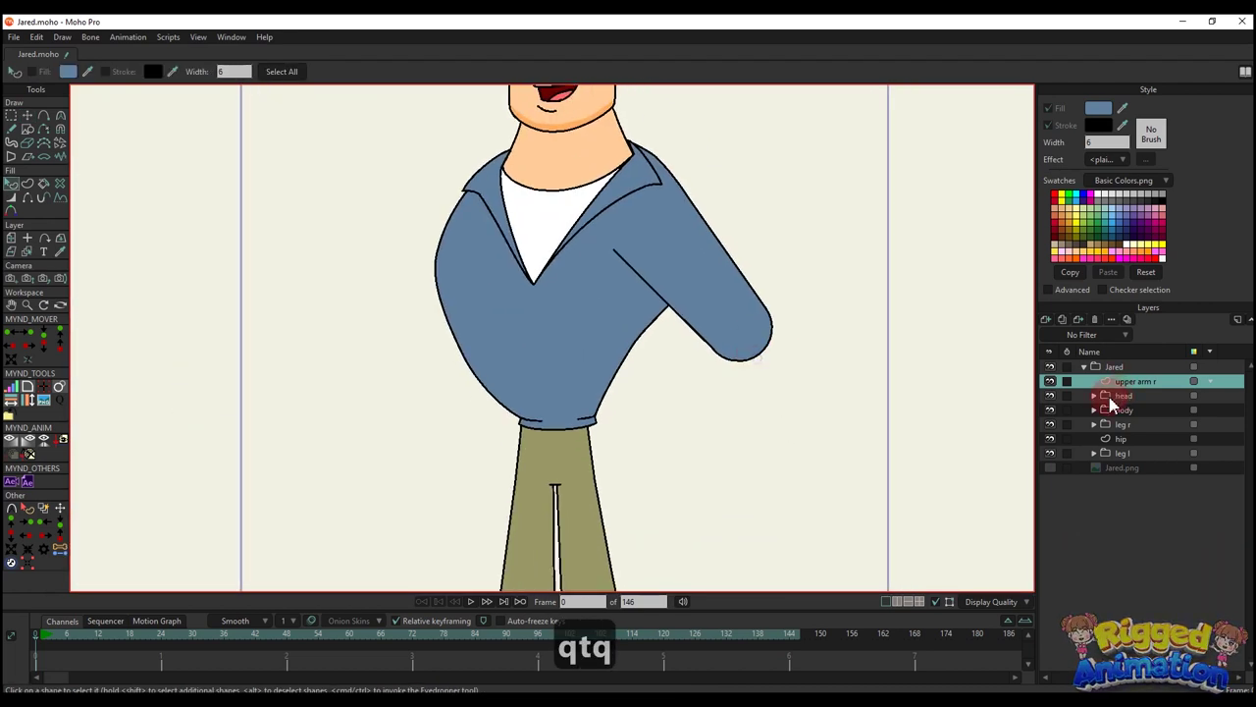
click(1051, 467)
scroll(746, 319, down, 4)
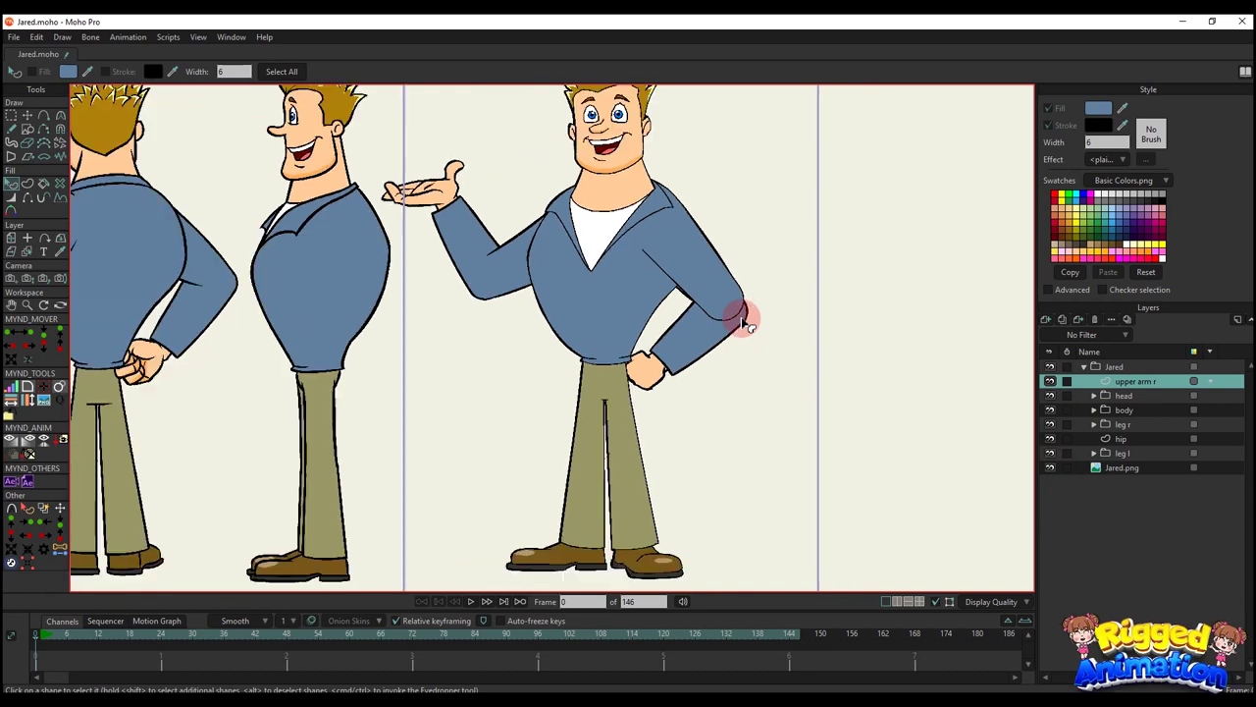
- Select the elbow circle of the upper arm at X 0.4033, Y 0.0592 and copy it
scroll(746, 331, up, 2)
key(t)
scroll(744, 339, up, 2)
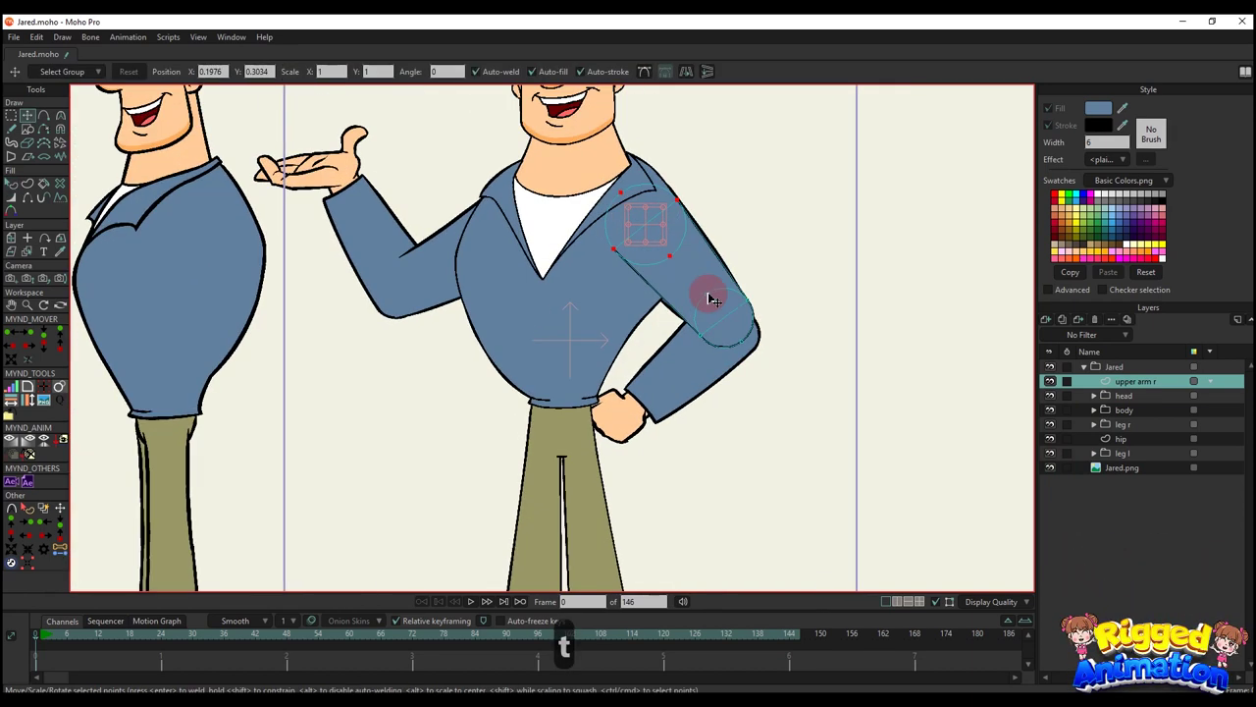
key(g)
scroll(772, 356, up, 2)
key(t)
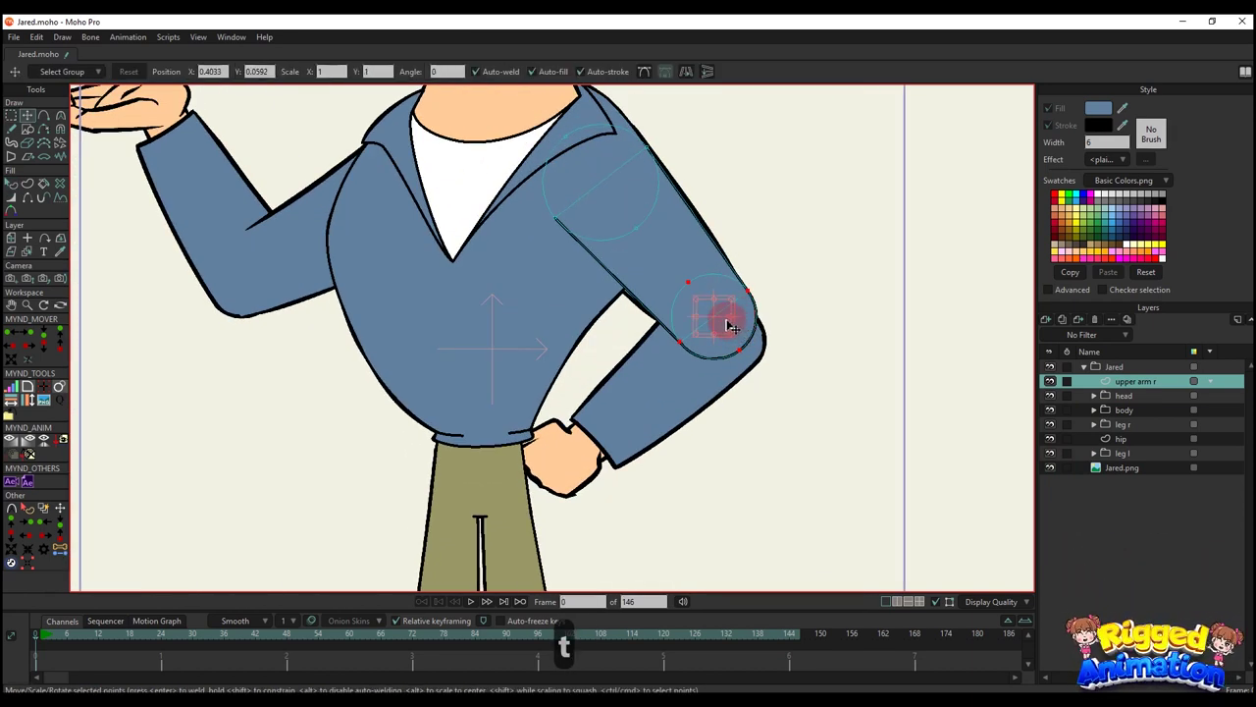
scroll(731, 327, up, 1)
scroll(734, 329, down, 2)
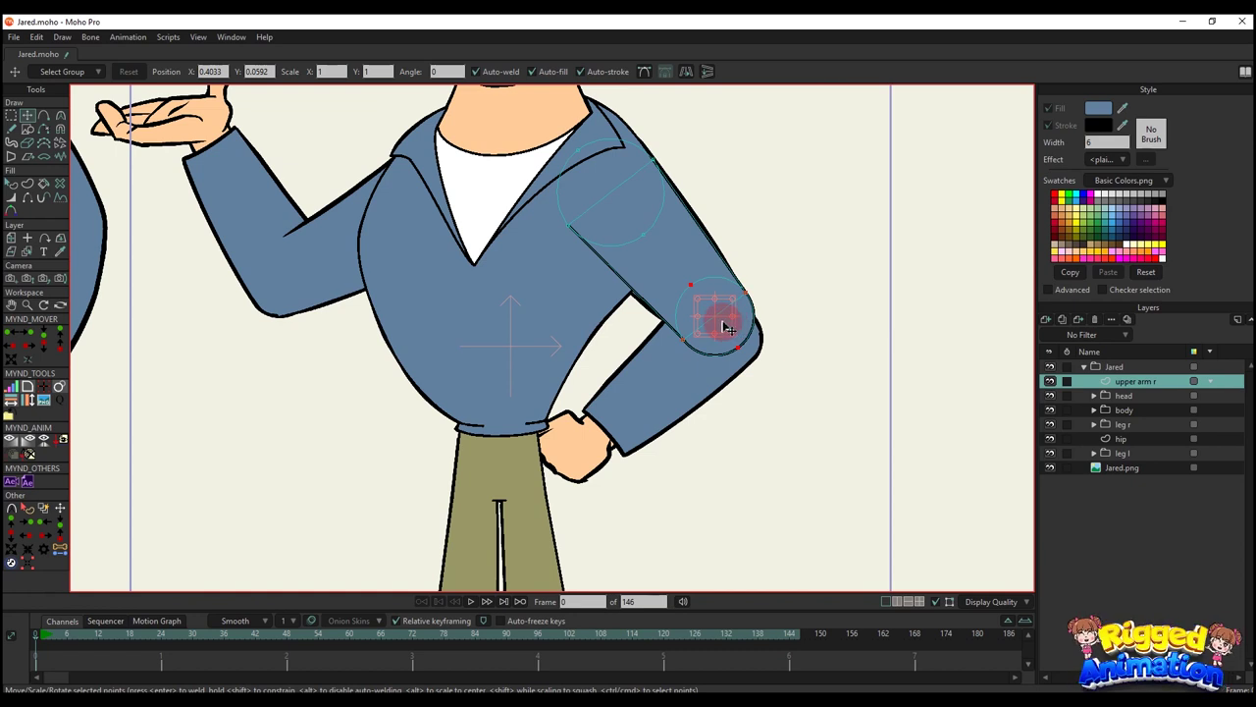
key(ctrl+z)
scroll(714, 290, up, 2)
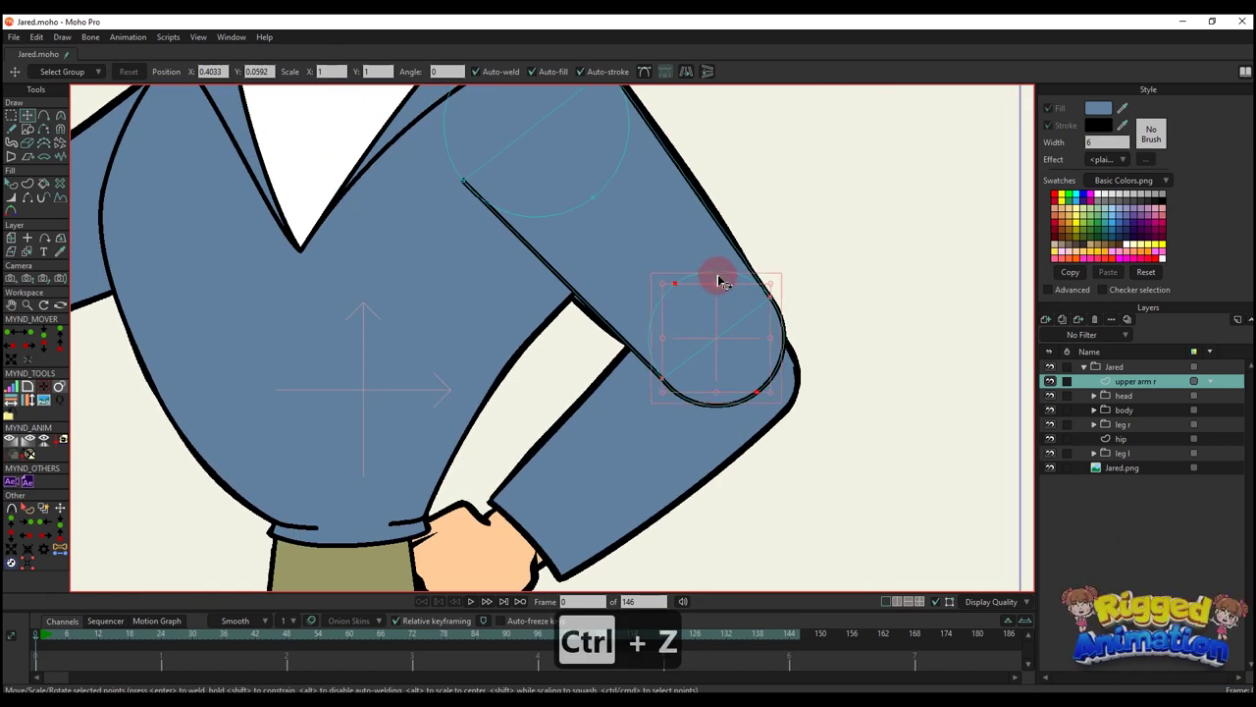
key(ctrl+c)
- Add a new vector layer above upper arm r in the Jared group and name it forearm r
click(1046, 320)
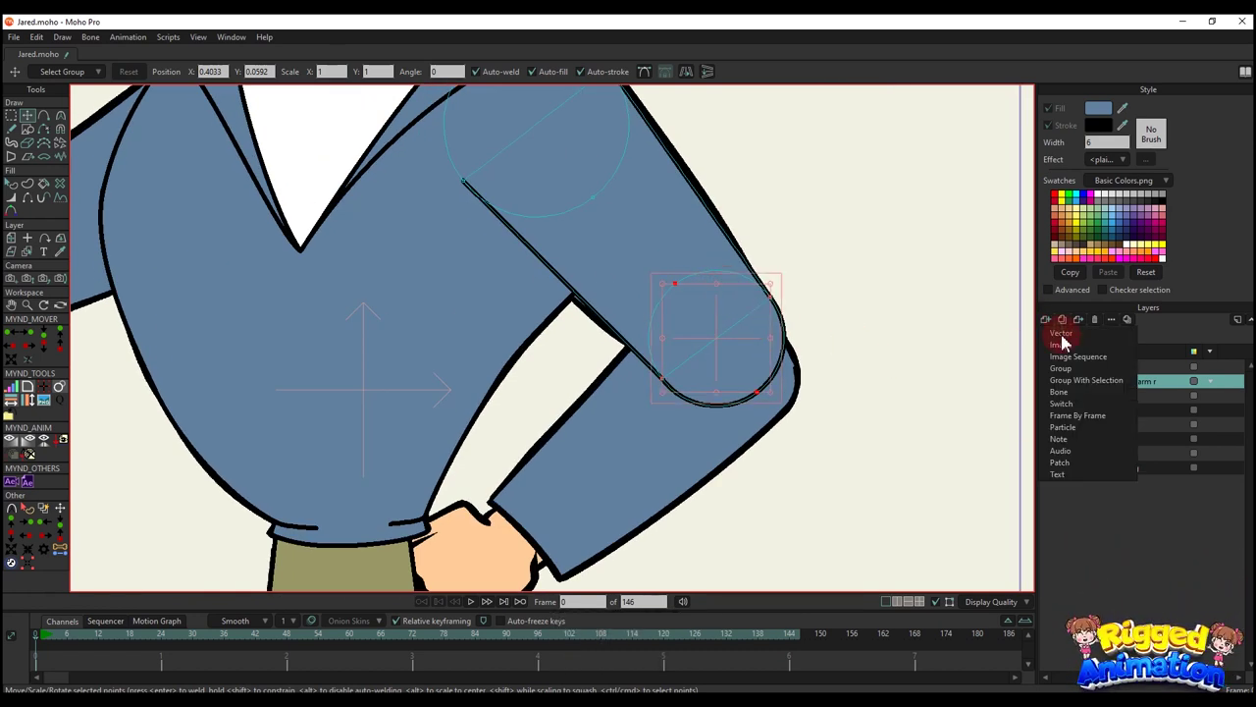
click(1065, 334)
double_click(1129, 382)
text(fore)
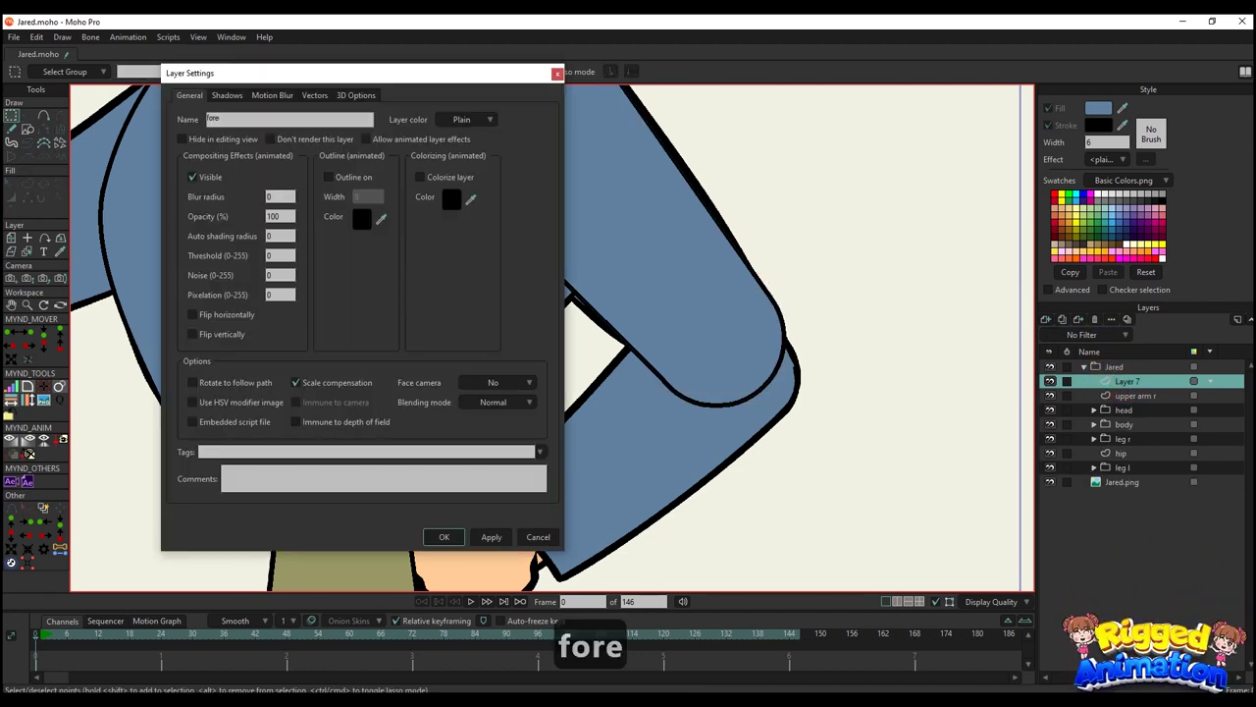
text(arm)
key(Return)
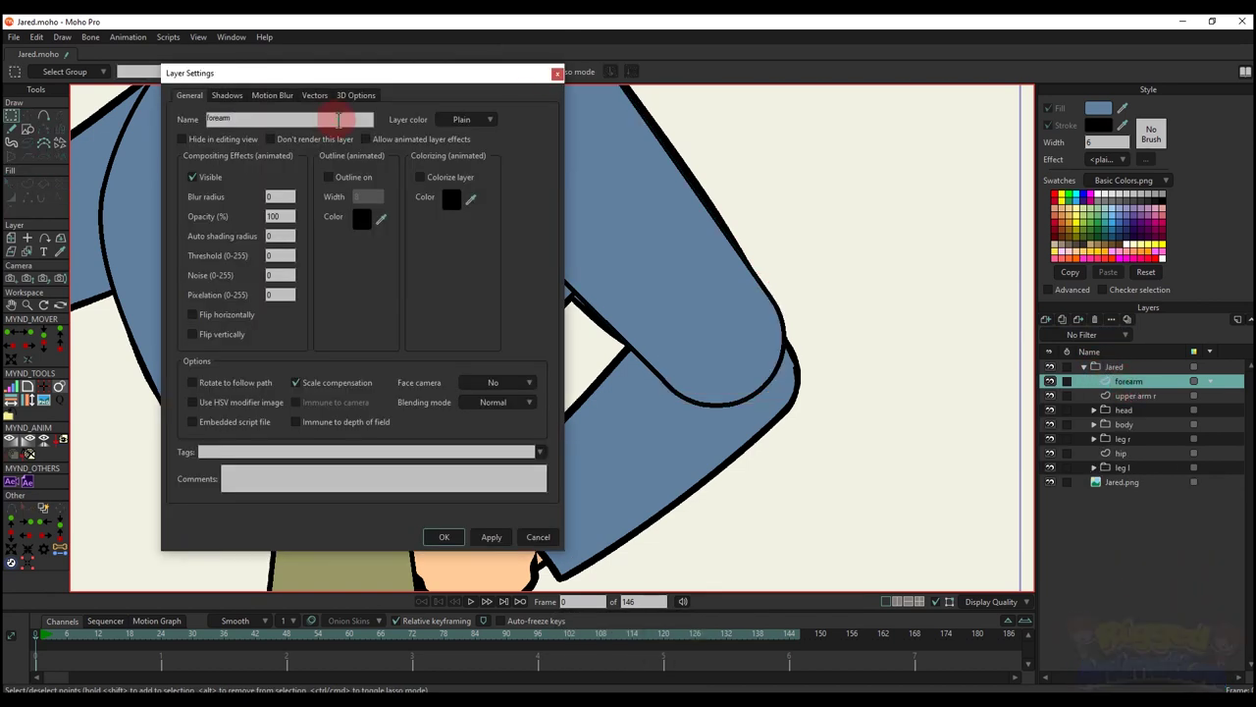
text(t)
key(BackSpace)
text(r)
key(Return)
- Paste the elbow circle into forearm r and place a second copy at about X 0.5753, Y -0.1623 as the wrist circle
key(ctrl+v)
scroll(369, 130, down, 3)
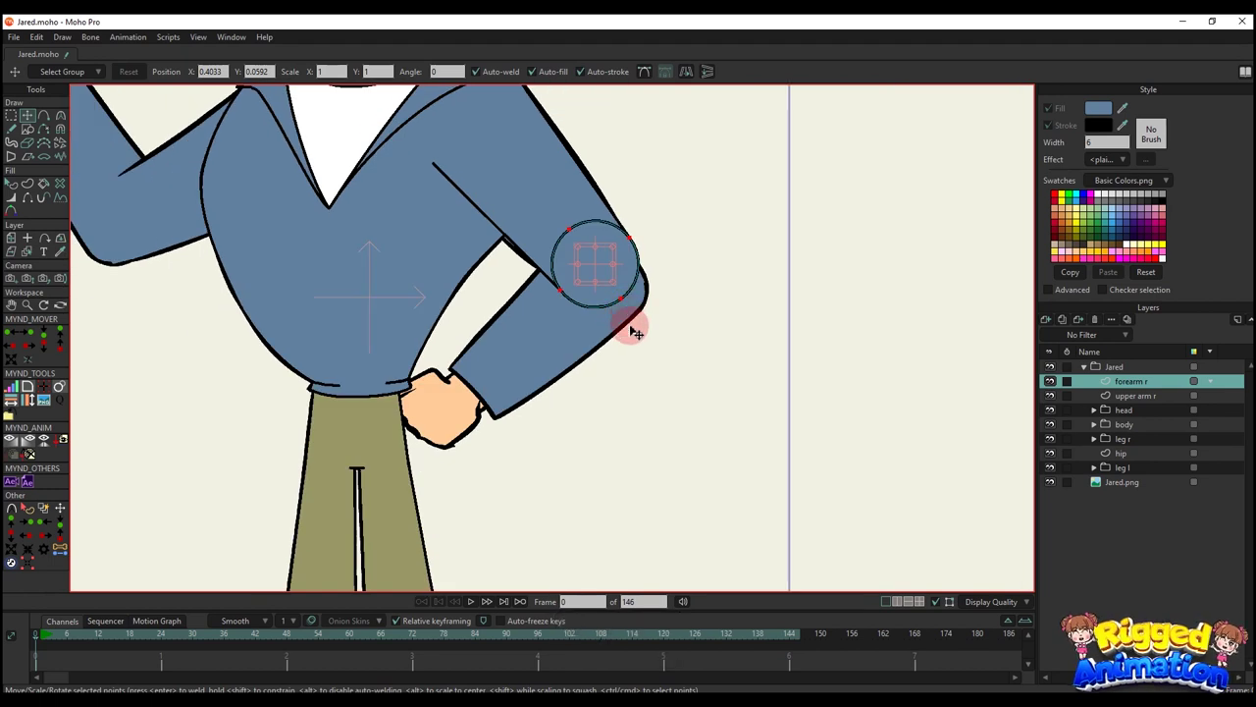
drag(630, 326, 667, 334)
key(ctrl+c)
key(ctrl+v)
drag(638, 269, 723, 388)
scroll(719, 370, down, 2)
scroll(720, 370, up, 2)
scroll(738, 385, up, 2)
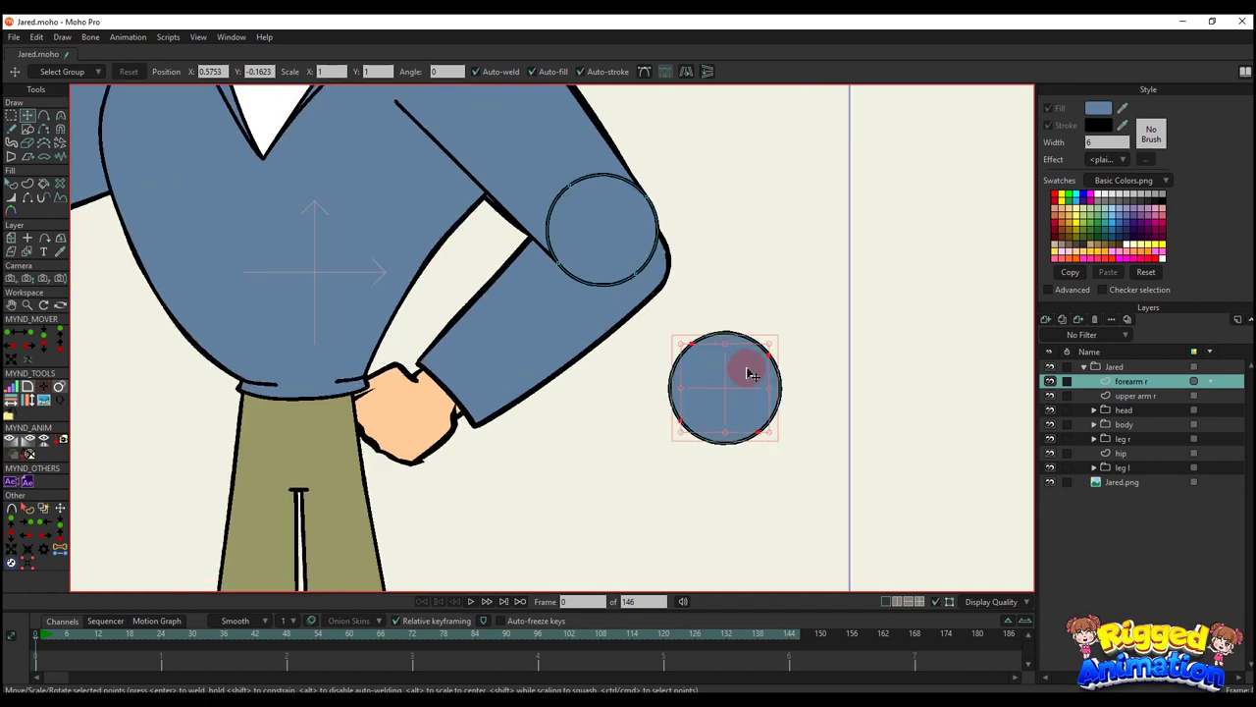
drag(774, 350, 764, 357)
scroll(746, 366, down, 8)
key(q)
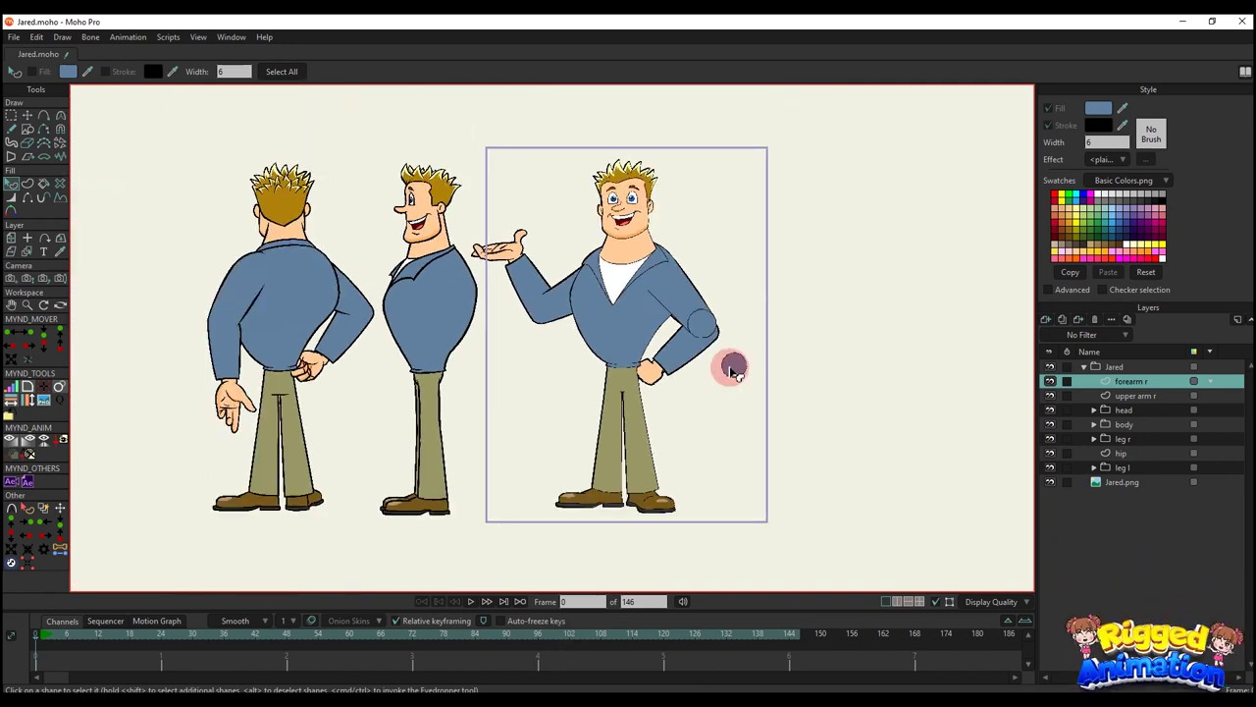
- Draw a closed four-point shape from the elbow circle to the wrist circle and make its corners sharp
scroll(731, 363, up, 4)
key(a)
scroll(721, 336, down, 2)
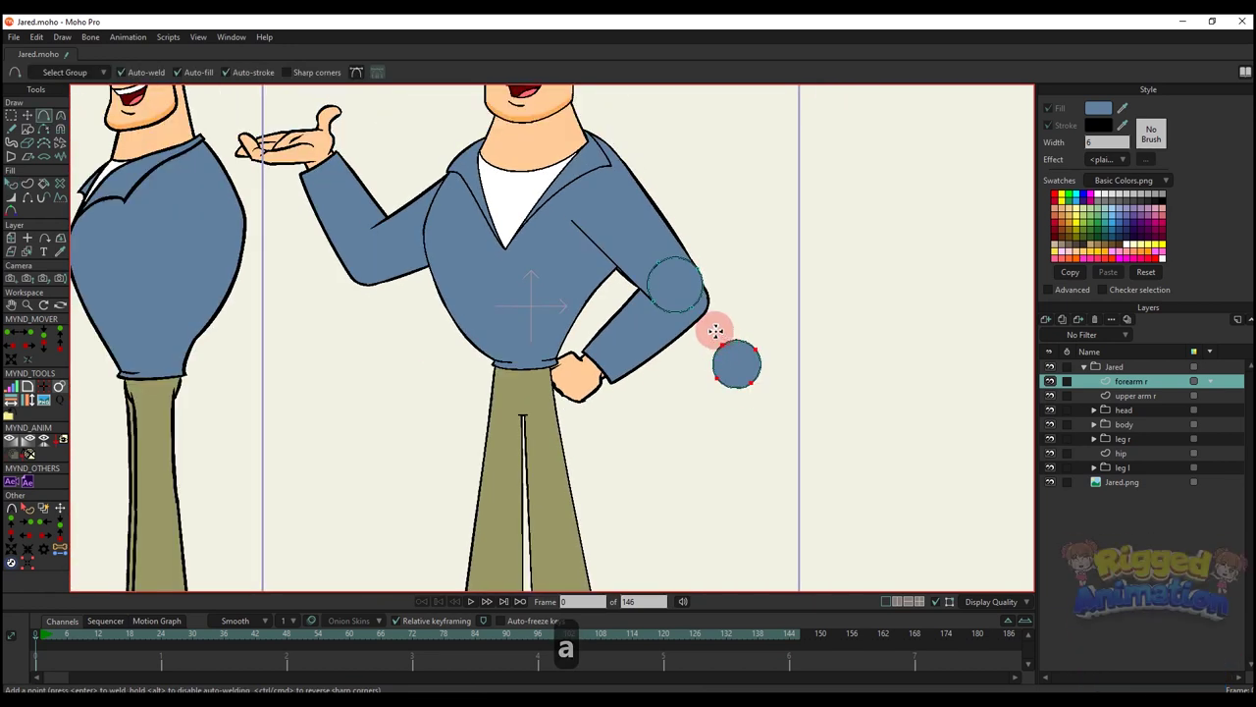
scroll(707, 320, up, 2)
drag(698, 310, 624, 291)
drag(684, 241, 703, 237)
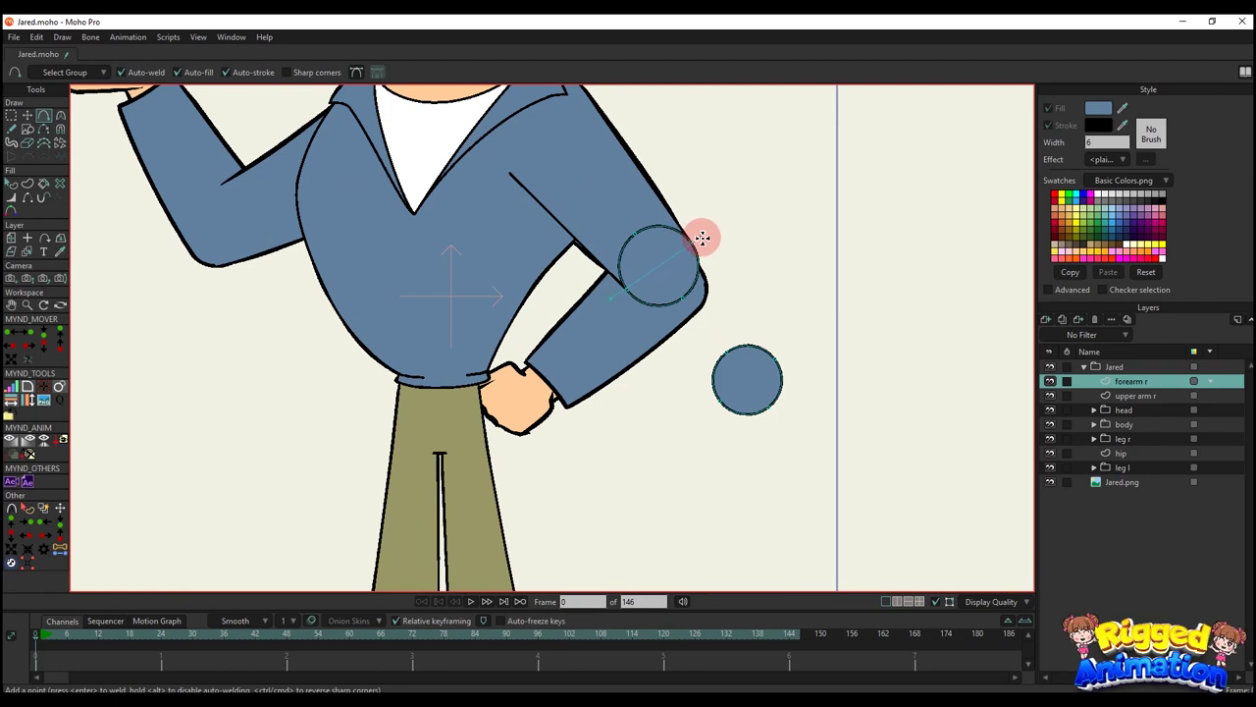
drag(790, 351, 723, 416)
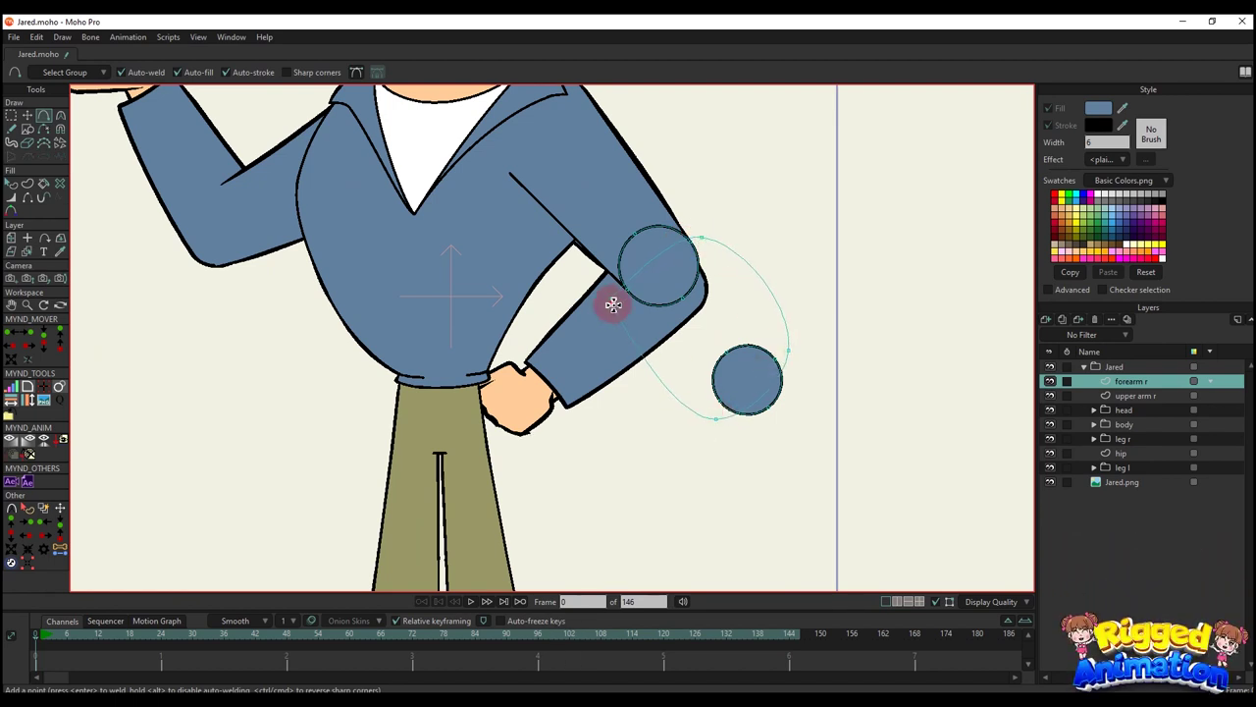
drag(614, 304, 613, 299)
key(c)
drag(695, 320, 177, 543)
scroll(546, 303, up, 2)
- Move the forearm's two elbow-end corners exactly onto the elbow circle's points at X 0.3413, Y 0.0128 and X 0.4652, Y 0.1056
key(g)
click(663, 282)
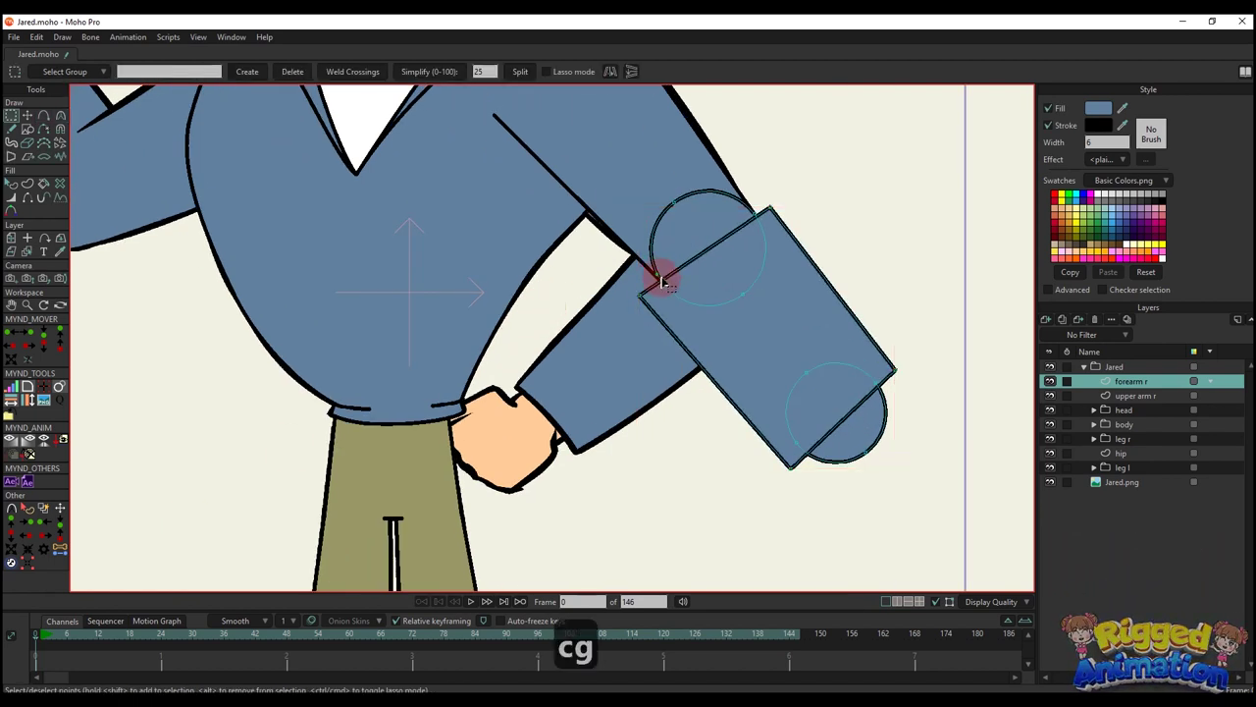
click(29, 570)
click(597, 314)
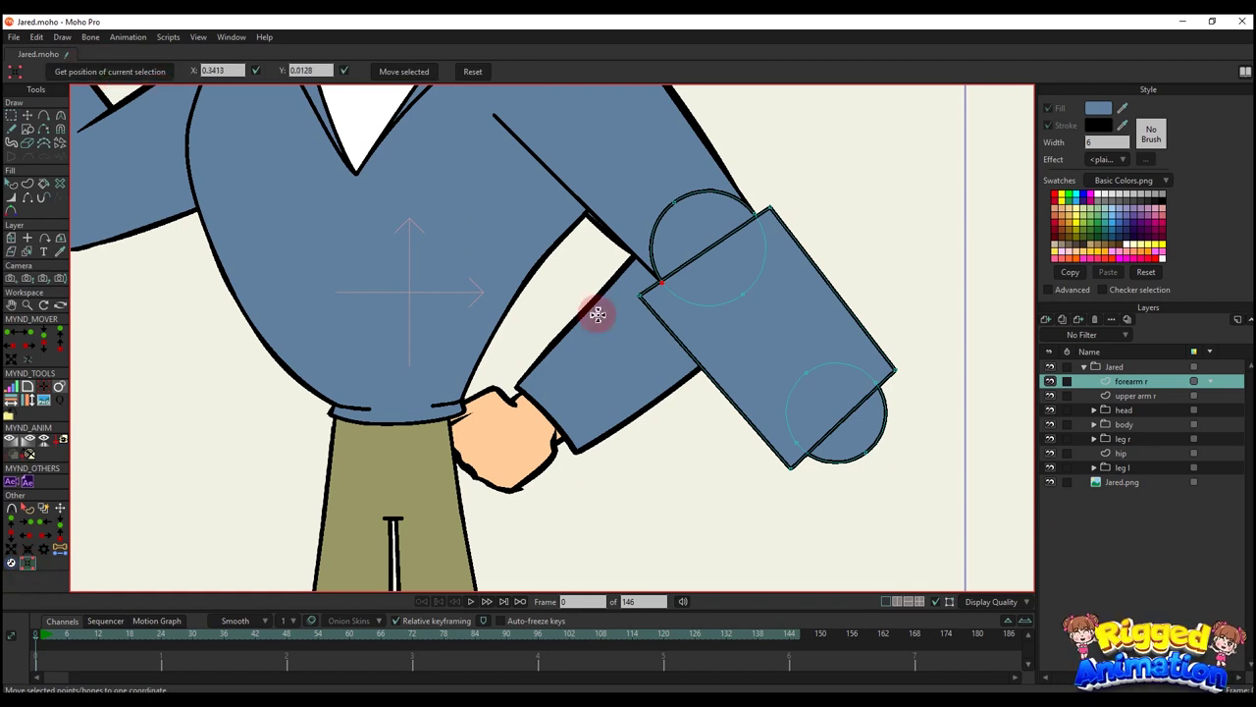
click(403, 71)
click(756, 227)
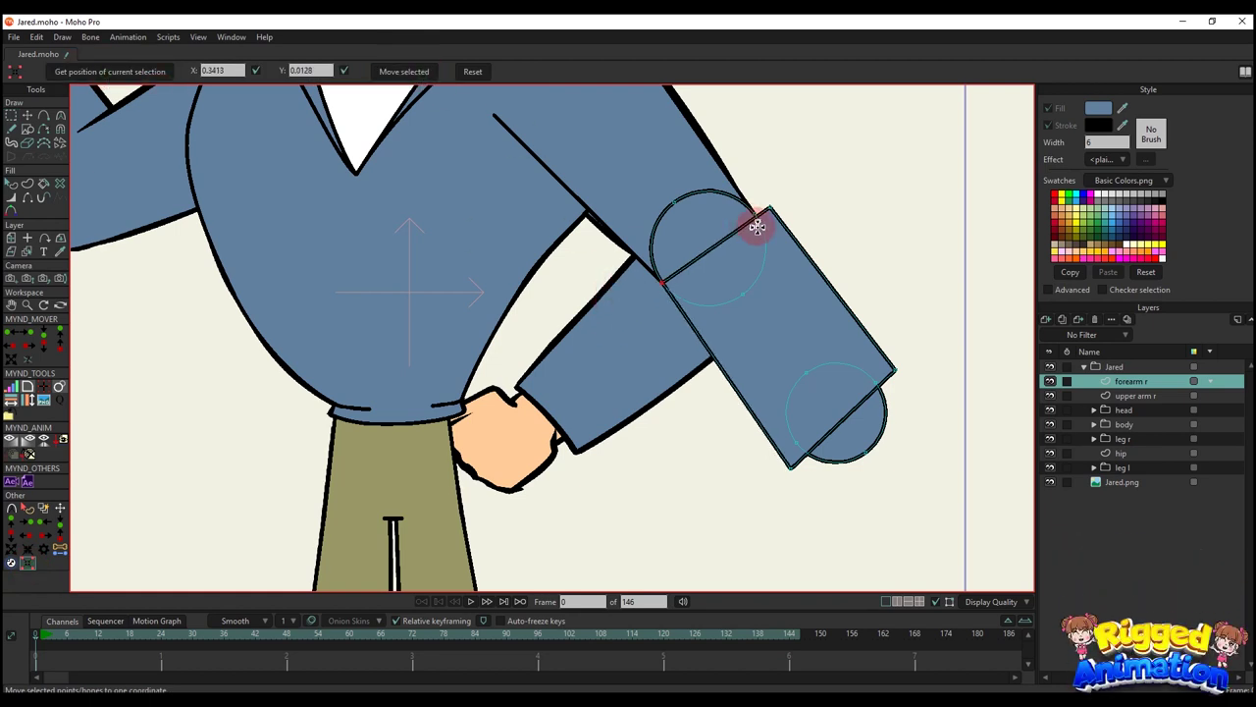
click(101, 75)
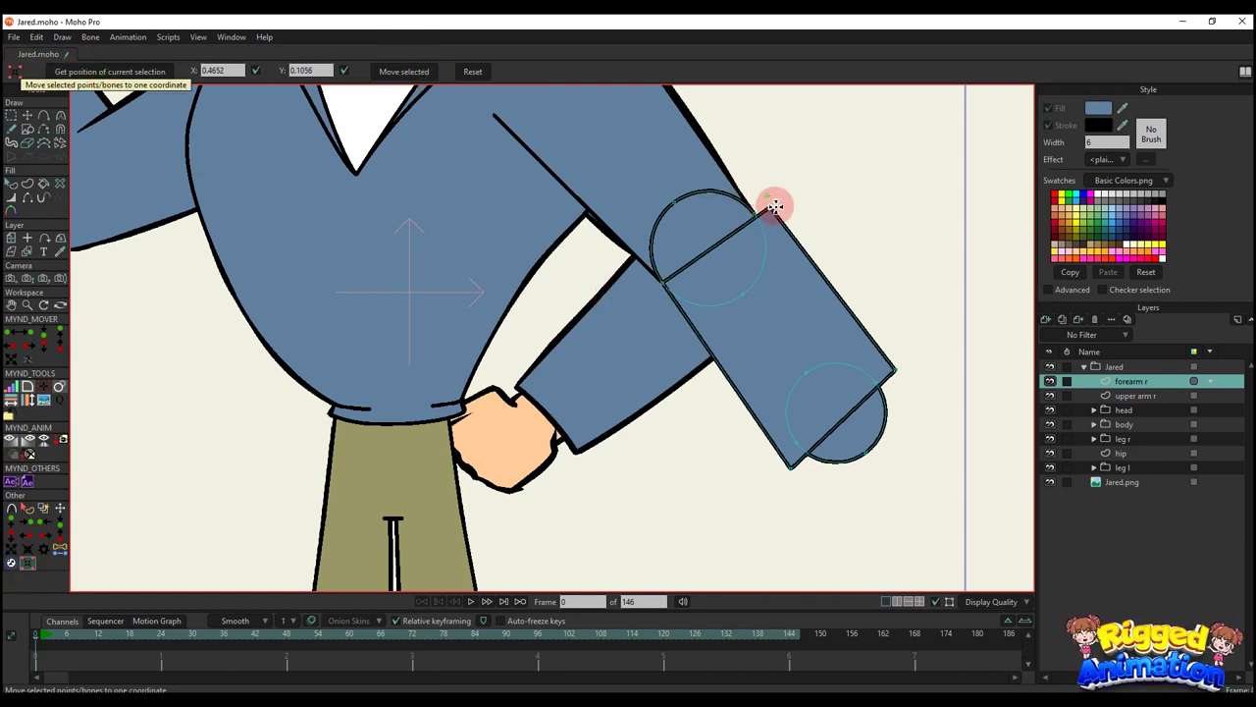
click(391, 78)
drag(709, 268, 694, 258)
scroll(789, 426, up, 2)
- Move the forearm's two wrist-end corners exactly onto the wrist circle's points at X 0.5217, Y -0.2025 and X 0.6290, Y -0.1220
drag(789, 426, 702, 373)
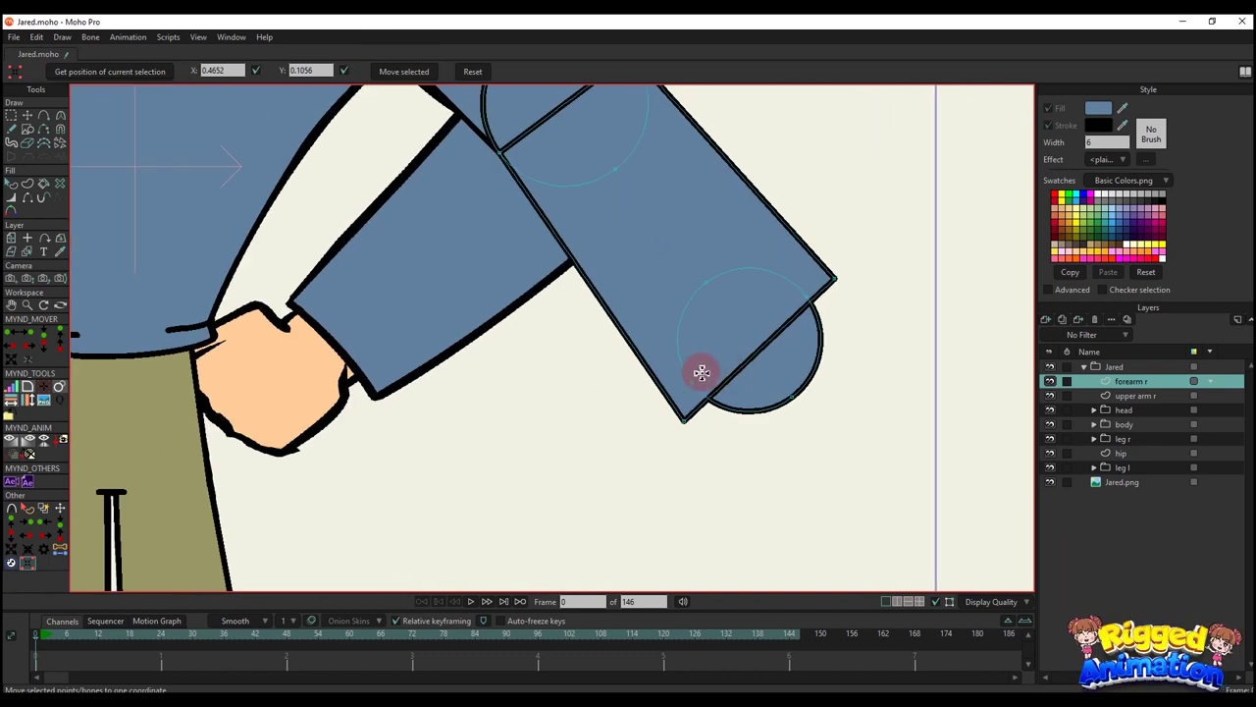
click(157, 78)
click(680, 422)
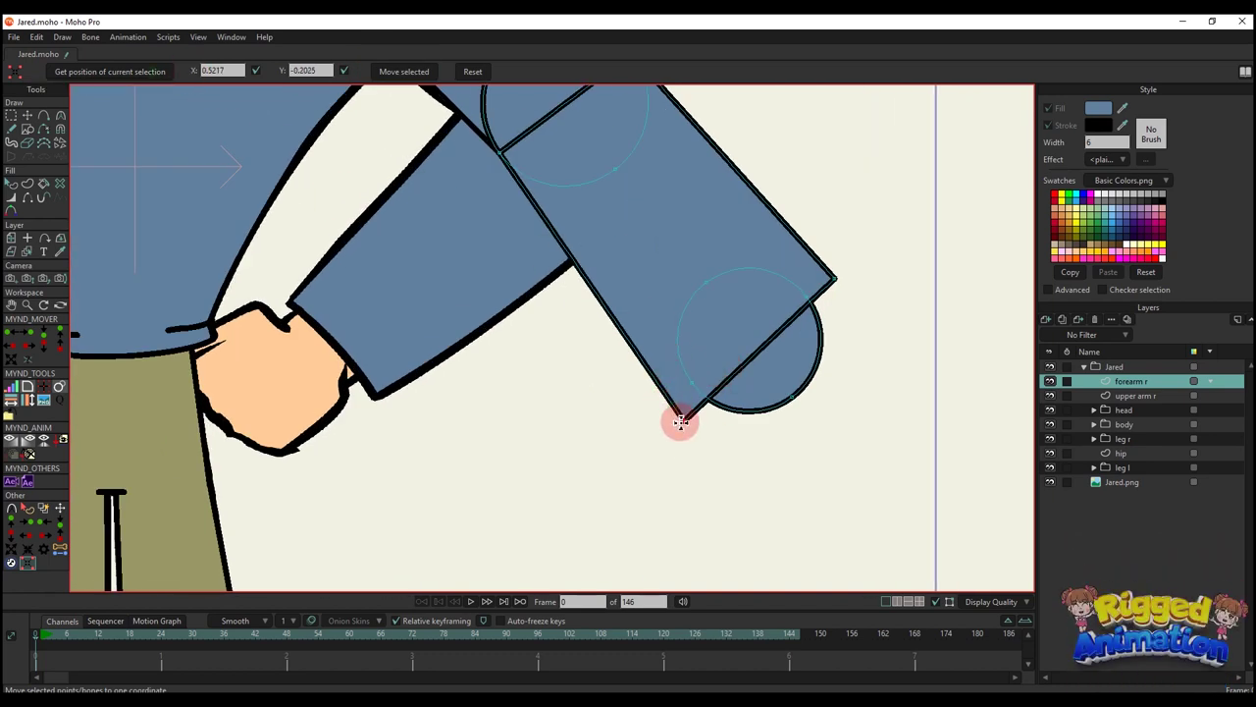
click(407, 73)
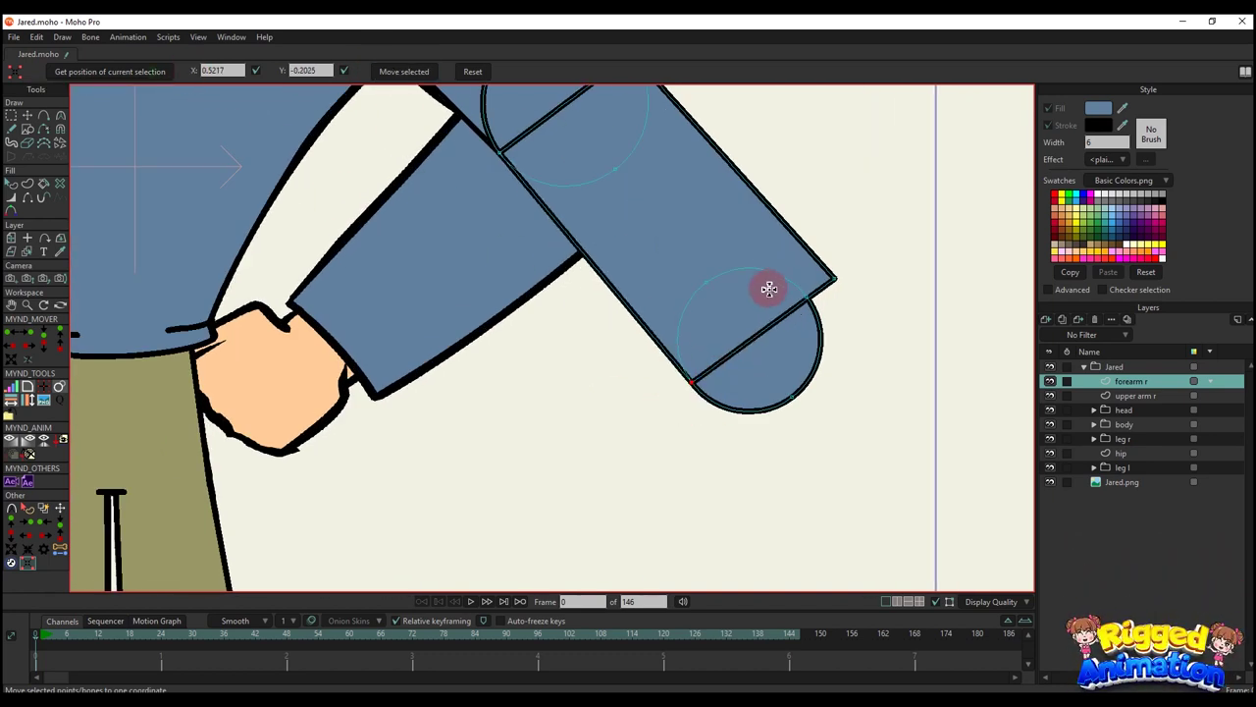
click(136, 77)
drag(827, 245, 848, 299)
click(406, 72)
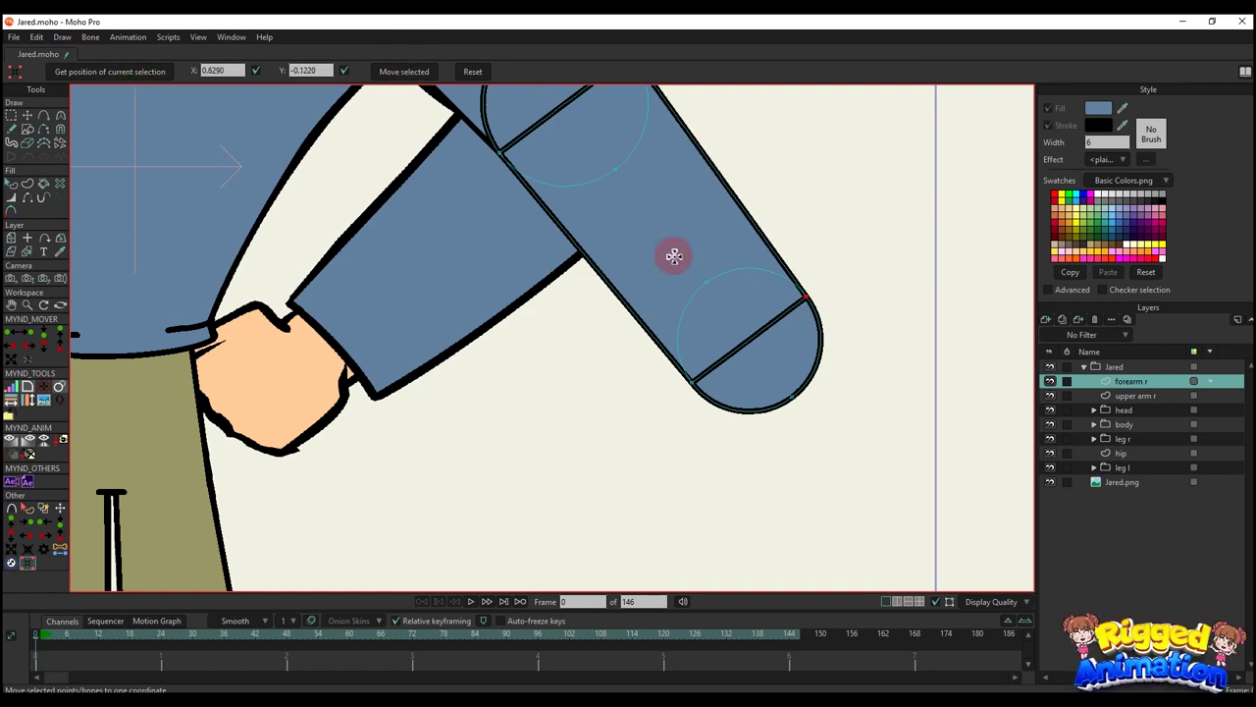
- Select the wrist circle's points and fine-tune the circle so it runs smoothly into the sleeve edges
key(g)
drag(674, 247, 903, 539)
scroll(802, 393, up, 3)
key(t)
key(g)
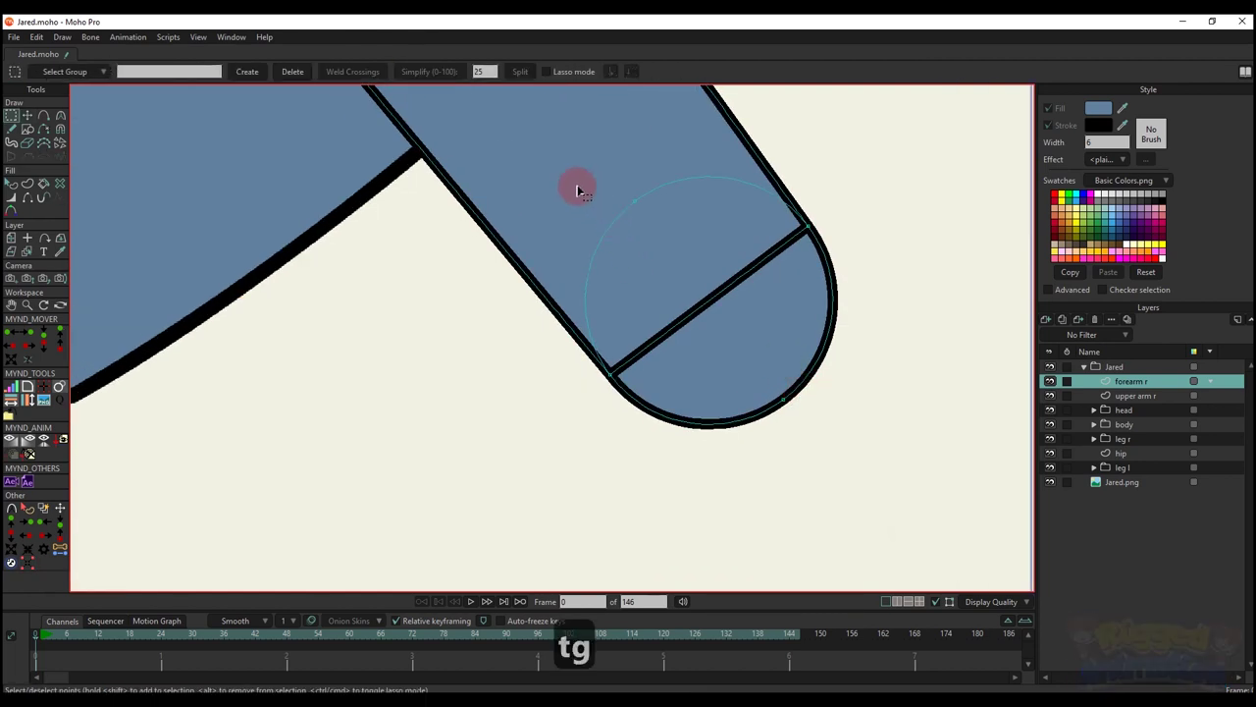
drag(546, 153, 903, 474)
scroll(758, 342, up, 2)
key(t)
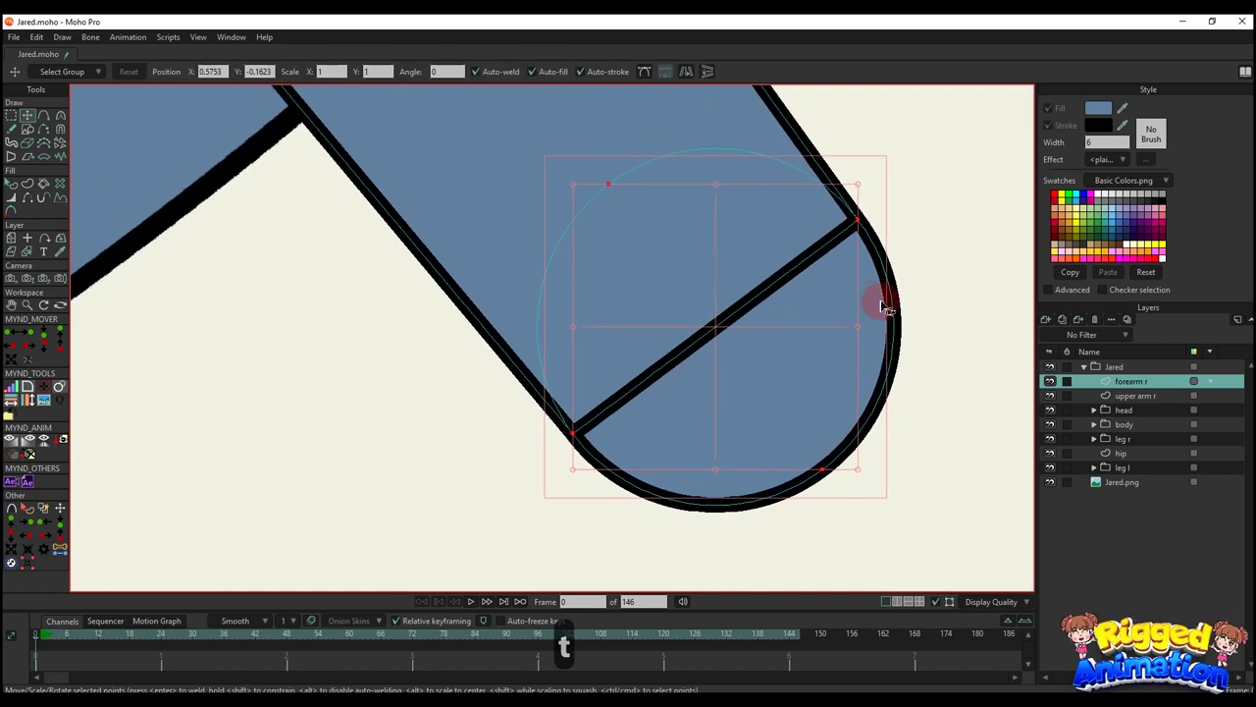
drag(884, 307, 900, 298)
scroll(746, 260, down, 5)
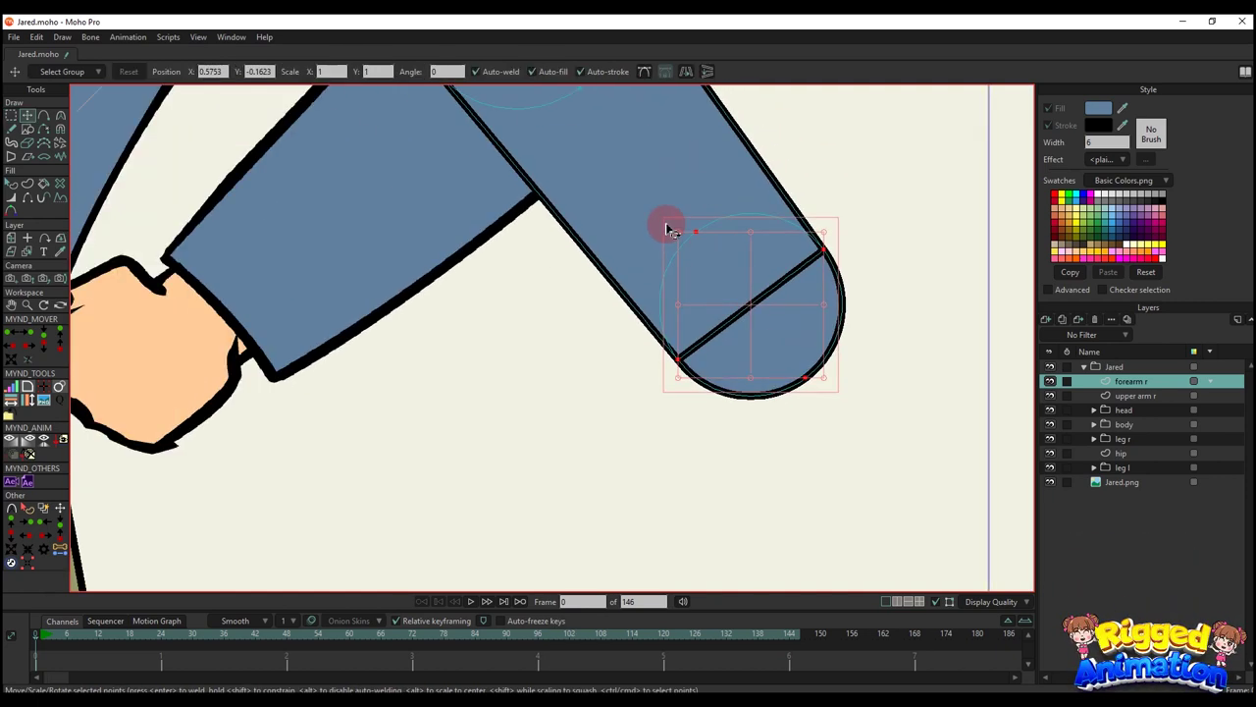
- Select the elbow circle's points and slightly adjust the circle to line up with the forearm edges
scroll(643, 226, up, 3)
key(g)
drag(541, 124, 813, 391)
key(t)
scroll(741, 293, up, 4)
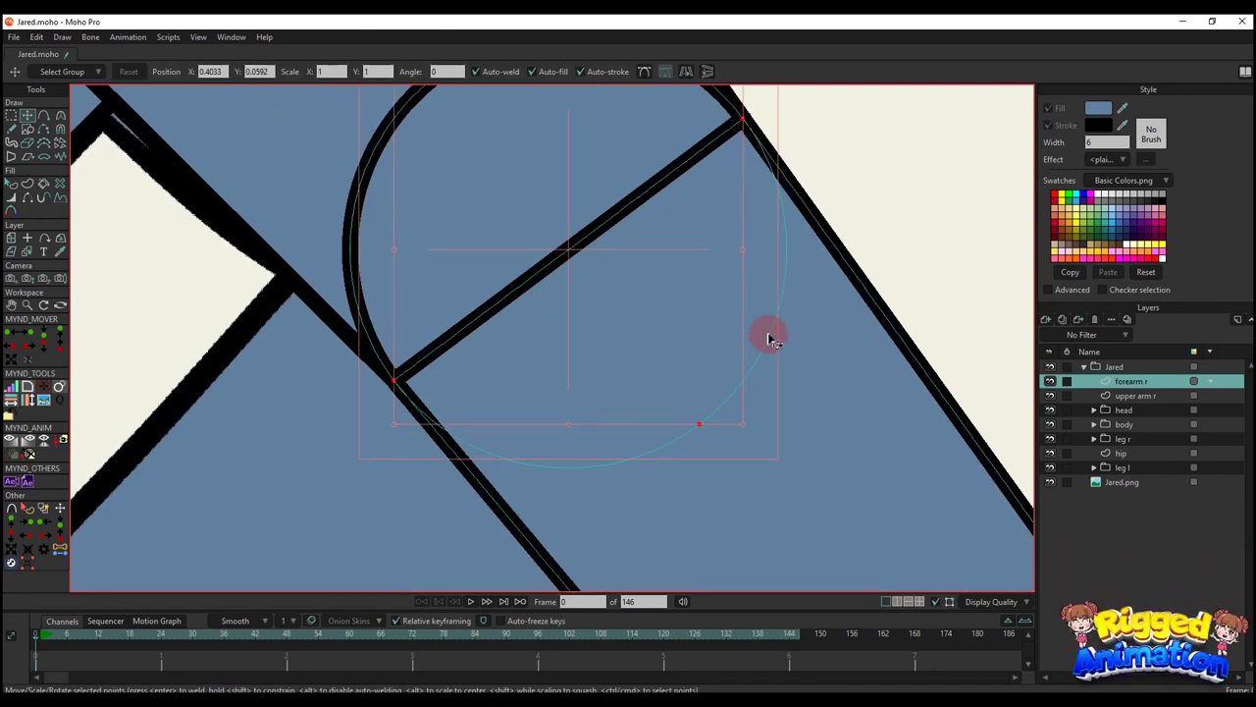
drag(768, 339, 772, 338)
- Hide the Jared.png reference layer and turn off the stroke of the forearm's elbow circle shape
key(q)
scroll(718, 334, down, 5)
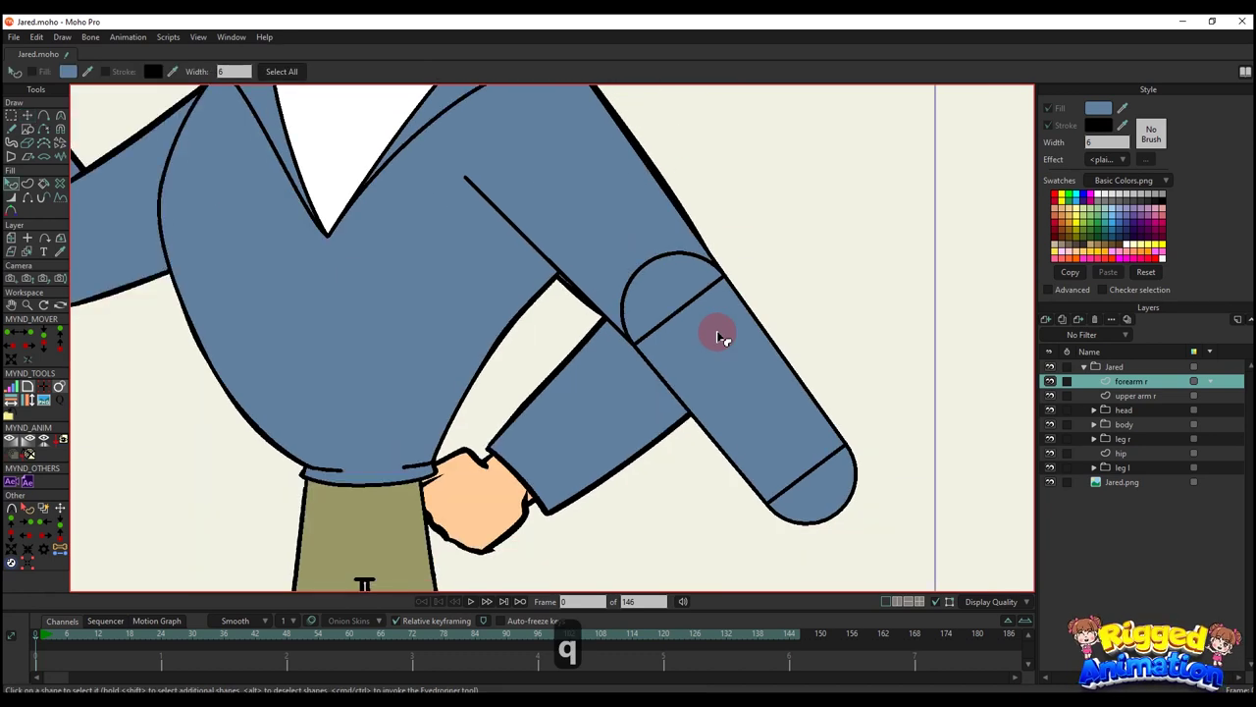
click(1050, 482)
scroll(722, 326, up, 2)
click(692, 297)
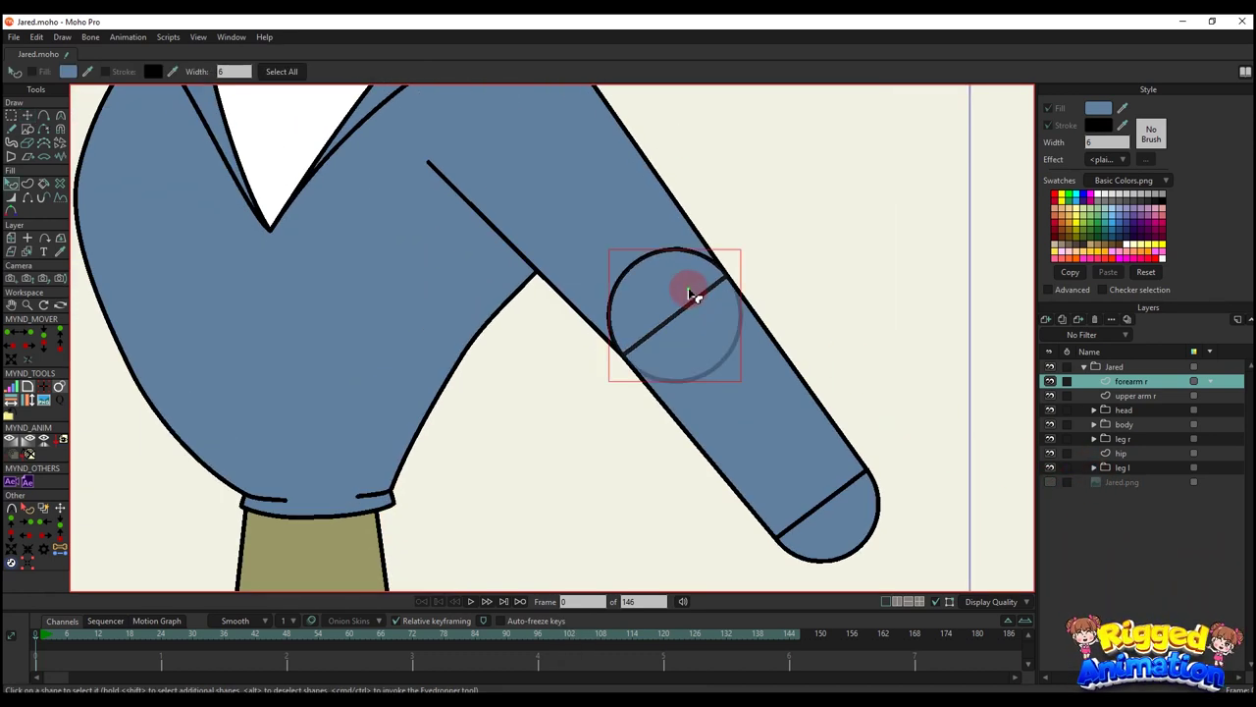
click(1051, 126)
click(897, 276)
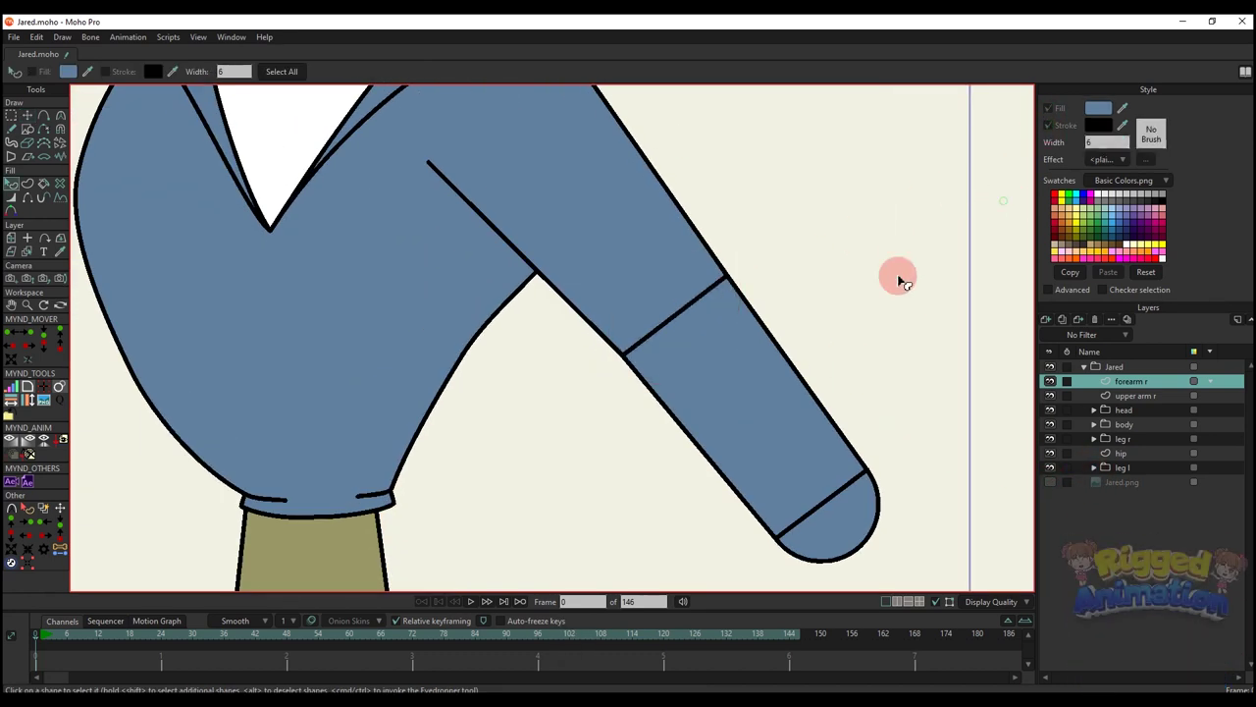
scroll(843, 318, down, 2)
scroll(785, 325, up, 1)
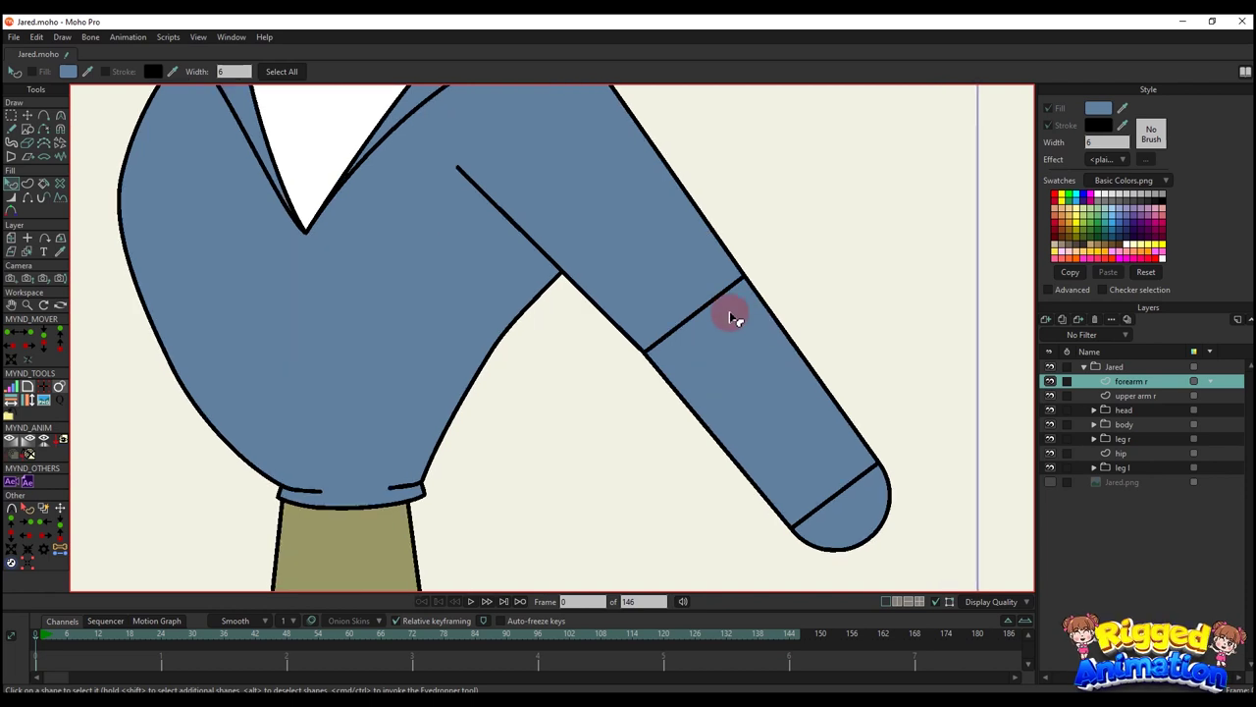
- Hide the forearm outline's edges that cross the sleeve at the elbow and at the wrist
click(735, 317)
click(879, 504)
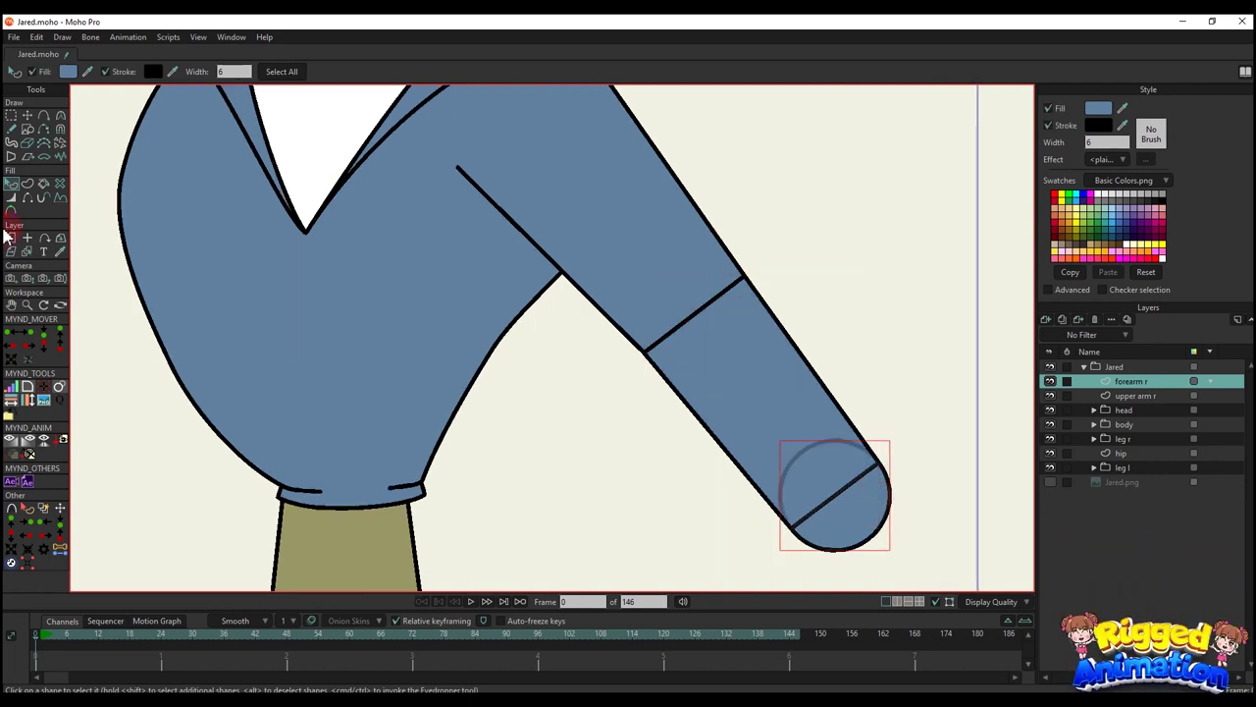
click(27, 198)
click(812, 284)
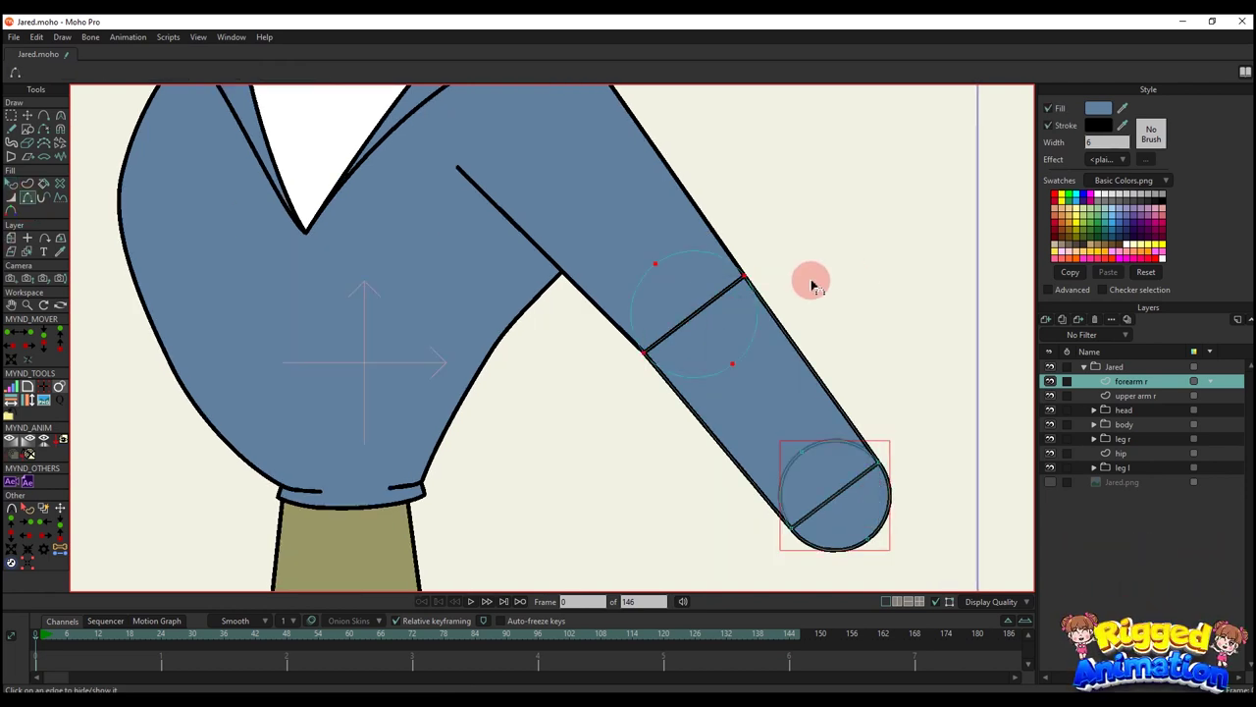
click(712, 310)
click(850, 498)
key(q)
scroll(757, 384, down, 5)
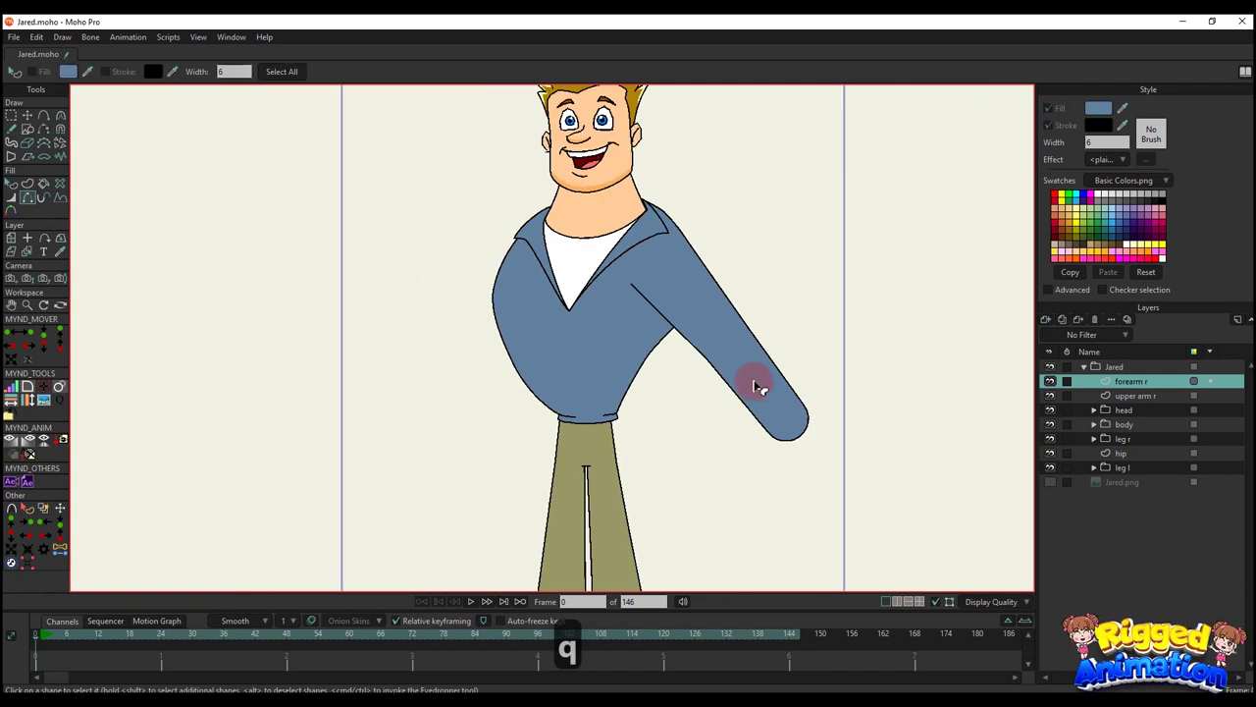
scroll(726, 386, up, 5)
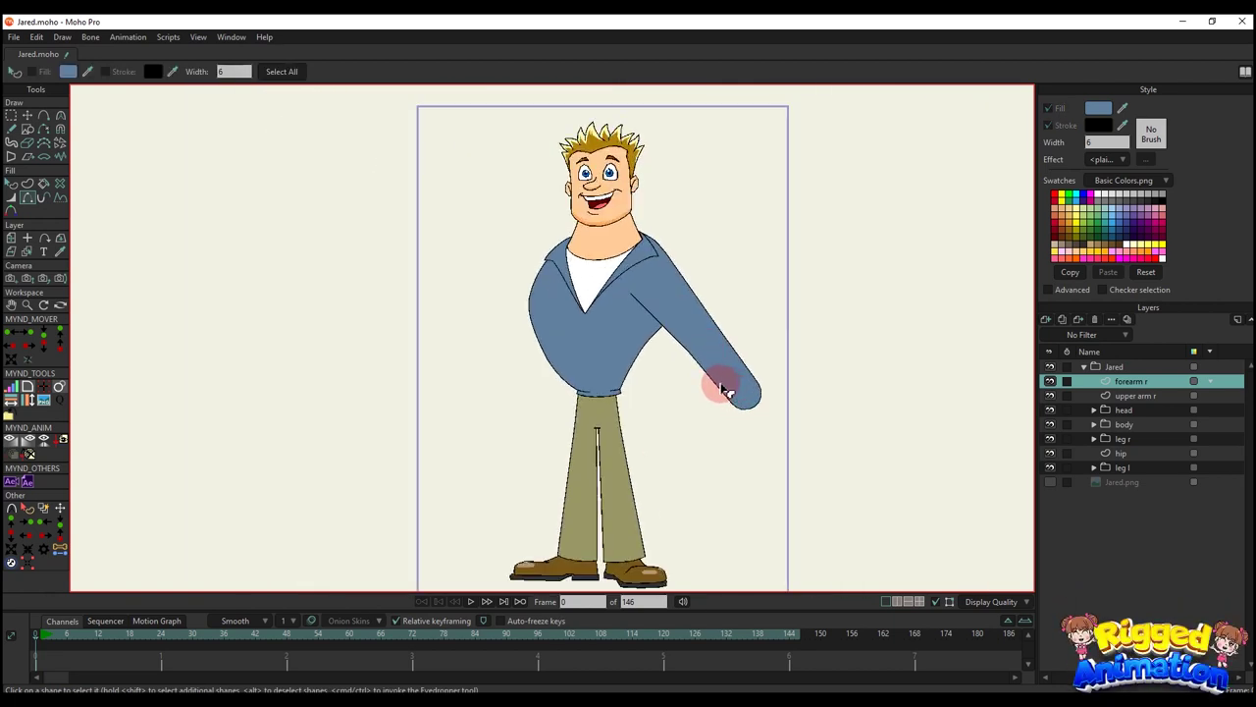
- Delete the wrist circle from the forearm r layer
key(g)
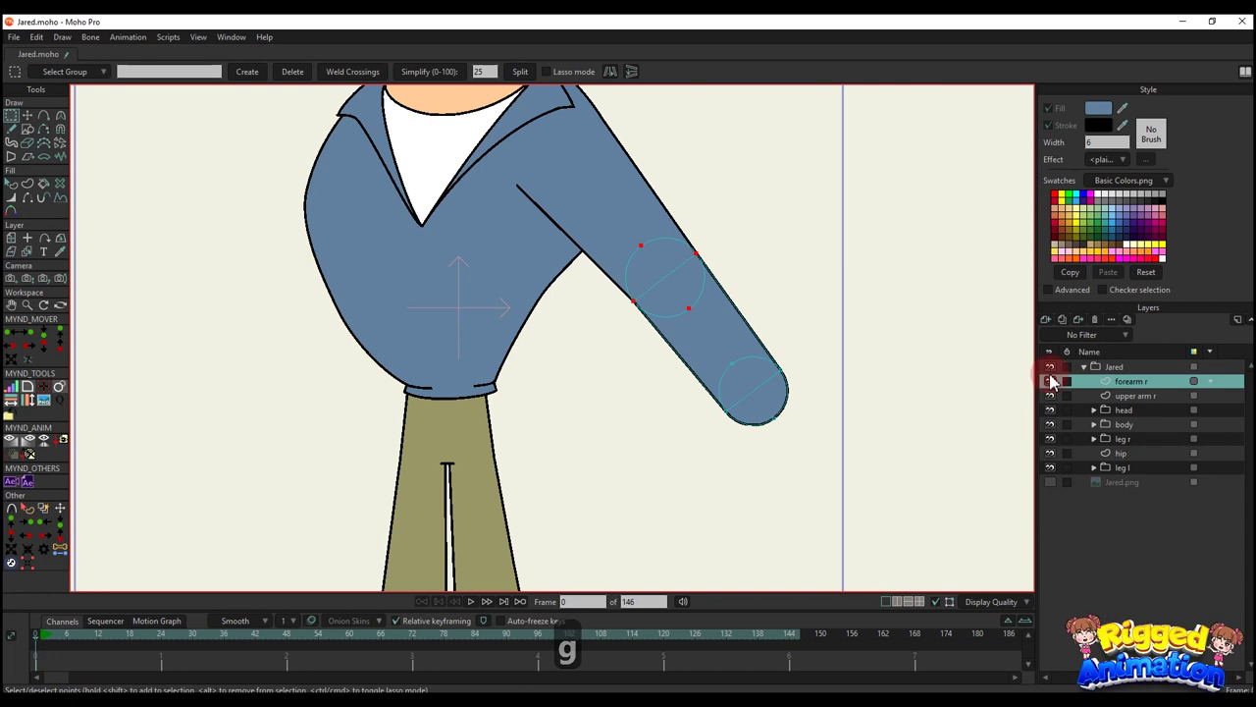
scroll(729, 406, up, 1)
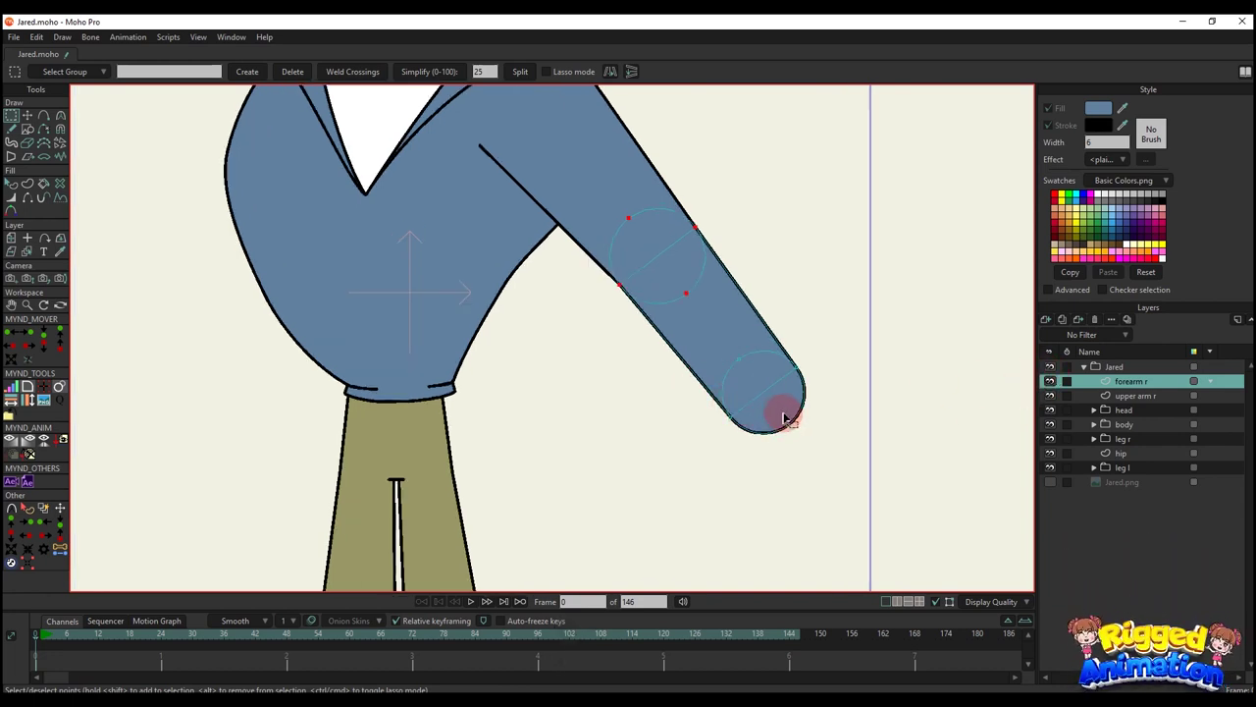
key(t)
key(BackSpace)
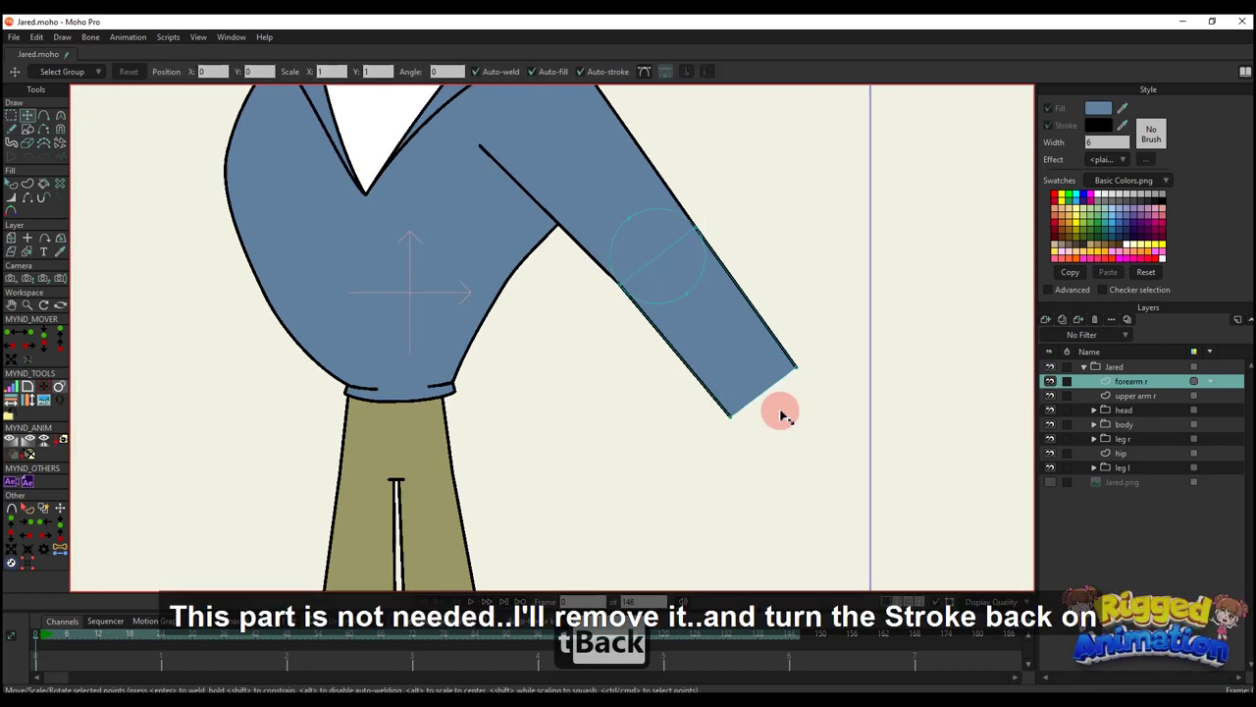
- Turn the stroke of the forearm's straight wrist edge back on and show the Jared.png reference layer again
click(28, 200)
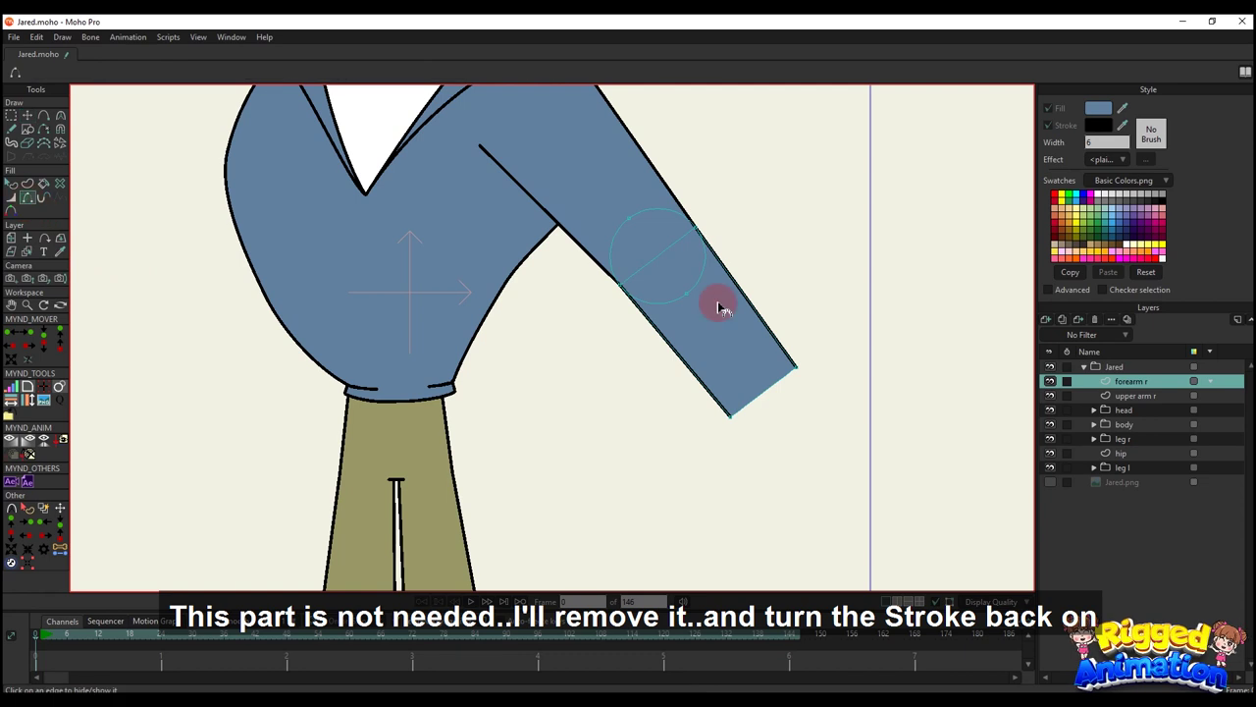
click(770, 390)
click(1051, 482)
scroll(750, 398, down, 2)
drag(746, 415, 750, 425)
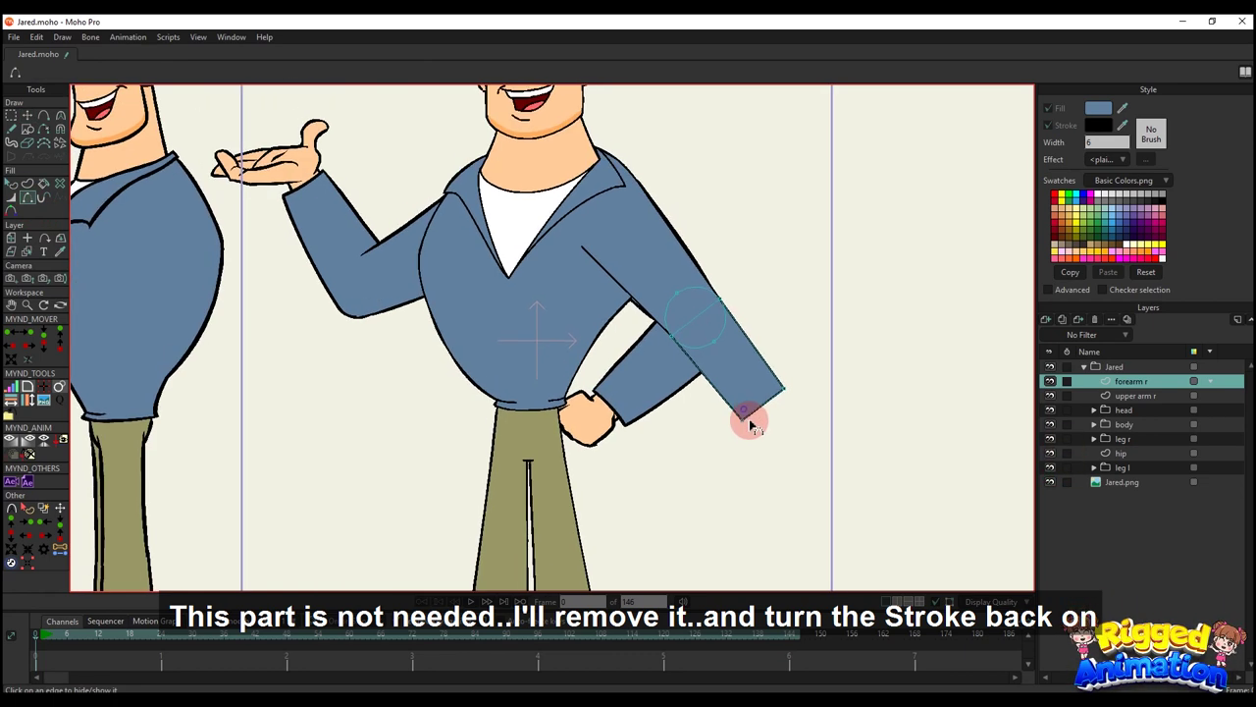
scroll(751, 424, up, 2)
scroll(750, 420, down, 3)
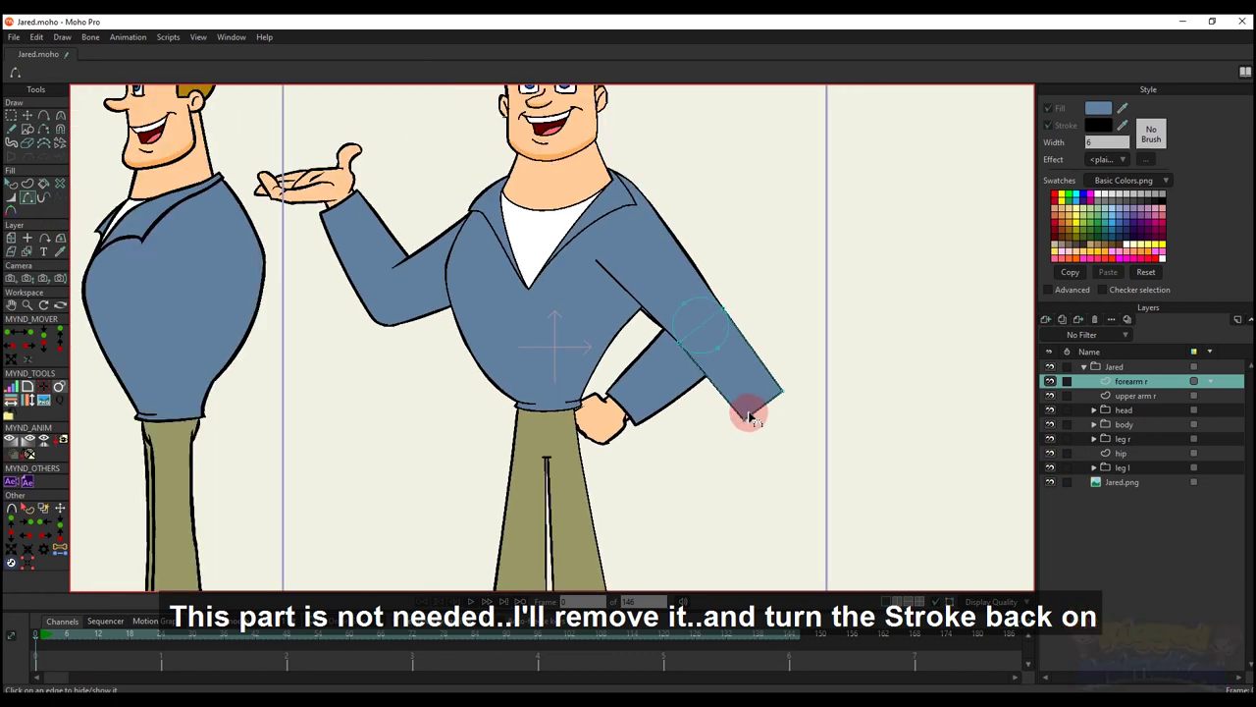
- Add a point to the forearm's wrist edge and adjust the curvature of its points into a soft inward arc
key(a)
scroll(754, 420, up, 5)
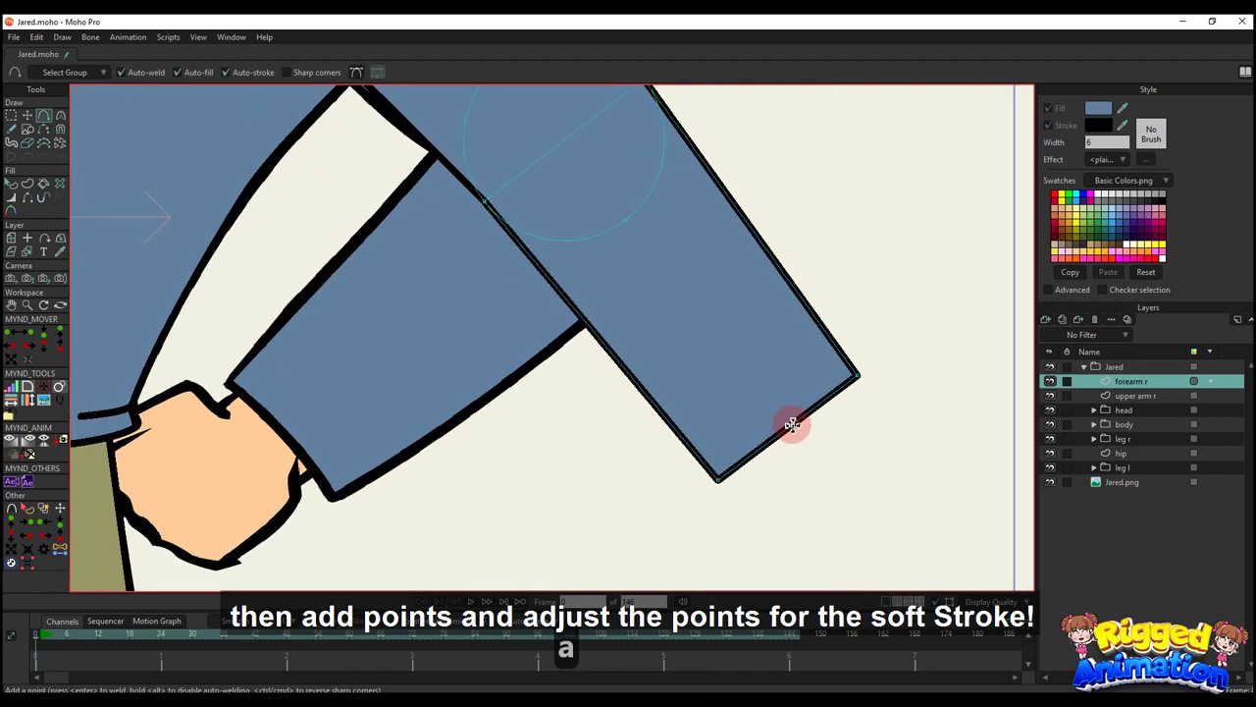
key(c)
scroll(793, 417, up, 2)
drag(804, 396, 813, 390)
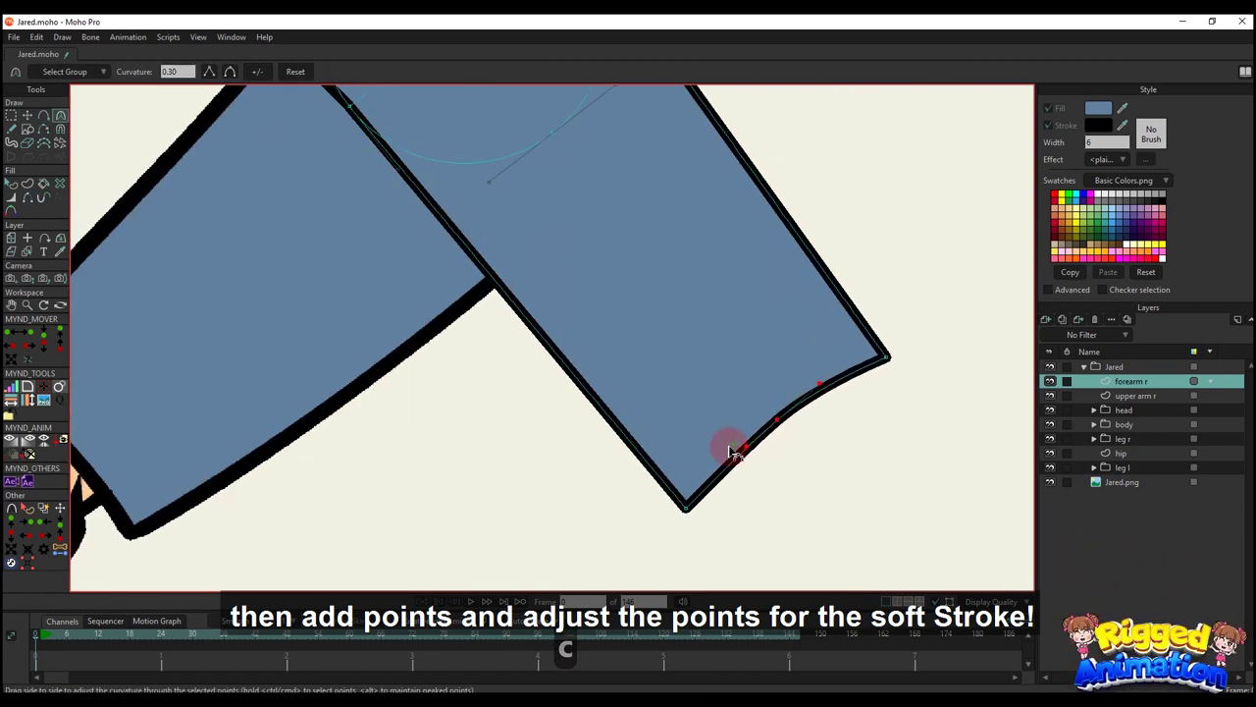
drag(732, 447, 717, 453)
key(q)
scroll(814, 449, down, 6)
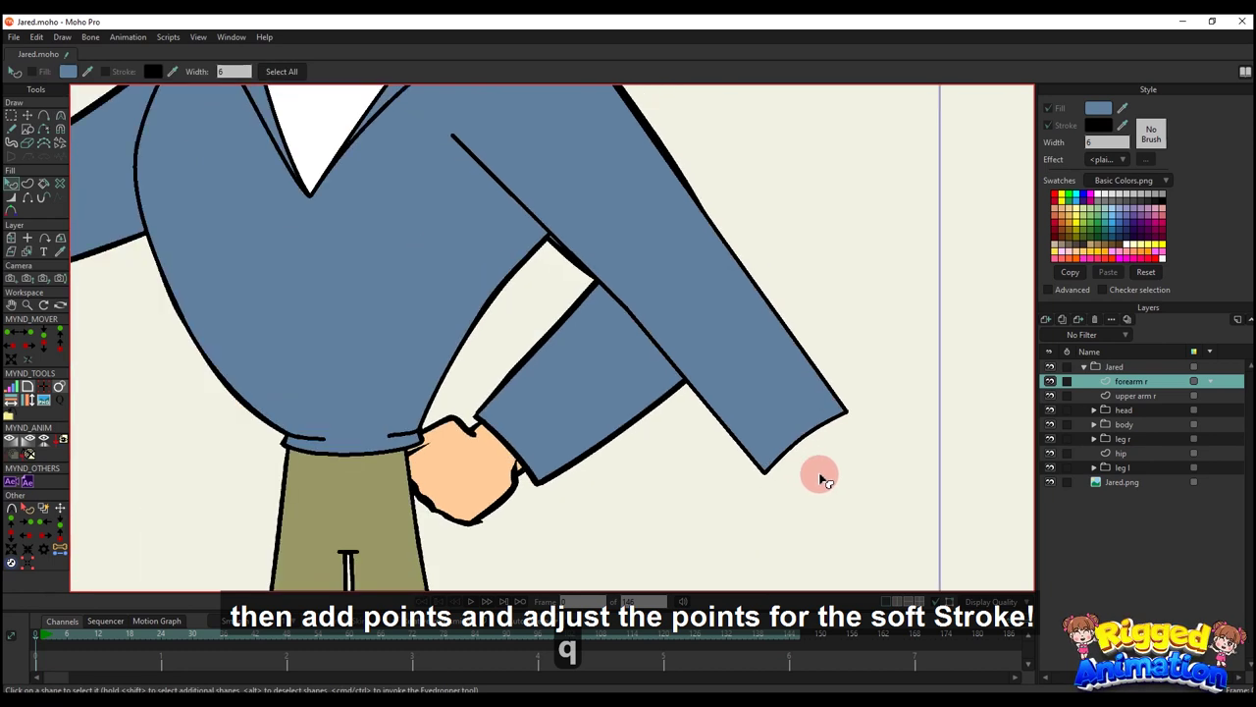
- Hide the Jared.png reference layer and clear the shape selection
click(1050, 482)
scroll(791, 401, down, 5)
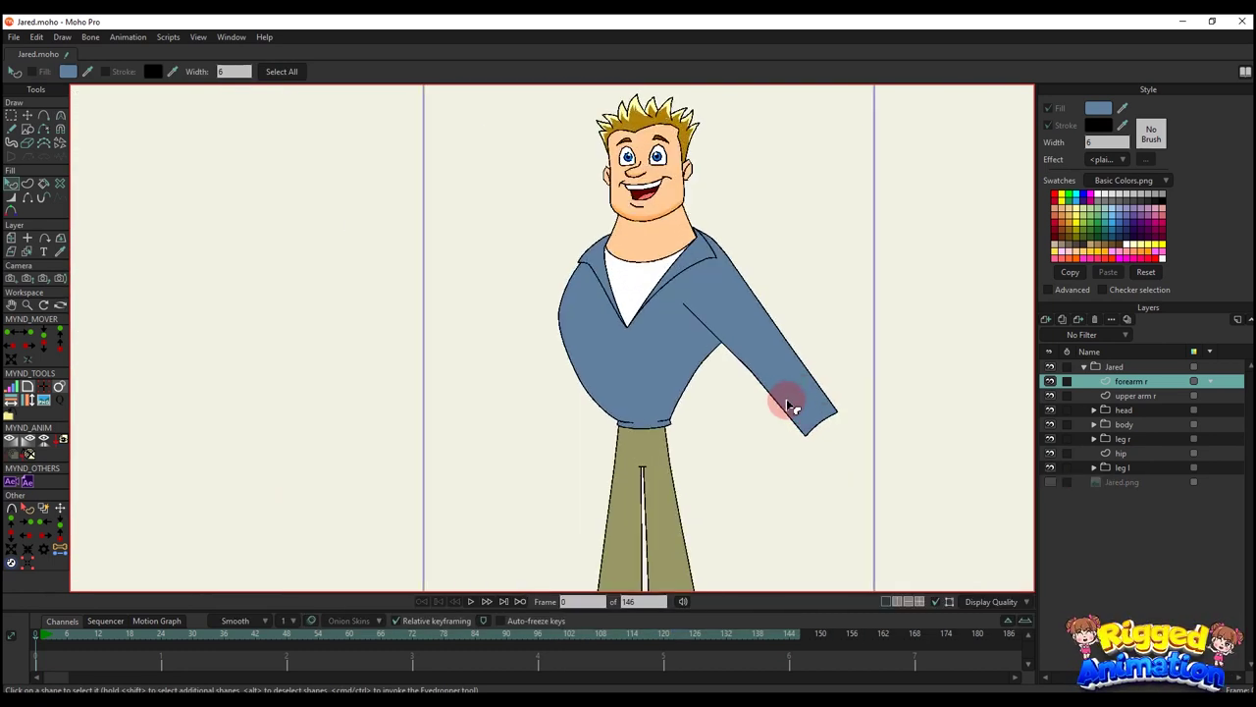
click(925, 401)
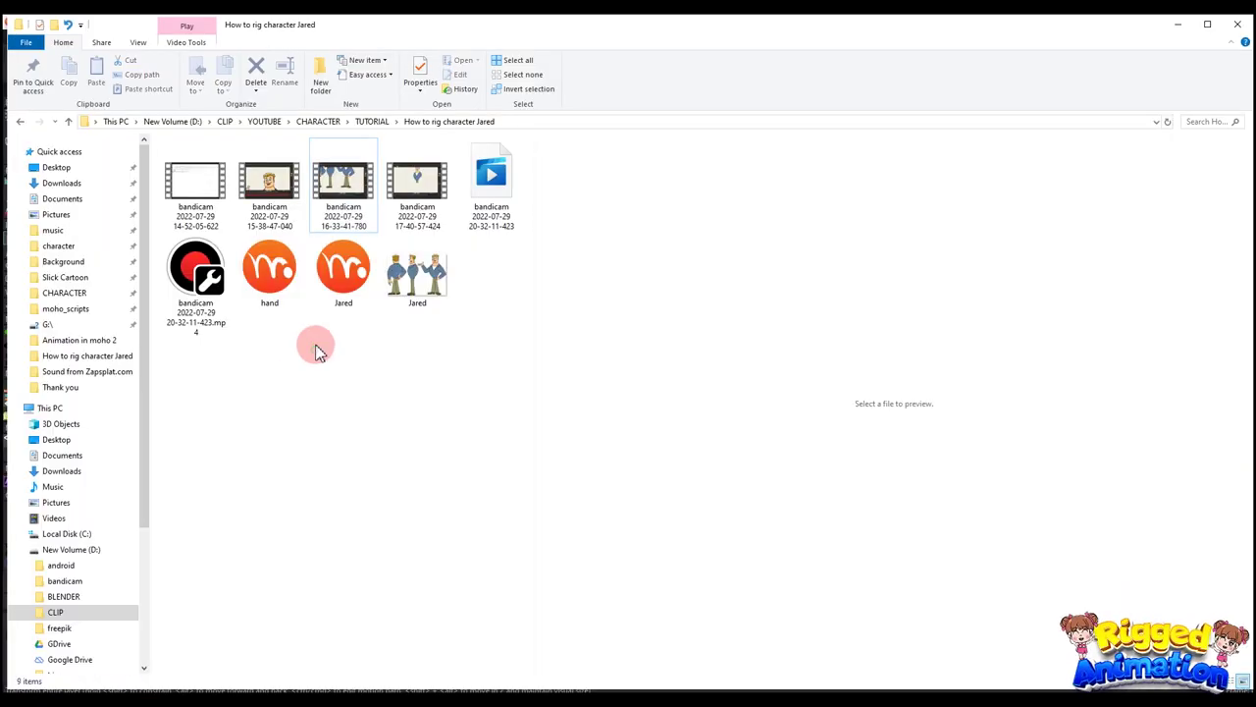
- Import the premade hand object from the hand project file and convert its group to a switch layer
drag(274, 277, 561, 379)
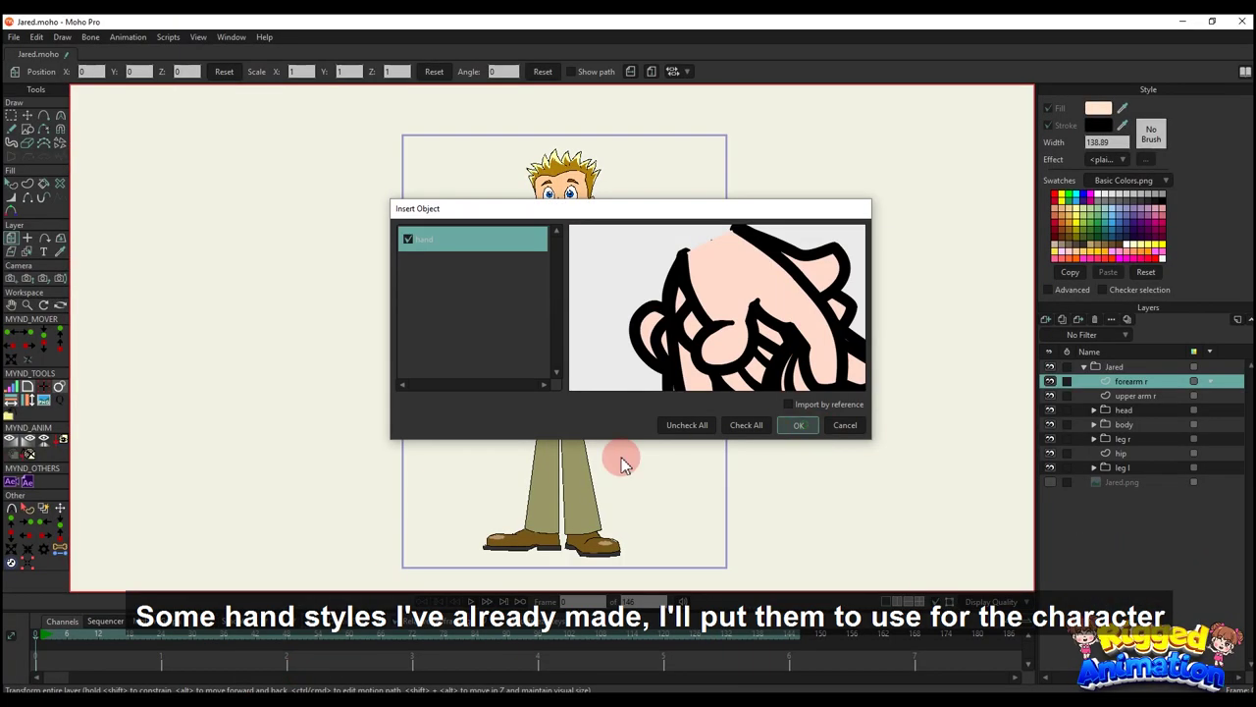
key(Return)
right_click(1121, 381)
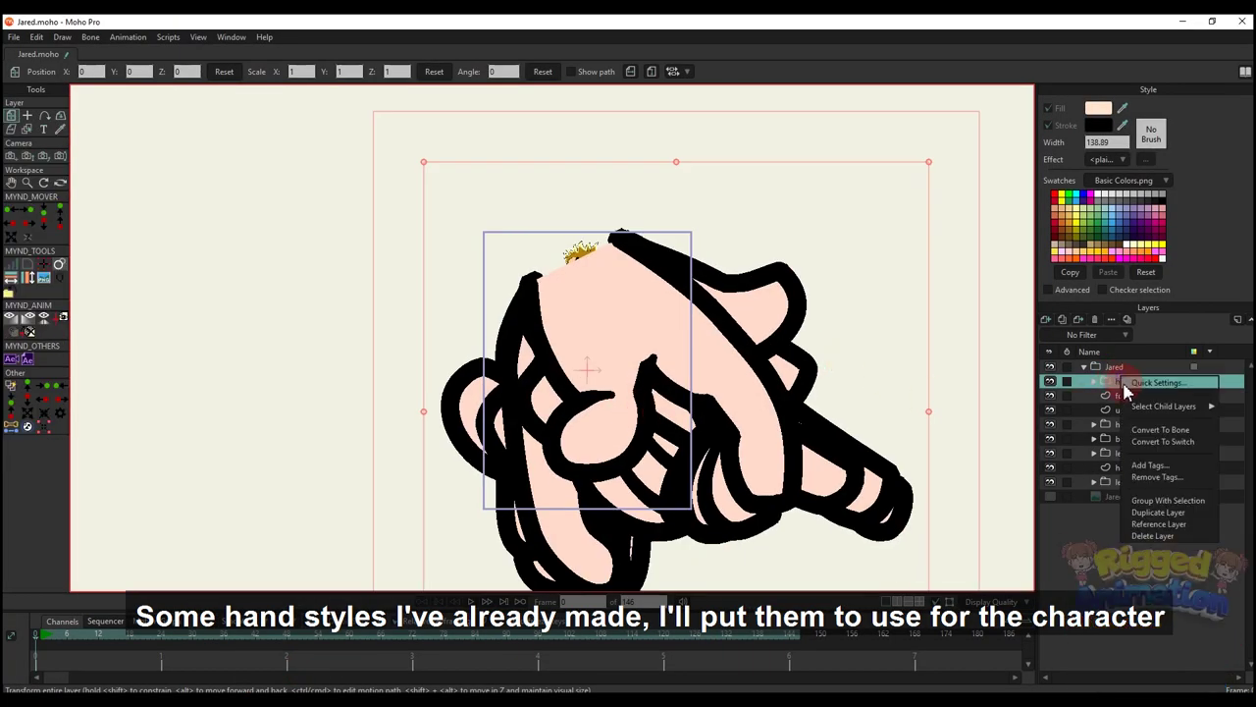
click(1156, 440)
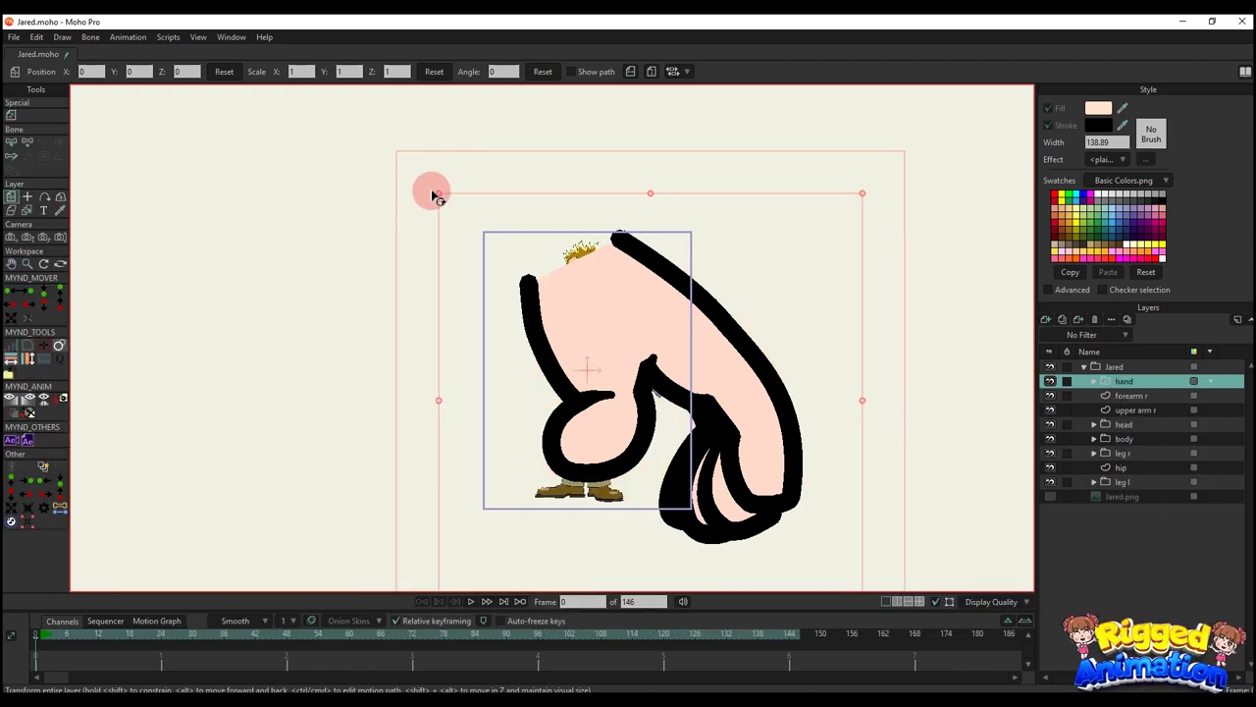
- Scale the hand layer down to 0.1212 and place it at the end of the right forearm's sleeve
drag(439, 193, 593, 331)
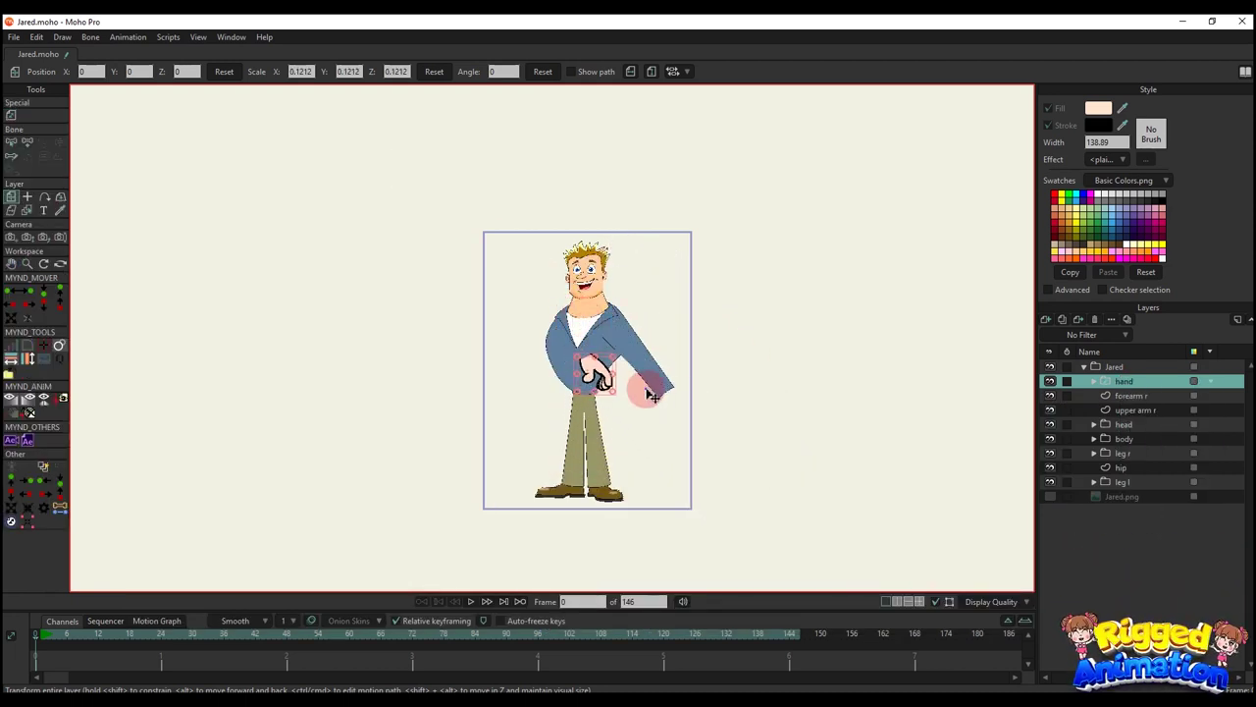
scroll(655, 395, up, 4)
drag(495, 327, 653, 390)
scroll(649, 383, up, 6)
scroll(696, 379, down, 5)
scroll(754, 386, up, 1)
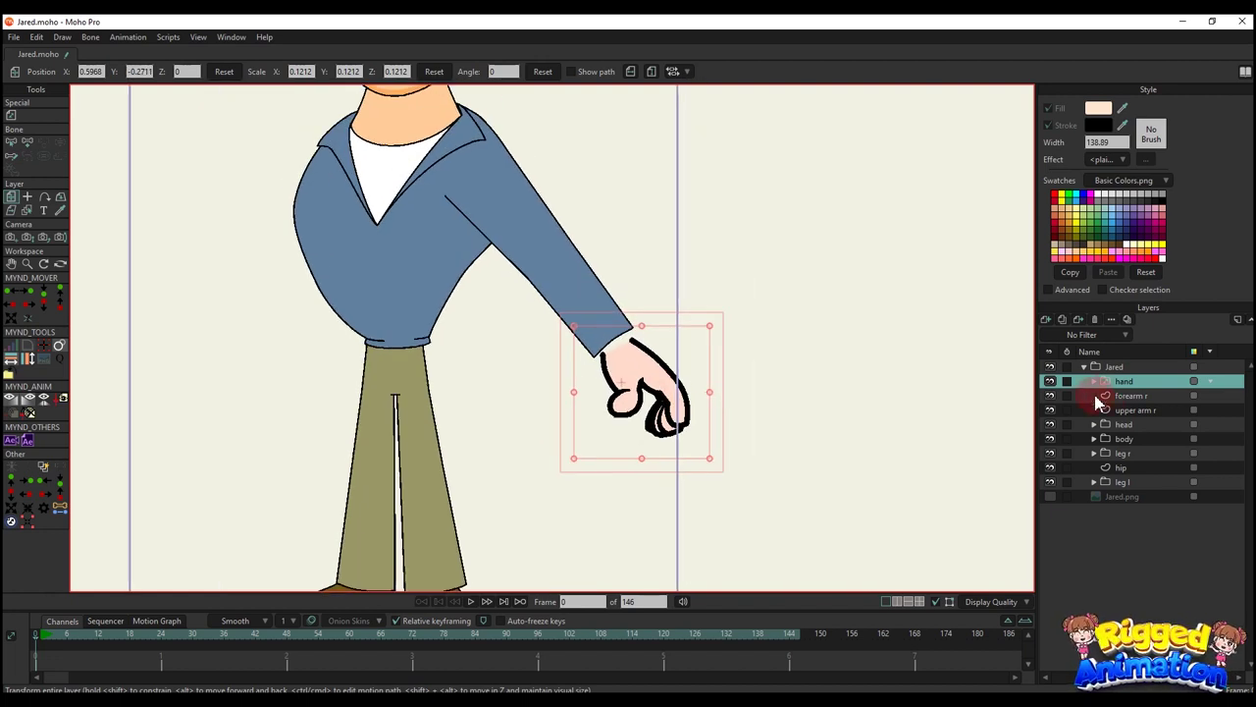
- Make forearm r the active layer and hide the hand layer
click(1129, 409)
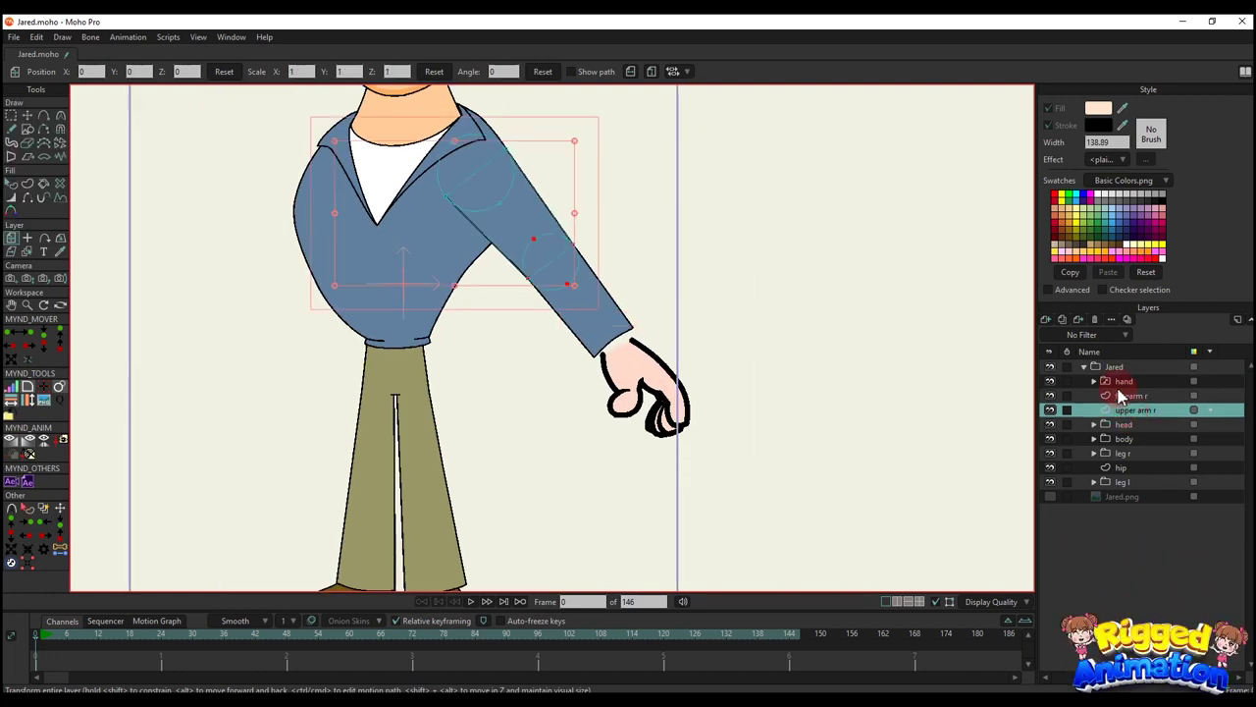
click(1109, 396)
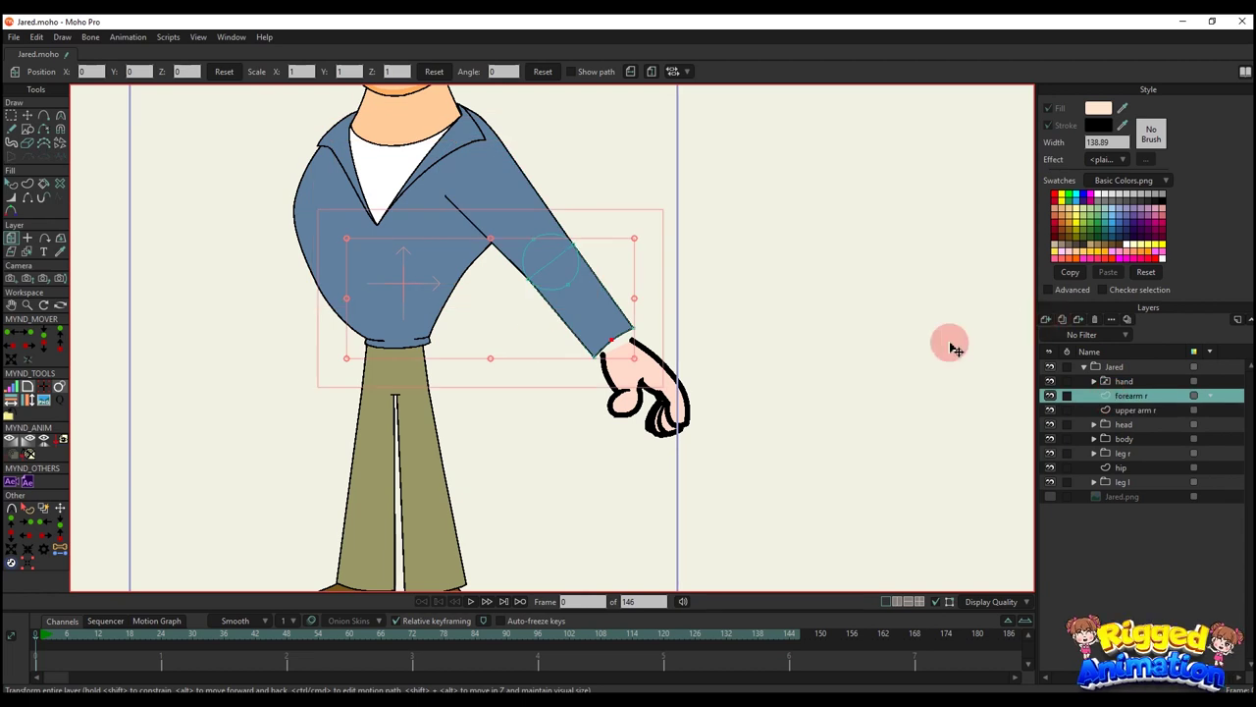
scroll(504, 314, up, 1)
drag(607, 343, 648, 362)
scroll(647, 362, up, 1)
scroll(656, 372, down, 2)
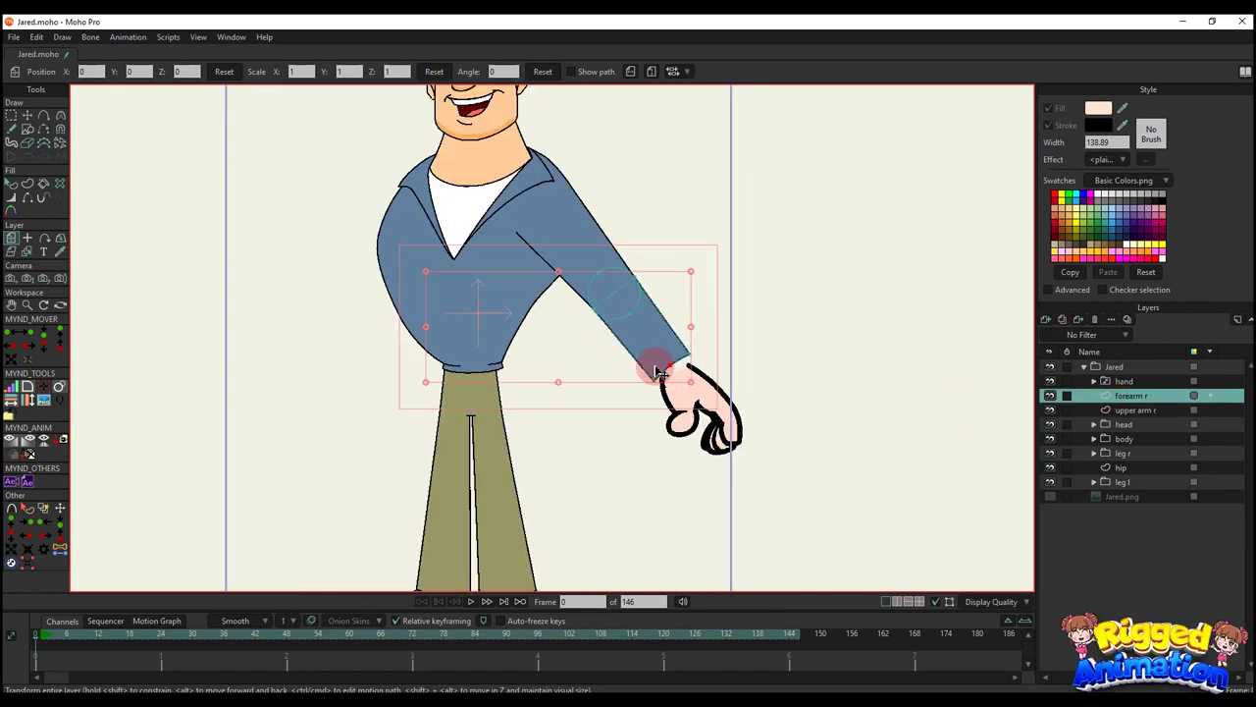
click(1050, 497)
click(1047, 497)
click(1049, 381)
- Draw a skin-coloured wrist circle at the sleeve opening in forearm r and set its stroke width to 6
key(q)
scroll(636, 353, up, 2)
mouse_move(636, 353)
mouse_down()
mouse_move(729, 353)
mouse_move(711, 369)
mouse_move(636, 314)
mouse_up()
scroll(774, 368, up, 1)
click(44, 116)
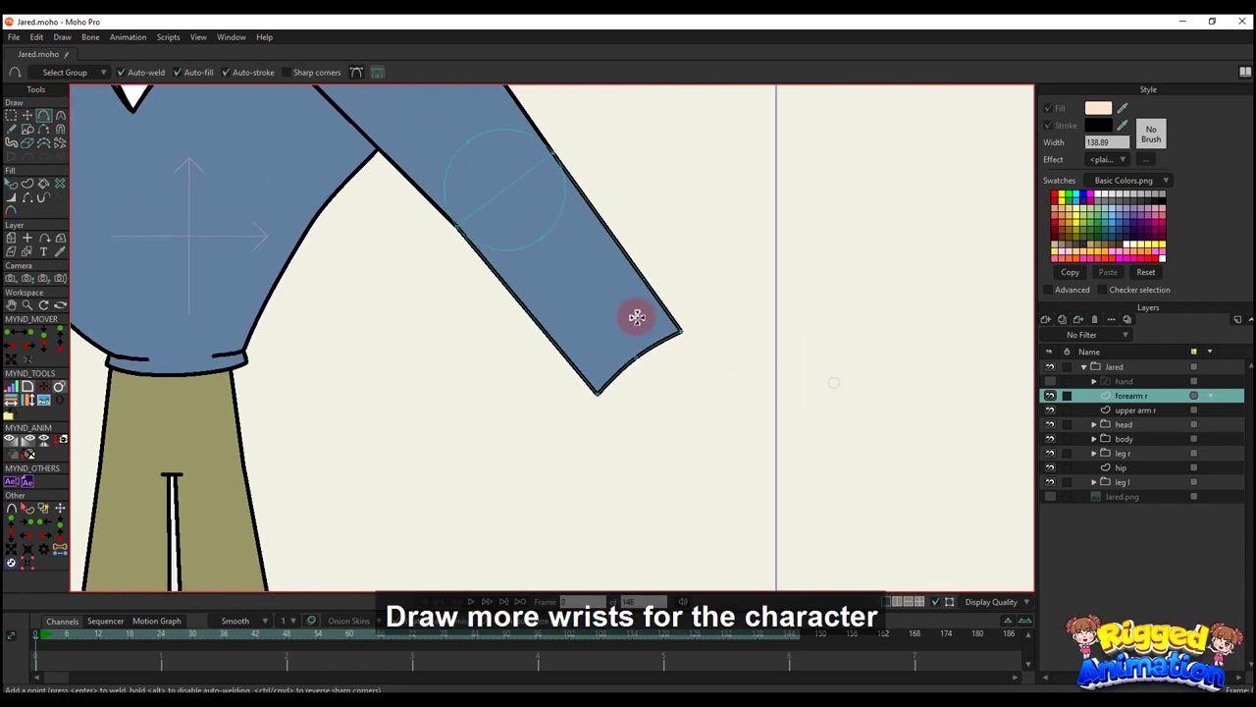
scroll(636, 314, up, 3)
click(27, 128)
mouse_move(668, 427)
mouse_down()
mouse_move(634, 406)
mouse_move(639, 415)
mouse_move(637, 401)
mouse_up()
key(q)
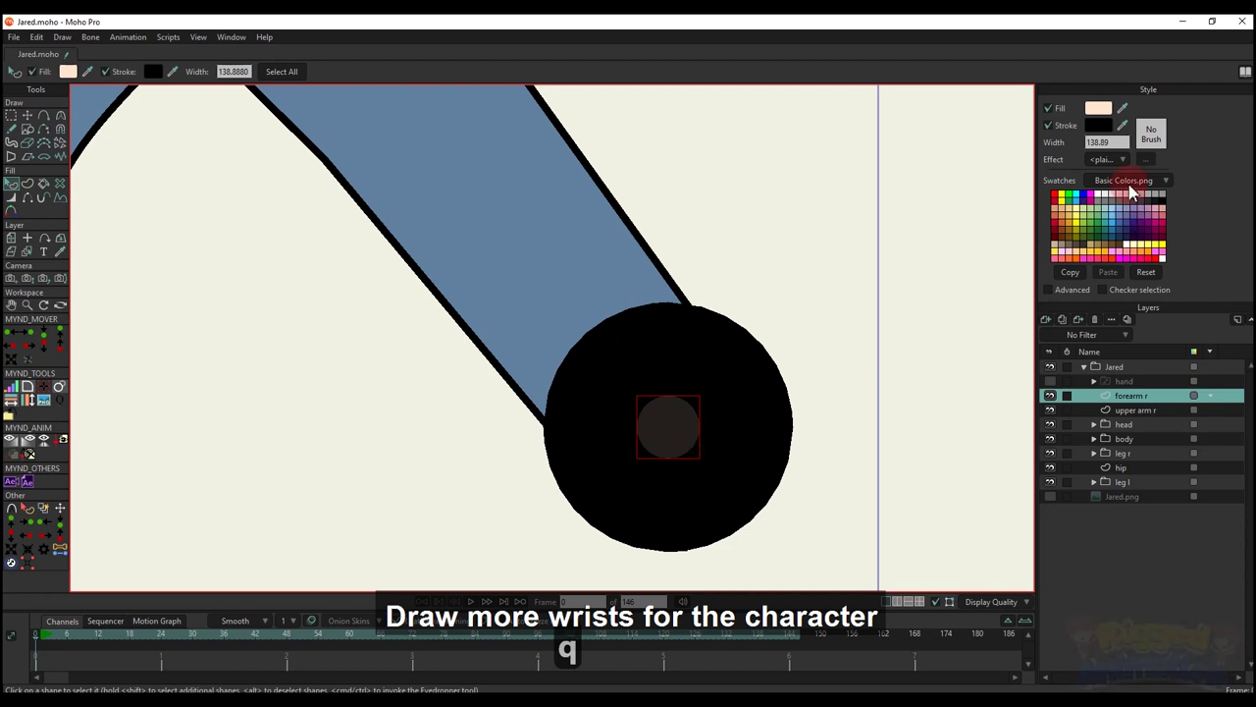
drag(1125, 143, 938, 115)
text(6)
click(926, 241)
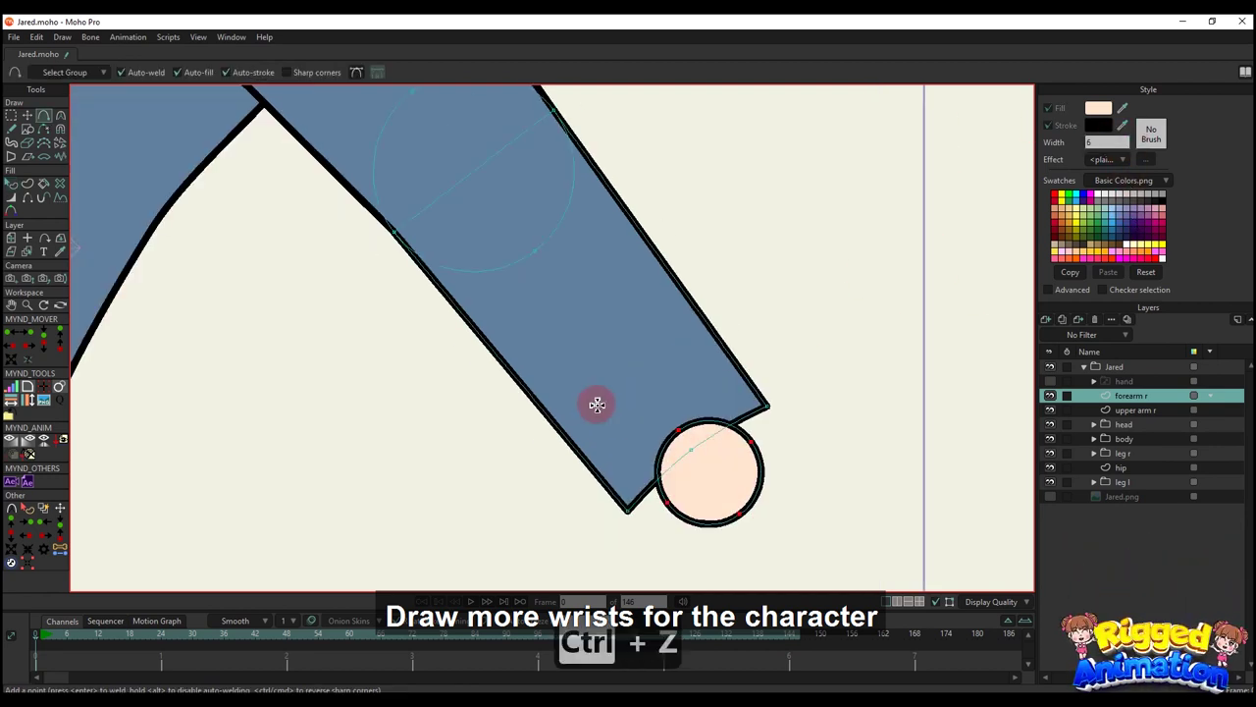
- Draw a closed four-point wrist shape from inside the sleeve to the wrist circle and make all its corners sharp
mouse_move(596, 404)
mouse_down()
mouse_move(671, 527)
mouse_move(769, 438)
mouse_move(693, 354)
mouse_up()
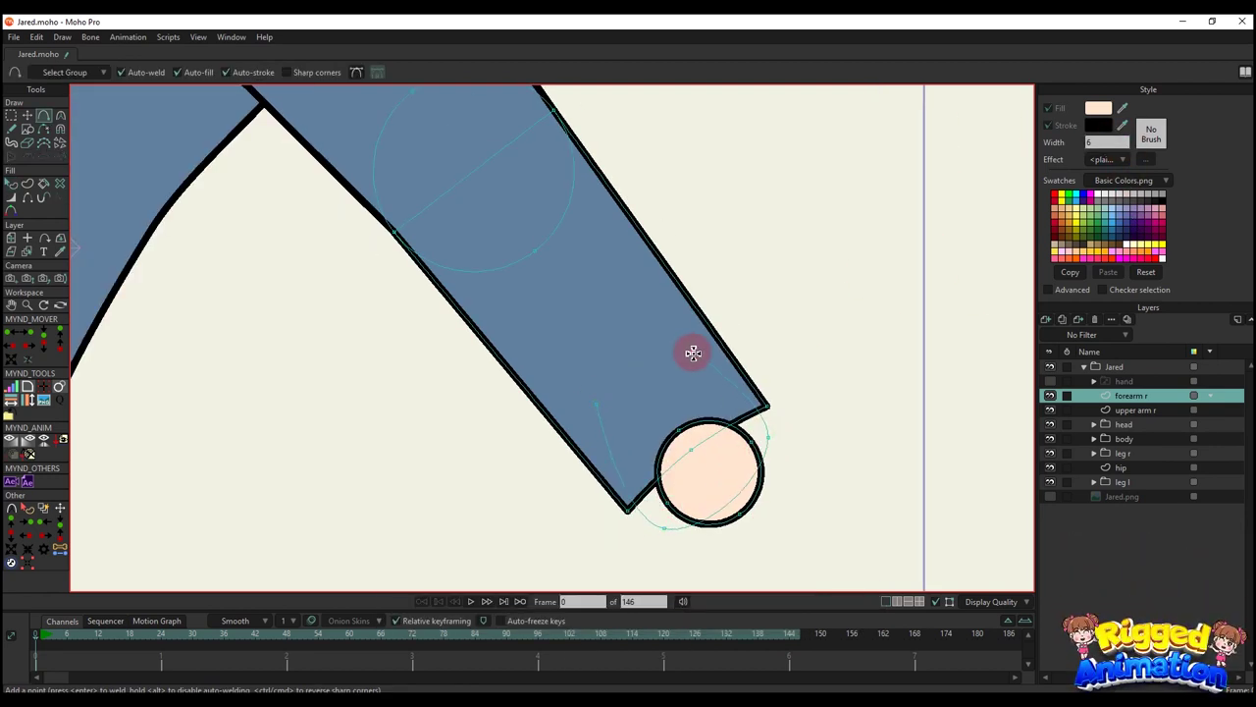
drag(608, 397, 596, 403)
key(c)
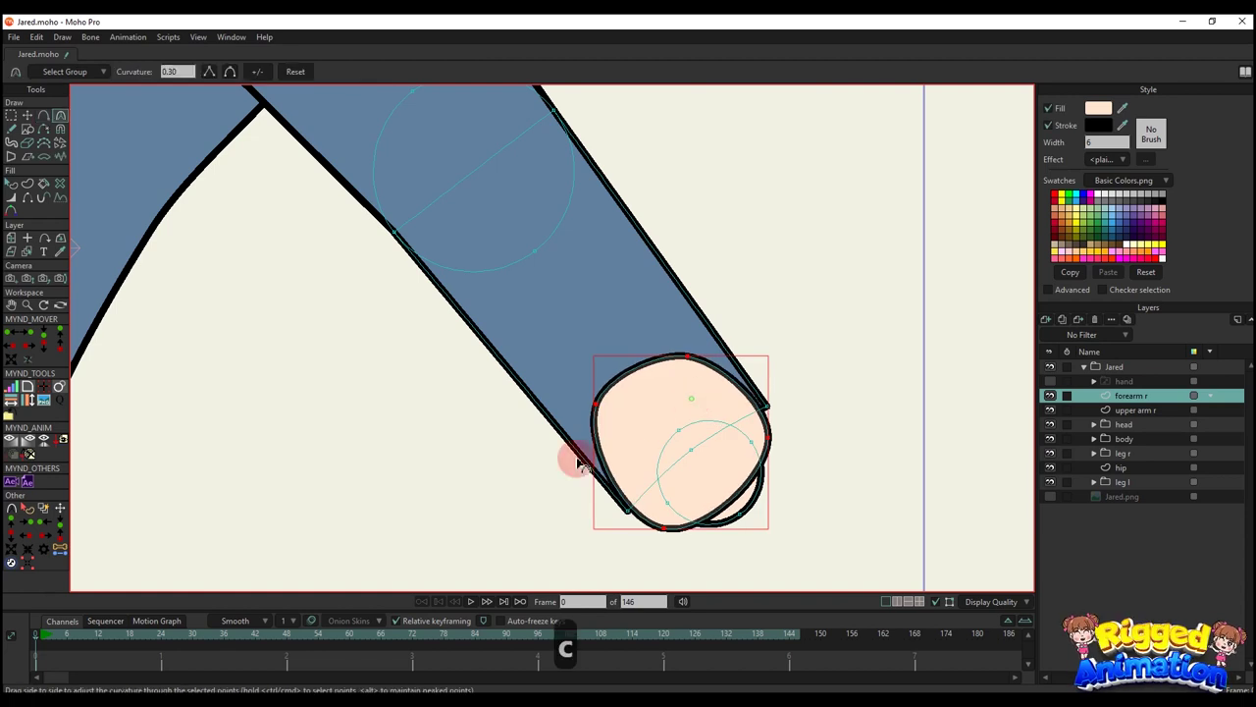
drag(575, 457, 645, 547)
- Align the wrist shape's two outer corner points exactly with the opposite side points of the wrist circle
key(g)
click(650, 515)
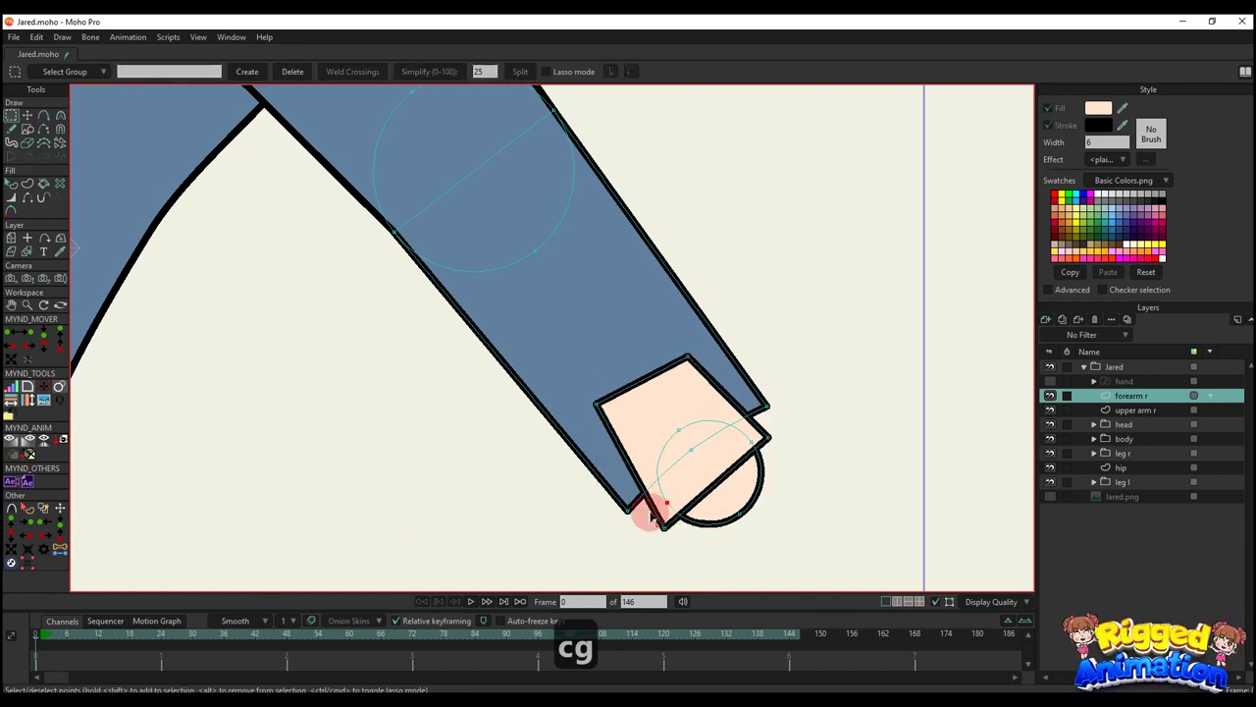
click(28, 561)
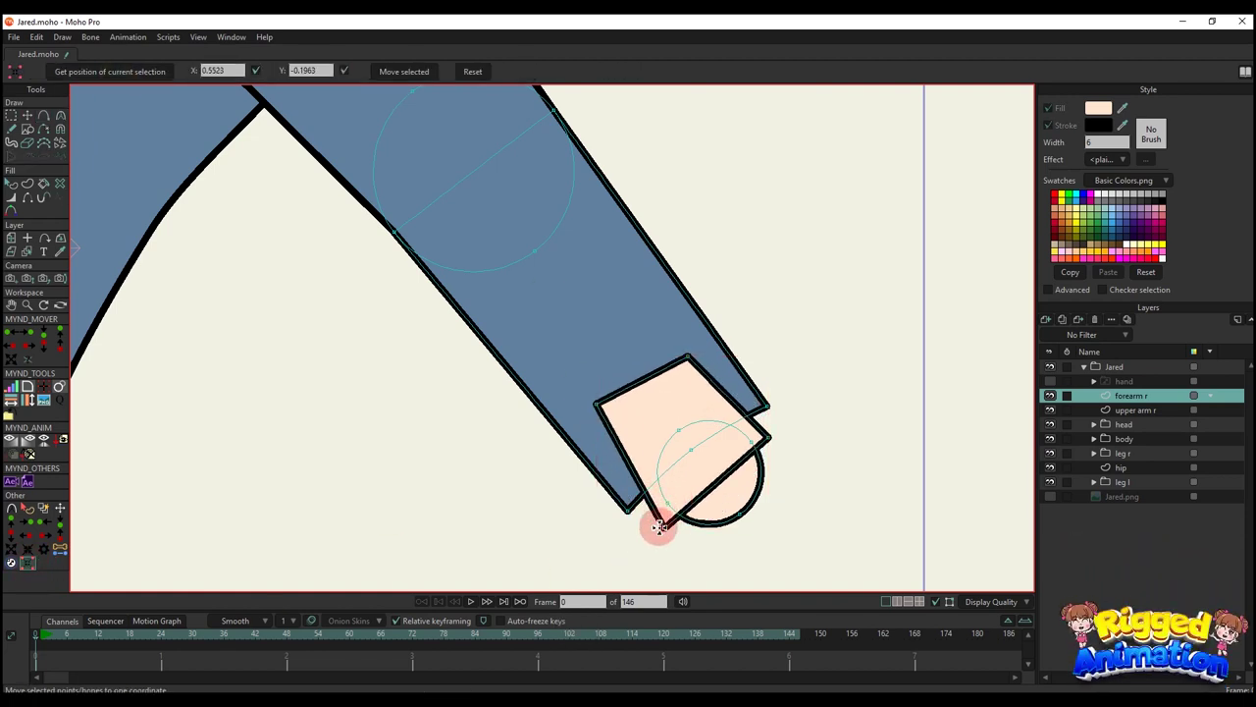
click(401, 72)
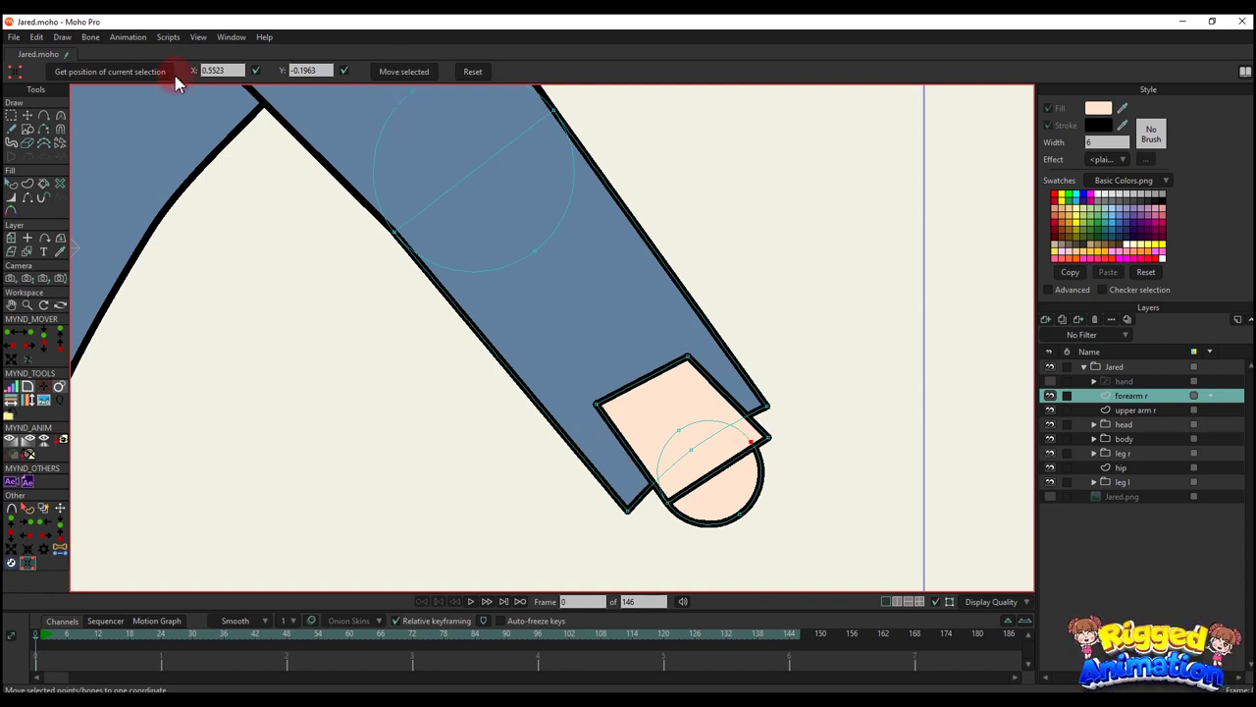
click(750, 434)
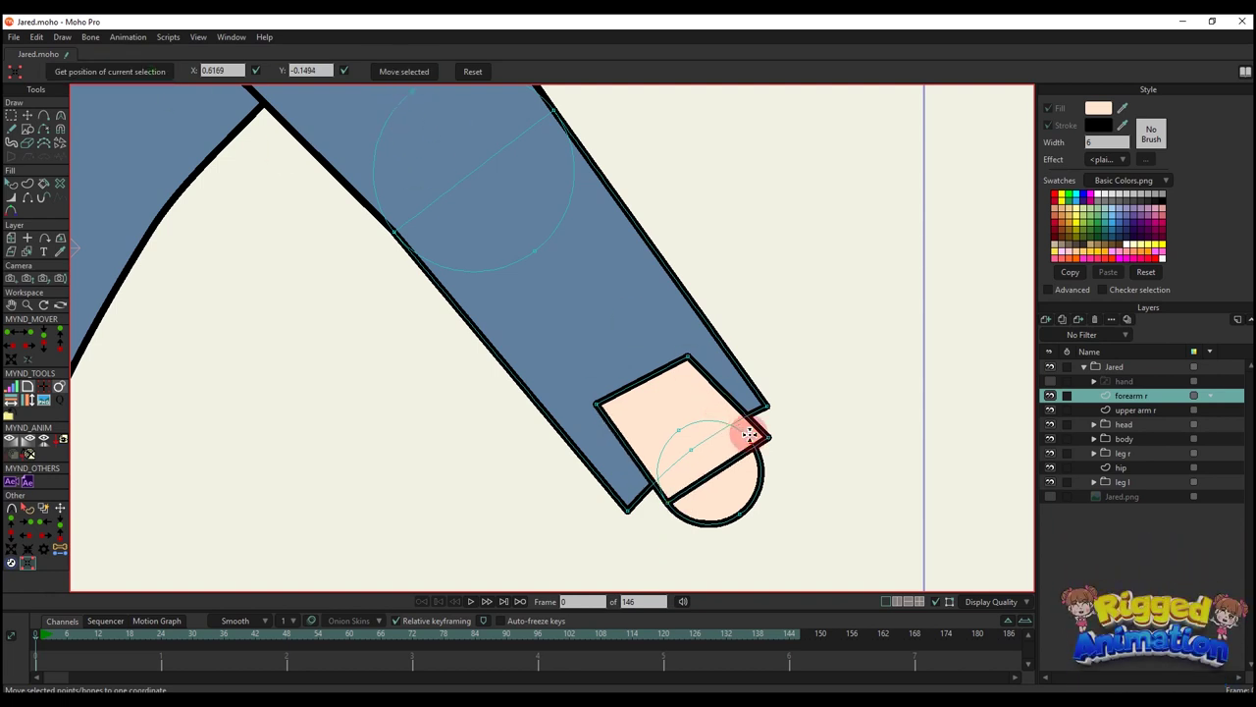
click(404, 72)
- Move the wrist shape's upper corner inside the sleeve so that the shape becomes a straight rectangle
key(q)
click(692, 389)
key(r)
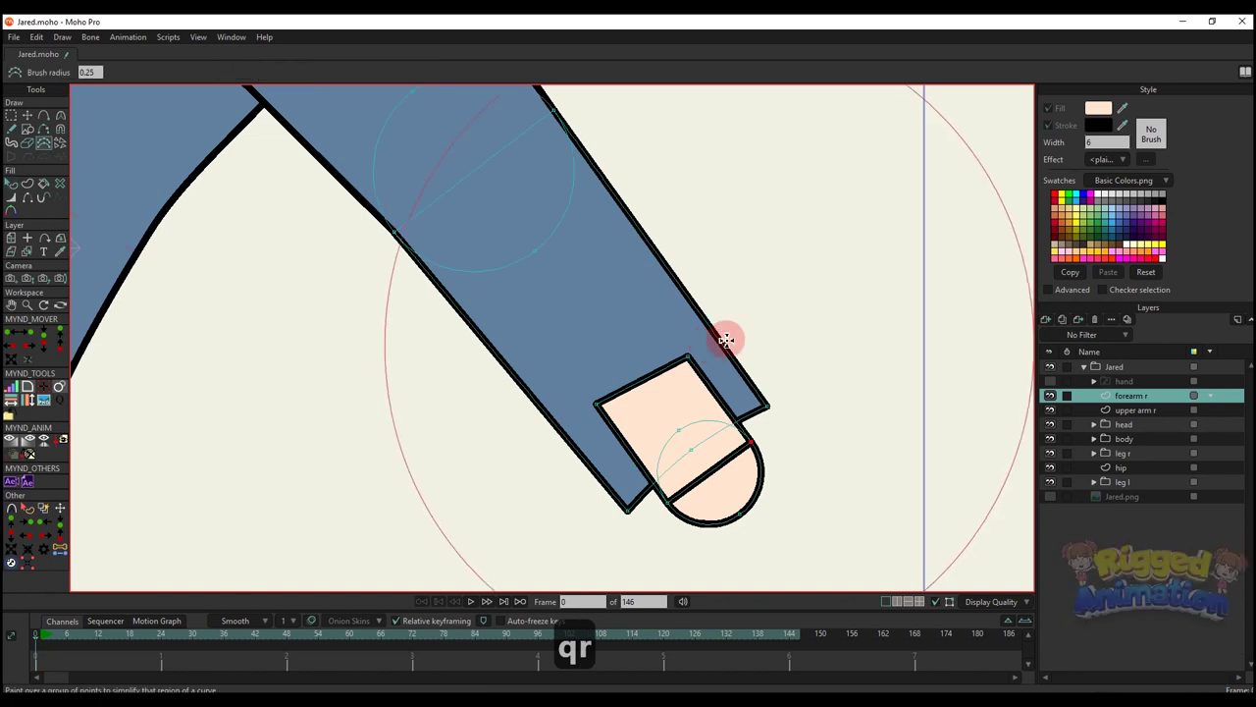
key(t)
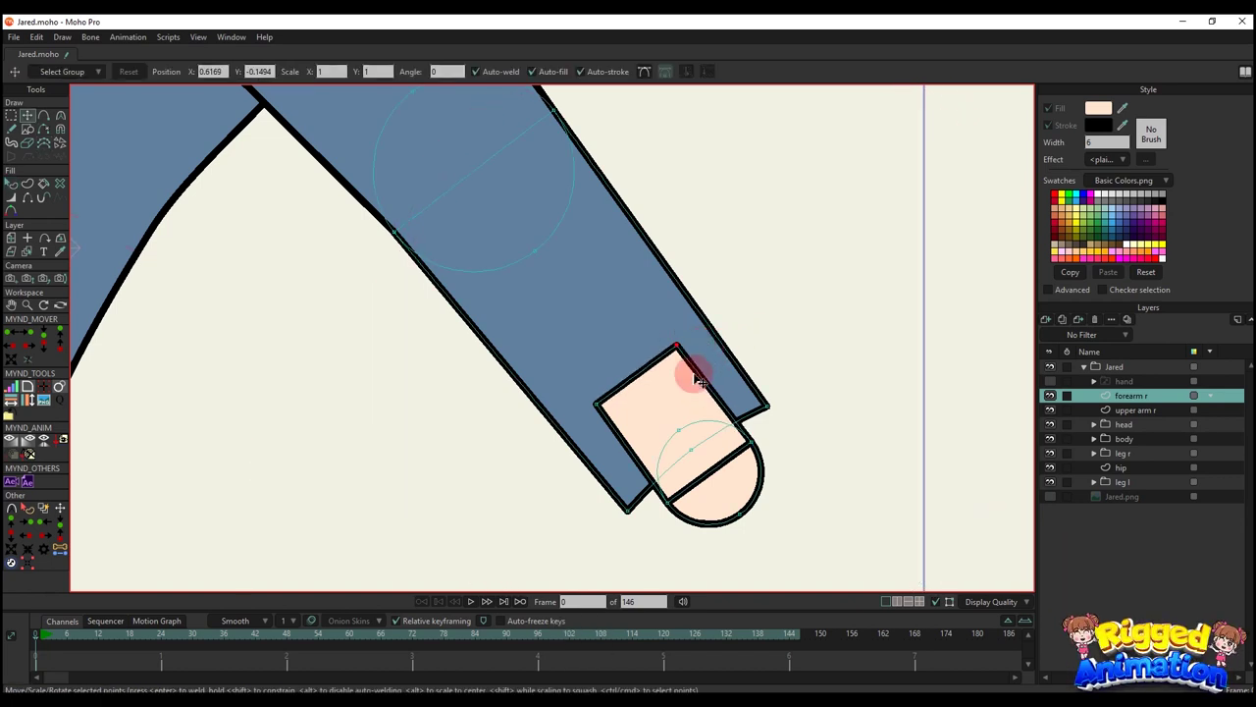
- Select the wrist rectangle and hide its edge that crosses the wrist circle
key(q)
click(746, 486)
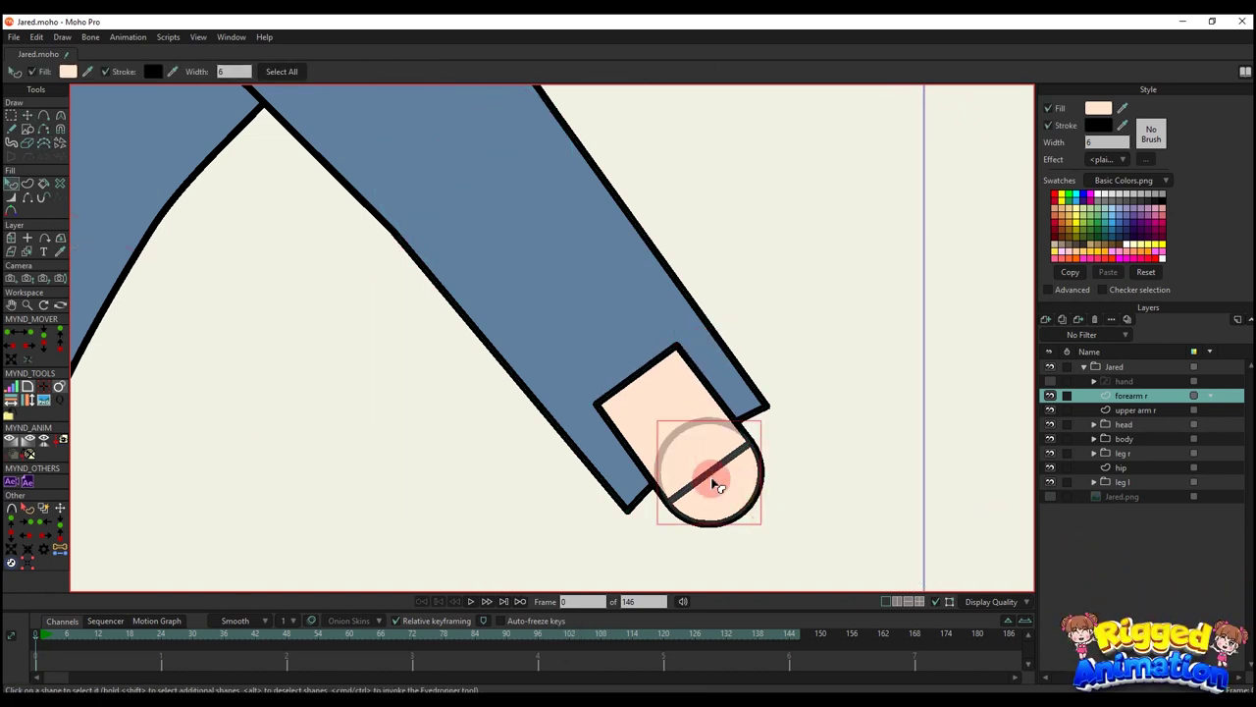
click(692, 468)
click(27, 199)
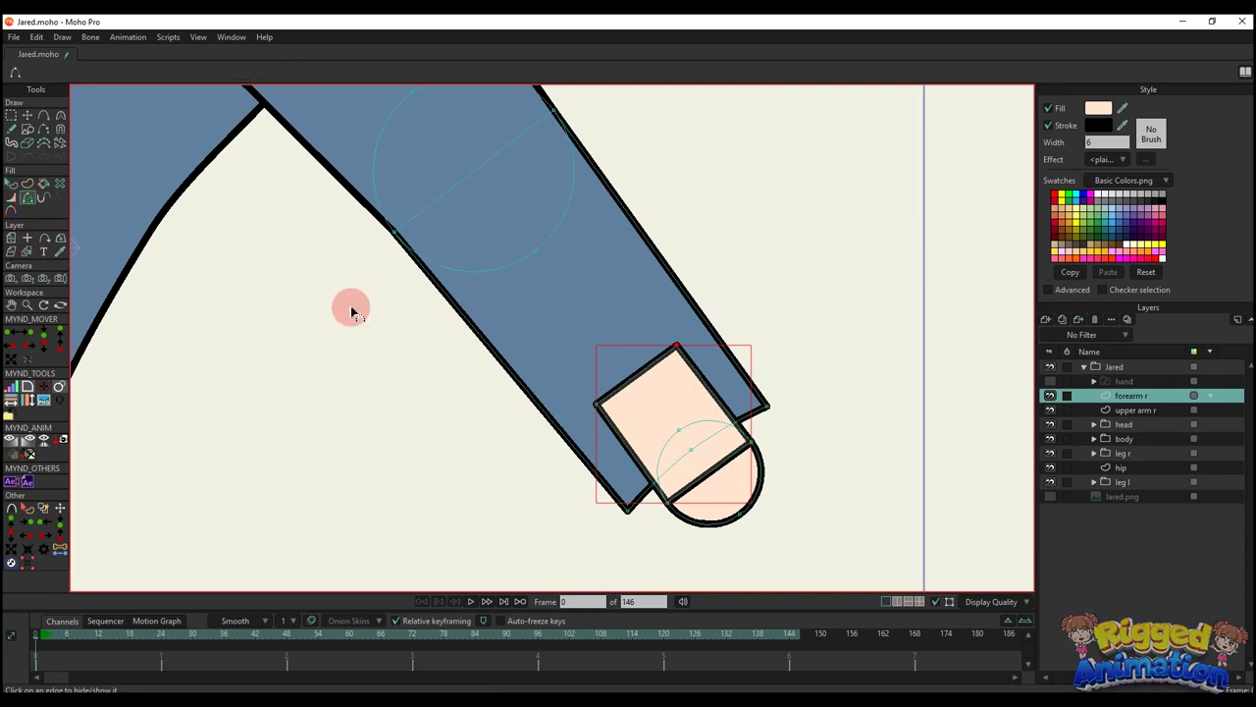
- Lower the wrist rectangle and circle together in the shape order so they sit behind the blue sleeve
key(q)
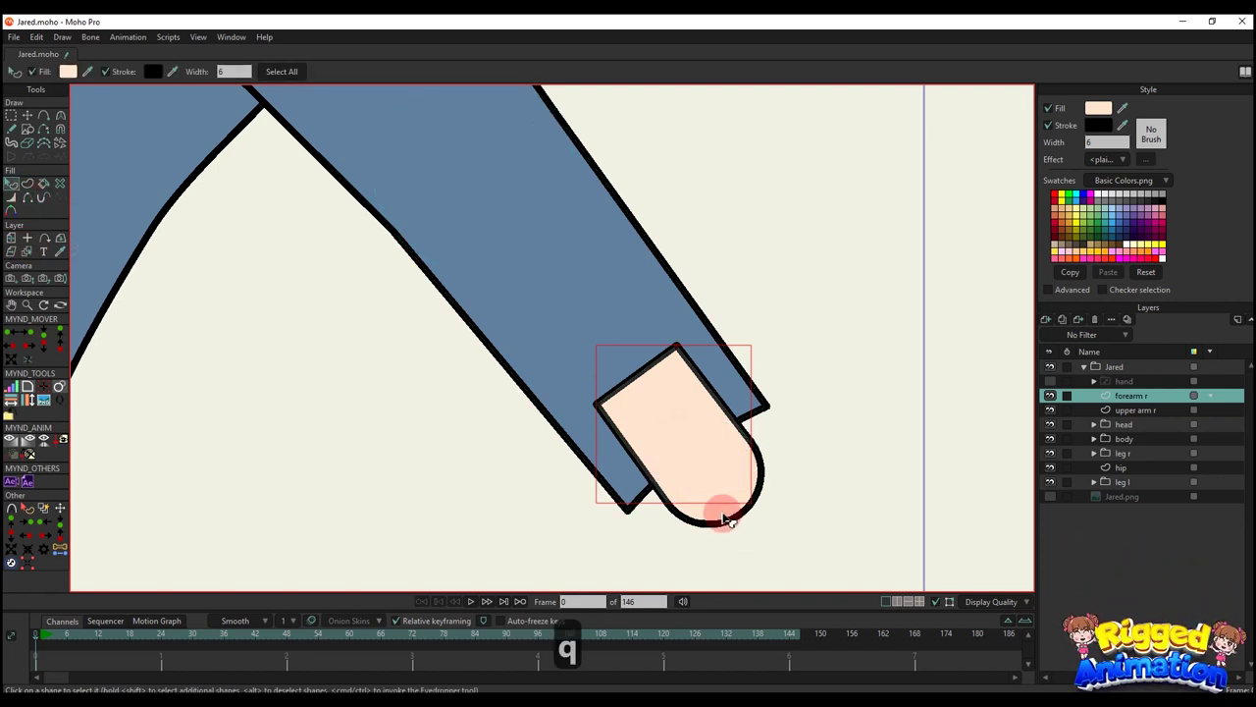
click(726, 520)
key(alt+Down)
key(alt+Down)
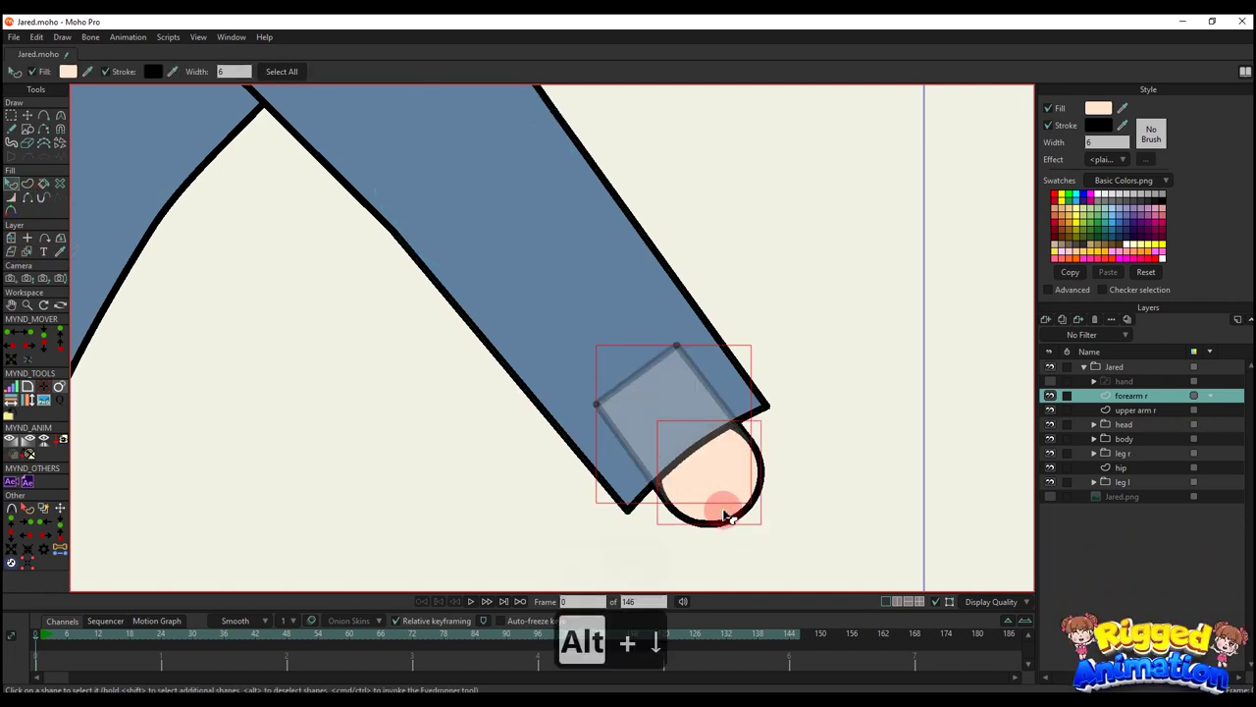
click(868, 472)
scroll(707, 499, down, 5)
drag(709, 499, 720, 447)
scroll(724, 453, down, 4)
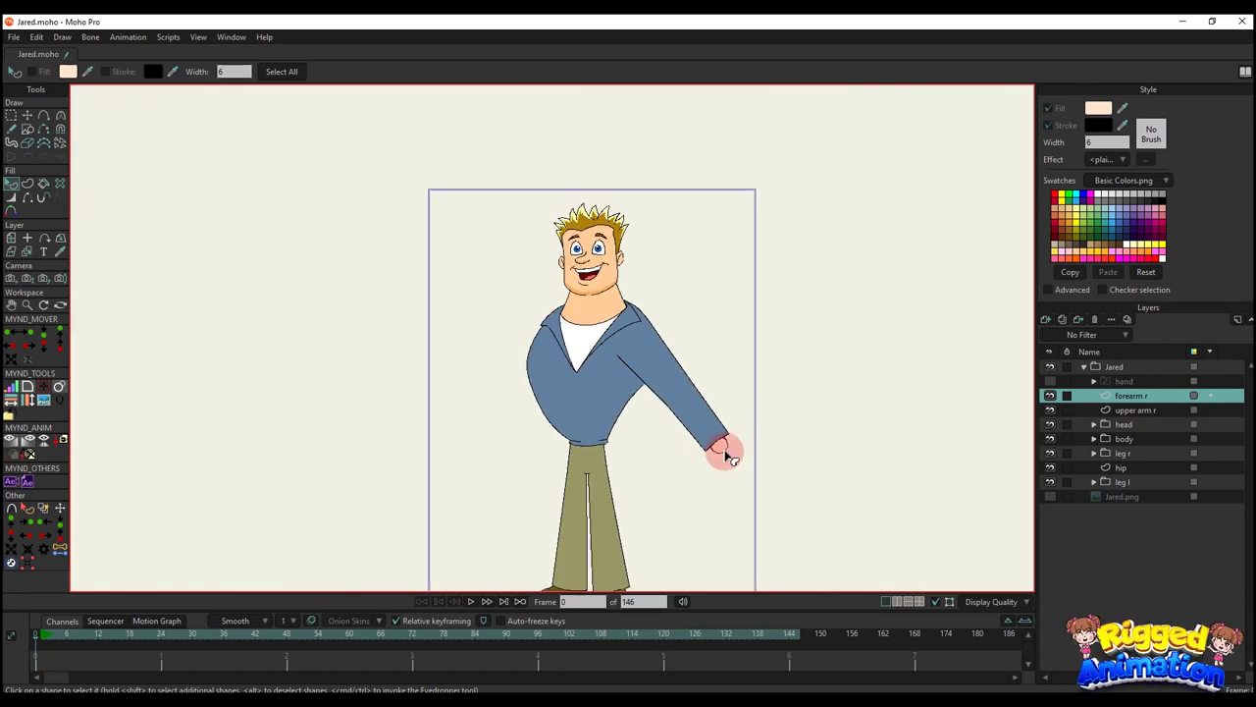
- Select all points of the wrist rectangle and circle, enlarge them slightly and shift them toward the sleeve
scroll(716, 421, up, 6)
key(t)
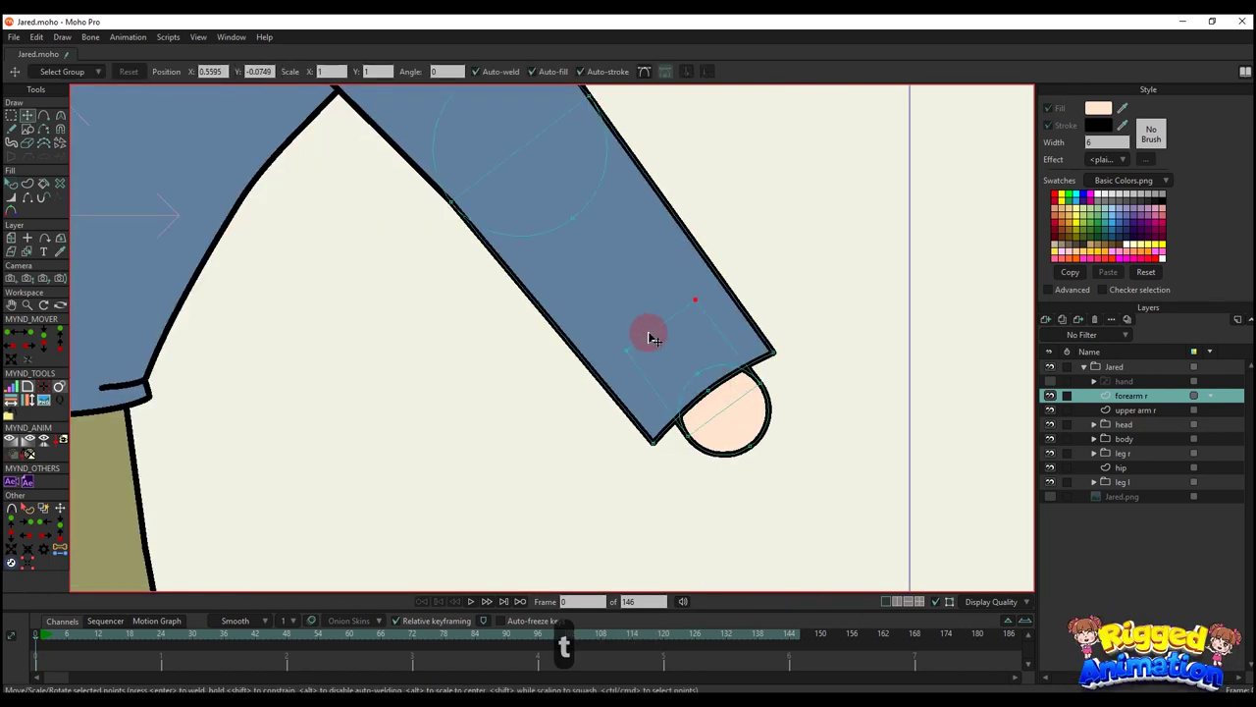
click(648, 334)
ctrl+click(751, 420)
ctrl+click(764, 448)
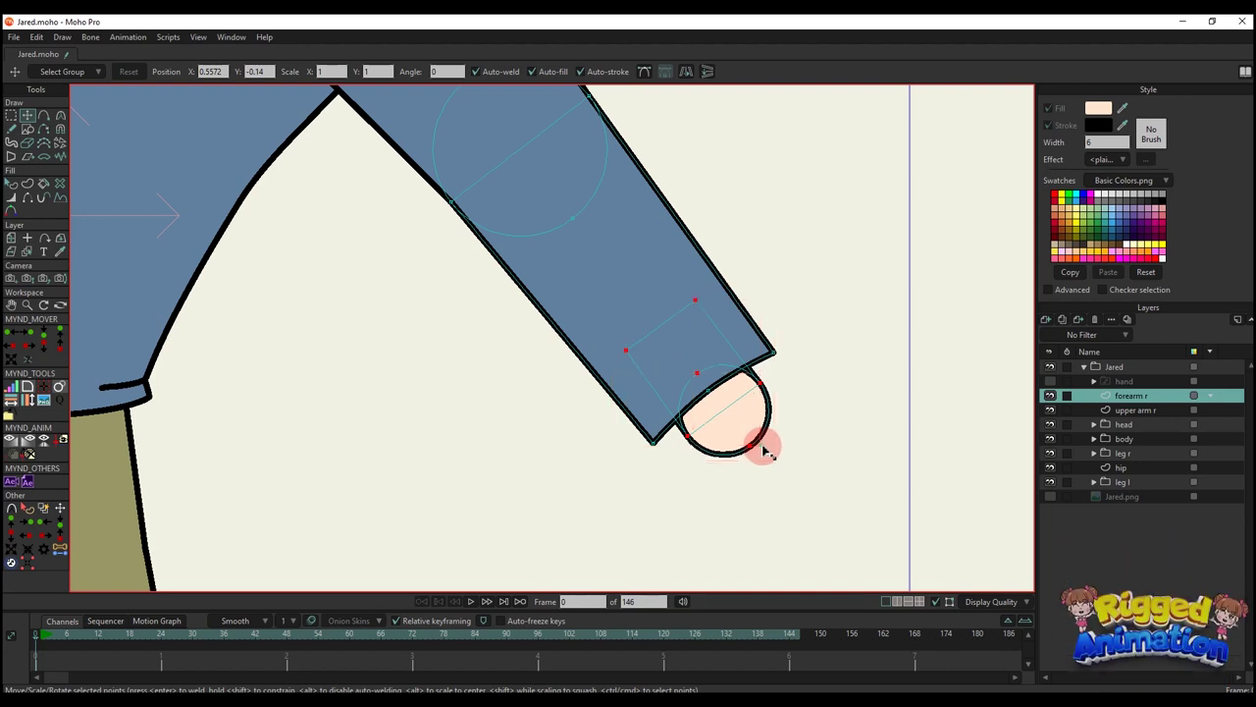
drag(764, 451, 740, 421)
key(q)
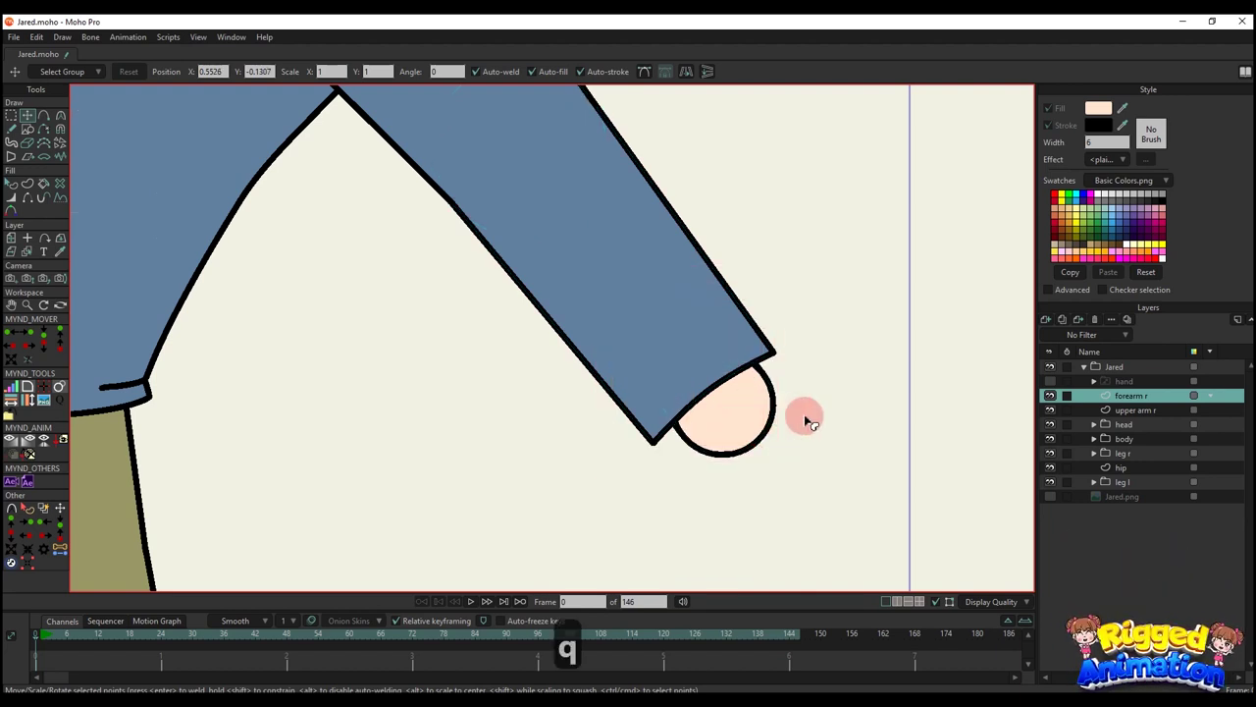
scroll(788, 429, down, 5)
scroll(752, 421, up, 6)
key(t)
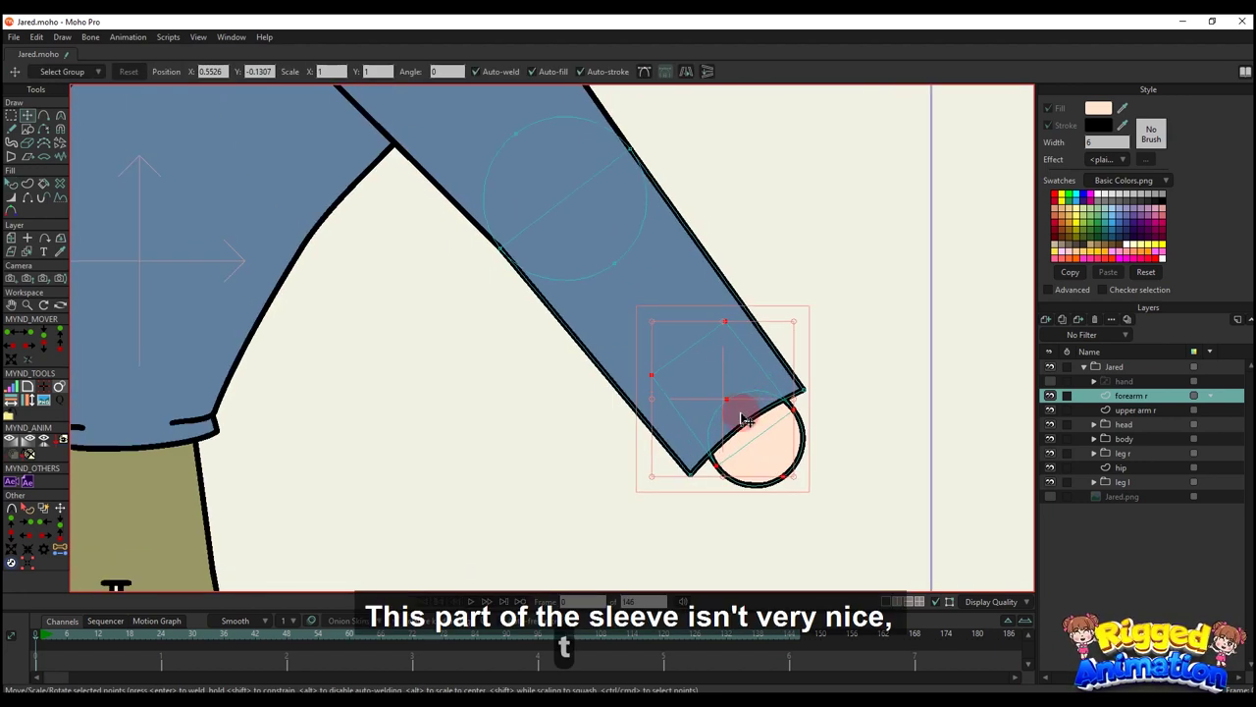
key(a)
scroll(664, 471, up, 4)
scroll(628, 519, up, 2)
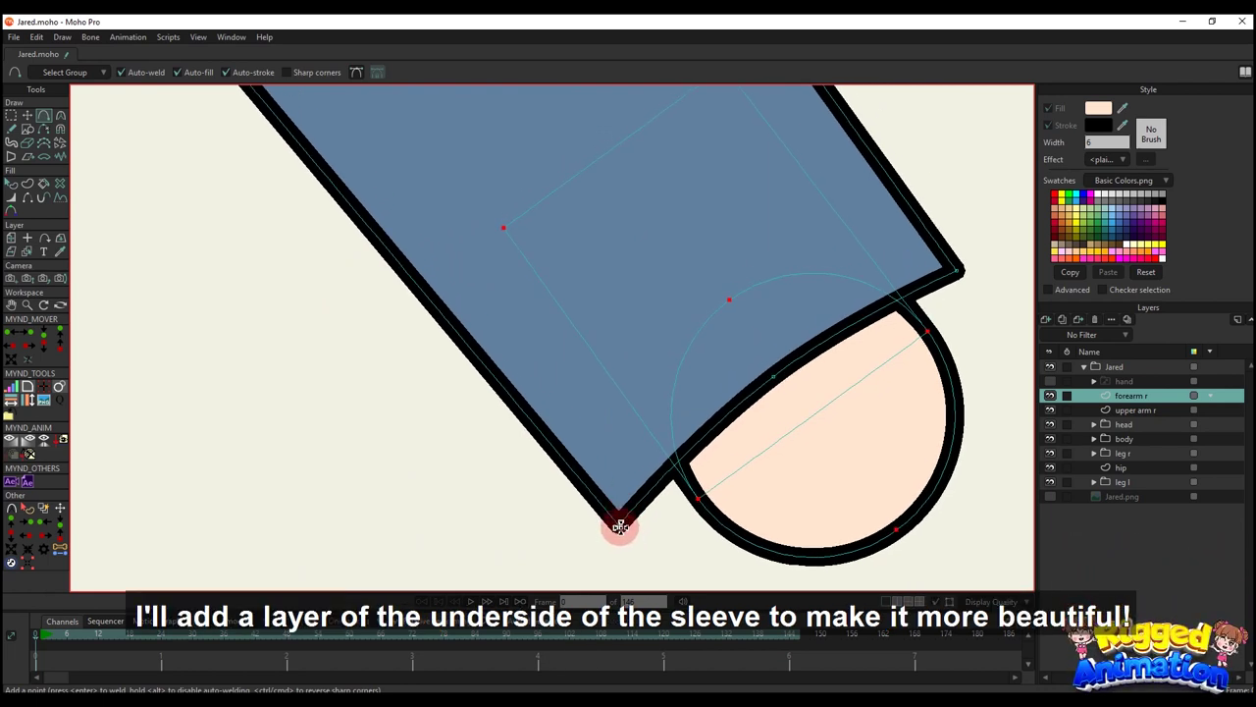
drag(620, 527, 906, 331)
key(ctrl+z)
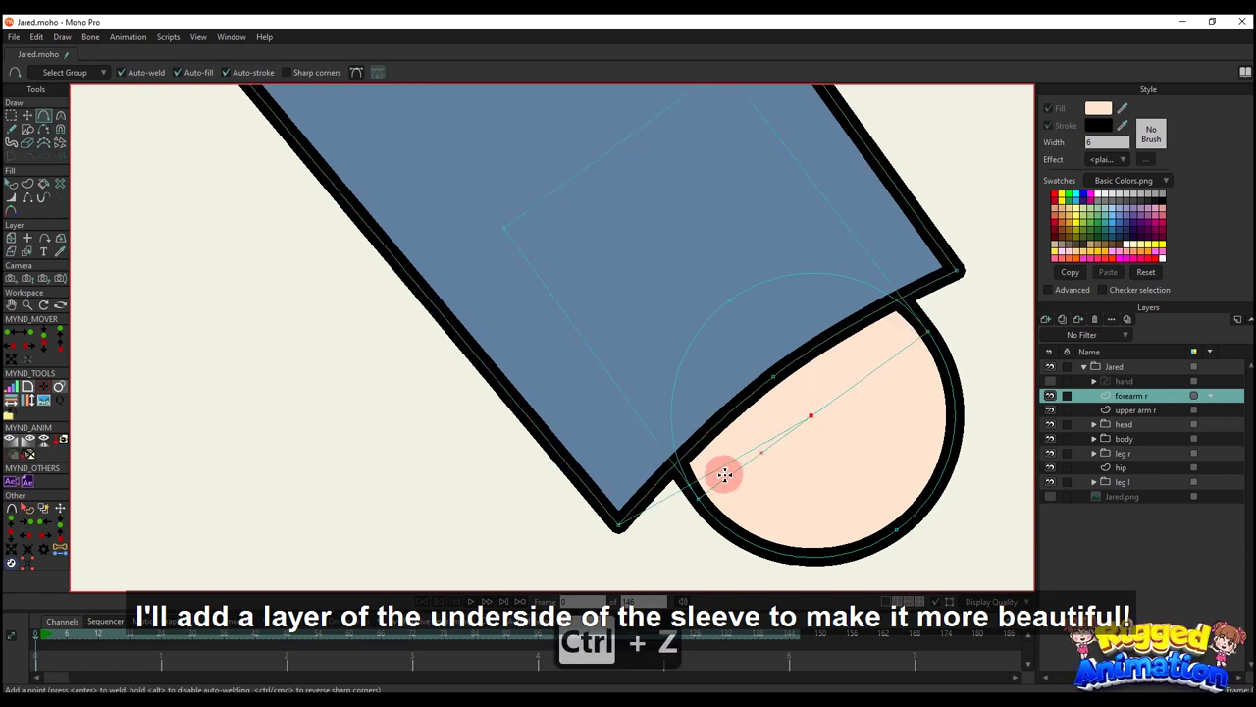
key(ctrl+z)
- Draw a line across the wrist between the sleeve's two cuff corners and bend its middle outward over the wrist
drag(619, 523, 957, 274)
scroll(918, 285, down, 1)
drag(830, 399, 791, 402)
scroll(791, 402, up, 1)
- Select the points of the cuff edge and the new curve and create a filled, stroked shape from them
key(g)
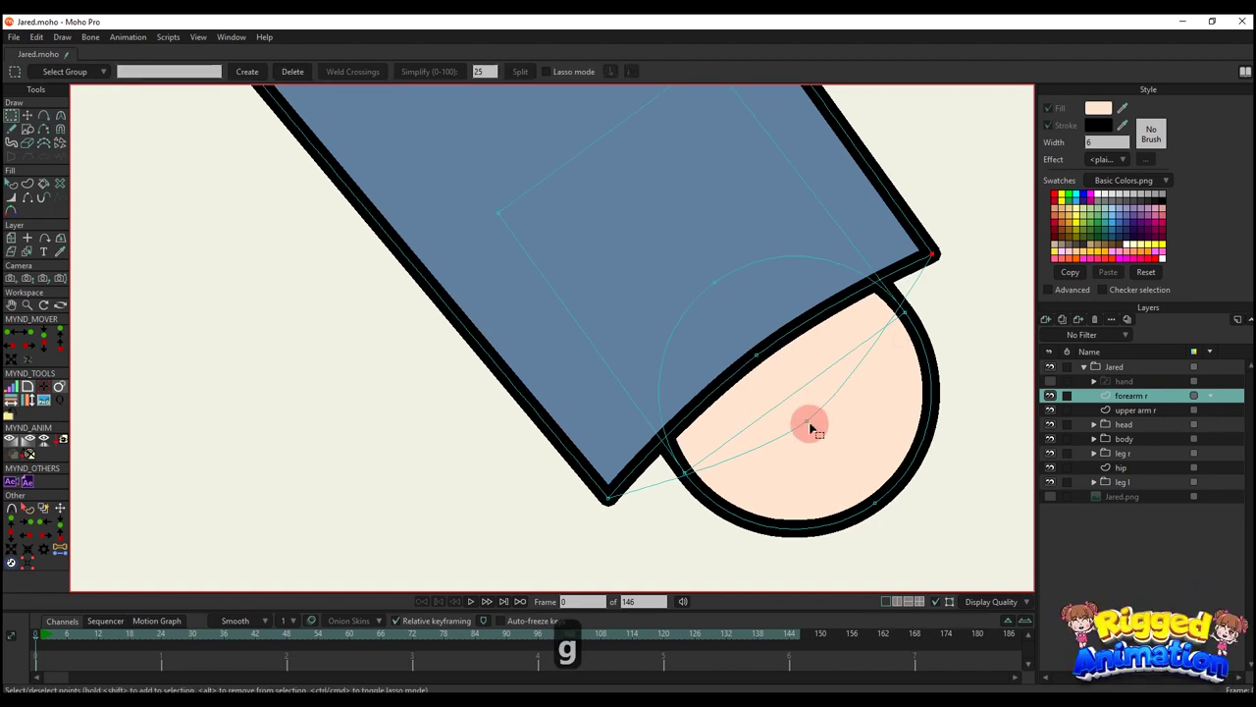
click(805, 418)
drag(586, 493, 646, 512)
drag(736, 344, 743, 347)
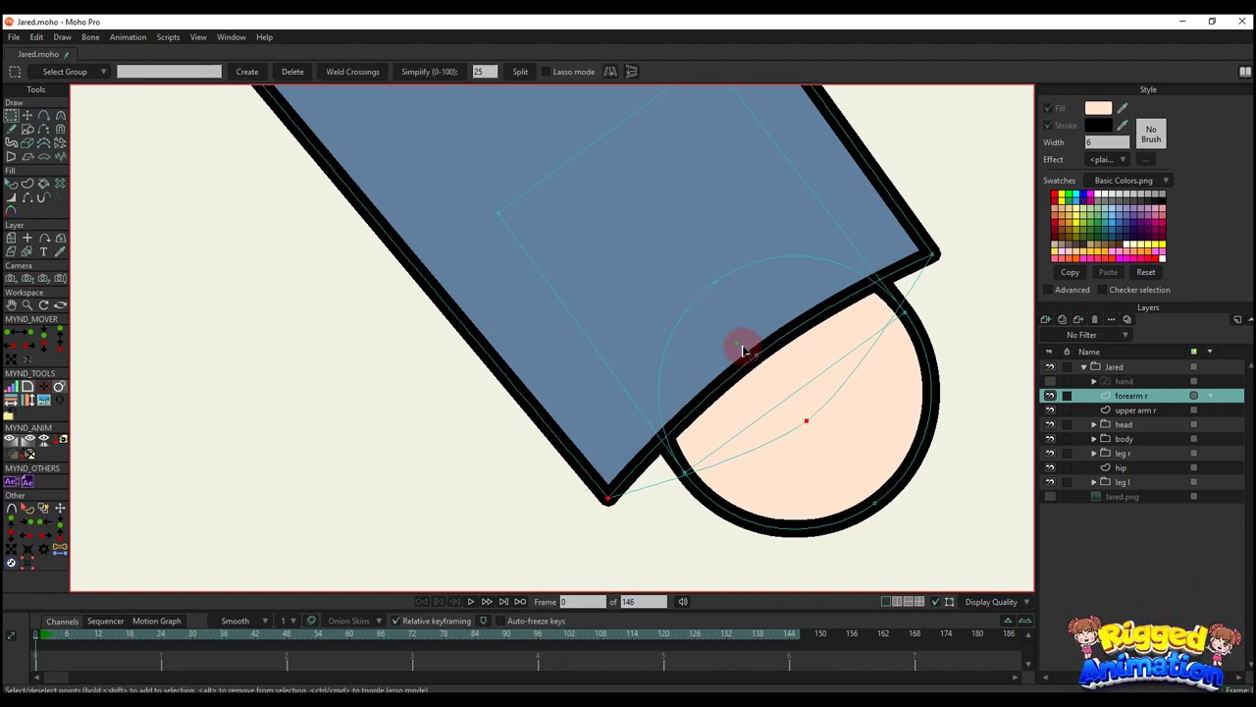
shift+click(914, 257)
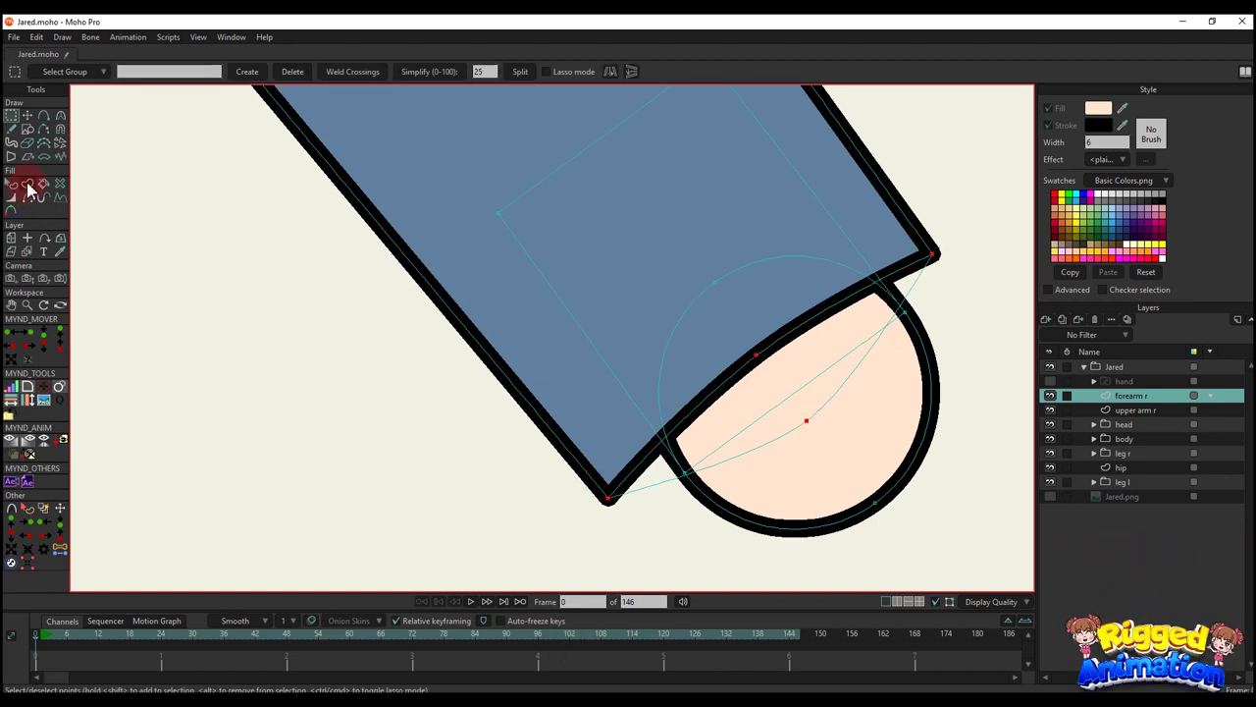
click(27, 185)
click(157, 72)
- Set the sleeve underside shape's fill to dark blue 1C2545
click(1096, 110)
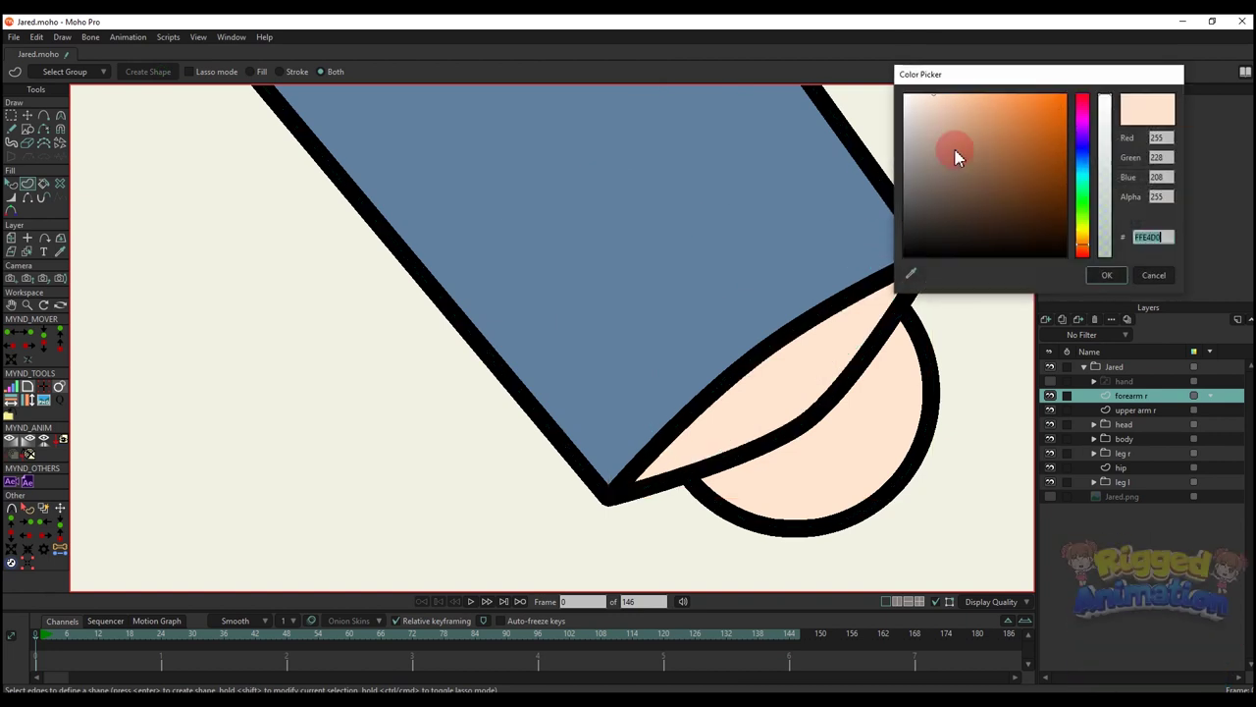
click(1083, 154)
mouse_move(1027, 187)
mouse_down()
mouse_move(1082, 204)
mouse_move(997, 218)
mouse_up()
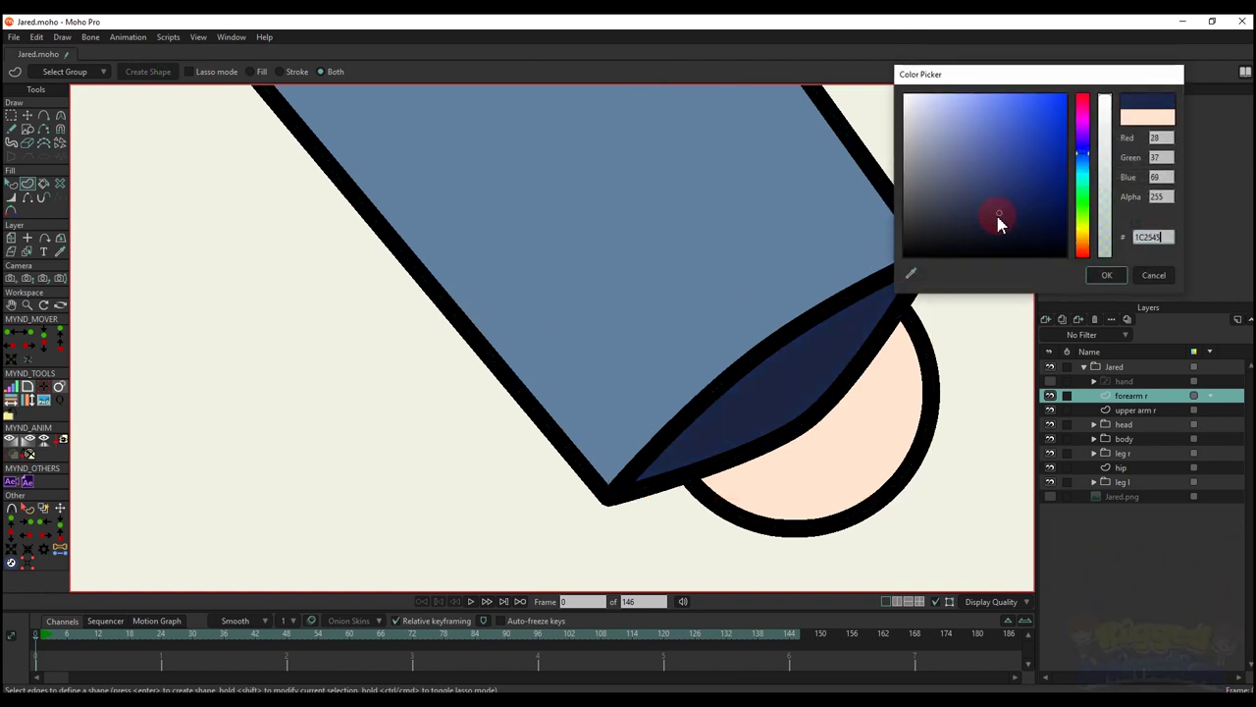
click(1105, 276)
- Smooth the curvature of the underside curve and cuff edge, and move the underside curve's midpoint closer to the cuff
key(t)
key(c)
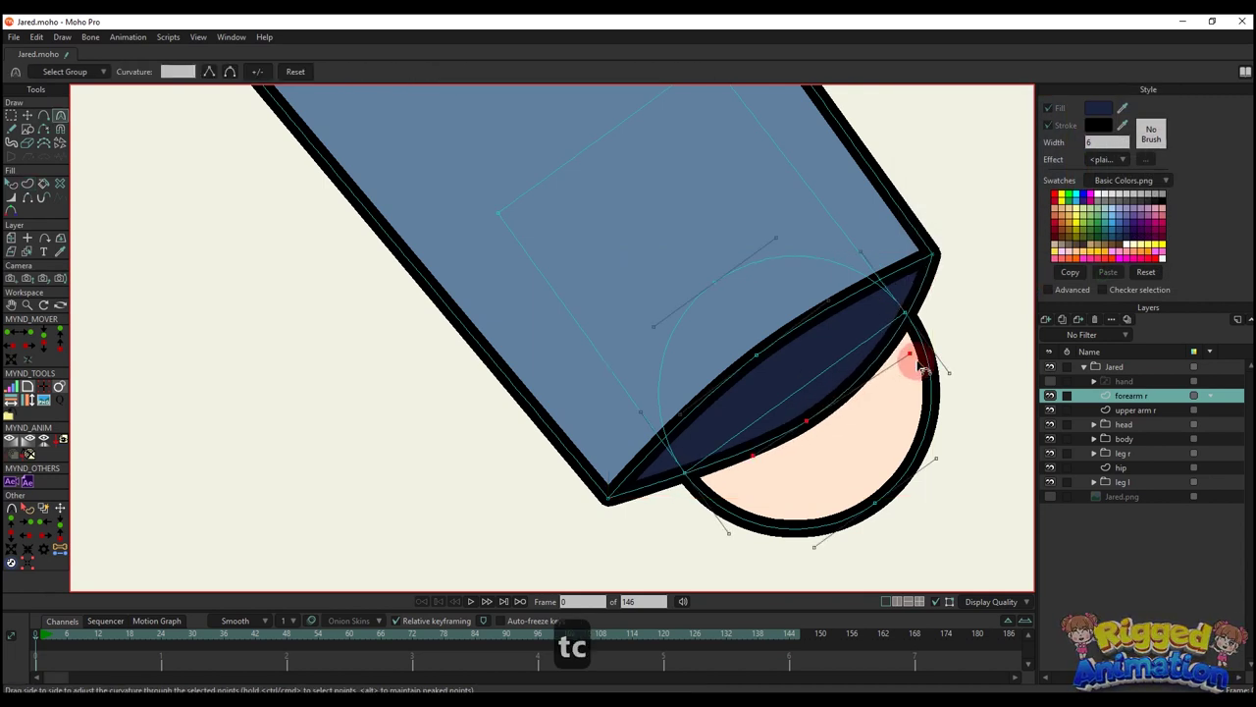
drag(751, 455, 707, 488)
drag(809, 311, 817, 306)
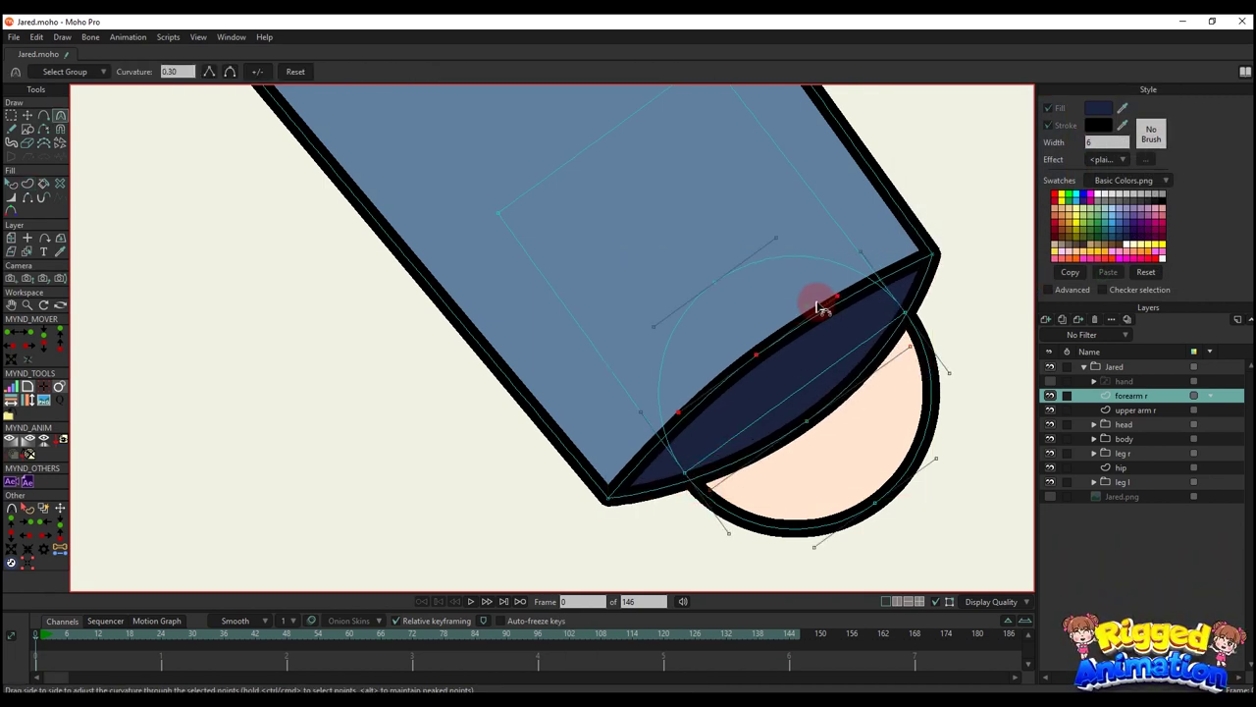
key(t)
drag(819, 414, 796, 383)
- Lower the dark underside shape in the shape order so that it sits behind the wrist shapes
key(q)
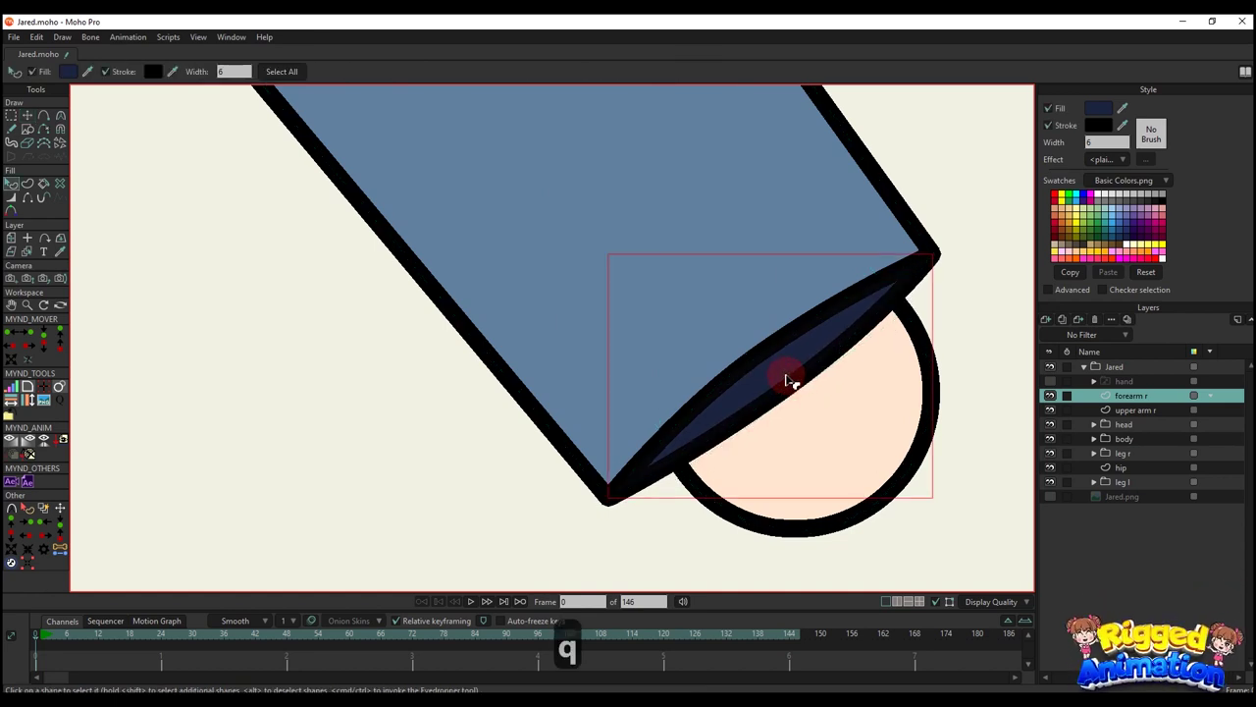
key(alt+Down)
key(alt+Down)
click(488, 519)
scroll(602, 514, down, 3)
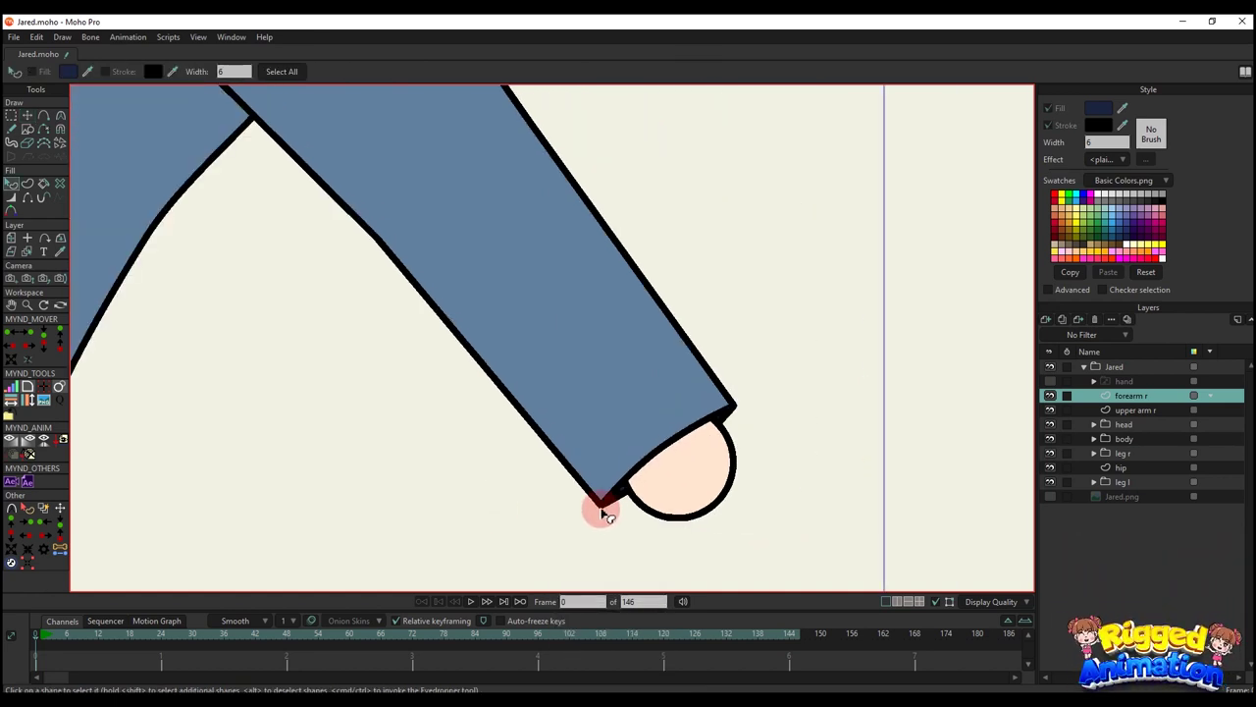
- Lower the sleeve below the wrist shapes and fill the wrist rectangle and circle with the neck's skin colour
scroll(602, 514, down, 5)
click(779, 440)
key(alt+Down)
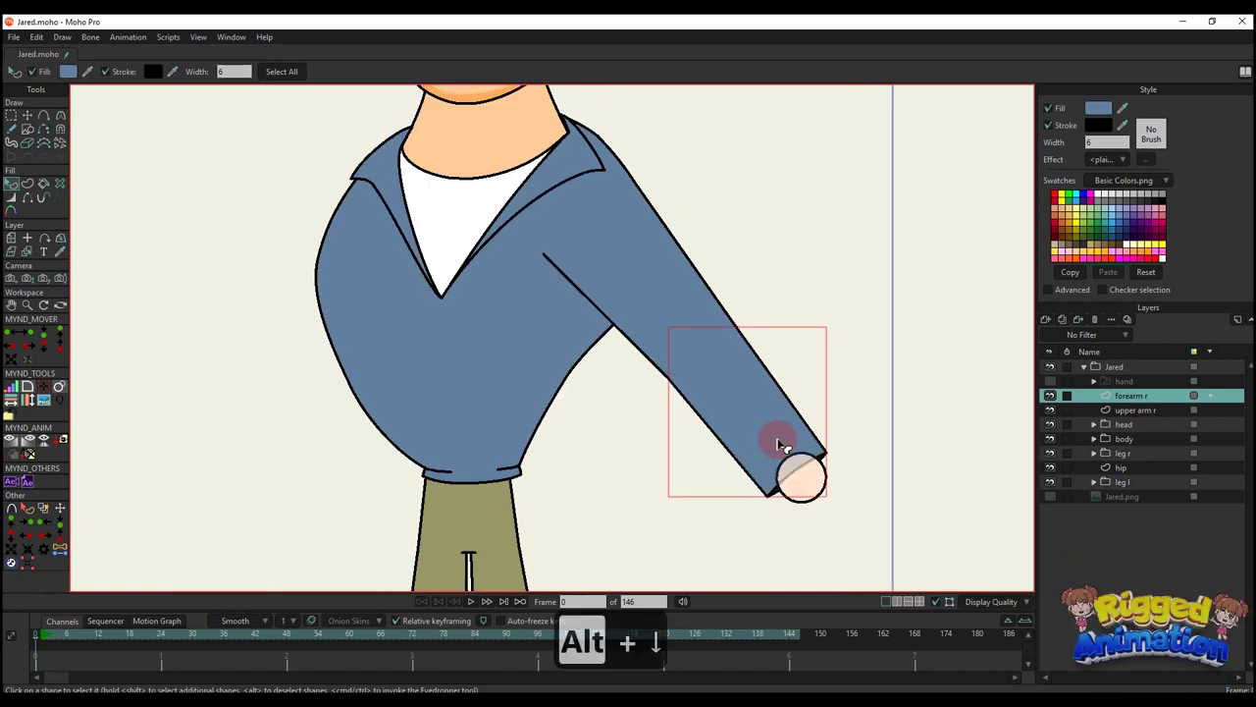
key(alt+Down)
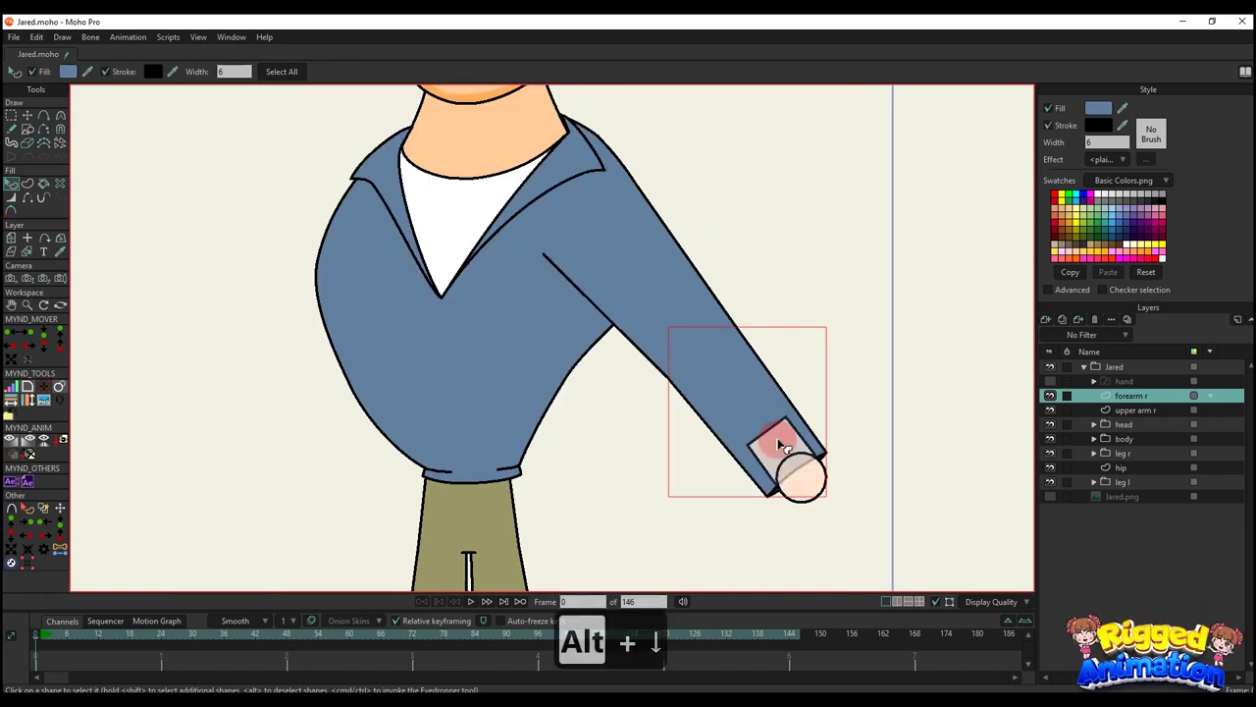
click(788, 487)
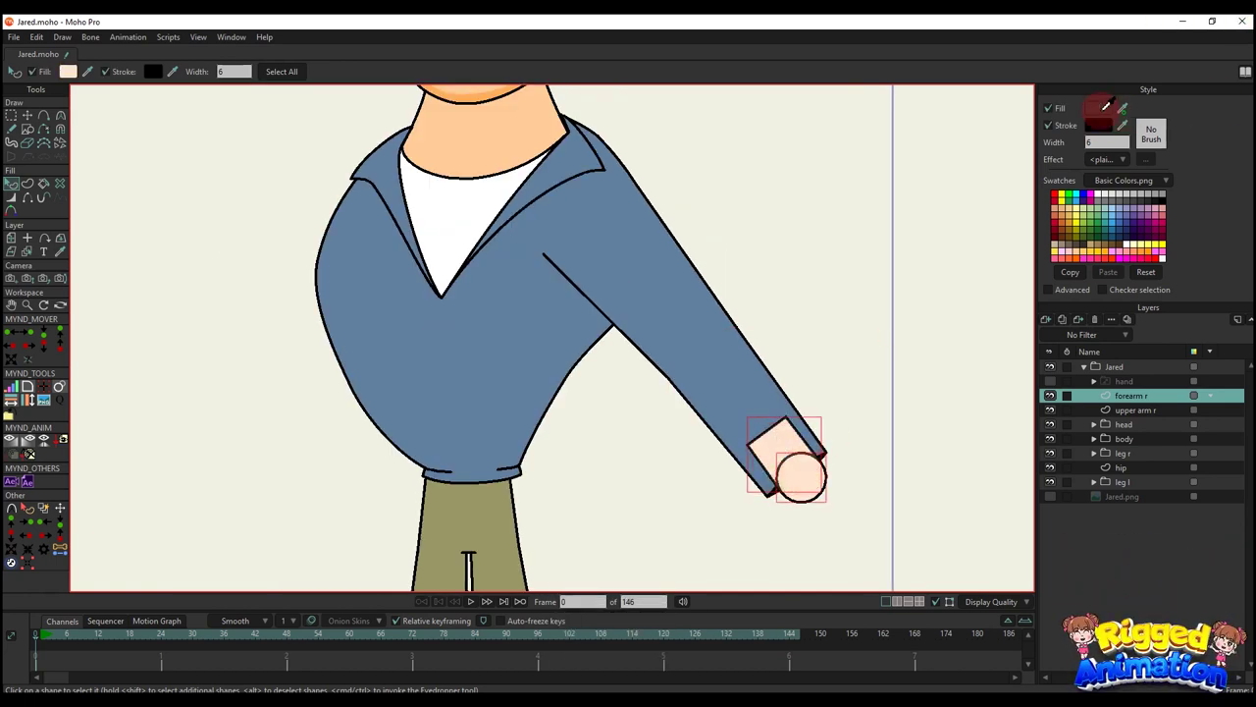
drag(1101, 108, 539, 134)
click(870, 281)
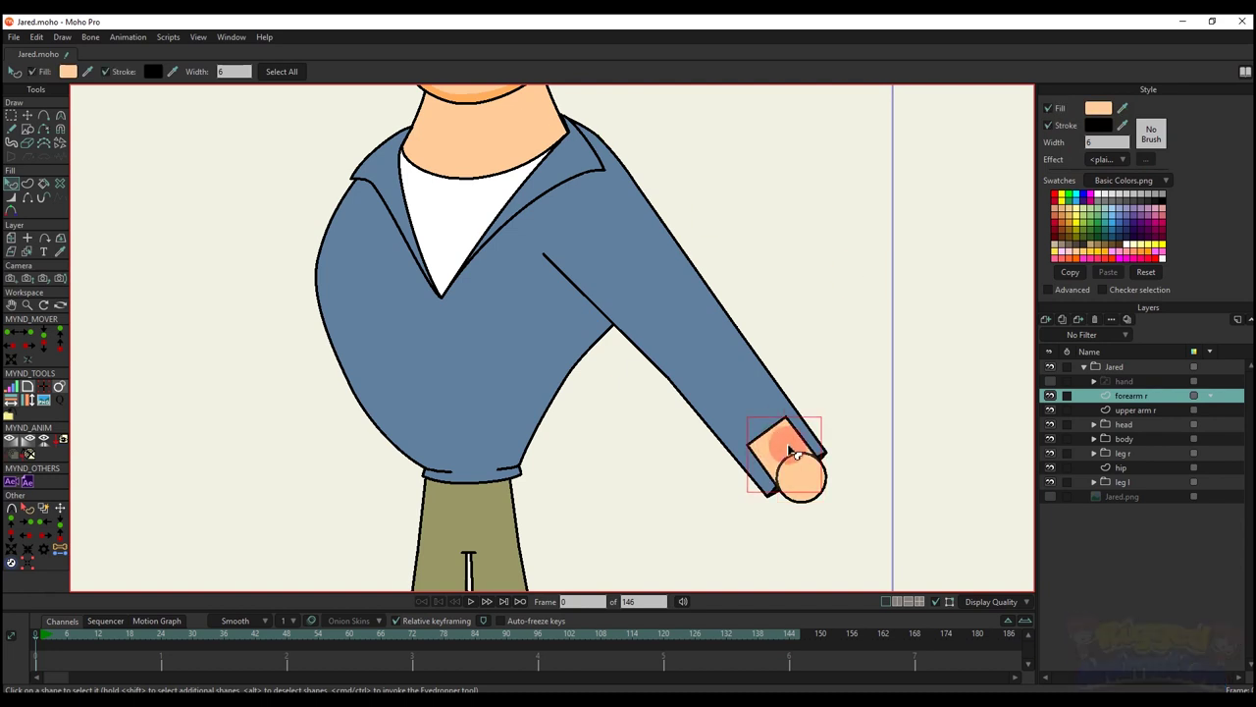
- Raise the wrist rectangle above the circle and raise the blue sleeve back in front of the wrist shapes
key(alt+Up)
key(alt+Up)
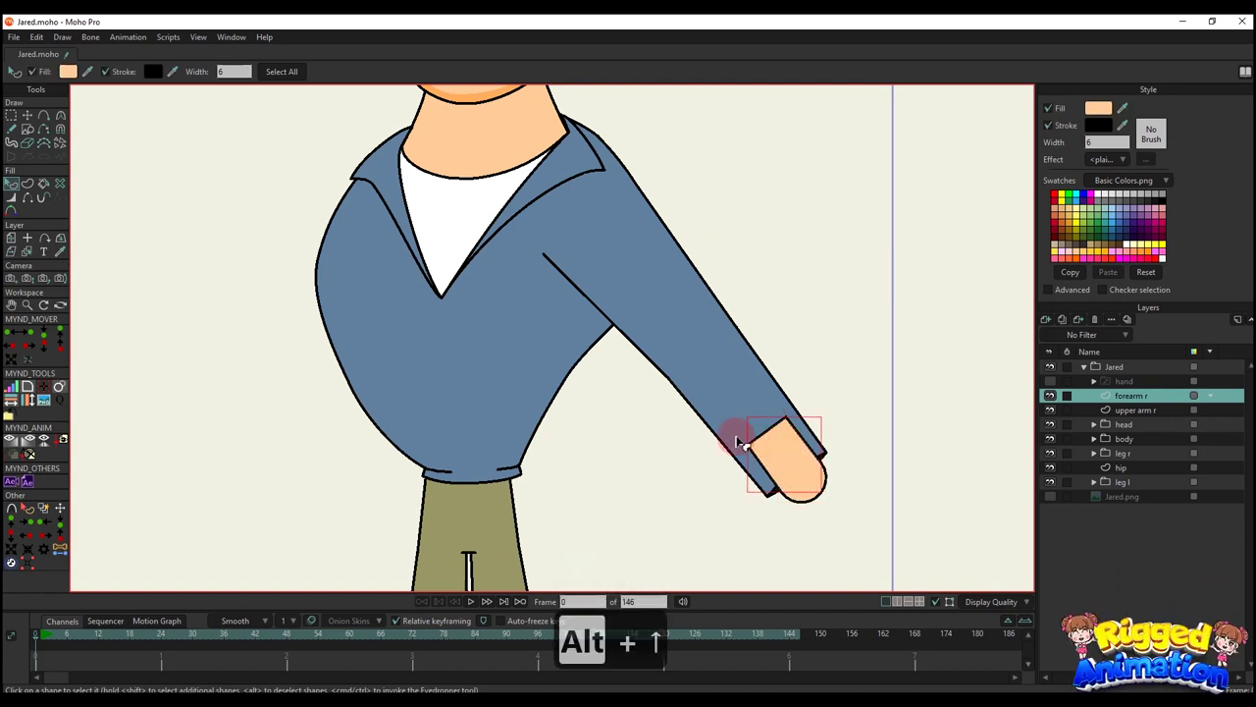
click(738, 414)
key(alt+Up)
key(alt+Up)
key(alt+Up)
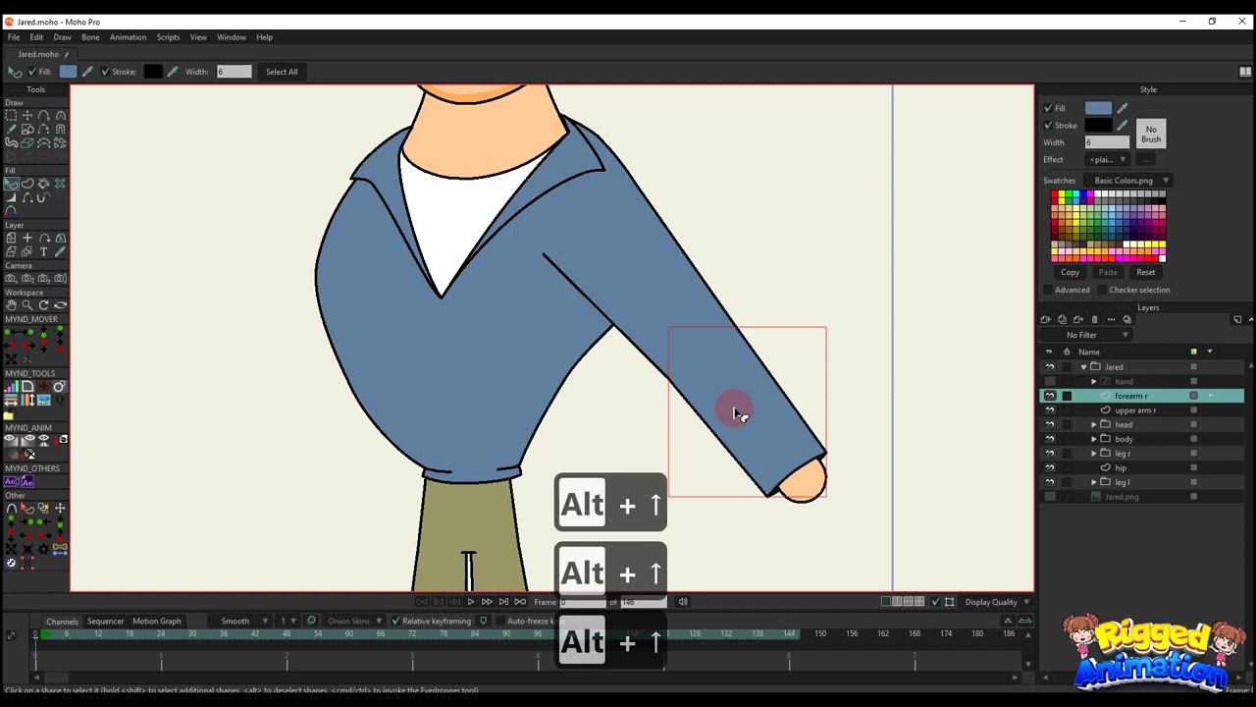
click(944, 438)
- Make the hand layer visible and activate its sublayer 5
scroll(917, 447, down, 5)
scroll(891, 462, up, 4)
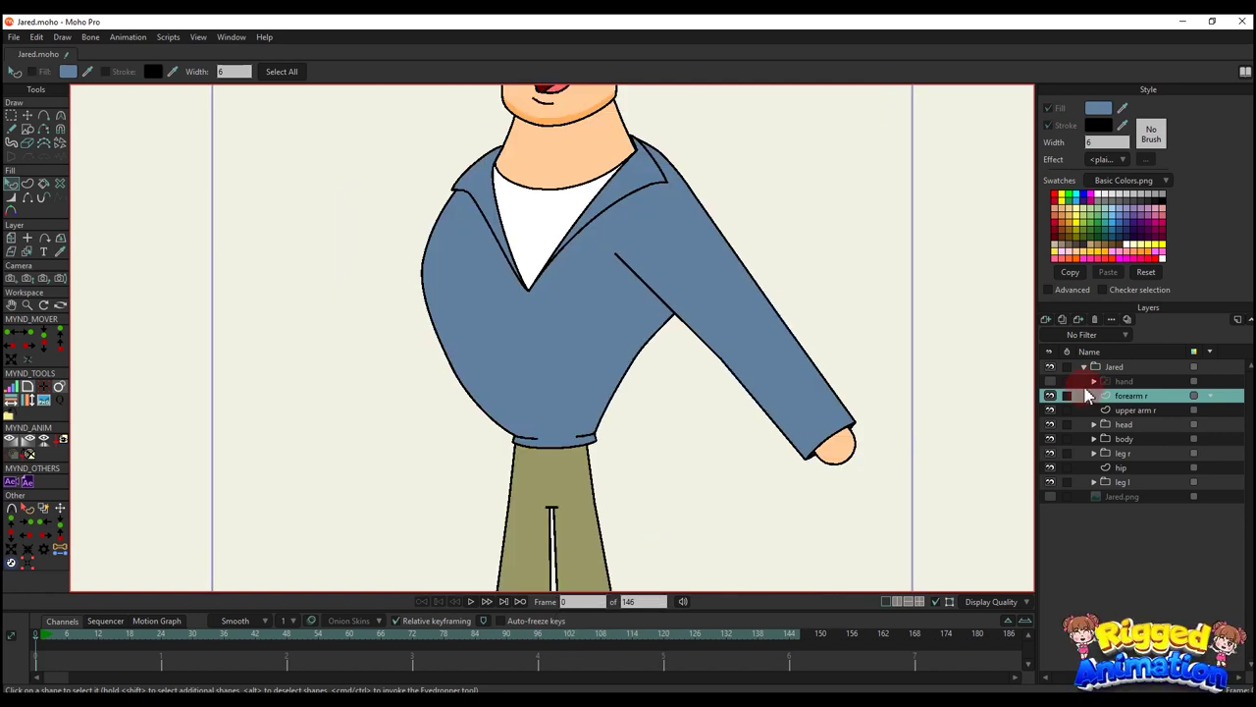
click(1051, 380)
click(1130, 382)
scroll(930, 454, up, 3)
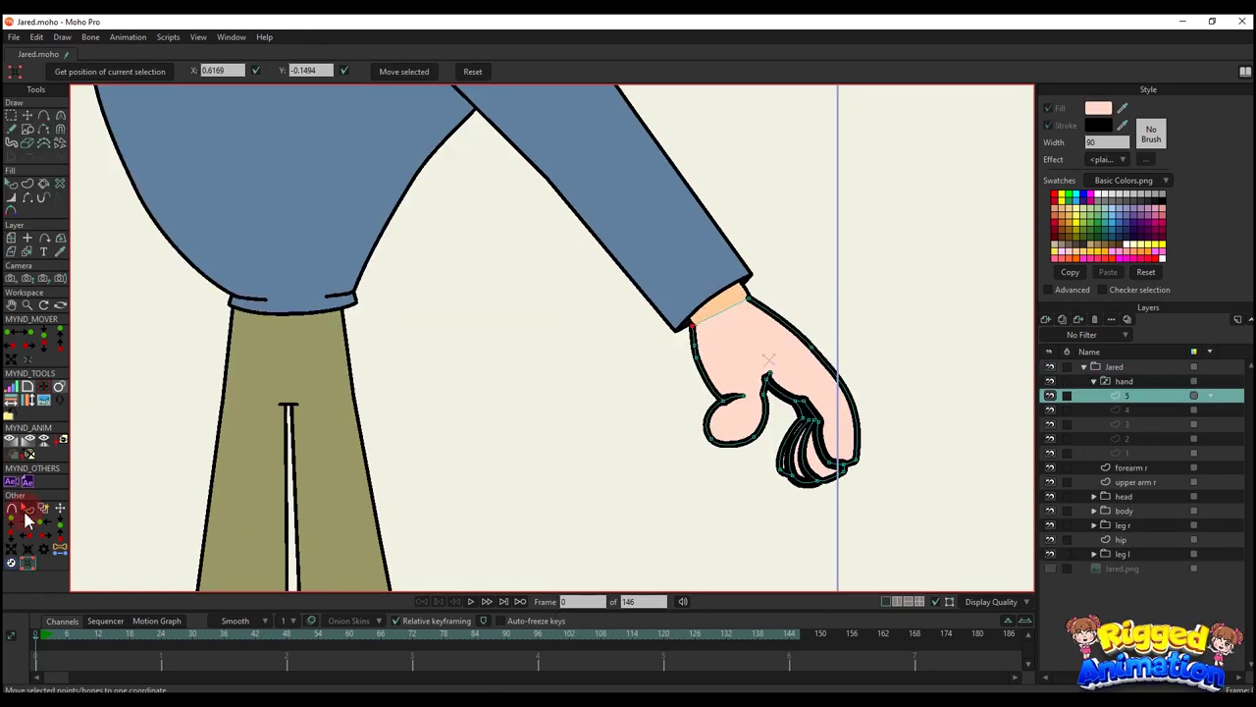
- Select all shapes of the hand and set their stroke width to 54 to match the arm's outline
click(27, 511)
click(712, 72)
scroll(805, 308, up, 1)
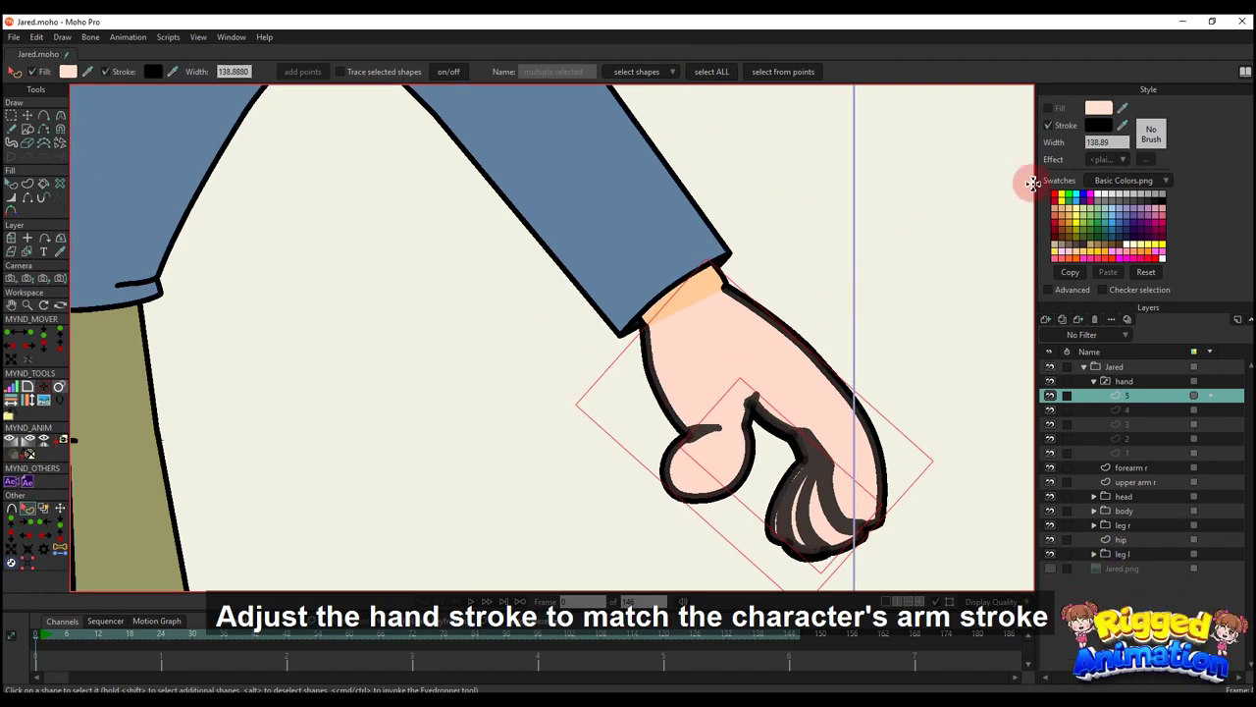
mouse_move(1117, 142)
mouse_down()
mouse_move(968, 59)
mouse_move(766, 23)
mouse_move(599, 54)
mouse_move(618, 60)
mouse_up()
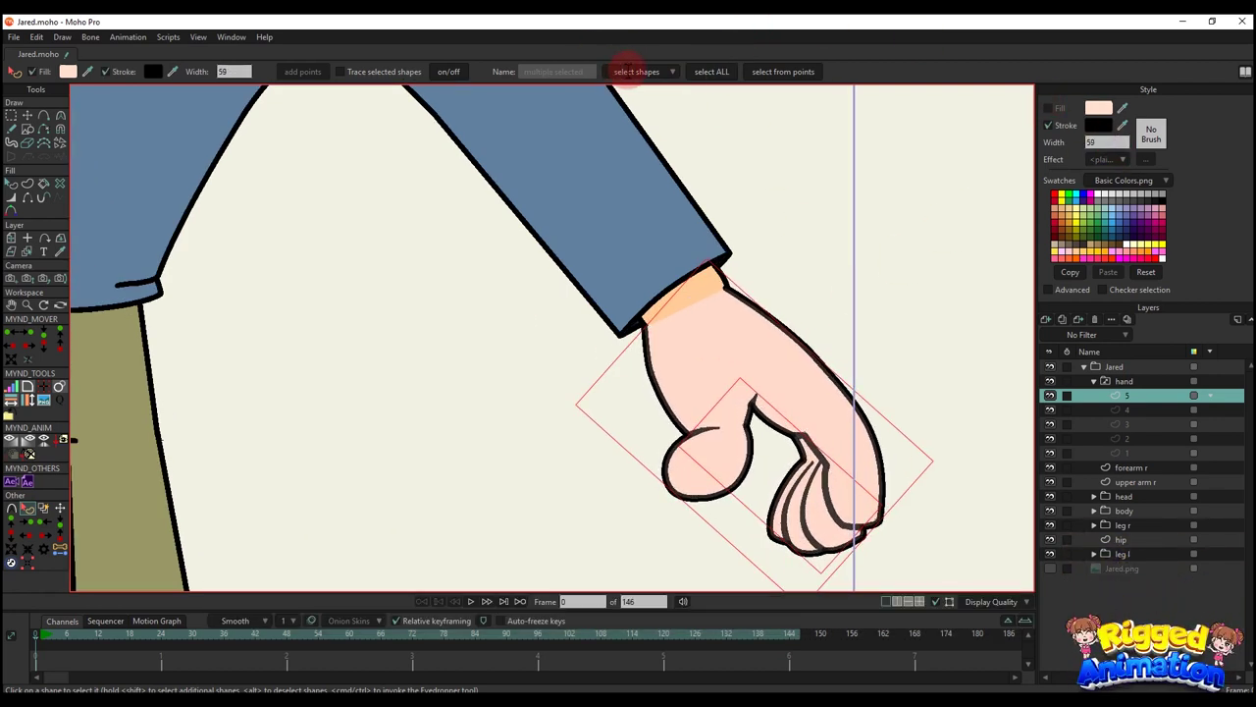
scroll(723, 343, up, 3)
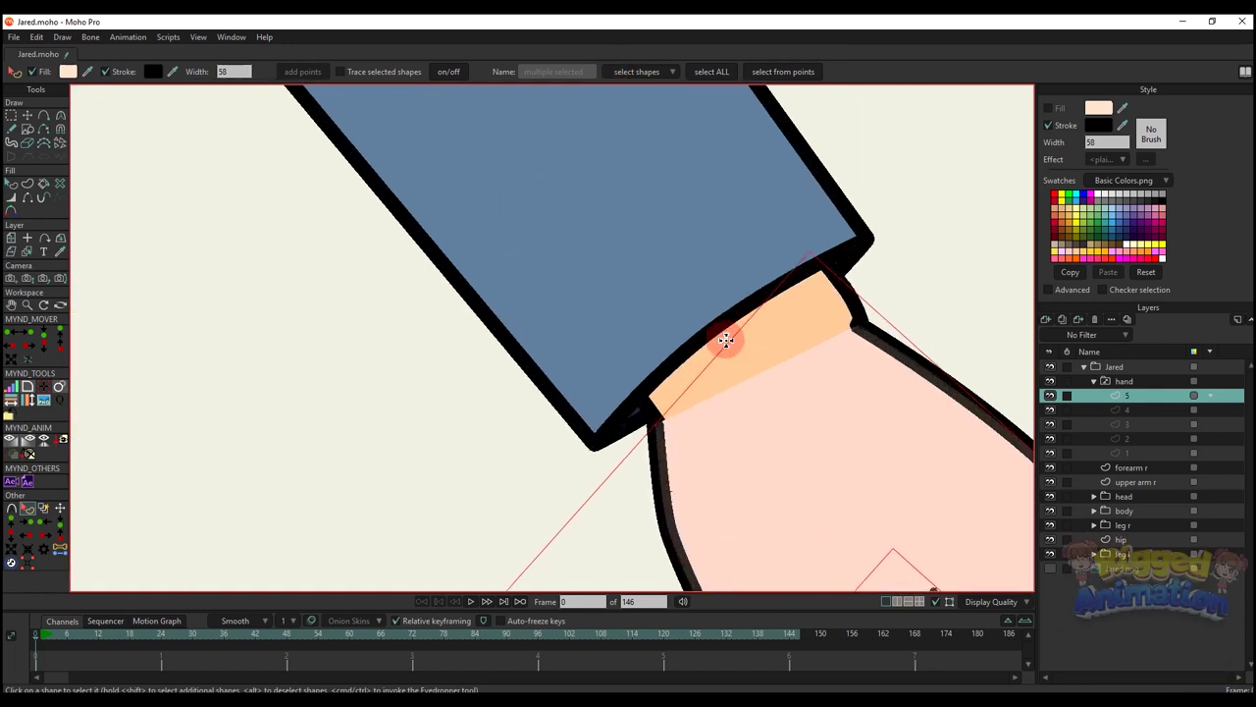
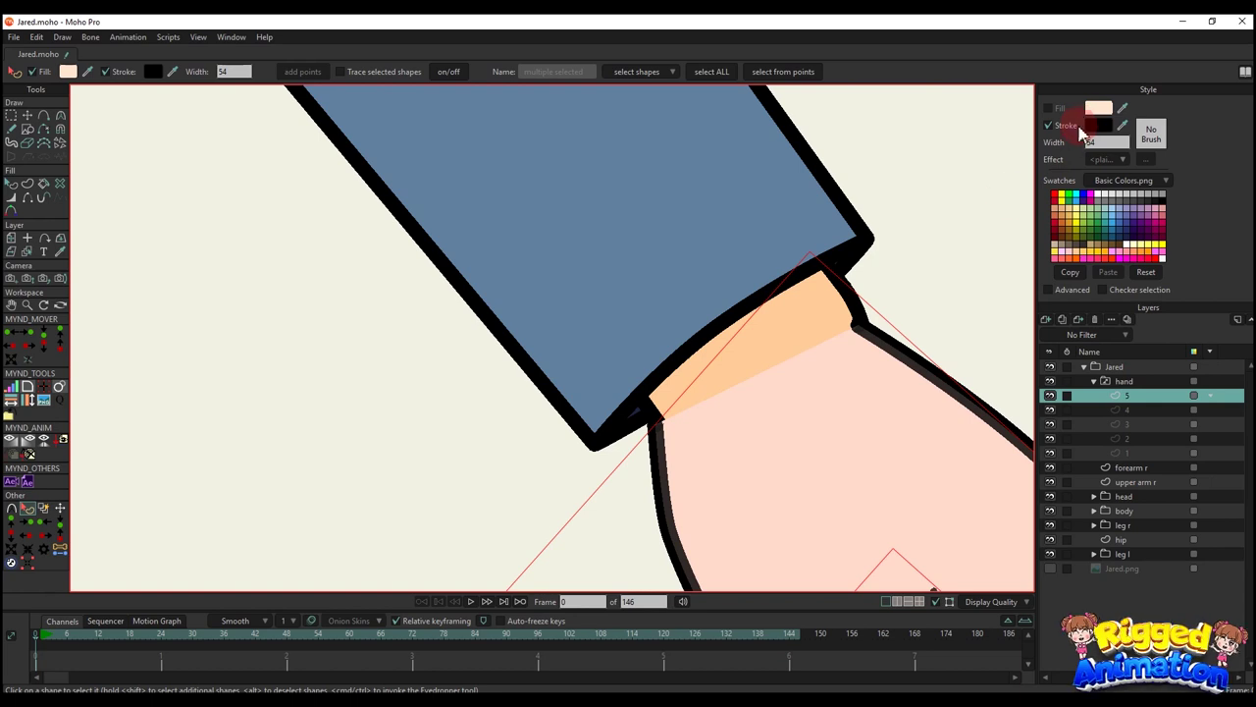
scroll(917, 275, down, 3)
key(q)
scroll(926, 317, down, 2)
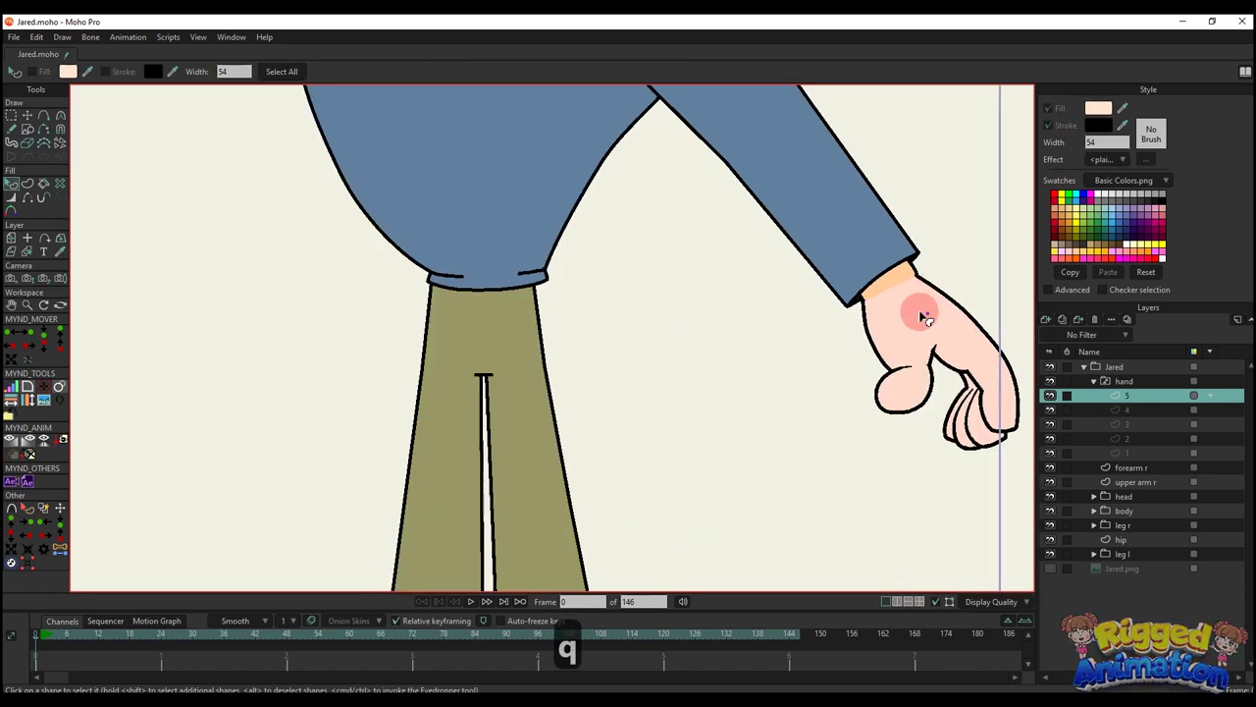
- Make the whole hand layer active, collapse its sublayers and start the Transform Layer tool
scroll(631, 288, up, 4)
scroll(609, 265, down, 3)
key(g)
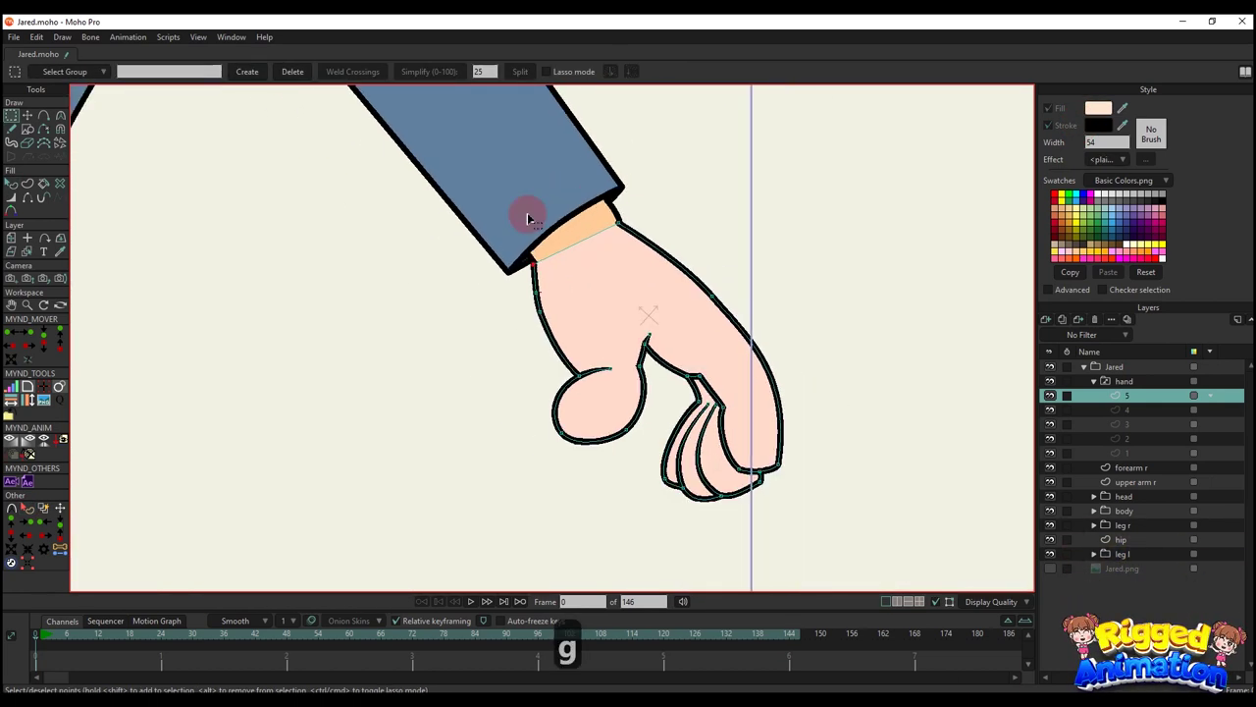
click(1121, 383)
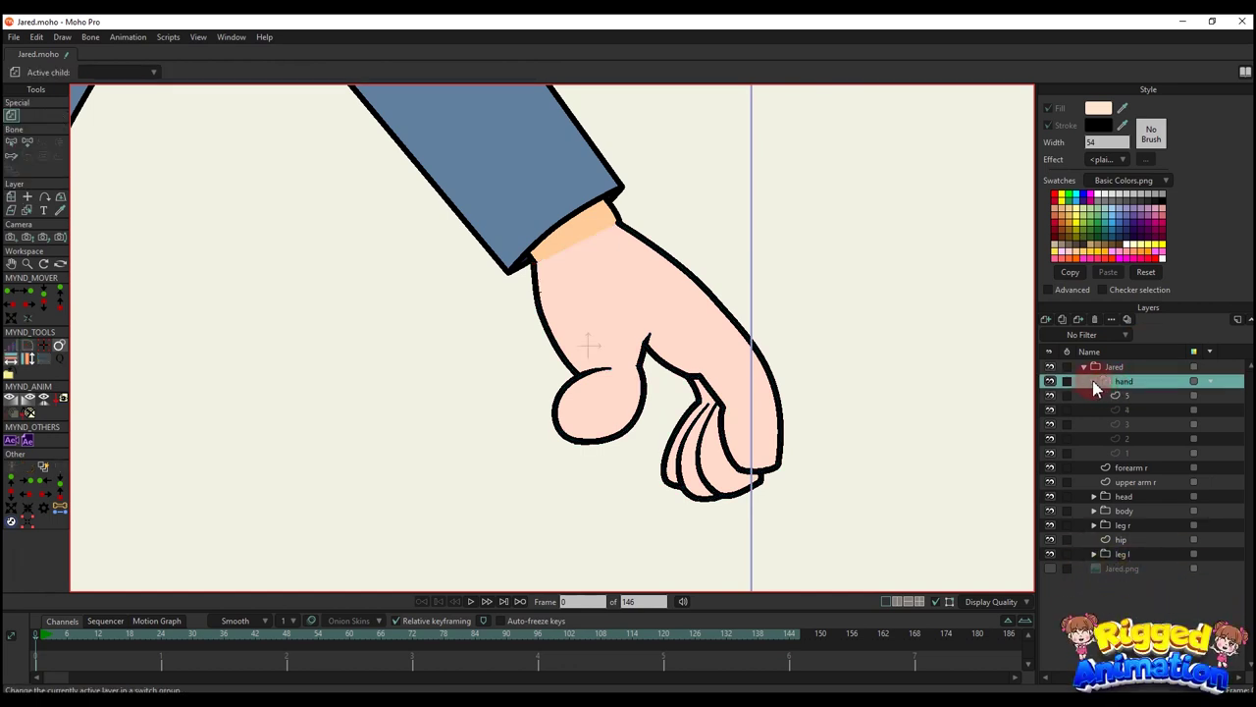
click(1094, 381)
drag(655, 320, 676, 343)
scroll(676, 343, up, 1)
key(m)
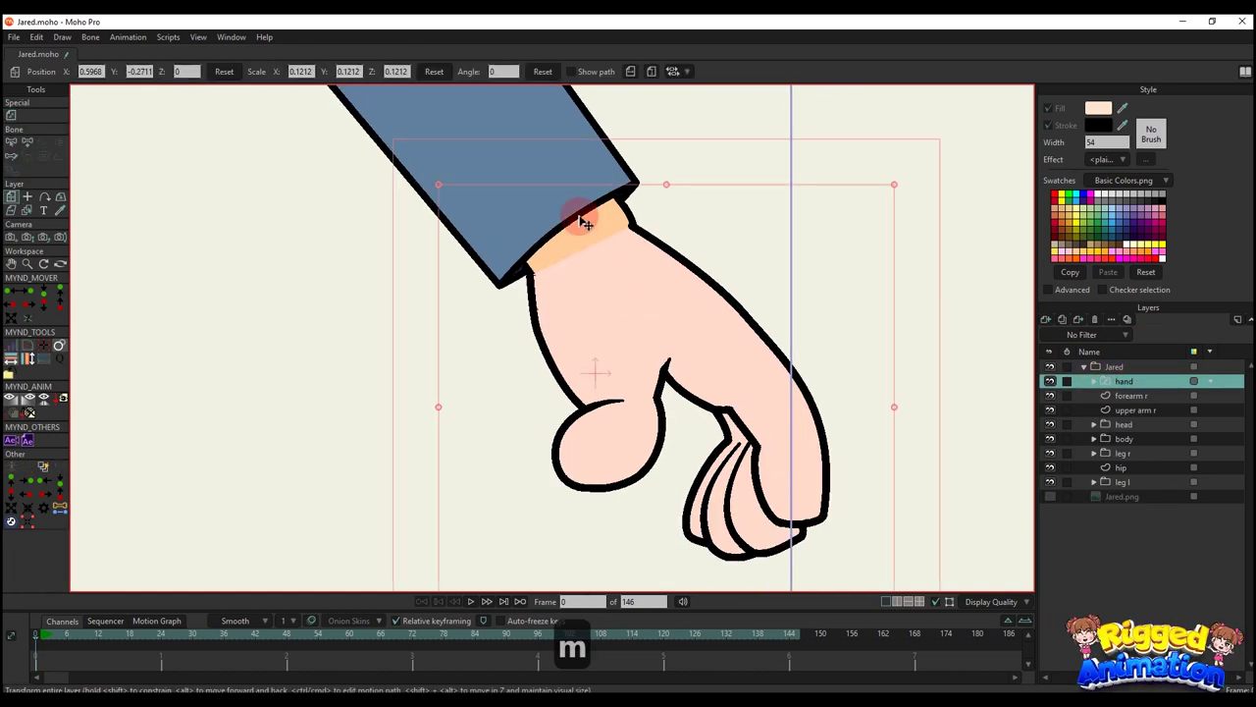
- Copy the wrist circle from the forearm r layer and paste it into a new vector layer above the hand
click(583, 214)
key(t)
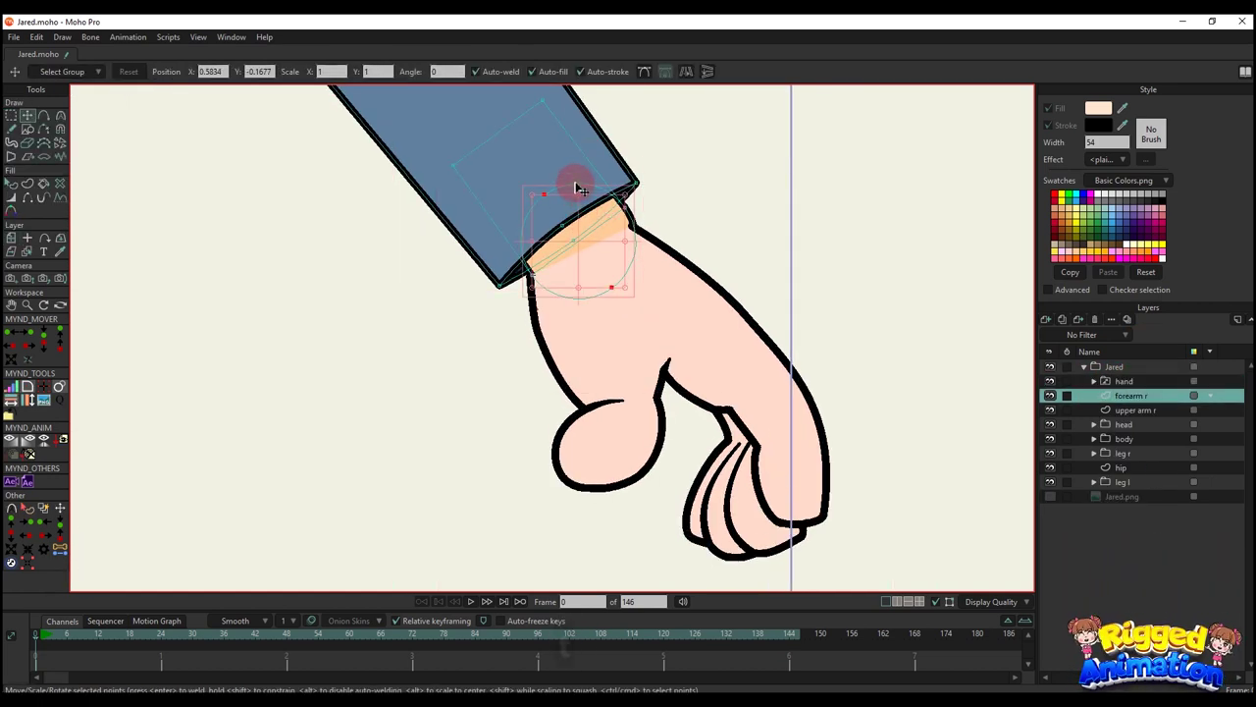
key(ctrl+c)
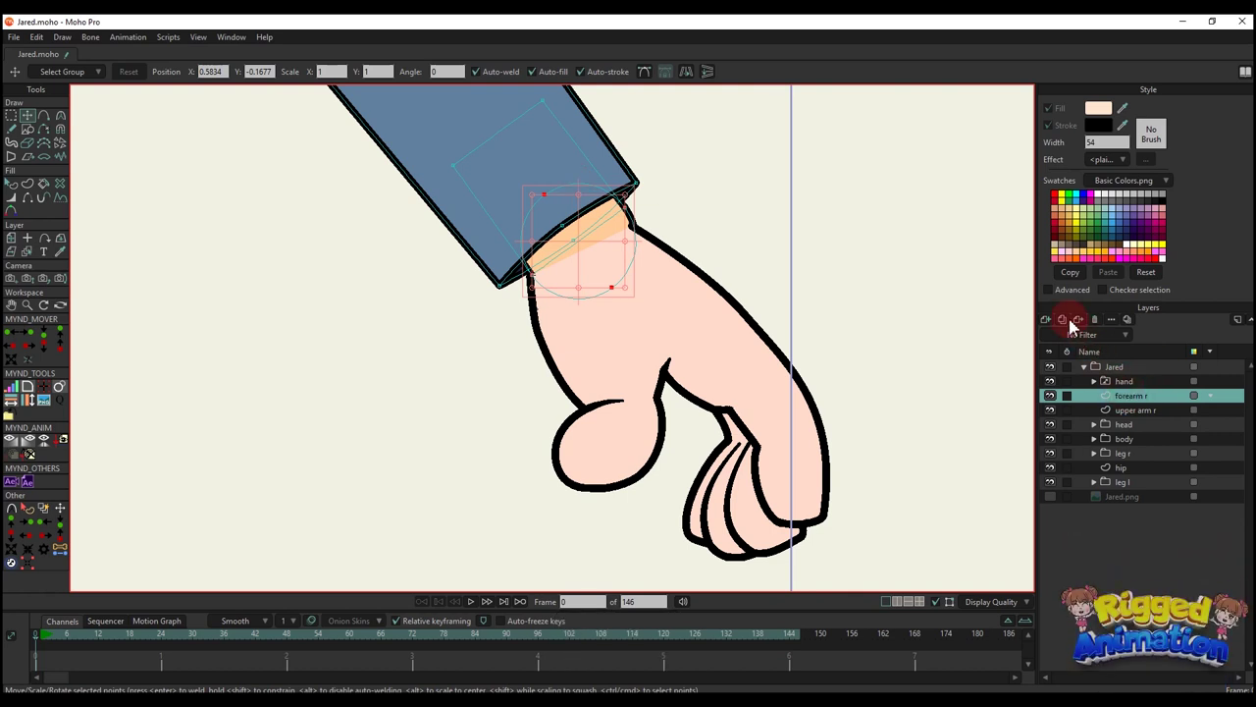
click(1046, 319)
click(1060, 334)
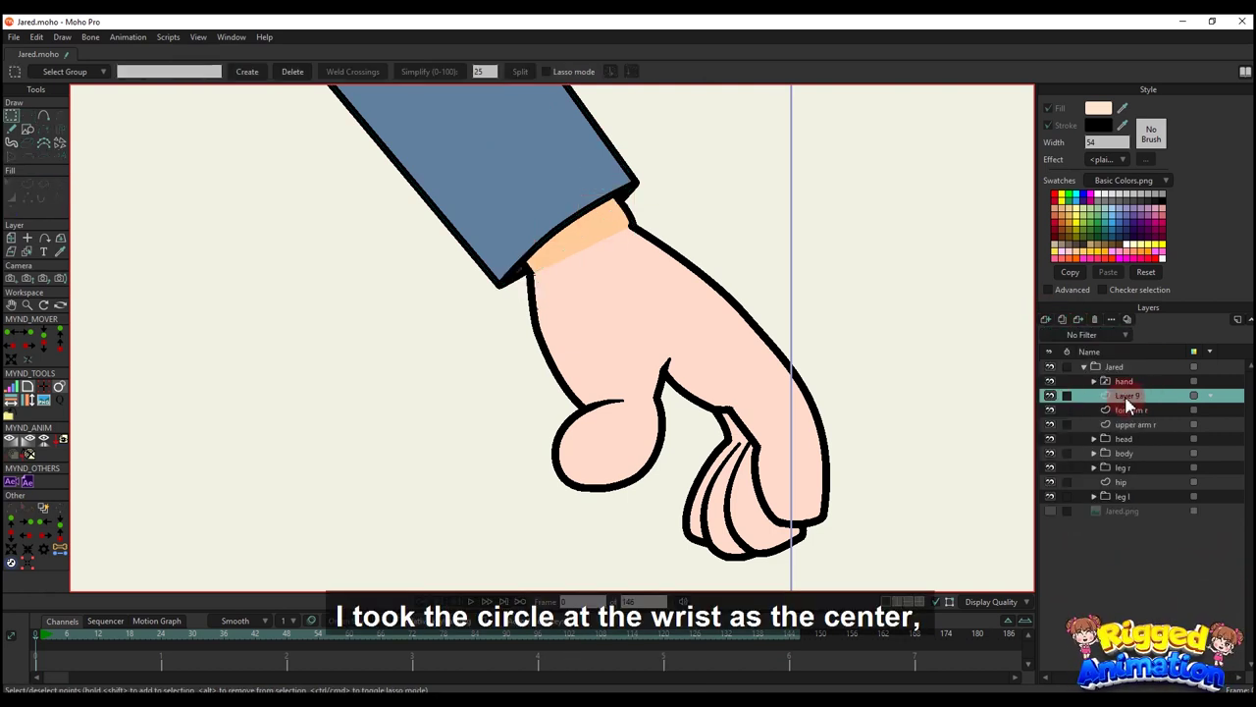
drag(1123, 369, 1126, 376)
key(ctrl+v)
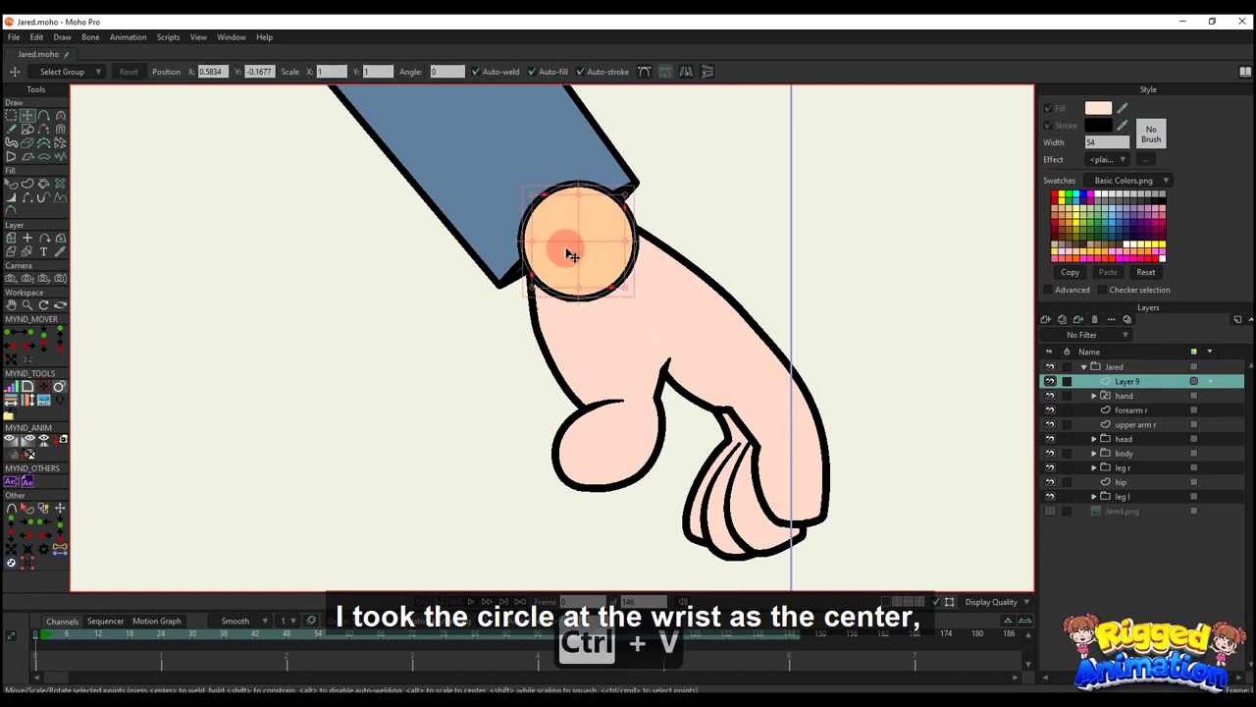
- Draw a diagonal line across the pasted circle between its two side points along the cuff
scroll(570, 246, up, 2)
drag(577, 242, 600, 273)
scroll(606, 278, up, 2)
key(a)
drag(547, 350, 703, 241)
- Select both end points of the diagonal line and create a shape from it
key(g)
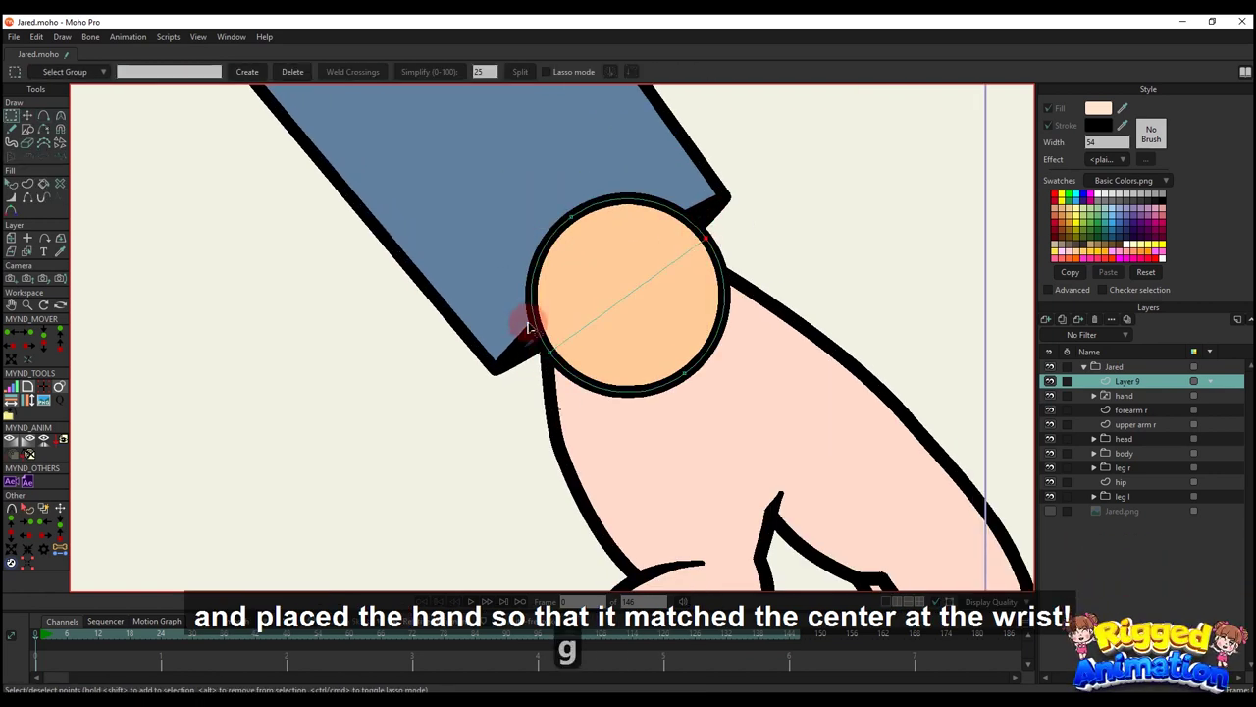
drag(527, 327, 571, 367)
drag(669, 236, 715, 252)
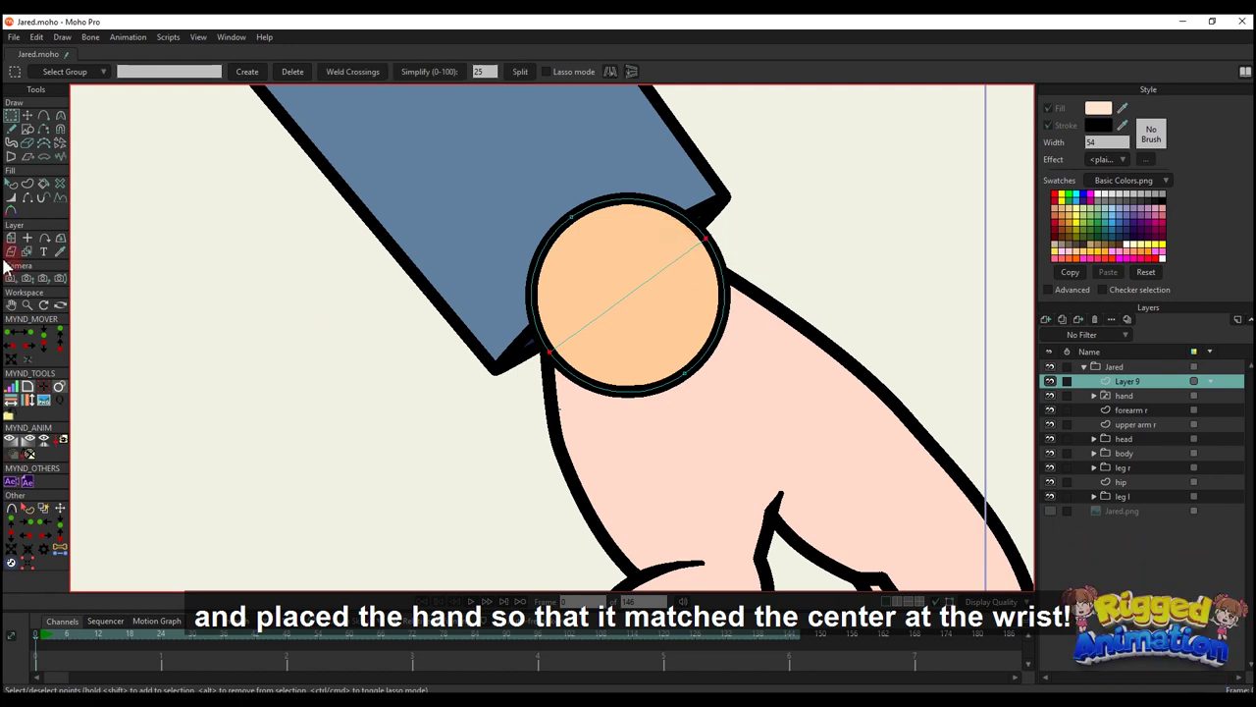
click(27, 187)
click(147, 74)
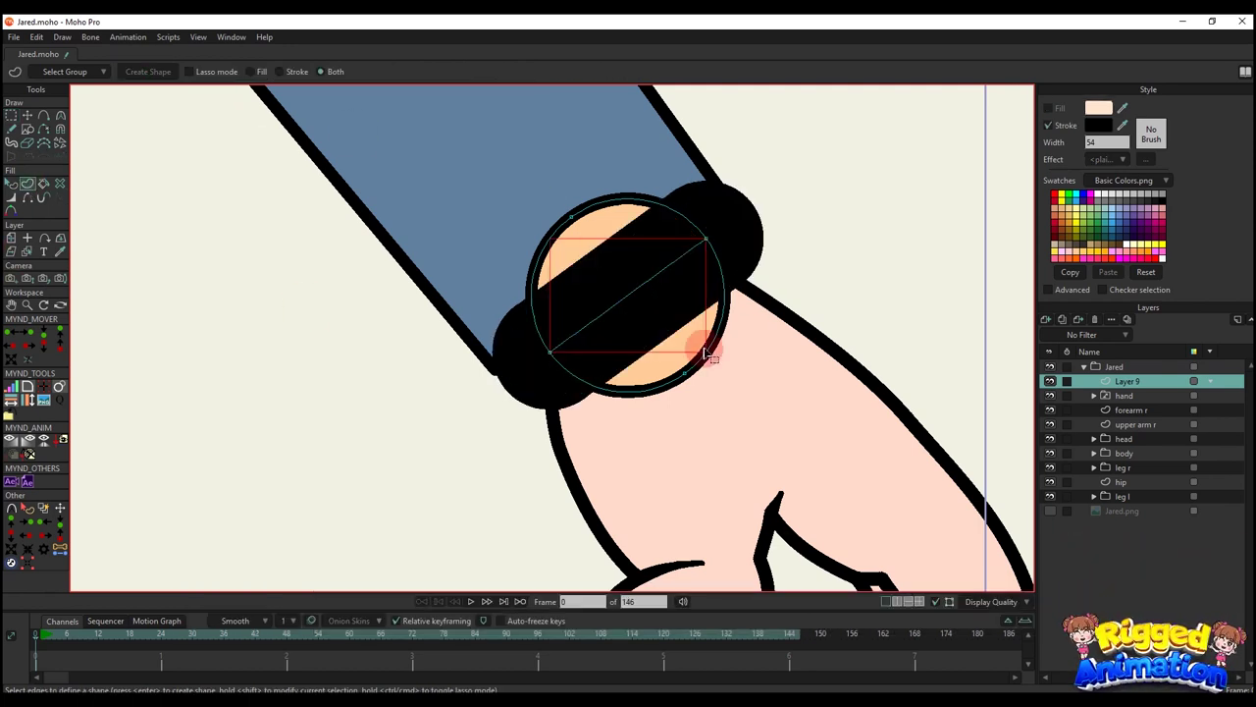
- Set the diagonal line's stroke width to 6 and turn off the fill of the pasted wrist circle
click(1109, 143)
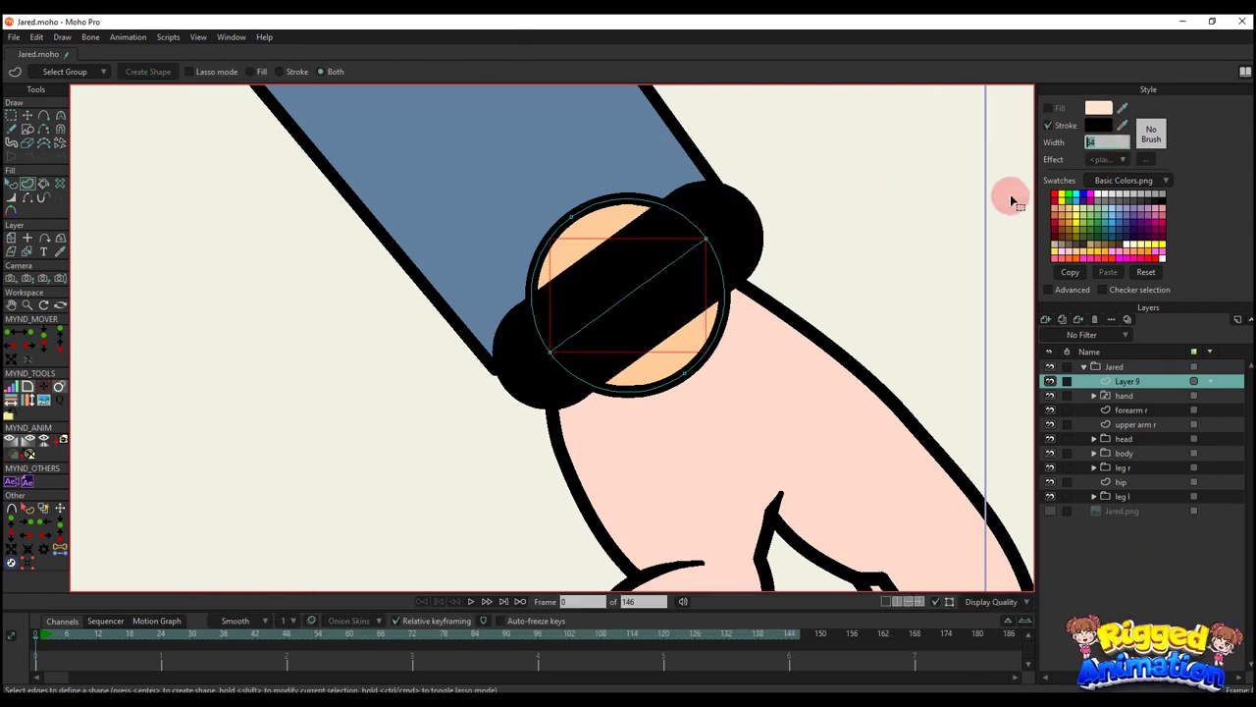
text(6)
key(Return)
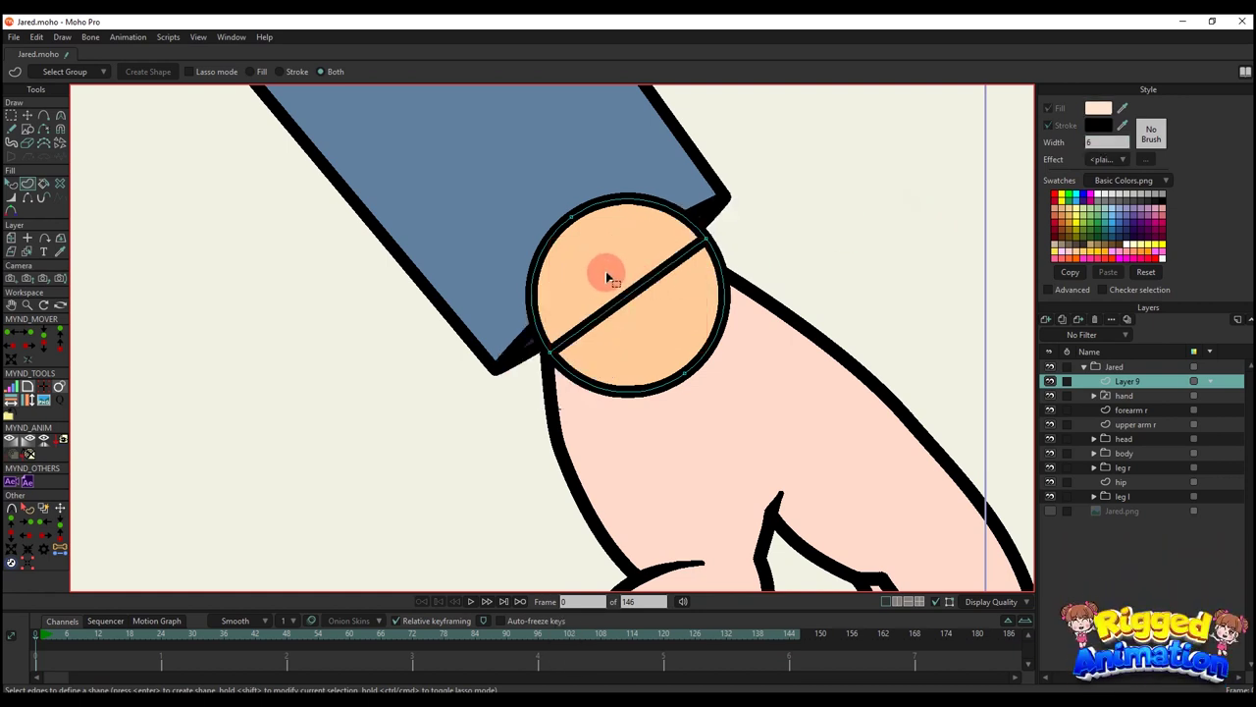
key(q)
click(1048, 110)
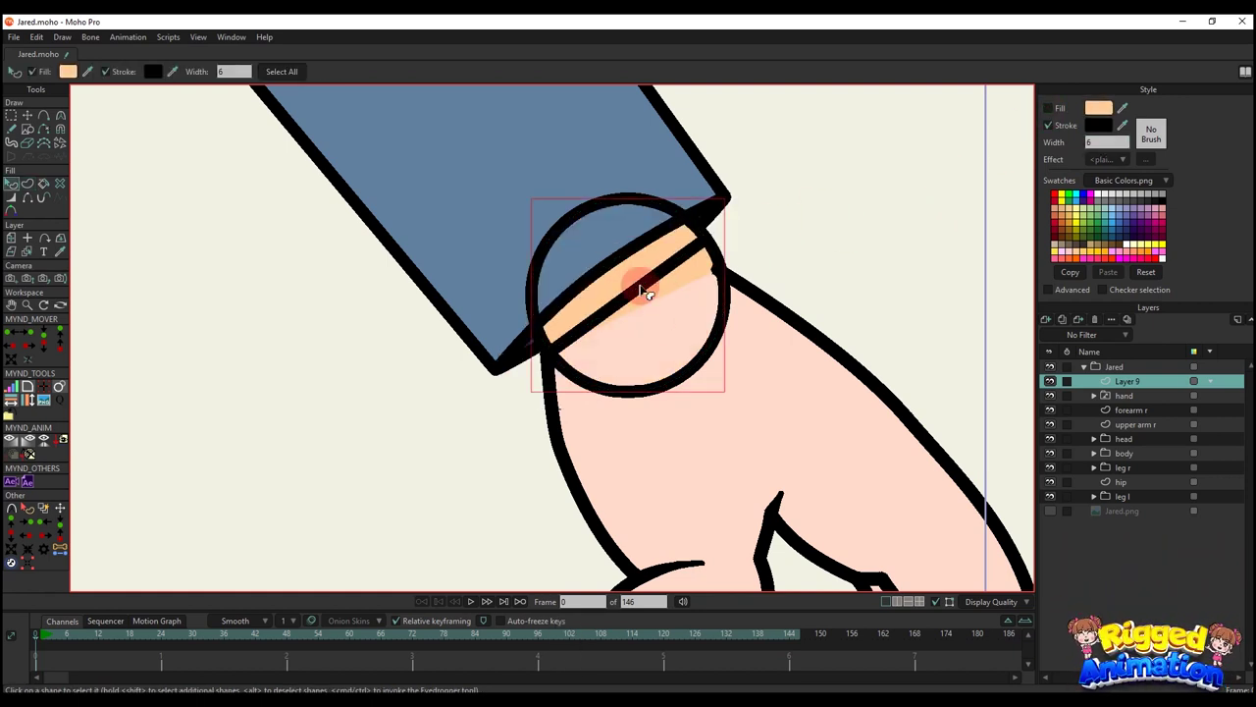
- Give the guide circle and its diagonal line a stroke width of 1 in bright green, 00FF06
click(1099, 126)
click(1082, 209)
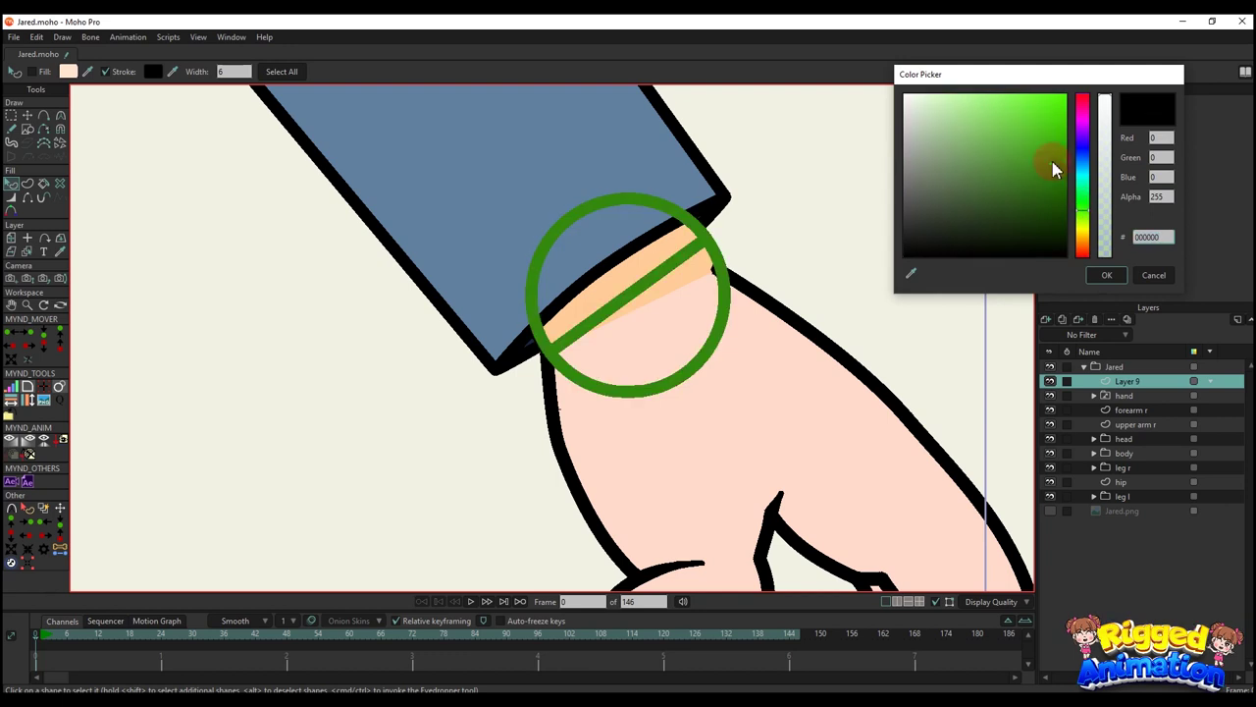
drag(1052, 167, 1066, 96)
click(1104, 276)
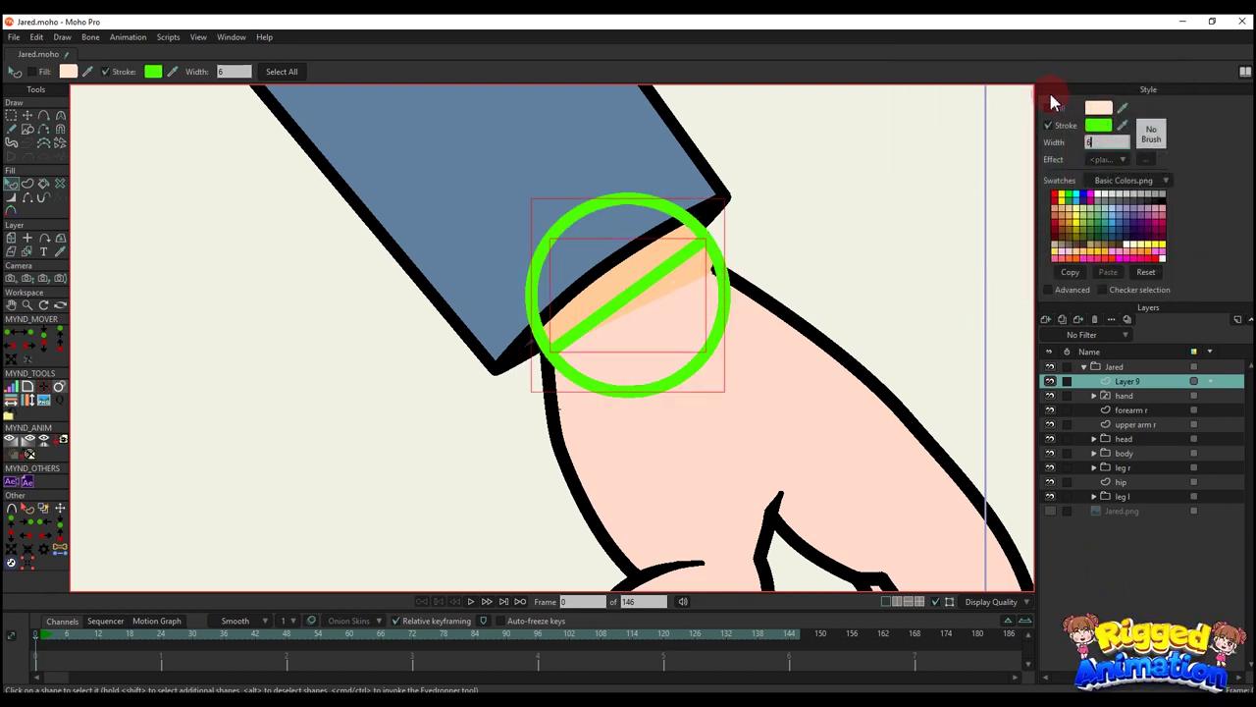
click(1106, 200)
mouse_move(1106, 145)
mouse_down()
mouse_move(1002, 87)
mouse_move(1036, 111)
mouse_up()
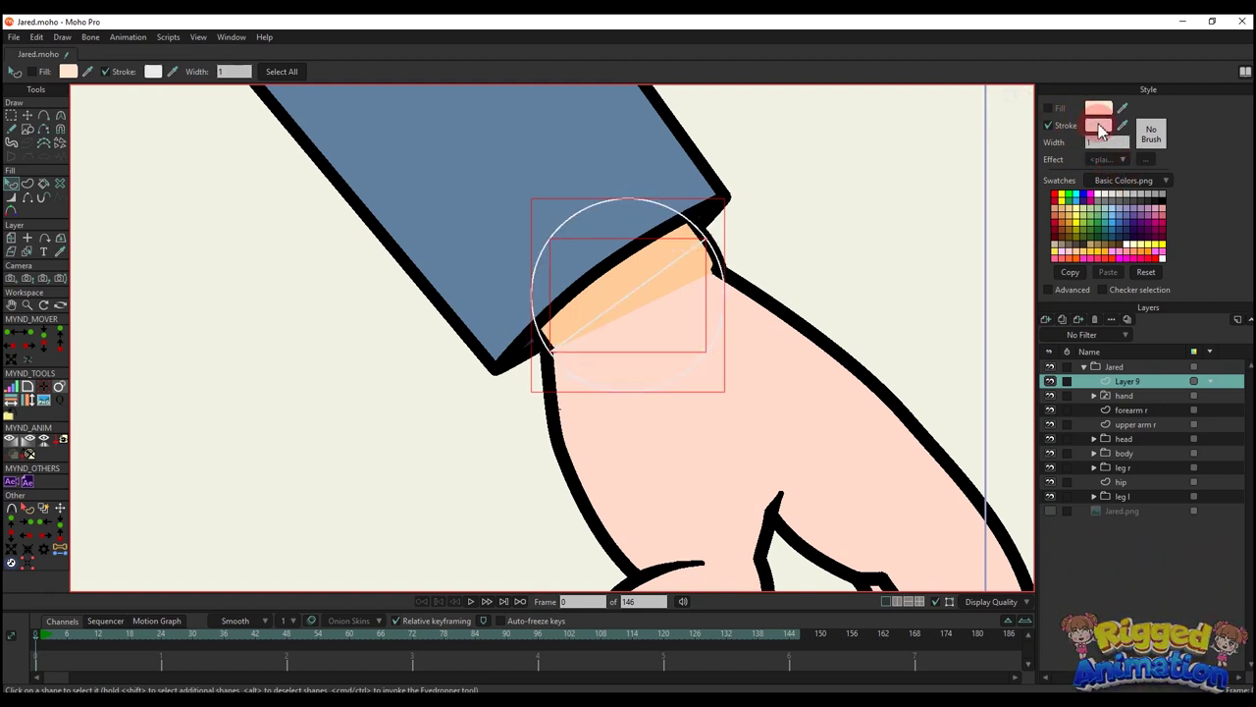
click(1098, 123)
drag(1081, 127, 1083, 201)
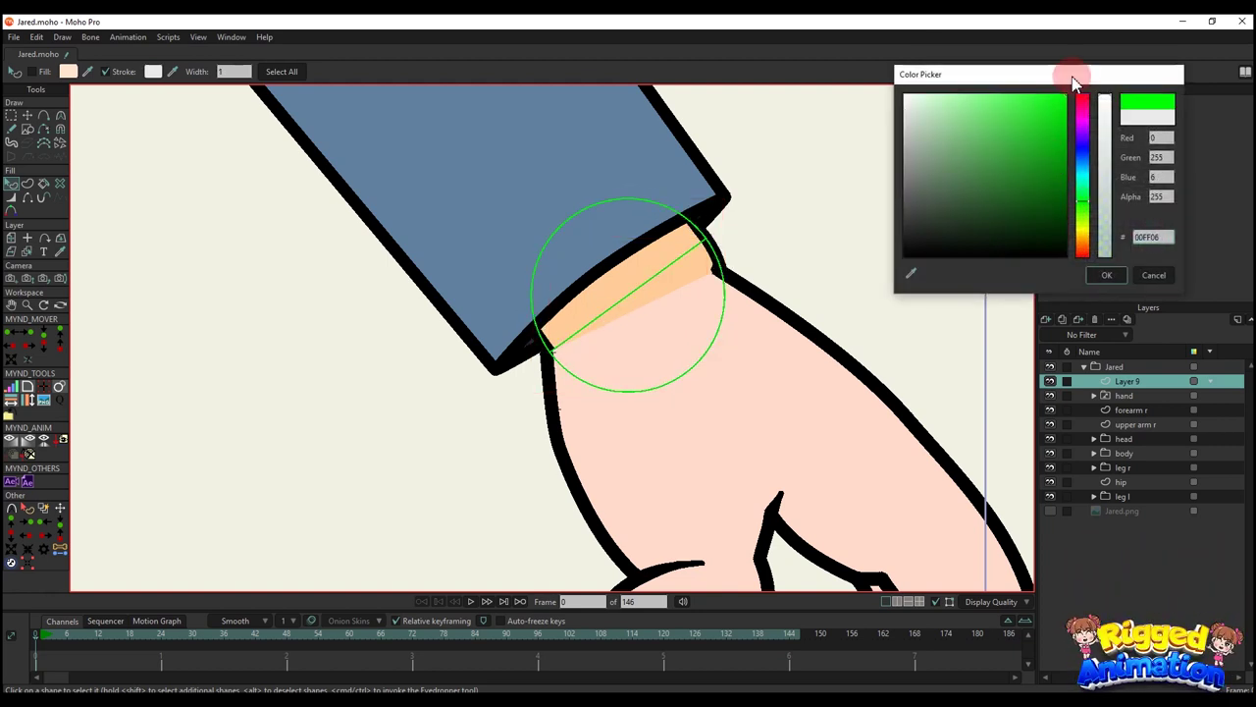
click(1108, 277)
scroll(685, 292, up, 2)
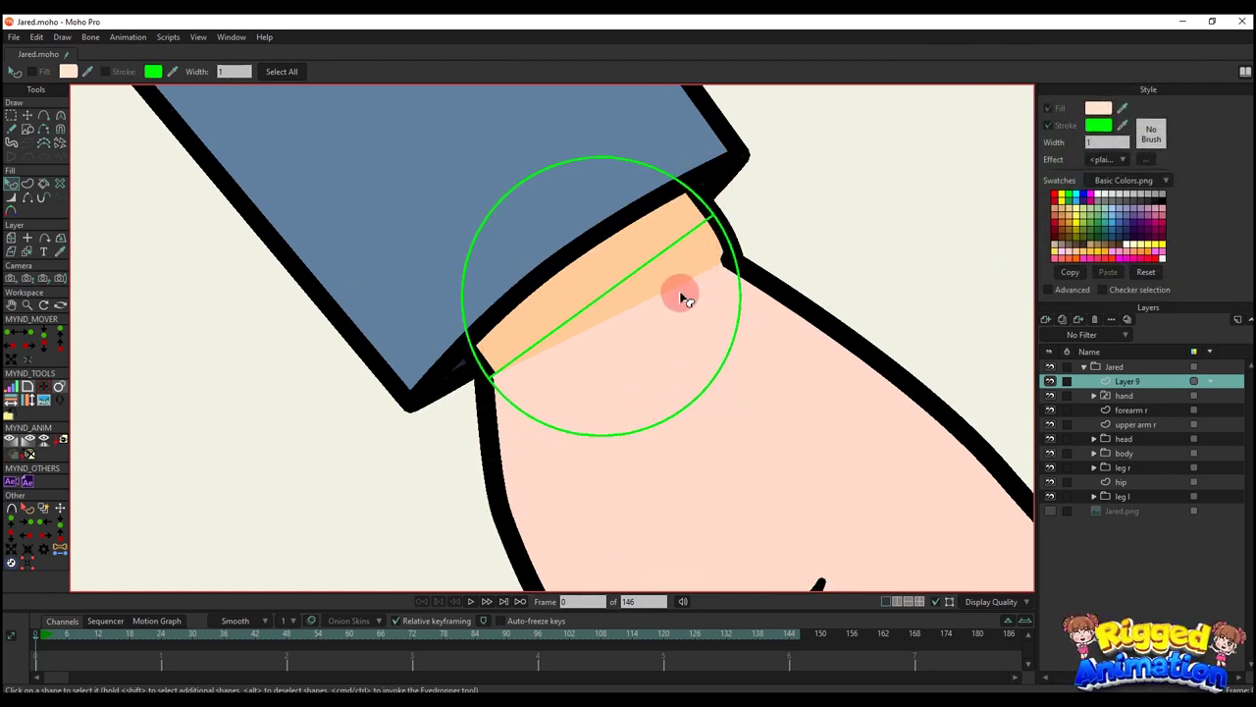
- Rotate the hand layer to about 10.6 degrees and align its wrist opening with the green diagonal guide line
click(1129, 394)
scroll(776, 295, down, 2)
scroll(738, 283, up, 1)
key(m)
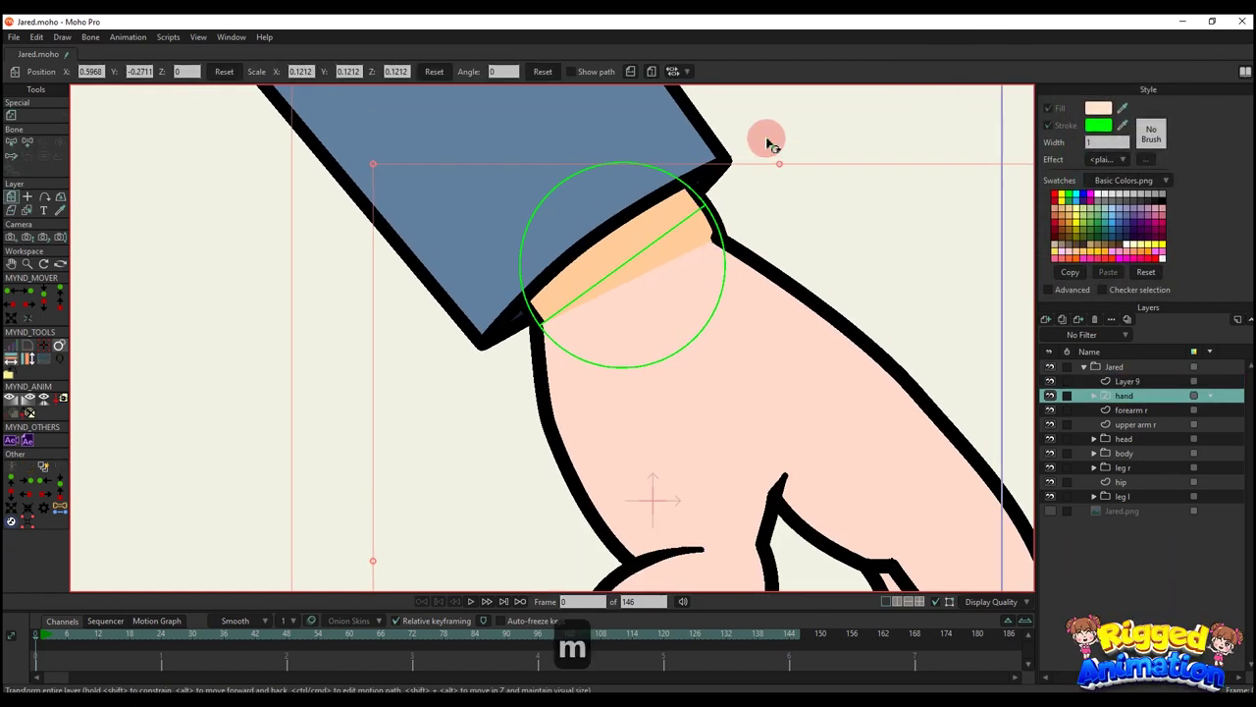
drag(770, 144, 701, 163)
scroll(712, 285, up, 2)
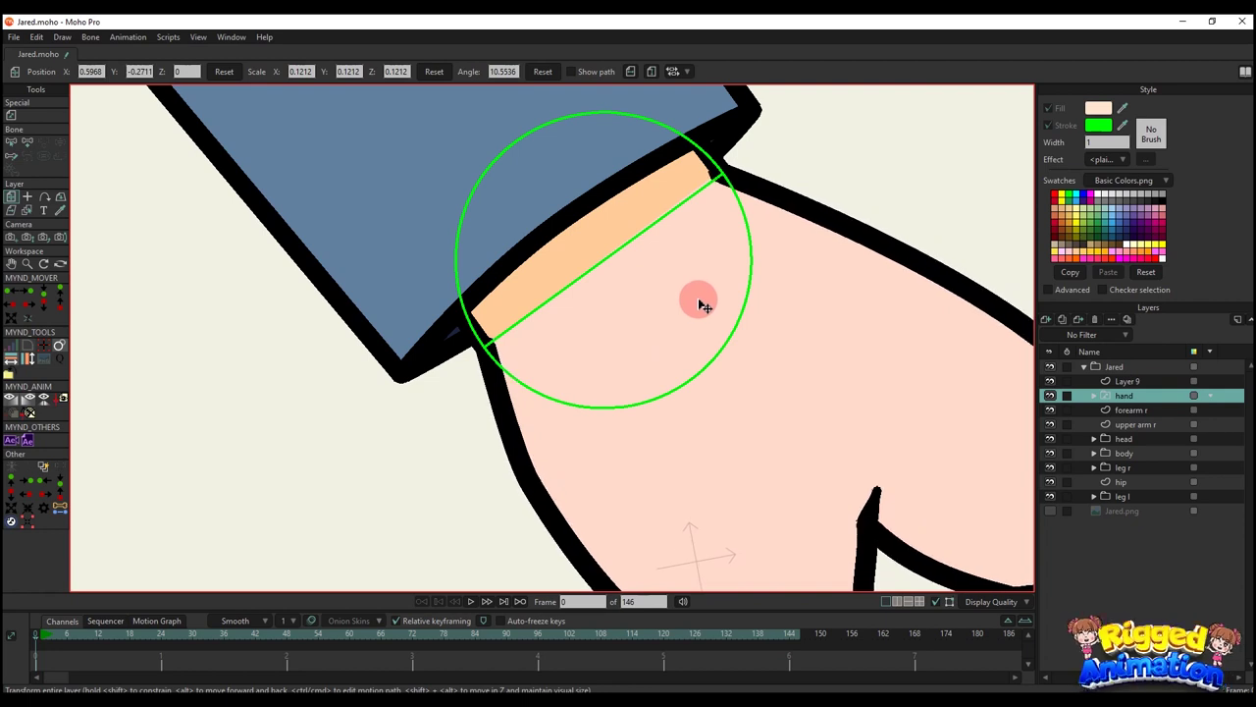
drag(699, 300, 698, 301)
scroll(706, 255, up, 2)
drag(726, 256, 743, 276)
drag(836, 143, 784, 266)
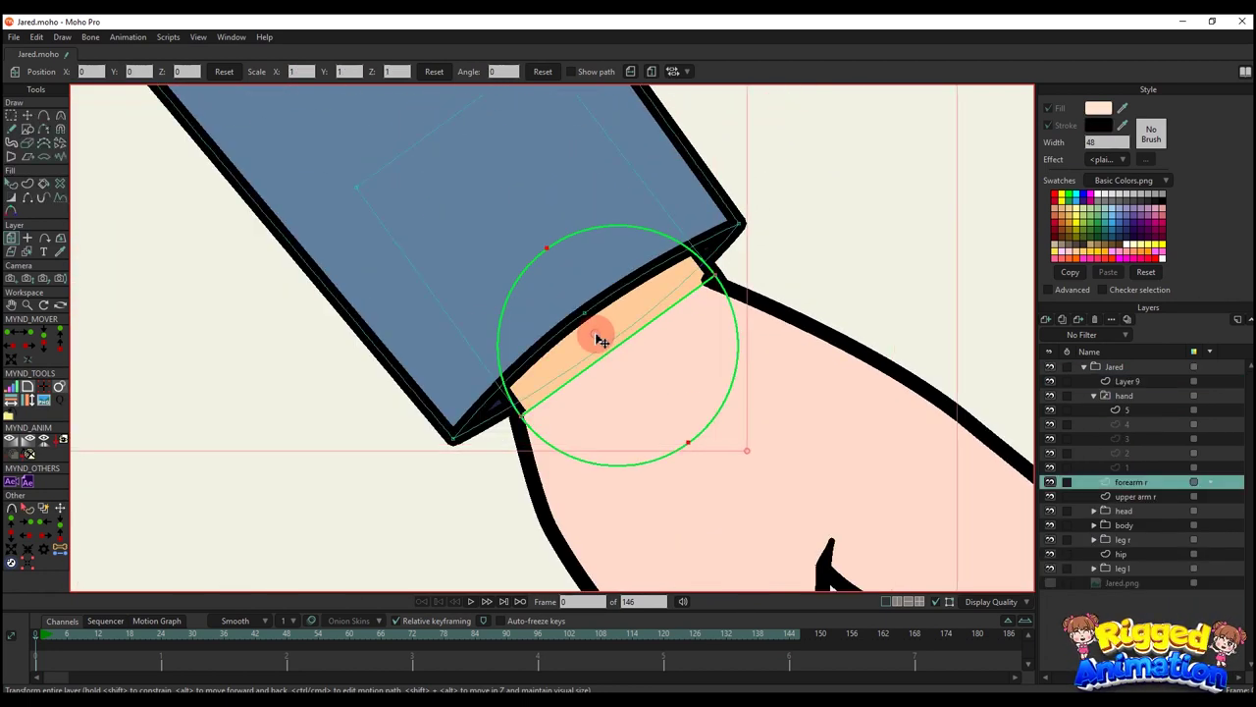
- Move the lower wrist point of hand drawing 5 onto the lower end of the green guide line
scroll(593, 343, up, 4)
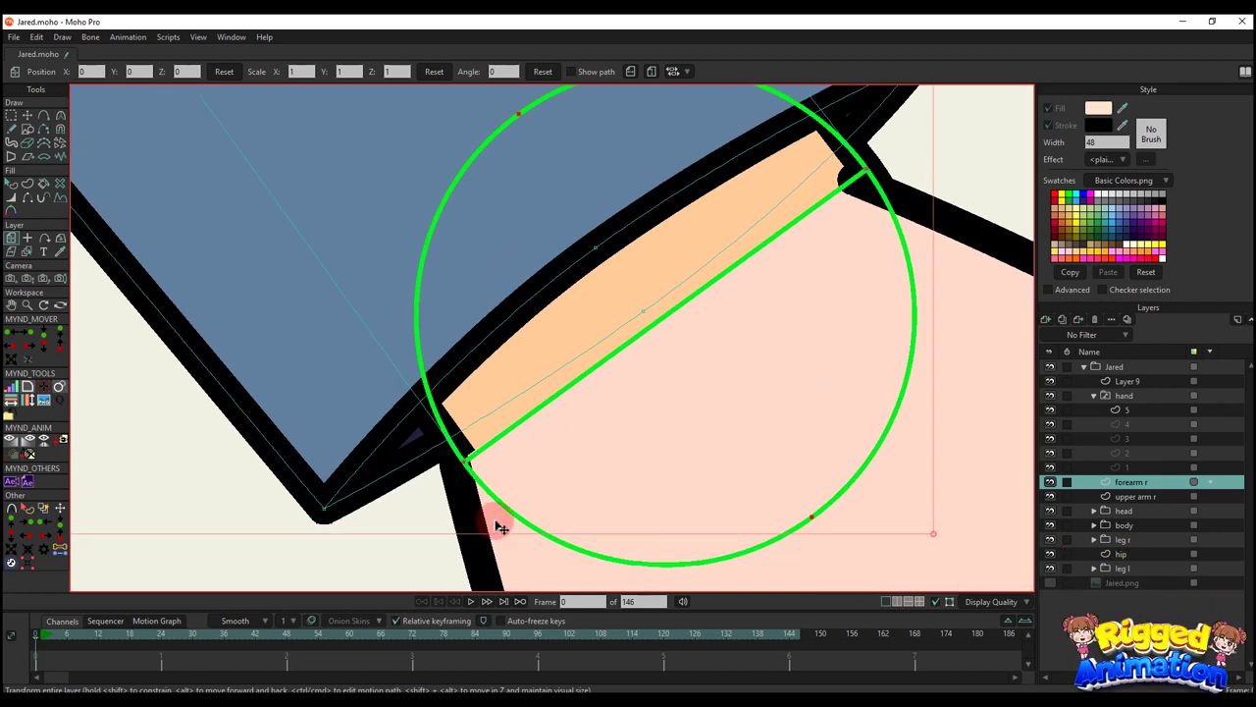
alt+right_click(495, 522)
key(t)
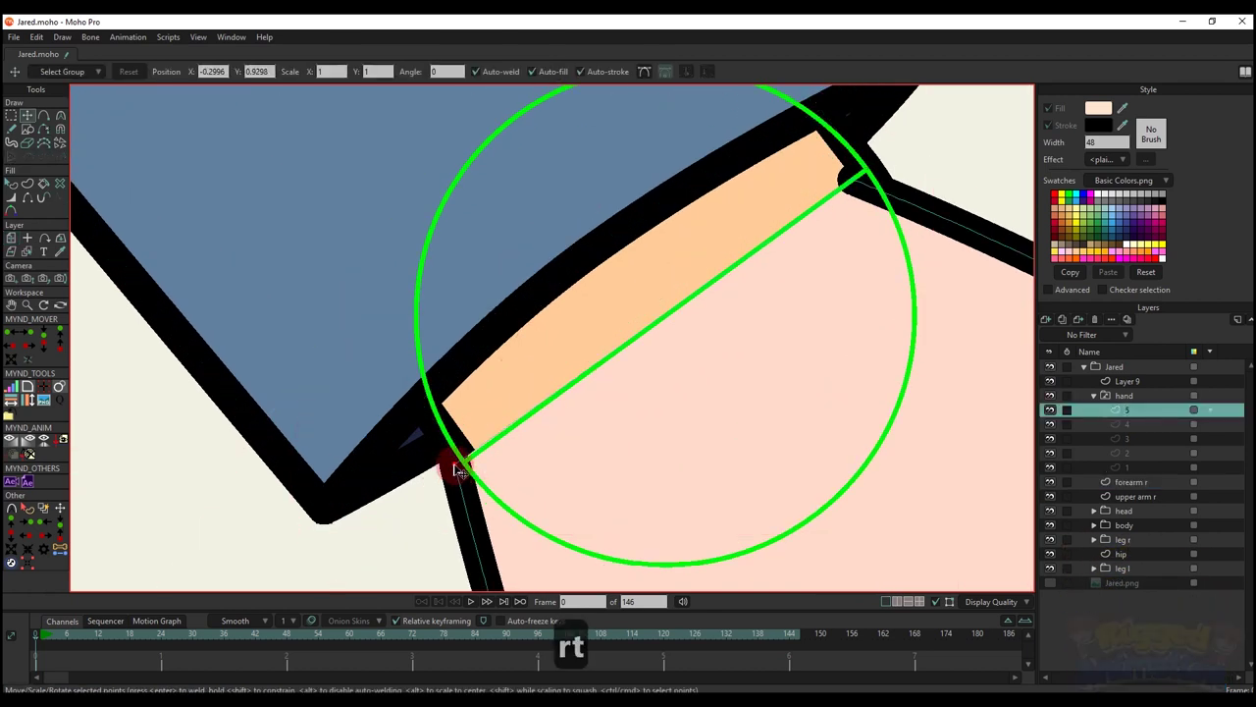
drag(457, 471, 468, 461)
scroll(464, 462, up, 3)
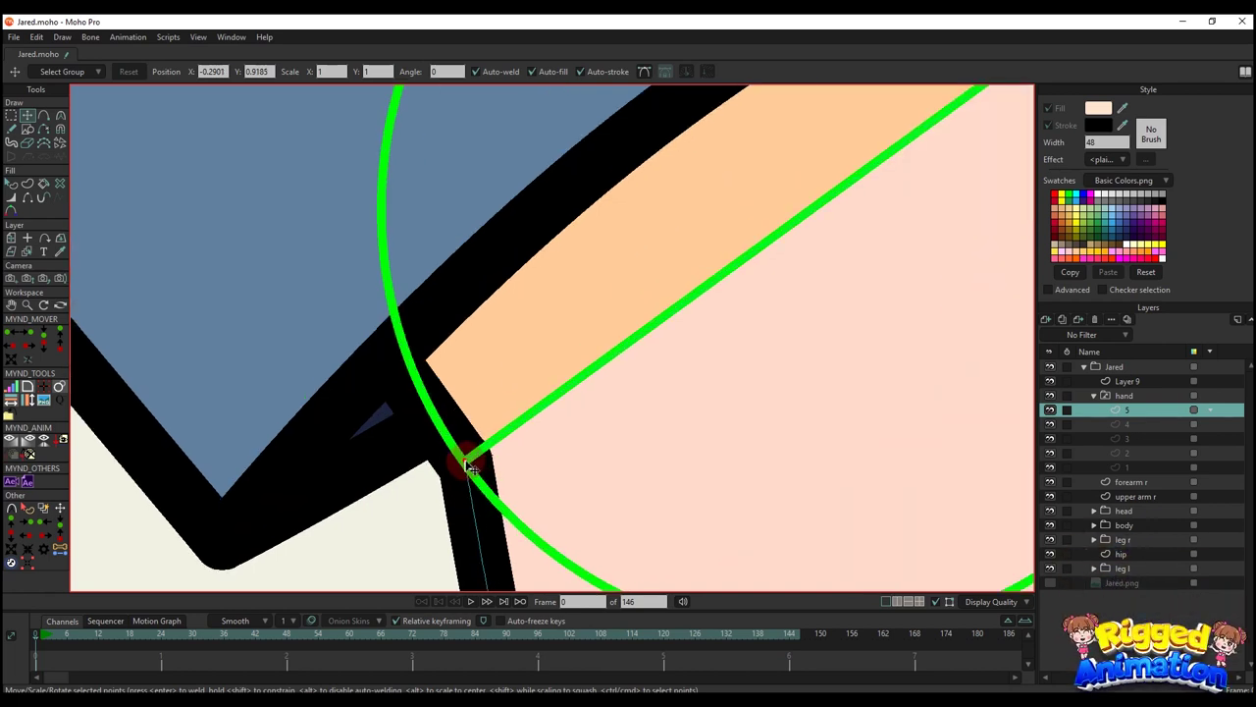
- Move the upper wrist point of hand drawing 5 onto the upper end of the green guide line
scroll(536, 420, down, 2)
drag(752, 265, 485, 460)
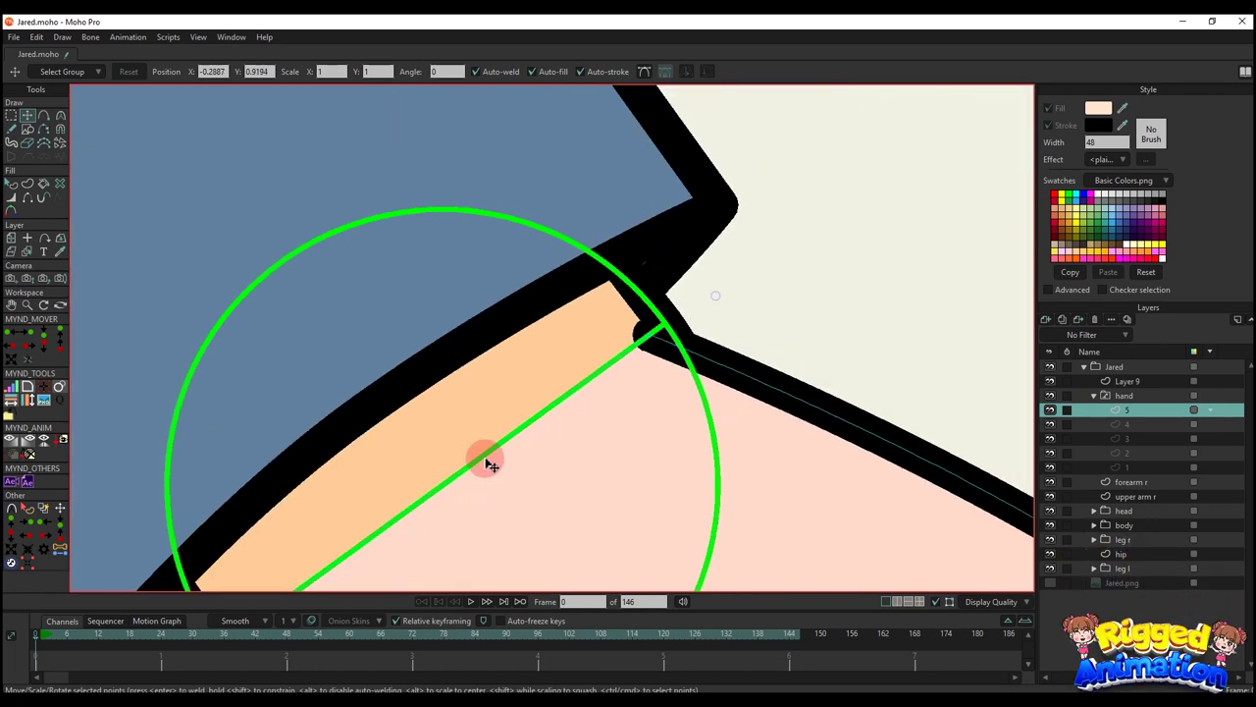
scroll(663, 329, up, 2)
drag(650, 336, 657, 327)
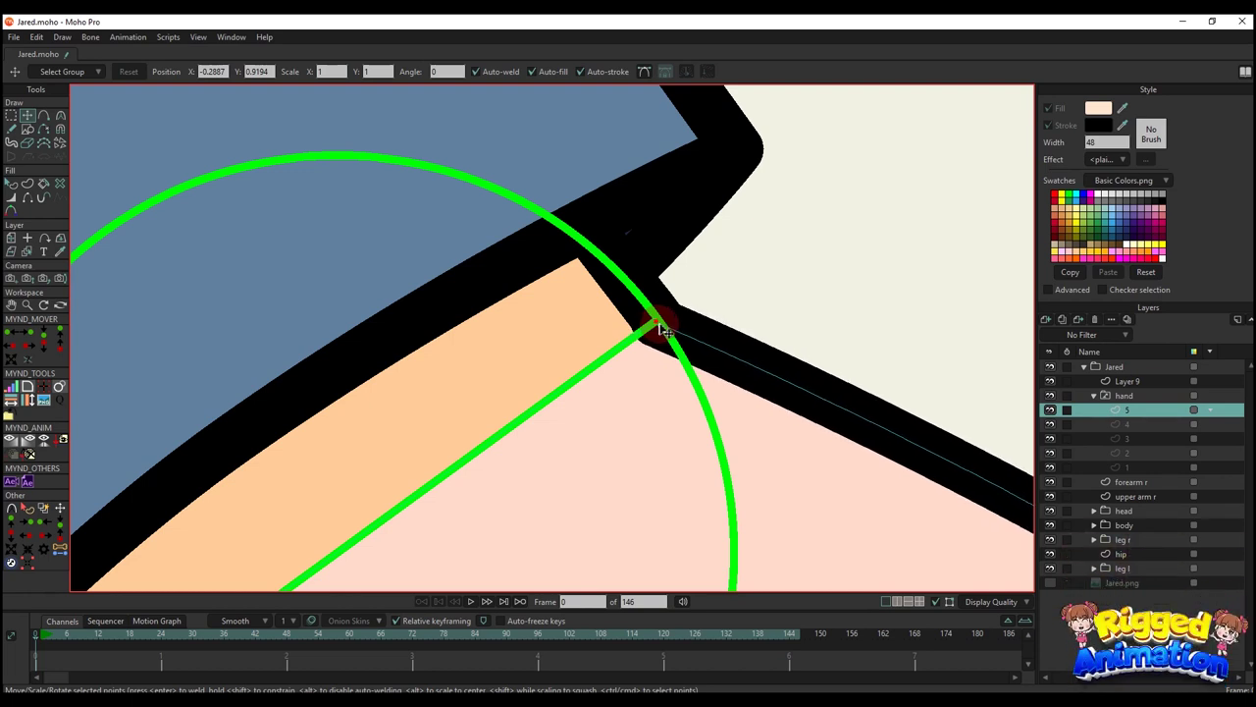
drag(658, 326, 659, 325)
- Show hand drawing 4 and move its two wrist points onto the ends of the green guide line
scroll(659, 364, down, 4)
drag(632, 439, 666, 409)
click(1055, 424)
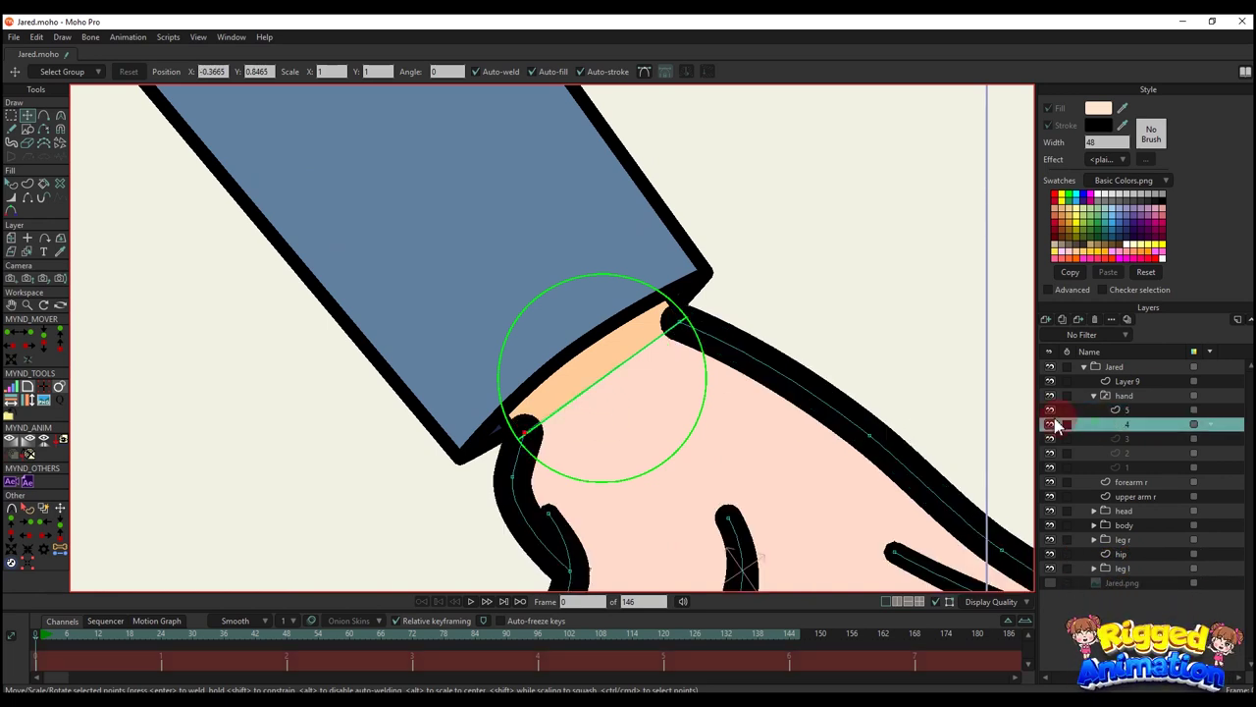
scroll(508, 446, up, 3)
scroll(509, 456, up, 2)
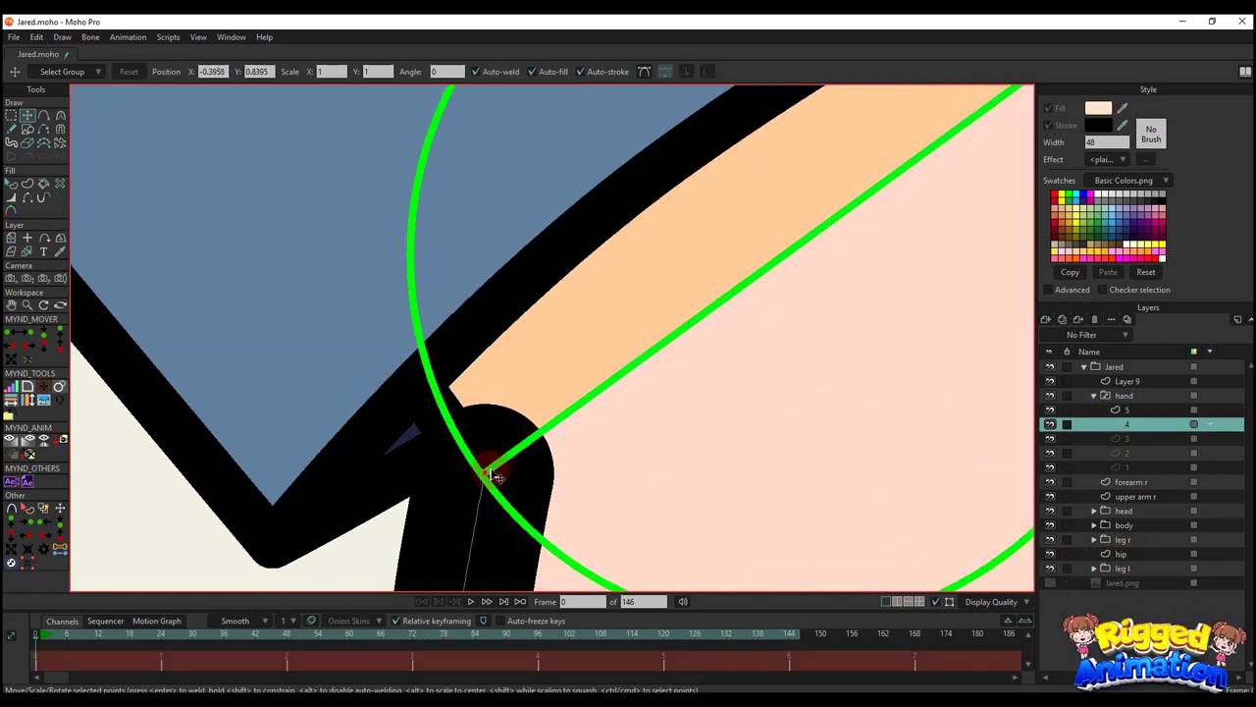
drag(661, 369, 213, 625)
drag(615, 331, 649, 293)
- Select all shapes in hand drawing 4 and set their stroke width to 44
scroll(673, 372, down, 5)
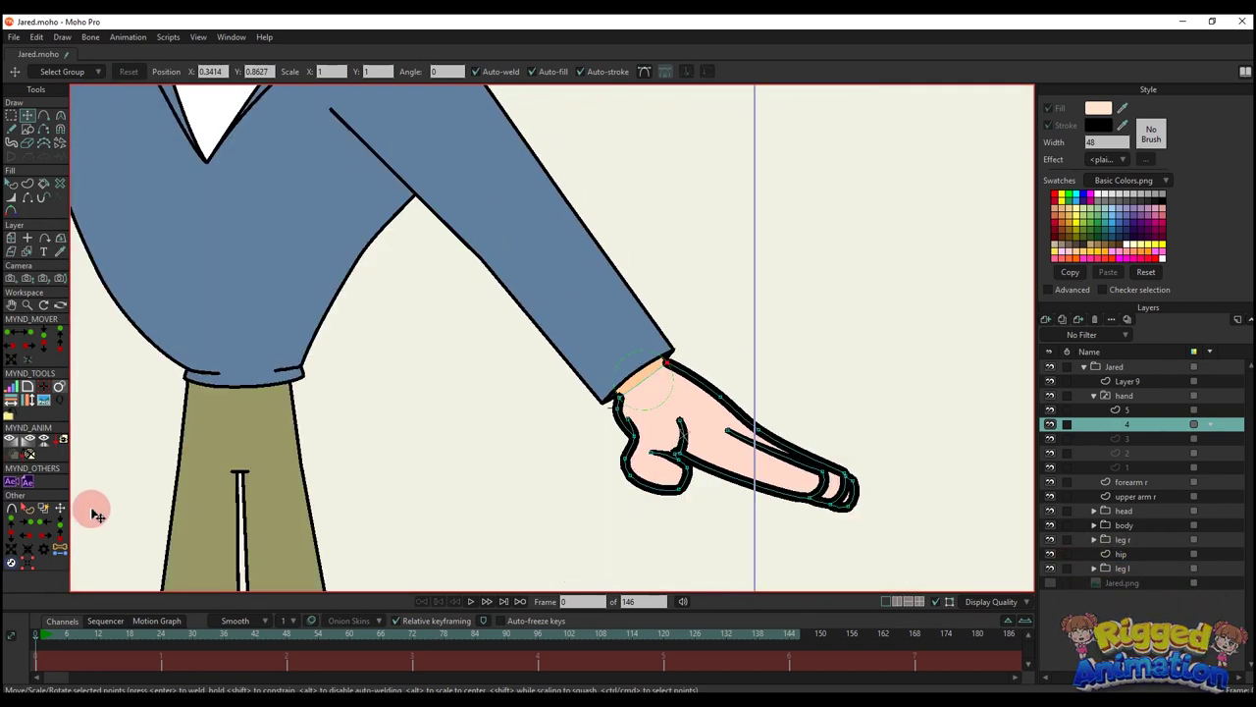
click(27, 508)
click(730, 77)
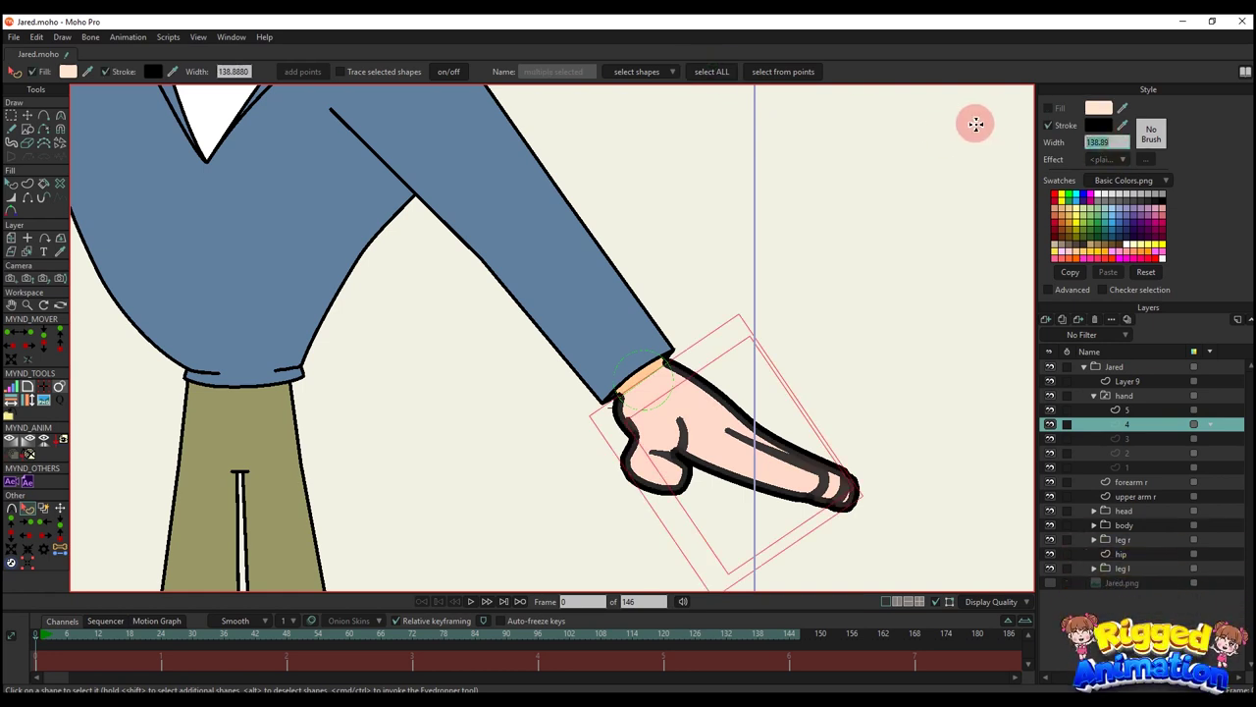
text(44)
key(Return)
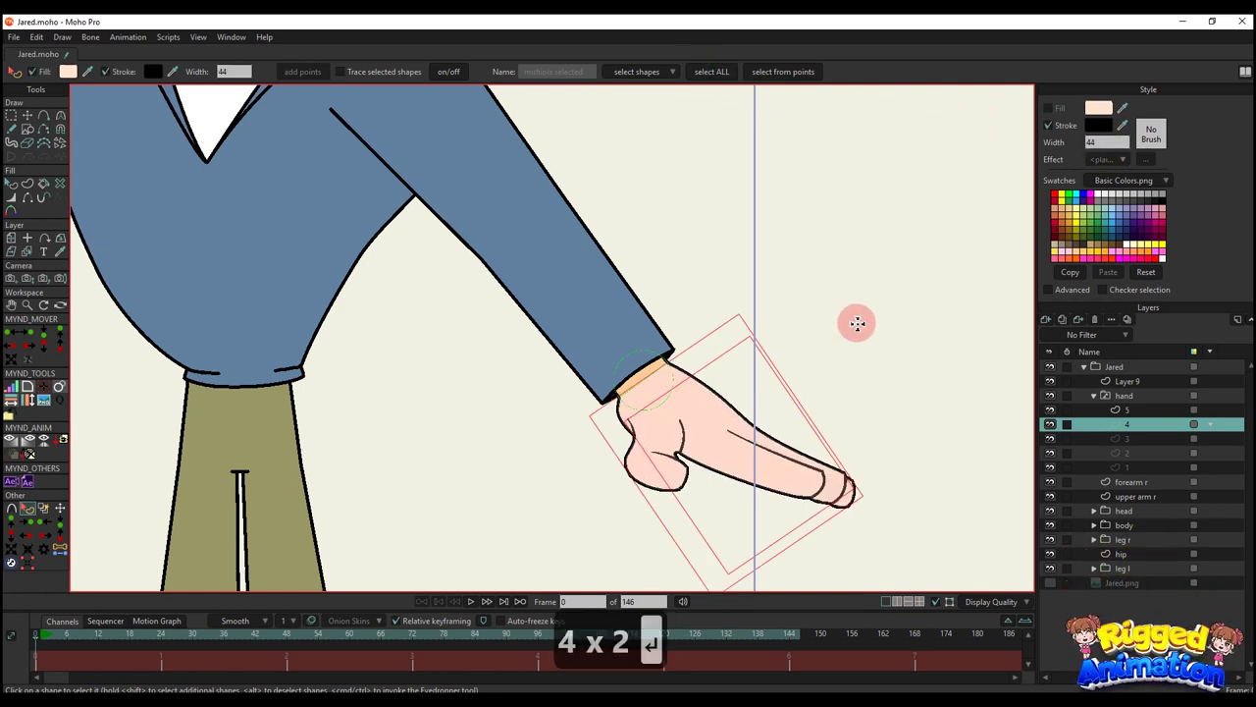
- Set the stroke width of all shapes in hand drawing 3 to 48
scroll(671, 373, up, 5)
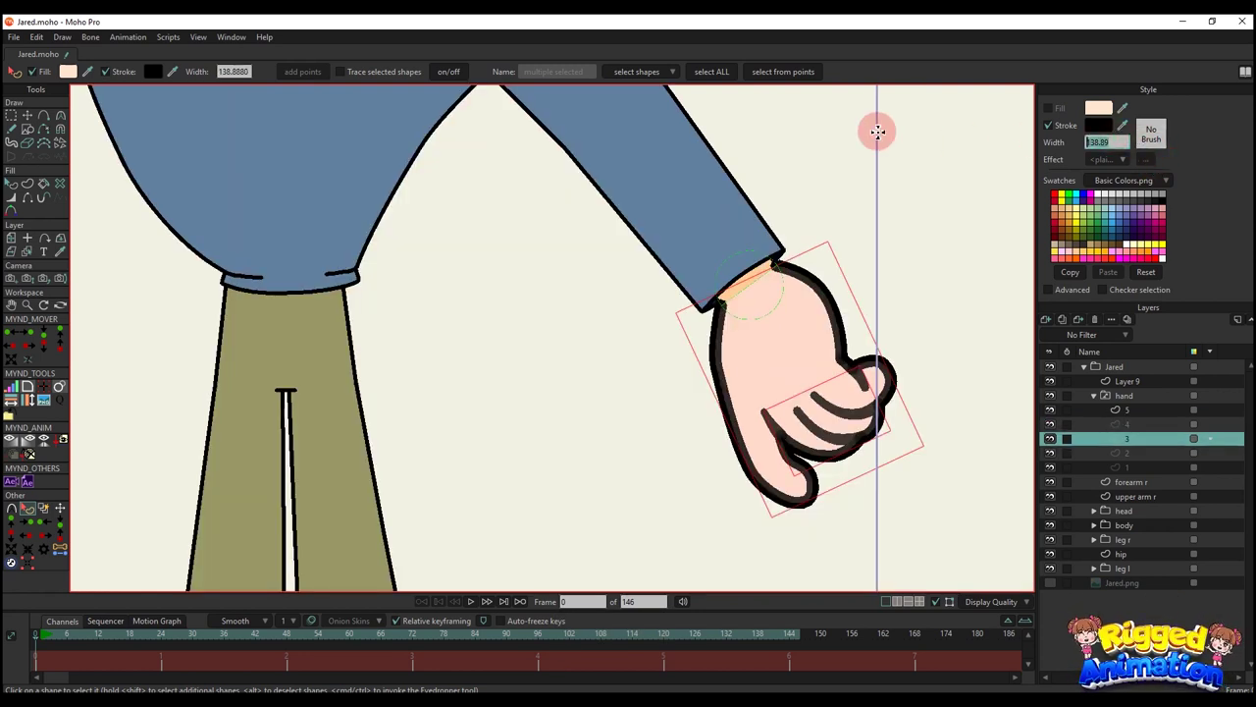
text(8)
key(Return)
- Move both wrist points of hand drawing 3 onto the ends of the green guide line
scroll(701, 269, up, 5)
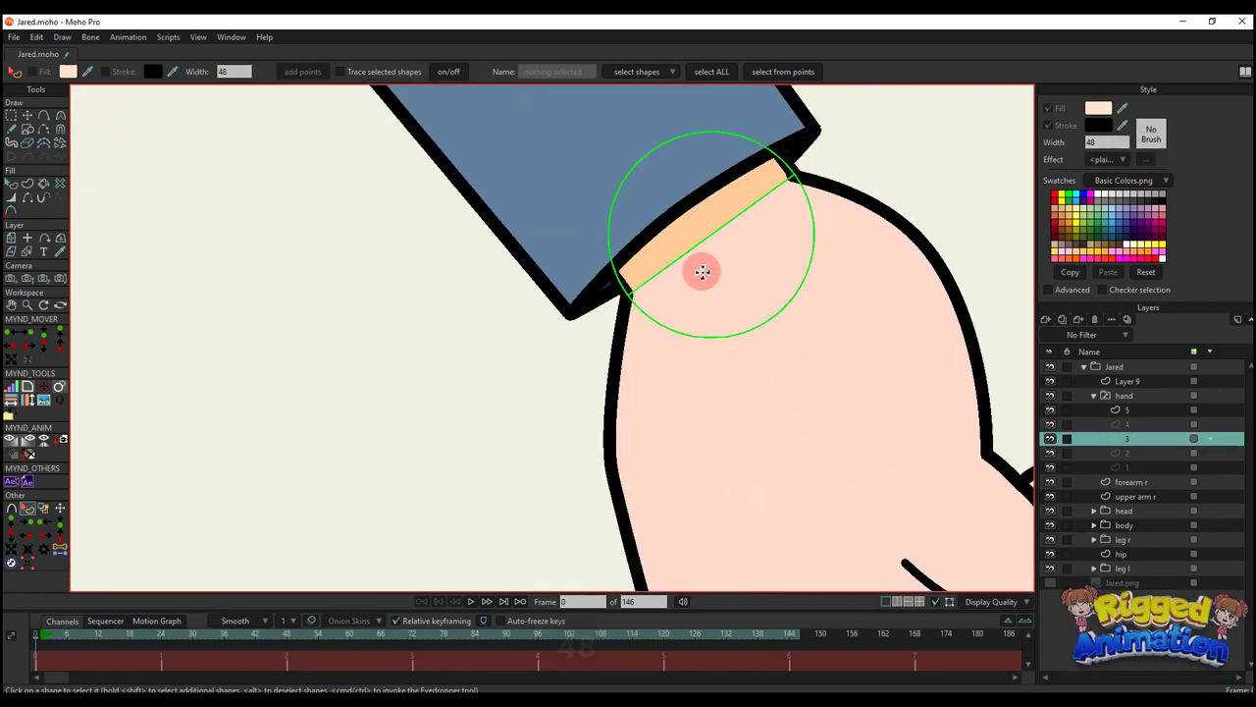
key(t)
scroll(634, 292, up, 3)
drag(597, 321, 606, 325)
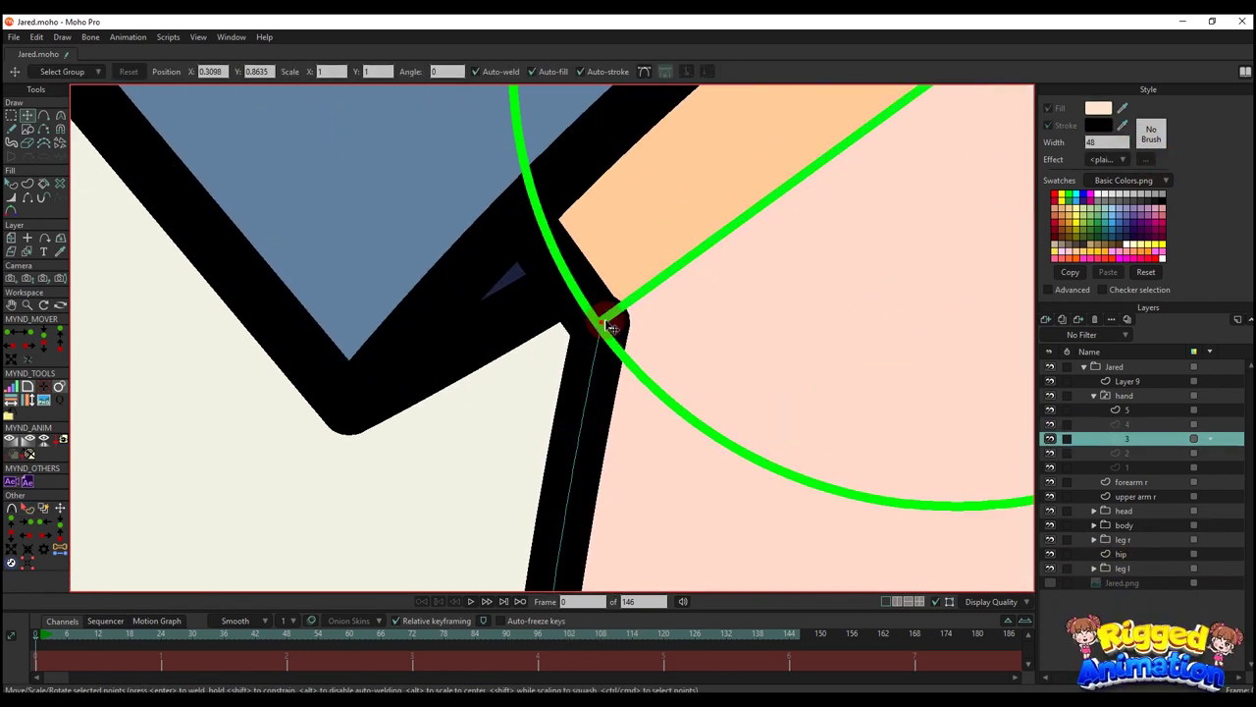
scroll(609, 322, down, 5)
drag(831, 200, 500, 422)
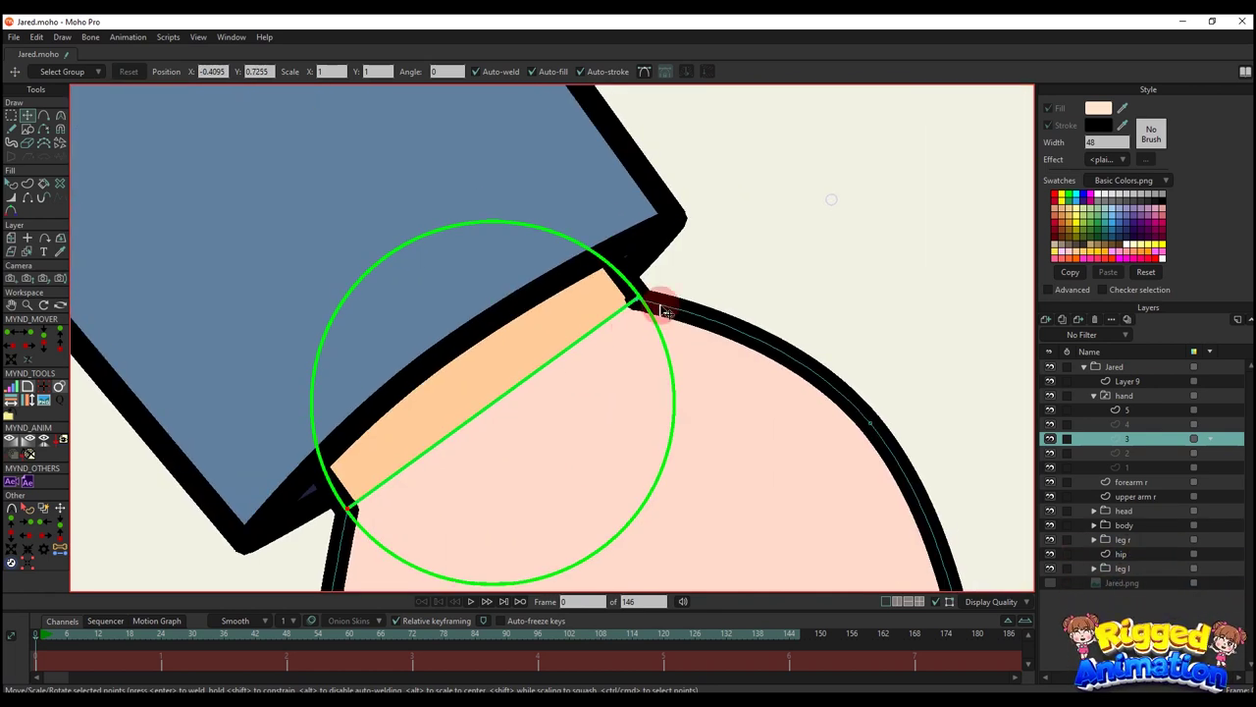
scroll(659, 305, up, 5)
drag(601, 312, 597, 301)
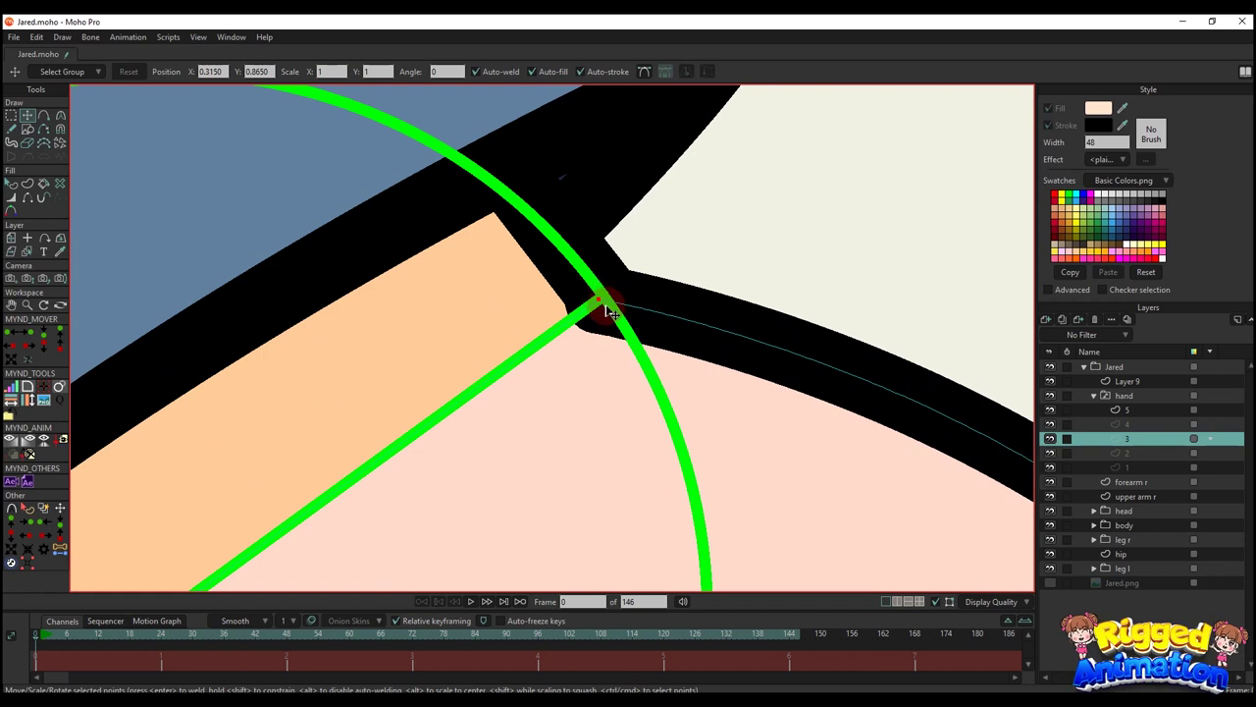
- Switch to hand drawing 2, select all its shapes and set their stroke width to 48
scroll(608, 312, down, 4)
click(1128, 453)
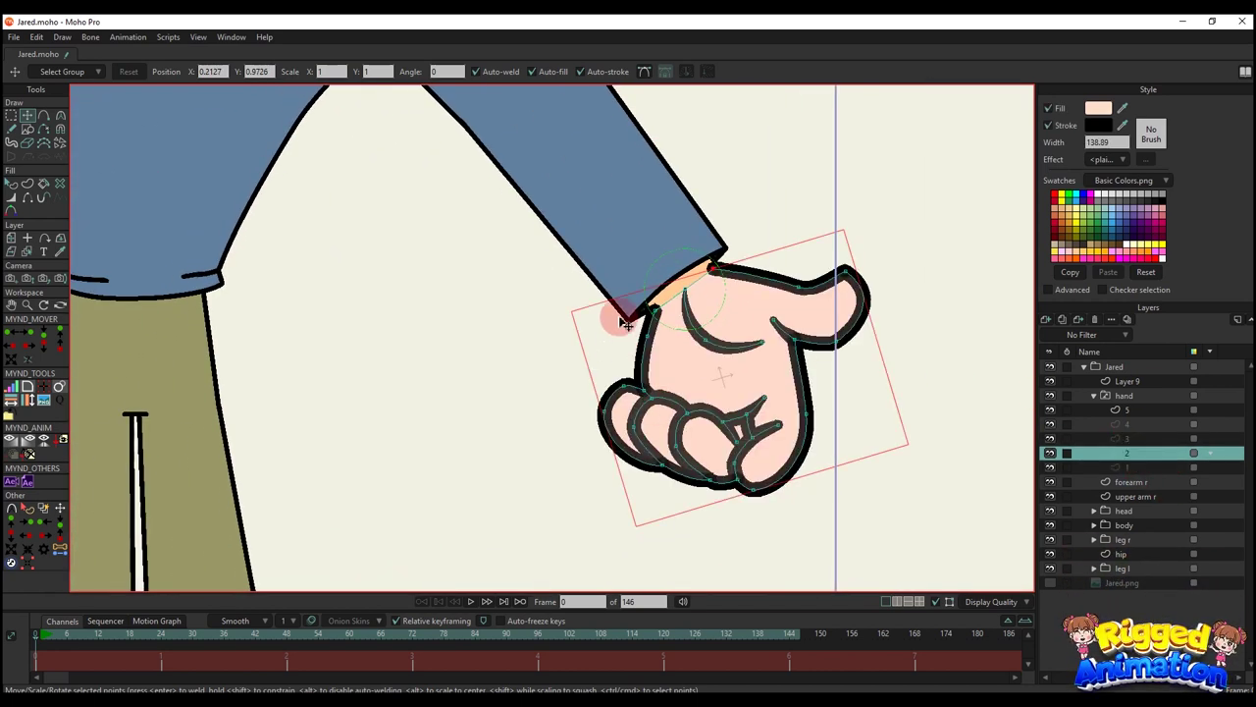
scroll(626, 318, up, 5)
scroll(736, 312, down, 5)
click(30, 511)
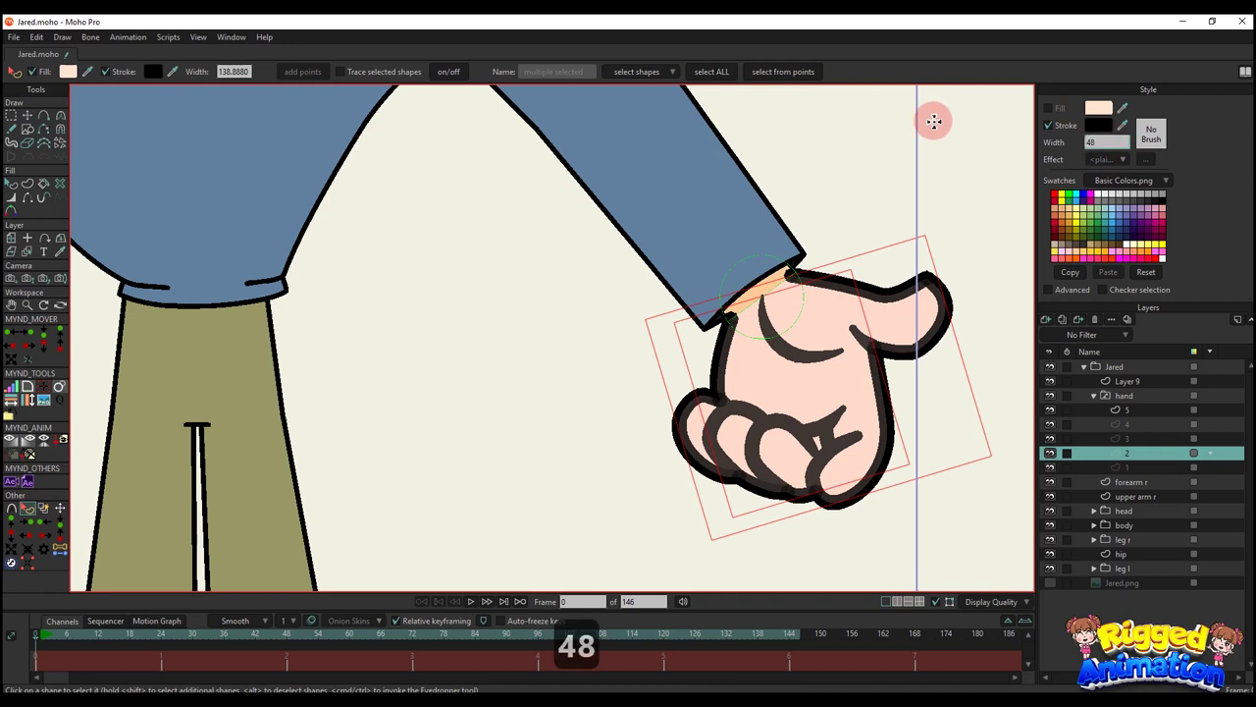
- Move both wrist points of hand drawing 2 onto the ends of the green guide line
scroll(687, 314, up, 5)
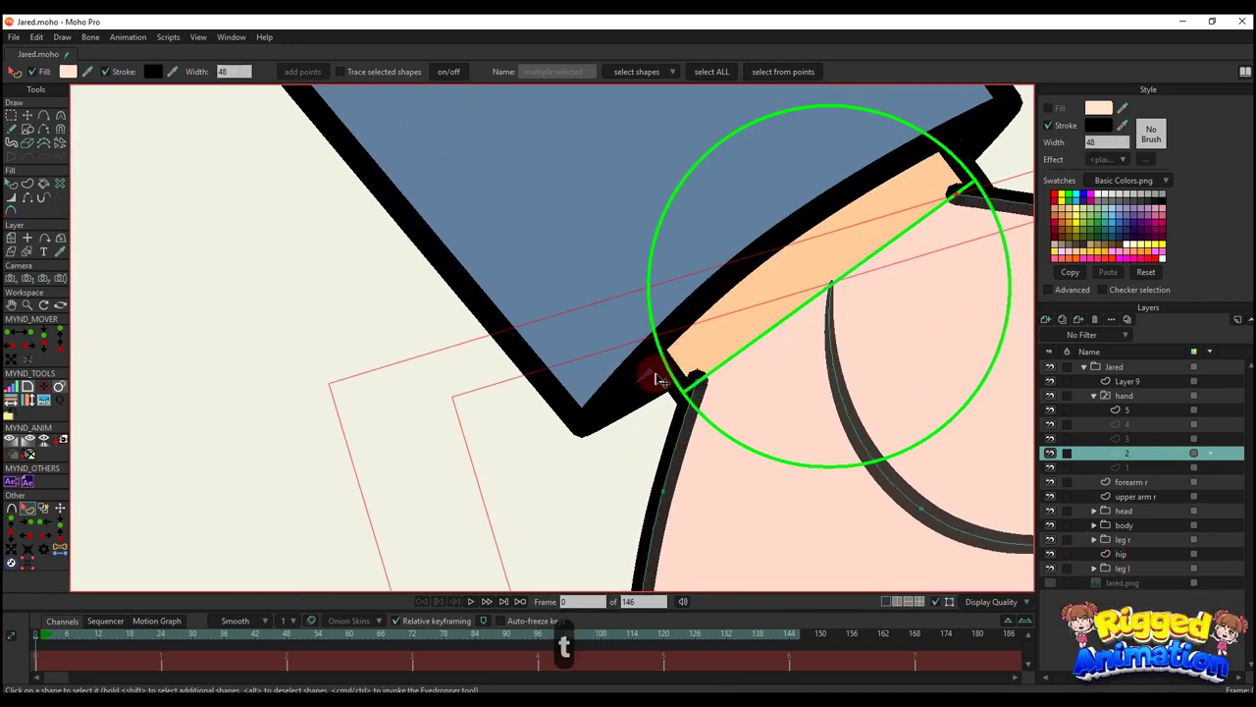
key(t)
scroll(687, 383, up, 1)
drag(701, 389, 674, 407)
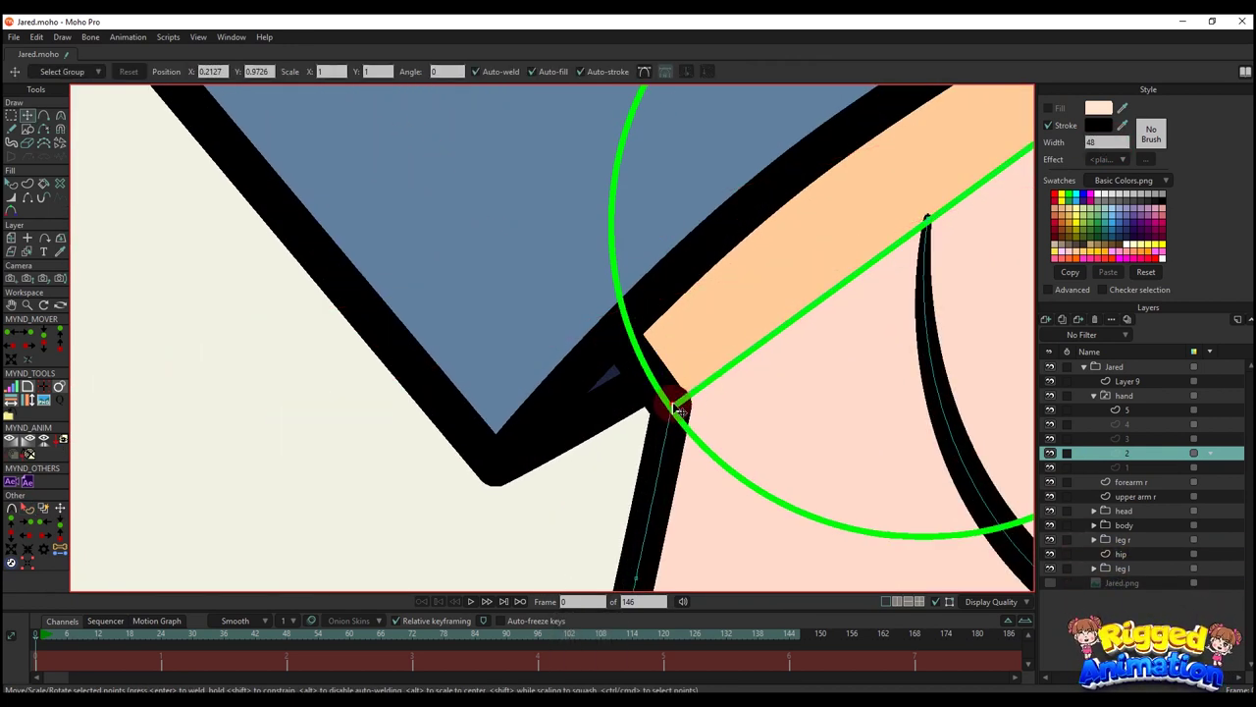
scroll(677, 407, up, 2)
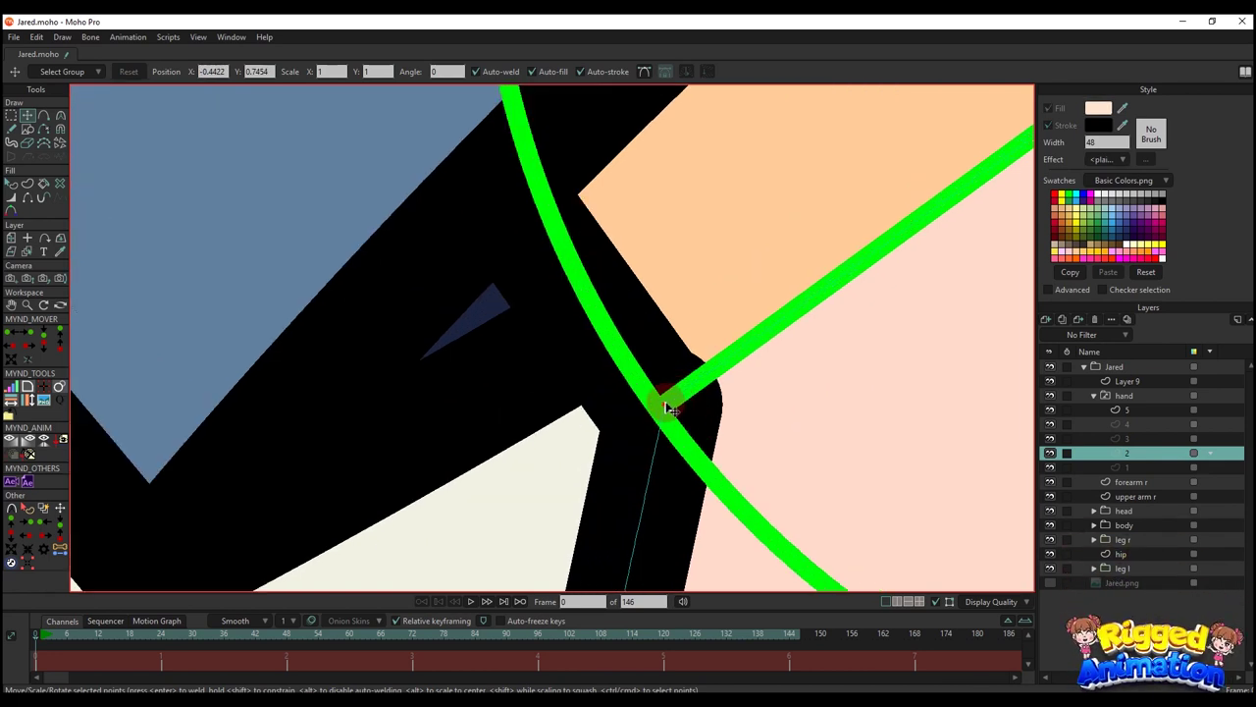
drag(669, 403, 668, 403)
scroll(762, 280, down, 4)
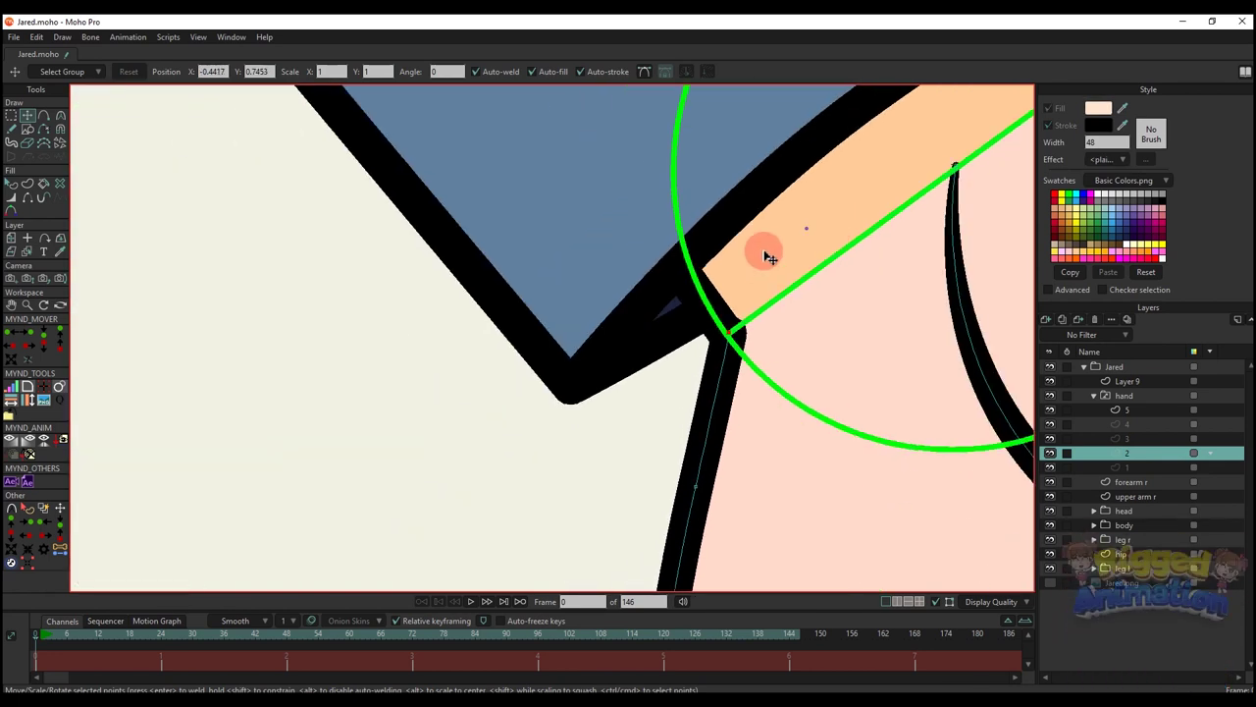
scroll(508, 346, up, 2)
mouse_move(863, 186)
mouse_down()
mouse_move(500, 353)
mouse_move(550, 322)
mouse_up()
scroll(473, 375, up, 2)
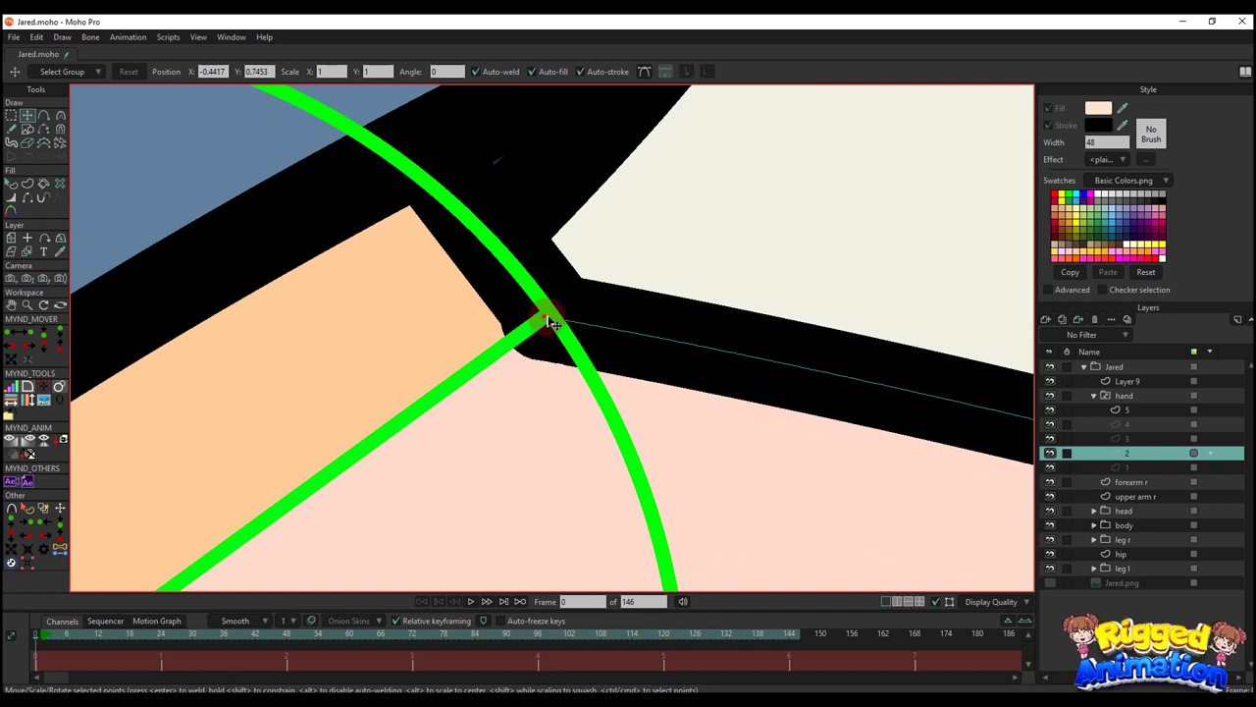
- Switch to hand drawing 1, select all its shapes and set their stroke width to 48
scroll(552, 332, down, 5)
drag(655, 356, 811, 200)
click(1139, 471)
scroll(578, 312, up, 5)
scroll(471, 288, down, 5)
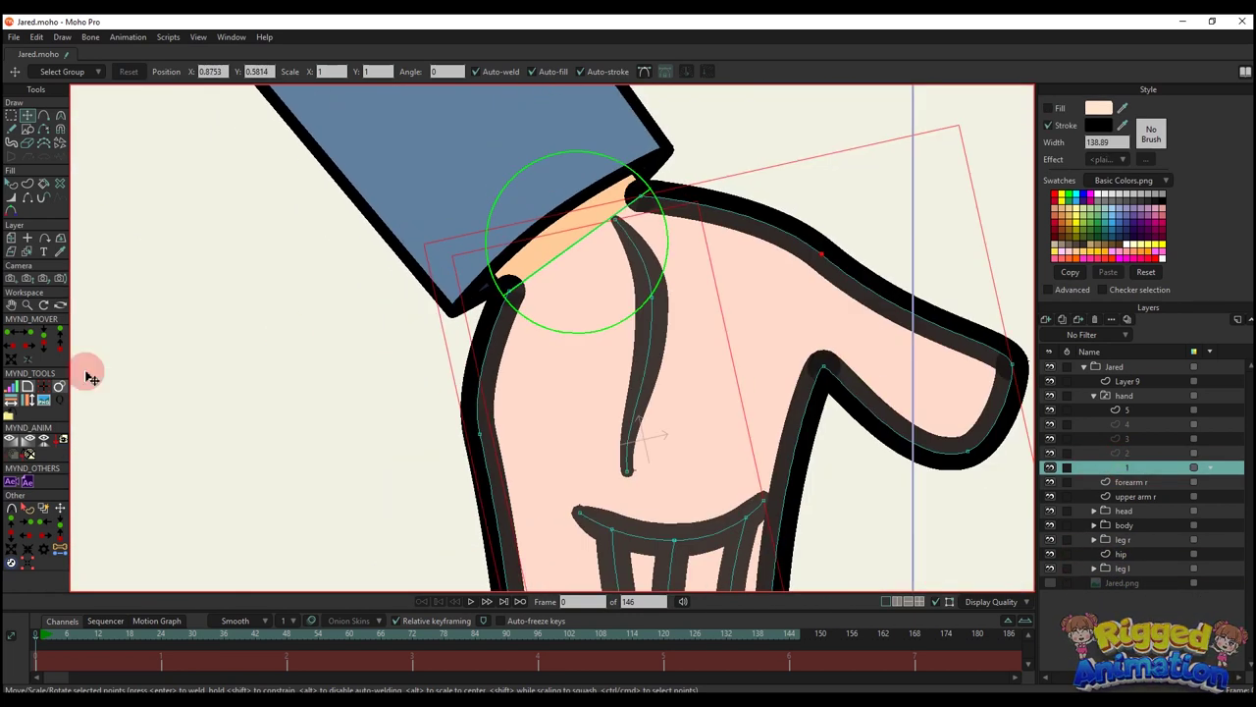
click(31, 510)
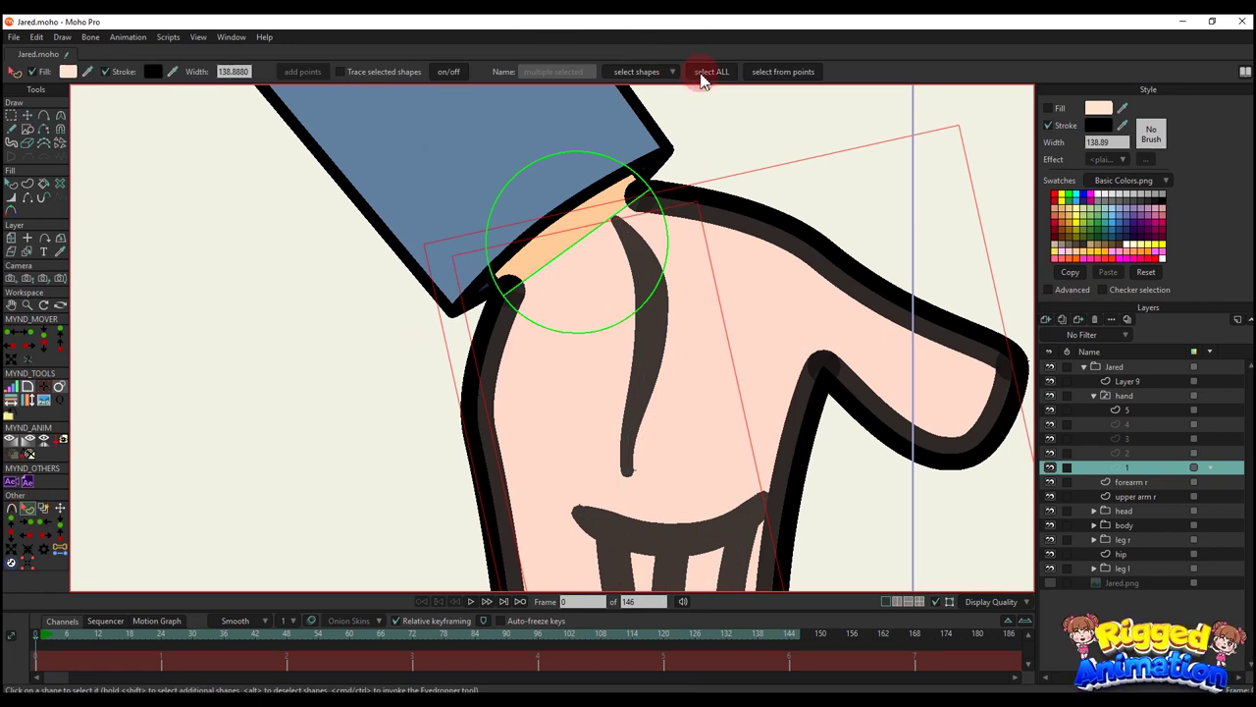
text(48)
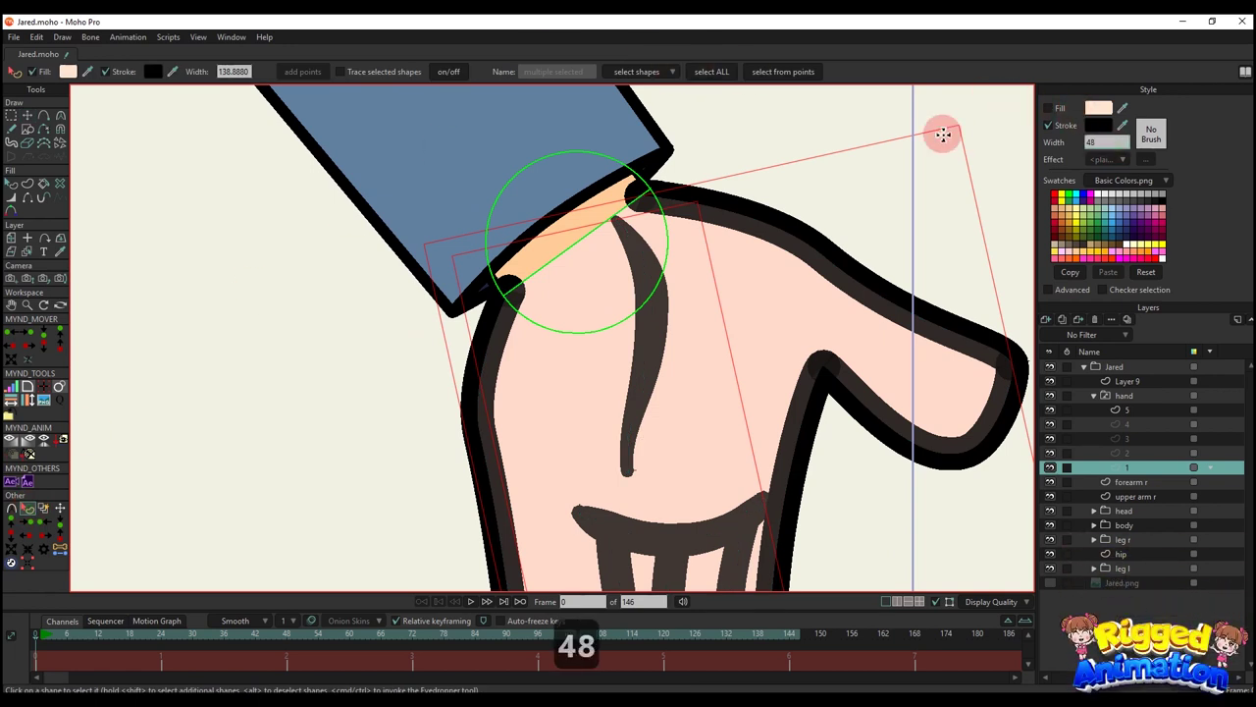
key(Return)
- Move both wrist points of hand drawing 1 onto the ends of the green guide line
scroll(628, 367, up, 4)
scroll(606, 359, up, 3)
key(t)
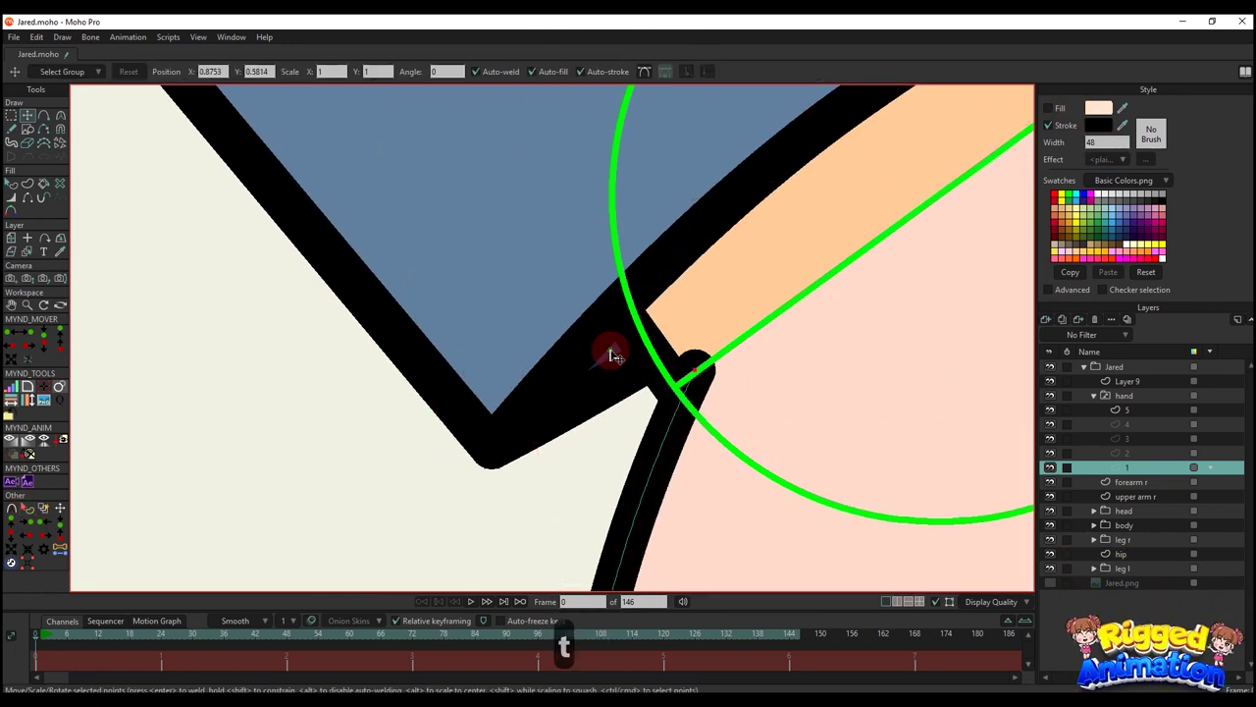
scroll(668, 363, up, 3)
drag(680, 411, 683, 405)
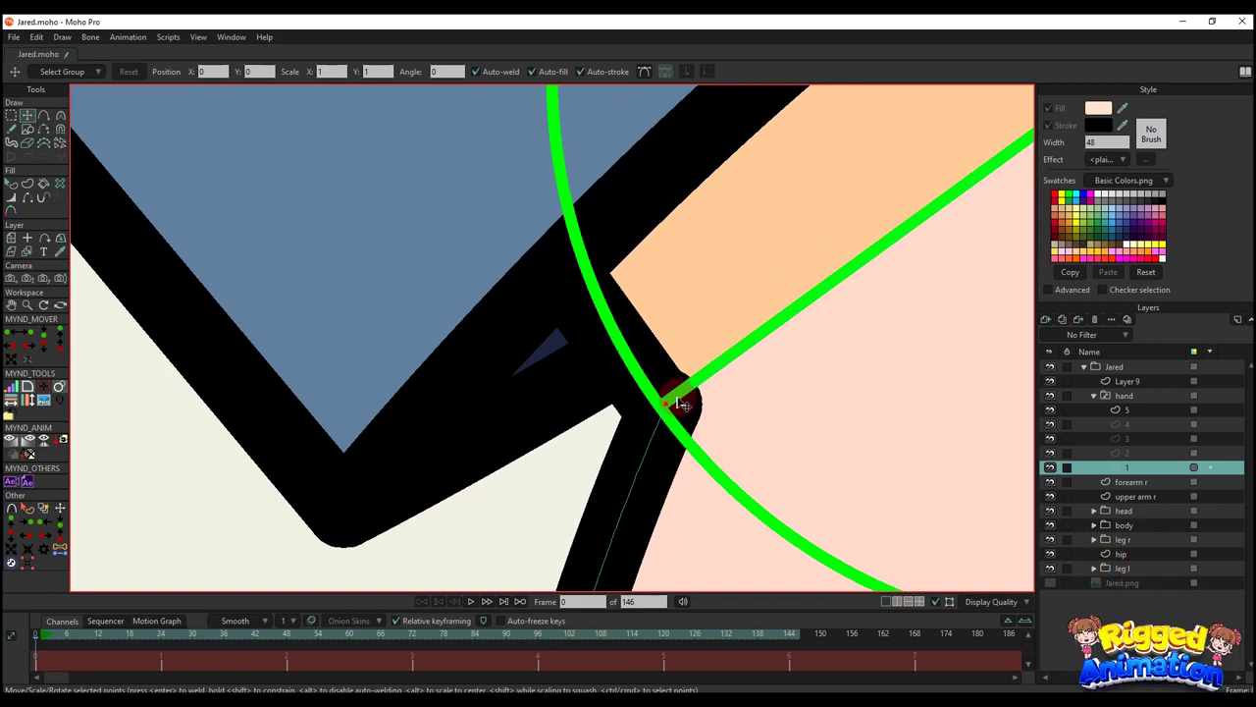
scroll(748, 324, down, 5)
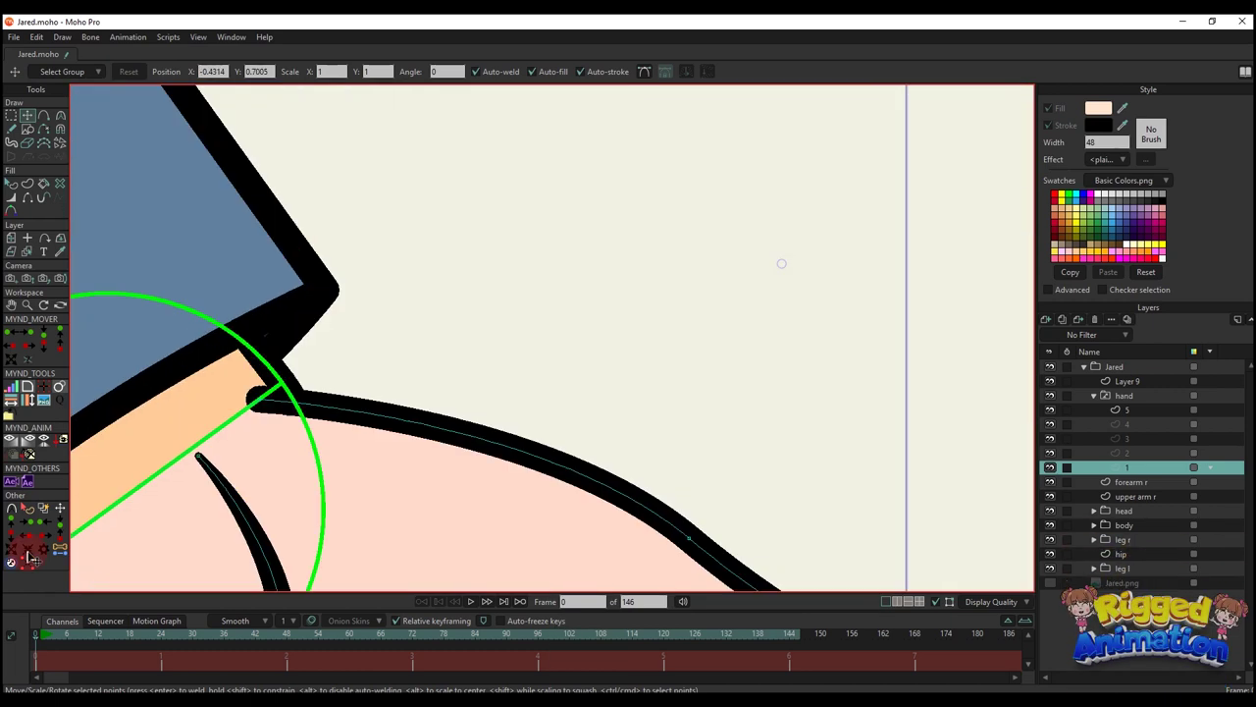
scroll(294, 381, up, 5)
mouse_move(239, 420)
mouse_down()
mouse_move(609, 331)
mouse_move(732, 233)
mouse_up()
scroll(608, 331, up, 3)
scroll(703, 310, down, 1)
scroll(702, 310, down, 3)
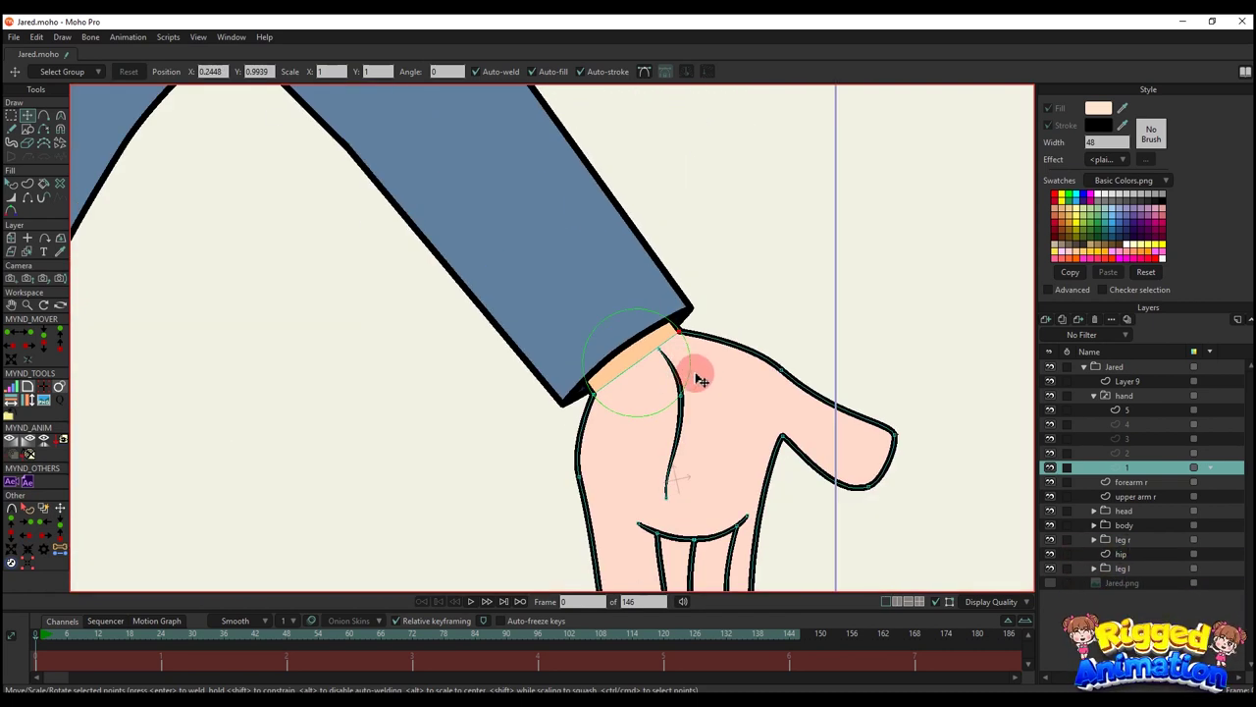
- Sample the forearm's peach skin tone at the wrist as the fill colour for hand drawing 1
key(q)
click(1124, 110)
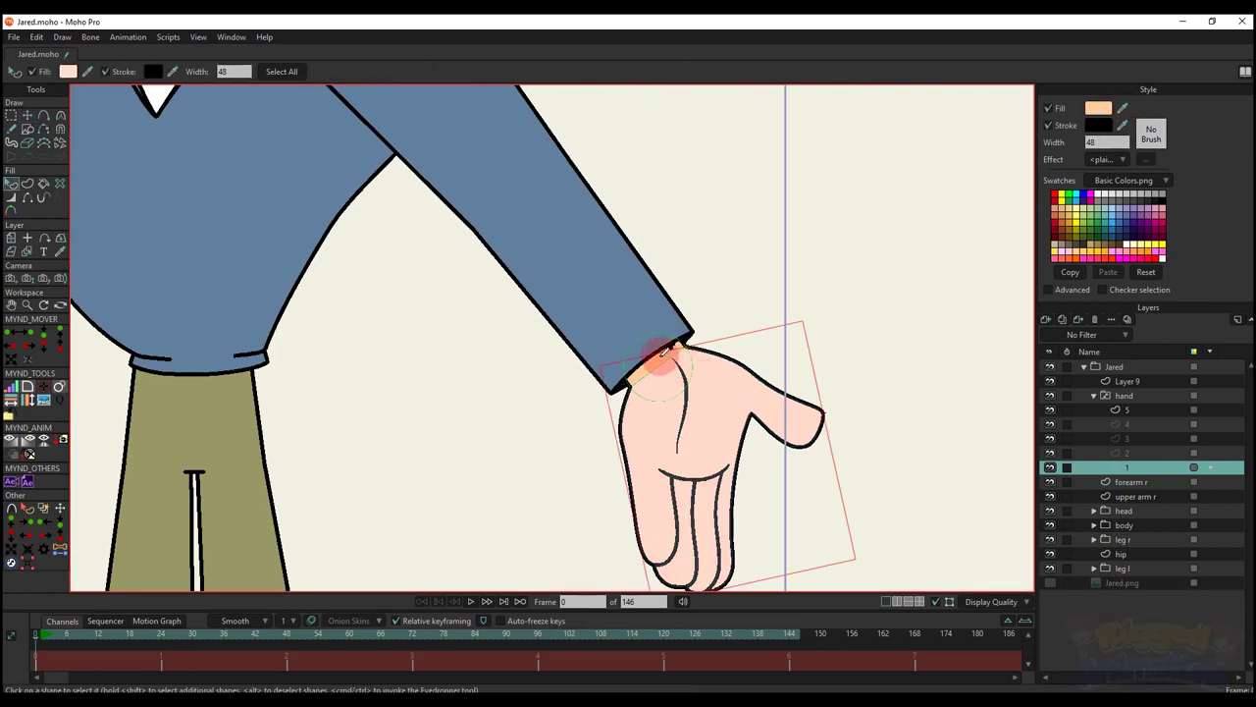
- Make the line joining the wrist circle's two remaining opposite points on Layer 9 a shape with fill and stroke
click(663, 354)
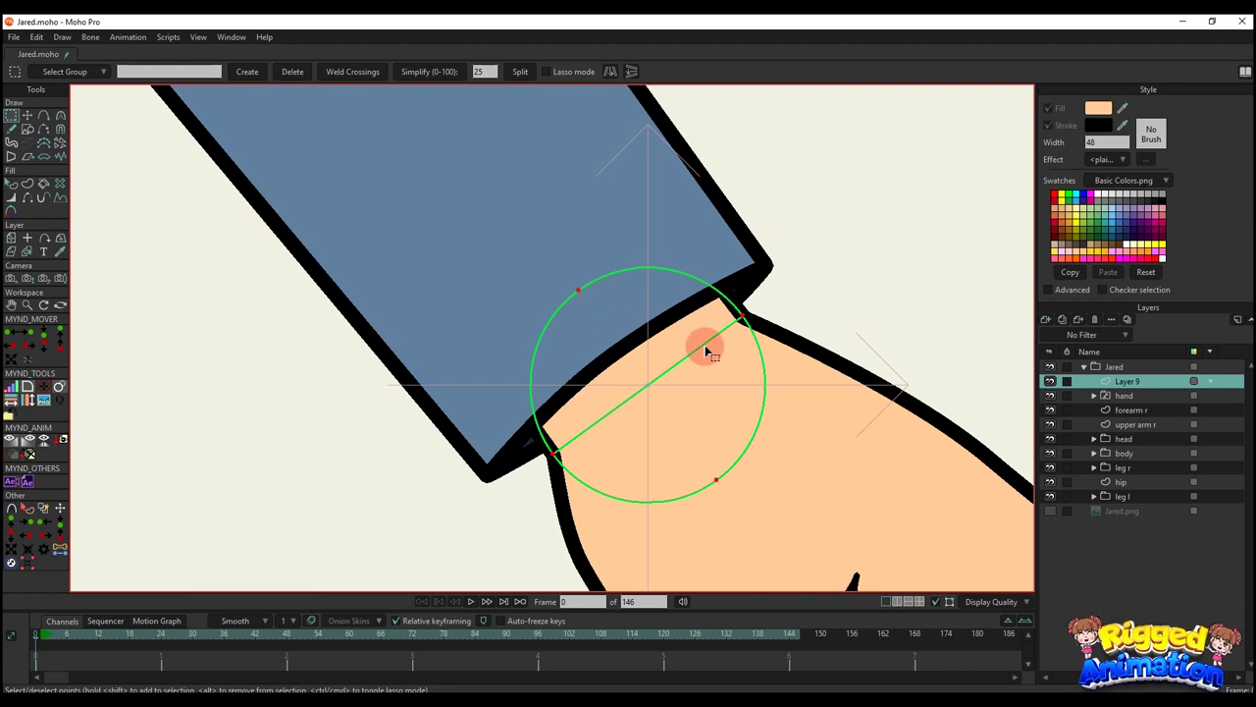
key(a)
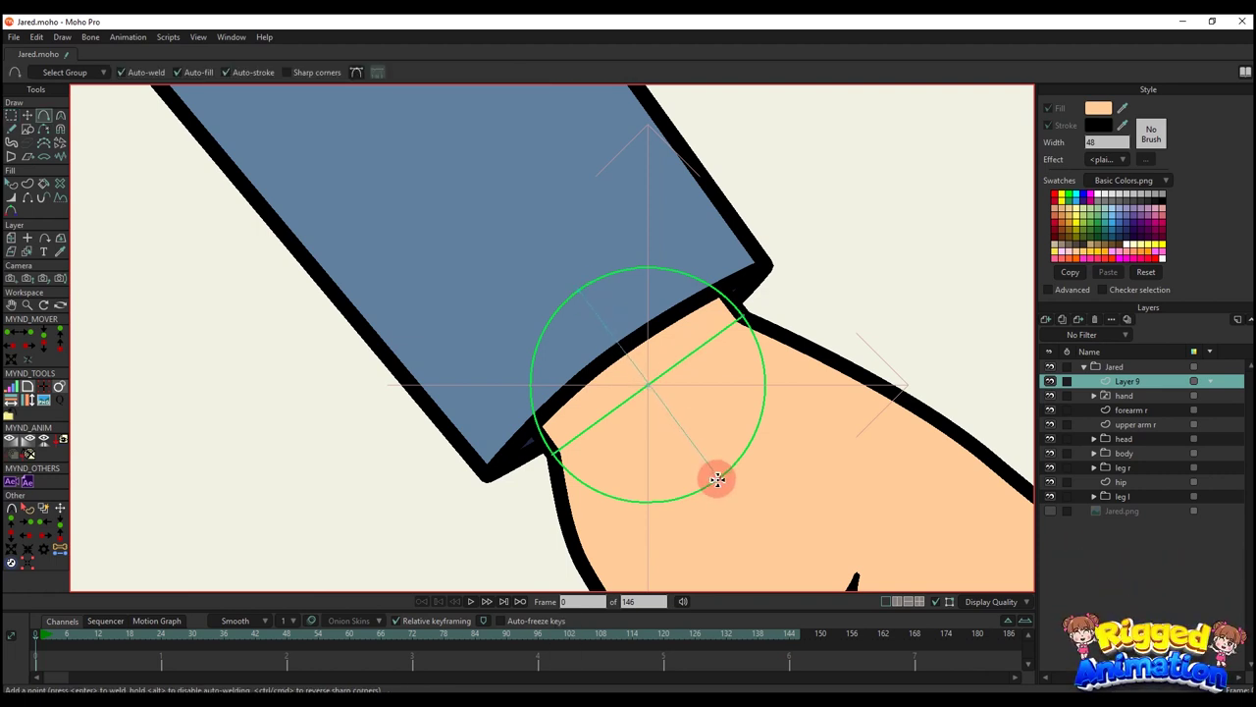
key(g)
click(578, 289)
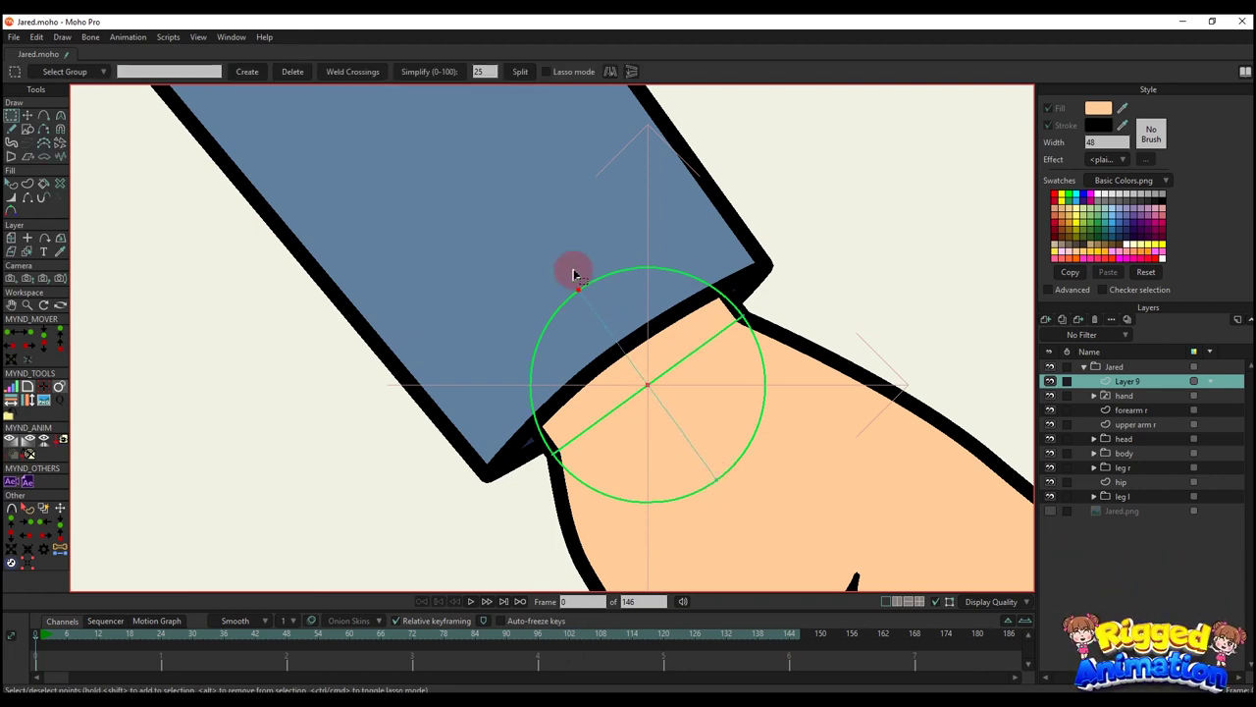
shift+click(717, 480)
click(28, 183)
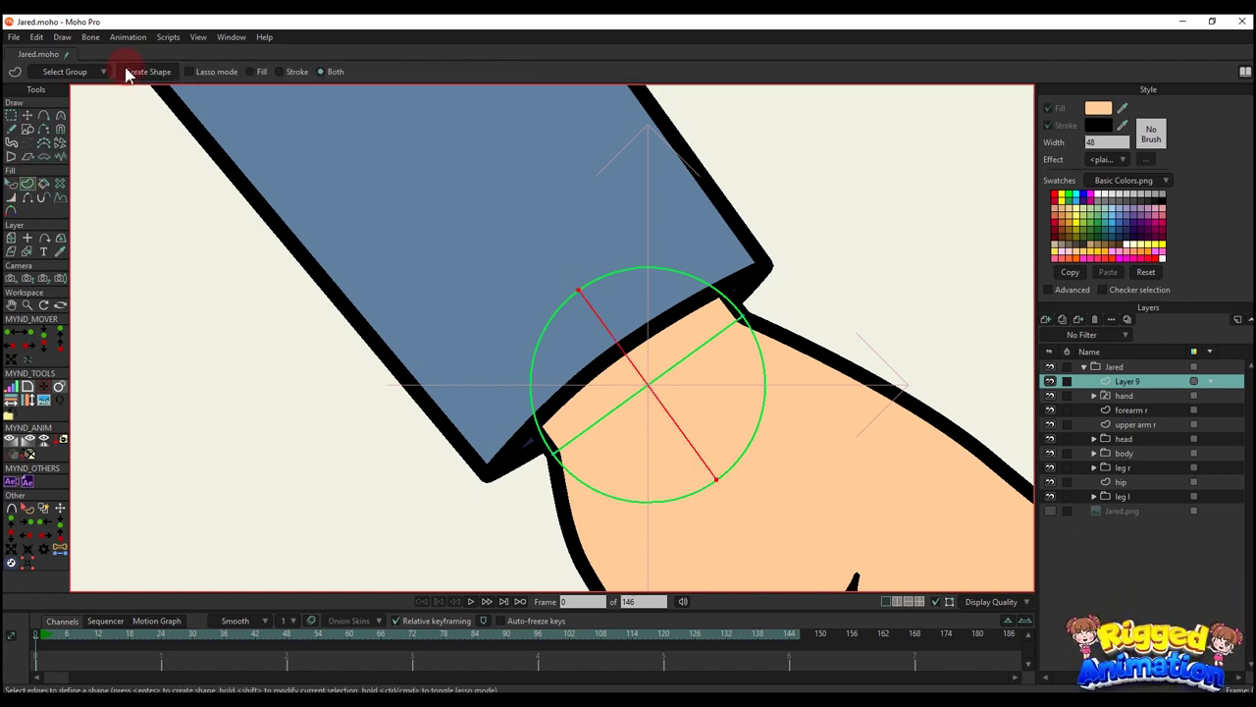
click(138, 70)
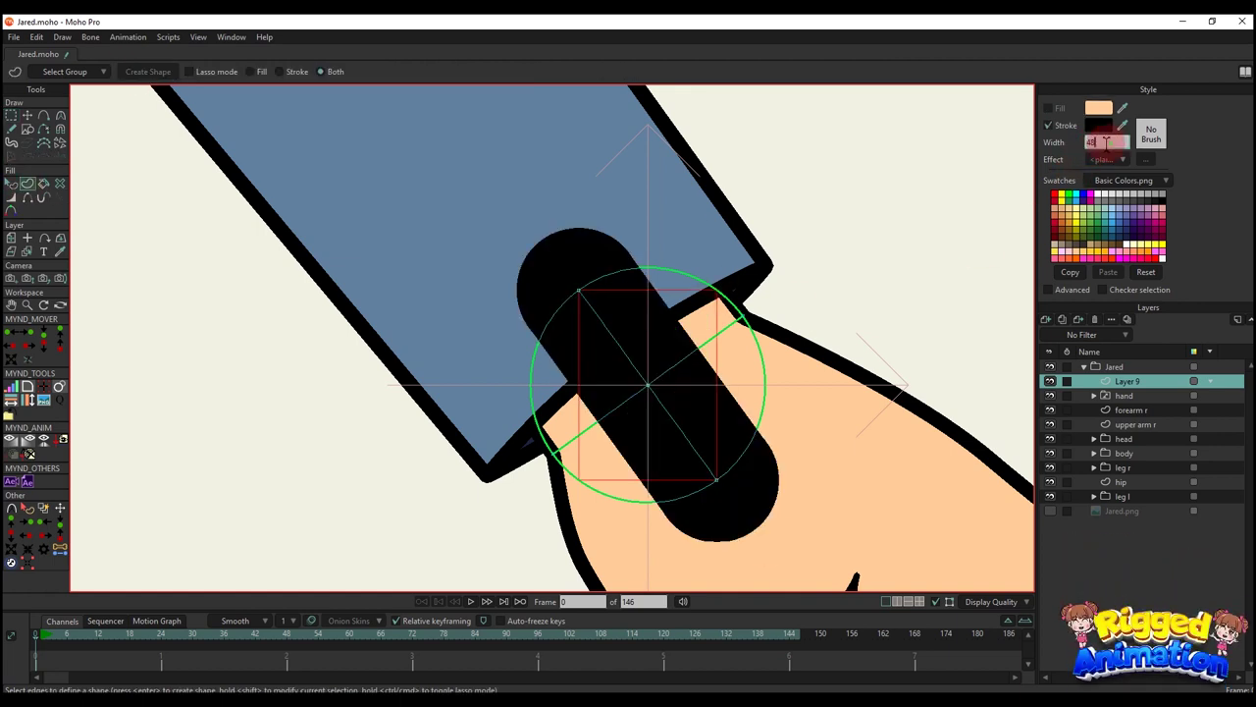
- Set the new diameter line's stroke colour to green and its width to 1
click(1098, 124)
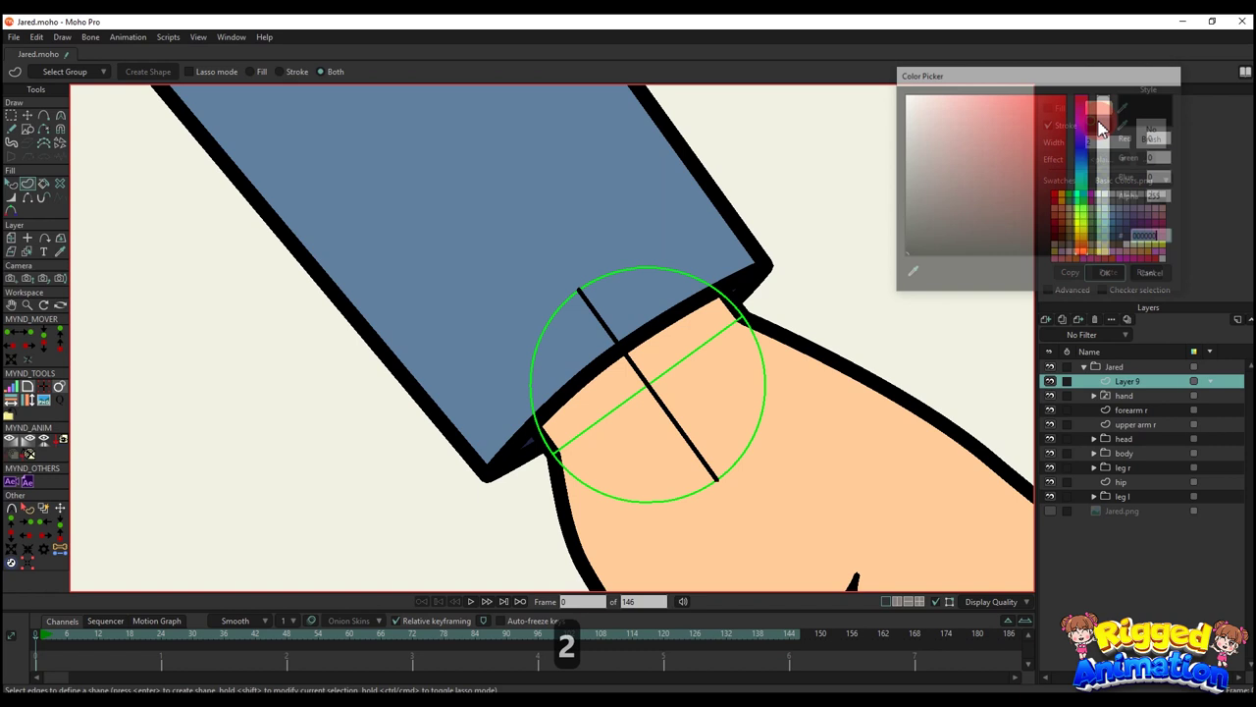
click(1083, 208)
click(1107, 278)
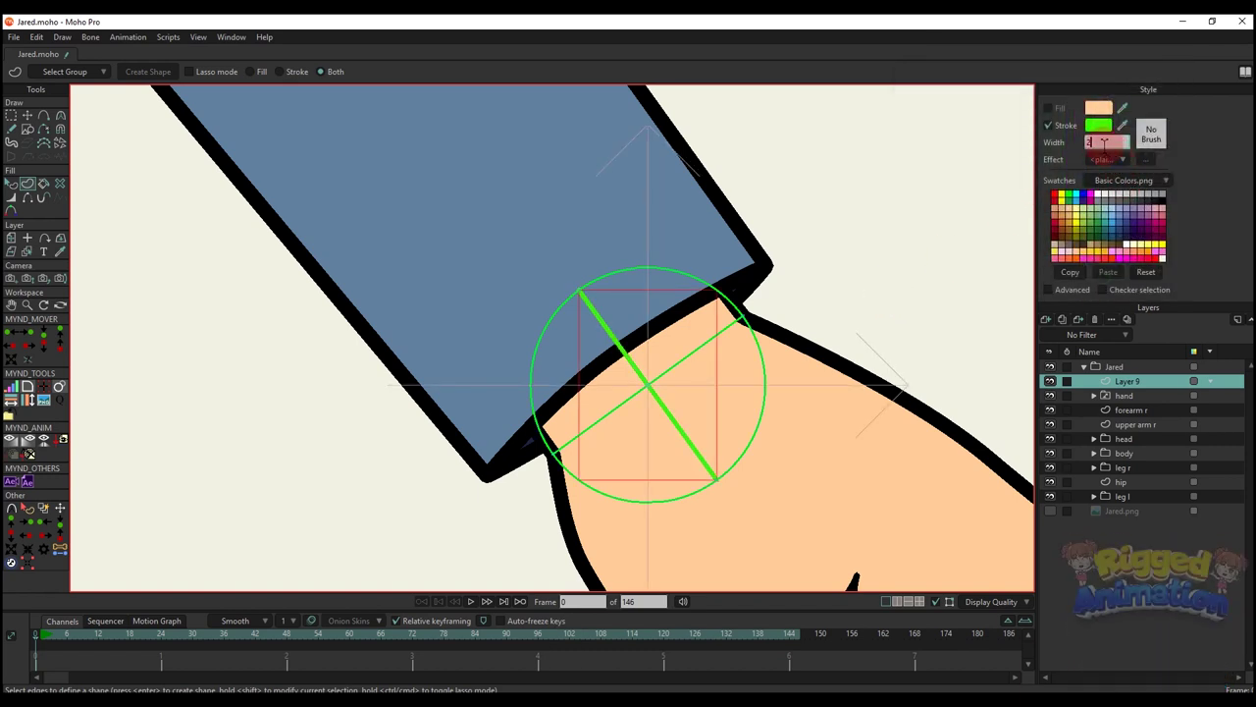
scroll(1096, 143, down, 2)
click(807, 328)
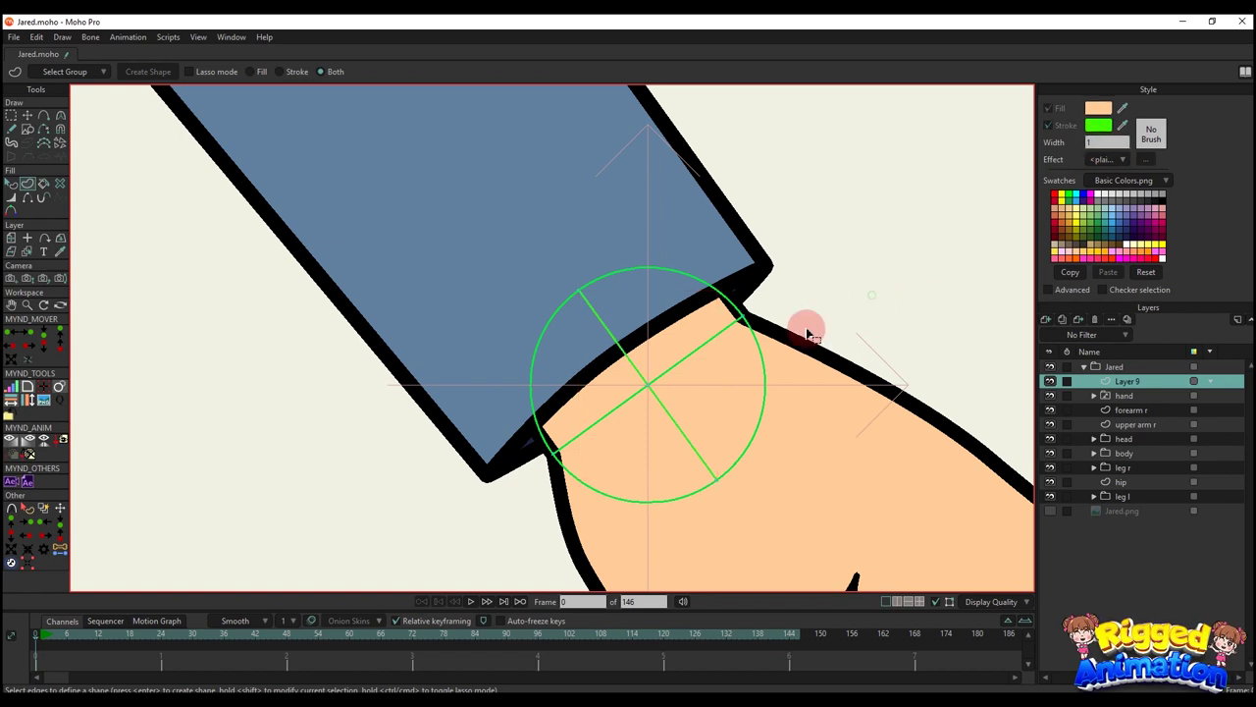
- Set the hand group's origin at the crossing of the two diameter lines in the wrist circle
scroll(742, 351, down, 2)
drag(712, 372, 717, 310)
click(1122, 396)
scroll(648, 363, up, 5)
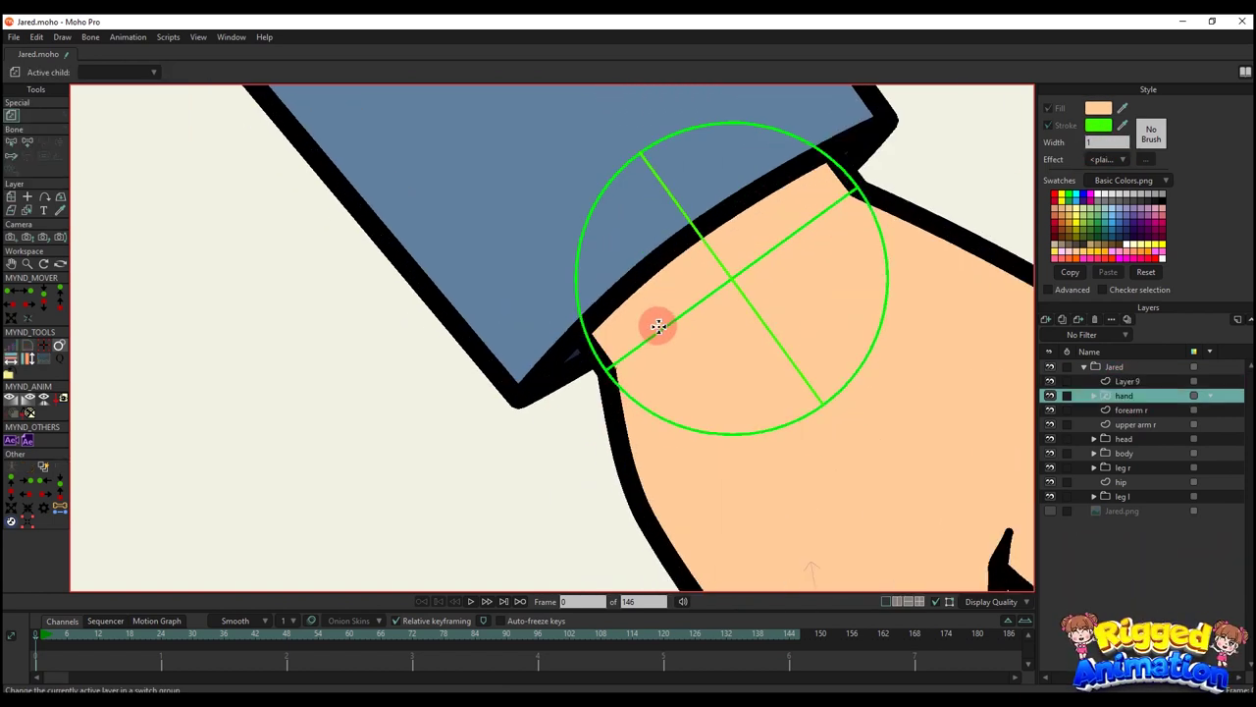
key(o)
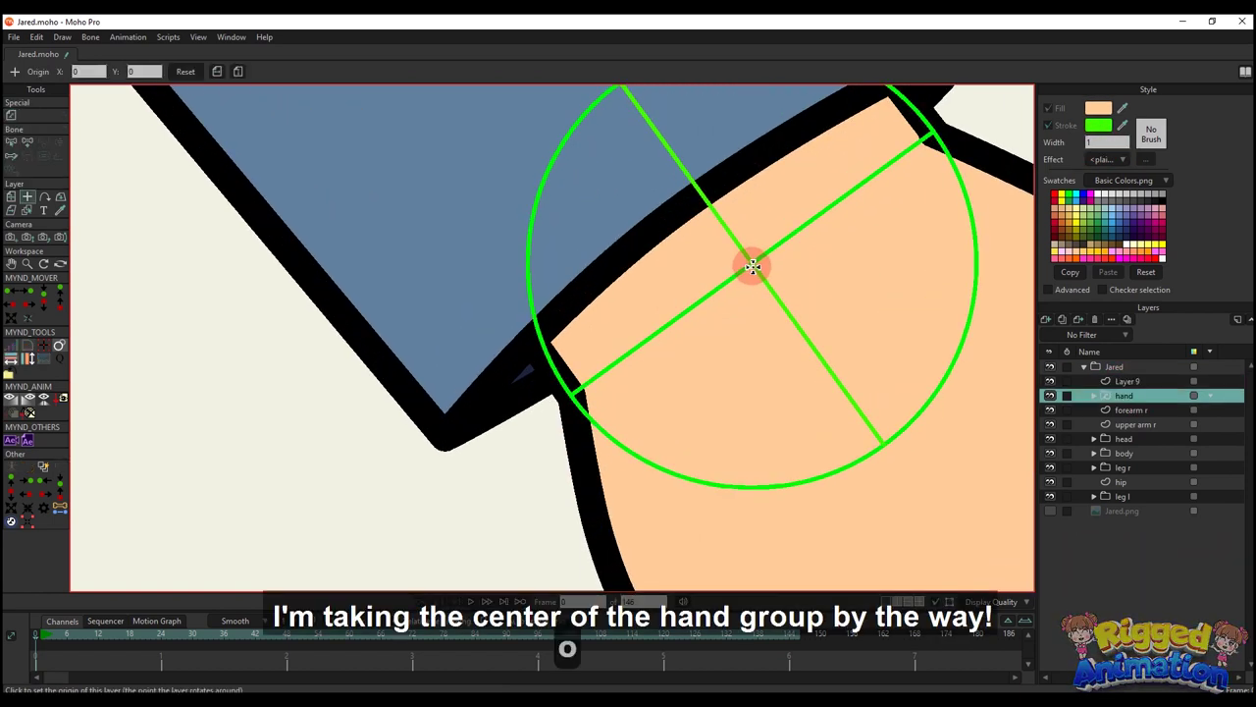
scroll(751, 275, down, 5)
key(m)
scroll(738, 302, down, 5)
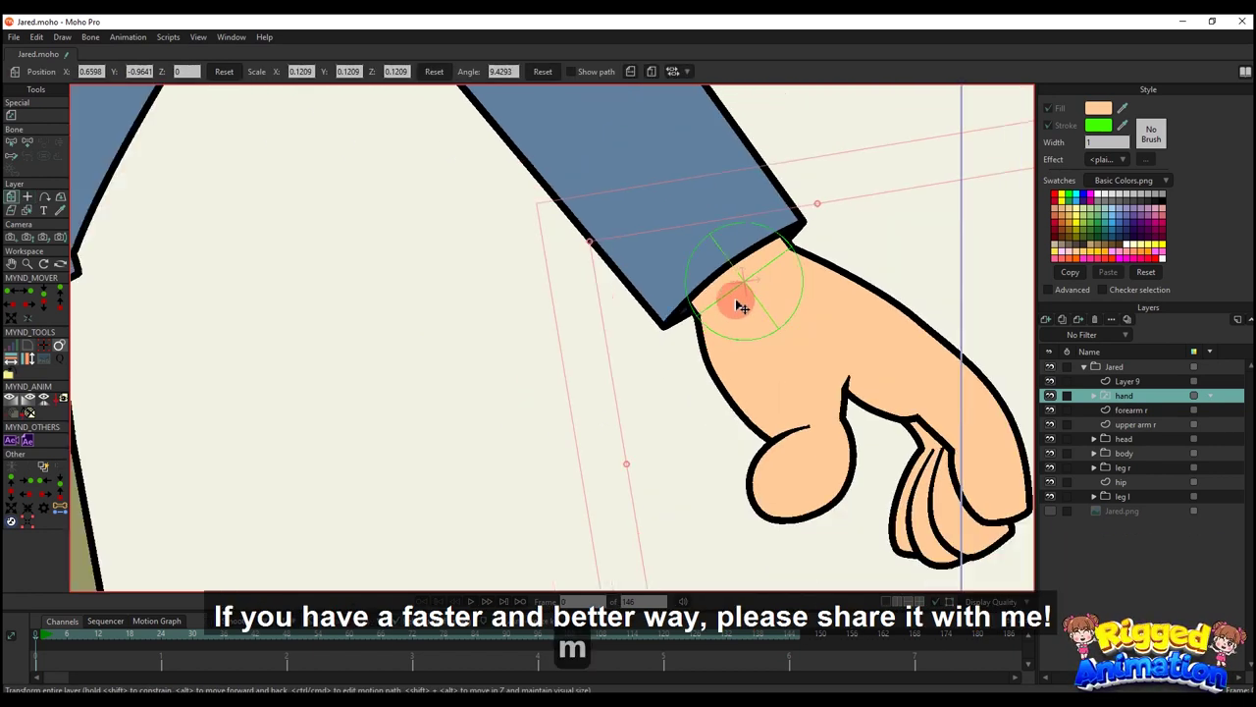
- Delete the guide layer Layer 9
click(1141, 380)
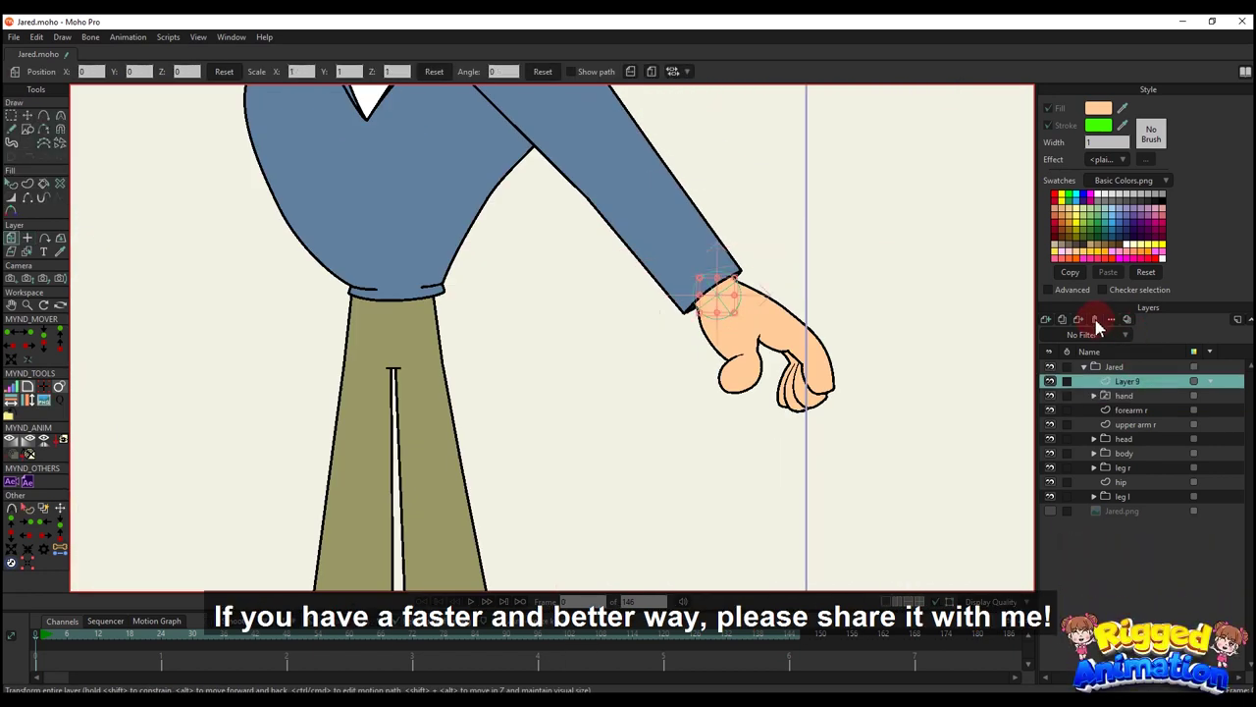
click(814, 349)
scroll(830, 352, down, 5)
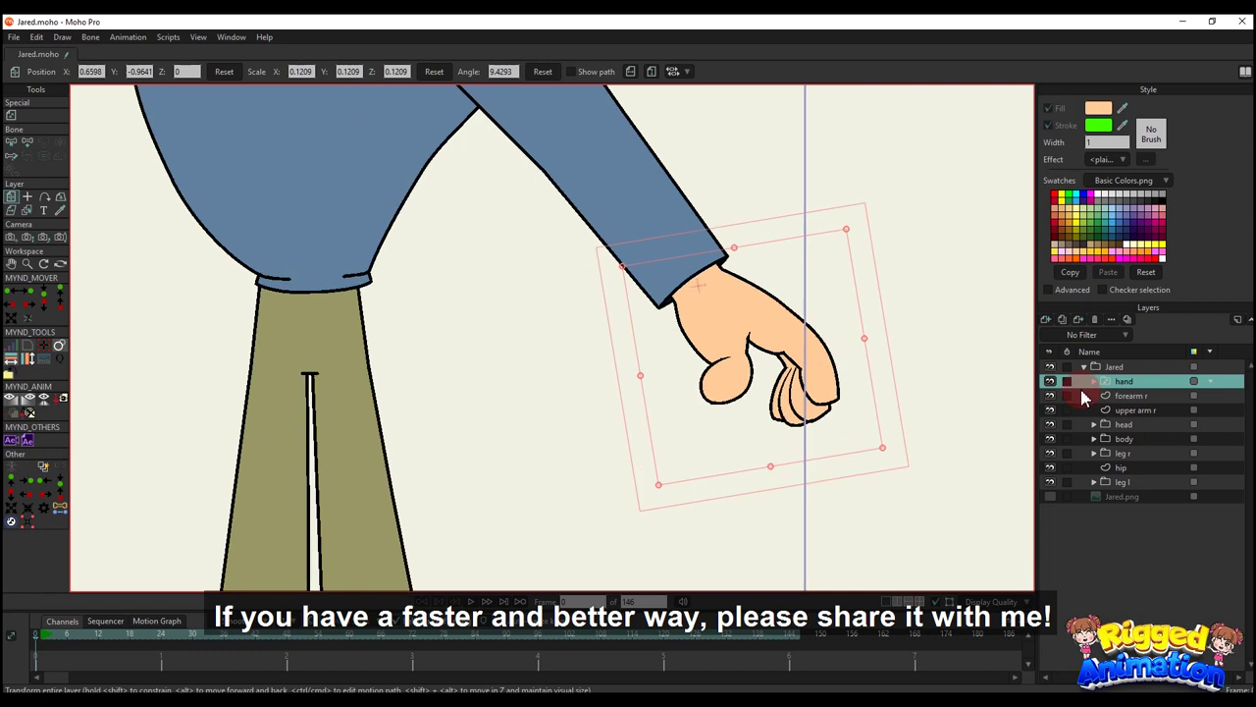
- Select all points of the upper arm r layer and copy them
alt+right_click(732, 281)
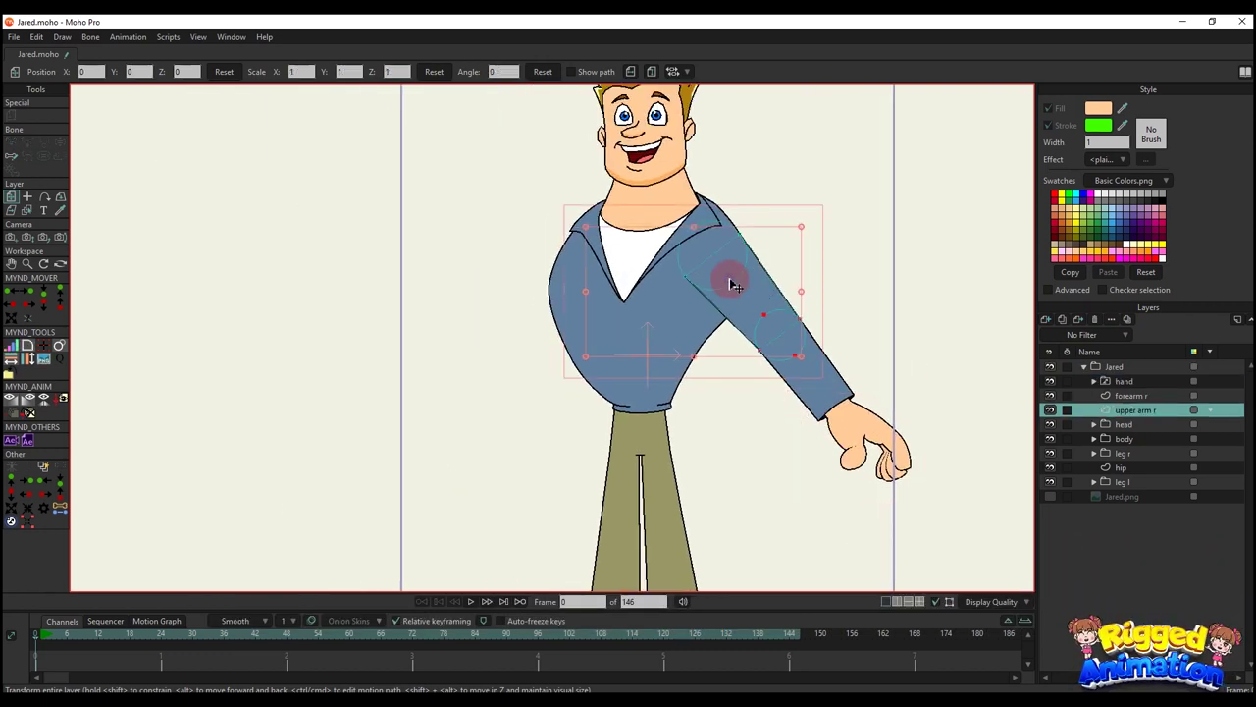
scroll(731, 281, up, 1)
key(g)
drag(662, 204, 891, 436)
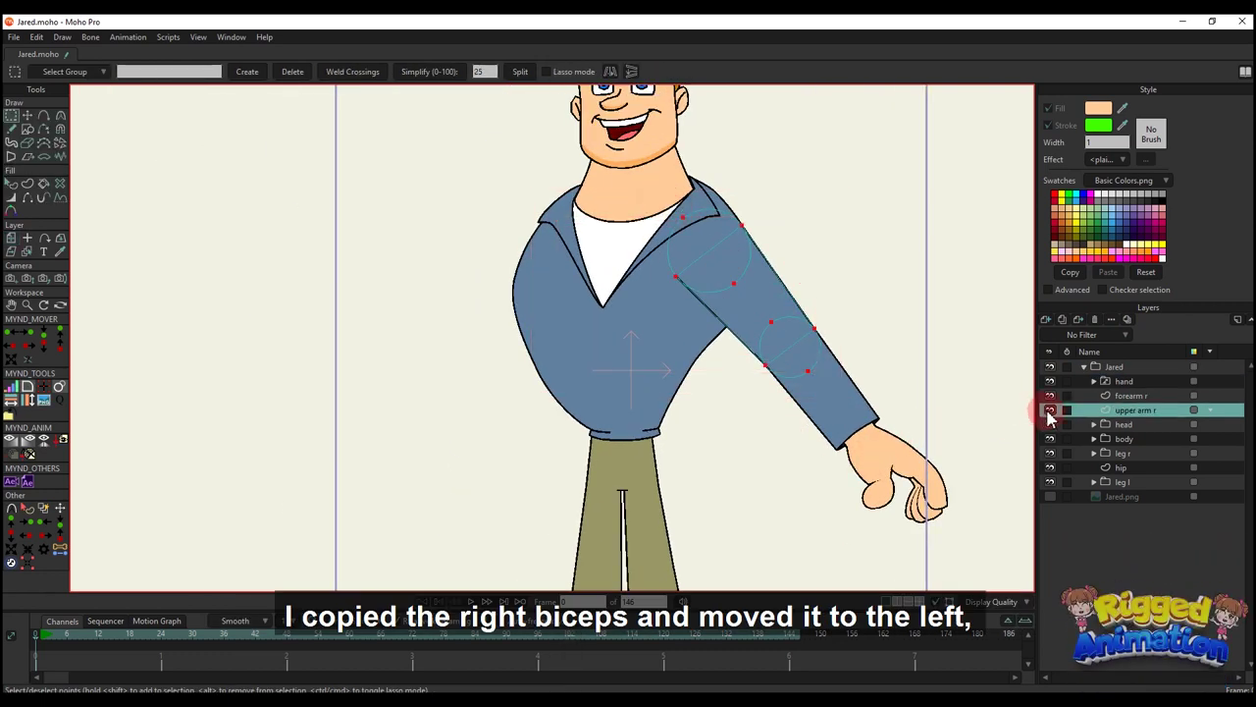
key(ctrl+c)
- Add a vector layer directly above Jared.png and name it "upper arm l"
click(1129, 496)
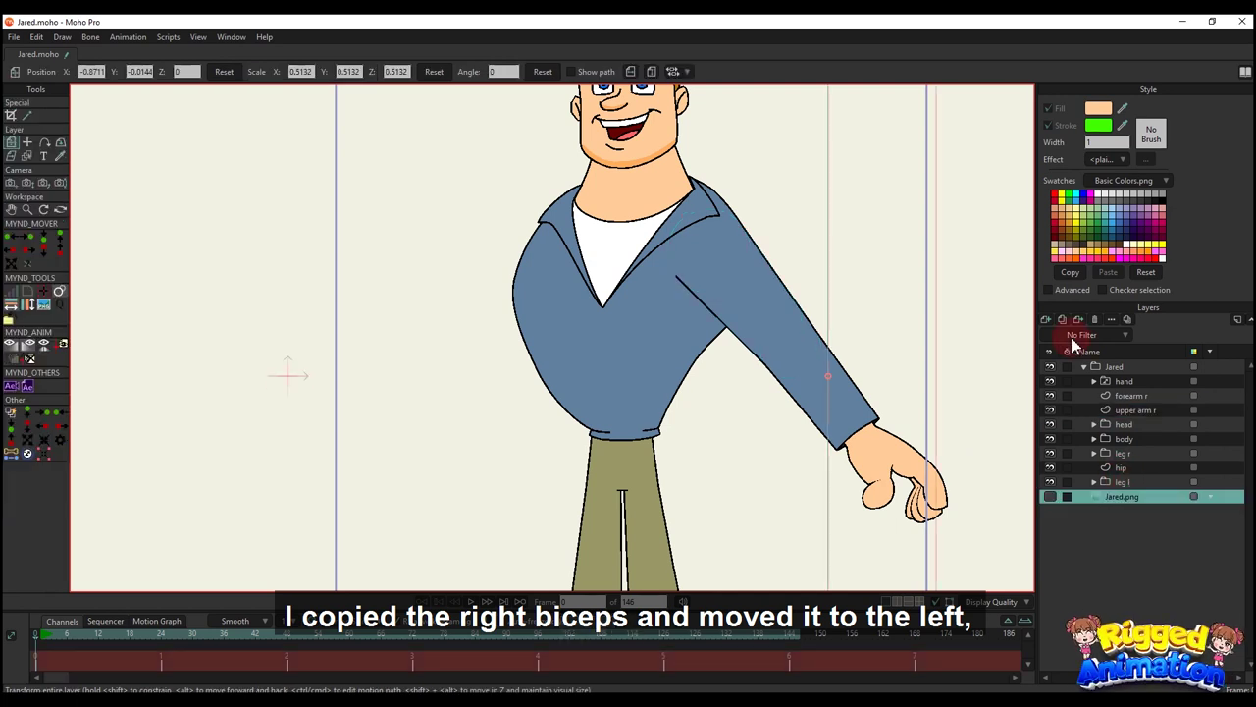
click(1046, 320)
click(1068, 342)
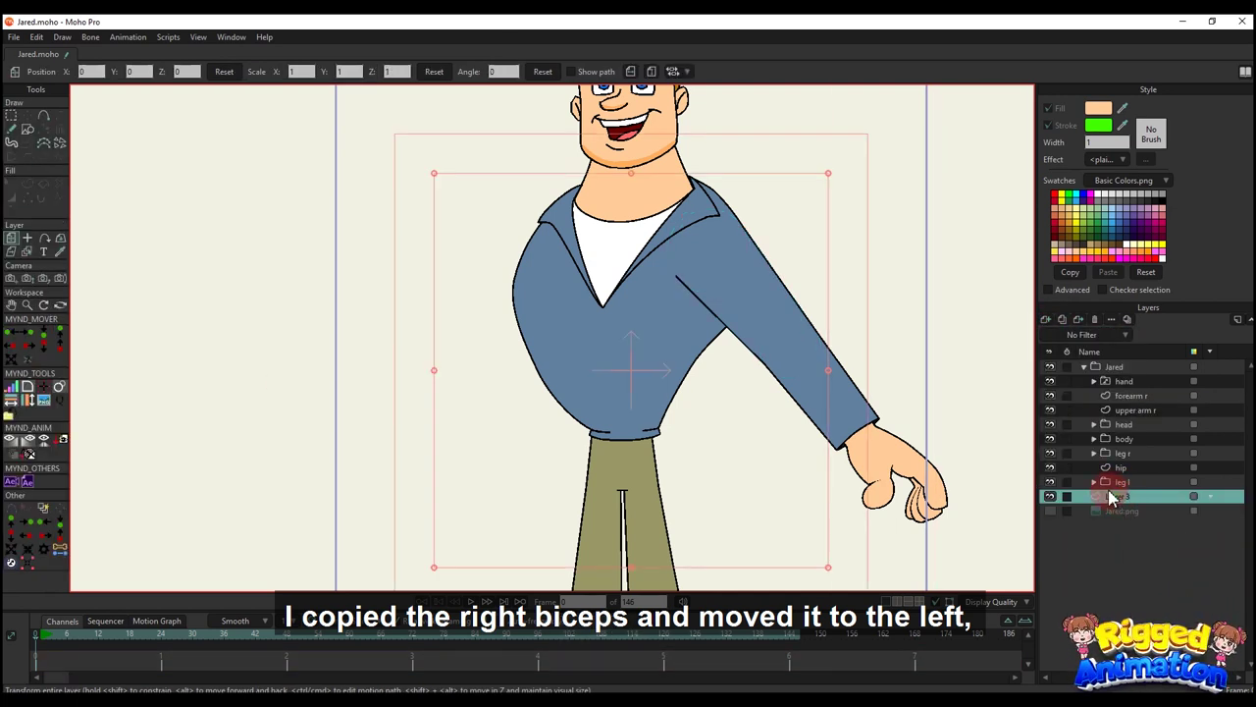
double_click(1126, 498)
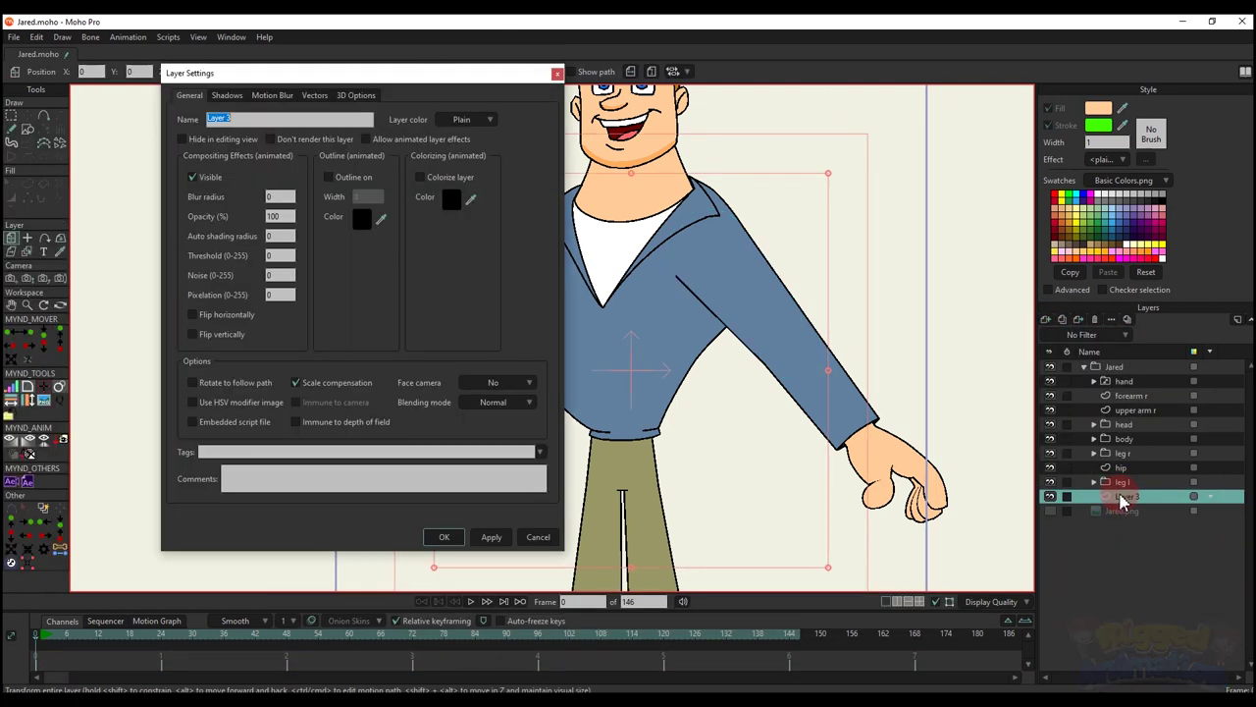
text(upper)
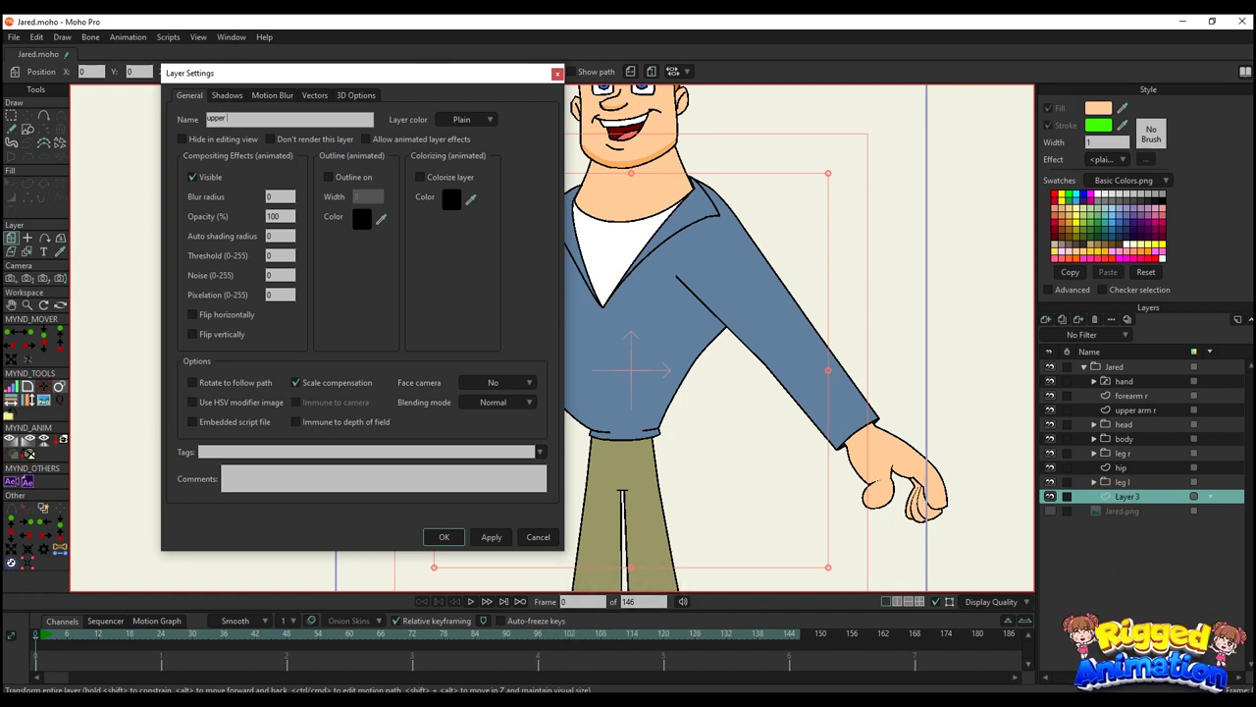
text( arm l)
key(Return)
- Paste the upper arm into the upper arm l layer, flip it horizontally and place it at the opposite shoulder
key(ctrl+v)
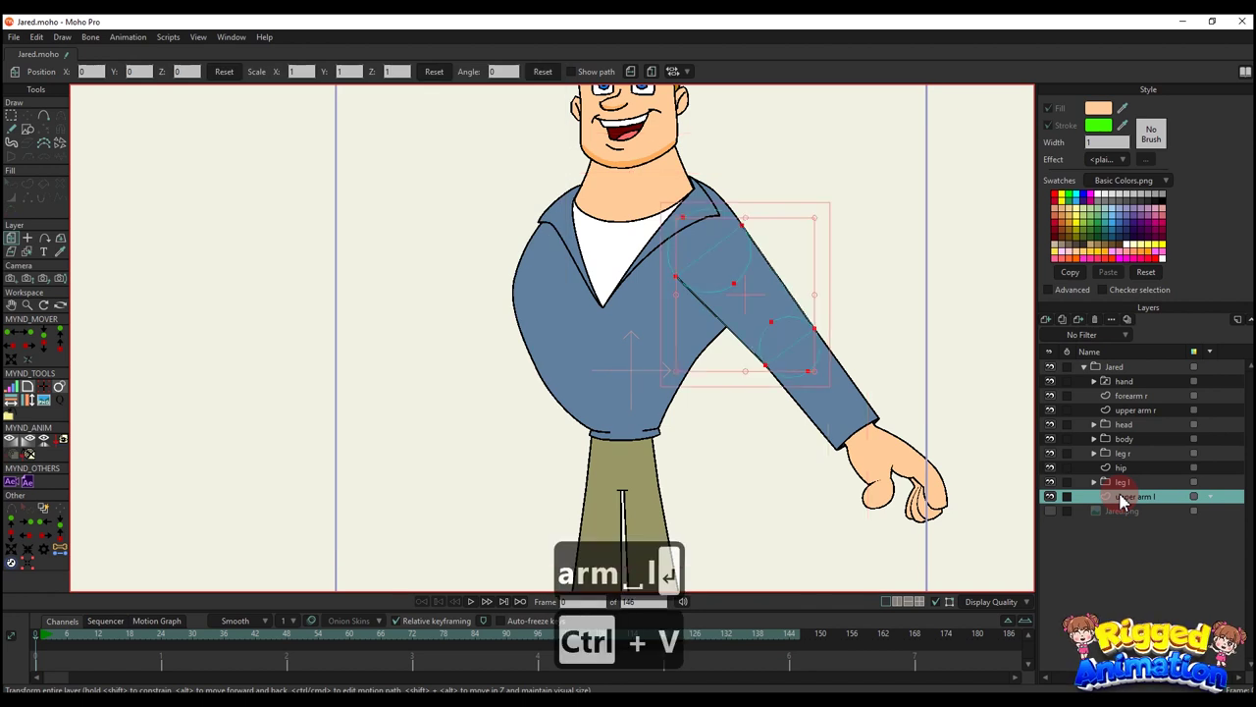
click(689, 74)
scroll(750, 287, up, 1)
drag(757, 283, 509, 286)
scroll(513, 258, up, 4)
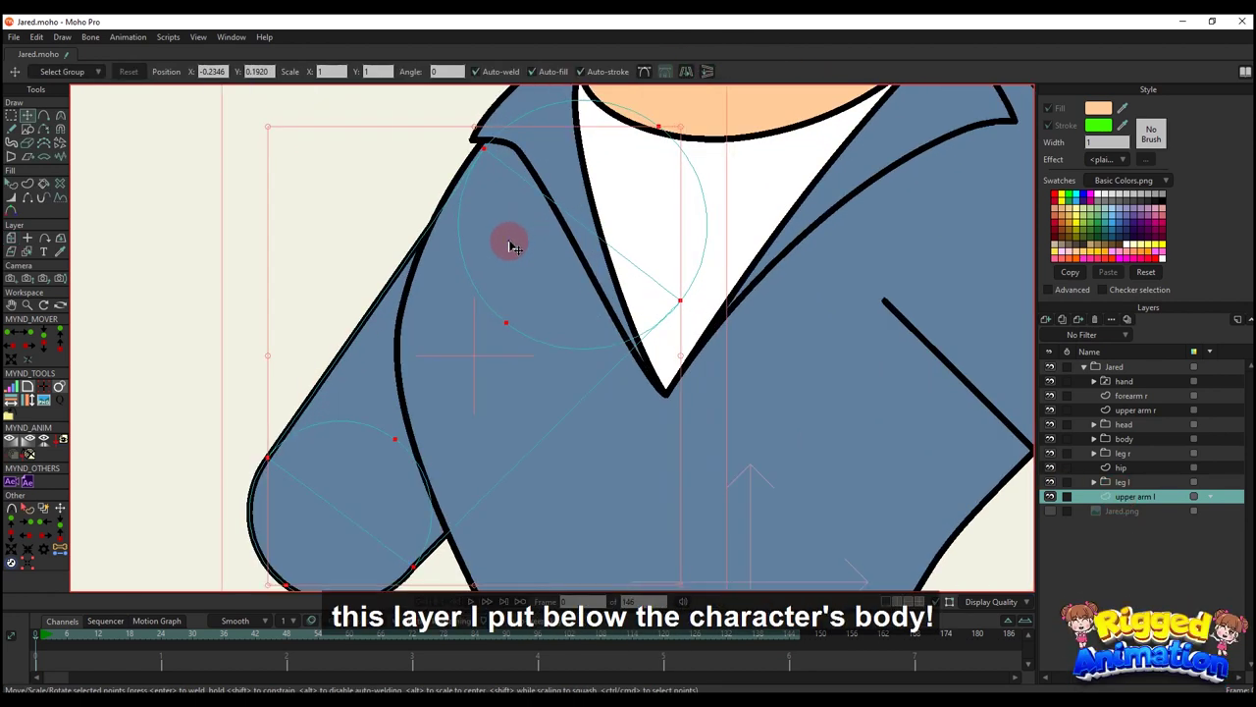
scroll(652, 371, down, 6)
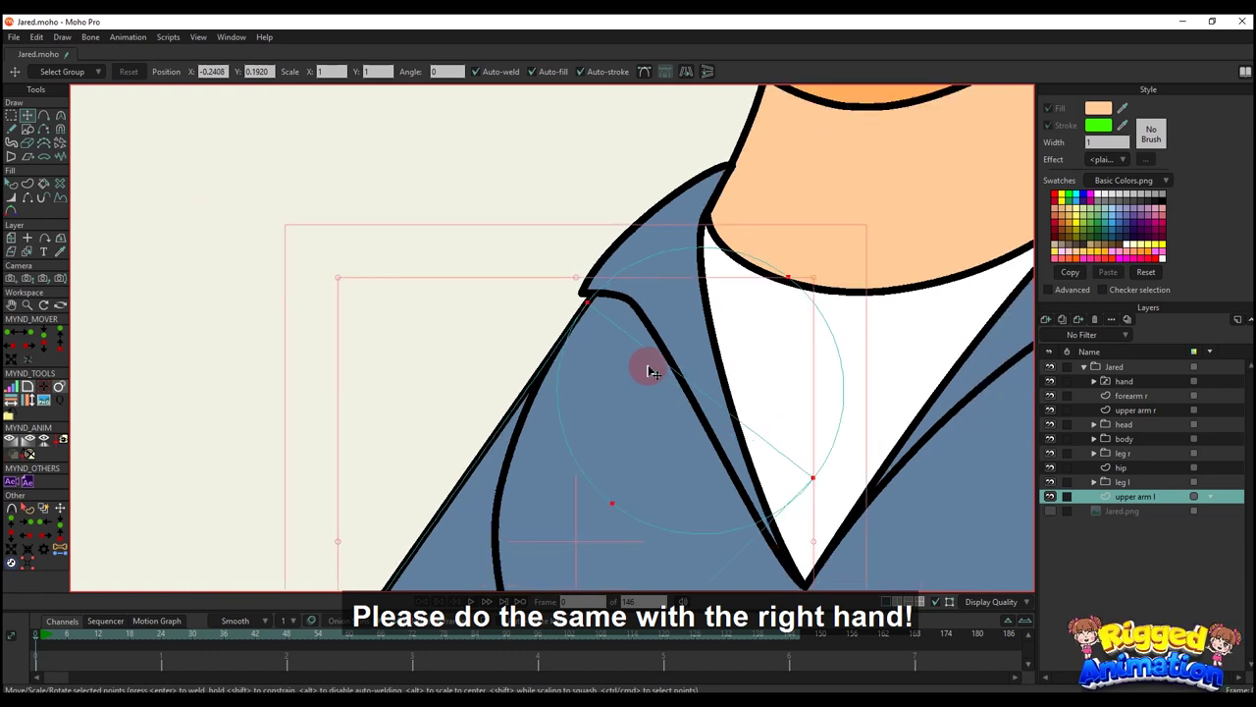
- Hide the body layer and create a filled and stroked shape from the shoulder circle of upper arm l
click(1050, 439)
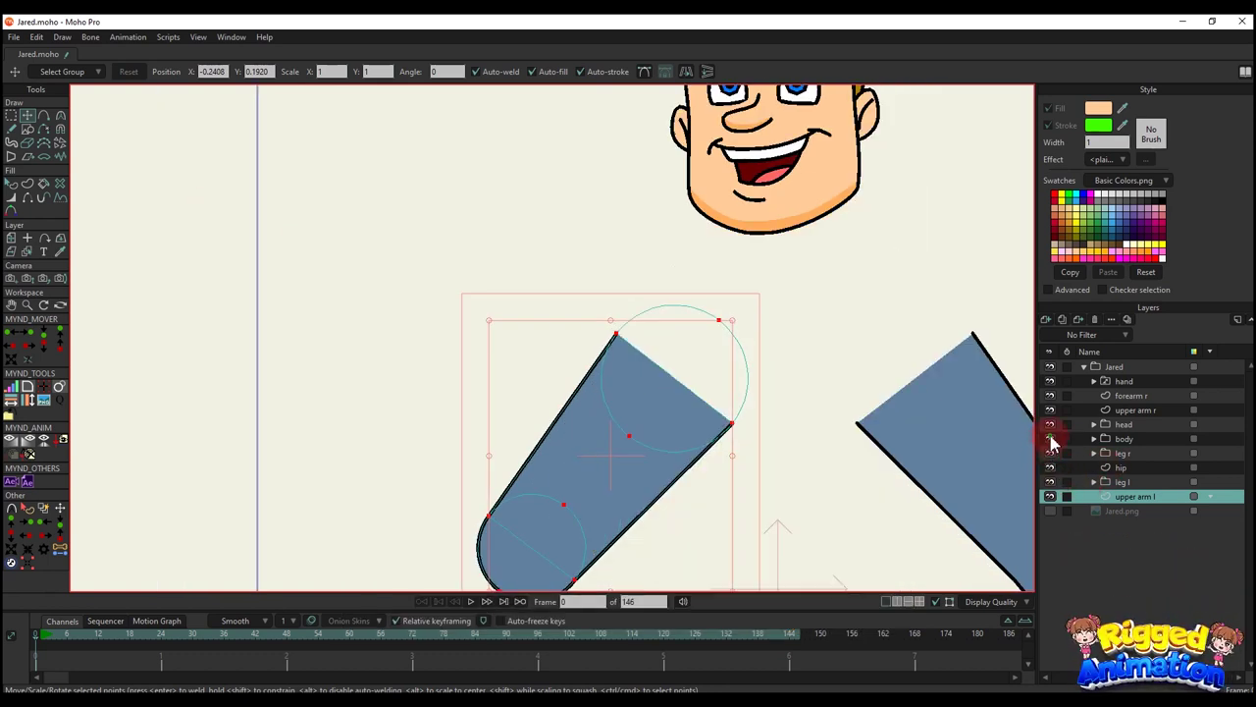
scroll(631, 317, up, 3)
key(q)
key(t)
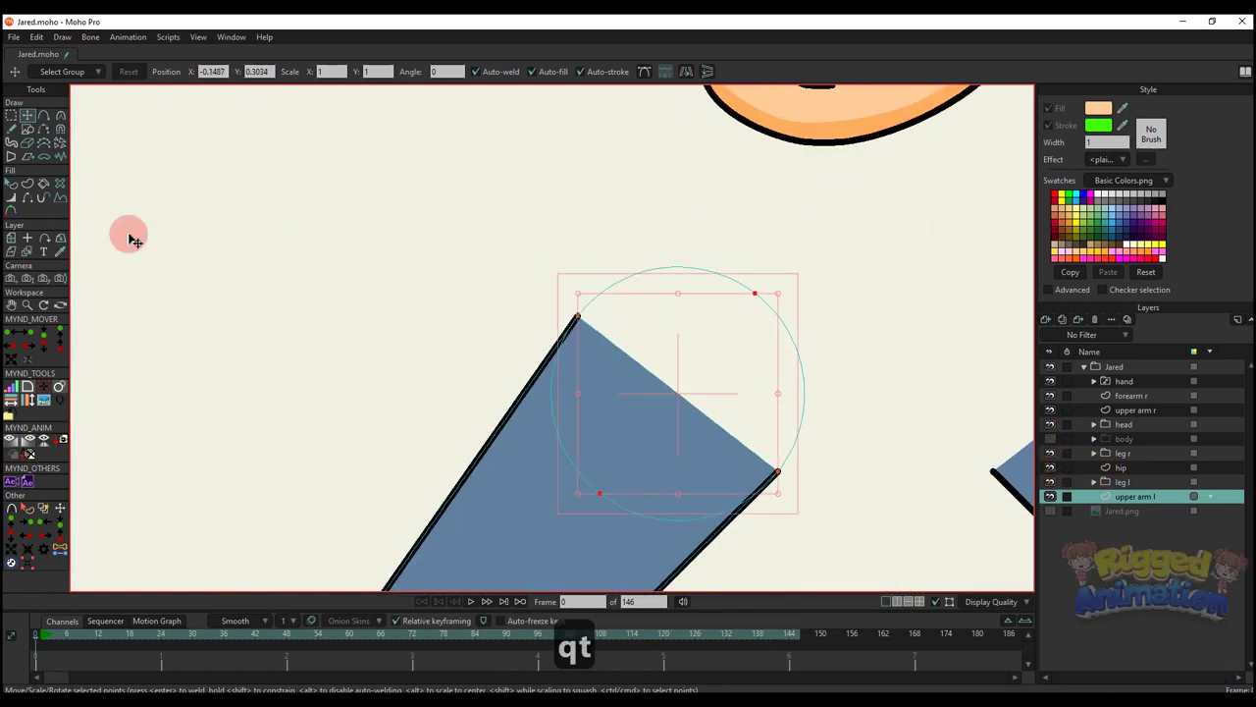
click(28, 184)
click(148, 71)
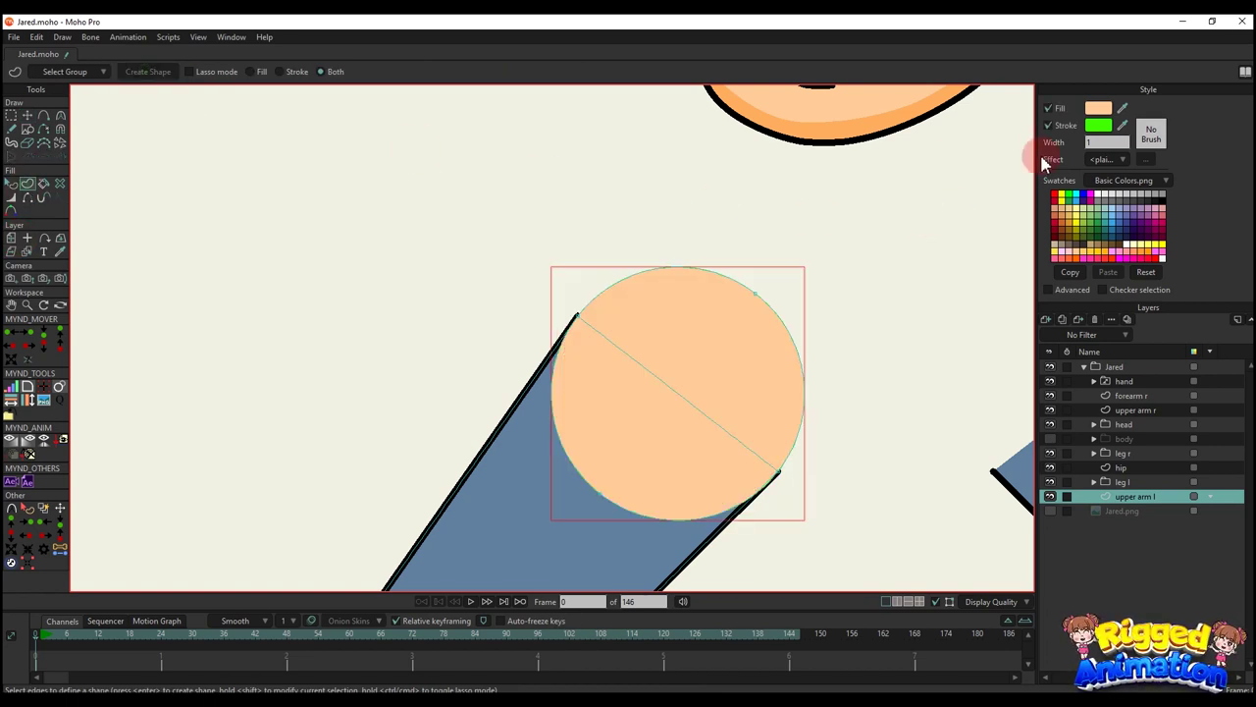
- Give the shoulder circle the sleeve's blue fill and a black stroke of width 6
click(488, 494)
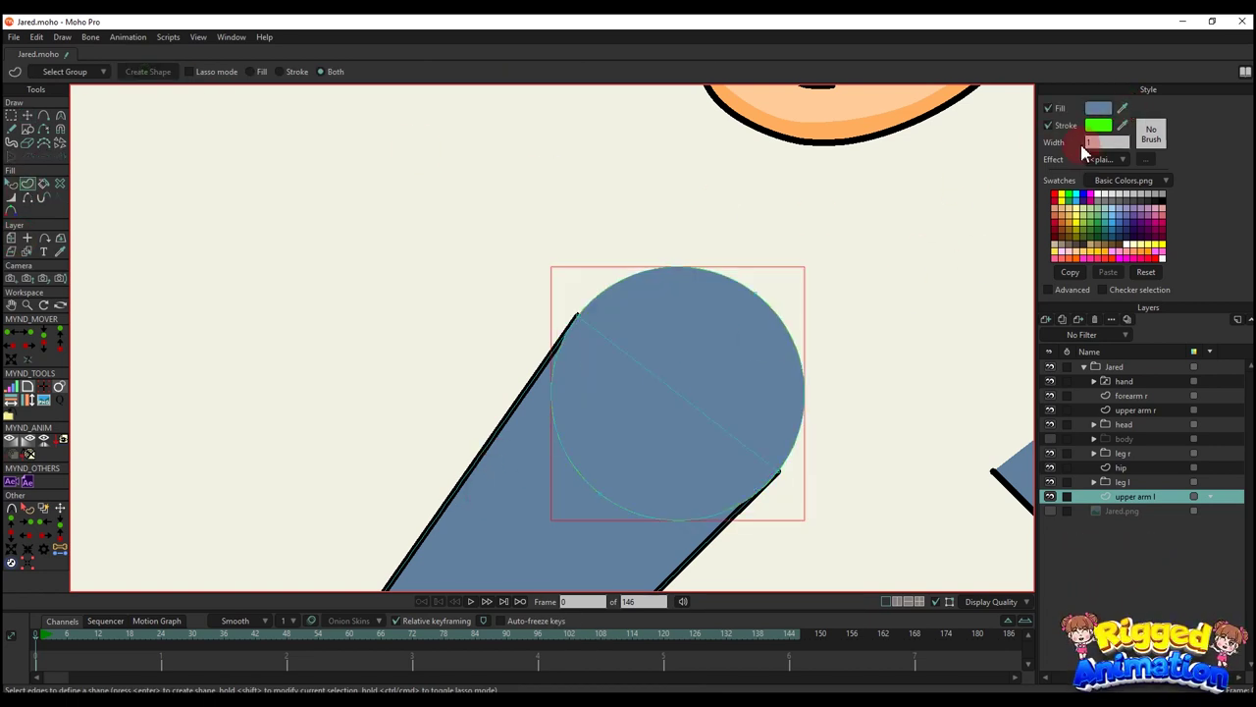
click(1099, 127)
drag(1032, 164, 1059, 279)
click(1110, 272)
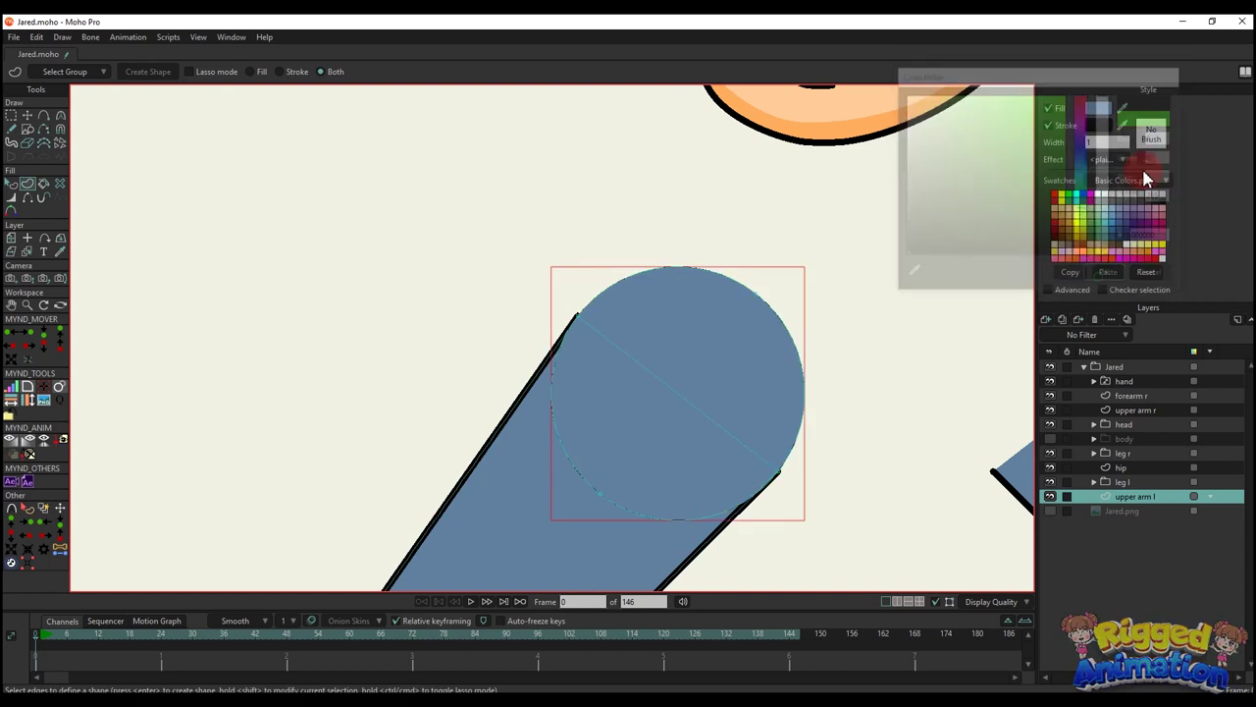
text(6q)
- Lower the shoulder circle shape behind the upper arm shape in upper arm l
scroll(731, 371, down, 3)
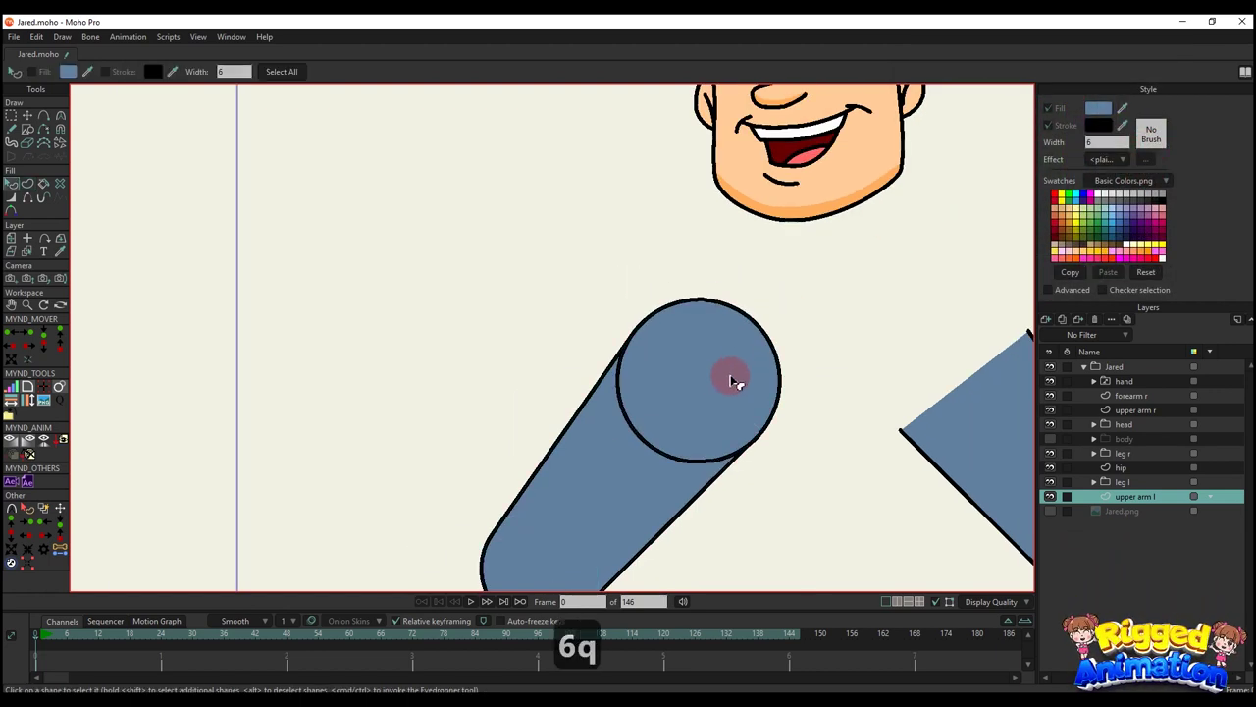
key(alt+Down)
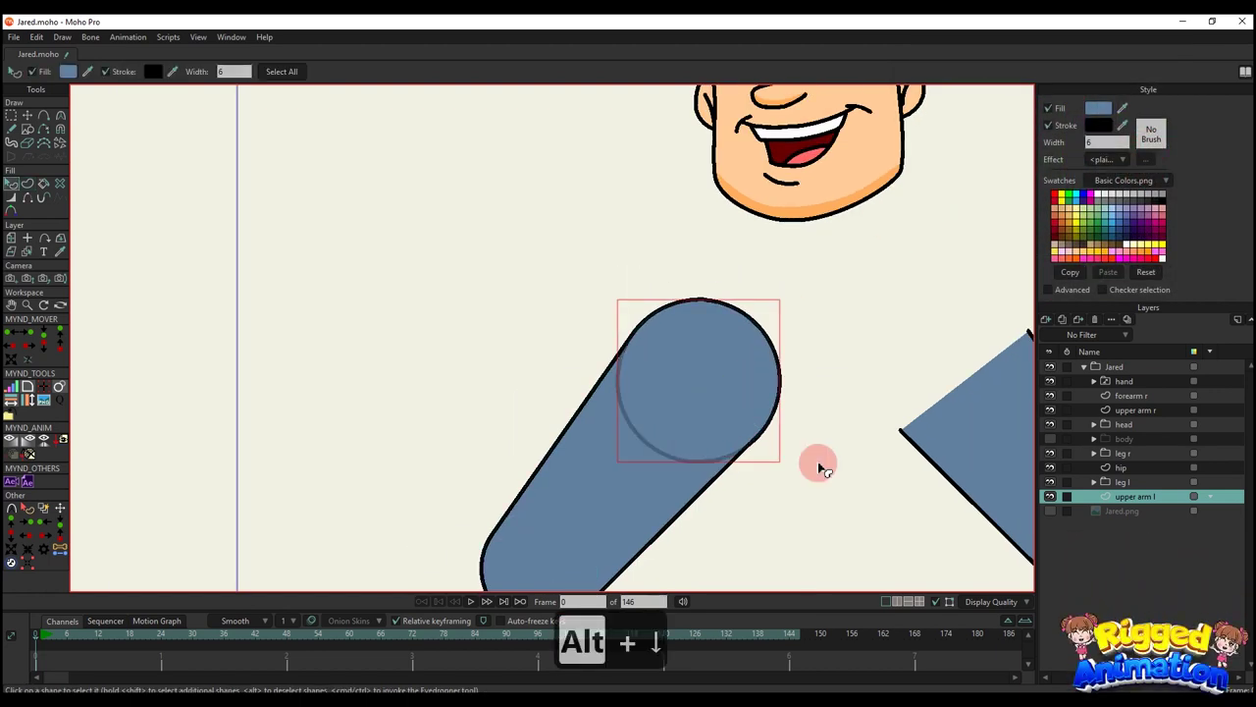
click(819, 467)
- Make the forearm r layer the active layer
scroll(782, 456, down, 5)
scroll(791, 432, up, 3)
drag(955, 502, 740, 311)
alt+right_click(859, 435)
key(f)
drag(678, 227, 825, 389)
key(ctrl+z)
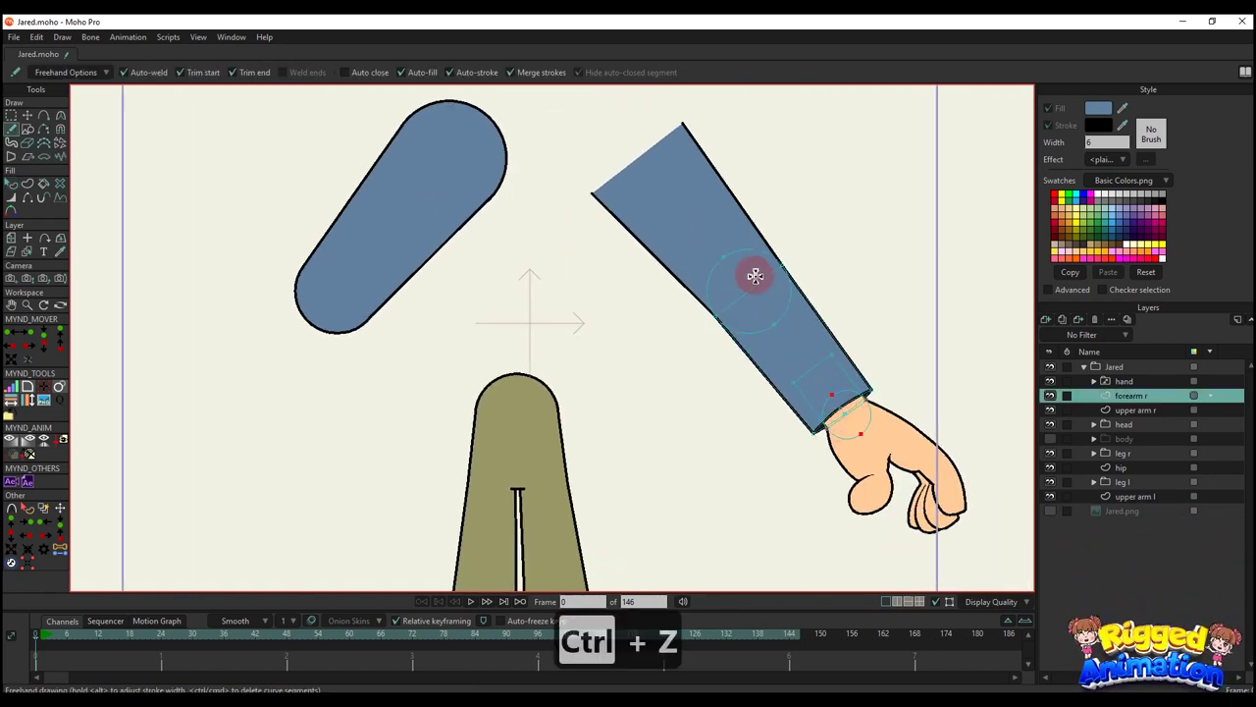
- Select all points of the forearm r layer and copy them
key(g)
key(ctrl+c)
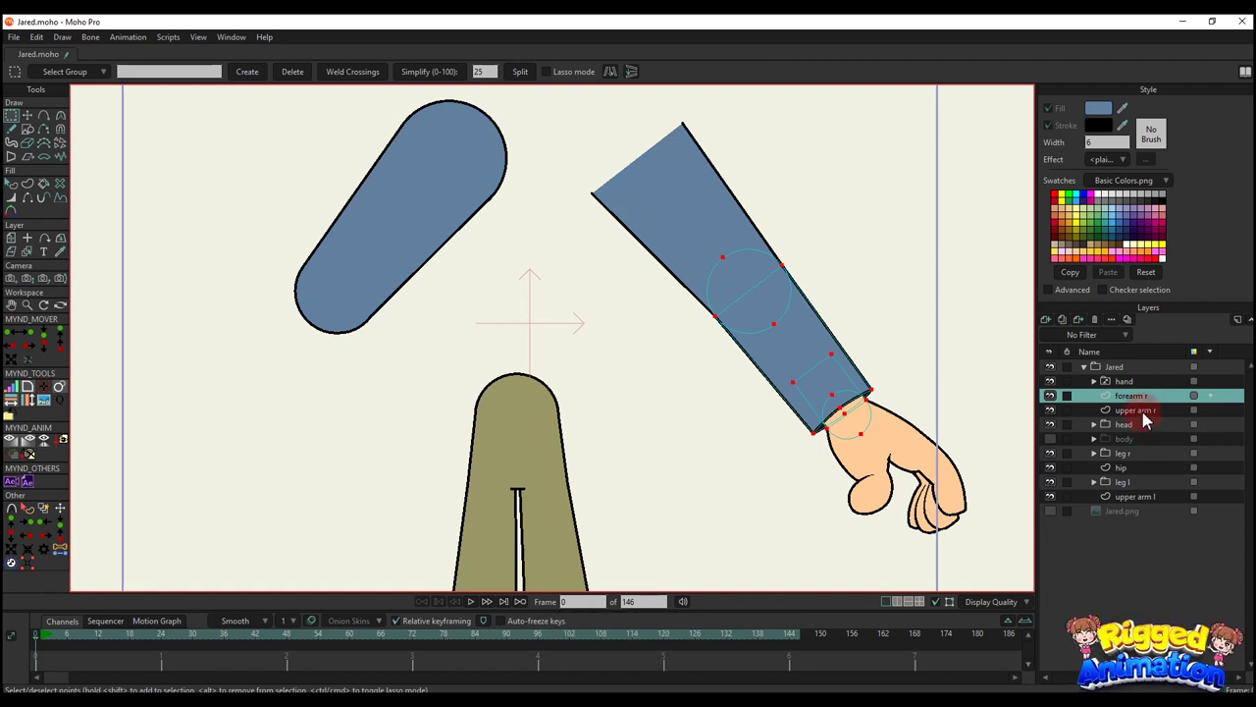
- Add a vector layer named "forearm l" above upper arm l and paste the copied forearm points into it
click(1137, 495)
click(1046, 320)
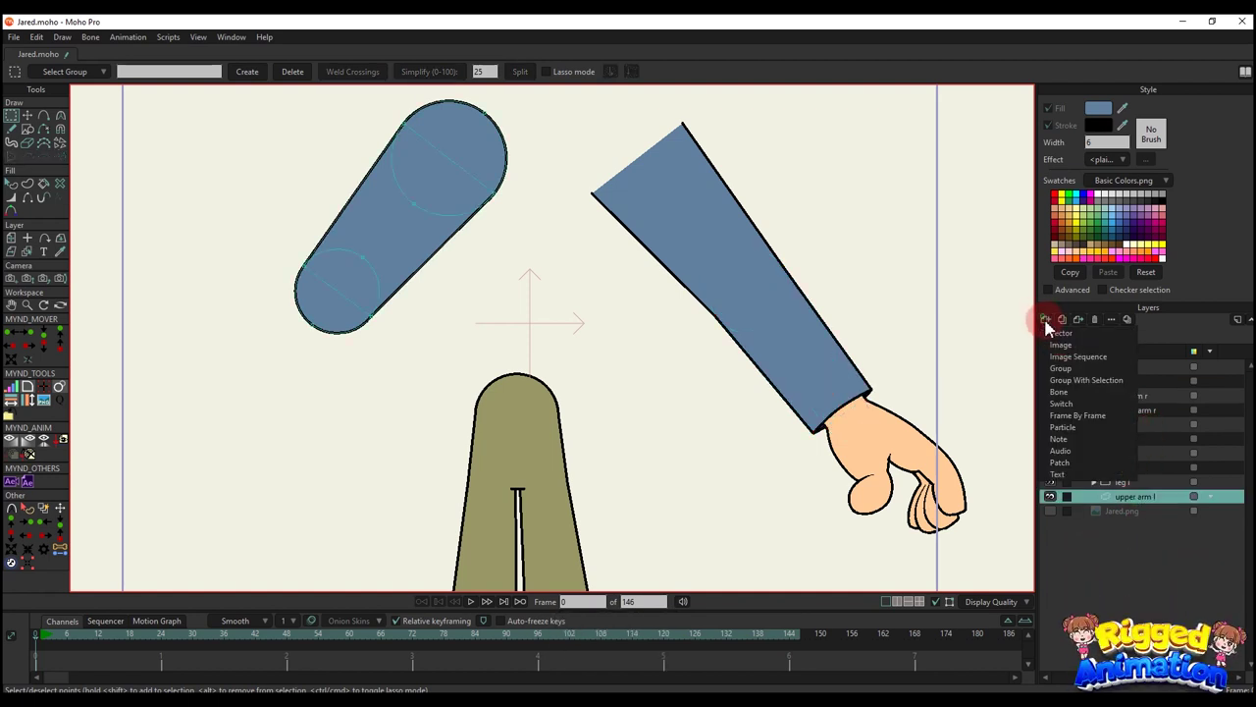
double_click(1129, 498)
text(fo)
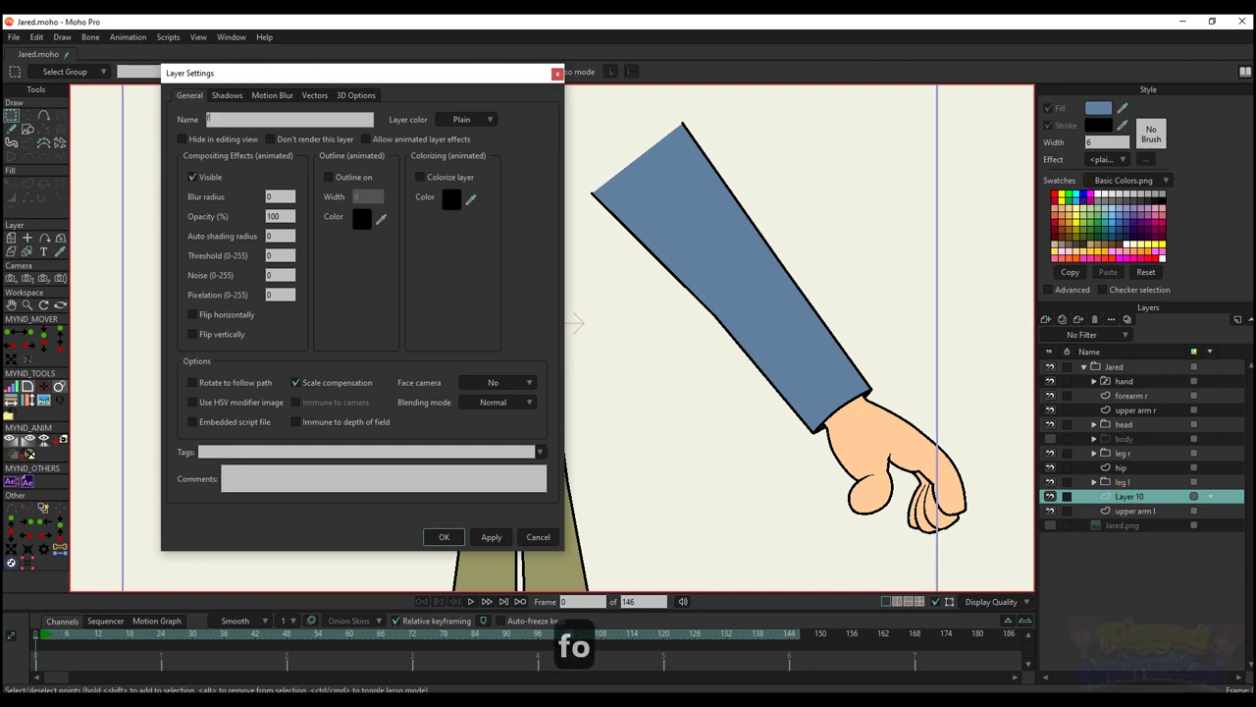
text(rearm )
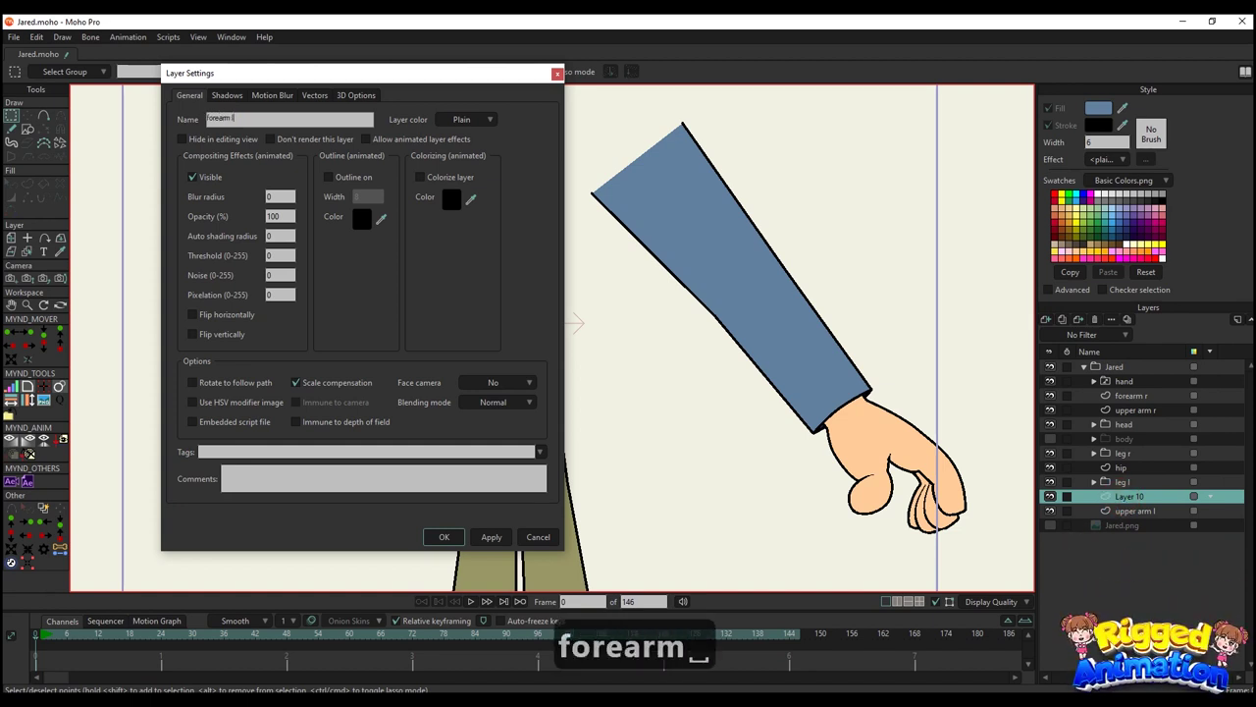
text(l)
key(Return)
key(ctrl+v)
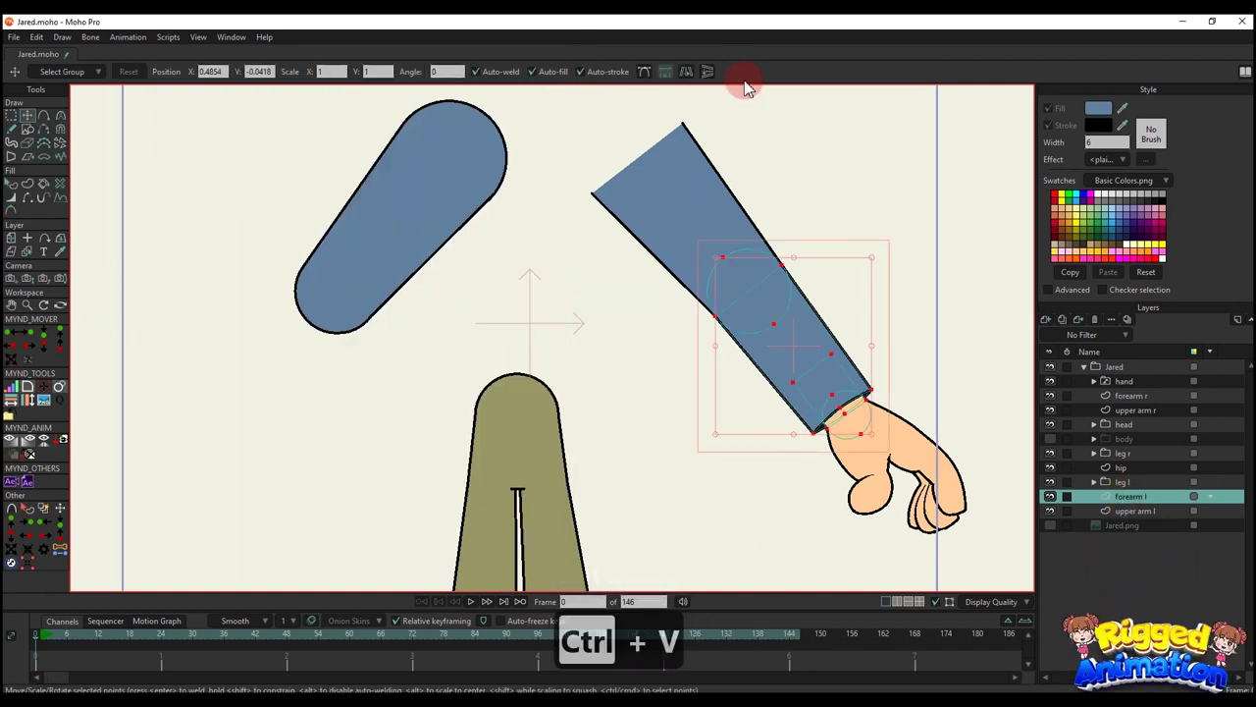
- Flip the pasted forearm points horizontally and move them onto the lower end of the left upper arm
click(686, 72)
drag(517, 324, 645, 363)
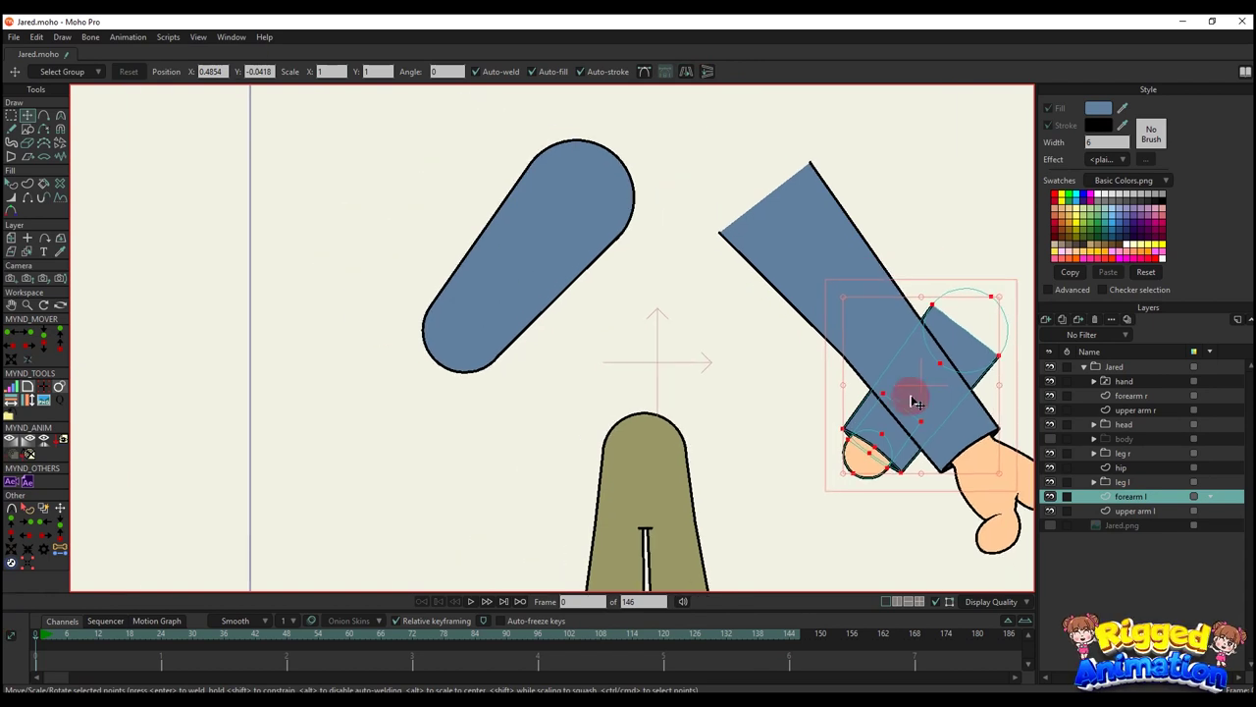
drag(933, 393, 439, 371)
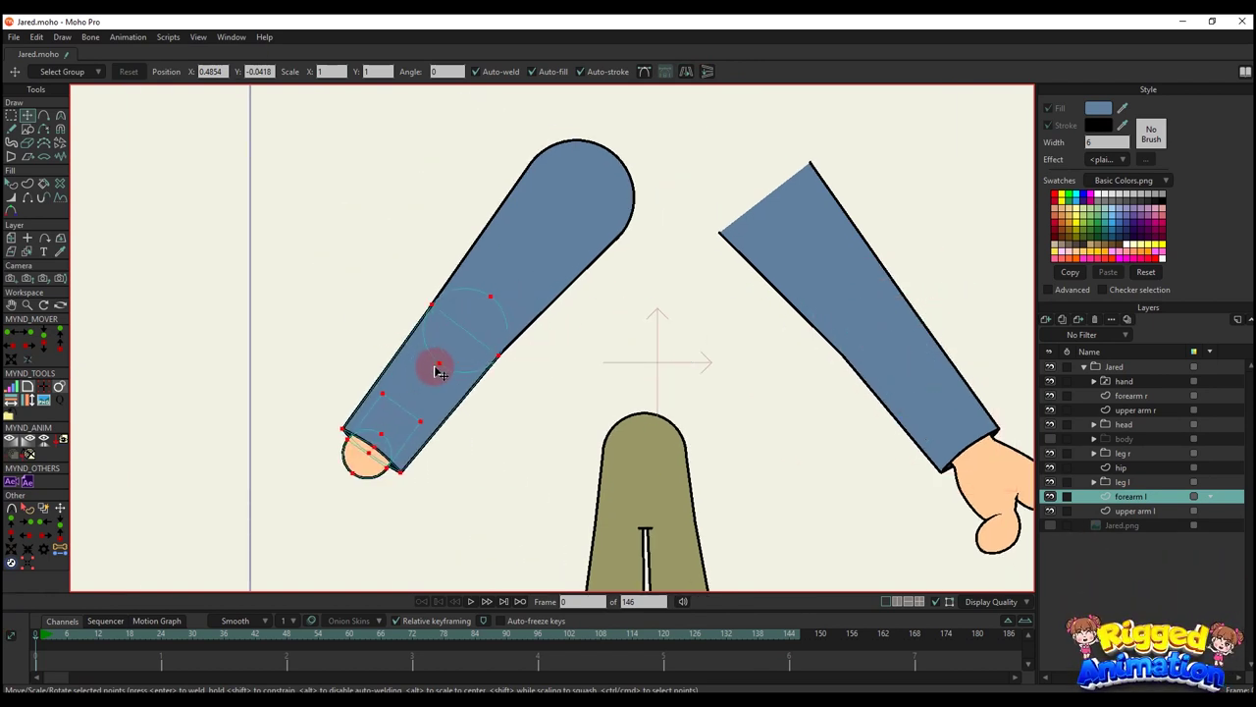
scroll(438, 371, up, 5)
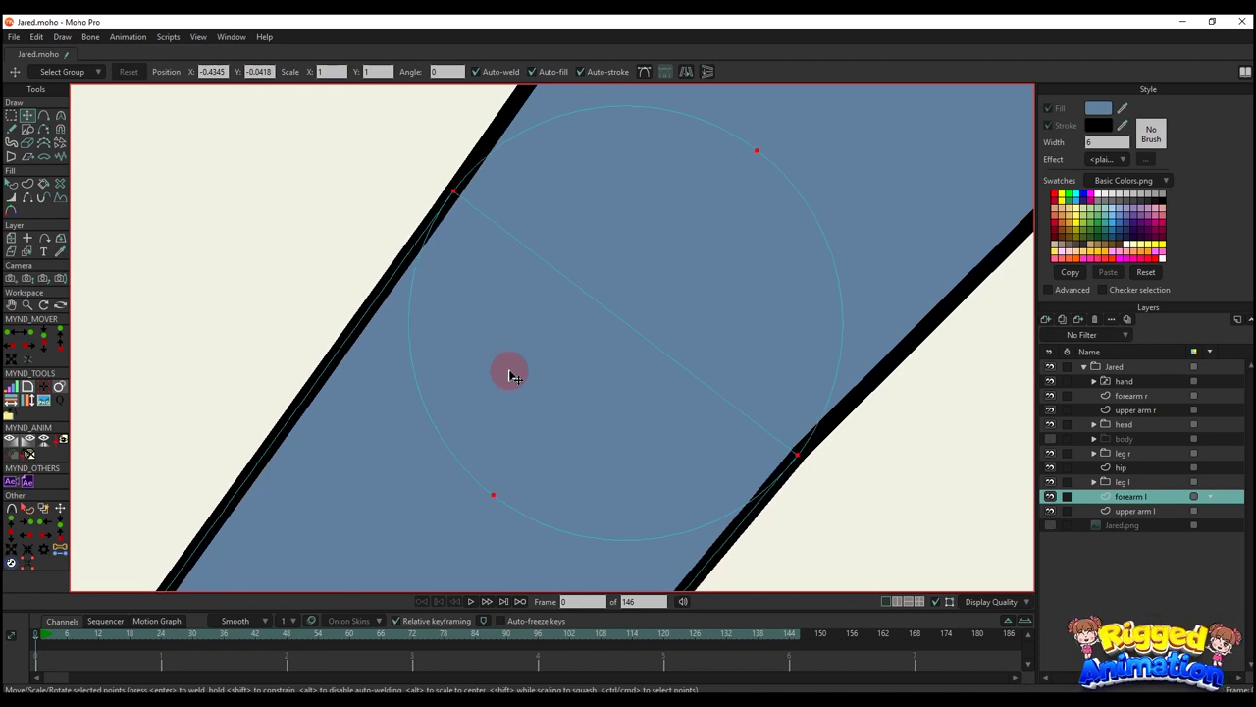
scroll(510, 376, down, 4)
- Make upper arm l the active layer and copy its elbow circle
key(q)
alt+right_click(663, 293)
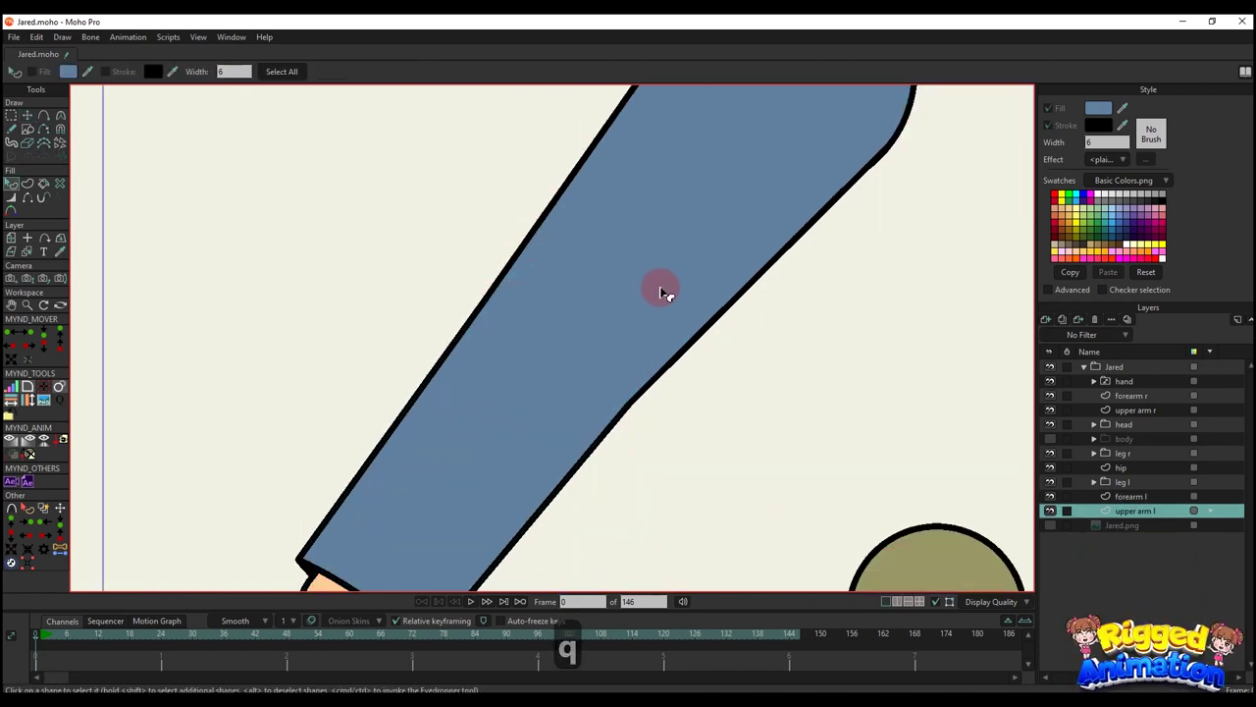
key(y)
key(t)
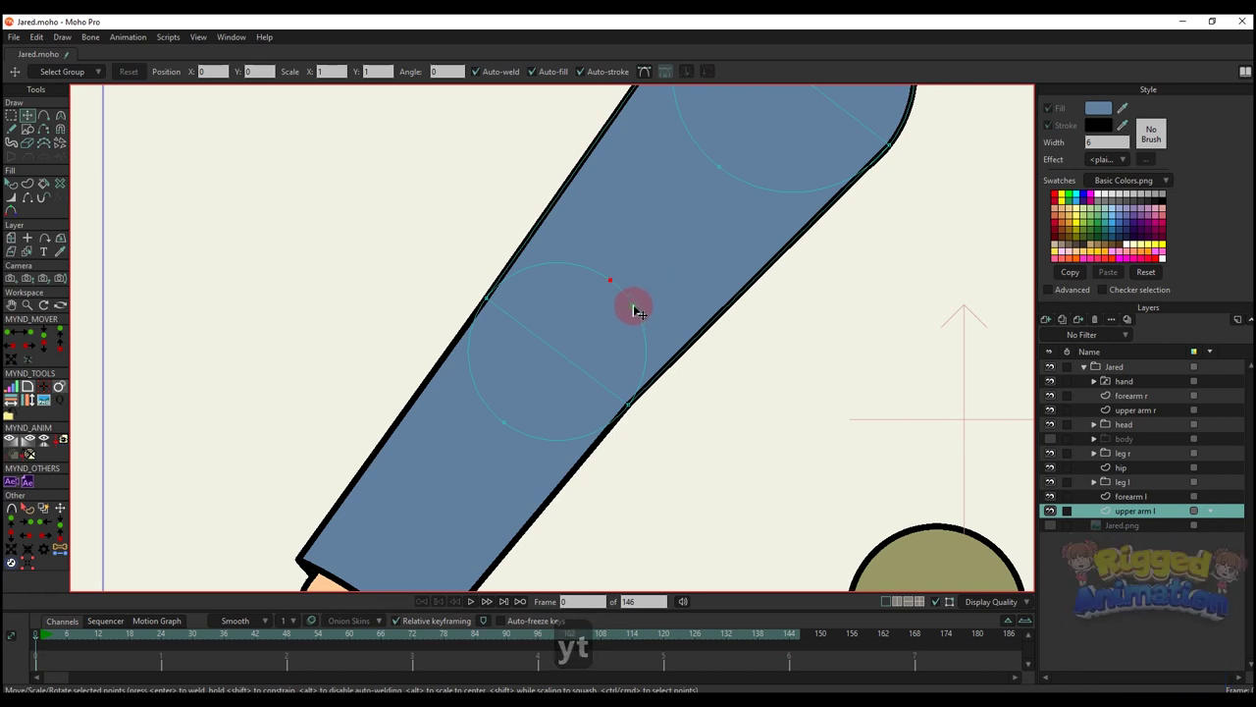
drag(639, 308, 530, 412)
key(ctrl+c)
- Replace the elbow circle in the forearm l layer with the copied upper arm circle
ctrl+alt+click(628, 288)
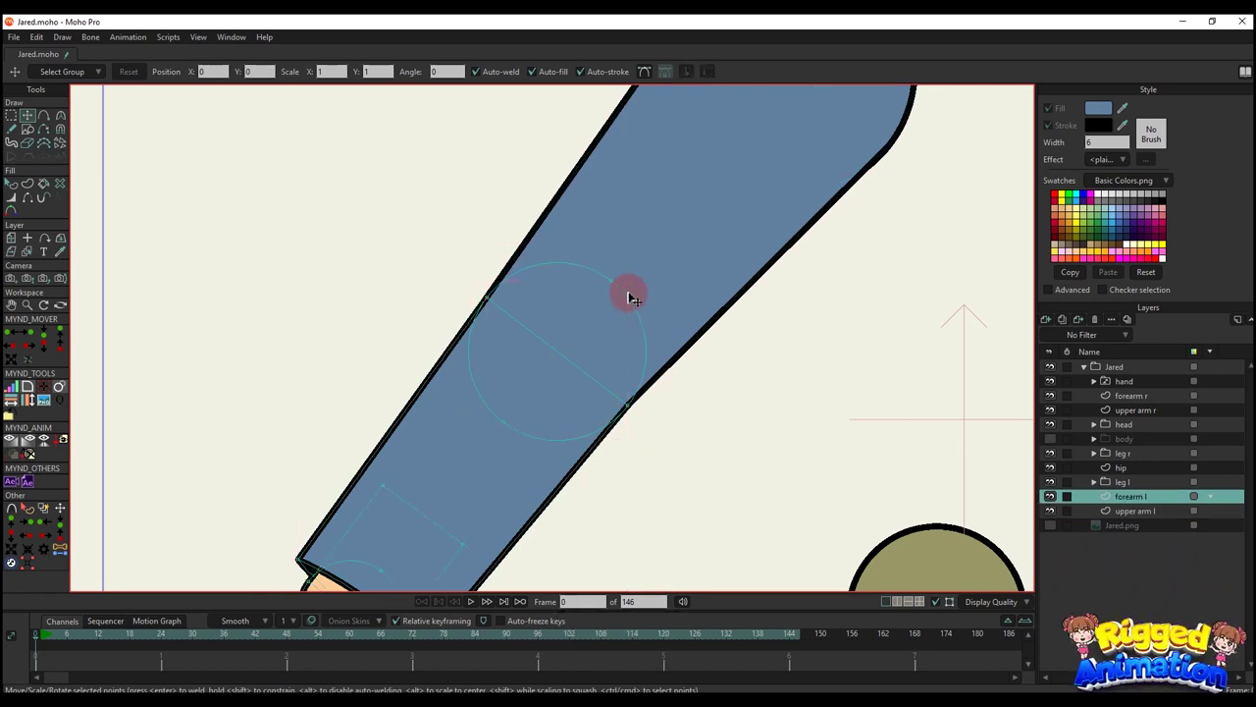
key(BackSpace)
key(ctrl+v)
scroll(513, 288, up, 5)
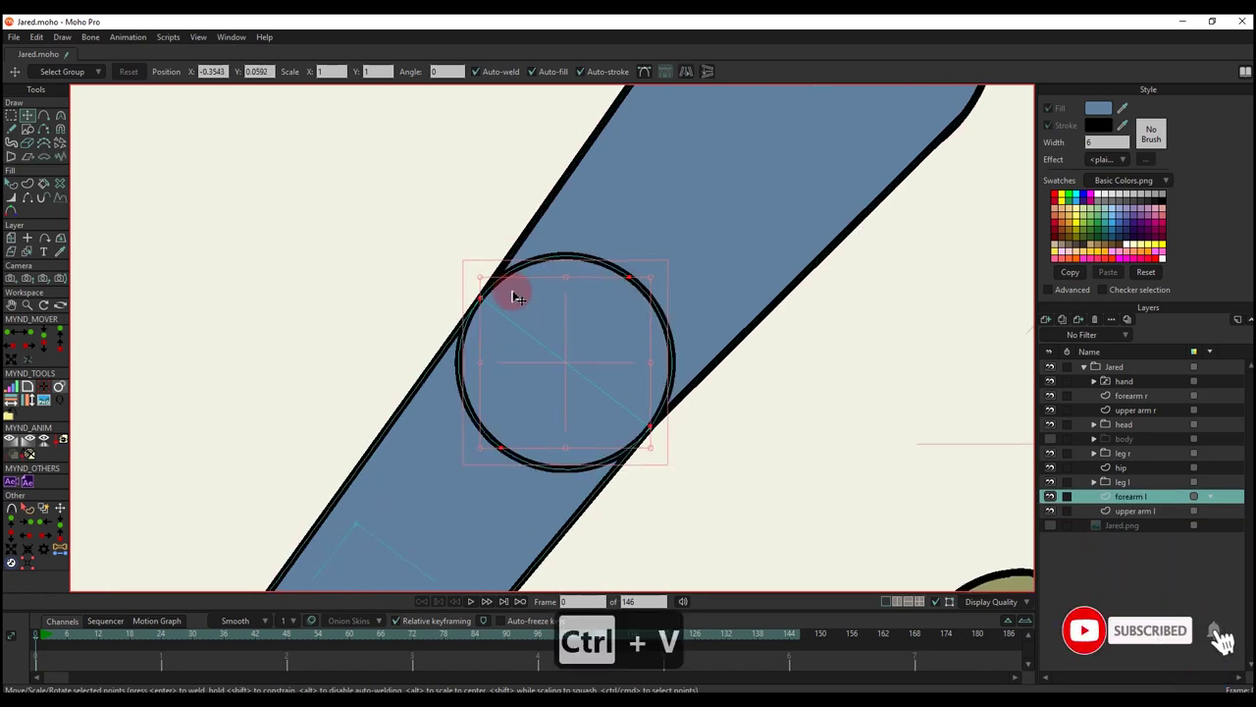
- Snap the forearm outline's outer elbow corner to the exact coordinates of the pasted circle's matching point
scroll(466, 308, up, 6)
key(g)
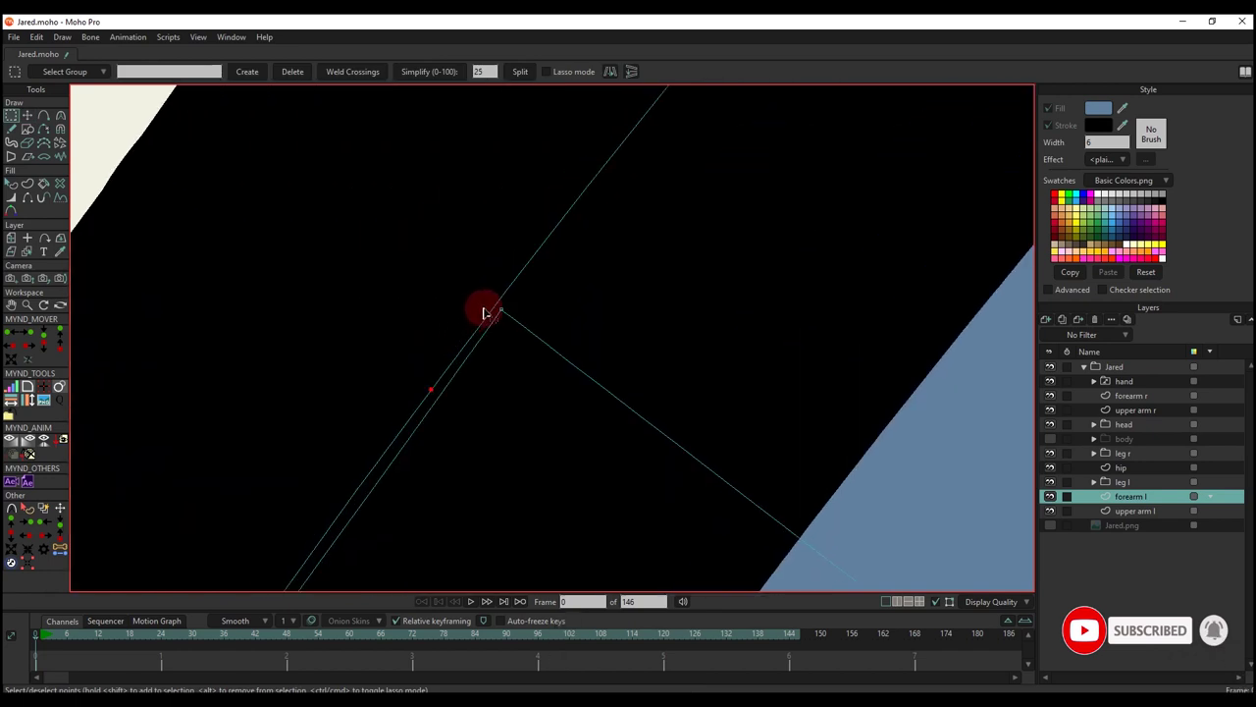
click(425, 386)
click(28, 562)
click(321, 71)
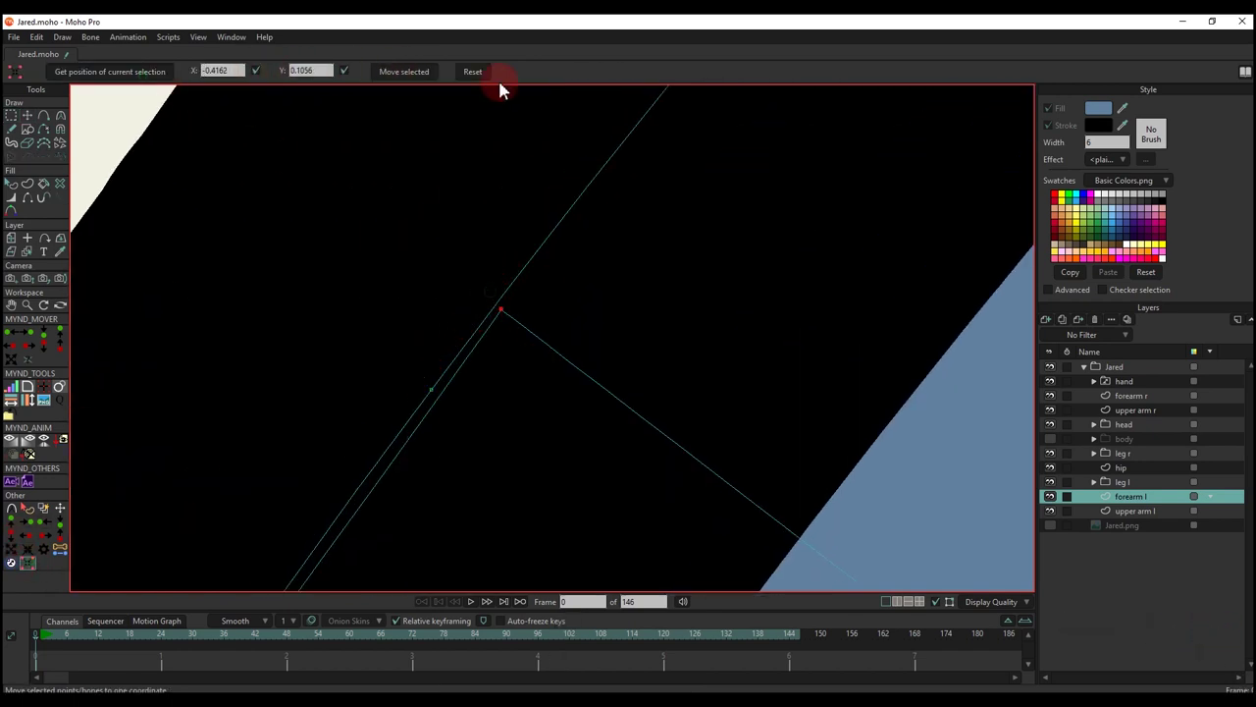
click(425, 72)
scroll(563, 373, down, 10)
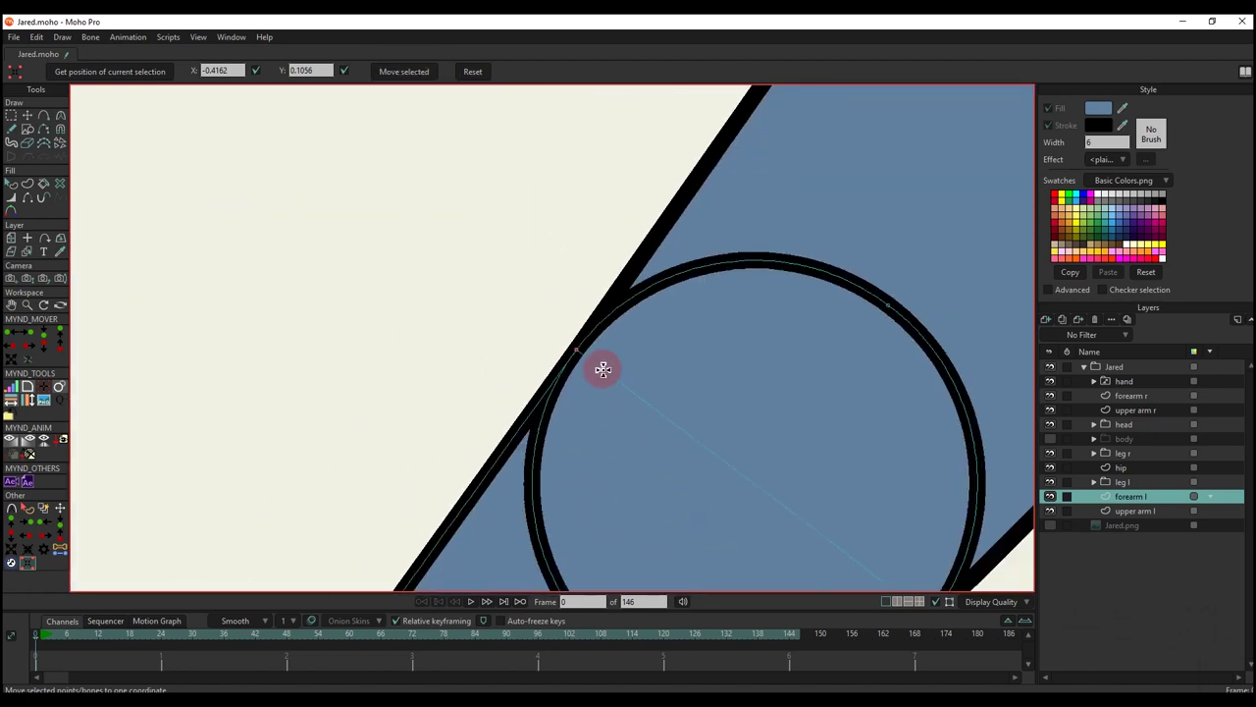
- Align the forearm outline's inner elbow corner with the pasted circle's matching point
scroll(897, 308, up, 8)
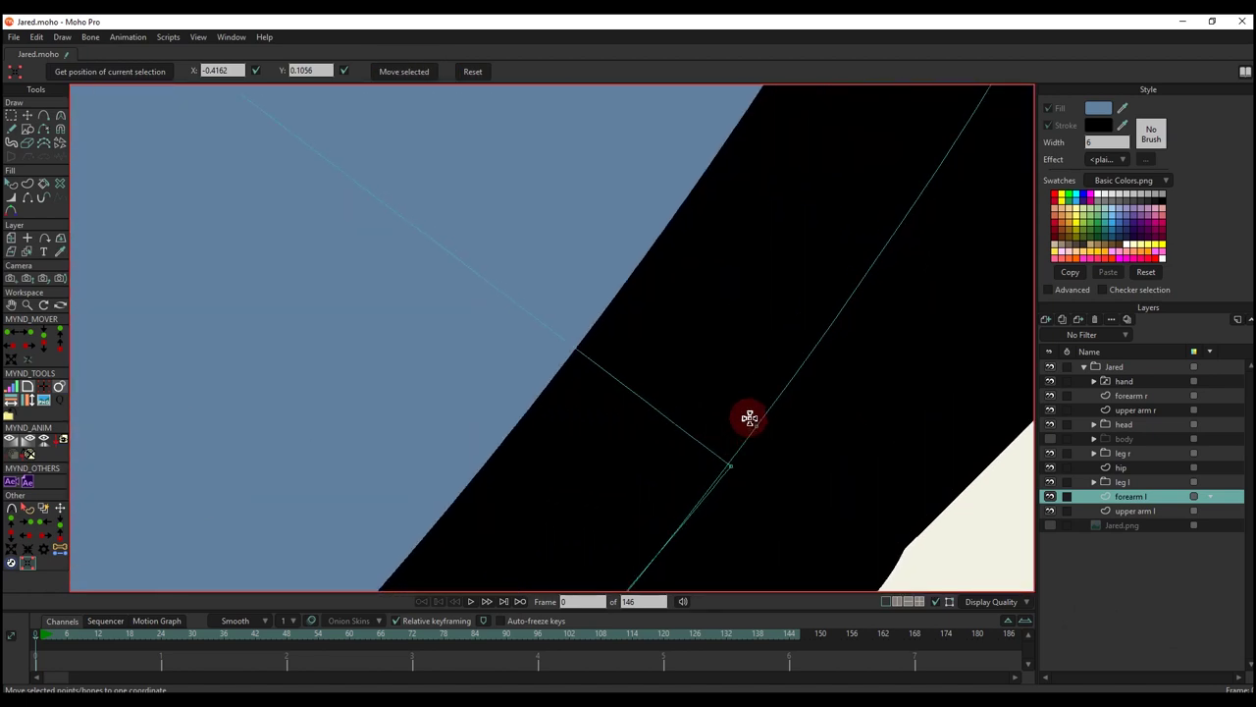
click(723, 461)
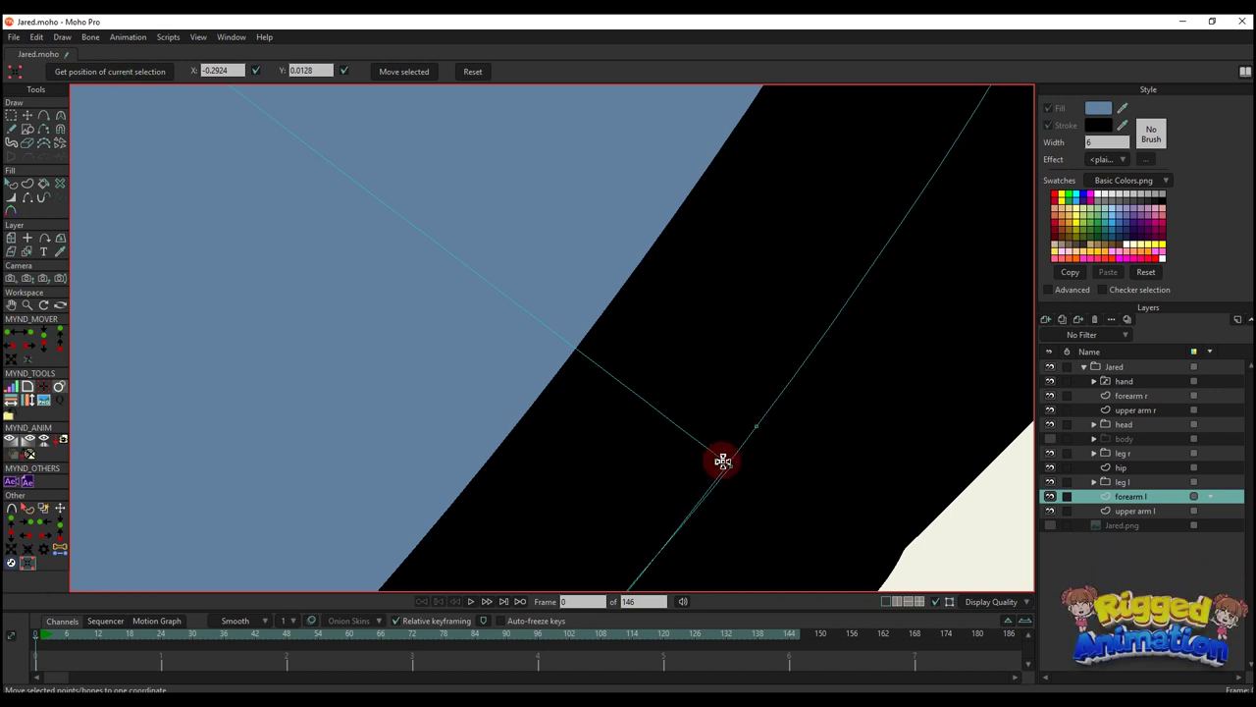
scroll(673, 393, down, 6)
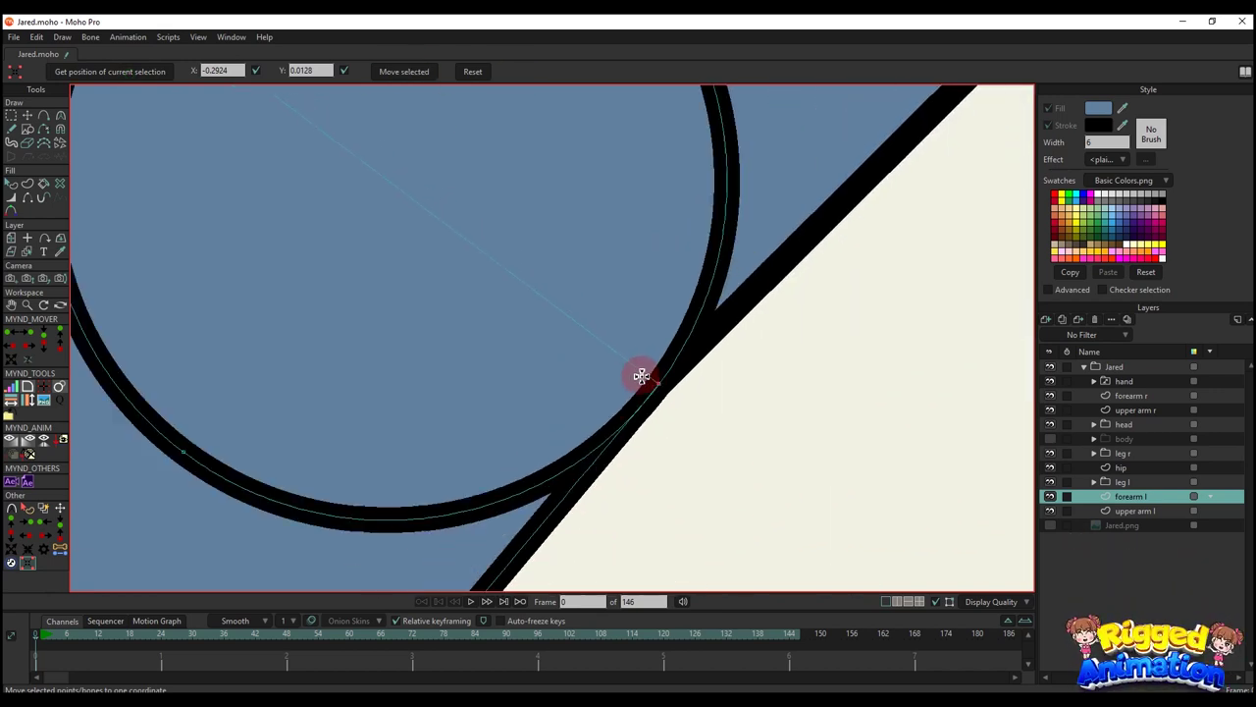
- Turn off the fill and stroke of the pasted elbow circle in forearm l
key(q)
click(609, 271)
click(1049, 110)
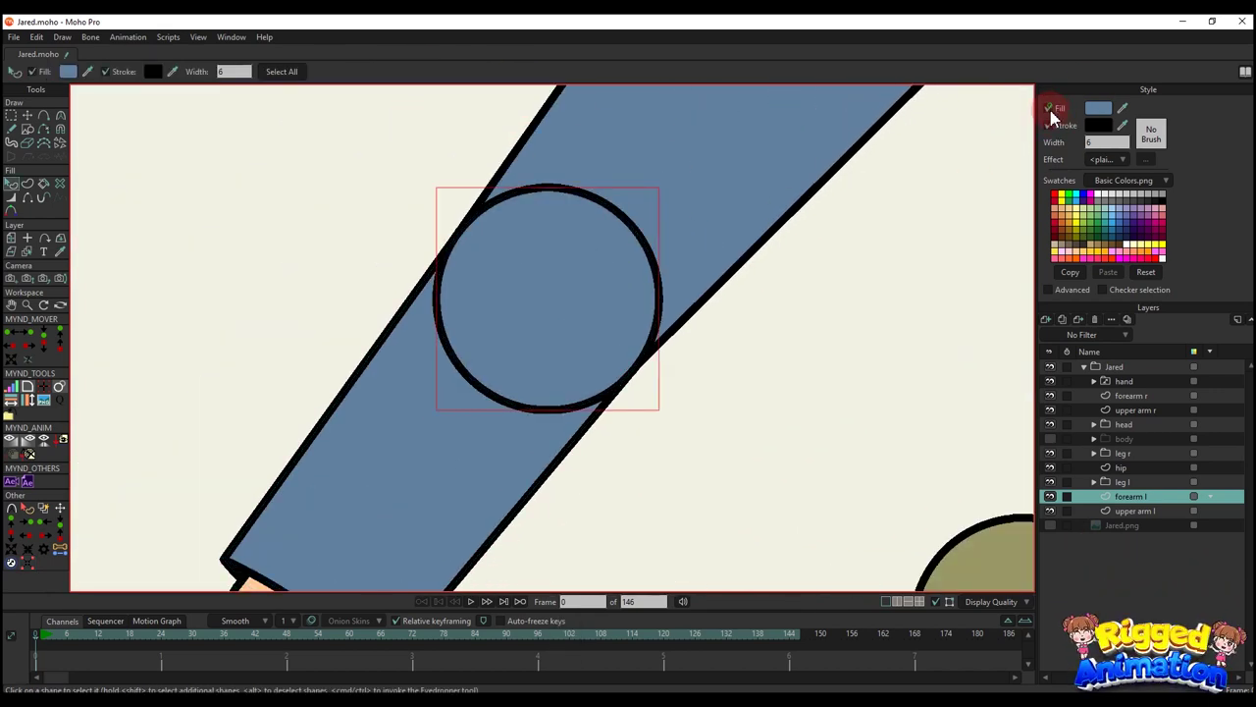
click(1048, 125)
- Examine the elbow circle's points against the forearm outline and look over the wrist shapes
key(g)
scroll(651, 274, down, 2)
scroll(575, 255, up, 5)
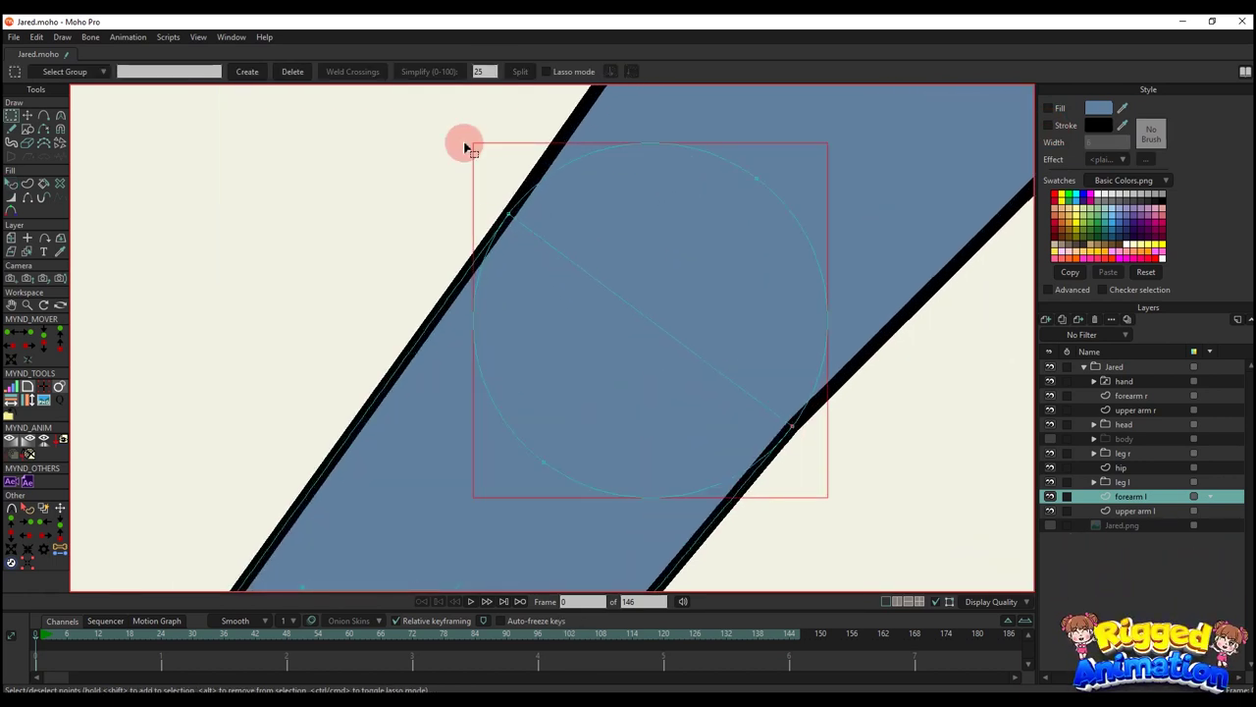
drag(463, 141, 842, 510)
scroll(801, 445, up, 3)
key(t)
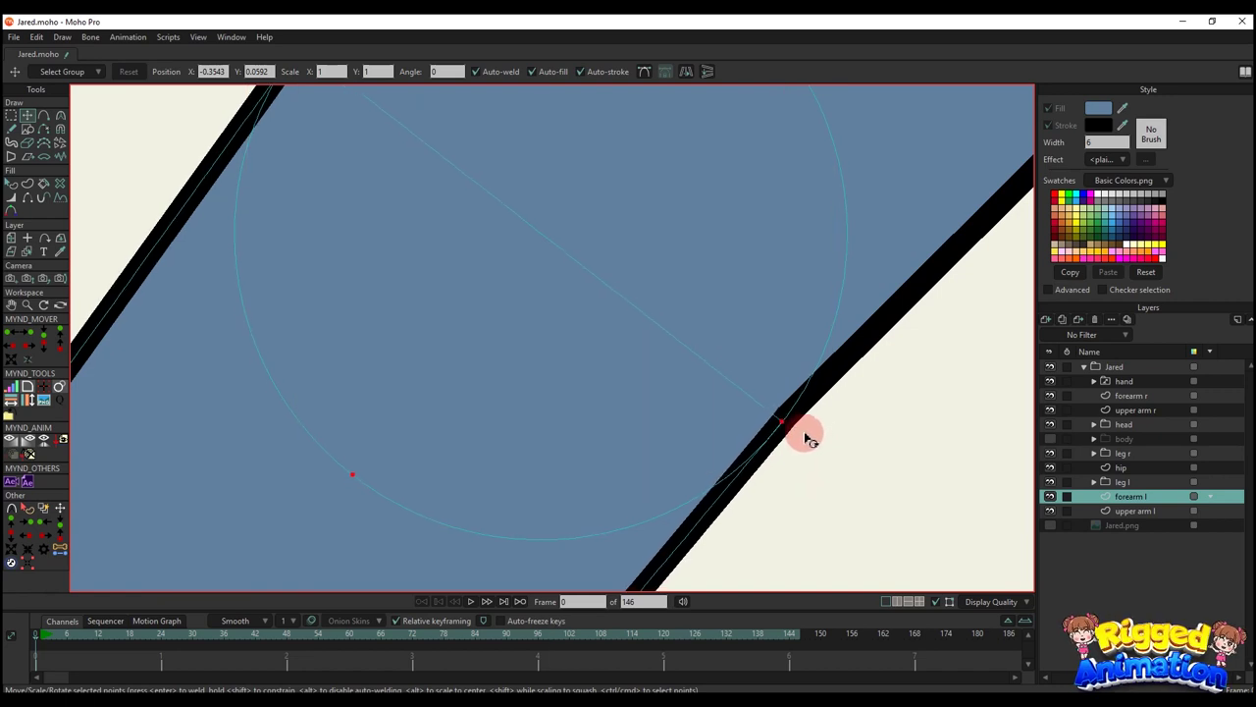
scroll(797, 434, down, 3)
key(q)
scroll(794, 429, down, 3)
drag(776, 468, 784, 259)
key(g)
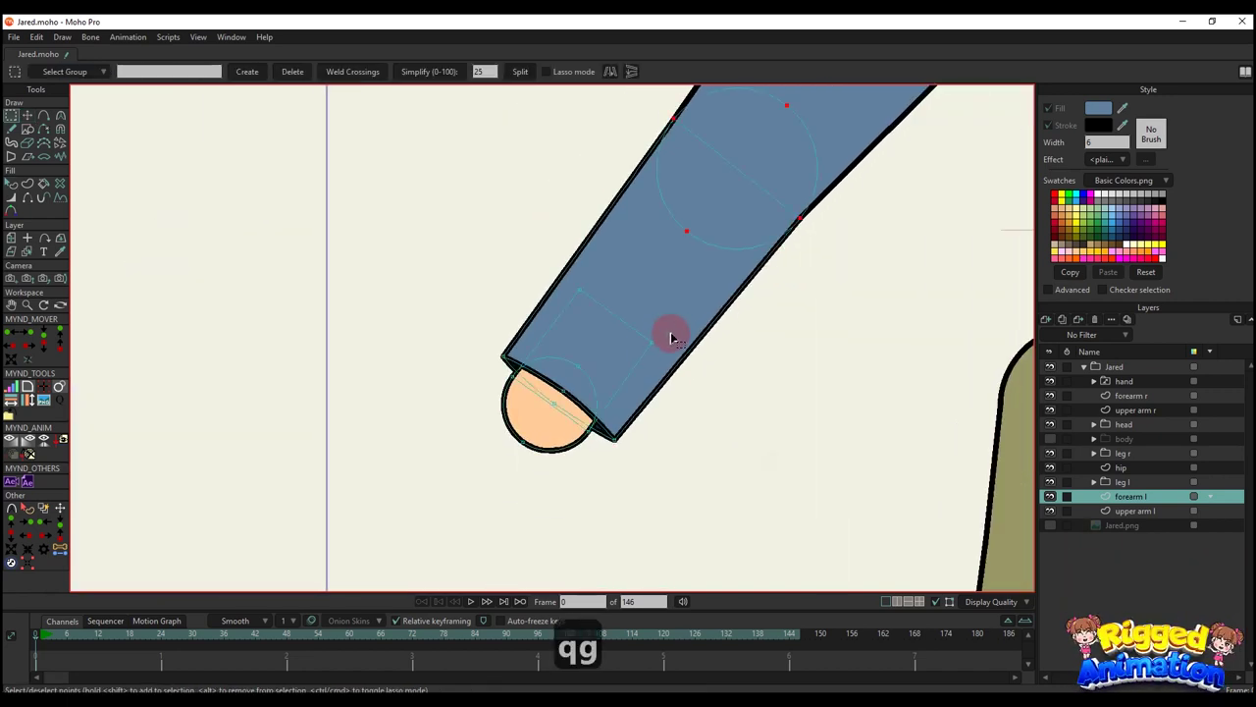
- Duplicate the hand layer, naming the copy "hand l" and the original "hand r"
key(q)
scroll(672, 338, down, 6)
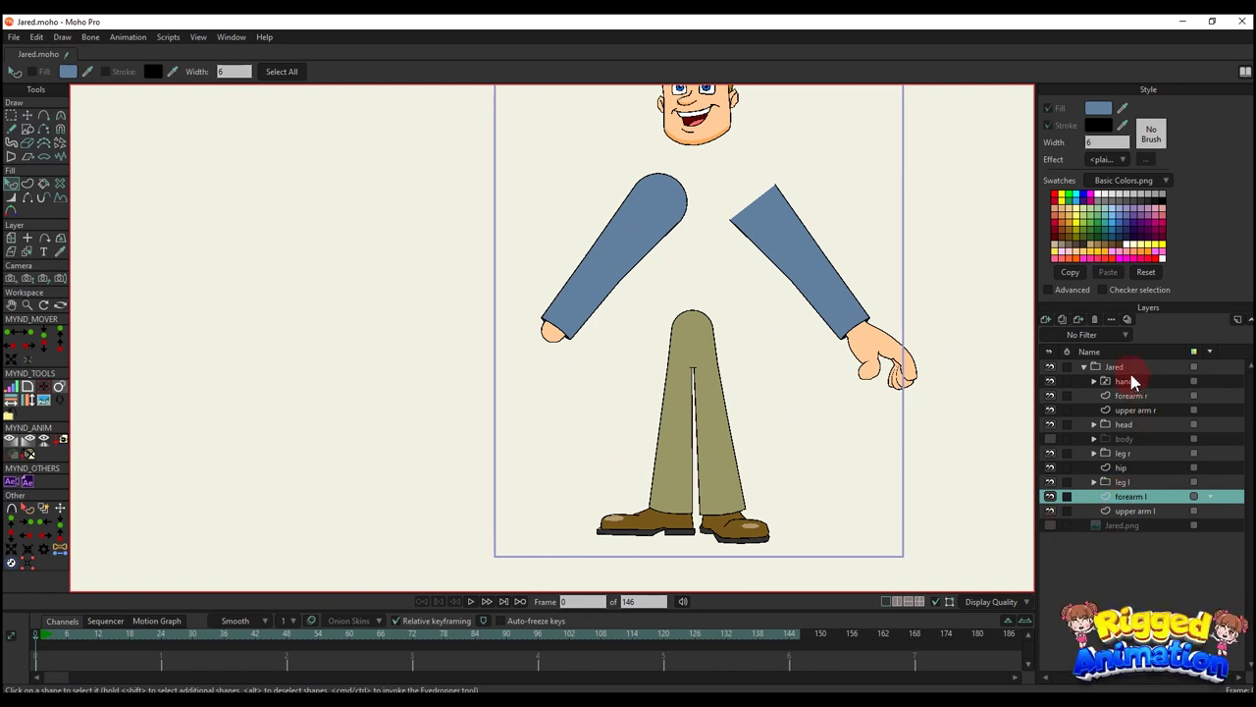
click(1129, 381)
click(1063, 320)
double_click(1128, 383)
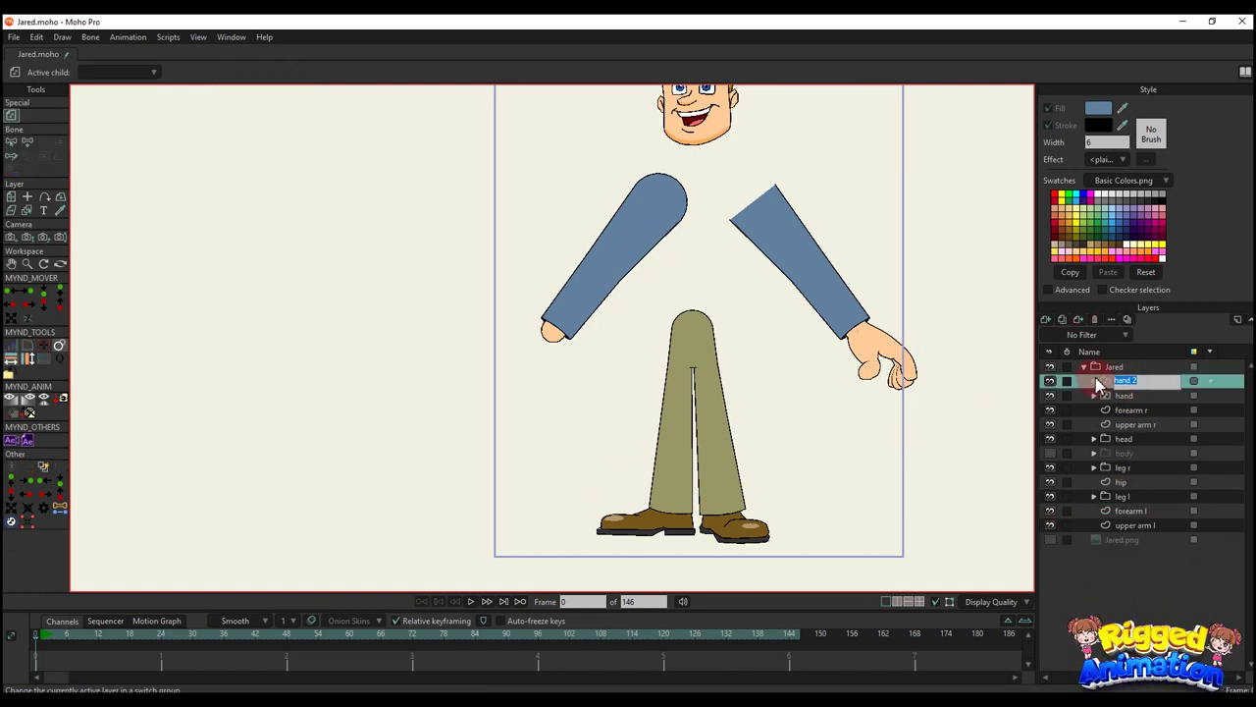
text(hand R)
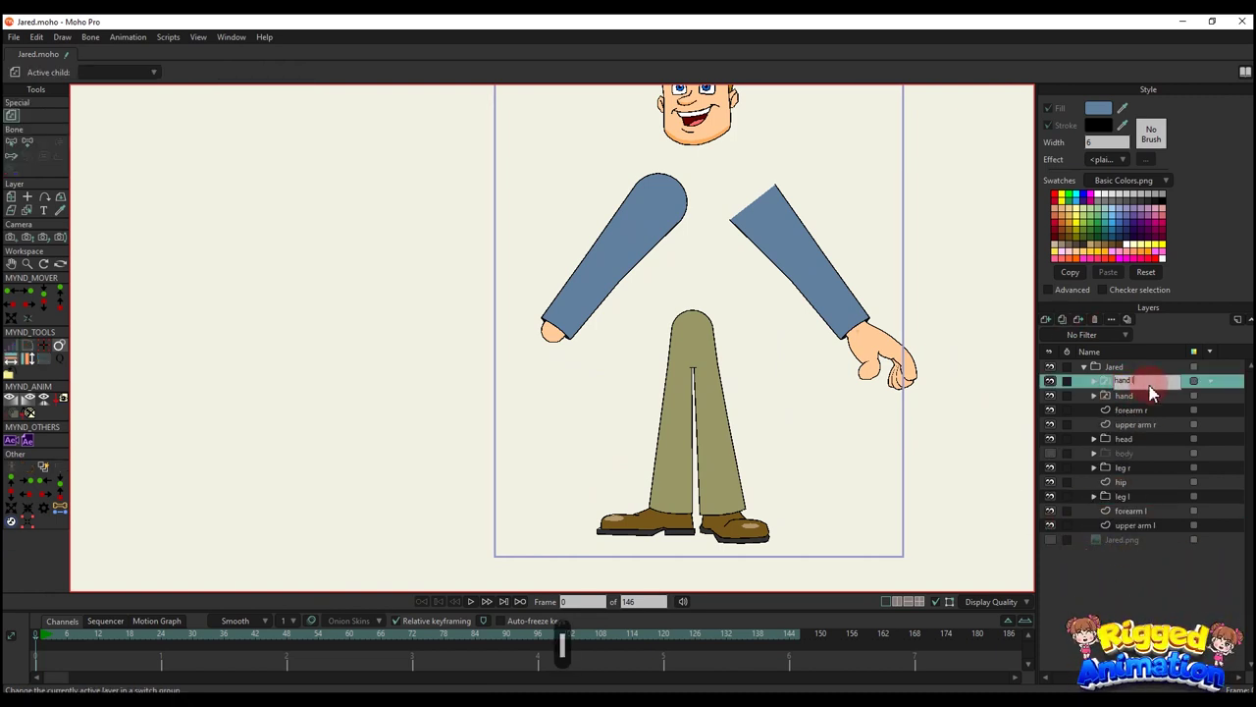
double_click(1153, 393)
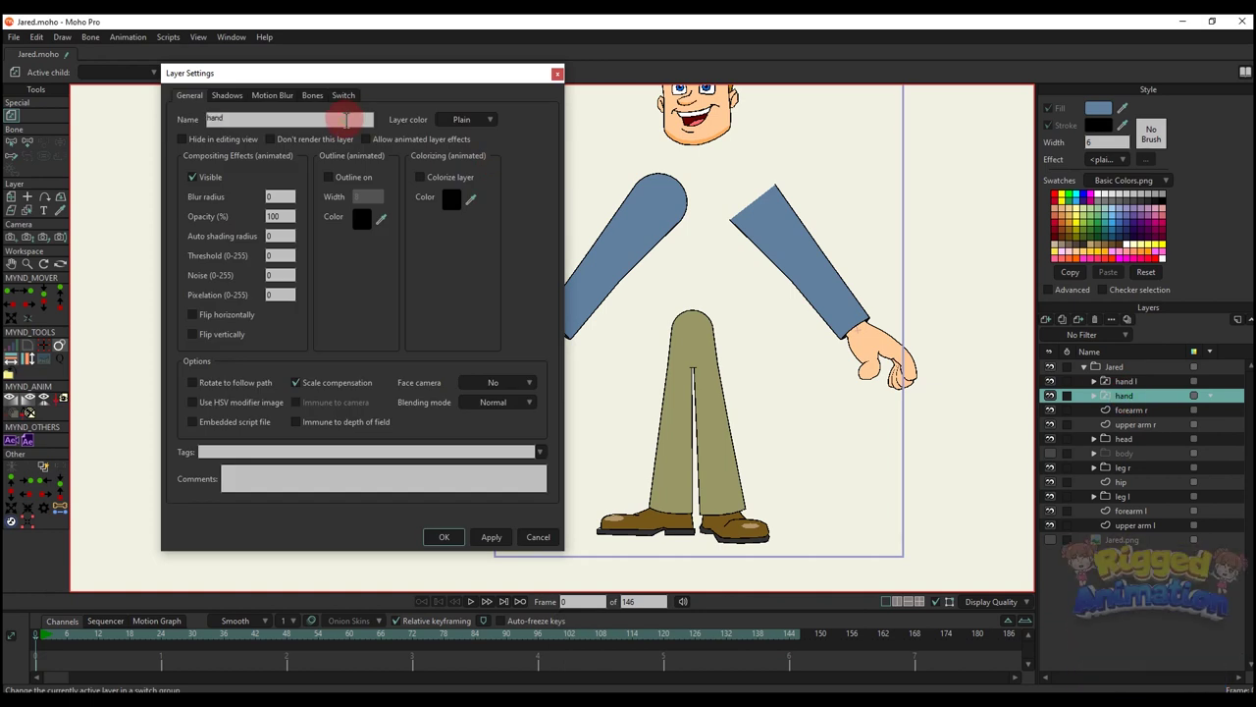
key(Return)
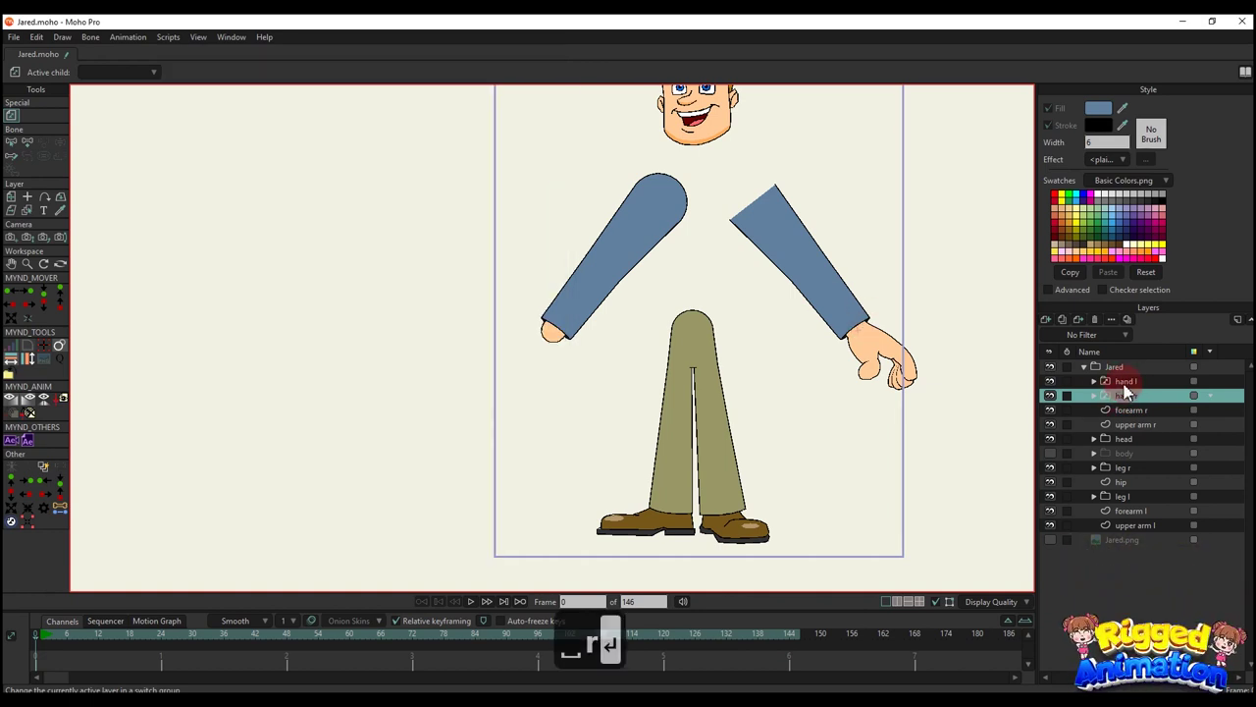
- Move the hand l layer directly above forearm l in the layer order
click(1154, 384)
drag(1151, 497, 1145, 503)
- Flip the hand l layer horizontally and position it so its origin sits at the left forearm's wrist
key(m)
scroll(769, 339, up, 2)
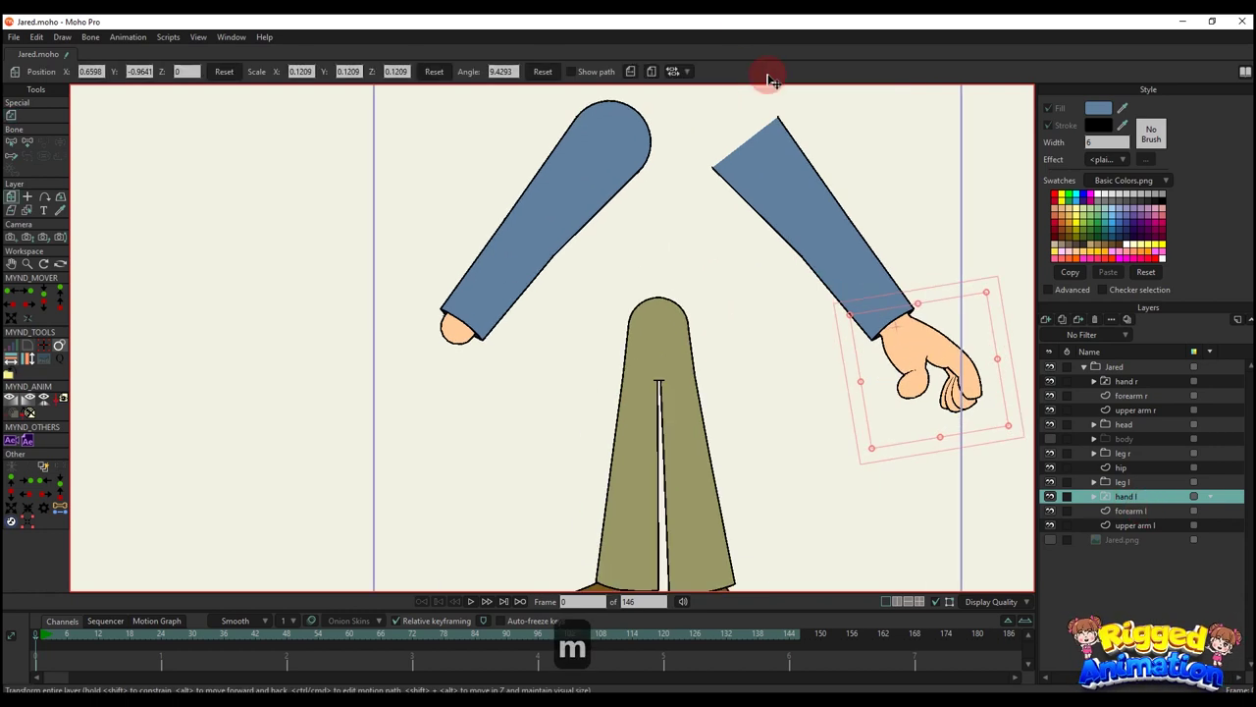
click(631, 72)
drag(891, 395, 448, 365)
scroll(454, 331, up, 4)
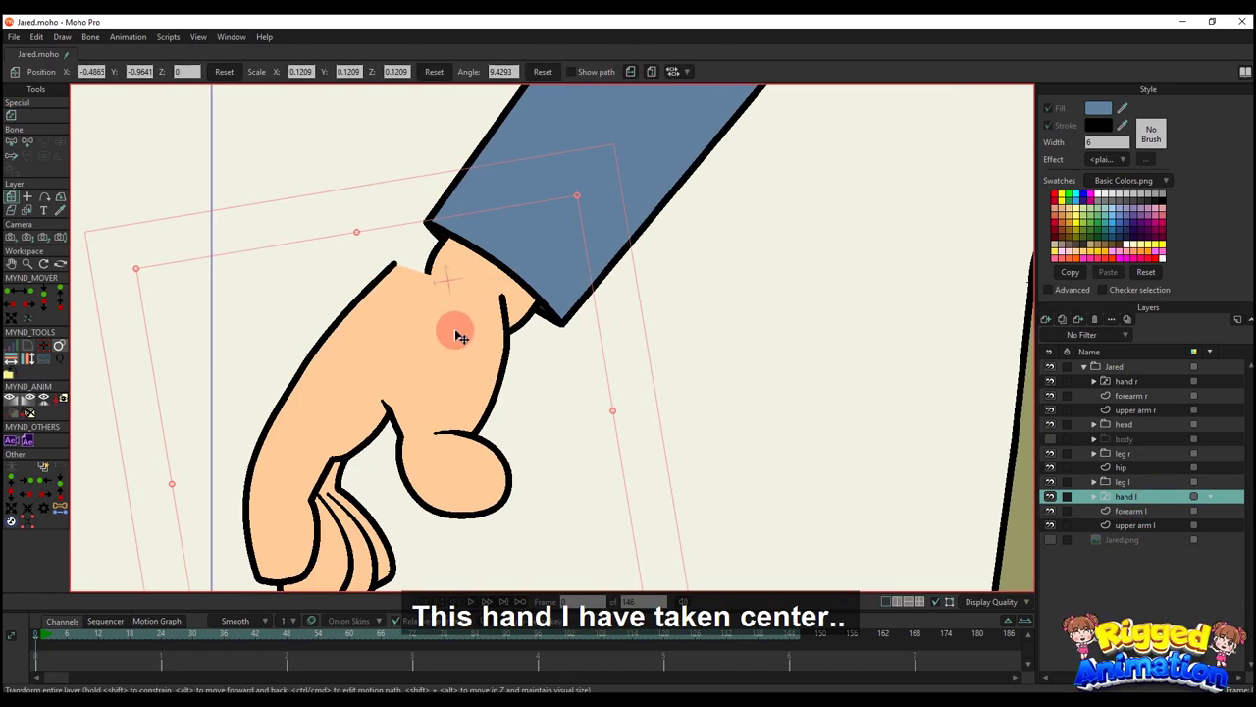
scroll(564, 306, up, 2)
drag(683, 327, 690, 380)
drag(446, 360, 447, 349)
- Make forearm l the active layer, then select and copy its wrist circle
right_click(419, 243)
scroll(420, 241, up, 2)
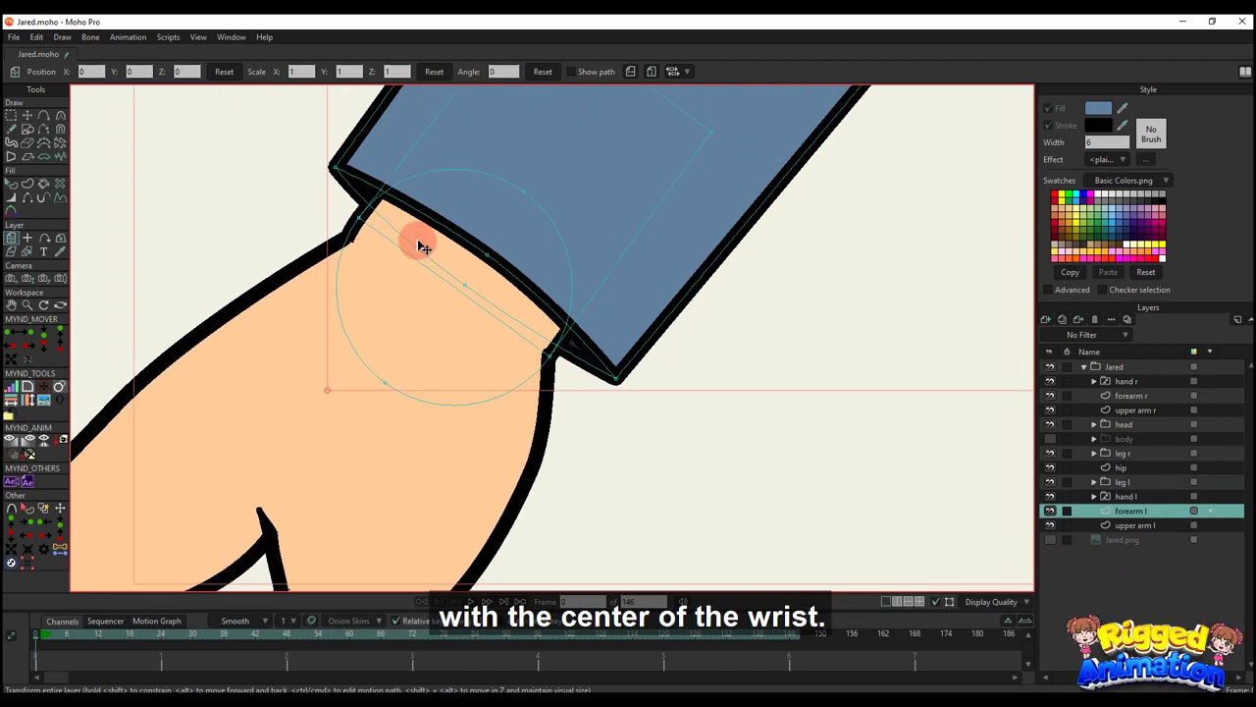
key(t)
click(421, 177)
key(ctrl+c)
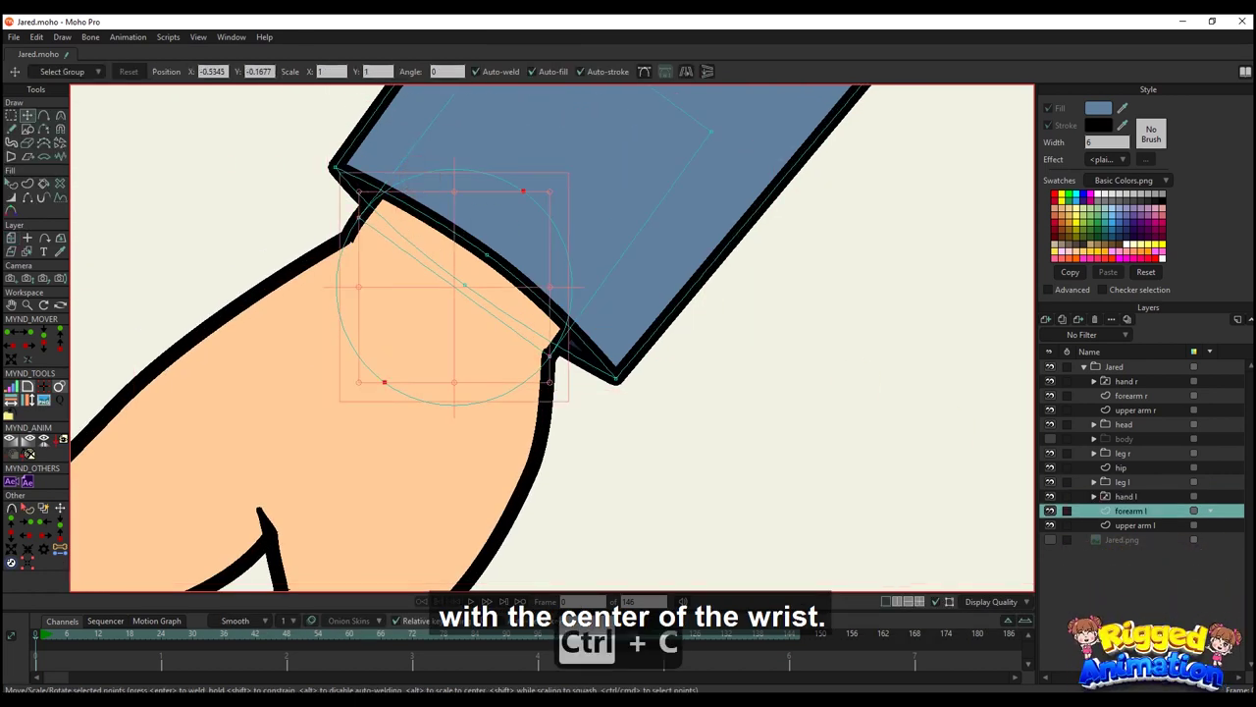
- Add a new vector layer above hand l and paste the wrist circle into it
click(1134, 497)
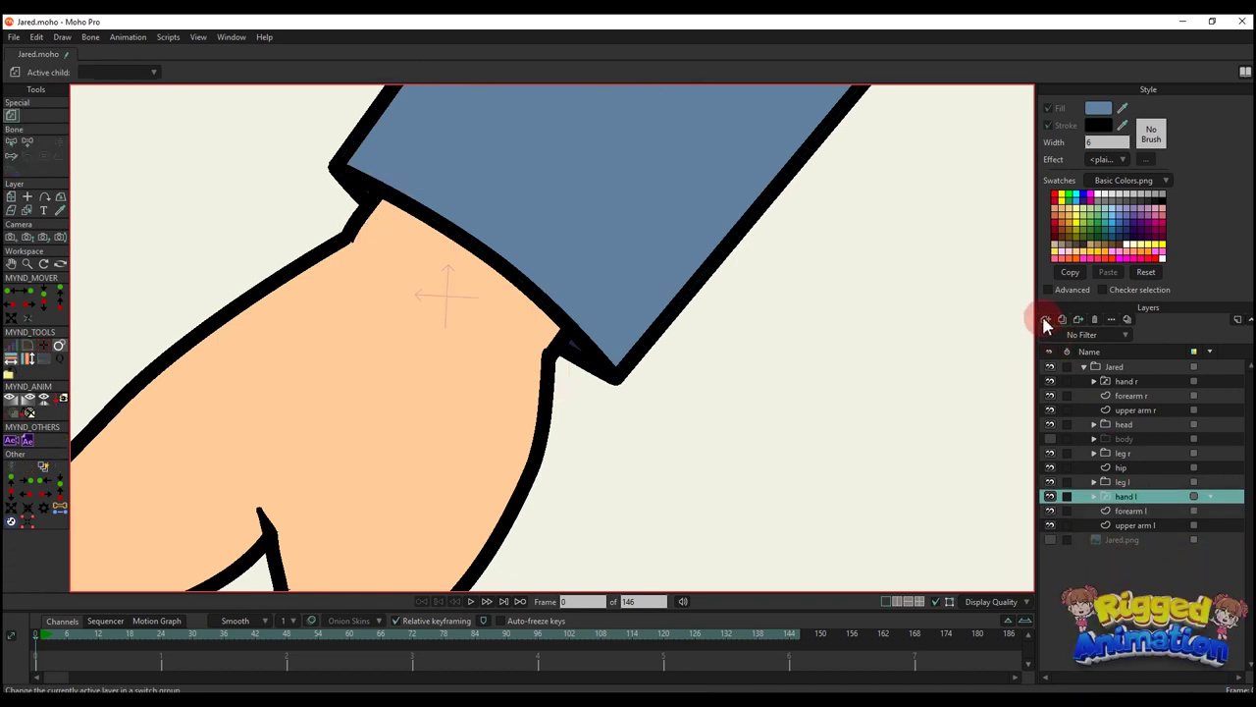
click(1045, 319)
click(1127, 481)
key(ctrl+v)
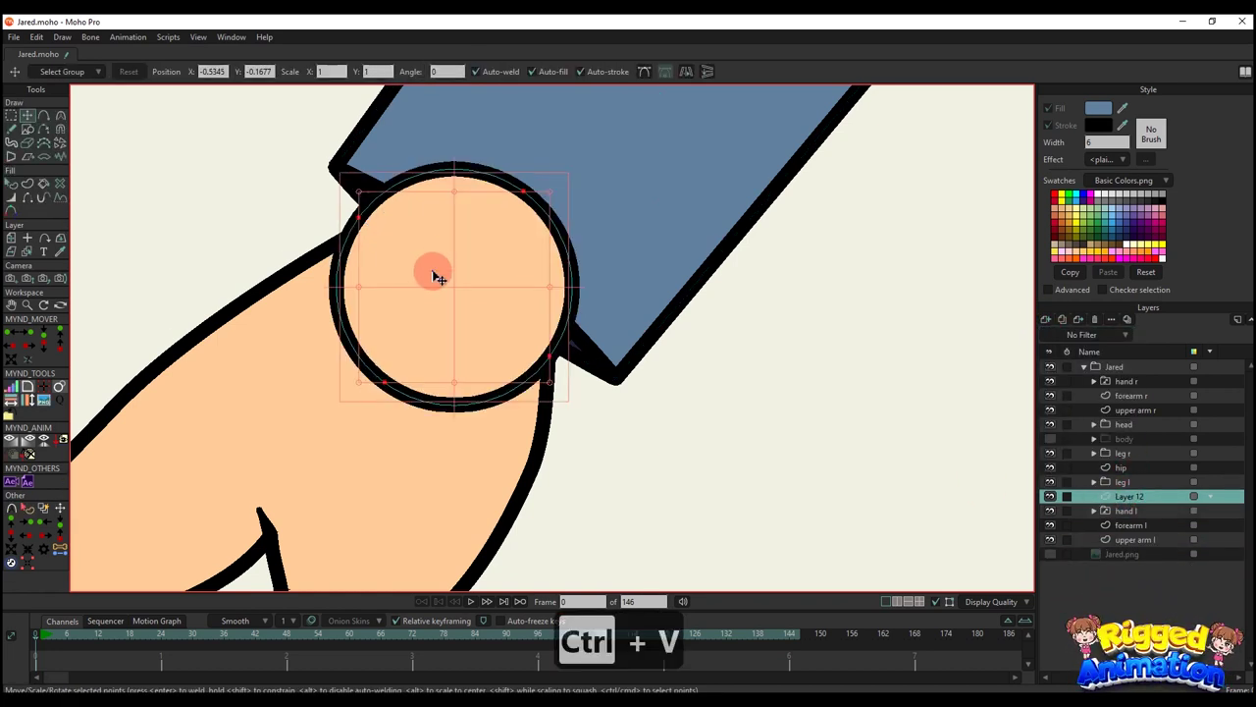
- Draw two crossing lines between opposite points of the pasted wrist circle to mark its center
key(a)
drag(392, 237, 582, 374)
drag(479, 307, 418, 398)
key(b)
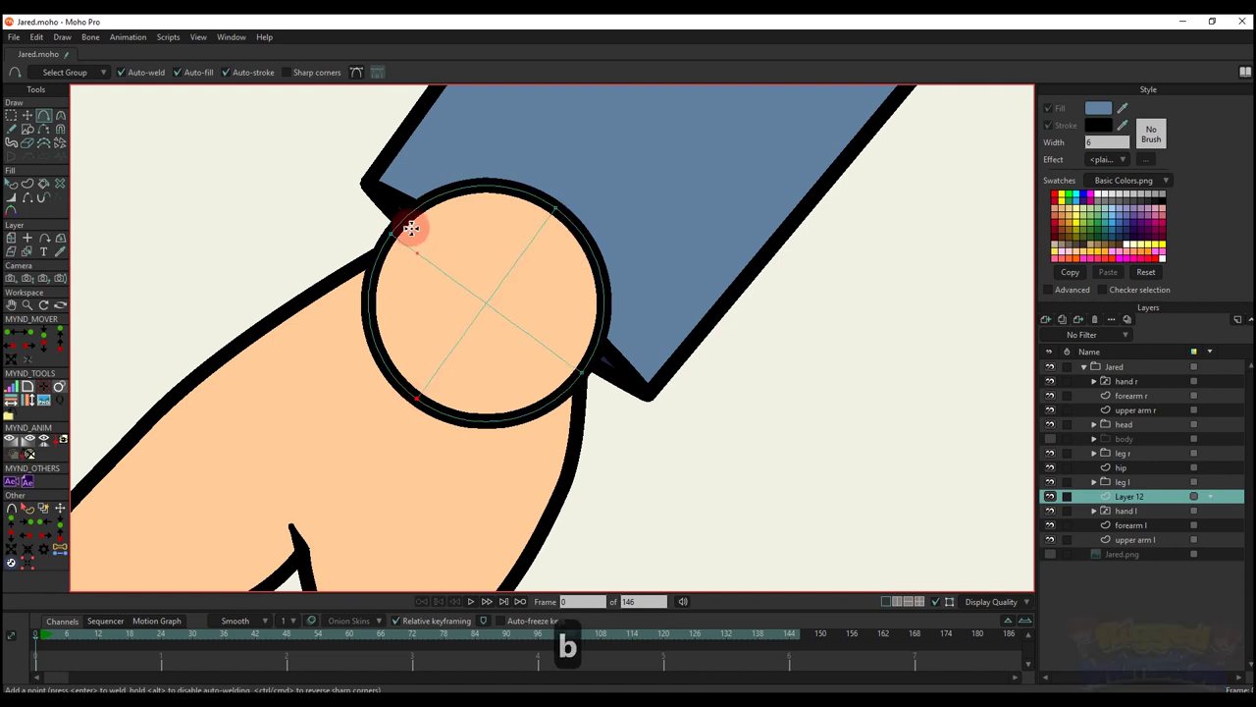
- Create a stroke-only shape from the wrist circle and crossing lines, with width 1 and green color 06FF00
key(g)
scroll(455, 273, down, 2)
click(27, 187)
click(142, 72)
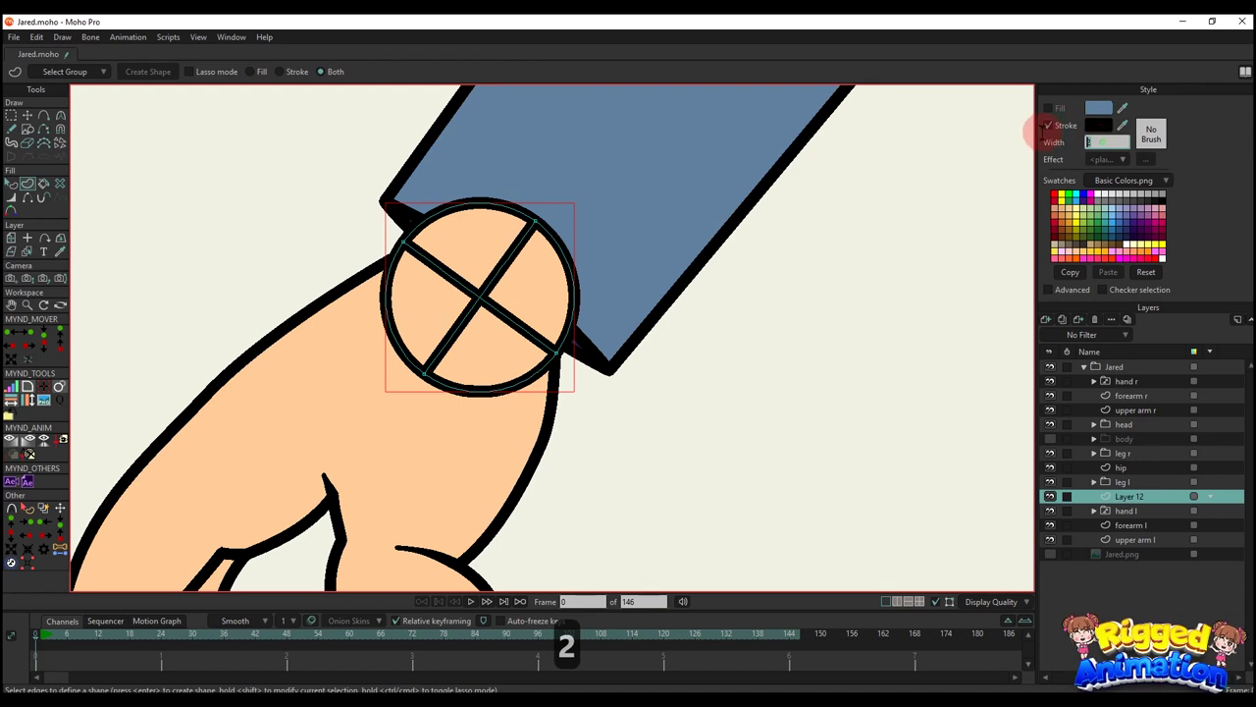
click(1099, 125)
click(1085, 202)
drag(1059, 106, 1072, 74)
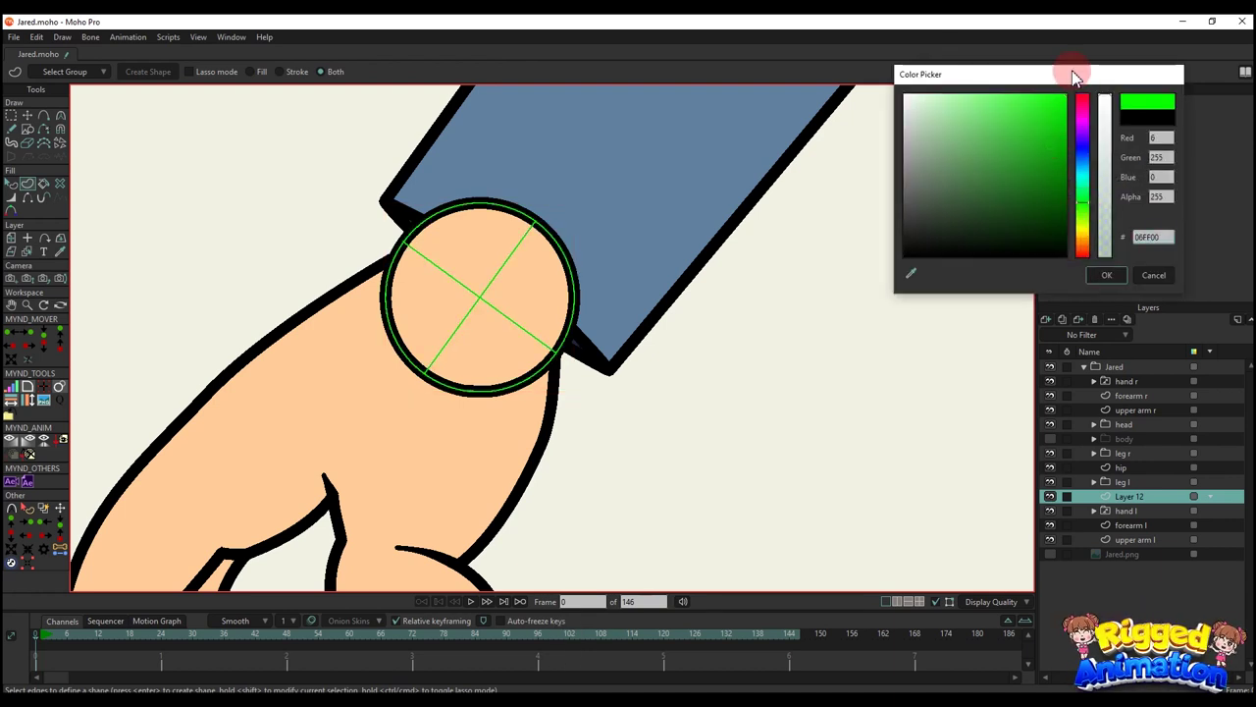
click(1106, 276)
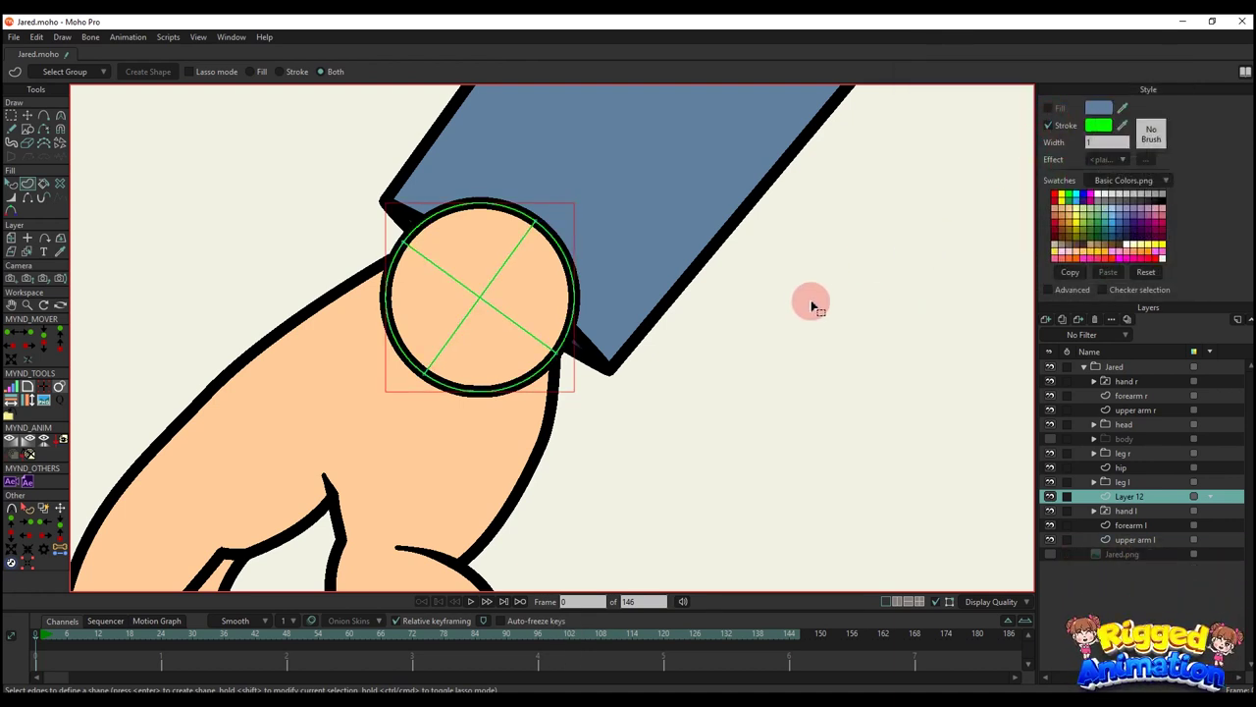
- Turn off the fill and the black stroke of the pasted wrist circle's original shape, keeping only the green guide
key(q)
click(525, 277)
click(1029, 202)
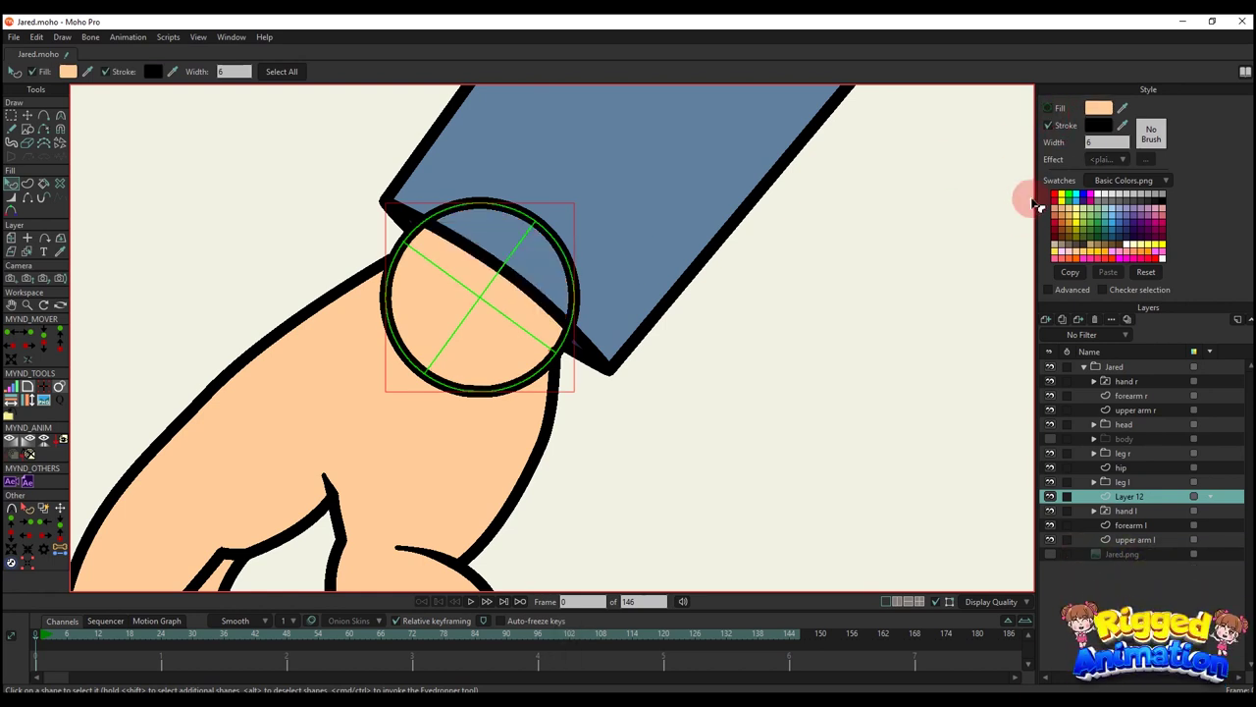
click(579, 275)
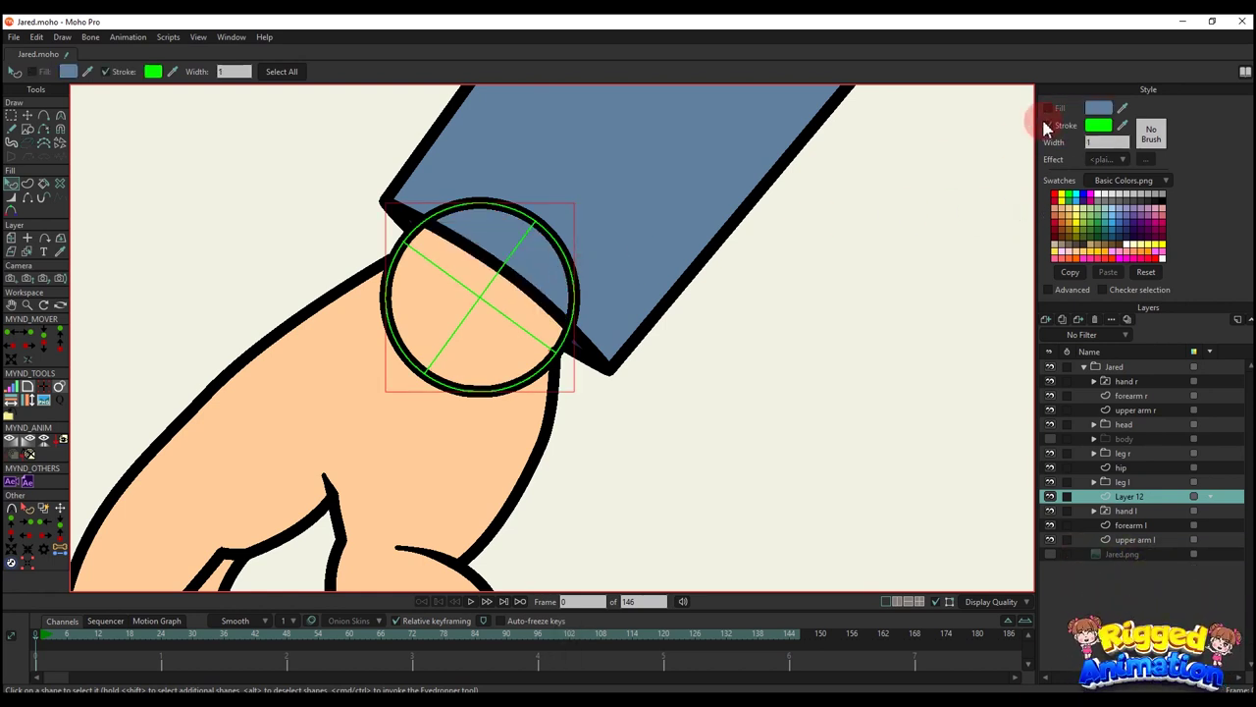
click(566, 247)
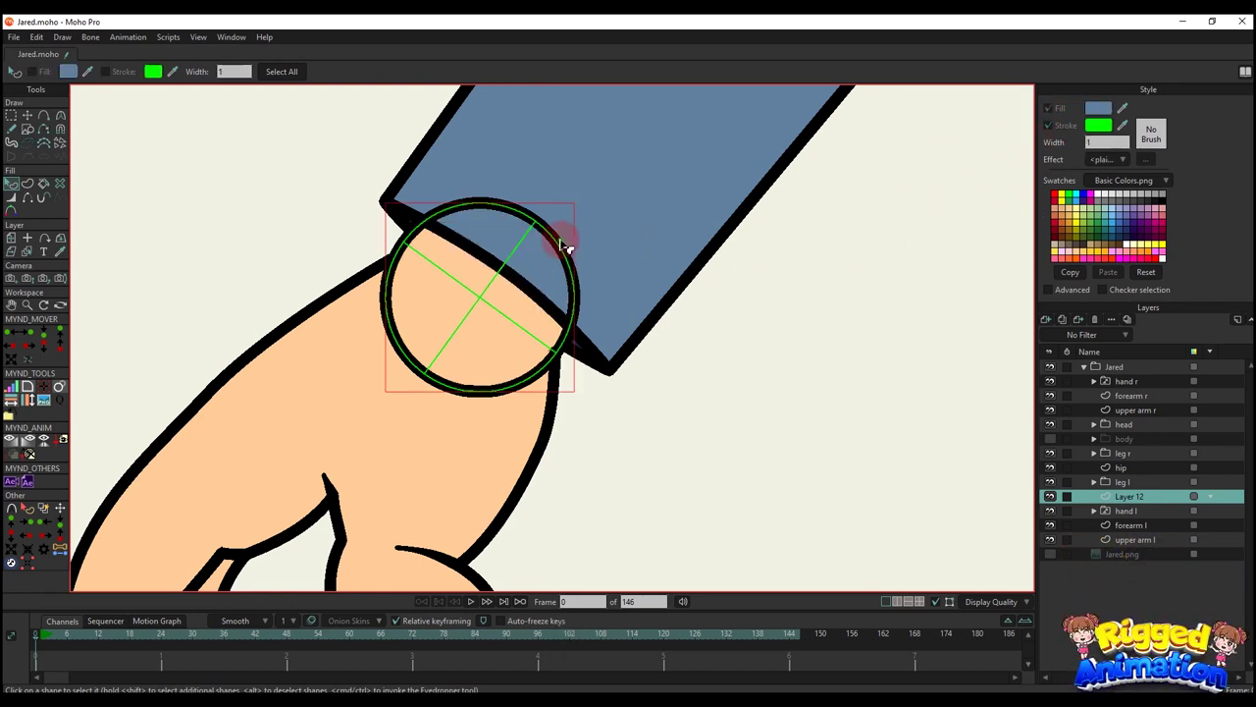
click(1048, 125)
click(971, 266)
scroll(717, 316, down, 3)
drag(575, 379, 619, 325)
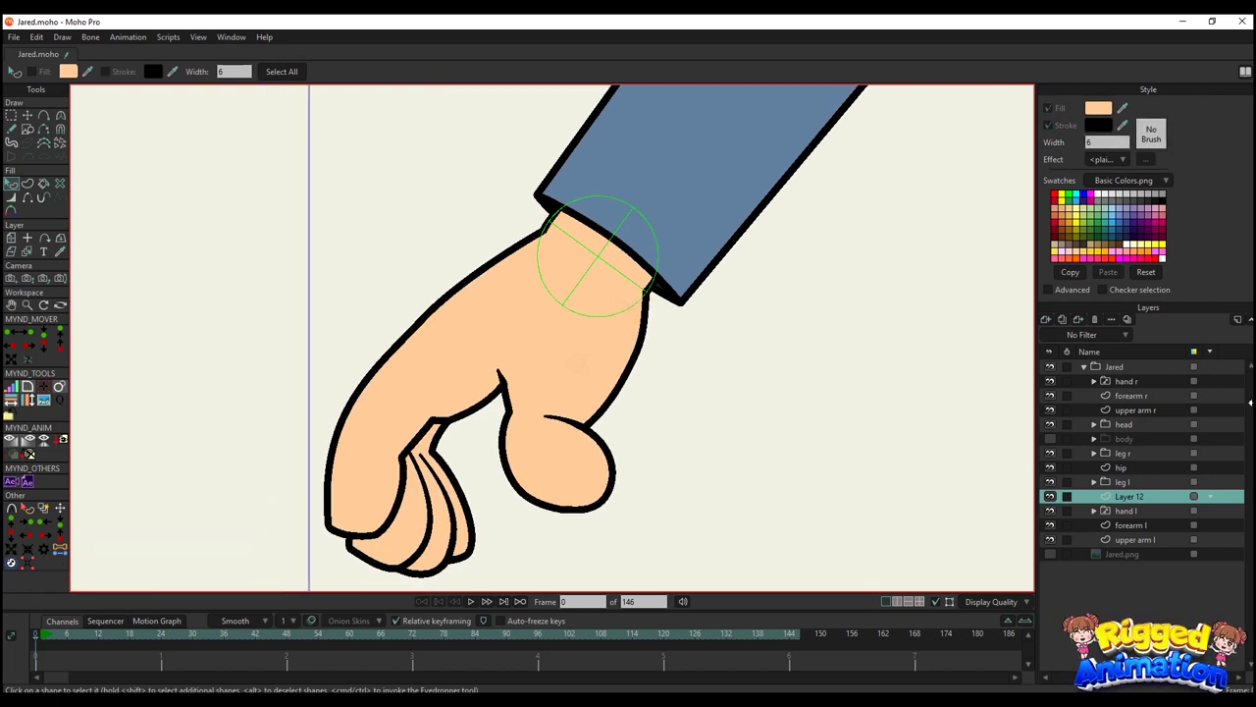
- Hide forearm l and rotate hand l around its wrist to an angle of about -13.23
click(1119, 511)
scroll(636, 229, up, 4)
key(m)
drag(632, 190, 639, 238)
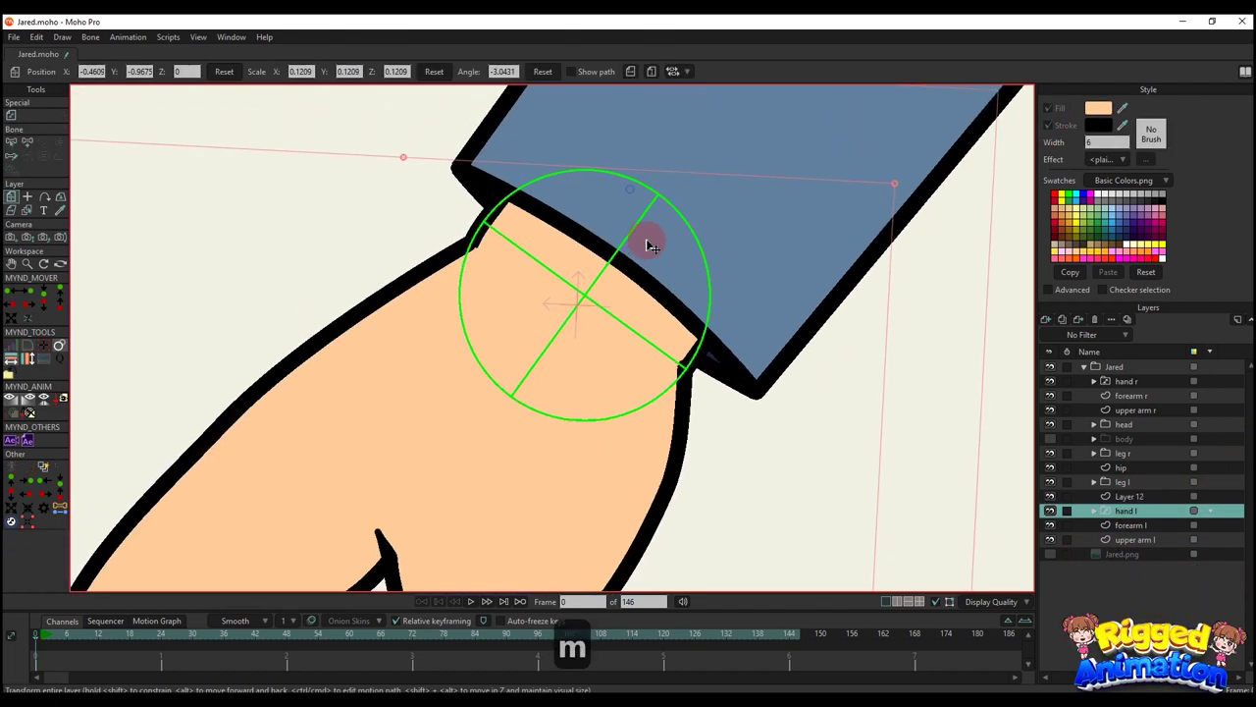
click(1050, 526)
click(1050, 525)
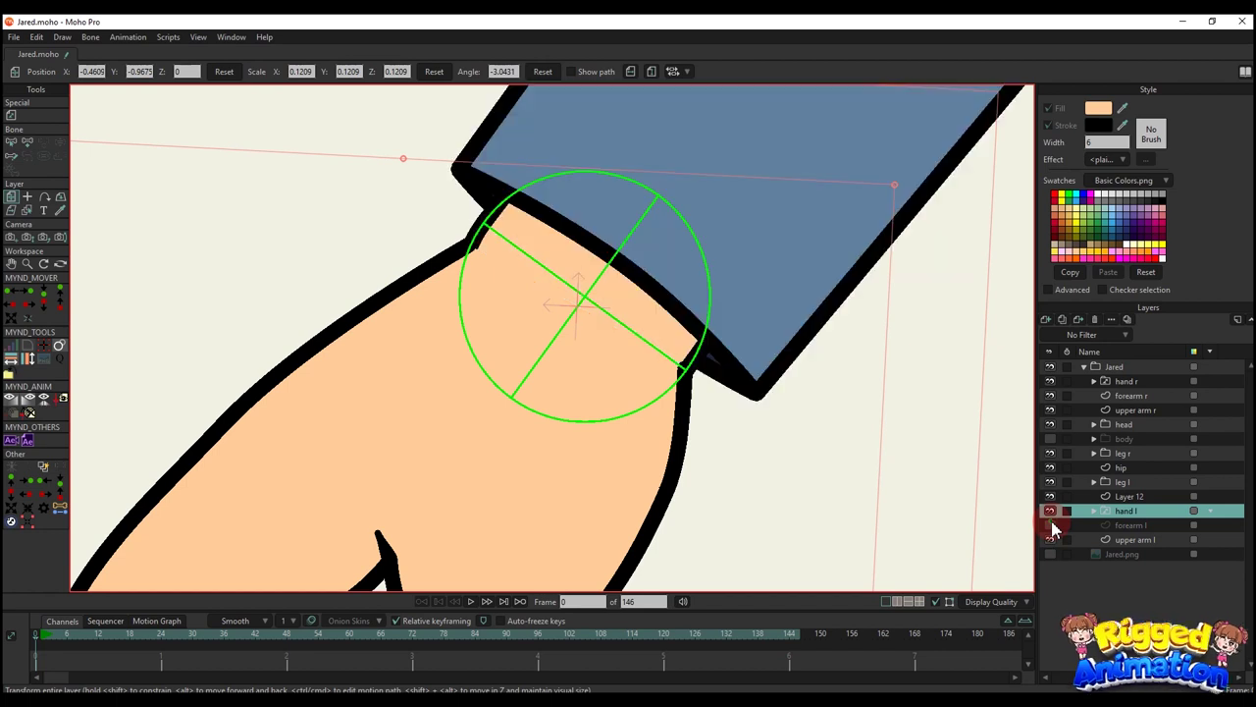
click(1051, 525)
click(670, 145)
drag(670, 145, 701, 160)
- Align hand l's wrist edge with the guide's diameter, placing it at X -0.4582, Y -0.9641 with angle -9.7881
scroll(609, 300, up, 4)
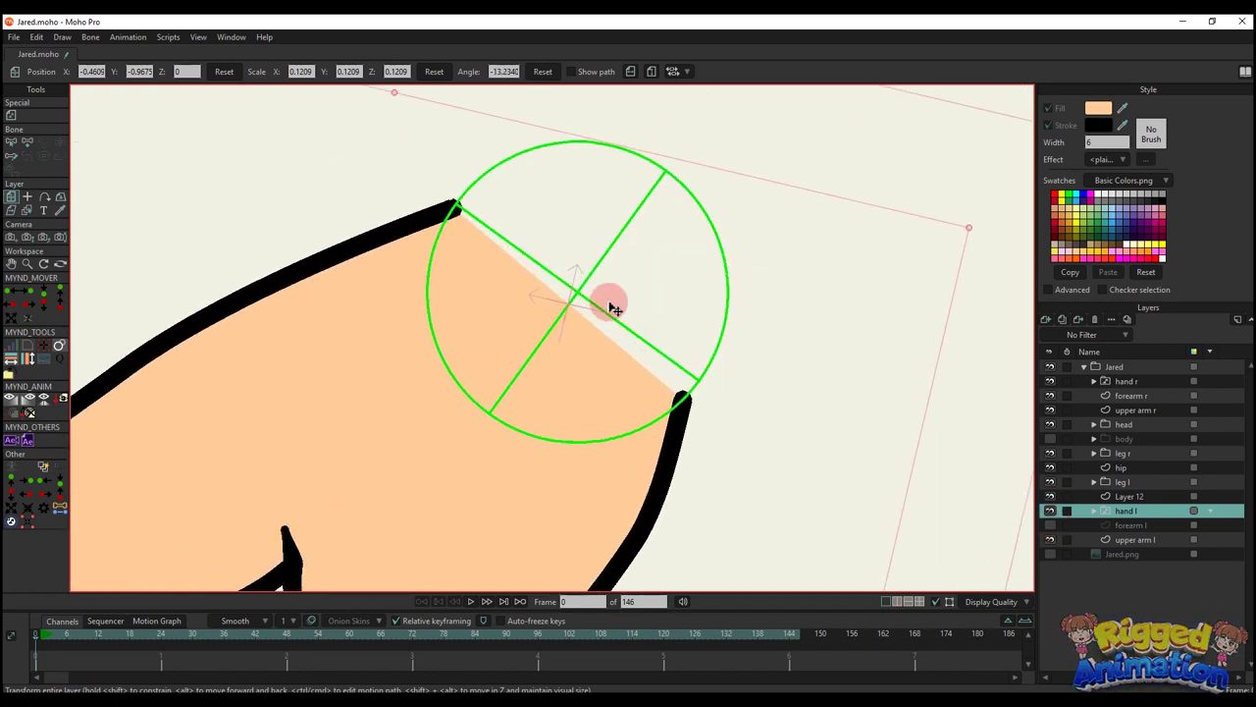
drag(585, 302, 583, 298)
scroll(855, 162, down, 2)
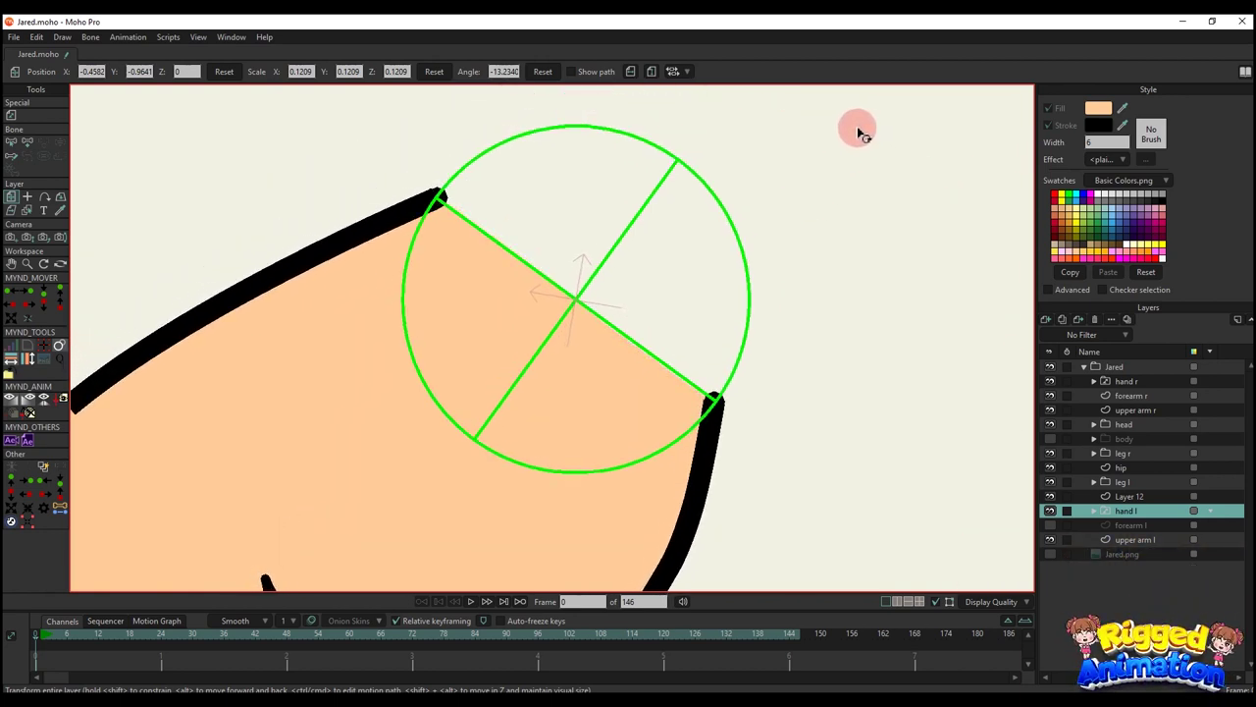
drag(857, 133, 661, 311)
scroll(583, 281, up, 4)
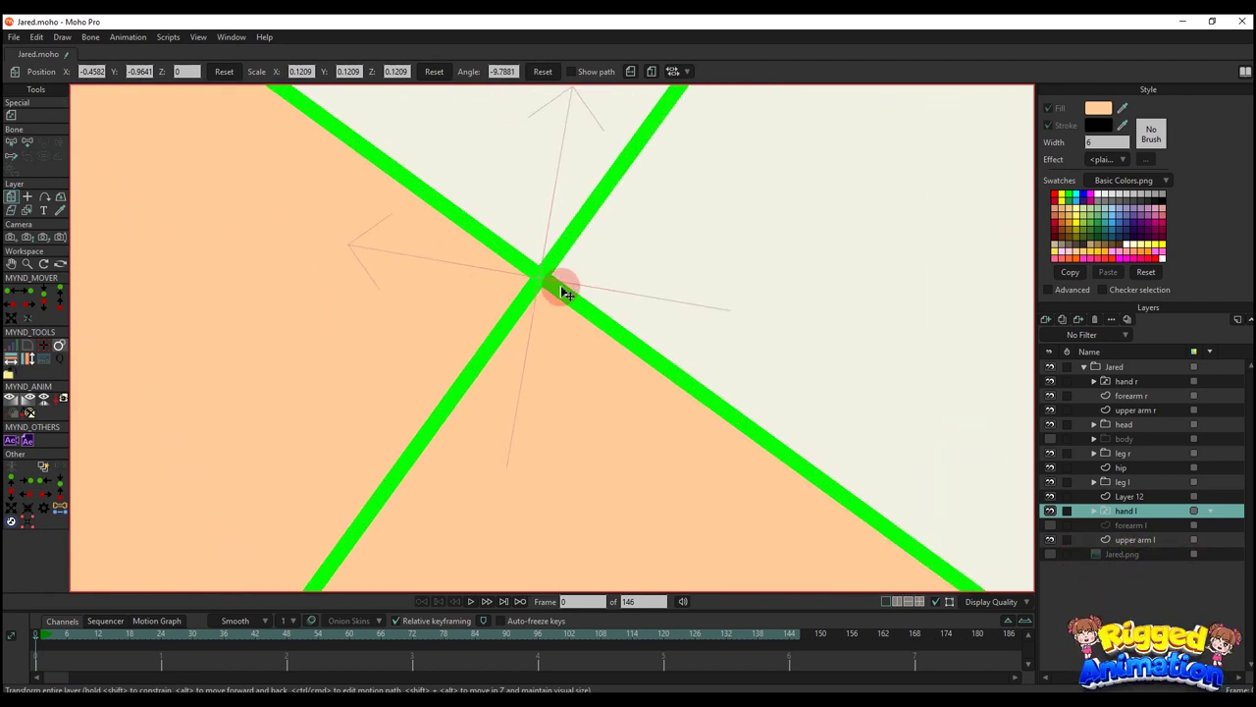
- Make forearm l and the body group visible, and delete the guide layer Layer 12
scroll(579, 297, down, 4)
click(1051, 525)
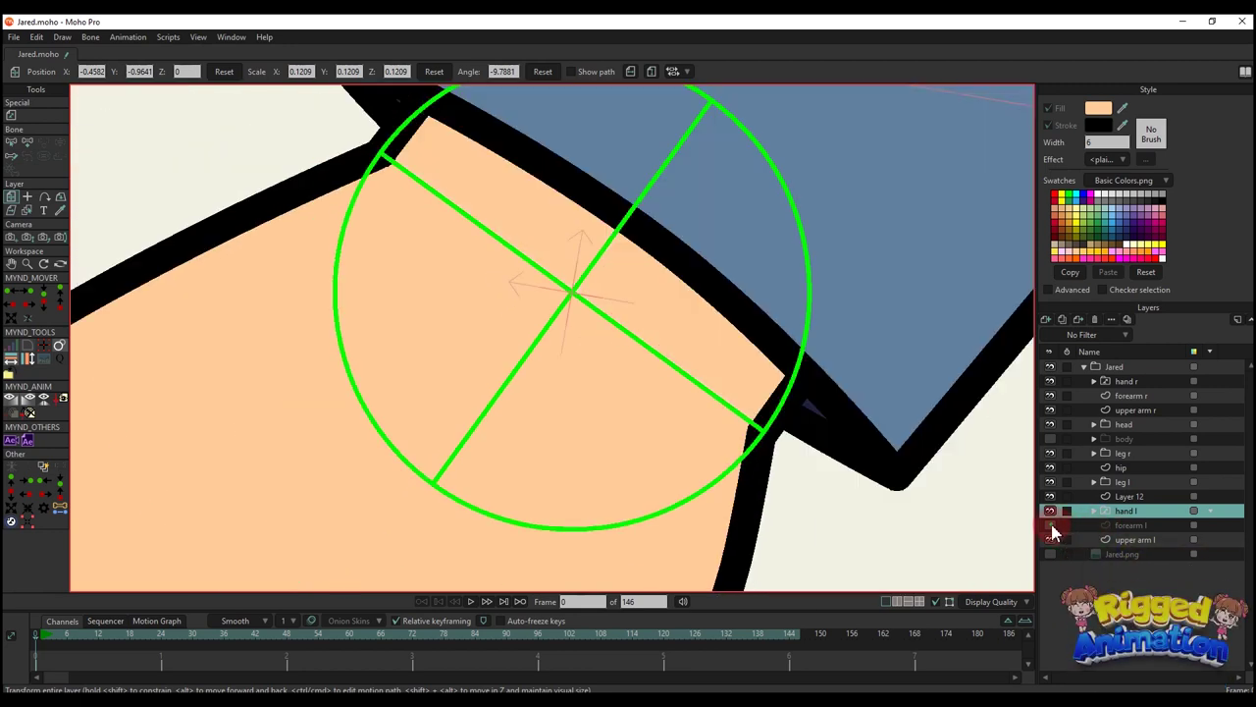
scroll(721, 449, down, 4)
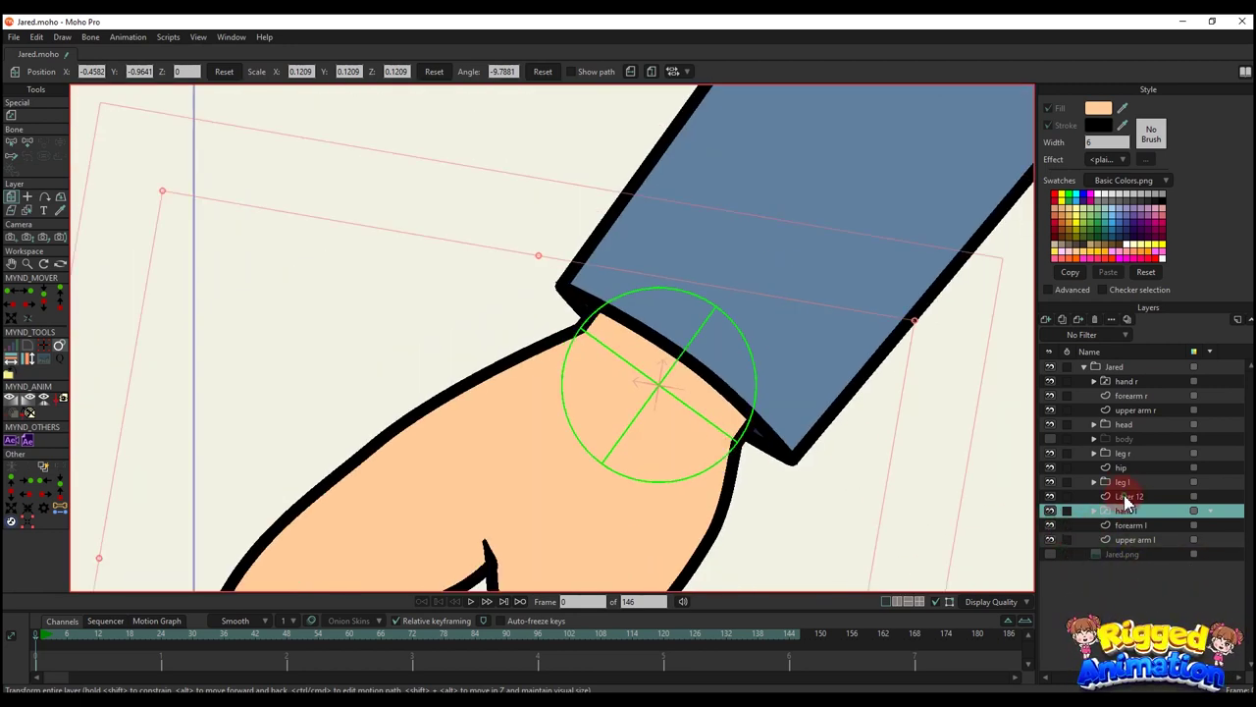
click(1126, 498)
click(1096, 319)
scroll(592, 355, down, 8)
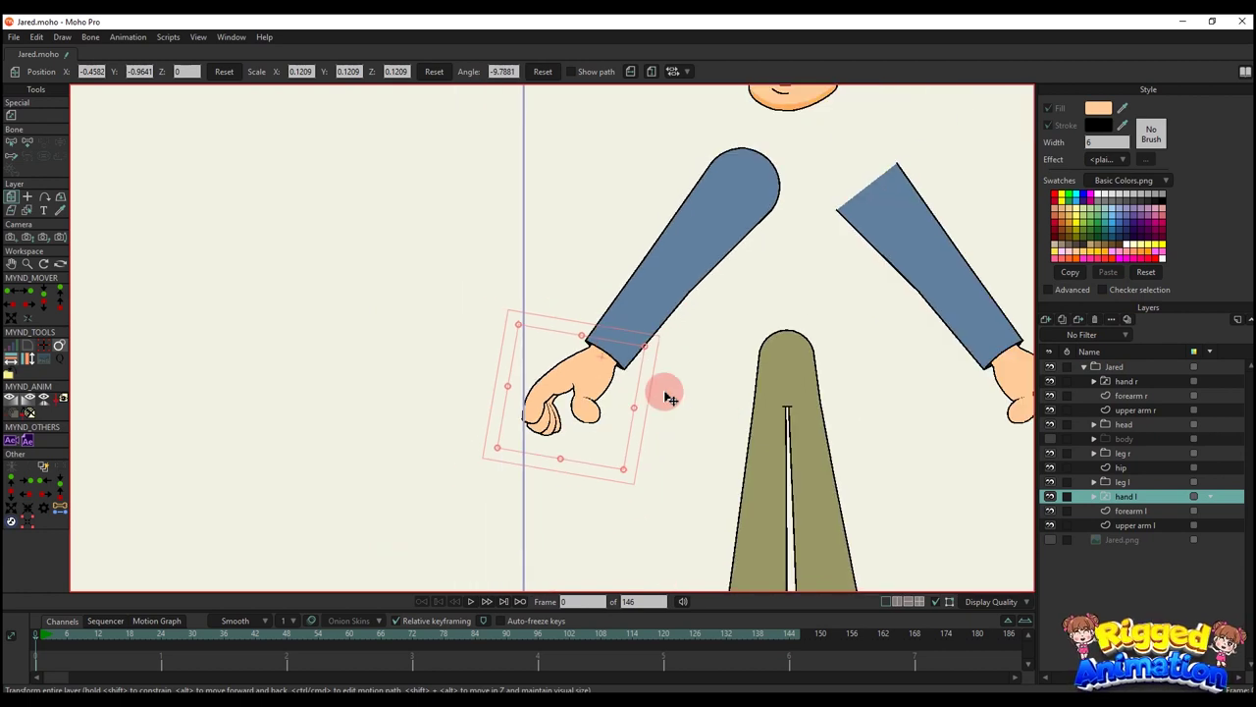
click(1050, 439)
scroll(830, 409, down, 6)
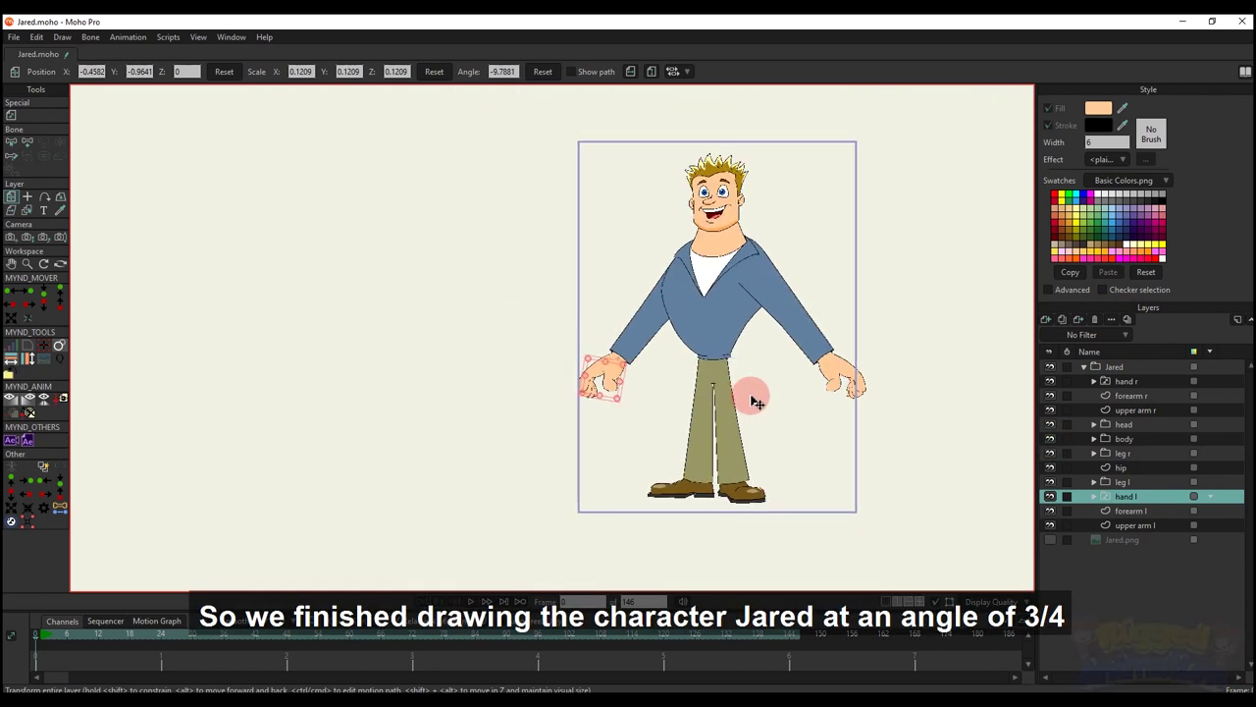
- Show the Jared.png reference and move it so its side-view figure overlaps the drawn character
key(q)
click(1112, 367)
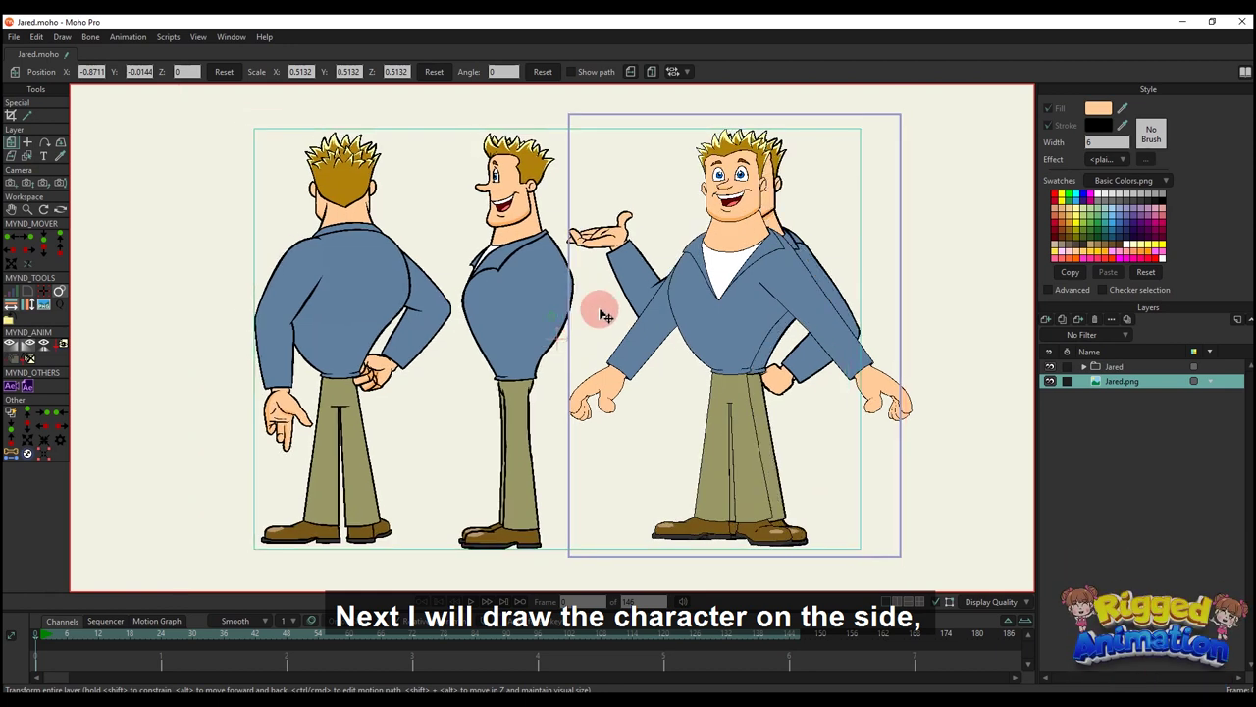
drag(604, 314, 794, 306)
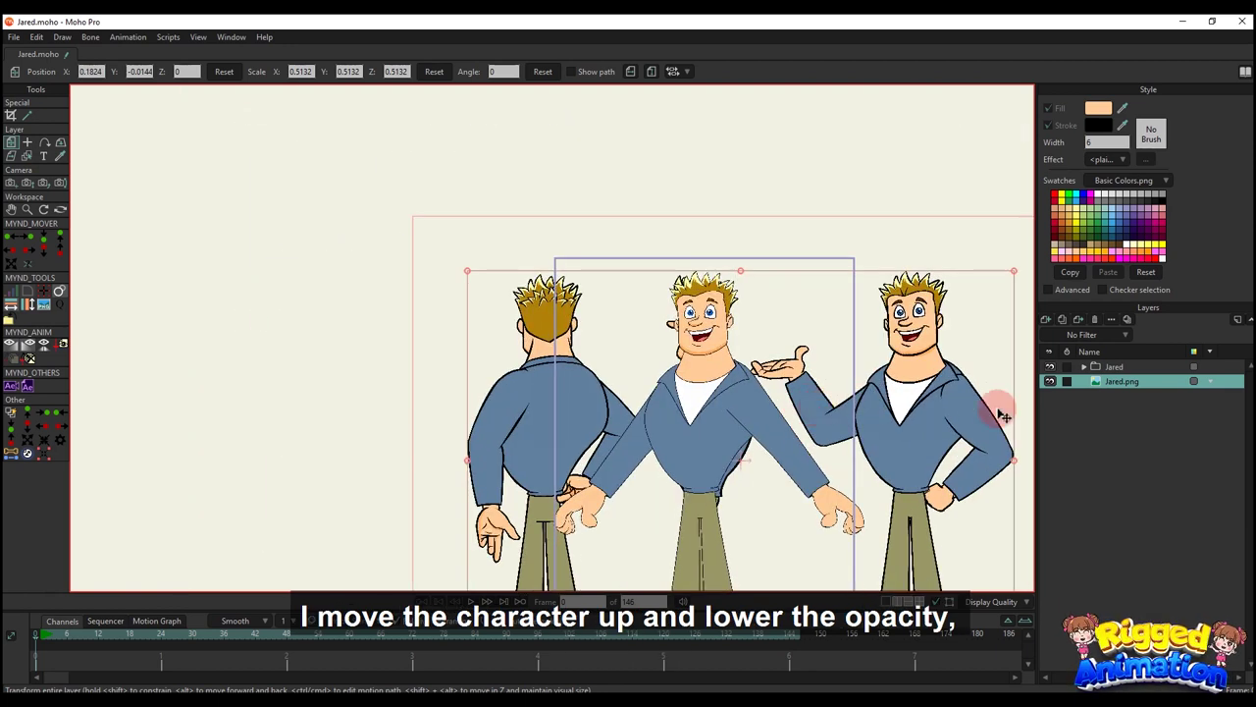
- Place Jared.png above the Jared group and set its layer opacity to 50%
click(1125, 366)
drag(1126, 360, 1124, 360)
scroll(740, 409, up, 4)
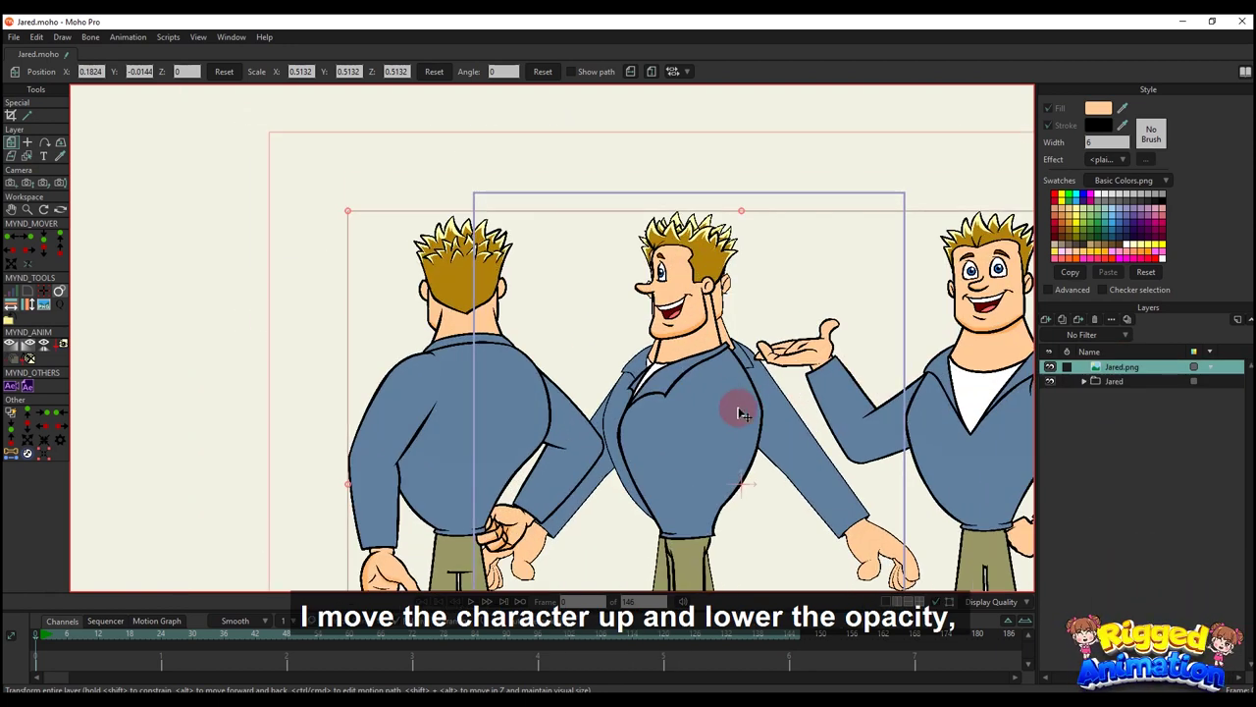
drag(727, 368, 749, 380)
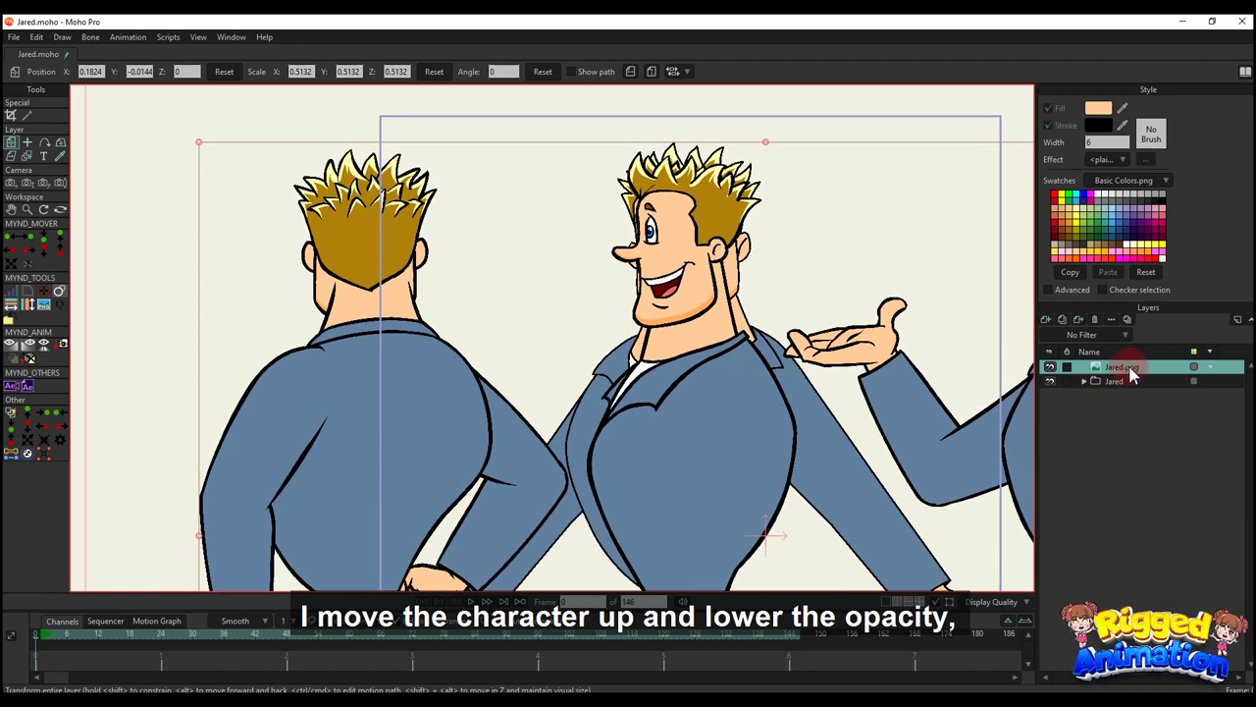
double_click(1129, 369)
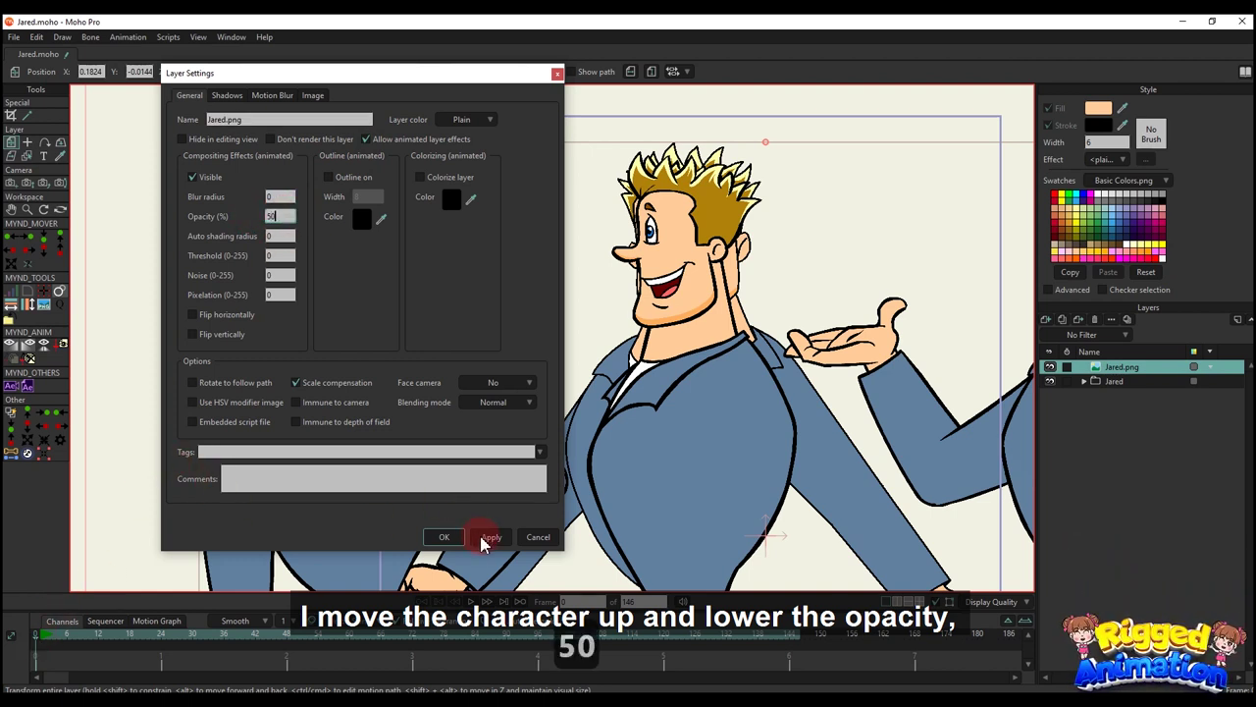
click(1129, 370)
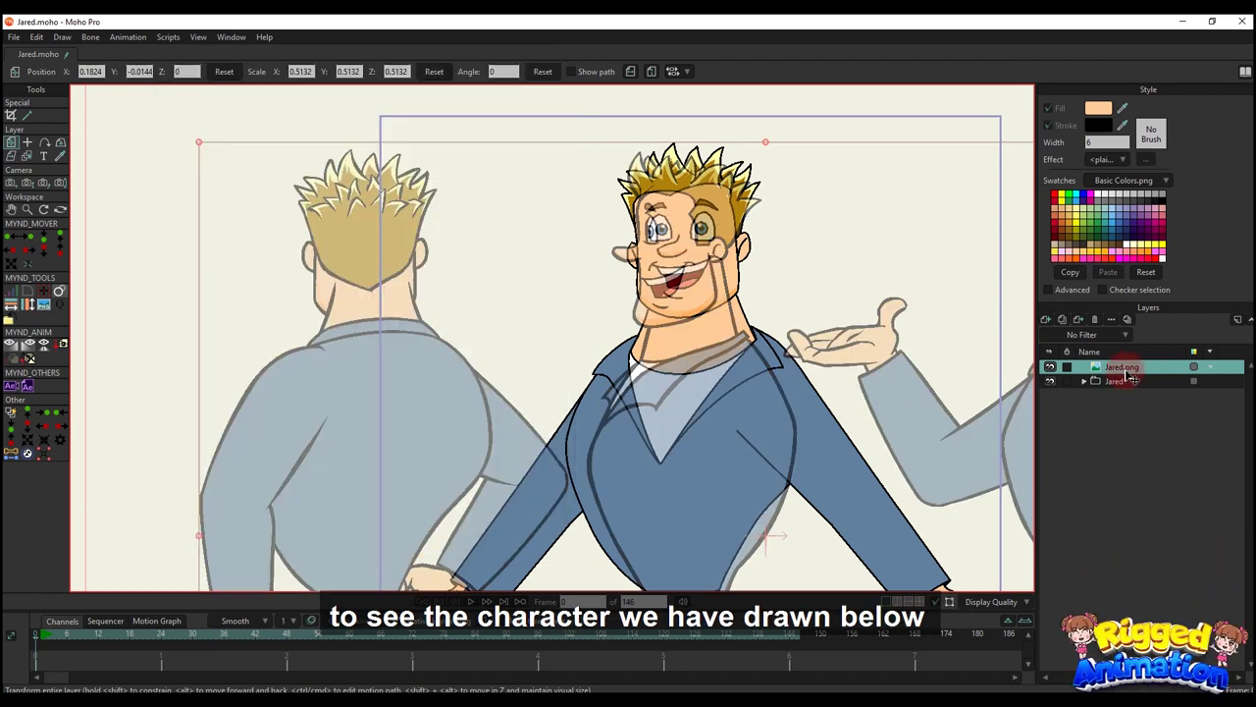
- Fine-tune the Jared.png position to X 0.1703, Y 0.0179 so the side-view figure matches the drawn character
click(752, 360)
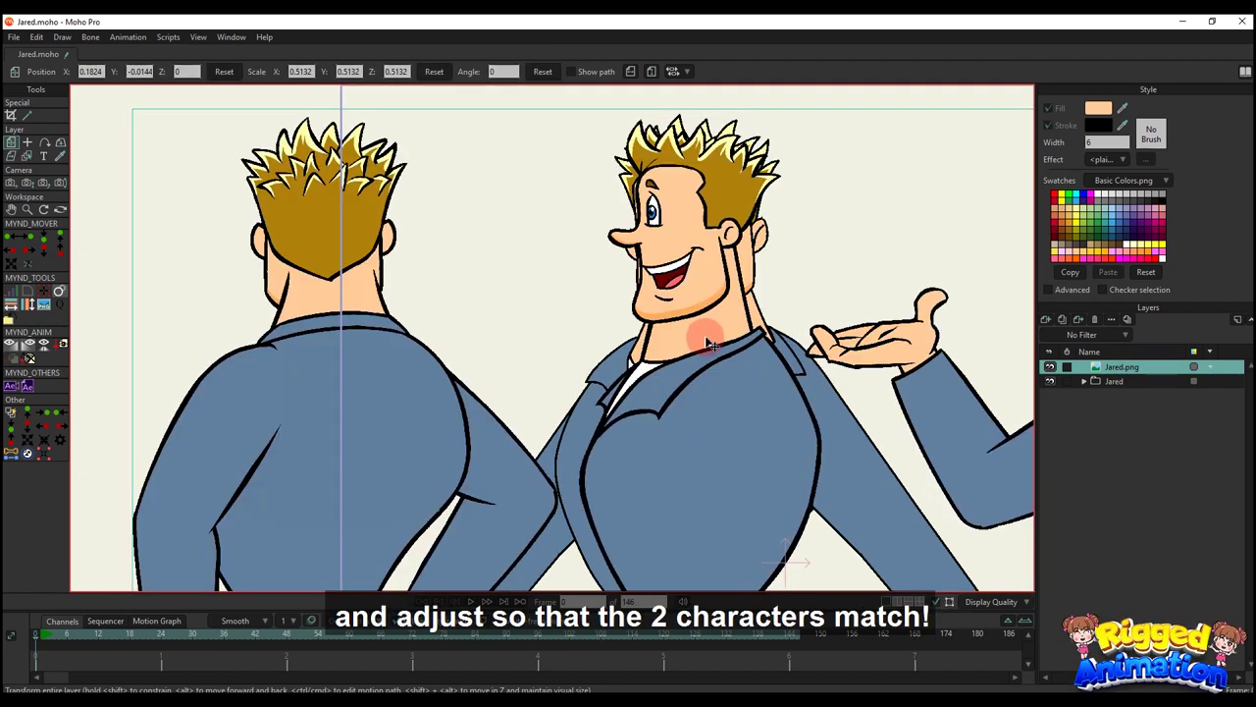
drag(706, 342, 690, 342)
scroll(710, 335, down, 1)
scroll(690, 343, down, 2)
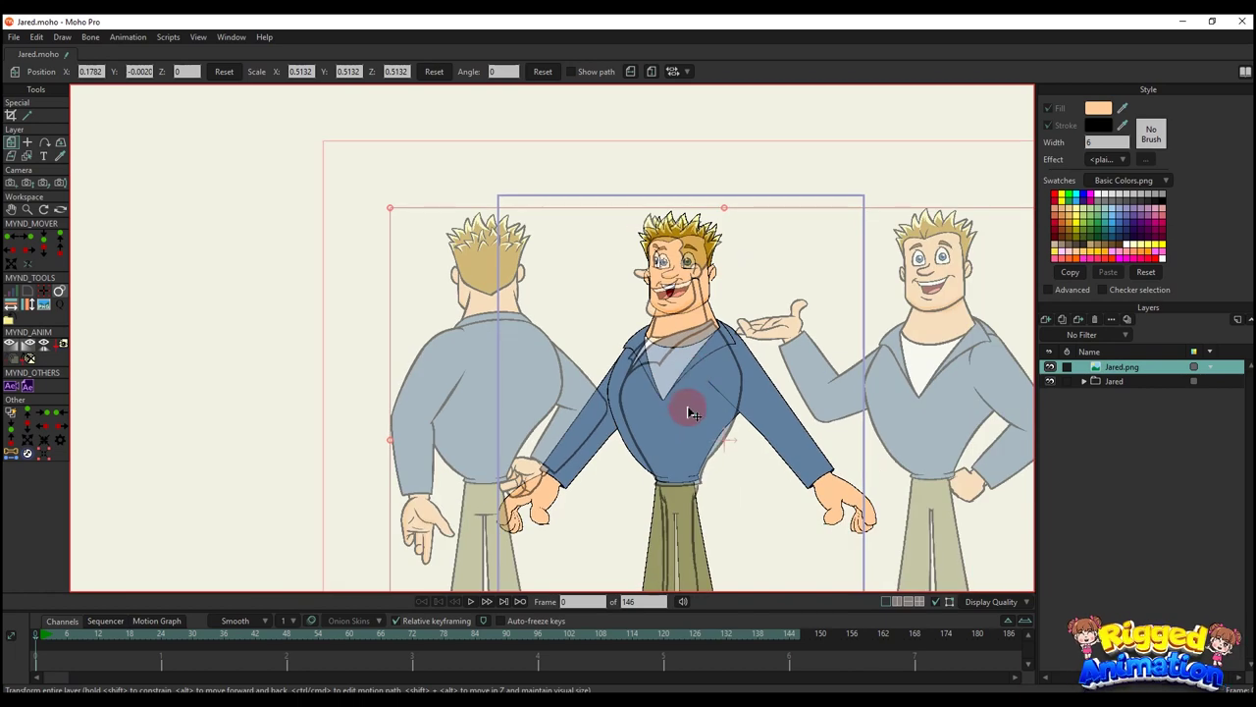
drag(676, 471, 690, 363)
scroll(678, 358, up, 6)
scroll(690, 363, down, 4)
drag(690, 429, 707, 359)
drag(709, 286, 692, 456)
scroll(713, 359, up, 3)
scroll(707, 359, down, 5)
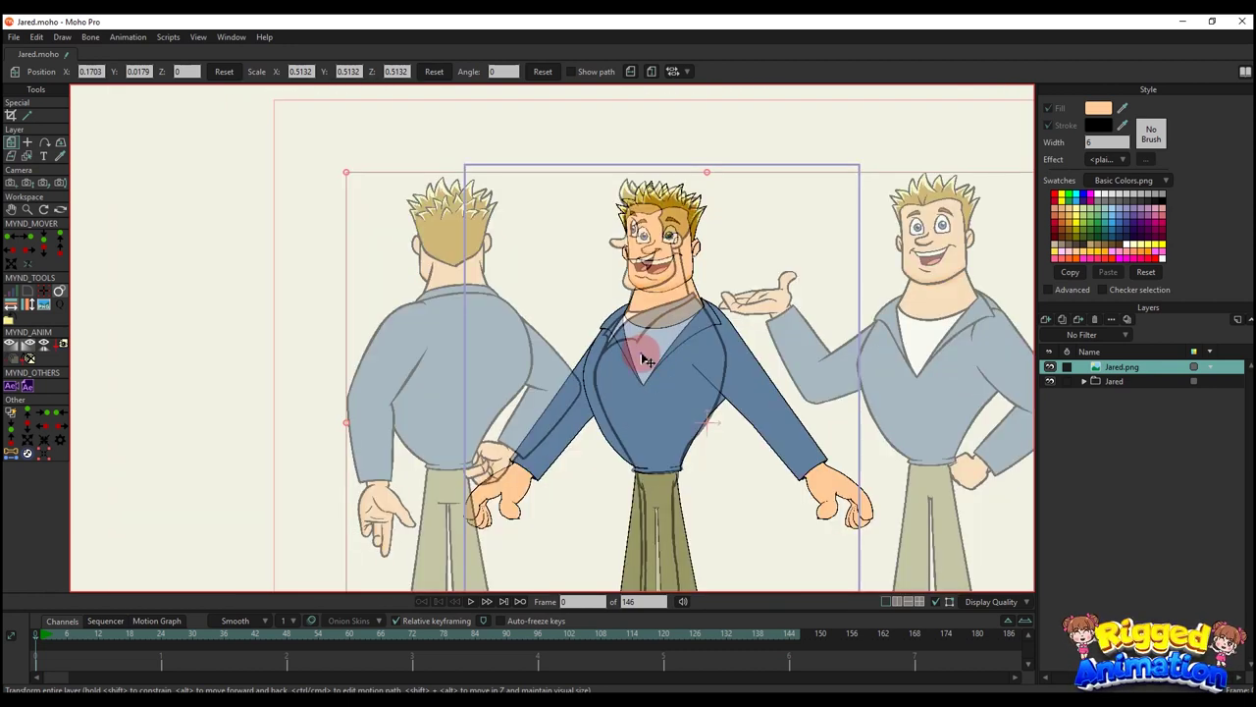
- Set the Jared.png layer opacity to 100% and place the layer below the Jared group
double_click(1120, 368)
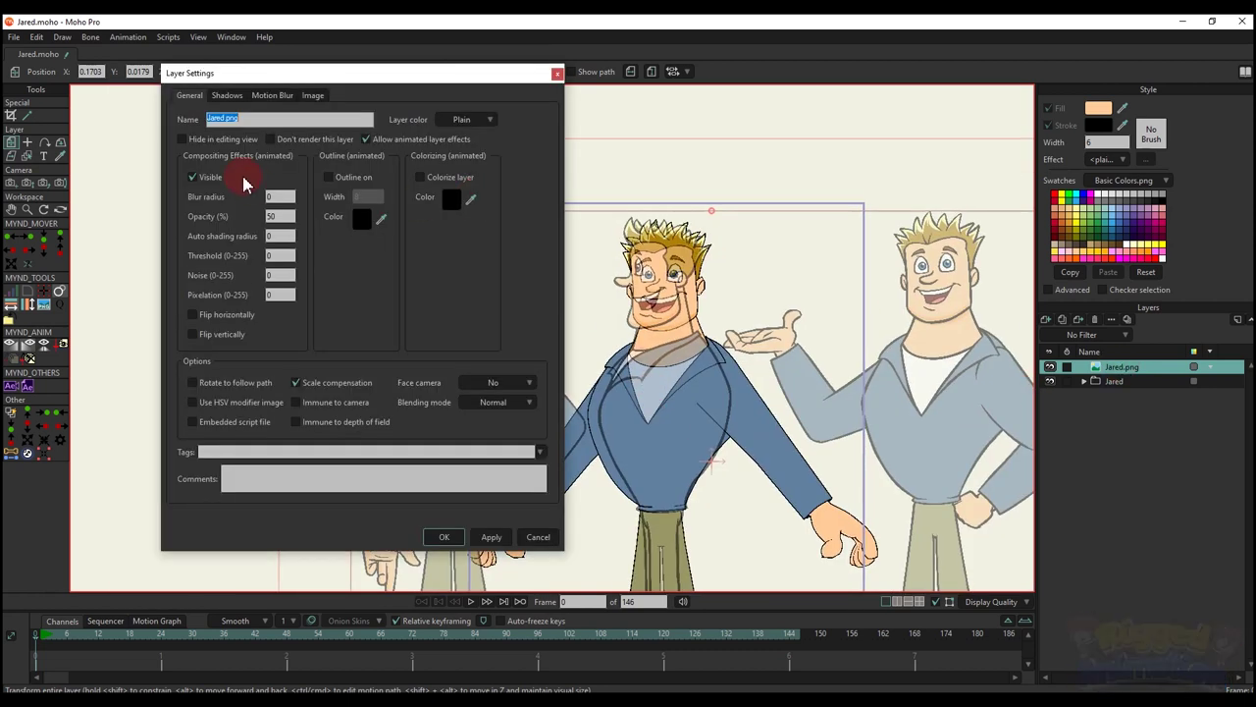
text(100)
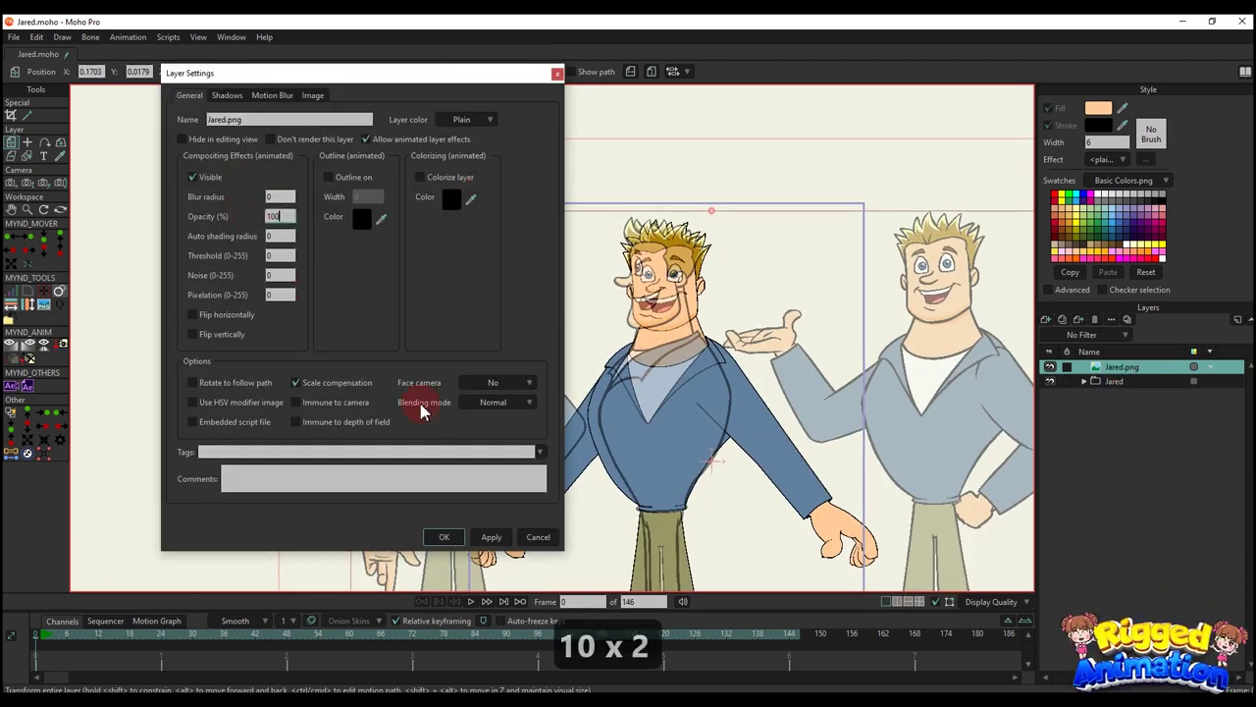
click(492, 539)
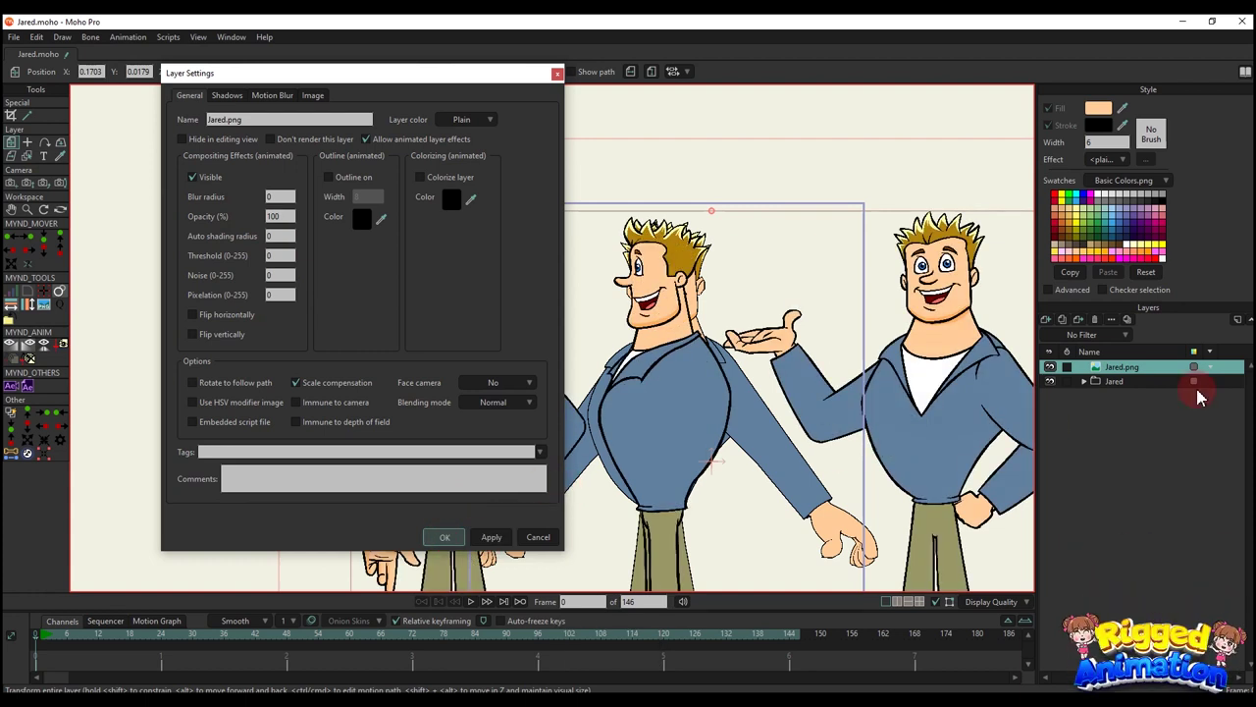
key(Return)
drag(1158, 374, 1077, 444)
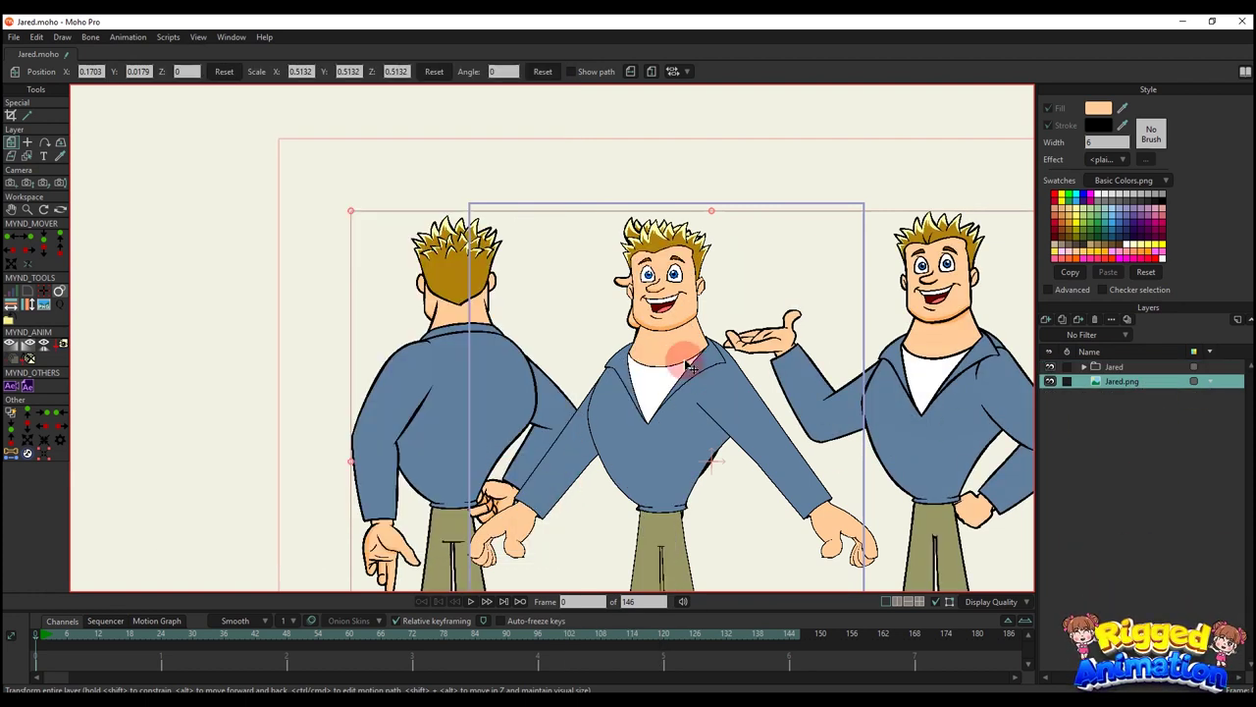
- Duplicate the Jared group and rename the copy Jared Side
scroll(691, 366, down, 2)
click(1101, 369)
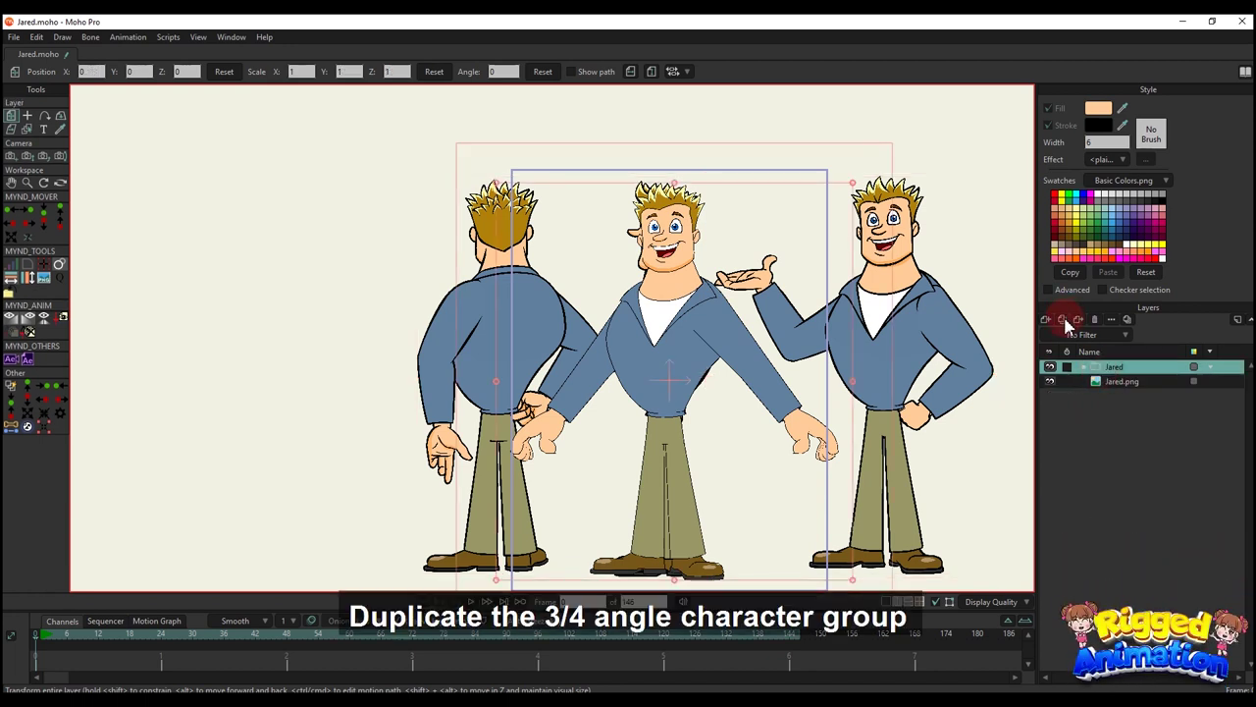
click(1063, 320)
double_click(1121, 367)
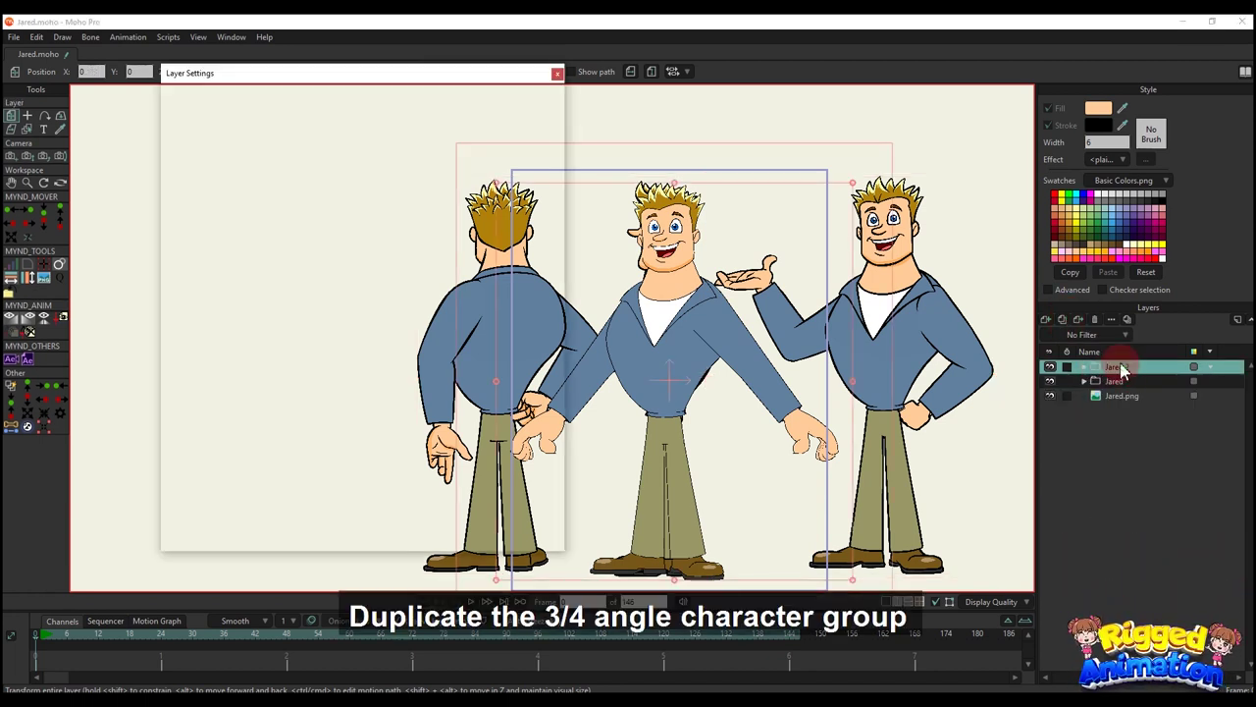
drag(226, 119, 243, 120)
key(BackSpace)
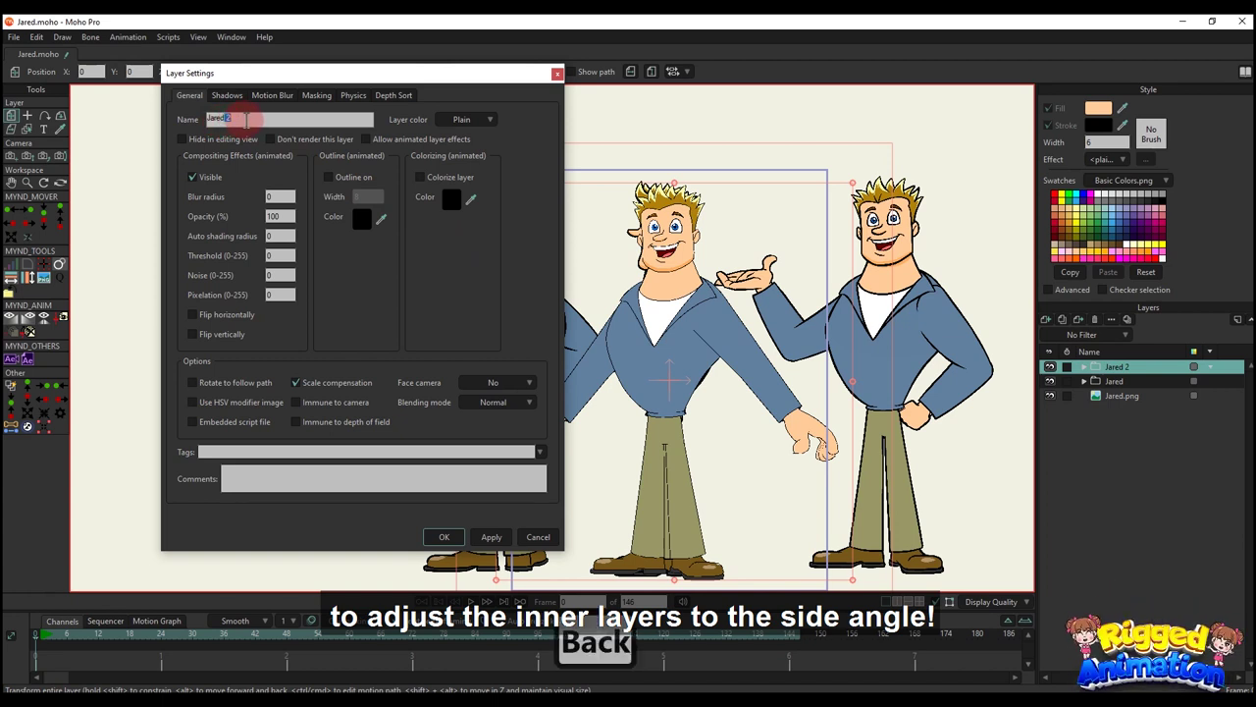
text(Side)
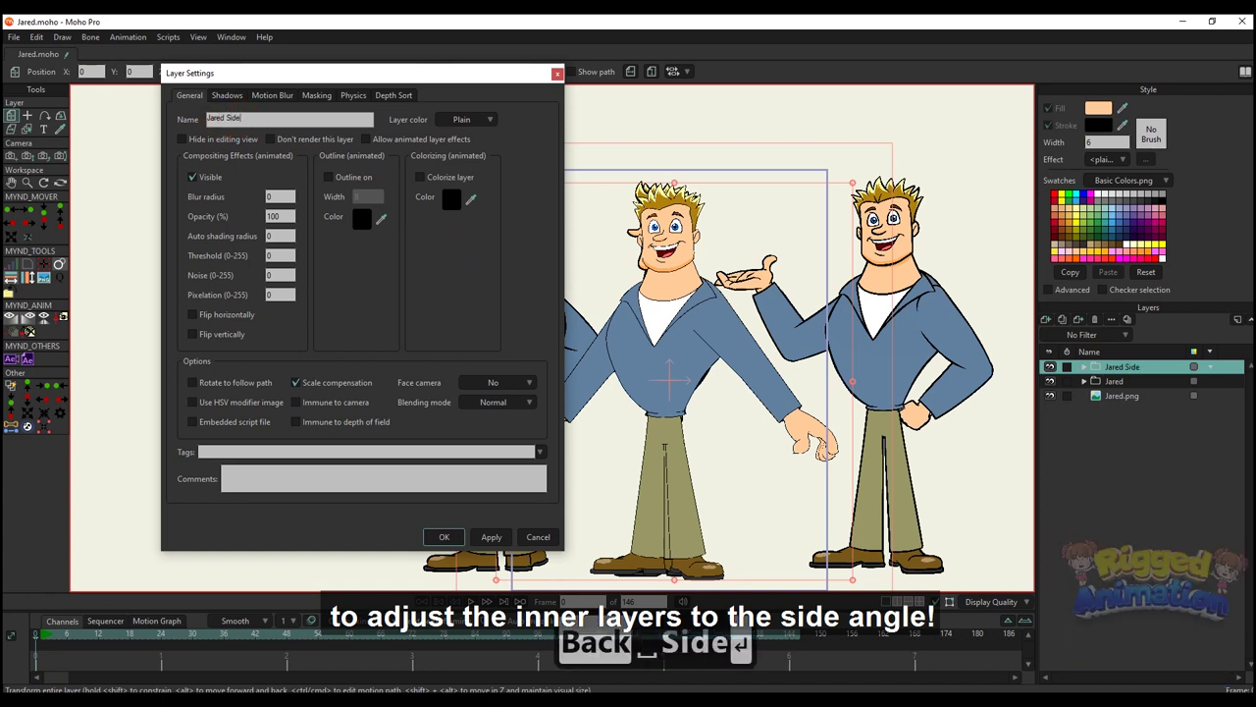
key(Return)
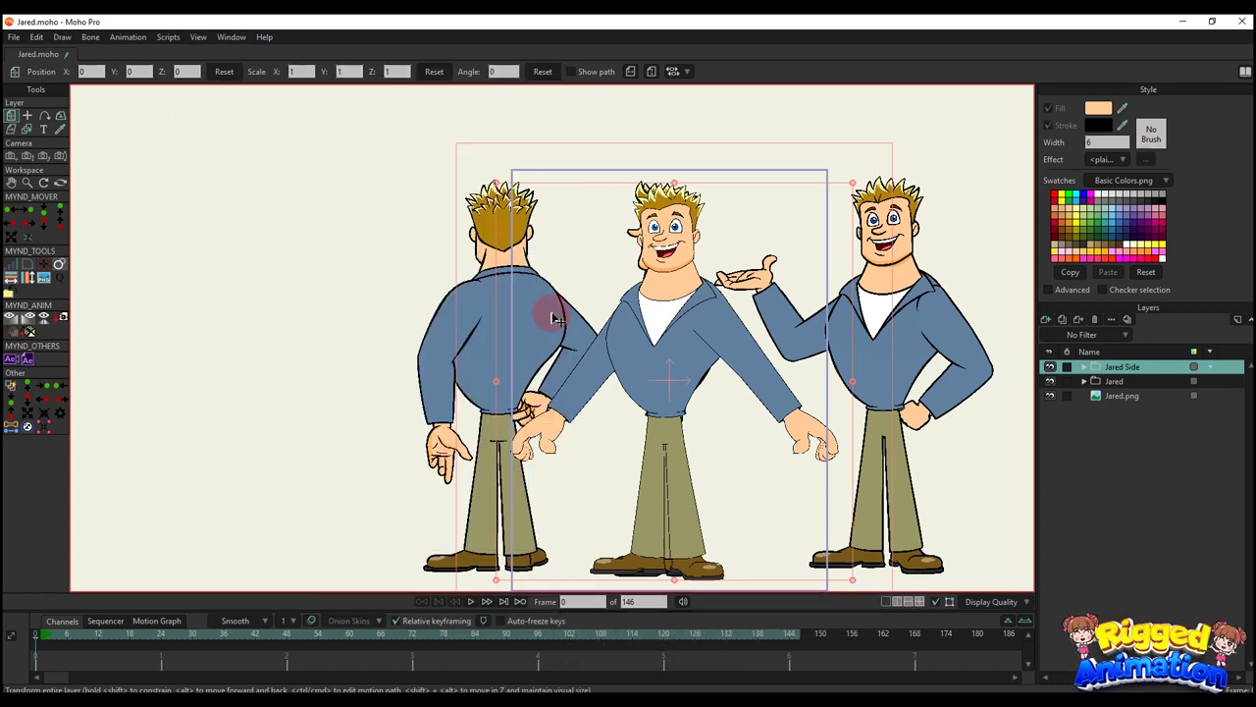
- Hide the original Jared group and expand Jared Side to show its layers
scroll(556, 320, up, 4)
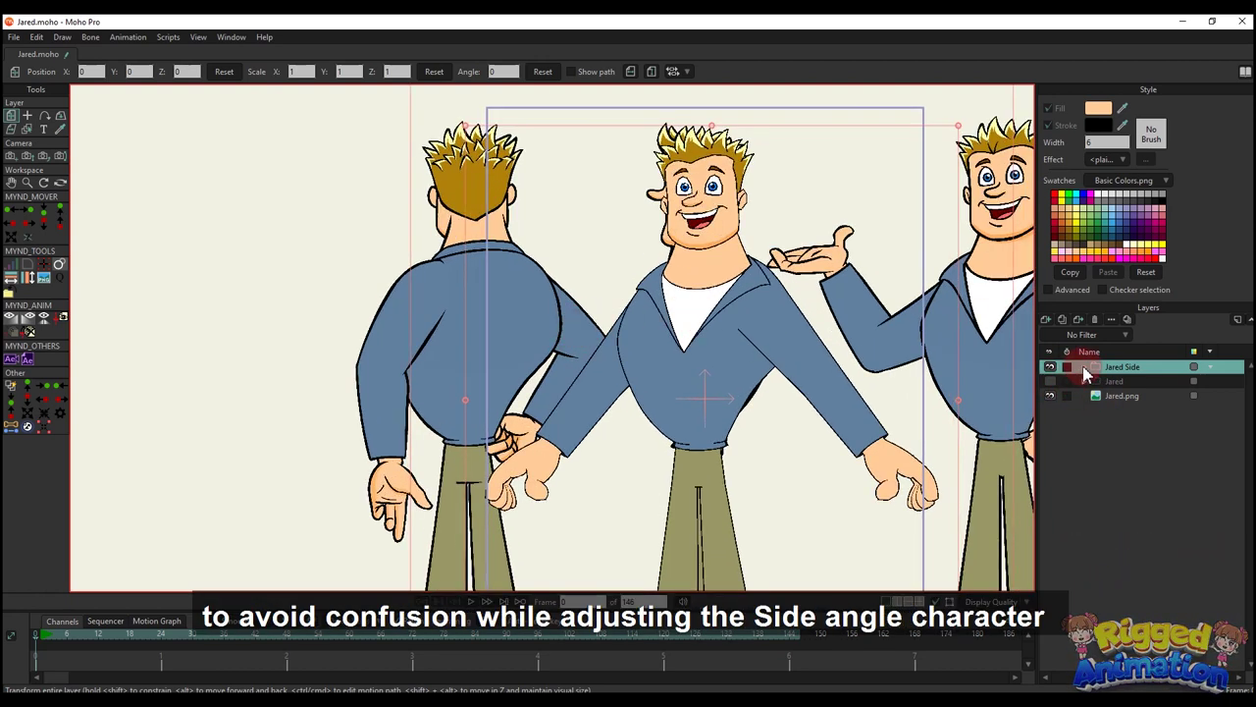
click(1084, 366)
scroll(734, 235, up, 2)
scroll(734, 236, up, 3)
drag(734, 236, 760, 295)
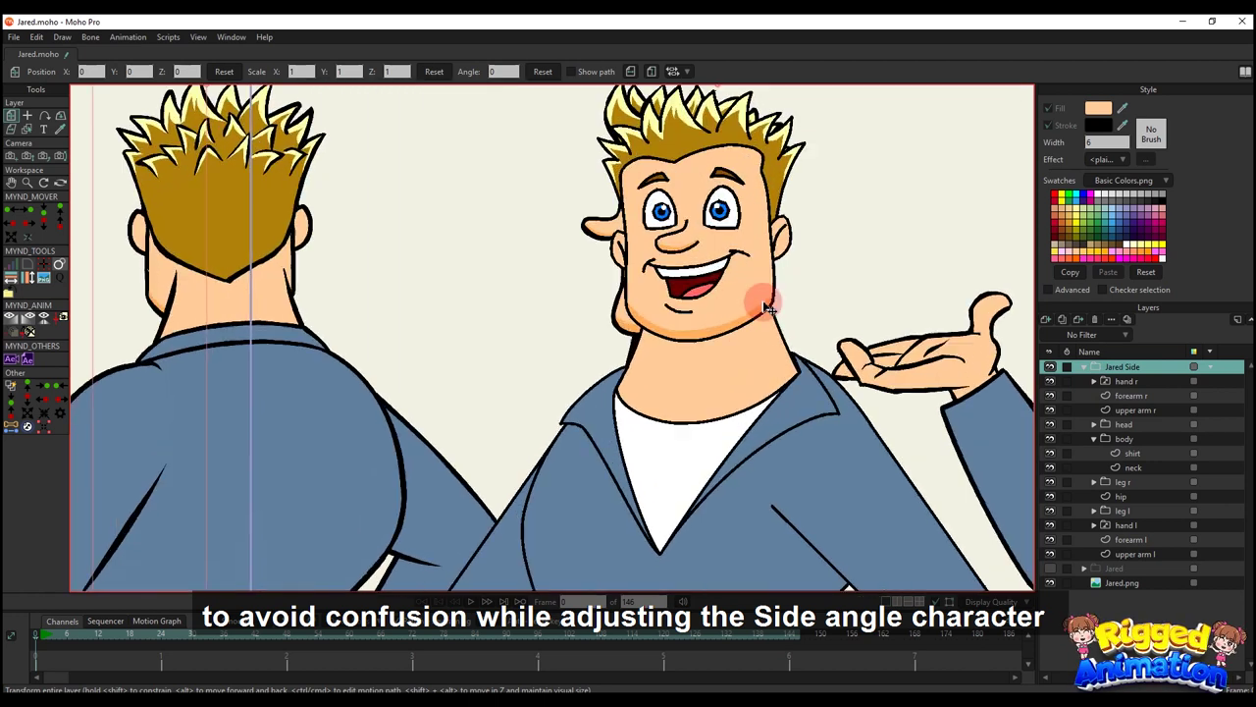
- Hide Jared Side to expose the side-view reference, collapse its body group and expand its head group
click(1050, 368)
scroll(736, 288, up, 4)
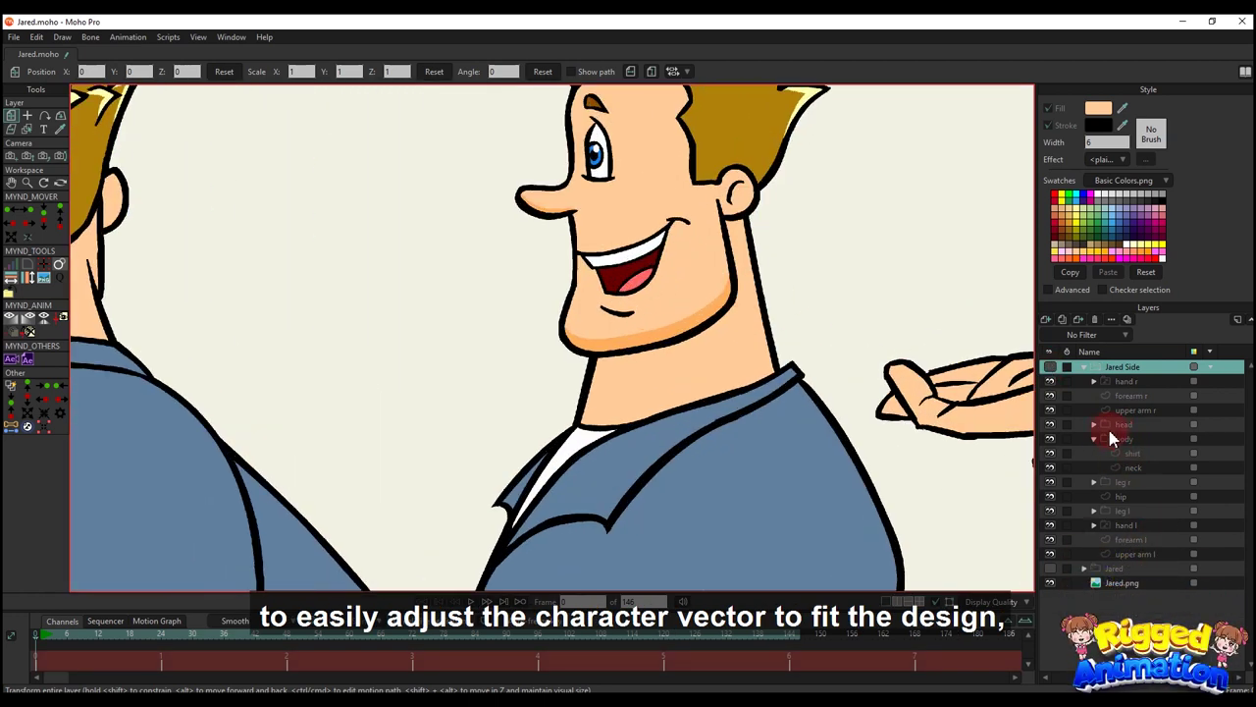
click(1095, 438)
click(1095, 424)
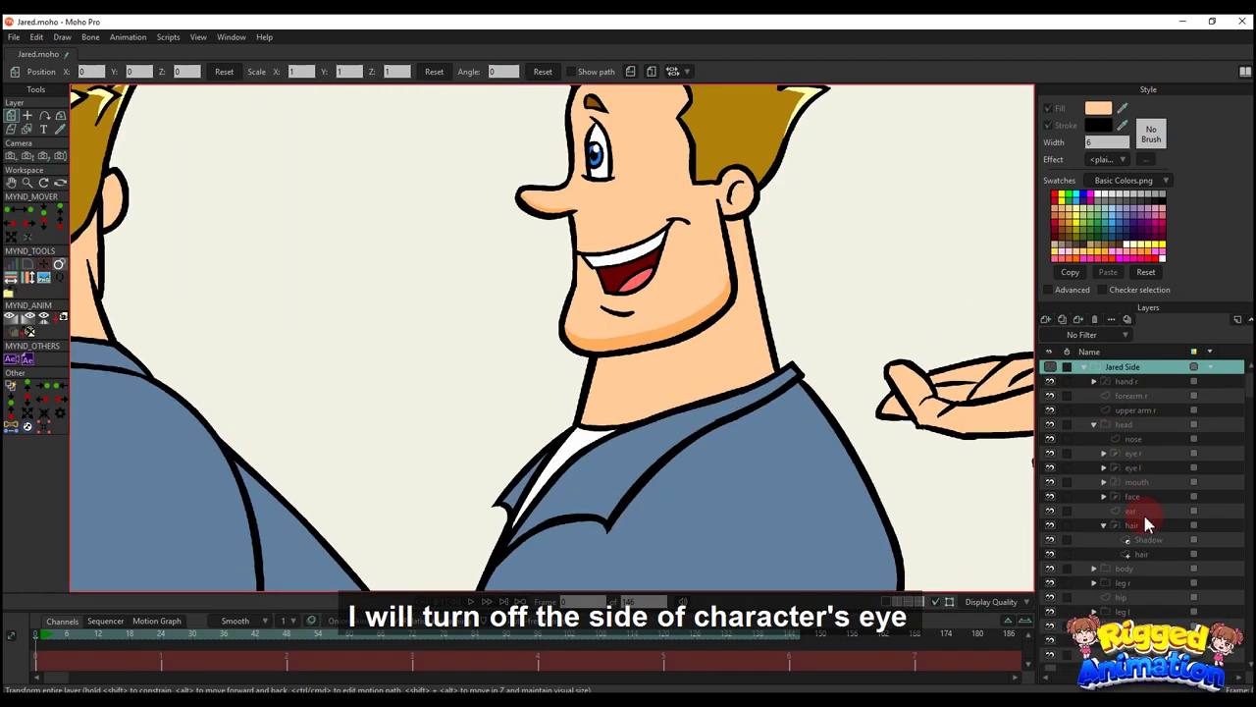
- Collapse the hair group, expand the face group and select its face layer
click(1103, 525)
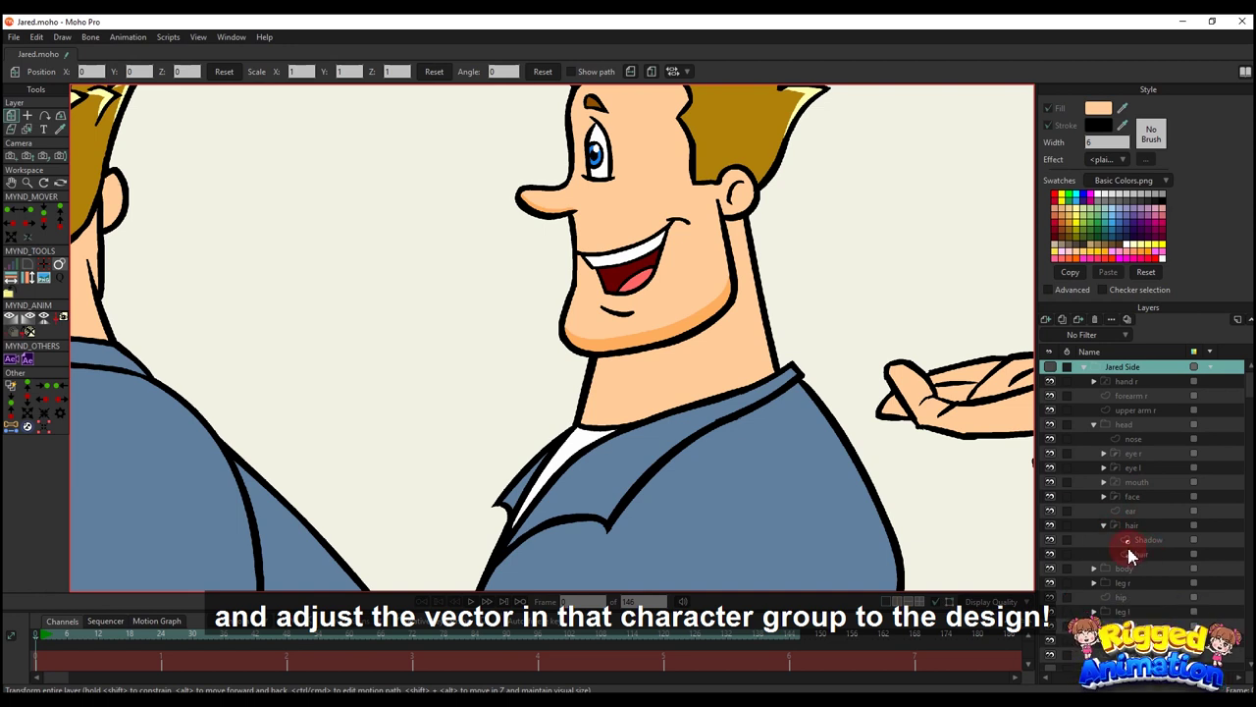
click(1104, 498)
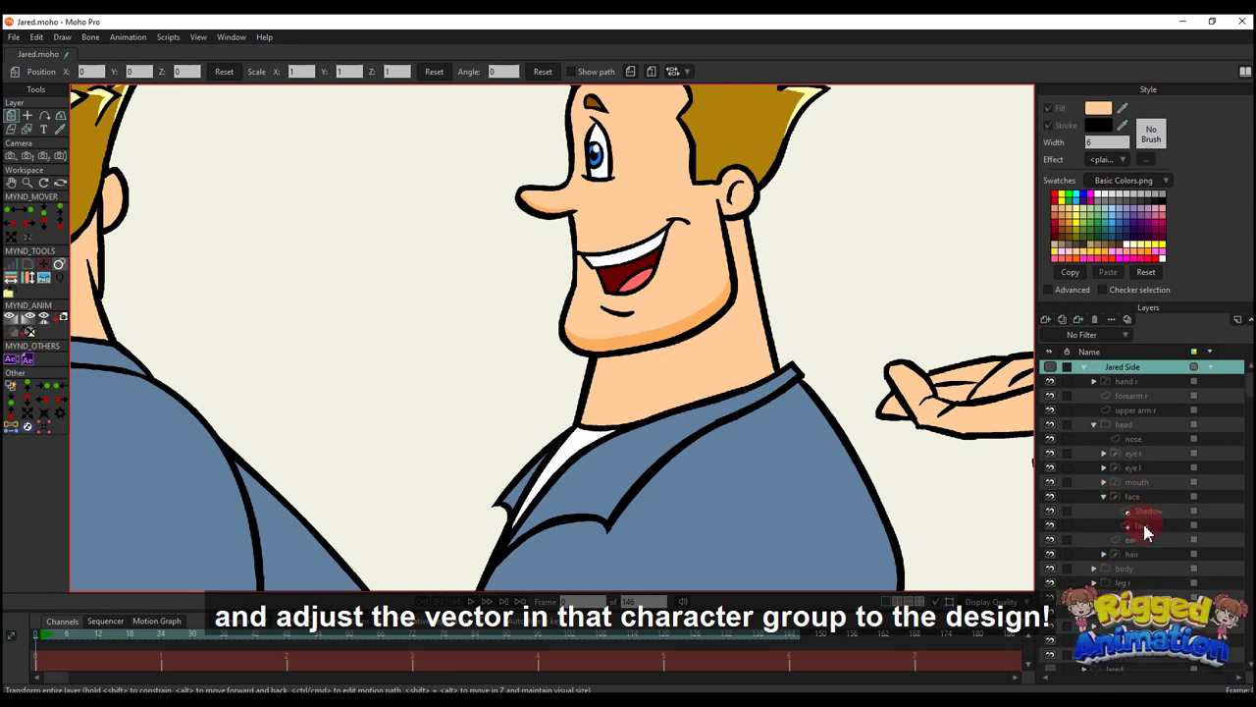
click(1145, 526)
scroll(703, 387, down, 3)
scroll(603, 191, up, 4)
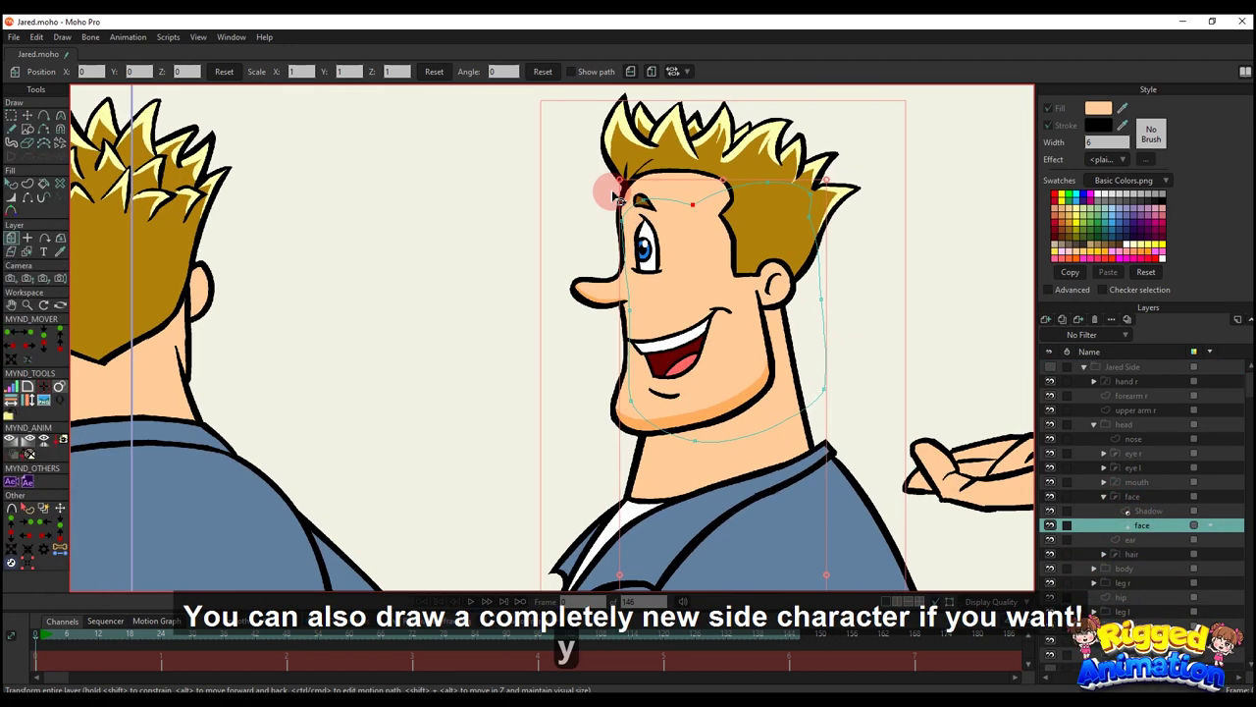
scroll(602, 190, down, 2)
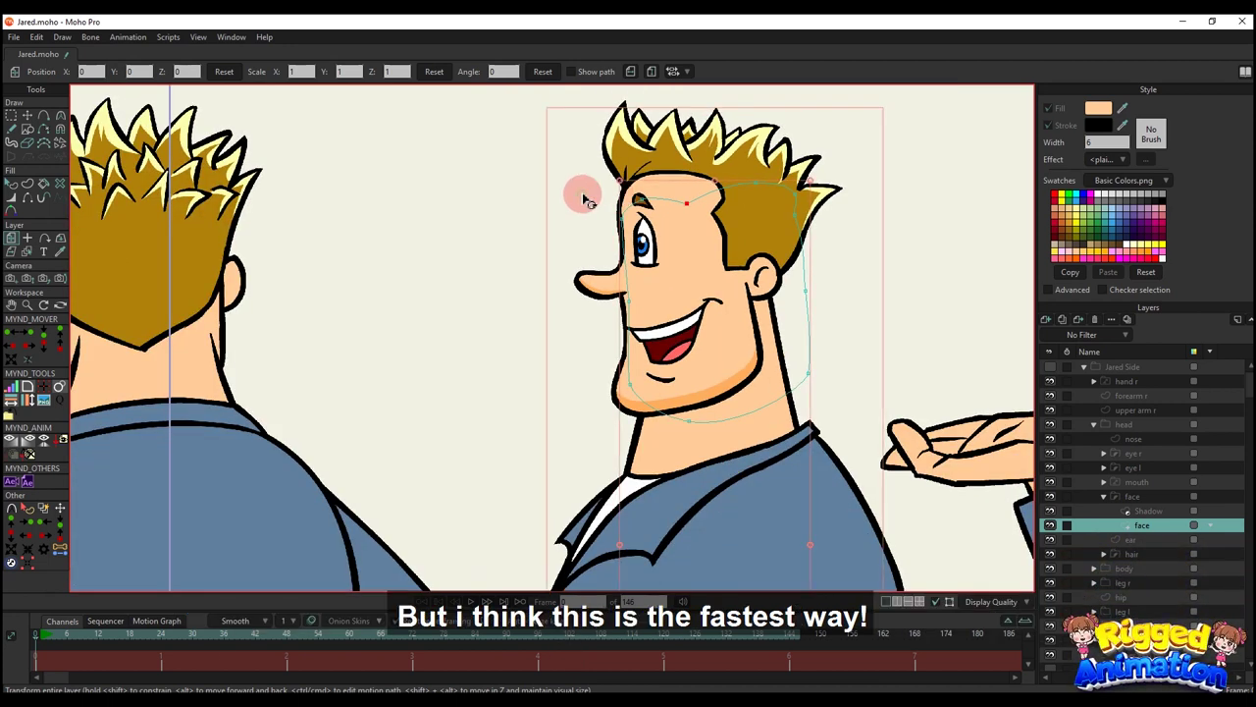
scroll(589, 206, up, 1)
- Move the face outline's forehead points onto the side-view reference's forehead and front hairline
key(t)
scroll(594, 211, up, 3)
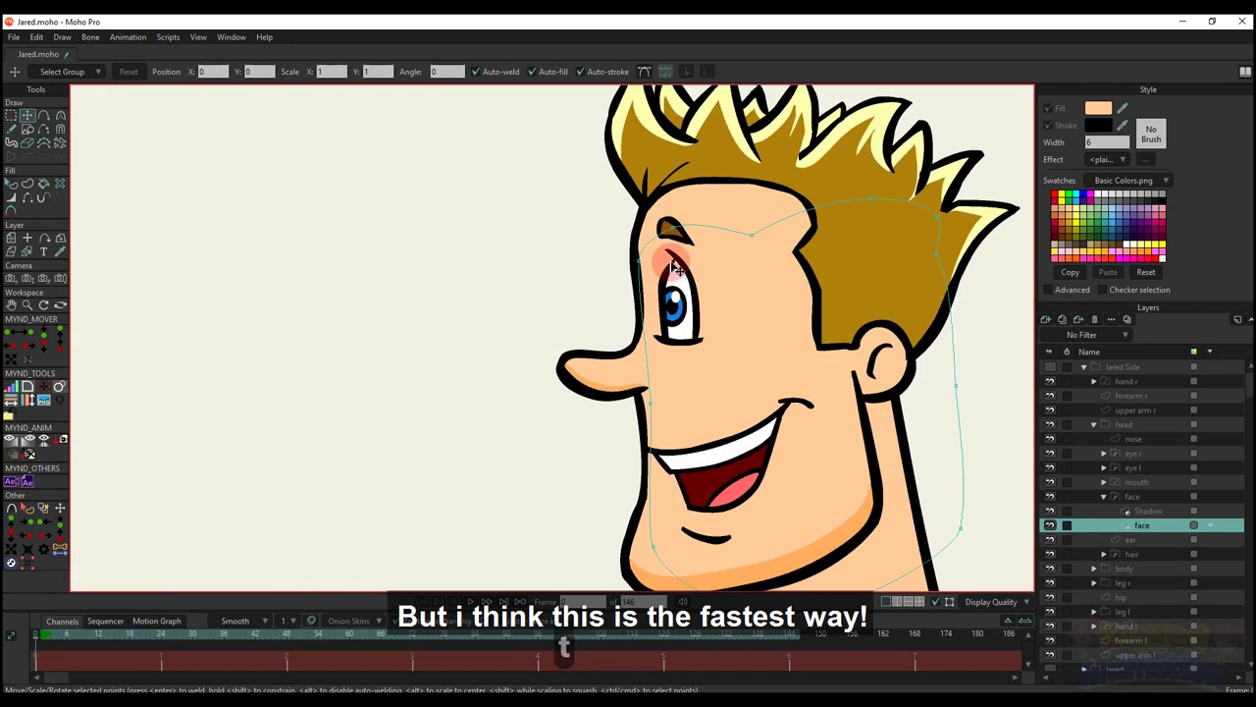
drag(687, 259, 673, 222)
drag(772, 263, 800, 220)
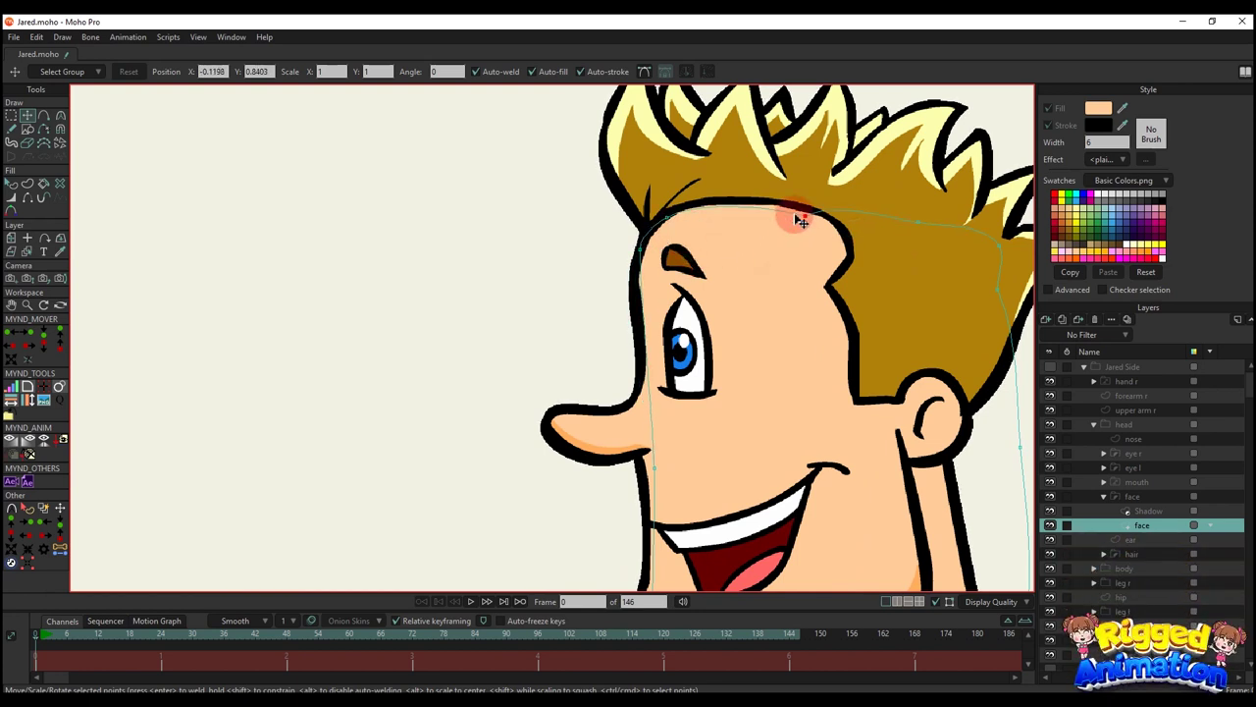
drag(865, 245, 818, 223)
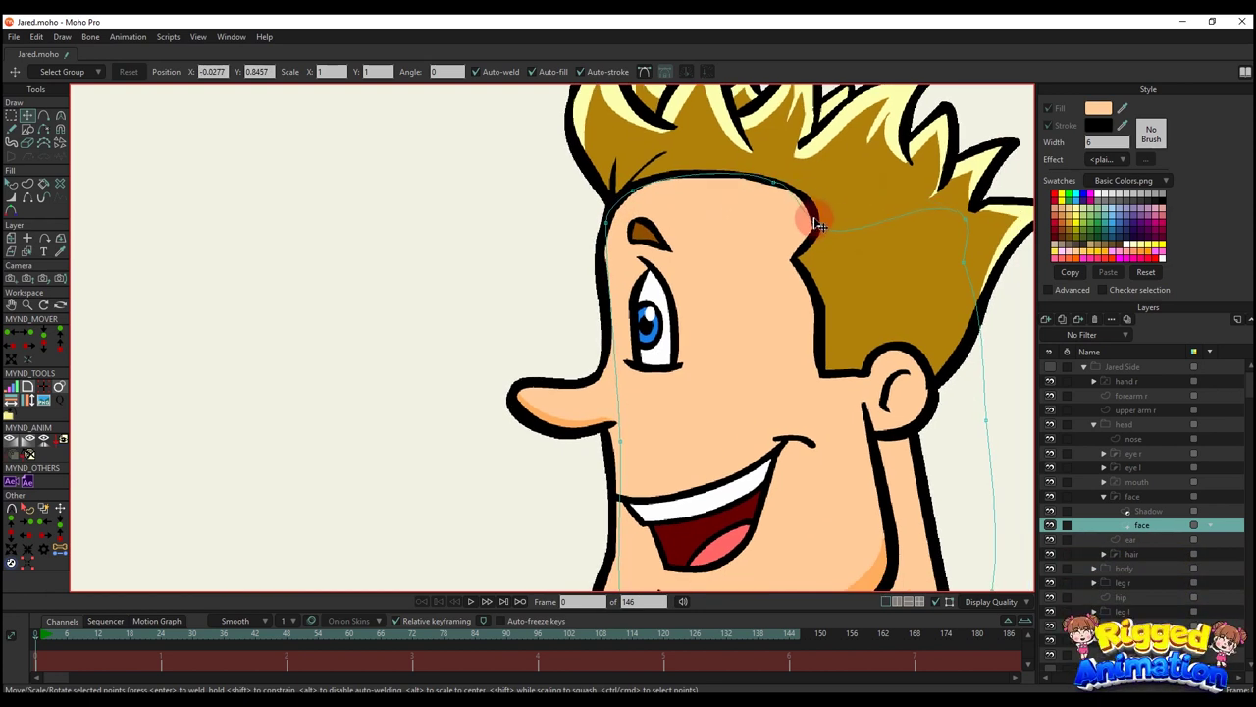
- Pull the face outline's rear points inward beneath the hair and down to the front of the reference ear
drag(957, 225, 789, 260)
drag(959, 271, 861, 218)
mouse_move(967, 302)
mouse_down()
mouse_move(804, 262)
mouse_move(832, 284)
mouse_move(810, 264)
mouse_move(820, 291)
mouse_up()
scroll(810, 265, down, 2)
mouse_move(922, 421)
mouse_down()
mouse_move(866, 378)
mouse_move(829, 282)
mouse_up()
mouse_move(814, 239)
mouse_down()
mouse_move(808, 219)
mouse_move(824, 211)
mouse_move(824, 223)
mouse_up()
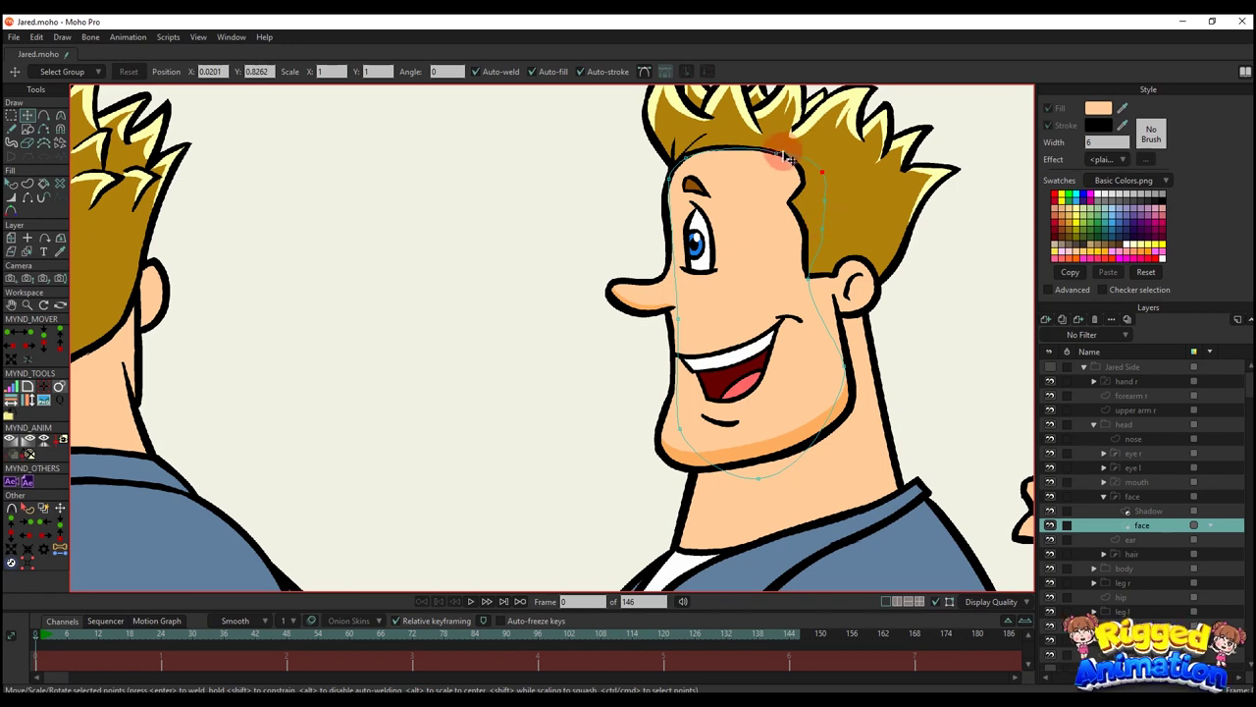
drag(787, 157, 828, 206)
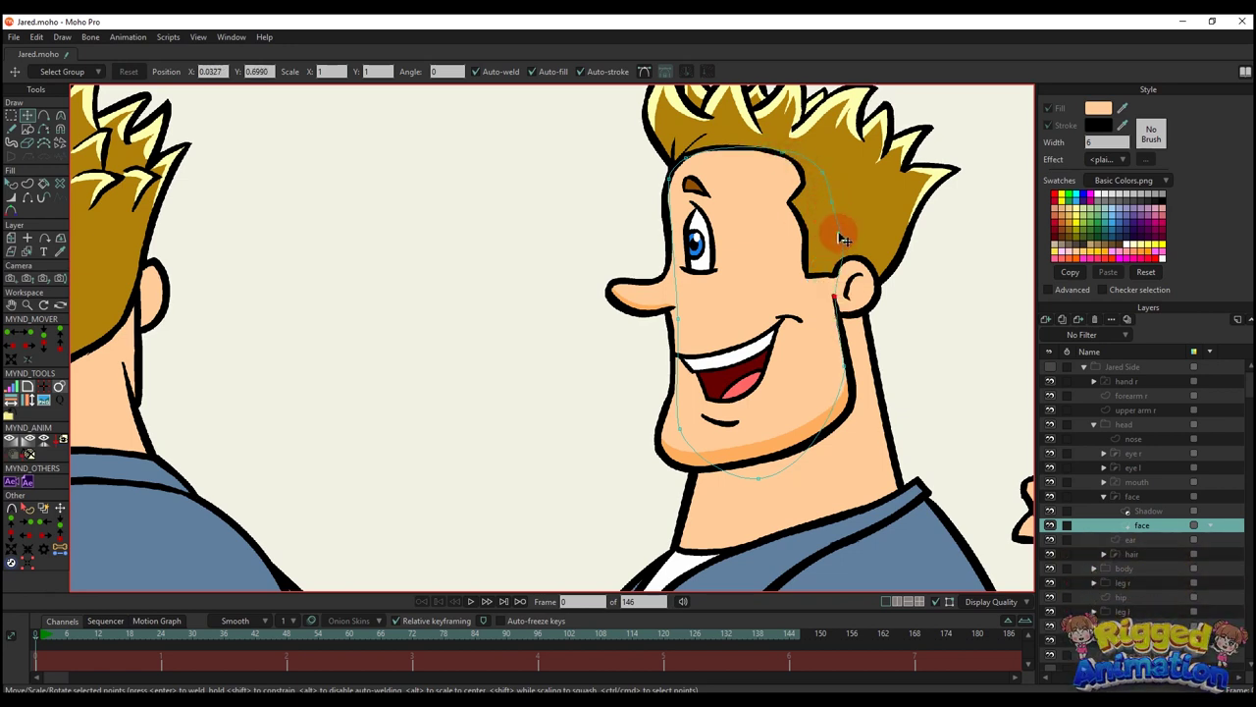
- Fit the face outline's jaw, chin and upper-lip points to the side-view reference
scroll(830, 299, up, 3)
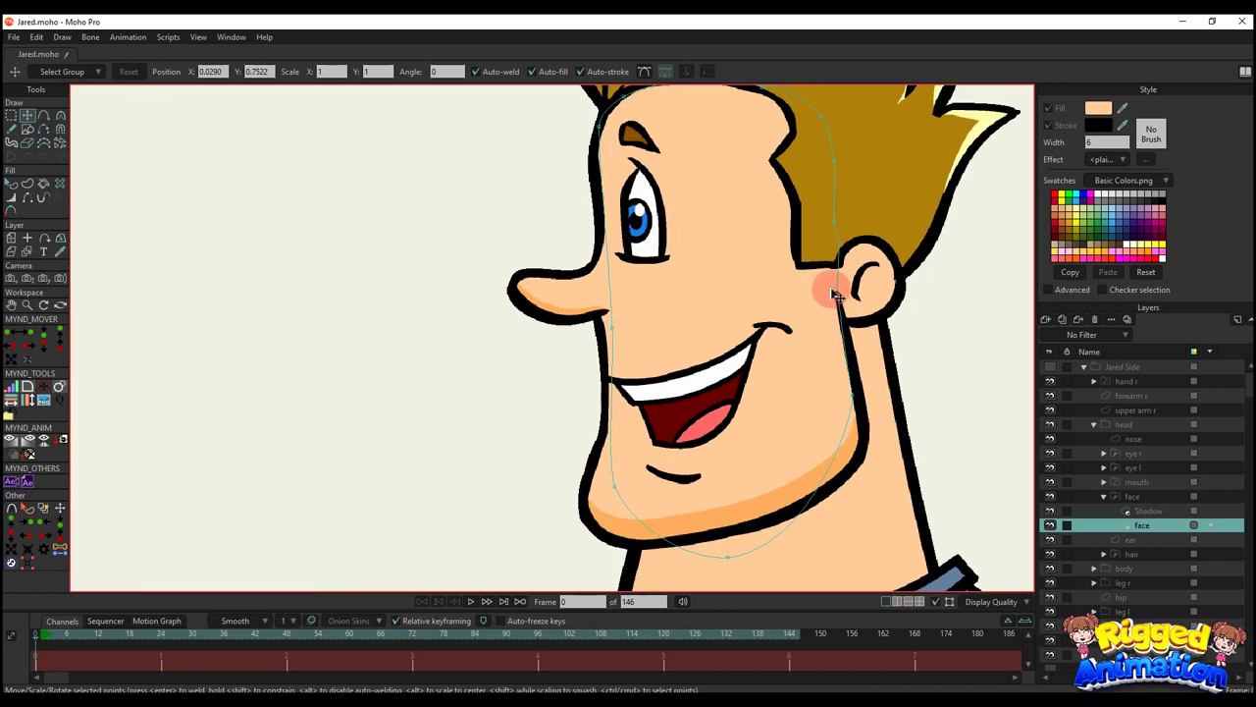
scroll(836, 284, down, 5)
scroll(834, 355, up, 4)
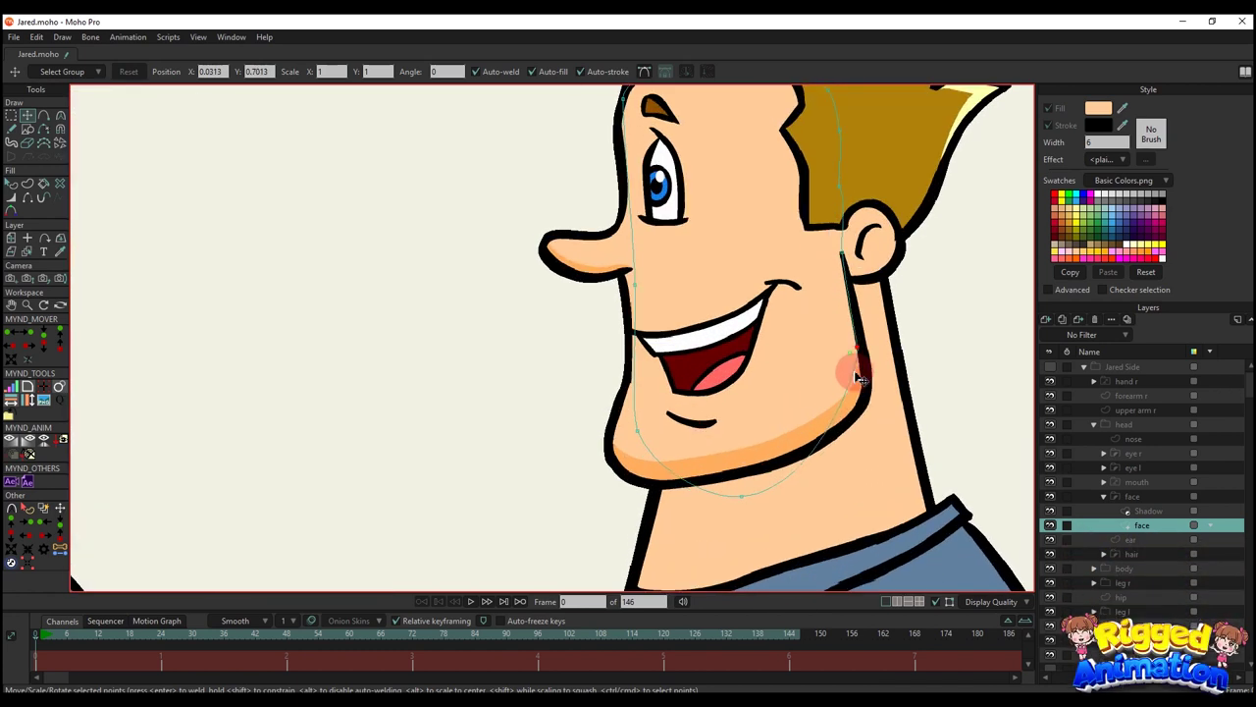
drag(857, 371, 631, 484)
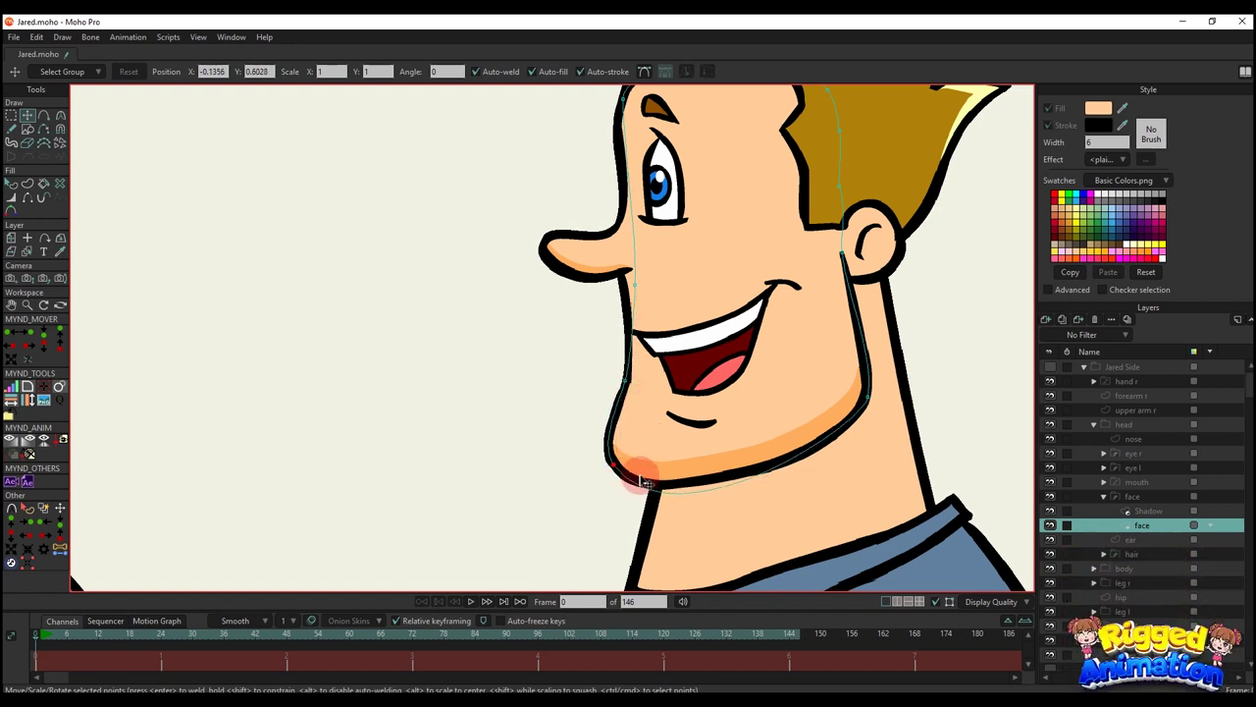
drag(643, 295, 632, 369)
scroll(634, 284, down, 2)
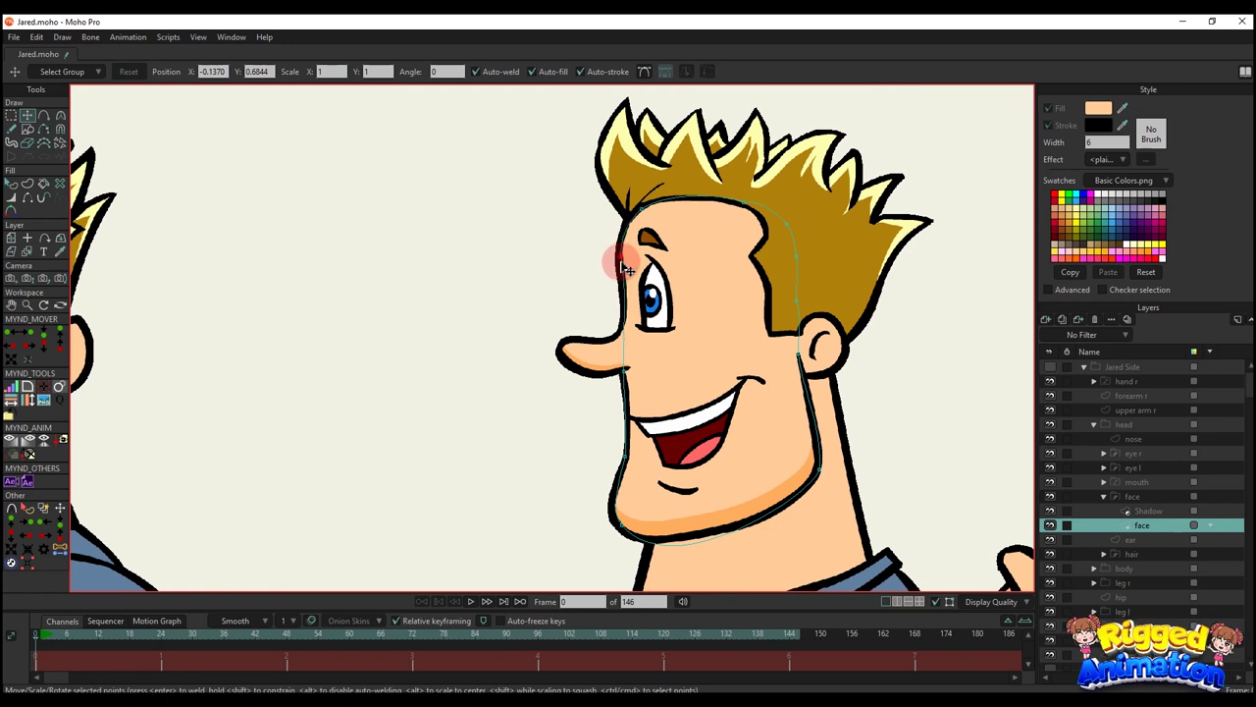
- Refine the front of the face outline and adjust its curvature at the jaw corner and chin to follow the reference
mouse_move(643, 224)
mouse_down()
mouse_move(639, 202)
mouse_move(611, 259)
mouse_move(643, 445)
mouse_move(615, 481)
mouse_move(666, 546)
mouse_up()
key(c)
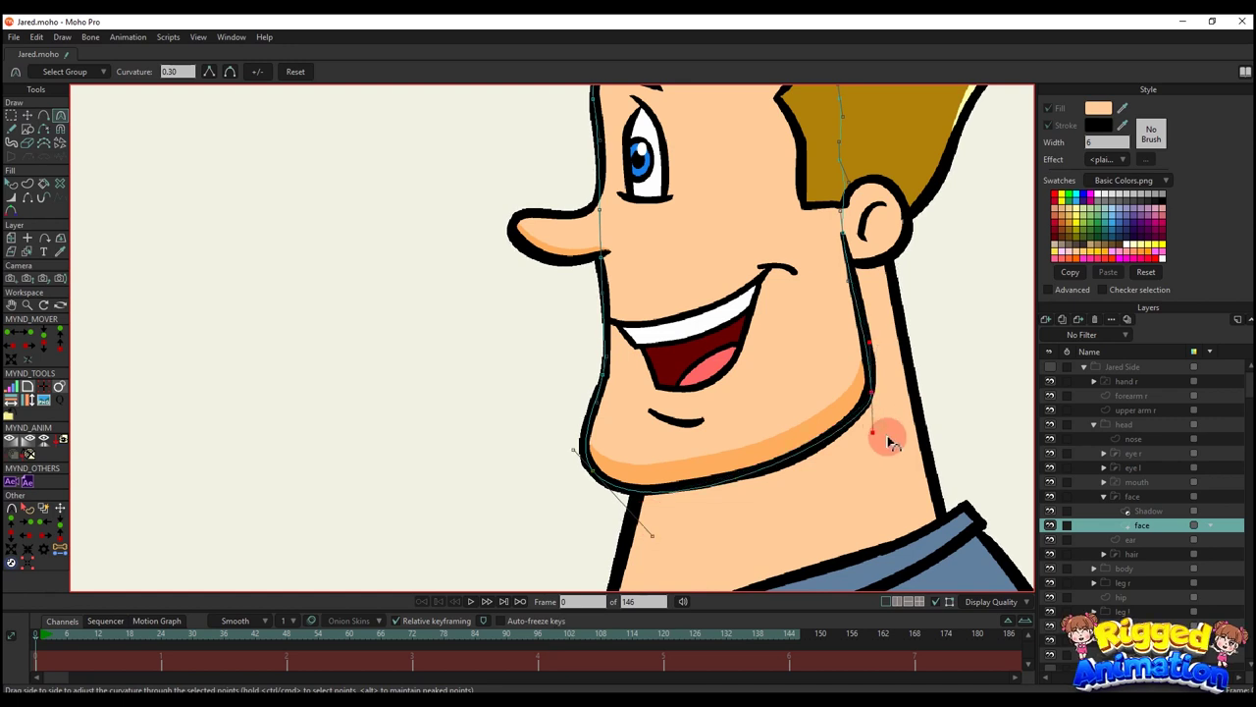
drag(886, 442, 631, 537)
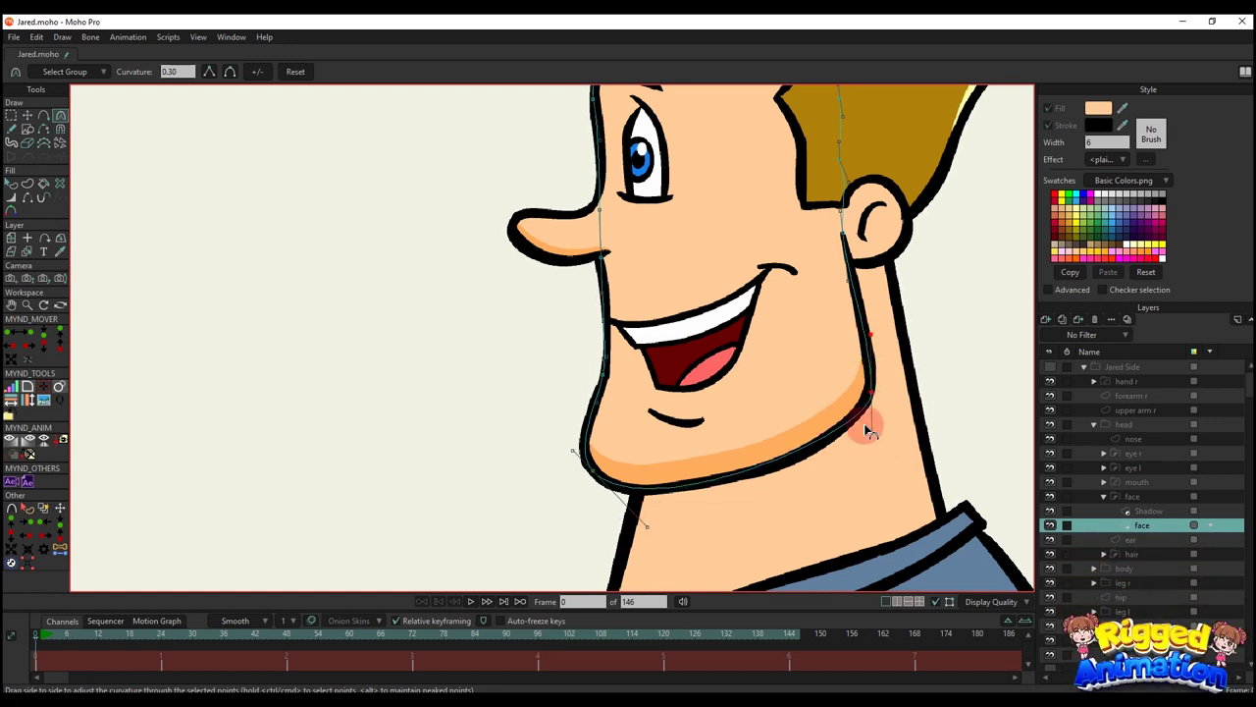
scroll(852, 246, up, 3)
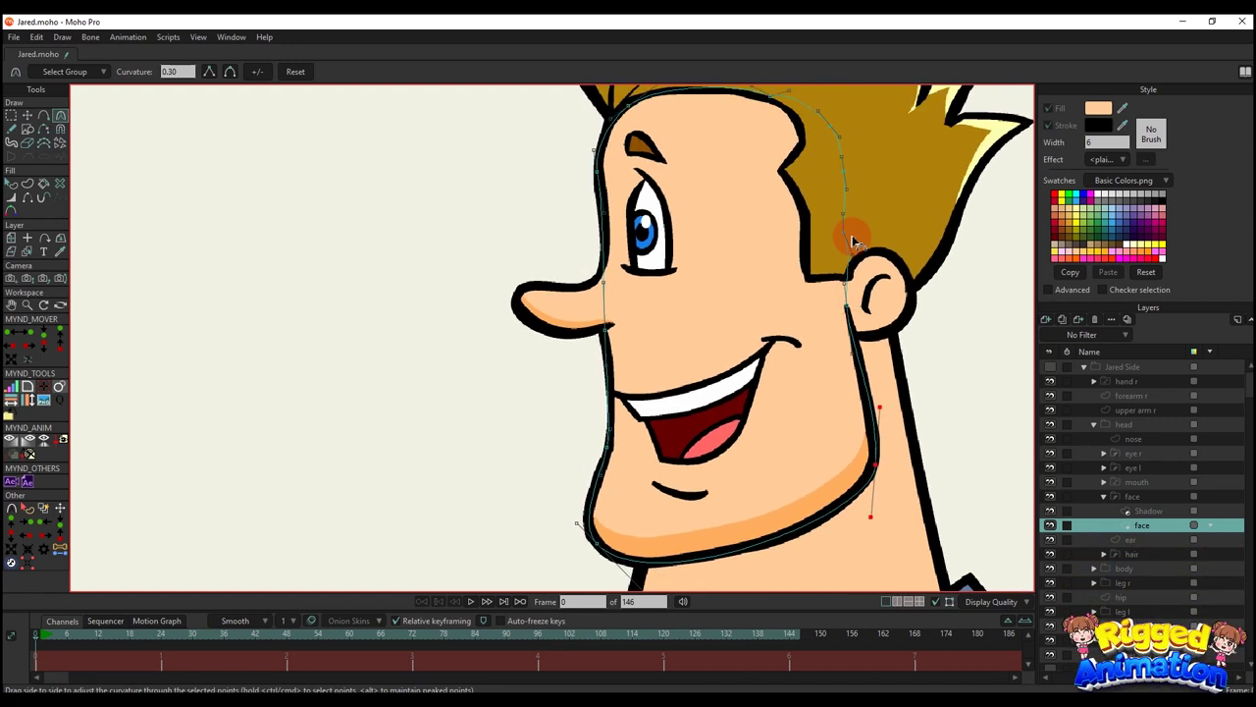
- Delete the surplus points at the back of the face outline and reposition the remaining forehead and hairline points
key(g)
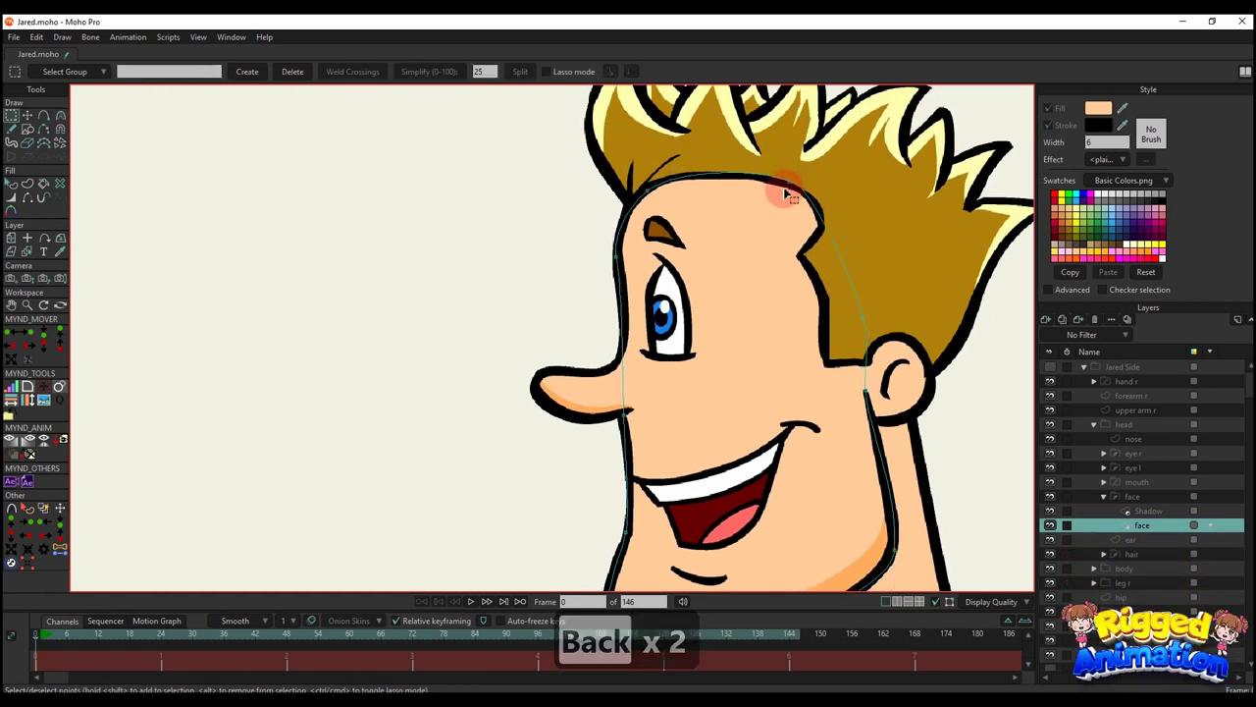
key(y)
key(t)
scroll(820, 197, up, 1)
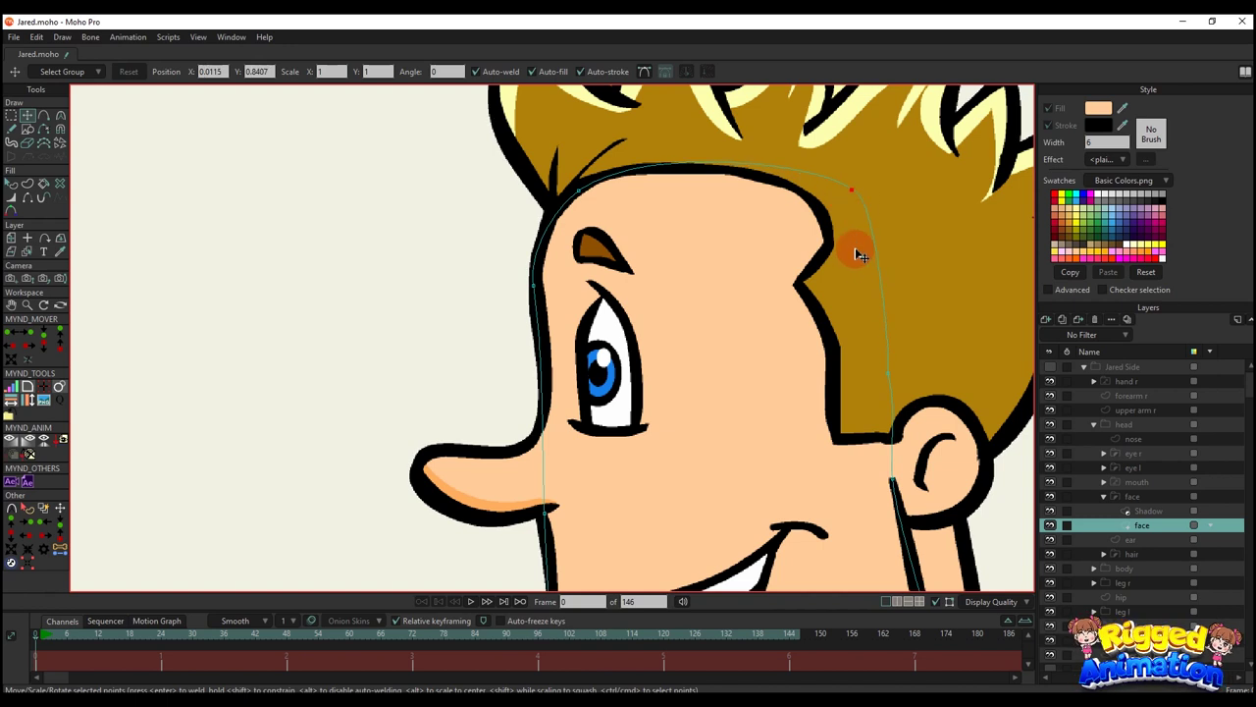
scroll(857, 255, down, 1)
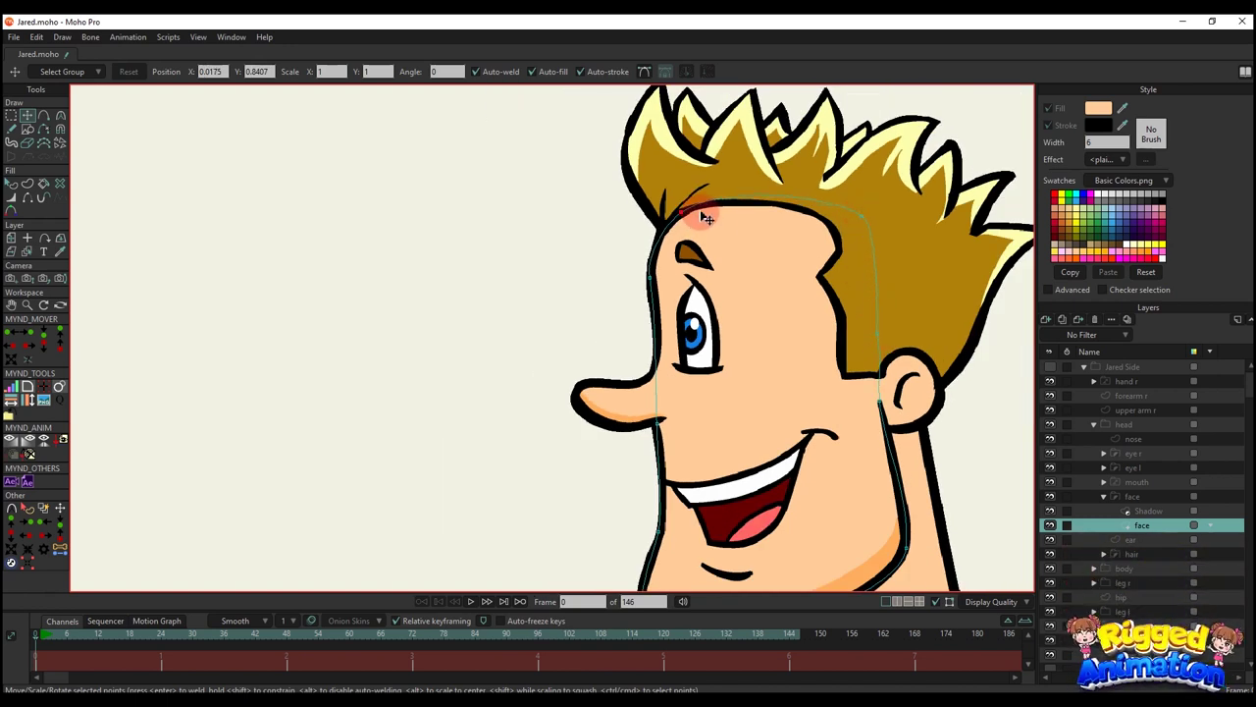
scroll(661, 291, down, 6)
scroll(628, 413, up, 5)
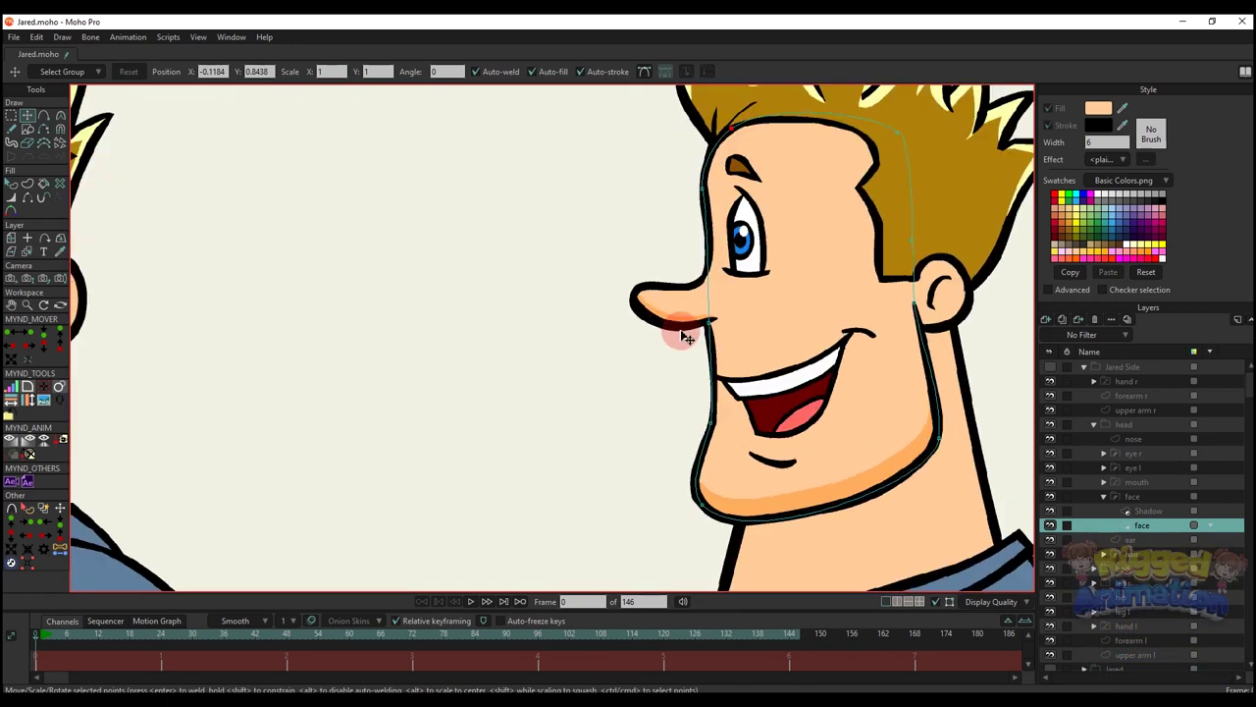
- Select the nose layer and move the whole nose shape onto the reference nose
drag(681, 293, 710, 352)
click(1130, 437)
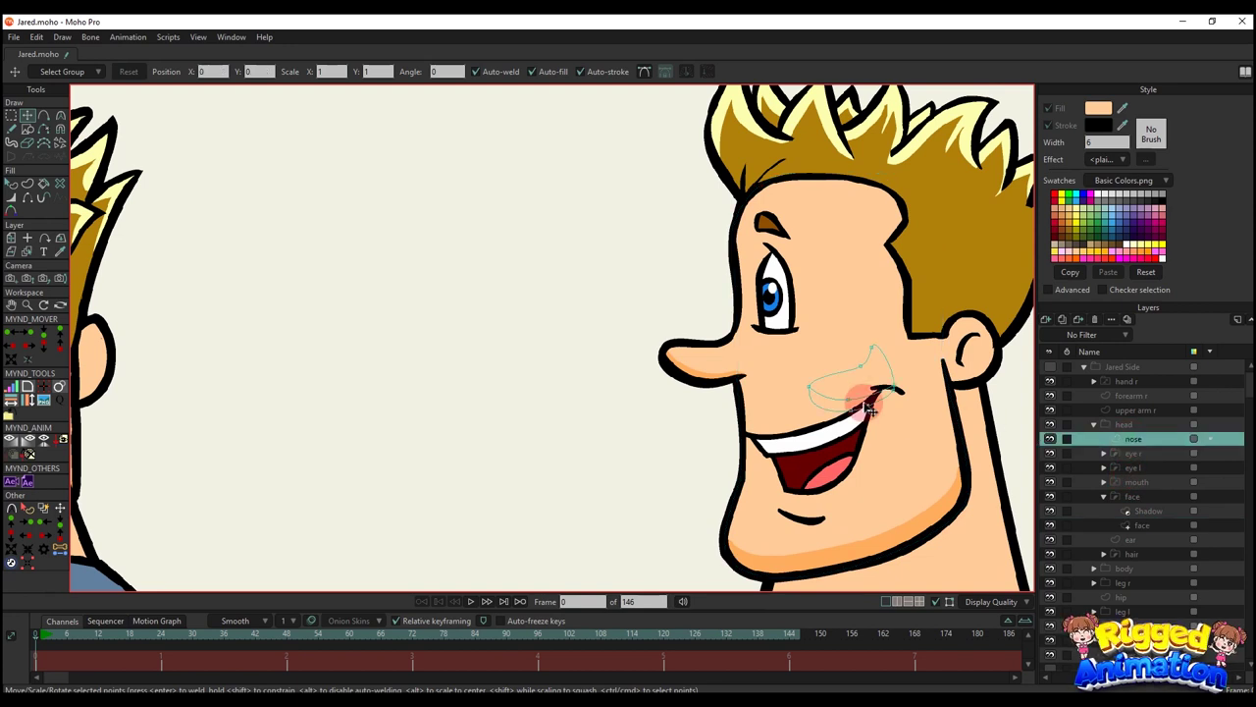
scroll(815, 354, up, 1)
key(t)
key(g)
key(t)
drag(879, 395, 739, 356)
scroll(692, 334, up, 1)
drag(724, 350, 724, 353)
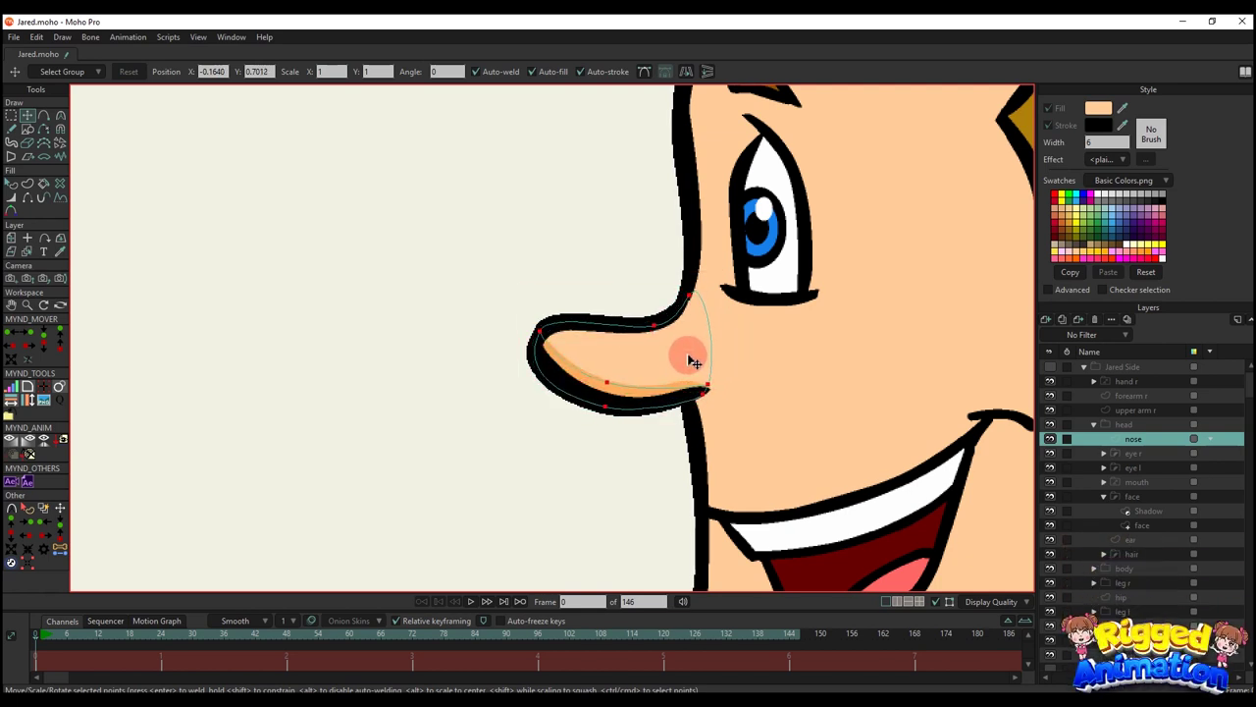
drag(695, 361, 696, 373)
scroll(695, 373, down, 3)
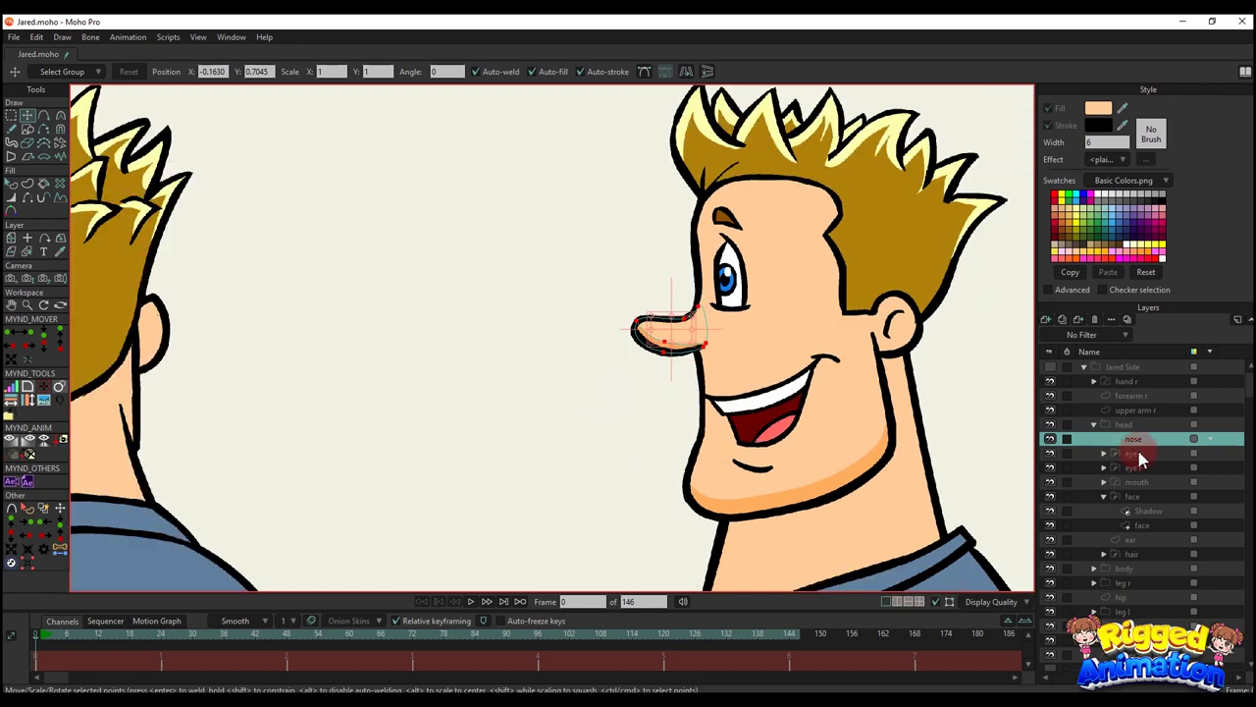
- Select the face group's Shadow layer and fit its rear points along the reference's jaw shading
drag(802, 468, 788, 417)
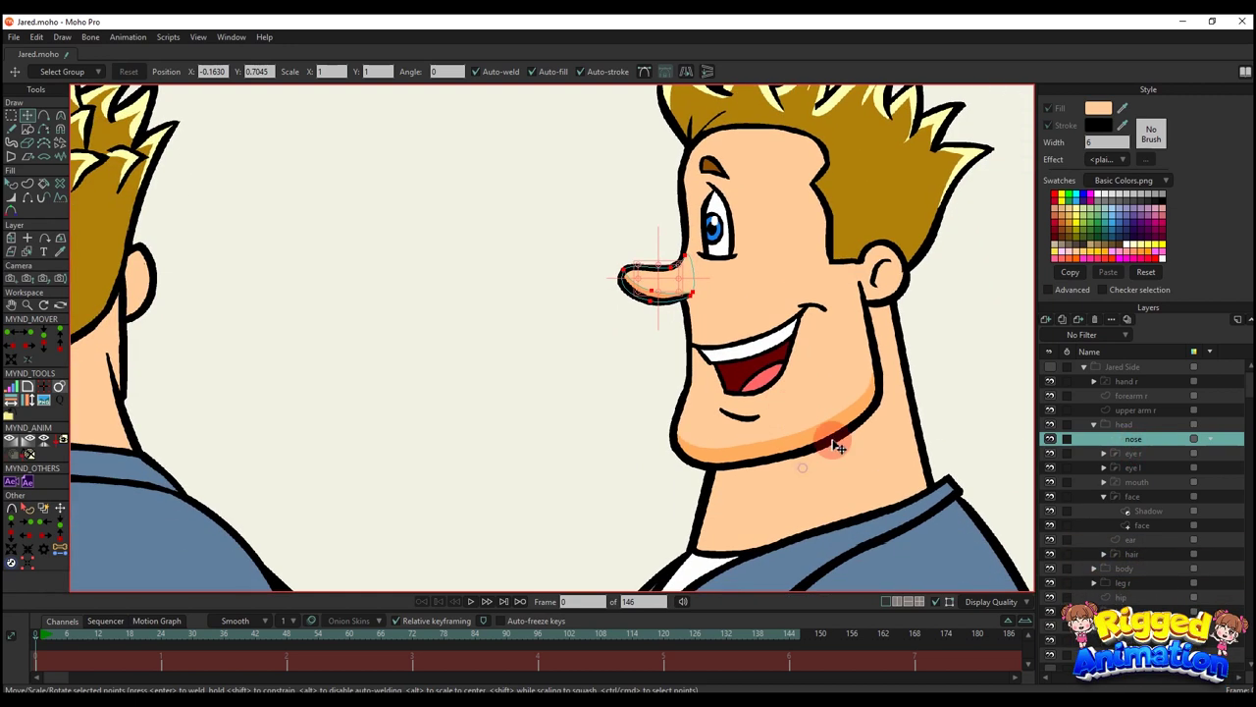
click(1142, 511)
drag(993, 407, 884, 463)
click(582, 498)
scroll(875, 355, up, 1)
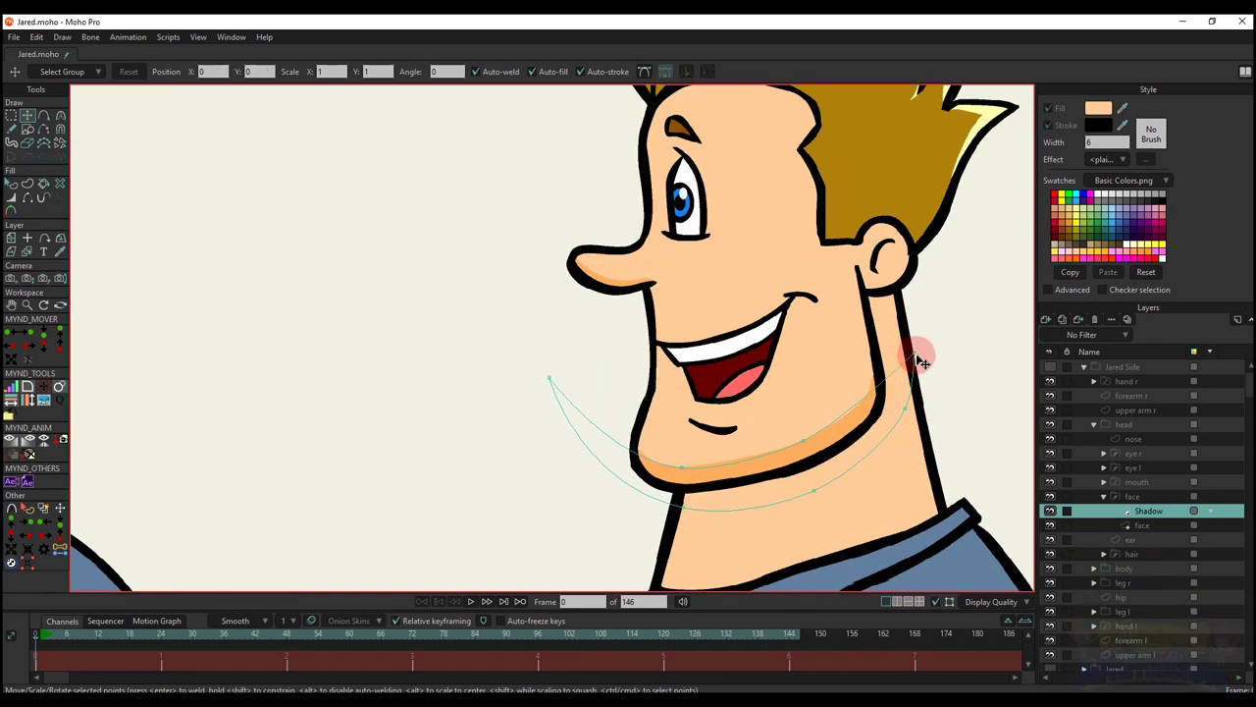
drag(920, 357, 912, 334)
drag(819, 455, 847, 435)
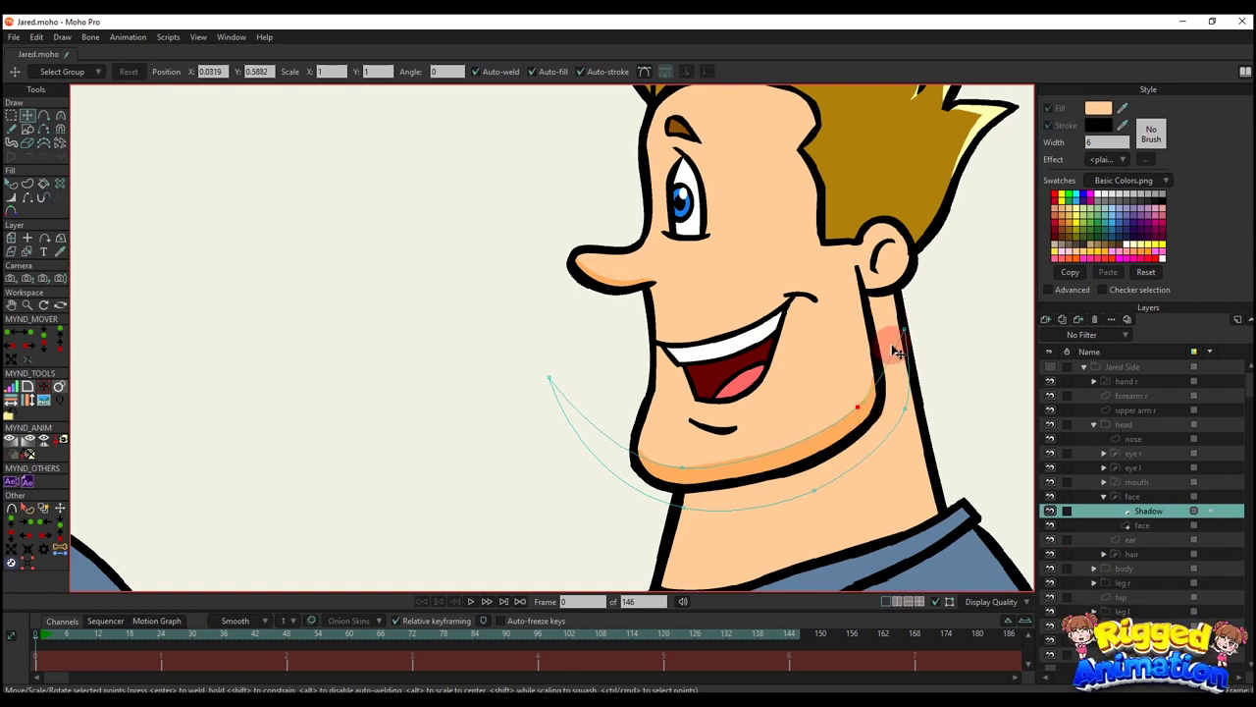
drag(891, 336, 893, 312)
- Fit the front points of the face Shadow shape around the reference chin
click(693, 470)
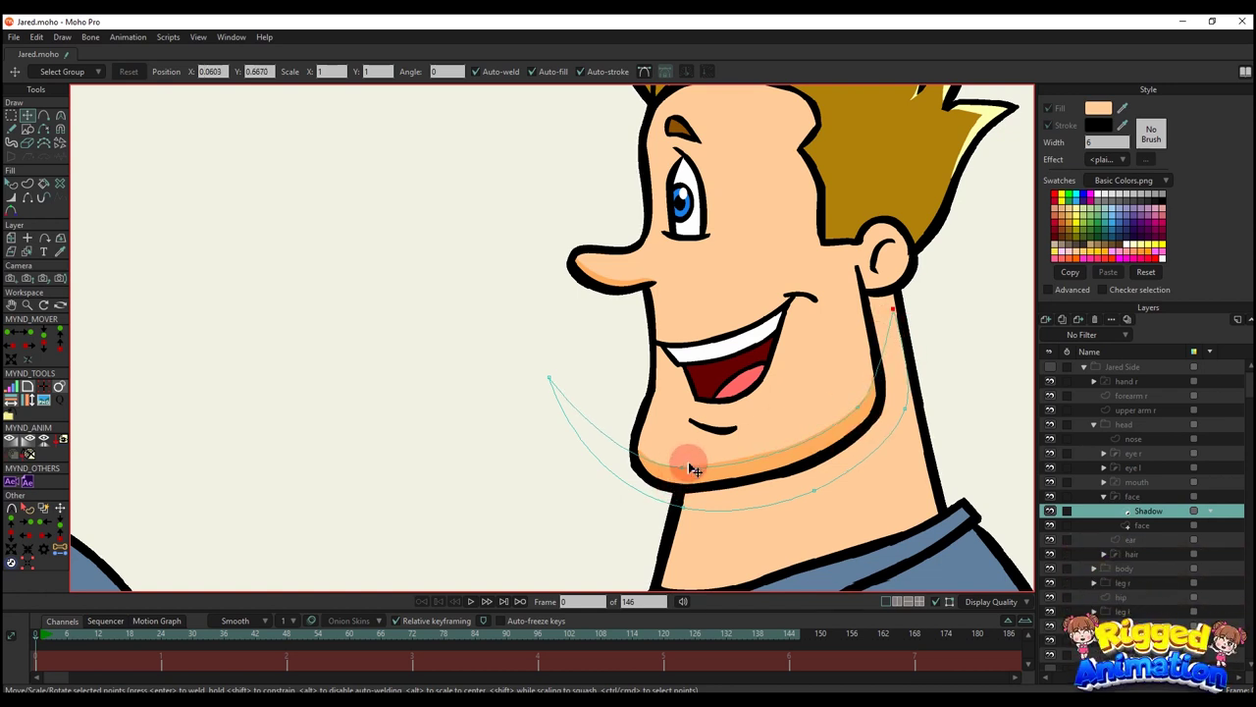
drag(679, 461, 628, 437)
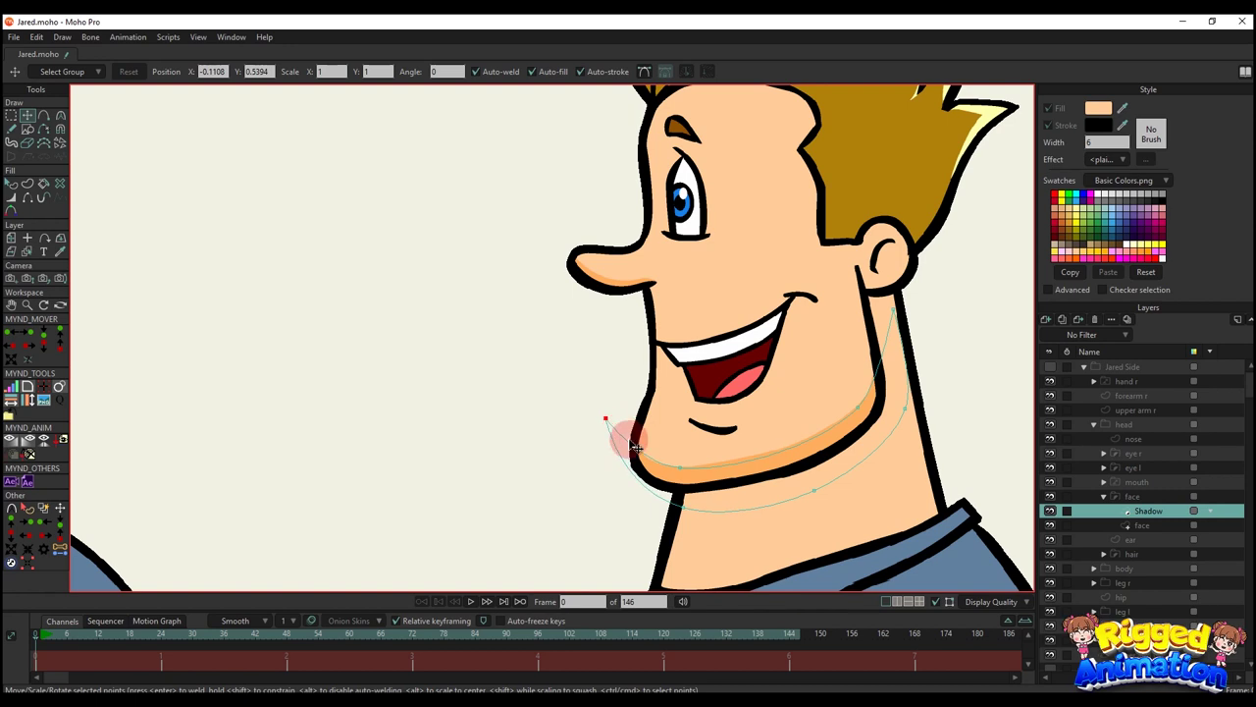
drag(686, 525, 663, 522)
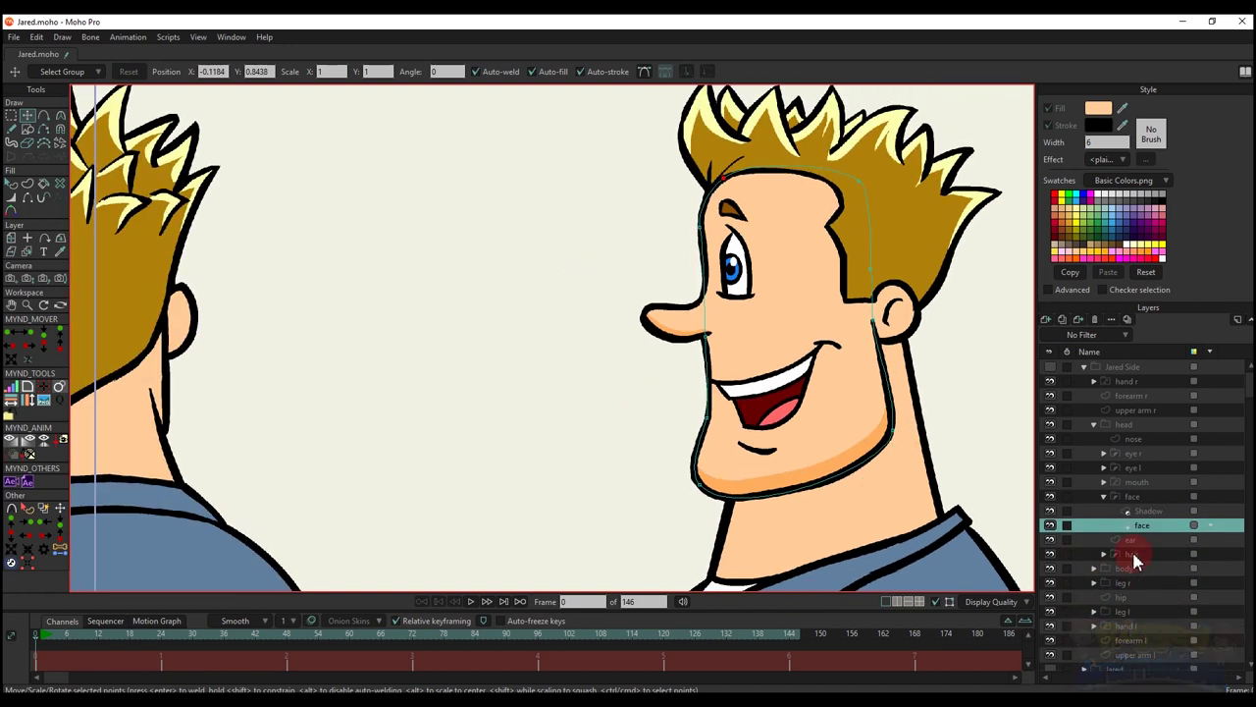
- Select the ear layer and delete the extra ear shape beside the nose and mouth
click(1130, 540)
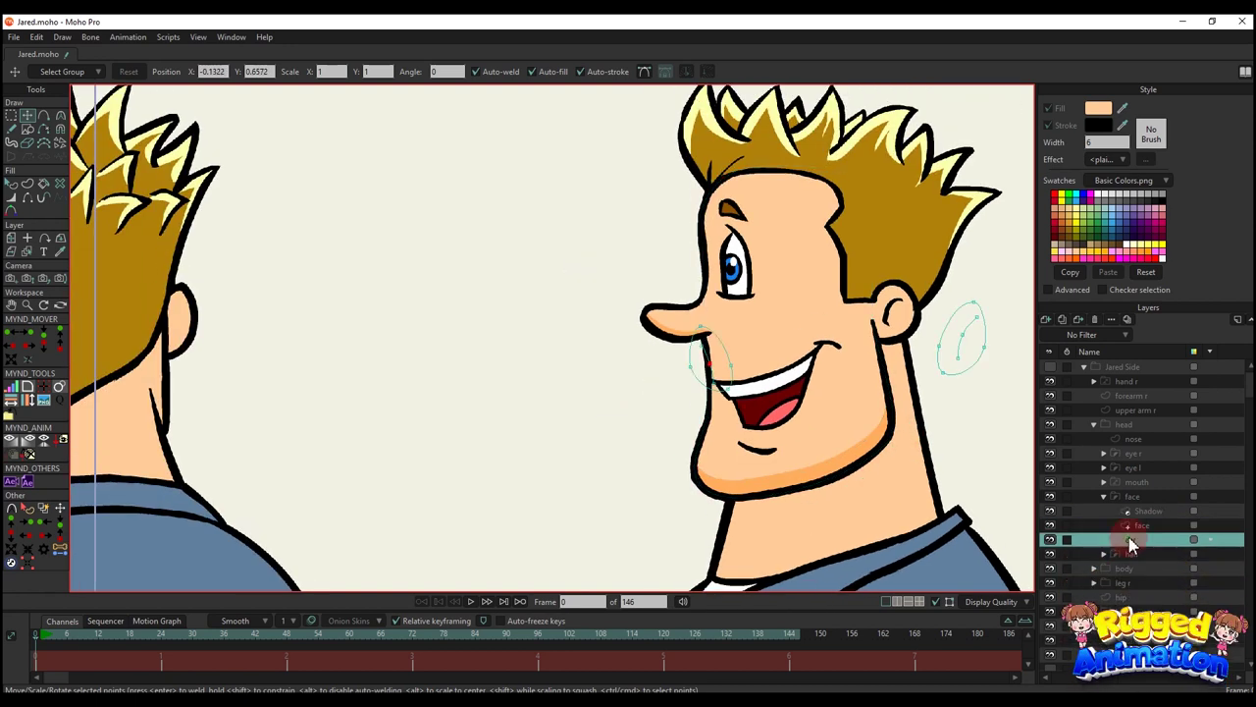
key(g)
drag(669, 320, 785, 430)
key(BackSpace)
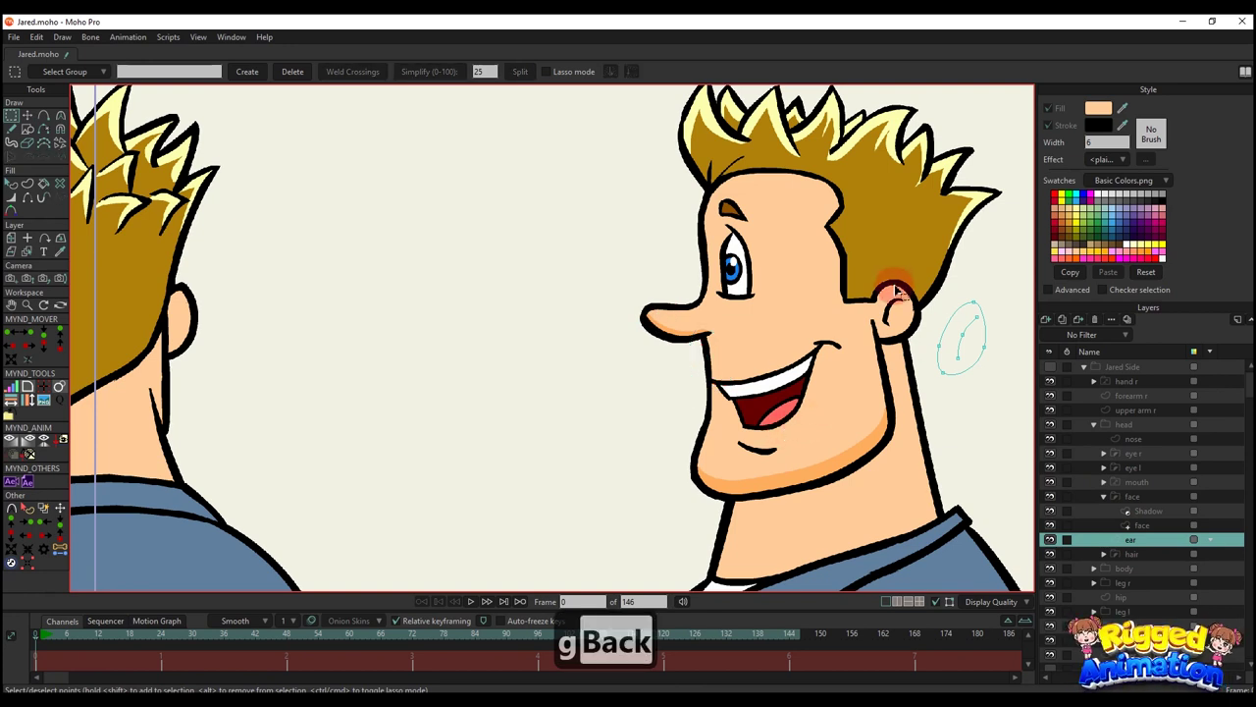
- Move the remaining ear shape onto the reference ear and fit its outer points to the ear's edge
key(t)
scroll(982, 357, up, 3)
drag(982, 356, 864, 327)
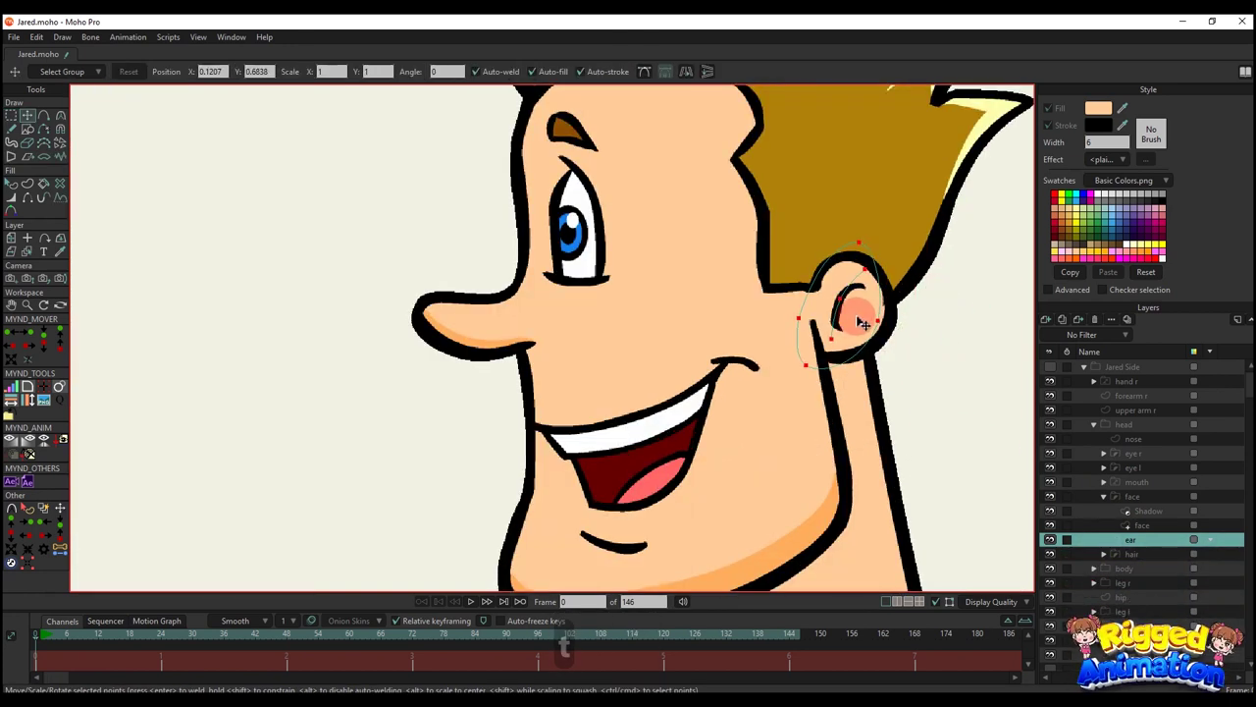
scroll(887, 328, up, 2)
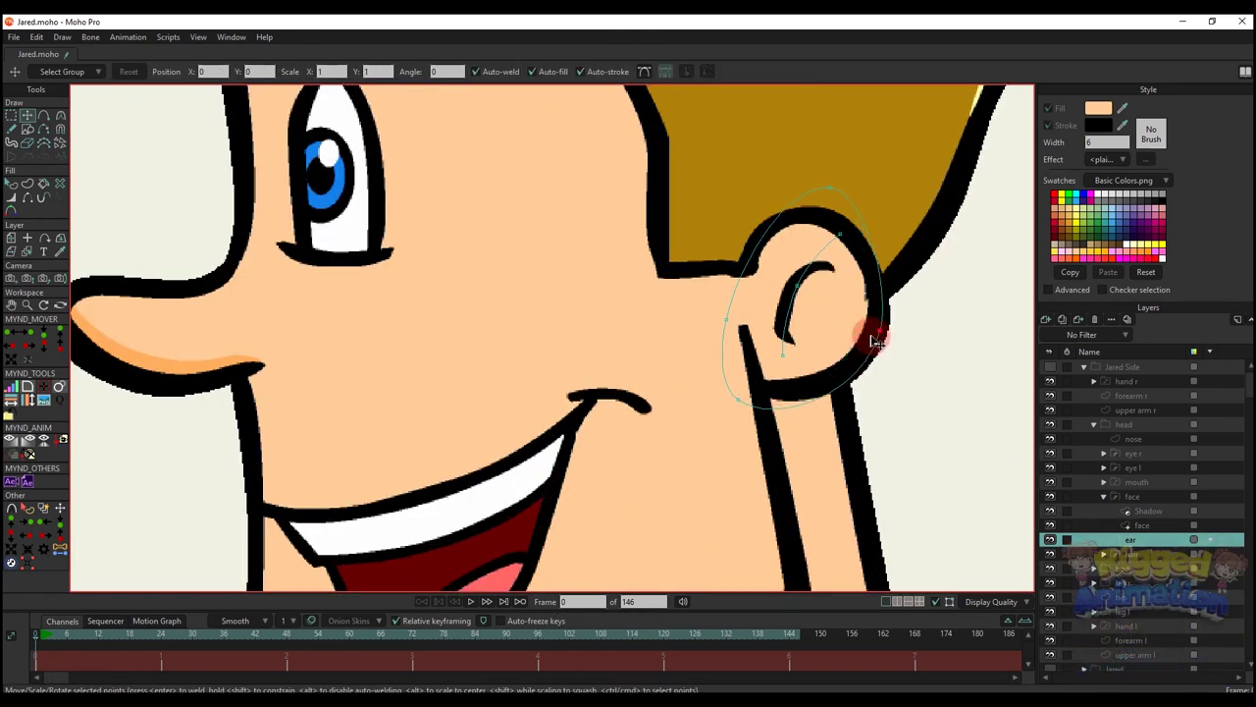
drag(877, 341, 793, 225)
- Adjust the ear outline's curvature to follow the reference ear and move its lower front point onto the earlobe
key(c)
scroll(766, 196, up, 2)
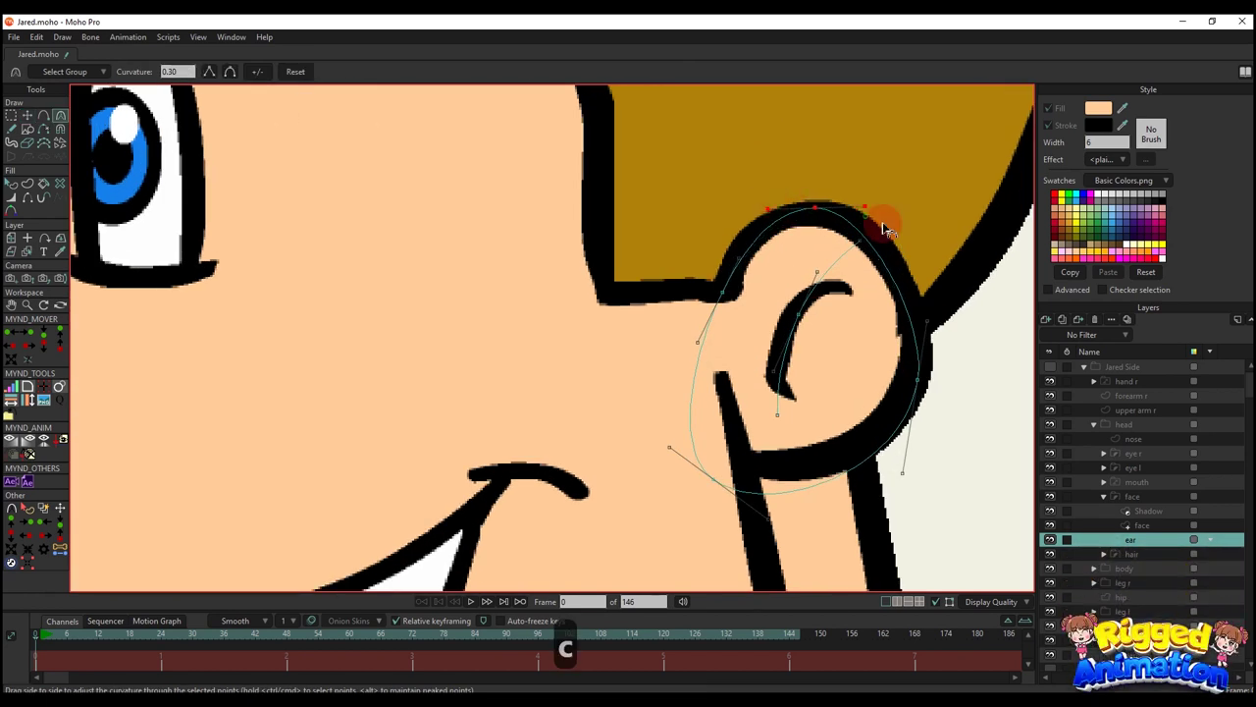
drag(884, 224, 889, 225)
drag(738, 266, 733, 261)
drag(887, 217, 906, 221)
drag(935, 319, 941, 316)
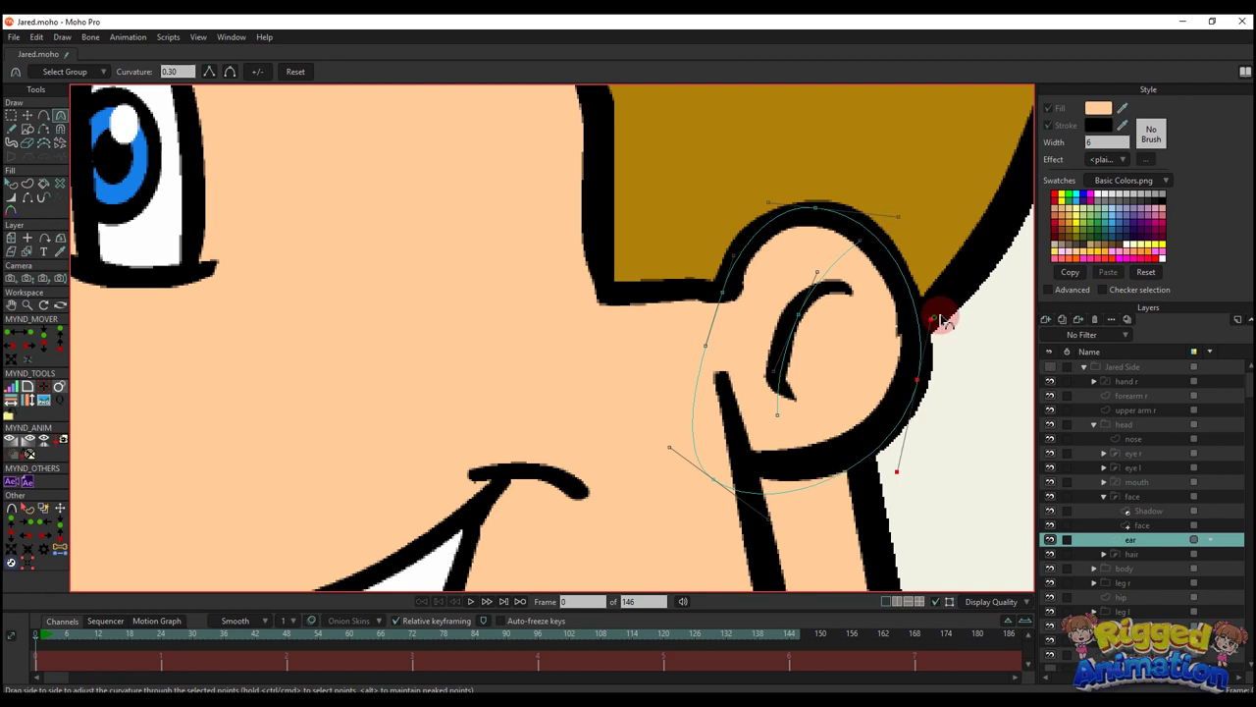
key(t)
drag(725, 493, 740, 482)
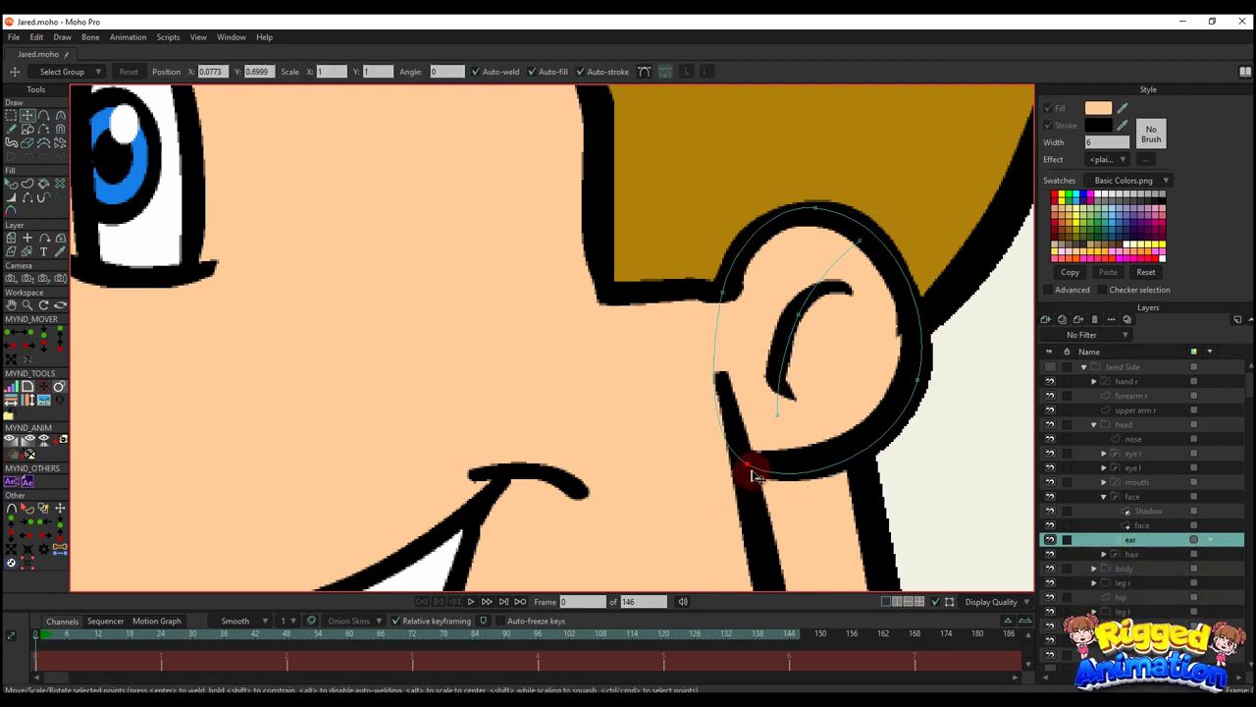
- Fit the points of the inner ear line to the reference's inner ear curve
click(808, 290)
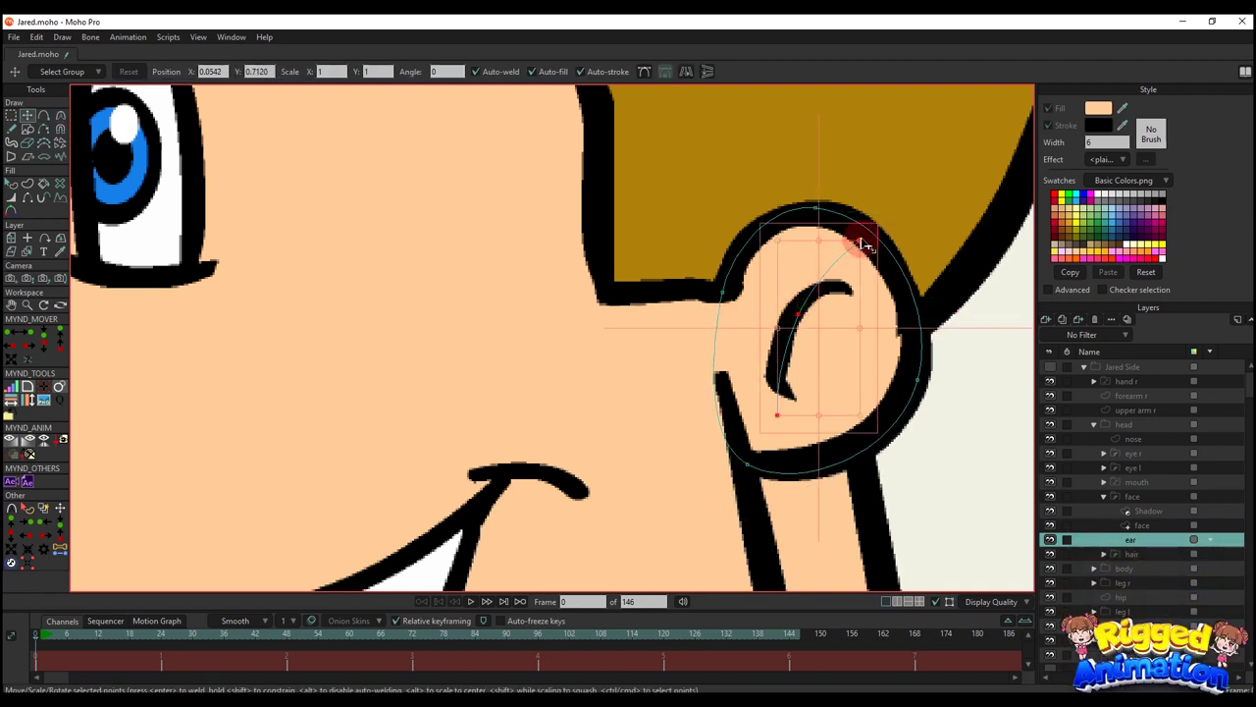
drag(861, 240, 845, 277)
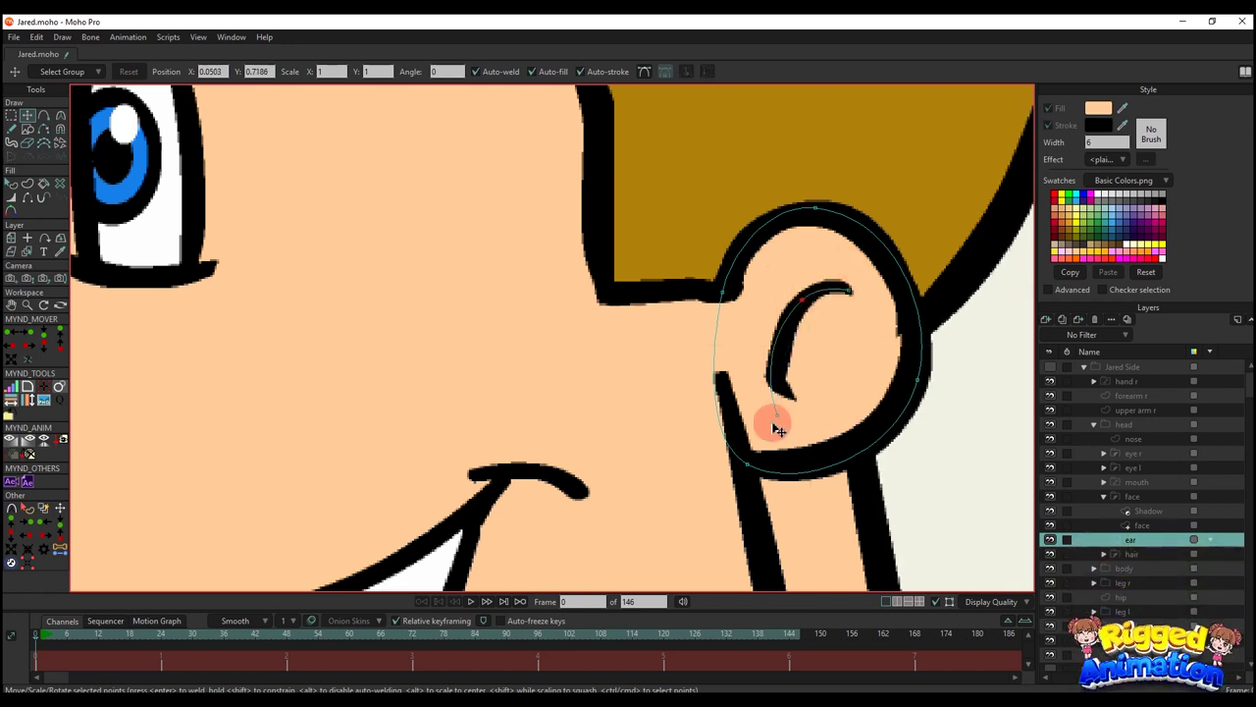
scroll(782, 410, down, 5)
scroll(768, 419, up, 2)
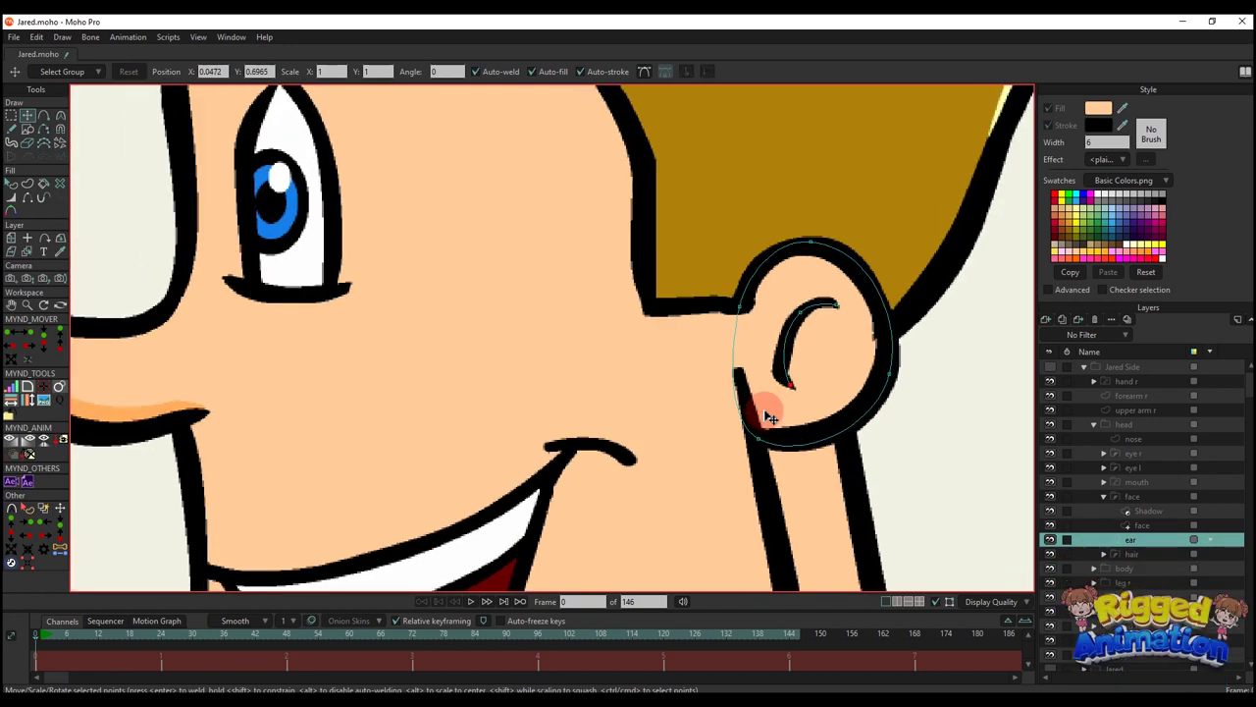
scroll(770, 422, down, 1)
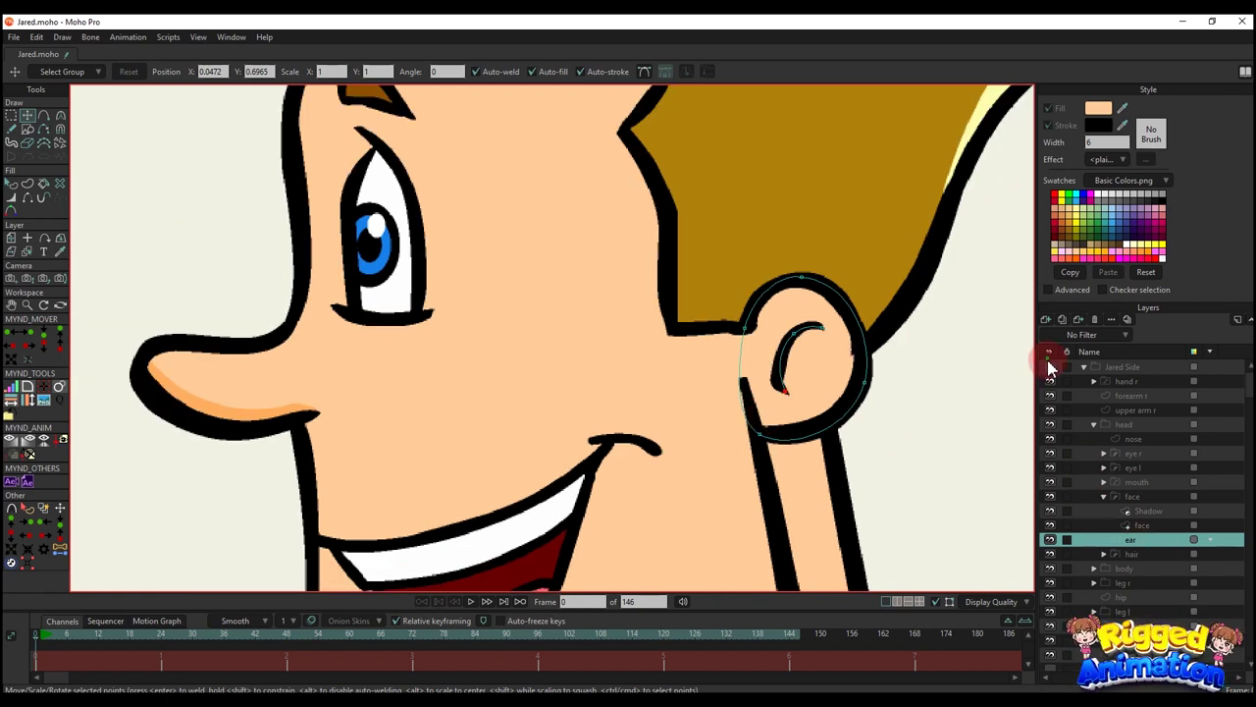
- Show the Jared Side group to check the fitted ear, and hide it again
click(1051, 368)
scroll(883, 369, down, 2)
scroll(836, 393, down, 2)
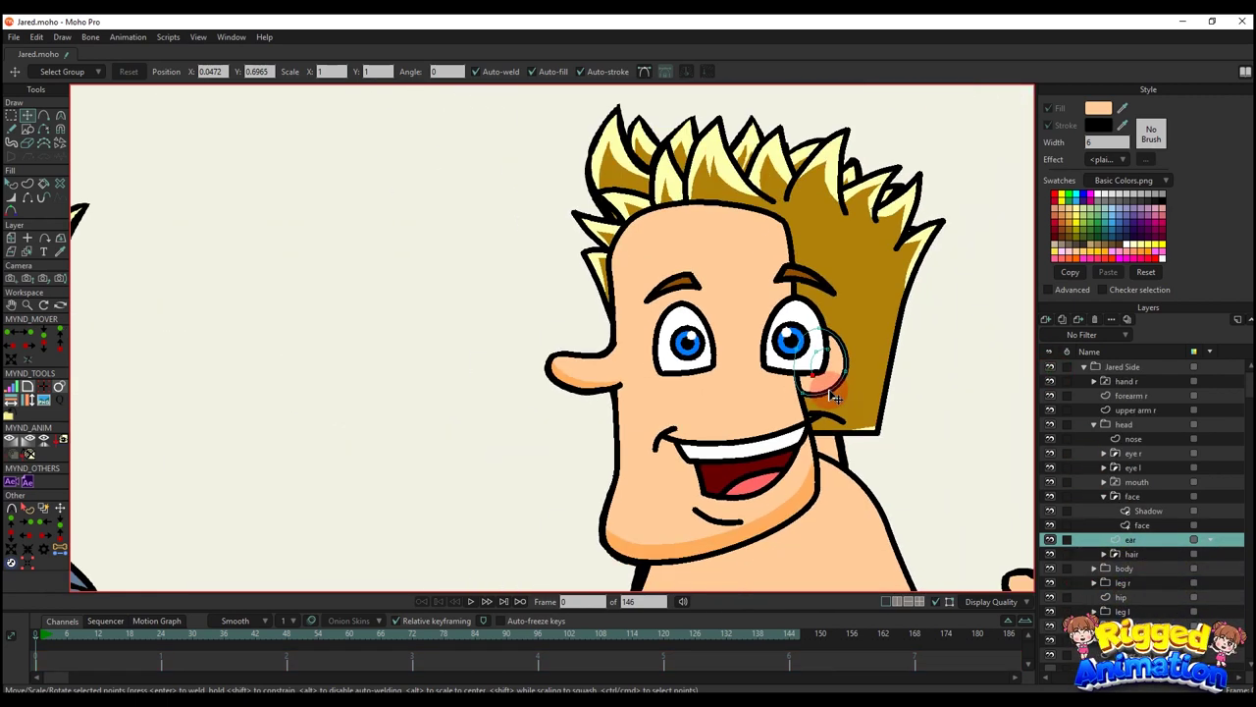
scroll(834, 394, up, 2)
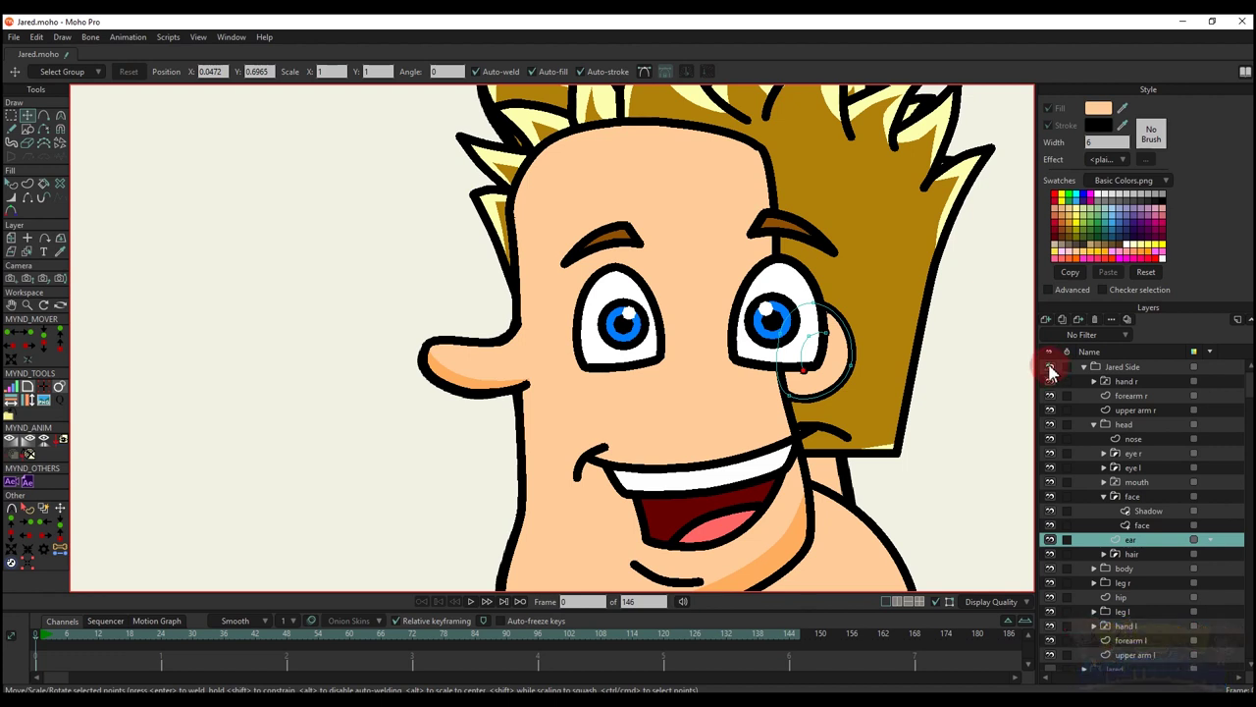
click(1050, 368)
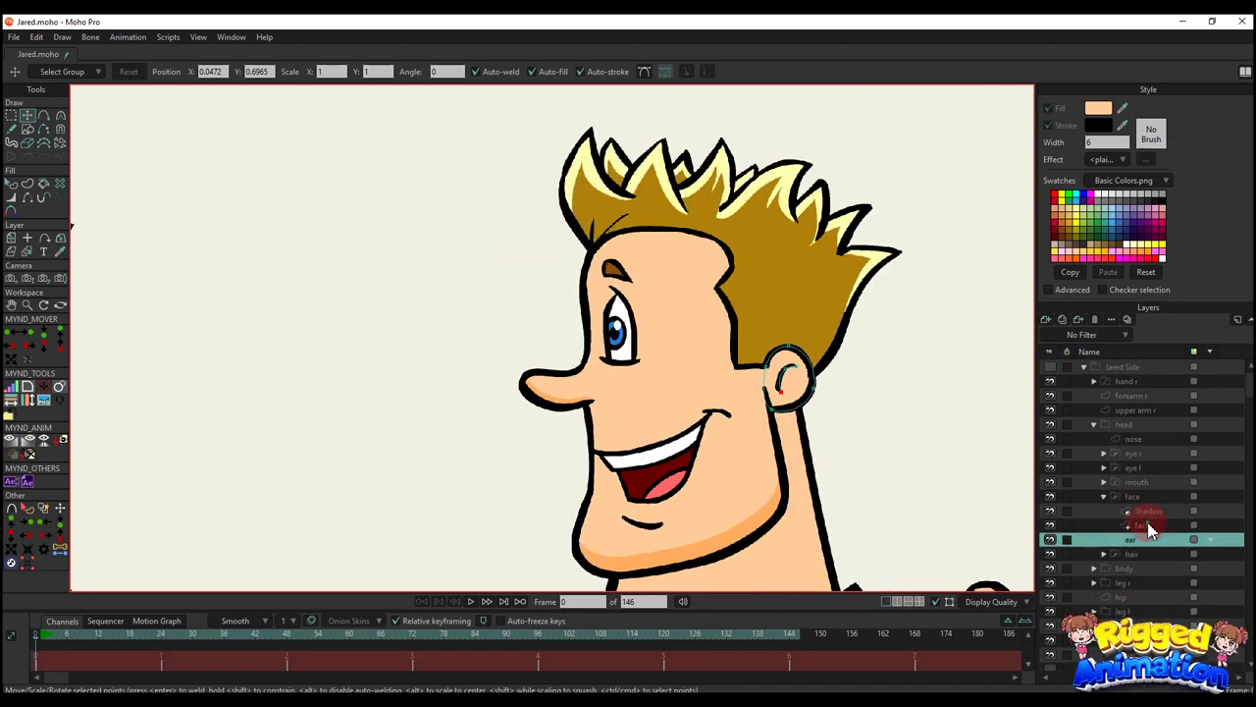
- Select the face layer and use Hide Edge on its outline near the ear
click(1148, 526)
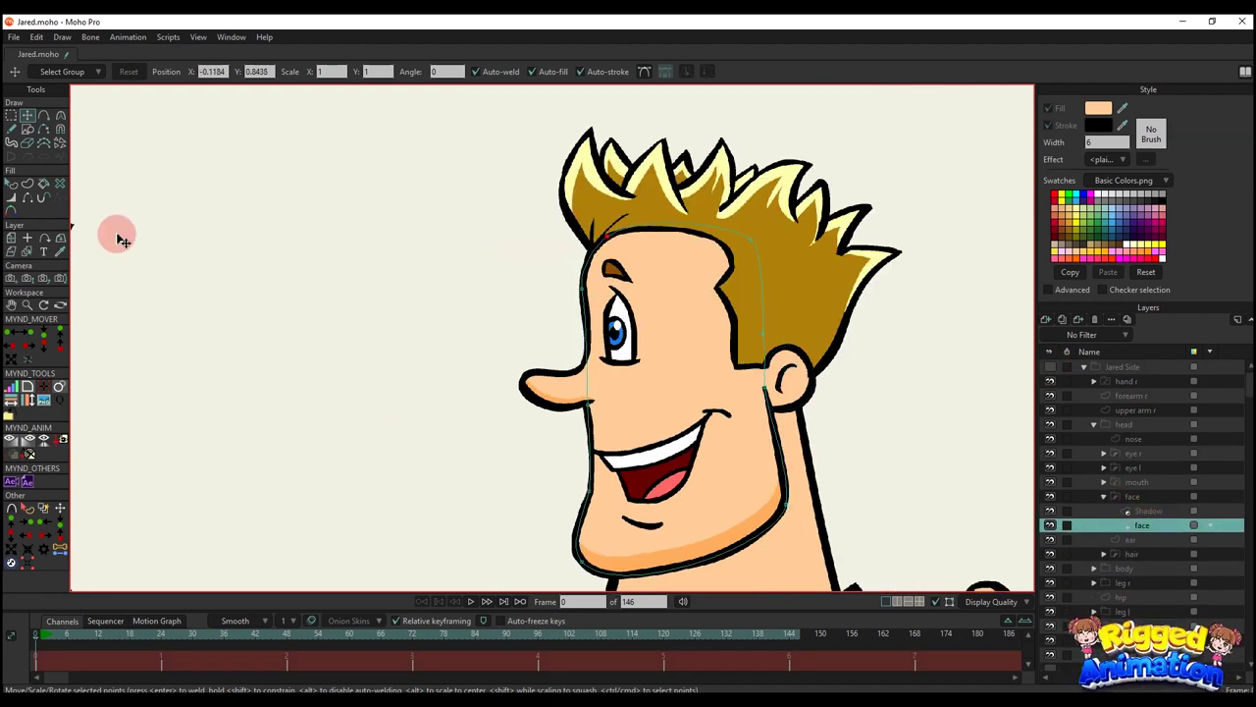
click(27, 197)
click(878, 324)
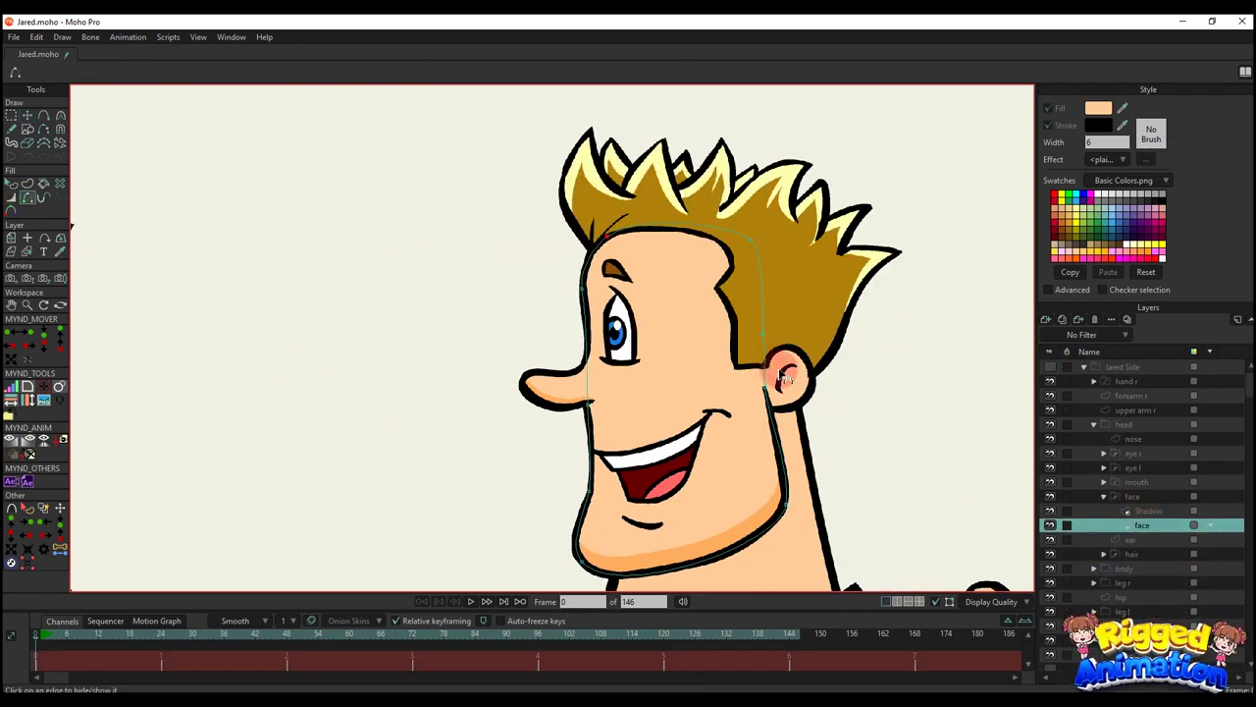
key(q)
key(t)
- Move the hair group to the top of the head group and select its hair layer
click(1122, 556)
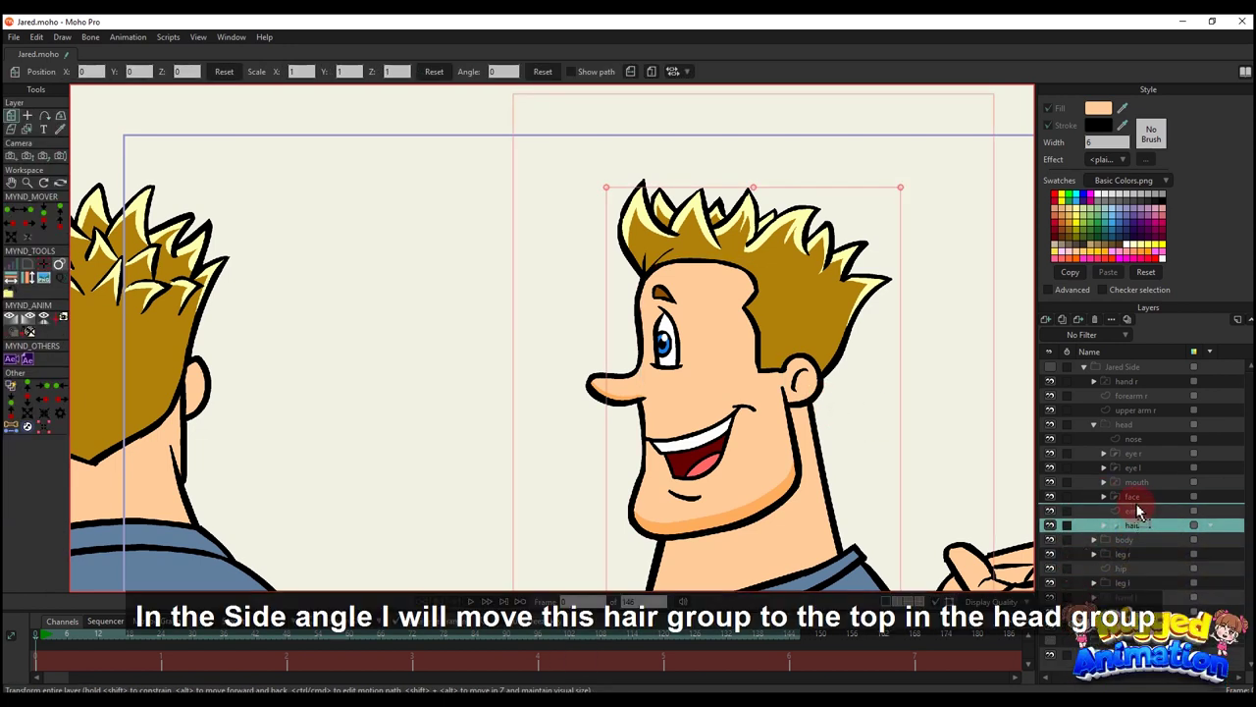
drag(1136, 488, 1134, 434)
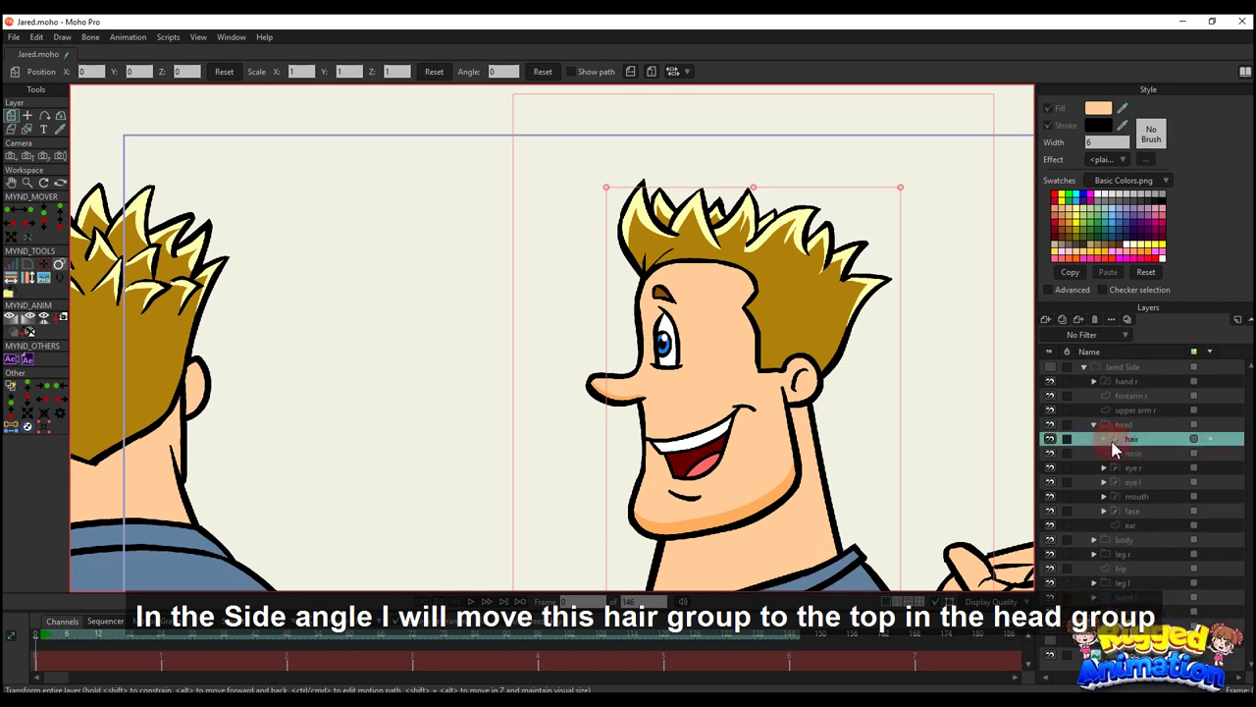
click(1141, 469)
- Select all points of the old hair shape and delete them
scroll(677, 304, up, 2)
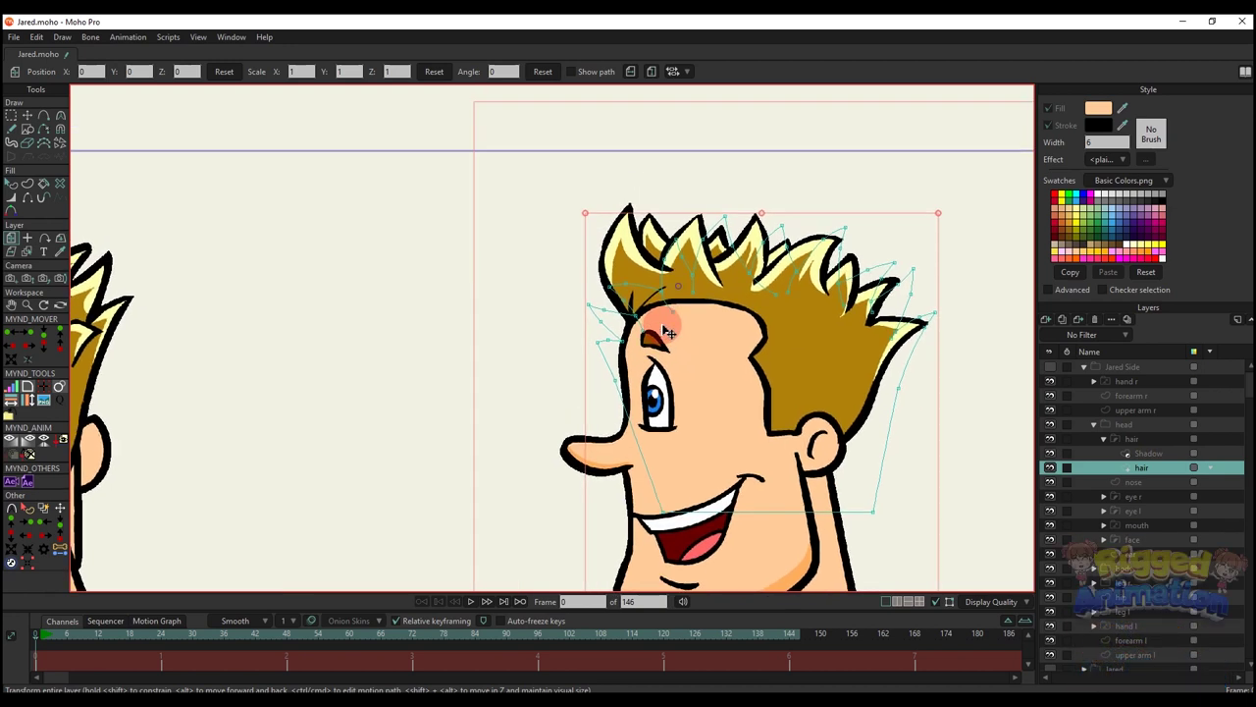
scroll(756, 324, down, 2)
key(g)
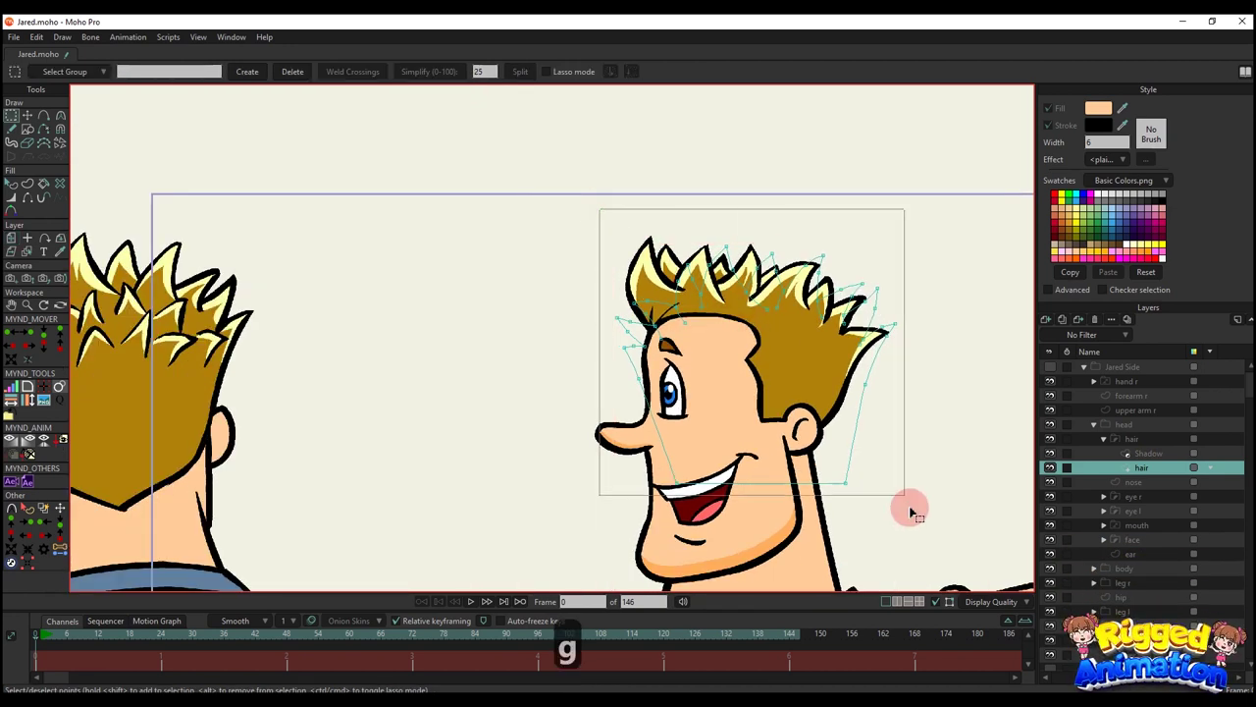
drag(911, 511, 907, 503)
scroll(735, 317, up, 2)
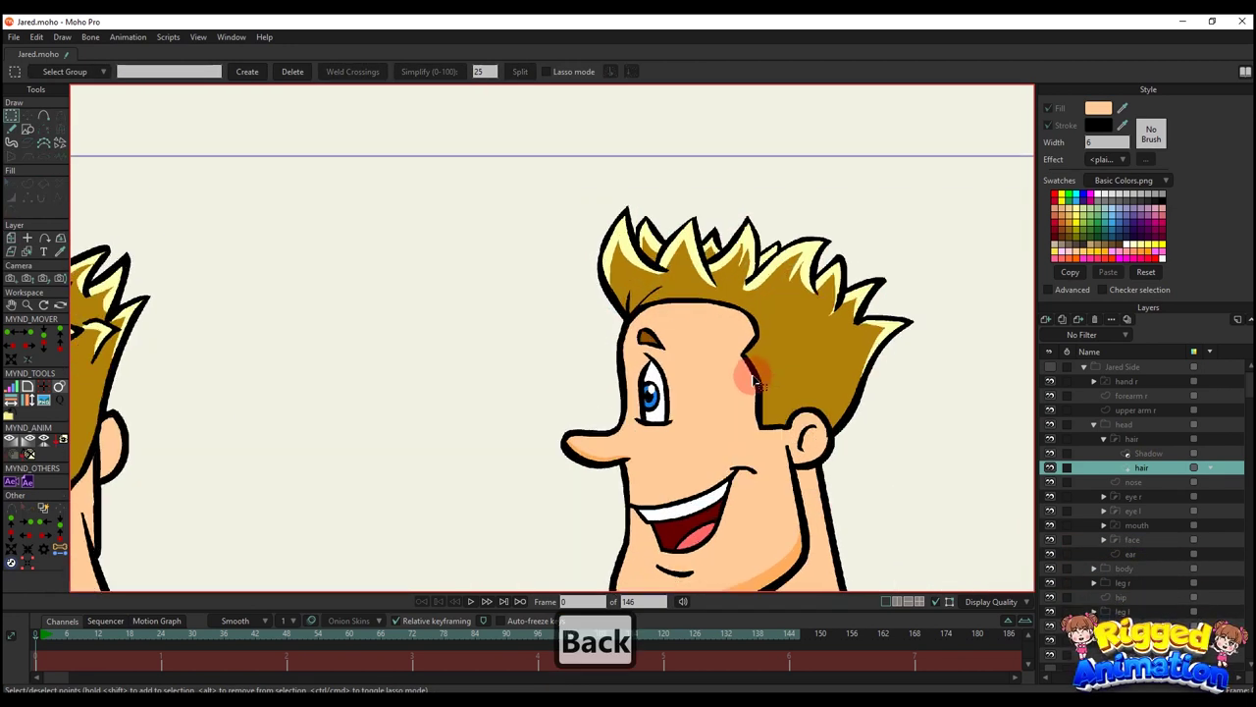
- Draw a new hair outline with Add Point, from the front hairline across the front and middle reference spikes
key(a)
drag(652, 289, 609, 314)
scroll(690, 382, down, 1)
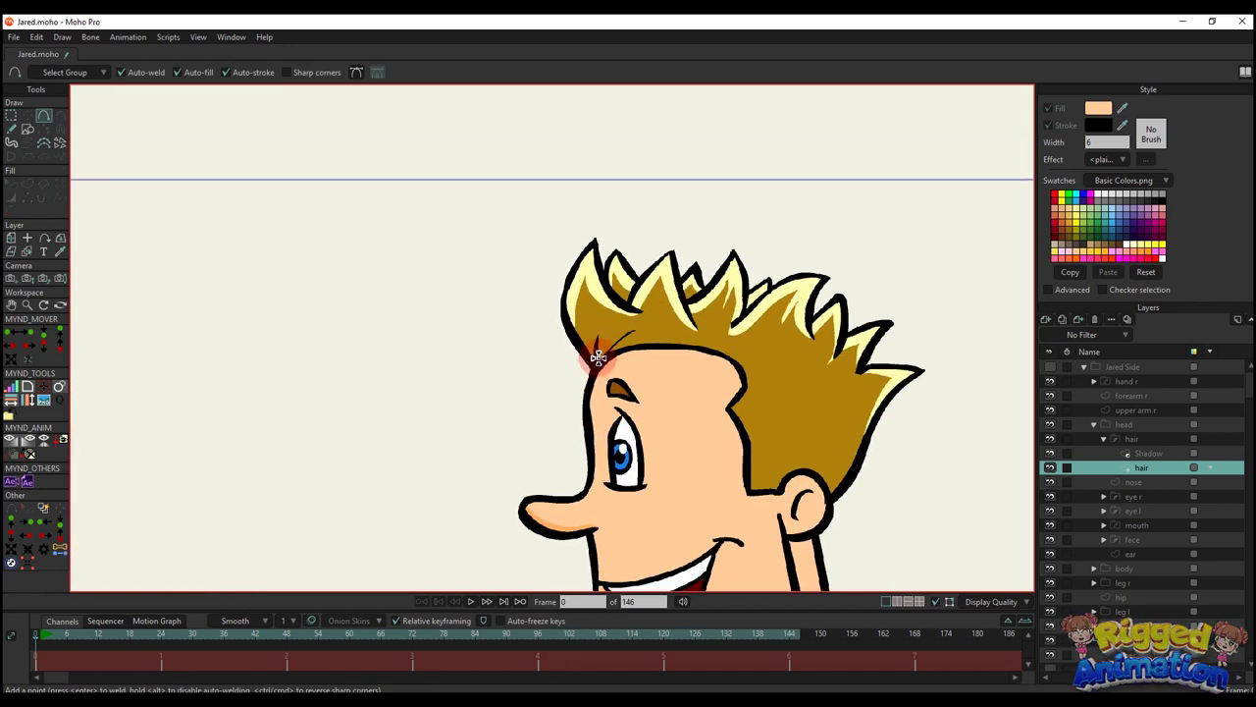
drag(601, 371, 602, 433)
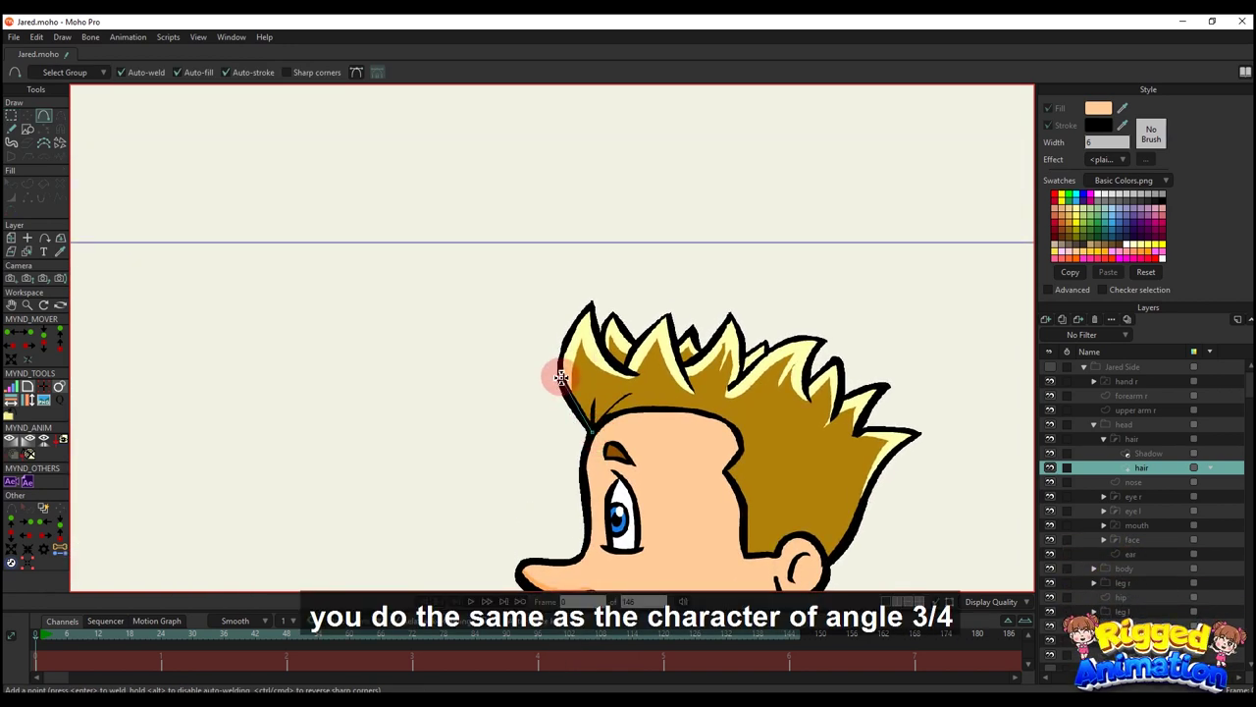
click(684, 366)
click(730, 314)
click(743, 375)
click(824, 342)
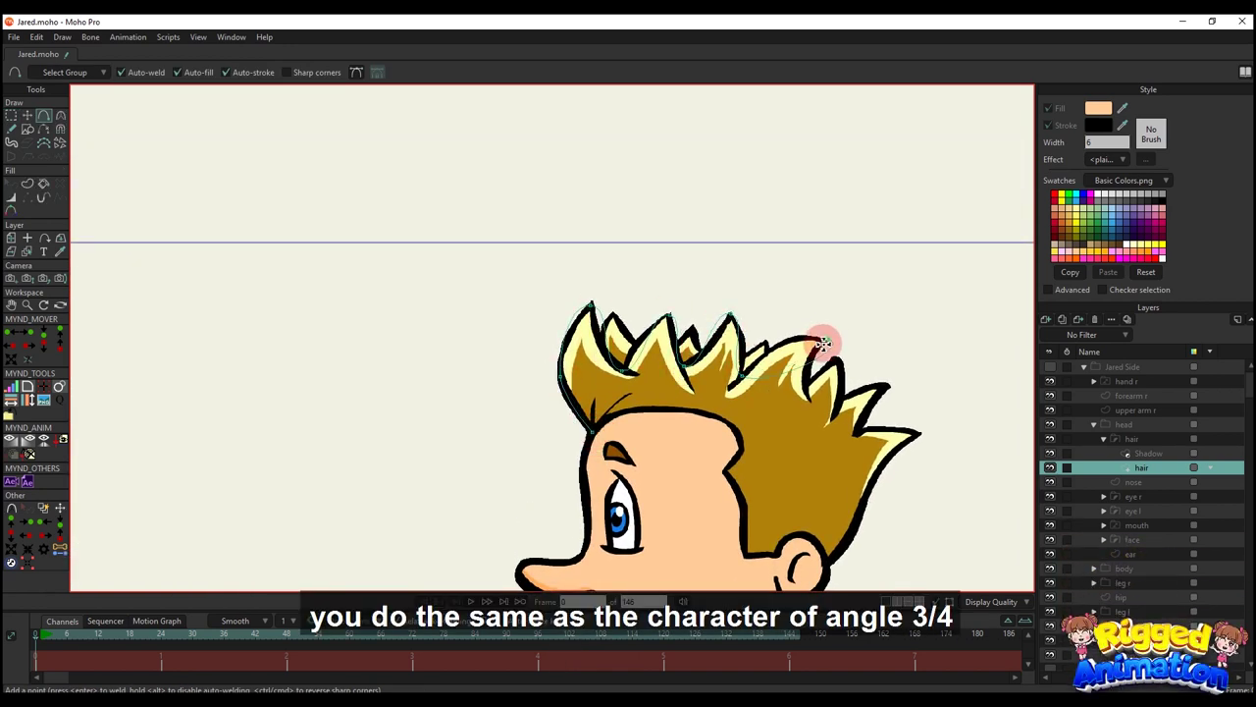
- Continue the hair outline over the rear spikes and down the back of the head toward the ear
drag(844, 397, 783, 289)
click(828, 278)
click(799, 324)
click(859, 324)
click(815, 372)
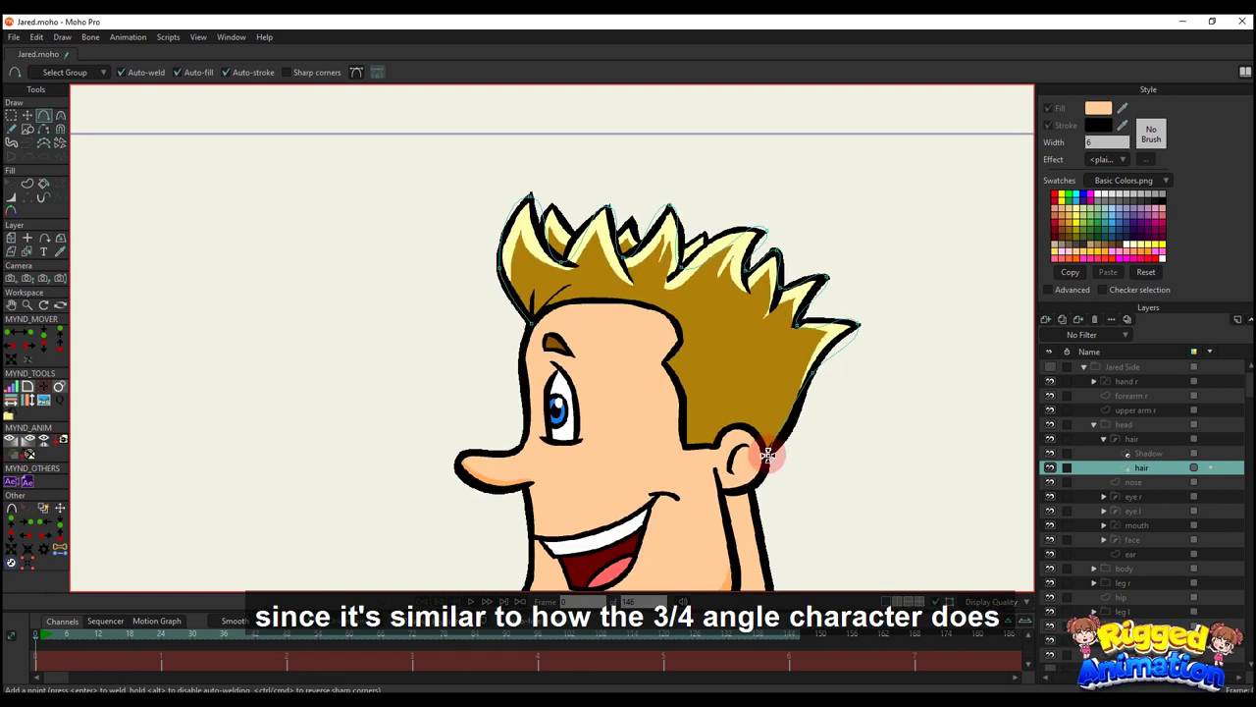
- Move the ear layer above the hair group in the head group
click(1119, 441)
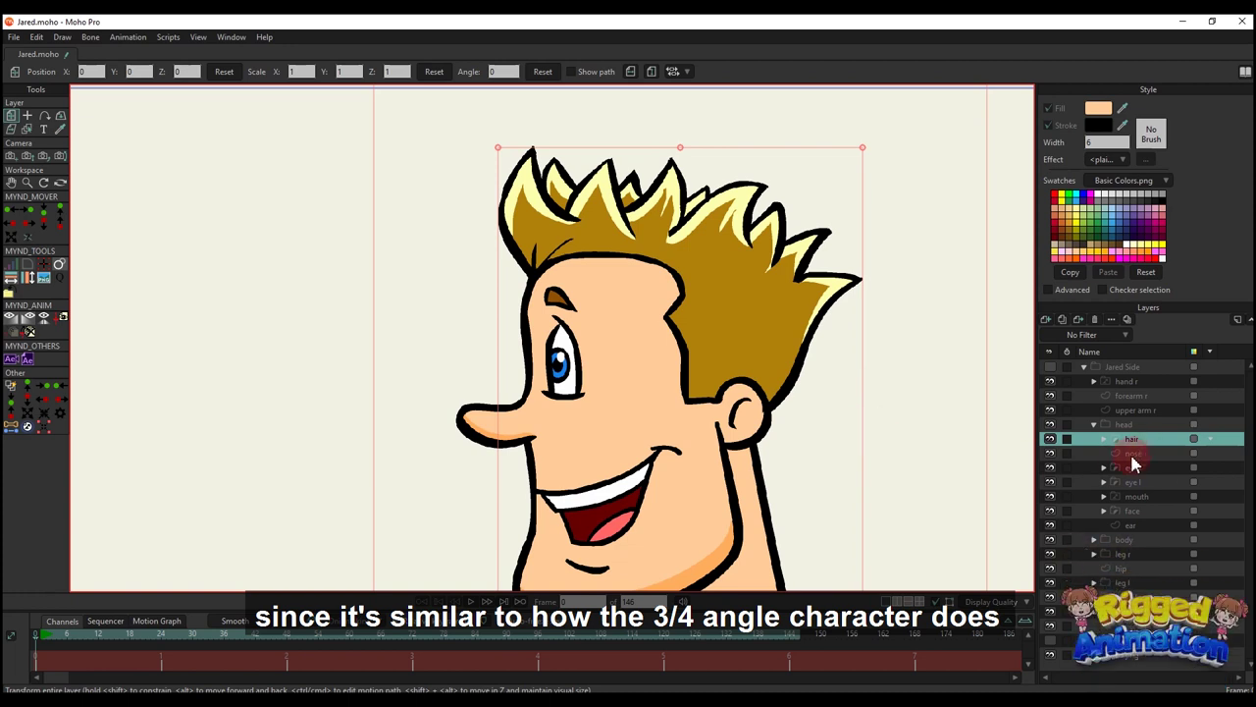
drag(1131, 525, 1141, 433)
scroll(970, 386, up, 3)
- Reopen the hair layer, select the upper outline points and sharpen them into peaks
click(1104, 453)
click(1142, 482)
scroll(860, 286, up, 1)
key(t)
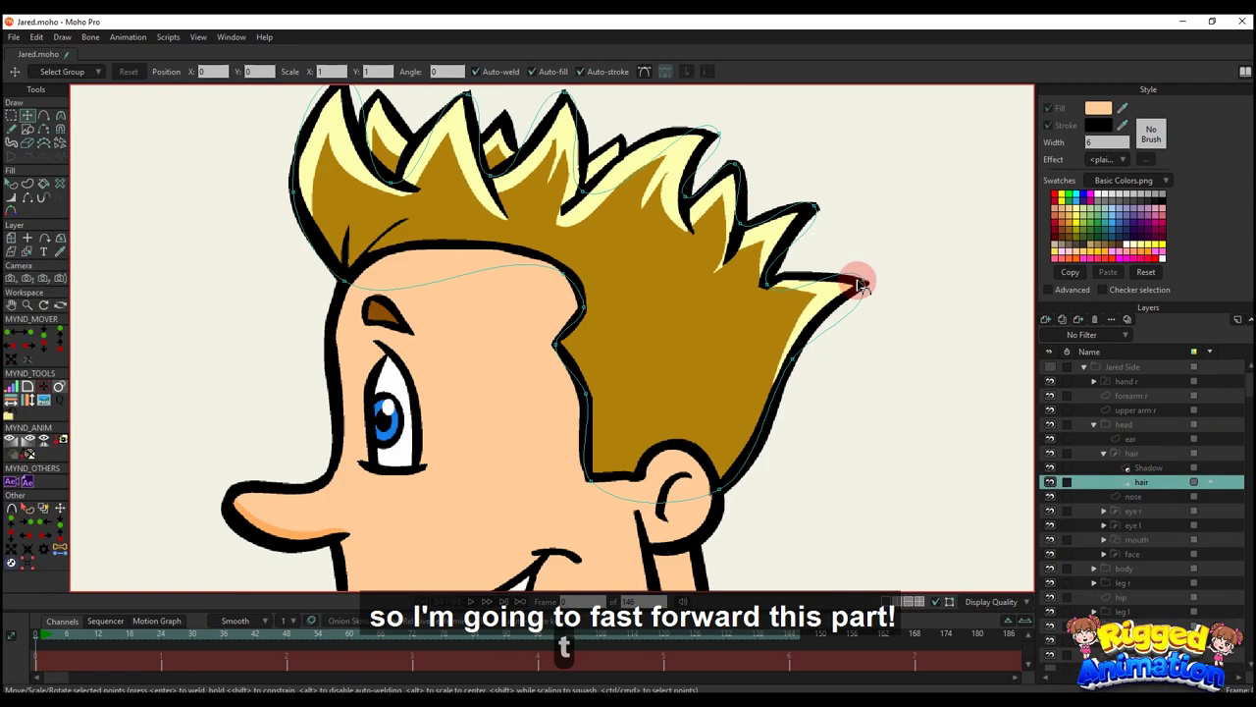
scroll(727, 241, down, 5)
key(g)
drag(543, 154, 796, 268)
key(c)
drag(723, 282, 706, 268)
key(t)
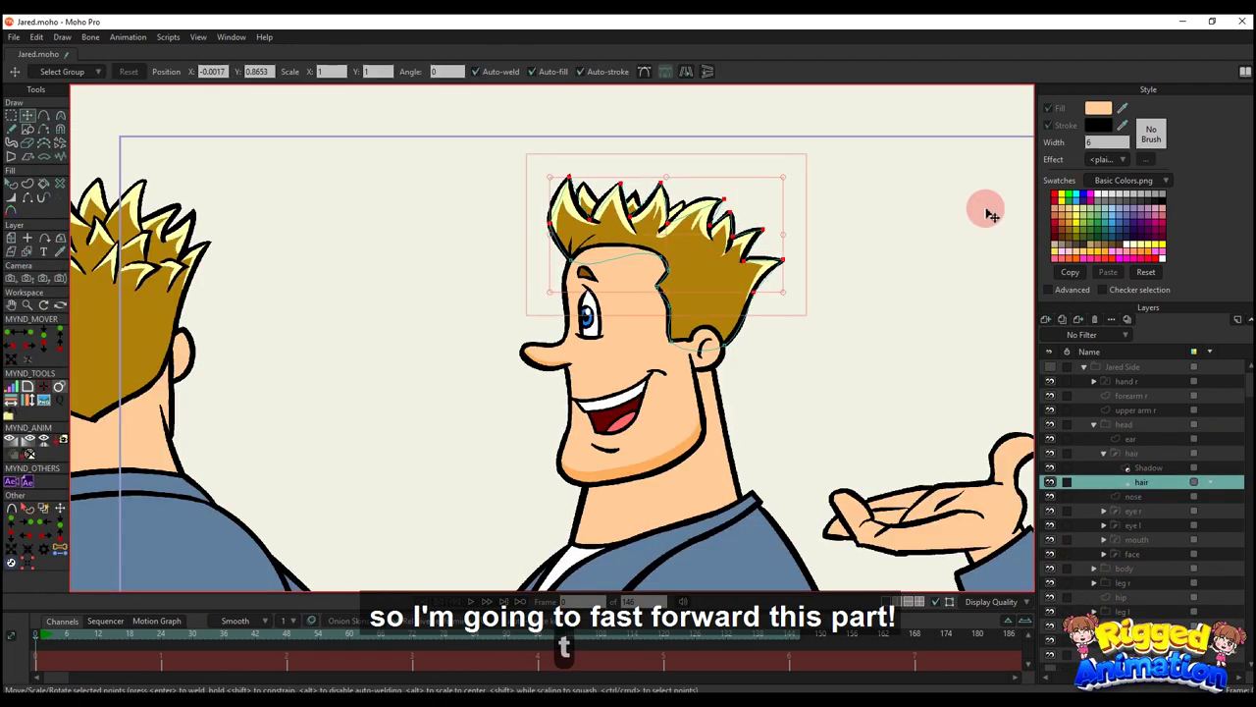
- Curve the hair outline along the reference hairline above the forehead
scroll(570, 255, up, 6)
click(595, 272)
key(c)
drag(597, 272, 658, 185)
key(t)
click(883, 276)
key(c)
drag(883, 276, 773, 212)
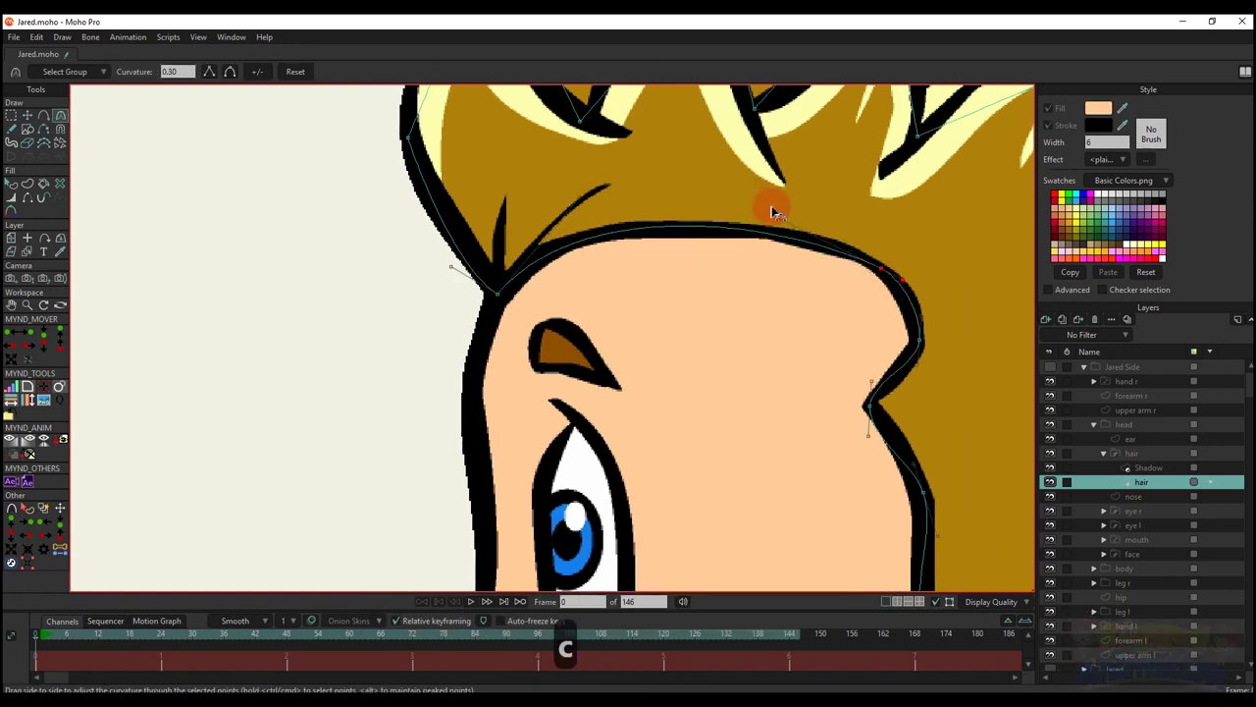
- Refine the hair outline's curvature at the temple notch and down the sideburn
drag(860, 374, 874, 367)
scroll(854, 412, up, 2)
drag(795, 343, 824, 320)
drag(857, 372, 861, 364)
scroll(834, 383, down, 3)
scroll(826, 392, up, 2)
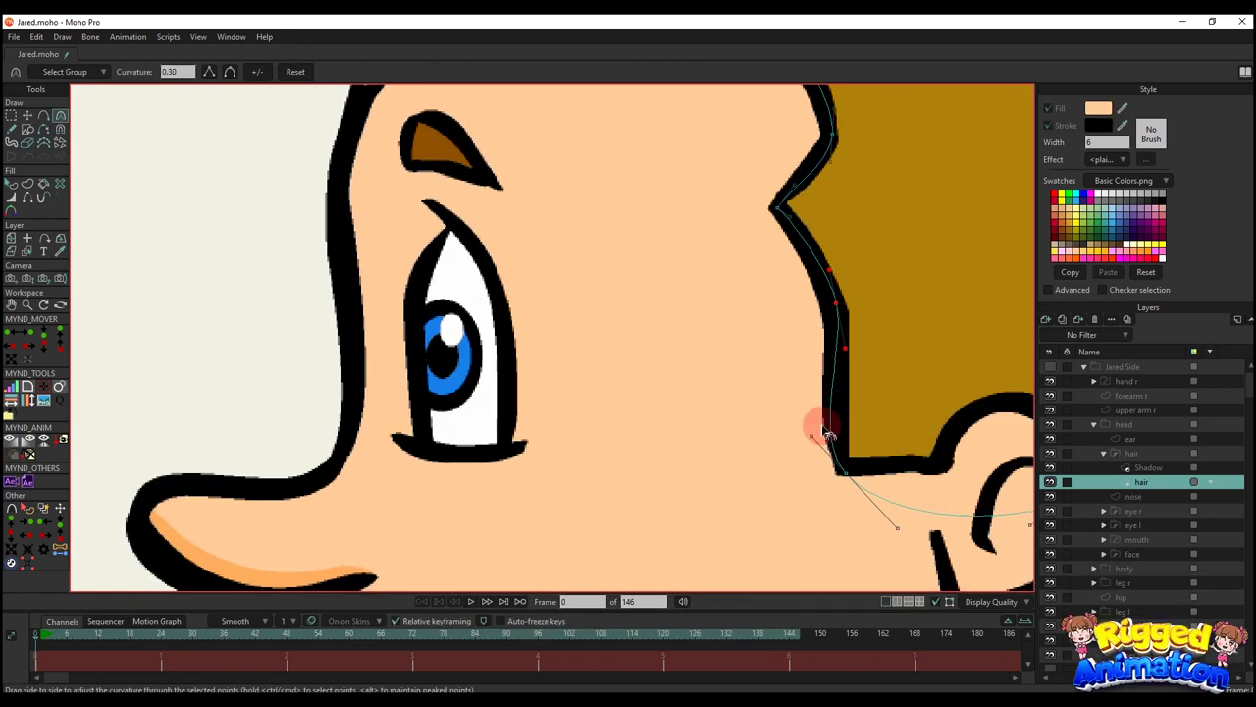
drag(813, 435, 832, 432)
drag(783, 479, 414, 393)
drag(663, 436, 684, 392)
- Fit the back of the hair outline and add curved points along the rearmost spike's edges
scroll(684, 393, down, 3)
drag(807, 282, 835, 299)
scroll(817, 322, up, 3)
scroll(786, 418, up, 2)
key(t)
key(a)
click(850, 355)
click(825, 301)
key(c)
scroll(737, 270, up, 1)
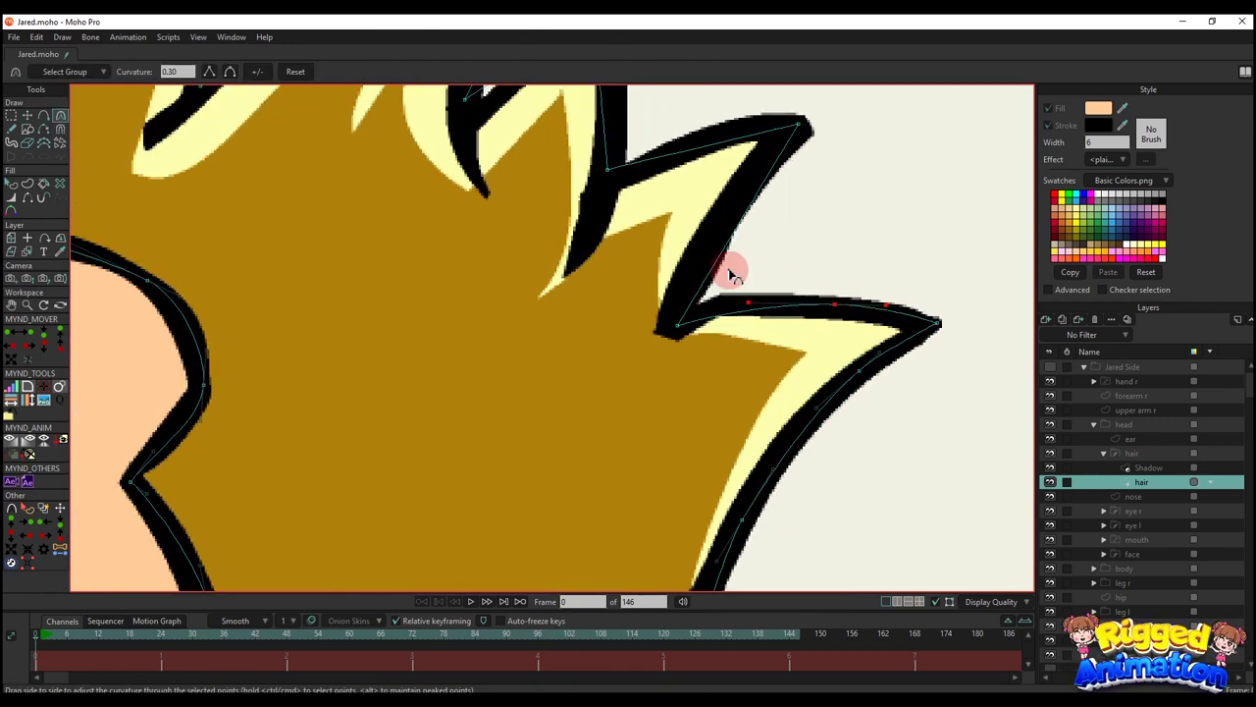
- Add points to the next two spikes ahead of the rearmost one and curve their edges to the reference
scroll(732, 275, down, 3)
scroll(775, 319, up, 3)
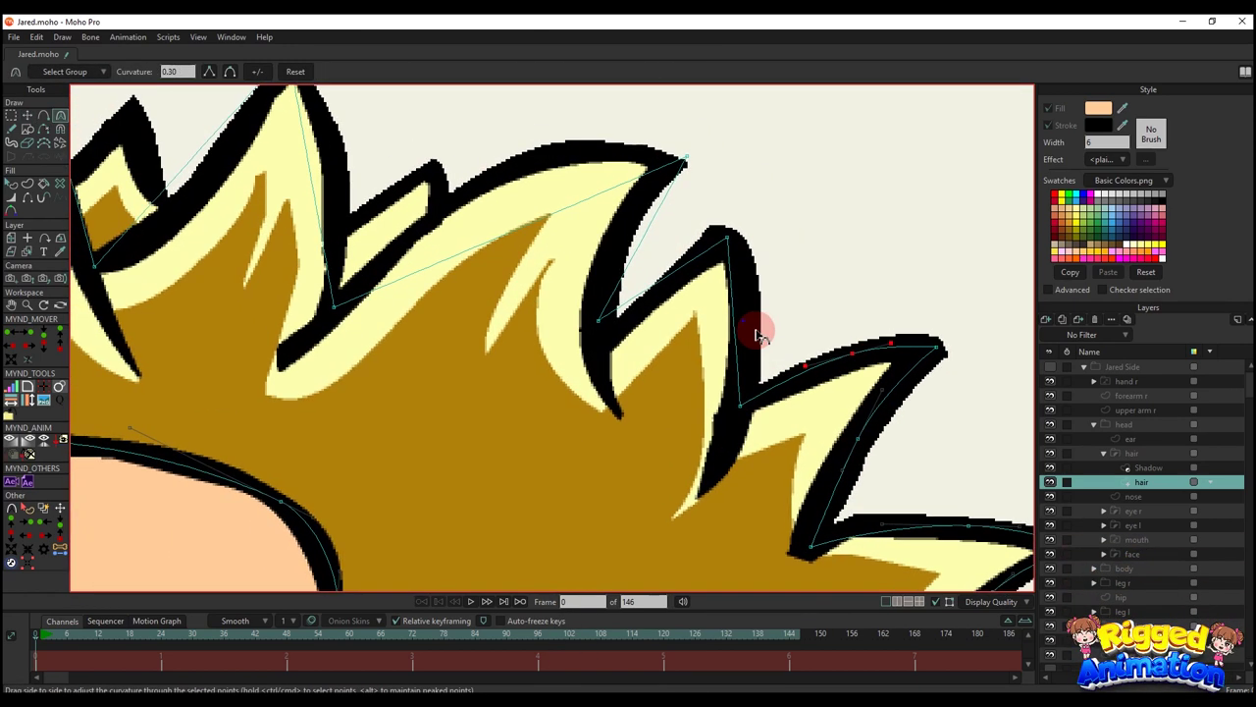
drag(756, 334, 774, 352)
key(a)
click(764, 339)
key(c)
scroll(684, 305, down, 3)
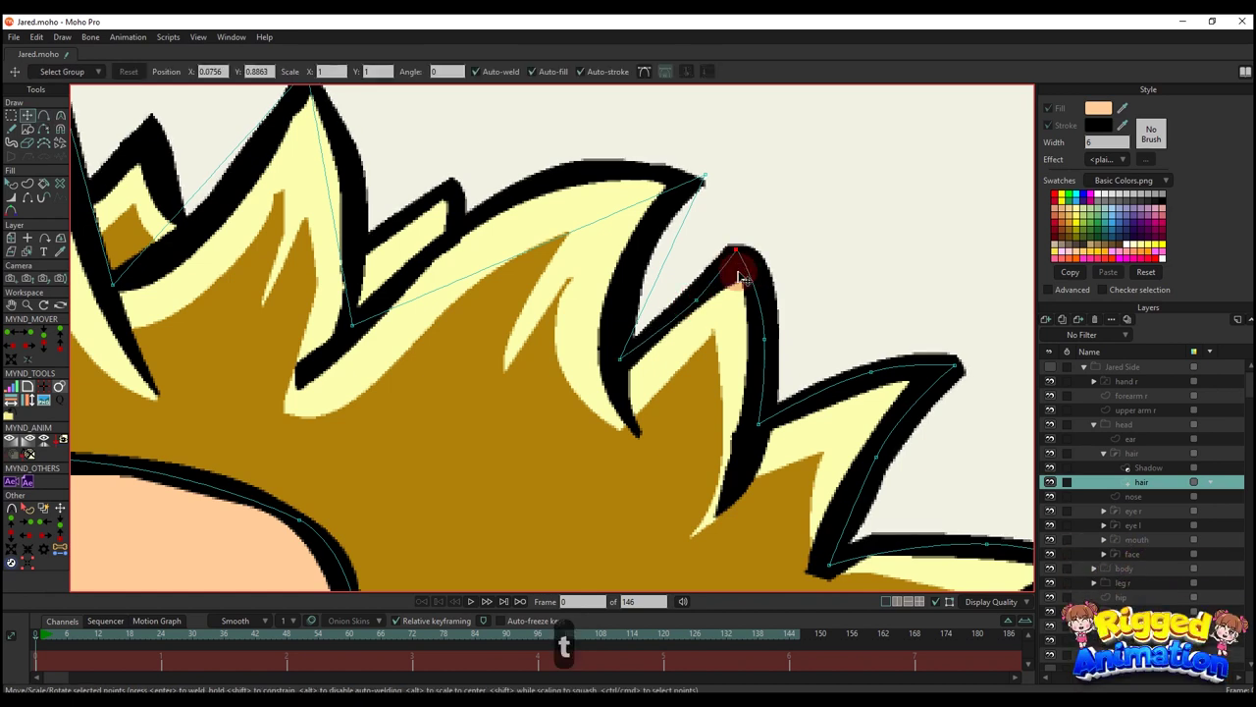
- Curve both edges of the wide swept spike to match the reference
scroll(682, 359, up, 3)
ctrl+click(664, 292)
scroll(664, 293, down, 3)
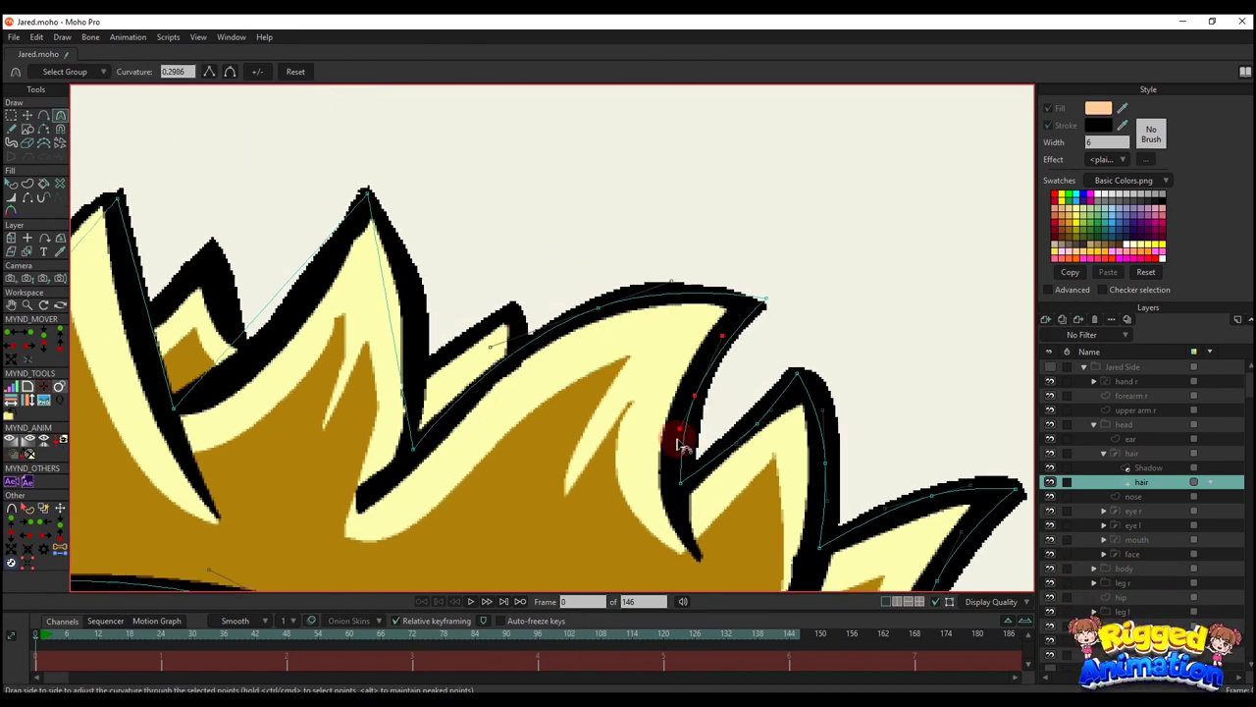
- Add points to the spike in front of the wide swept one and curve both its edges to the reference
key(a)
scroll(580, 402, up, 3)
scroll(705, 331, down, 3)
key(c)
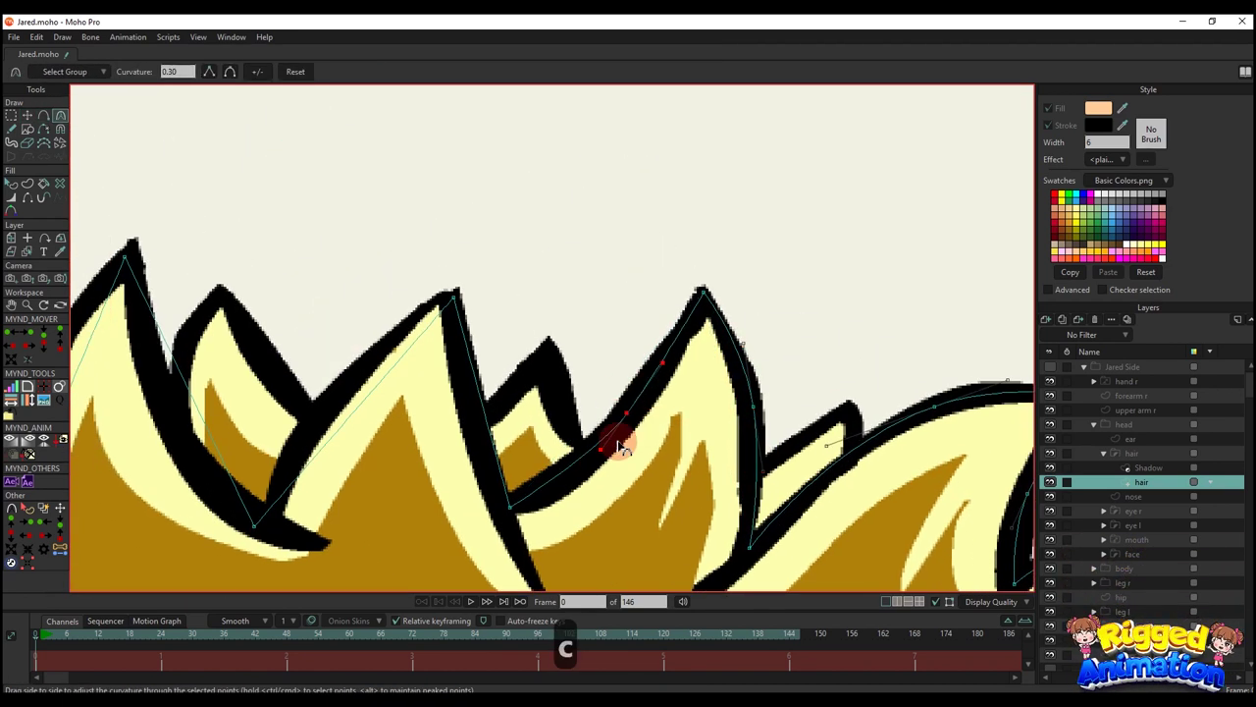
scroll(612, 441, up, 3)
key(t)
scroll(783, 508, down, 3)
- Add and curve points on the second spike from the front and align its tip with the reference
key(a)
drag(636, 411, 622, 402)
key(c)
key(t)
drag(739, 293, 732, 289)
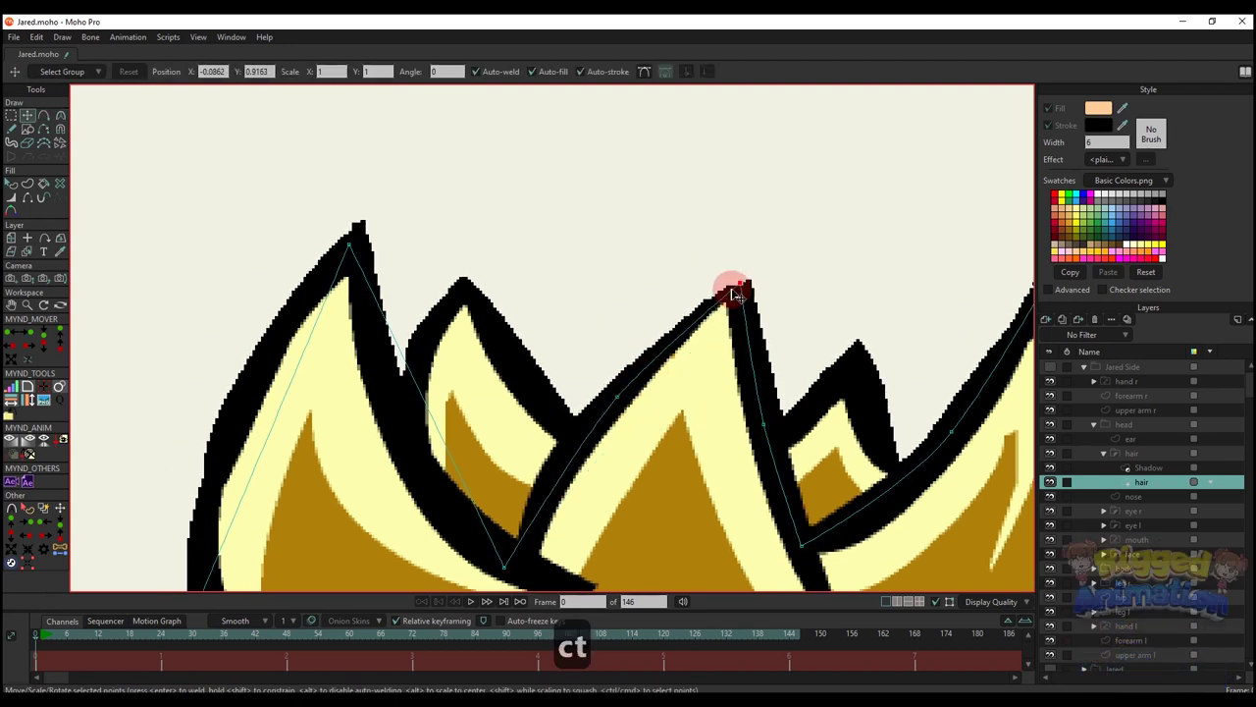
- Add points to the frontmost spike and shape its edges down to the forehead along the reference
scroll(567, 454, down, 3)
key(a)
drag(705, 393, 684, 398)
key(c)
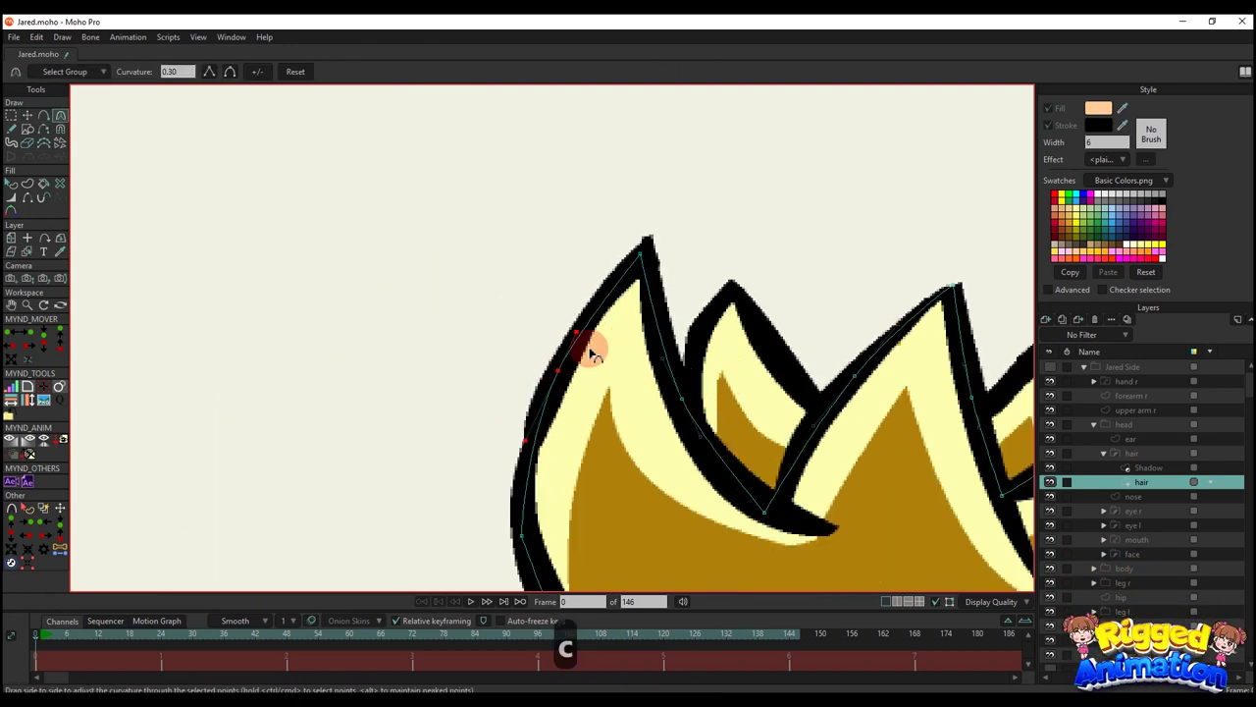
scroll(608, 491, down, 3)
key(t)
scroll(552, 399, up, 3)
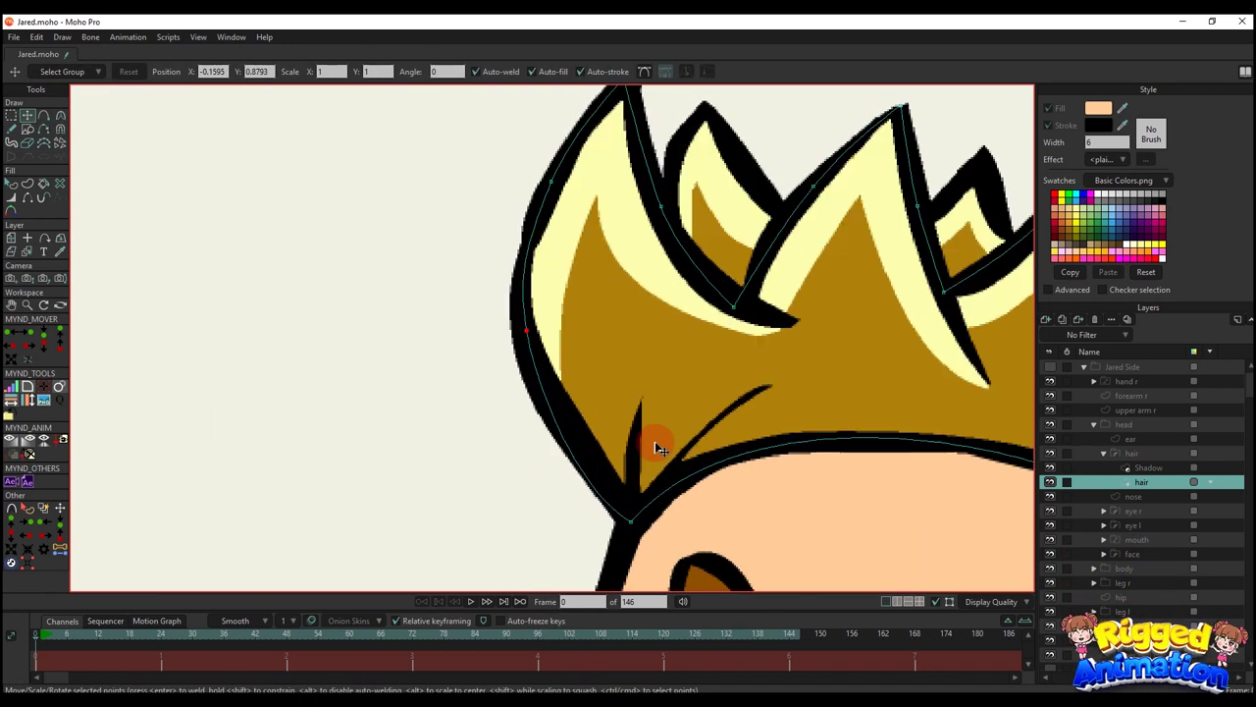
- Recolour the redrawn hair shape with the pale yellow sampled from the back view's highlights, and hide the hair layer
key(a)
scroll(717, 387, down, 3)
key(q)
scroll(785, 359, down, 2)
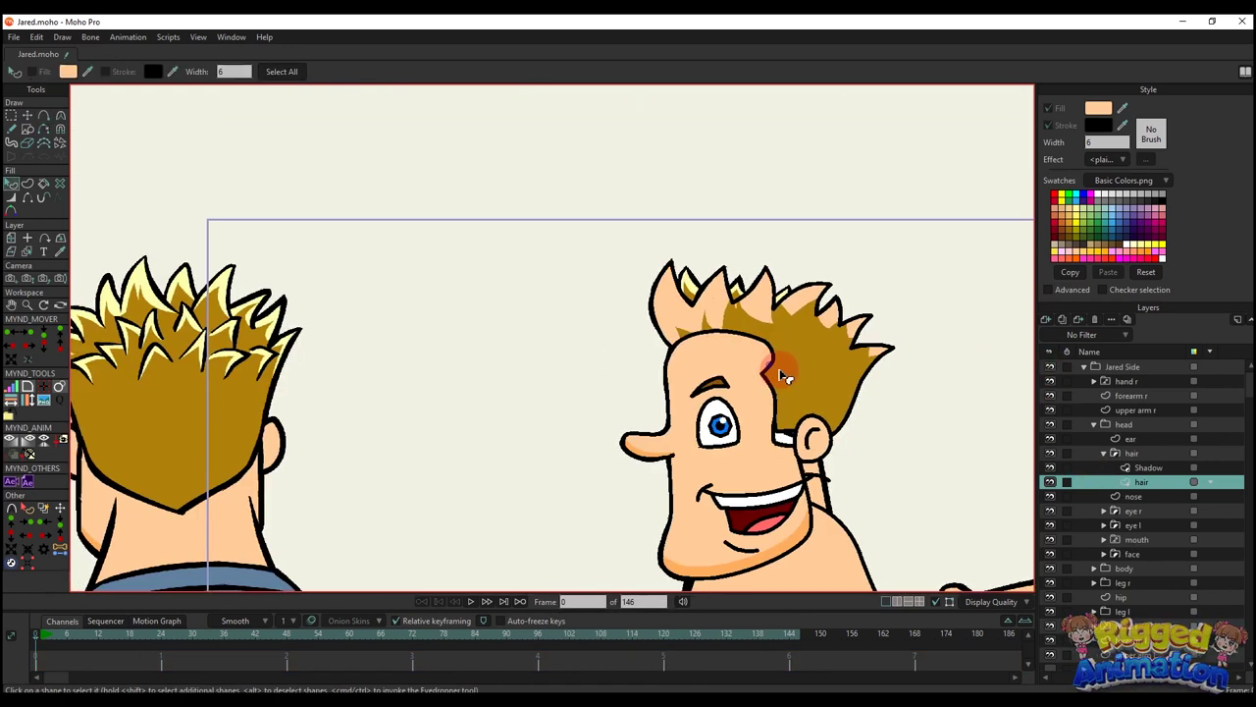
click(834, 383)
scroll(1021, 167, down, 1)
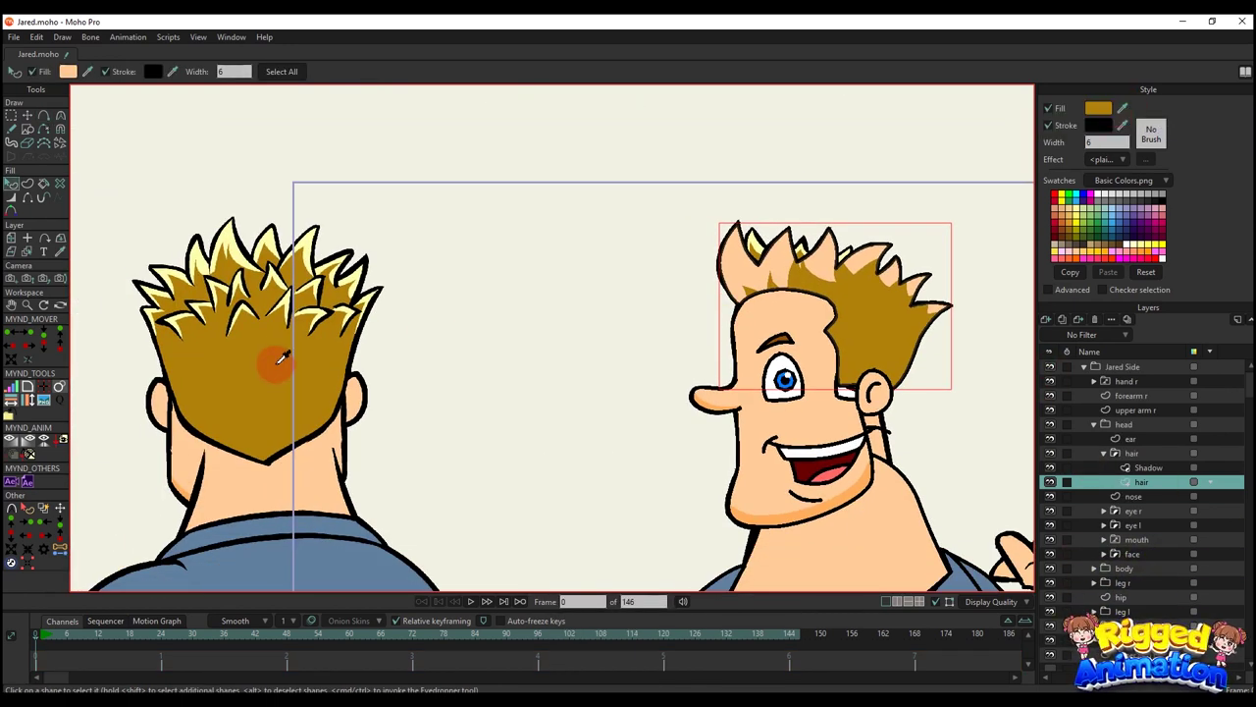
click(236, 261)
click(473, 303)
click(1050, 484)
- Draw the two short strand lines rising from the hairline's front corner, following the reference
scroll(805, 224, up, 5)
key(t)
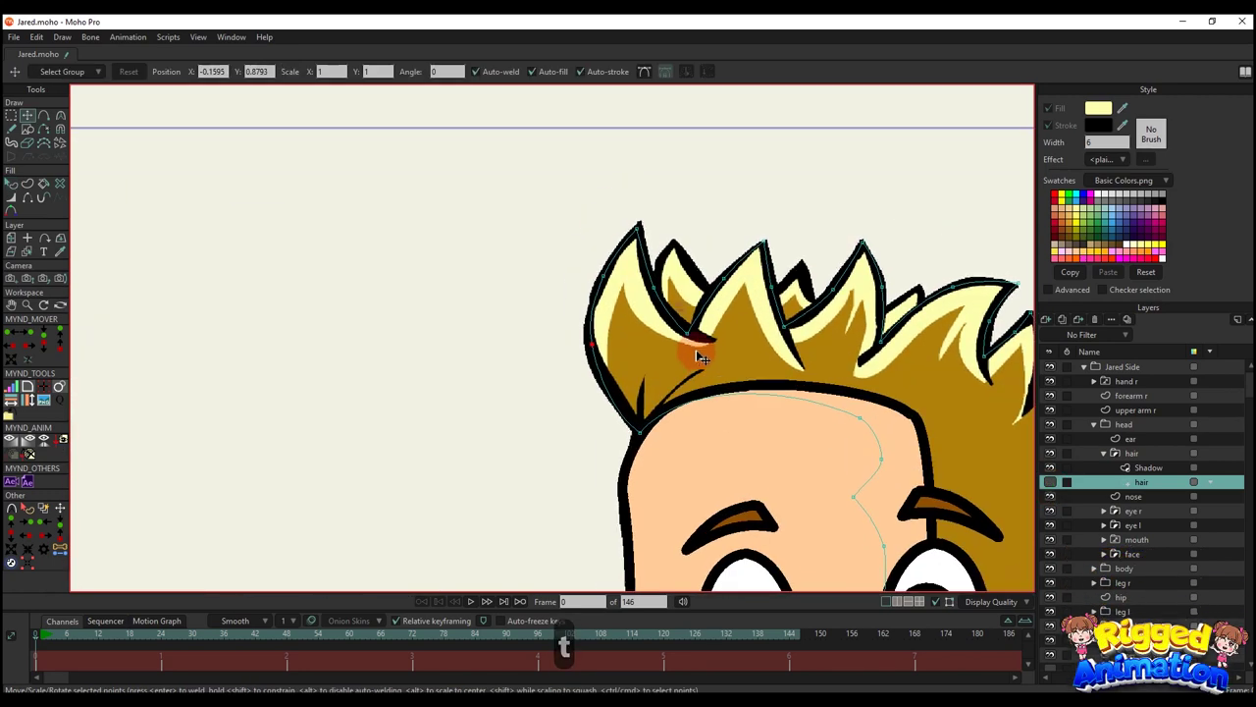
key(a)
scroll(628, 383, up, 2)
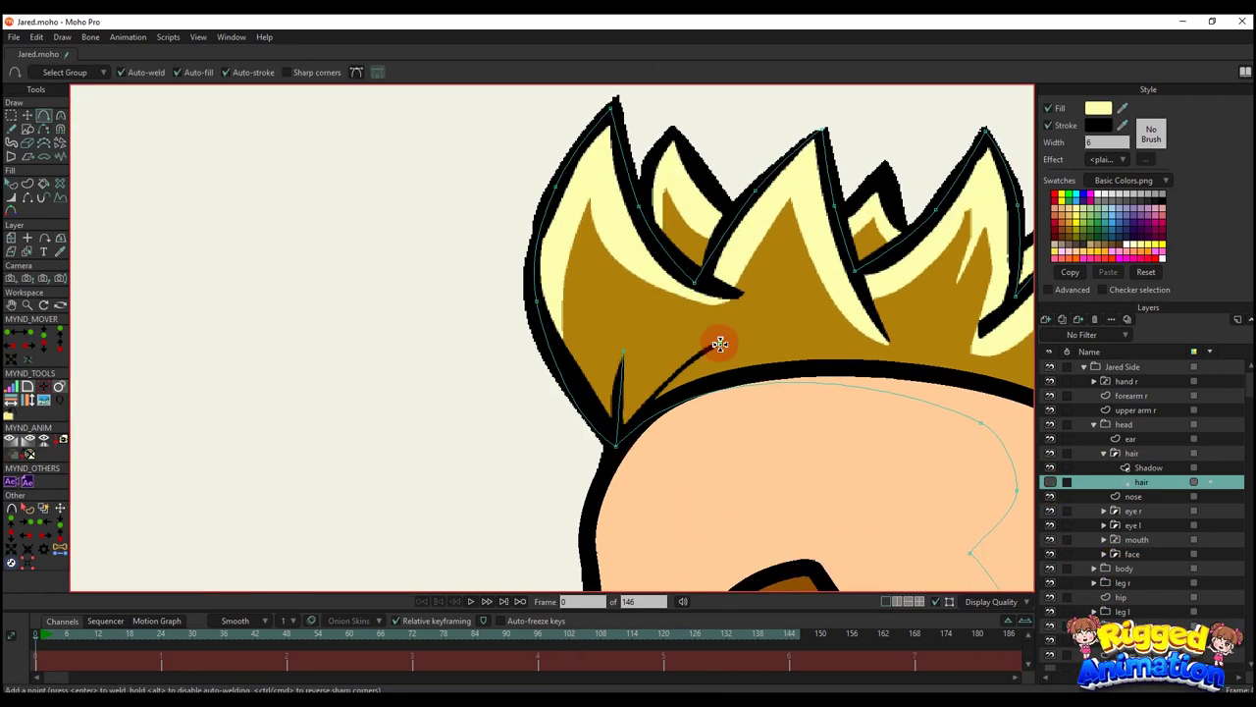
drag(720, 344, 617, 447)
- Curve the two strand lines at the front of the hairline along the reference, undoing the stray edits
scroll(638, 353, down, 4)
scroll(687, 357, up, 3)
key(t)
key(c)
scroll(594, 349, up, 1)
scroll(764, 320, down, 1)
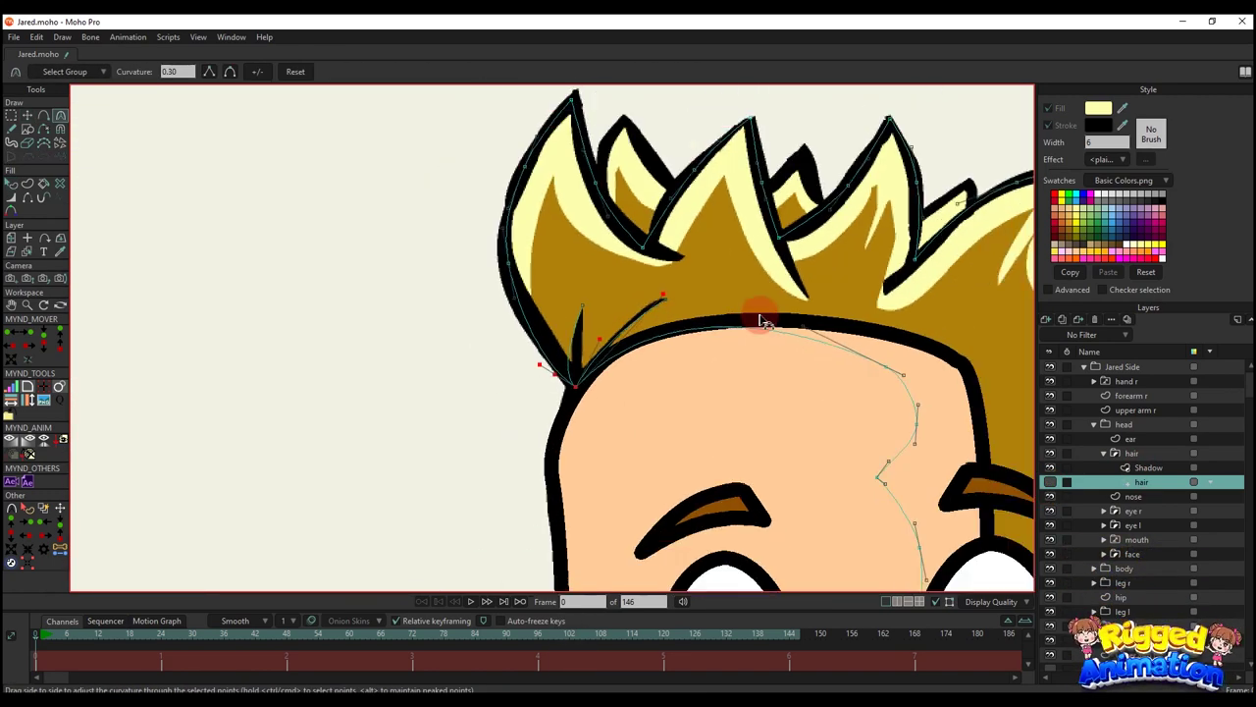
scroll(764, 322, down, 3)
scroll(623, 359, up, 5)
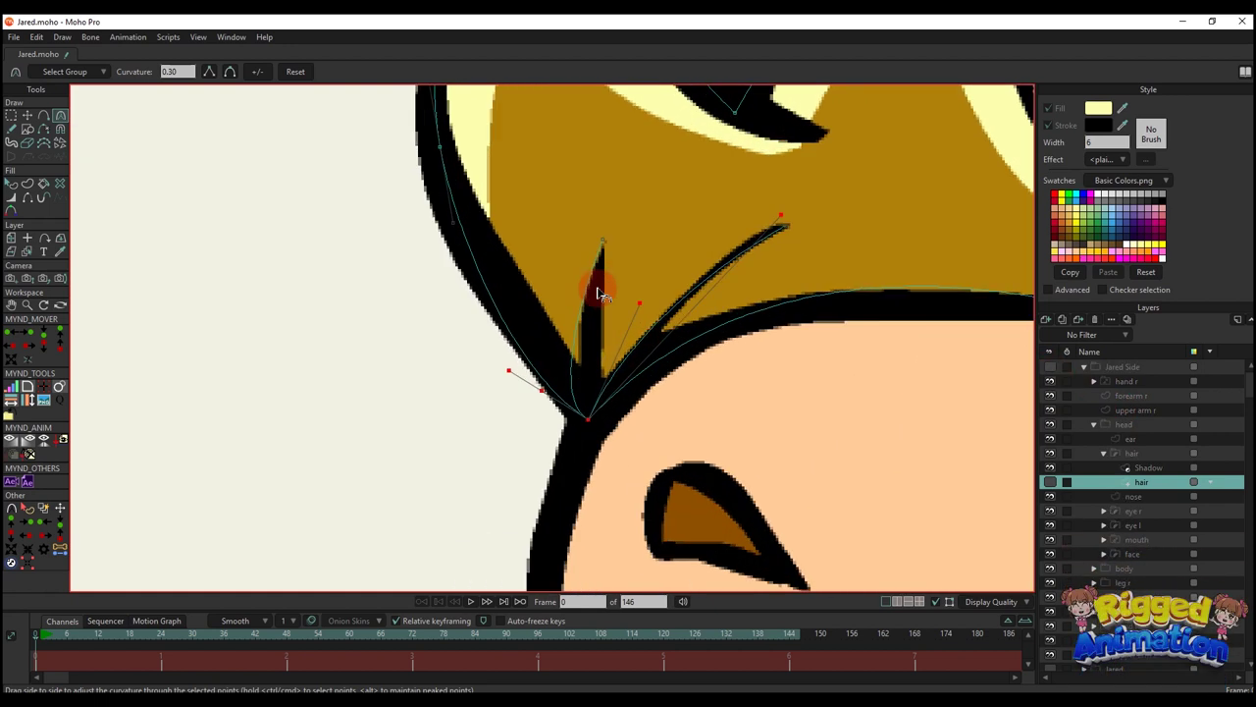
key(ctrl+z)
scroll(589, 324, down, 2)
key(q)
key(ctrl+z)
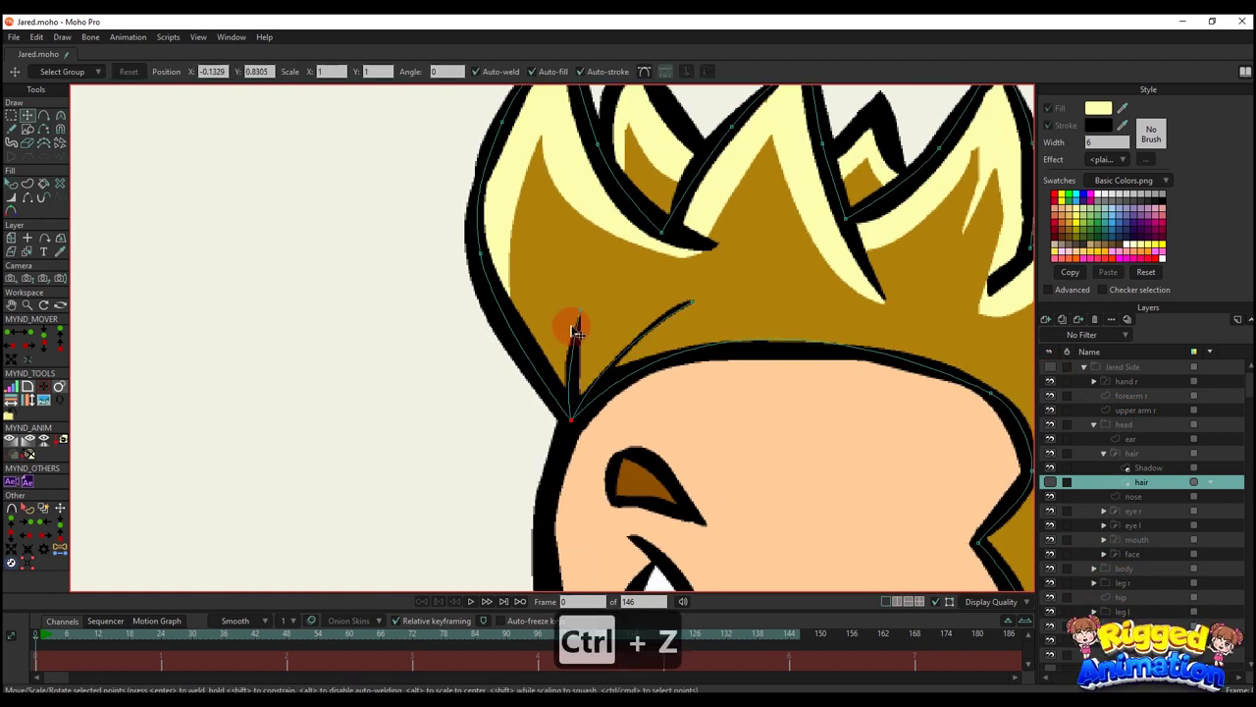
- Select the points of the two front strand lines and create a shape from them
key(f)
key(g)
click(576, 379)
key(u)
click(155, 74)
- Extend short lines inward from the bases of the hair spikes and curve them to the reference
scroll(709, 421, down, 4)
scroll(617, 357, up, 3)
key(t)
key(a)
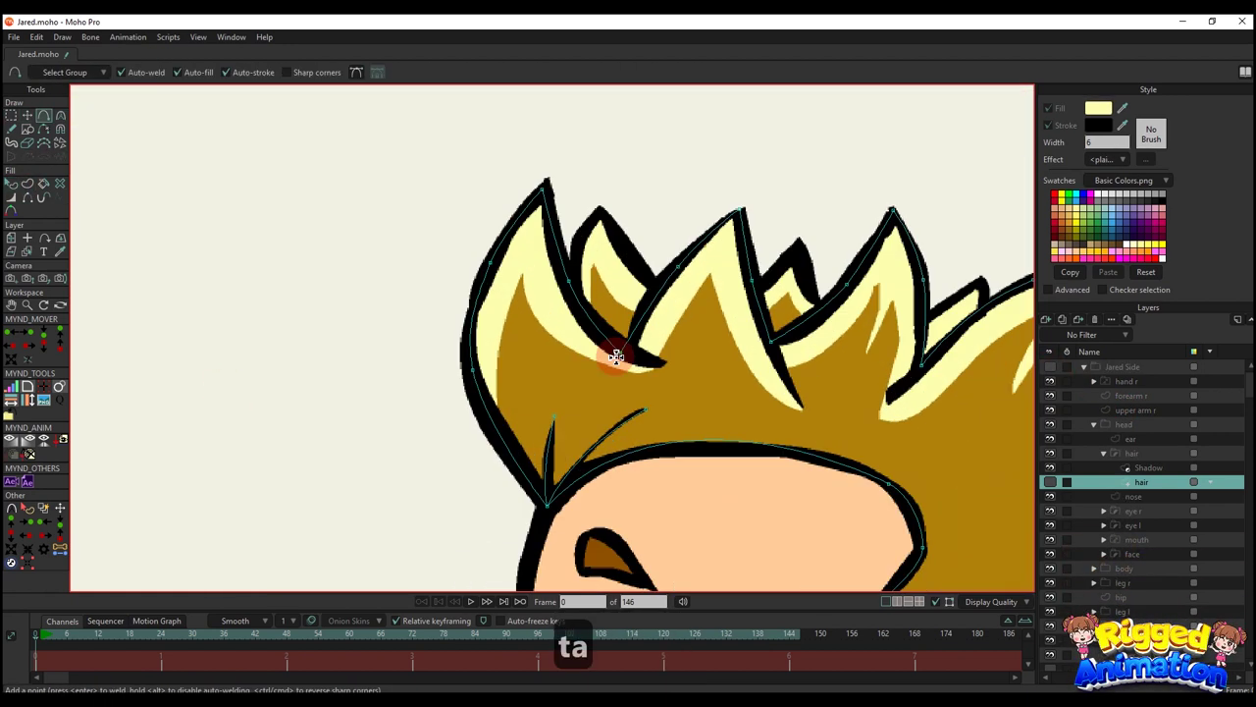
scroll(888, 397, up, 6)
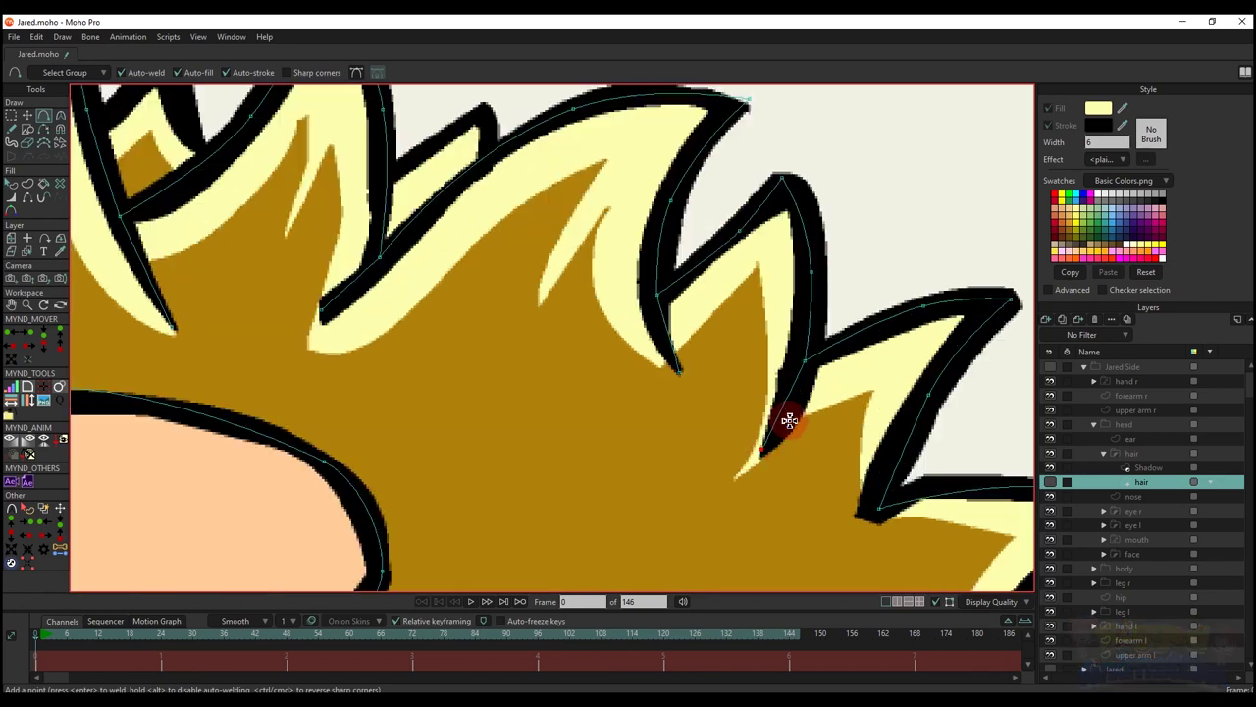
key(c)
scroll(522, 367, down, 3)
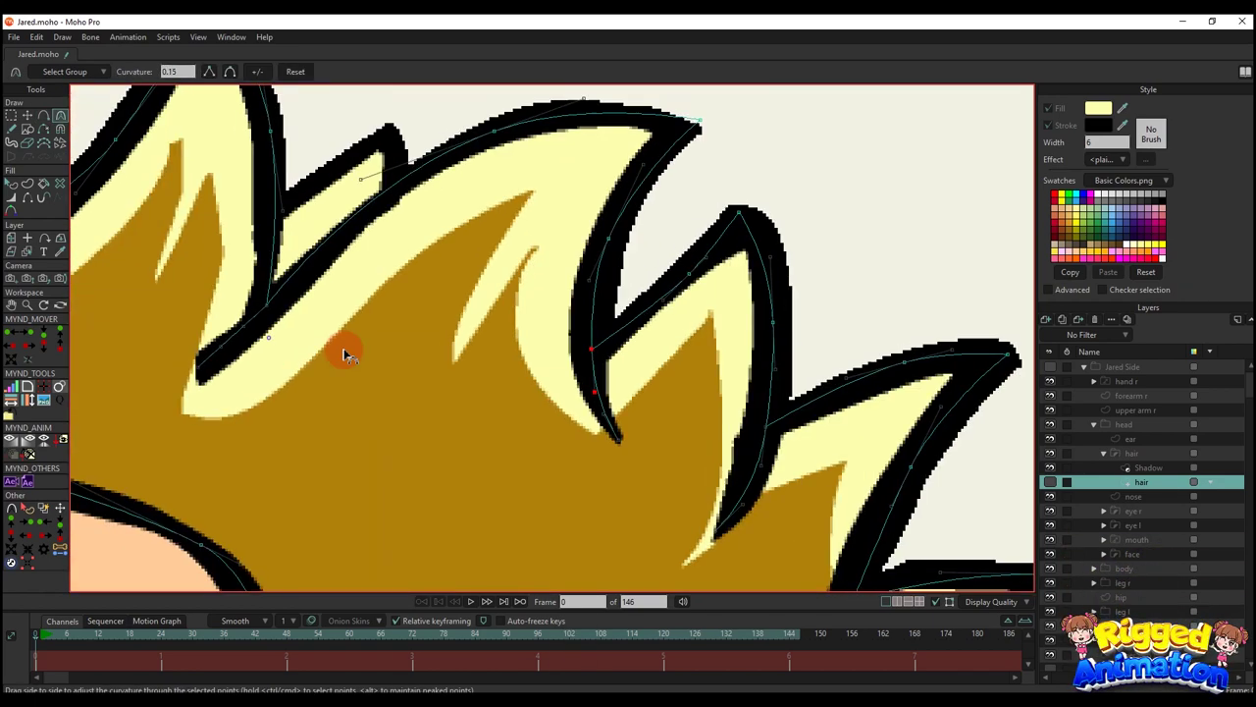
scroll(544, 402, up, 4)
scroll(527, 396, down, 3)
scroll(746, 396, up, 3)
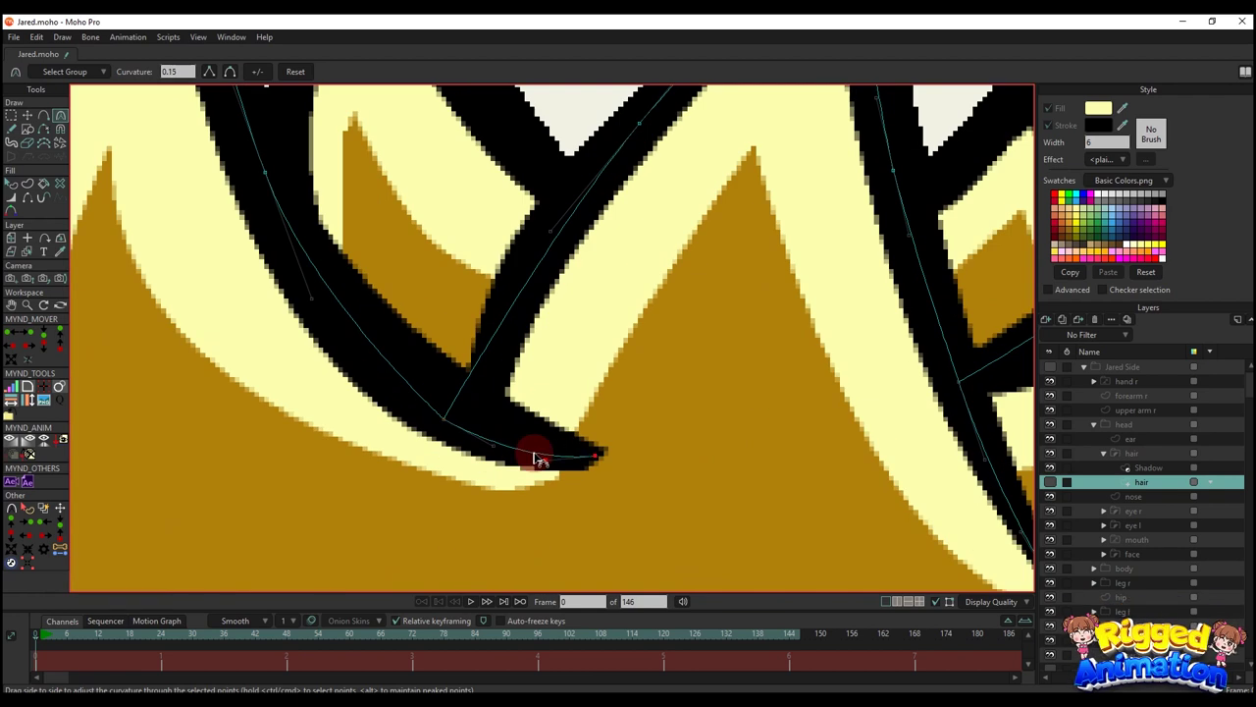
- Create a shape from the inward strand lines at the spike bases, and make the hair layer visible again
scroll(589, 446, down, 3)
key(g)
drag(932, 548, 932, 548)
scroll(912, 415, down, 2)
scroll(957, 486, down, 4)
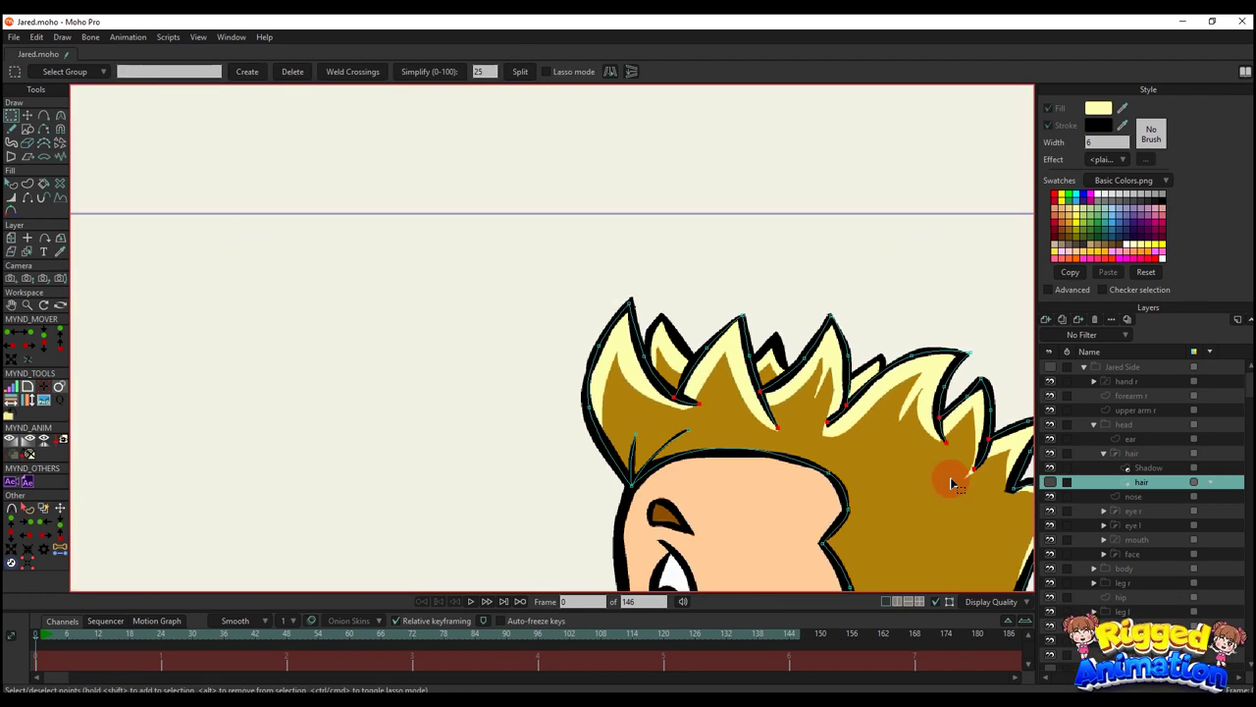
key(u)
click(157, 74)
key(q)
key(t)
click(1050, 482)
key(q)
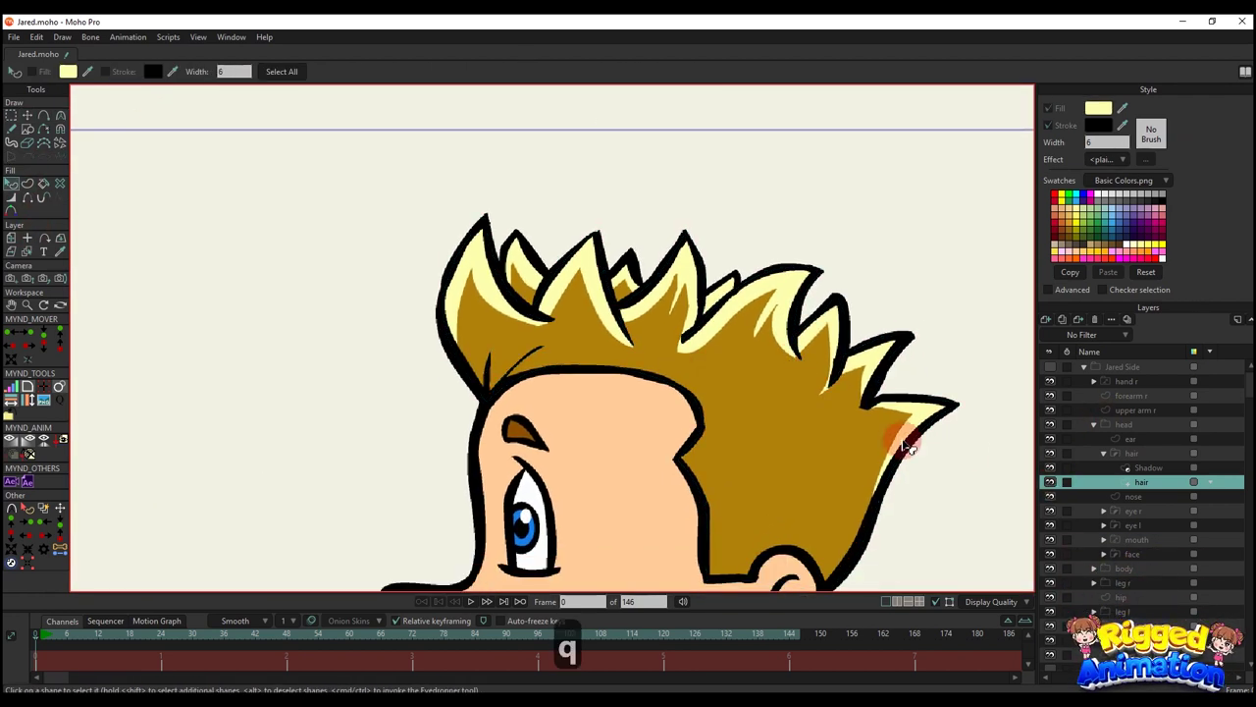
- Delete all of the old artwork on the hair group's Shadow layer
click(1146, 468)
scroll(550, 363, down, 2)
key(t)
key(a)
scroll(613, 385, down, 3)
key(g)
drag(494, 261, 864, 586)
key(Delete)
- Start a new outline on the Shadow layer along the brown areas of the front three spikes
scroll(541, 379, up, 5)
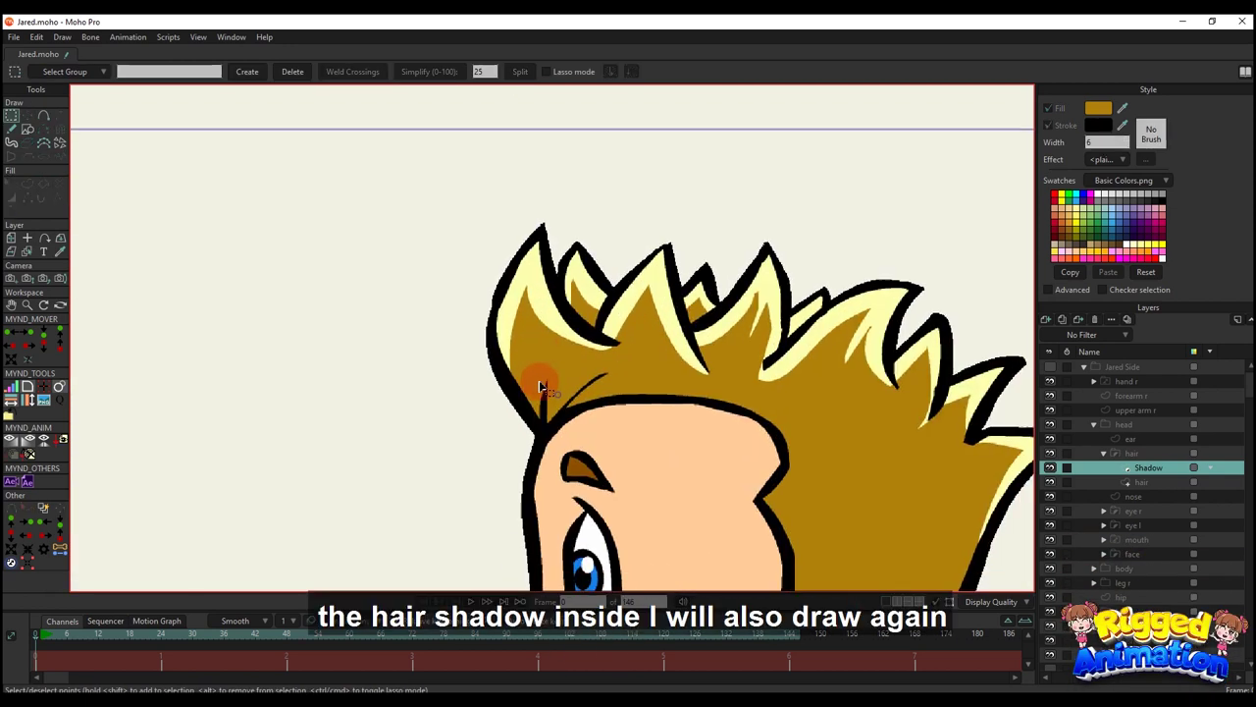
key(a)
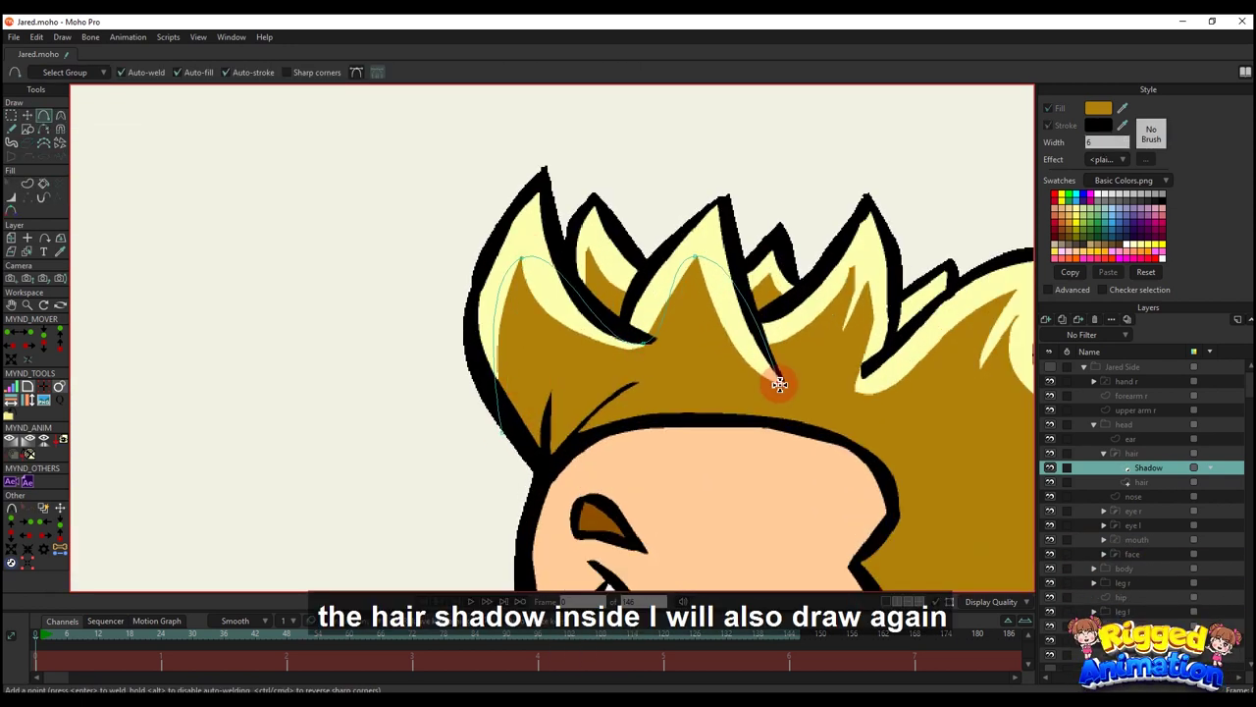
click(860, 375)
drag(860, 375, 617, 381)
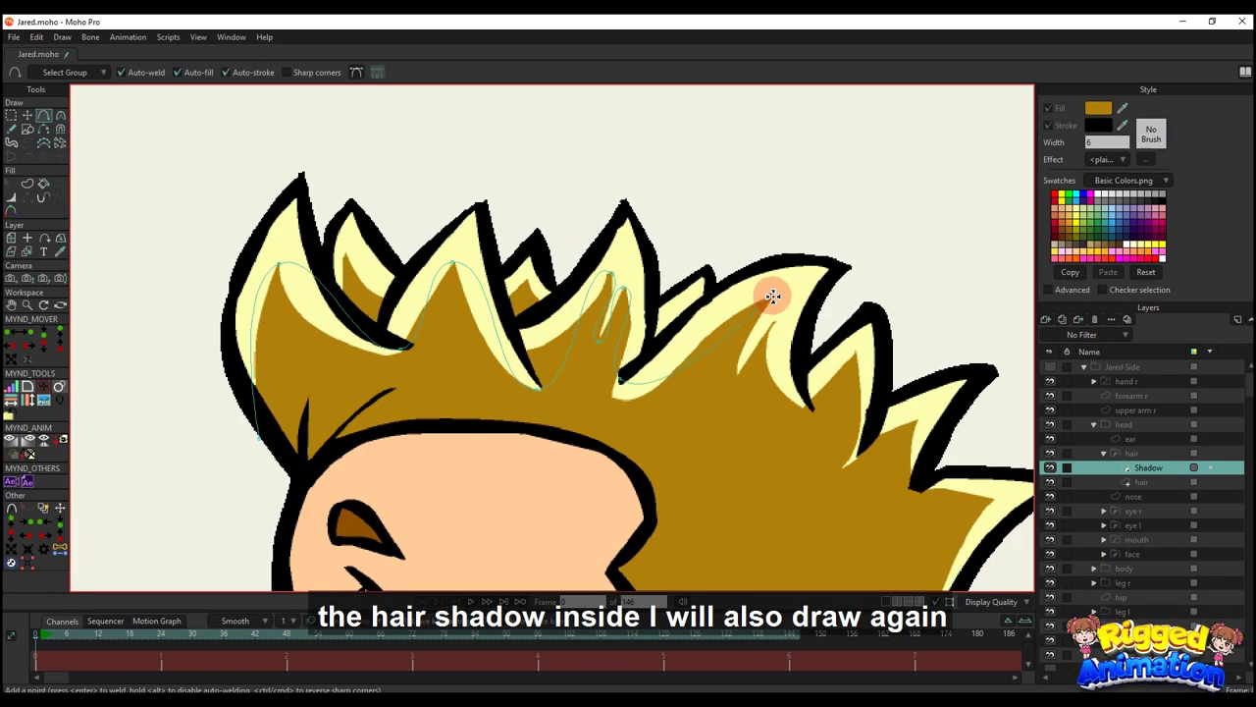
- Continue the shadow outline over the rear spikes and down the back of the head past the ear
click(812, 409)
click(872, 351)
click(916, 421)
drag(910, 453, 851, 316)
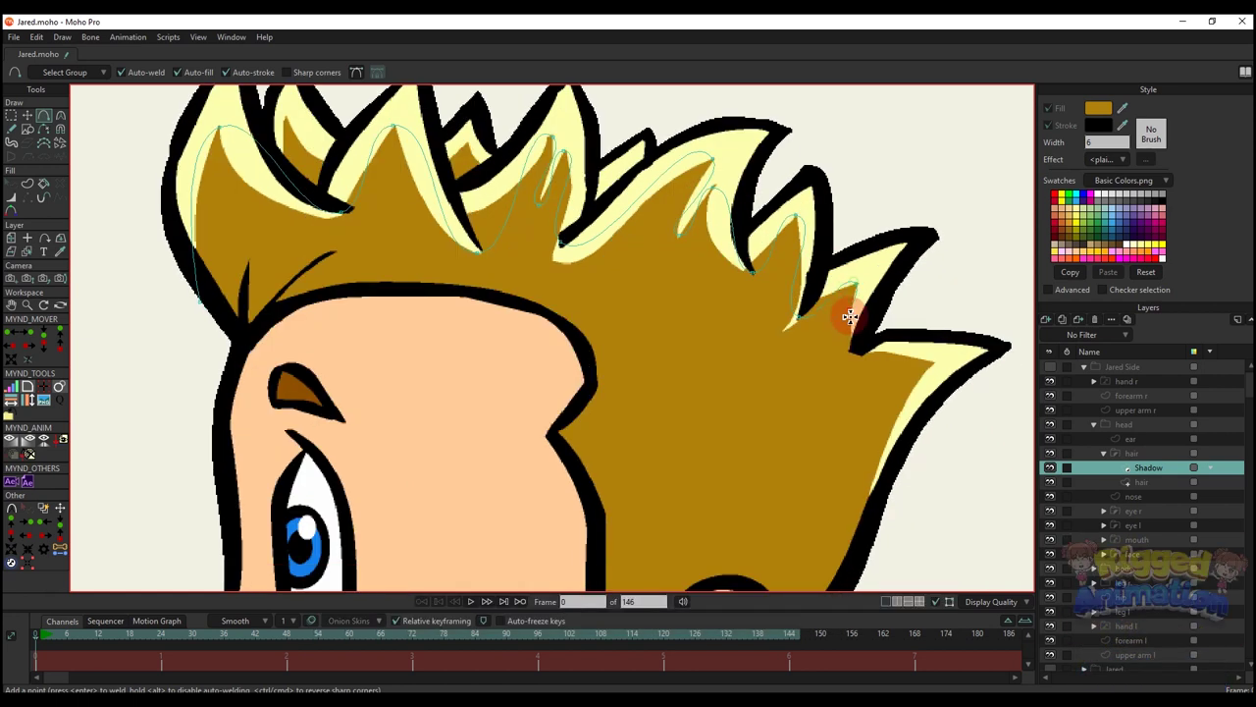
scroll(868, 502, down, 3)
drag(867, 502, 924, 258)
click(917, 290)
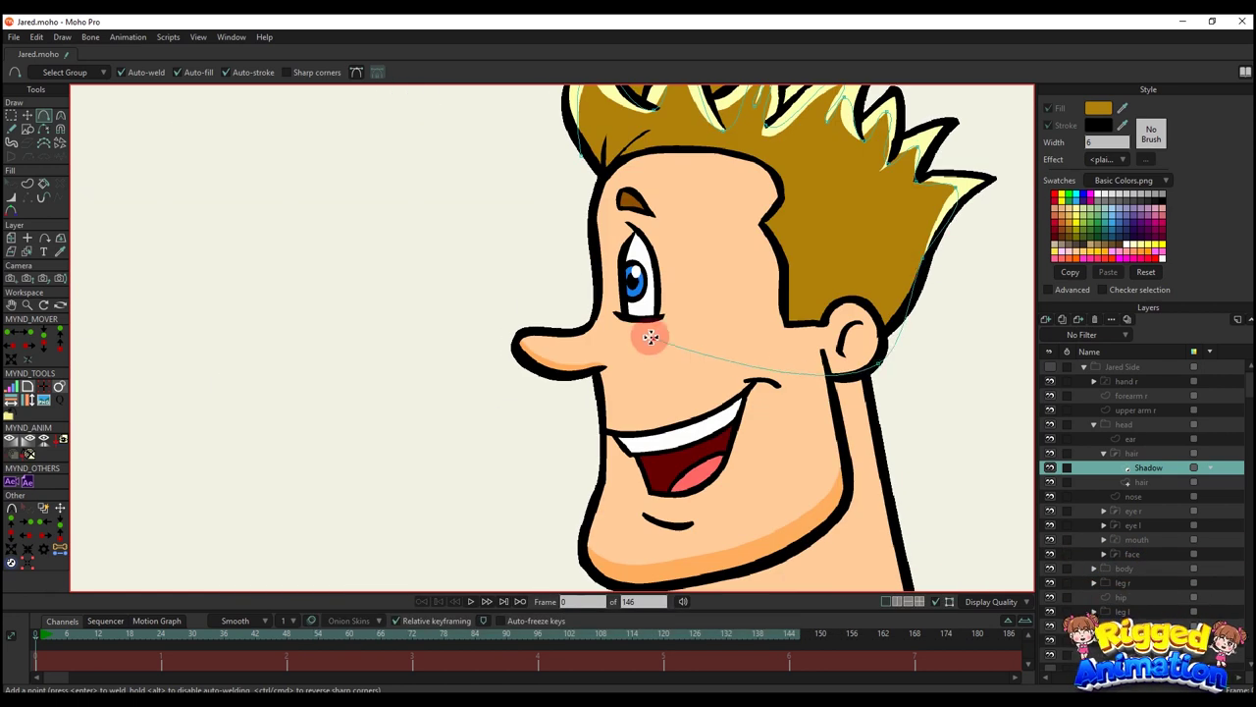
- Close the shadow outline across the face and turn its points into sharp corners
scroll(746, 442, down, 3)
scroll(816, 334, up, 2)
key(q)
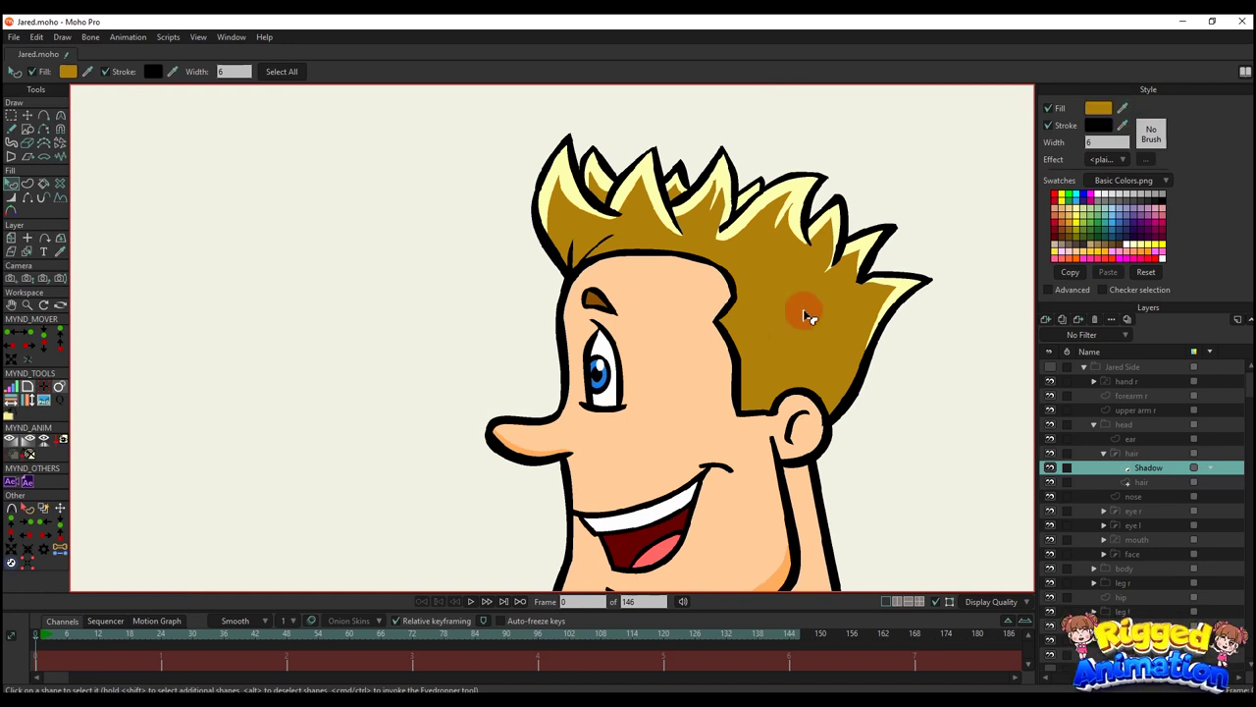
scroll(804, 312, down, 2)
key(t)
scroll(785, 300, up, 2)
key(x)
key(t)
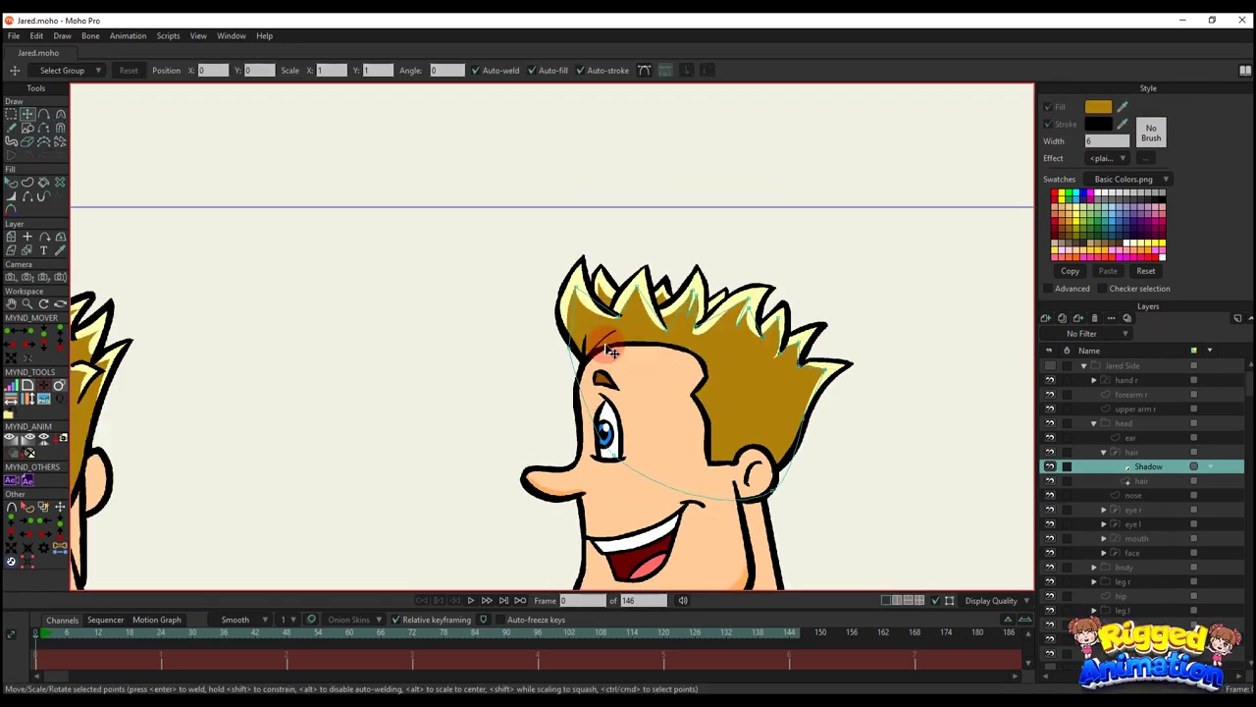
- Add points to the shadow on the frontmost spike and curve both its edges to the reference
scroll(597, 342, up, 8)
key(a)
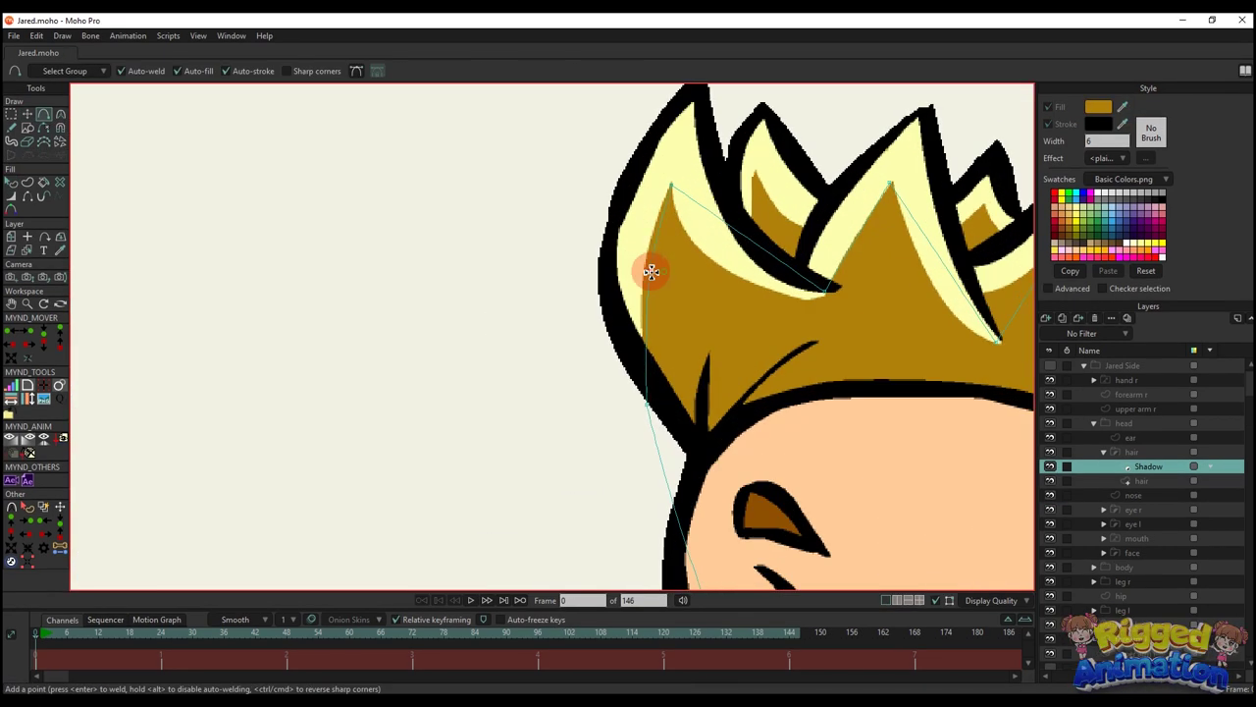
drag(729, 225, 709, 259)
key(c)
scroll(726, 263, up, 2)
drag(743, 289, 773, 312)
- Add points to the second spike's shadow, align its tip, and curve both edges to the reference
key(a)
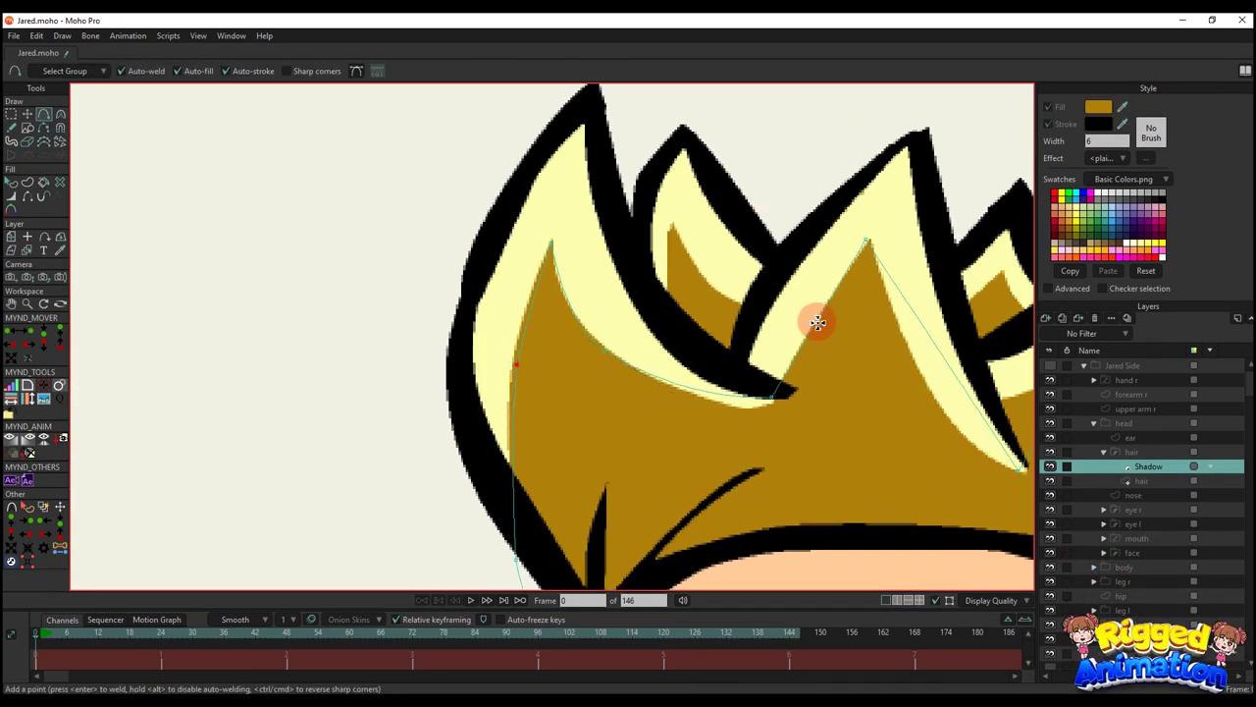
click(815, 321)
drag(940, 321, 905, 350)
scroll(728, 350, up, 1)
key(t)
drag(687, 241, 702, 232)
key(c)
drag(643, 300, 647, 293)
scroll(772, 449, down, 2)
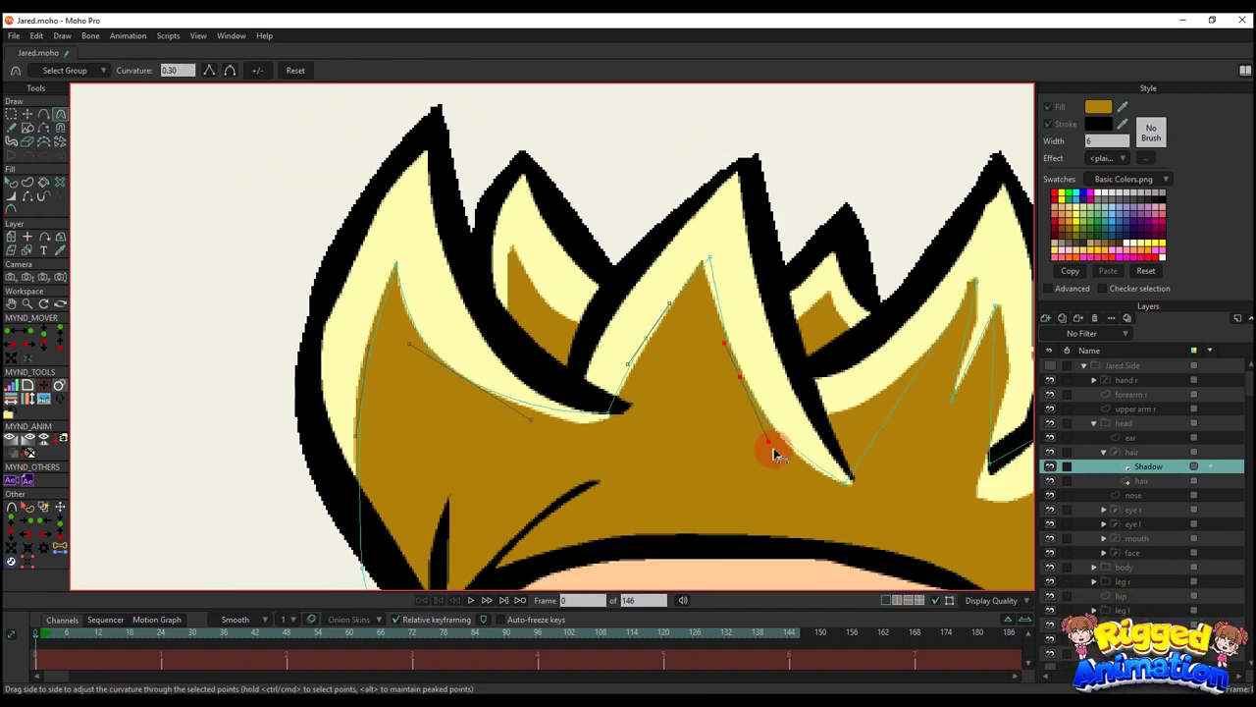
- Add points along the front edge of the third spike's shadow and curve it to the reference
scroll(841, 462, up, 2)
key(t)
key(a)
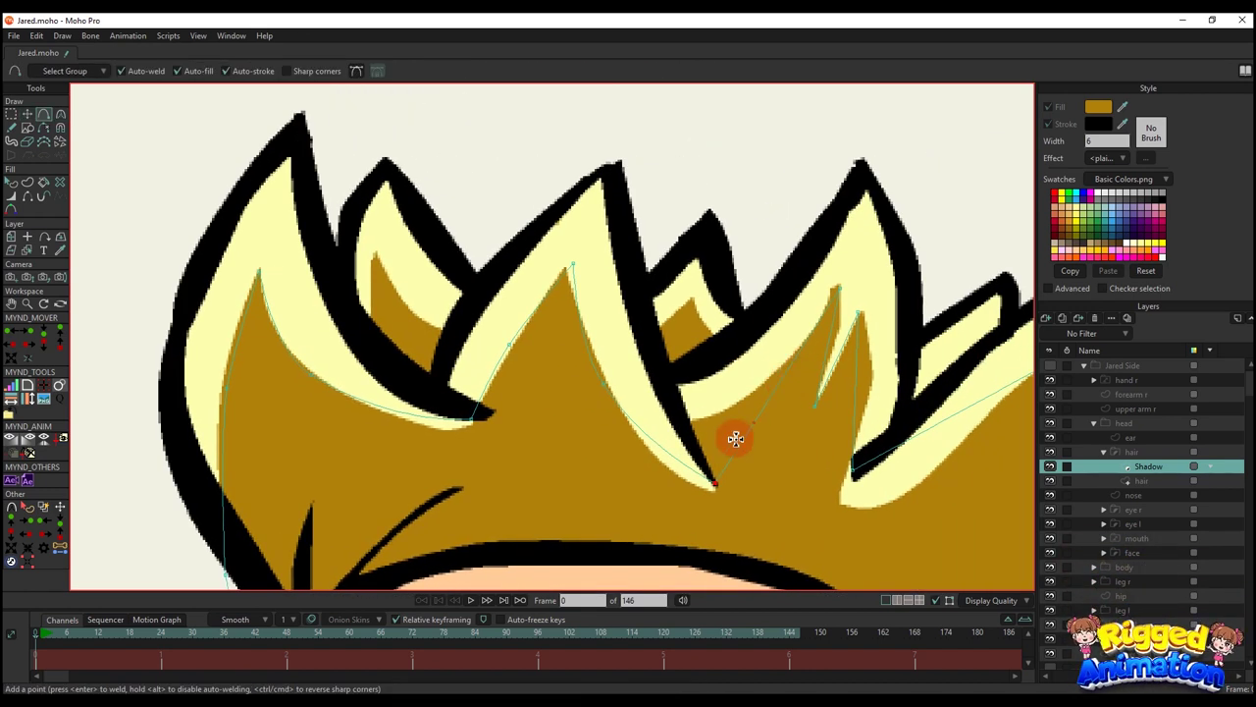
scroll(695, 429, up, 1)
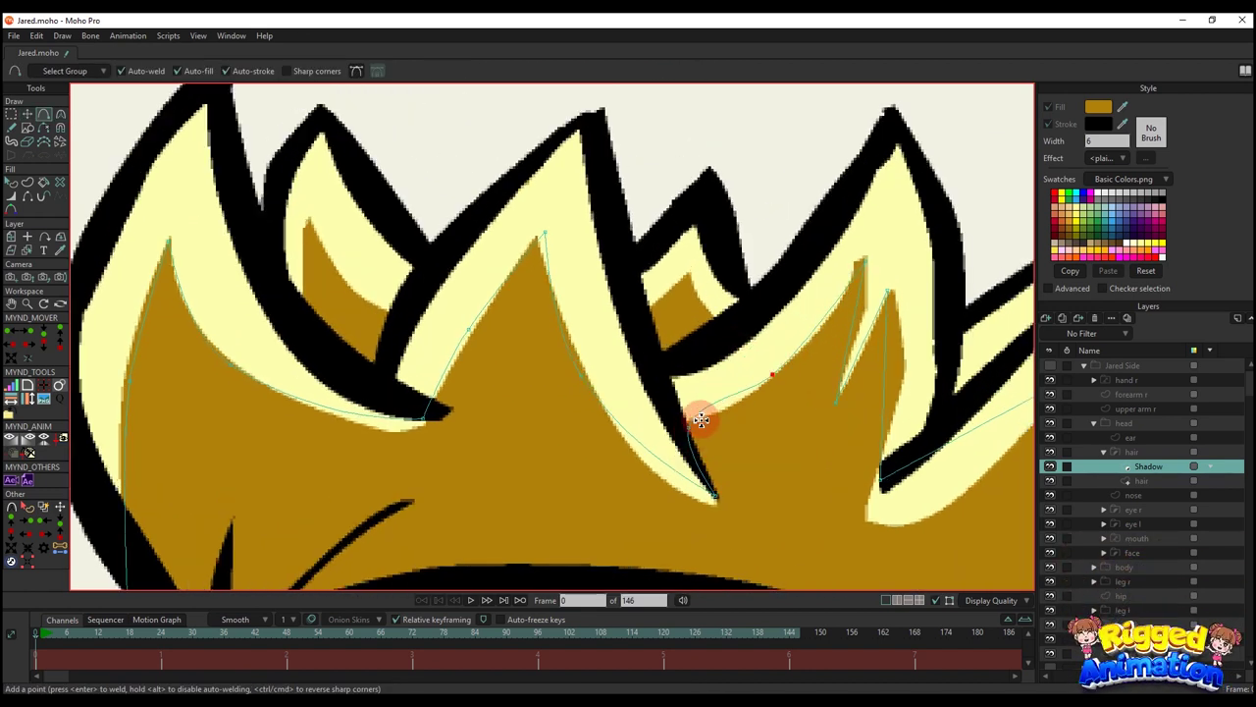
key(t)
key(c)
mouse_move(691, 420)
mouse_down()
mouse_move(718, 416)
mouse_move(704, 440)
mouse_up()
key(t)
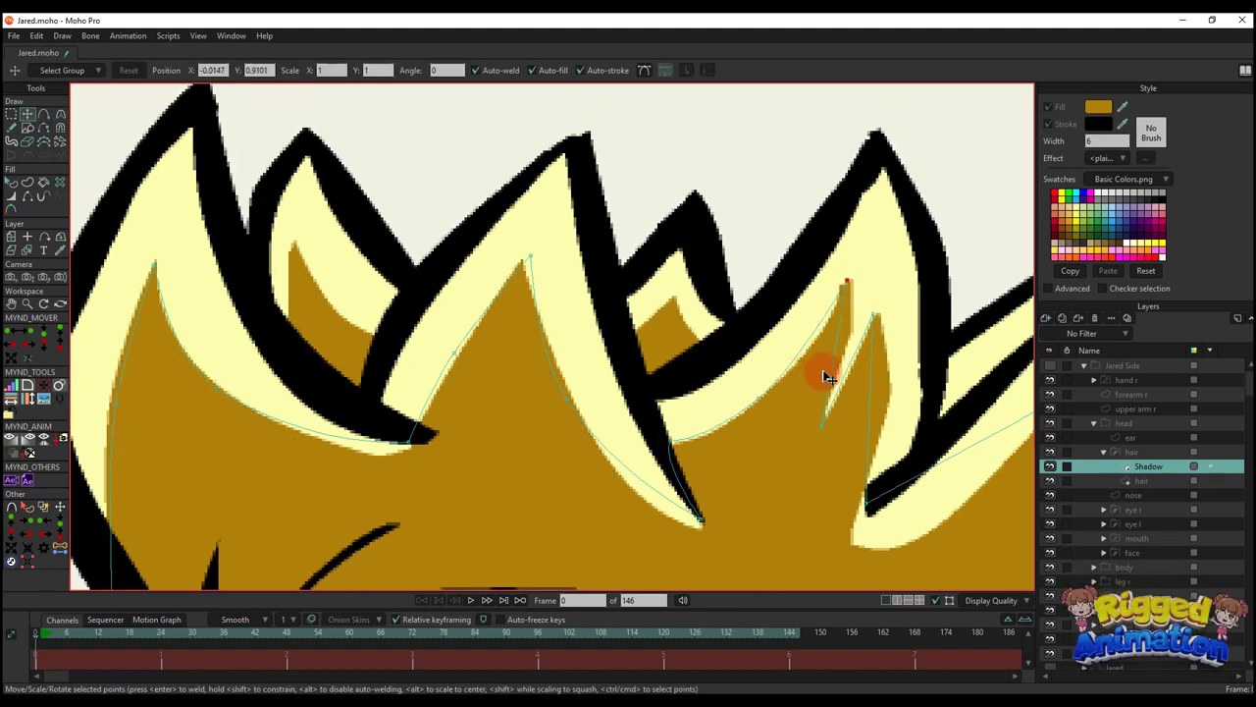
- Shape the narrow notch in the third spike's shadow and align its tips with the reference
key(a)
key(c)
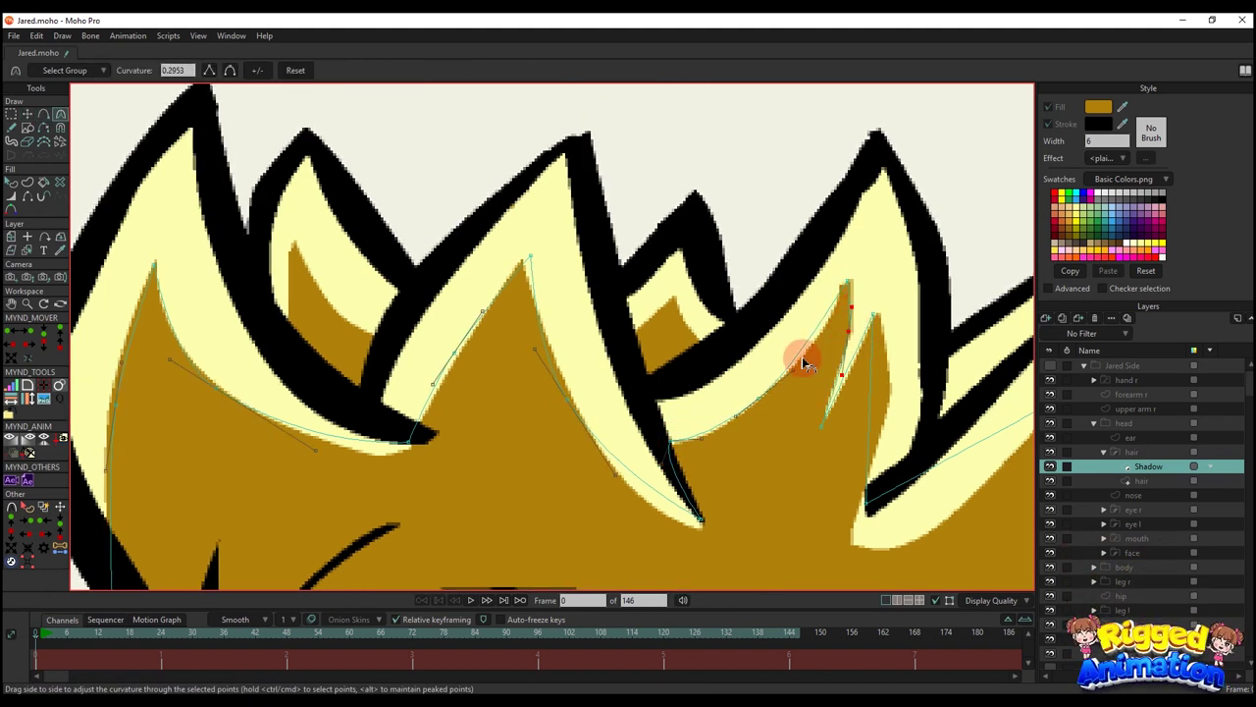
scroll(799, 356, up, 1)
key(t)
drag(875, 311, 884, 313)
key(t)
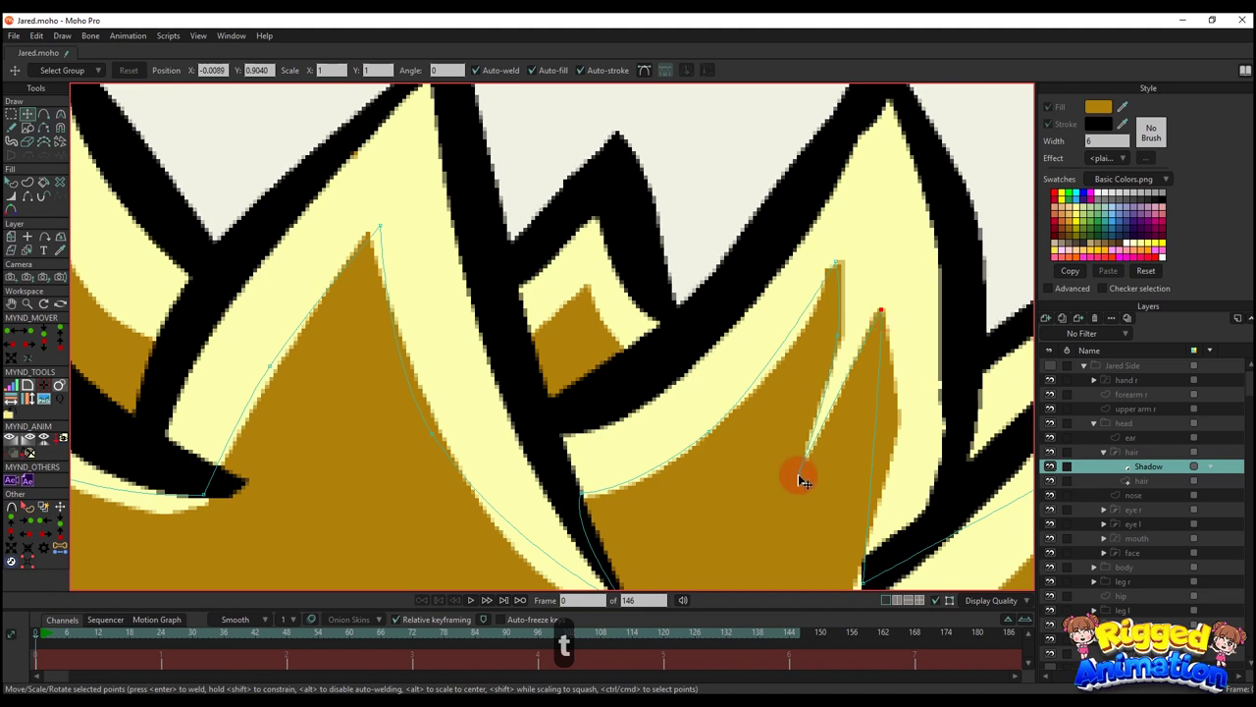
drag(798, 475, 806, 459)
- Add a point to the rear edge of the third spike's shadow, curve it, and adjust the tip
key(a)
click(851, 376)
key(v)
drag(877, 407, 897, 364)
key(y)
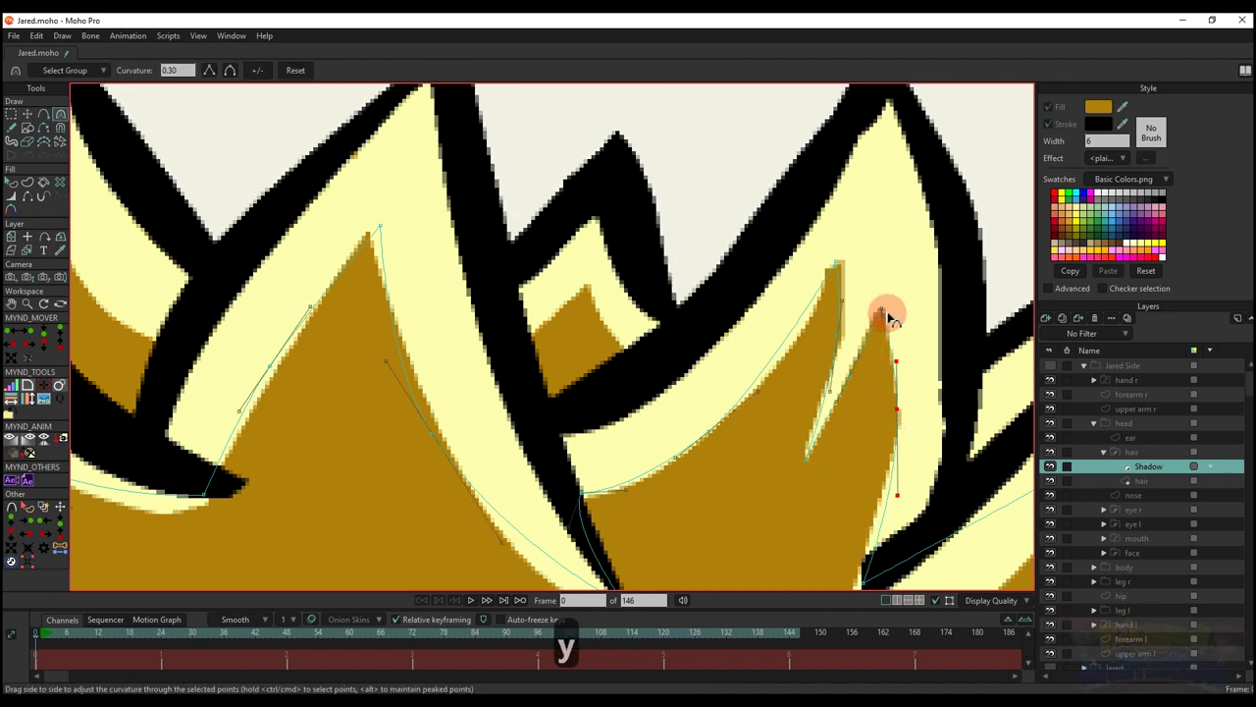
mouse_move(883, 313)
mouse_down()
mouse_move(868, 321)
mouse_move(895, 317)
mouse_up()
key(t)
scroll(886, 298, down, 2)
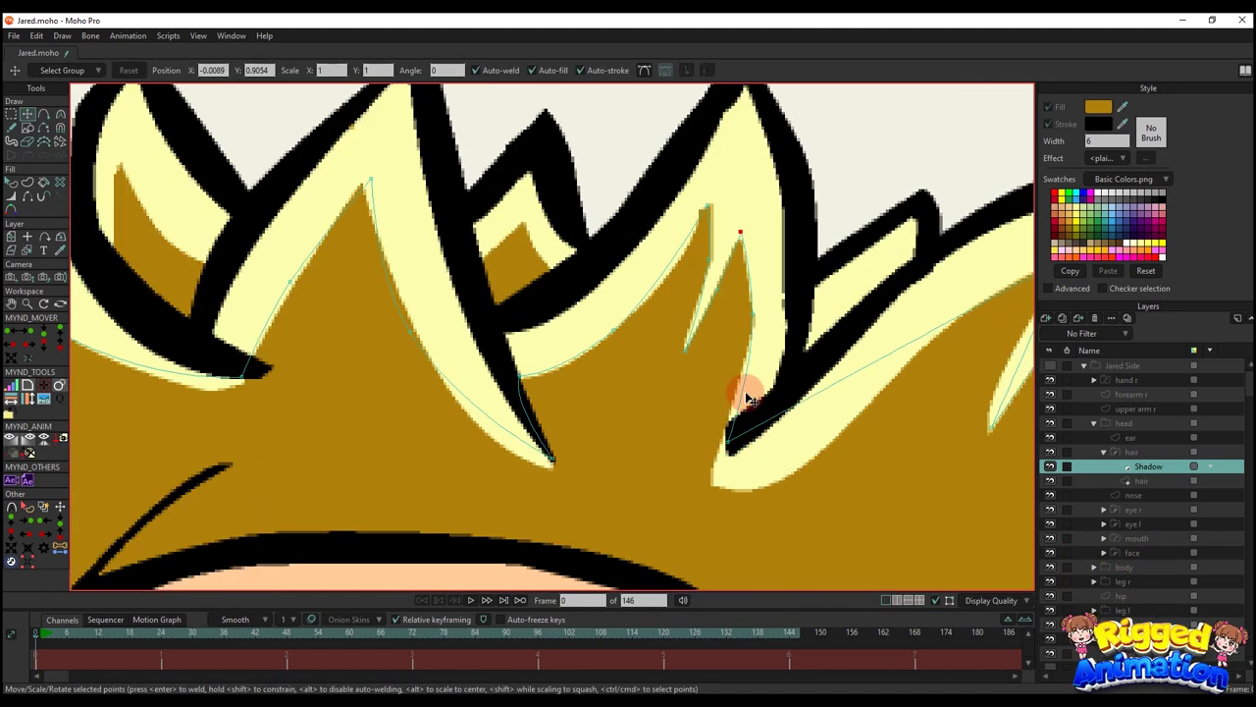
- Add points to the top edge and notch of the wide swept spike's shadow and align its tip
key(a)
drag(769, 340, 760, 335)
key(t)
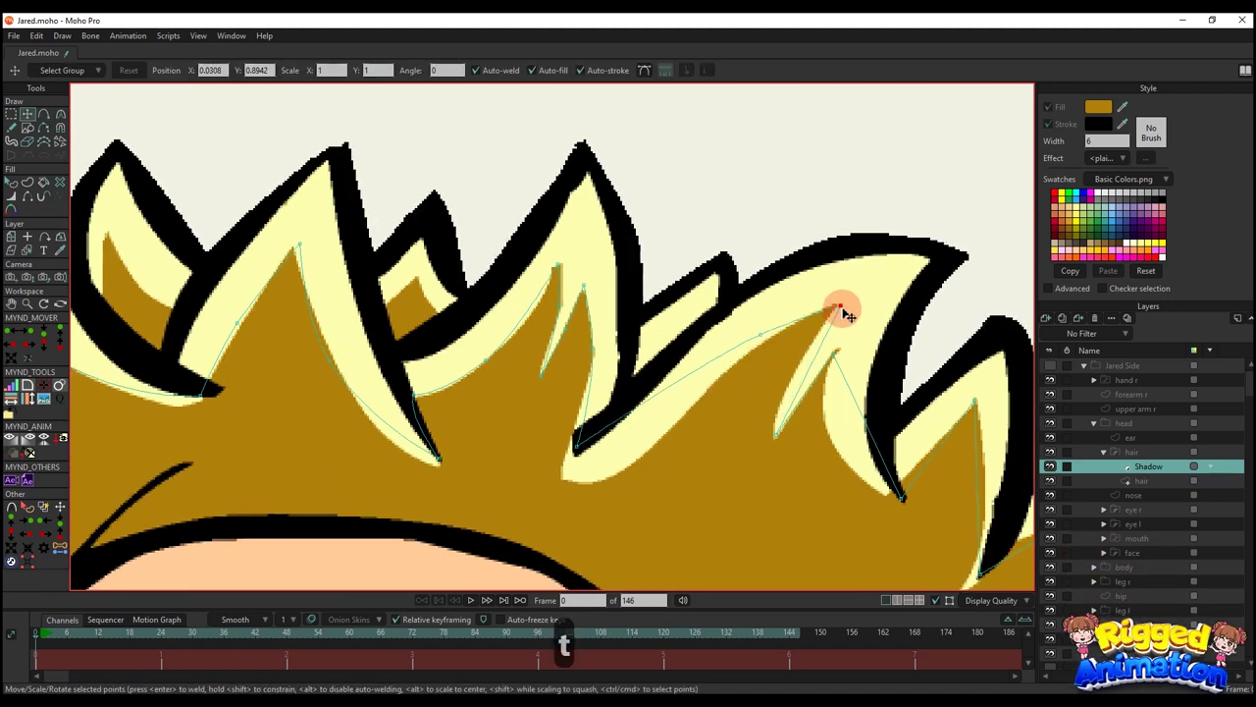
drag(836, 306, 840, 308)
key(a)
drag(815, 355, 852, 351)
scroll(812, 351, up, 2)
key(c)
key(t)
key(a)
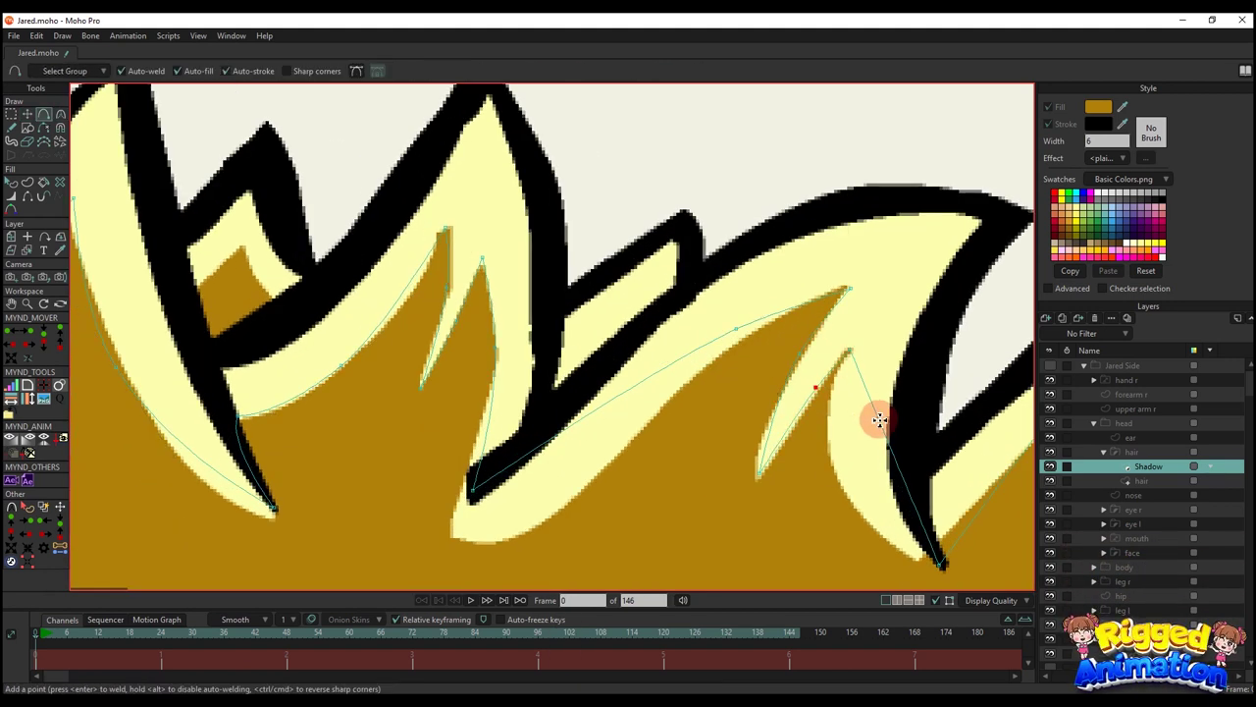
- Curve the rear edge of the wide swept spike's shadow and move its lower corner onto the reference
drag(876, 420, 837, 468)
key(c)
key(t)
drag(940, 553, 888, 522)
- Add points on the shadow of the spike behind the wide swept one and adjust its base corner
key(a)
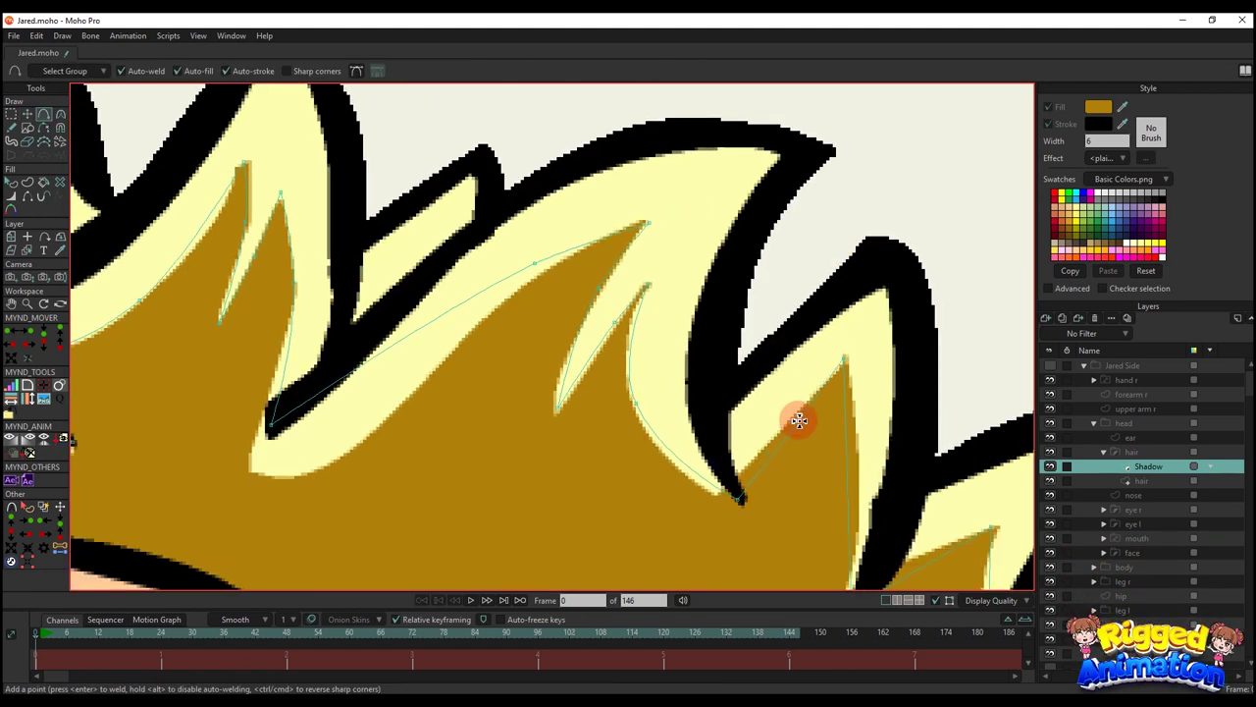
click(857, 443)
key(t)
drag(750, 494, 749, 487)
- Add points along the shadow edges of the spikes behind the wide swept one, pulling the edges onto the reference
scroll(750, 488, down, 2)
scroll(892, 399, up, 2)
key(a)
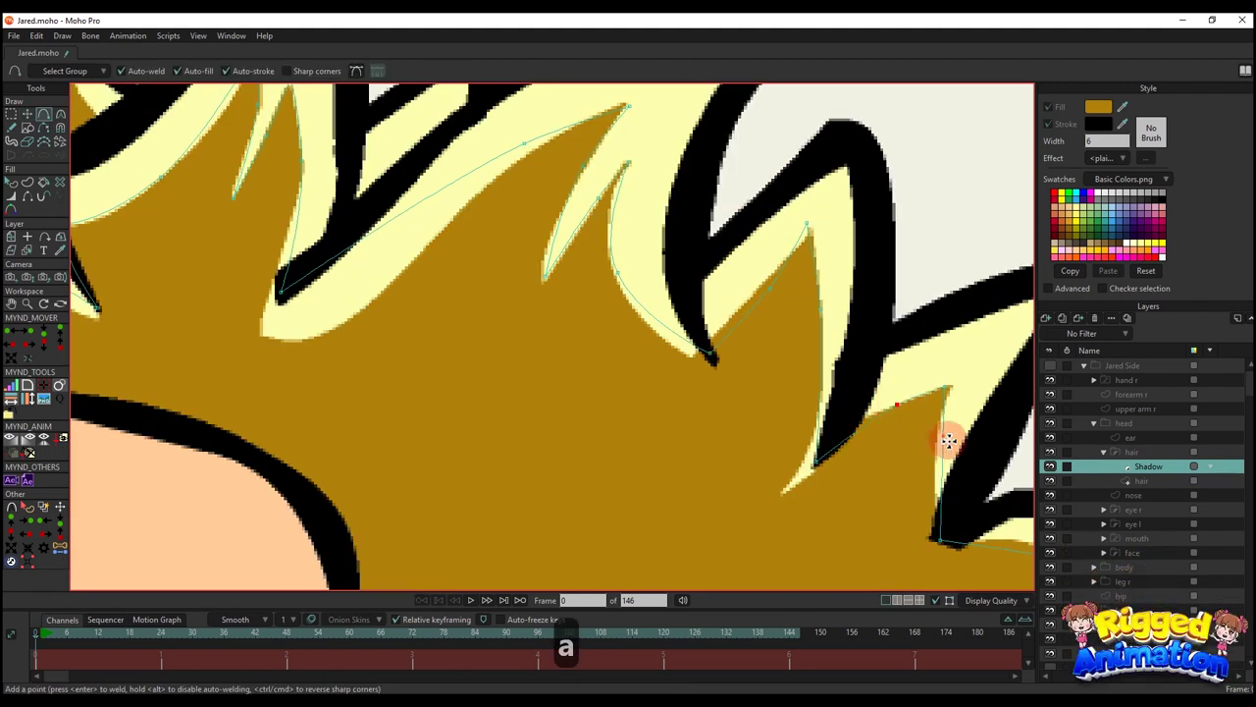
drag(948, 441, 934, 443)
drag(992, 501, 725, 428)
- Align the rearmost spike's shadow tip and the point on its rear edge with the reference
scroll(776, 476, down, 3)
key(t)
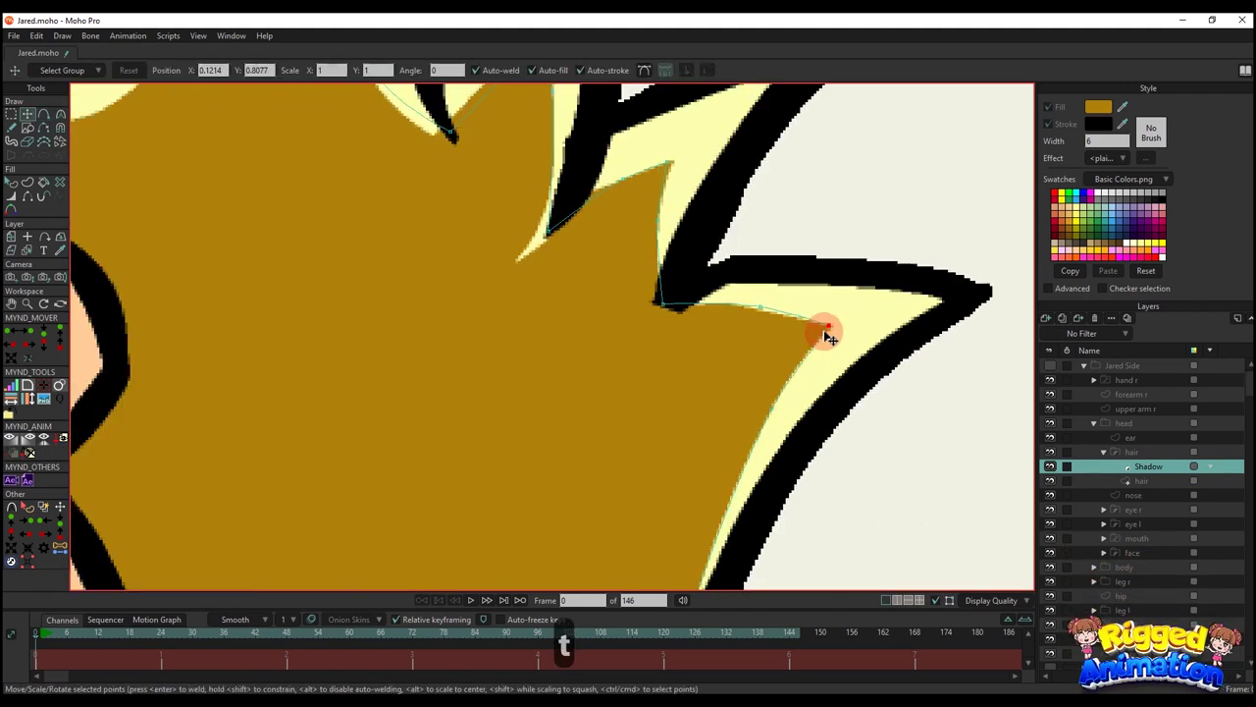
scroll(822, 331, down, 2)
key(t)
scroll(684, 490, up, 2)
scroll(785, 350, down, 5)
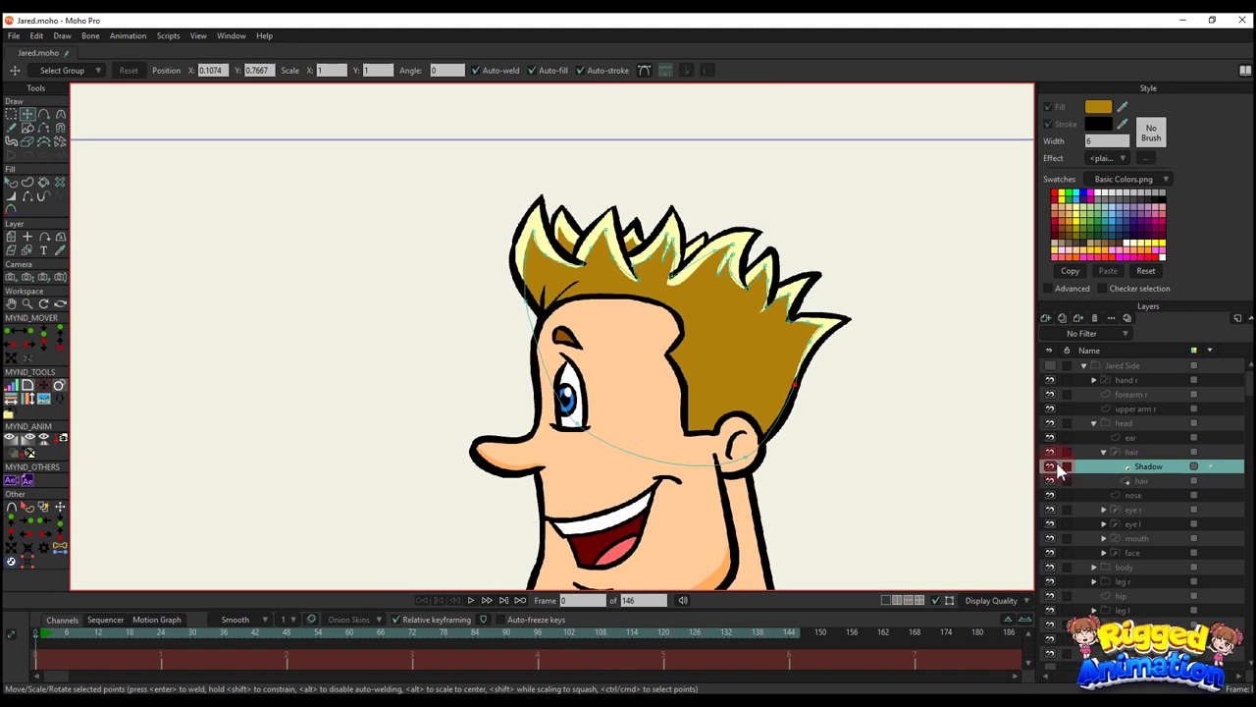
- Show the Jared Side group and turn off the stroke of the hair shadow shape
key(q)
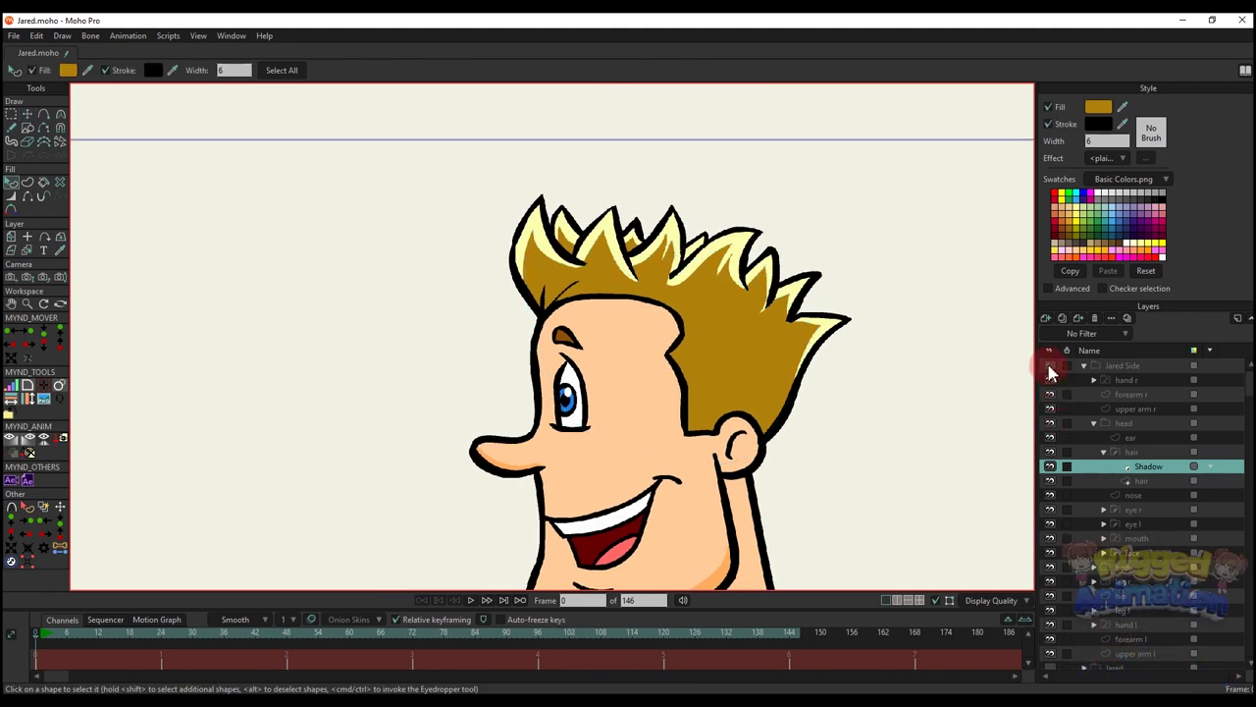
click(1051, 366)
scroll(763, 329, down, 2)
key(q)
click(869, 345)
scroll(741, 339, up, 3)
click(743, 338)
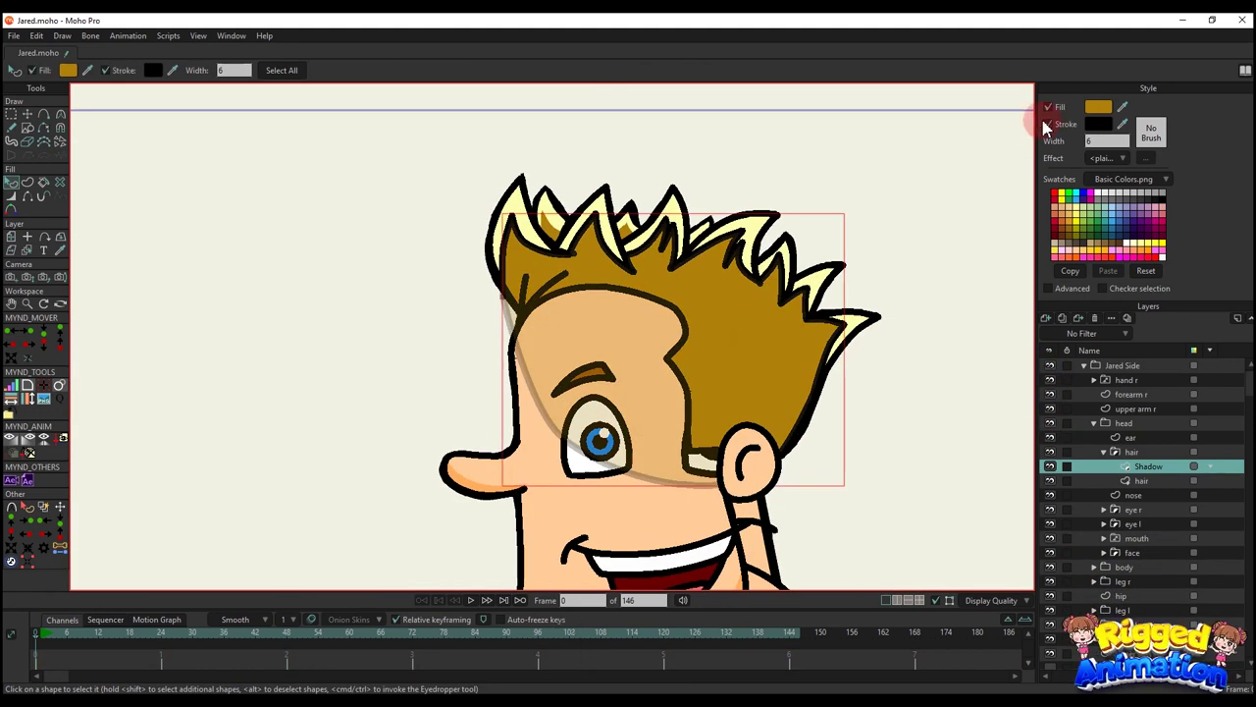
click(1050, 127)
click(1001, 186)
- Move the shadow's lower points near the ear and back of the head so it reaches the hair's rear edge
scroll(657, 336, down, 2)
drag(655, 336, 659, 354)
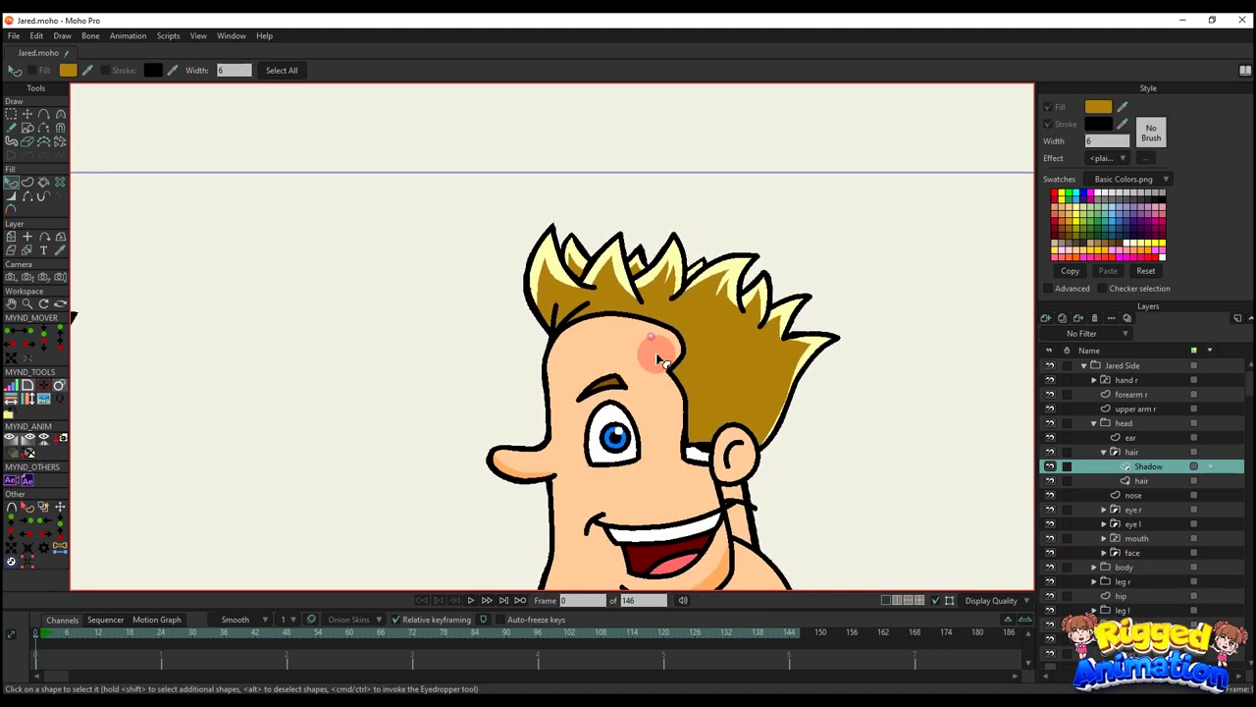
scroll(746, 402, up, 1)
key(t)
scroll(800, 462, up, 1)
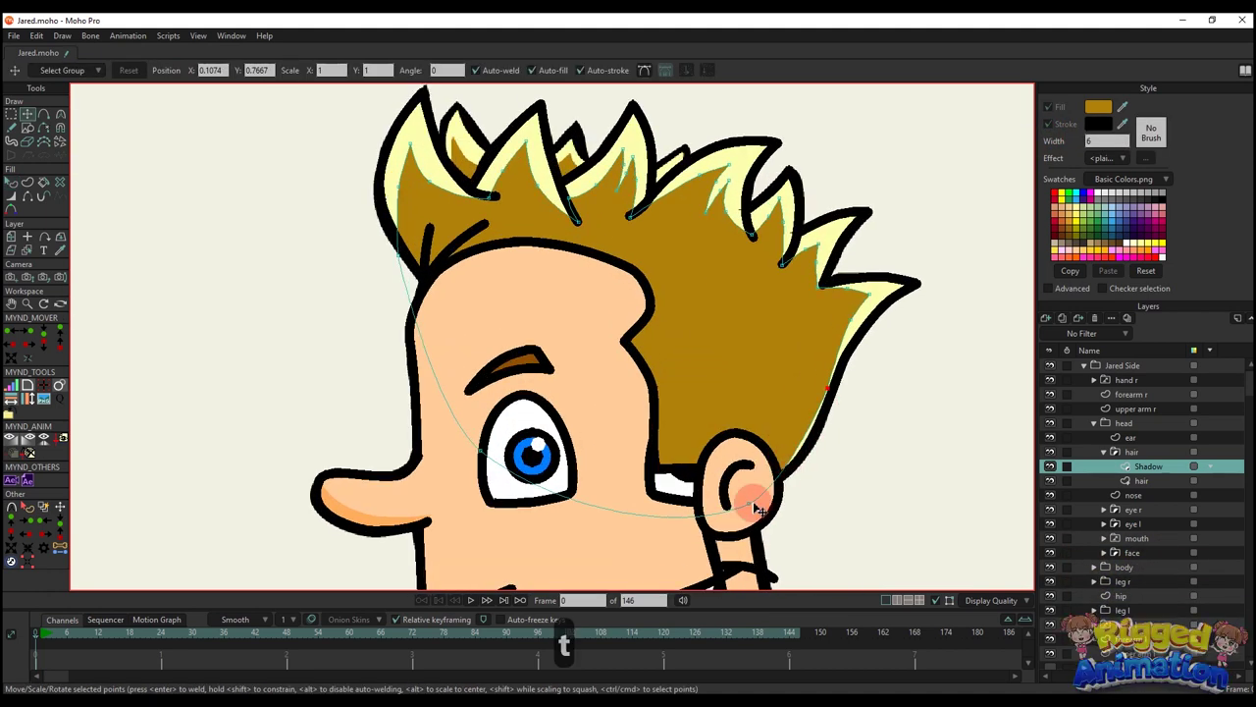
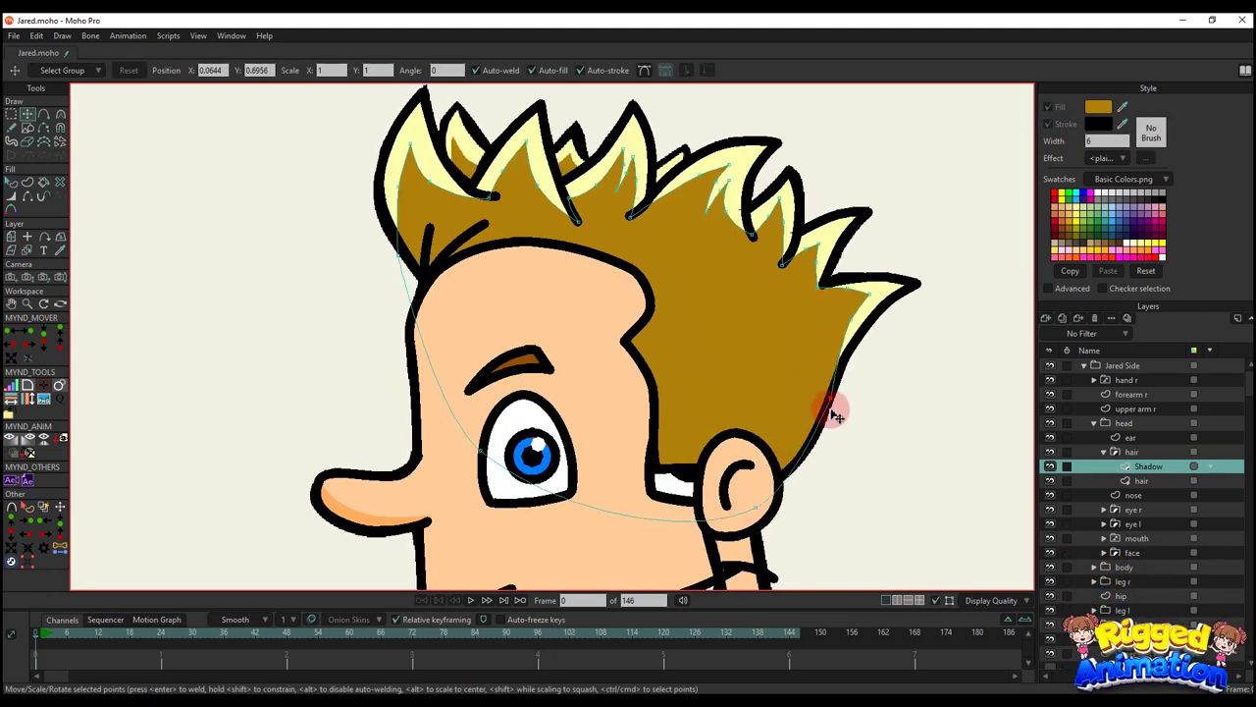
key(q)
scroll(735, 477, down, 3)
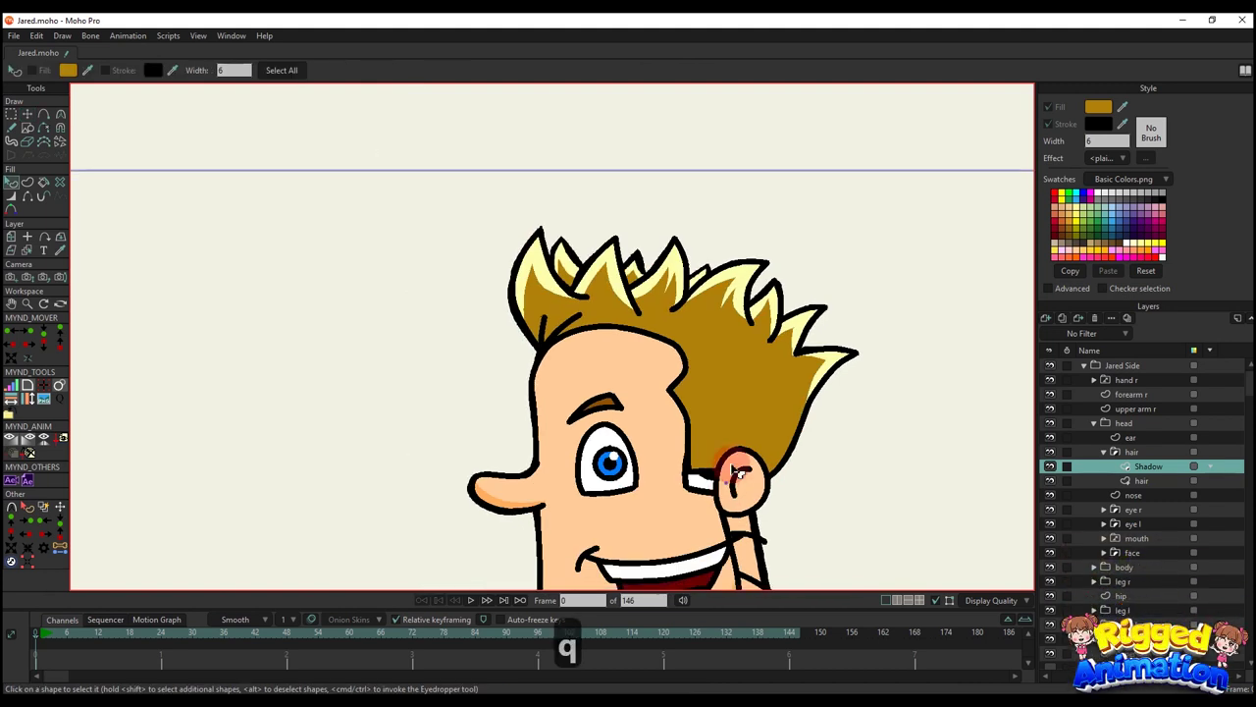
drag(734, 475, 746, 441)
key(t)
scroll(720, 448, up, 4)
- Inspect the hair shadow's coverage over the head, toggling the hair layer's visibility for comparison
key(q)
click(722, 451)
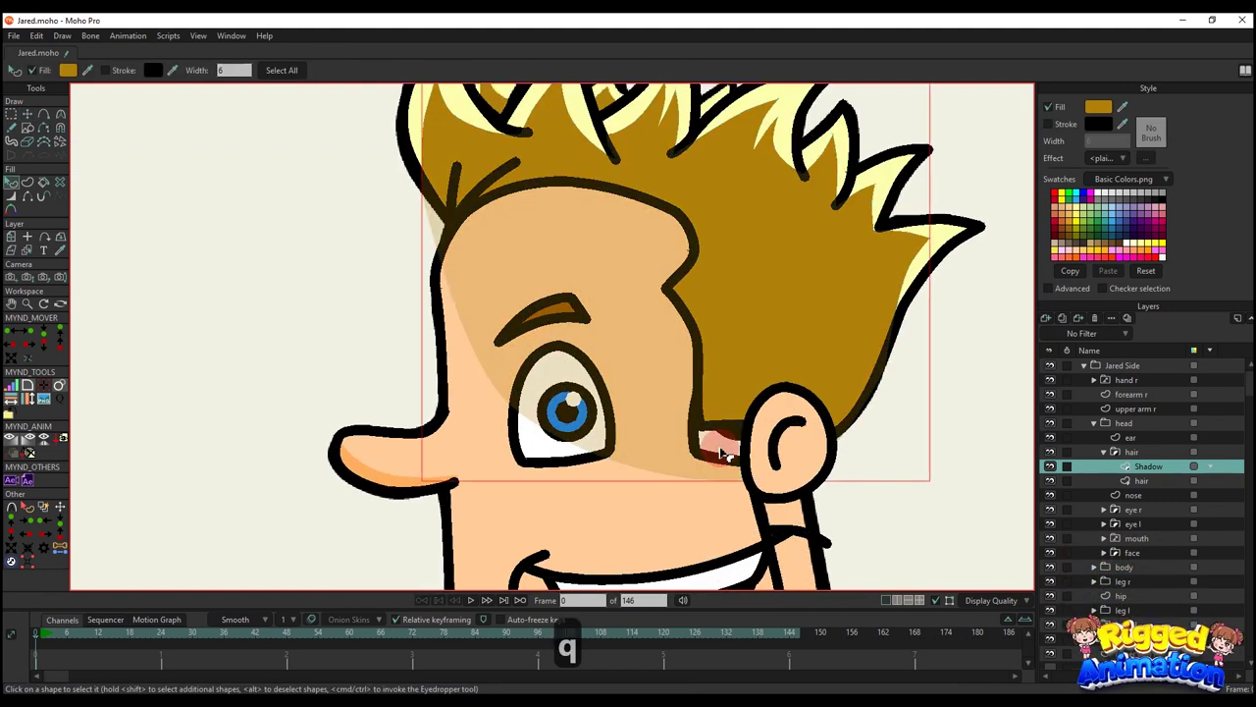
scroll(728, 449, down, 3)
click(863, 456)
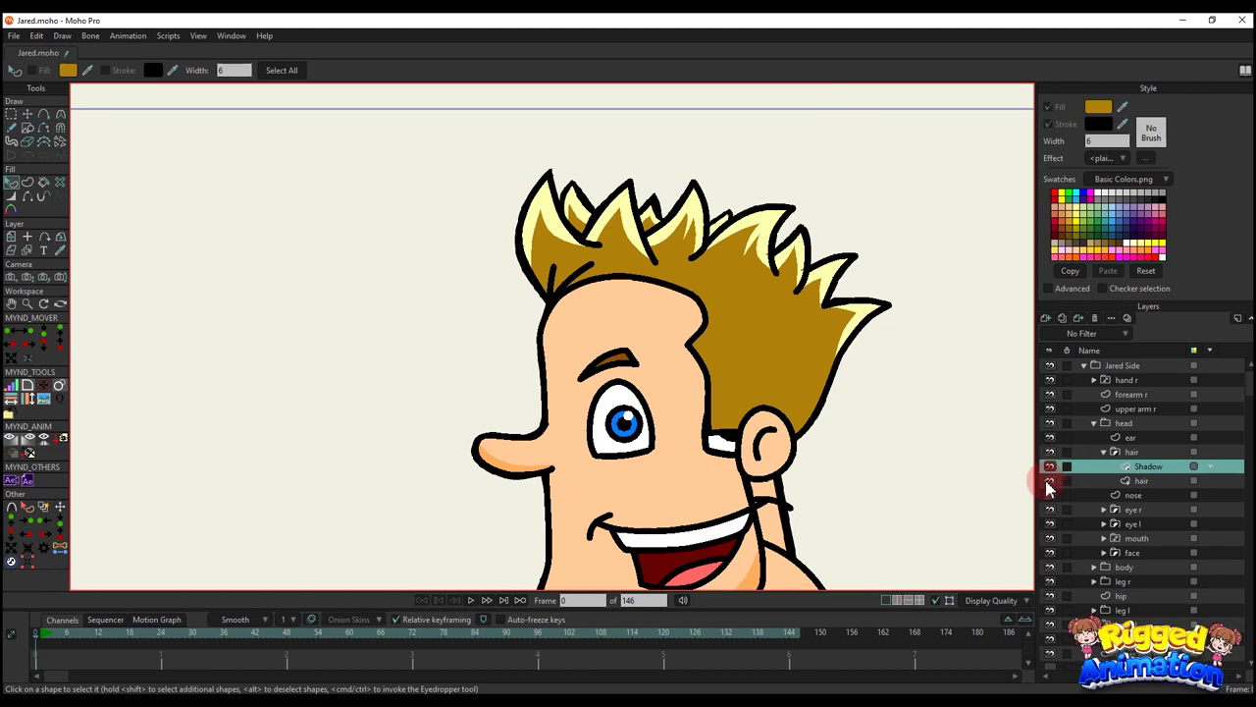
click(1048, 481)
click(1047, 481)
scroll(950, 436, down, 3)
click(941, 433)
scroll(817, 385, up, 2)
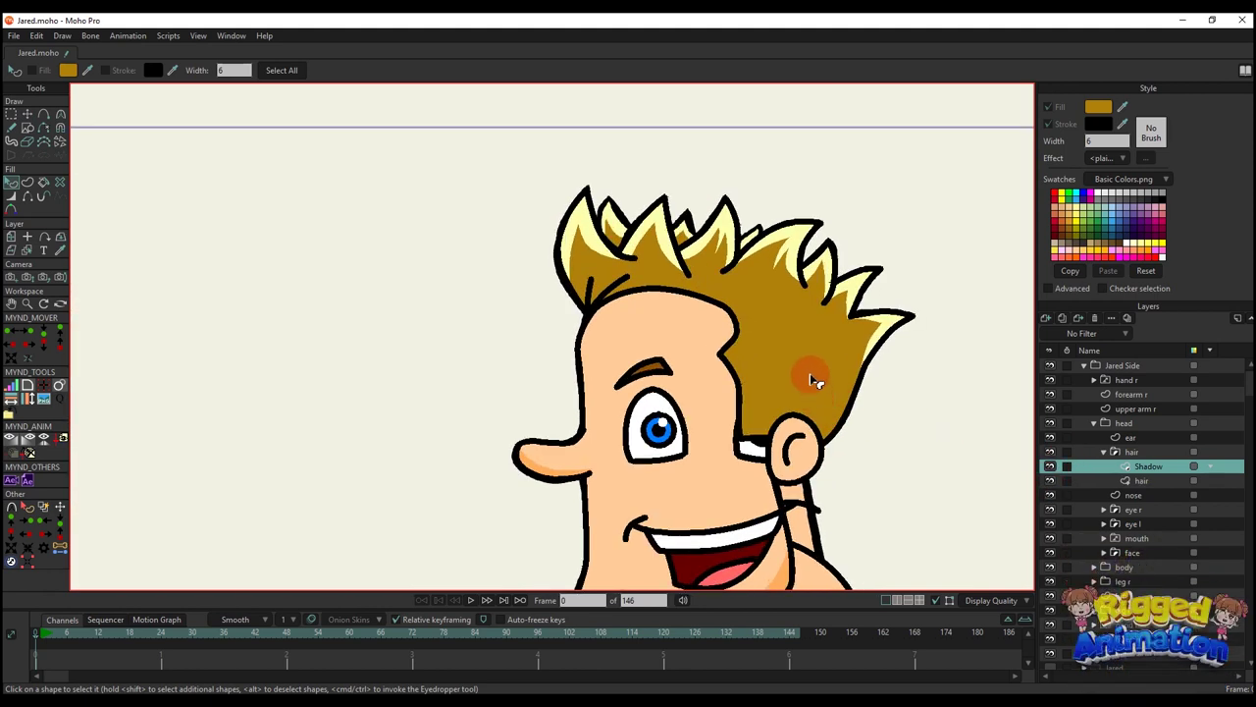
drag(811, 380, 813, 413)
- Hide the Jared Side group and add a new vector layer beneath the hair layer inside the hair group
click(1151, 468)
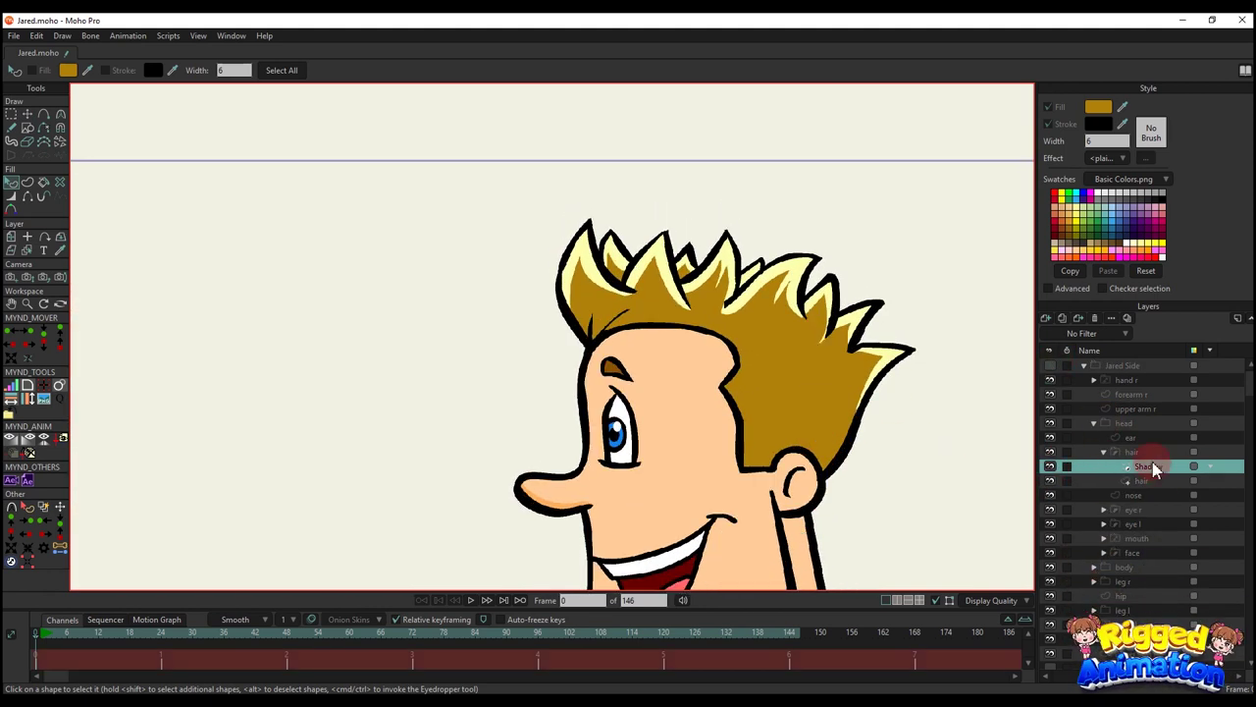
click(1131, 481)
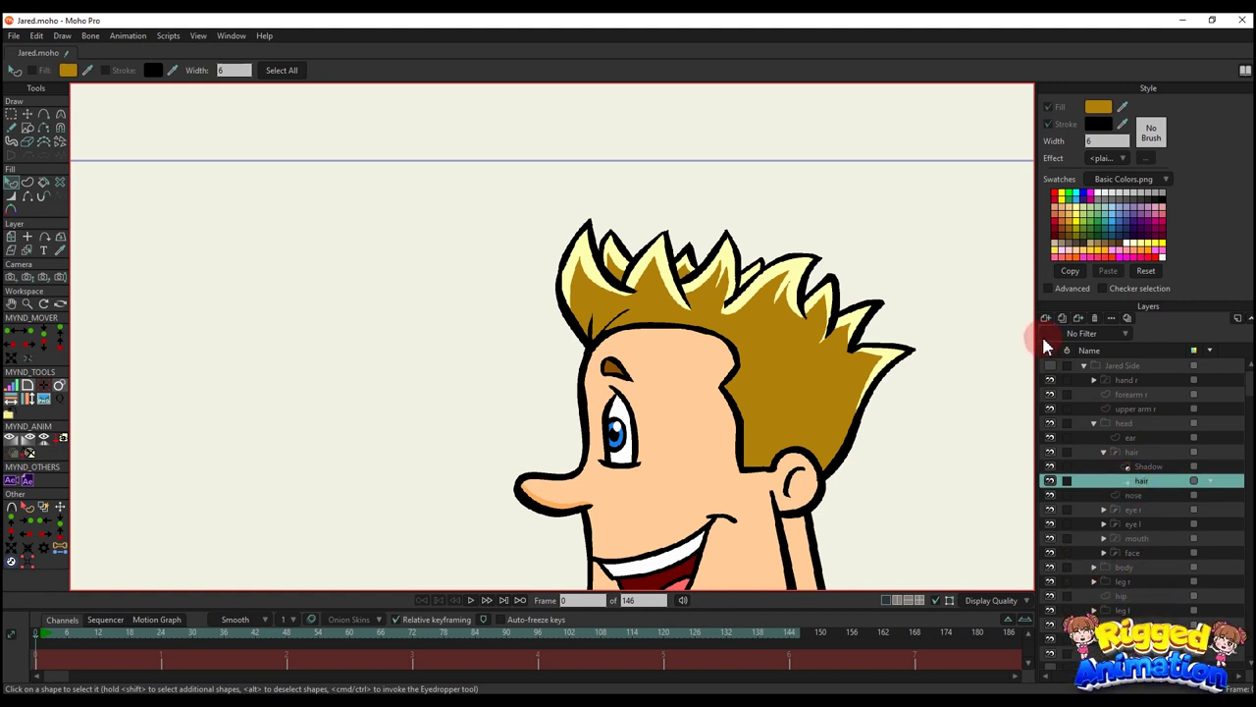
click(1047, 318)
click(1060, 331)
drag(1138, 495, 1139, 482)
click(1144, 495)
right_click(1151, 500)
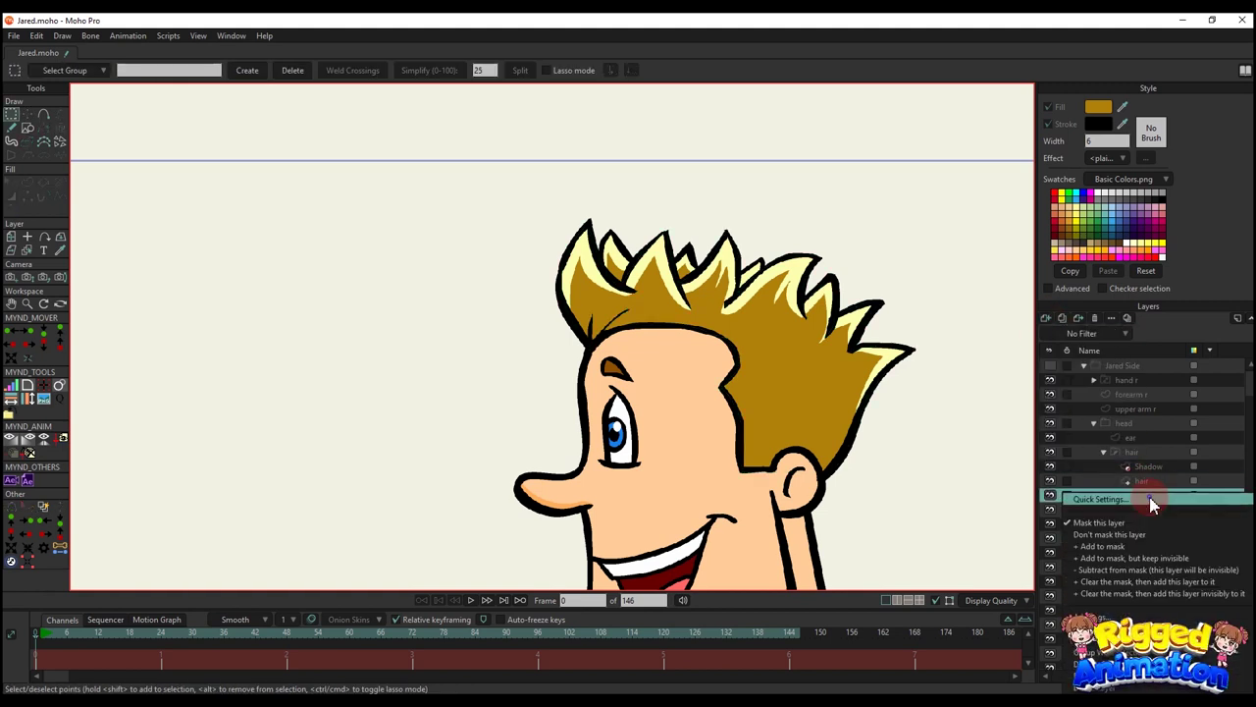
click(986, 500)
scroll(688, 343, up, 5)
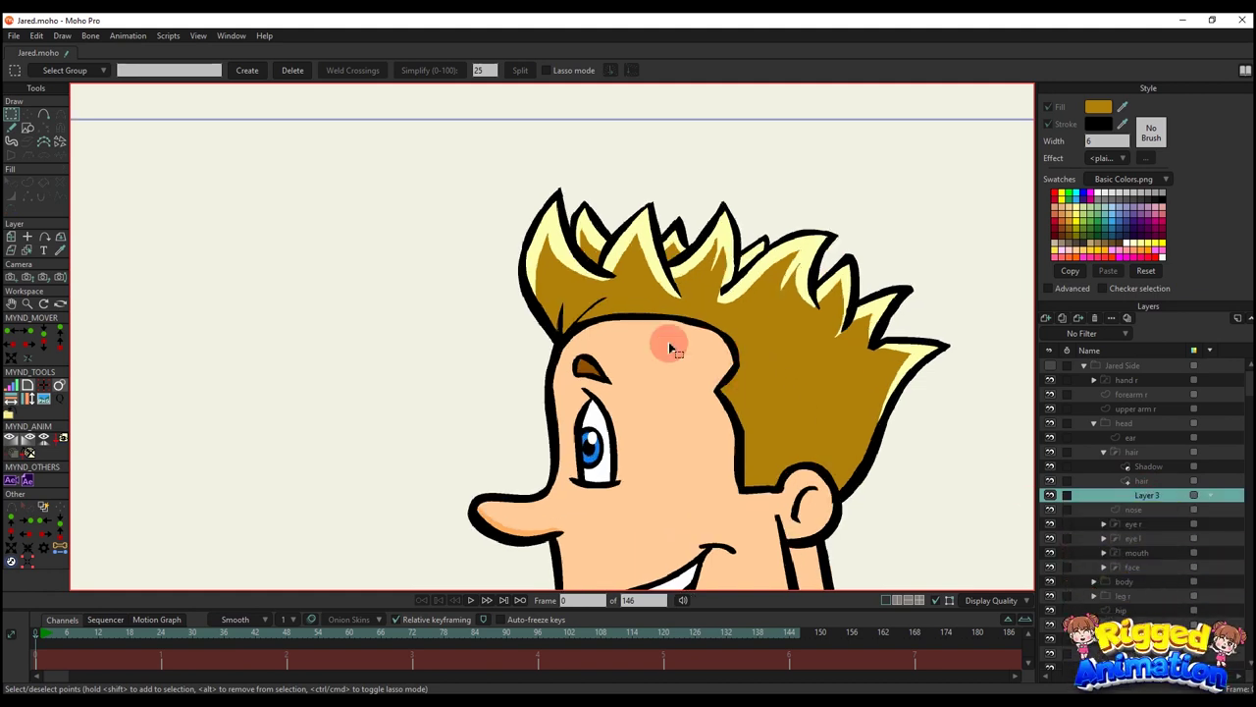
- Draw a closed outline on the new layer with peaks at the three back hair spikes and its base over the forehead
key(a)
scroll(535, 304, up, 2)
scroll(478, 402, down, 1)
drag(536, 340, 579, 428)
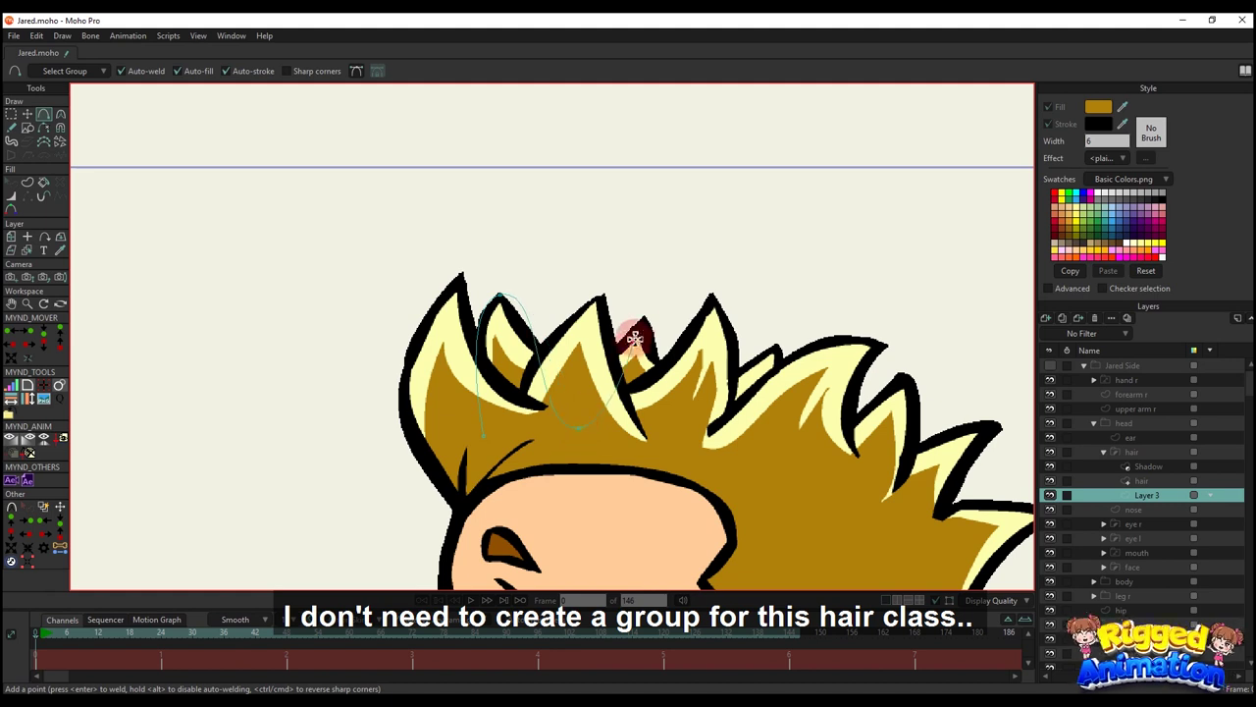
drag(759, 370, 484, 439)
scroll(550, 449, down, 2)
drag(600, 465, 622, 429)
key(t)
click(571, 252)
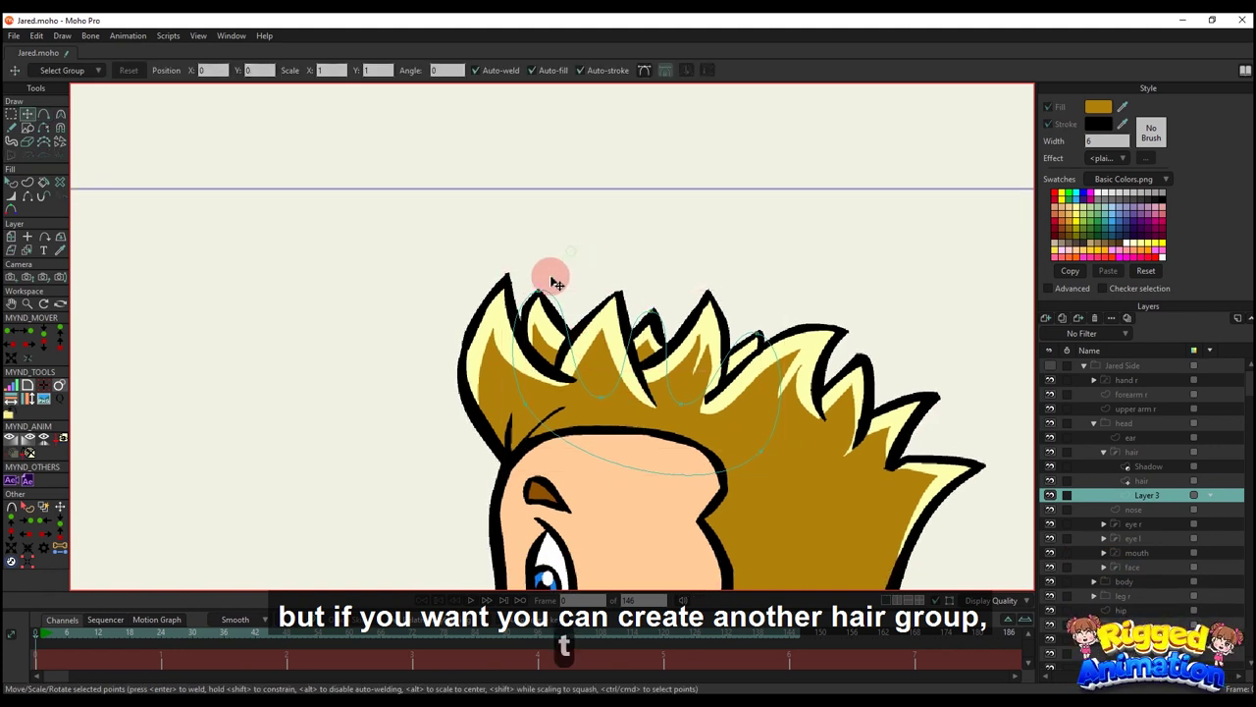
- Set the curvature to 0 at the tips of the back spikes and the valleys between them
scroll(554, 282, up, 2)
key(v)
key(c)
drag(536, 294, 481, 297)
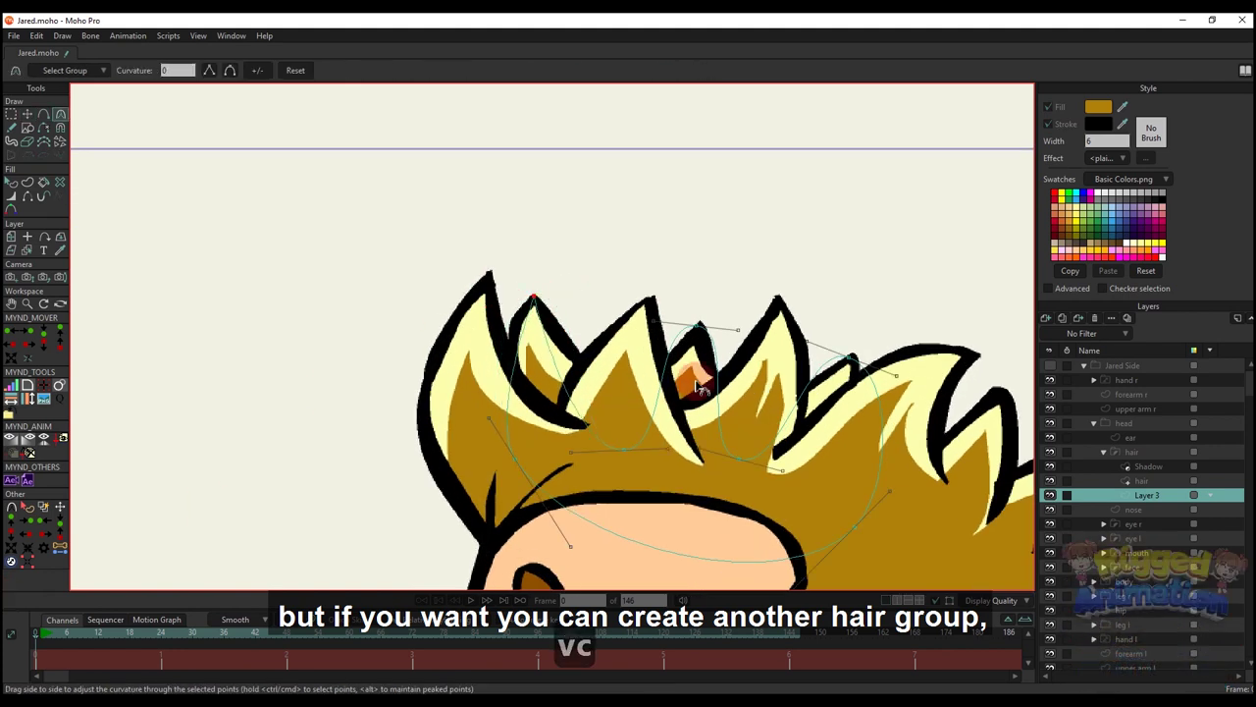
drag(694, 379, 638, 381)
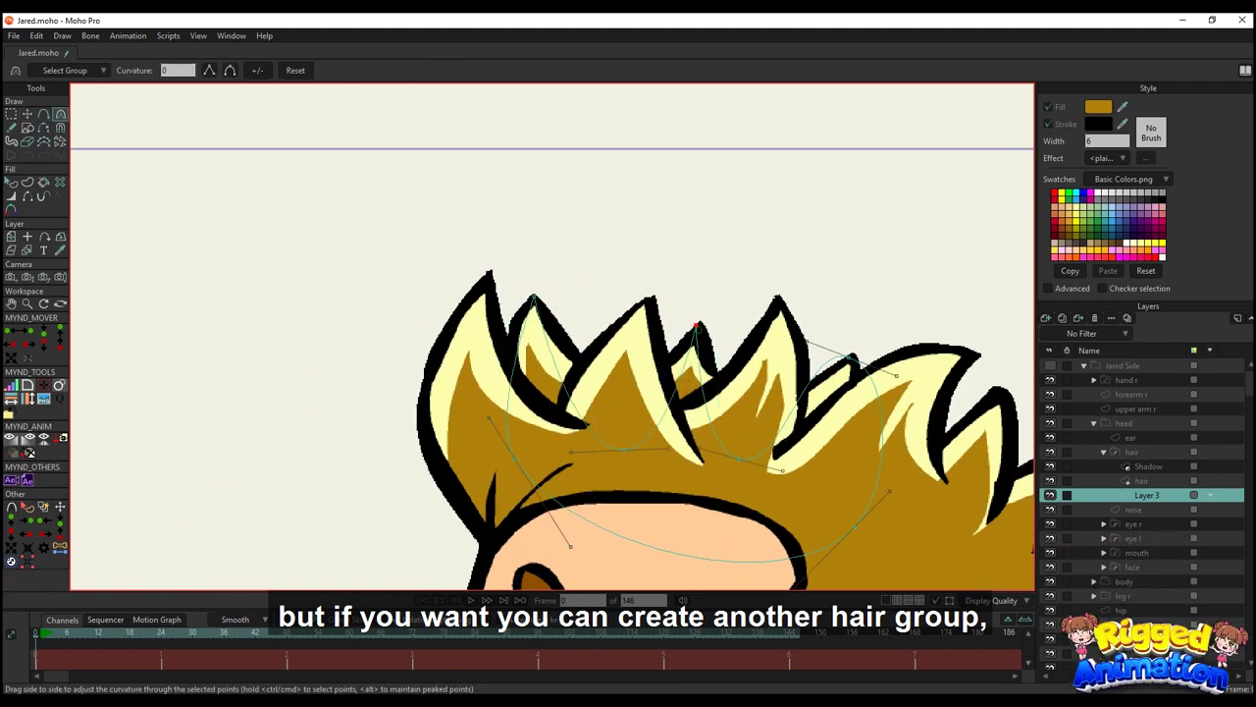
click(746, 460)
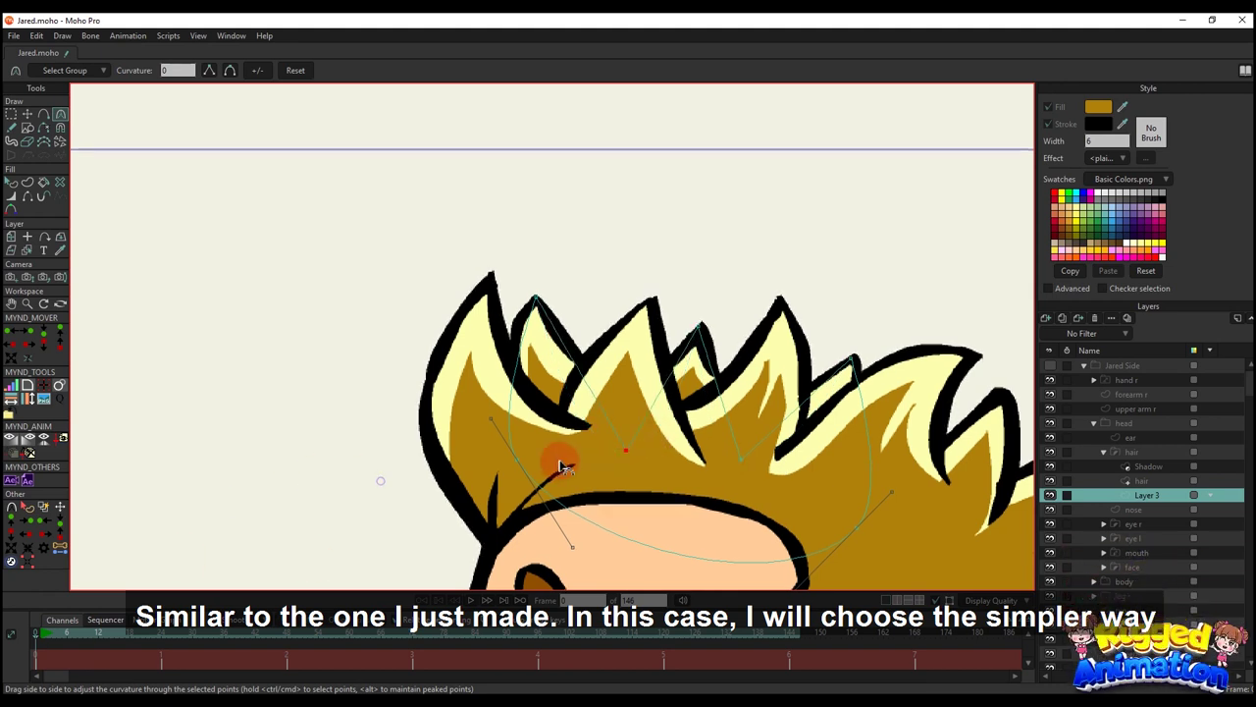
- Add points on both sides of the first back spike, curve its edges, and shift the valley behind it
scroll(556, 449, up, 1)
key(t)
key(a)
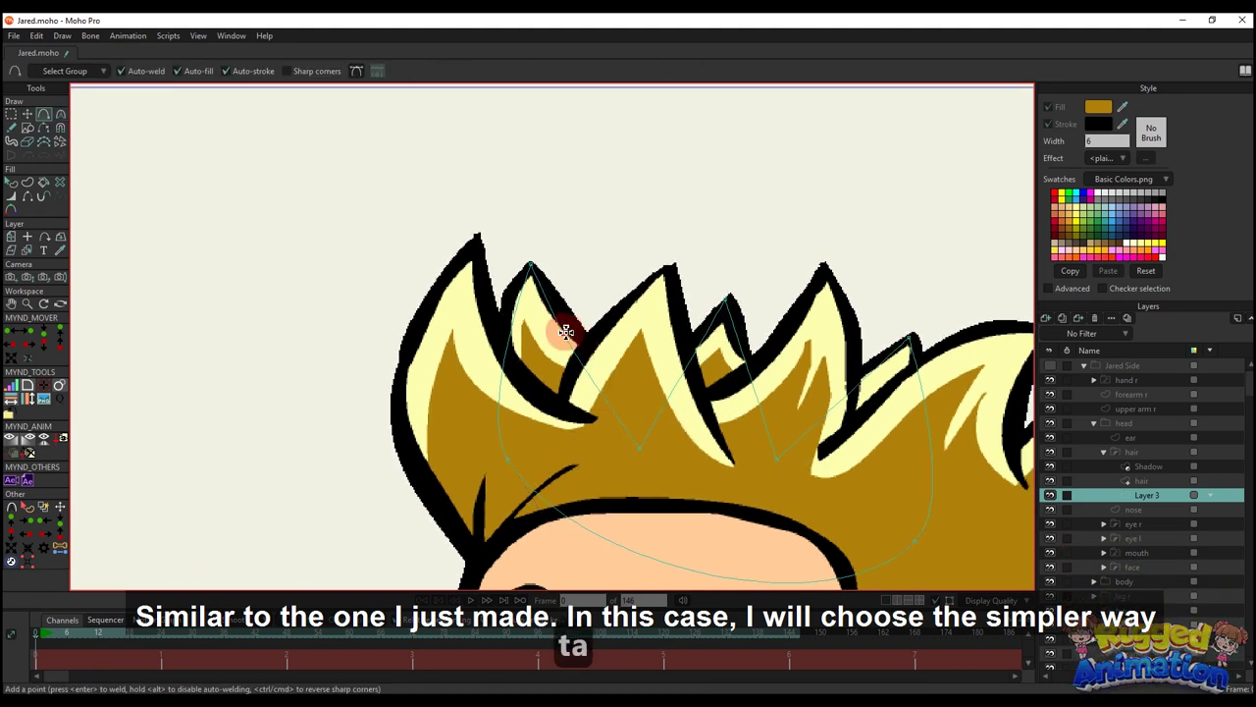
click(566, 333)
drag(511, 334, 498, 336)
key(t)
drag(640, 435, 647, 437)
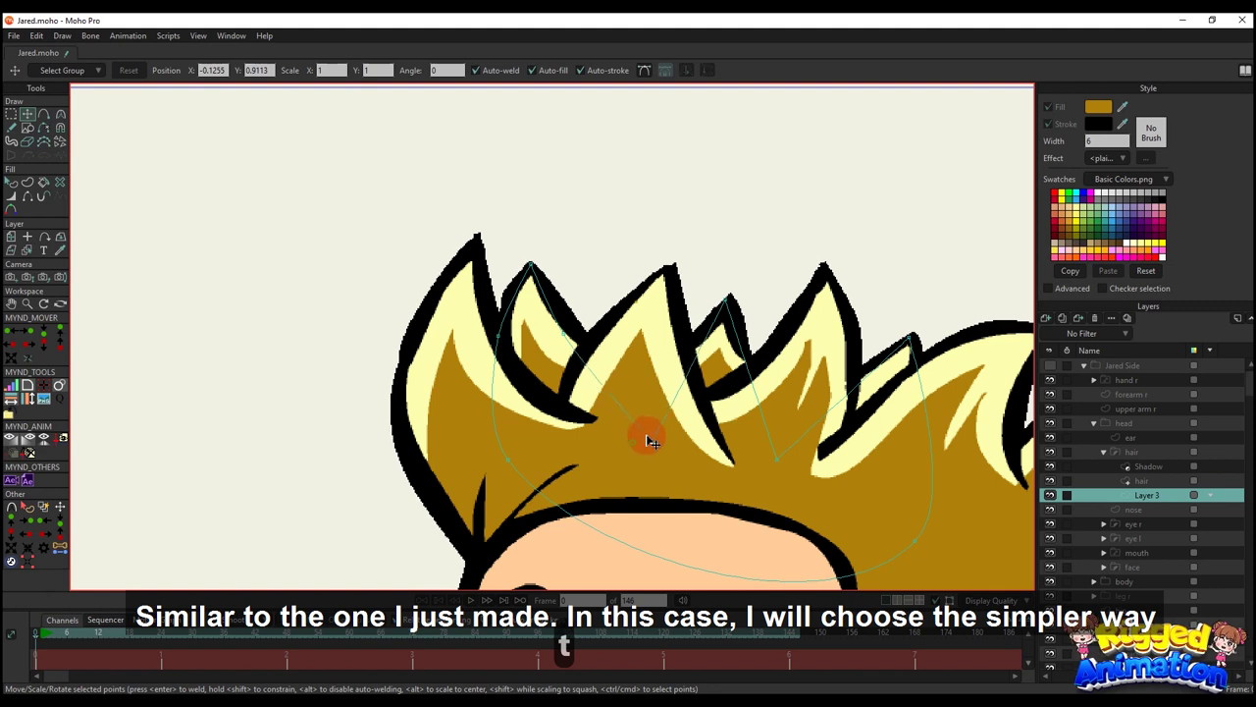
click(565, 332)
- Add points on both sides of the second back spike and reposition the valleys beside it to follow the reference
key(a)
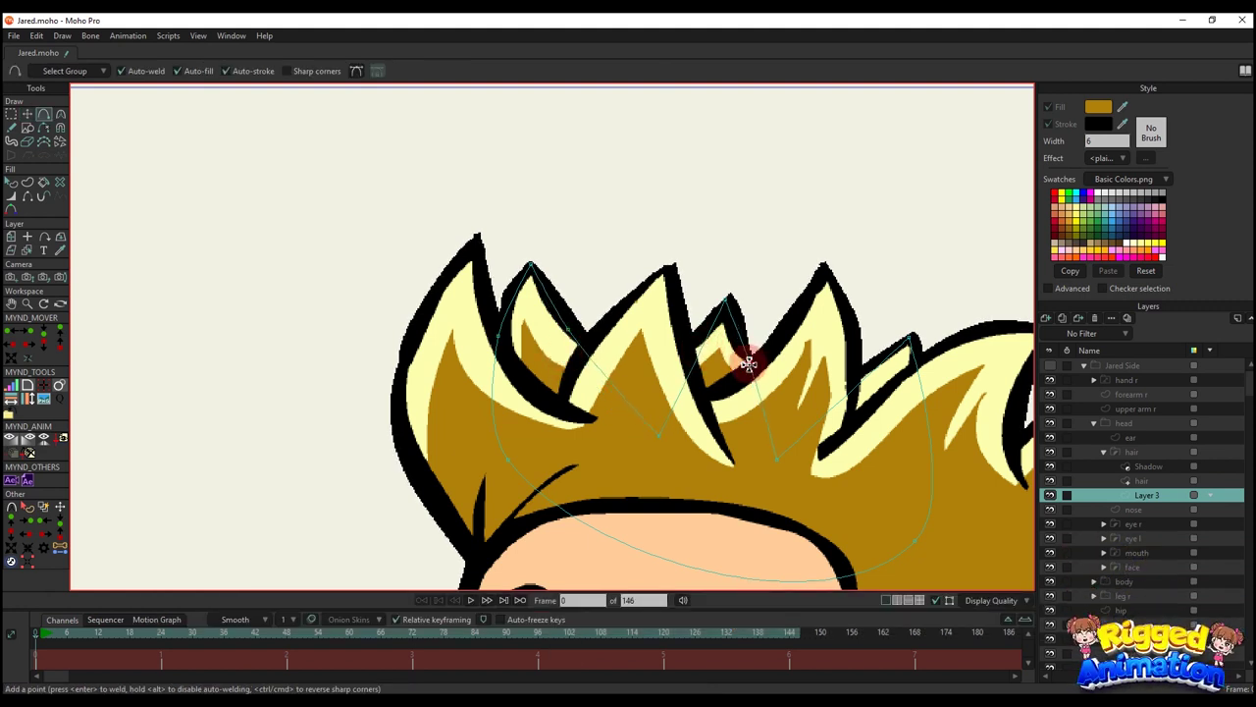
drag(749, 365, 743, 364)
key(t)
drag(776, 465, 792, 443)
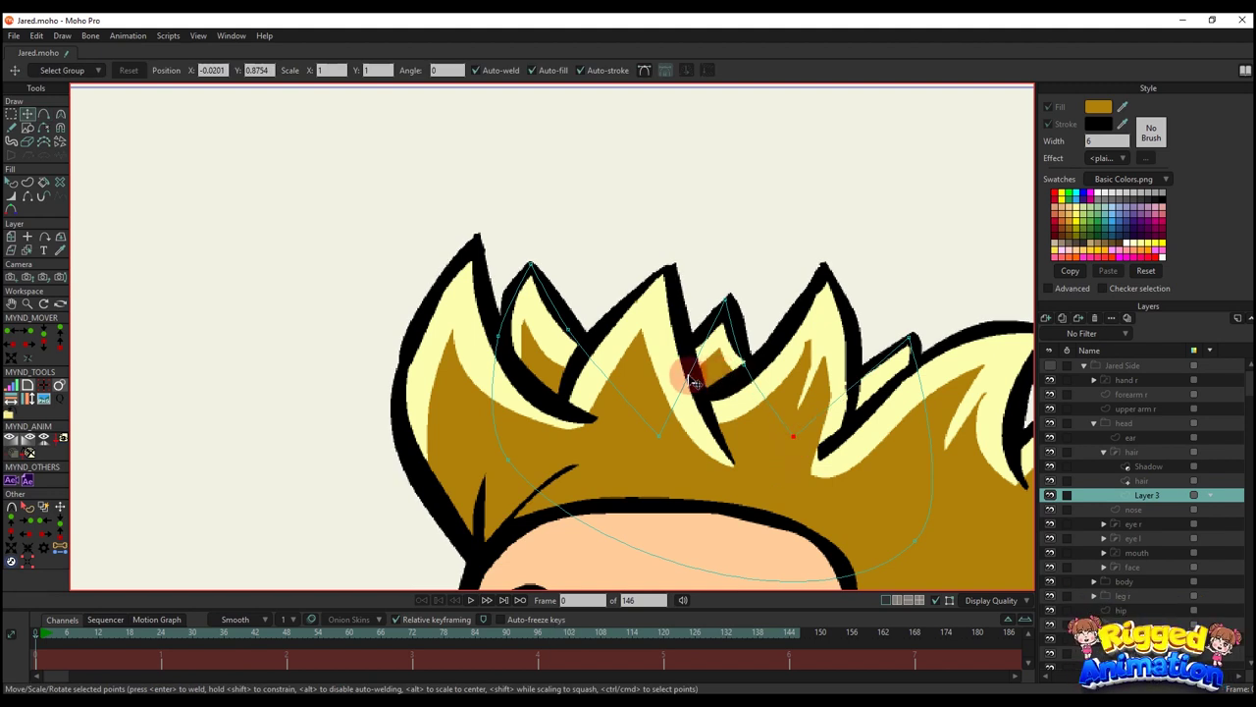
drag(663, 442, 648, 397)
key(a)
drag(683, 356, 697, 344)
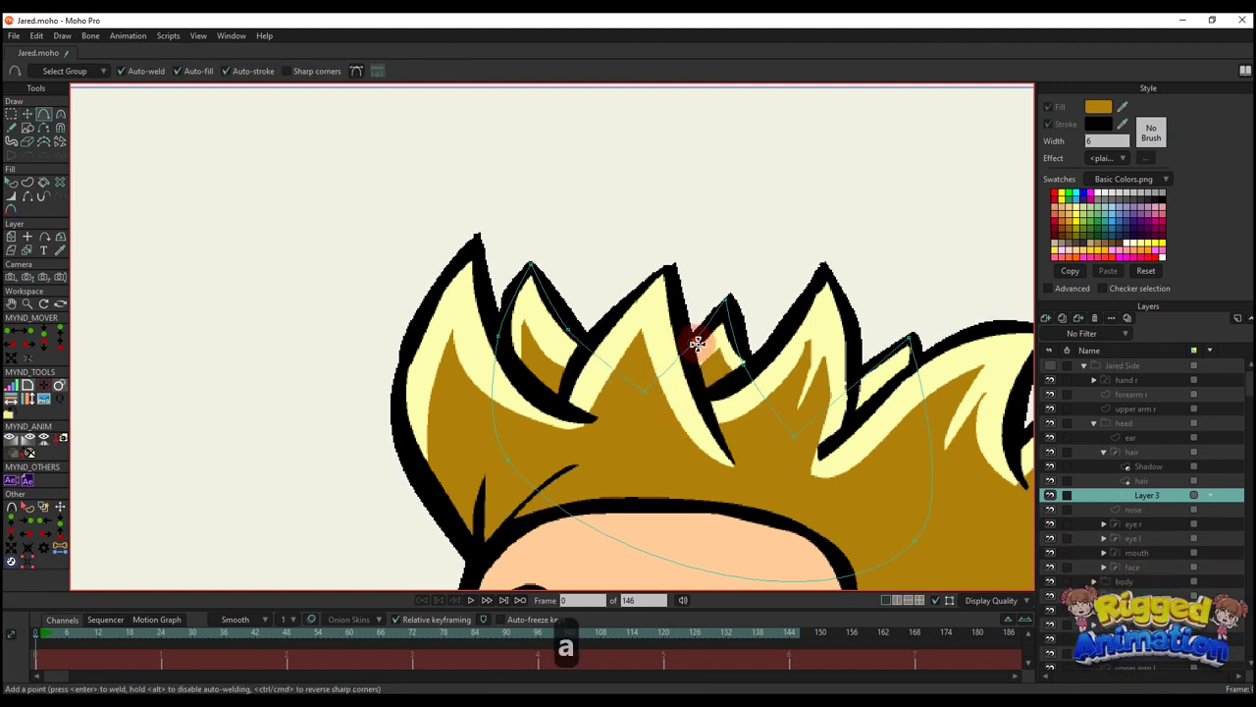
- Add points on the front and rear edges of the third back spike and align its tip
click(859, 391)
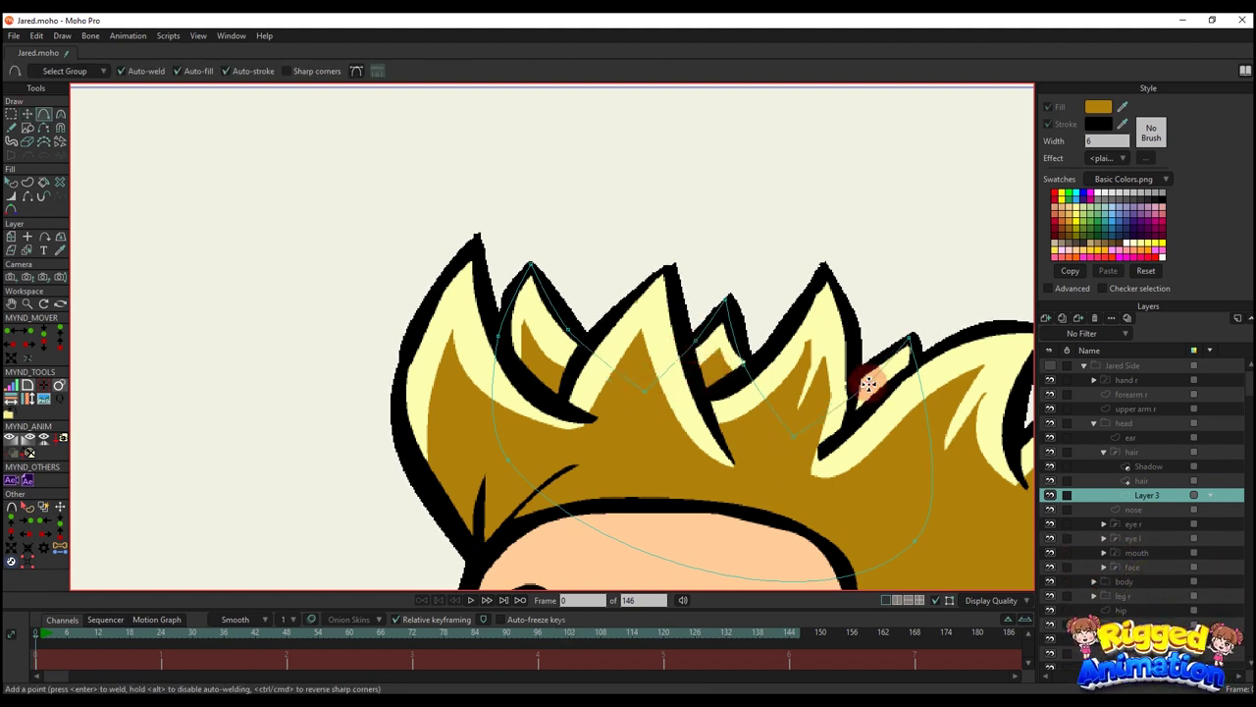
drag(869, 384, 925, 397)
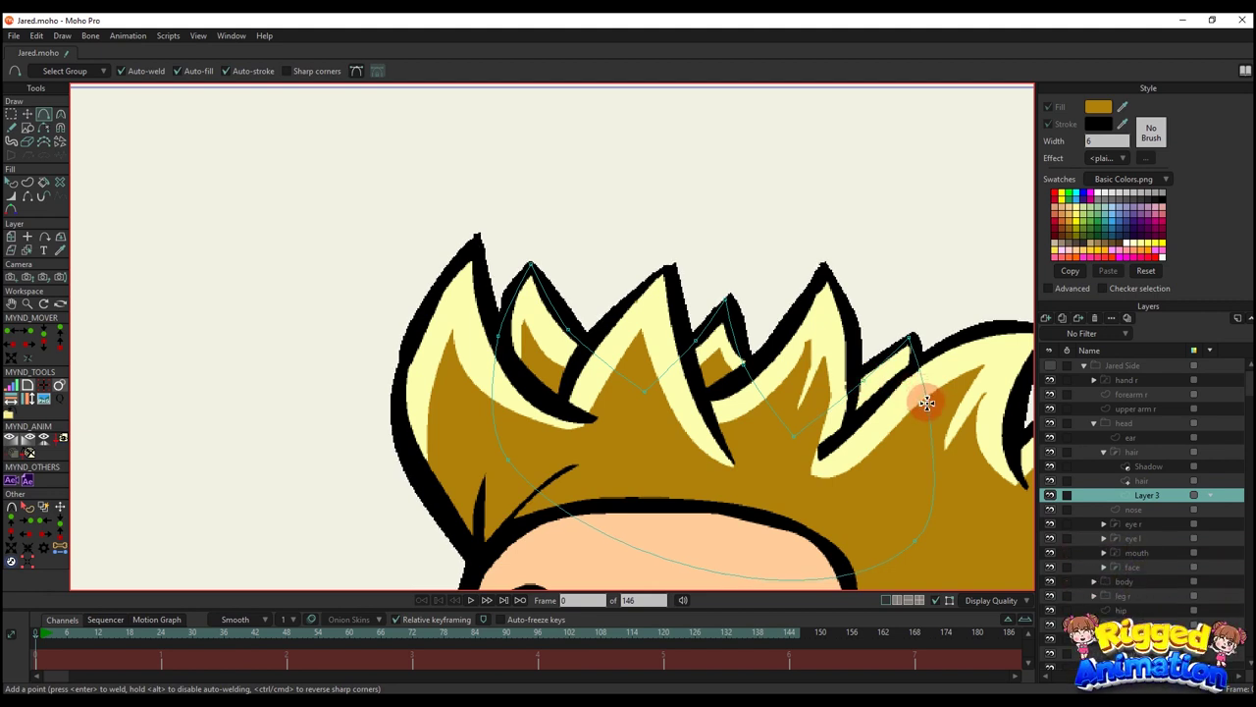
key(t)
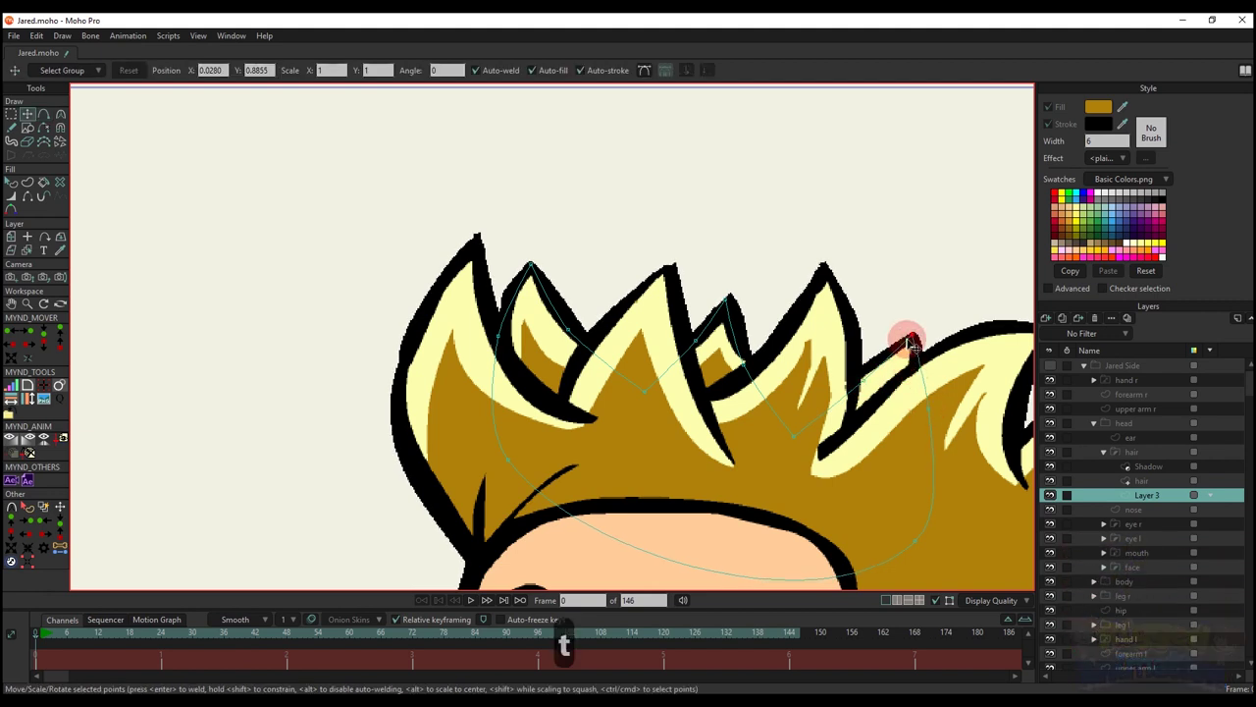
scroll(766, 373, down, 2)
scroll(672, 369, up, 3)
- Draw the inner shadow line through the three back spikes, joining both ends to the outline's lower points
drag(542, 386, 587, 403)
key(a)
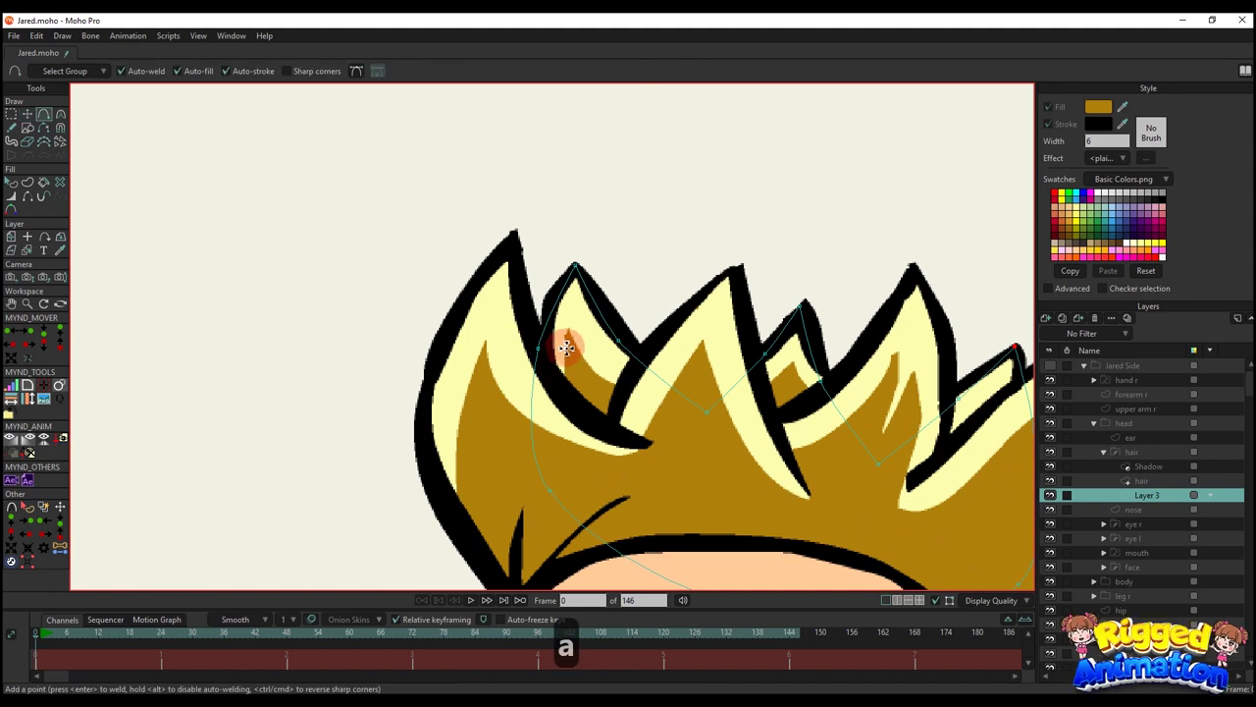
drag(550, 490, 568, 332)
drag(567, 332, 690, 423)
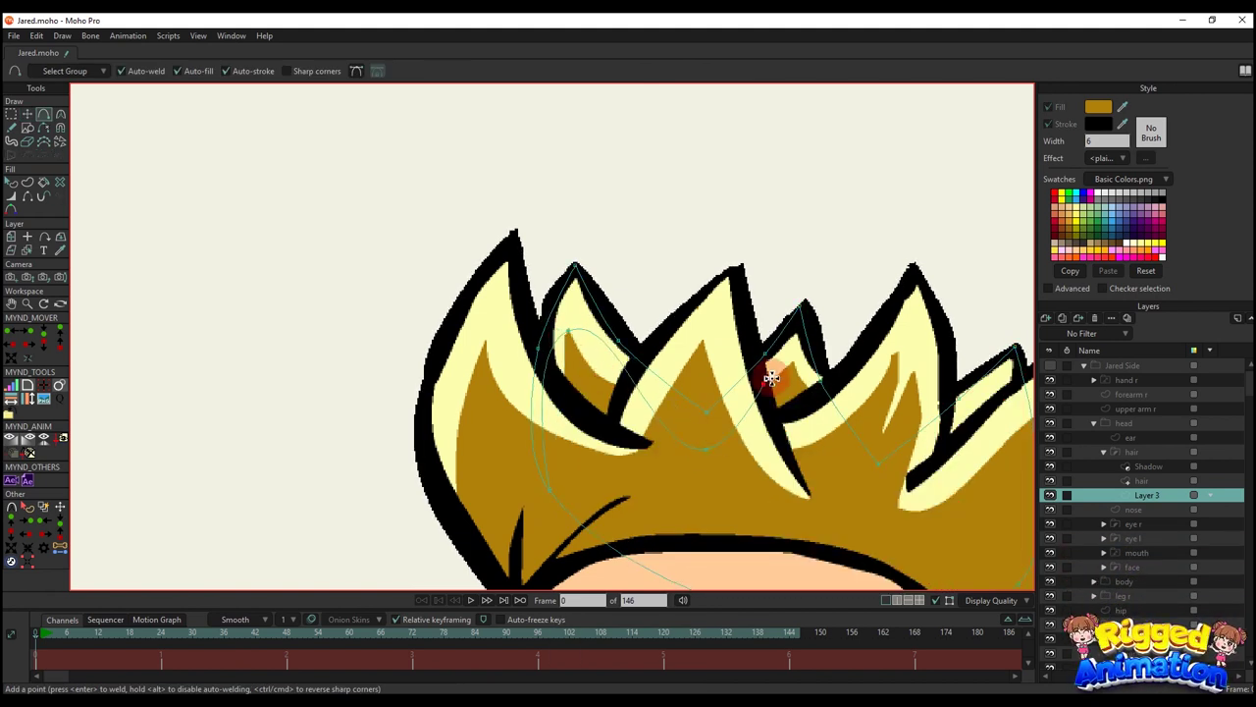
drag(771, 378, 953, 446)
drag(997, 403, 882, 417)
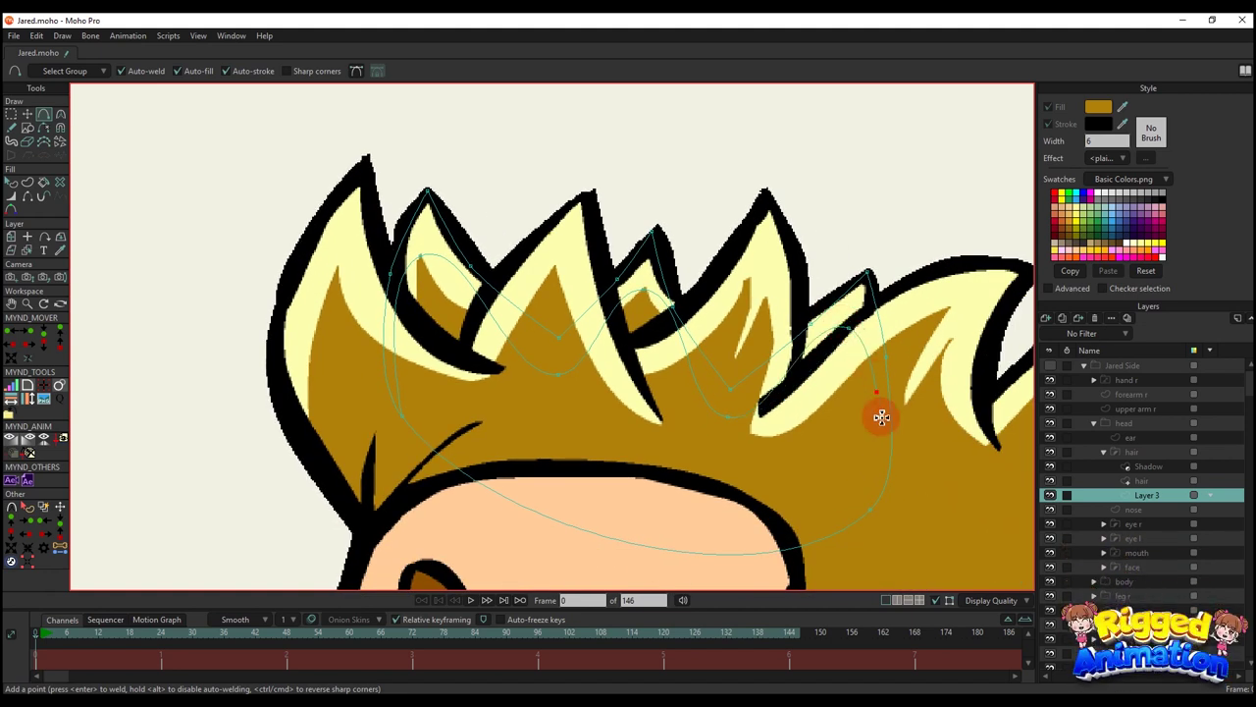
drag(873, 497, 860, 346)
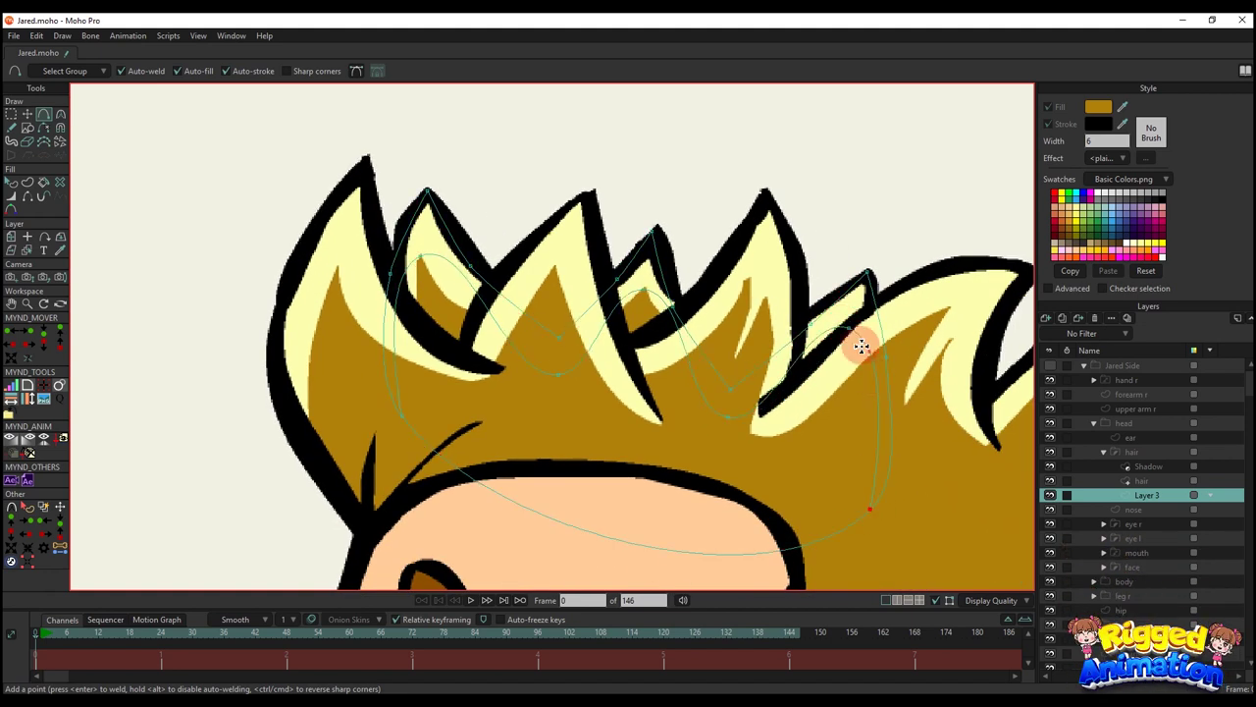
- Set the curvature to 0 at the spike tips and valleys of the inner shadow line to make sharp corners
key(v)
key(c)
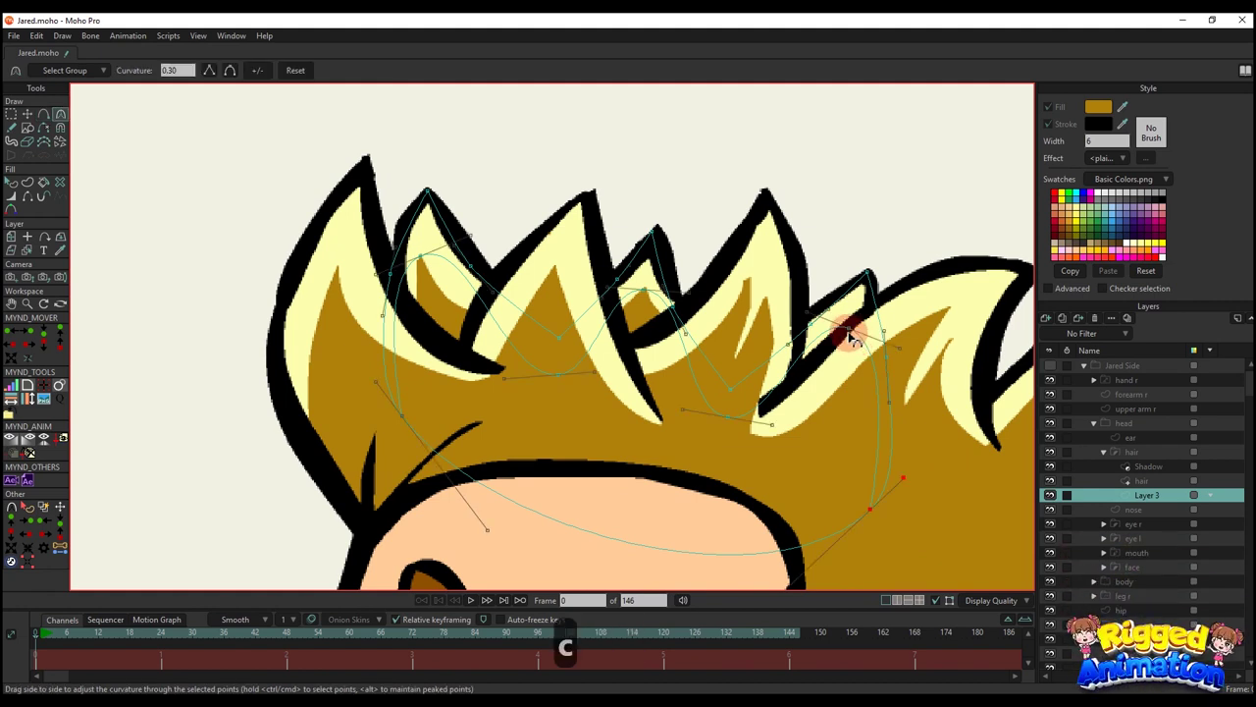
click(732, 282)
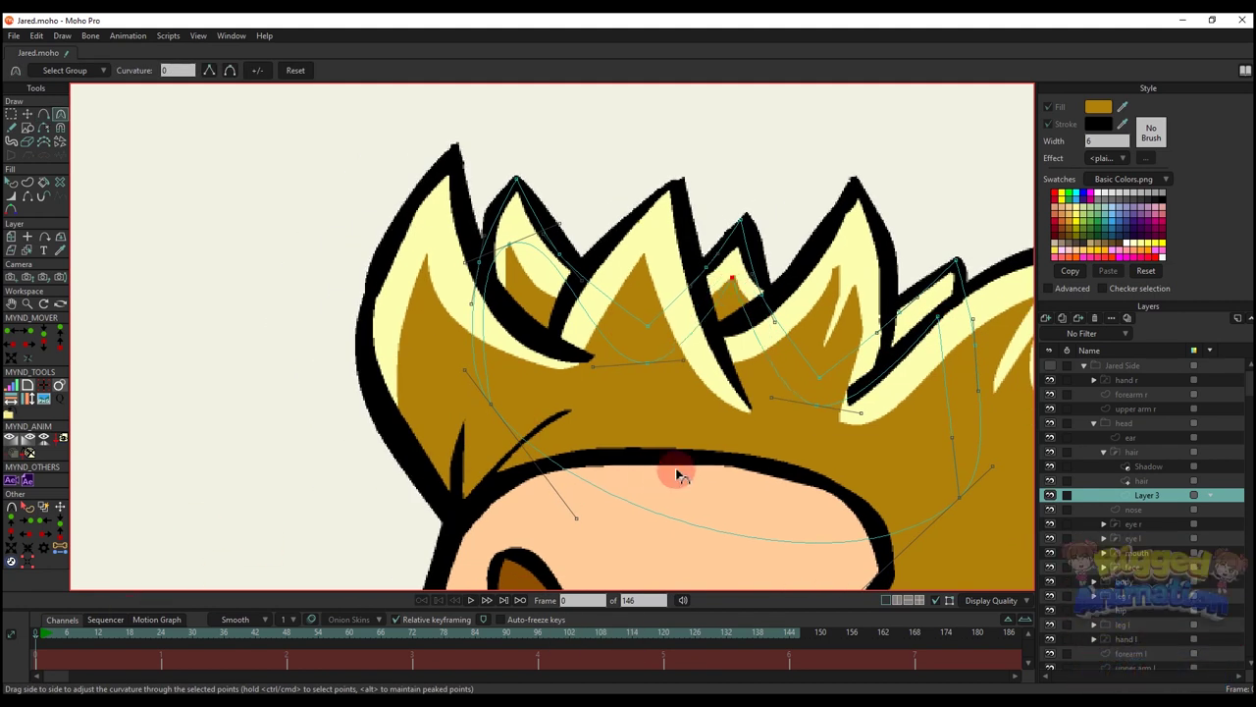
click(815, 405)
click(648, 363)
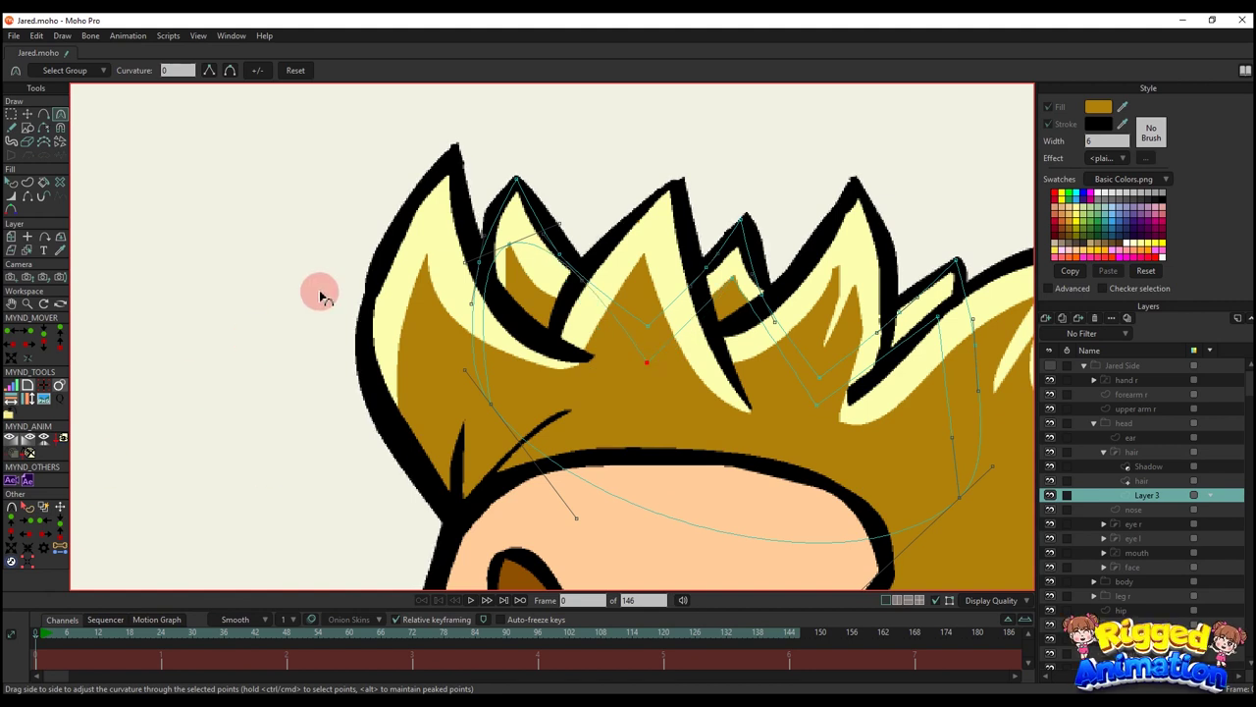
drag(516, 248, 143, 538)
drag(541, 297, 579, 313)
- Add points on the inner shadow line along the sides of the three back spikes, and nudge the third spike's inner tip
scroll(566, 319, up, 3)
key(a)
click(506, 316)
drag(778, 340, 645, 347)
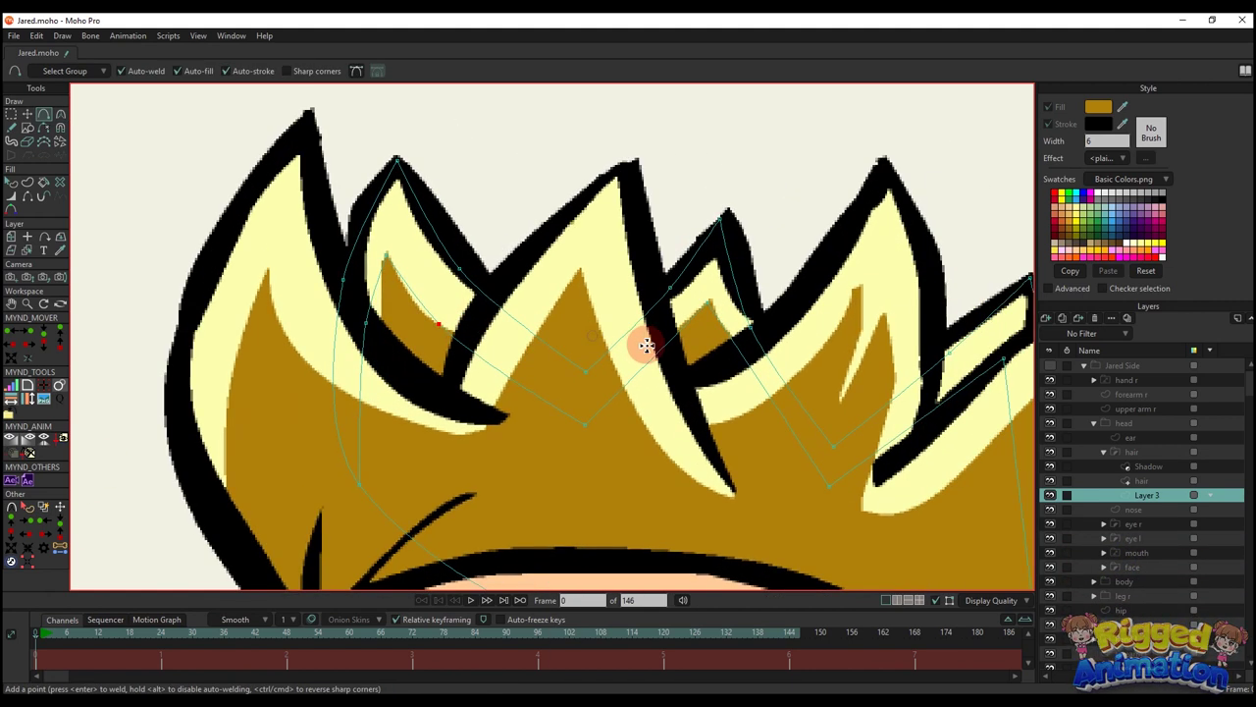
click(657, 366)
click(743, 373)
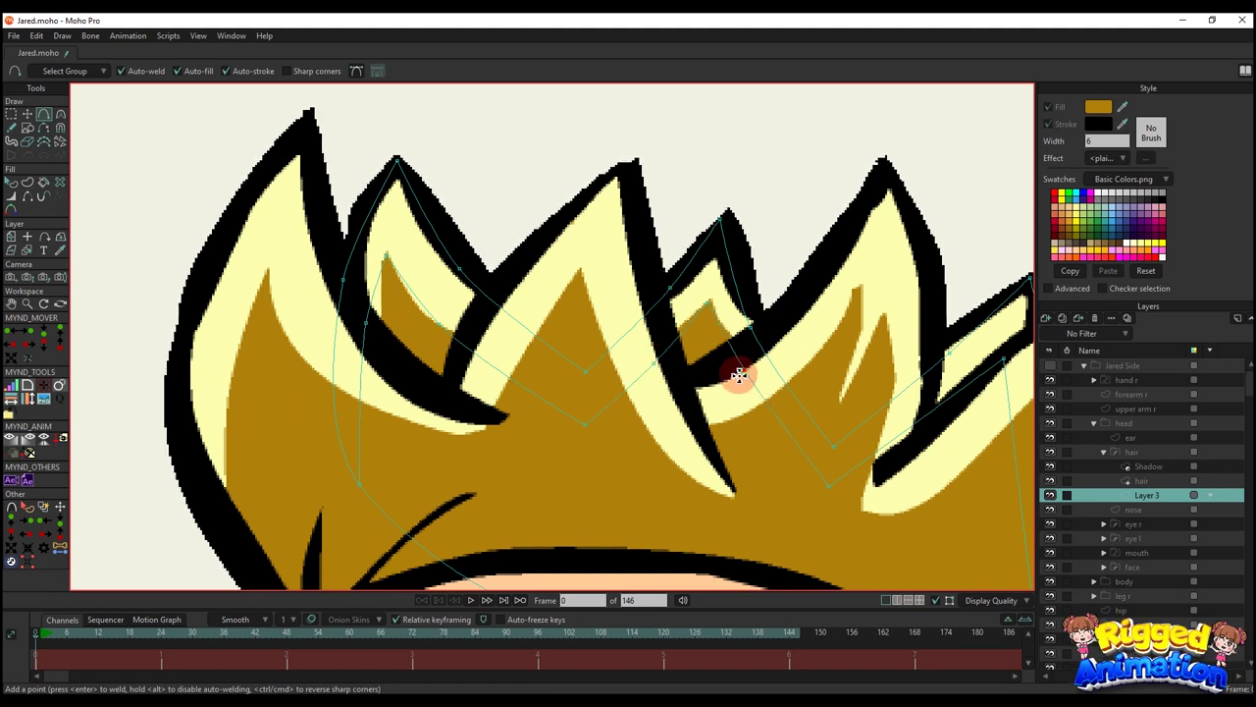
drag(847, 391, 690, 381)
mouse_move(780, 393)
mouse_down()
mouse_move(855, 426)
mouse_move(852, 436)
mouse_up()
scroll(858, 397, down, 4)
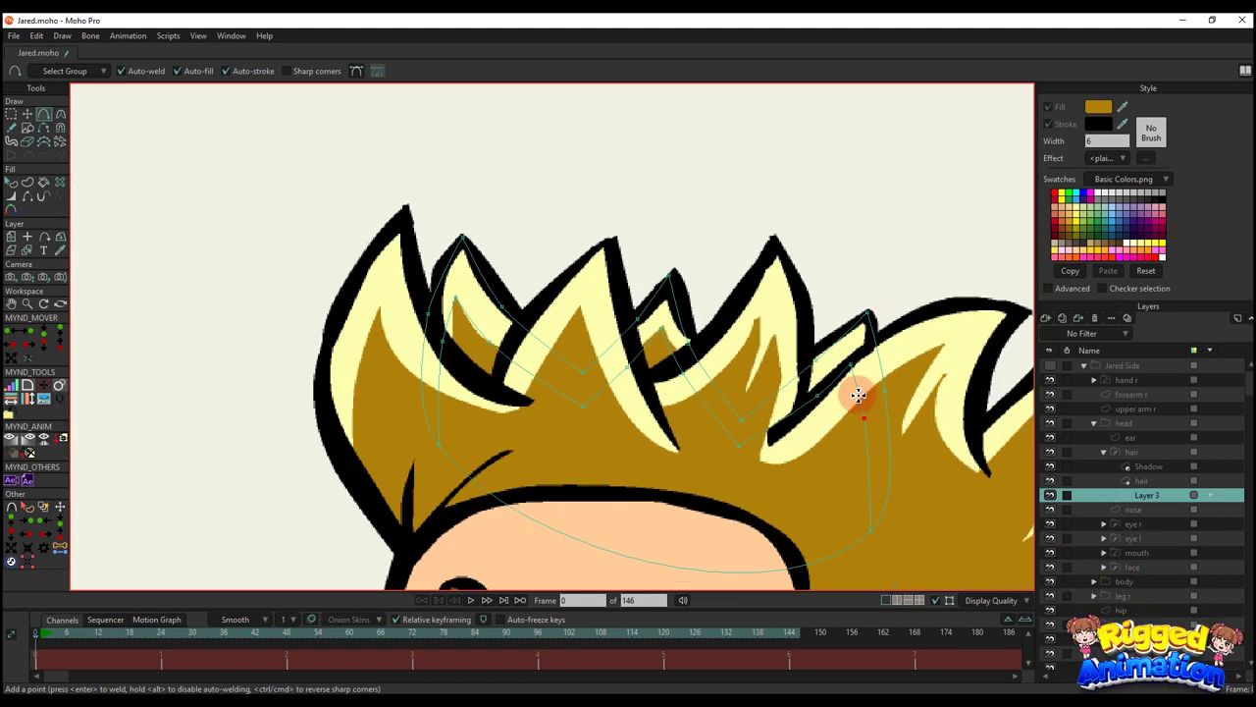
scroll(839, 368, up, 4)
key(t)
drag(838, 340, 844, 334)
scroll(773, 364, down, 4)
scroll(505, 343, down, 1)
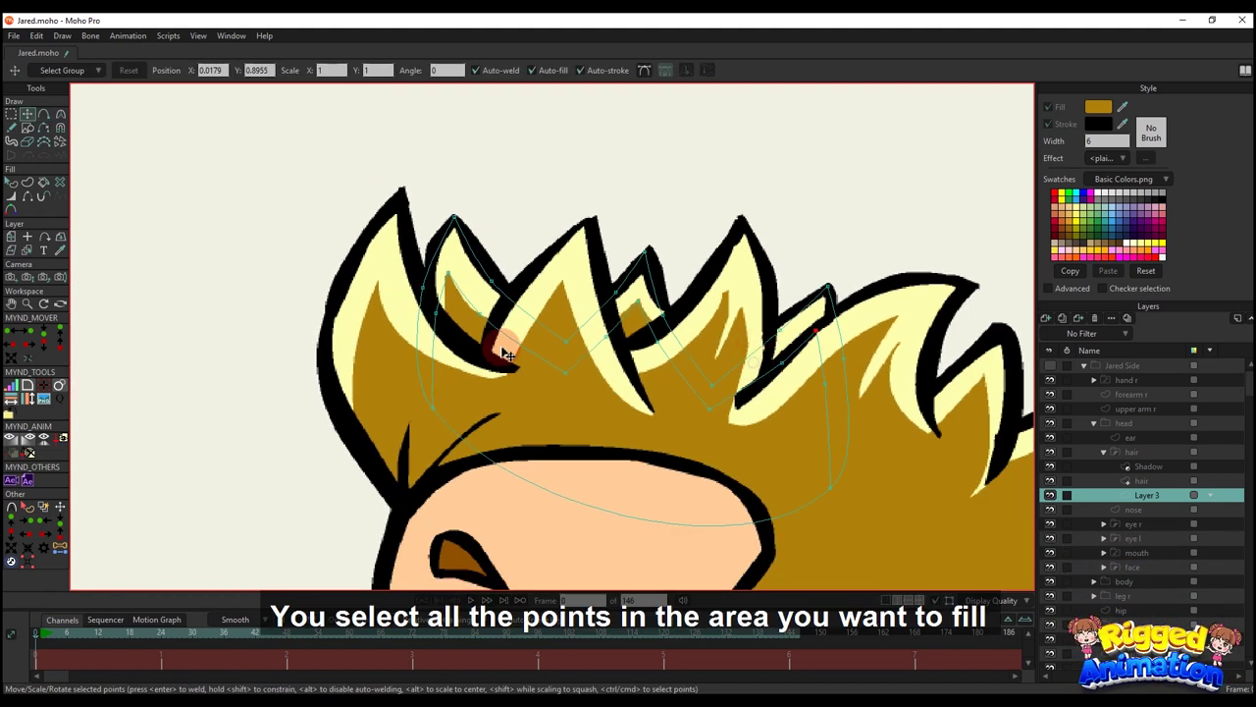
- Try to create a shape from all the points of the back spikes
key(g)
mouse_move(416, 284)
mouse_down()
mouse_move(477, 443)
mouse_move(395, 182)
mouse_move(674, 409)
mouse_move(618, 265)
mouse_move(838, 448)
mouse_move(733, 458)
mouse_up()
click(27, 182)
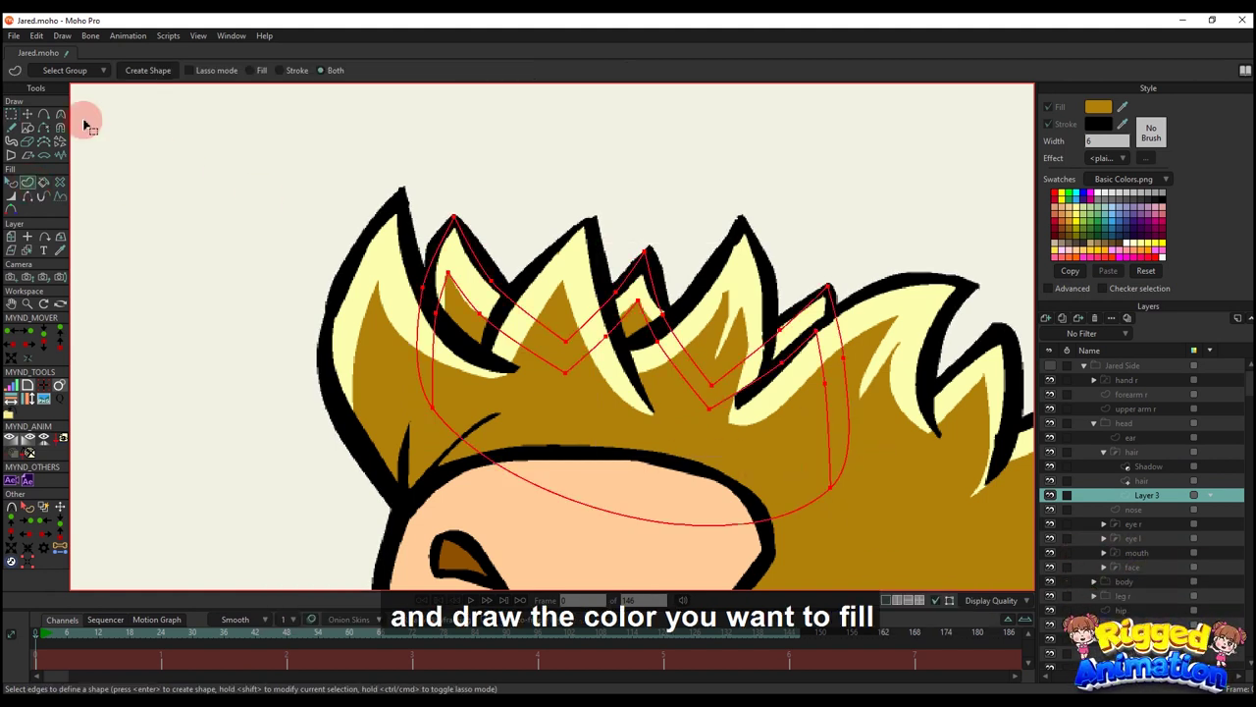
click(148, 73)
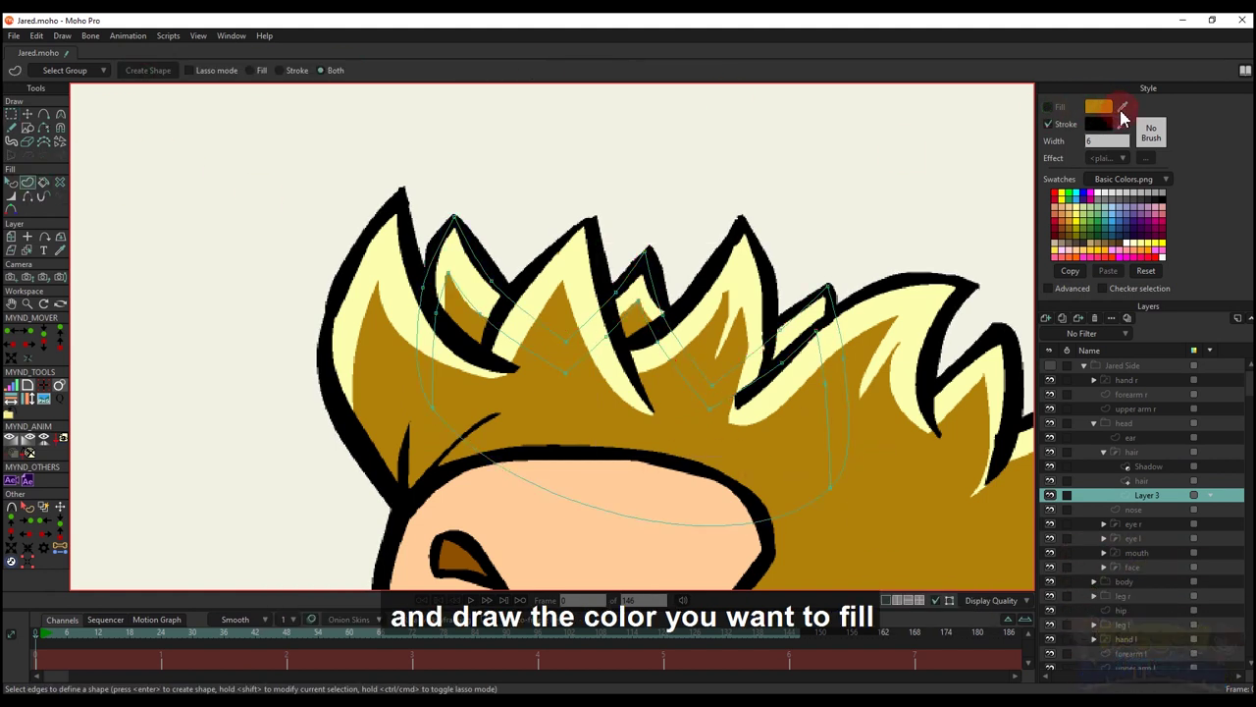
- Delete the lower connecting edge, then create a shape between the outline and inner line, filled with the hair's pale yellow
key(g)
drag(373, 177, 948, 511)
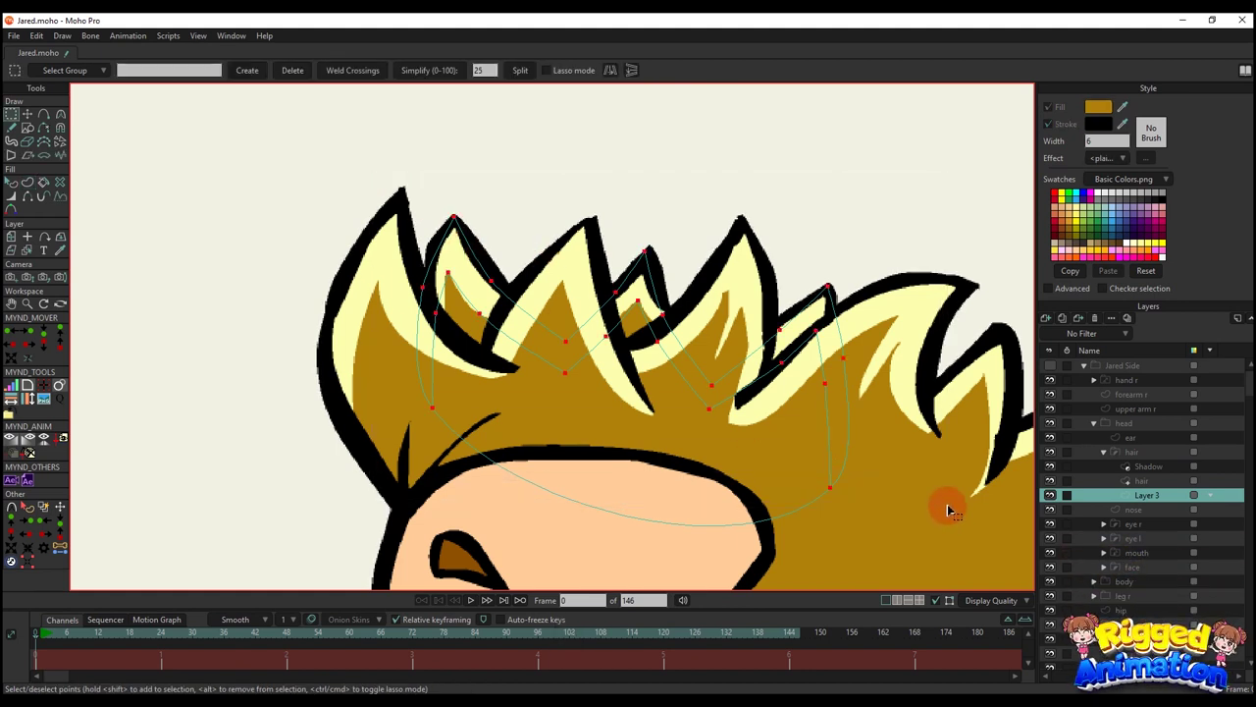
click(28, 184)
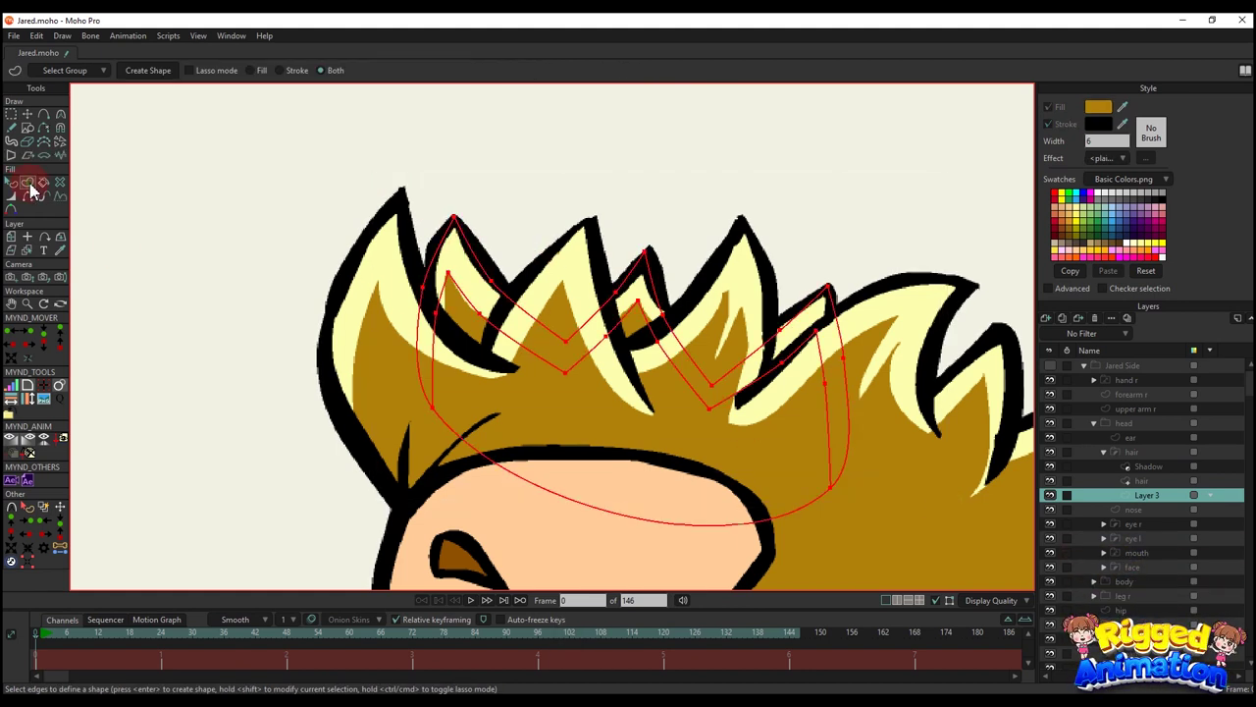
click(45, 127)
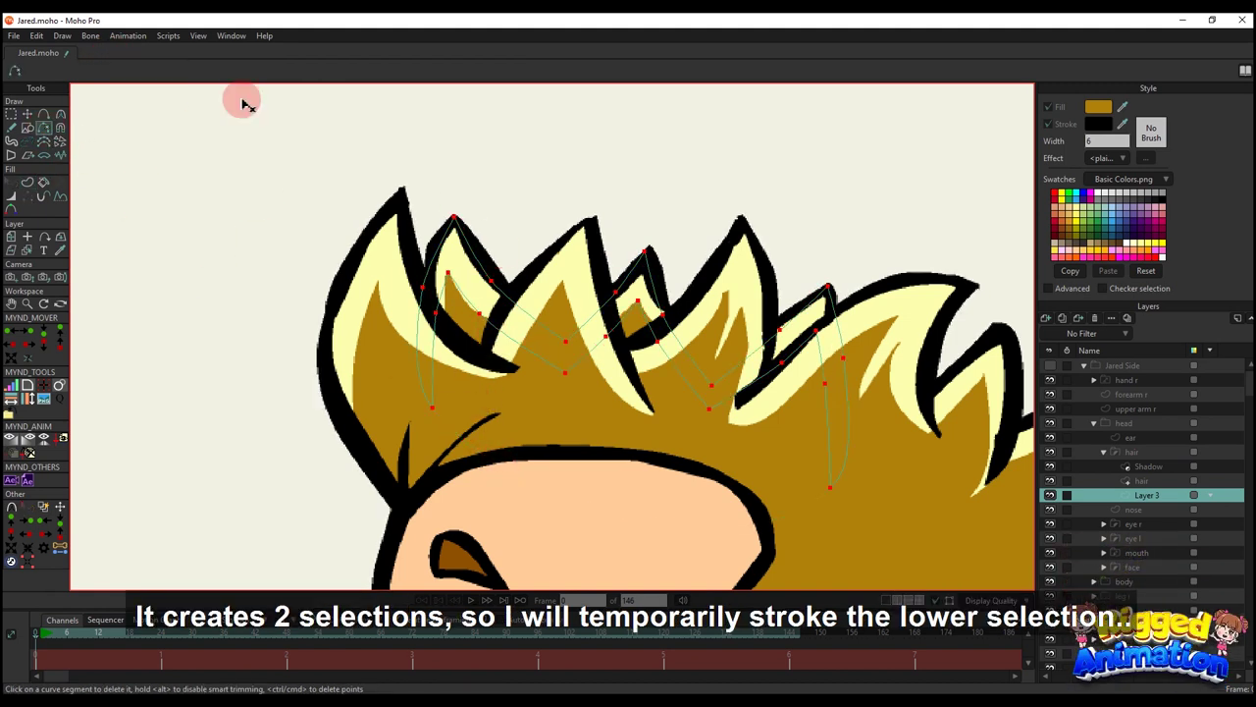
click(32, 182)
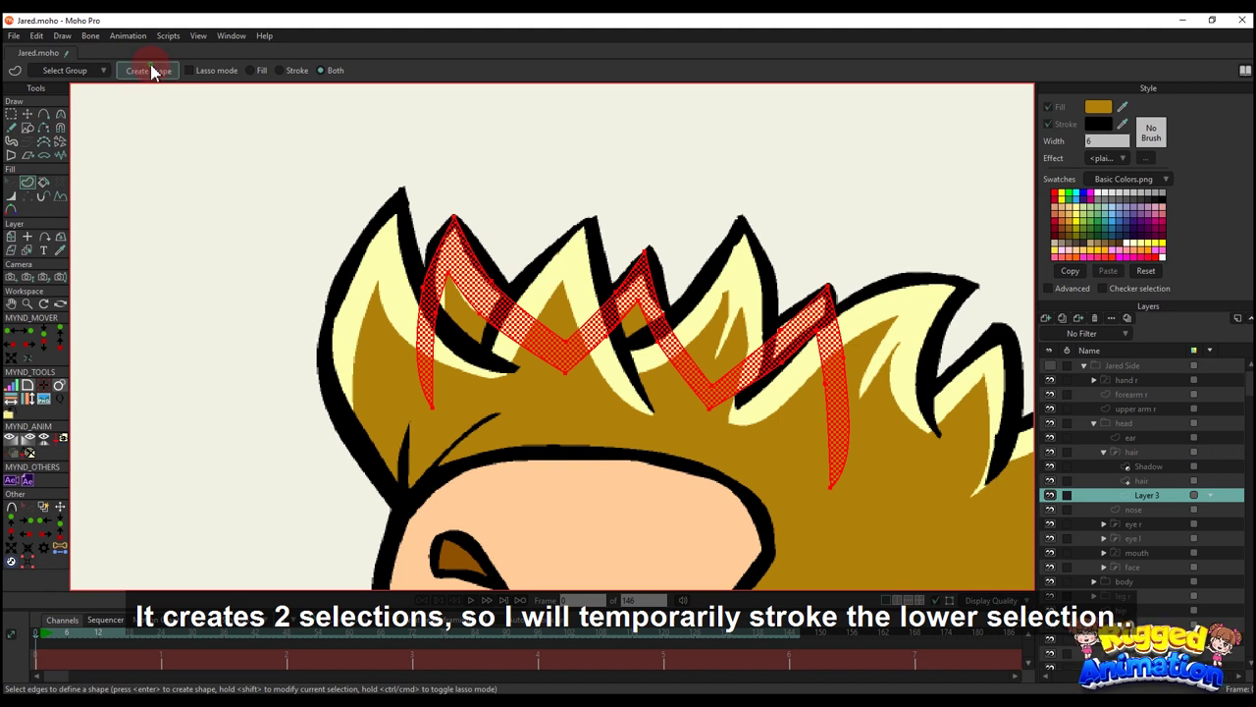
click(152, 72)
click(748, 273)
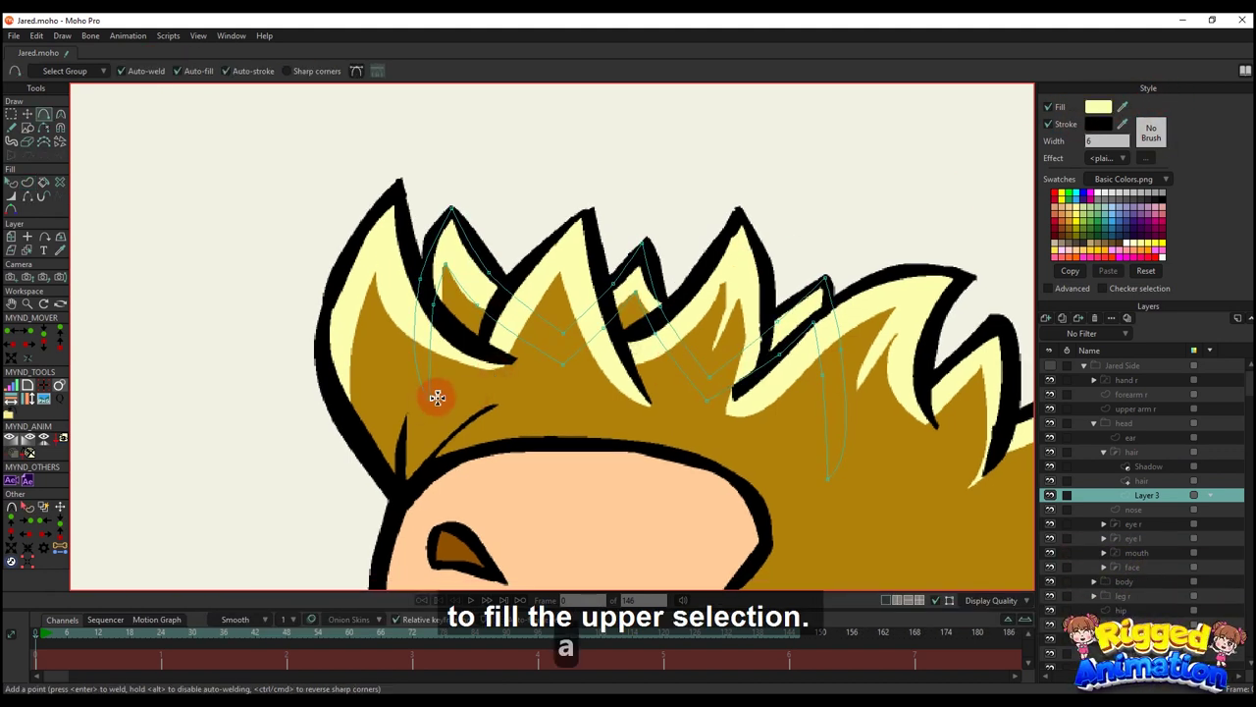
- Redraw the bottom curve between the outline's two lower points and adjust its curvature at the front end
drag(435, 399, 826, 471)
click(458, 386)
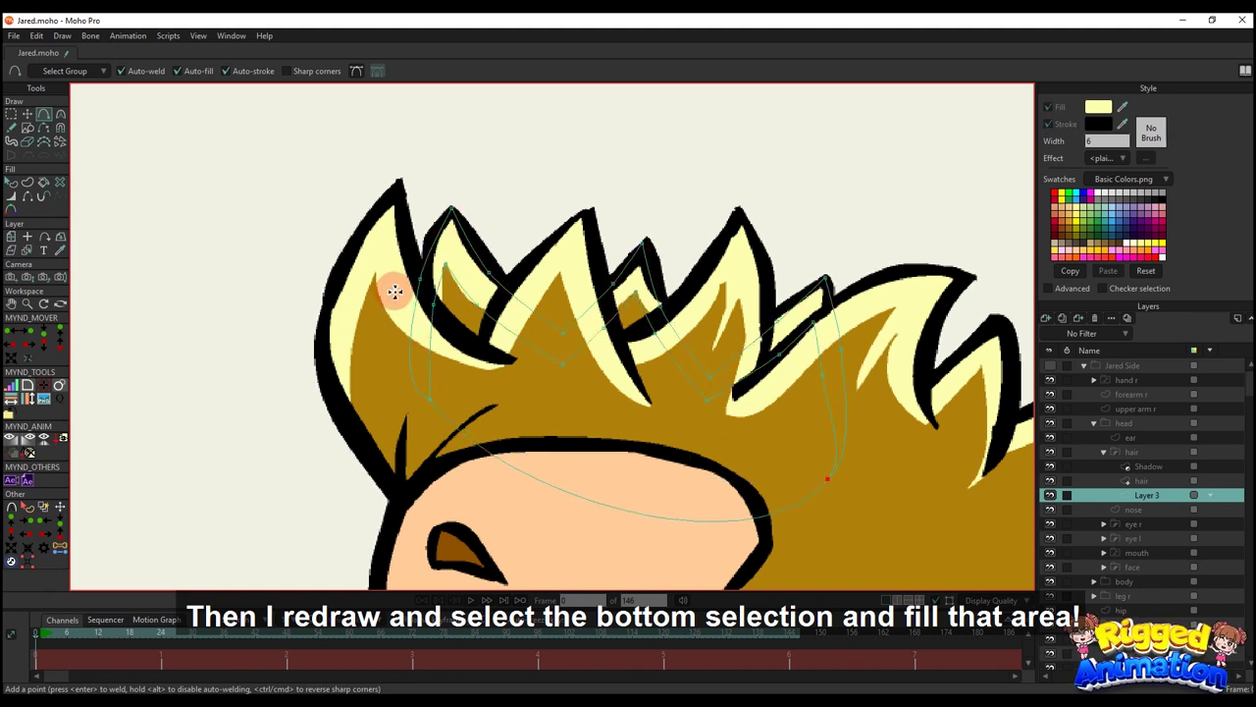
key(t)
key(c)
drag(398, 379, 408, 364)
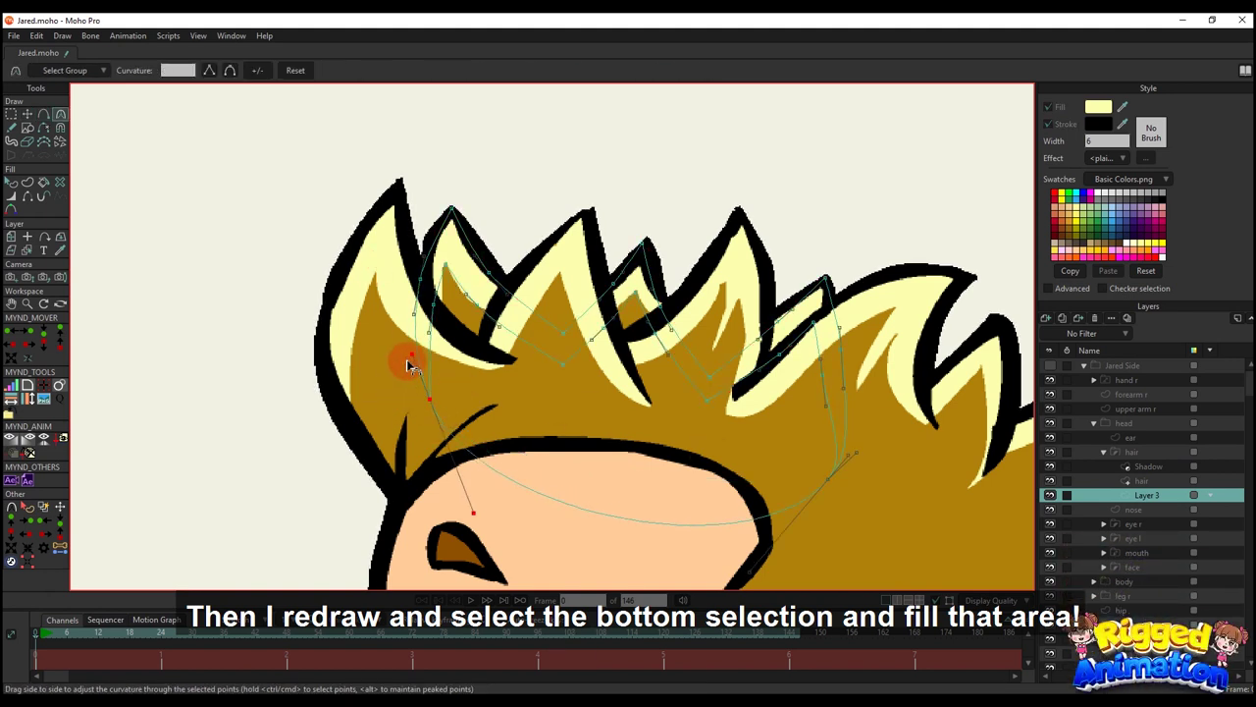
- Create a shape from the inner shadow line's points and the bottom curve, filled with the hair's brown
key(g)
click(443, 263)
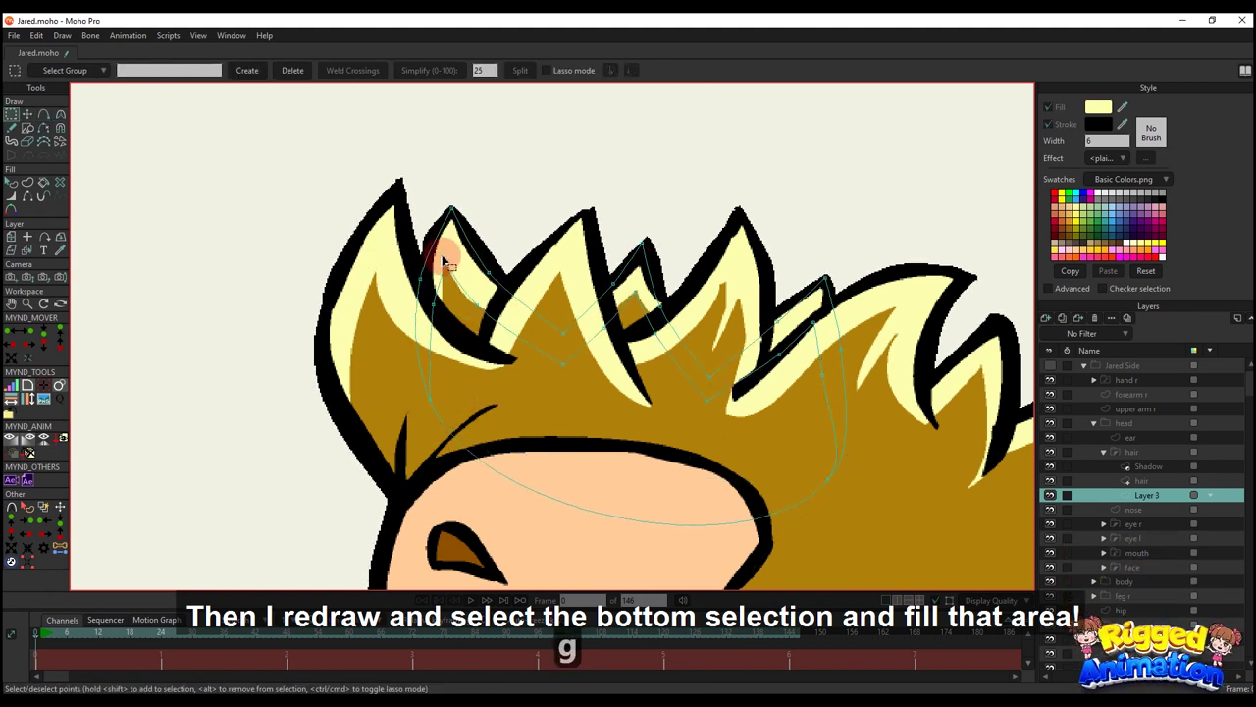
shift+click(433, 304)
shift+click(476, 305)
shift+click(563, 365)
shift+click(635, 293)
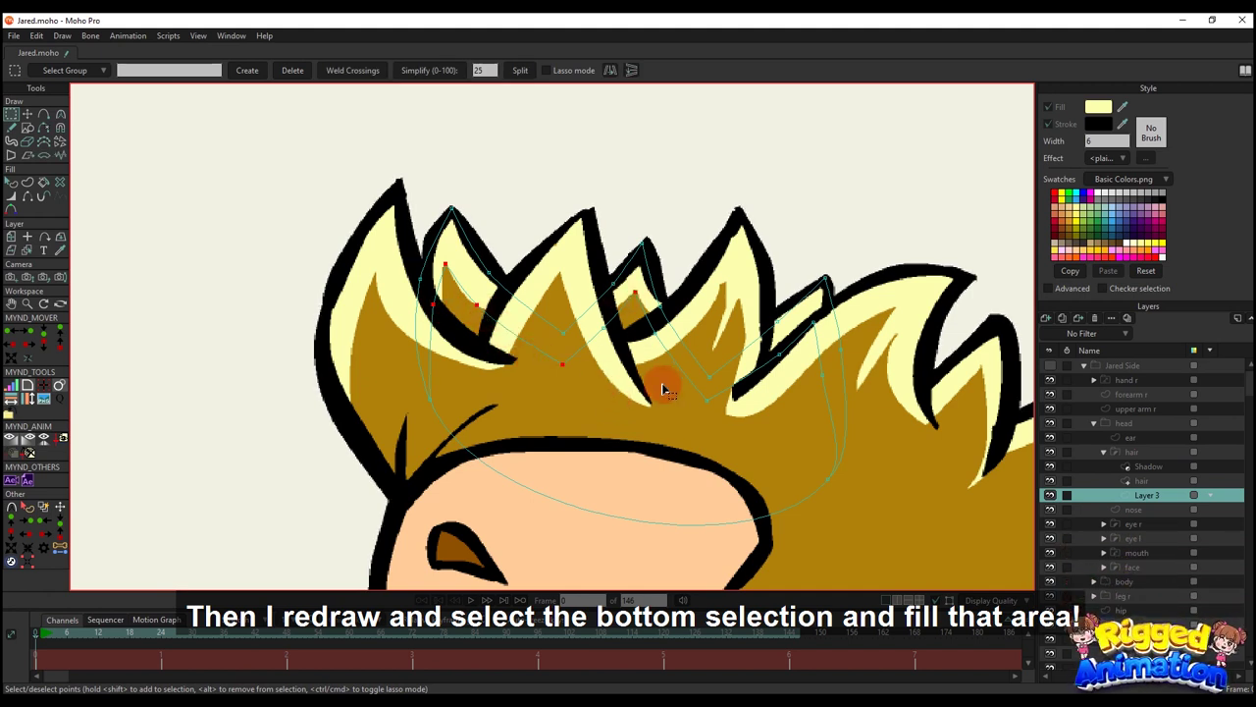
shift+click(602, 327)
shift+click(707, 399)
shift+click(776, 355)
shift+click(813, 324)
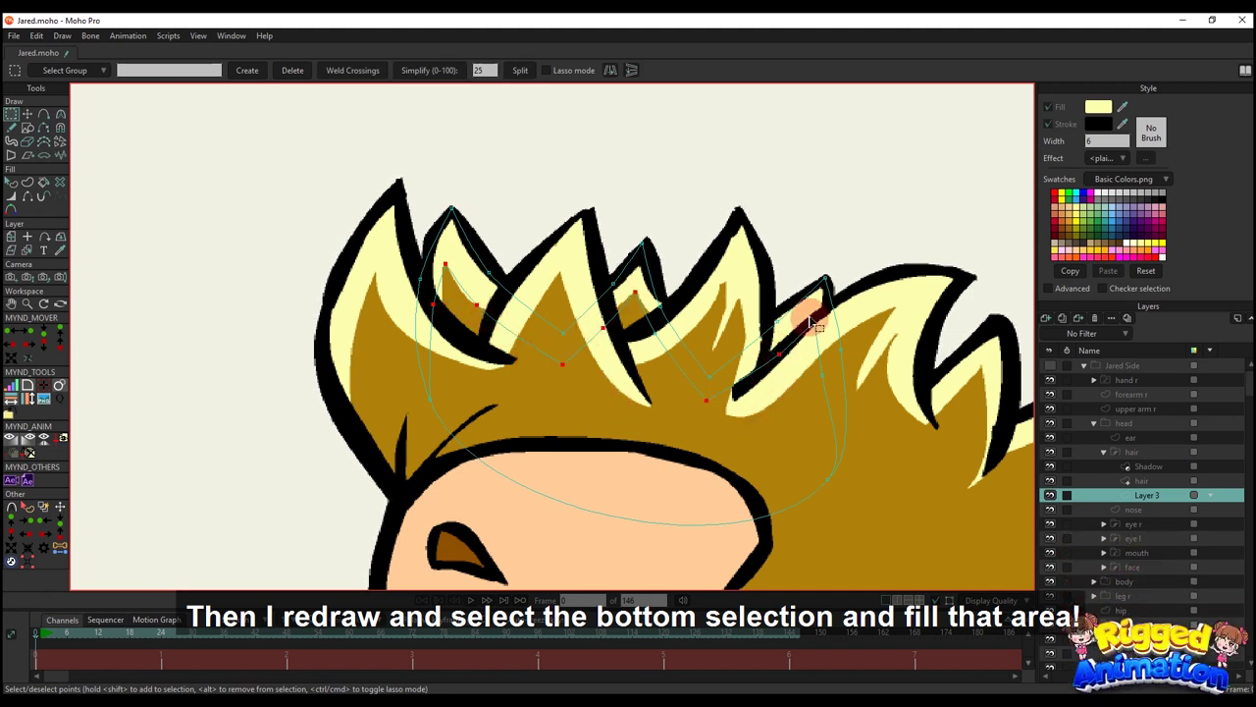
shift+click(814, 373)
shift+click(827, 478)
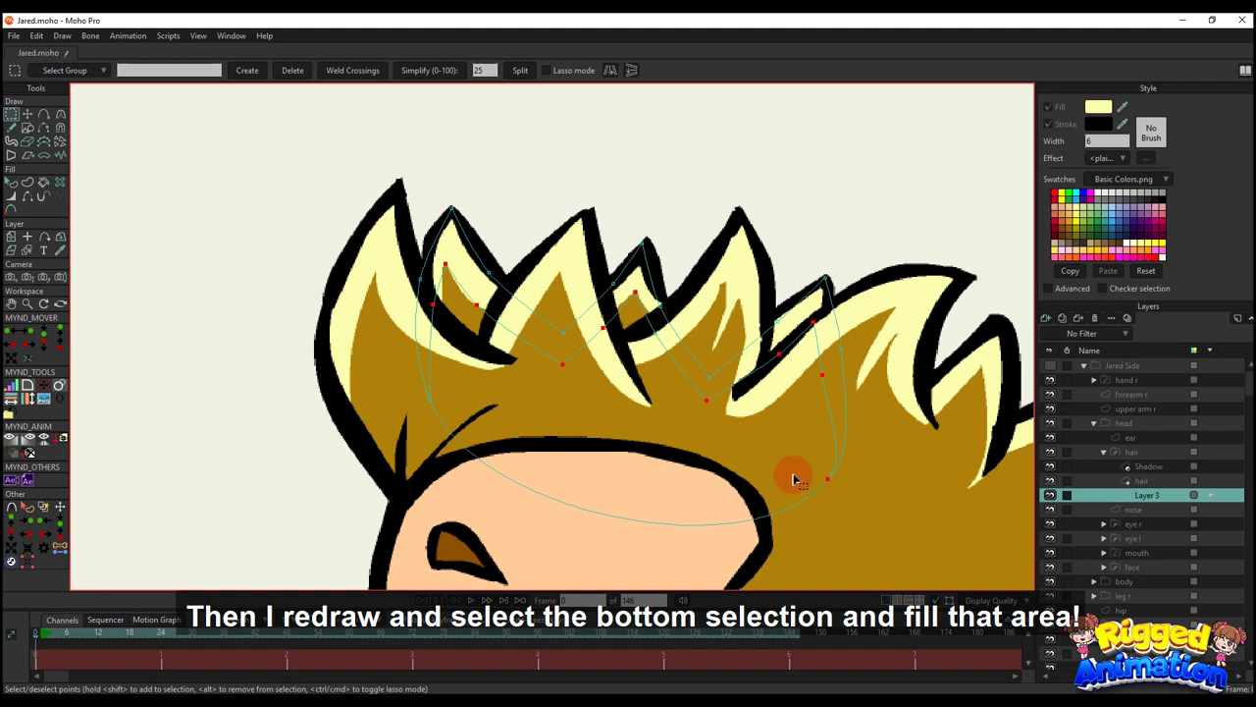
shift+click(429, 399)
click(33, 185)
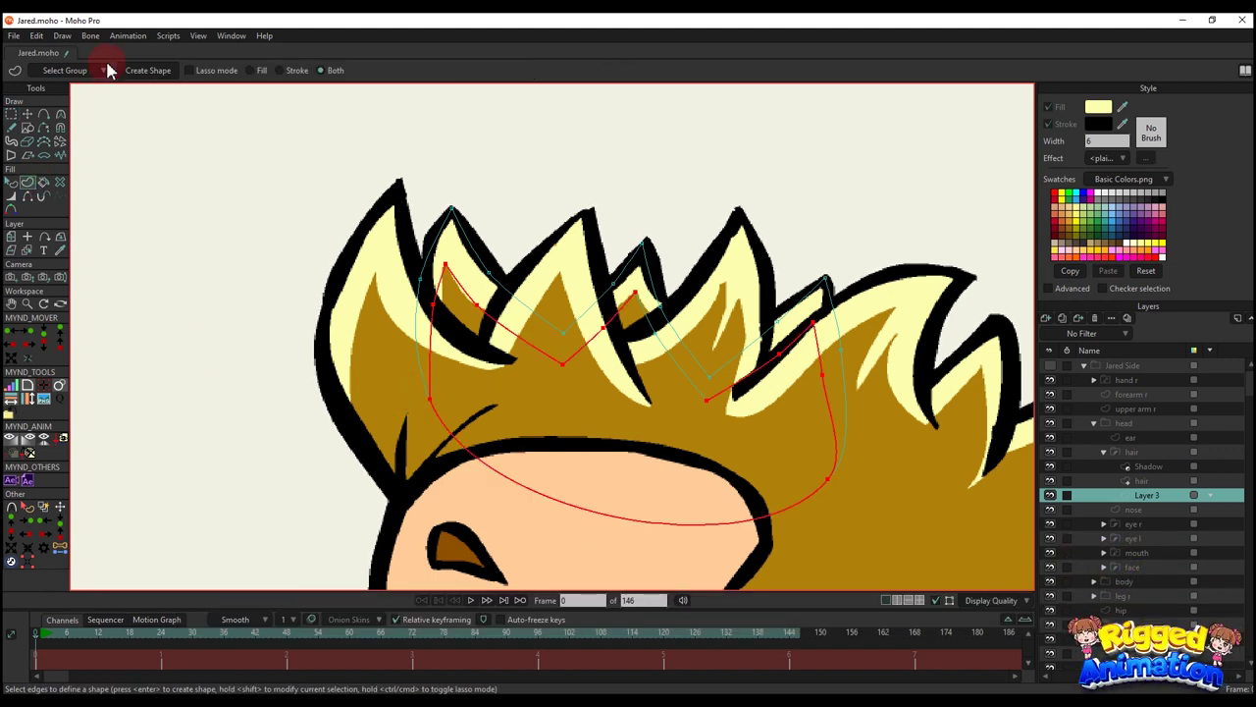
click(138, 76)
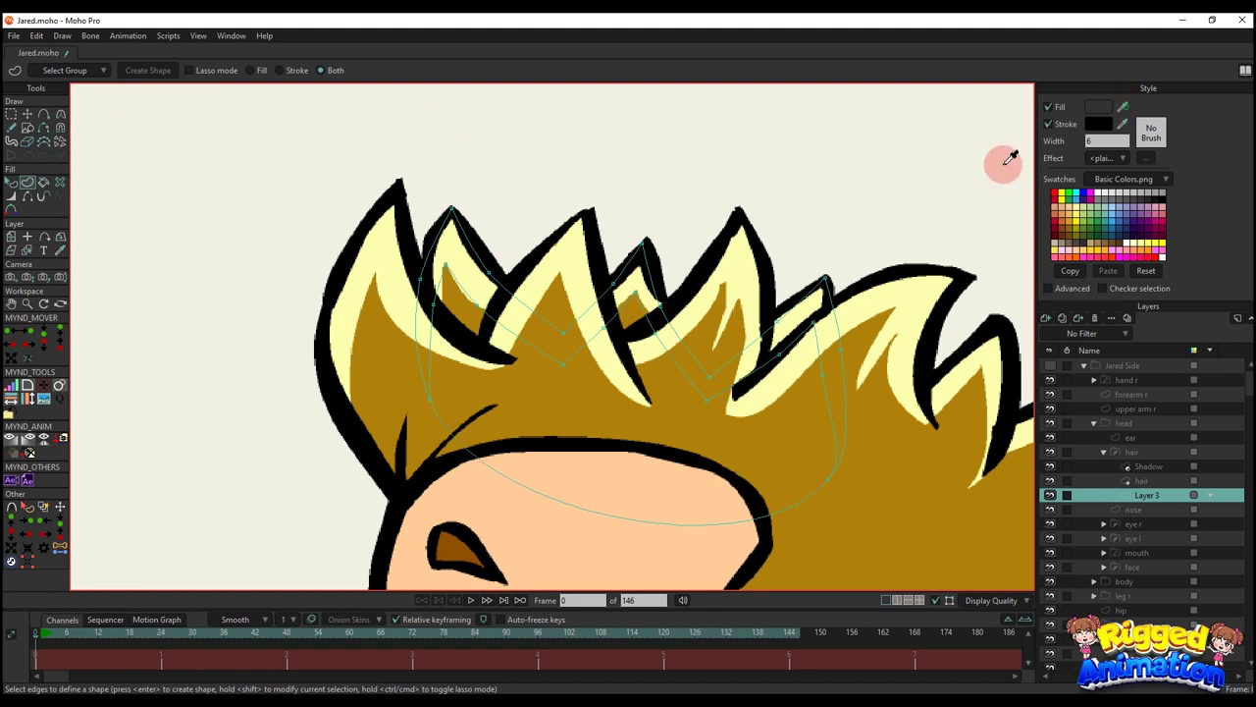
key(q)
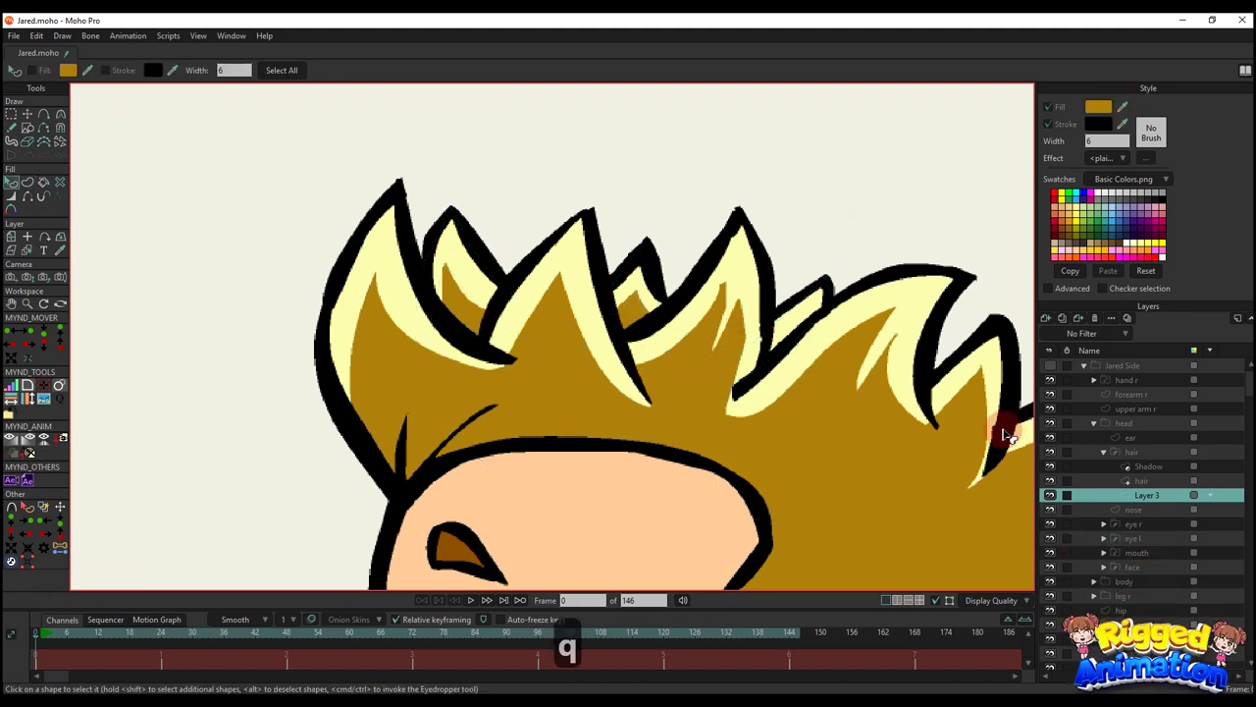
click(697, 222)
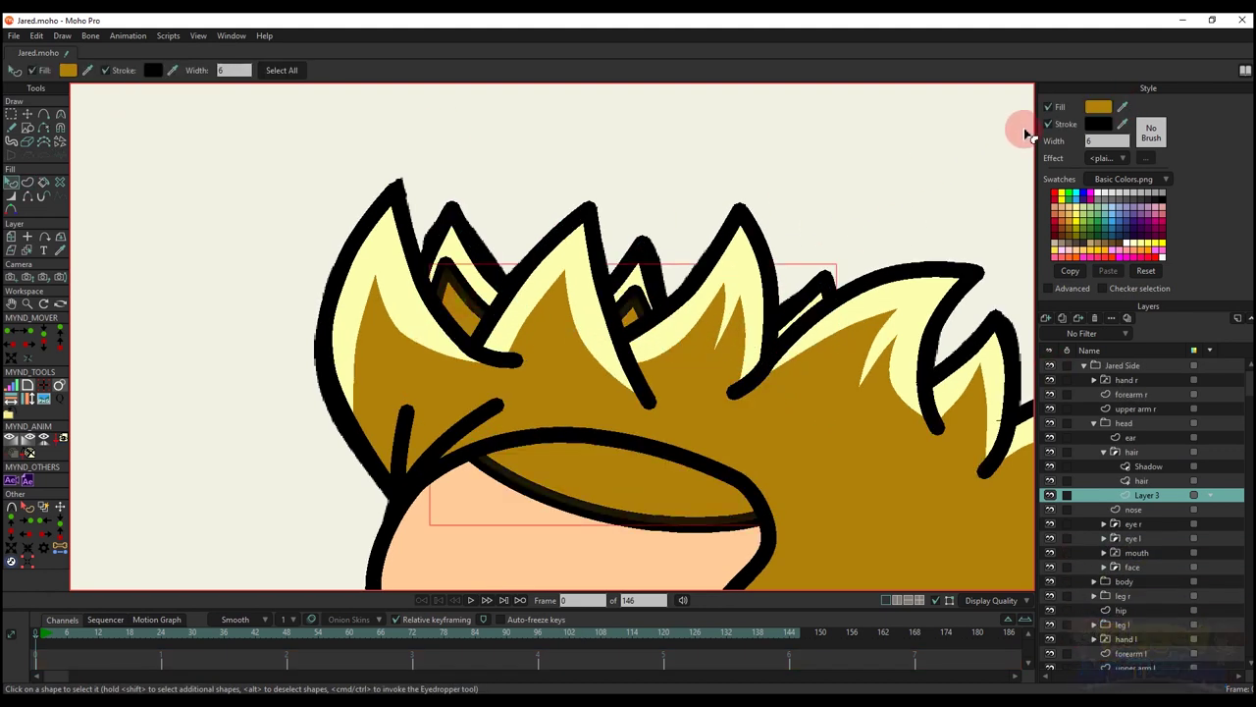
- Hide the brown shape's stroke on the inner shadow line's edges through the three back spikes
click(28, 195)
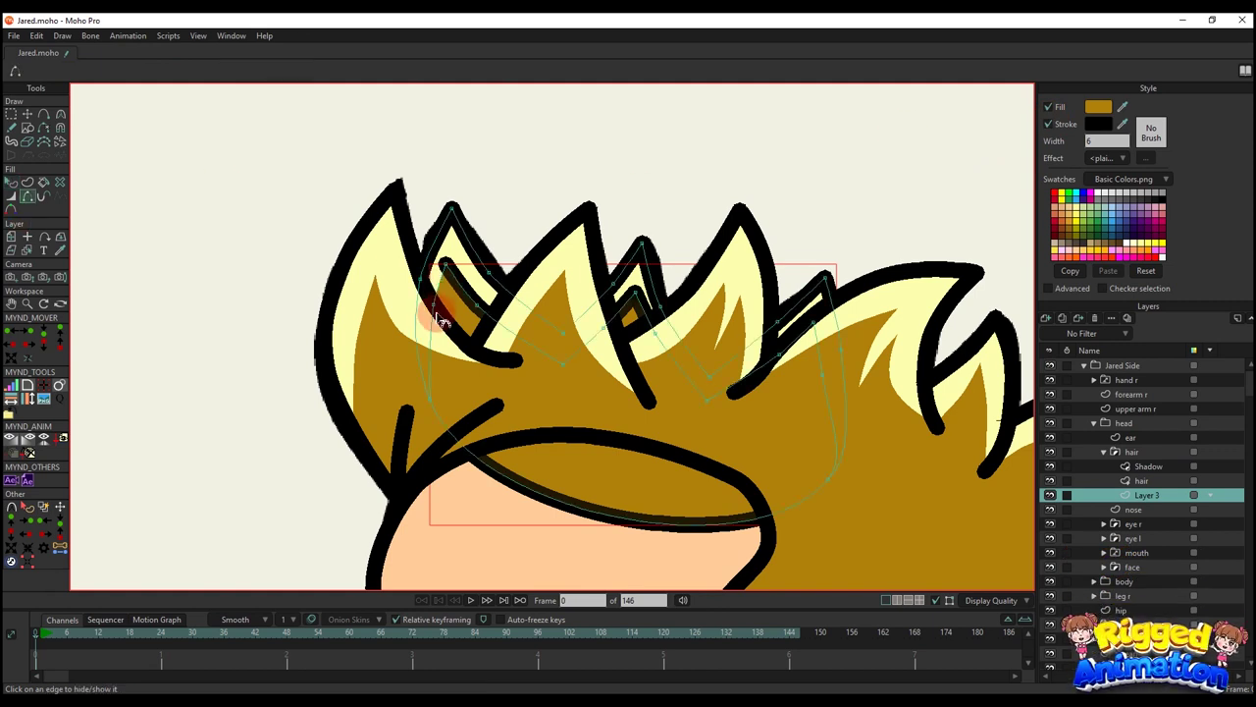
click(486, 320)
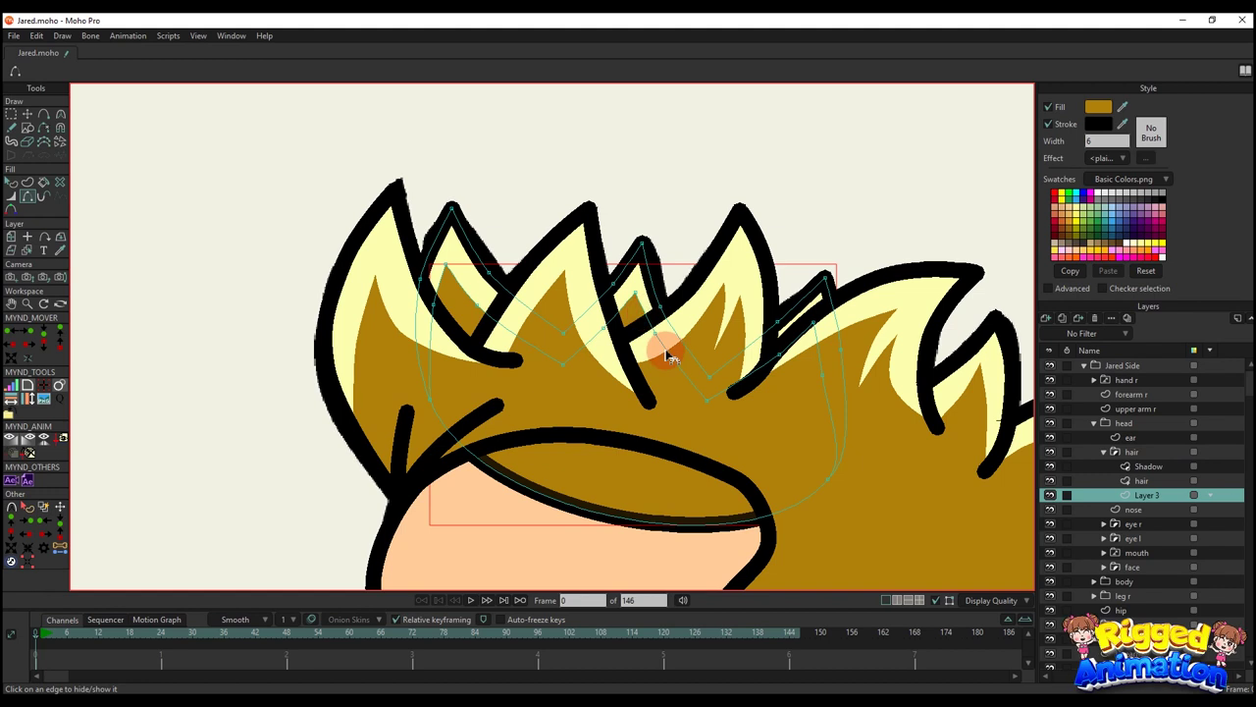
click(743, 386)
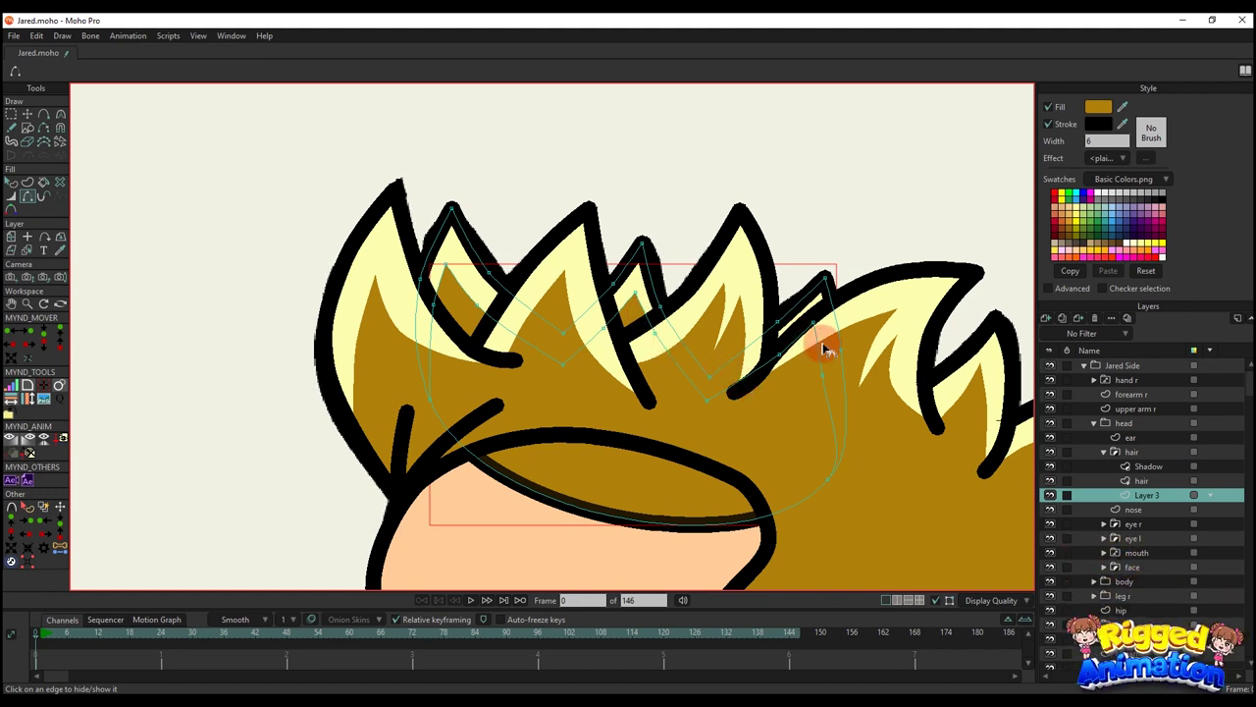
click(827, 392)
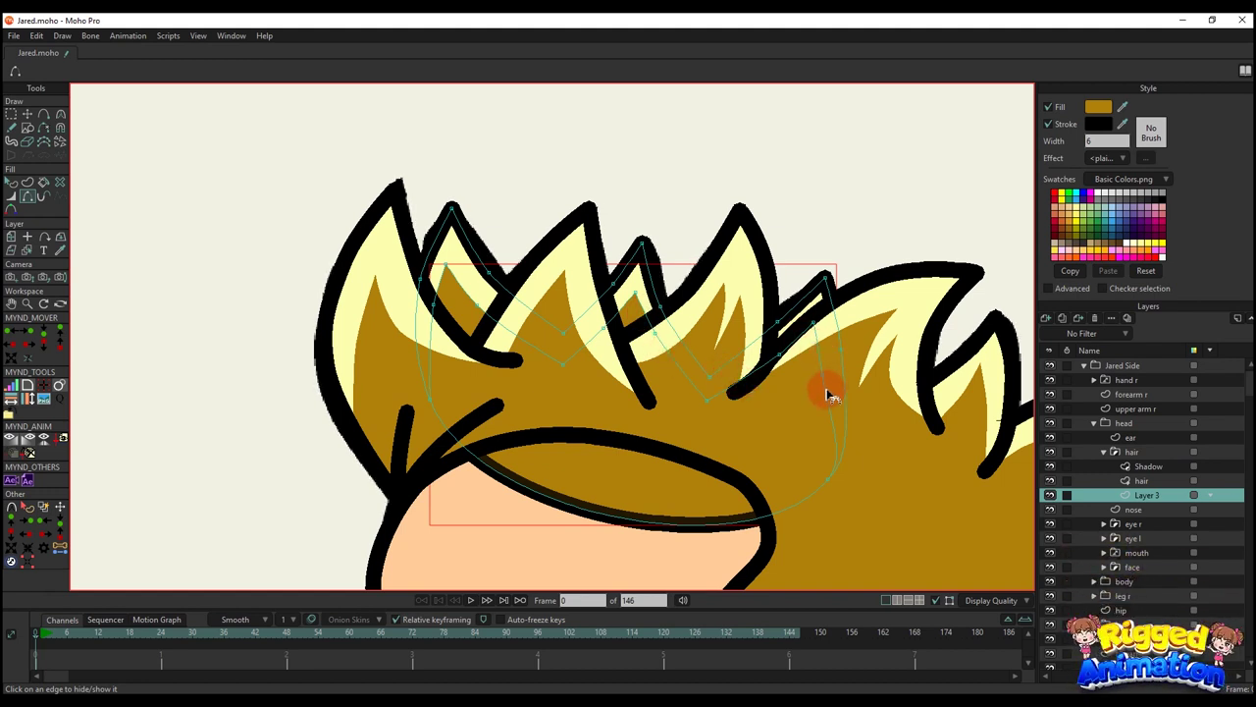
- Hide the front hair layer and create a stroke-only shape along the back spikes' sides and bottom curve, over the overlapping fill
click(1048, 481)
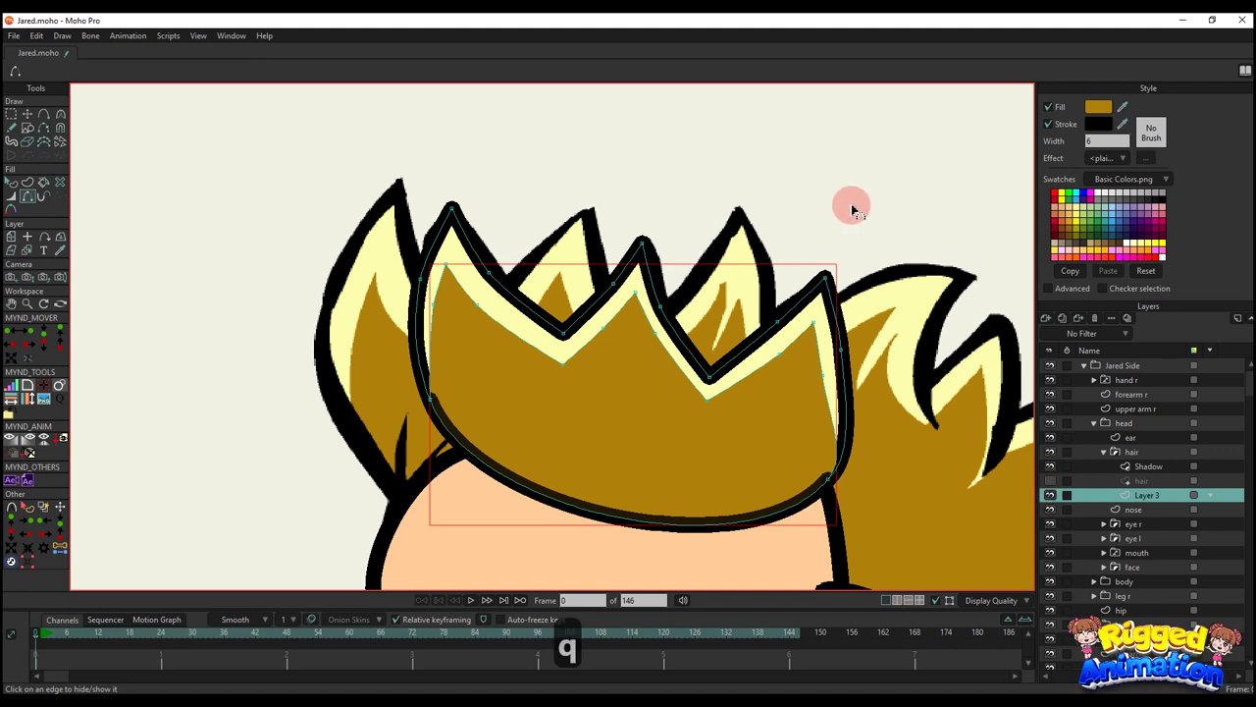
key(q)
click(846, 261)
key(g)
scroll(429, 382, up, 2)
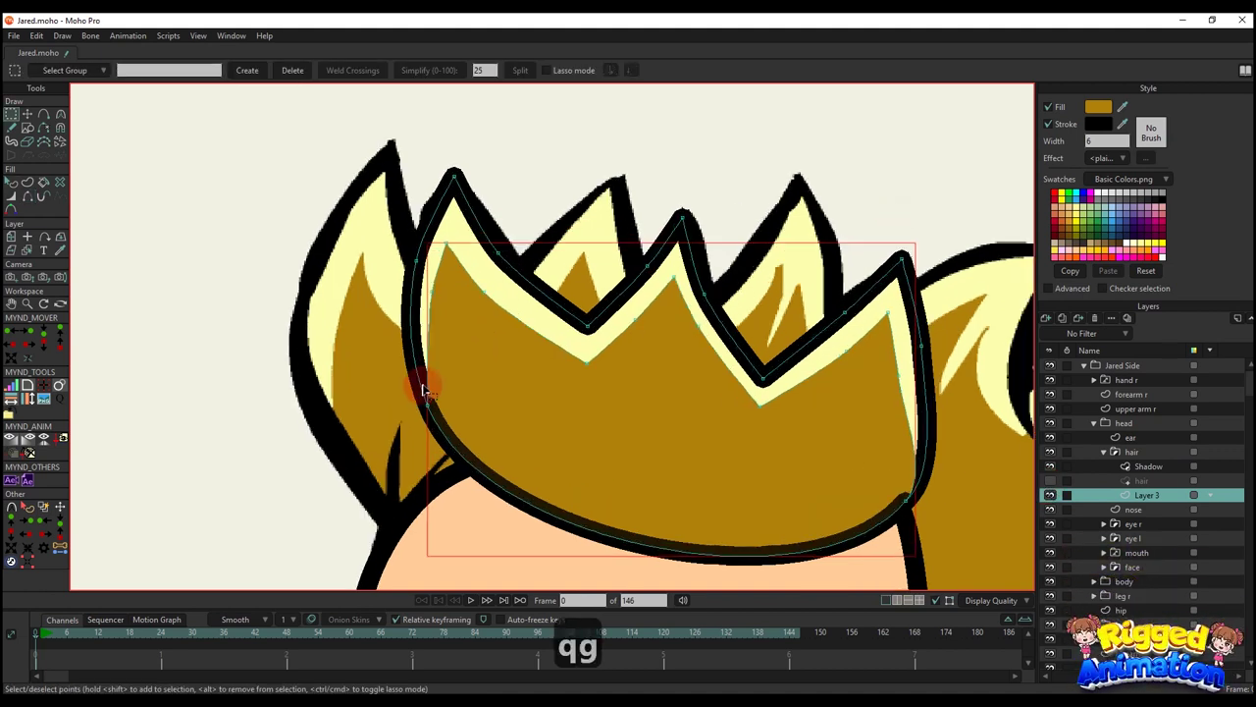
drag(419, 392, 435, 419)
drag(399, 249, 426, 274)
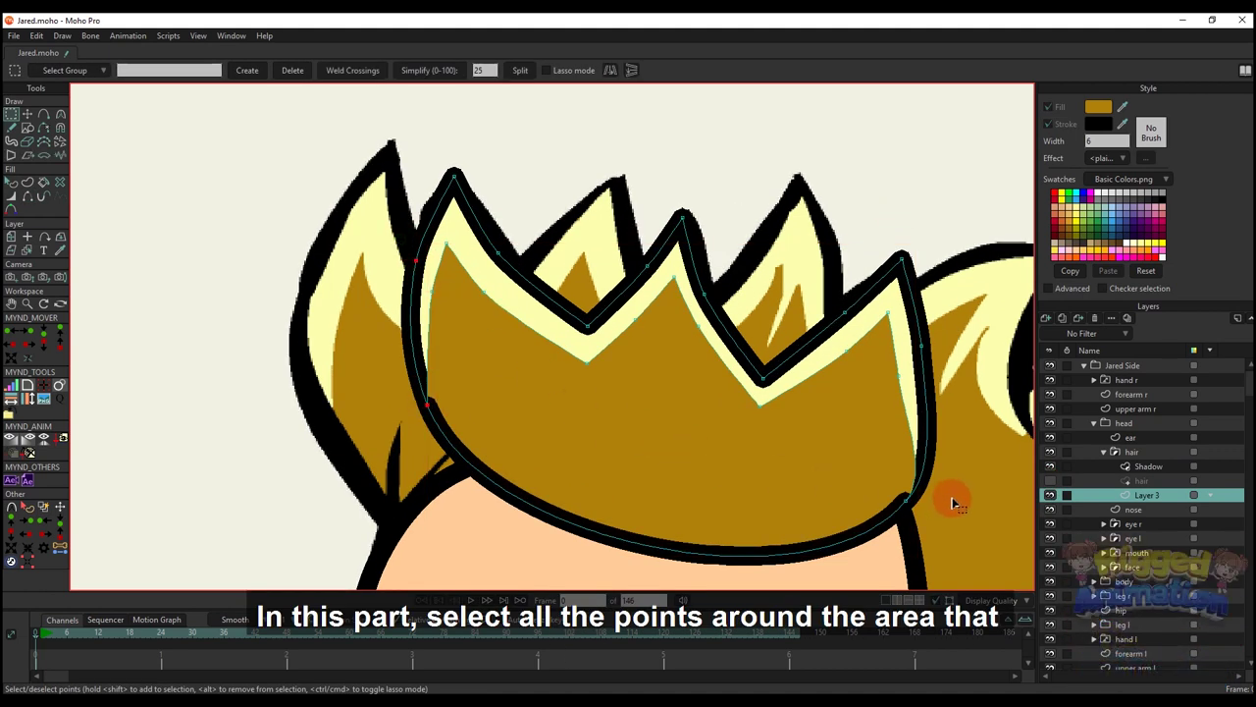
drag(877, 497, 954, 536)
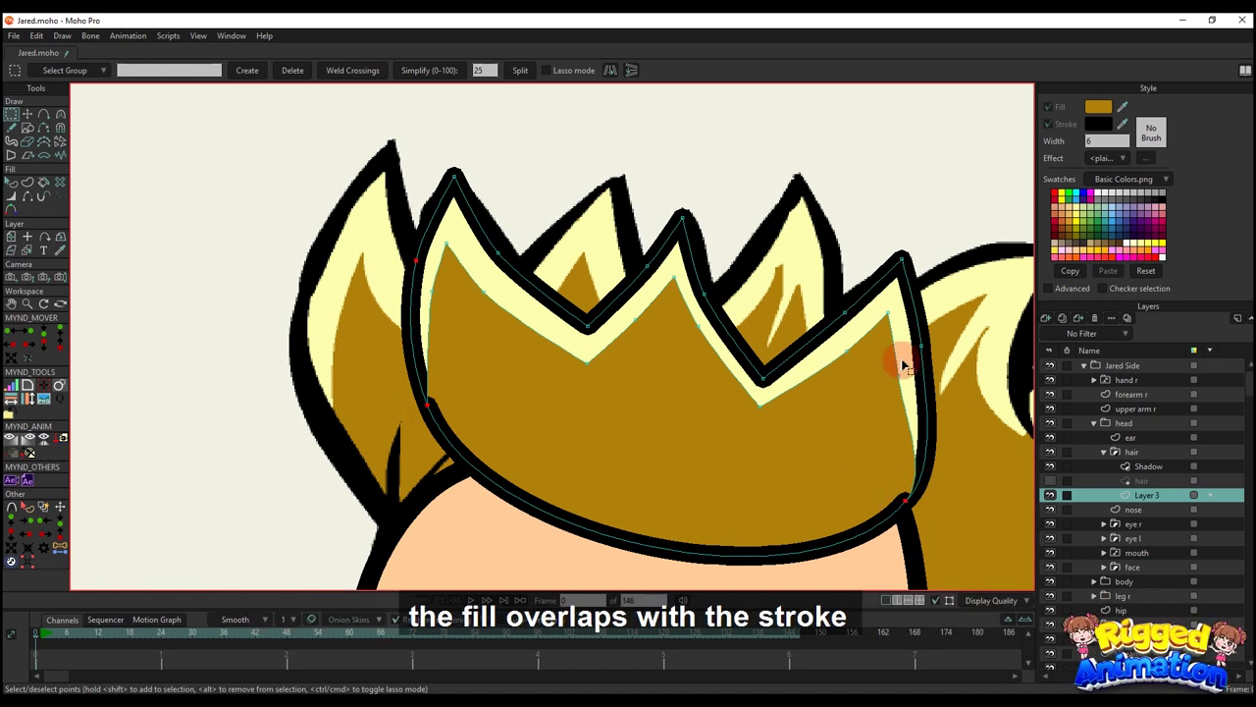
click(27, 184)
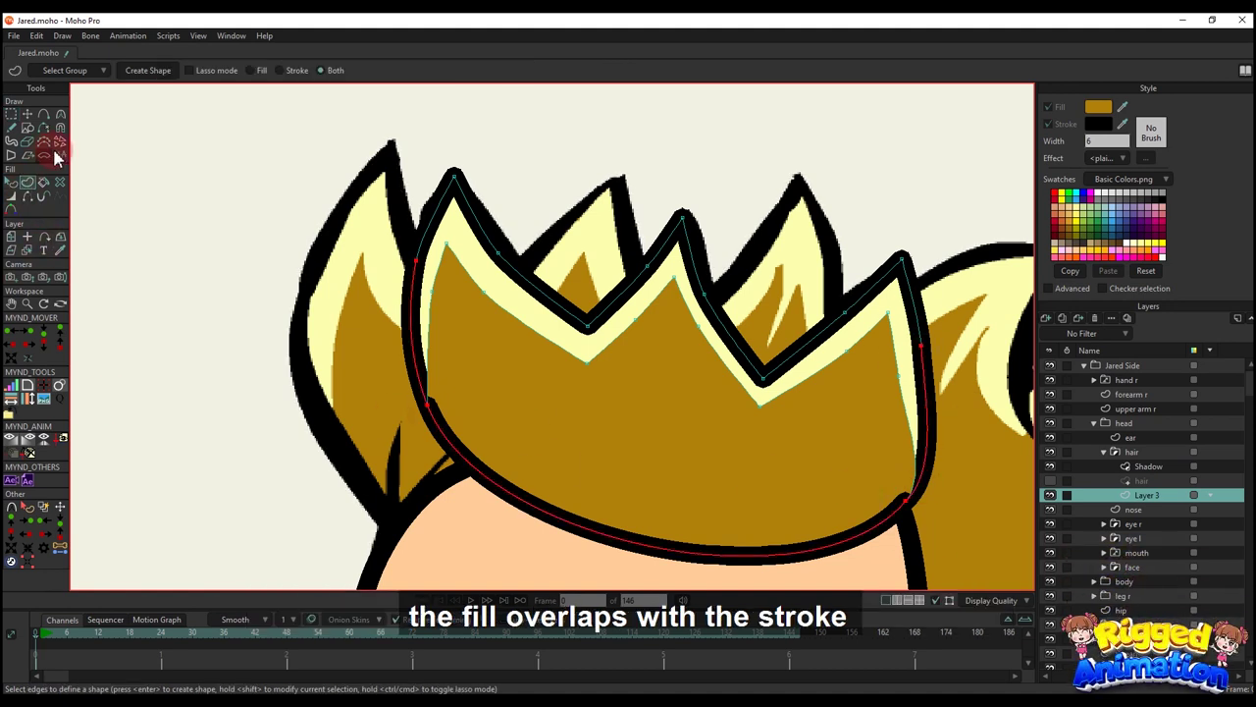
click(157, 70)
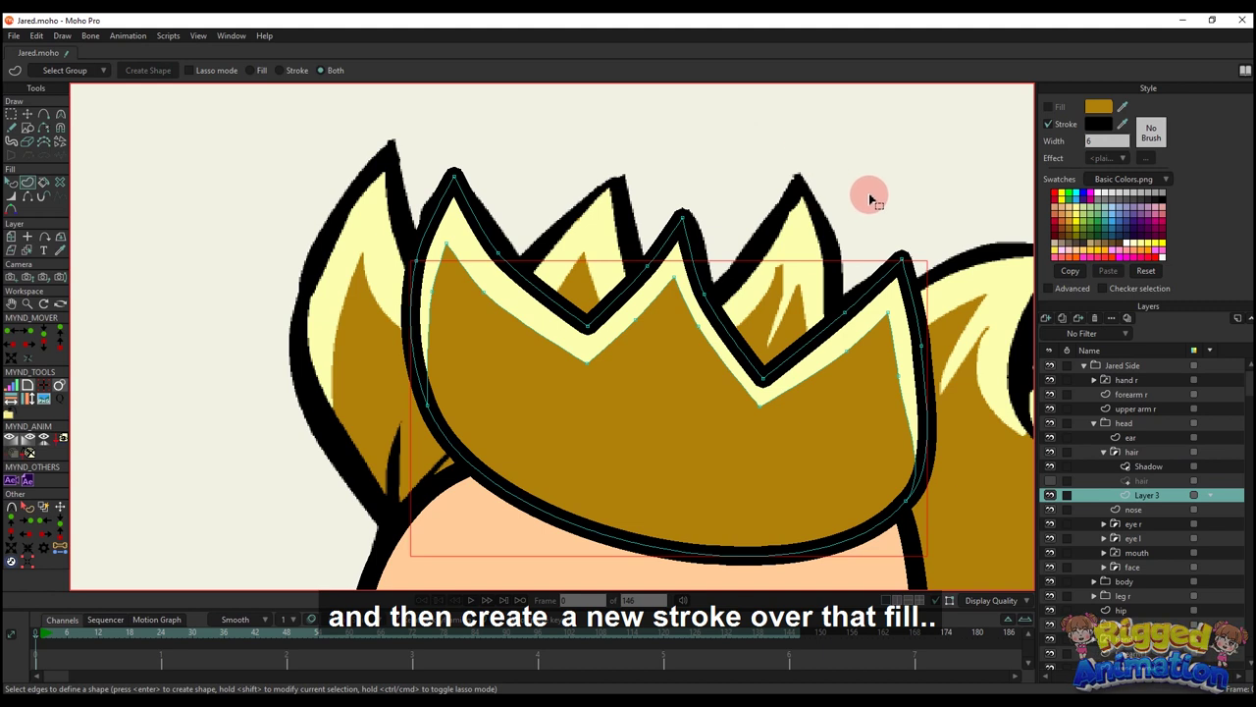
key(q)
scroll(902, 243, down, 3)
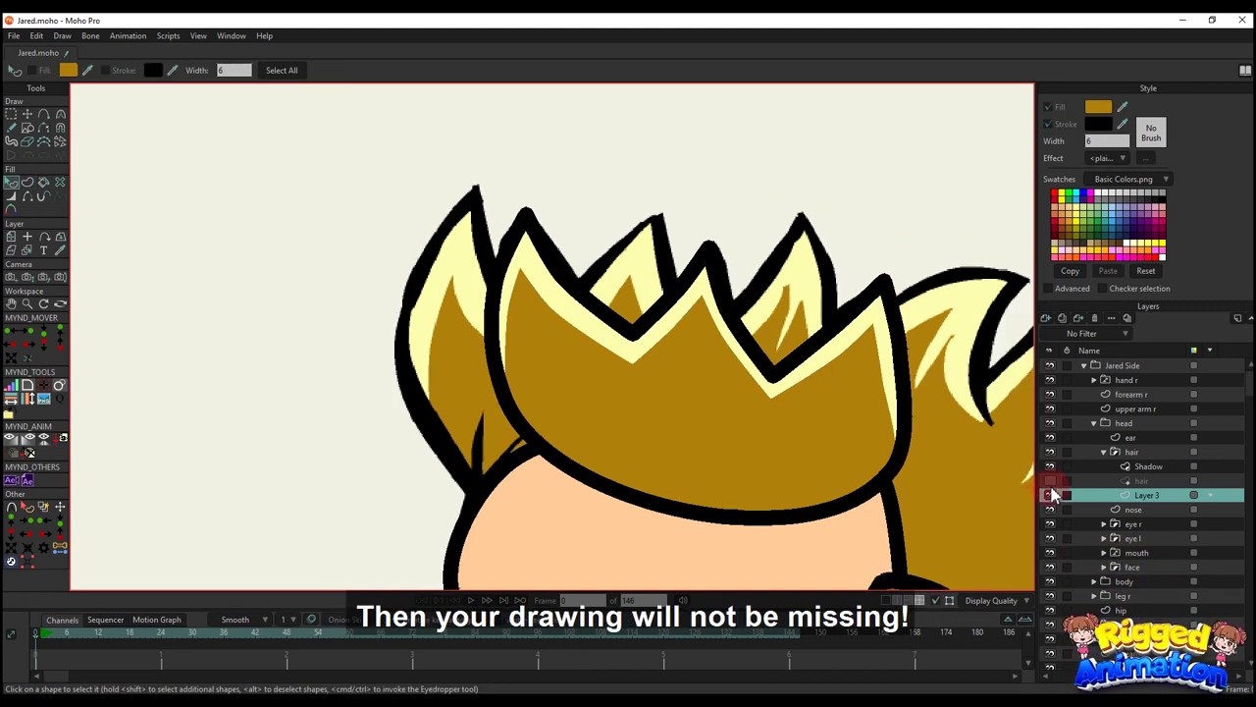
- Show the front hair layer again and check where the back spikes layer overlaps the face by toggling its visibility
click(1051, 480)
scroll(901, 411, down, 3)
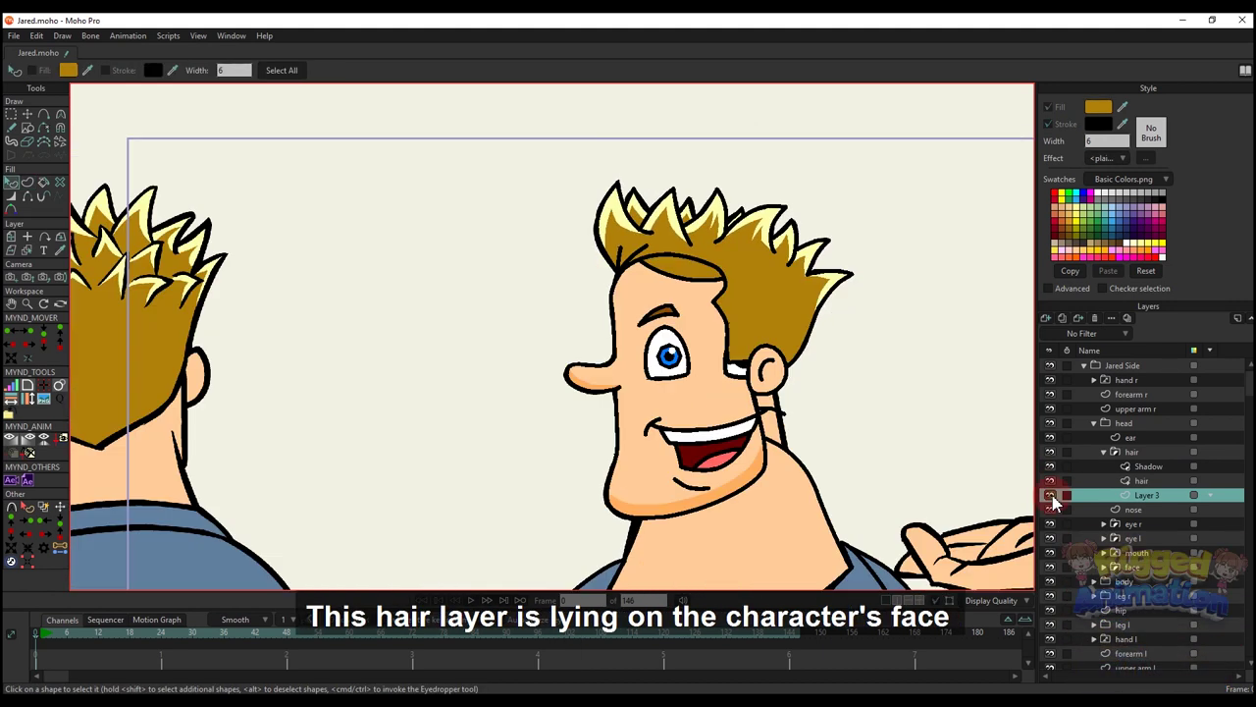
scroll(752, 337, up, 3)
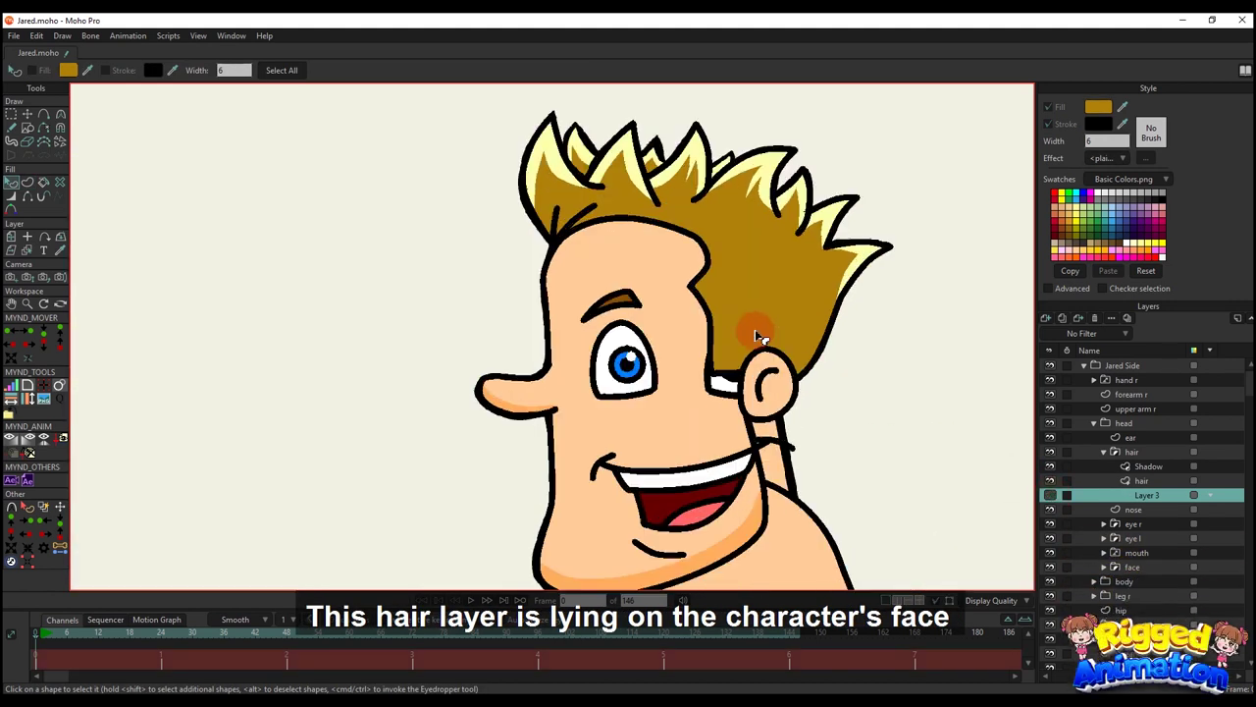
click(1051, 494)
drag(808, 396, 814, 414)
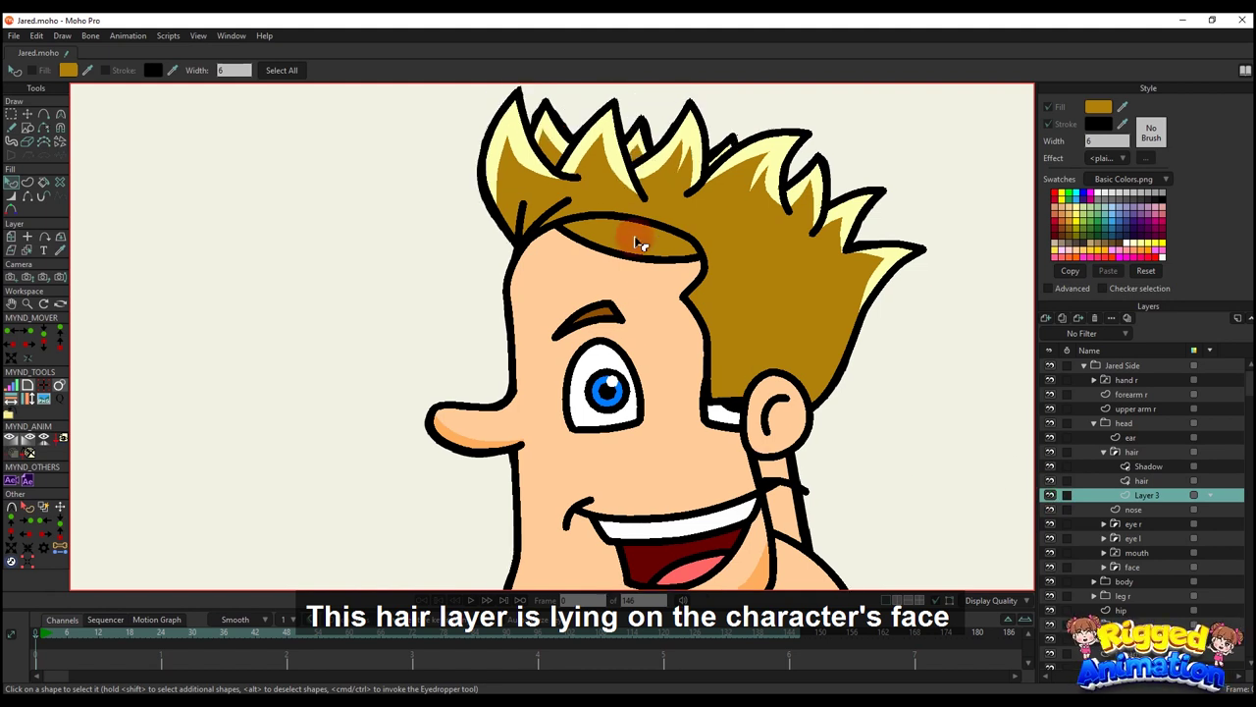
- Rename the back spikes layer, Layer 3, to "hair back"
double_click(1143, 495)
text(hai)
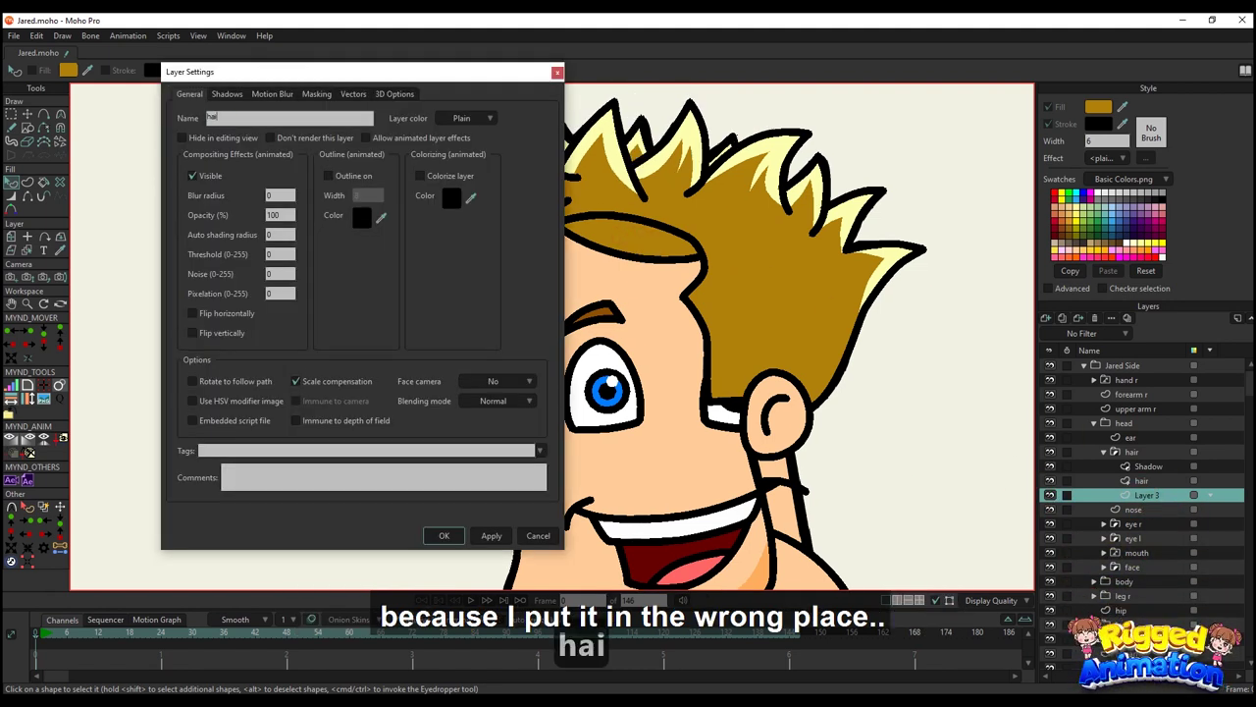
text(r_back)
key(Return)
- Move the hair back layer out of the head group to between leg l and hand l, and collapse the head group
scroll(1134, 466, down, 3)
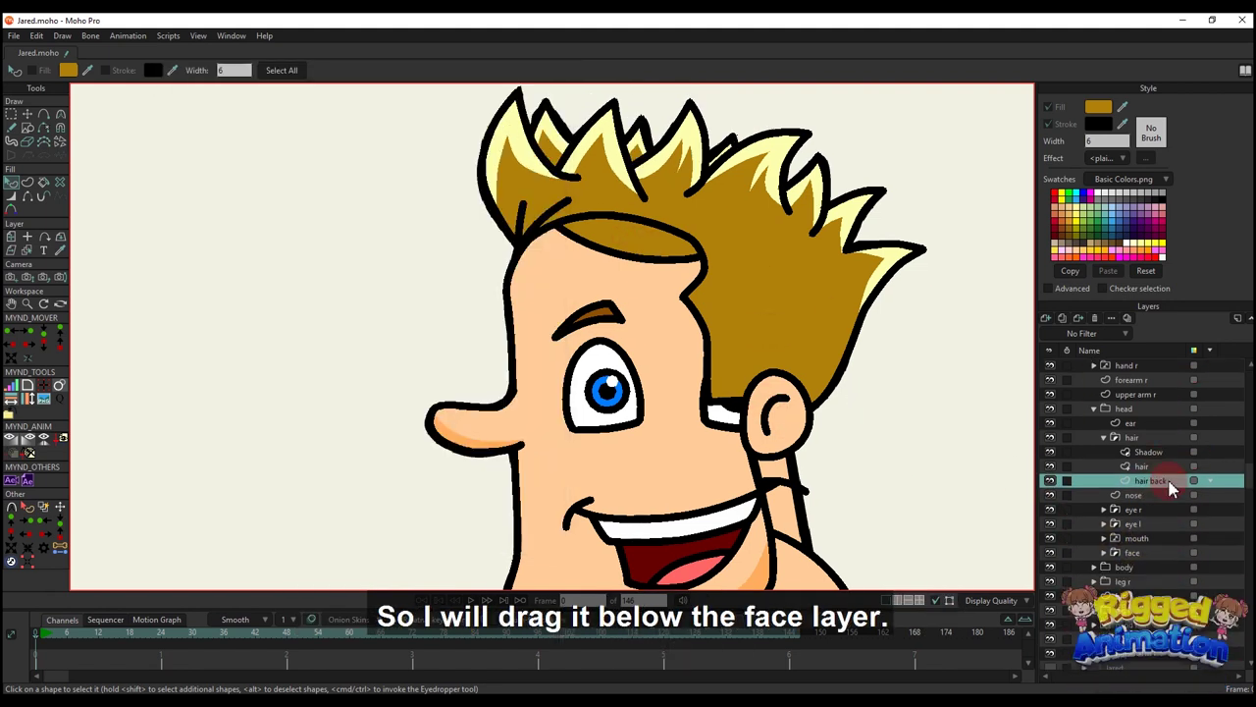
drag(1152, 457, 1127, 597)
scroll(836, 407, down, 5)
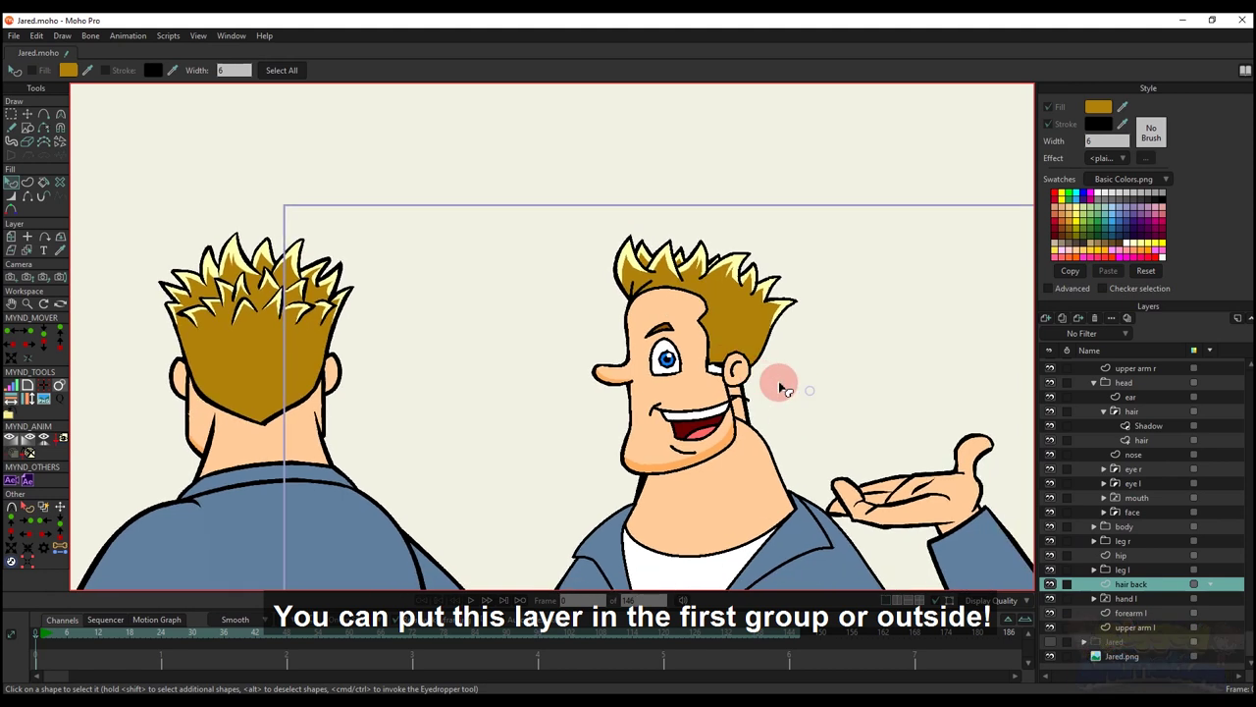
scroll(1109, 463, up, 2)
click(1094, 424)
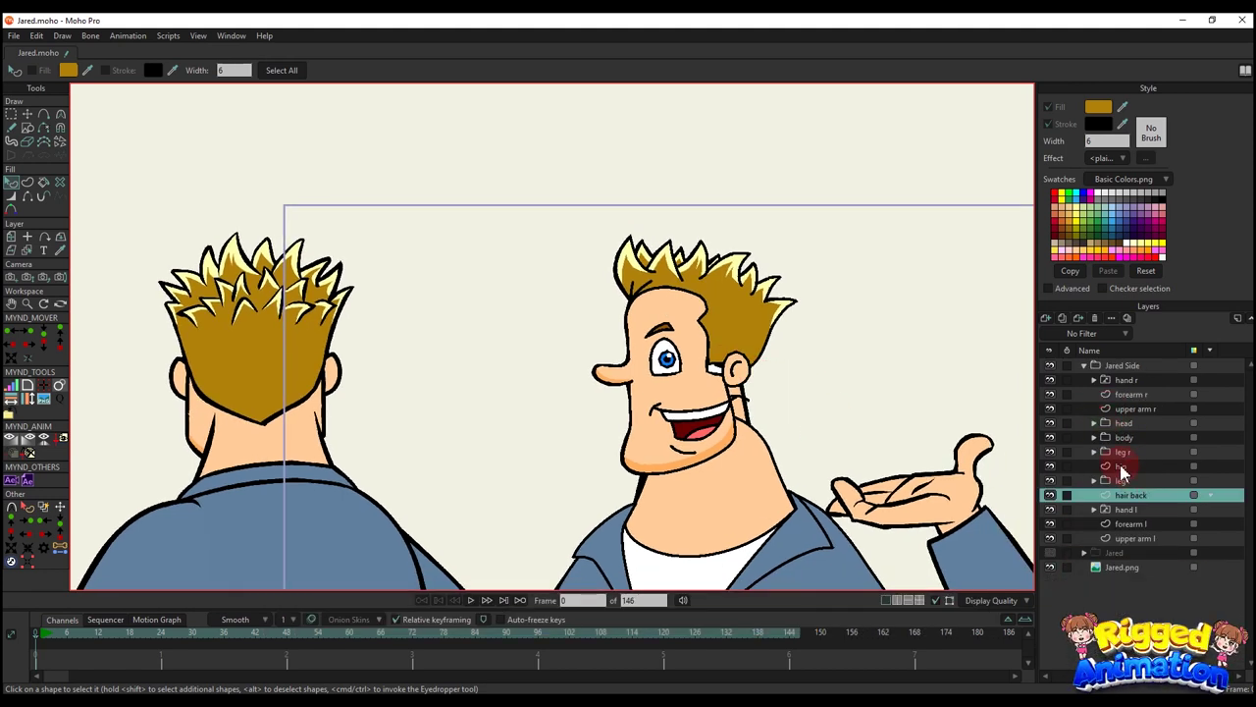
scroll(1002, 499, up, 3)
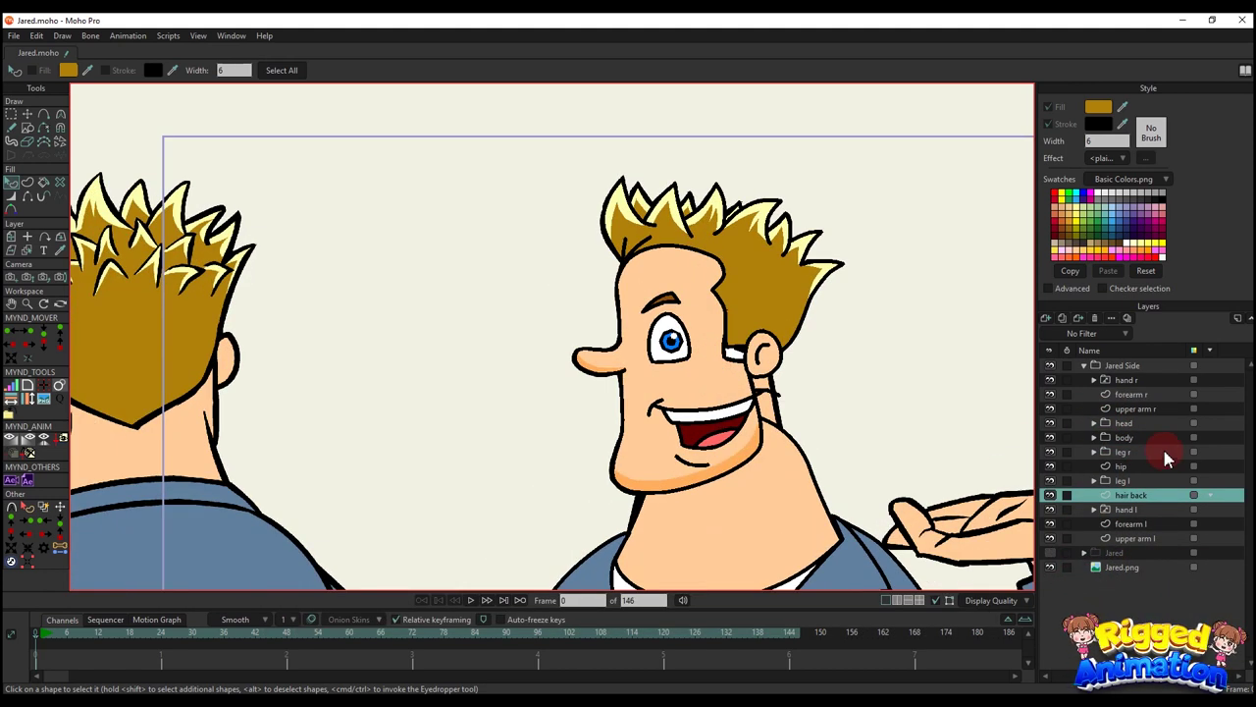
- Delete the unused eye l group from the head group, keeping eye r as the only eye for the side view
click(1093, 423)
click(1103, 452)
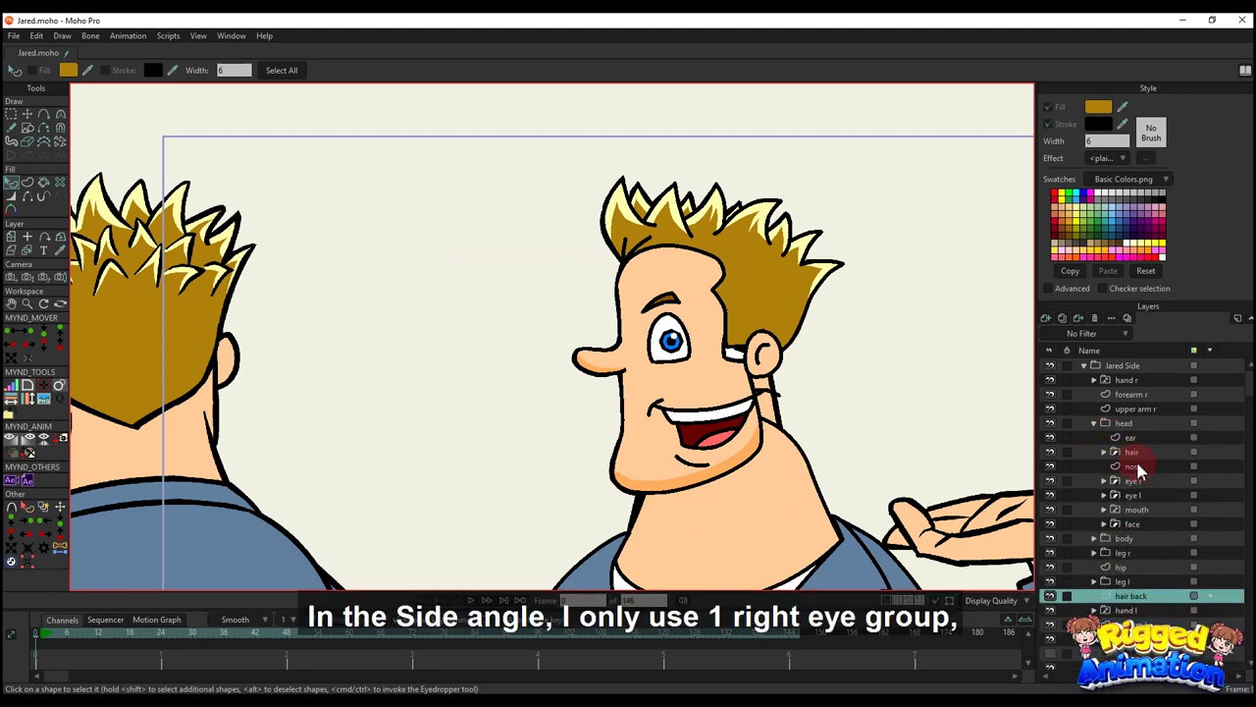
click(1135, 482)
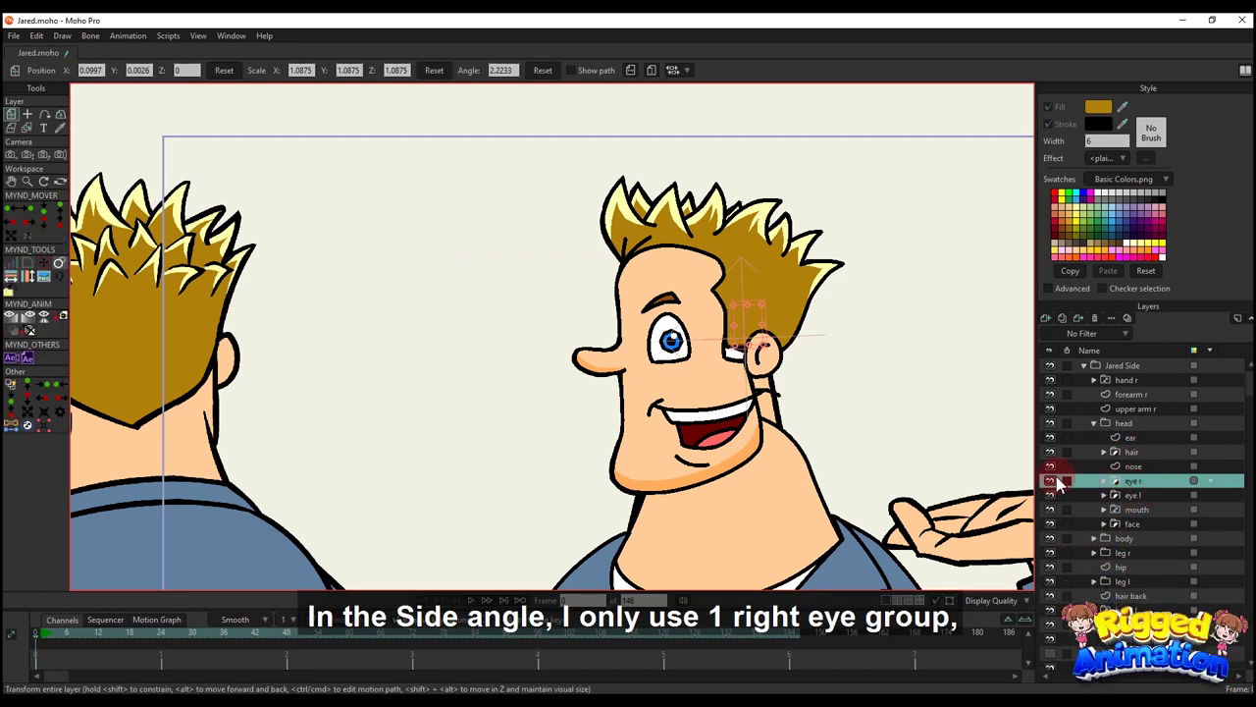
click(1128, 495)
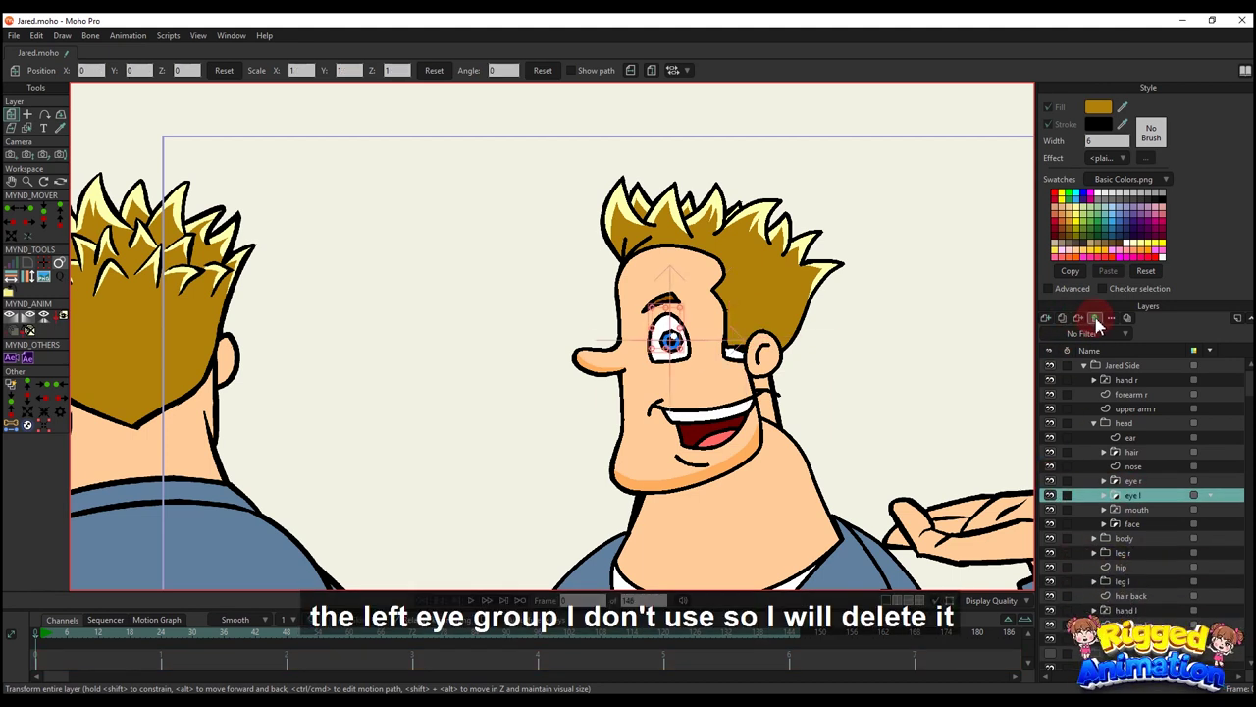
click(1095, 320)
- Move the eye r group forward onto the face and place the mouth group with its front corner at the face outline
click(1136, 482)
mouse_move(699, 372)
mouse_down()
mouse_move(760, 379)
mouse_move(797, 363)
mouse_move(709, 364)
mouse_up()
key(m)
scroll(809, 355, up, 3)
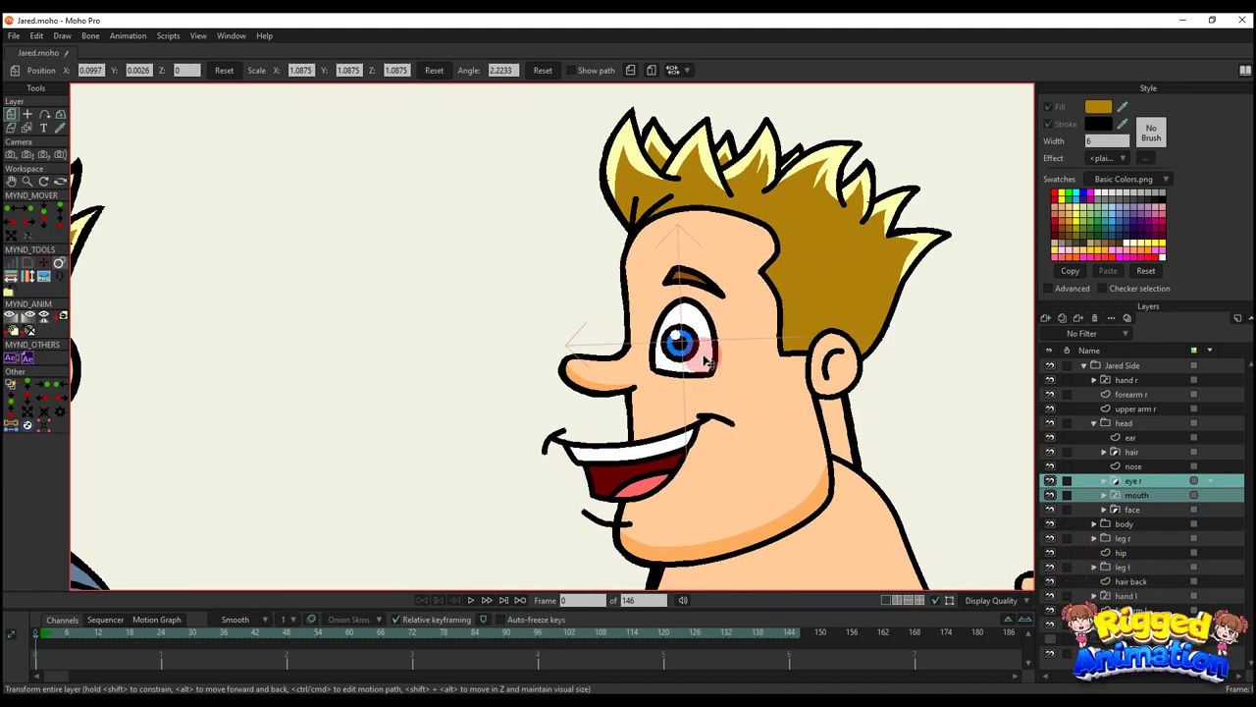
click(1136, 495)
drag(620, 481, 693, 486)
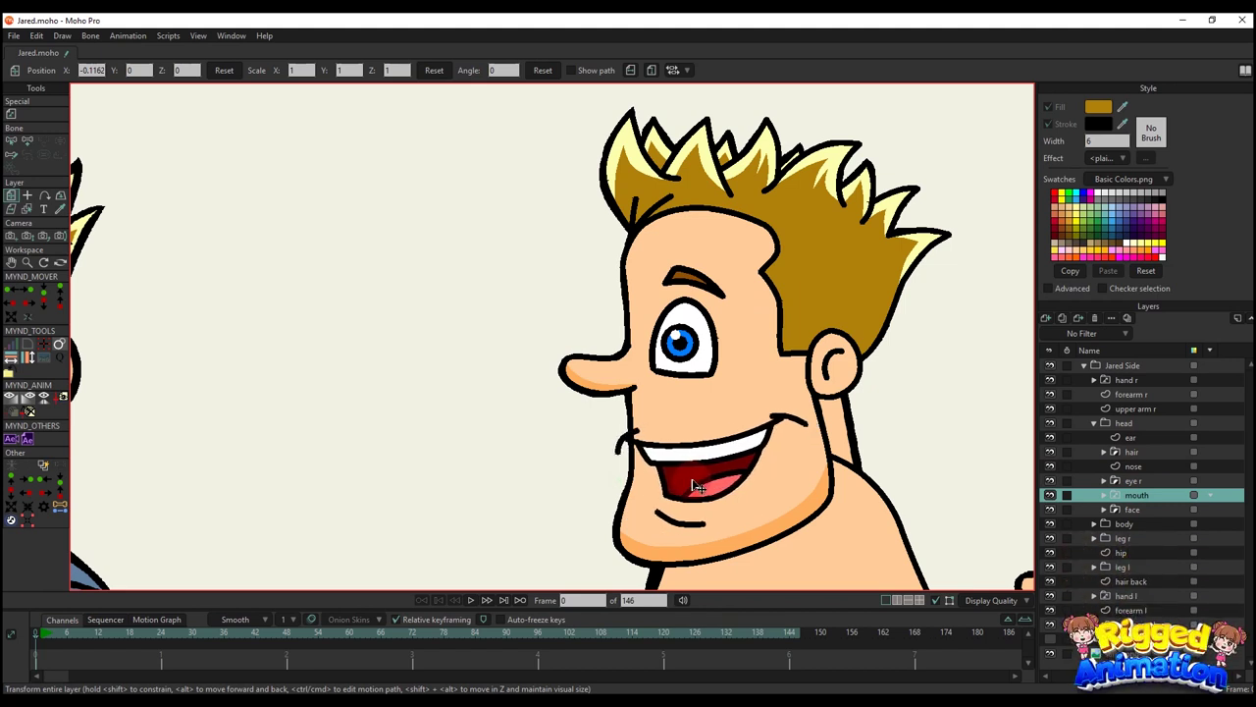
- Delete the front corner's crease points in mouth drawing 1 and pull the upper lip's end onto the face outline
scroll(668, 442, up, 5)
alt+right_click(648, 443)
key(g)
drag(605, 407, 630, 432)
key(BackSpace)
key(BackSpace)
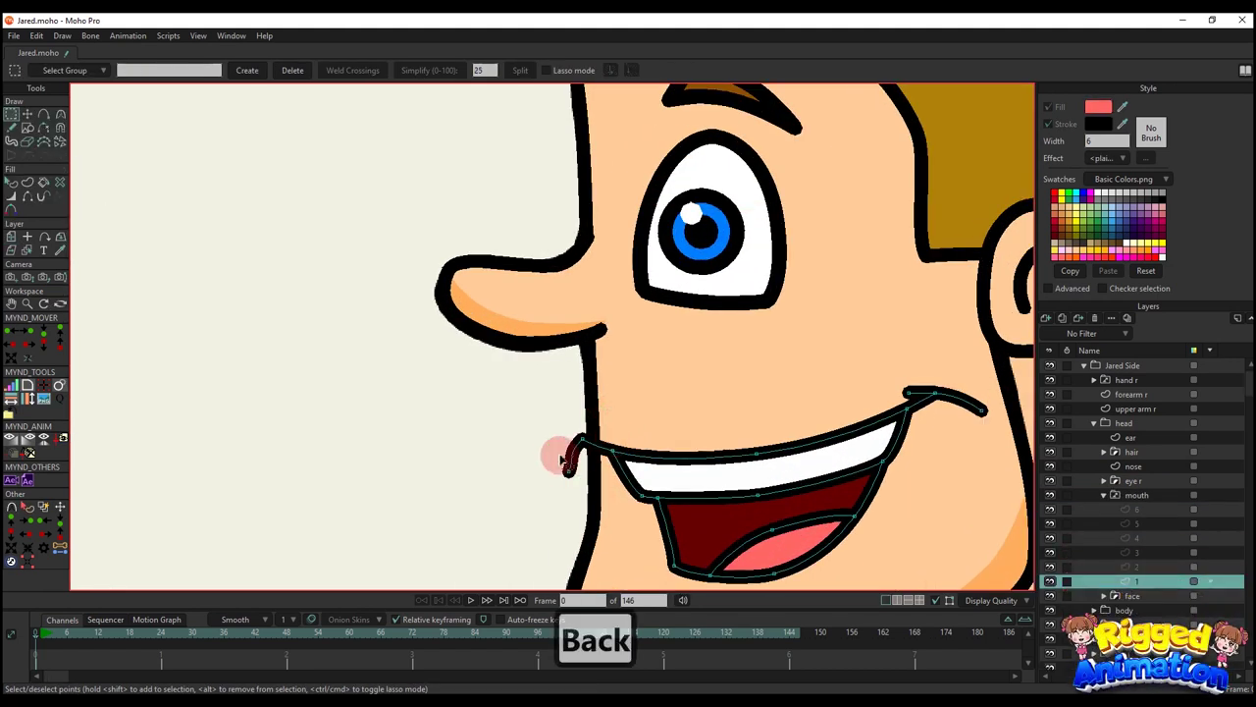
key(q)
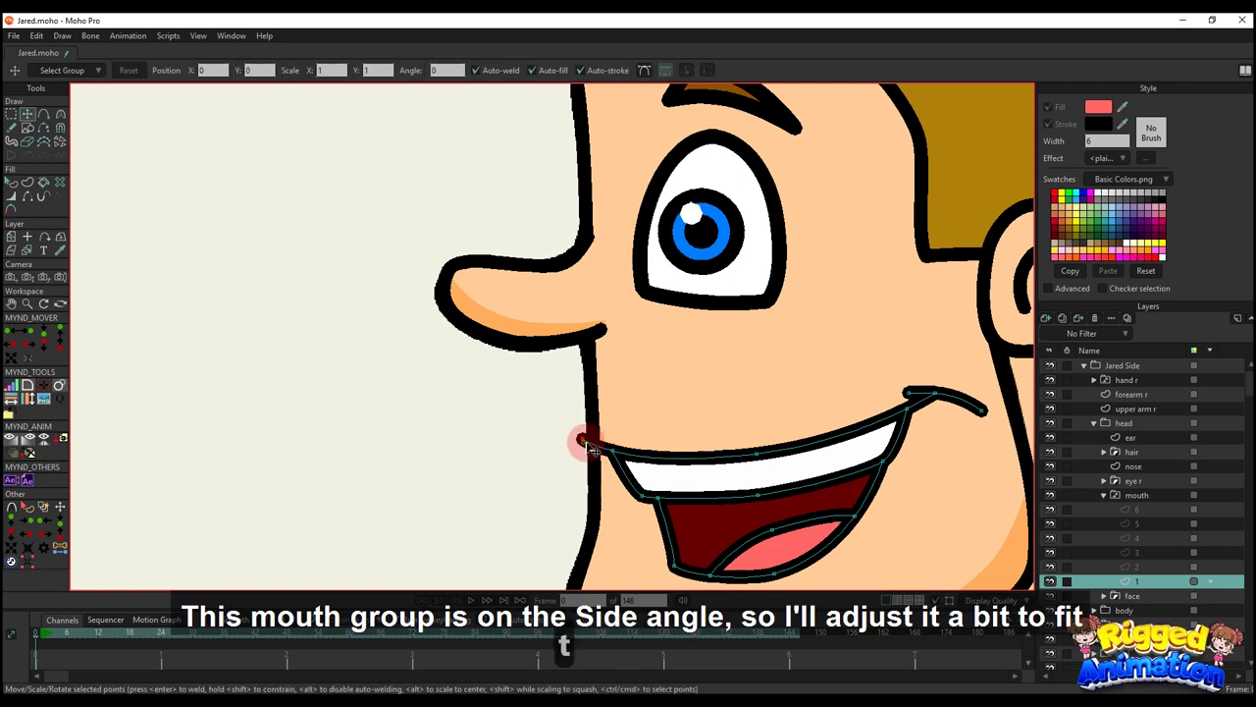
scroll(743, 469, down, 3)
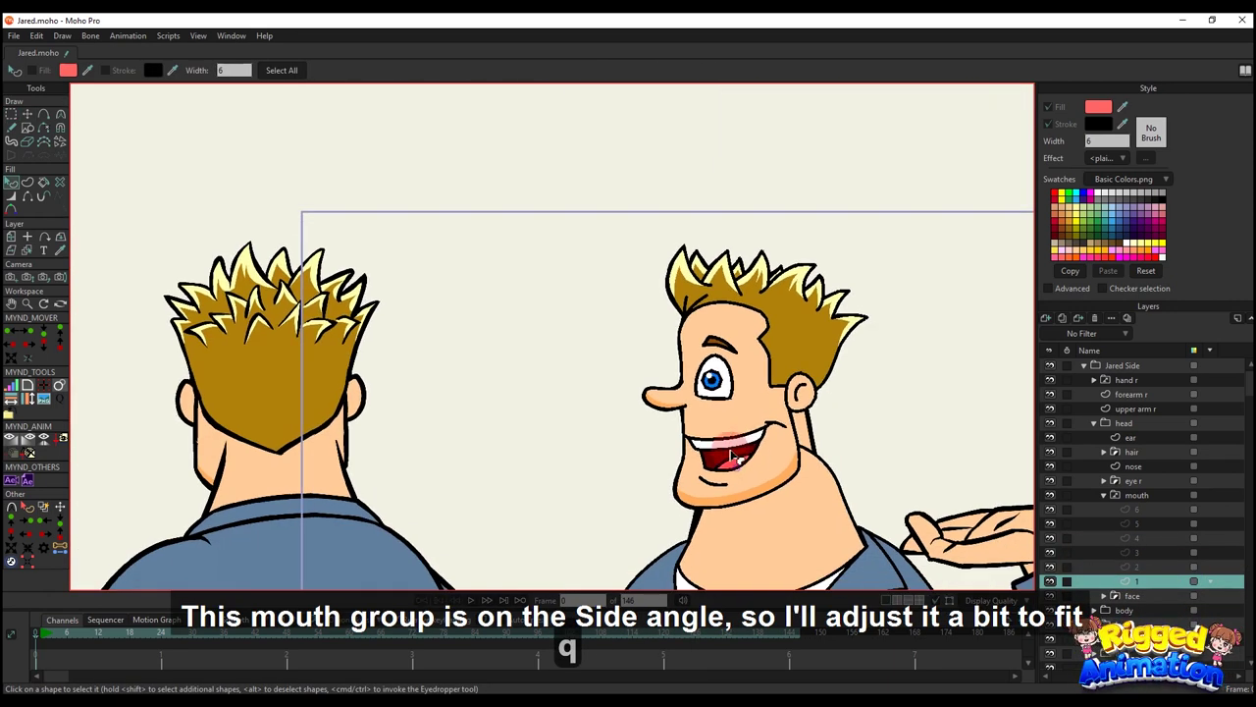
scroll(932, 471, up, 2)
- Switch to mouth drawing 2, delete its front crease points and move the lip line's end onto the face outline
click(1127, 569)
scroll(623, 406, up, 4)
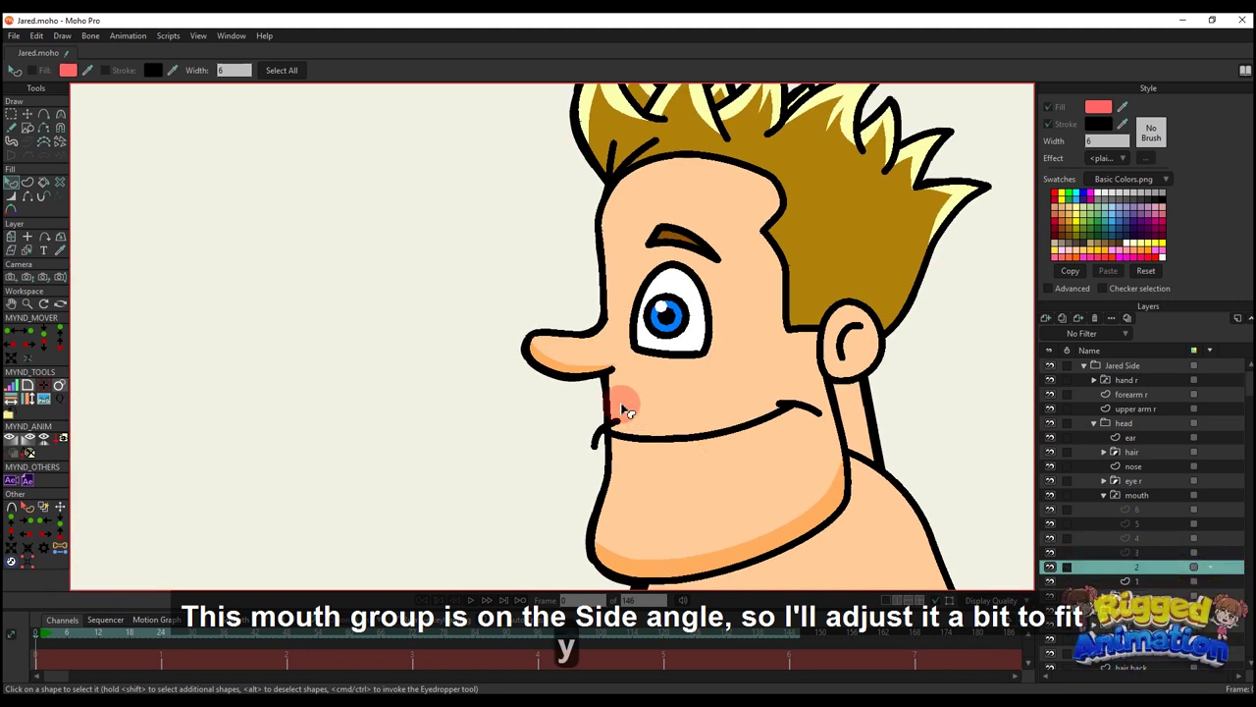
key(g)
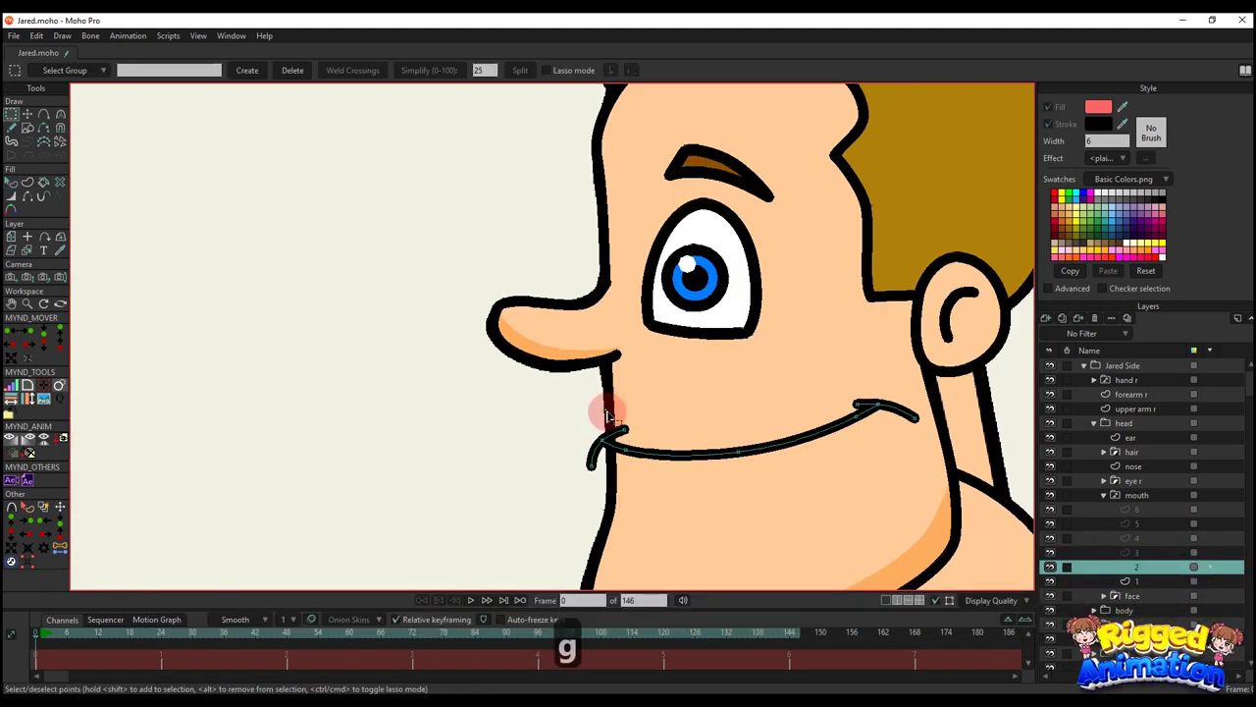
drag(607, 413, 648, 433)
shift+click(593, 466)
key(BackSpace)
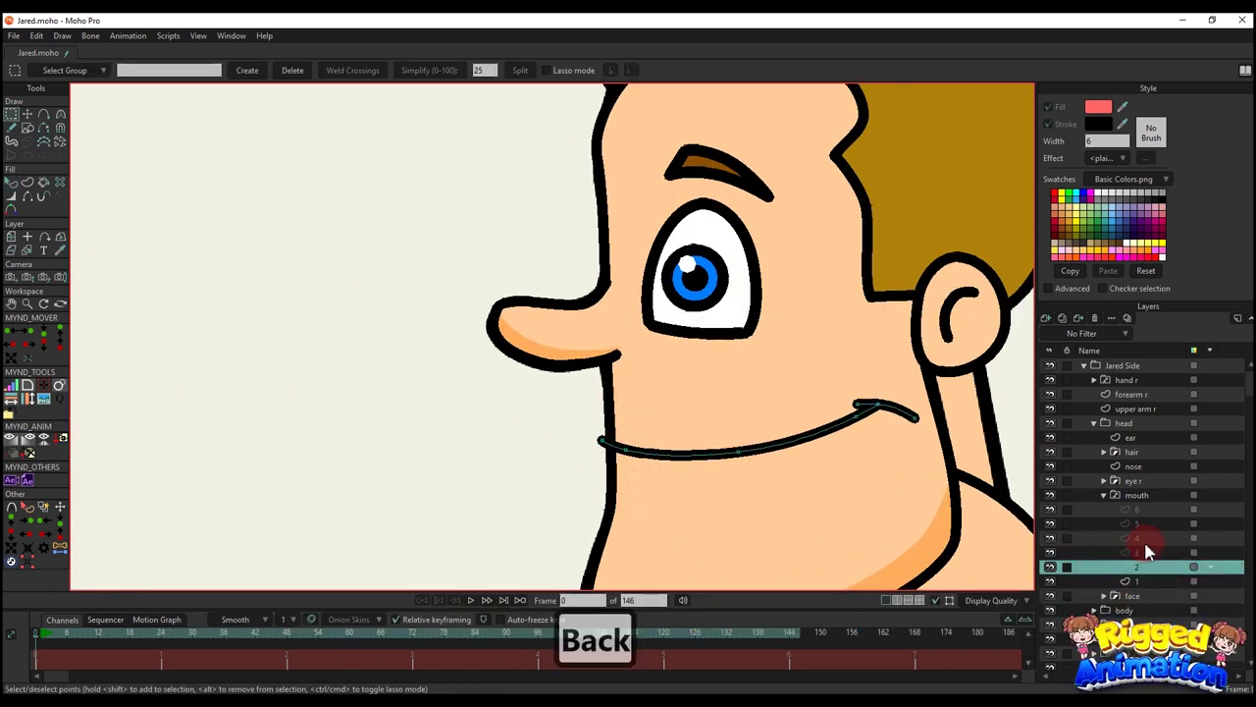
key(g)
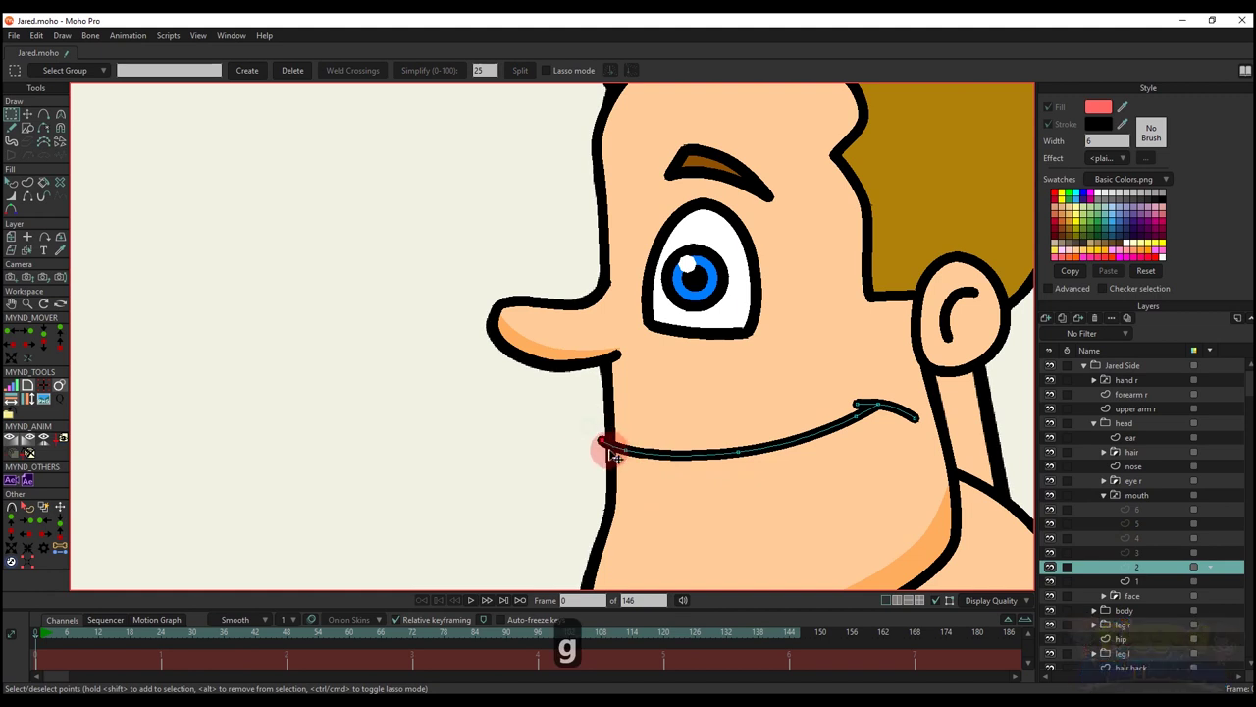
key(t)
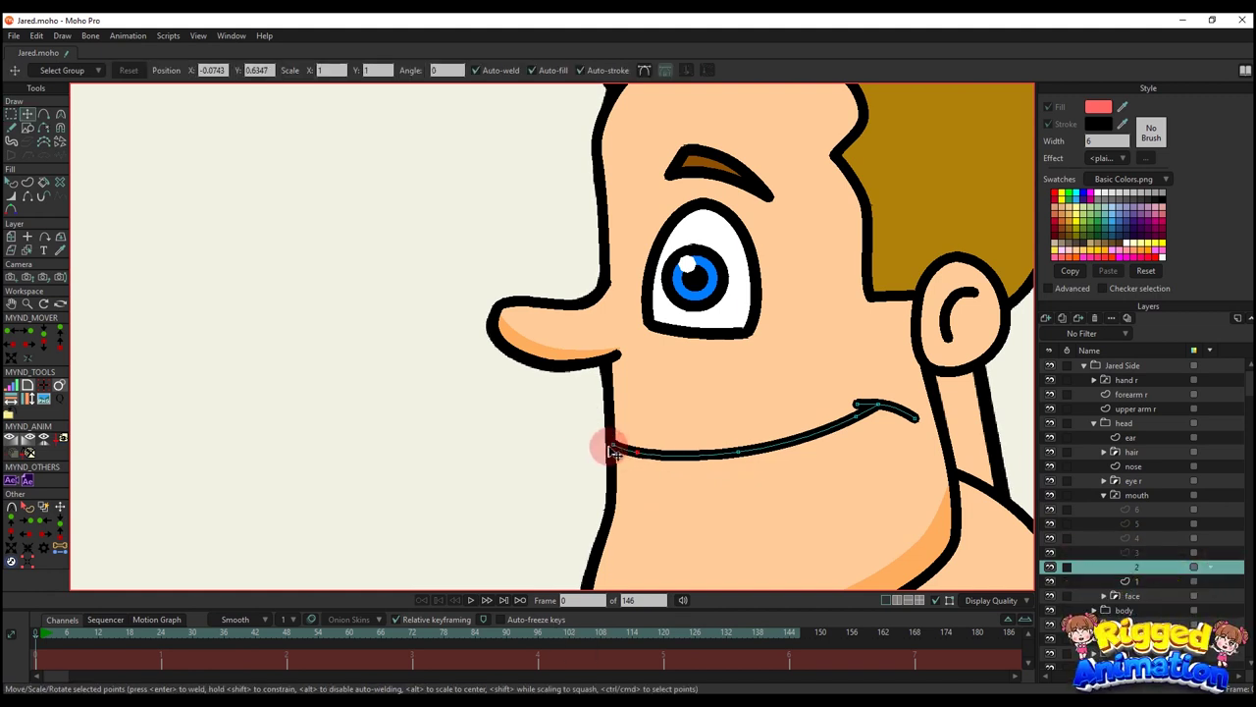
scroll(864, 451, down, 3)
key(q)
- Trim mouth drawing 3 the same way, removing its front crease points and aligning the lip's end with the face outline
click(1136, 553)
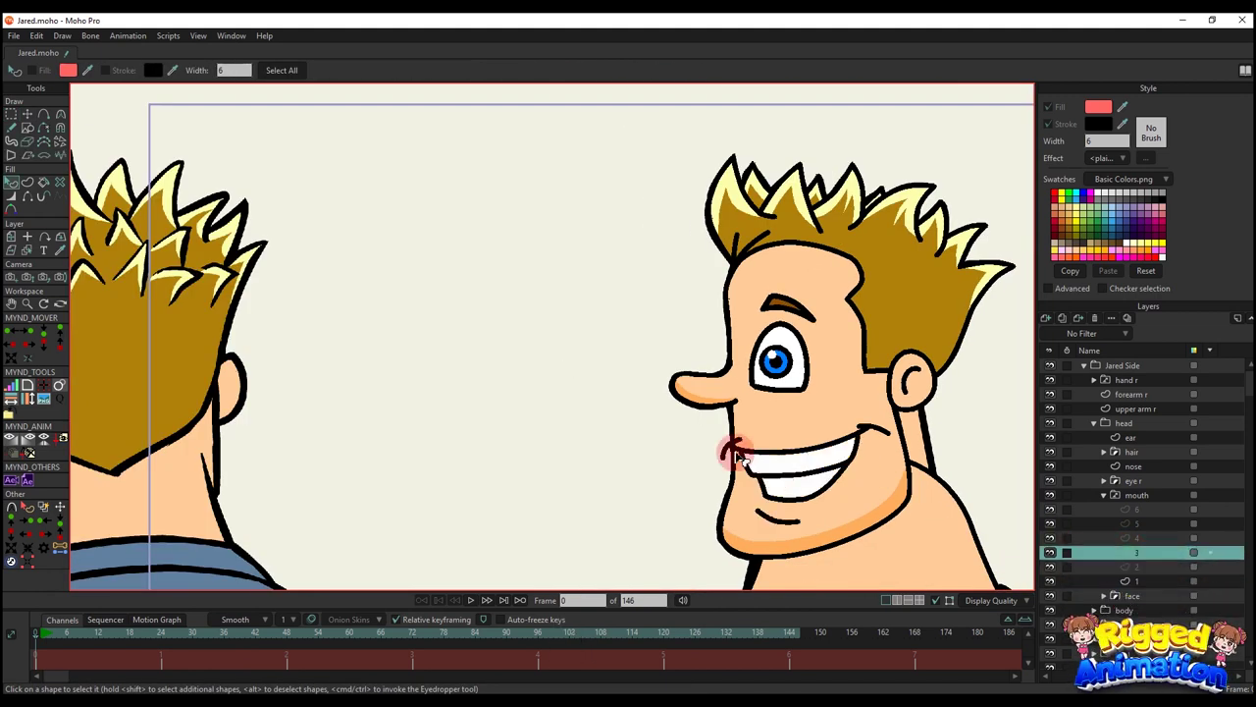
scroll(736, 440, up, 6)
key(g)
key(g)
drag(752, 424, 783, 448)
key(BackSpace)
drag(701, 468, 738, 510)
key(BackSpace)
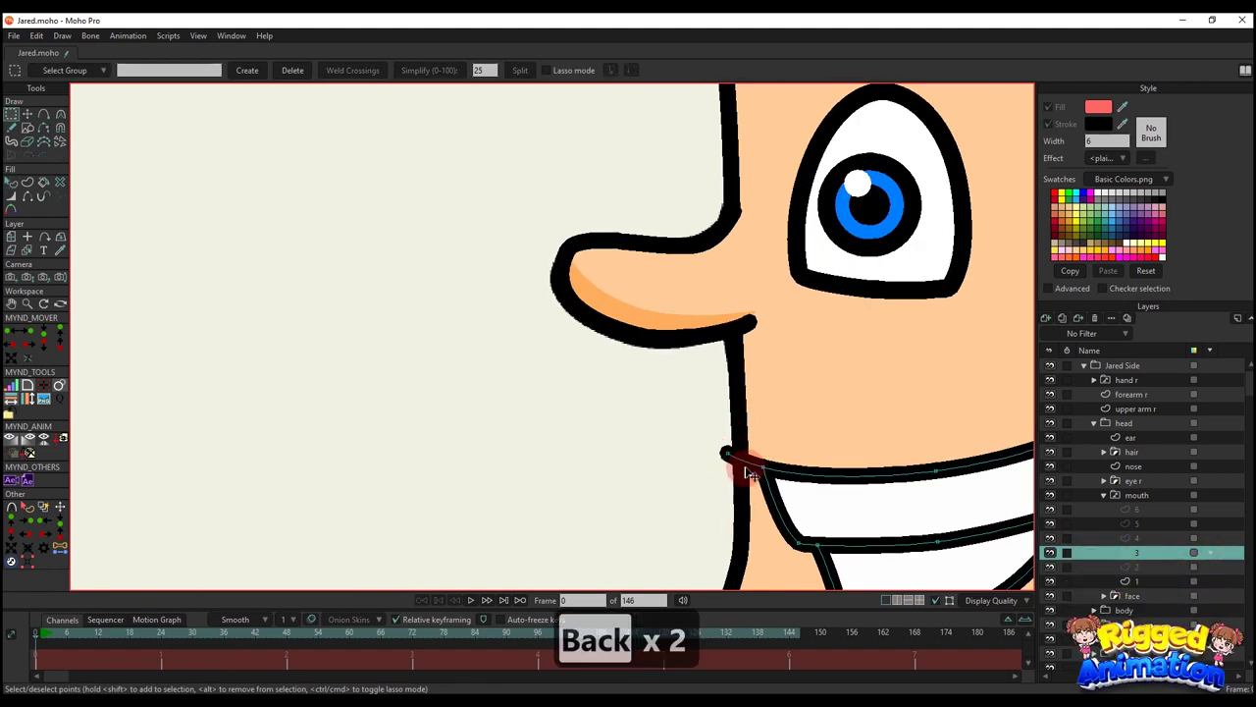
key(t)
key(q)
scroll(751, 470, down, 5)
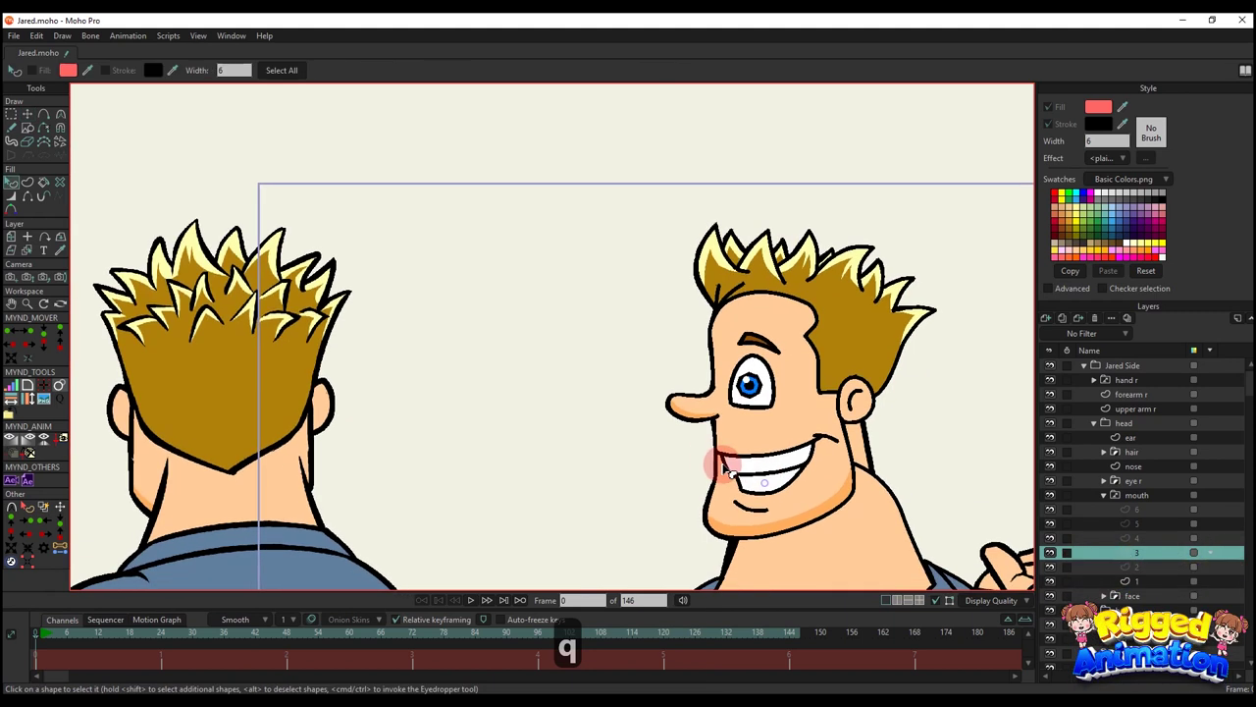
- Remove the front crease points protruding from the face in mouth drawing 4 and fit the lip's end to the outline
click(1139, 538)
scroll(723, 435, up, 5)
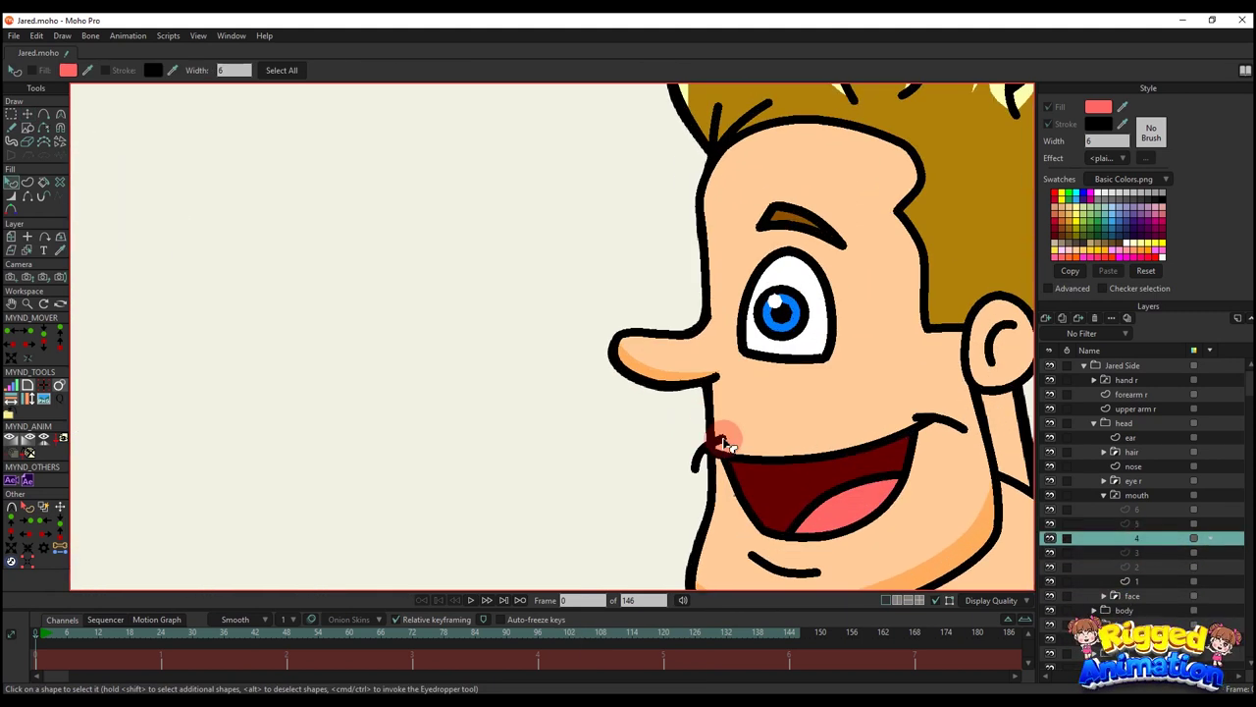
key(t)
key(g)
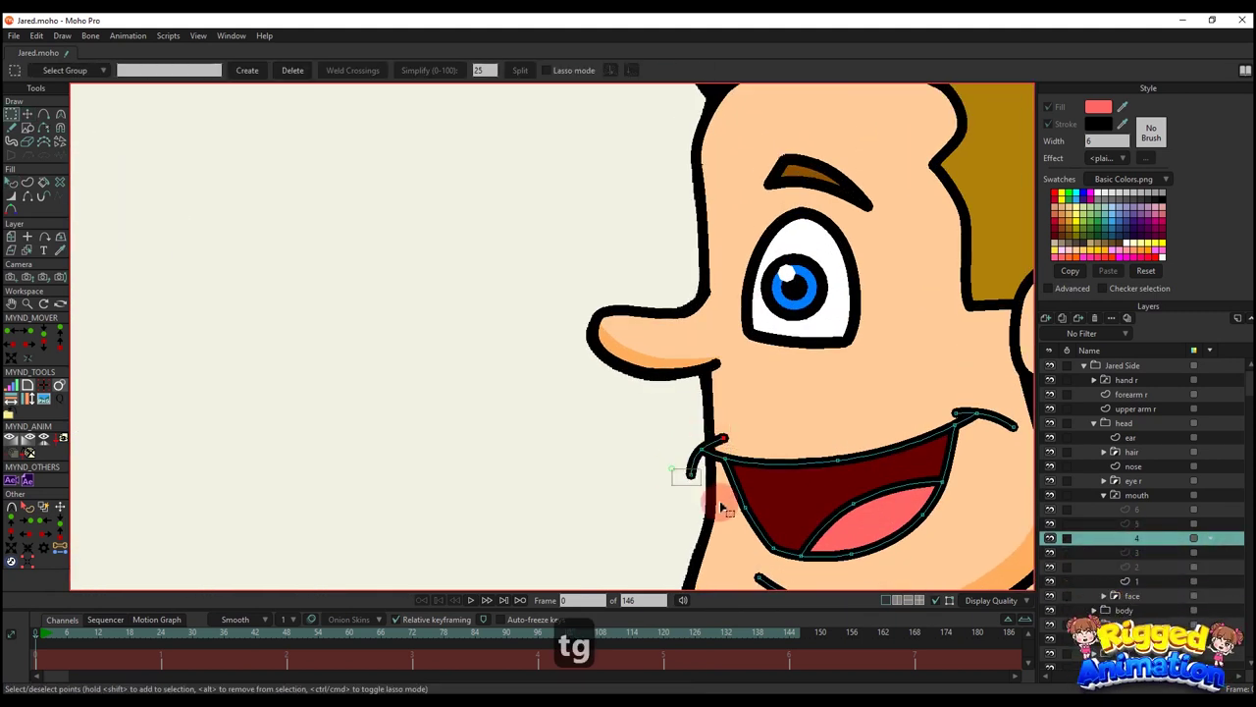
key(BackSpace)
scroll(710, 457, up, 3)
key(t)
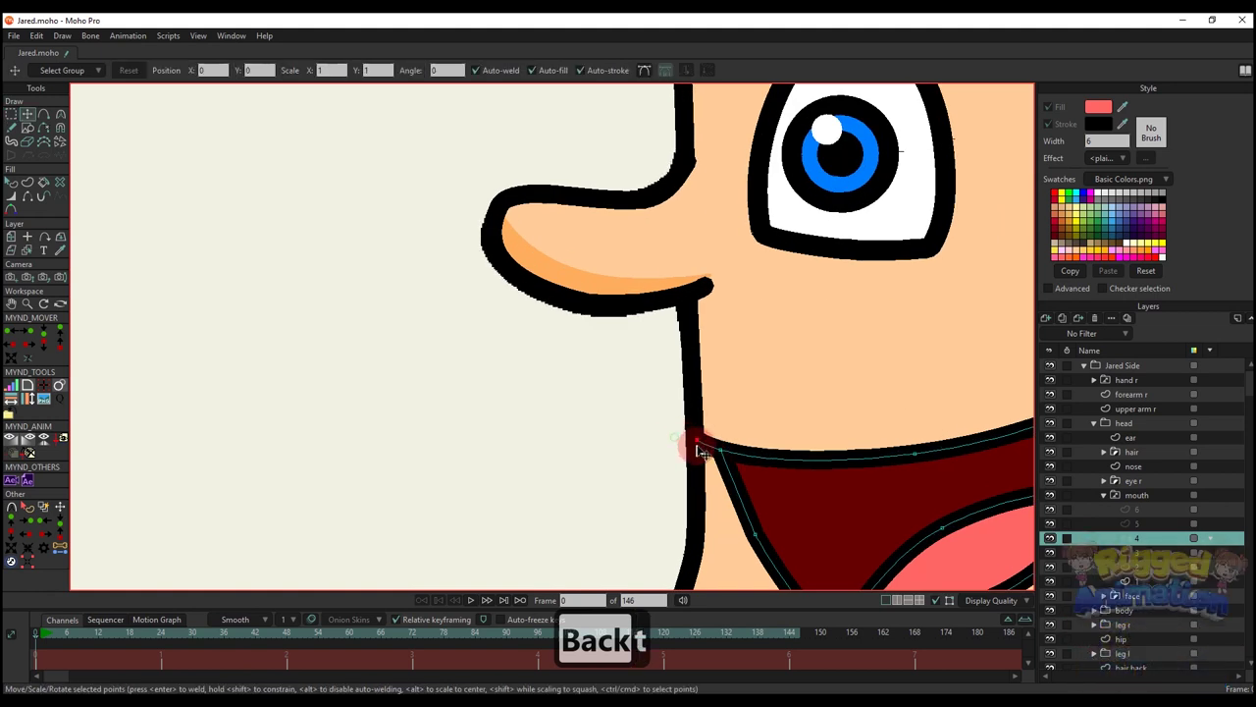
scroll(702, 448, down, 6)
key(q)
- Pass over mouth drawing 5 and delete the front crease points of the frowning mouth in drawing 6, ending it at the face outline
click(1141, 522)
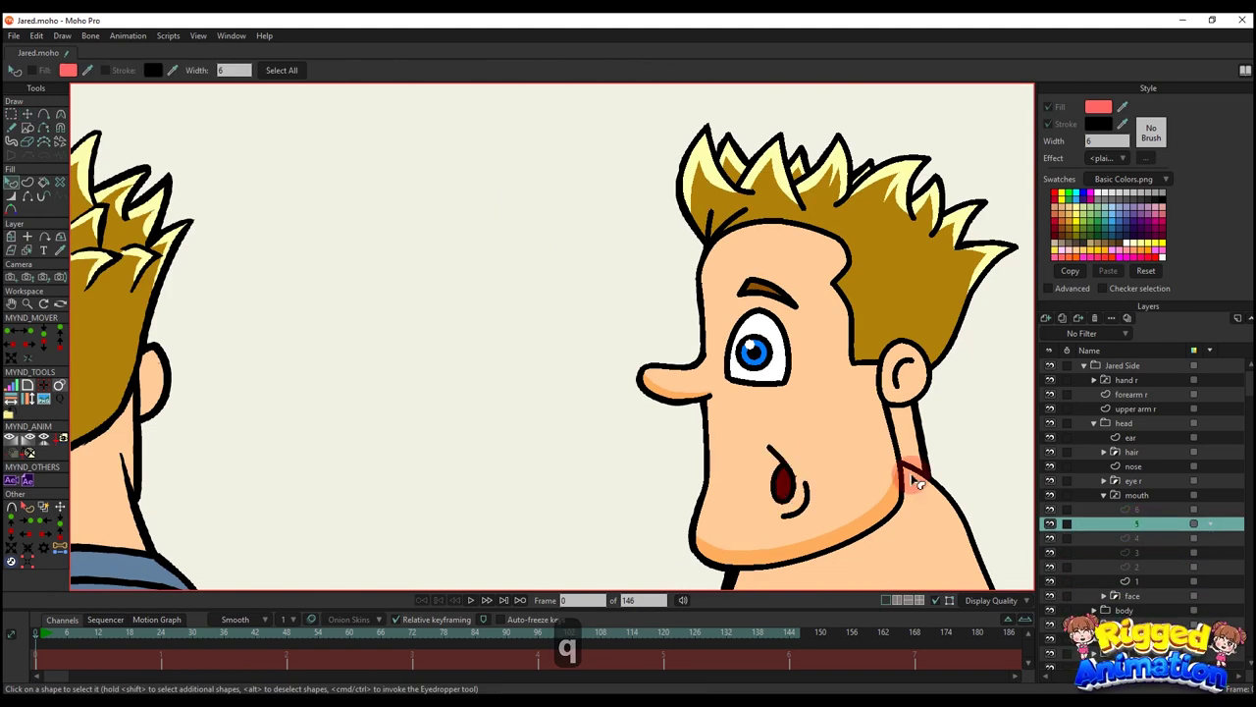
key(g)
click(1125, 508)
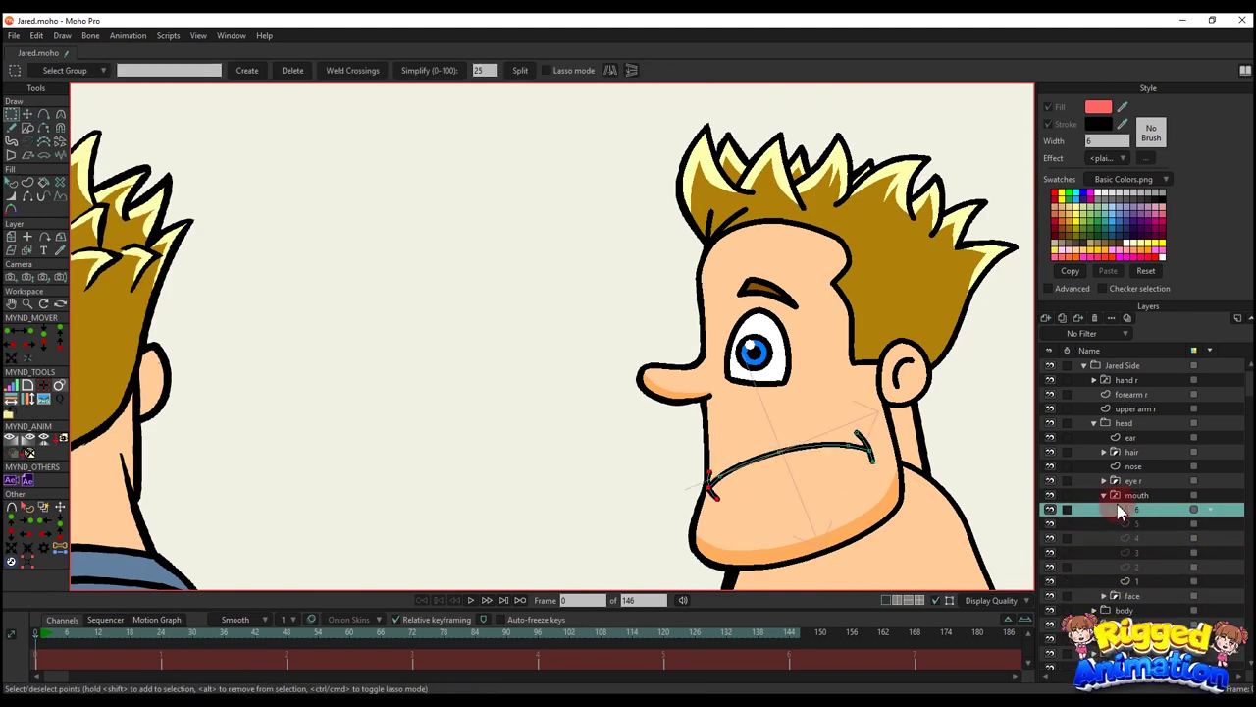
scroll(751, 469, up, 3)
scroll(748, 459, up, 1)
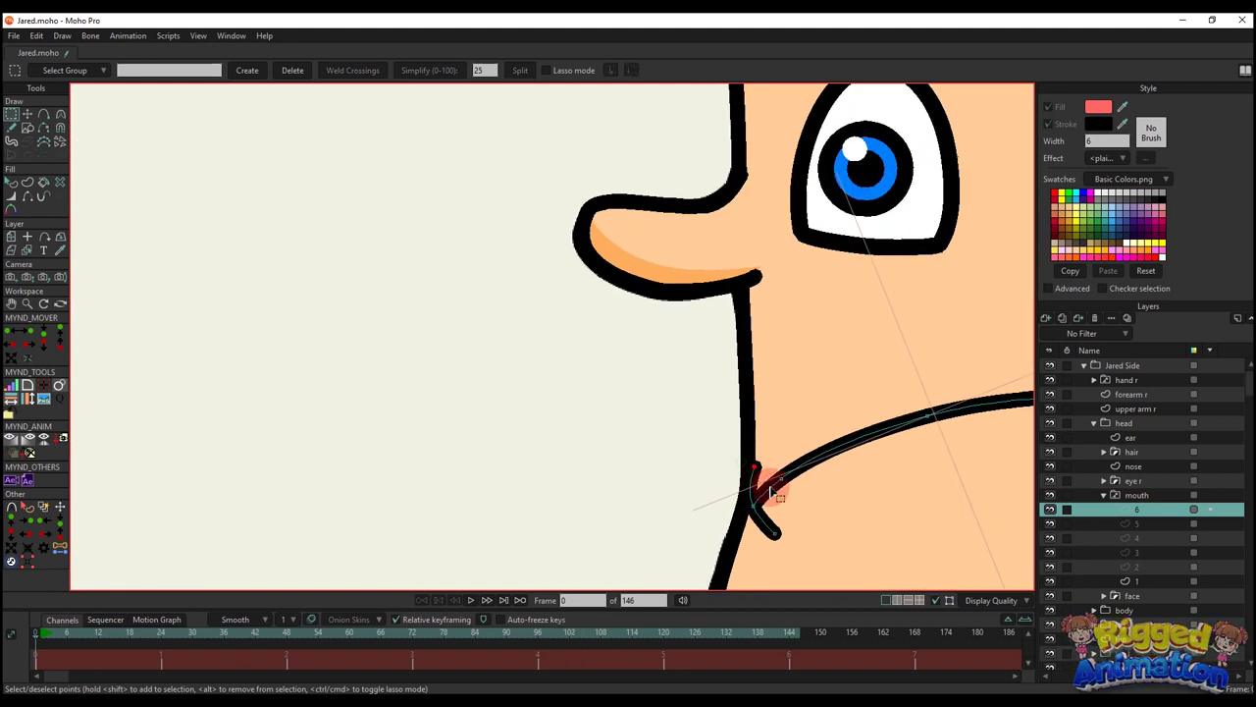
key(BackSpace)
key(BackSpace)
key(t)
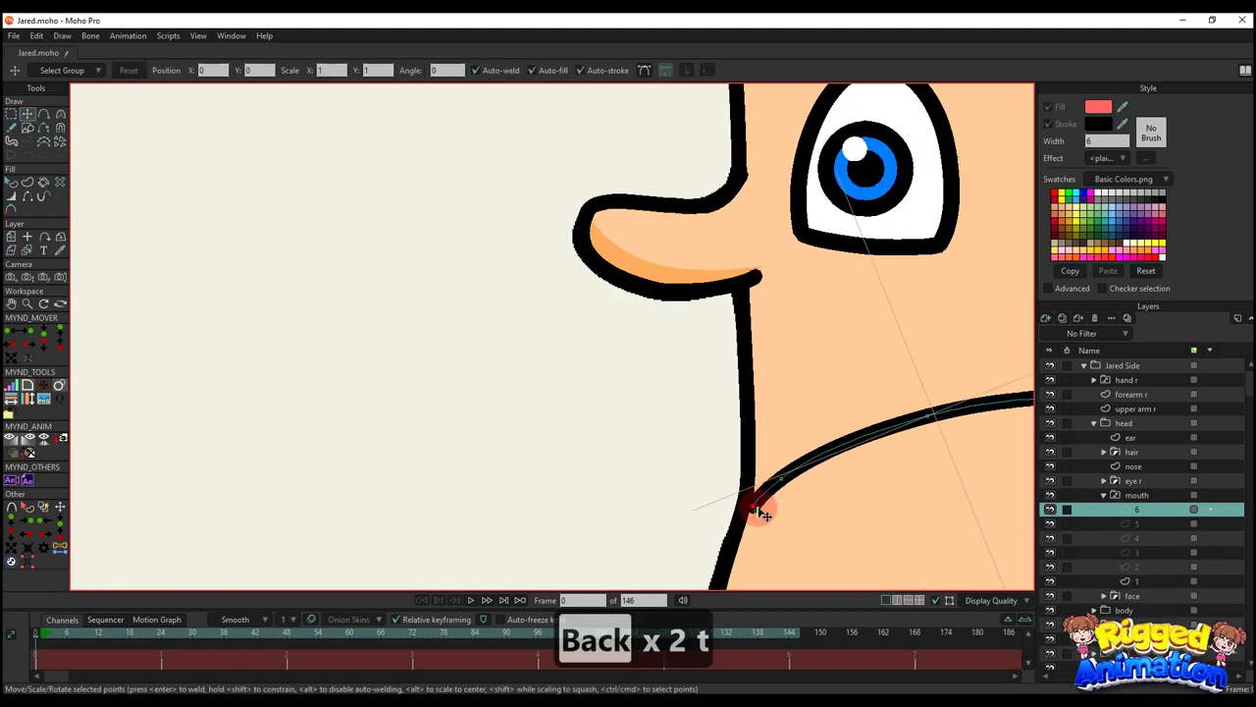
key(q)
scroll(766, 497, down, 5)
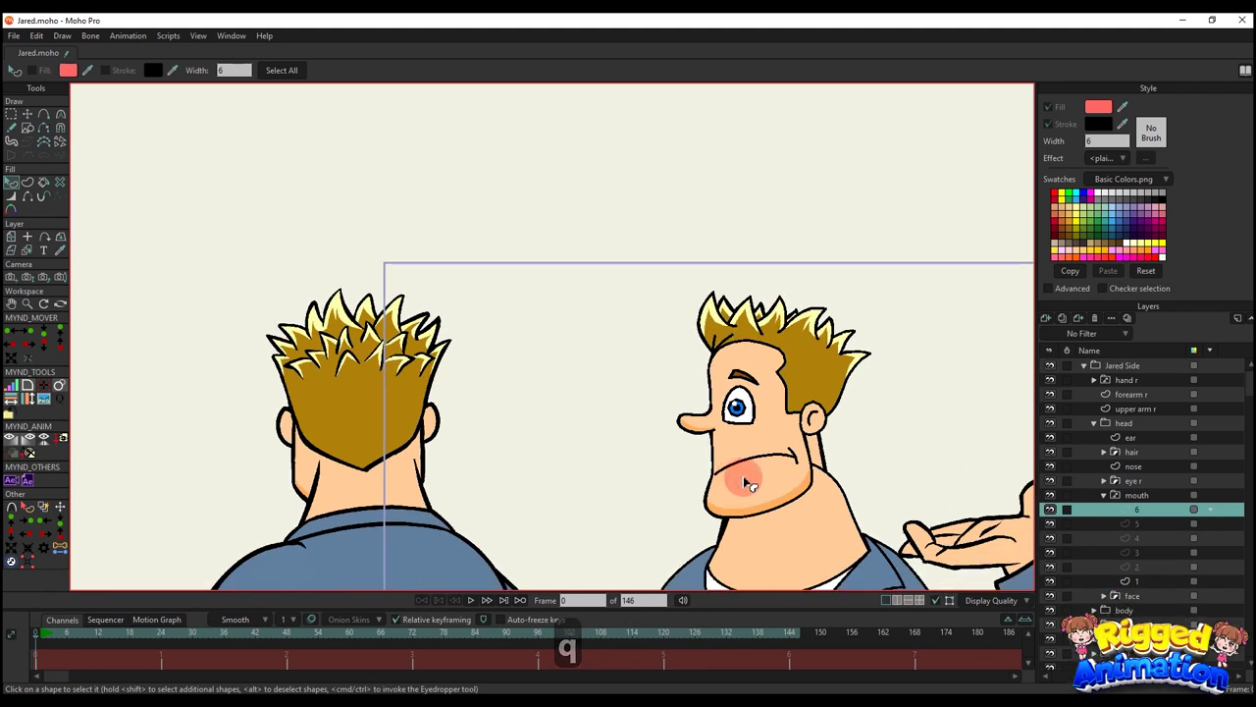
- Shift the whole mouth group slightly back into the face and place its origin at the centre of the mouth
click(1133, 496)
scroll(803, 420, up, 3)
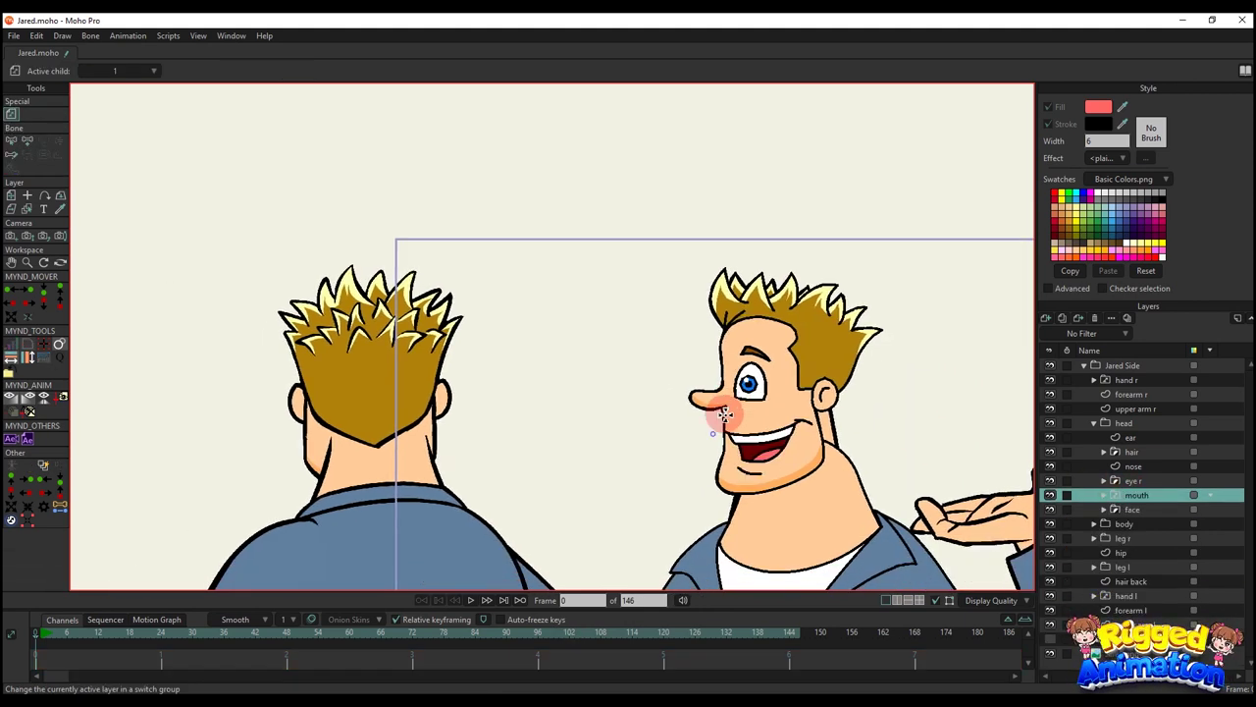
key(m)
drag(805, 420, 798, 399)
key(o)
click(749, 446)
- Narrow the mouth group horizontally to a scale of about 0.84 and nudge it toward the front of the face
key(m)
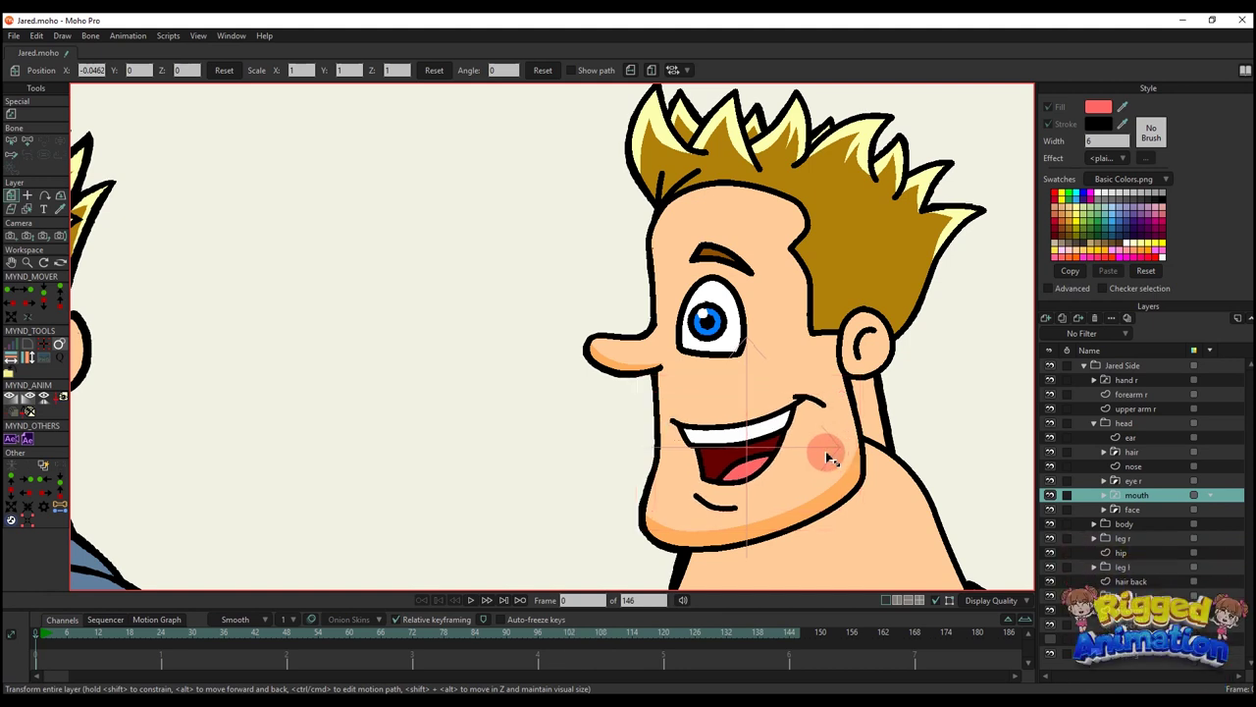
drag(827, 454, 738, 463)
key(q)
scroll(755, 445, down, 5)
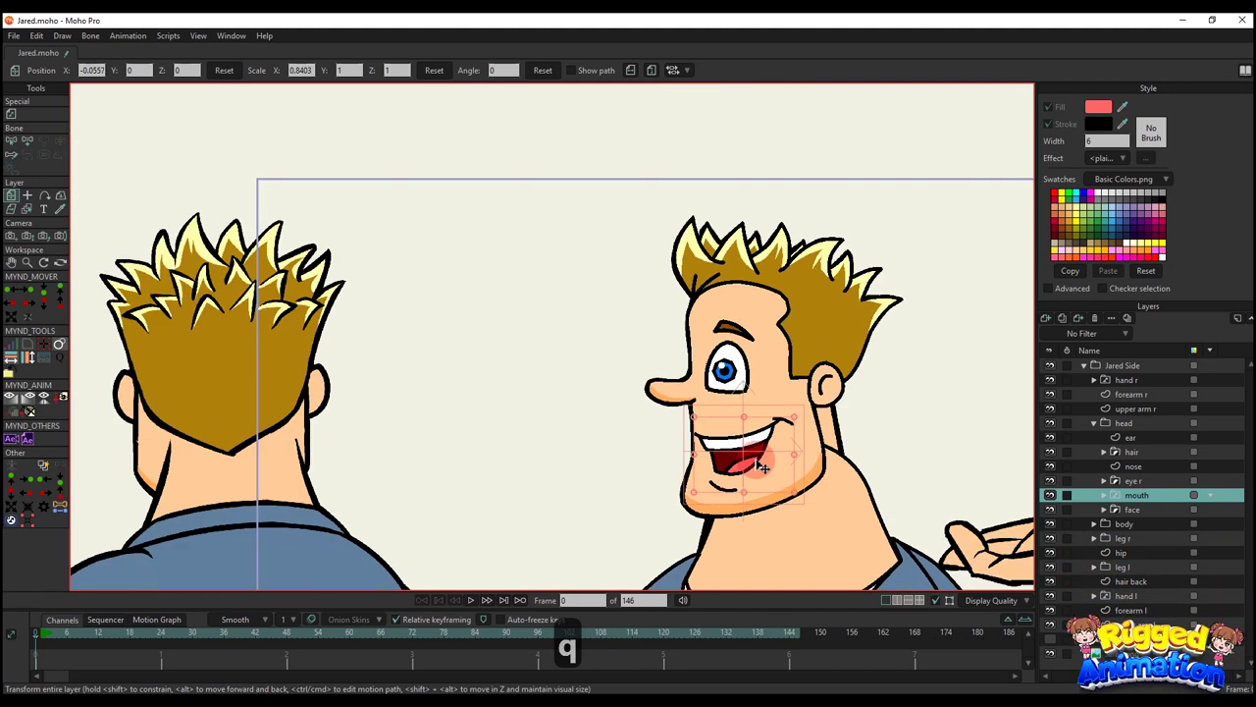
- Hide the Jared Side group to expose the reference drawing and start point editing on the body's neck layer
scroll(764, 448, up, 1)
scroll(764, 448, up, 3)
scroll(808, 442, down, 2)
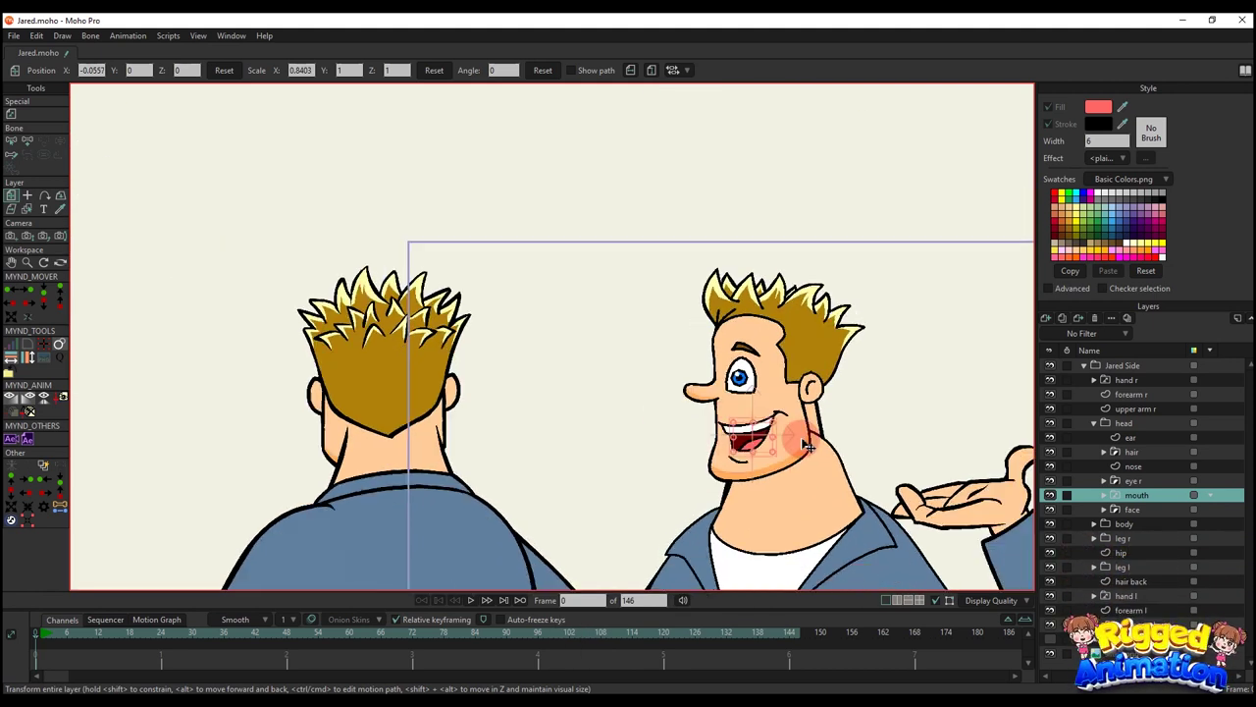
drag(816, 468, 824, 400)
scroll(828, 401, up, 3)
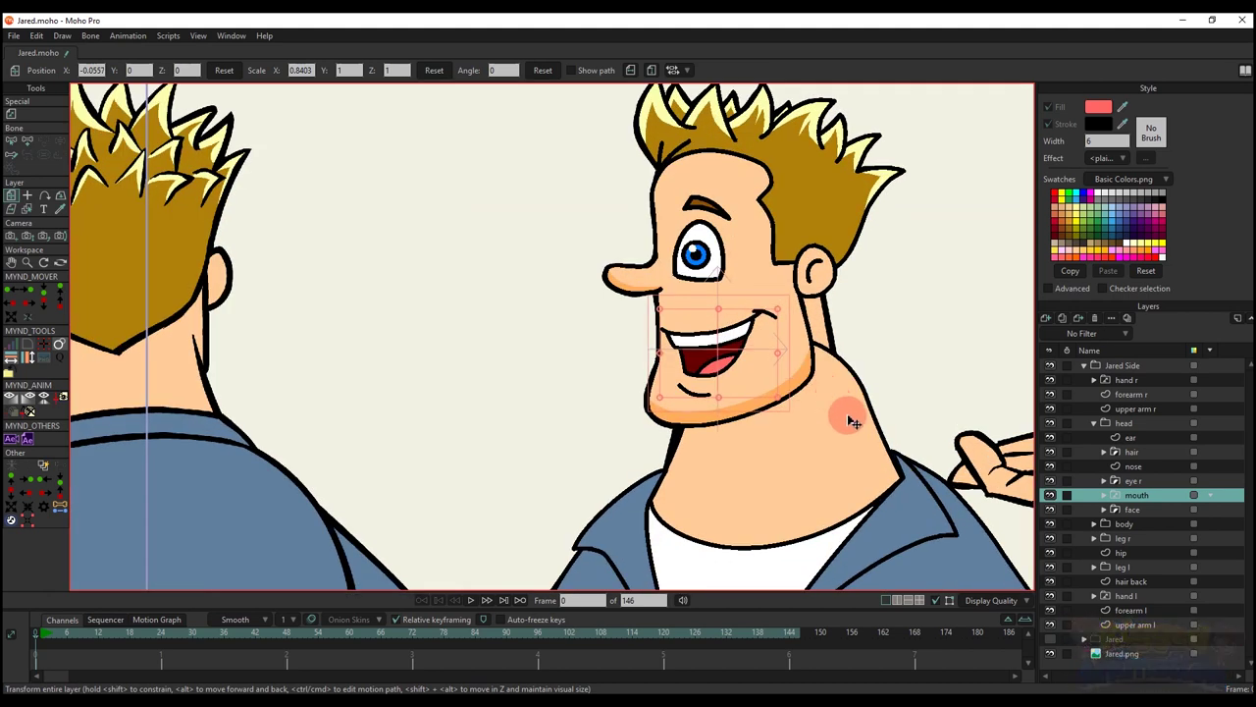
click(1050, 366)
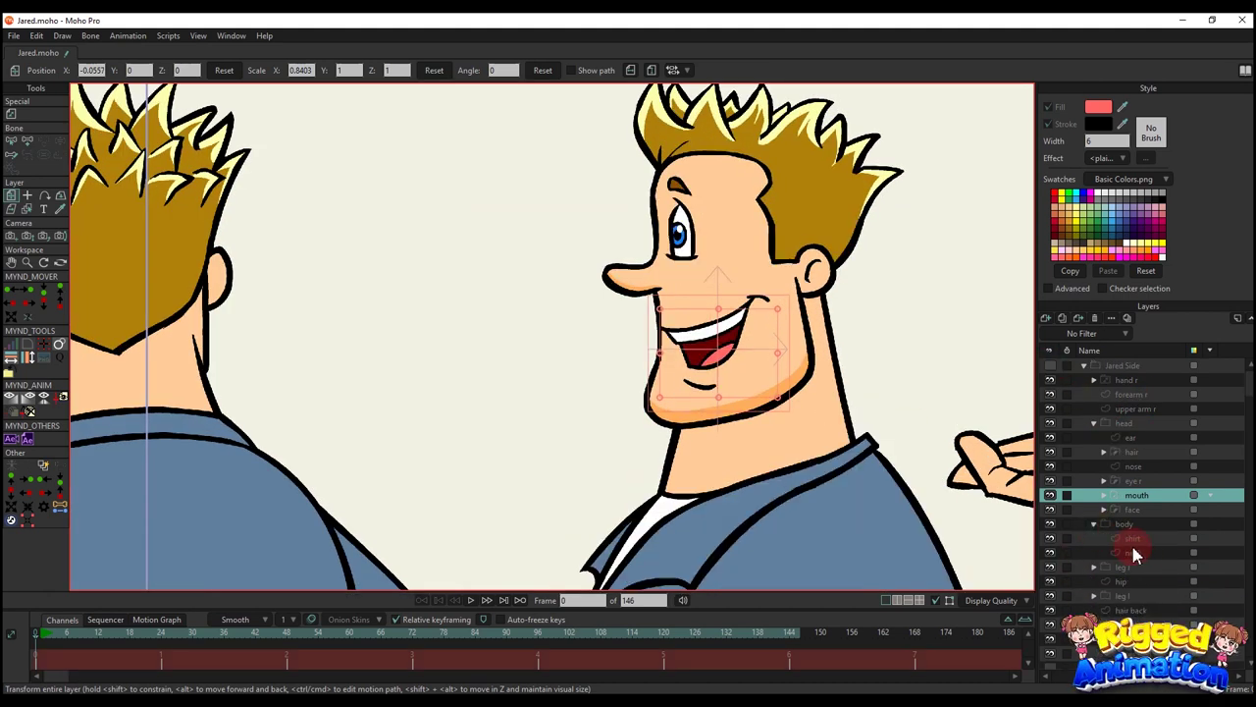
click(1134, 552)
key(t)
scroll(825, 351, down, 2)
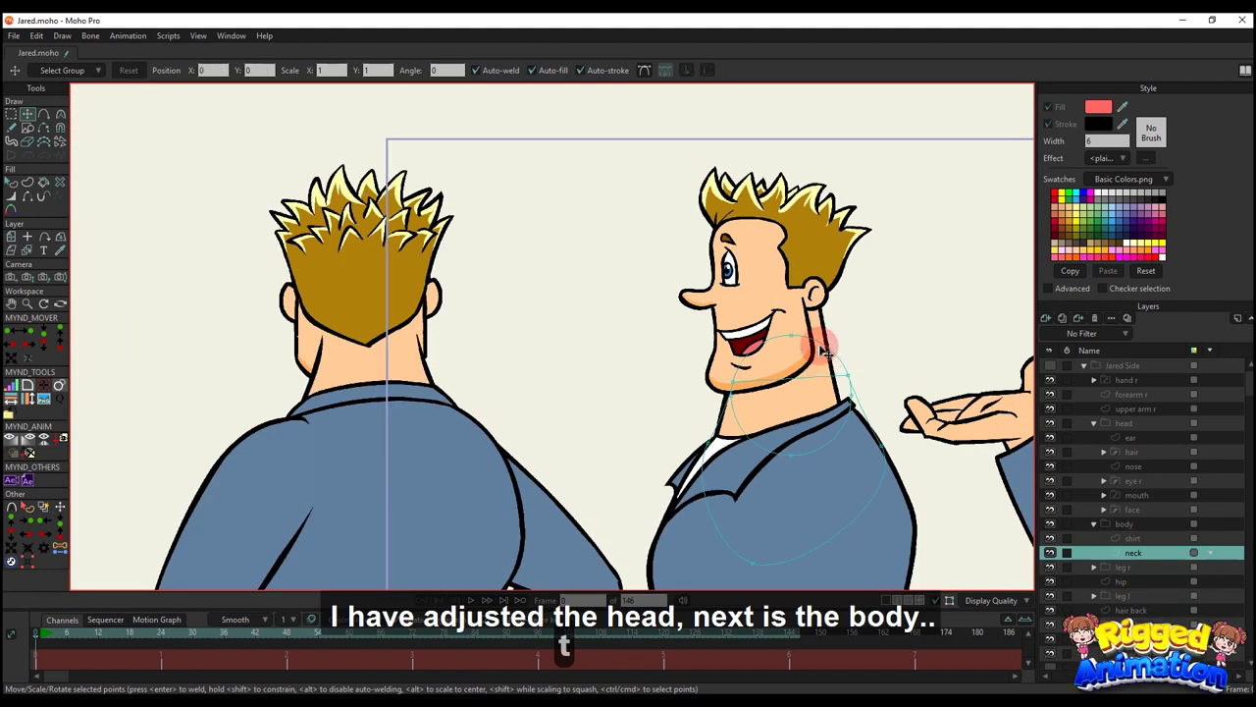
- Select the points of the neck's upper circle, shrink them and move them up behind the mouth and ear
scroll(825, 351, up, 2)
scroll(776, 305, down, 1)
key(g)
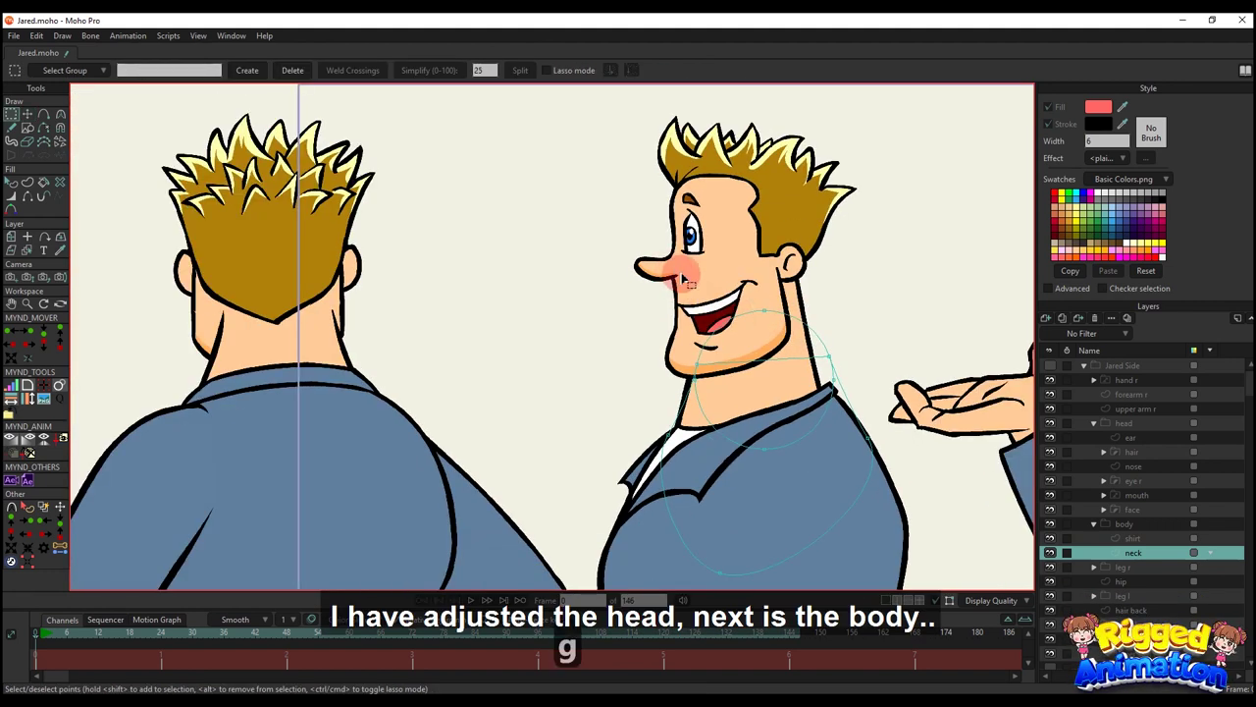
scroll(684, 282, down, 1)
drag(681, 281, 839, 427)
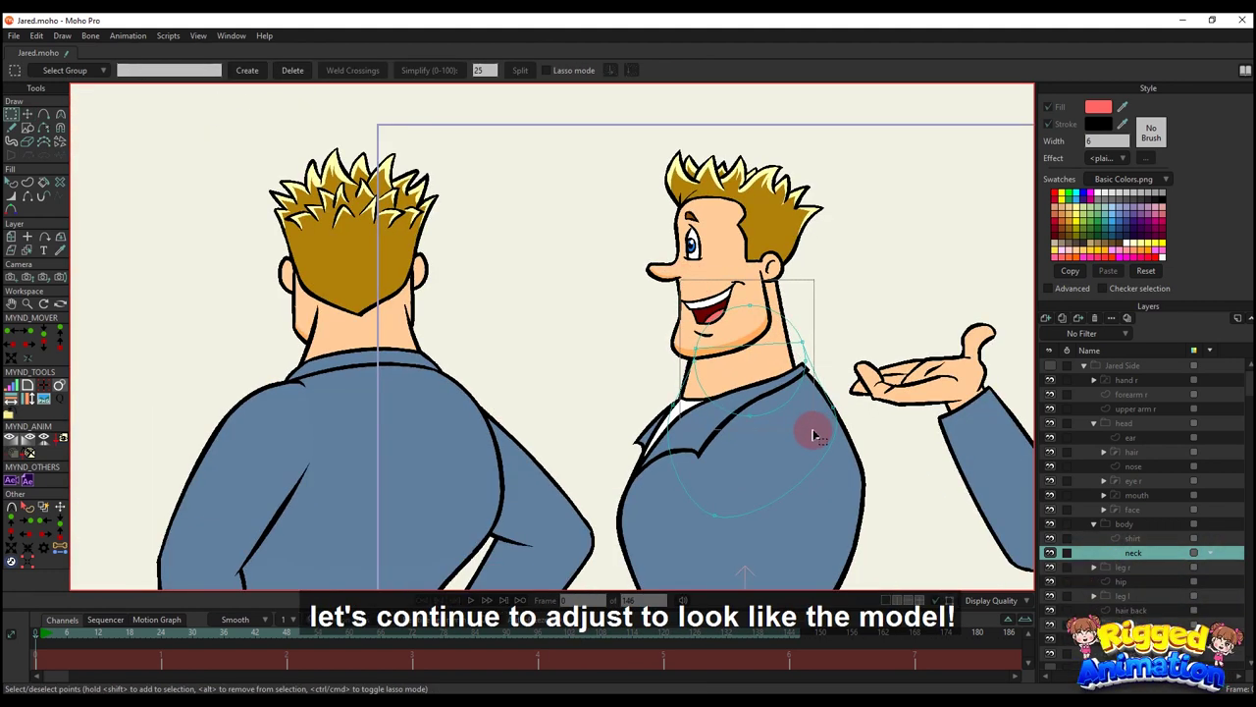
scroll(807, 415, up, 3)
key(t)
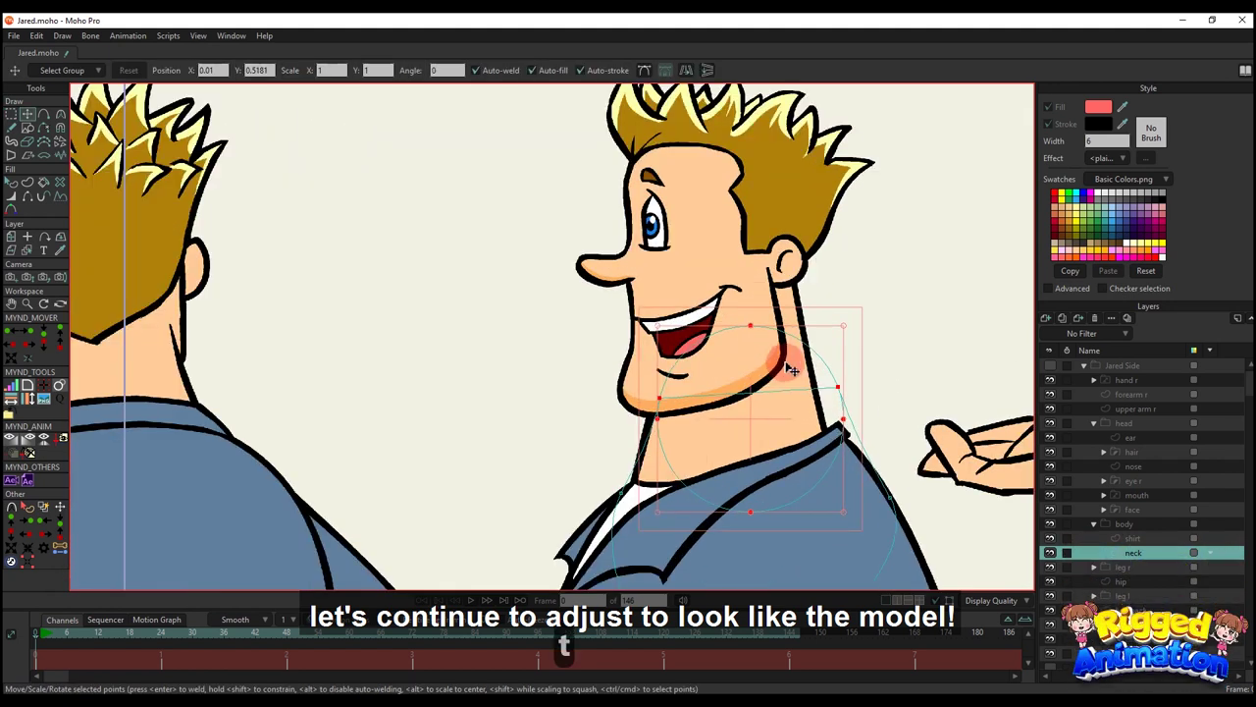
drag(771, 304, 782, 273)
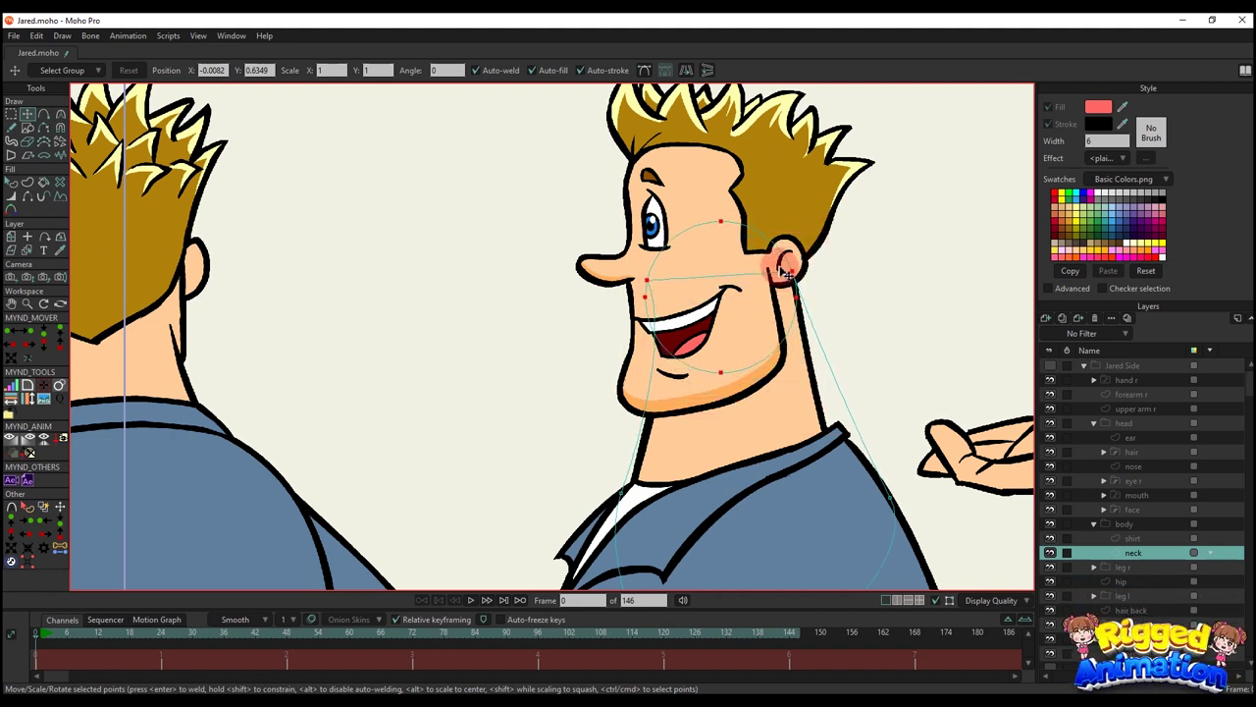
- Reposition the neck's lower back point so the nape edge follows the reference outline
click(878, 312)
drag(862, 396, 842, 323)
key(t)
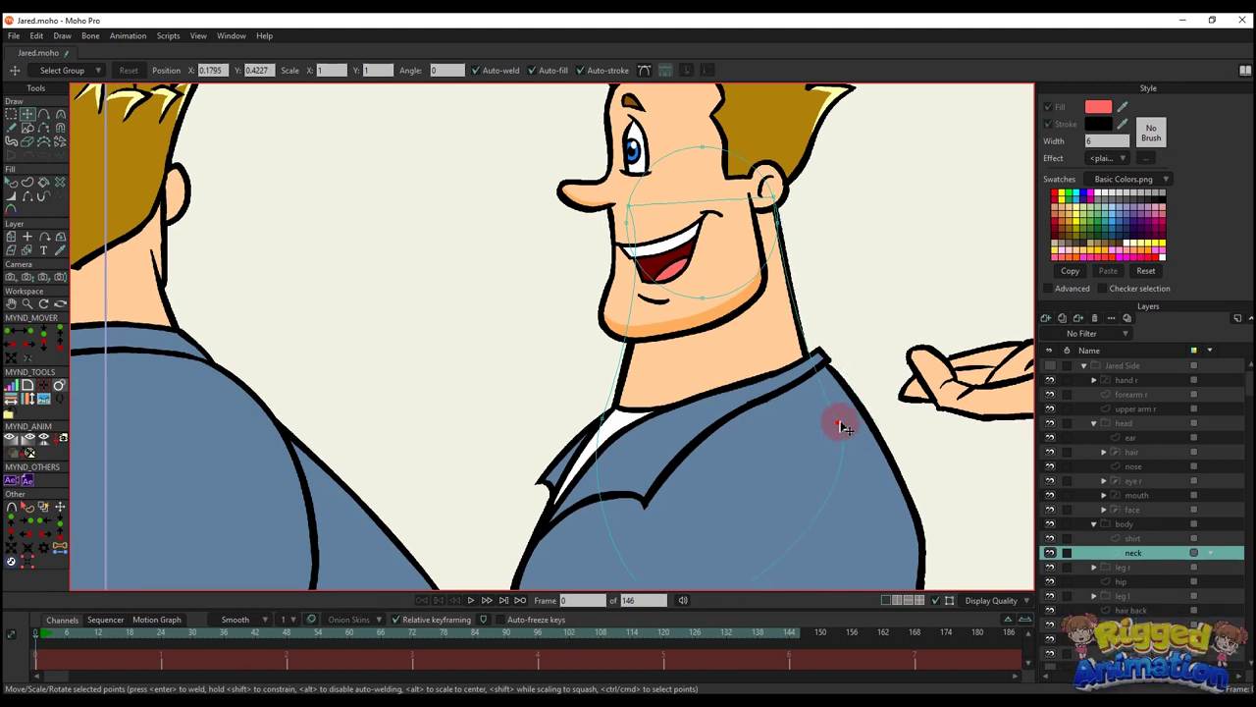
scroll(738, 209, up, 2)
drag(653, 145, 667, 236)
- Level the back point of the neck's upper circle with its front point at Y 0.6659
key(g)
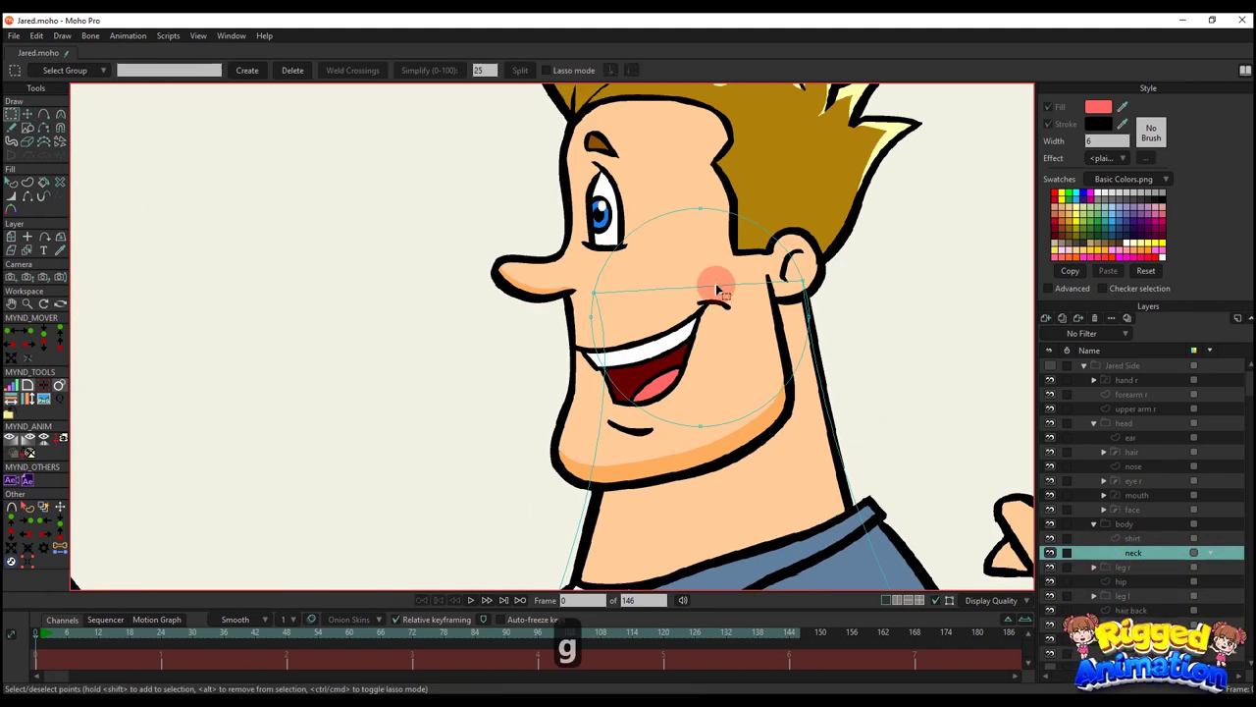
scroll(606, 305, up, 1)
key(g)
drag(577, 311, 596, 326)
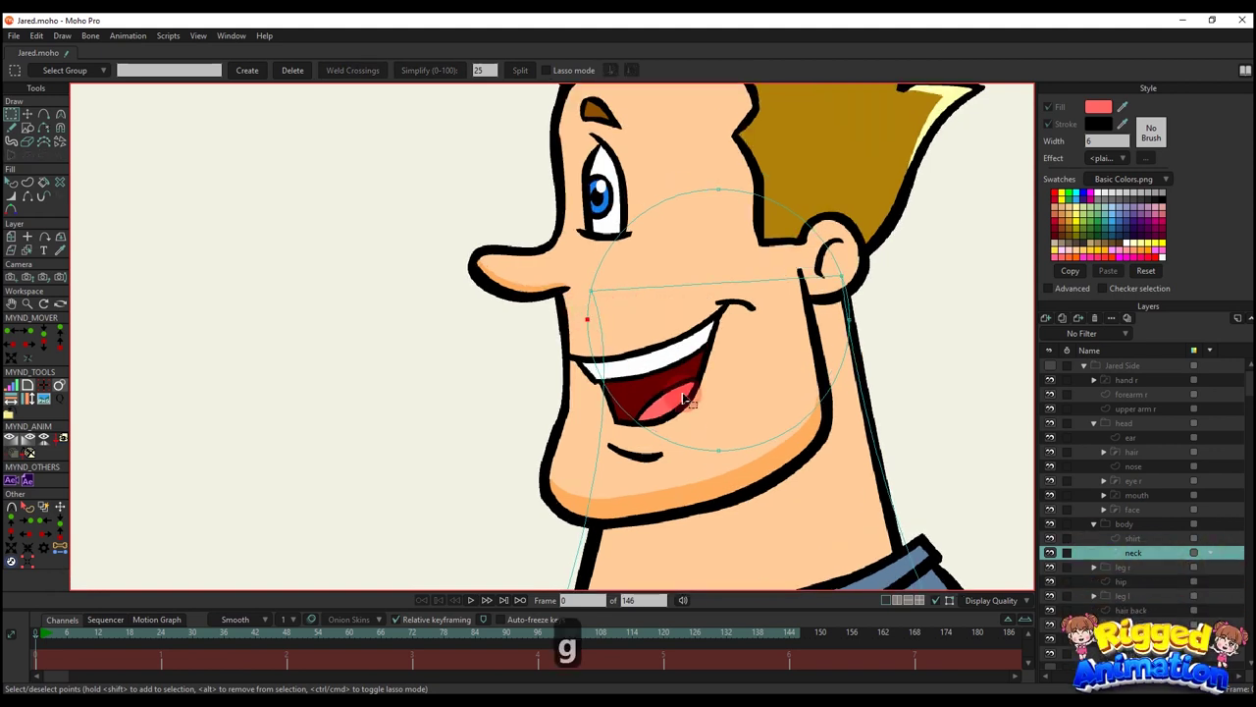
click(248, 222)
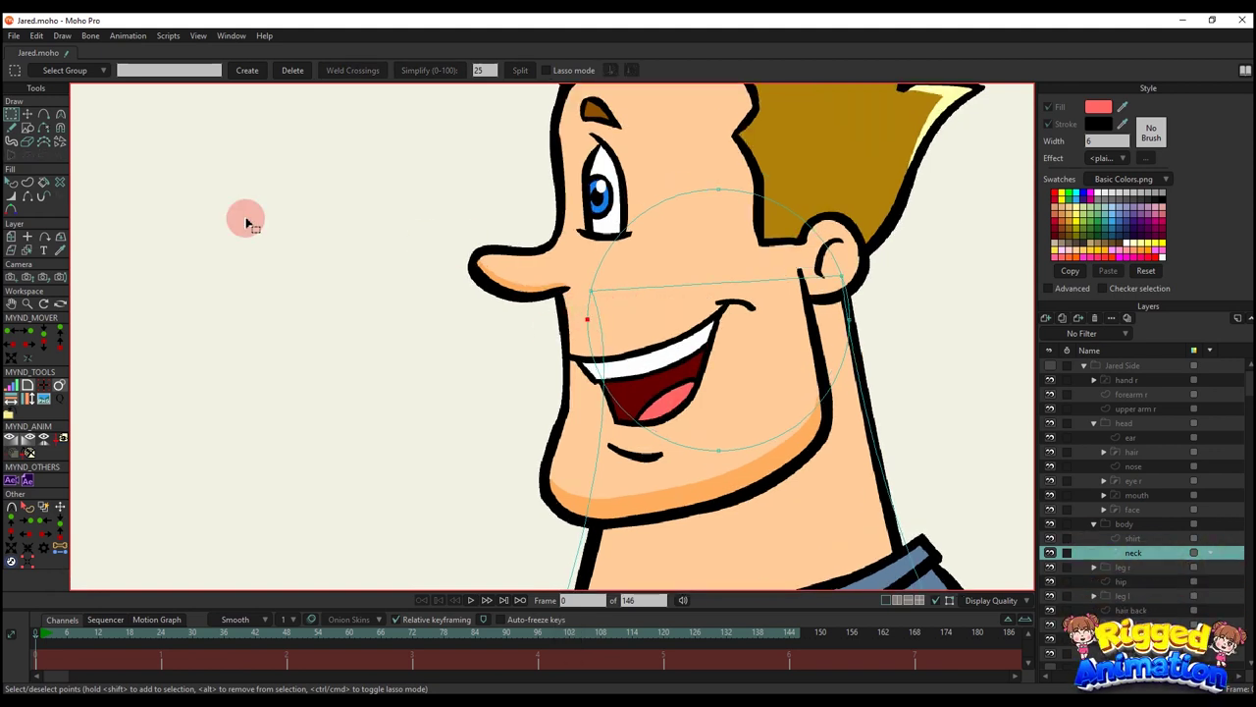
click(19, 562)
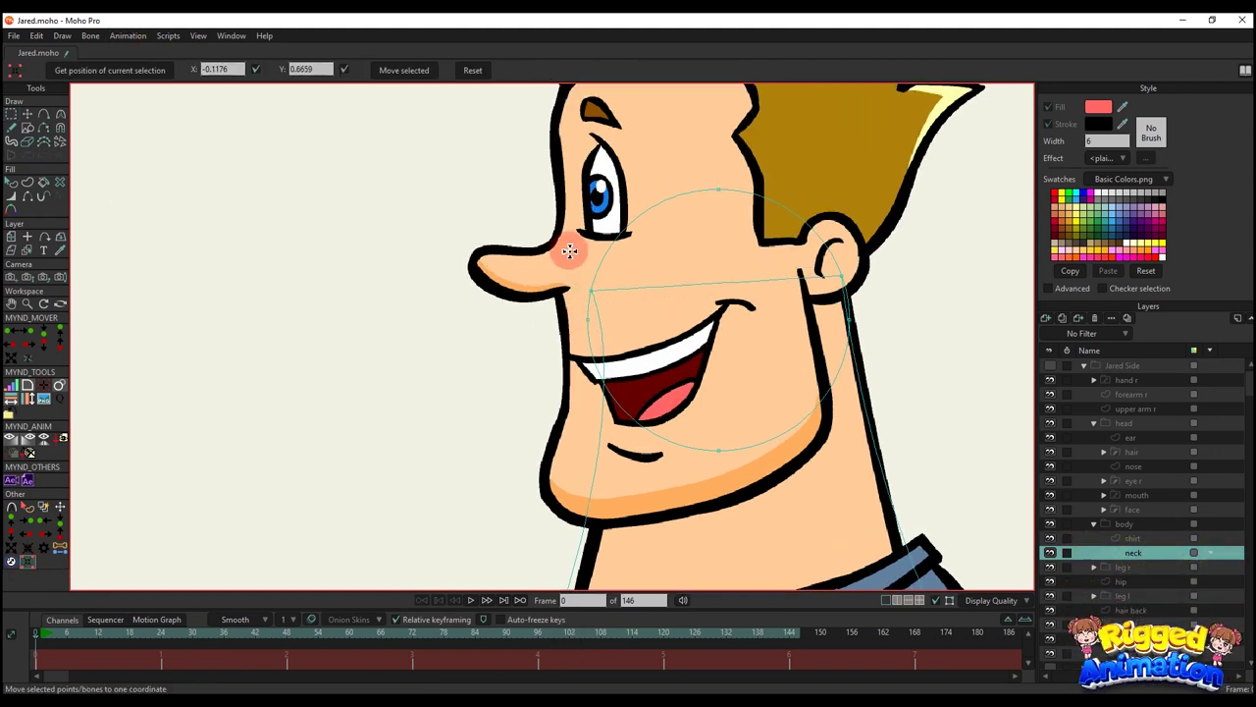
scroll(823, 280, up, 2)
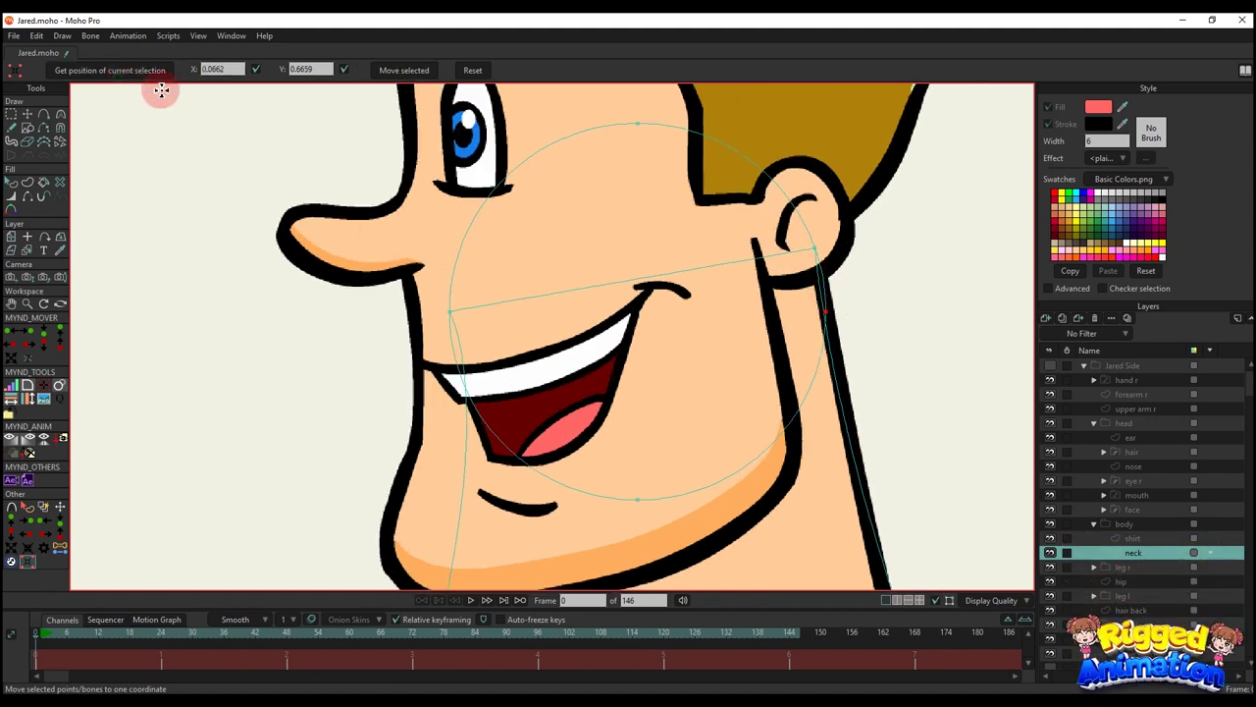
click(413, 69)
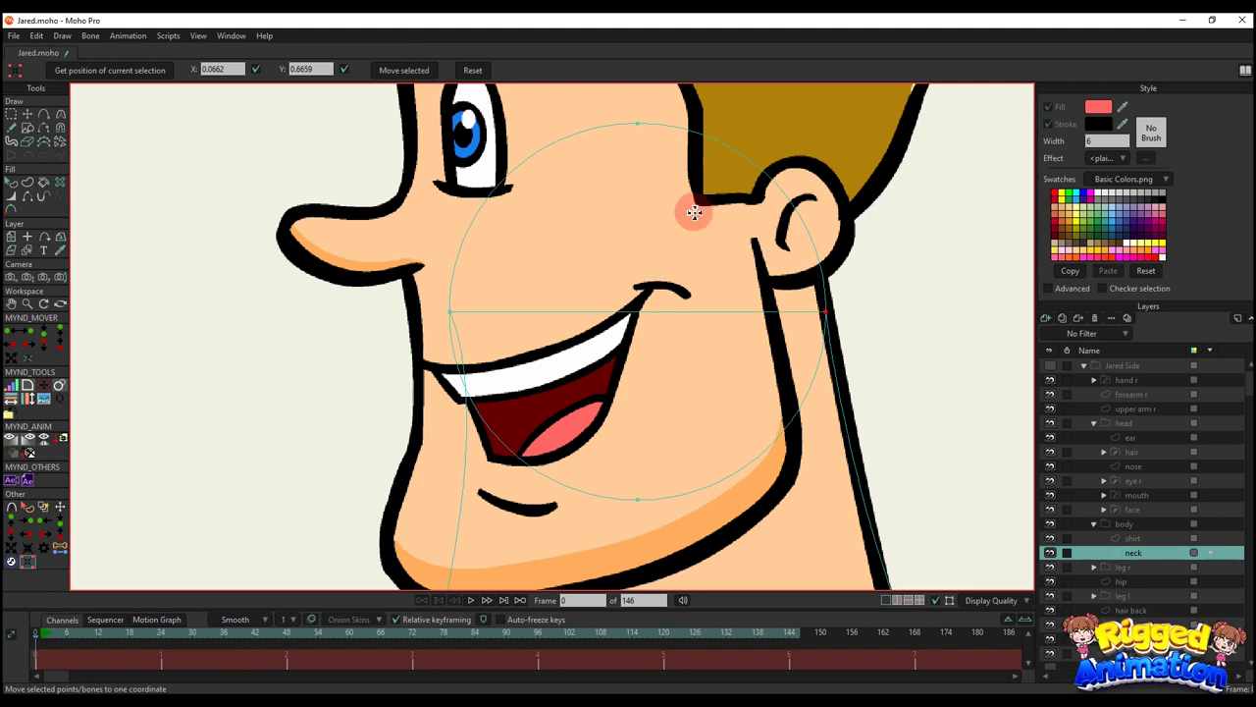
- Adjust the neck's lower front point so the throat line runs from the chin to the collar as in the reference
scroll(694, 212, down, 3)
key(g)
key(c)
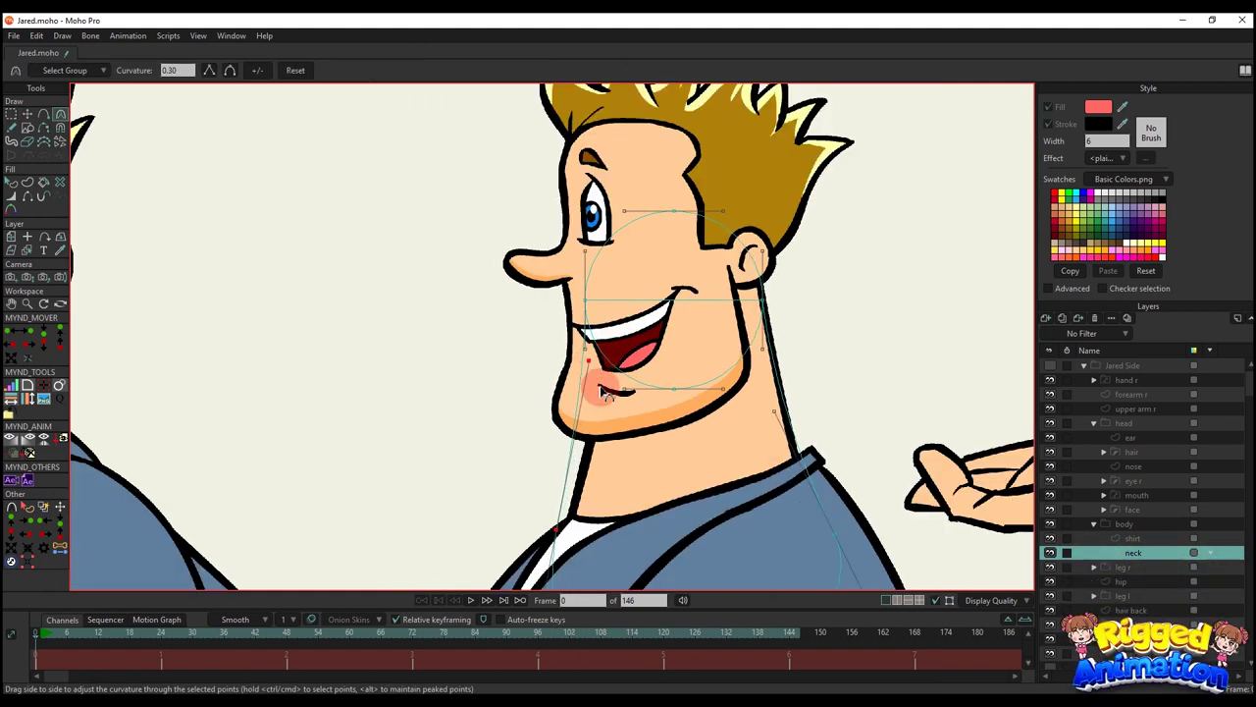
key(t)
drag(562, 509, 570, 499)
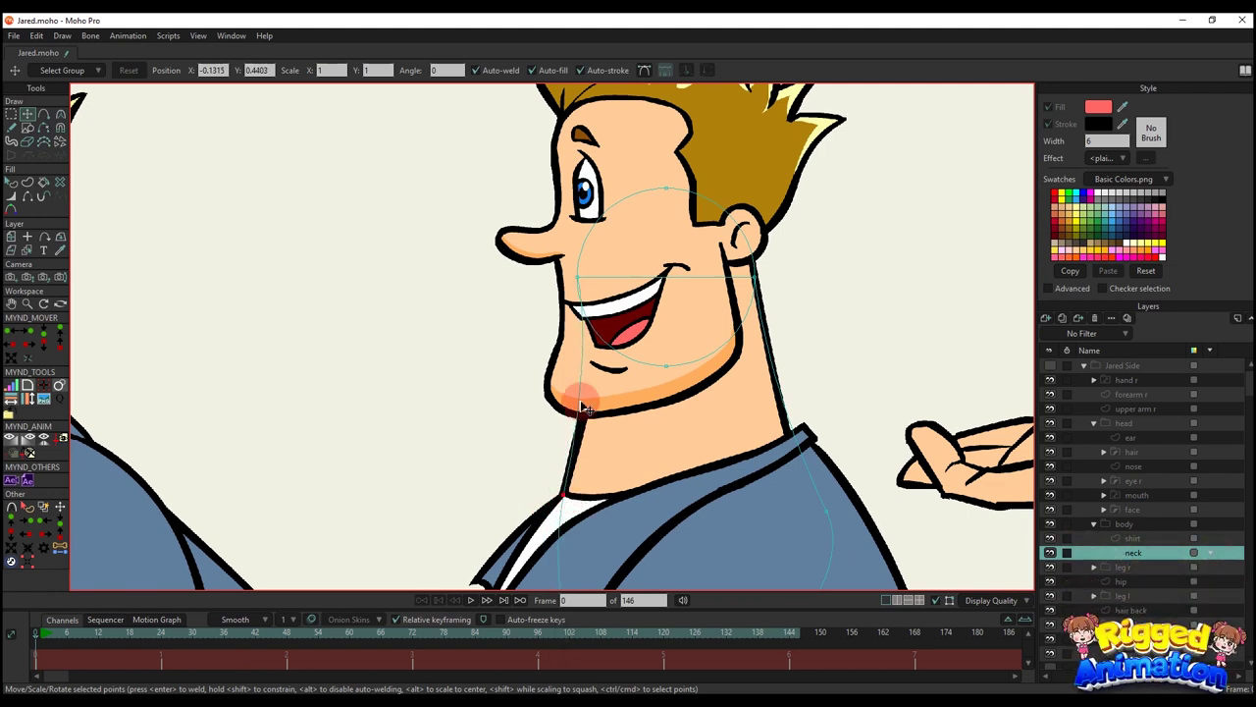
- Shift and tilt the neck's upper circle so its back end meets the nape line just below the ear
key(g)
drag(564, 155, 781, 369)
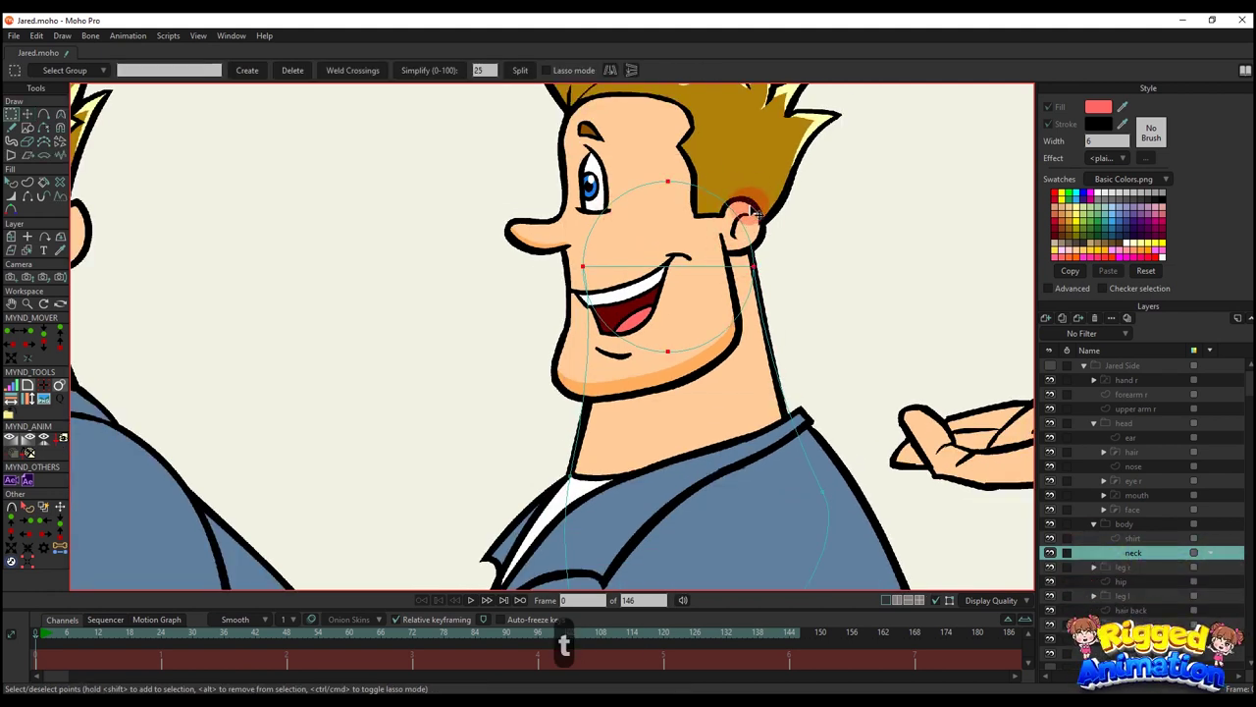
key(t)
drag(756, 190, 748, 191)
scroll(765, 279, up, 3)
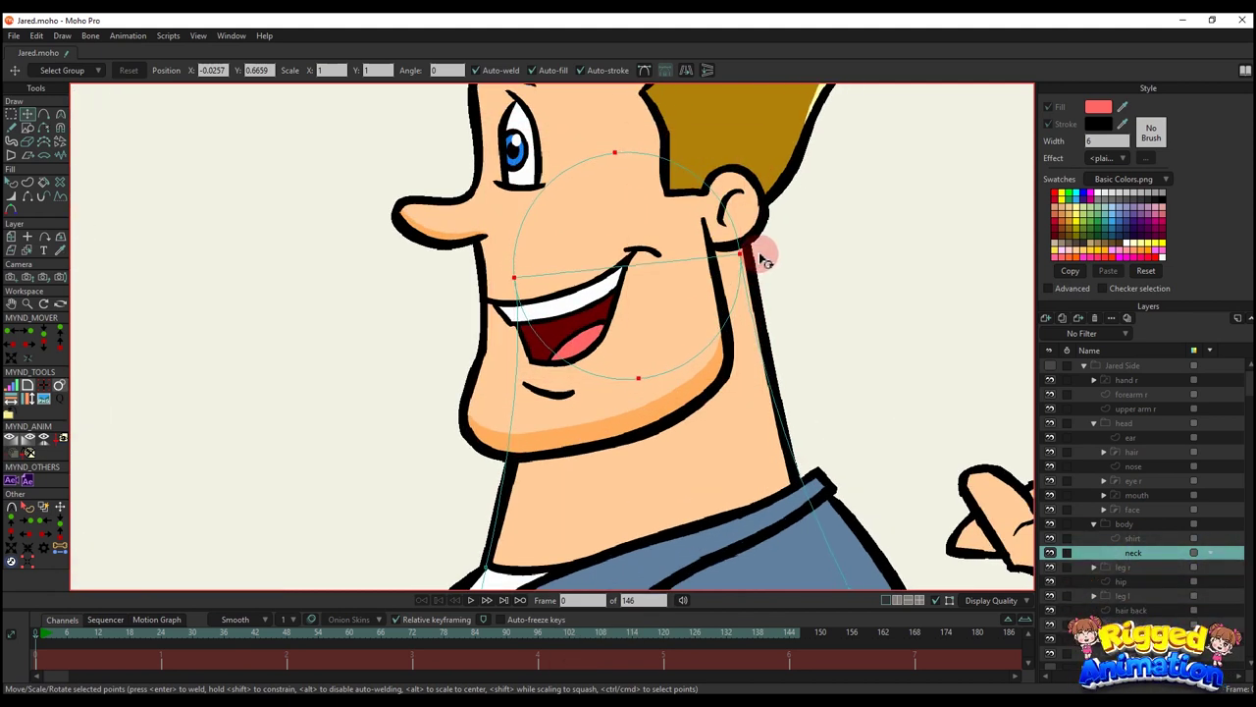
drag(762, 257, 694, 282)
scroll(723, 274, down, 2)
key(q)
- Fine-tune the neck's lower back point and its curve handles to match the reference nape above the collar
key(t)
click(824, 328)
drag(818, 498, 816, 459)
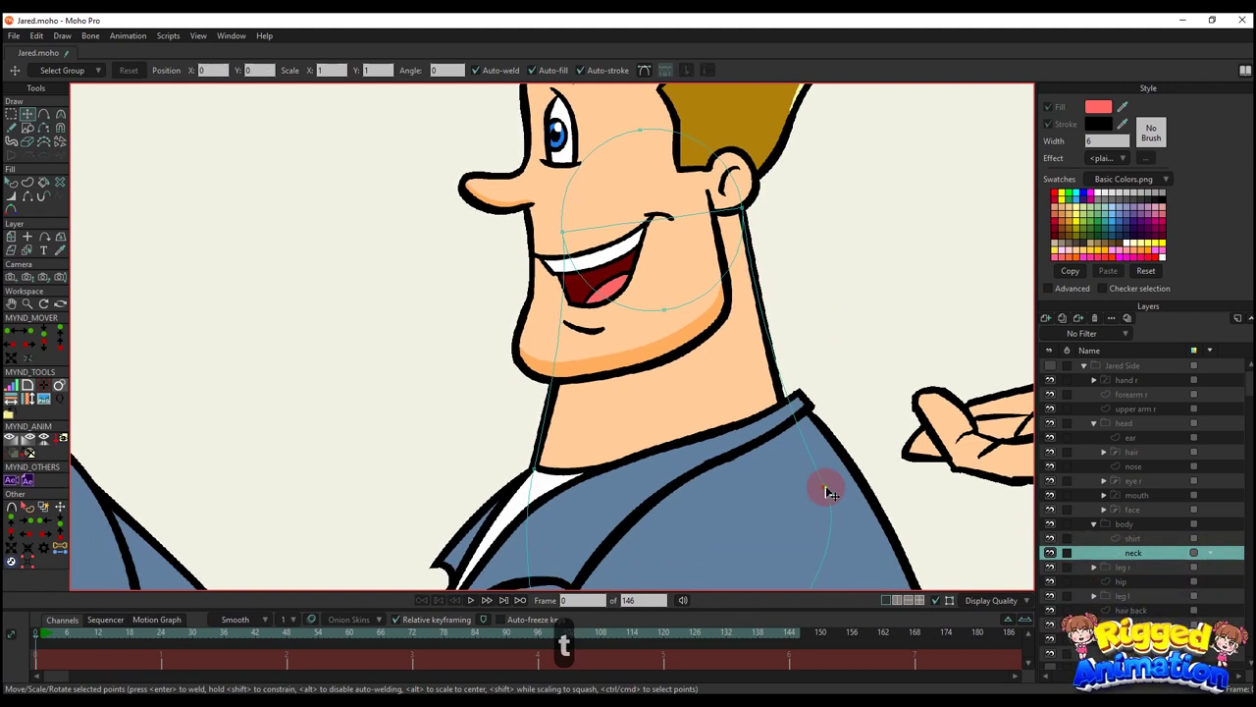
key(c)
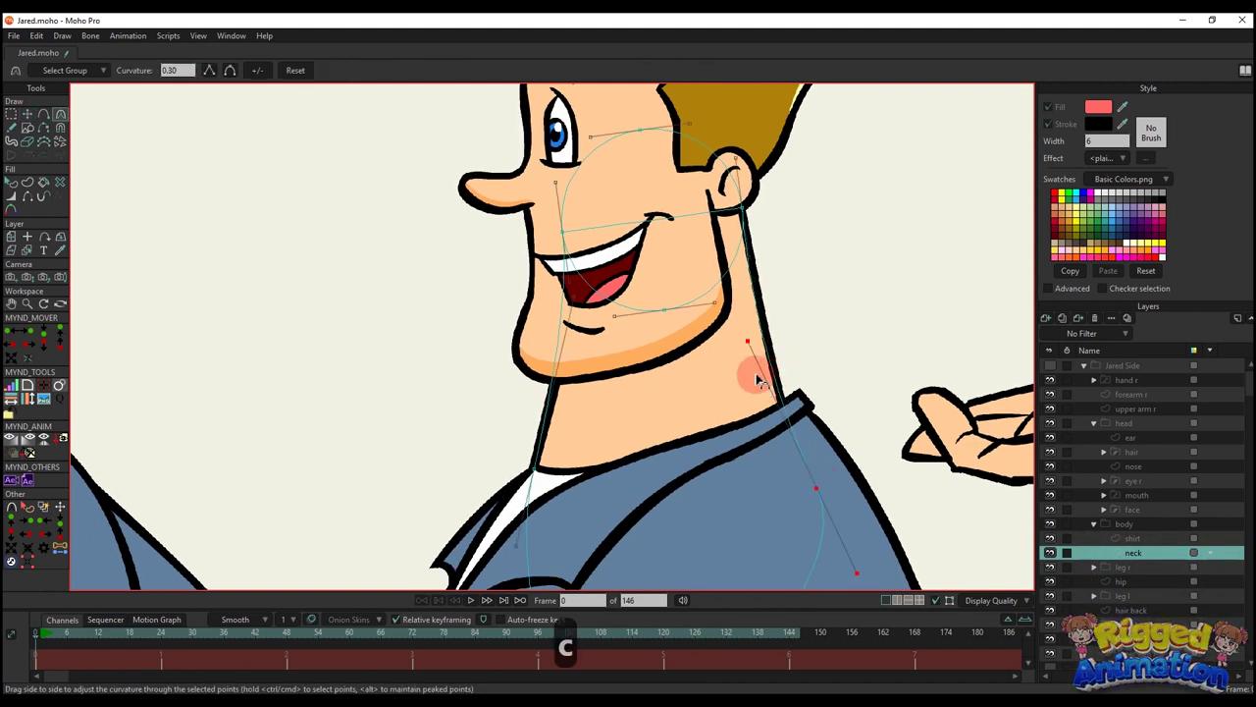
key(t)
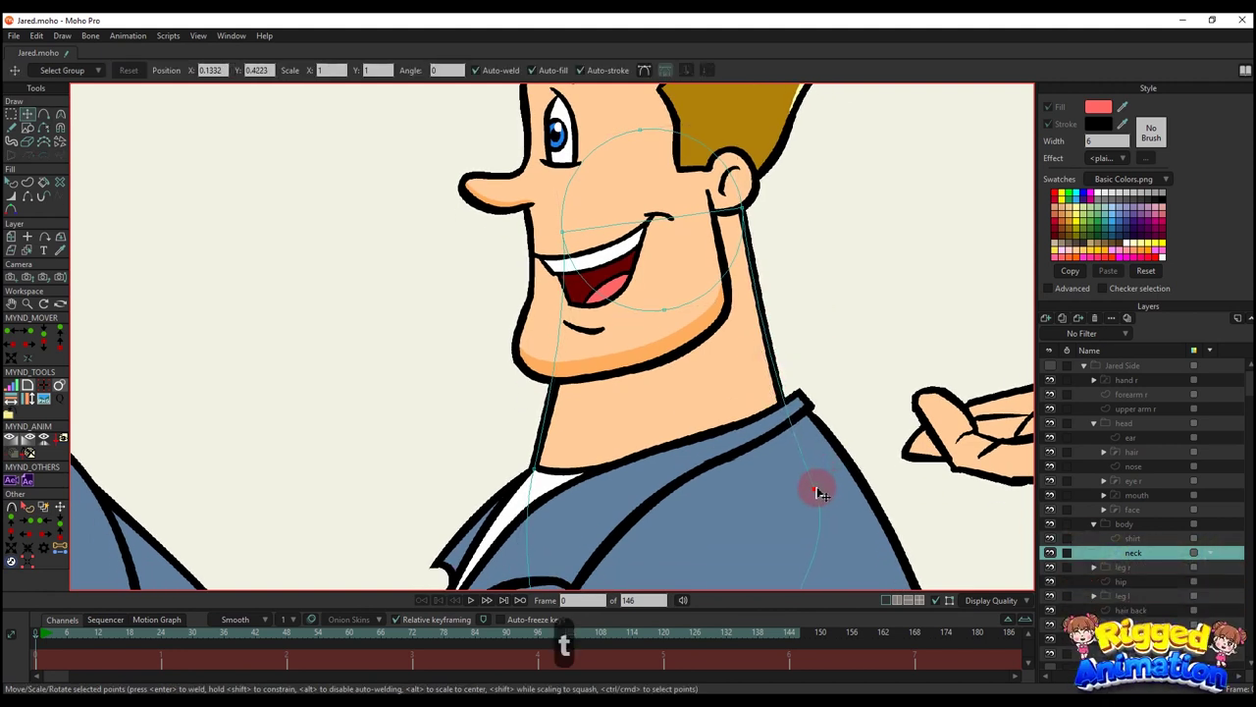
key(c)
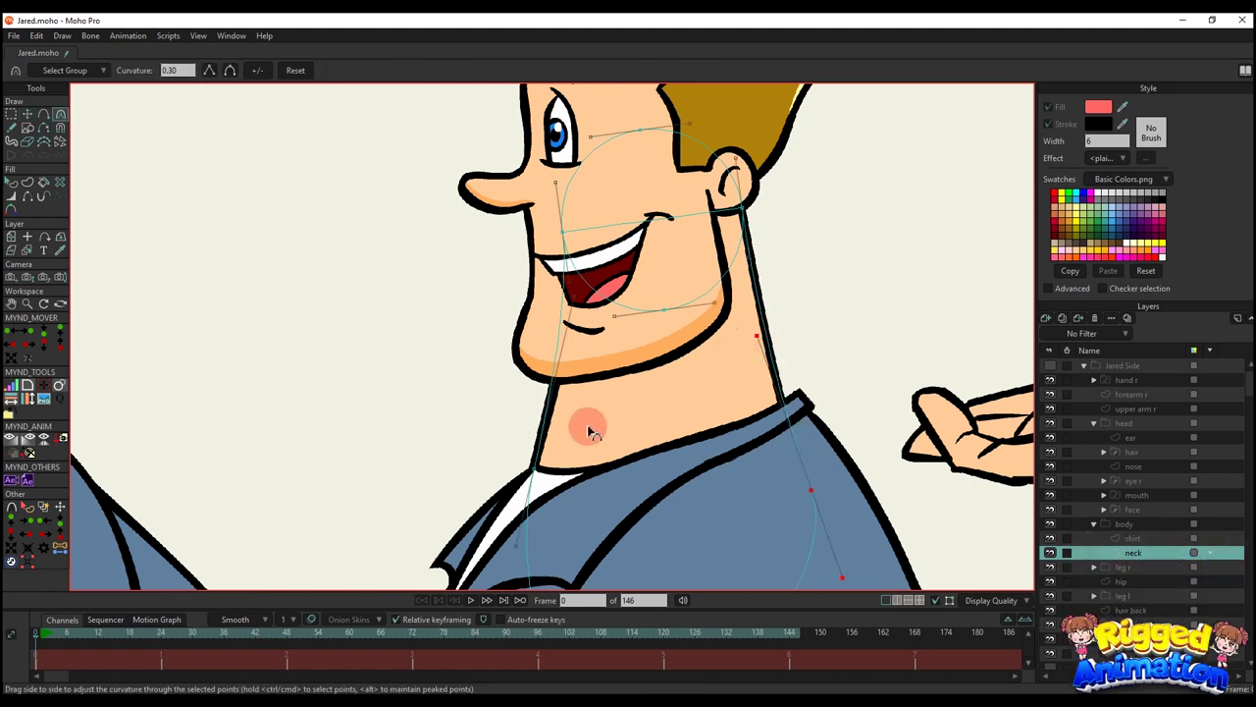
scroll(579, 314, down, 5)
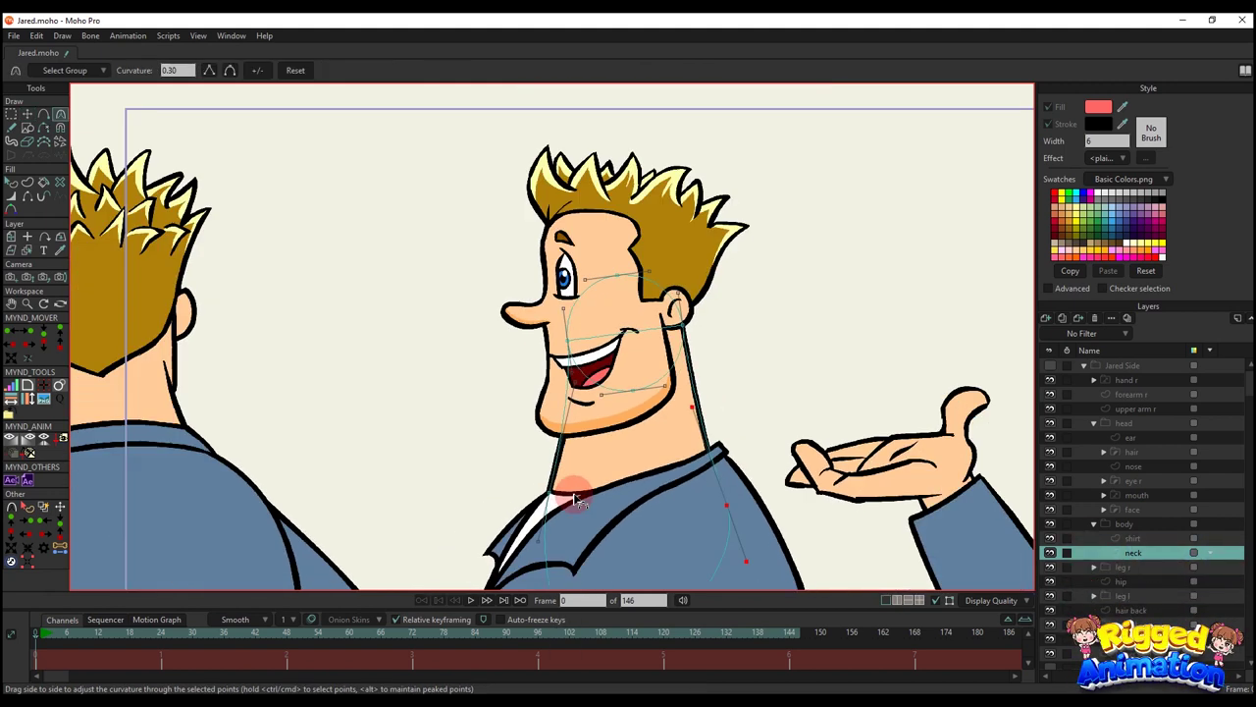
key(q)
scroll(647, 448, up, 1)
key(t)
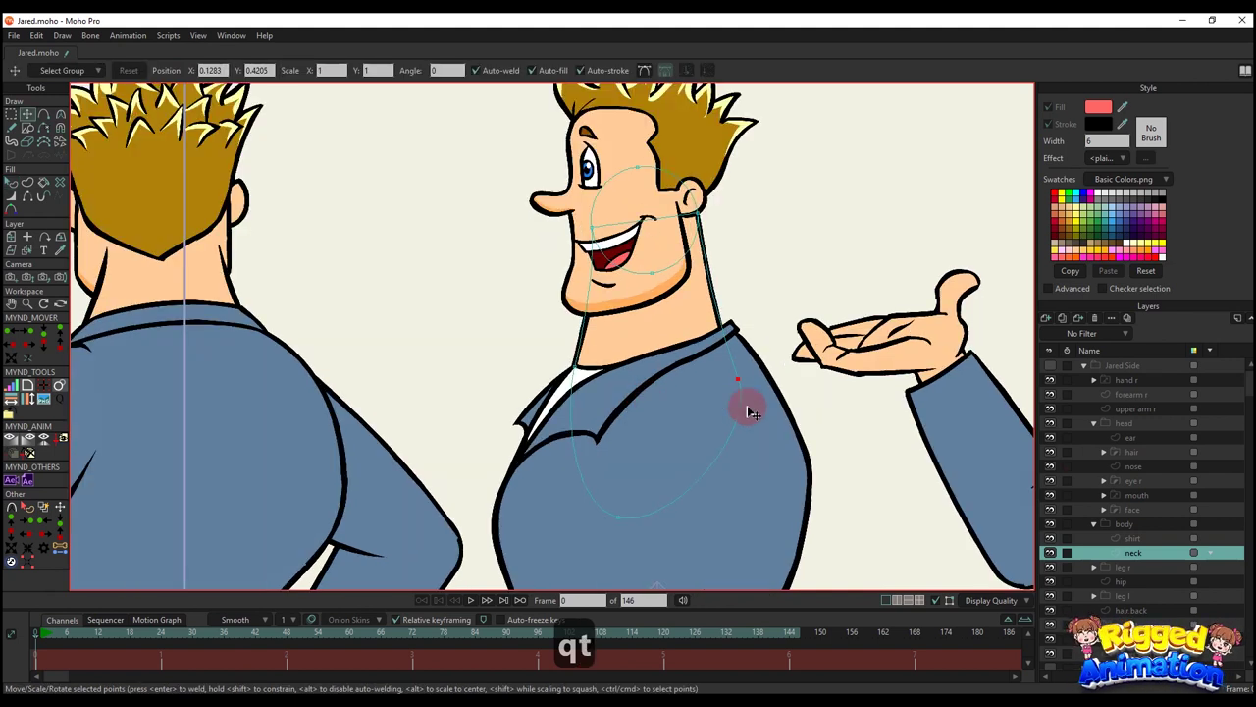
- Select the shirt layer and delete its old body and collar points, keeping the small hem shape at the waist
click(1119, 539)
scroll(600, 426, down, 4)
key(g)
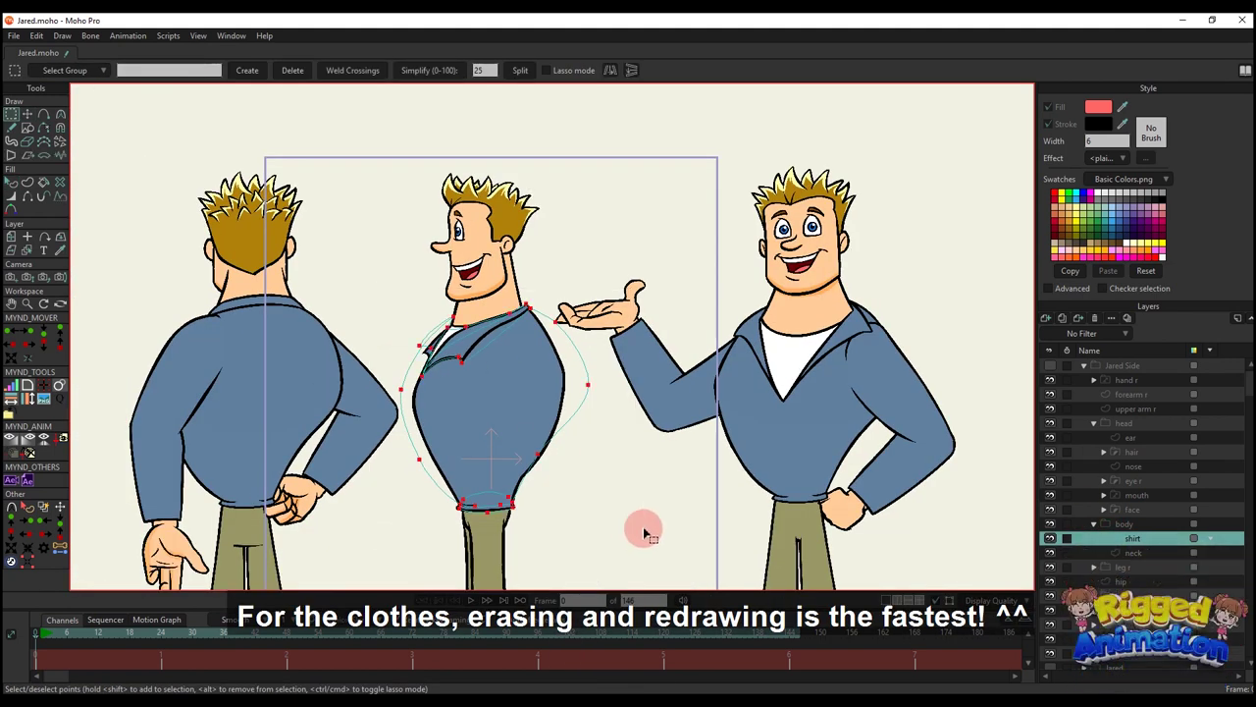
scroll(642, 524, up, 4)
key(BackSpace)
drag(477, 291, 540, 329)
drag(344, 172, 594, 392)
key(BackSpace)
drag(484, 268, 596, 302)
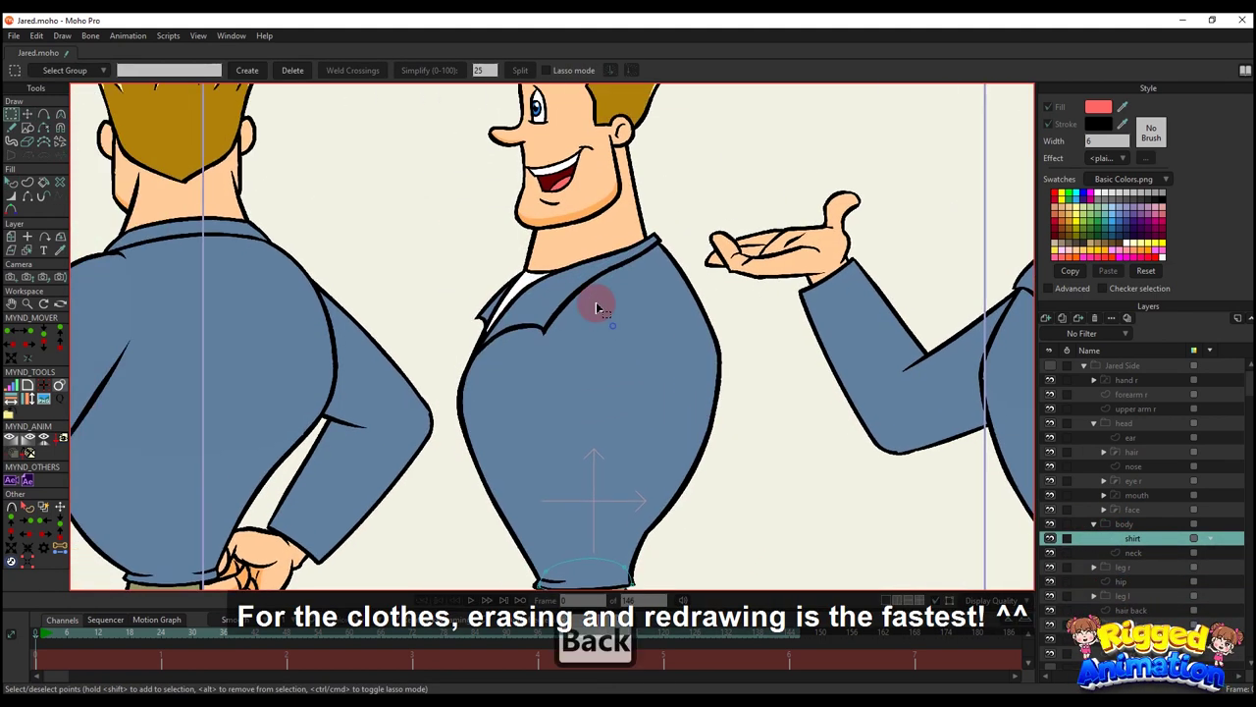
- Draw a closed four-point undershirt shape from the neck base down to the lapel junction and set its curvature to 0
scroll(592, 319, up, 2)
key(a)
scroll(560, 308, up, 3)
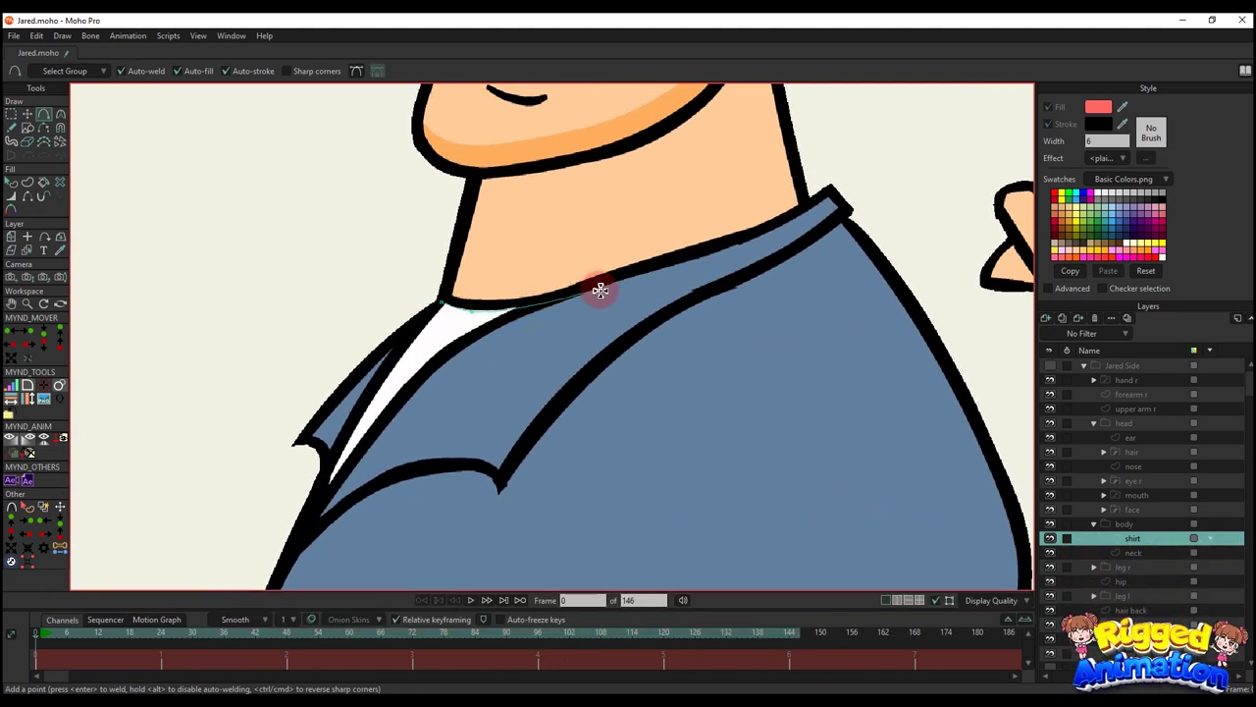
mouse_move(459, 385)
mouse_down()
mouse_move(294, 535)
mouse_move(443, 289)
mouse_up()
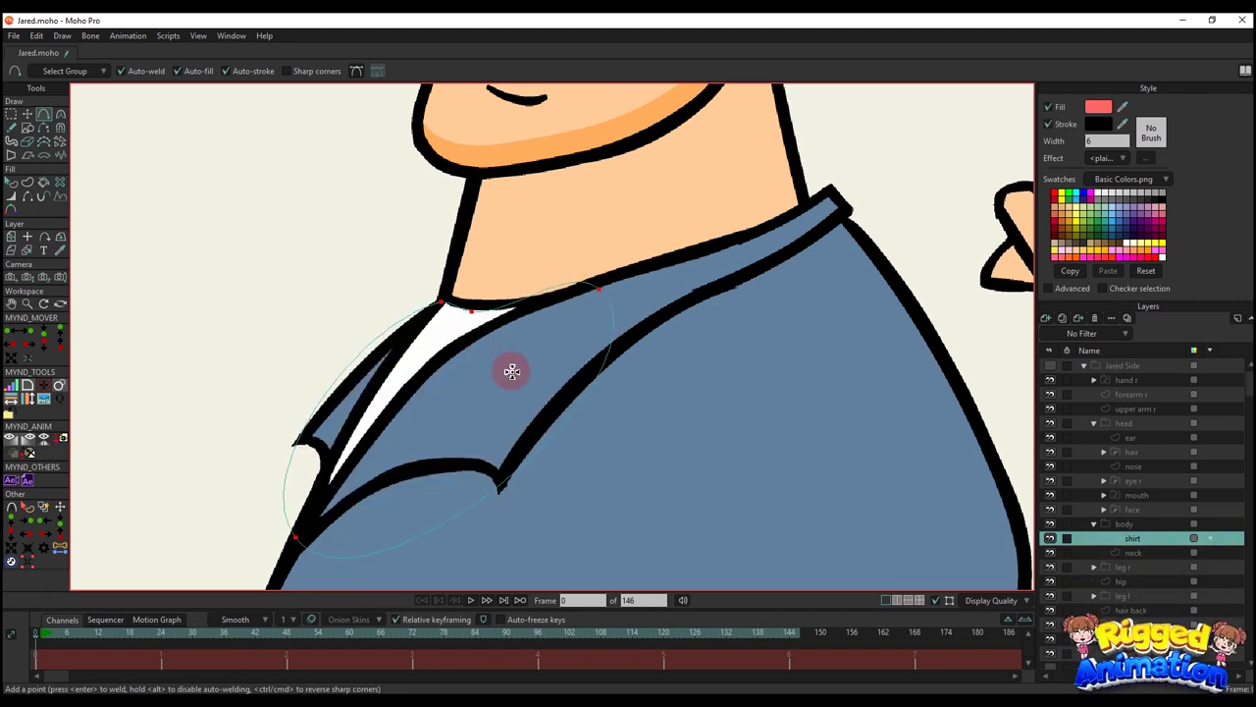
key(t)
key(c)
drag(309, 539, 82, 633)
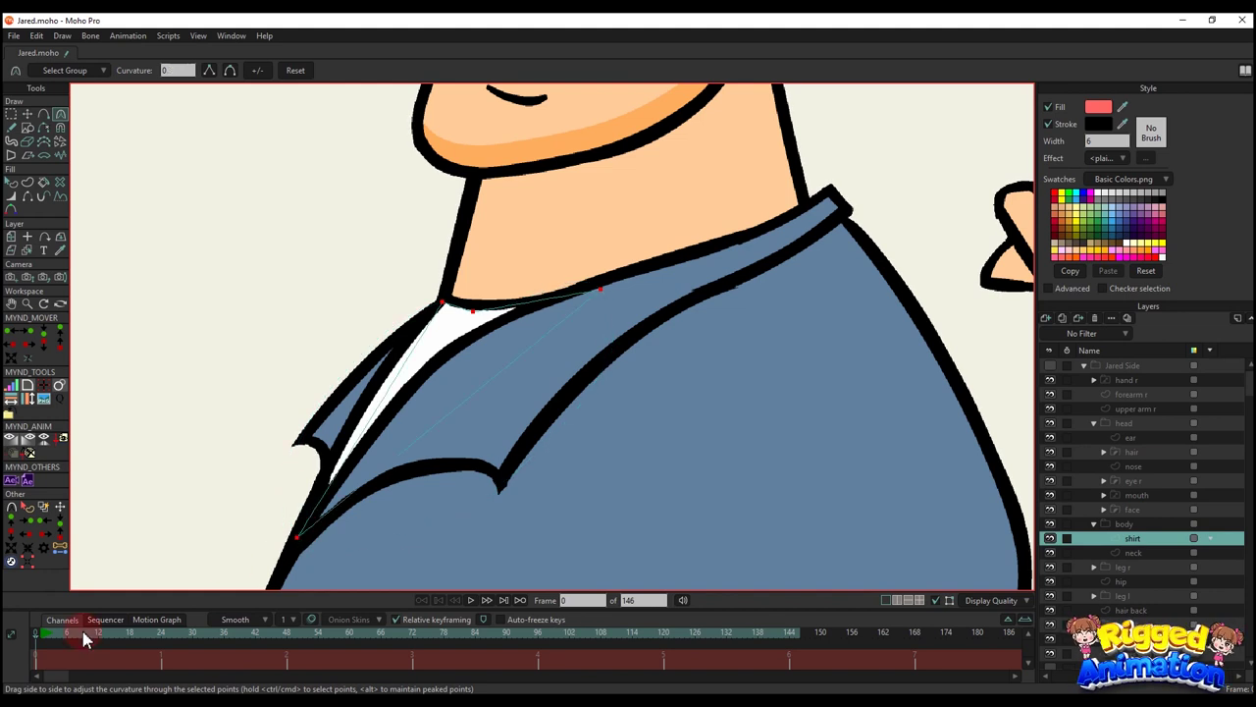
- Fit the undershirt's neckline points to the reference and curve the edge along the base of the neck
key(t)
click(712, 339)
scroll(464, 282, up, 2)
drag(430, 313, 430, 314)
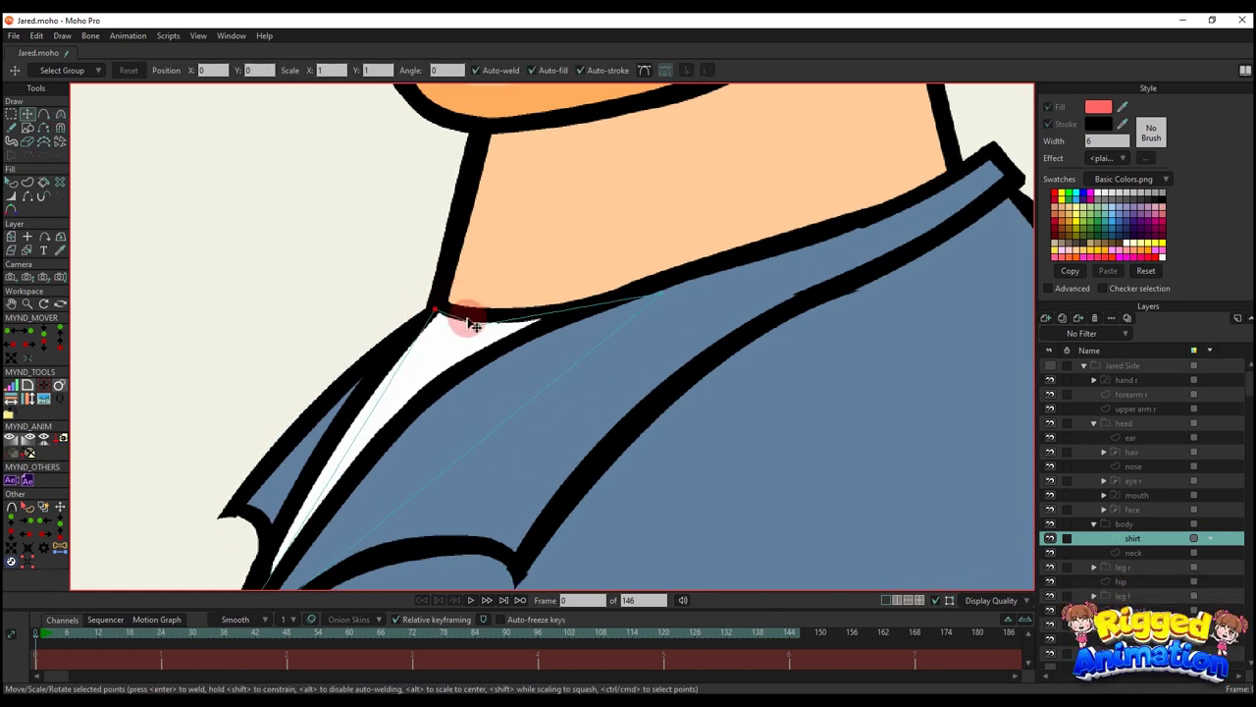
key(c)
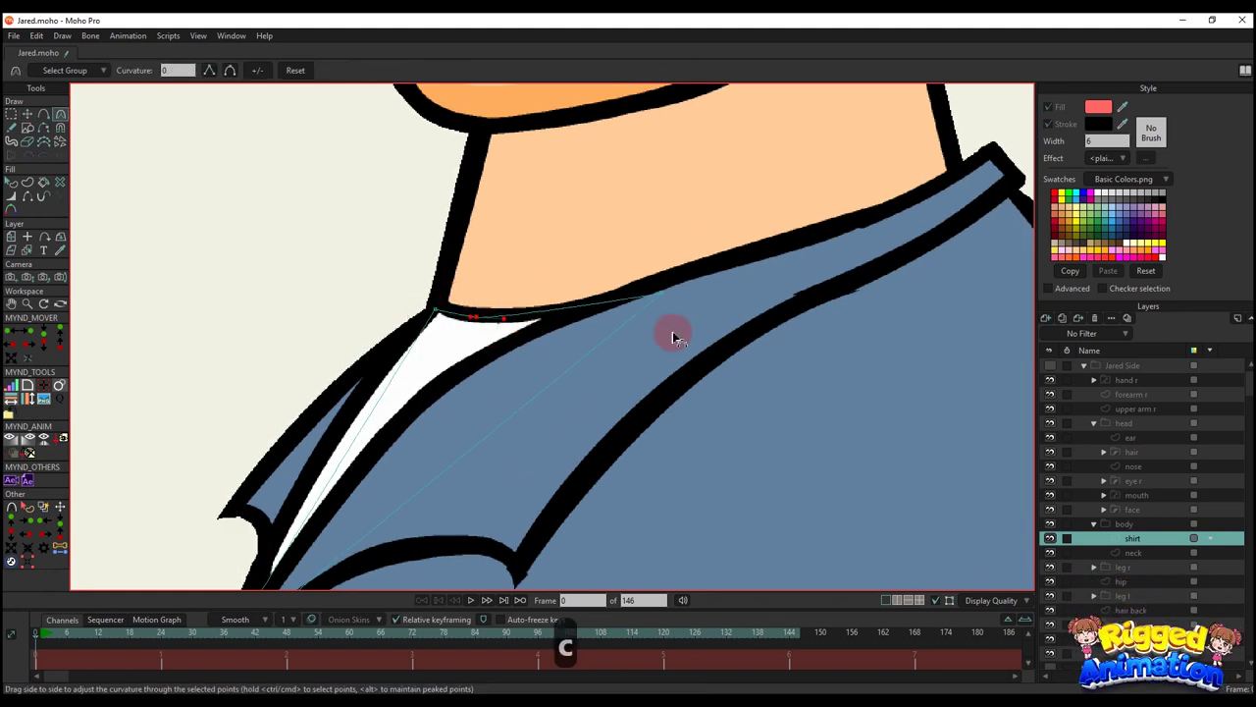
key(t)
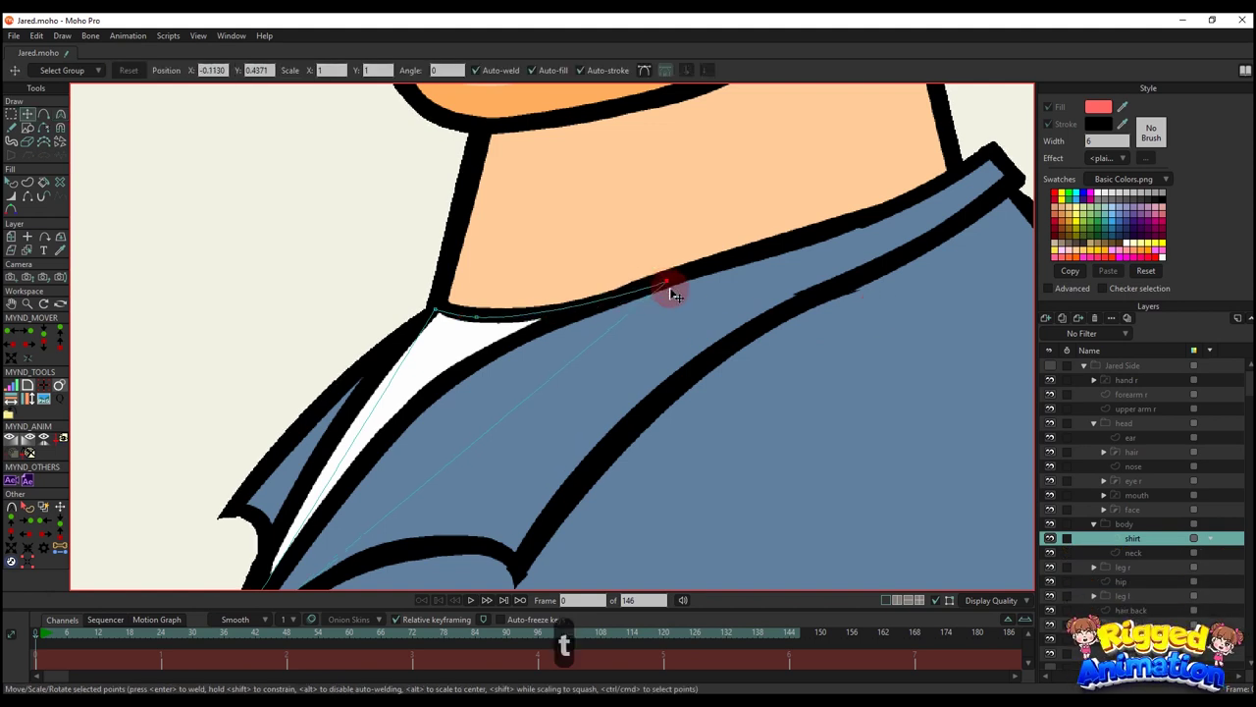
drag(671, 292, 672, 295)
- Add a point on the undershirt's front edge to follow the reference and sample its white as the fill colour
drag(419, 359, 514, 245)
key(a)
drag(463, 306, 430, 381)
scroll(580, 317, down, 2)
scroll(560, 312, down, 2)
key(a)
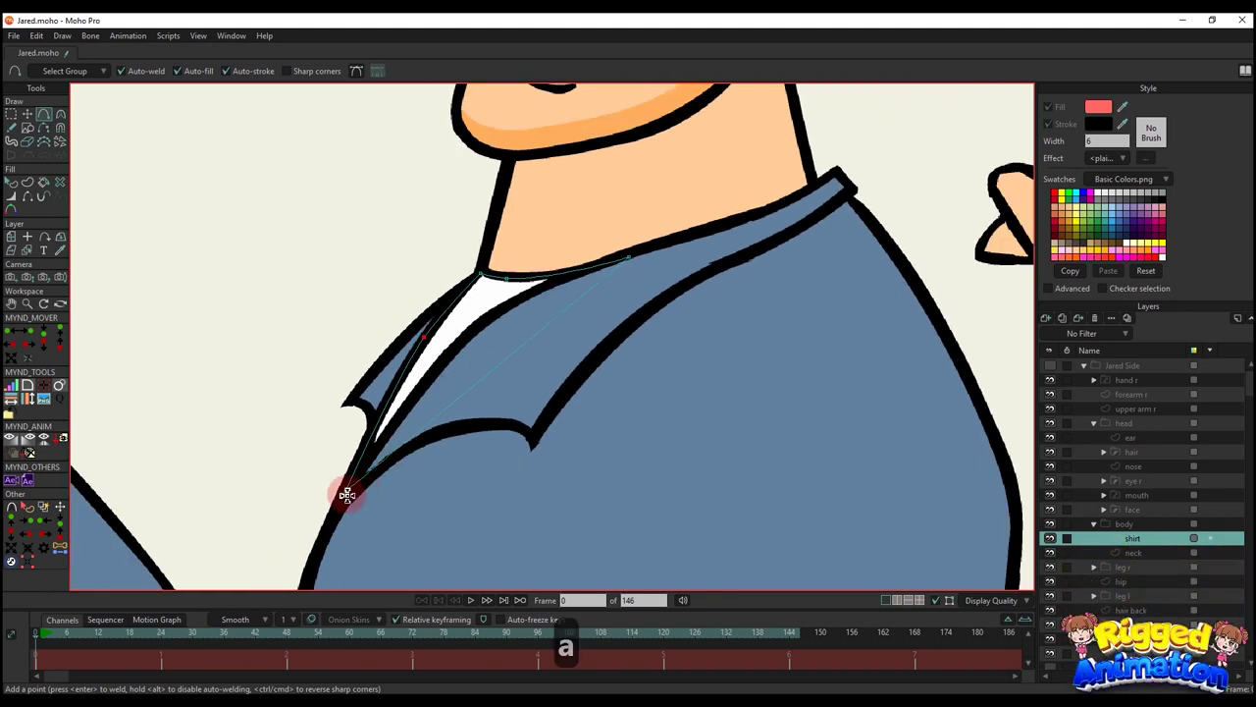
key(q)
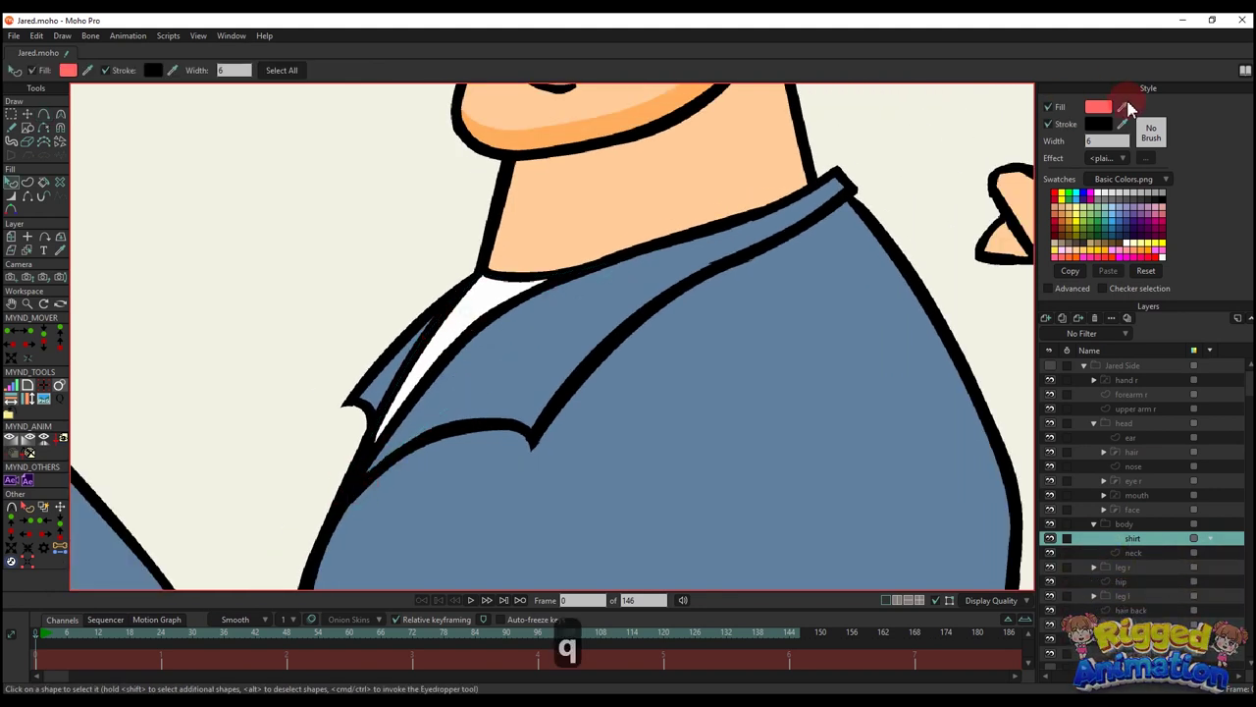
click(490, 293)
- Trace the near collar from the lapel junction up around its corner at the nape and along its lower edge
key(a)
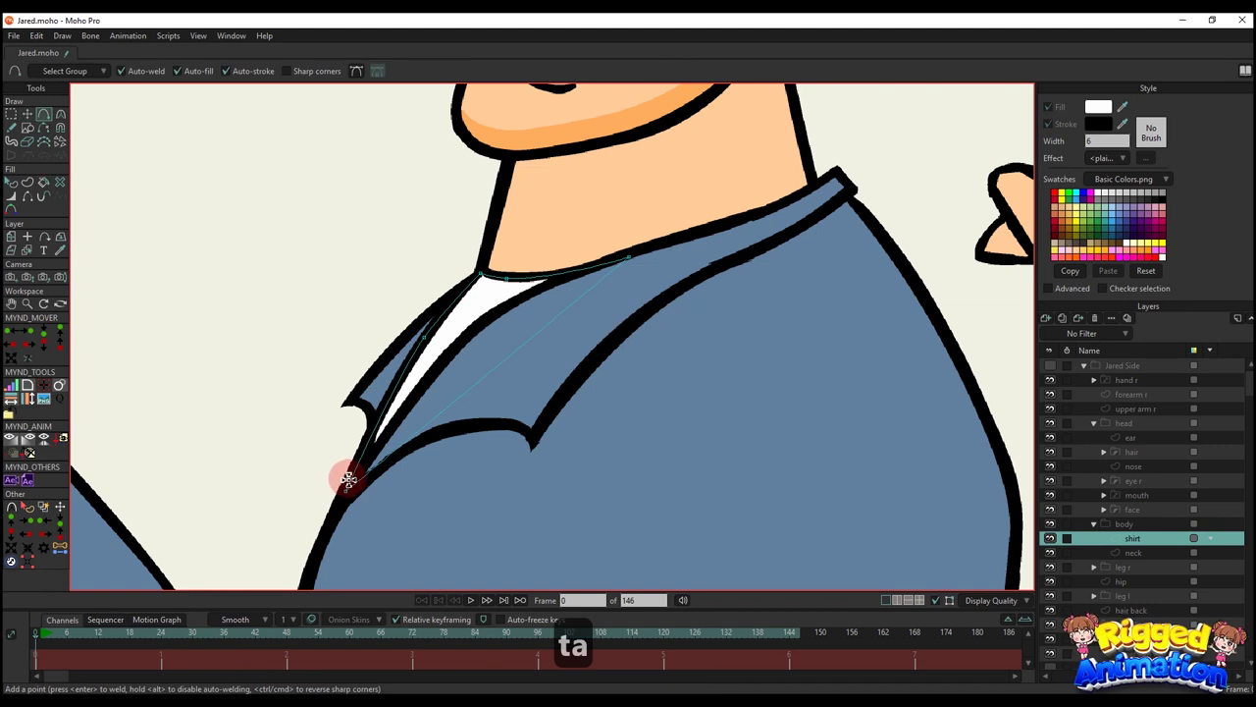
drag(381, 433, 645, 266)
click(768, 214)
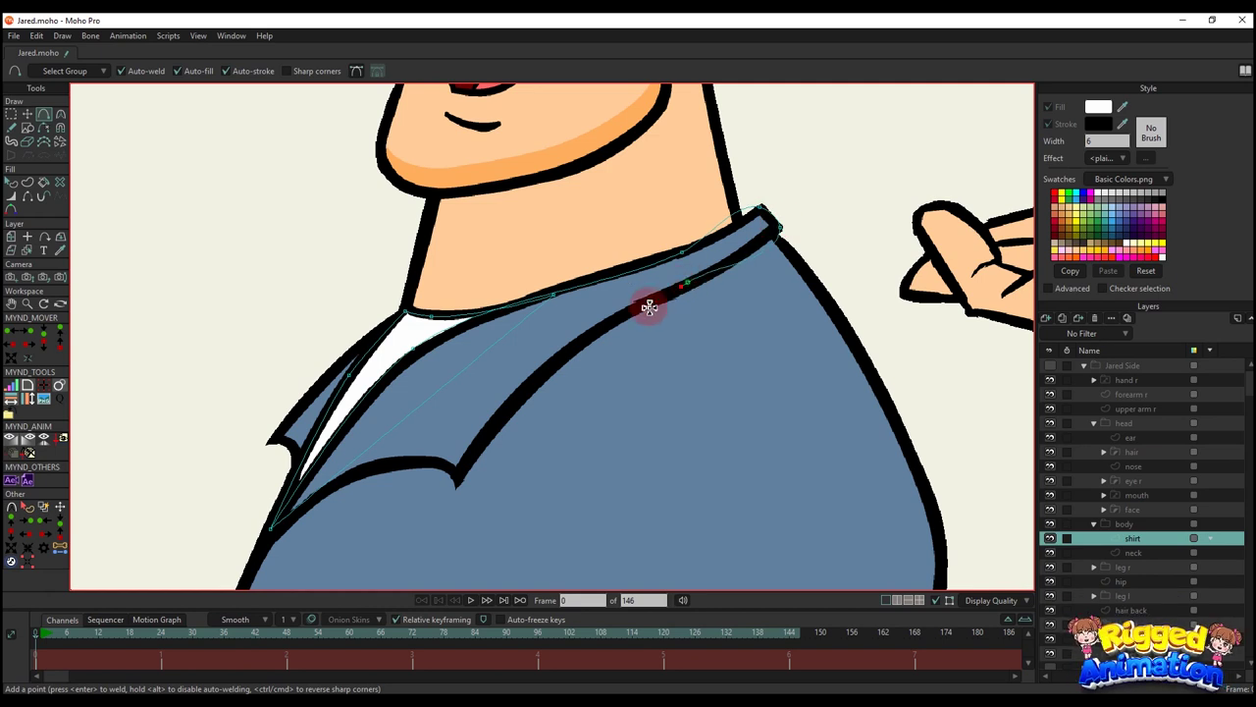
- Finish tracing the front lapel's outline with points along its lower edge, closing it at the collar's front tip
drag(448, 475, 434, 455)
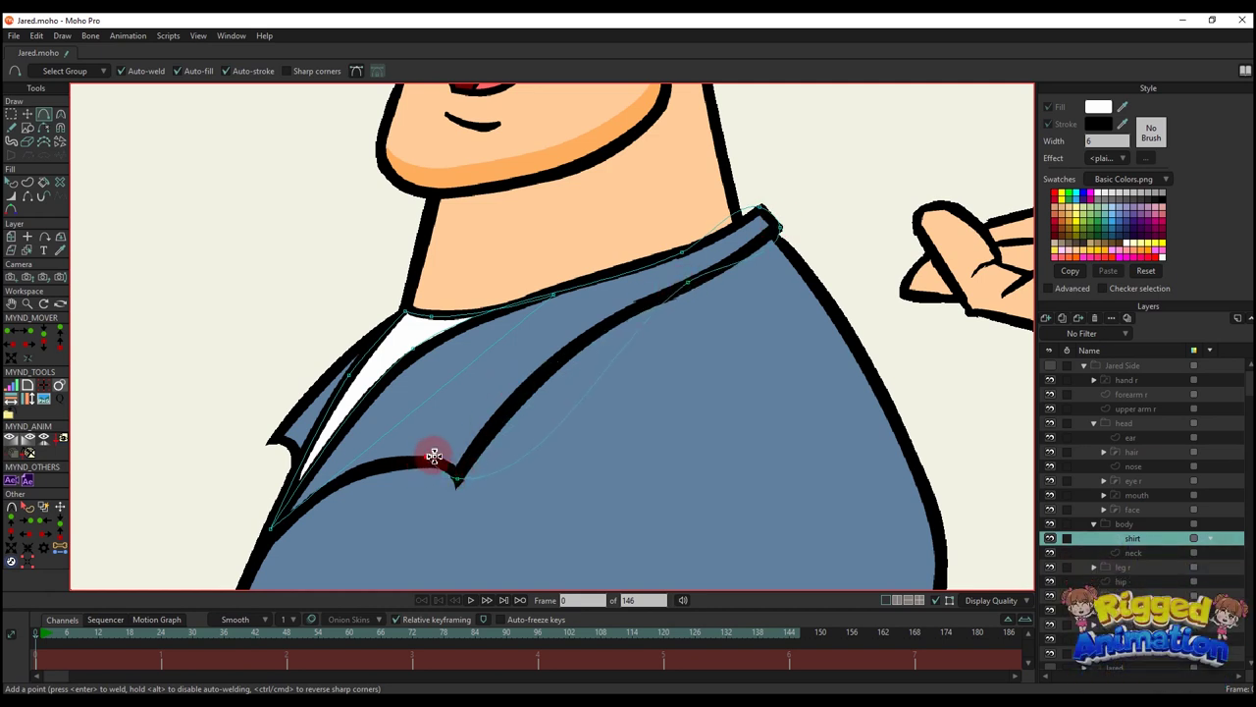
click(274, 531)
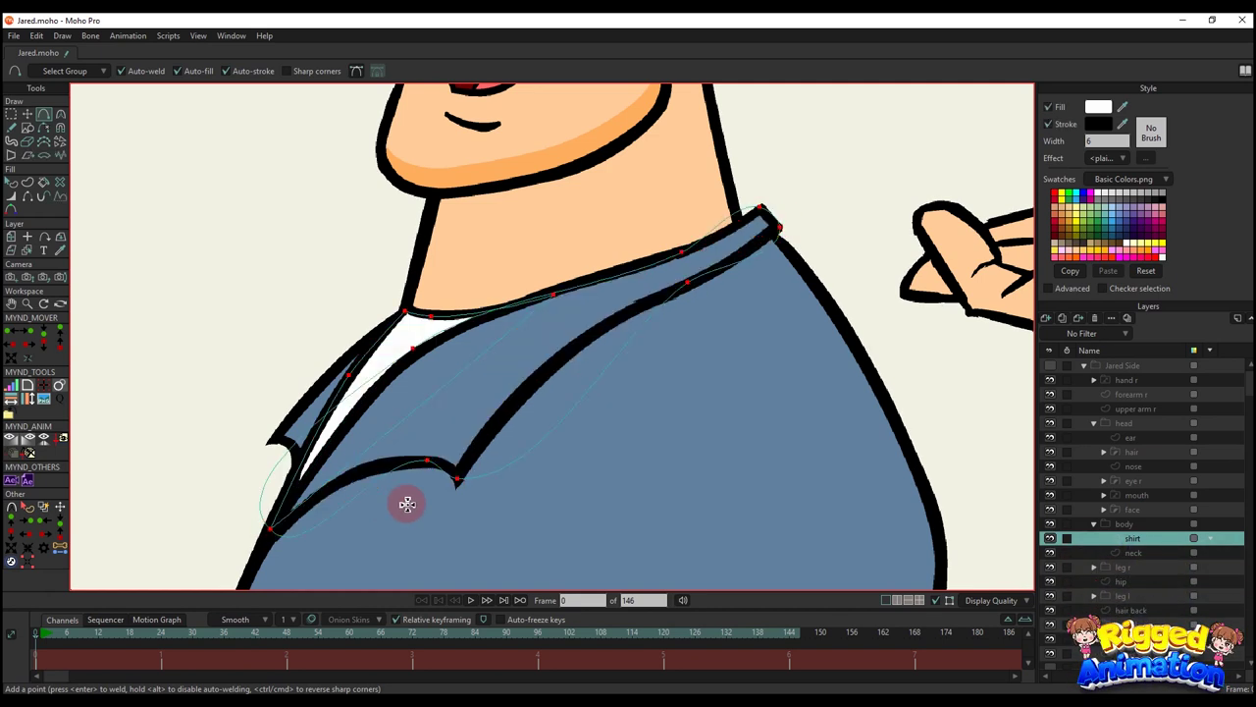
drag(442, 512, 477, 481)
- Make the lapel's lower corner a sharp point and bend the adjoining long edge to follow the drawn outline
key(t)
key(c)
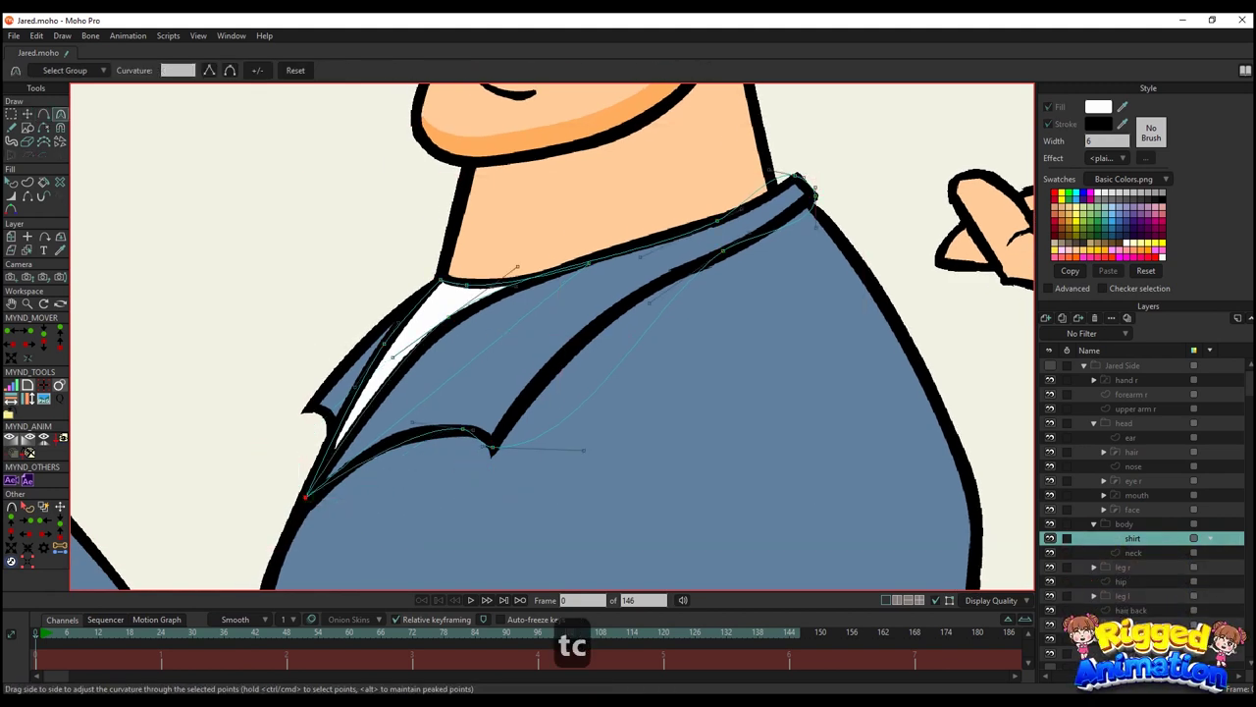
scroll(510, 422, up, 3)
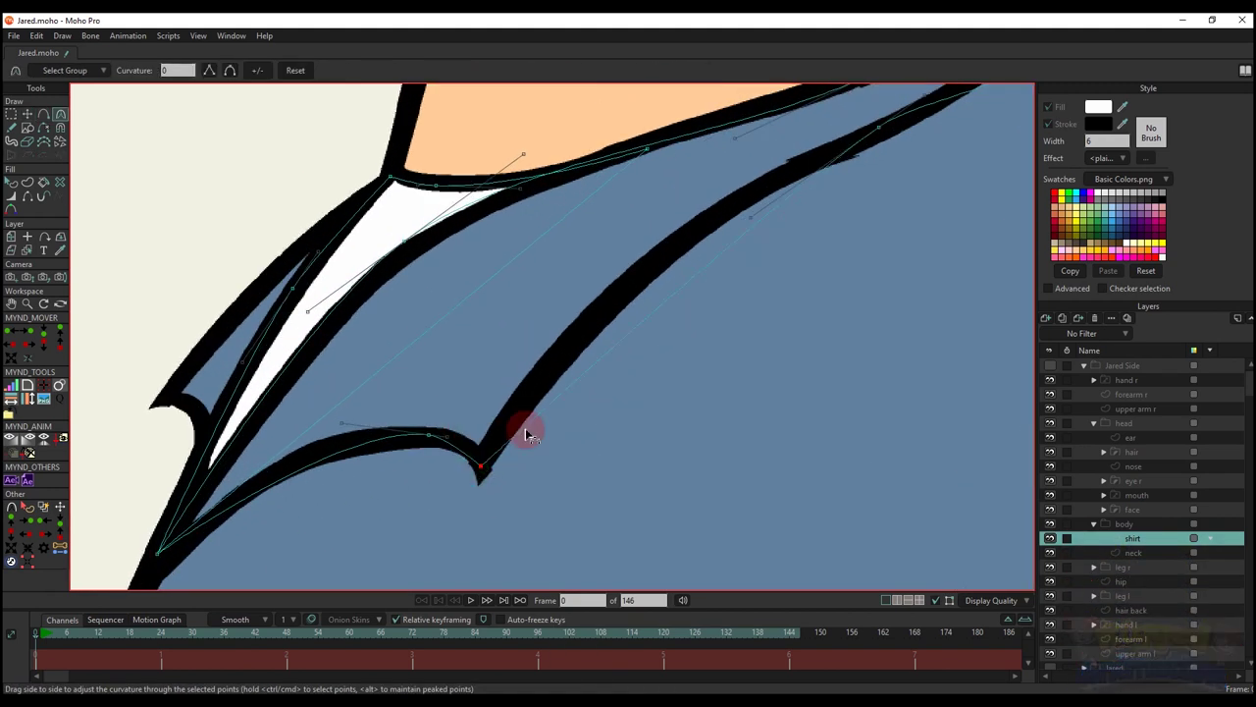
scroll(638, 388, down, 1)
drag(761, 257, 725, 316)
drag(703, 317, 586, 343)
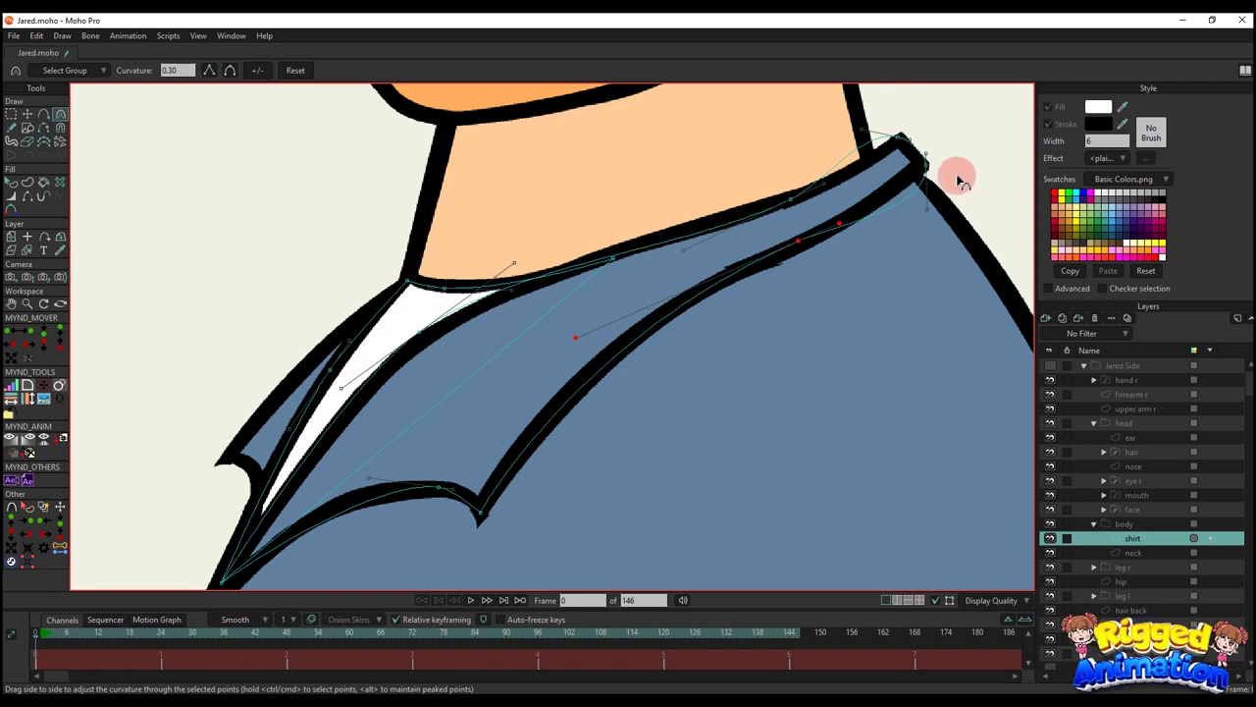
- Sharpen the corners at the collar's back end and adjust the lower edge's curve handle beside them
click(935, 187)
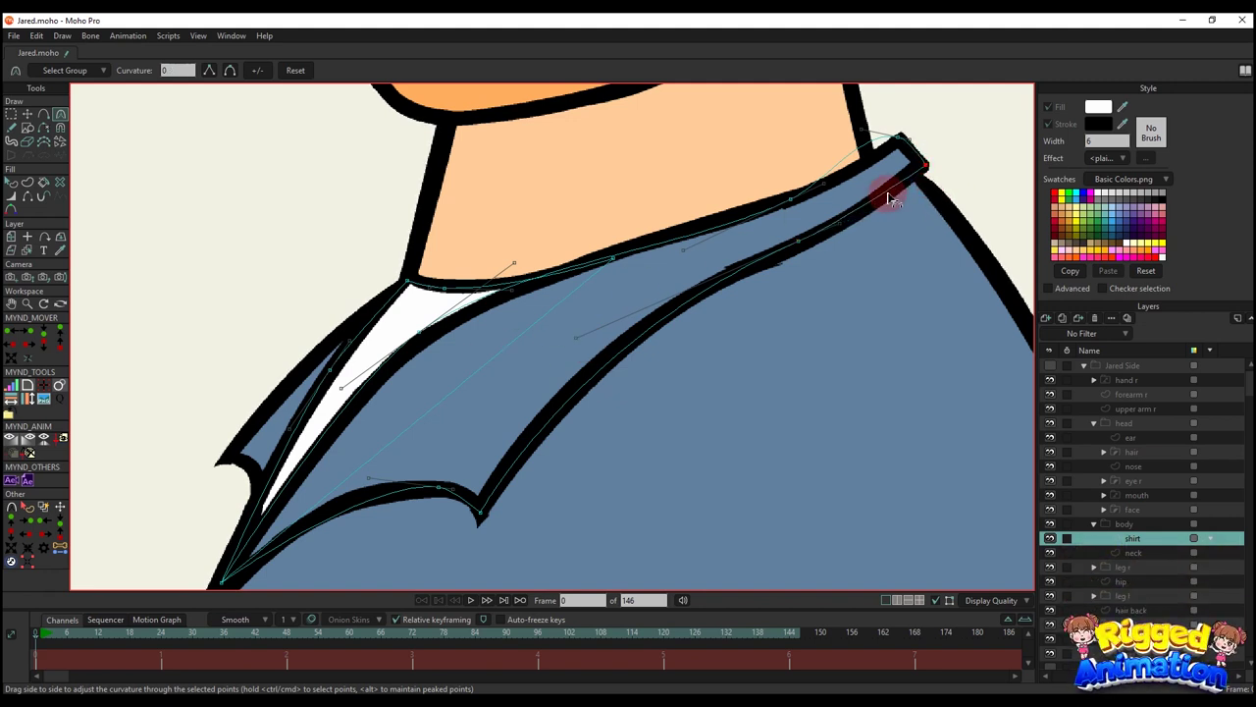
scroll(888, 196, up, 1)
drag(831, 233, 912, 206)
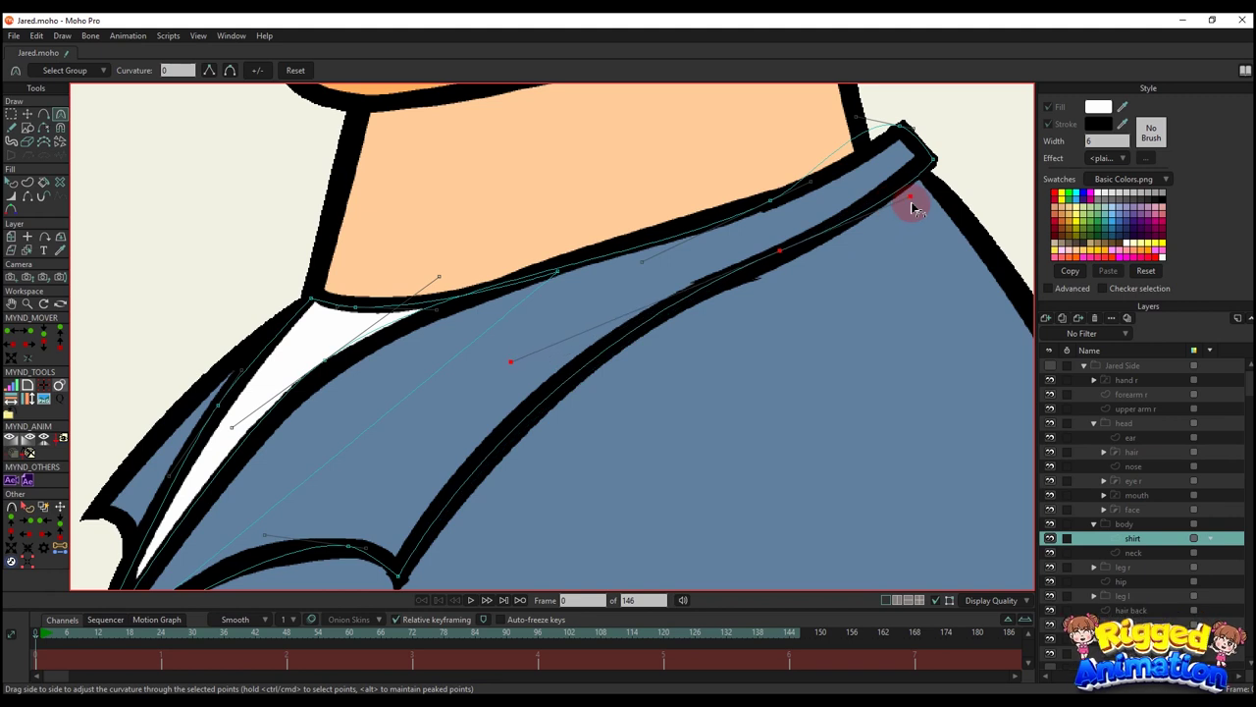
click(901, 131)
click(671, 259)
click(901, 128)
- Move the collar's upper-edge point closer to its back end and adjust its curvature along the neckline
scroll(901, 128, up, 1)
key(t)
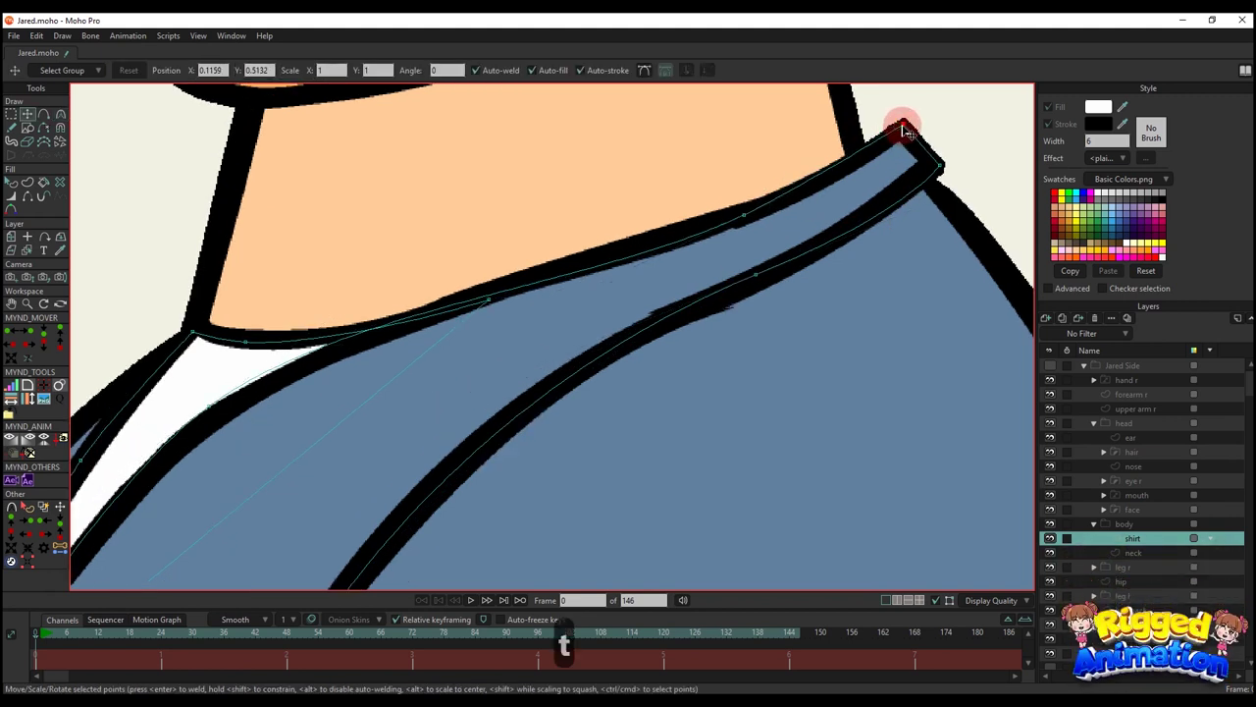
key(c)
click(828, 189)
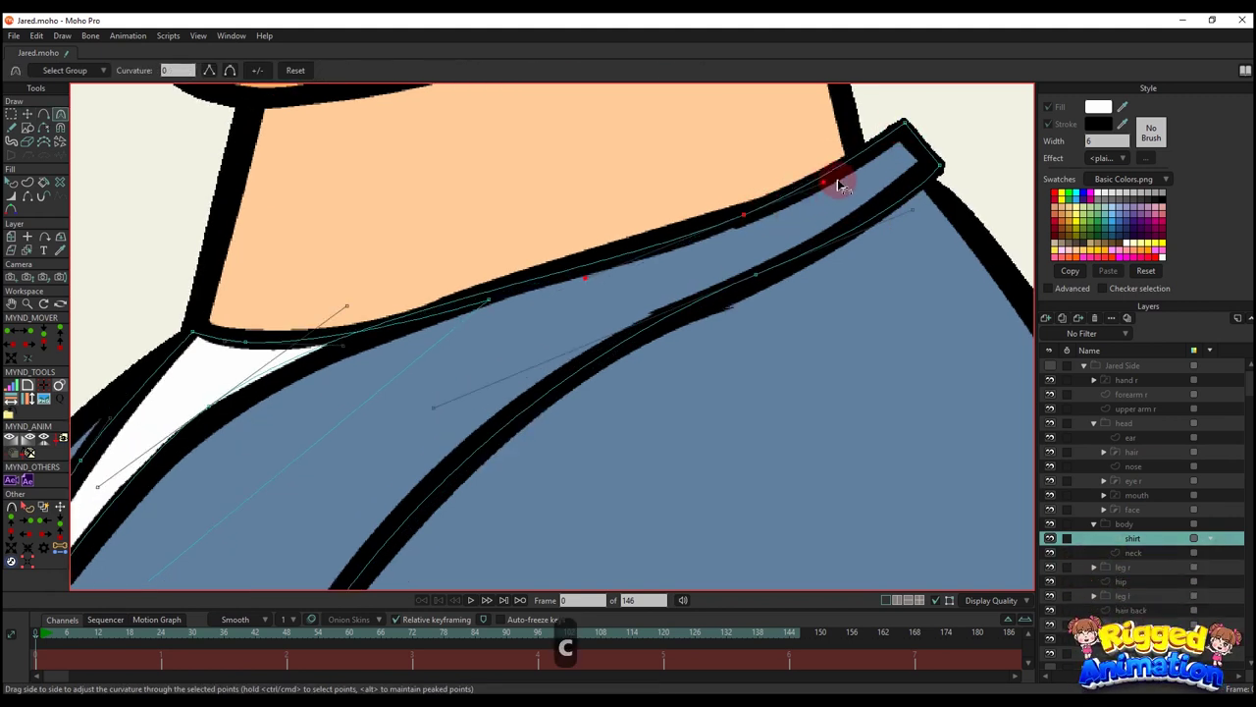
key(t)
drag(739, 220, 800, 197)
key(c)
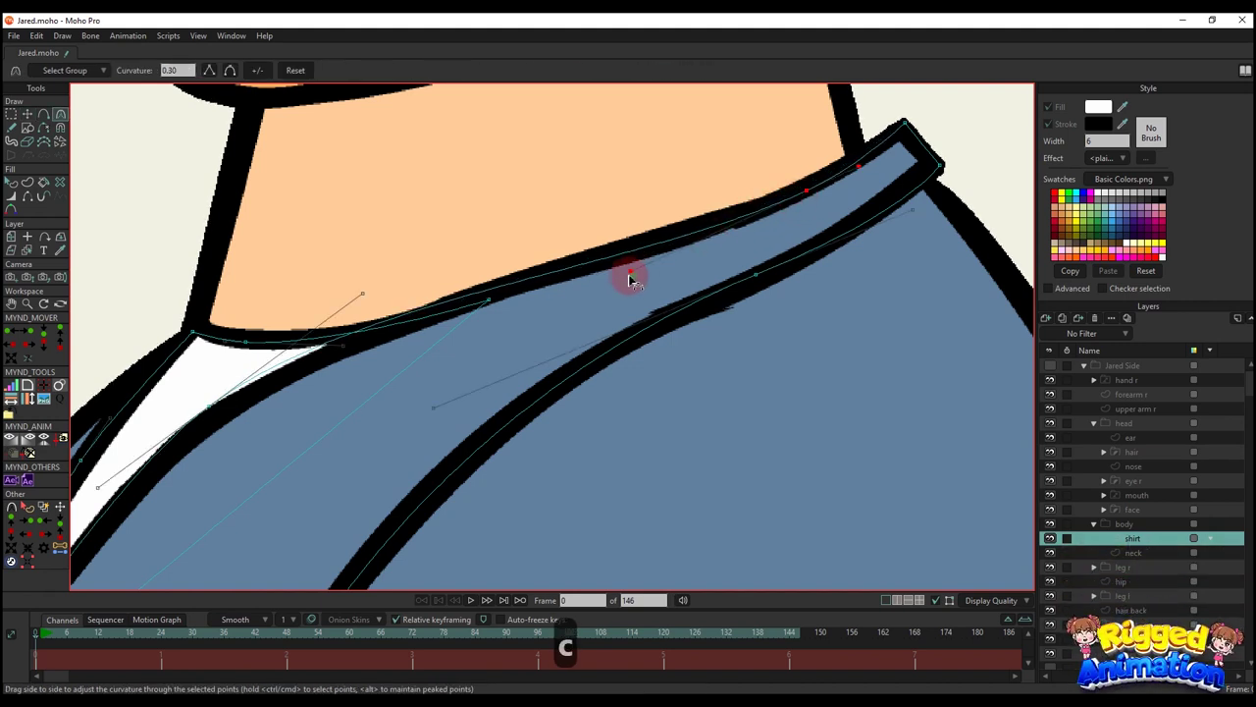
drag(499, 262, 663, 170)
- Refine the curvature of the lapel's inner edge beside the white undershirt and of its bottom front edge
key(t)
drag(368, 322, 373, 333)
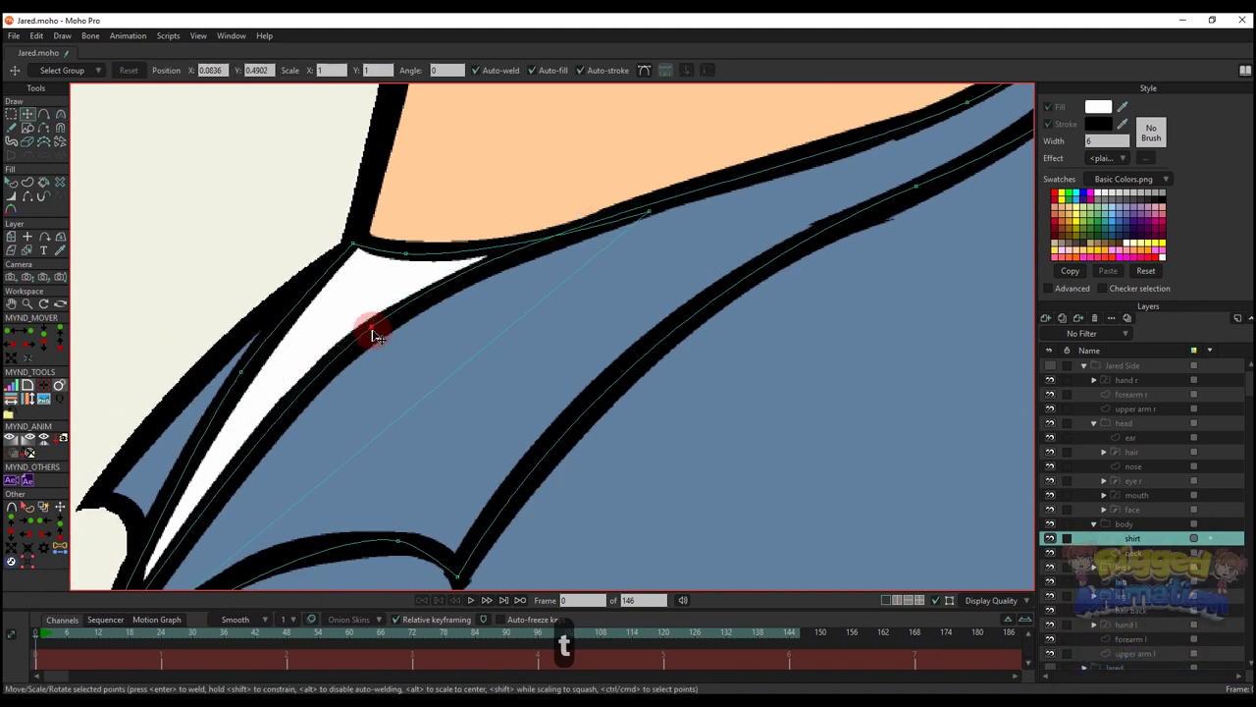
scroll(491, 270, down, 1)
drag(290, 424, 449, 323)
scroll(485, 344, down, 3)
click(513, 381)
key(c)
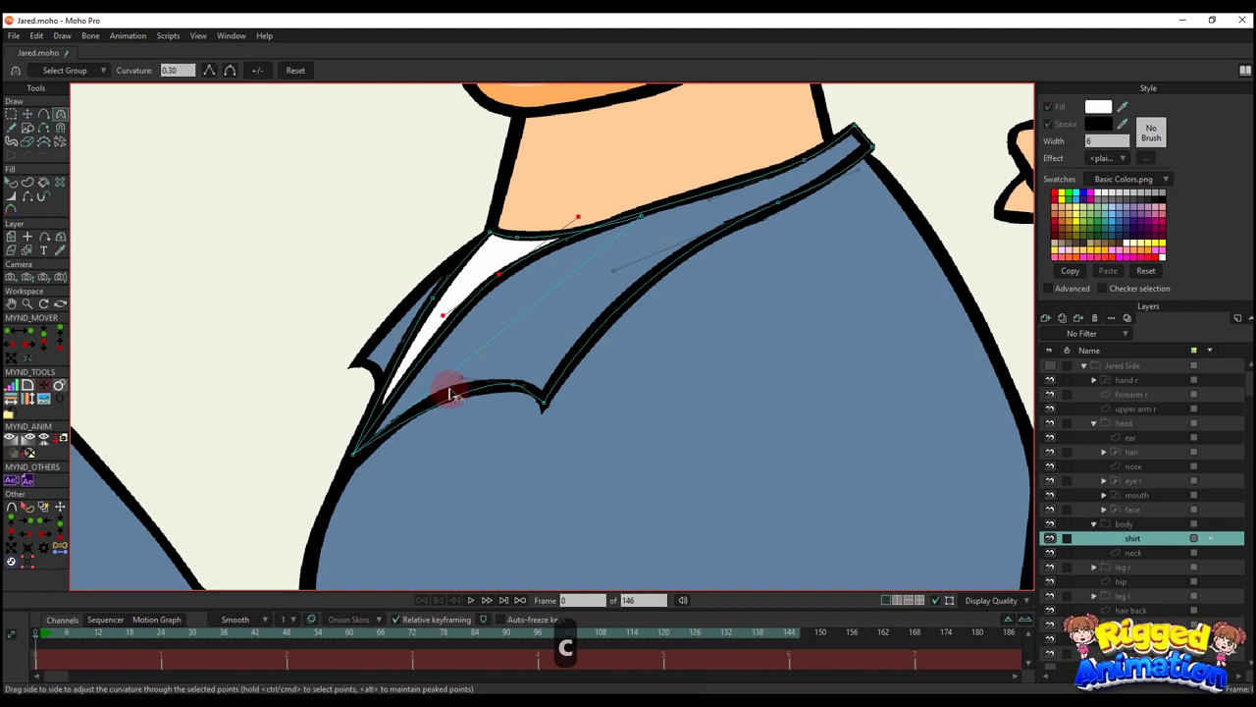
scroll(454, 392, up, 1)
drag(459, 379, 615, 428)
scroll(447, 381, up, 1)
- Create a filled and stroked shape from the front lapel's outline points and give it the shirt's blue fill
key(g)
scroll(542, 360, down, 2)
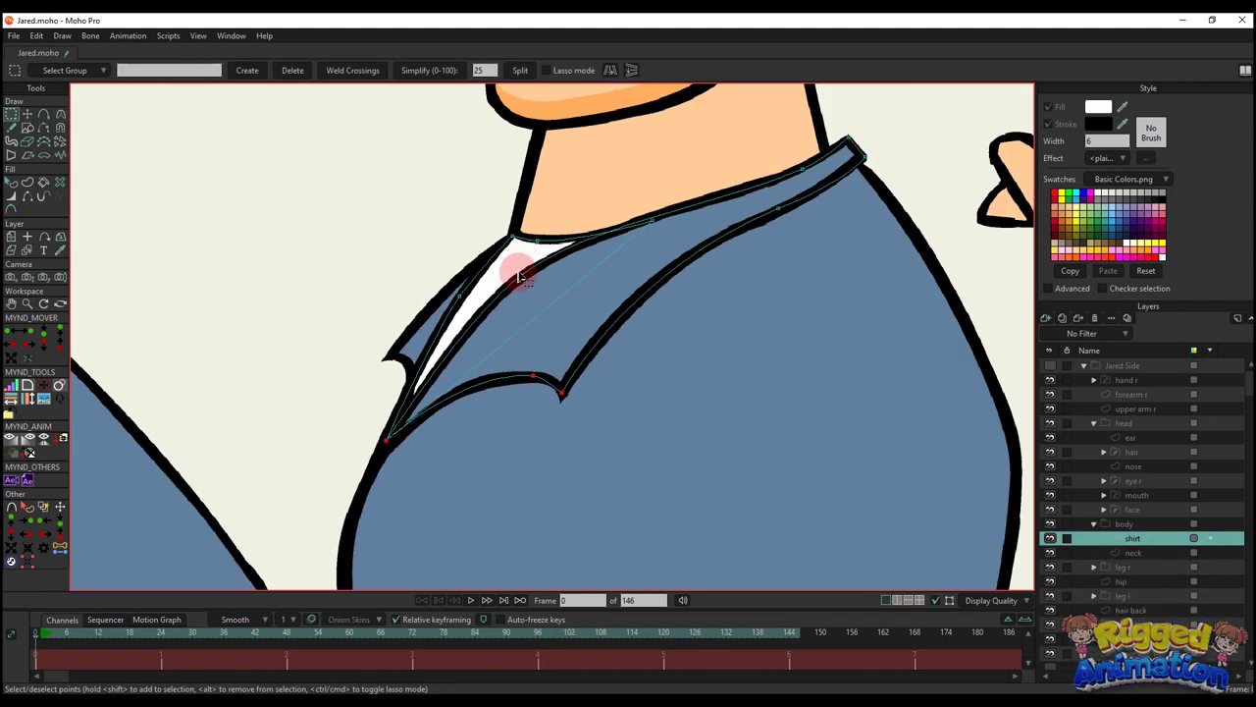
drag(518, 274, 557, 293)
drag(877, 244, 878, 245)
drag(813, 119, 955, 209)
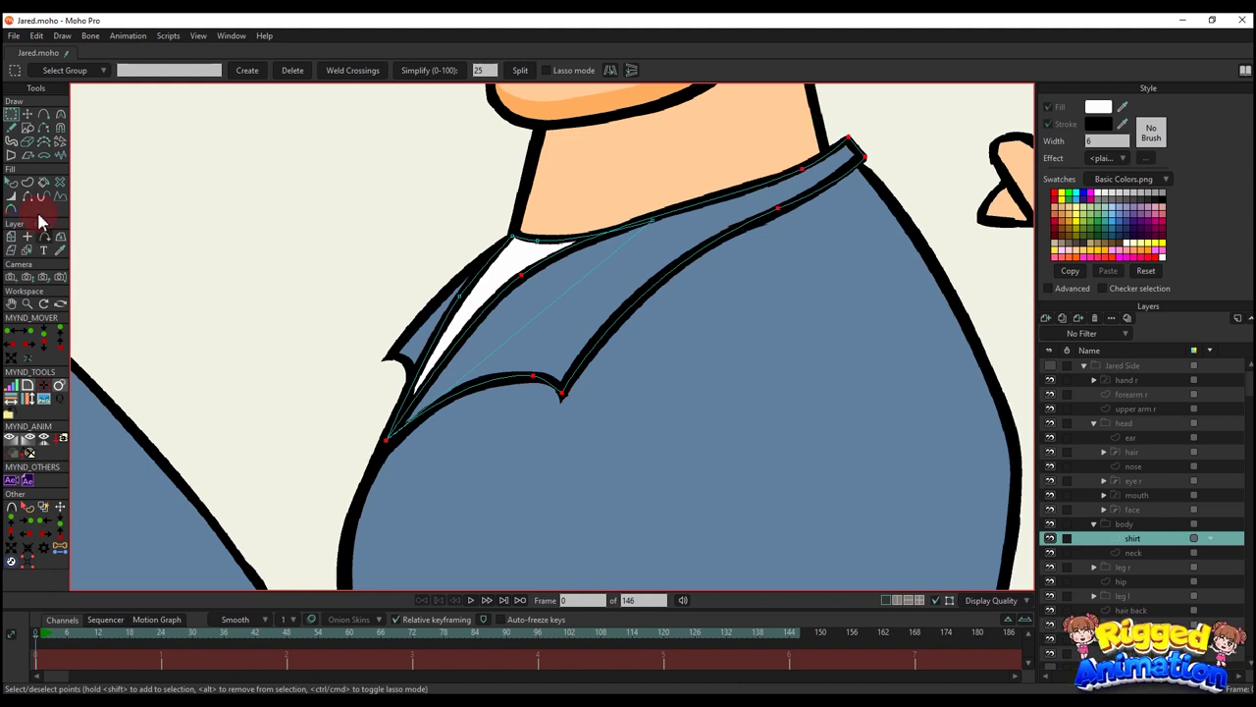
click(28, 182)
click(181, 71)
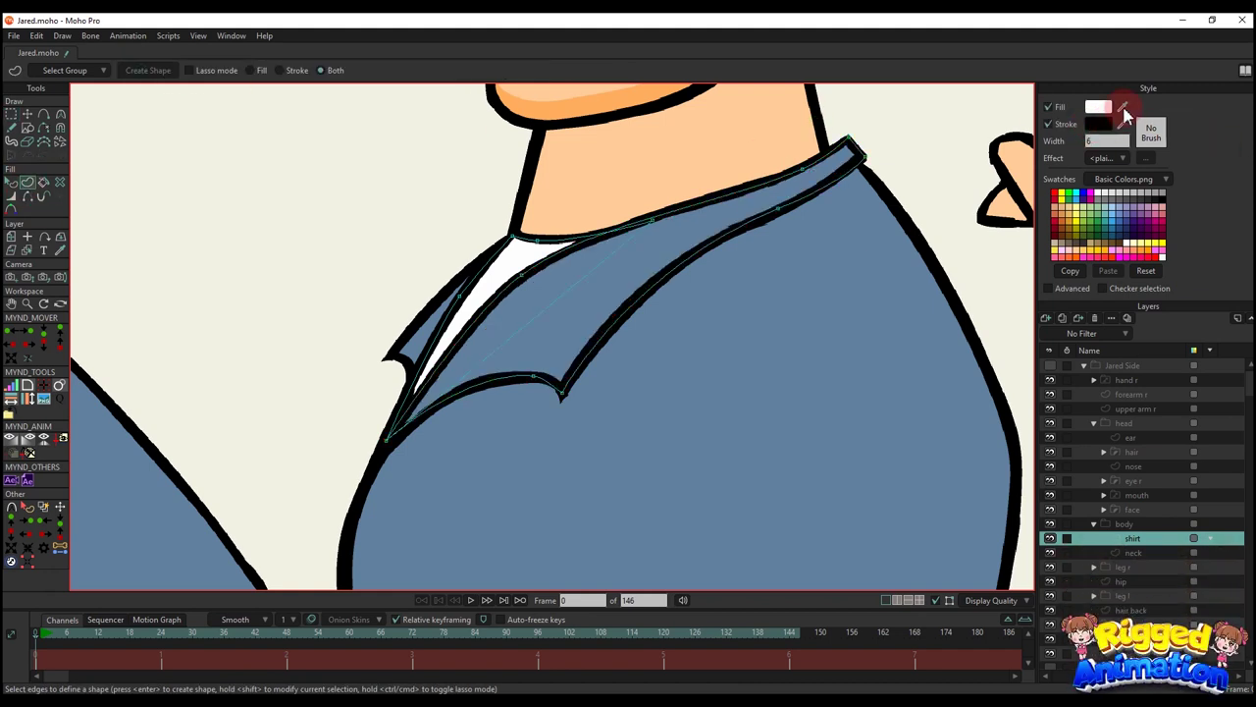
key(q)
- Trace the far collar flap with points from the neck corner around its tip to the collar's front tip
scroll(535, 240, up, 3)
key(a)
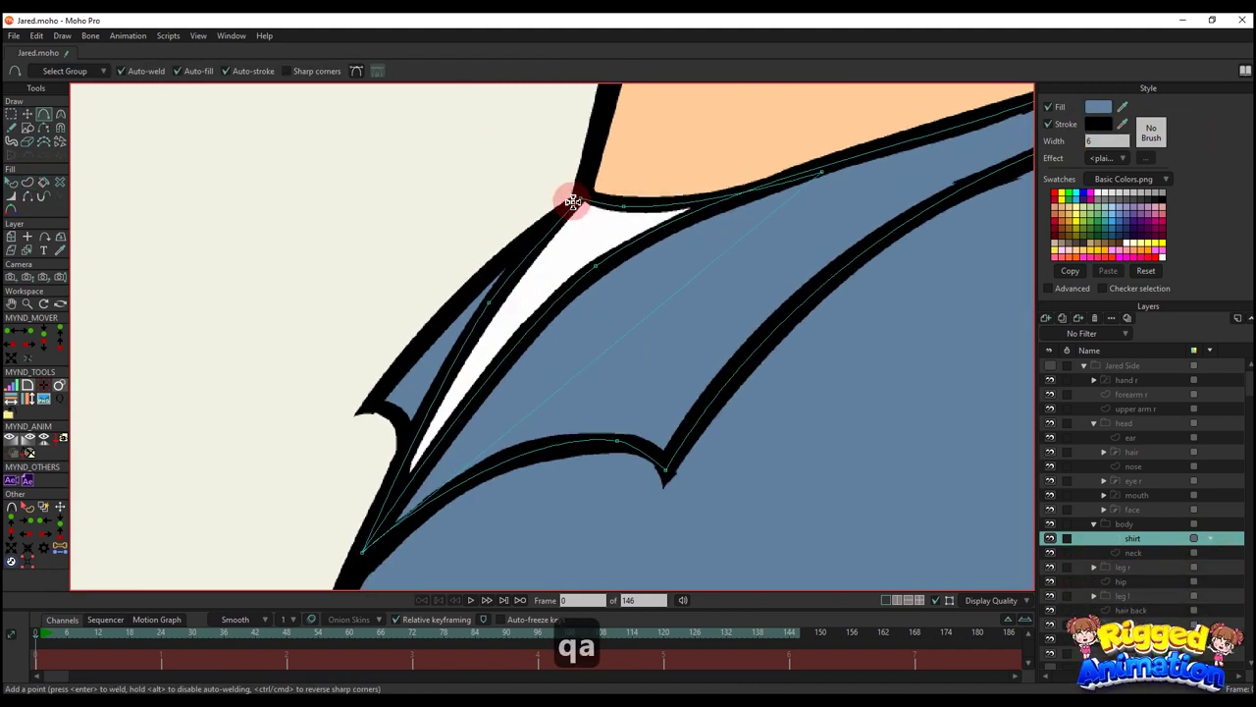
drag(579, 199, 365, 404)
drag(473, 302, 452, 298)
click(395, 419)
click(375, 540)
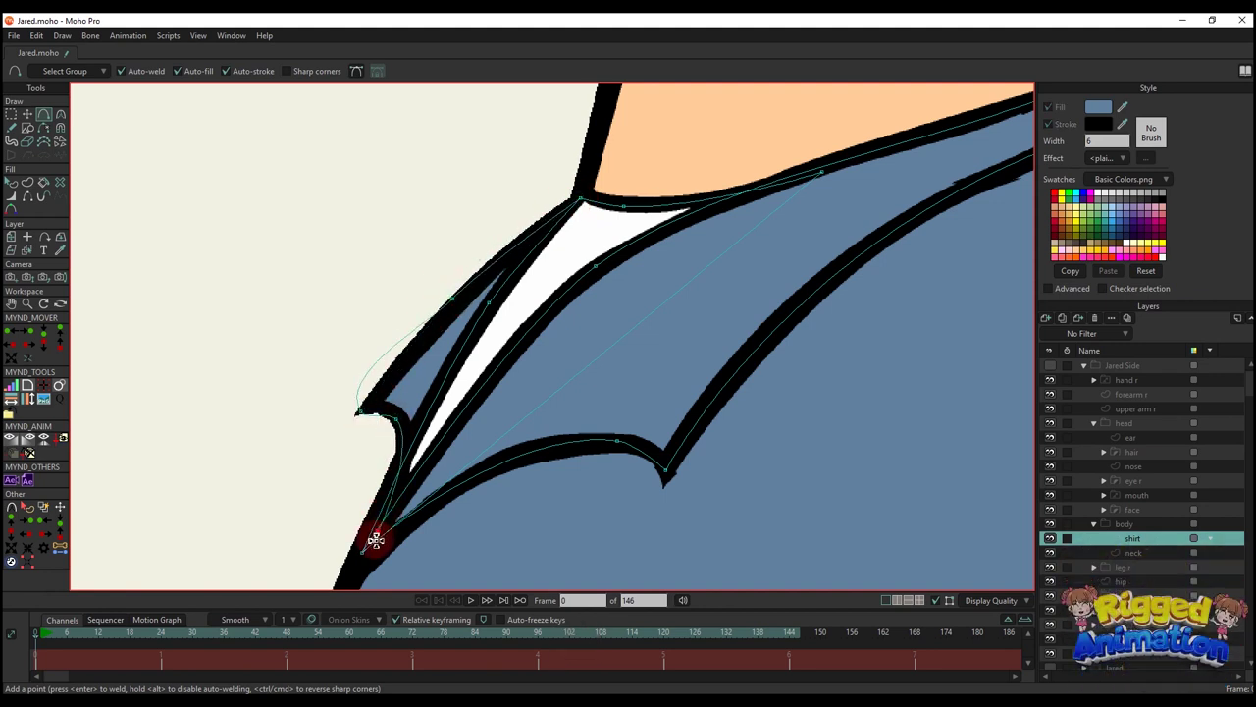
click(363, 550)
- Sharpen the far collar flap's outer tip and adjust the curvature of its edges to match the drawing
key(c)
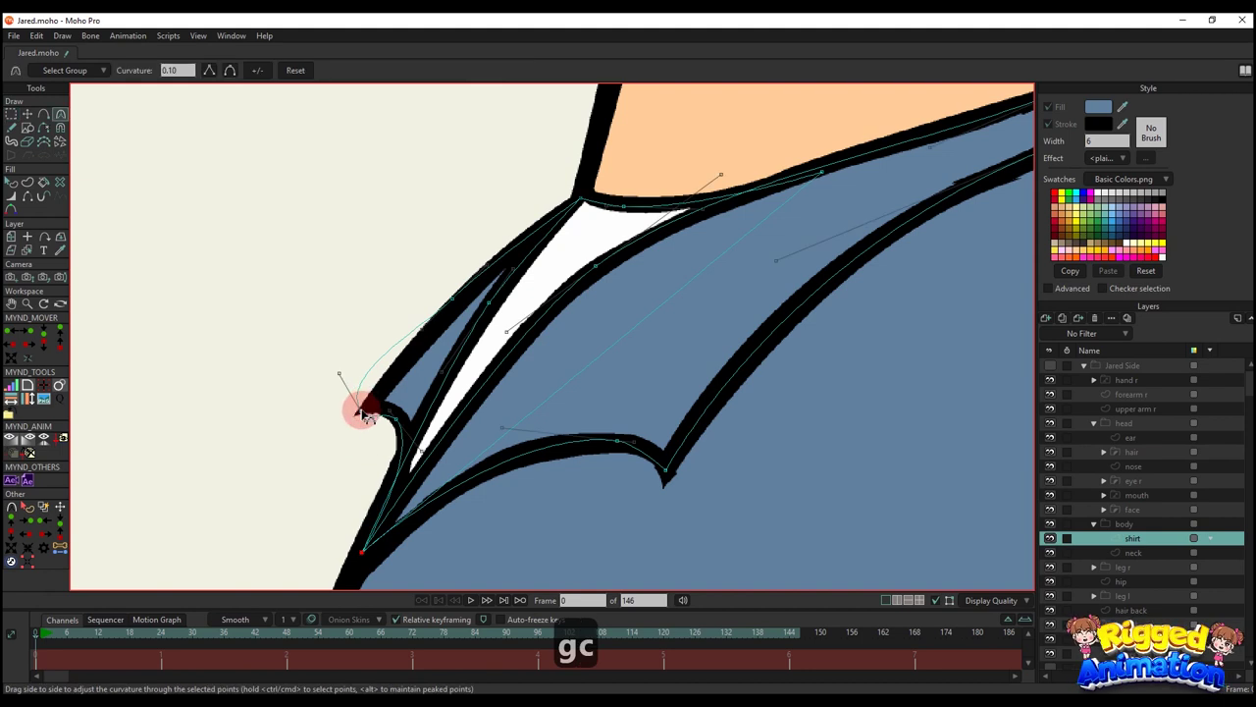
scroll(461, 456, up, 2)
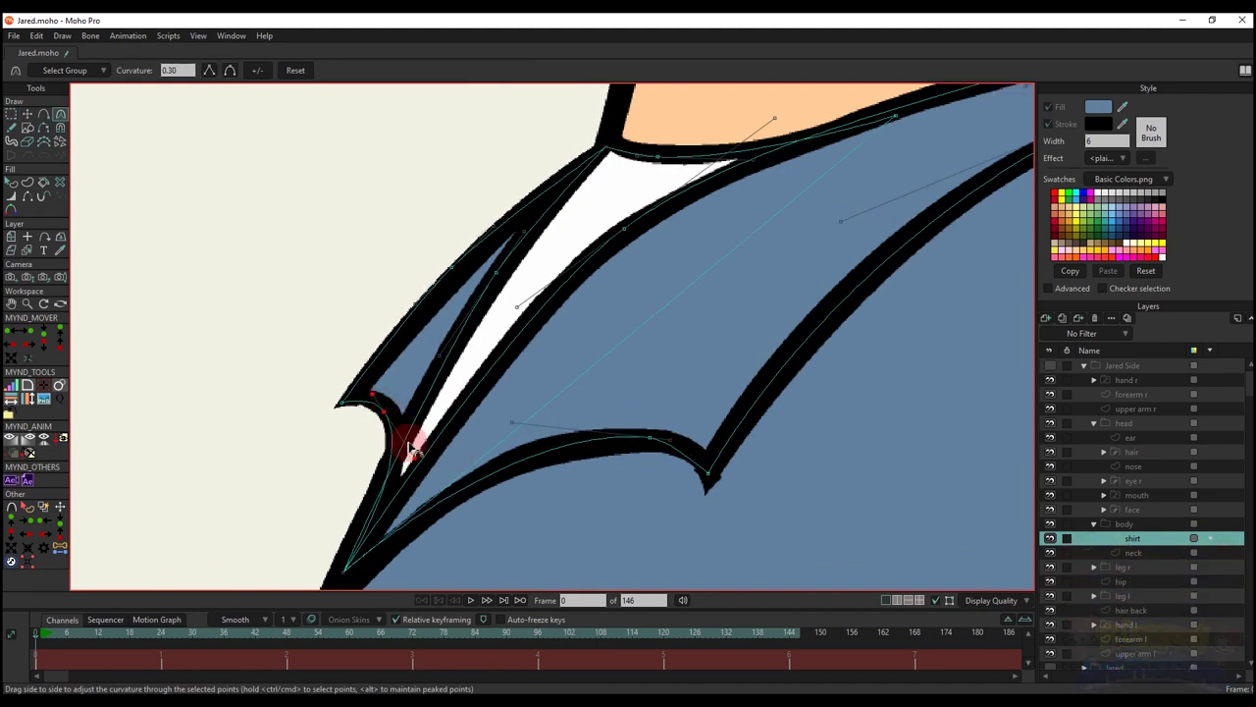
scroll(414, 344, down, 3)
scroll(483, 247, up, 2)
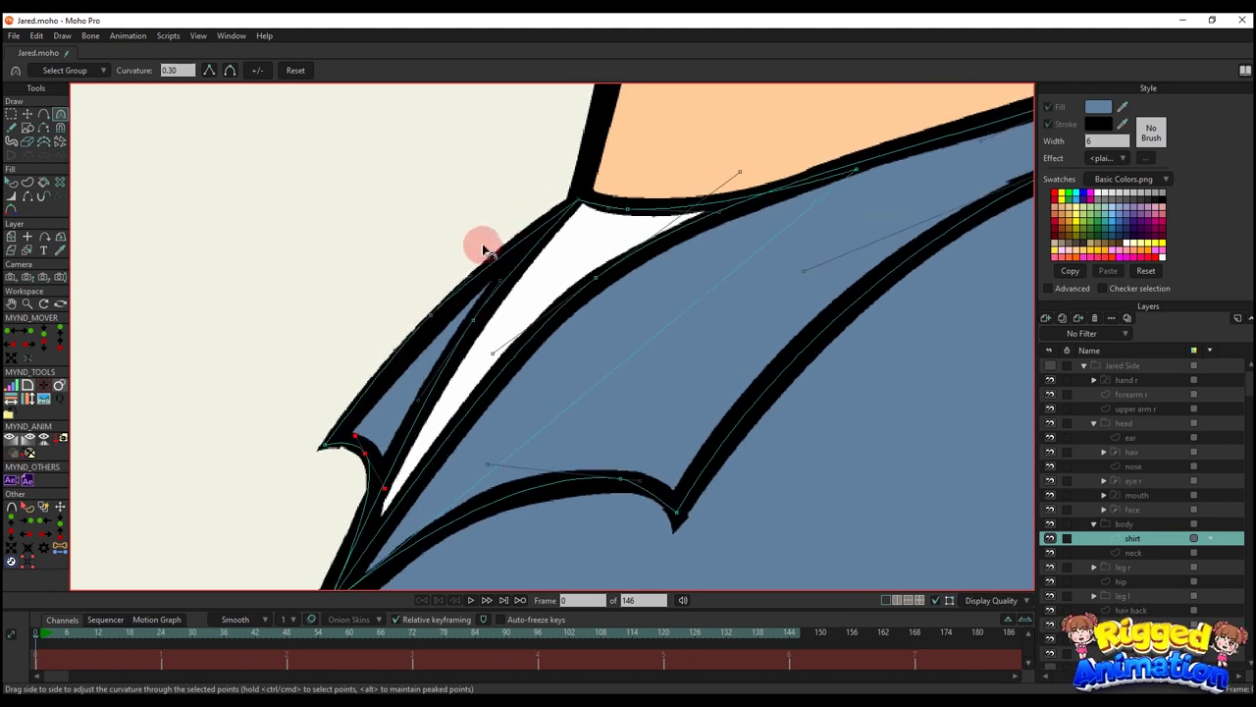
scroll(481, 265, down, 2)
- Create a blue shape with fill and stroke from the far collar flap's outline points
key(g)
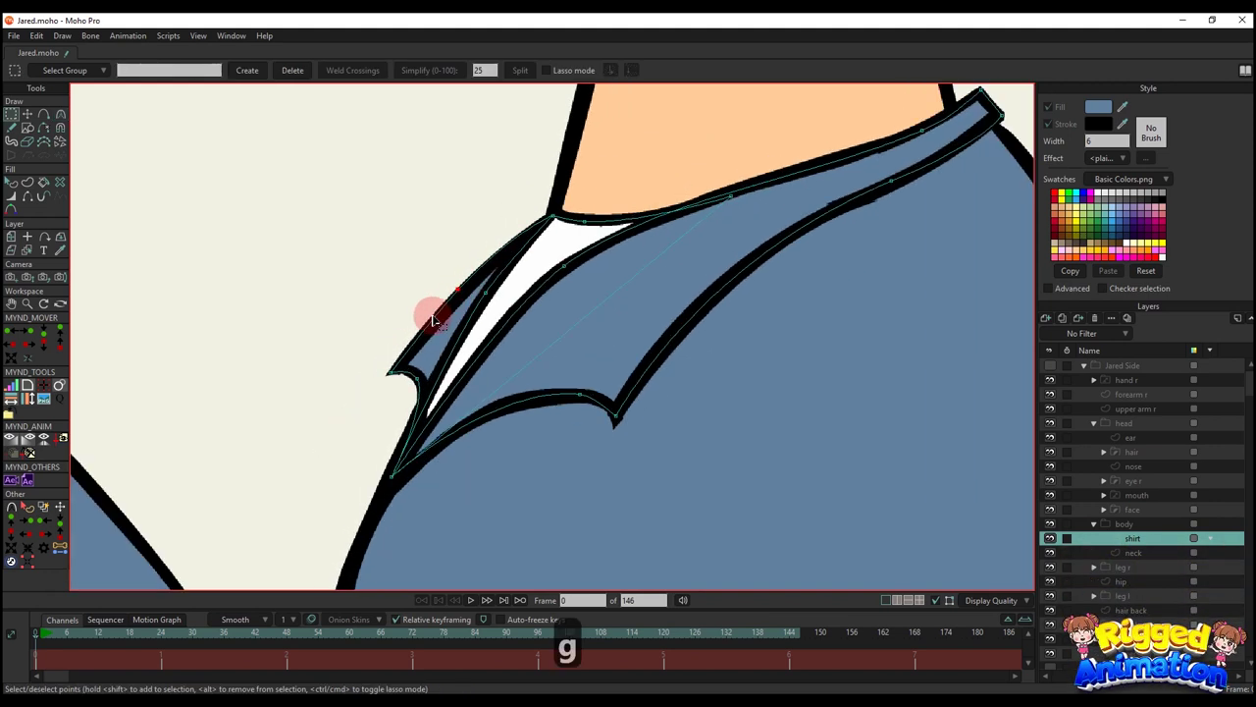
drag(428, 418, 430, 420)
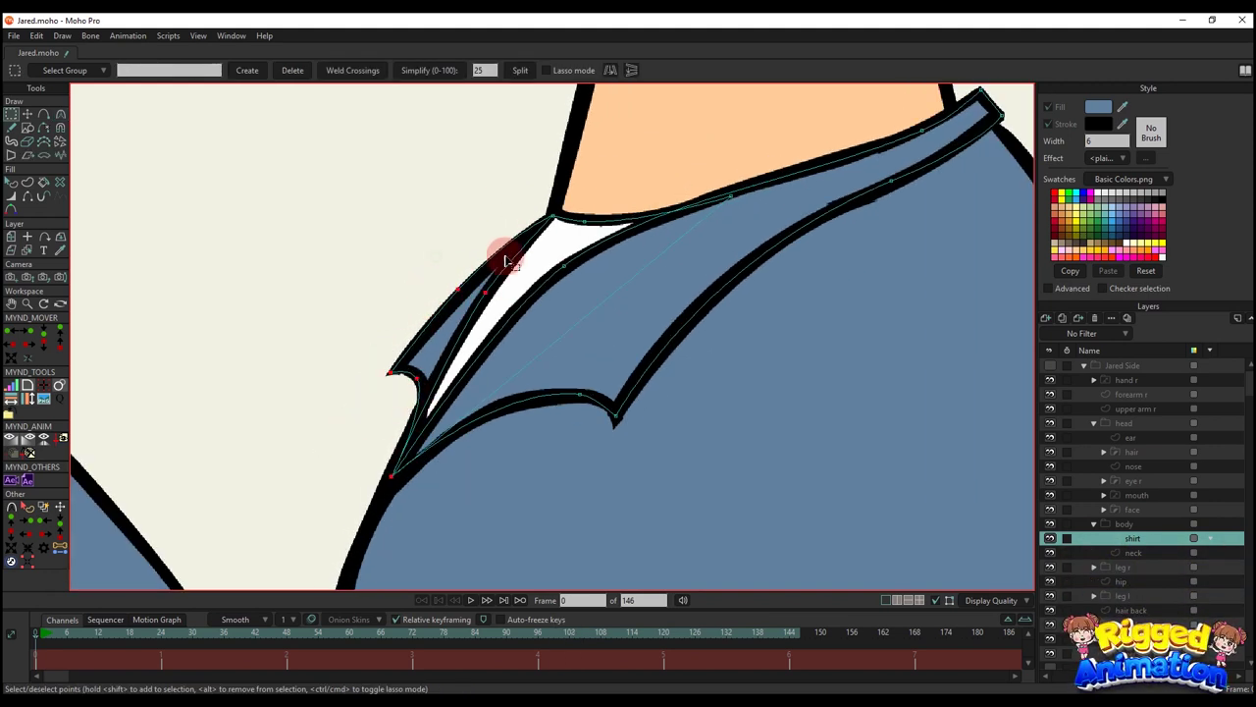
shift+click(557, 223)
click(28, 182)
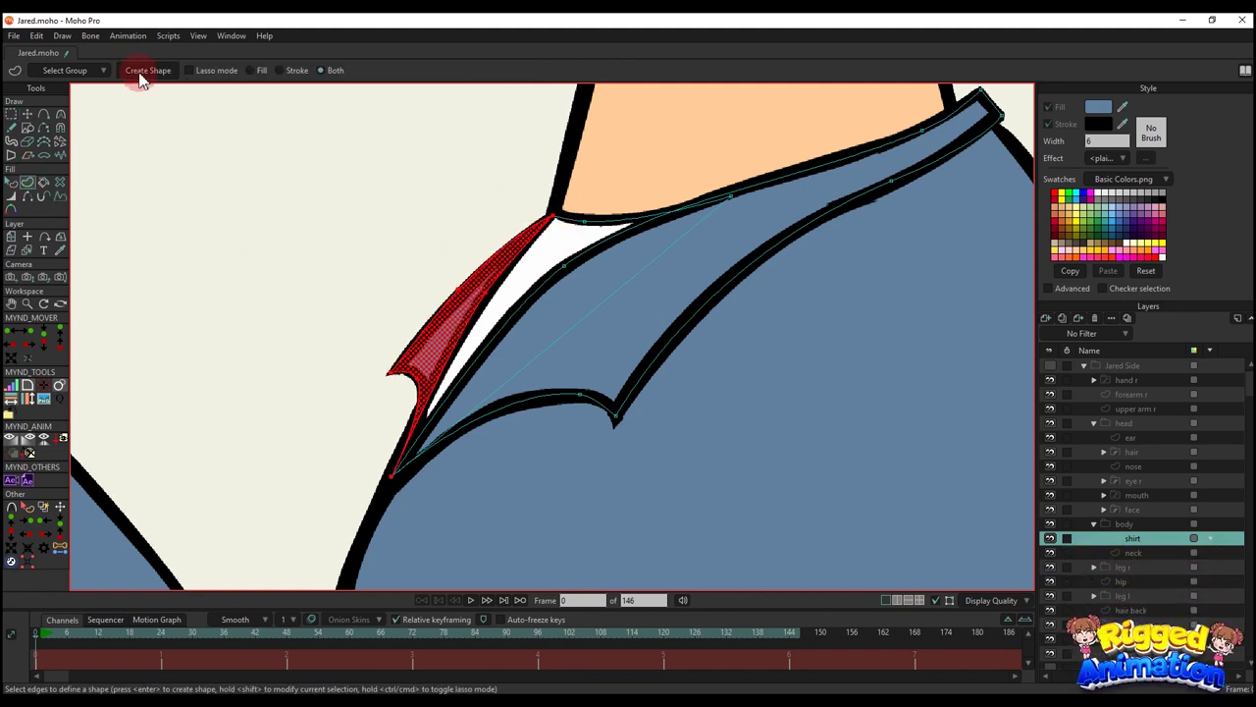
click(141, 76)
key(q)
- Trace the shirt body with points from the collar down the front edge and around the hem to the back waist
scroll(542, 395, down, 5)
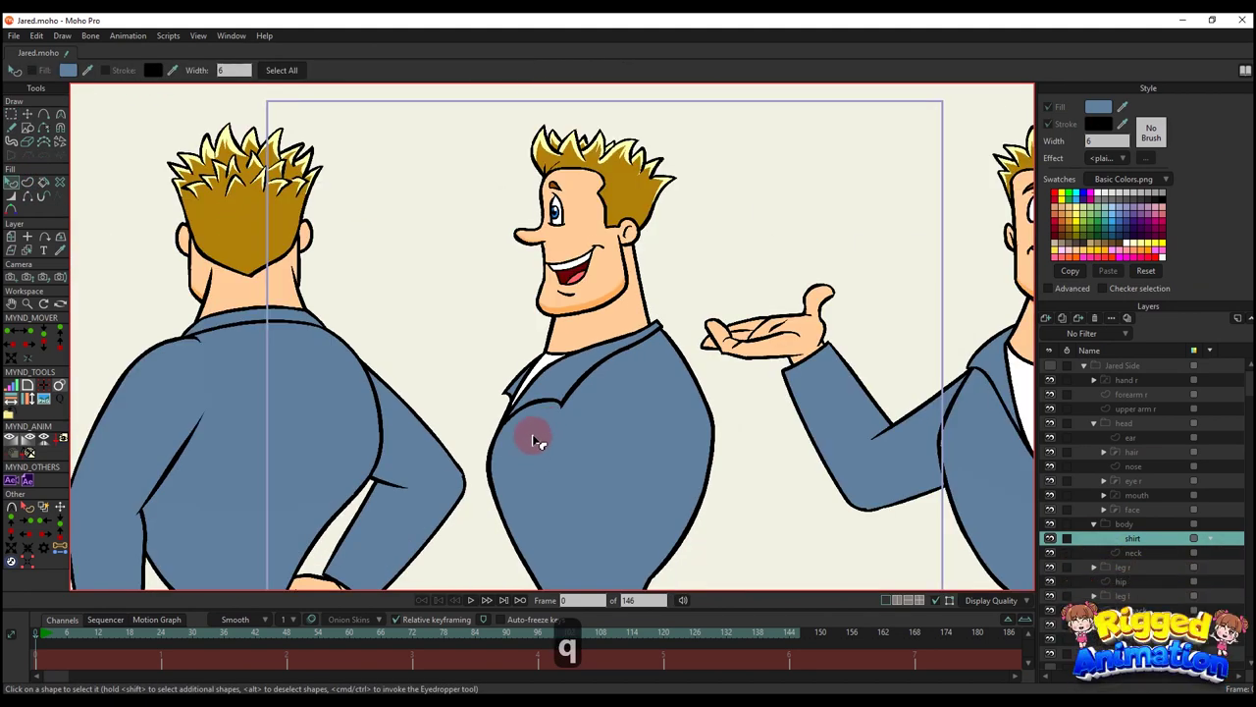
scroll(499, 325, up, 3)
key(a)
scroll(496, 274, down, 3)
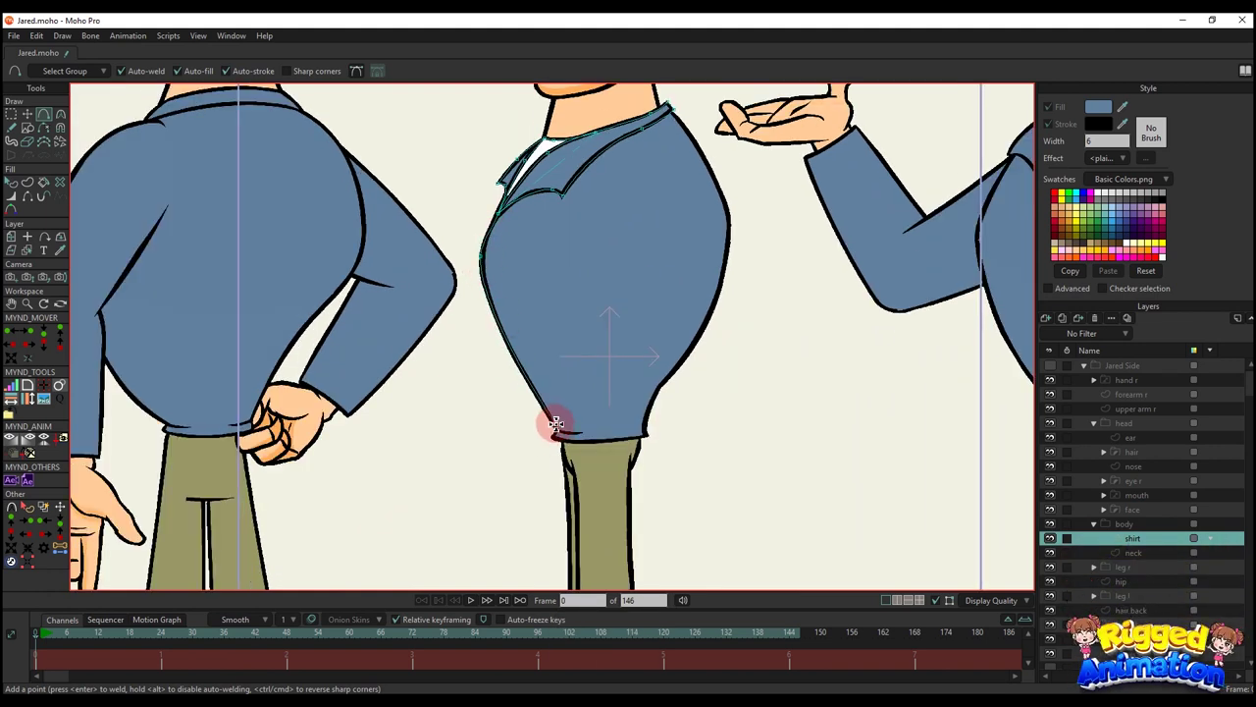
scroll(554, 429, up, 5)
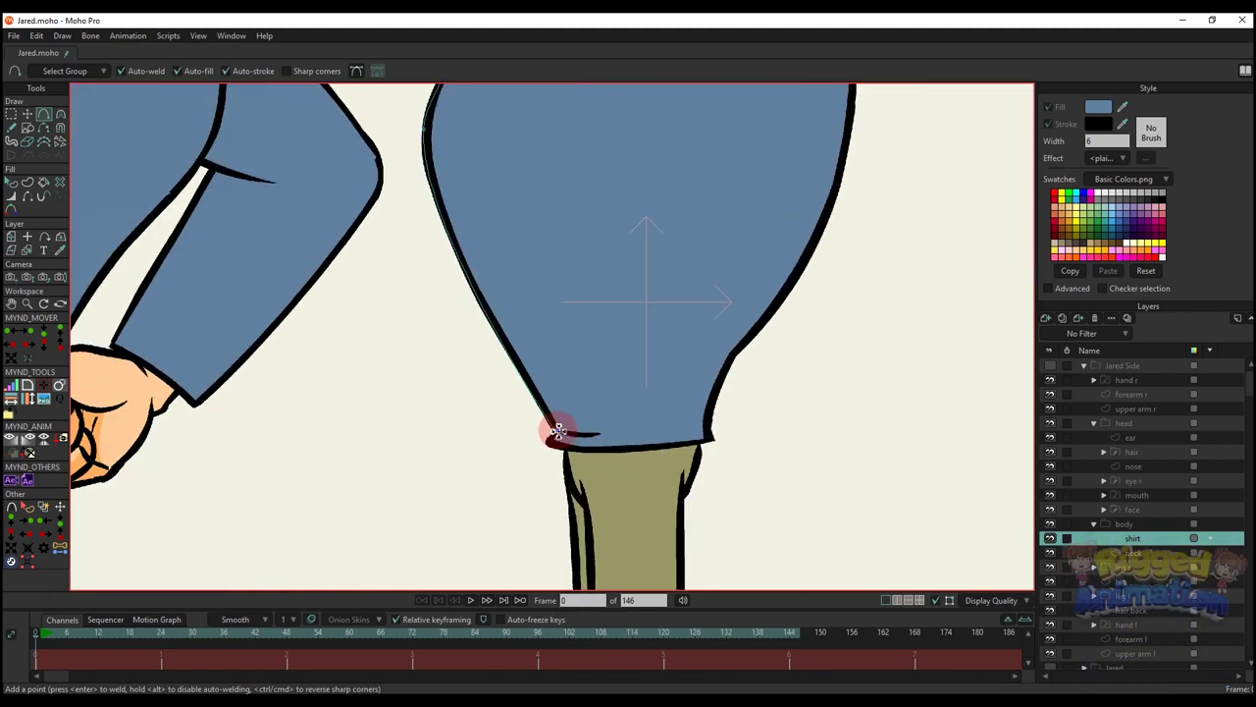
click(531, 407)
scroll(523, 430, down, 3)
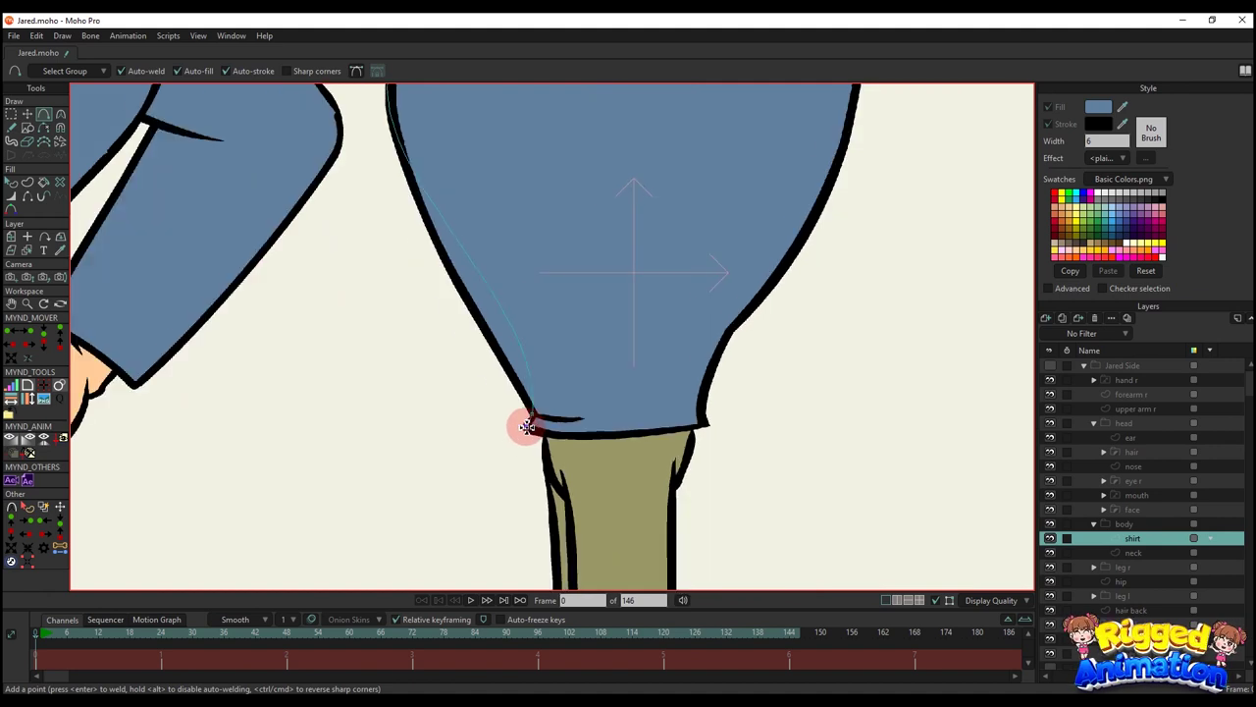
scroll(525, 426, up, 2)
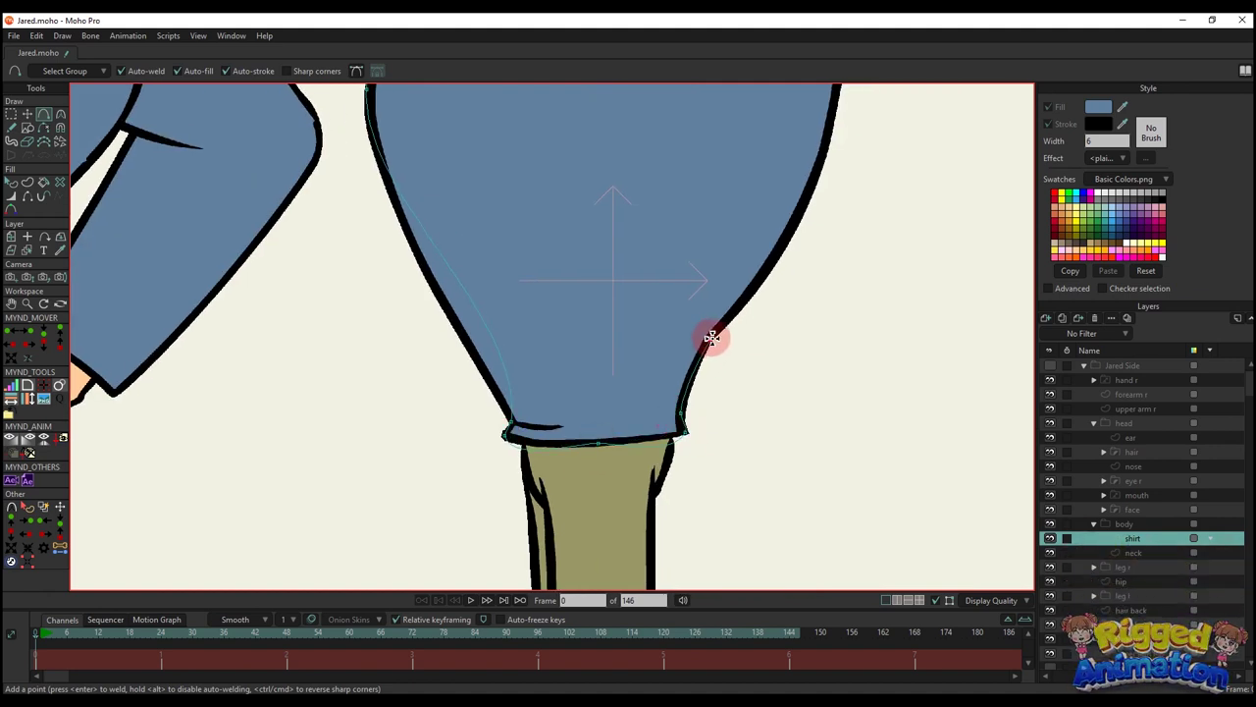
- Continue the shirt outline up the back to the collar's back end, adding a point on the lower front edge
scroll(711, 334, down, 3)
scroll(648, 429, up, 2)
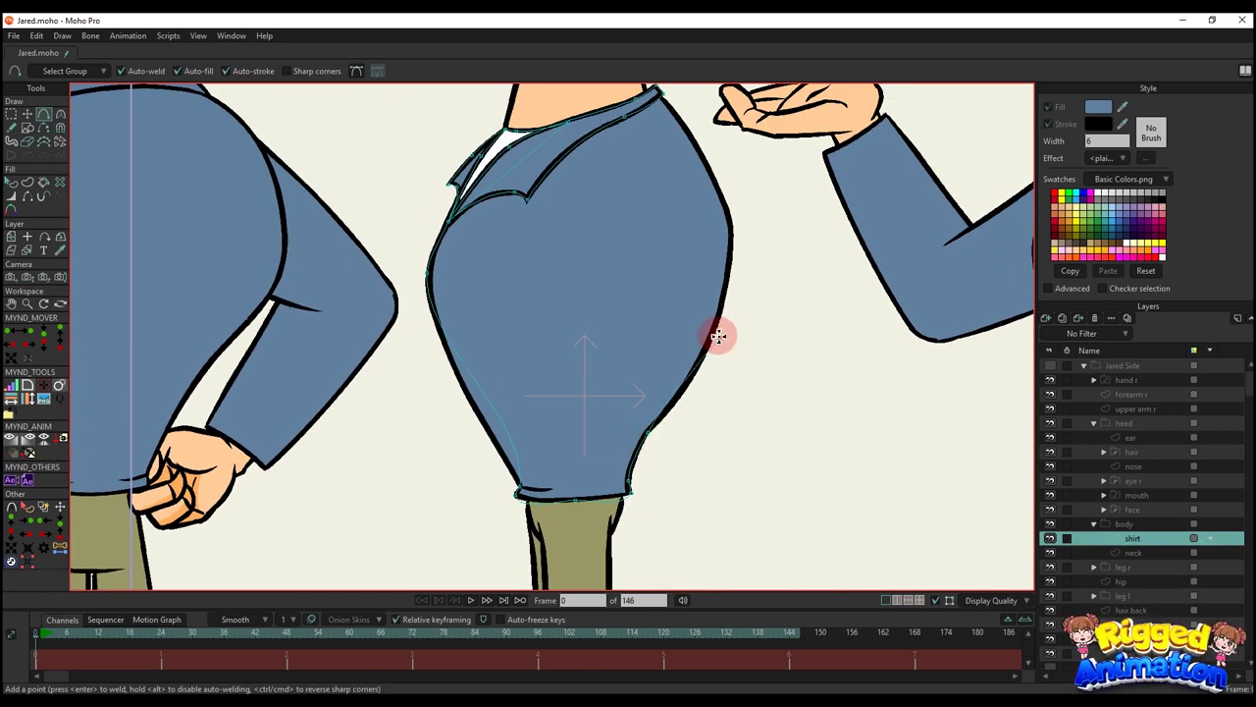
drag(485, 432, 482, 425)
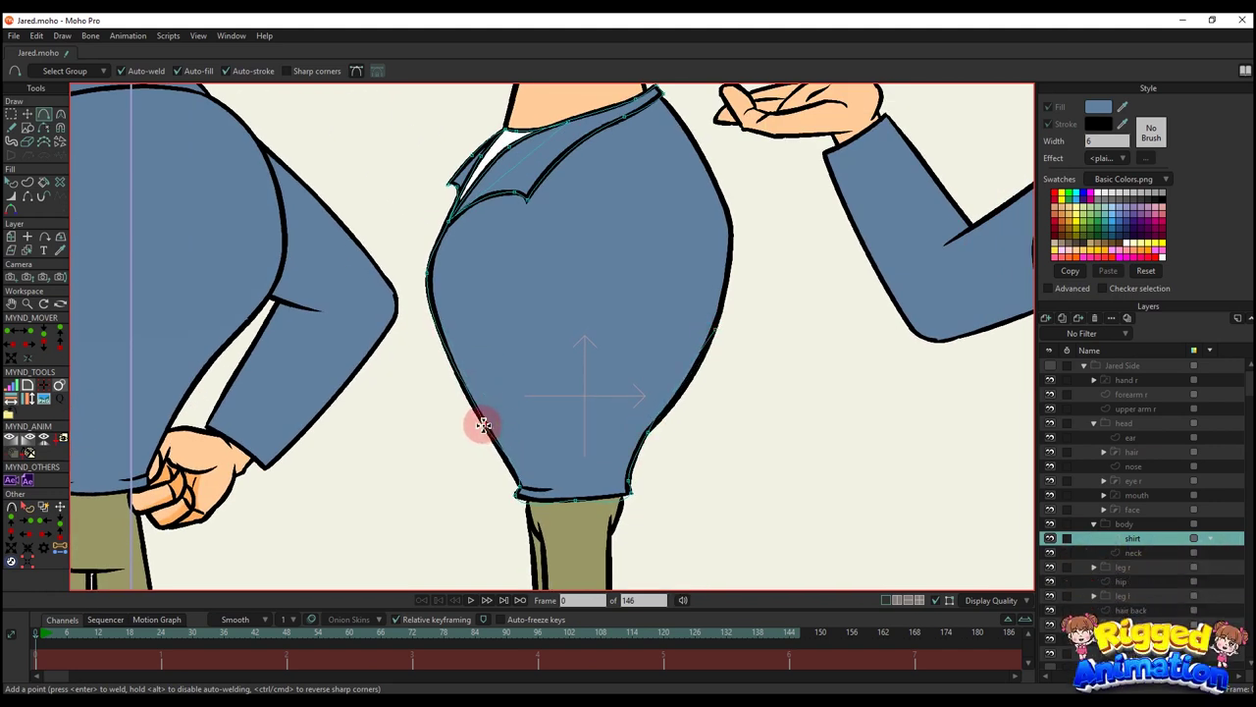
drag(659, 374, 640, 503)
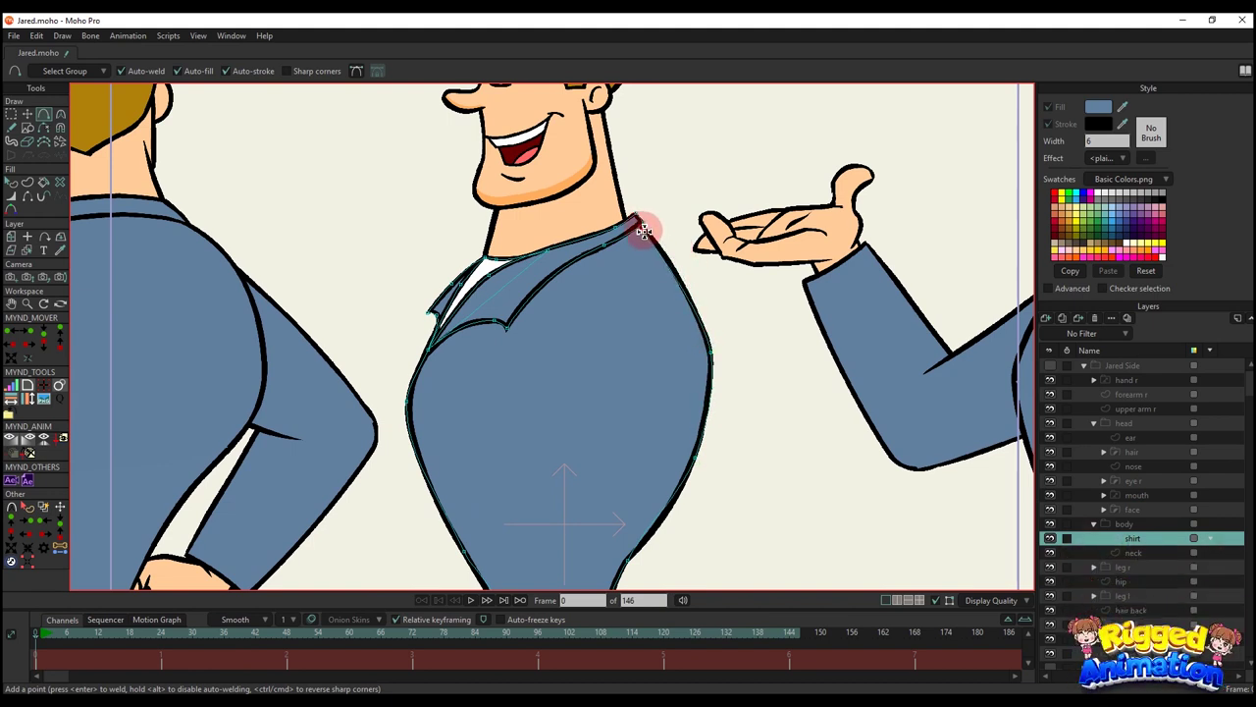
scroll(648, 244, up, 5)
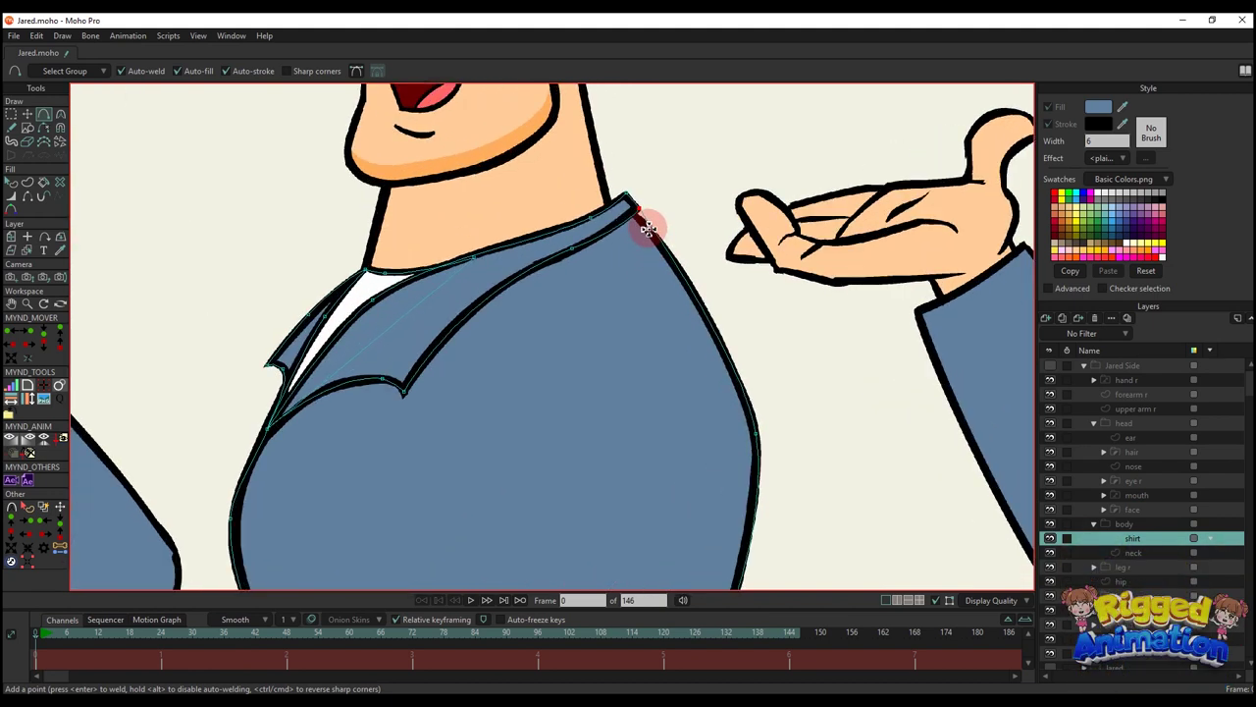
key(ctrl+z)
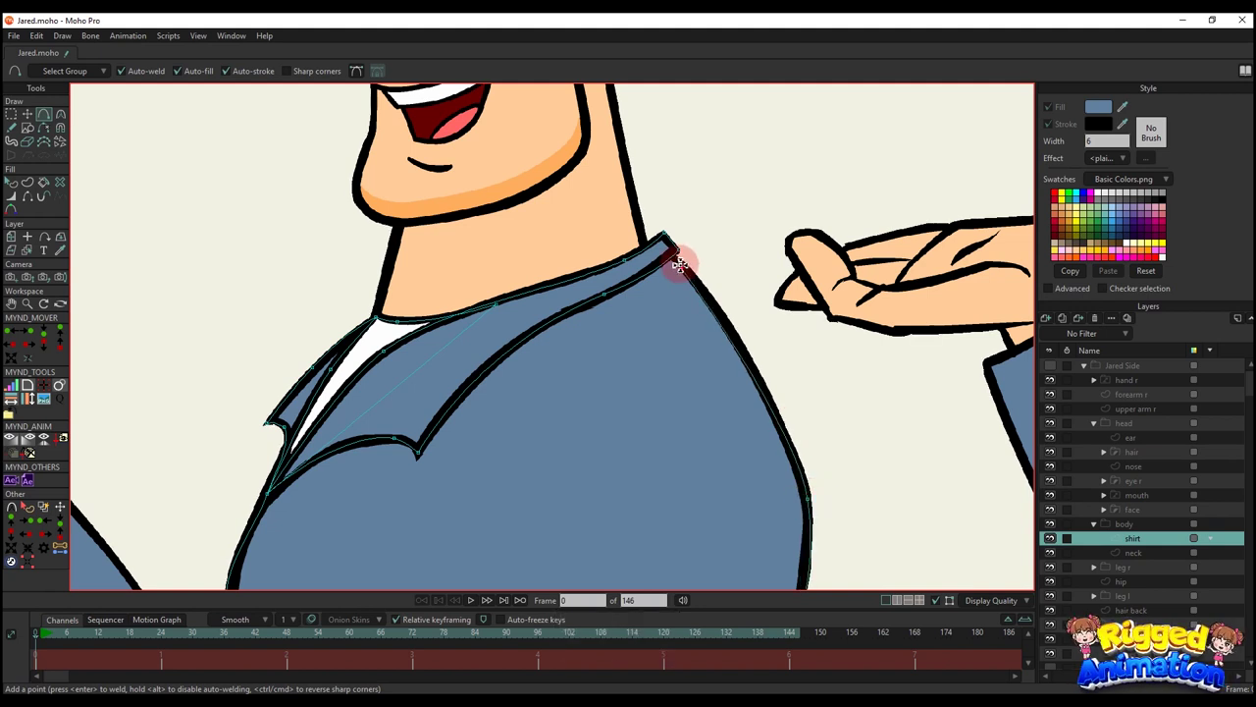
- Adjust the shirt outline at the collar's back corner and the curvature of the upper back edge
scroll(671, 261, up, 2)
key(t)
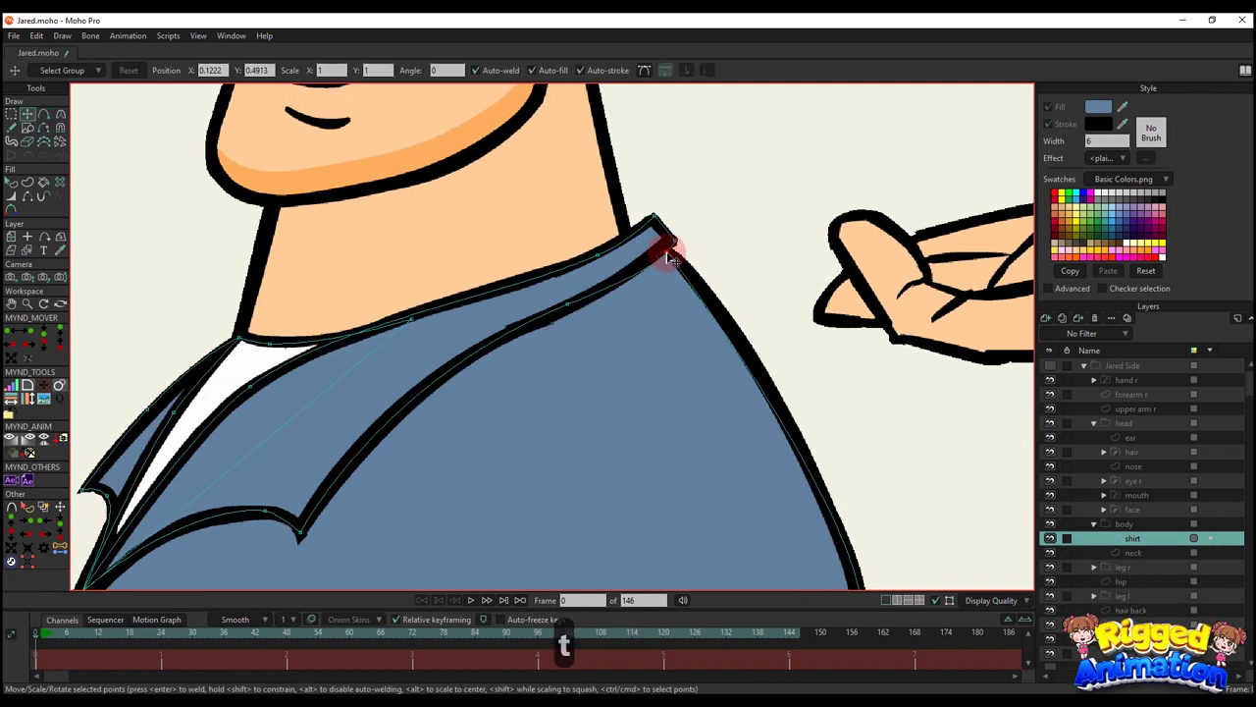
scroll(687, 275, down, 2)
key(c)
scroll(746, 329, up, 2)
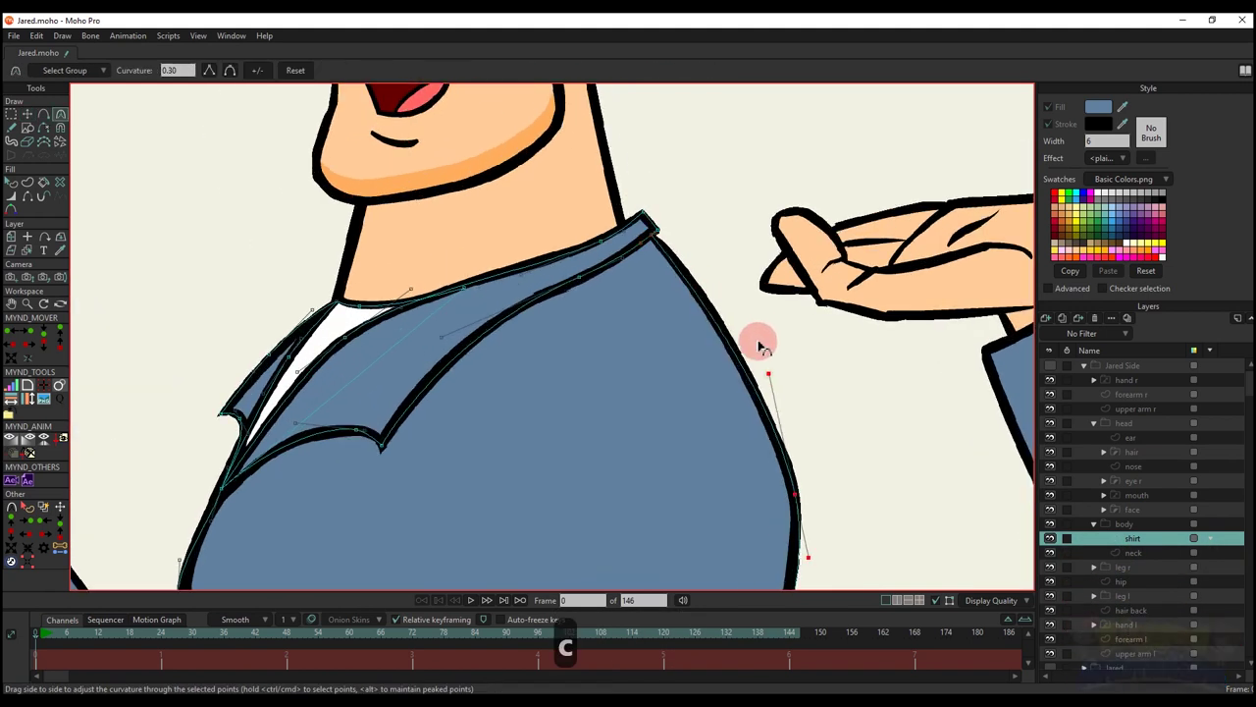
- Adjust the curvature along the shirt's back edge down to the waist and nudge the lower back point onto the reference line
scroll(762, 337, down, 3)
scroll(718, 429, up, 3)
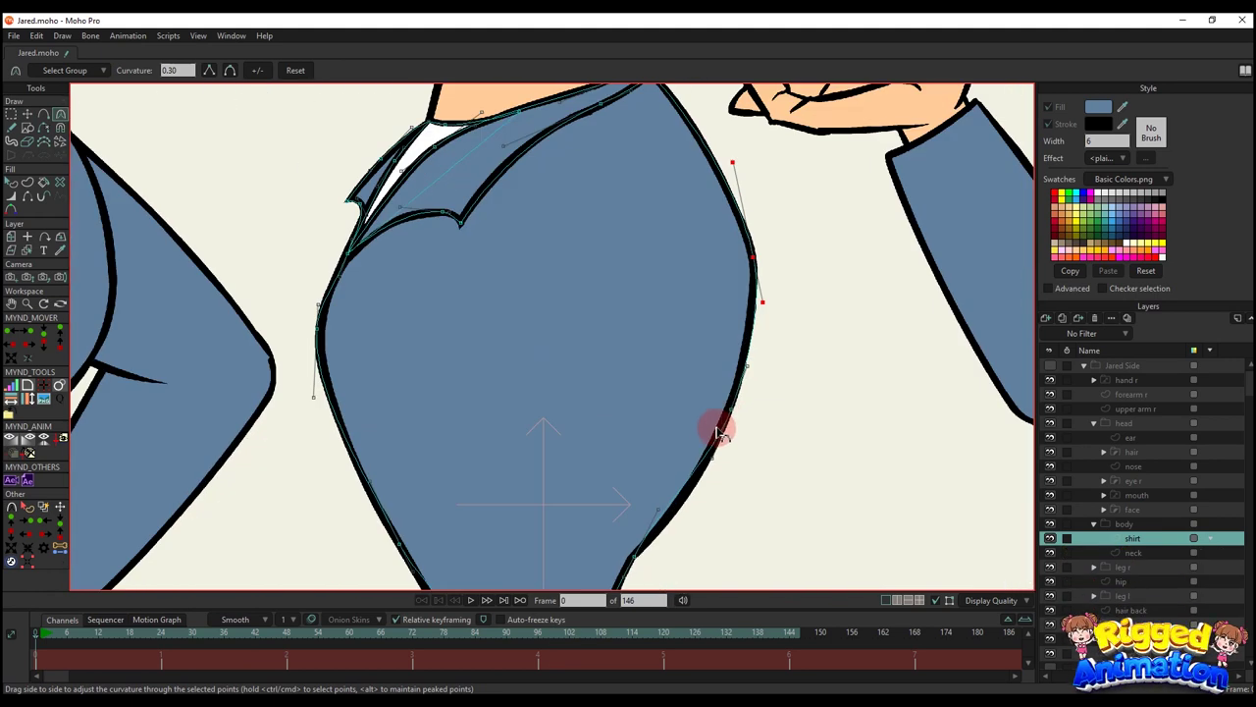
scroll(742, 280, up, 2)
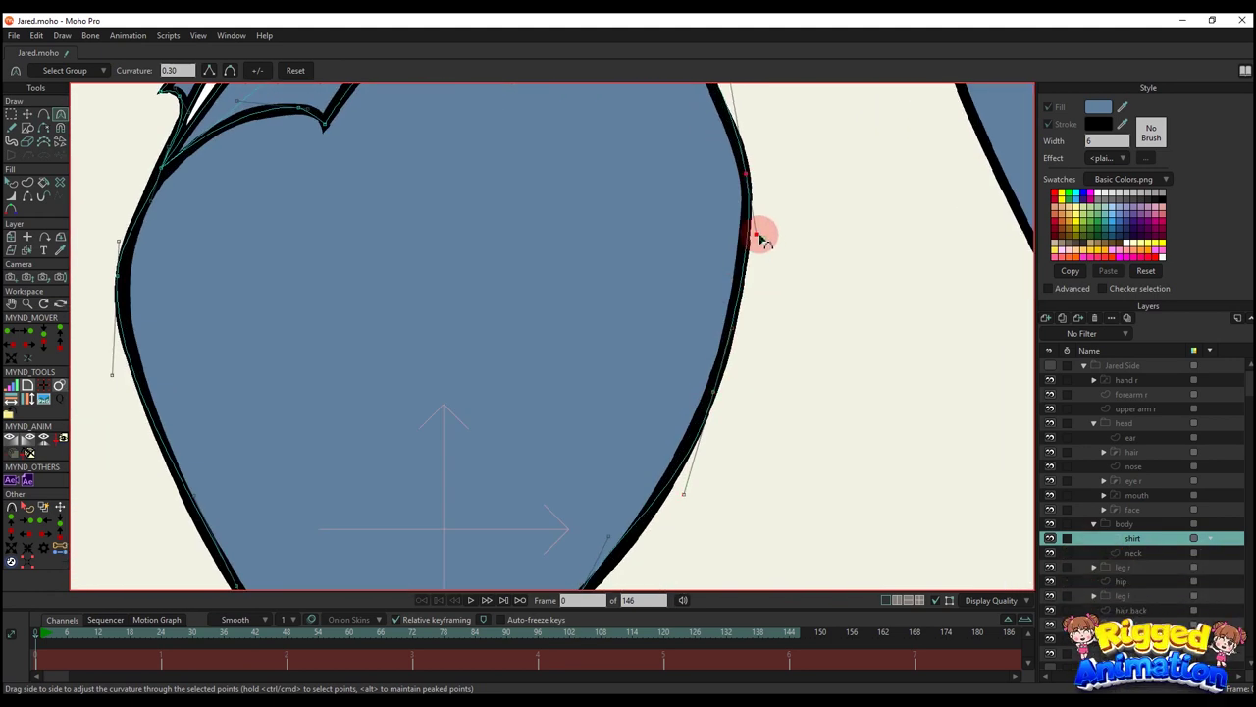
scroll(752, 177, down, 2)
scroll(728, 182, up, 1)
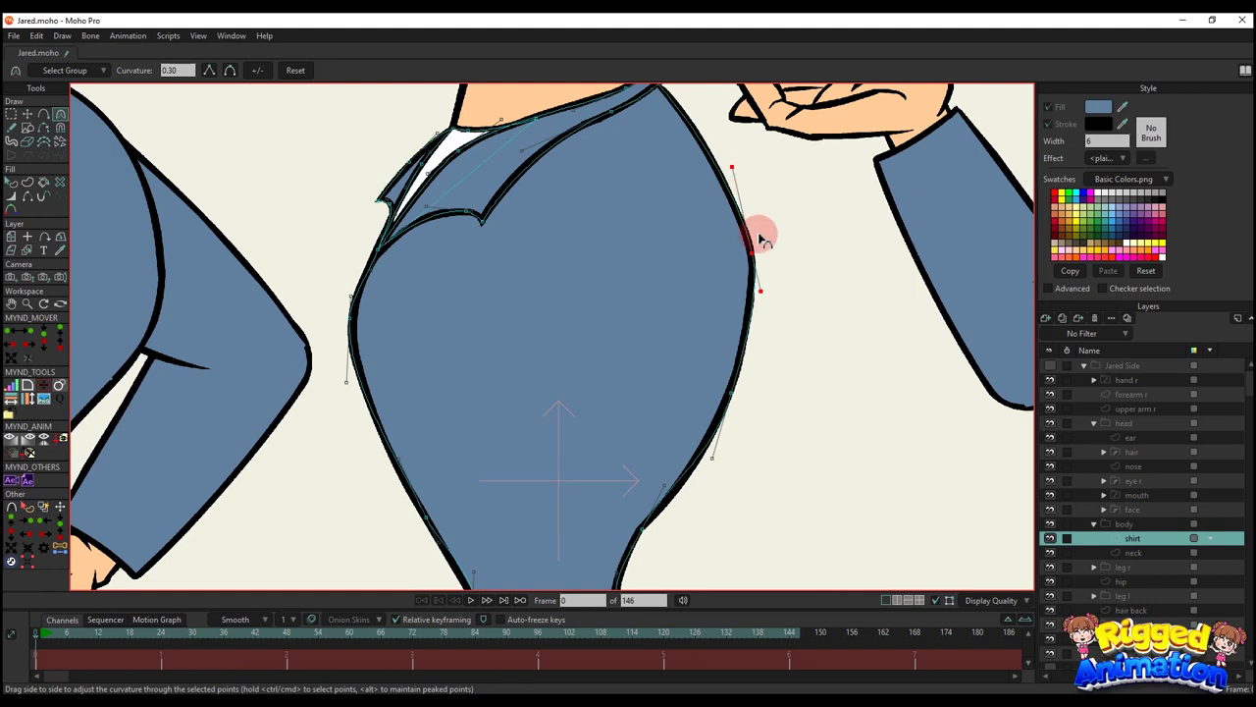
scroll(752, 247, down, 2)
scroll(721, 421, up, 3)
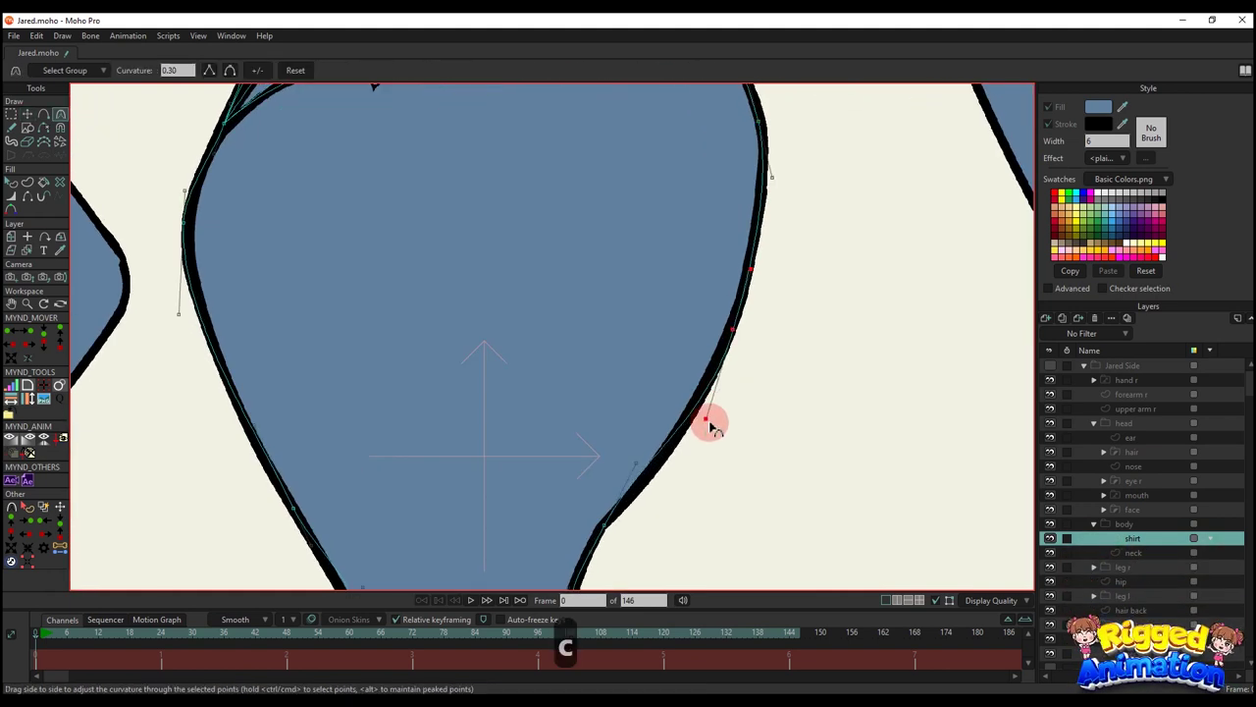
drag(630, 493, 626, 419)
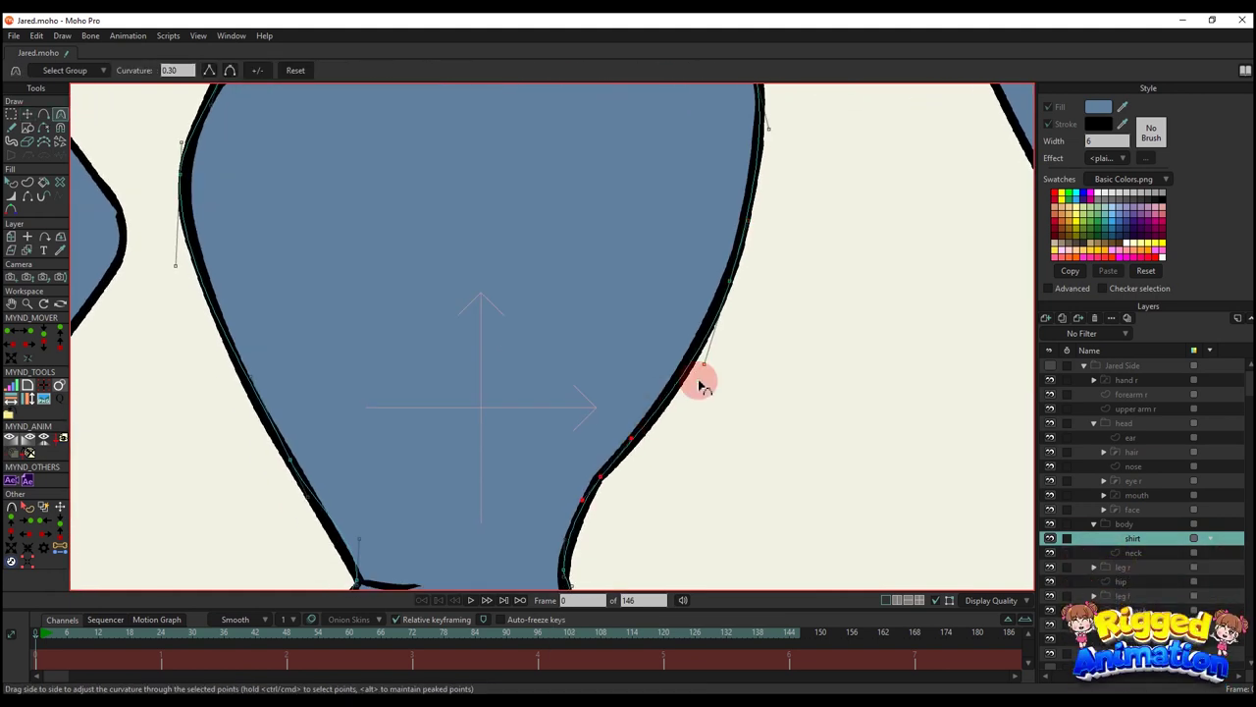
drag(702, 386, 697, 378)
key(t)
drag(728, 285, 724, 283)
scroll(697, 373, down, 3)
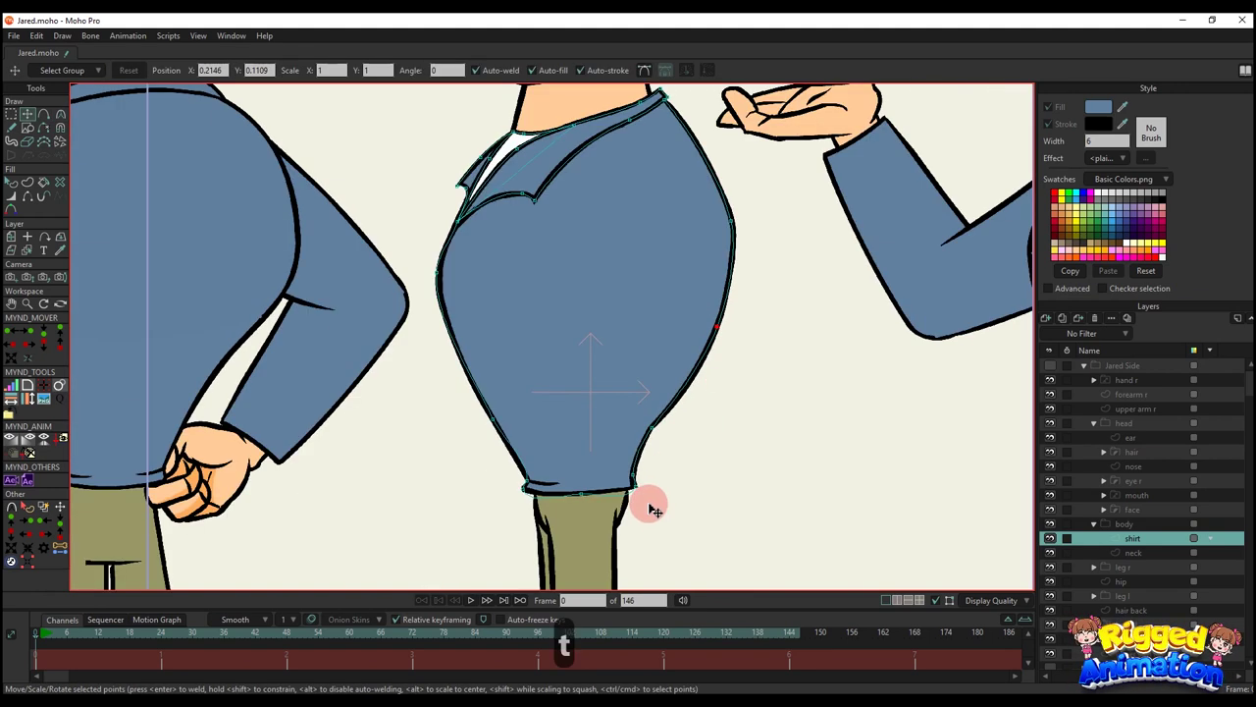
- Sharpen the hem's back corner to curvature 0 and adjust the curve between that corner and the back waist
scroll(643, 501, up, 3)
drag(633, 460, 647, 383)
scroll(648, 383, up, 2)
key(c)
scroll(520, 467, up, 2)
click(520, 467)
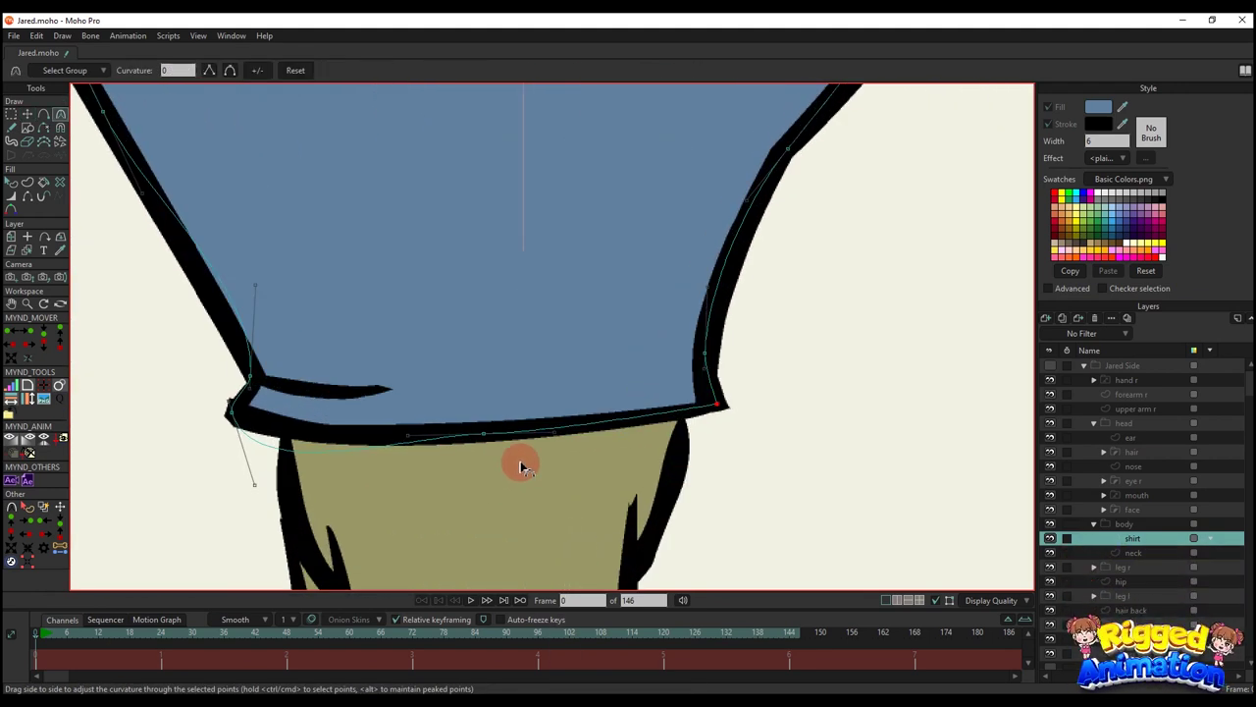
drag(724, 287, 735, 345)
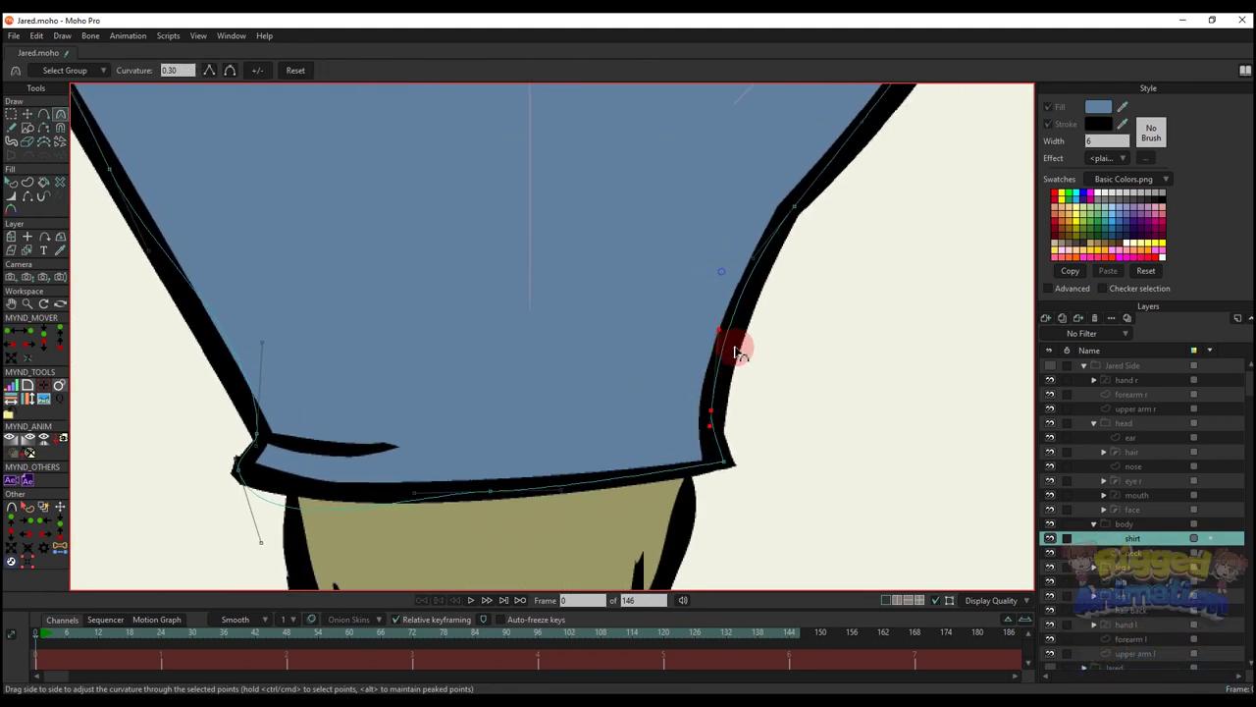
- Sharpen the hem's front corner to curvature 0 and bend the hem line to follow the reference
drag(489, 499, 558, 480)
drag(338, 468, 400, 450)
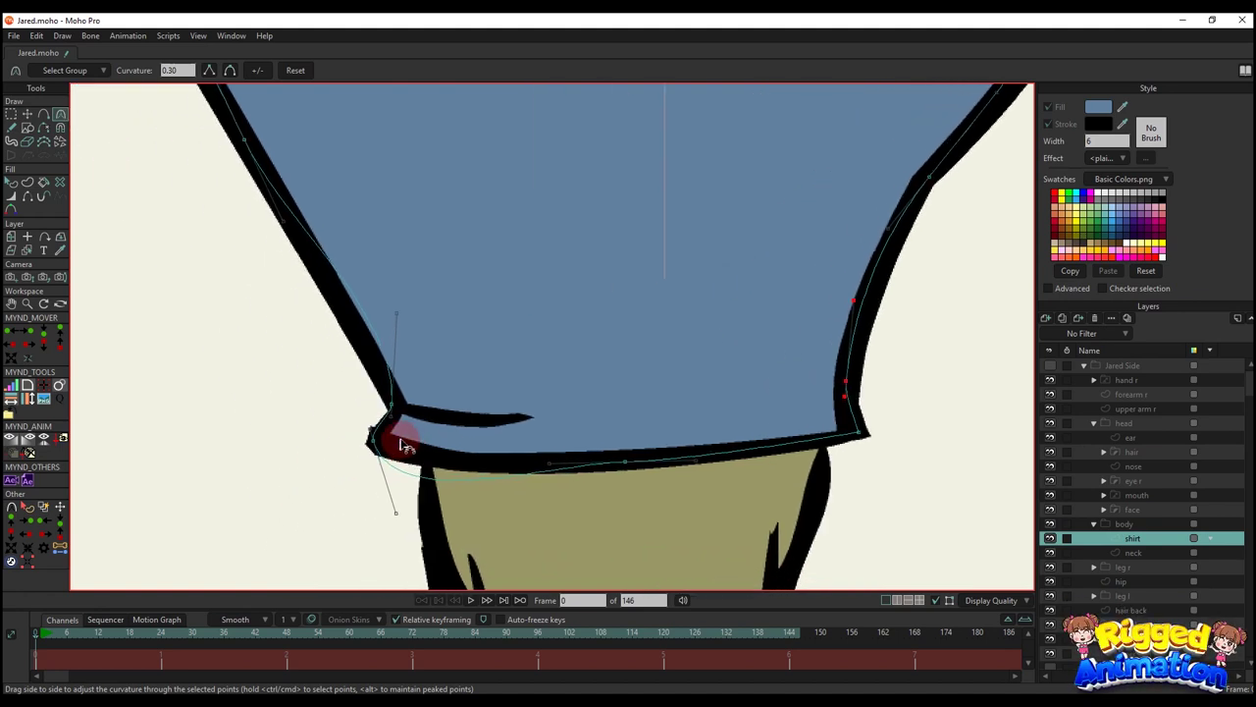
click(379, 442)
key(c)
drag(542, 506, 588, 511)
drag(595, 468, 528, 487)
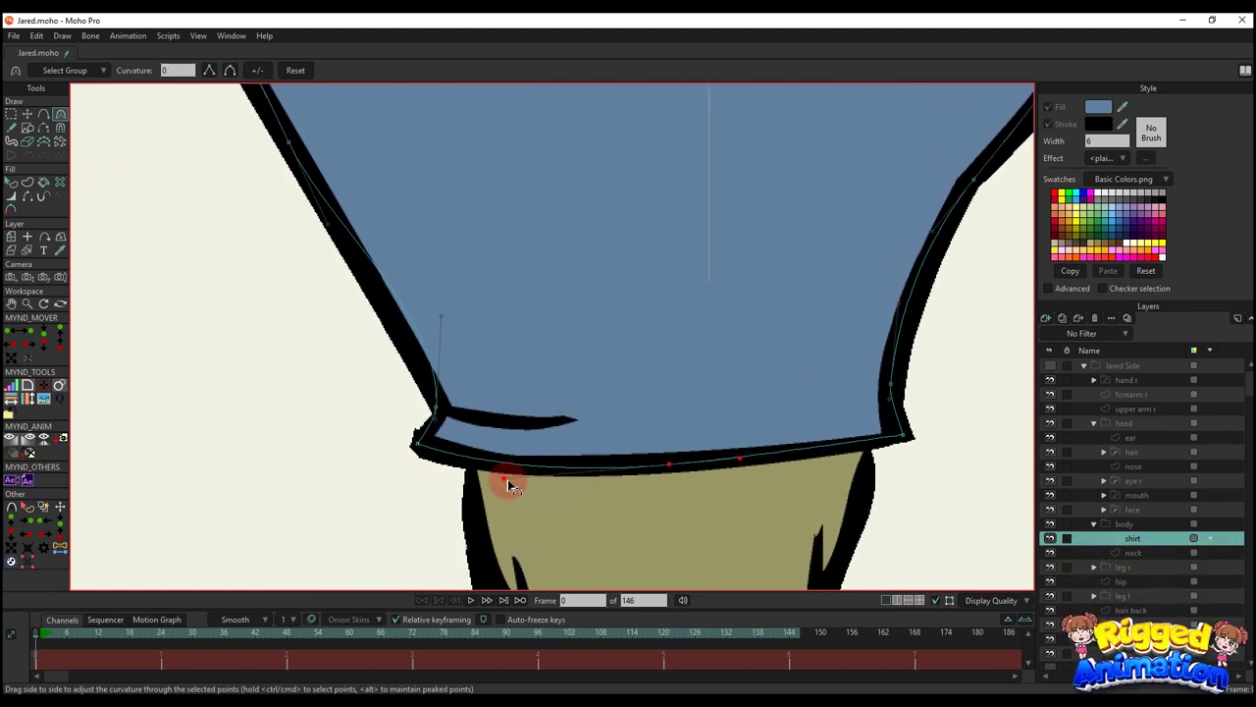
drag(741, 461, 768, 467)
drag(485, 467, 648, 502)
- Straighten the lower front edge through its curve handle and nudge the point above the hem's front corner onto the reference
scroll(599, 381, up, 1)
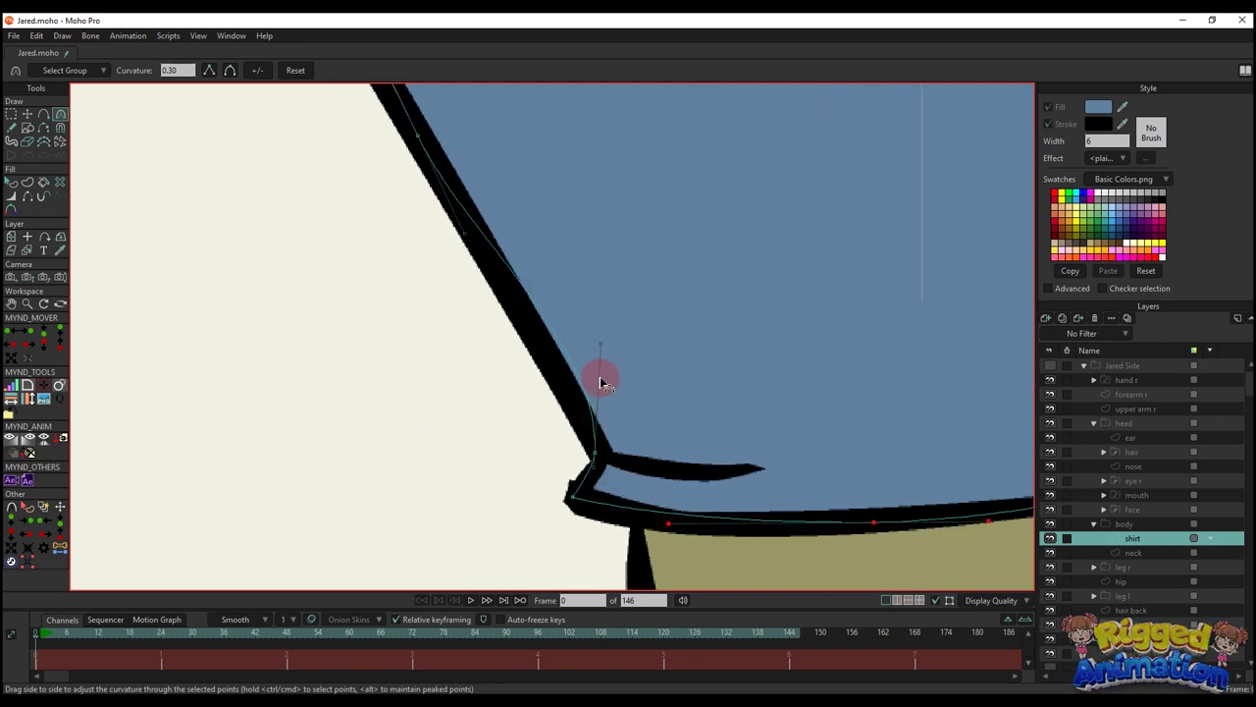
drag(603, 348, 550, 358)
scroll(552, 357, down, 3)
scroll(554, 362, up, 3)
key(t)
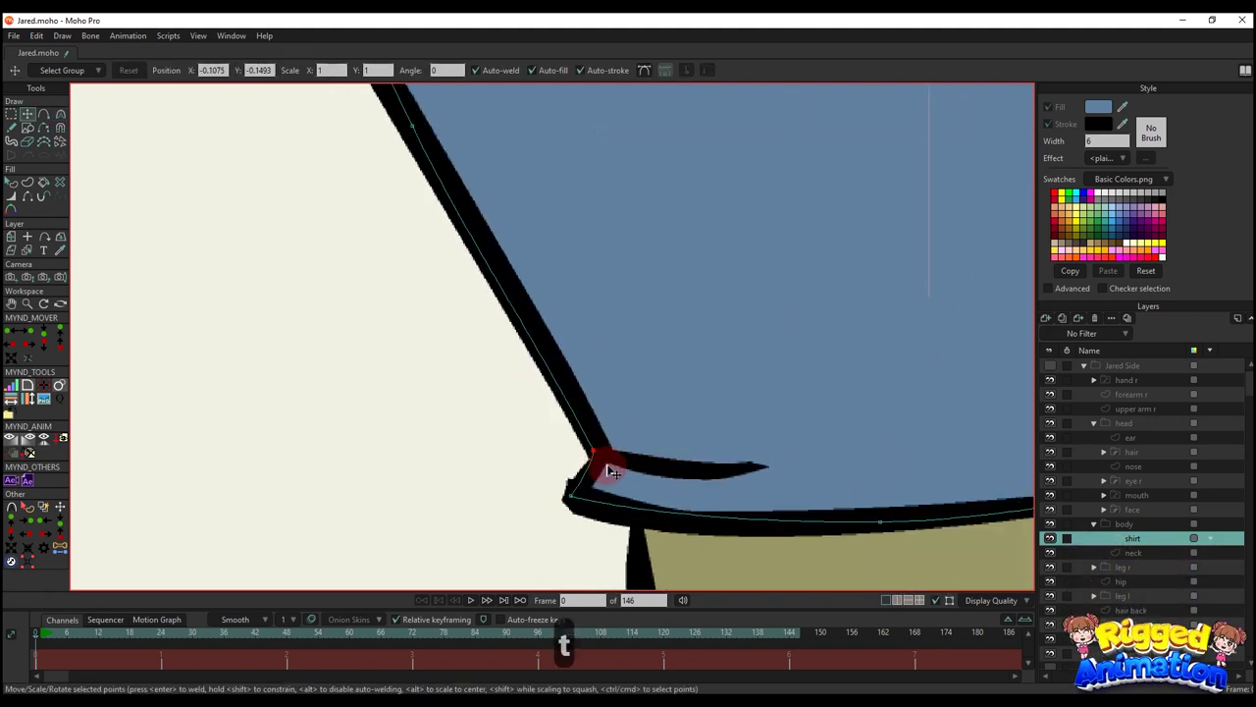
drag(604, 454, 601, 456)
drag(423, 162, 544, 418)
scroll(544, 418, down, 4)
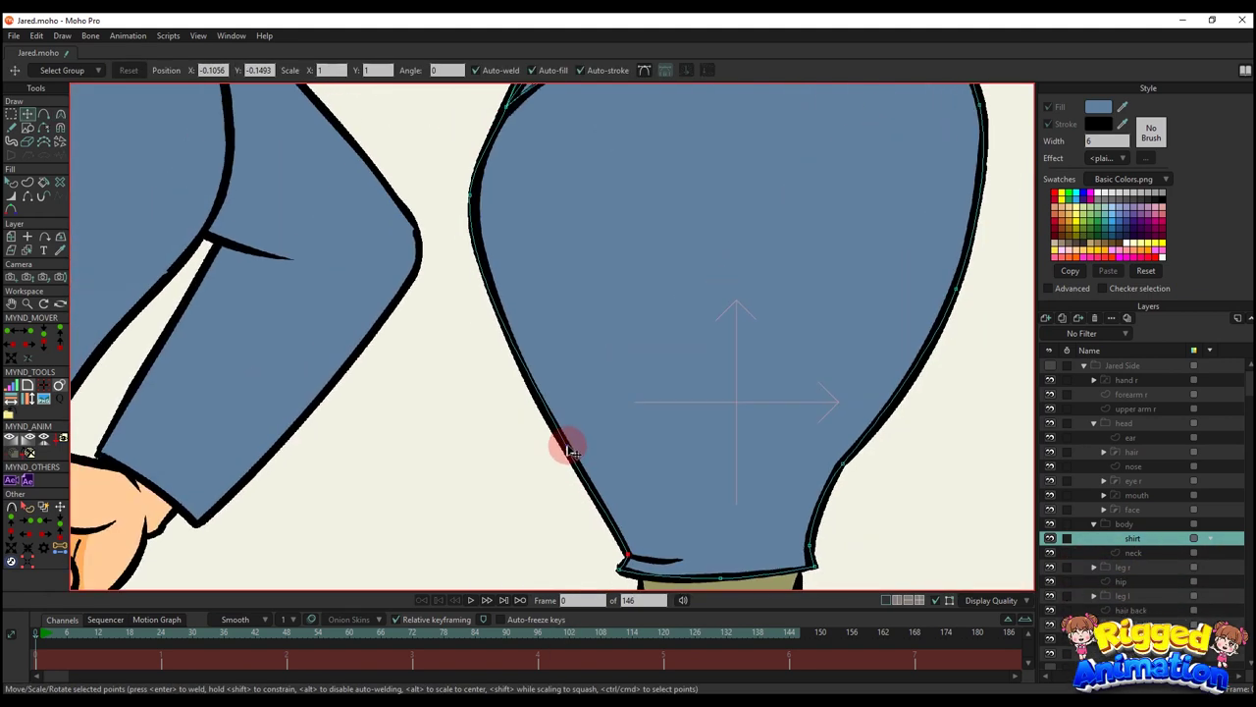
- Refine the curvature of the shirt's front edge and move the foremost chest point slightly inward
scroll(564, 444, up, 2)
key(c)
drag(527, 369, 530, 369)
scroll(530, 369, down, 4)
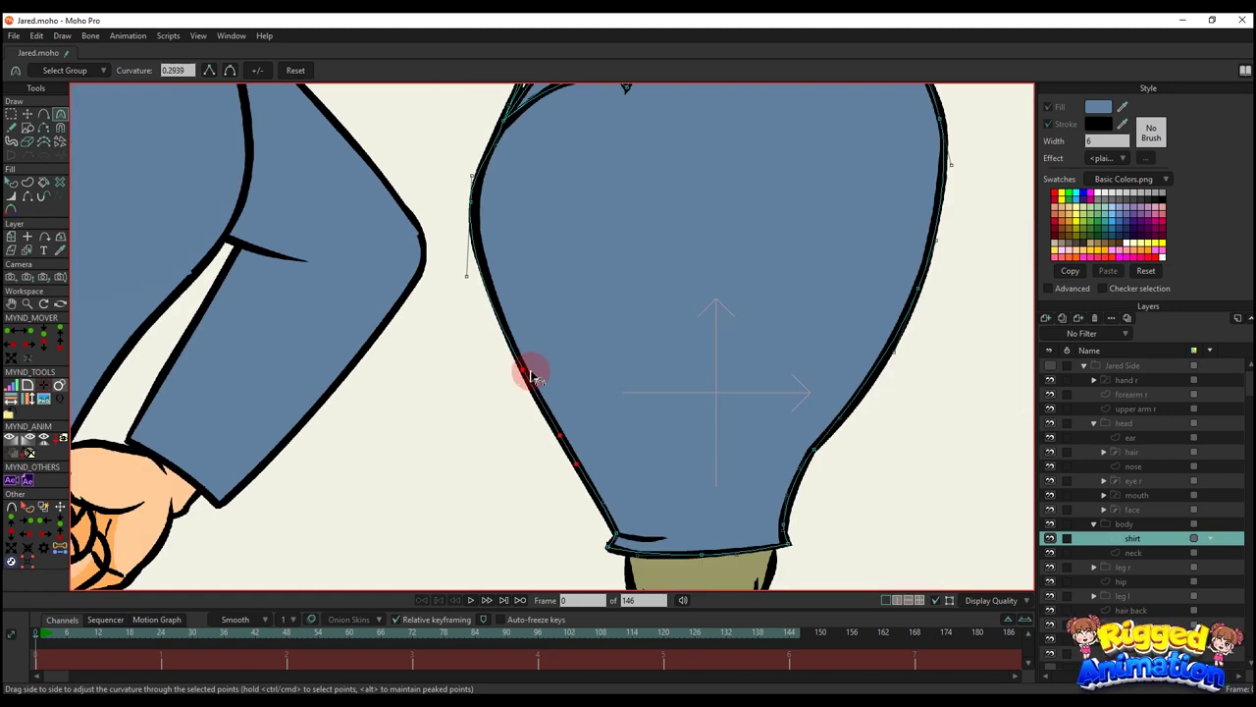
drag(466, 245, 485, 364)
scroll(485, 365, up, 3)
drag(483, 418, 483, 424)
key(t)
drag(489, 308, 493, 310)
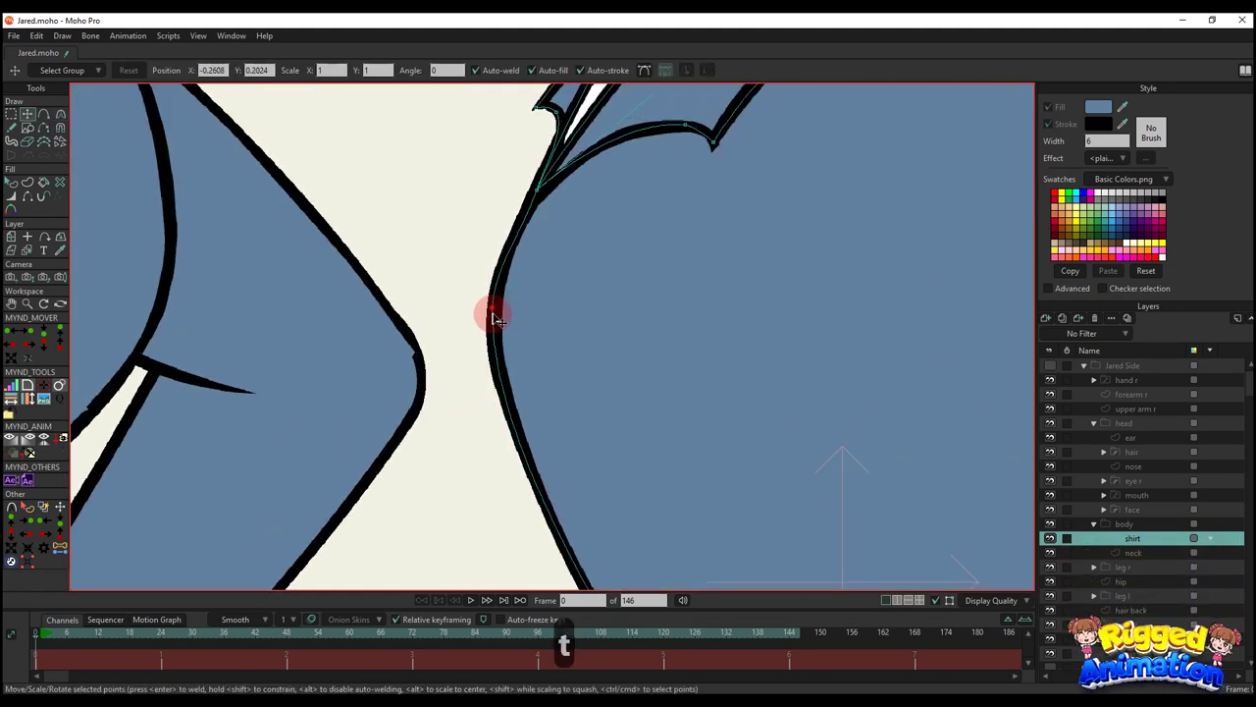
- Try to adjust the curvature where the shirt's front edge meets the collar flap
key(c)
scroll(533, 232, up, 2)
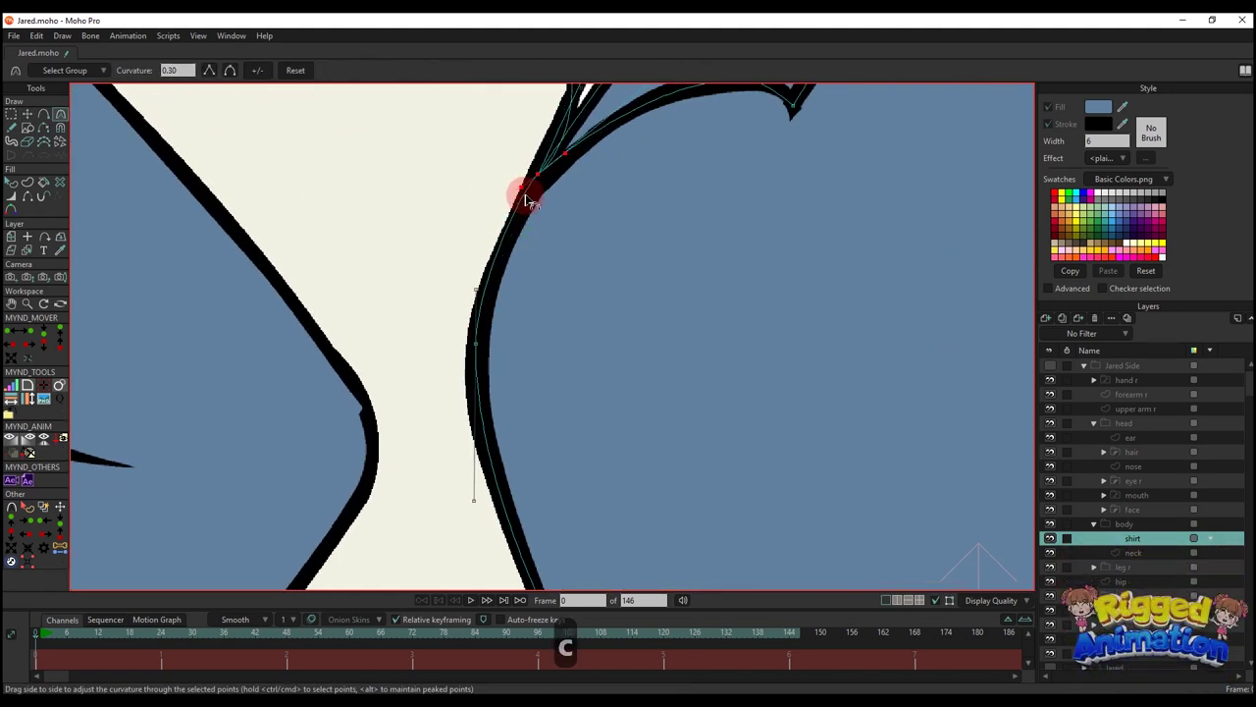
key(ctrl+z)
scroll(533, 187, down, 5)
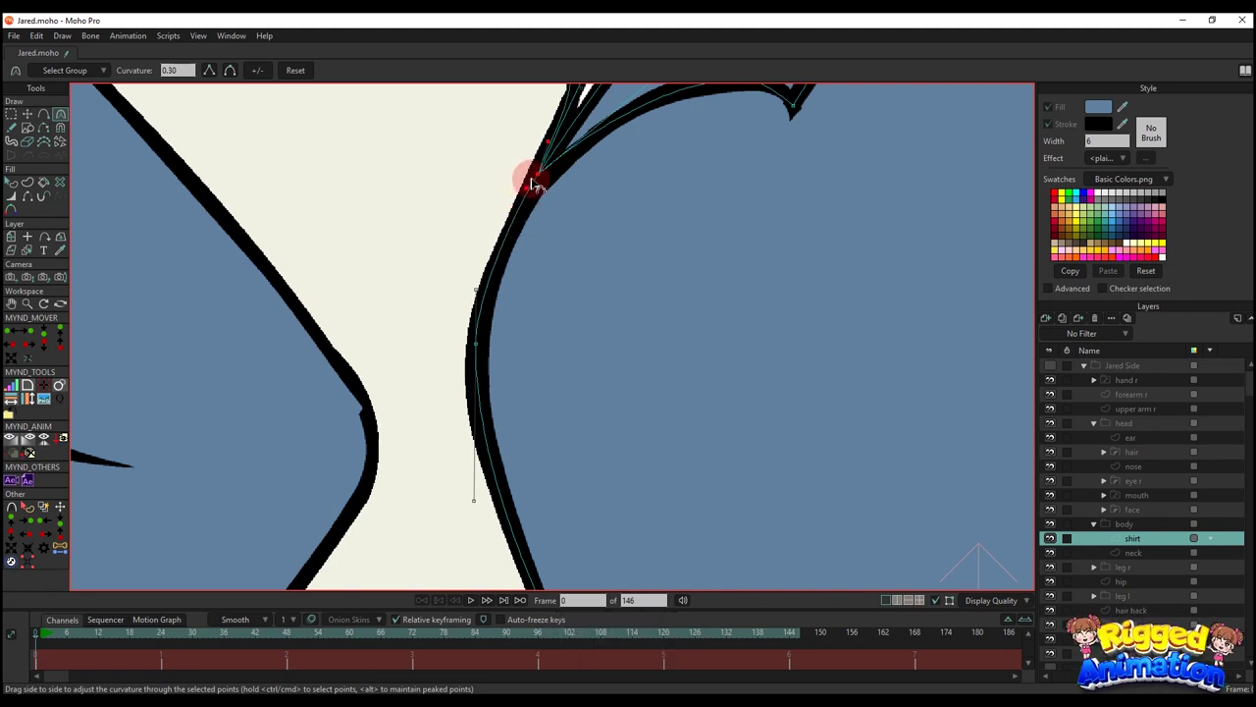
- Add the short fold line running inward from the shirt's lower front corner and adjust its curvature
scroll(595, 432, up, 5)
key(a)
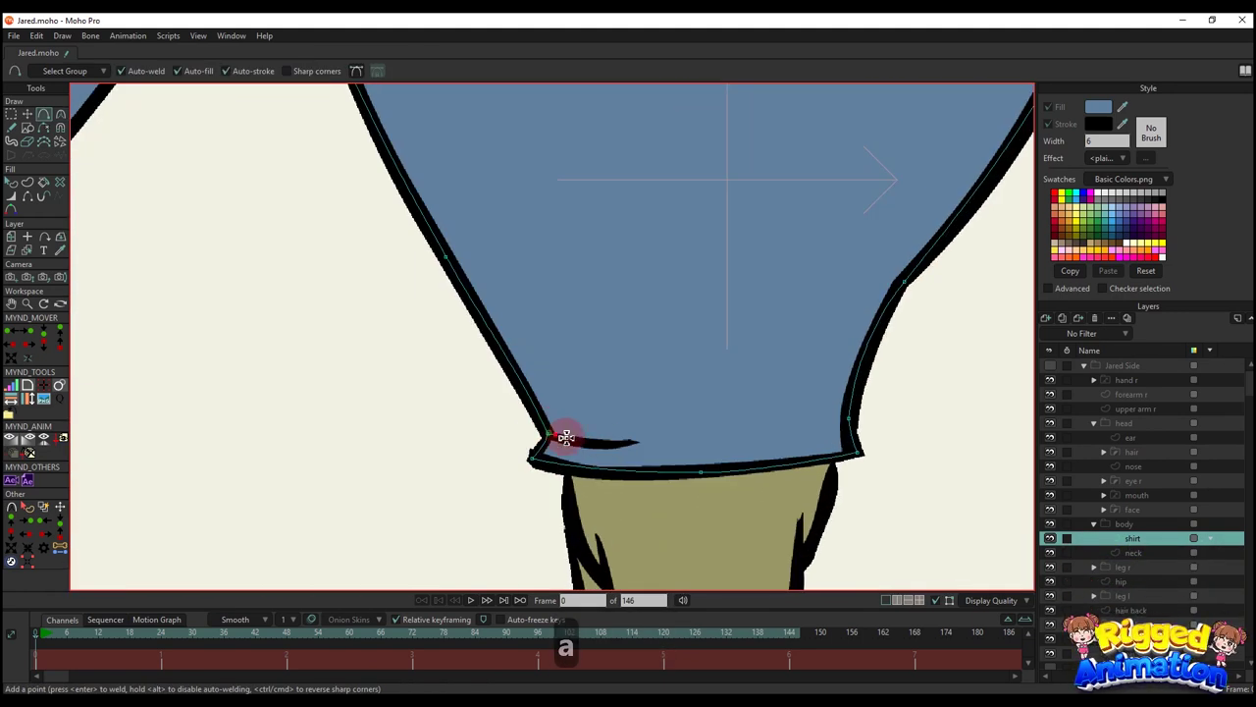
drag(566, 437, 633, 440)
scroll(616, 437, up, 3)
key(c)
mouse_move(540, 438)
mouse_down()
mouse_move(565, 440)
mouse_move(546, 432)
mouse_up()
scroll(550, 420, down, 6)
scroll(556, 376, down, 4)
key(q)
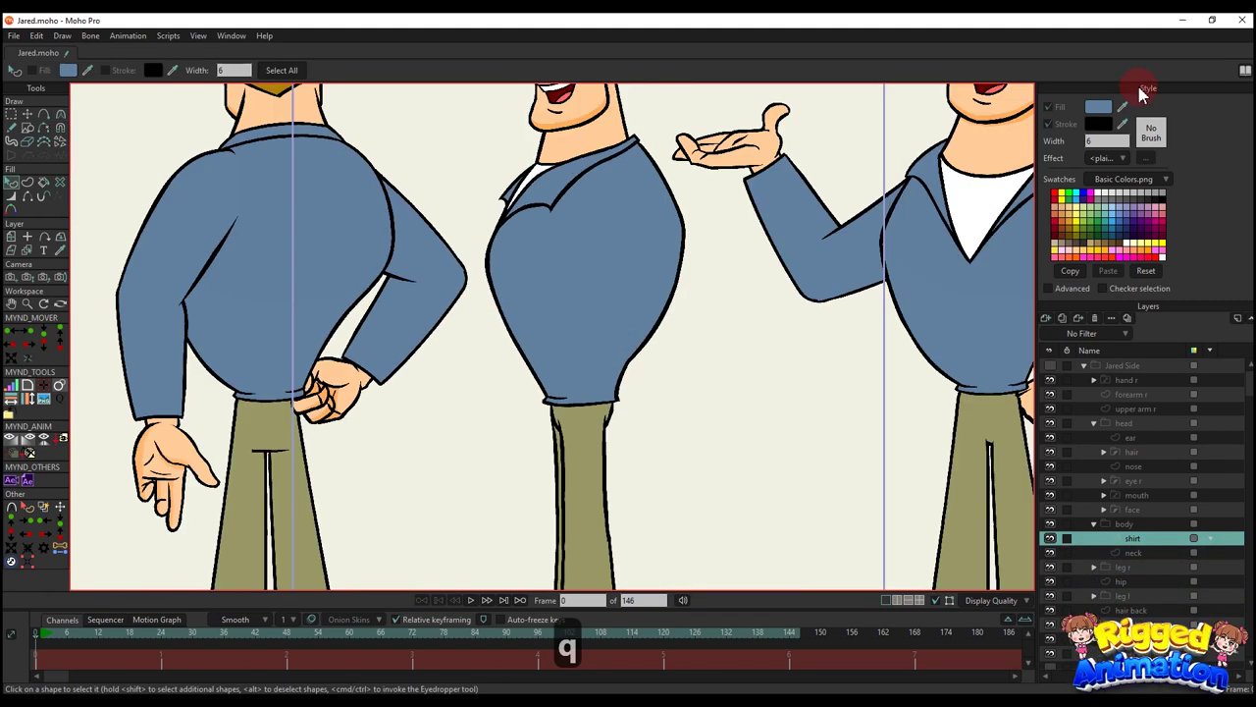
click(629, 287)
scroll(561, 275, up, 3)
key(t)
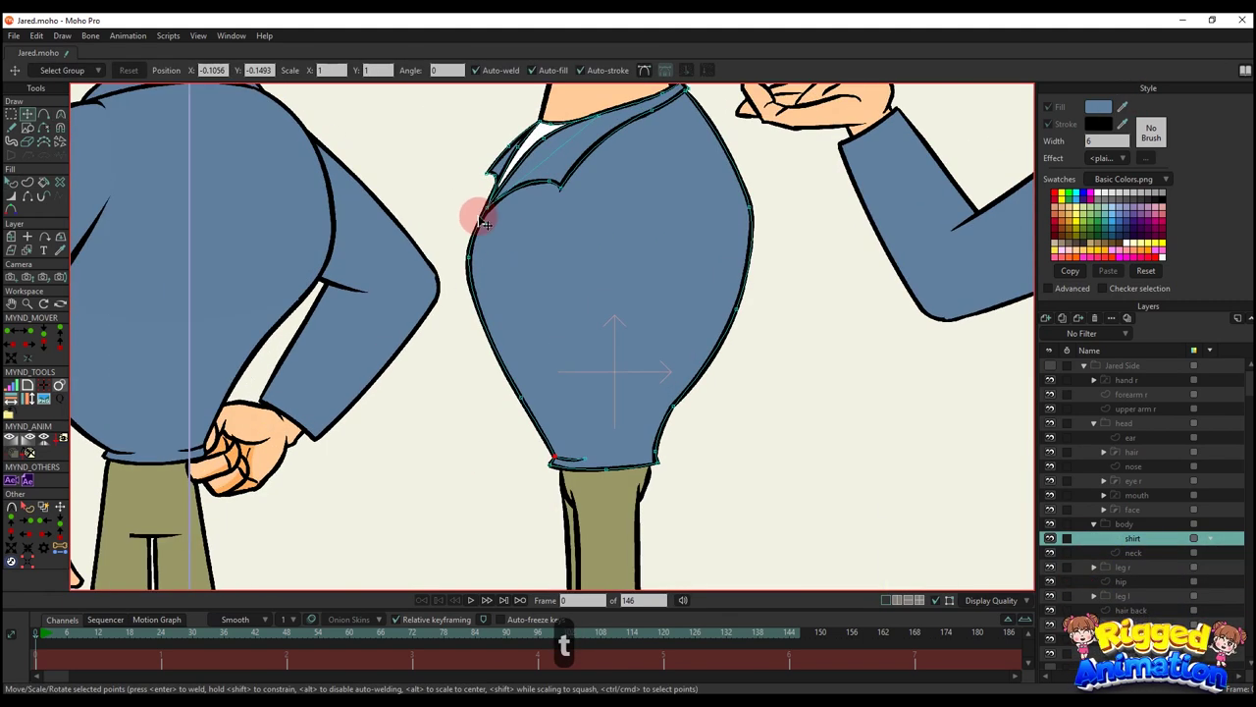
key(ctrl+z)
- Select the shirt body's outline points along the collar flap's lower edge, the back, the hem and the front edge
key(g)
click(486, 207)
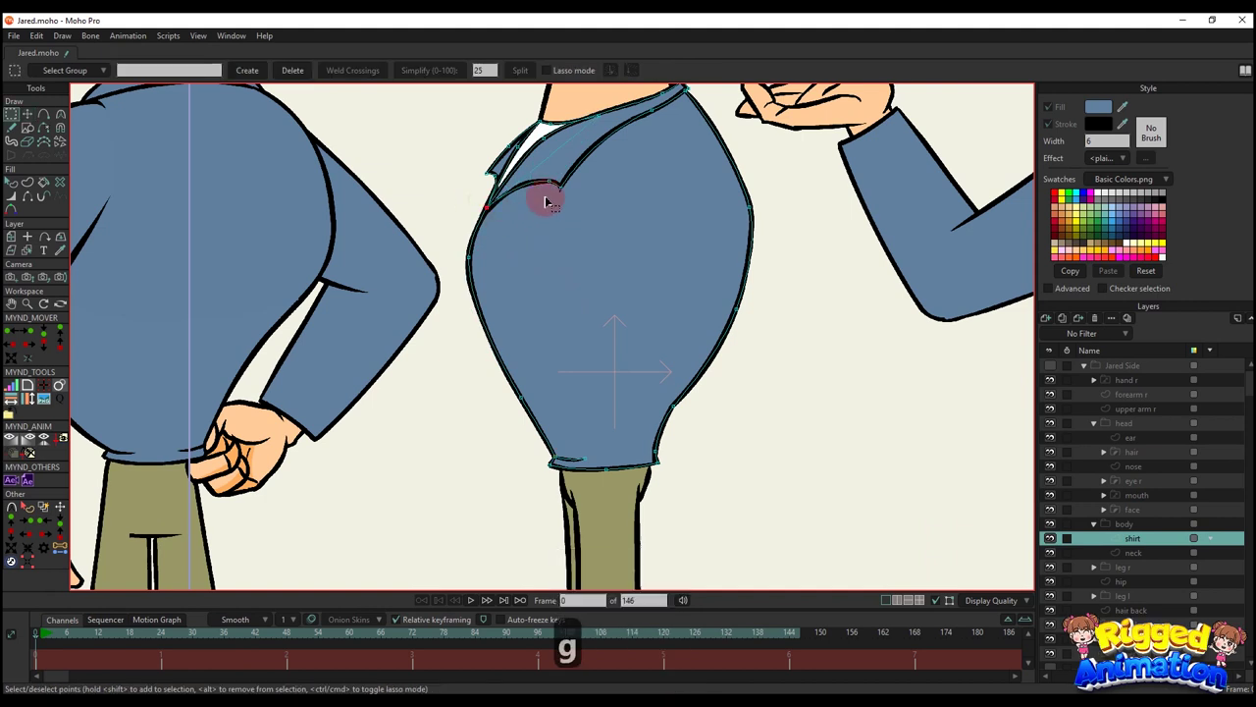
shift+click(549, 181)
shift+click(561, 188)
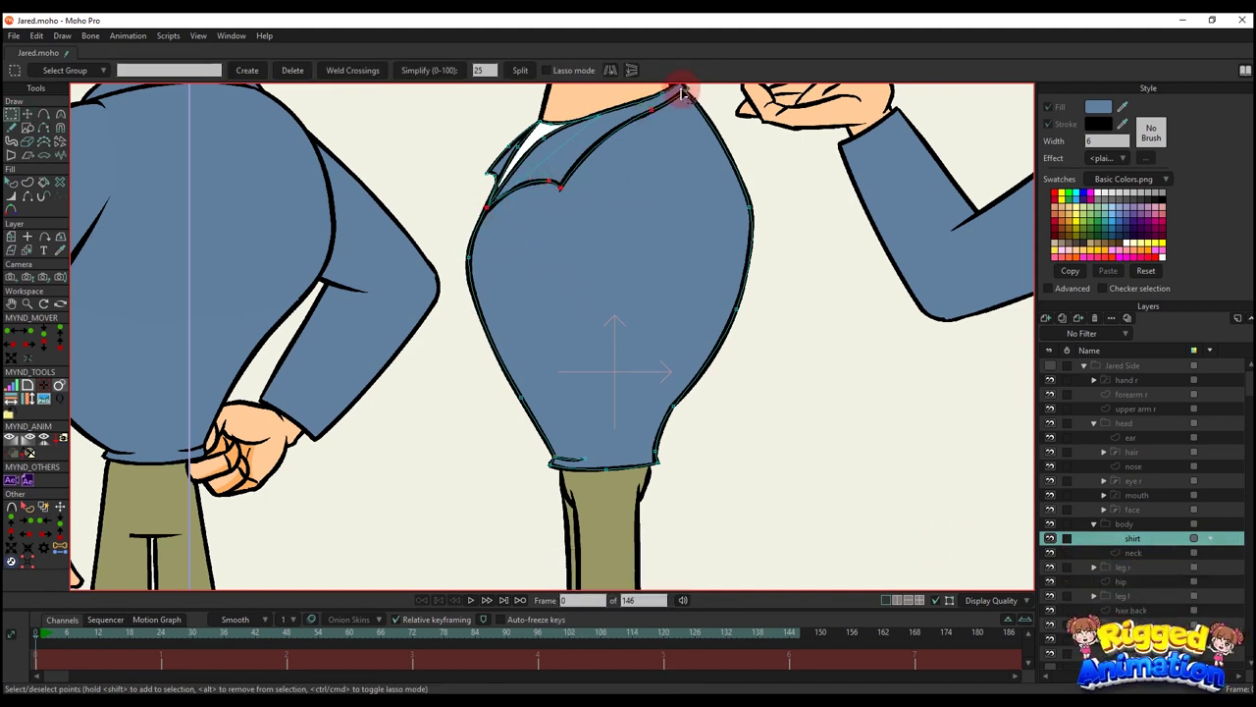
drag(702, 105, 708, 120)
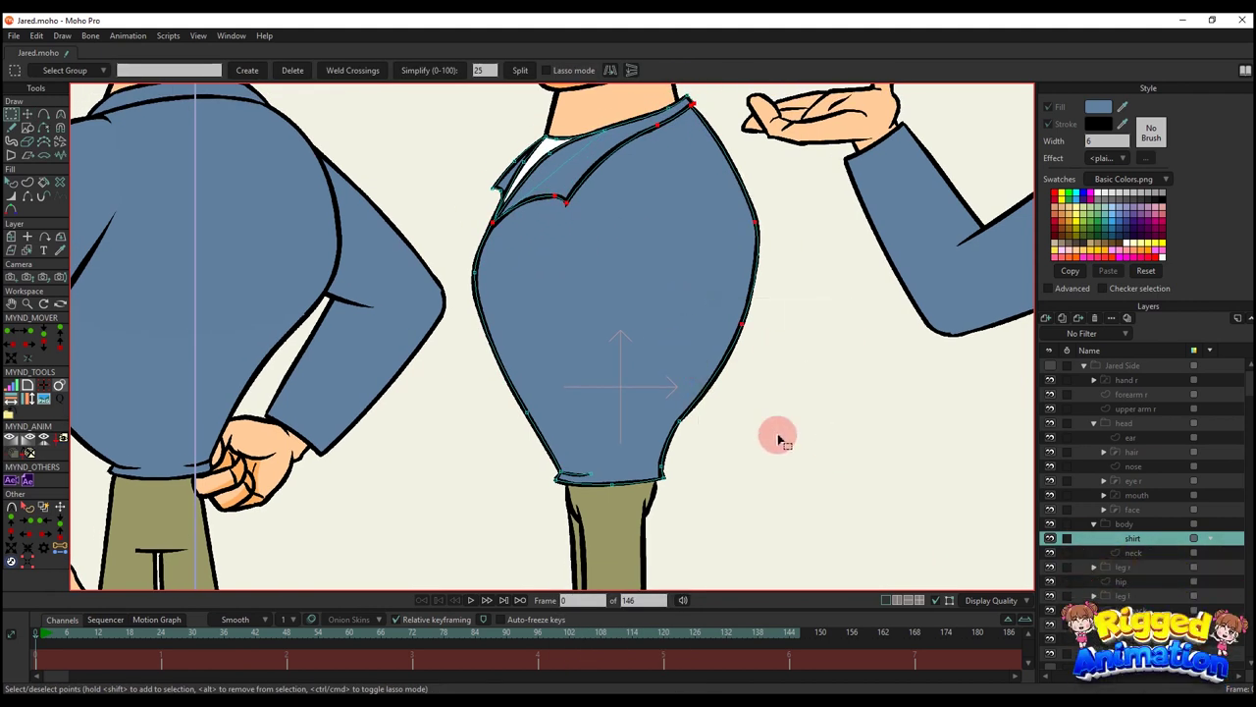
drag(664, 392, 741, 511)
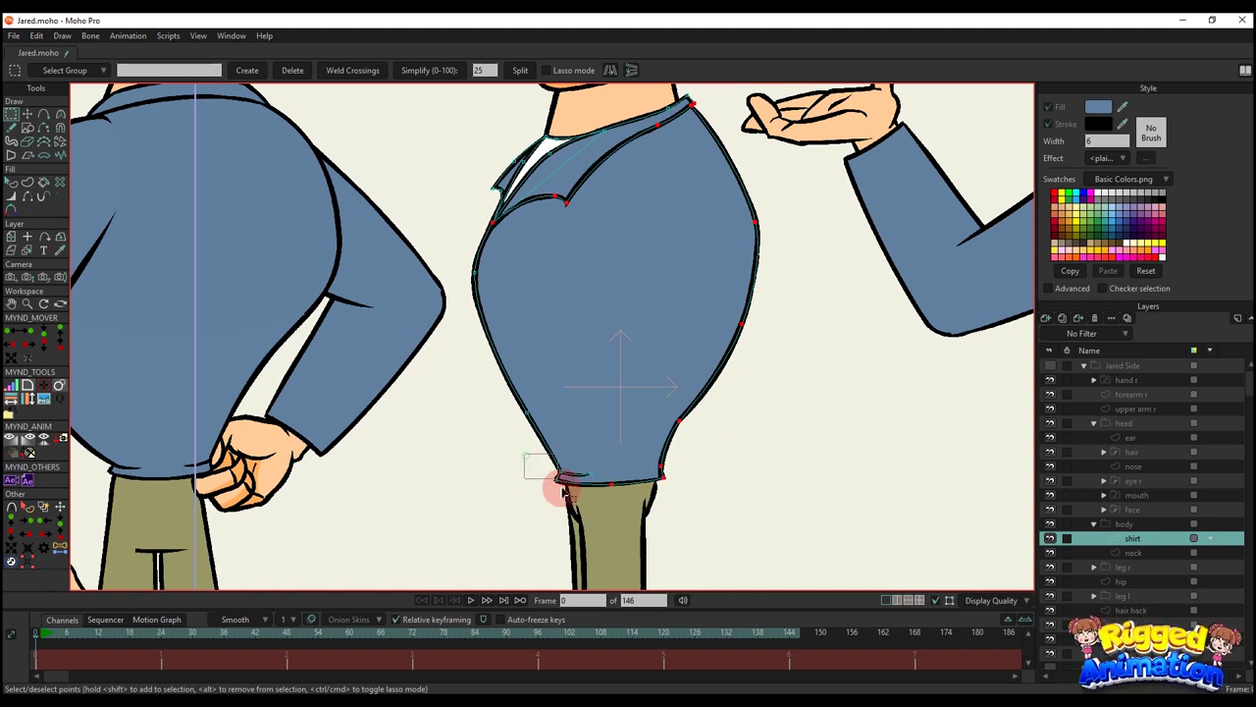
shift+click(468, 281)
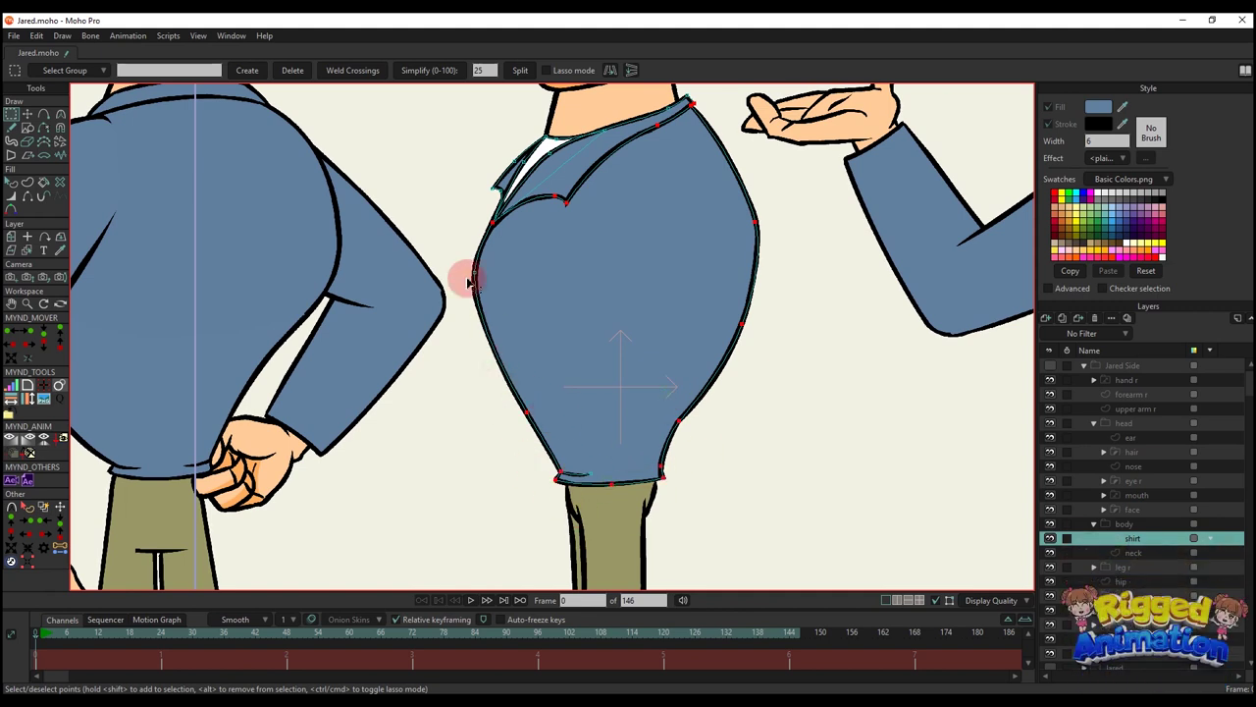
- Try to create a shape with fill and stroke from the selected shirt body points
click(28, 183)
click(149, 70)
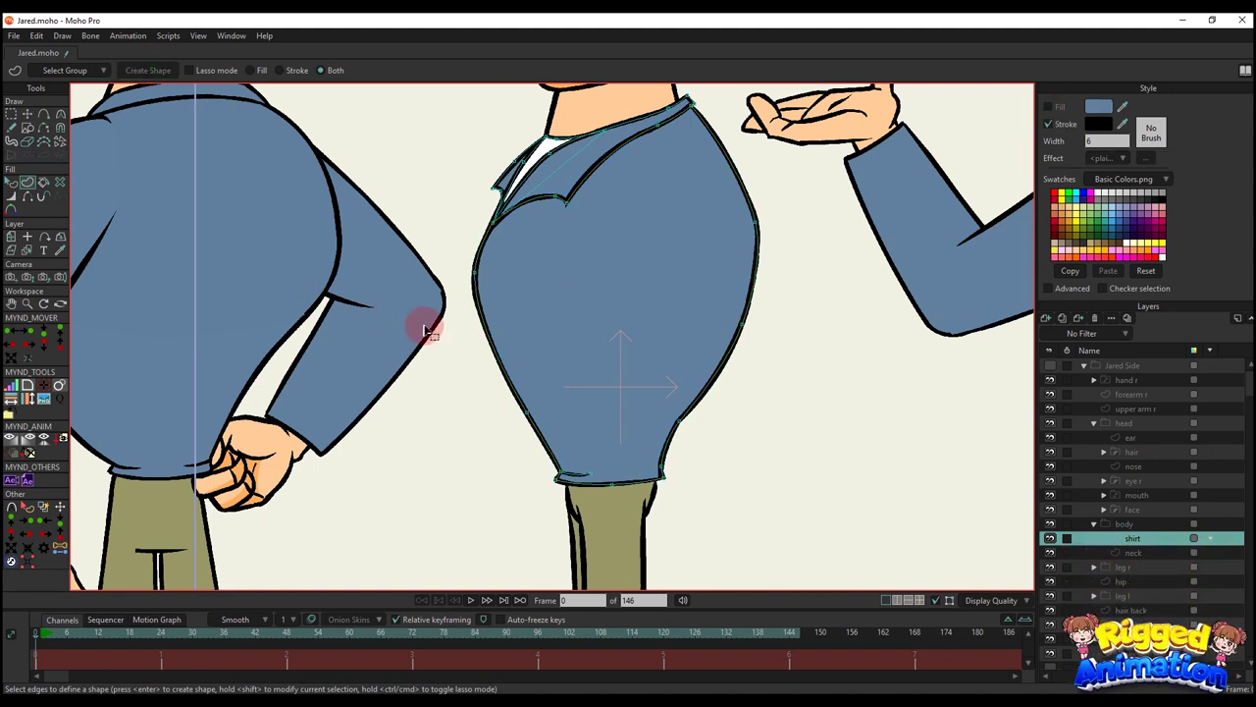
key(g)
key(ctrl+z)
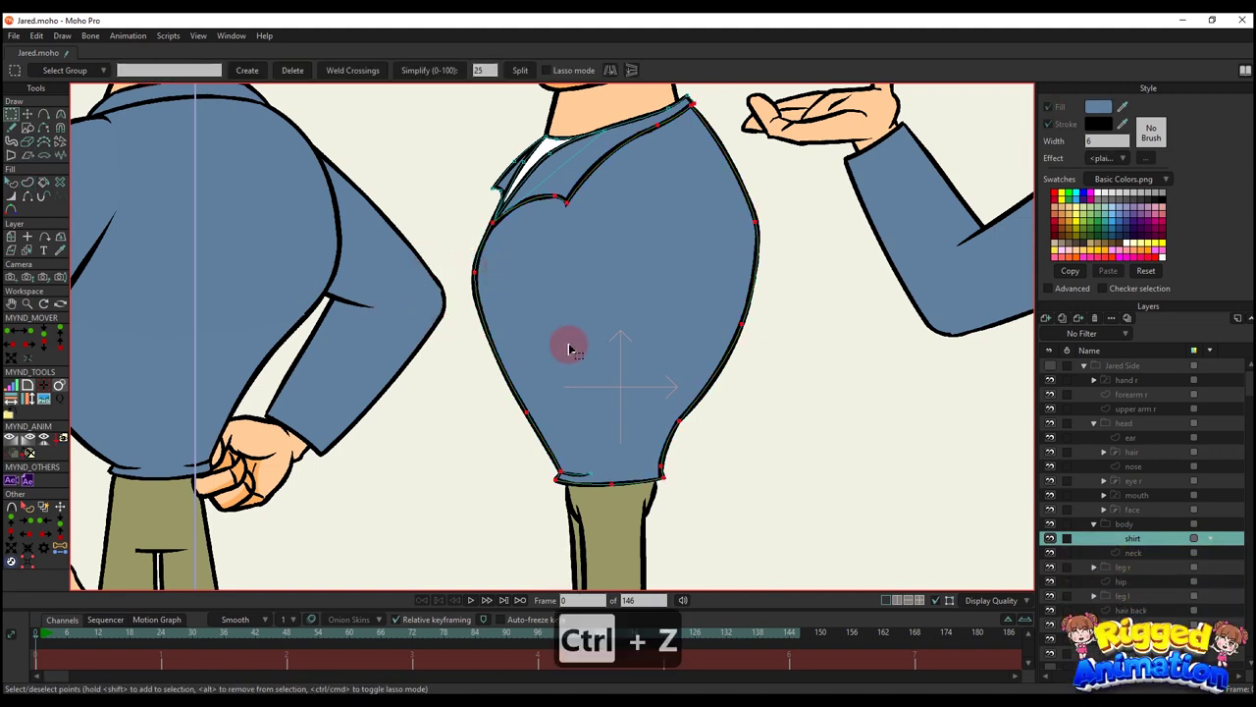
- Close the selected shirt outline at the collar's back end and create the body shape with fill and stroke
click(29, 184)
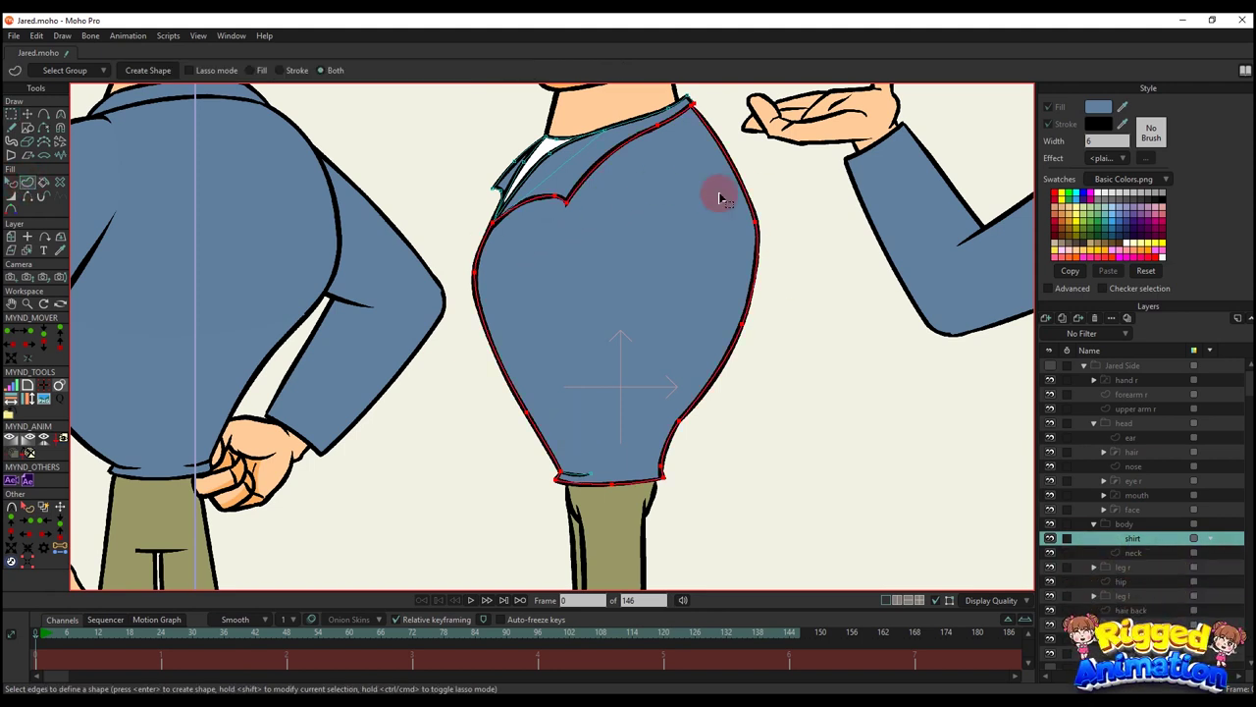
scroll(721, 198, up, 5)
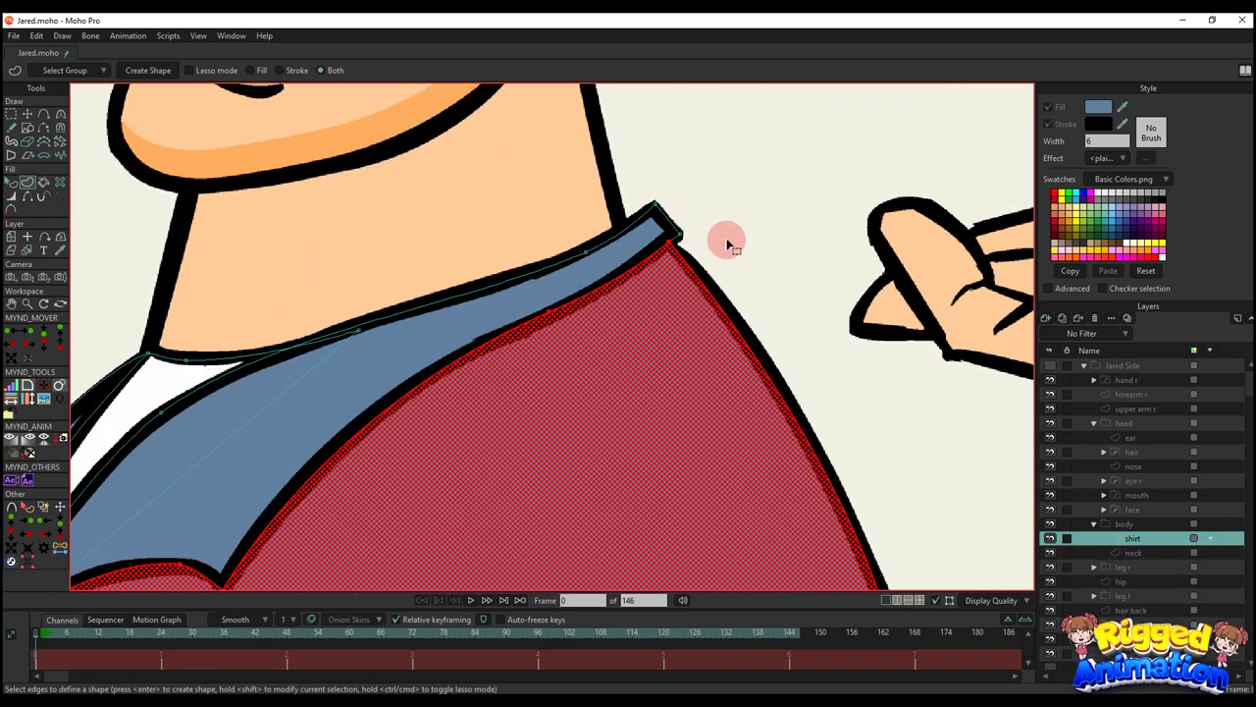
scroll(728, 243, down, 5)
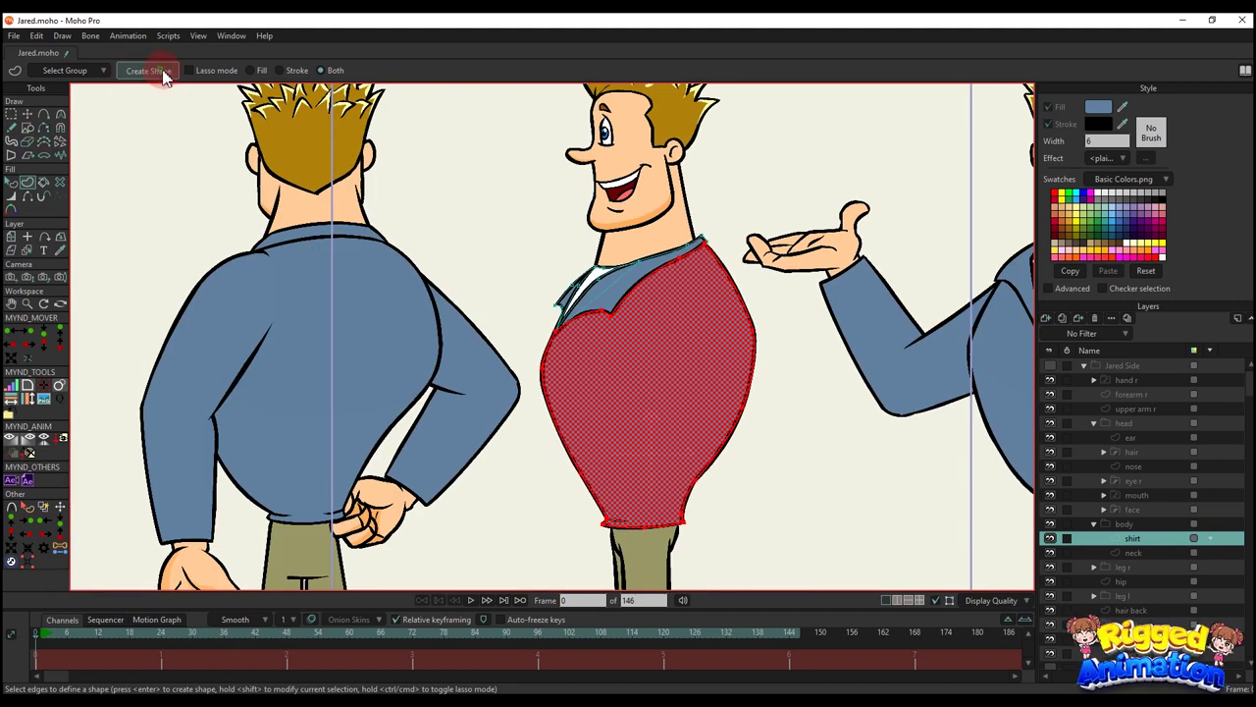
click(147, 71)
key(q)
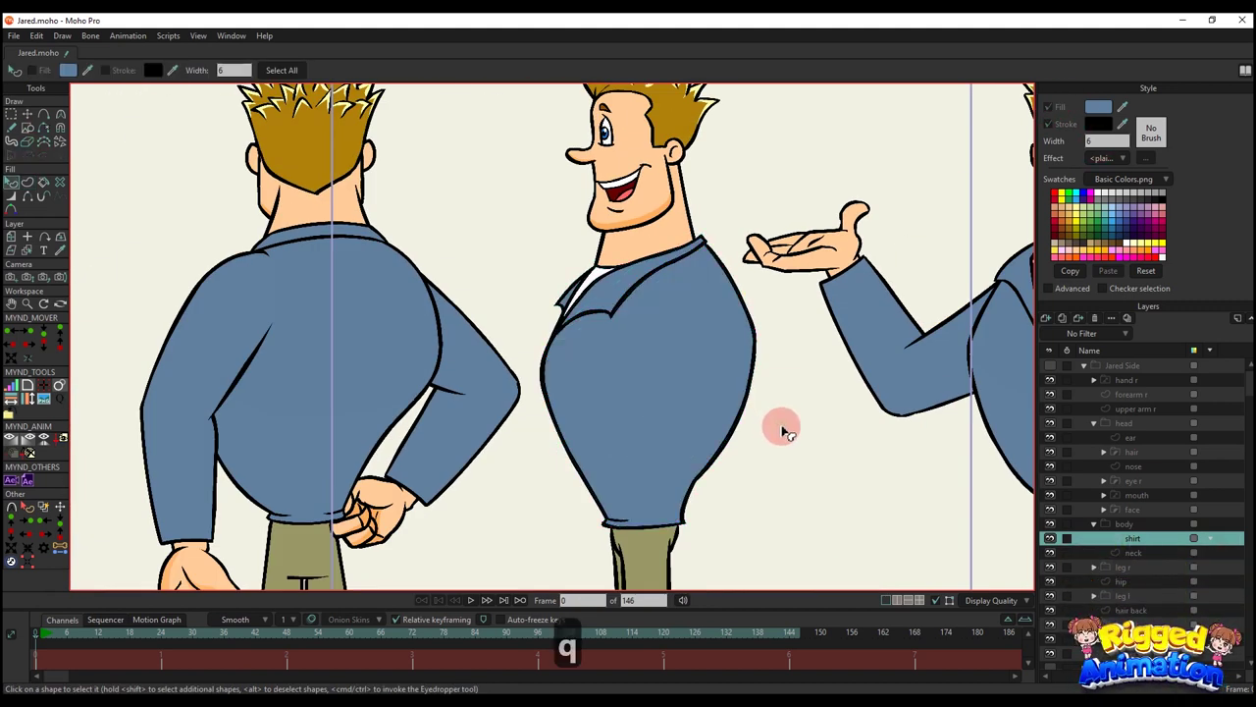
- Select the points of the fold line above the hem and create an outlined stroke from them
scroll(783, 426, down, 3)
scroll(639, 469, up, 5)
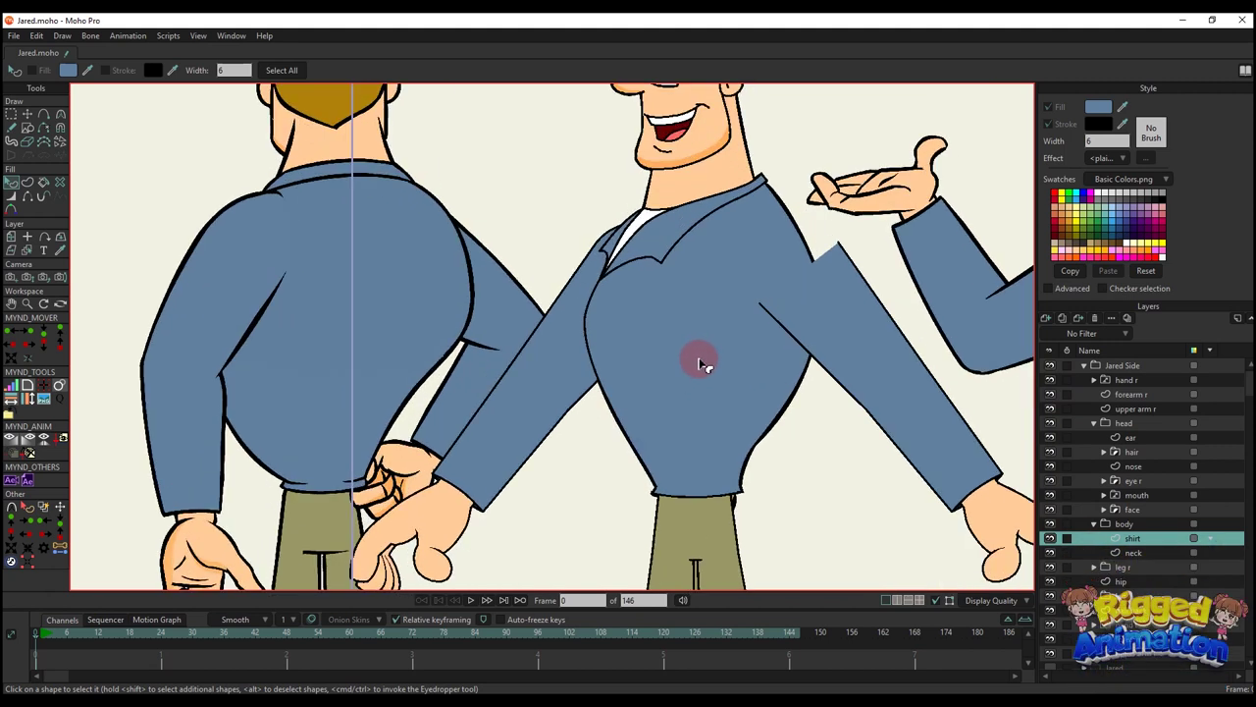
key(t)
scroll(687, 481, up, 3)
key(g)
drag(600, 493, 718, 517)
click(27, 183)
click(145, 72)
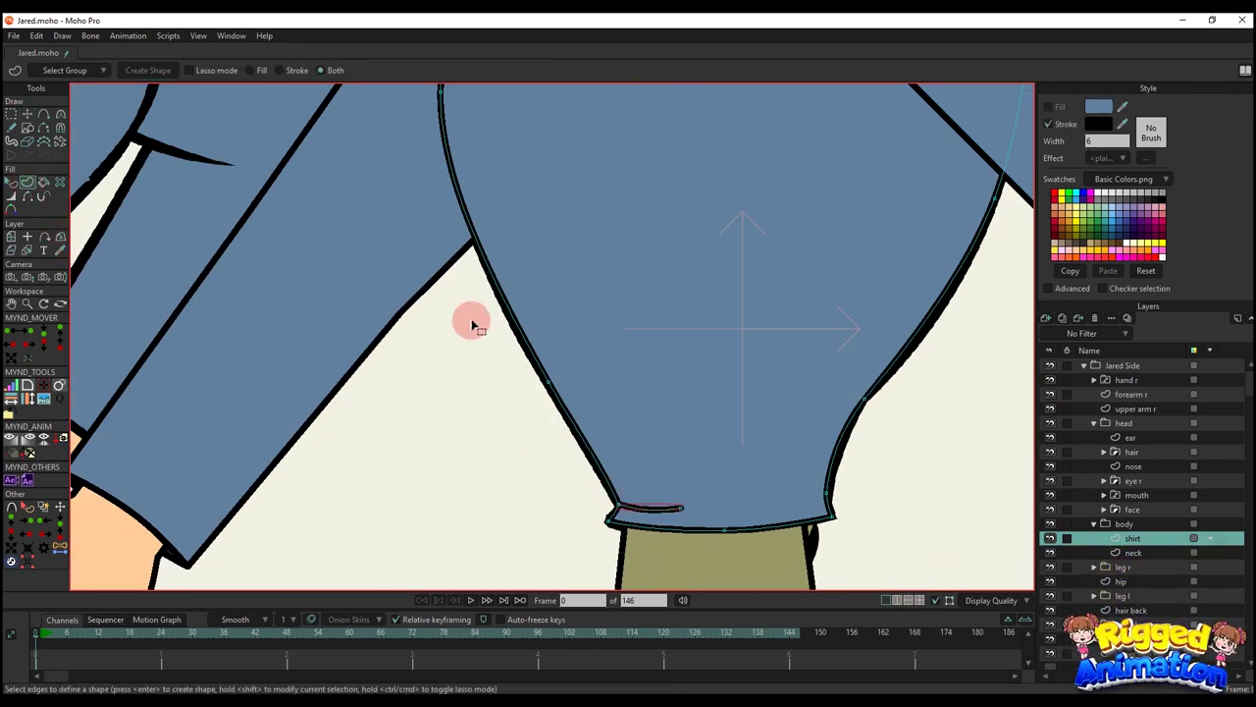
- Collapse the head group of the side-view character in the layer list
key(q)
scroll(533, 491, down, 5)
scroll(553, 456, down, 3)
scroll(589, 420, up, 3)
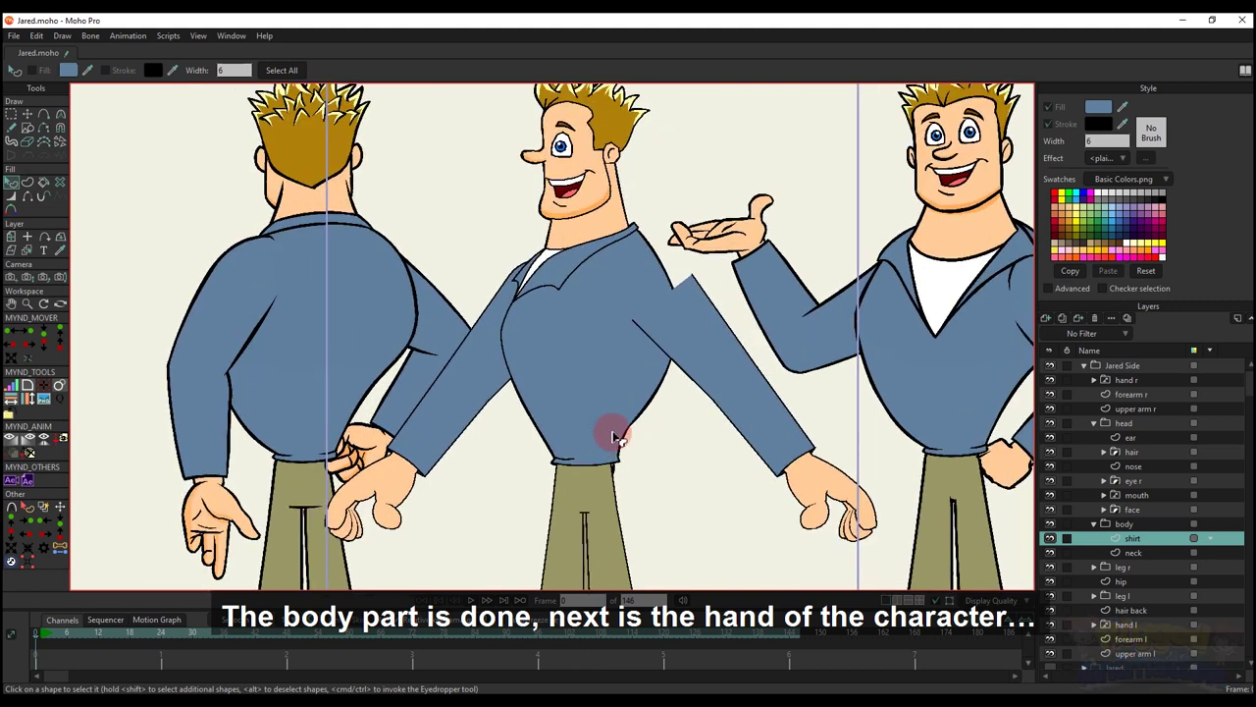
click(1094, 423)
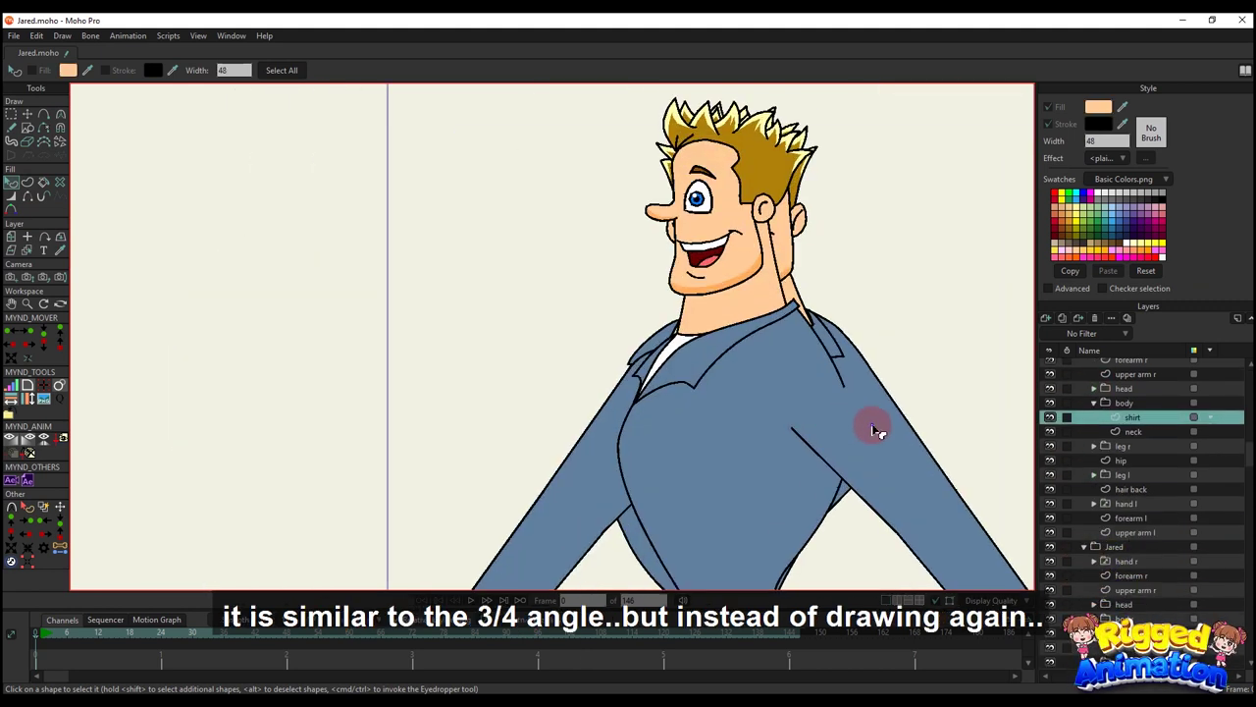
- Select the upper arm r points and move and rotate the upper arm onto the side-view shirt's shoulder
key(g)
scroll(870, 435, up, 3)
drag(729, 285, 957, 535)
drag(808, 399, 841, 459)
key(t)
drag(909, 431, 859, 430)
scroll(877, 392, up, 2)
drag(788, 385, 731, 317)
scroll(710, 342, up, 3)
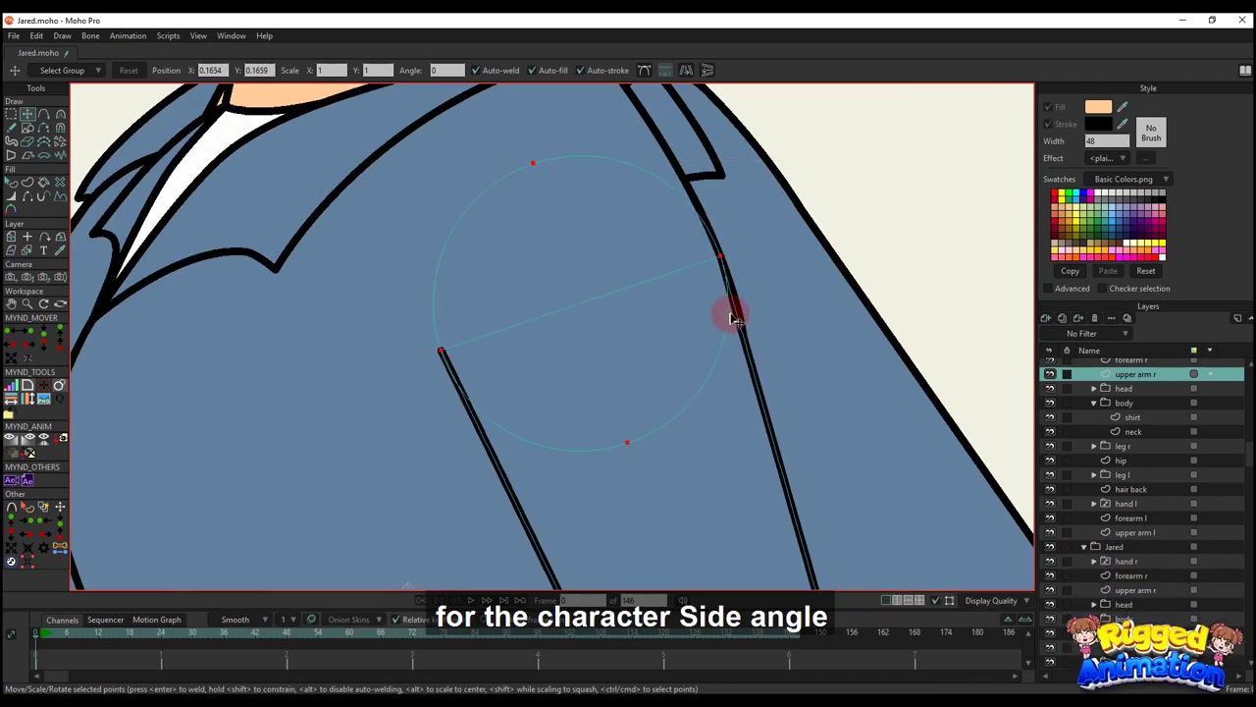
scroll(736, 328, down, 5)
key(q)
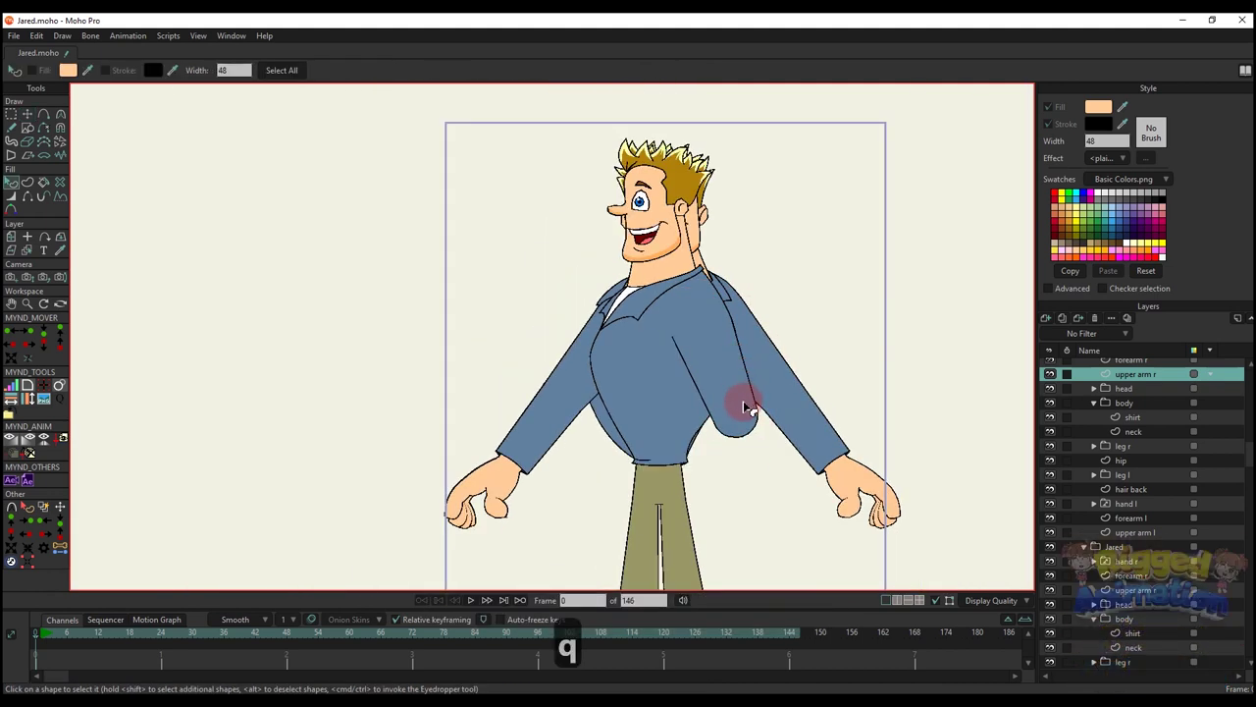
- Select the forearm r points and move and rotate the forearm to line up with the repositioned upper arm's elbow
key(t)
drag(781, 435, 794, 357)
scroll(805, 359, up, 3)
alt+right_click(841, 370)
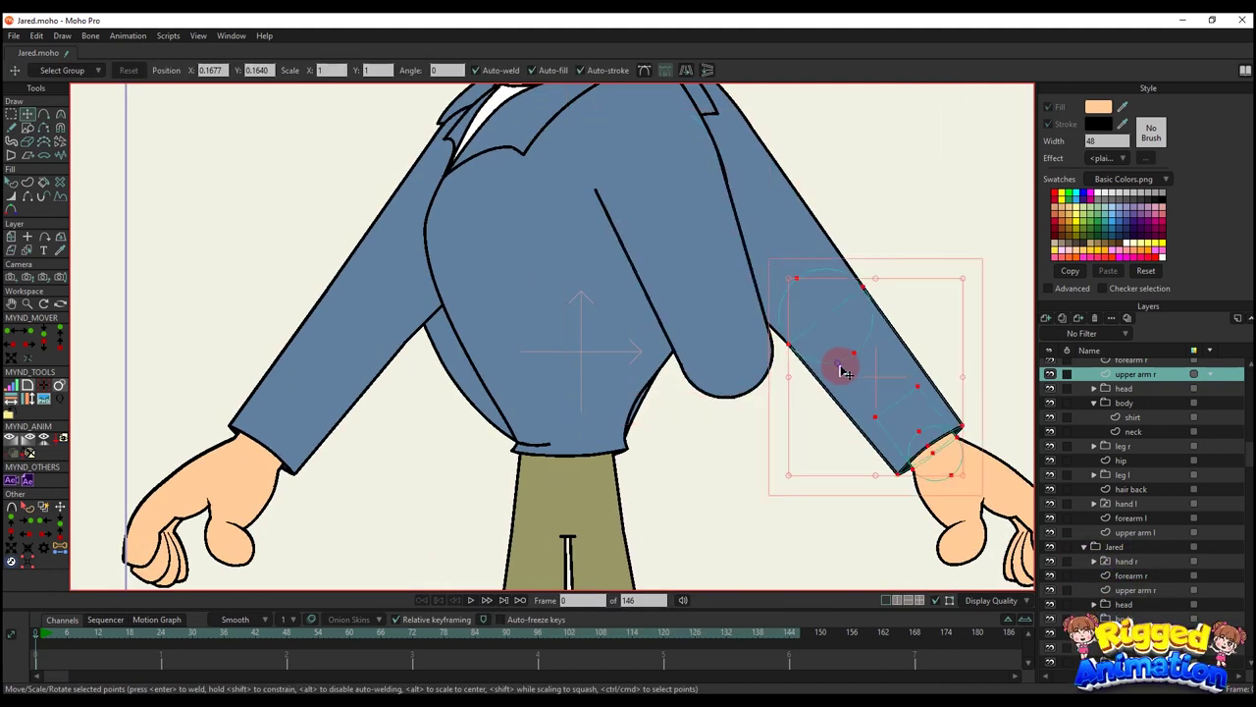
key(g)
drag(743, 209, 998, 520)
scroll(926, 483, up, 3)
key(t)
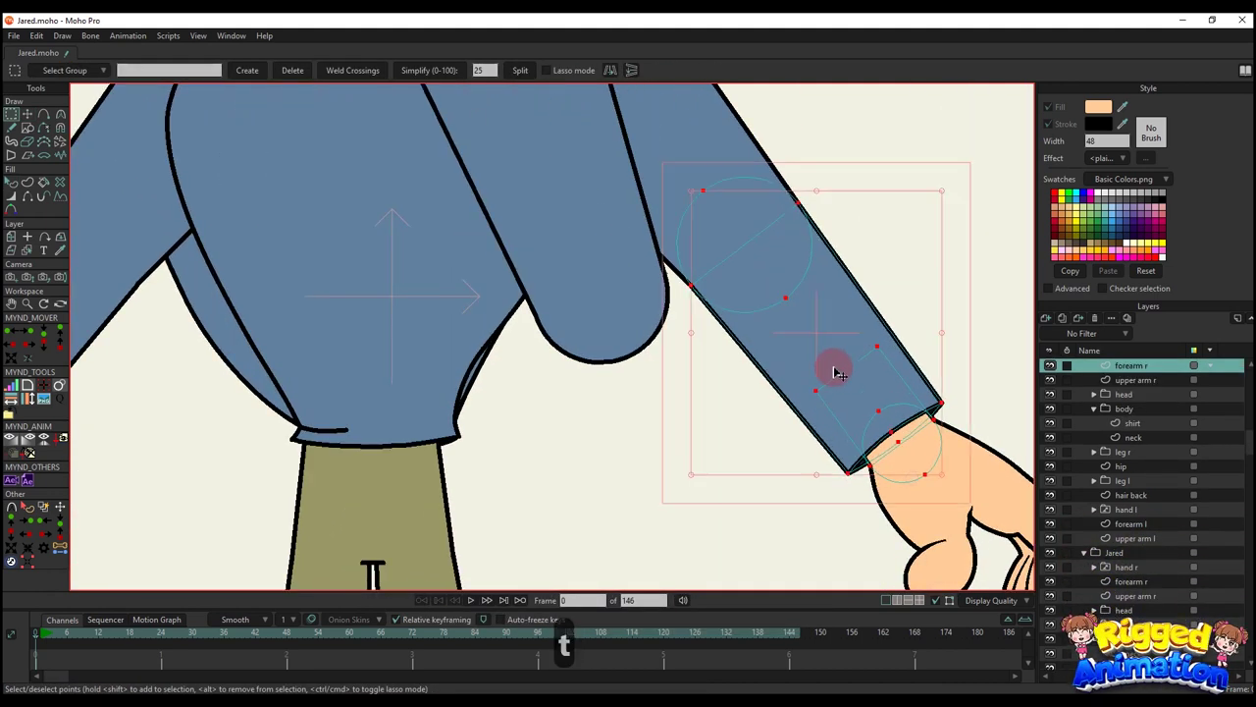
drag(837, 360, 680, 443)
scroll(743, 346, up, 2)
drag(823, 310, 833, 390)
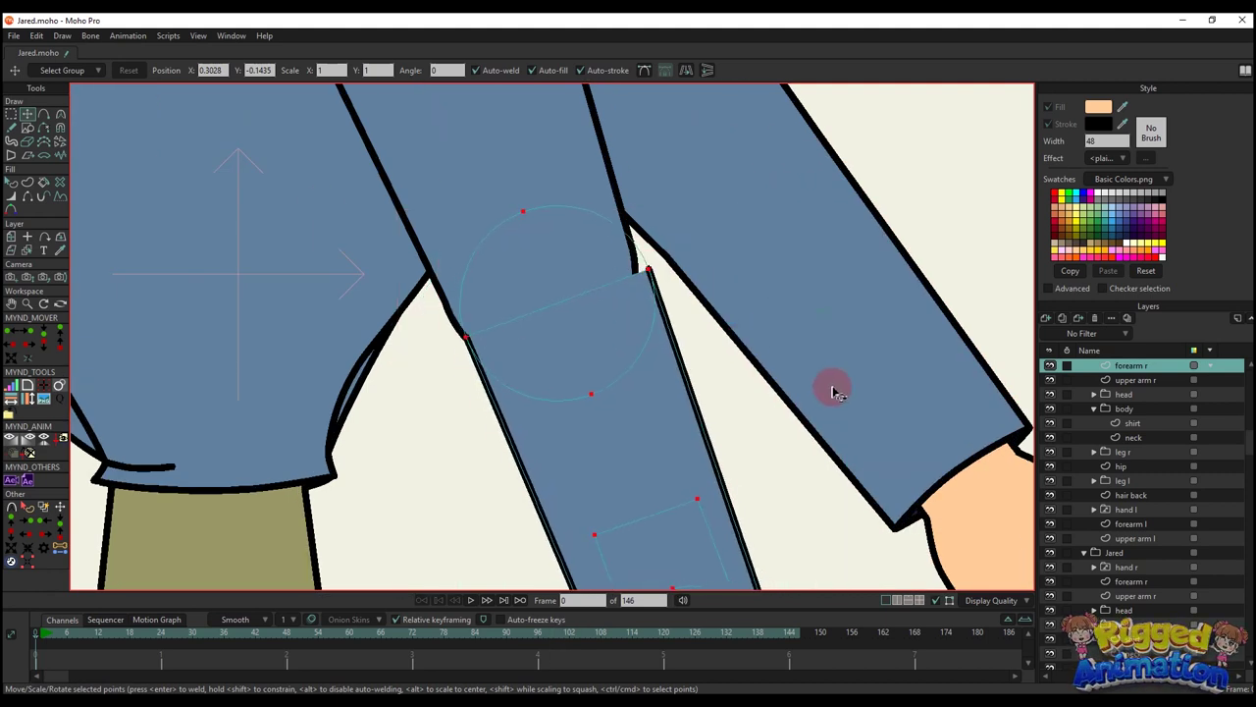
drag(661, 402, 687, 412)
key(q)
scroll(660, 388, down, 5)
- Copy the elbow circle from the upper arm r layer and paste it into the forearm r layer
scroll(682, 412, up, 4)
click(662, 312)
scroll(662, 317, up, 3)
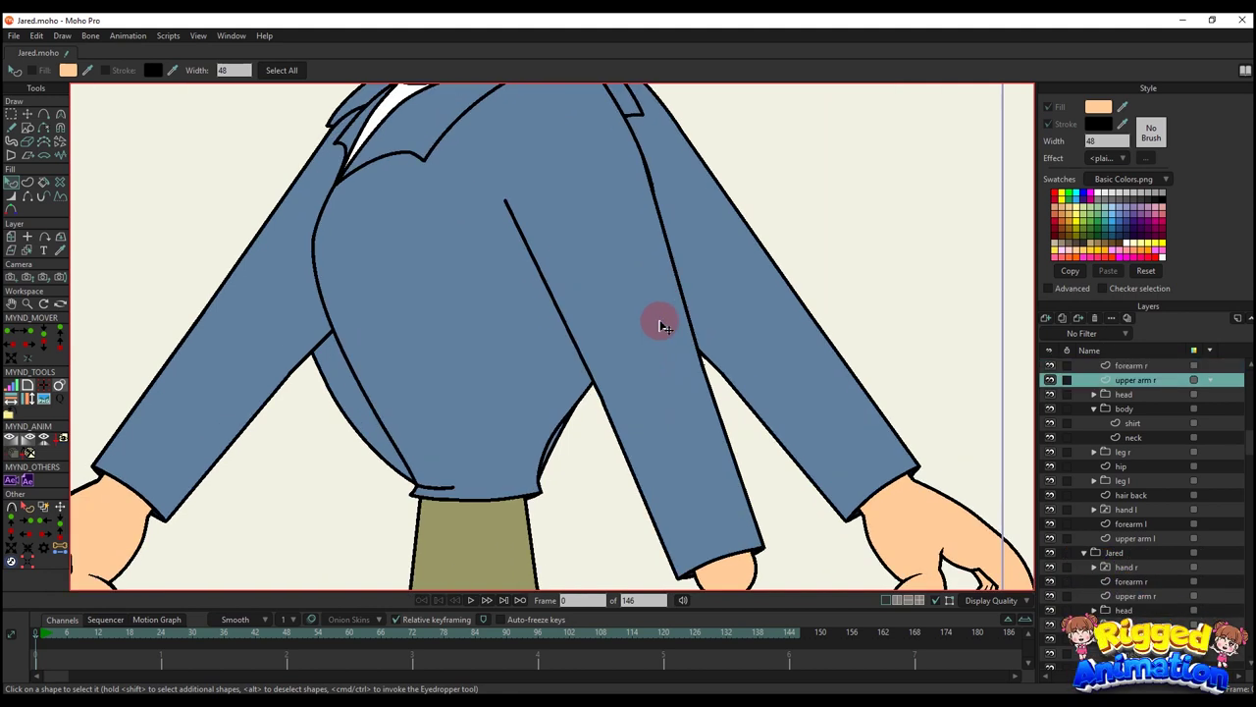
key(t)
key(ctrl+c)
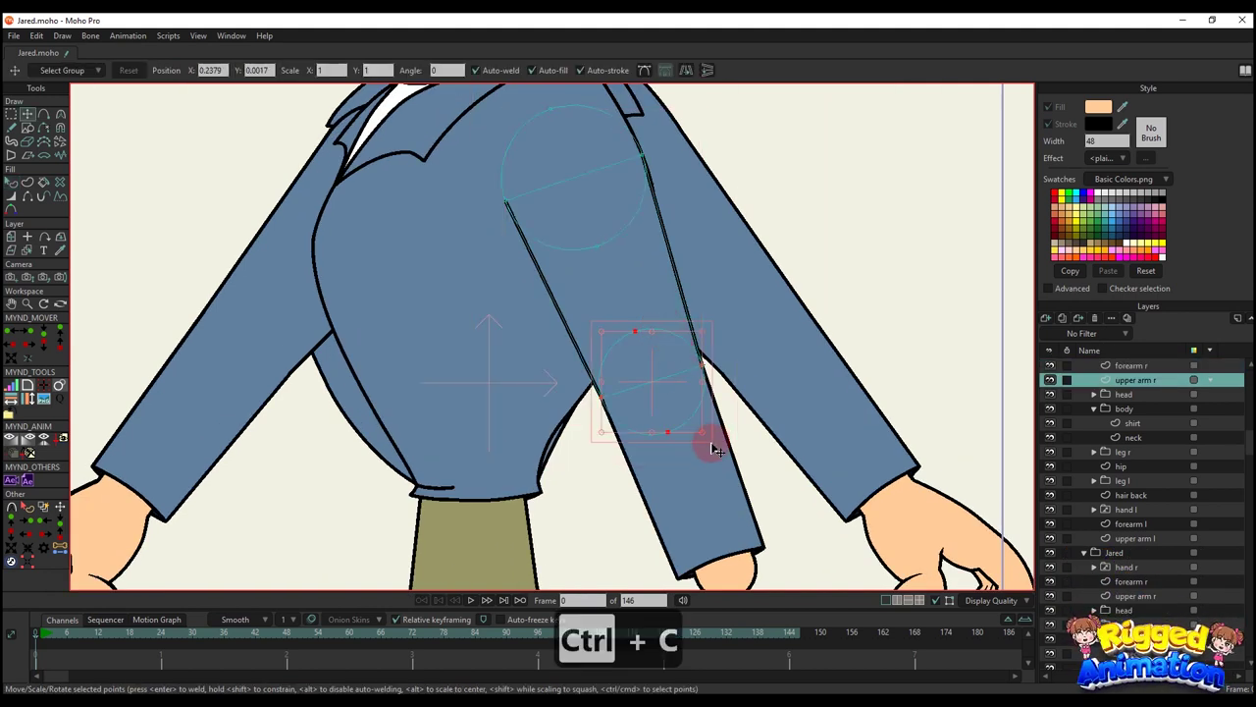
ctrl+alt+click(707, 440)
key(BackSpace)
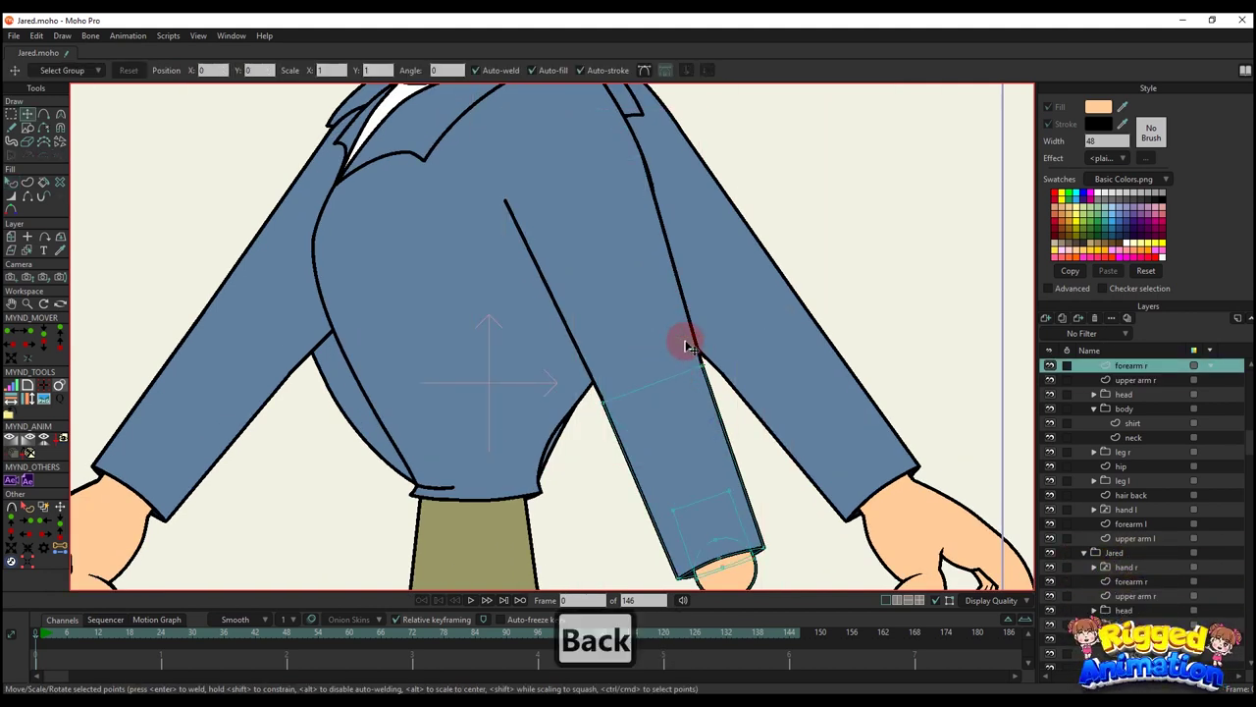
key(ctrl+v)
scroll(665, 383, up, 4)
scroll(599, 420, up, 2)
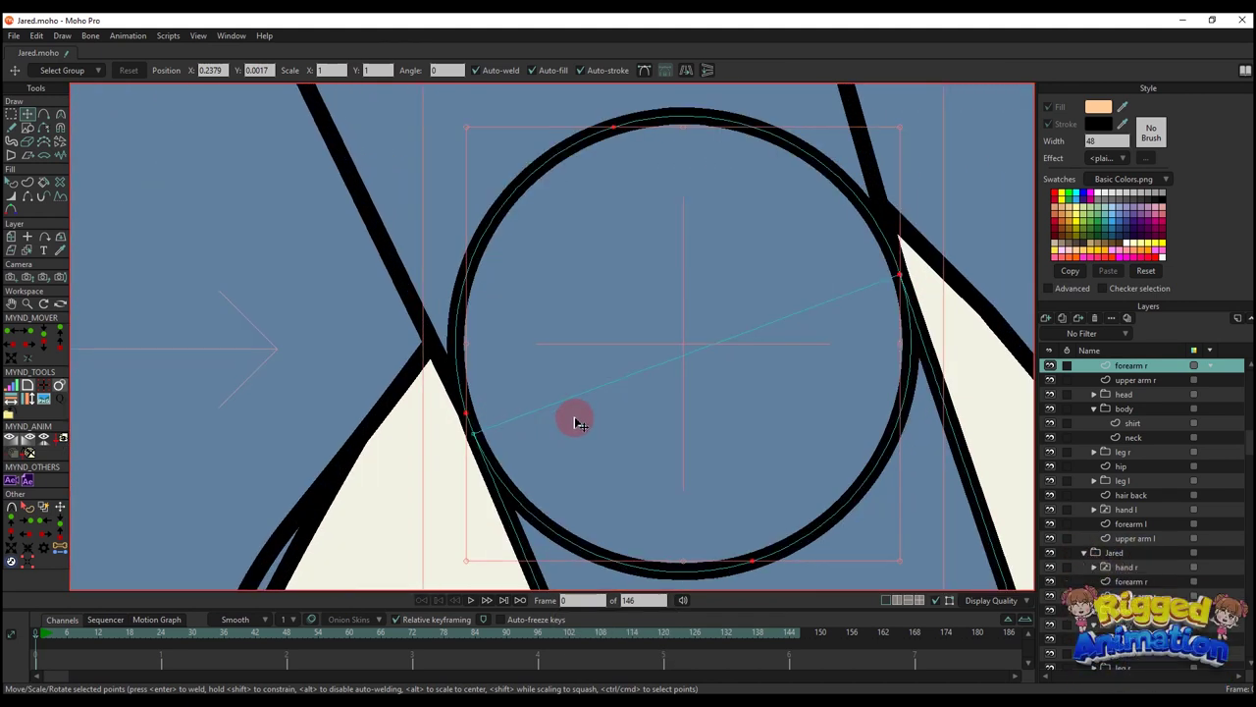
- Rotate the pasted elbow circle so its side points approach the forearm's two upper corner points
scroll(528, 432, up, 2)
scroll(628, 367, down, 4)
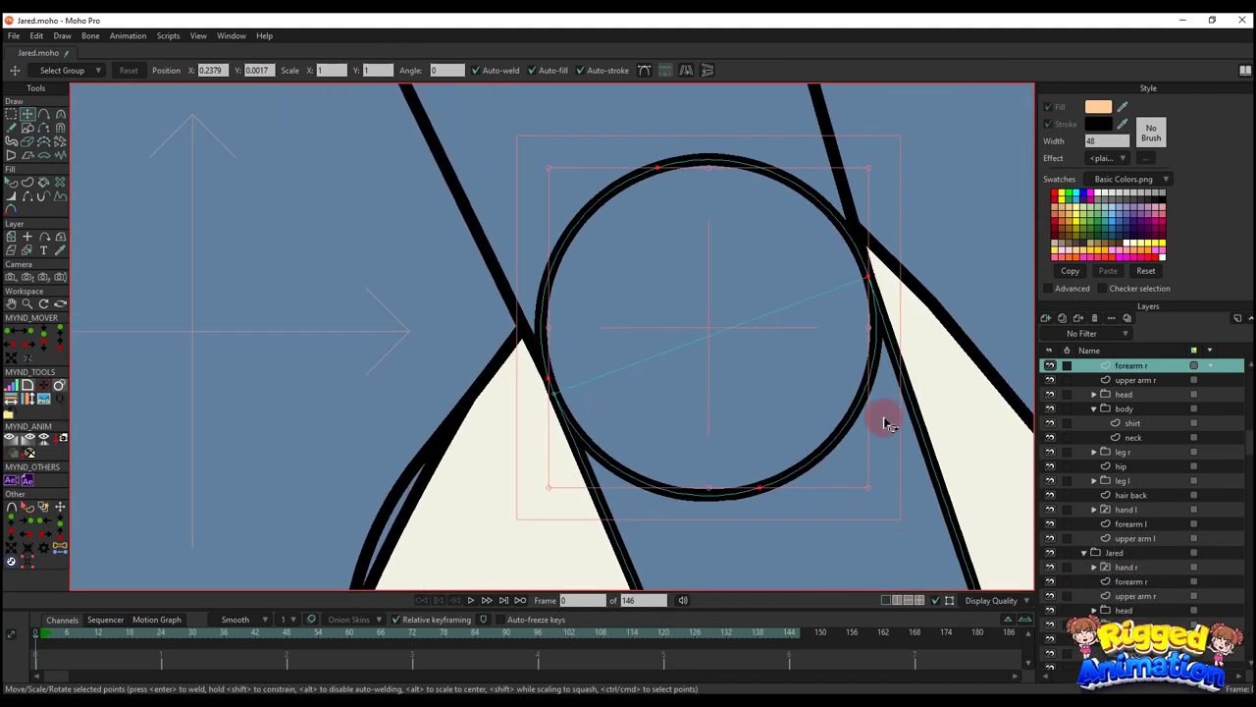
drag(886, 422, 905, 412)
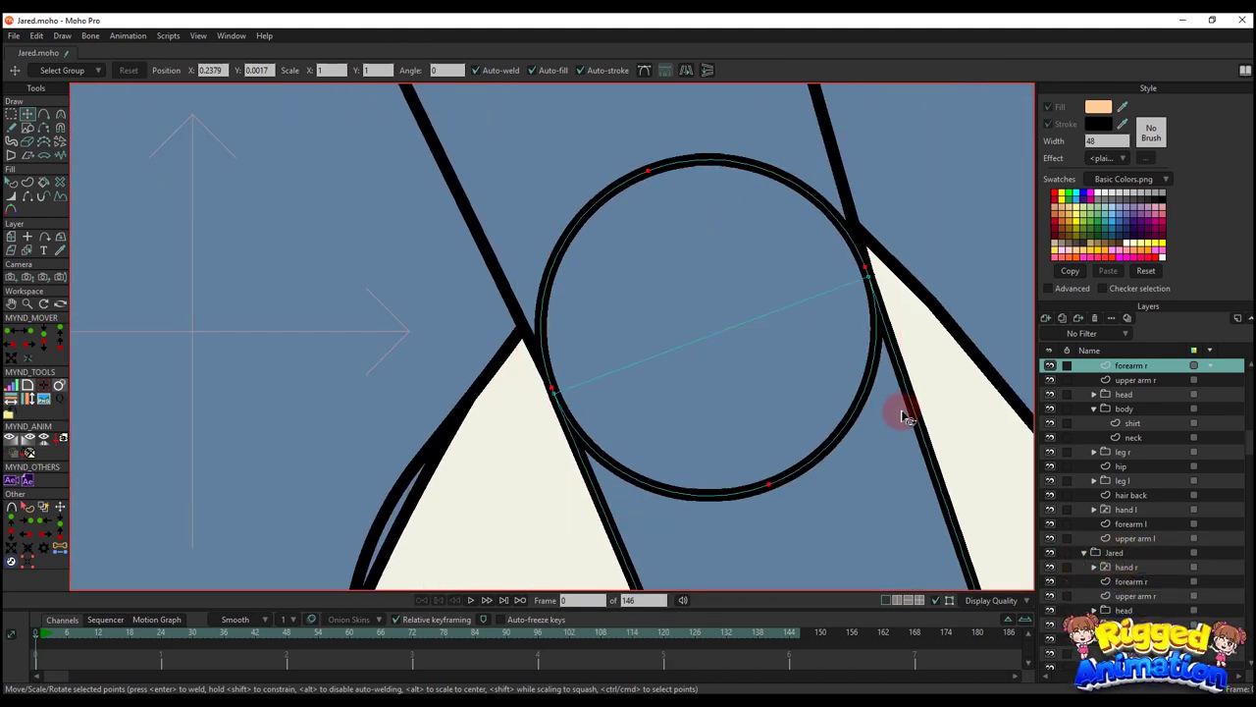
key(g)
scroll(595, 386, up, 1)
scroll(465, 415, up, 1)
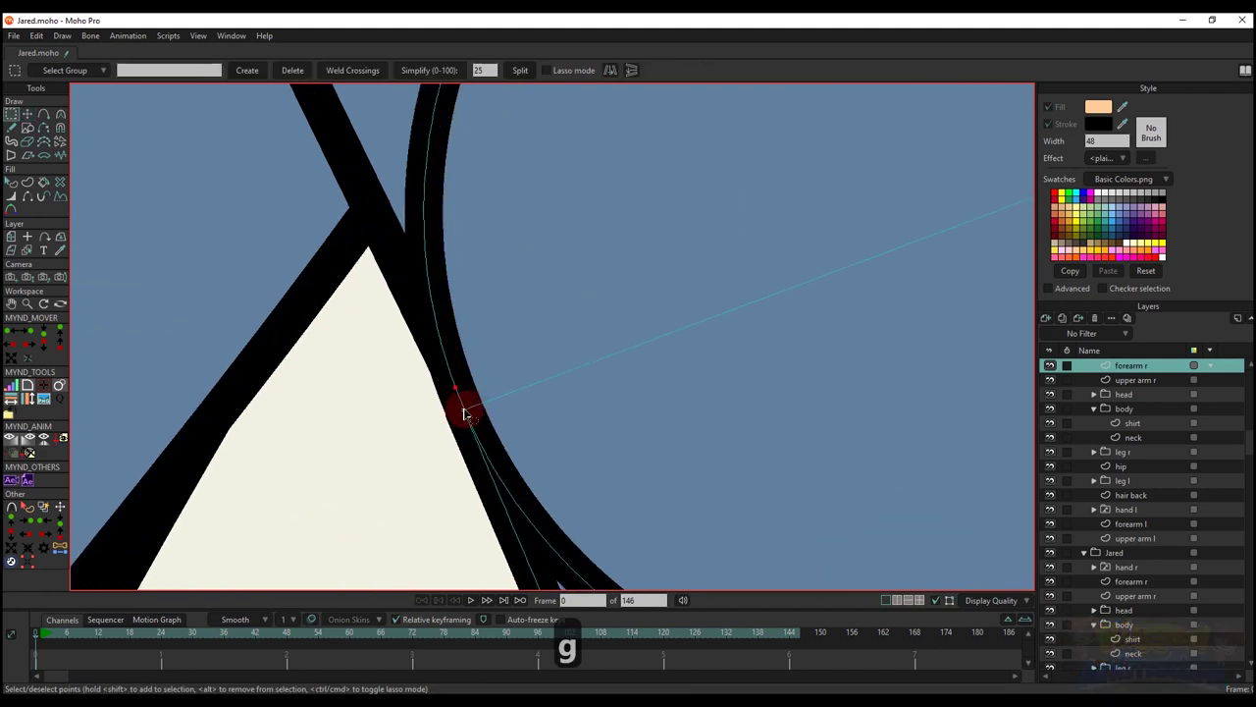
scroll(624, 384, down, 3)
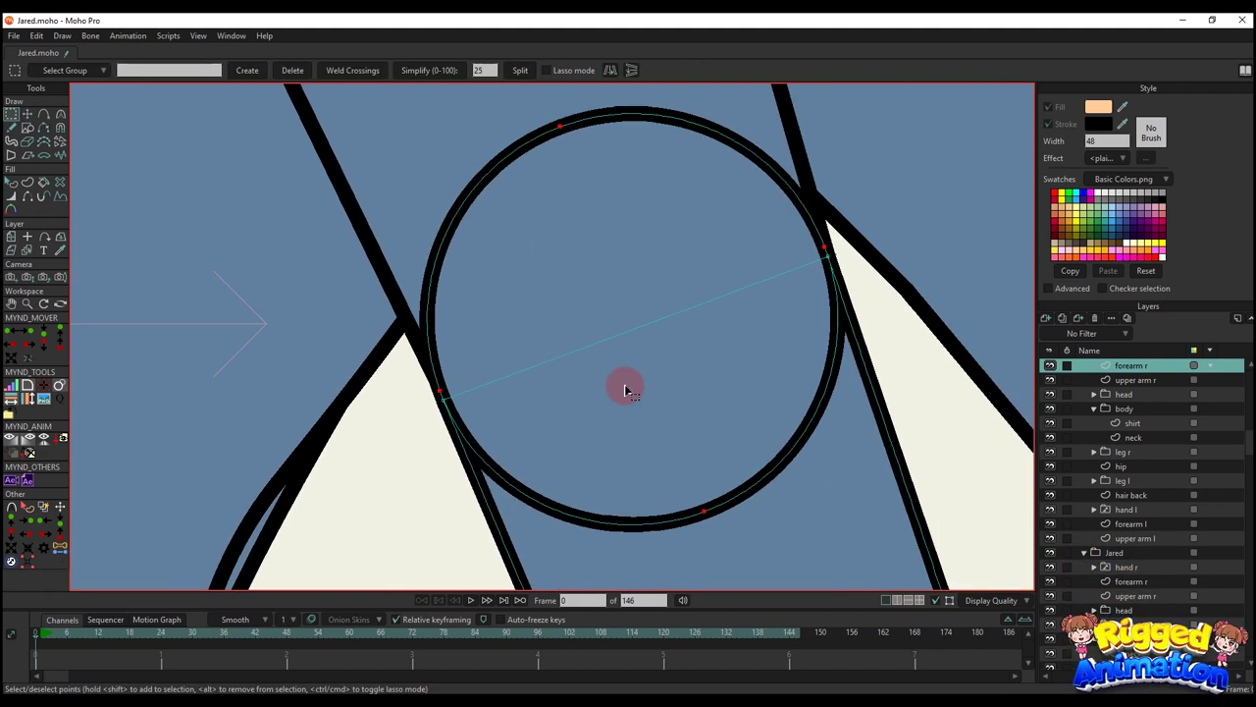
scroll(511, 378, up, 4)
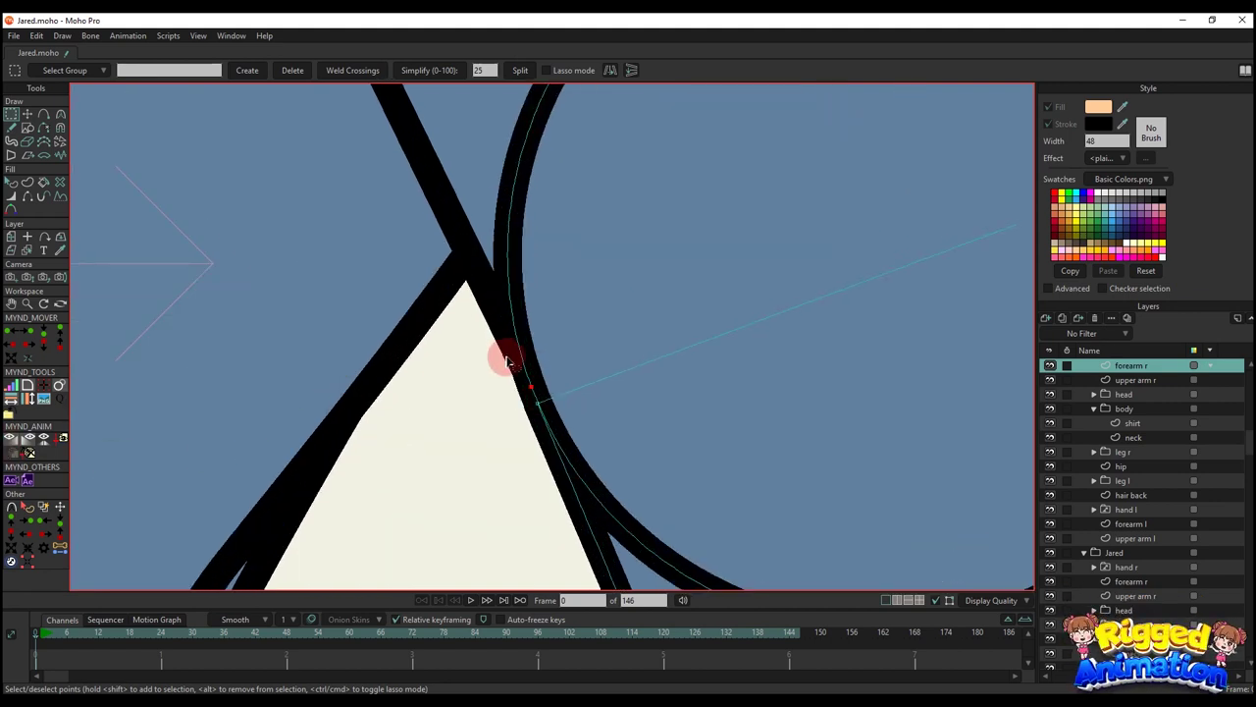
- Move the elbow circle's front point exactly onto the forearm's front upper corner at X 0.1655, Y -0.0254
key(Delete)
scroll(551, 377, down, 2)
click(27, 562)
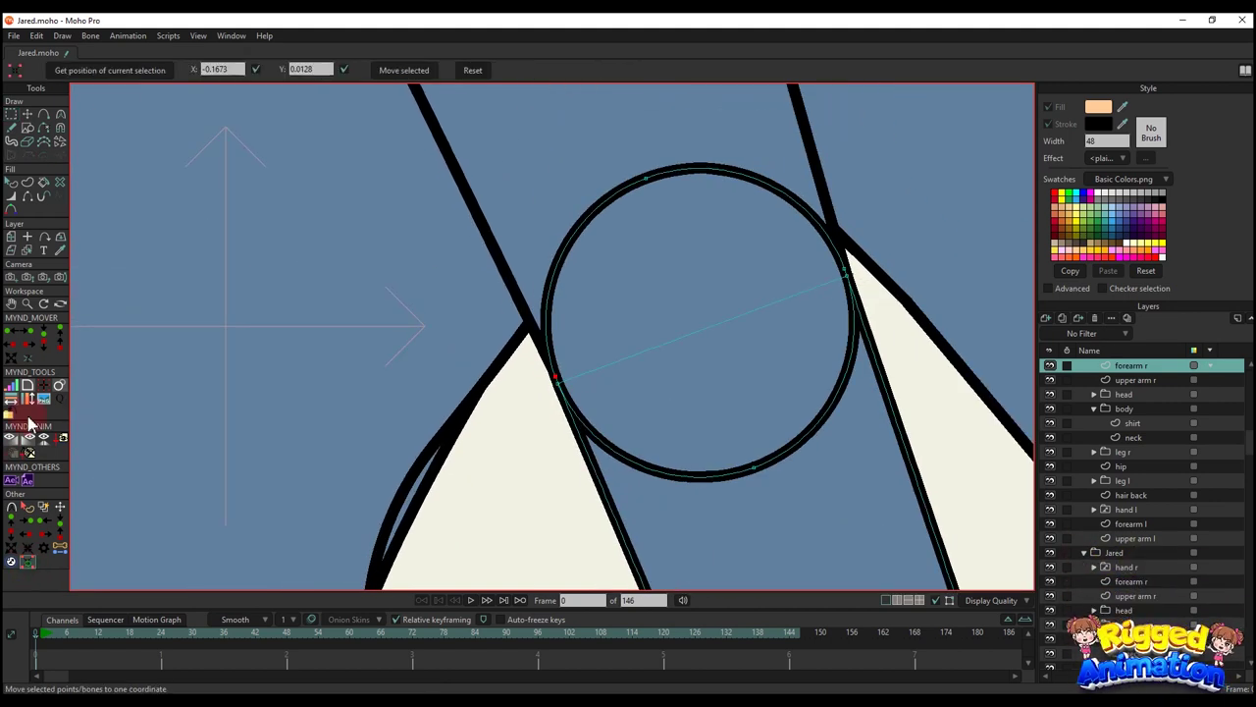
click(143, 74)
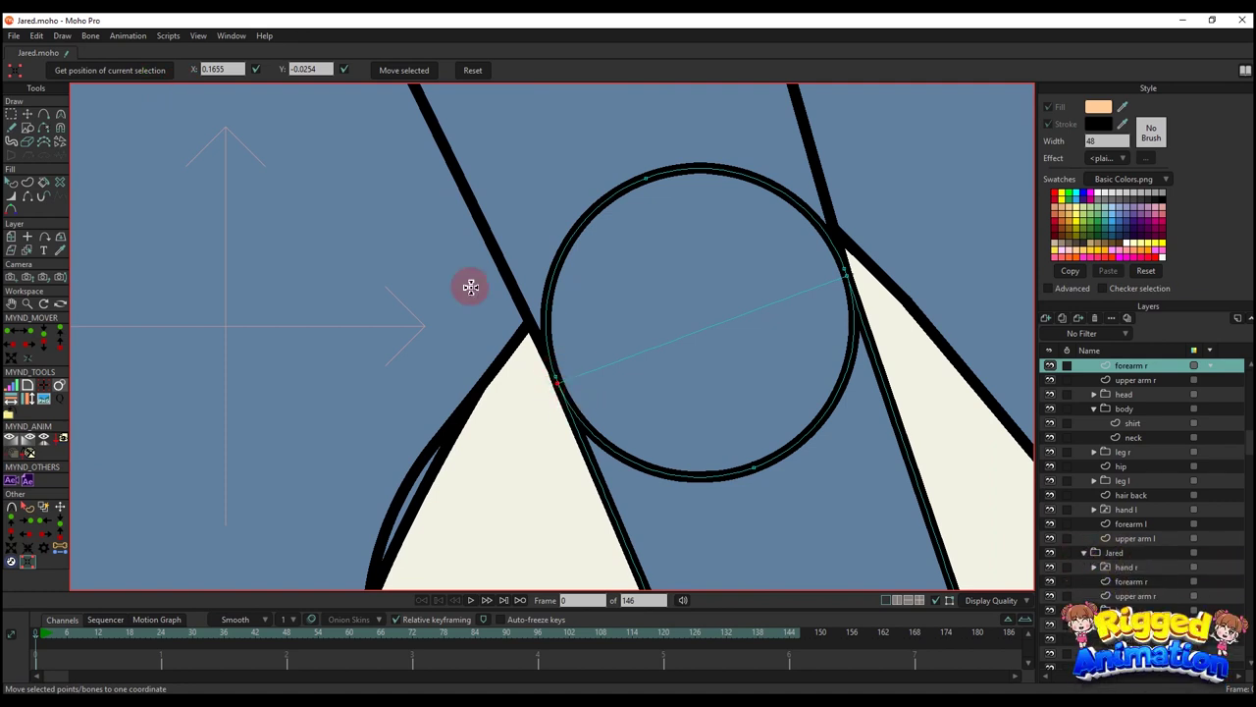
click(407, 75)
- Move the elbow circle's back point exactly onto the forearm's back upper corner at X 0.3104, Y 0.0288
scroll(872, 270, up, 5)
click(231, 71)
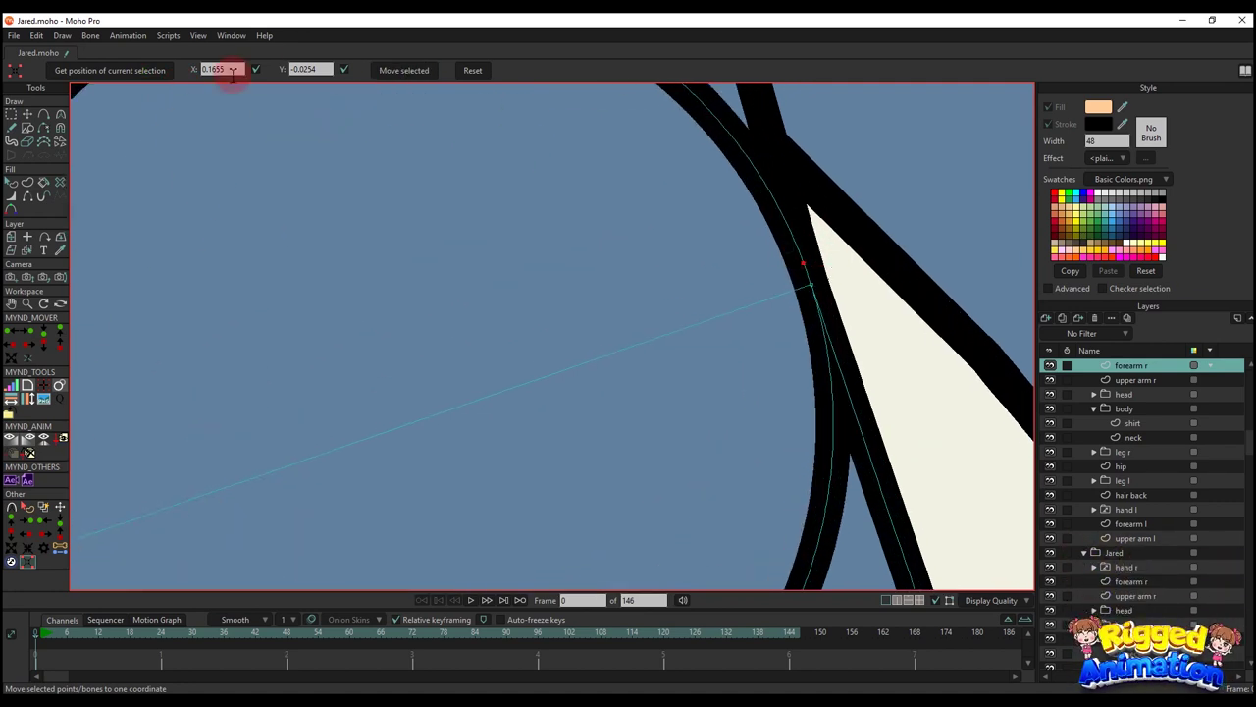
click(161, 68)
drag(804, 276, 831, 305)
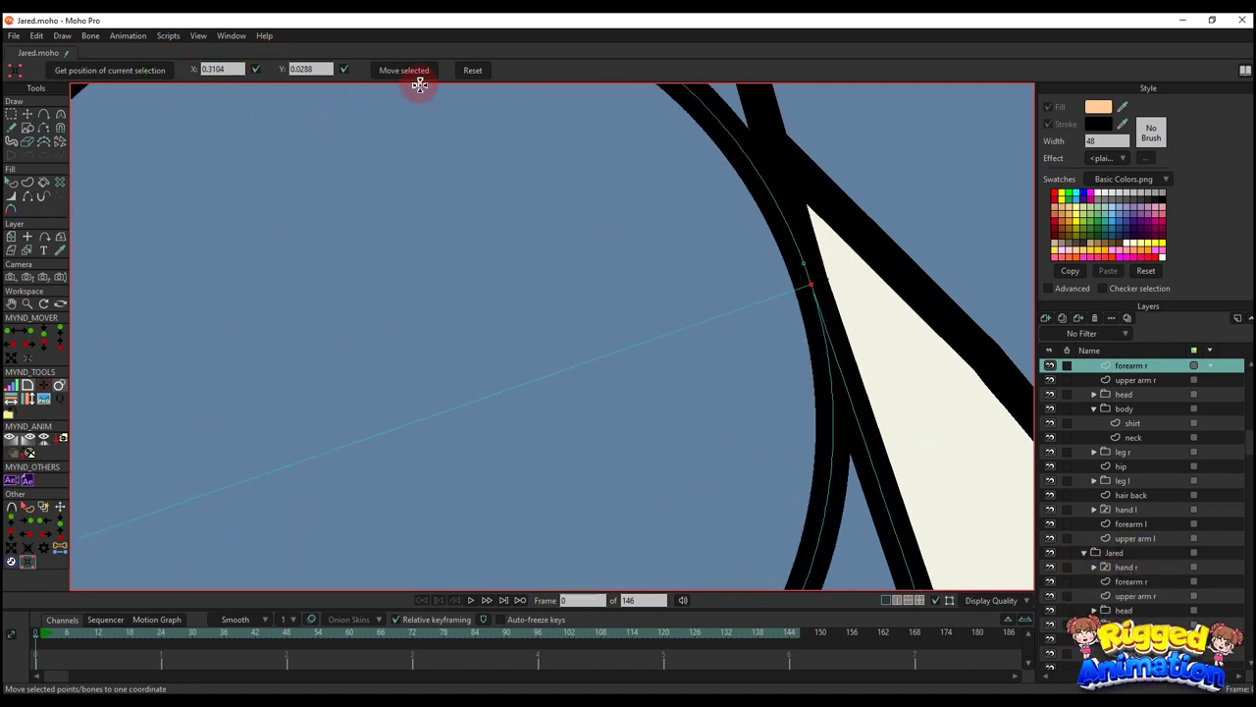
click(419, 75)
scroll(794, 360, down, 5)
- Turn off the fill and stroke of the pasted elbow circle in the forearm r layer
key(q)
click(715, 340)
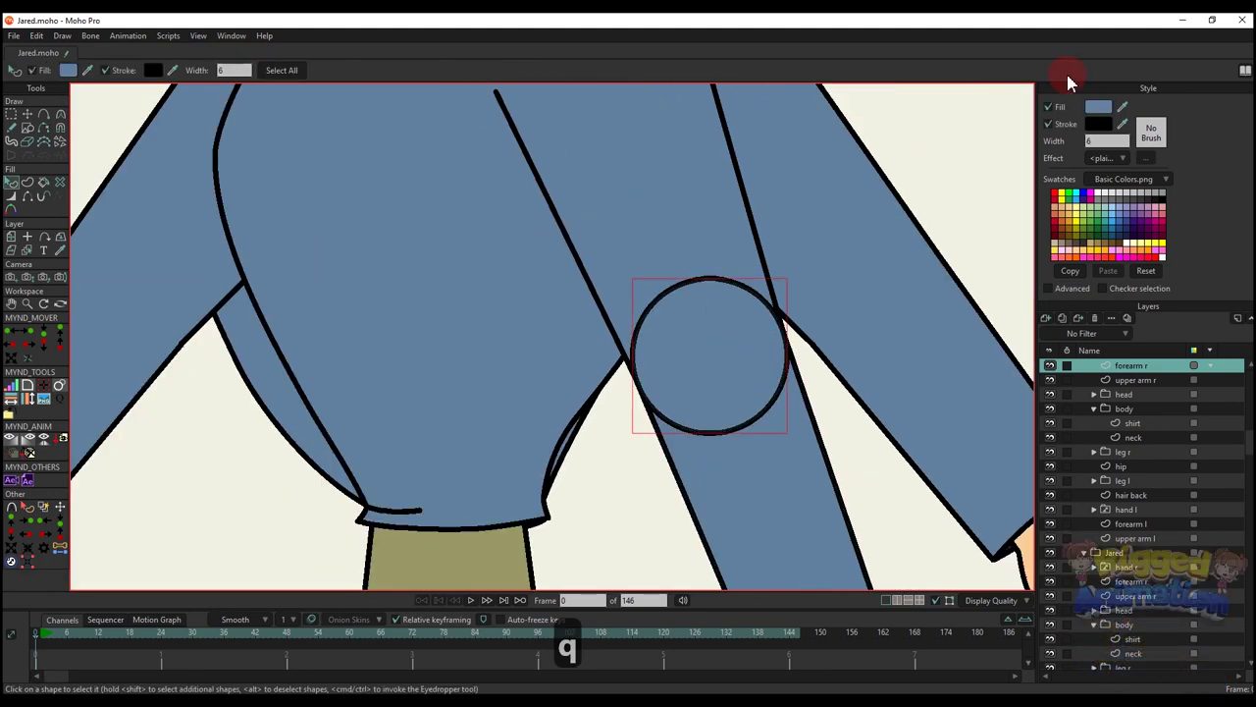
click(1050, 107)
click(1049, 123)
scroll(811, 368, down, 5)
key(t)
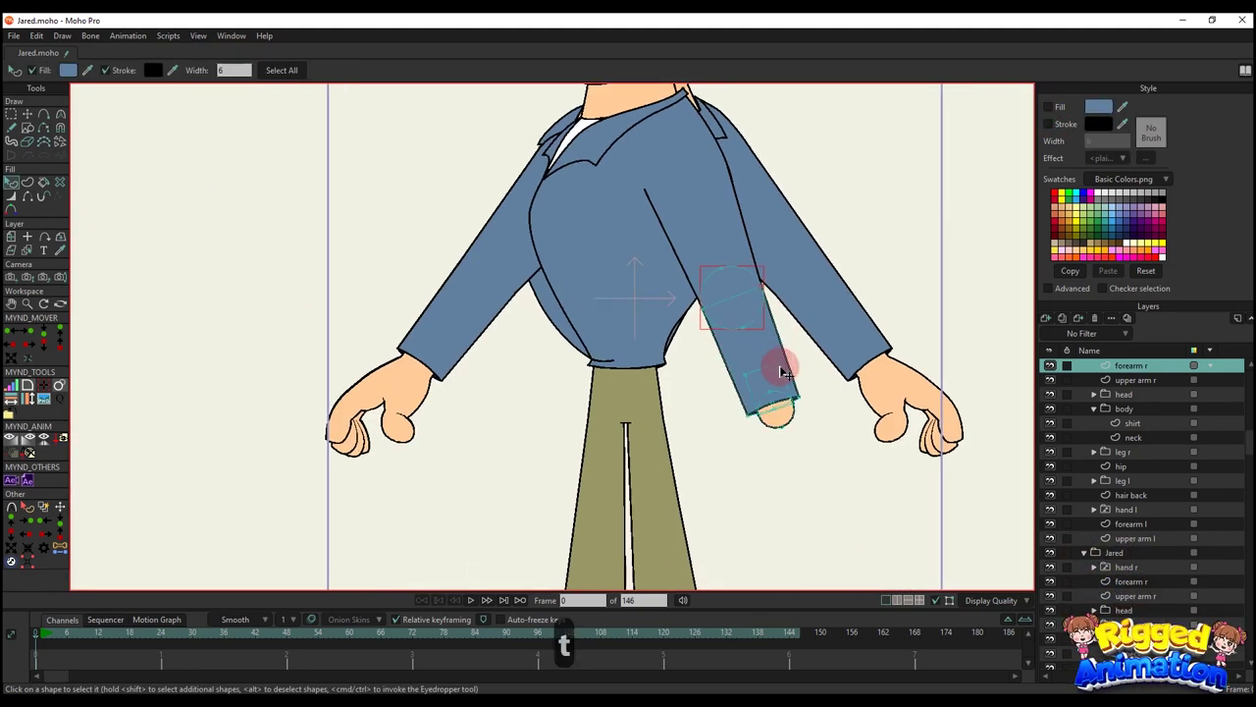
scroll(788, 403, up, 2)
key(q)
key(q)
scroll(793, 422, down, 5)
scroll(793, 440, up, 3)
scroll(1081, 392, up, 1)
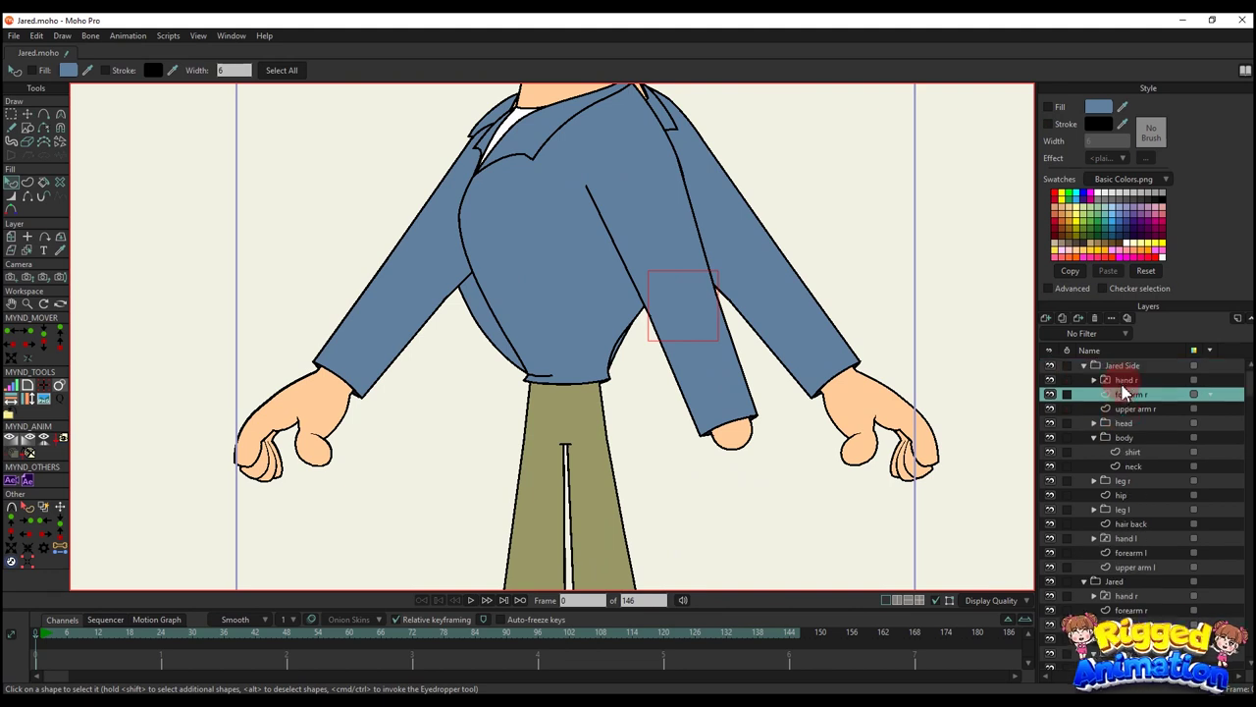
- Move the hand r layer to the cuff of the repositioned forearm
click(1133, 380)
key(n)
scroll(864, 389, up, 2)
key(m)
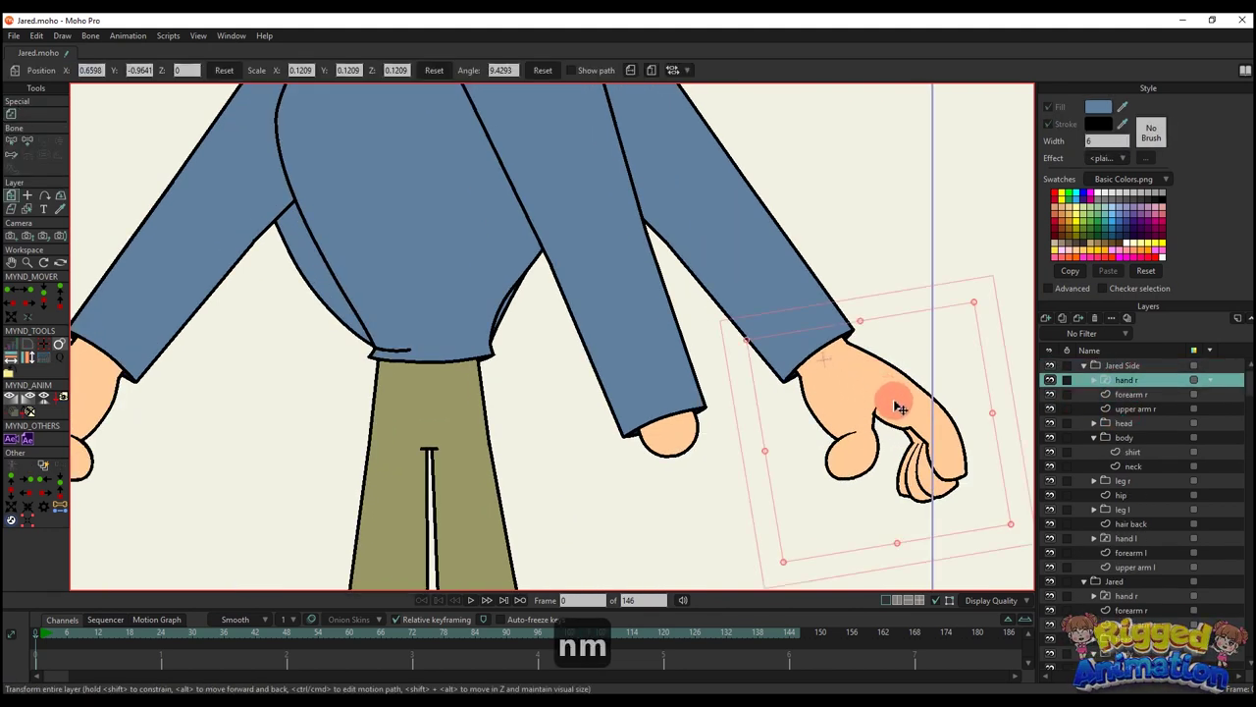
drag(888, 400, 735, 448)
scroll(815, 417, down, 2)
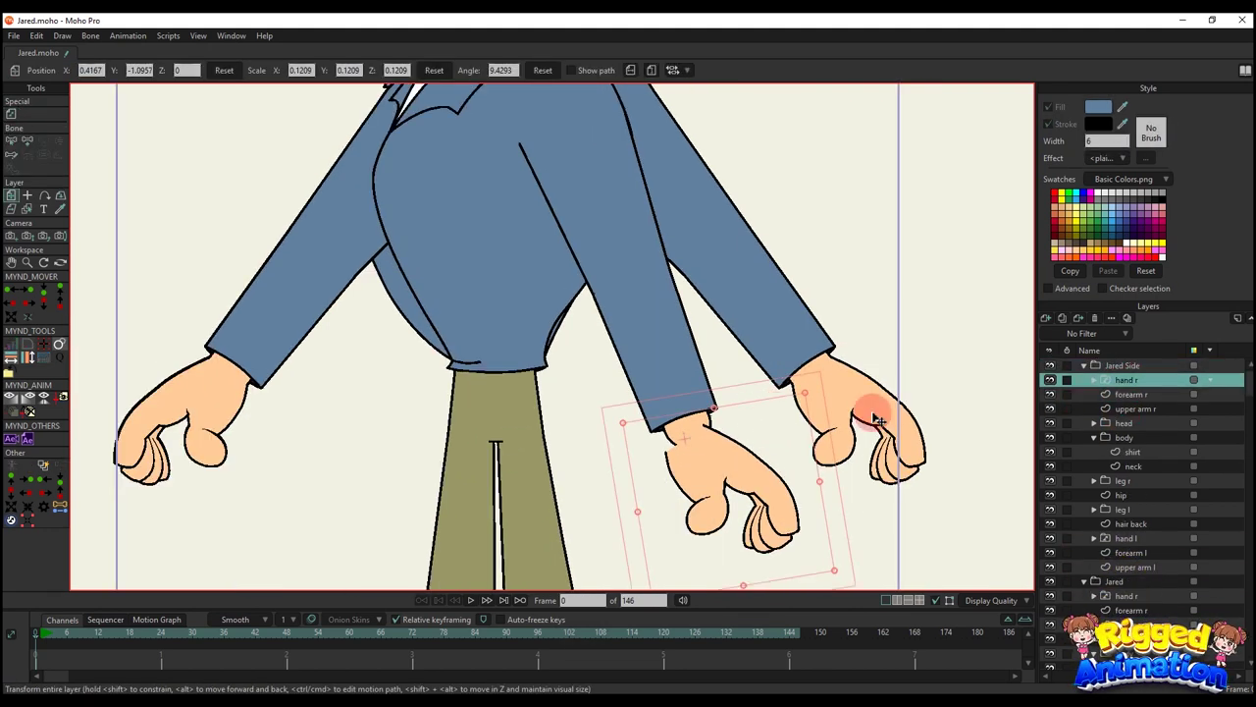
- Collapse the original Jared group in the layer list and hide it
scroll(1155, 522, down, 2)
click(1088, 485)
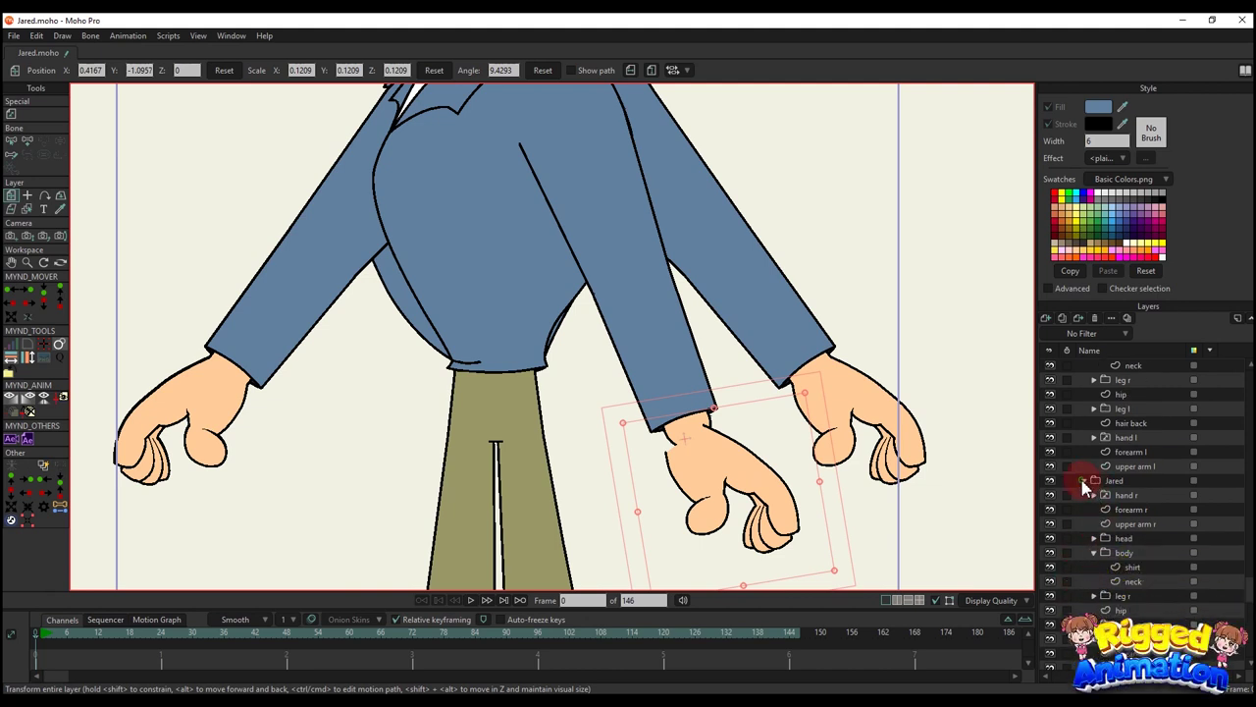
click(1050, 583)
- Rotate the hand r layer to an angle of -6.9480 and fit its wrist into the sleeve cuff
scroll(682, 472, up, 5)
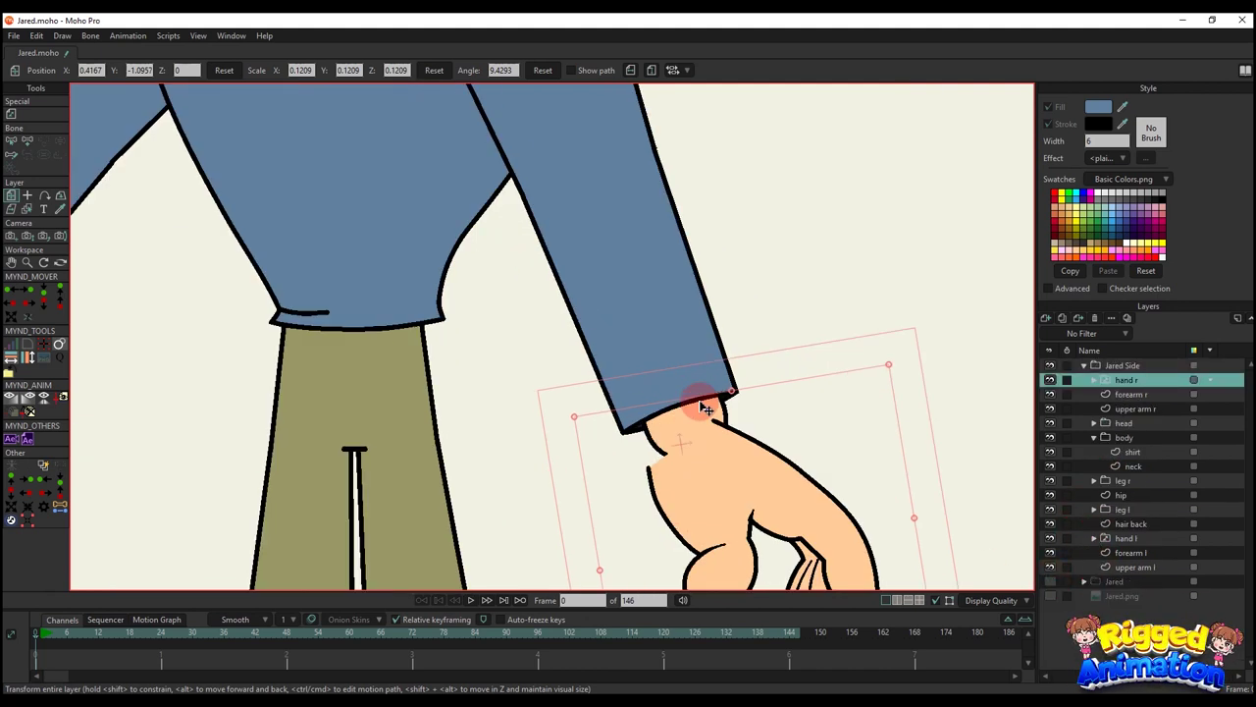
drag(813, 388, 815, 393)
scroll(731, 464, up, 2)
drag(723, 537, 733, 488)
drag(774, 352, 768, 340)
scroll(664, 470, up, 2)
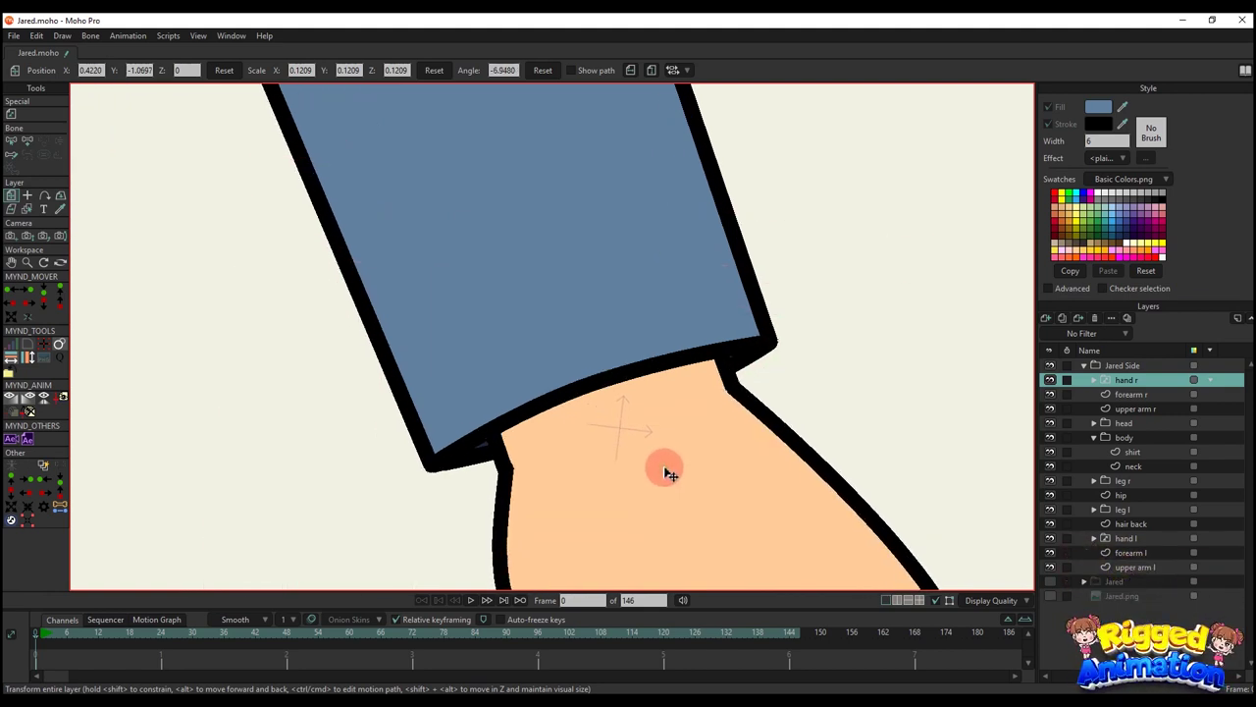
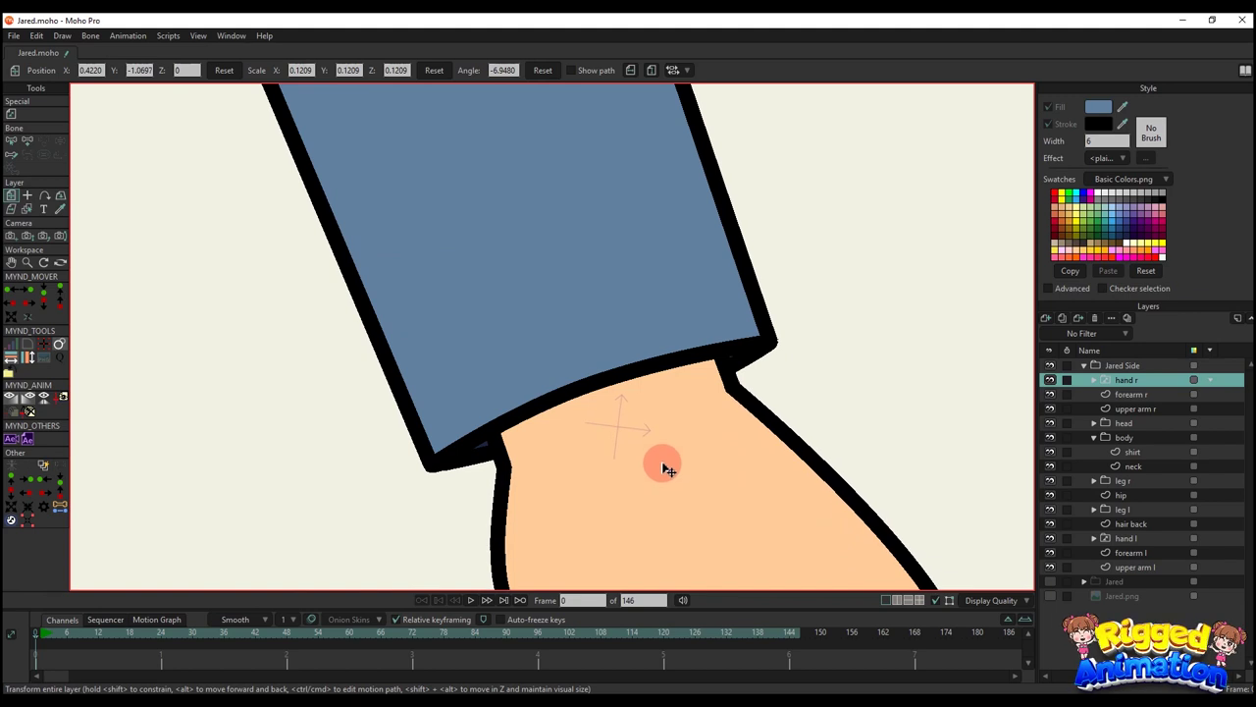
scroll(665, 469, down, 5)
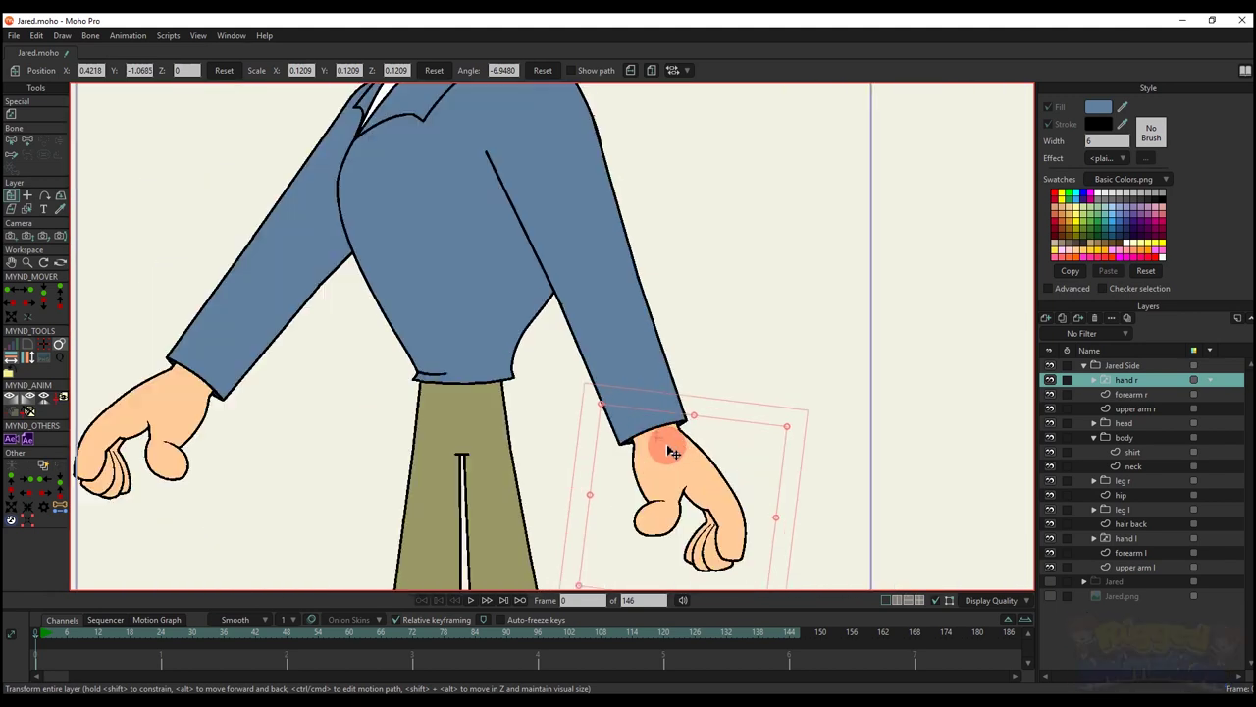
- Copy the wrist circle from the forearm r layer and paste it into a new vector layer above hand r
scroll(668, 448, up, 6)
alt+right_click(656, 413)
key(t)
click(680, 372)
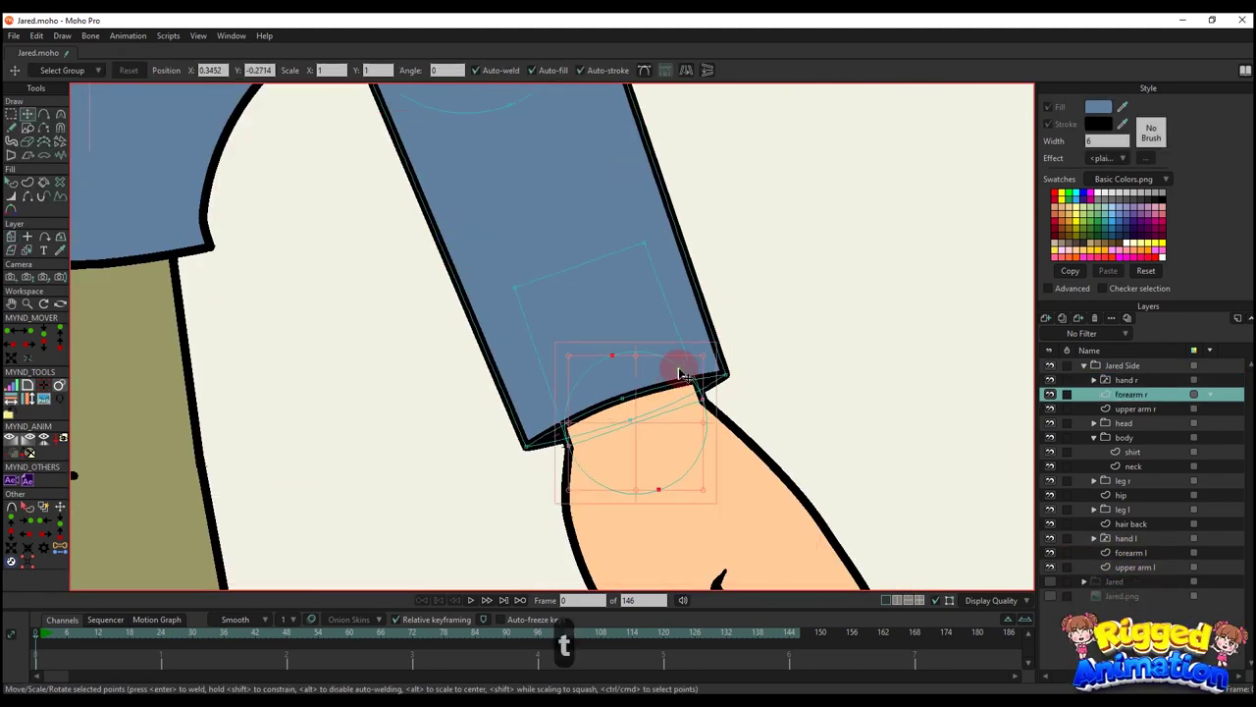
key(ctrl+c)
click(1146, 381)
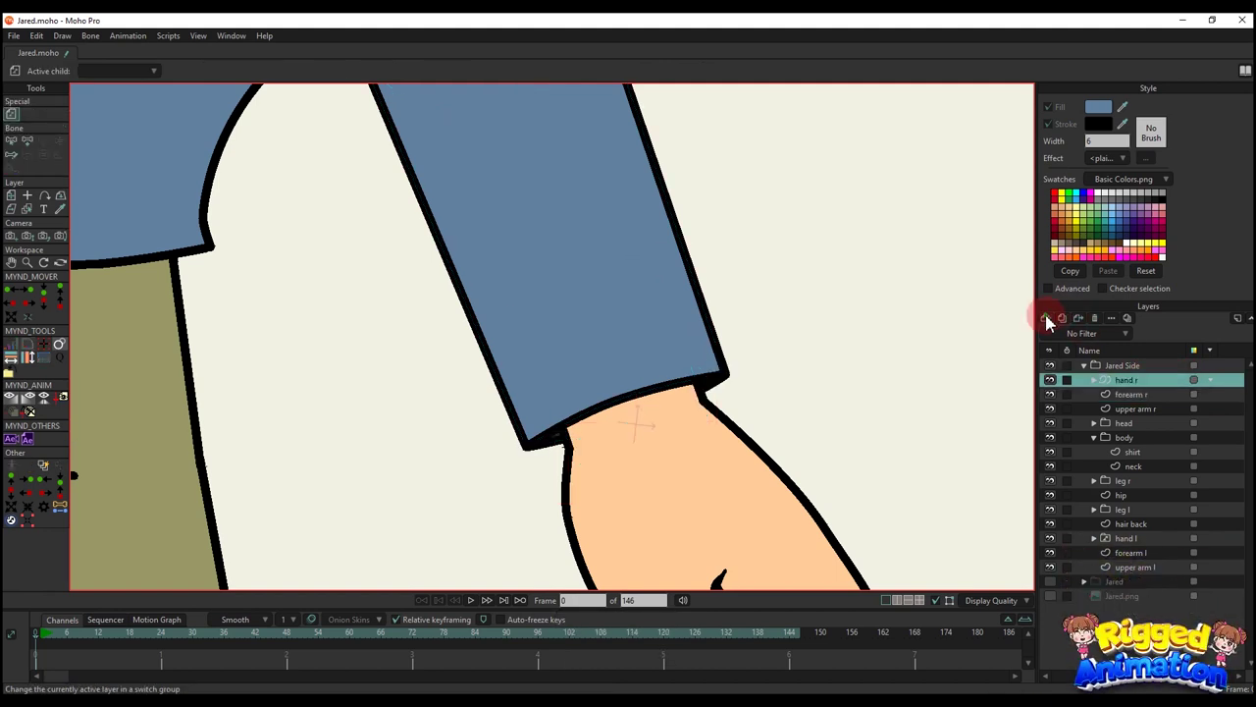
click(1048, 318)
key(ctrl+v)
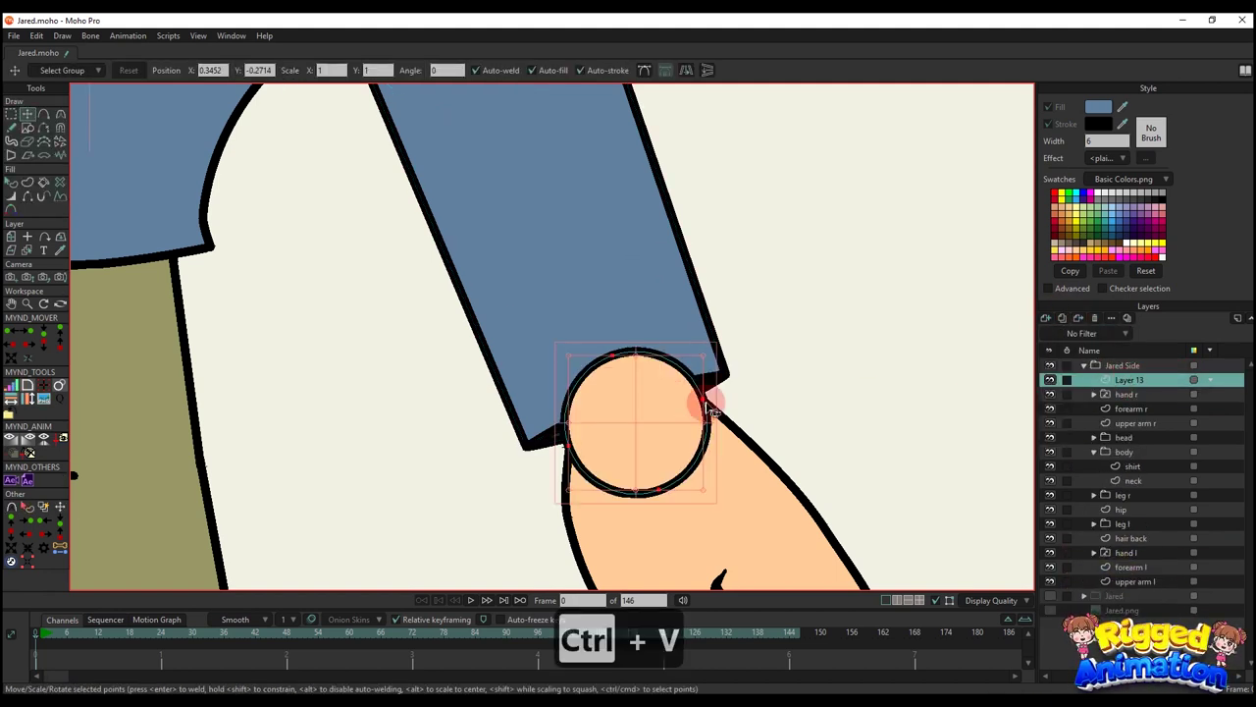
- Draw two crossing lines that join the opposite points of the pasted wrist circle
key(q)
key(a)
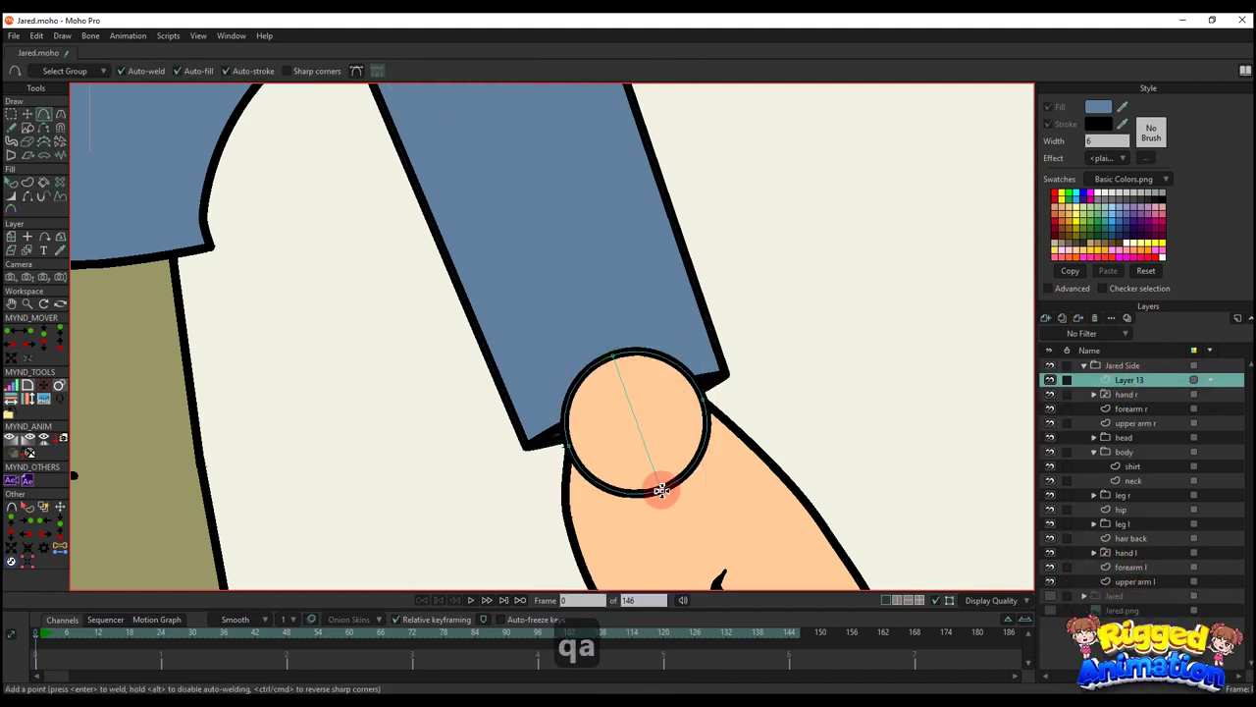
click(572, 452)
- Select all points of the wrist circle and its crossing lines and create a stroked shape from them
key(g)
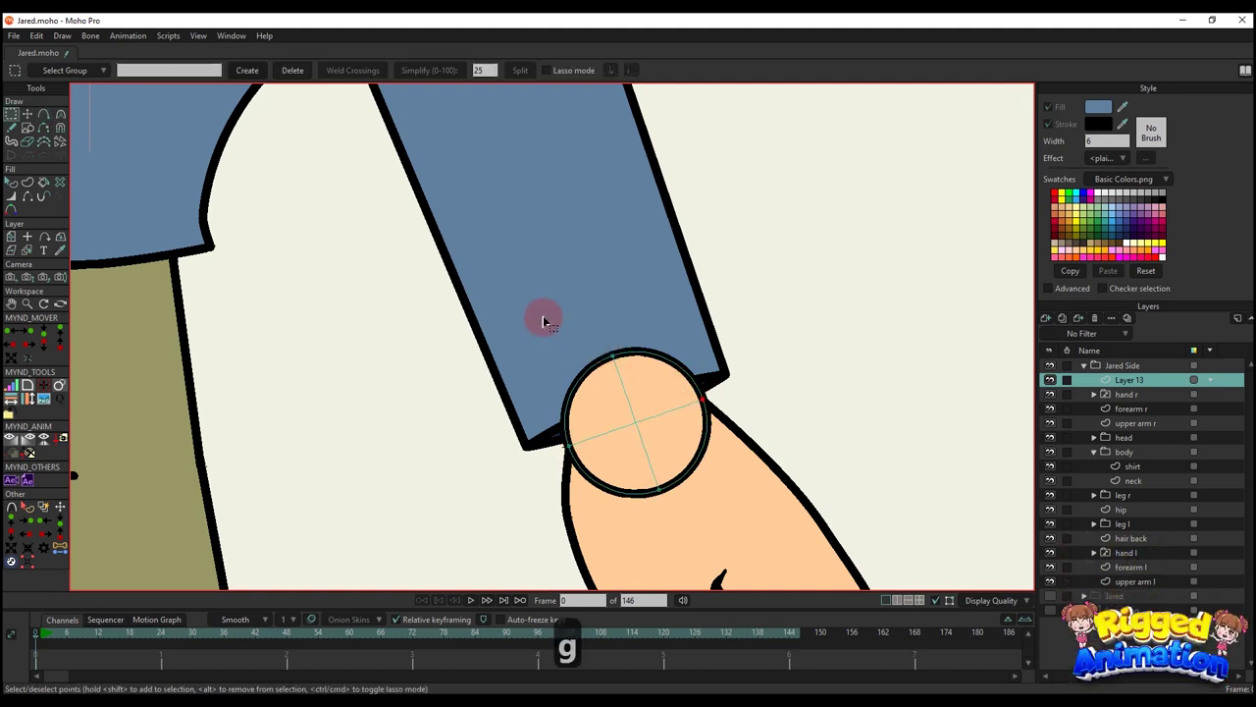
drag(682, 516, 676, 525)
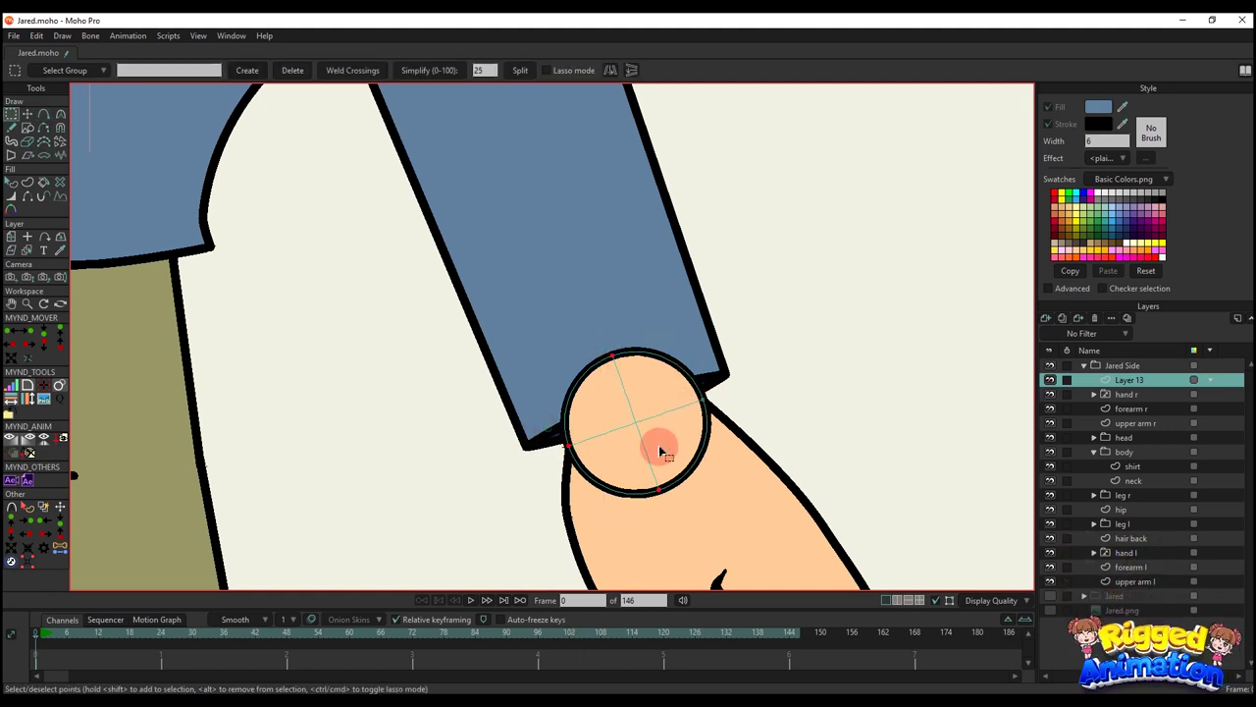
click(26, 184)
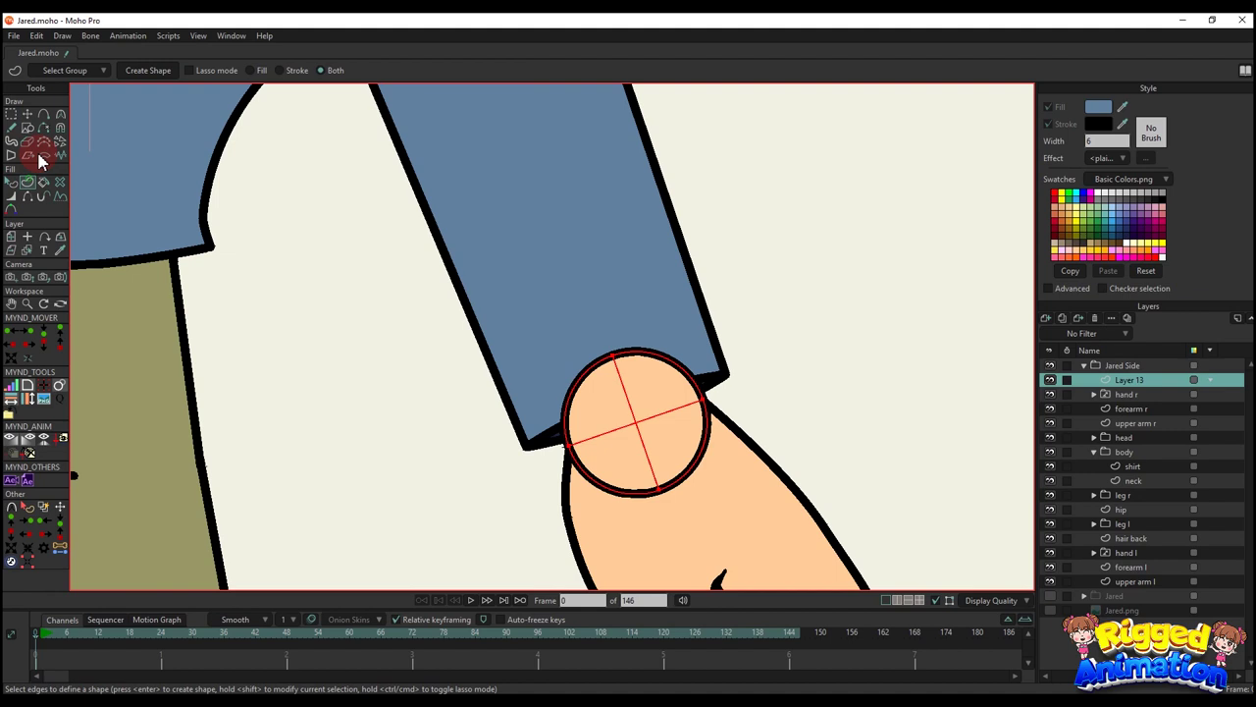
click(147, 71)
key(q)
click(705, 383)
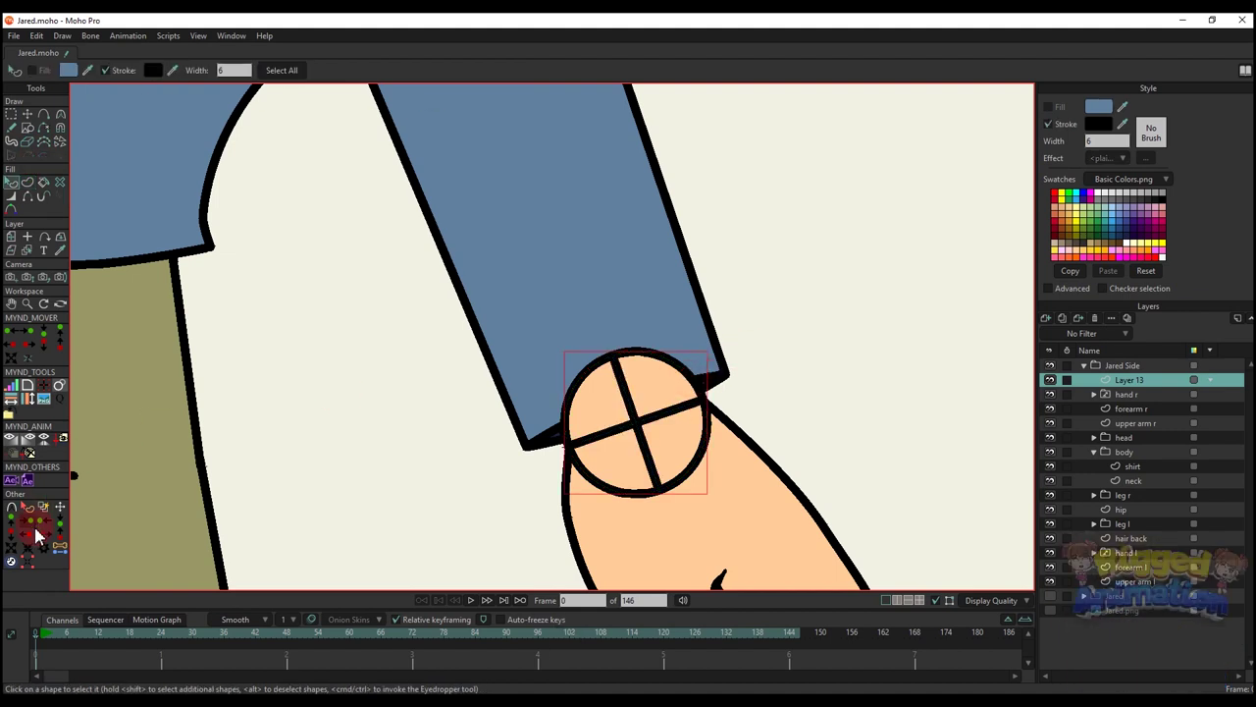
- Set the stroke of the circle and crossing-line shapes to bright green 3BF410 with a width of 1
click(28, 507)
click(737, 74)
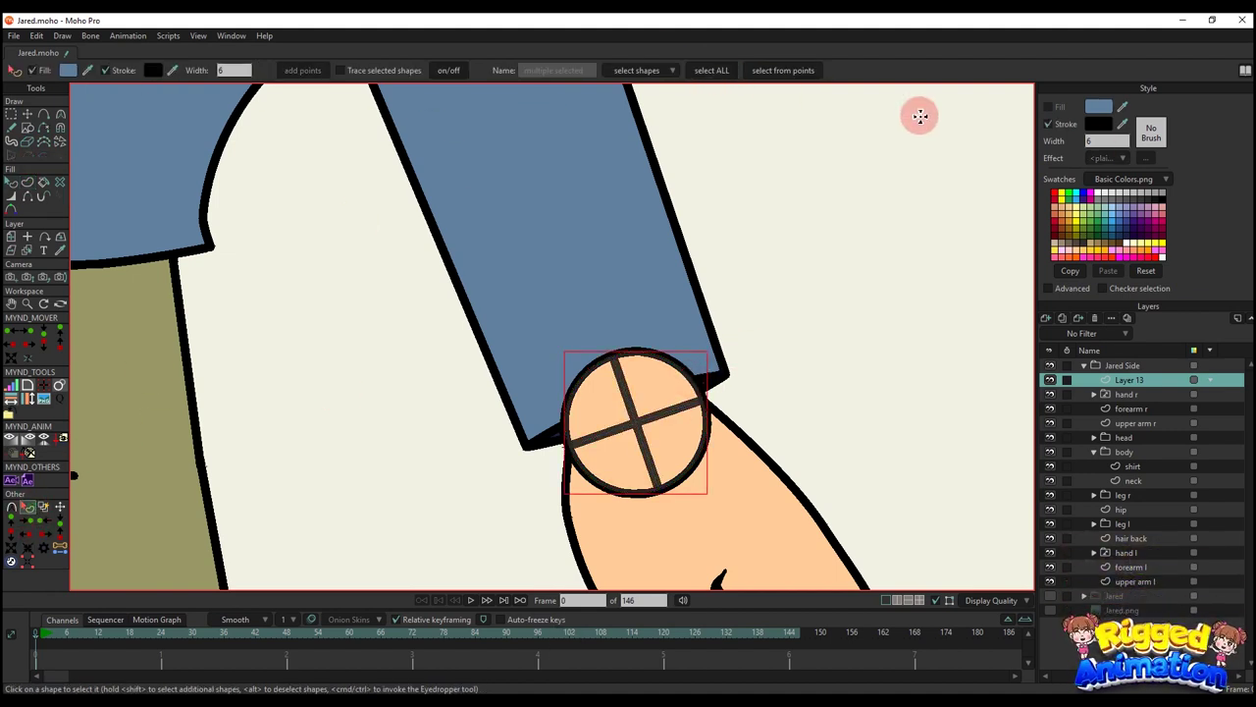
click(1103, 134)
click(1083, 208)
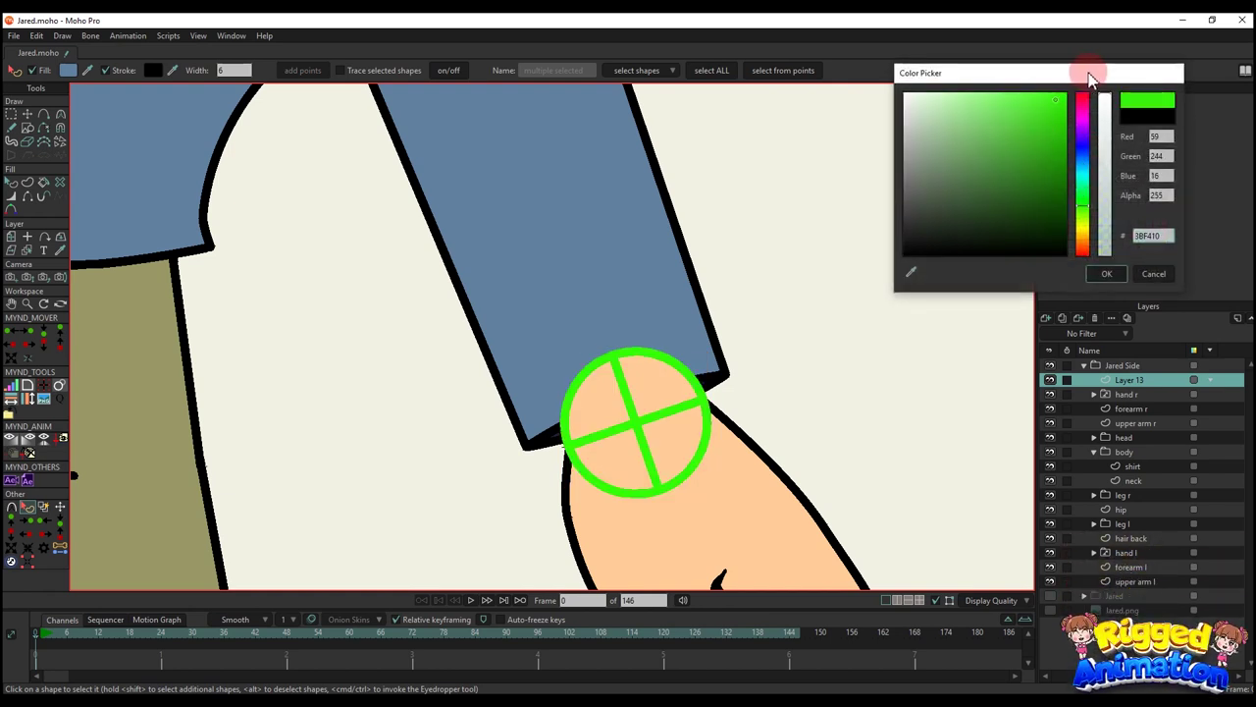
click(1103, 274)
text(1)
click(950, 258)
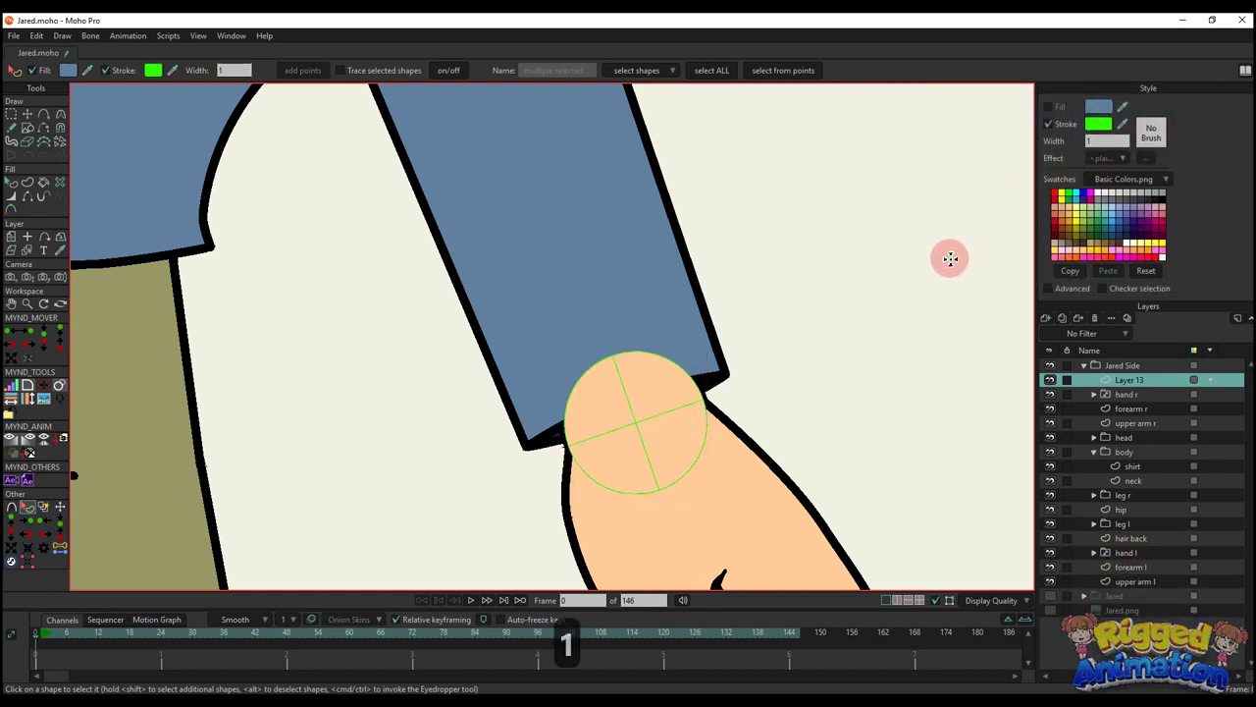
- Turn off the skin-coloured fill of the green guide circle on Layer 13
drag(578, 436, 661, 389)
key(q)
click(761, 350)
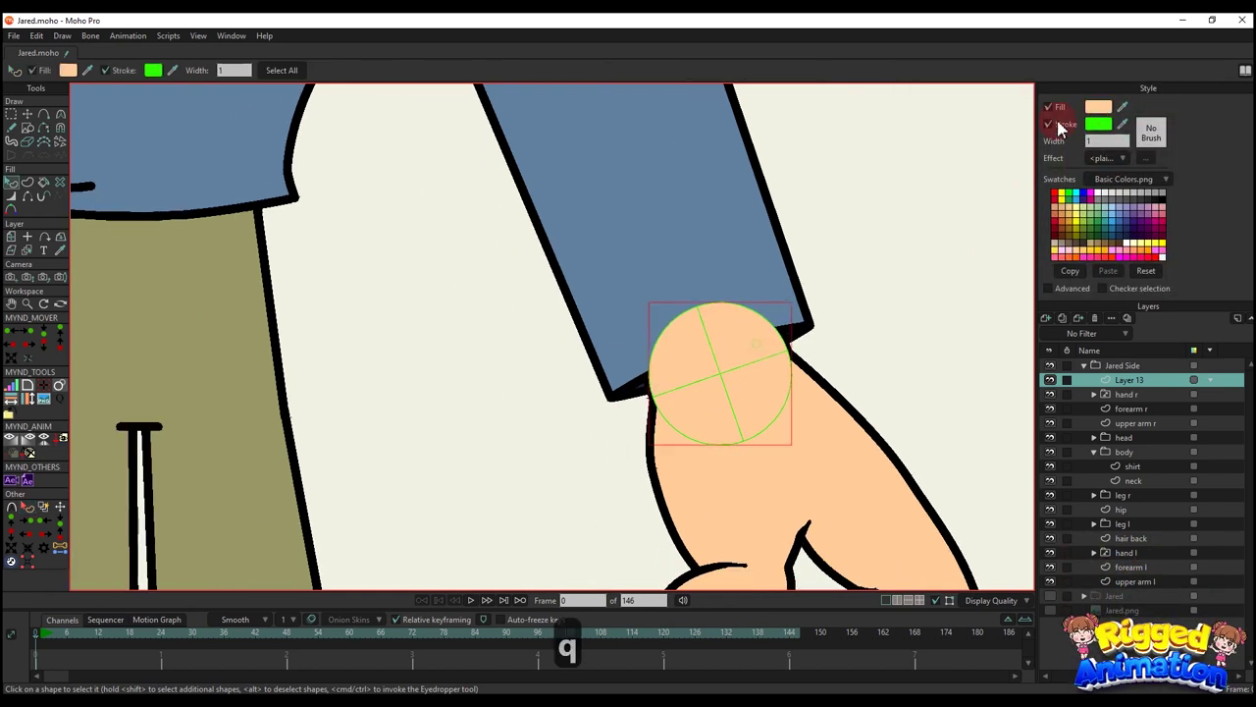
click(1051, 108)
click(975, 254)
scroll(739, 402, up, 3)
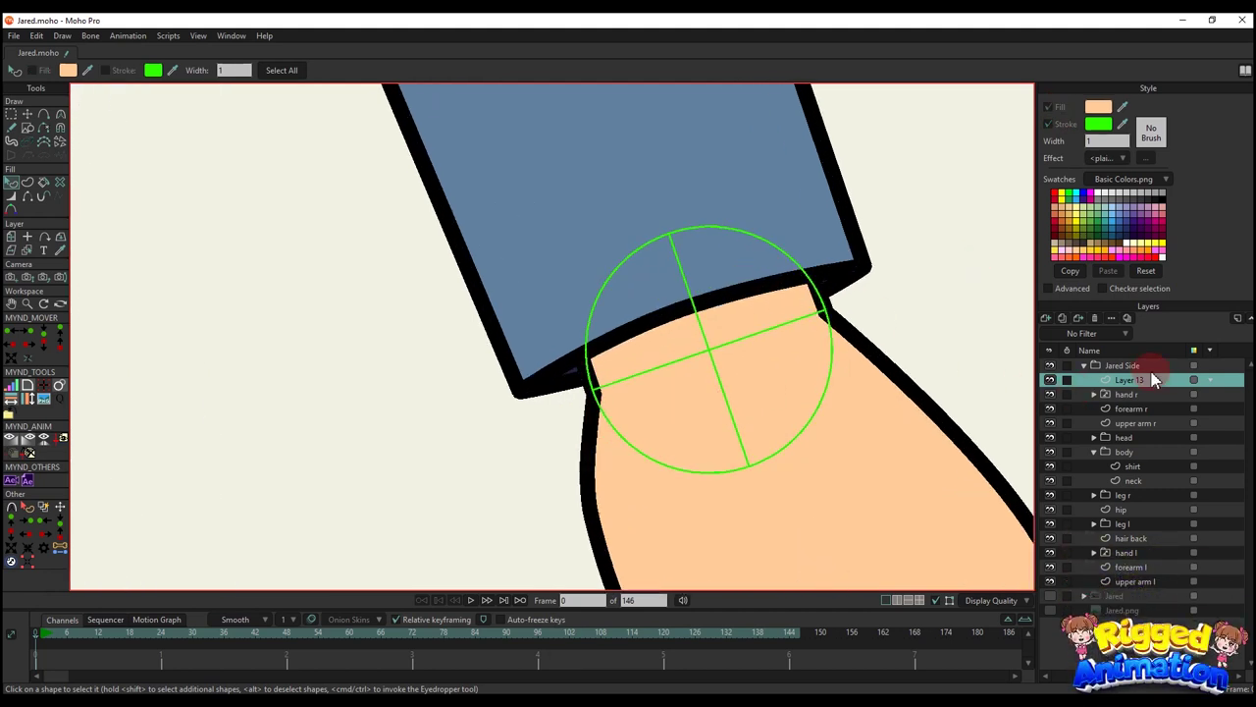
- Hide the forearm r layer and move hand r to X 0.4216, Y -1.0676, centring its wrist on the guide cross
click(1051, 409)
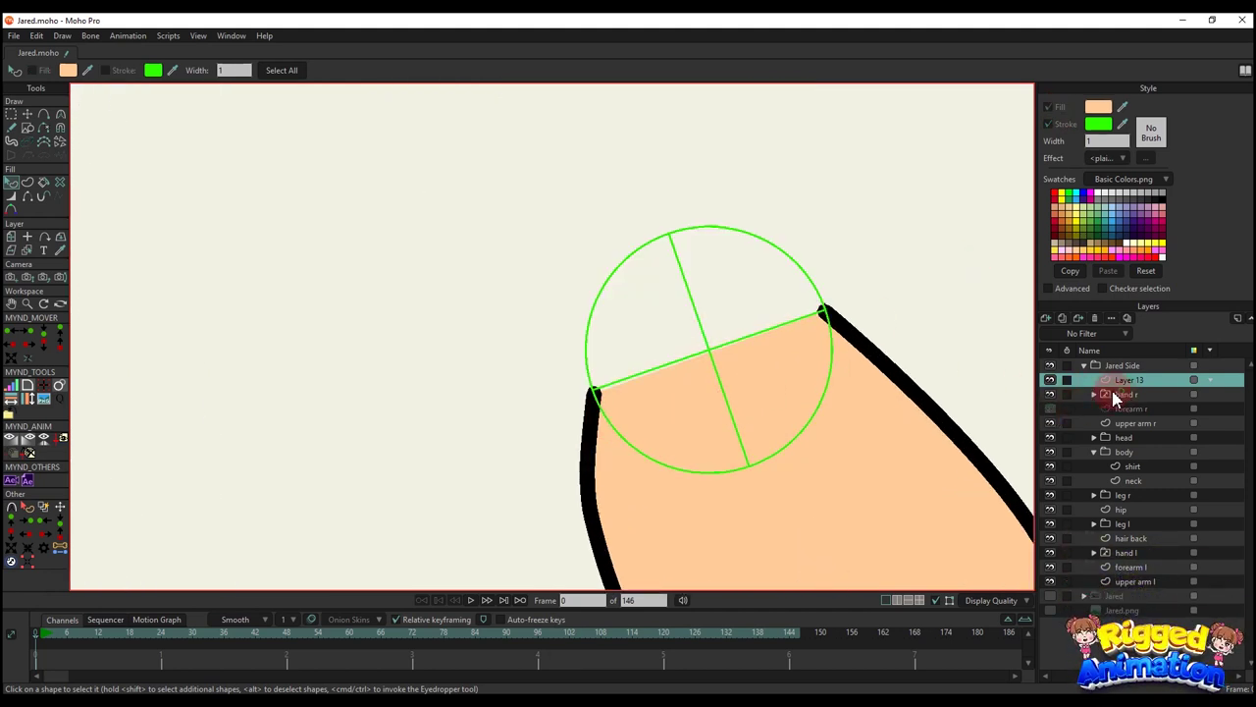
click(1116, 394)
scroll(710, 356, up, 5)
key(m)
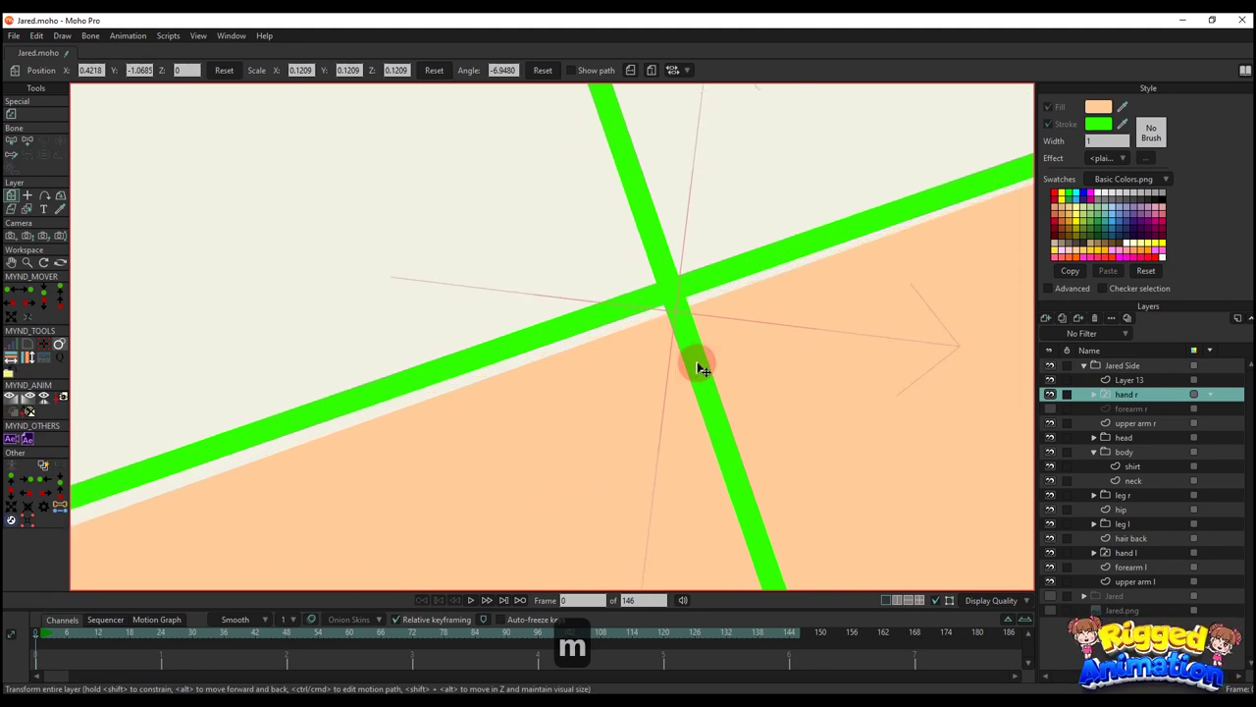
drag(699, 368, 761, 317)
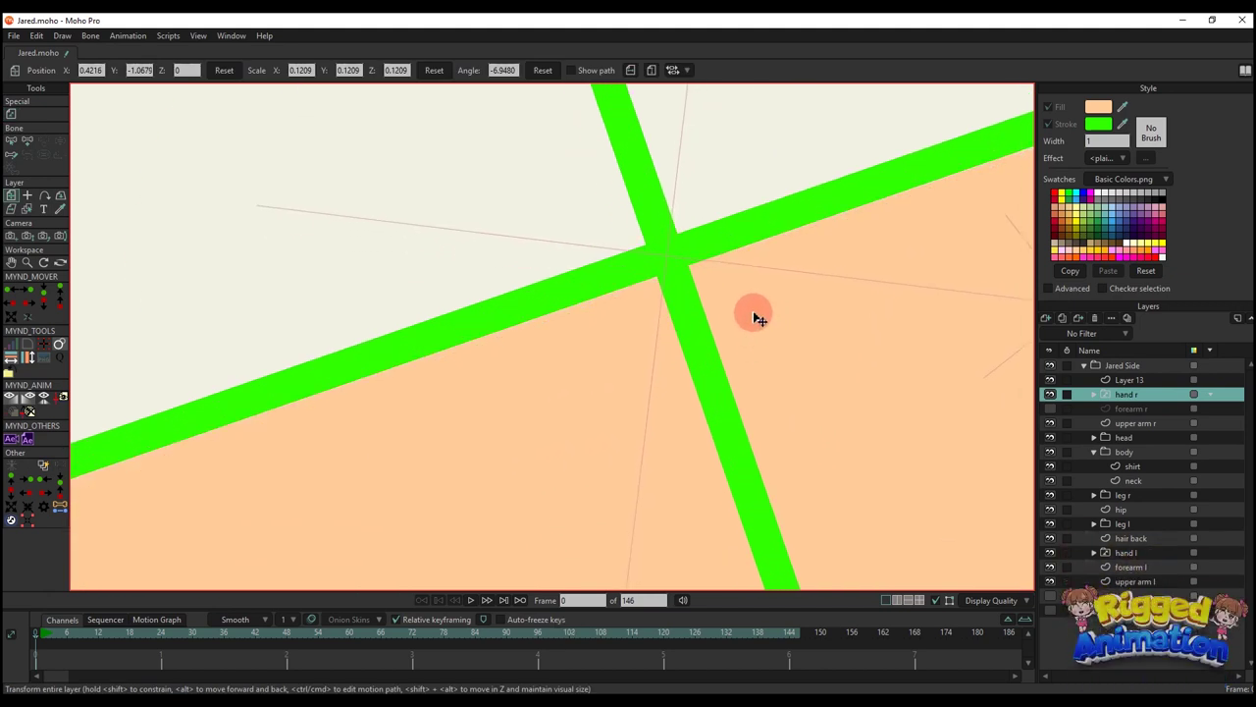
scroll(753, 322, down, 3)
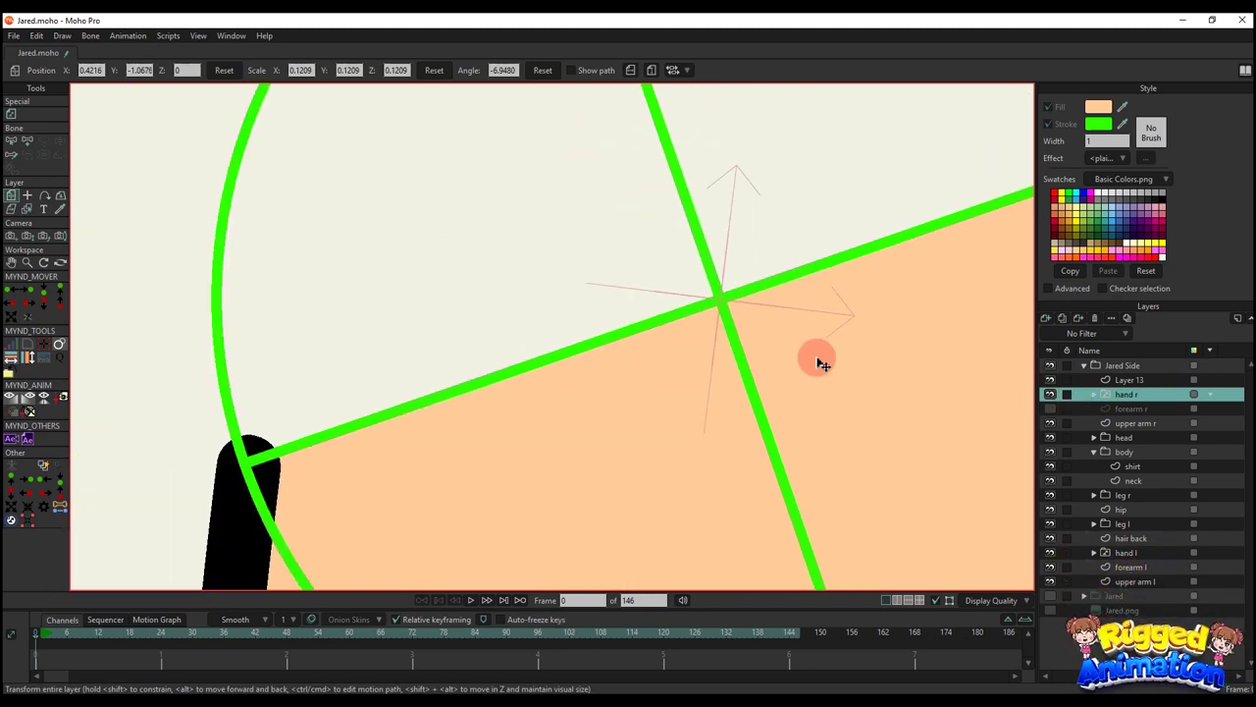
- Rotate the hand r layer to an angle of -7.2388, aligning its wrist edge with the guide's cross line
alt+right_click(851, 371)
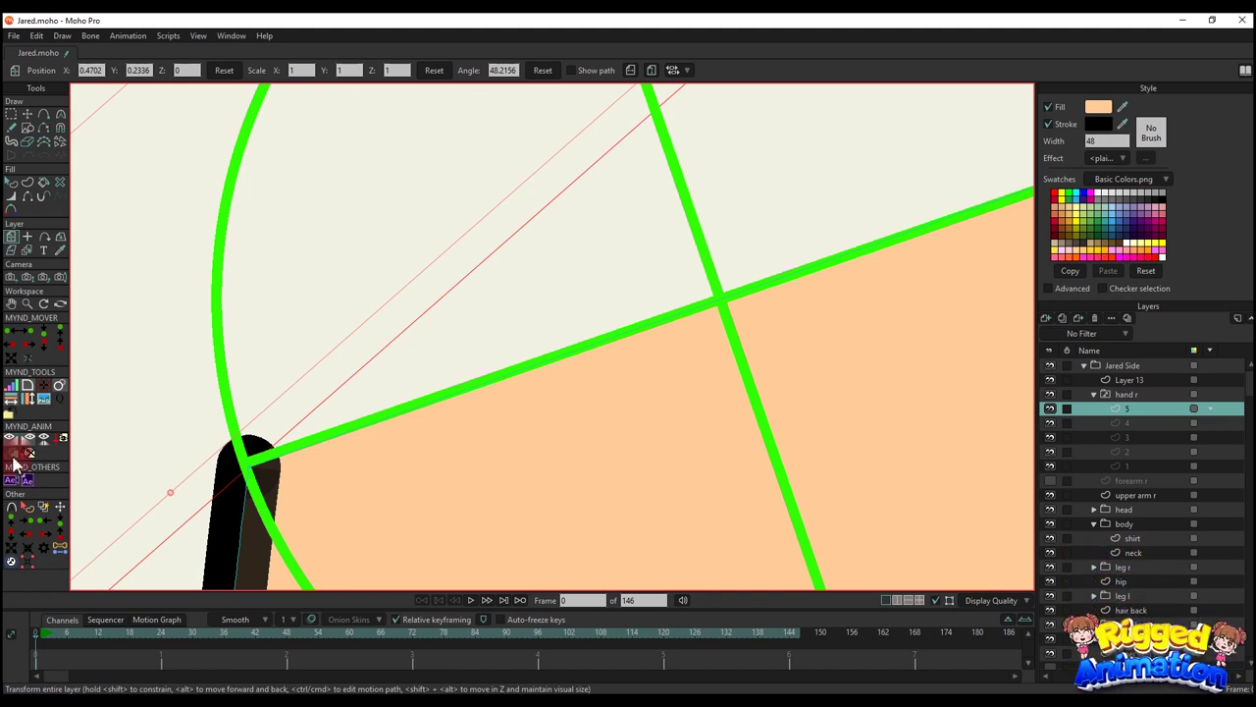
scroll(571, 389, down, 3)
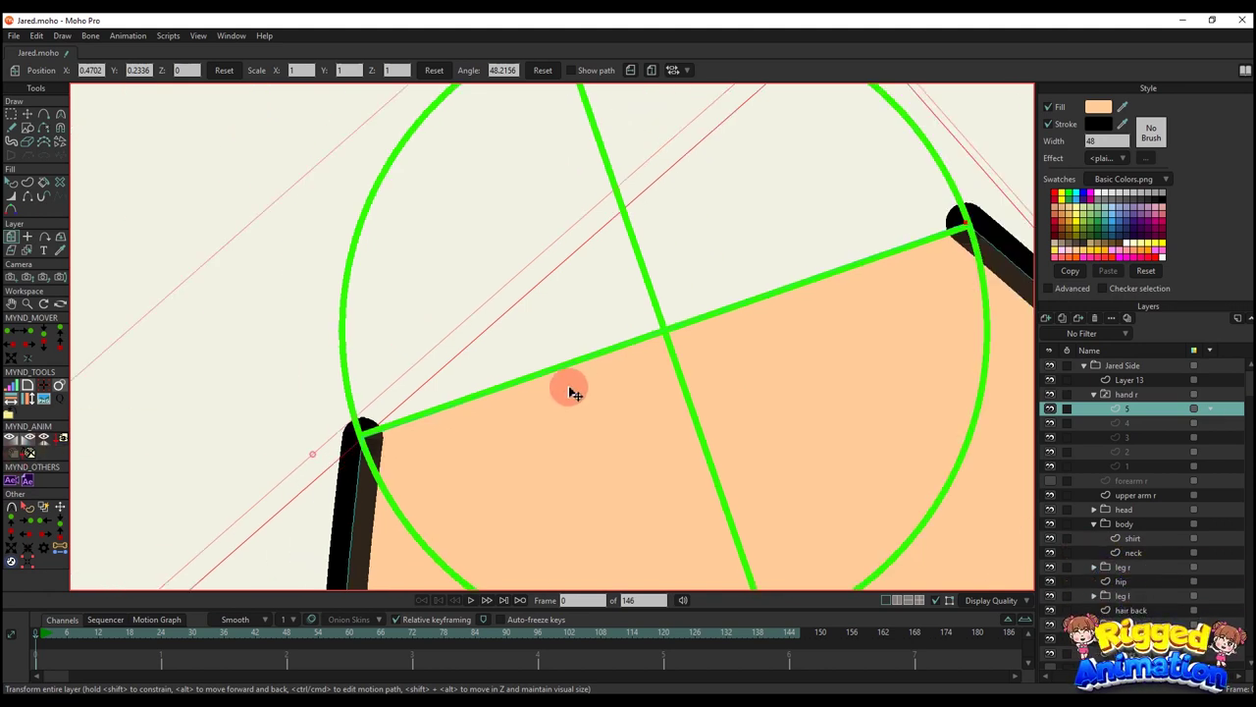
click(1124, 395)
scroll(920, 201, up, 2)
scroll(786, 218, down, 3)
drag(645, 177, 600, 298)
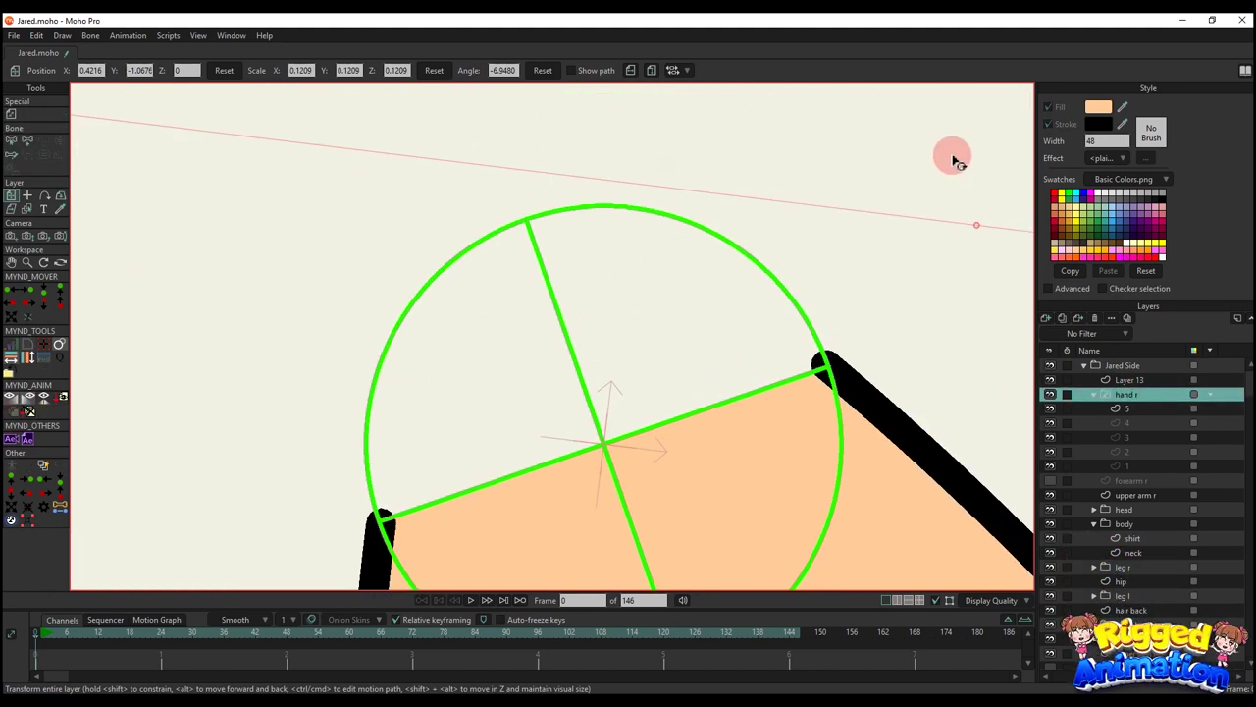
scroll(731, 392, up, 2)
drag(756, 452, 877, 274)
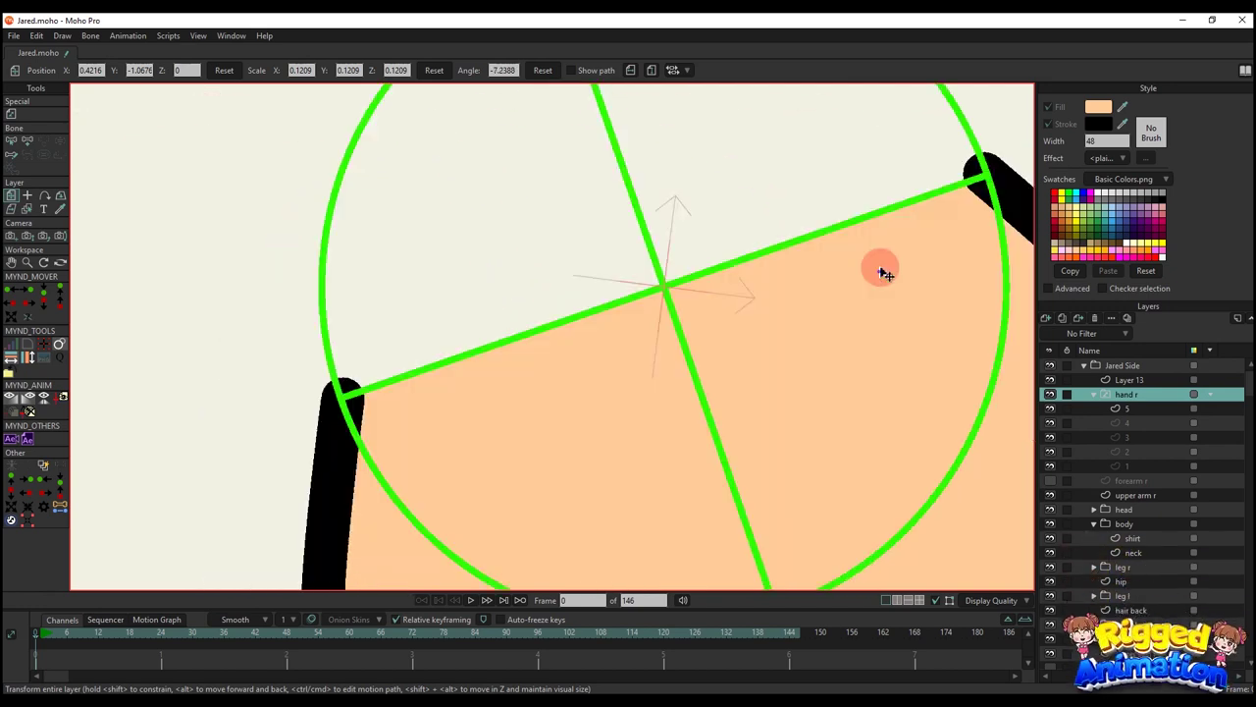
- Refine the rotation of hand r to -7.5092 so both wrist ends meet the guide circle
scroll(777, 308, up, 3)
alt+right_click(826, 308)
scroll(813, 319, down, 4)
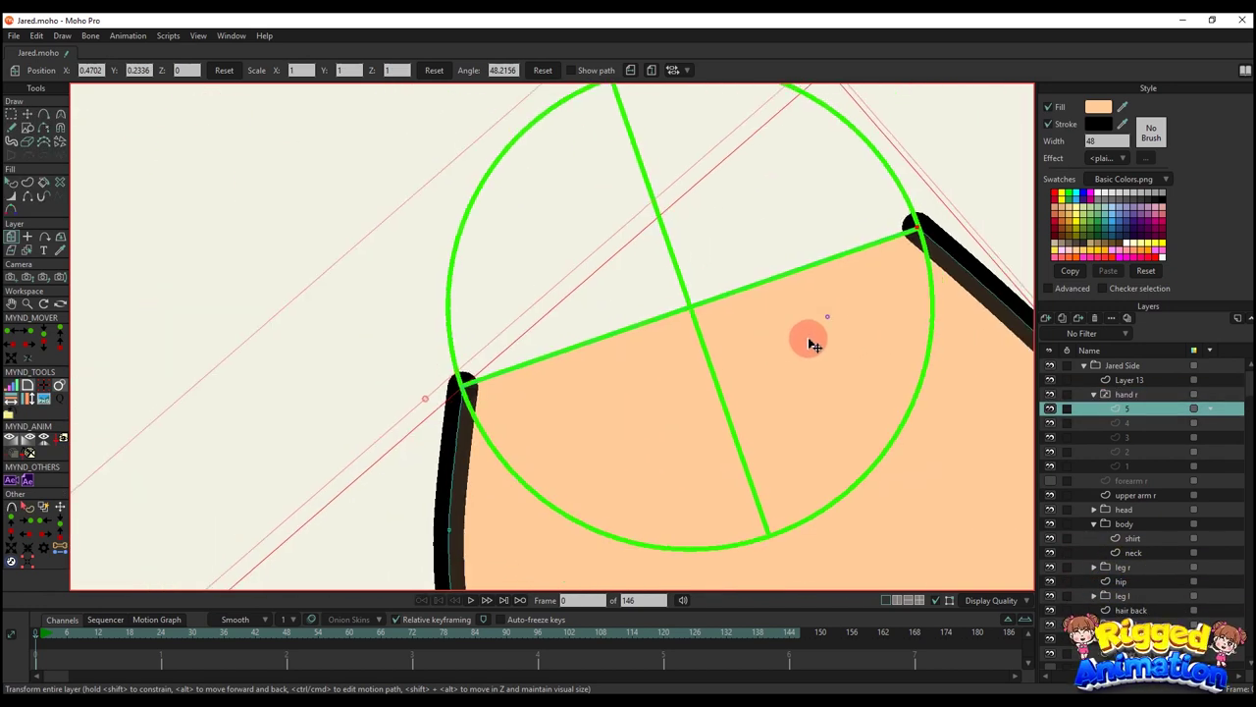
click(1128, 393)
scroll(799, 311, down, 2)
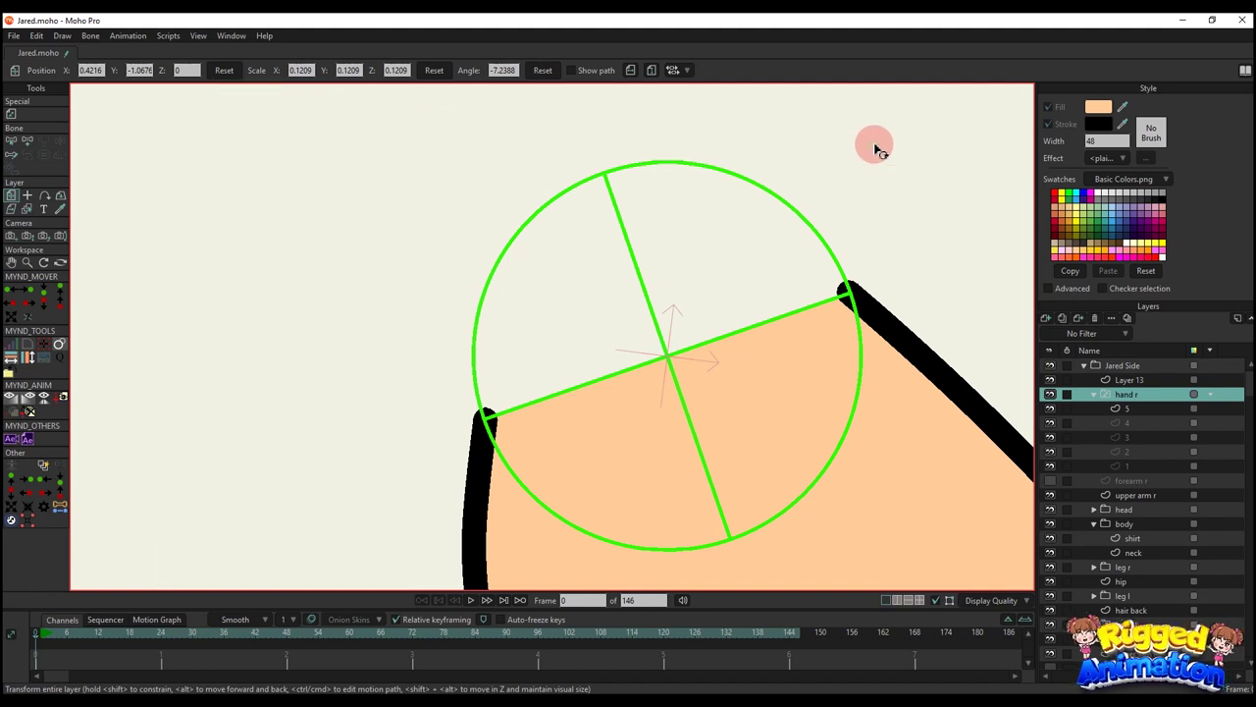
scroll(928, 356, up, 5)
ctrl+alt+click(687, 382)
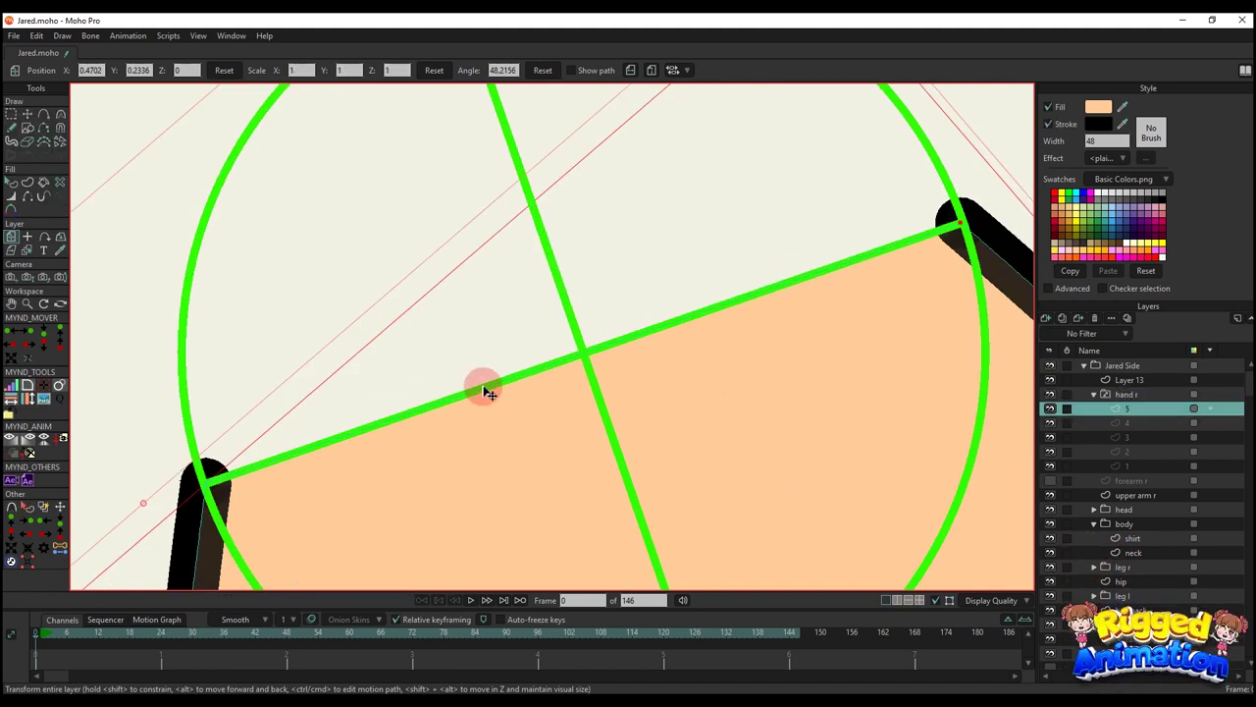
scroll(488, 391, up, 2)
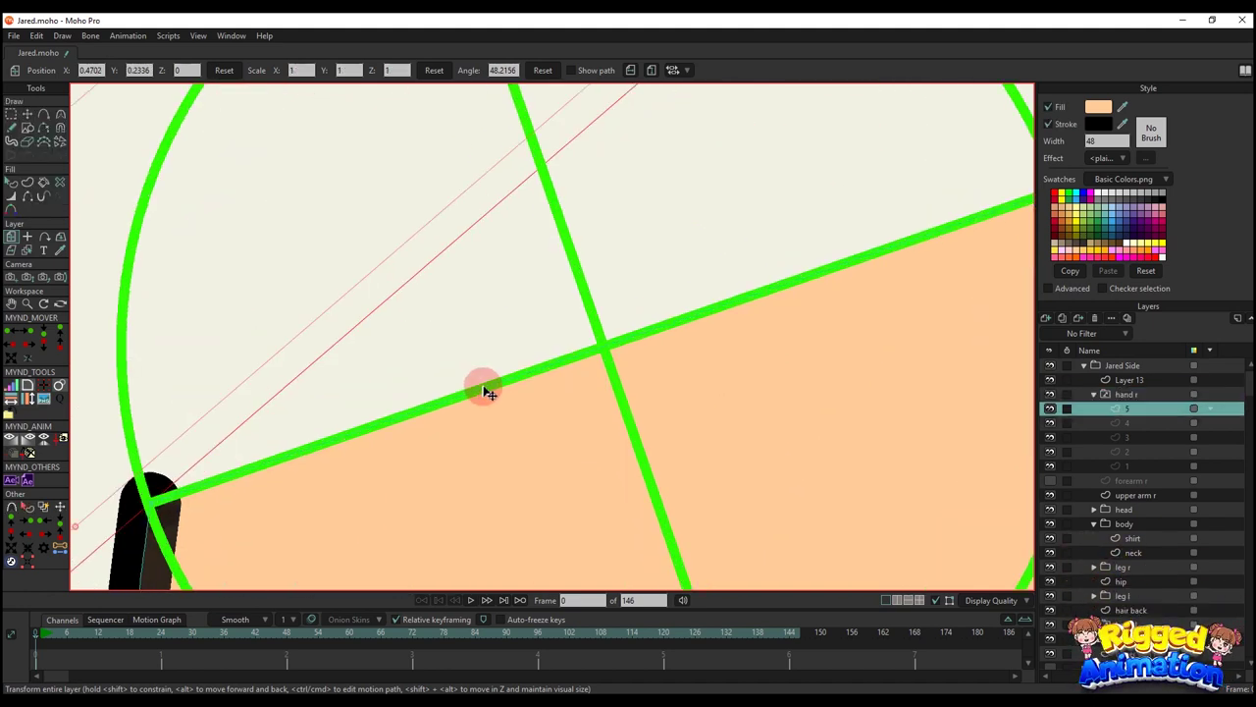
click(1112, 395)
click(923, 305)
- Delete the guide circle's Layer 13 and show the forearm r layer again
click(1110, 380)
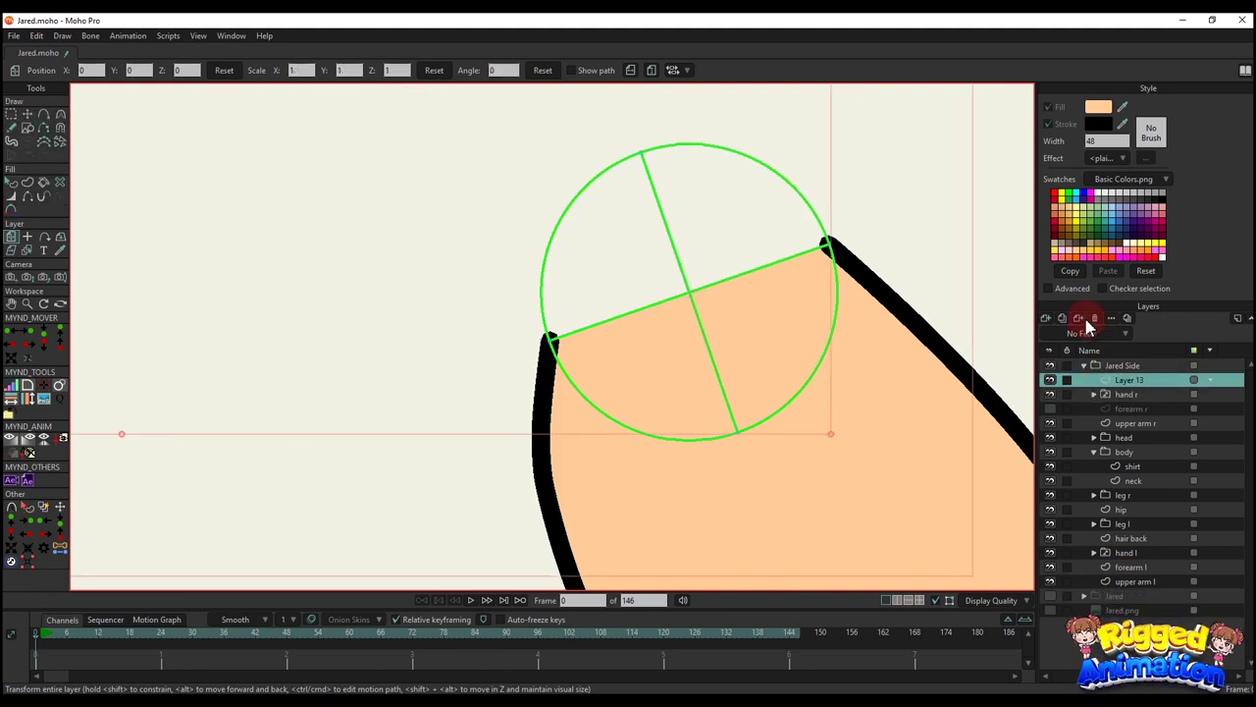
scroll(864, 314, down, 4)
click(1051, 395)
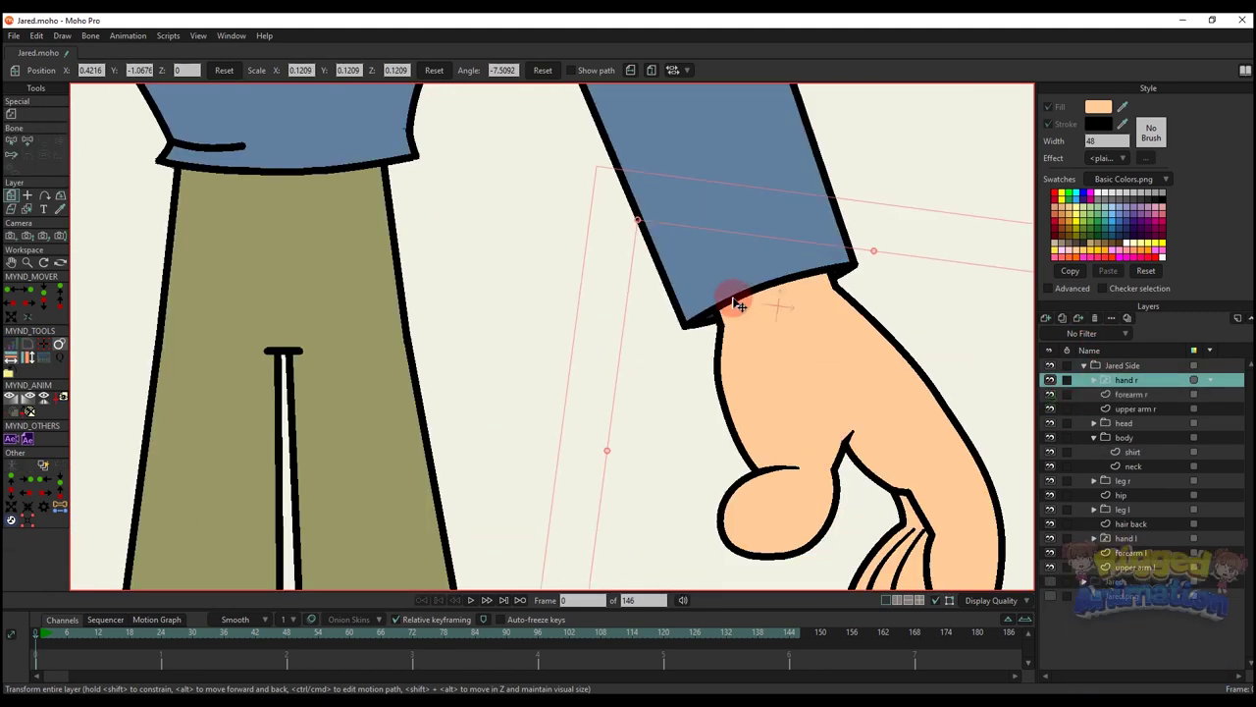
scroll(734, 300, down, 6)
- Select all points of the upper arm l layer, rotate them closer to the torso and adjust their shoulder position
drag(664, 302, 776, 402)
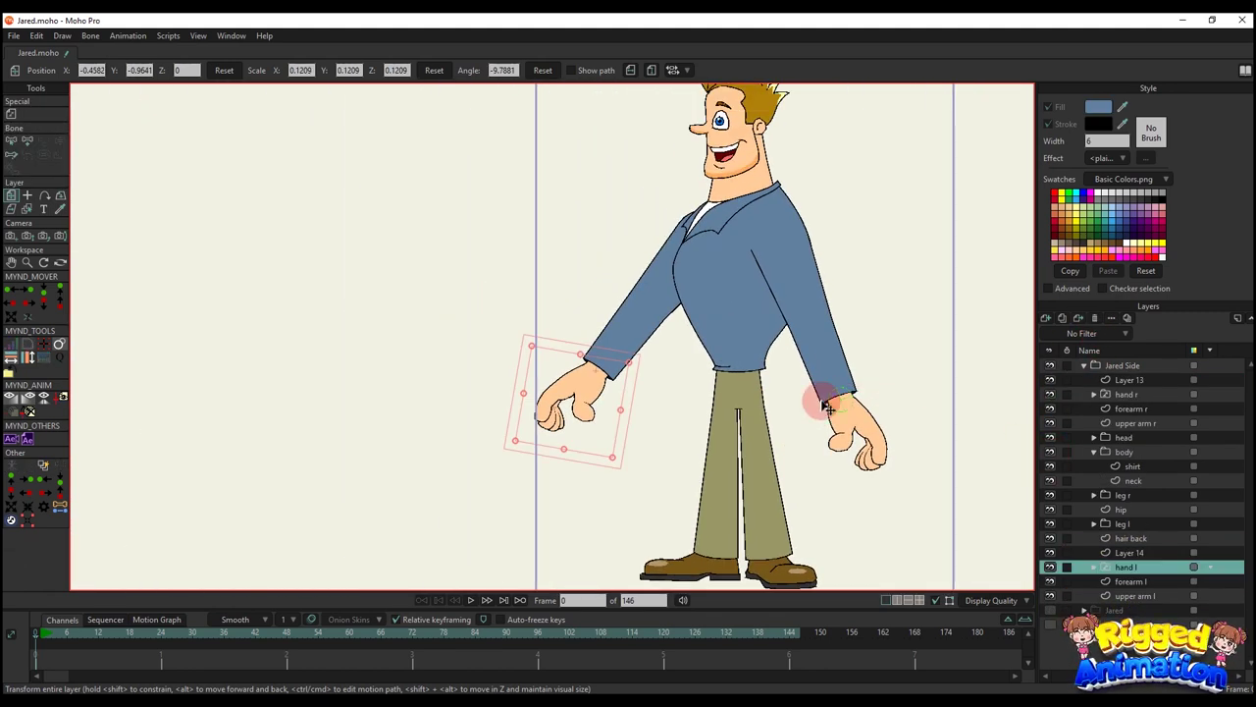
scroll(695, 333, up, 2)
alt+right_click(681, 206)
key(g)
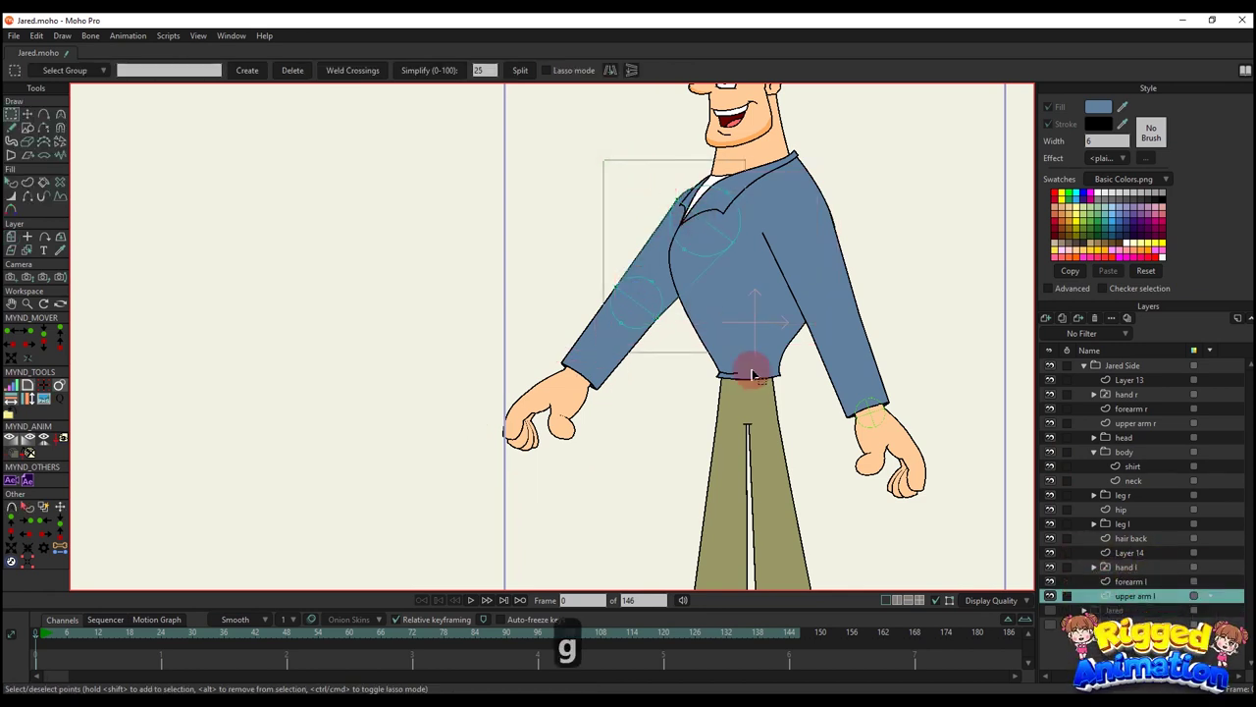
drag(753, 375, 751, 371)
key(t)
scroll(713, 267, up, 2)
drag(742, 266, 702, 327)
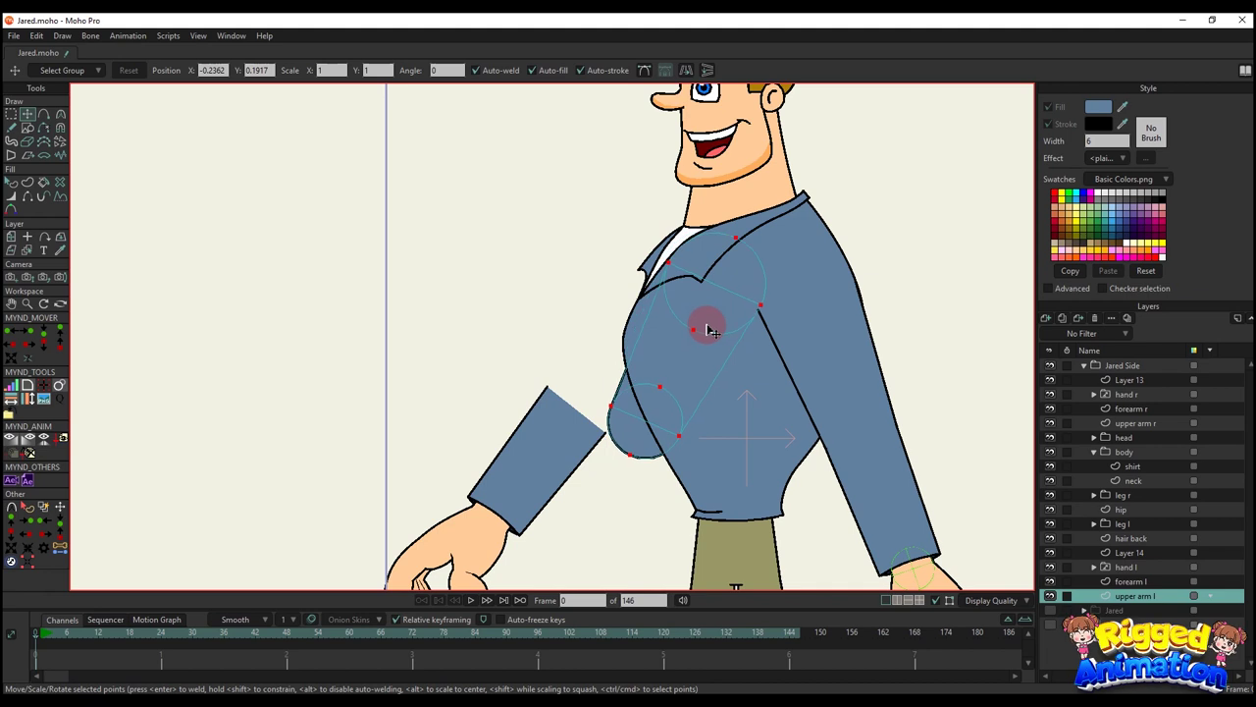
drag(706, 327, 705, 330)
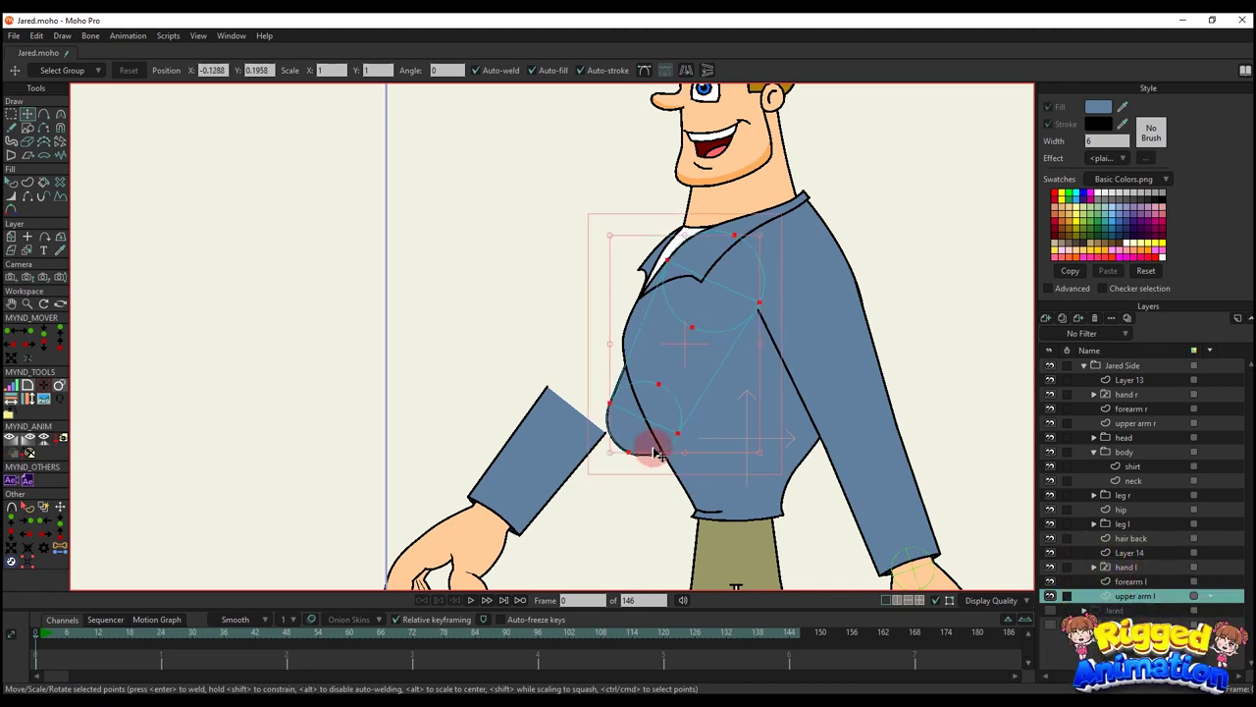
drag(653, 446, 612, 324)
- Select all points of the forearm l layer, rotate them steeper and move them onto the upper arm's elbow
alt+right_click(493, 330)
key(g)
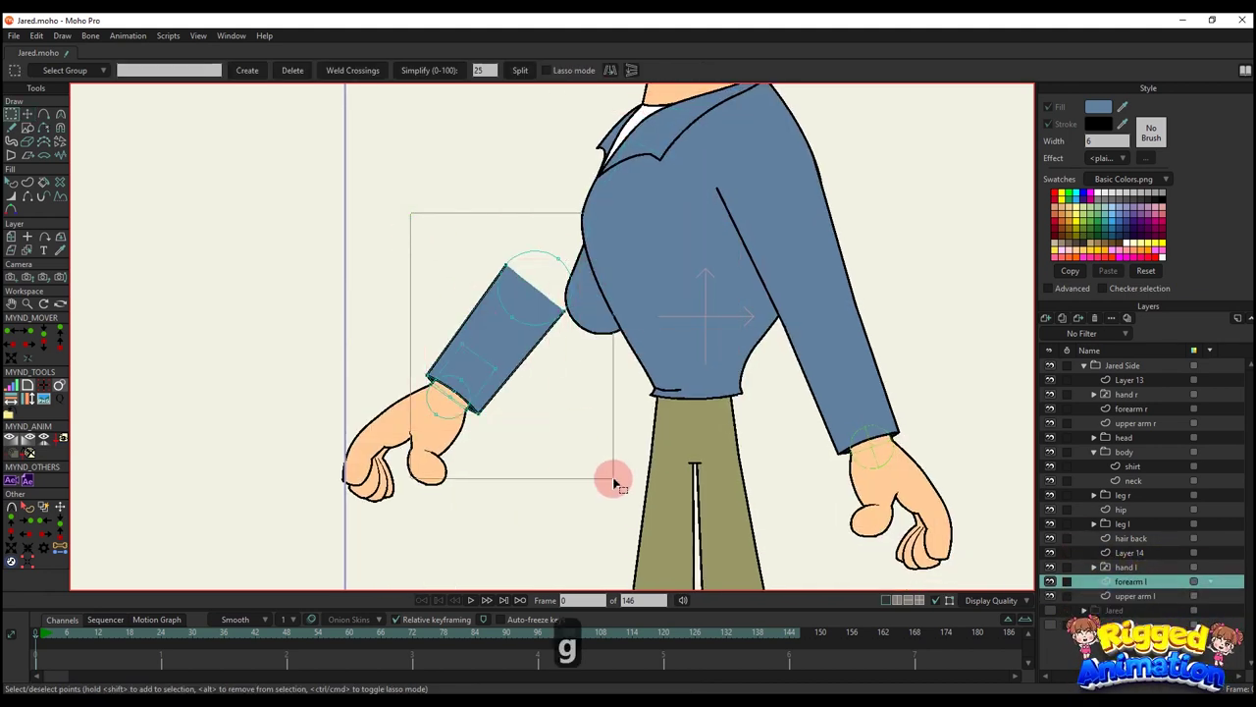
drag(613, 481, 613, 481)
scroll(543, 339, up, 2)
key(t)
drag(596, 348, 600, 317)
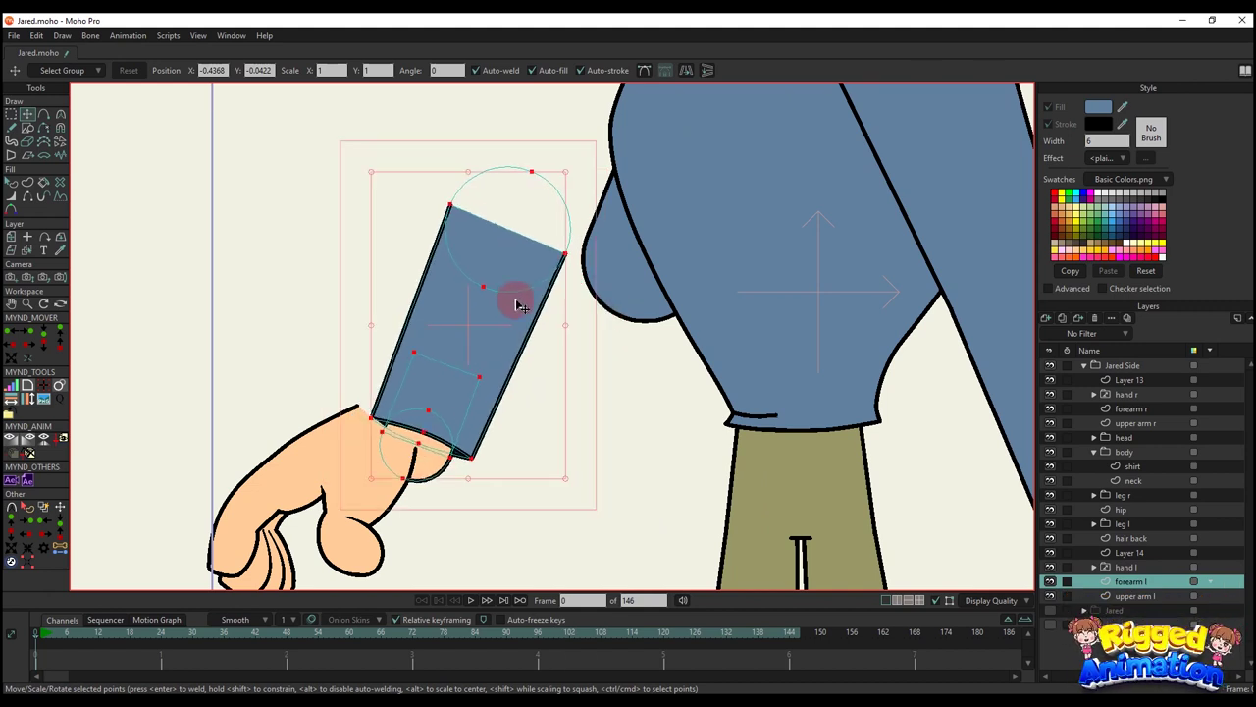
drag(520, 306, 655, 338)
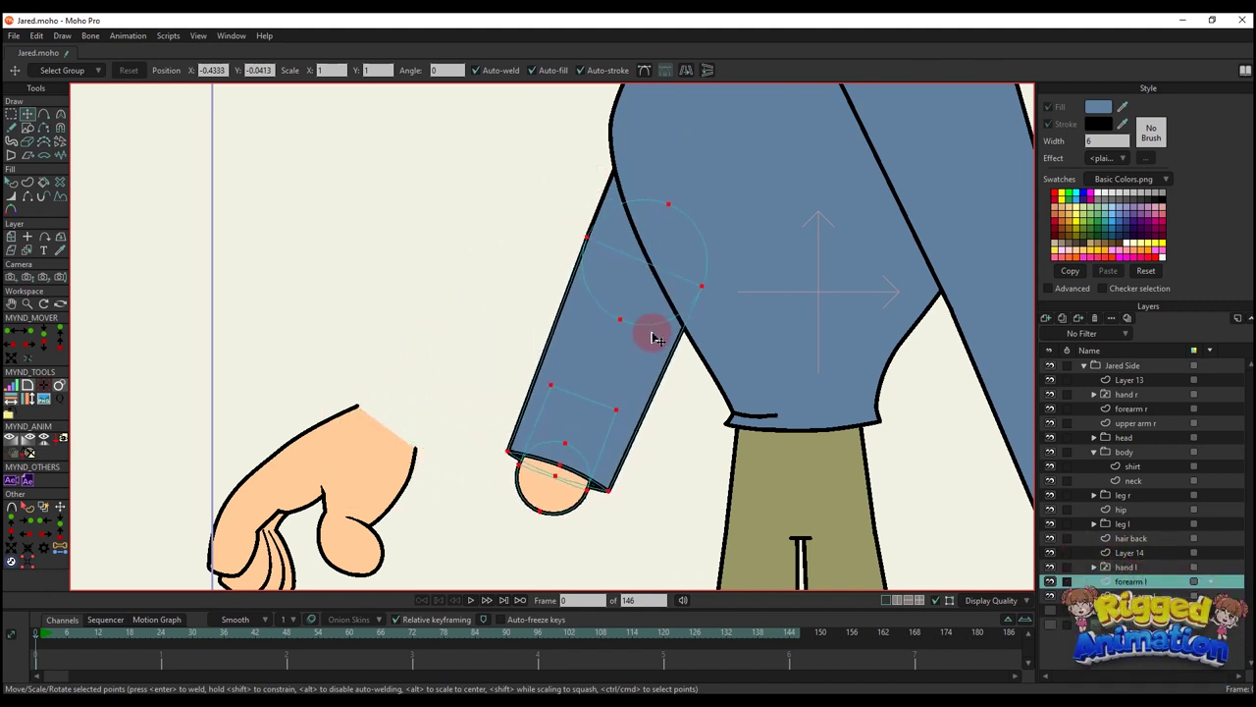
- Fine-tune the rotation and position of the forearm l points so the sleeve continues the upper arm
key(q)
drag(649, 388, 572, 291)
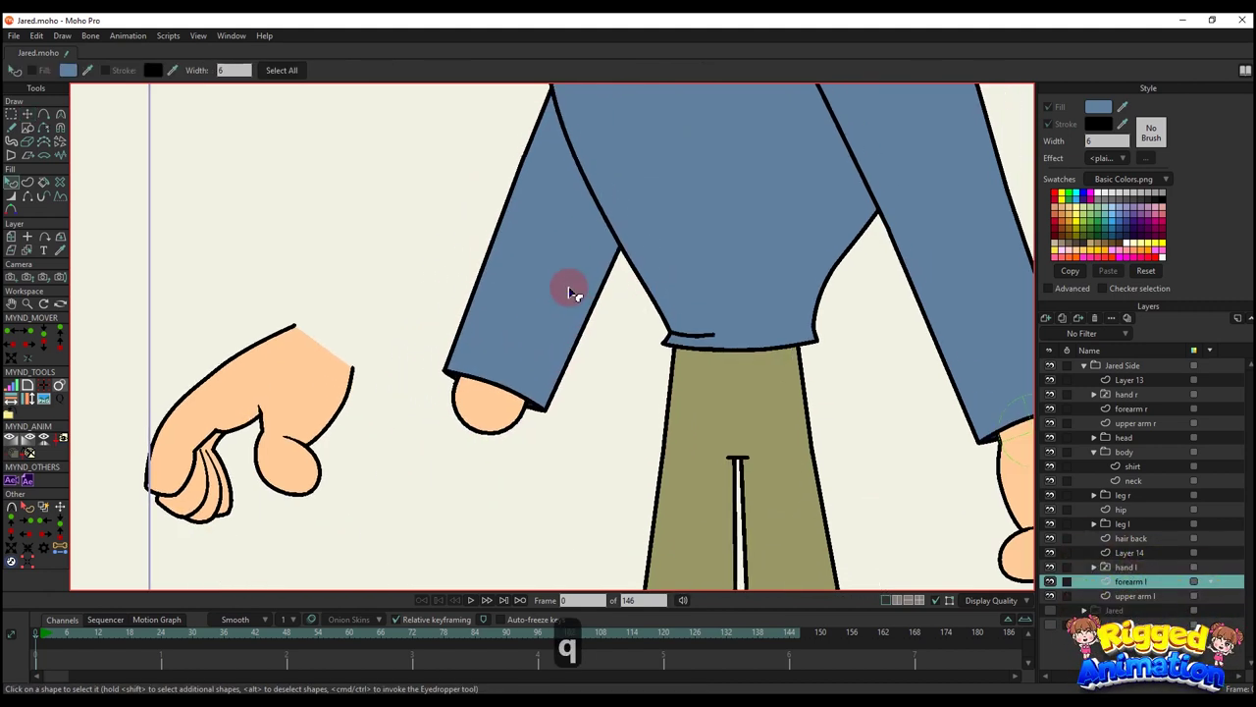
scroll(573, 291, down, 5)
scroll(586, 304, up, 4)
key(t)
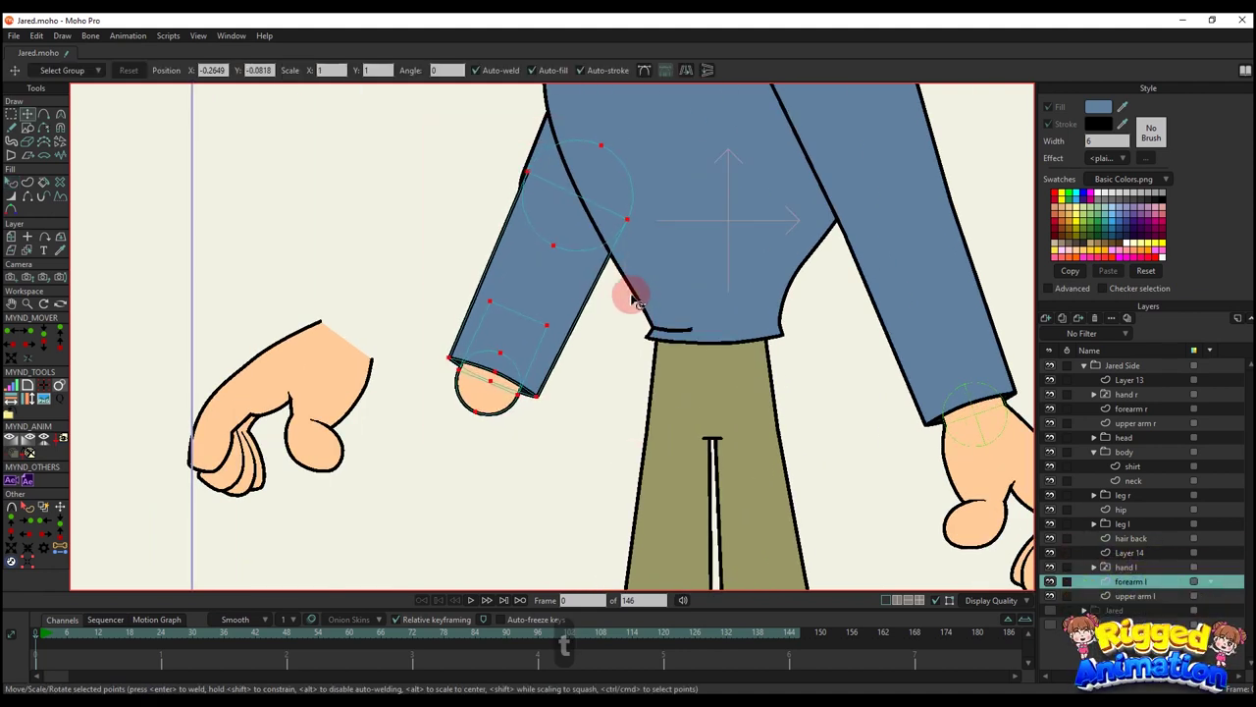
scroll(576, 297, up, 2)
drag(576, 298, 573, 293)
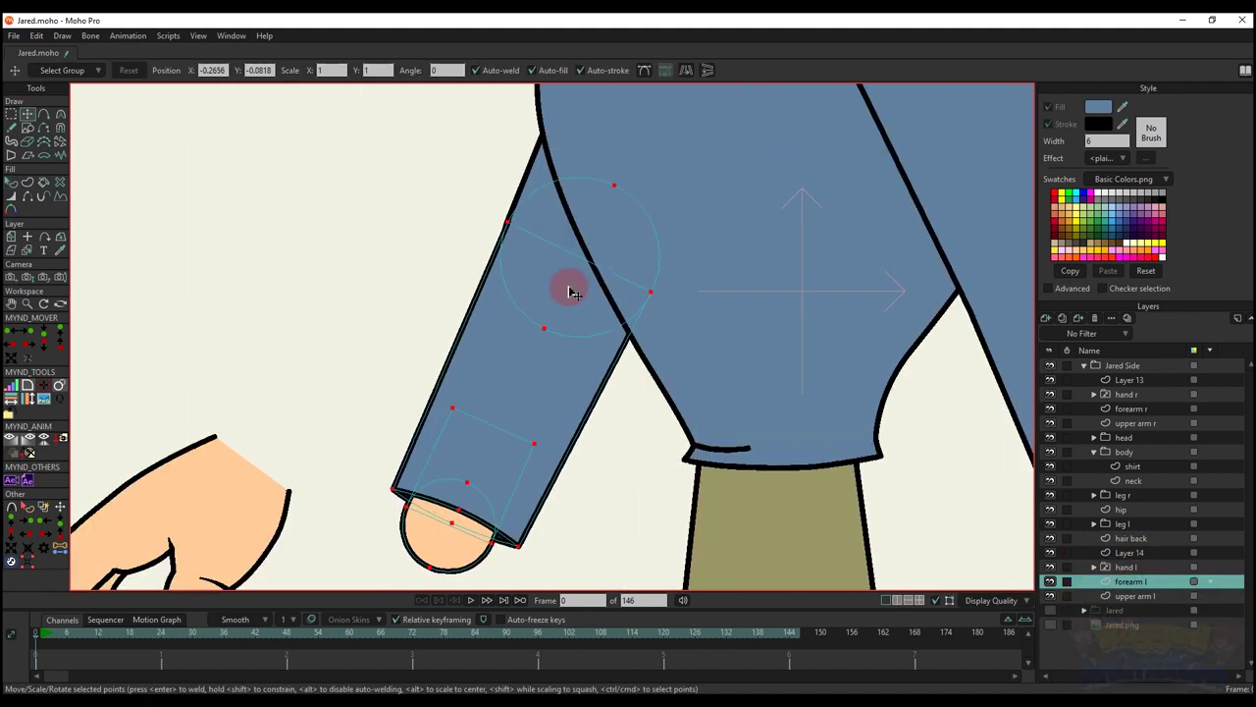
- Hide the body layer and nudge the forearm l points so the sleeve lines up with the upper arm at the elbow
key(q)
scroll(704, 361, down, 3)
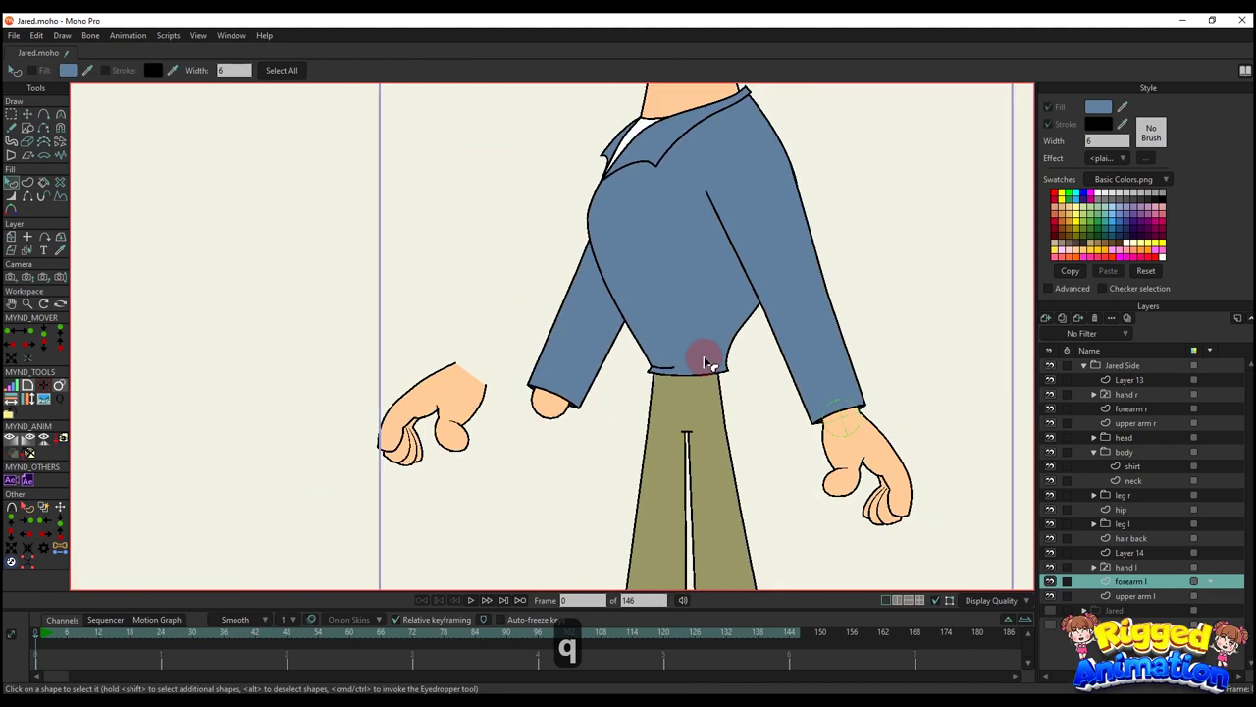
click(1050, 451)
scroll(589, 354, up, 4)
key(g)
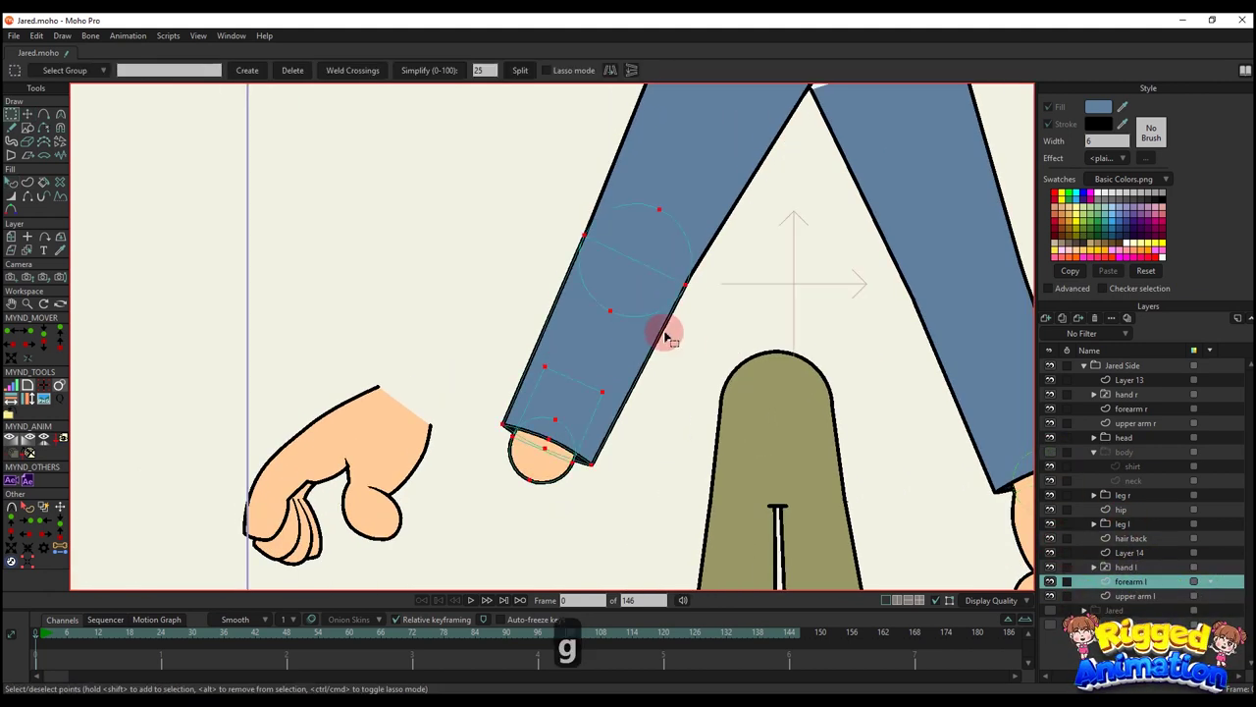
key(t)
scroll(695, 339, up, 2)
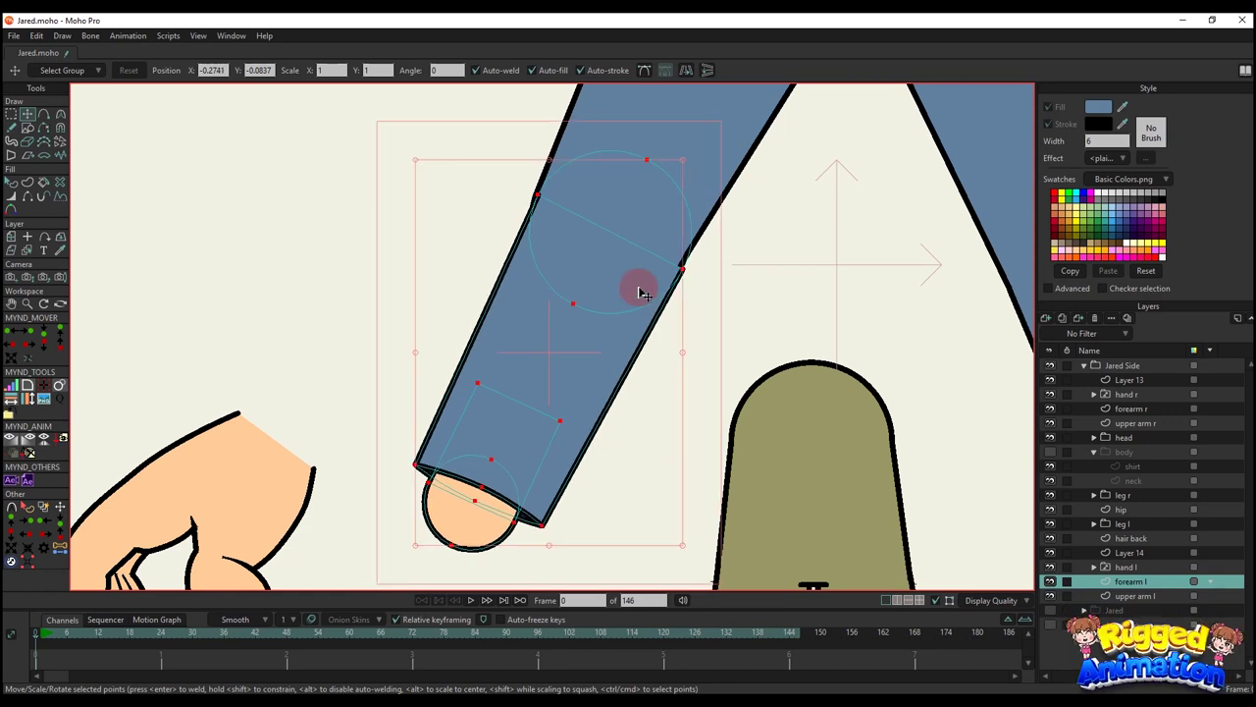
drag(643, 292, 641, 291)
scroll(638, 287, down, 4)
scroll(624, 333, up, 1)
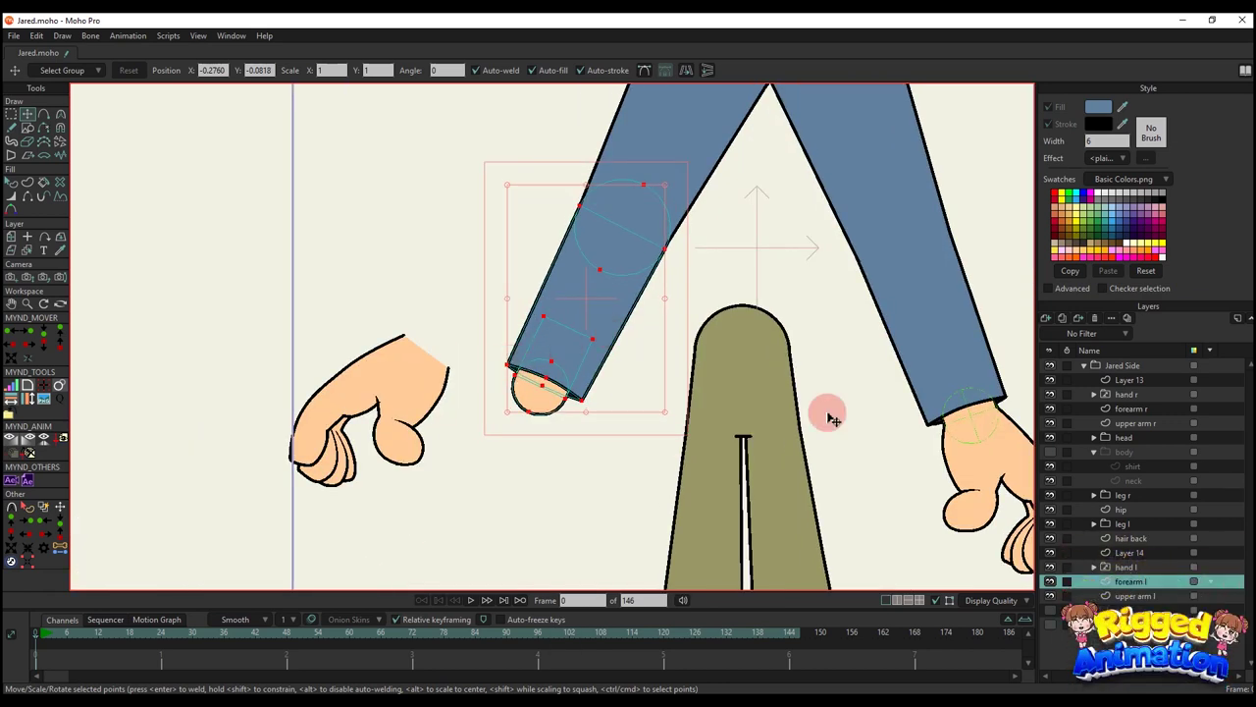
- Move the hand l layer onto the forearm's wrist and rotate it to an angle of about 3.61
click(1126, 567)
key(m)
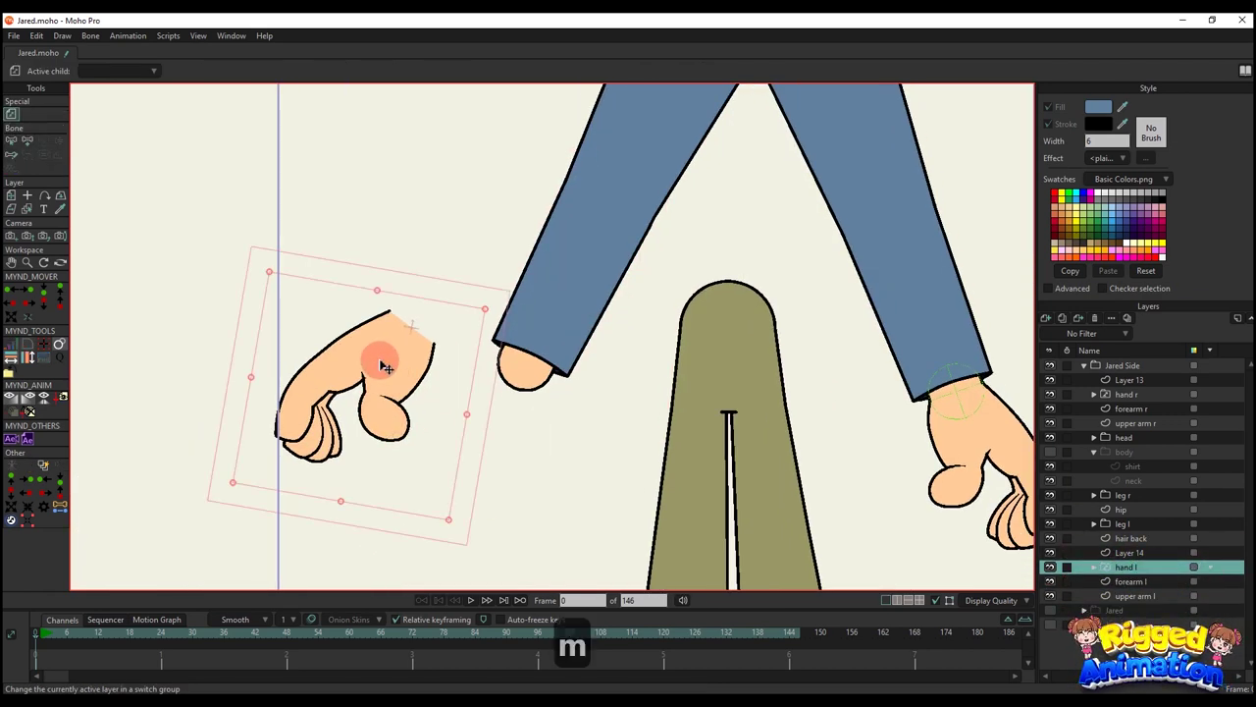
drag(377, 367, 496, 404)
scroll(581, 369, up, 3)
drag(615, 418, 626, 387)
scroll(565, 383, up, 2)
drag(524, 409, 519, 403)
drag(648, 393, 507, 408)
scroll(628, 239, down, 4)
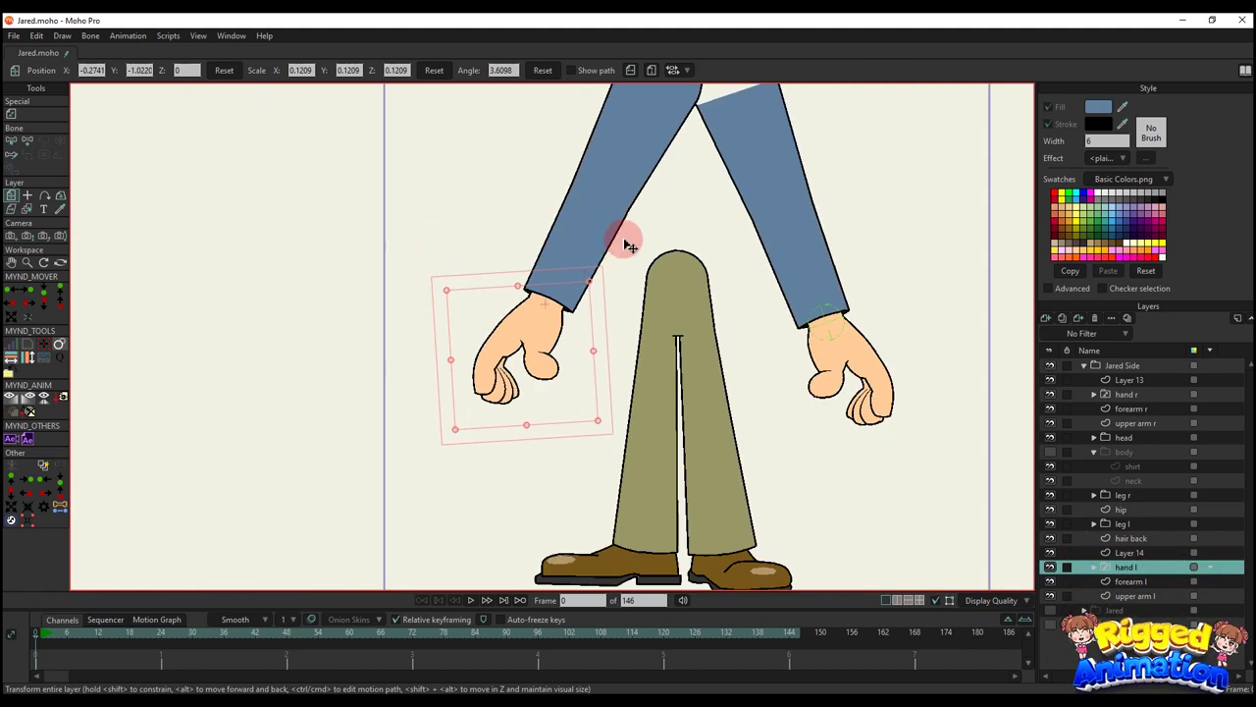
- Replace the forearm l layer's elbow circle with a copy of the elbow circle from the upper arm l layer
alt+right_click(605, 248)
scroll(615, 245, up, 2)
key(t)
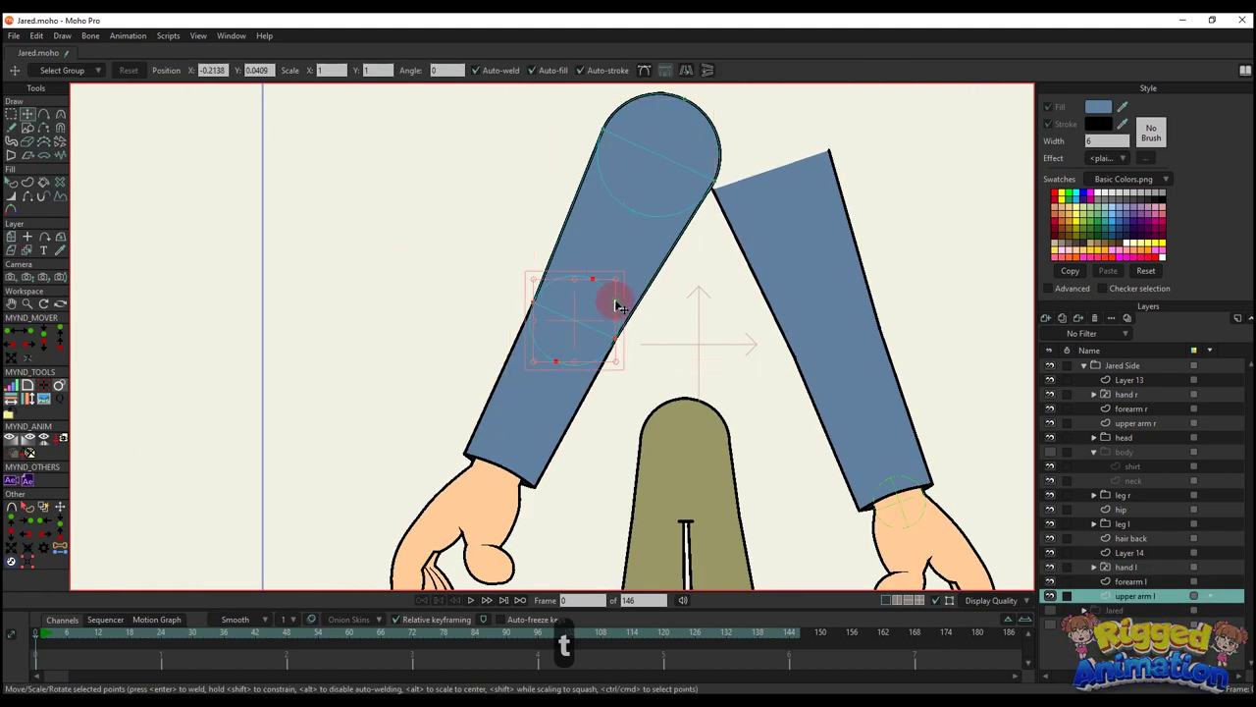
key(ctrl+c)
ctrl+alt+click(552, 401)
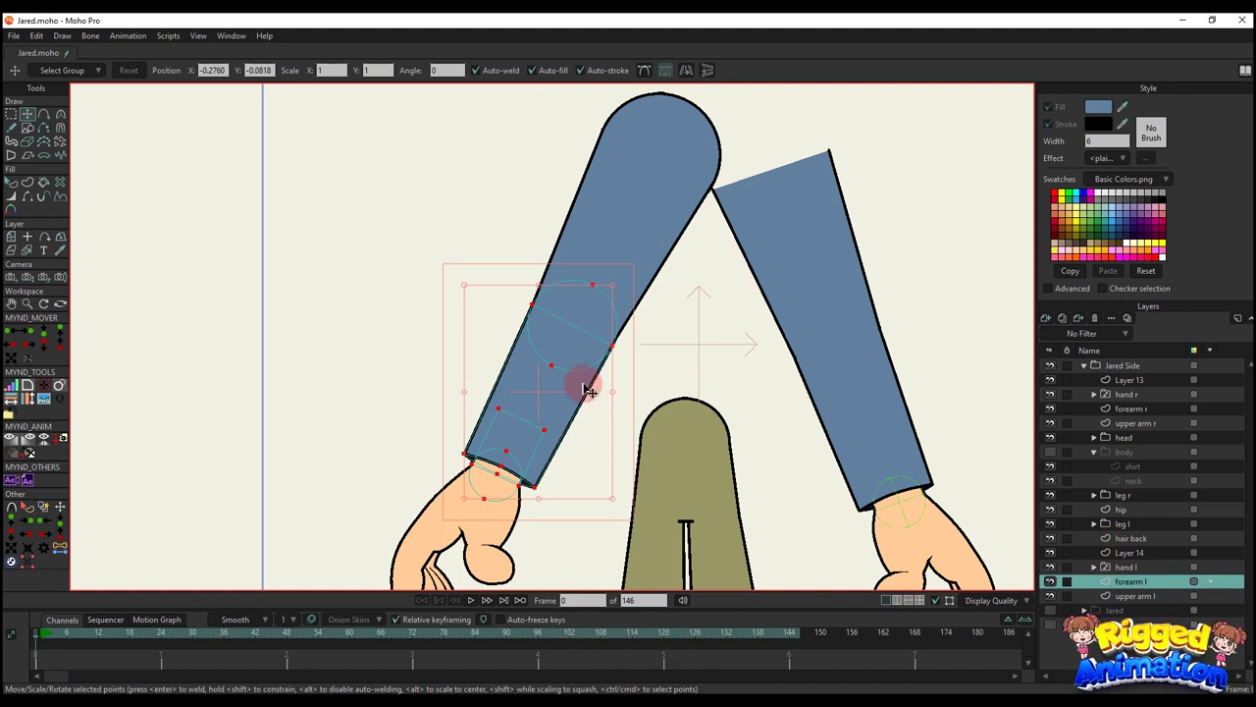
key(BackSpace)
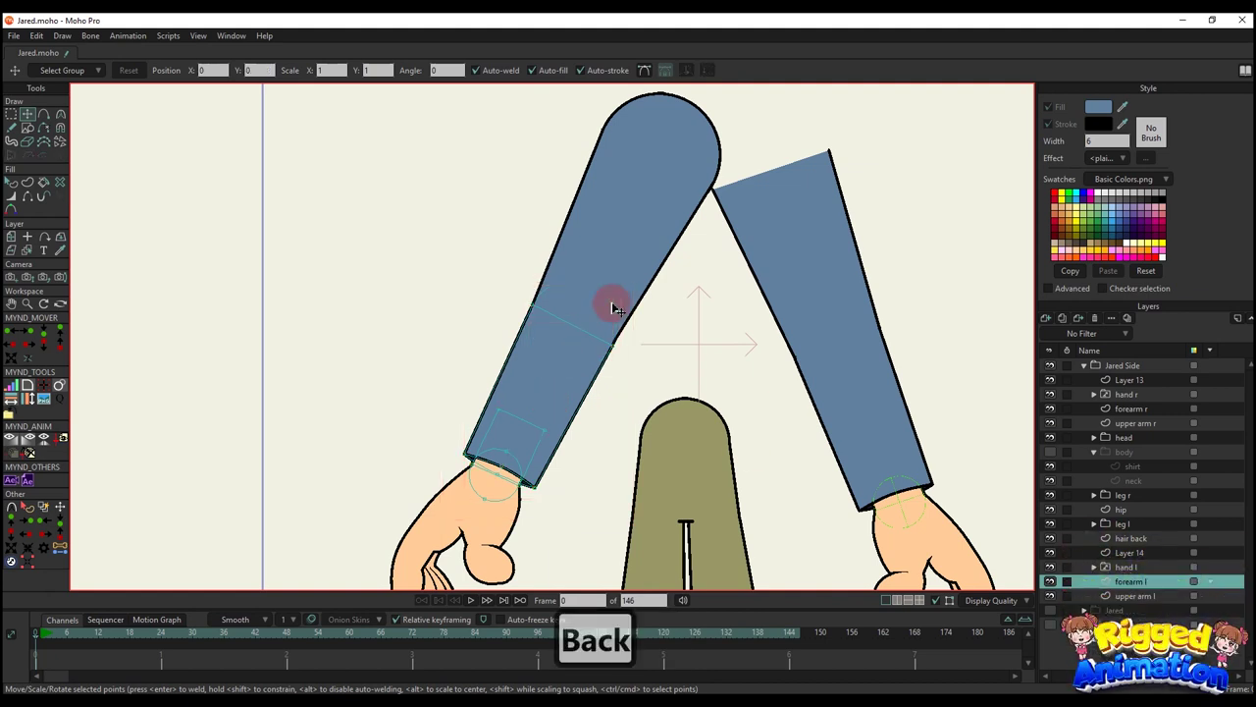
key(ctrl+v)
- Snap the forearm's two upper corner points onto the matching elbow circle points at X -0.2846, Y 0.0721 and X -0.1429, Y 0.0098
scroll(494, 291, up, 5)
key(g)
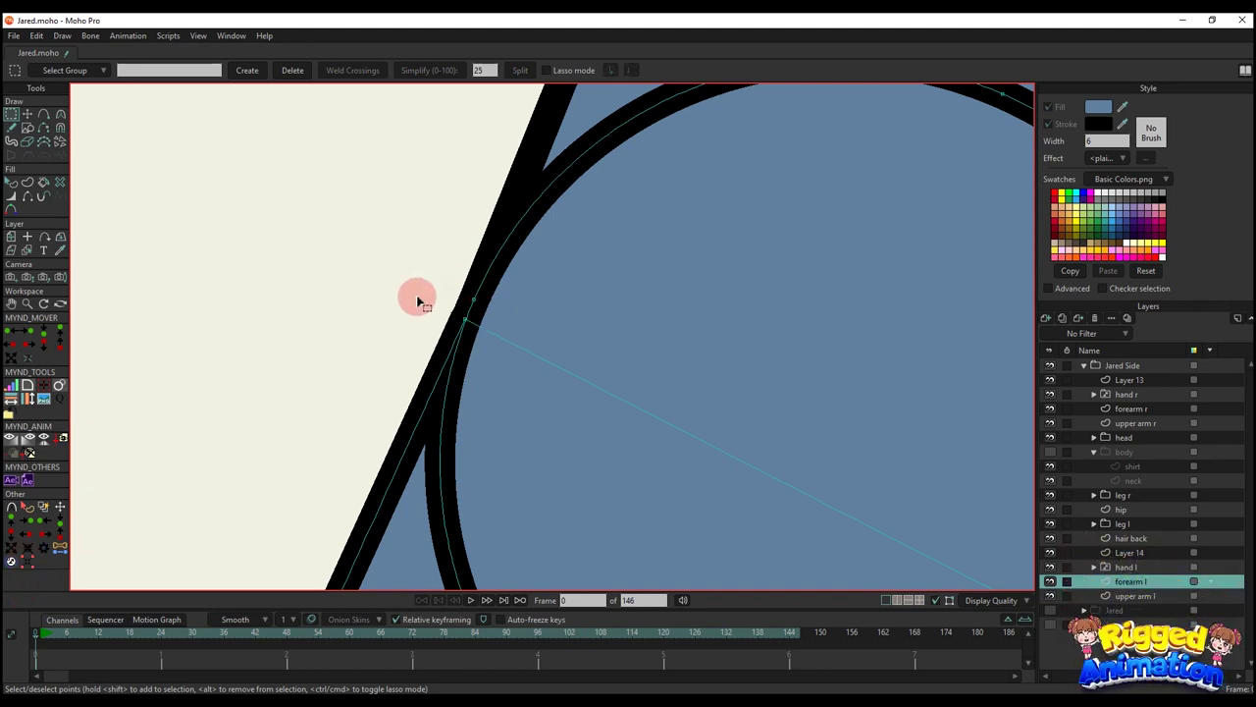
click(27, 562)
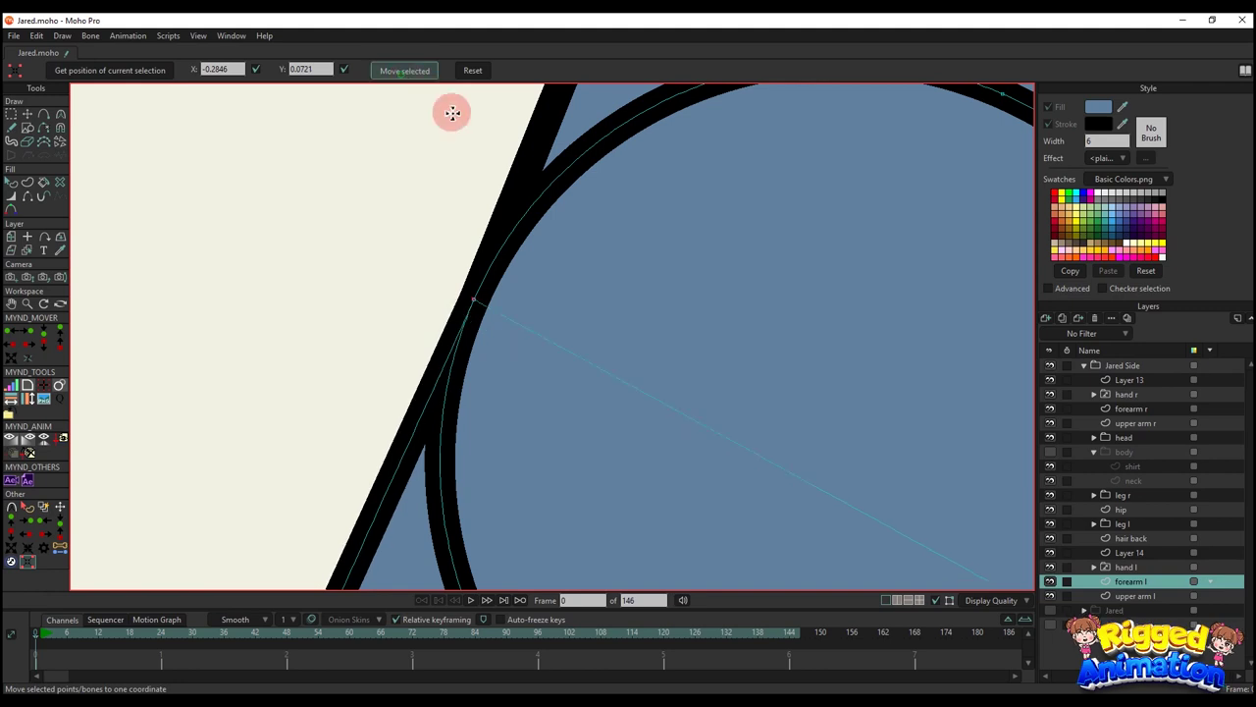
scroll(530, 216, down, 6)
scroll(721, 330, up, 4)
click(635, 302)
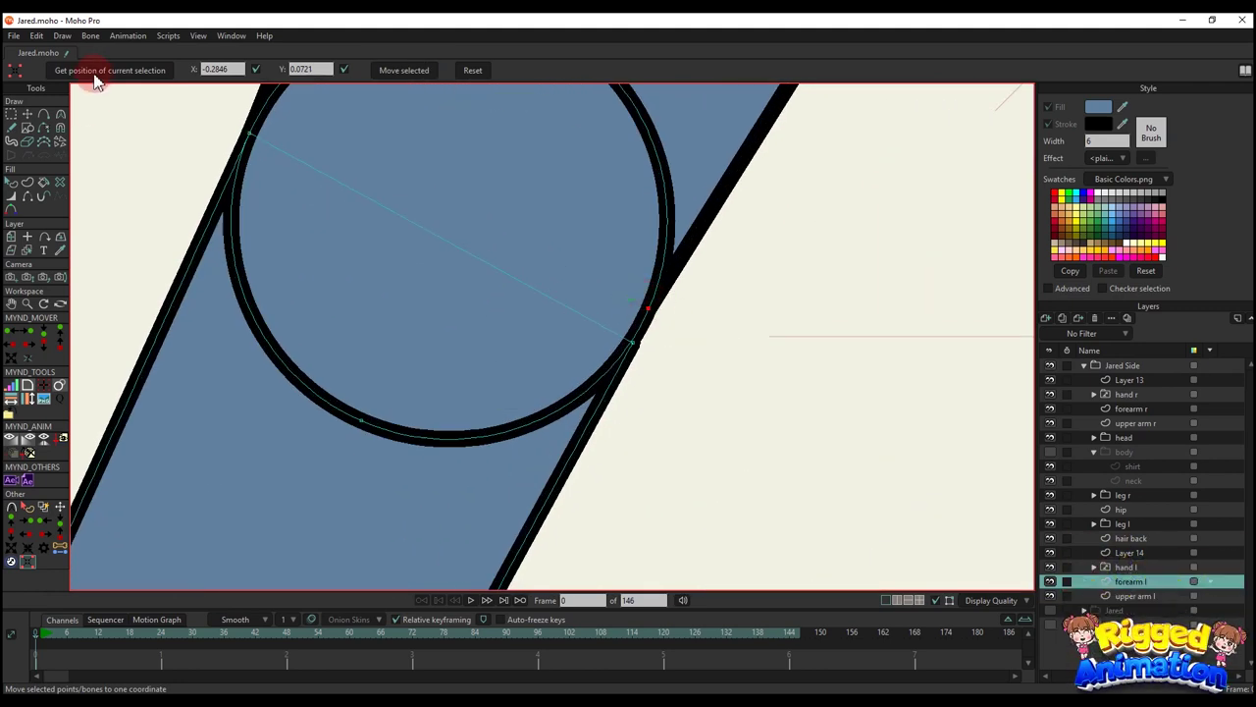
click(466, 69)
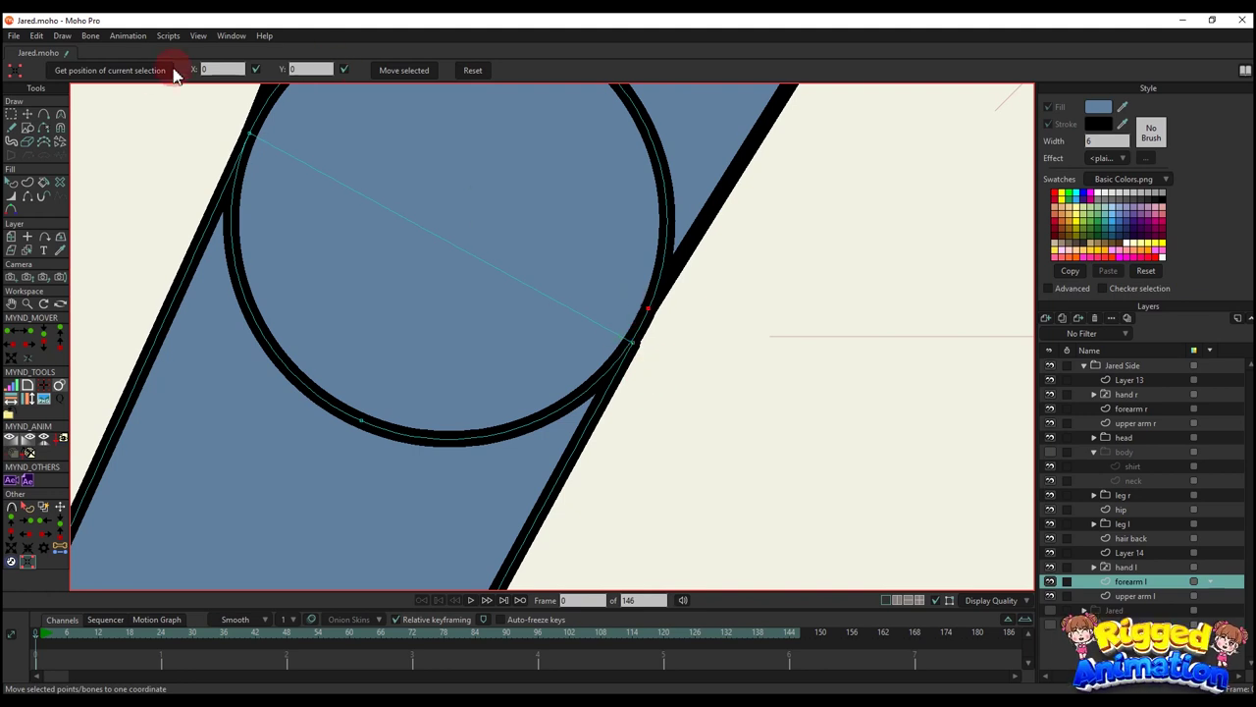
click(626, 333)
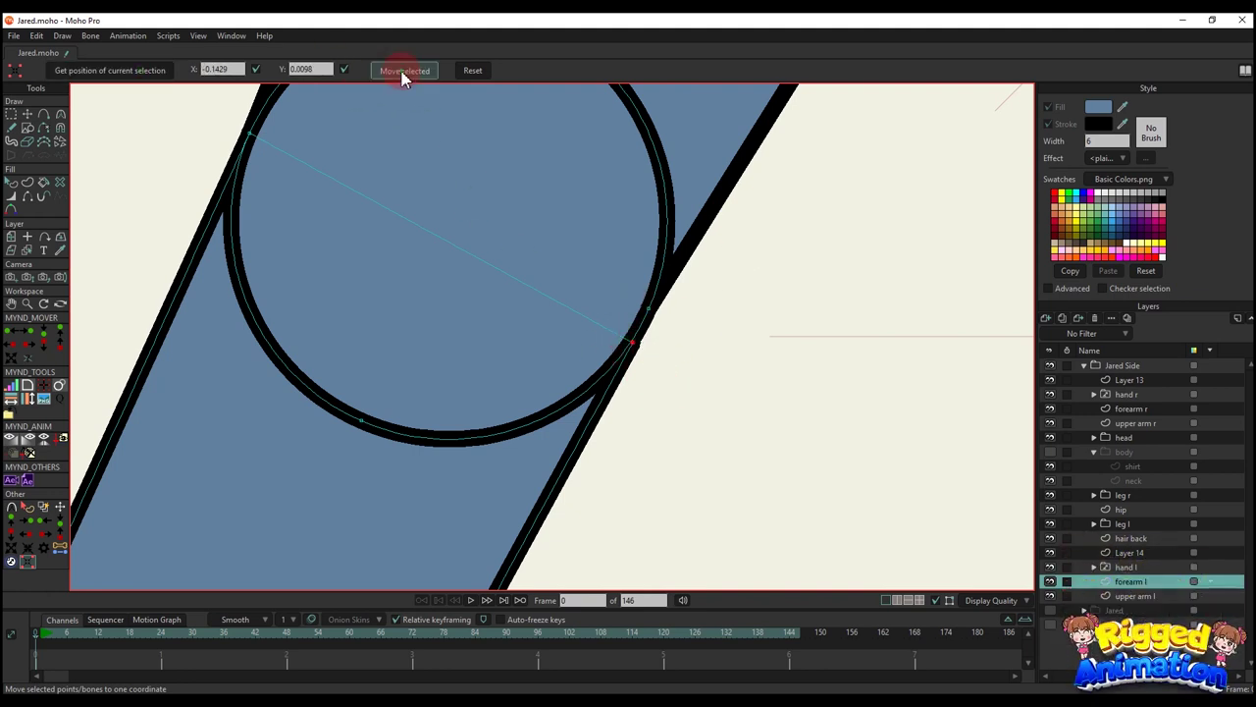
click(403, 73)
- Turn off the fill and stroke of the pasted elbow circle on the forearm l layer
key(q)
scroll(628, 279, down, 4)
key(t)
key(g)
drag(439, 152, 685, 364)
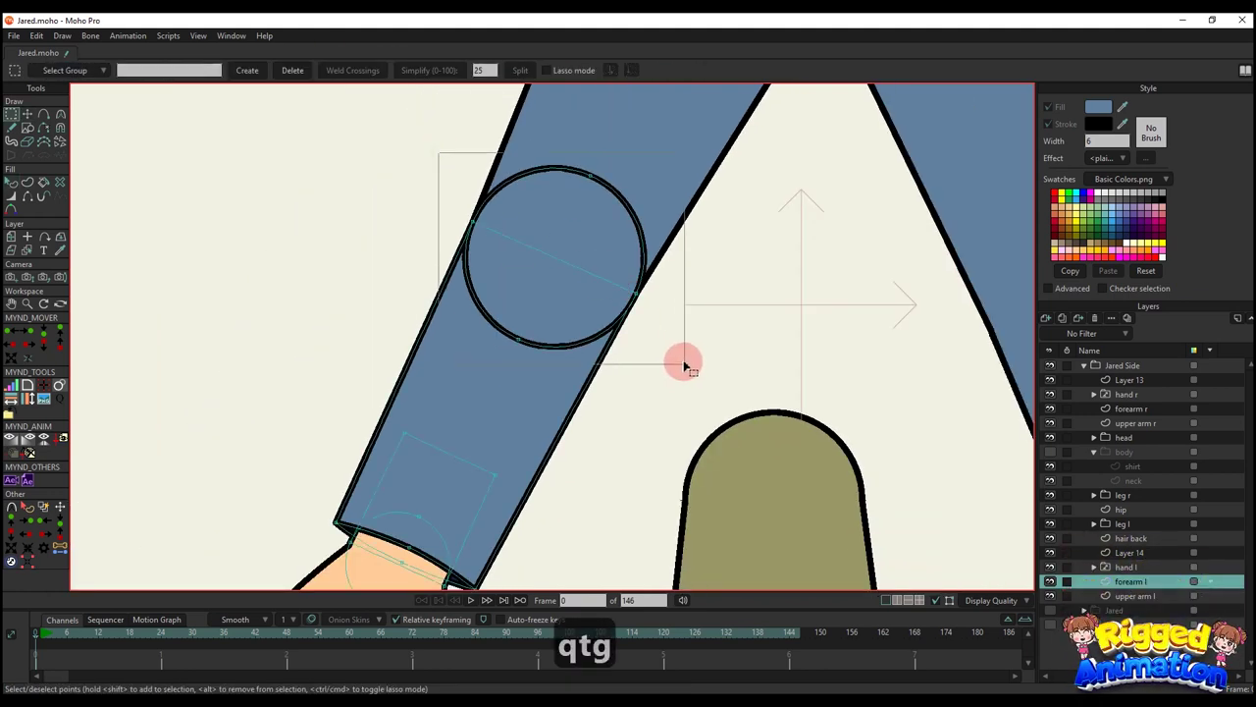
scroll(684, 365, up, 3)
key(t)
scroll(674, 304, up, 2)
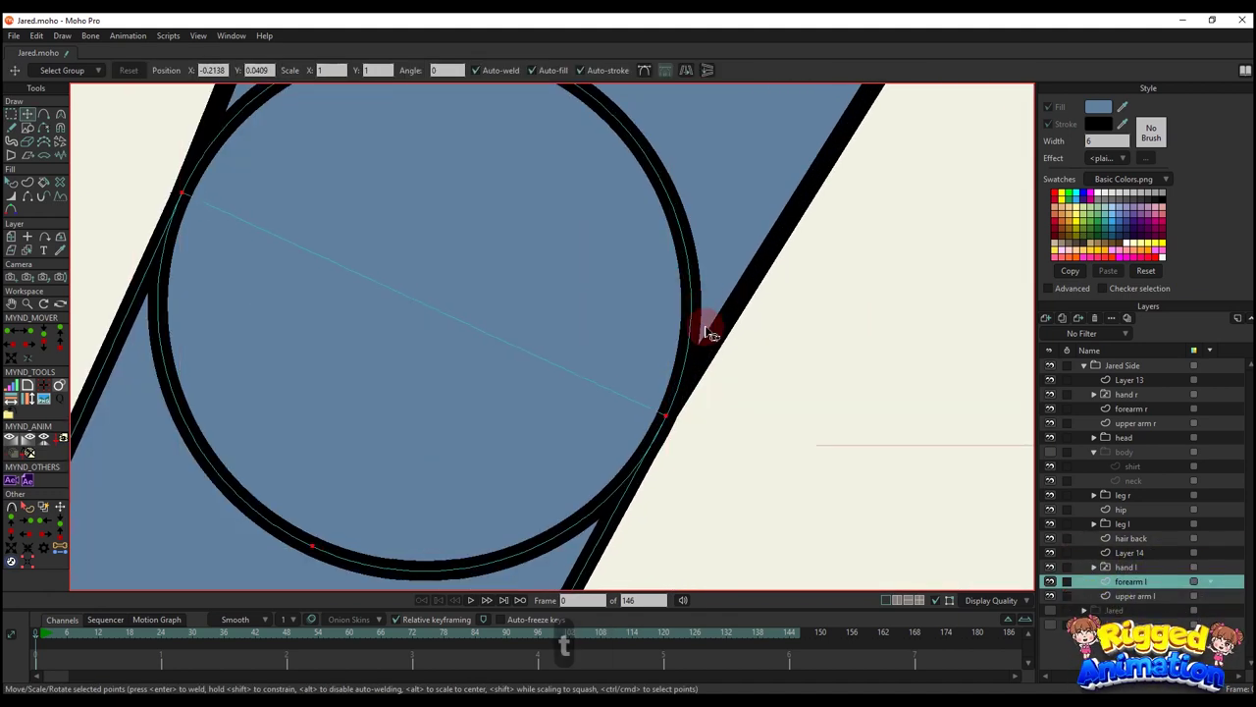
key(q)
click(614, 303)
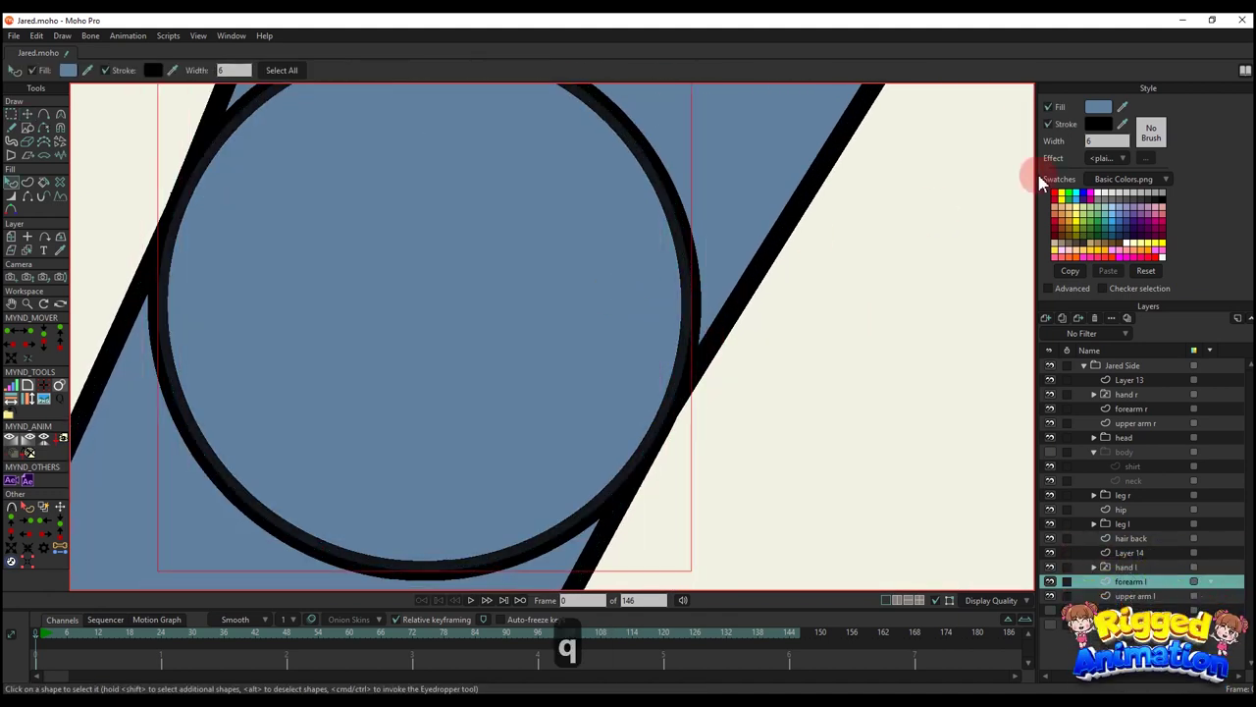
scroll(968, 205, down, 6)
- Copy the forearm's wrist circle and paste it into a new vector layer directly above hand l
key(g)
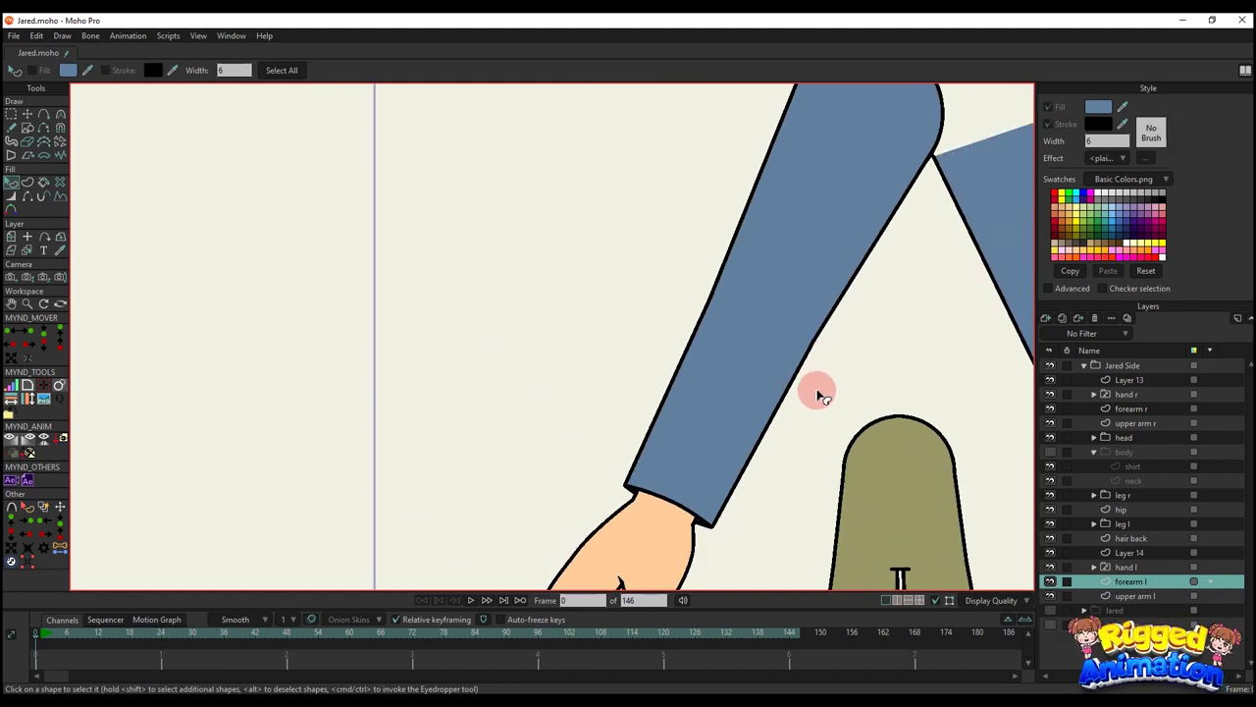
scroll(648, 432, up, 4)
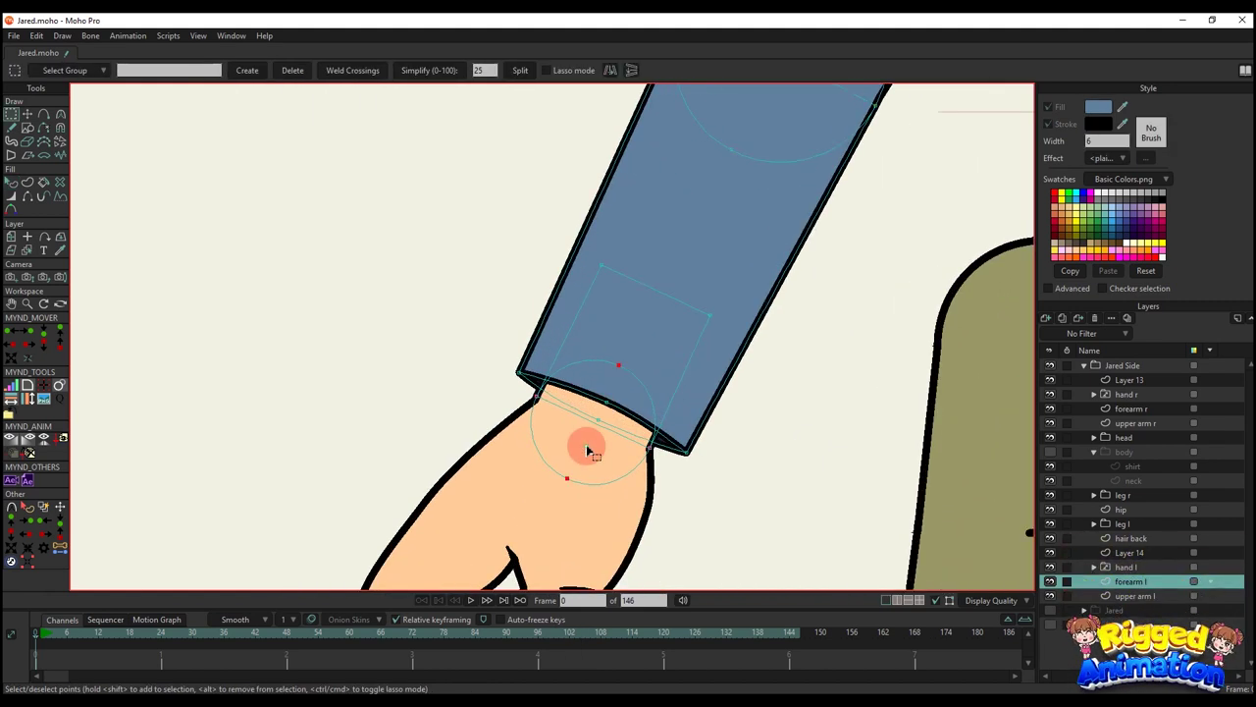
key(ctrl+c)
click(1126, 566)
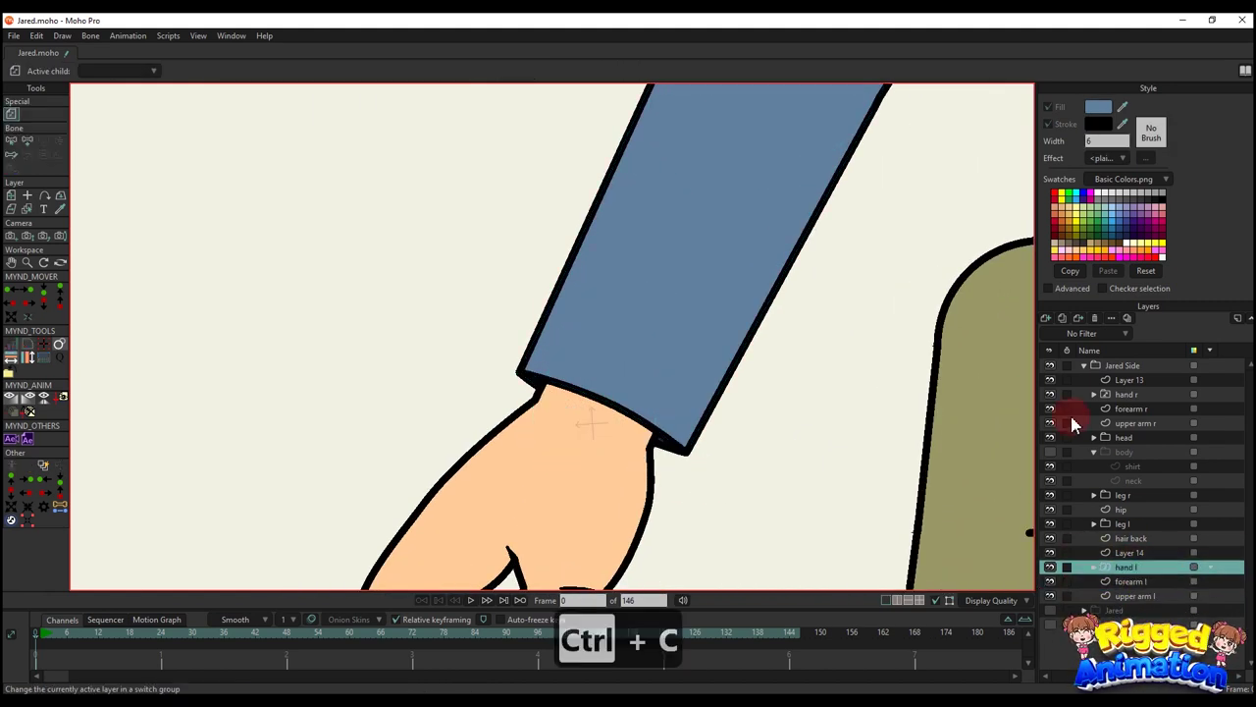
click(1062, 317)
click(1060, 334)
key(ctrl+v)
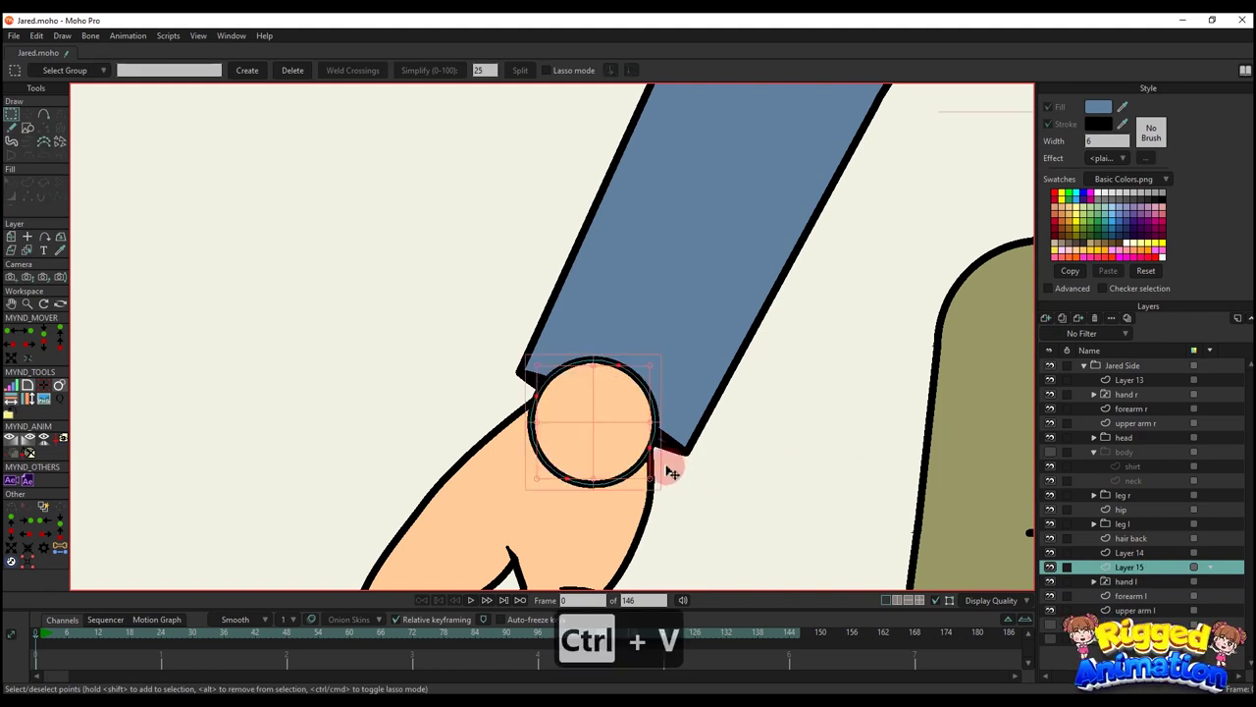
- Add a straight line through the wrist circle's centre, perpendicular to its existing diameter line
key(q)
key(a)
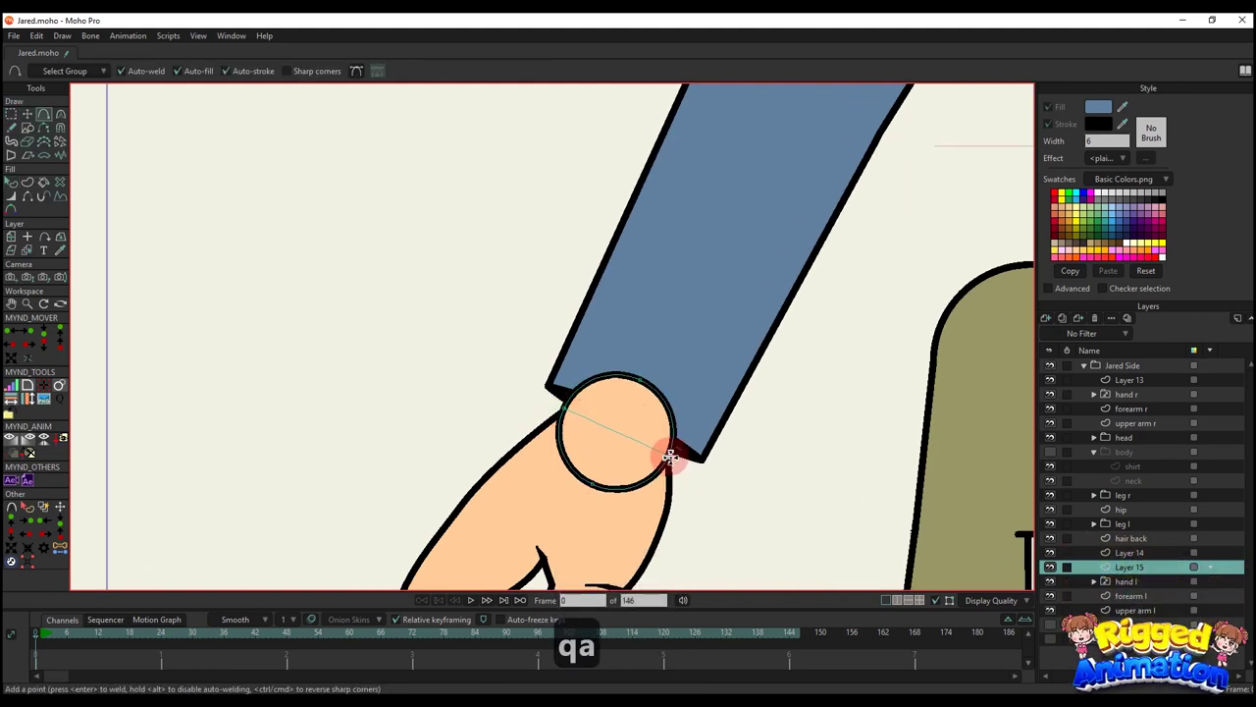
scroll(649, 402, up, 3)
drag(639, 371, 565, 522)
scroll(572, 439, down, 4)
key(g)
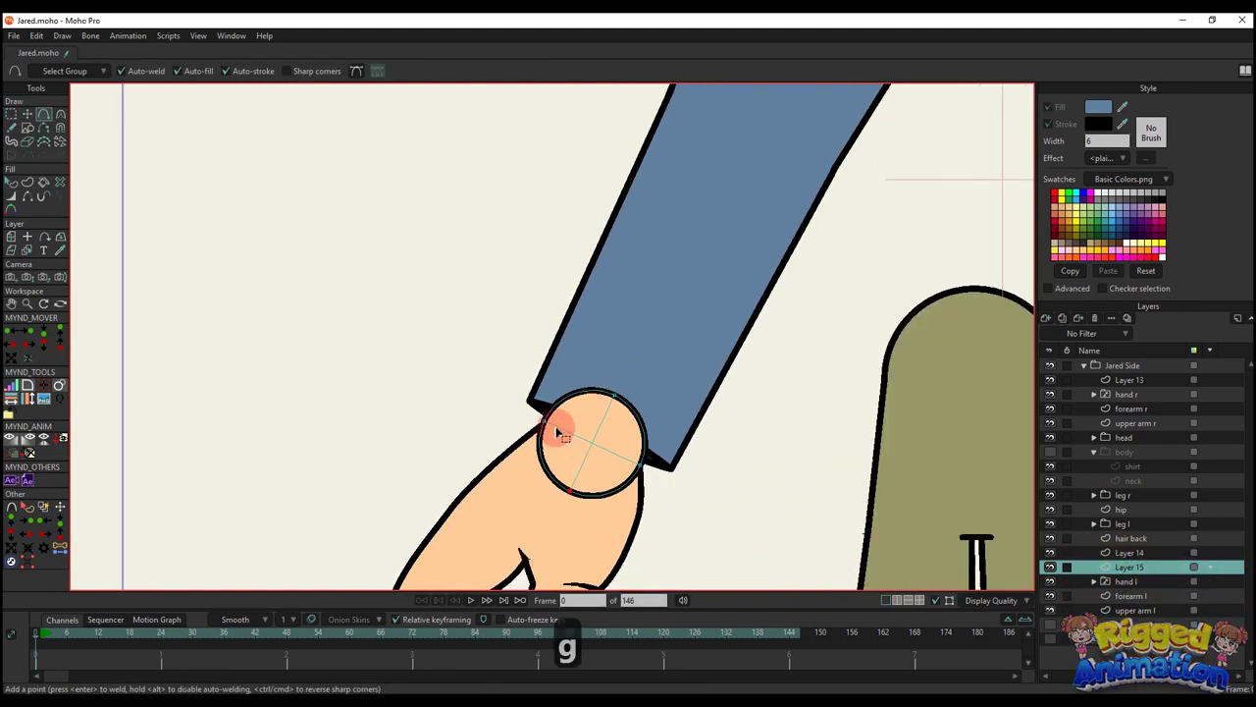
- Create a stroke-only shape from all the circle and cross-line points, coloured bright green with a width of 1
drag(522, 377, 667, 510)
click(28, 182)
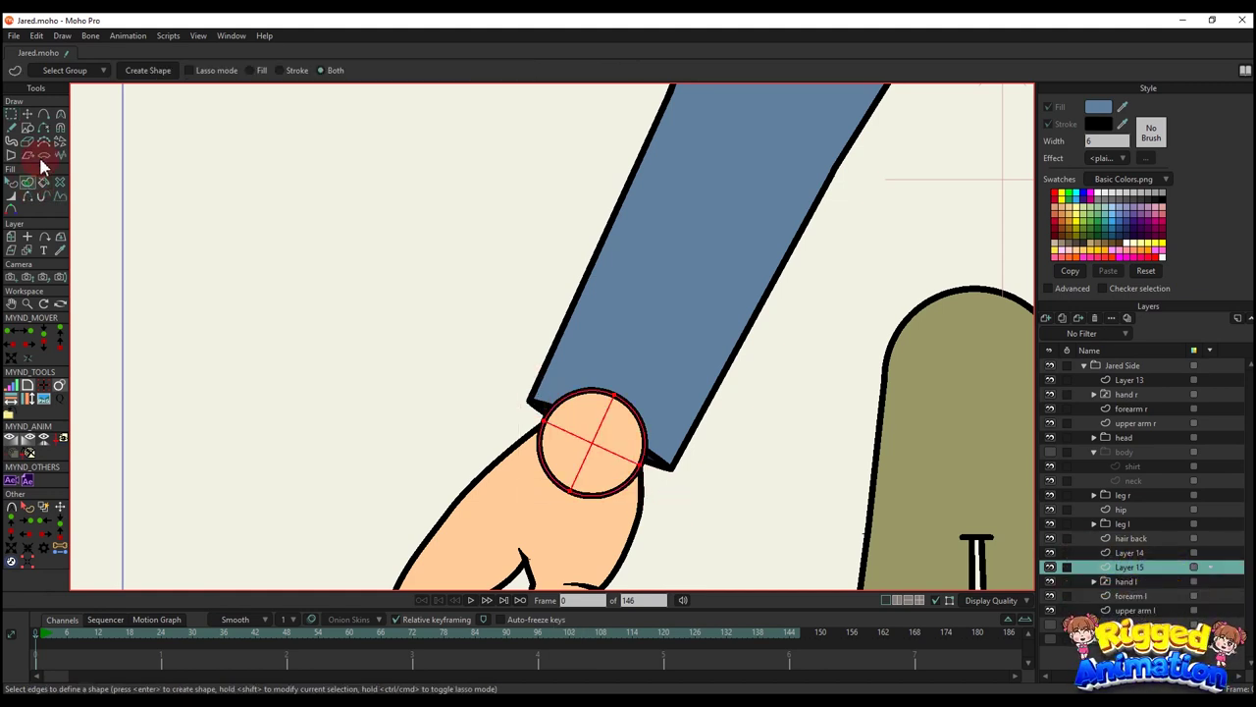
click(145, 79)
click(1096, 124)
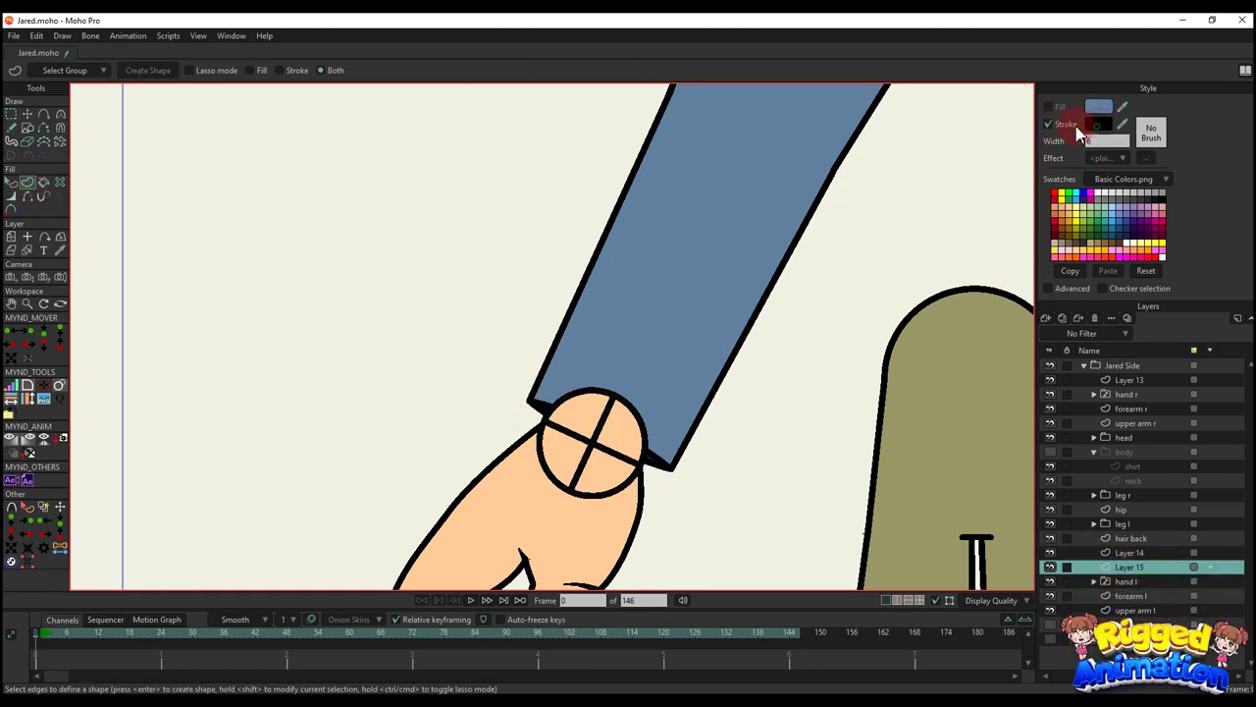
click(1083, 196)
click(1061, 163)
click(1103, 273)
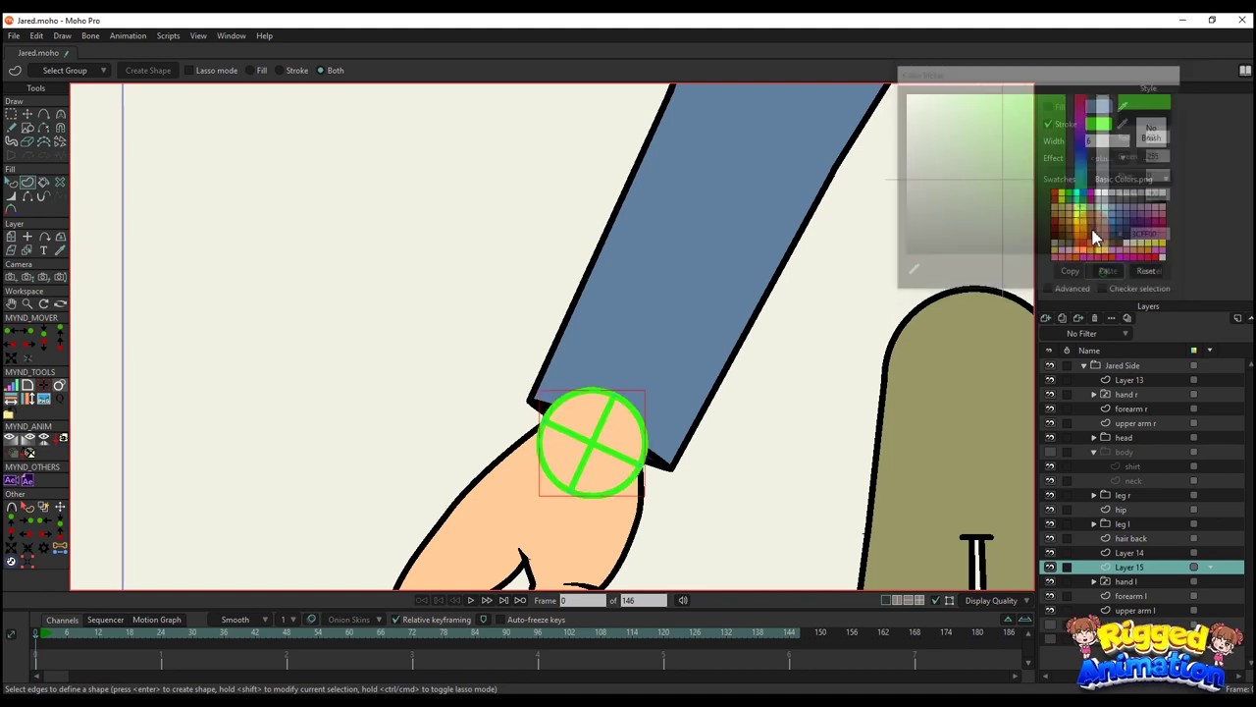
text(1)
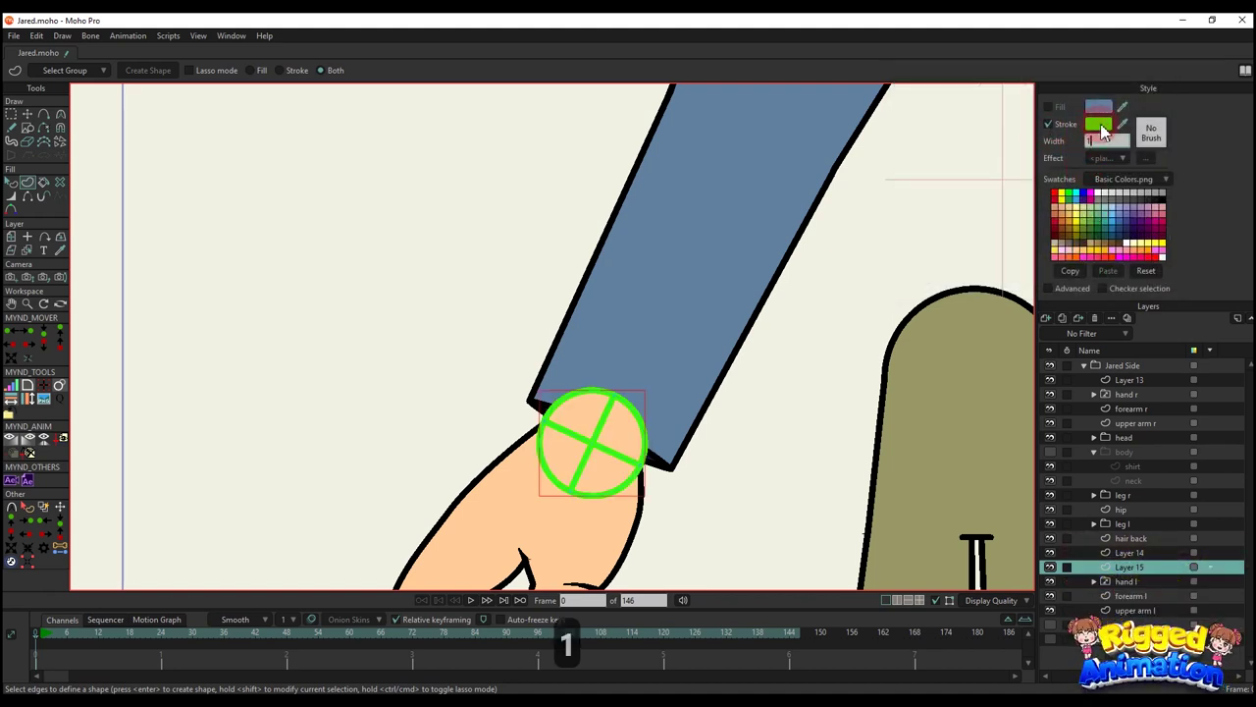
key(Return)
- Turn off the stroke and fill of the original skin-coloured circle on Layer 15, leaving only the green guide
scroll(642, 408, up, 4)
drag(577, 456, 659, 365)
key(q)
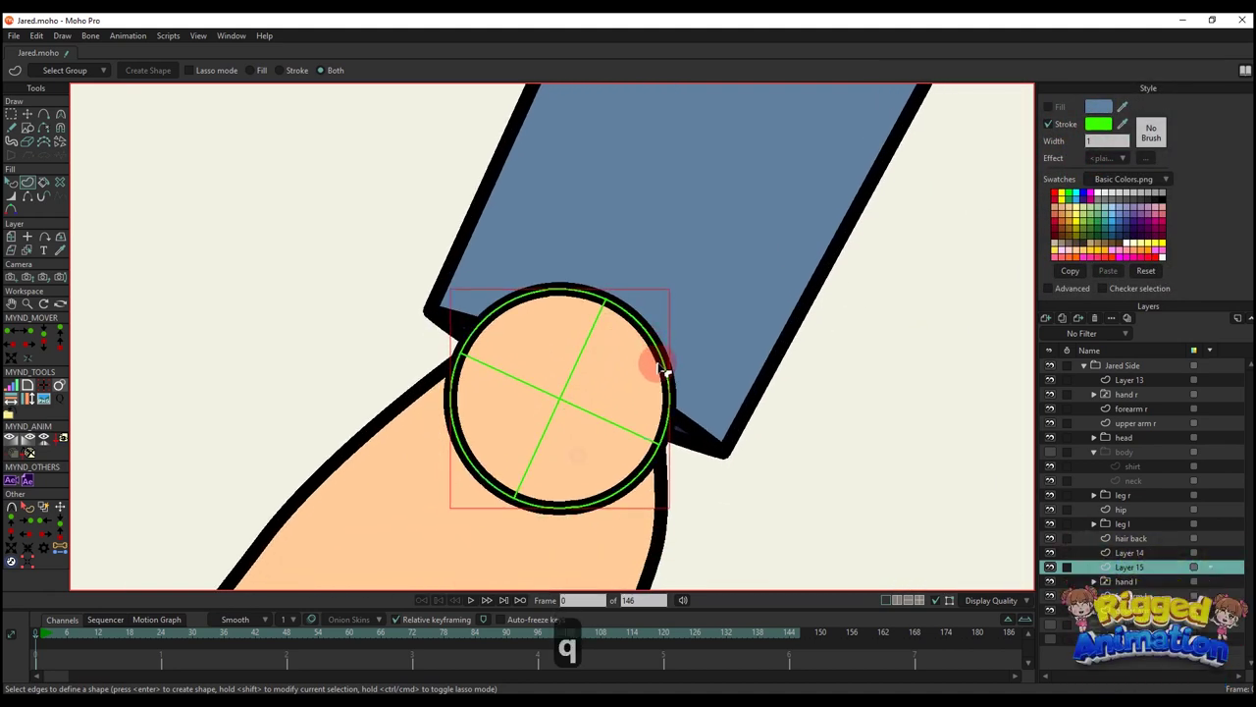
click(659, 378)
click(1048, 123)
click(1048, 107)
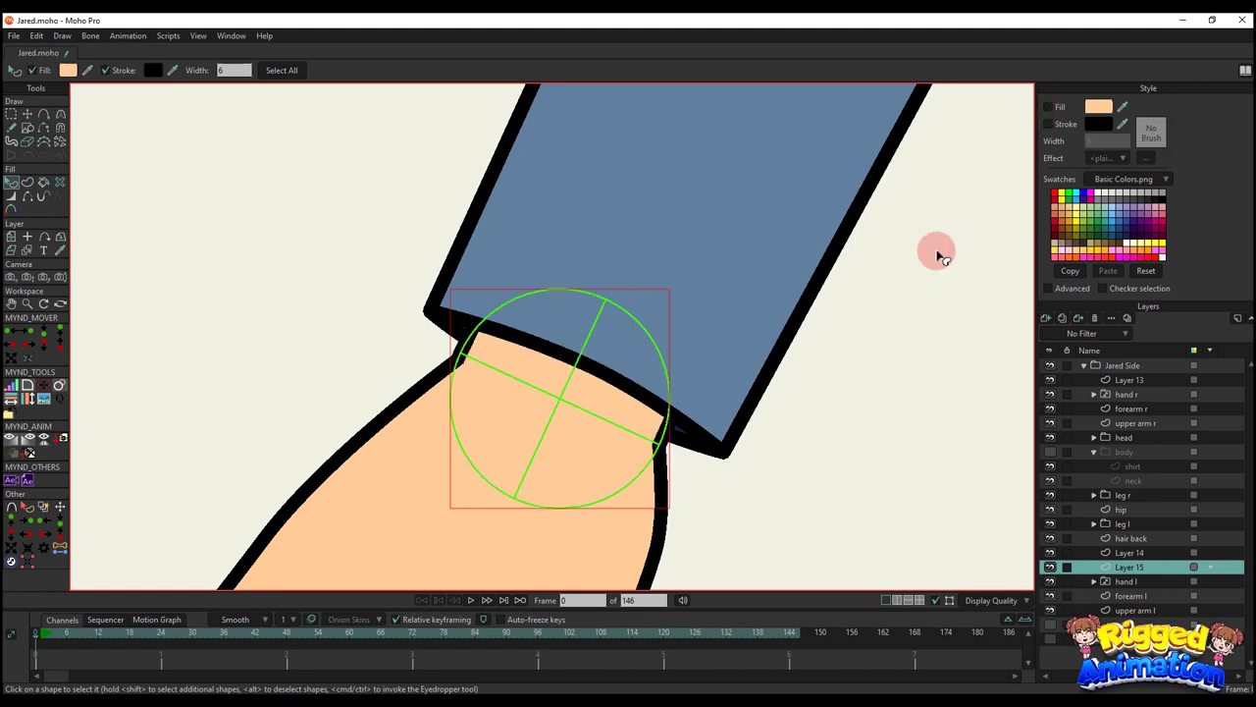
click(939, 256)
- Hide the forearm l layer while keeping hand l and the green wrist guide displayed
scroll(636, 408, down, 2)
drag(631, 412, 655, 338)
click(1051, 582)
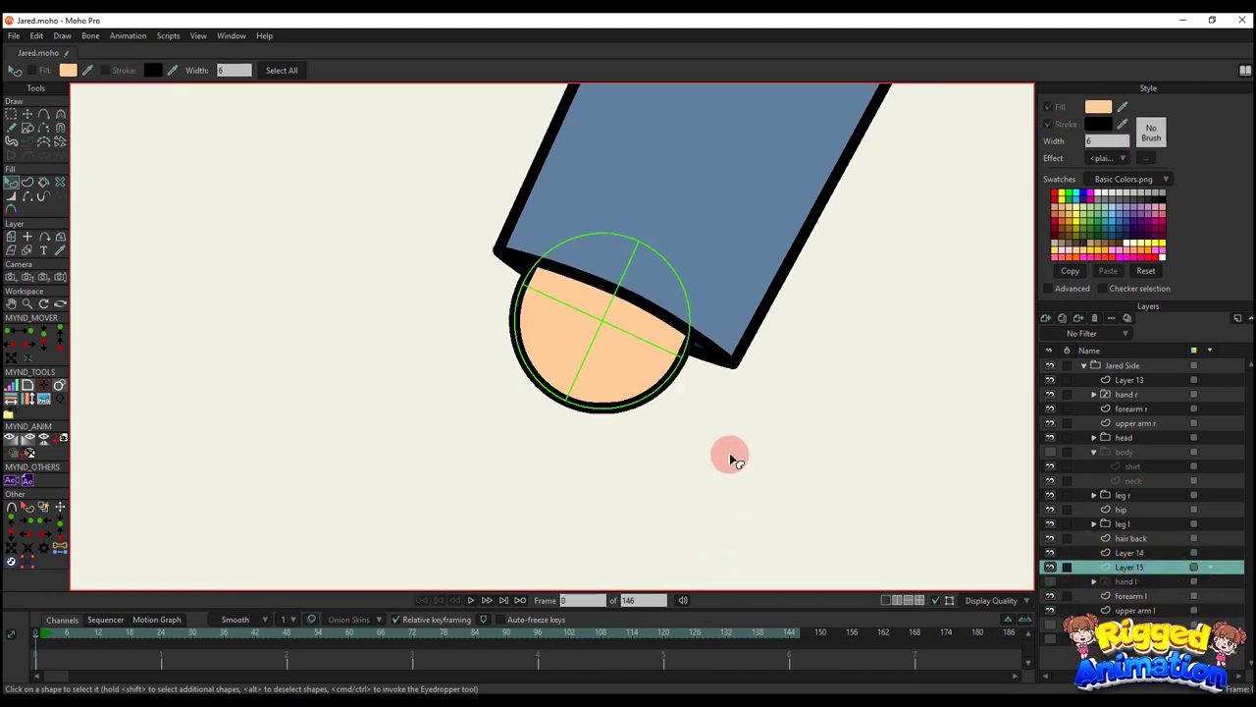
click(1050, 581)
click(1050, 596)
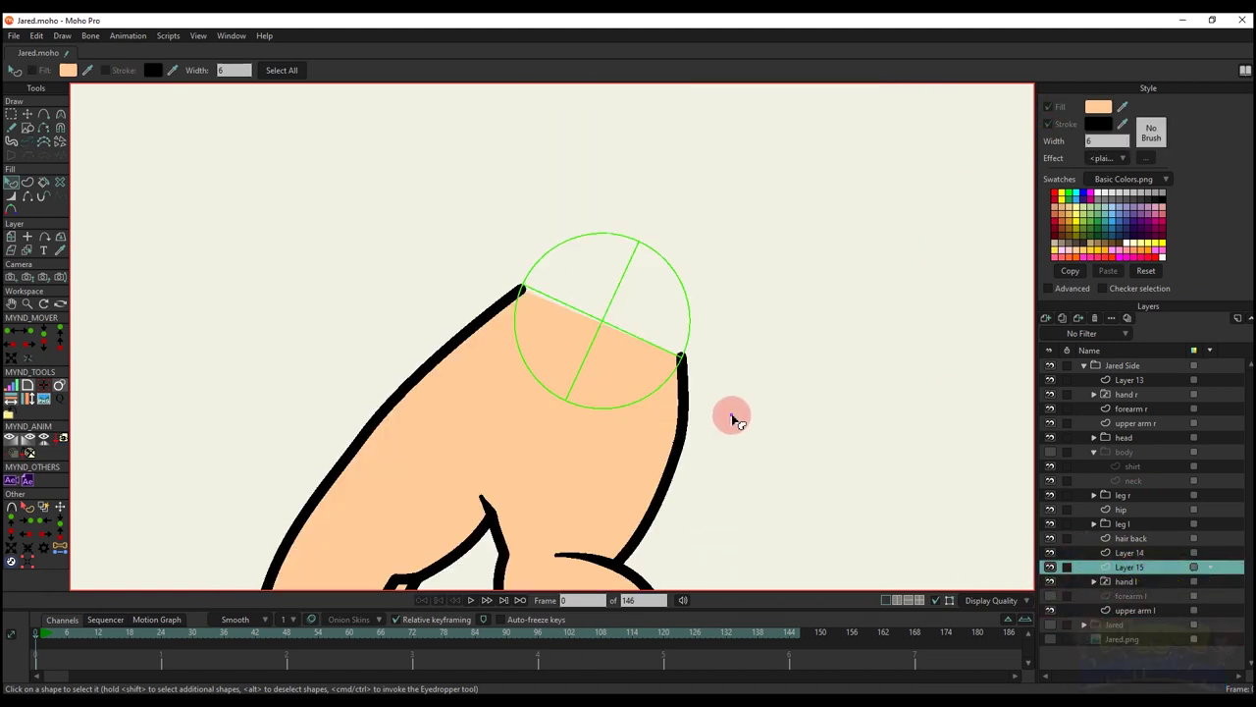
- Rotate the hand l layer to an angle of about 1.69 so its wrist edge follows the green guide's diameter
scroll(727, 422, up, 3)
click(1134, 586)
scroll(628, 300, up, 3)
key(m)
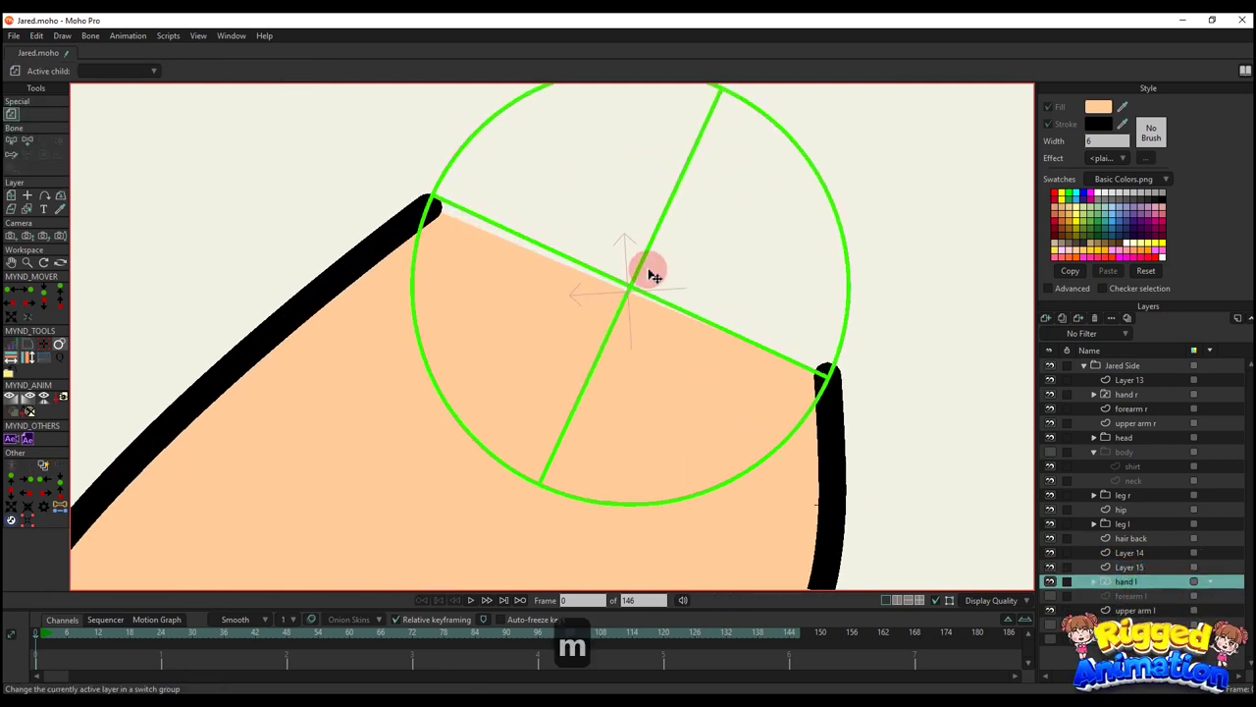
drag(681, 258, 661, 309)
scroll(701, 320, down, 4)
scroll(715, 331, up, 3)
scroll(595, 163, up, 2)
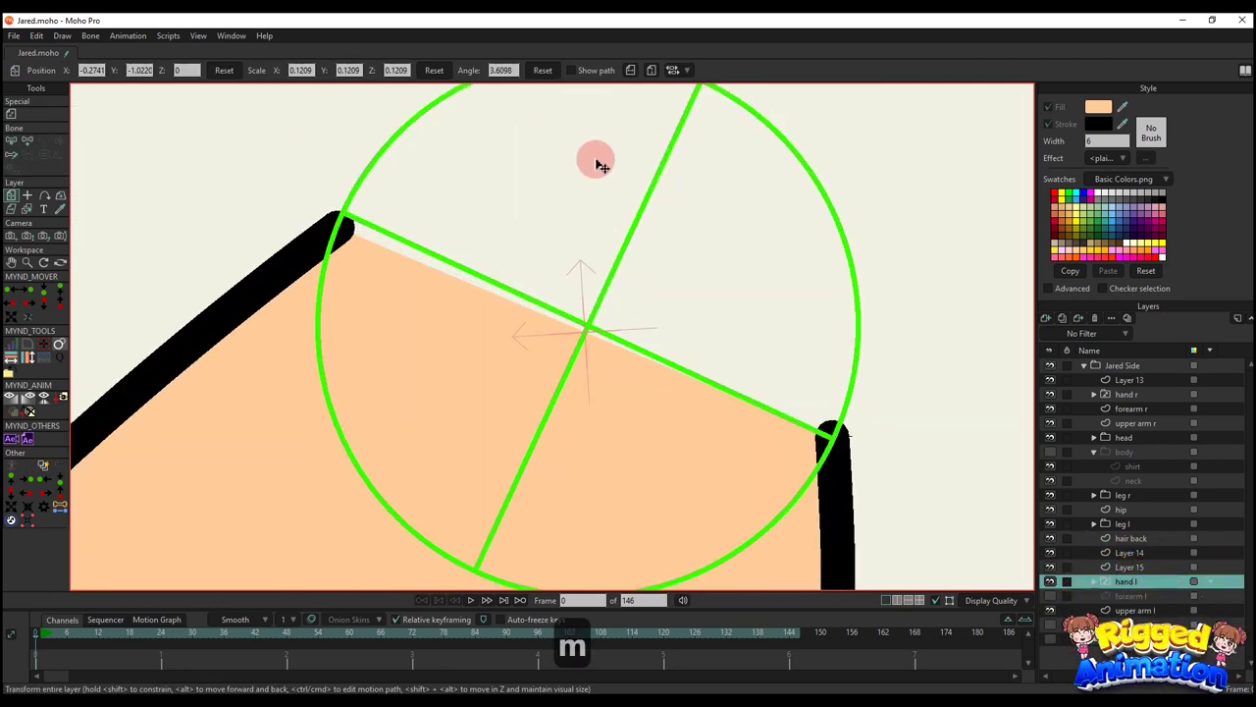
scroll(480, 207, down, 3)
scroll(493, 197, up, 1)
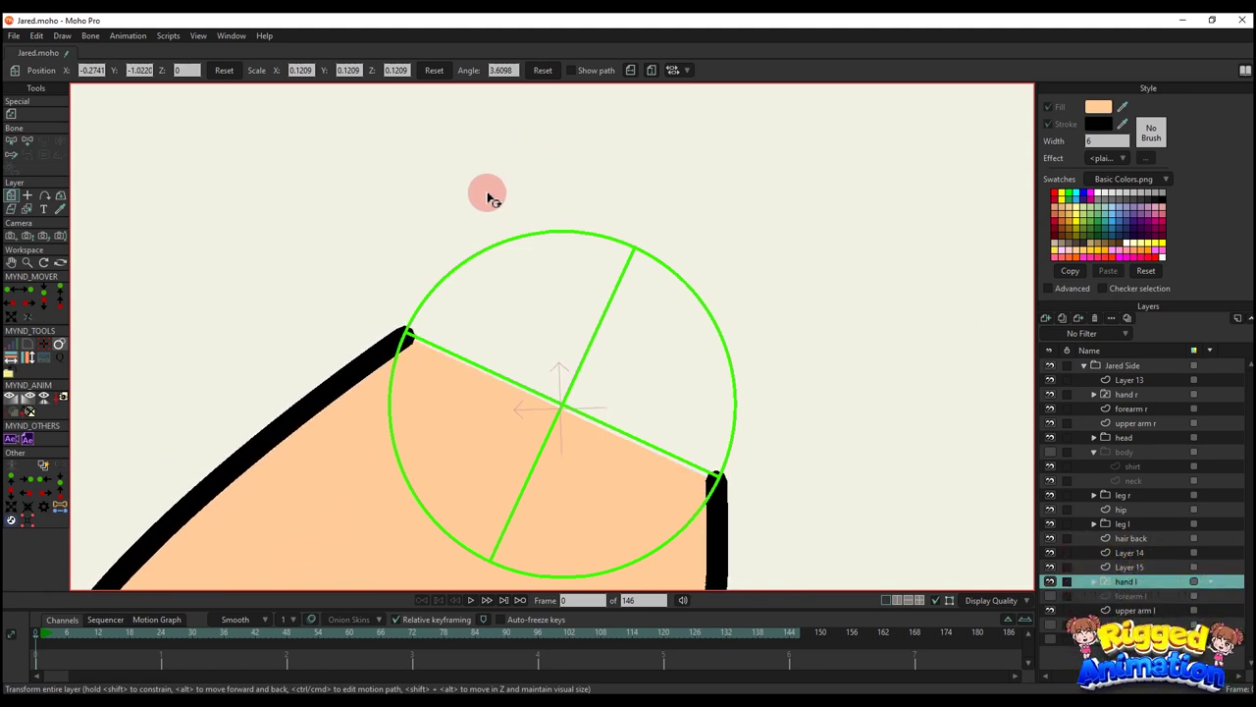
scroll(589, 413, up, 3)
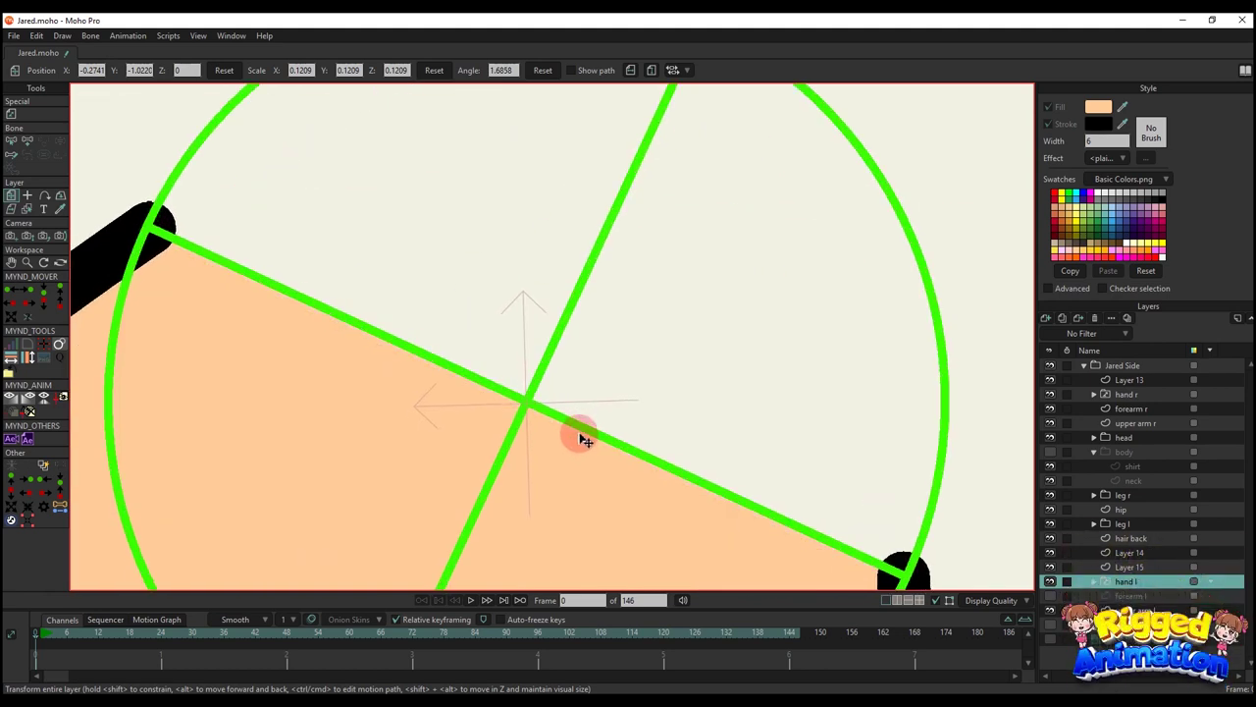
- Inspect the left wrist's alignment against the green guide and delete the guide layer, Layer 15
scroll(556, 415, up, 2)
scroll(559, 415, down, 4)
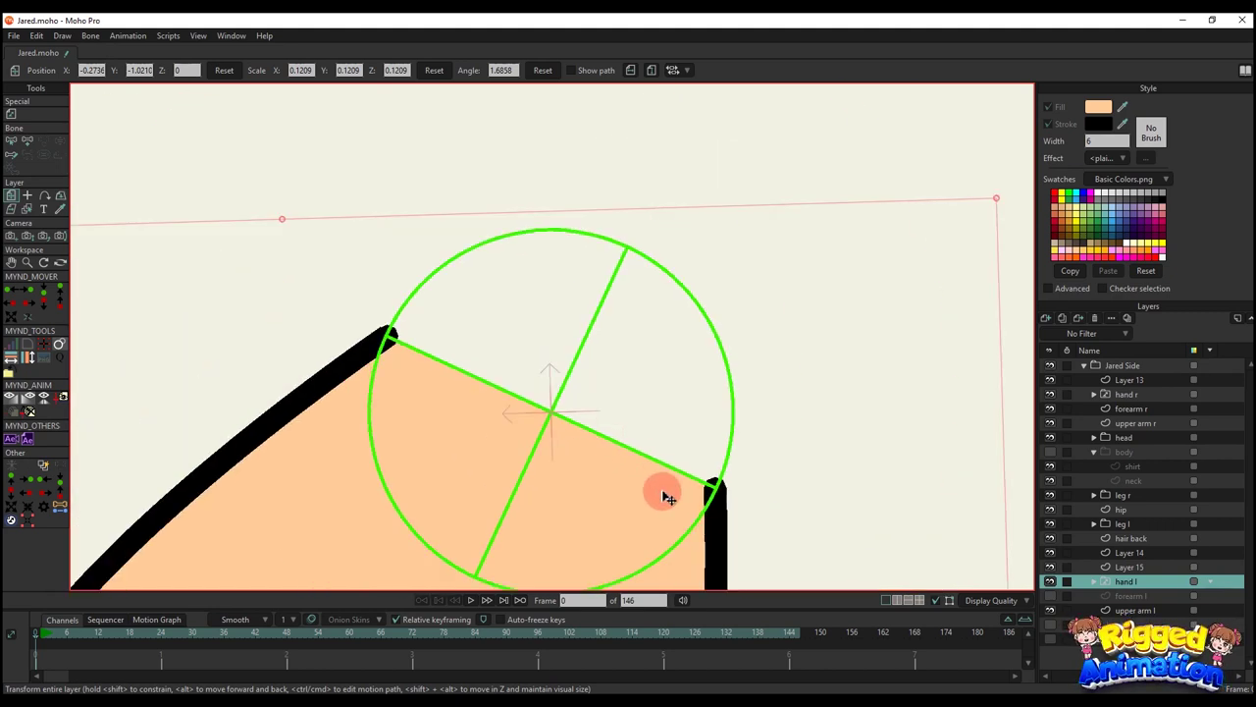
click(1129, 566)
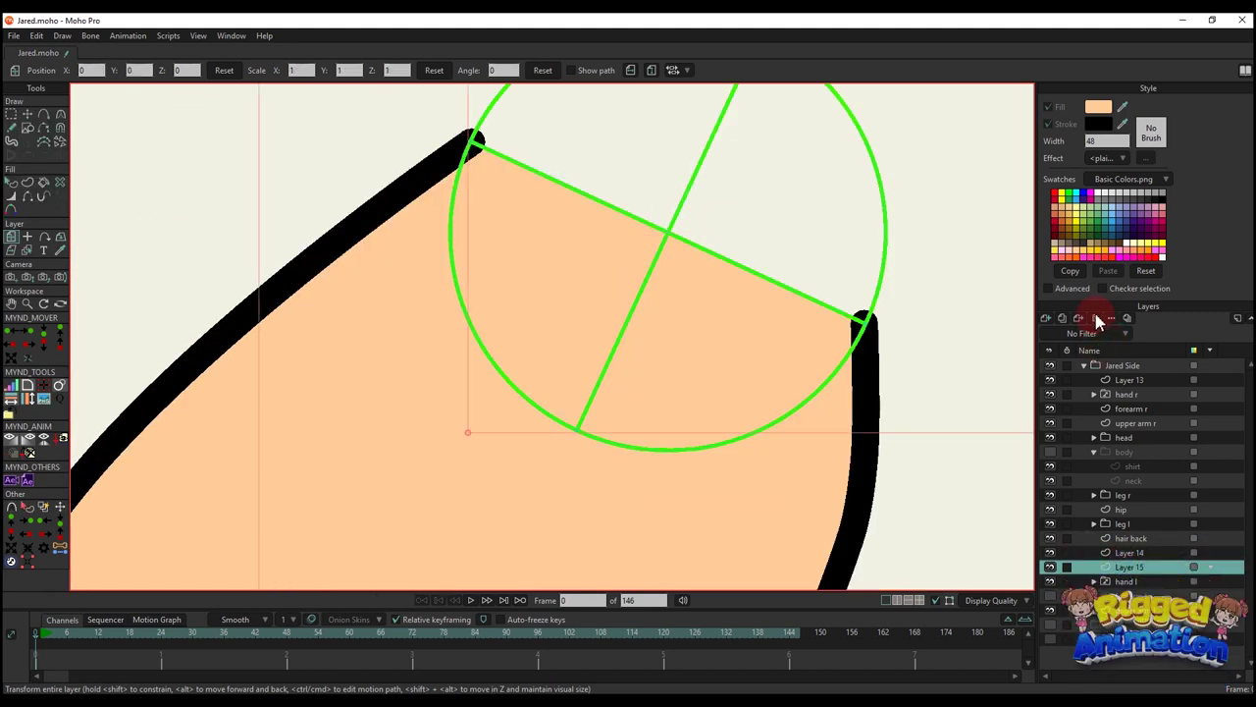
click(1096, 318)
scroll(688, 285, down, 5)
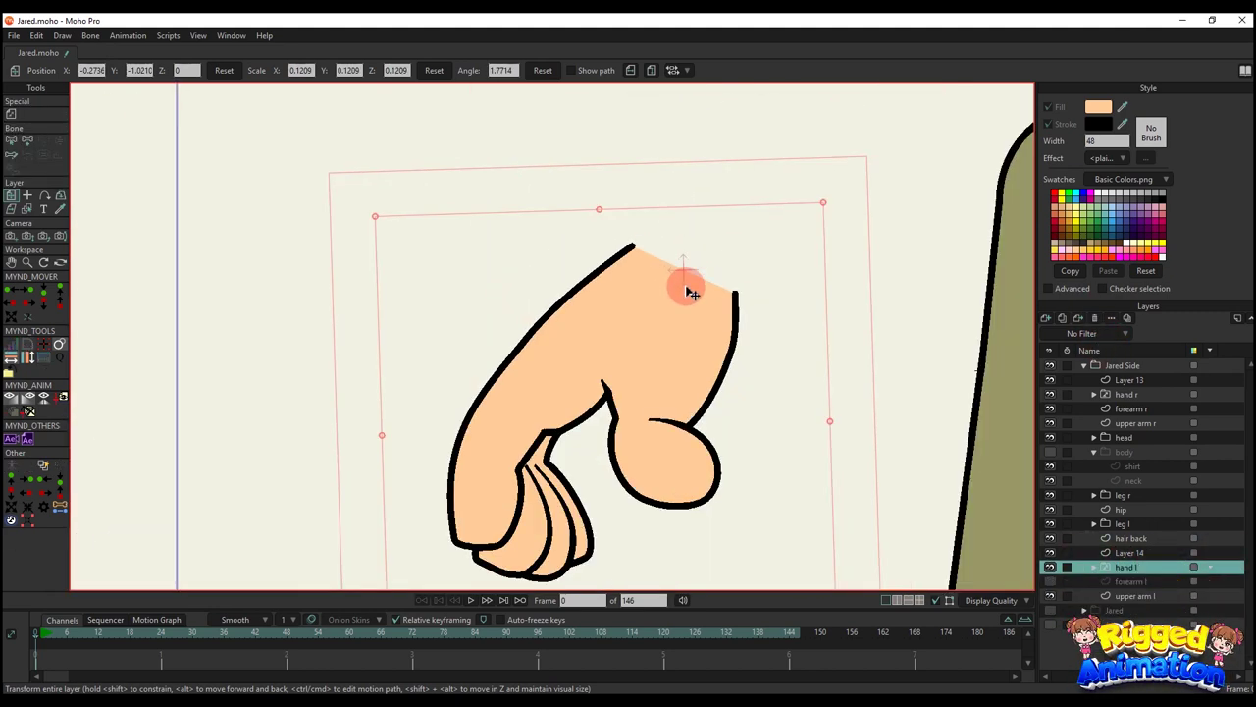
- Make the forearm l and body layers visible again to show the whole side-view figure
scroll(743, 457, down, 5)
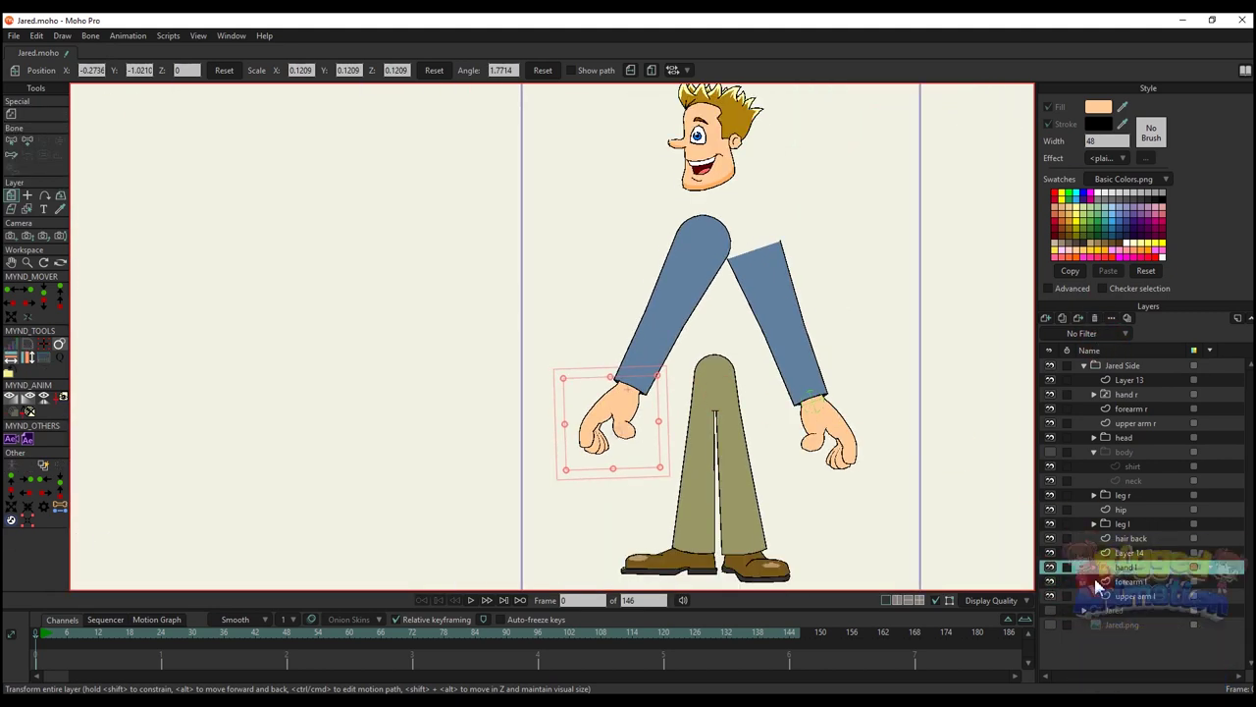
click(964, 579)
click(1050, 612)
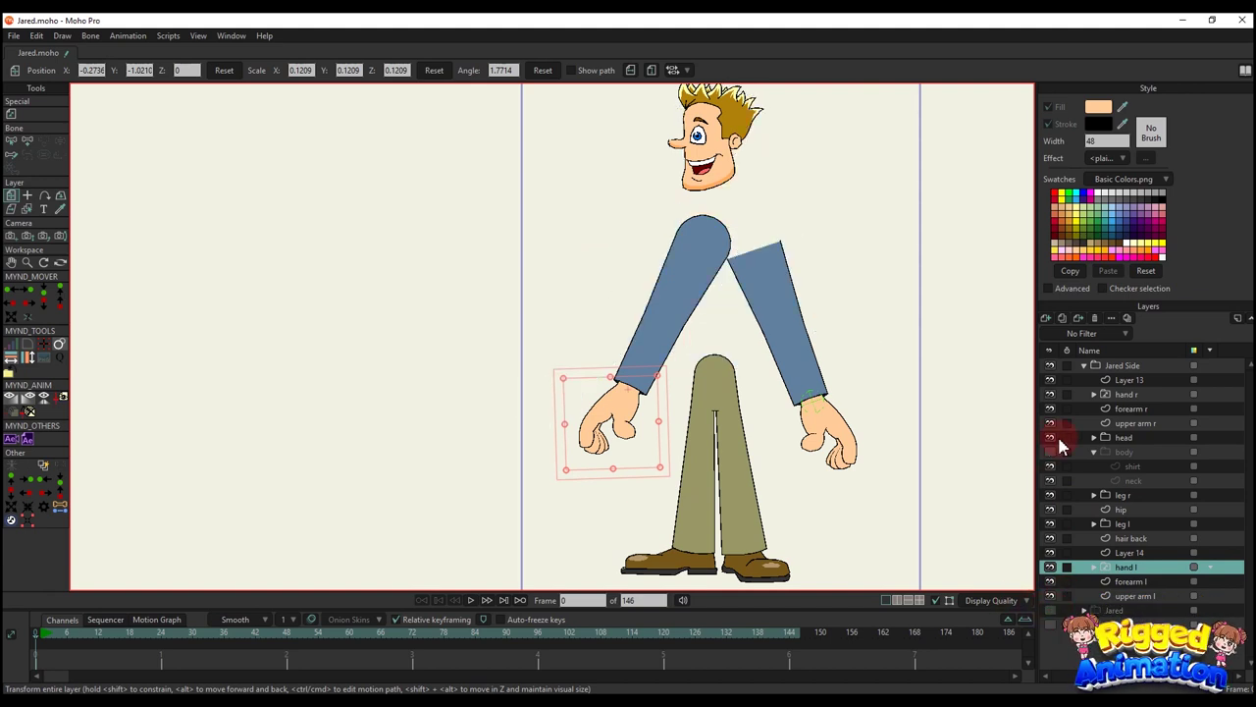
click(1046, 451)
scroll(763, 378, down, 1)
scroll(761, 373, down, 2)
scroll(903, 421, up, 7)
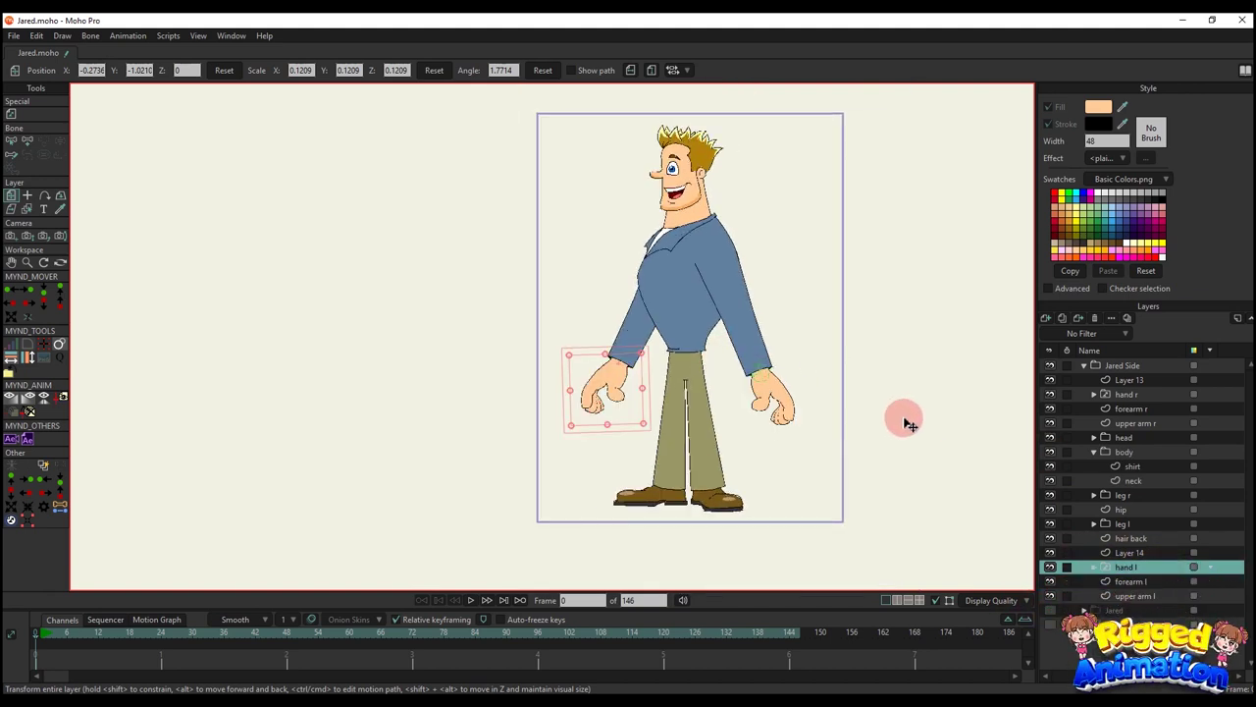
- Delete Layer 13, which holds the green wrist guide on the right hand
alt+right_click(738, 367)
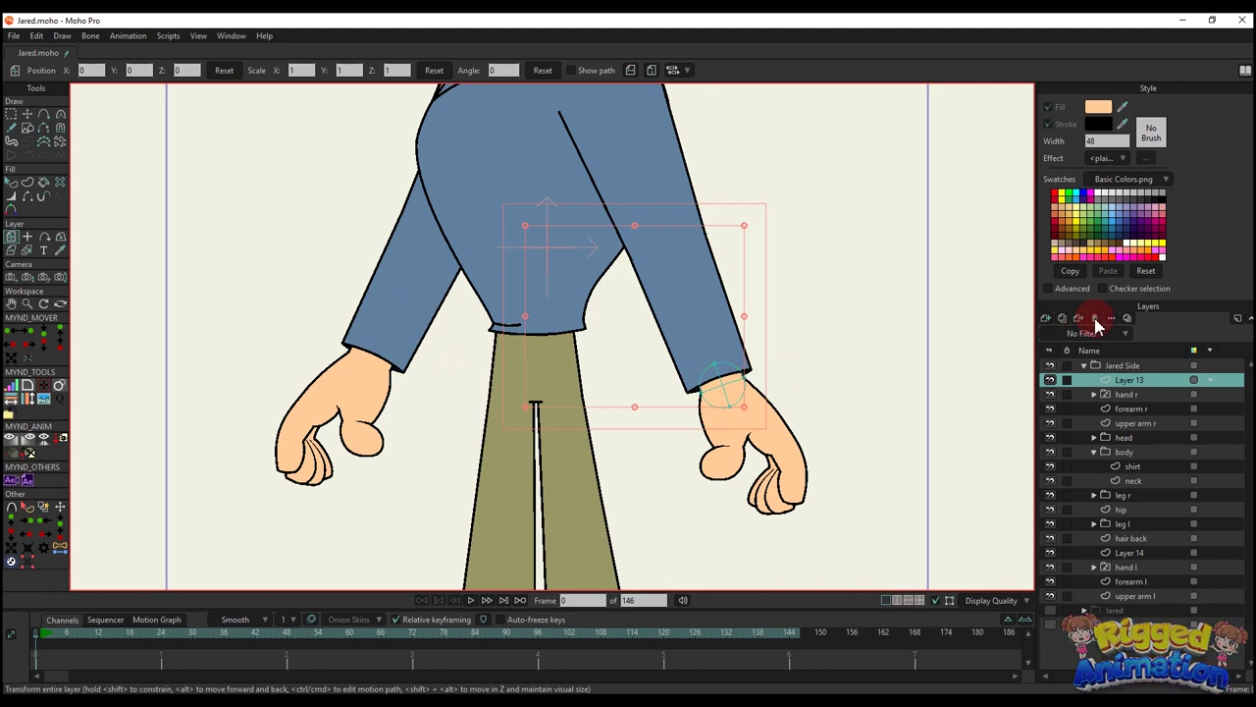
click(1096, 319)
scroll(752, 364, down, 5)
scroll(701, 402, up, 1)
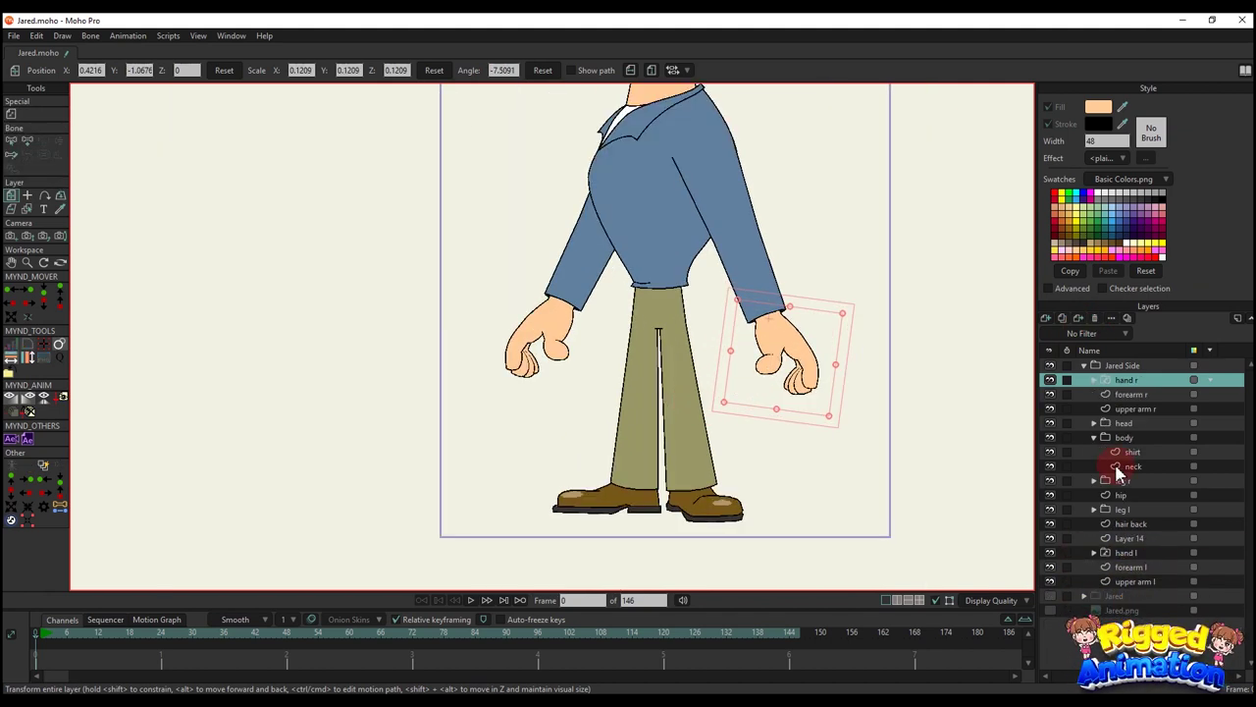
- Display the Jared.png reference image, compare it with the Jared Side group, and leave the group hidden with its layers expanded
click(1085, 366)
click(1051, 366)
click(1051, 395)
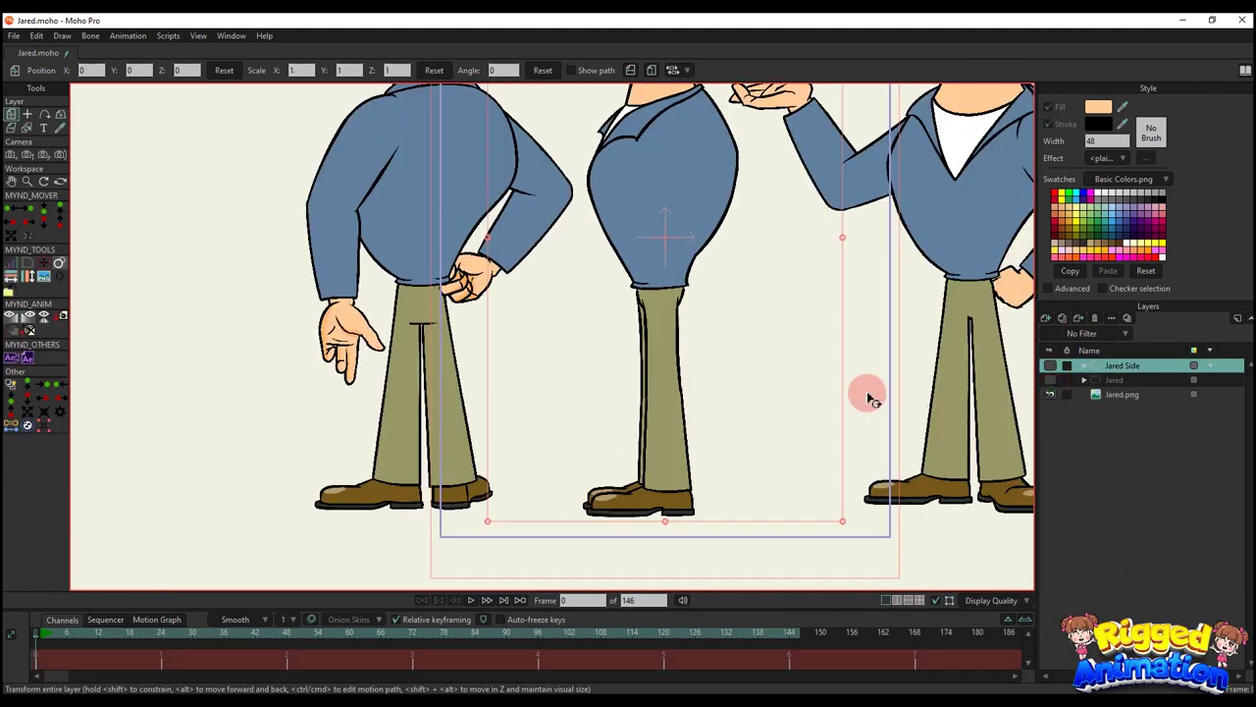
scroll(738, 371, up, 2)
click(1049, 365)
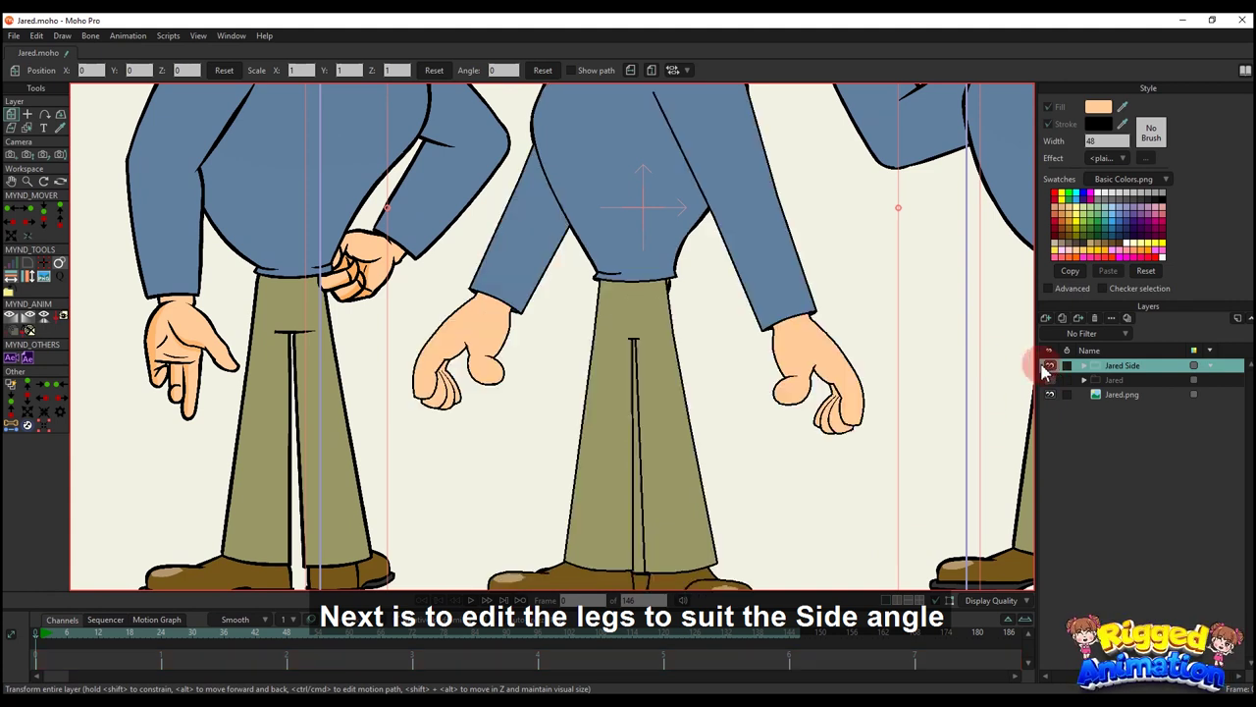
click(1049, 367)
click(1084, 366)
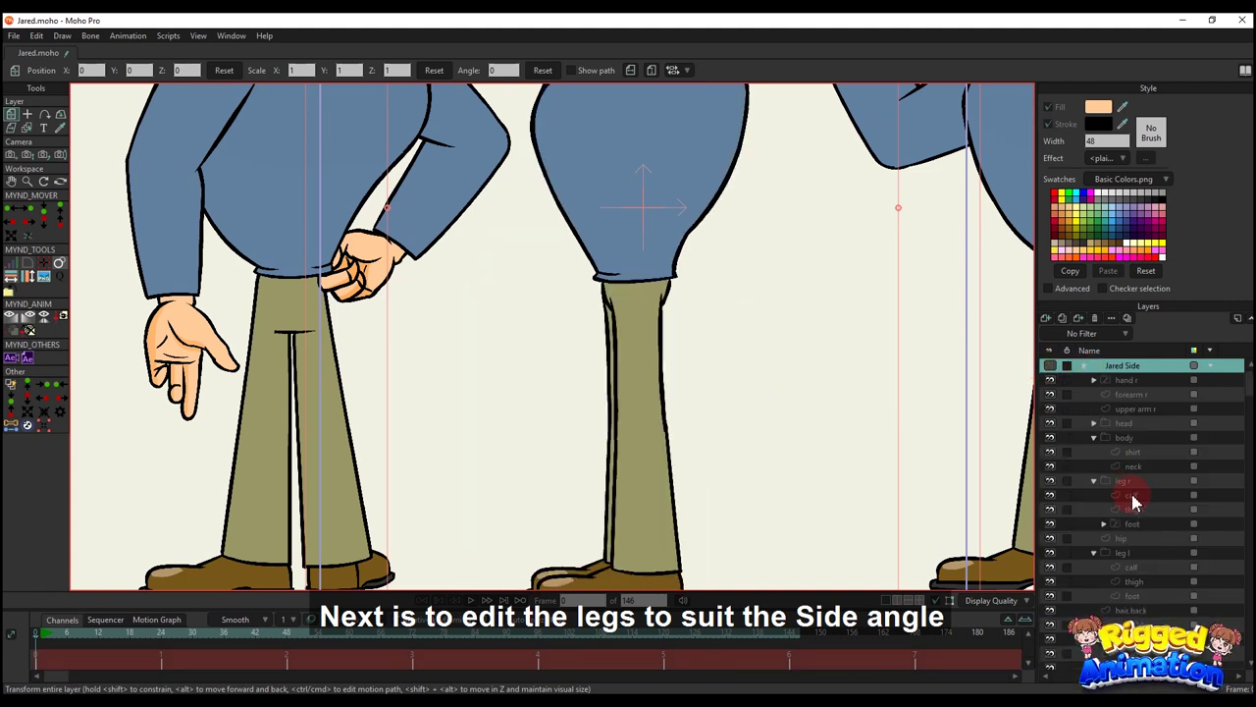
- Delete the side lines and the two lower circles from the hip layer, keeping only its large upper circle
click(1132, 496)
scroll(663, 432, down, 4)
scroll(701, 294, up, 4)
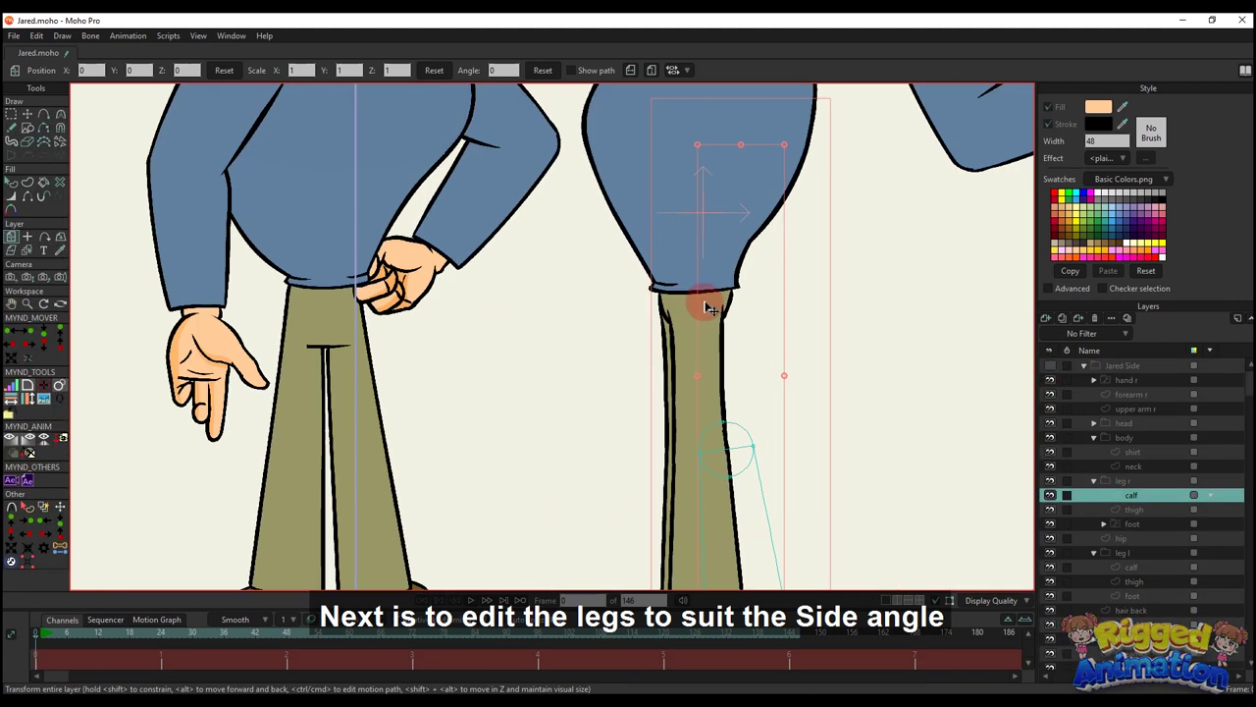
click(1124, 538)
scroll(681, 342, up, 5)
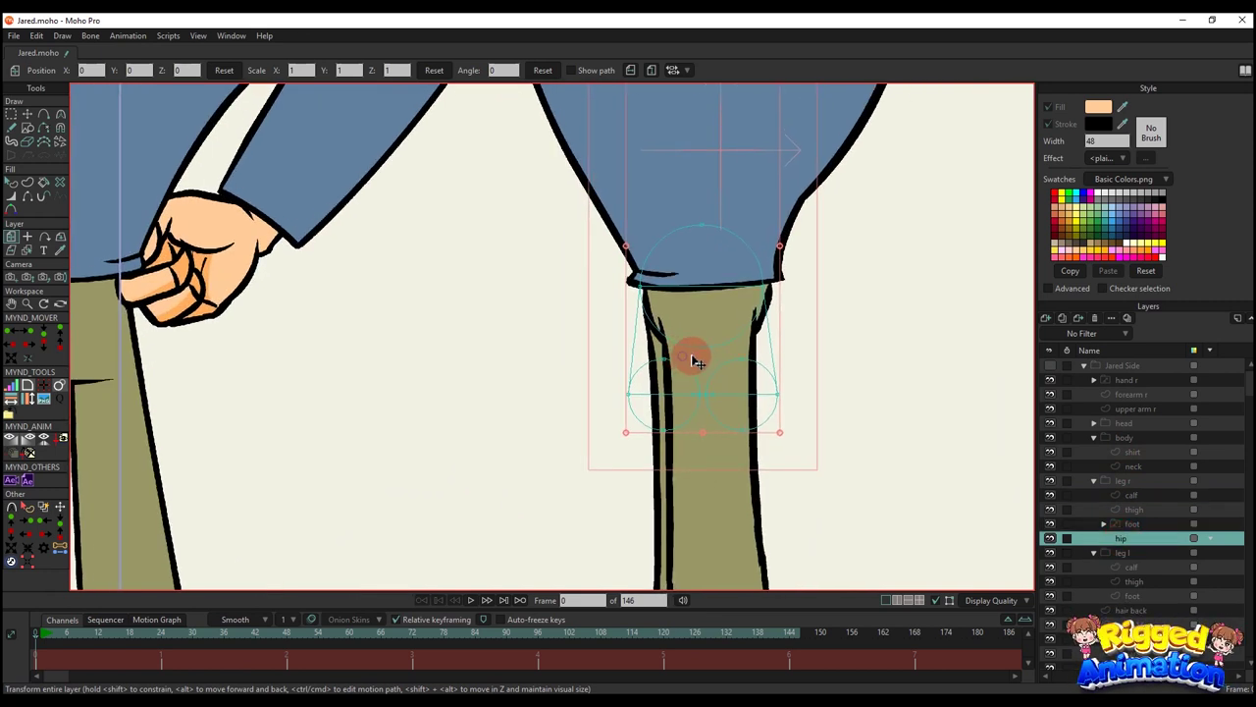
key(f)
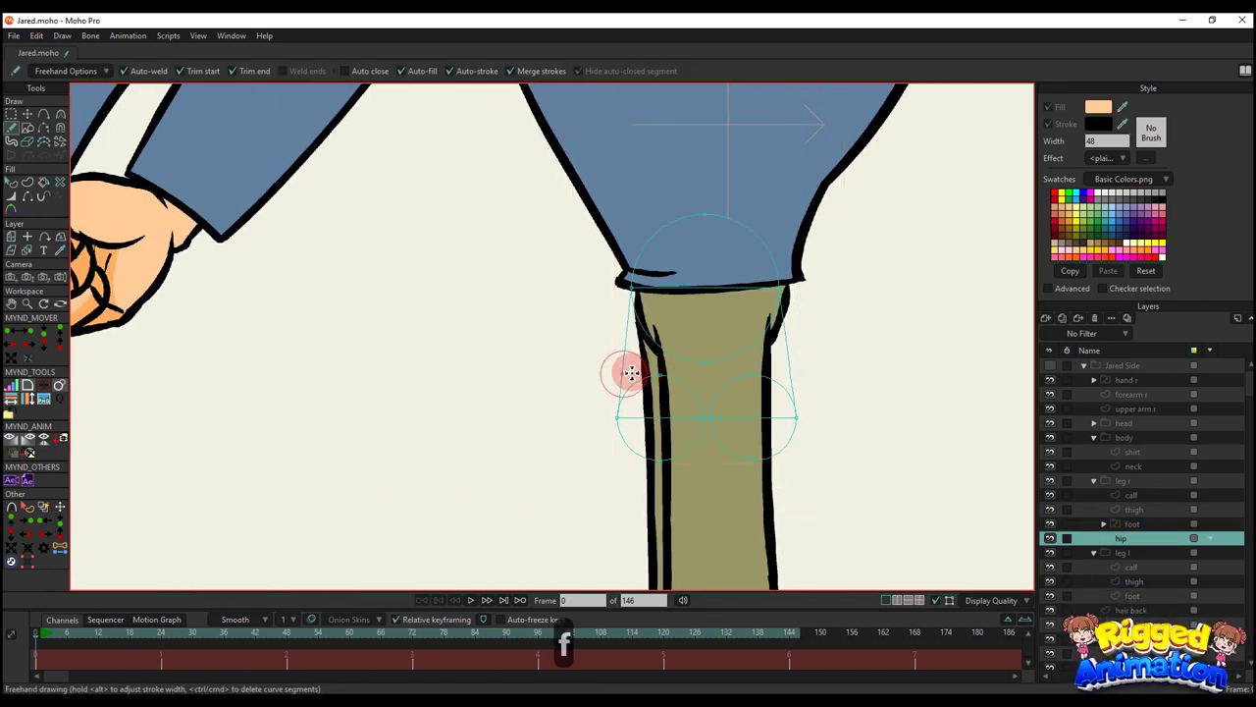
key(t)
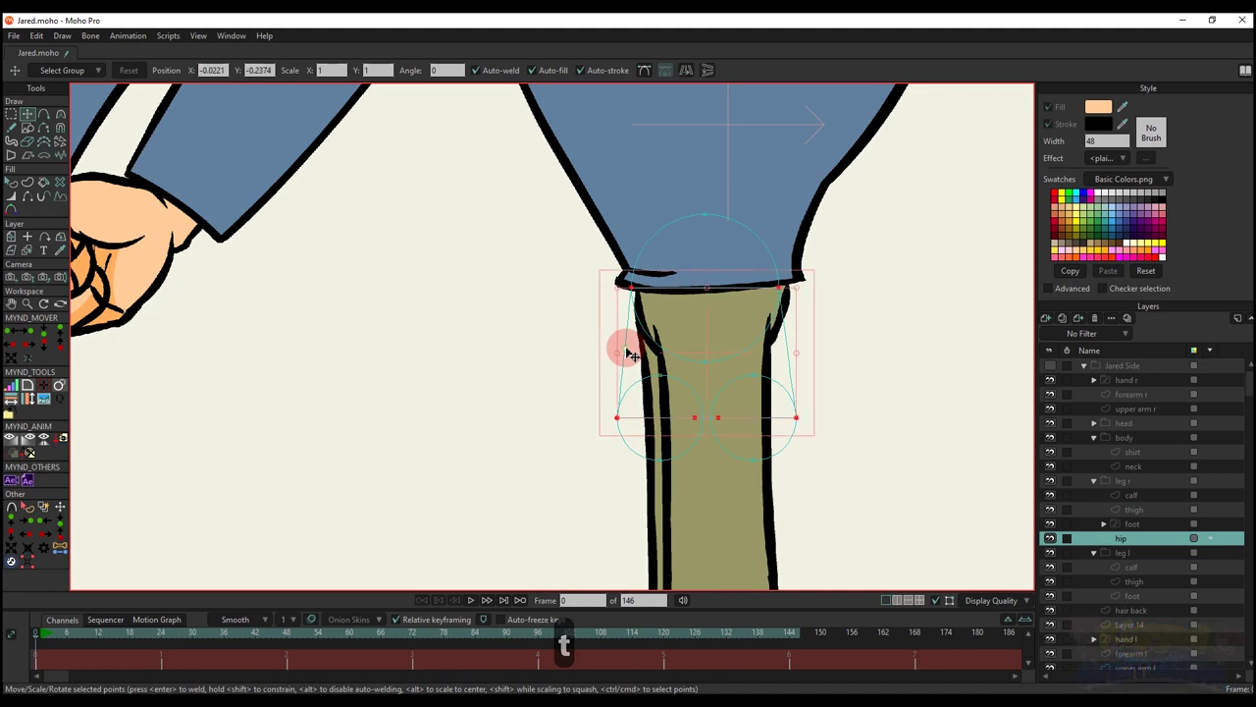
key(BackSpace)
click(652, 379)
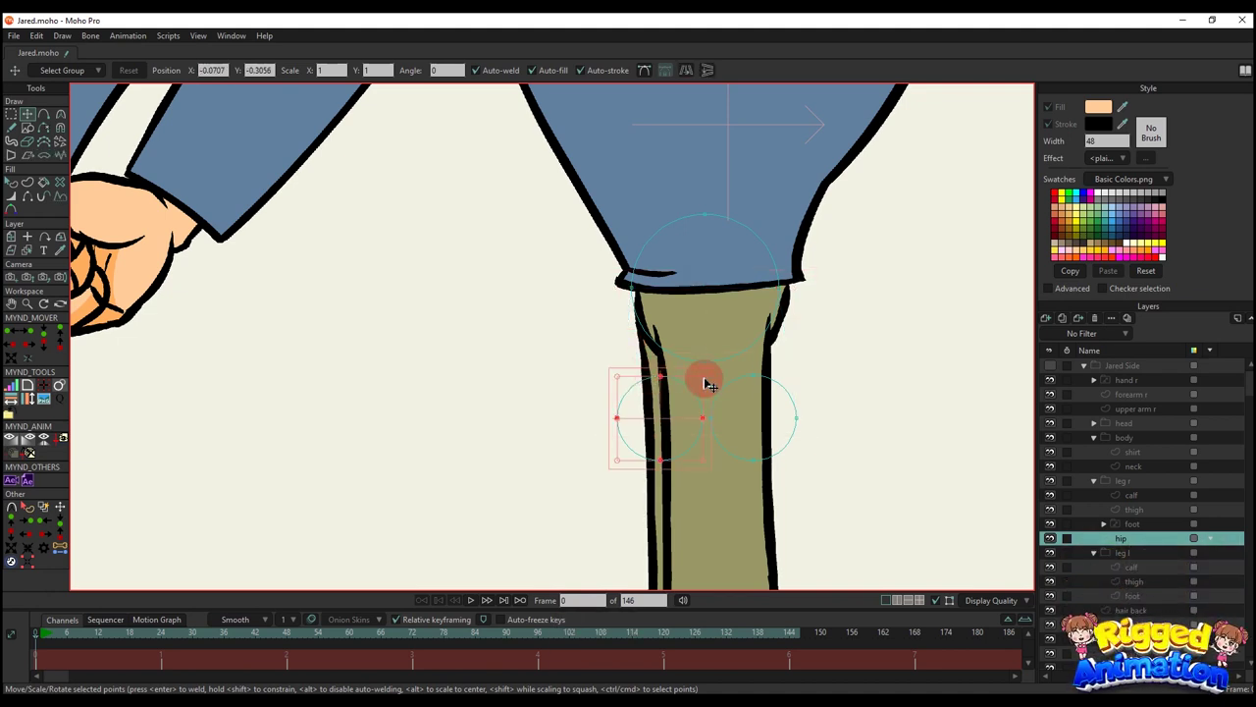
key(BackSpace)
key(BackSpace)
scroll(765, 381, down, 5)
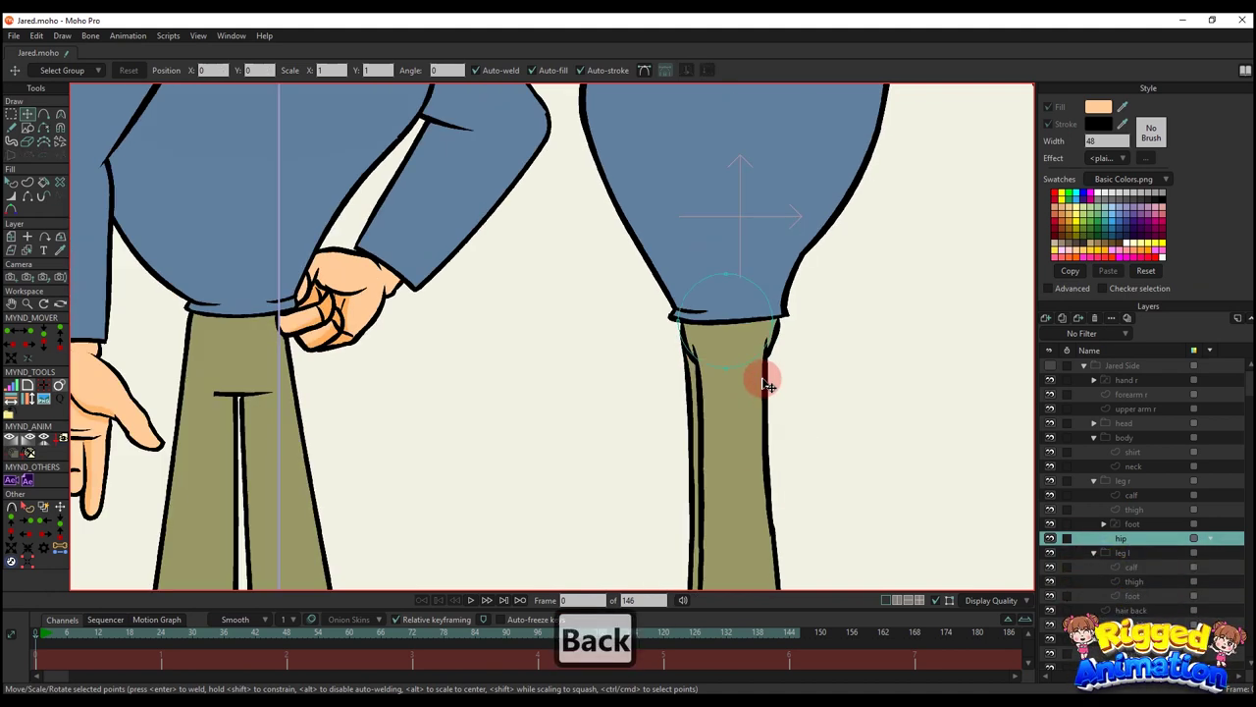
- Move the hip circle to X about -0.016 so it fits the top of the trousers in the reference image
drag(763, 382, 688, 380)
scroll(669, 310, up, 6)
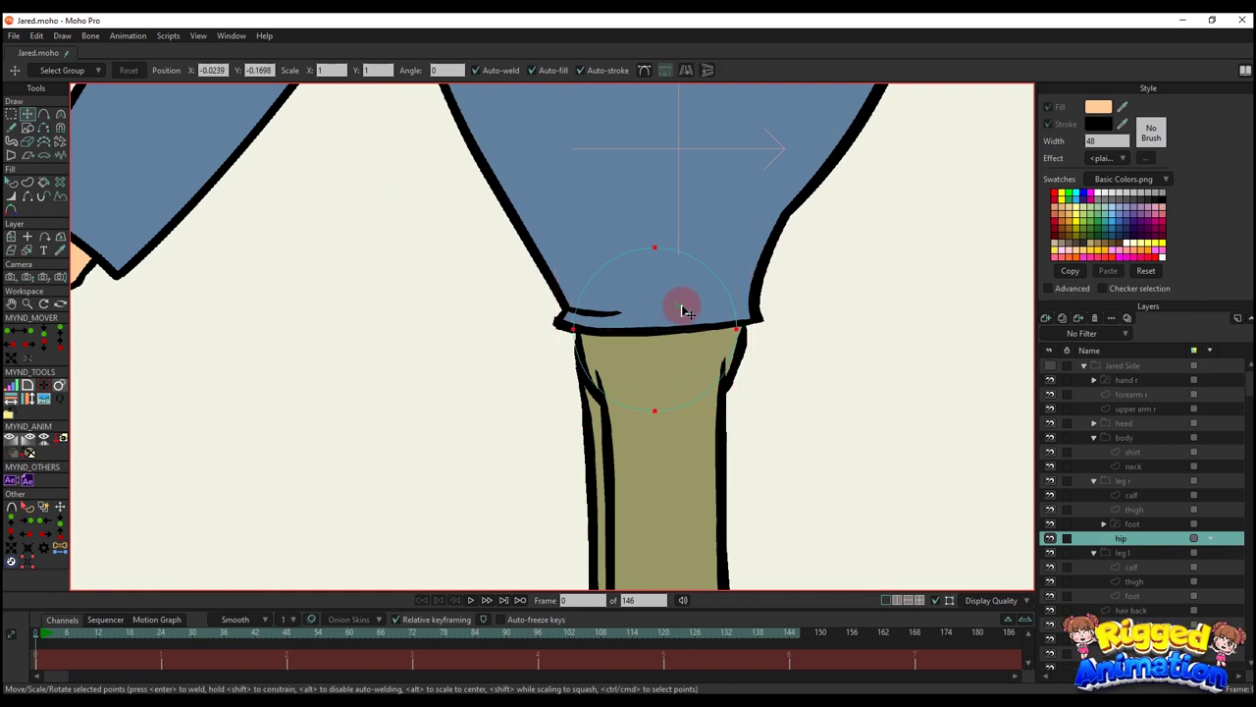
click(726, 353)
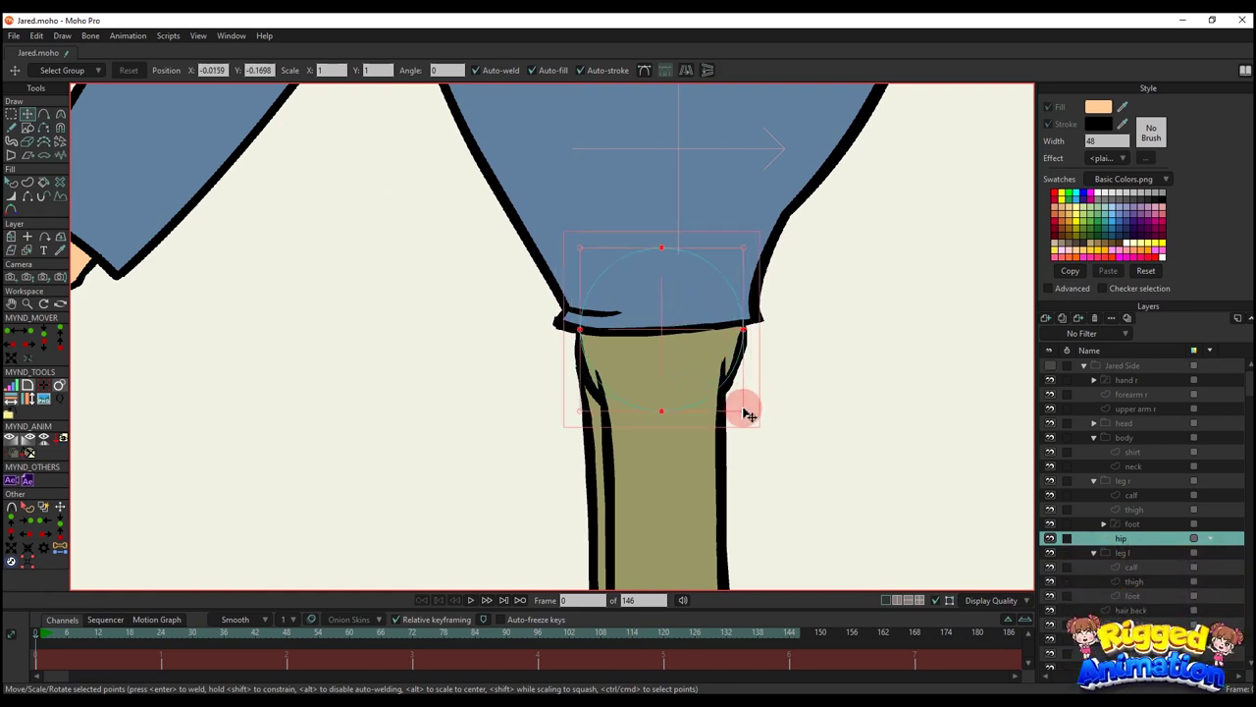
key(ctrl+z)
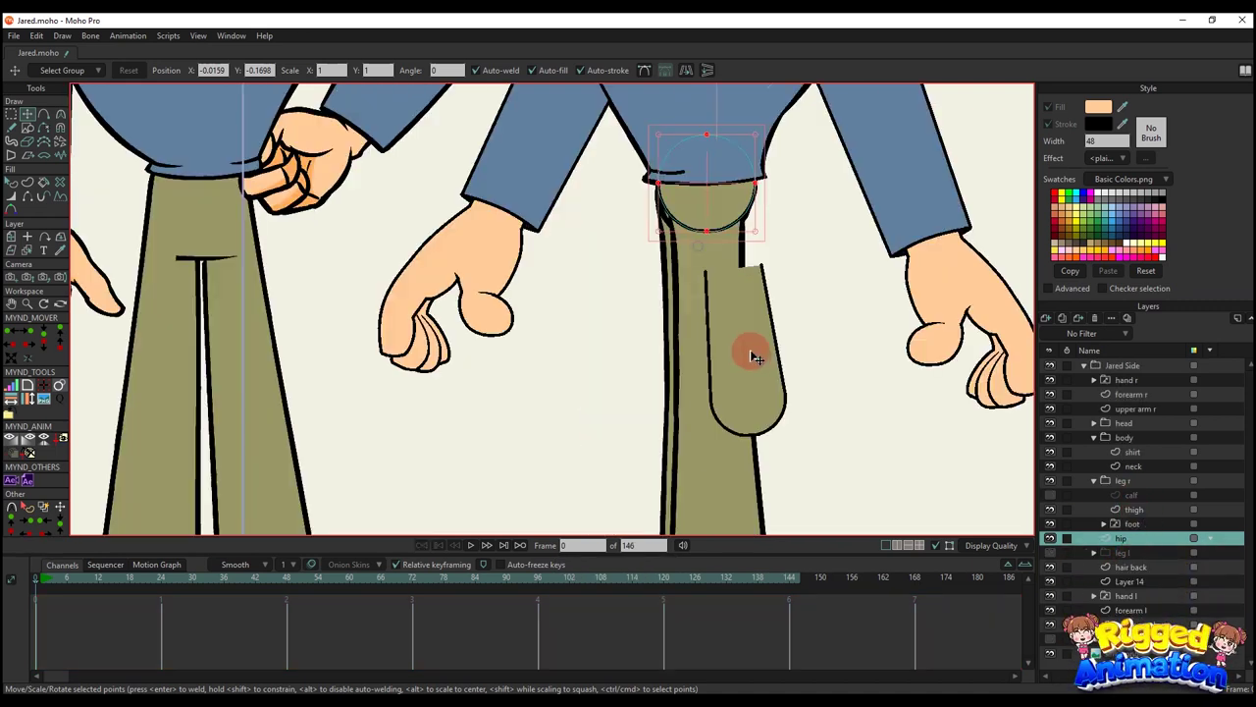
- Move and rotate the leg r thigh shape upright over the reference trouser leg, with its upper end inside the hip circle
click(748, 350)
key(g)
scroll(743, 319, up, 1)
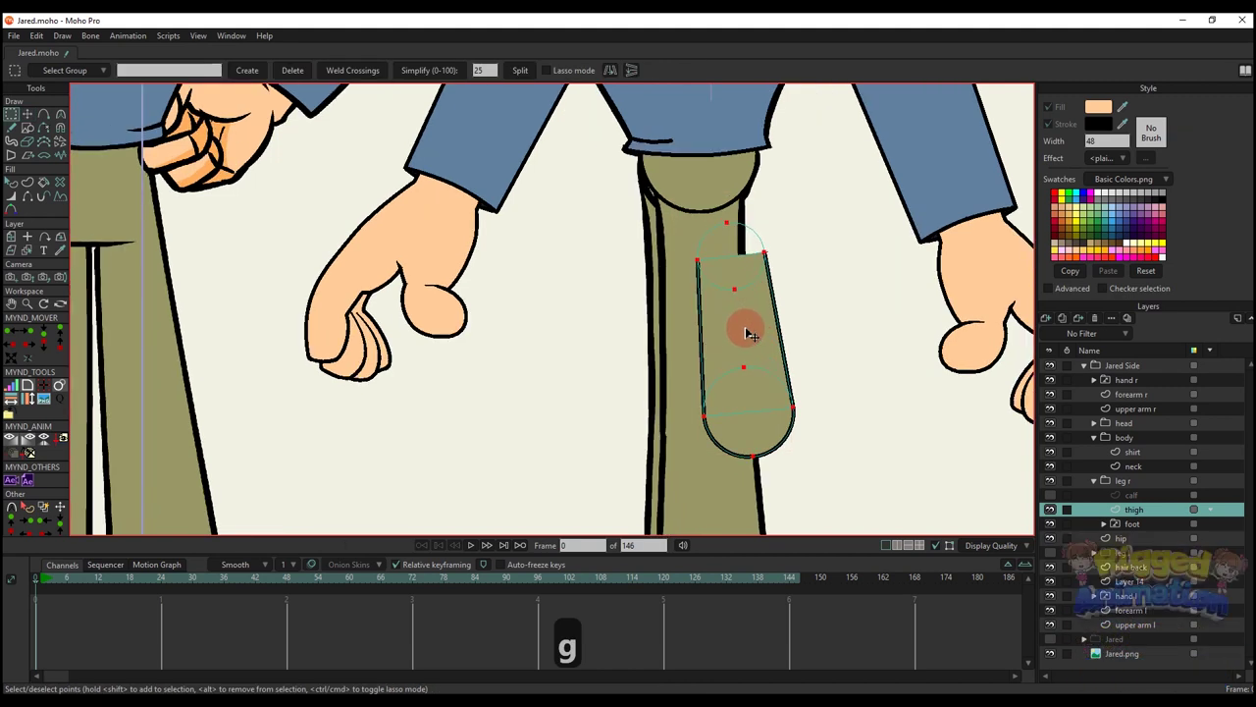
key(t)
drag(737, 328, 700, 280)
scroll(750, 271, up, 1)
drag(775, 290, 777, 300)
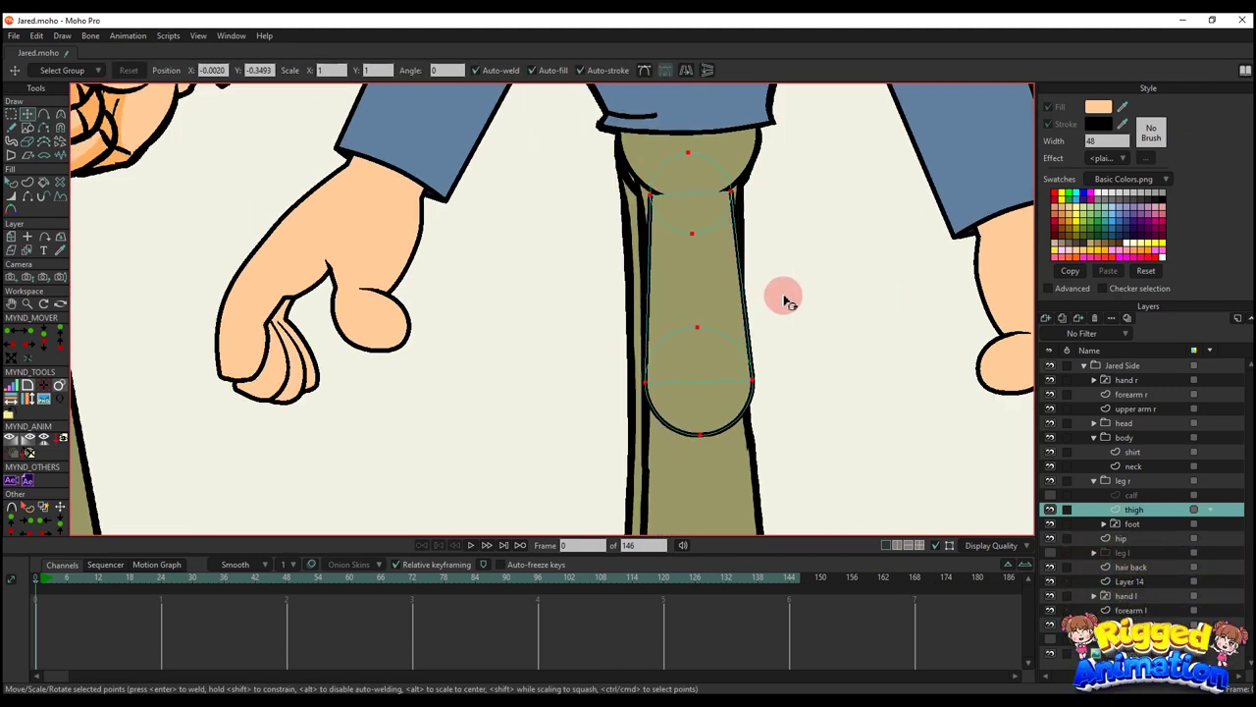
drag(764, 312, 734, 288)
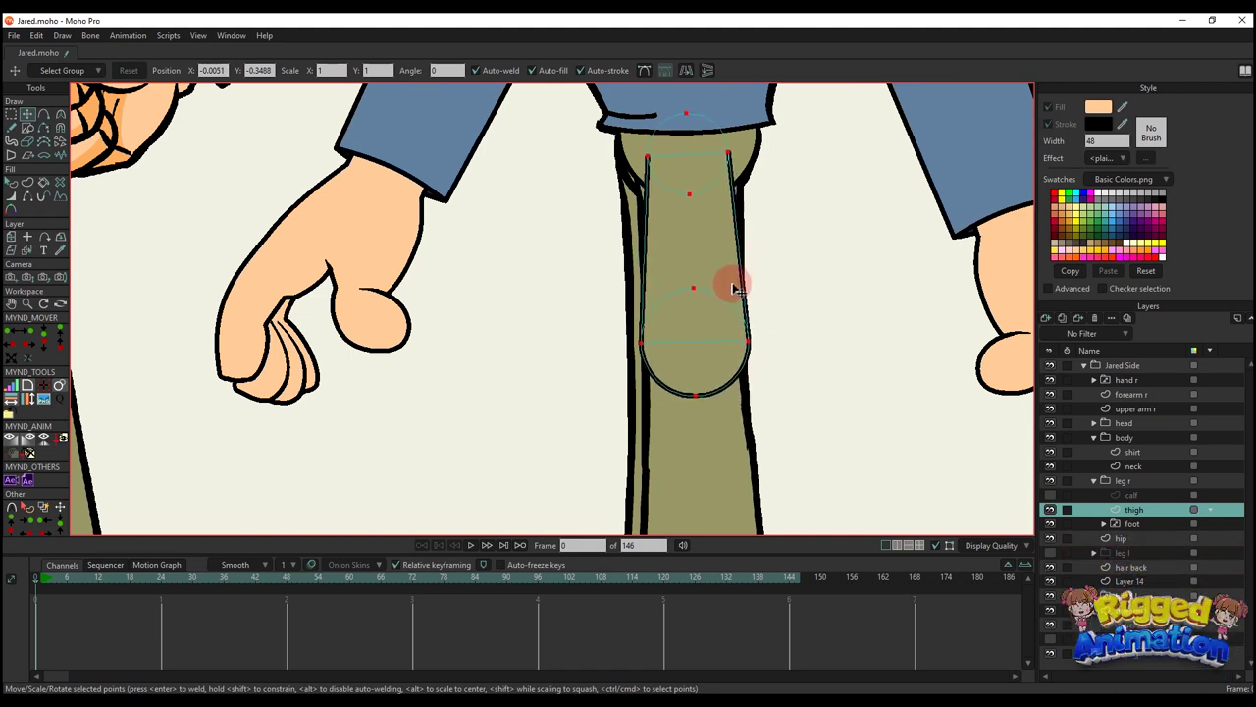
- Hide the thigh layer and fine-tune its outline's position and size to match the front trouser leg in the reference
click(1052, 512)
scroll(771, 332, up, 2)
drag(769, 331, 768, 491)
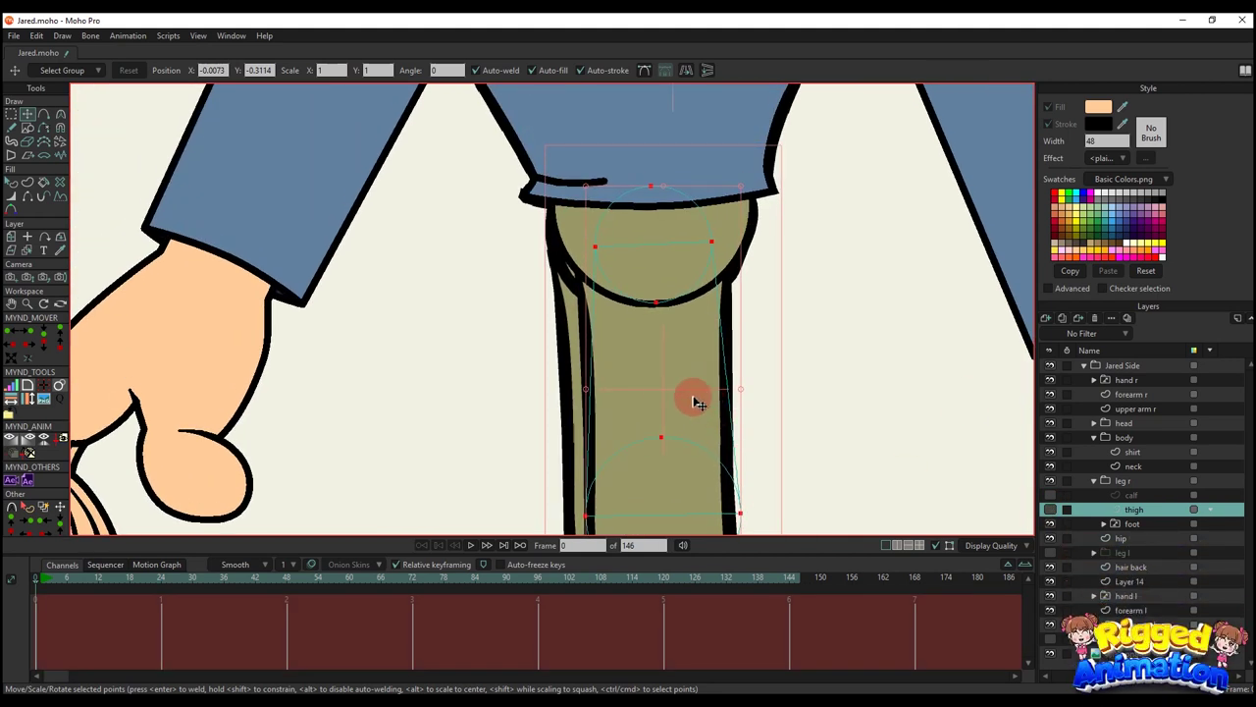
drag(695, 402, 761, 334)
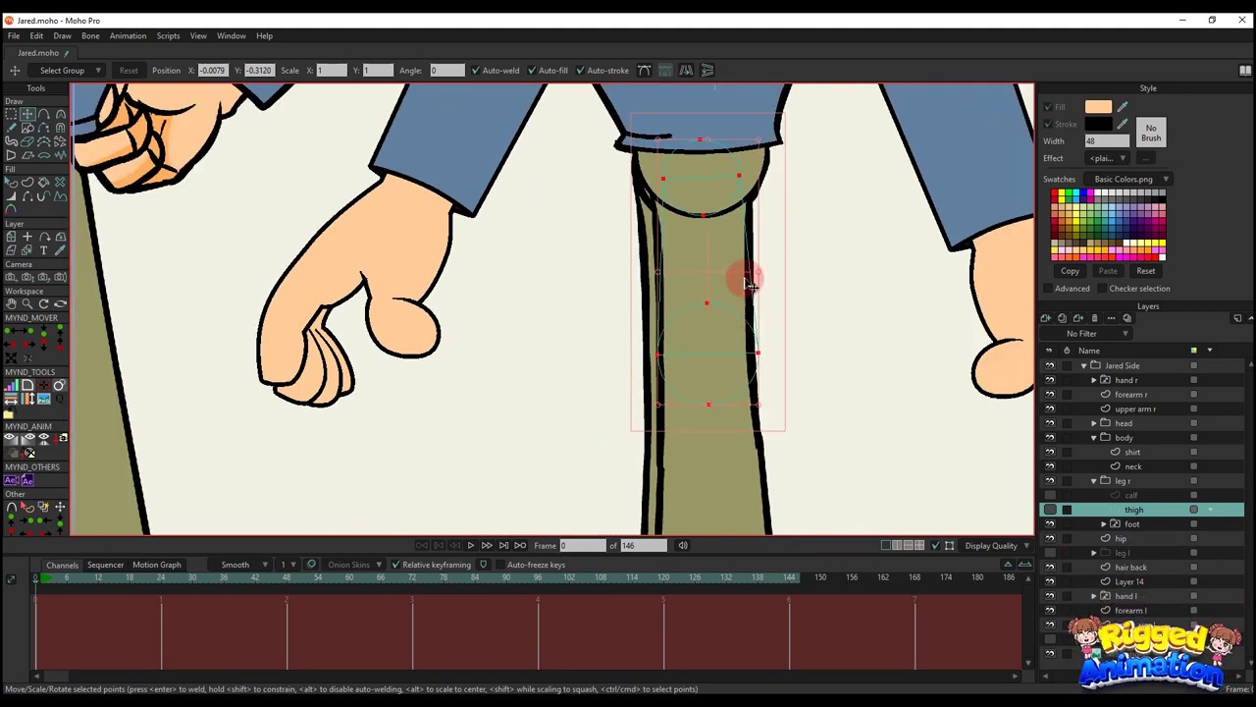
drag(748, 285, 786, 278)
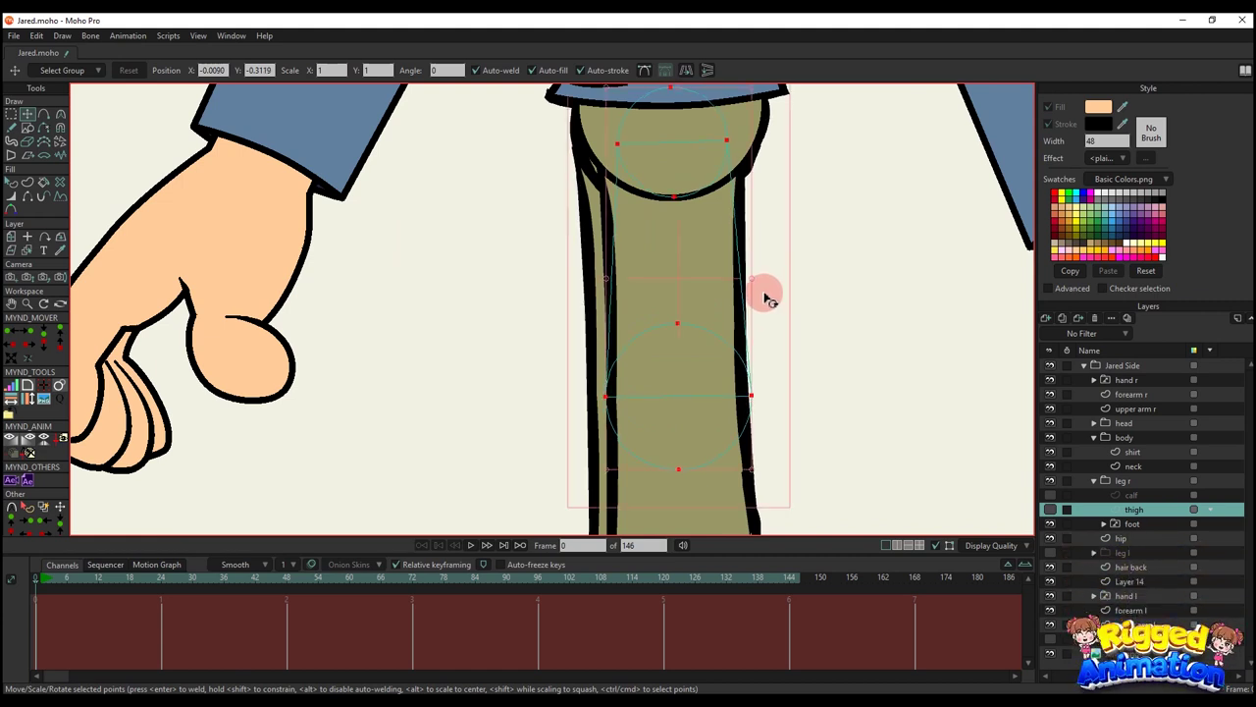
- Lengthen the thigh by moving its lower circle down to the knee, at Y about -0.53, with the thigh layer displayed again
scroll(765, 296, down, 4)
key(g)
drag(676, 293, 767, 416)
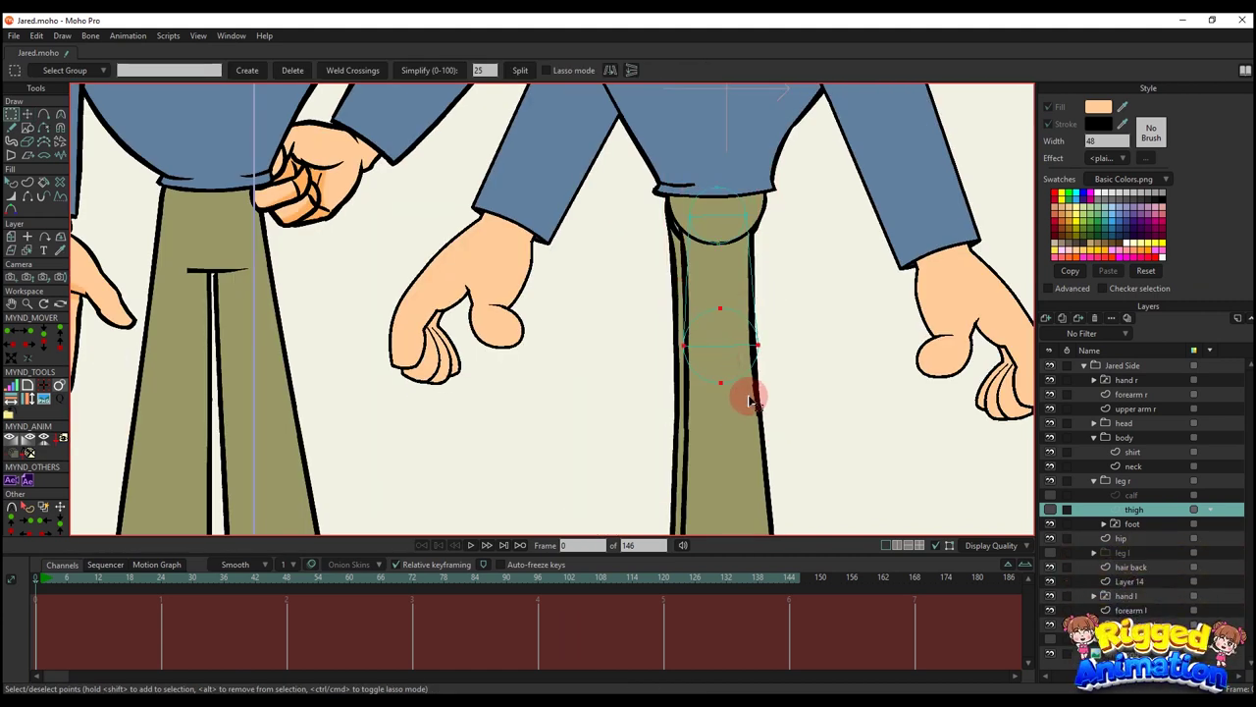
key(t)
scroll(736, 383, up, 3)
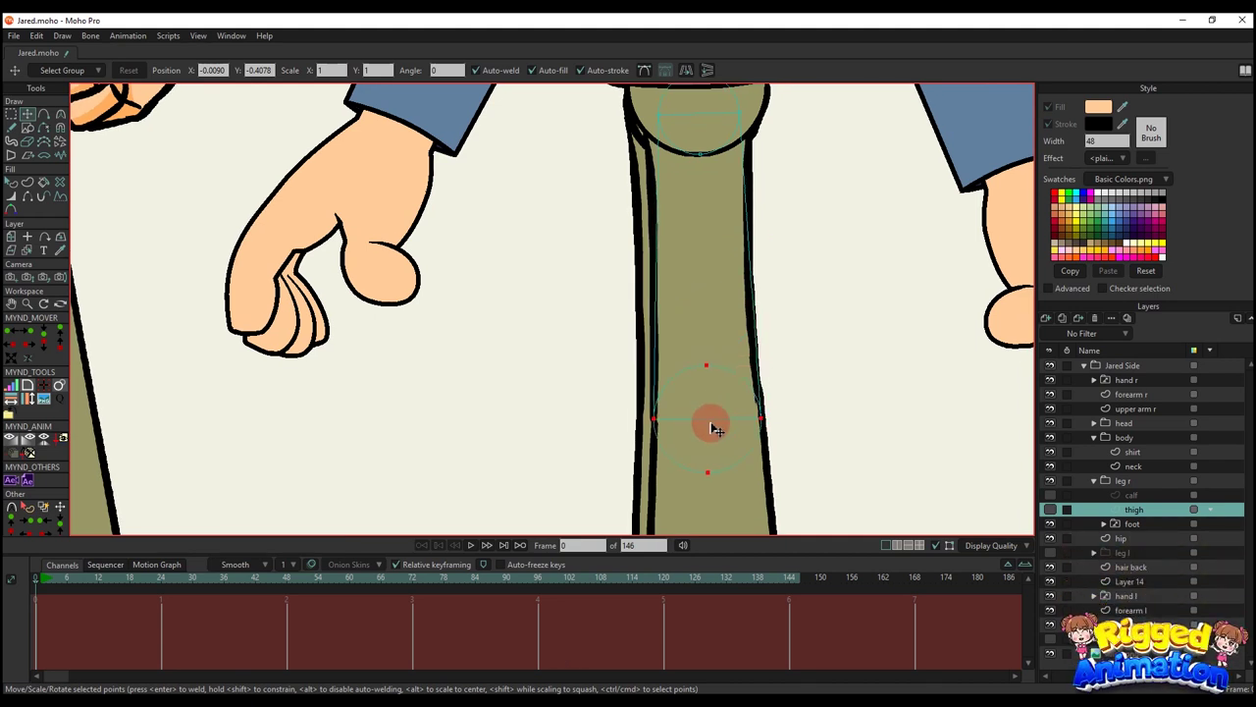
scroll(713, 429, down, 4)
drag(718, 468, 720, 311)
scroll(715, 285, down, 2)
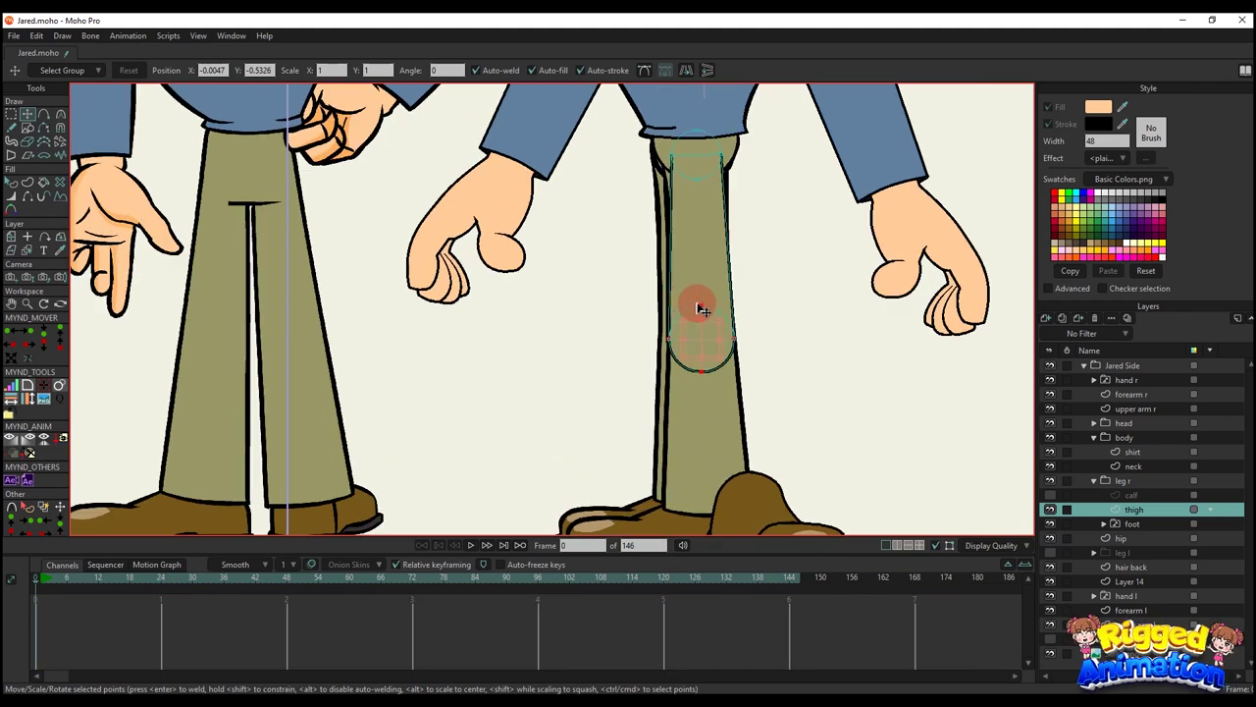
key(g)
key(t)
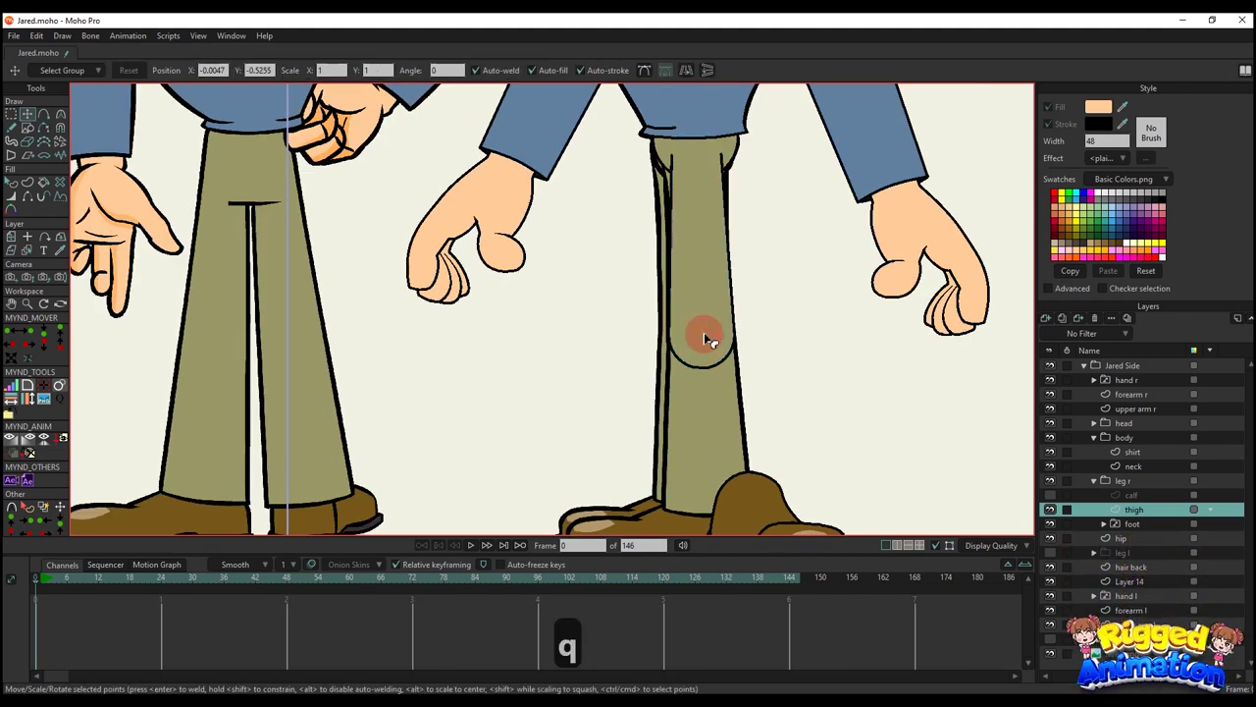
- Copy the thigh's knee circle and paste it into the leg r calf layer
scroll(707, 339, down, 3)
scroll(704, 339, up, 5)
key(t)
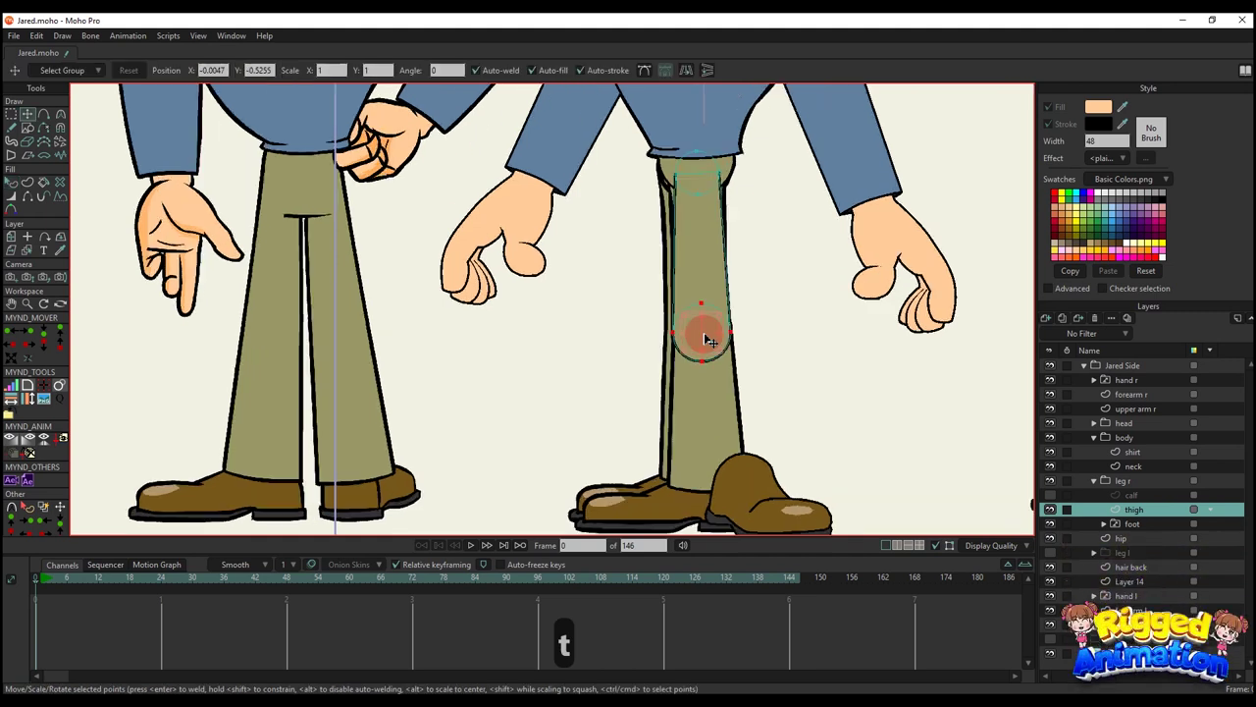
key(ctrl+c)
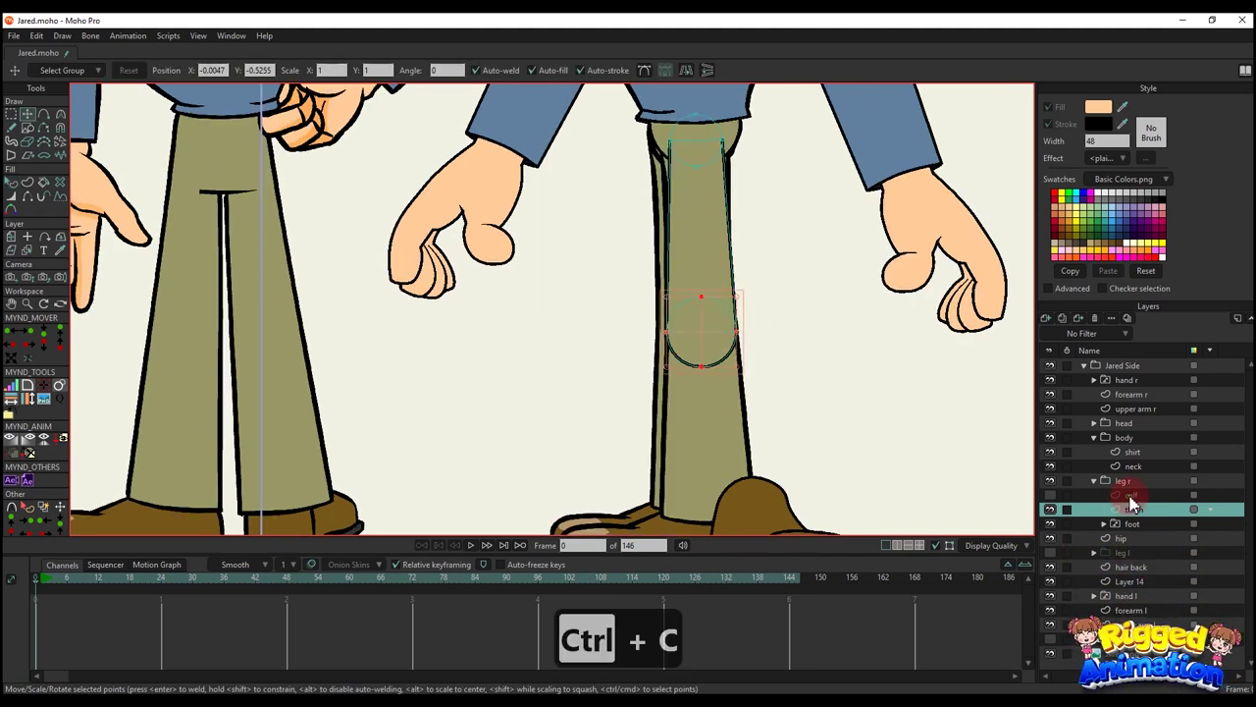
click(1130, 495)
key(ctrl+v)
drag(795, 425, 792, 394)
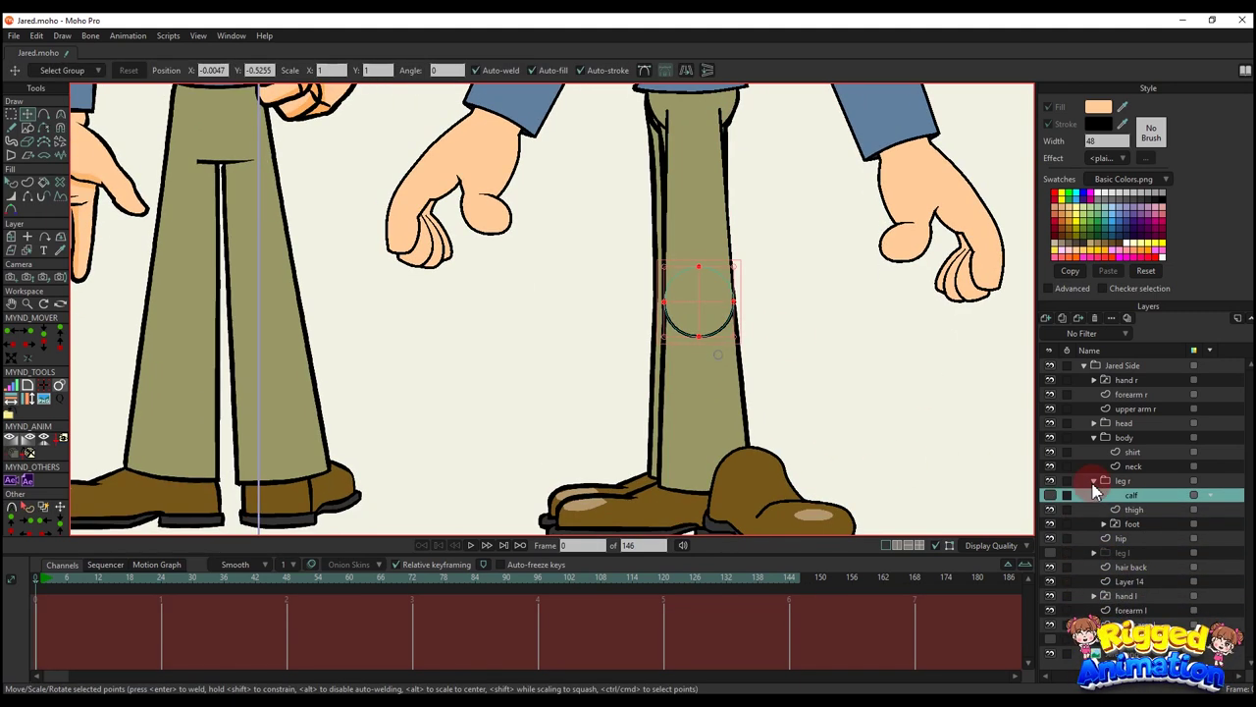
- Draw a closed four-cornered calf outline from the knee to the trouser hem and straighten its sides to curvature 0
scroll(648, 247, up, 3)
key(a)
drag(638, 204, 753, 203)
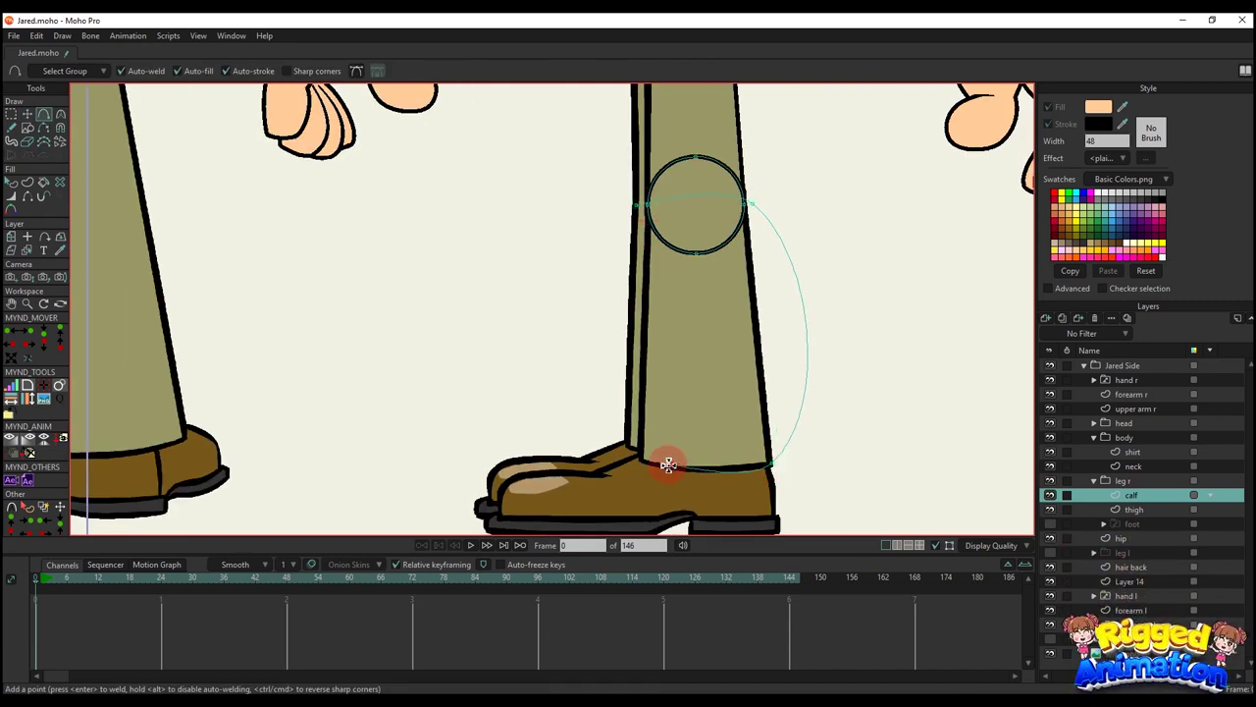
click(629, 212)
key(c)
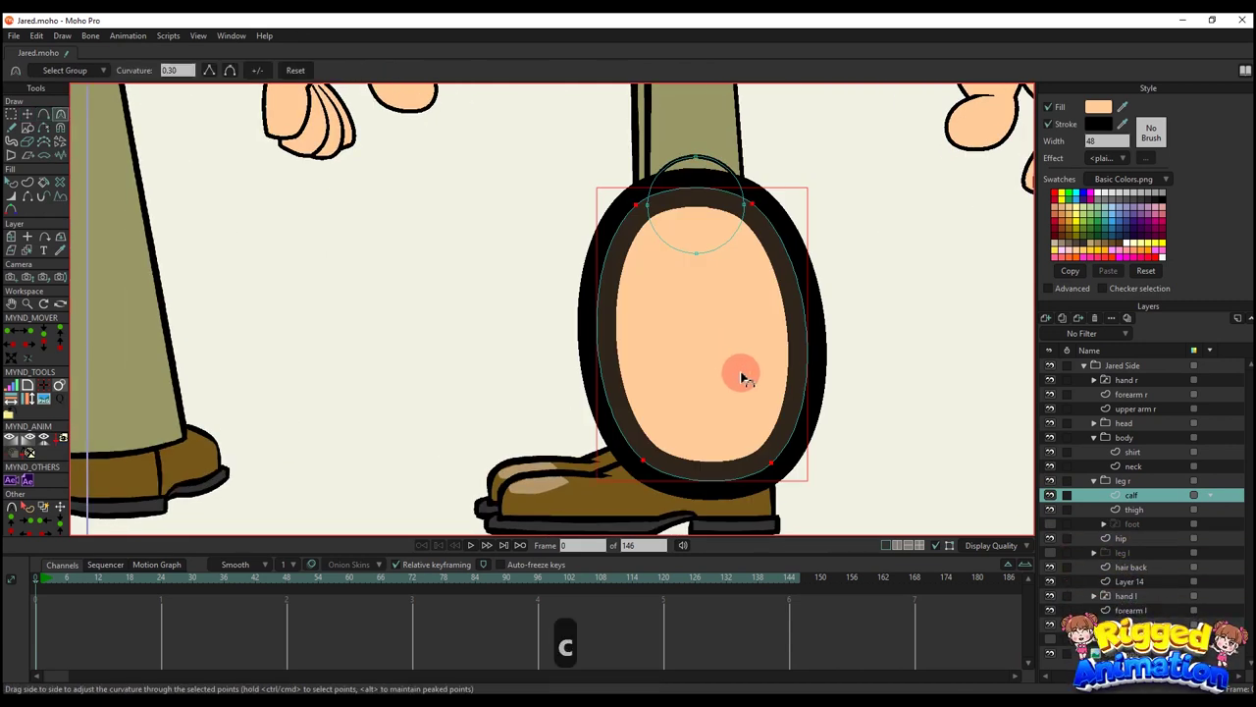
drag(743, 368, 580, 379)
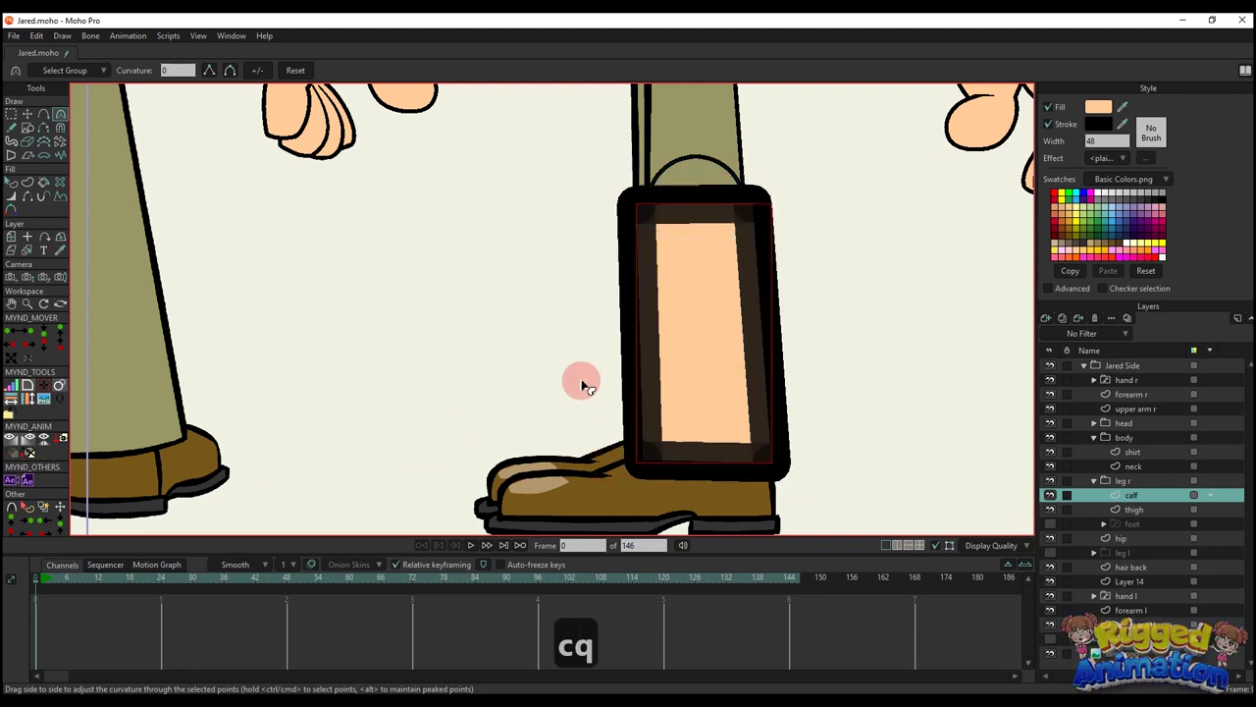
- Fill the calf with the trouser green sampled from the leg and set its stroke width to 6
key(q)
ctrl+click(708, 113)
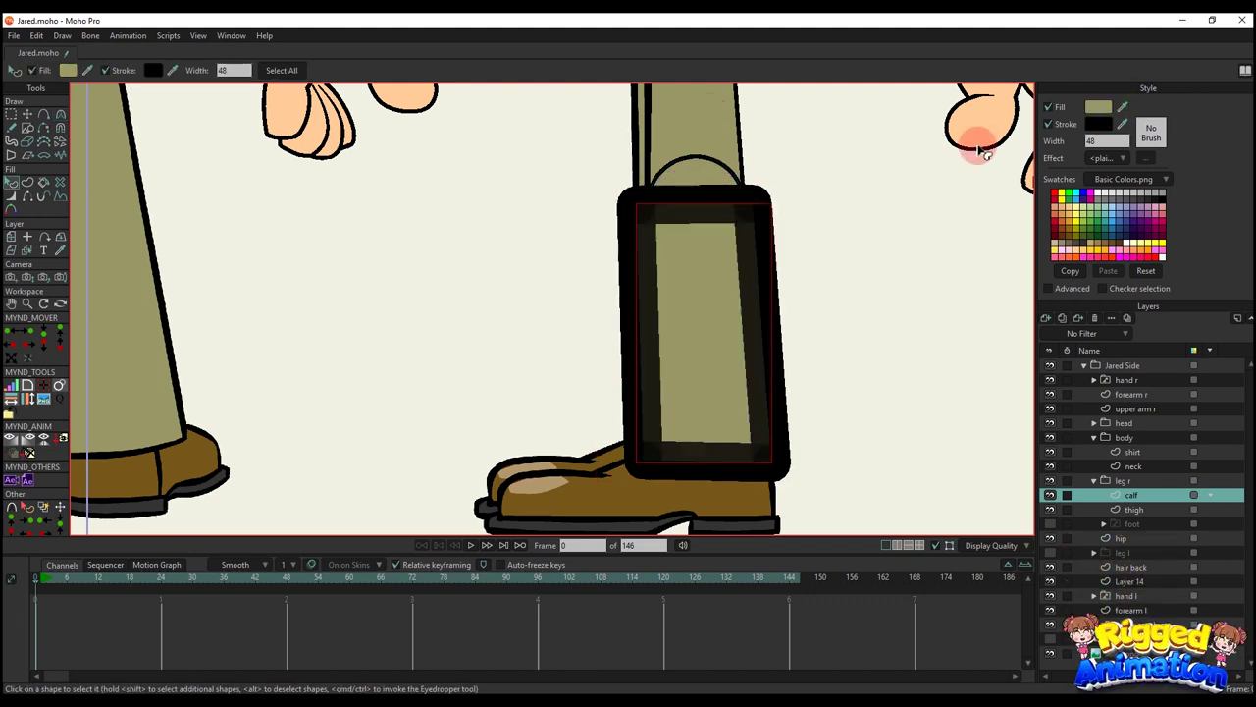
text(6)
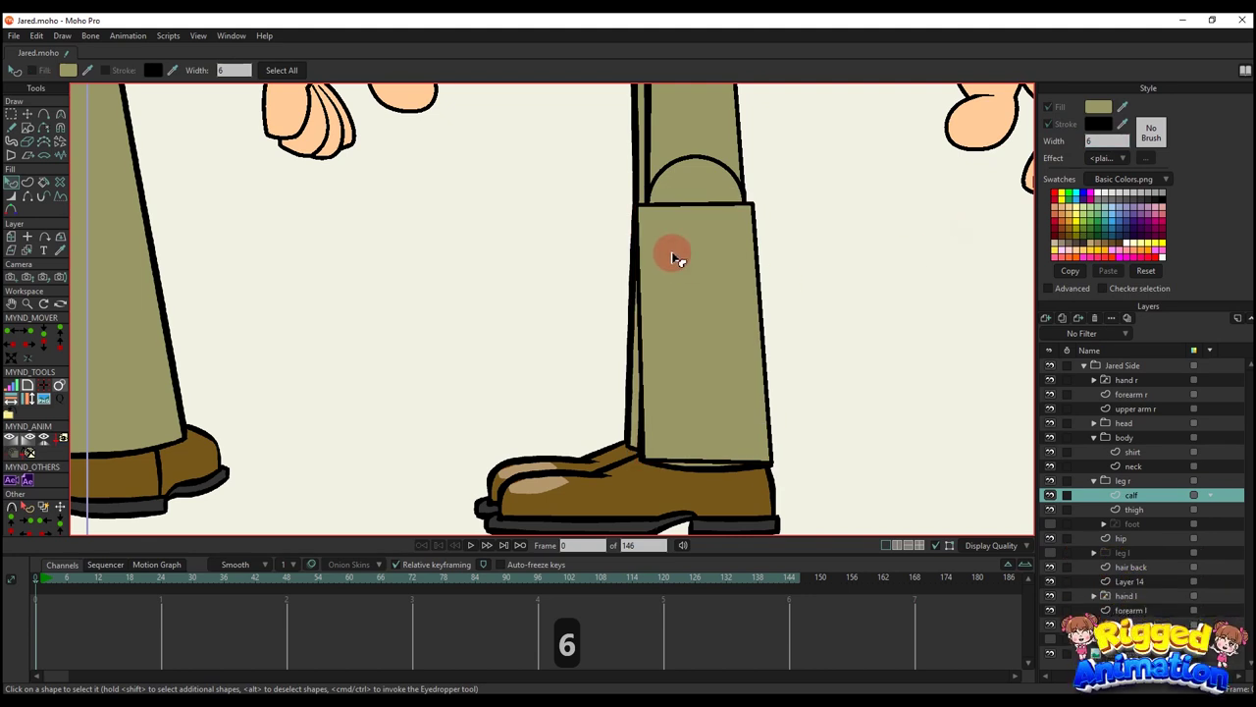
- Align the calf's two upper corner points exactly with the side points of the knee circle
scroll(664, 206, up, 3)
key(g)
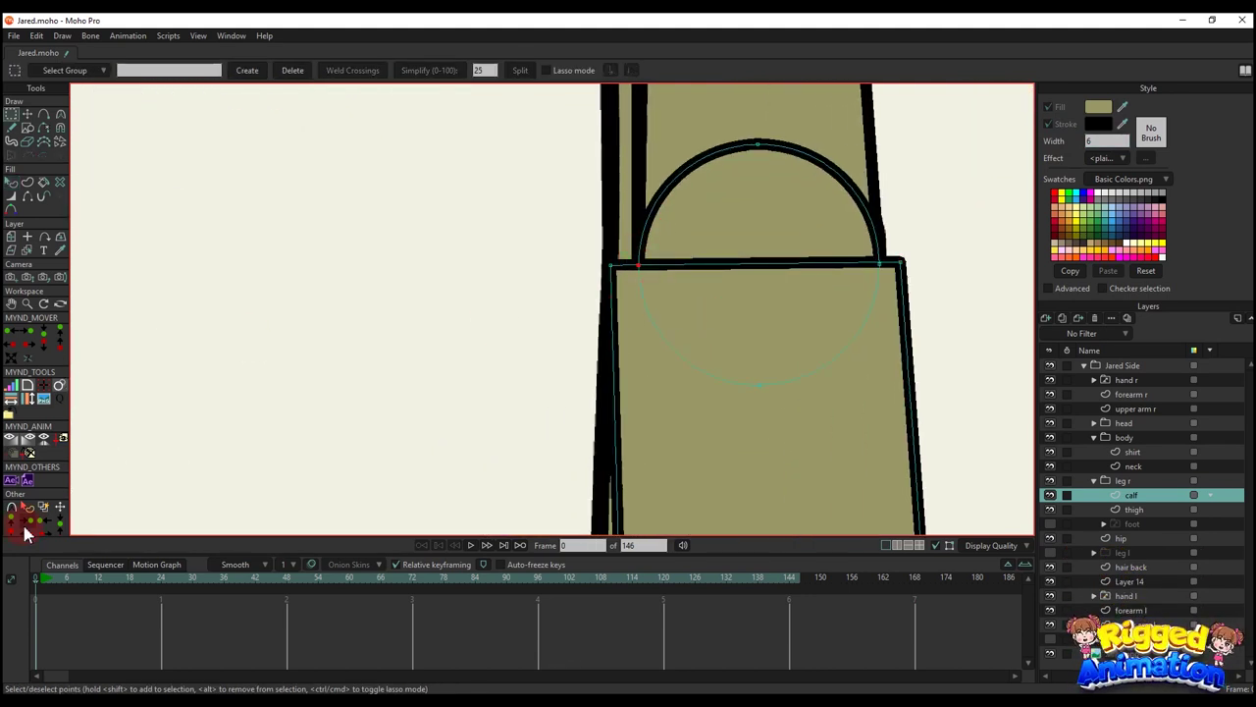
drag(41, 556, 41, 600)
click(39, 503)
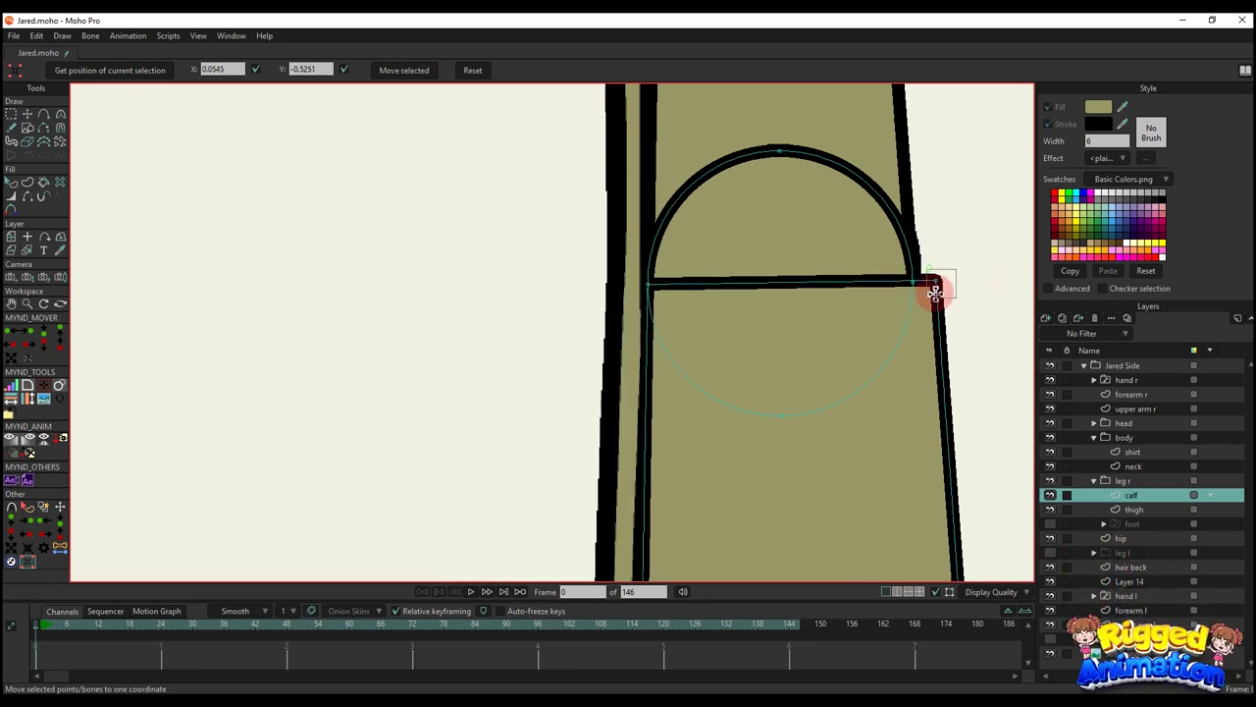
scroll(735, 429, down, 3)
scroll(713, 199, up, 4)
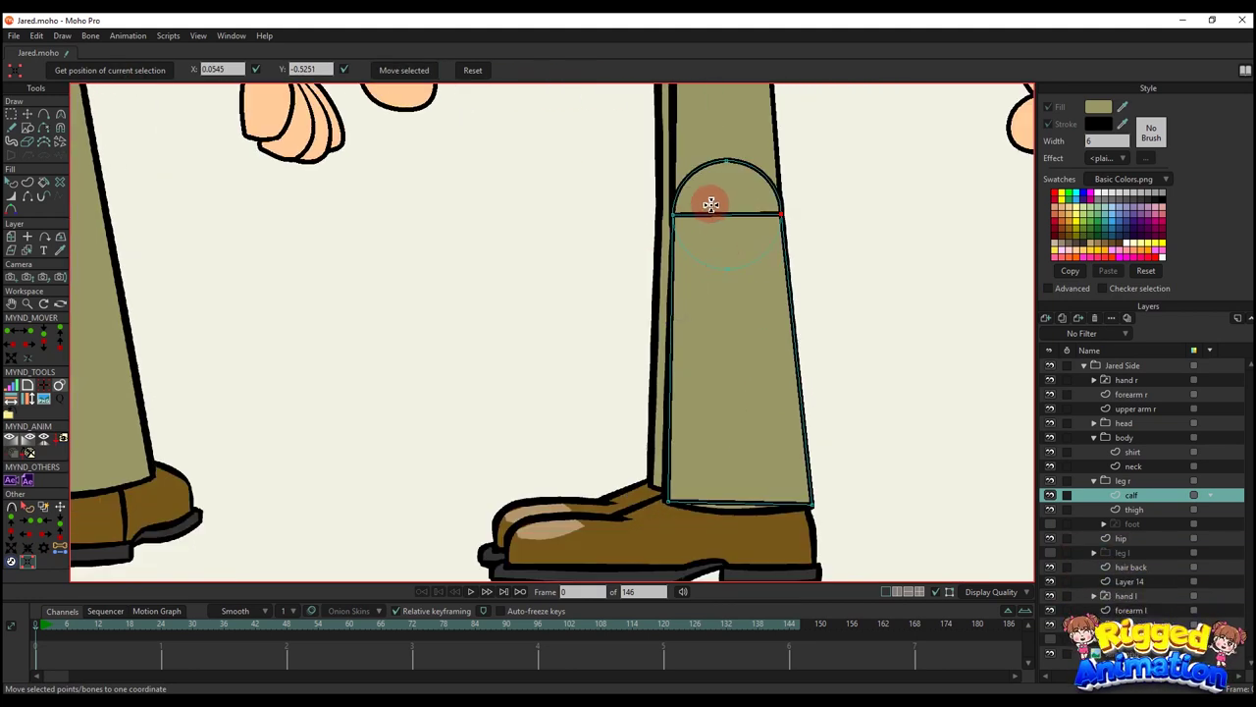
key(g)
scroll(776, 367, up, 2)
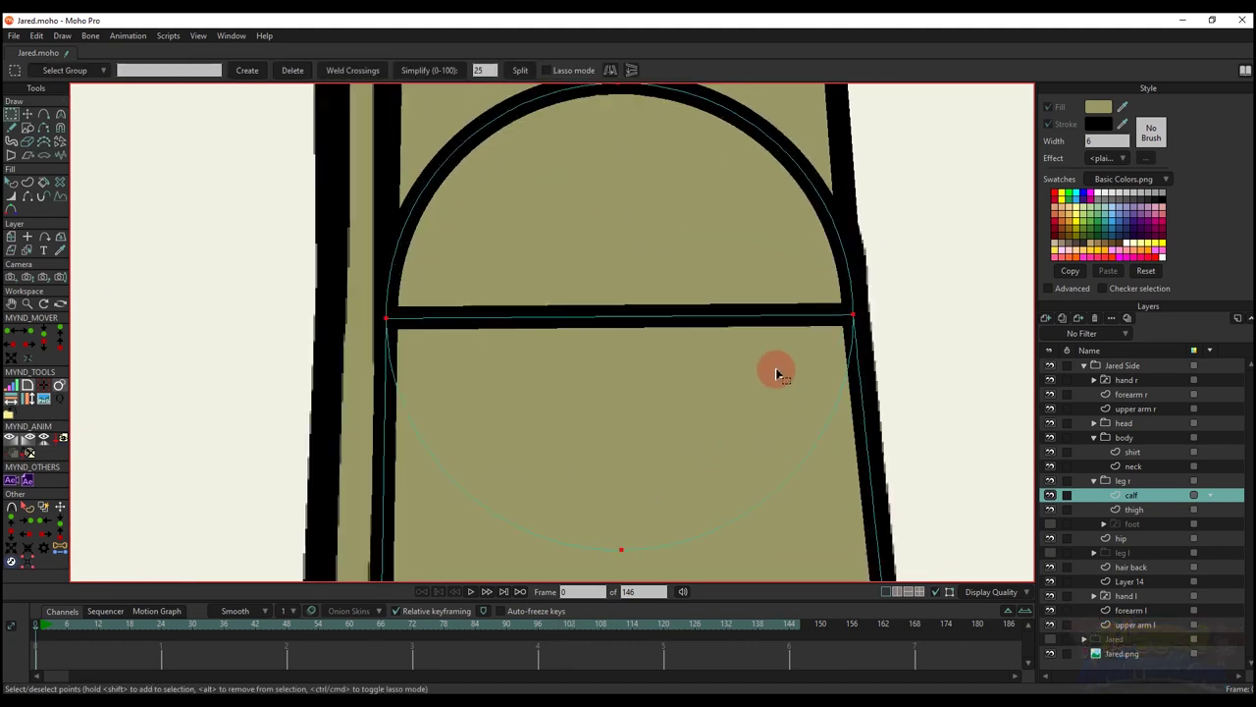
key(t)
scroll(883, 373, up, 2)
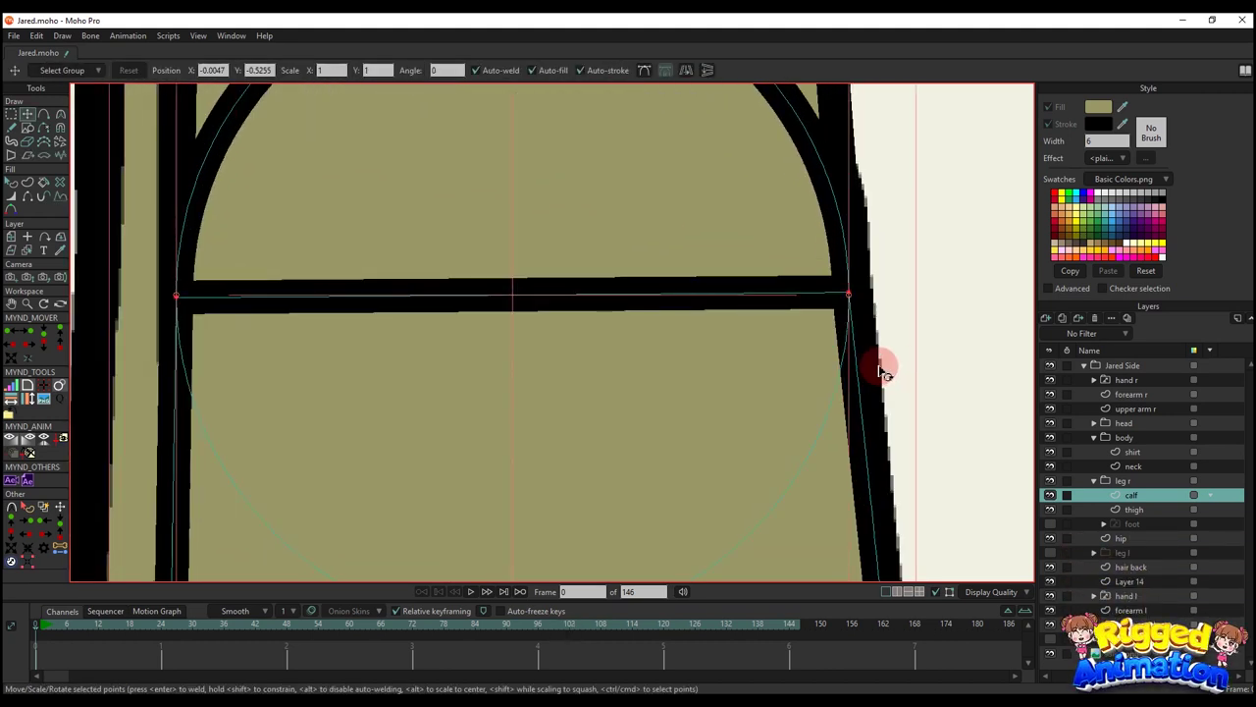
scroll(841, 350, down, 3)
scroll(779, 288, down, 1)
- Add a point midway along the calf's hem and pull it down so the hem curves over the shoe
key(q)
key(t)
scroll(726, 503, up, 3)
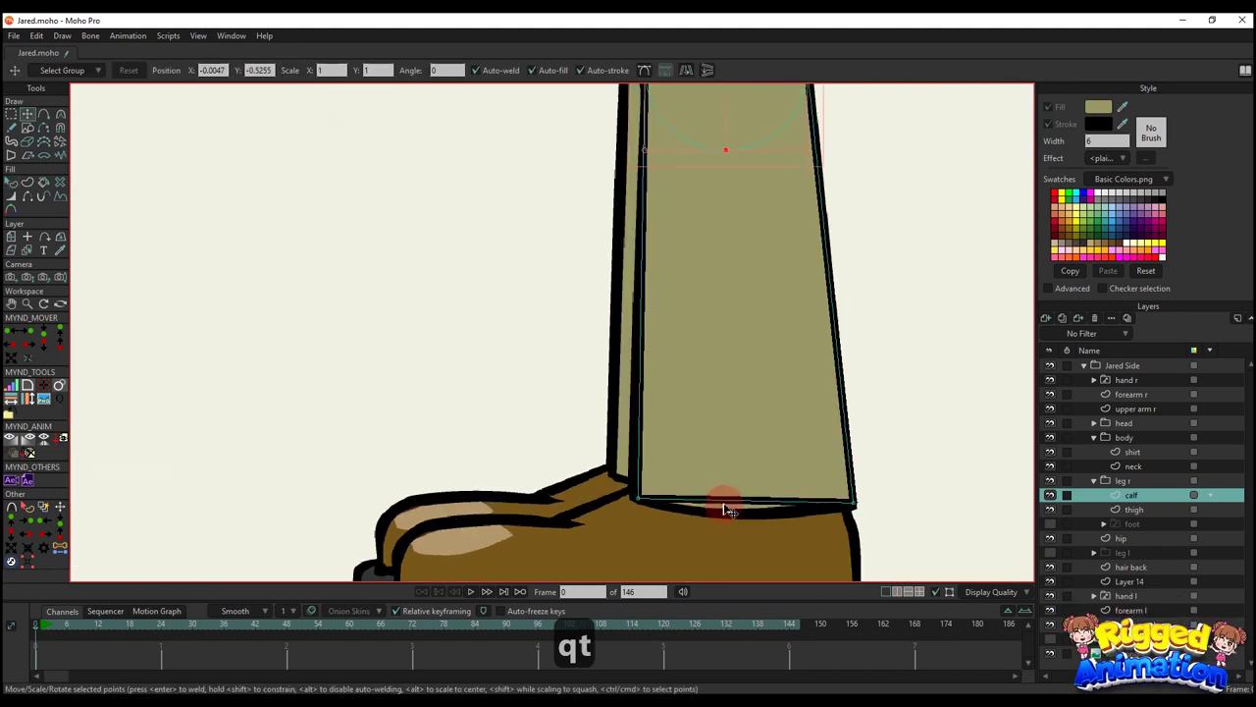
scroll(726, 511, up, 4)
key(a)
drag(733, 438, 726, 464)
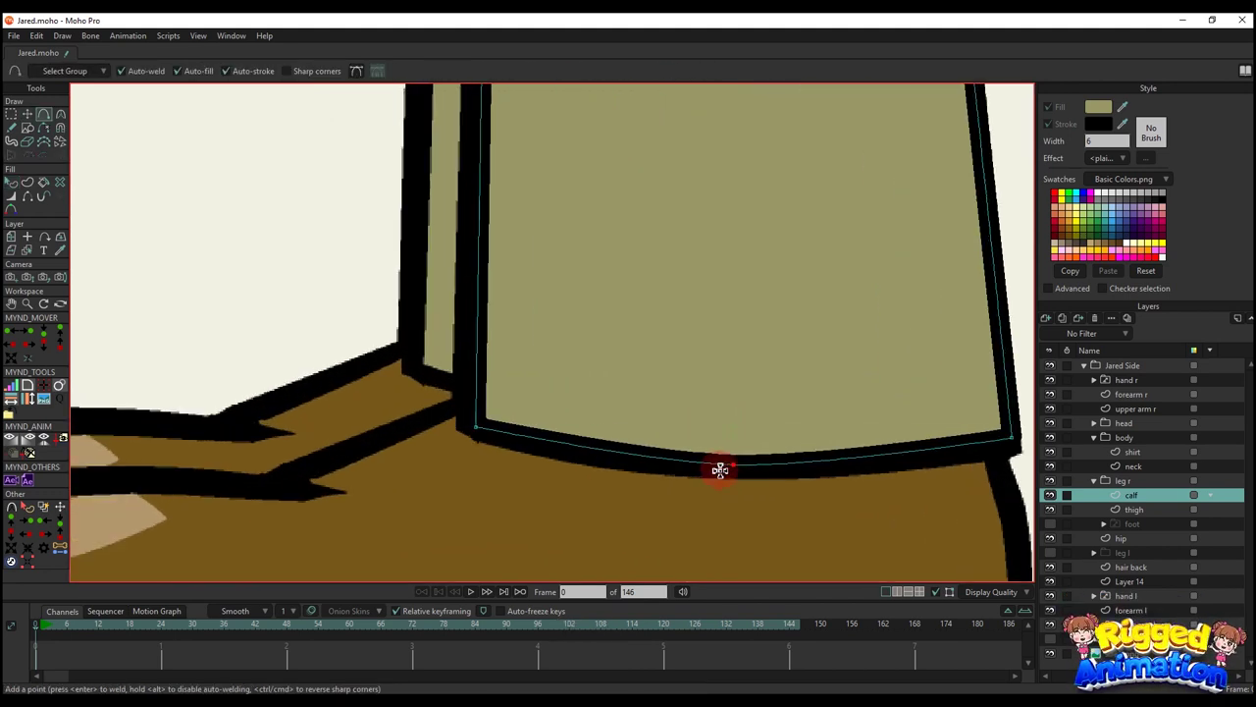
key(c)
scroll(755, 404, down, 3)
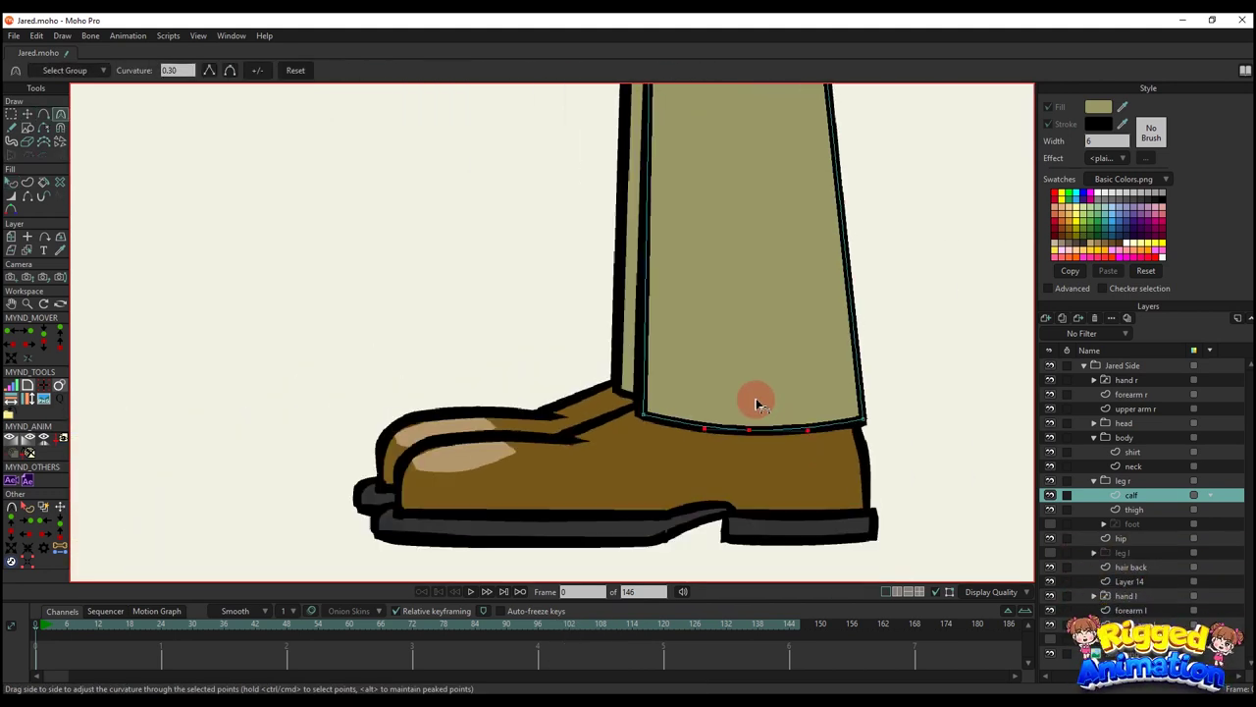
scroll(756, 404, down, 3)
- Move the hem's front corner up and forward to meet the reference trouser edge, at about X -0.0761, Y -0.8335
key(q)
key(t)
scroll(729, 416, up, 5)
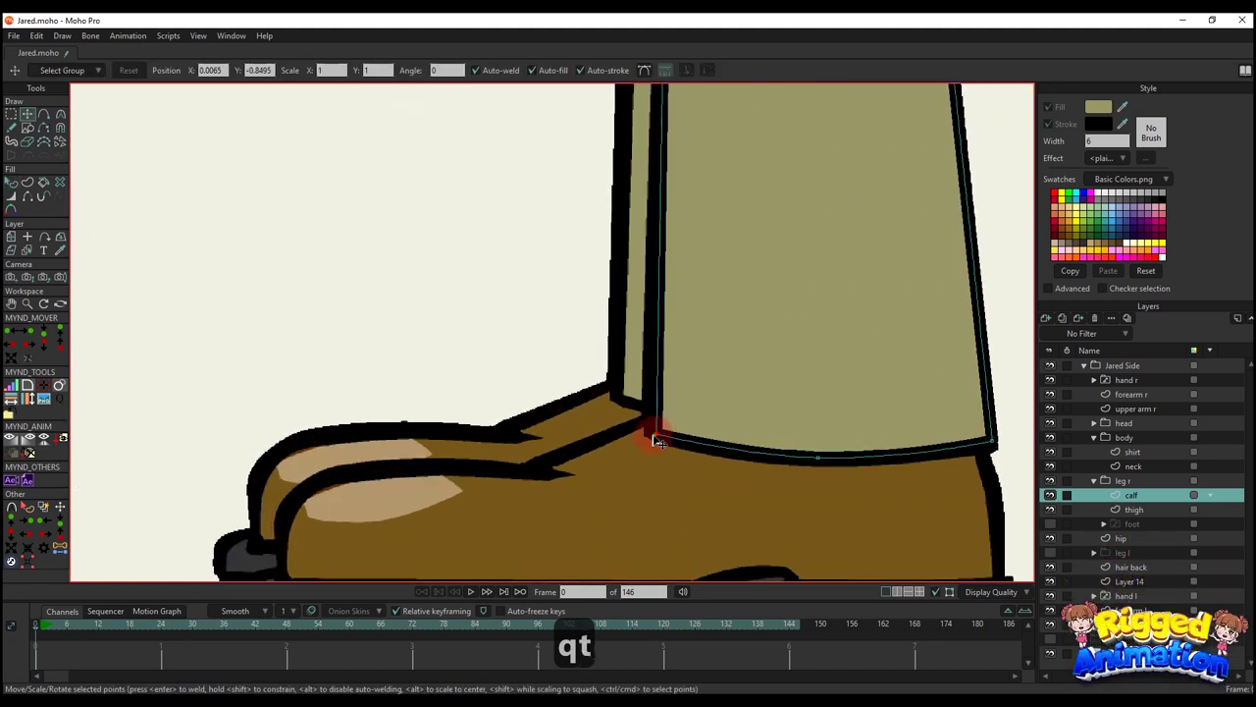
drag(657, 440, 645, 421)
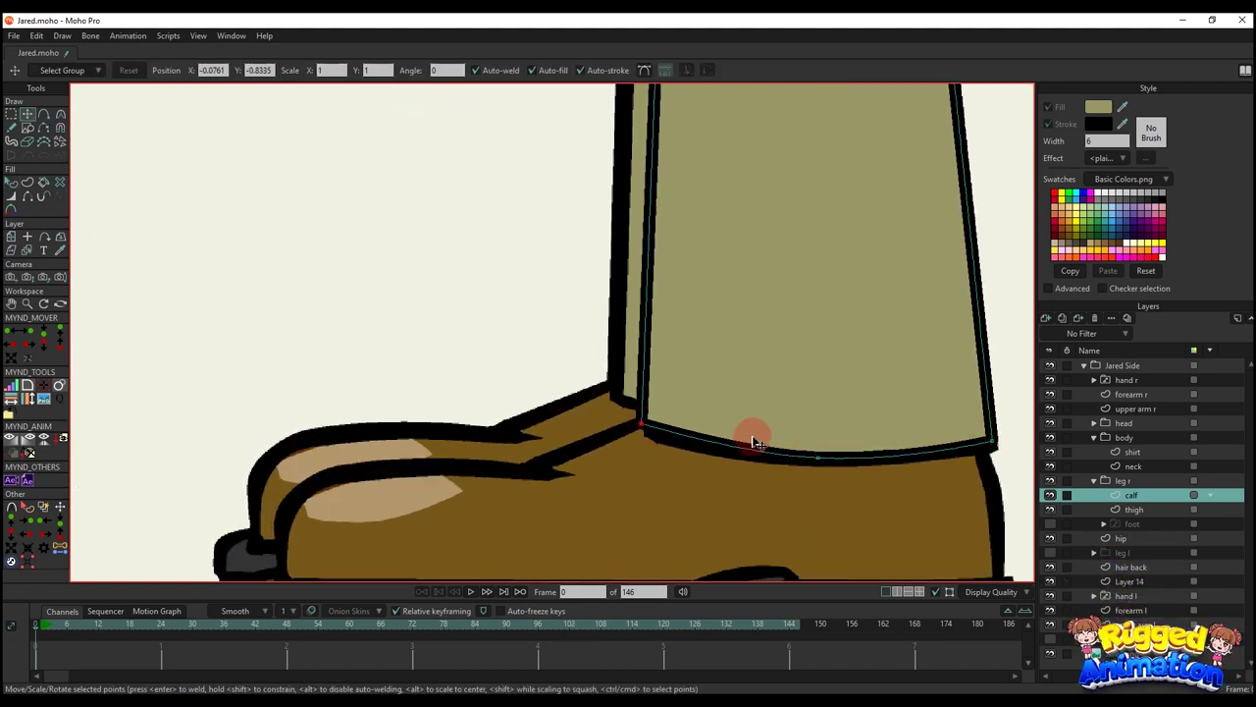
scroll(754, 441, down, 4)
scroll(760, 406, up, 4)
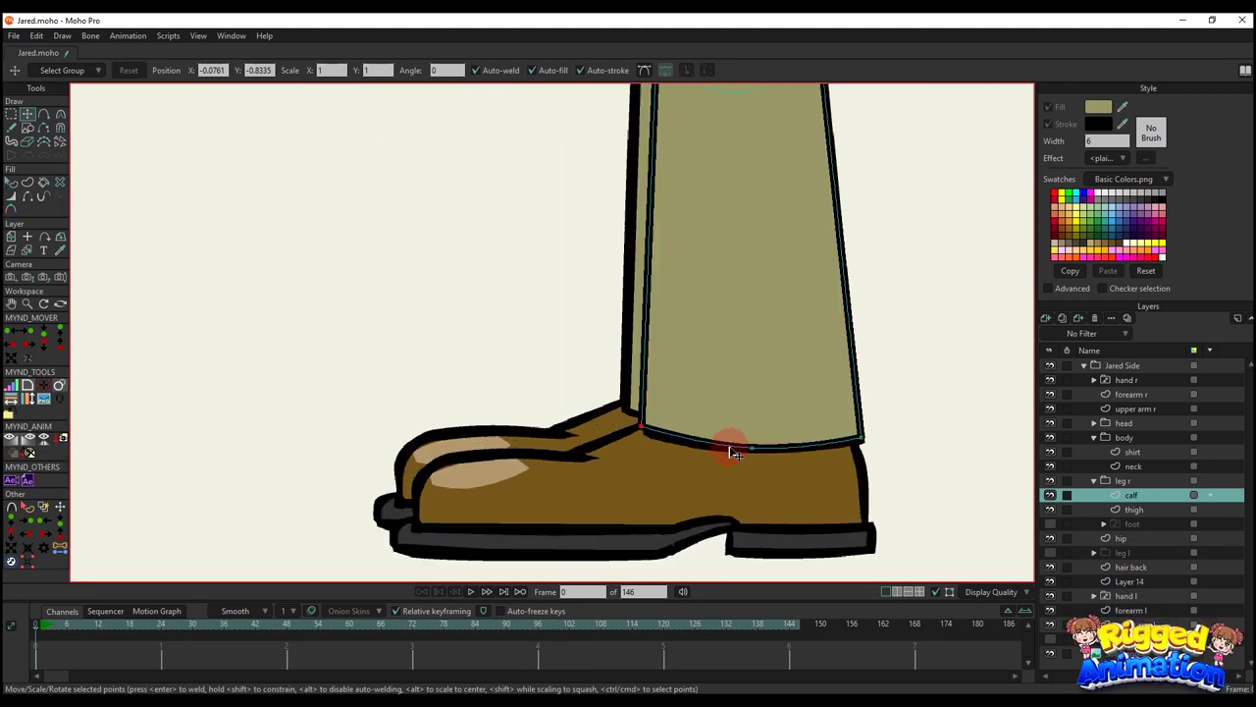
key(c)
scroll(724, 400, down, 3)
drag(758, 251, 754, 297)
- Remove the knee circle's outline on the calf and hide the calf edge that crosses the knee
key(q)
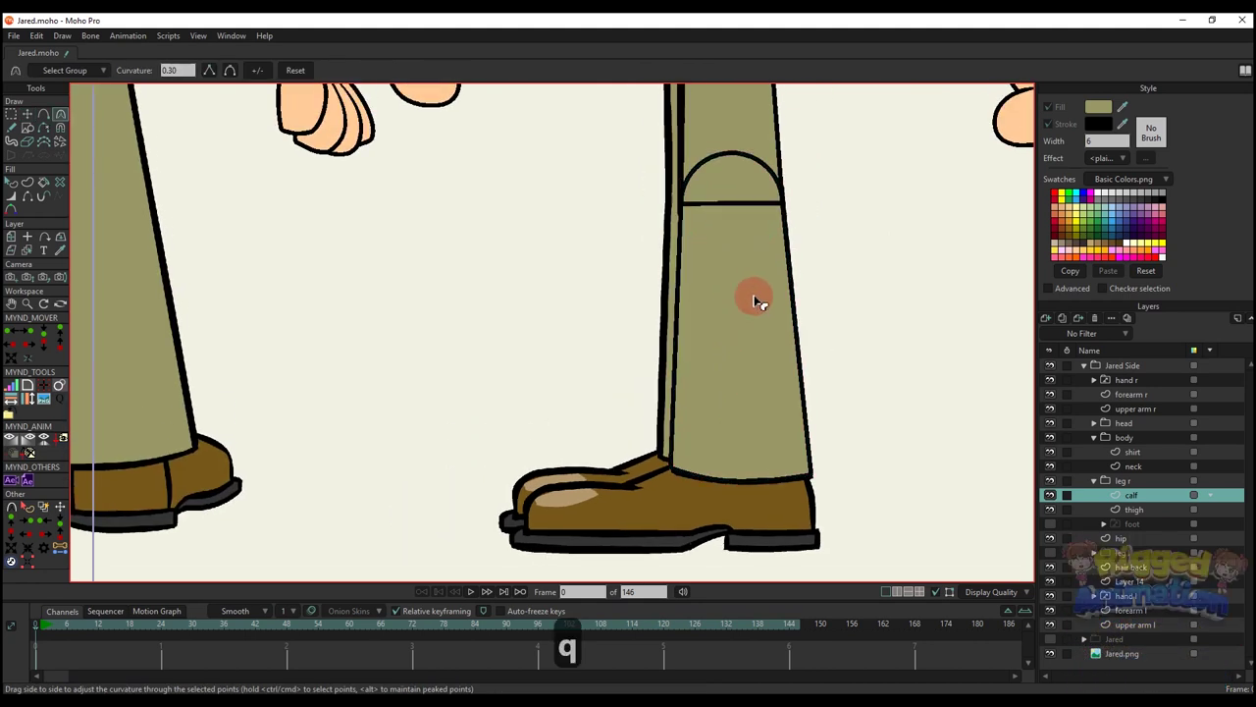
drag(732, 189, 727, 258)
click(734, 250)
click(1050, 110)
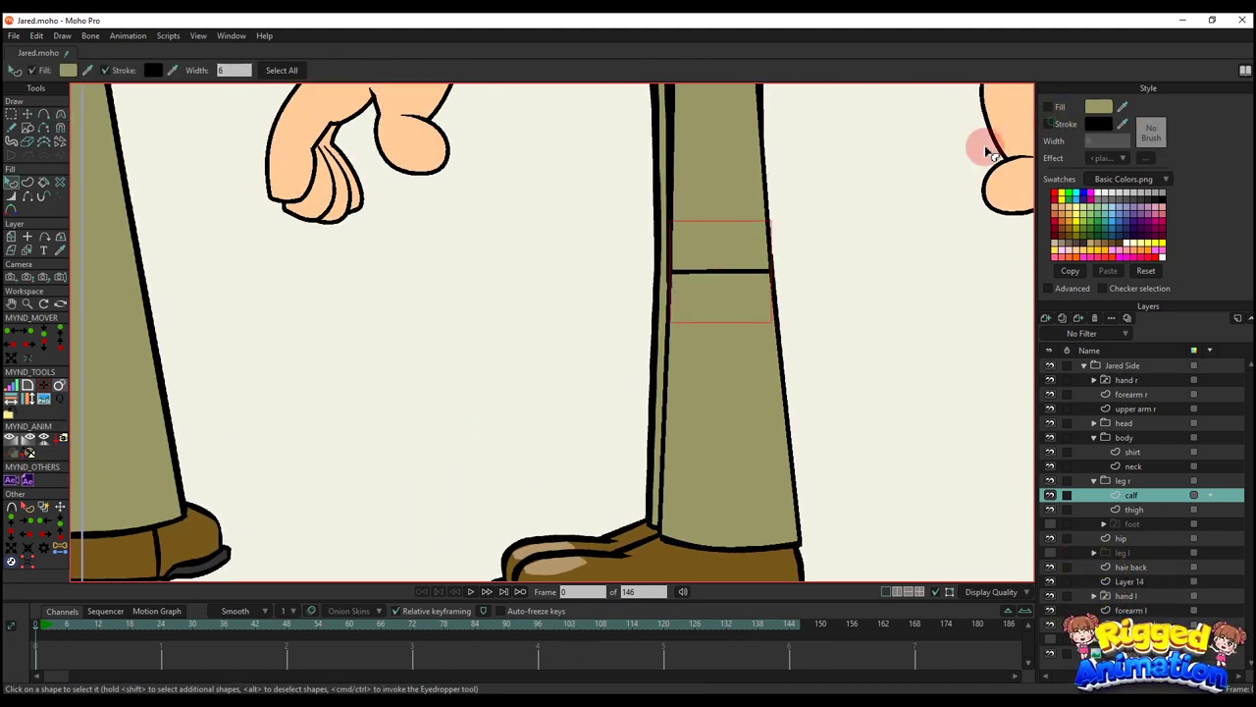
click(30, 199)
click(733, 272)
key(q)
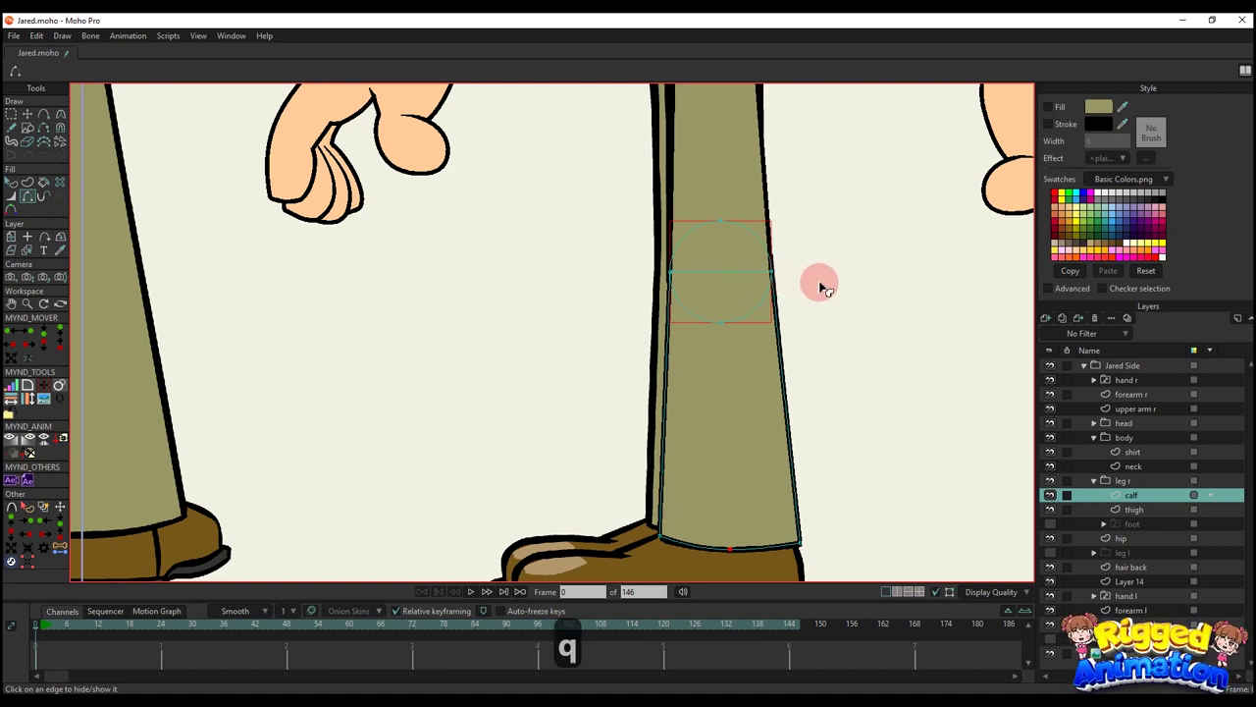
click(819, 283)
scroll(746, 369, down, 3)
drag(740, 440, 764, 428)
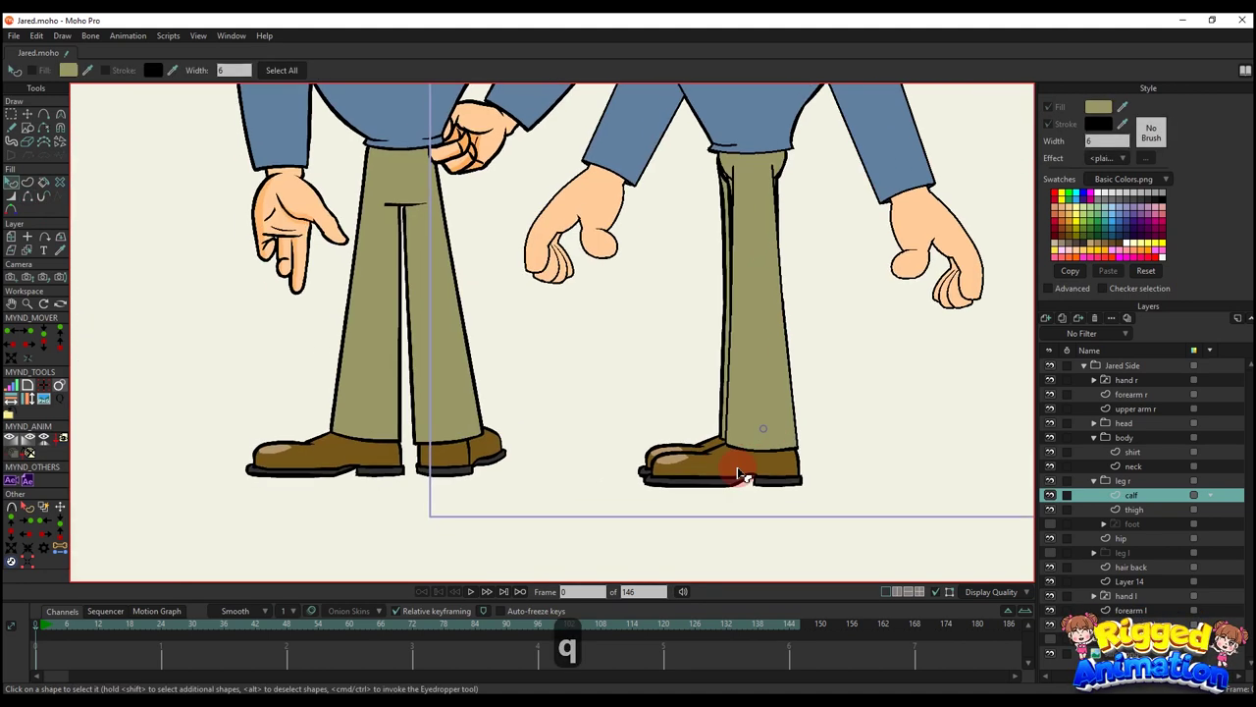
- Display the leg r foot group, take its side-view shoe layer out of the group and delete the group
click(1113, 525)
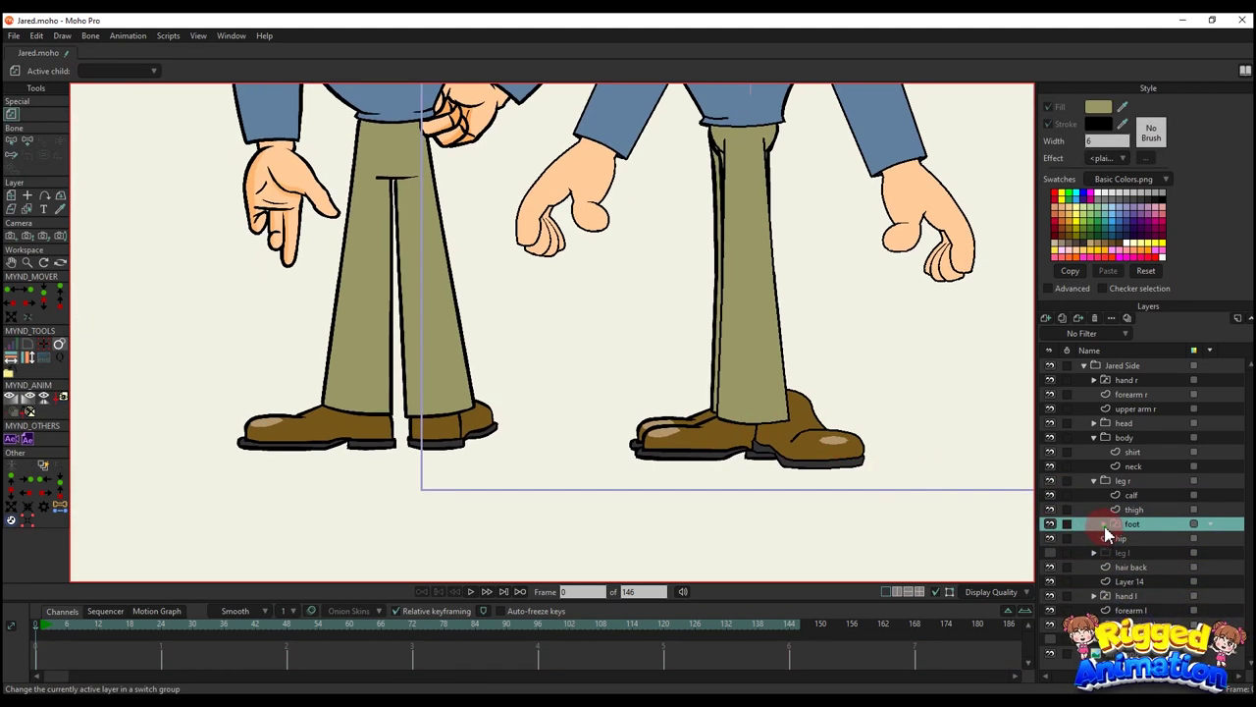
click(1141, 550)
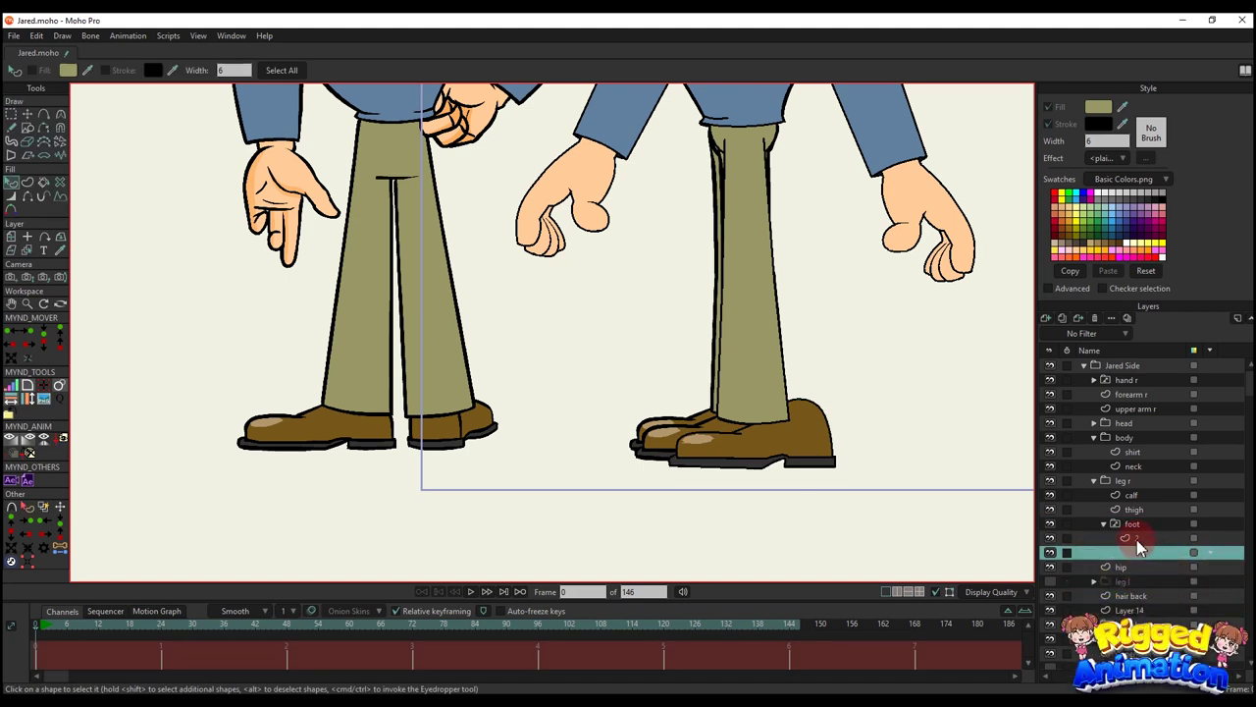
drag(1135, 525, 1141, 542)
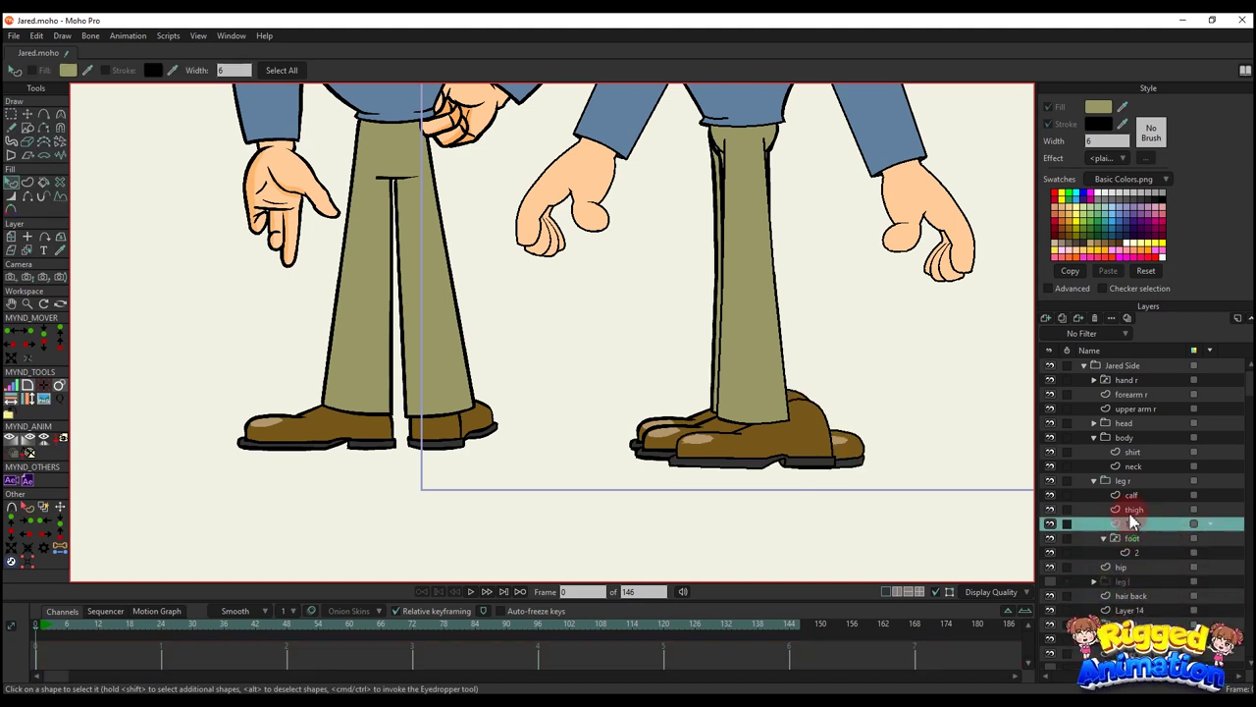
click(1134, 538)
click(1094, 318)
- Rename the extracted side-view shoe layer to foot
click(1141, 527)
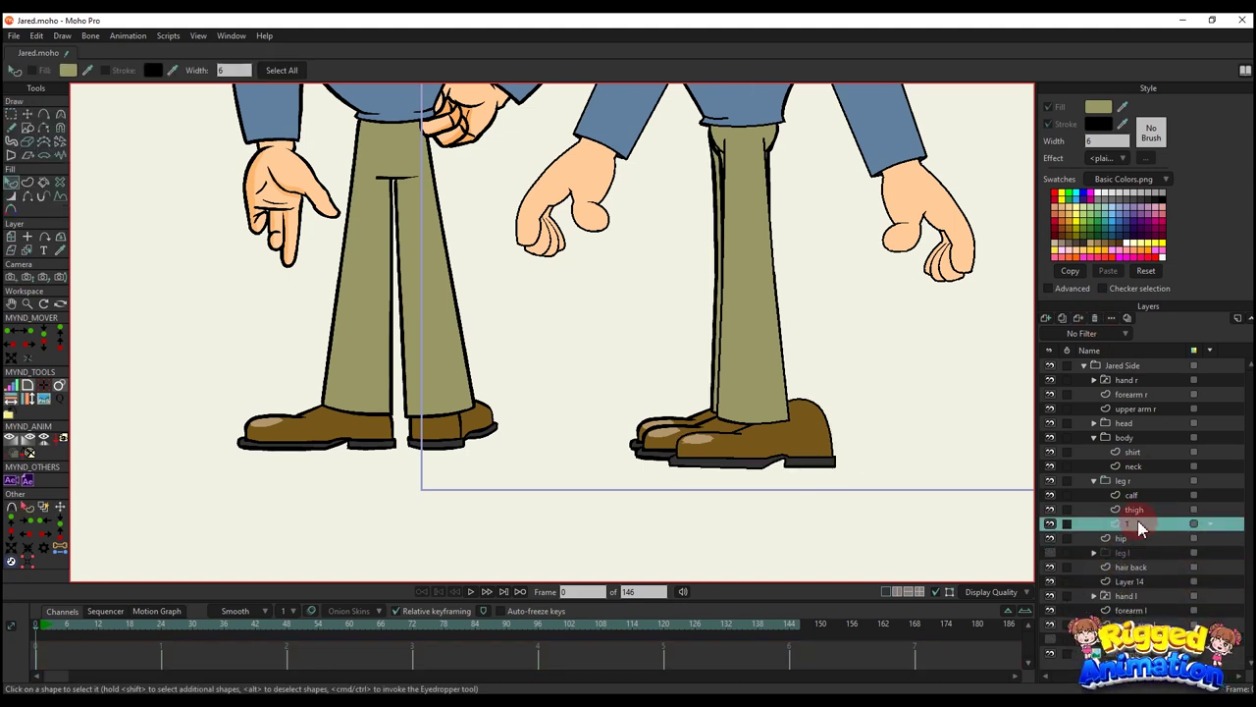
double_click(1141, 527)
text(foot)
key(Return)
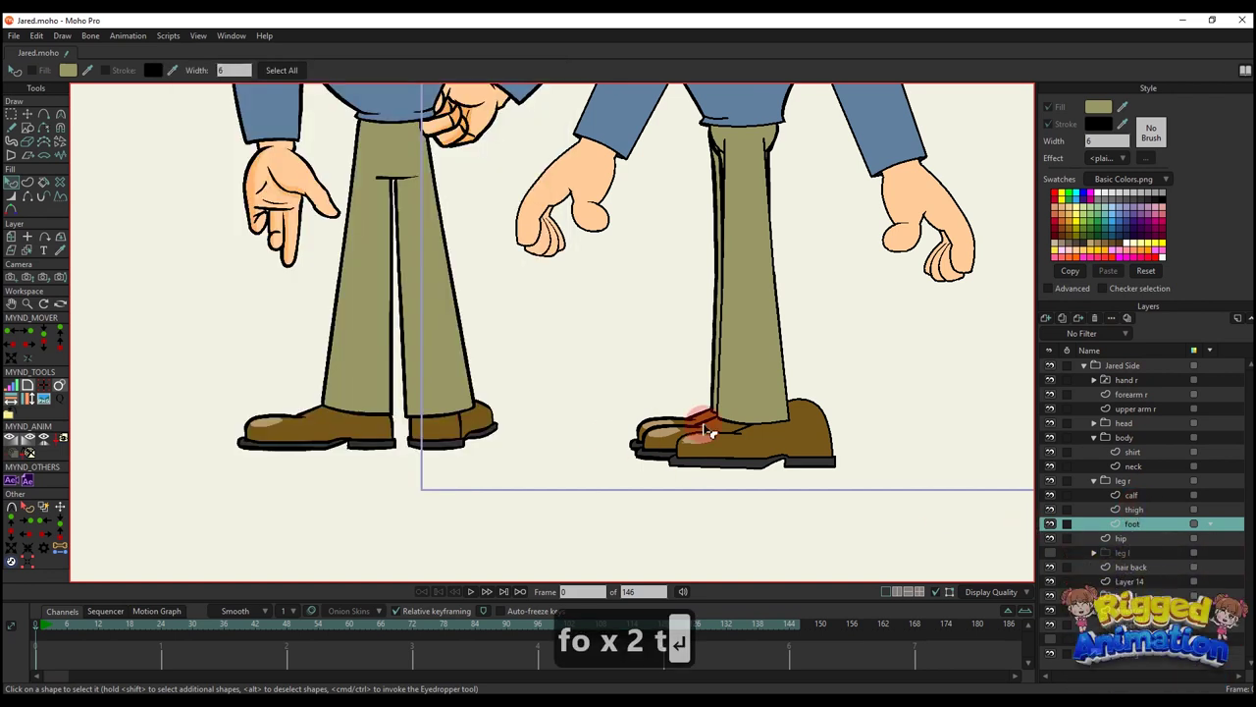
- Move the foot layer over the reference's front shoe, to about X -0.0598, Y -0.0084
scroll(706, 432, up, 8)
key(m)
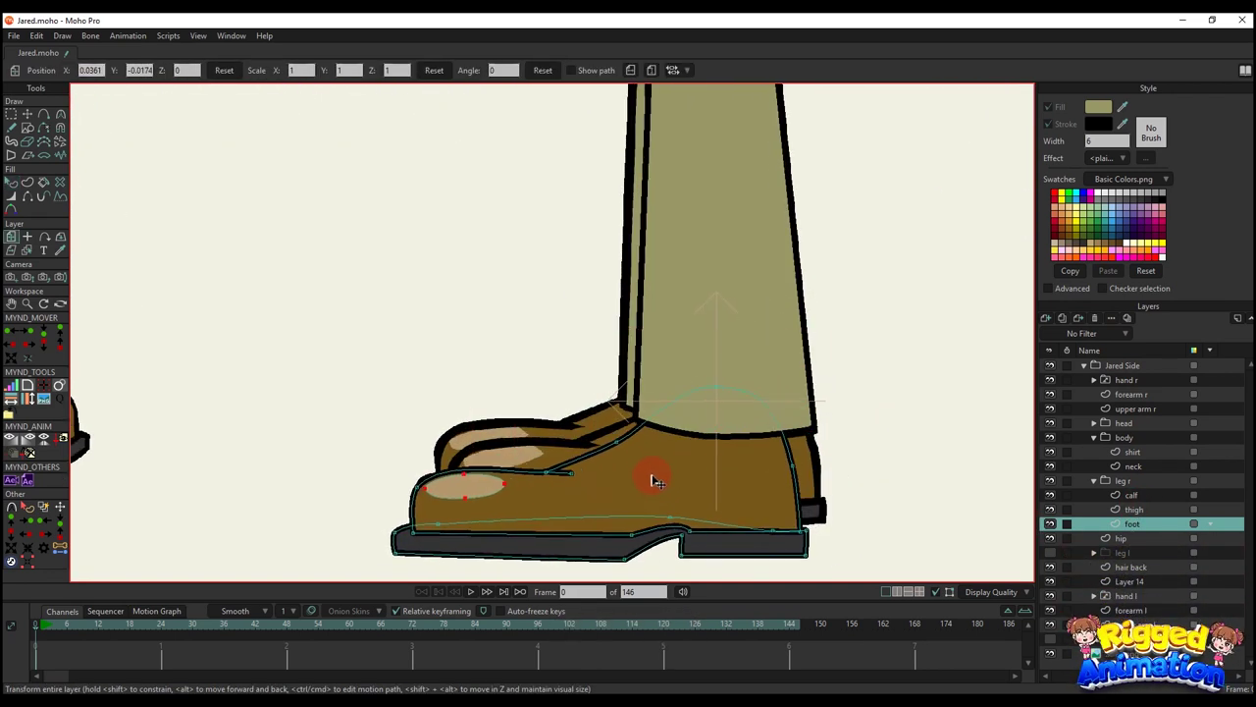
drag(656, 481, 670, 465)
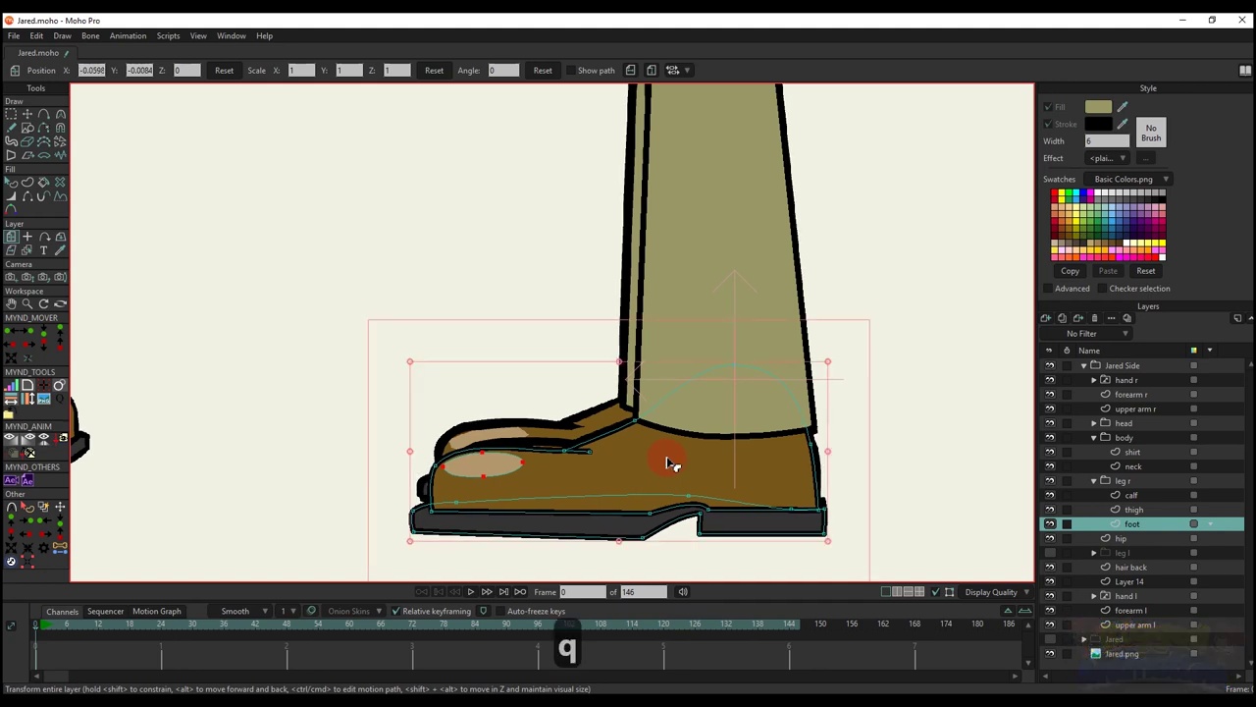
scroll(673, 461, down, 4)
- Select all points of the leg r thigh and copy them
key(t)
scroll(667, 432, up, 3)
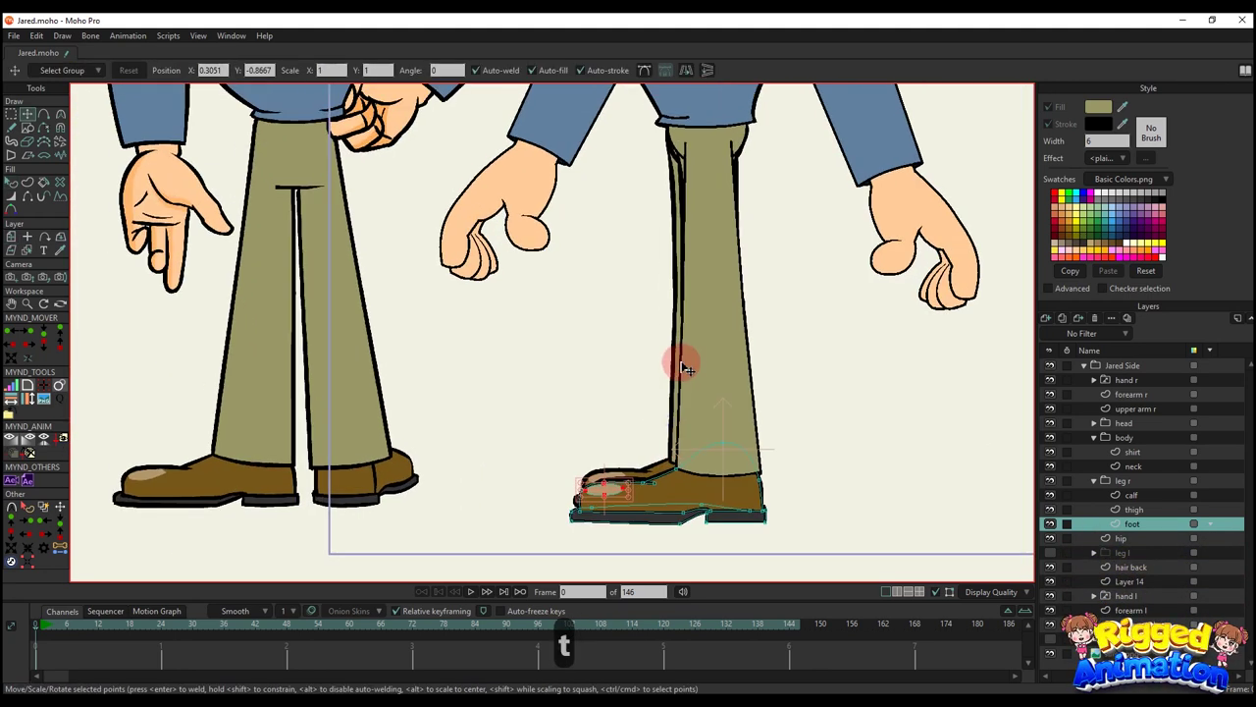
scroll(682, 366, down, 2)
alt+right_click(702, 289)
key(g)
drag(660, 138, 752, 370)
key(ctrl+c)
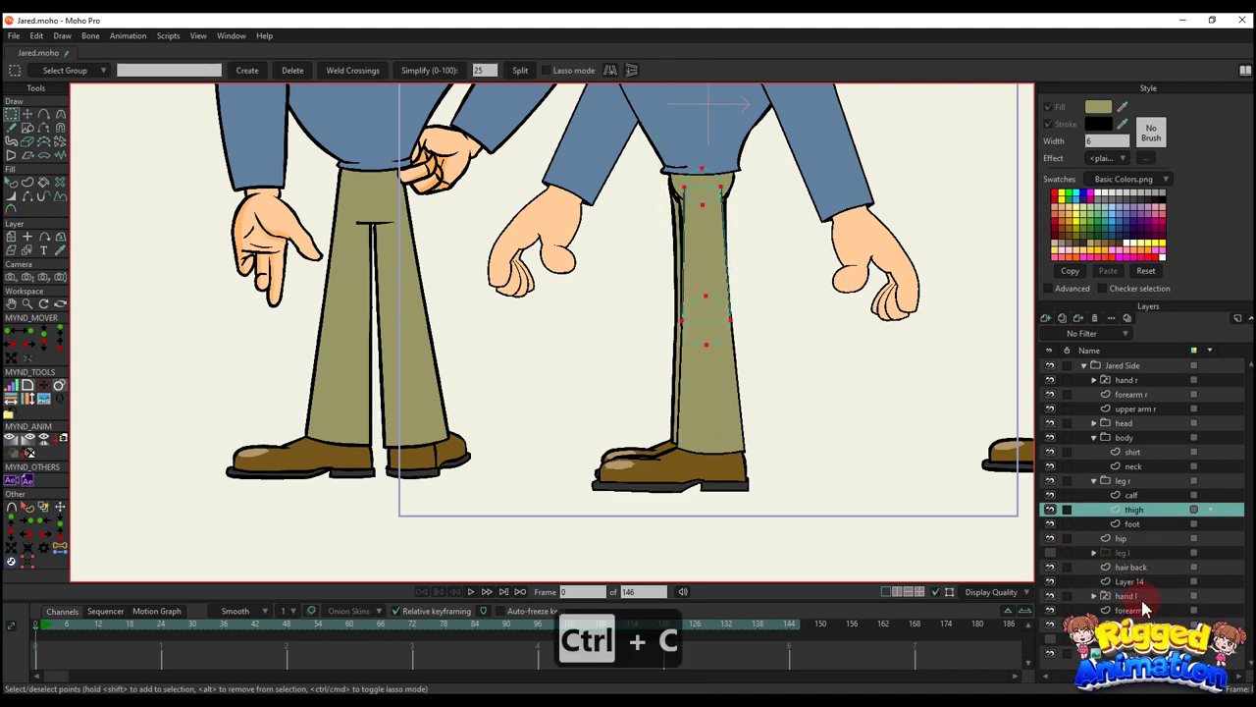
- Display and expand the leg l group, then replace its old thigh shape with the copied leg r thigh
click(1094, 554)
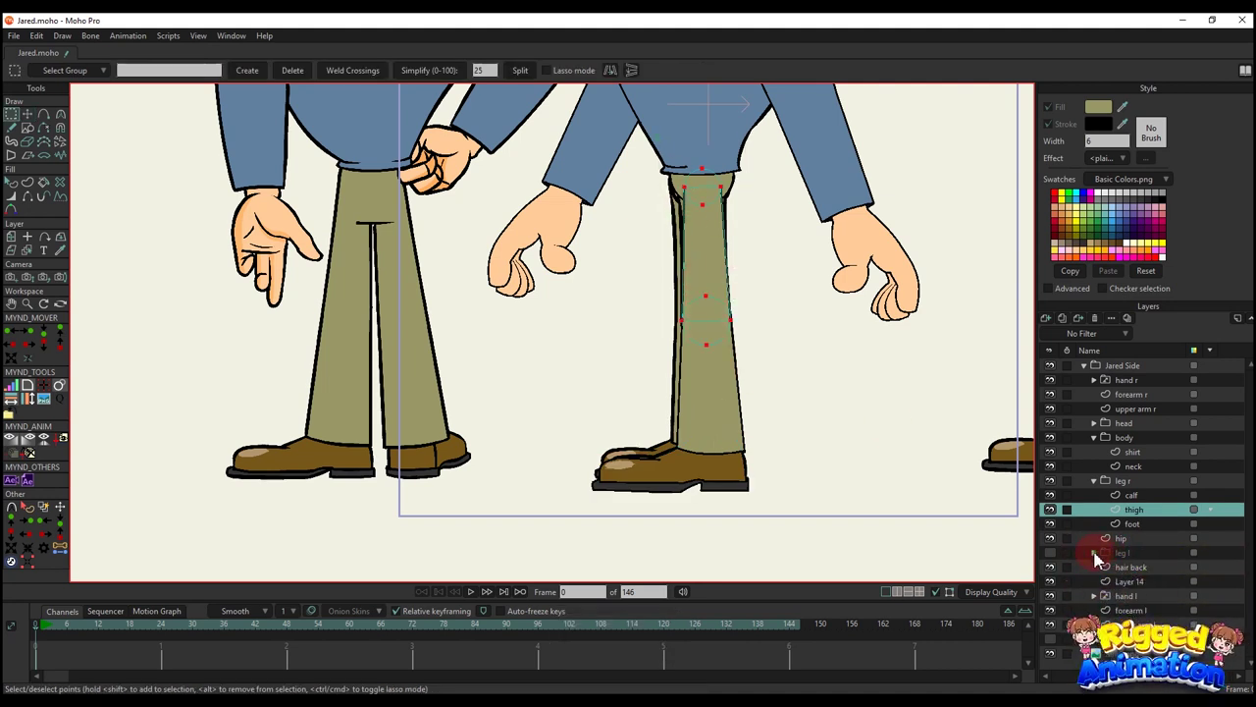
click(1052, 555)
click(1116, 555)
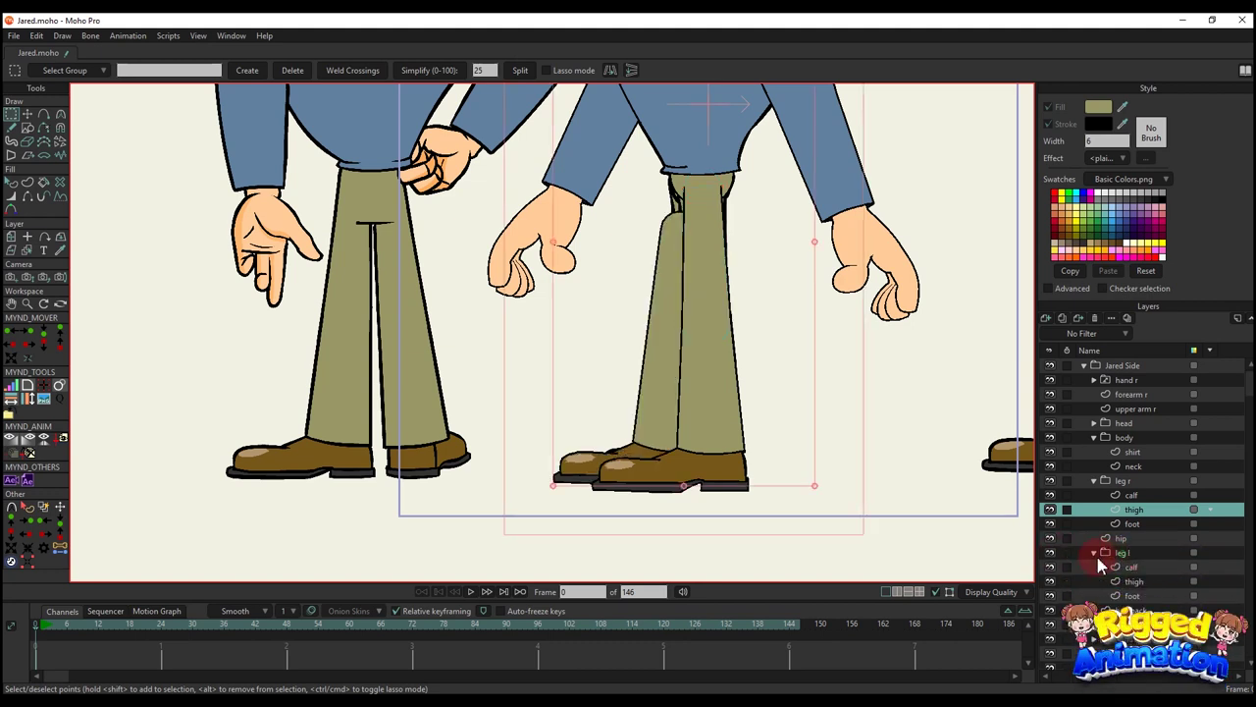
click(1142, 585)
scroll(632, 361, down, 2)
drag(646, 279, 668, 323)
key(g)
drag(635, 244, 746, 422)
key(BackSpace)
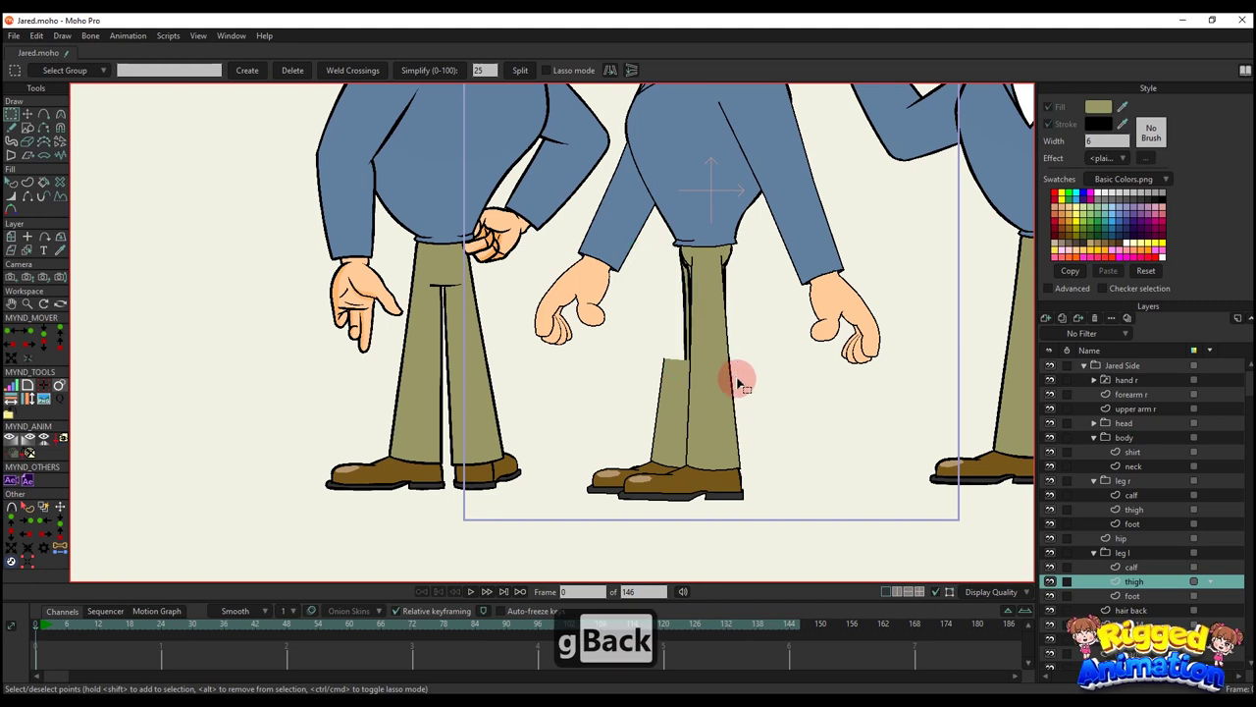
key(ctrl+v)
- Shift the pasted leg l thigh slightly forward to match the rear trouser leg in the reference
scroll(712, 323, up, 3)
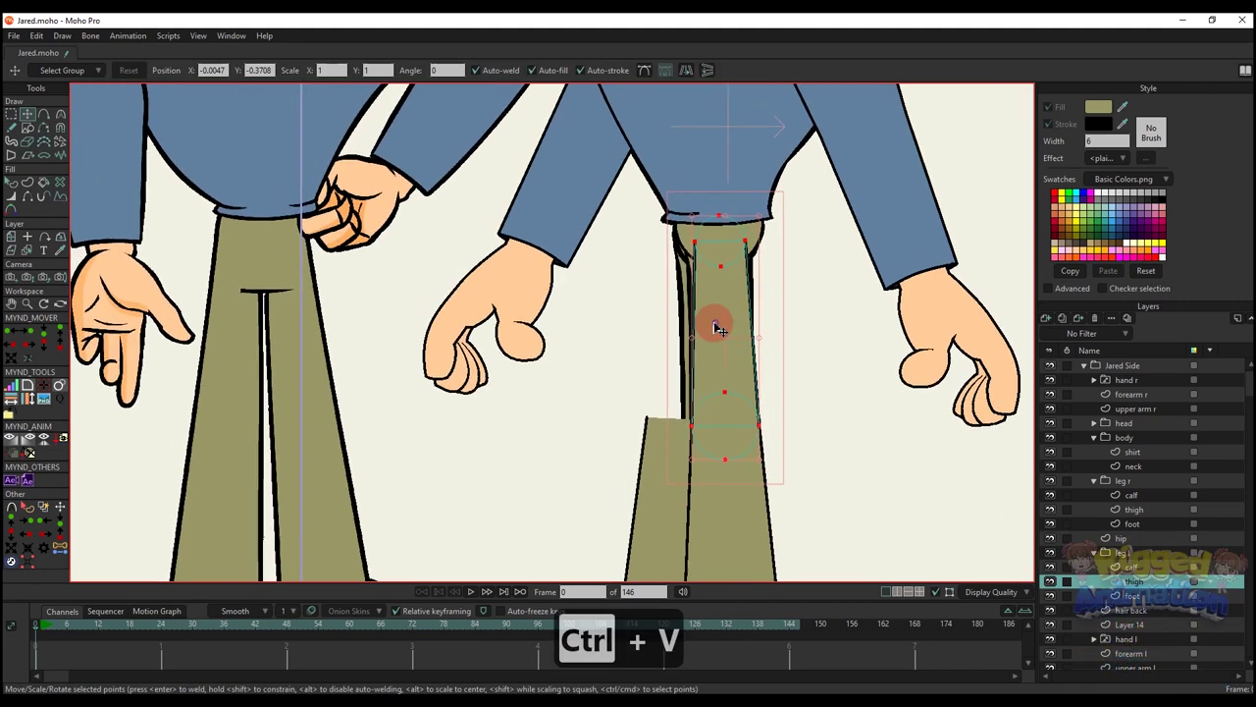
scroll(717, 324, up, 1)
drag(737, 329, 727, 329)
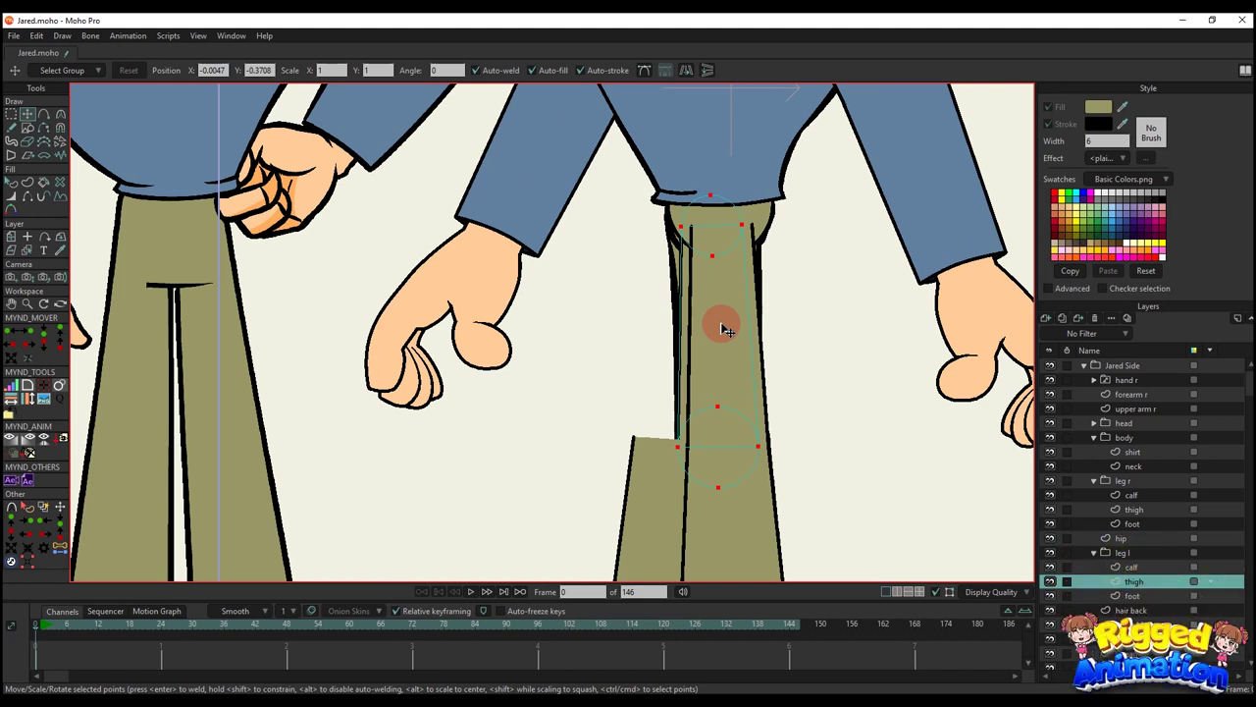
- Raise the knee circle points of the leg l thigh slightly and copy them
scroll(722, 327, down, 3)
drag(708, 434, 700, 416)
alt+right_click(708, 441)
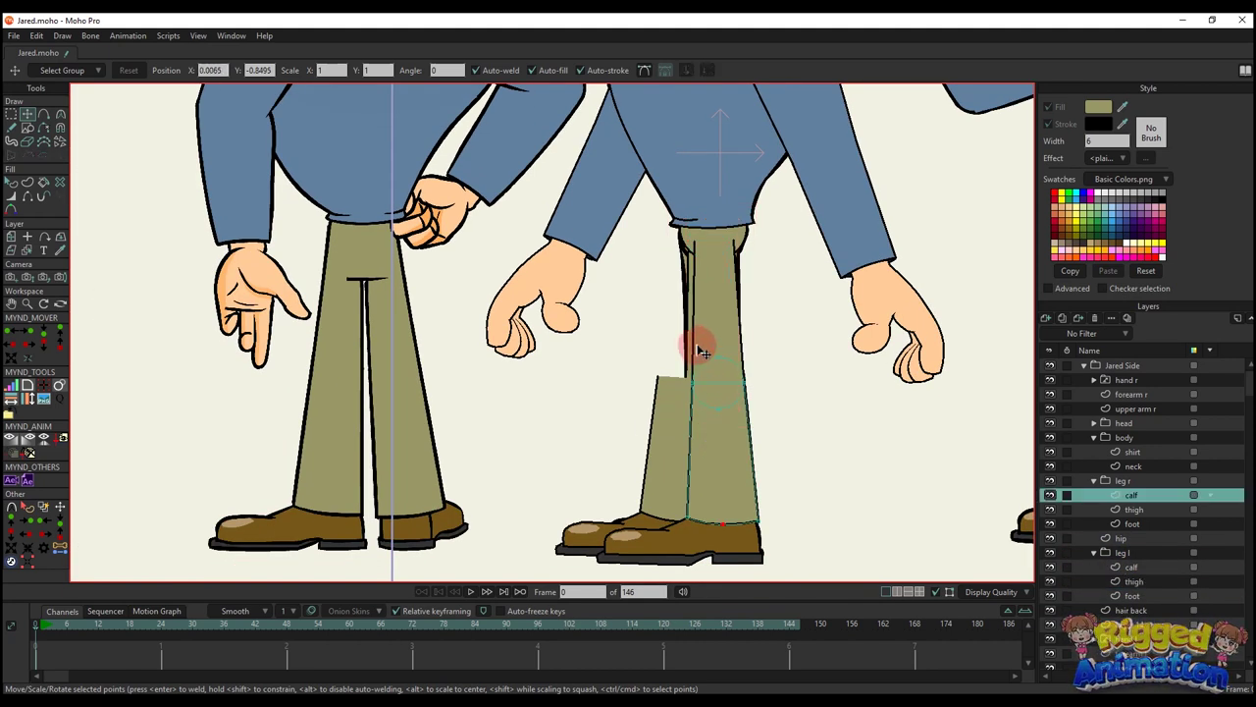
alt+right_click(690, 328)
key(g)
drag(675, 328, 768, 438)
scroll(724, 374, up, 2)
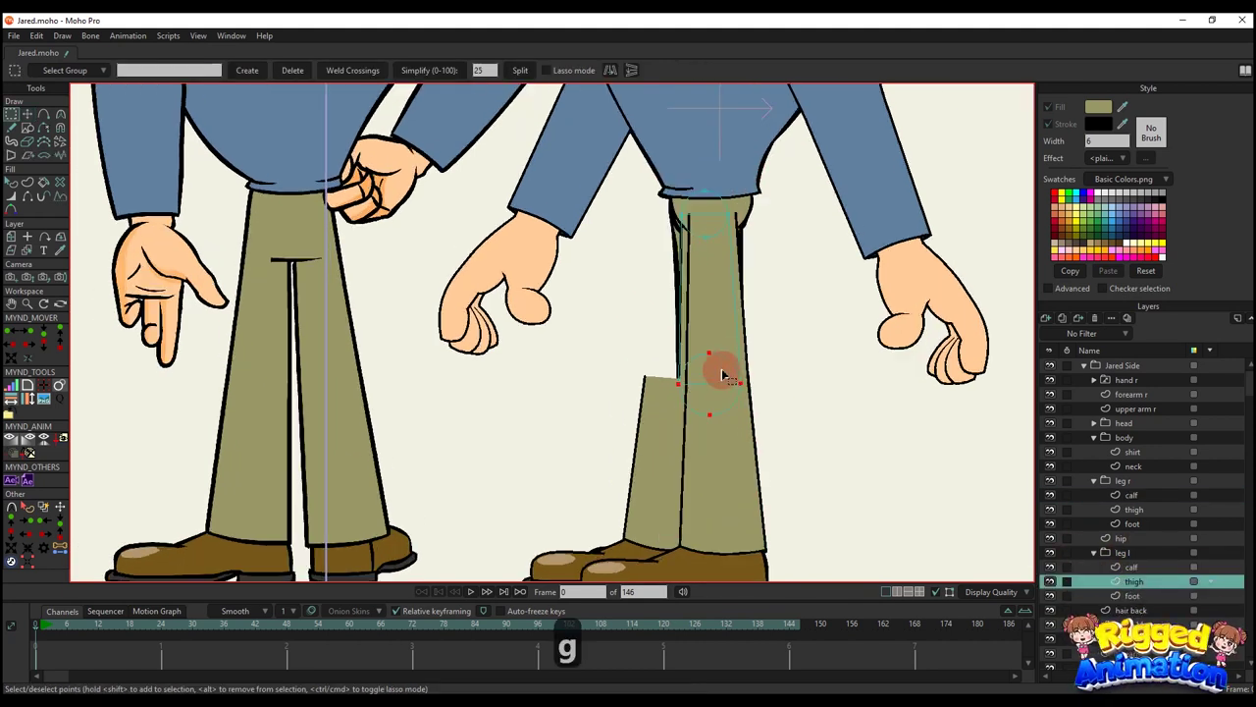
scroll(723, 376, up, 2)
key(t)
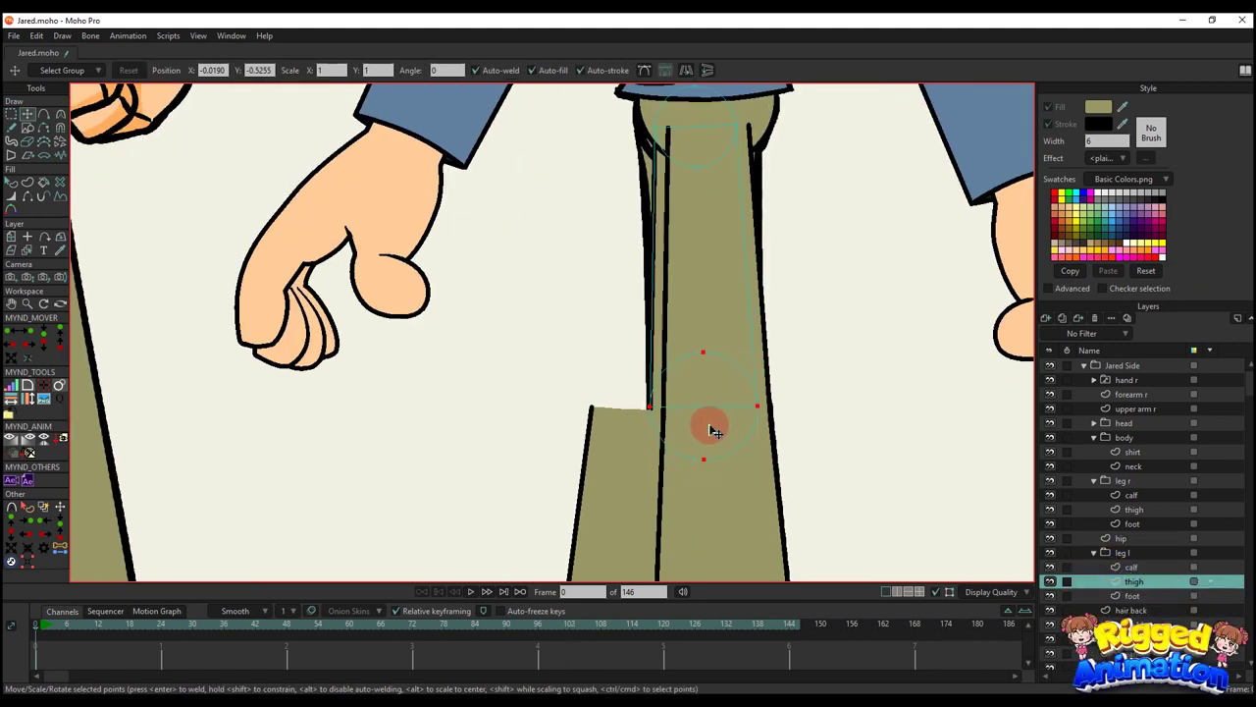
scroll(714, 429, down, 3)
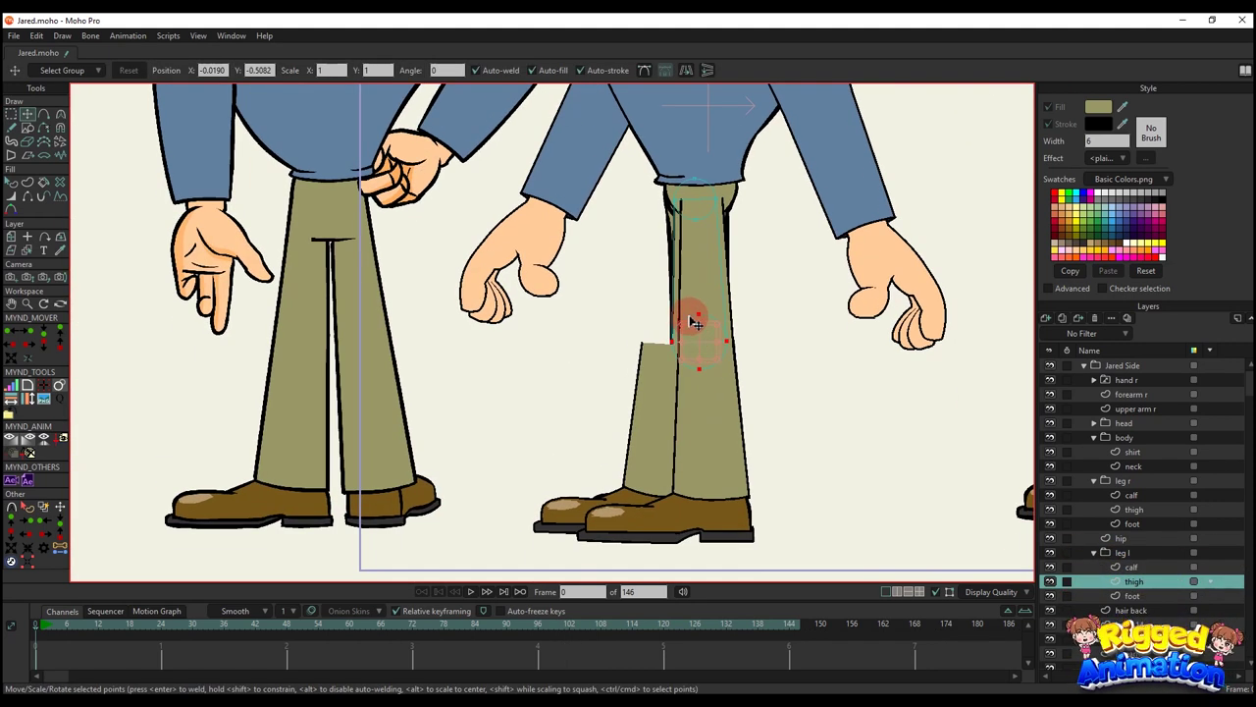
key(ctrl+c)
- Replace the old leg l calf shape with the copied knee circle
click(1134, 567)
click(599, 294)
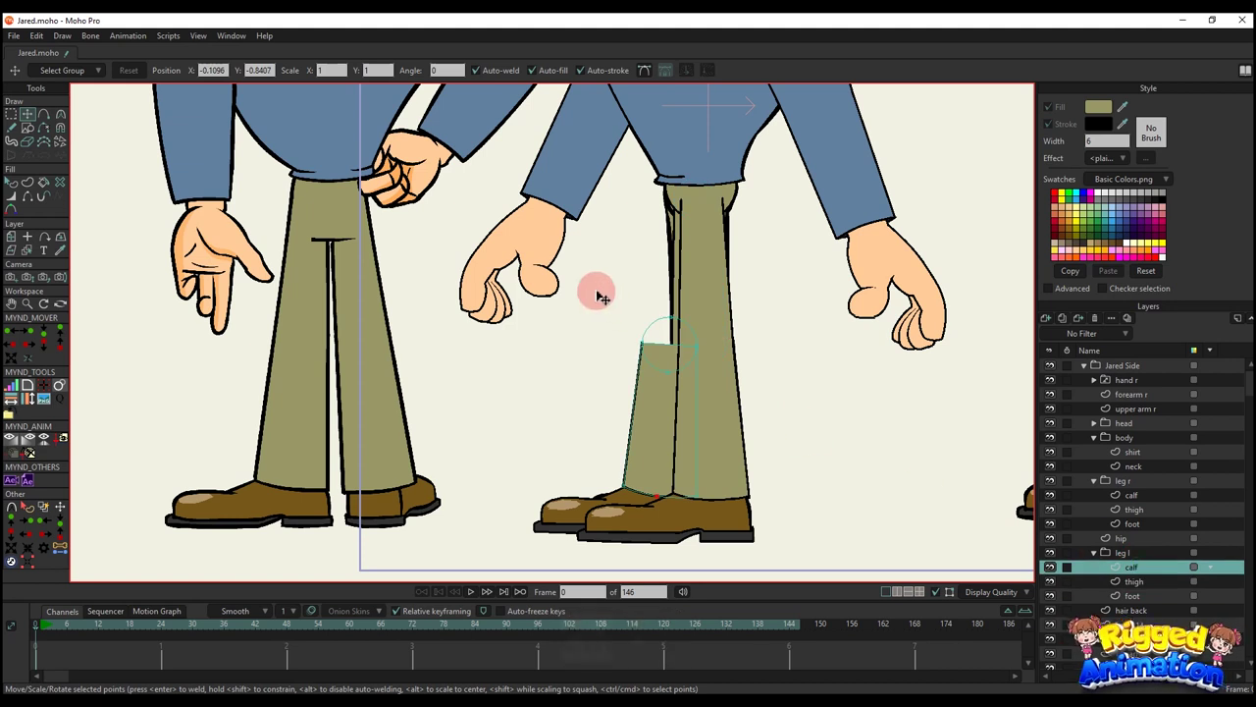
key(g)
key(BackSpace)
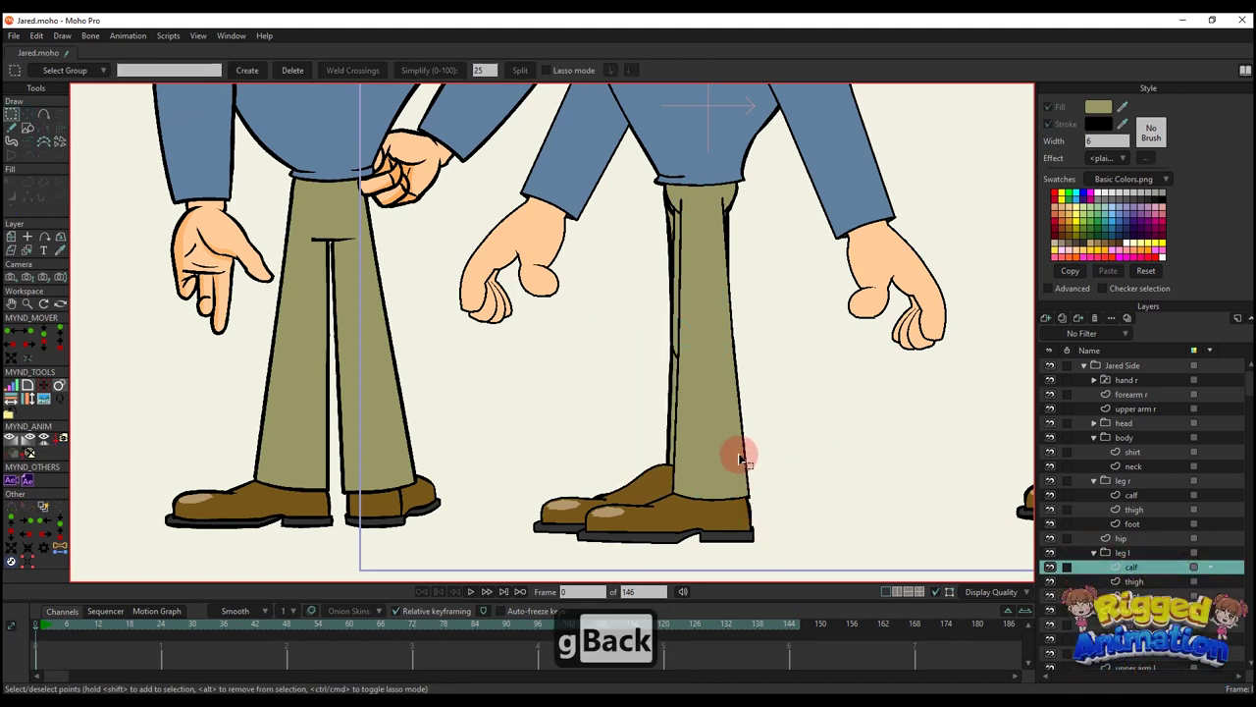
key(ctrl+v)
- With the leg l foot hidden, draw a closed four-corner calf outline from the knee circle down to the ankle and straighten its edges
scroll(735, 461, up, 3)
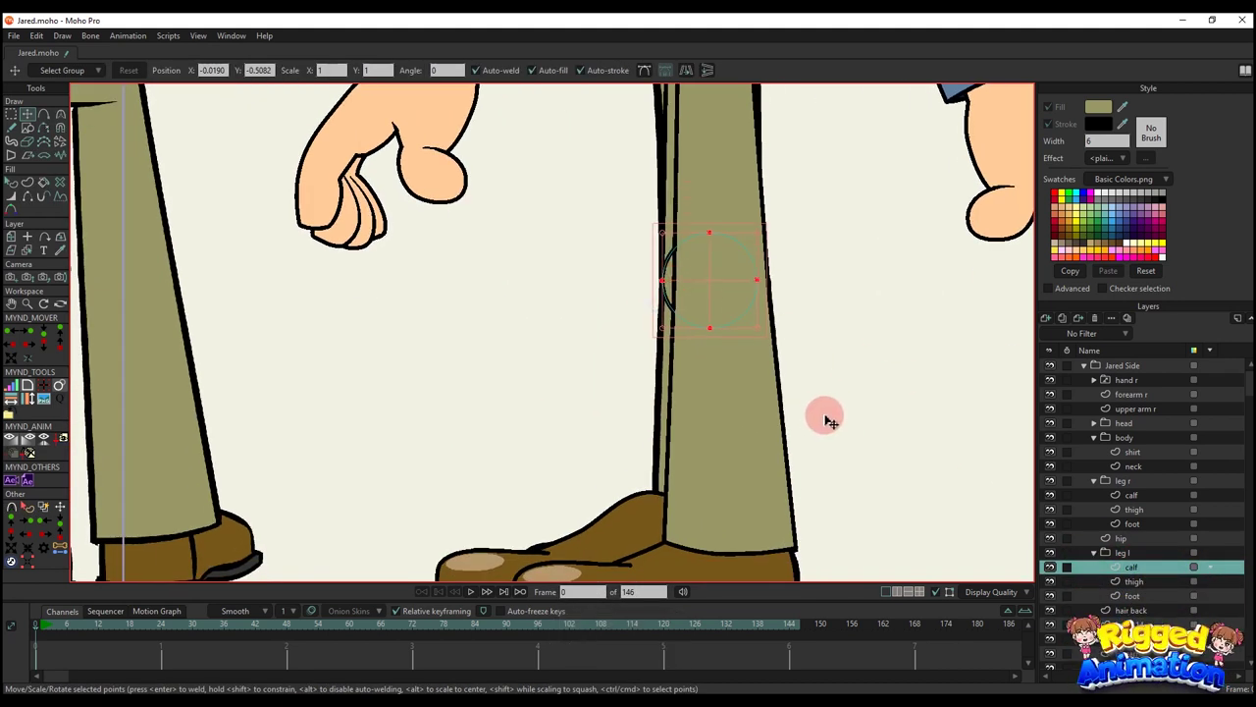
scroll(678, 324, down, 2)
scroll(668, 324, up, 3)
key(a)
drag(641, 222, 721, 225)
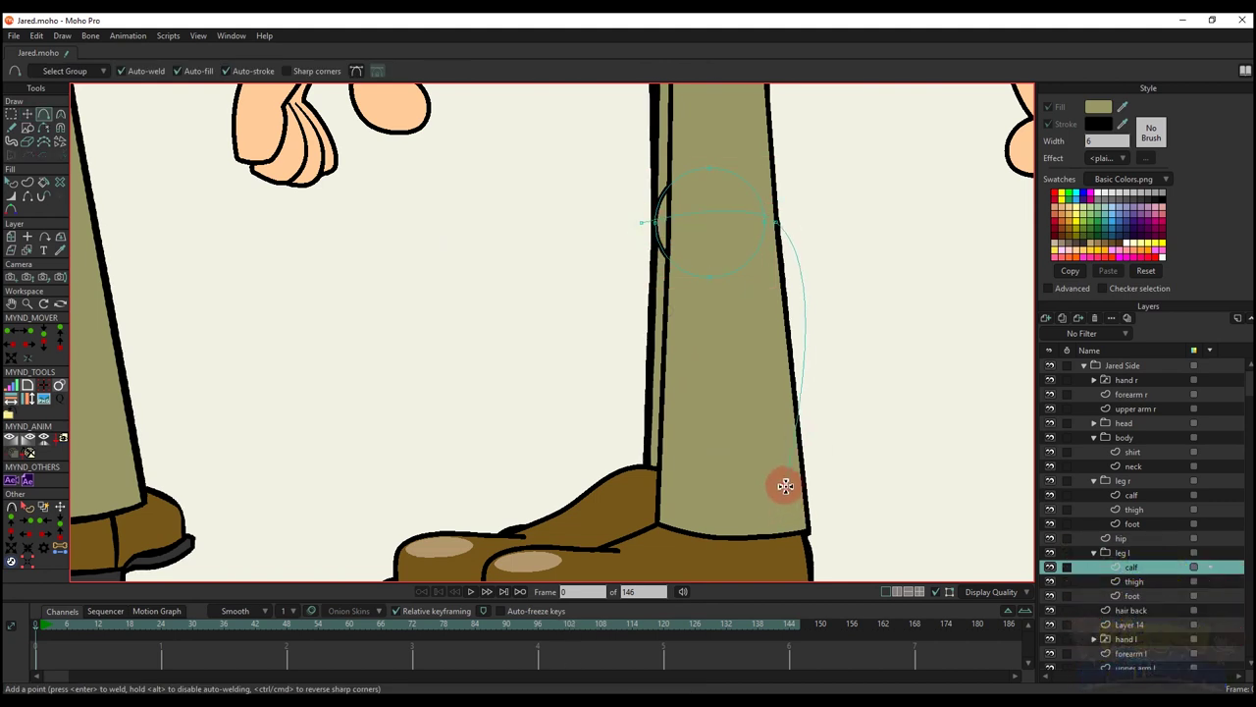
click(1050, 596)
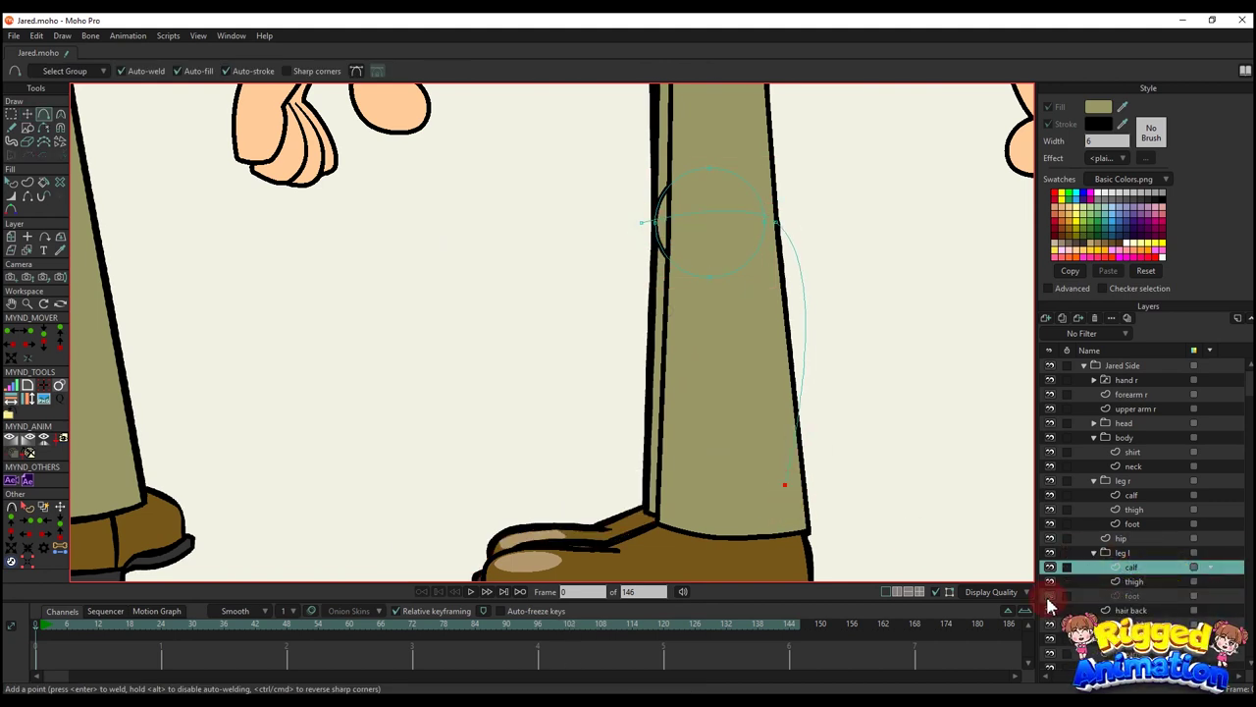
drag(786, 489, 652, 508)
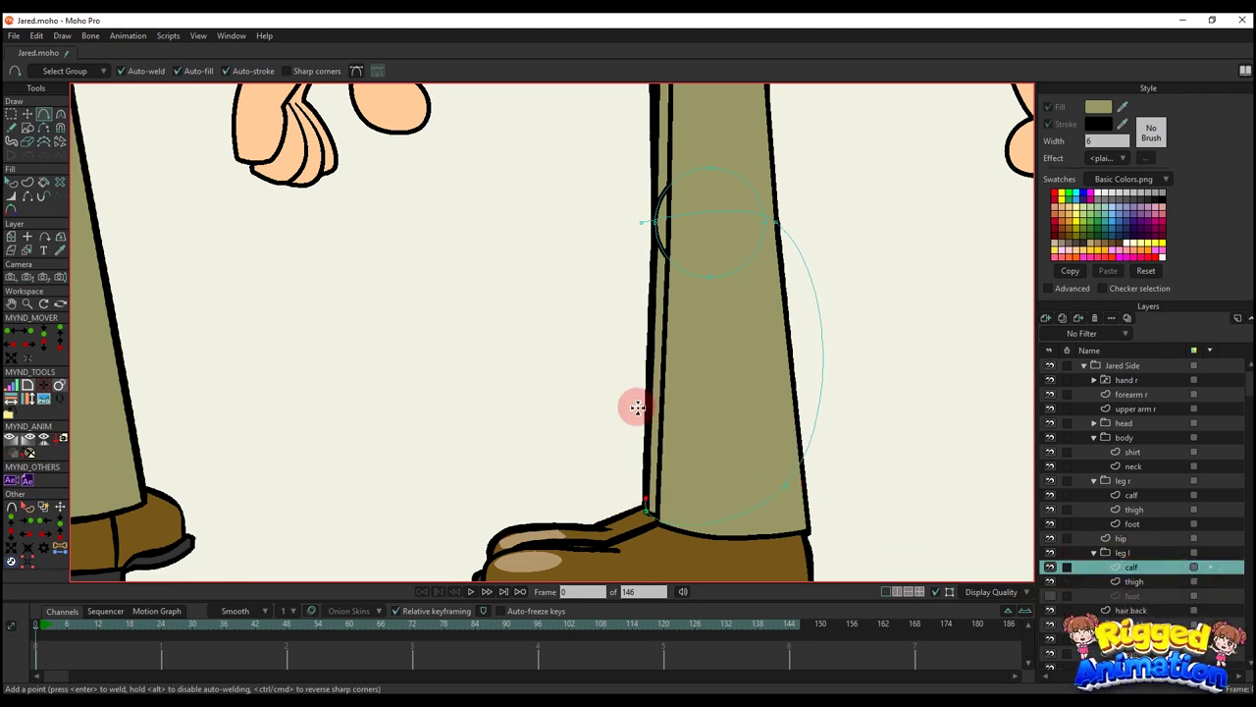
click(640, 225)
key(c)
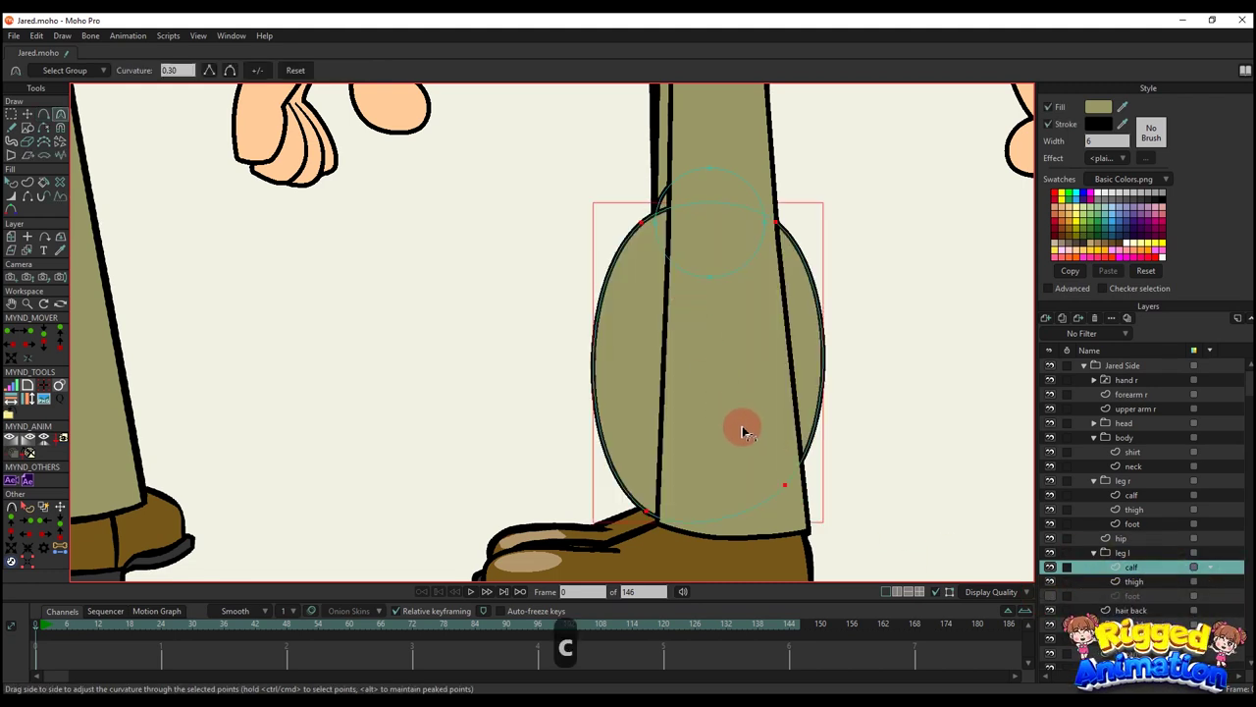
drag(748, 429, 401, 561)
- Add a point midway along the leg l calf's hem and bend the hem into a slight downward curve
key(t)
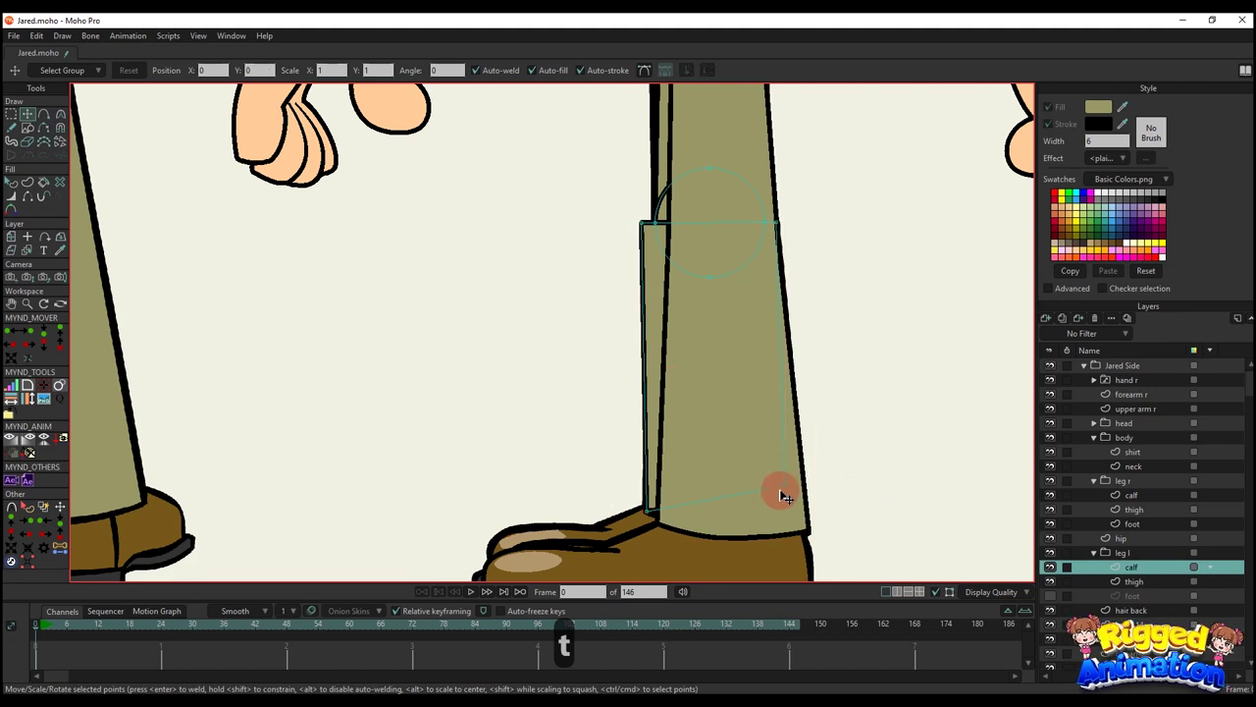
scroll(723, 514, up, 2)
key(a)
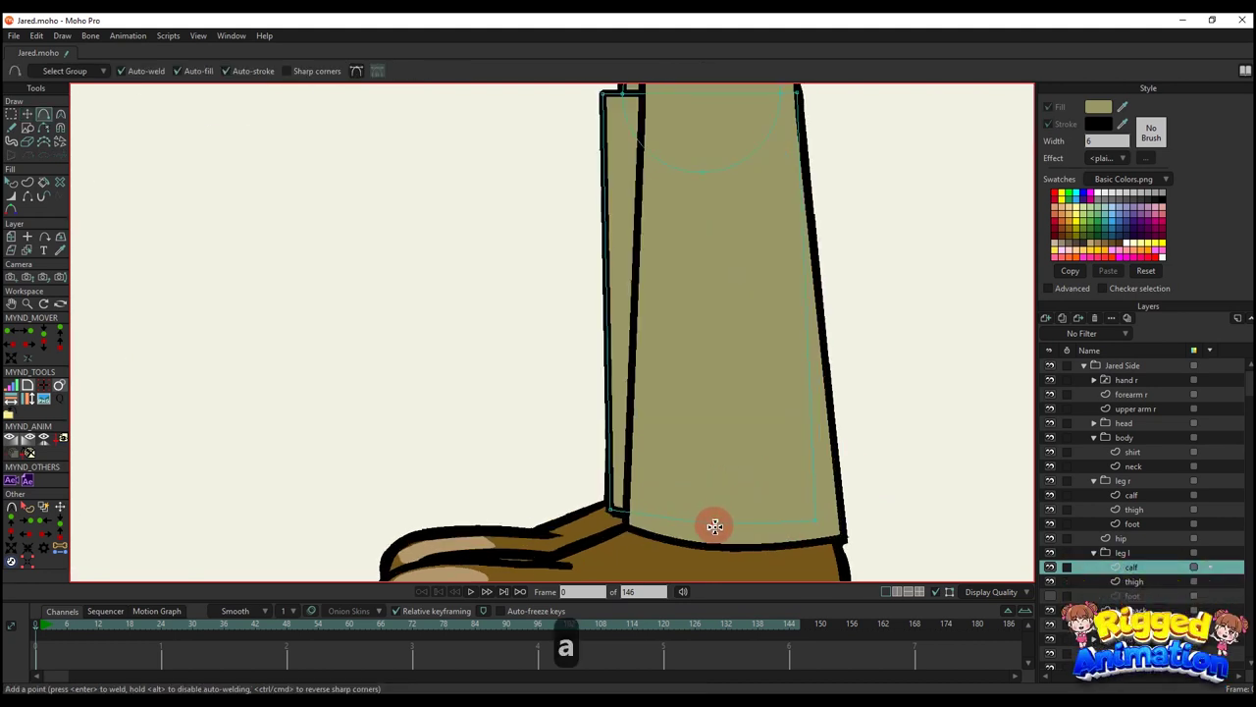
scroll(721, 514, down, 2)
key(c)
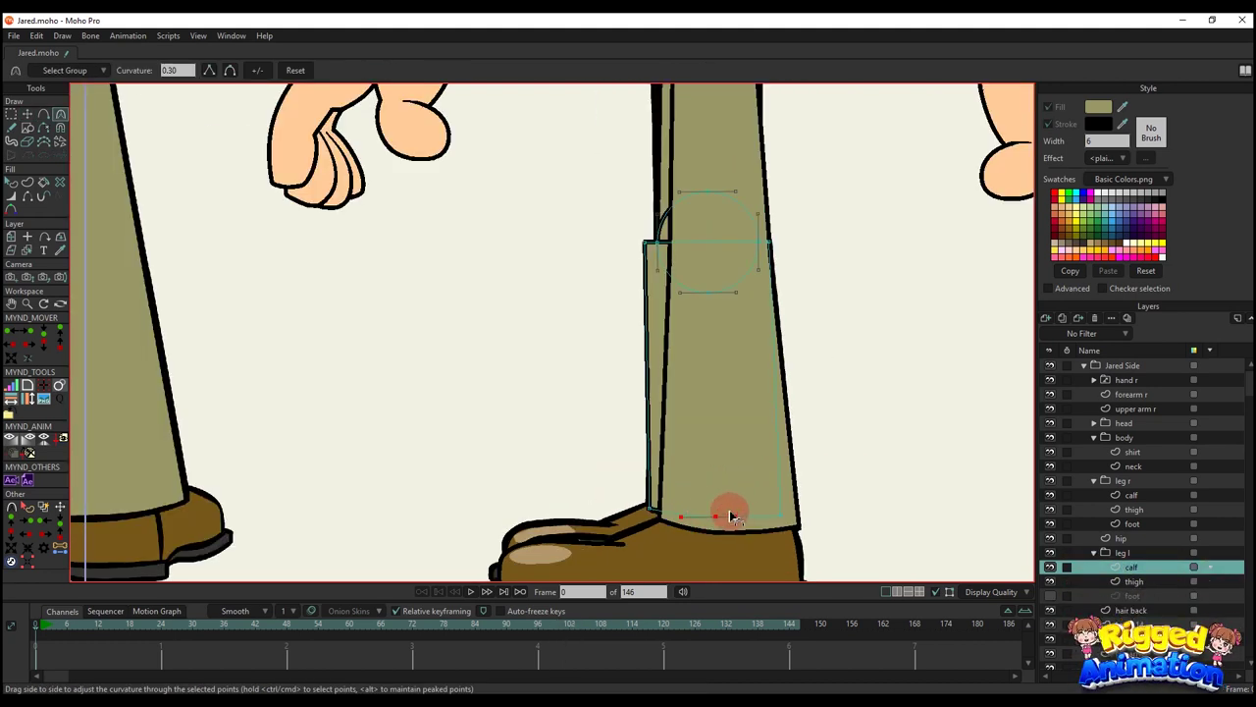
key(g)
scroll(653, 265, up, 2)
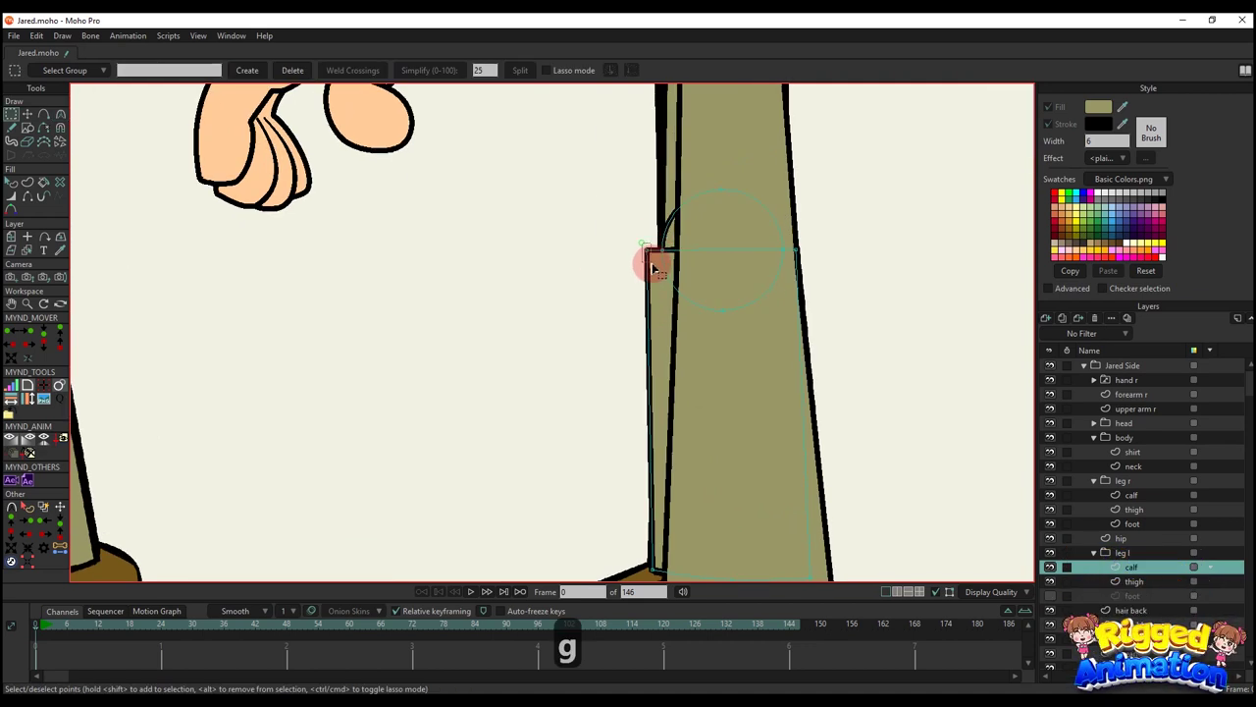
click(27, 535)
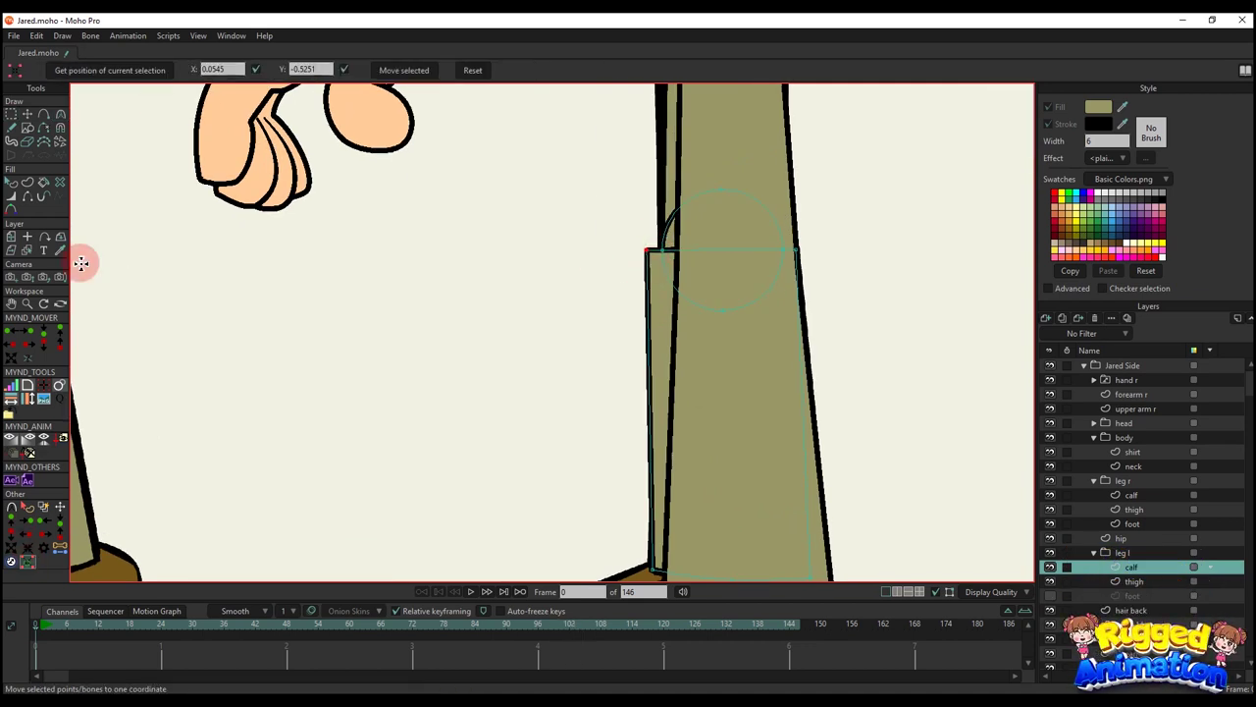
click(660, 251)
scroll(731, 239, up, 2)
key(ctrl+z)
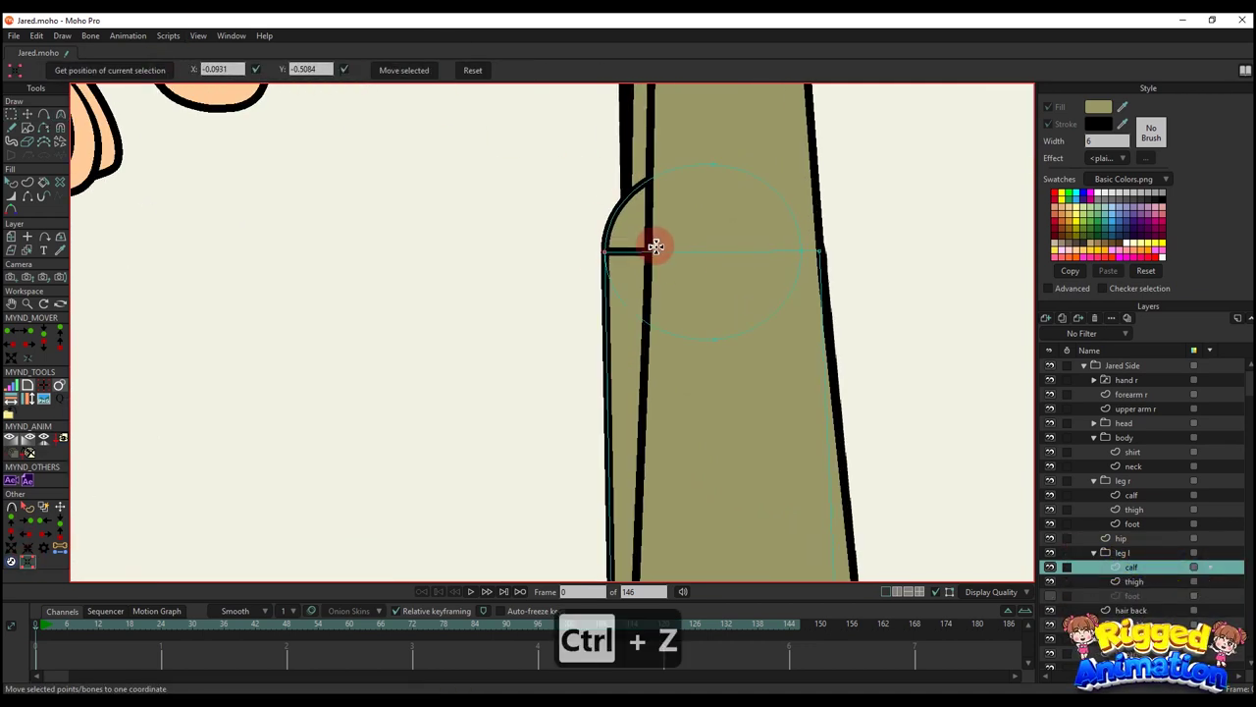
- Align the calf's upper corners with the knee circle's side points, at X -0.0782, Y -0.5087 and X 0.0402, Y -0.5078
scroll(648, 245, up, 2)
click(173, 74)
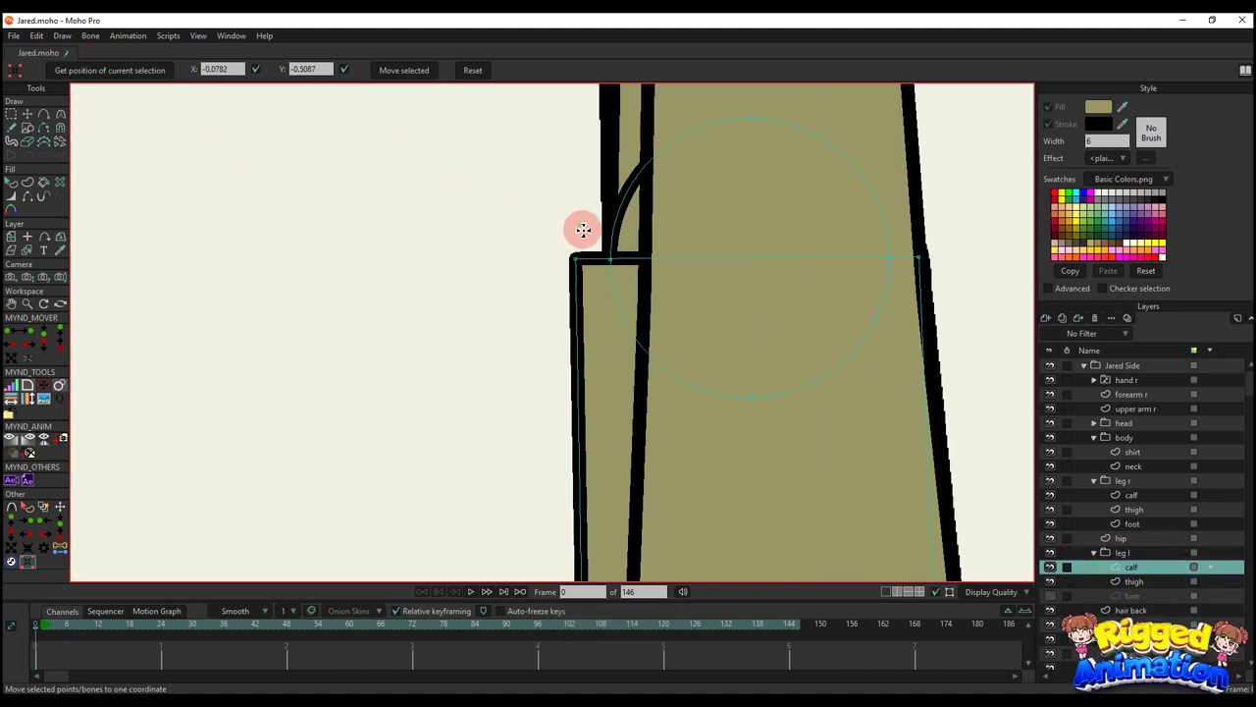
click(404, 69)
click(872, 258)
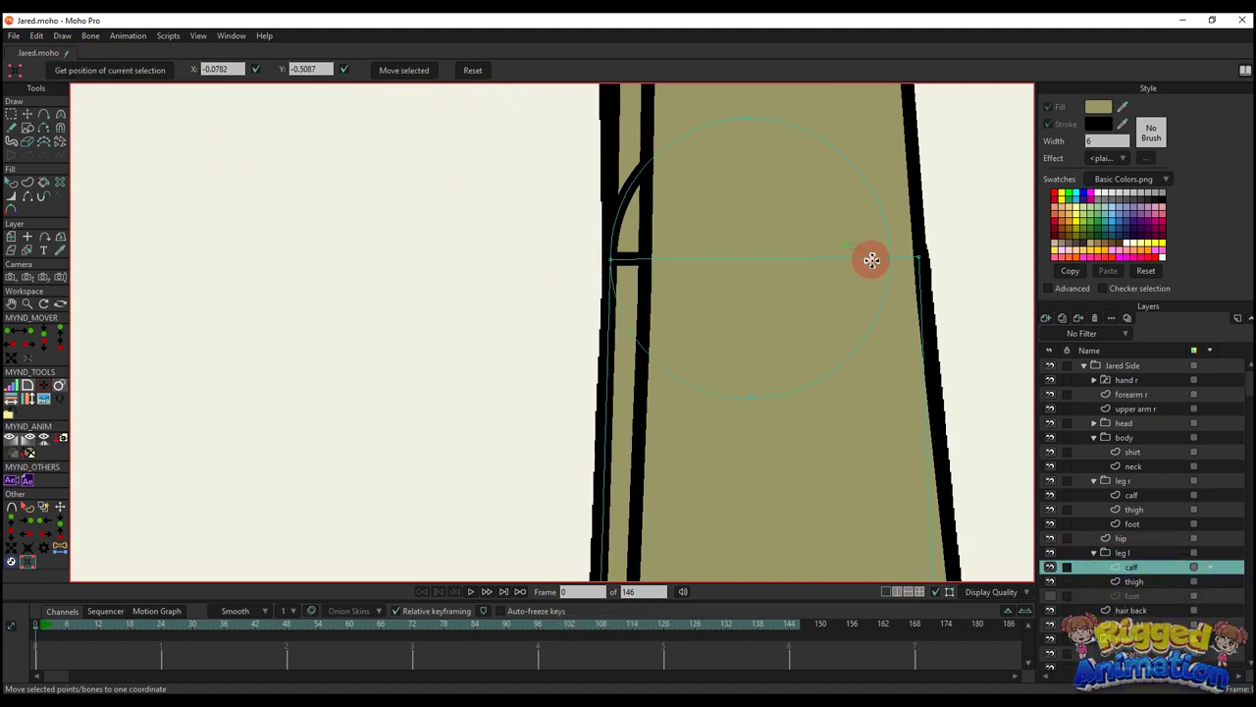
click(123, 73)
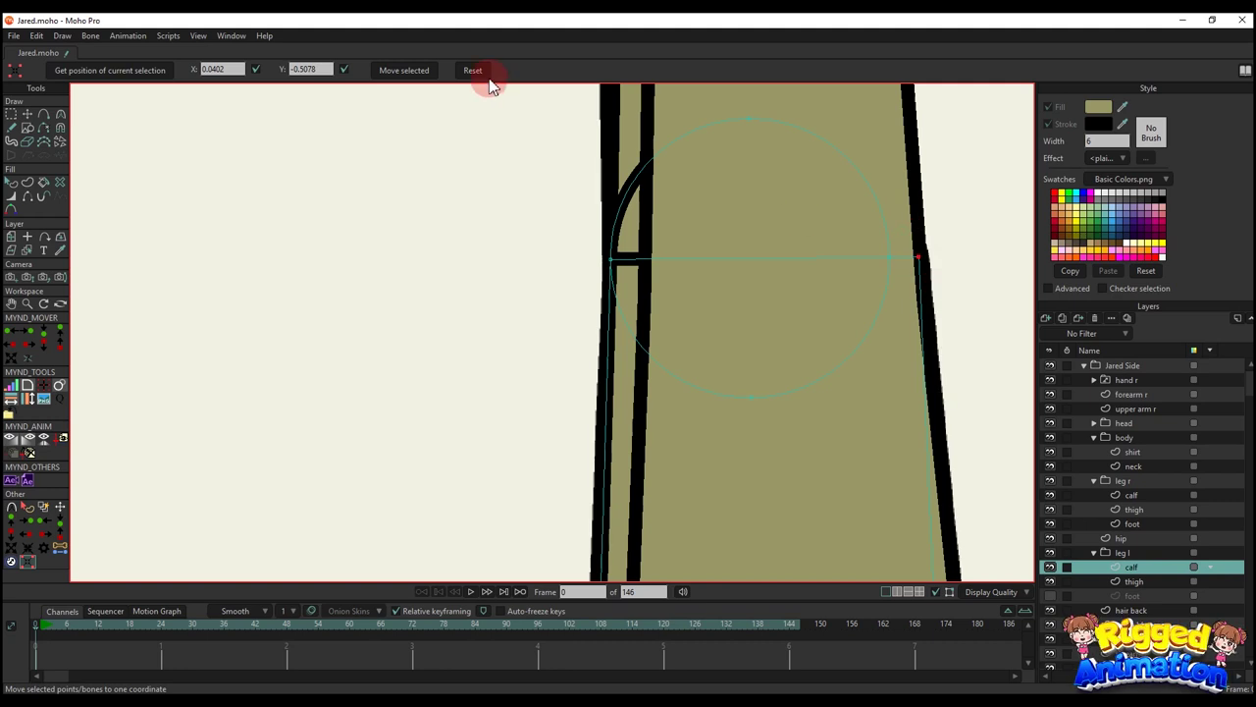
click(403, 70)
- Remove the outlines crossing the leg l knee by clearing the circle's arc and hiding the calf's top edge
scroll(818, 373, down, 5)
scroll(756, 266, up, 5)
key(q)
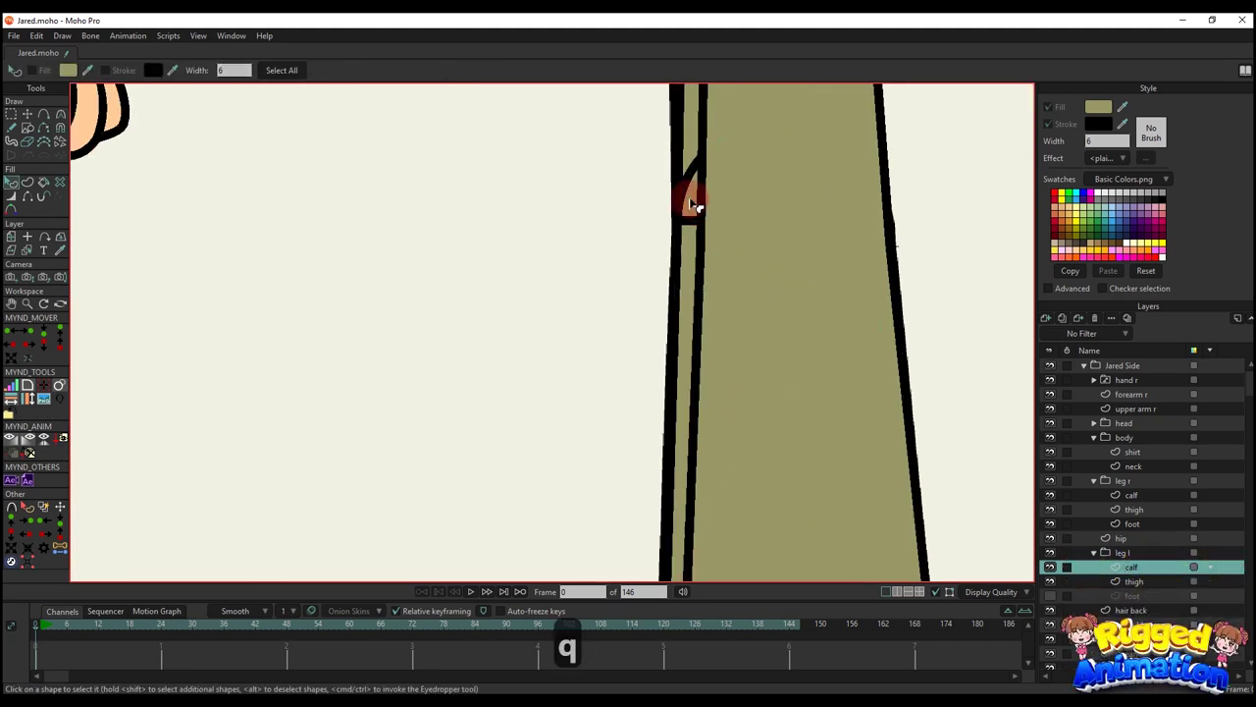
click(27, 195)
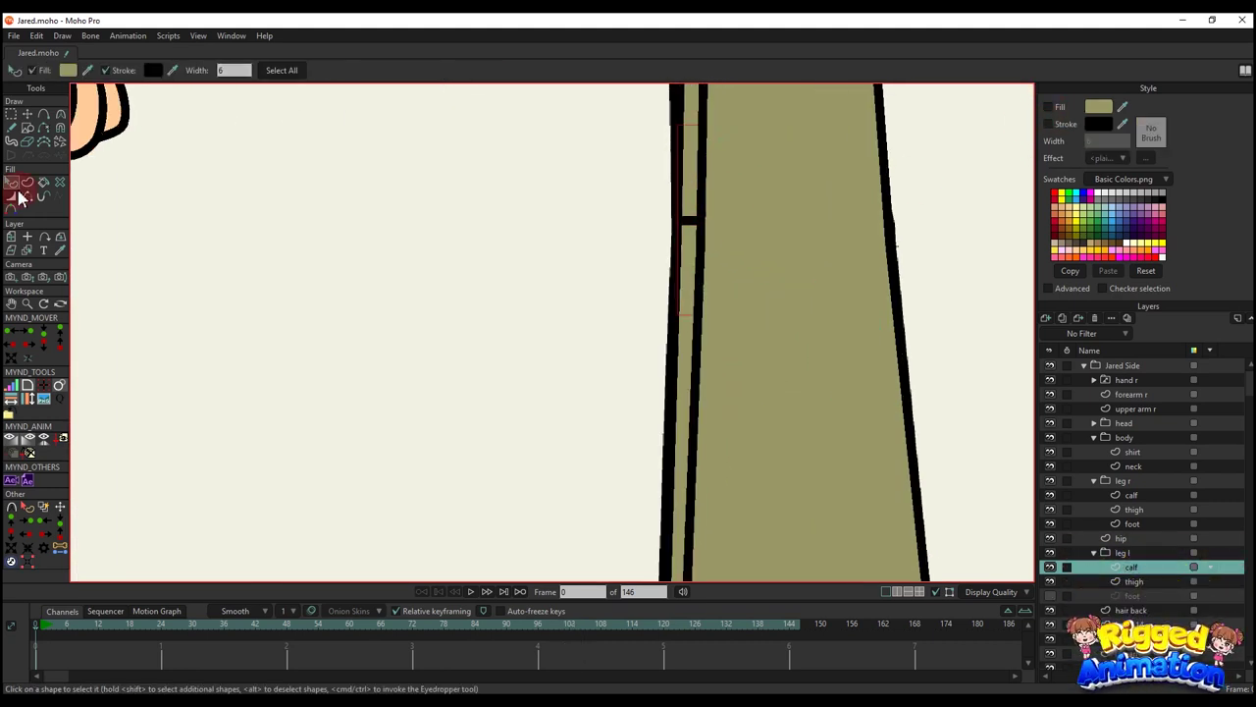
scroll(694, 232, down, 5)
key(q)
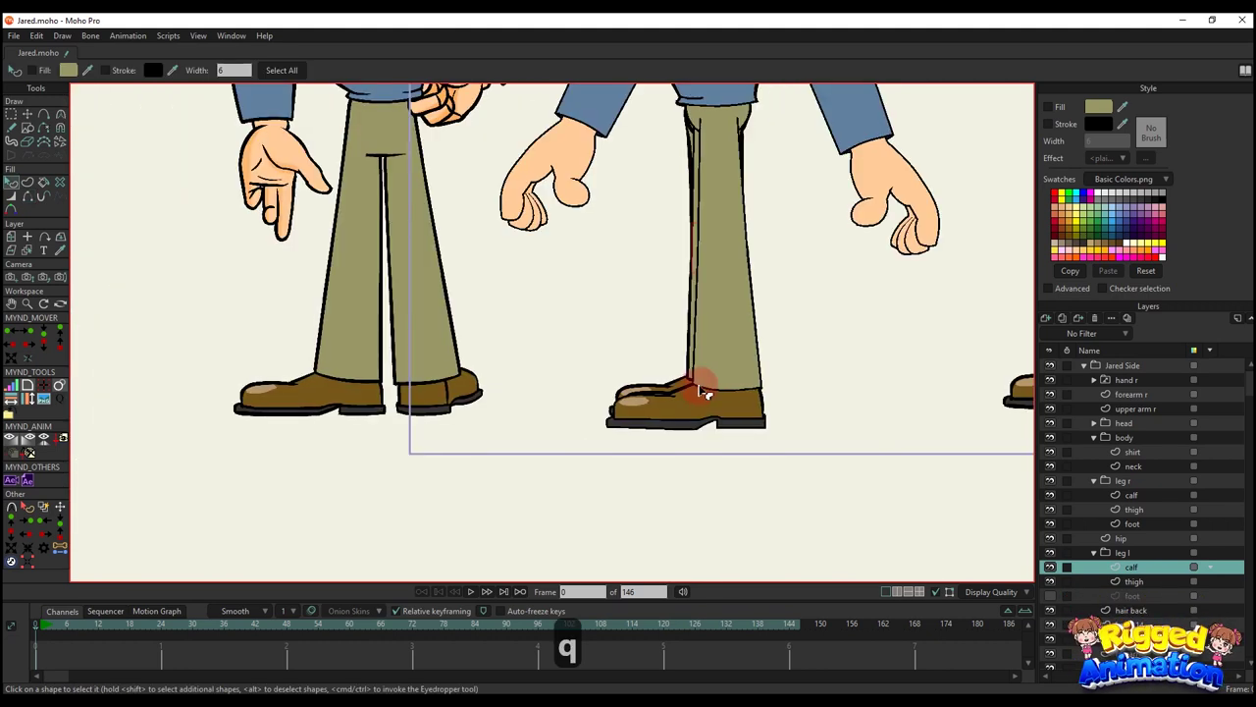
- Fine-tune the leg l calf's hem points, moving the front corner slightly forward over the shoe
key(t)
scroll(693, 384, up, 5)
scroll(748, 381, up, 2)
drag(890, 395, 888, 391)
click(753, 401)
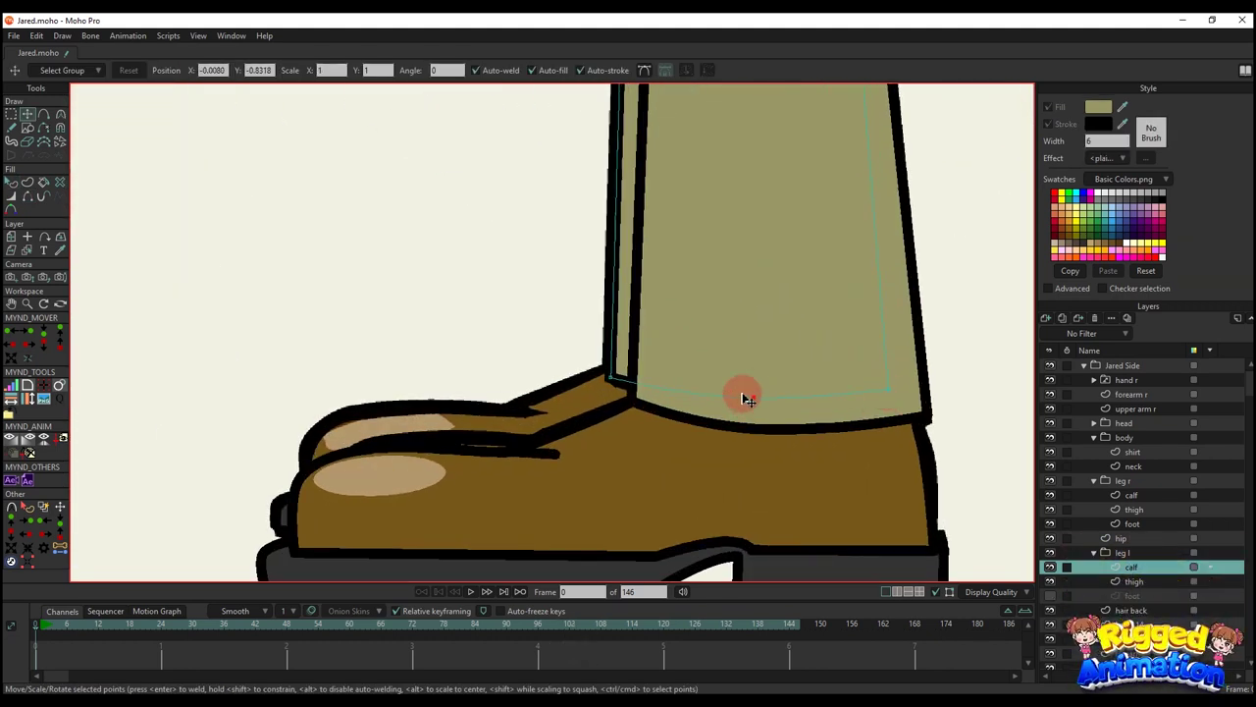
drag(611, 380, 601, 377)
scroll(611, 391, down, 4)
key(q)
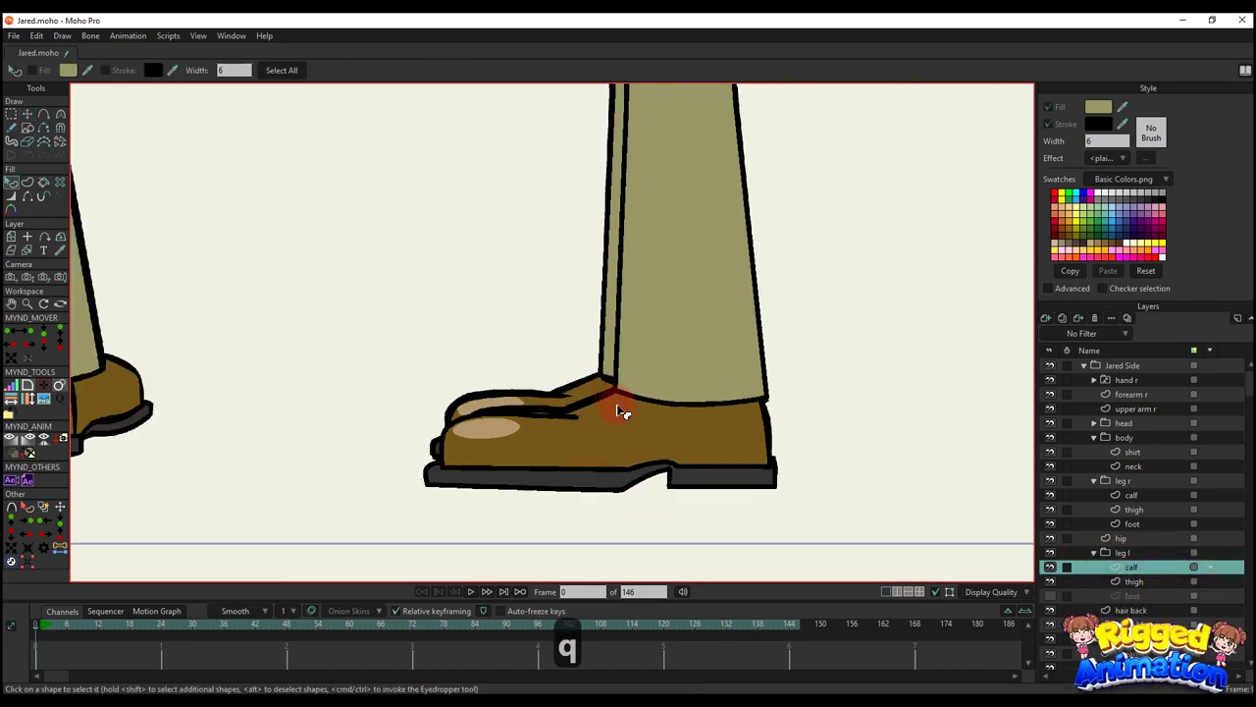
scroll(629, 420, down, 1)
scroll(639, 431, up, 2)
- Display the leg l foot and move all its points back under the calf, to about X -0.1067, Y -0.8465
click(1129, 596)
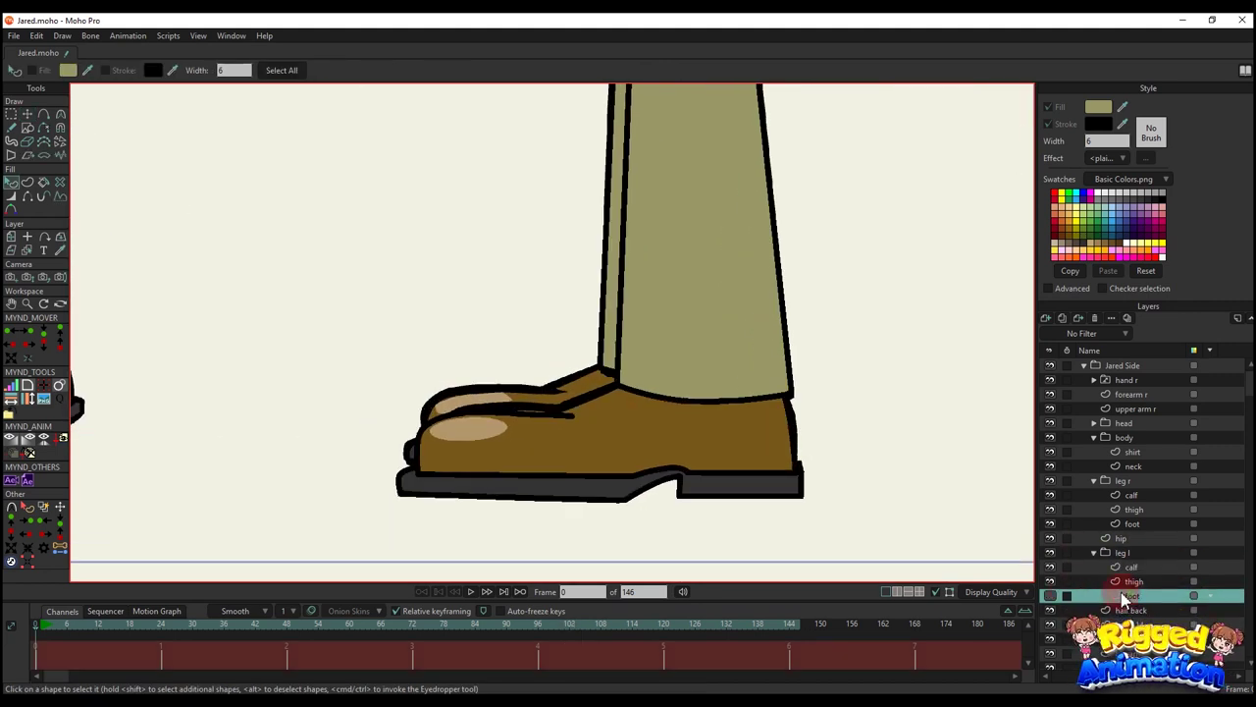
click(1051, 596)
key(t)
key(g)
drag(272, 287, 708, 569)
key(t)
drag(586, 406, 676, 402)
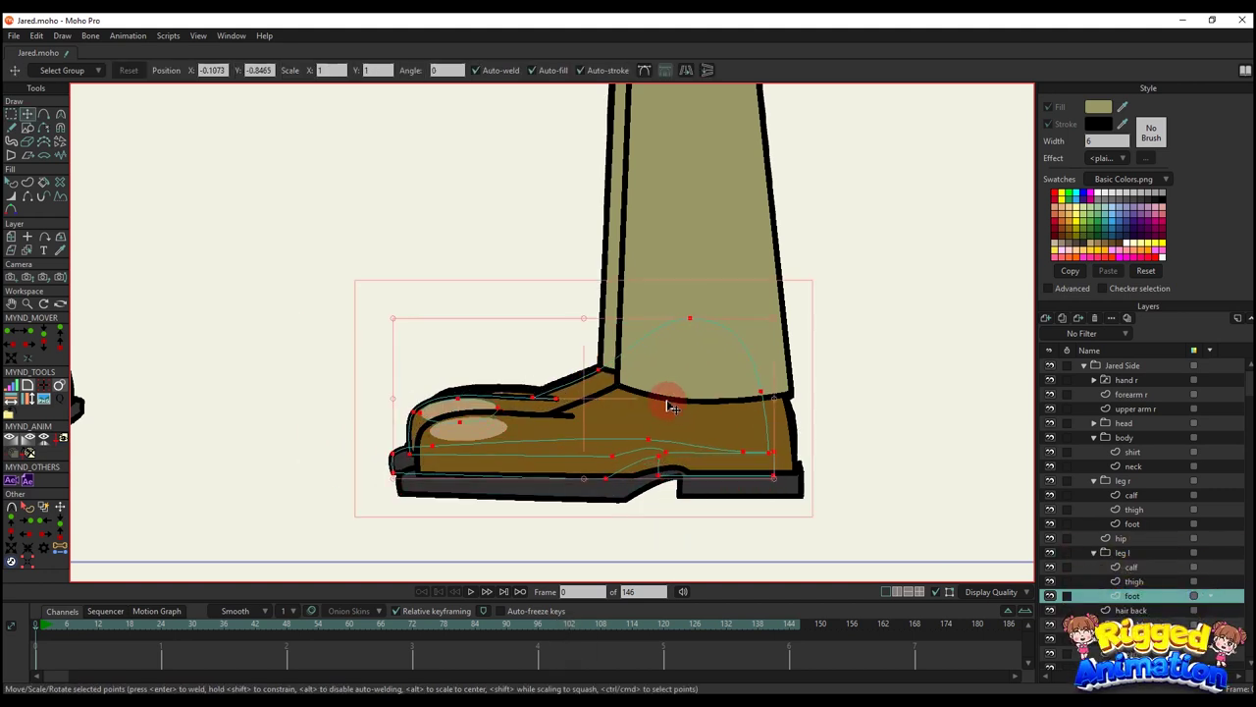
drag(572, 401, 571, 401)
- With leg r temporarily hidden, nudge the leg l foot points to about X -0.1062, Y -0.8460
click(1049, 480)
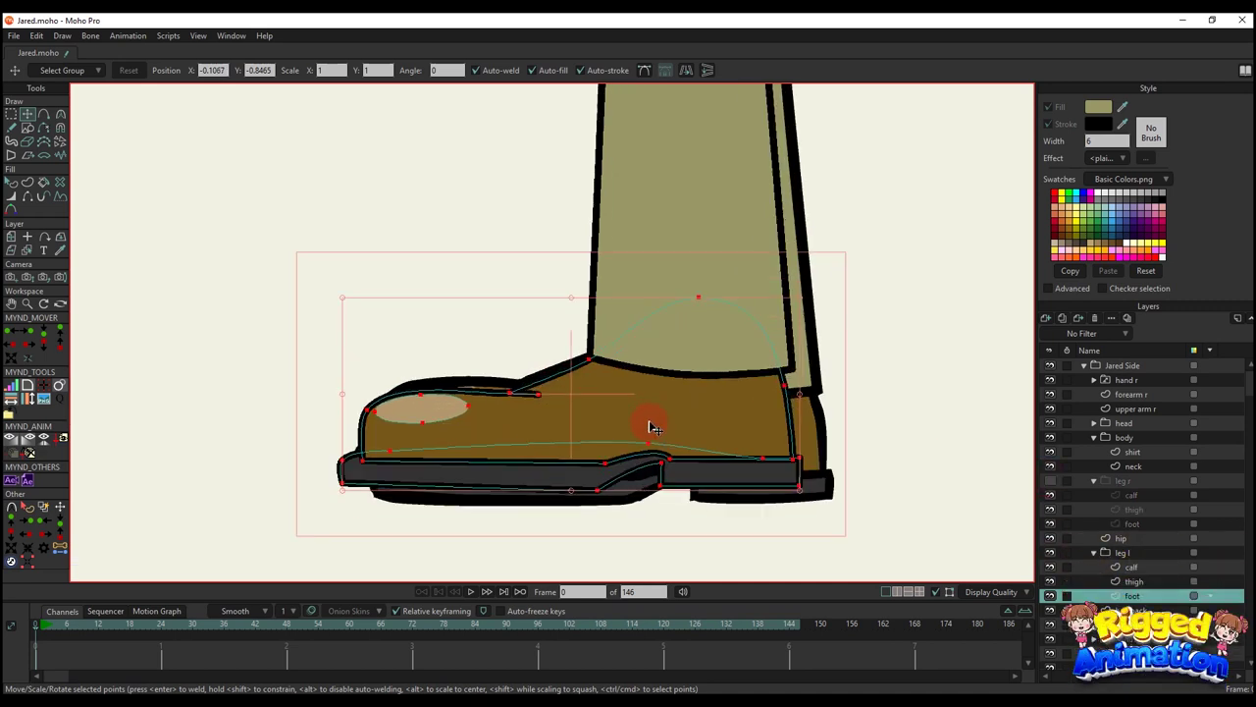
drag(675, 400, 678, 399)
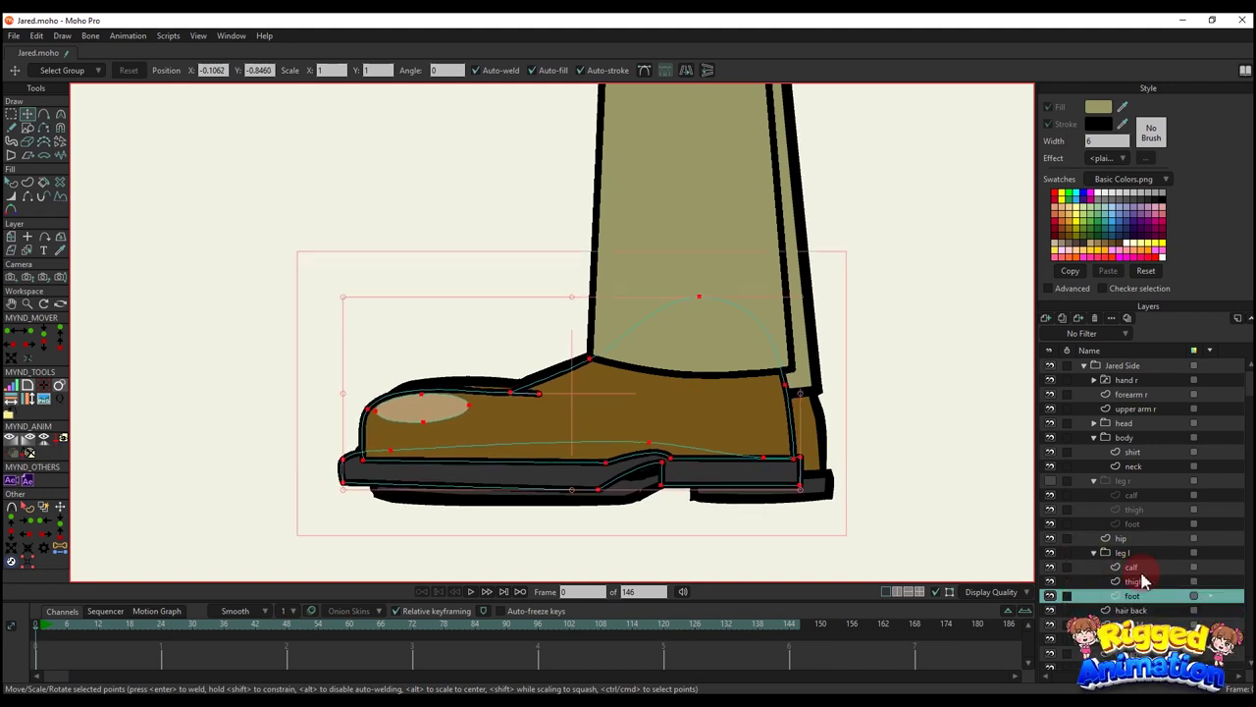
click(1047, 481)
scroll(687, 439, down, 3)
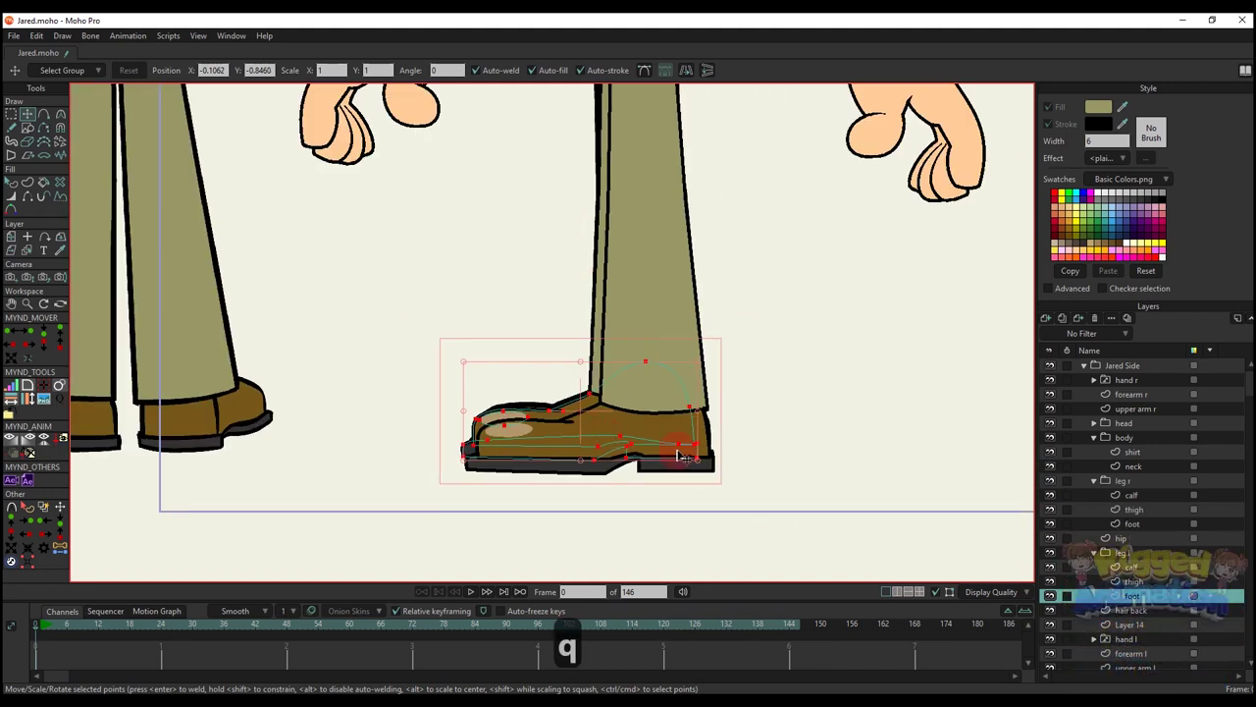
- Collapse the Jared Side group and hide the Jared.png reference to review the complete side-view character
click(1084, 365)
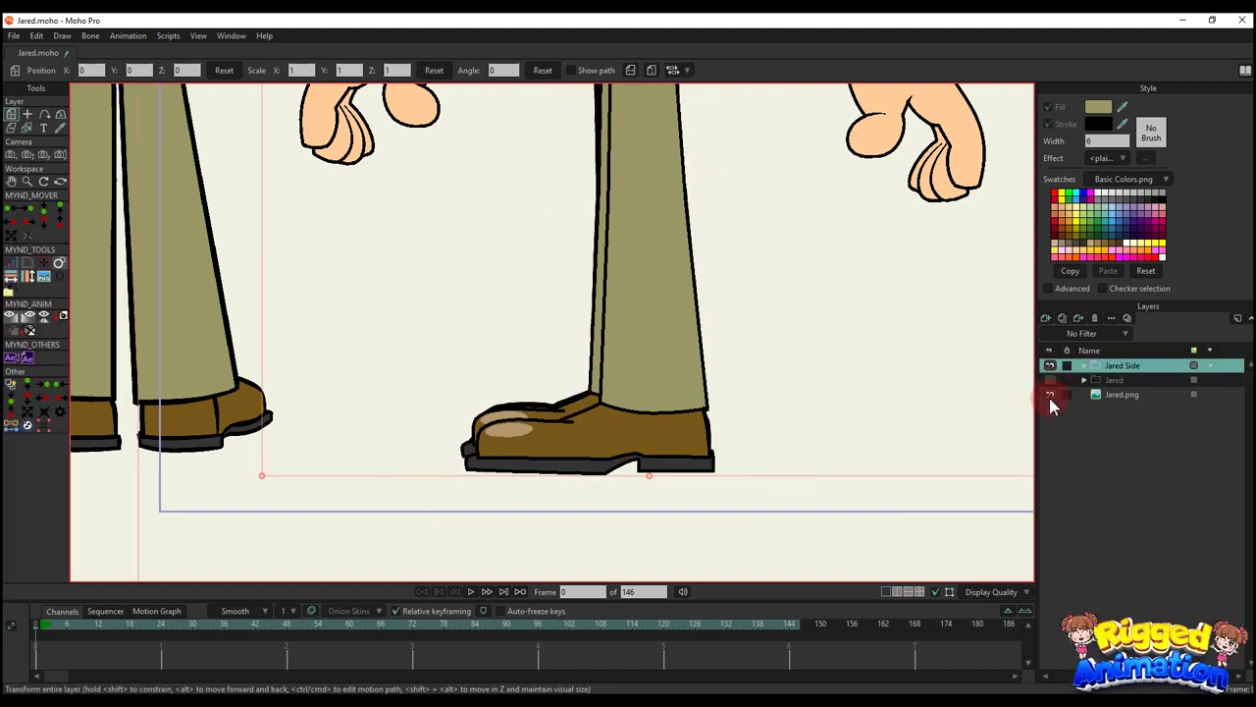
click(1051, 397)
scroll(673, 363, down, 5)
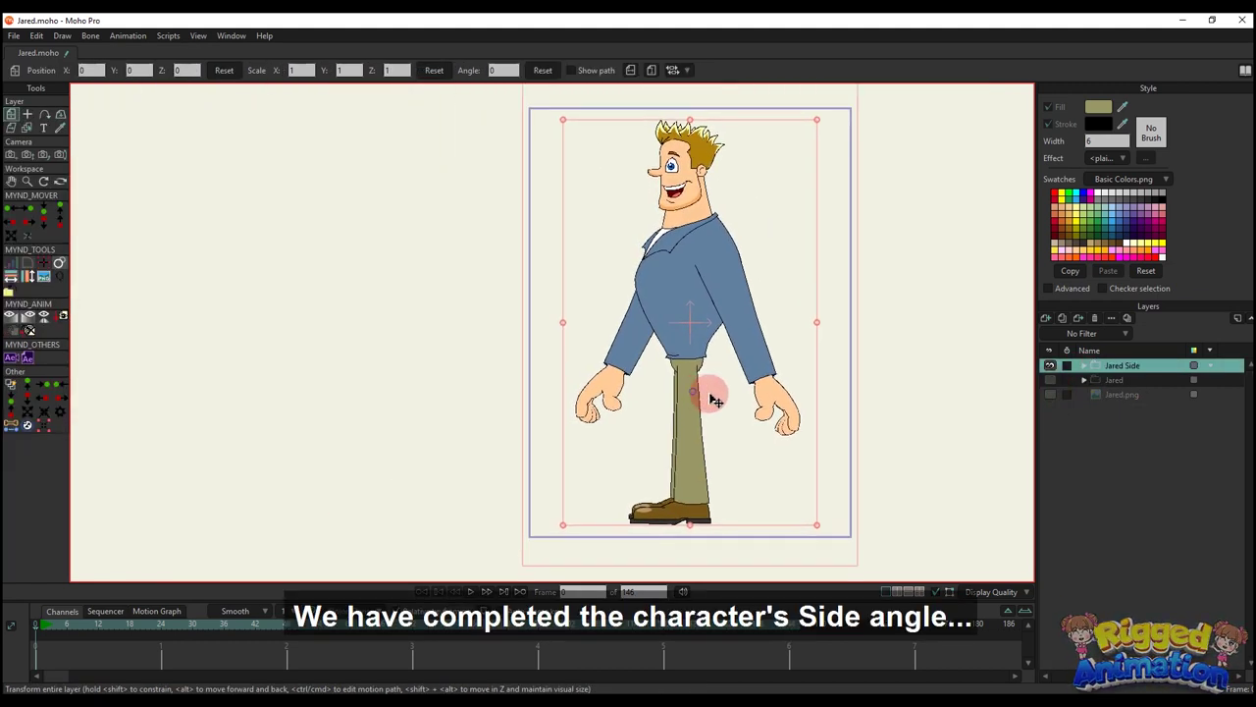
scroll(717, 396, up, 2)
scroll(628, 349, down, 3)
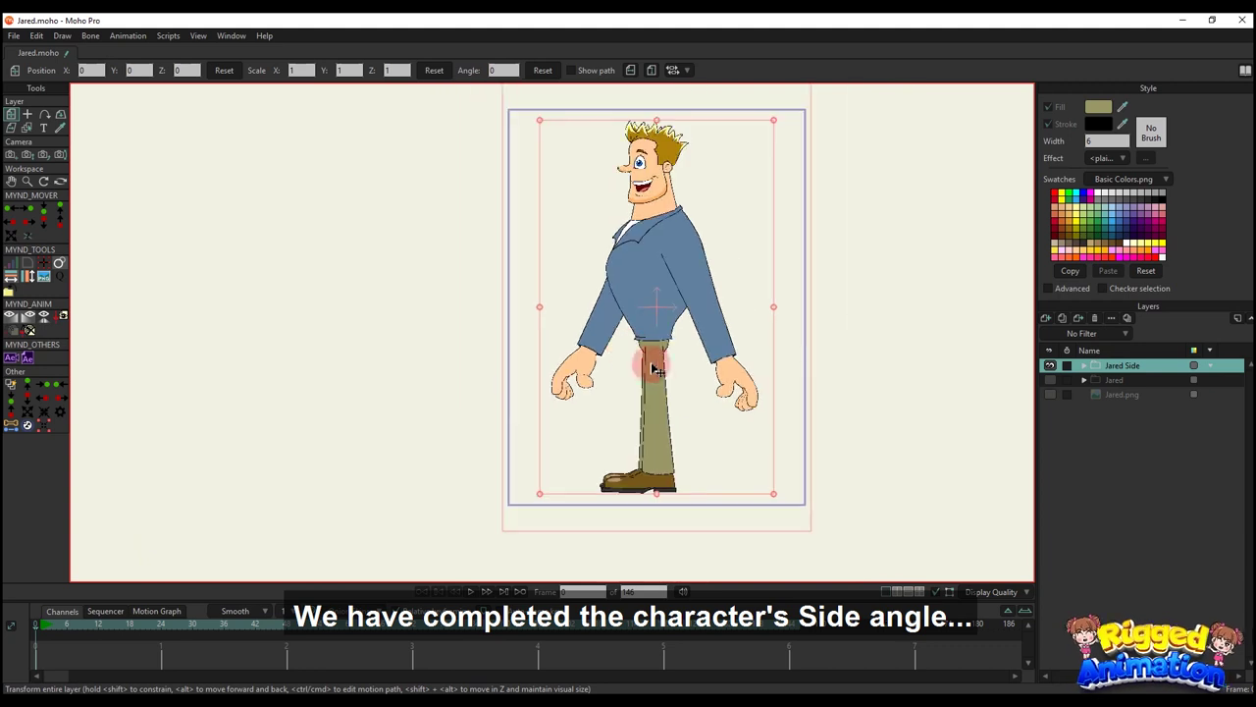
- Hide the Jared Side group, then display the Jared.png reference and the original Jared group
click(1048, 366)
click(1050, 395)
scroll(684, 344, down, 1)
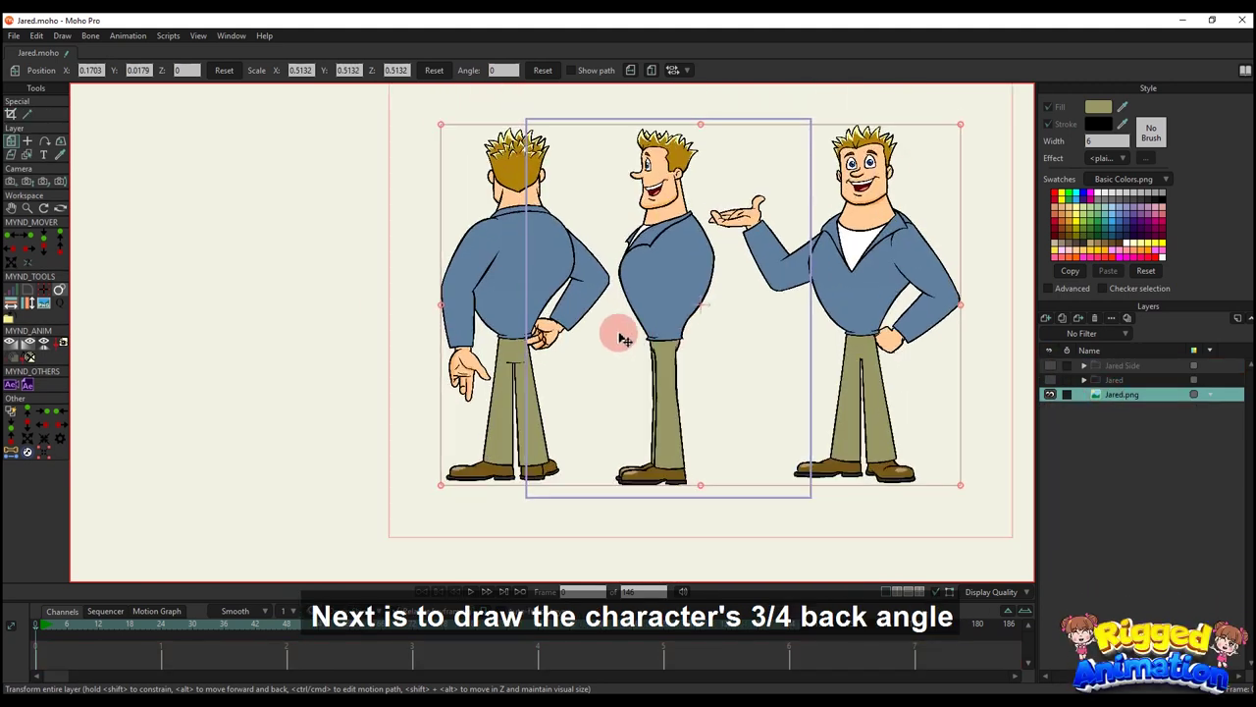
click(1050, 380)
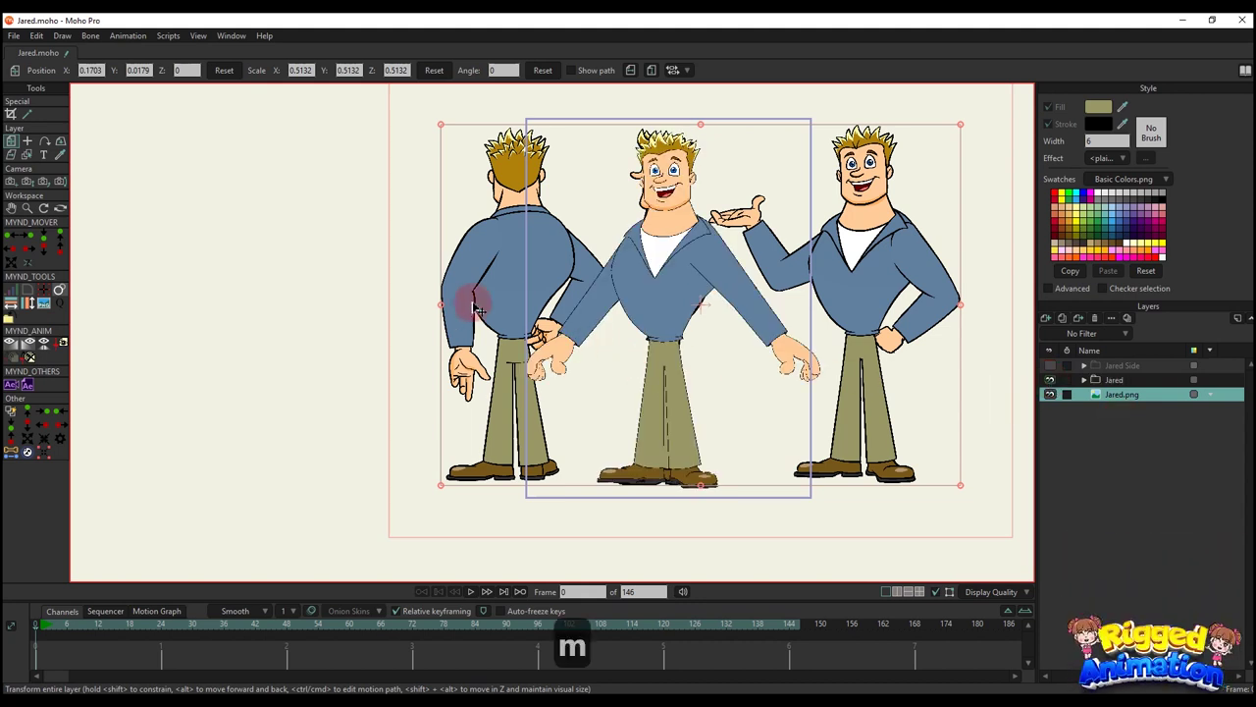
- Move the Jared.png reference sideways to about X 0.9641 so its back-view figure sits behind the Jared group
drag(477, 295, 645, 321)
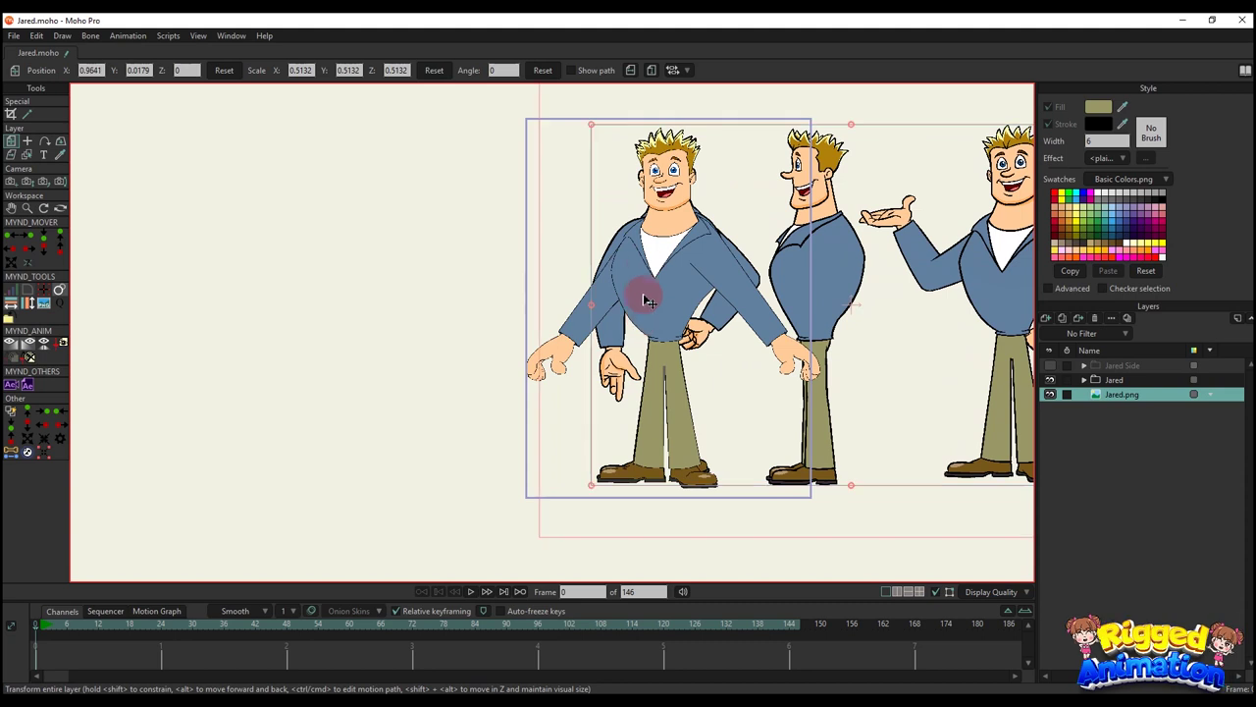
scroll(649, 257, up, 1)
drag(681, 219, 676, 228)
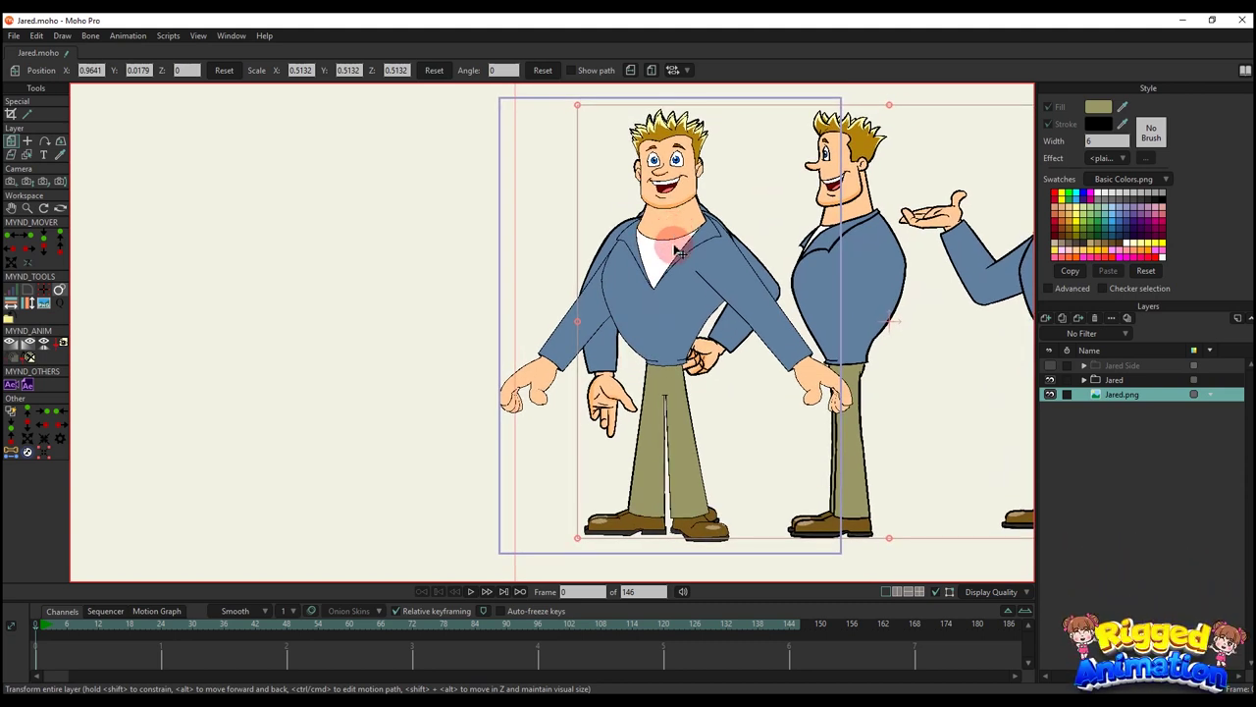
scroll(679, 253, up, 2)
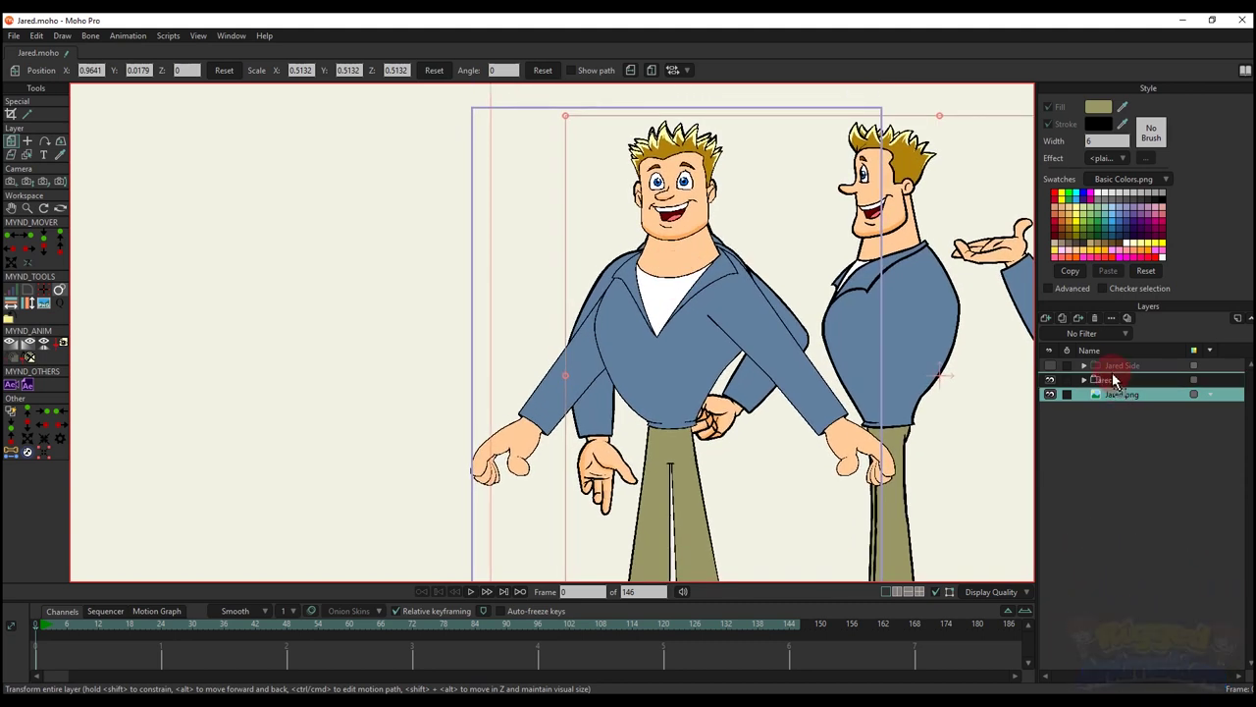
- Place Jared.png above the Jared group in the layer order and set its opacity to 50%
drag(1114, 381, 1126, 387)
double_click(1116, 382)
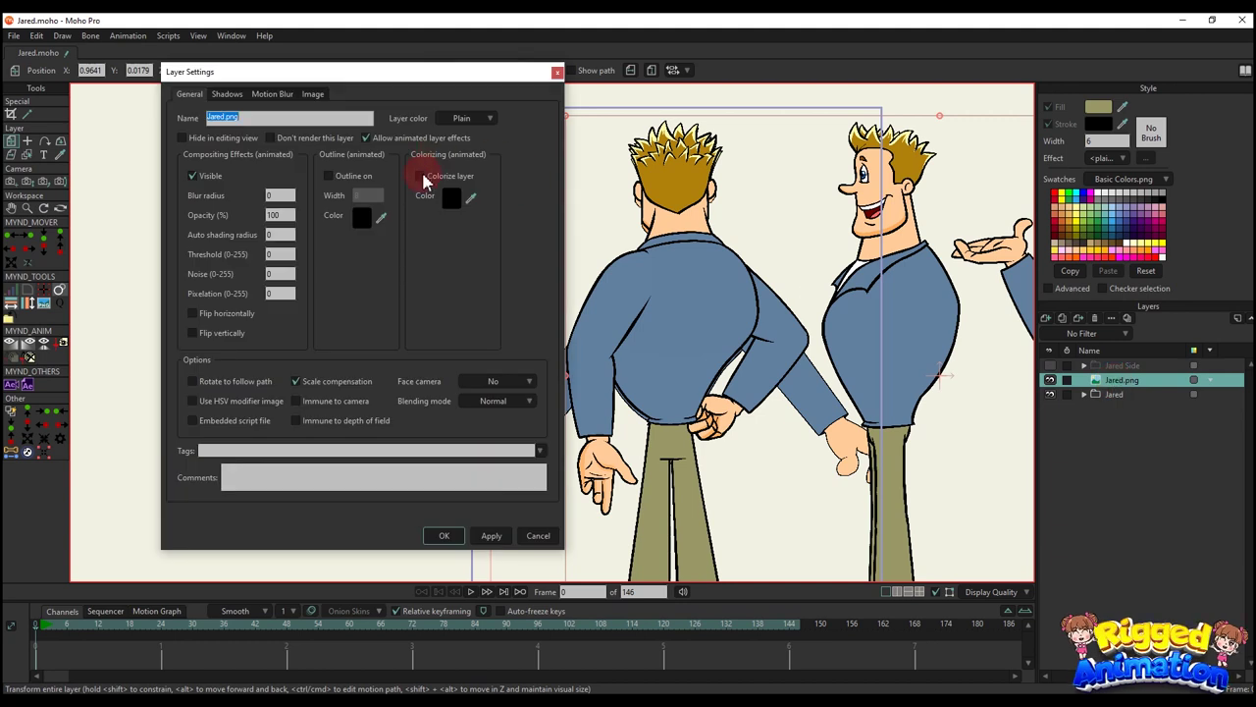
drag(292, 214, 251, 221)
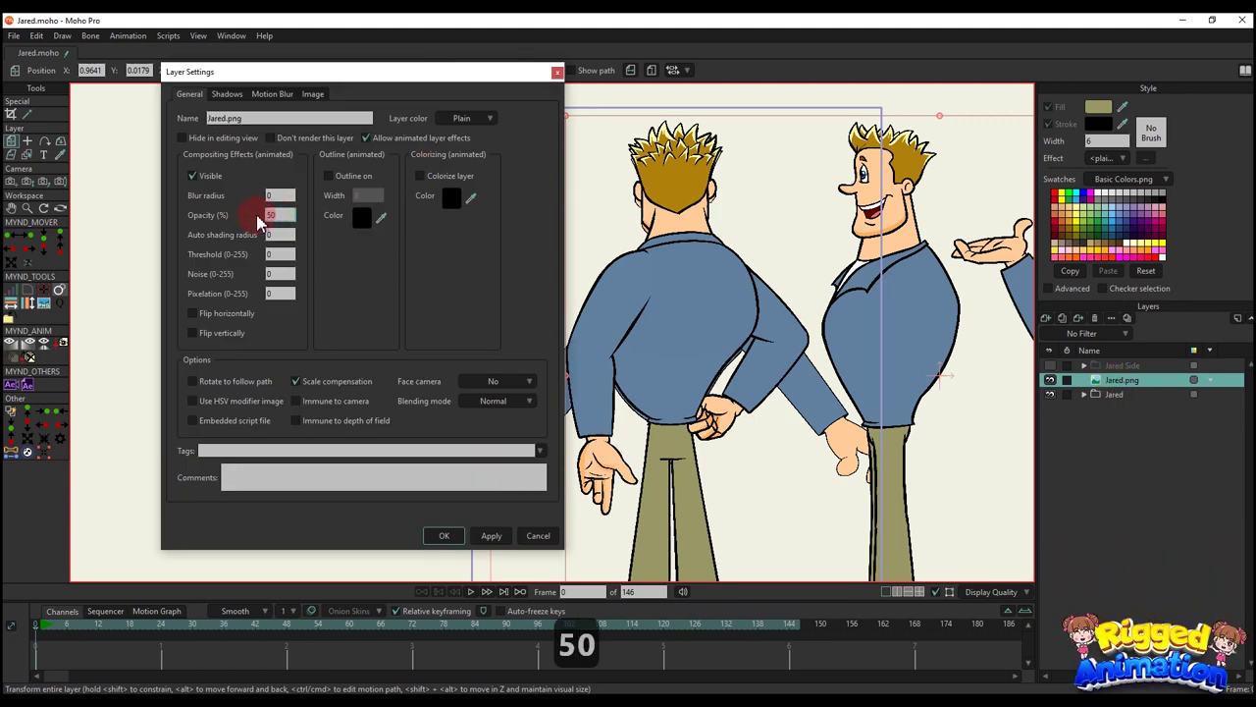
key(Return)
key(Return)
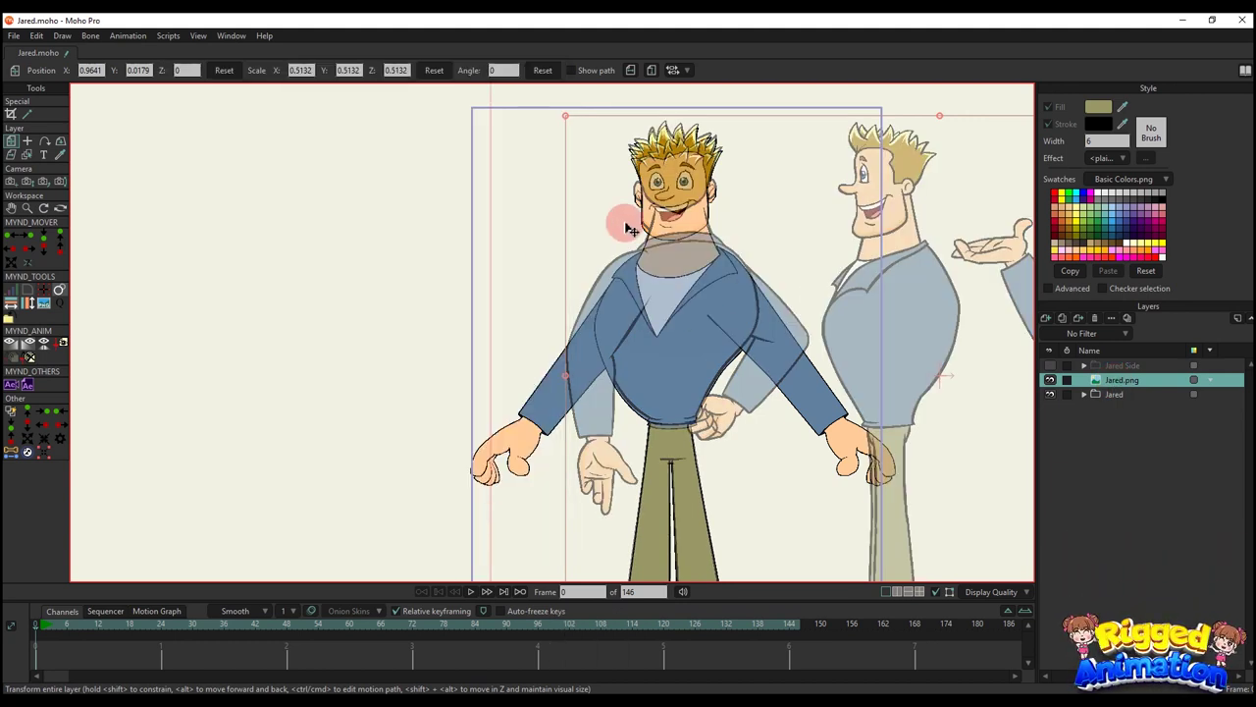
- Align the reference's back-view figure vertically with the Jared character by moving Jared.png to about Y 0.0022
scroll(648, 236, up, 3)
scroll(677, 257, up, 5)
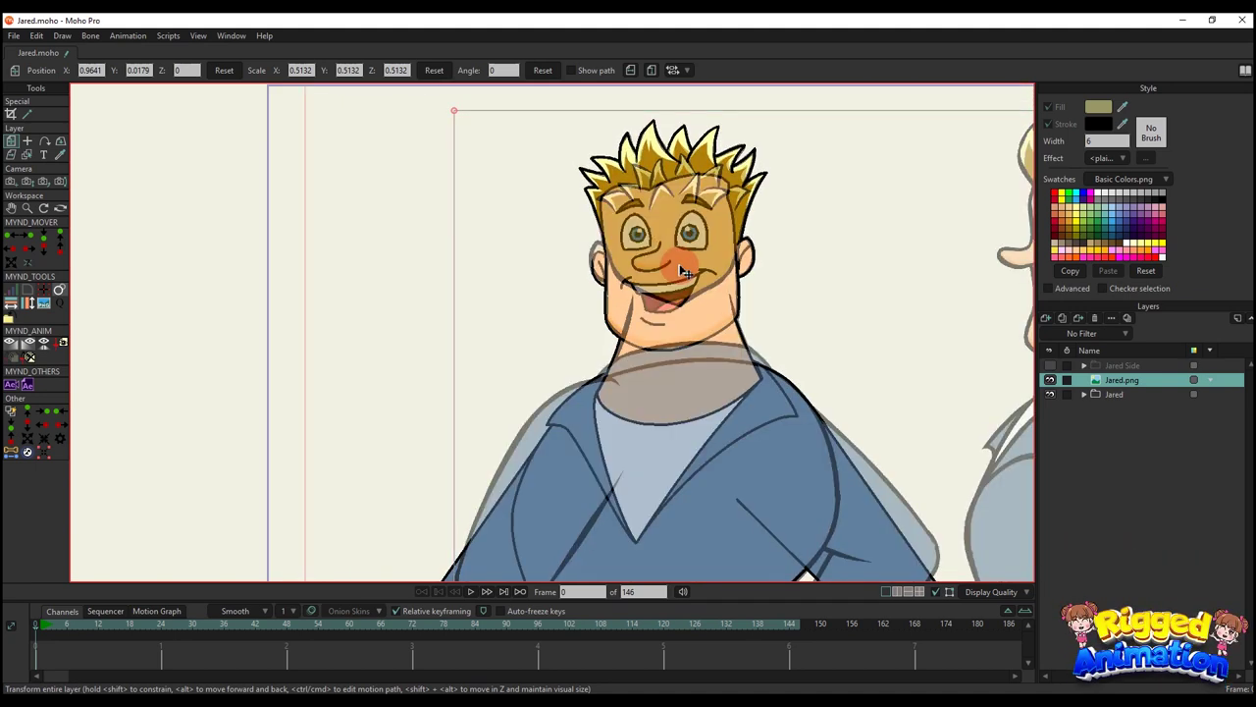
scroll(684, 272, down, 5)
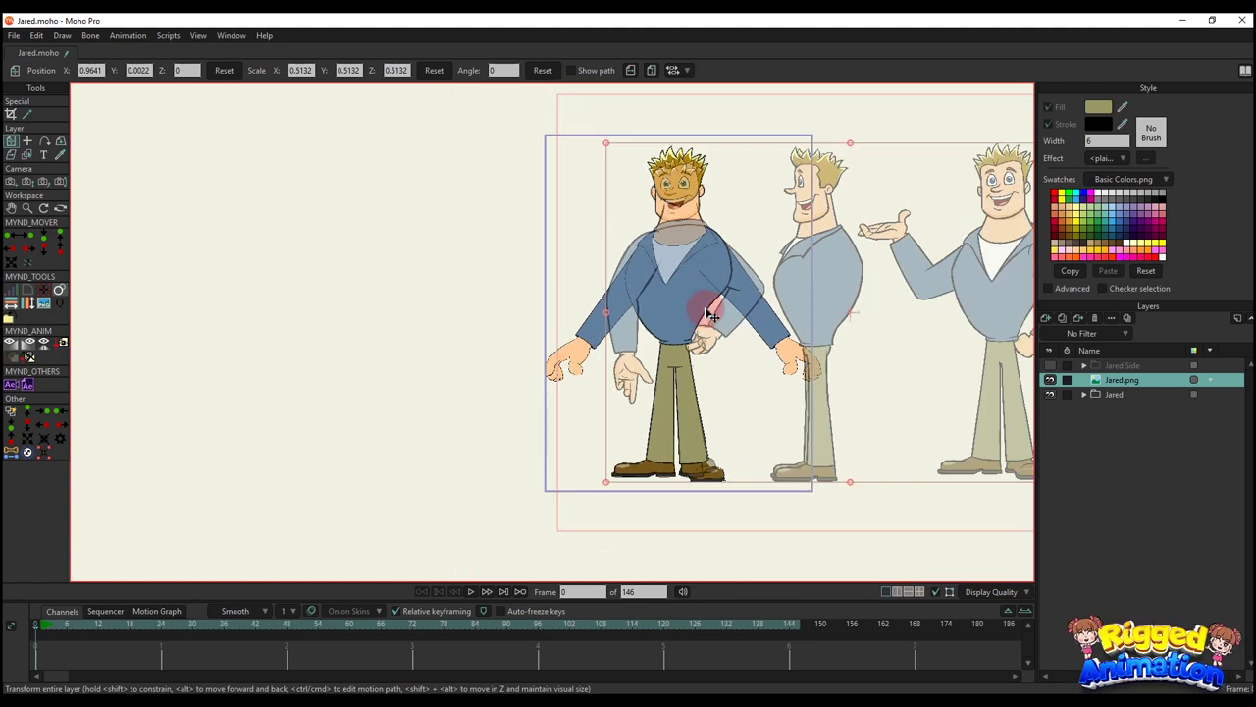
scroll(708, 333, up, 1)
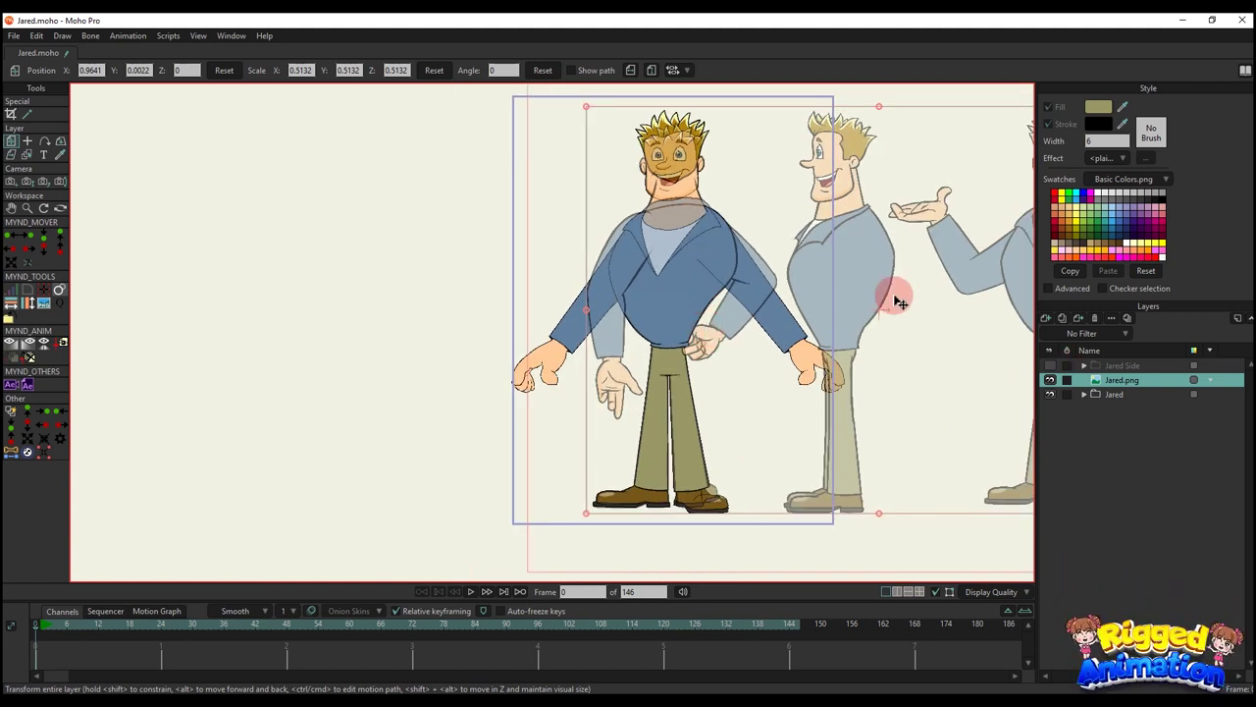
scroll(712, 202, up, 1)
scroll(752, 247, up, 1)
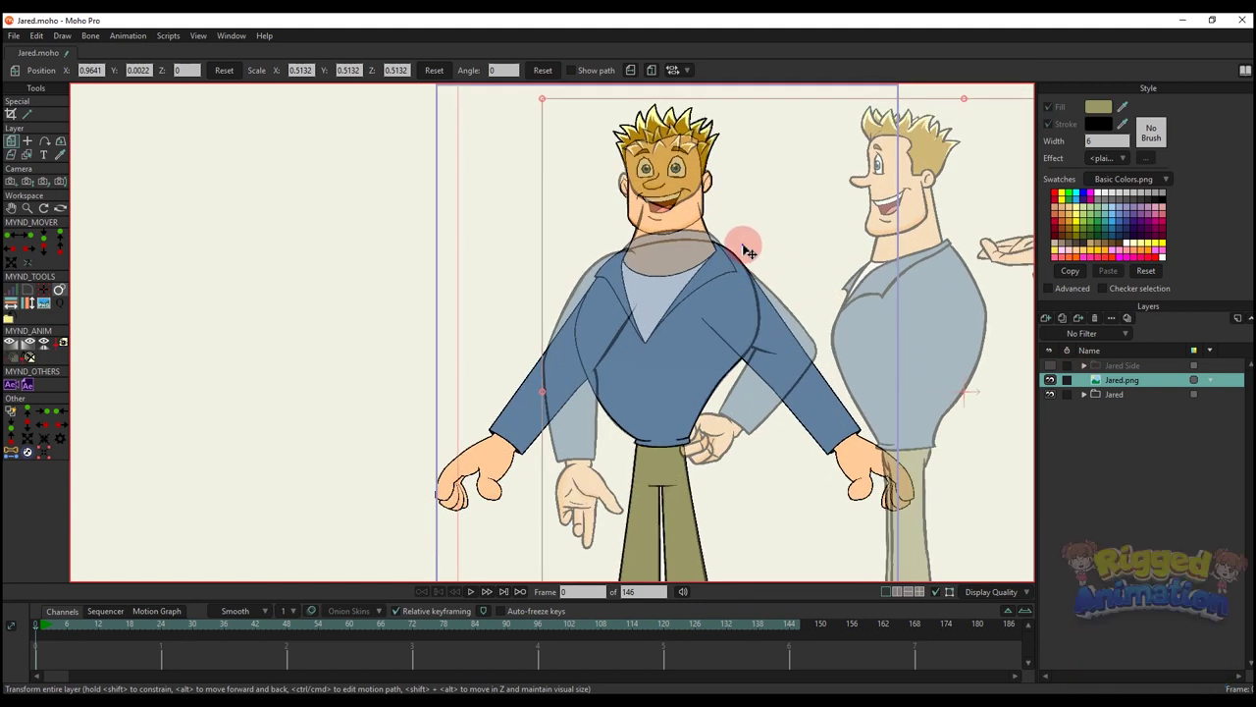
drag(743, 245, 747, 270)
click(700, 299)
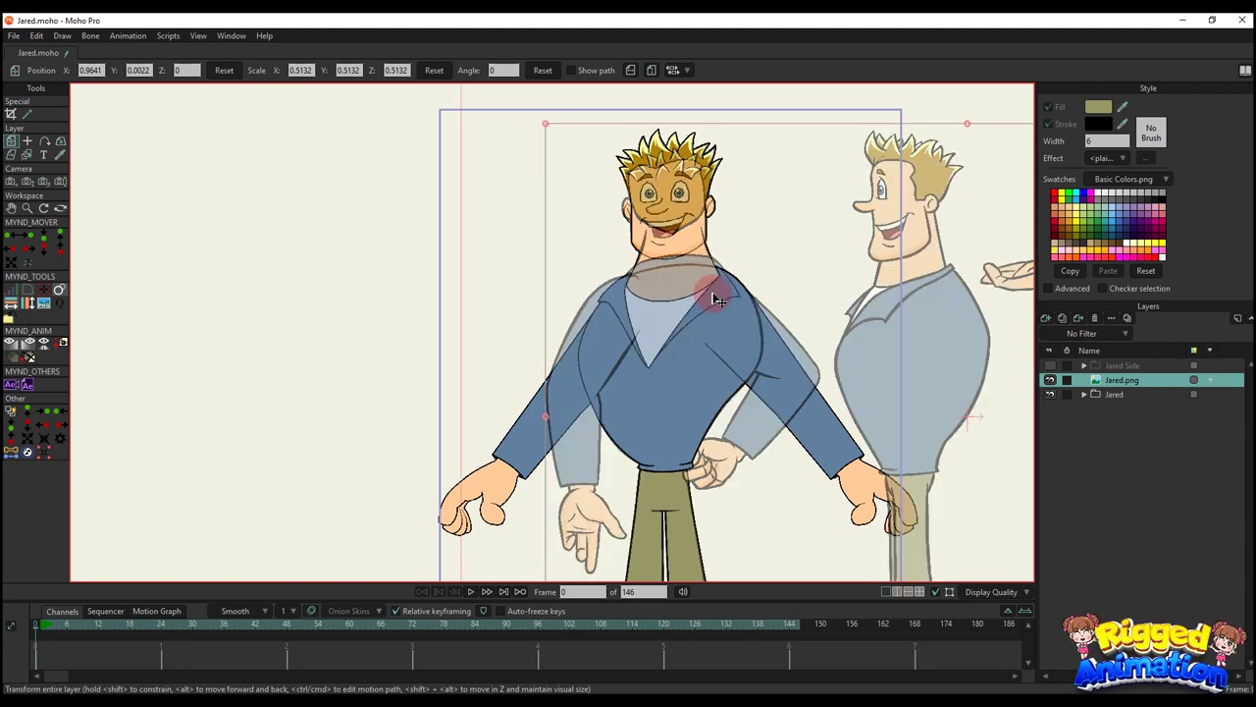
- Set the Jared.png opacity to 100% and place the layer beneath the Jared group
double_click(1121, 381)
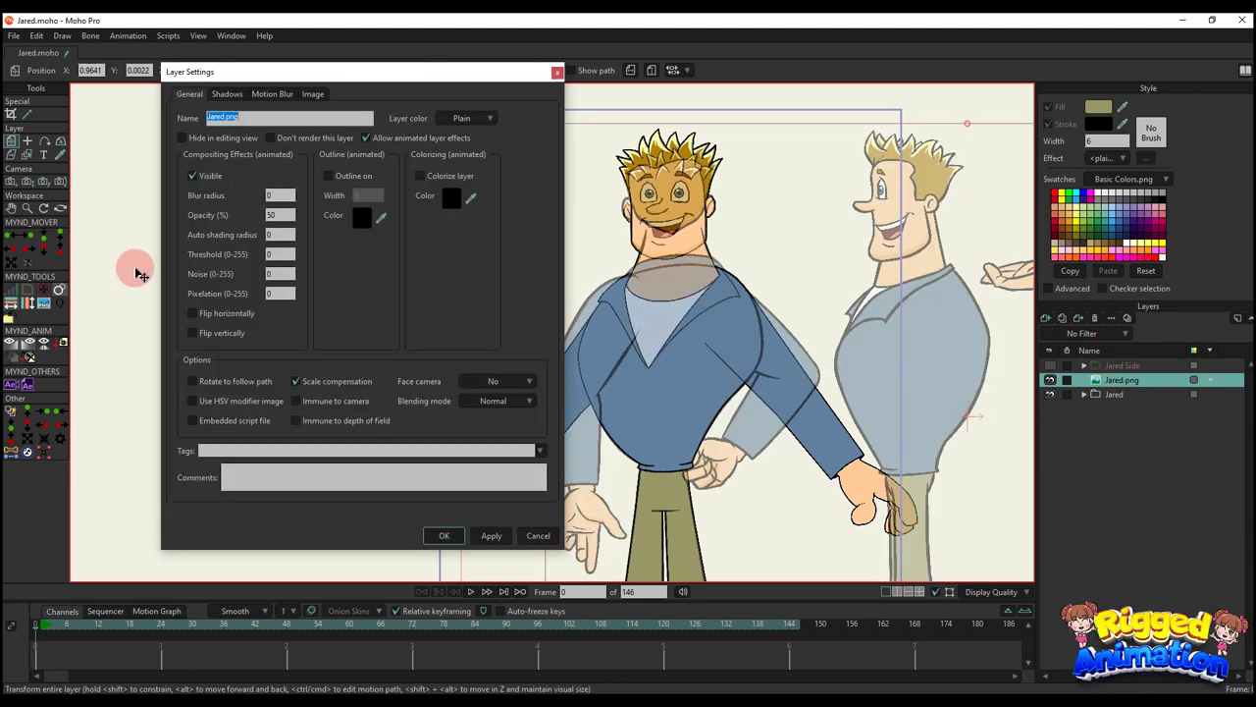
click(285, 214)
text(100)
click(496, 538)
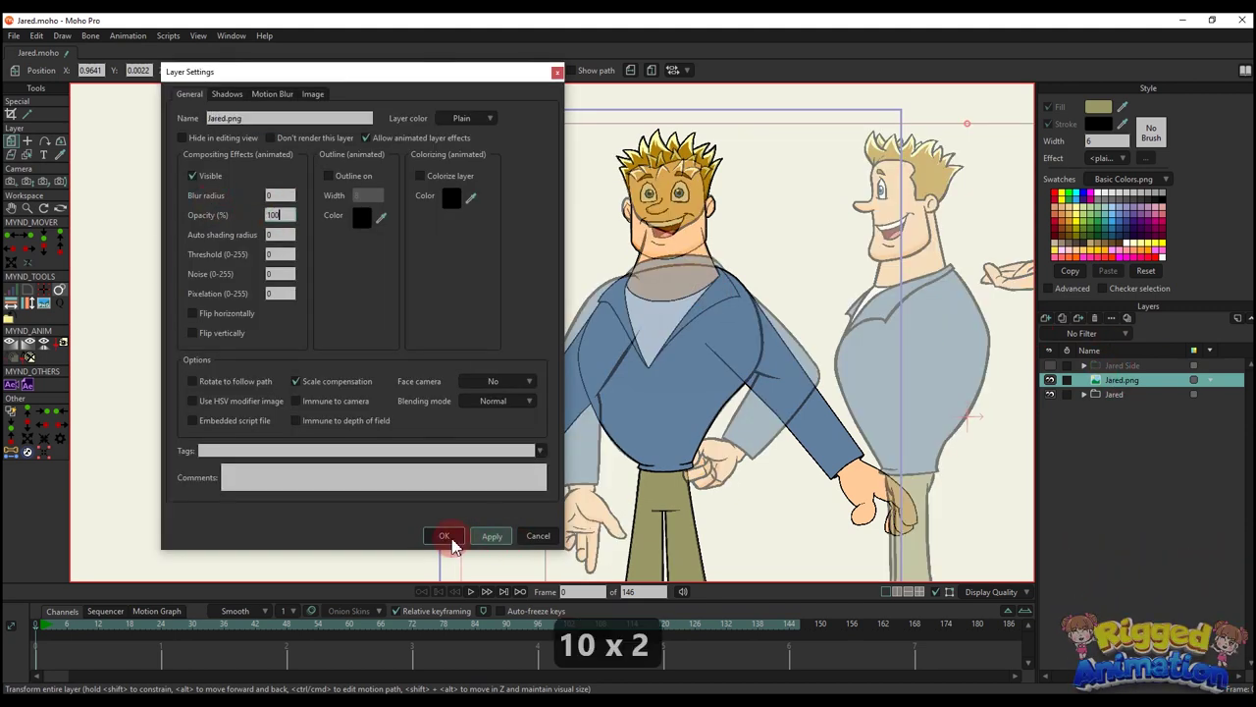
click(452, 546)
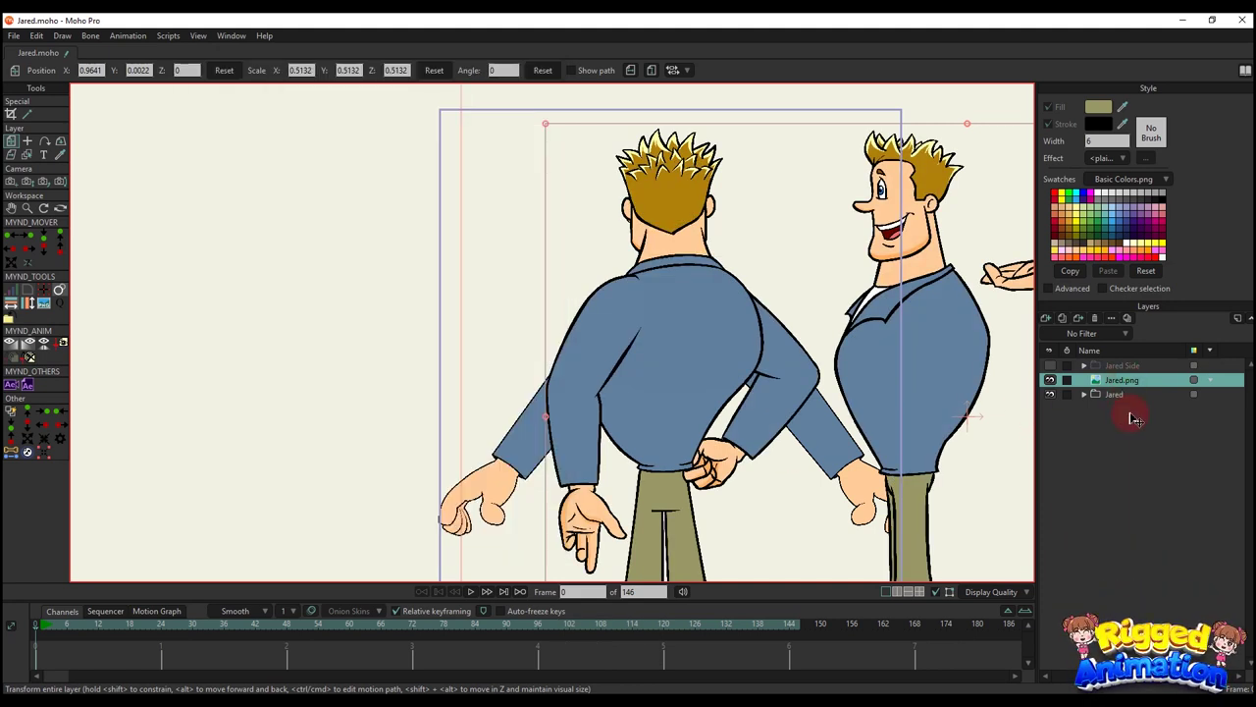
drag(1134, 419, 1134, 423)
scroll(728, 267, down, 2)
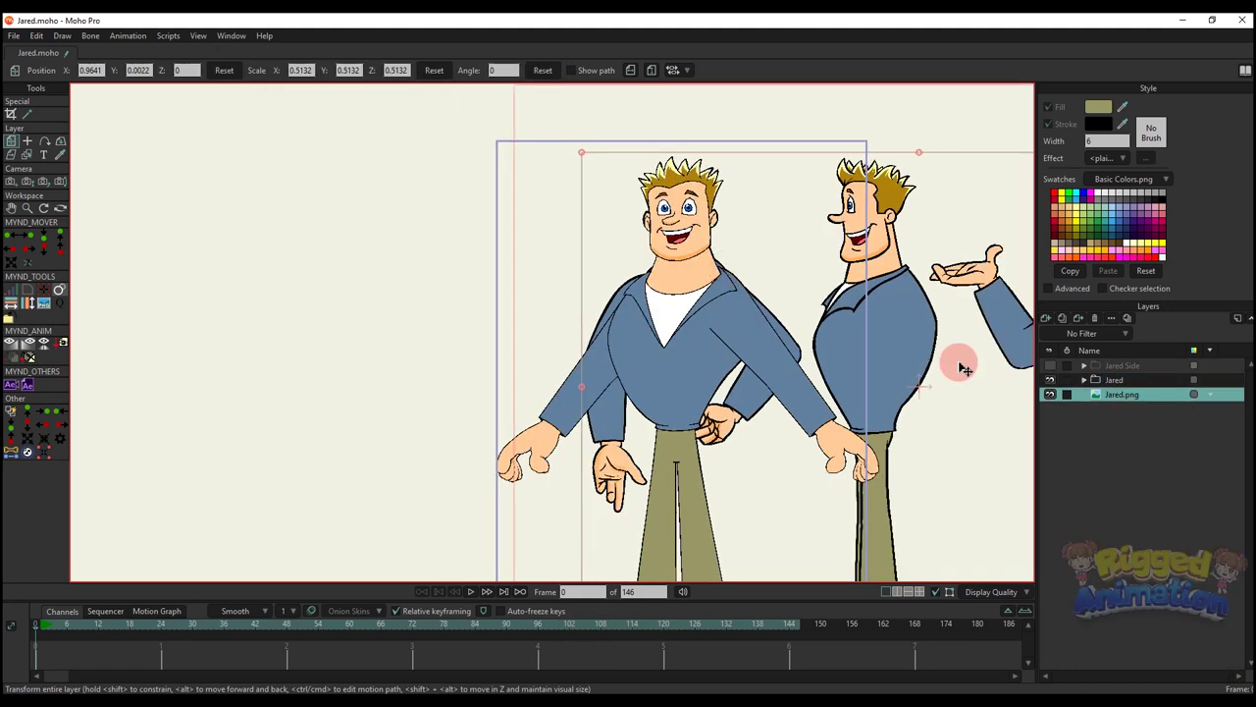
- Hide the Jared group, duplicate it, and name the copy Jared back
click(1050, 381)
click(1093, 380)
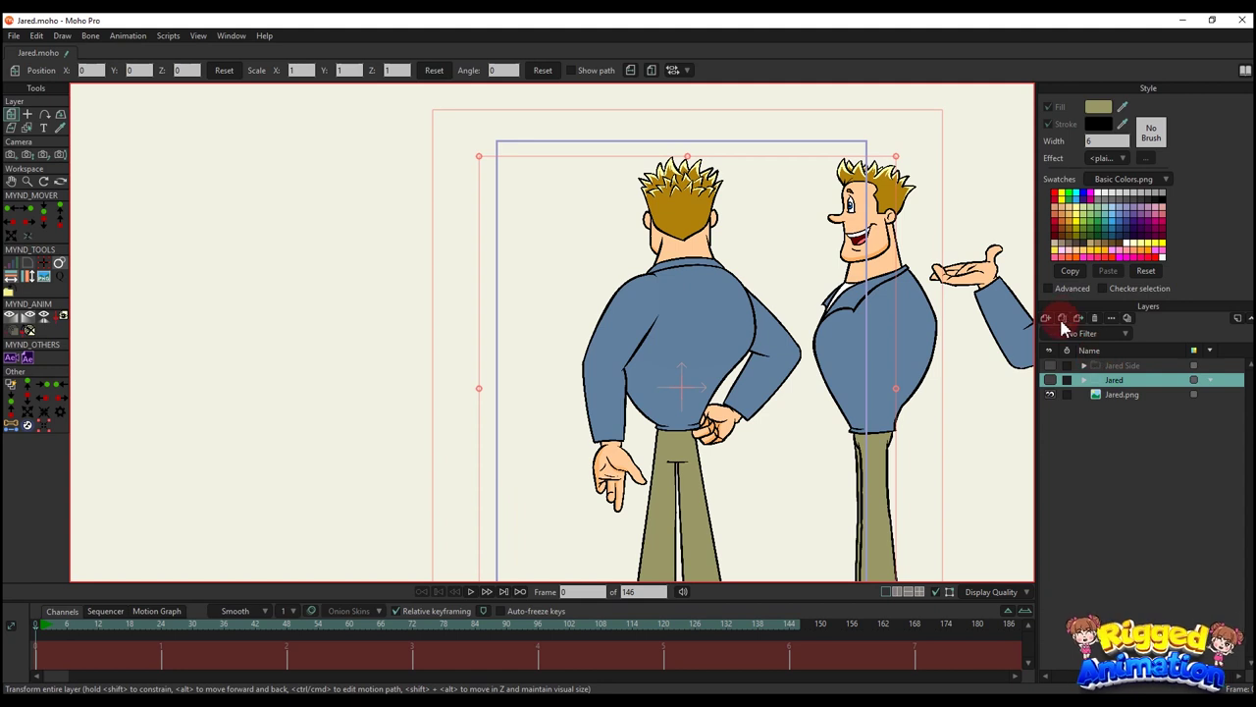
click(1062, 317)
double_click(1124, 383)
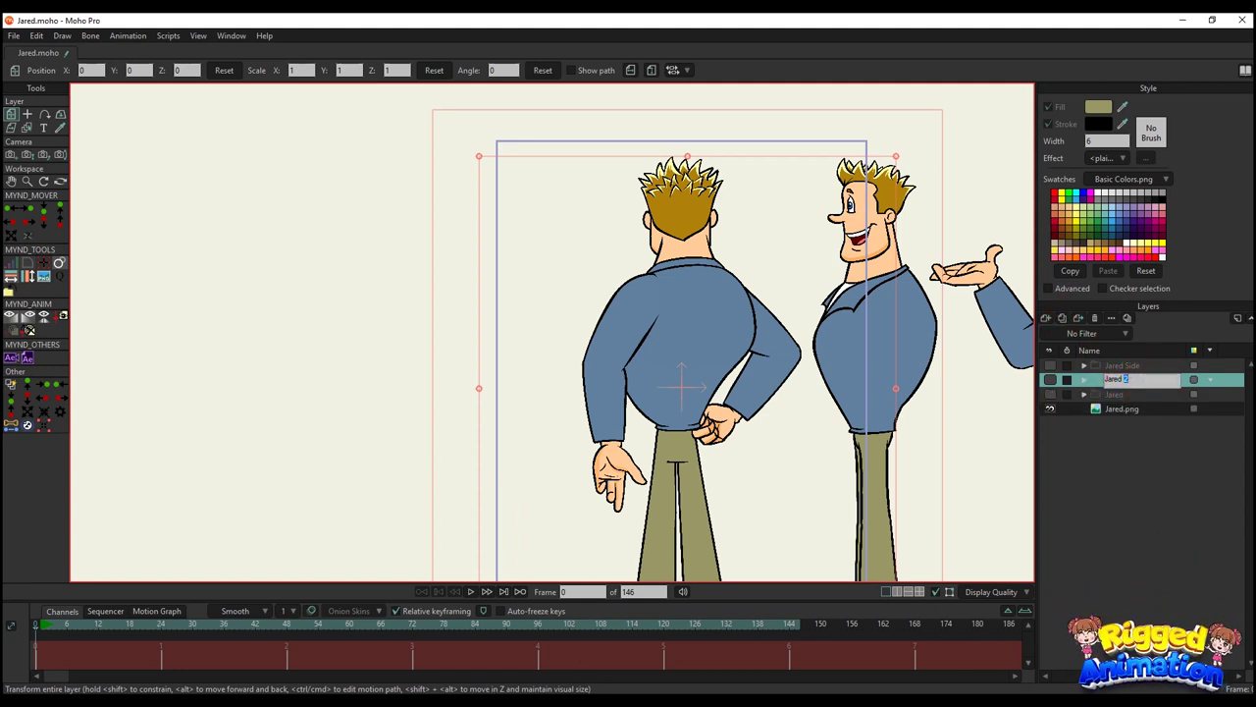
text(back)
key(Return)
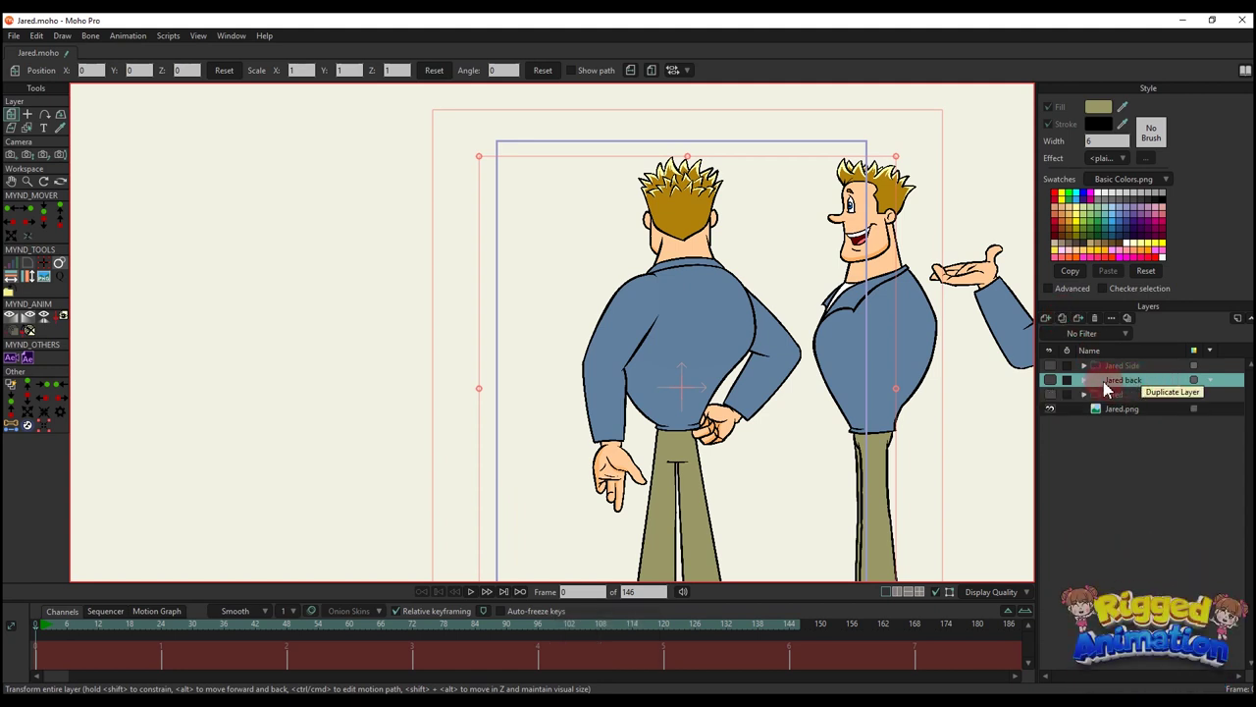
- Place Jared back at the top of the layer stack with Jared.png directly beneath it, leaving Jared back hidden
drag(1136, 390, 1136, 365)
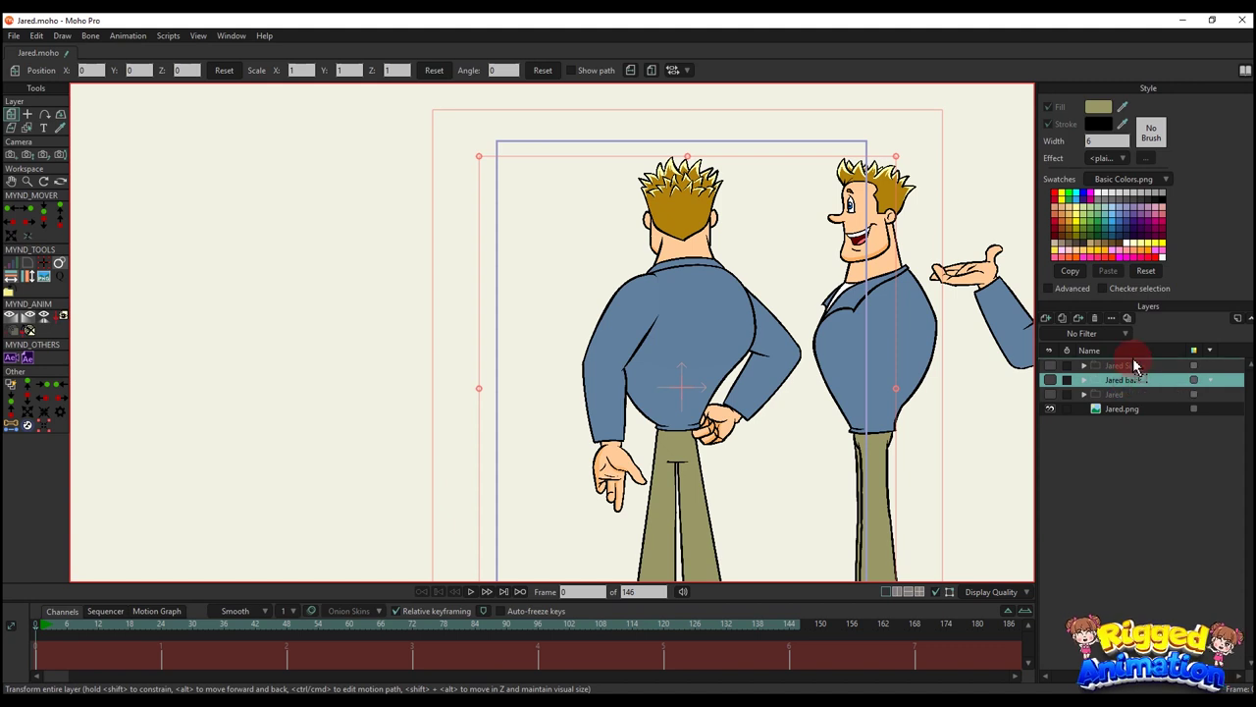
click(1051, 365)
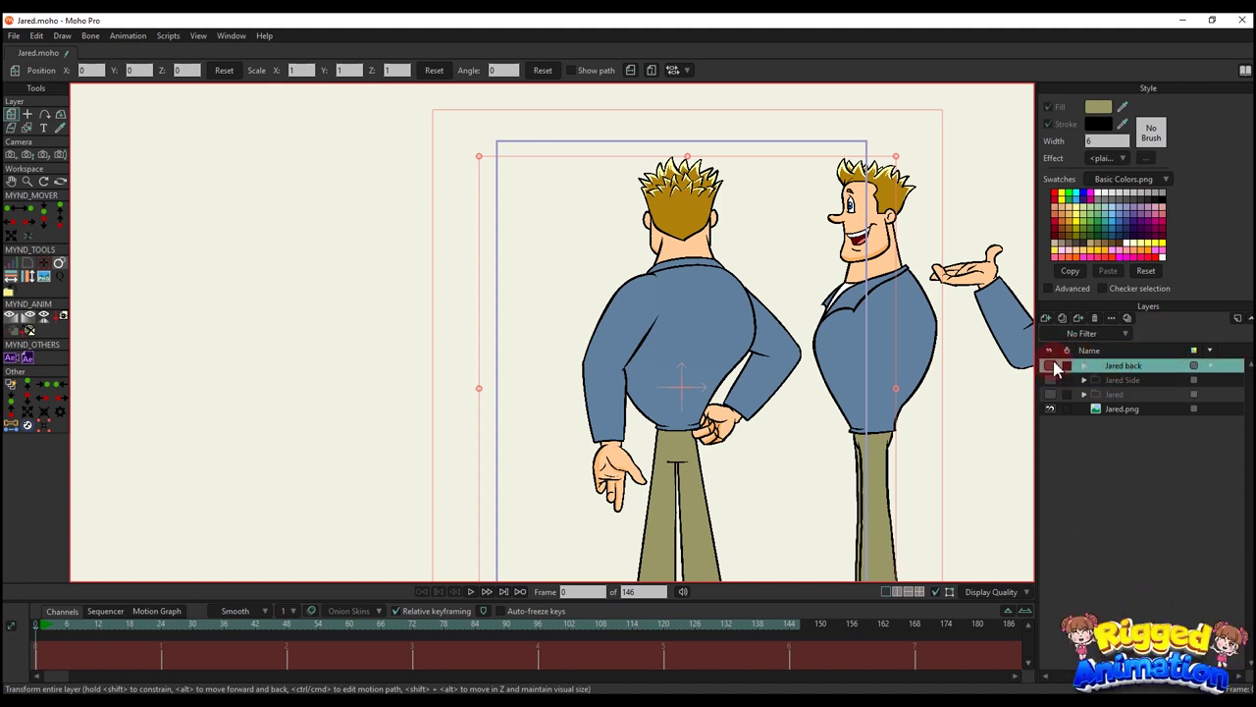
scroll(734, 324, up, 2)
click(1133, 410)
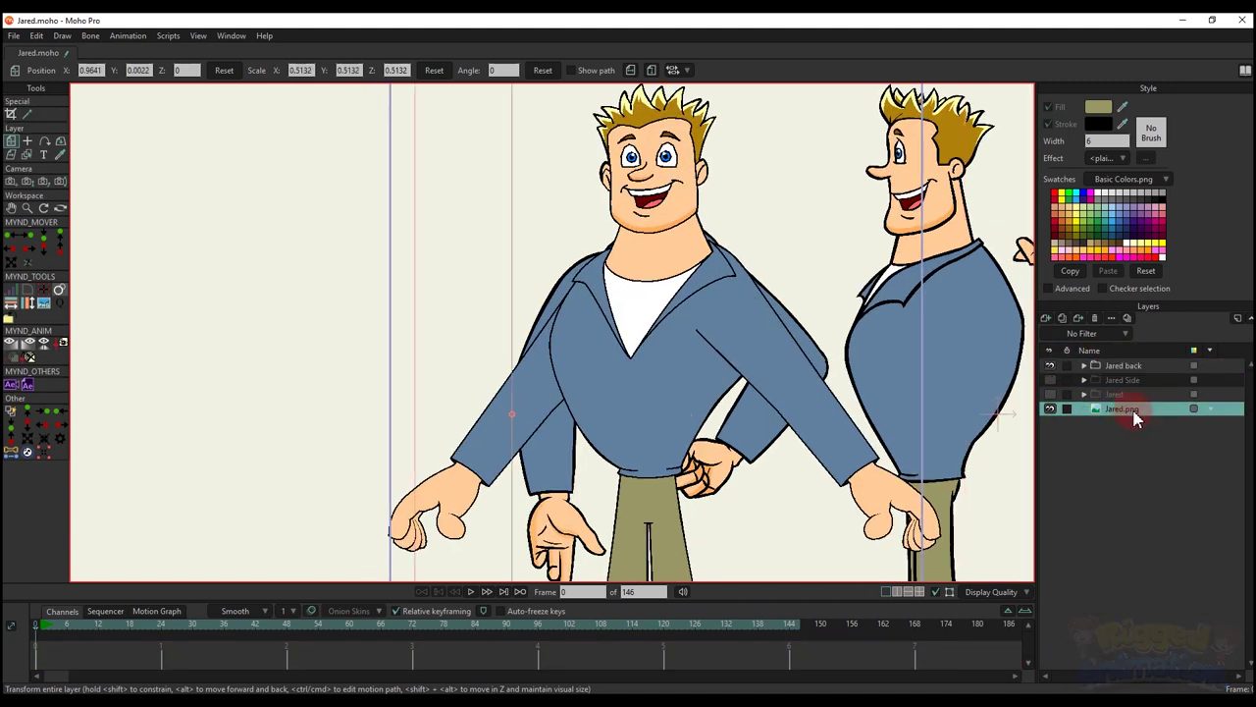
drag(1136, 419, 1121, 375)
scroll(659, 242, up, 1)
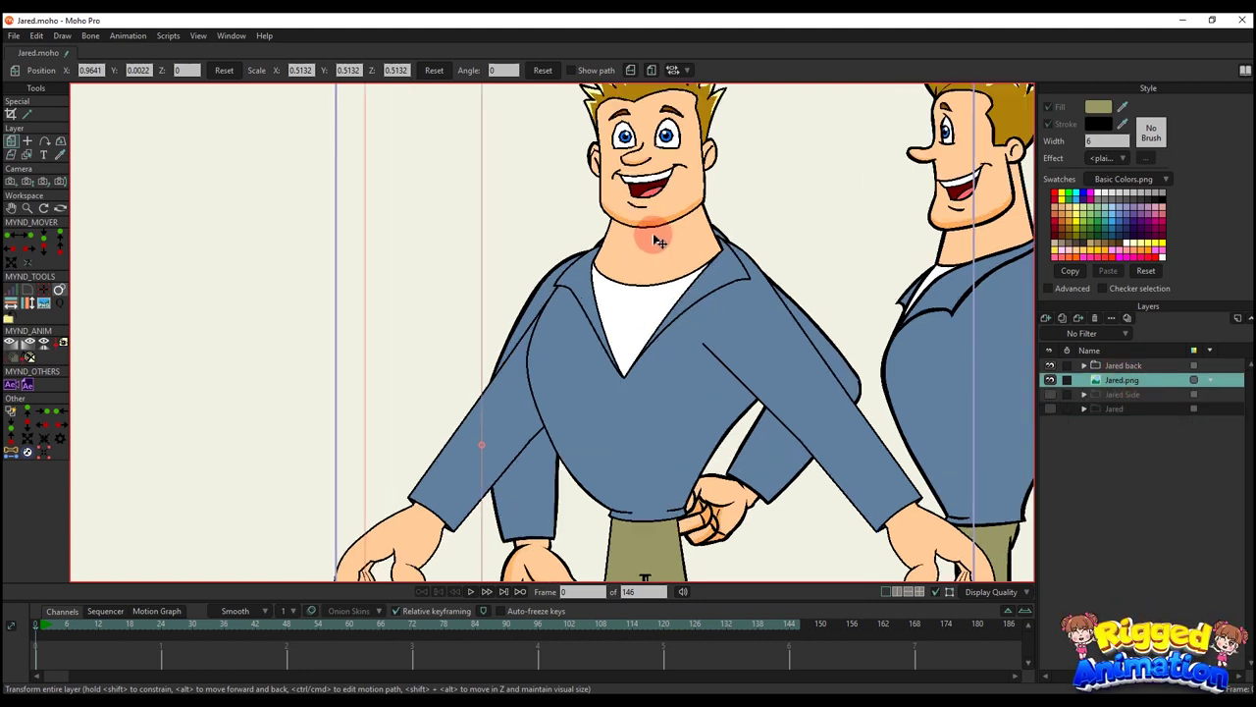
drag(658, 250, 662, 296)
click(1049, 367)
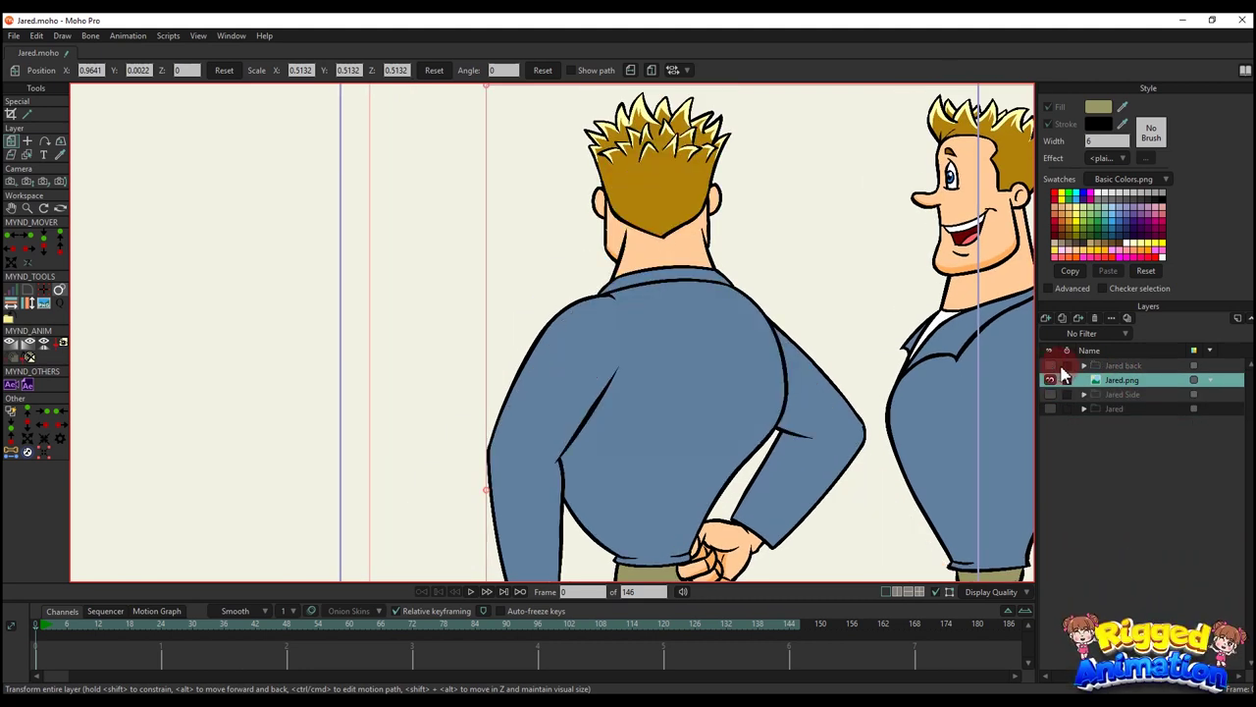
- Expand the Jared back and head groups, and move the hair group to the top of head
click(1084, 367)
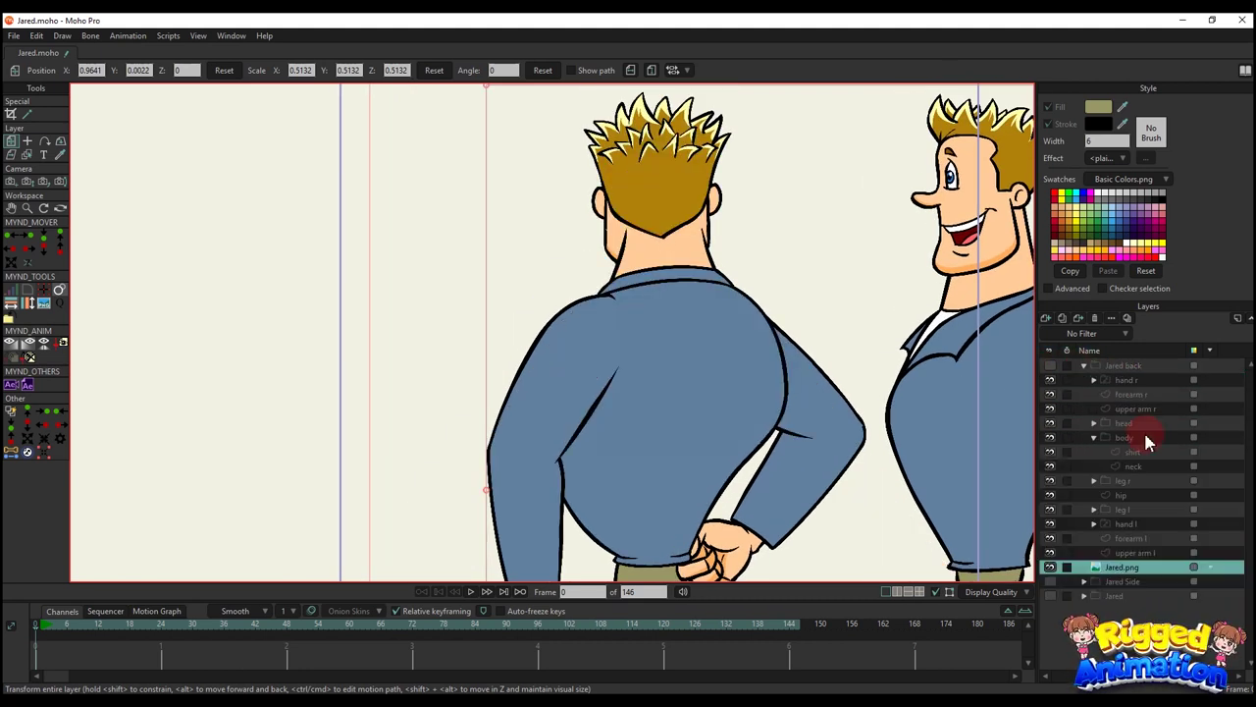
click(1093, 423)
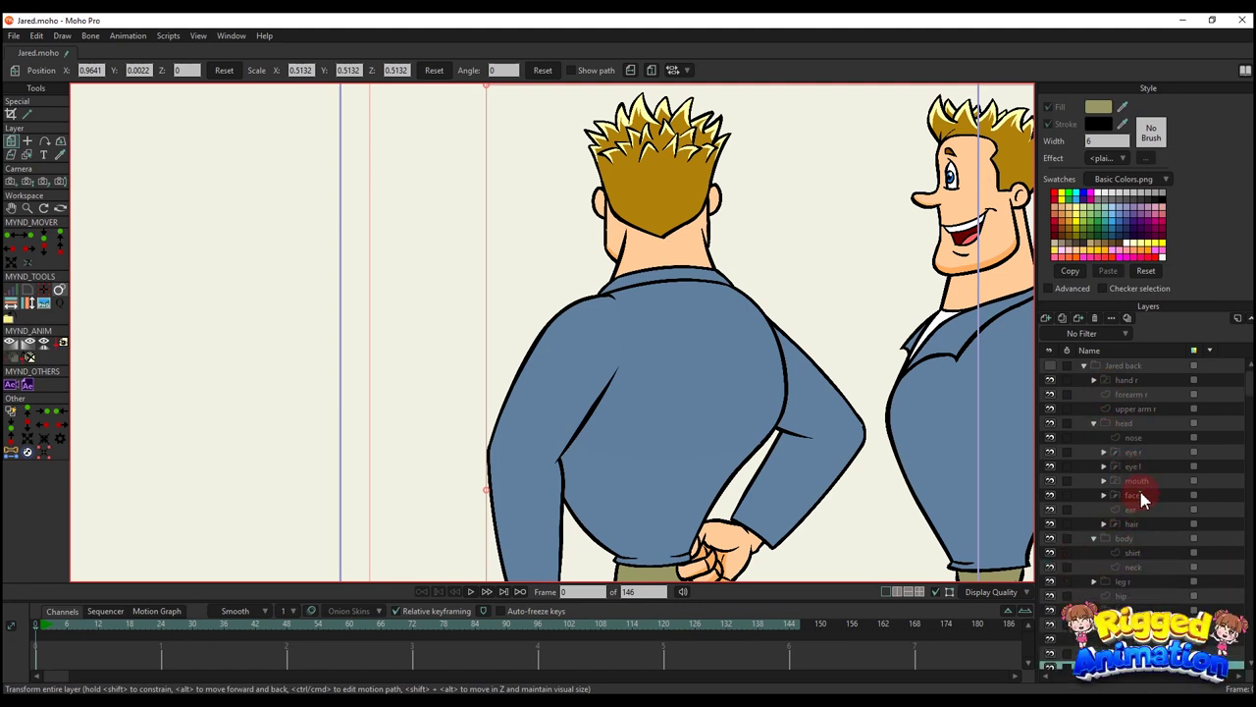
click(1139, 491)
click(1102, 496)
click(1141, 523)
scroll(700, 319, up, 5)
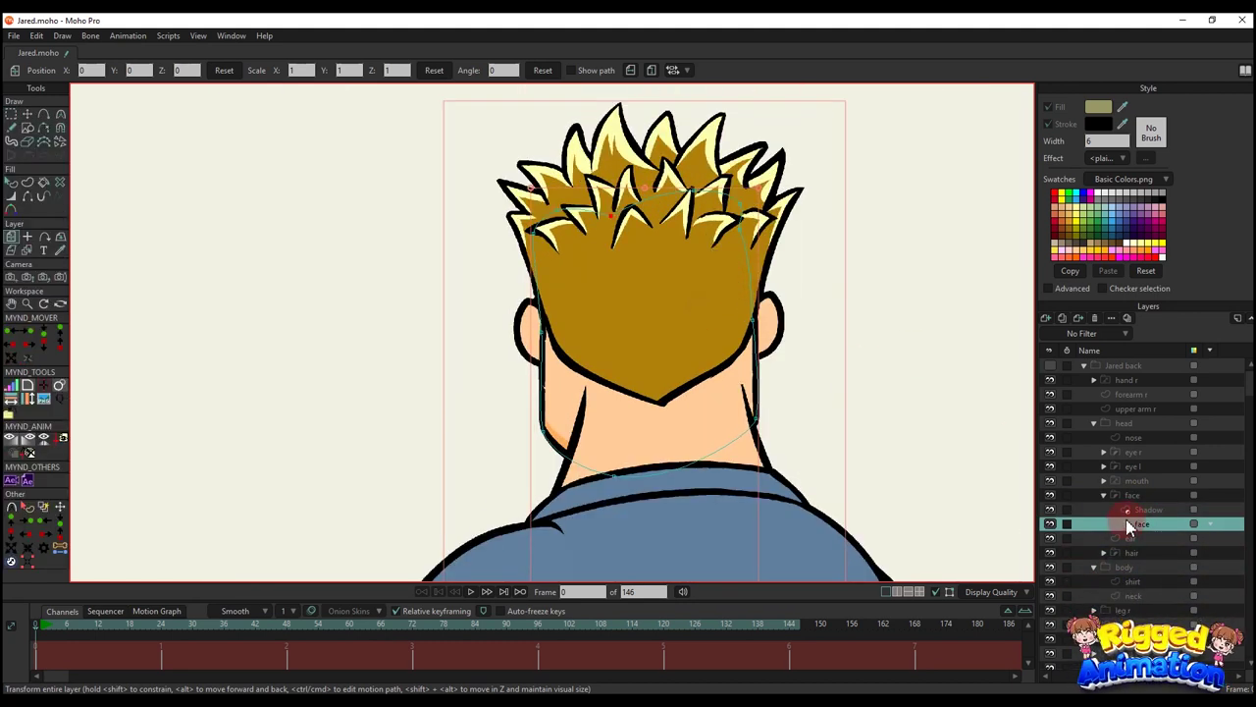
click(1104, 496)
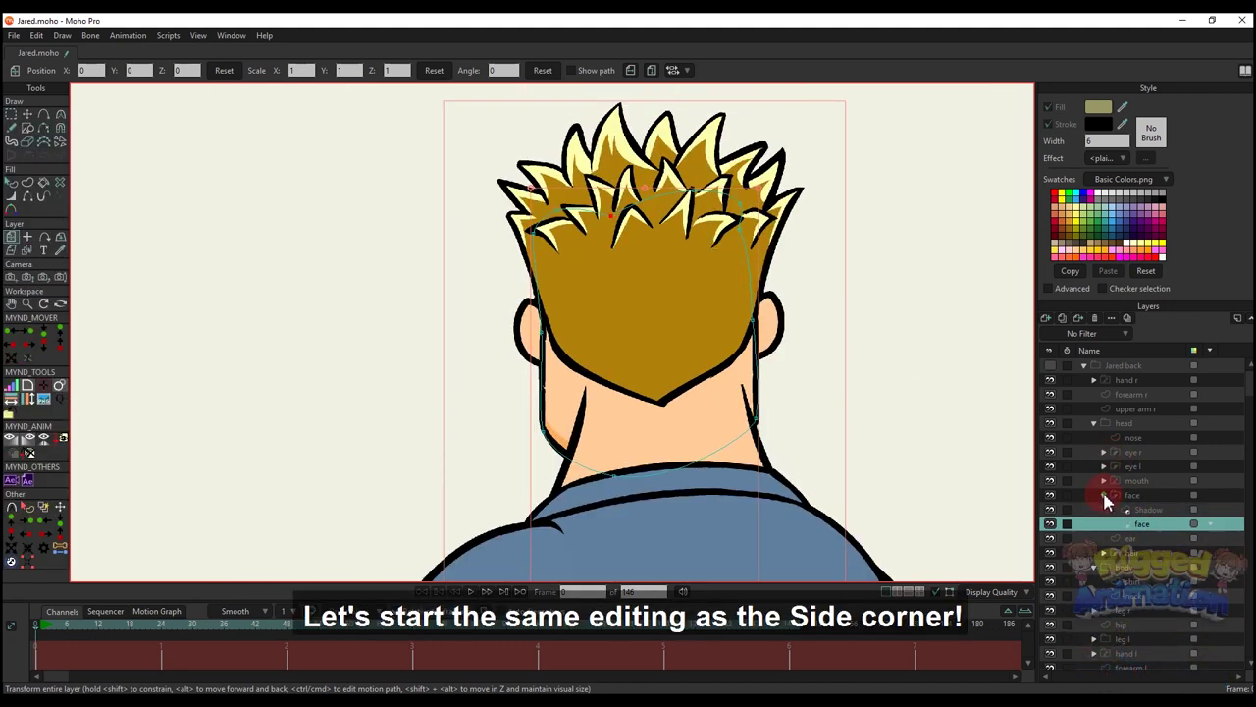
drag(1128, 527, 1142, 439)
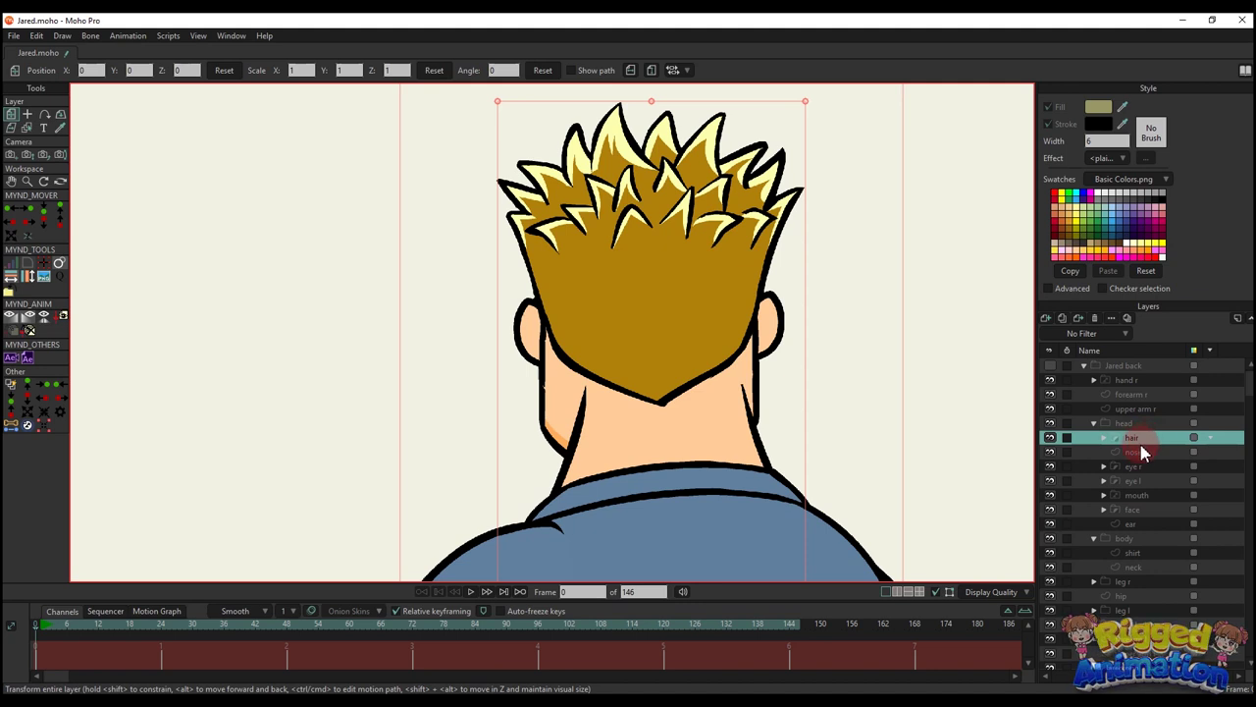
- In the hair group's hair layer, add a point on the lower edge for the pointed tip at the nape
click(1104, 438)
click(1144, 466)
drag(562, 296, 570, 324)
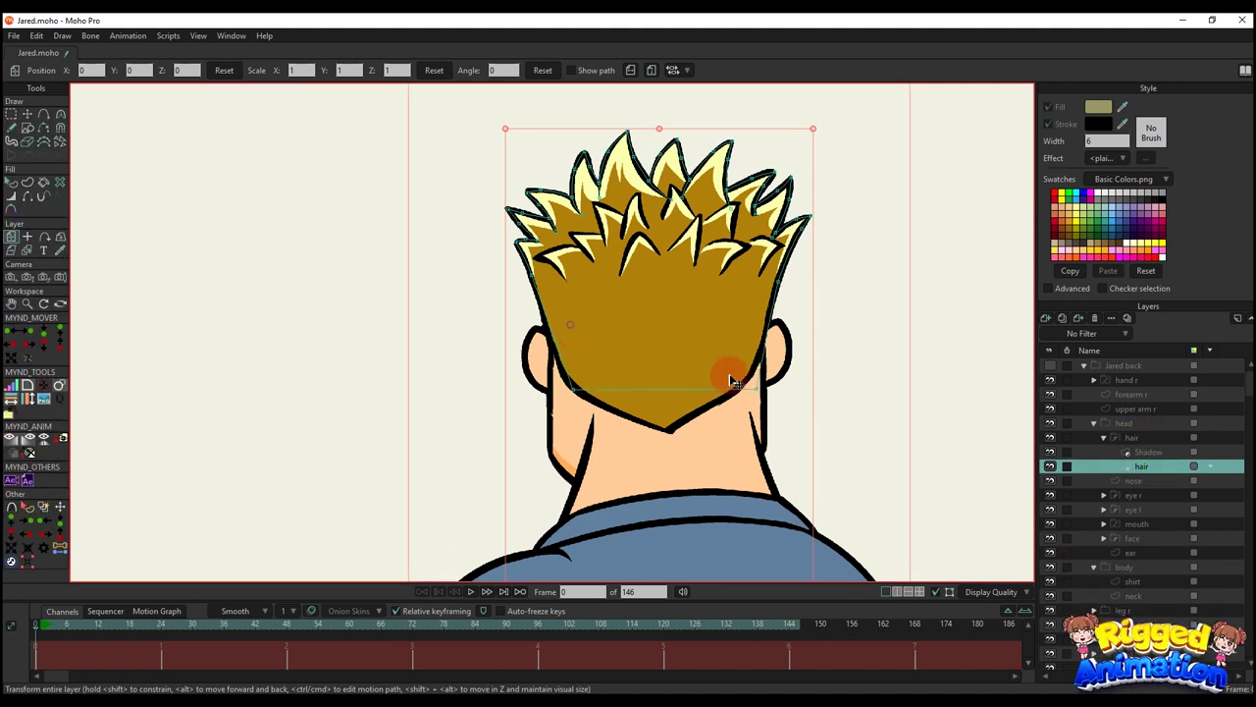
scroll(667, 376, up, 2)
key(t)
key(a)
mouse_move(657, 402)
mouse_down()
mouse_move(661, 442)
mouse_move(670, 394)
mouse_move(669, 451)
mouse_move(728, 447)
mouse_move(726, 415)
mouse_up()
key(ctrl+z)
key(c)
scroll(667, 451, up, 2)
key(ctrl+z)
- Move the hair's lower right corner point to about X 0.1005, Y 0.6565 on the reference hairline and smooth it
key(t)
drag(850, 364, 857, 346)
key(c)
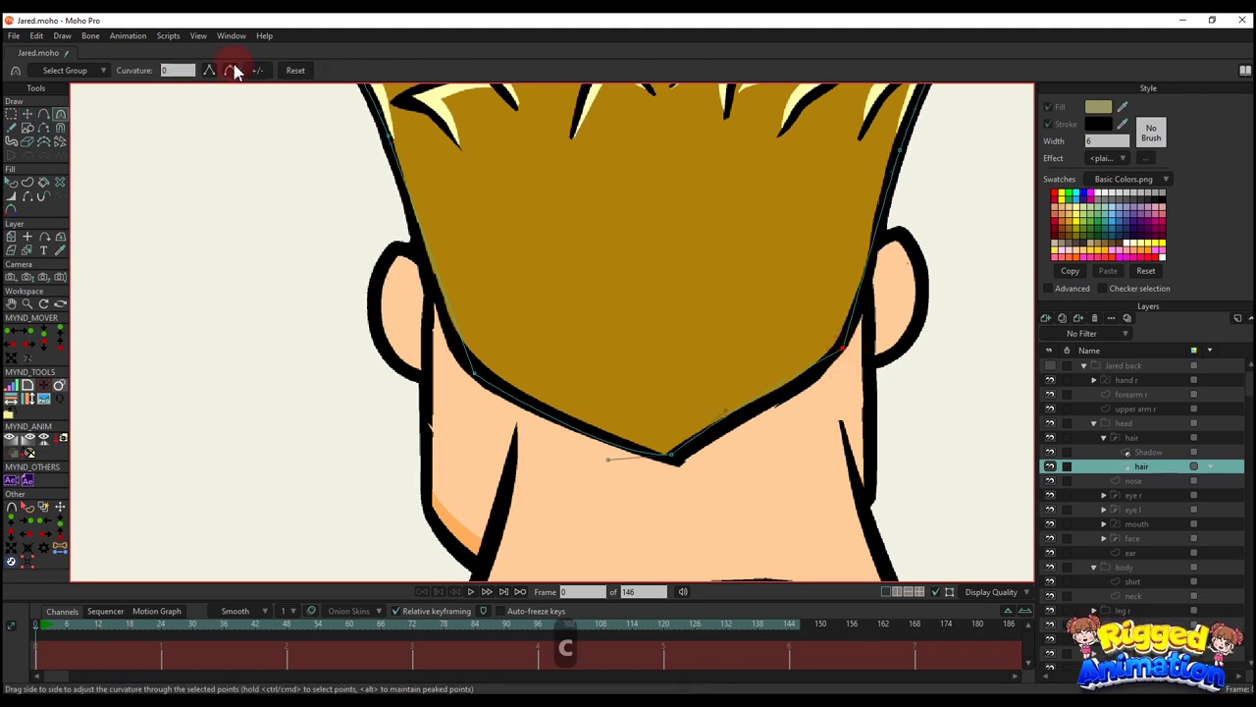
click(233, 70)
scroll(875, 306, down, 2)
scroll(758, 382, up, 4)
- Move the hair's central nape point onto the tip of the reference hairline
key(t)
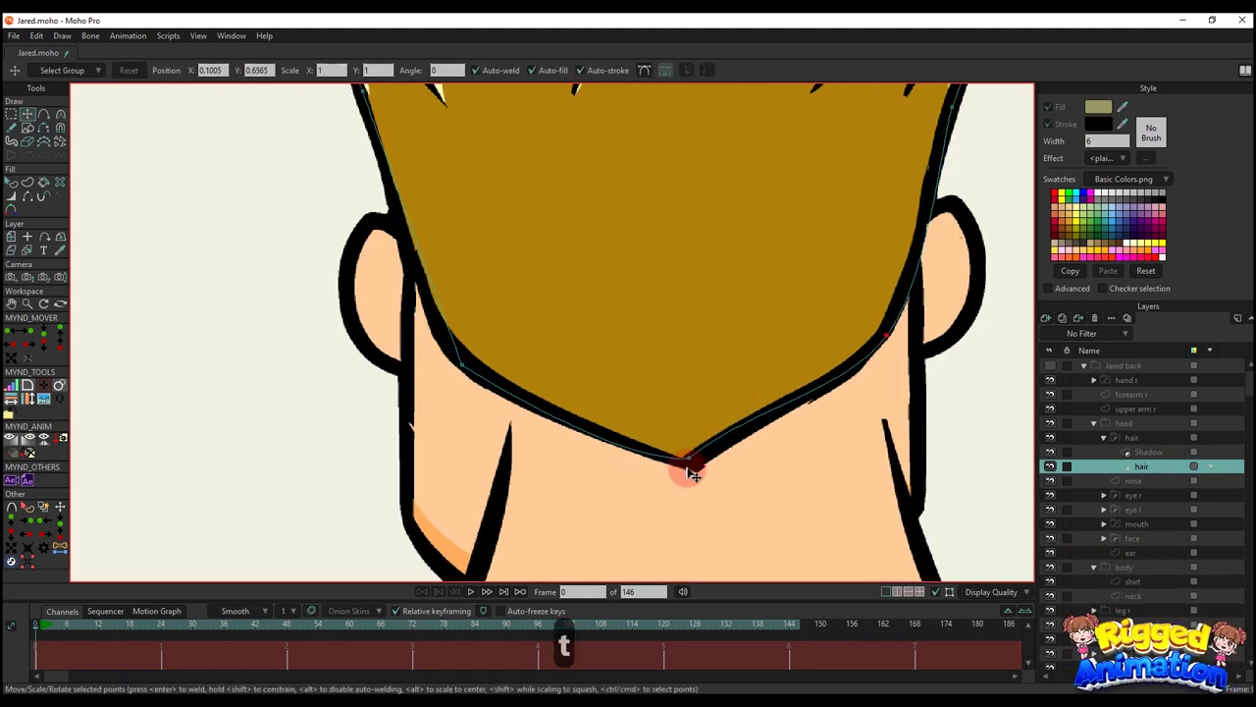
drag(690, 473, 687, 463)
key(c)
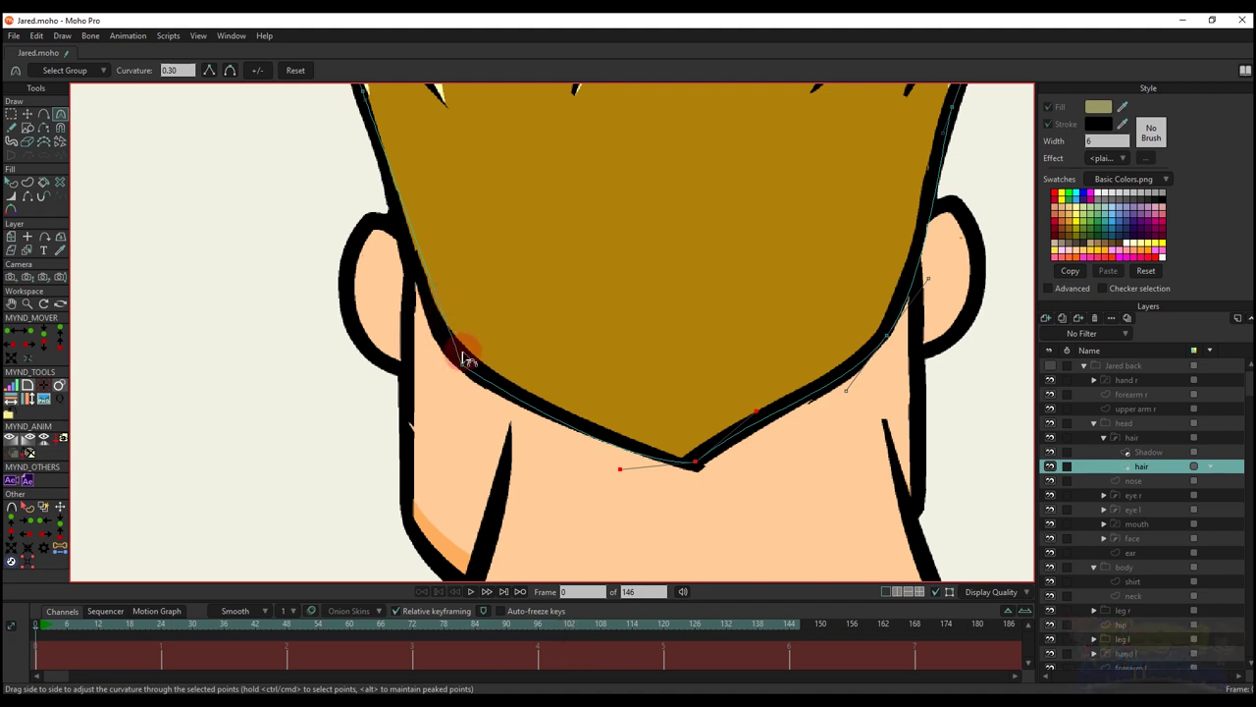
- Smooth the hair's lower left corner point and place it on the reference hairline at about X -0.1015, Y 0.6461
key(g)
click(465, 368)
key(c)
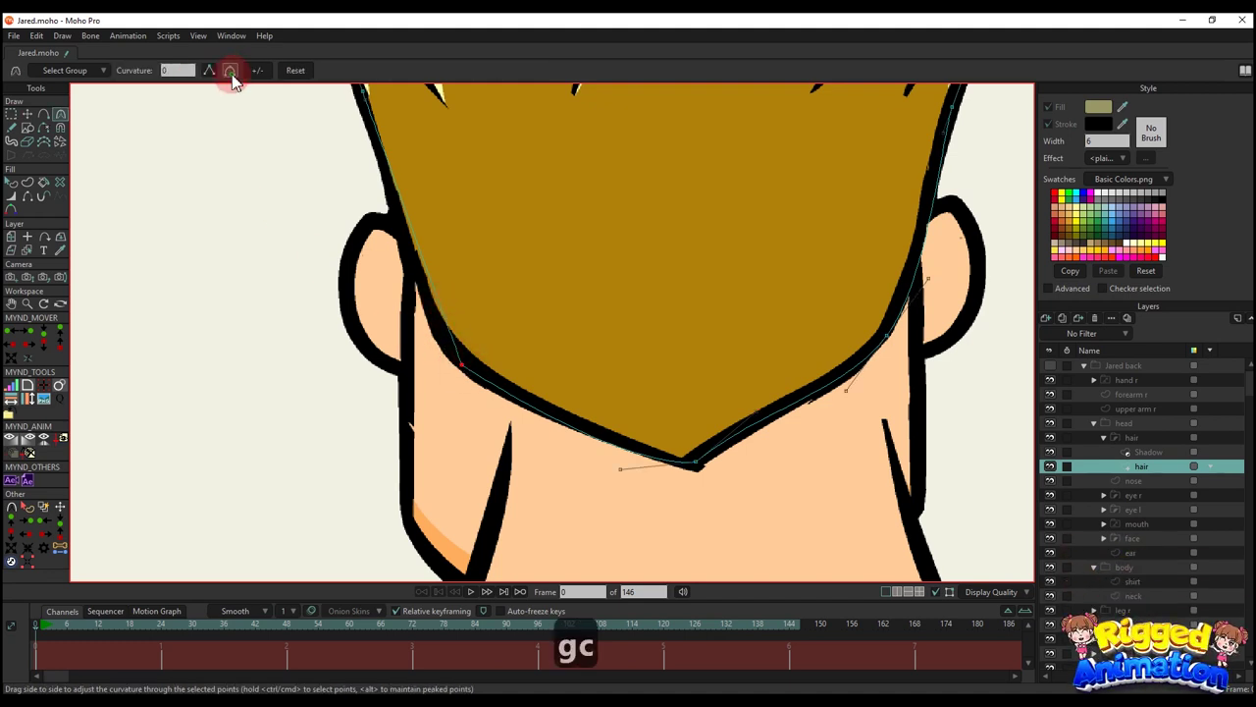
scroll(435, 314, down, 3)
key(t)
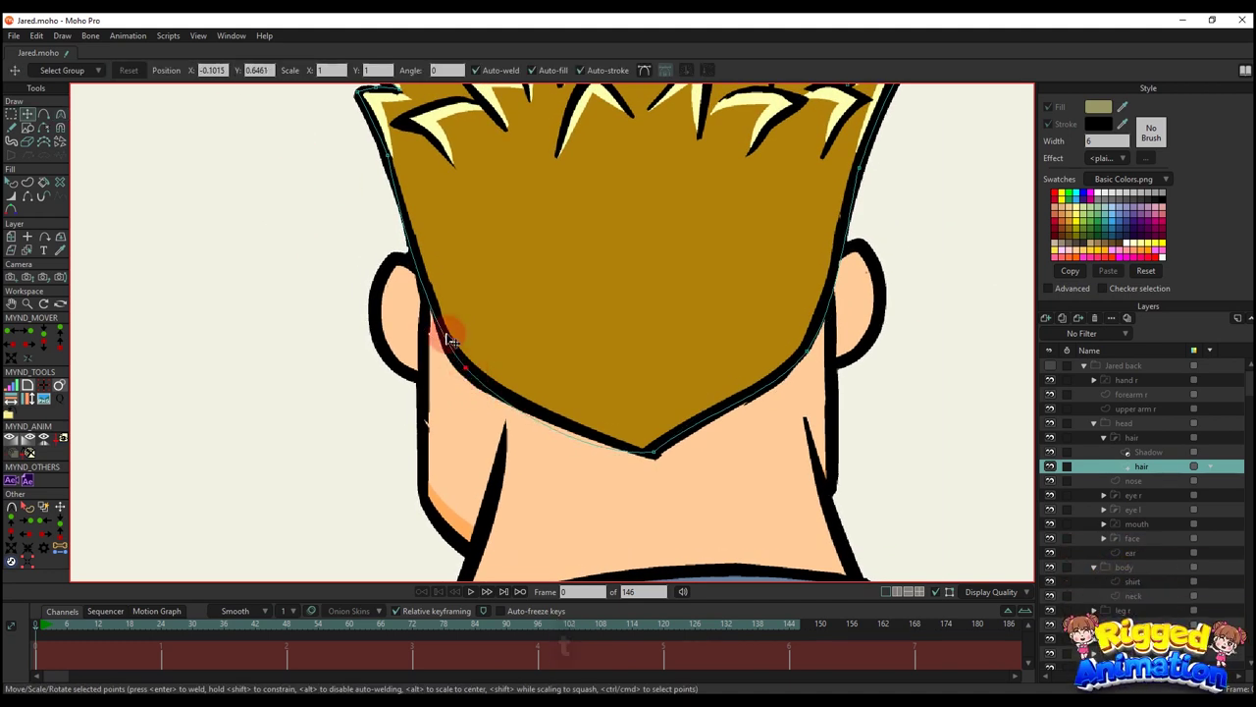
- Adjust the curvature handles on the hair's left edge and nape, and move the nape point to about X 0.0076, Y 0.5939
key(c)
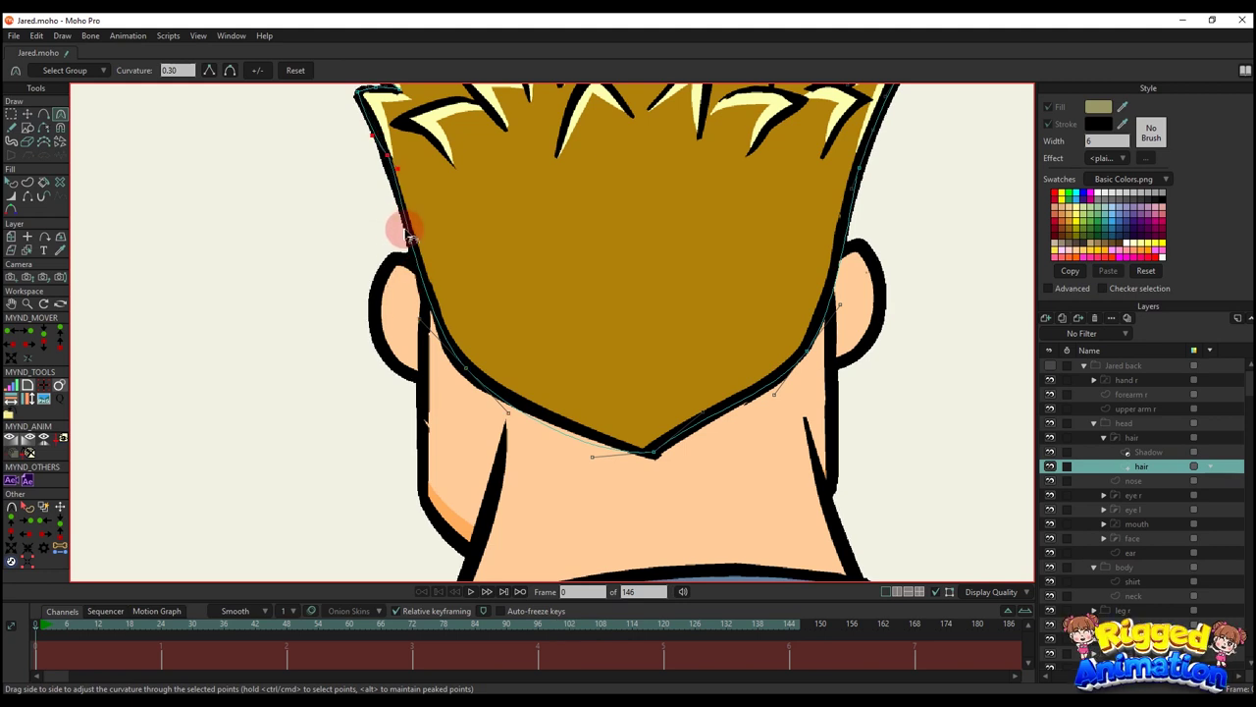
drag(404, 230, 411, 250)
drag(577, 451, 574, 441)
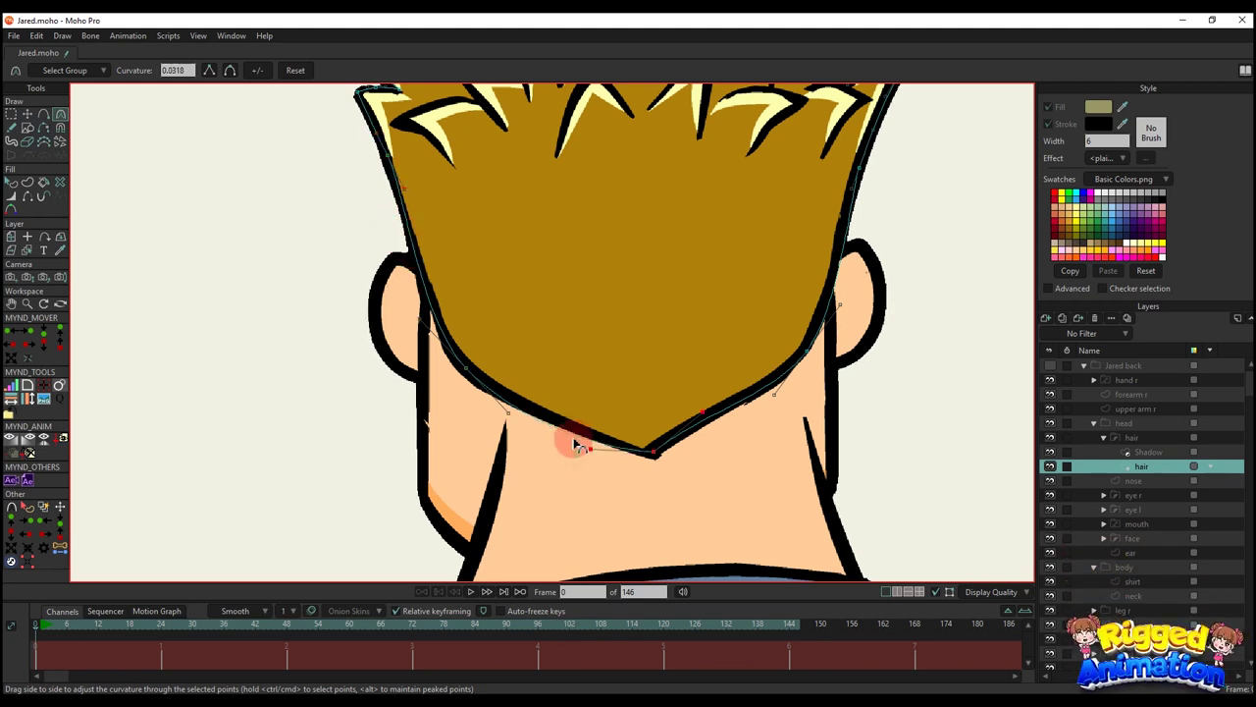
click(651, 456)
key(t)
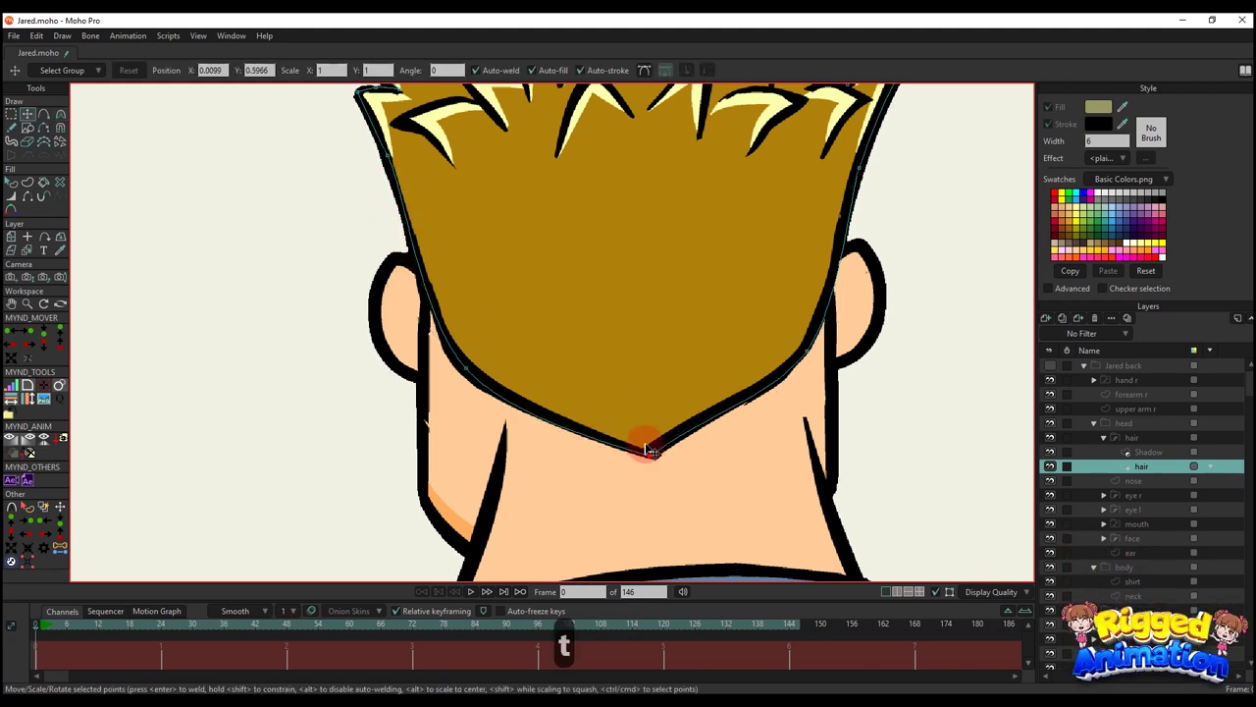
drag(649, 452, 648, 454)
- In the hair group's Shadow layer, add a point at the middle of the lower edge just below the nape tip
scroll(648, 417, down, 2)
drag(631, 382, 636, 454)
drag(579, 319, 594, 344)
scroll(588, 297, up, 1)
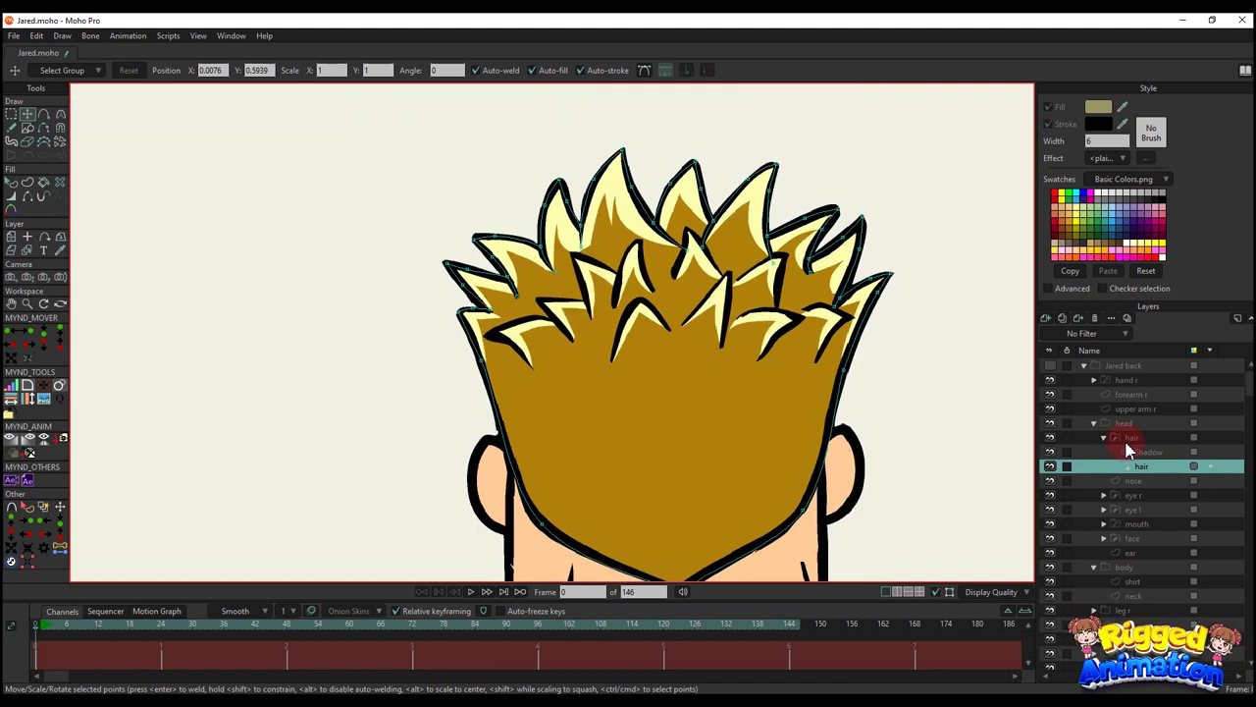
click(1138, 454)
drag(689, 434, 695, 467)
scroll(677, 441, down, 5)
key(a)
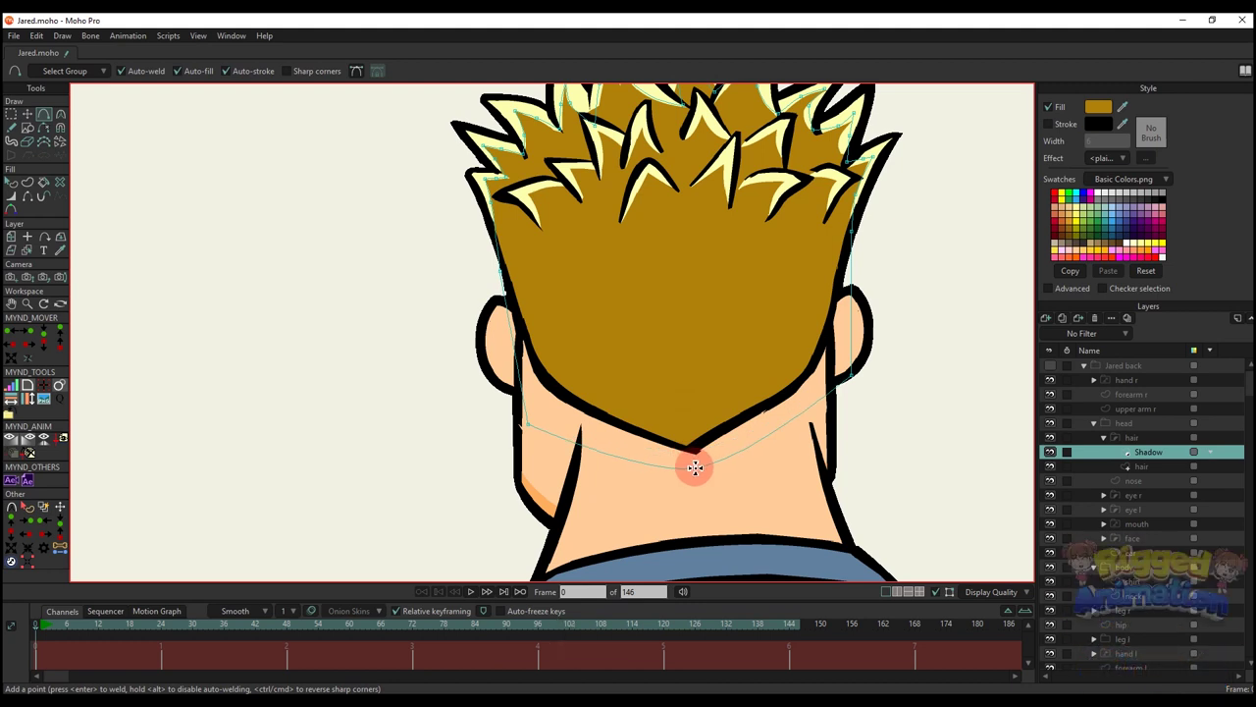
- Outline the leftmost inner hair spike in the Shadow layer with a closed four-point curve
scroll(695, 468, down, 3)
scroll(699, 340, up, 2)
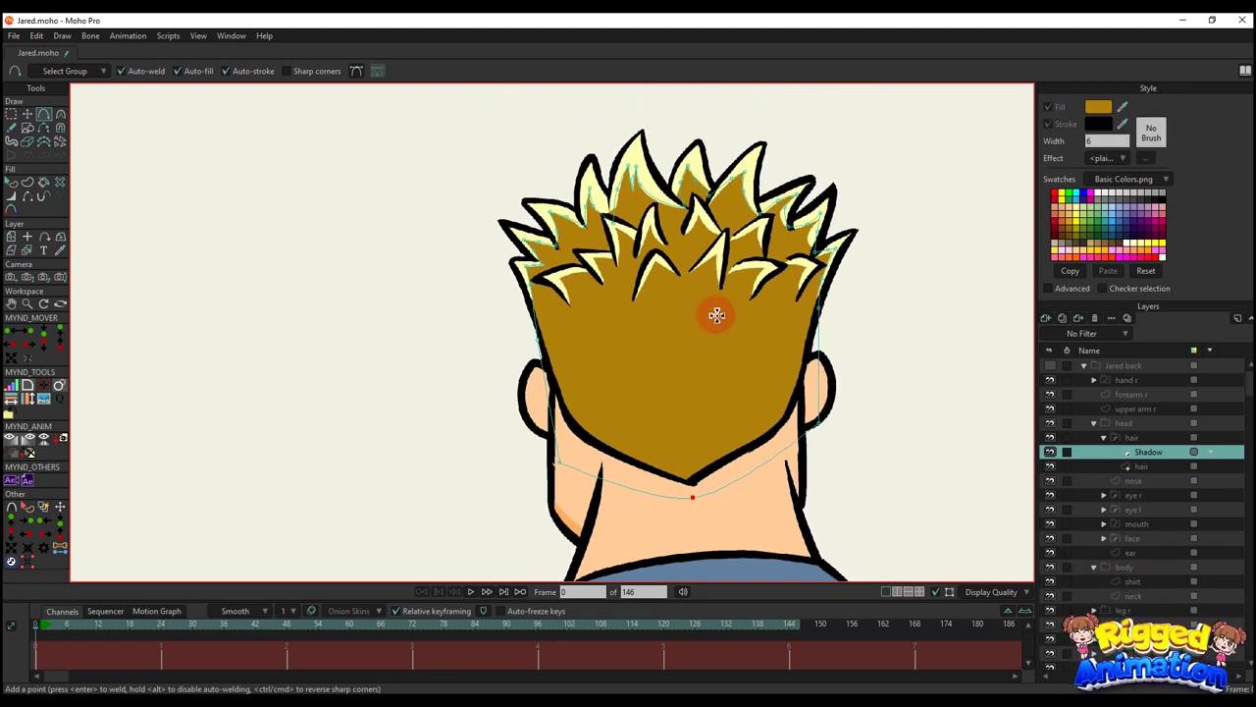
drag(720, 325, 728, 342)
scroll(575, 337, up, 3)
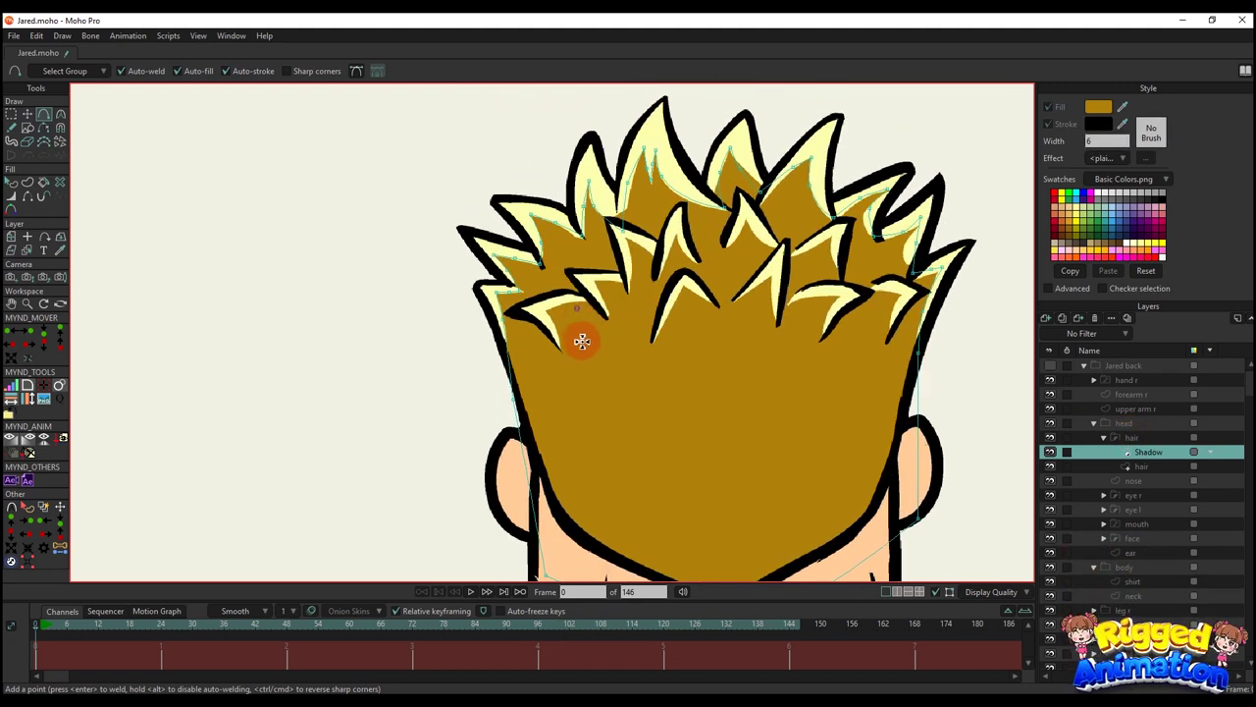
key(a)
drag(560, 409, 492, 360)
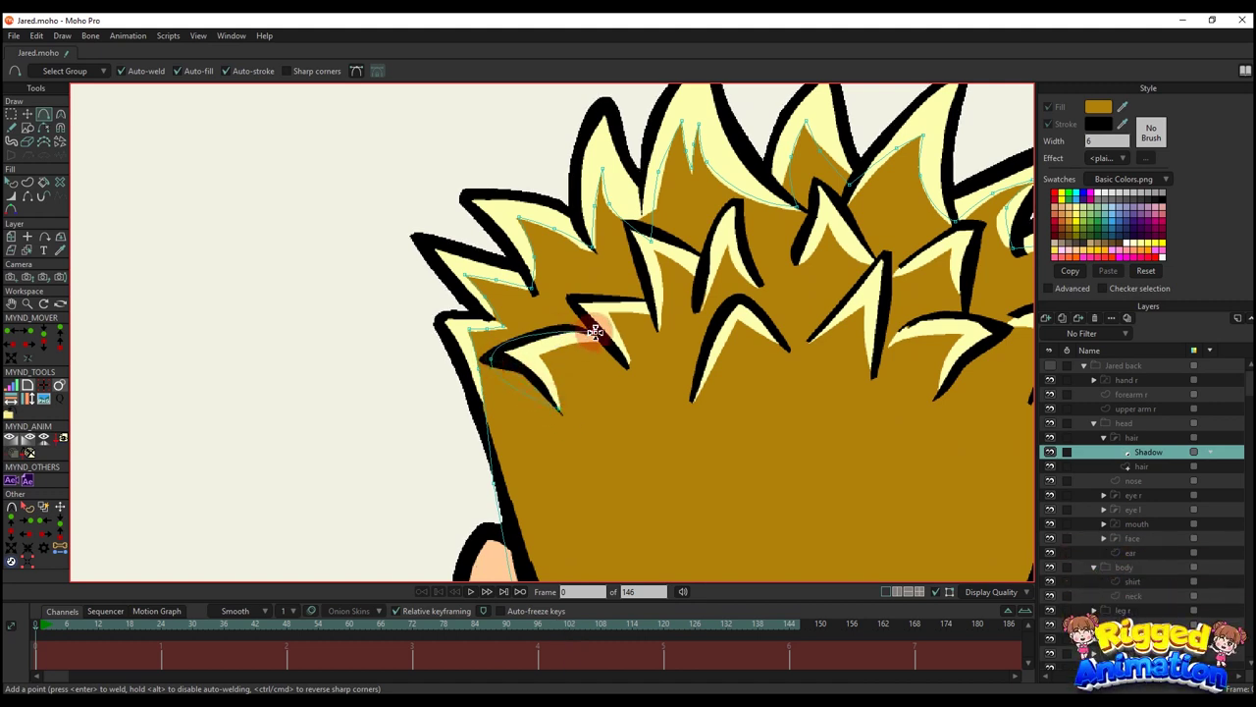
drag(602, 334, 604, 337)
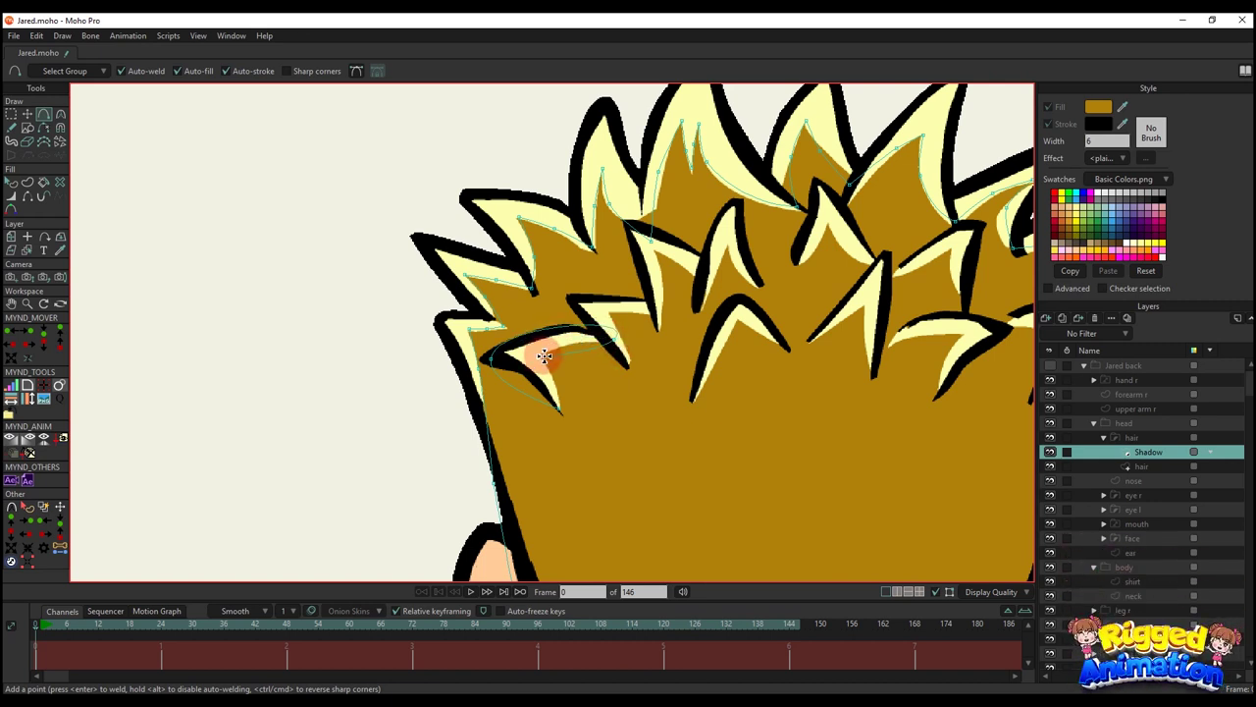
drag(562, 412, 560, 410)
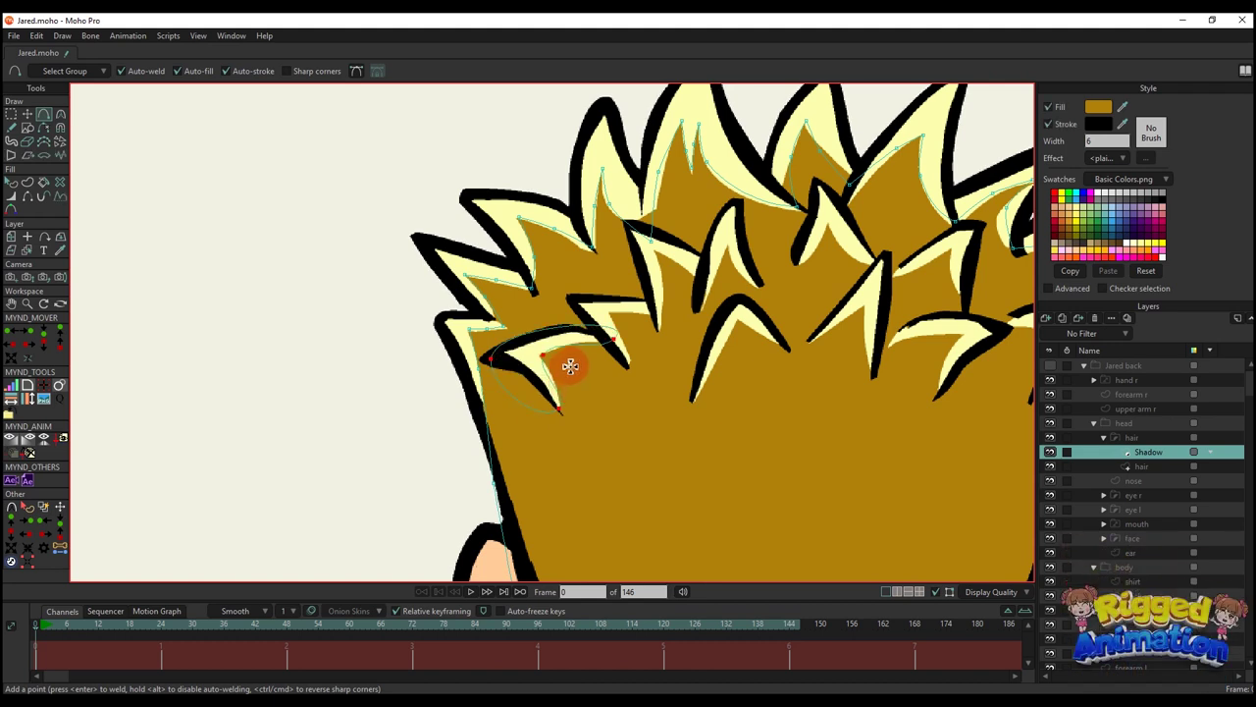
- Sharpen the corners of the spike outline and add points on its upper and lower outer edges to follow the reference
key(c)
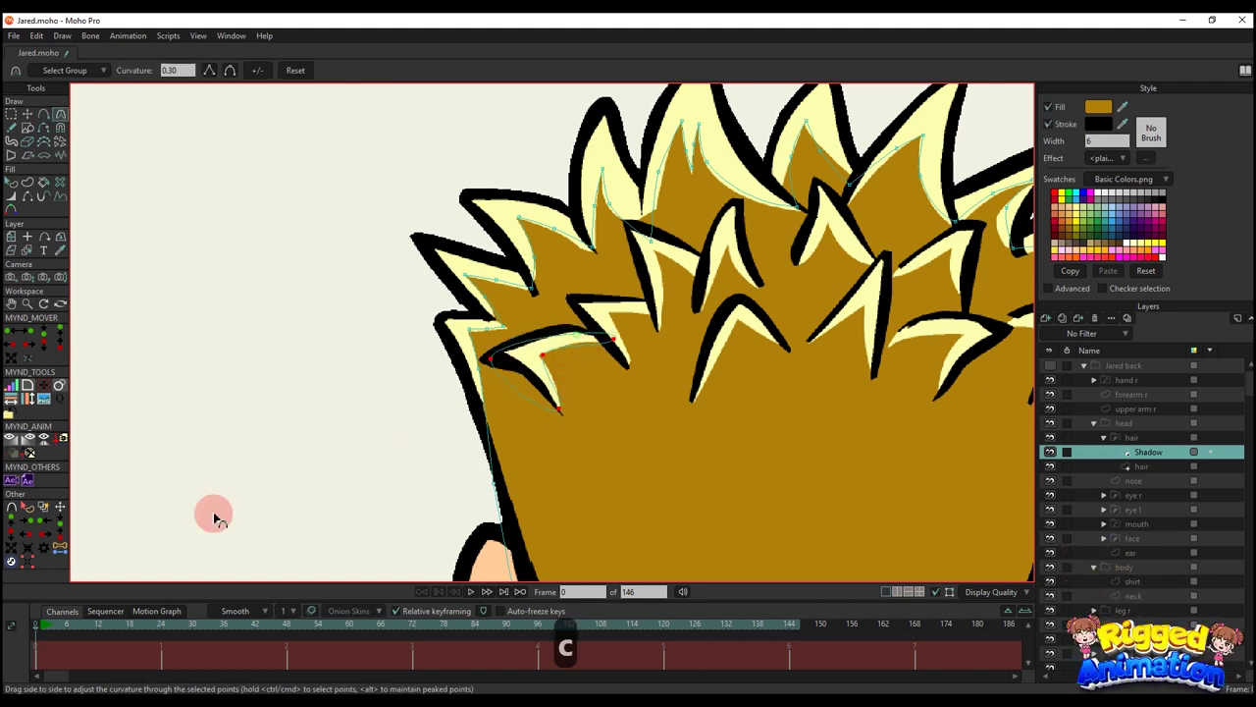
key(t)
scroll(526, 336, up, 2)
key(a)
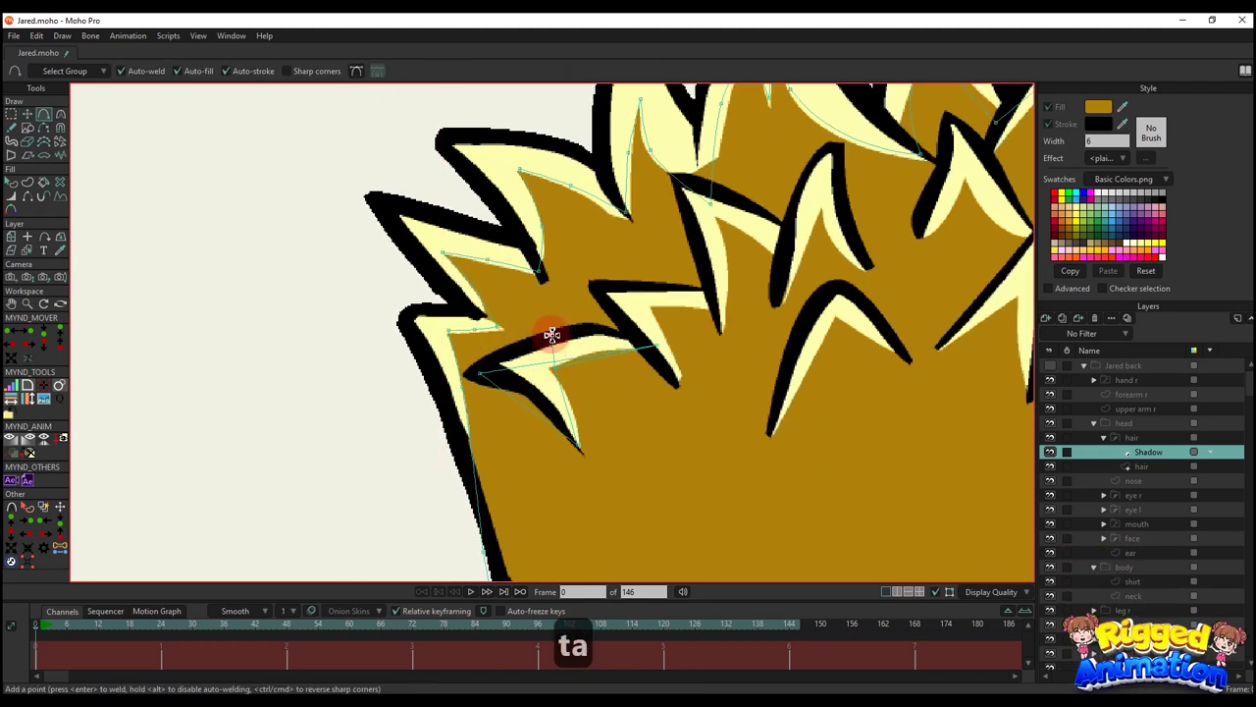
key(ctrl+z)
scroll(545, 363, up, 2)
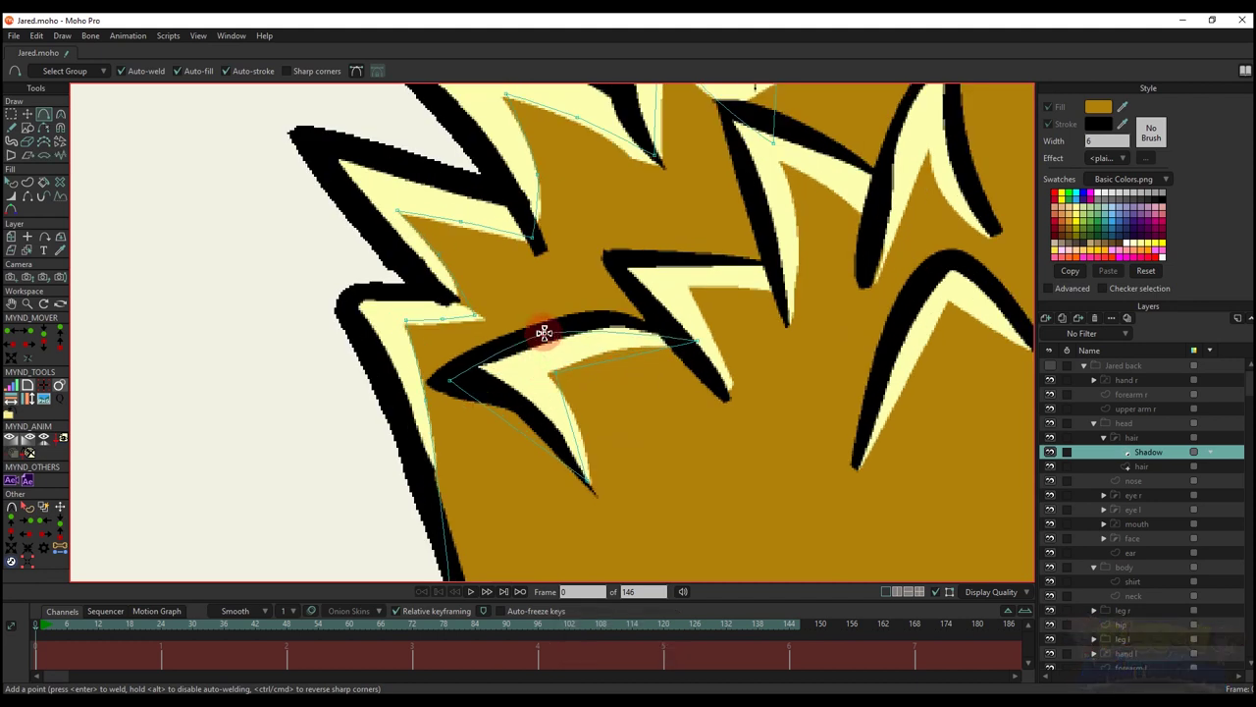
key(t)
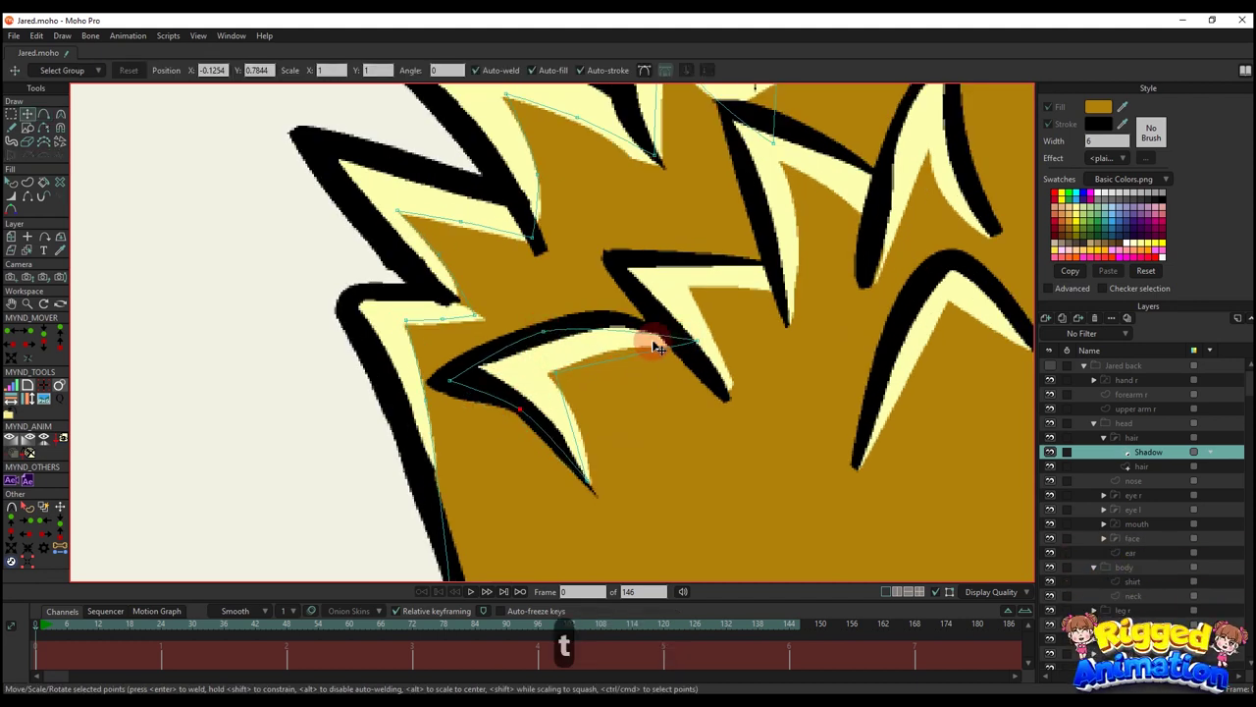
- Add points on the spike's inner edges and adjust the outline's curvature to match the reference highlight
key(c)
key(a)
drag(587, 365, 587, 356)
drag(571, 409, 650, 325)
key(t)
key(c)
click(553, 431)
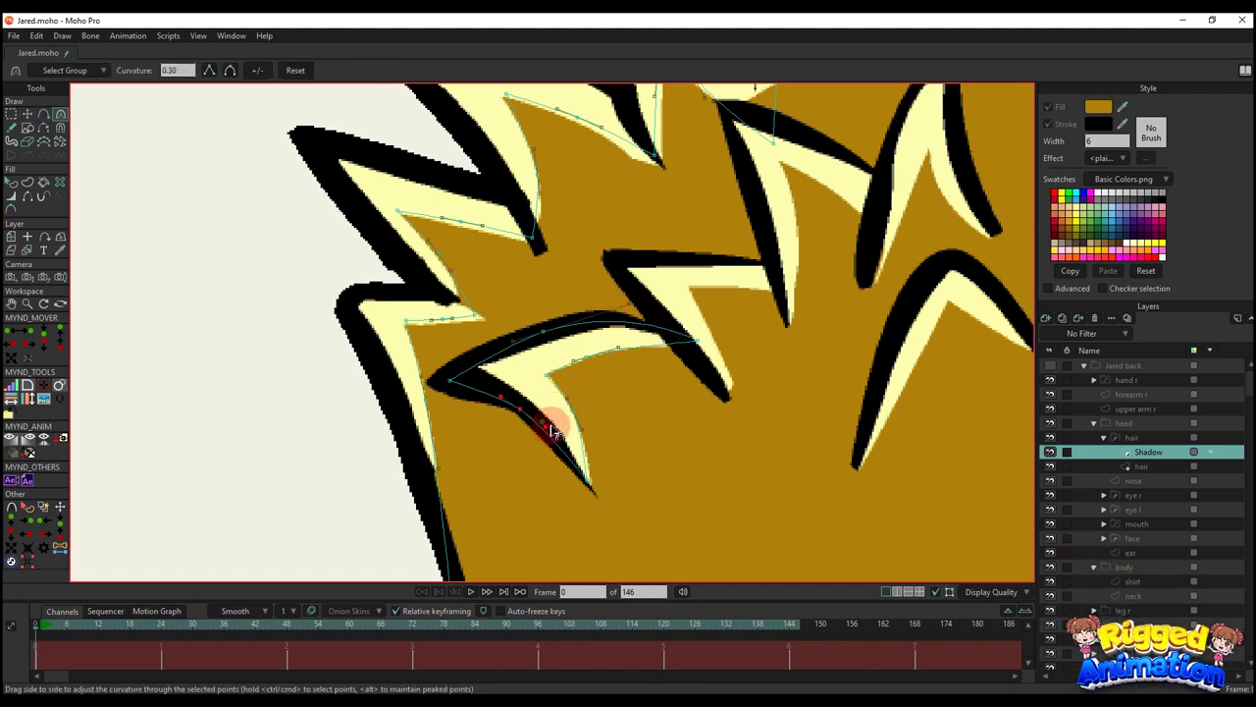
- Create a filled and stroked shape from the spike outline, with the reference's pale yellow fill and a black stroke
scroll(615, 360, down, 2)
key(q)
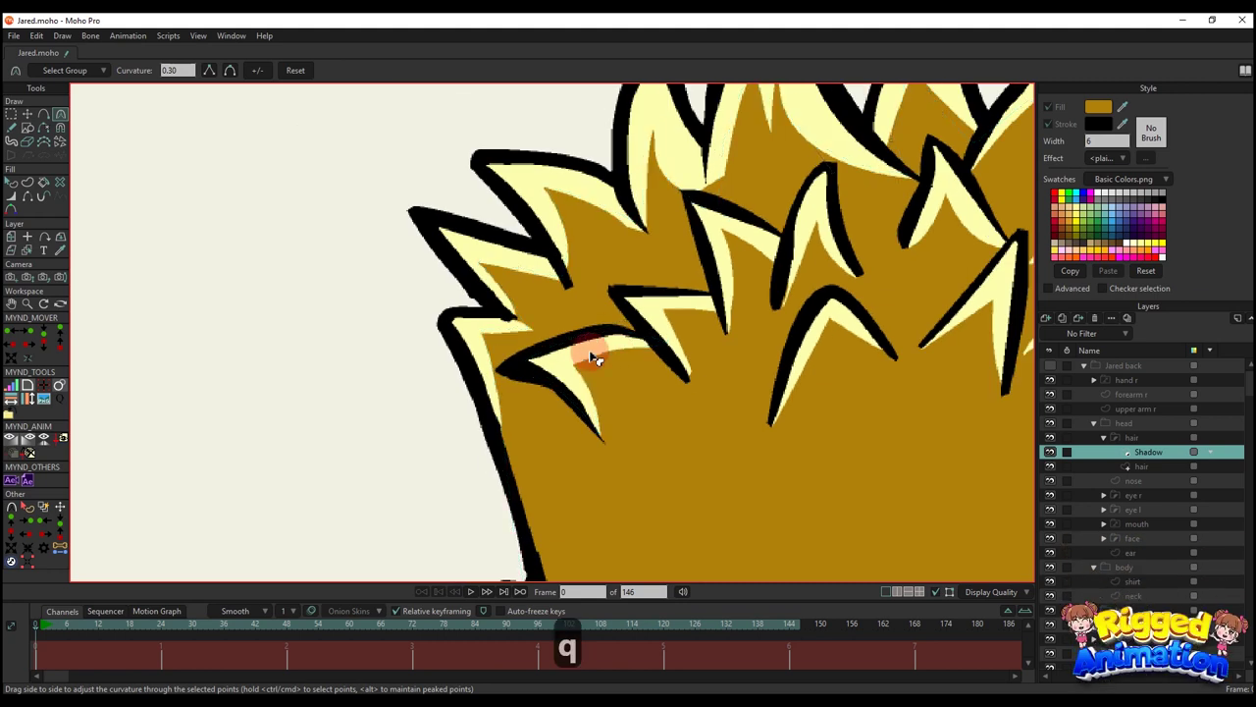
click(563, 342)
key(t)
click(27, 182)
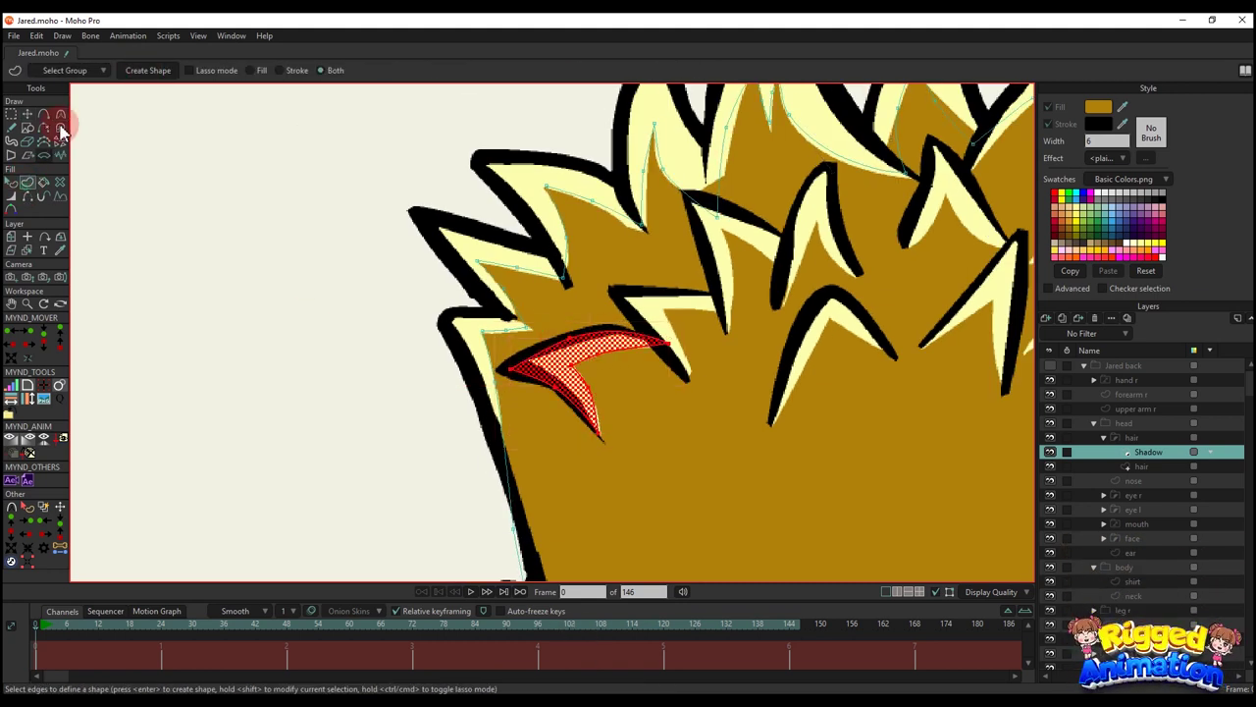
click(165, 76)
drag(1124, 107, 588, 343)
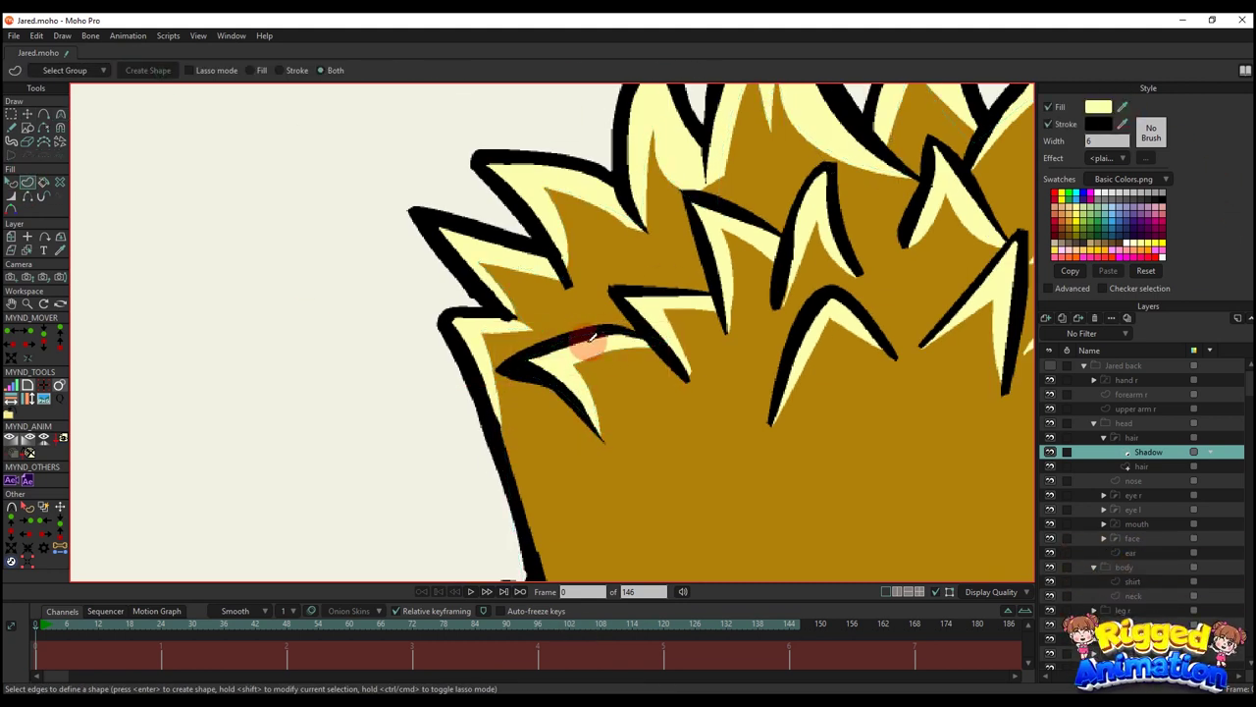
- Hide the stroke along the spike's inner edges, and turn off the Jared back group's visibility to show the reference
click(27, 196)
scroll(553, 317, up, 4)
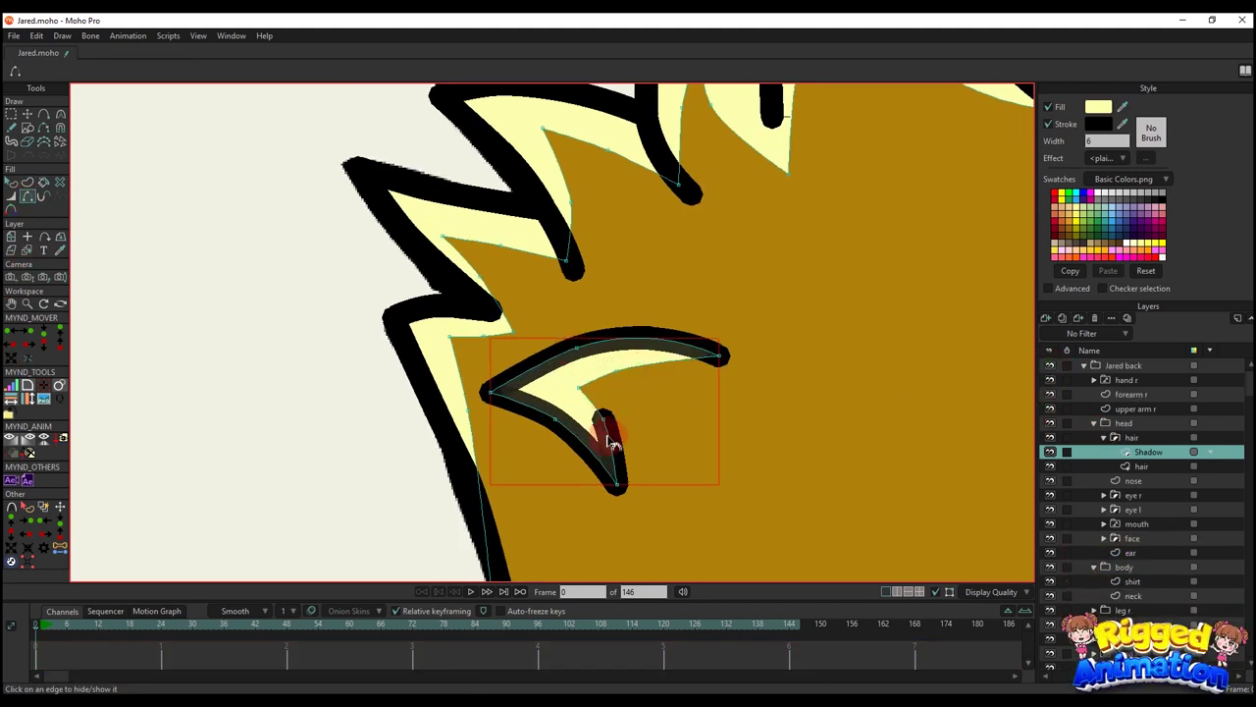
key(q)
scroll(690, 440, down, 5)
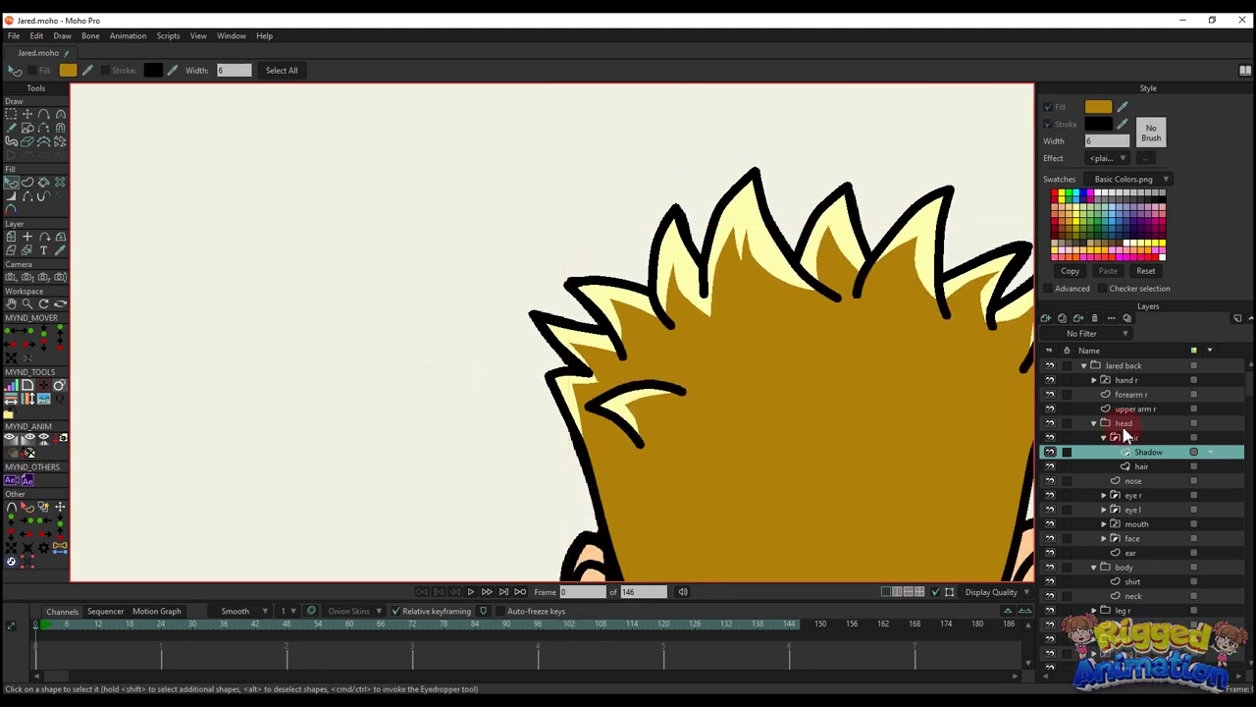
click(1050, 368)
- Duplicate the finished spike's points and place the copy over the second inner spike of the reference
key(t)
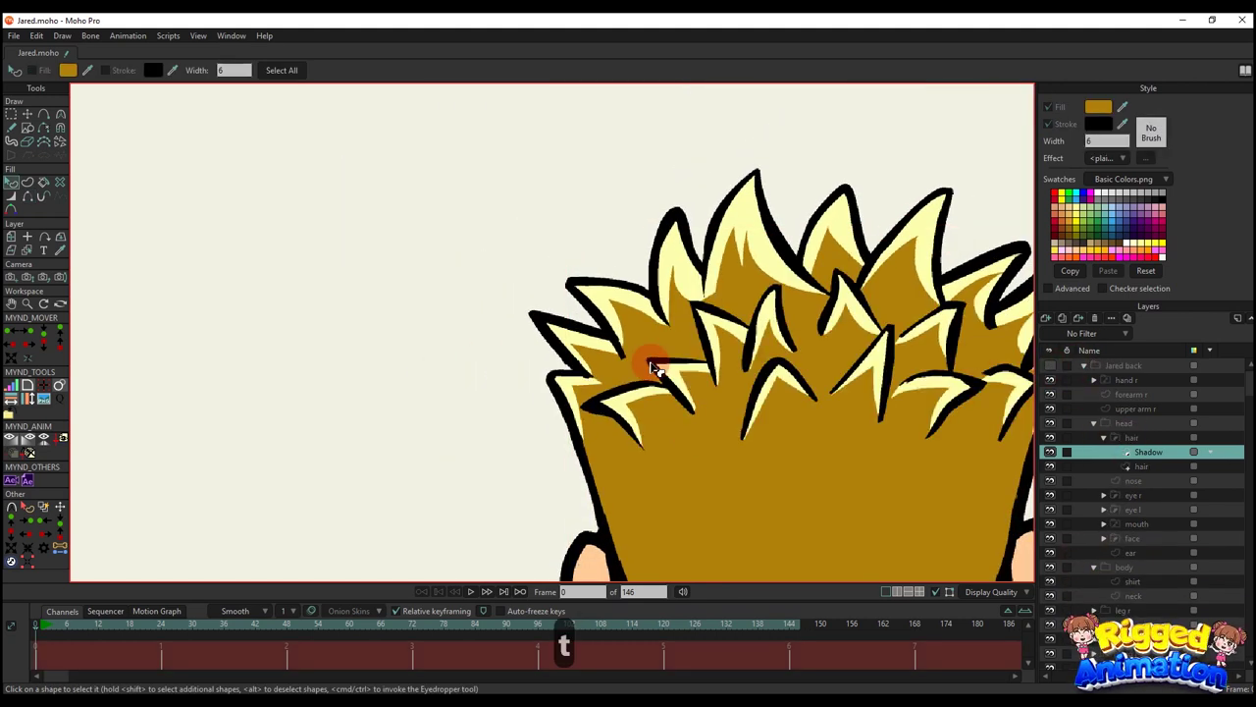
scroll(648, 373, up, 2)
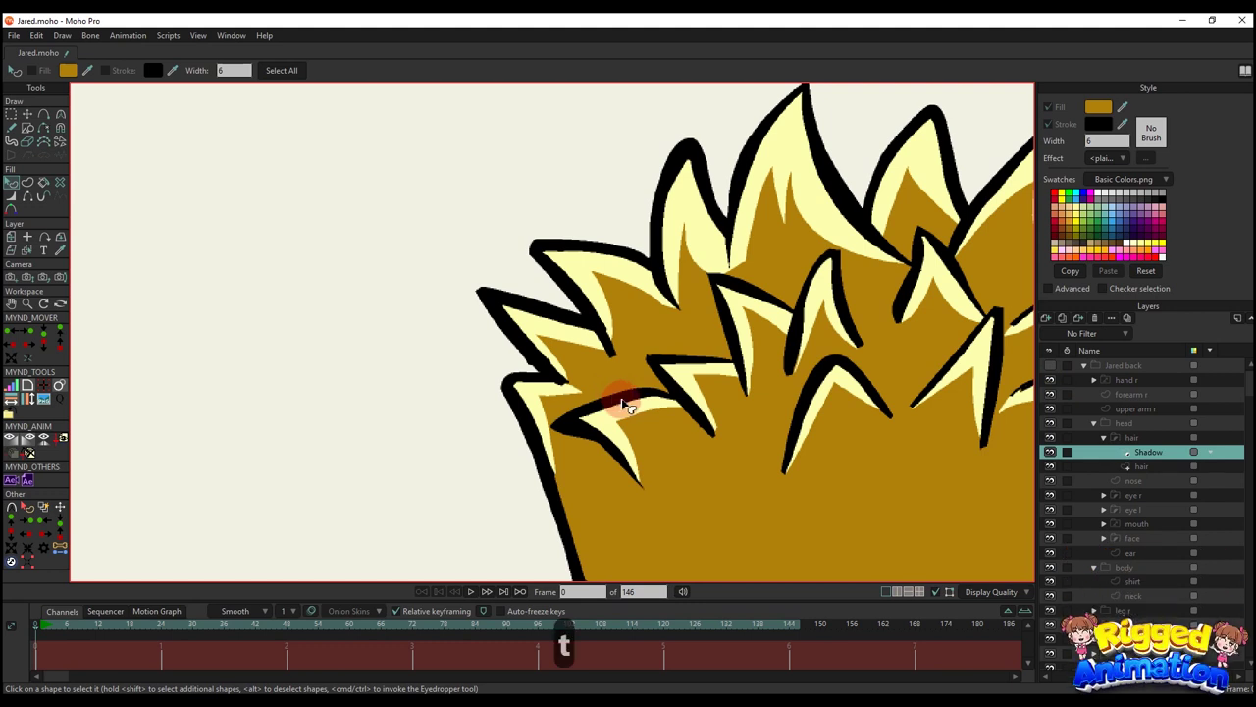
click(28, 114)
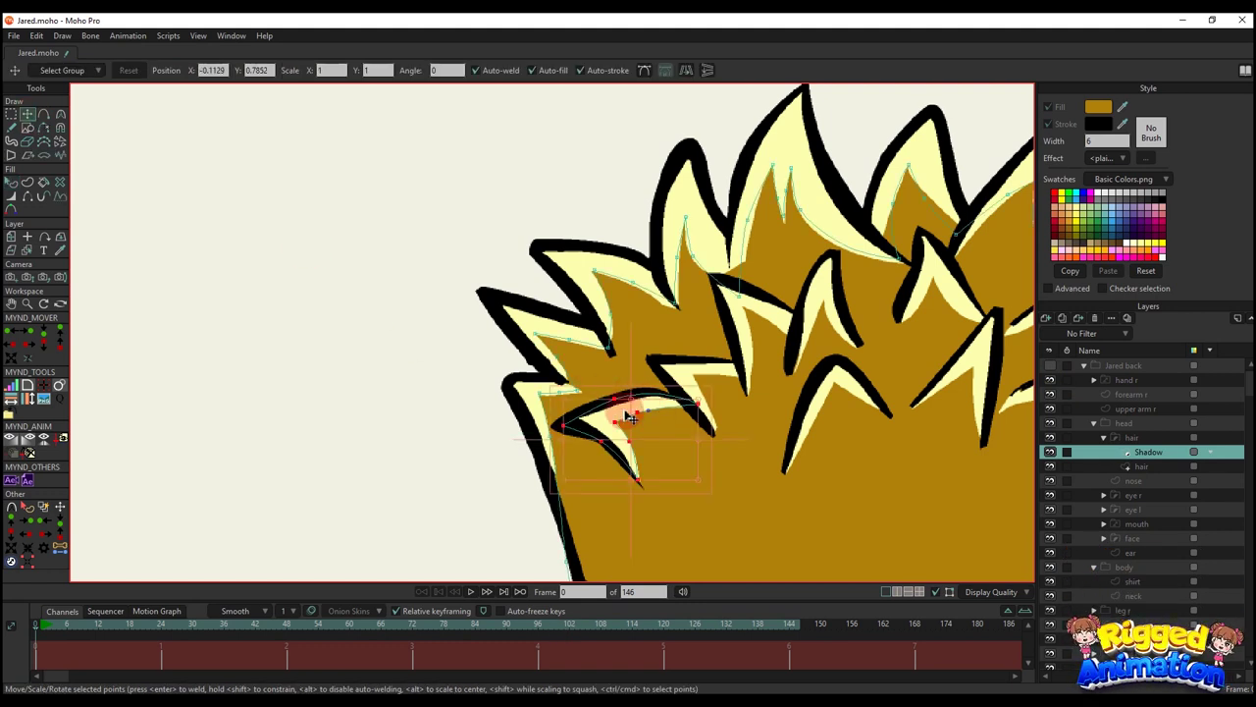
key(ctrl+c)
key(ctrl+v)
drag(605, 424, 639, 392)
scroll(716, 363, up, 2)
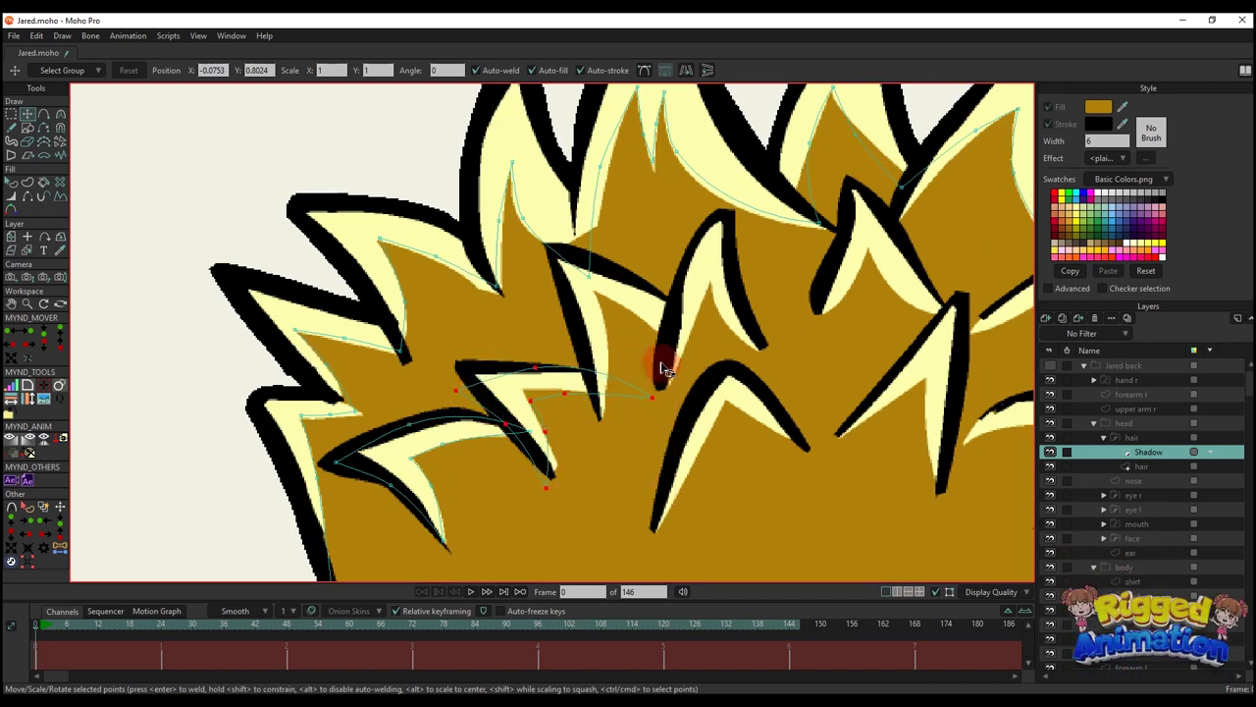
- Move the copied spike's tips and inner corner points onto the outline of the second reference spike
click(482, 367)
scroll(481, 367, up, 1)
drag(456, 386, 559, 450)
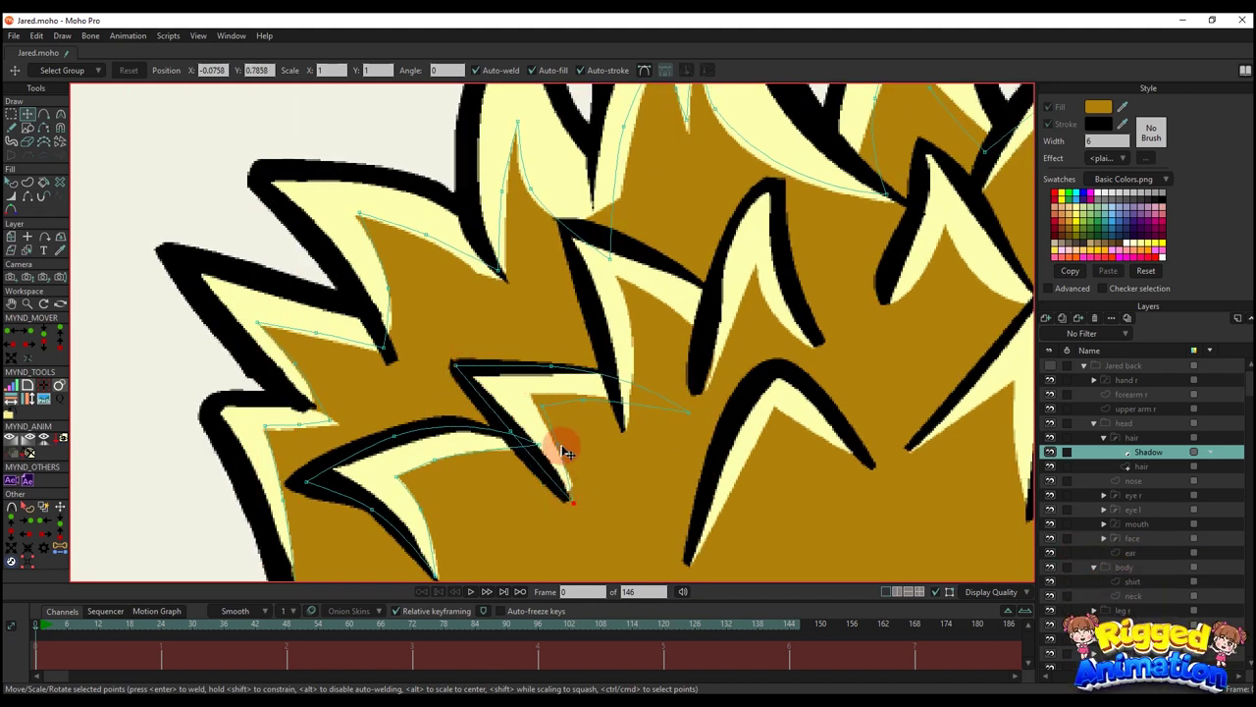
drag(540, 401, 678, 411)
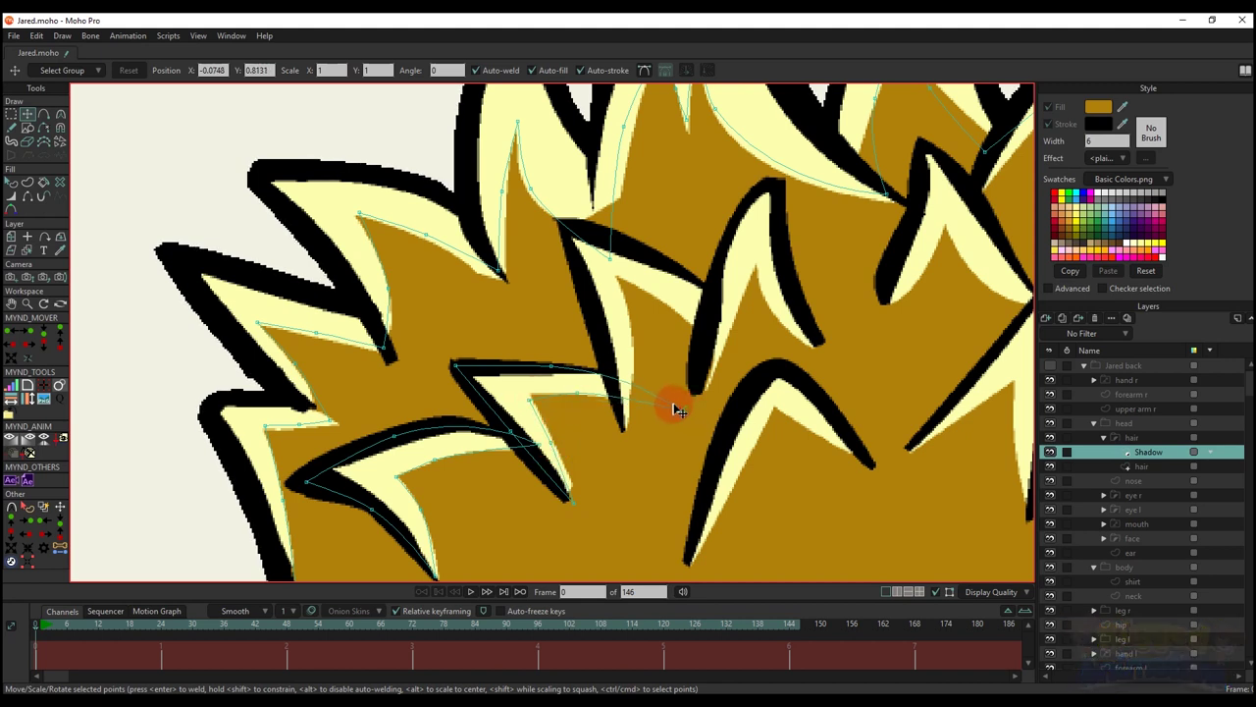
drag(531, 399, 534, 395)
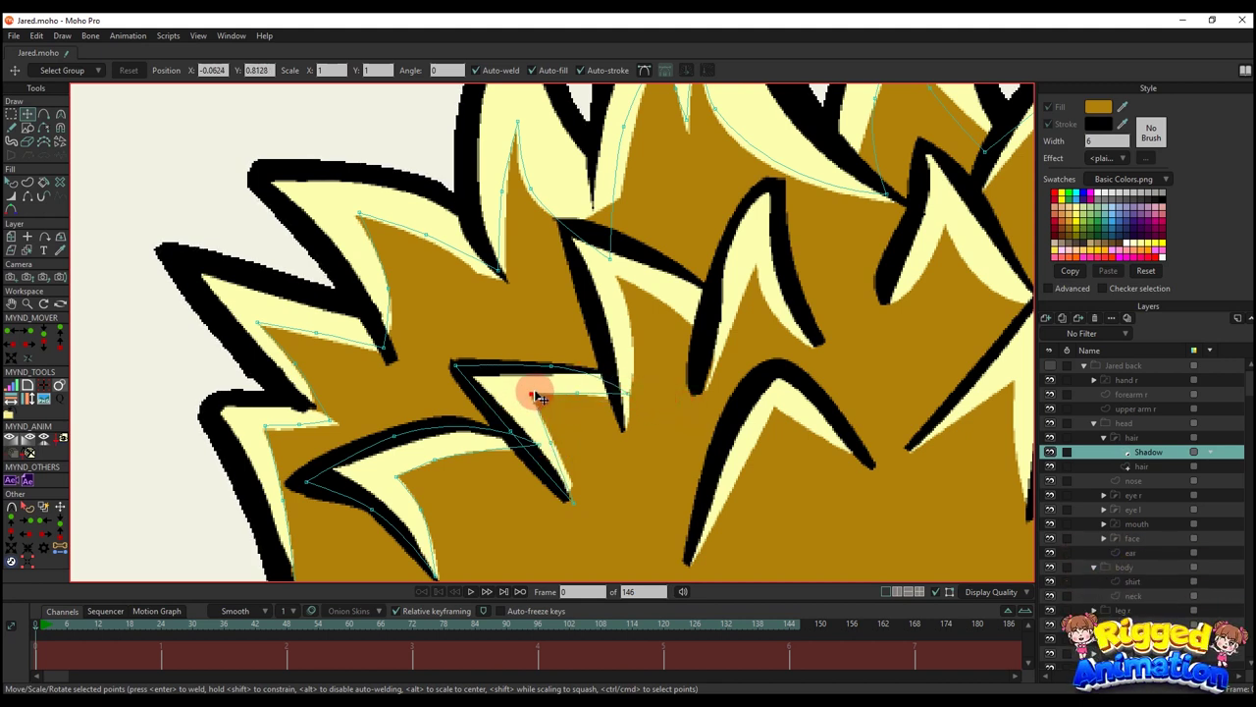
drag(628, 395, 746, 332)
- Duplicate the reshaped second spike, place the copy over the third reference spike, and set its lower tip point
key(ctrl+c)
key(ctrl+v)
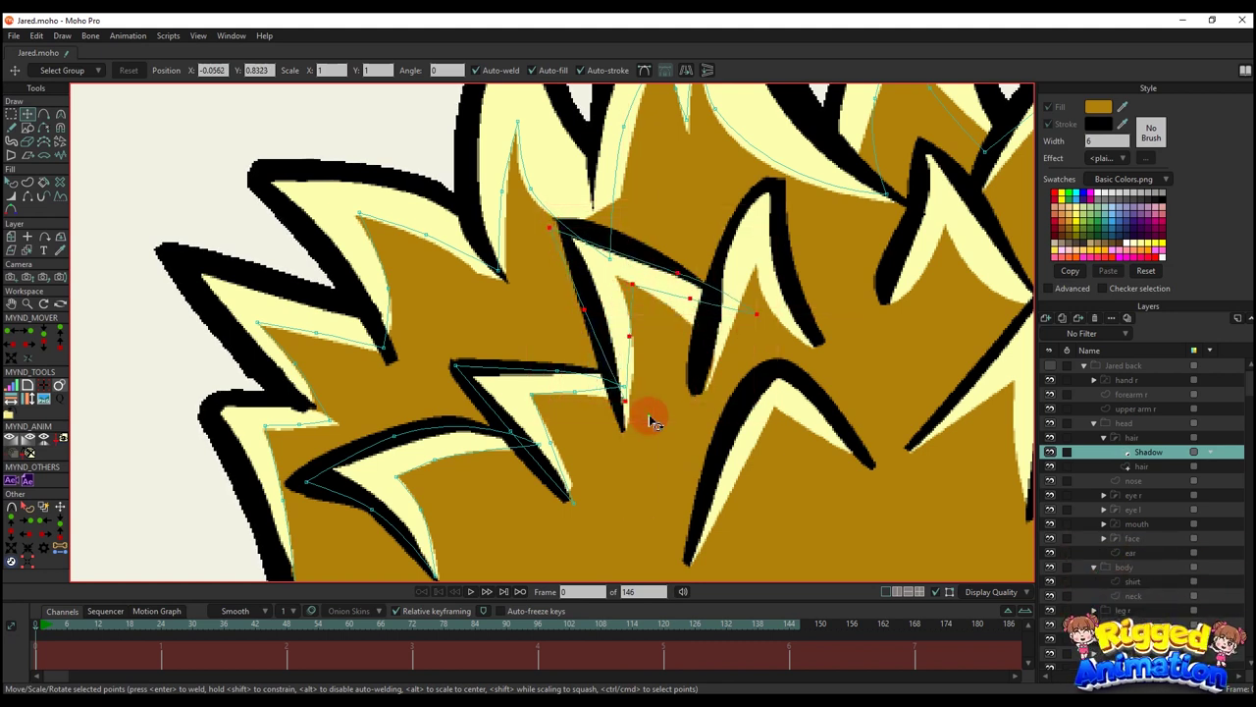
drag(650, 419, 626, 402)
key(ctrl+z)
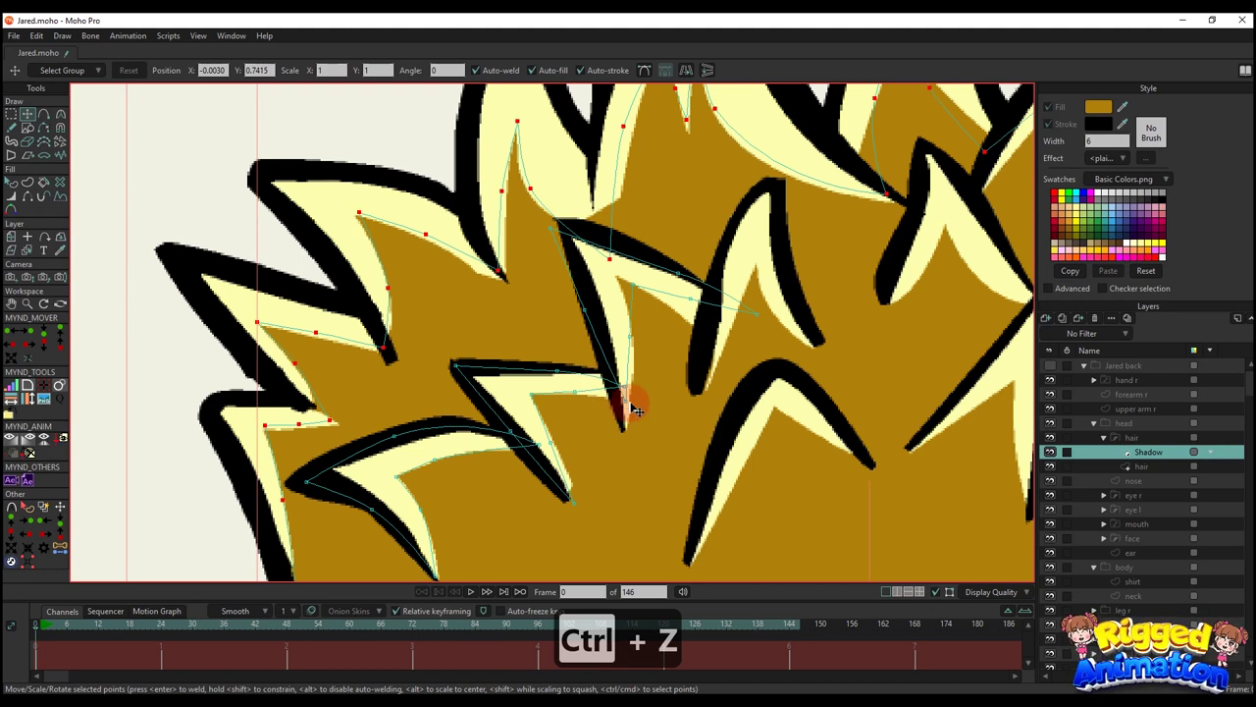
key(ctrl+z)
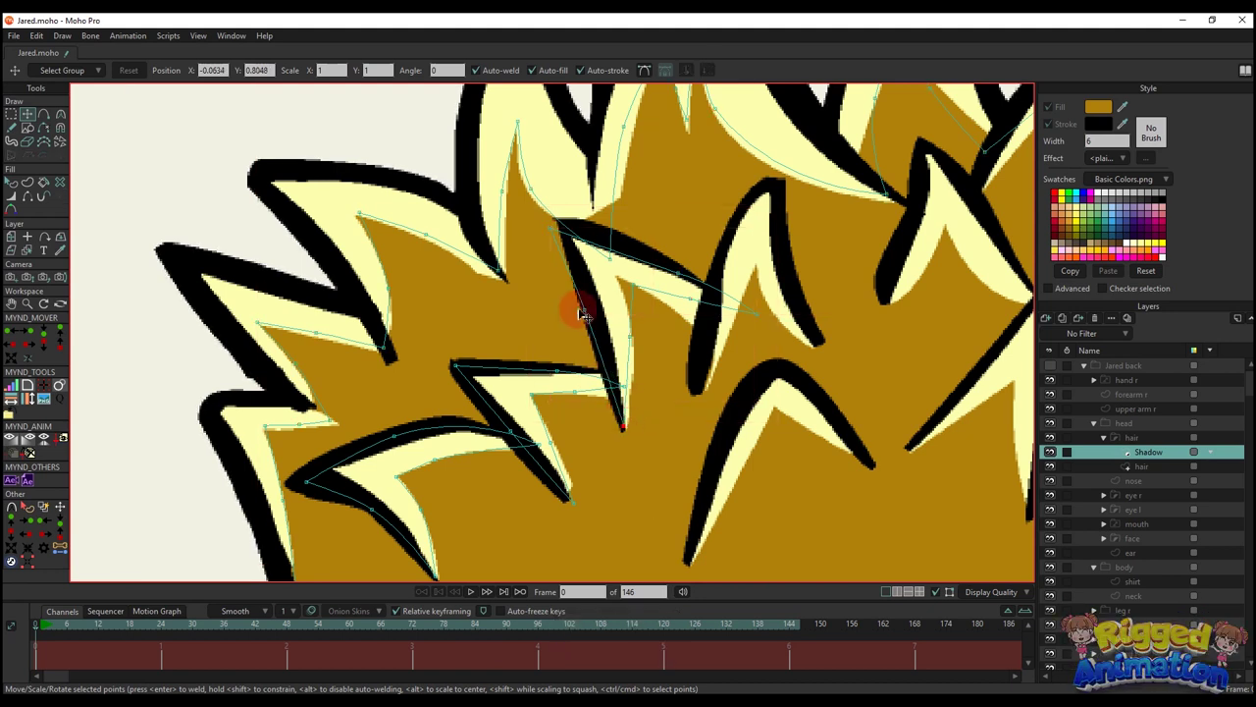
- Fit the third spike's upper corner, right tip and edge points to the reference outline
drag(583, 312, 590, 317)
drag(549, 231, 556, 225)
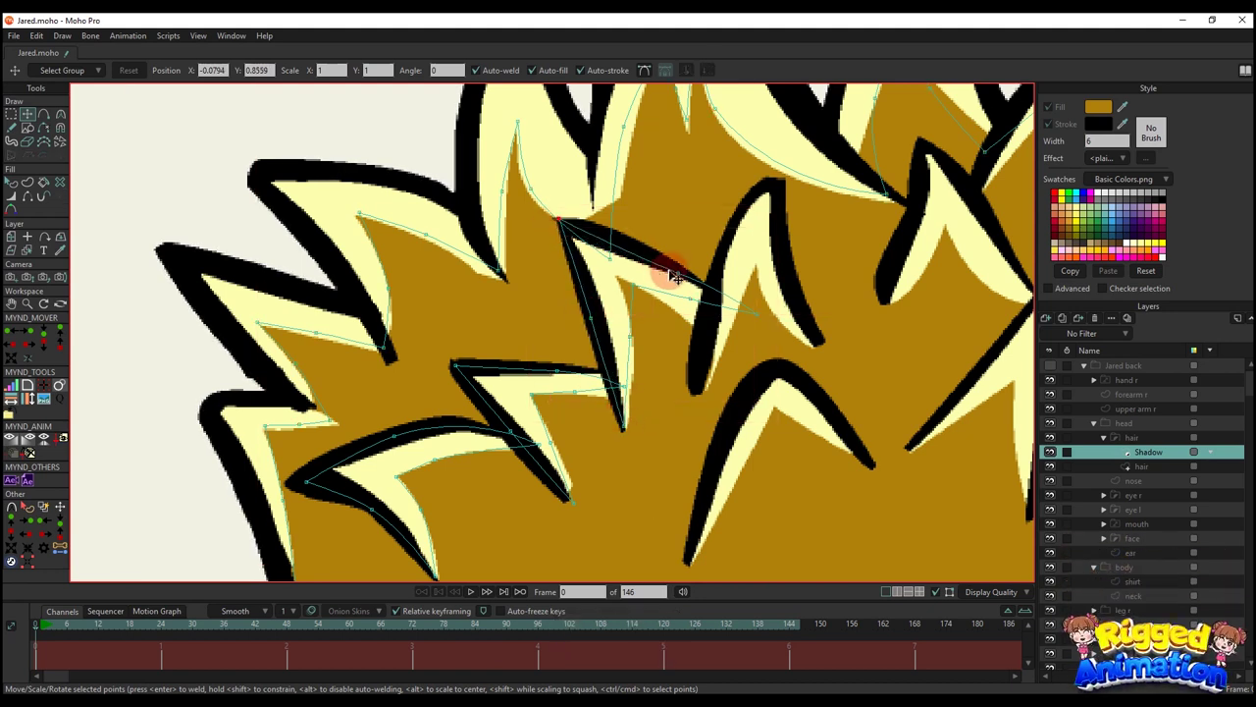
click(621, 279)
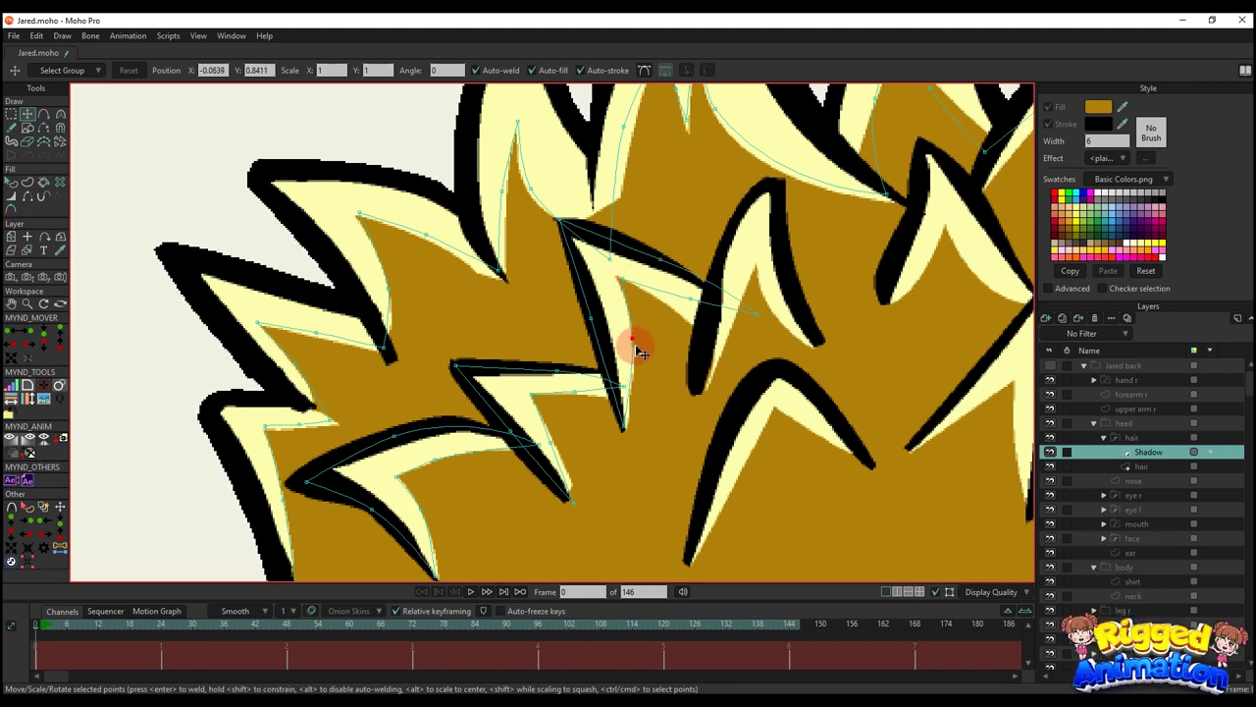
drag(616, 273, 670, 306)
drag(753, 309, 723, 329)
drag(672, 267, 717, 343)
scroll(696, 305, down, 1)
scroll(665, 321, up, 1)
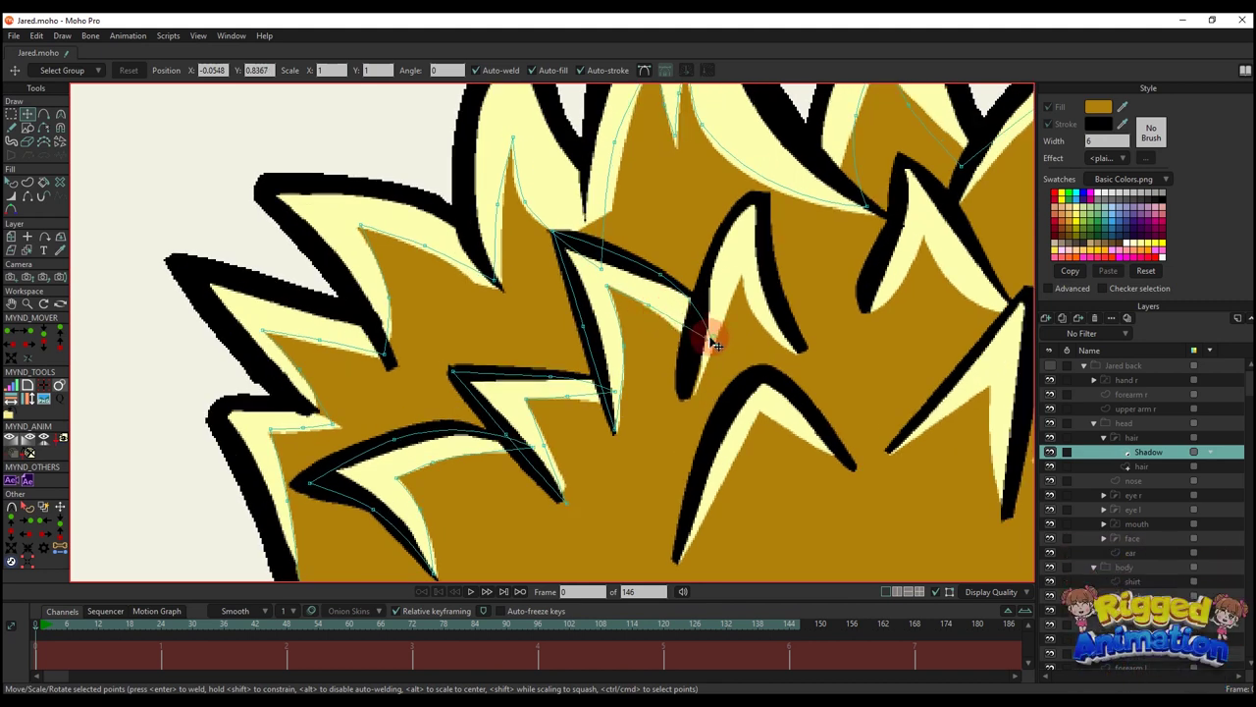
- Duplicate the third spike and rotate the copy into place over the upright fourth reference spike
double_click(648, 288)
key(ctrl+c)
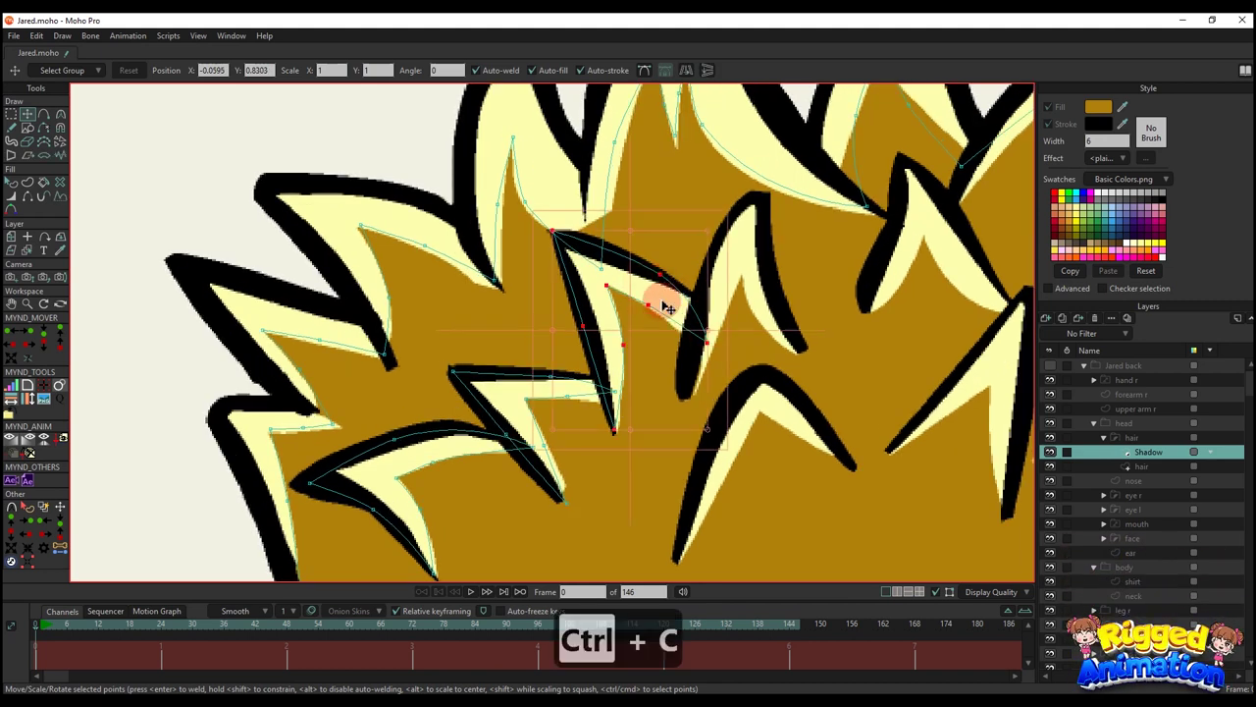
key(ctrl+v)
drag(877, 329, 757, 207)
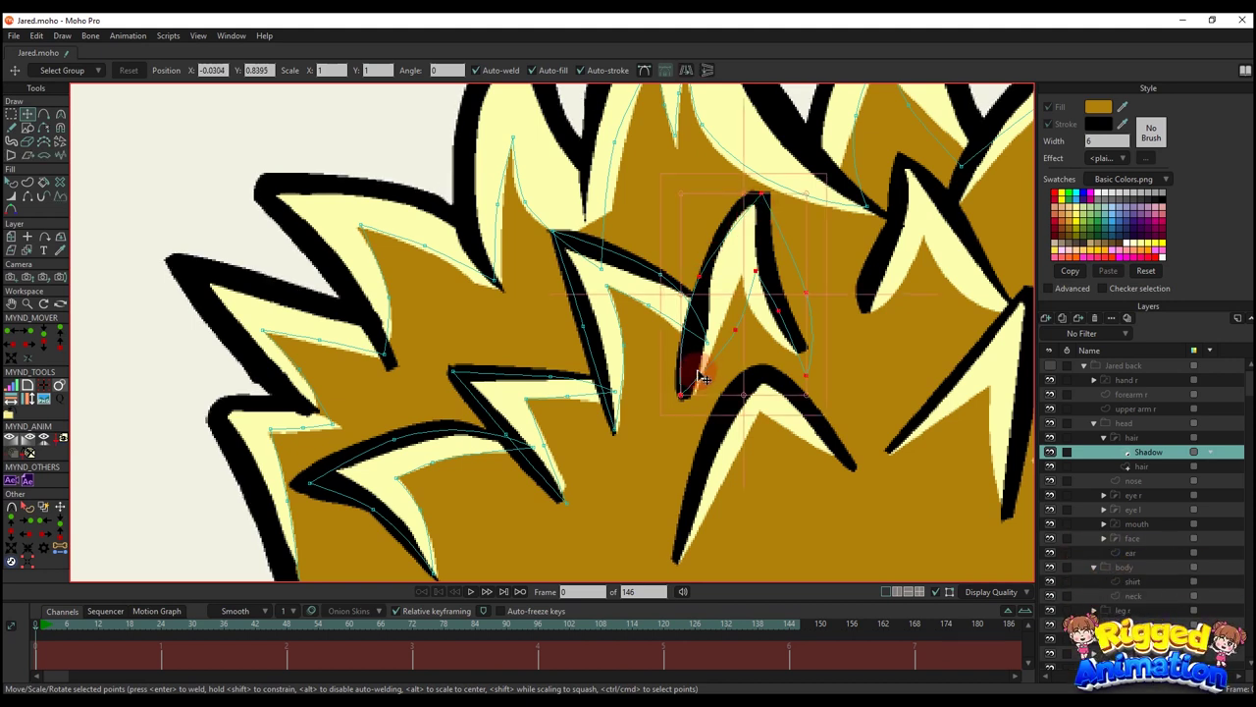
- Move the fourth spike's top, right tip and edge points onto the reference outline
drag(761, 278, 803, 335)
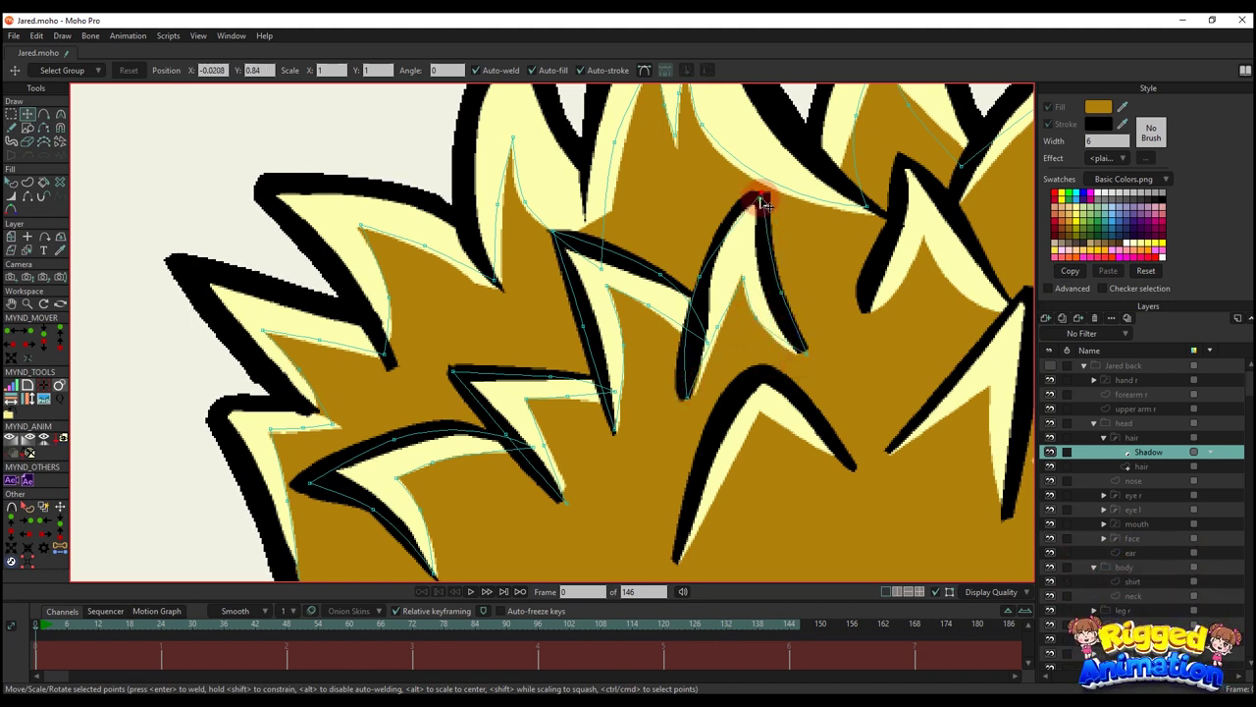
drag(759, 199, 762, 196)
drag(776, 253, 814, 244)
- Duplicate a finished spike, place the copy over the next upper spike to the right, and fit its points to the reference
click(648, 305)
key(ctrl+c)
key(ctrl+v)
drag(783, 193, 816, 243)
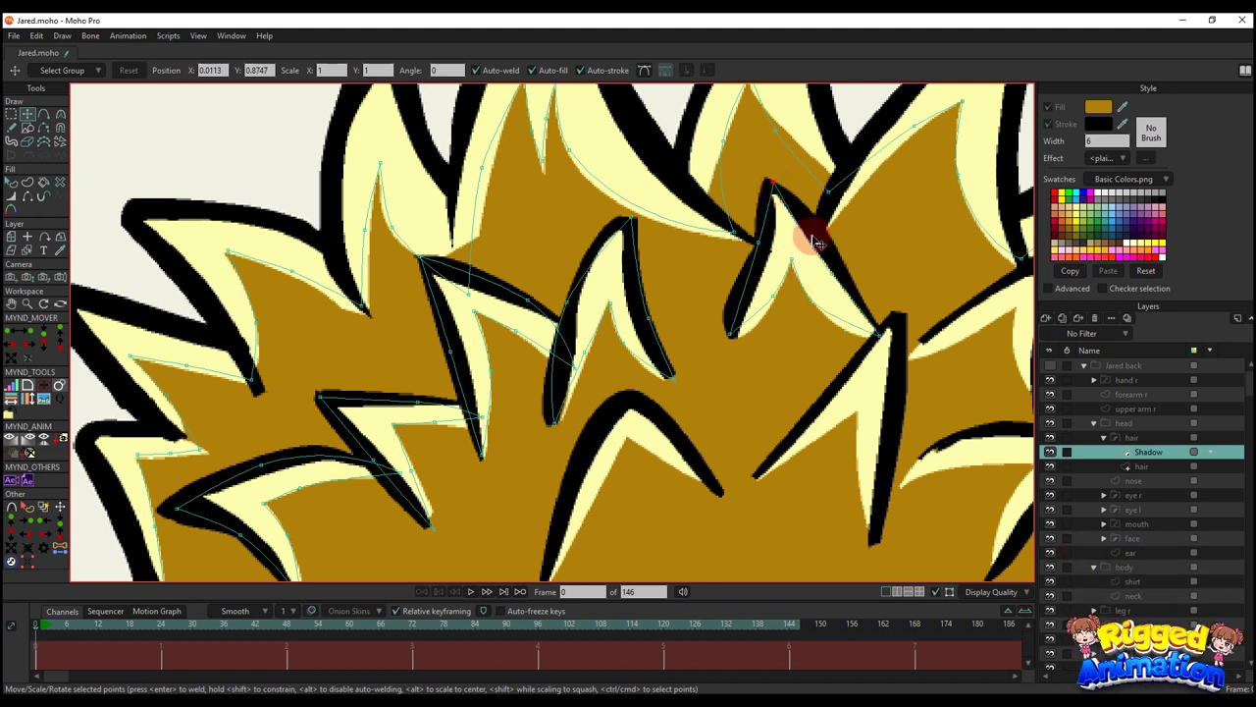
- Duplicate the fitted hair tuft shape in the Shadow layer and fit the copy over the neighbouring tuft to its right
drag(846, 326, 783, 256)
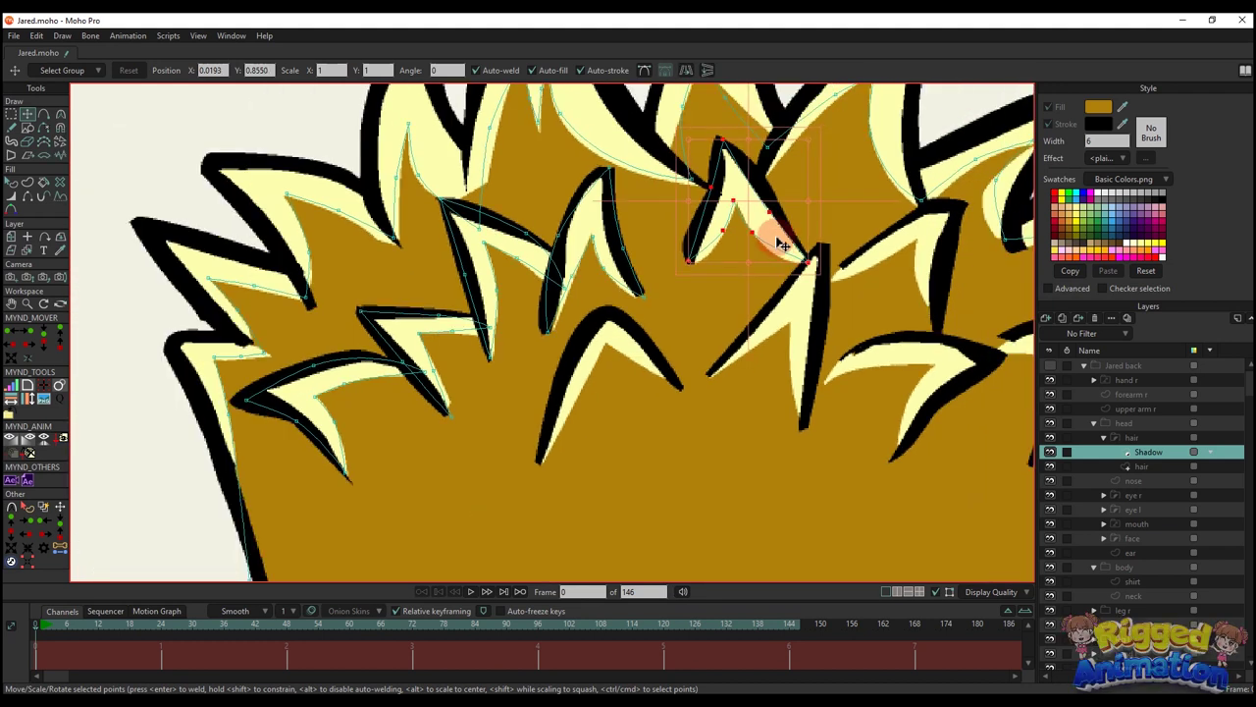
key(ctrl+c)
key(ctrl+v)
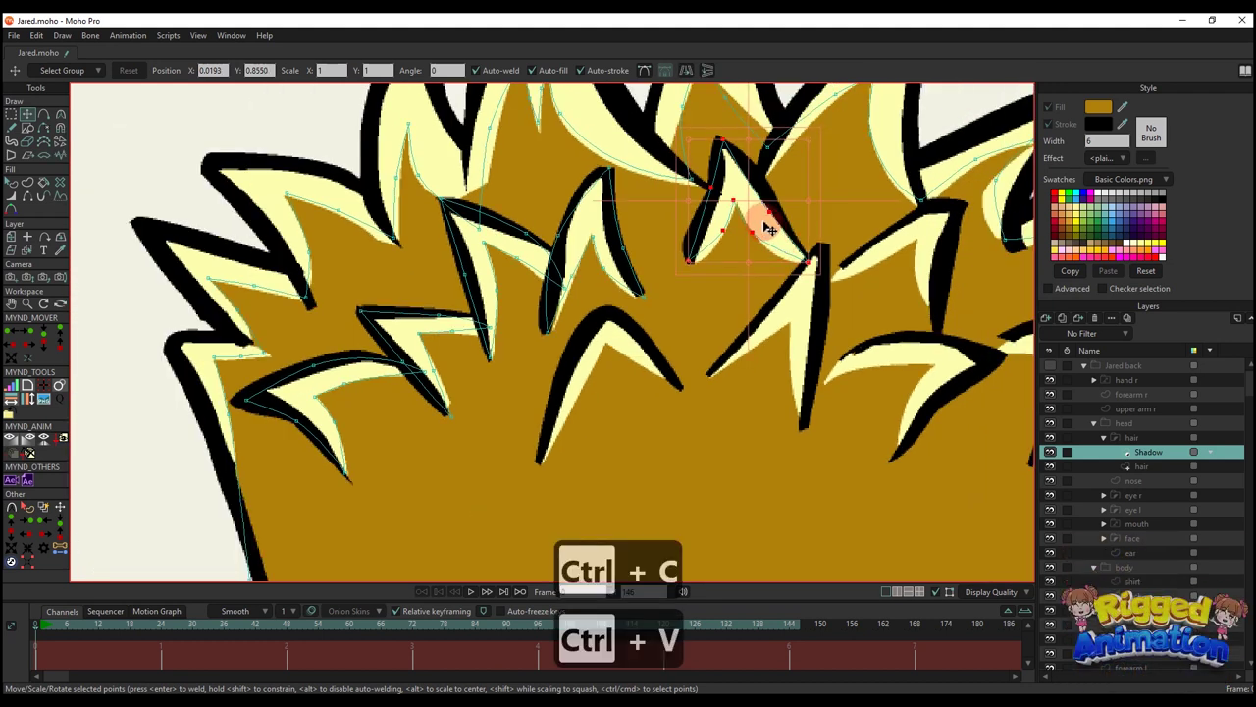
drag(766, 216, 814, 280)
key(ctrl+z)
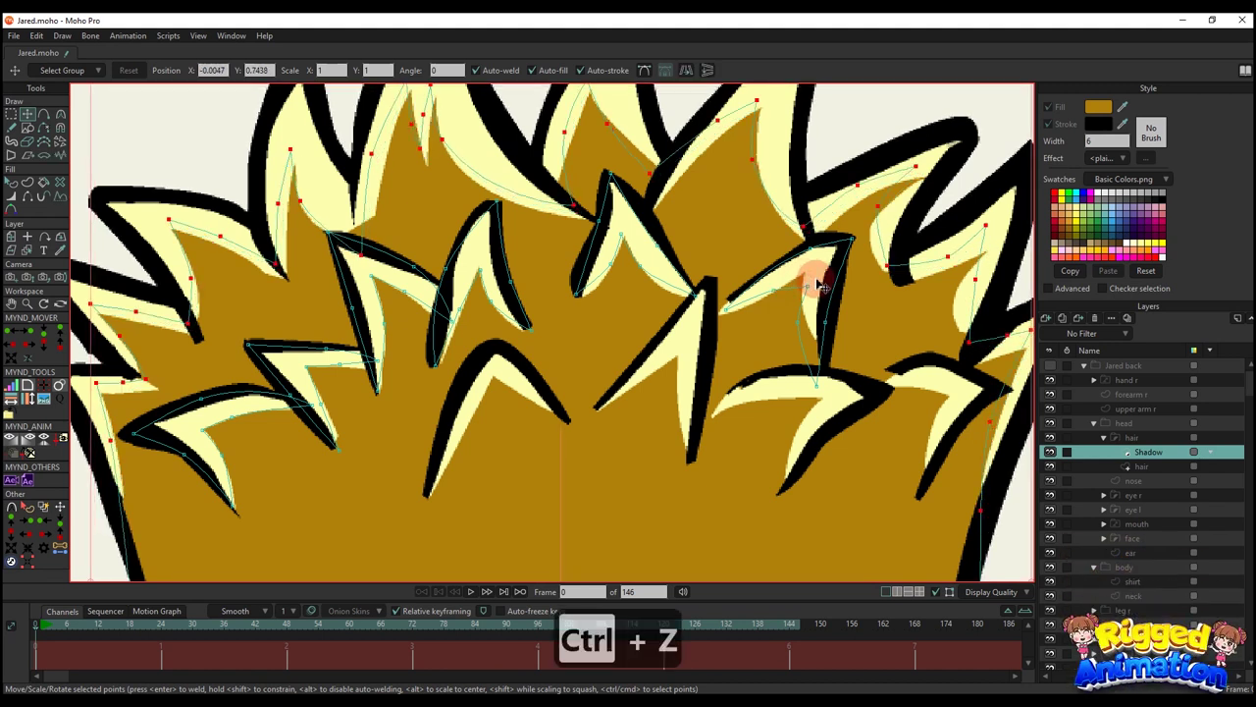
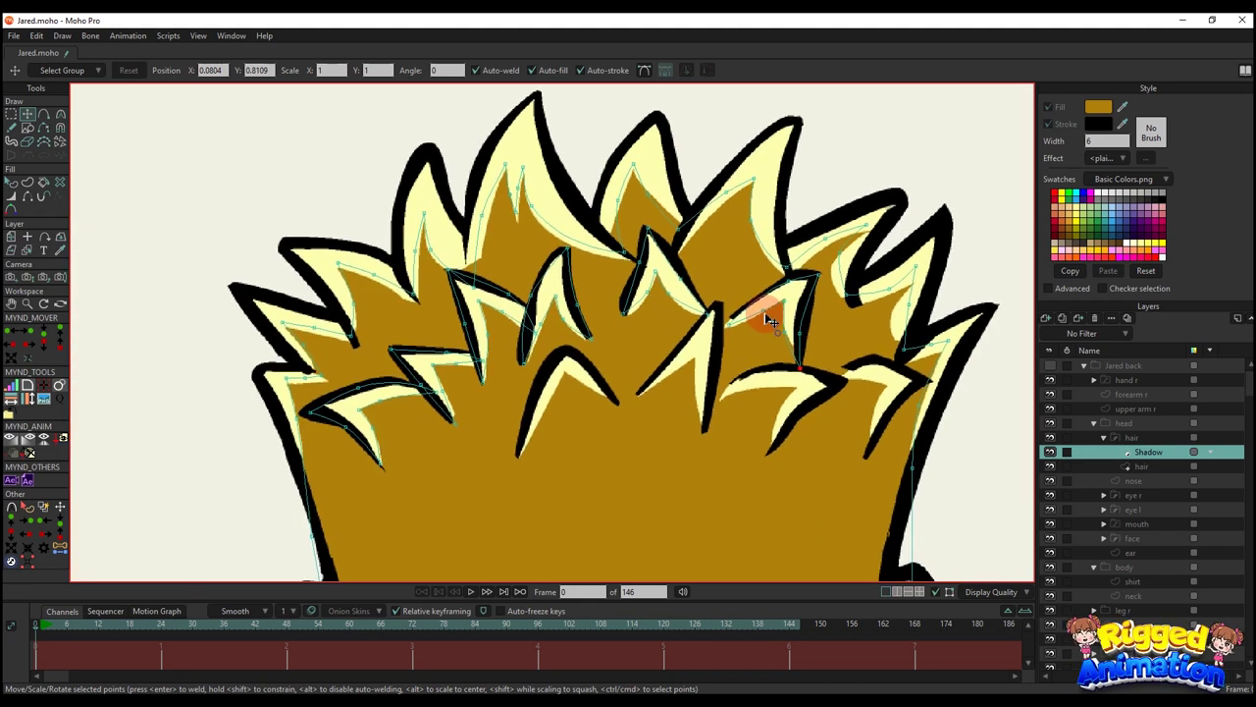
- Duplicate the tuft shape for the remaining lower-row tufts and fit each copy over its tuft in the reference drawing
scroll(772, 321, down, 1)
key(ctrl+c)
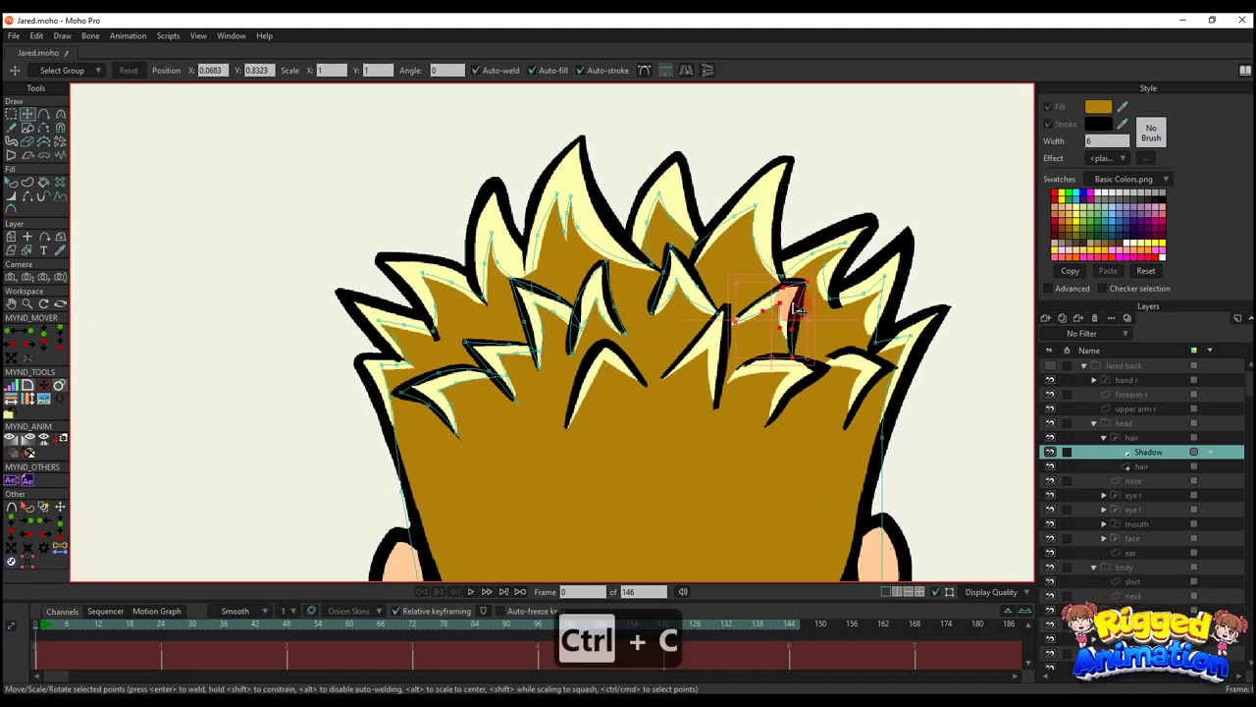
key(ctrl+v)
mouse_move(798, 321)
mouse_down()
mouse_move(869, 378)
mouse_move(856, 406)
mouse_move(760, 393)
mouse_move(789, 367)
mouse_move(771, 359)
mouse_move(803, 371)
mouse_move(814, 356)
mouse_move(829, 376)
mouse_move(766, 360)
mouse_move(814, 367)
mouse_move(816, 390)
mouse_move(651, 373)
mouse_move(701, 396)
mouse_move(639, 317)
mouse_move(622, 393)
mouse_move(653, 278)
mouse_move(679, 406)
mouse_move(654, 421)
mouse_move(636, 342)
mouse_move(623, 360)
mouse_move(645, 378)
mouse_move(664, 350)
mouse_move(651, 416)
mouse_move(654, 348)
mouse_move(655, 369)
mouse_move(699, 295)
mouse_move(707, 350)
mouse_move(687, 332)
mouse_move(536, 393)
mouse_move(547, 371)
mouse_move(530, 341)
mouse_move(579, 373)
mouse_move(595, 406)
mouse_move(570, 373)
mouse_move(539, 396)
mouse_move(541, 340)
mouse_move(514, 428)
mouse_up()
scroll(868, 378, up, 1)
key(ctrl+c)
key(ctrl+v)
key(ctrl+c)
key(ctrl+v)
key(ctrl+c)
key(ctrl+v)
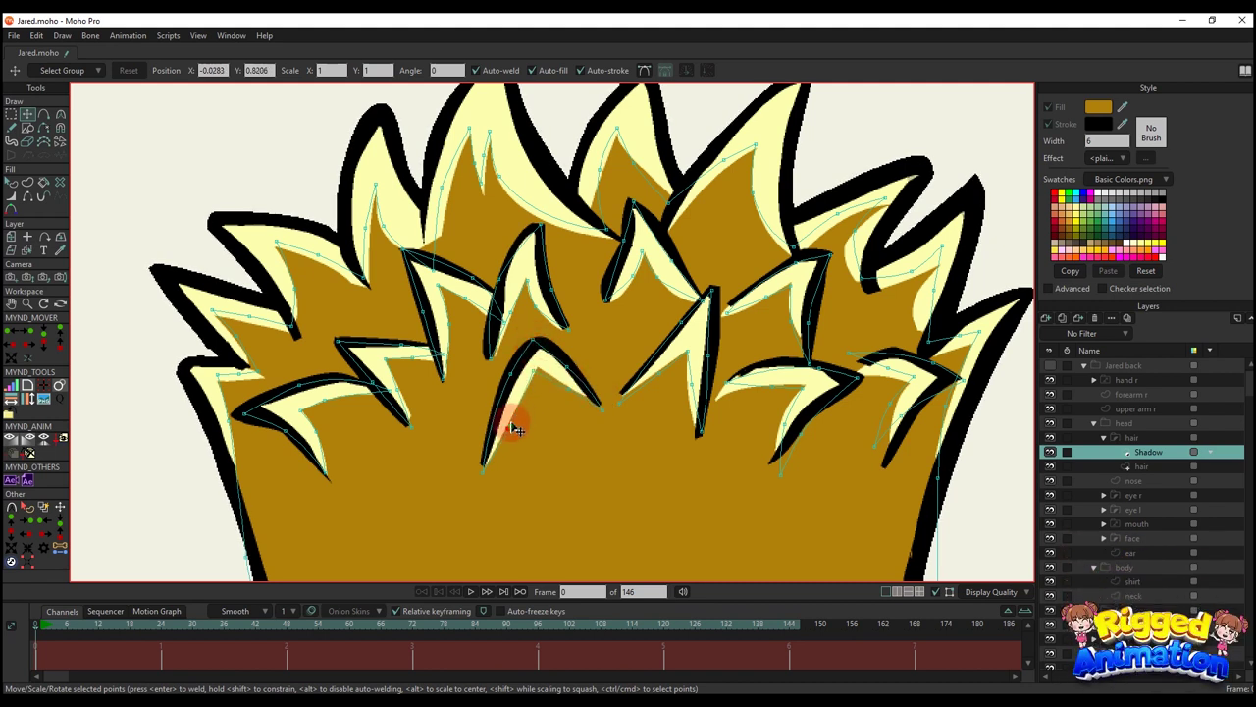
- Show the Jared back group again and check the new tuft shapes in the Shadow layer
scroll(525, 420, down, 3)
key(q)
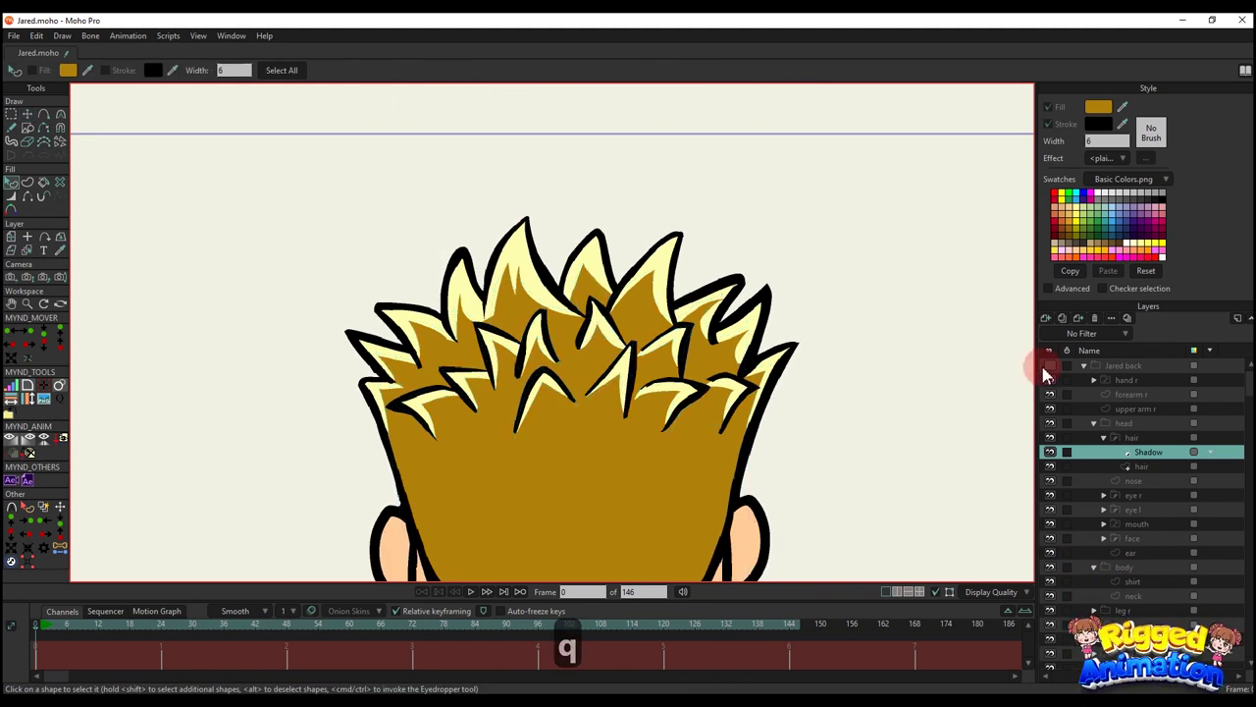
scroll(628, 346, down, 2)
scroll(614, 334, up, 3)
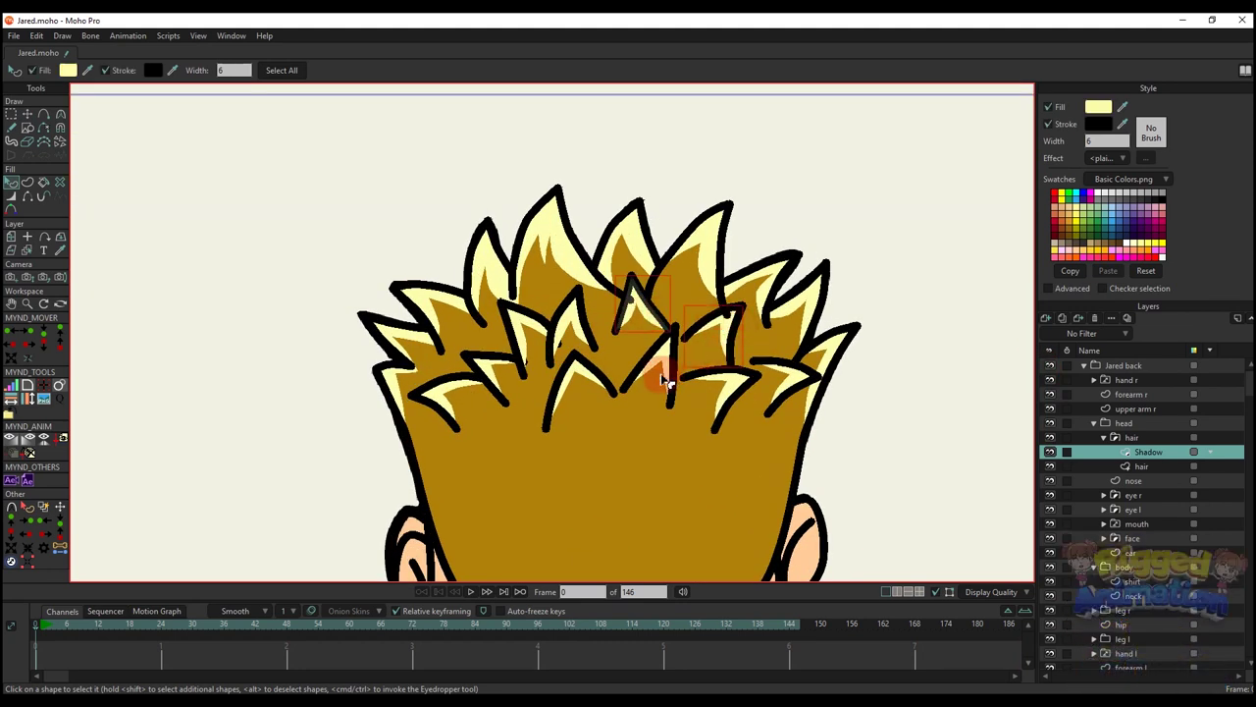
click(622, 345)
click(863, 285)
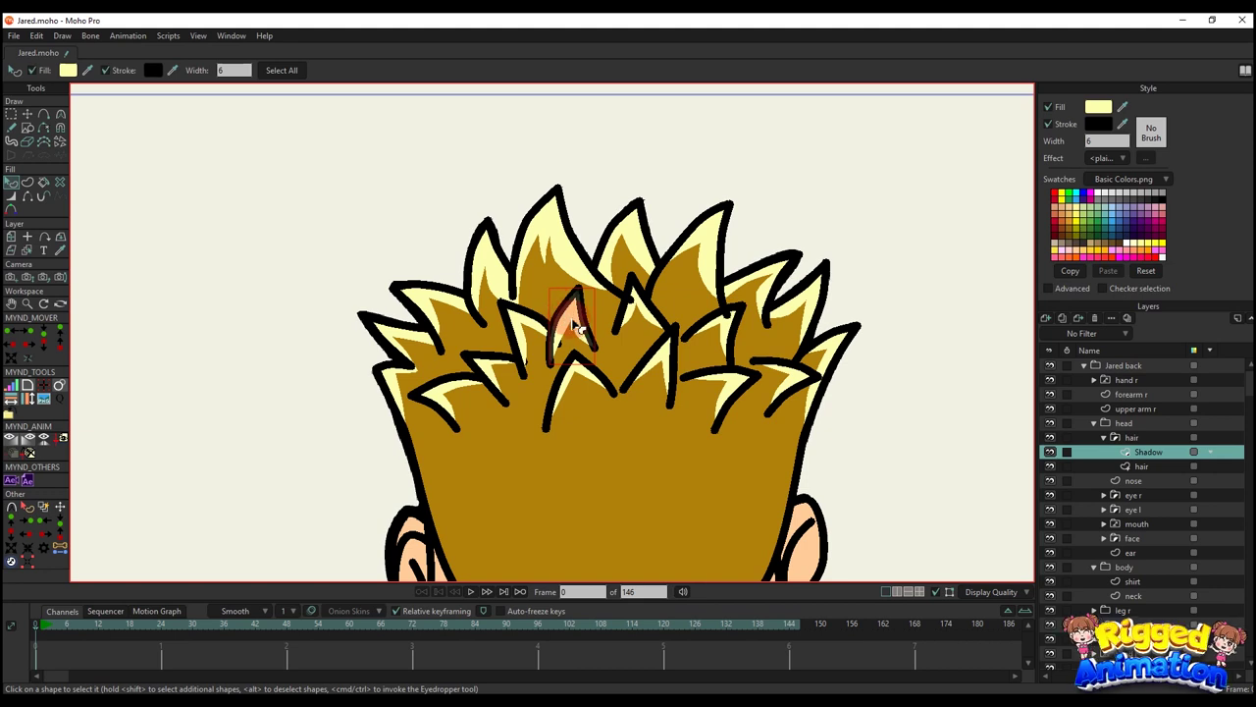
- Adjust the inner end point of the small left tuft so it meets the neighbouring tuft's outline
scroll(560, 363, up, 2)
key(t)
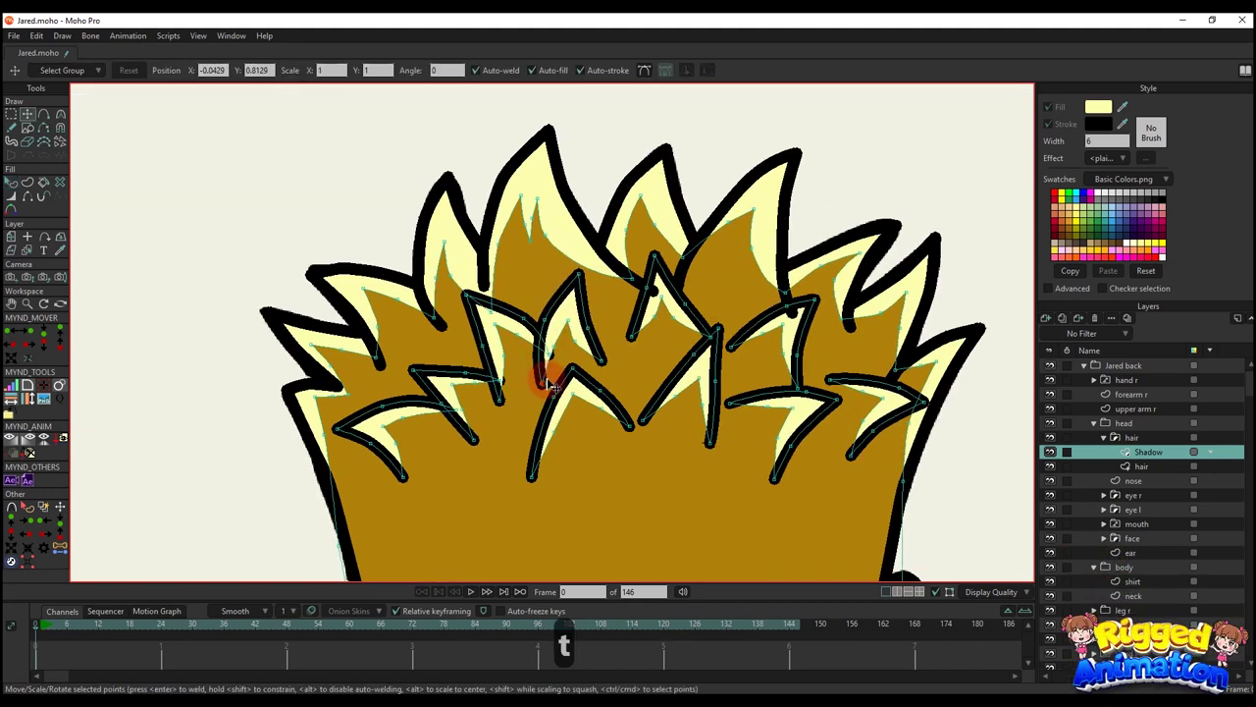
click(493, 381)
key(q)
scroll(676, 316, down, 1)
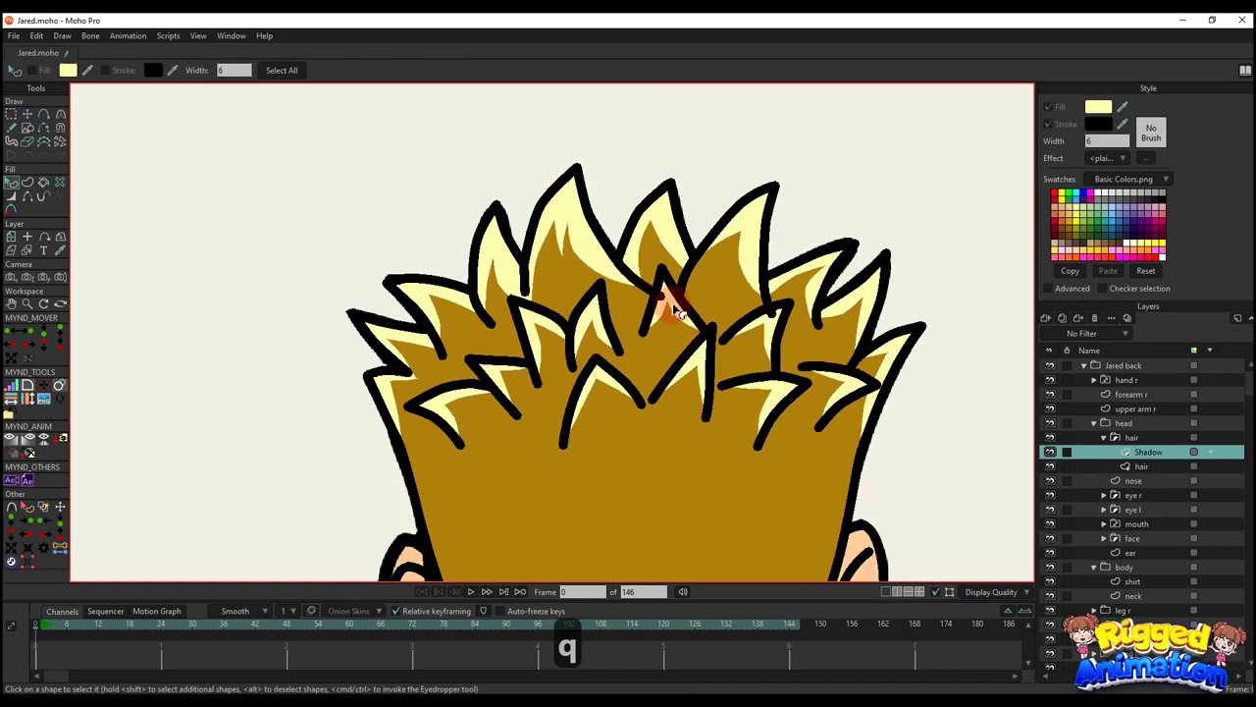
- Adjust the end points of the outline strokes in the hair layer so they tuck in behind the front tufts
key(t)
scroll(656, 310, up, 4)
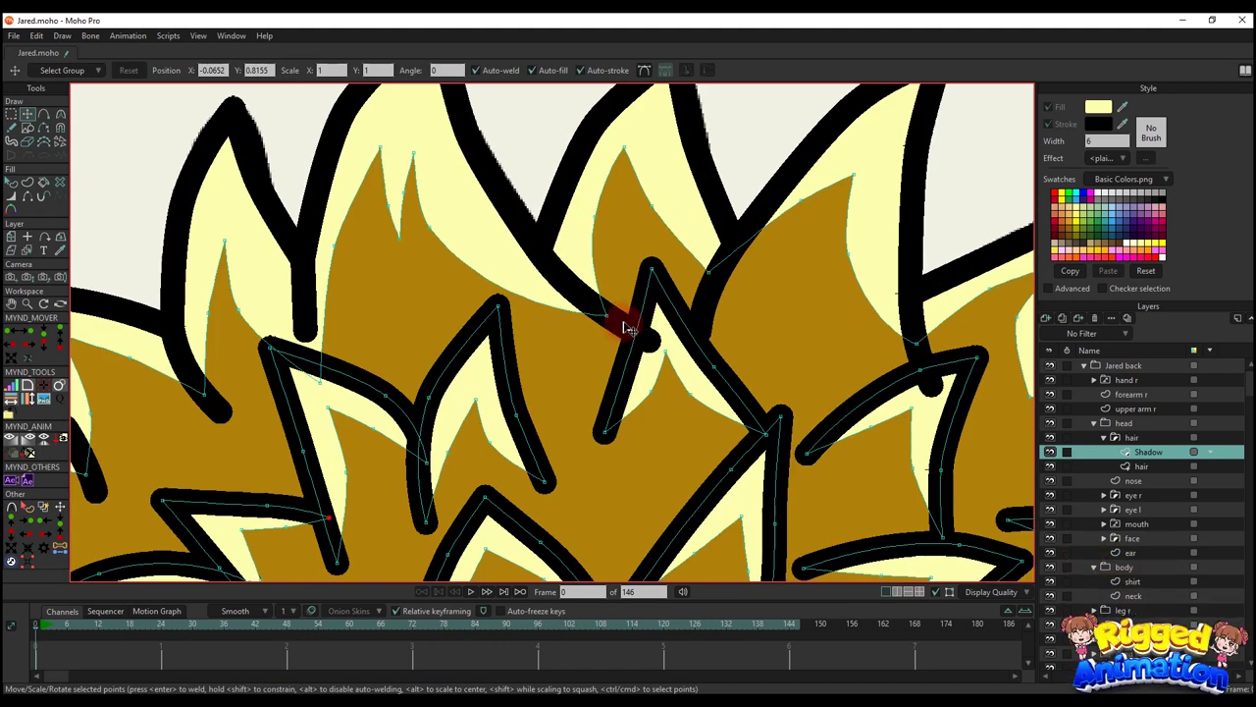
click(1143, 469)
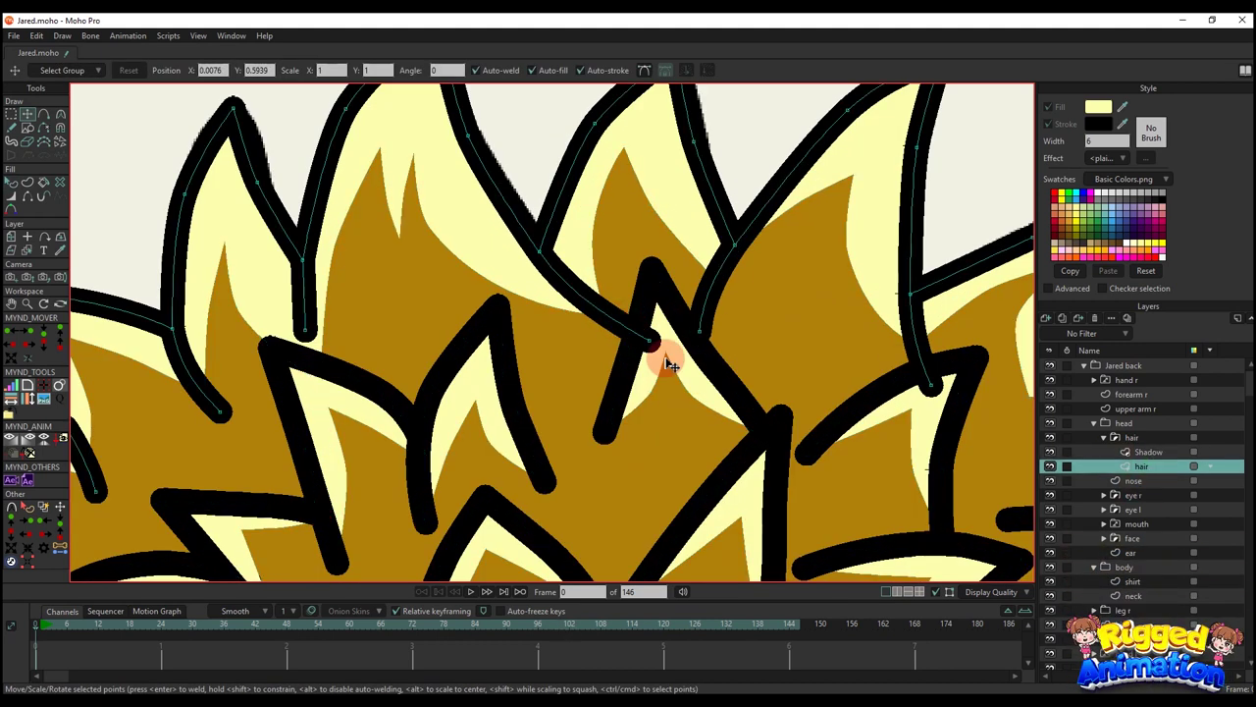
scroll(746, 343, down, 3)
key(q)
key(t)
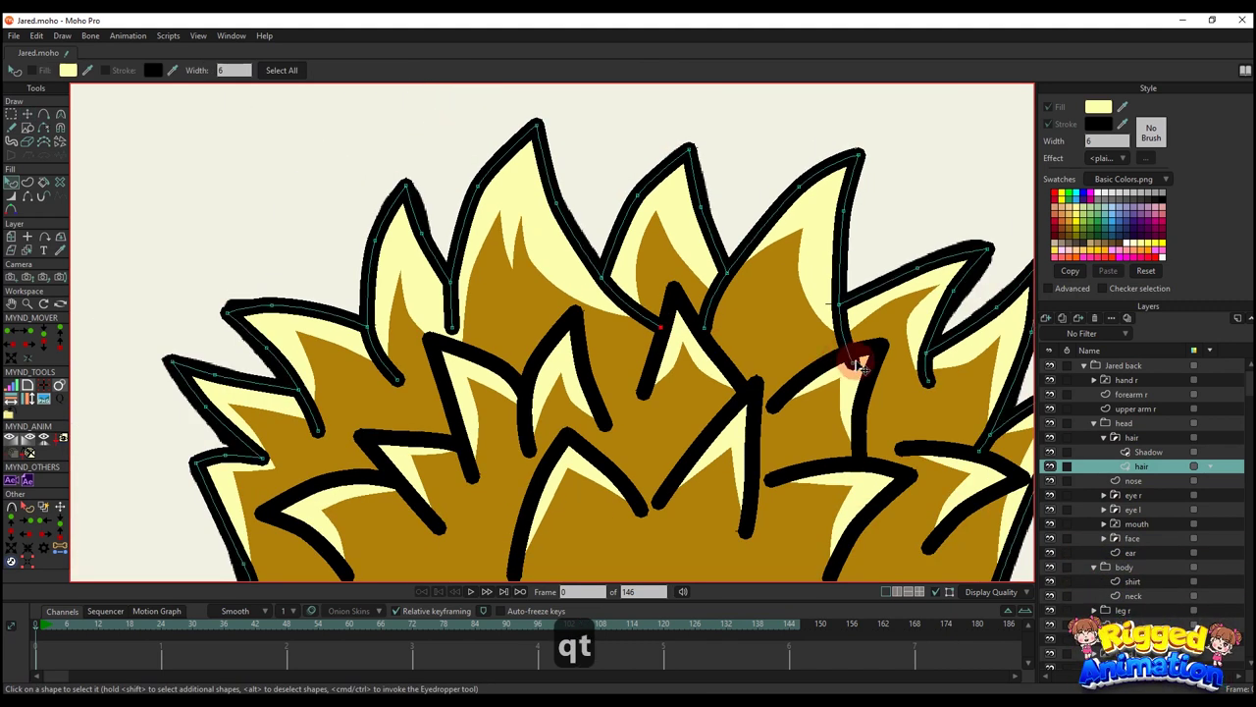
key(q)
scroll(844, 358, down, 5)
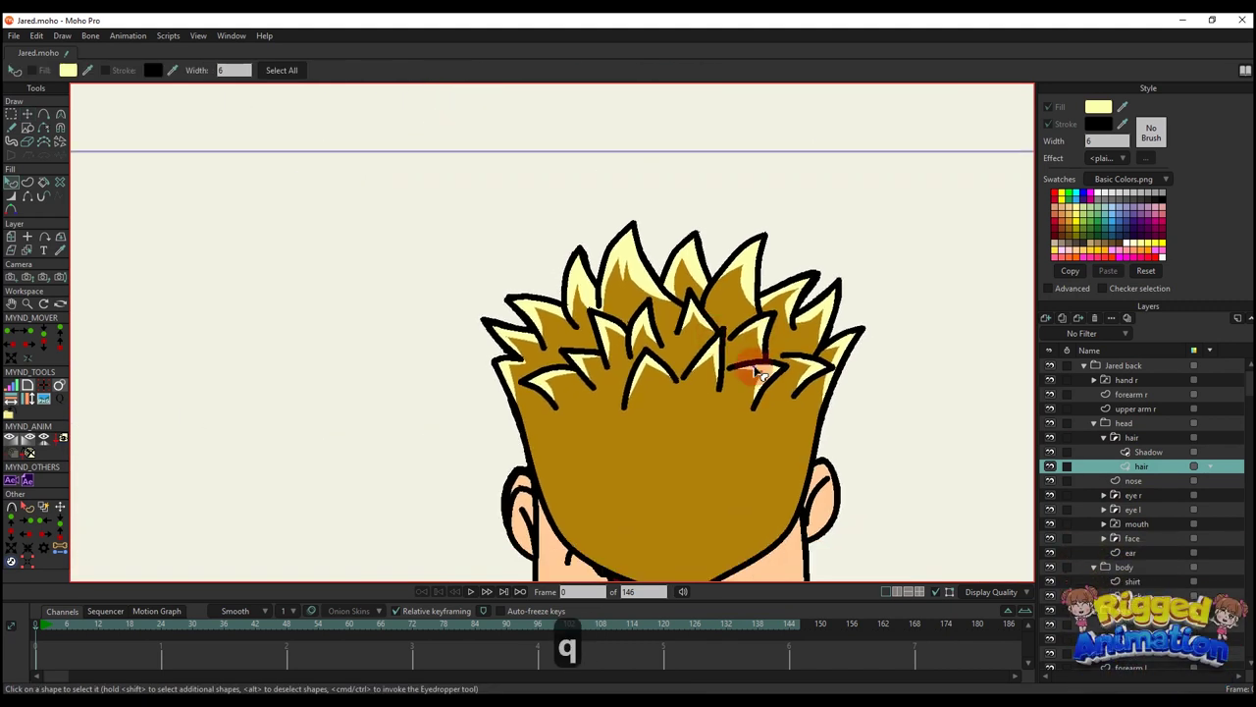
- Delete the nose, eye r, eye l and mouth layers from the head group
scroll(748, 371, down, 1)
scroll(761, 378, down, 3)
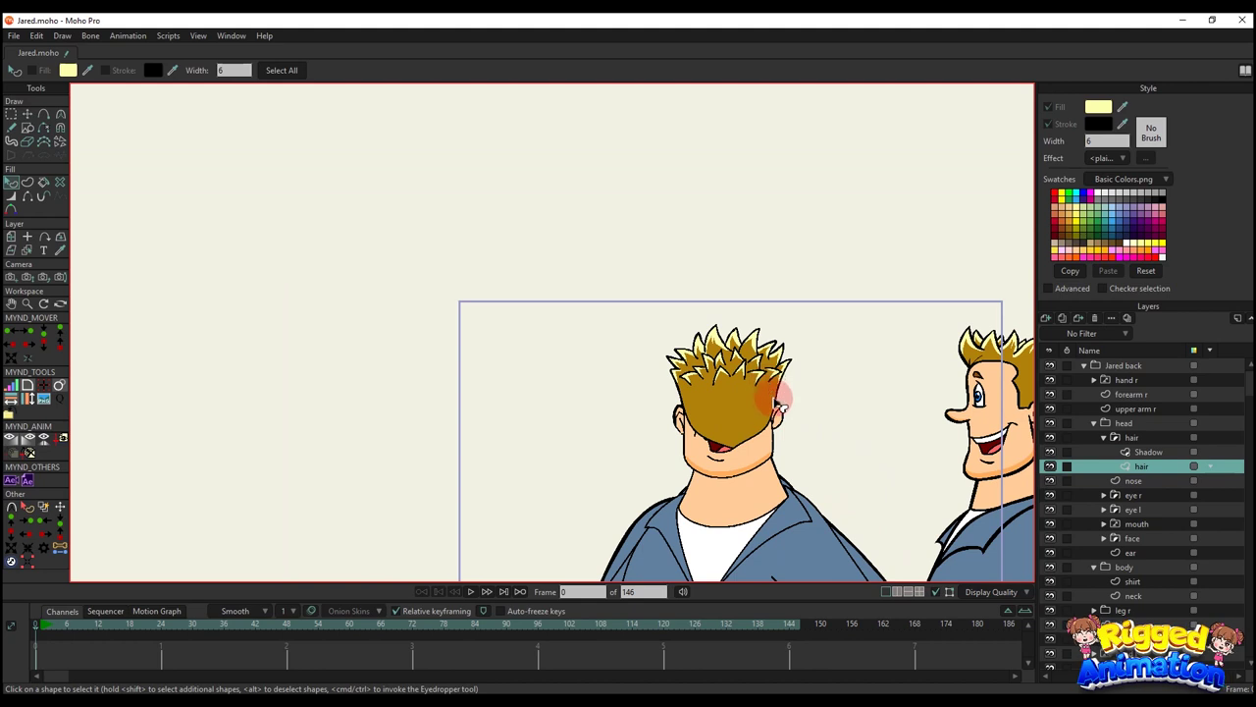
scroll(781, 406, up, 3)
click(1136, 521)
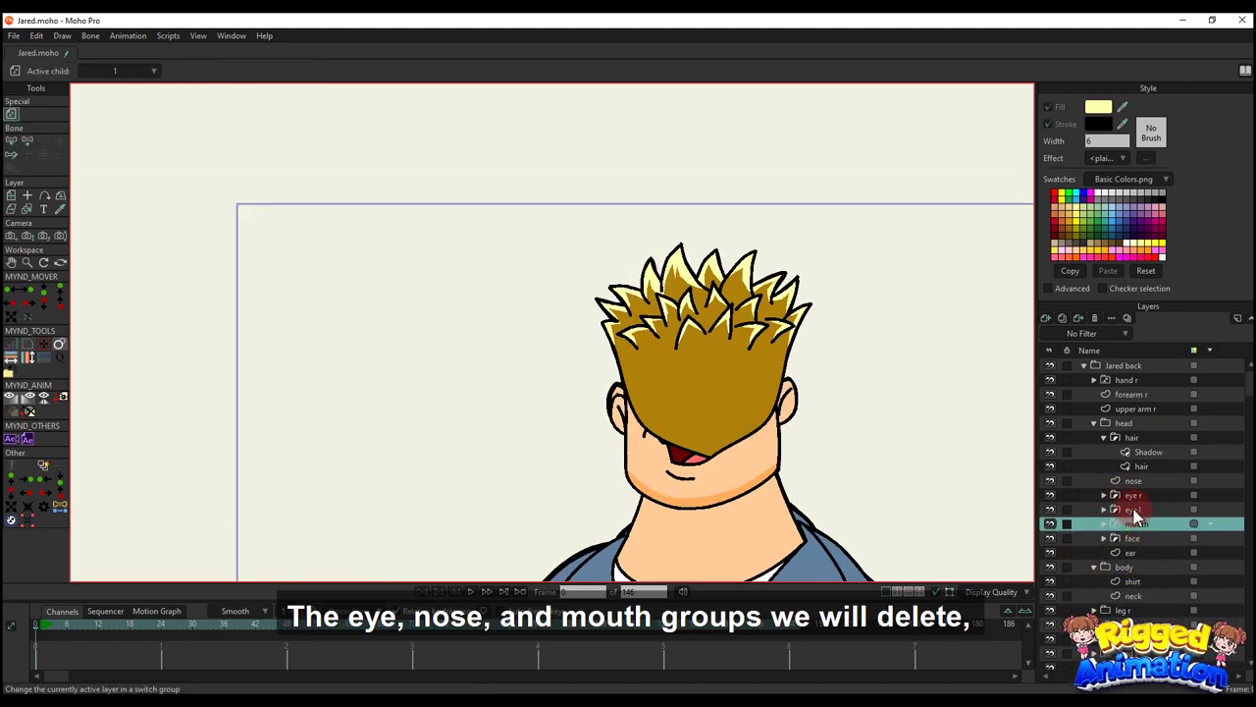
scroll(837, 409, up, 2)
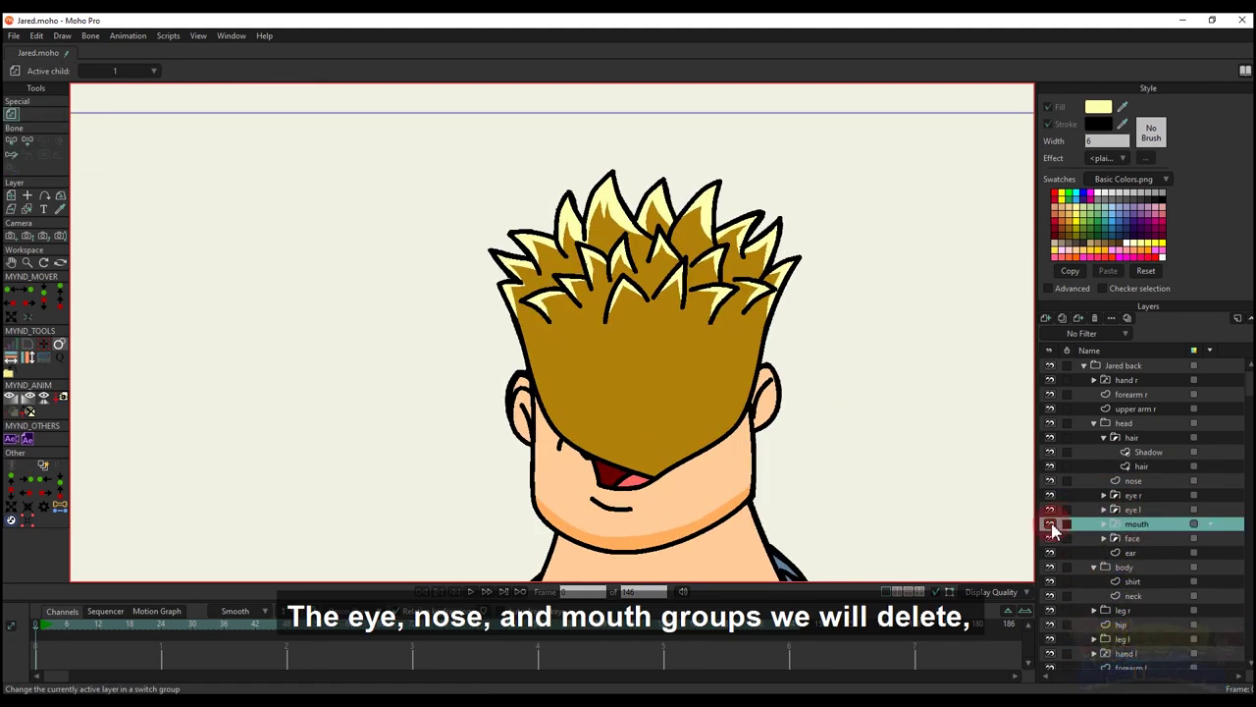
shift+click(1139, 480)
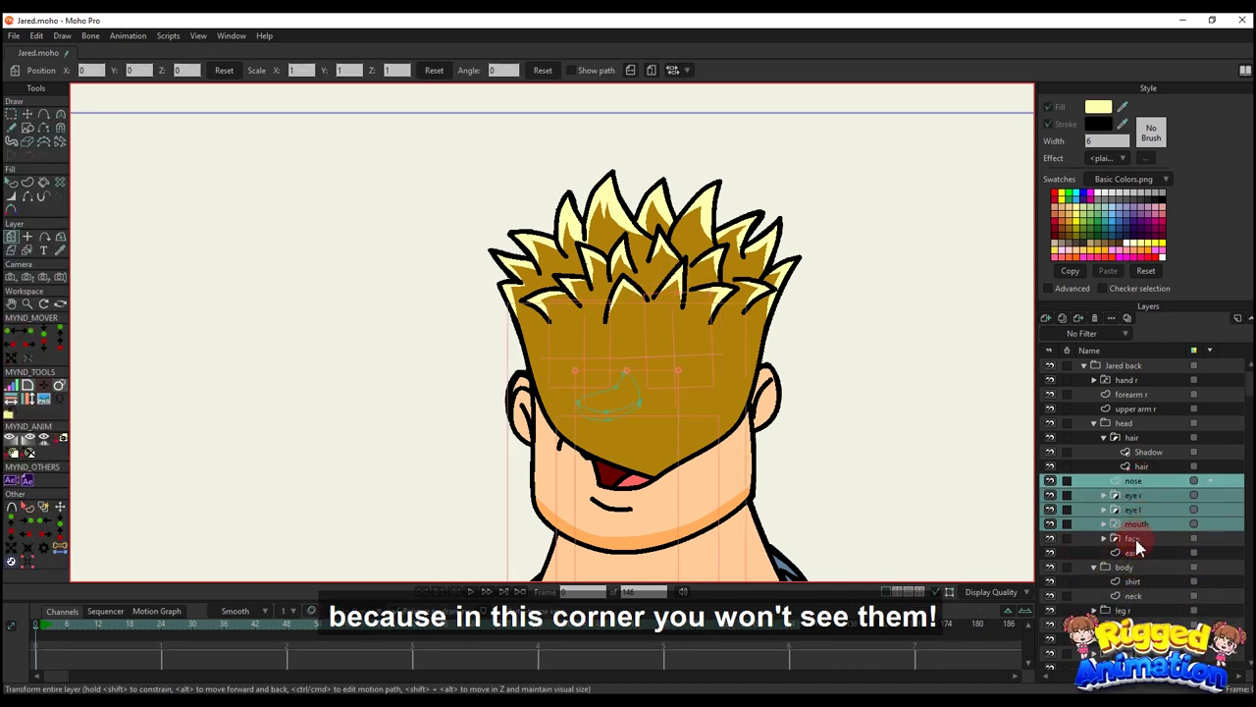
click(1096, 319)
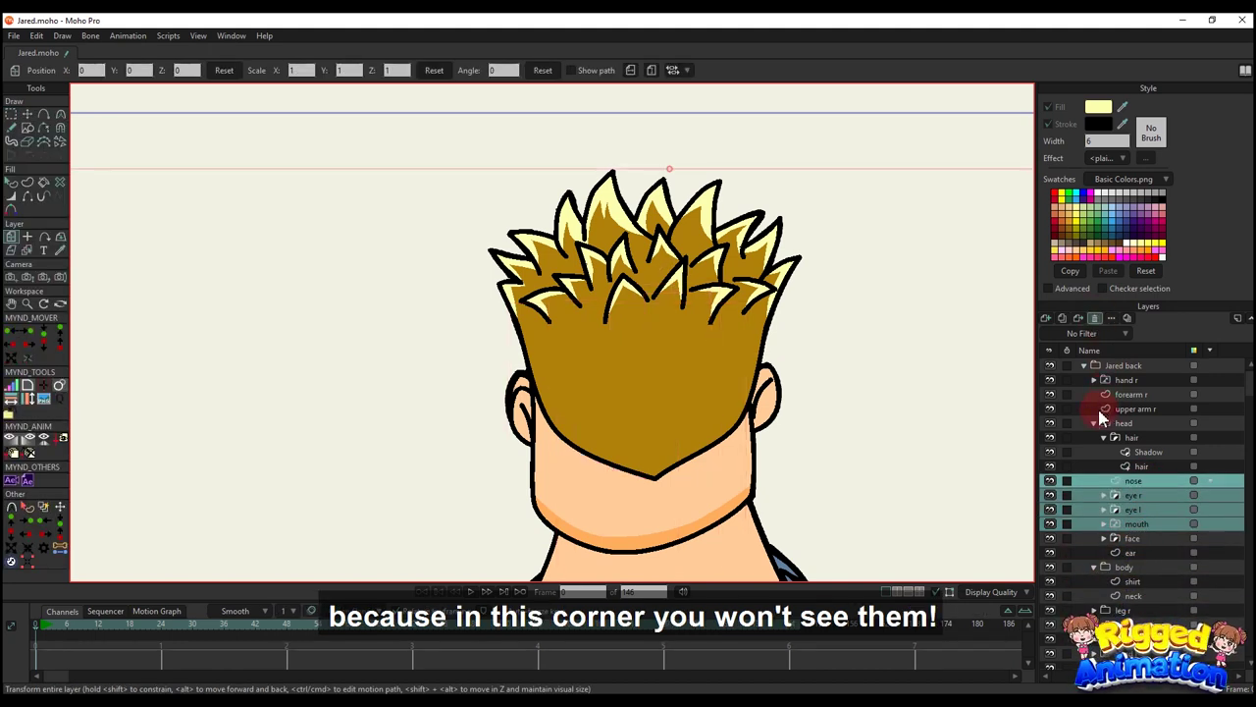
- Select the ear layer and hide the Jared back group to expose the reference drawing
scroll(684, 375, down, 4)
scroll(670, 433, up, 2)
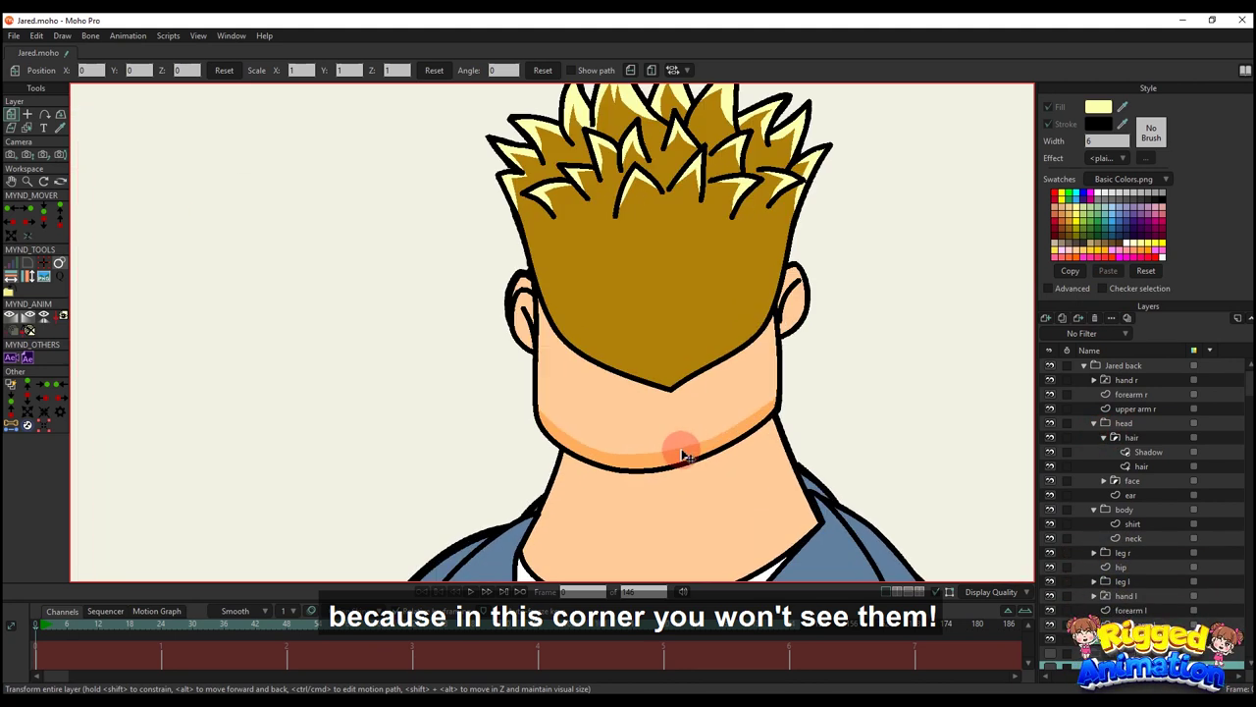
scroll(679, 443, down, 2)
scroll(603, 357, up, 4)
click(1071, 494)
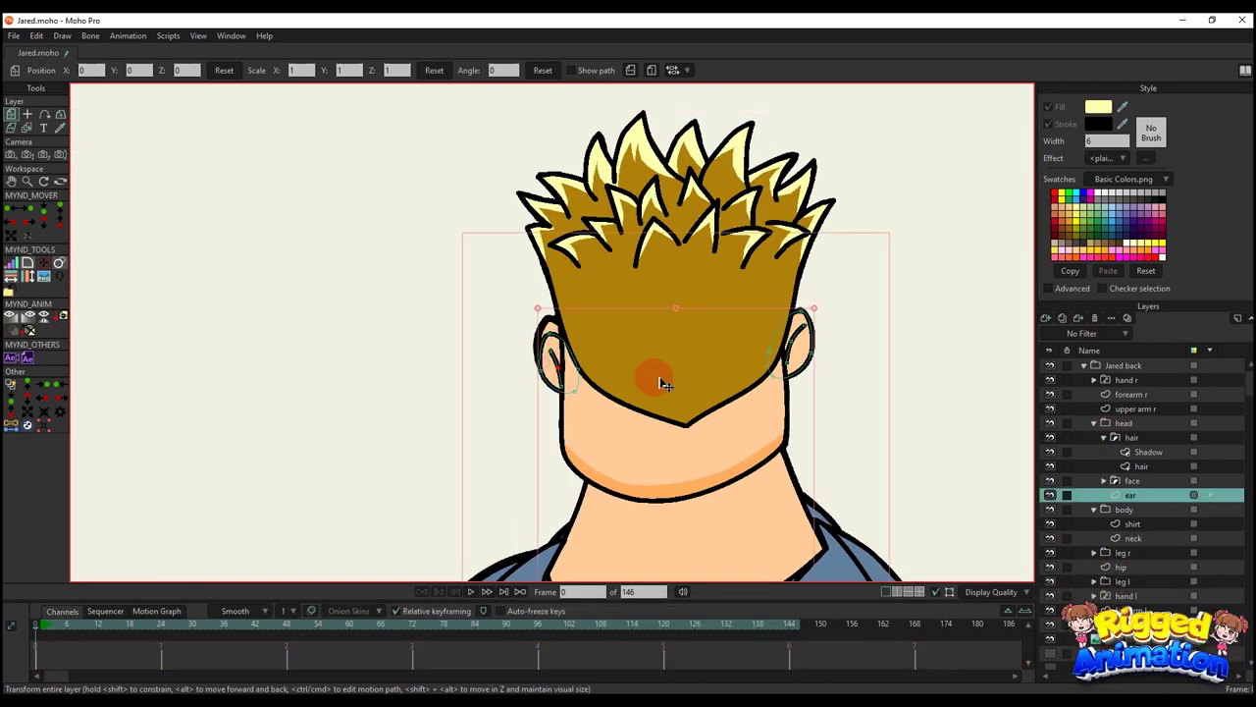
scroll(1129, 562, down, 1)
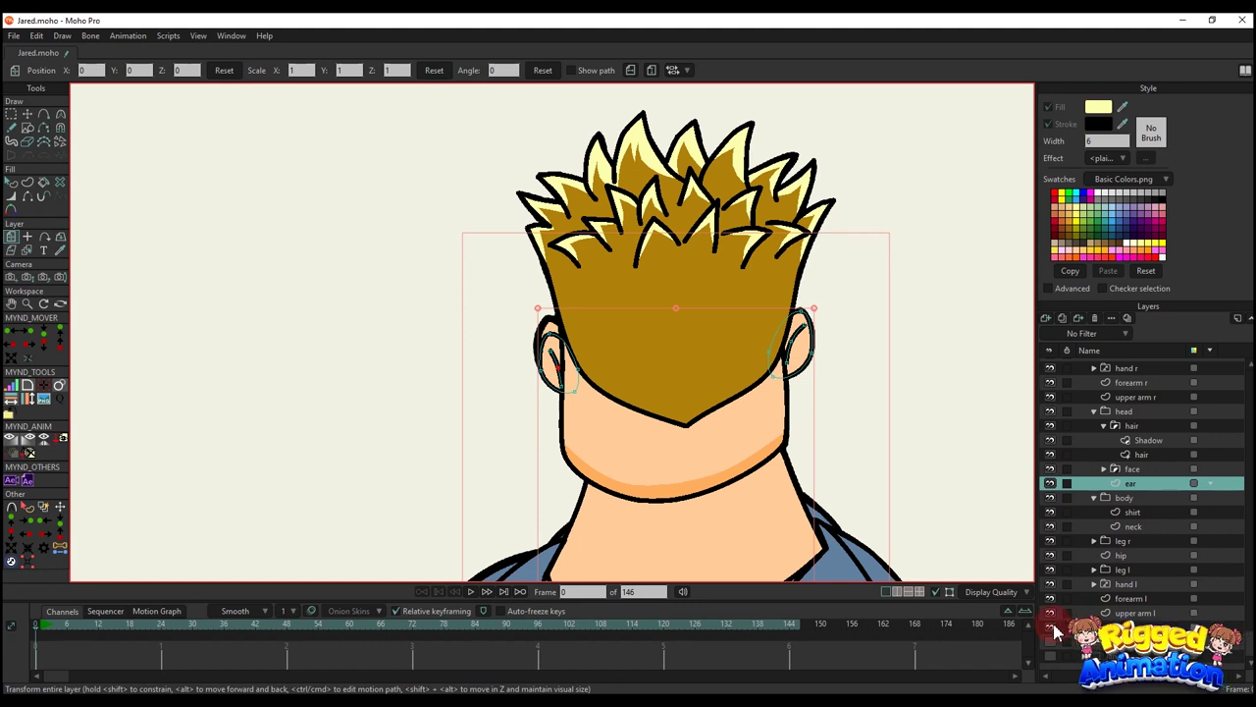
scroll(1085, 398, up, 1)
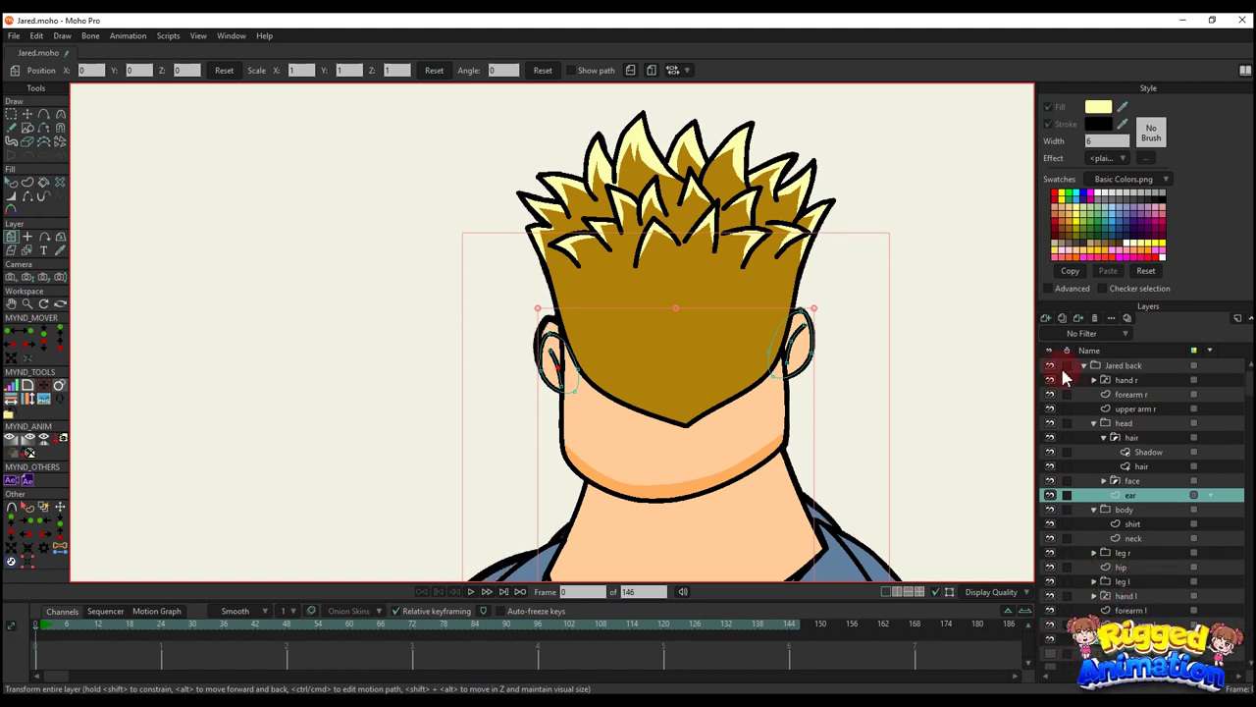
click(1052, 366)
scroll(726, 351, up, 2)
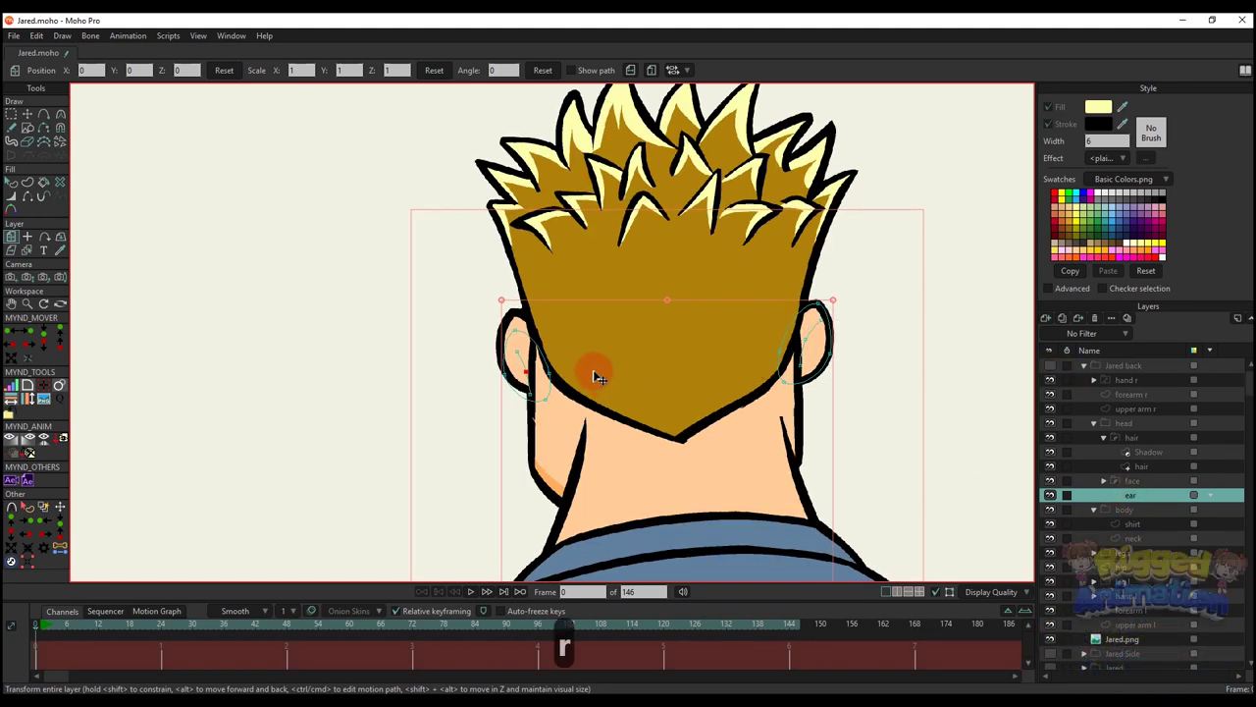
- Select all points of the left ear and scale them to fit the ear in the reference drawing
scroll(500, 324, up, 3)
drag(486, 322, 560, 430)
key(ctrl+z)
key(g)
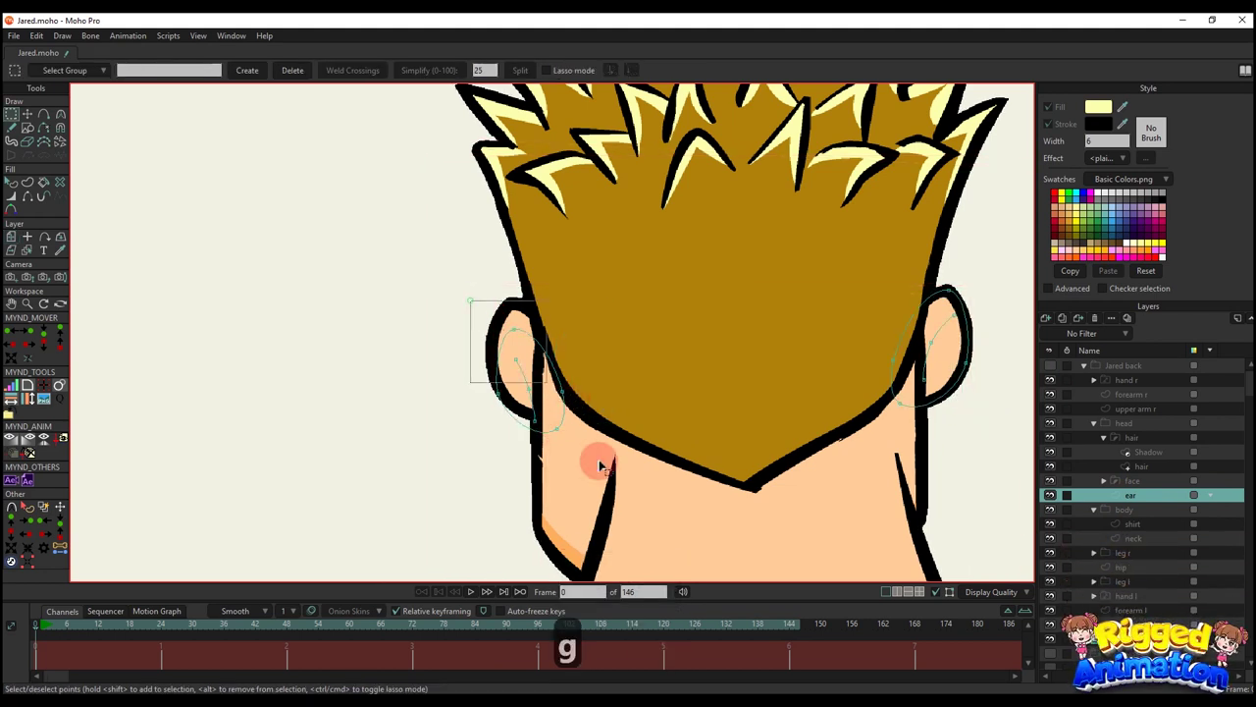
scroll(557, 393, up, 3)
key(t)
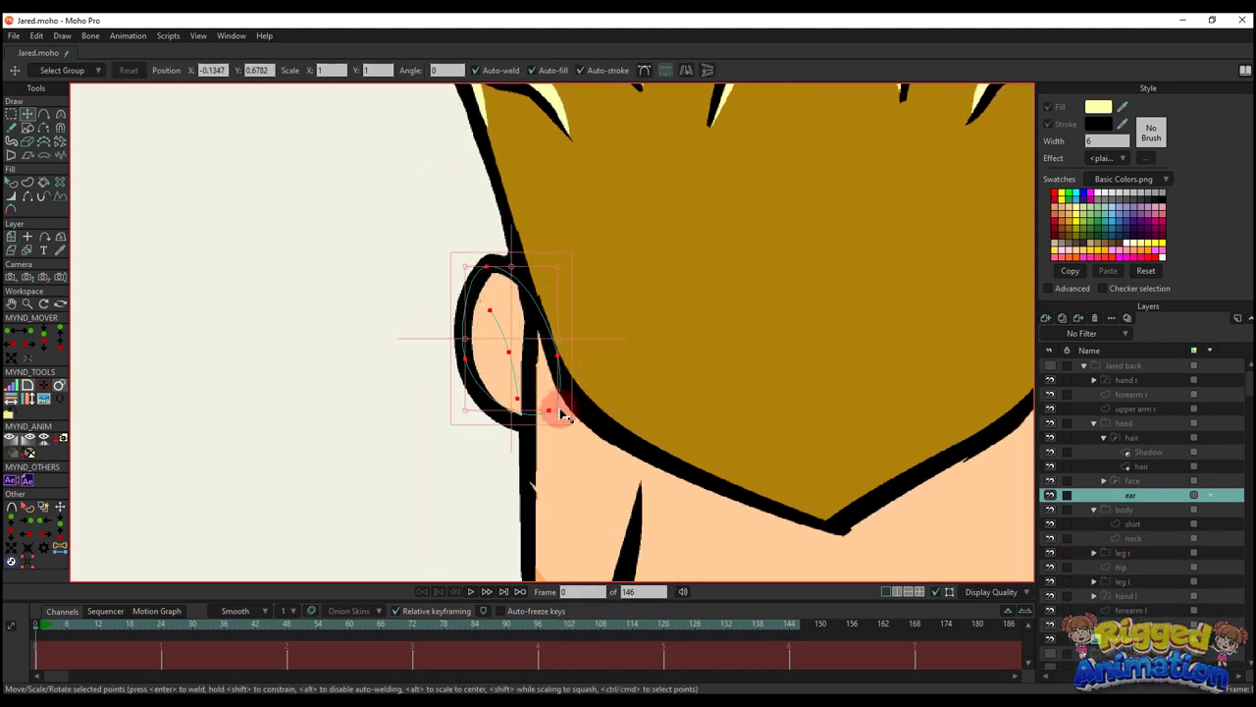
drag(559, 412, 571, 429)
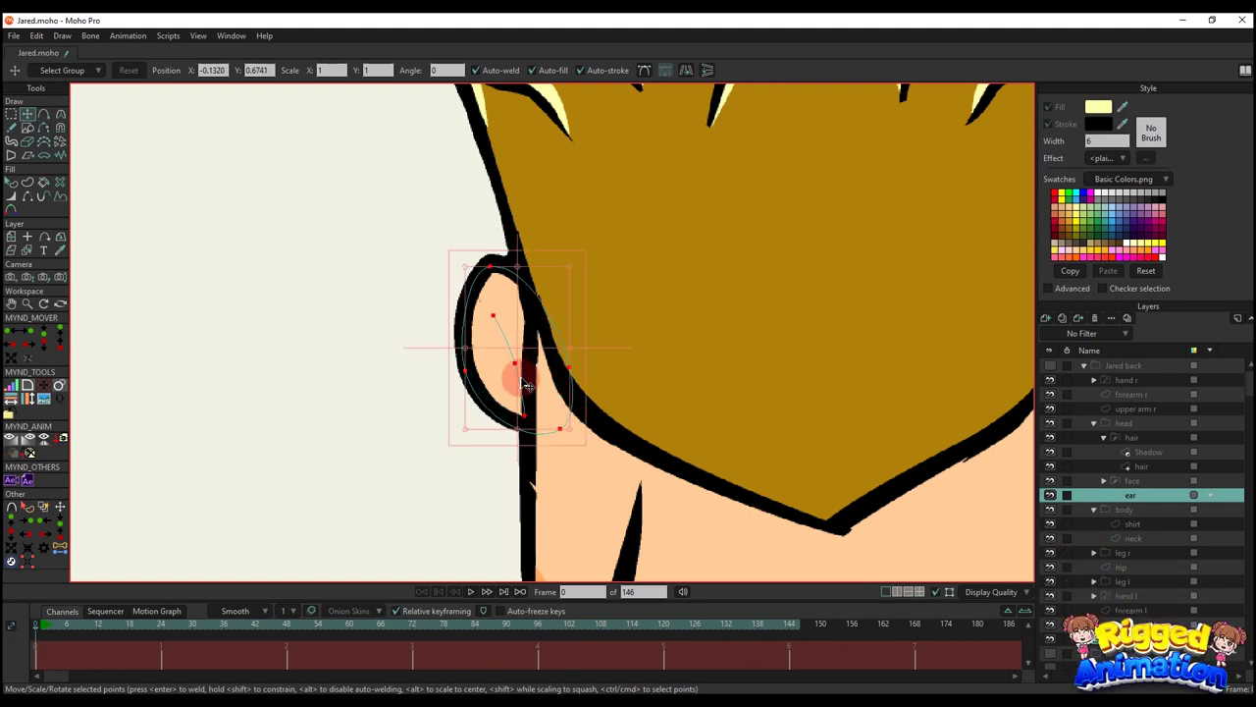
- Delete the inner lines of the left and right ears, leaving only their outlines
drag(528, 385, 527, 385)
key(BackSpace)
scroll(674, 379, down, 3)
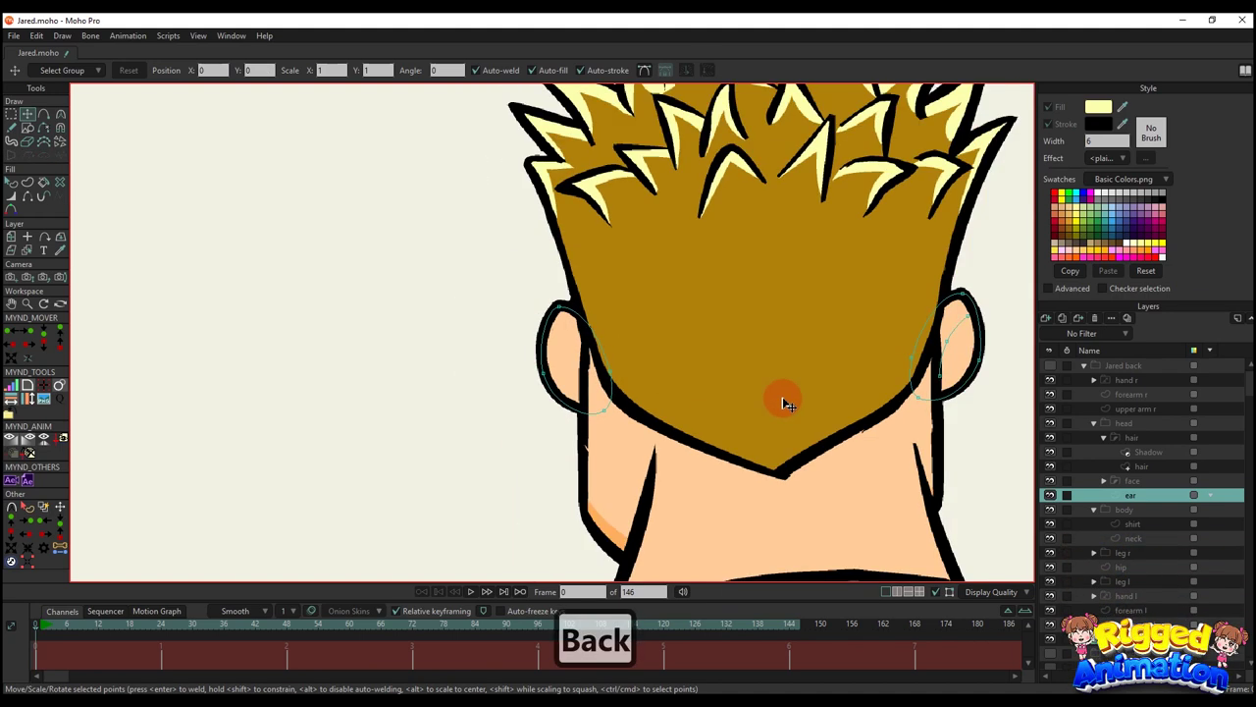
drag(782, 397, 589, 396)
click(755, 352)
key(BackSpace)
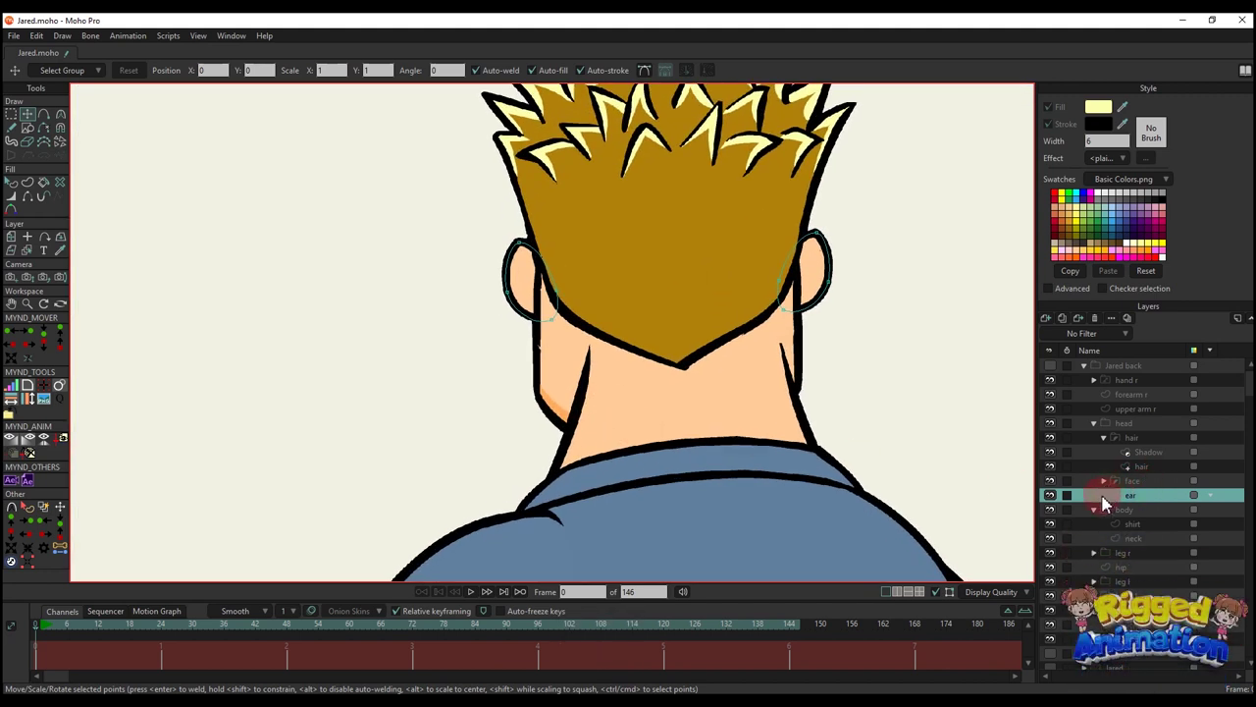
- Collapse the body and head groups and move the head group below the body group
click(1128, 510)
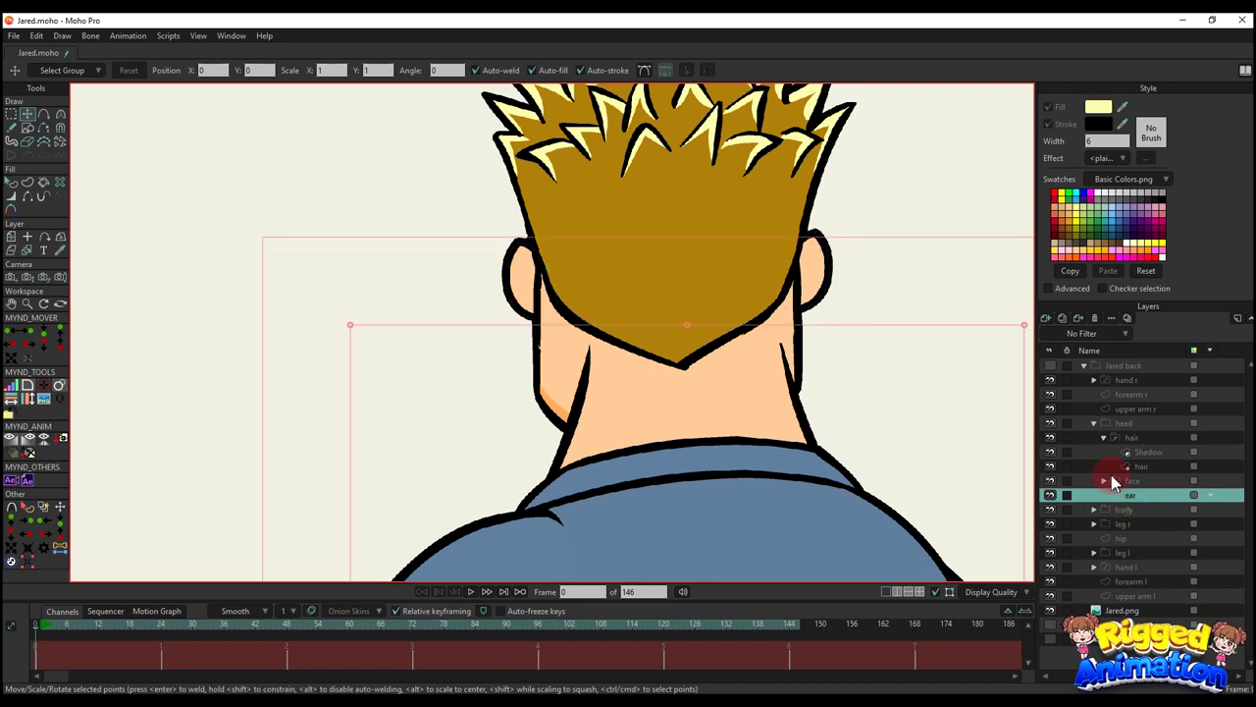
click(1094, 423)
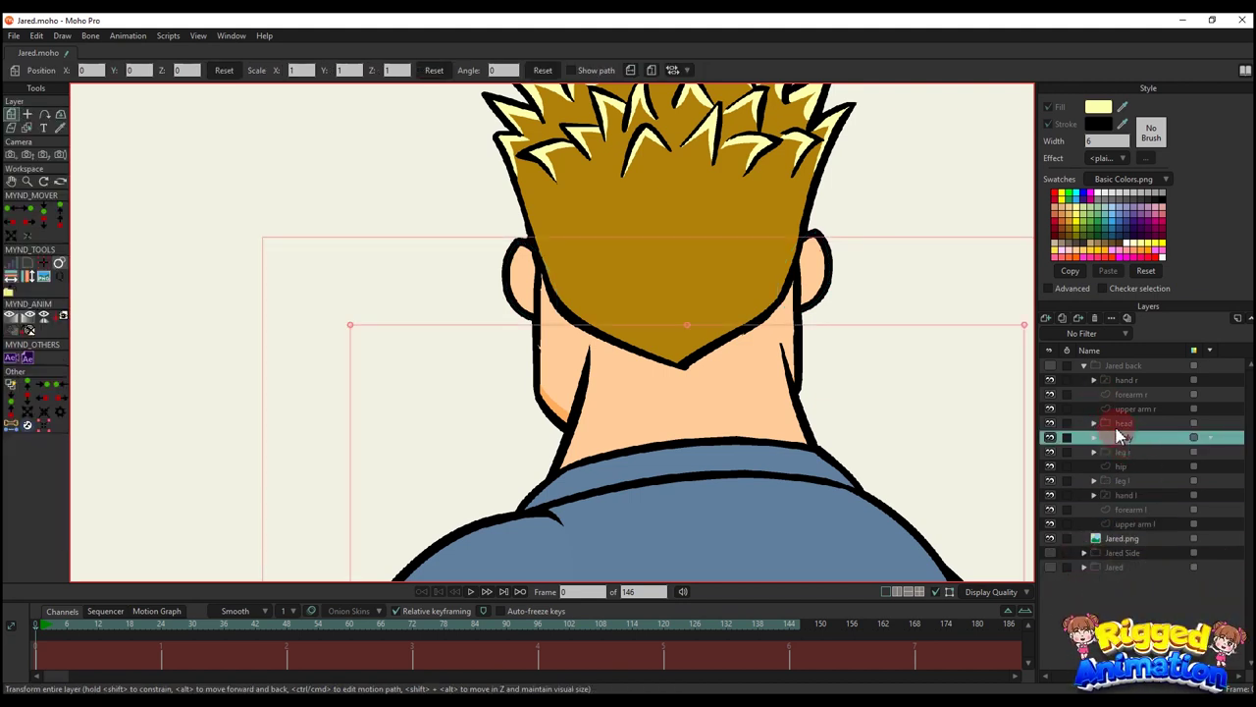
drag(1128, 412, 1126, 447)
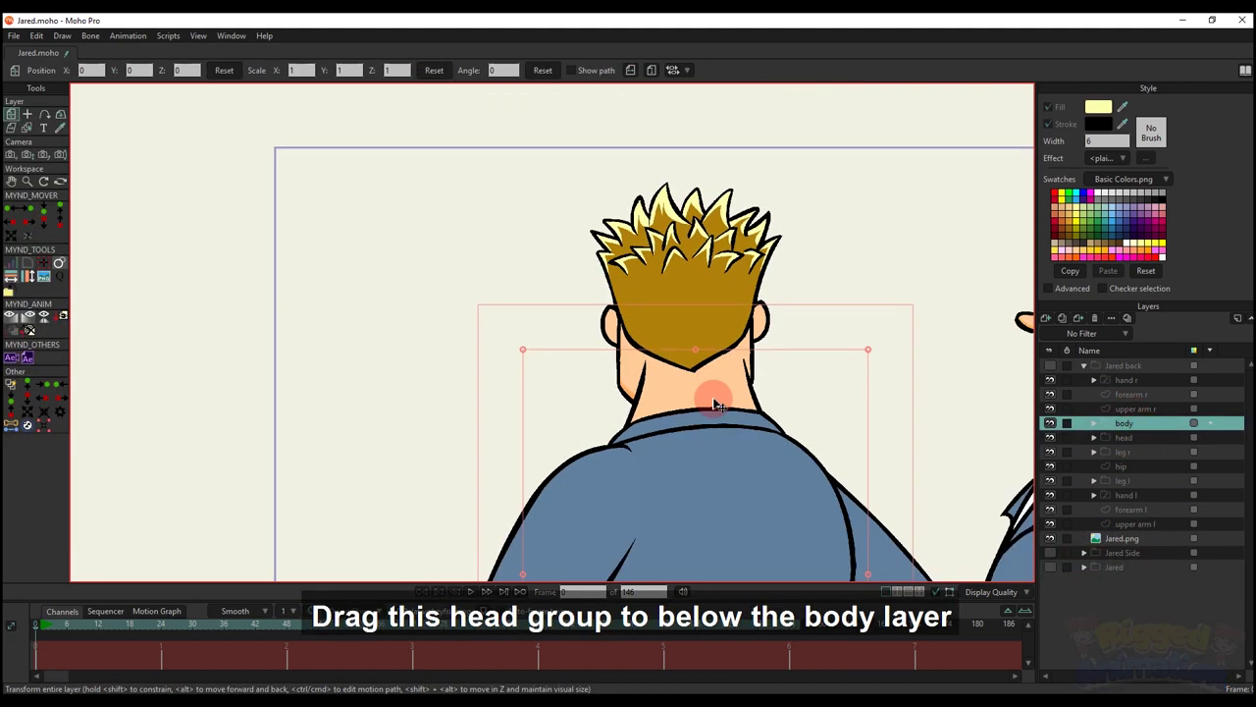
- Show the Jared back group and delete the circle overlapping the head in the body group's neck layer
click(1052, 365)
scroll(696, 420, up, 2)
drag(695, 421, 695, 400)
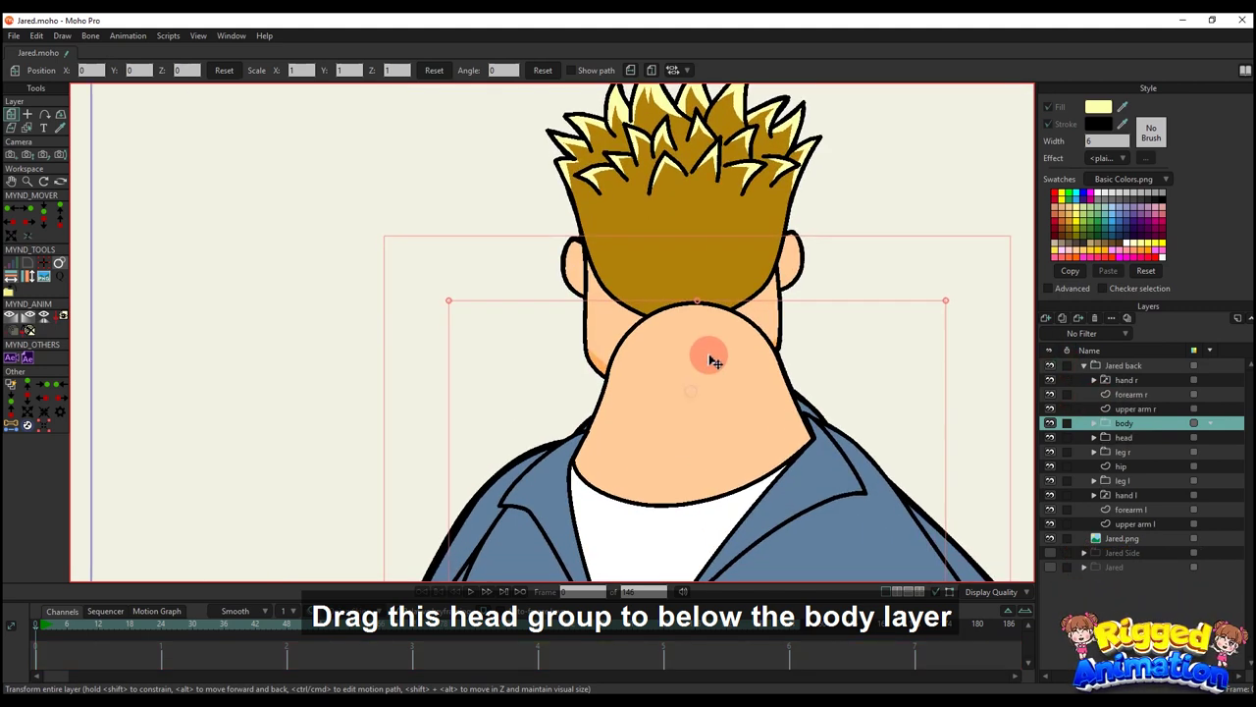
alt+right_click(712, 357)
key(t)
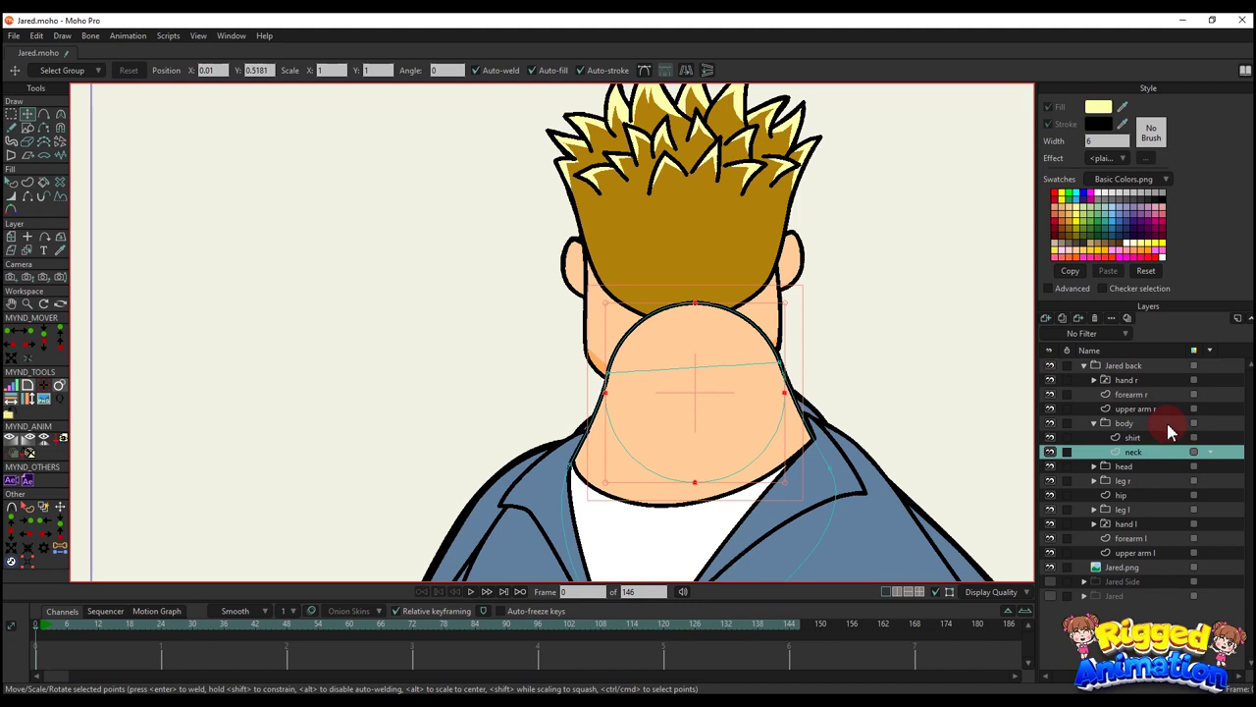
click(799, 347)
click(656, 339)
key(BackSpace)
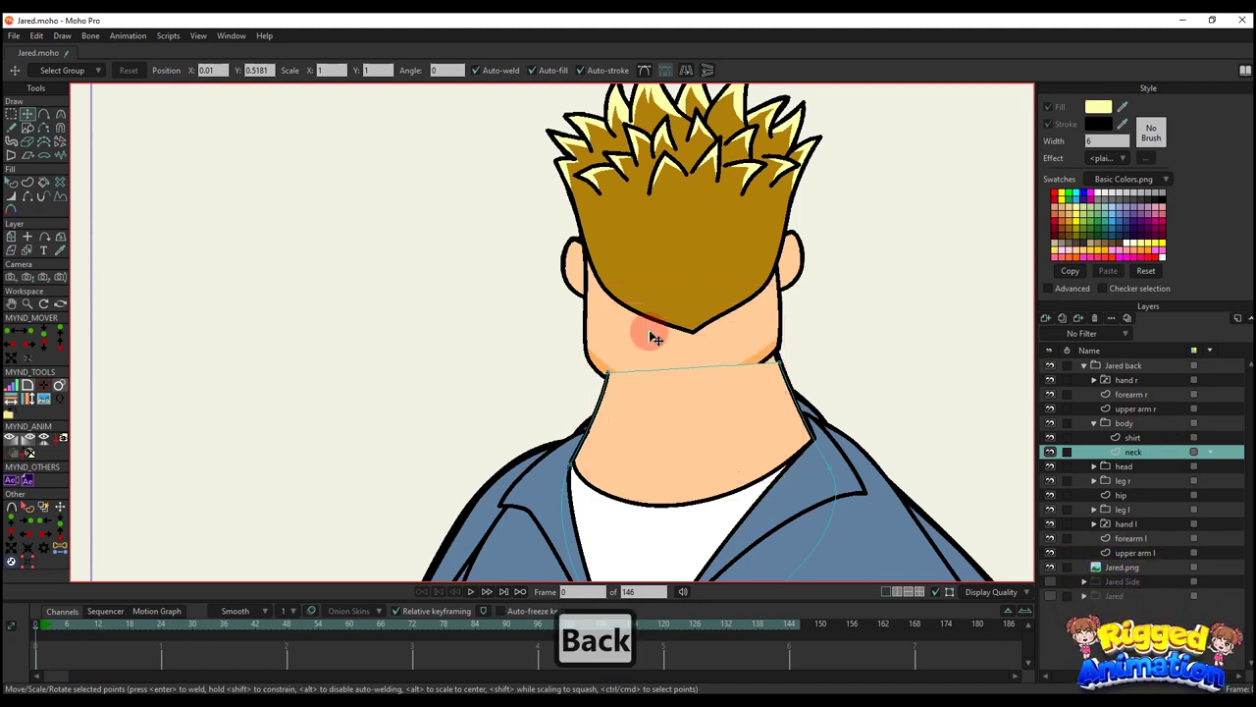
key(ctrl+z)
scroll(638, 354, up, 3)
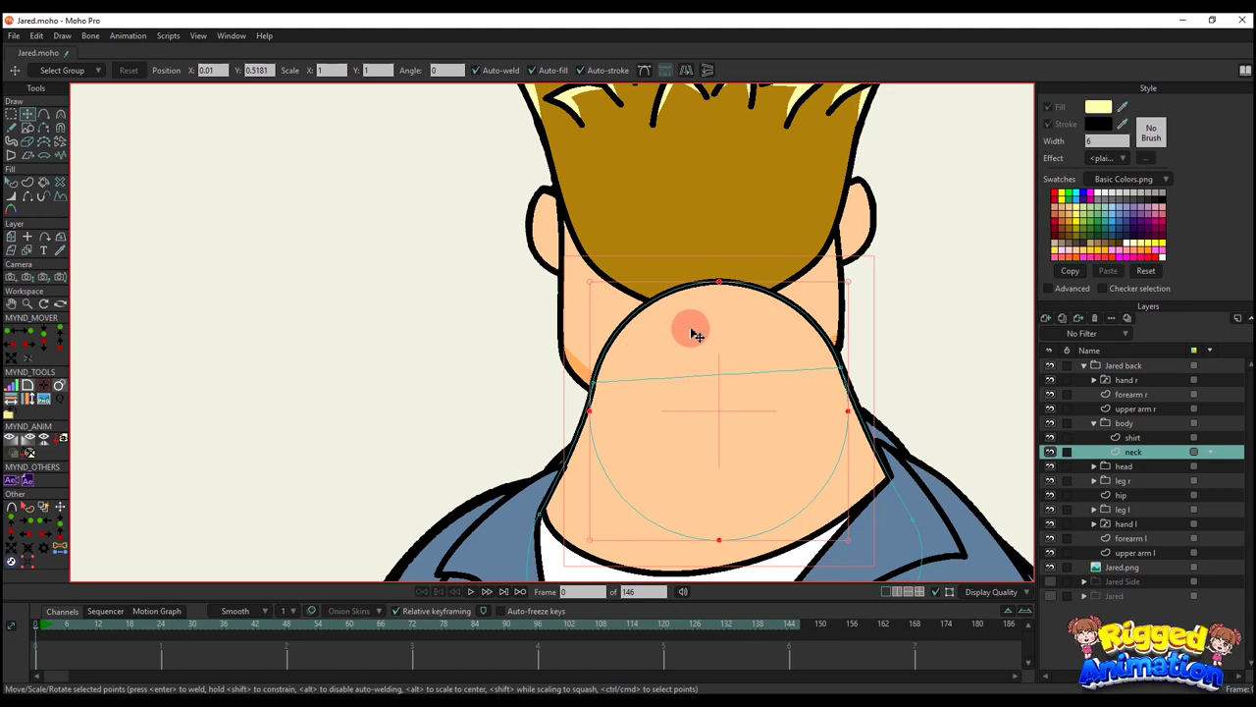
key(BackSpace)
- Hide the Jared back group and move the two upper neck points onto the tips of the reference drawing's neck lines
key(g)
drag(565, 360, 895, 405)
key(t)
drag(762, 396, 754, 361)
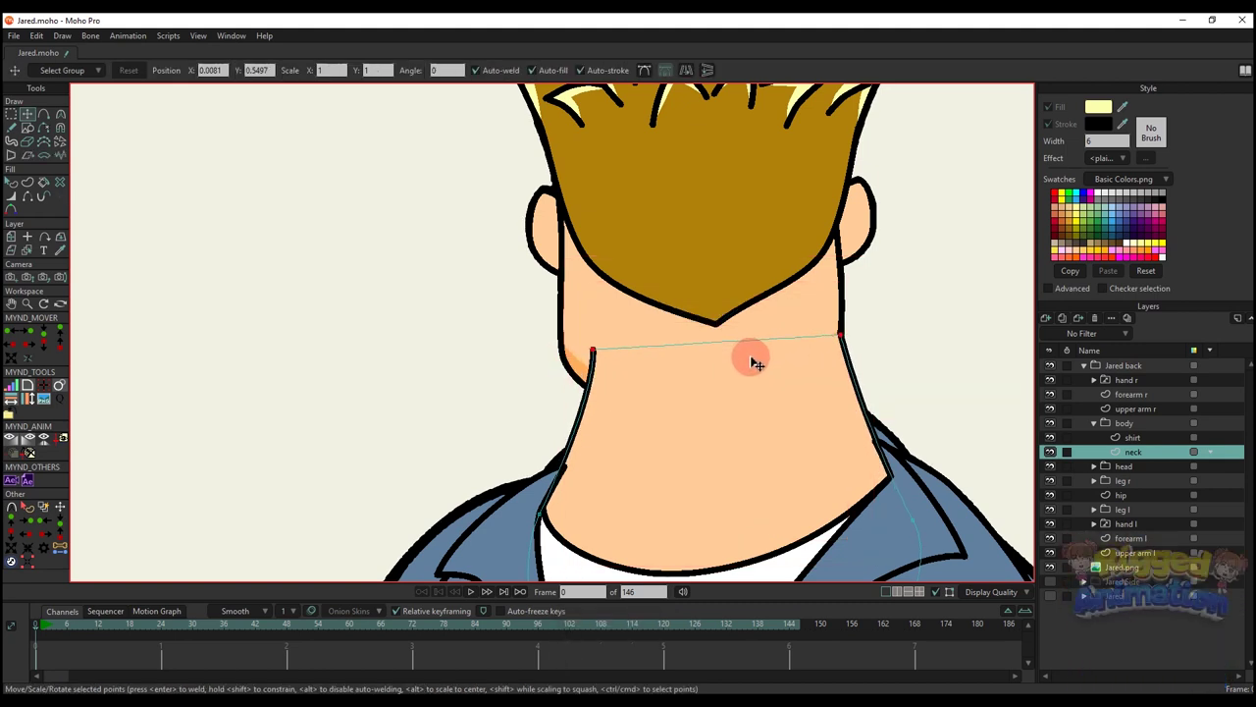
key(q)
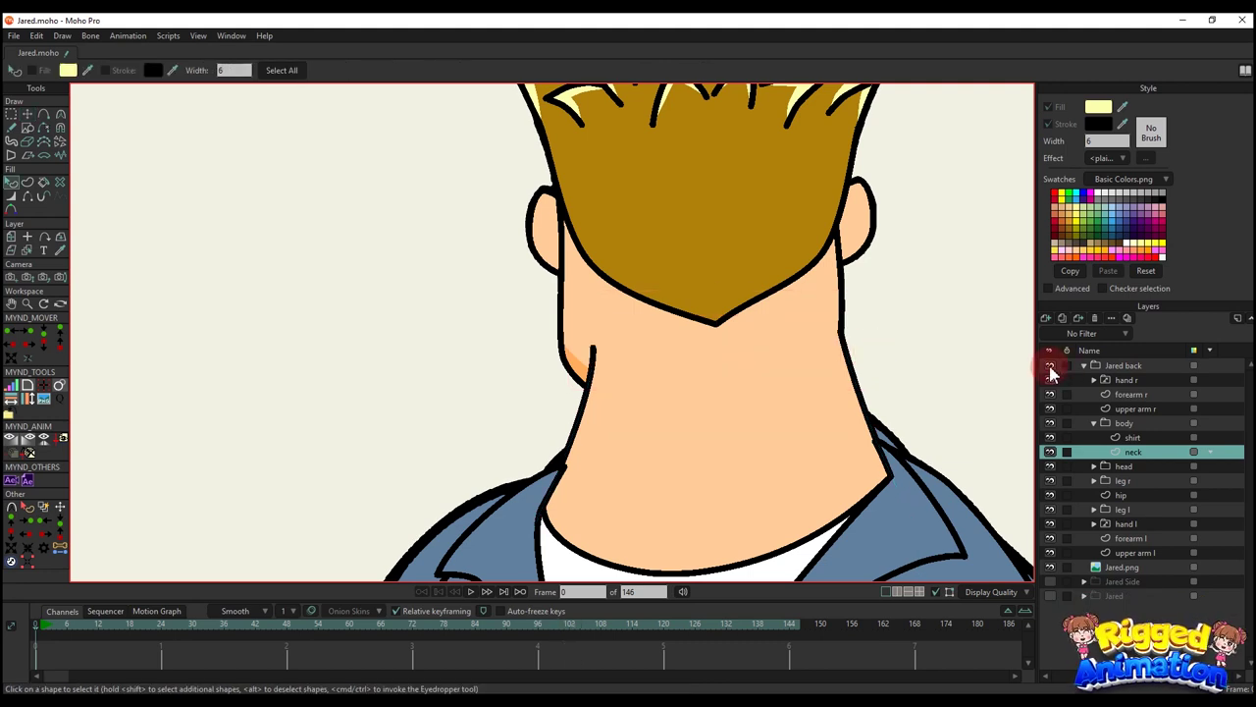
click(1051, 365)
key(t)
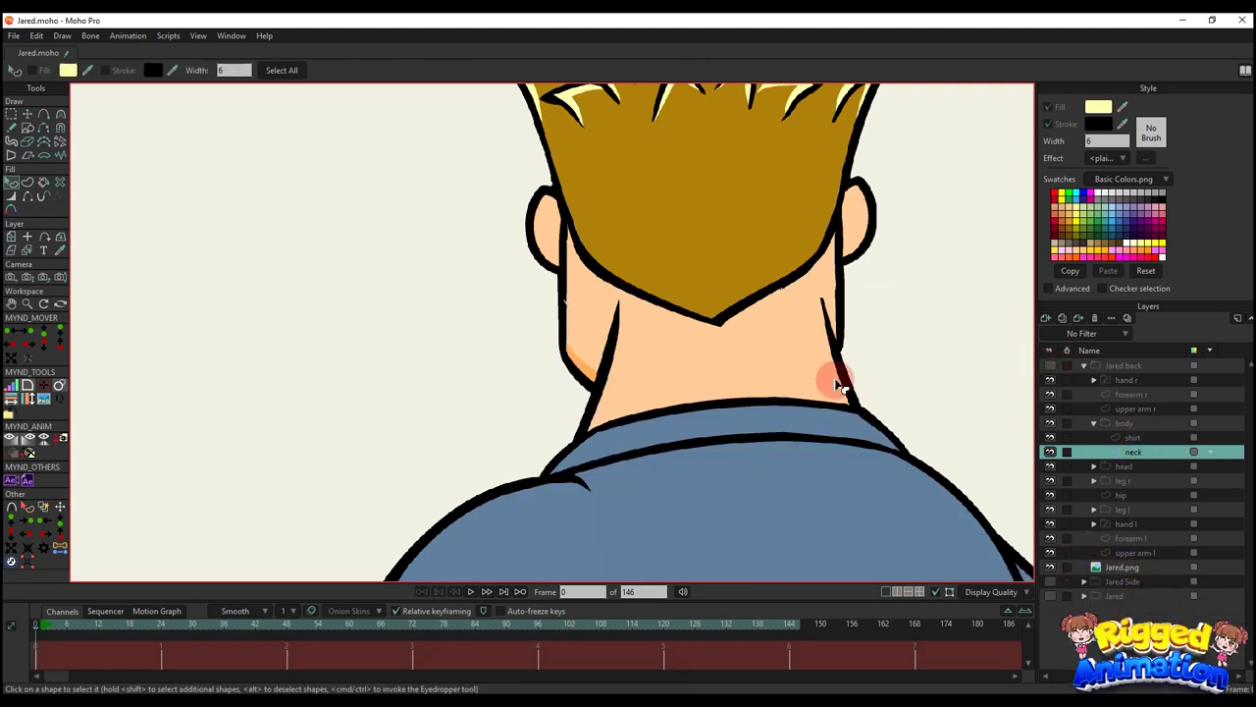
key(t)
scroll(852, 339, up, 3)
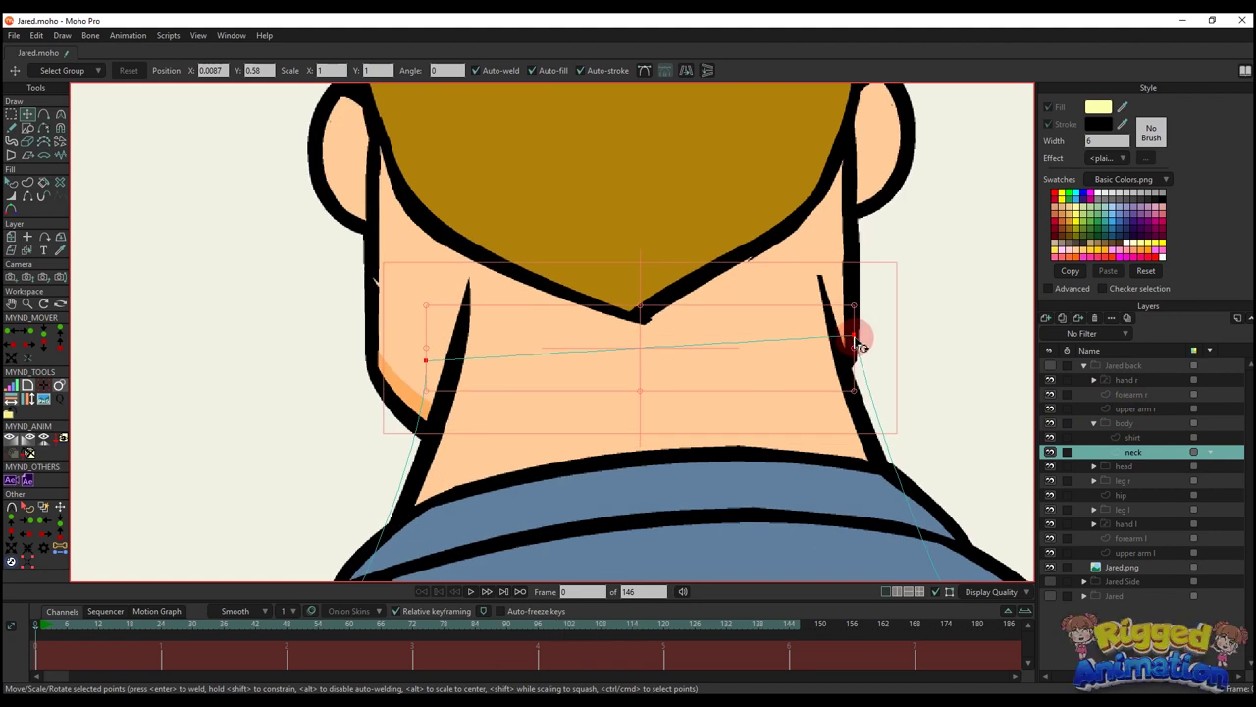
drag(854, 339, 824, 287)
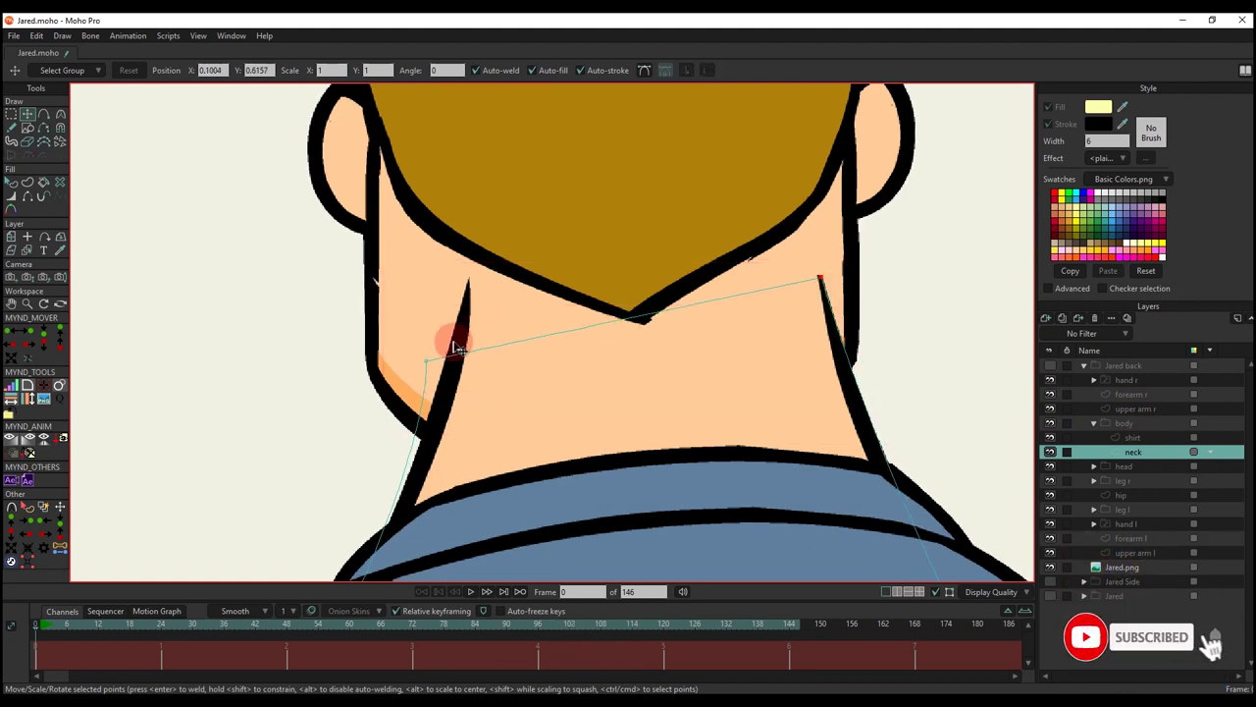
drag(455, 346, 471, 299)
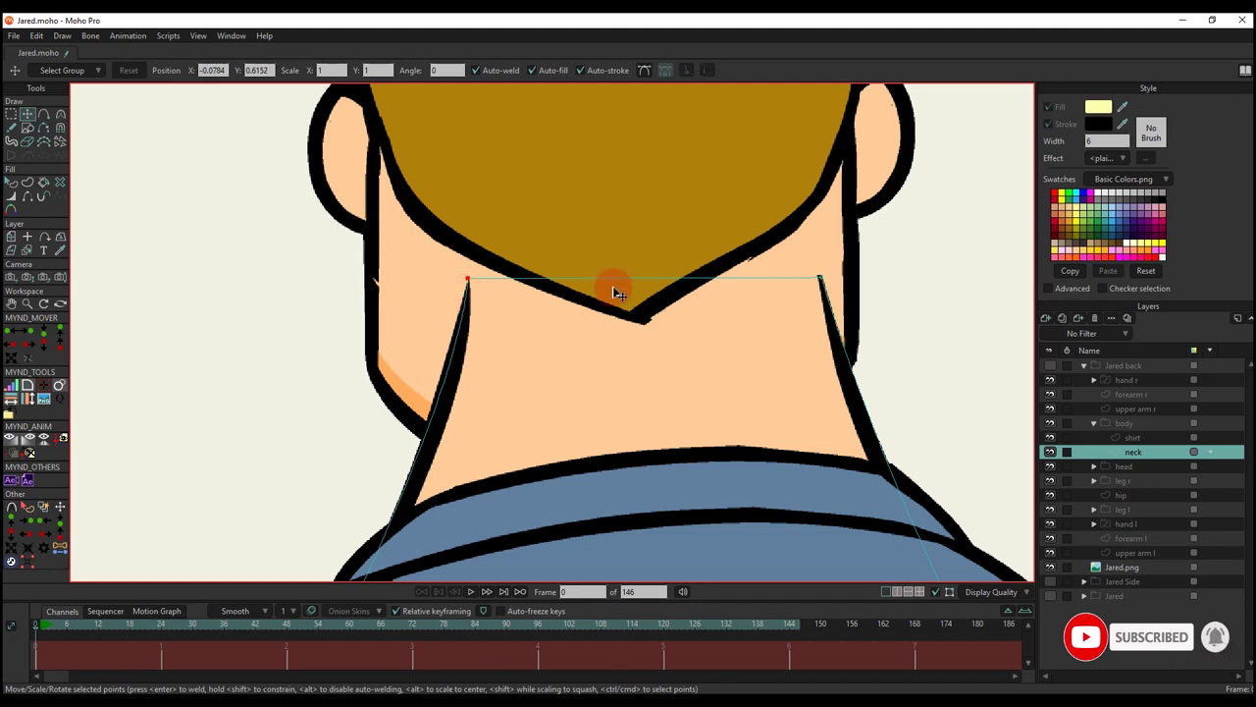
- Adjust the curvature of both sides of the neck to follow the neck lines in the reference drawing
scroll(615, 292, down, 5)
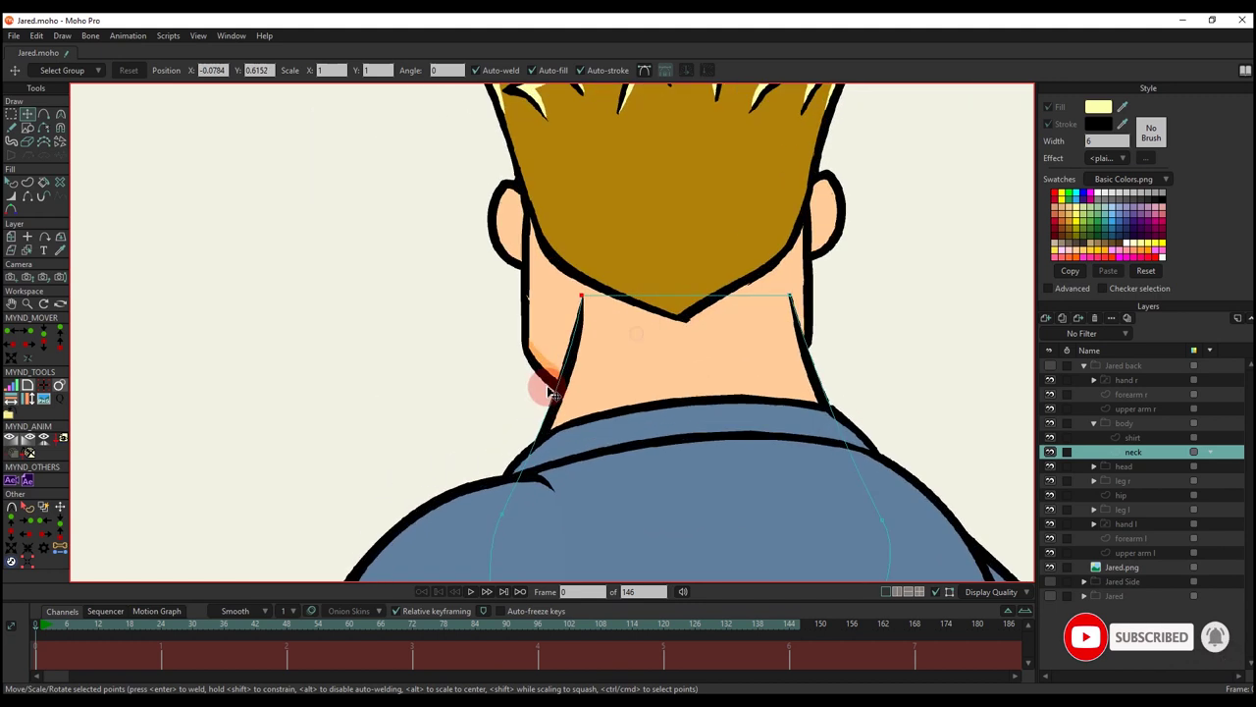
key(c)
scroll(575, 373, up, 1)
drag(583, 360, 844, 357)
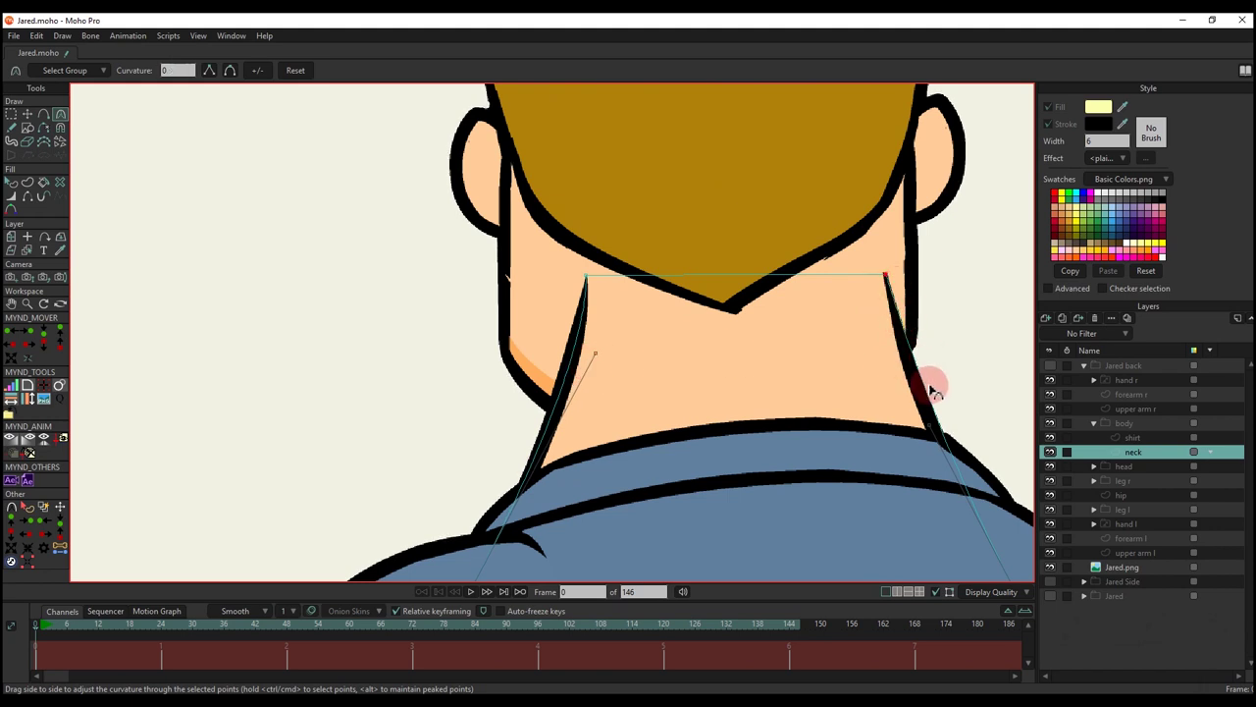
scroll(736, 385, down, 3)
key(q)
- Show the Jared back group and move the hair layer out of the head group to directly above the body group
scroll(712, 388, down, 2)
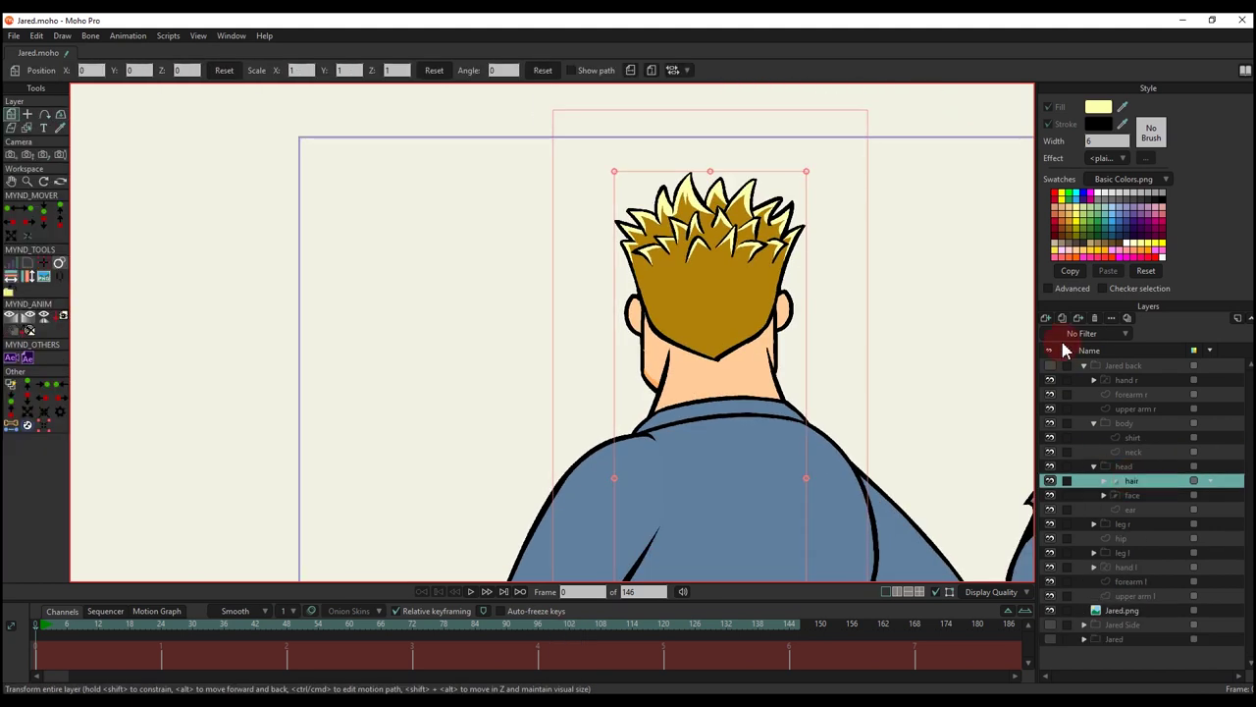
click(1052, 366)
scroll(723, 407, up, 2)
click(723, 407)
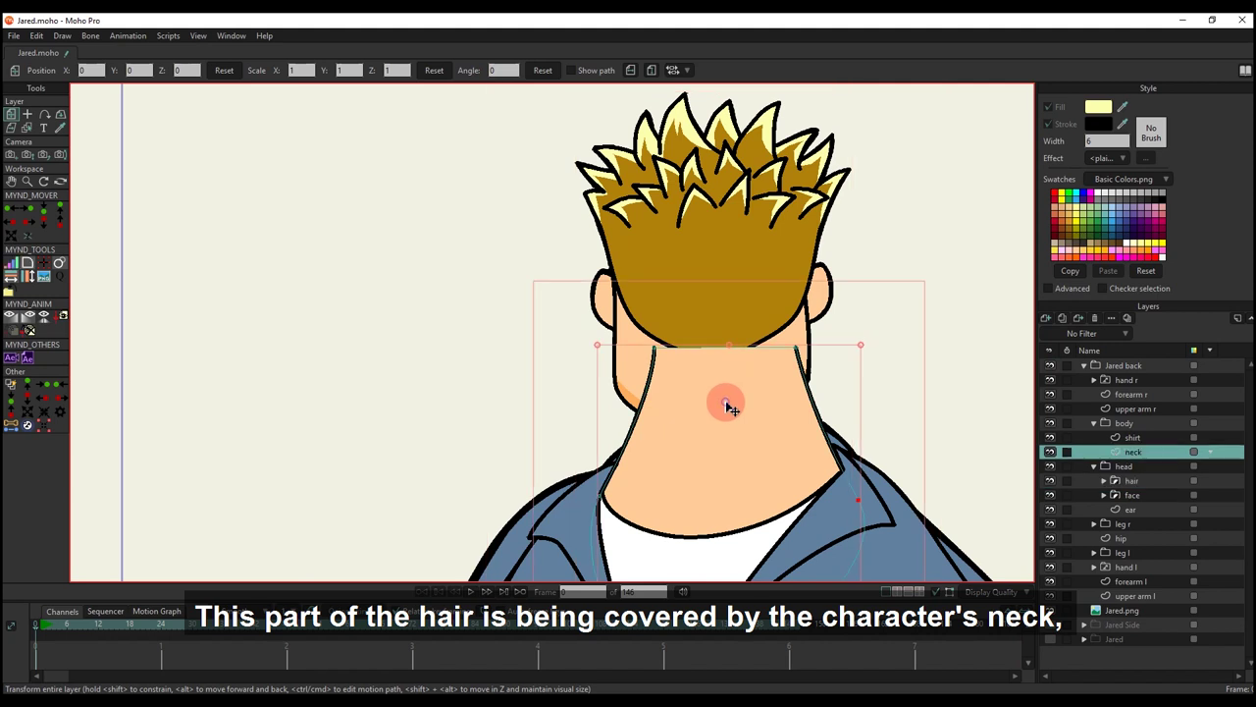
click(1096, 426)
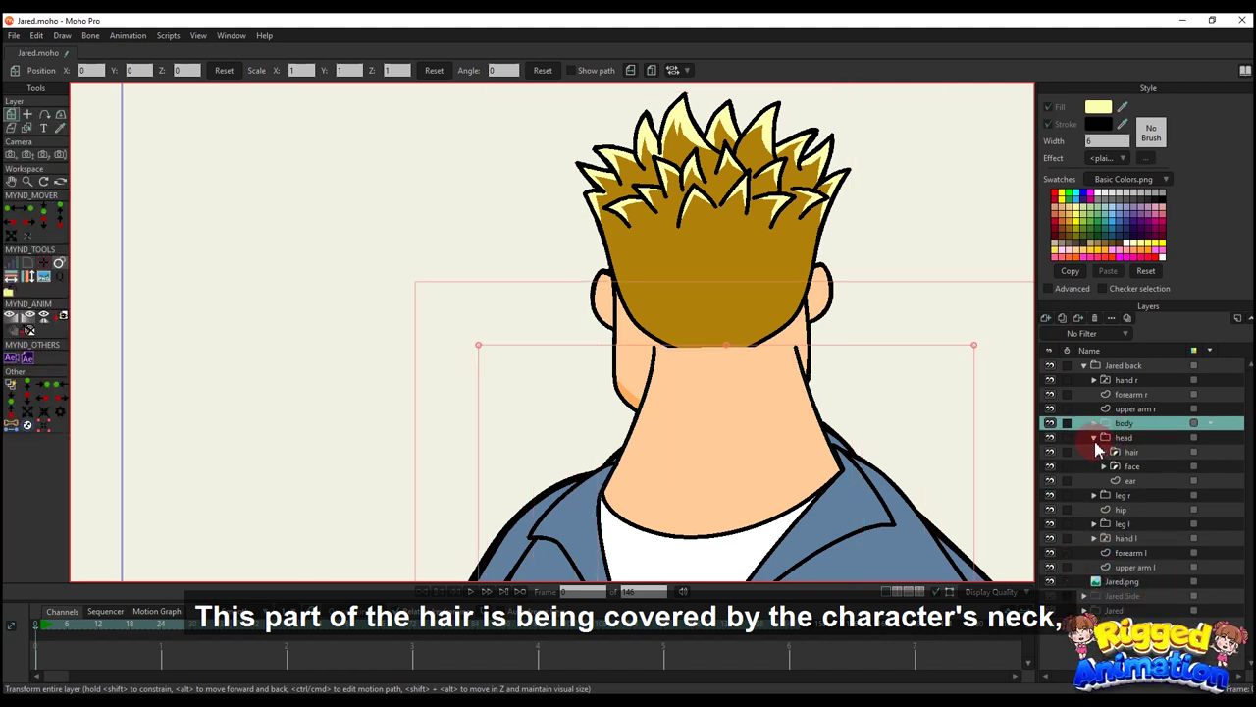
drag(1110, 452, 1144, 430)
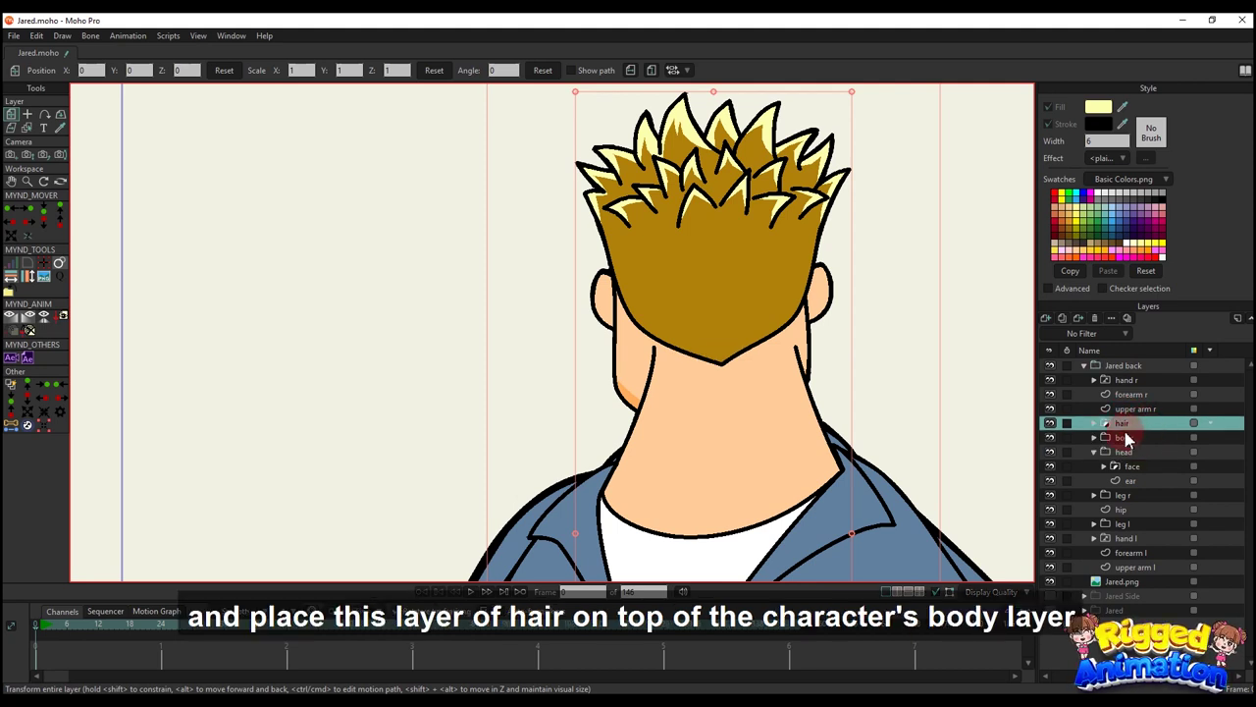
click(1051, 423)
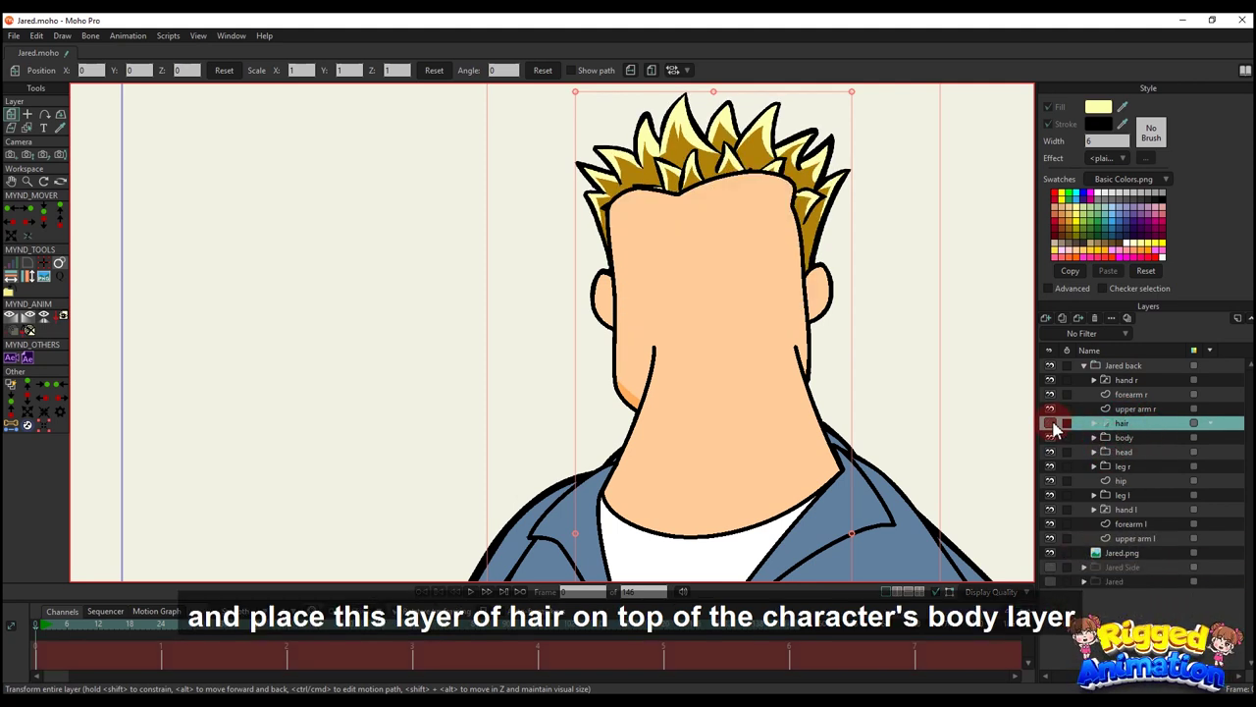
click(1052, 423)
- Hide the Jared back group and select the shirt layer inside the body group
scroll(744, 314, down, 4)
scroll(761, 365, up, 2)
drag(762, 414, 750, 329)
click(1052, 366)
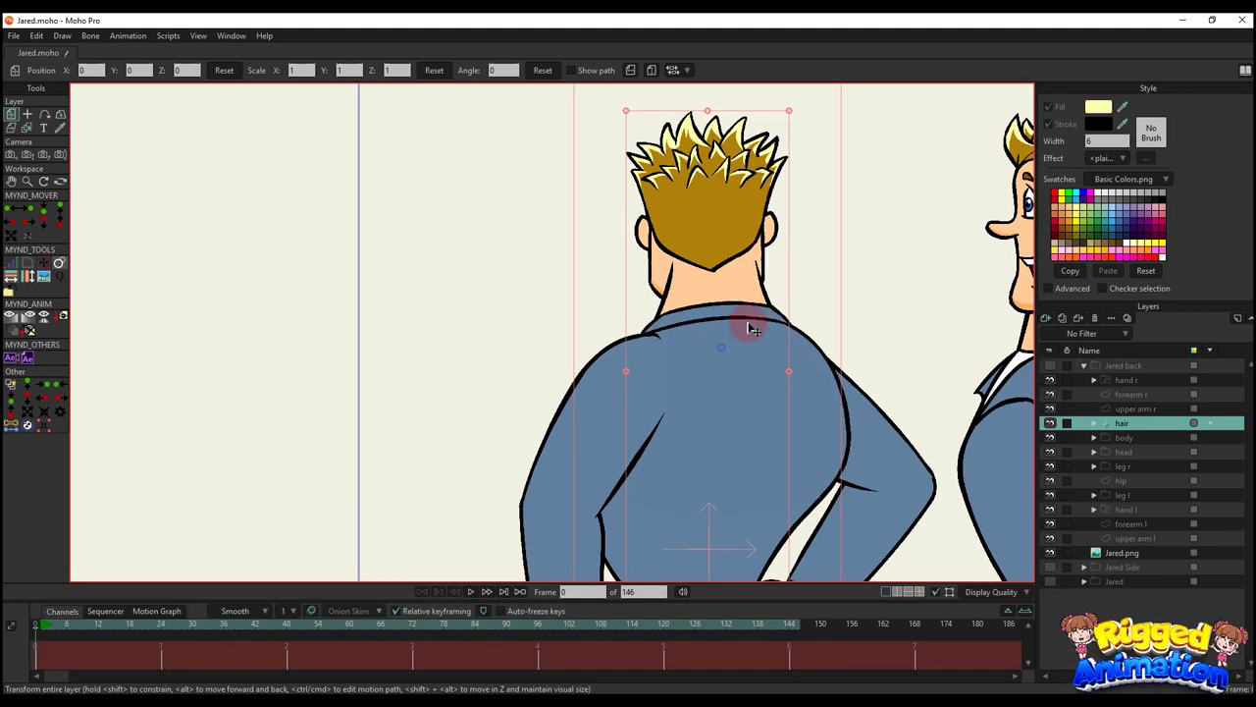
click(1094, 438)
click(1127, 453)
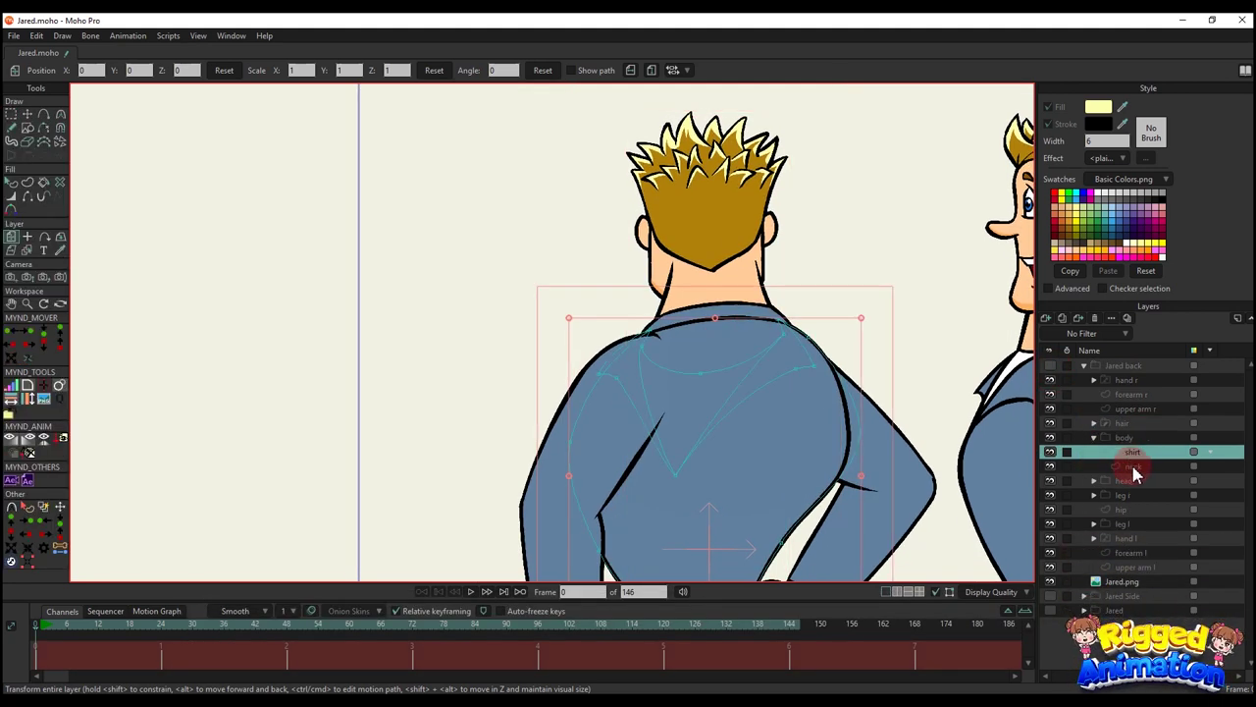
drag(748, 417, 746, 370)
scroll(746, 370, down, 5)
scroll(746, 365, up, 4)
key(g)
key(BackSpace)
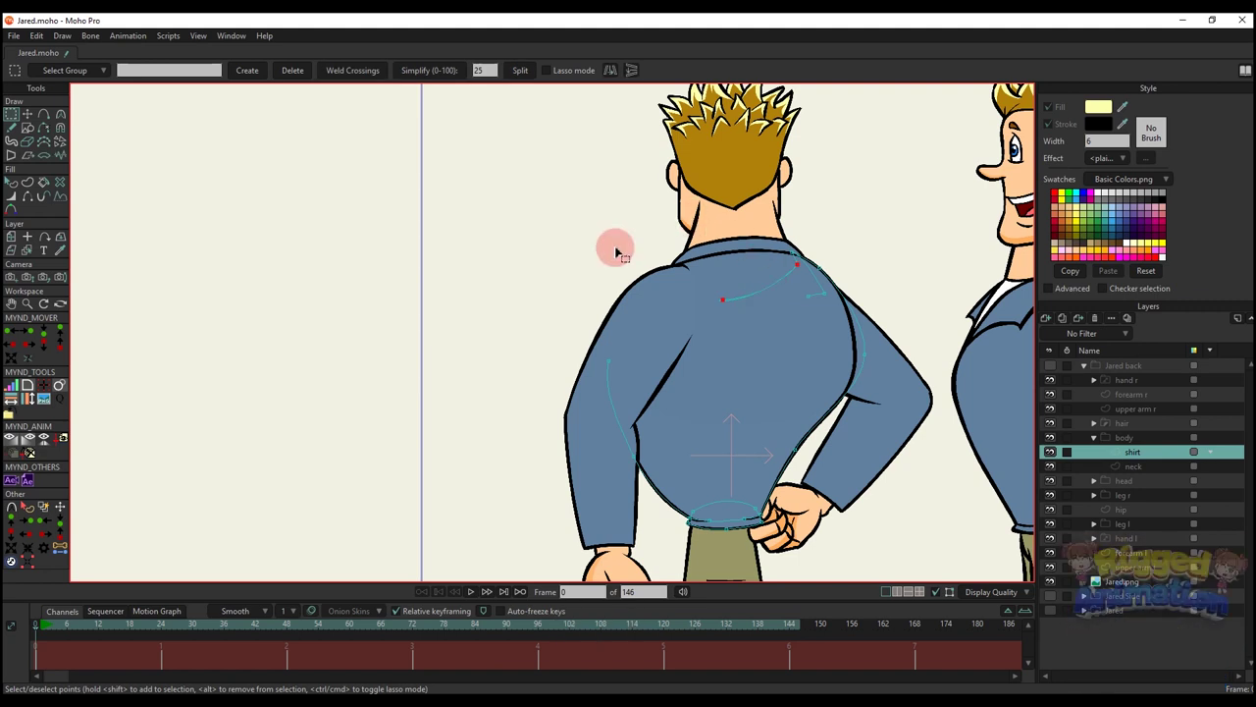
scroll(616, 252, down, 2)
key(ctrl+a)
scroll(775, 468, up, 2)
key(BackSpace)
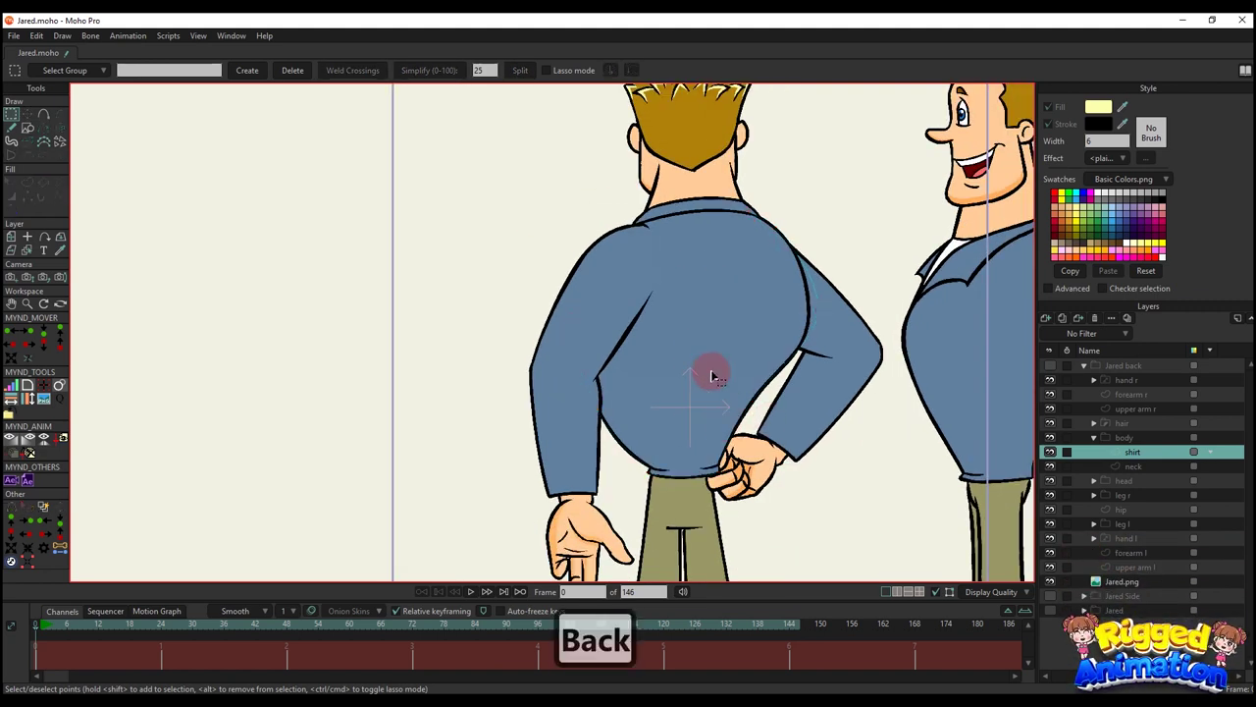
key(a)
scroll(662, 252, up, 1)
key(ctrl+z)
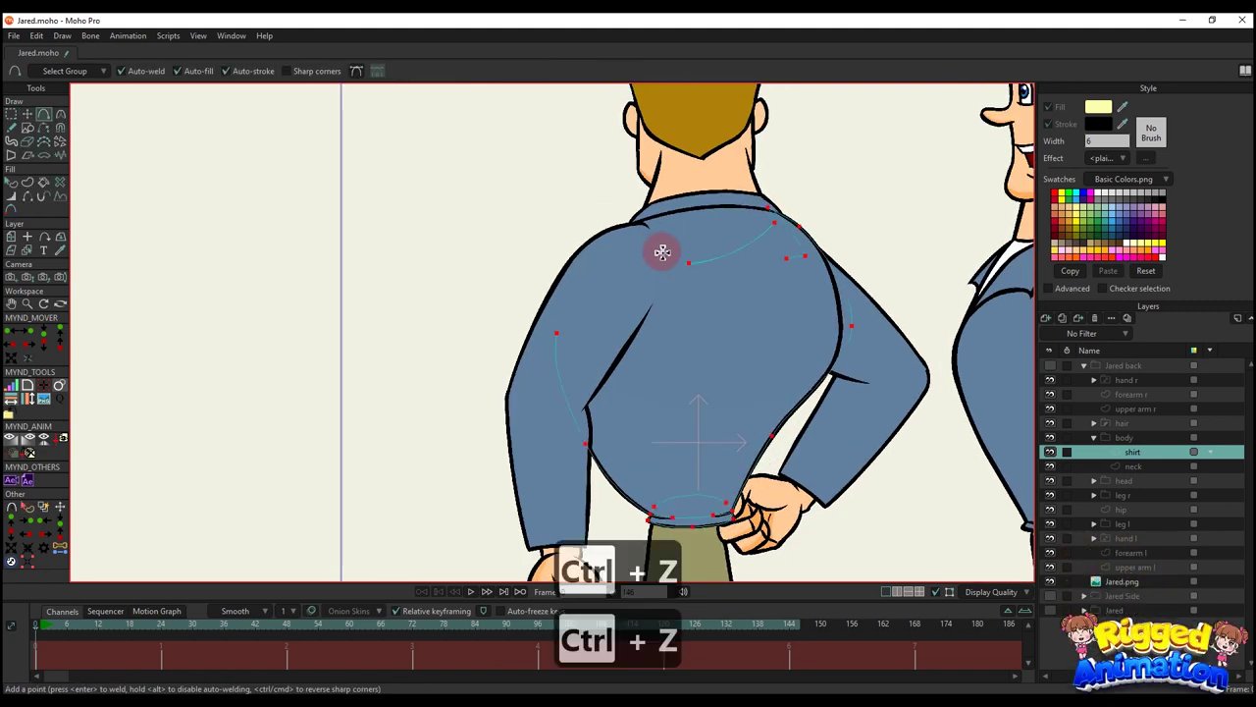
- Delete the lapel and front neckline segments of the shirt with the Delete Edge tool, keeping the torso outline
scroll(530, 253, up, 2)
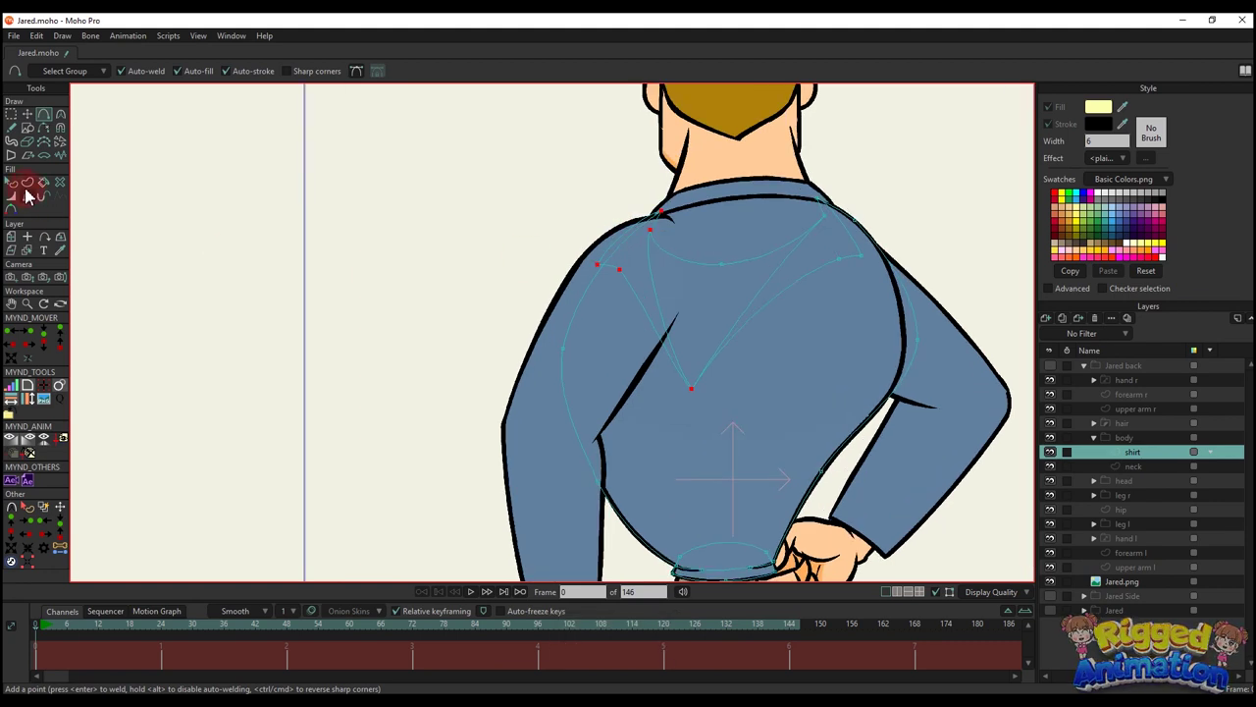
click(45, 127)
scroll(625, 226, up, 1)
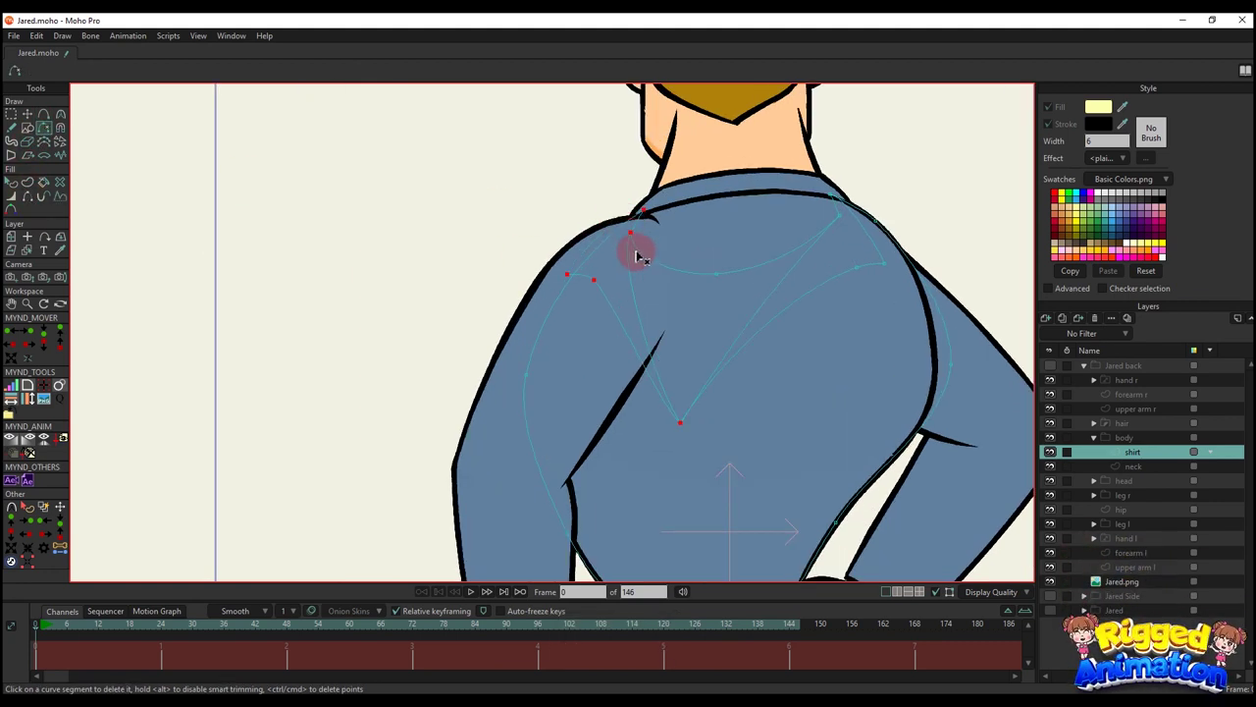
click(611, 311)
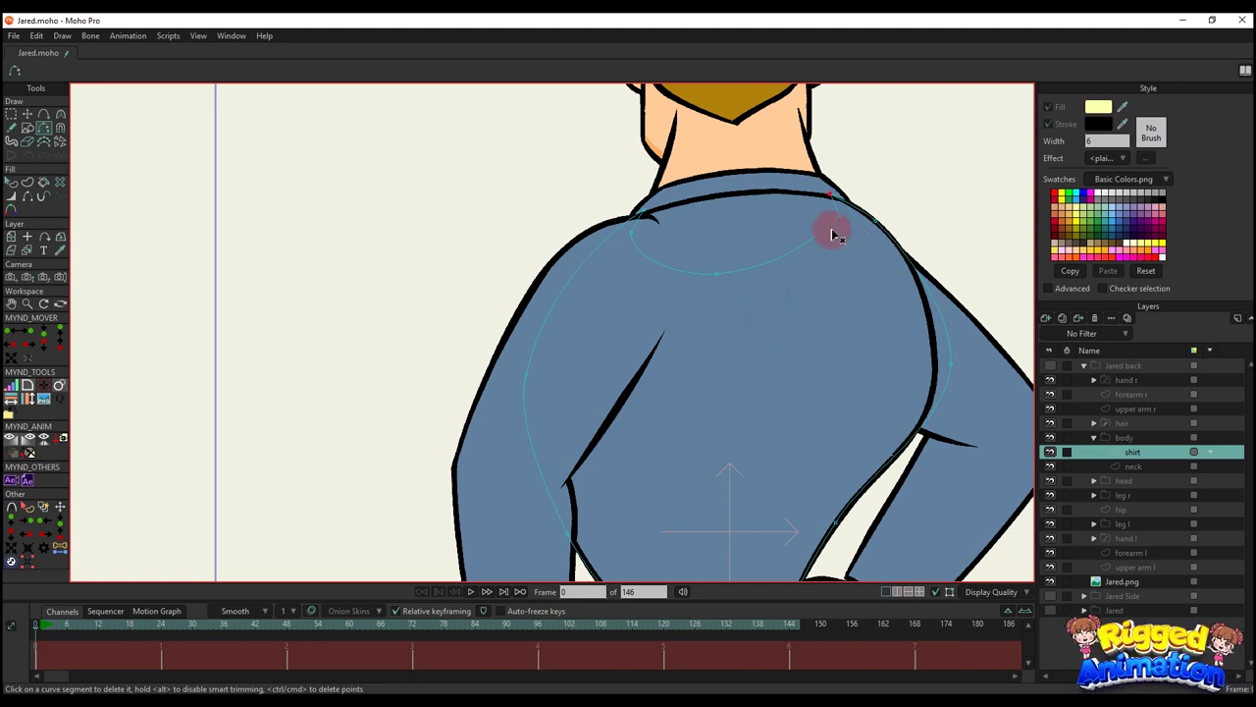
scroll(791, 229, down, 2)
scroll(687, 285, up, 1)
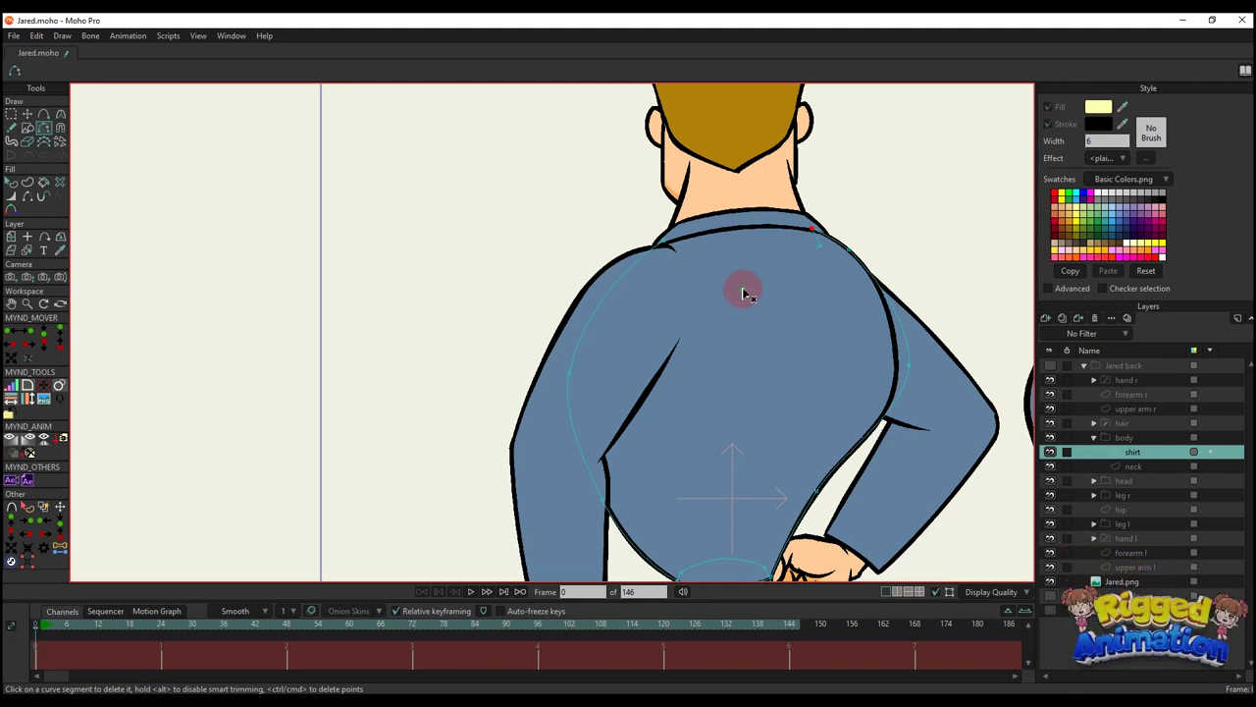
scroll(805, 260, down, 1)
scroll(841, 318, up, 2)
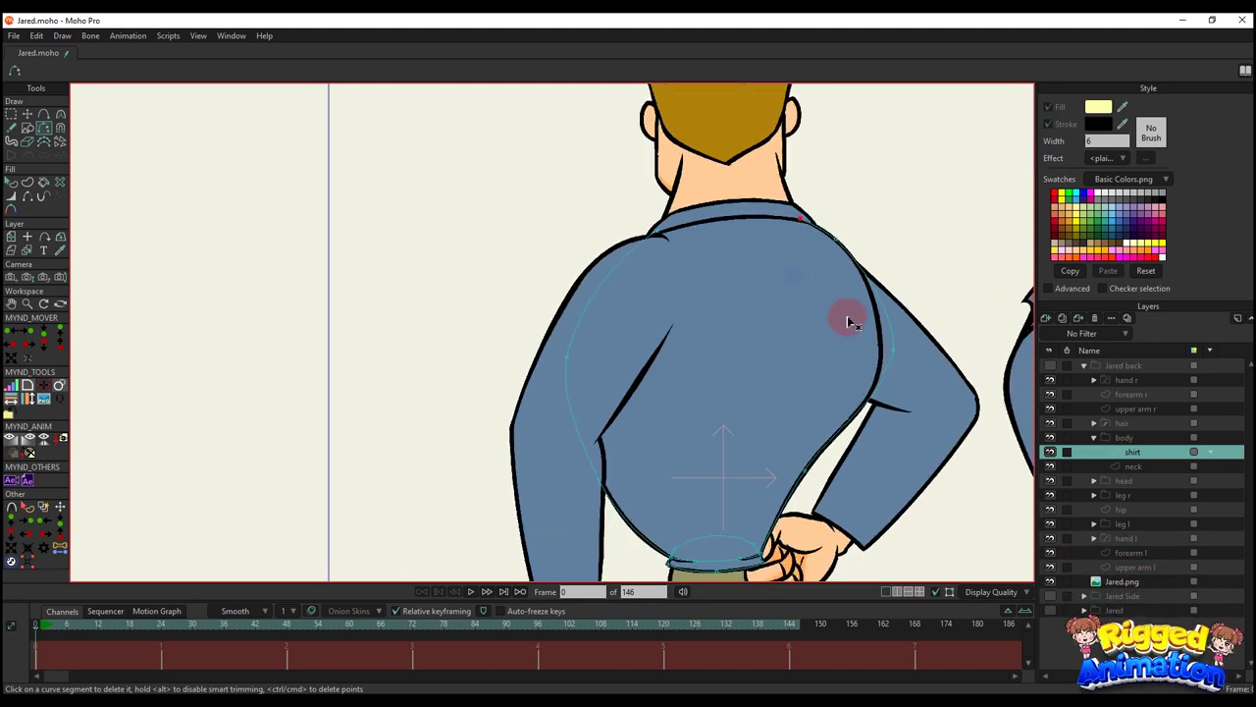
- Move the shirt's right side point onto the reference outline and adjust its curve handles to match the back's contour
key(t)
scroll(881, 336, down, 1)
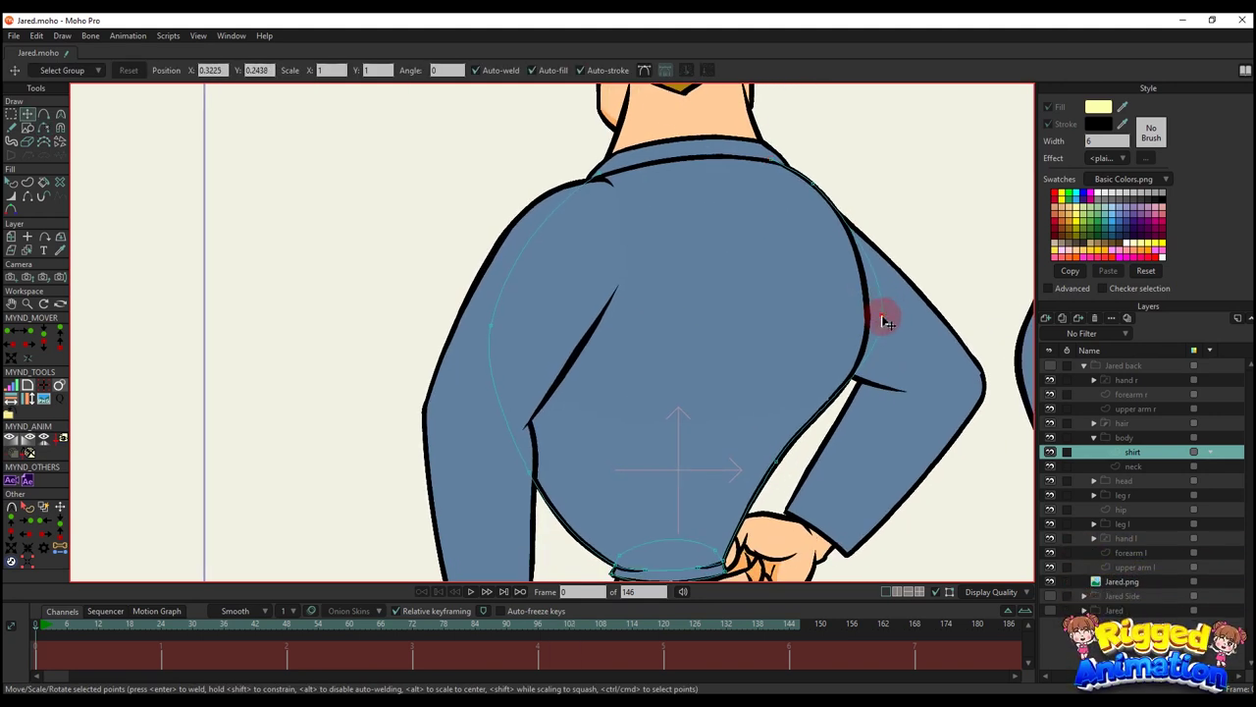
click(869, 321)
key(c)
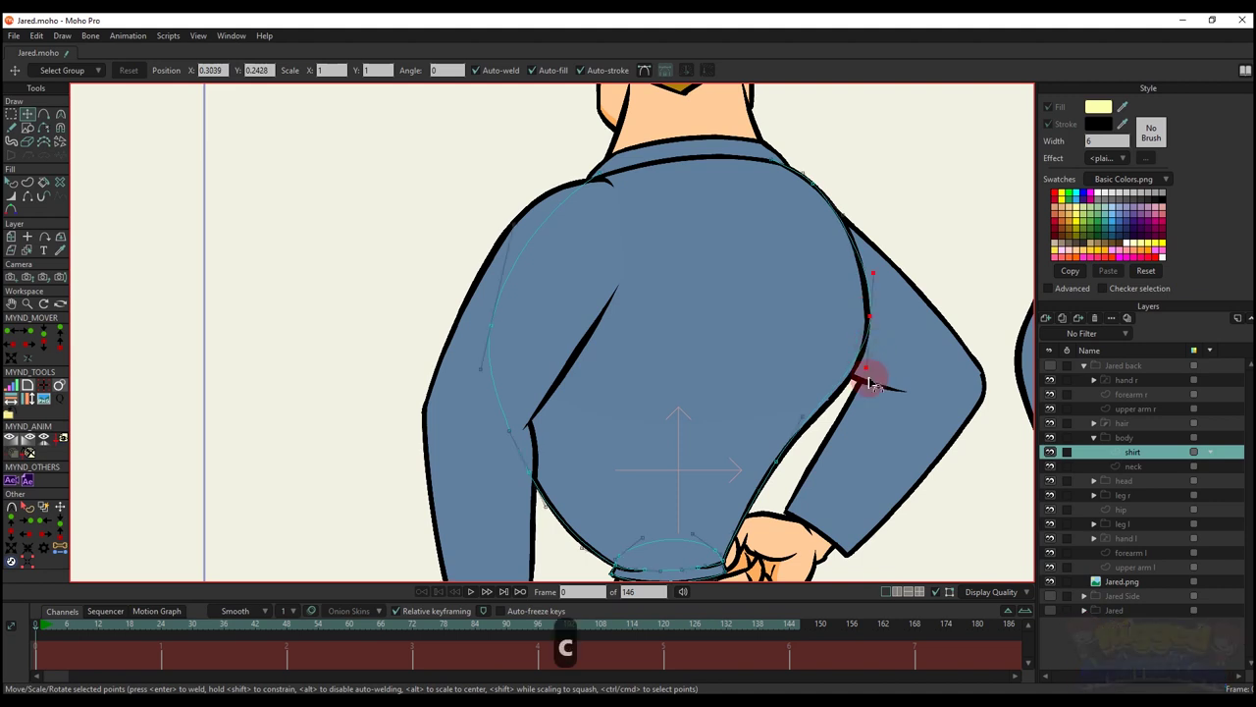
click(863, 386)
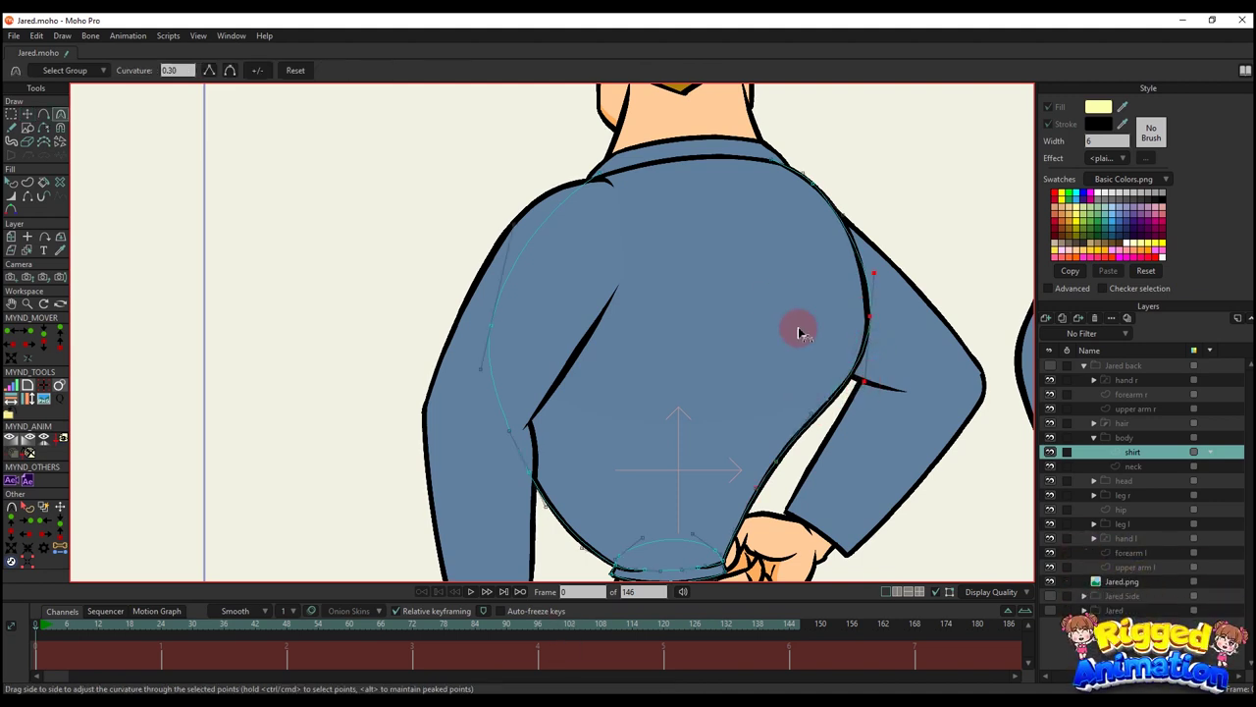
scroll(883, 289, up, 1)
key(t)
click(880, 332)
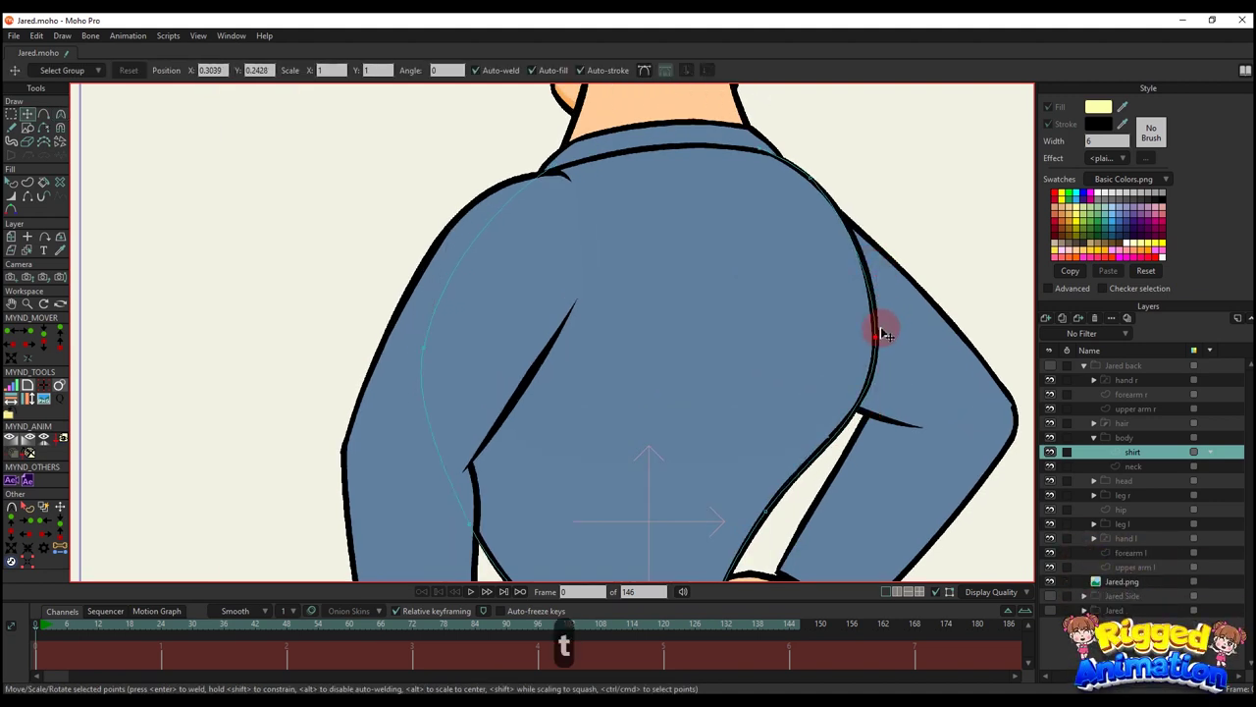
- Add a line from the shirt's left shoulder to its right shoulder along the collar seam in the reference drawing
drag(757, 187, 775, 232)
scroll(687, 230, up, 2)
key(a)
click(507, 225)
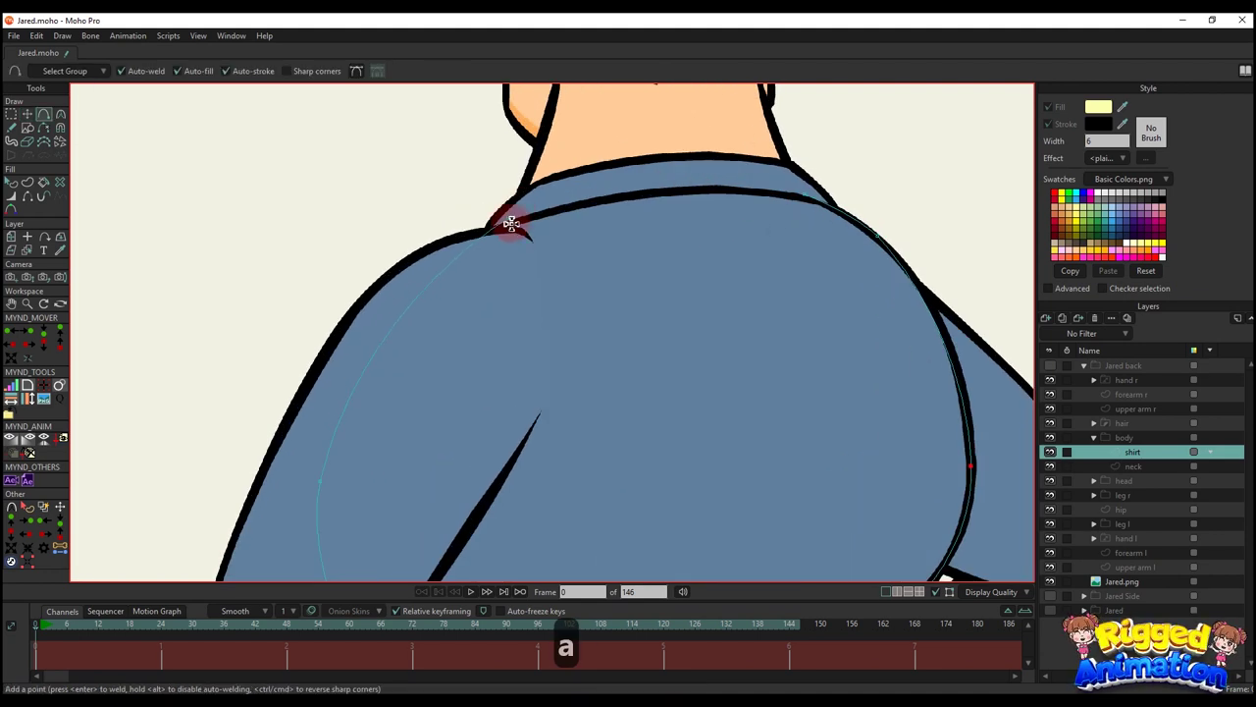
key(t)
key(a)
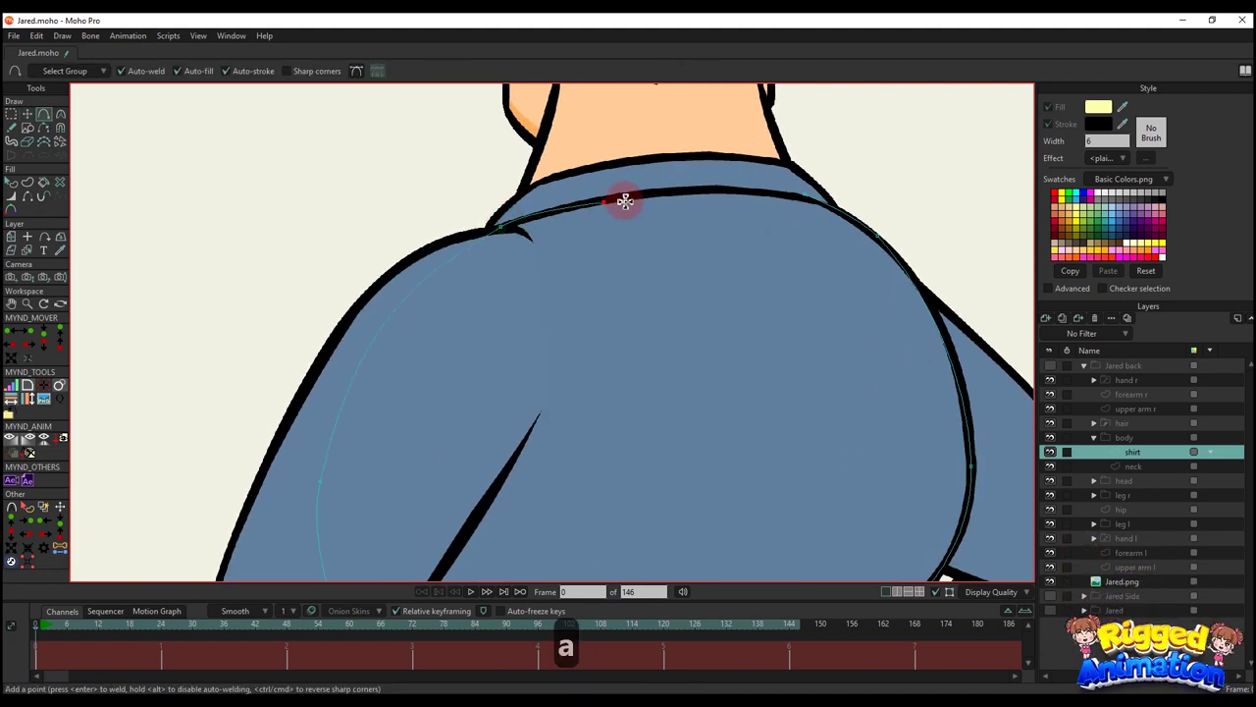
drag(625, 201, 795, 199)
- Reposition the collar seam's end points on the shirt and adjust their curve handles to follow the reference drawing's seam
scroll(662, 219, down, 4)
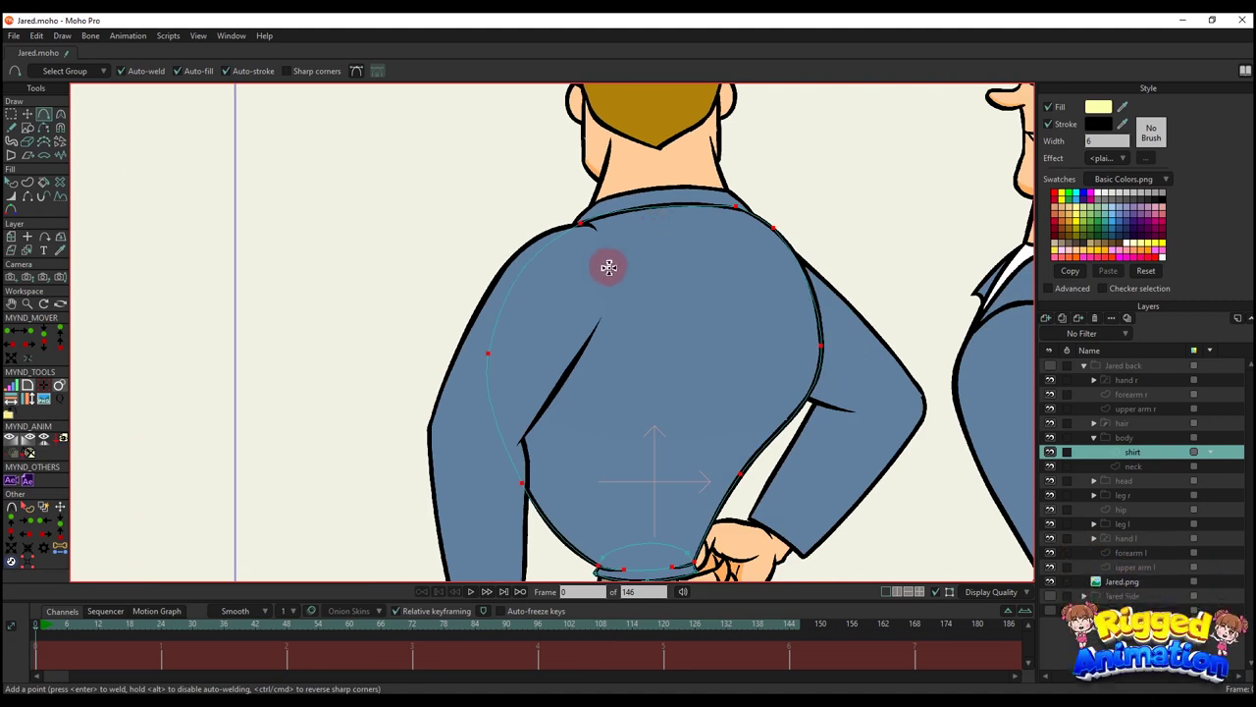
scroll(619, 205, up, 4)
key(t)
key(t)
key(c)
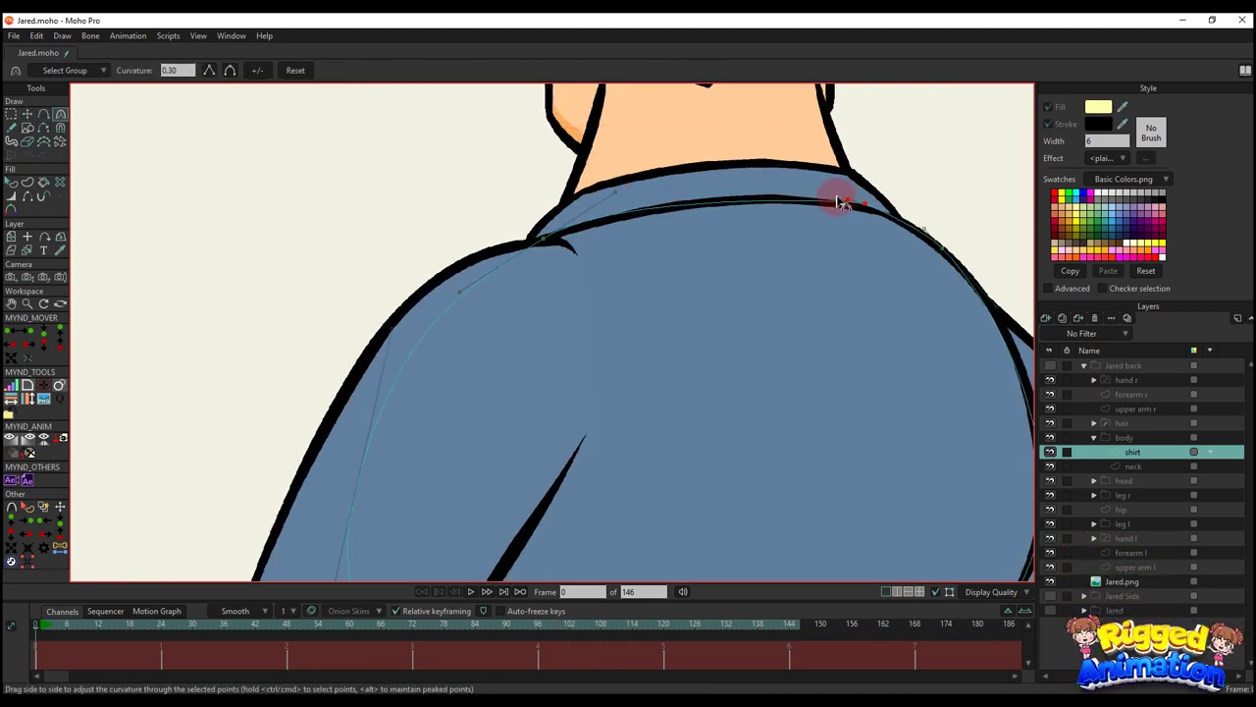
key(t)
click(539, 240)
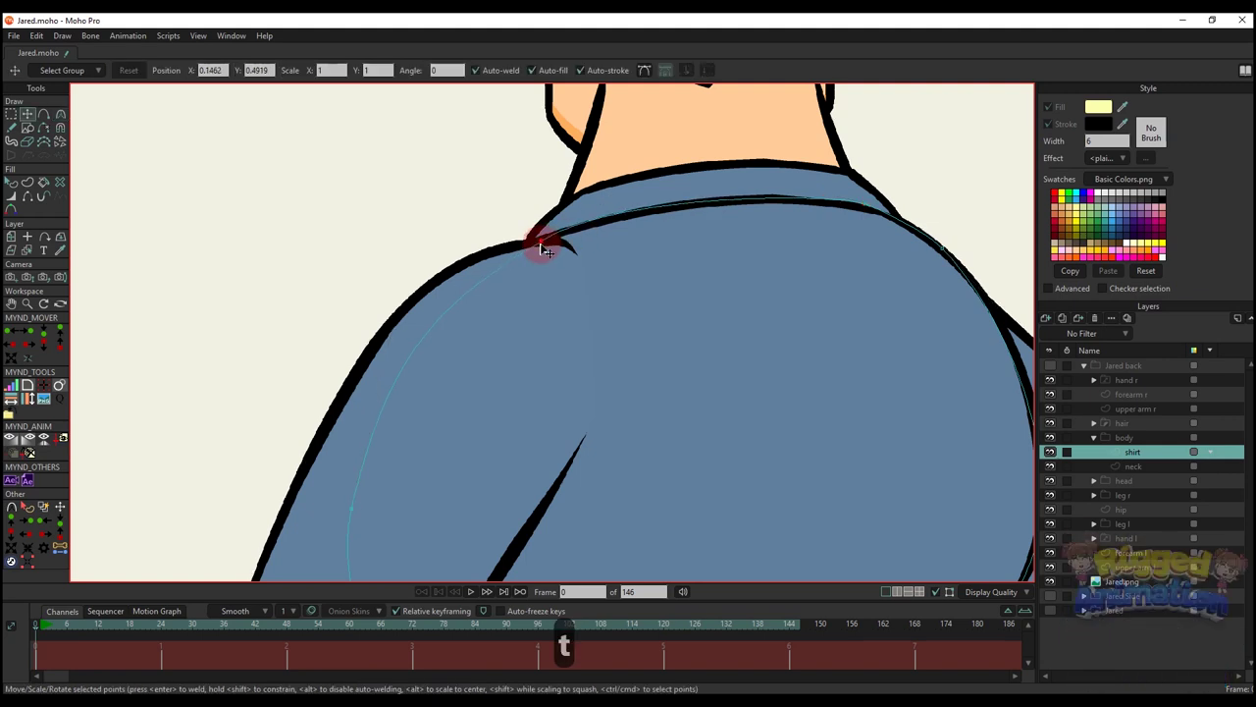
key(c)
scroll(854, 208, up, 1)
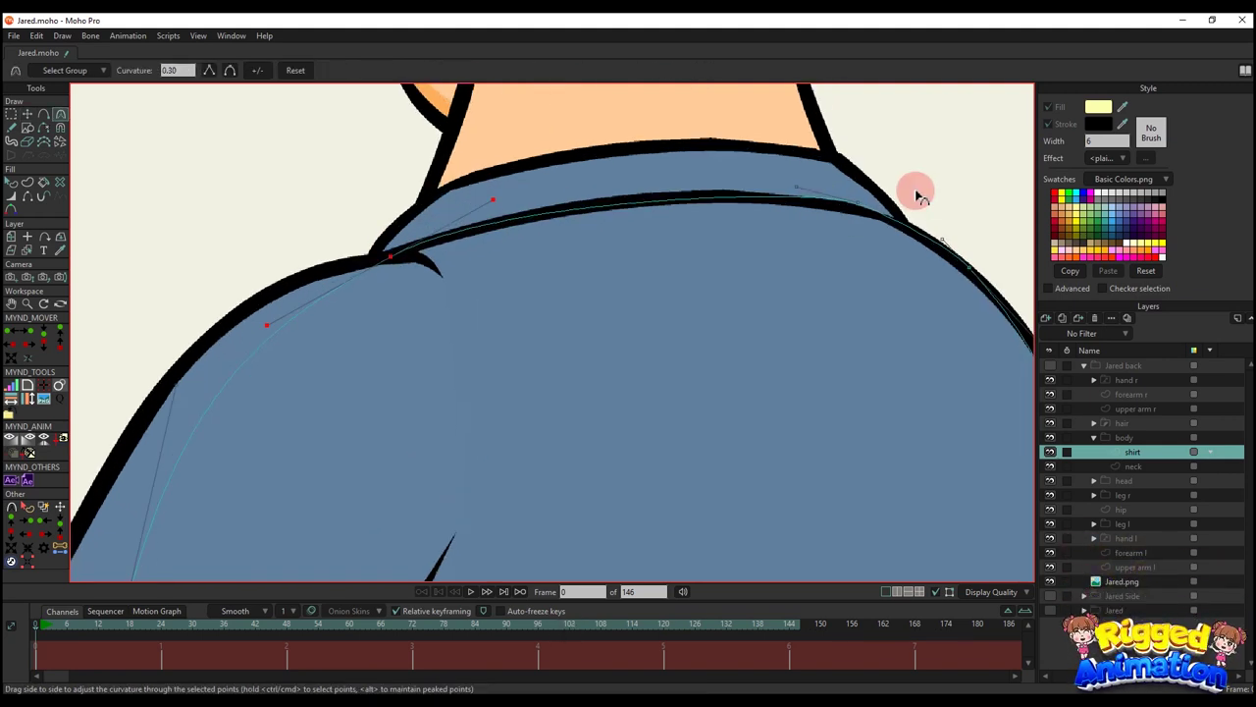
key(t)
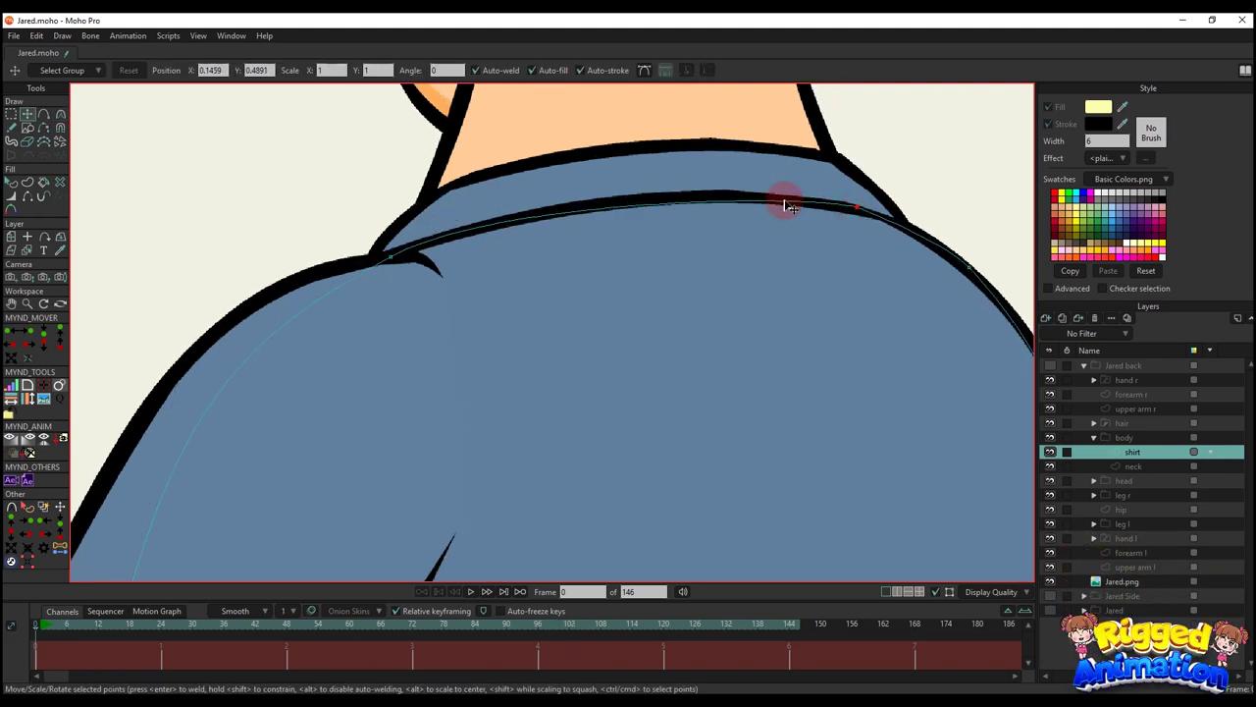
key(c)
- Draw the collar's upper outline on the shirt from the left shoulder around the neck base to the right shoulder
key(a)
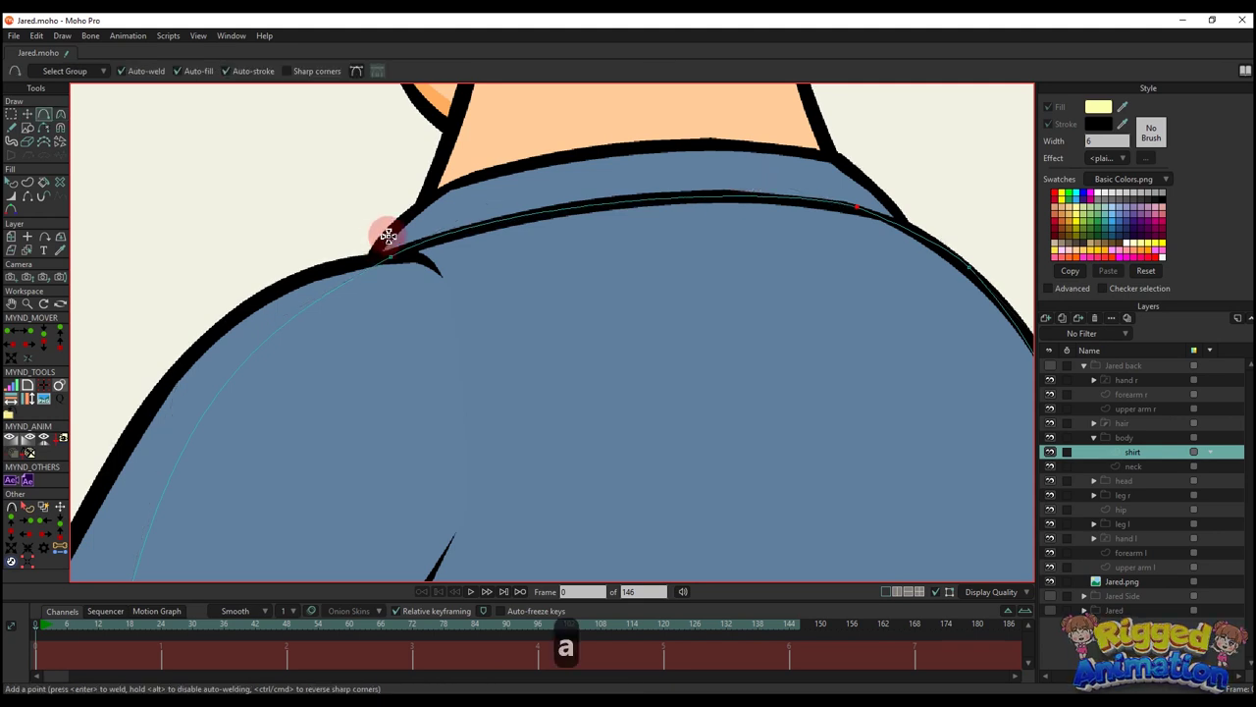
drag(435, 188, 391, 225)
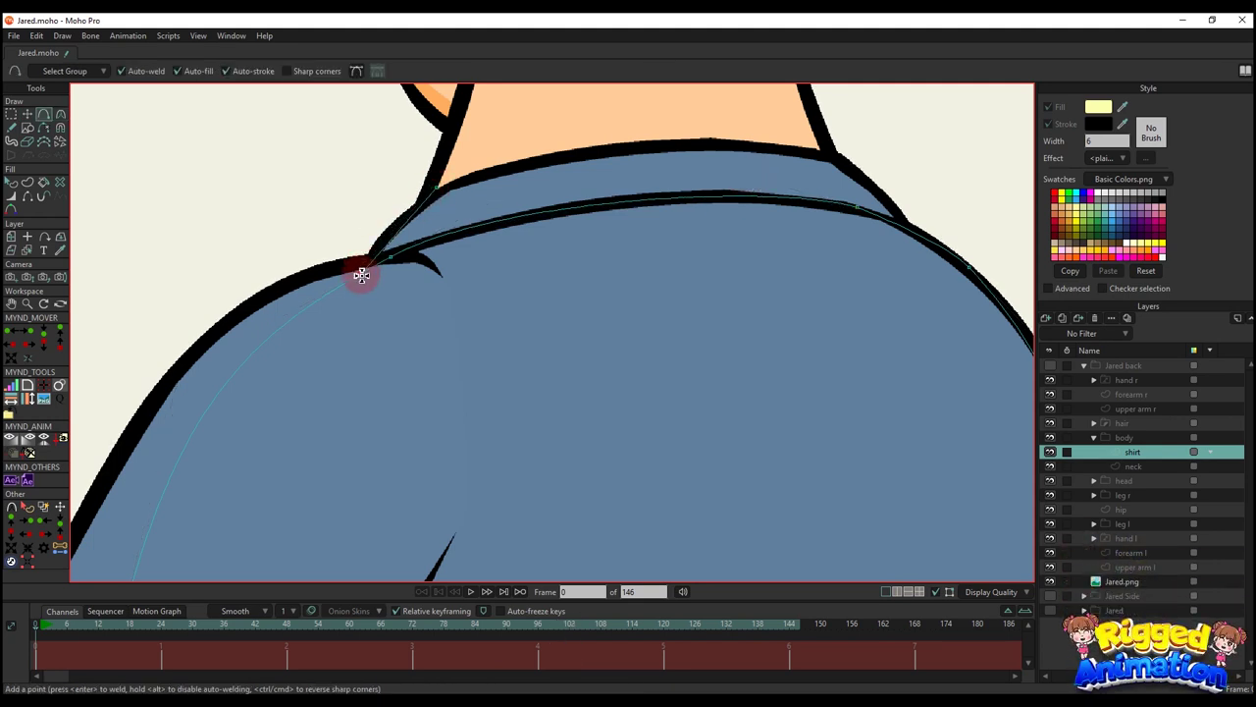
drag(422, 203, 761, 148)
drag(646, 146, 907, 204)
scroll(653, 146, down, 3)
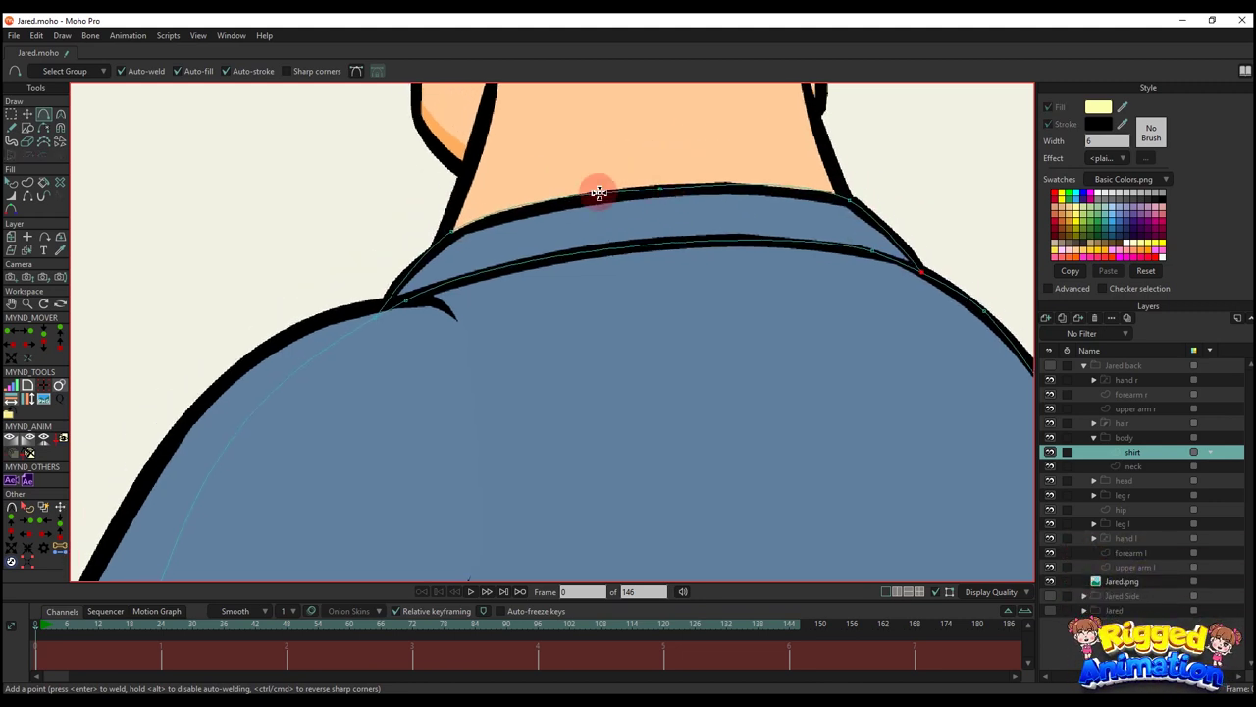
- Select the collar outline's points and create a collar shape with a jacket-blue fill and black stroke
key(g)
drag(436, 187, 571, 280)
double_click(741, 234)
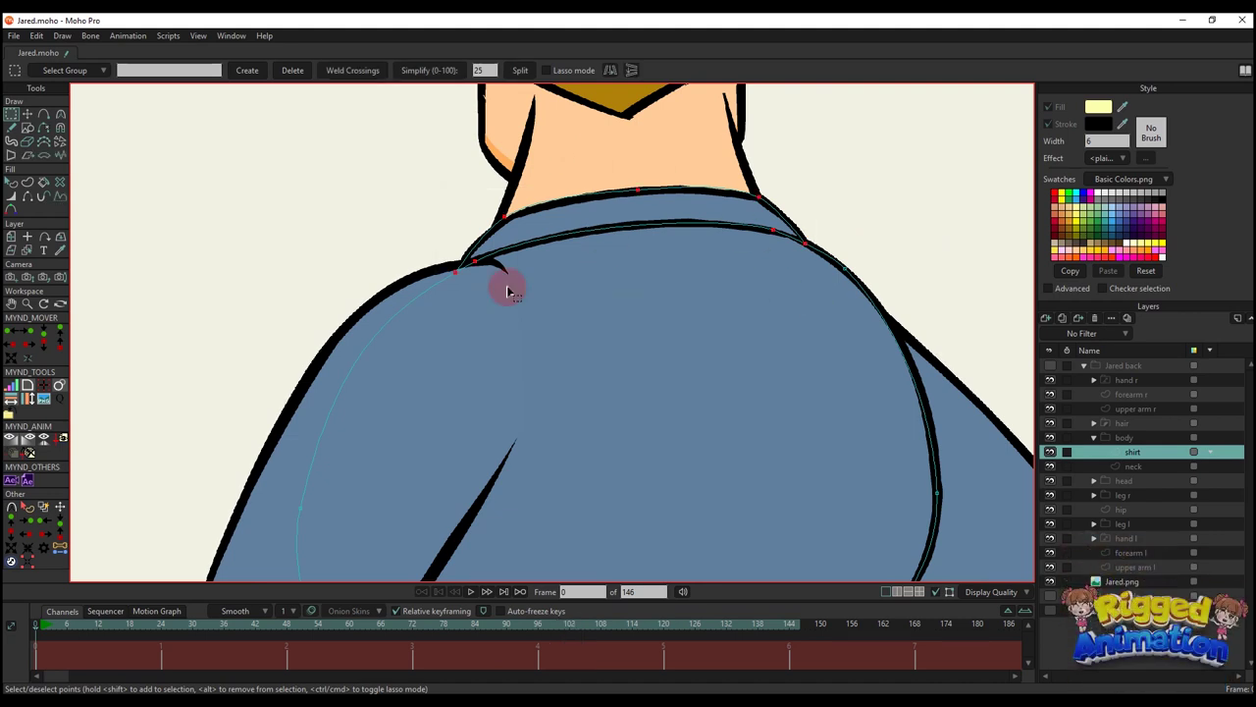
click(27, 182)
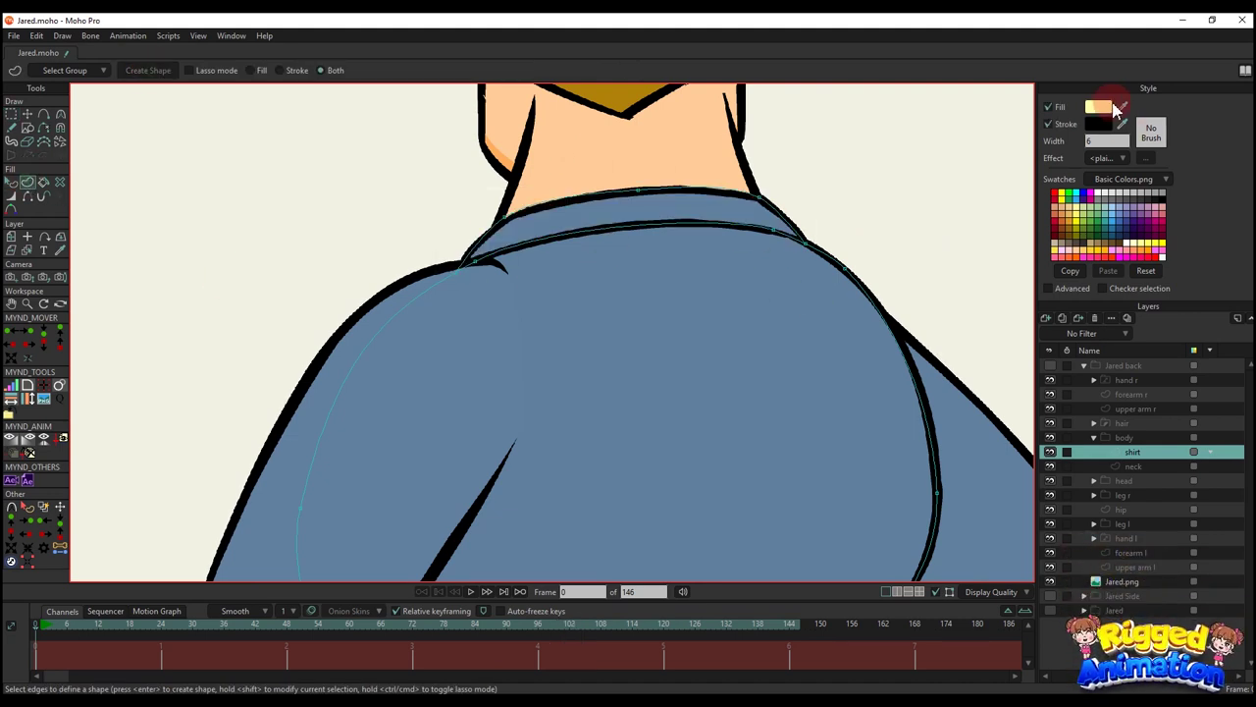
key(Return)
- Show the Jared back group and fill the yellow torso shape with the jacket blue sampled from the sleeve
scroll(742, 283, down, 5)
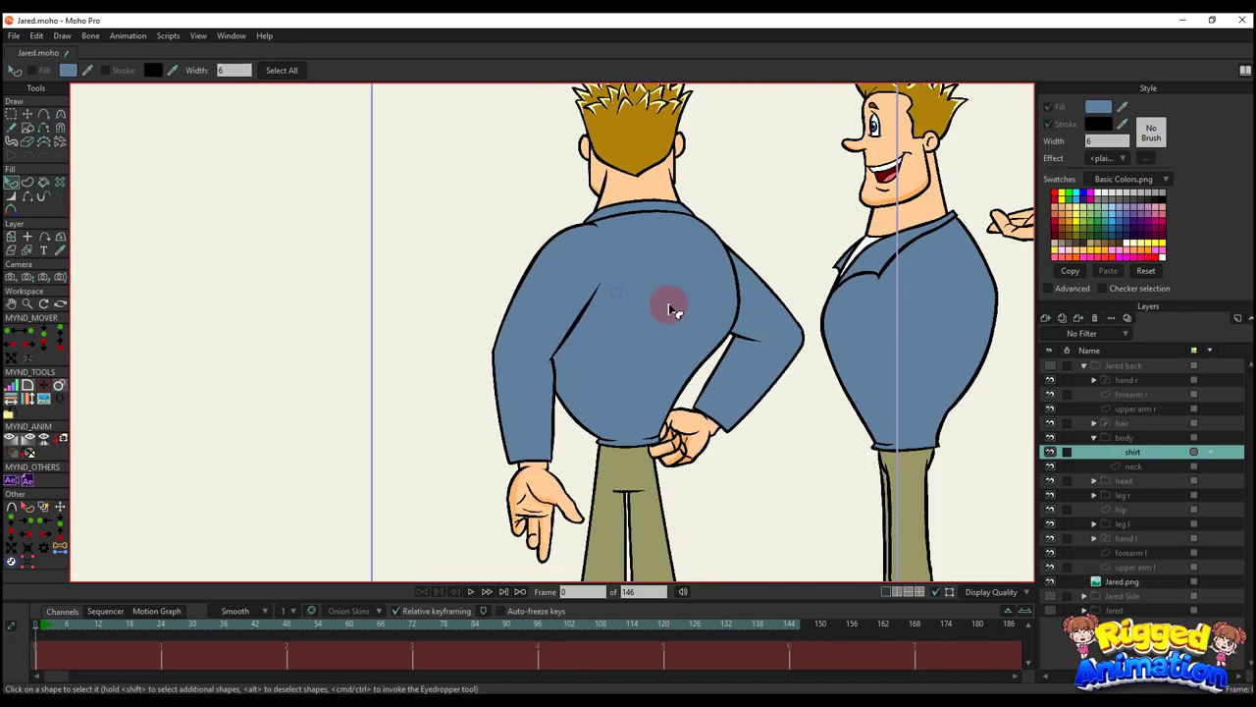
key(q)
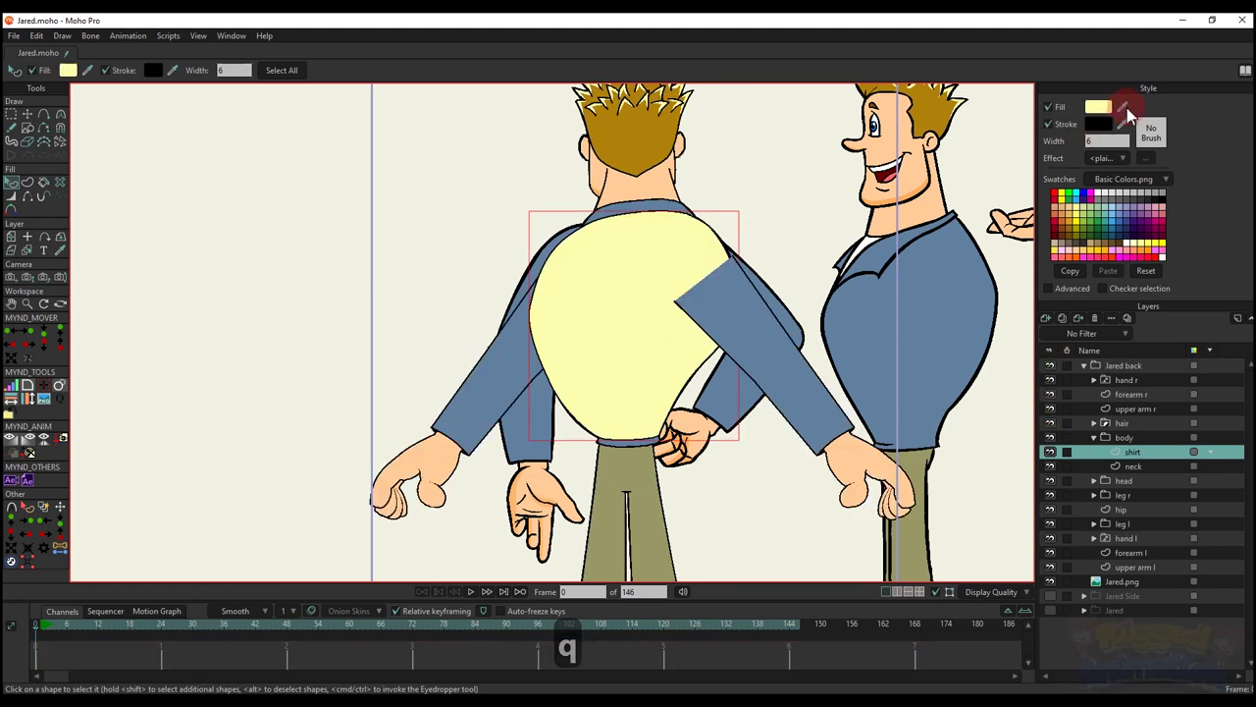
drag(1124, 108, 747, 296)
click(829, 190)
- Compare the shirt's hem with the reference drawing by temporarily hiding the Jared back group
drag(663, 367, 676, 324)
scroll(671, 337, up, 2)
key(t)
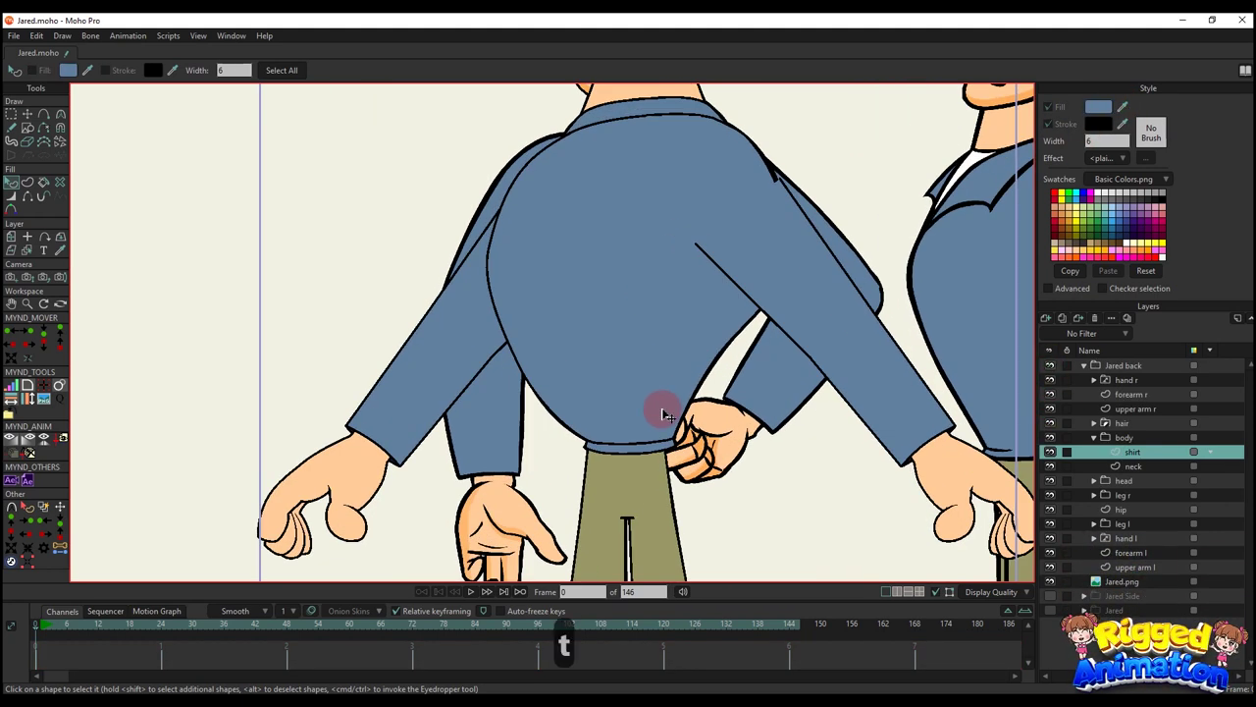
scroll(663, 413, up, 5)
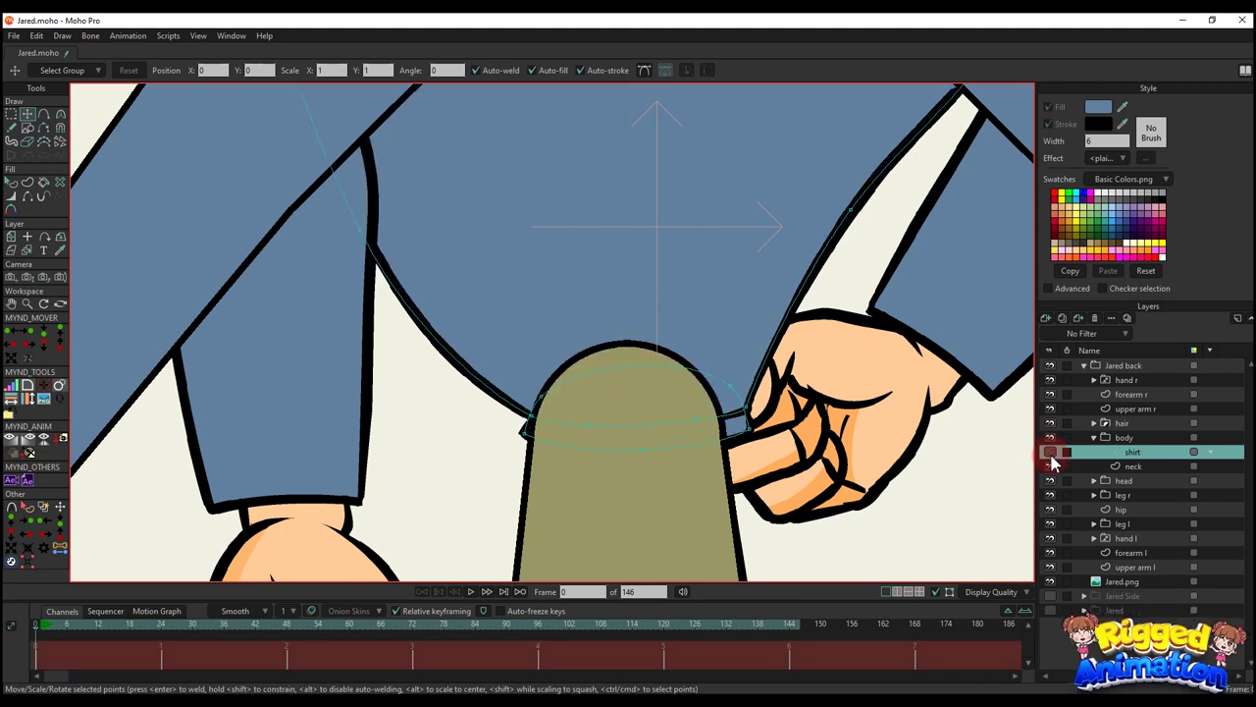
click(1050, 454)
click(1050, 366)
key(t)
scroll(561, 413, up, 2)
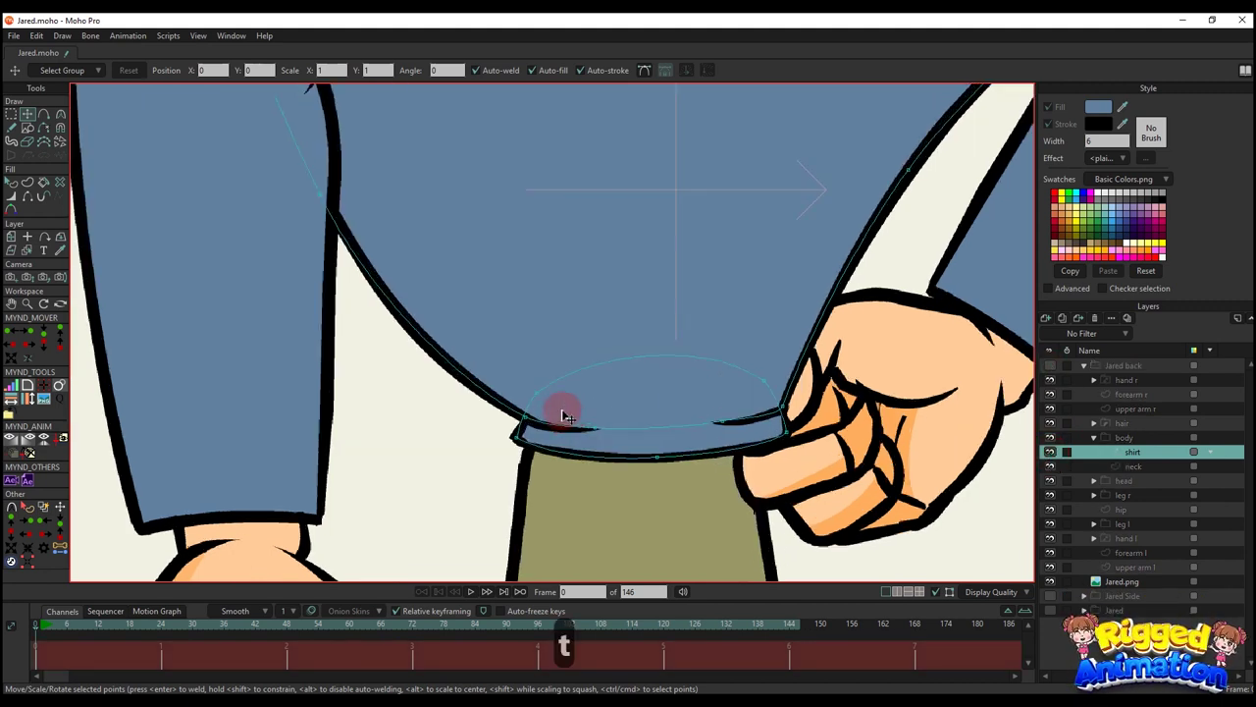
scroll(618, 452, down, 5)
scroll(628, 453, up, 4)
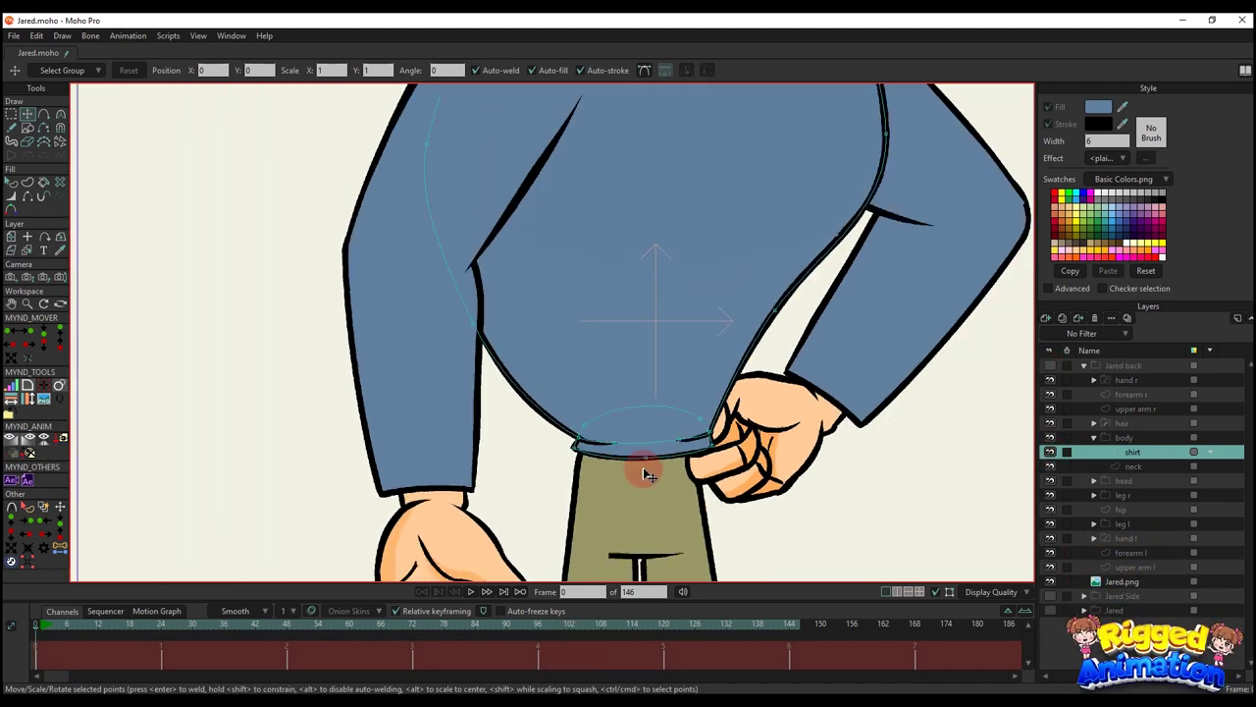
key(q)
scroll(736, 444, up, 2)
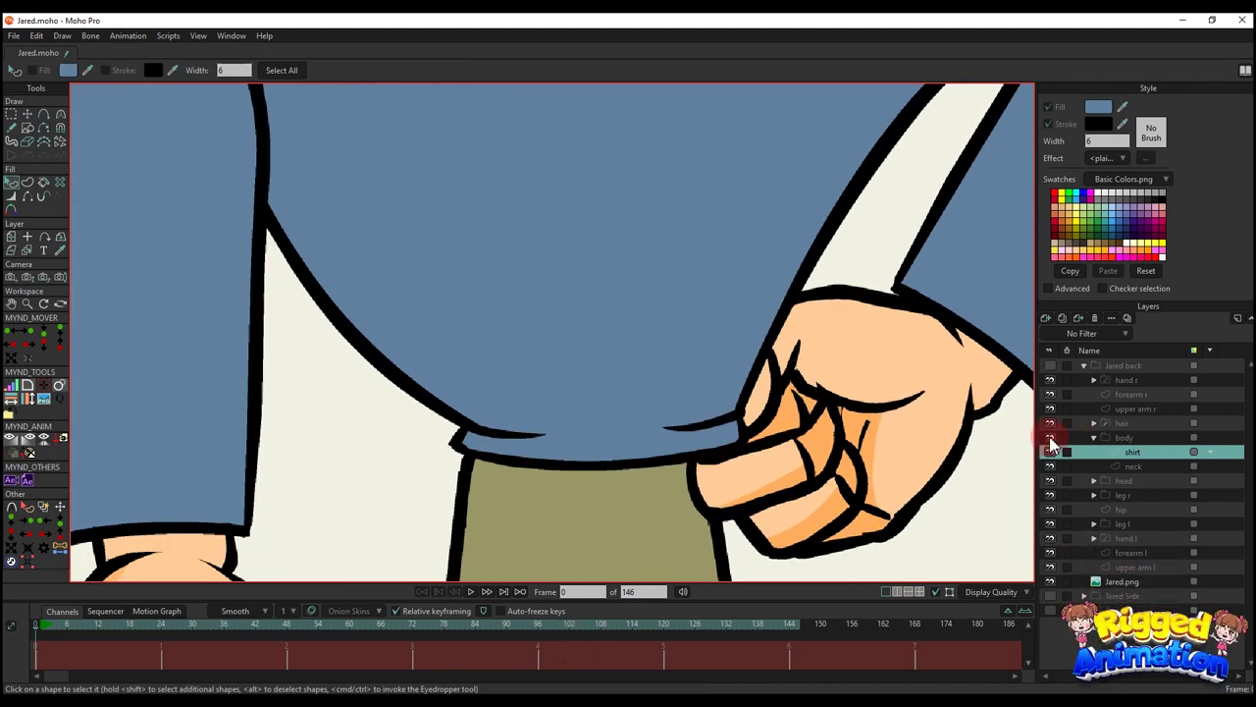
click(1052, 367)
- Hide the middle segment of the shirt's hem seam with the Hide Edge tool, keeping its short end strokes
click(668, 434)
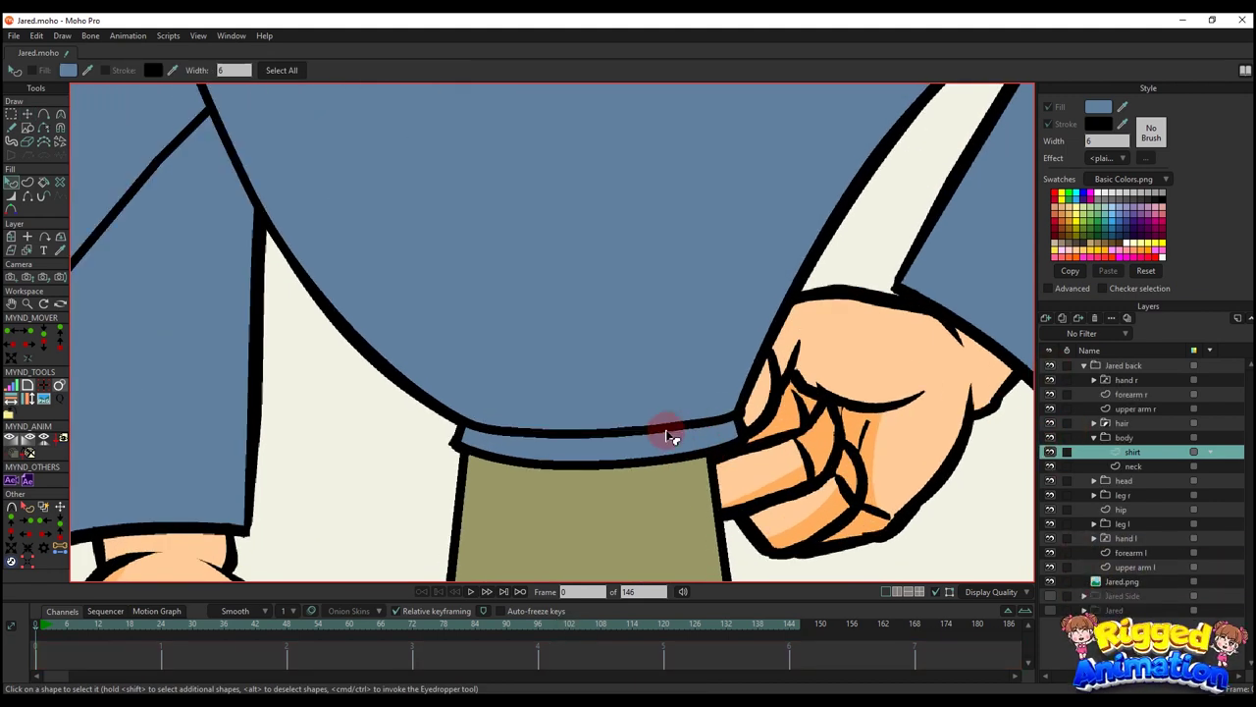
click(28, 197)
click(596, 435)
key(q)
scroll(612, 422, down, 3)
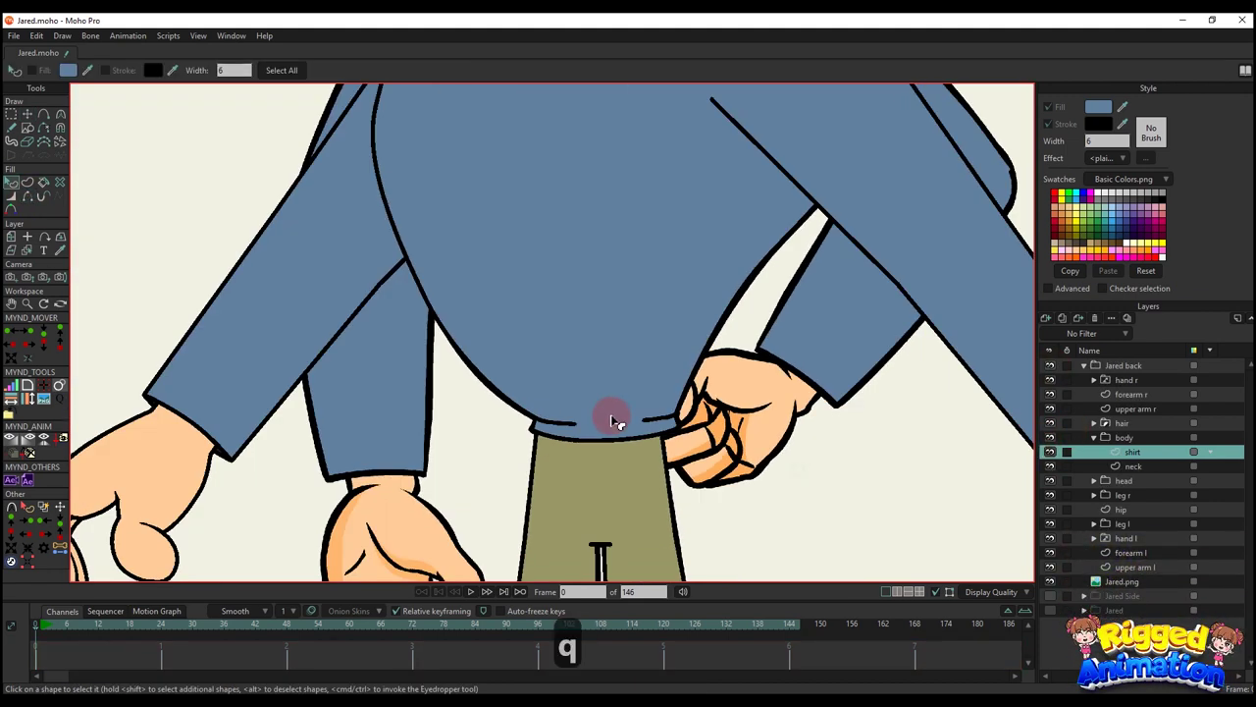
scroll(614, 422, down, 4)
scroll(716, 337, up, 1)
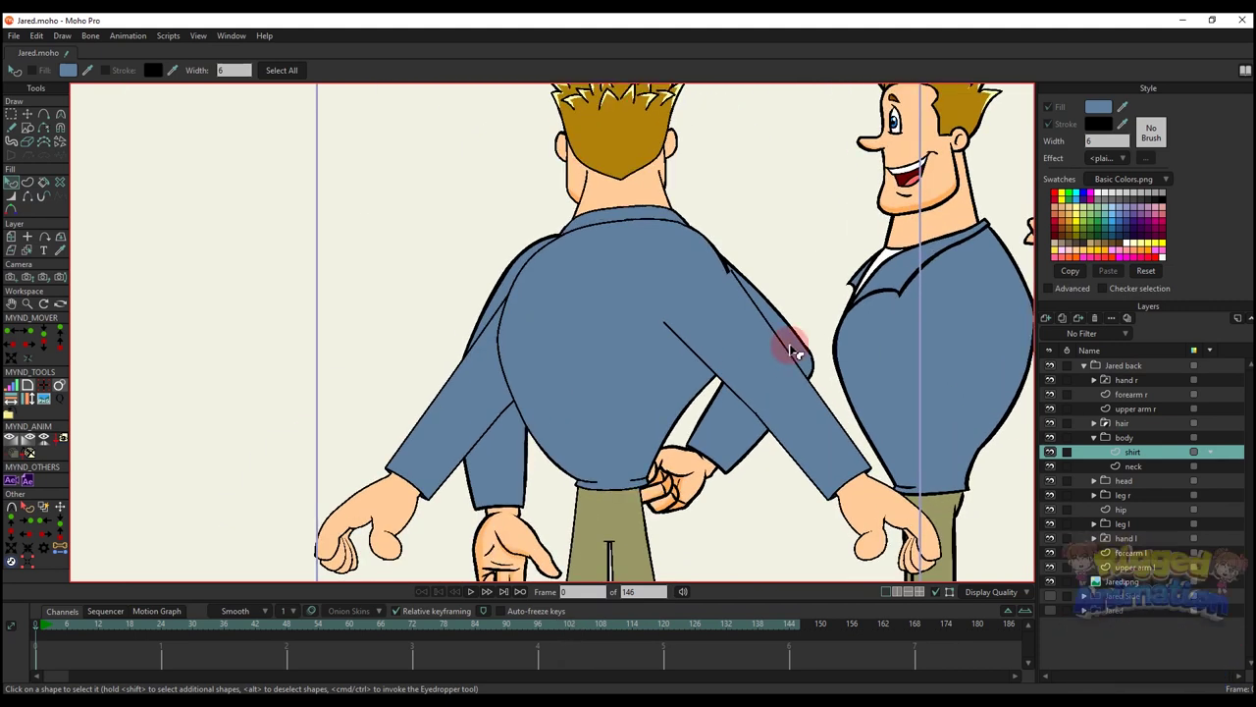
- Swap the arm layers' stacking, placing hand l, forearm l and upper arm l above hair and the right arm layers below leg l
click(1095, 439)
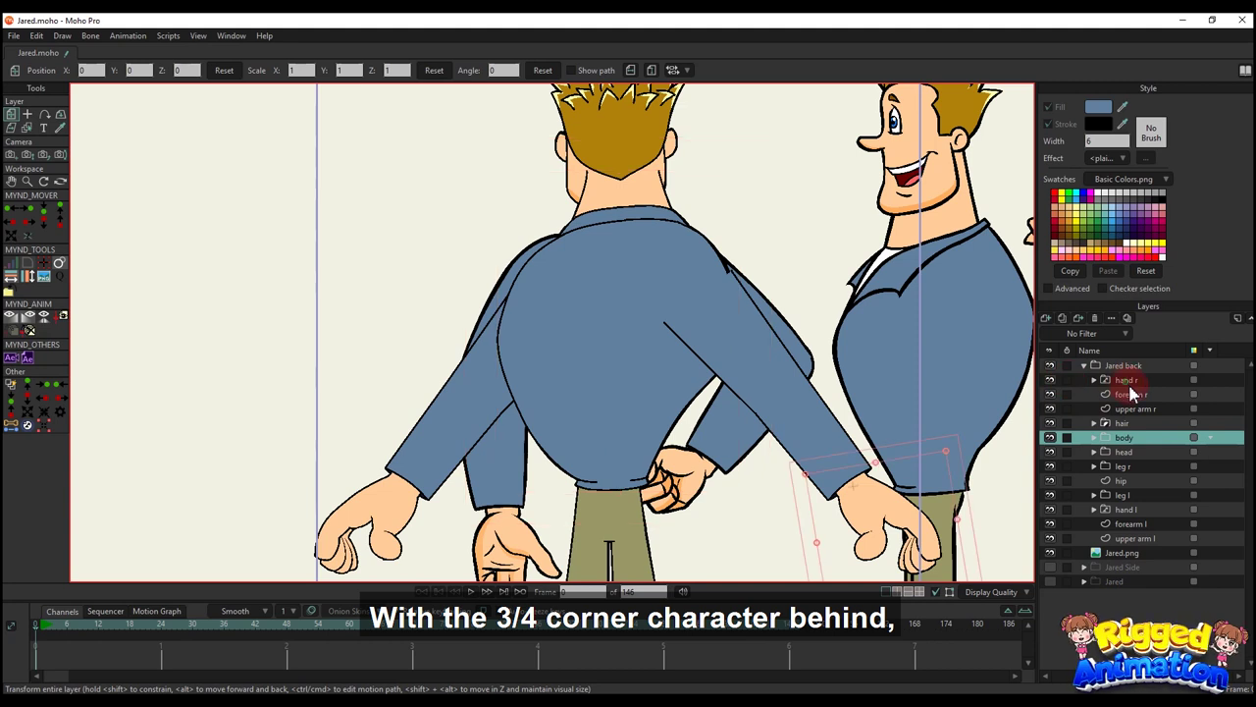
click(1128, 381)
shift+click(1150, 409)
drag(1155, 417, 1134, 382)
click(1131, 511)
shift+click(1133, 538)
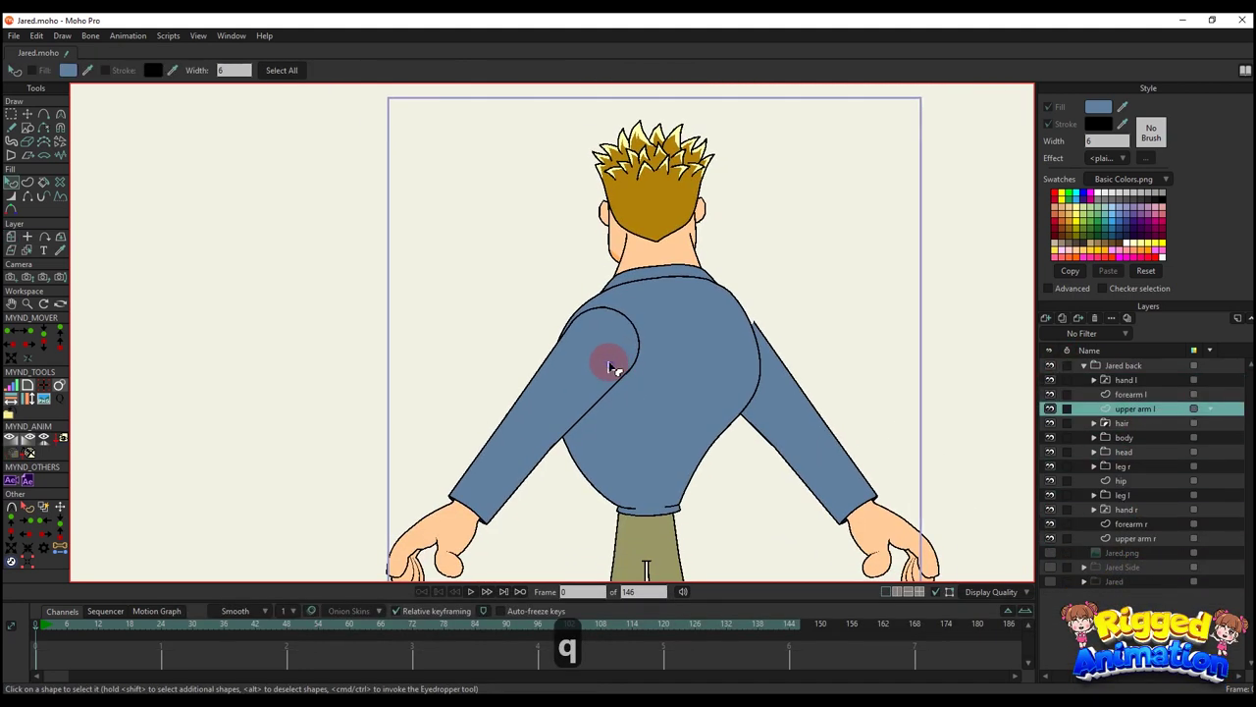
- Move the upper arm l points outward so the sleeve's outer edge meets the shirt's left shoulder outline
scroll(598, 344, up, 3)
key(t)
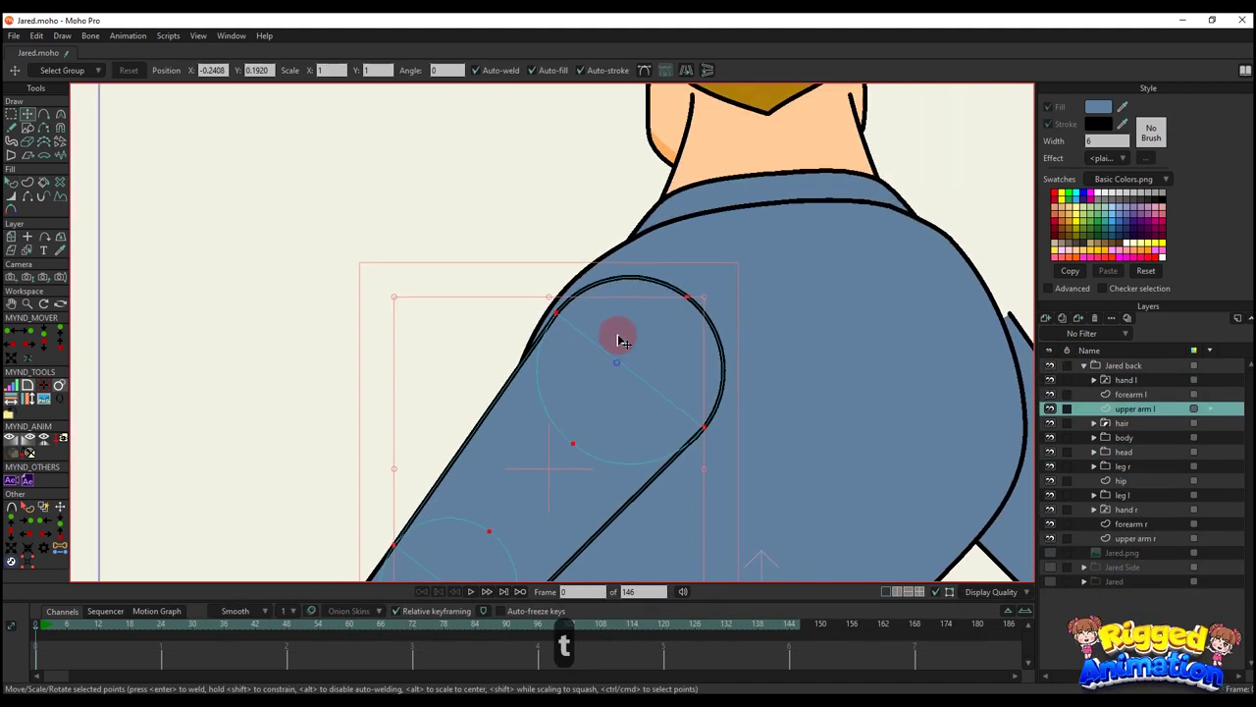
scroll(621, 341, up, 2)
mouse_move(636, 344)
mouse_down()
mouse_move(617, 327)
mouse_move(631, 336)
mouse_up()
scroll(614, 337, down, 5)
key(q)
key(t)
scroll(616, 339, up, 4)
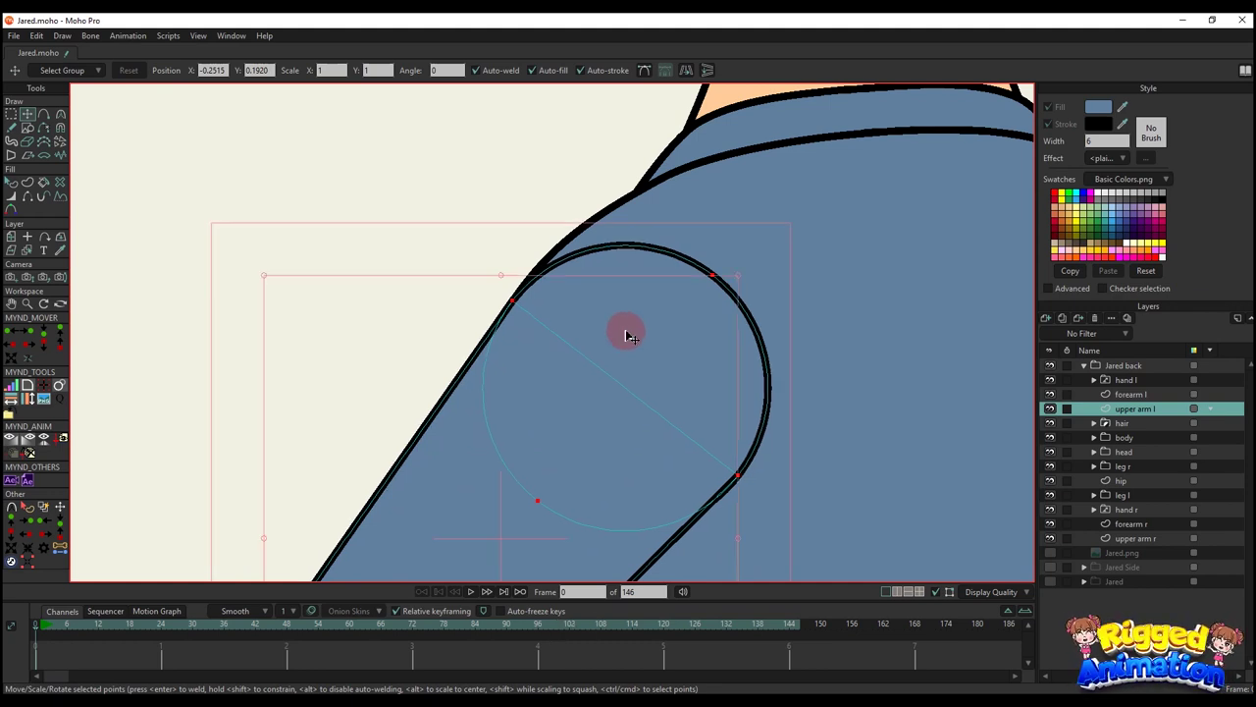
- Temporarily hide the upper arm l layer and fine-tune its point positions against the shirt's shoulder outline
click(1051, 410)
scroll(567, 337, up, 5)
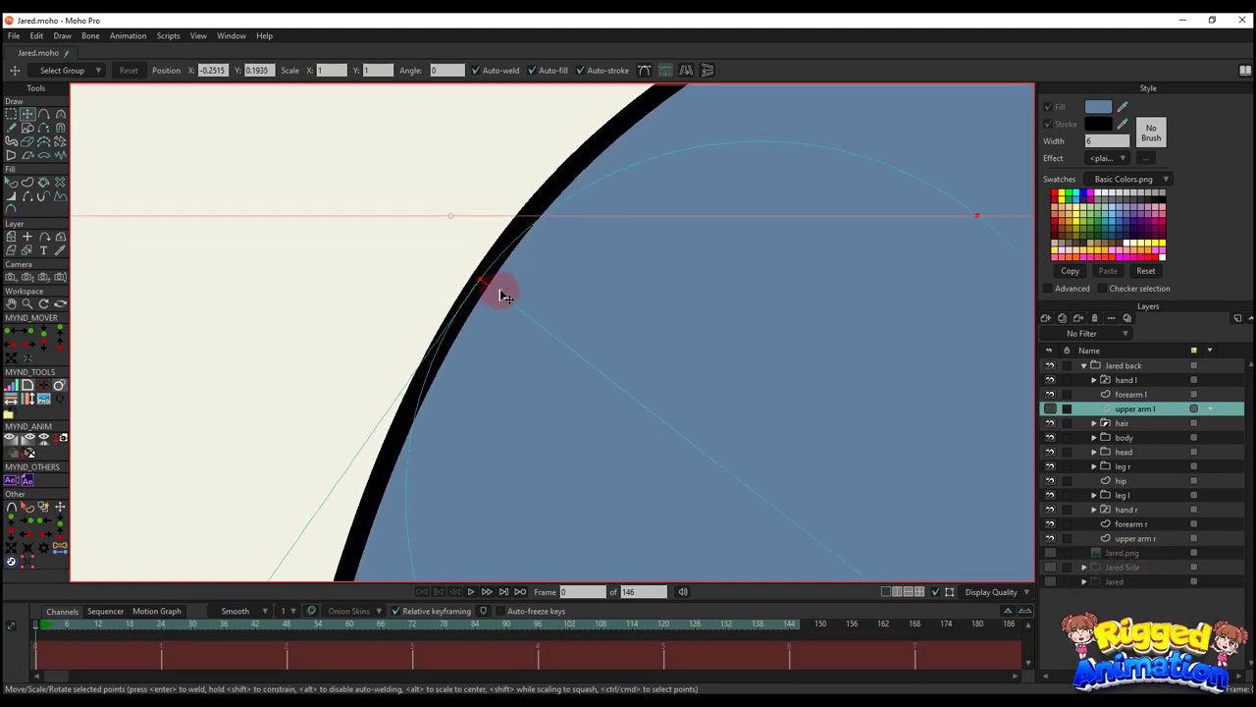
key(t)
key(t)
scroll(496, 321, down, 8)
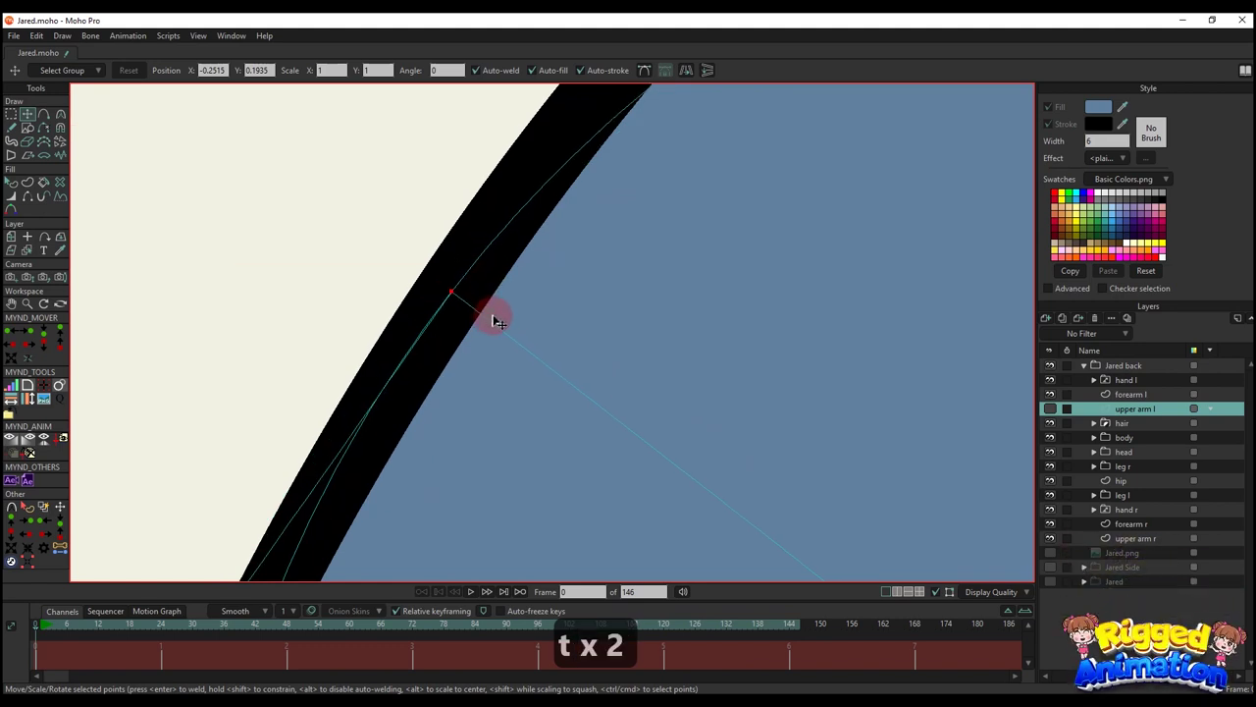
scroll(550, 389, down, 2)
key(q)
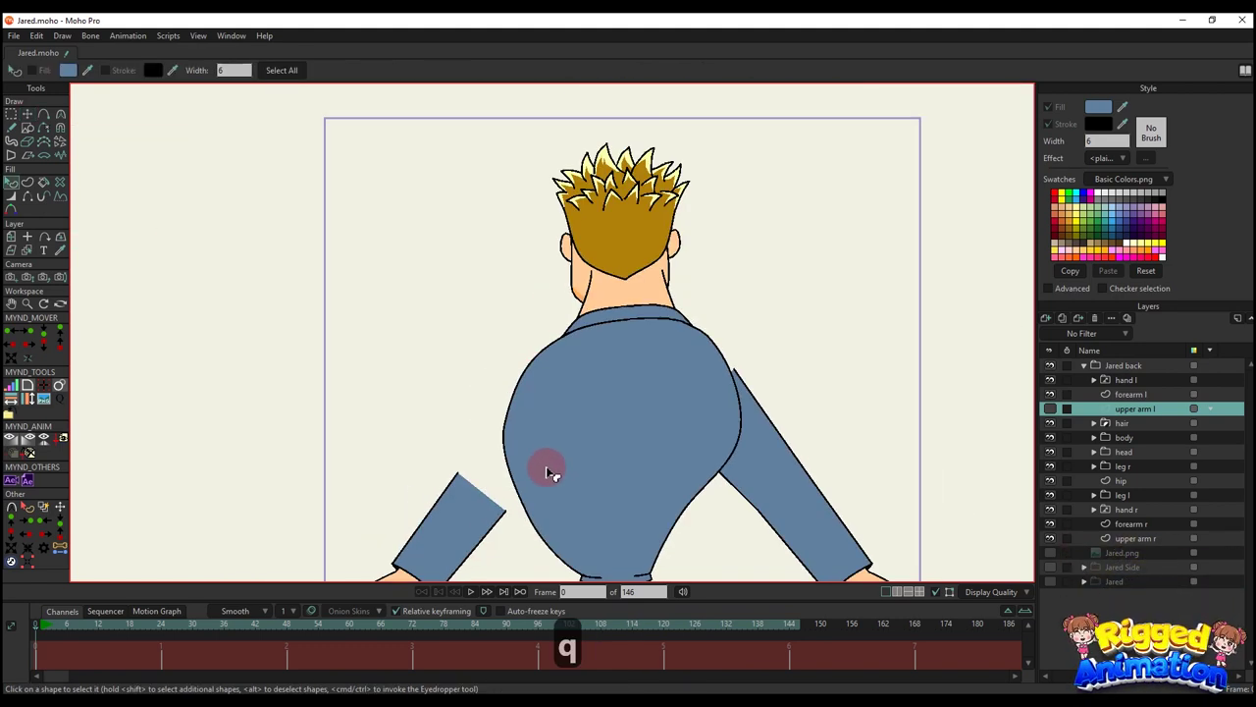
key(t)
scroll(551, 471, up, 2)
drag(549, 471, 617, 289)
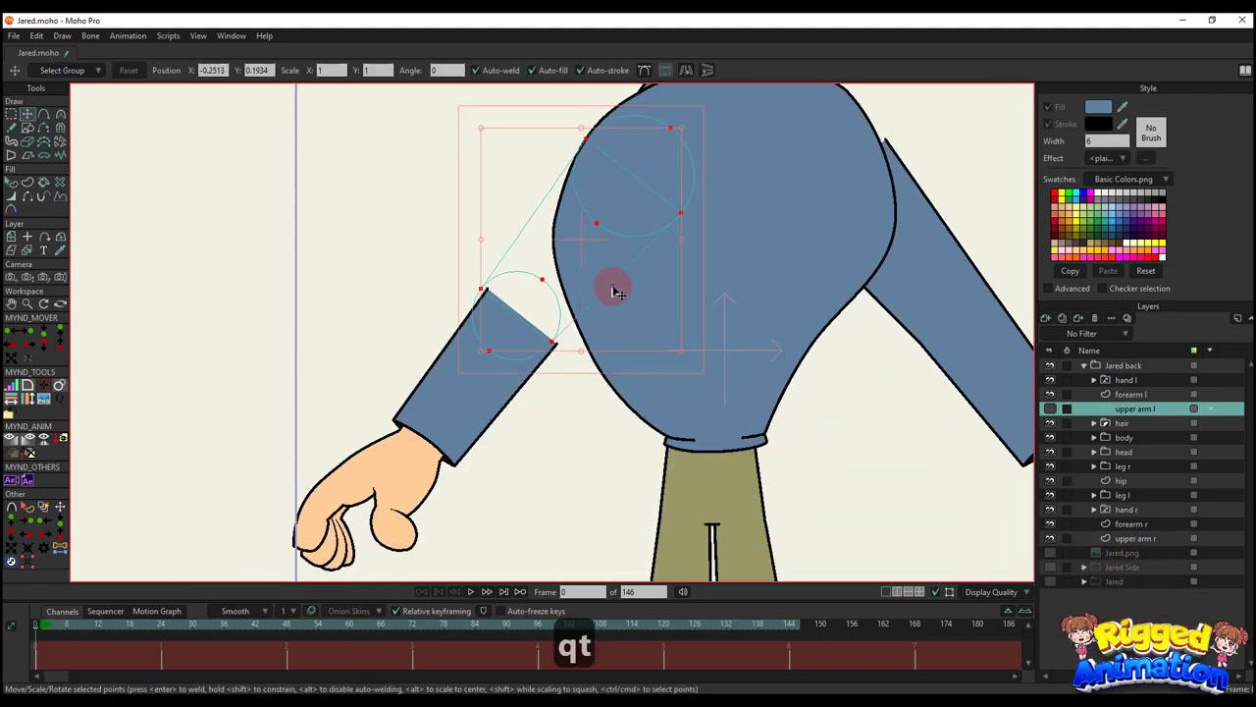
click(1049, 408)
- Select all points of the forearm l layer, then move and rotate them so the elbow end meets the upper arm's outline
alt+right_click(479, 383)
key(g)
drag(338, 225, 596, 526)
scroll(553, 421, up, 2)
key(t)
scroll(583, 351, up, 3)
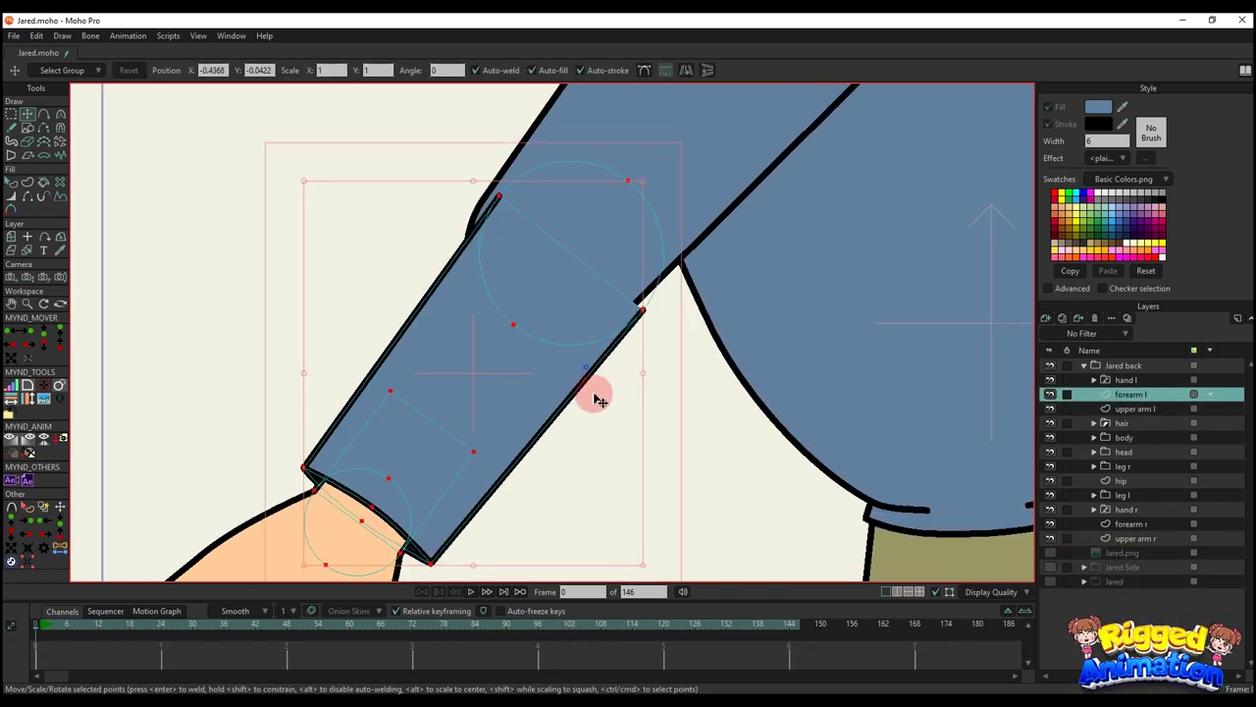
drag(594, 396, 600, 427)
drag(573, 422, 557, 419)
drag(640, 349, 642, 362)
scroll(550, 339, up, 2)
drag(552, 337, 538, 336)
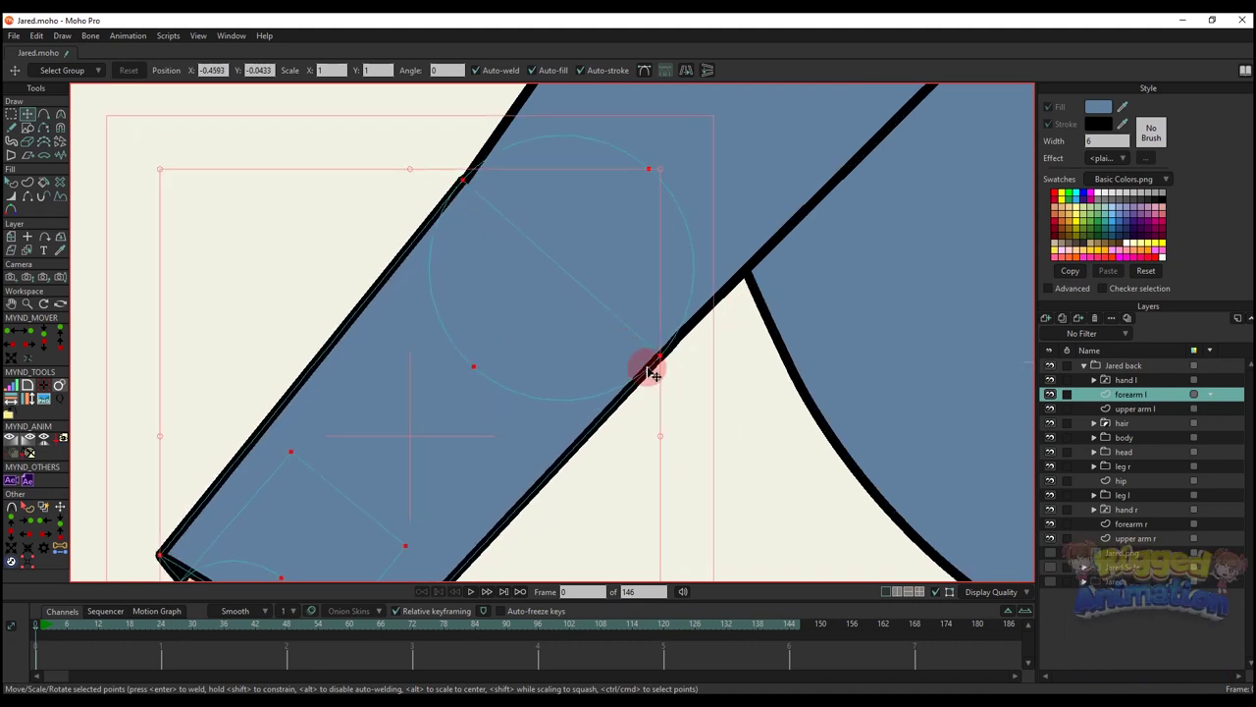
- Refine the forearm l position so both sleeve edges line up with the upper arm at the elbow
drag(682, 388, 691, 389)
scroll(550, 389, up, 2)
drag(543, 387, 548, 469)
drag(547, 418, 569, 409)
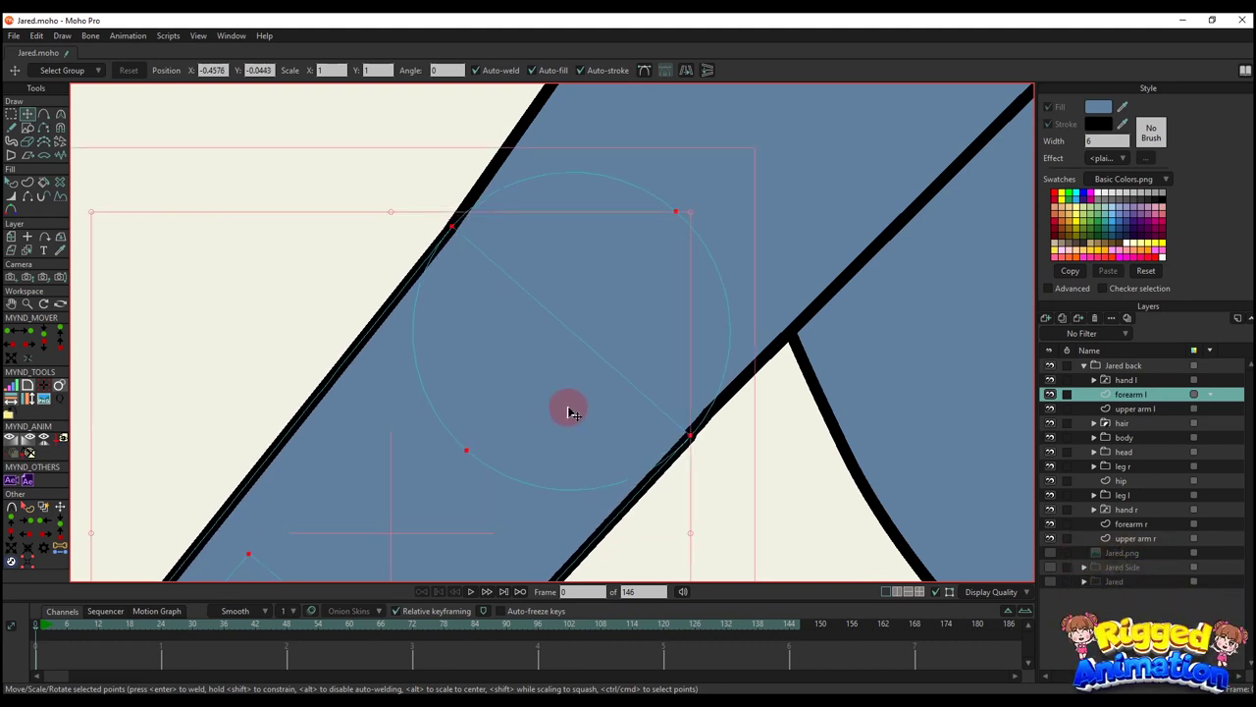
scroll(577, 412, down, 3)
key(q)
scroll(618, 445, down, 3)
scroll(599, 417, up, 5)
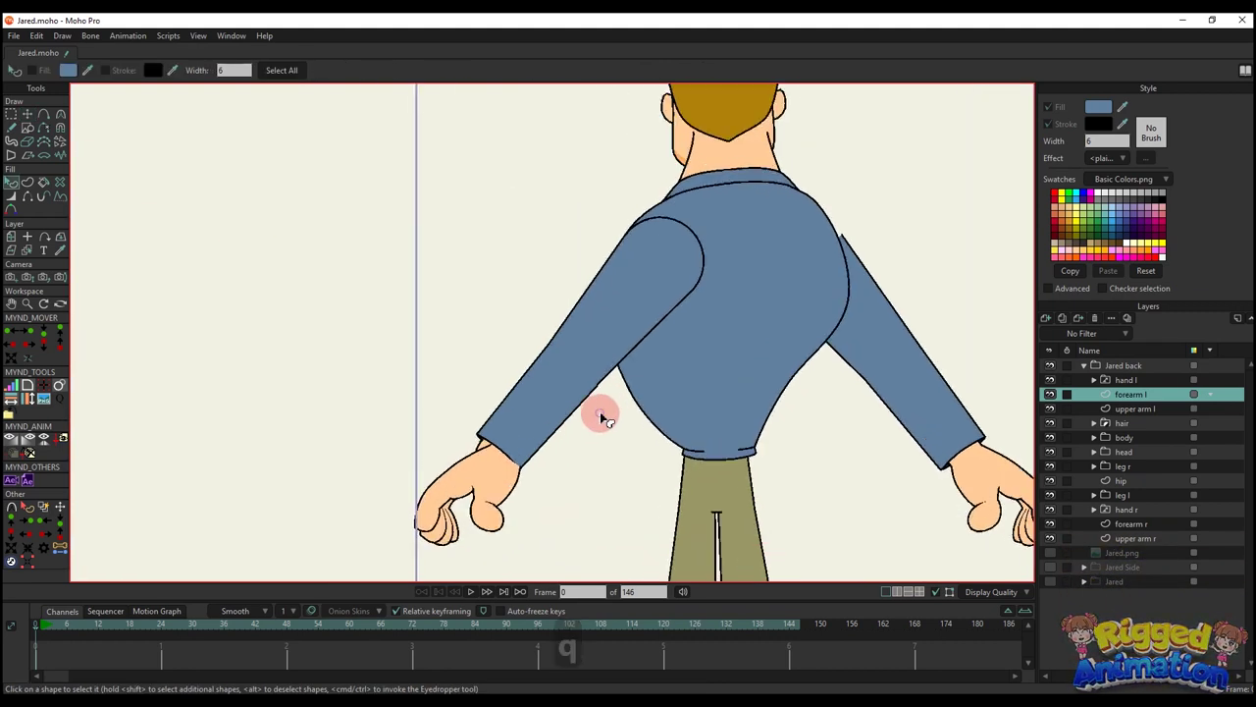
- Readjust forearm l slightly at the elbow and check the sleeve against the whole figure
key(t)
drag(633, 455, 644, 449)
scroll(563, 359, up, 1)
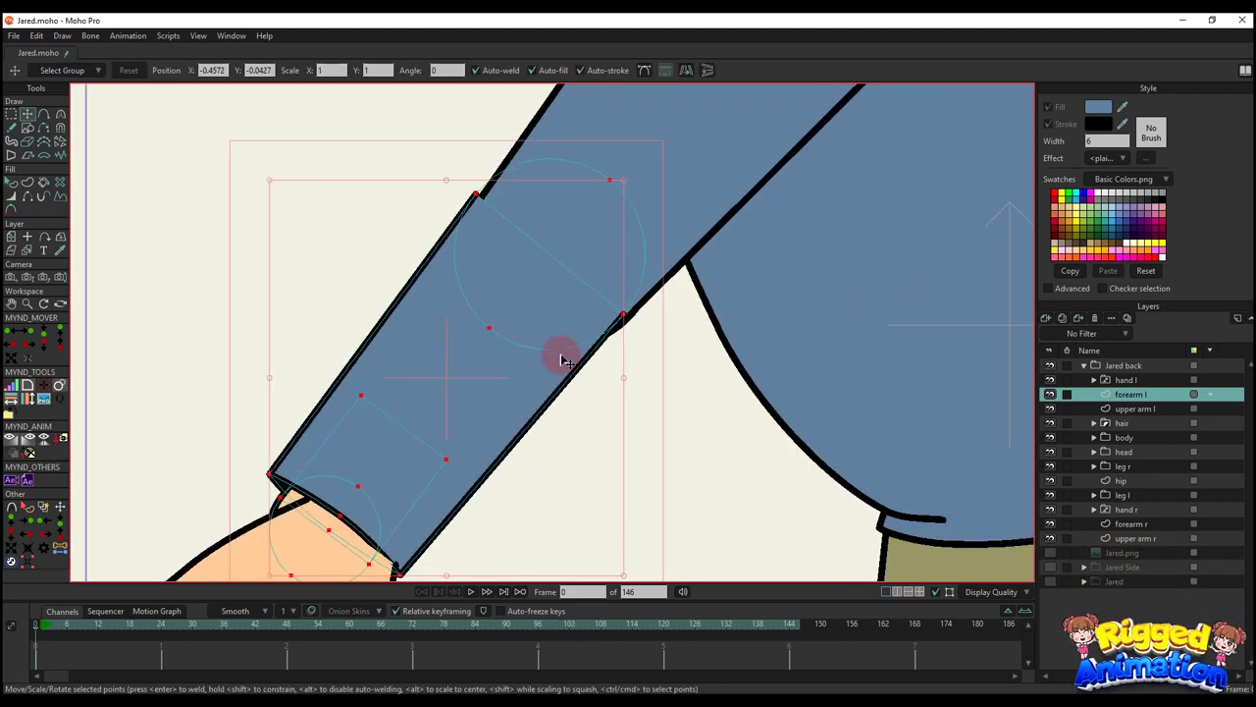
drag(563, 357, 558, 359)
scroll(566, 363, down, 4)
key(q)
scroll(574, 378, down, 3)
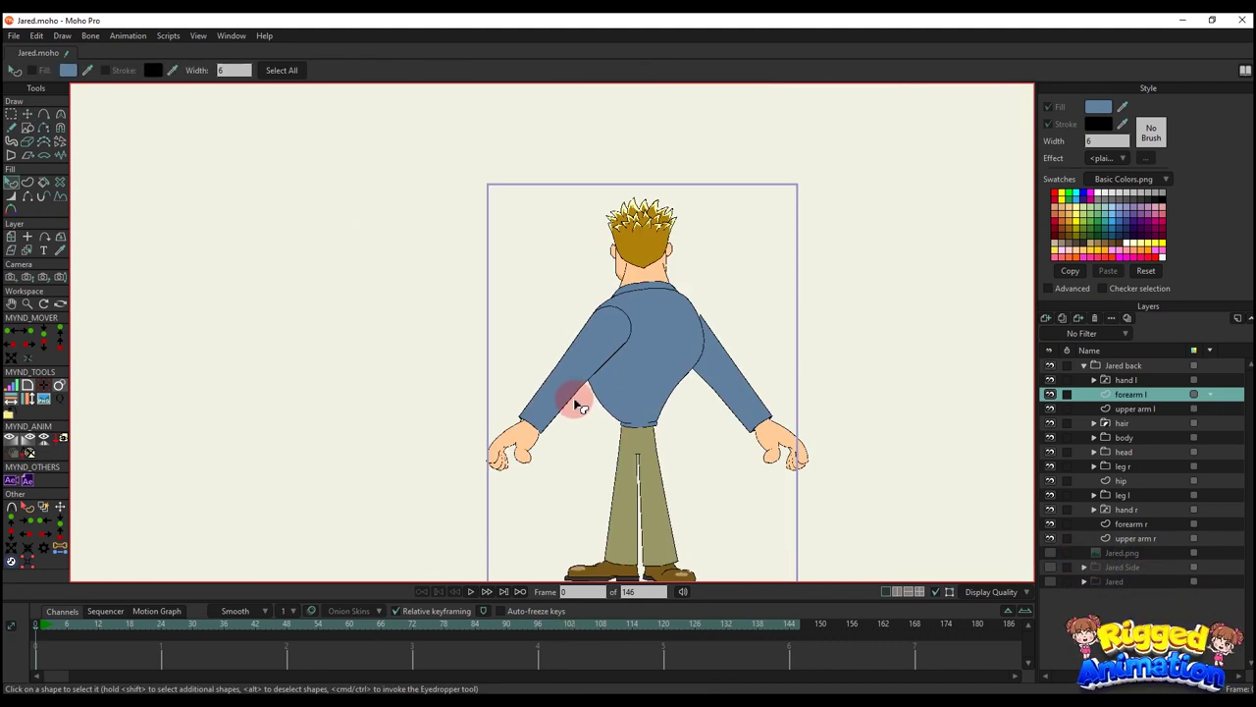
- Turn off the fill and stroke of the shoulder circle shape in the upper arm l layer
scroll(576, 401, up, 3)
click(660, 276)
scroll(660, 276, up, 2)
key(q)
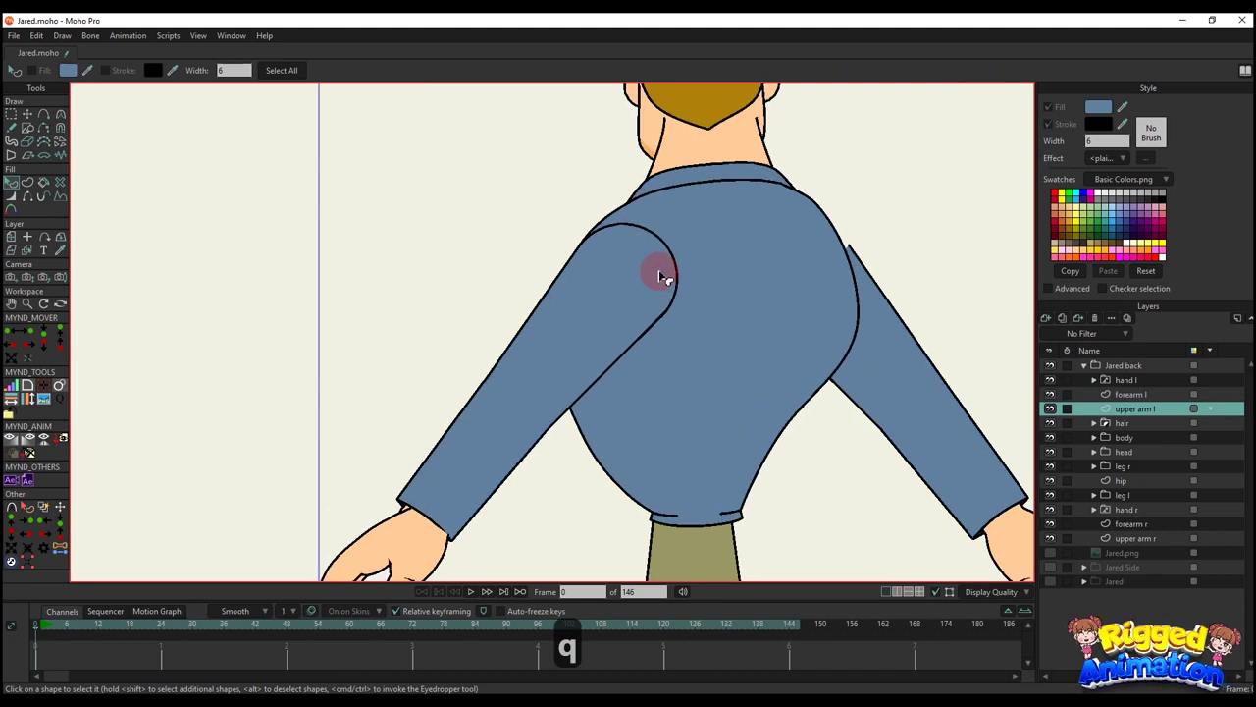
scroll(667, 237, up, 2)
click(1049, 125)
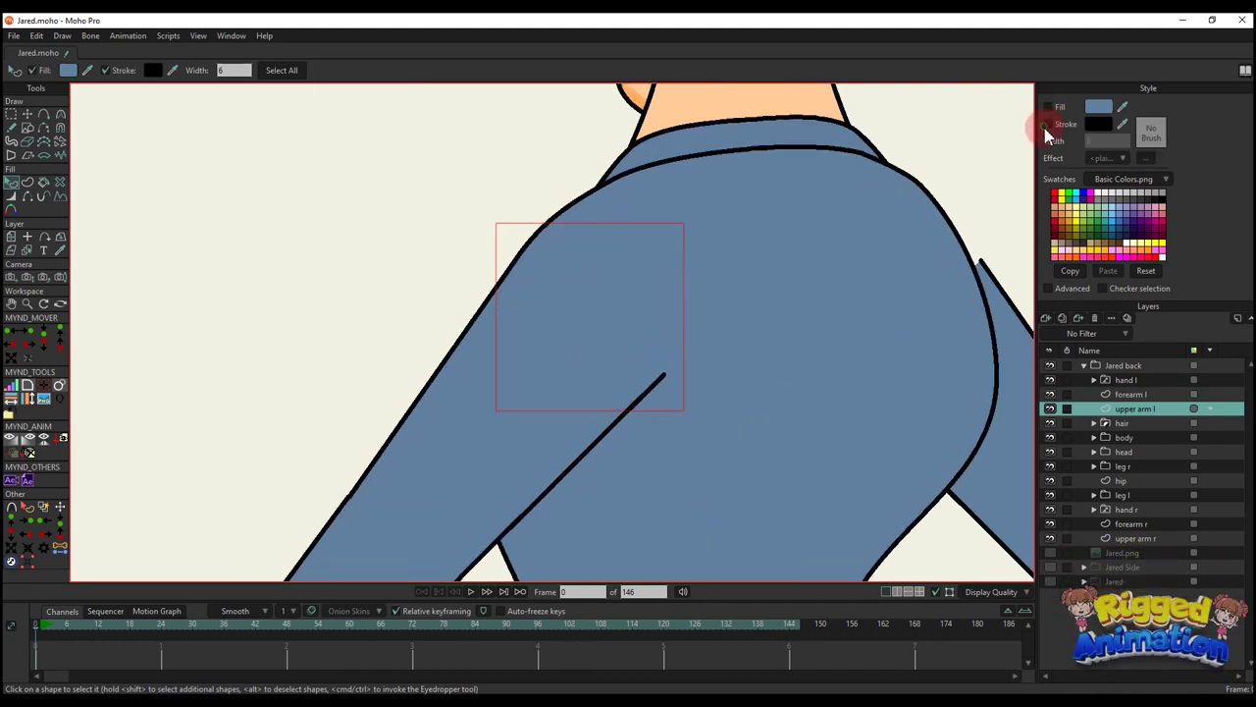
key(Return)
- Move and rotate the hand l layer slightly so the wrist sits centred in the forearm's sleeve opening
scroll(572, 350, down, 5)
scroll(479, 392, up, 2)
key(t)
scroll(478, 390, up, 2)
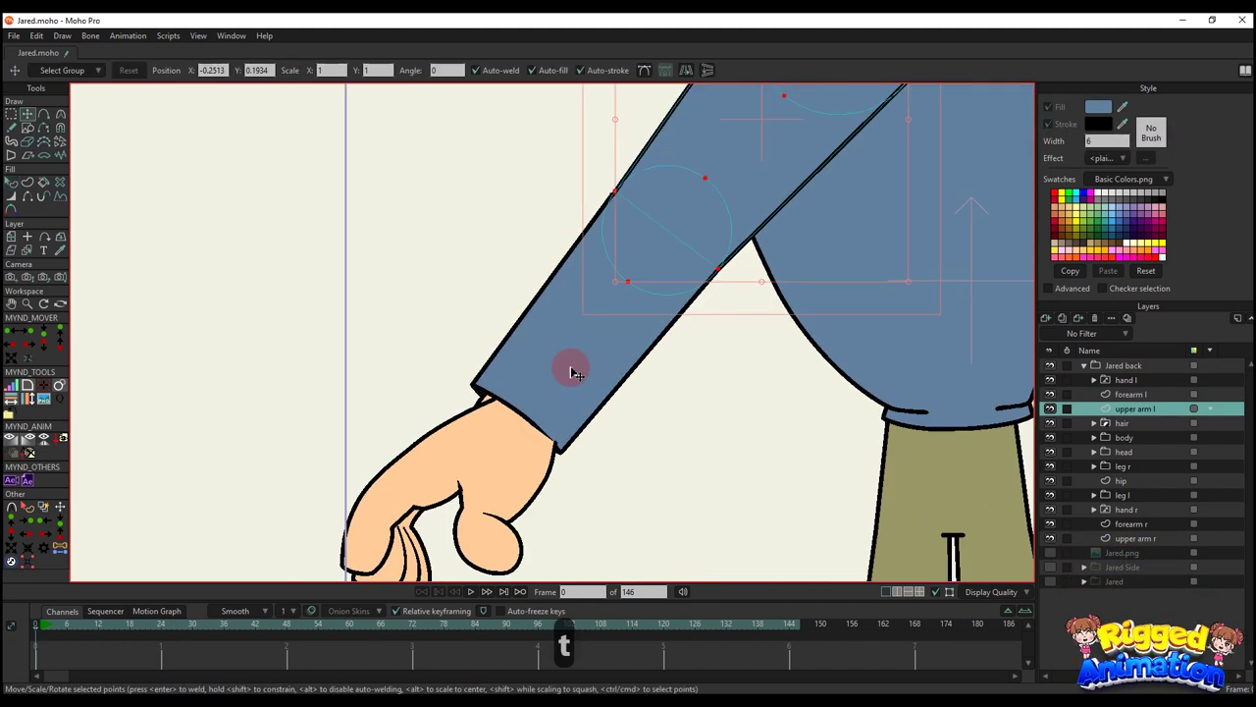
alt+right_click(509, 448)
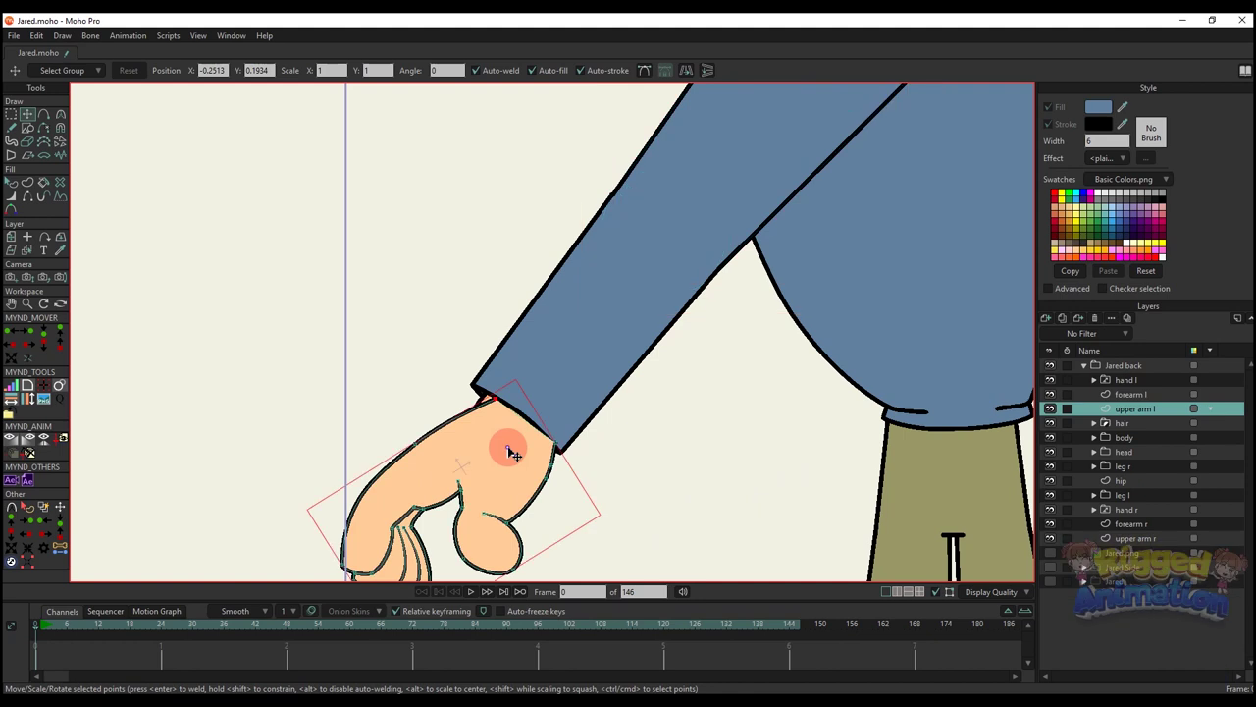
click(1128, 381)
click(1095, 381)
scroll(533, 379, down, 3)
scroll(498, 386, up, 4)
key(m)
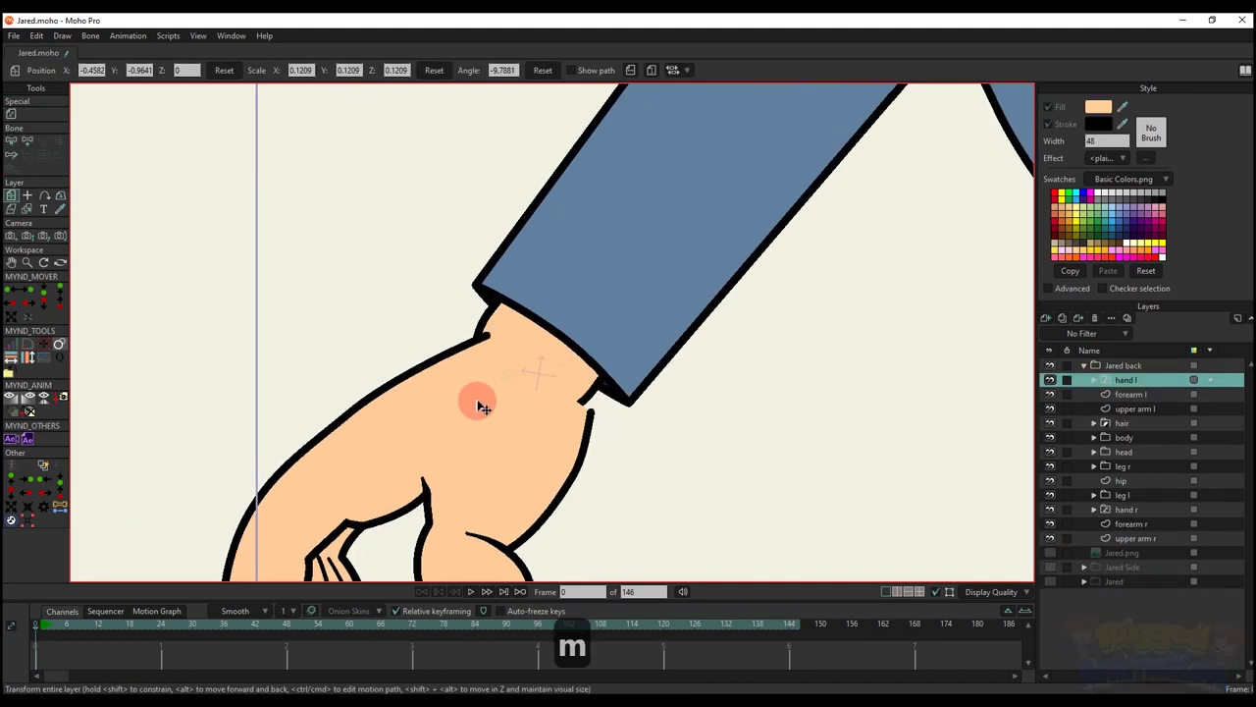
mouse_move(683, 423)
mouse_down()
mouse_move(692, 412)
mouse_move(702, 431)
mouse_up()
- Replace the elbow circle in forearm l with a copy of the elbow circle from upper arm l
scroll(592, 367, down, 3)
scroll(607, 348, up, 2)
ctrl+alt+click(715, 246)
scroll(717, 294, up, 2)
key(t)
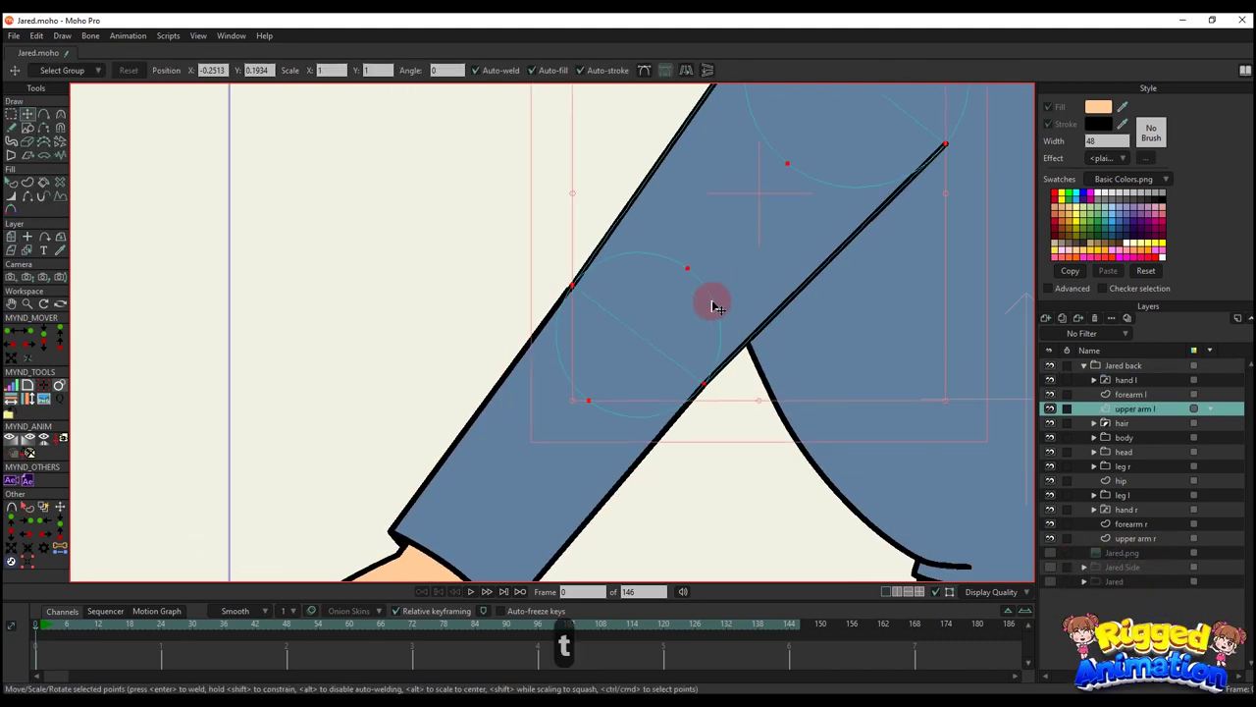
key(ctrl+c)
alt+right_click(578, 440)
click(710, 311)
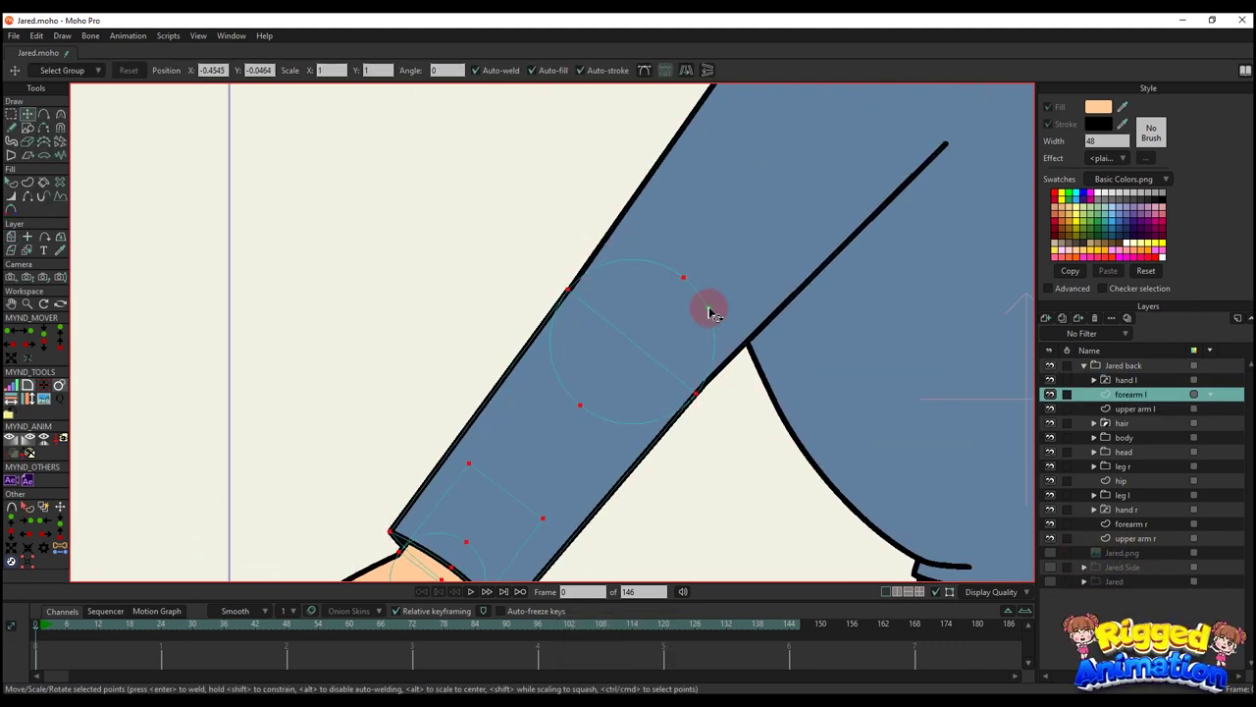
key(BackSpace)
key(ctrl+v)
scroll(622, 303, up, 3)
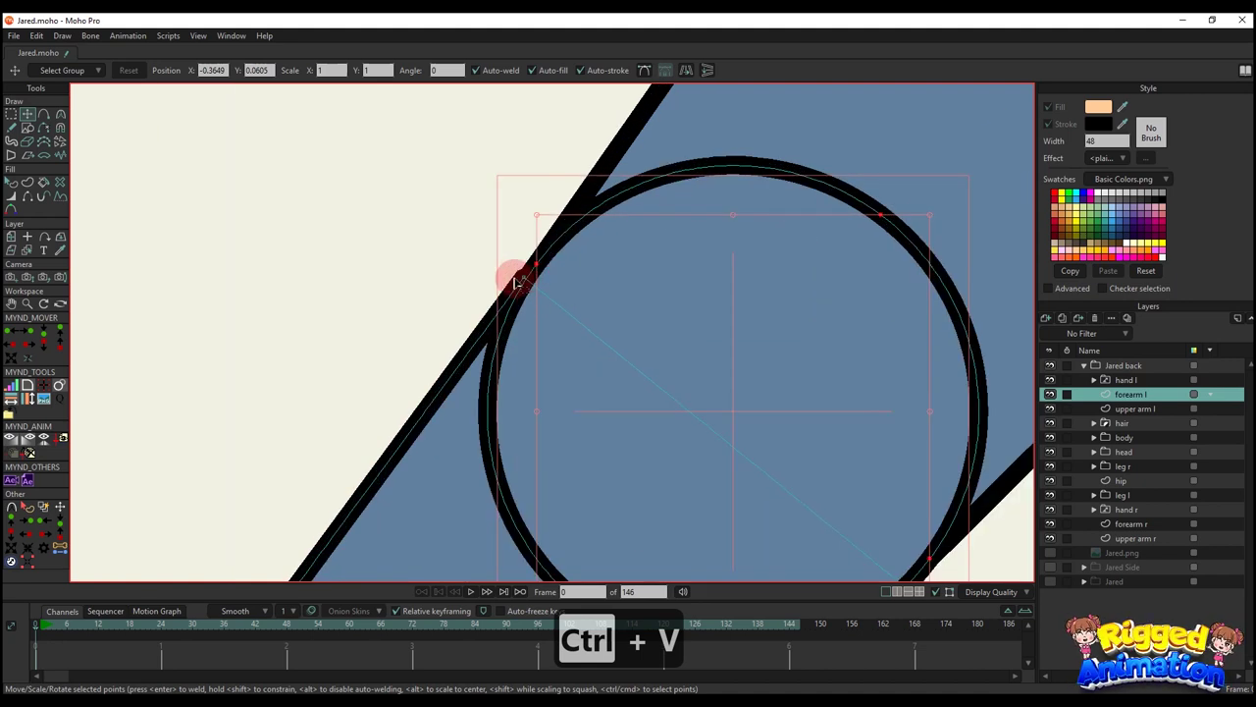
- Move forearm l's two elbow edge points onto the matching circle points' coordinates, X -0.4268, Y 0.1069 and X -0.3030, Y 0.0141
key(g)
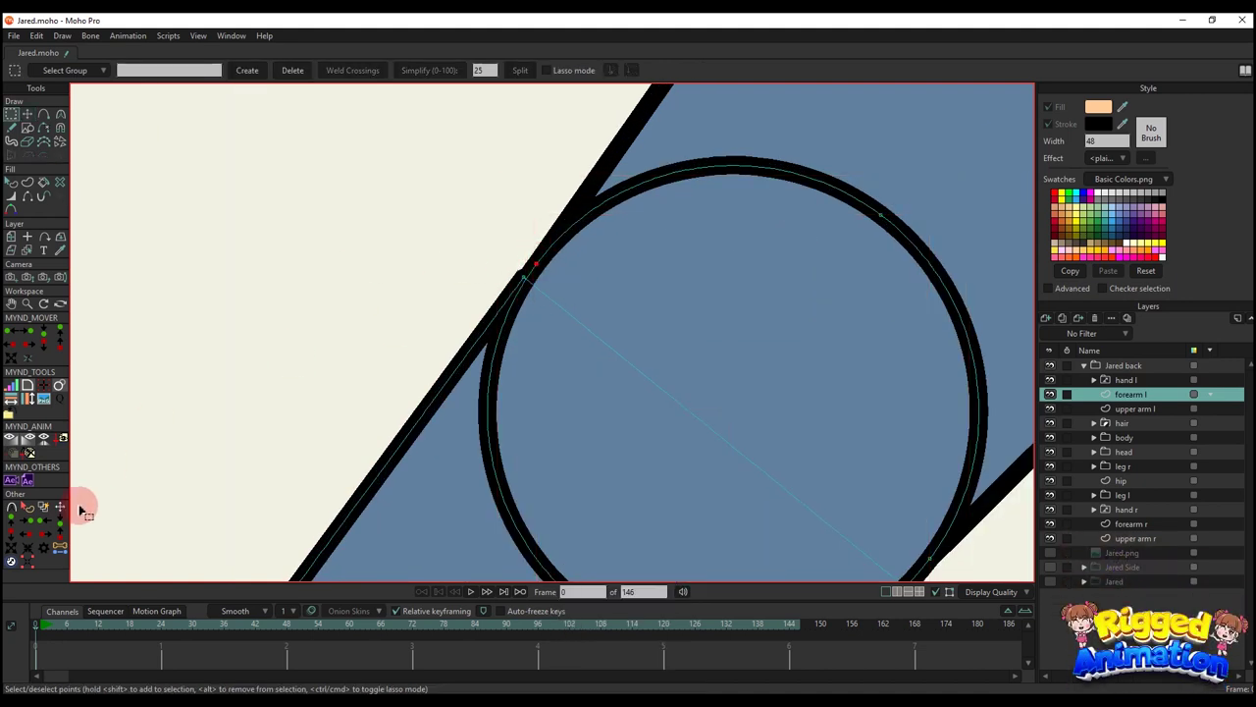
click(28, 566)
click(148, 76)
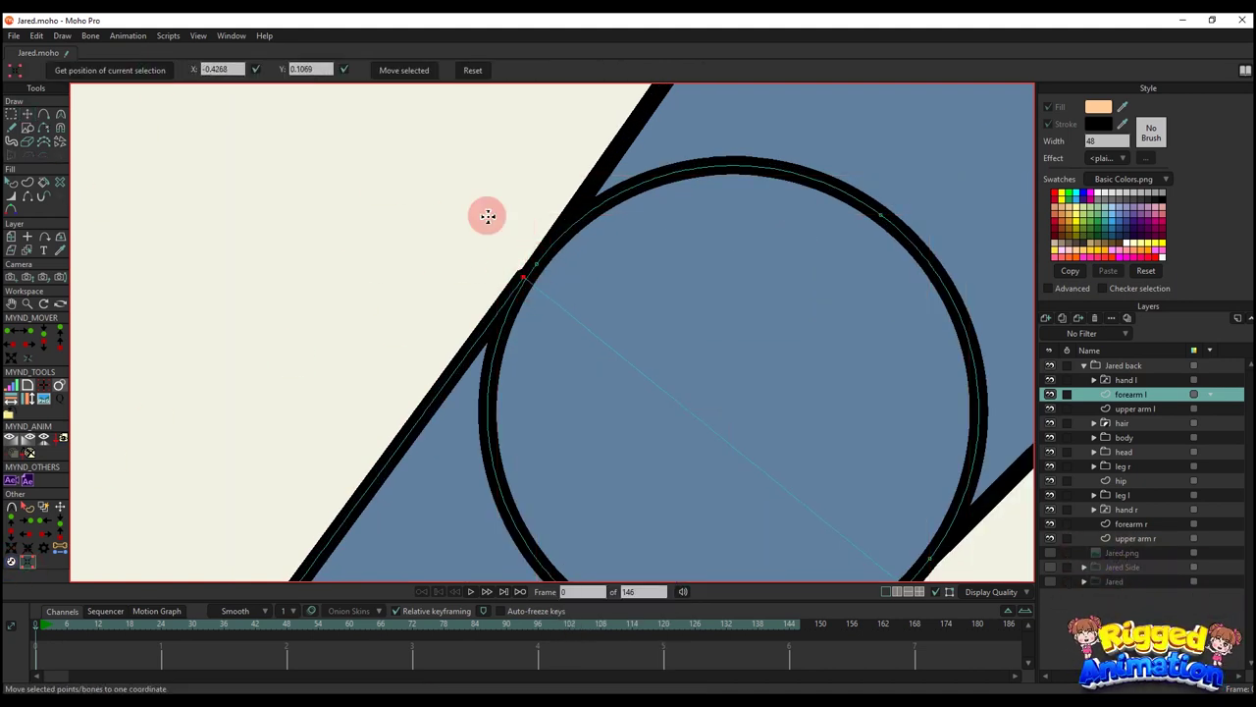
click(422, 75)
scroll(628, 263, down, 4)
scroll(720, 398, up, 3)
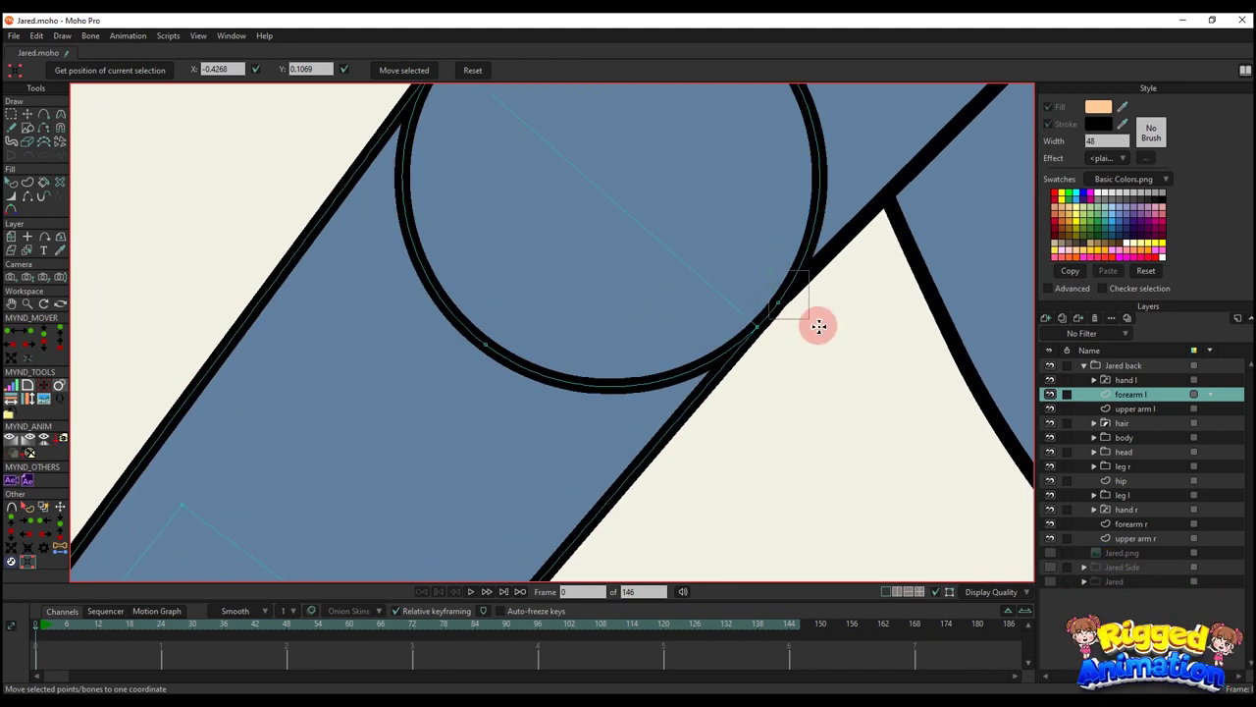
click(606, 324)
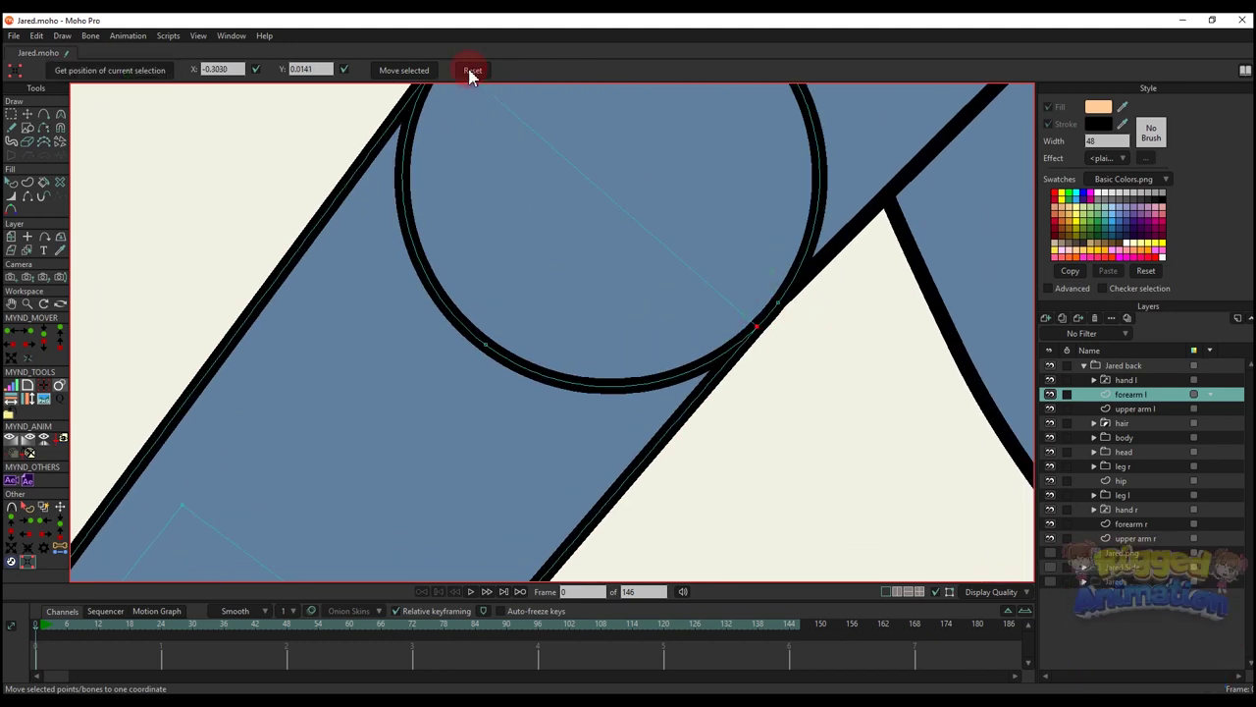
click(426, 70)
scroll(688, 342, down, 3)
- Turn off the fill and stroke of forearm l's elbow circle and check both edge joints
key(q)
click(690, 302)
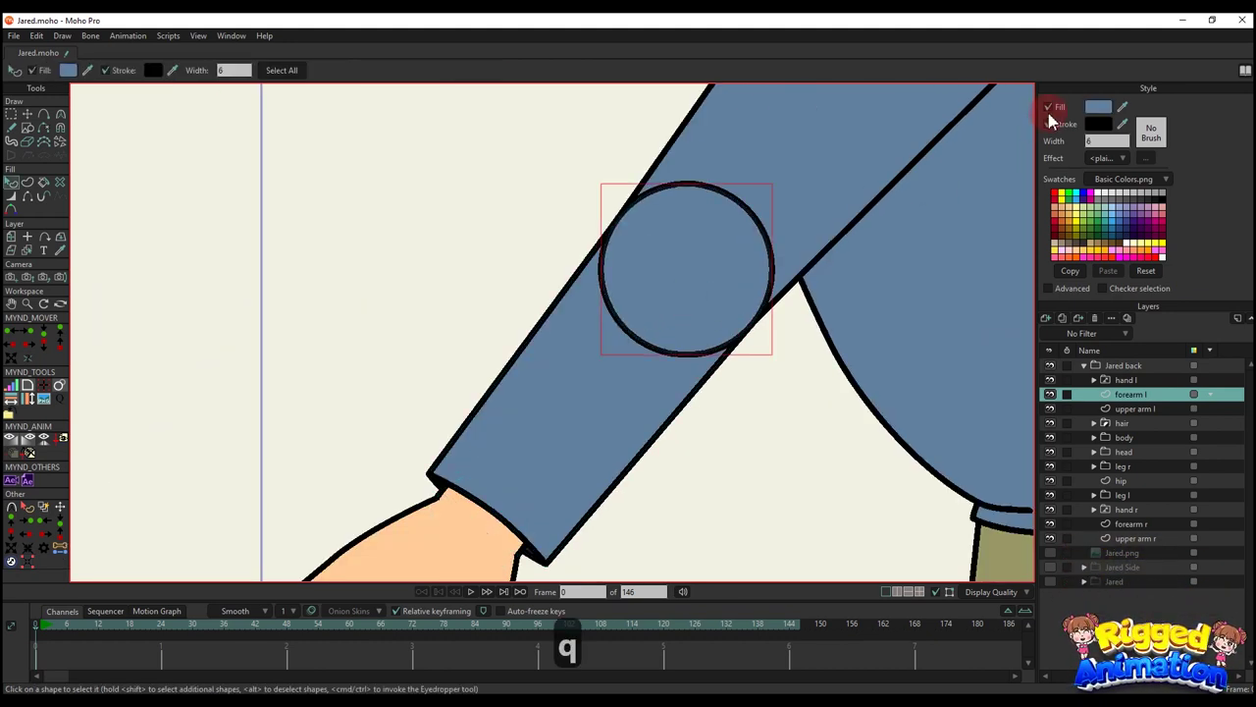
click(1048, 123)
key(g)
scroll(609, 211, up, 3)
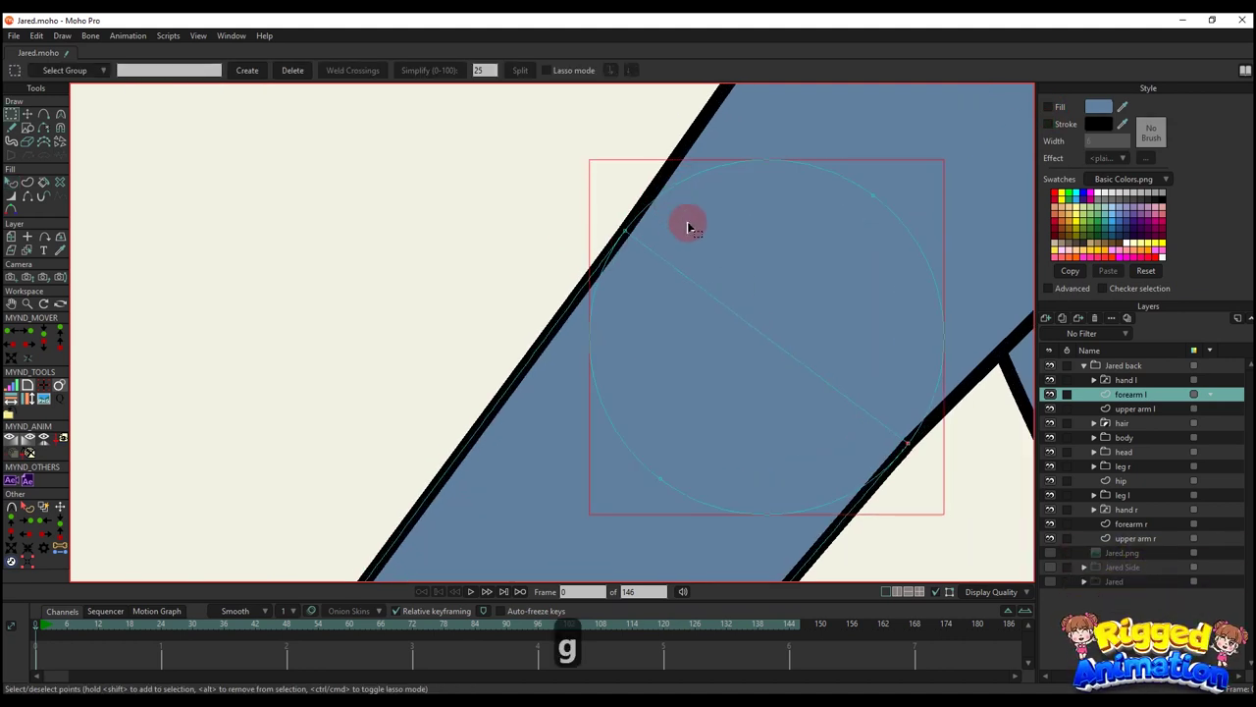
scroll(876, 404, up, 2)
drag(848, 443, 722, 378)
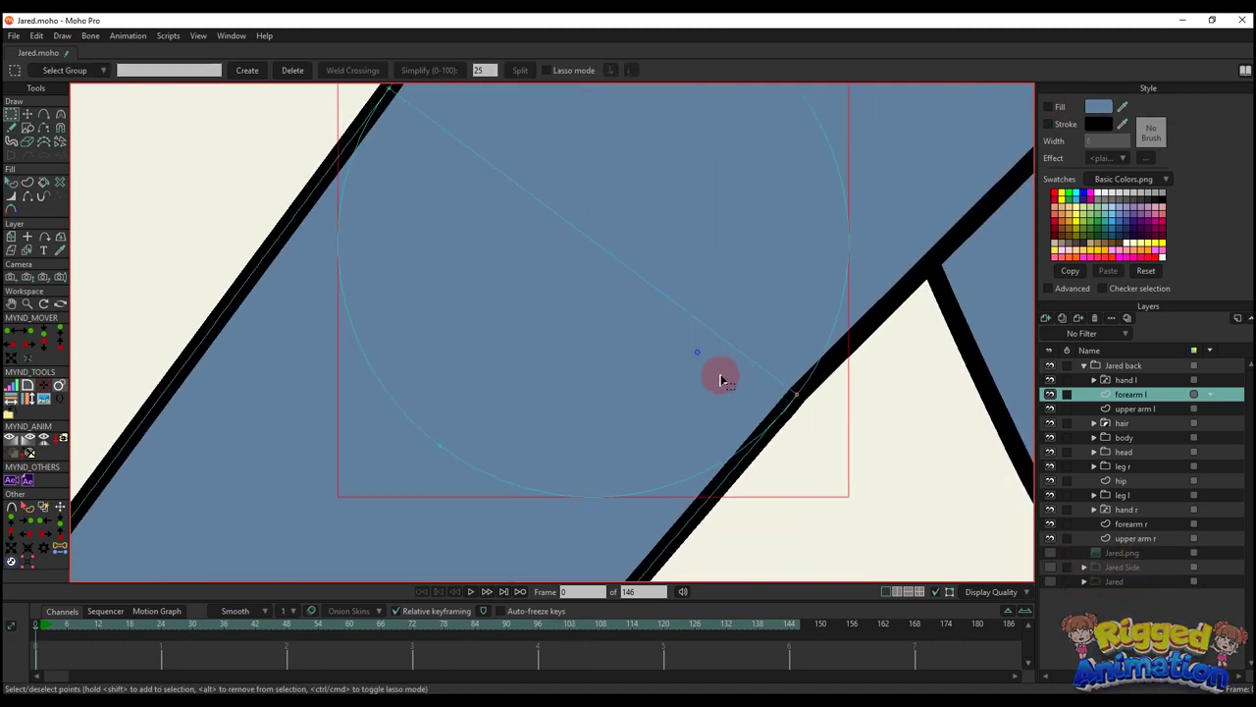
scroll(732, 383, down, 6)
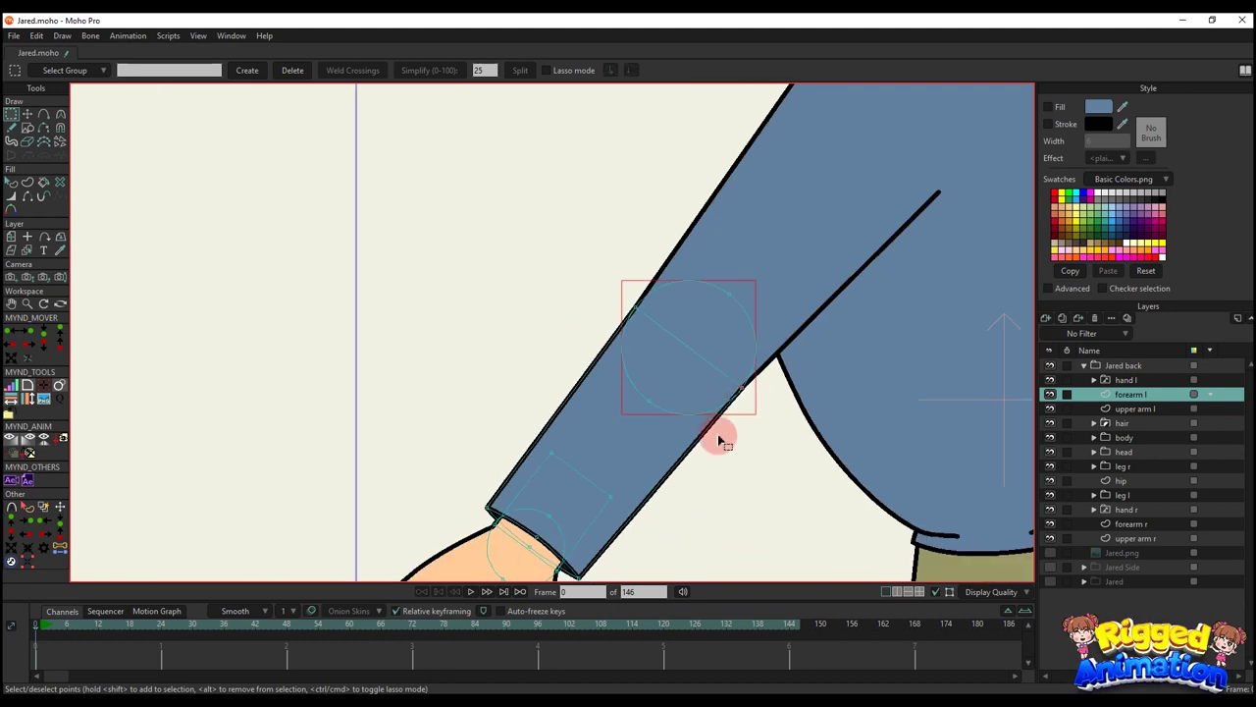
- Copy the wrist circle from forearm l and paste it into a new vector layer above hand l
key(q)
drag(723, 423, 719, 243)
scroll(528, 347, up, 2)
scroll(530, 350, down, 2)
scroll(560, 392, up, 3)
key(t)
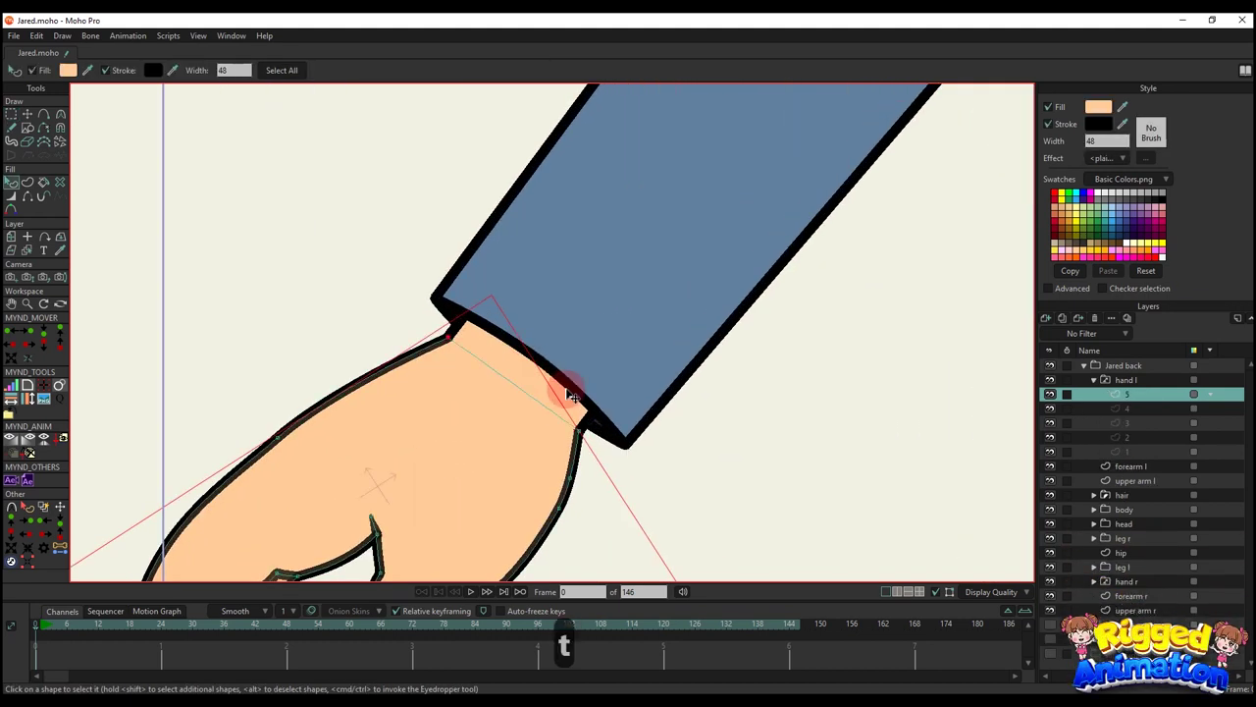
key(t)
key(ctrl+c)
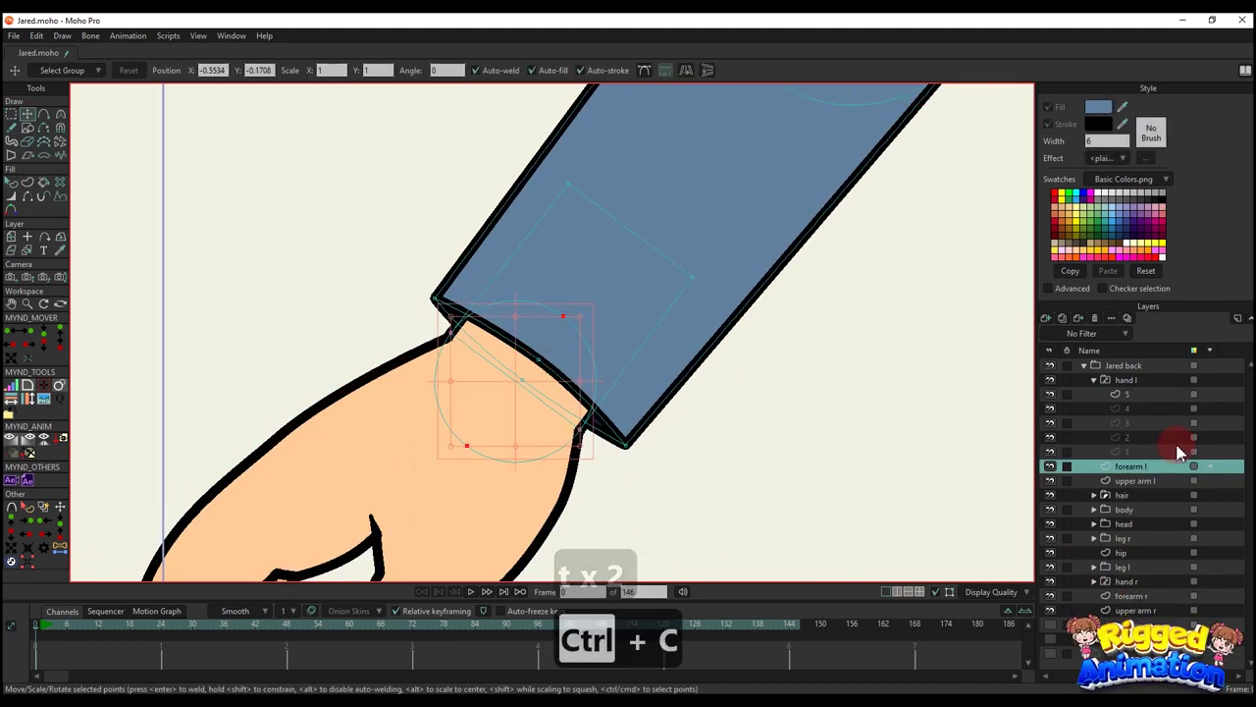
click(1122, 382)
click(1046, 319)
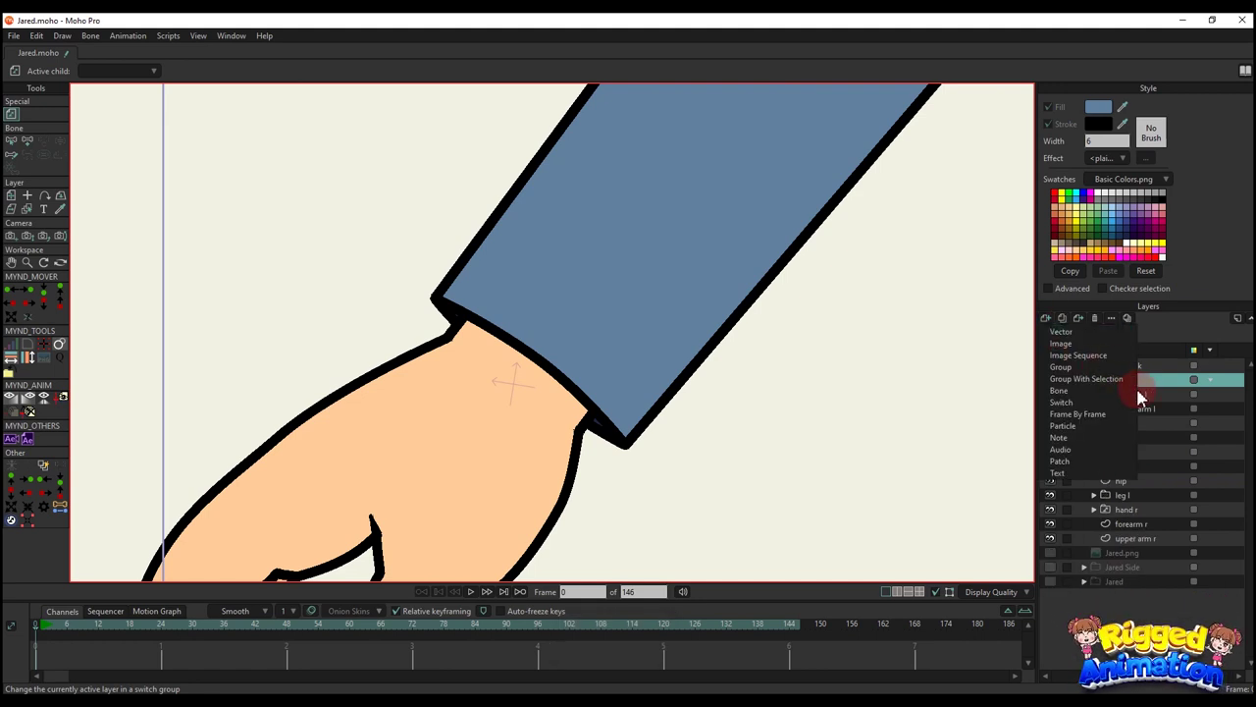
click(1062, 332)
key(ctrl+v)
- Draw two crossing diameter lines connecting the opposite points of the pasted wrist circle
key(a)
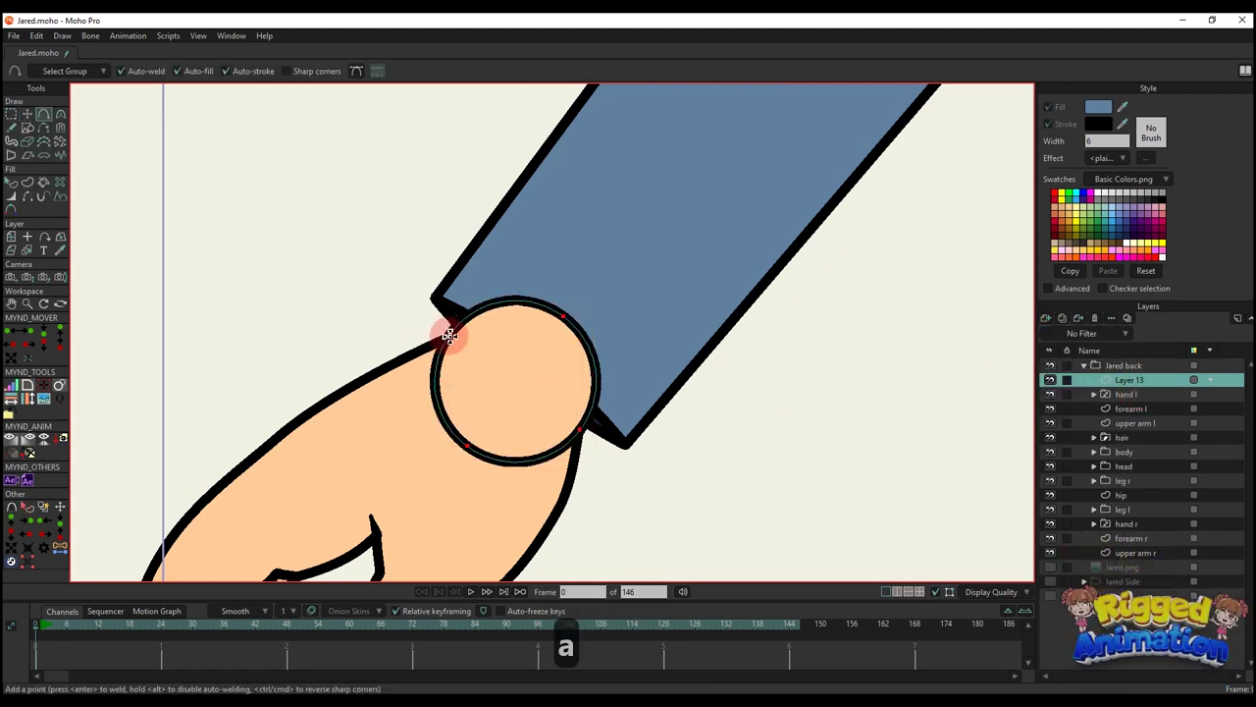
drag(578, 433, 579, 430)
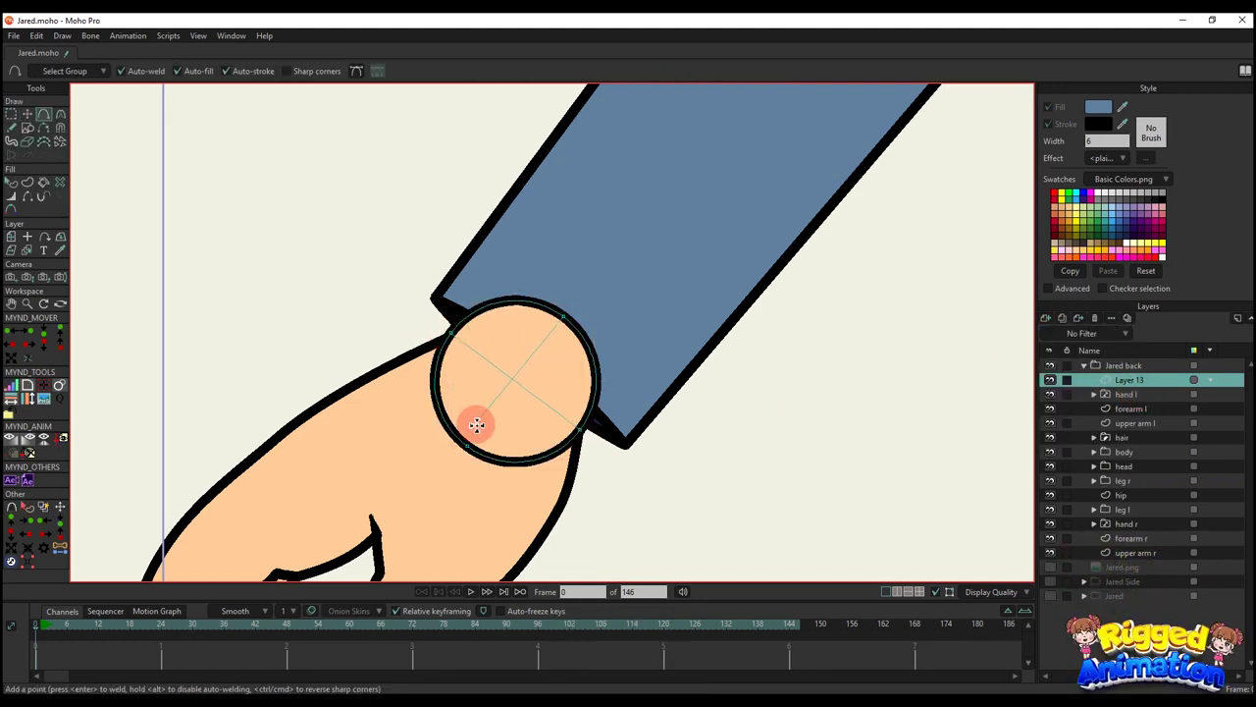
drag(470, 445, 468, 446)
- Select the points of the crossing lines and create a stroke shape from them
key(g)
drag(445, 322, 472, 357)
drag(546, 300, 575, 335)
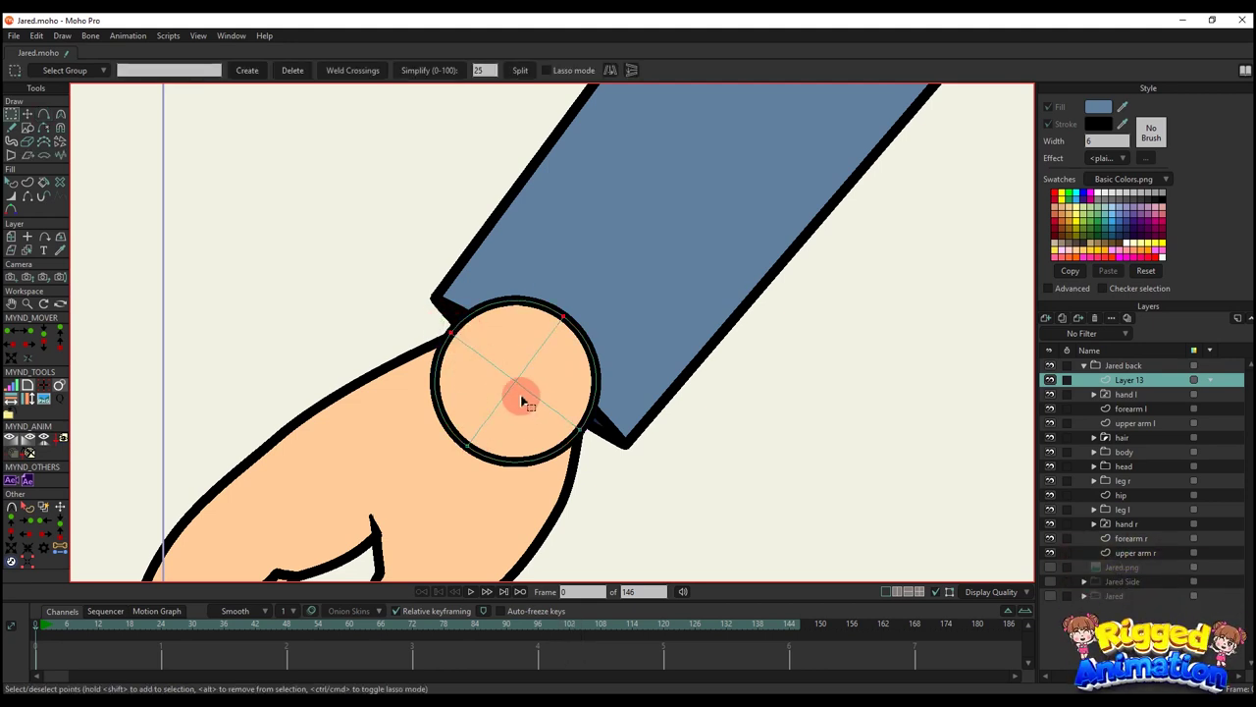
click(29, 182)
click(138, 75)
click(1152, 138)
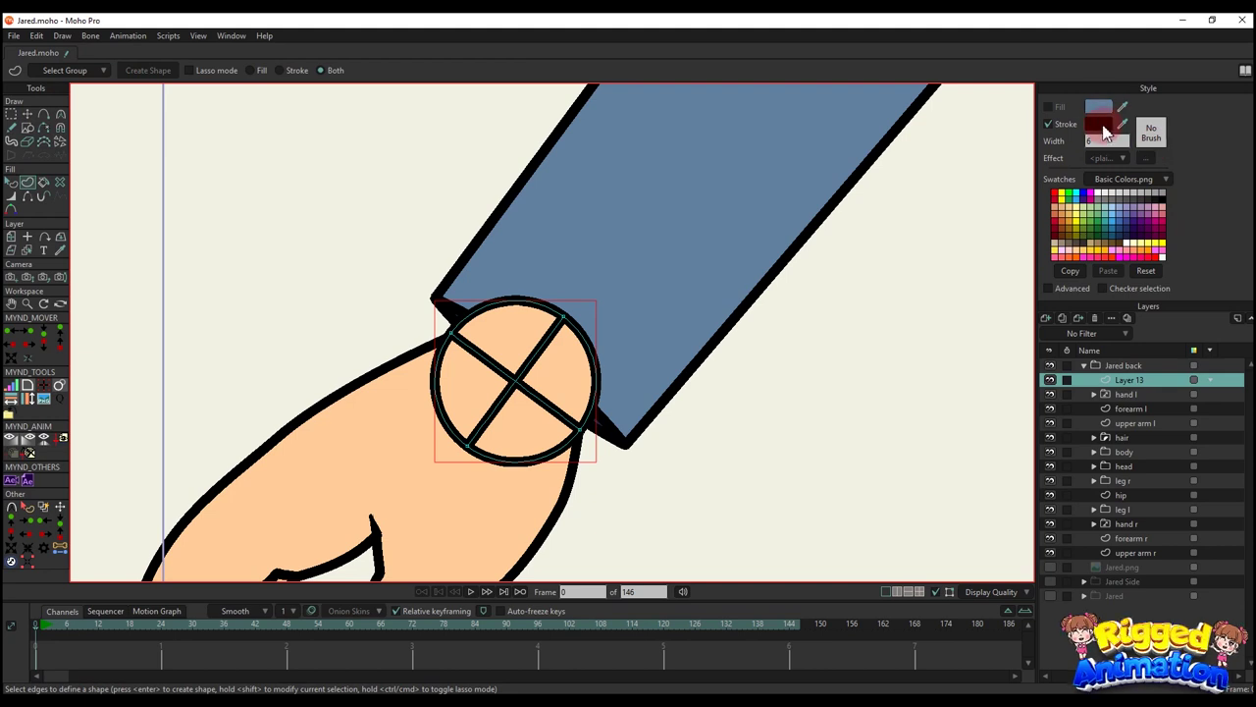
- Give all shapes of the circle guide a bright green stroke with a width of 1
click(29, 509)
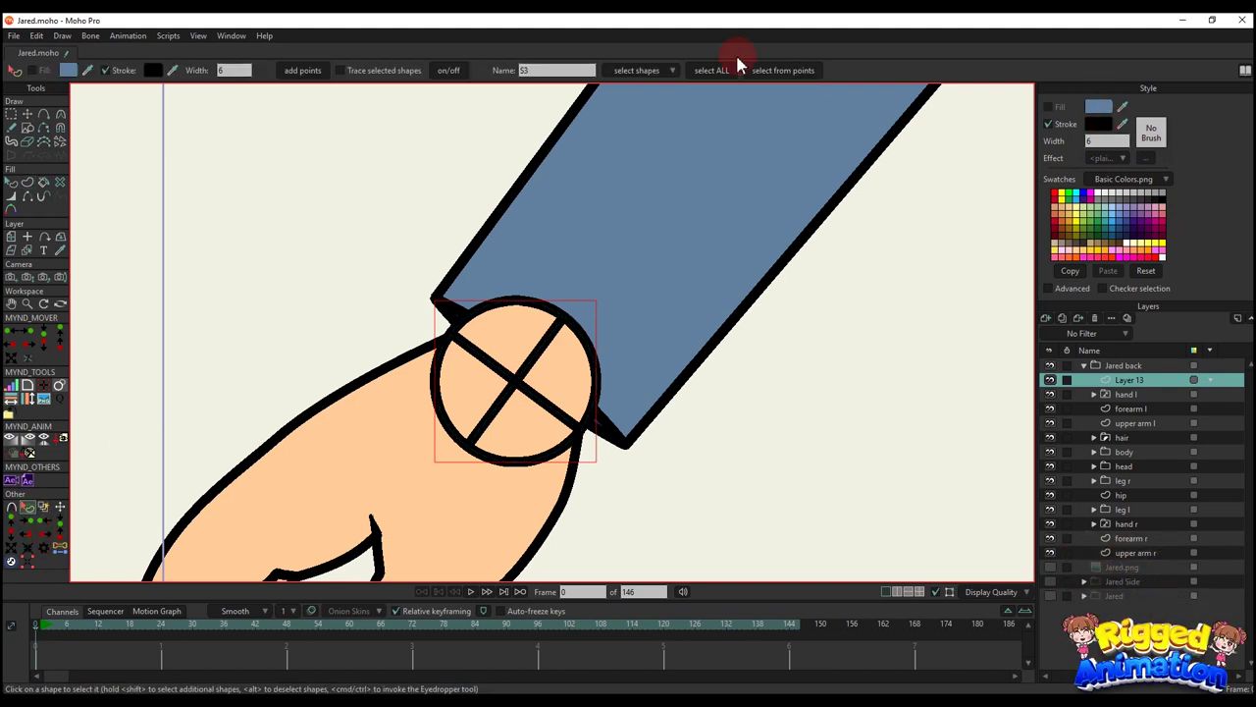
click(712, 70)
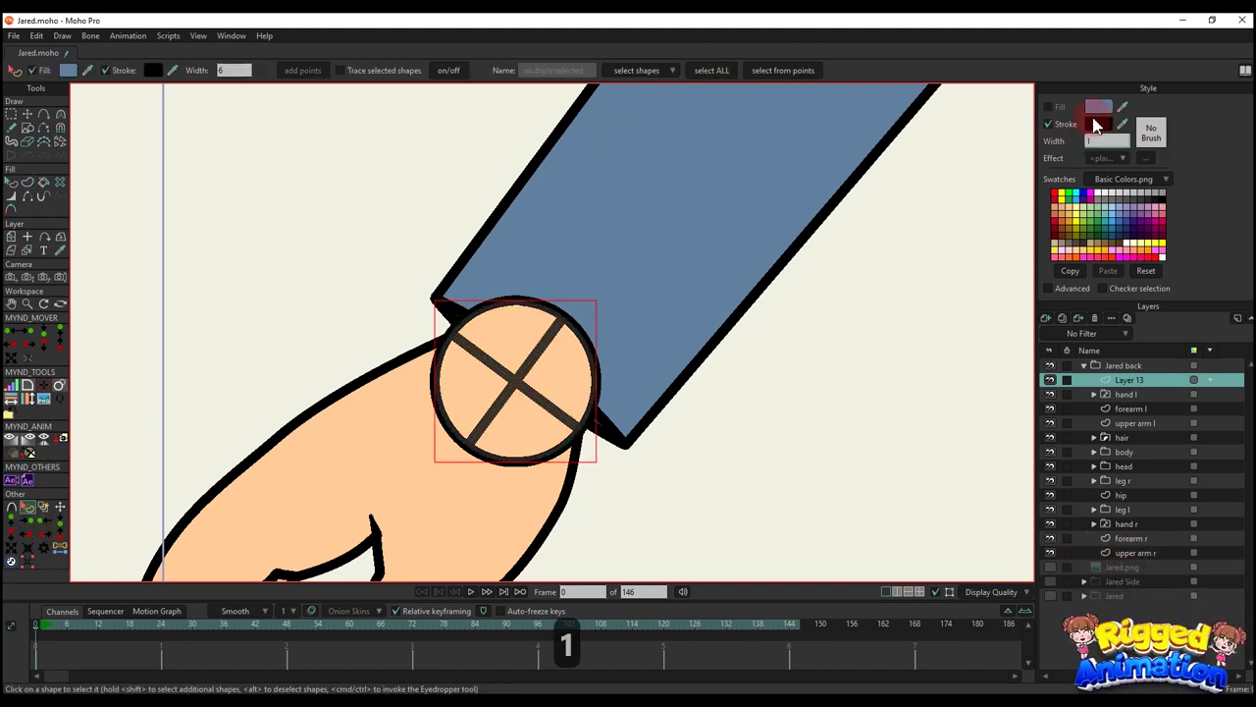
click(1098, 124)
click(1083, 209)
click(1046, 128)
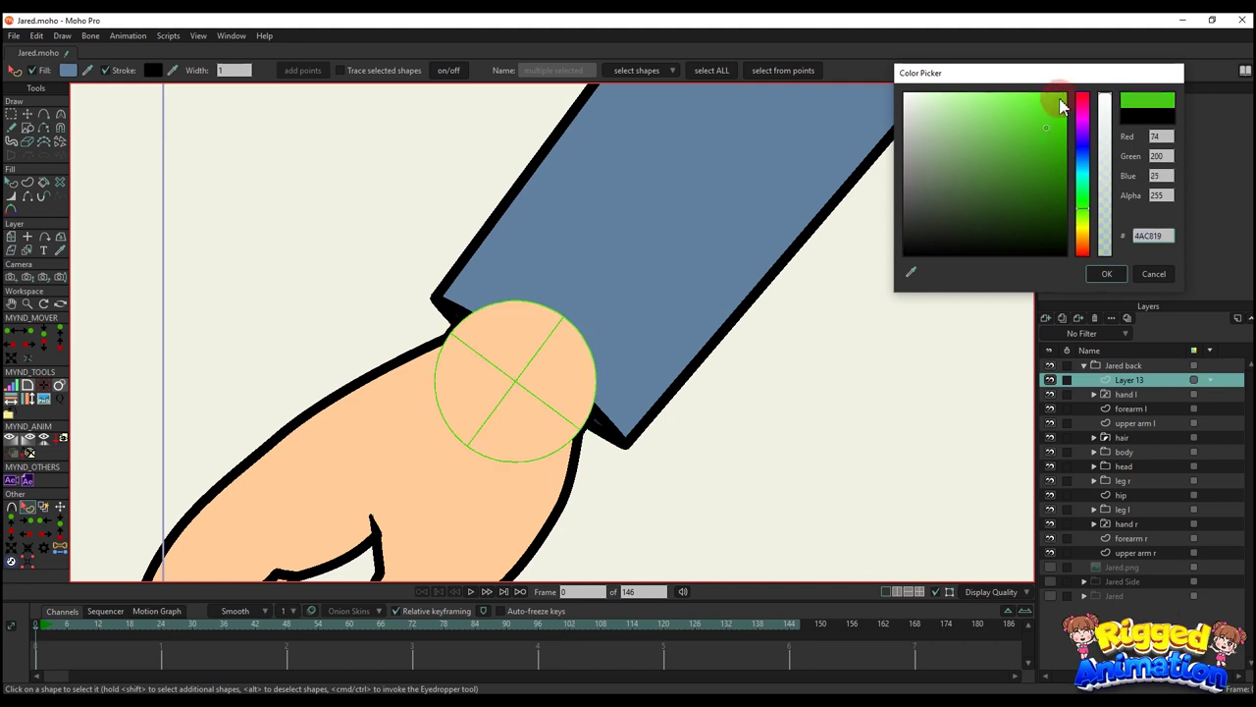
click(1106, 275)
- Turn off the fill of the wrist circle guide so only its green outline remains
key(q)
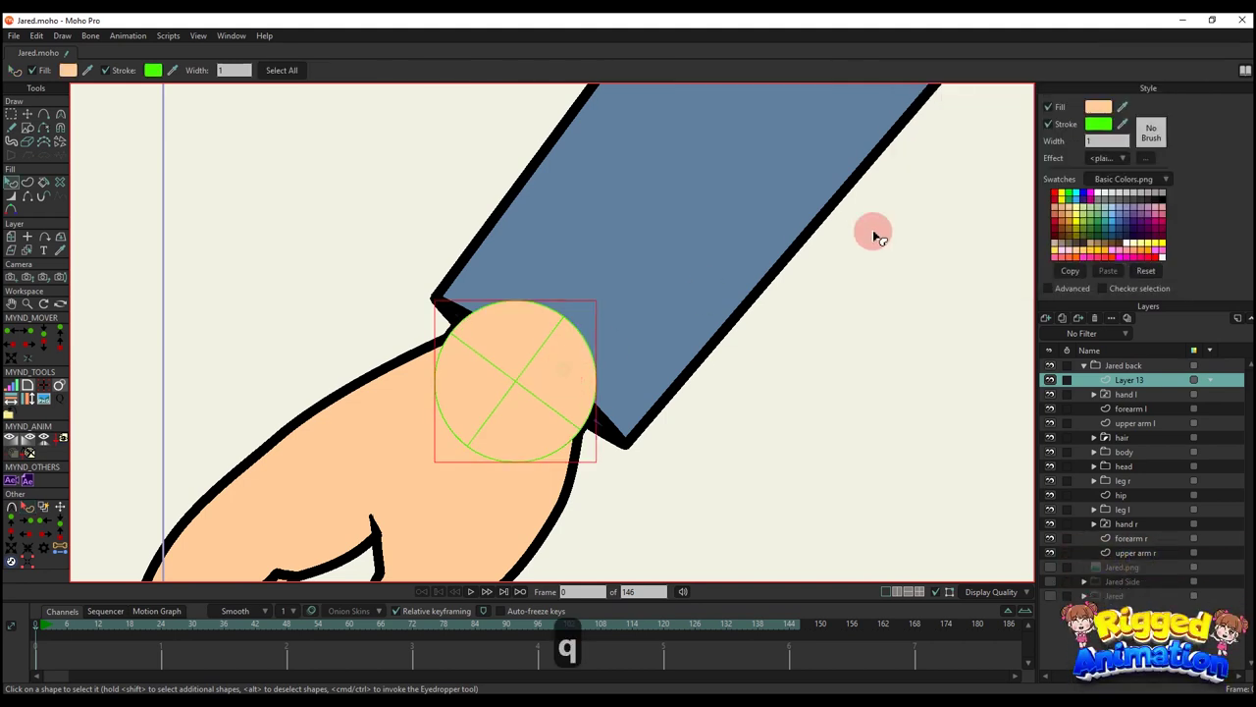
click(1048, 108)
click(939, 297)
drag(587, 430, 603, 413)
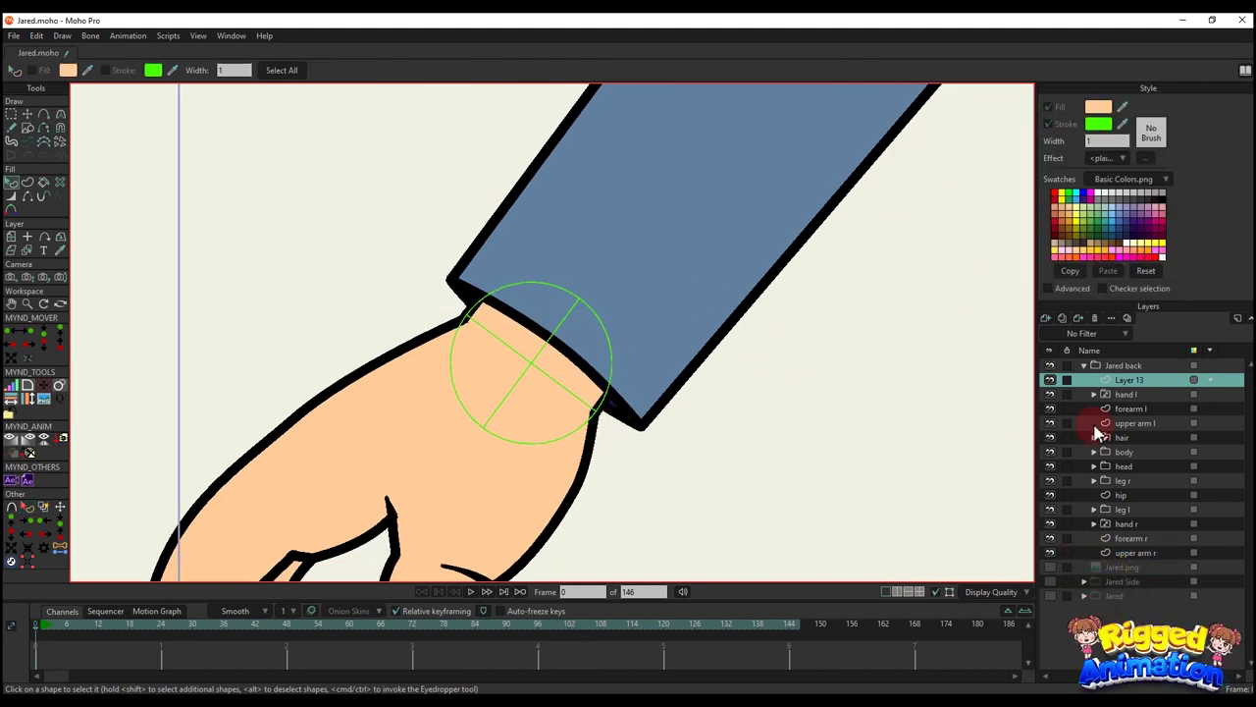
- Hide forearm l, then rotate hand l to about -10.2° and move it so its wrist edge lies on the green guide's diameter
click(1052, 409)
click(1131, 395)
scroll(589, 378, up, 5)
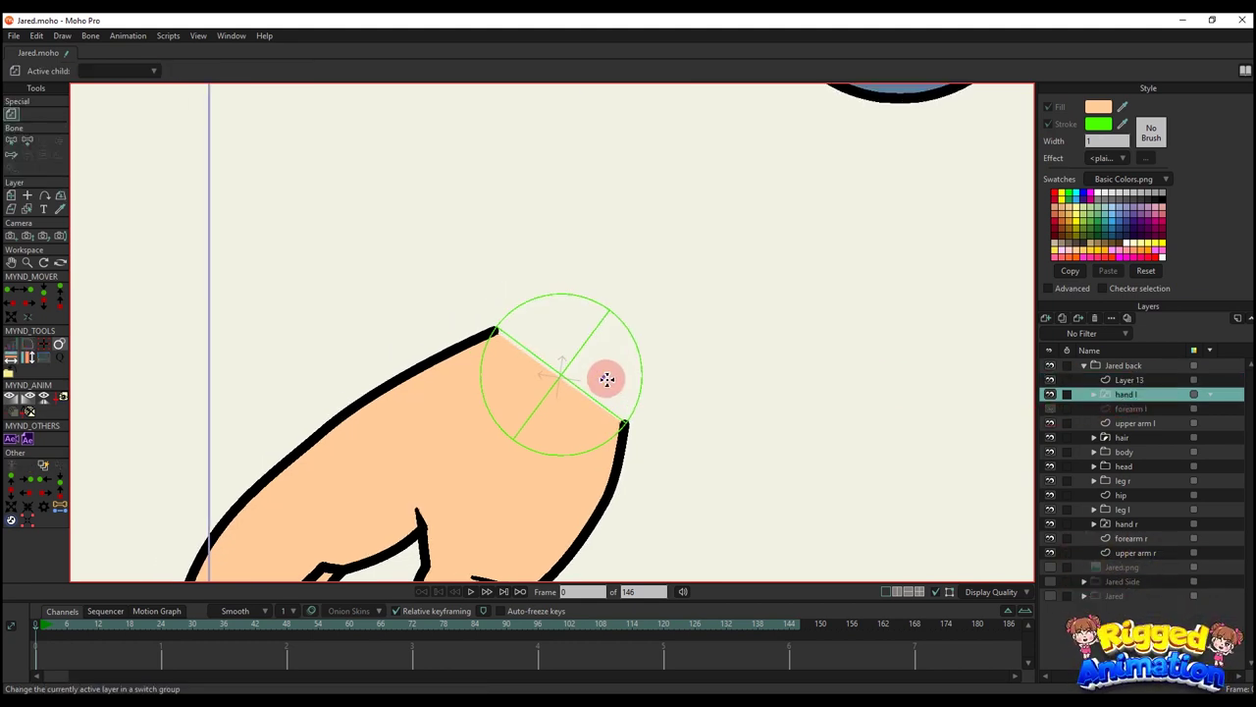
key(m)
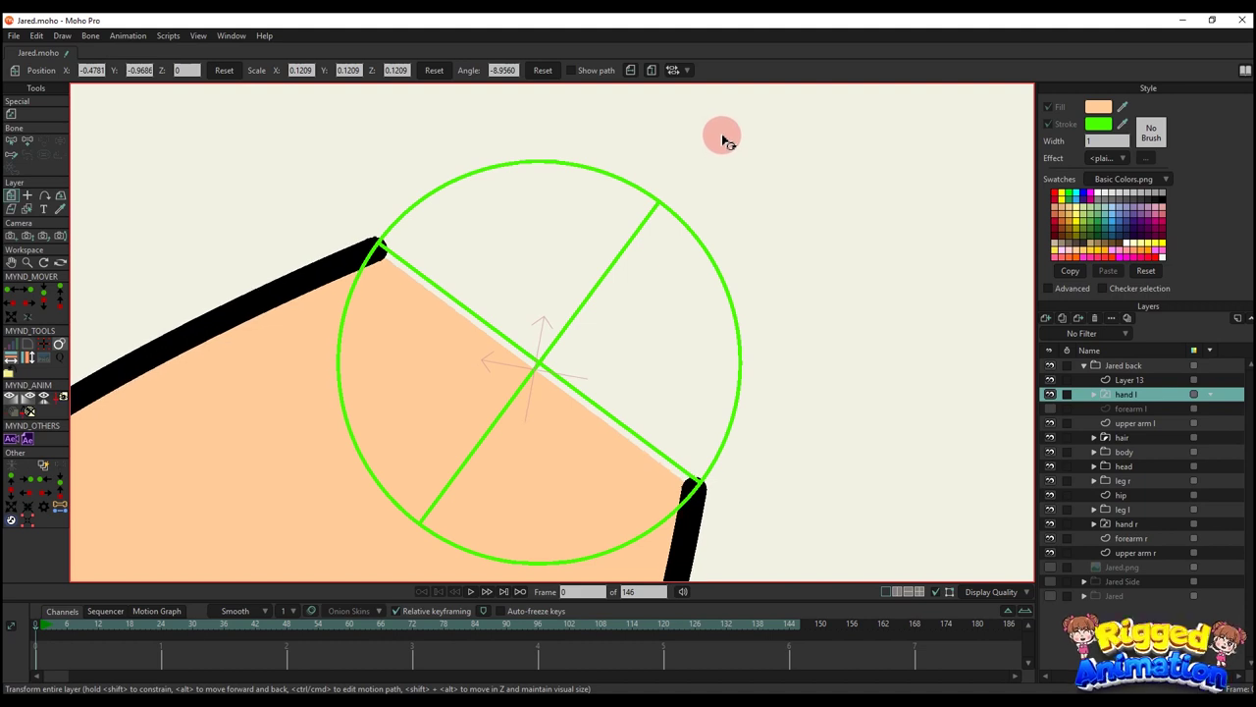
drag(720, 136, 717, 135)
scroll(542, 365, up, 6)
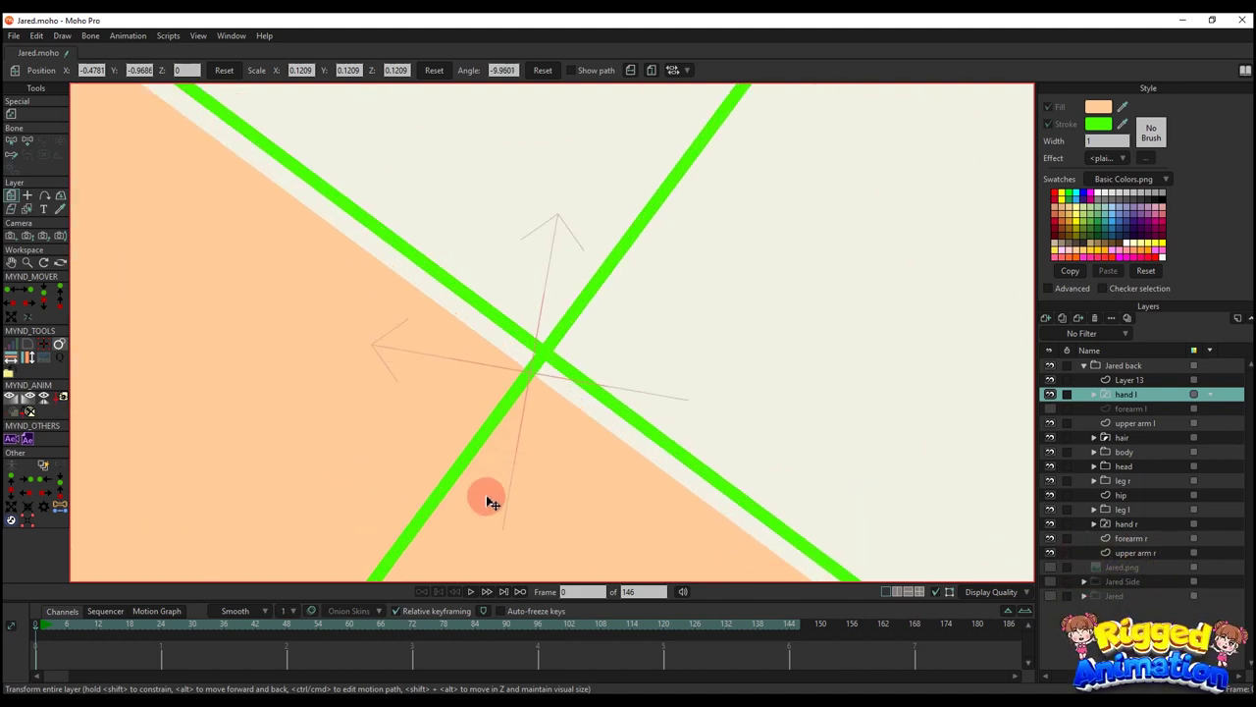
scroll(538, 380, up, 6)
drag(580, 330, 586, 321)
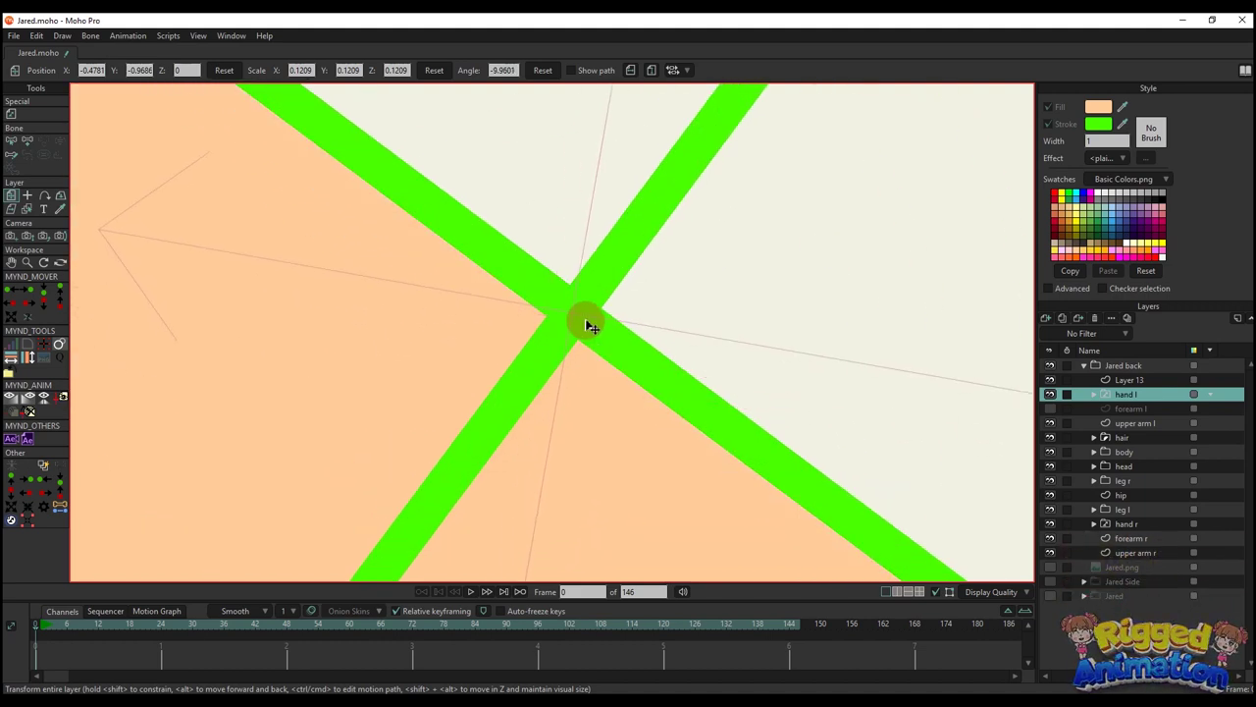
scroll(590, 326, down, 7)
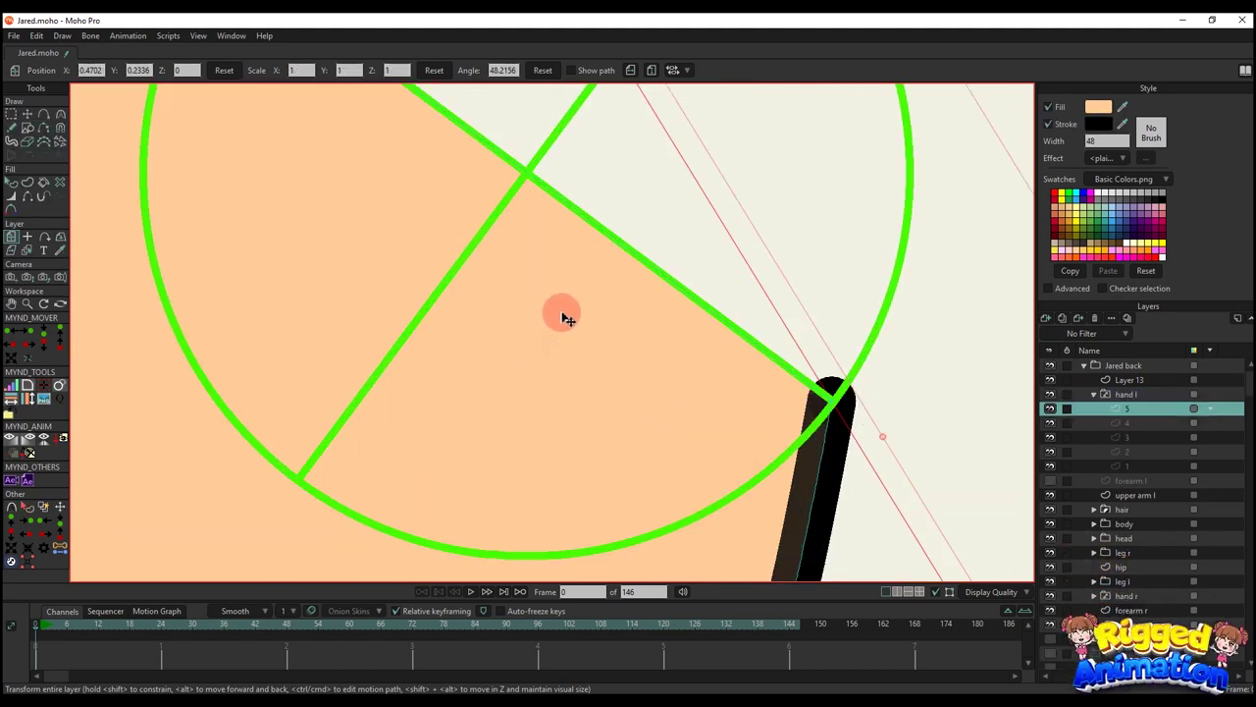
- Delete Layer 13, which holds the green wrist guide
scroll(567, 318, down, 3)
click(1120, 395)
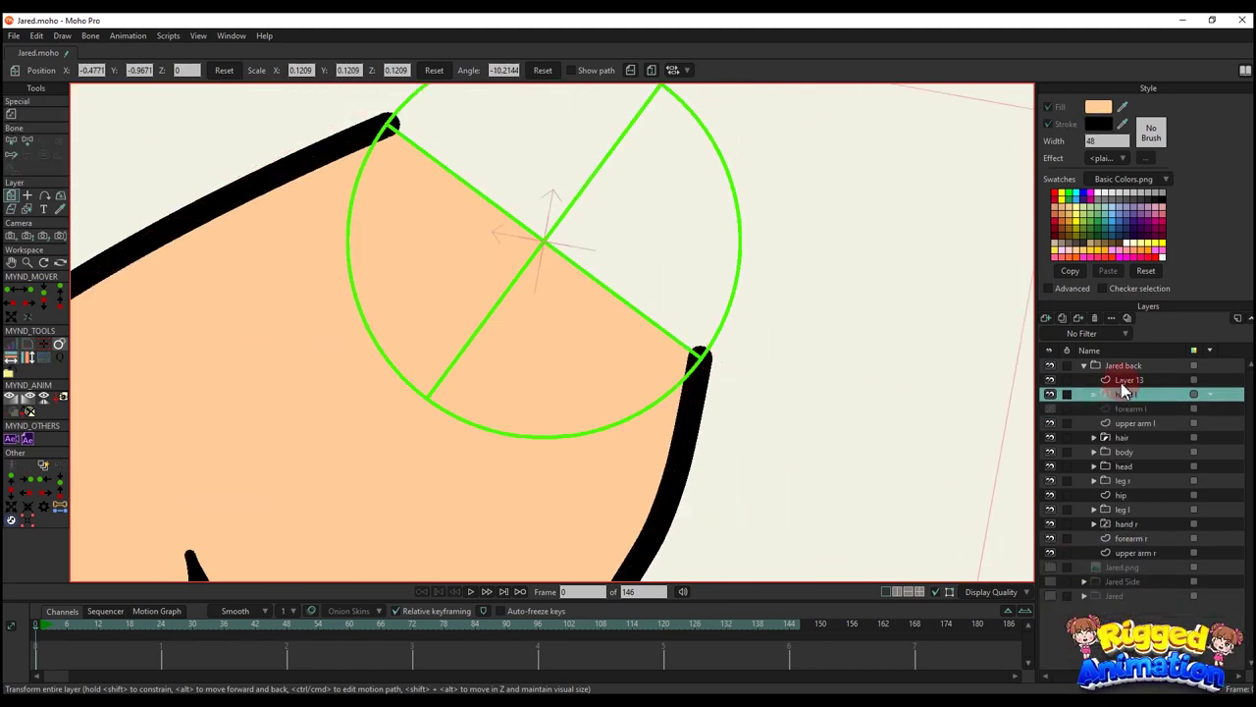
click(1121, 381)
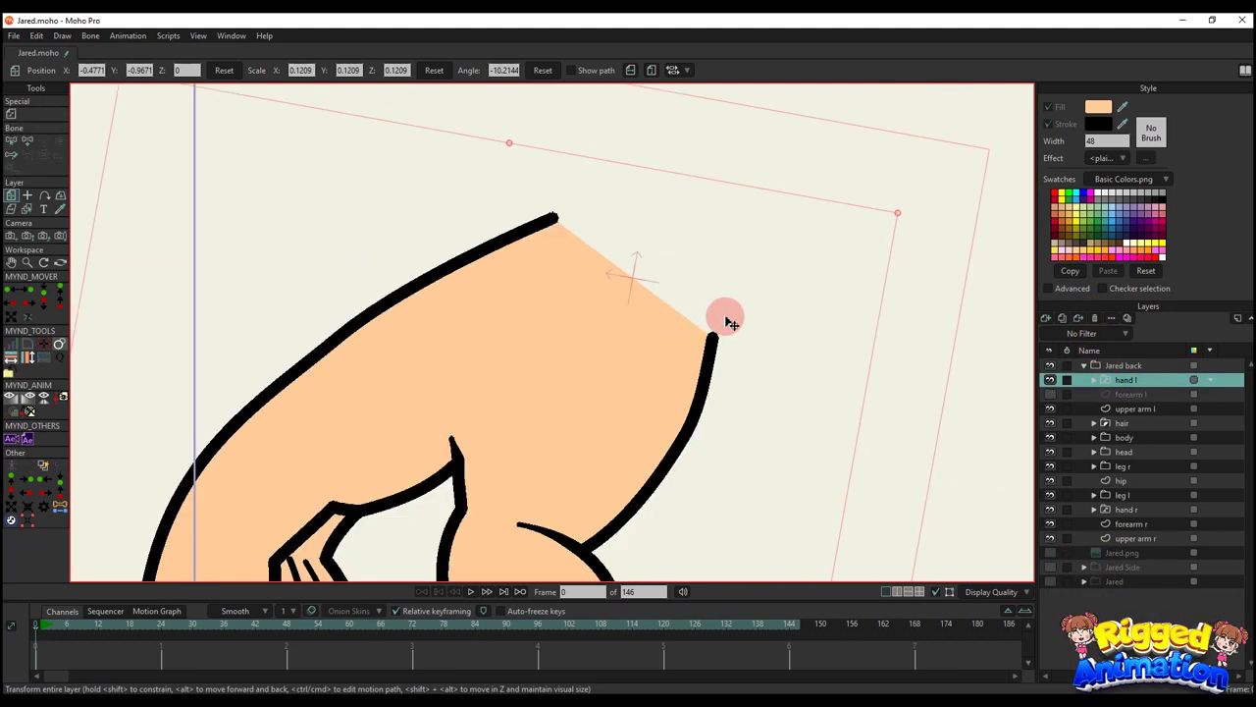
- Make forearm l visible again and check the left wrist joint against the whole back view
scroll(724, 314, down, 2)
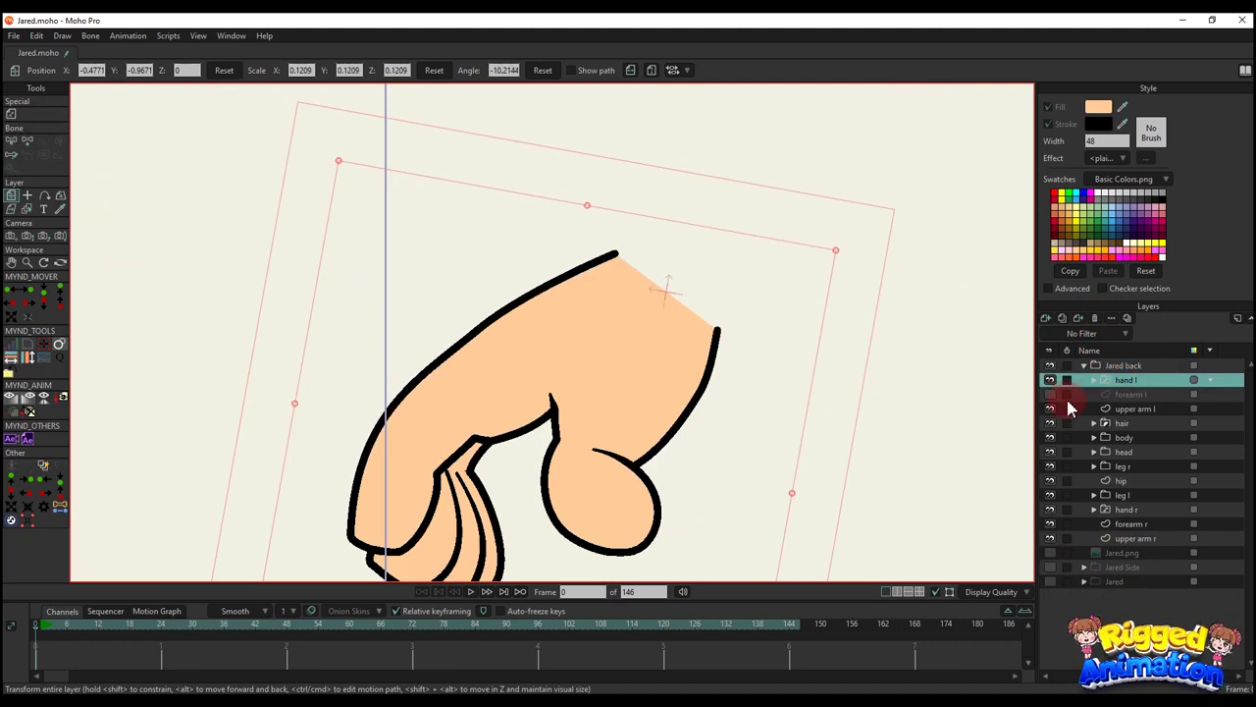
click(1067, 398)
scroll(794, 364, down, 3)
scroll(673, 333, down, 3)
scroll(723, 289, up, 2)
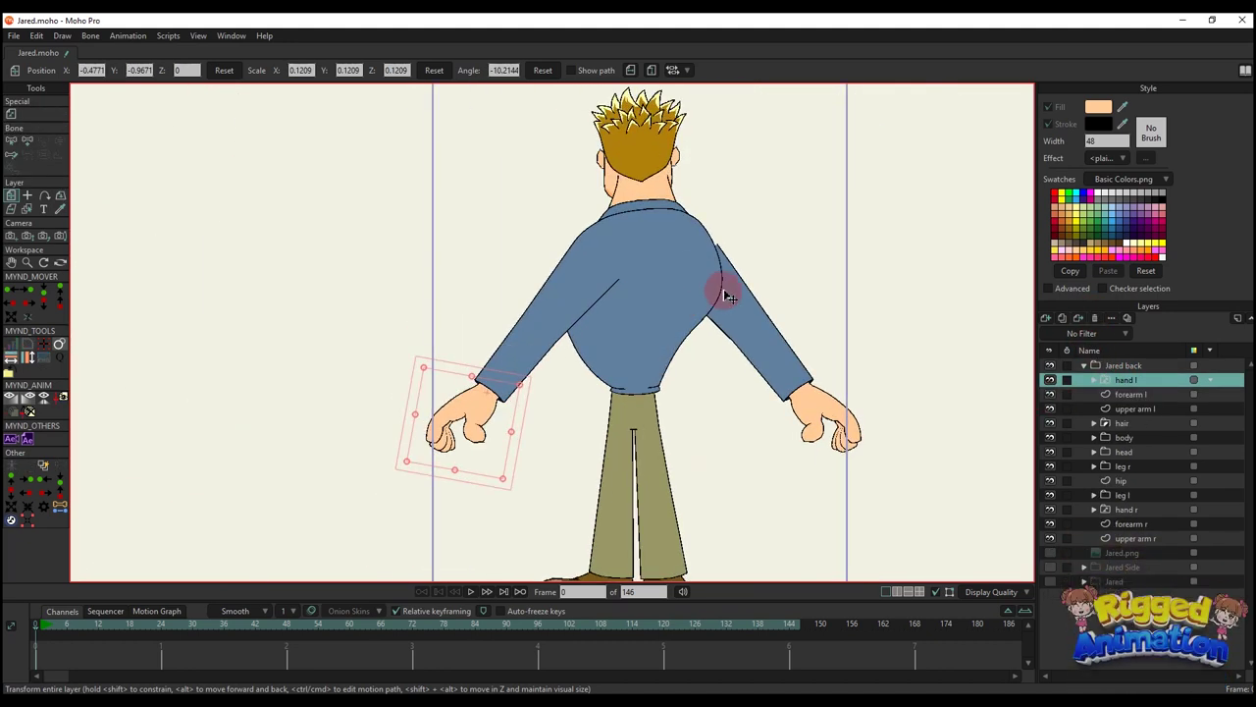
- Select all points of upper arm r and shift them inward to X 0.2774 so the sleeve's outer edge meets the shoulder outline
click(734, 286)
scroll(713, 263, up, 2)
key(g)
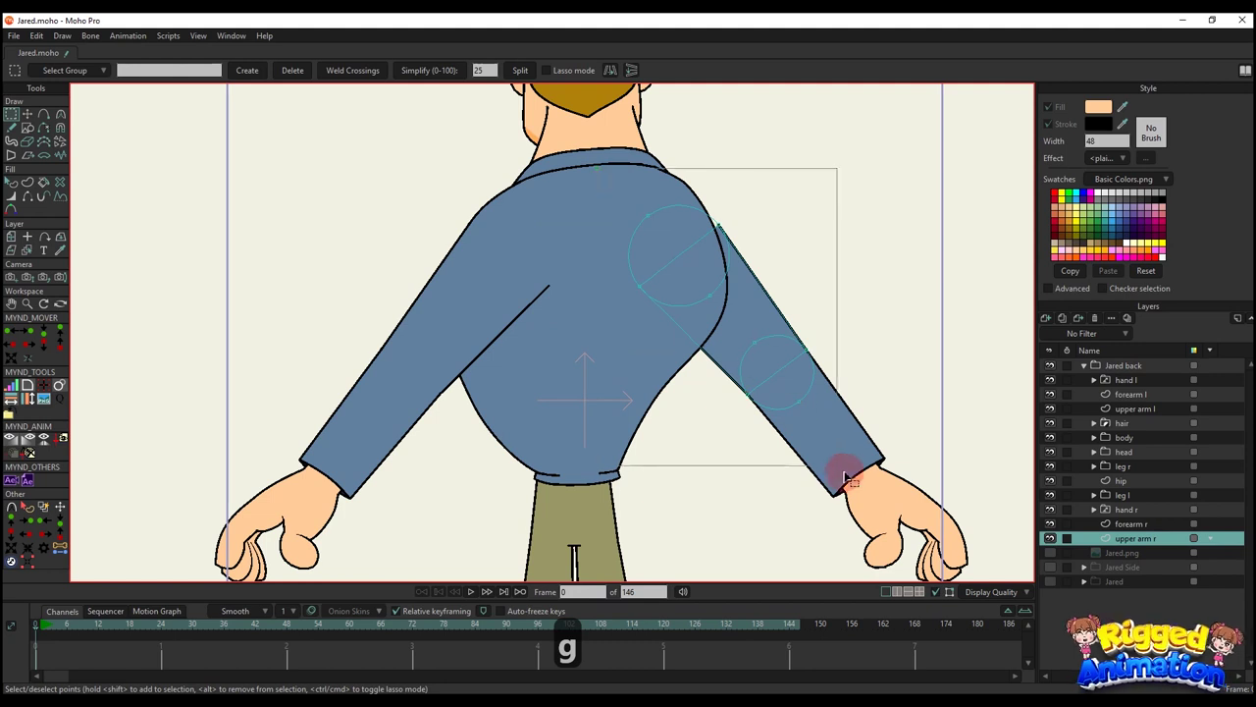
key(ctrl+a)
scroll(737, 367, up, 3)
key(t)
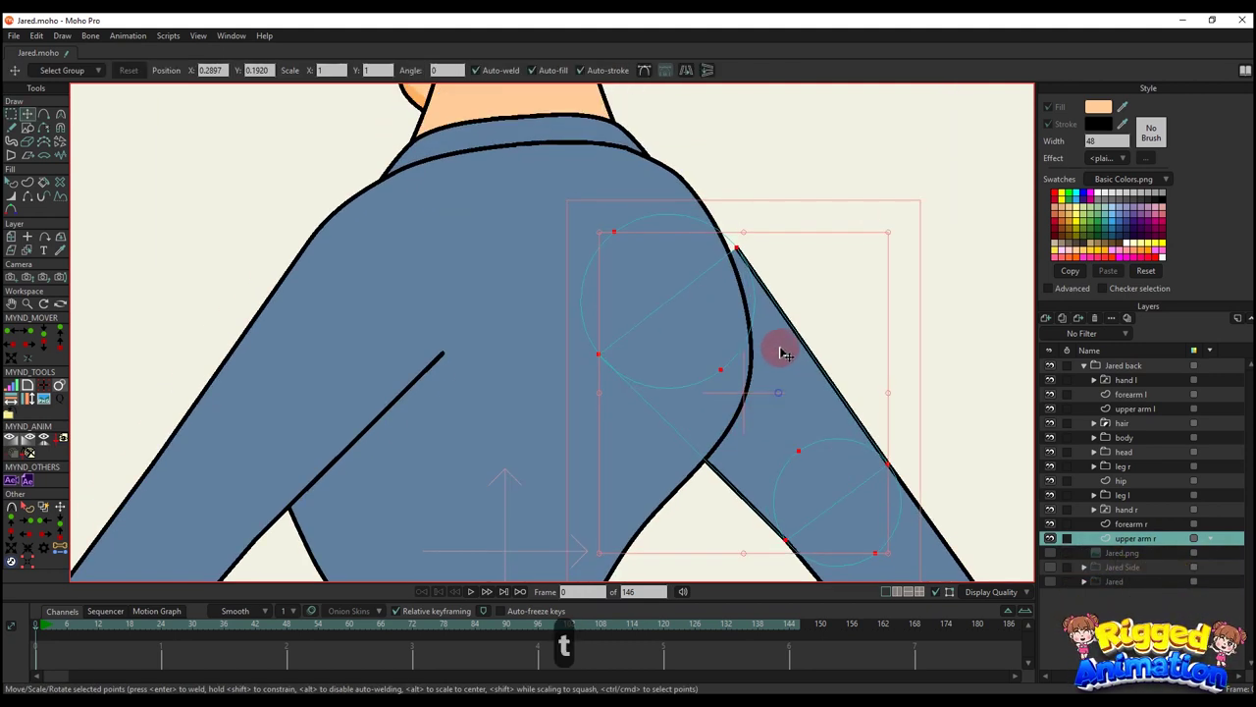
drag(786, 354, 770, 353)
scroll(746, 269, up, 6)
drag(700, 275, 696, 259)
drag(652, 152, 689, 364)
scroll(680, 358, up, 4)
scroll(687, 361, down, 11)
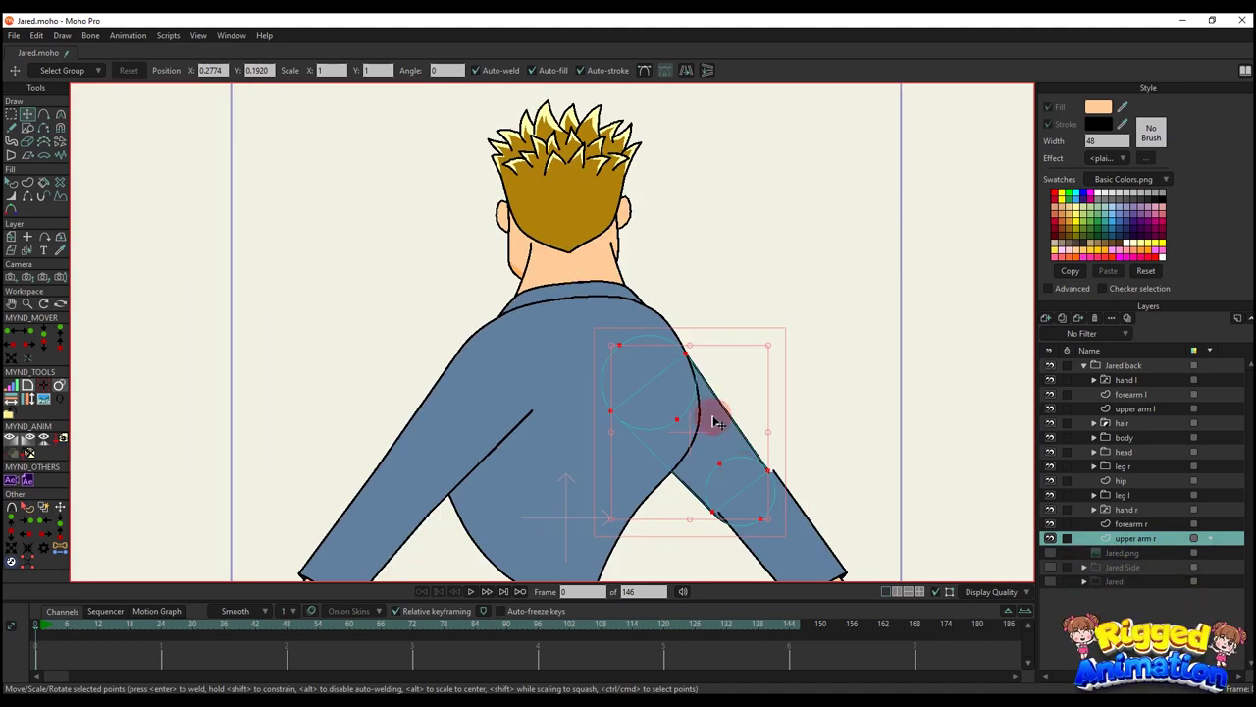
- Move all points of forearm r inward to X 0.4730 so its edges line up with upper arm r at the elbow
drag(748, 473, 734, 370)
alt+right_click(773, 451)
scroll(771, 437, up, 3)
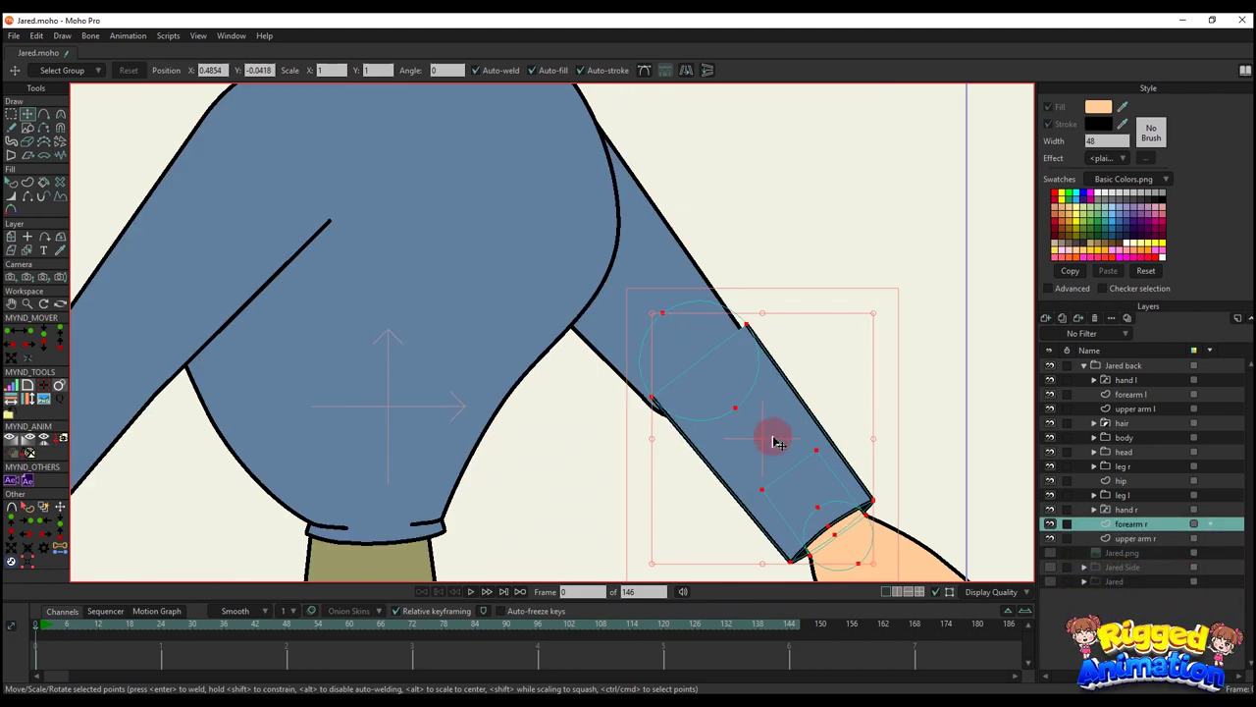
key(g)
scroll(805, 365, down, 3)
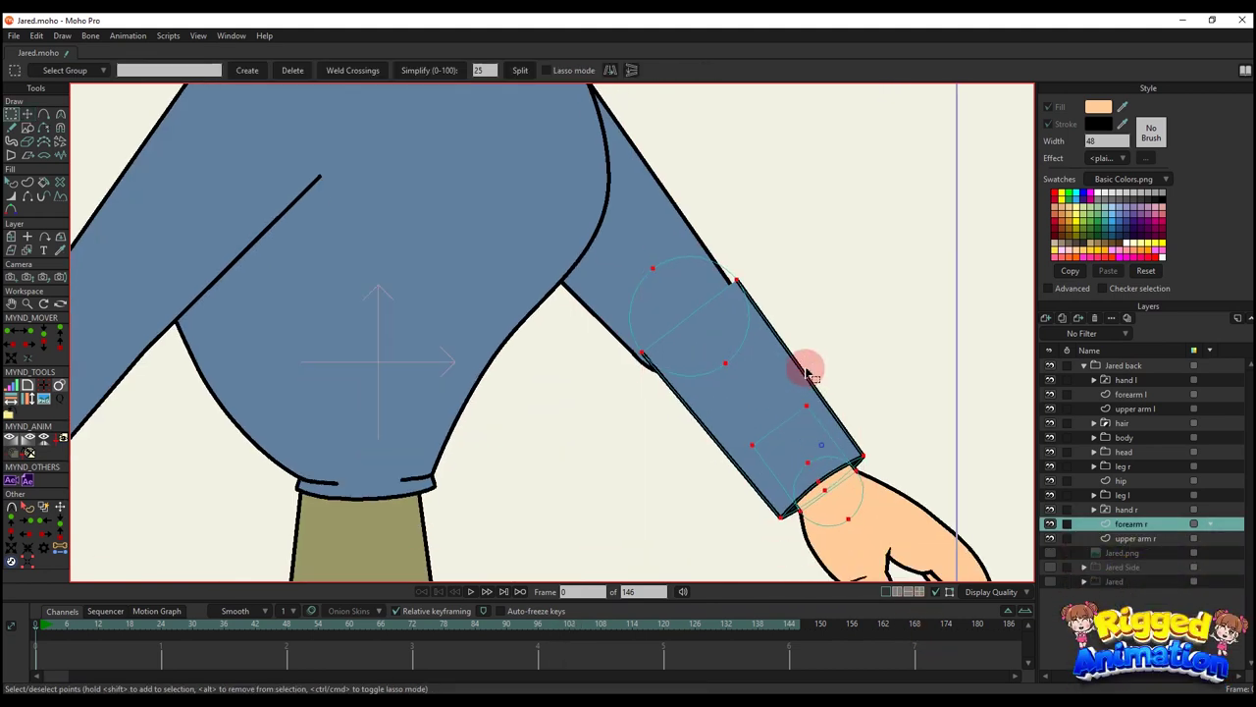
key(t)
scroll(752, 266, up, 4)
drag(748, 276, 744, 283)
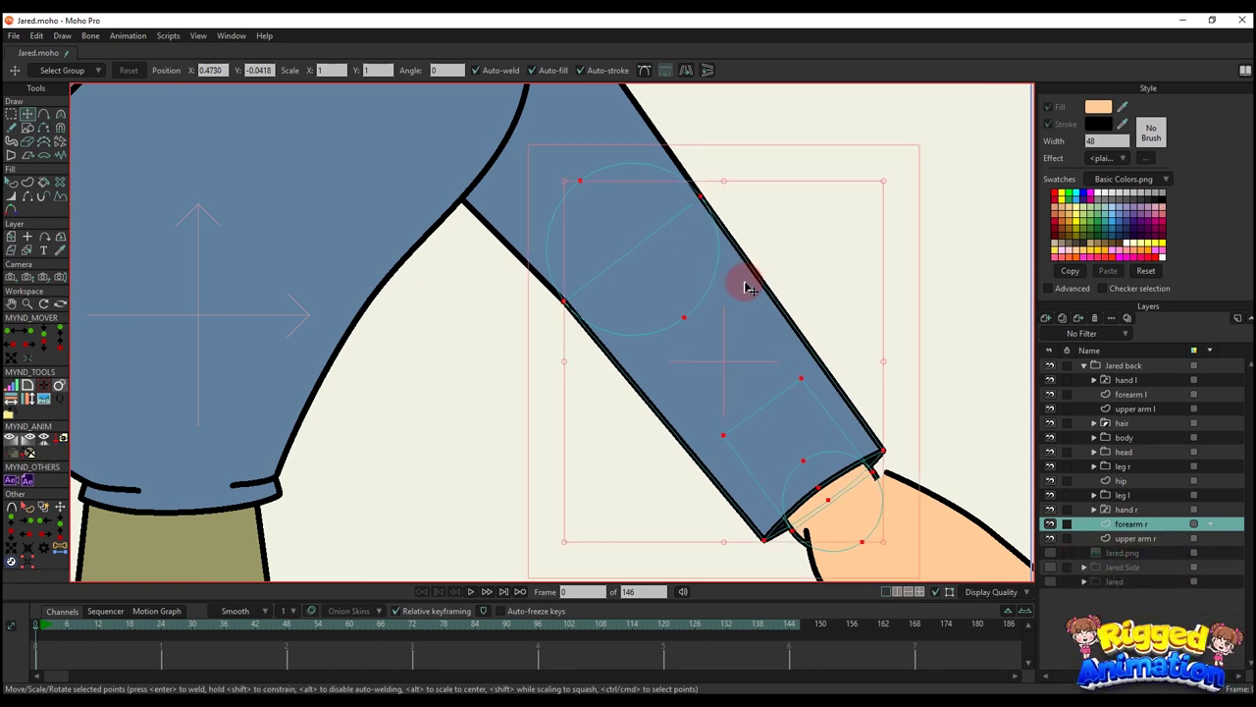
- Fine-tune forearm r's points to about X 0.478, Y -0.042 so its elbow corners sit on upper arm r's edges
key(q)
scroll(751, 298, down, 5)
scroll(766, 328, up, 3)
key(r)
scroll(786, 339, down, 3)
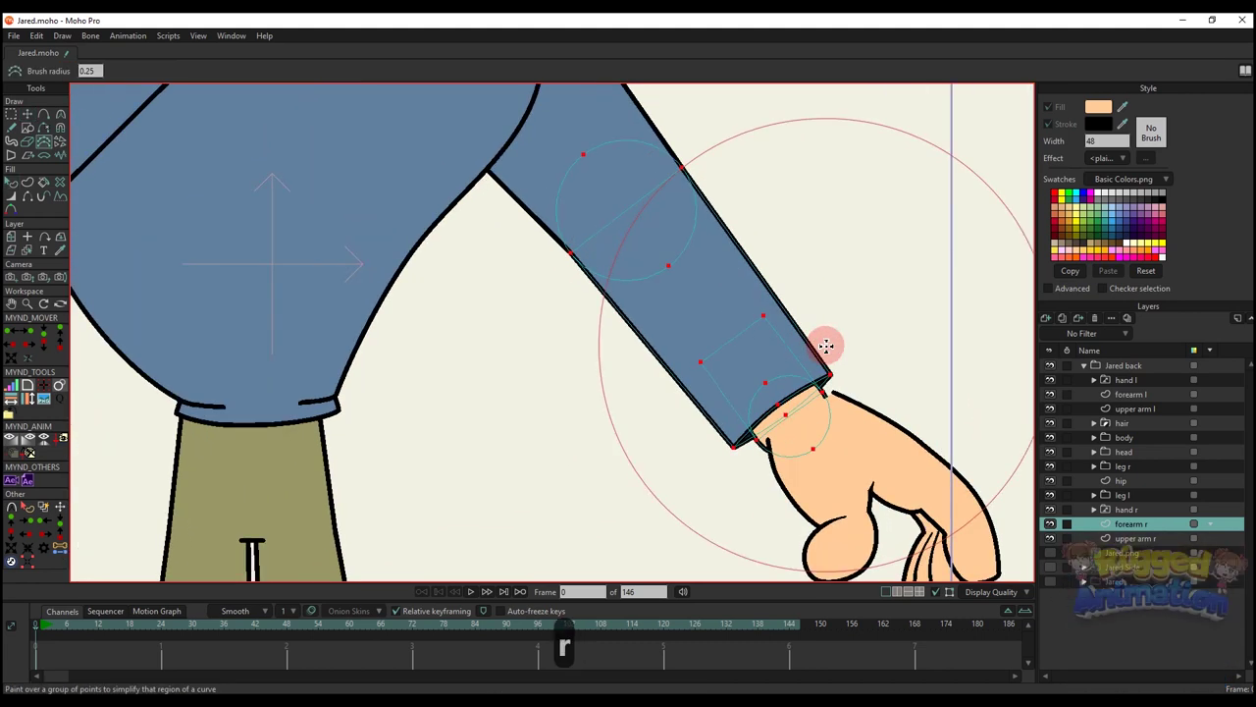
key(t)
scroll(748, 318, up, 4)
scroll(657, 398, up, 4)
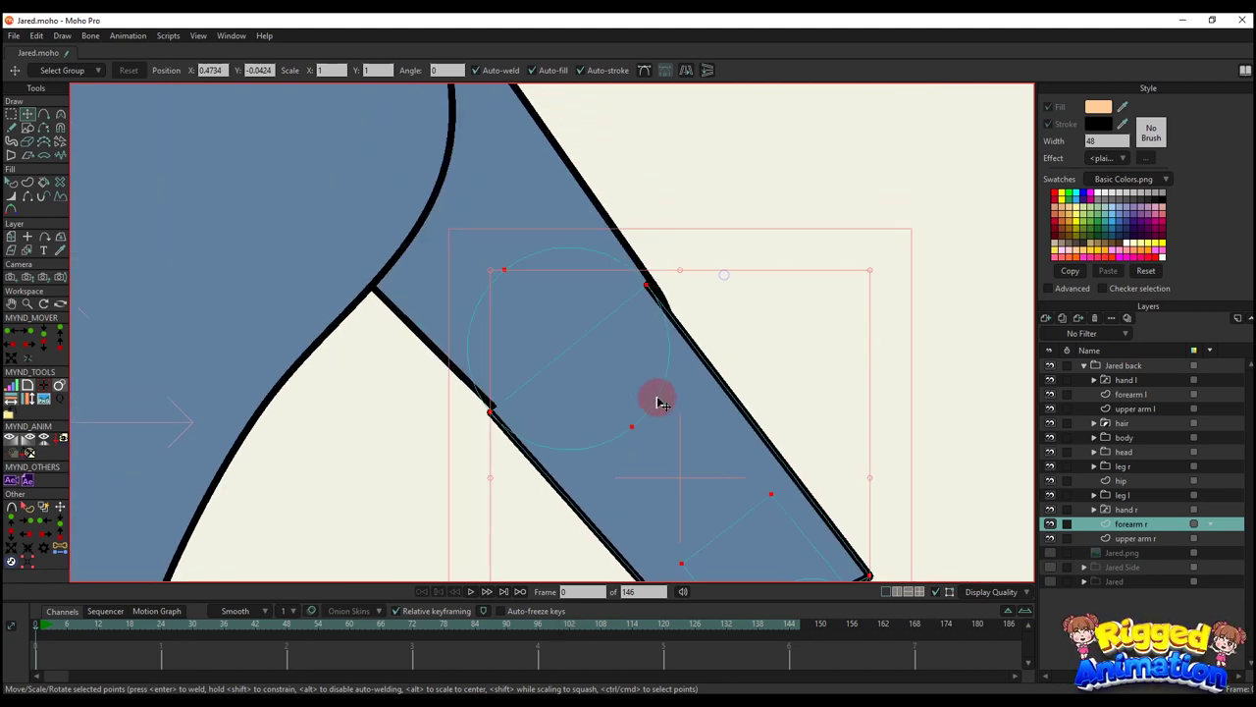
drag(666, 385, 667, 384)
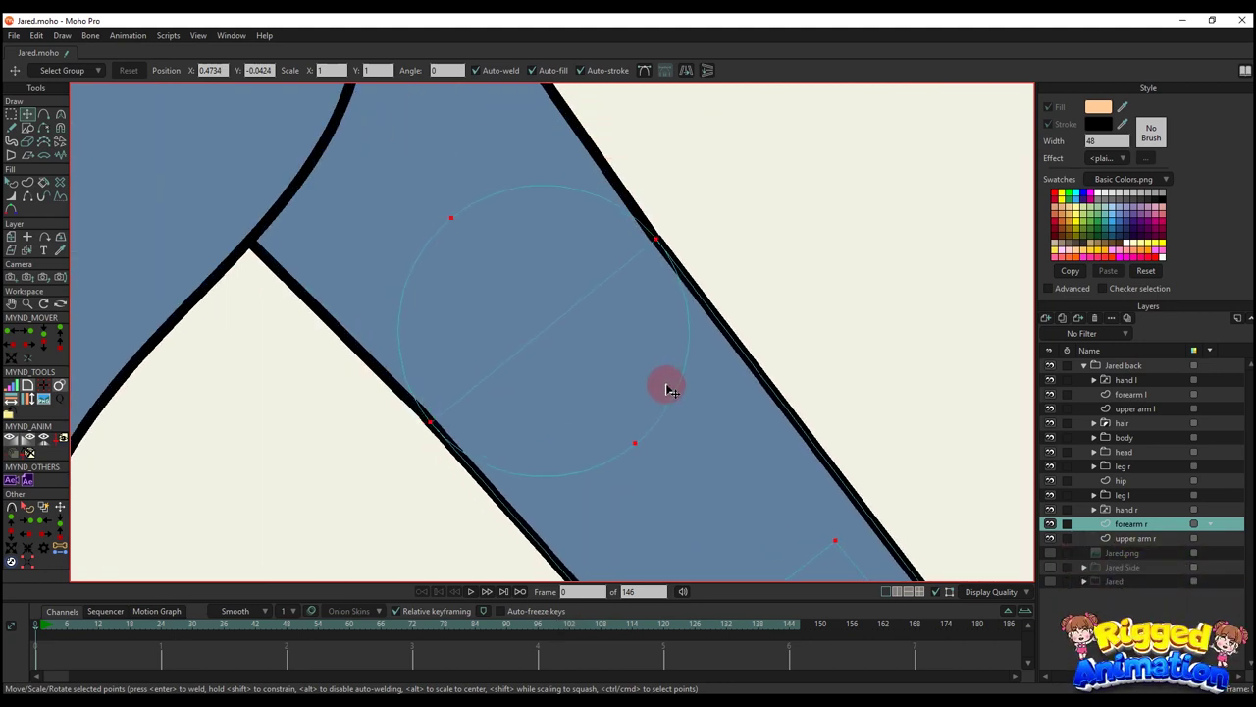
scroll(666, 387, up, 2)
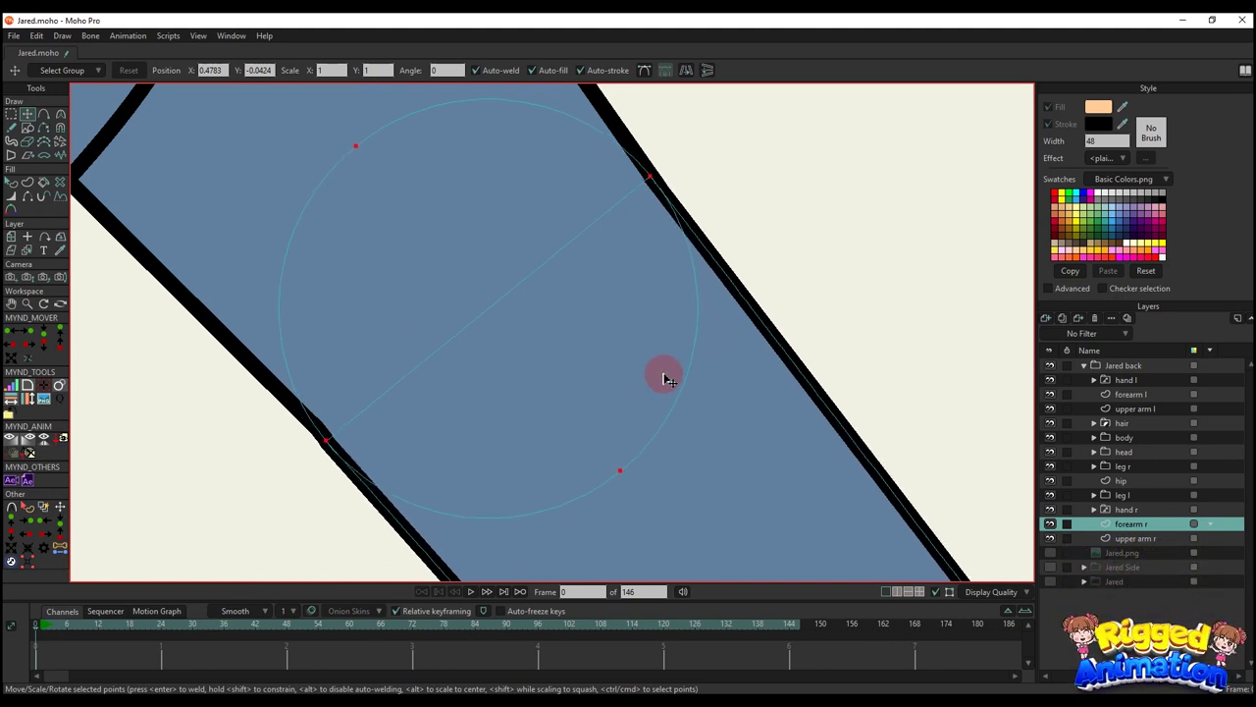
key(q)
scroll(669, 383, down, 6)
scroll(709, 452, up, 3)
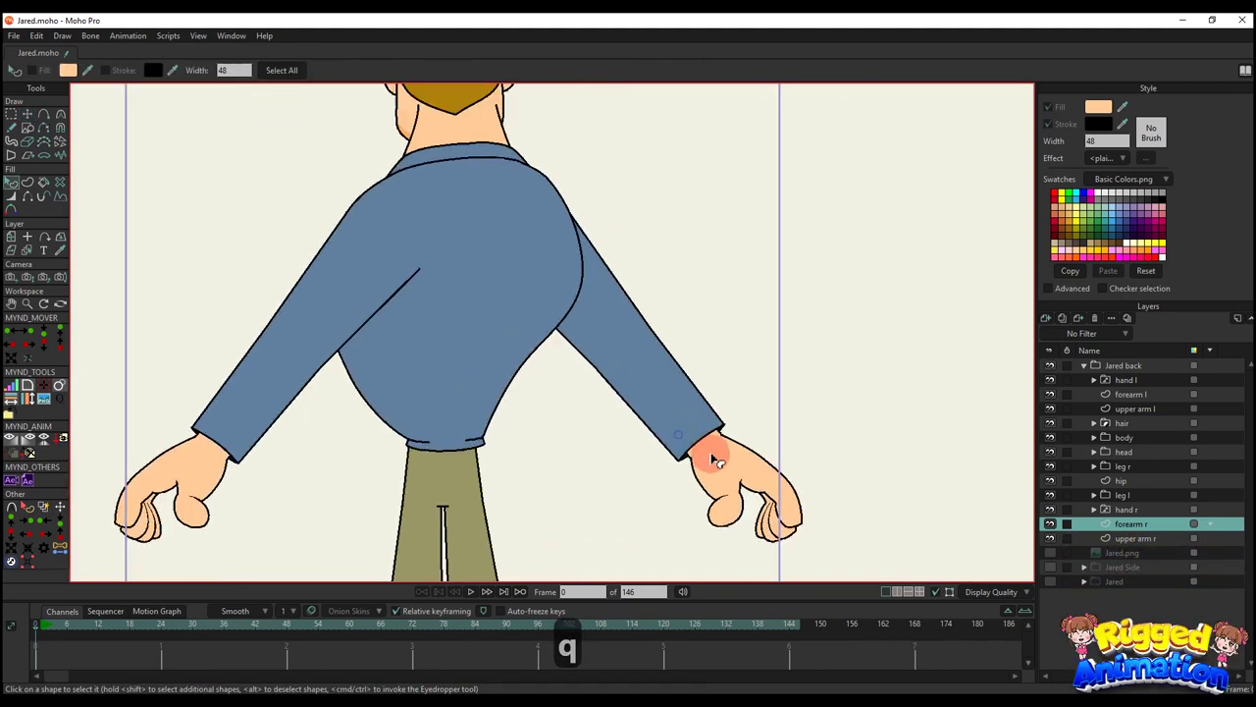
- Rotate hand r to about 10.7° and move it to X 0.6559, Y -0.9610 so its wrist fits the forearm cuff
click(1077, 507)
key(m)
scroll(757, 449, up, 3)
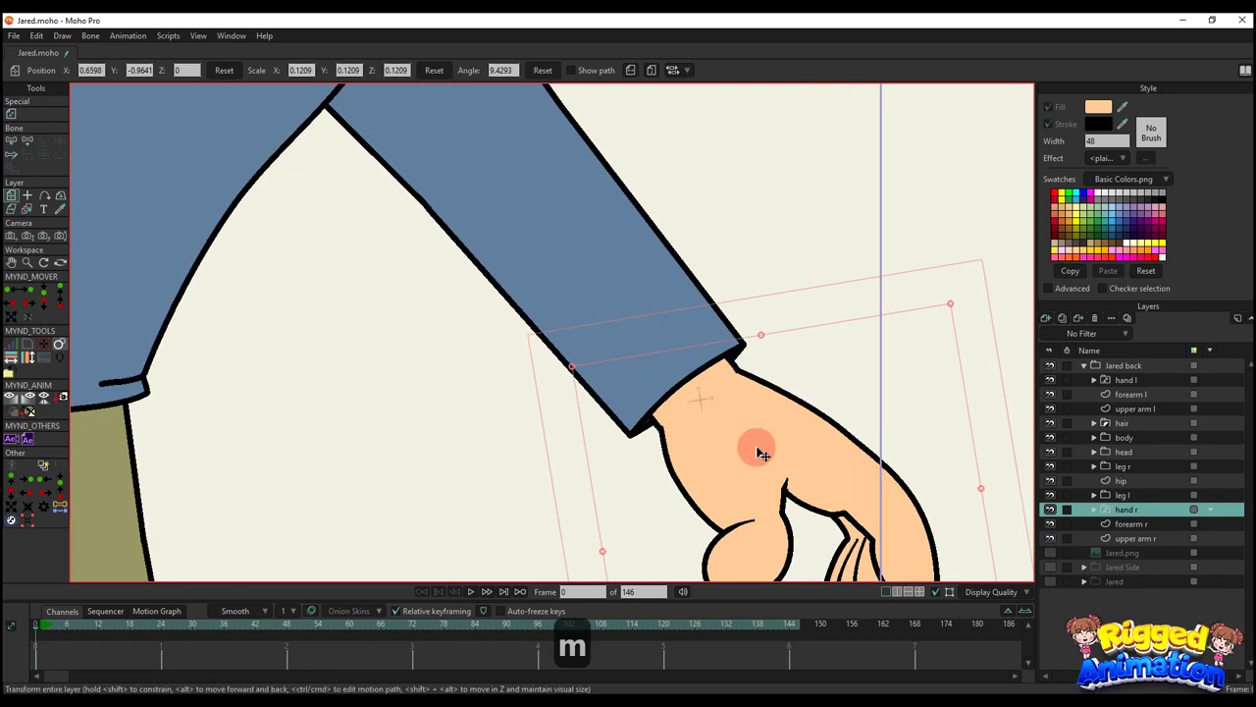
drag(659, 222, 659, 341)
scroll(656, 337, down, 5)
- Replace forearm r's elbow circle with a copy of the elbow circle from upper arm r
alt+right_click(562, 256)
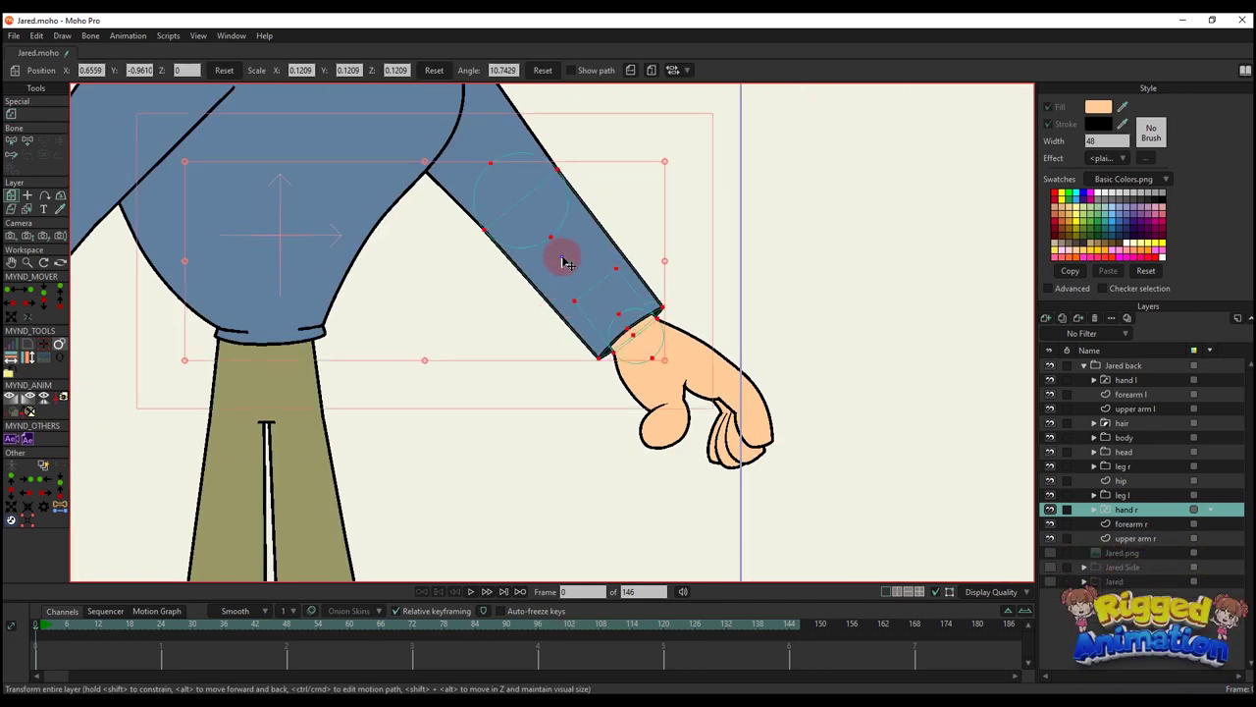
alt+right_click(468, 164)
drag(489, 169, 558, 272)
key(t)
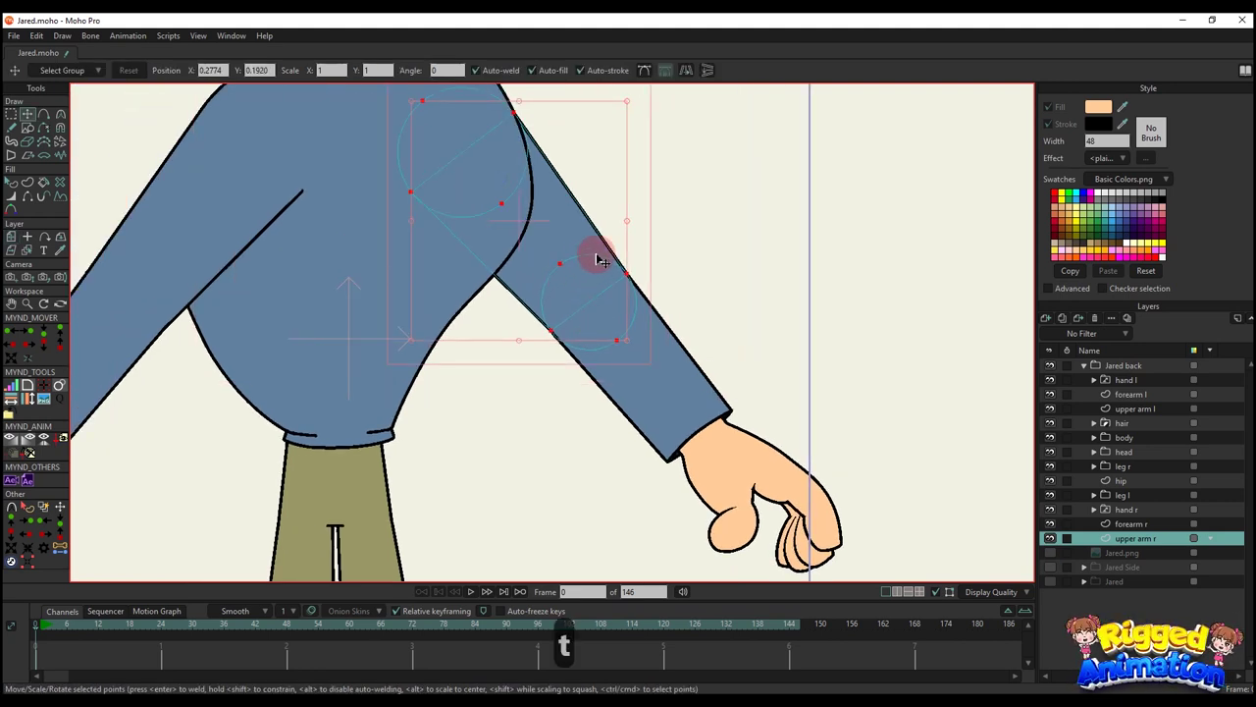
key(ctrl+c)
alt+right_click(649, 341)
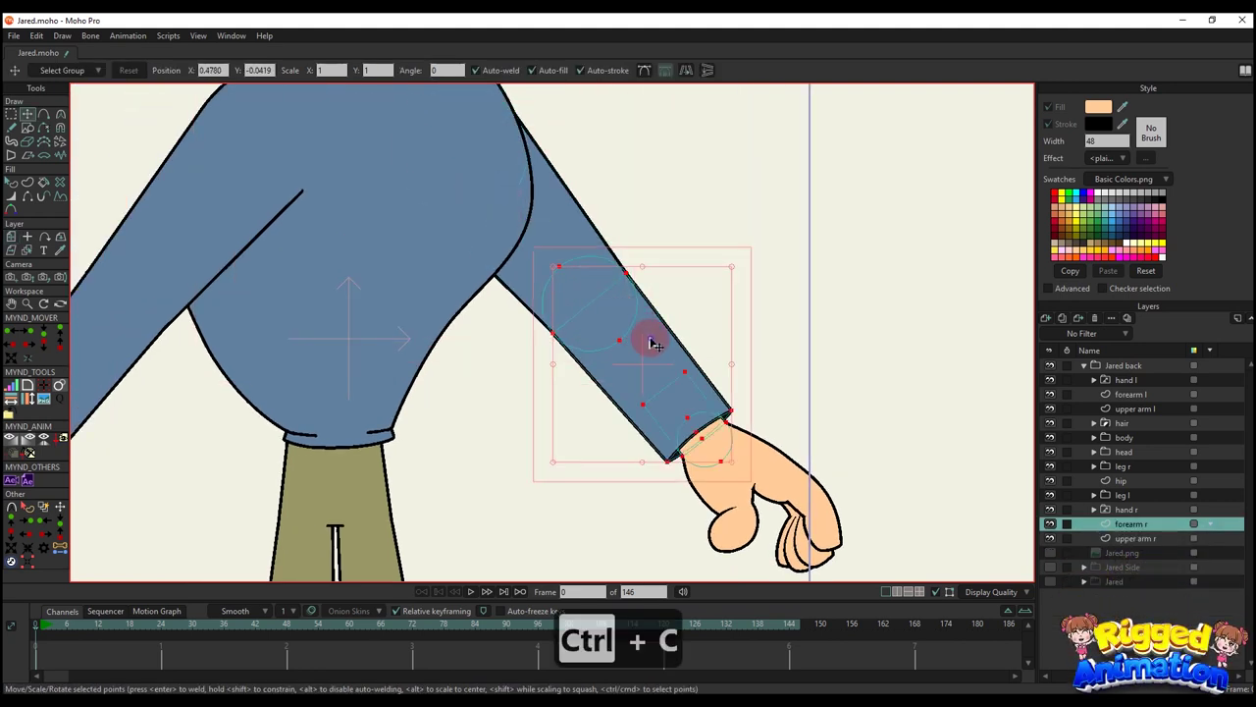
click(603, 263)
key(BackSpace)
key(ctrl+v)
scroll(575, 317, up, 6)
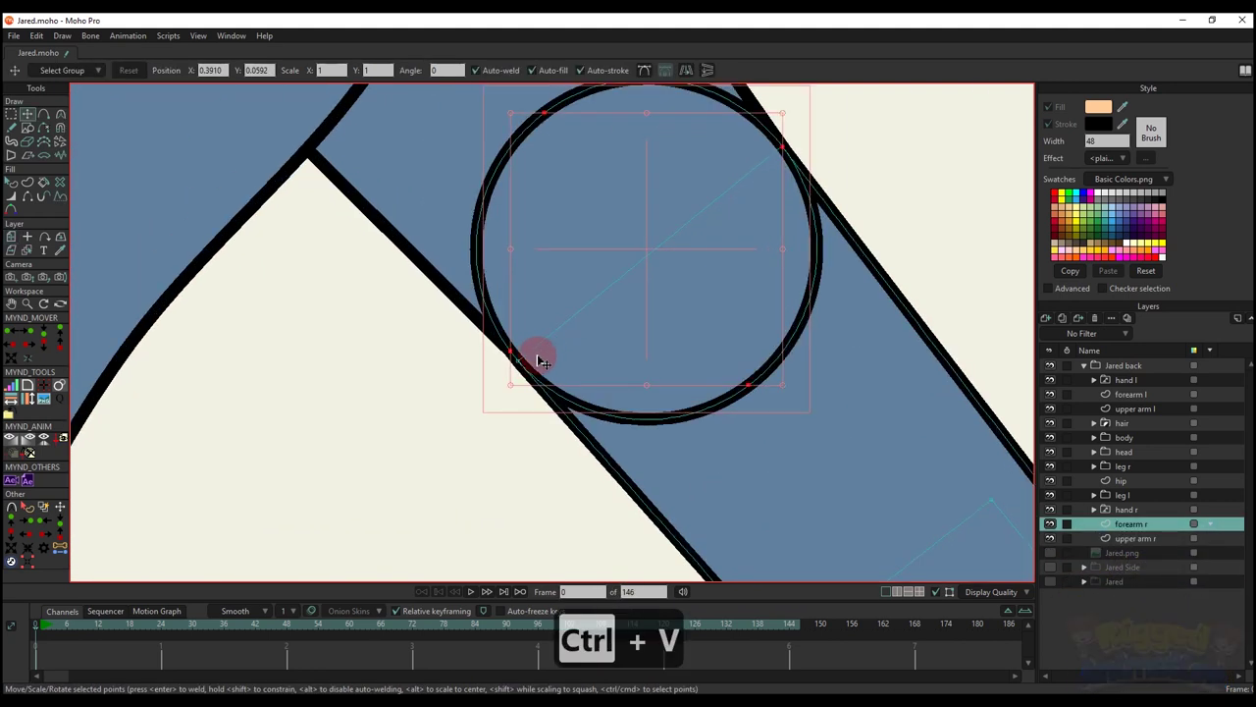
- Match forearm r's elbow corner points to the pasted circle's points at X 0.3291, Y 0.0128 and X 0.4529, Y 0.1056
key(g)
click(28, 561)
click(131, 71)
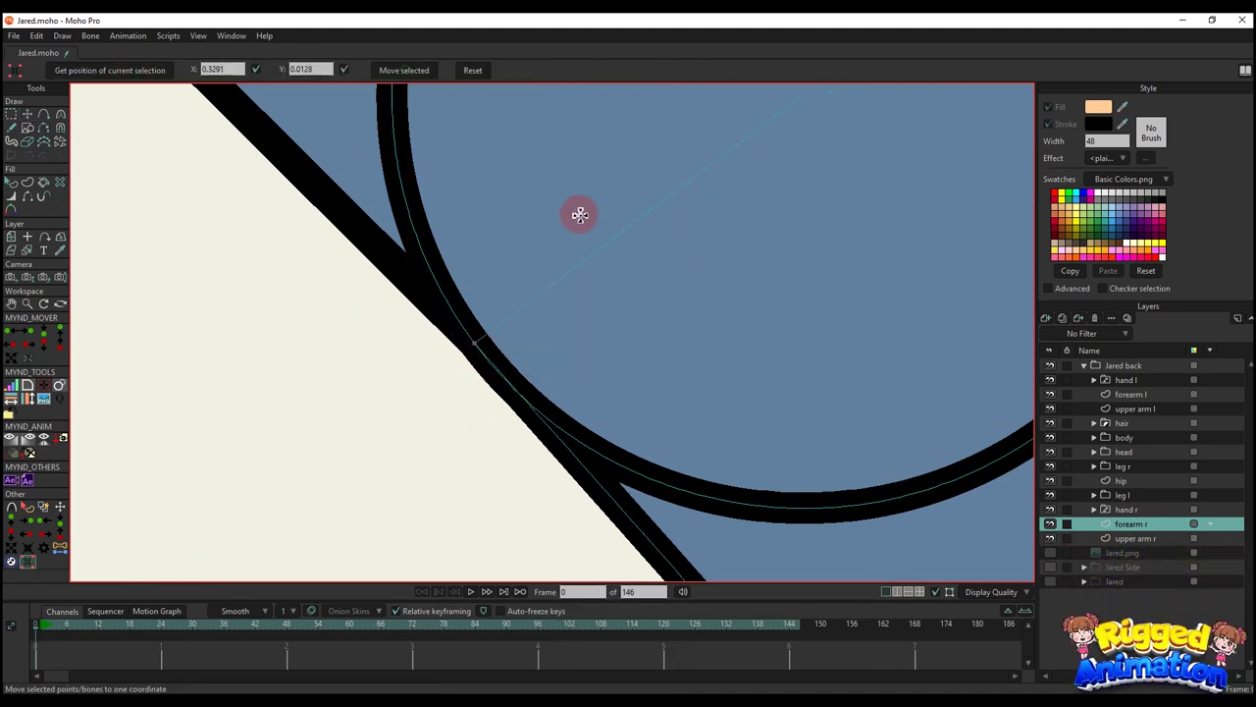
scroll(440, 443, down, 3)
scroll(572, 314, up, 3)
scroll(573, 314, up, 4)
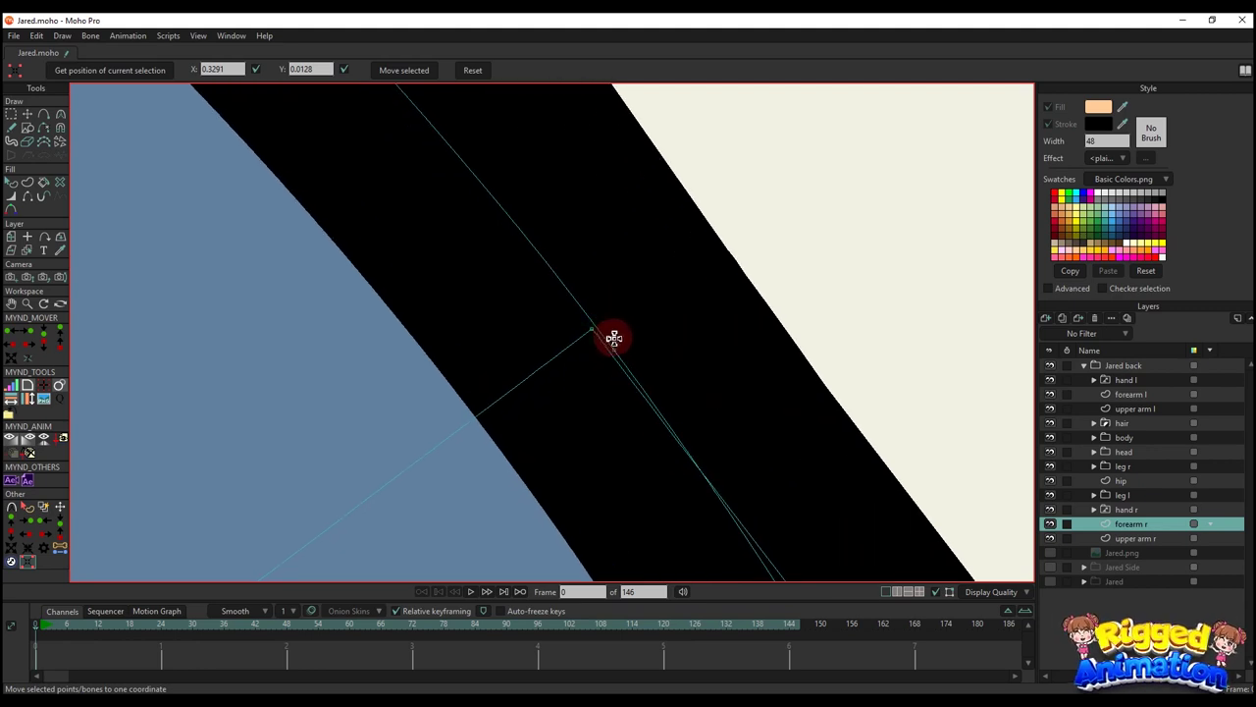
click(127, 71)
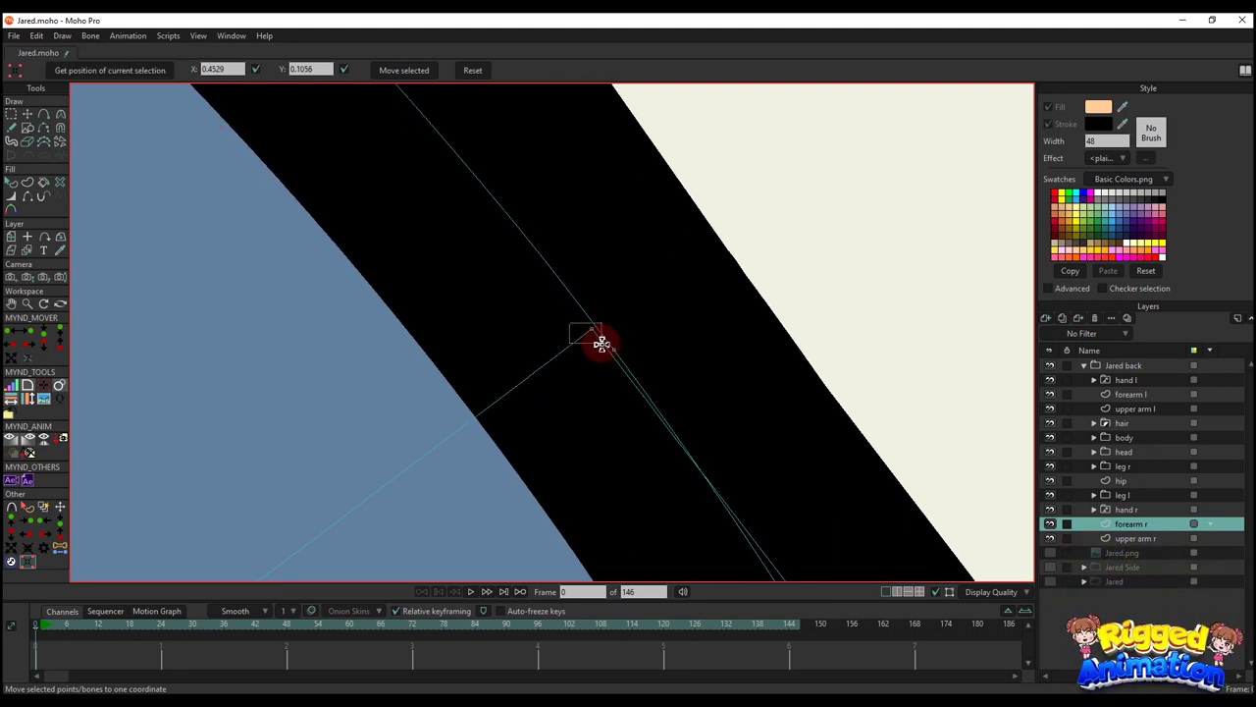
scroll(565, 285, down, 5)
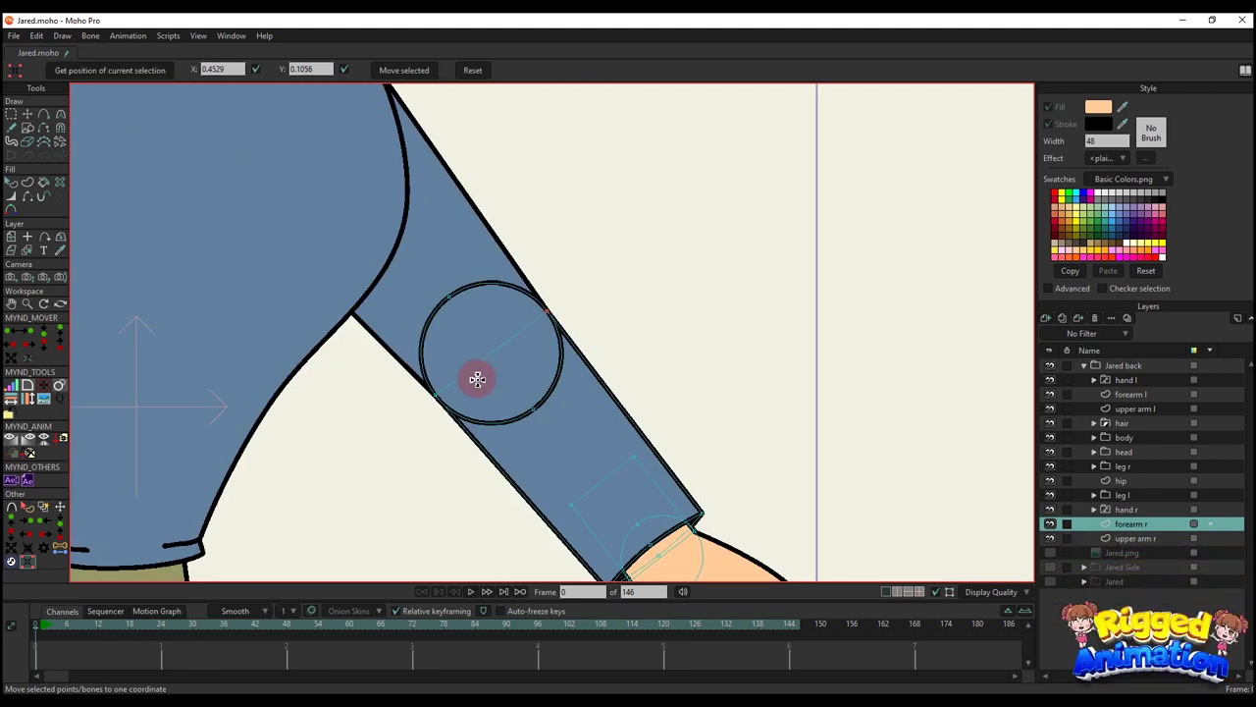
- Turn off the stroke of forearm r's pasted elbow circle and check its points against the sleeve edges
key(q)
click(1049, 124)
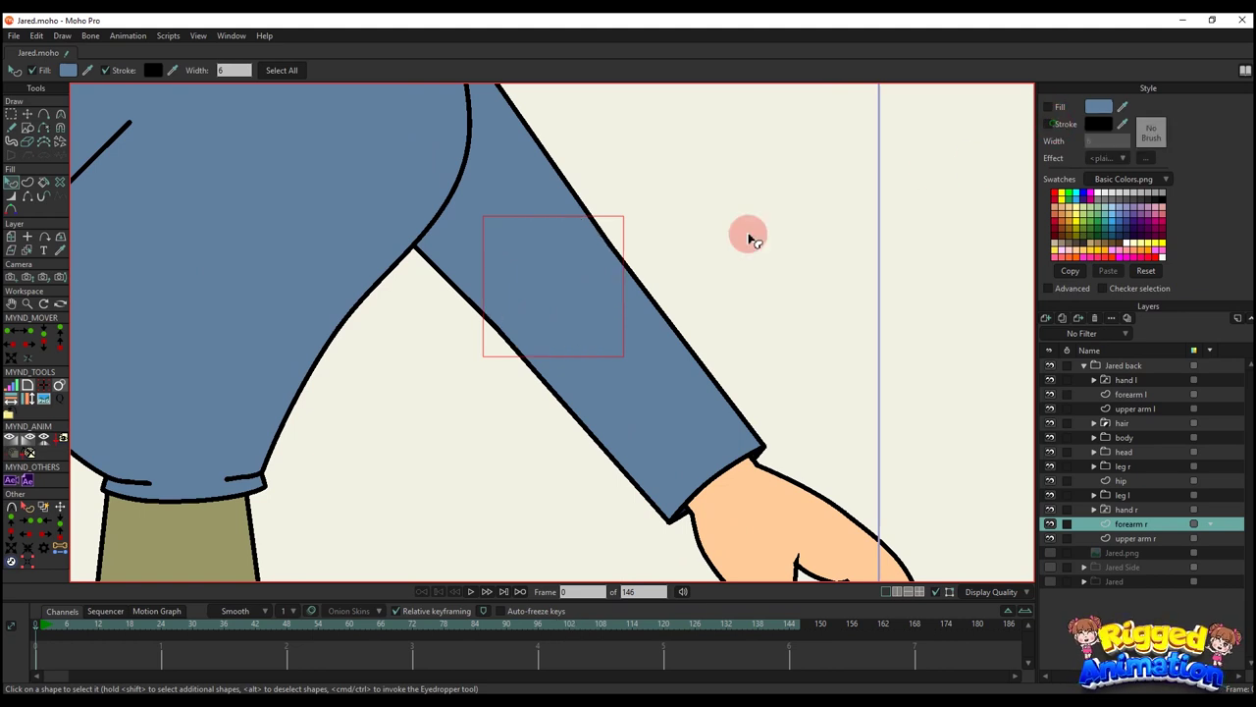
key(g)
drag(442, 194, 664, 360)
scroll(587, 307, up, 4)
key(t)
scroll(645, 245, up, 3)
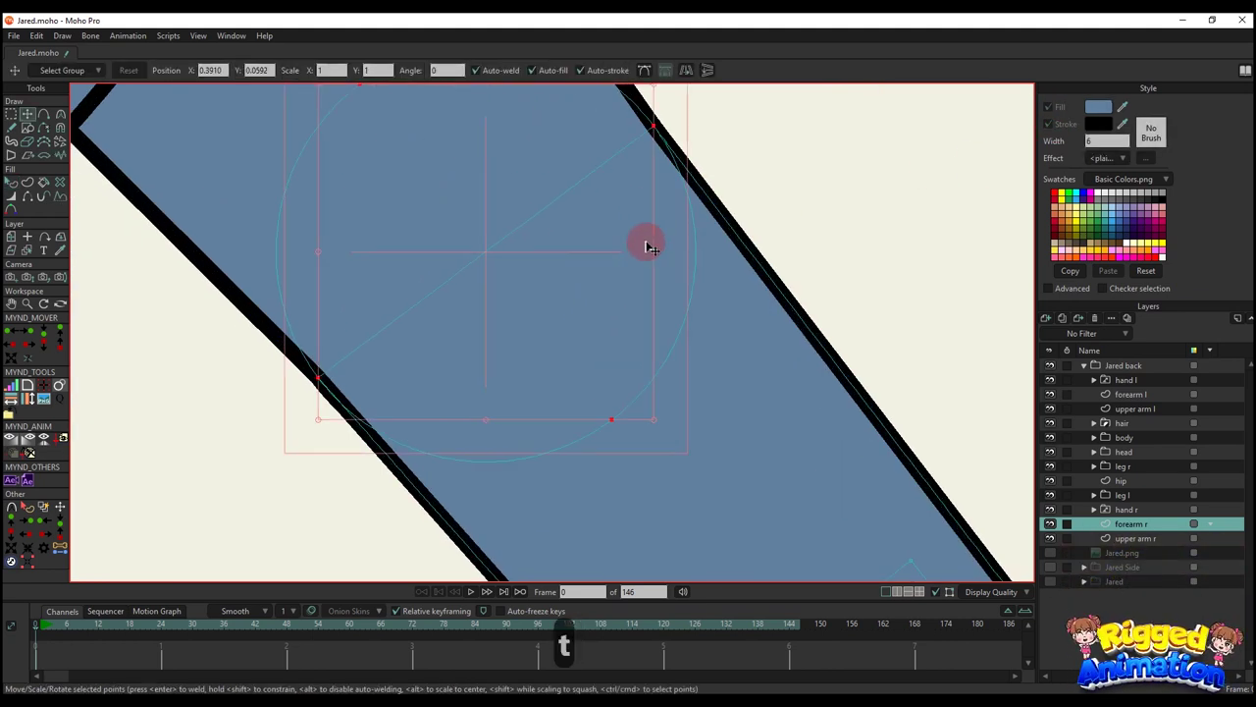
drag(744, 305, 731, 276)
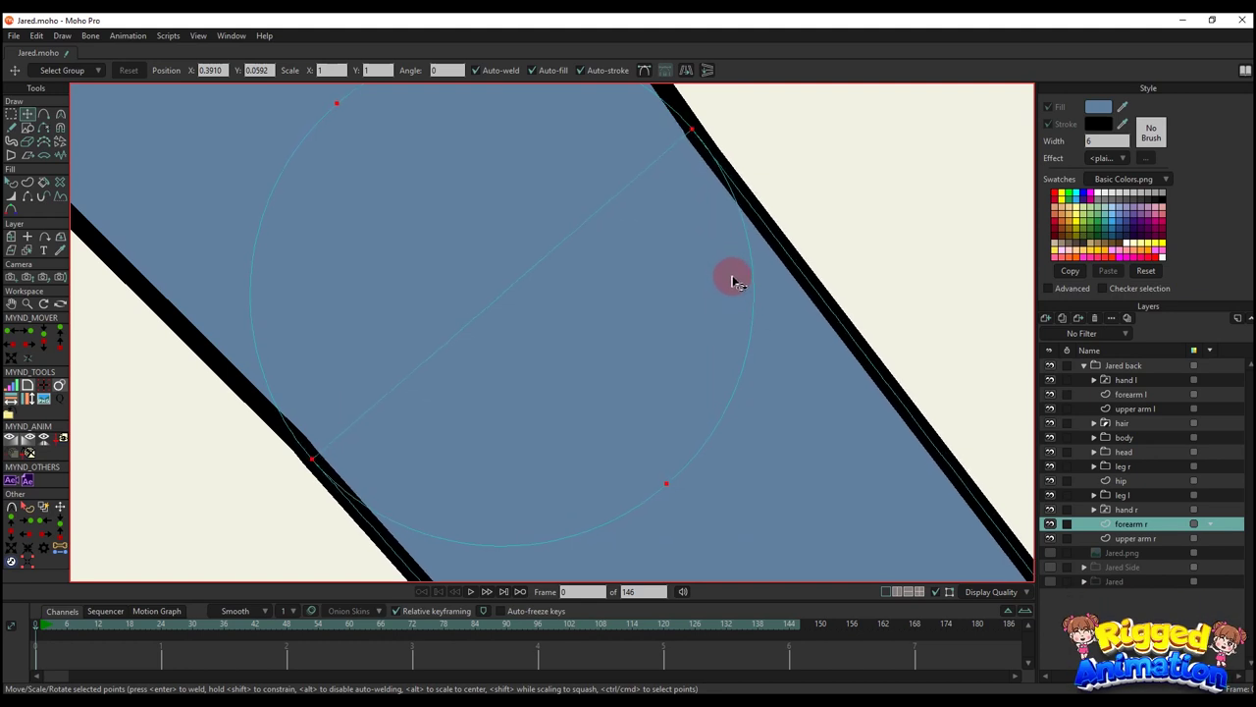
key(q)
scroll(746, 383, down, 5)
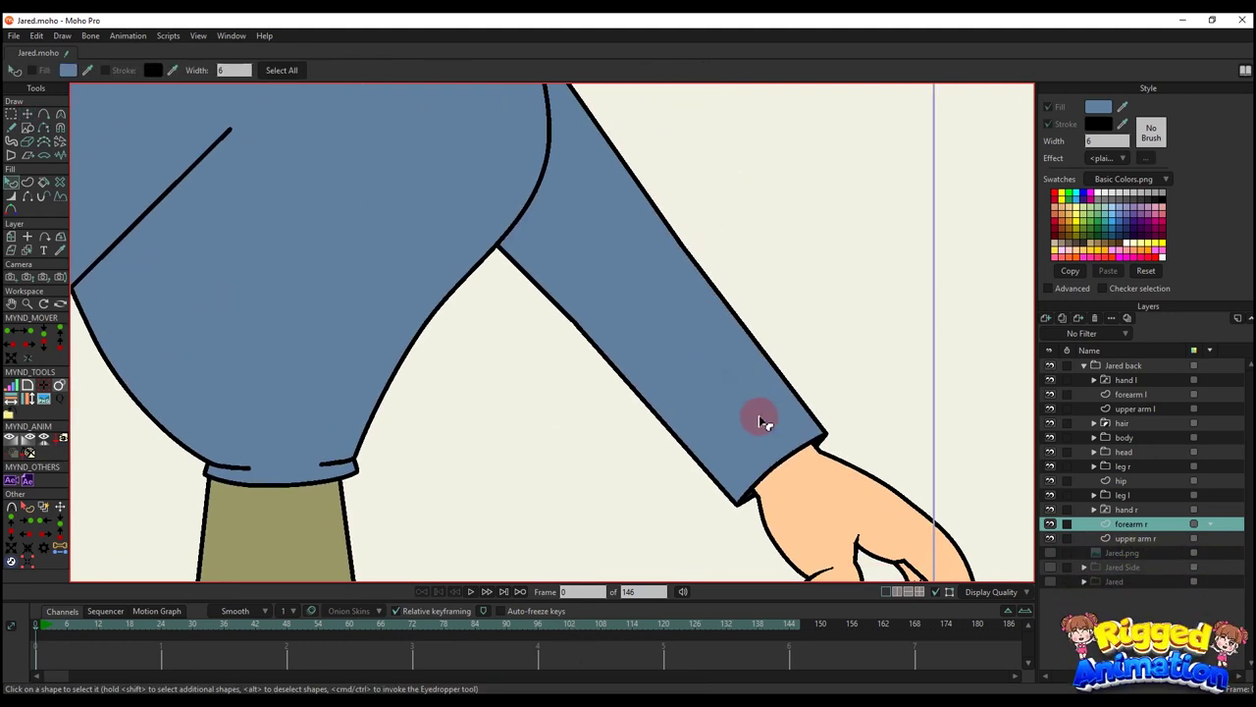
- Copy forearm r's wrist circle and paste it into a new vector layer directly above hand r
scroll(723, 368, up, 4)
key(t)
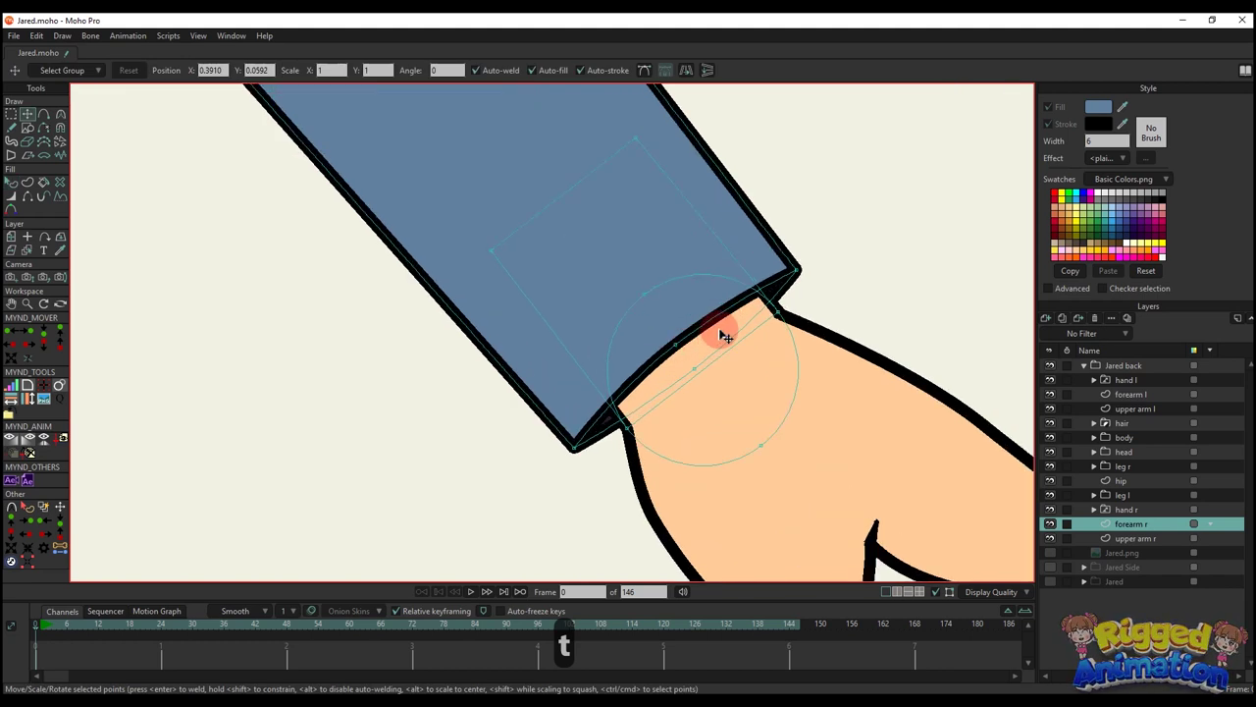
key(ctrl+c)
click(1129, 509)
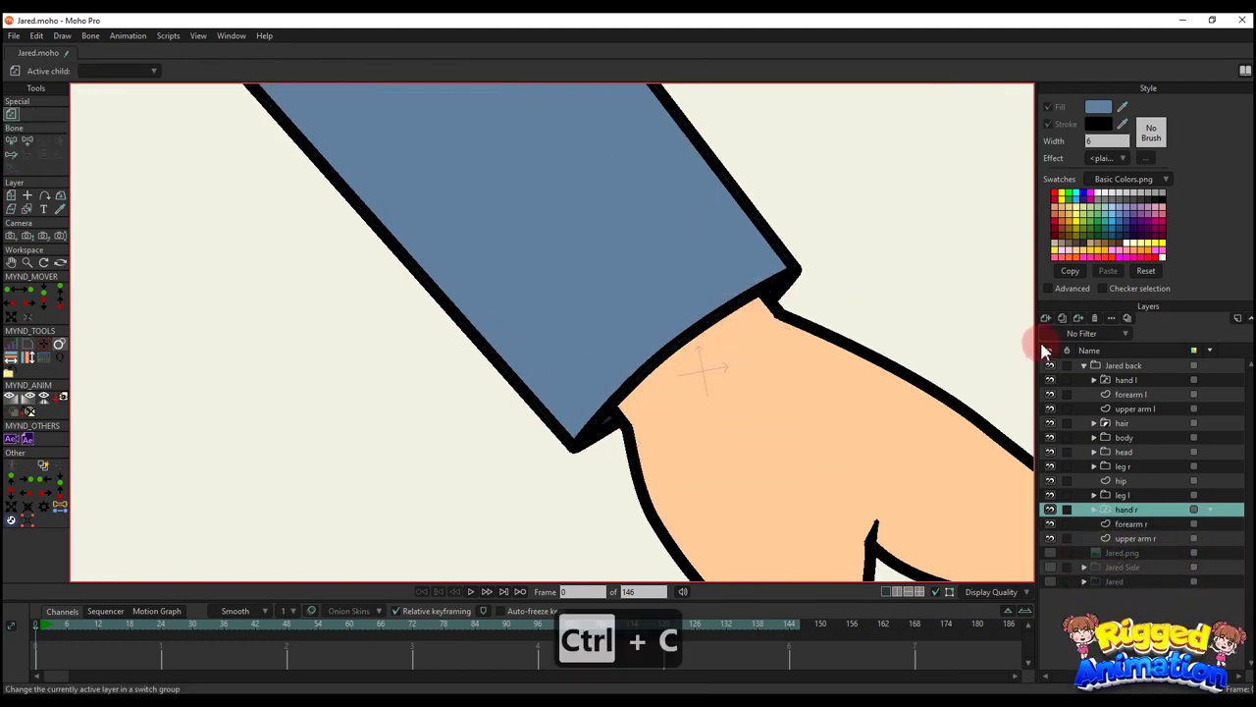
click(1046, 318)
click(1061, 332)
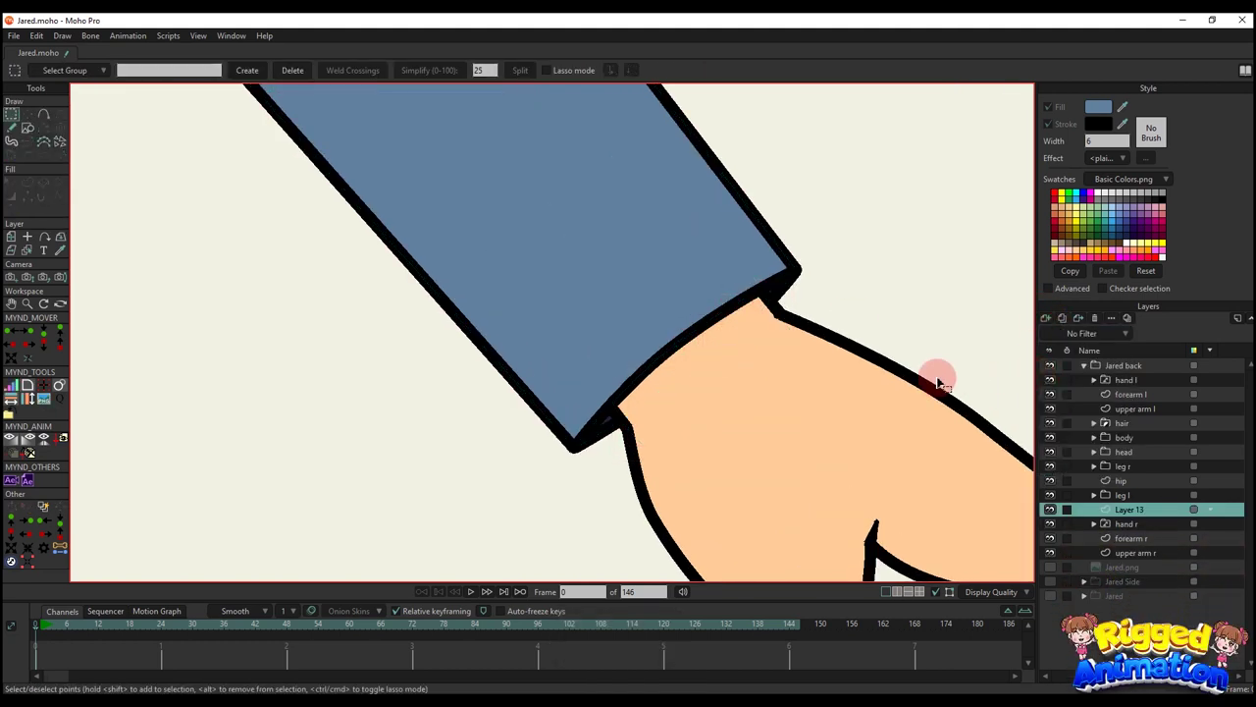
key(ctrl+v)
- Draw two crossing diameters through the wrist circle on Layer 13 and create a shape from the circle and lines
key(a)
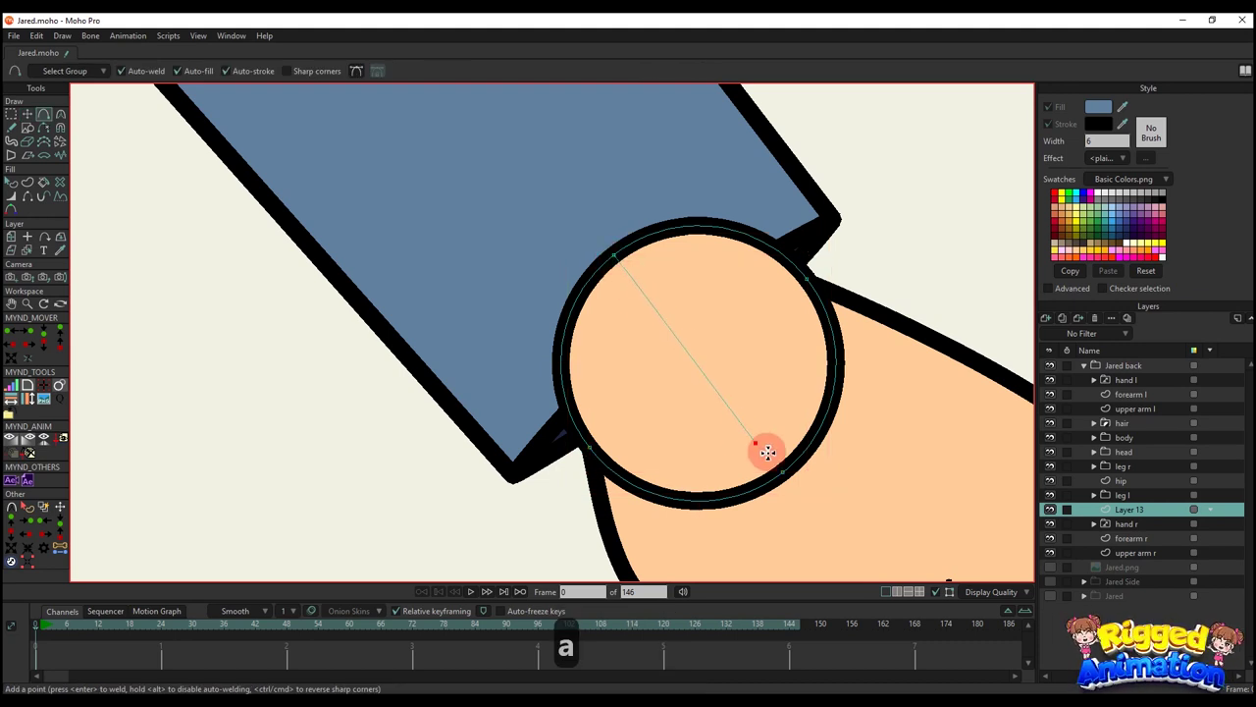
drag(768, 452, 781, 472)
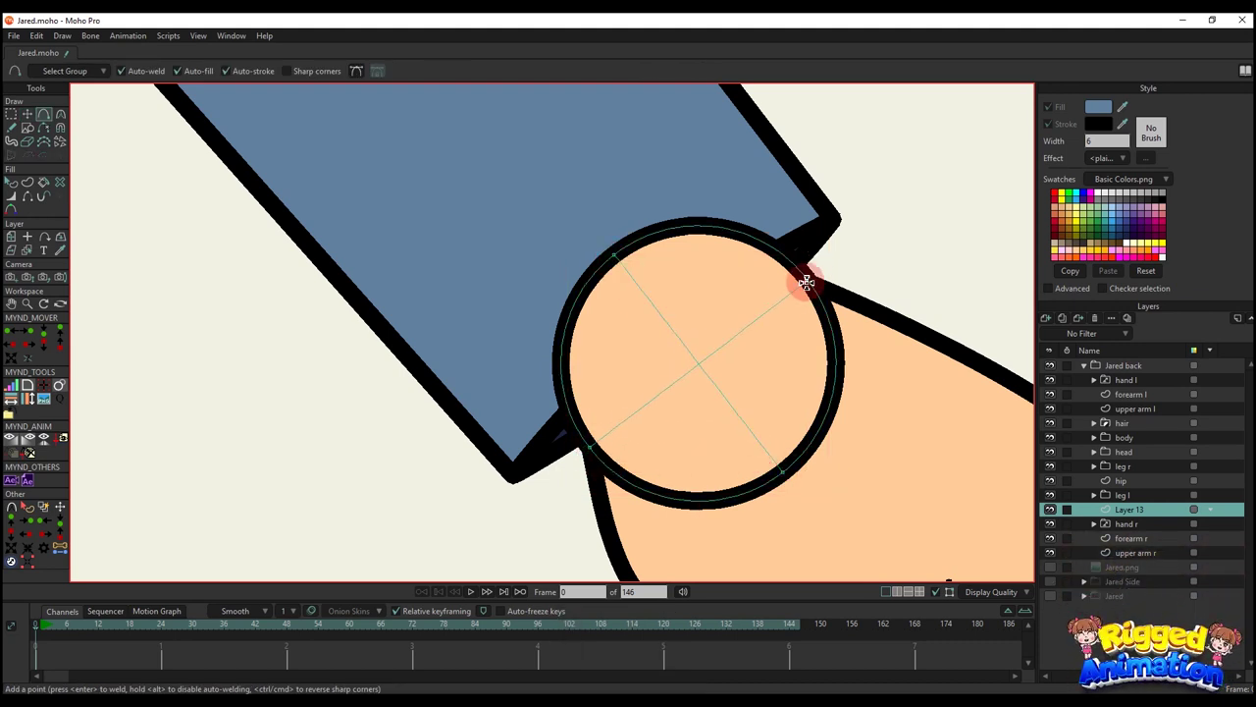
key(g)
shift+click(590, 448)
shift+click(783, 473)
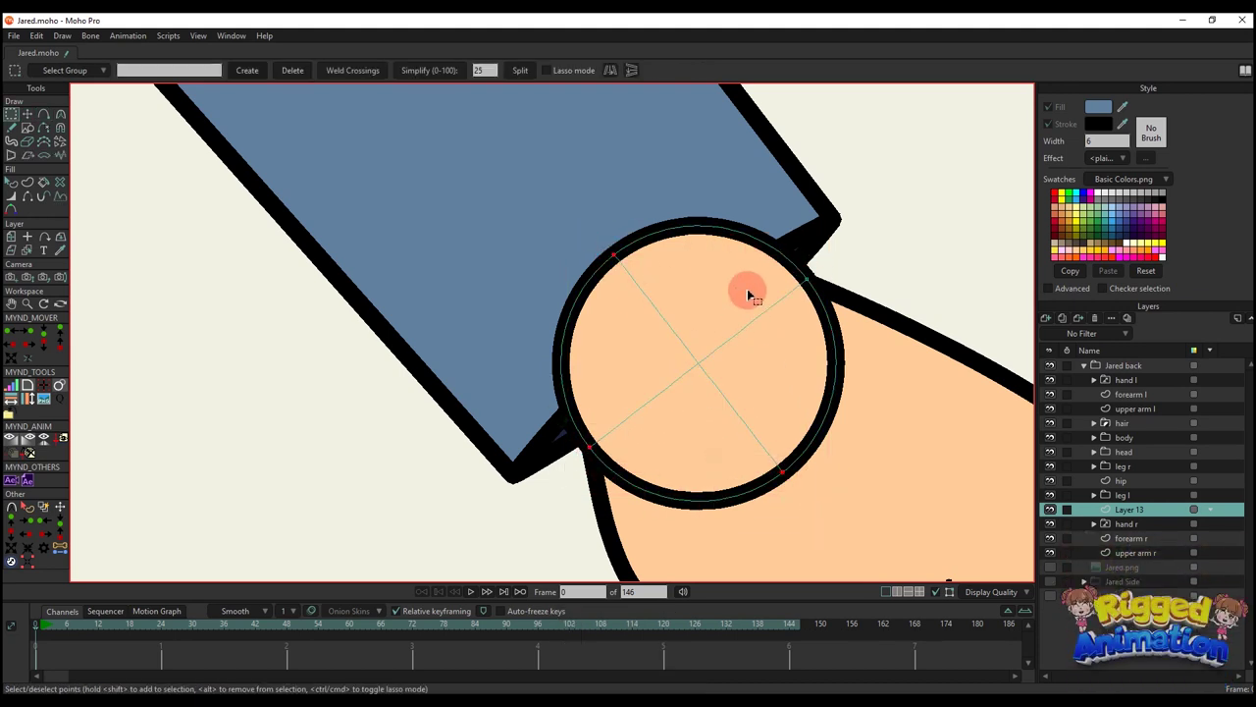
click(27, 183)
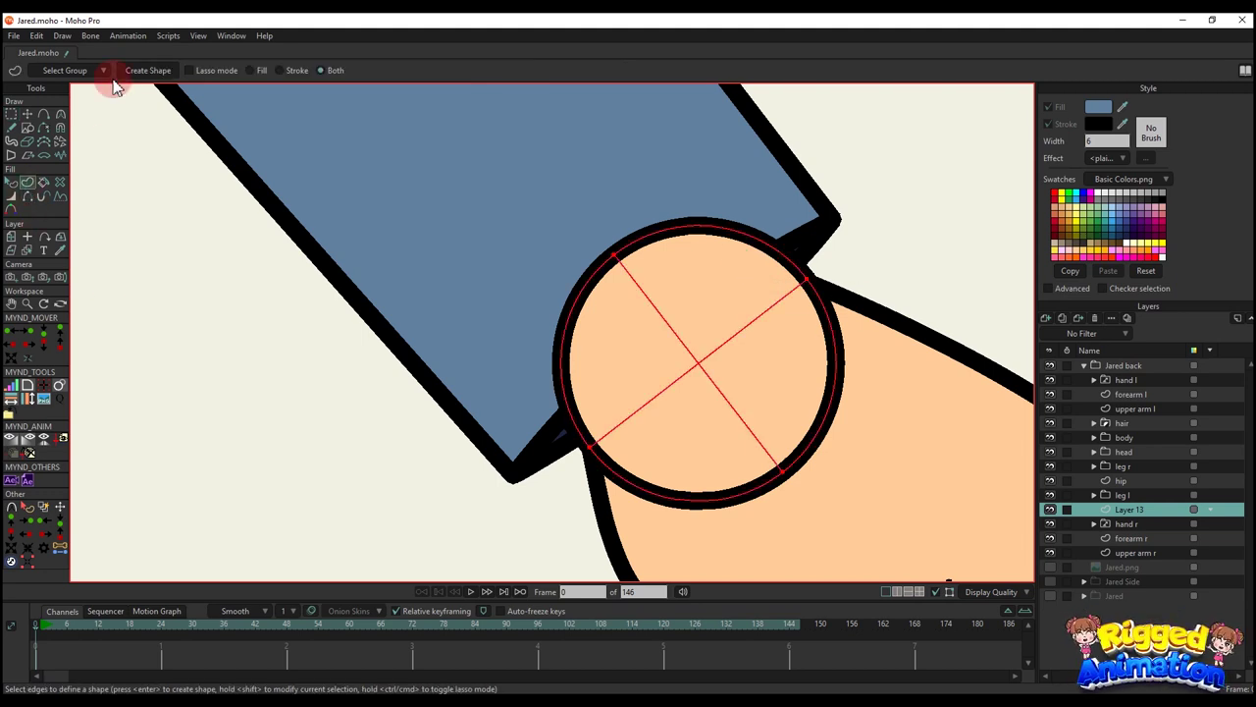
click(147, 70)
- Set the stroke of all shapes in Layer 13 to width 1 and a bright green colour
click(42, 507)
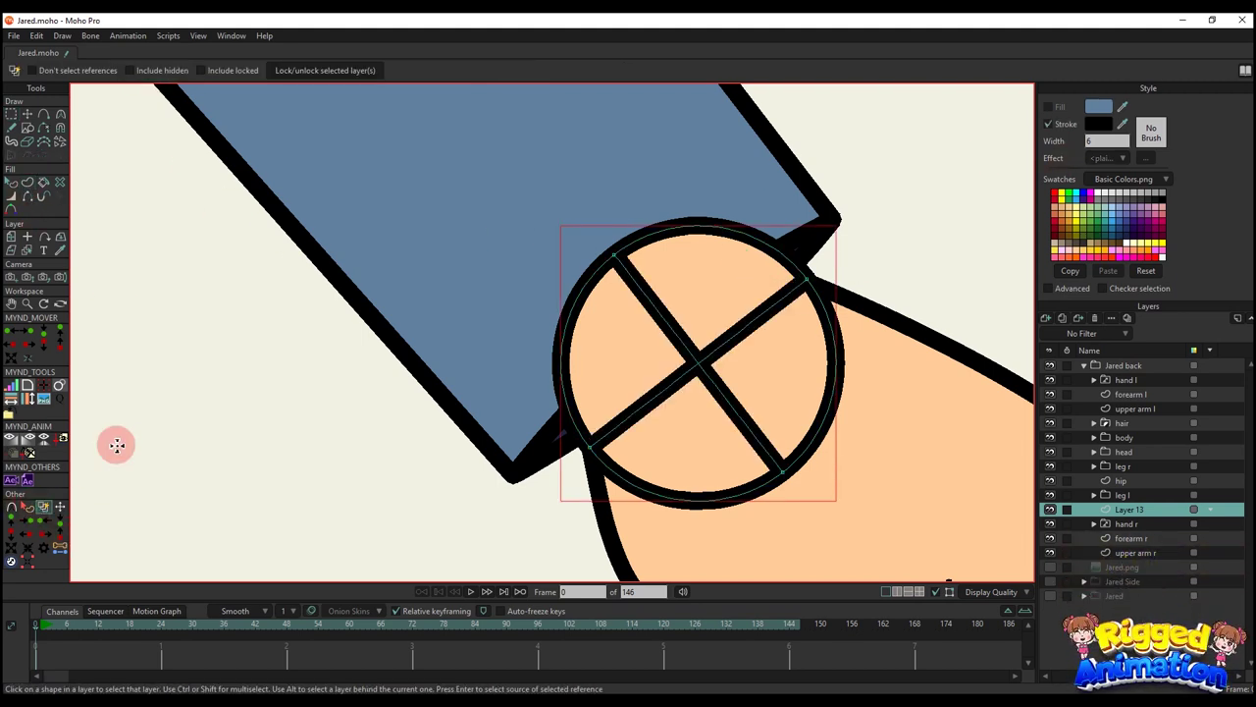
click(28, 508)
click(712, 71)
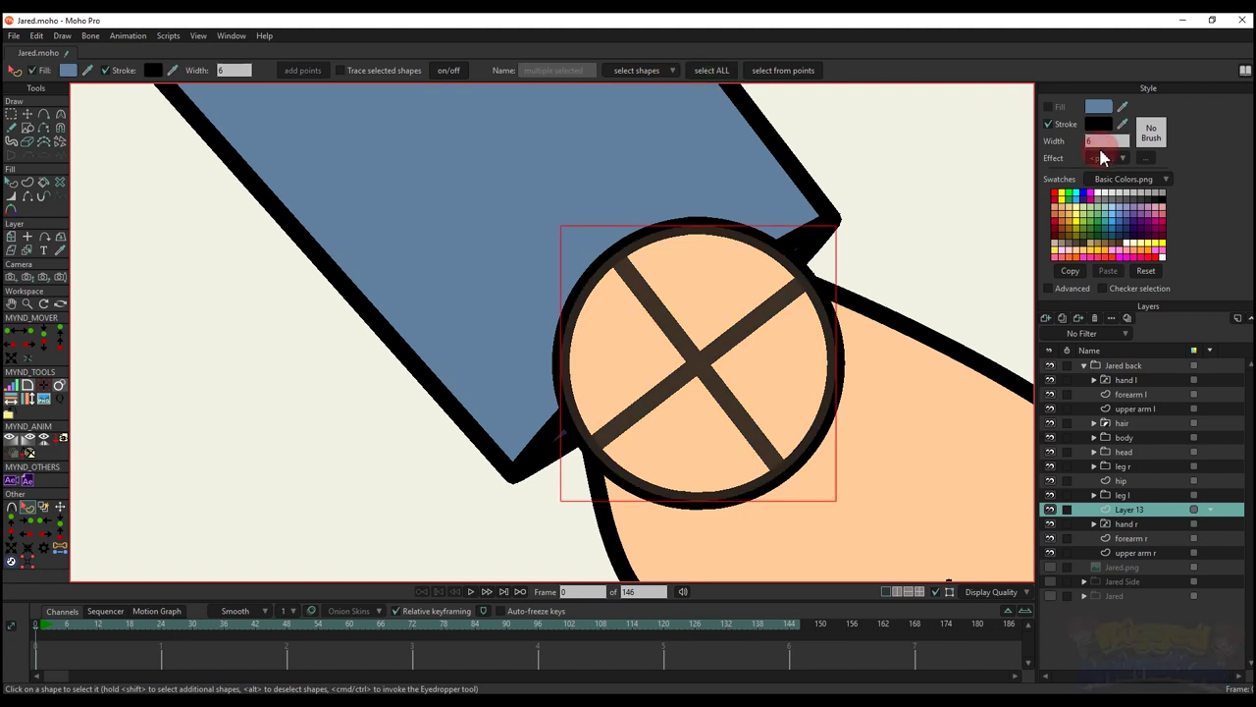
text(1)
click(1099, 125)
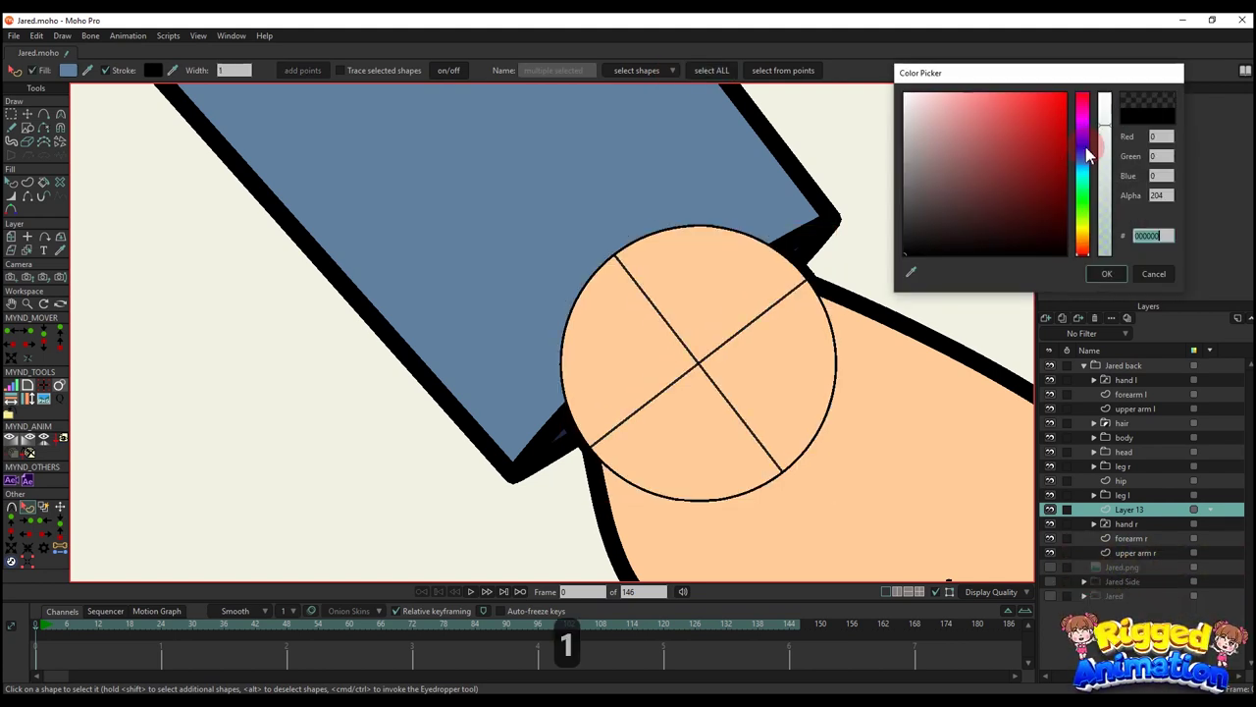
click(1085, 207)
drag(1056, 108, 1088, 90)
click(1106, 274)
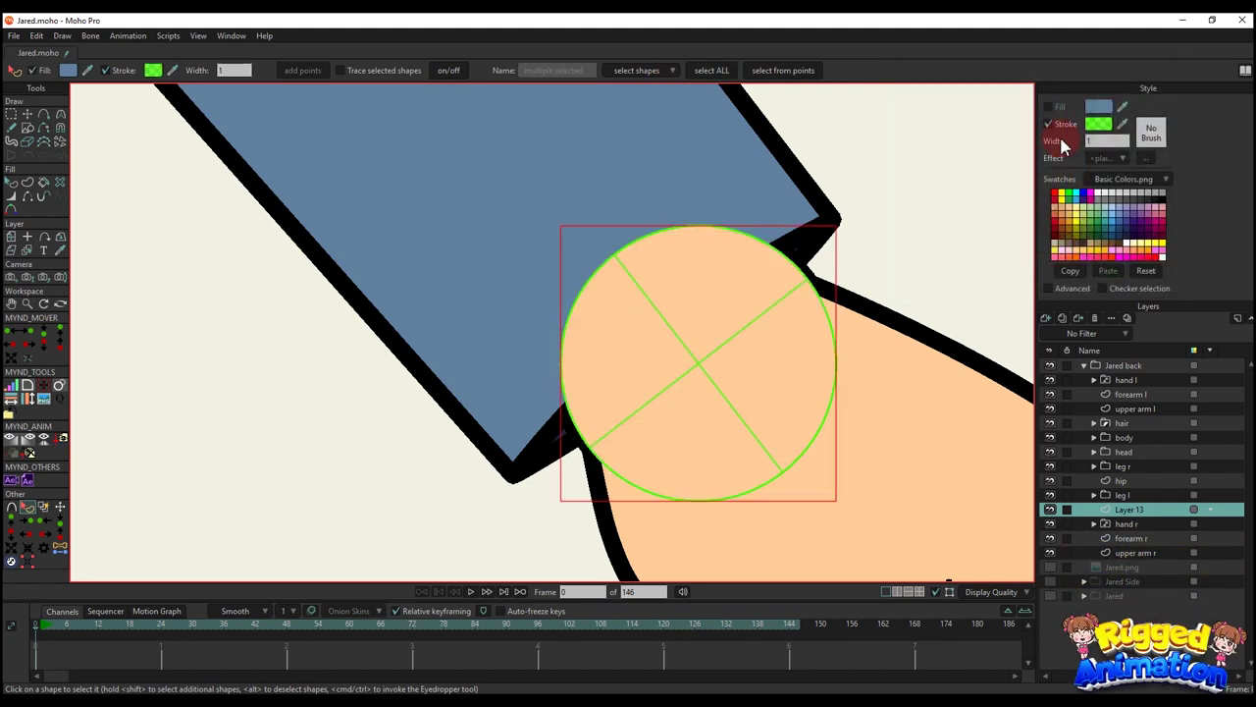
- Turn off the fill of the guide circle on Layer 13, leaving only its green outline and cross
key(q)
click(1047, 107)
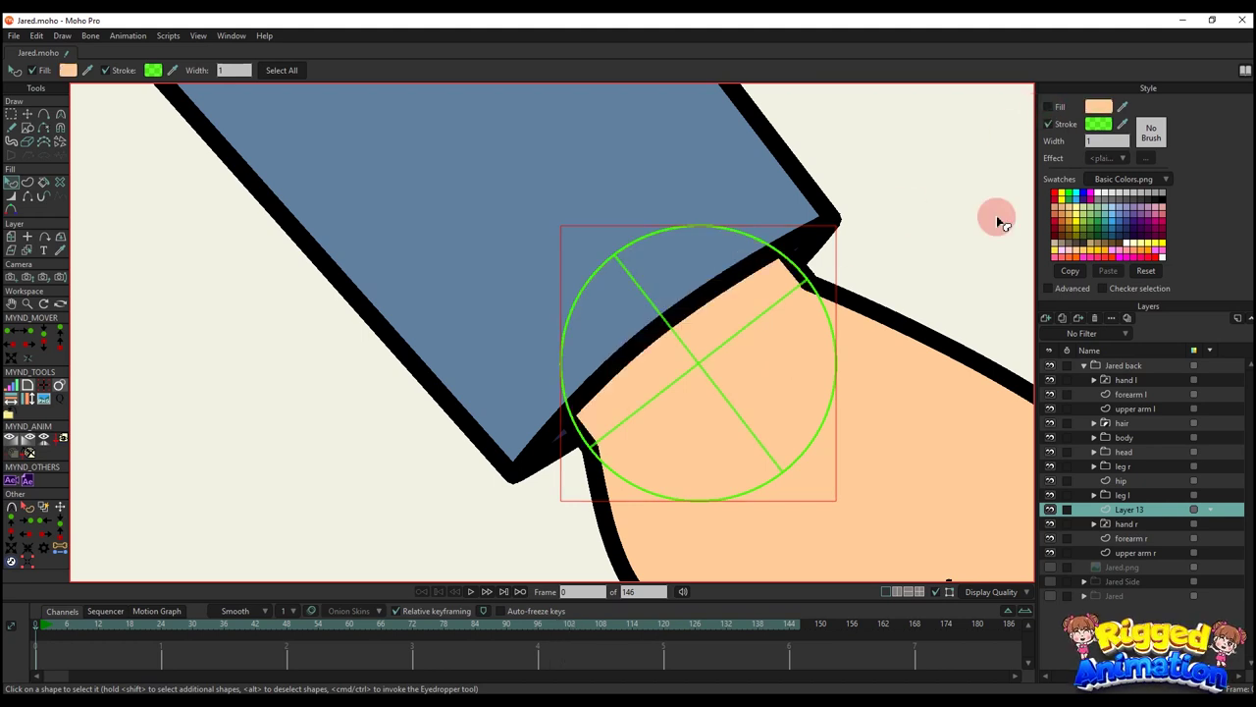
click(996, 219)
scroll(791, 387, down, 1)
drag(791, 389, 793, 340)
scroll(748, 372, up, 2)
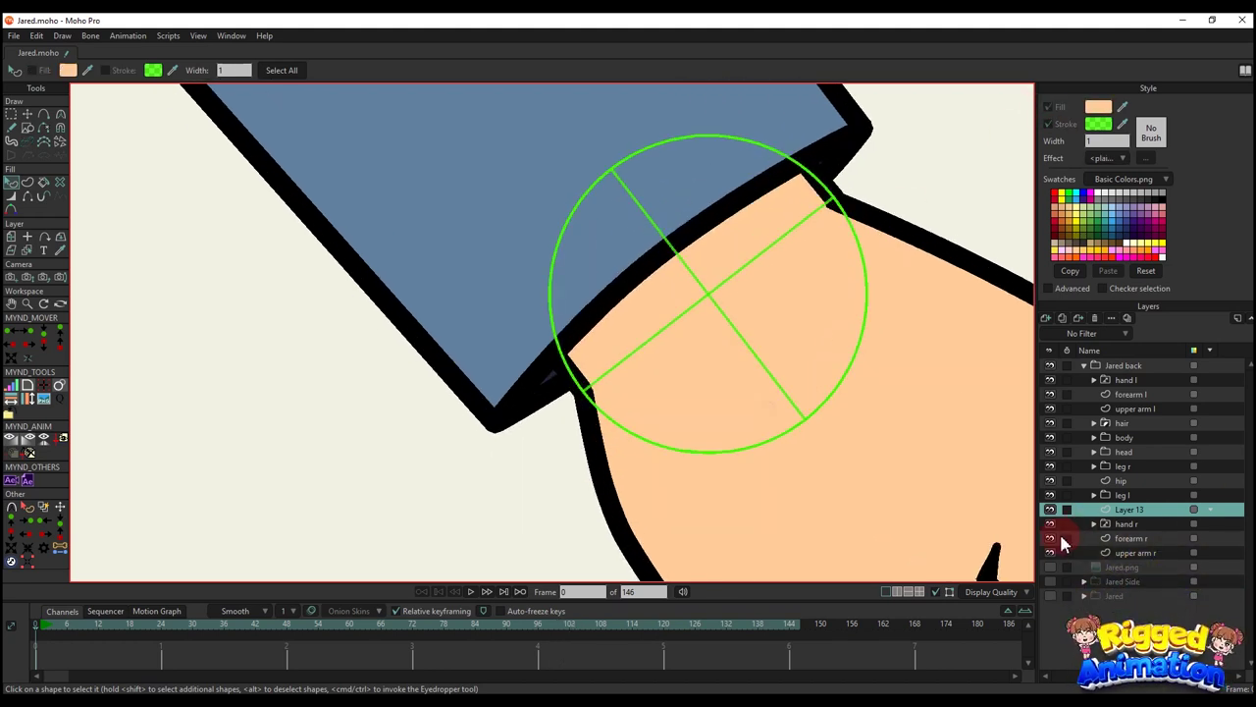
- Hide forearm r and move hand r so its origin sits on the guide circle's crossing, at X 0.6558, Y -0.9605
click(1052, 539)
click(1141, 523)
drag(802, 398, 764, 388)
scroll(743, 312, up, 1)
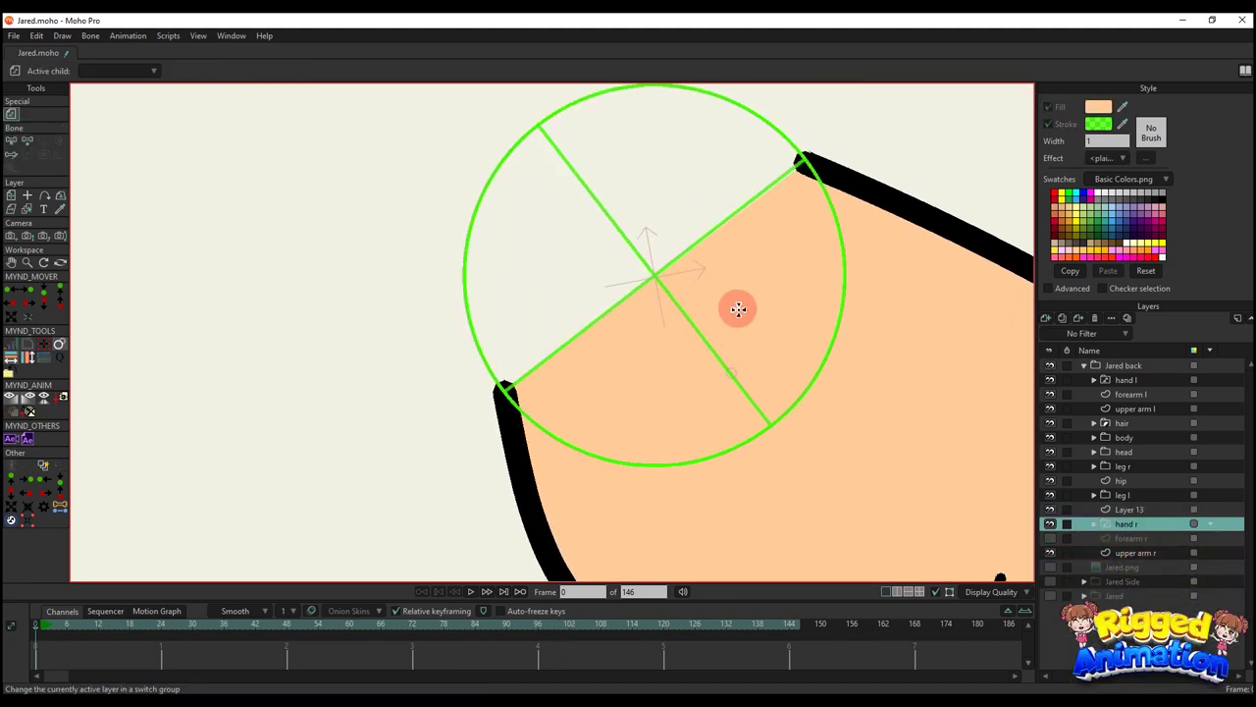
drag(754, 283, 755, 317)
key(m)
scroll(750, 306, down, 2)
scroll(327, 173, up, 1)
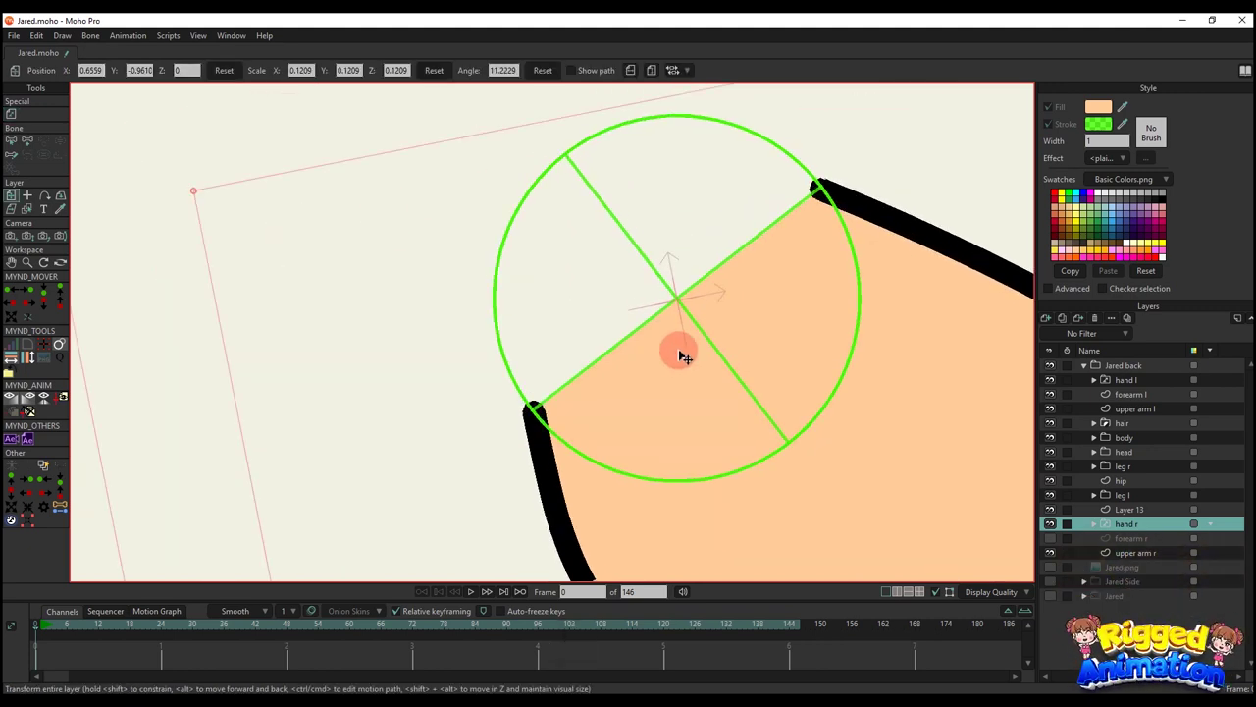
scroll(678, 354, up, 3)
scroll(718, 297, up, 6)
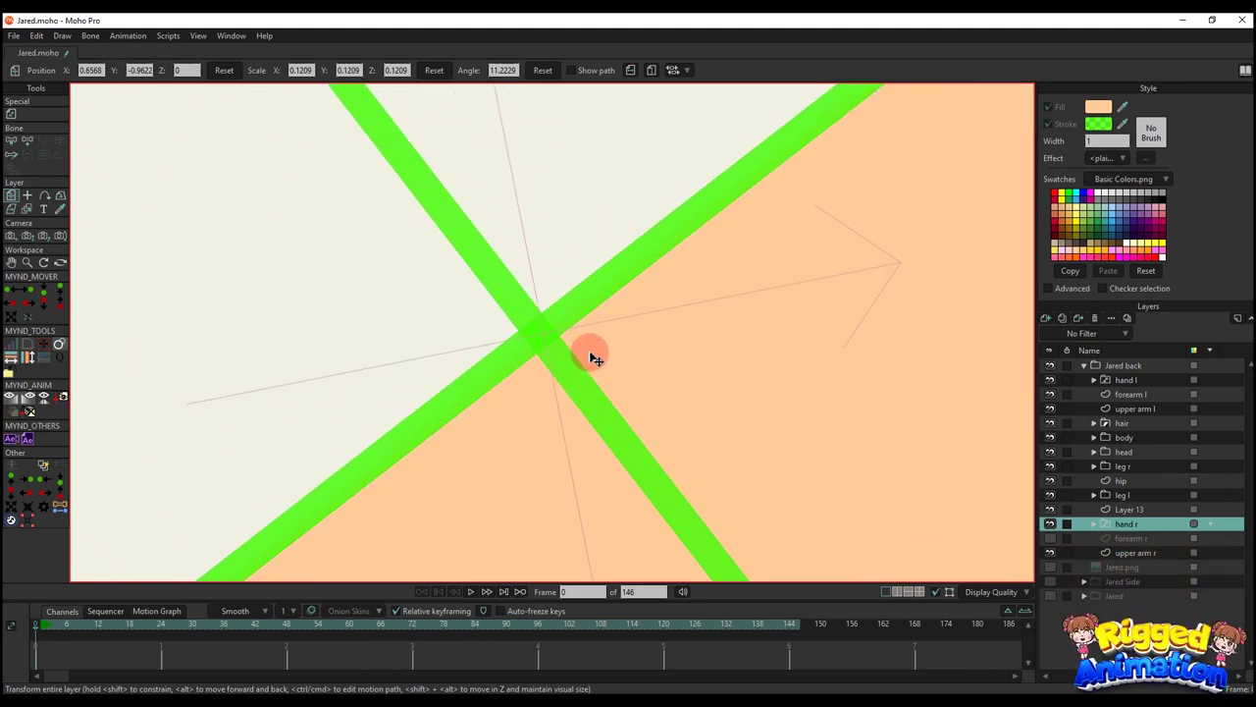
drag(596, 359, 590, 357)
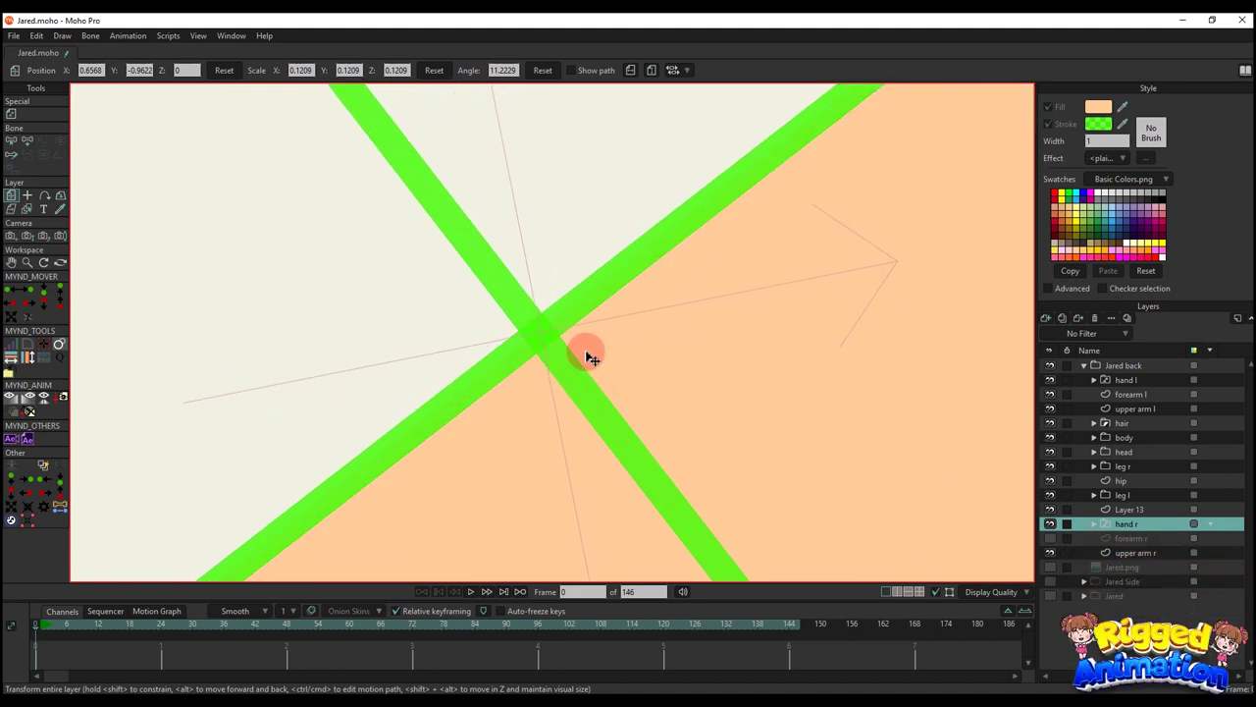
scroll(590, 358, down, 6)
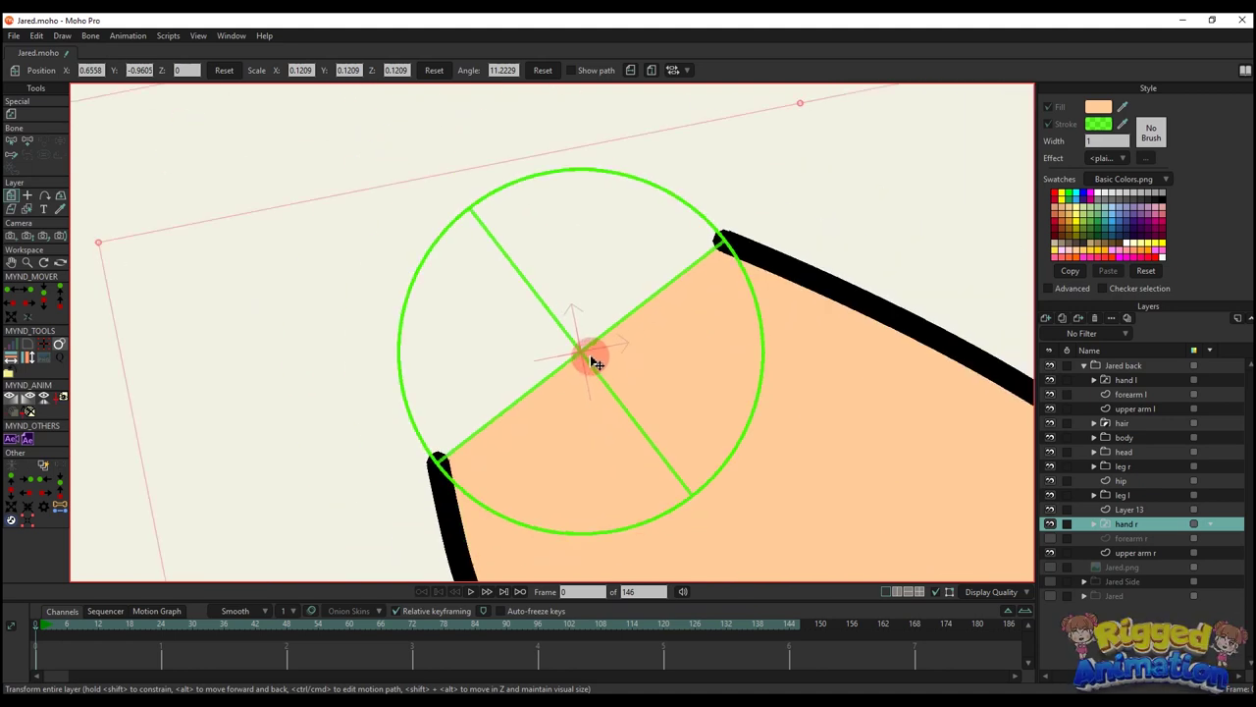
- Show forearm r again and delete the guide circle layer, Layer 13
click(1051, 539)
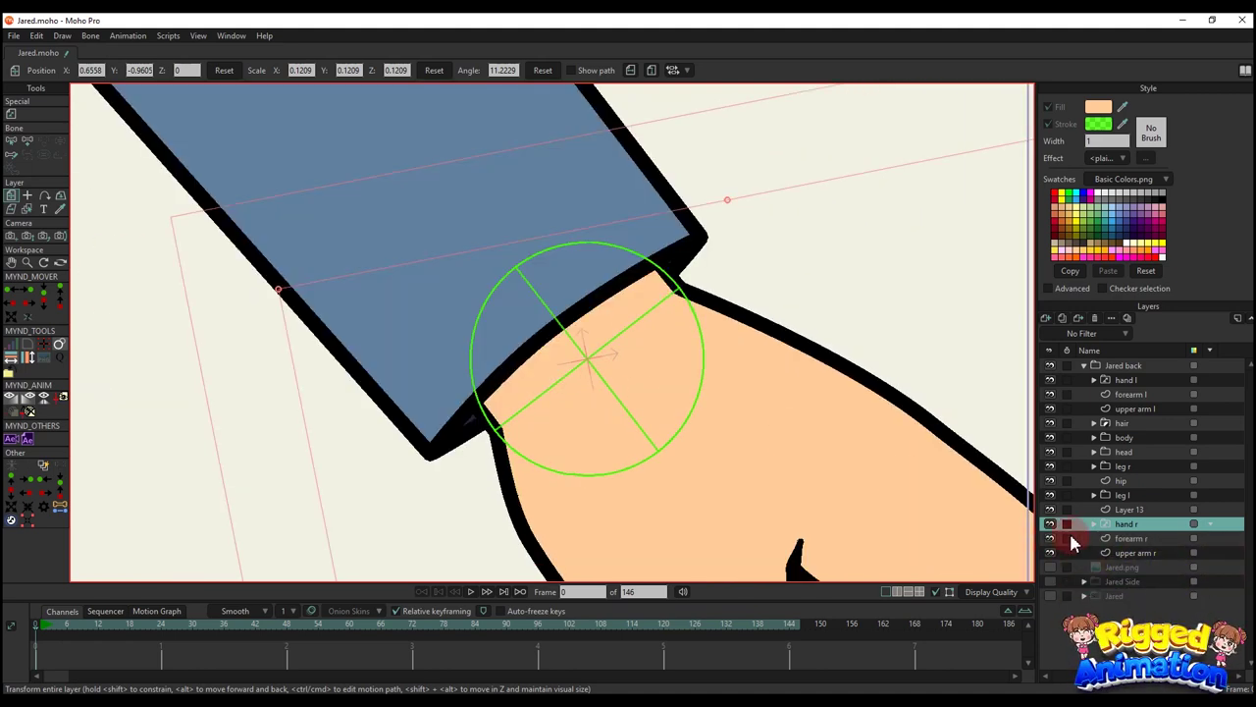
click(1095, 318)
scroll(790, 344, down, 8)
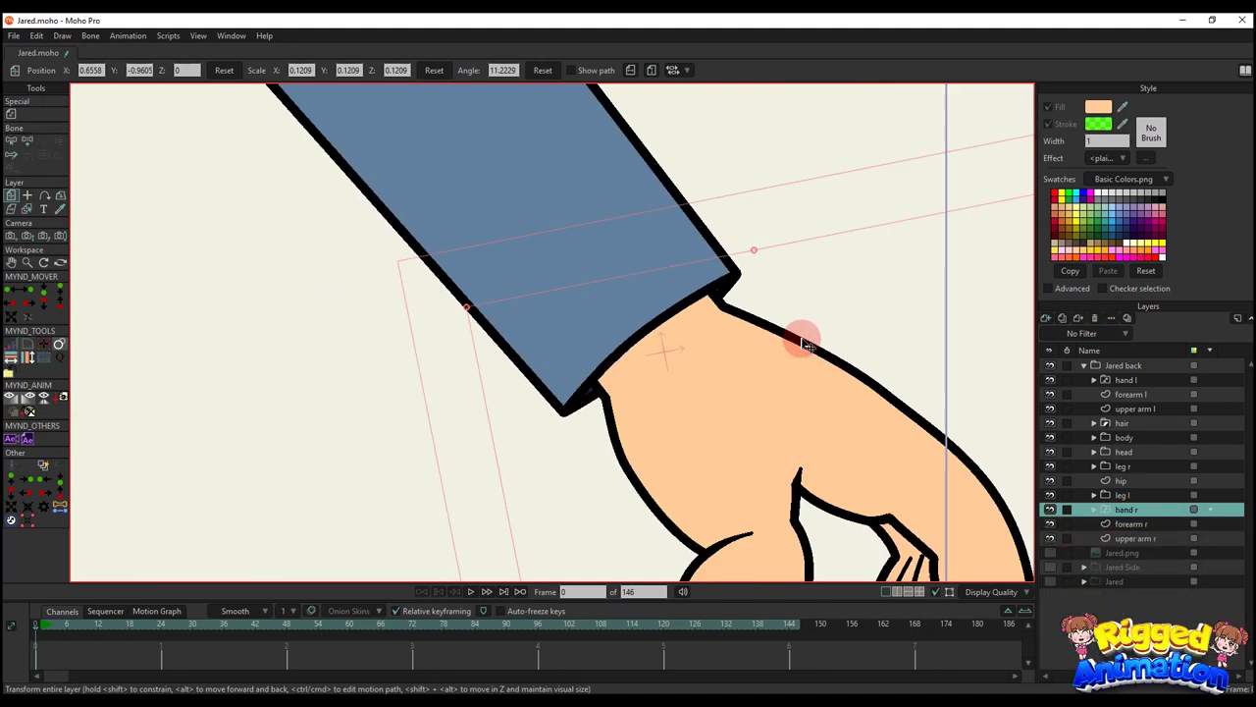
scroll(699, 361, up, 3)
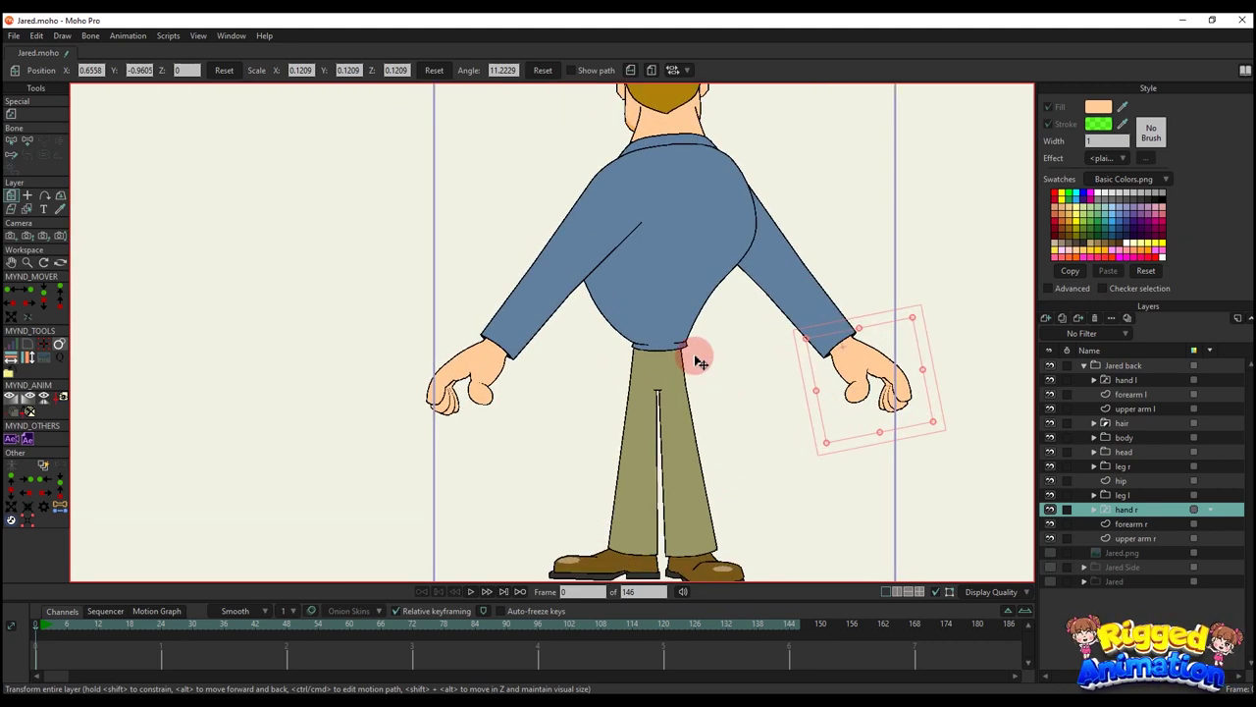
scroll(699, 361, down, 3)
scroll(713, 412, up, 6)
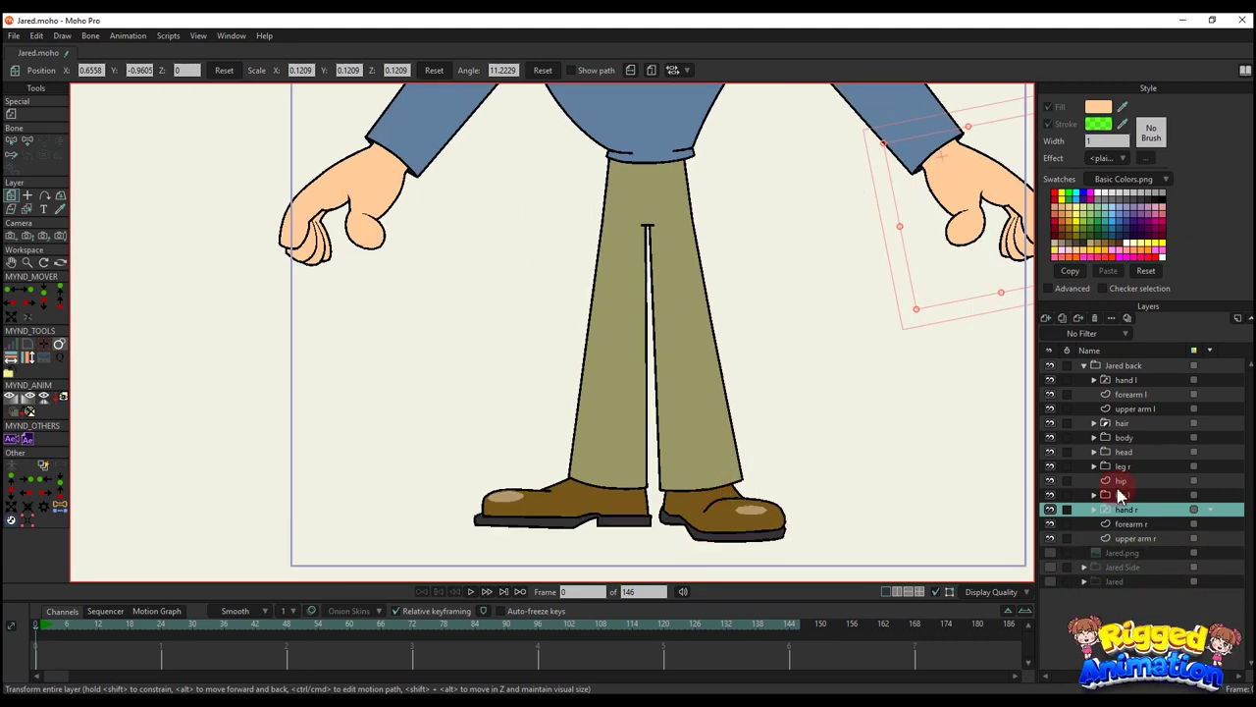
- Show the Jared.png reference and toggle the Jared back group to compare its legs with the reference
click(1052, 554)
scroll(767, 448, down, 2)
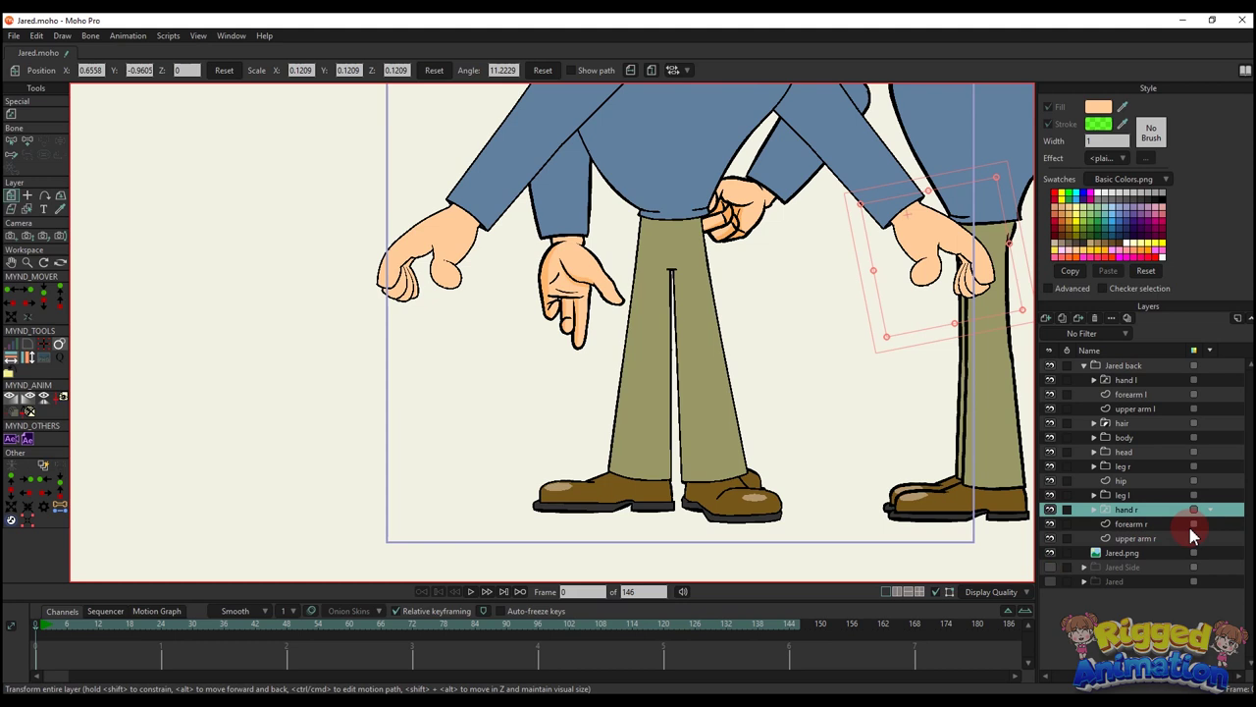
click(1050, 366)
click(1051, 367)
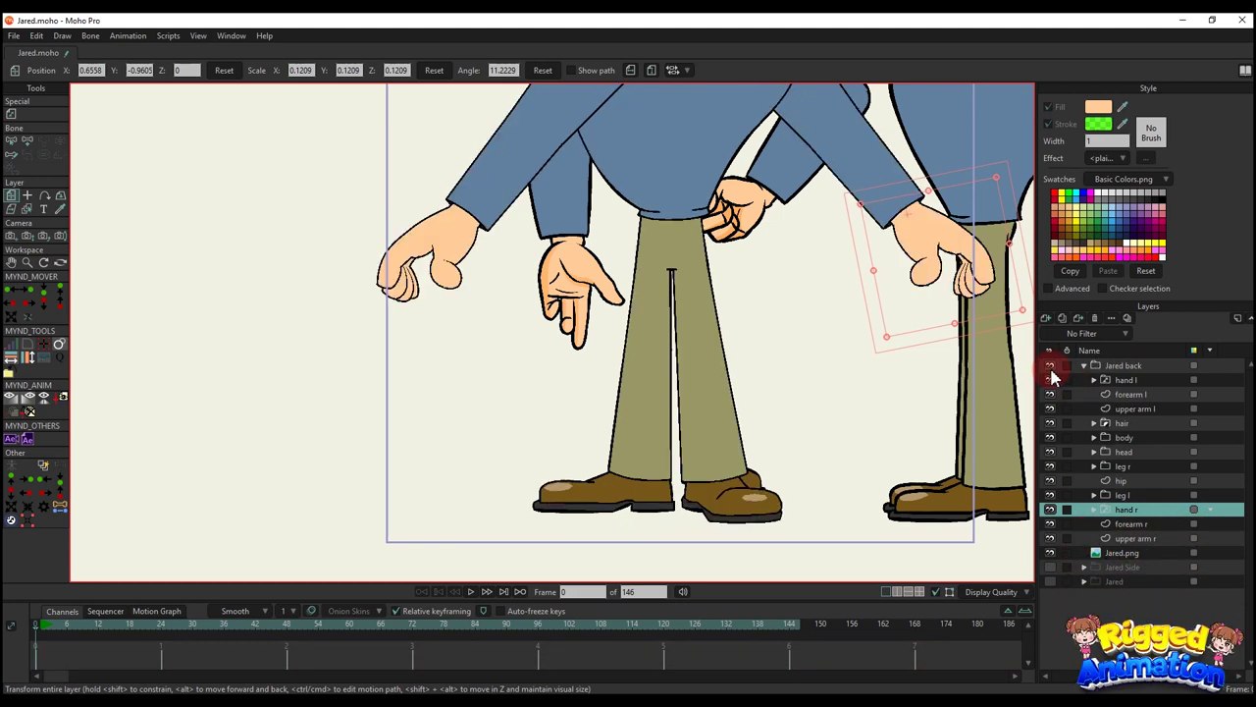
click(1050, 366)
click(1050, 366)
scroll(710, 457, up, 3)
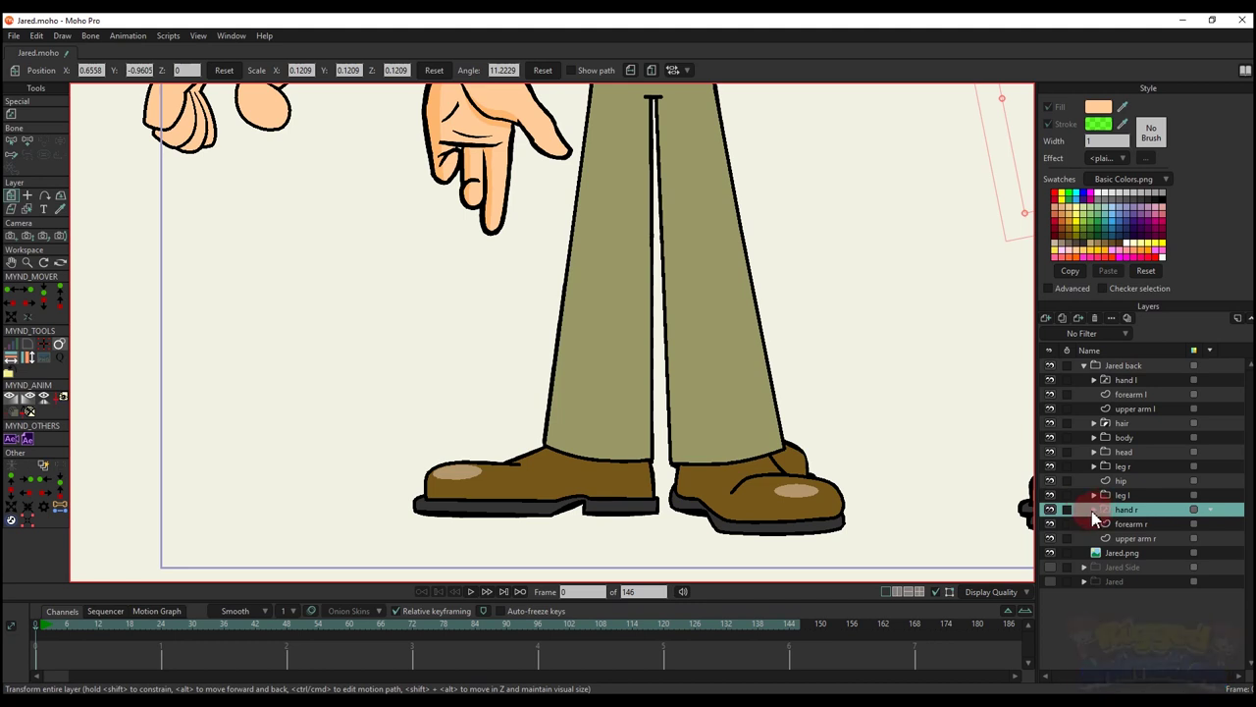
- Check which leg belongs to leg r, expand it and its foot group, and select foot layer 1
click(1050, 466)
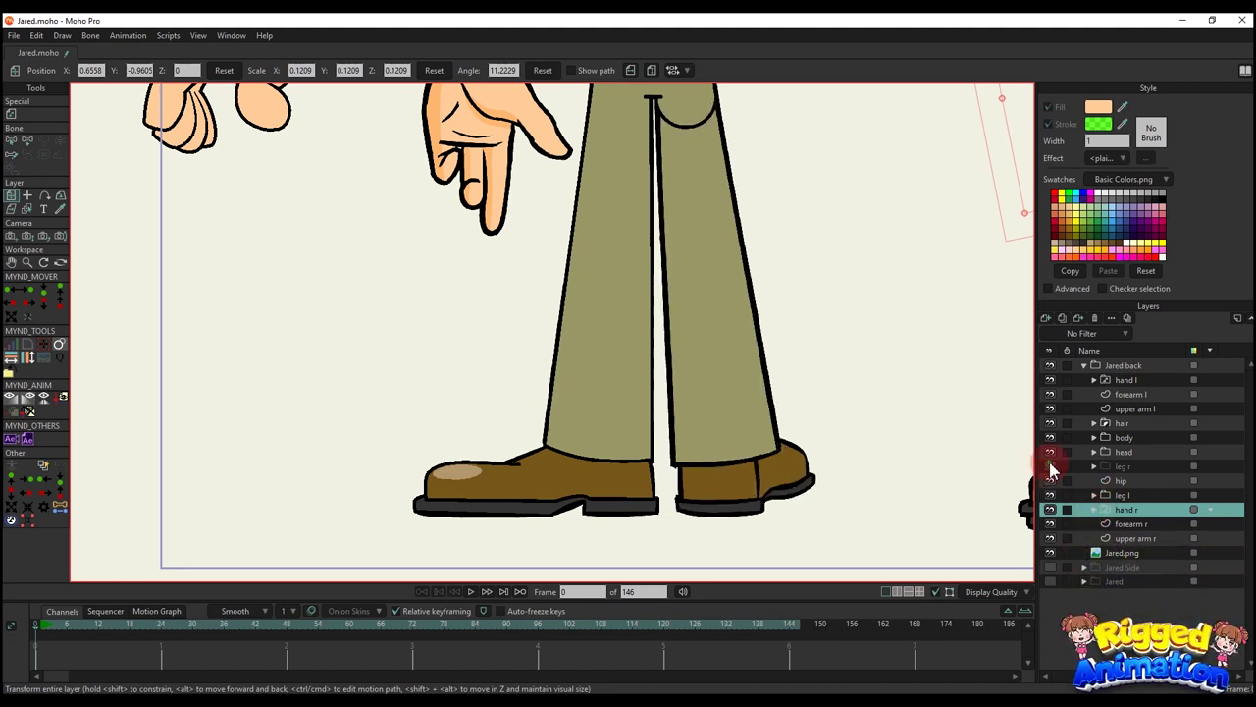
click(1050, 467)
click(1094, 466)
click(1103, 509)
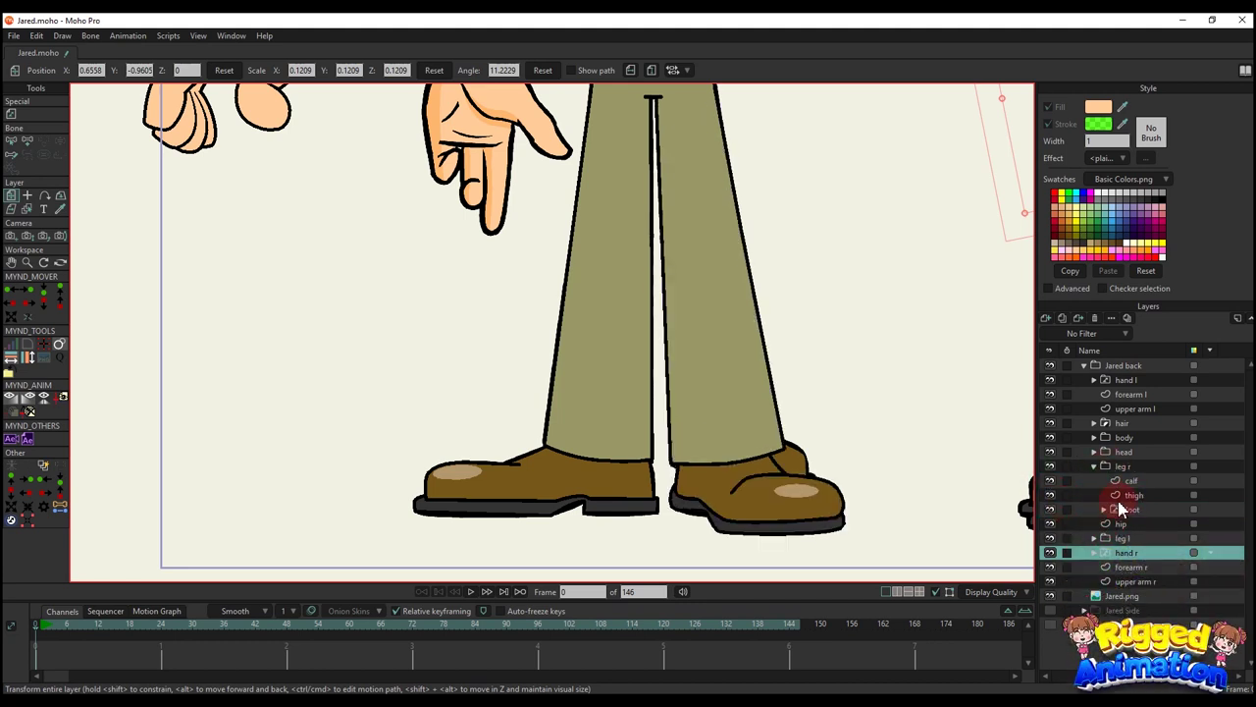
click(1142, 525)
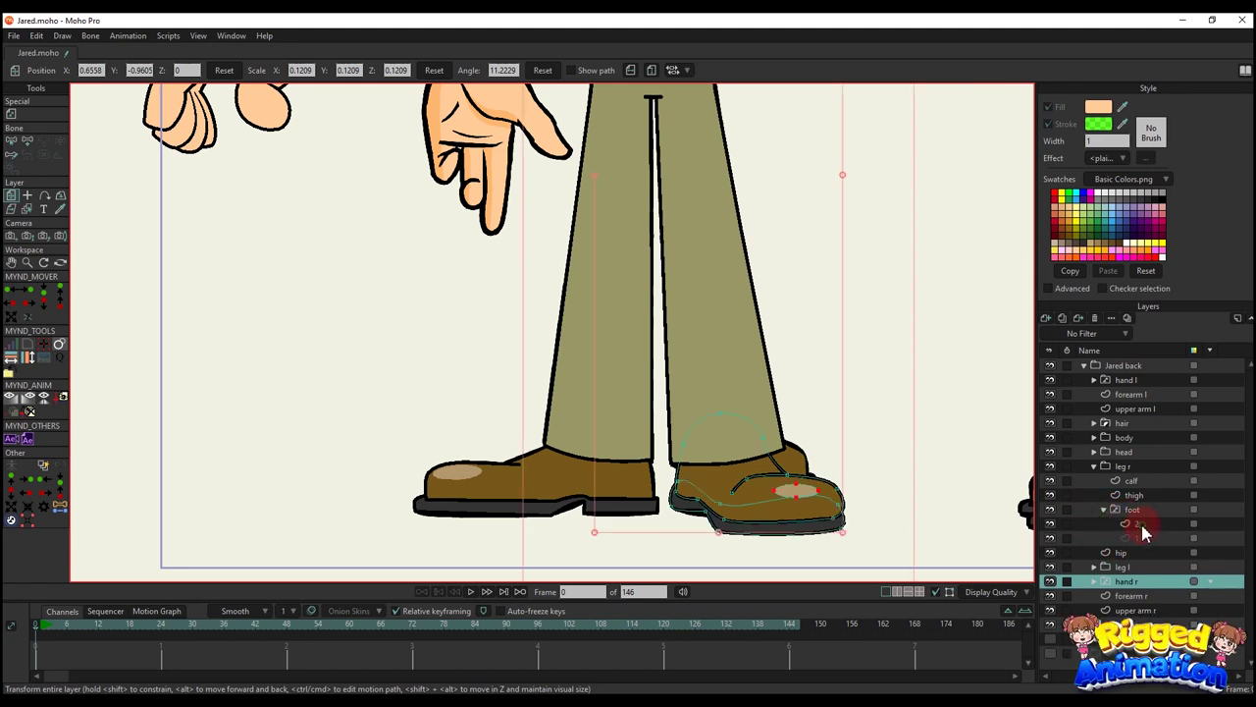
click(1143, 539)
scroll(709, 465, up, 3)
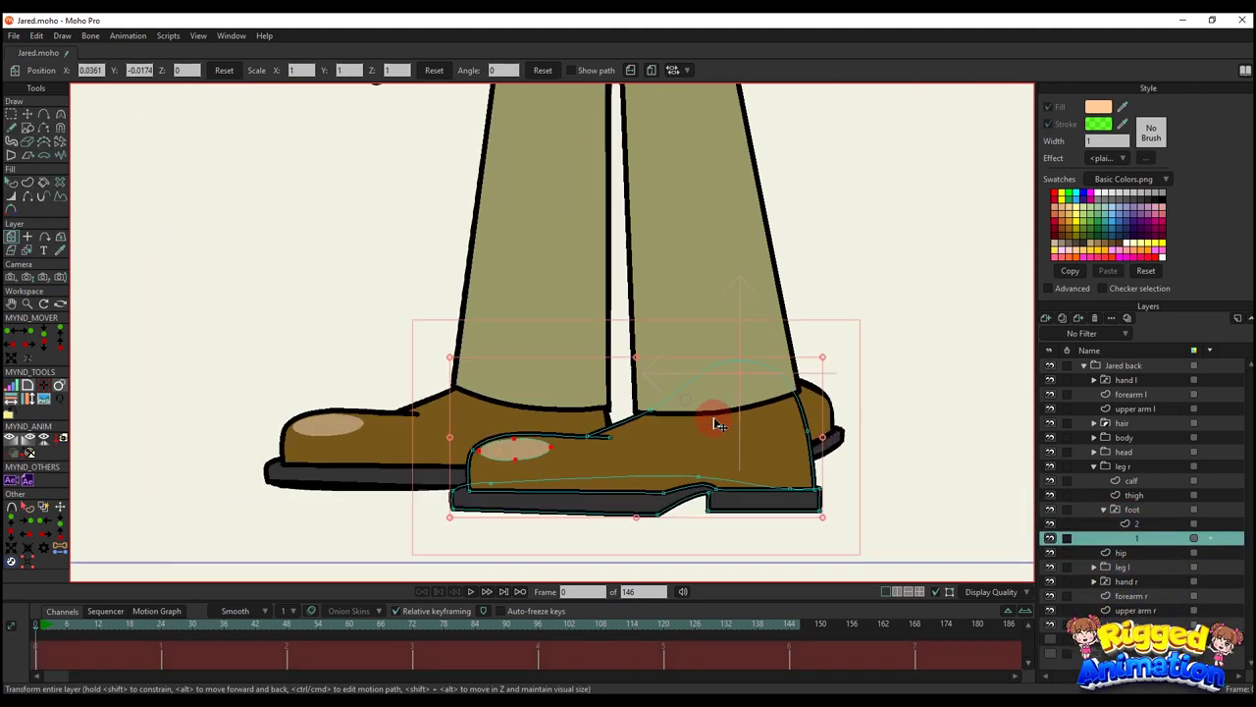
- Flip foot layer 1 of leg r horizontally and shift it under the trouser hem to X 0.0053, Y -0.0174
click(631, 70)
scroll(754, 420, up, 1)
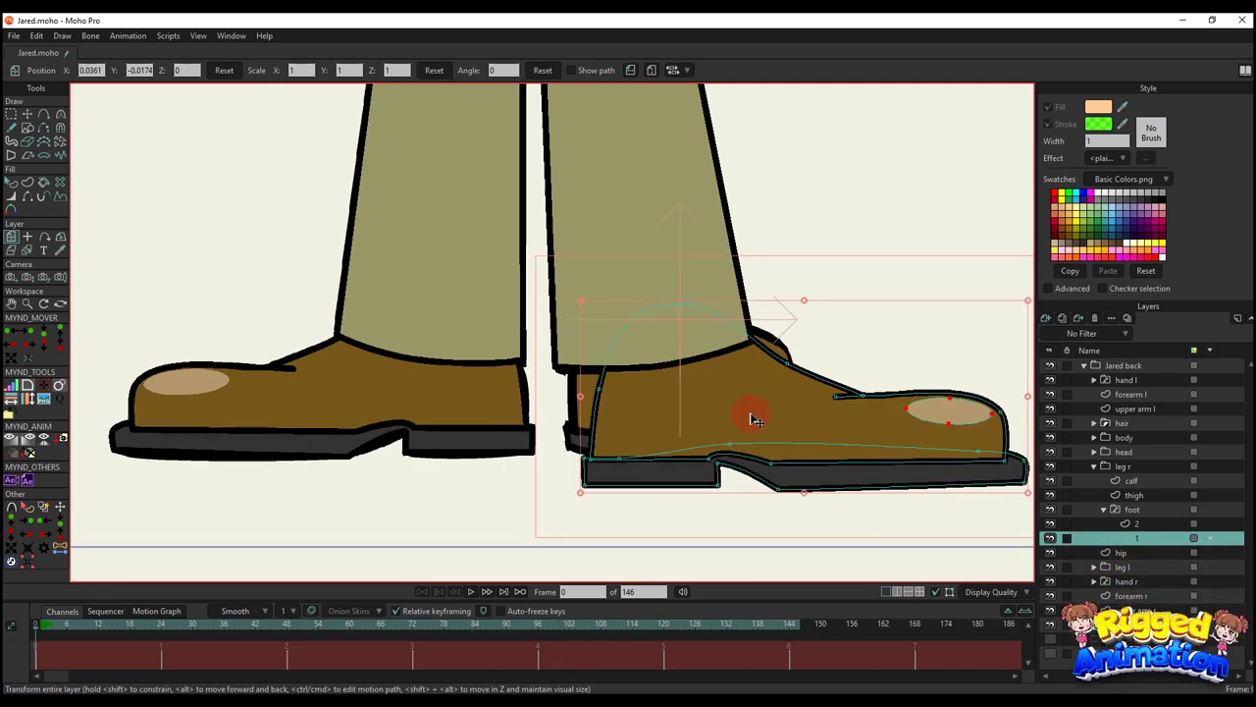
drag(754, 428, 701, 435)
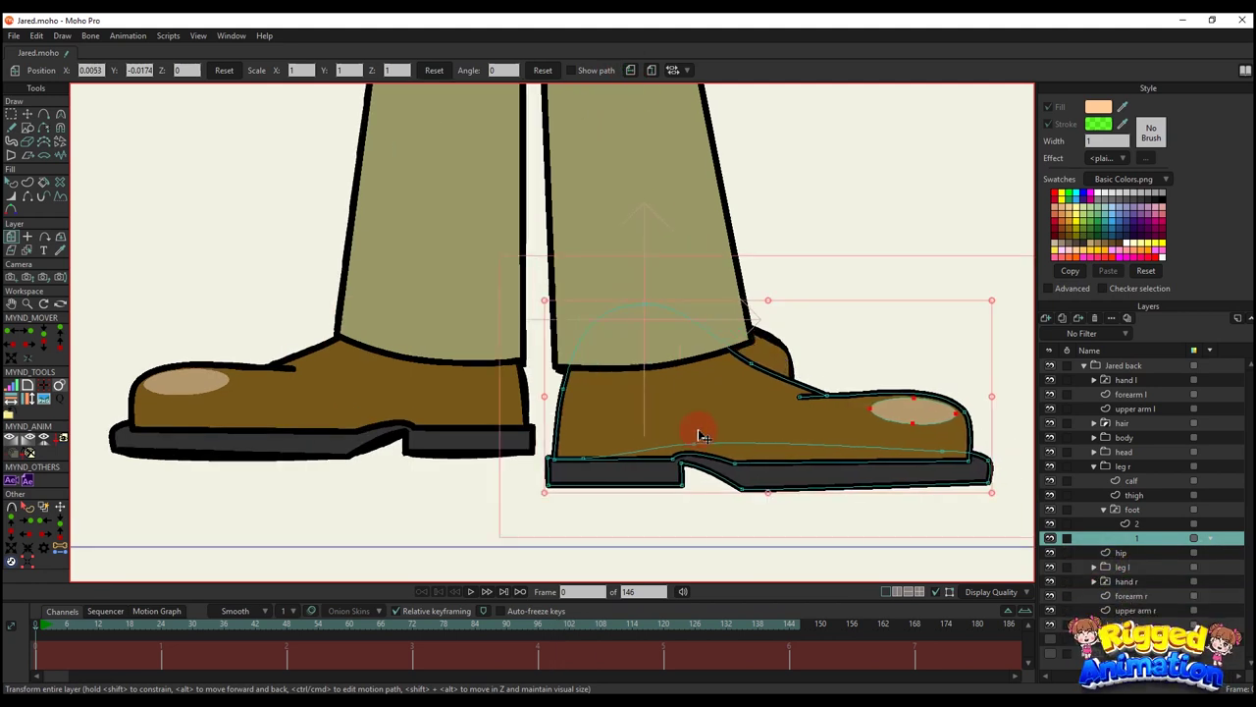
scroll(676, 382, down, 4)
drag(674, 382, 701, 462)
scroll(686, 432, up, 2)
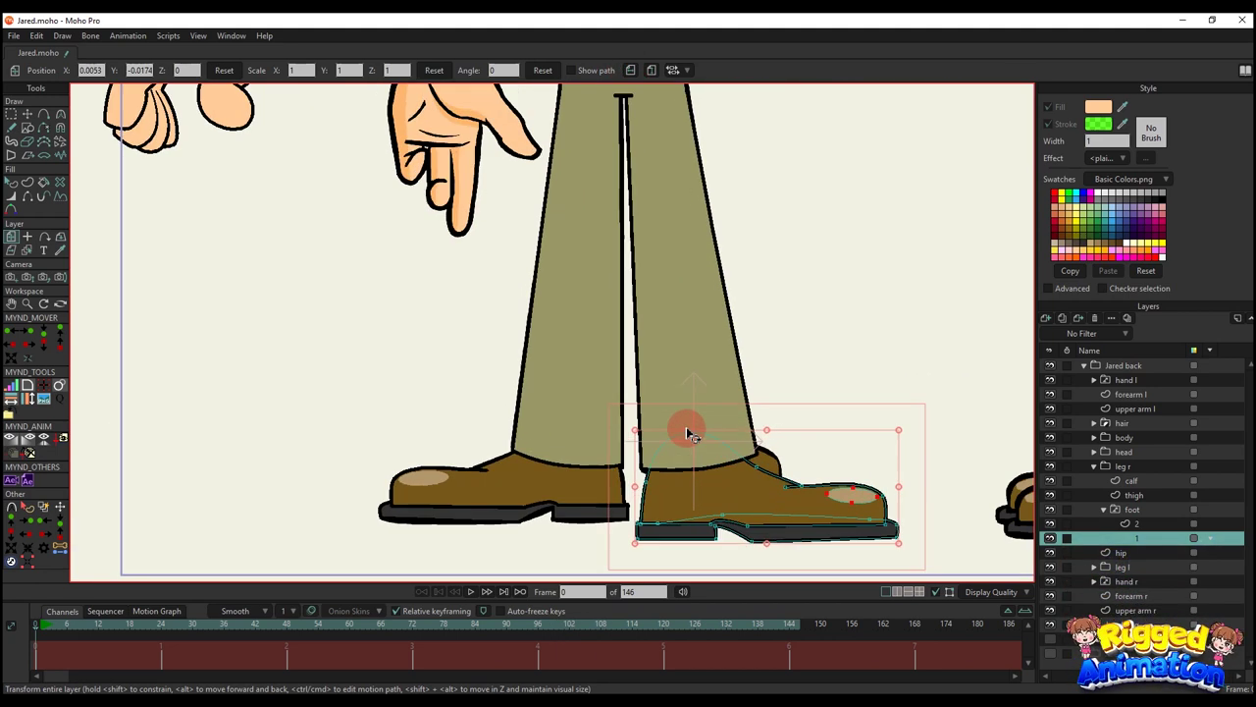
scroll(687, 431, down, 2)
- Hide Jared back and match leg r calf's hem corner points to the reference at X 0.1721, Y -0.8245 and X 0.0079, Y -0.8460
click(1050, 365)
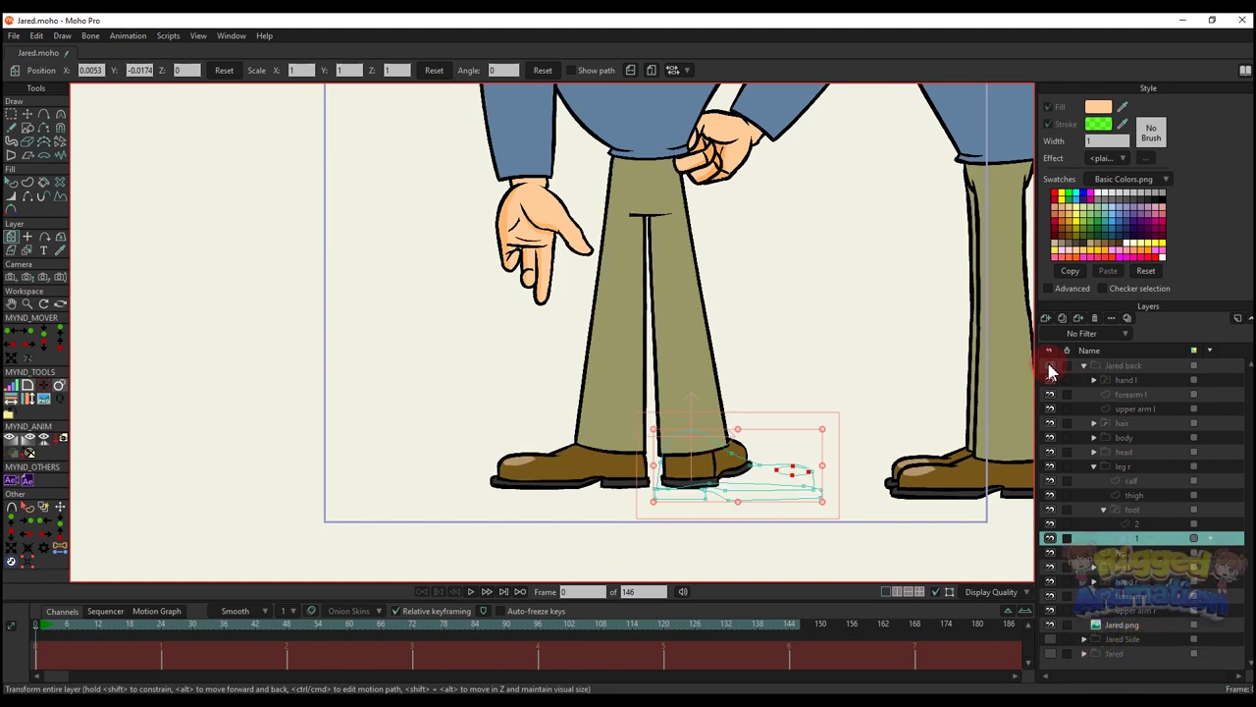
scroll(687, 415, up, 1)
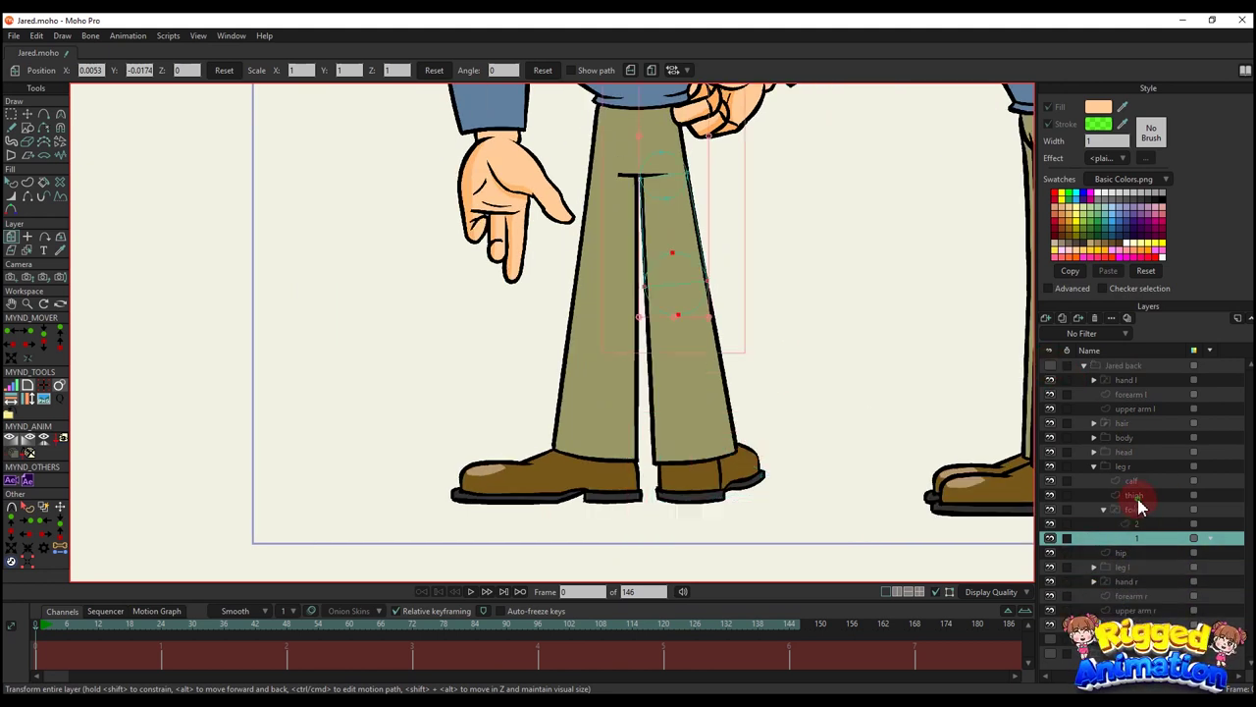
click(1134, 496)
scroll(966, 488, up, 2)
click(1124, 481)
scroll(675, 448, up, 2)
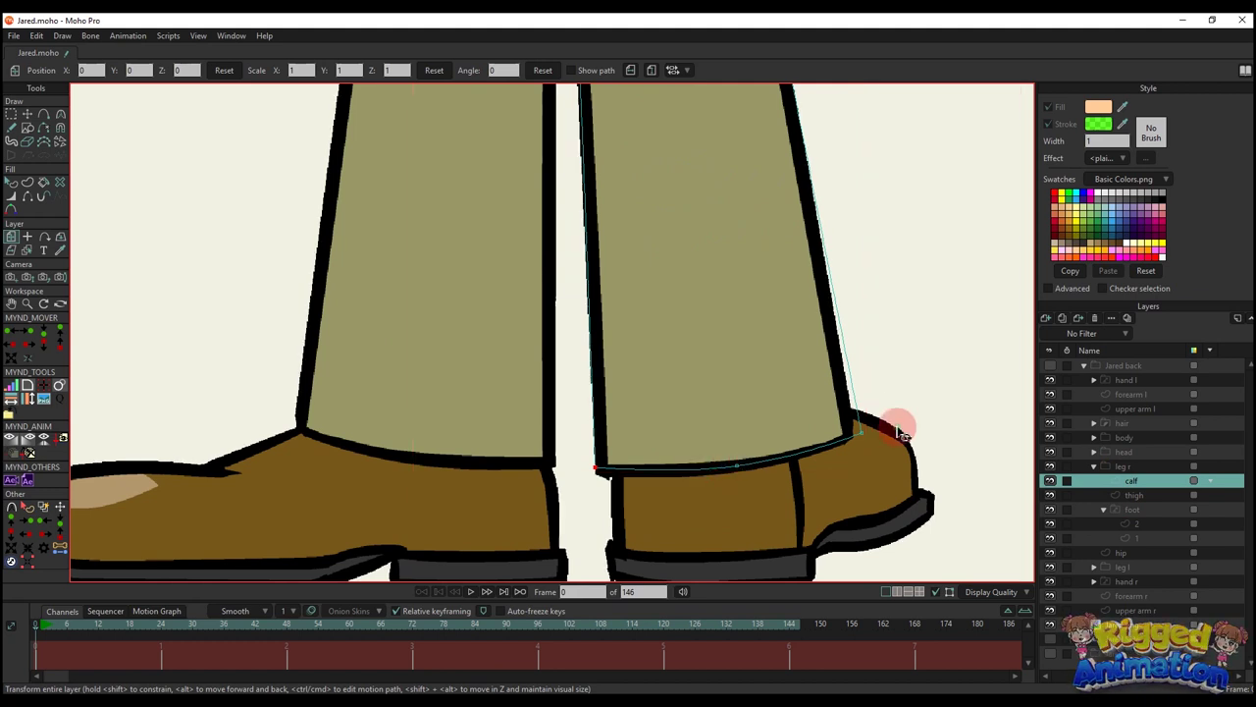
key(t)
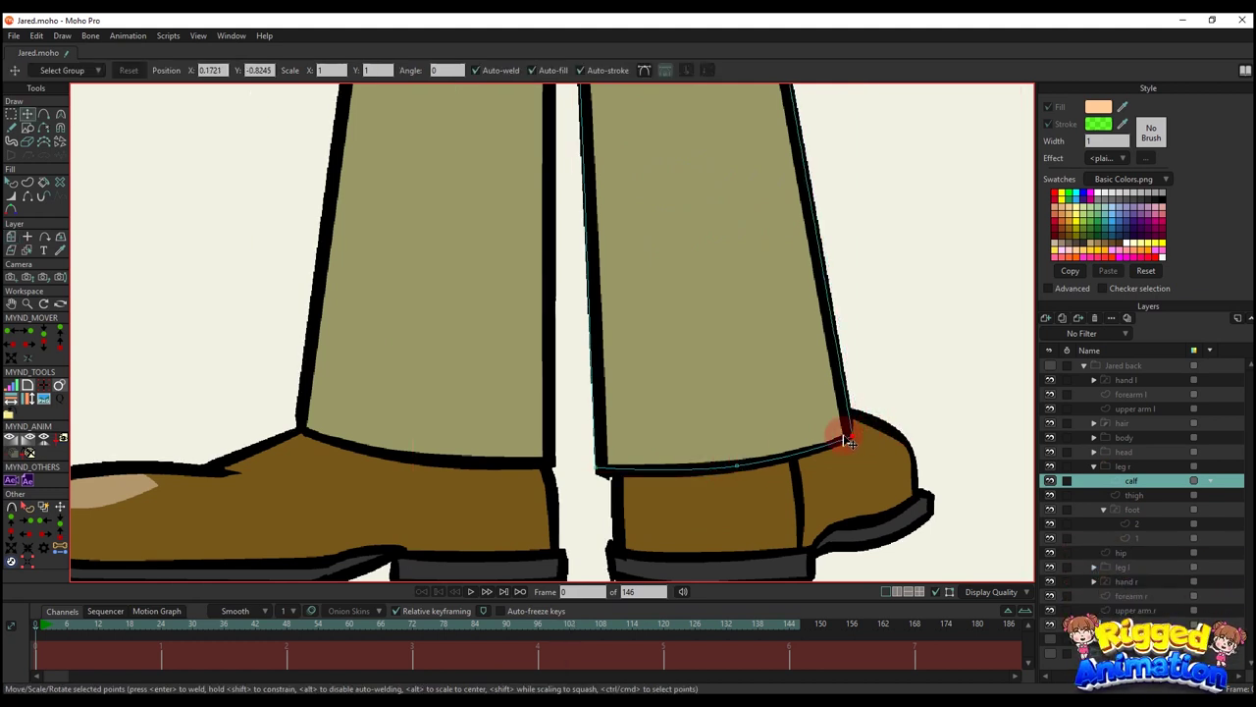
scroll(606, 472, down, 1)
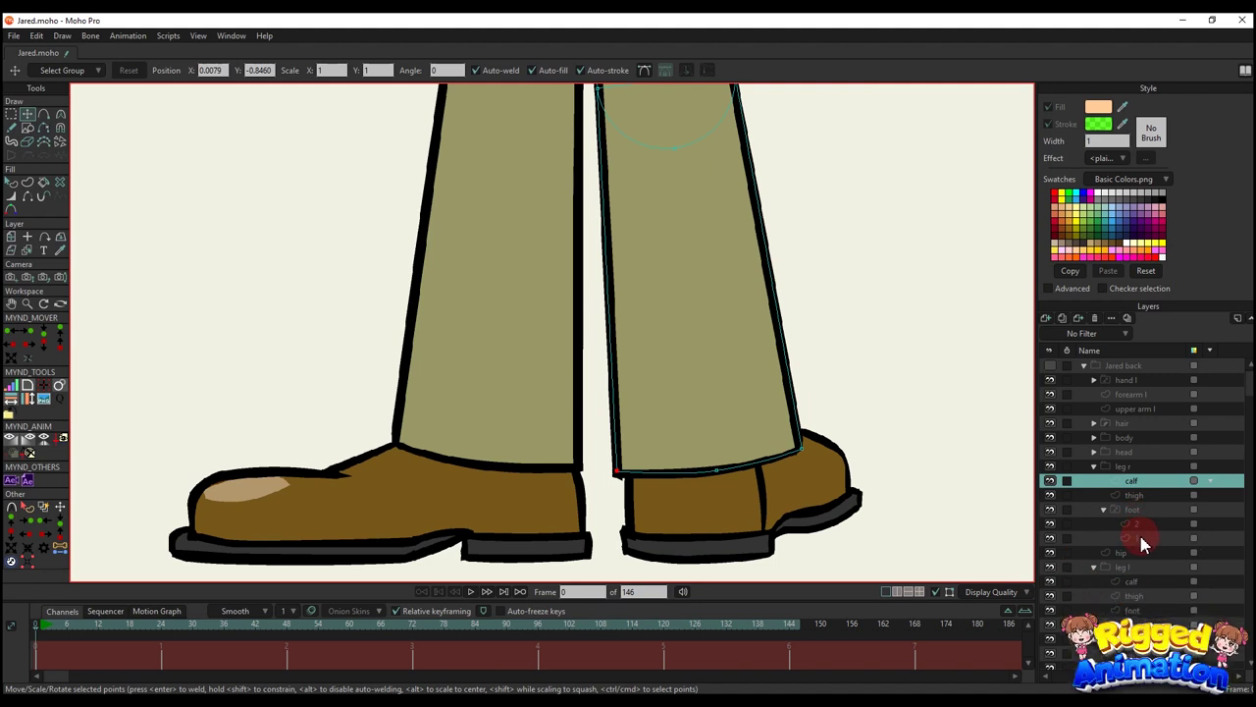
- Delete all points of foot layer 1 in leg r
click(1135, 538)
scroll(756, 396, down, 1)
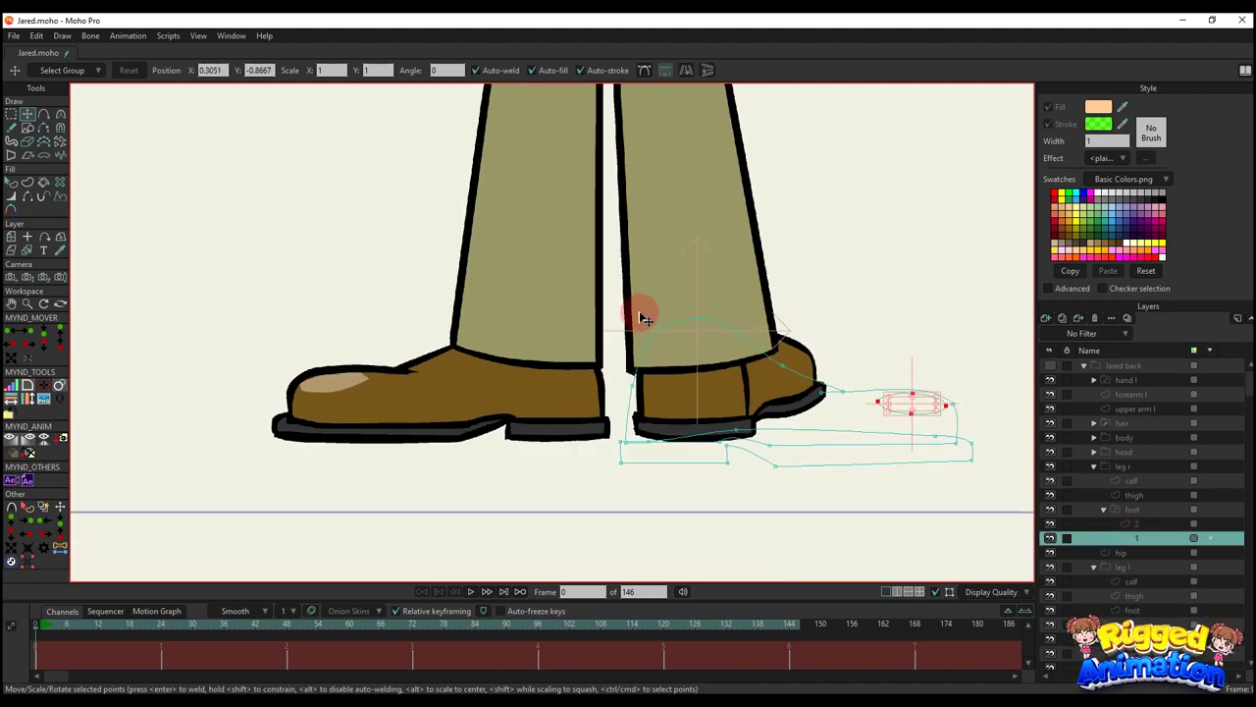
key(g)
drag(609, 291, 1001, 521)
key(BackSpace)
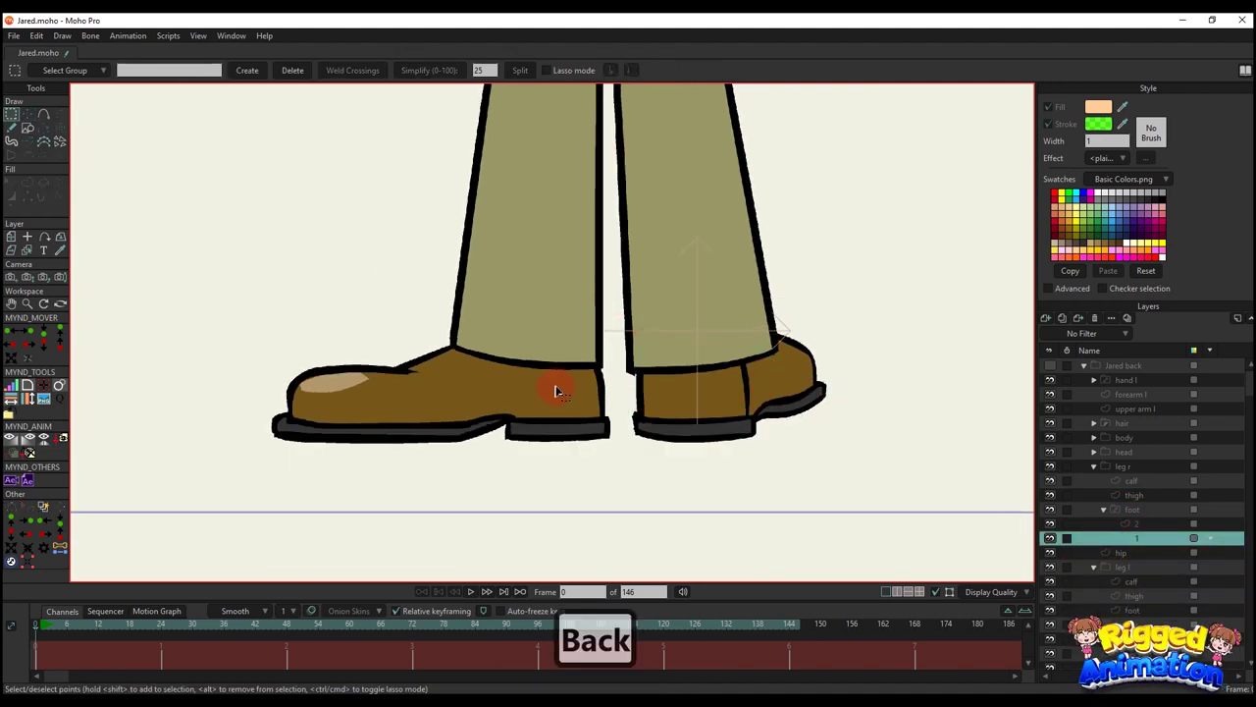
- Copy all of leg l's foot artwork and paste it into foot layer 1 of leg r
click(1138, 611)
drag(636, 456, 246, 282)
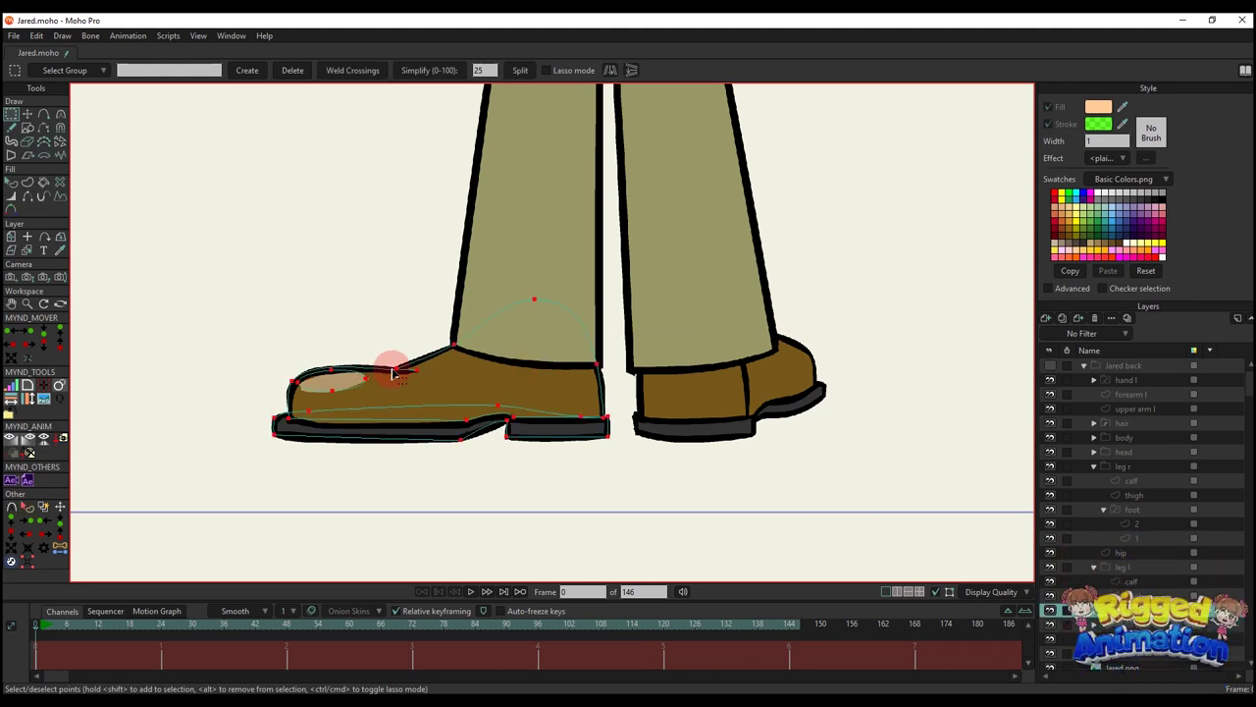
key(ctrl+c)
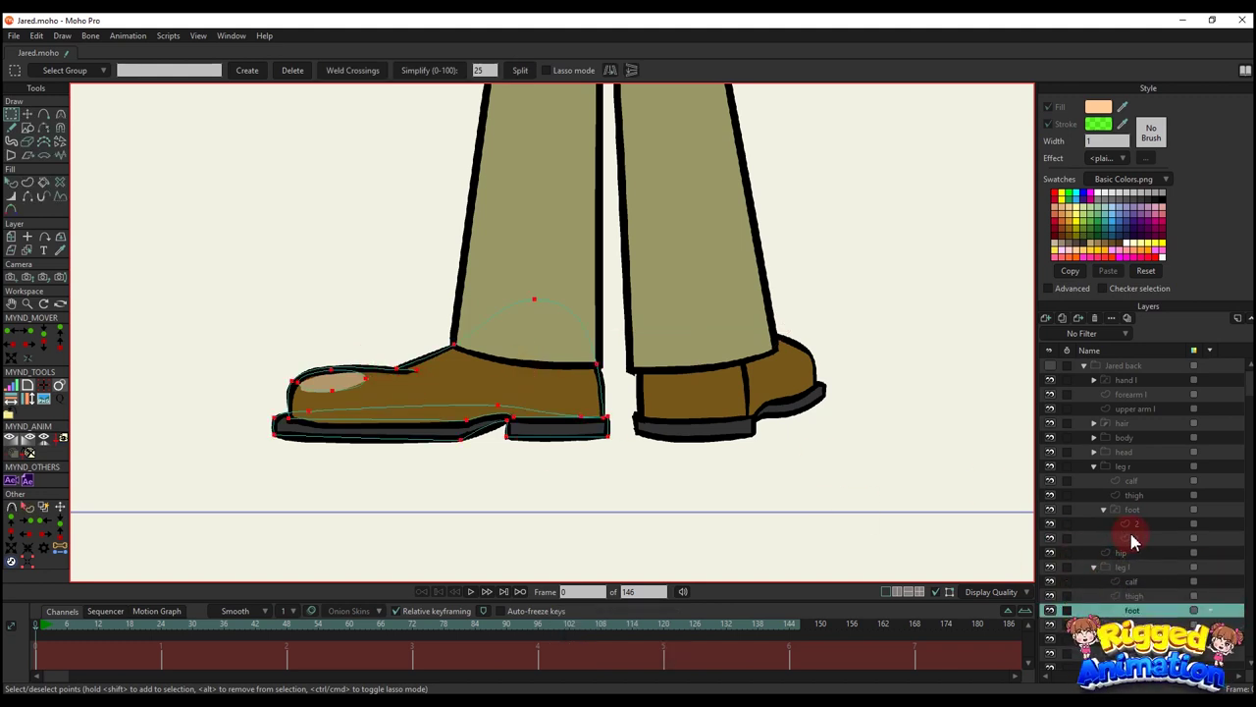
click(1128, 538)
key(ctrl+v)
- Replace the old layer 1 in leg r's foot group with a new vector layer named 1, placed below layer 2
click(1095, 318)
click(1046, 319)
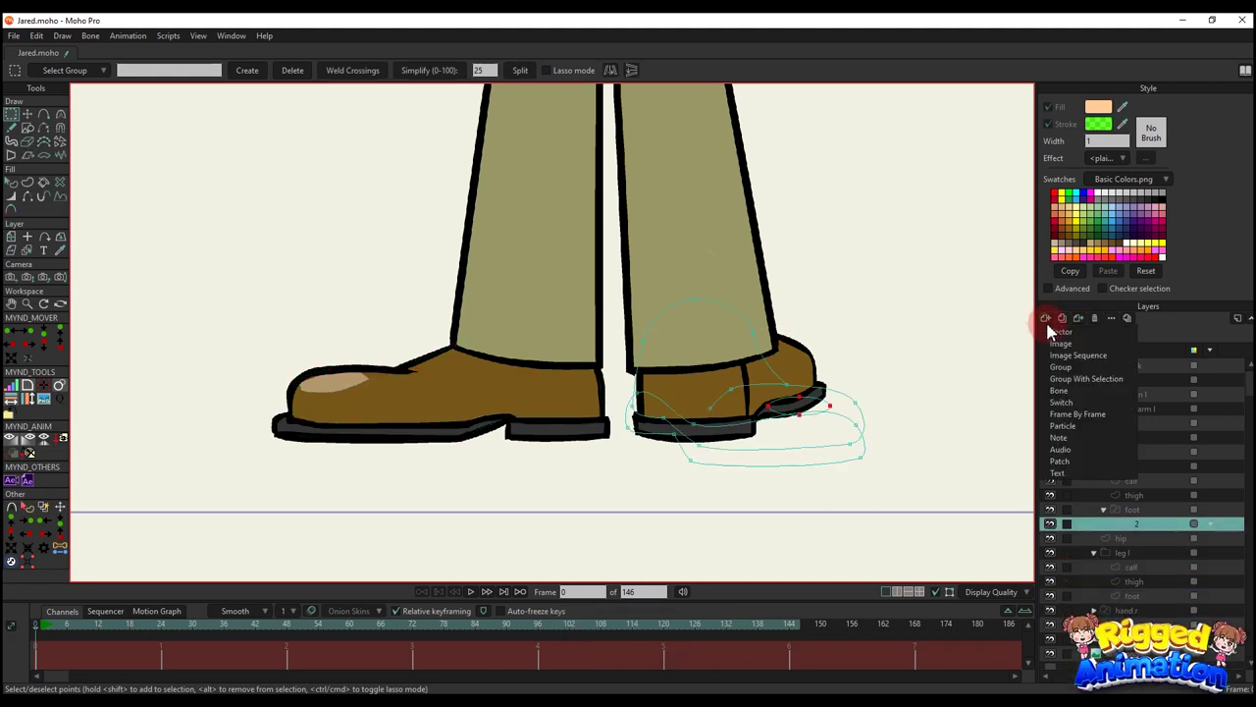
click(1061, 331)
drag(1137, 538, 1138, 521)
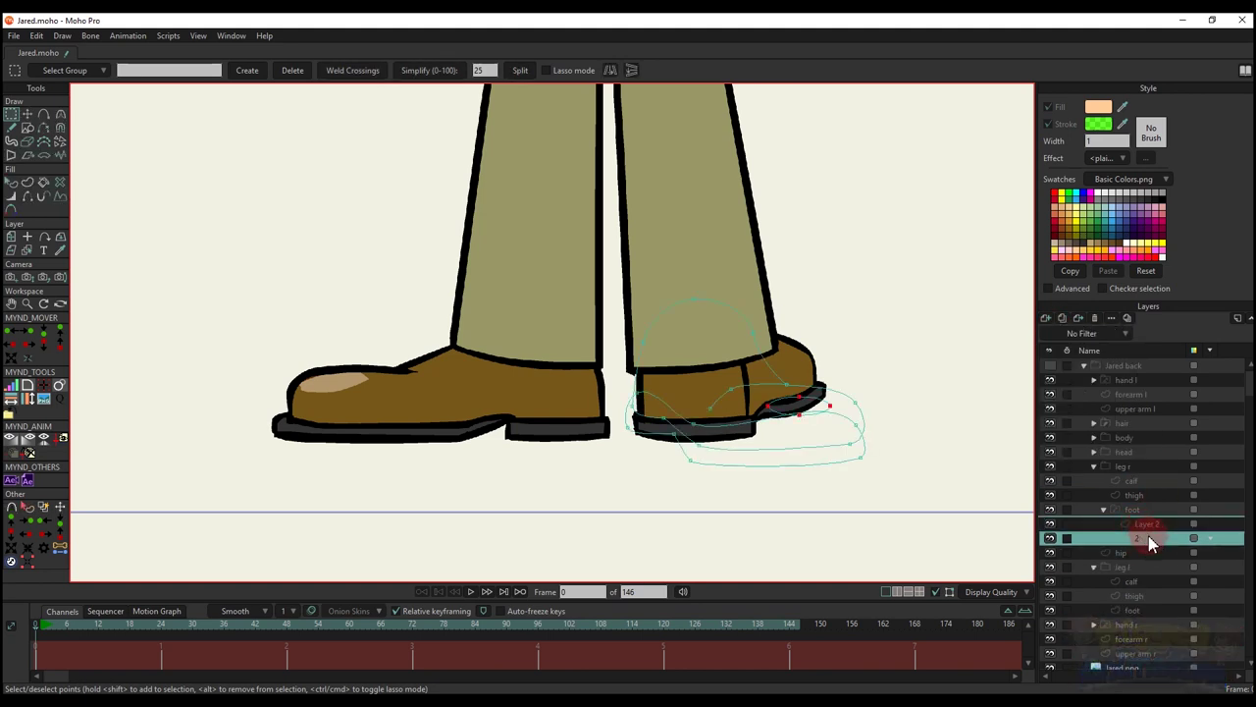
double_click(1150, 541)
text(1)
key(Return)
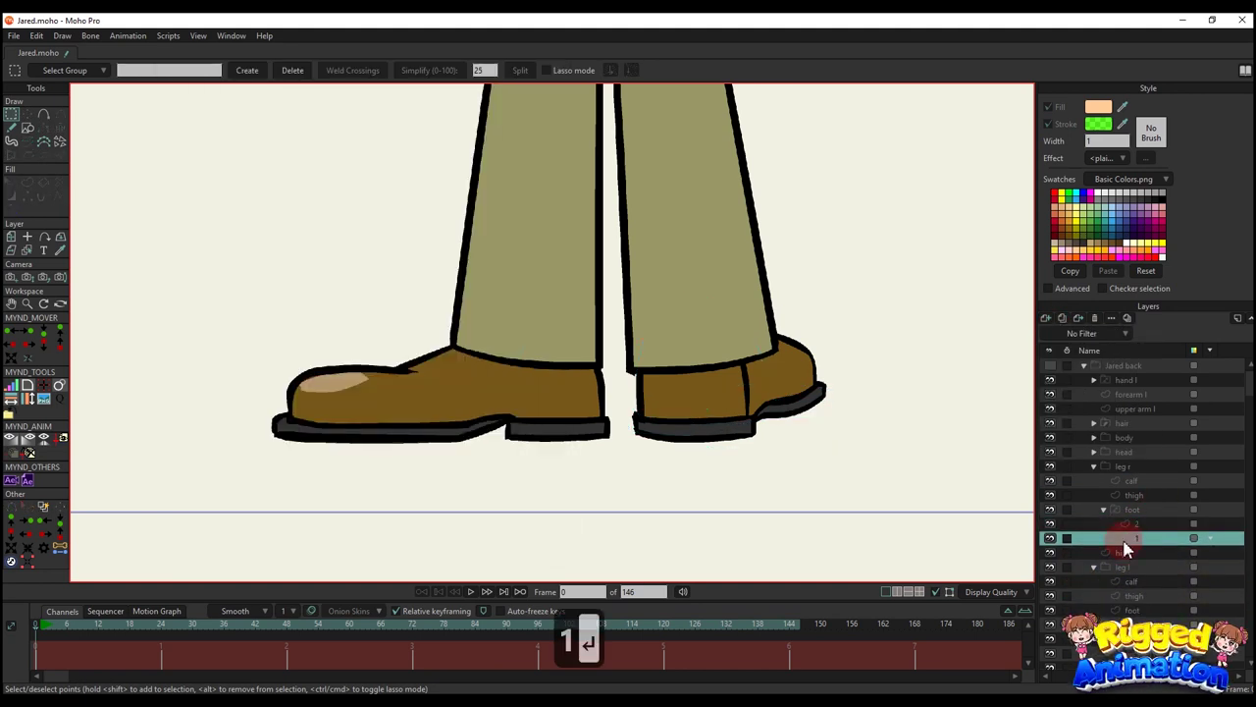
- Paste the foot artwork into the new layer 1, flip it horizontally and move it under leg r to X 0.1772, Y -0.8477
key(ctrl+v)
click(685, 73)
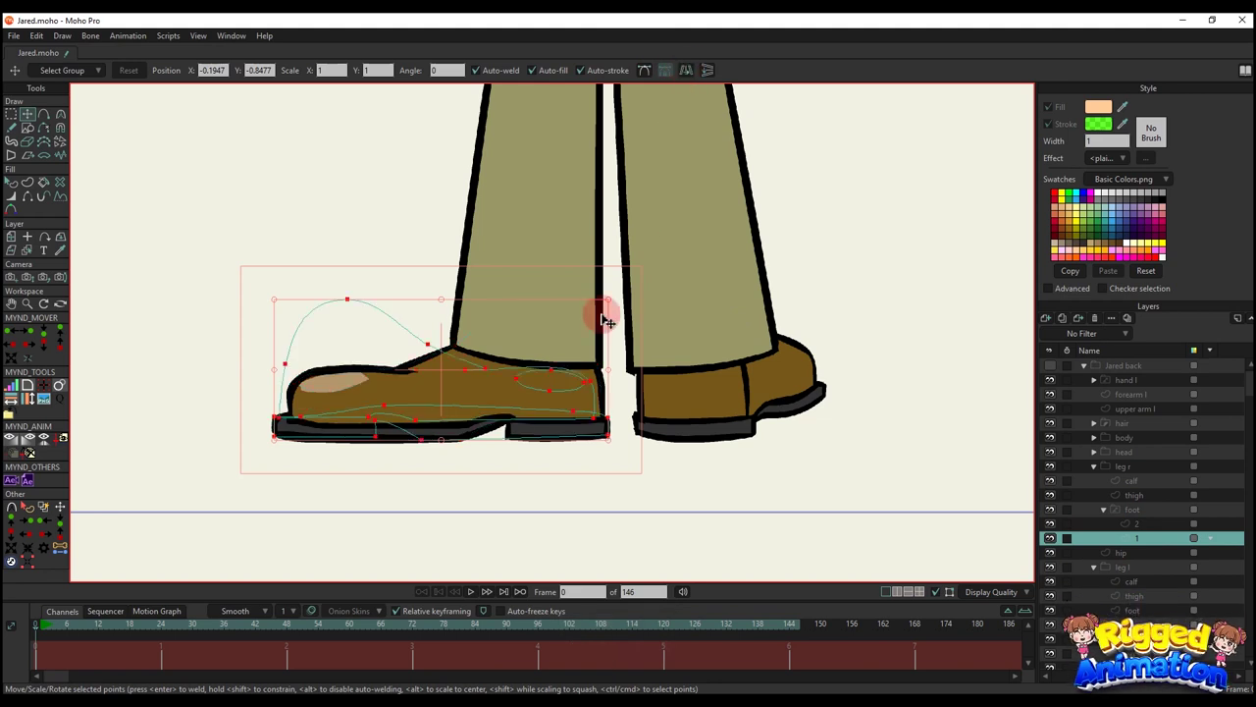
scroll(605, 316, up, 2)
drag(436, 440, 848, 440)
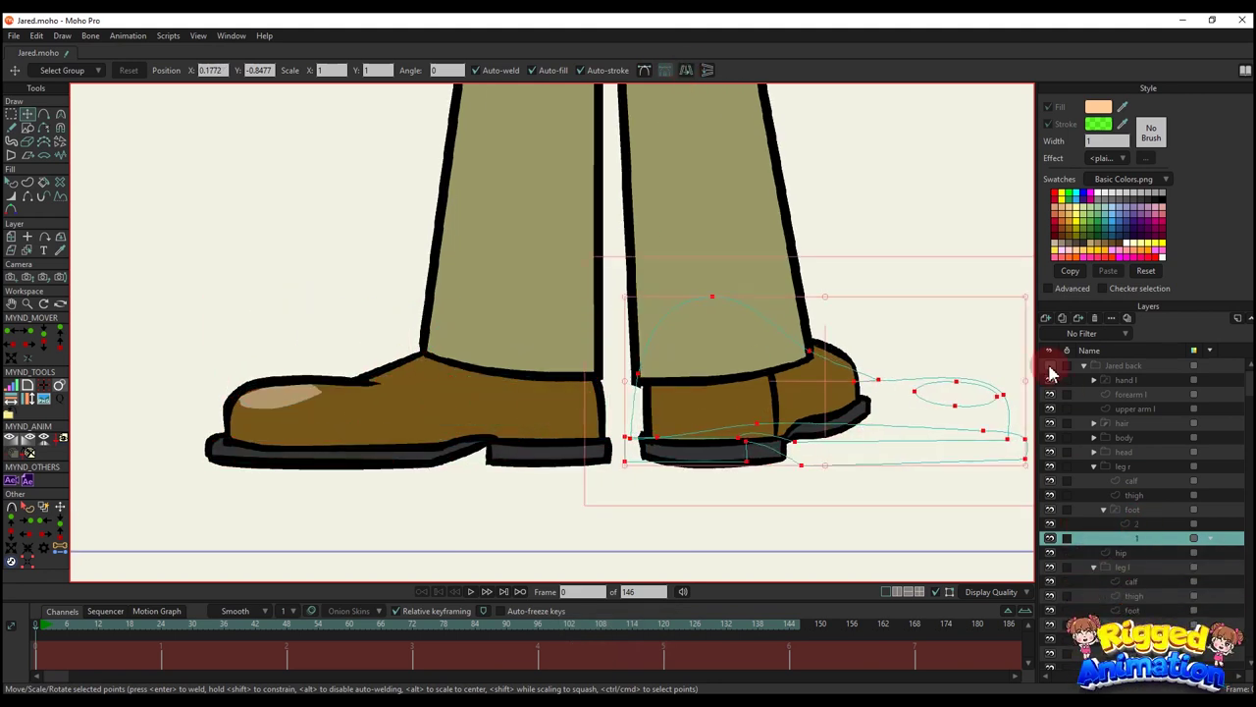
- Show Jared back again with foot layer 2 hidden and check leg r's calf hem against the shoe
click(1132, 480)
scroll(769, 317, up, 3)
key(t)
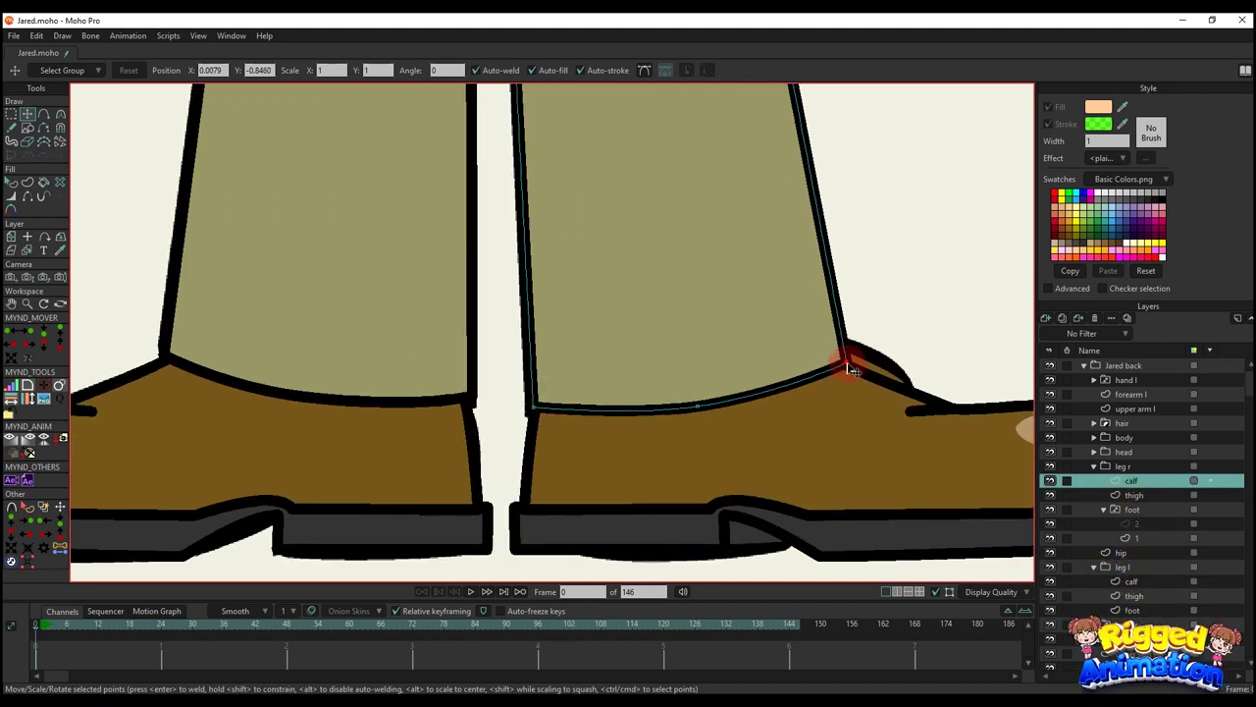
key(q)
scroll(687, 363, down, 5)
scroll(707, 420, down, 2)
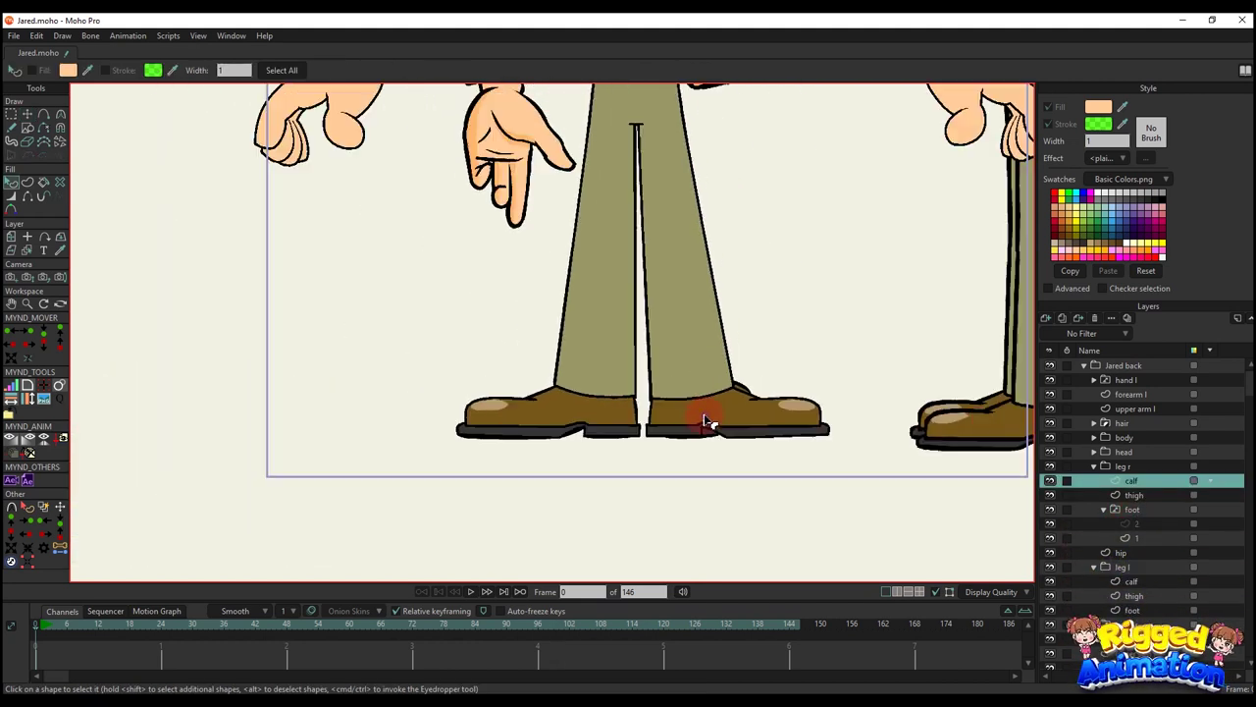
- Set the origin of leg r's foot layer 1 at the ankle, inside the trouser leg just above the hem
alt+right_click(710, 418)
scroll(764, 394, up, 5)
key(0)
click(587, 352)
- Flip foot layer 1 horizontally as a layer and shift it so the ankle fits under leg r's trouser hem
key(m)
click(629, 71)
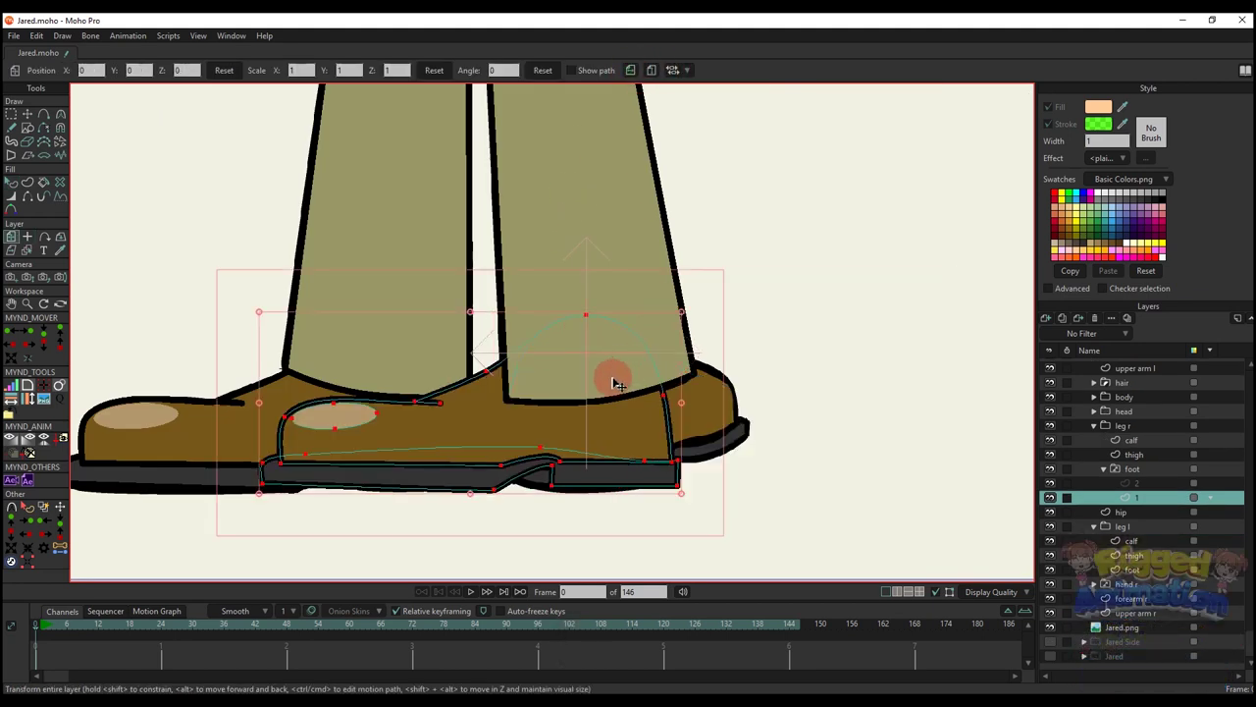
drag(580, 415, 614, 441)
key(q)
scroll(614, 439, down, 4)
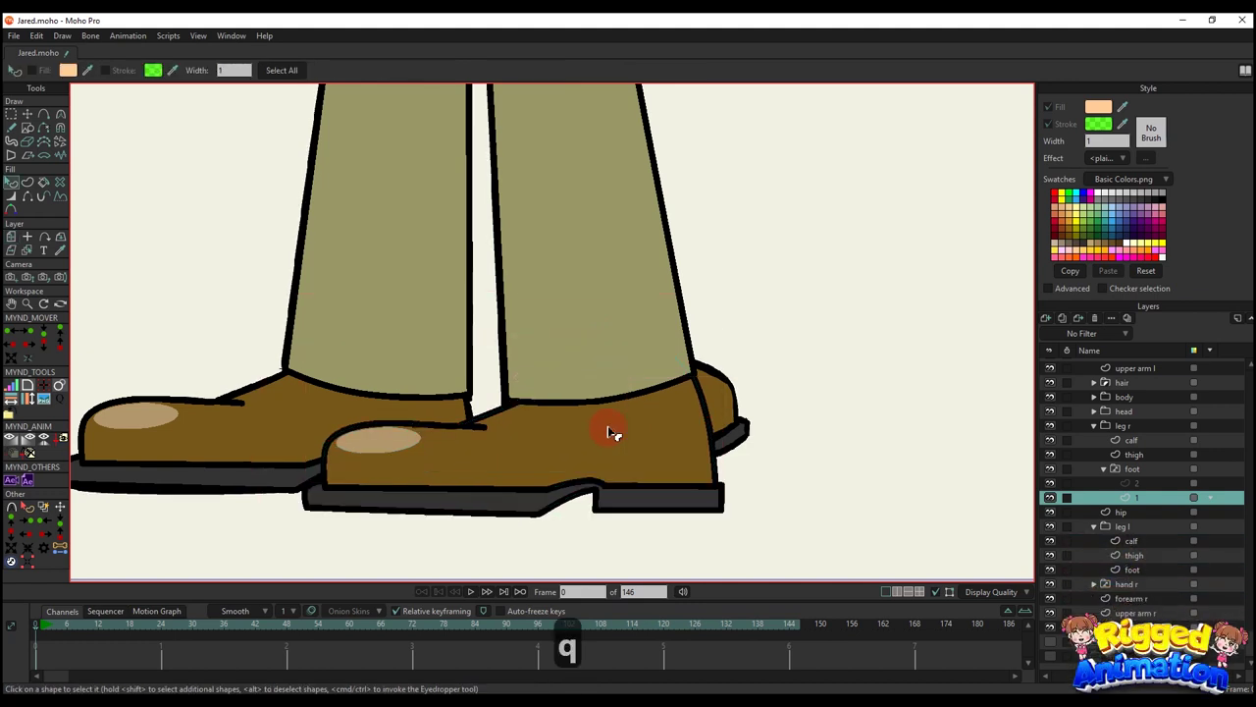
scroll(669, 403, down, 2)
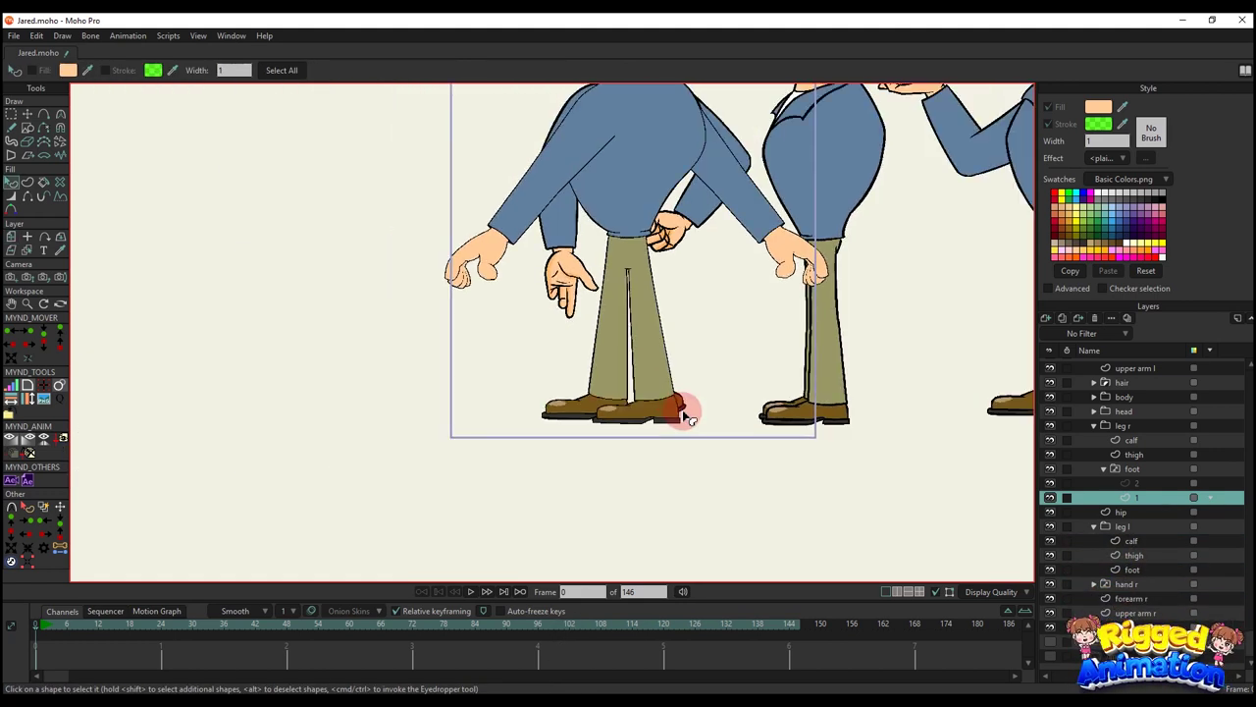
- Reorder the leg groups so leg l sits directly above the hip layer and leg r directly below it
scroll(685, 413, up, 2)
click(1095, 426)
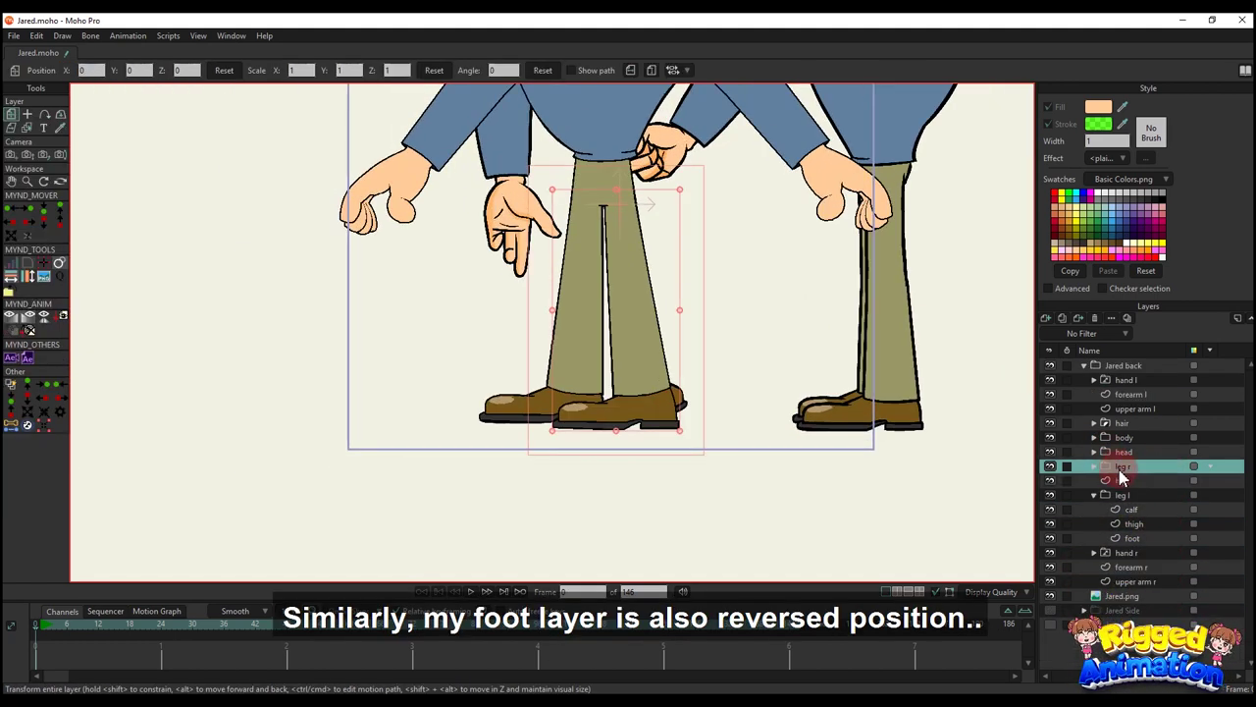
mouse_move(1120, 501)
mouse_down()
mouse_move(1127, 471)
mouse_move(1131, 502)
mouse_up()
click(1137, 481)
- Turn off the fill and stroke of the circle at the top of leg l's thigh
scroll(701, 281, up, 4)
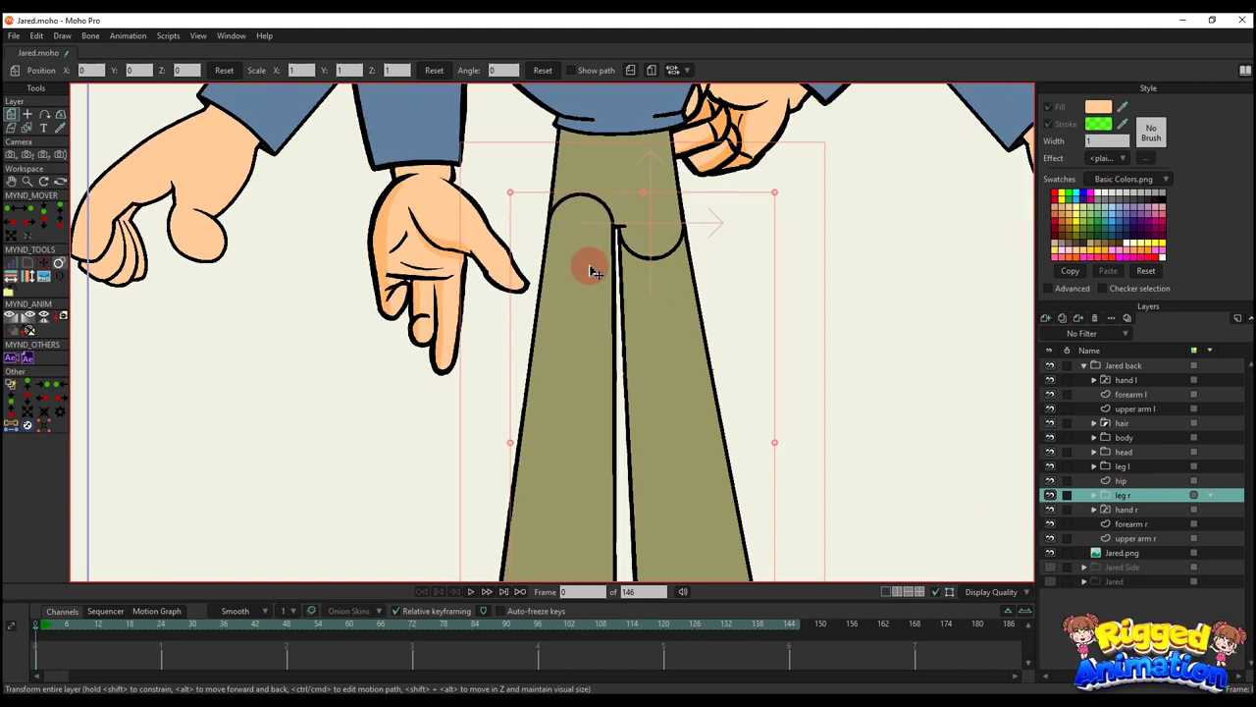
alt+right_click(580, 202)
key(q)
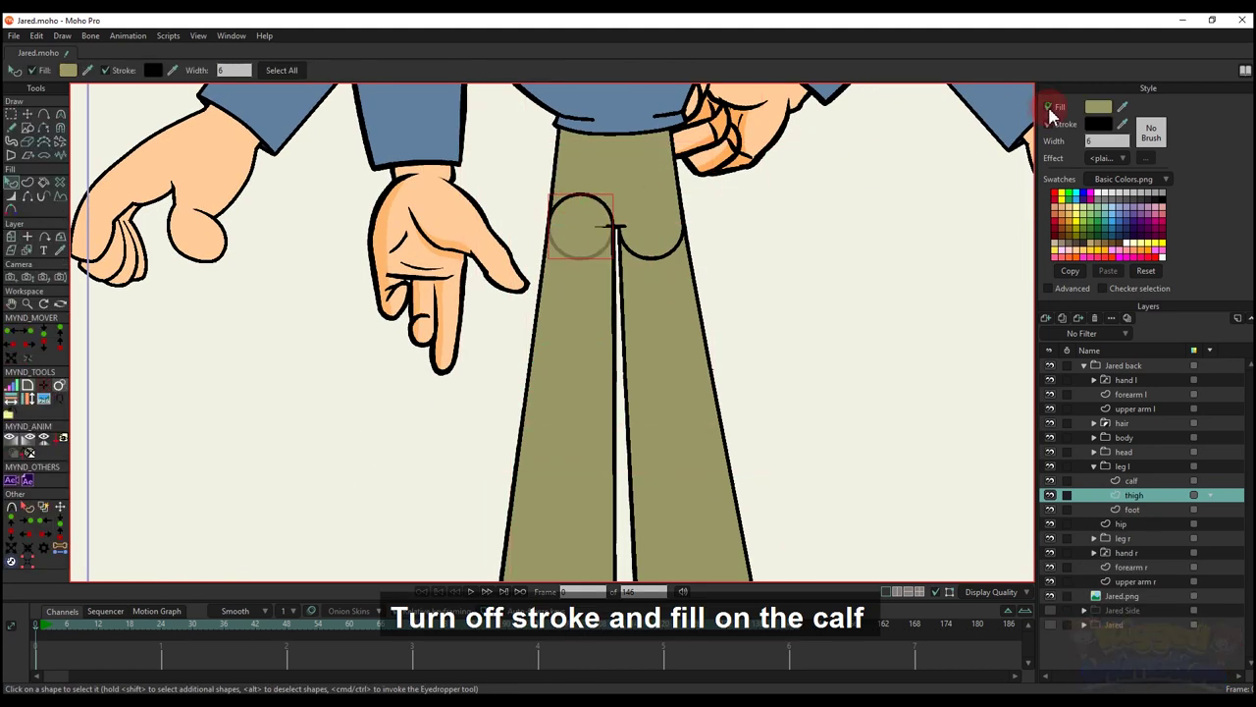
- Create a filled and stroked shape from the left buttock circle on the hip layer, with stroke width 6
scroll(595, 213, up, 3)
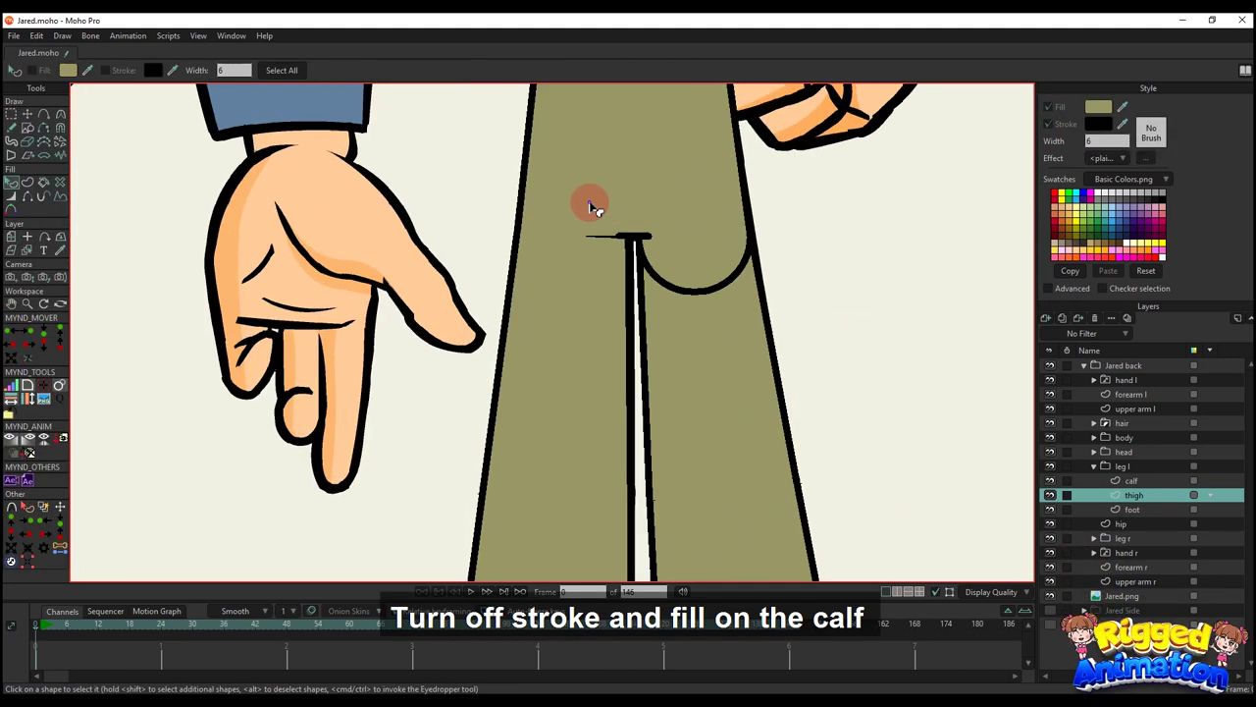
alt+right_click(592, 207)
key(t)
scroll(594, 207, up, 1)
key(ctrl+a)
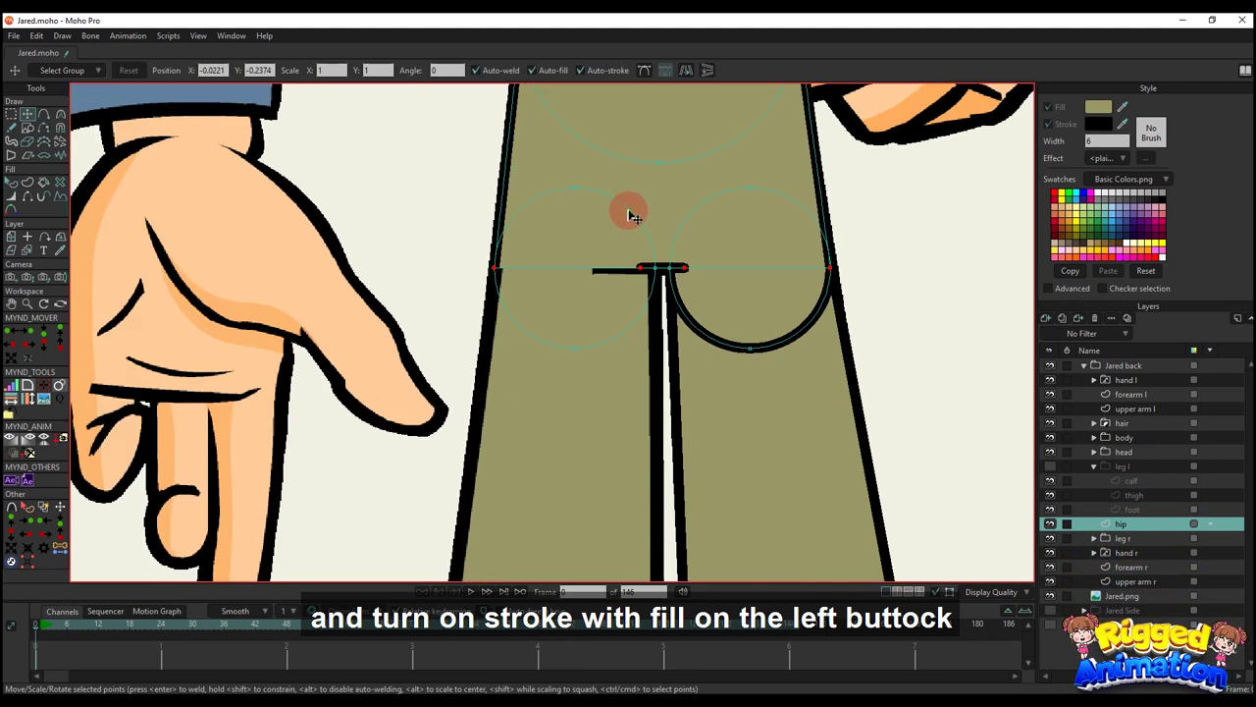
click(26, 185)
click(149, 71)
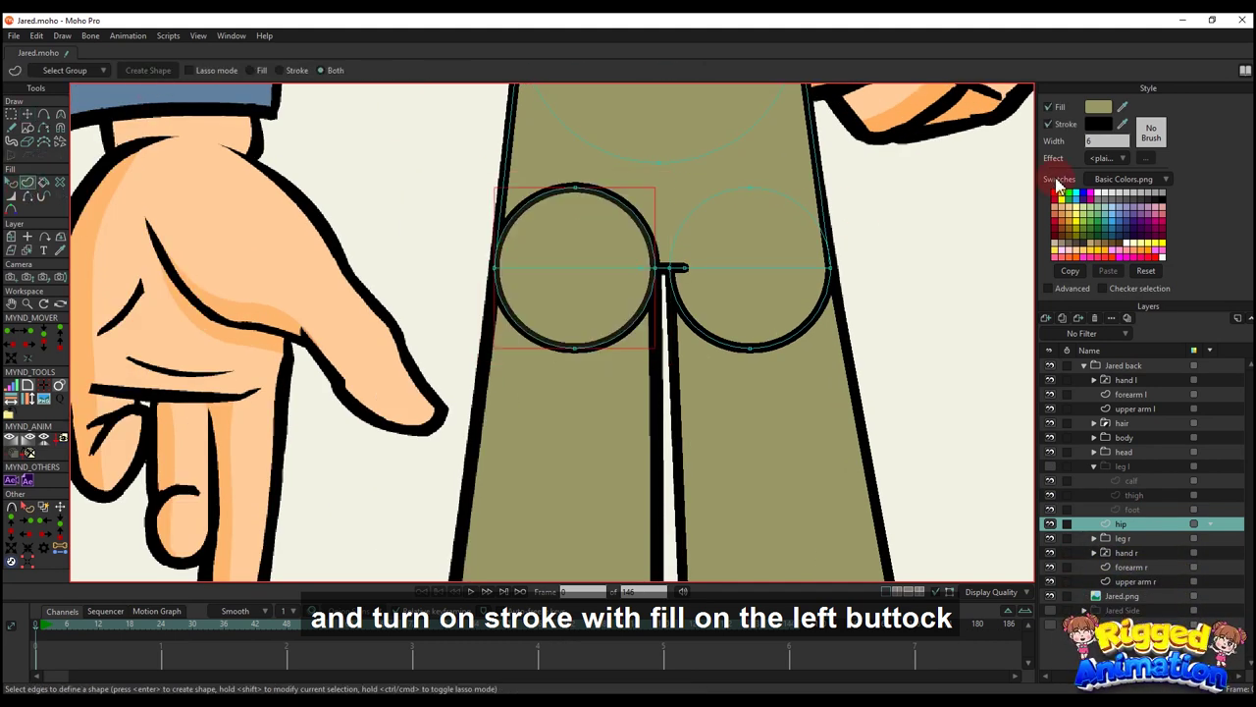
- Lower the left buttock shape in the shape order so it sits behind the main hip shape
key(q)
click(570, 237)
key(alt+Down)
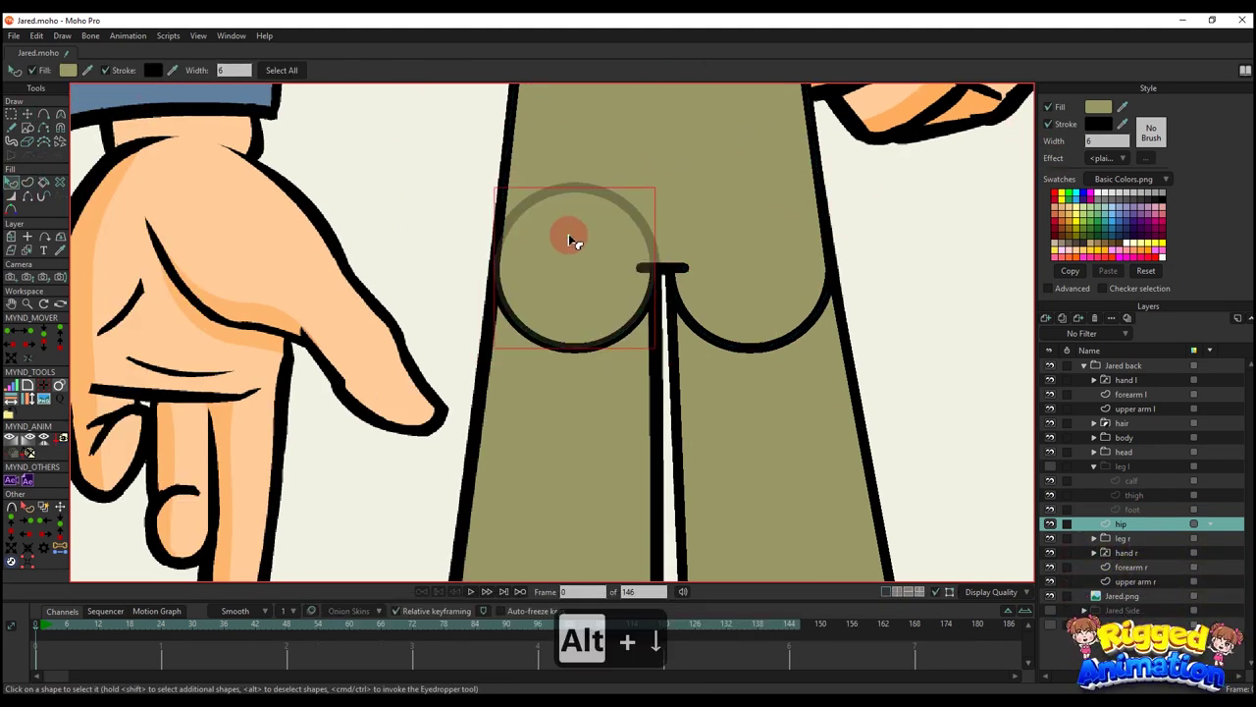
click(913, 227)
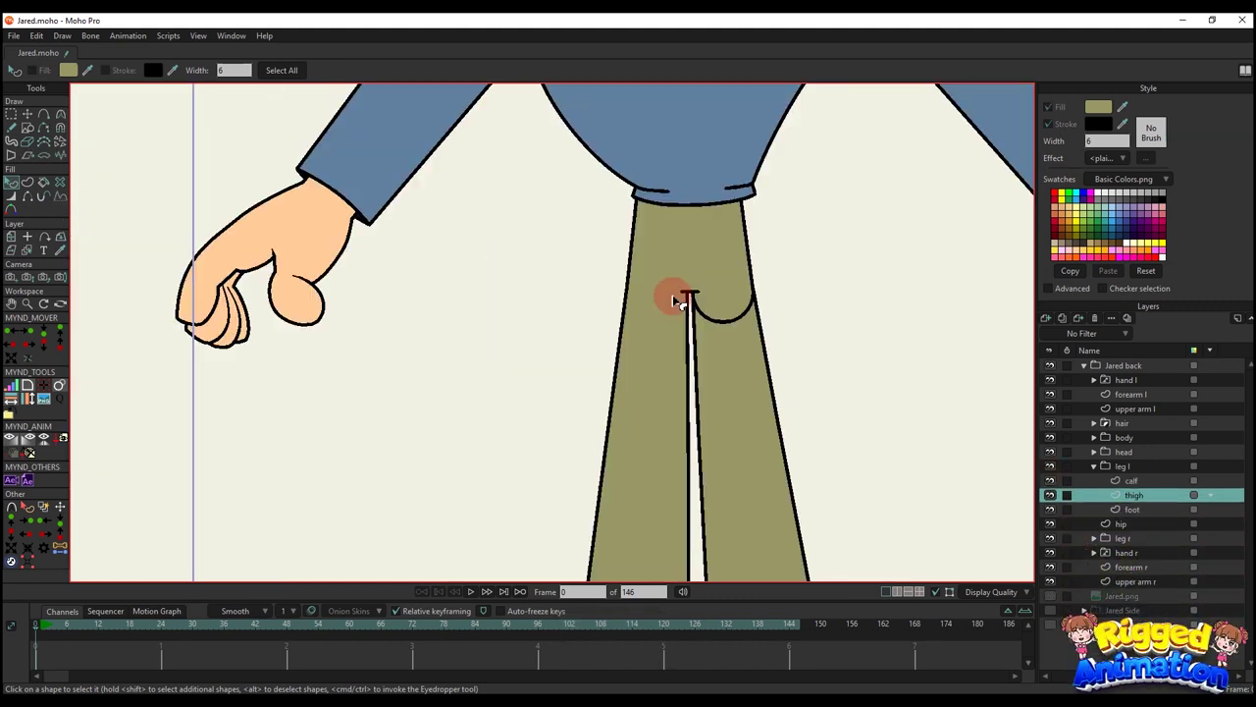
- Hide and reshow leg l to check the buttock underneath, and set leg l's origin to X -0.0699, Y -0.3019
scroll(671, 299, up, 3)
key(t)
key(q)
scroll(736, 338, down, 2)
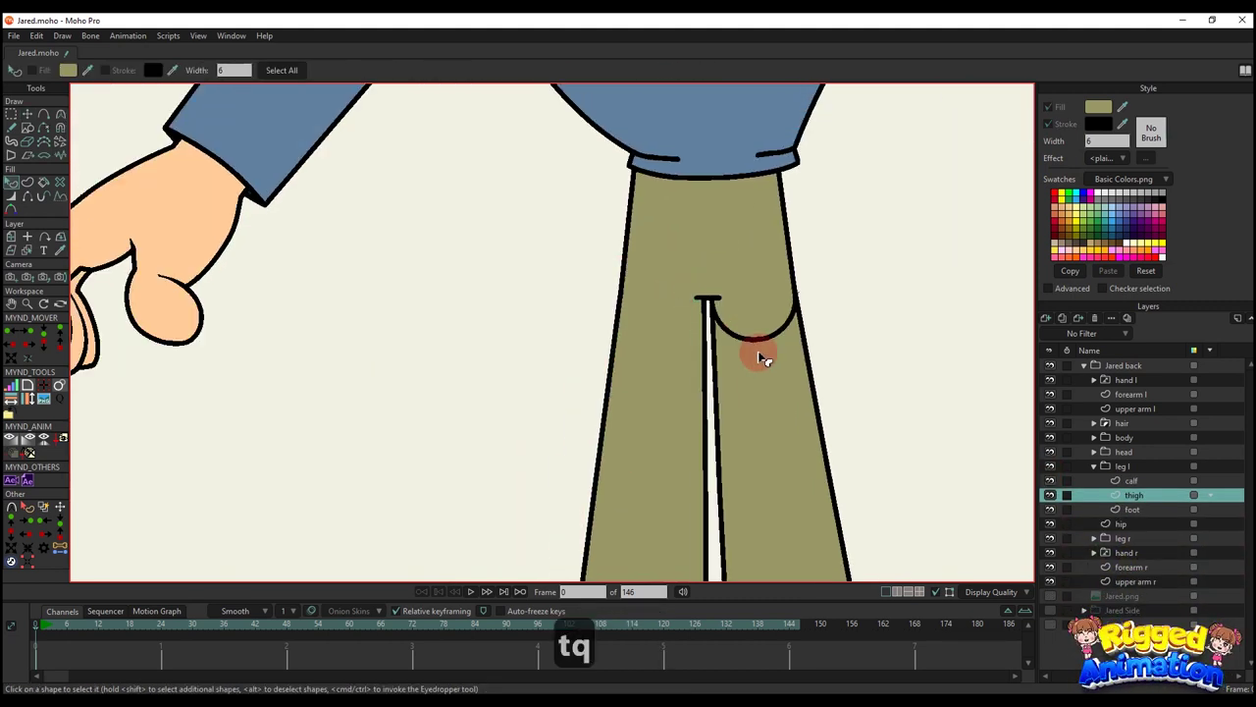
click(1095, 466)
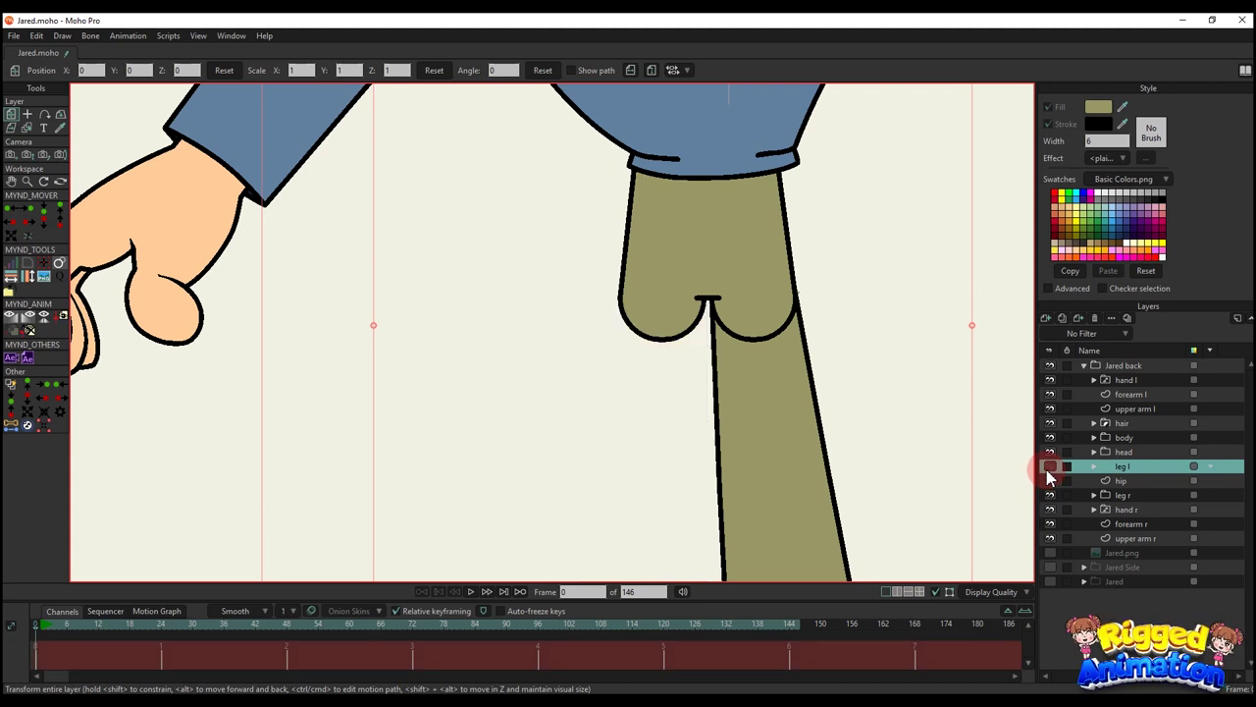
scroll(648, 350, down, 3)
key(o)
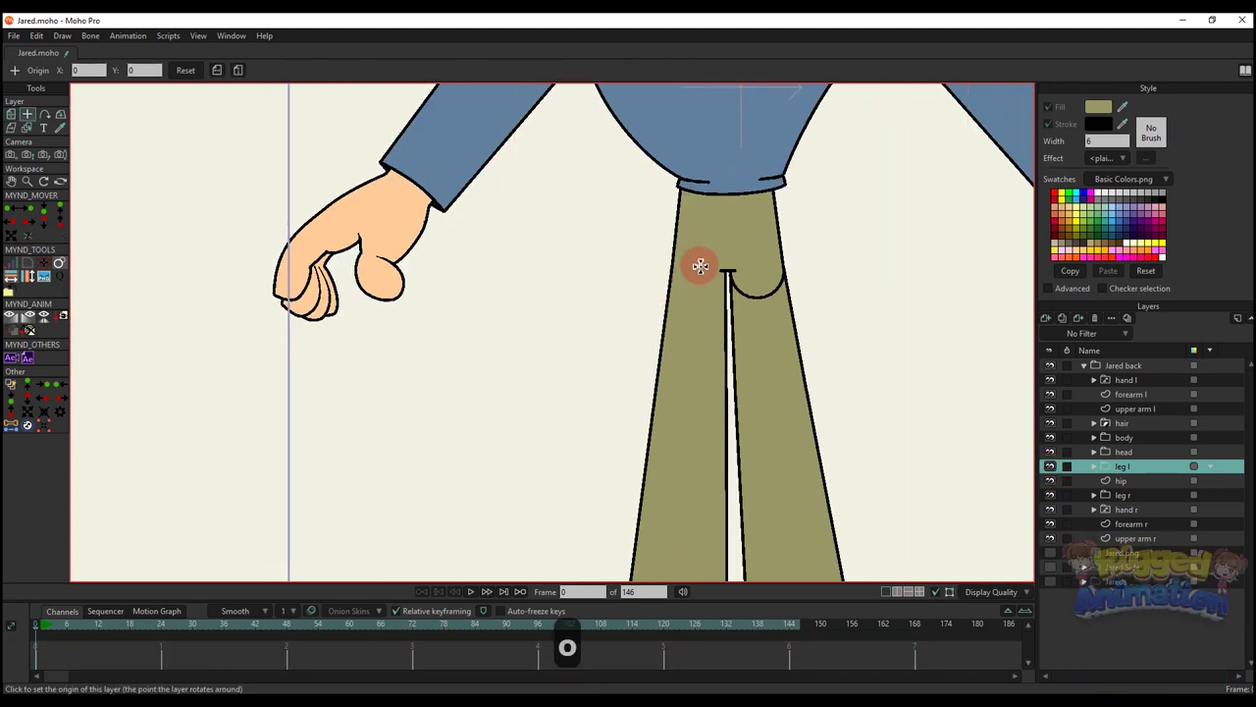
- Test the hip joint by rotating leg l to an angle of about -76 degrees at frame 2, and undo the rotation
click(46, 628)
scroll(664, 384, down, 3)
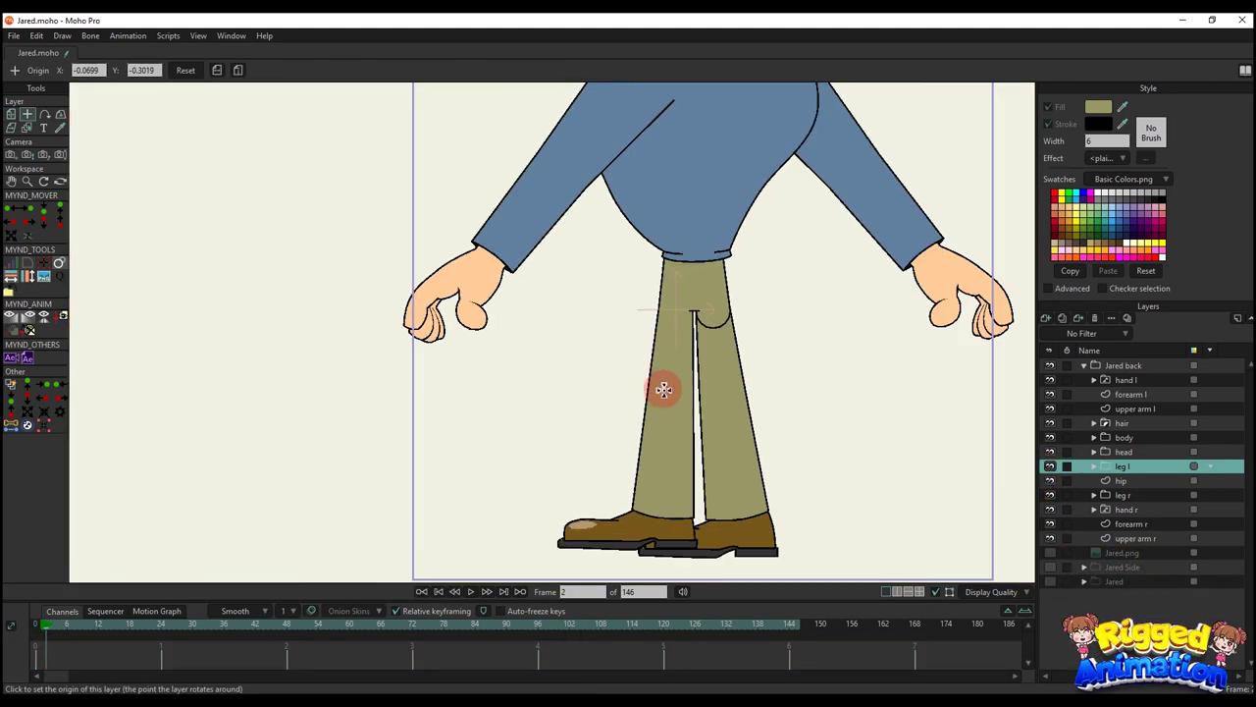
scroll(864, 337, up, 2)
key(m)
drag(751, 350, 650, 302)
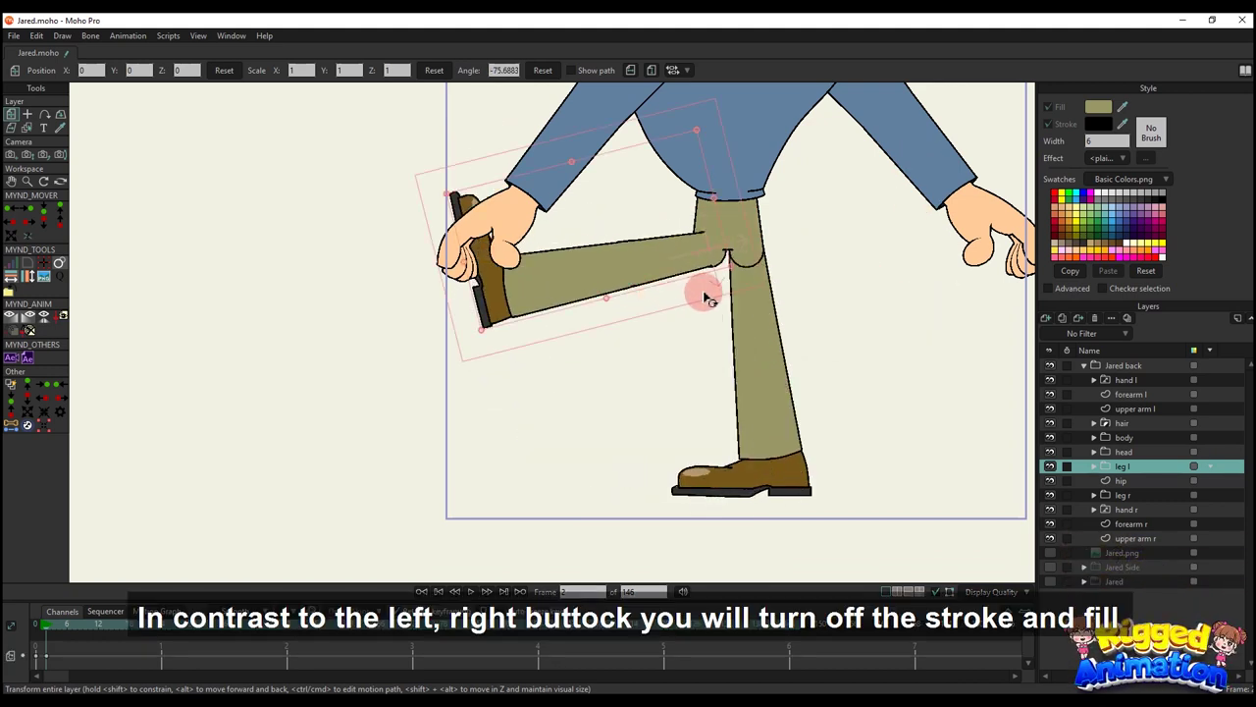
key(ctrl+z)
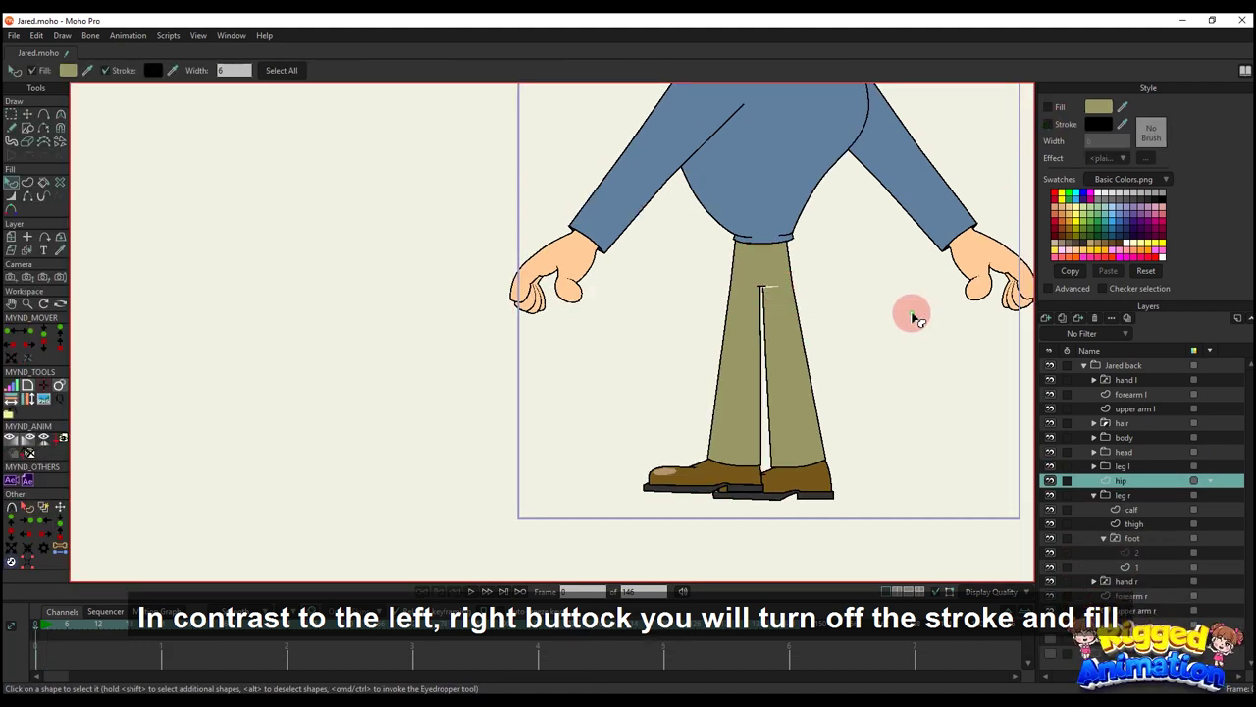
- Create a filled and stroked shape from the circle at the top of leg r's thigh, with stroke width 6
scroll(754, 343, up, 3)
alt+right_click(820, 307)
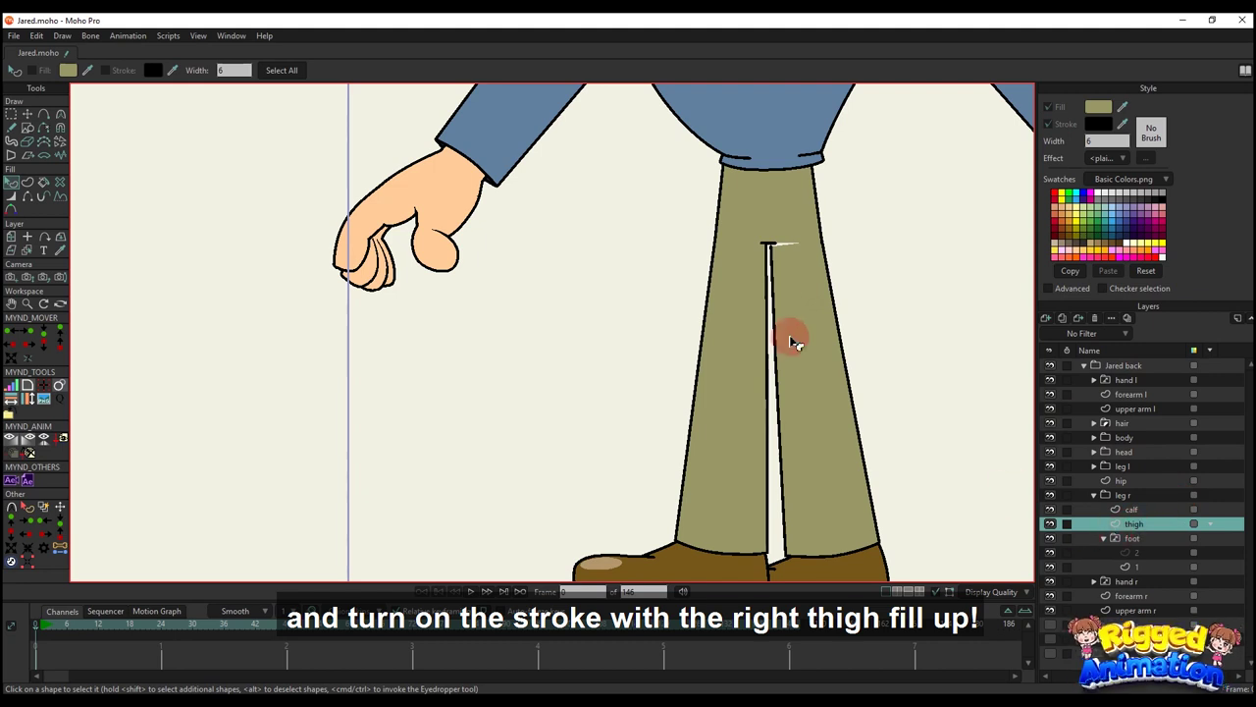
key(t)
scroll(772, 231, up, 2)
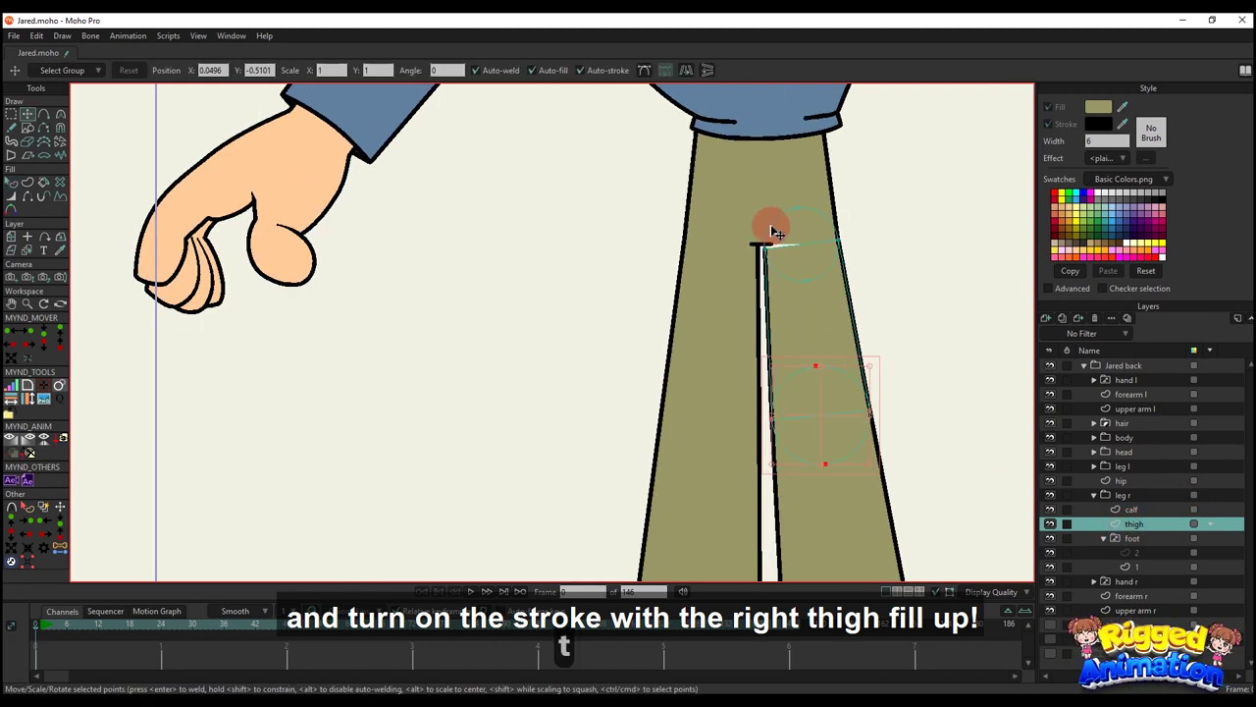
click(29, 180)
click(144, 73)
- Lower the new circle shape of leg r's thigh in the shape order so it sits behind the thigh shape
key(q)
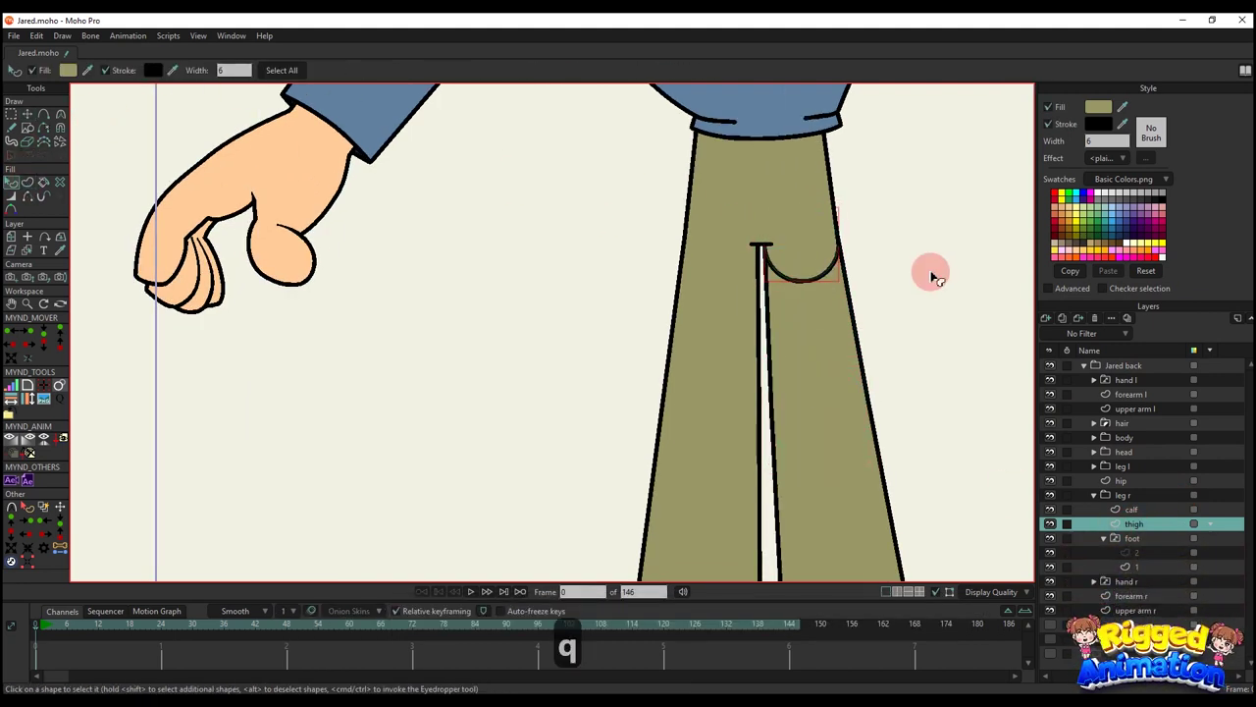
click(809, 269)
key(alt+Down)
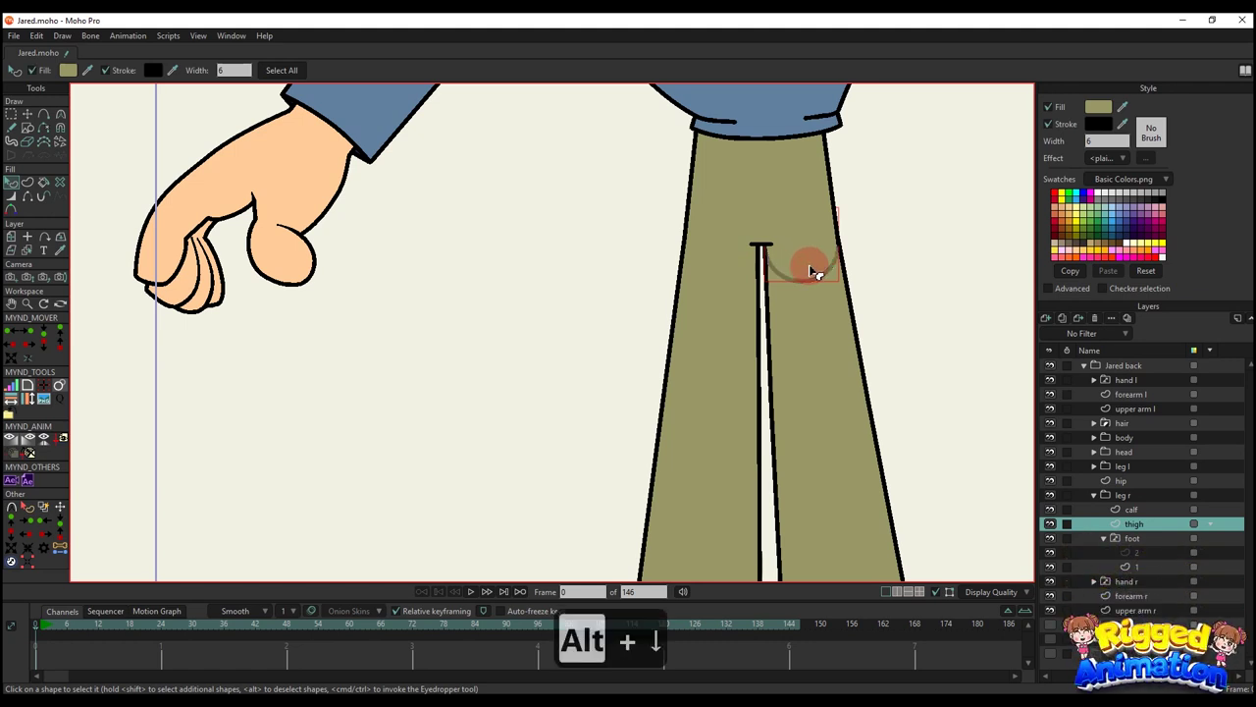
click(933, 246)
scroll(868, 282, down, 3)
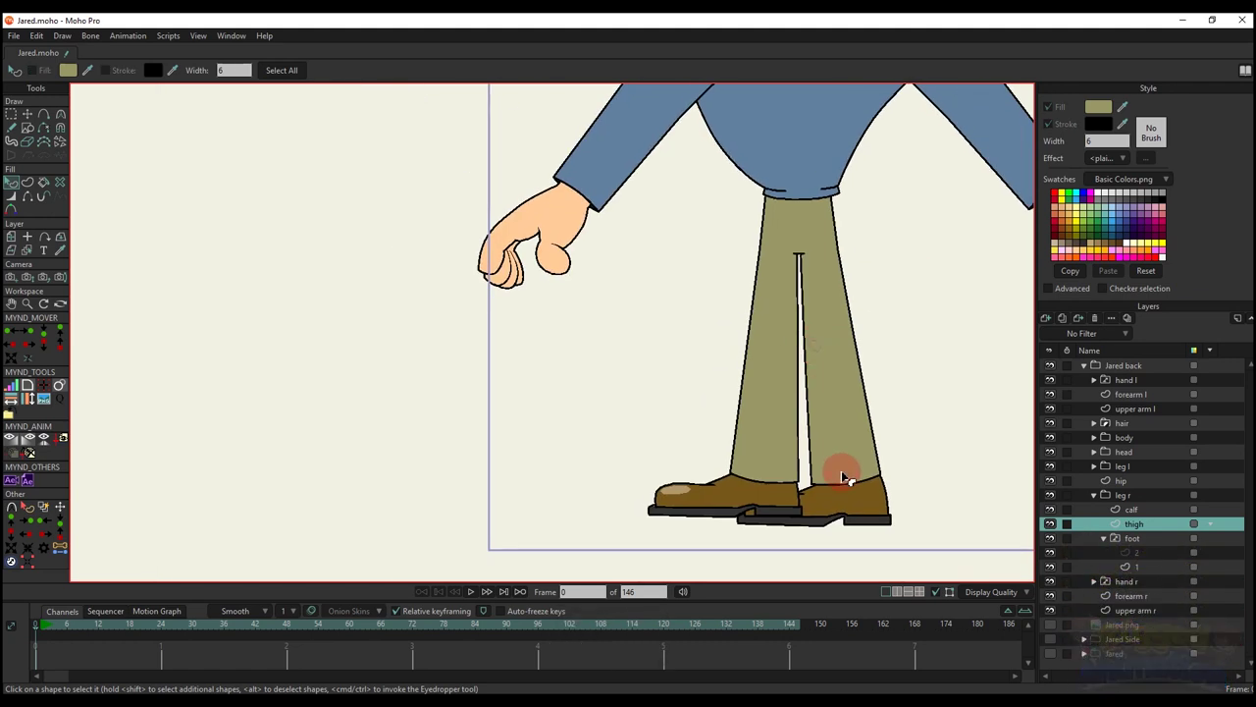
- Shorten leg r's thigh by moving its knee circle points up to X 0.0462, Y -0.4960
scroll(844, 496, up, 4)
scroll(791, 410, down, 5)
scroll(801, 382, up, 4)
key(g)
scroll(781, 343, down, 4)
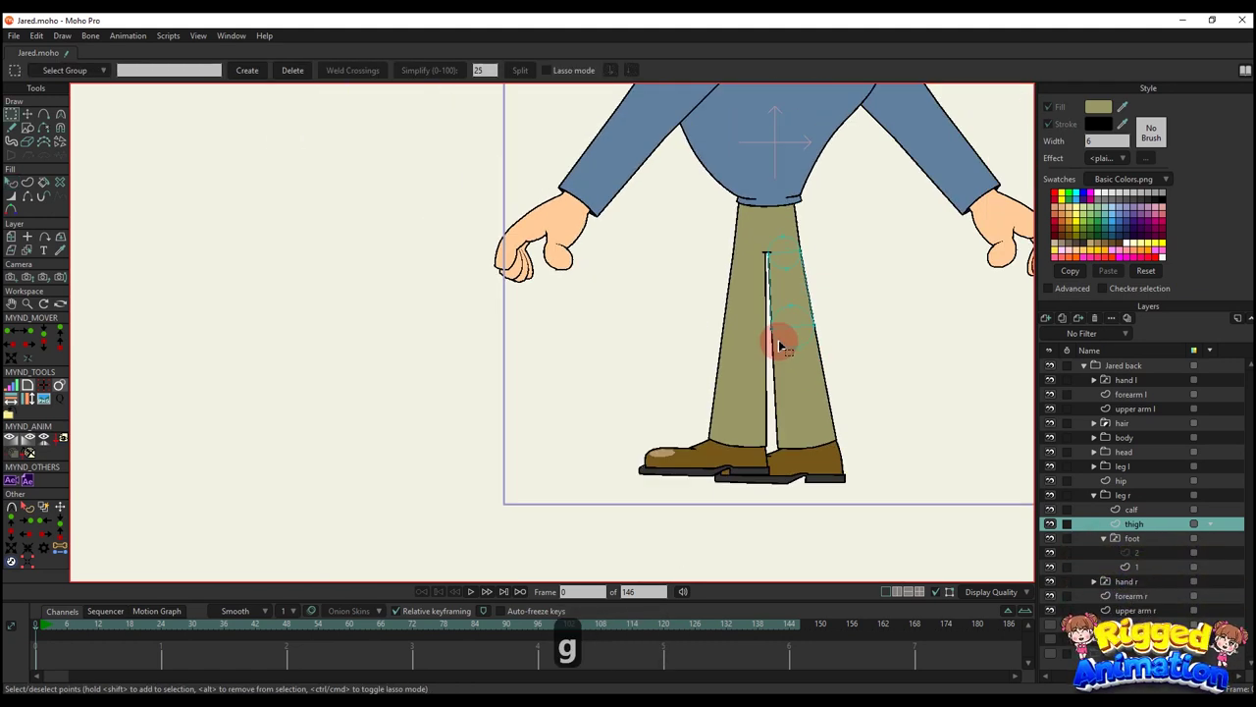
scroll(775, 360, up, 3)
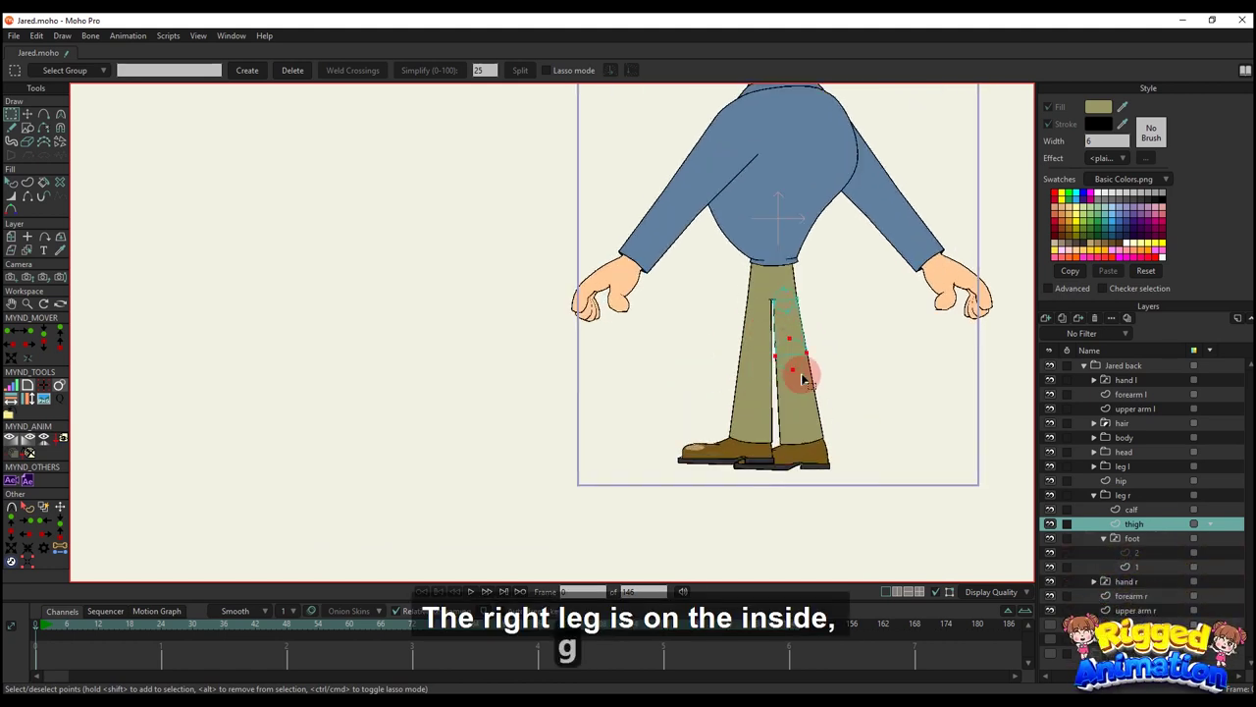
key(t)
scroll(800, 368, up, 5)
drag(803, 363, 801, 361)
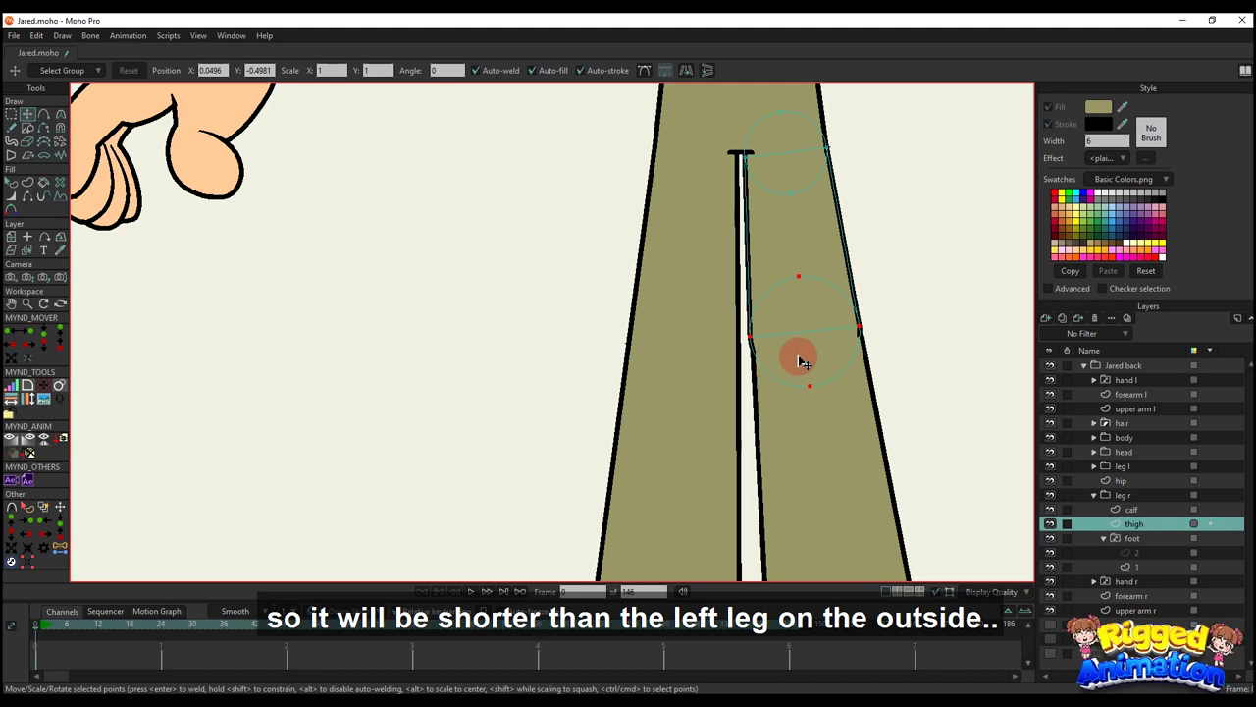
scroll(802, 360, down, 4)
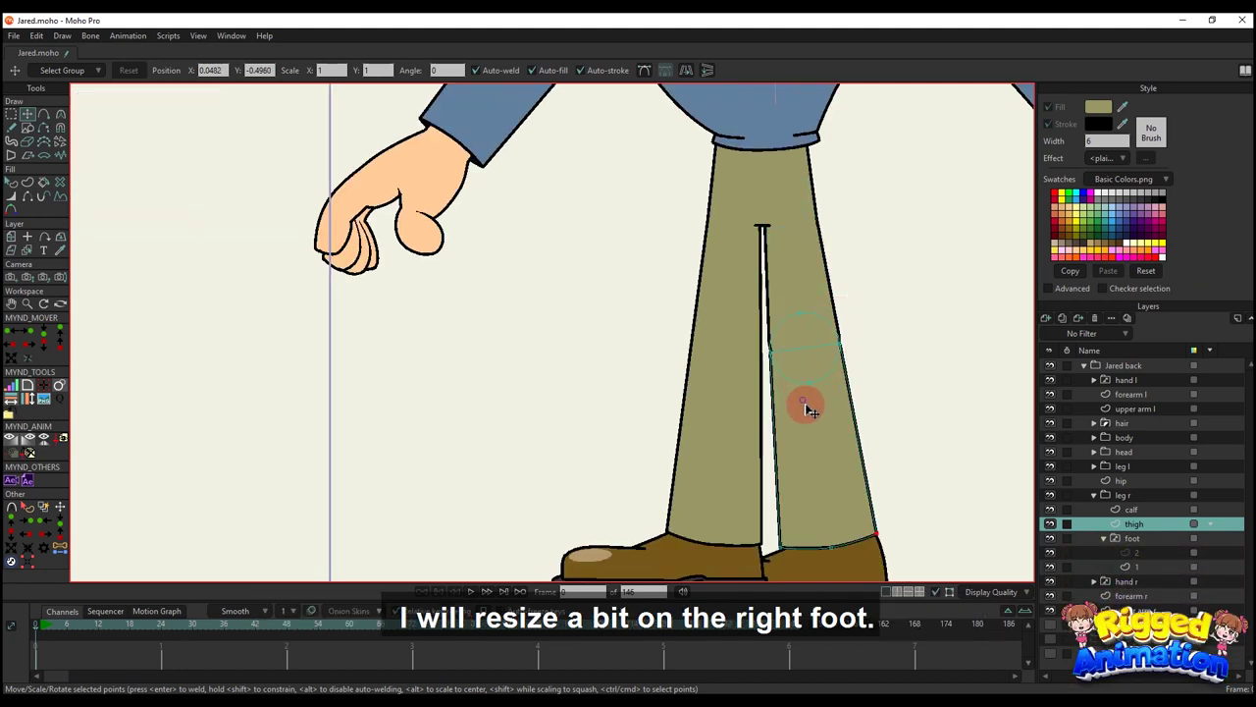
- Delete the rounded knee points from leg r's calf and thigh, leaving straight facing edges
alt+right_click(808, 409)
scroll(803, 353, up, 4)
key(g)
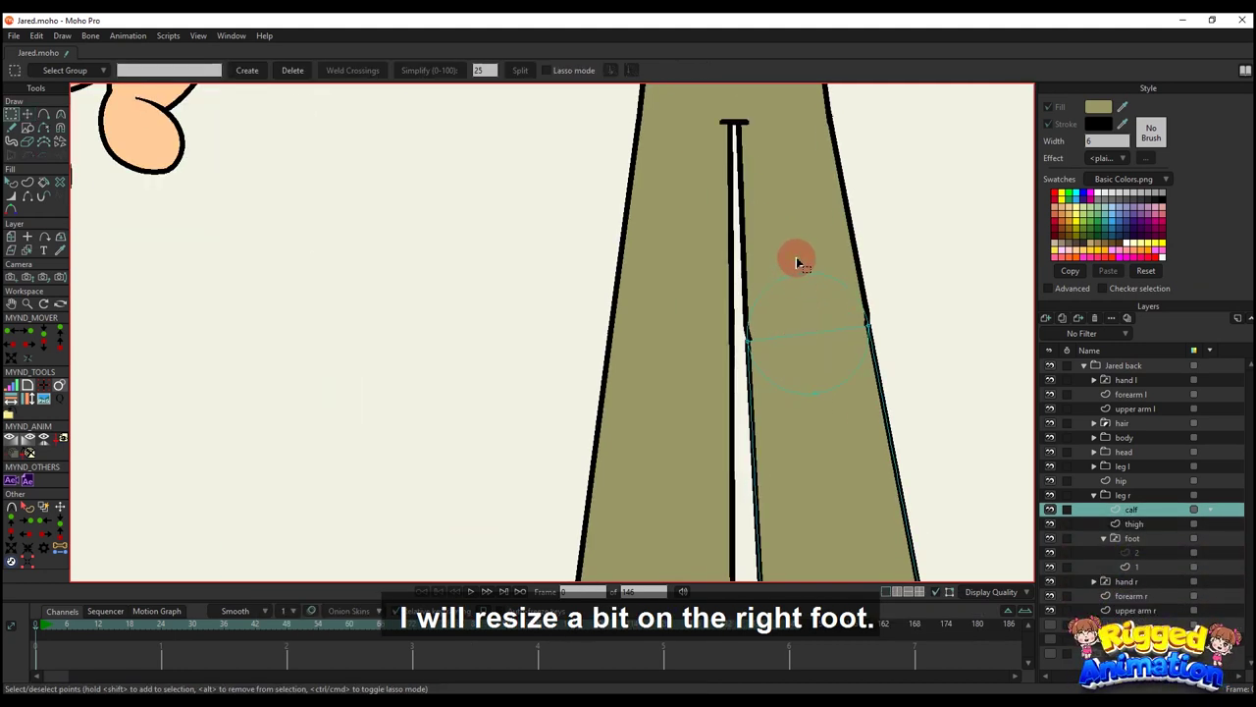
ctrl+alt+click(797, 263)
key(BackSpace)
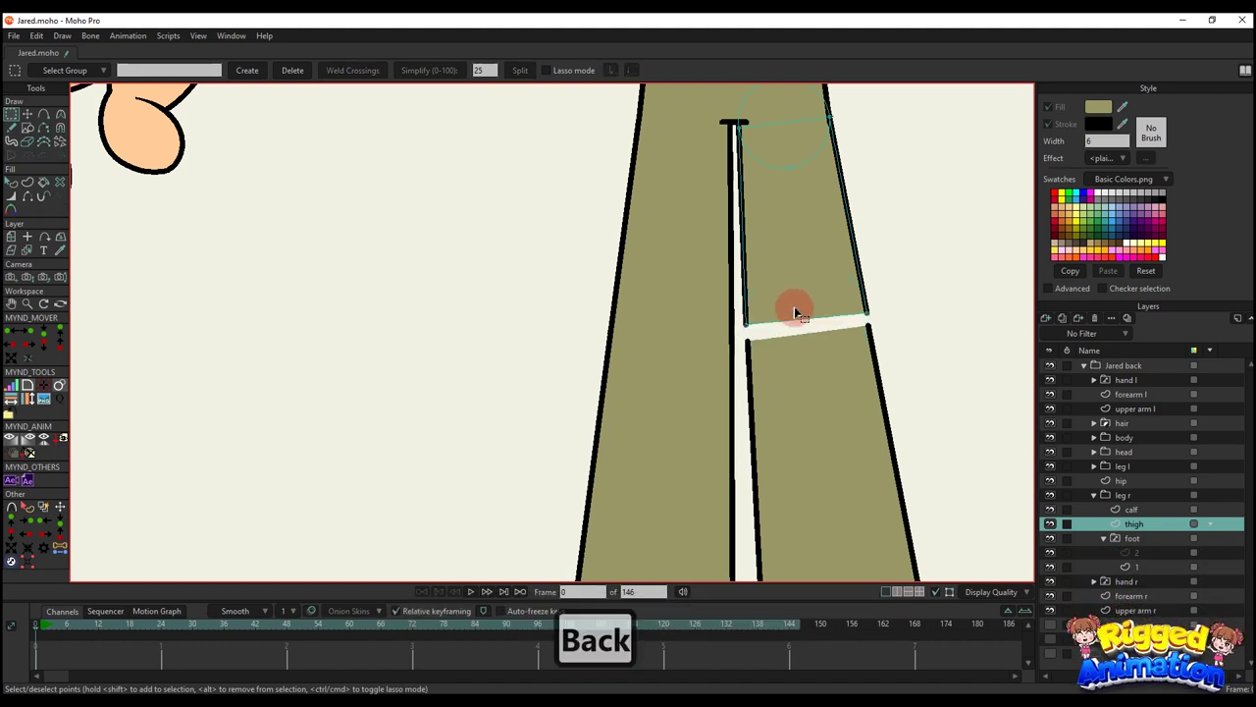
- Undo the deletion of the knee circle on leg r's thigh and copy that circle into the calf layer, replacing the calf's rounded knee points
key(ctrl+z)
key(ctrl+c)
alt+right_click(827, 452)
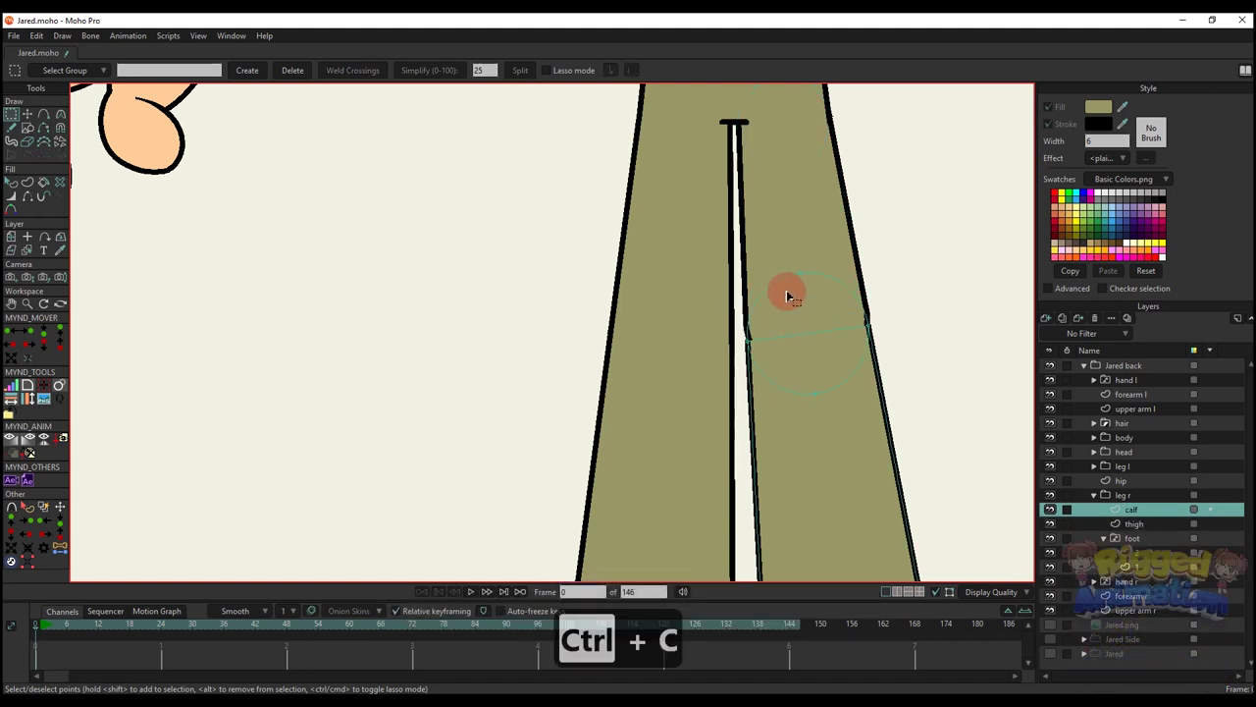
click(778, 285)
key(BackSpace)
key(ctrl+v)
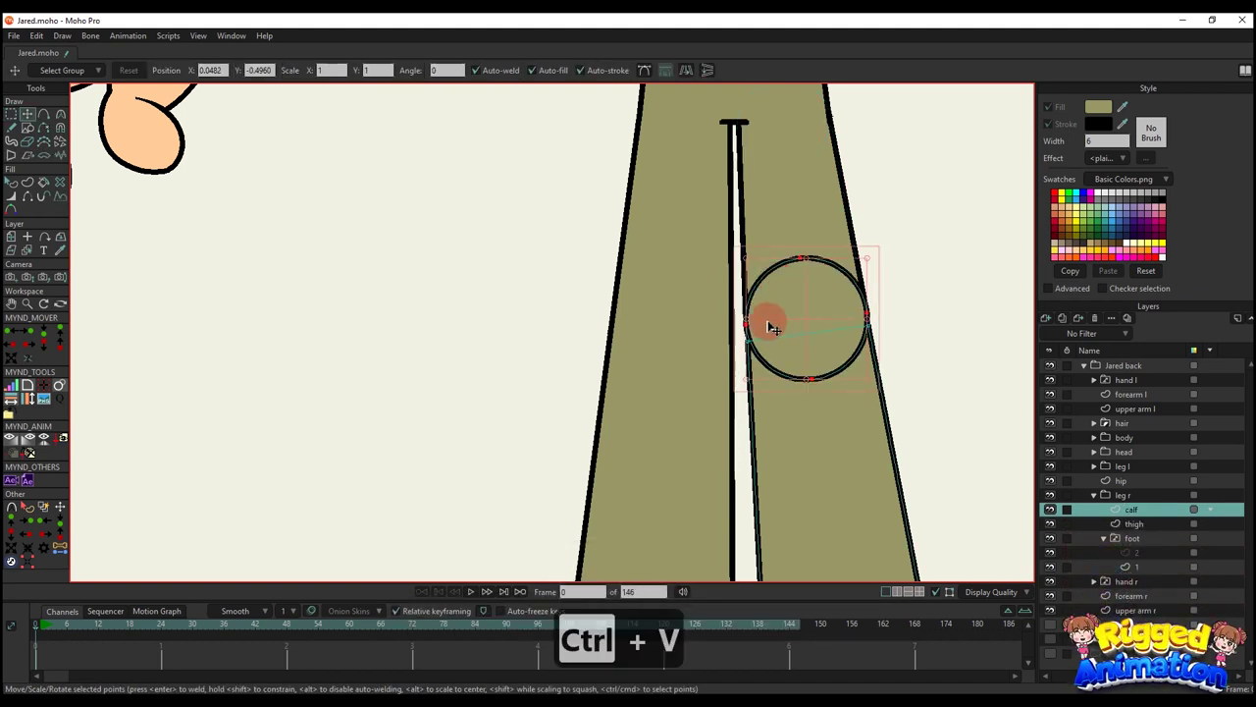
- Align the calf's two upper corner points with the knee circle's side points, using X -0.0107, Y -0.5017 for the inner corner
scroll(763, 323, up, 3)
key(g)
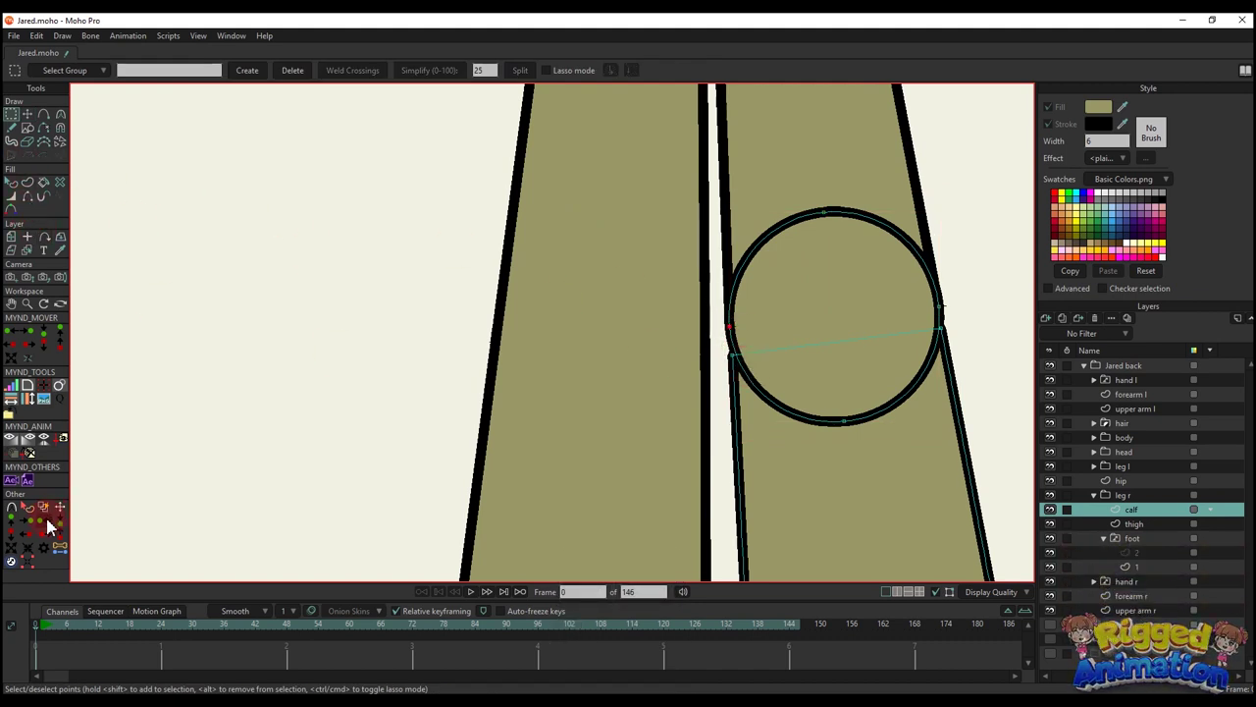
click(29, 547)
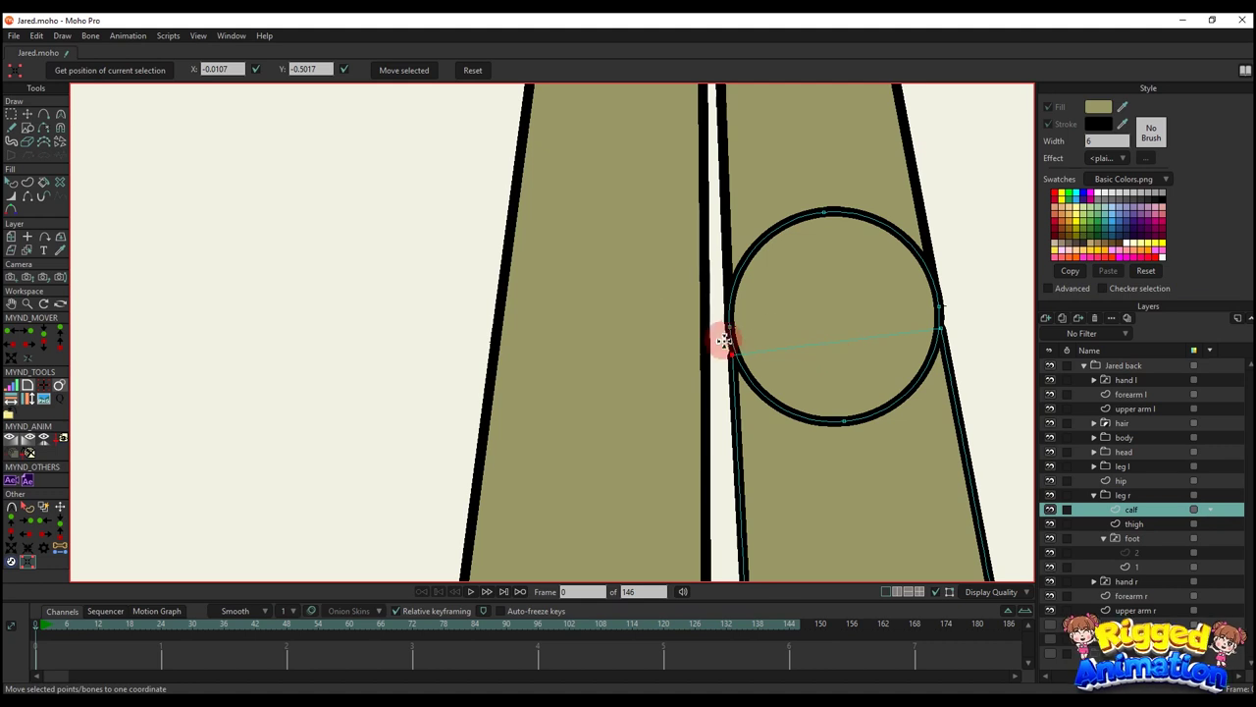
click(939, 306)
click(110, 70)
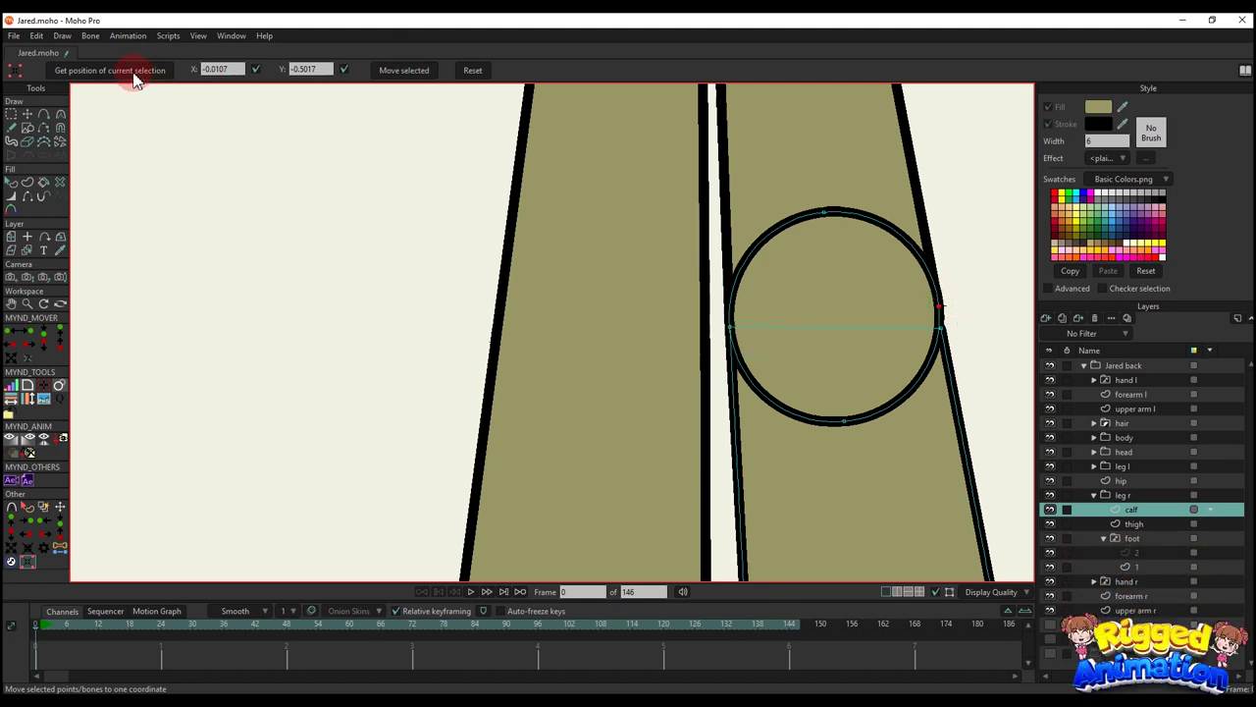
click(427, 74)
- Turn off the stroke of the knee circle shape in leg r's calf
scroll(821, 353, down, 2)
scroll(771, 373, down, 2)
key(q)
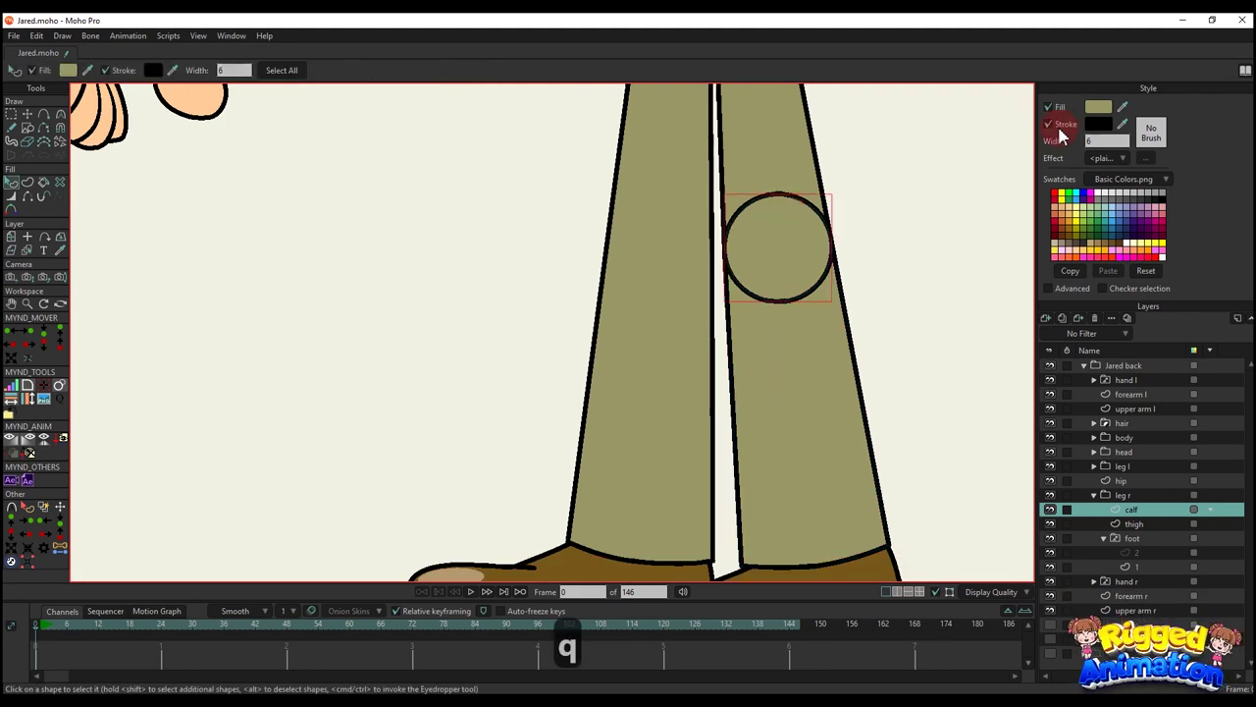
click(1048, 126)
- Shorten leg r's calf by moving its hem points up to X 0.0890, Y -0.8136
scroll(832, 298, down, 5)
key(g)
drag(757, 422, 891, 505)
scroll(850, 480, up, 6)
key(t)
drag(706, 420, 948, 520)
key(t)
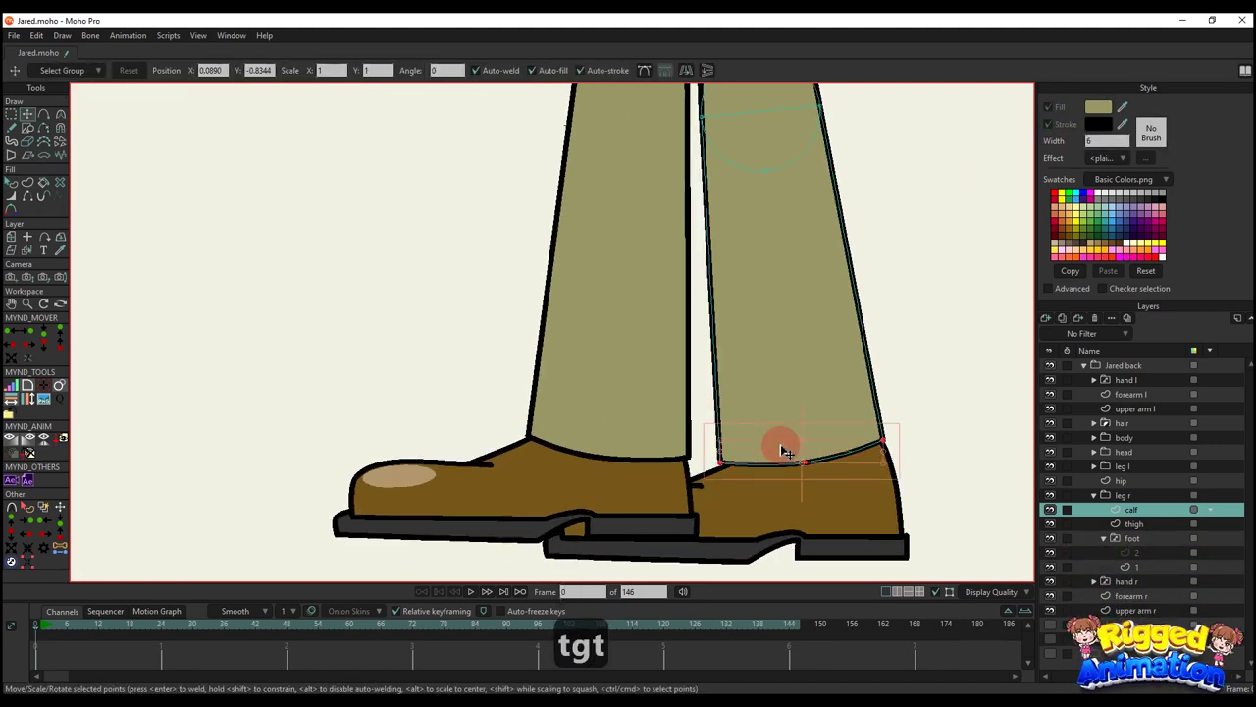
mouse_move(779, 441)
mouse_down()
mouse_move(774, 424)
mouse_move(781, 437)
mouse_up()
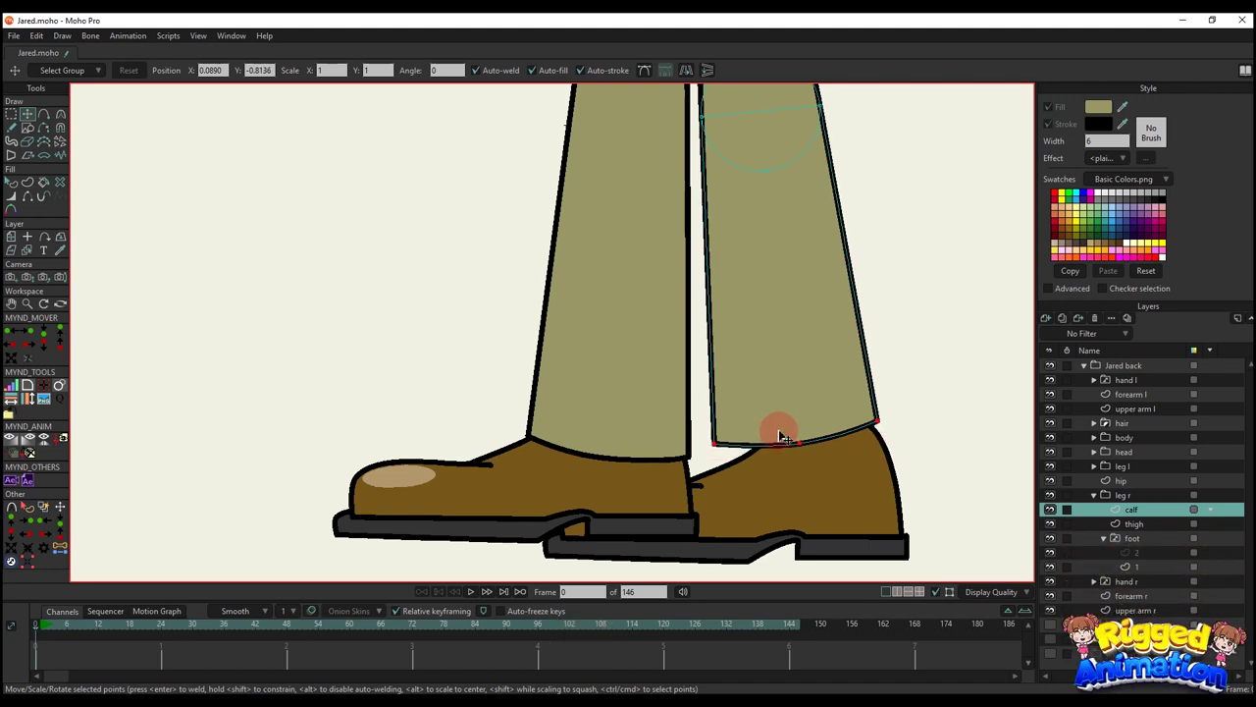
- Move all points of layer 1 in leg r's foot group so the shoe fits under the trouser hem
key(q)
scroll(782, 436, down, 2)
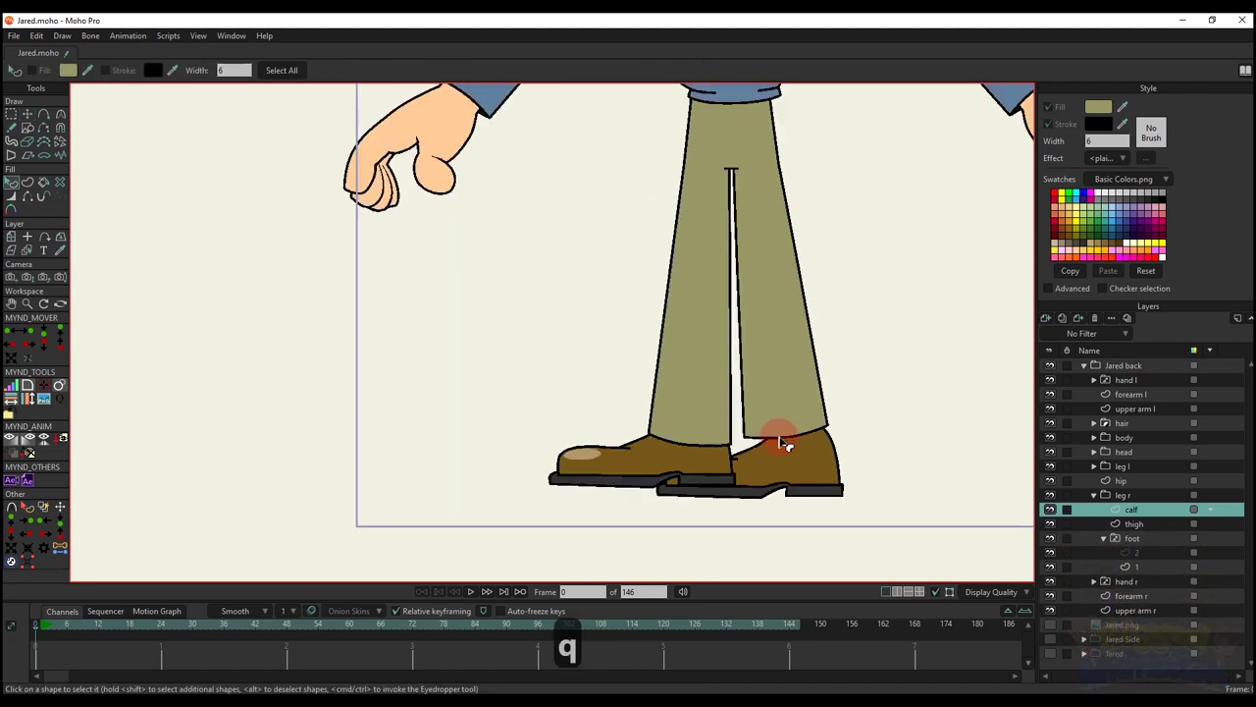
scroll(791, 456, up, 1)
key(g)
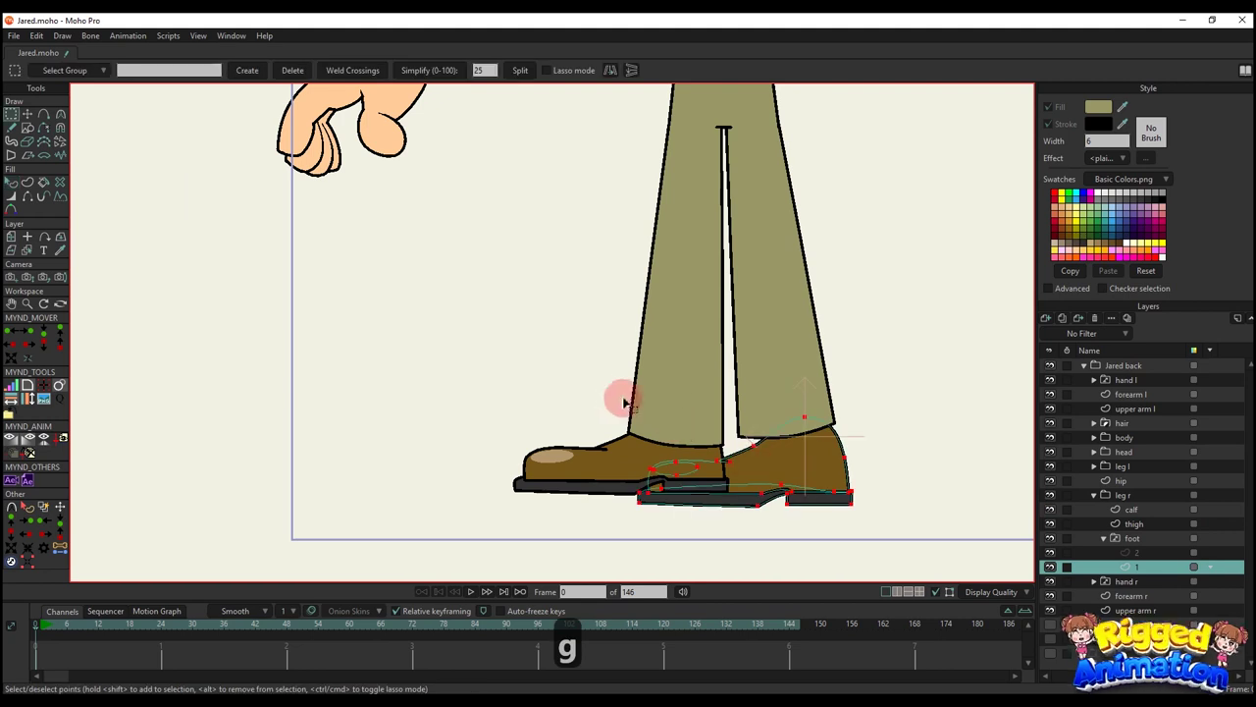
drag(948, 611, 950, 612)
scroll(782, 468, up, 2)
key(t)
drag(804, 471, 796, 447)
- Fit the calf's hem to the moved shoe by shifting its hem points to X 0.0838, Y -0.8190
alt+right_click(756, 377)
key(g)
drag(701, 379, 902, 480)
scroll(815, 452, up, 1)
key(t)
drag(687, 427, 788, 392)
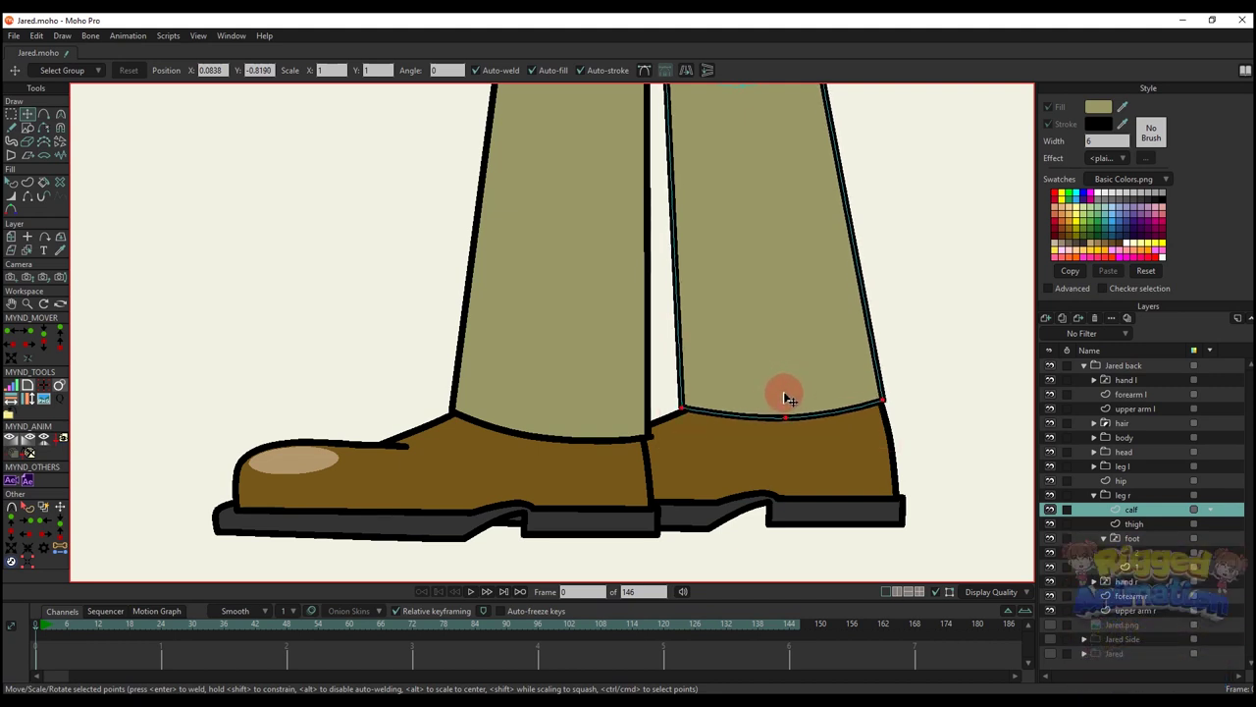
- Examine leg r's knee joint and hem for clean outlines and a good match with the other leg
key(q)
scroll(767, 403, down, 5)
scroll(772, 422, up, 2)
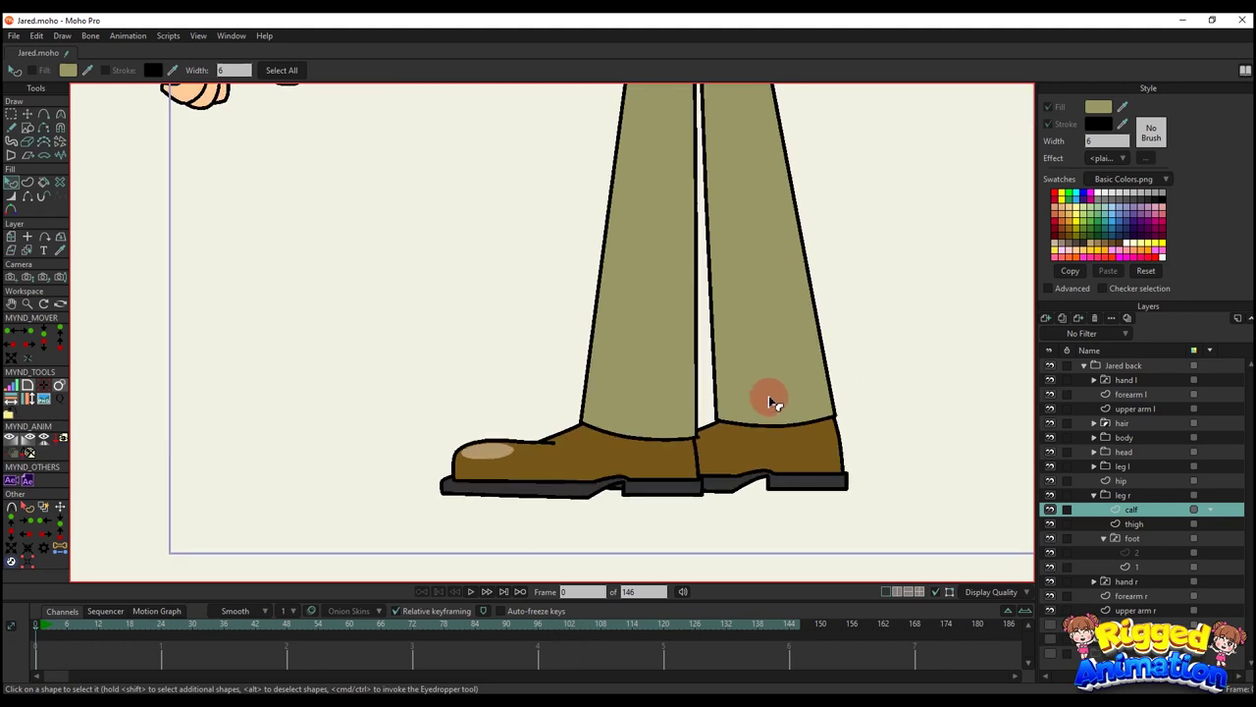
drag(775, 404, 775, 430)
key(g)
scroll(797, 374, up, 6)
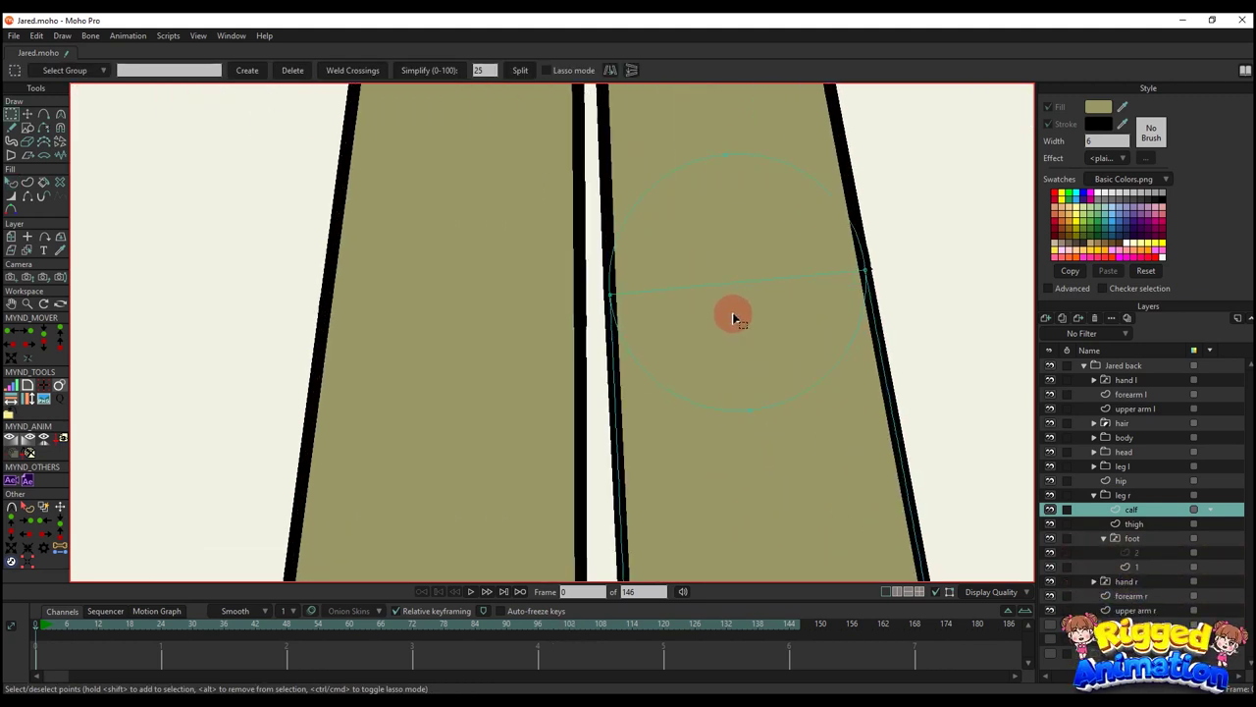
key(q)
scroll(736, 339, down, 6)
scroll(746, 465, up, 2)
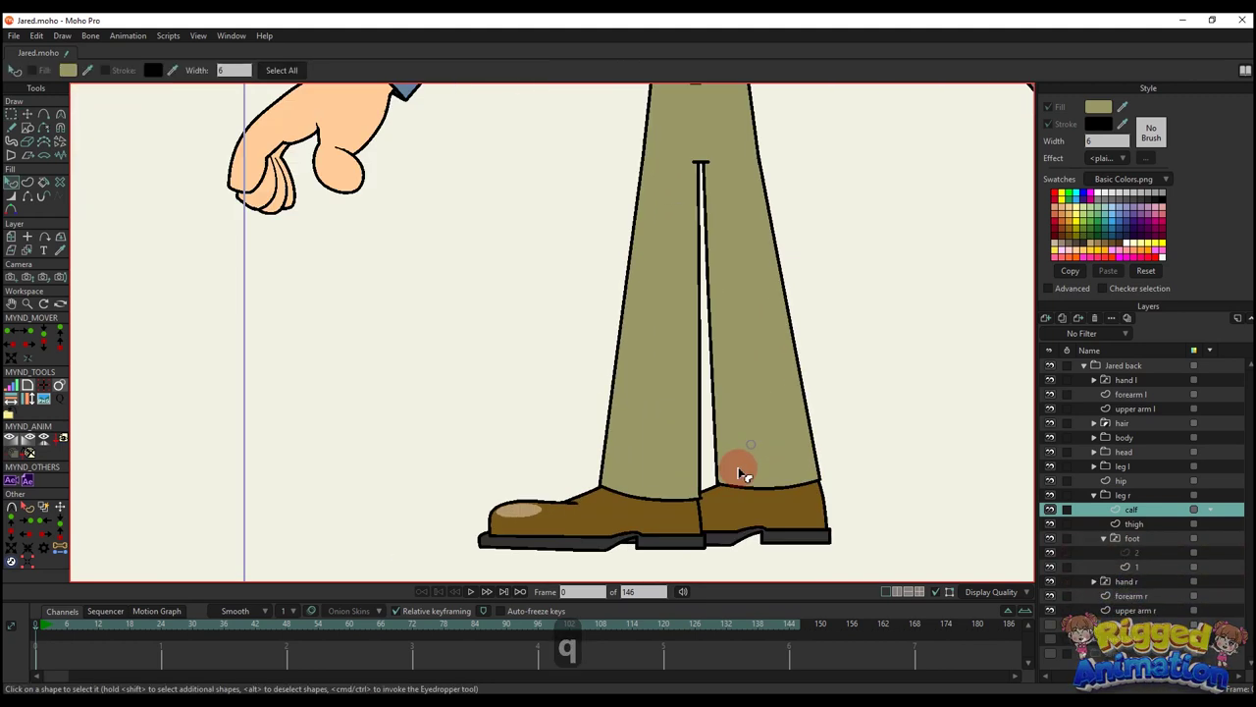
scroll(743, 467, down, 3)
scroll(752, 477, down, 2)
scroll(777, 491, up, 7)
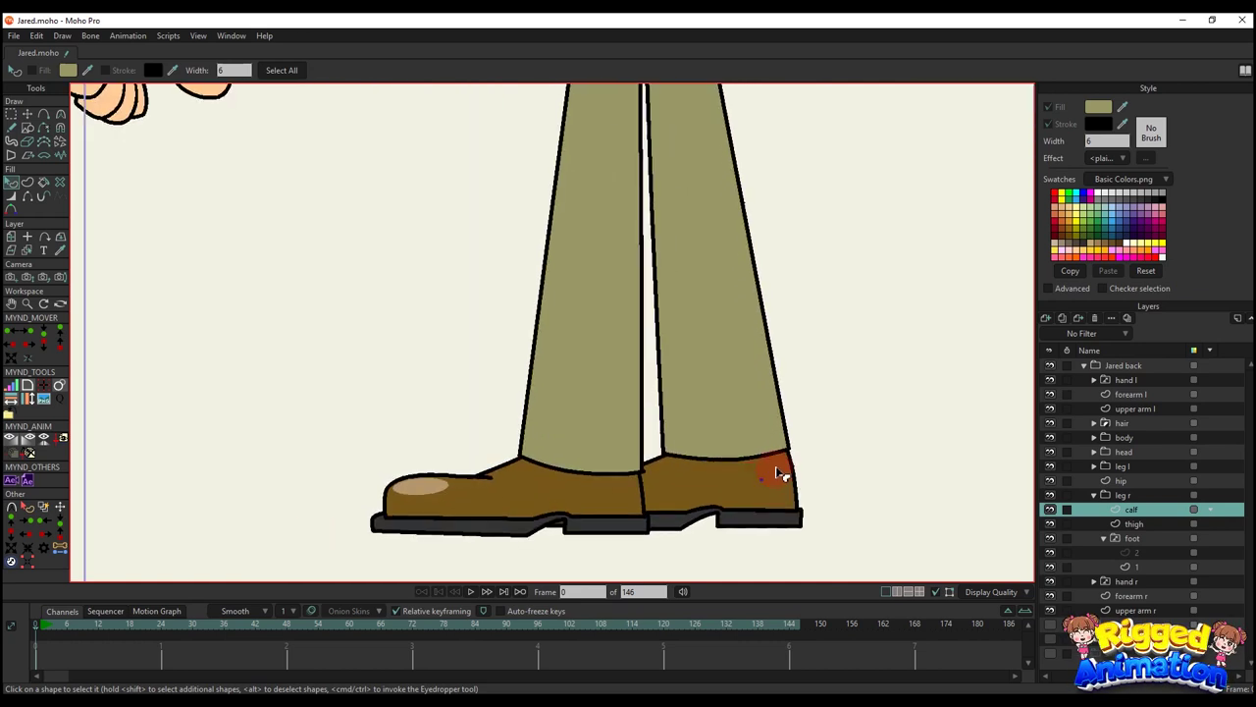
- Show the Jared.png reference and delete all points of layer 2 in leg r's foot group
click(1134, 553)
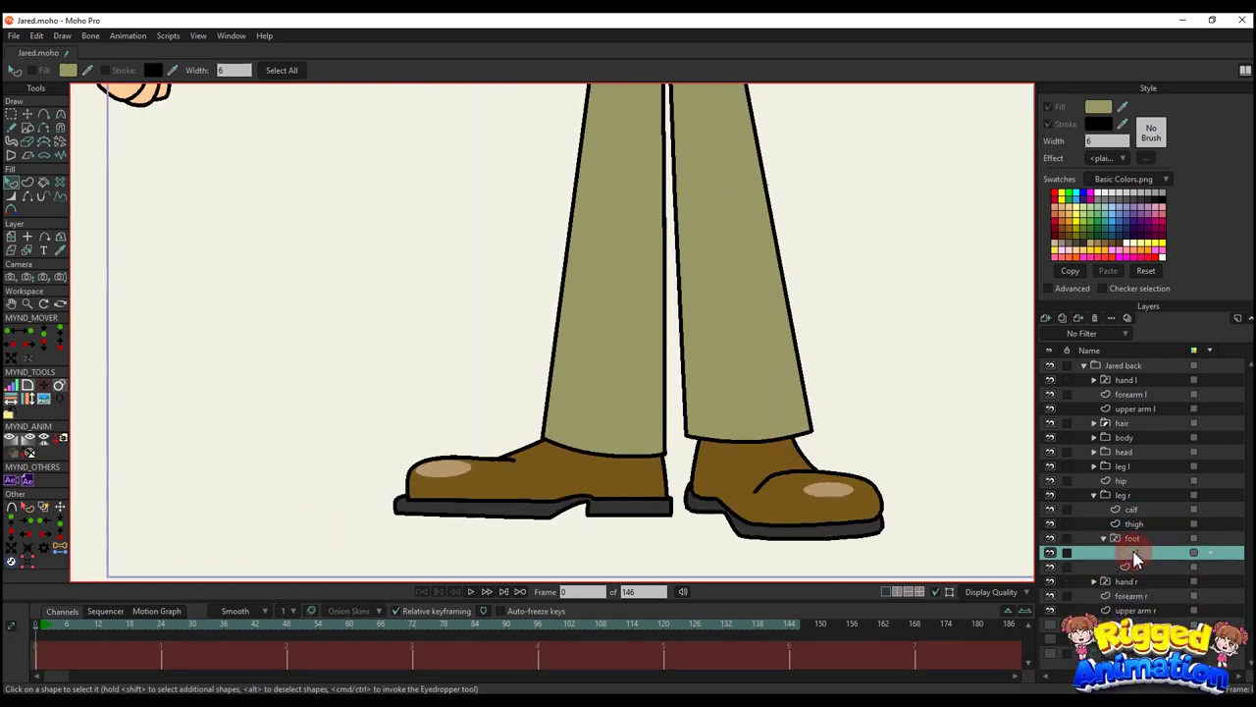
click(1049, 625)
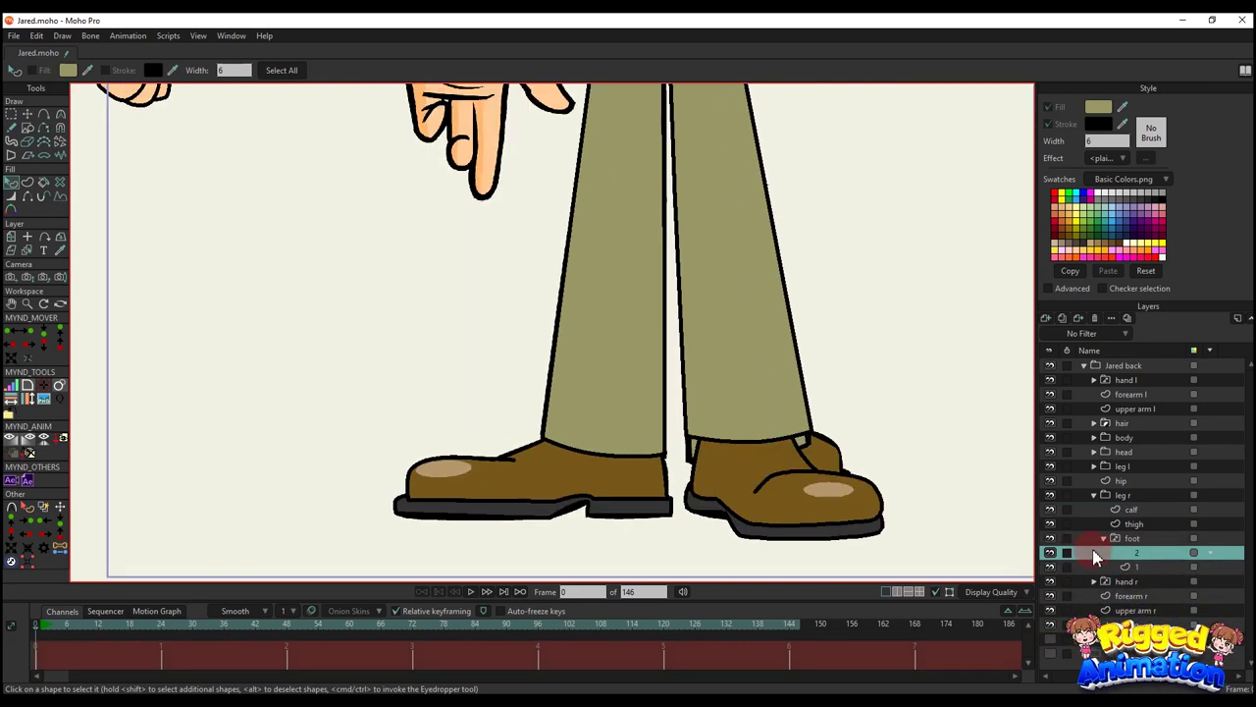
drag(736, 446, 739, 403)
key(g)
drag(631, 317, 926, 521)
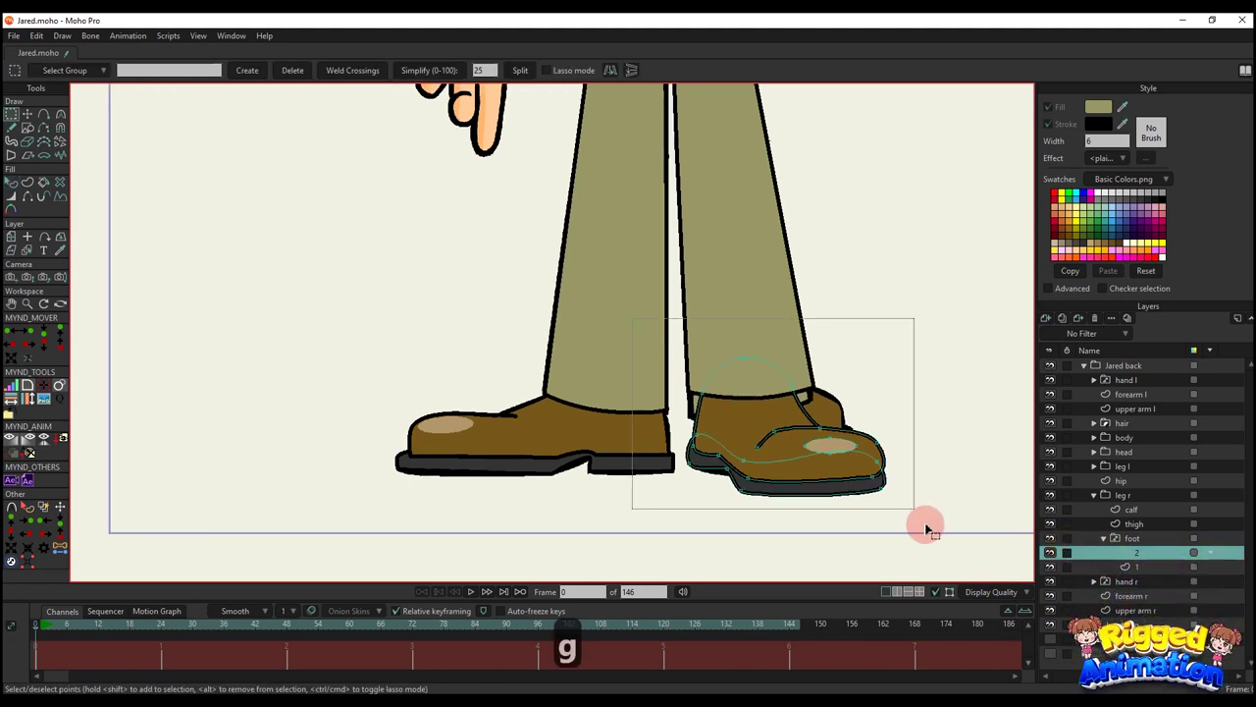
key(BackSpace)
scroll(743, 410, up, 2)
scroll(726, 402, down, 3)
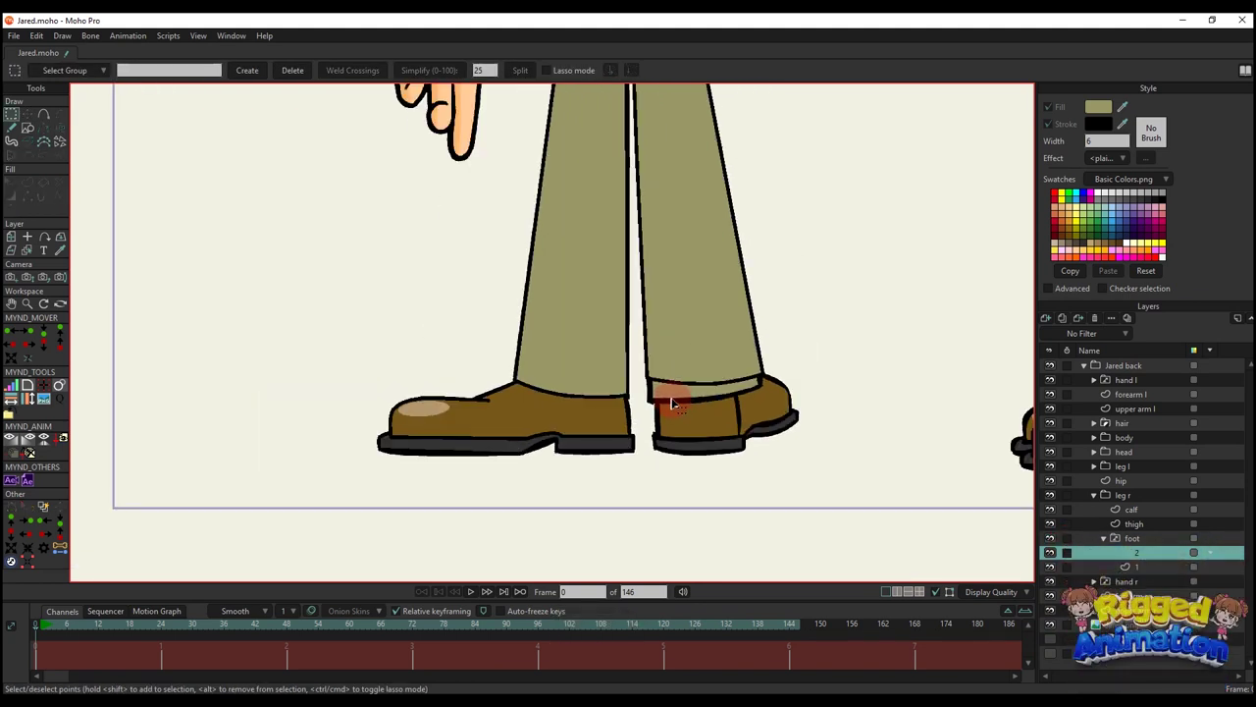
key(a)
scroll(652, 408, up, 2)
scroll(653, 408, down, 2)
key(g)
- Place leg r's calf layer in a new group and name the group calf
click(1080, 509)
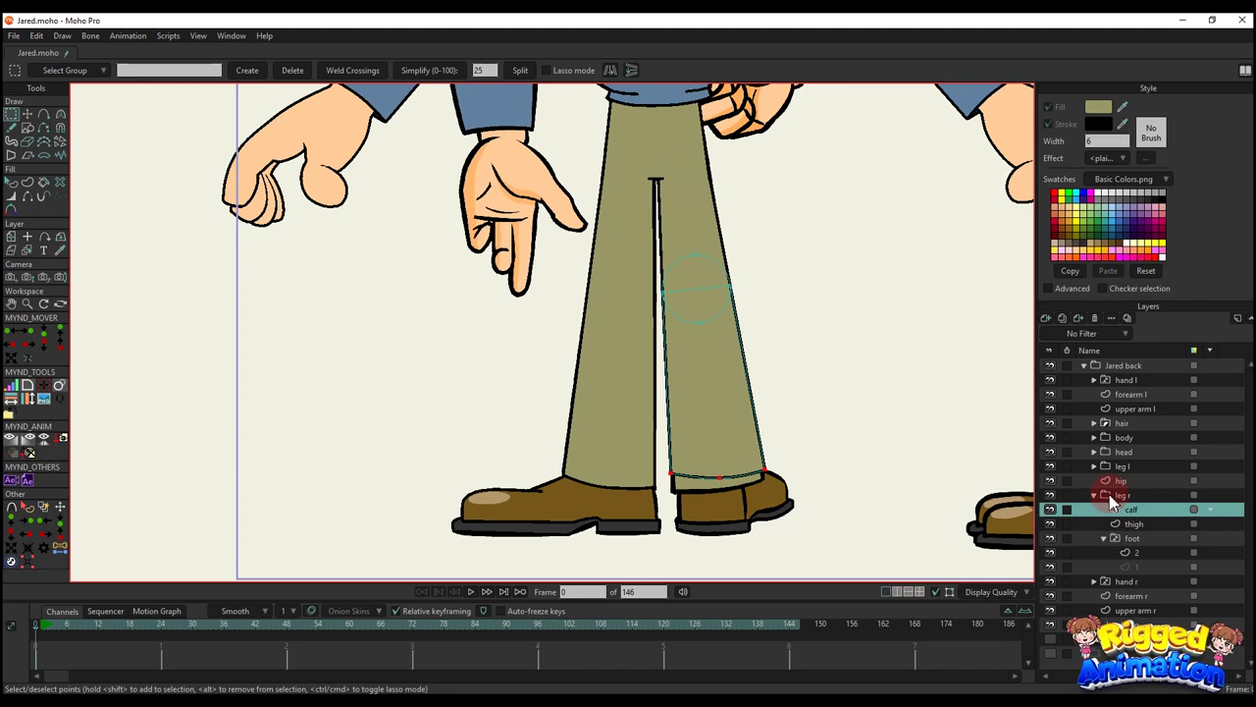
right_click(1138, 510)
click(1170, 570)
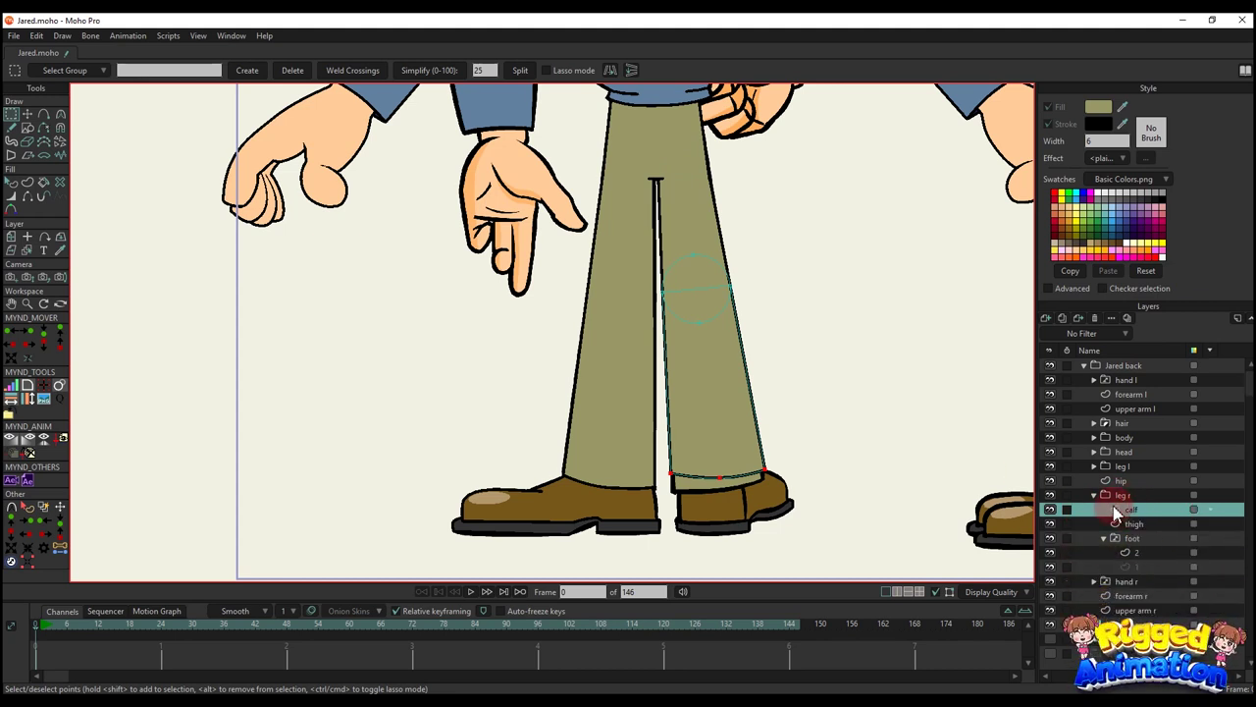
click(1104, 509)
double_click(1142, 510)
text(calf)
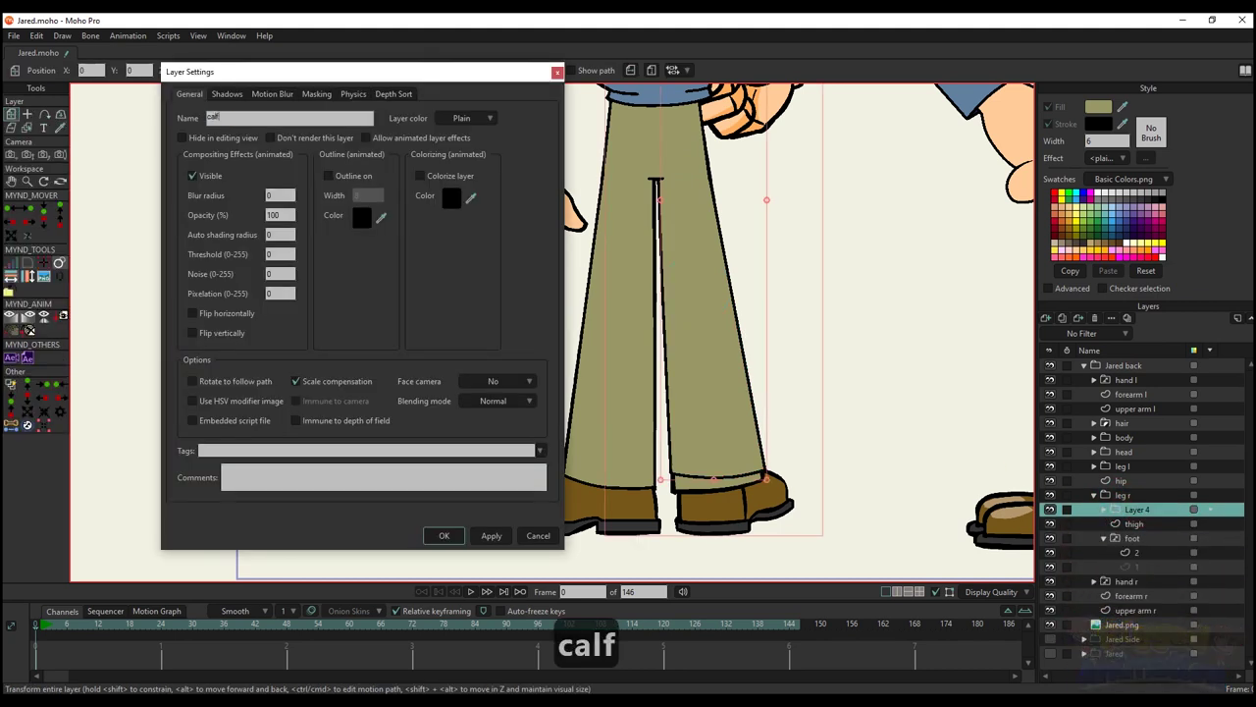
key(Return)
- Rename the vector layer inside the calf group as 1
click(1104, 511)
double_click(1144, 525)
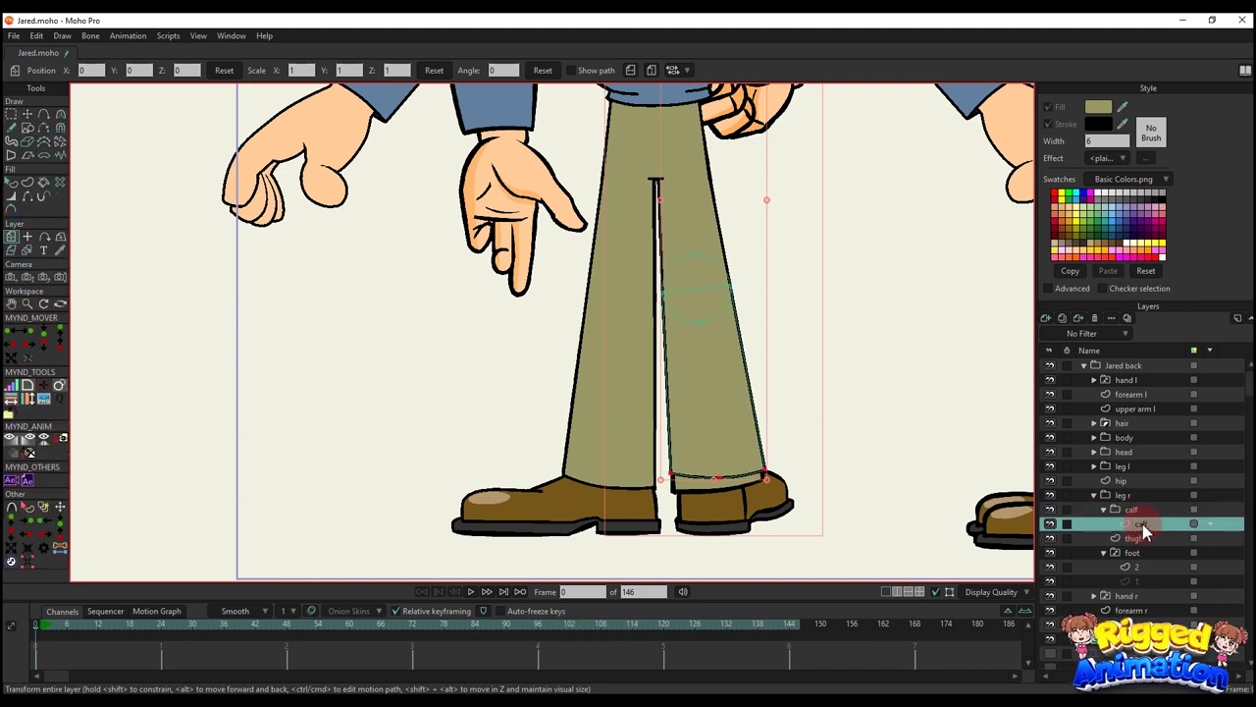
key(1)
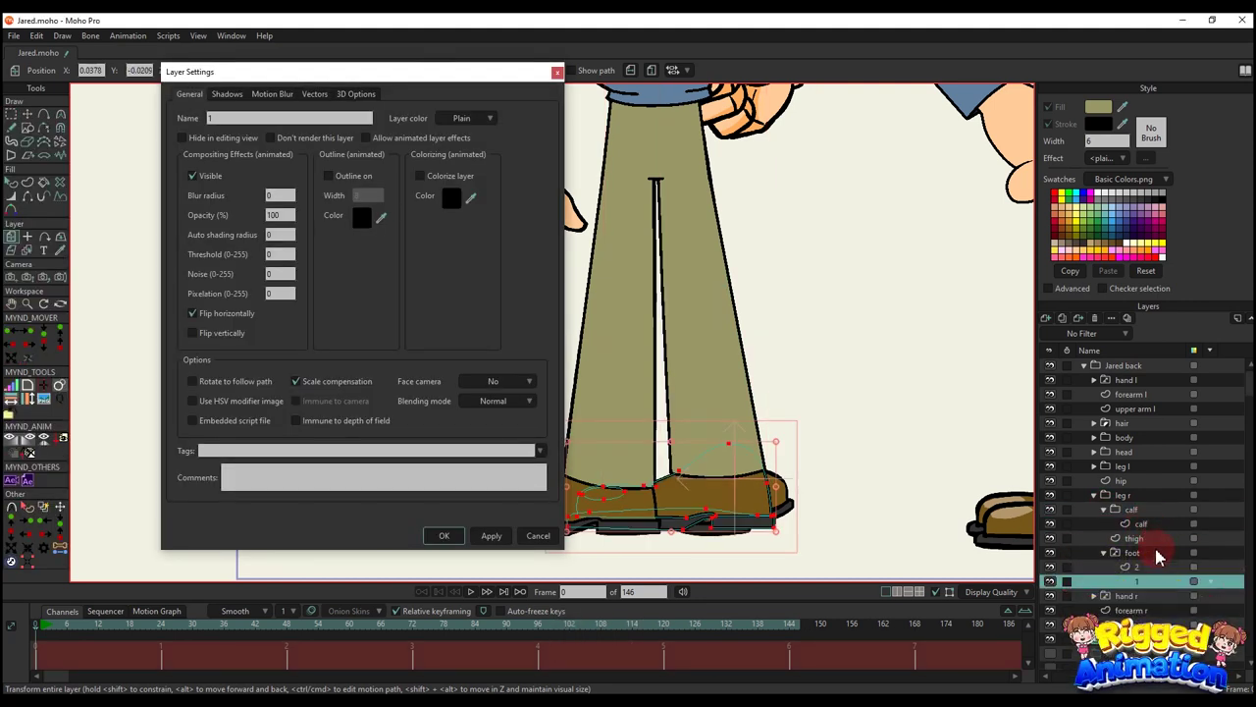
click(1144, 526)
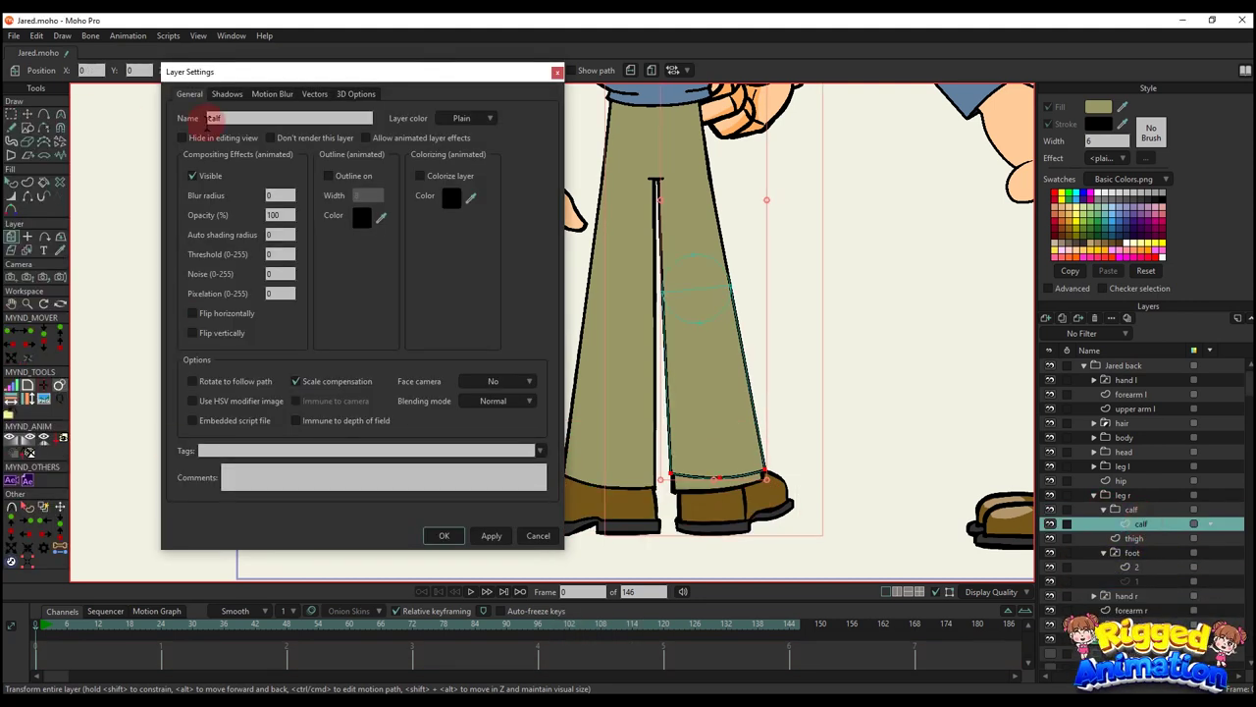
text(1)
key(Return)
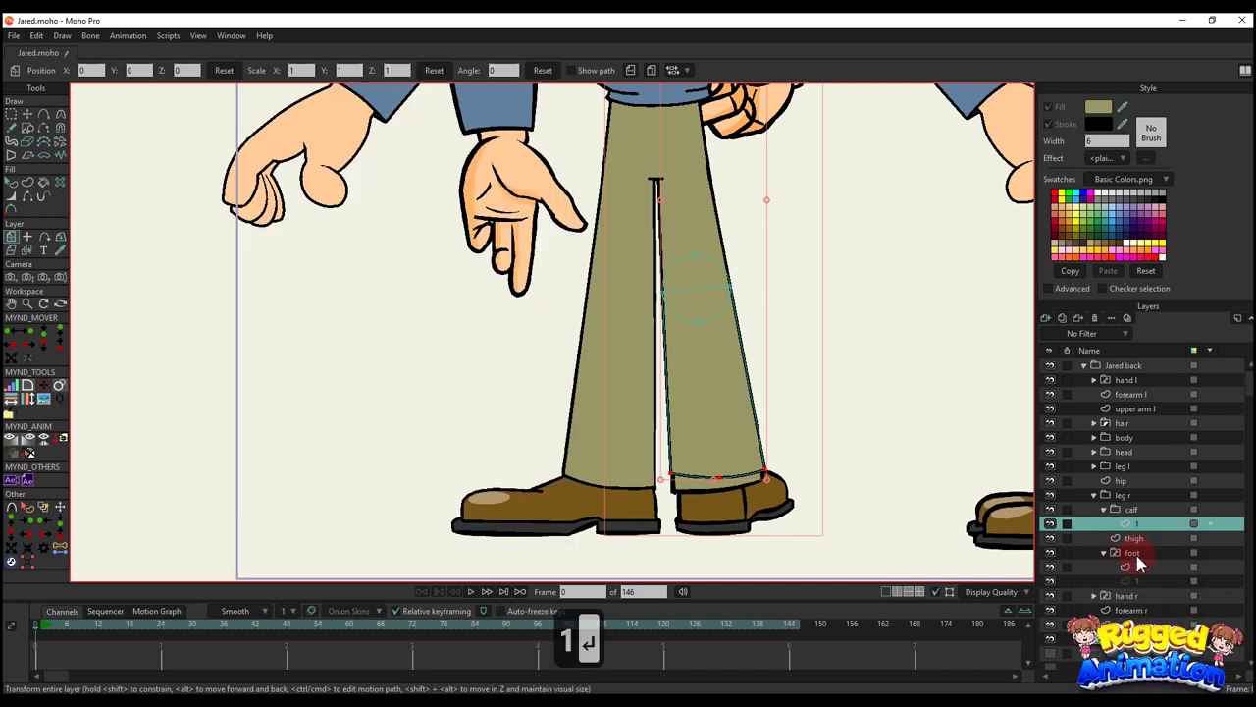
- Duplicate layer 1 in the calf group and name the copy 2
click(1143, 583)
click(1139, 527)
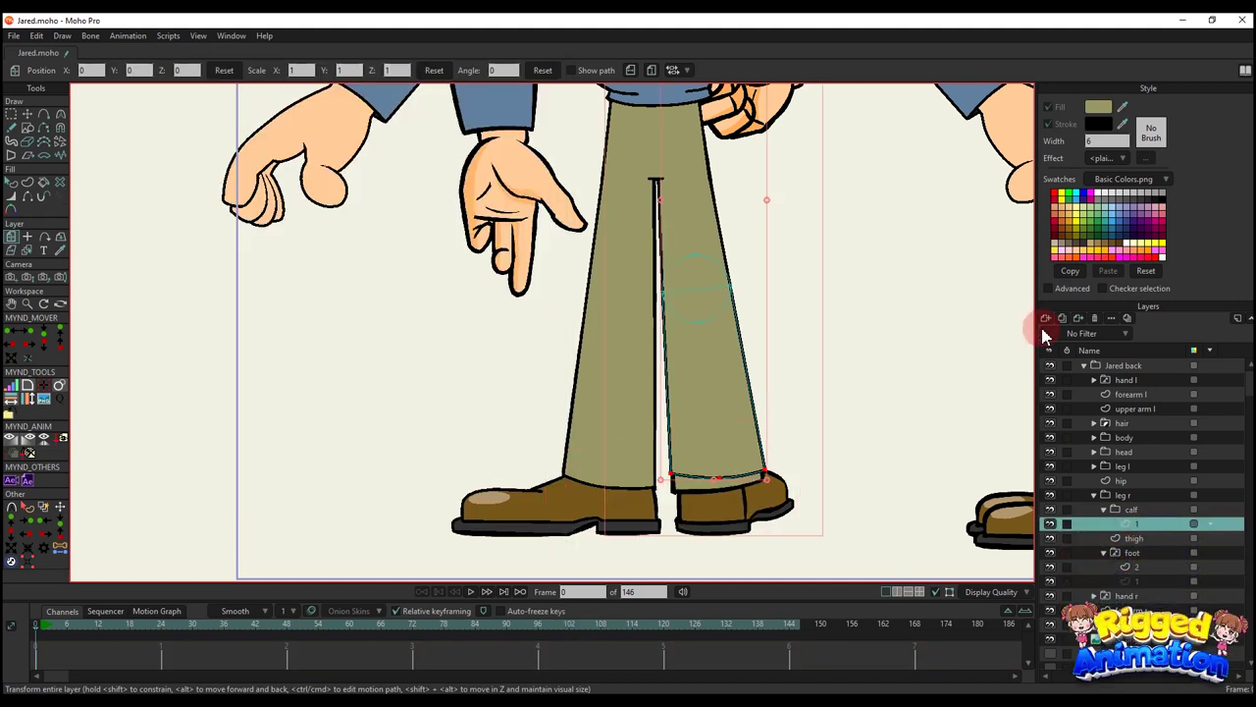
click(1063, 319)
double_click(1146, 526)
text(2)
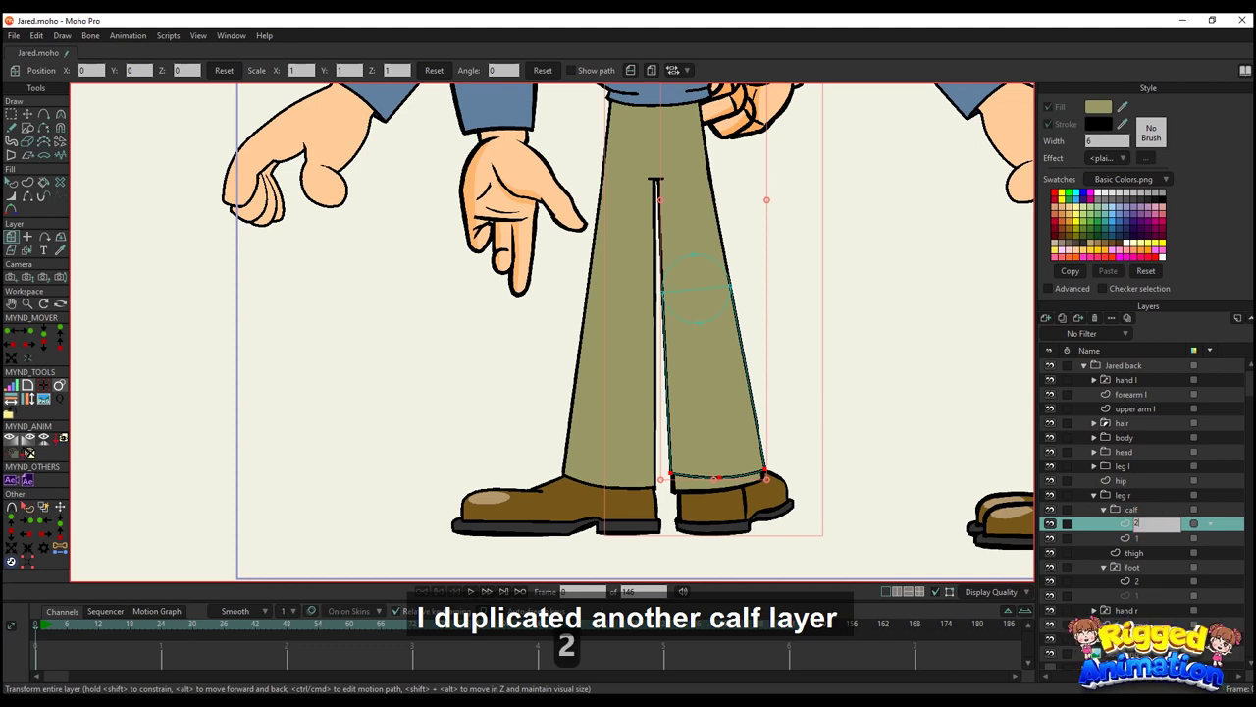
key(Return)
- Move the hem corner points of calf layer 2 to match the trouser leg in the reference
scroll(665, 422, up, 2)
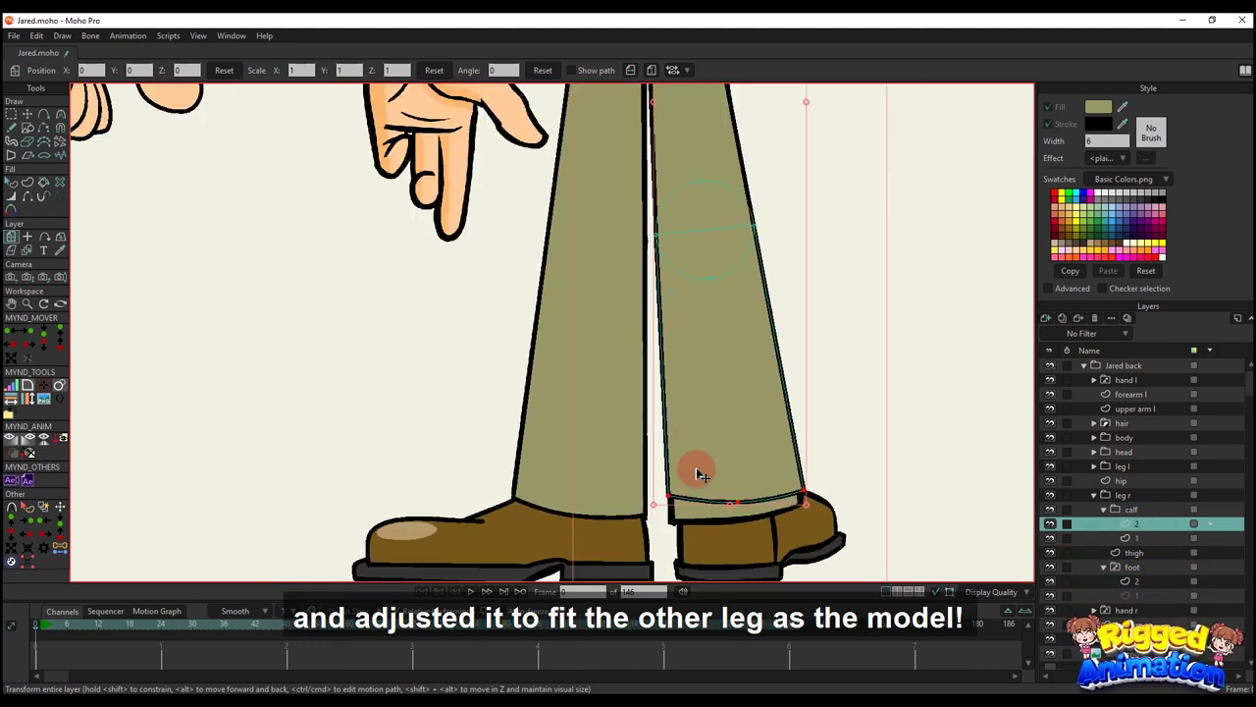
key(t)
drag(672, 493, 644, 467)
drag(723, 447, 723, 451)
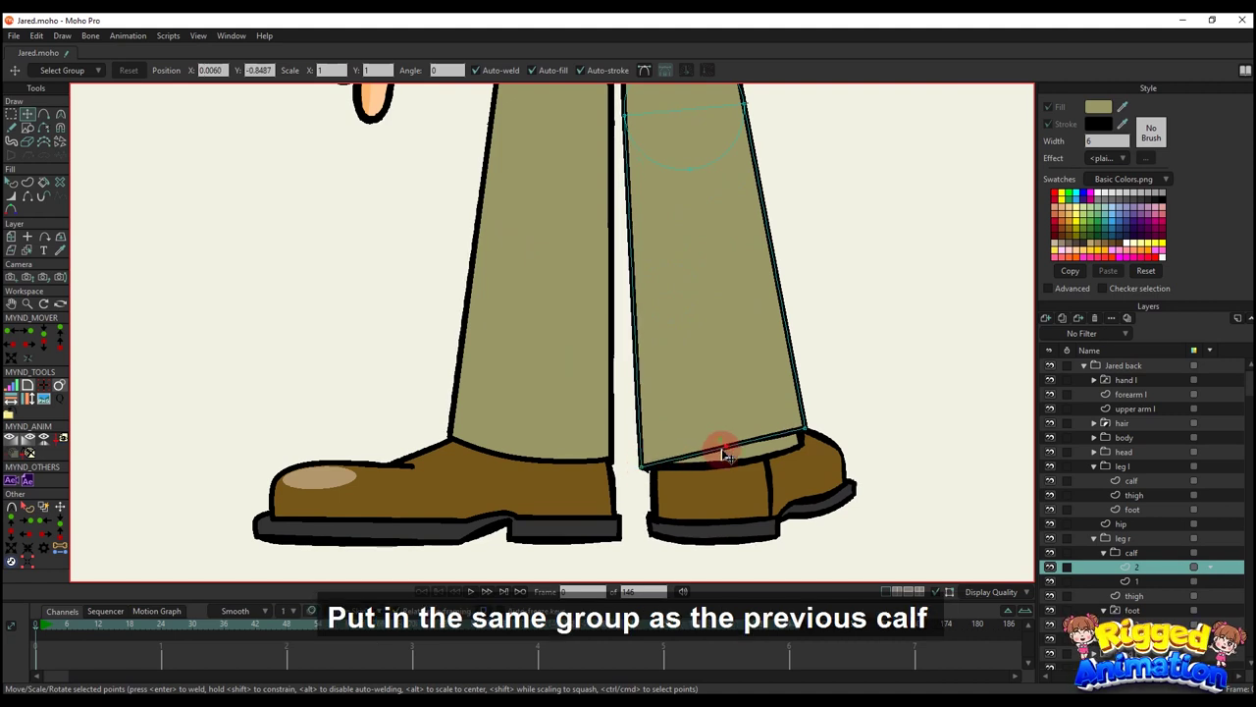
scroll(805, 428, up, 1)
drag(803, 430, 804, 450)
- Curve the hem of calf layer 2 to follow the reference, with a curvature of about 0.30
scroll(720, 471, down, 1)
key(c)
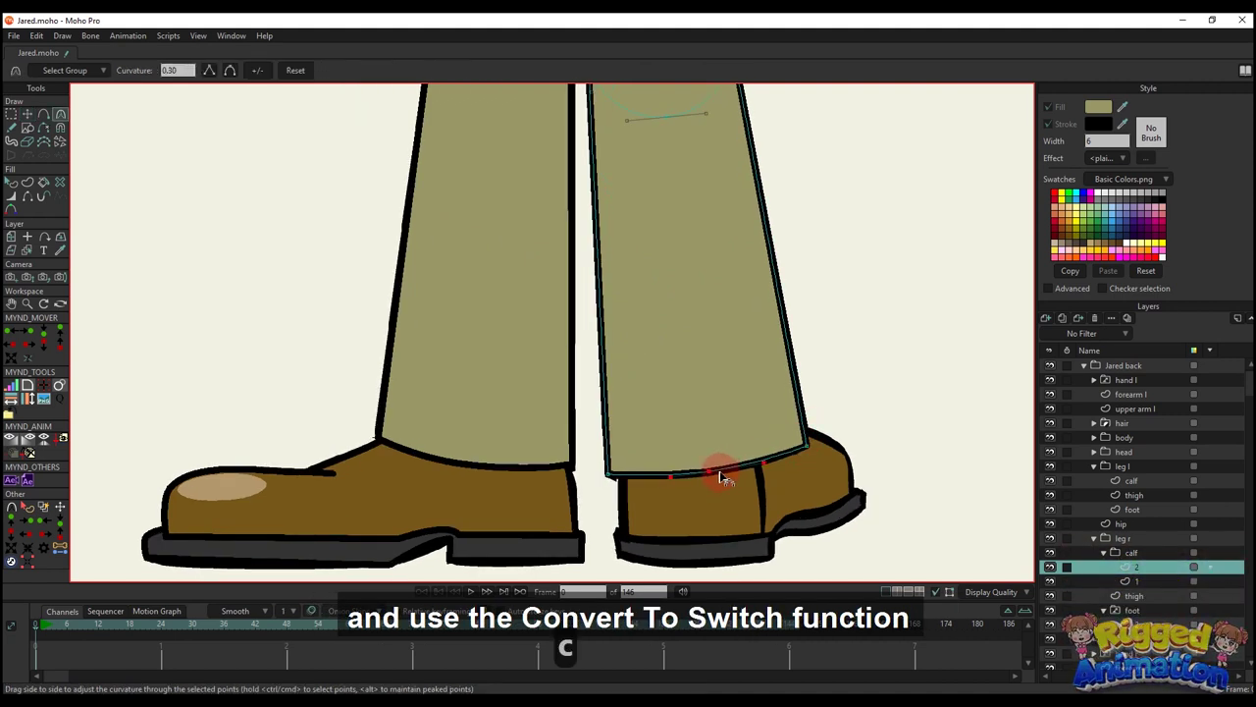
scroll(720, 470, down, 2)
scroll(716, 486, down, 2)
key(a)
scroll(726, 482, up, 2)
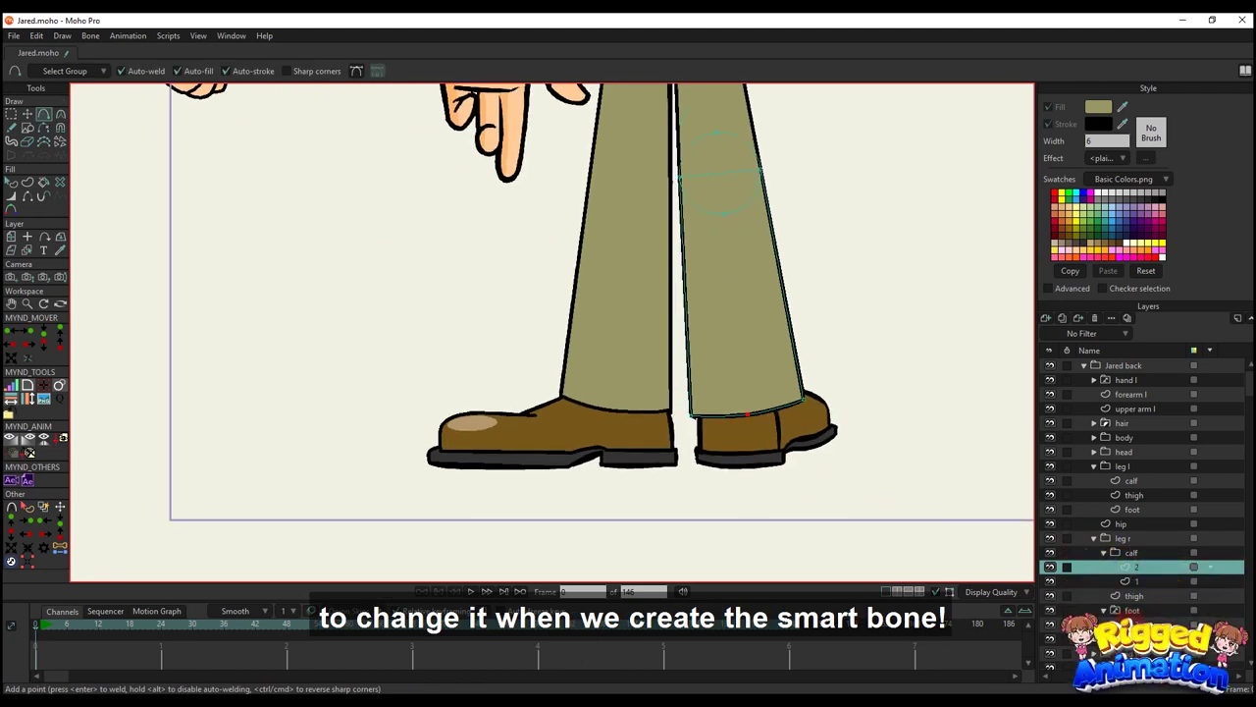
- Draw a closed four-point heel shape on foot layer 2 over the reference shoe and fill it with the shoe's brown
click(1149, 624)
scroll(737, 430, up, 4)
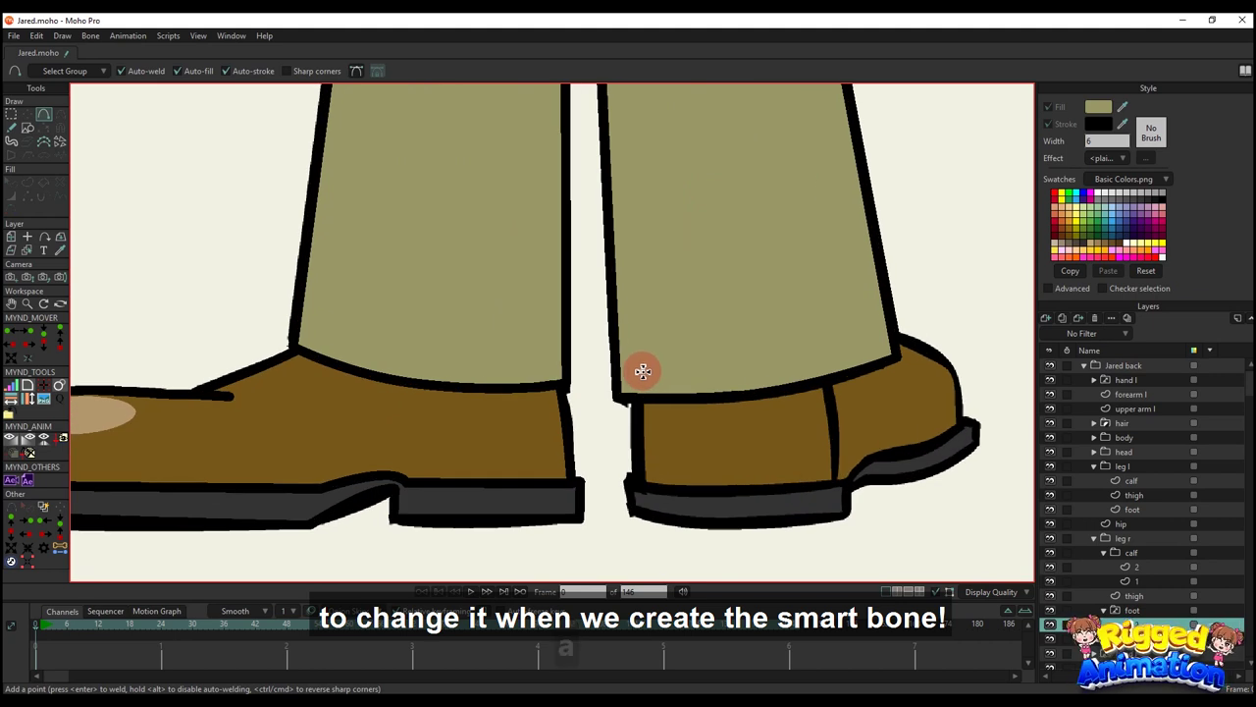
mouse_move(638, 369)
mouse_down()
mouse_move(640, 482)
mouse_move(834, 489)
mouse_move(816, 343)
mouse_move(638, 368)
mouse_up()
click(1123, 106)
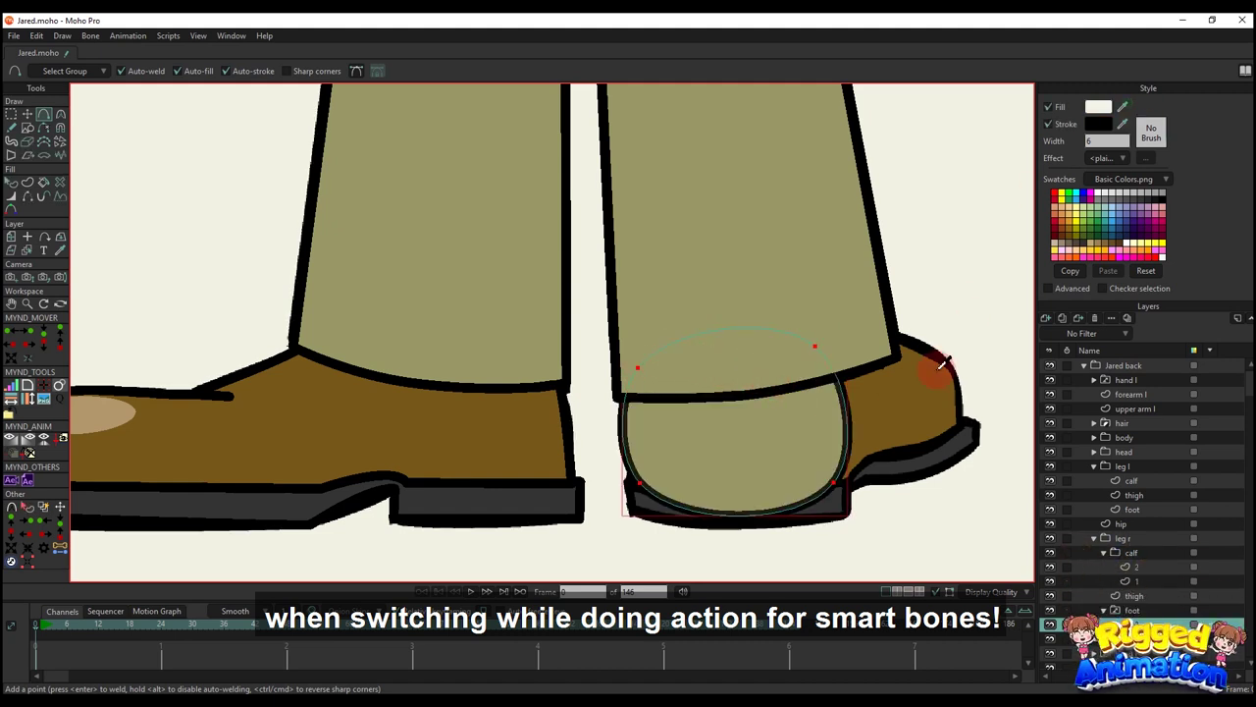
click(935, 434)
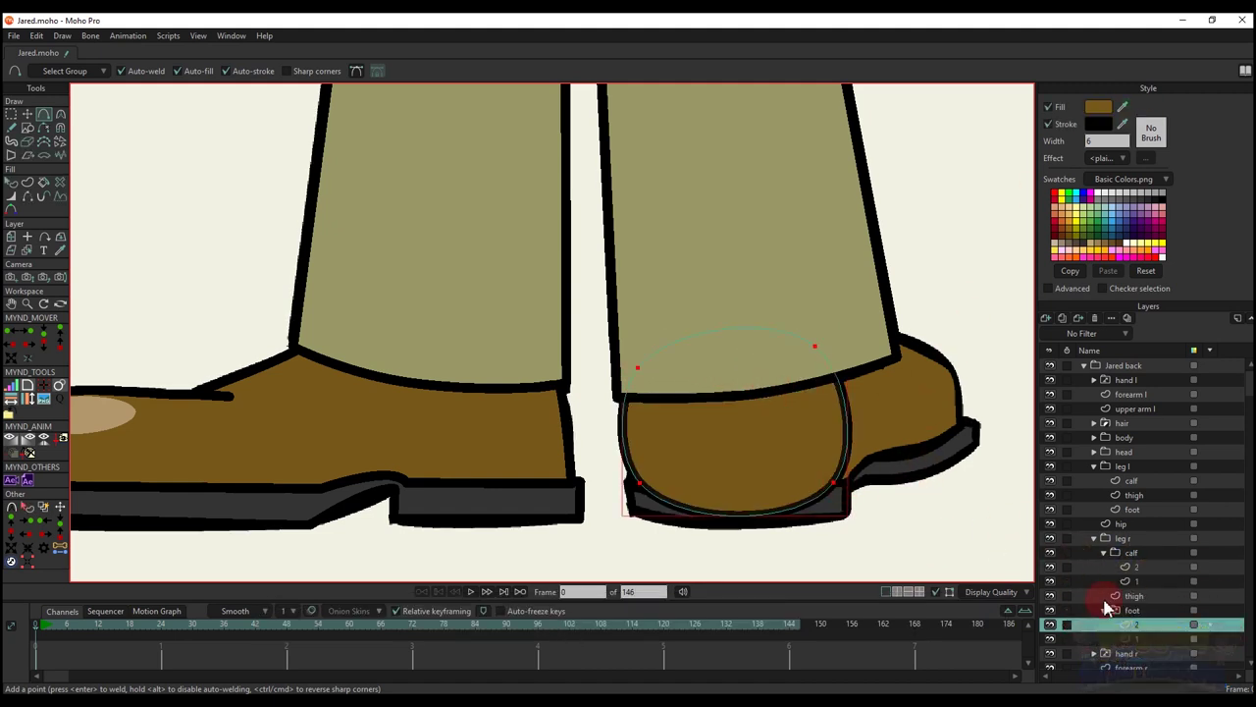
- Hide foot layer 2 and sharpen all four corners of the brown heel shape
click(1050, 629)
key(c)
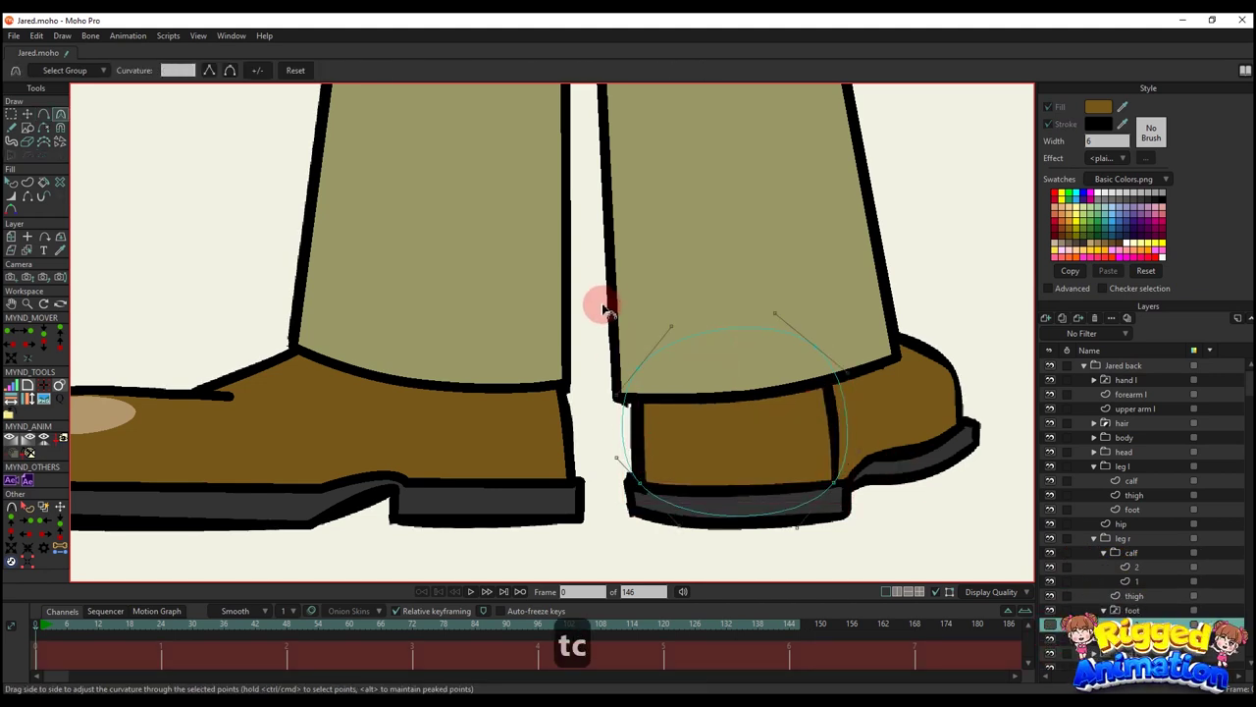
drag(598, 291, 893, 565)
key(c)
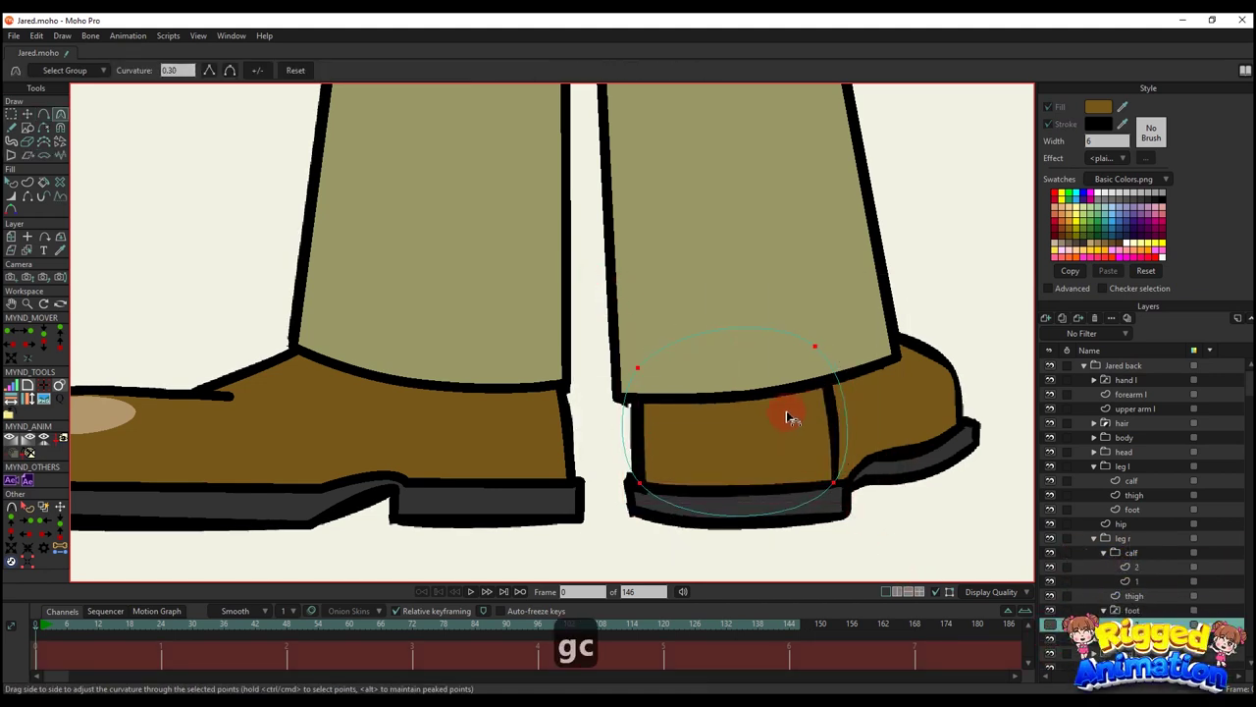
key(t)
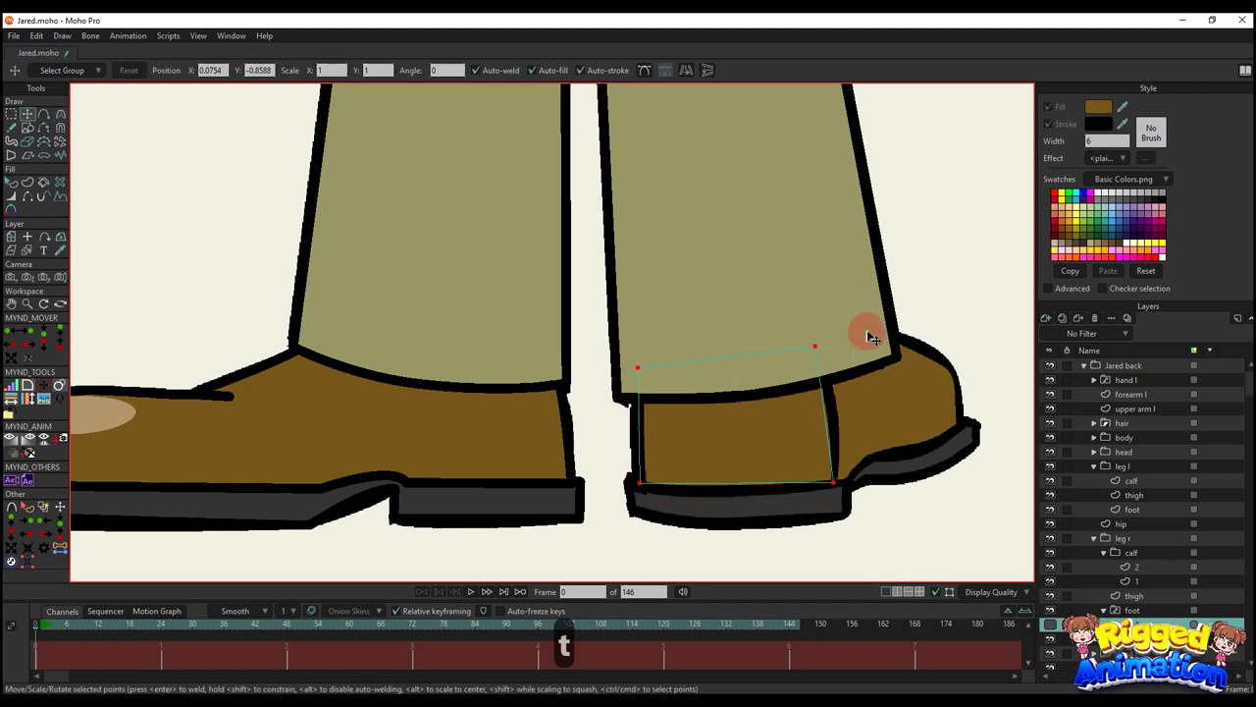
- Add a point on the heel shape's top edge and one on its seam edge, and bend both edges into curves
key(a)
key(c)
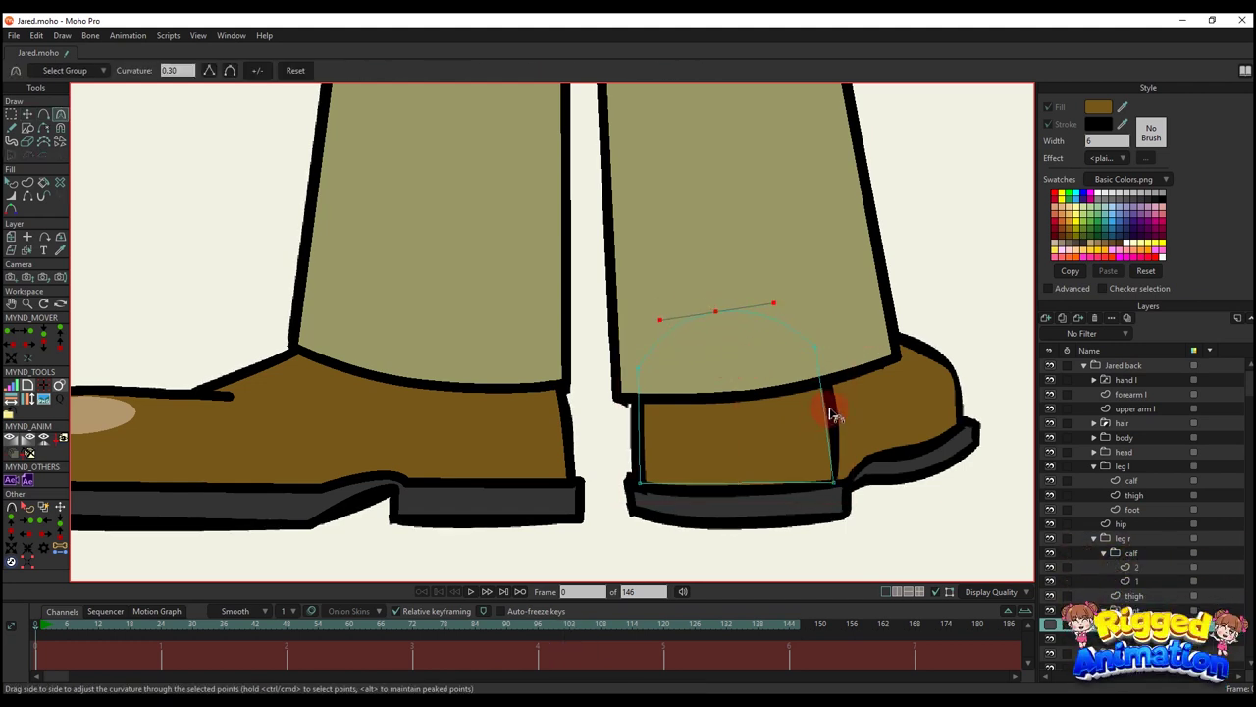
key(a)
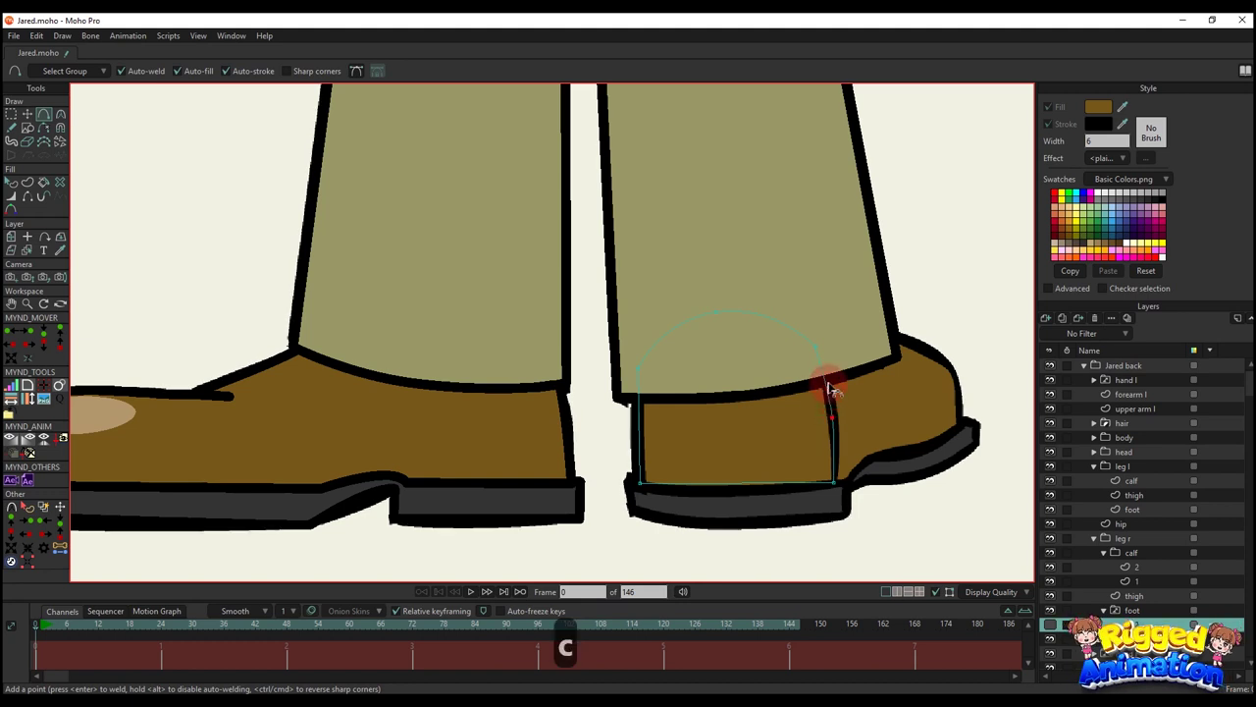
key(c)
- Draw the shoe's side panel outline from the heel's lower seam corner along the sole and around the toe, welding it to the heel's upper corner
key(a)
scroll(848, 480, up, 2)
drag(846, 482, 887, 469)
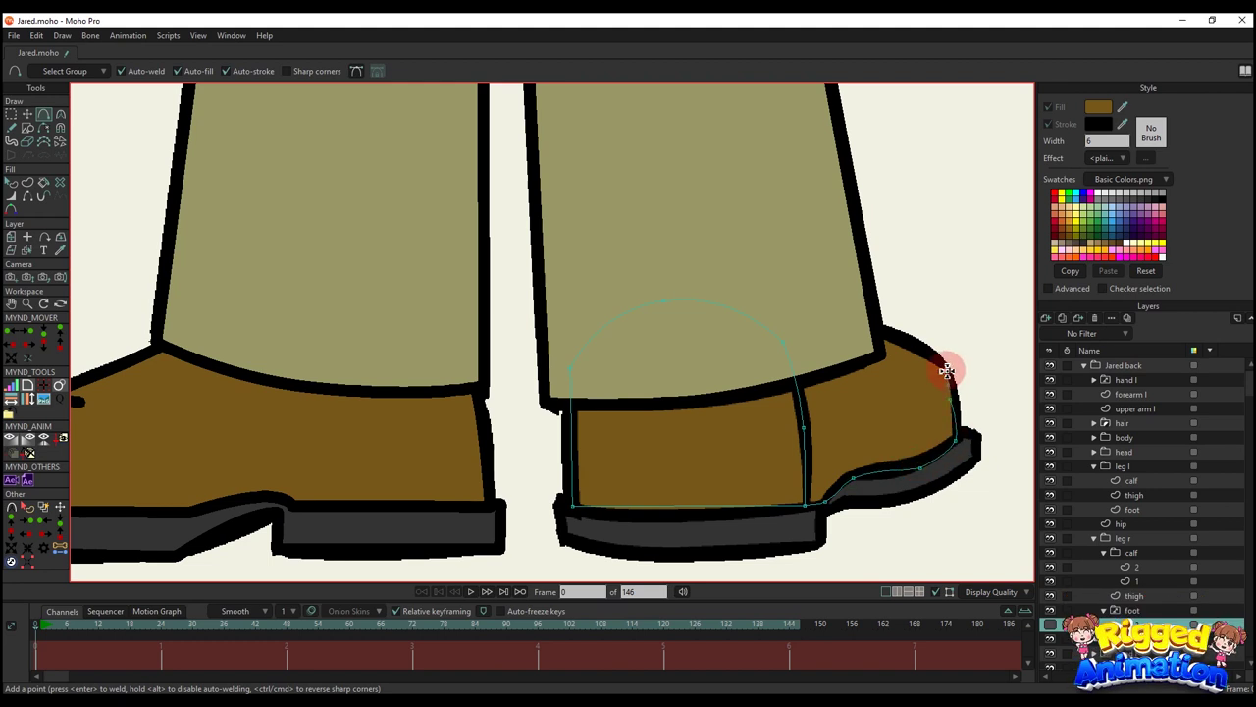
key(ctrl+z)
key(ctrl+z)
key(ctrl+z)
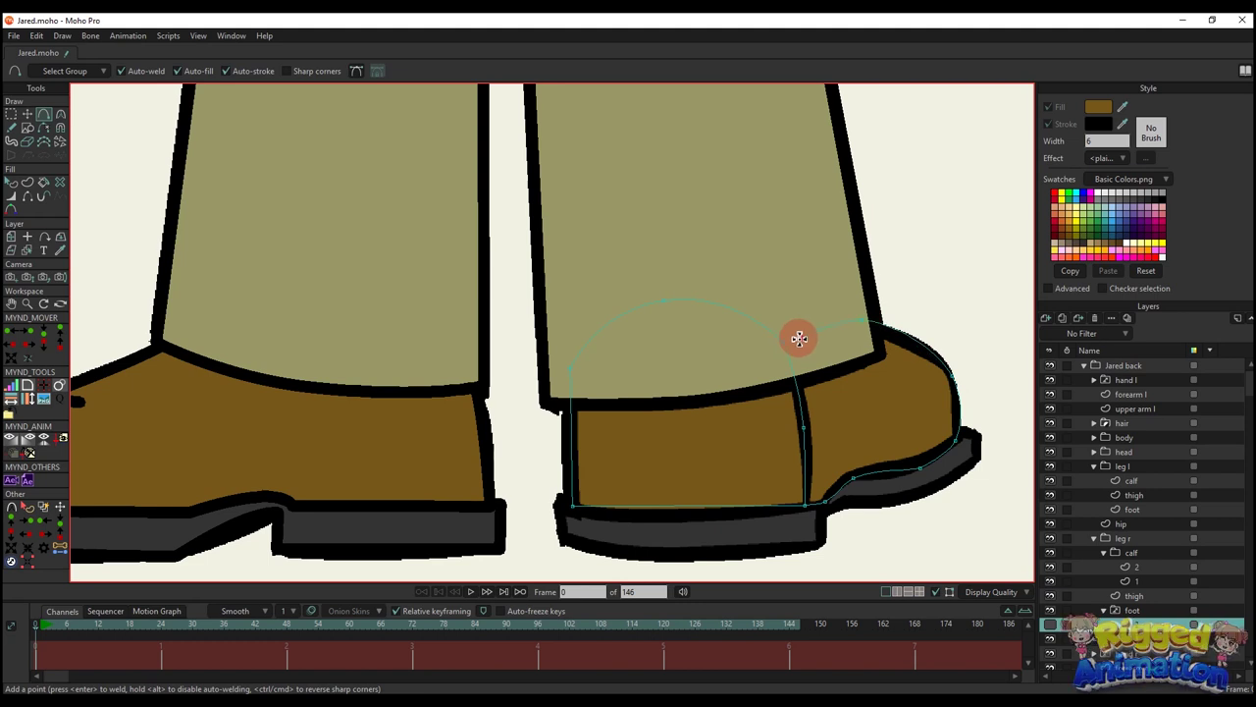
- Adjust the side panel's points and curve handles at the toe and along the sole seam to follow the reference
scroll(835, 345, down, 2)
key(g)
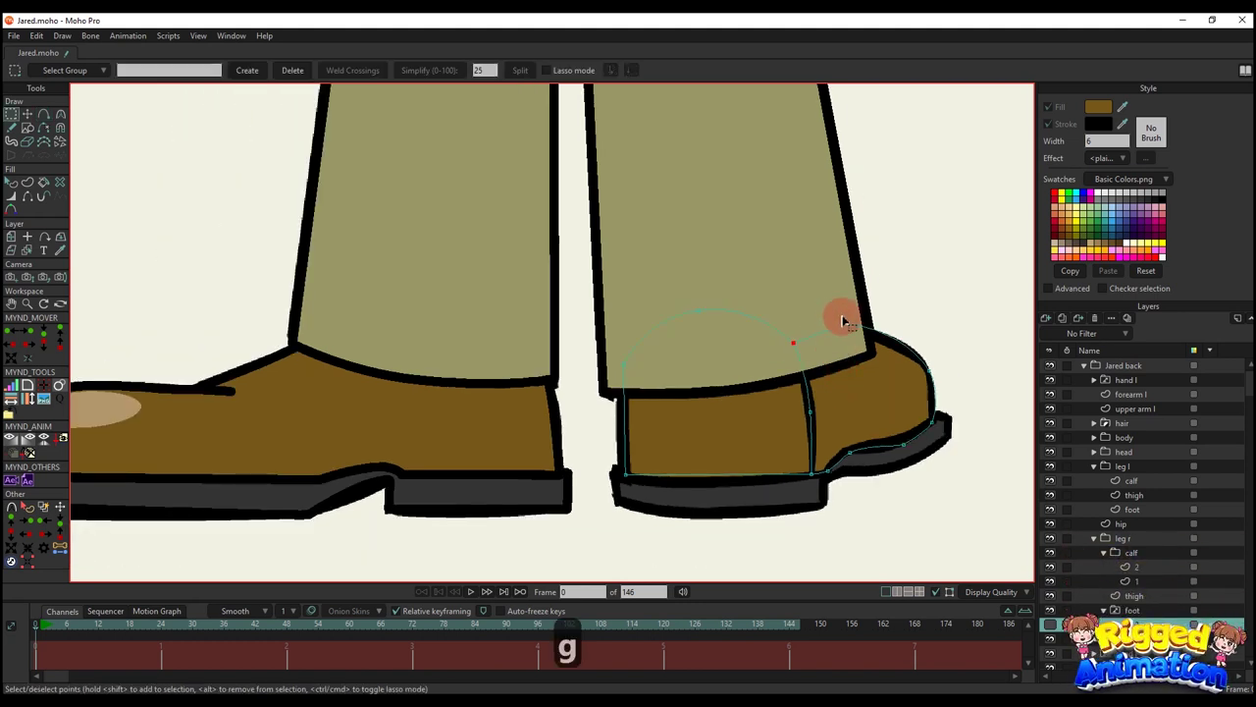
scroll(895, 340, up, 4)
scroll(956, 362, down, 5)
scroll(958, 361, up, 2)
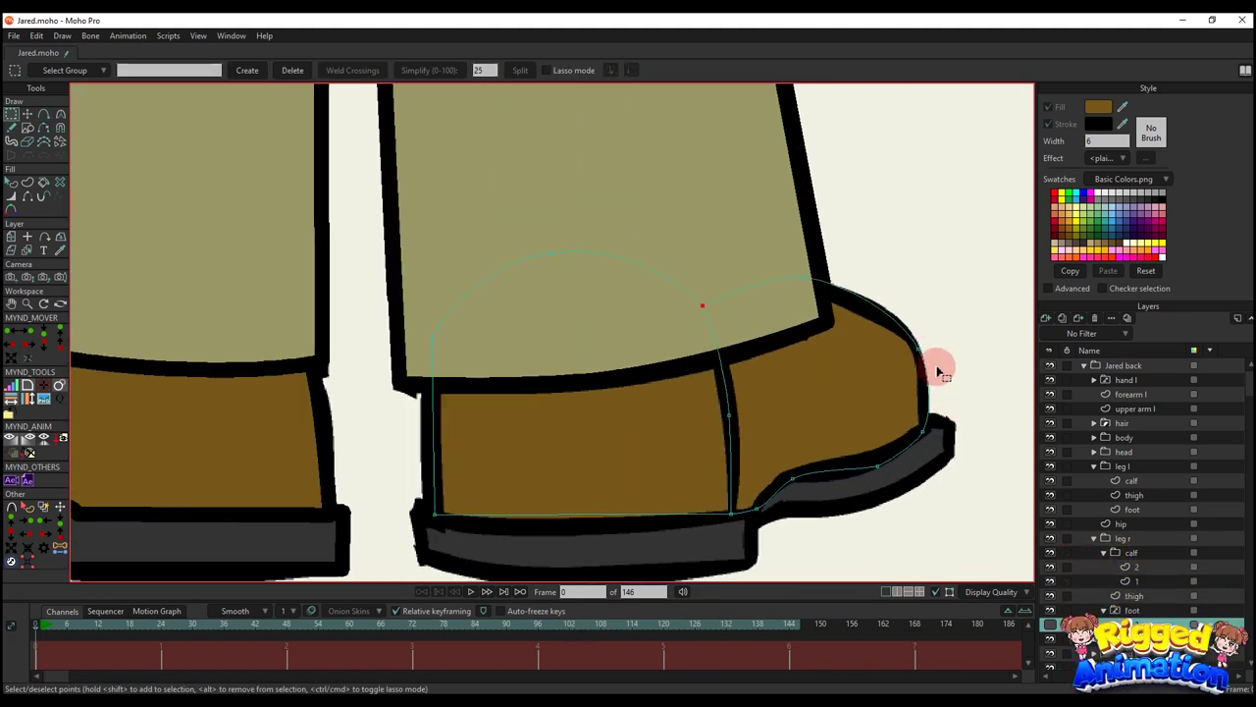
key(c)
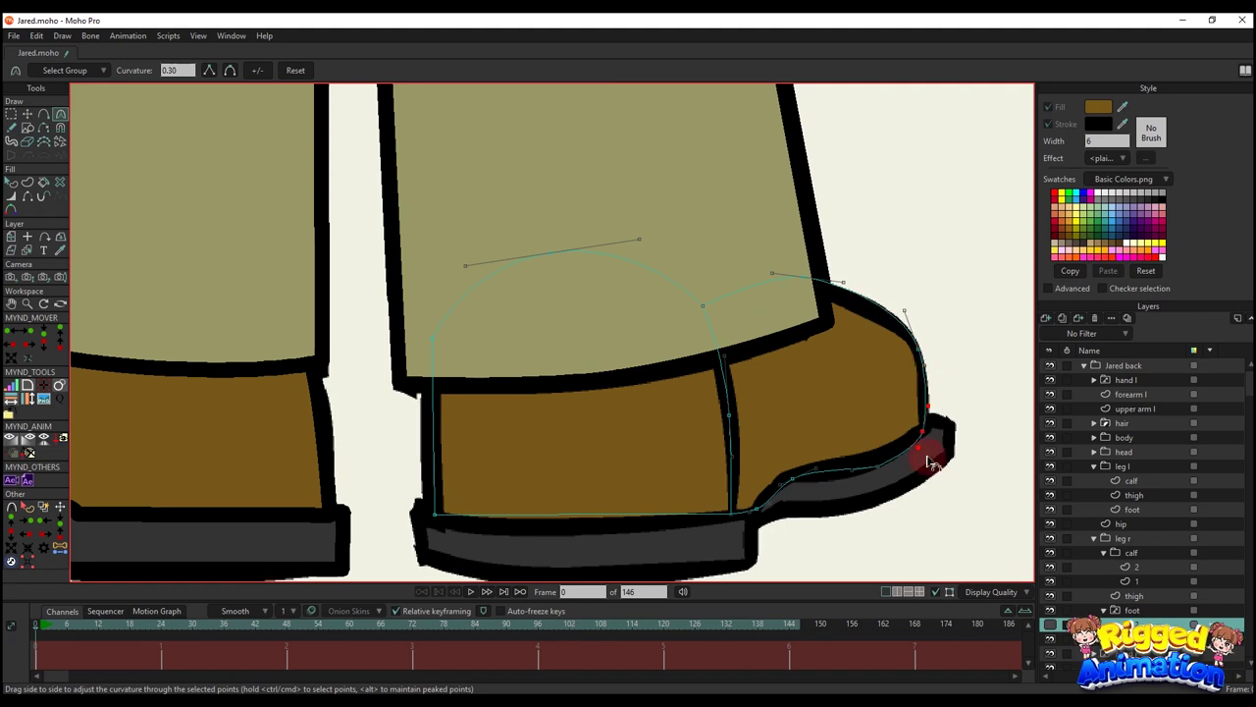
key(t)
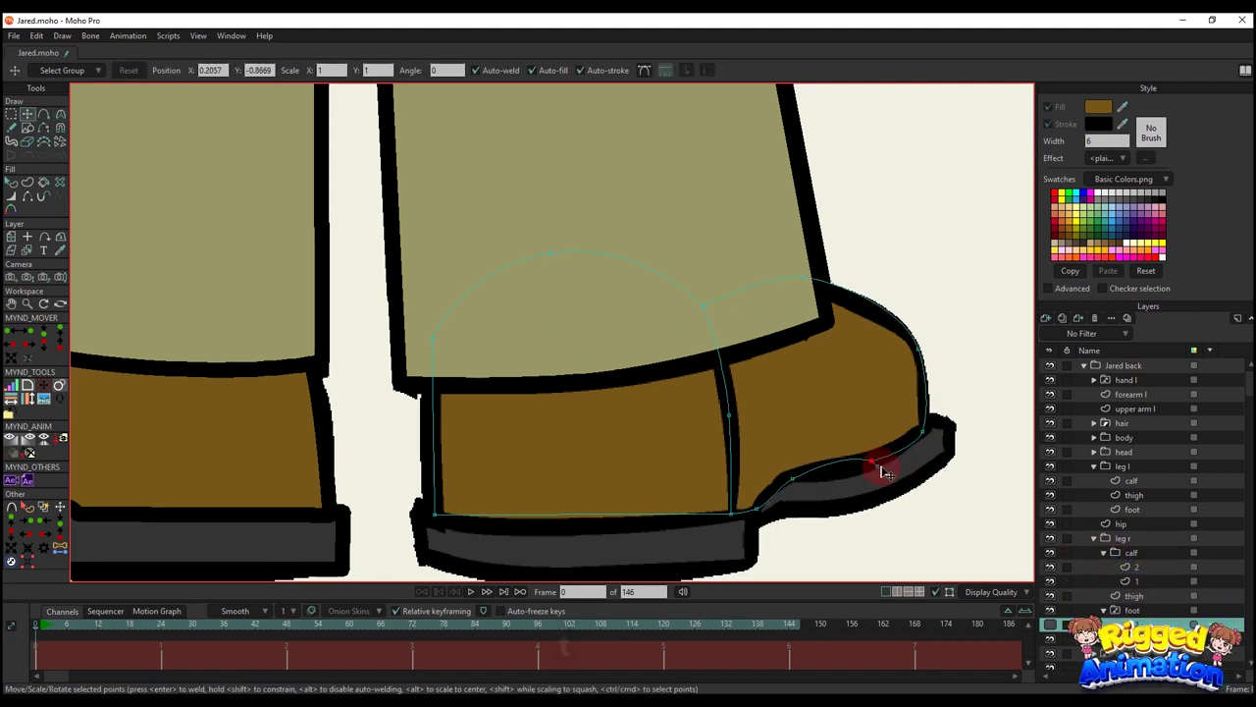
scroll(886, 479, up, 1)
key(c)
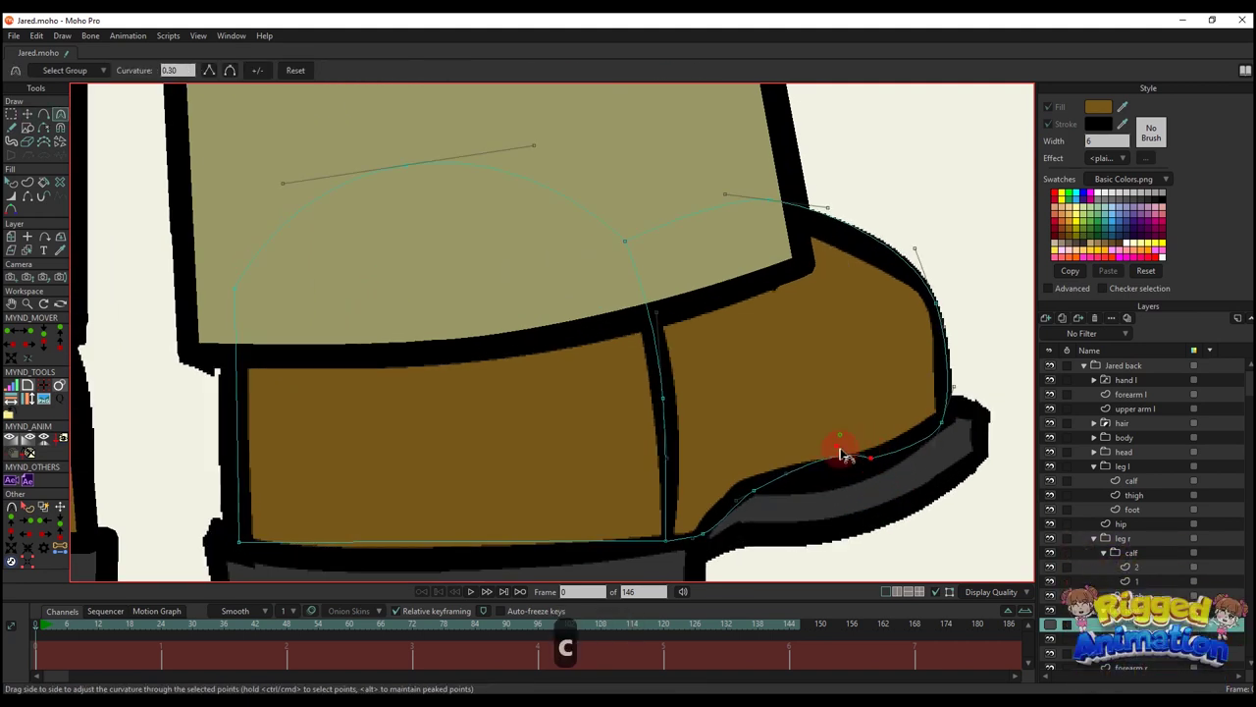
key(t)
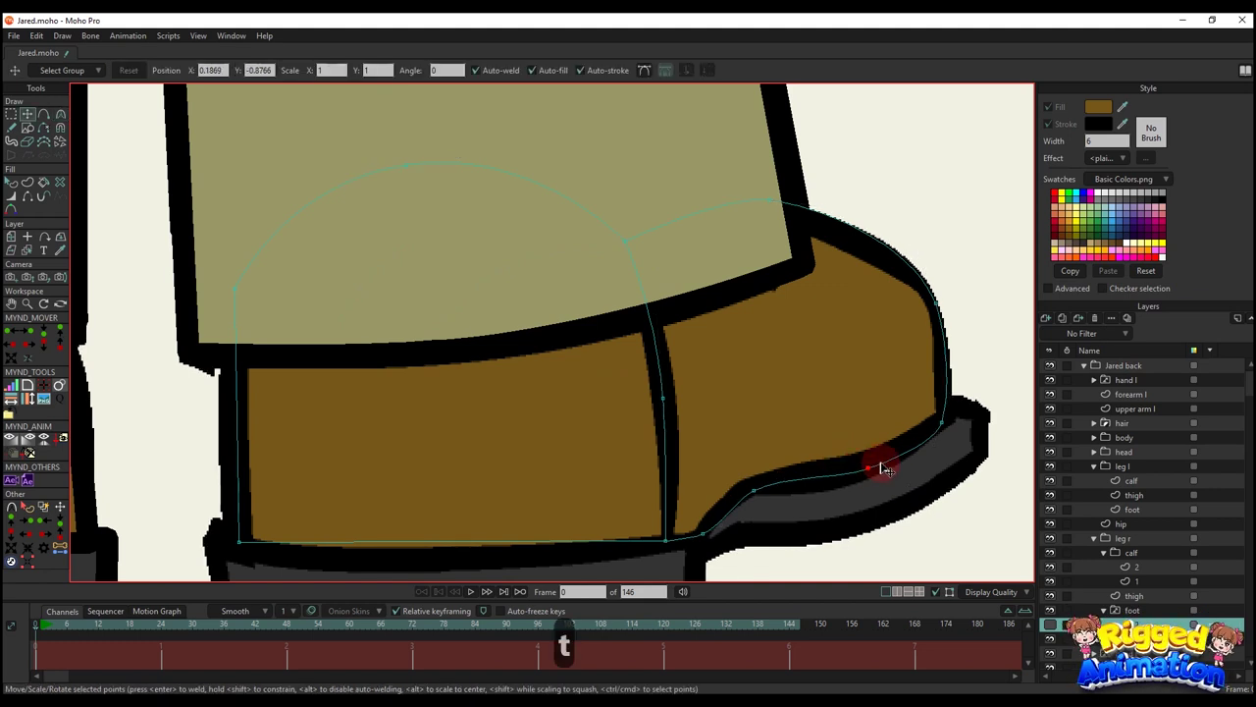
- Sharpen the side panel's lower toe corner to curvature 0 and adjust the curve handles on both sides of it
key(c)
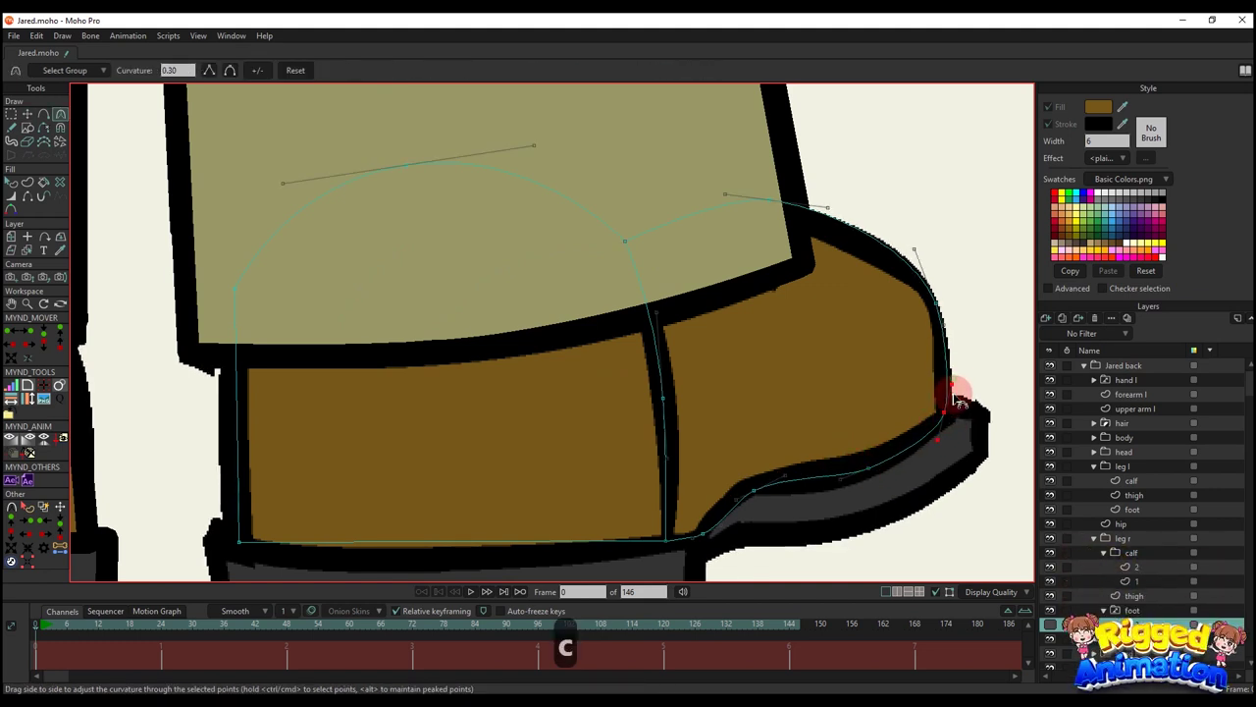
click(233, 70)
click(918, 449)
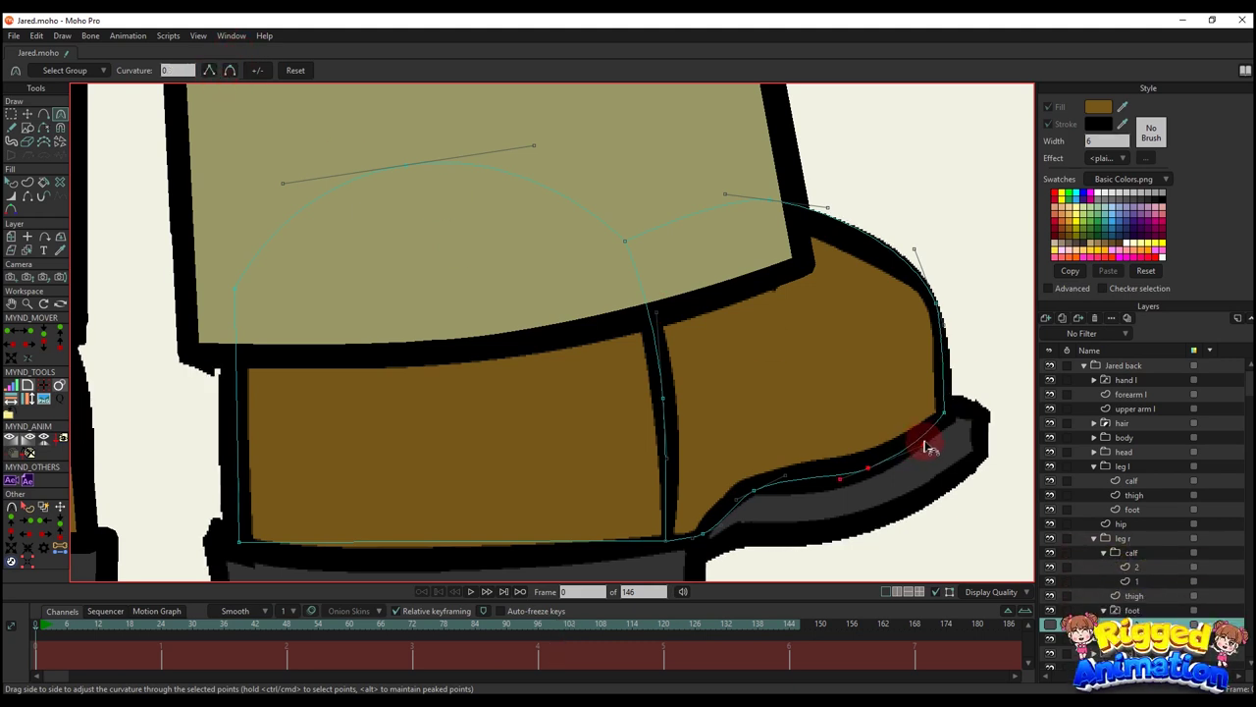
drag(924, 443, 925, 444)
click(957, 361)
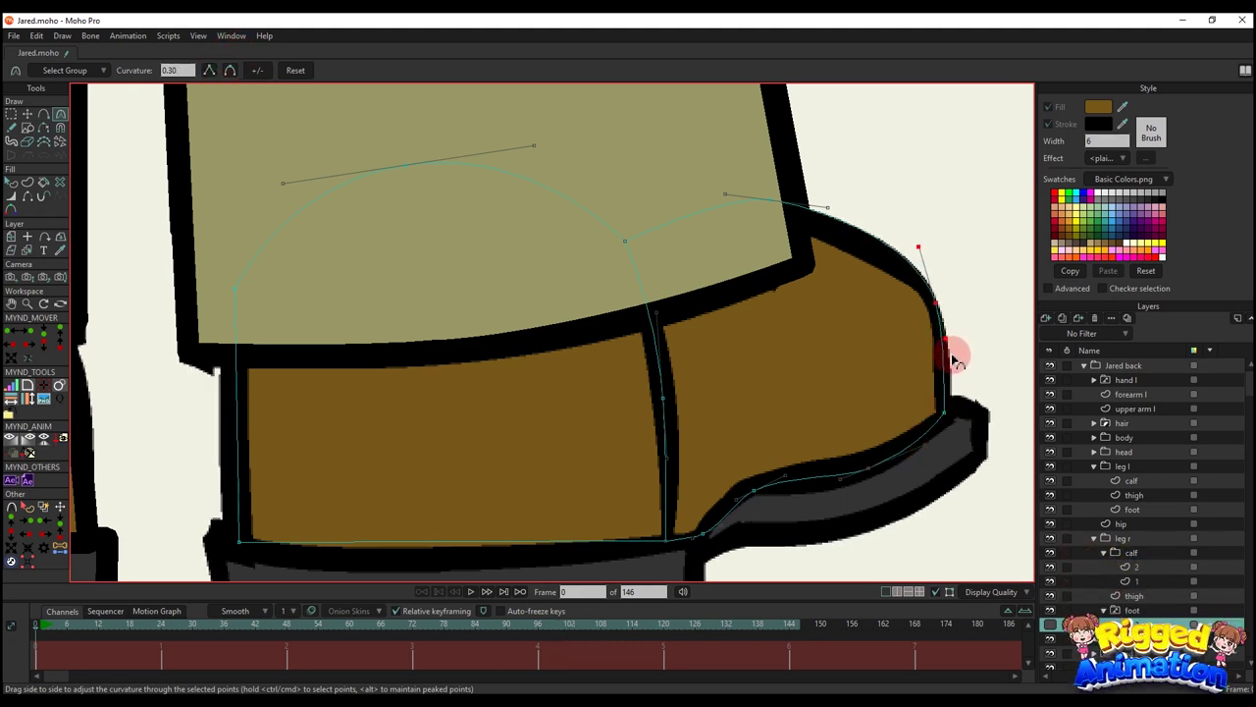
- Move the side panel's sole-seam points near the heel onto the reference line and refine their curvature
key(t)
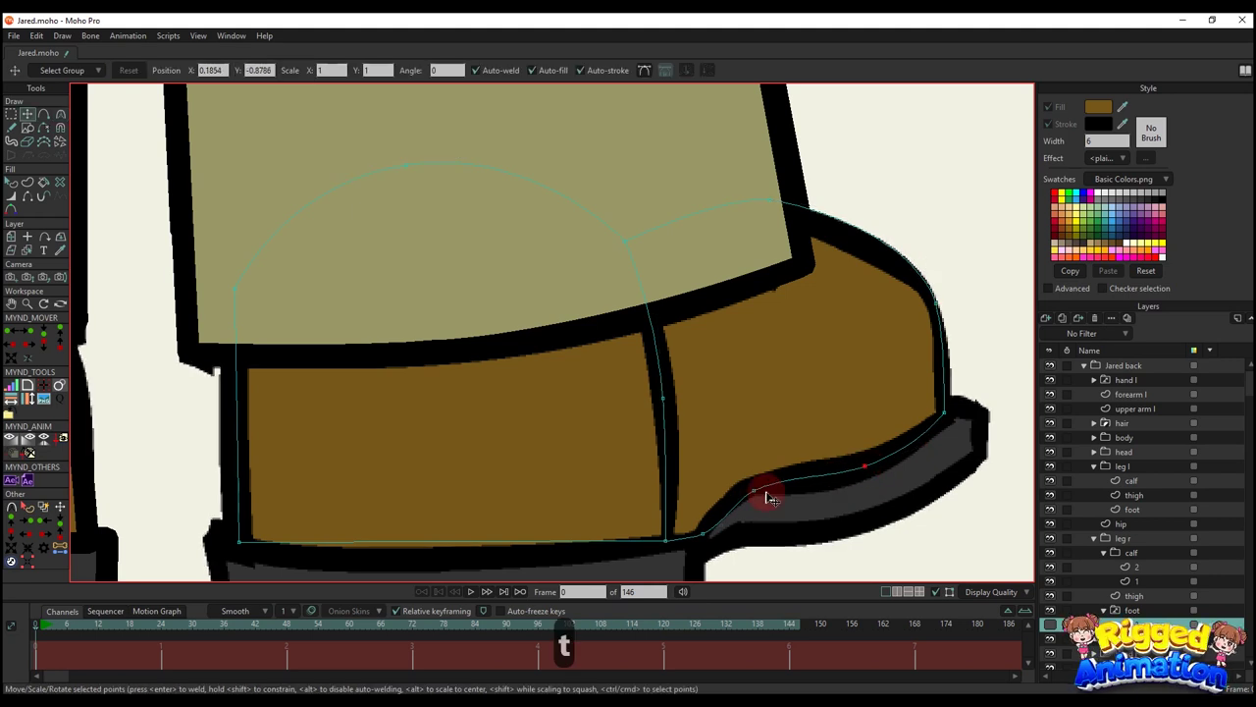
click(750, 489)
drag(702, 515, 745, 468)
key(c)
key(t)
click(731, 478)
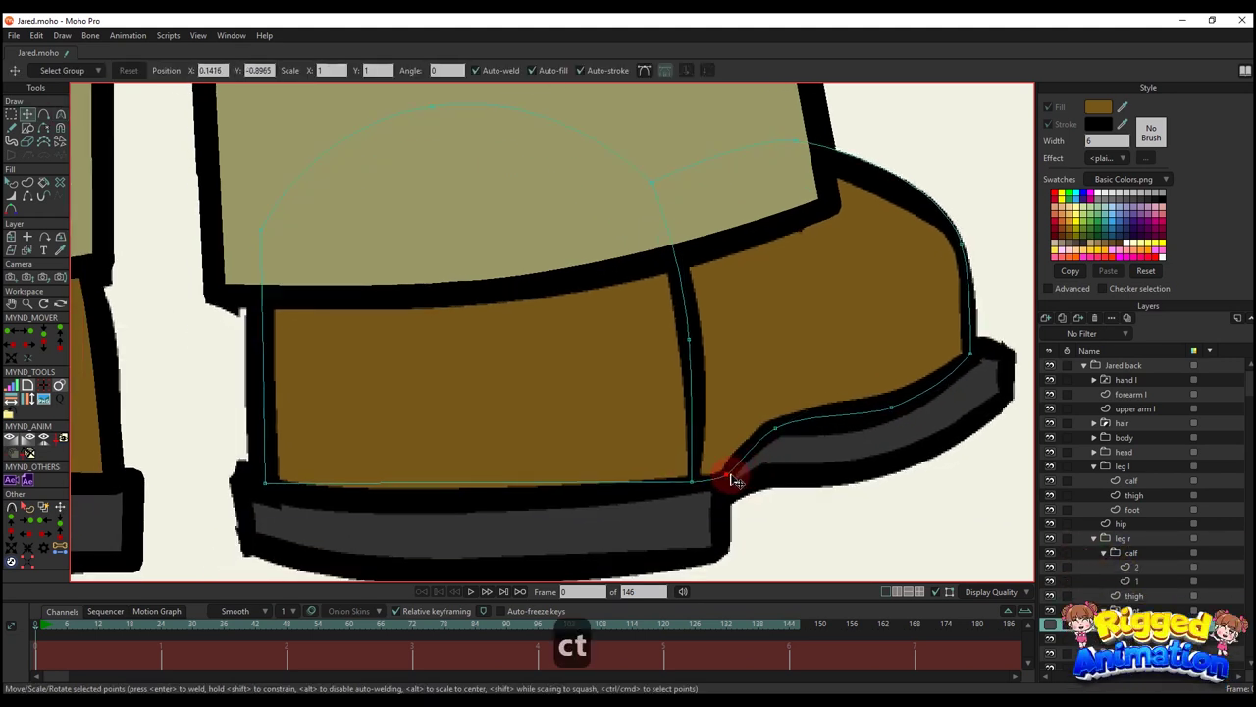
- Draw a closed sole outline over the reference heel block and toe sole, and fill it with the sole's sampled dark grey
scroll(735, 480, down, 3)
key(a)
scroll(458, 462, up, 1)
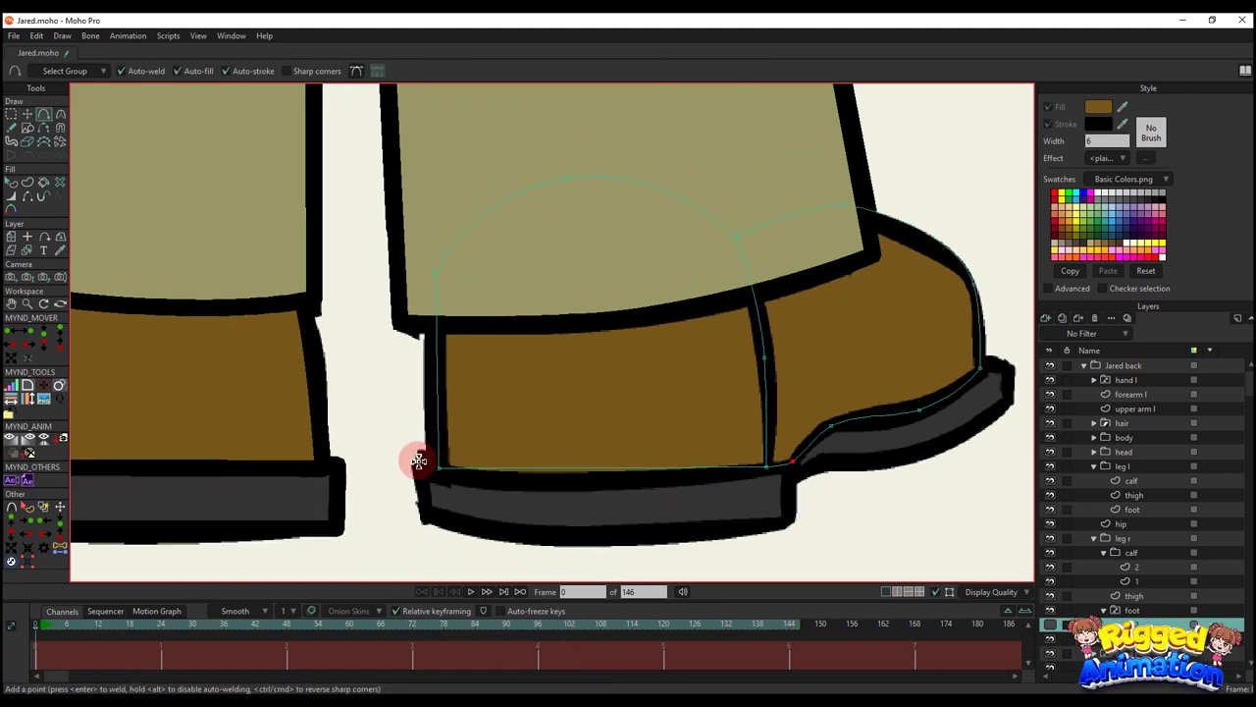
mouse_move(419, 459)
mouse_down()
mouse_move(427, 520)
mouse_move(788, 524)
mouse_move(791, 485)
mouse_move(903, 460)
mouse_move(996, 417)
mouse_move(1008, 367)
mouse_up()
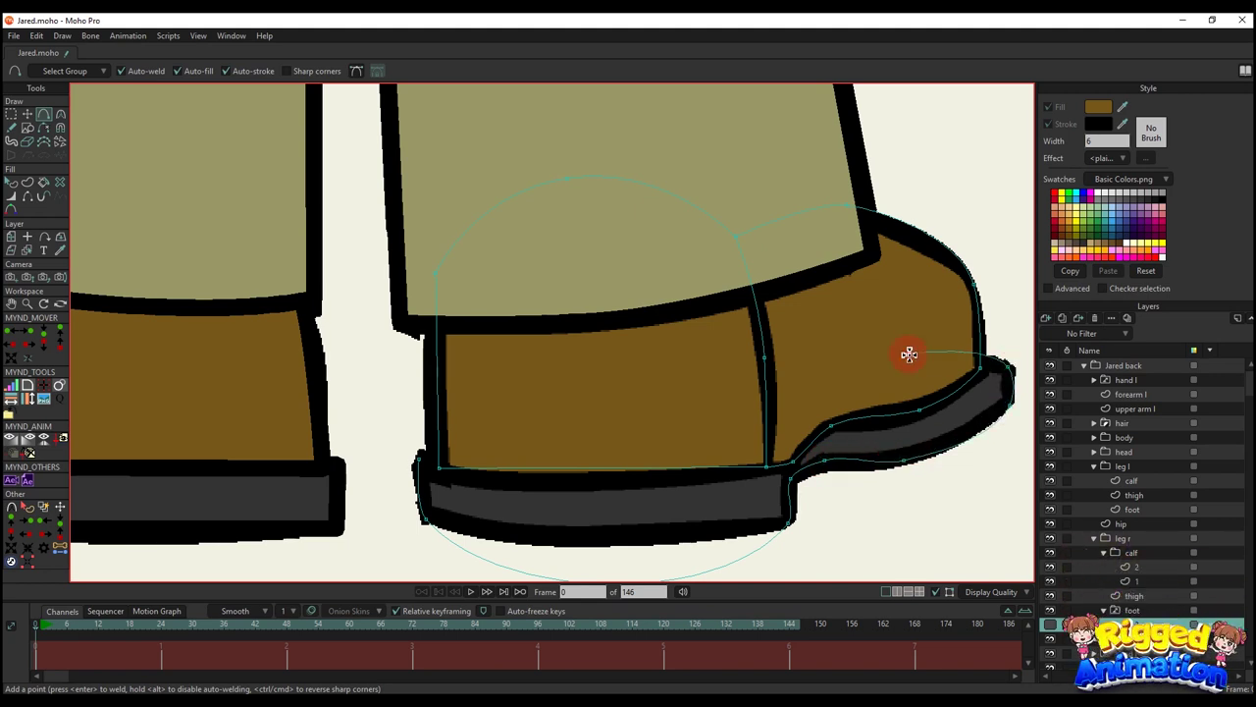
scroll(729, 402, down, 2)
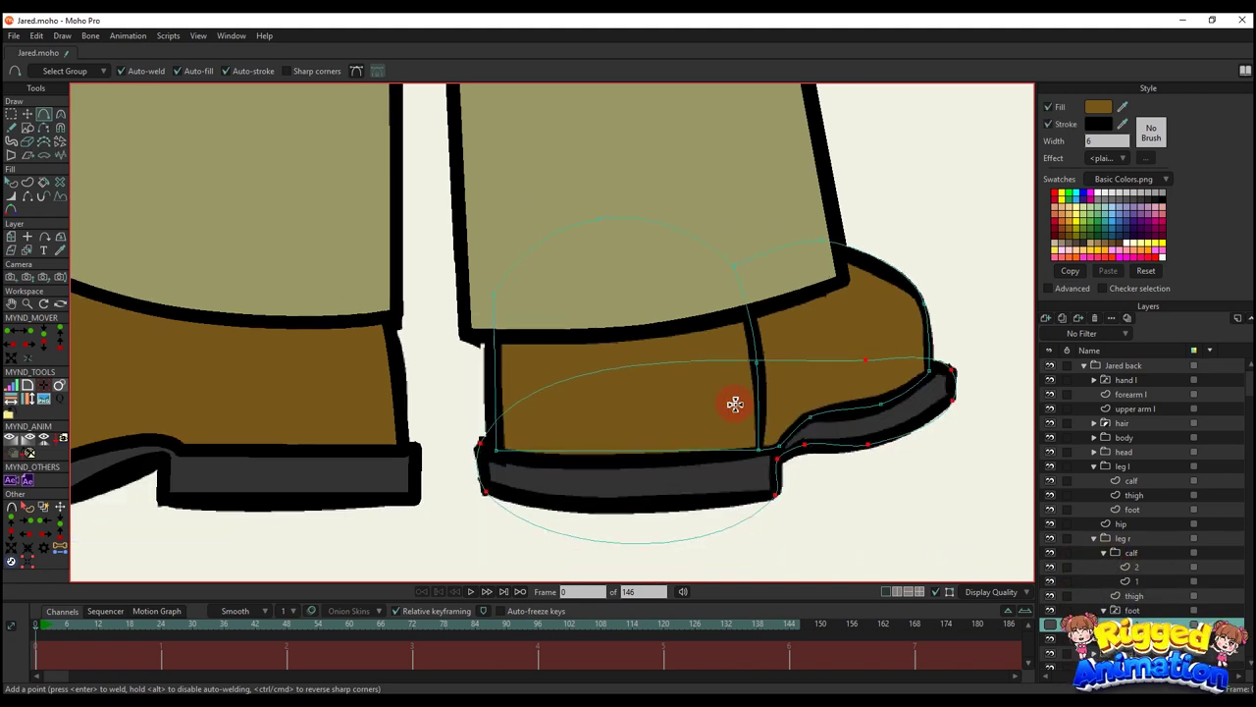
key(q)
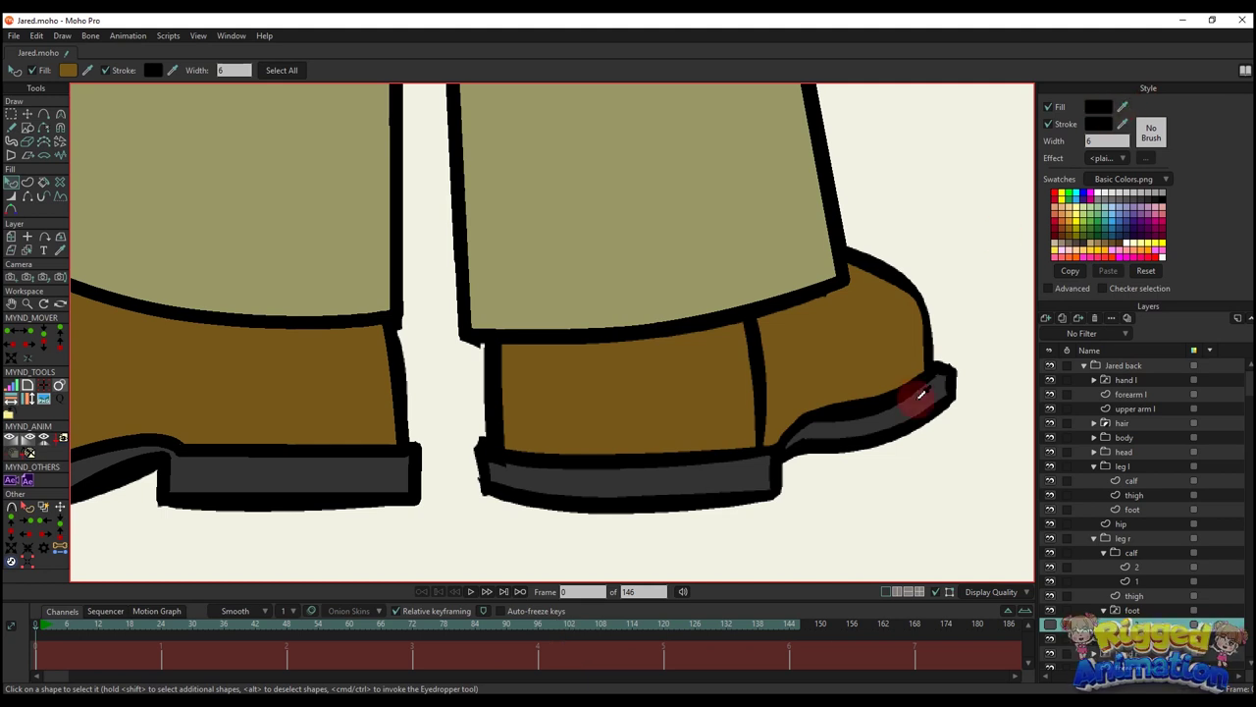
ctrl+click(920, 394)
- Sharpen the two bottom corners of the heel block on the sole outline to curvature 0
key(t)
key(c)
click(487, 491)
key(ctrl+z)
key(g)
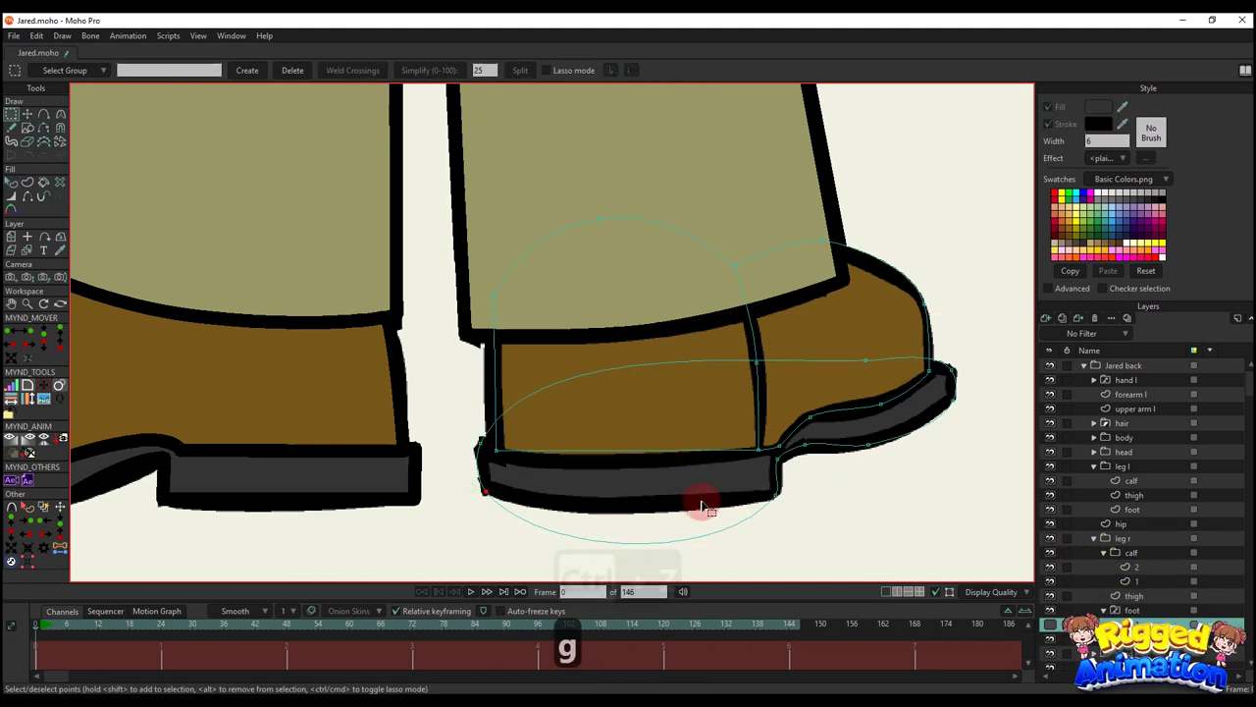
key(c)
click(210, 70)
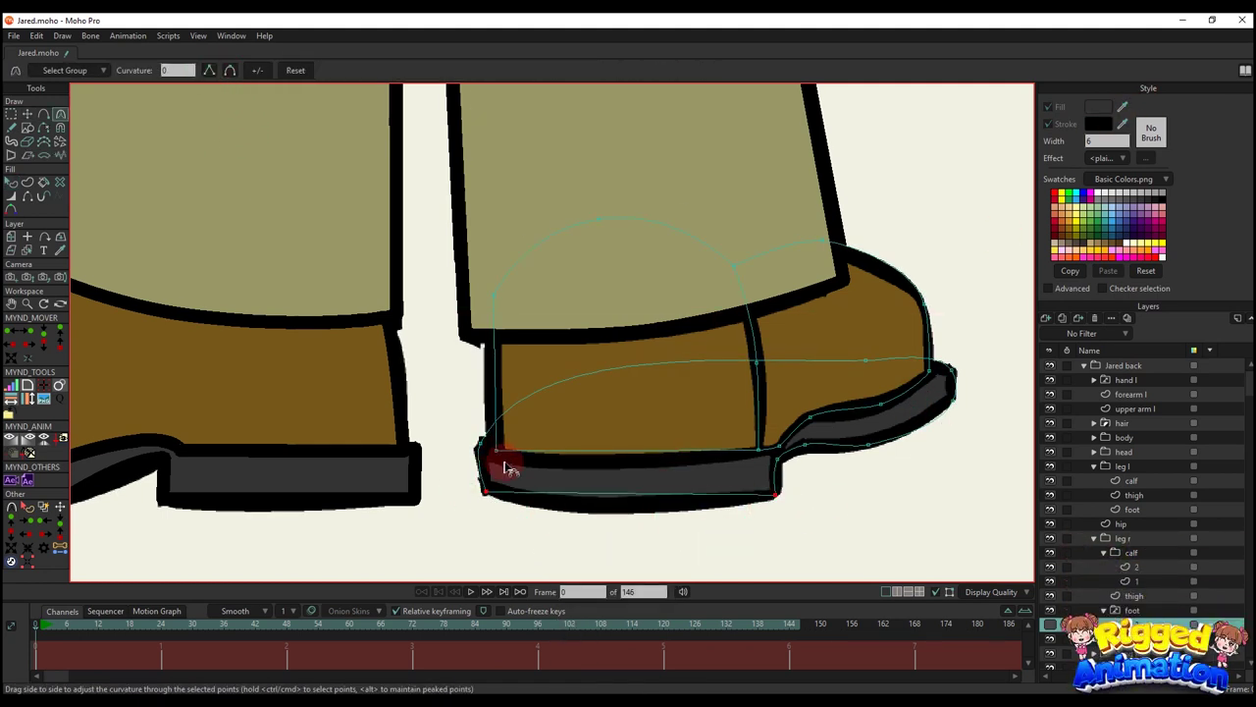
- Add a midpoint to the heel block's bottom edge and lengthen its curve handles to match the reference underside
scroll(509, 469, up, 1)
key(a)
click(630, 483)
key(c)
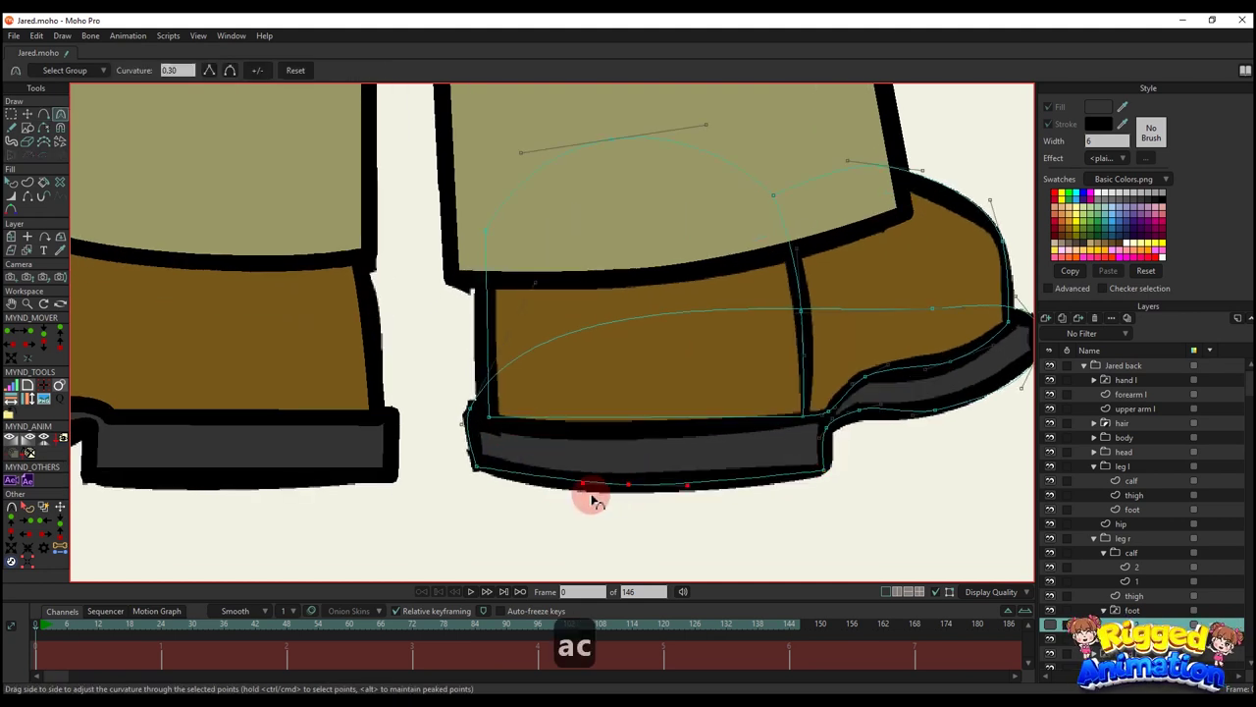
drag(583, 484, 554, 487)
drag(687, 485, 712, 481)
scroll(528, 442, up, 2)
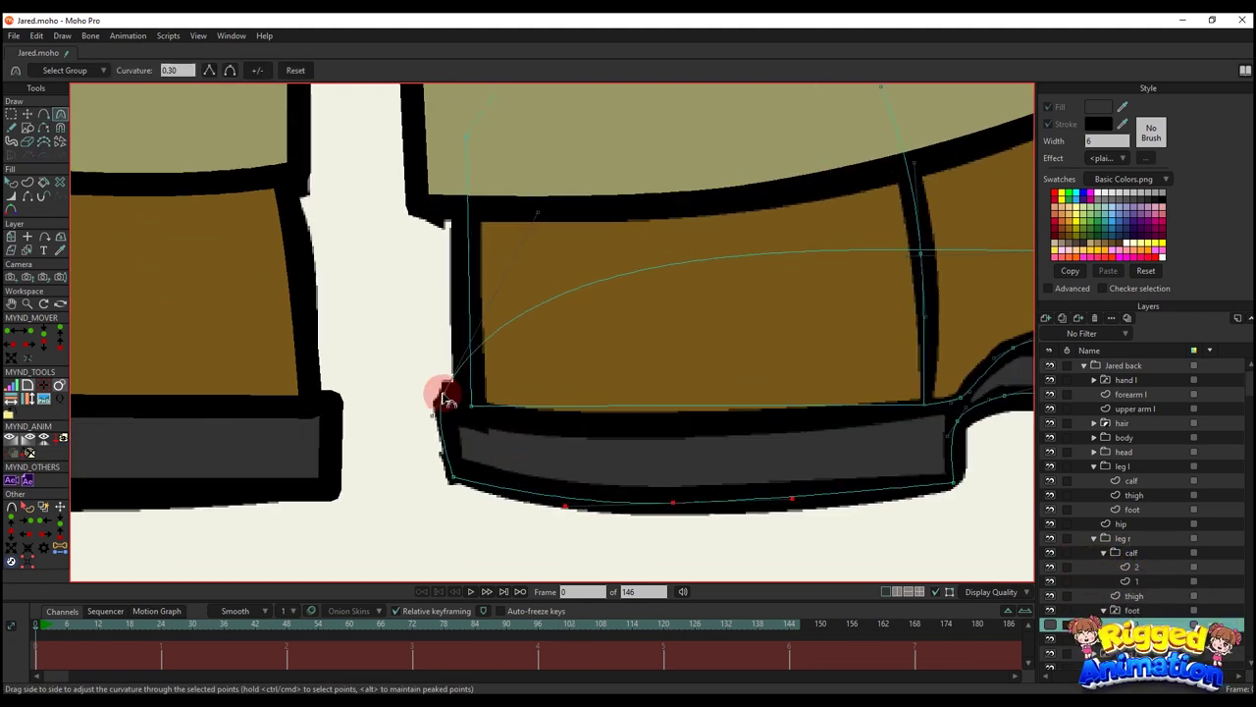
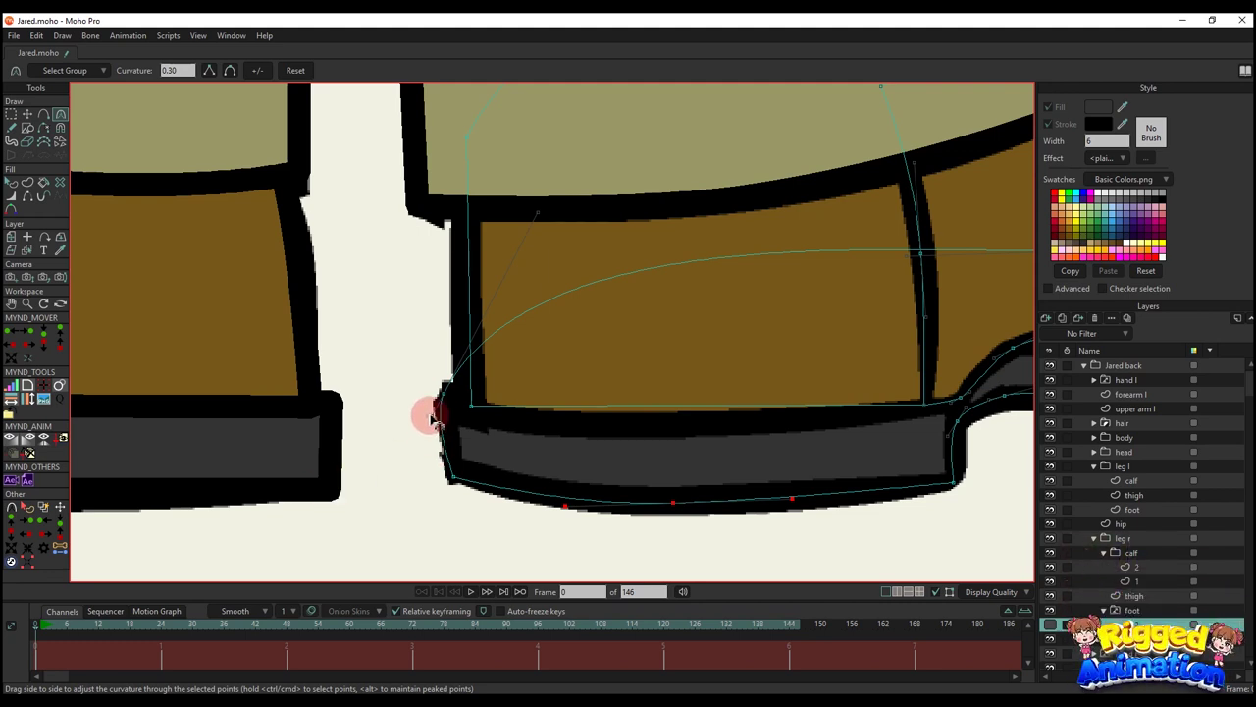
- Reposition the upper back corner point of the heel block and adjust its curve handles to the reference
key(r)
scroll(441, 292, down, 2)
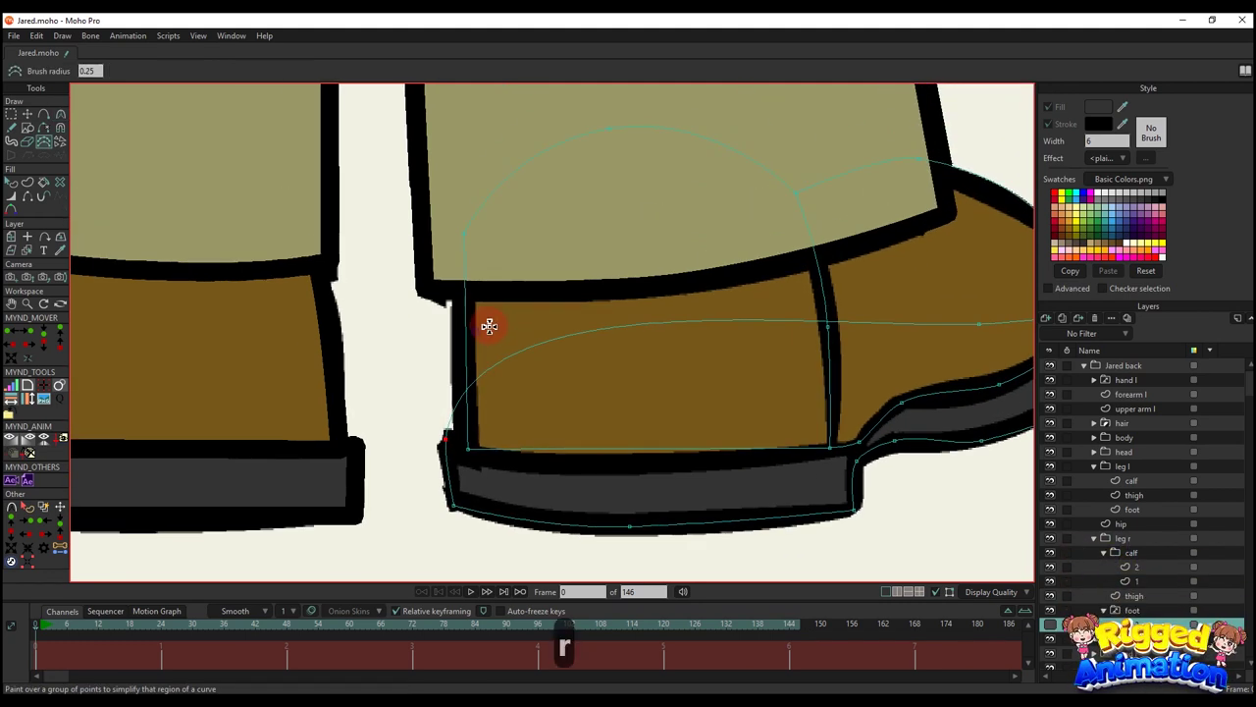
key(c)
drag(468, 283, 521, 383)
scroll(441, 442, up, 2)
key(t)
key(t)
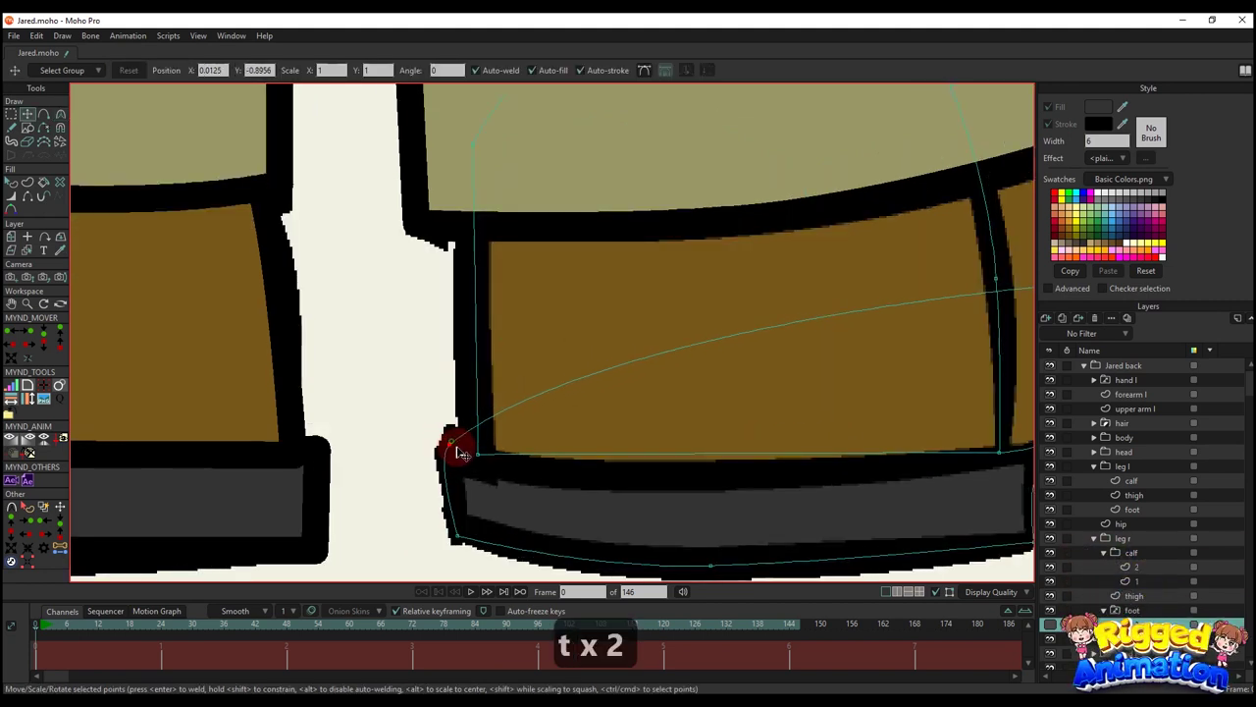
key(c)
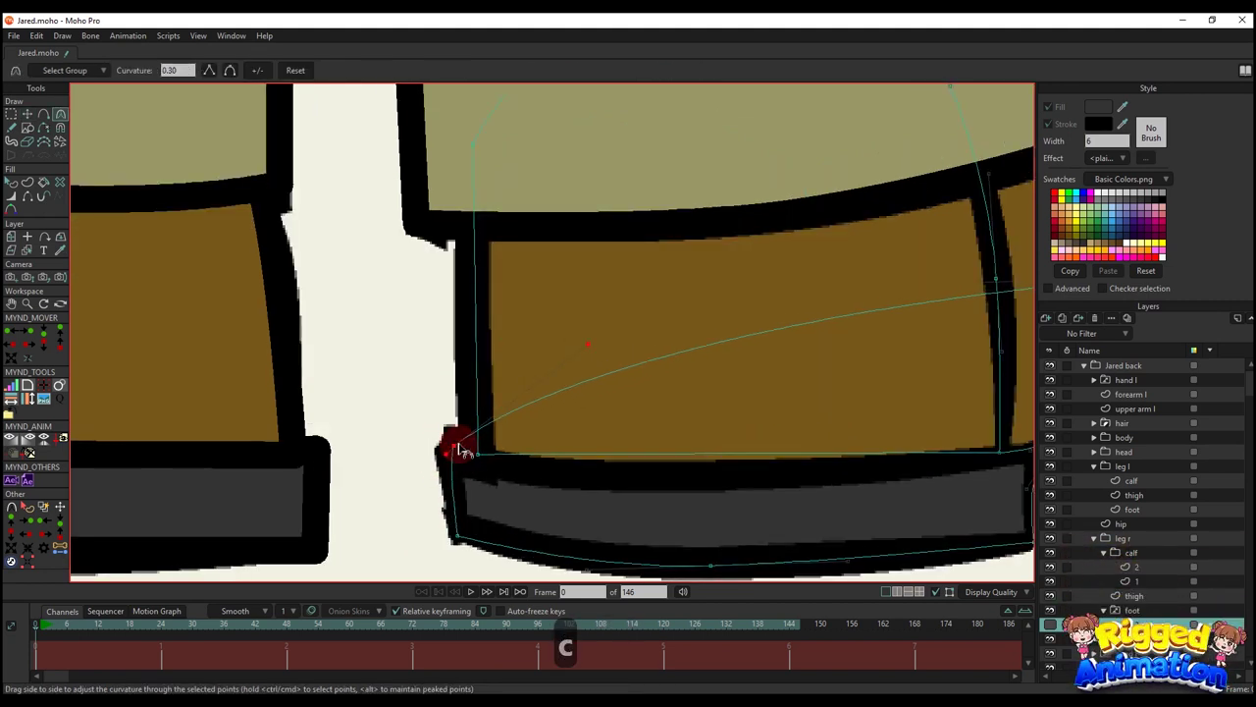
- Sharpen the sole's two toe-end corners and move them onto the reference outline
scroll(449, 441, down, 2)
scroll(881, 407, up, 3)
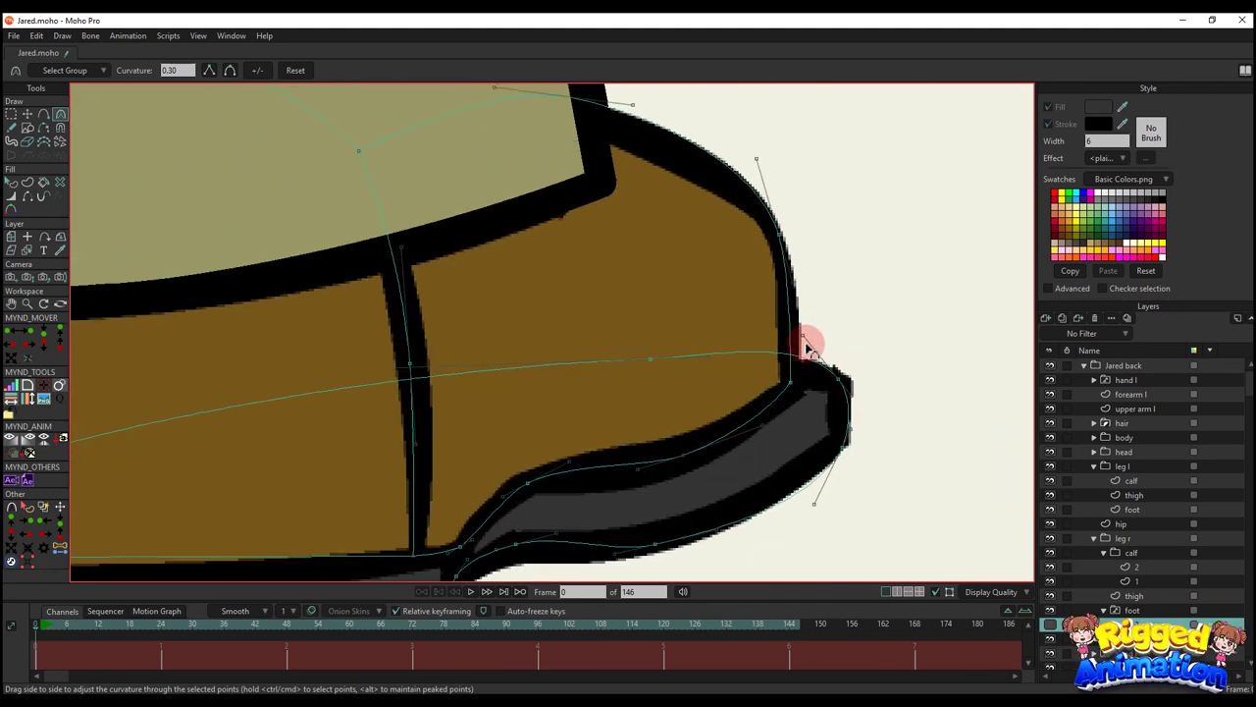
drag(807, 349, 845, 438)
key(t)
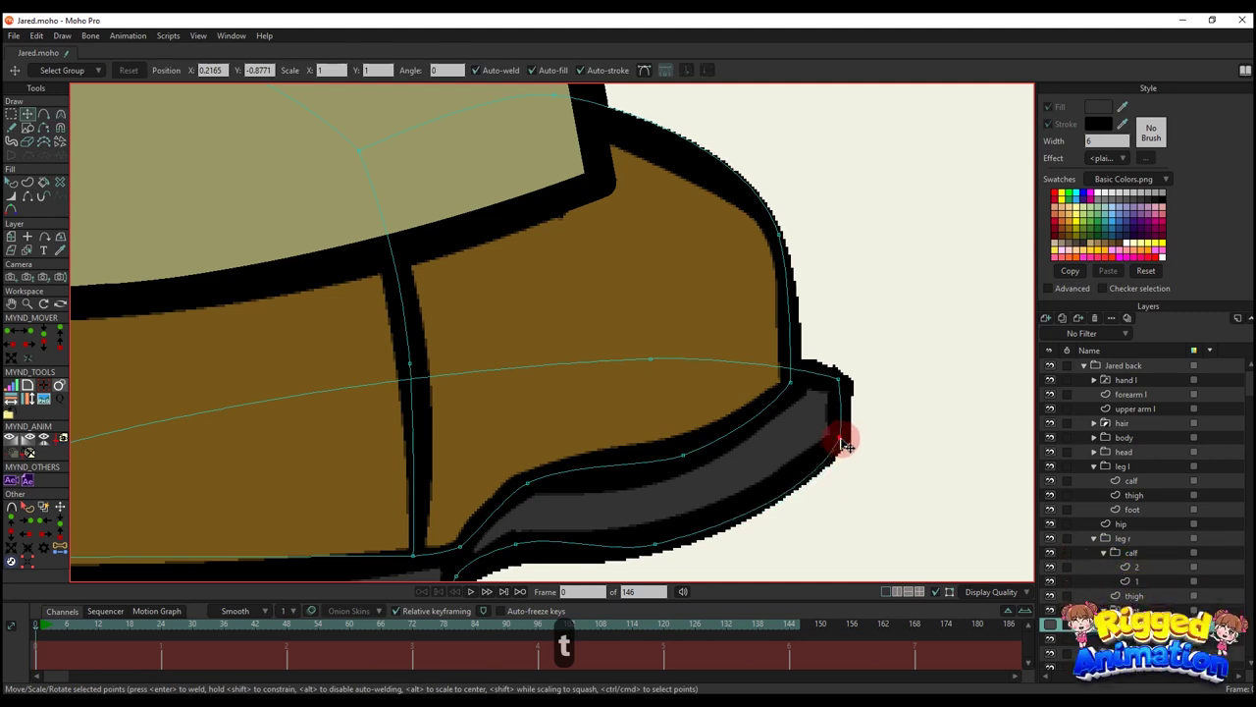
drag(757, 454, 774, 398)
- Move the points on the toe sole's underside onto the reference and adjust their curvature
key(c)
drag(756, 477, 782, 454)
key(t)
key(c)
mouse_move(539, 506)
mouse_down()
mouse_move(593, 462)
mouse_move(523, 488)
mouse_up()
key(t)
key(c)
- Align the heel block's front bottom corner point with the reference corner, keeping its curvature at 0
key(r)
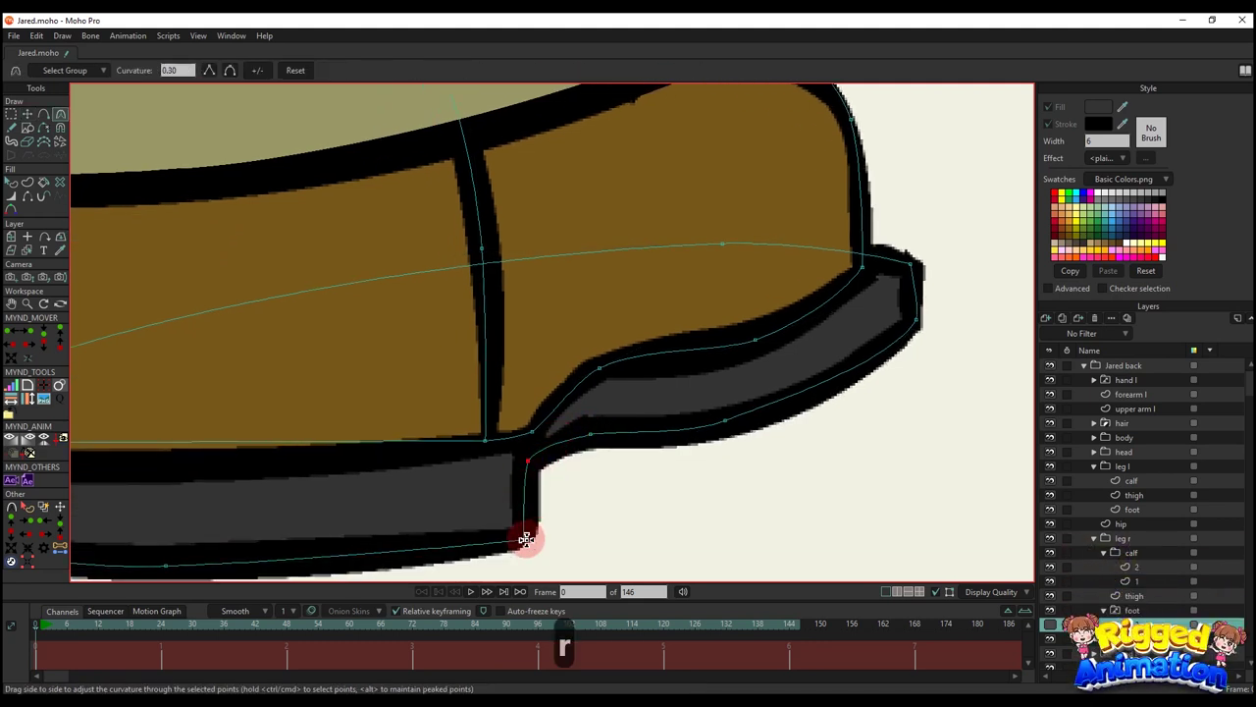
key(t)
drag(524, 541, 530, 532)
key(c)
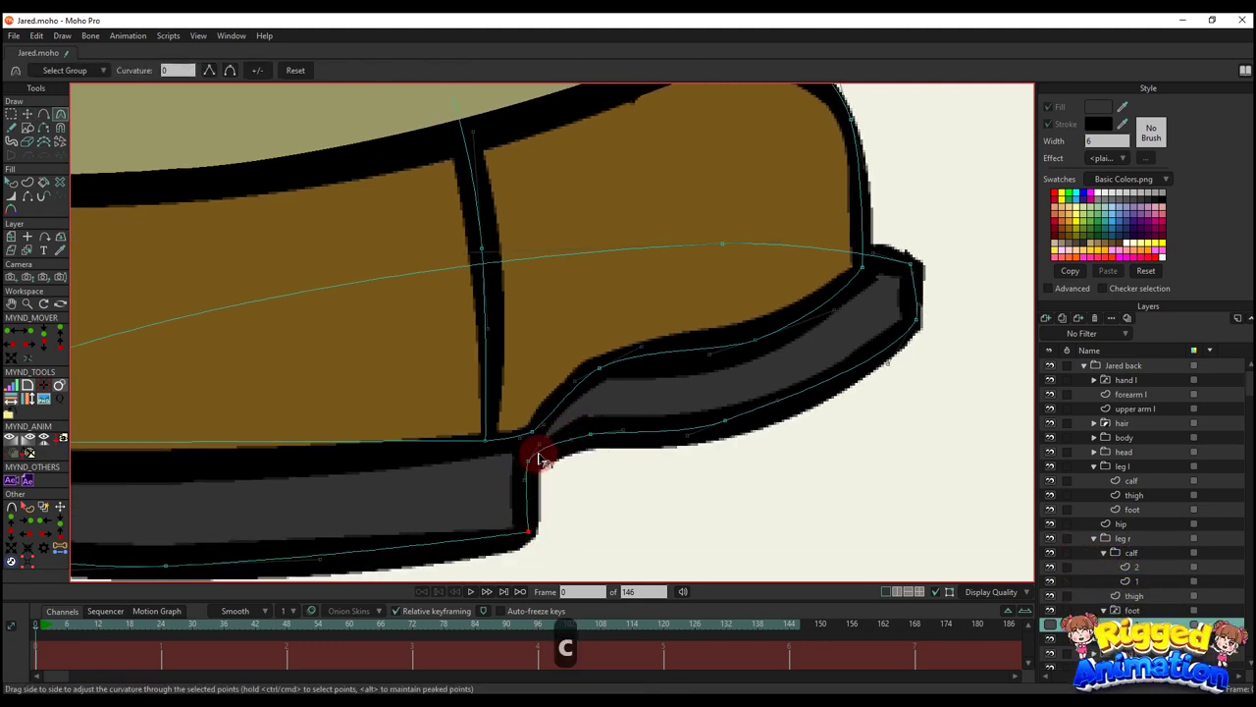
- Sharpen and reposition the inner corner point where the heel block meets the toe sole
key(x)
mouse_move(536, 444)
mouse_down()
mouse_move(628, 444)
mouse_move(607, 408)
mouse_move(598, 426)
mouse_up()
key(ctrl+z)
key(t)
click(601, 420)
key(c)
key(t)
click(599, 421)
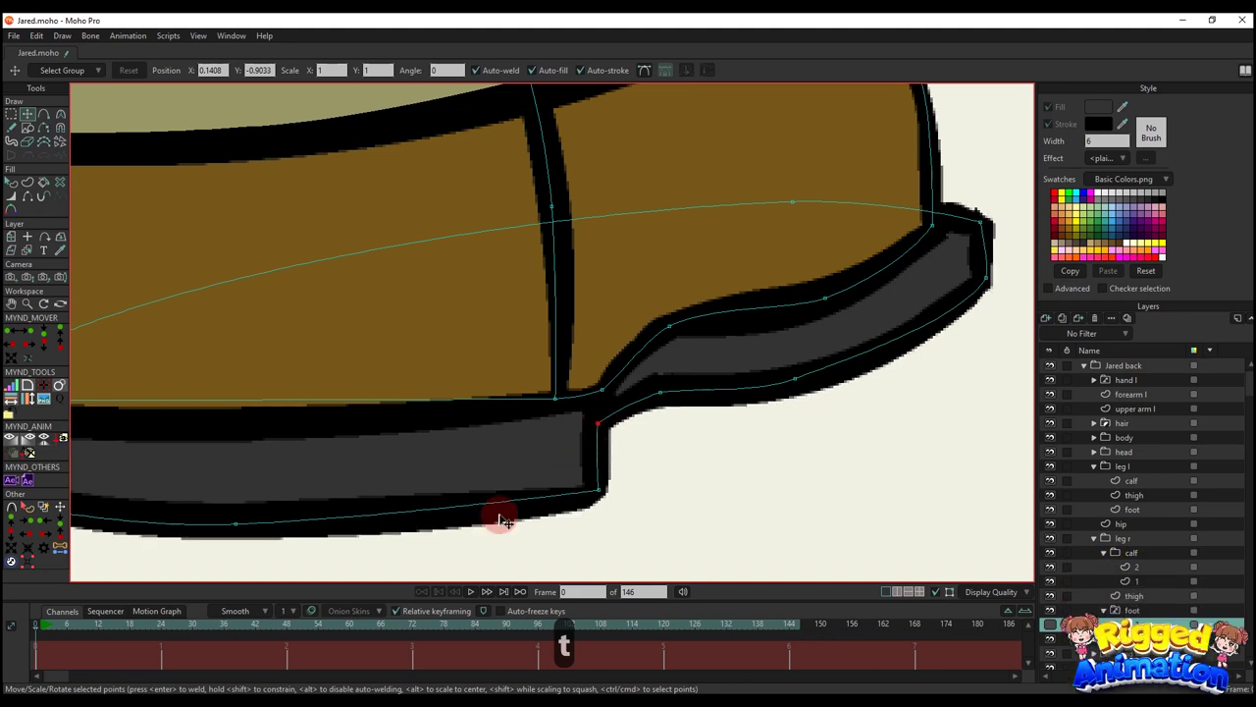
- Adjust the point and curvature on the heel block's underside to follow the reference outline
scroll(414, 526, down, 2)
drag(415, 526, 692, 486)
key(c)
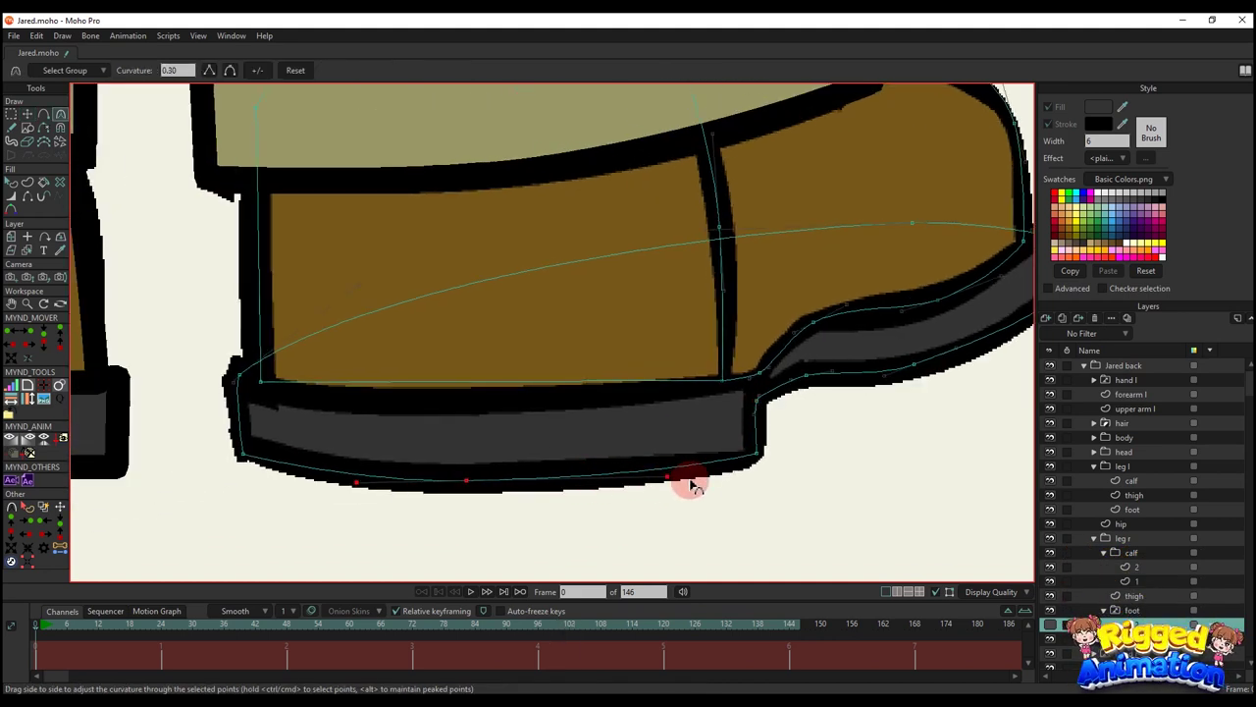
- Select the dark grey sole shape and lower it two levels in the foot's shape order, behind the brown heel panel
scroll(557, 436, down, 3)
key(q)
scroll(658, 413, down, 2)
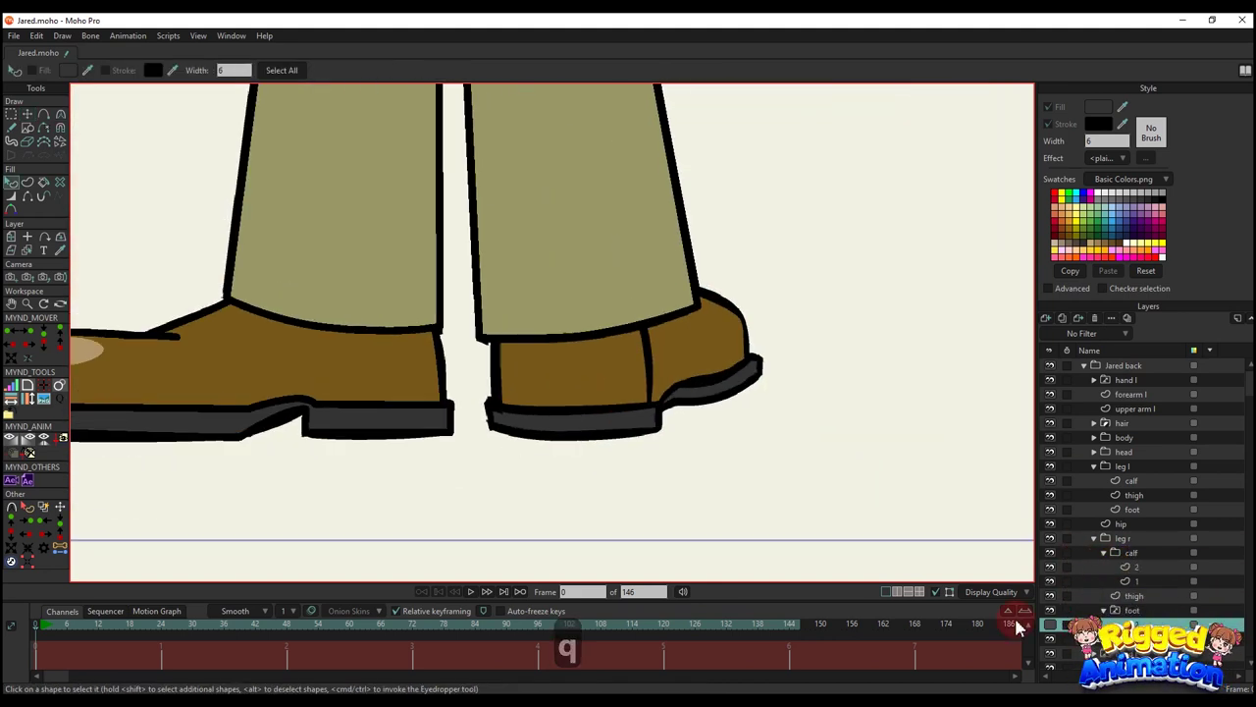
click(622, 392)
key(alt+Down)
key(alt+Down)
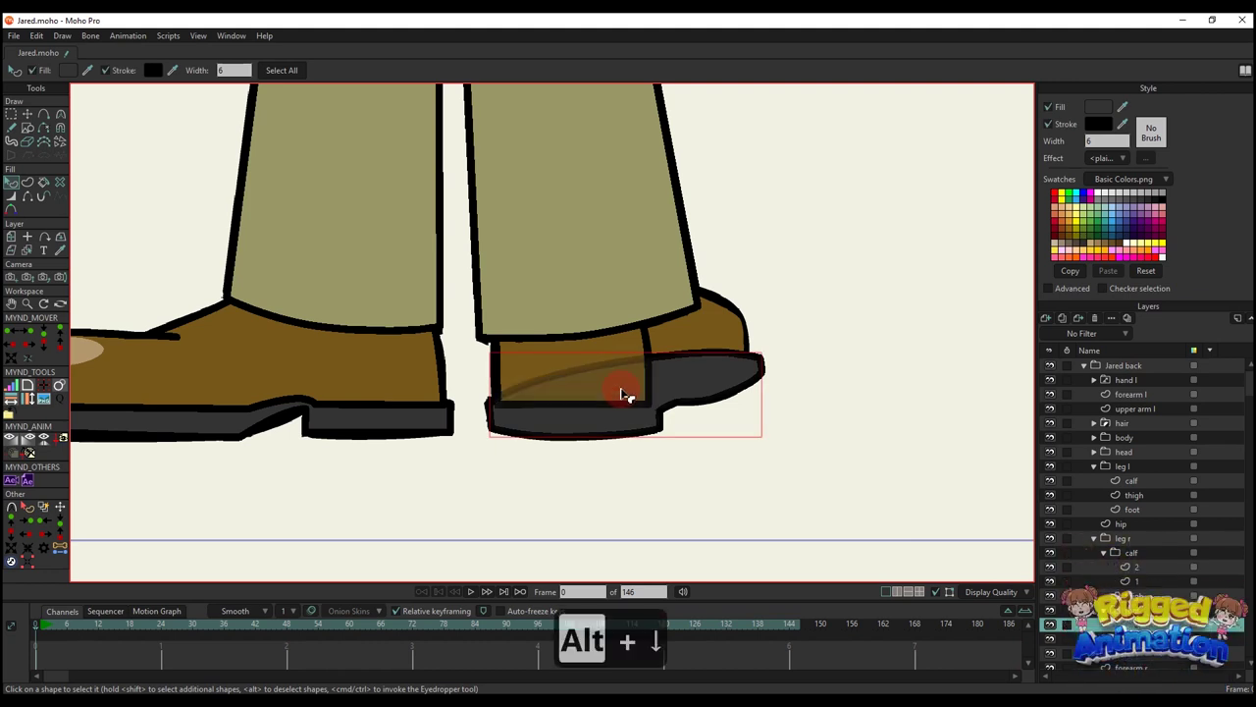
- Select the toe section's outline points and create a shape with both fill and stroke from them, in the brown shoe colour
key(g)
scroll(688, 353, up, 1)
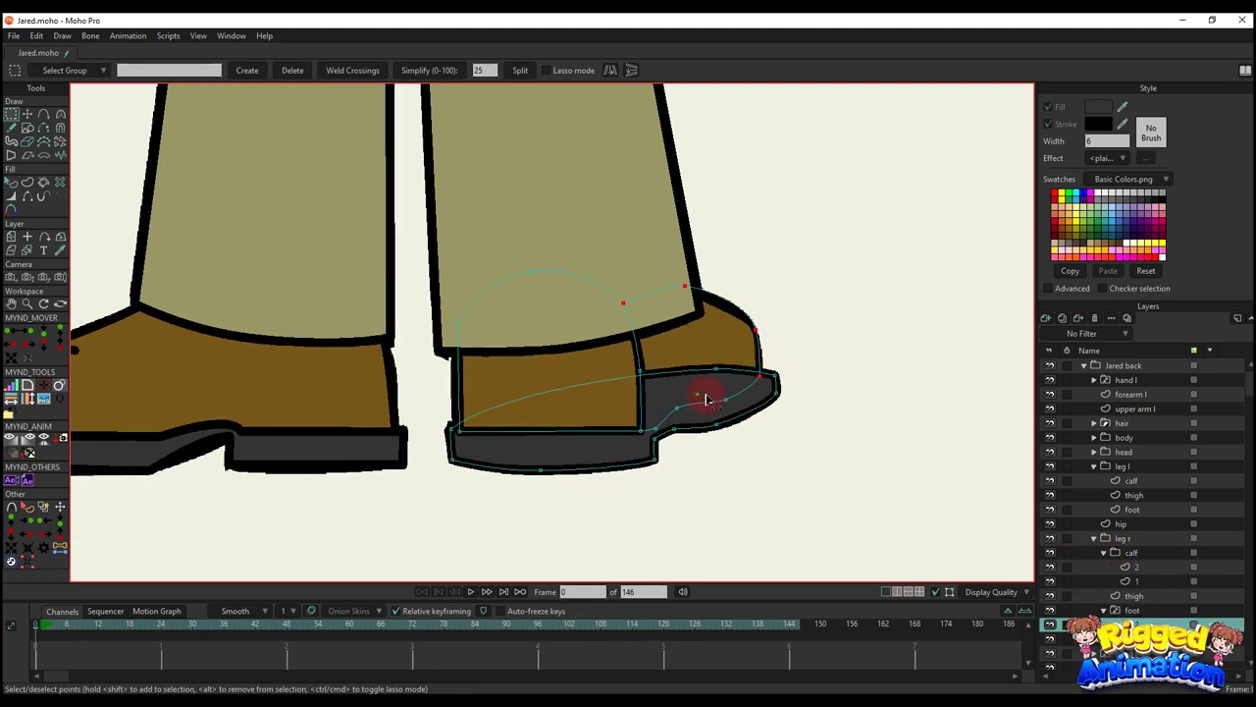
drag(674, 398, 668, 437)
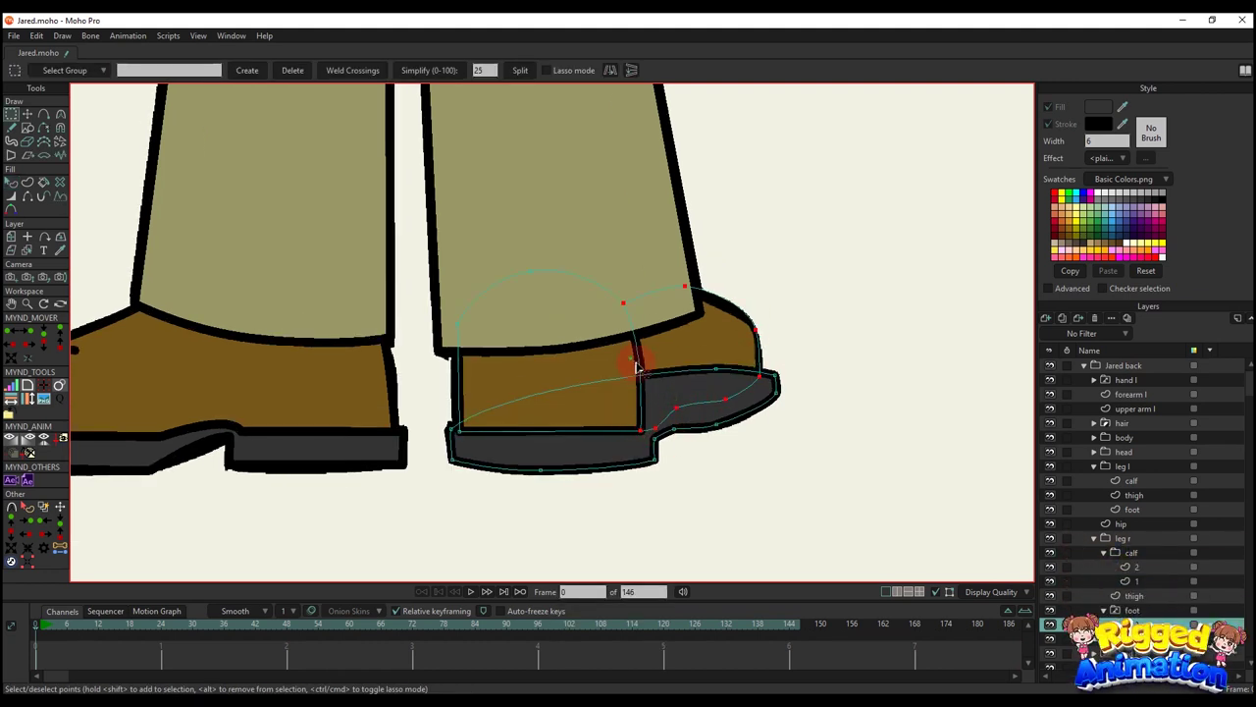
click(27, 184)
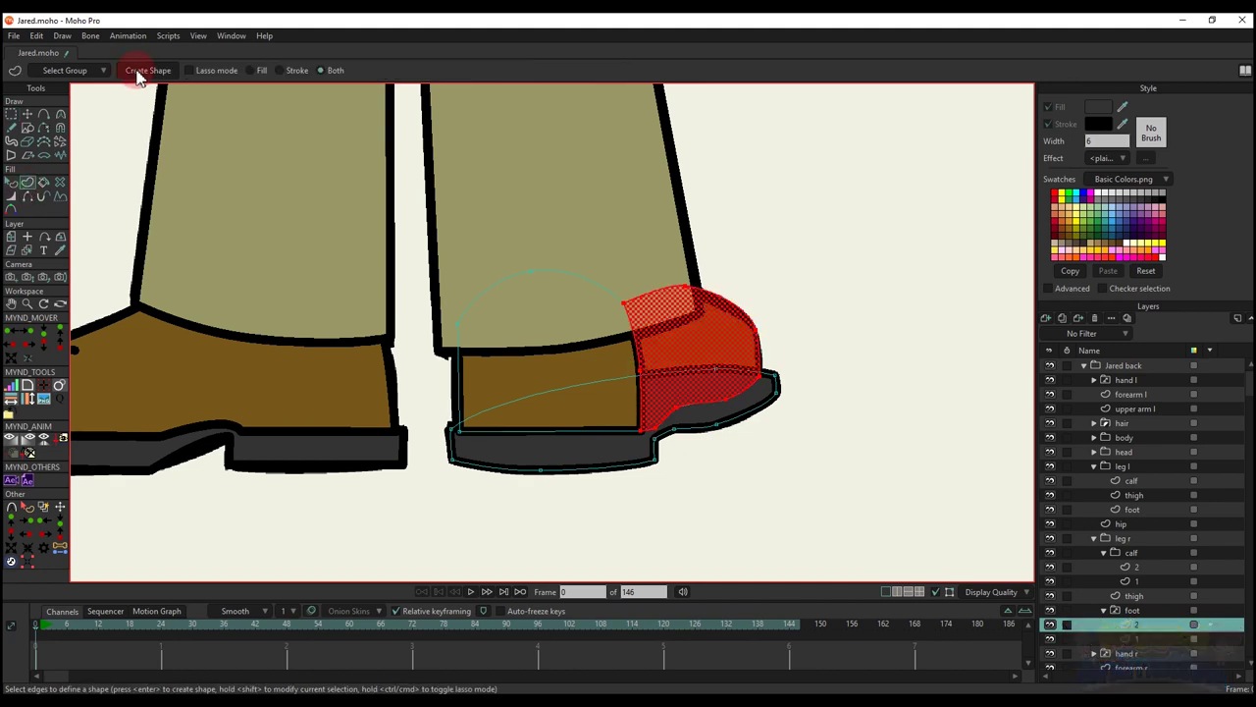
click(148, 70)
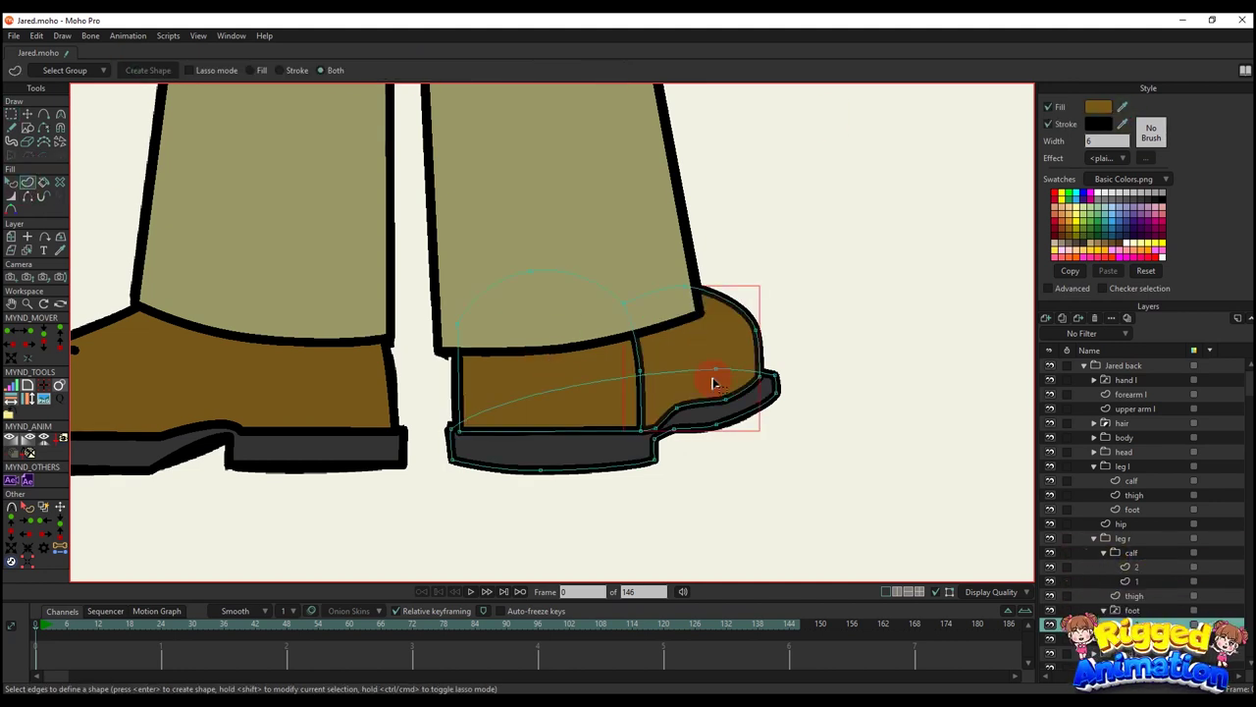
- Add a point on the brown heel panel's bottom edge and bend that edge into a smooth downward curve
key(q)
scroll(575, 441, up, 3)
key(a)
drag(539, 429, 639, 449)
key(c)
key(q)
scroll(722, 424, down, 5)
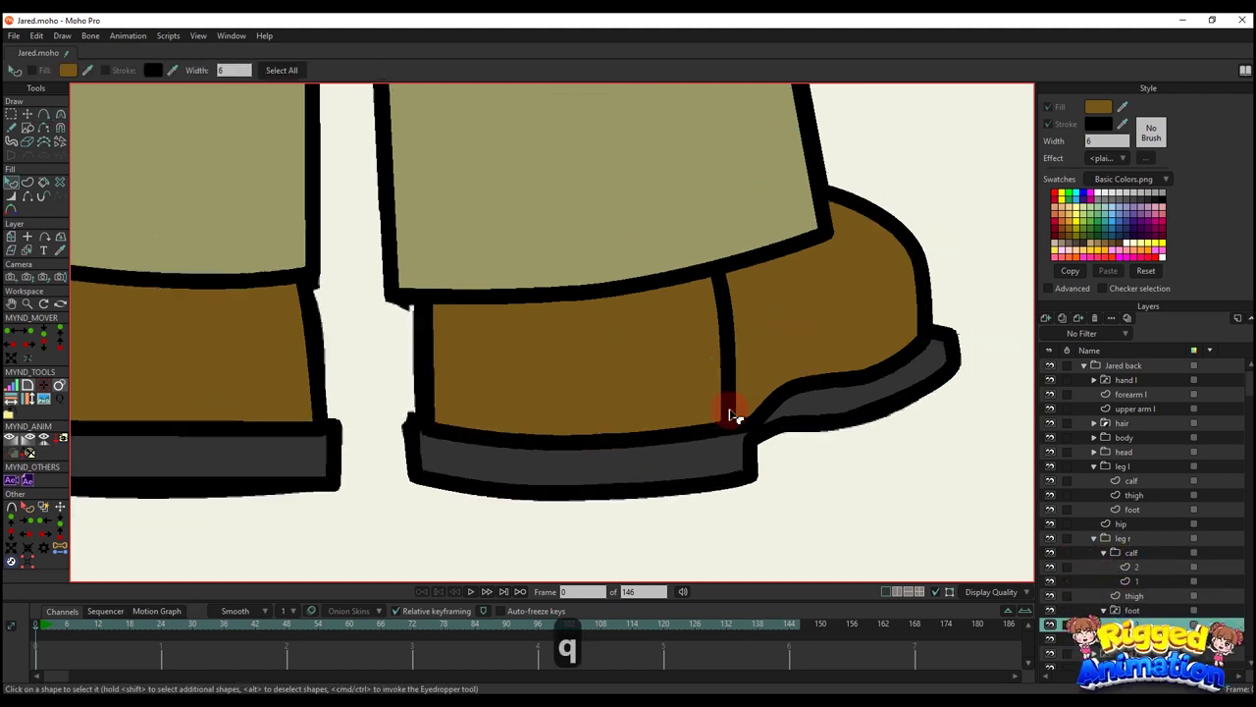
- Toggle the Jared back group's visibility and compare the finished feet and full figure with the reference image
click(1050, 367)
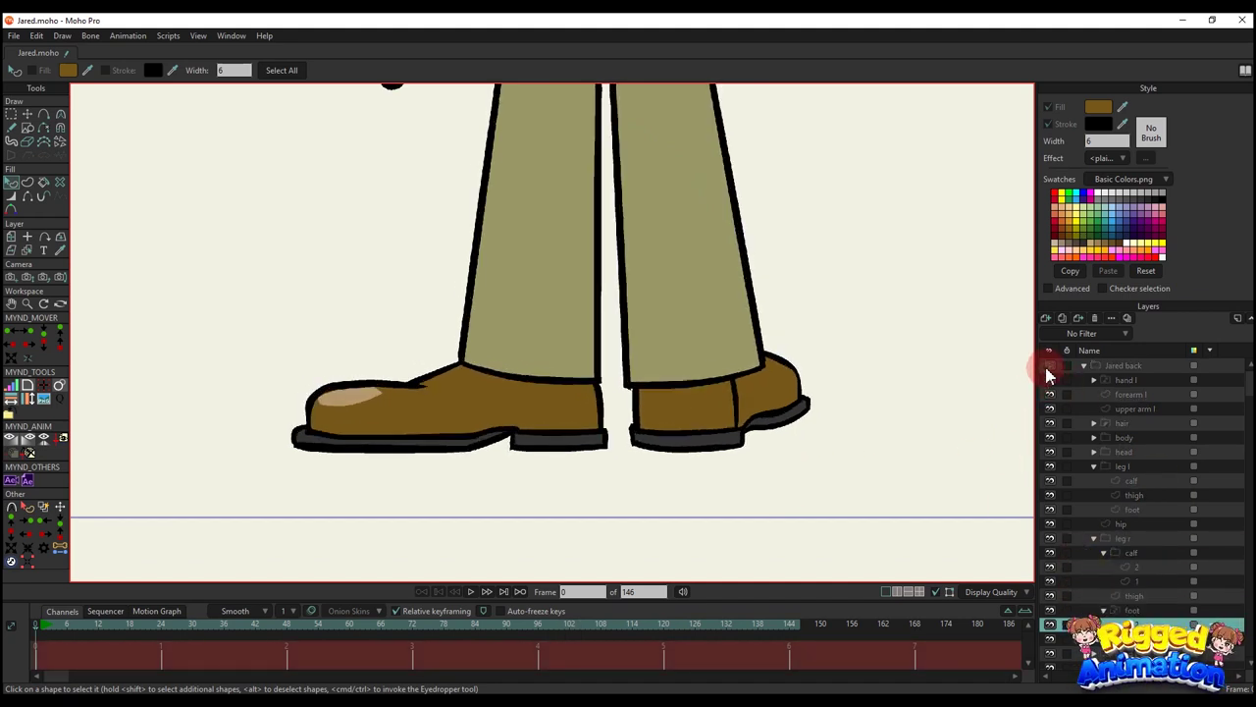
click(1048, 368)
scroll(773, 441, down, 4)
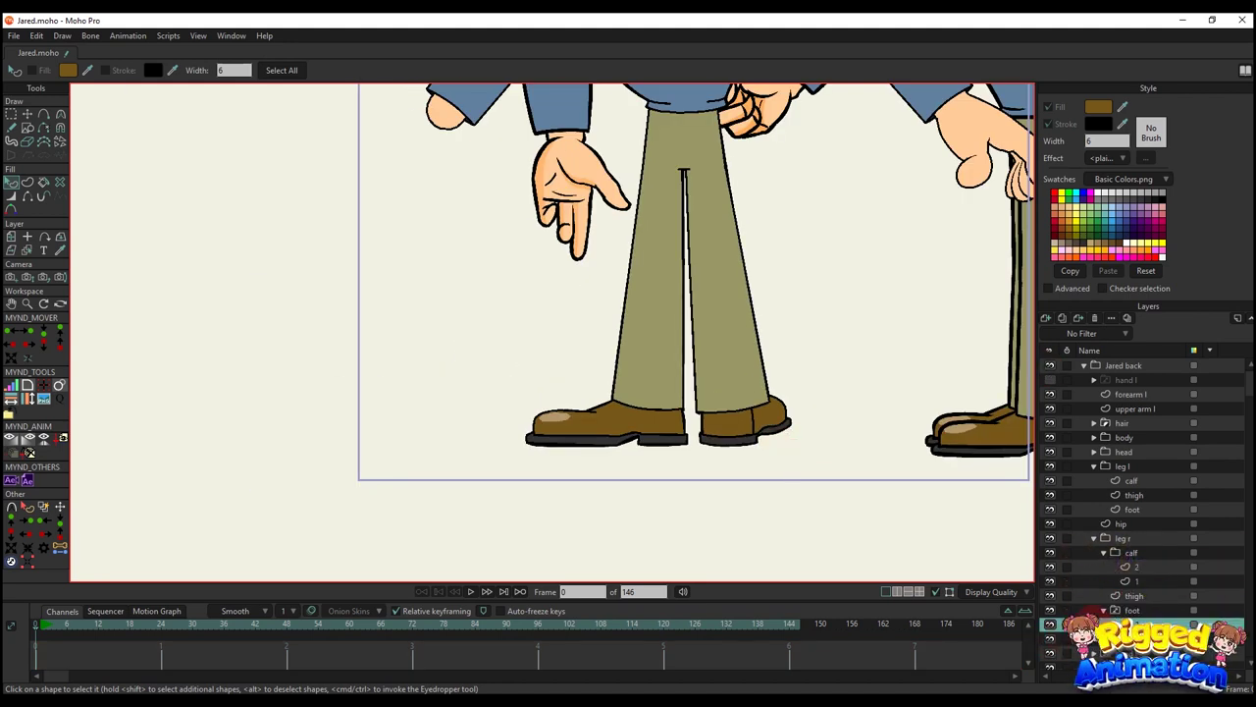
click(1131, 611)
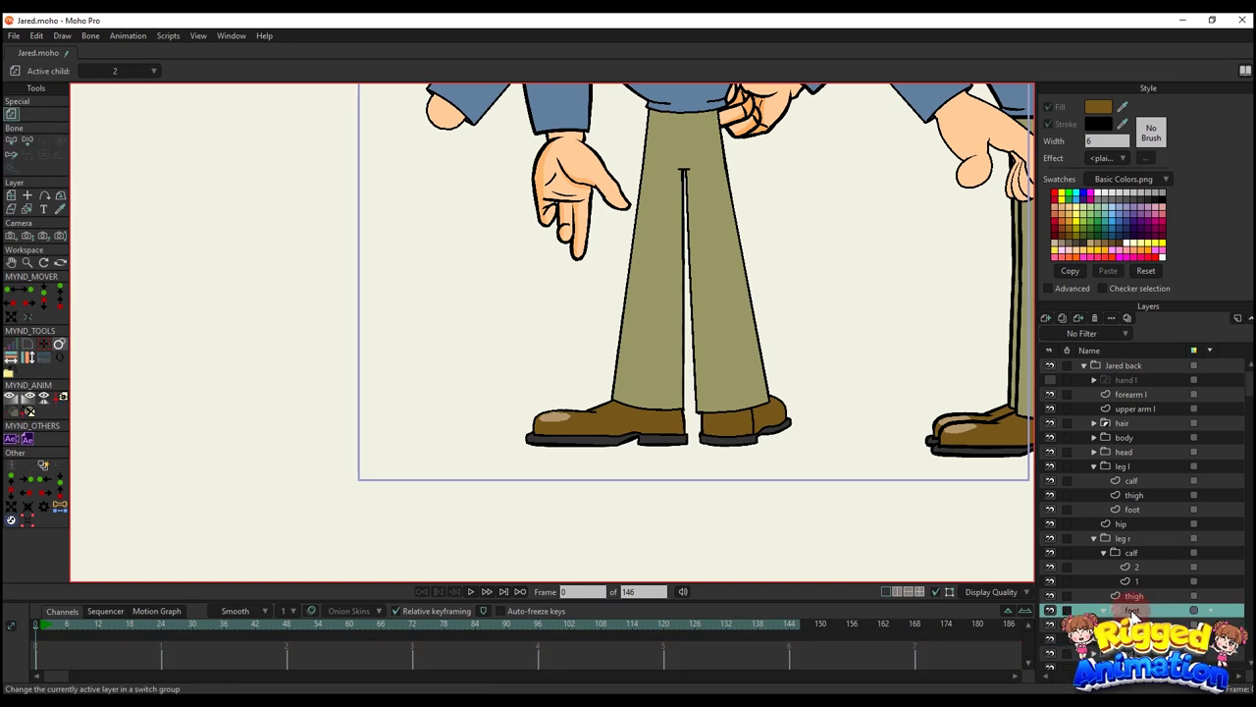
scroll(746, 376, down, 5)
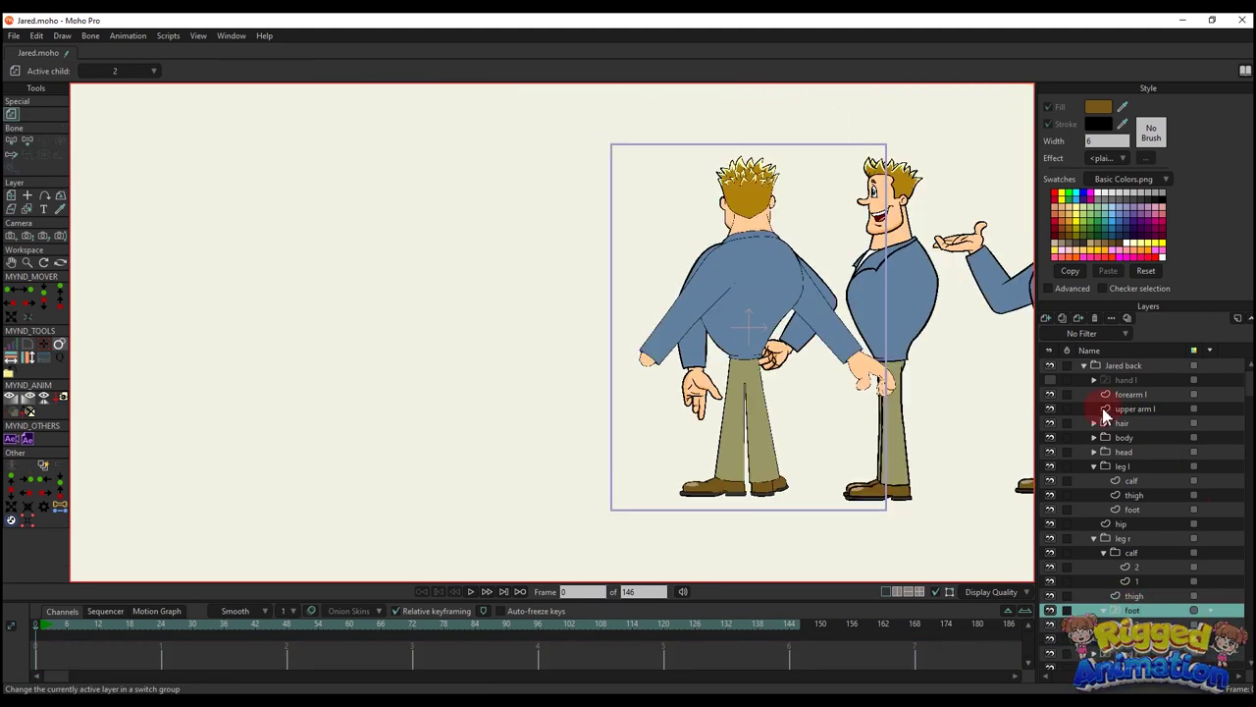
- Collapse the Jared back group, hide the Jared.png reference layer and move it to the end of the layer stack
click(1084, 366)
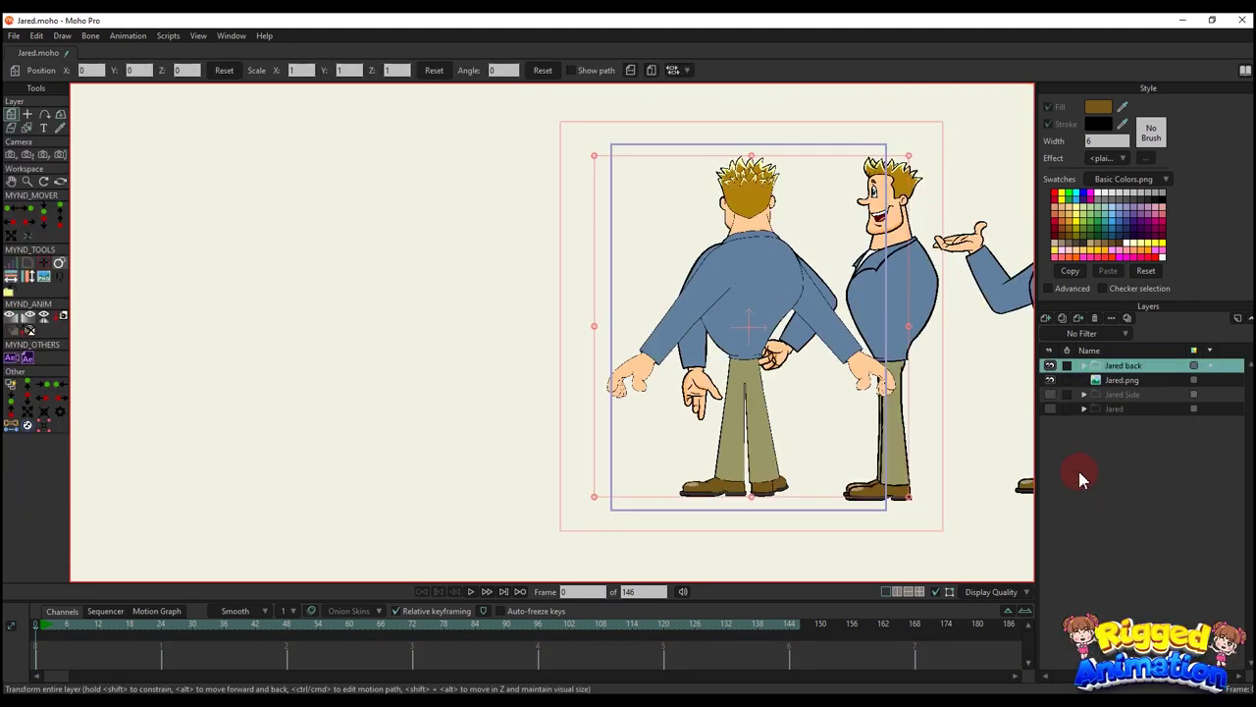
click(1106, 381)
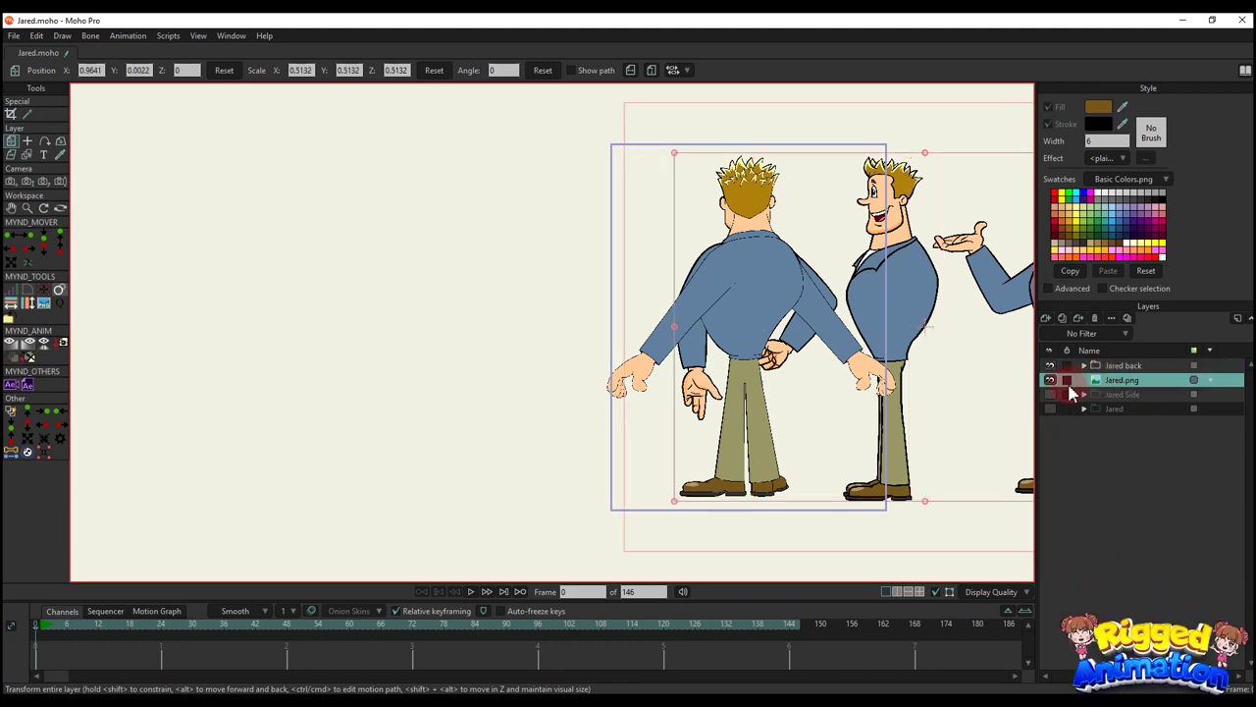
click(1051, 381)
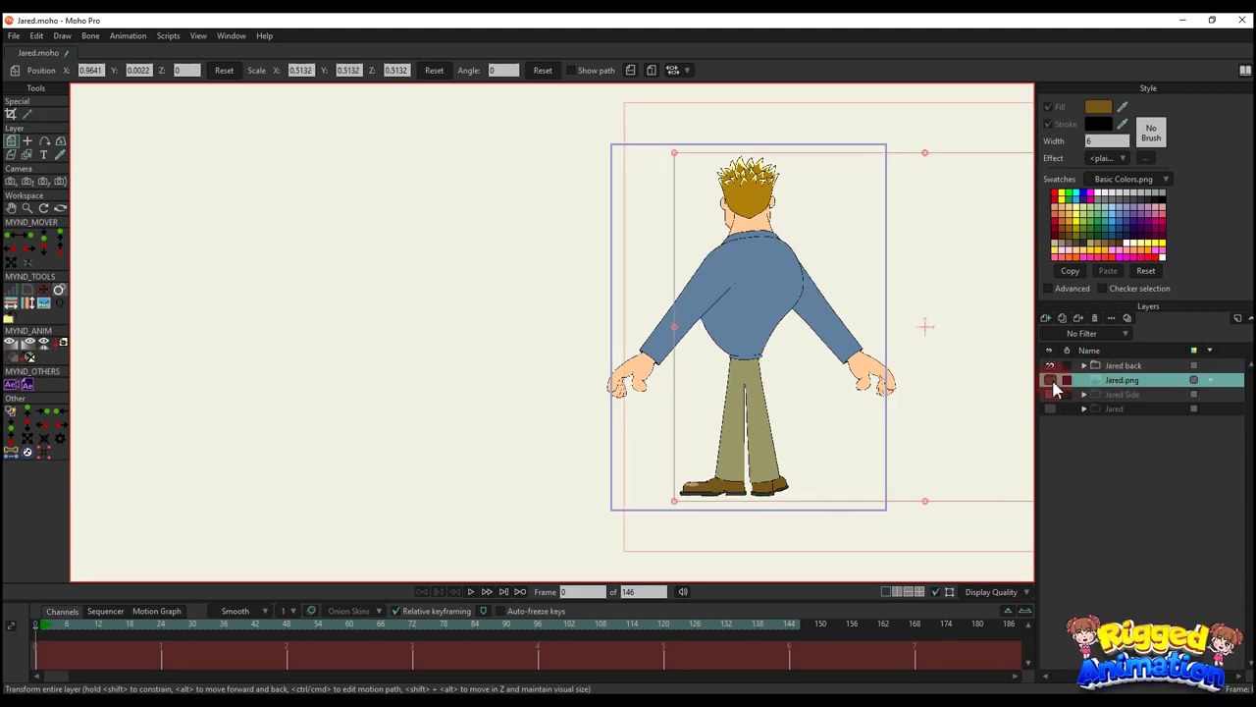
scroll(1026, 390, up, 3)
drag(1134, 491, 1142, 425)
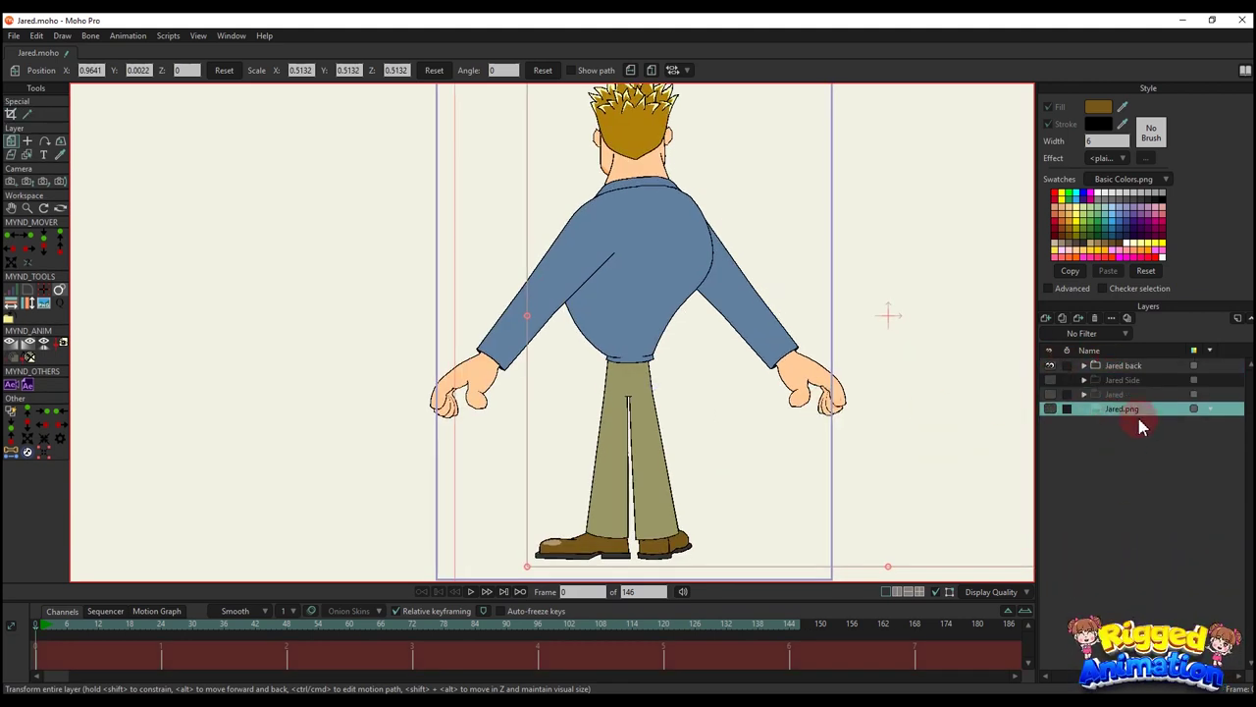
- Show the Jared and Jared Side groups and move Jared back beneath both of them in the layer stack
click(1051, 394)
click(1050, 380)
click(1129, 381)
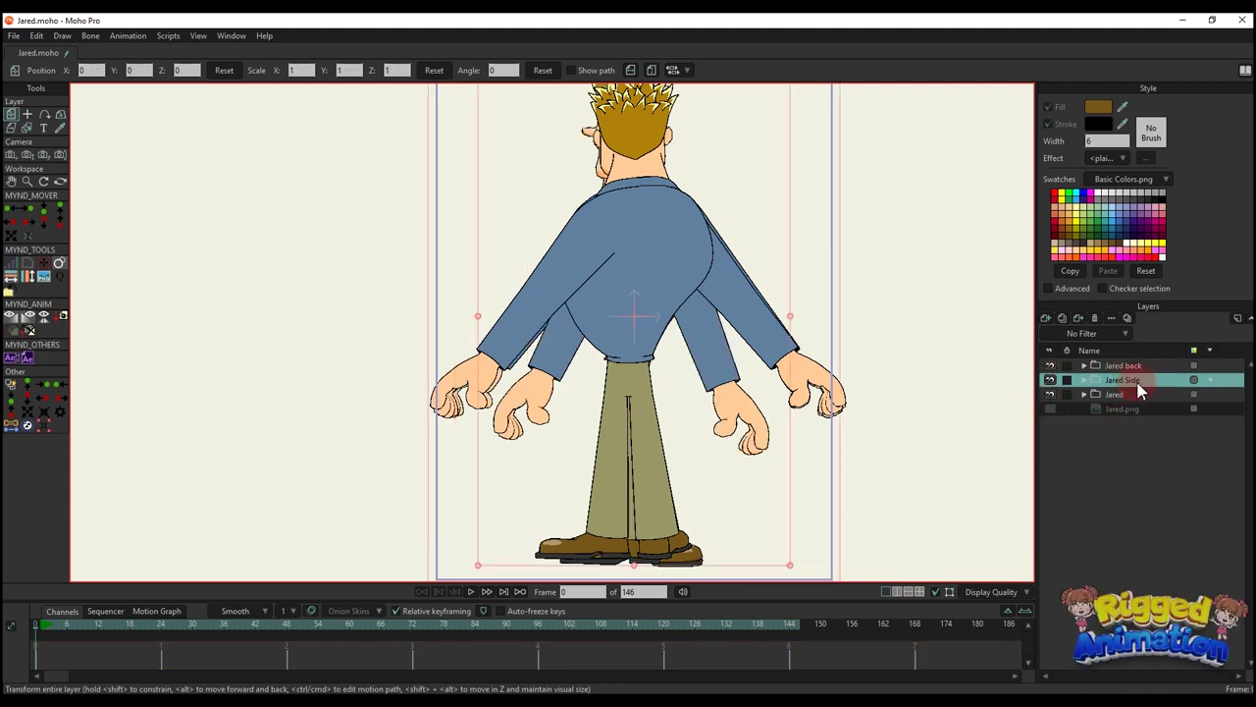
drag(1130, 365, 1144, 406)
scroll(707, 313, down, 2)
scroll(708, 241, up, 2)
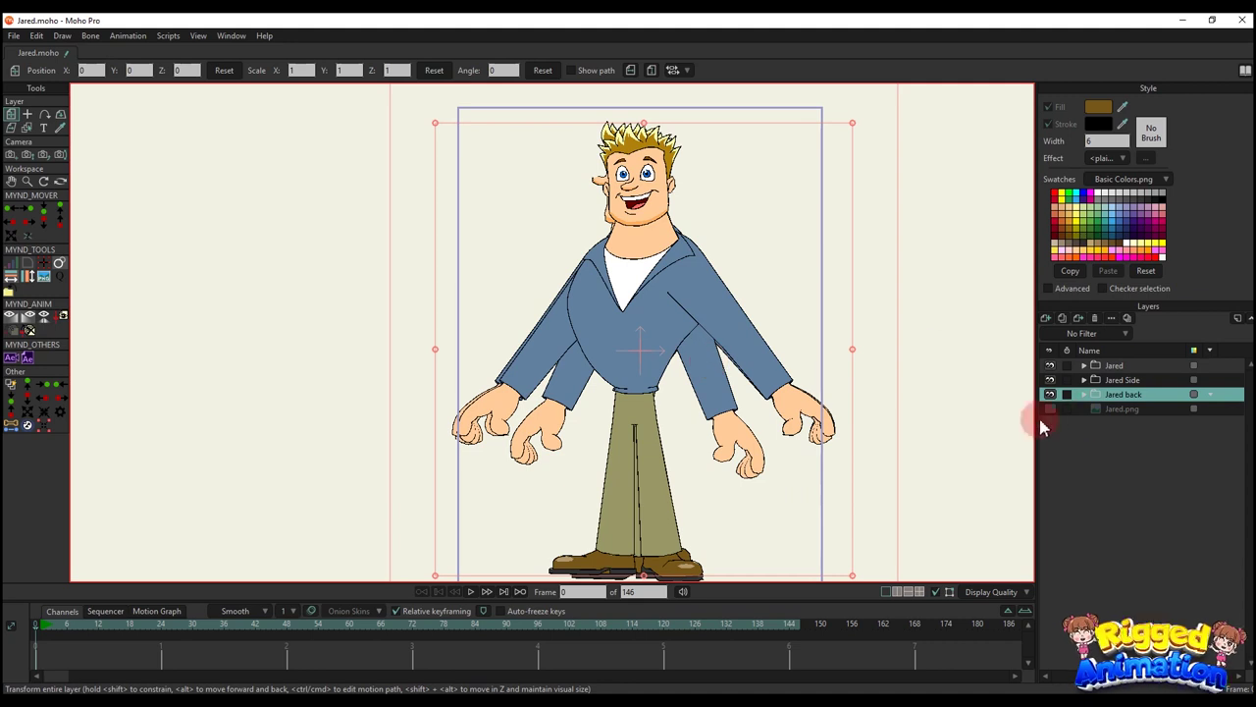
- Hide and show the Jared, Jared Side and Jared back groups in turn to inspect each character view
click(1050, 365)
click(1051, 380)
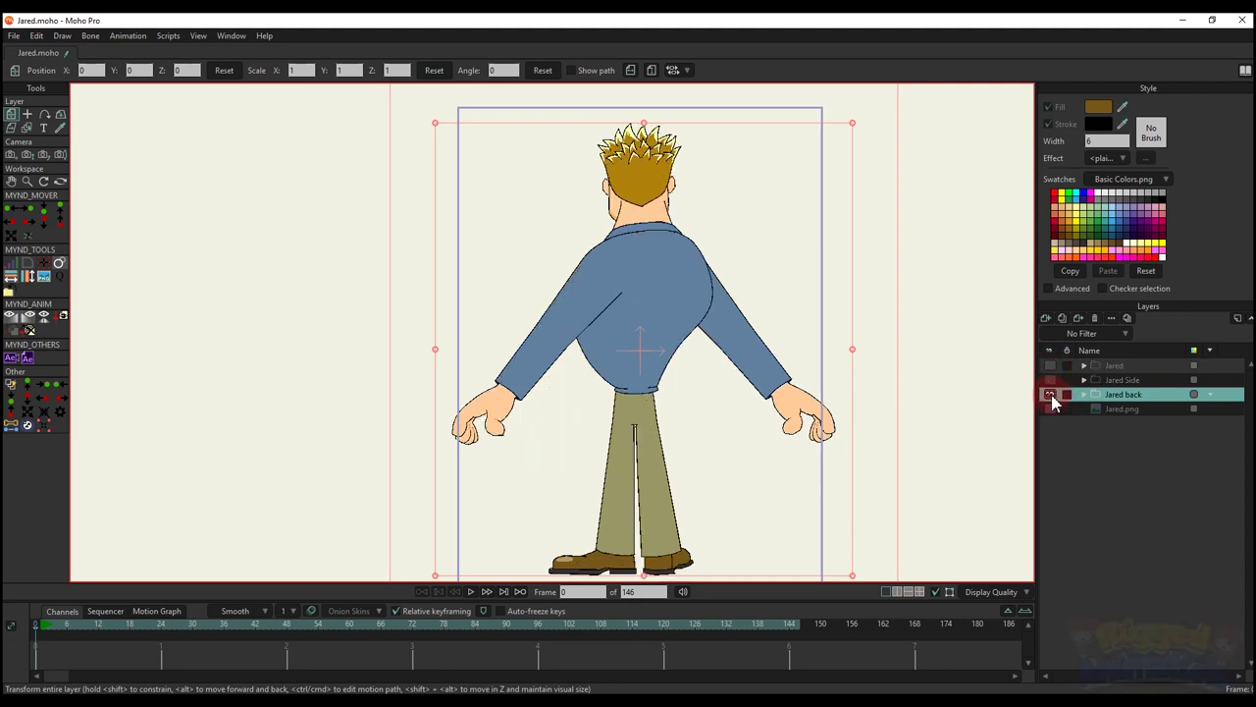
click(1050, 393)
click(1050, 393)
click(1050, 365)
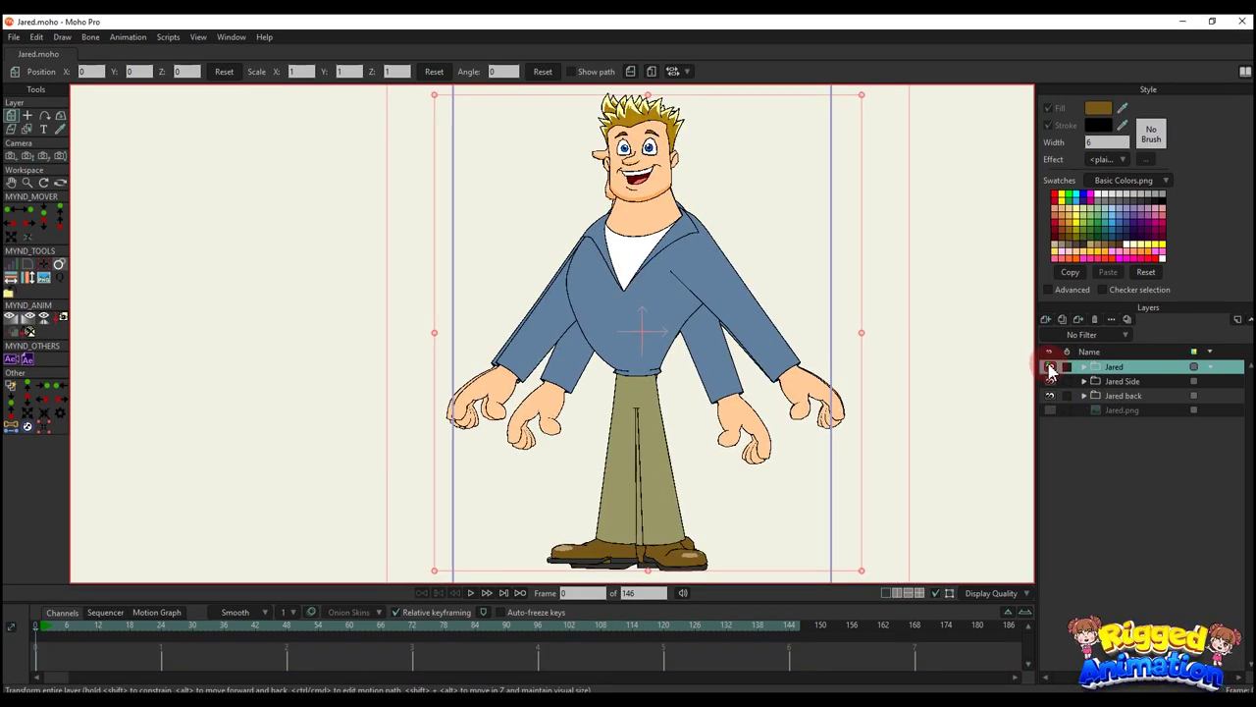
click(1051, 368)
click(1051, 380)
click(1052, 396)
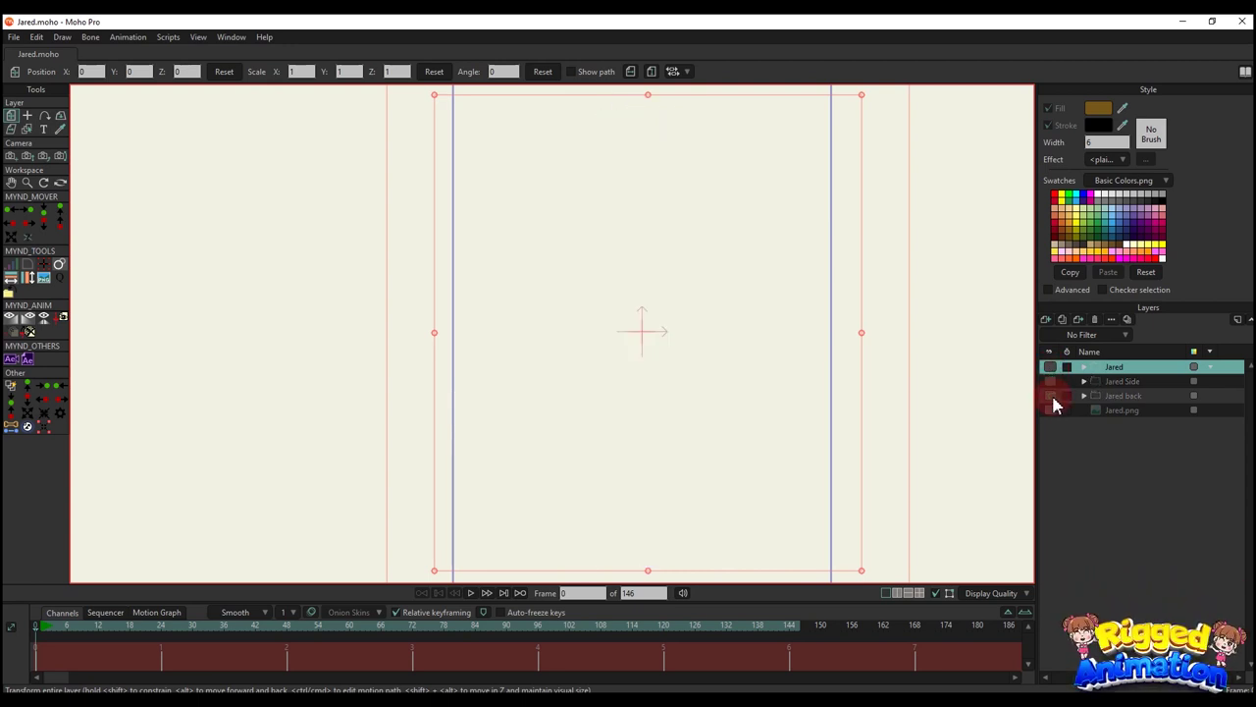
click(1050, 394)
click(1050, 380)
click(1050, 365)
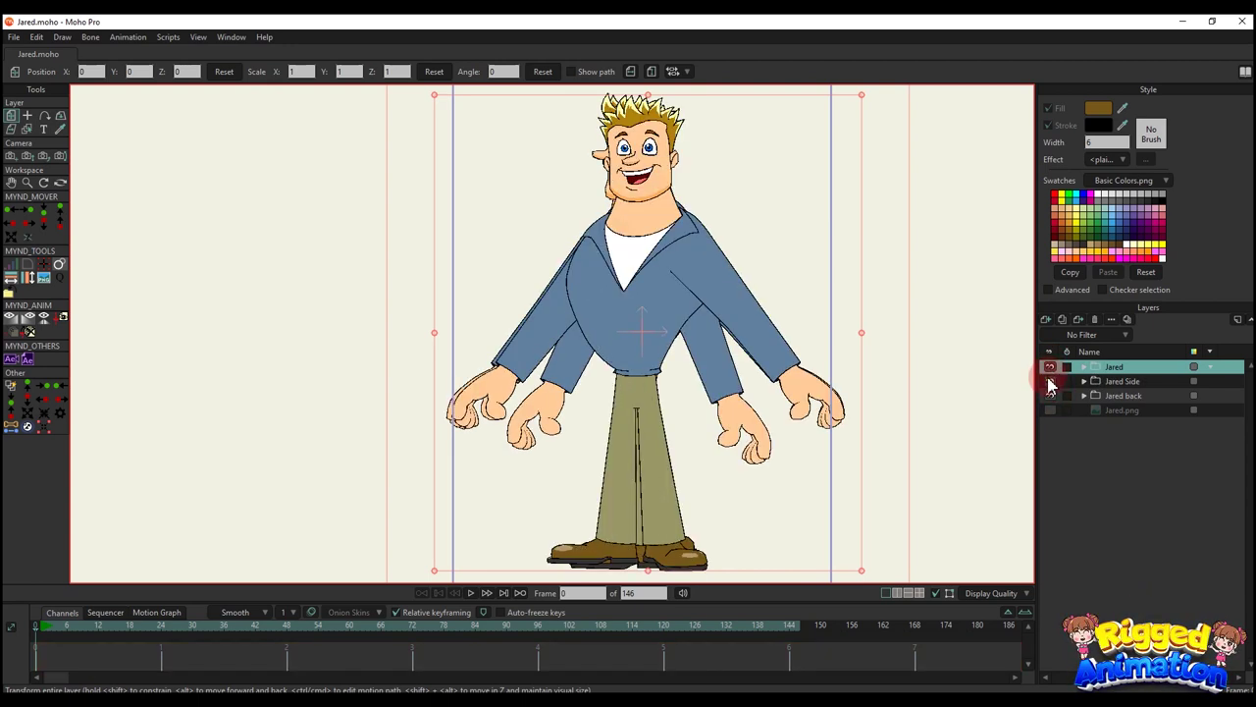
- Hide Jared back so that only the Jared and Jared Side groups are displayed
click(1050, 380)
click(1050, 394)
click(1050, 365)
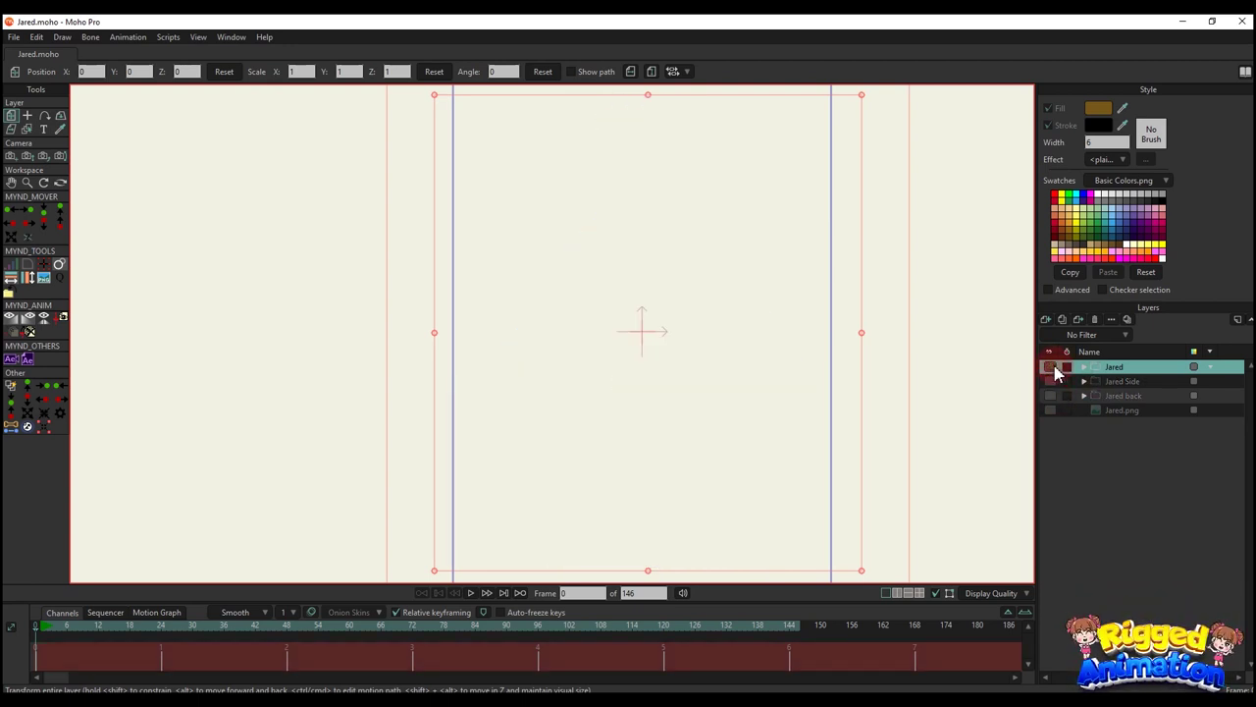
click(1050, 366)
click(1050, 379)
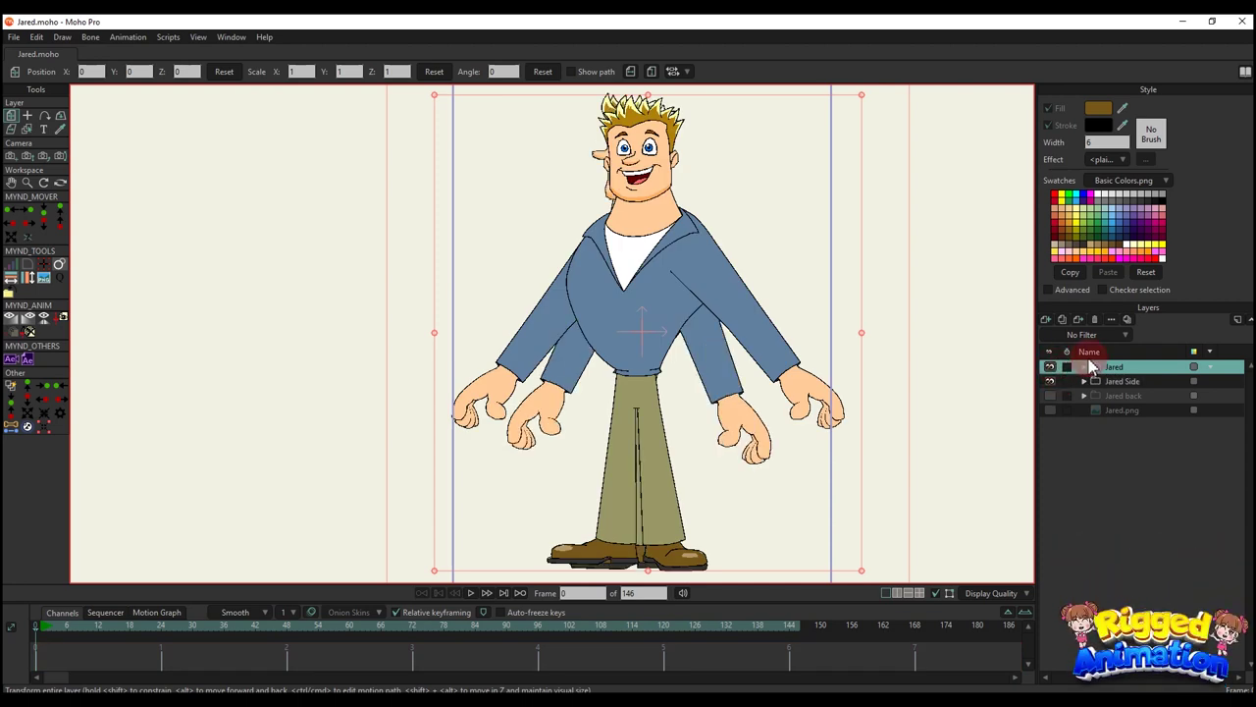
- Compare the front and side heads by toggling the Jared group over Jared Side, checking how the facial features line up
scroll(698, 359, down, 2)
drag(664, 343, 673, 398)
scroll(648, 243, up, 10)
scroll(628, 272, up, 3)
scroll(628, 275, down, 2)
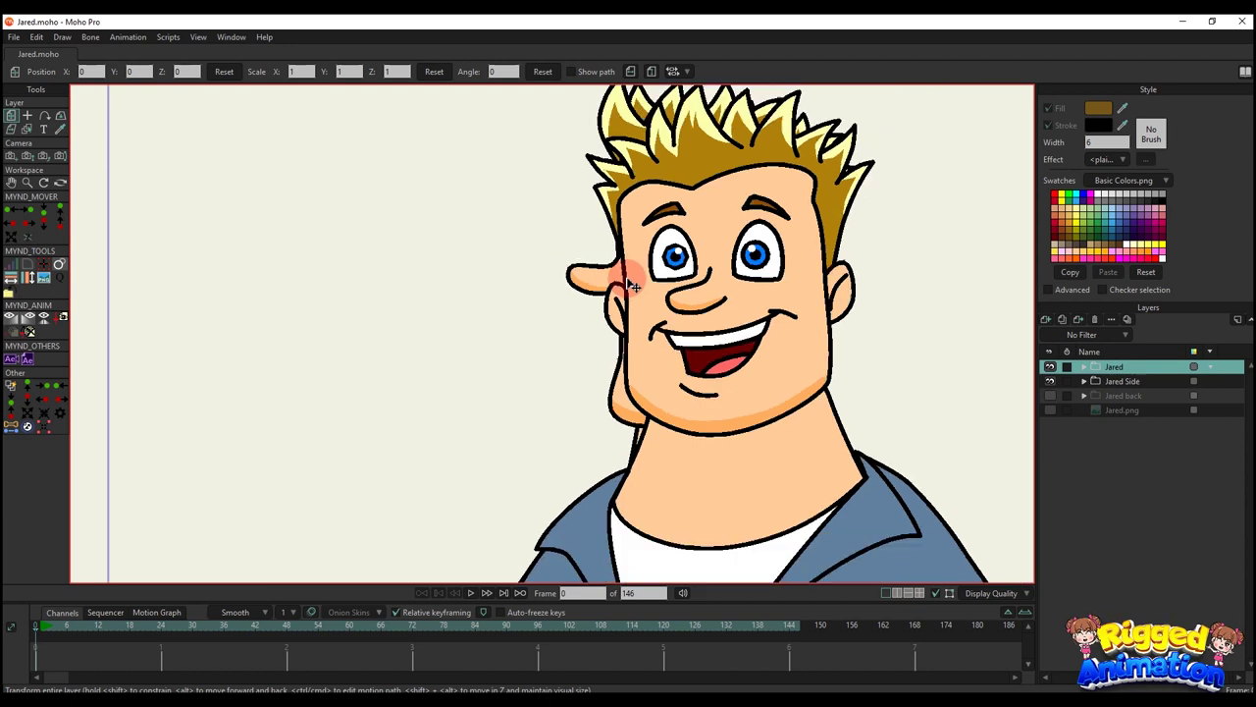
click(1051, 367)
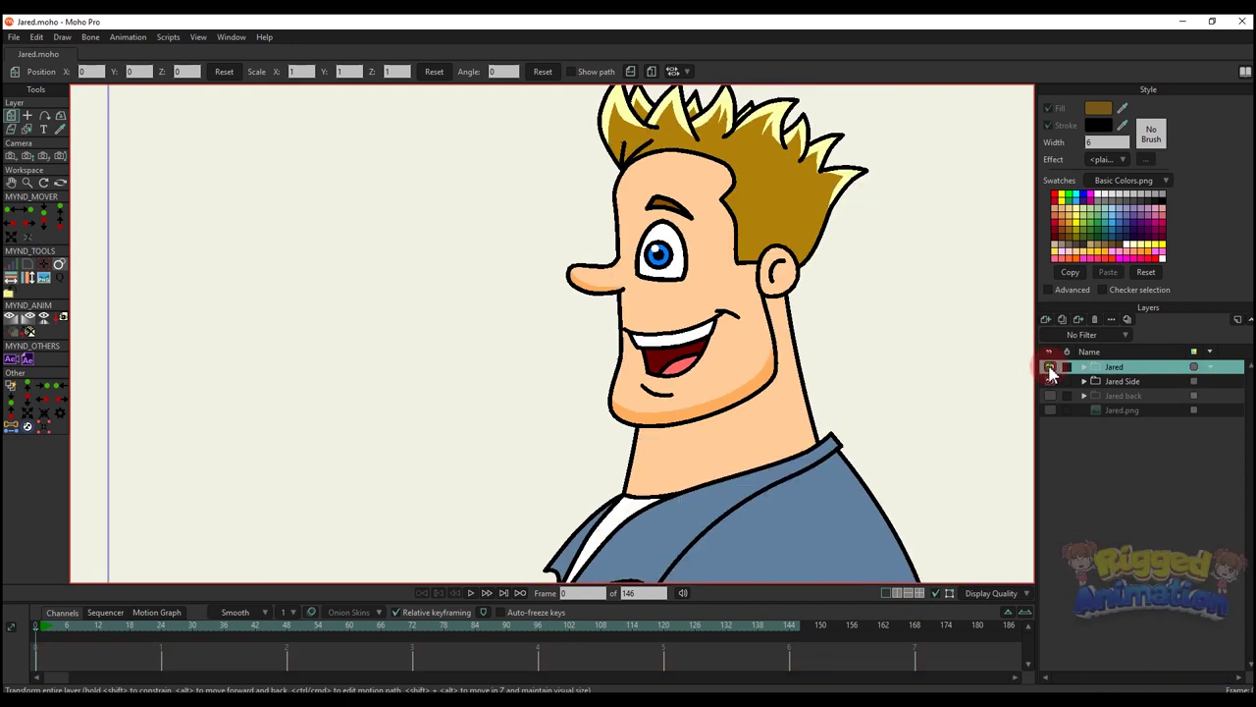
click(1050, 367)
click(1051, 367)
click(1050, 367)
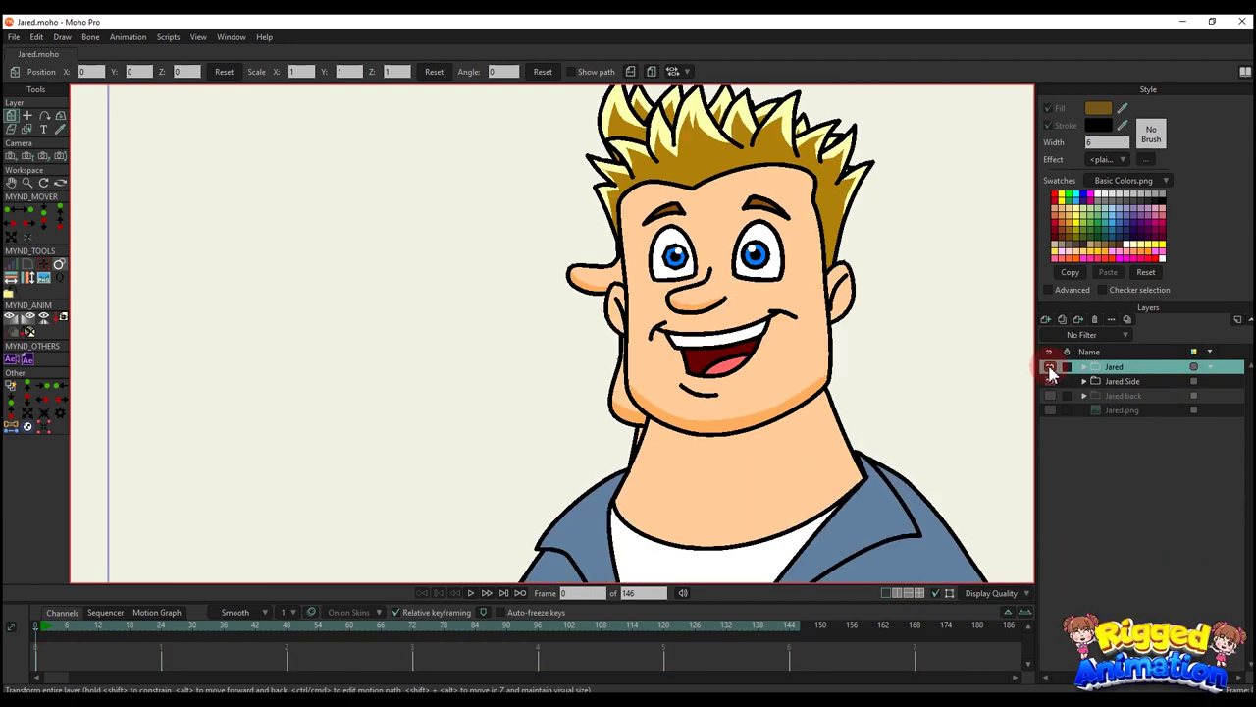
- Select the nose layer in the Jared Side head and move it down to Y -0.0240
scroll(589, 286, up, 1)
alt+right_click(601, 275)
scroll(609, 279, up, 2)
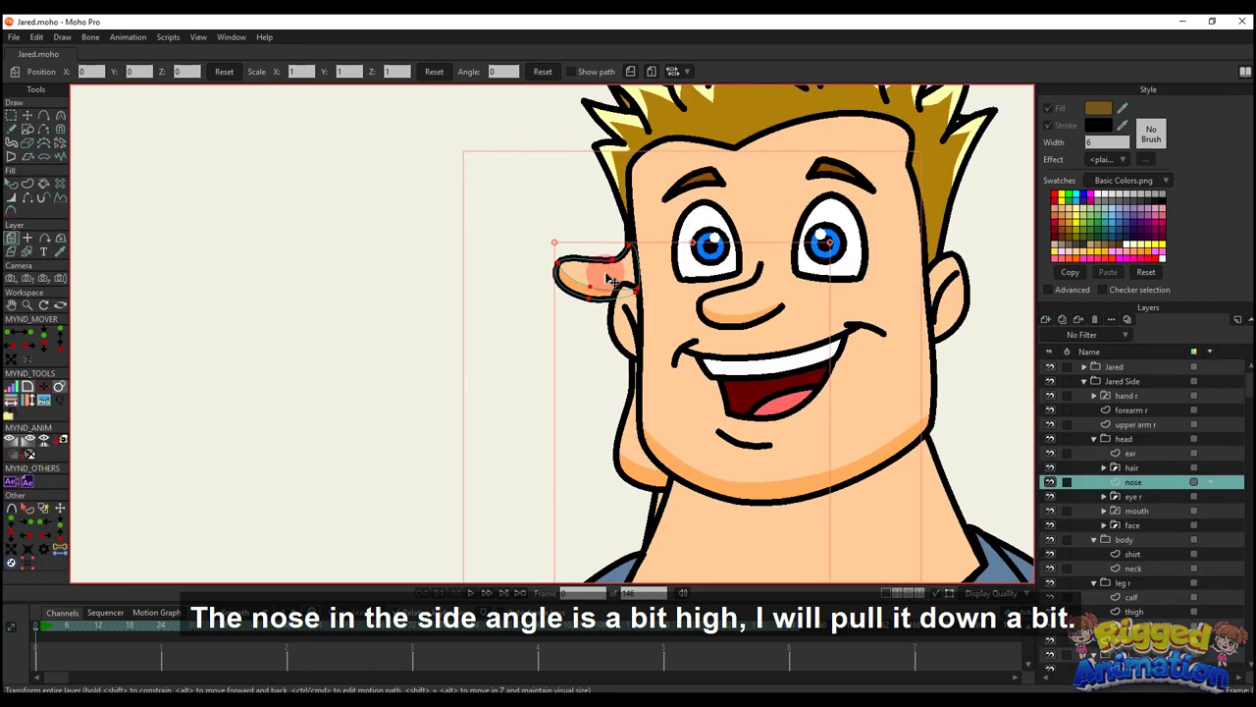
drag(609, 280, 616, 307)
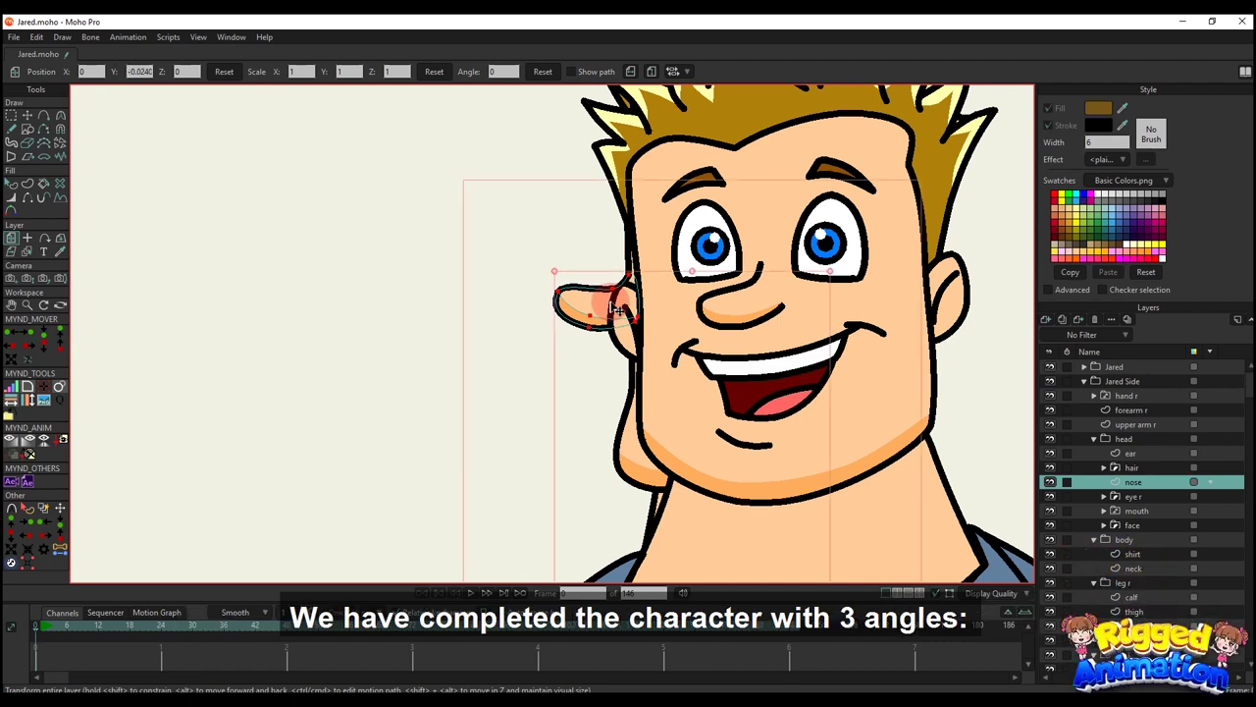
- Review the front, side and back views by toggling the Jared and Jared Side groups over Jared back
scroll(633, 316, down, 1)
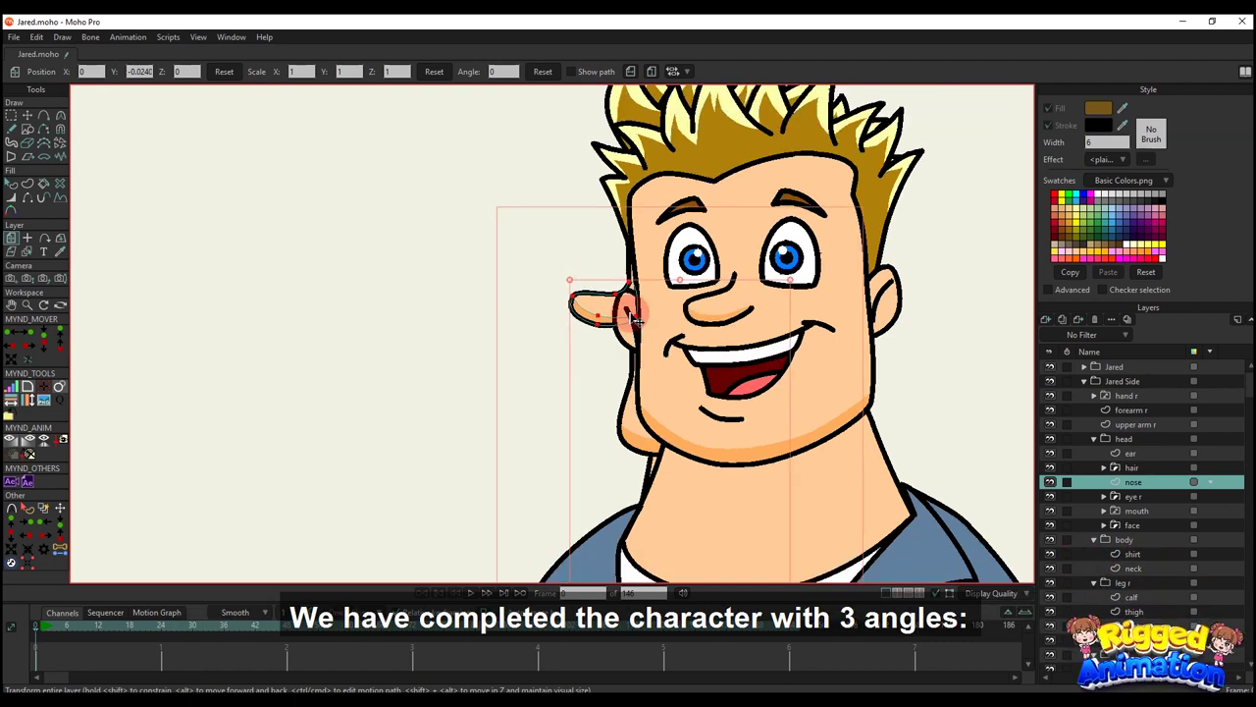
click(1053, 368)
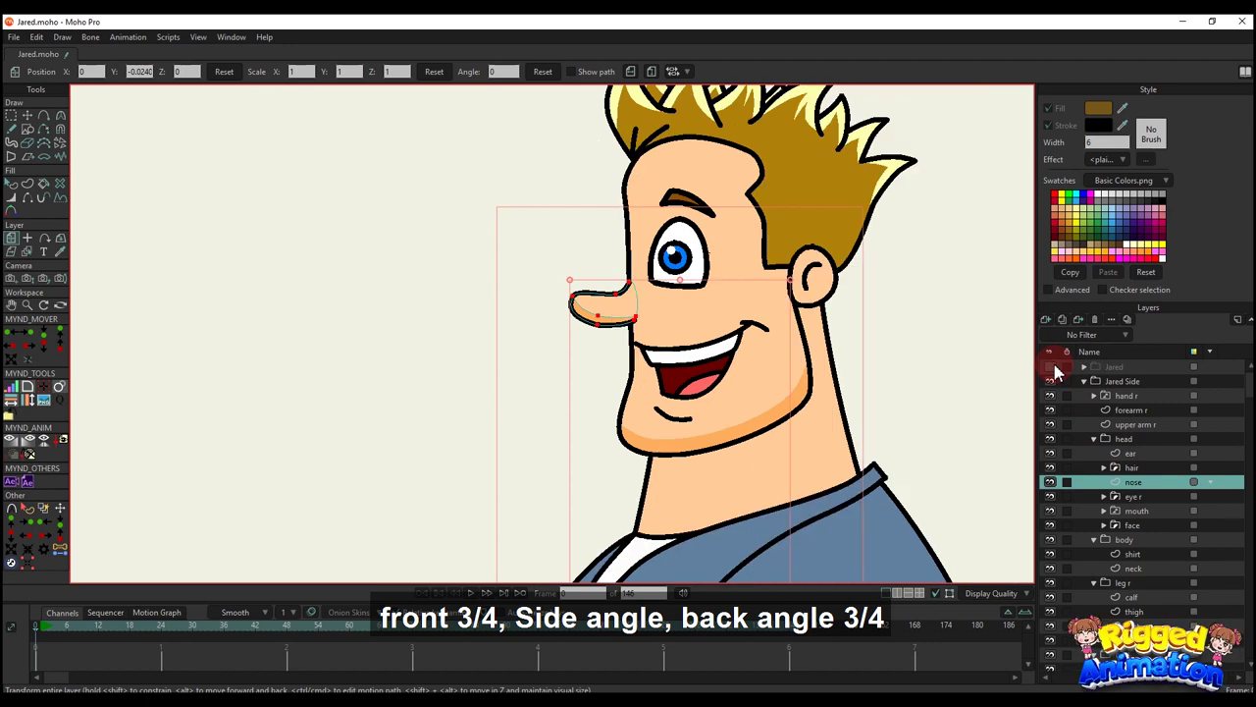
click(866, 335)
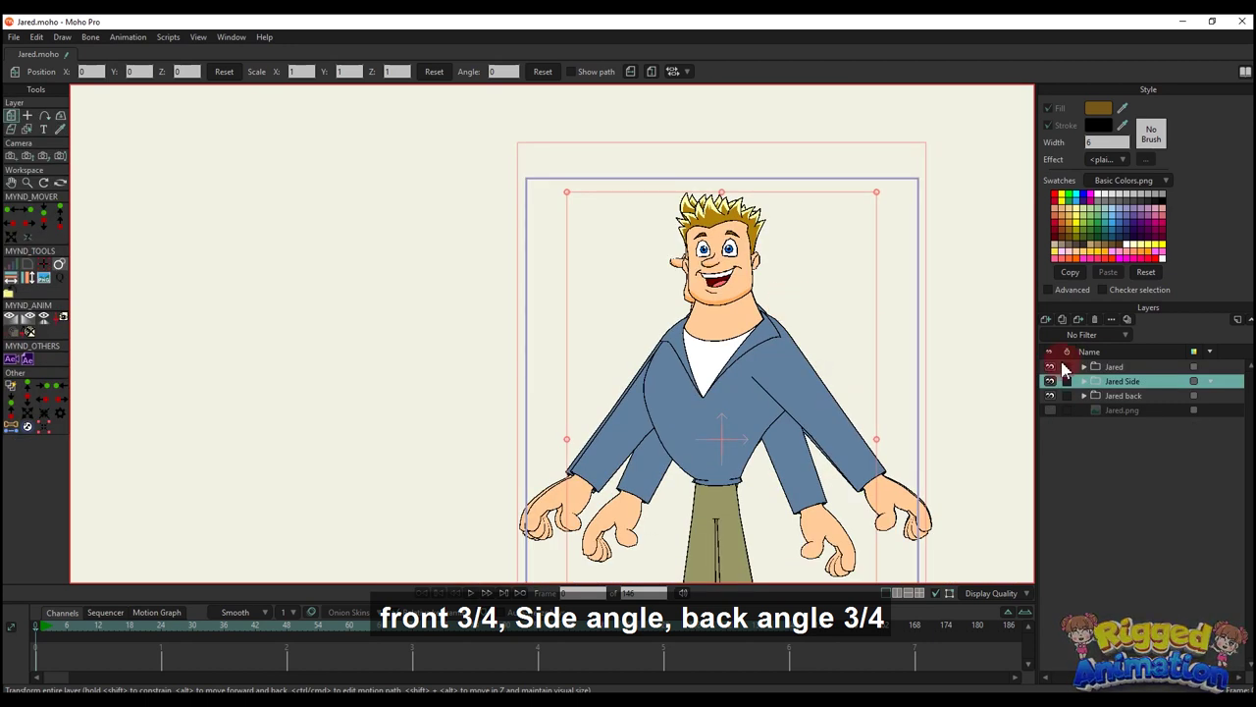
click(1052, 367)
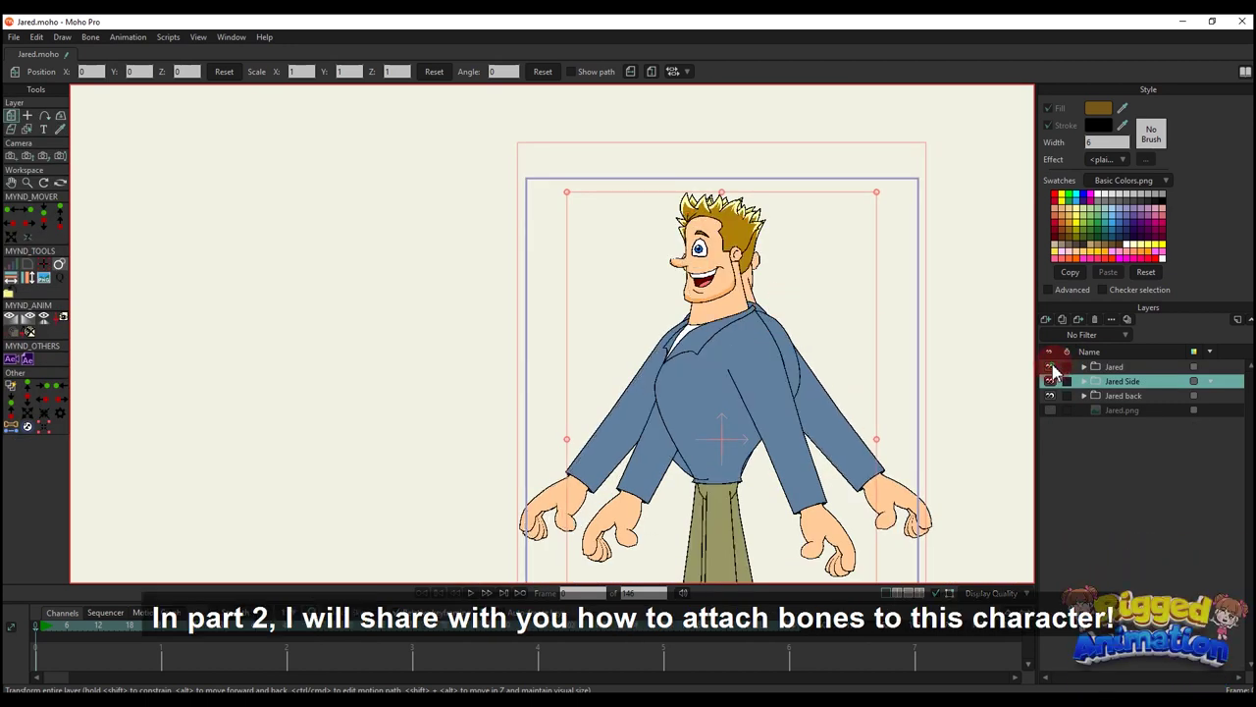
click(1052, 382)
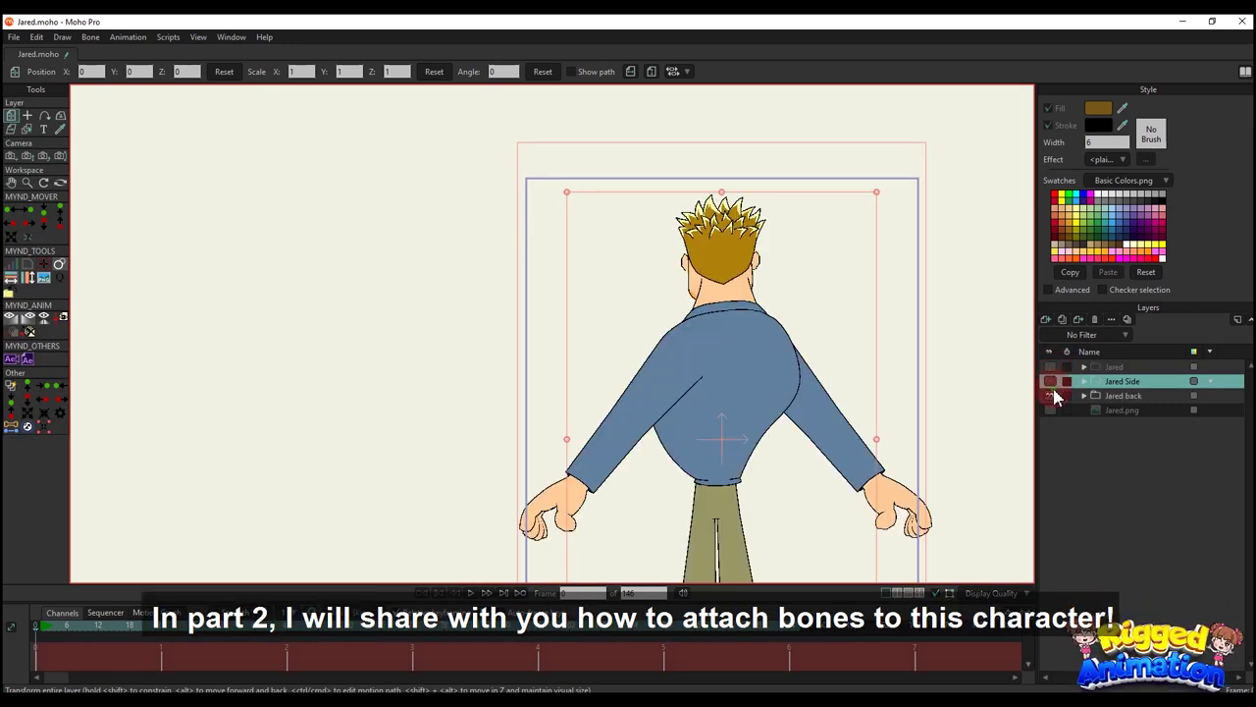
click(1052, 382)
click(1052, 367)
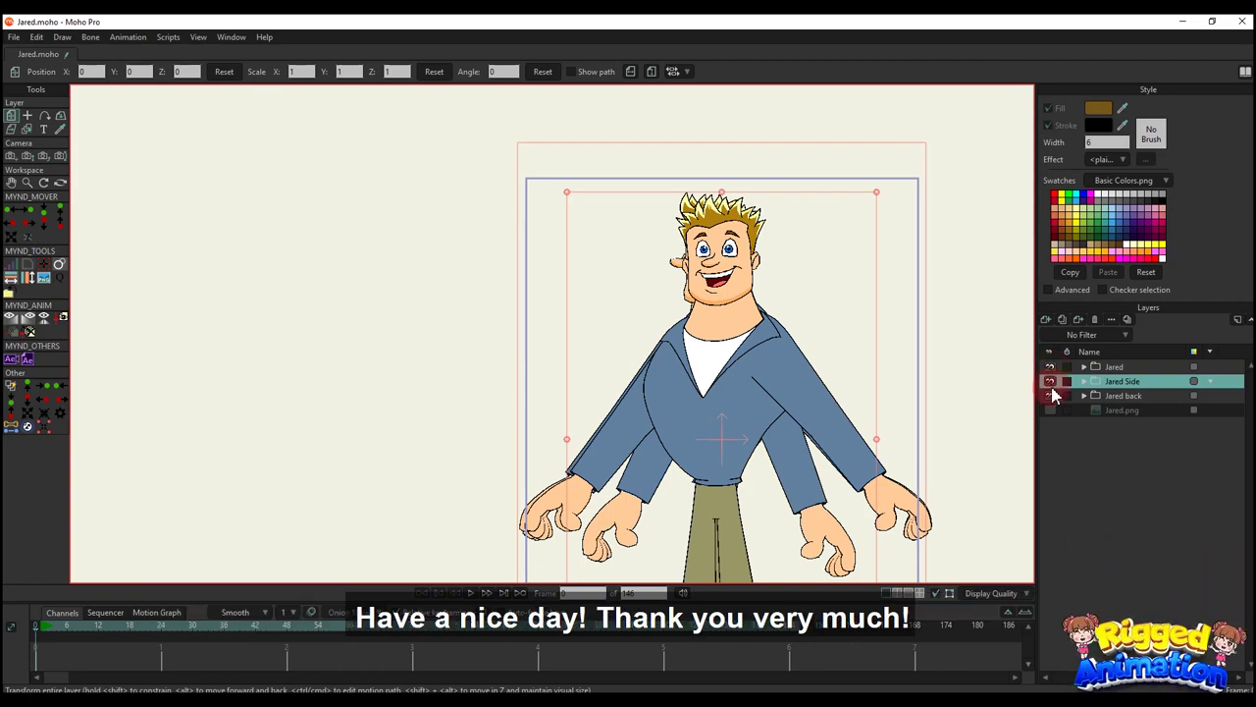